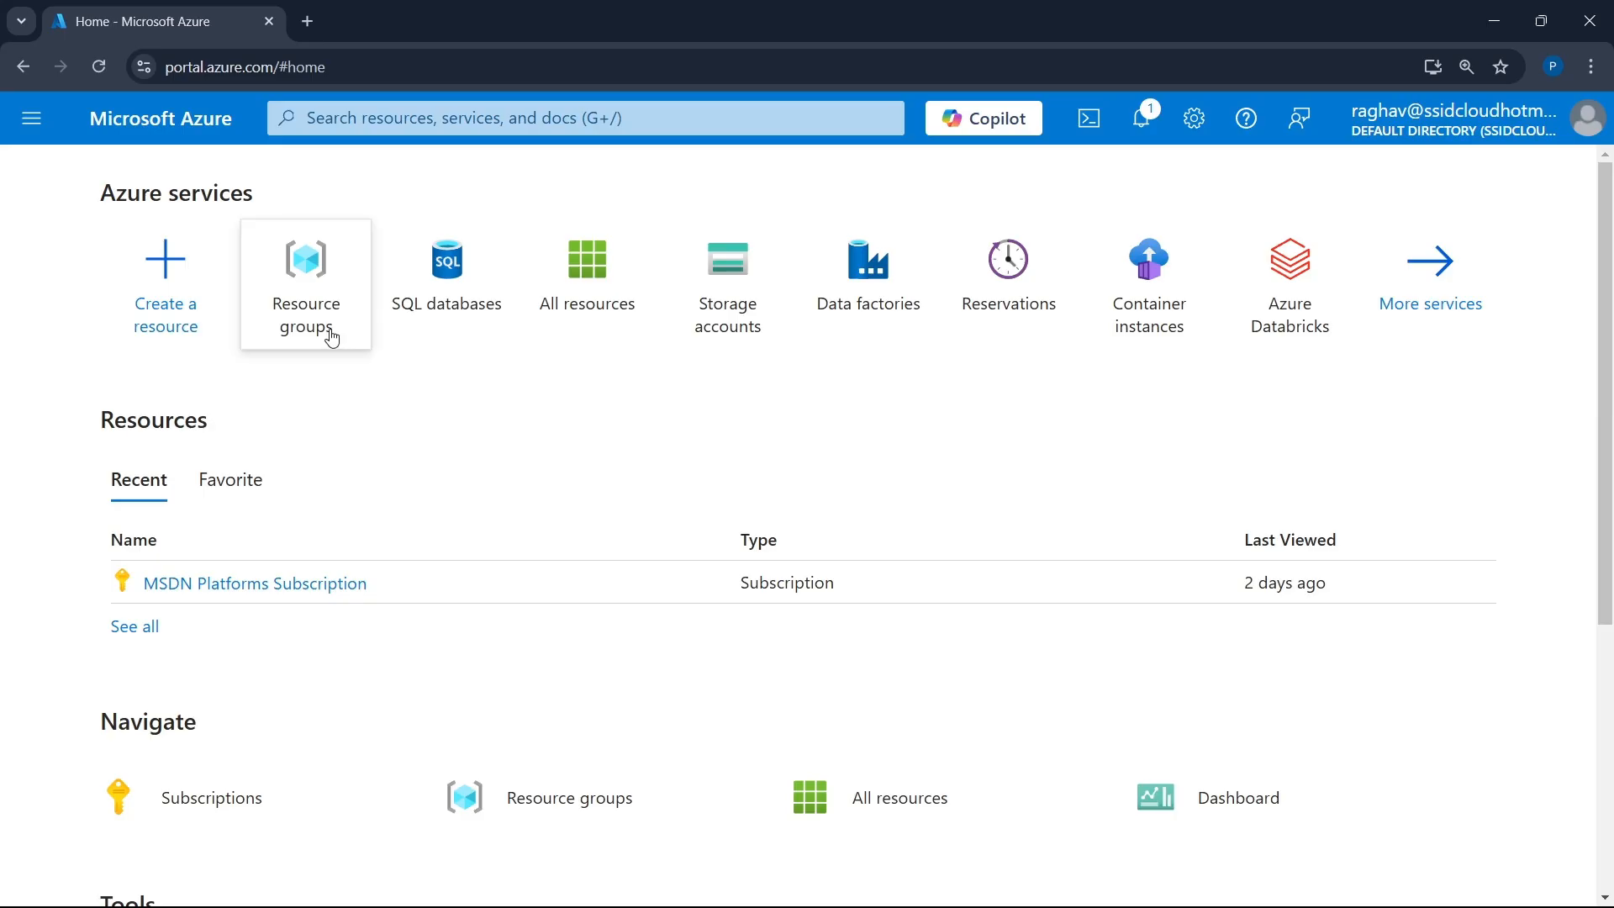
- Start a new resource group under the MSDN Platforms Subscription and name it azuredatafactory
mouse_move(340, 346)
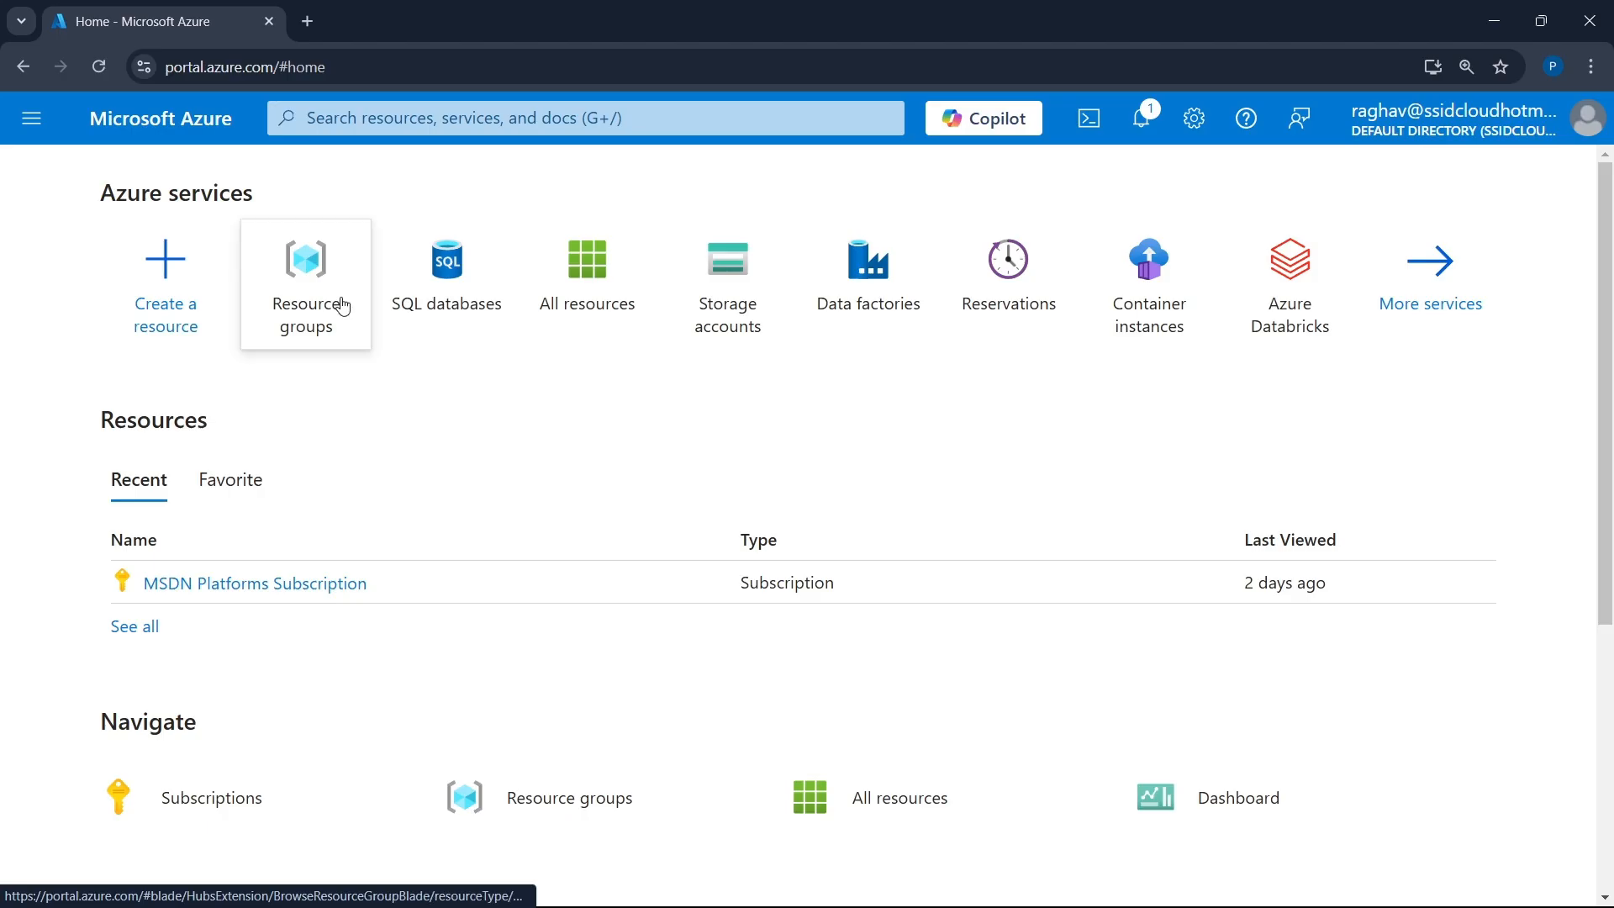
mouse_move(314, 324)
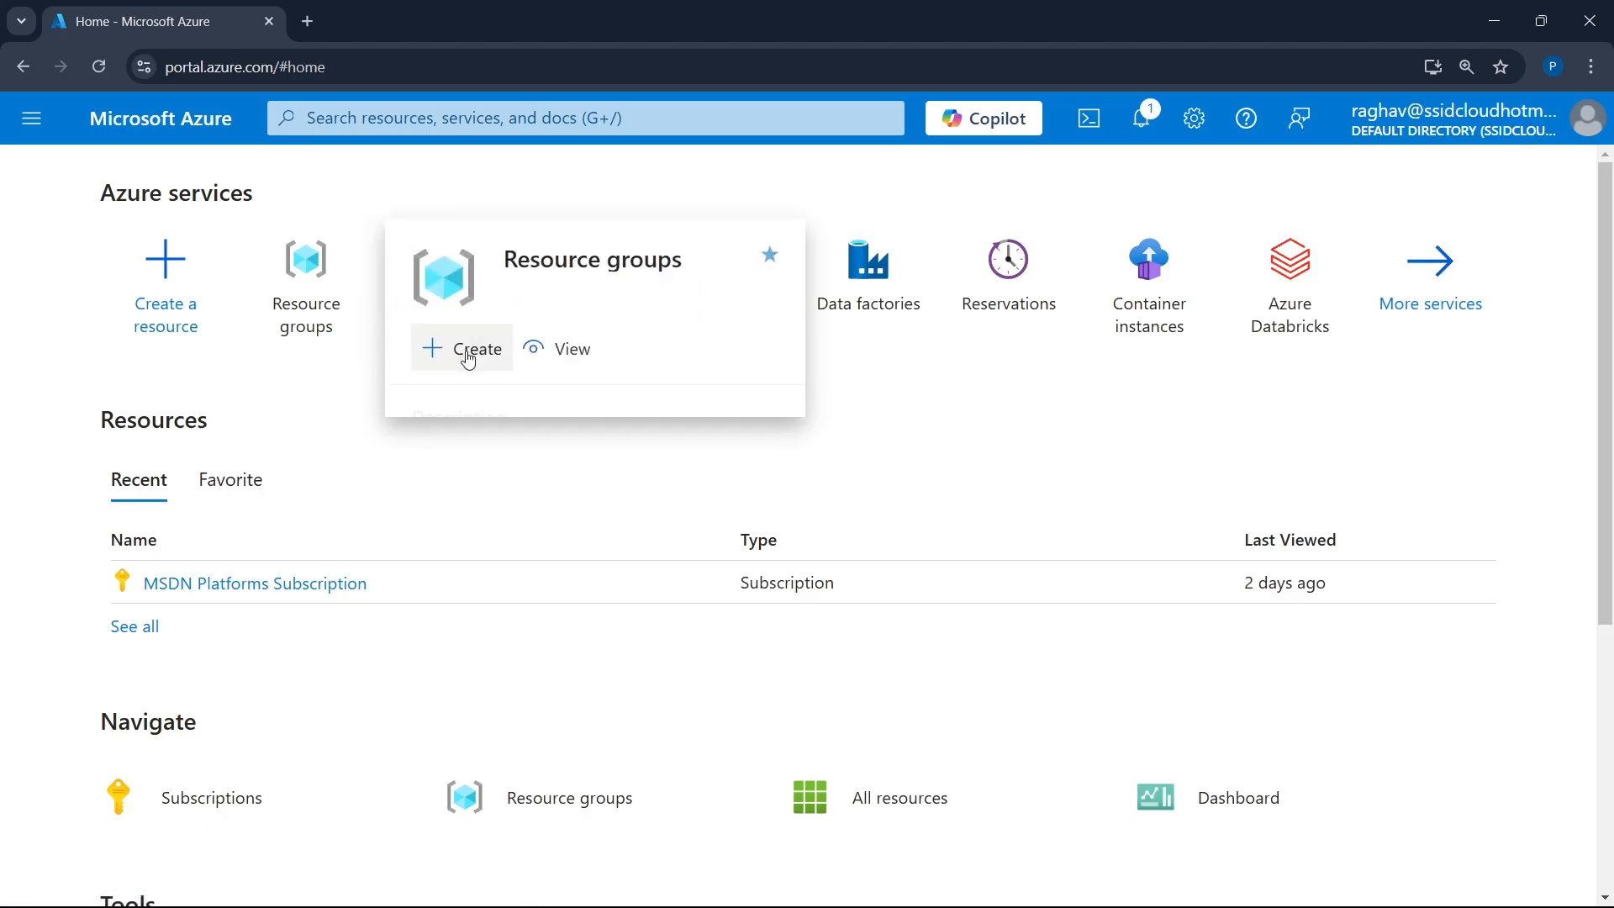
click(469, 363)
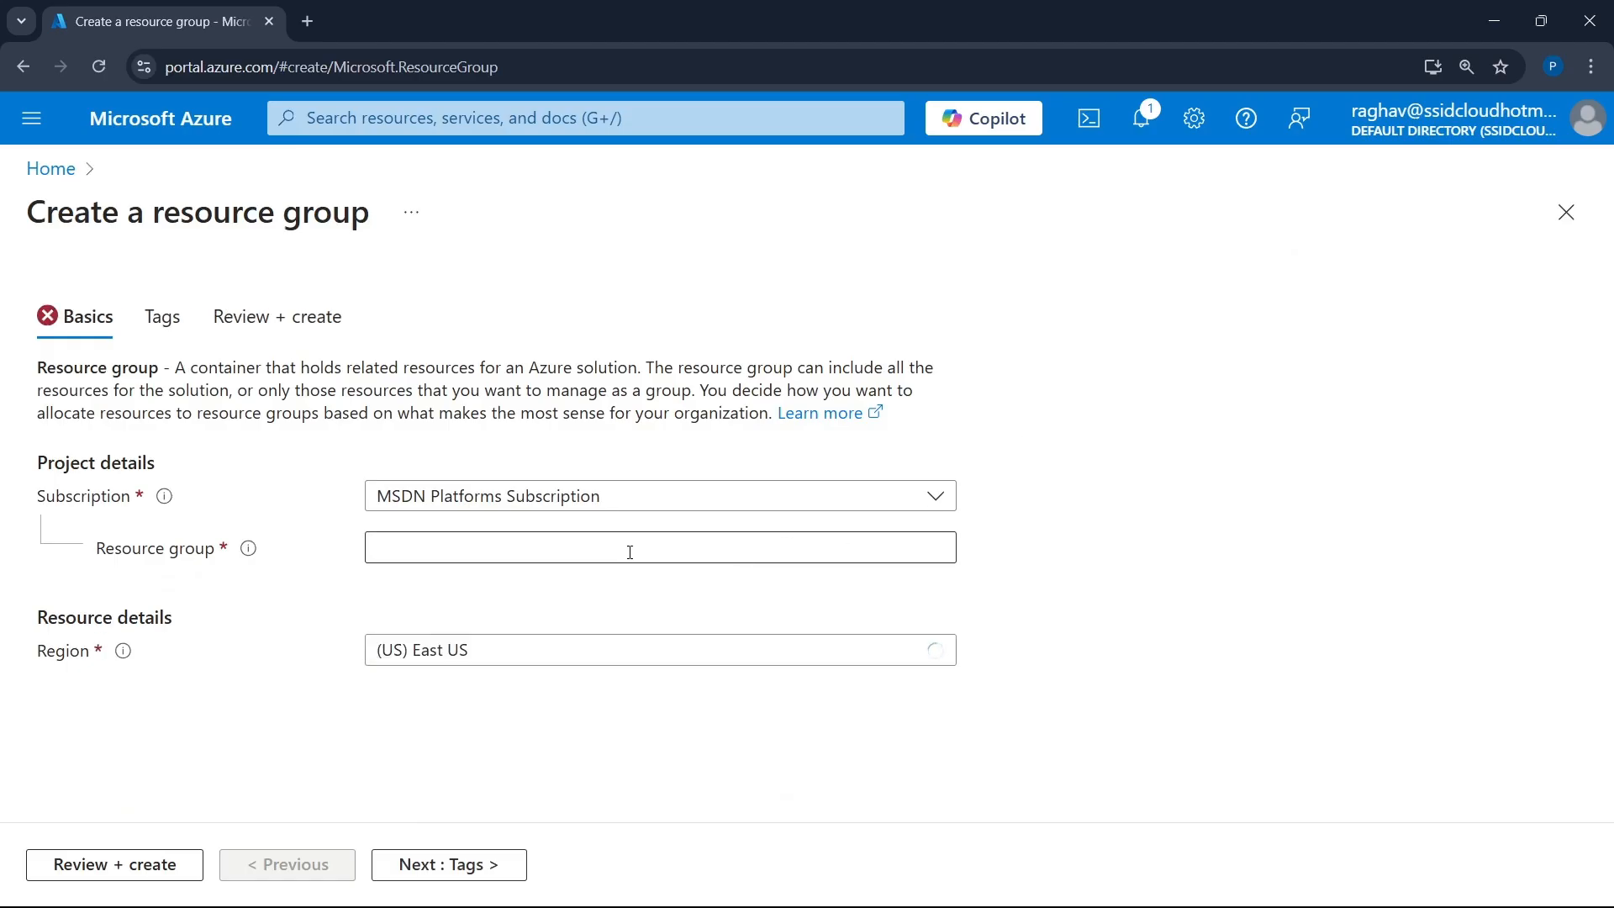
click(630, 552)
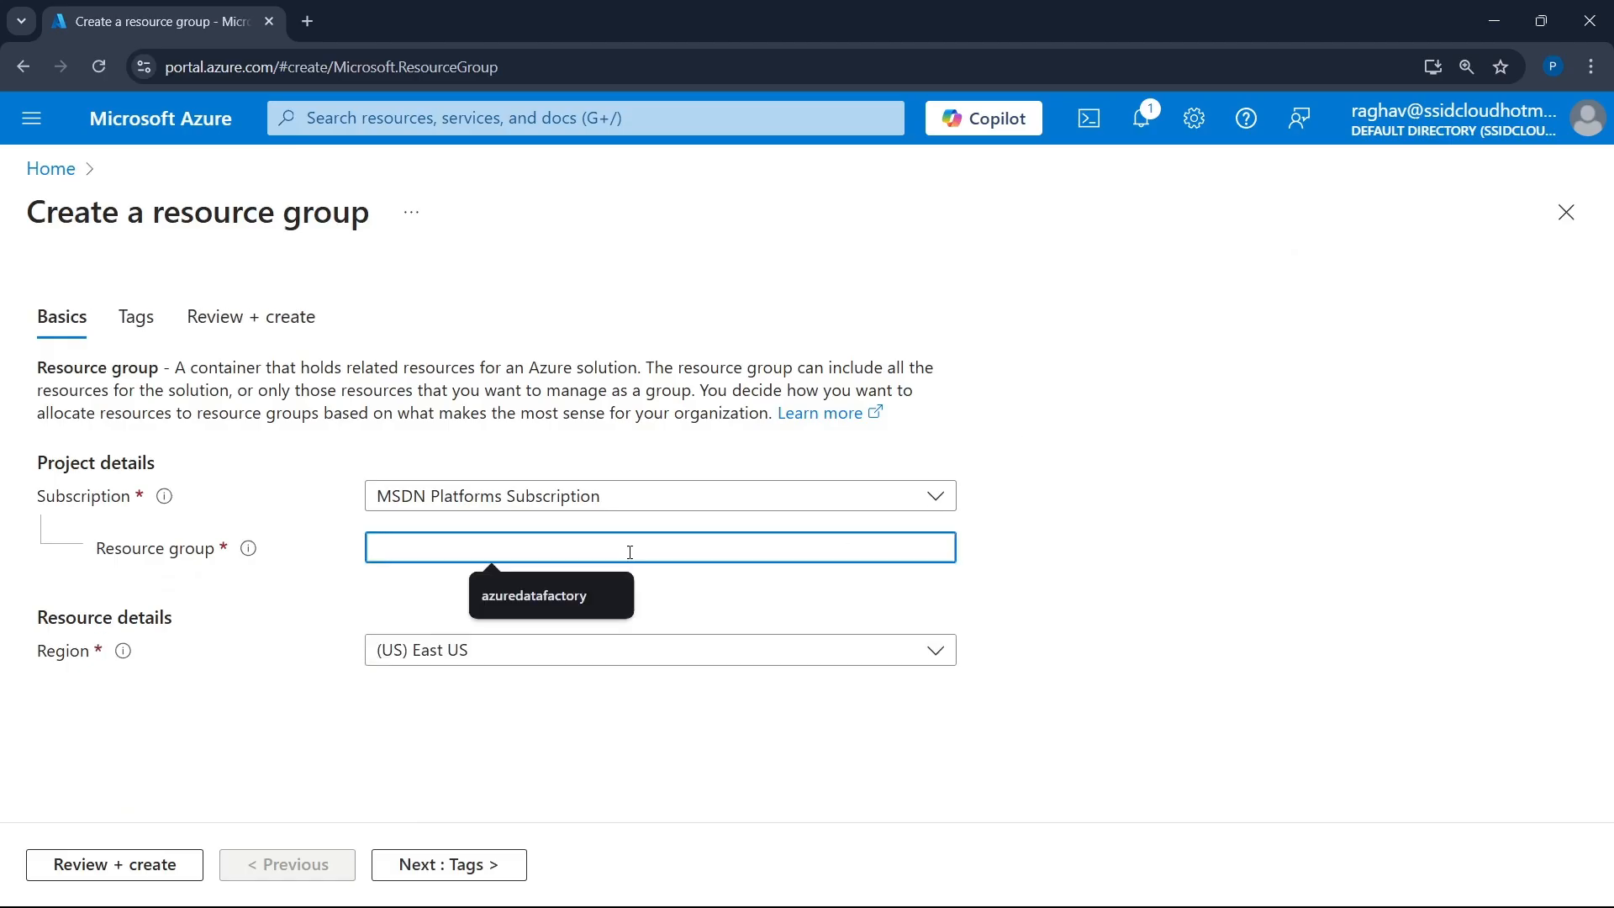
click(568, 593)
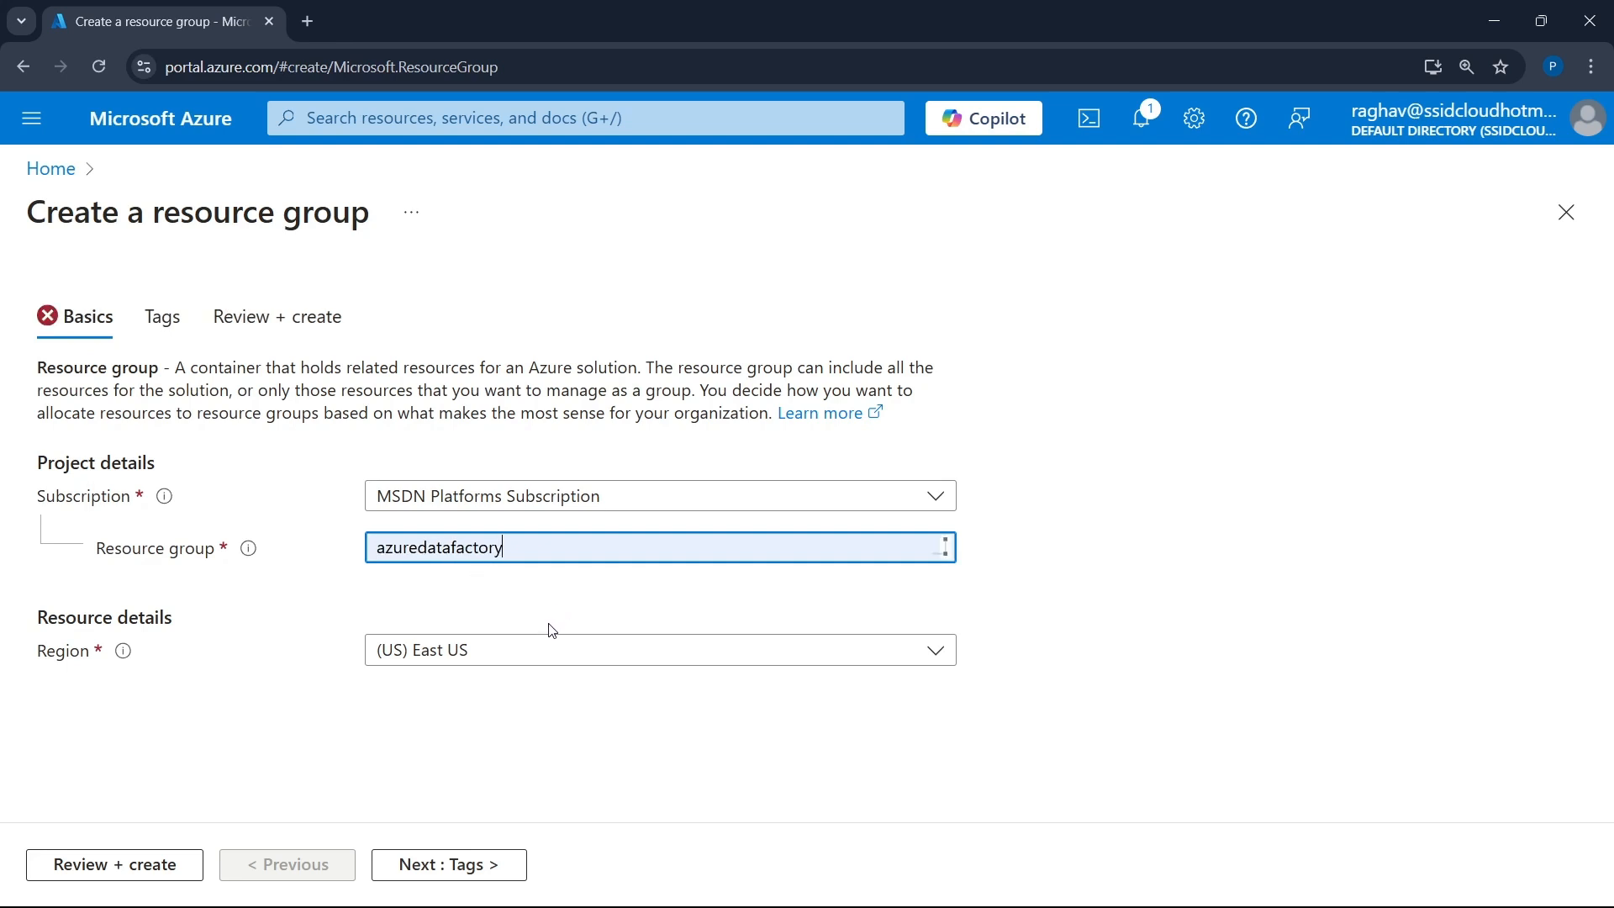
- Set the resource group's region to (US) Central US, review the settings and create the group
click(533, 652)
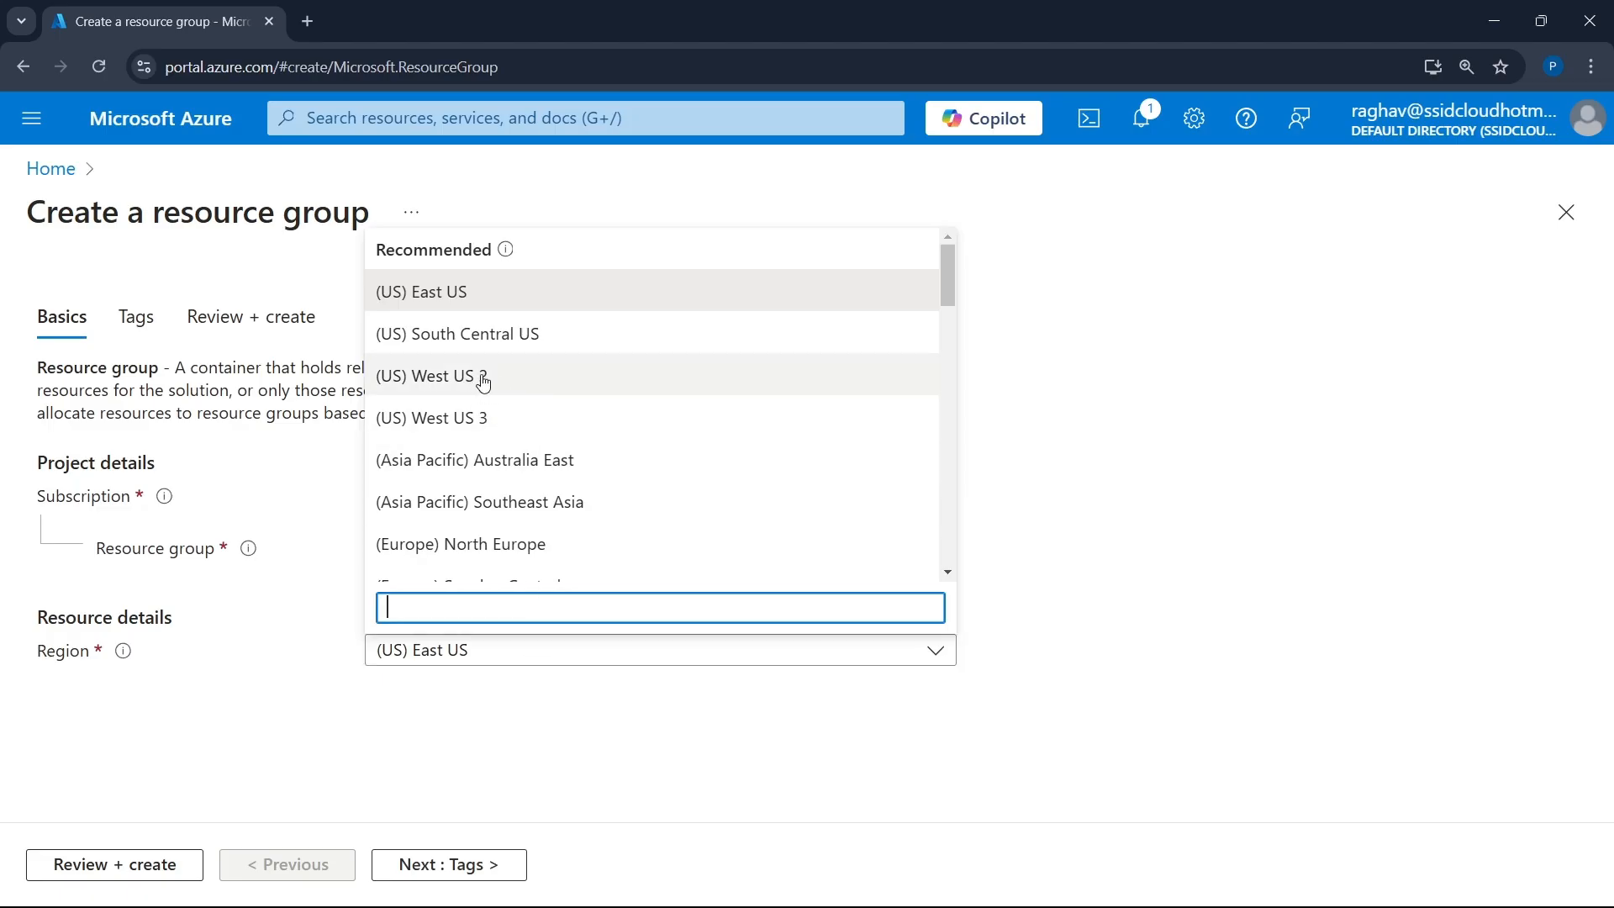
text(centr)
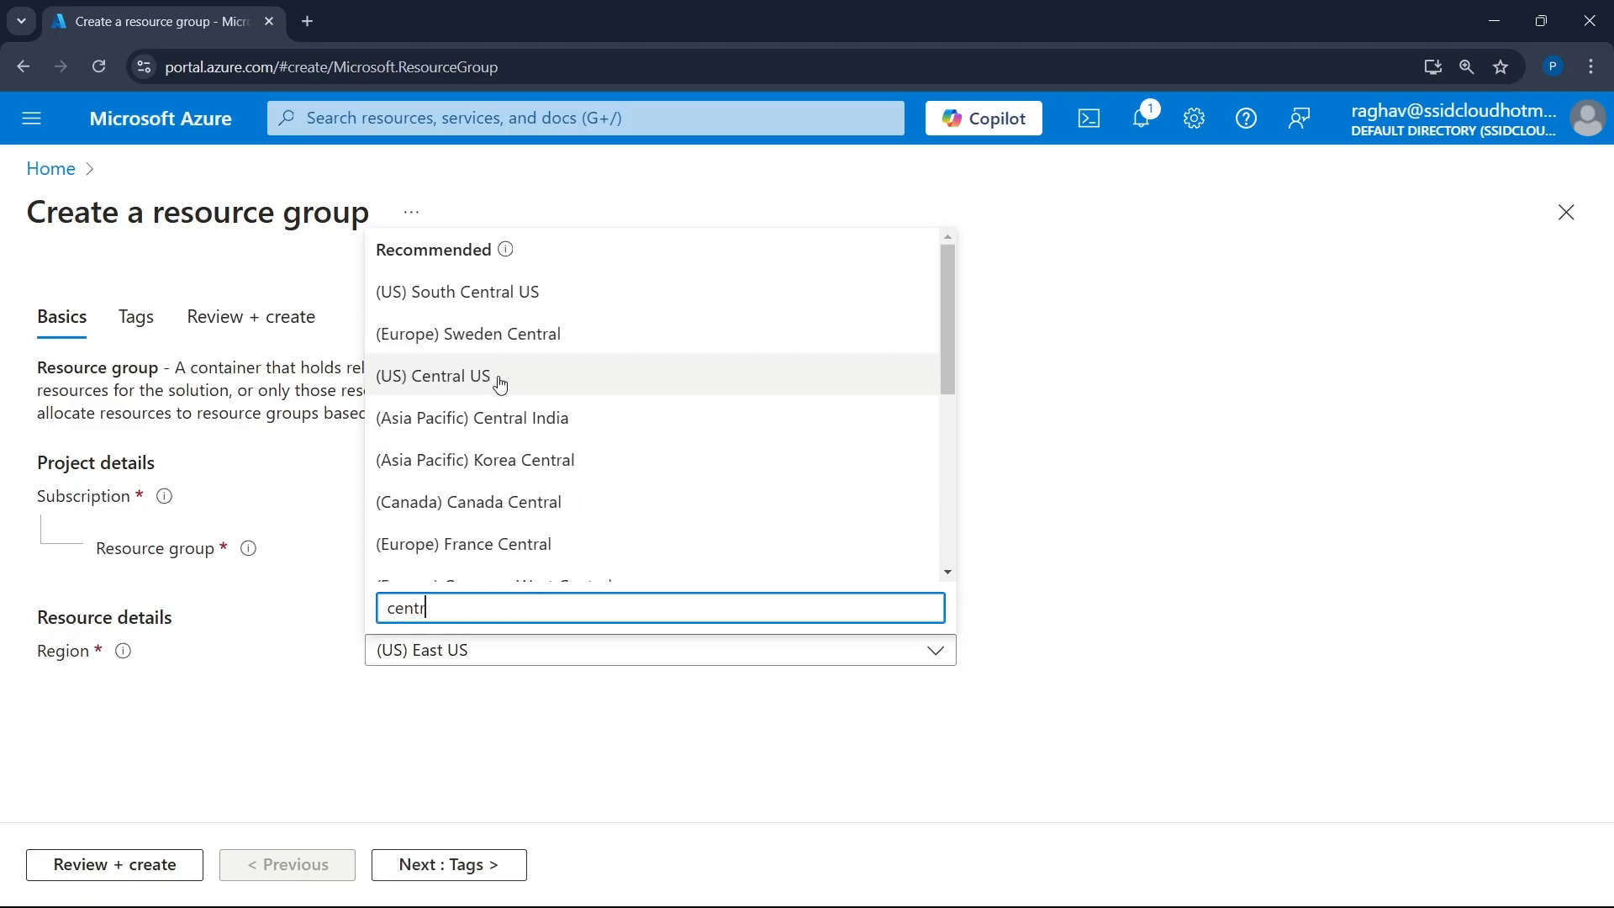
click(500, 376)
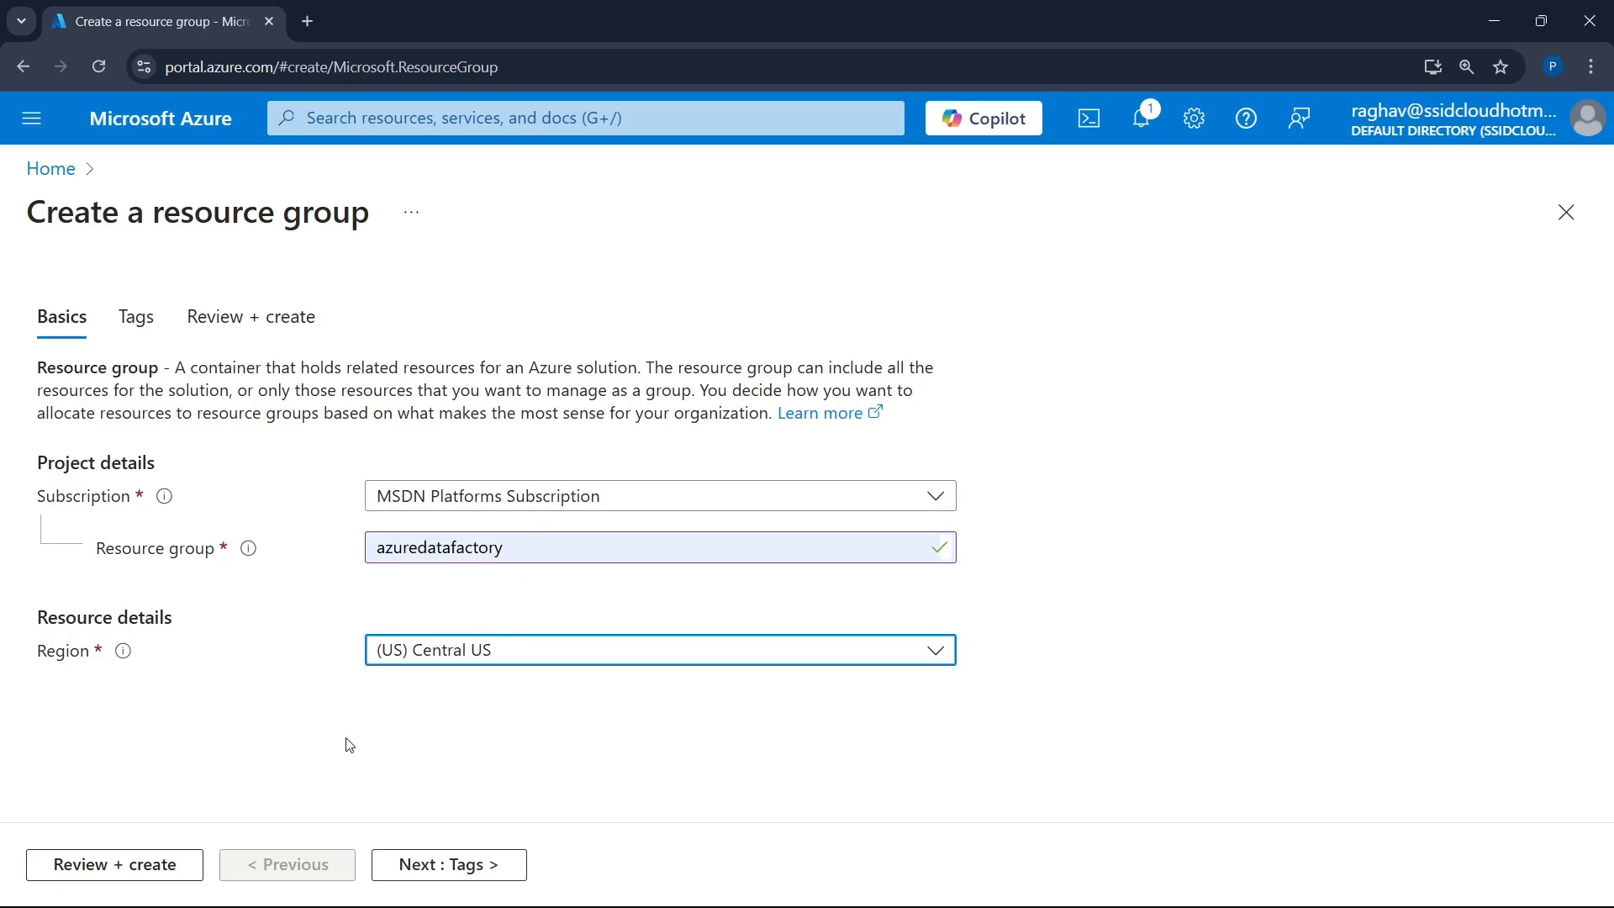
click(98, 871)
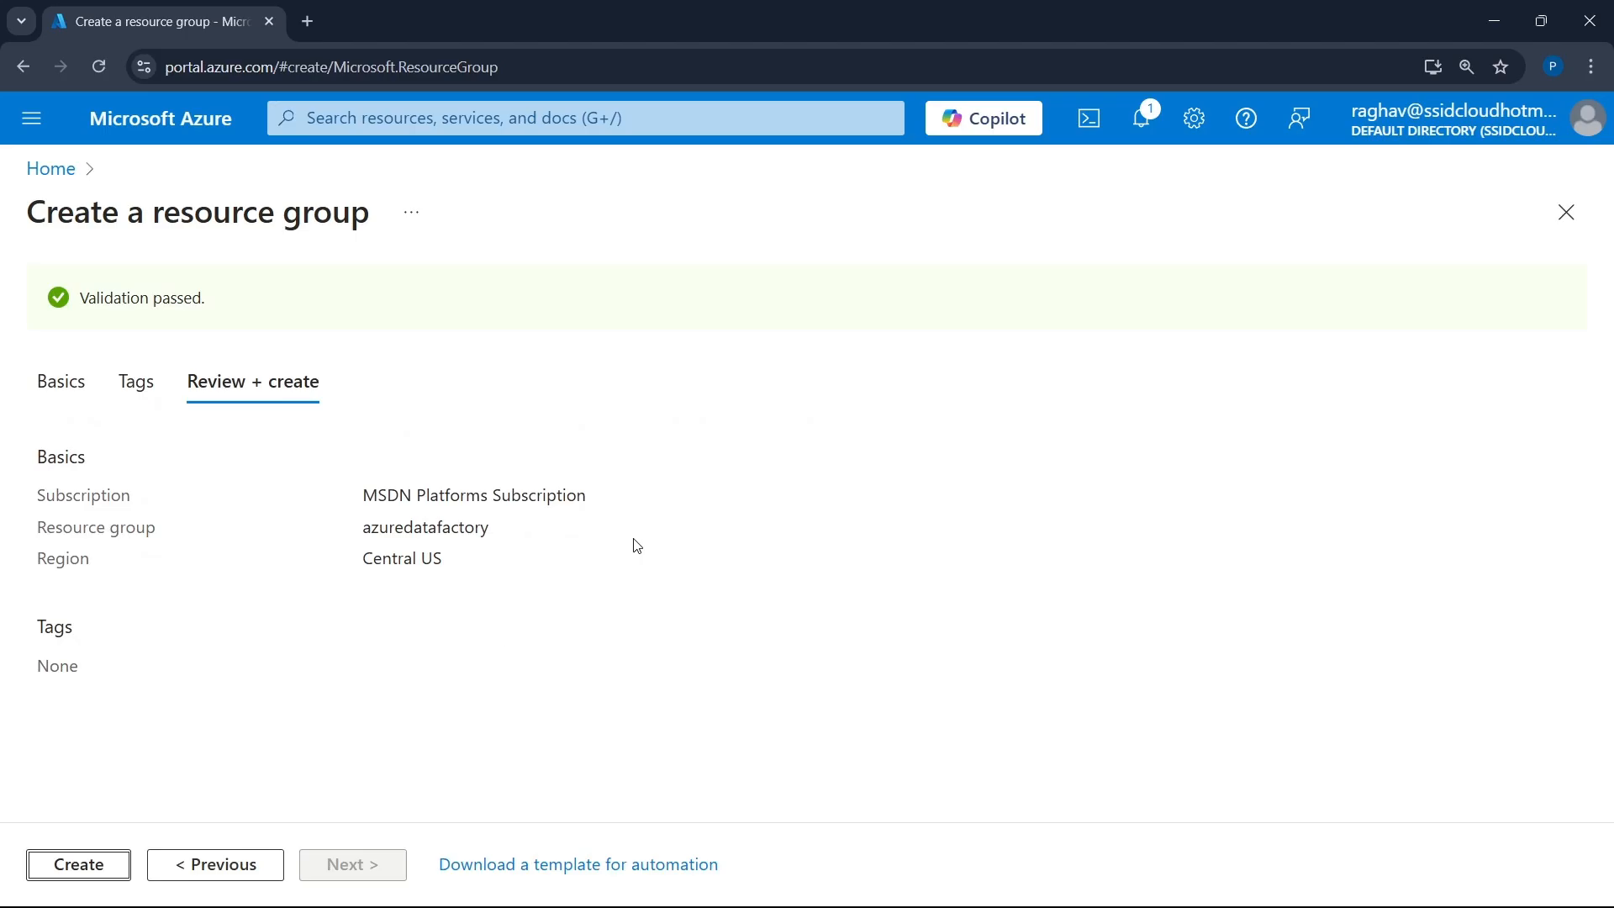
click(57, 874)
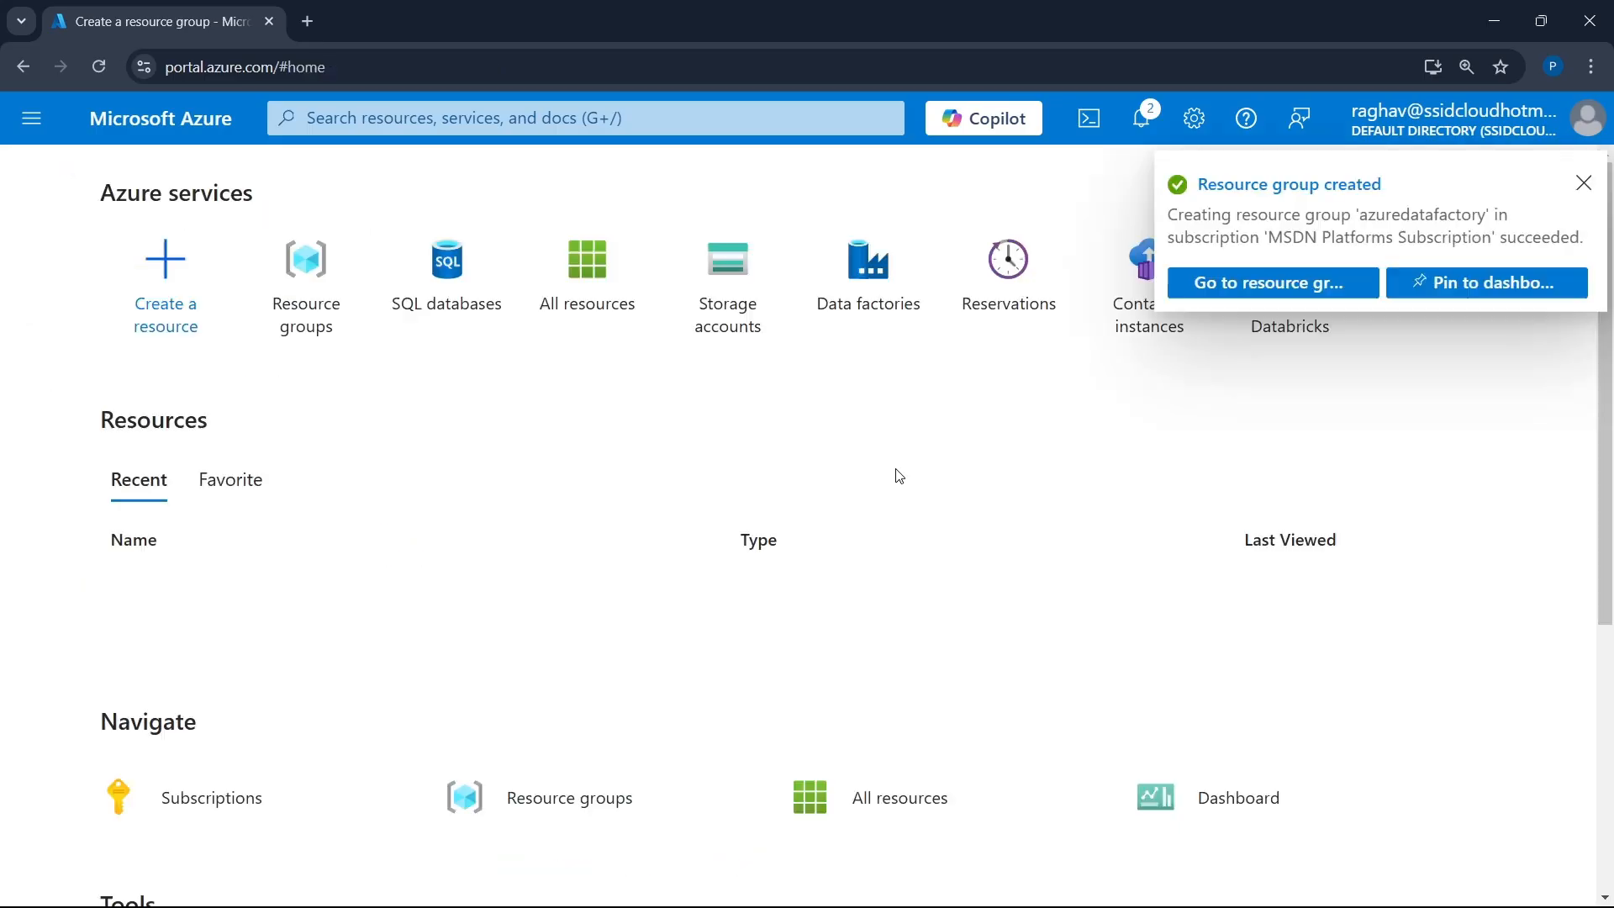
- Open the new azuredatafactory resource group and start adding a resource to it from the Marketplace
click(1207, 288)
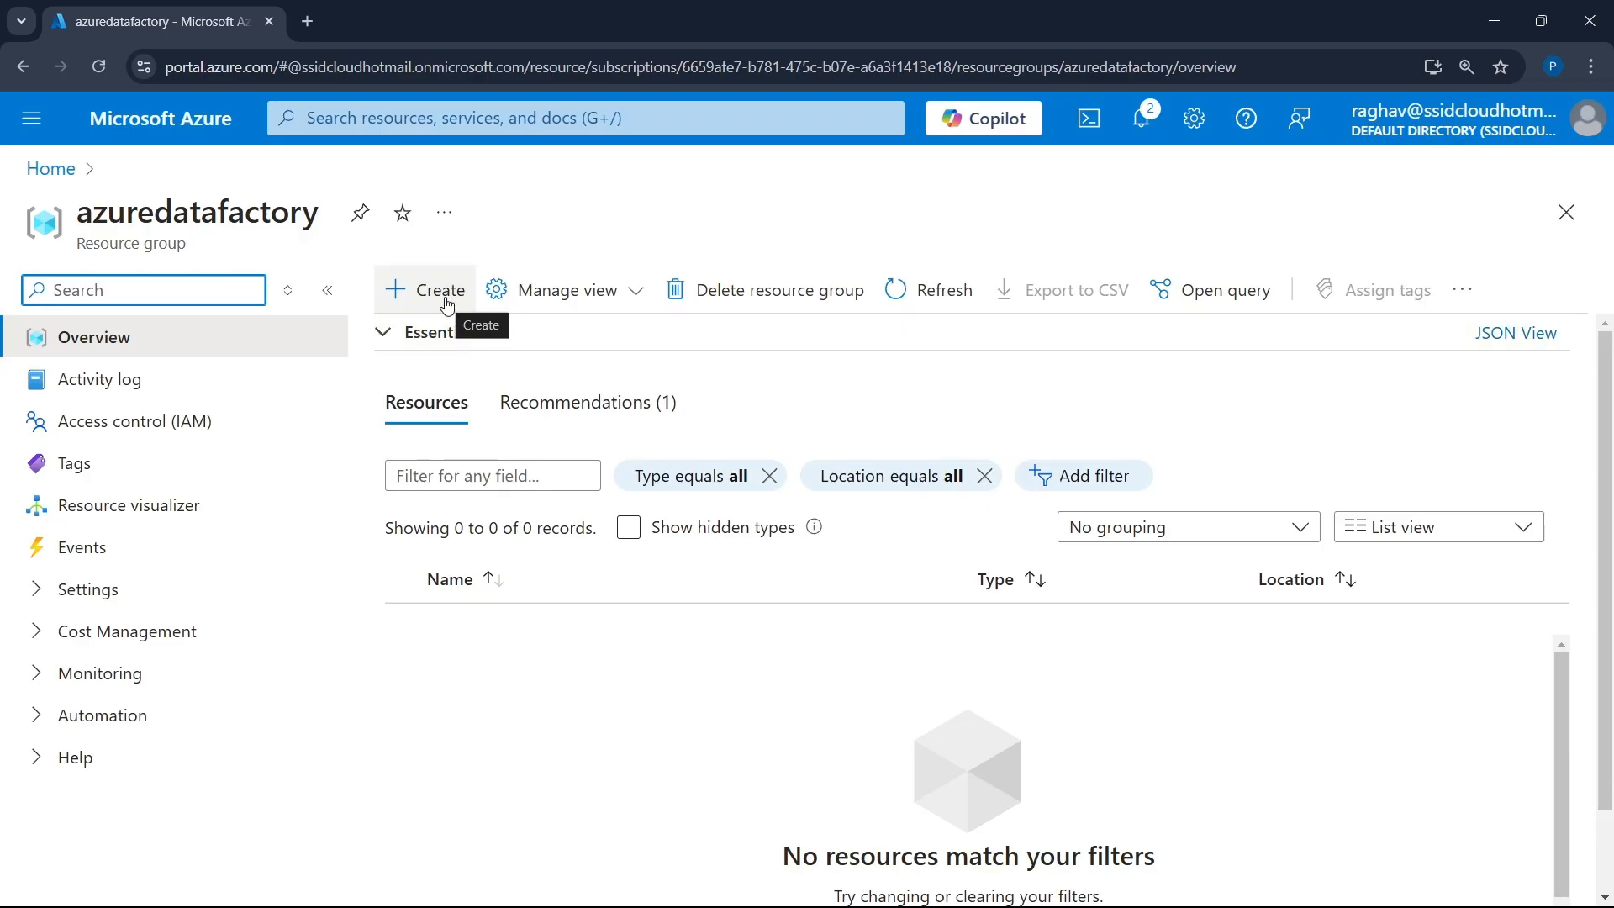
click(446, 304)
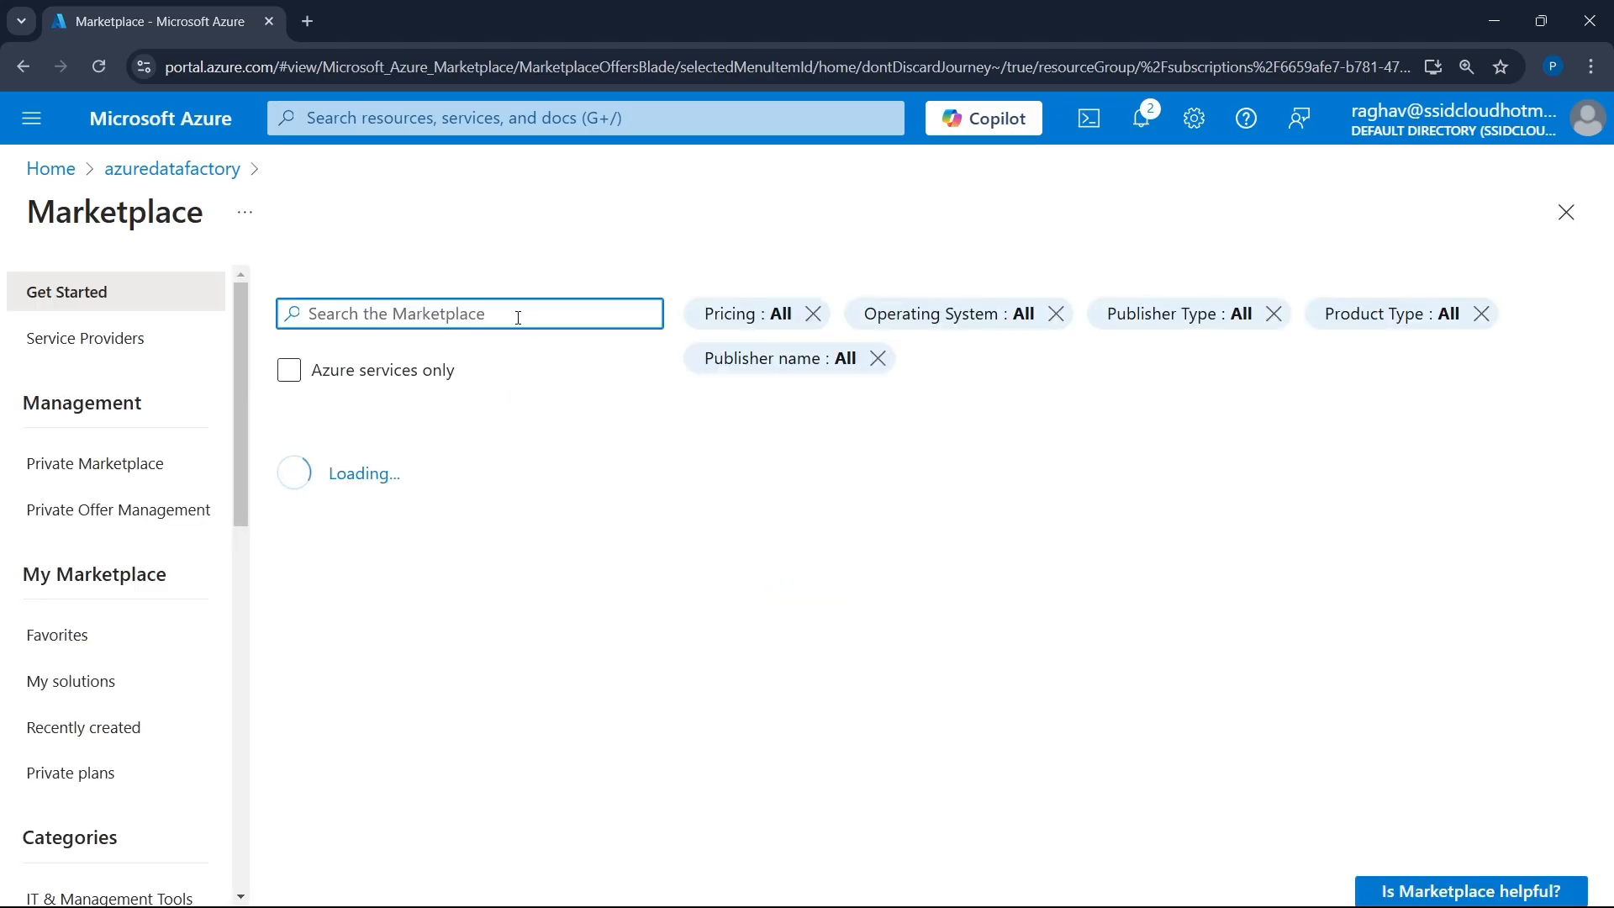
text(azuresto)
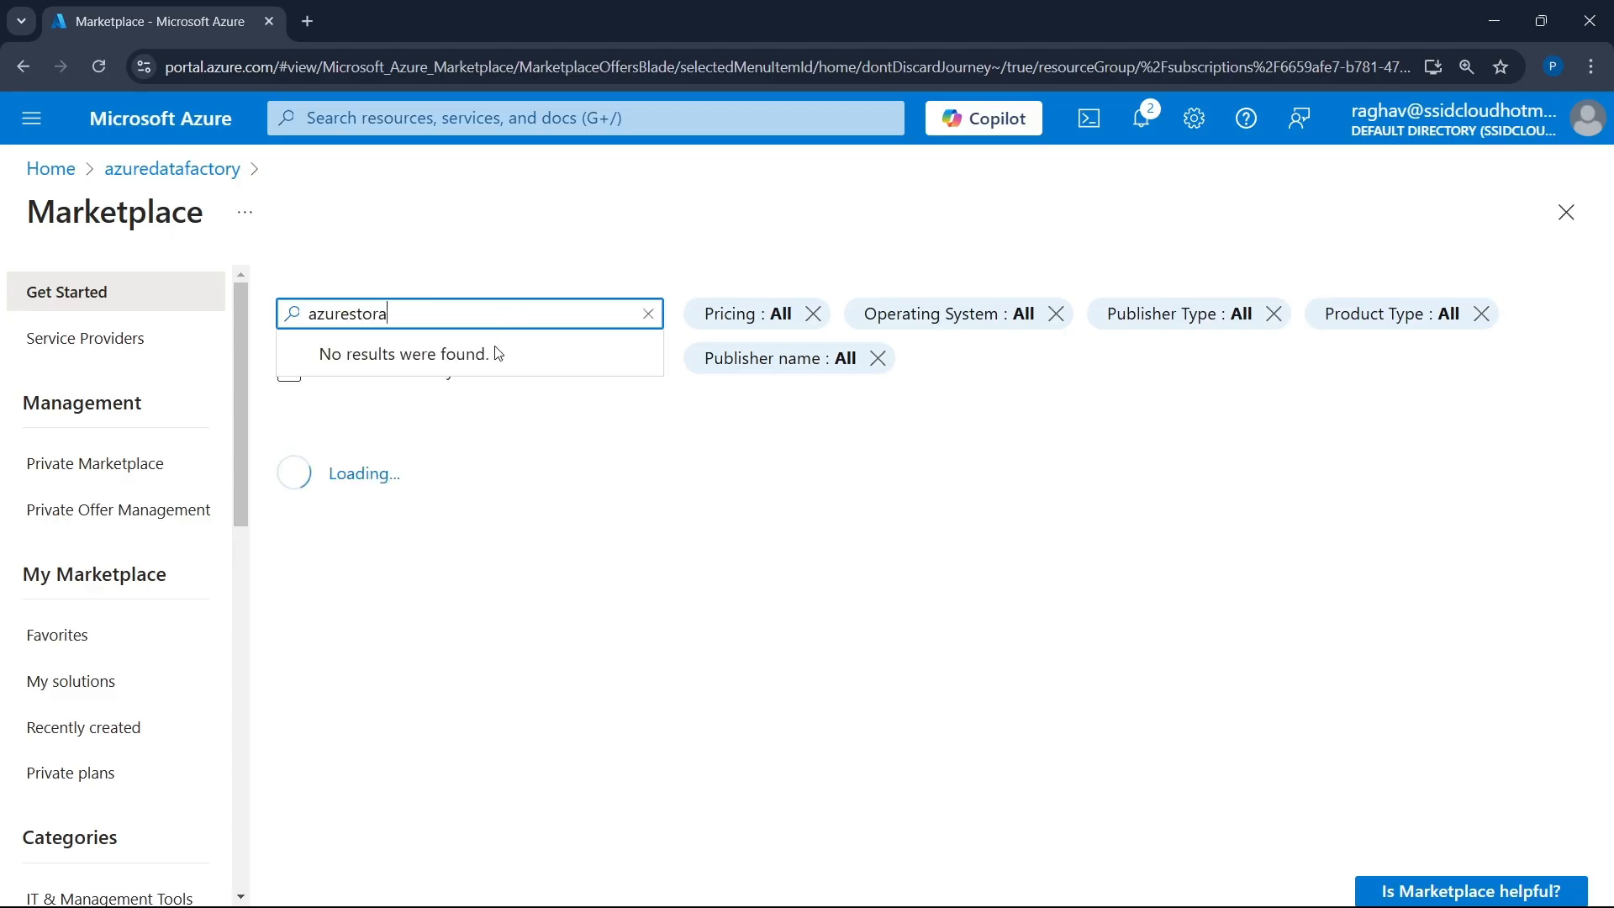
text(ra)
key(BackSpace)
key(BackSpace)
key(BackSpace)
key(BackSpace)
key(BackSpace)
key(BackSpace)
key(BackSpace)
key(BackSpace)
key(BackSpace)
key(BackSpace)
- Search the Marketplace for "storage account" and start creating Microsoft's Storage account service
text(storage)
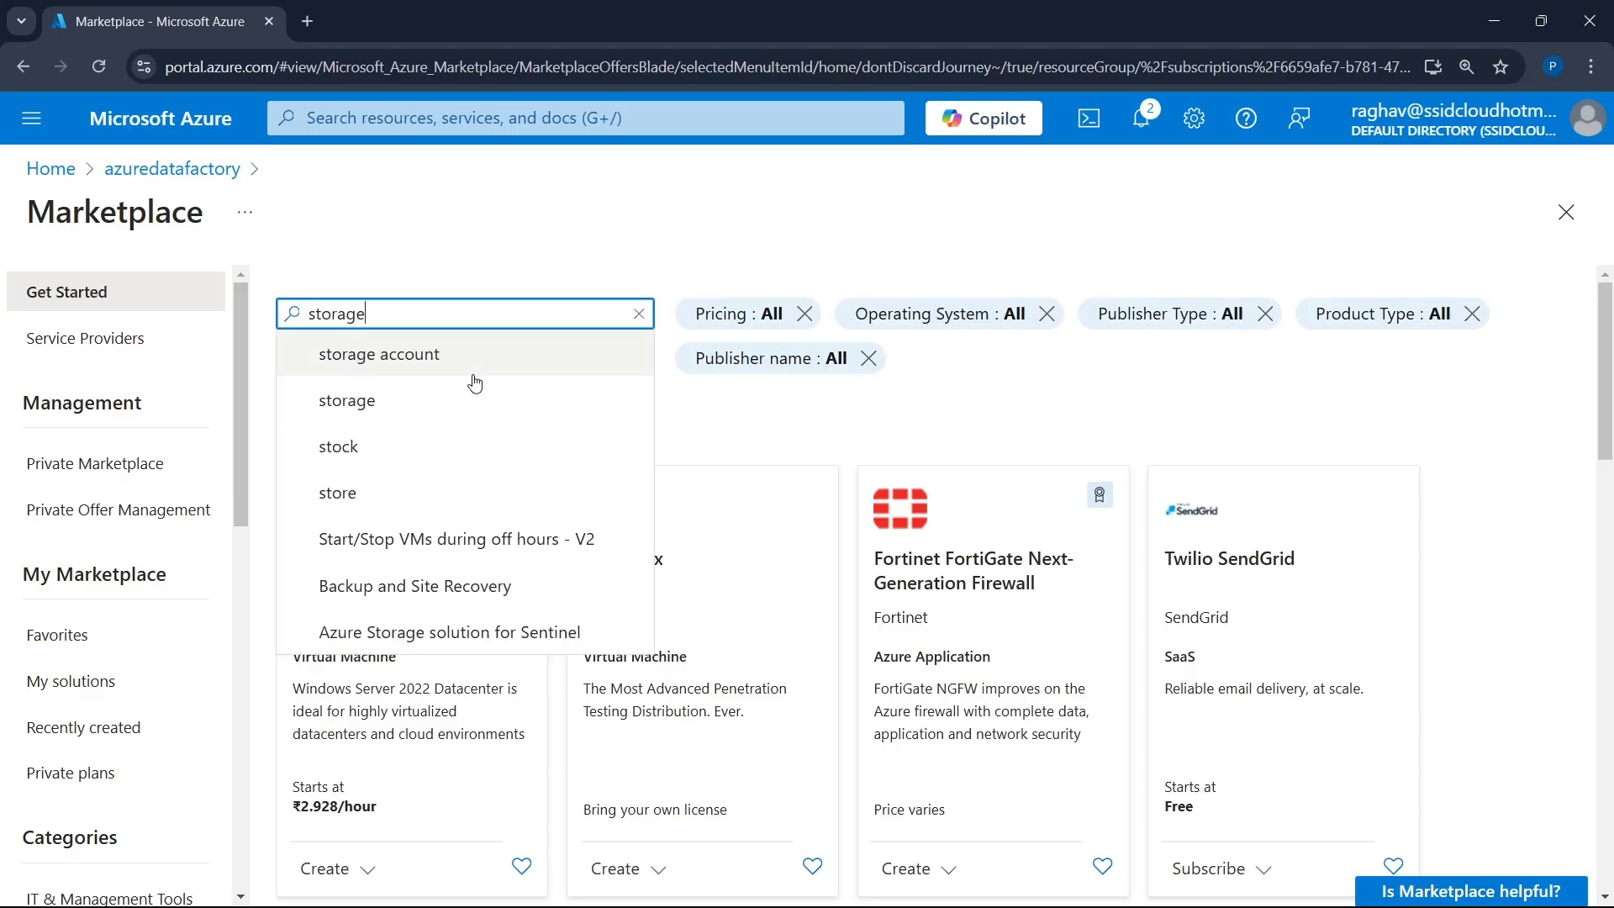
click(472, 376)
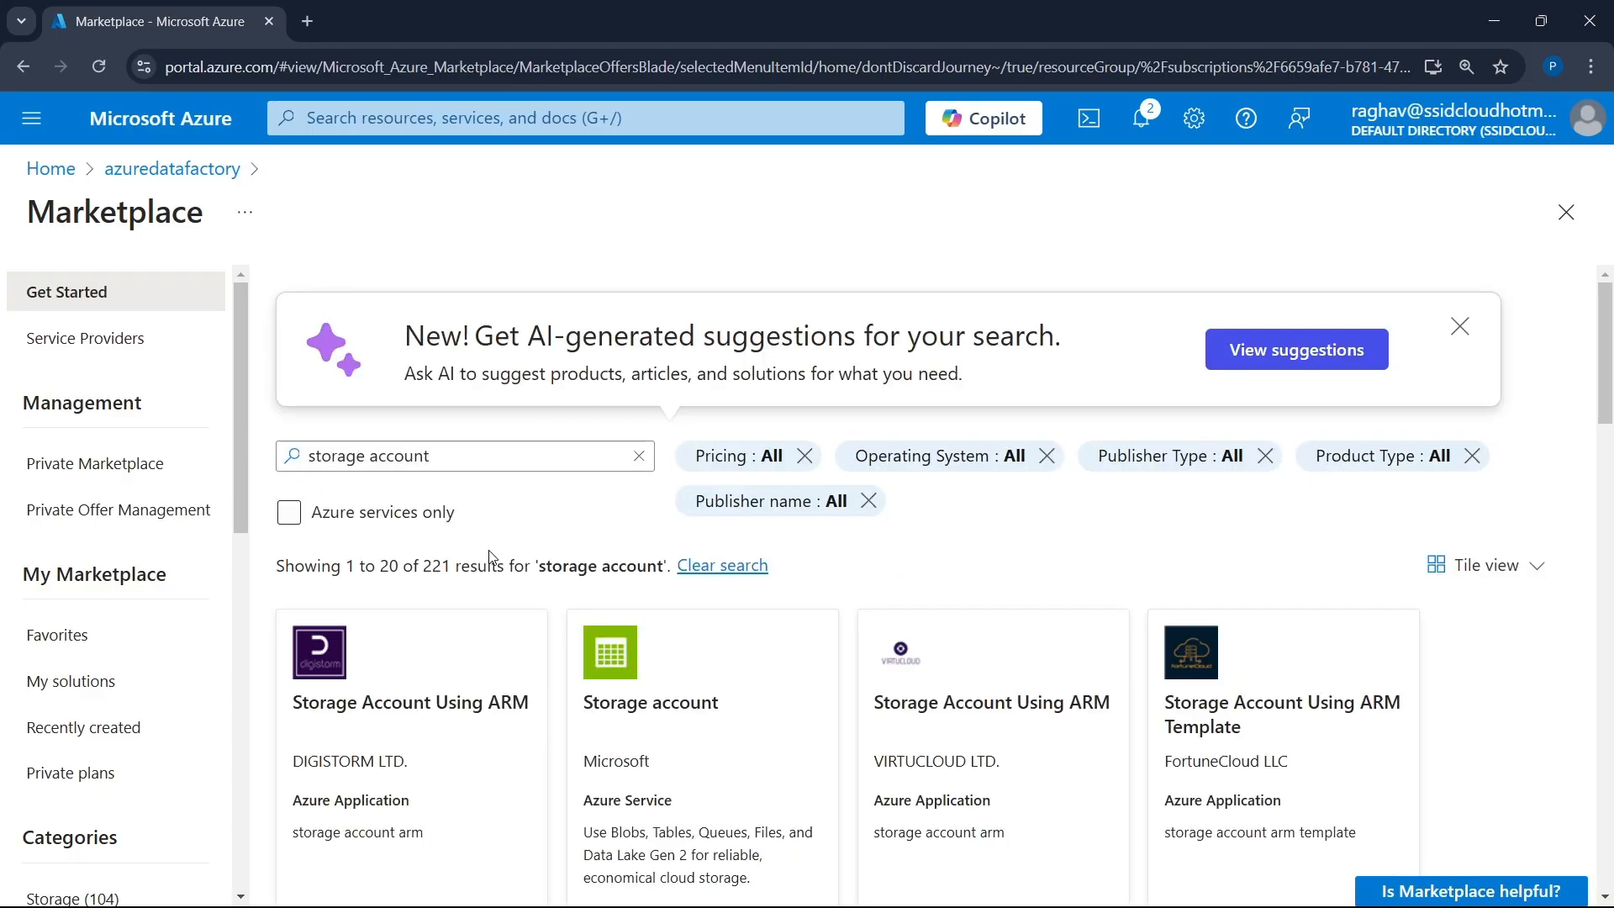
click(677, 698)
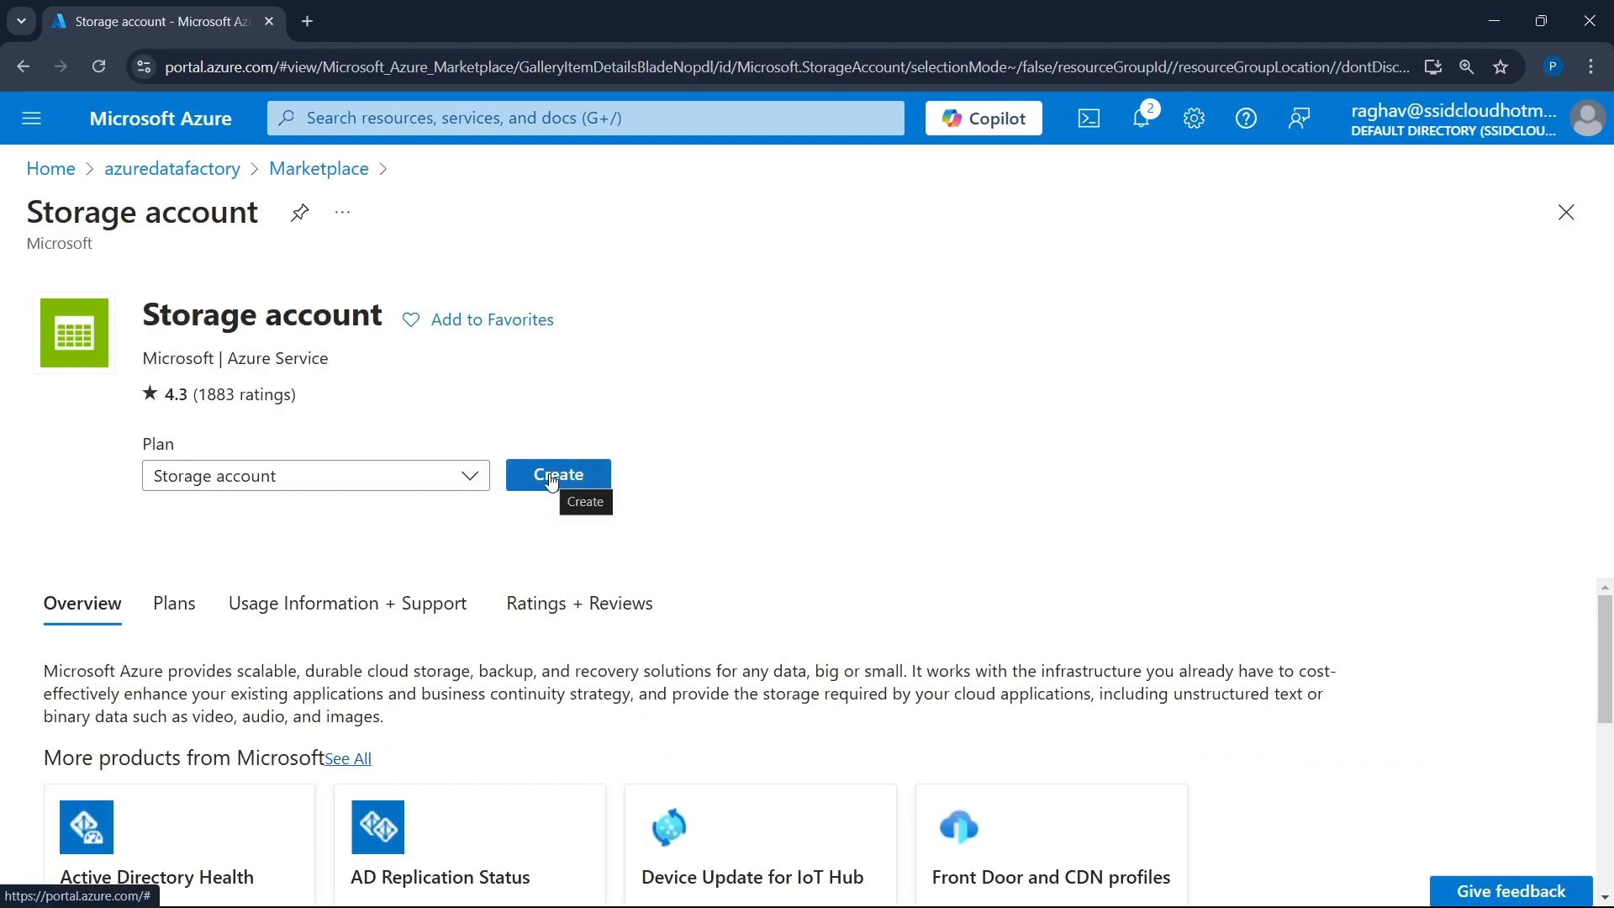
click(552, 479)
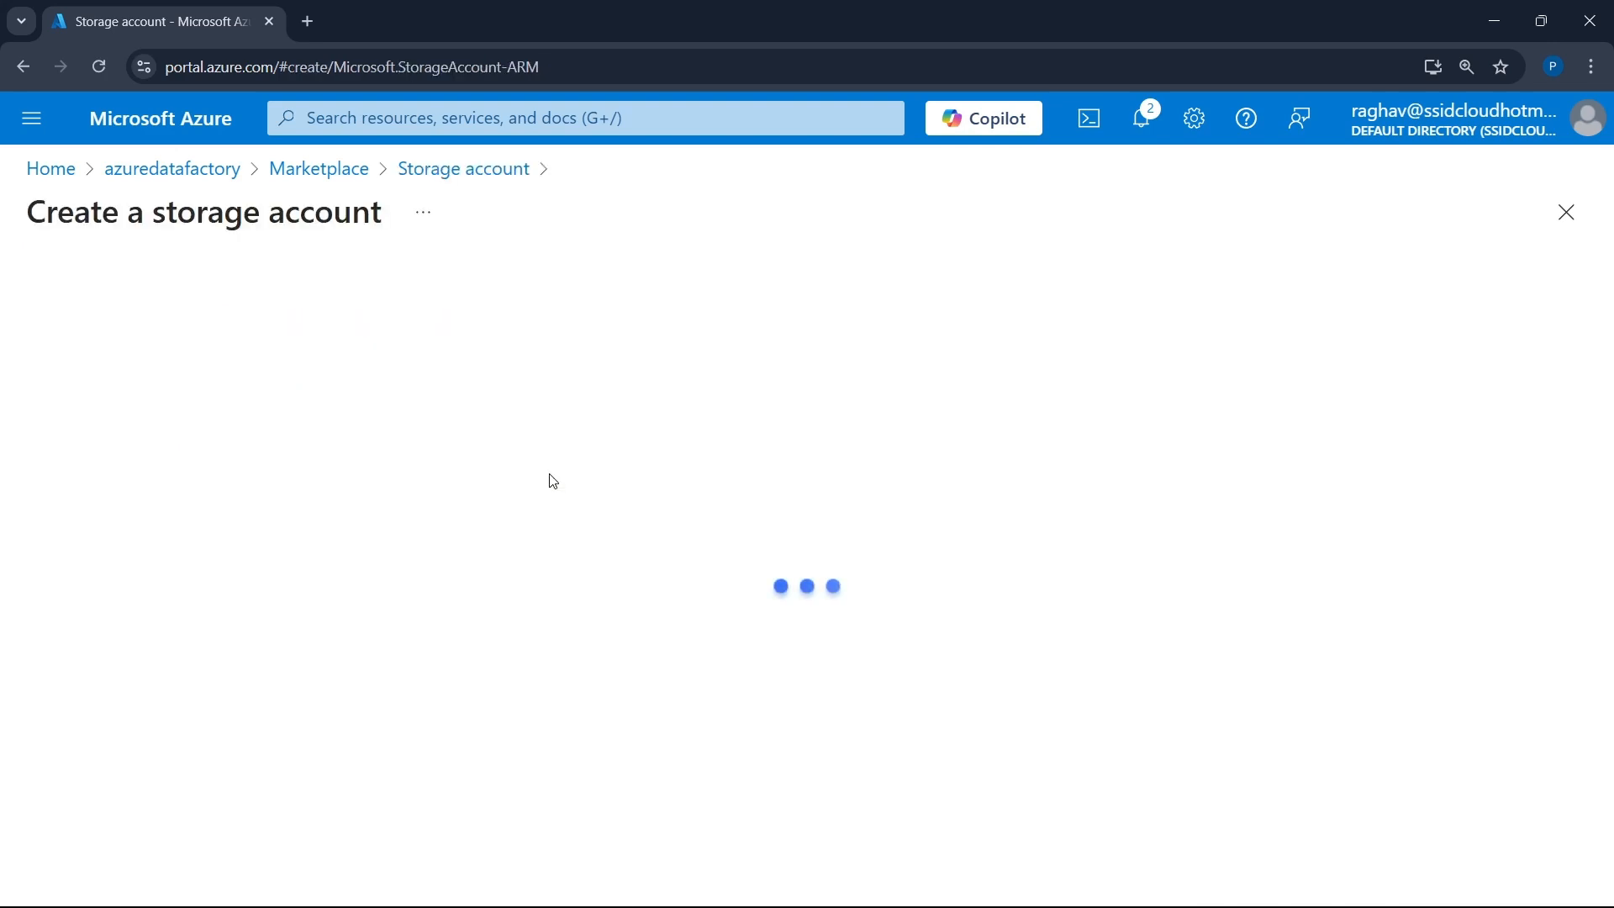
- Name the storage account datalakestorageaccnt
scroll(626, 525, down, 3)
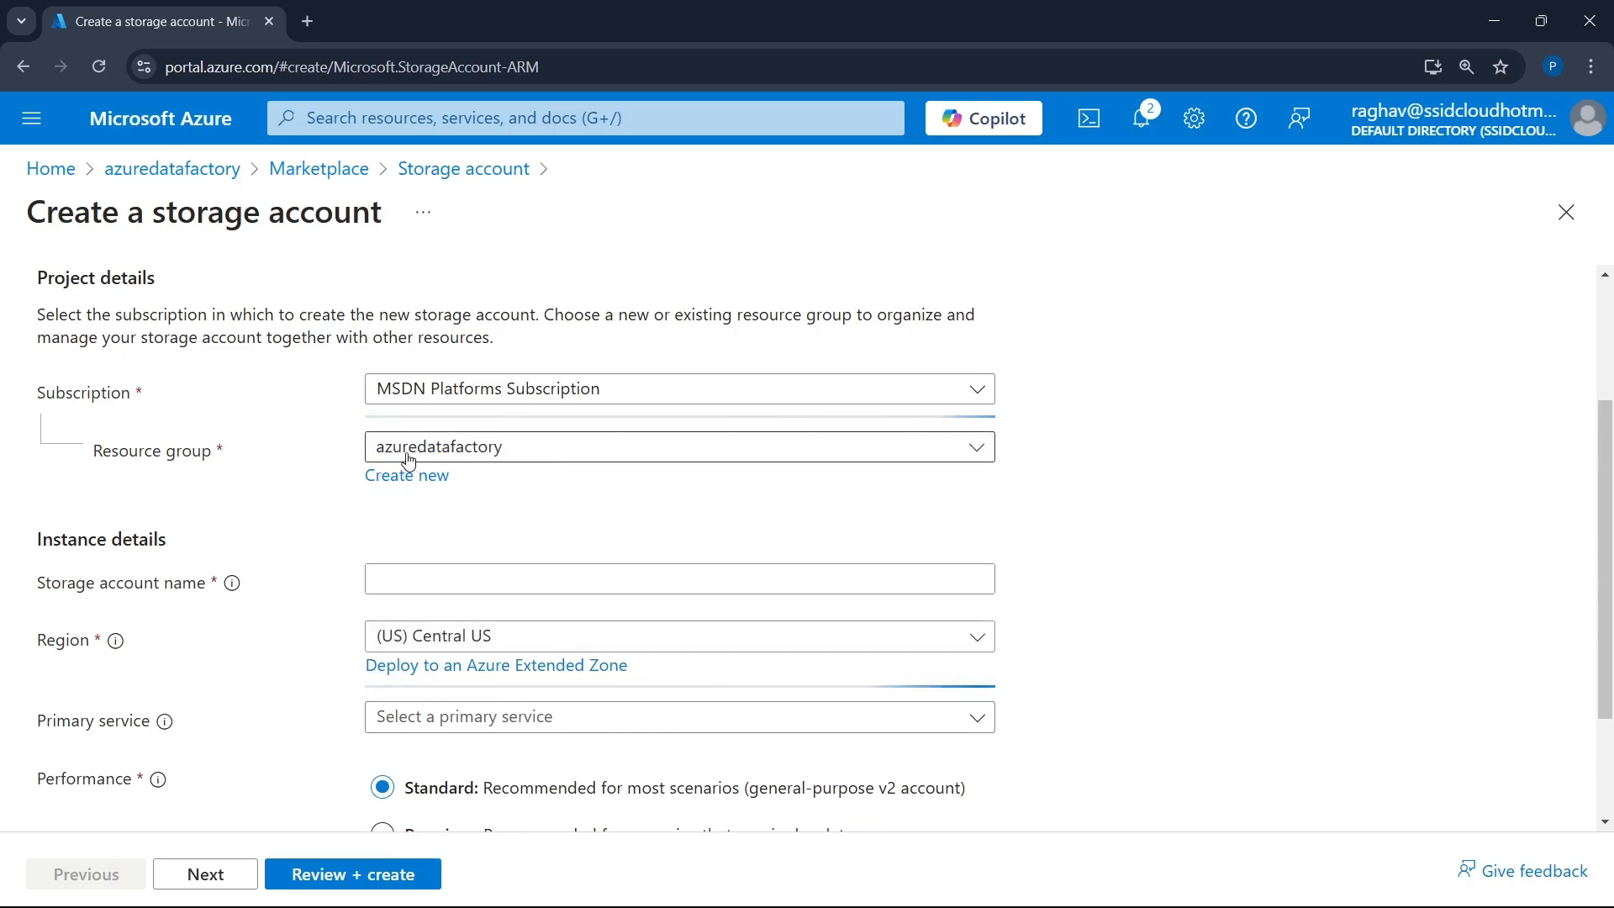
click(535, 572)
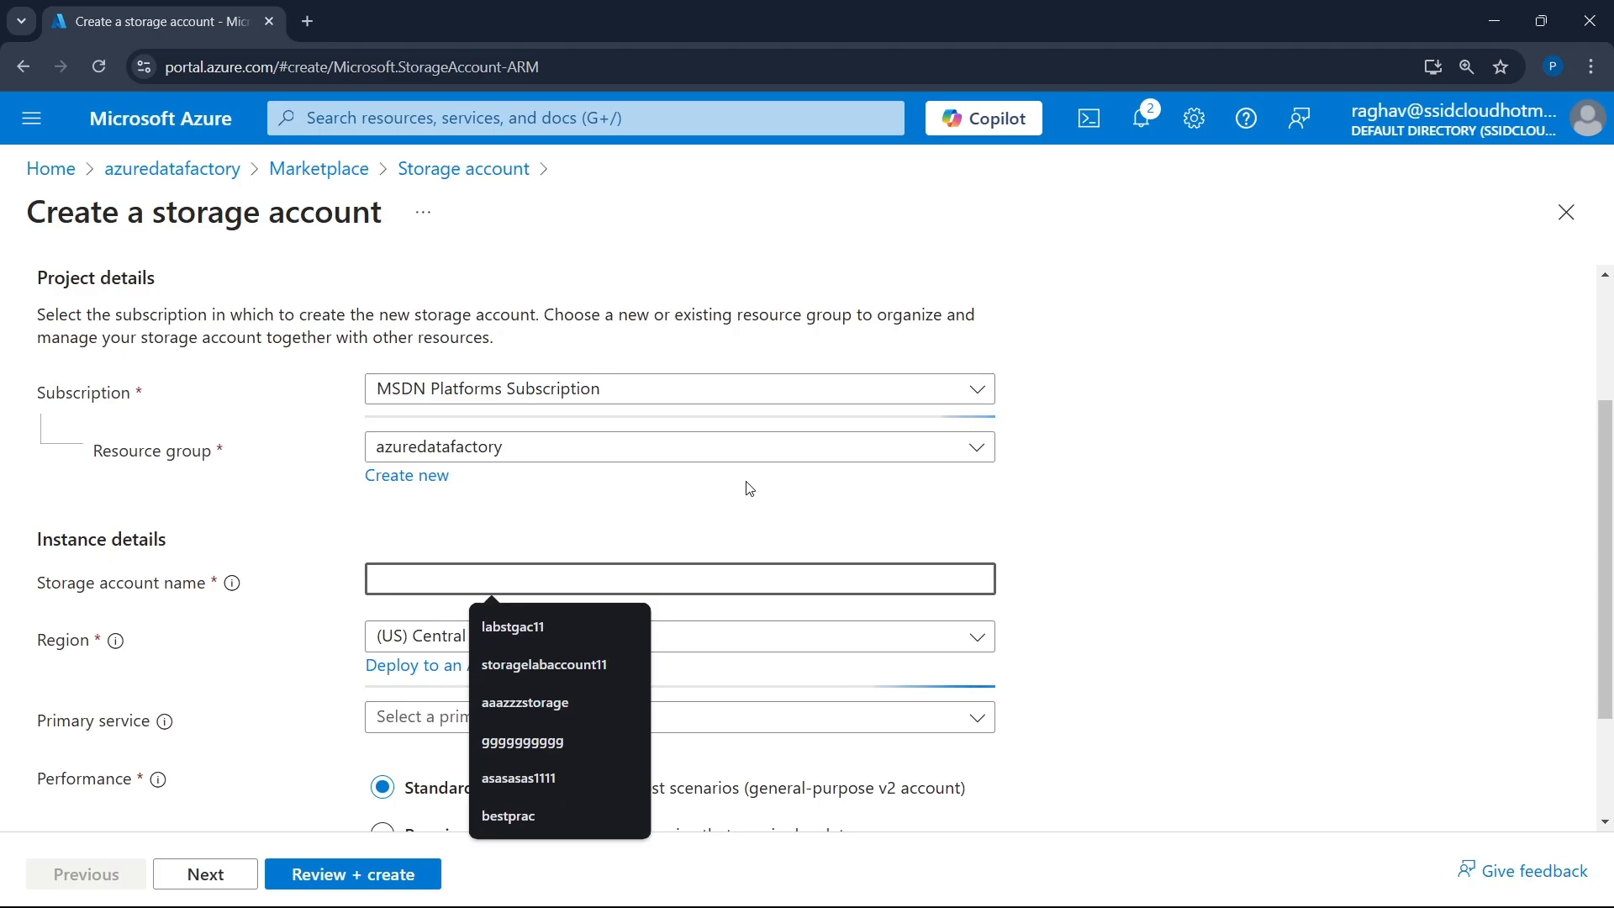
text(datalakestorageaccnt)
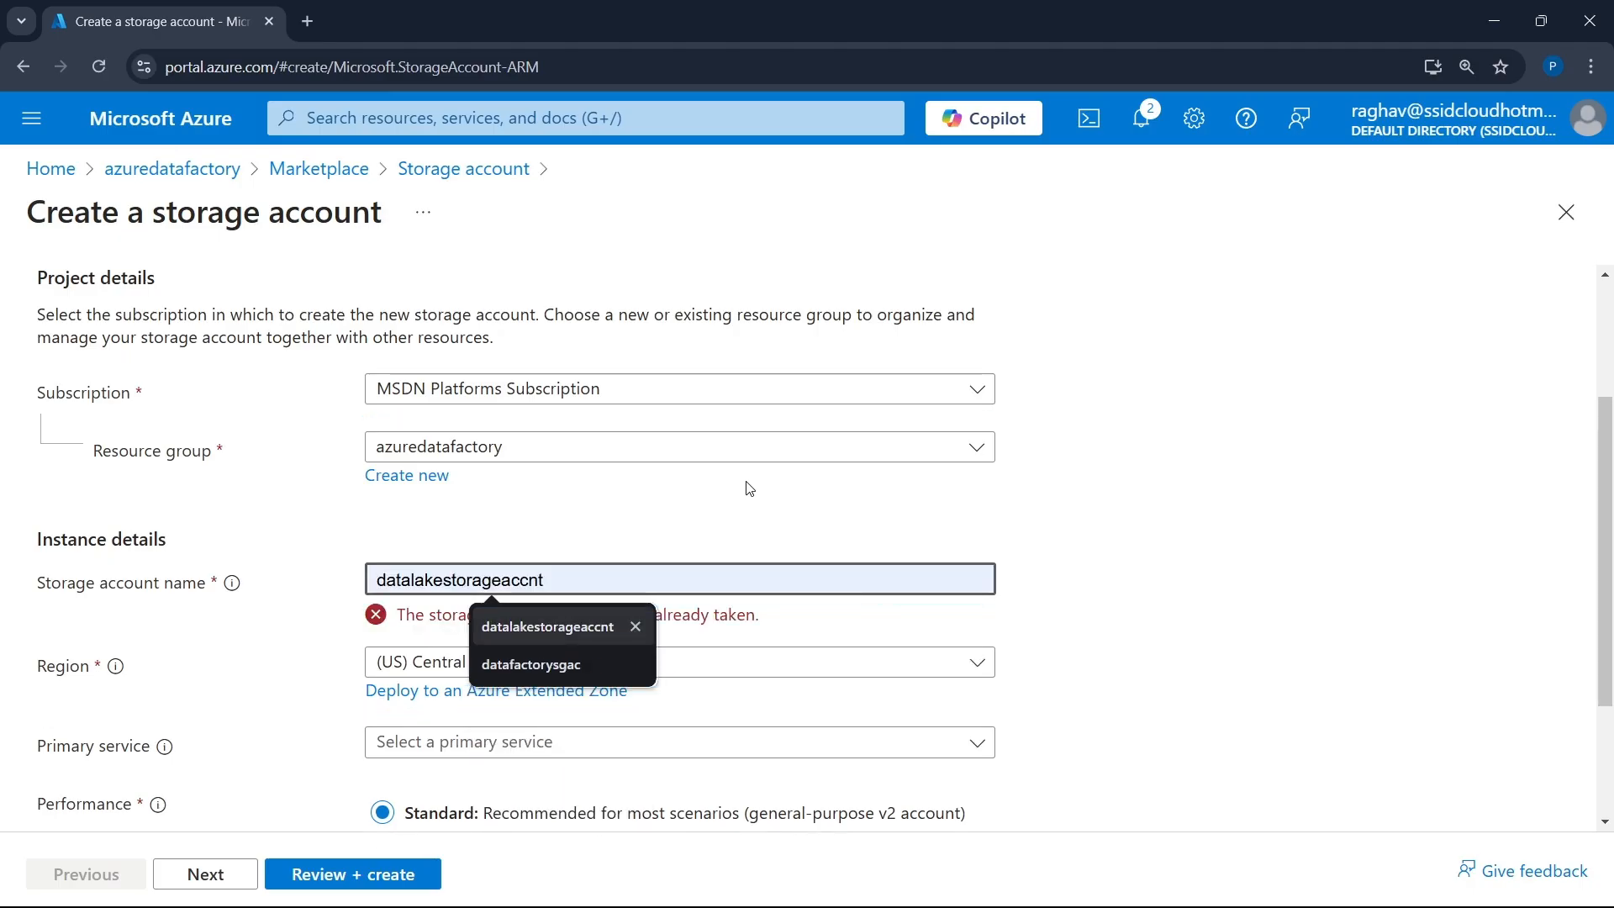
key(Return)
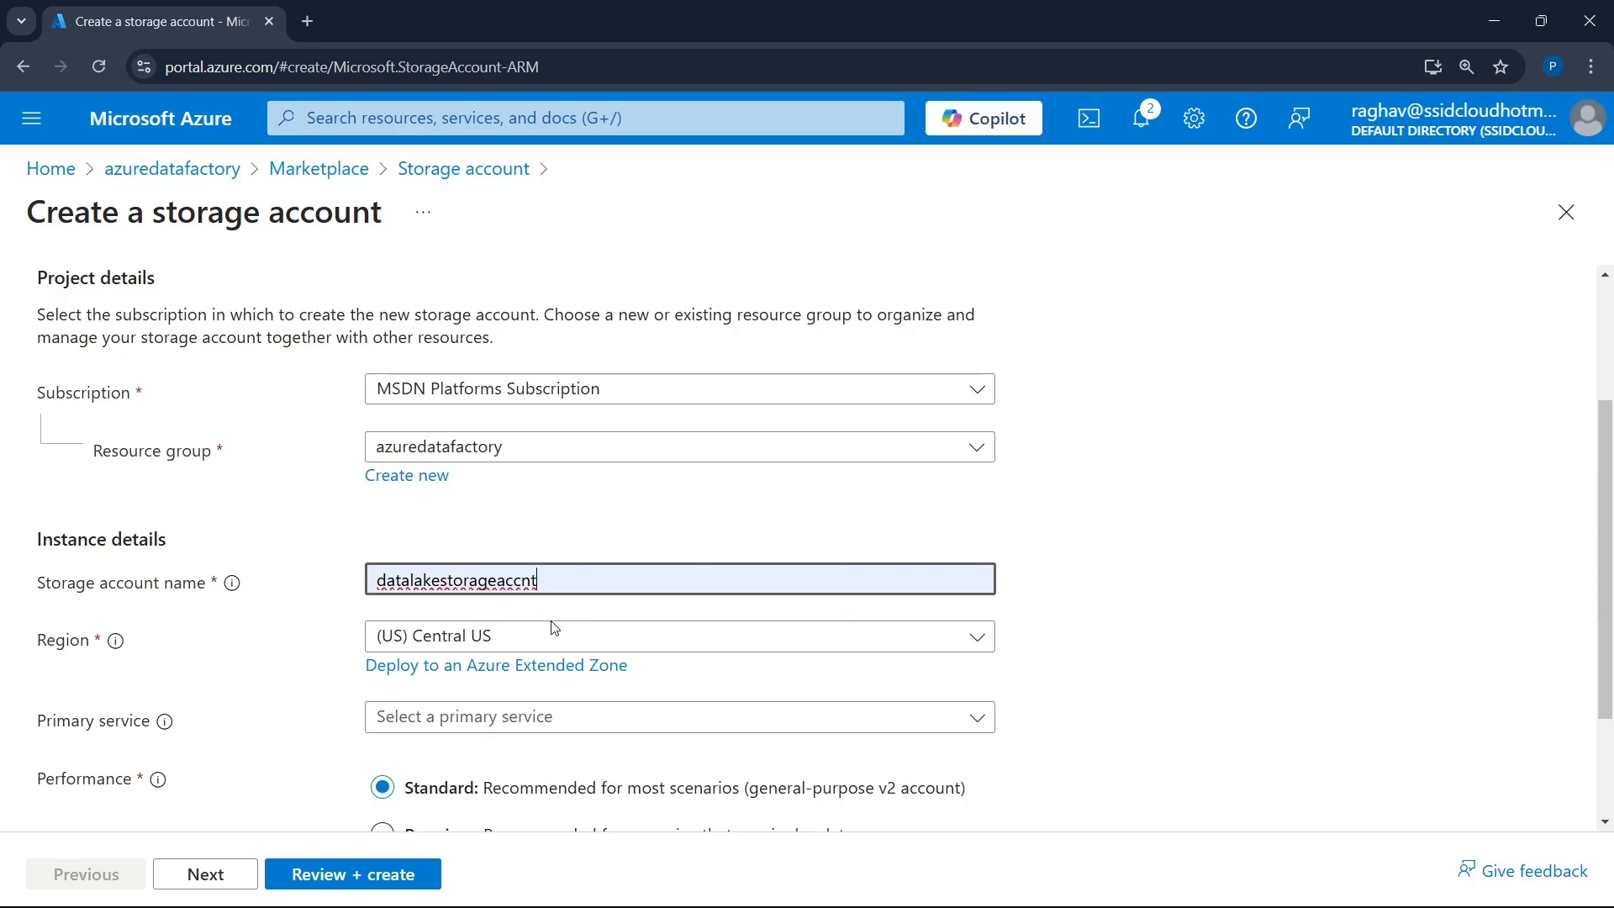
- Set the storage account's redundancy to Locally-redundant storage (LRS), leaving the primary service unselected
scroll(580, 639, down, 2)
click(446, 562)
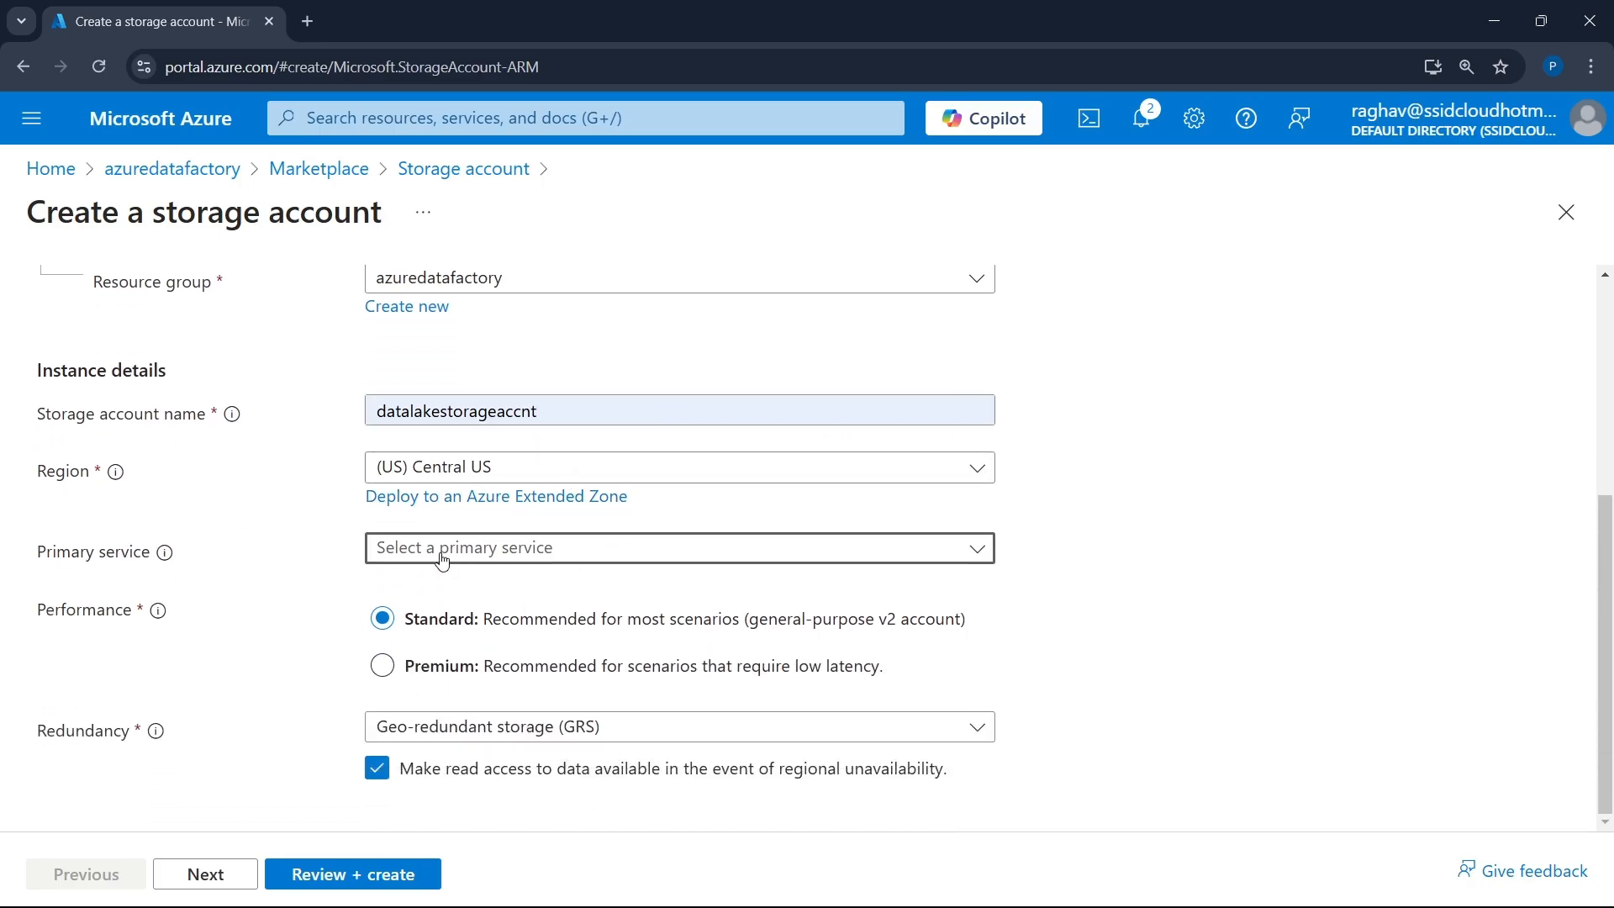
click(681, 551)
click(468, 728)
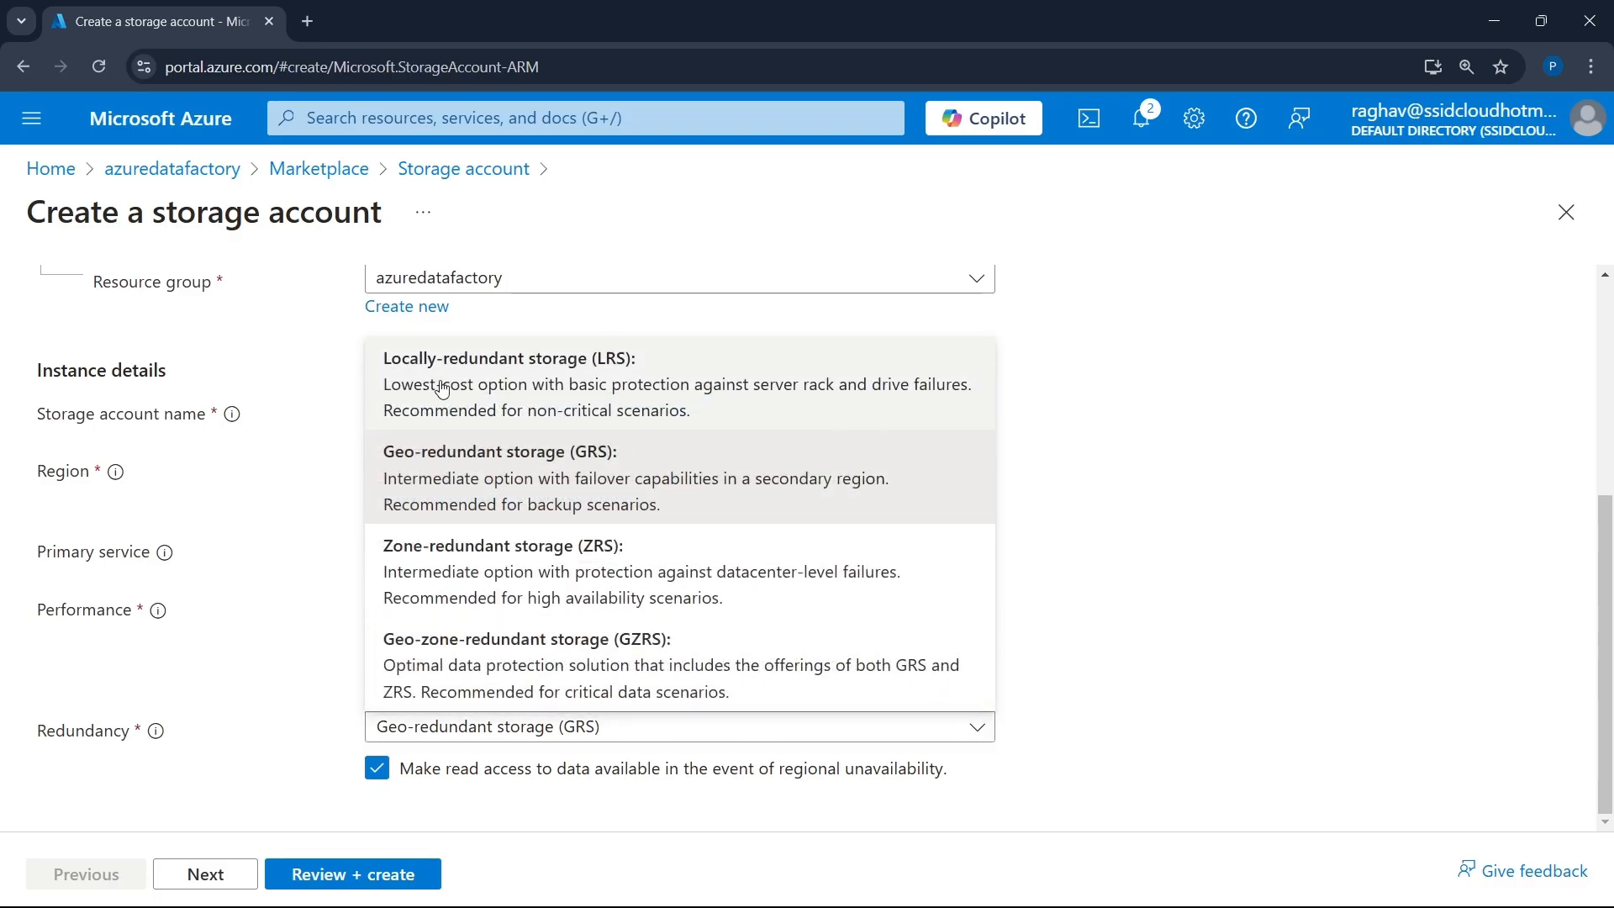
click(445, 385)
- Enable the hierarchical namespace in the storage account's advanced settings
scroll(236, 563, up, 4)
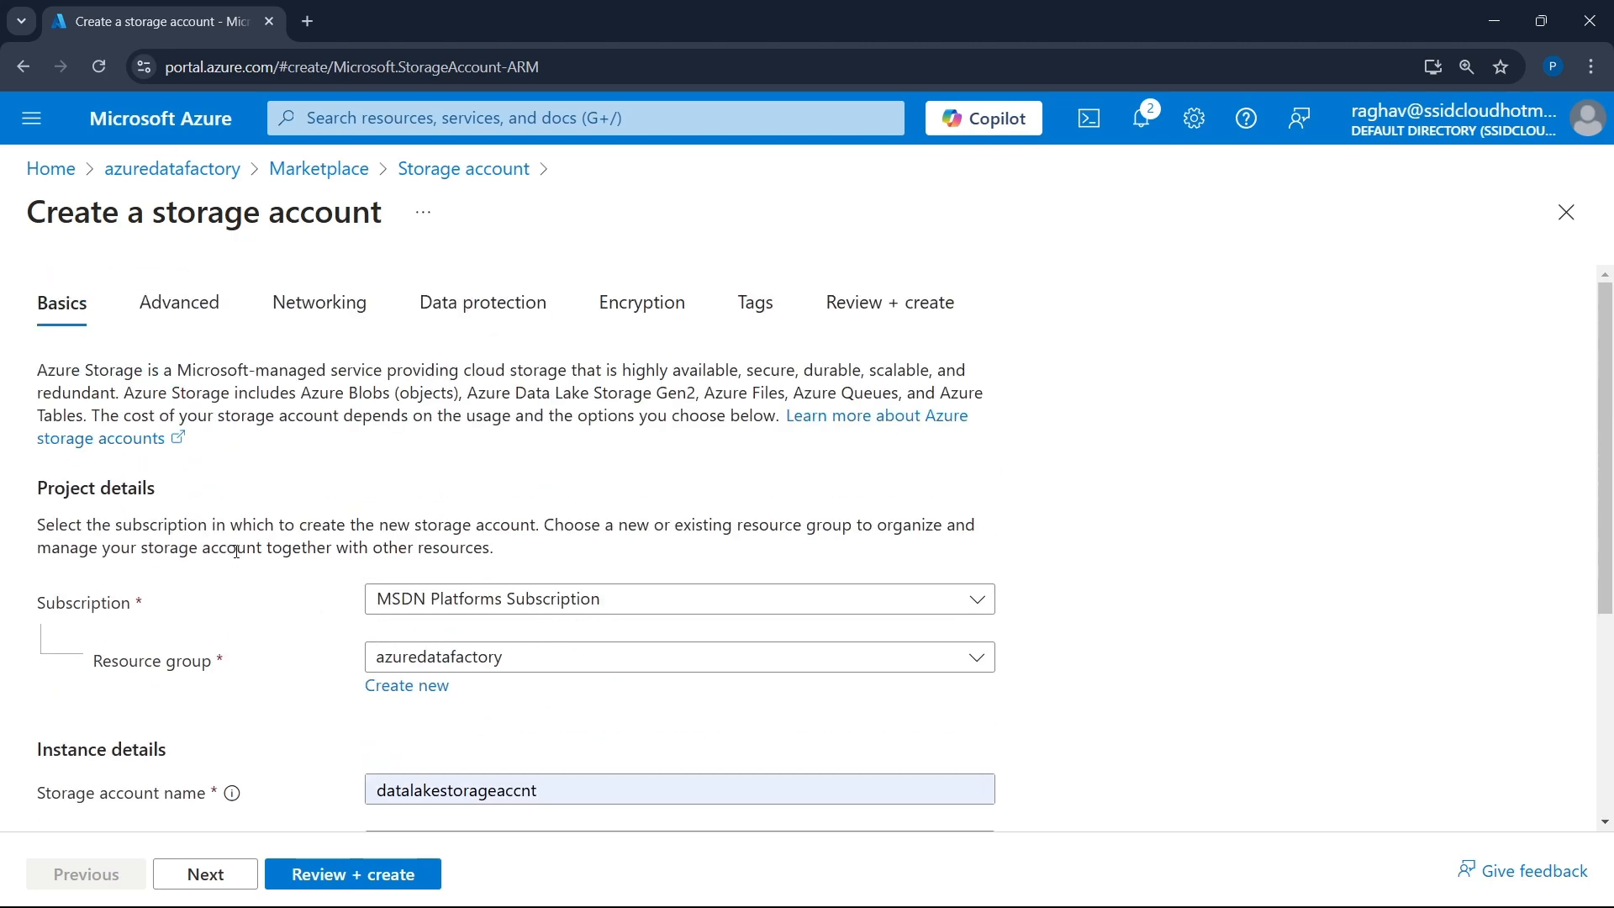
click(179, 302)
scroll(655, 494, down, 6)
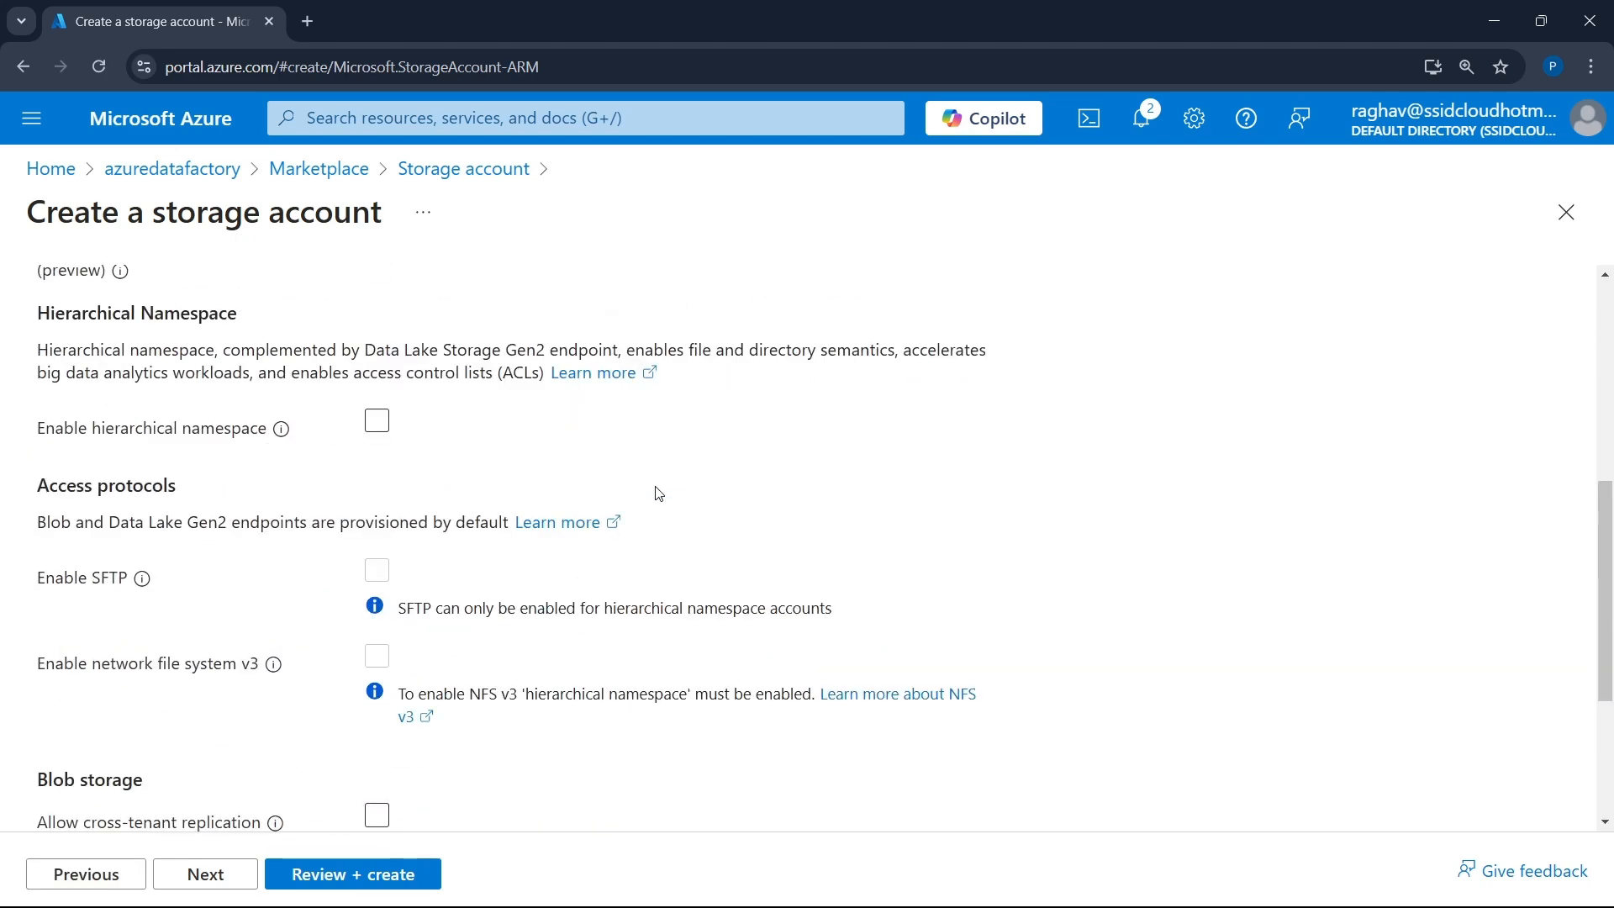
scroll(605, 482, up, 3)
scroll(421, 466, down, 1)
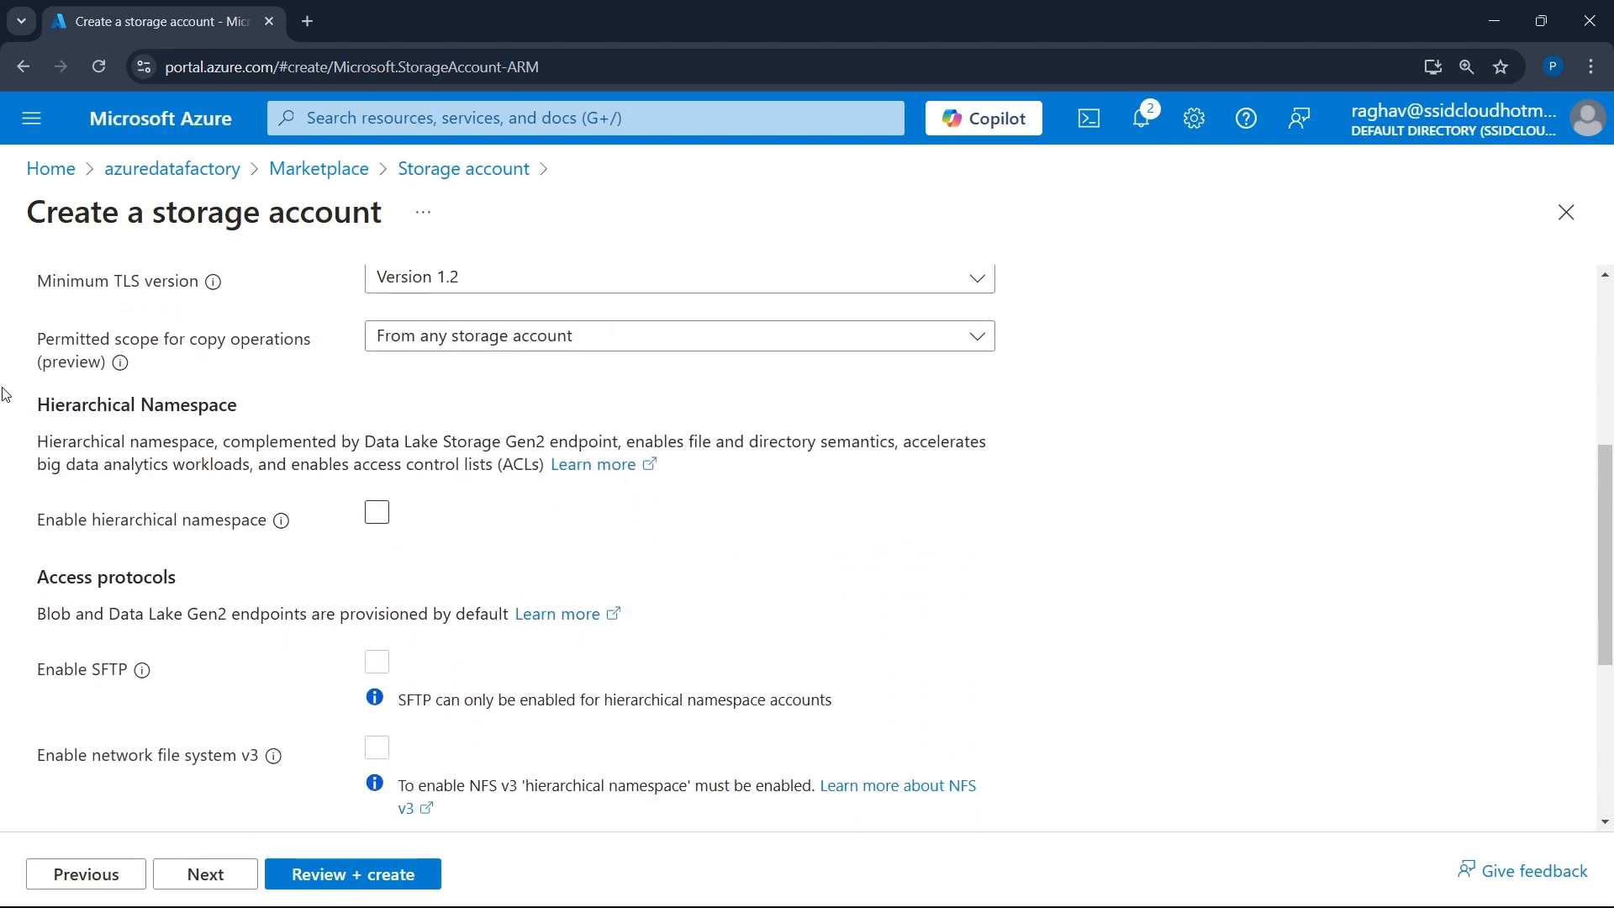
drag(27, 403, 425, 490)
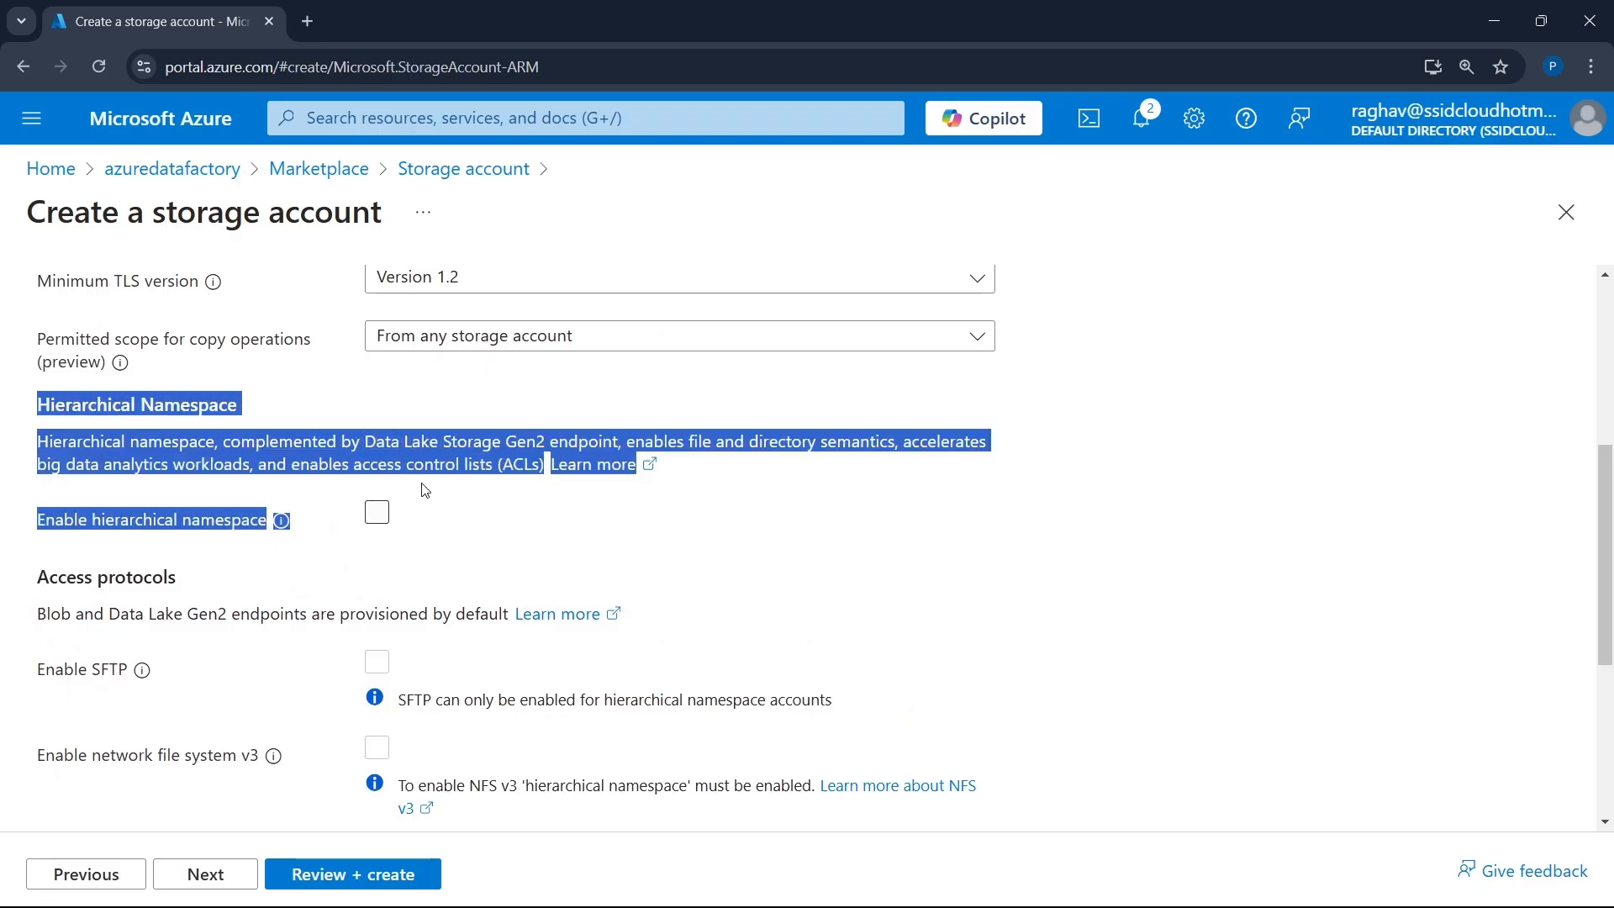
click(376, 511)
click(566, 520)
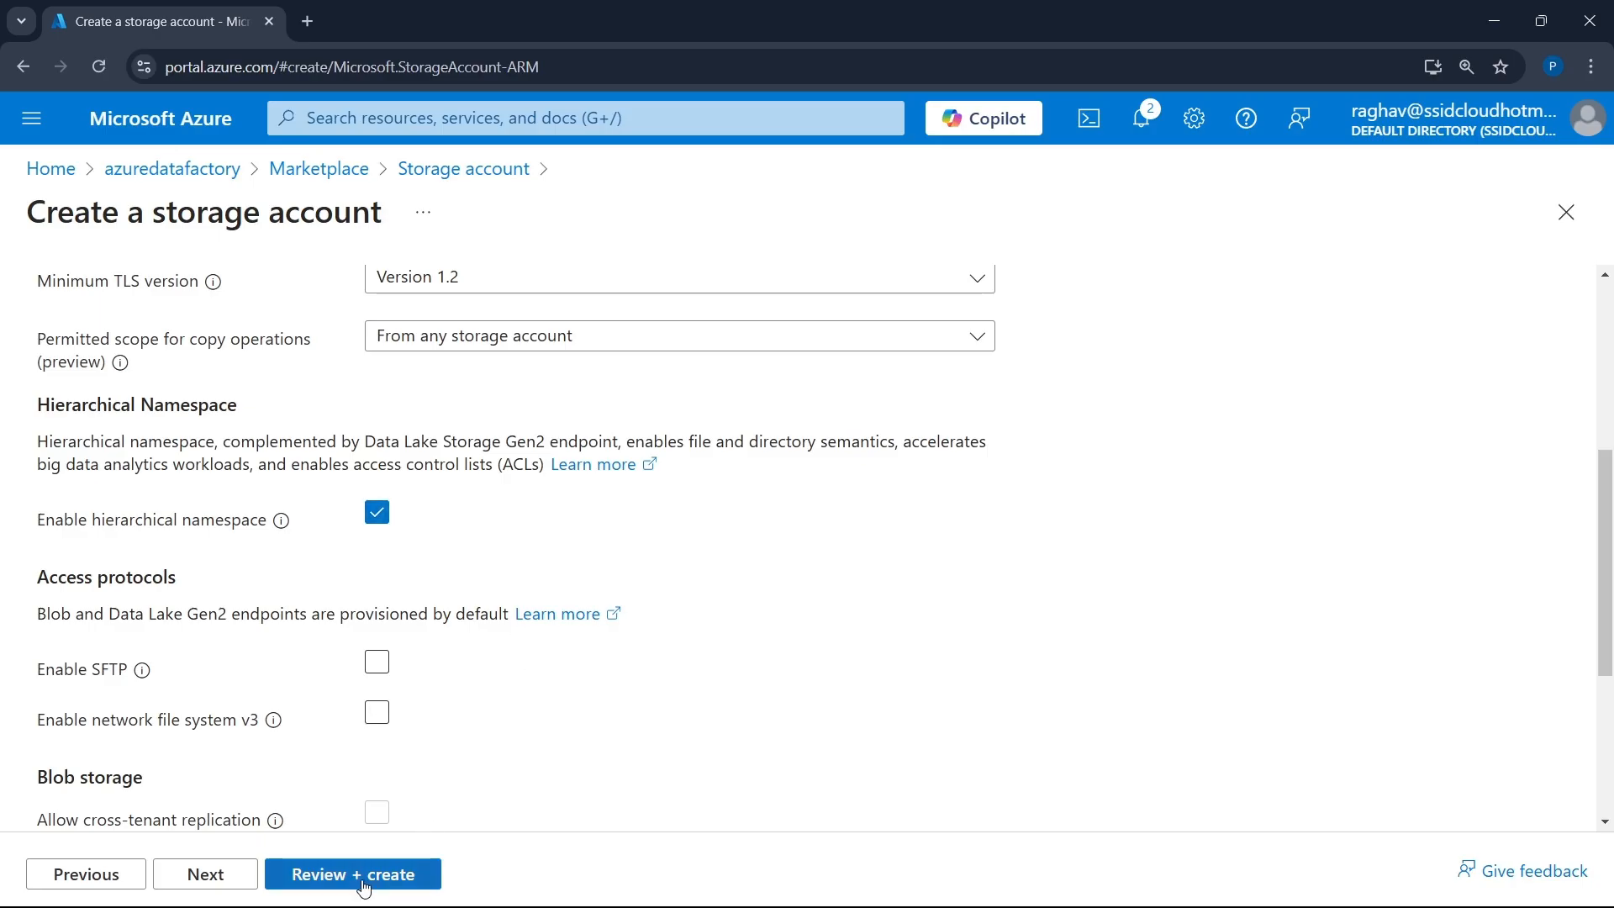
- Check the remaining advanced options, review the storage account configuration and create the account
scroll(490, 583, up, 3)
scroll(490, 584, down, 7)
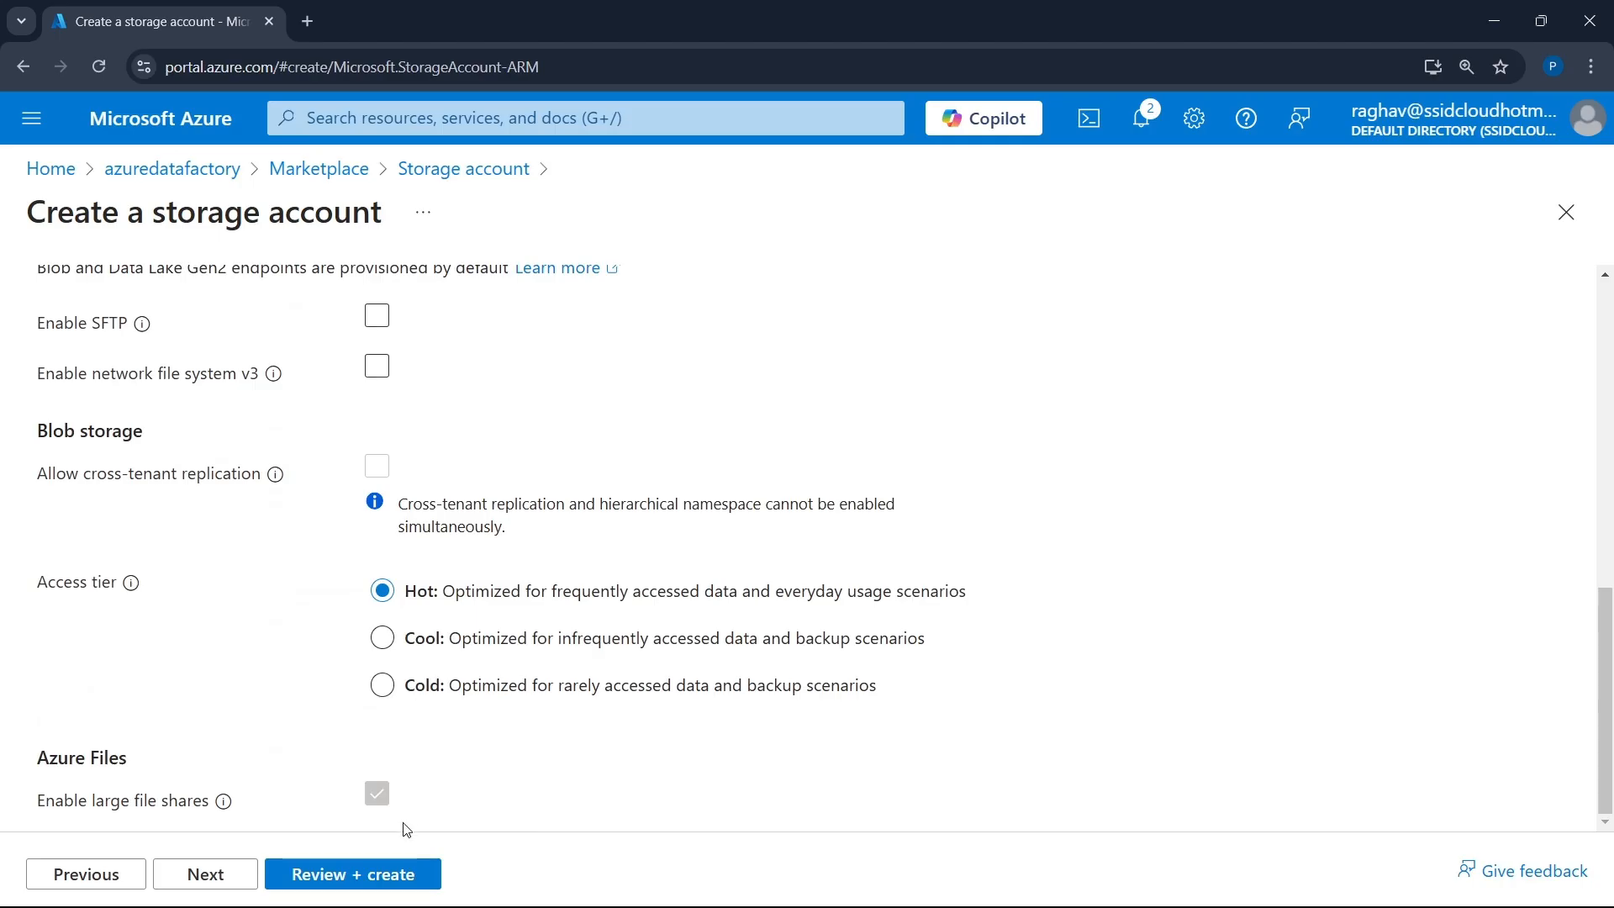
click(378, 874)
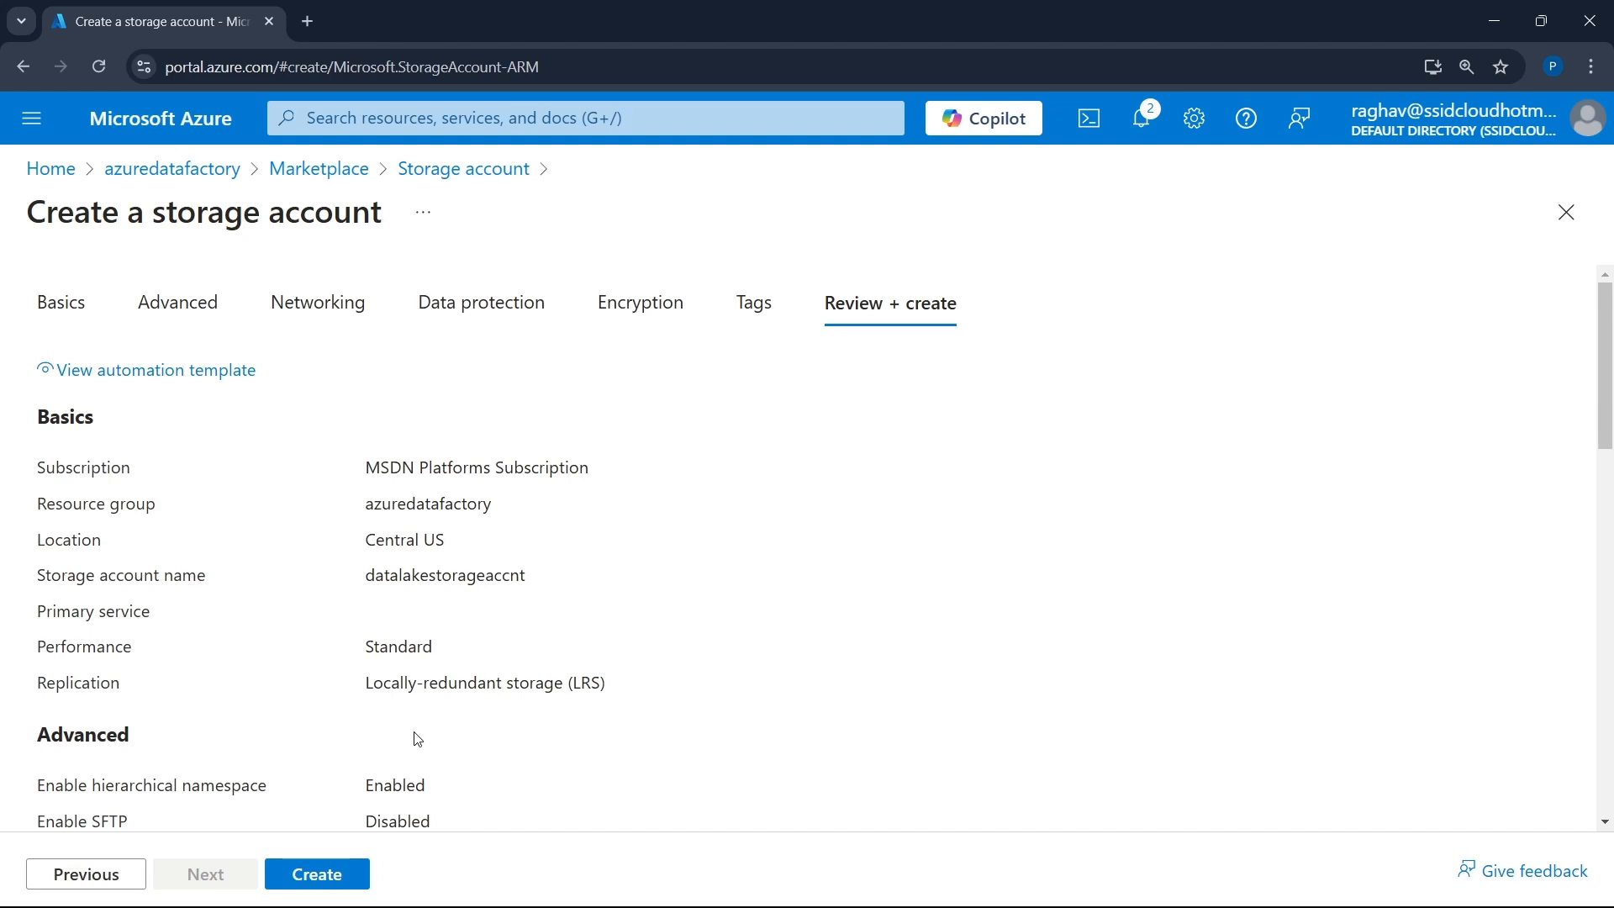
click(316, 876)
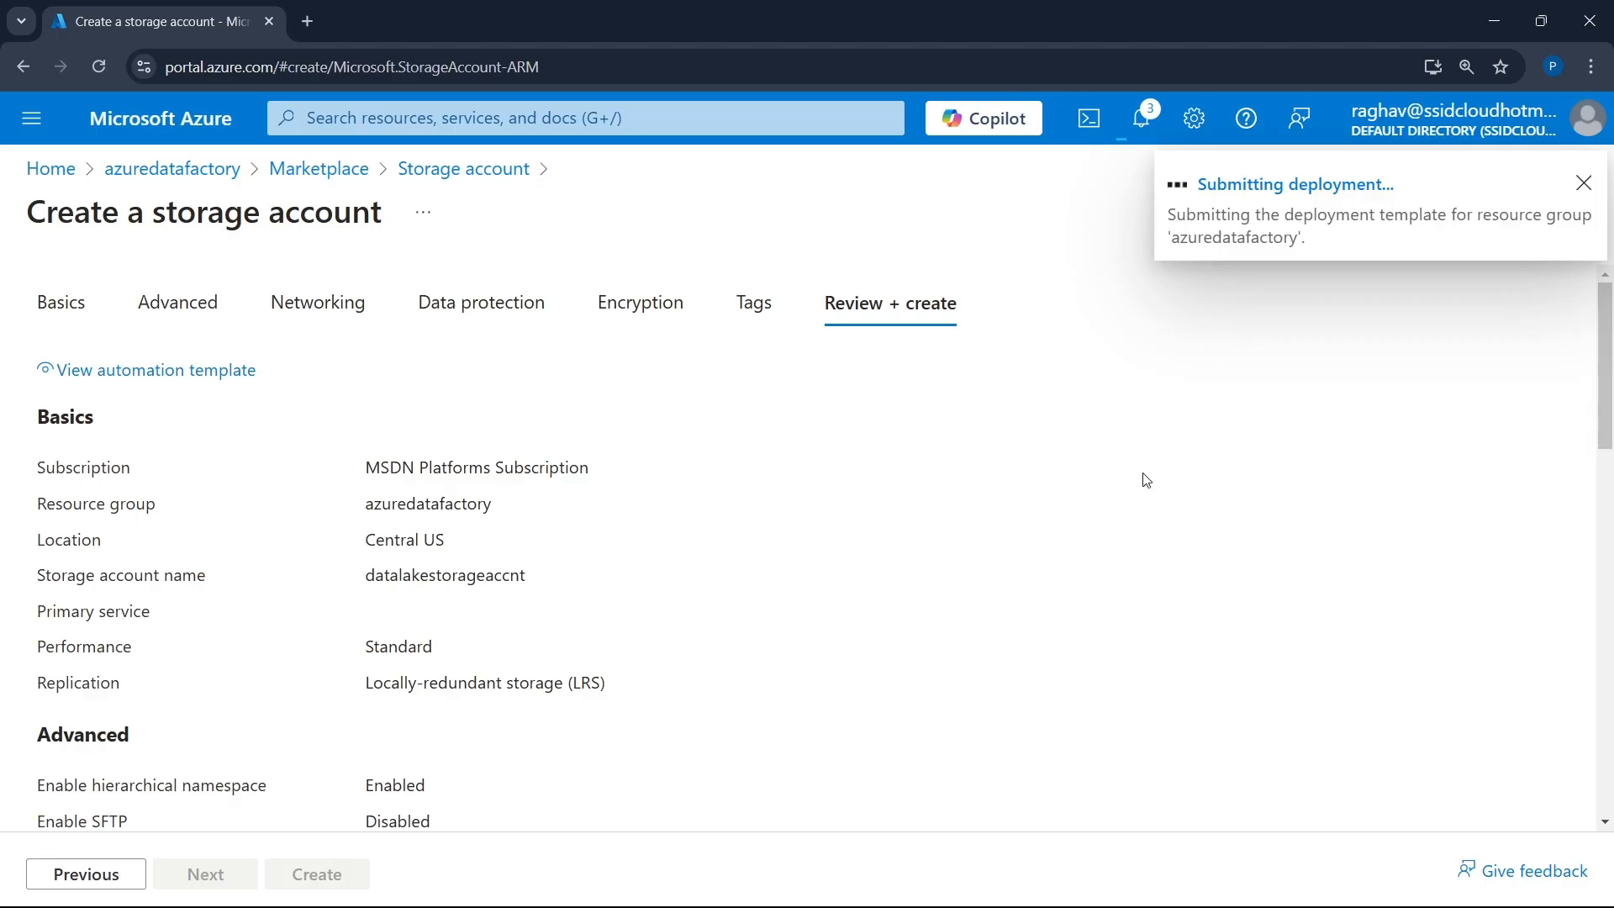
scroll(429, 673, down, 4)
scroll(419, 676, down, 3)
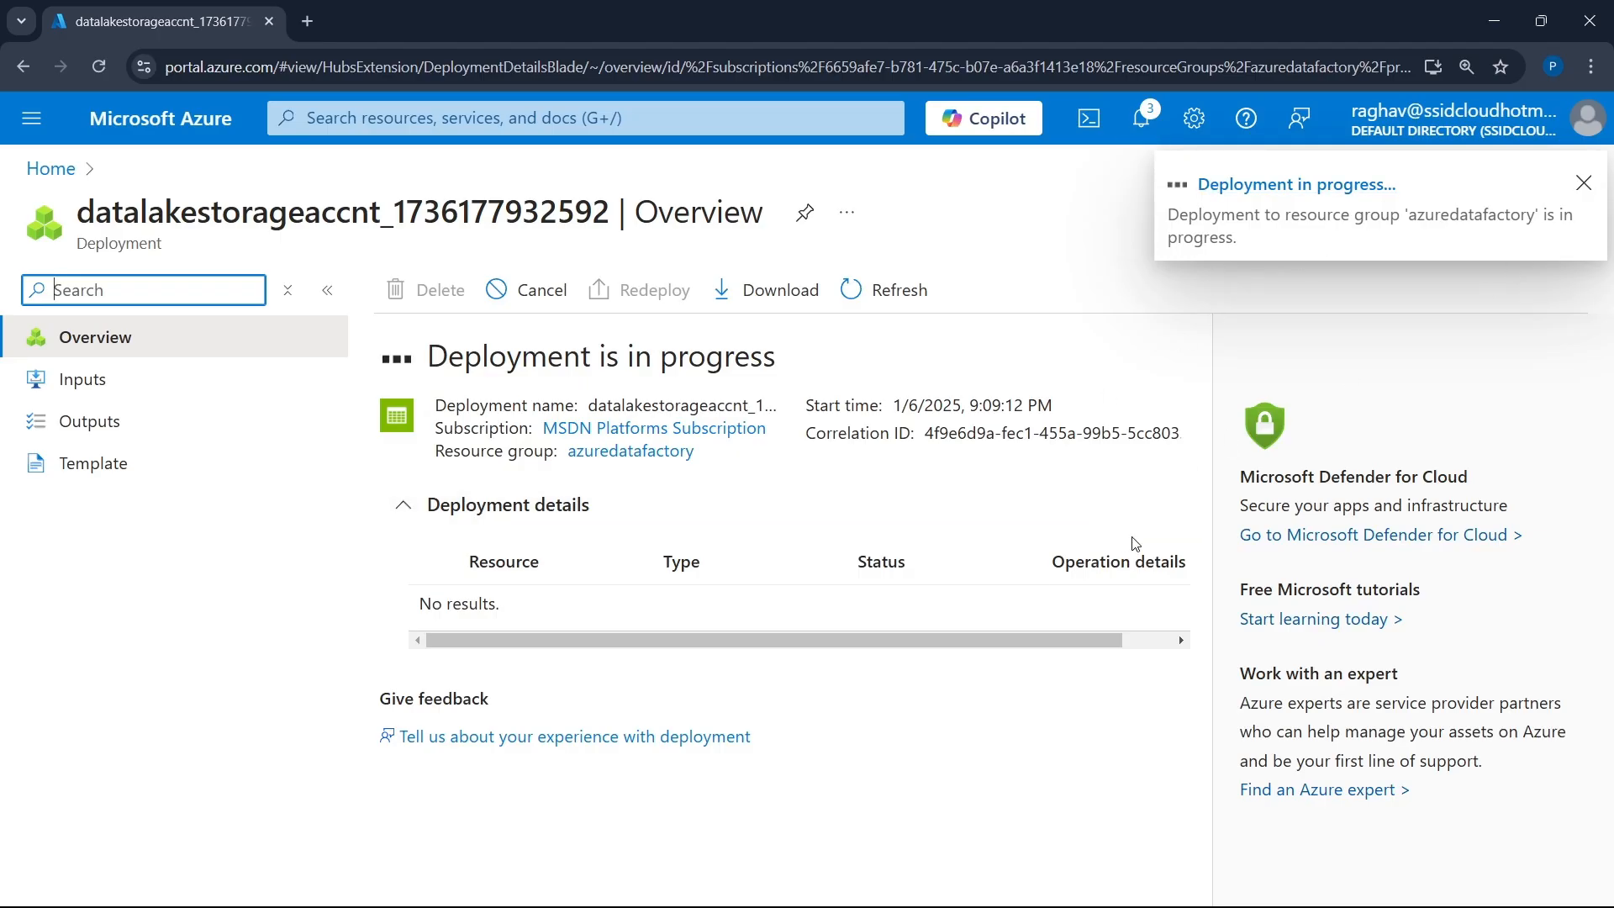
drag(1083, 652, 1004, 667)
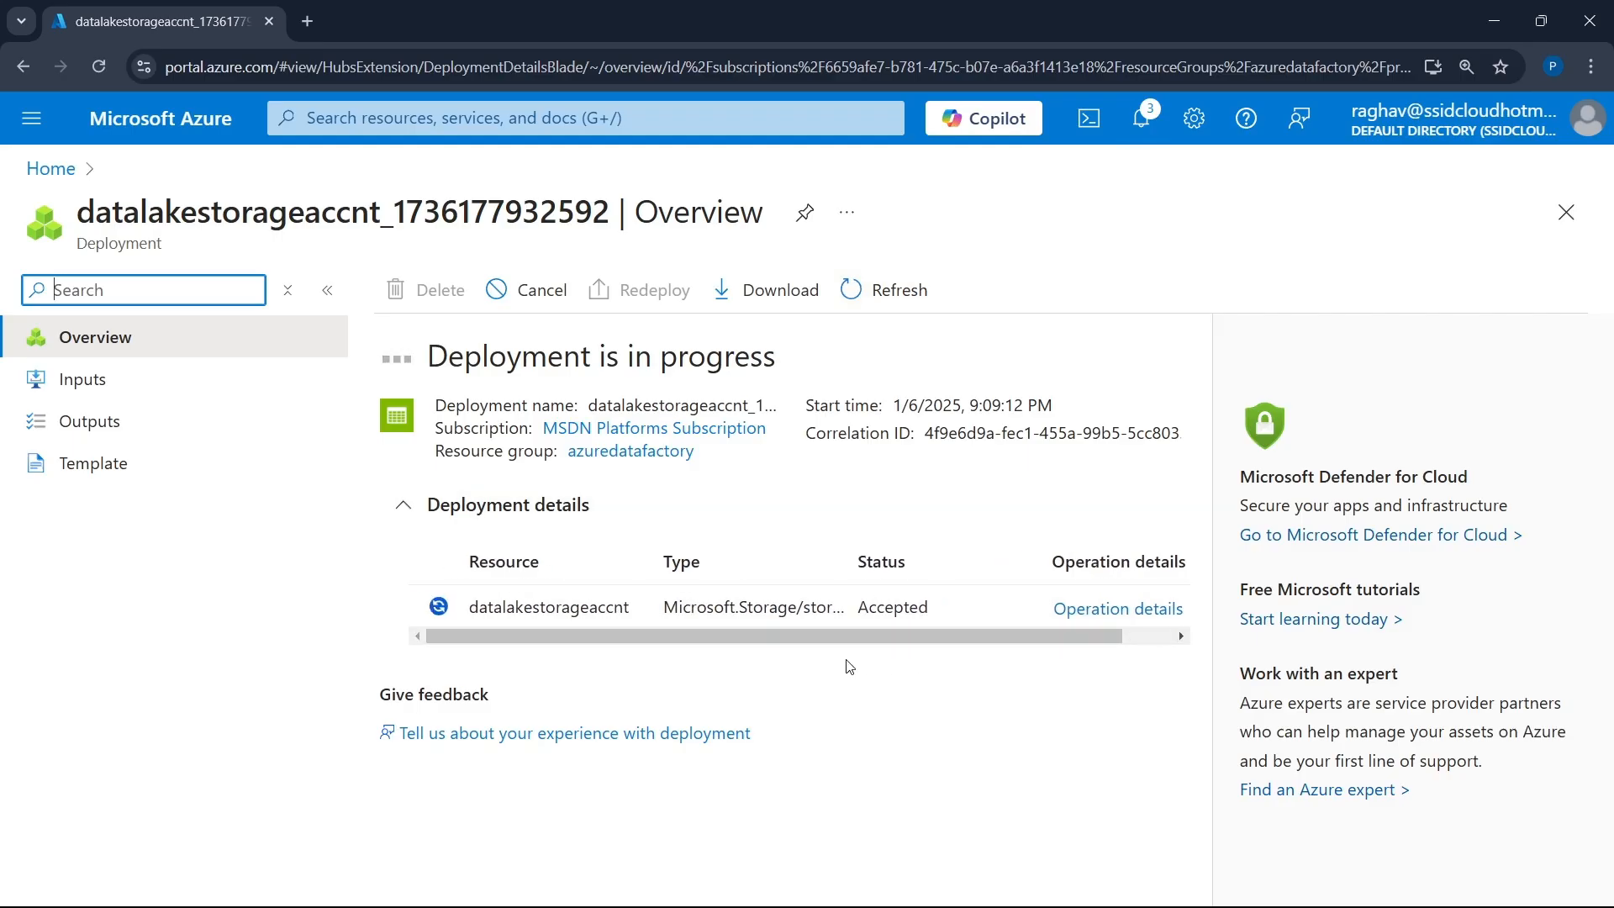
drag(469, 612, 632, 618)
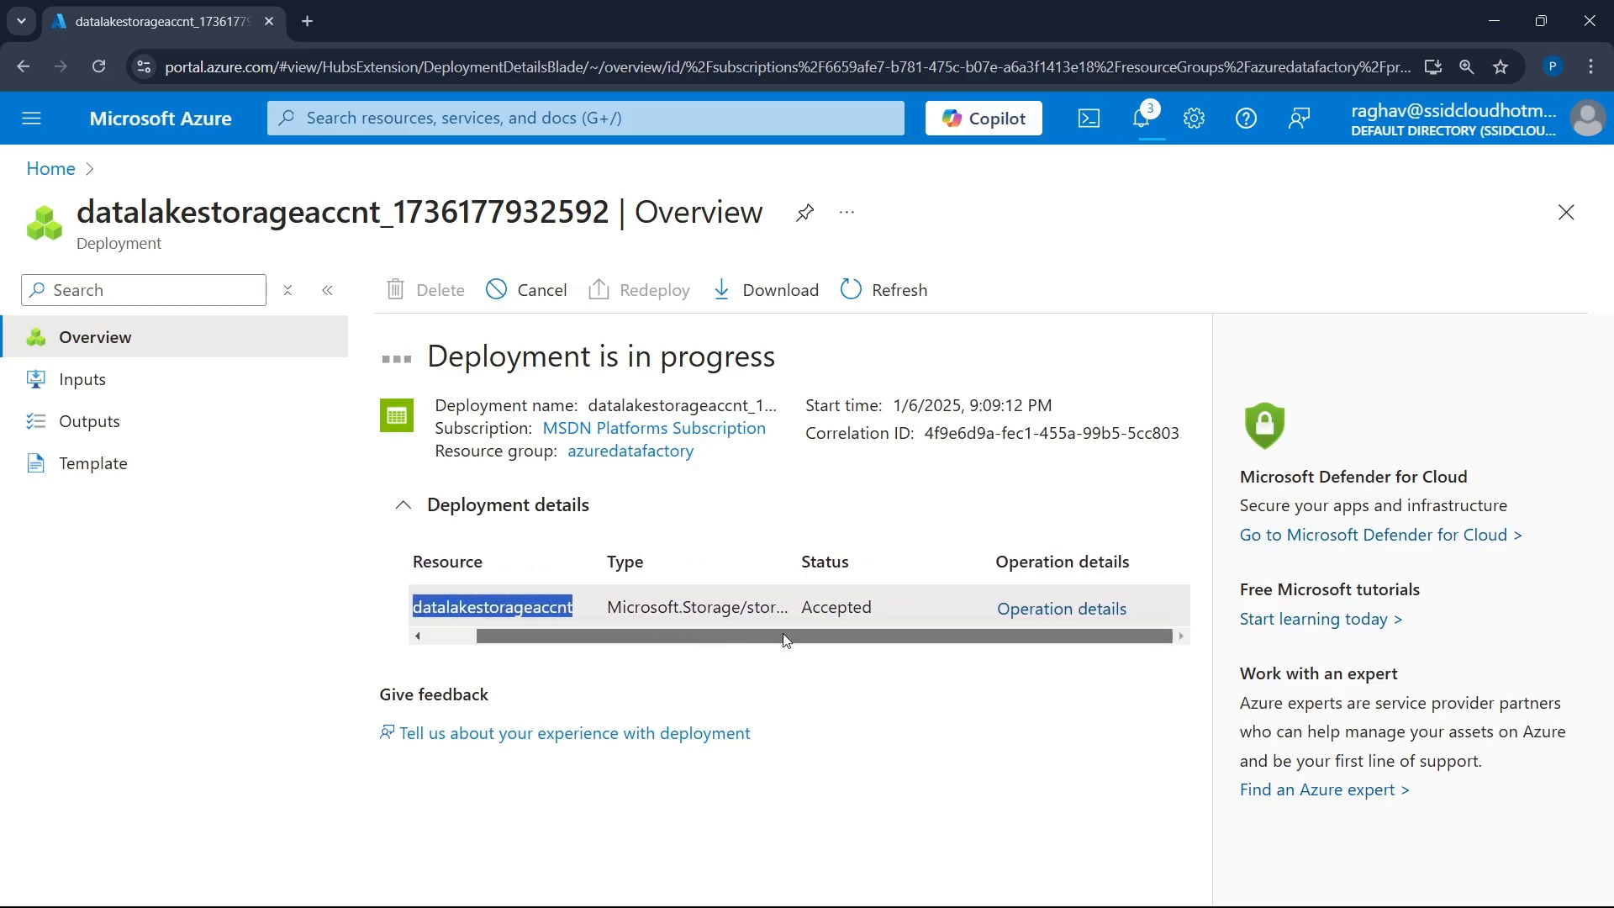
click(727, 679)
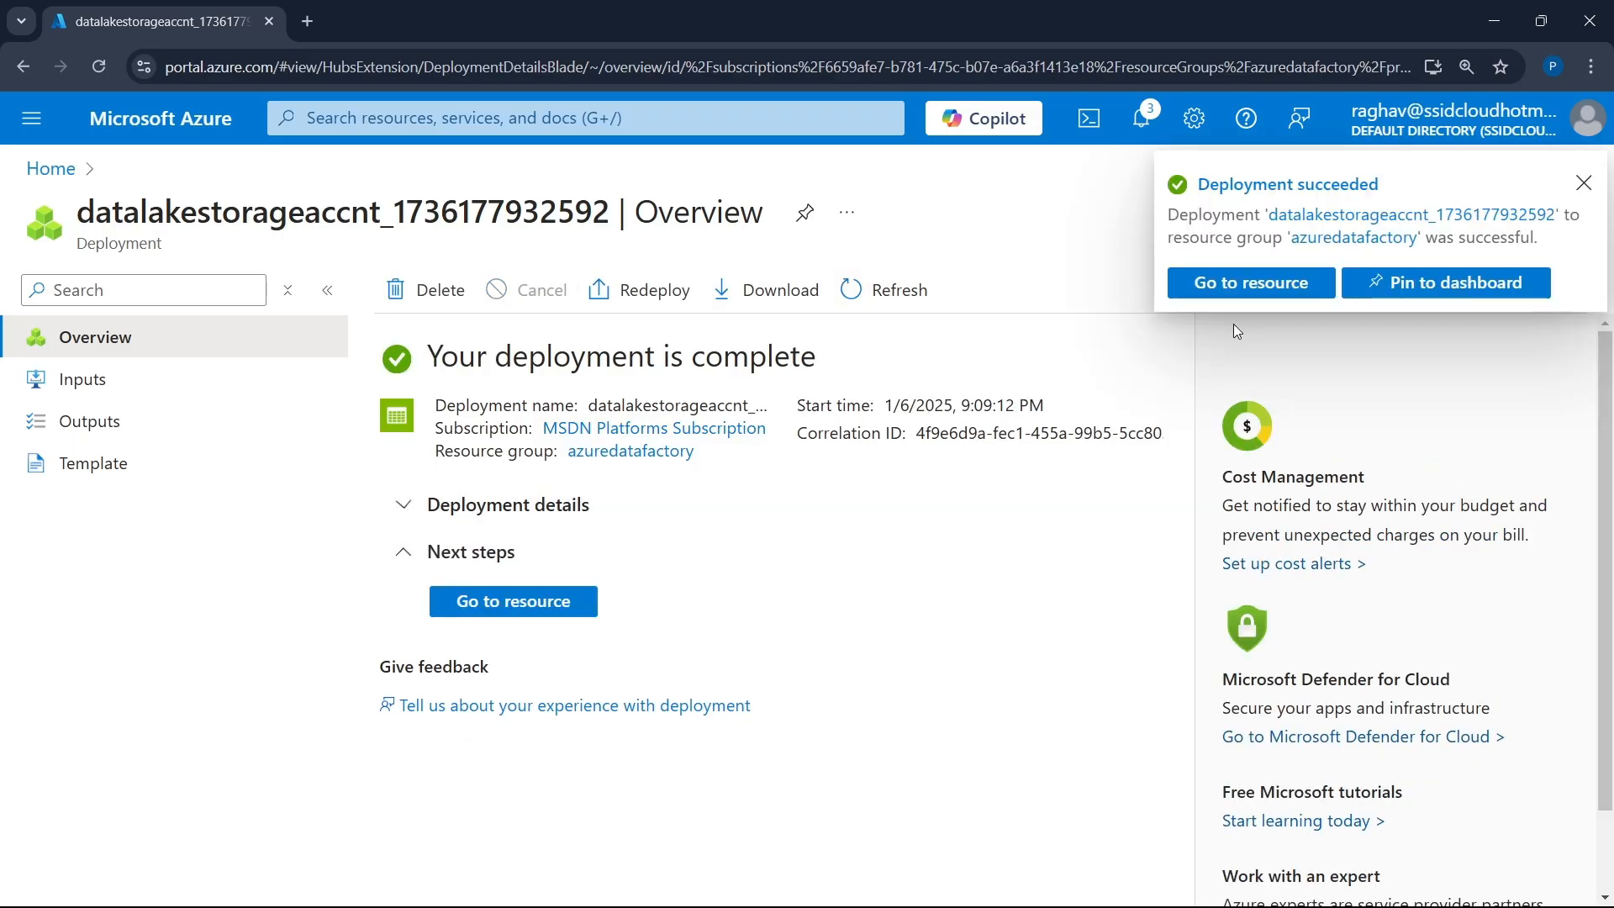
- Open the deployed storage account, then open the azuredatafactory resource group in a second portal tab
click(548, 609)
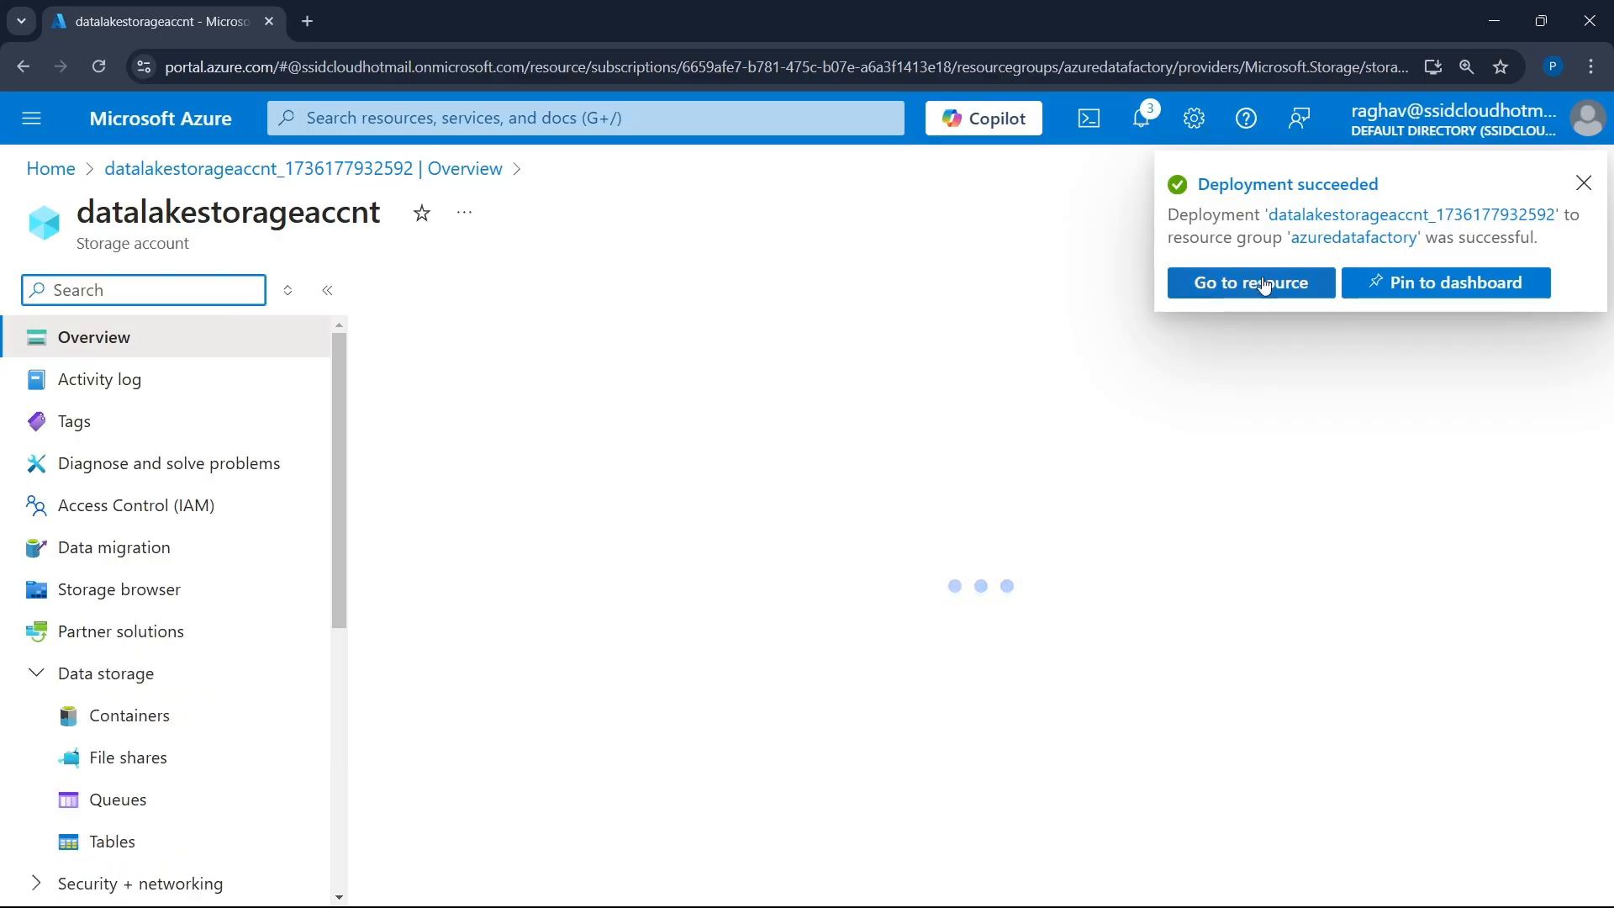
right_click(126, 122)
click(213, 148)
click(347, 26)
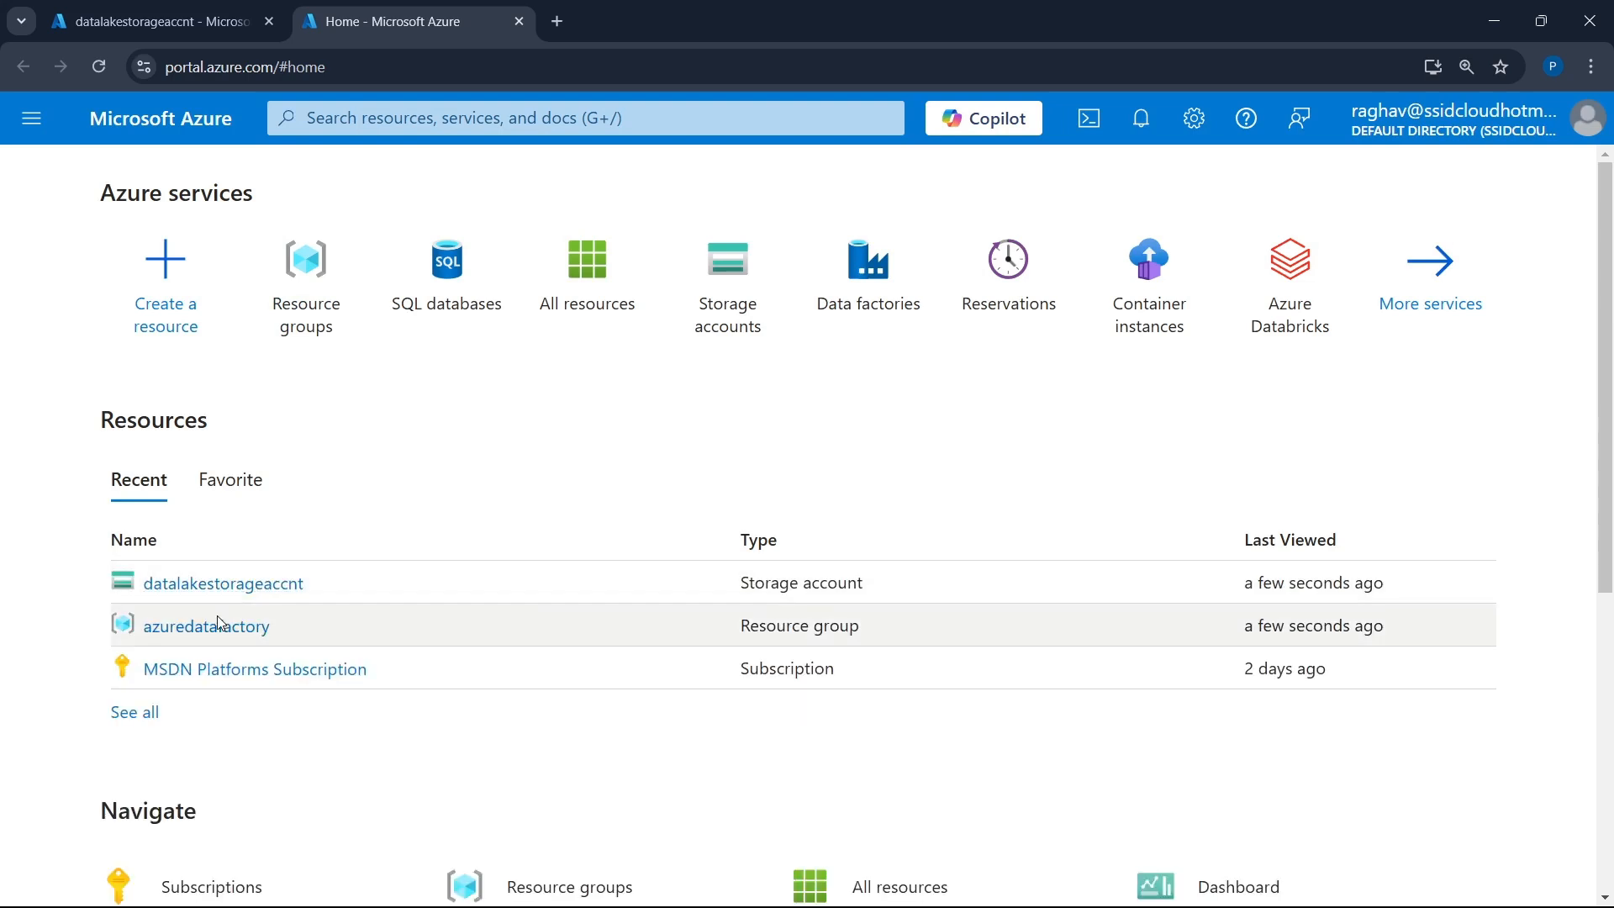
click(216, 636)
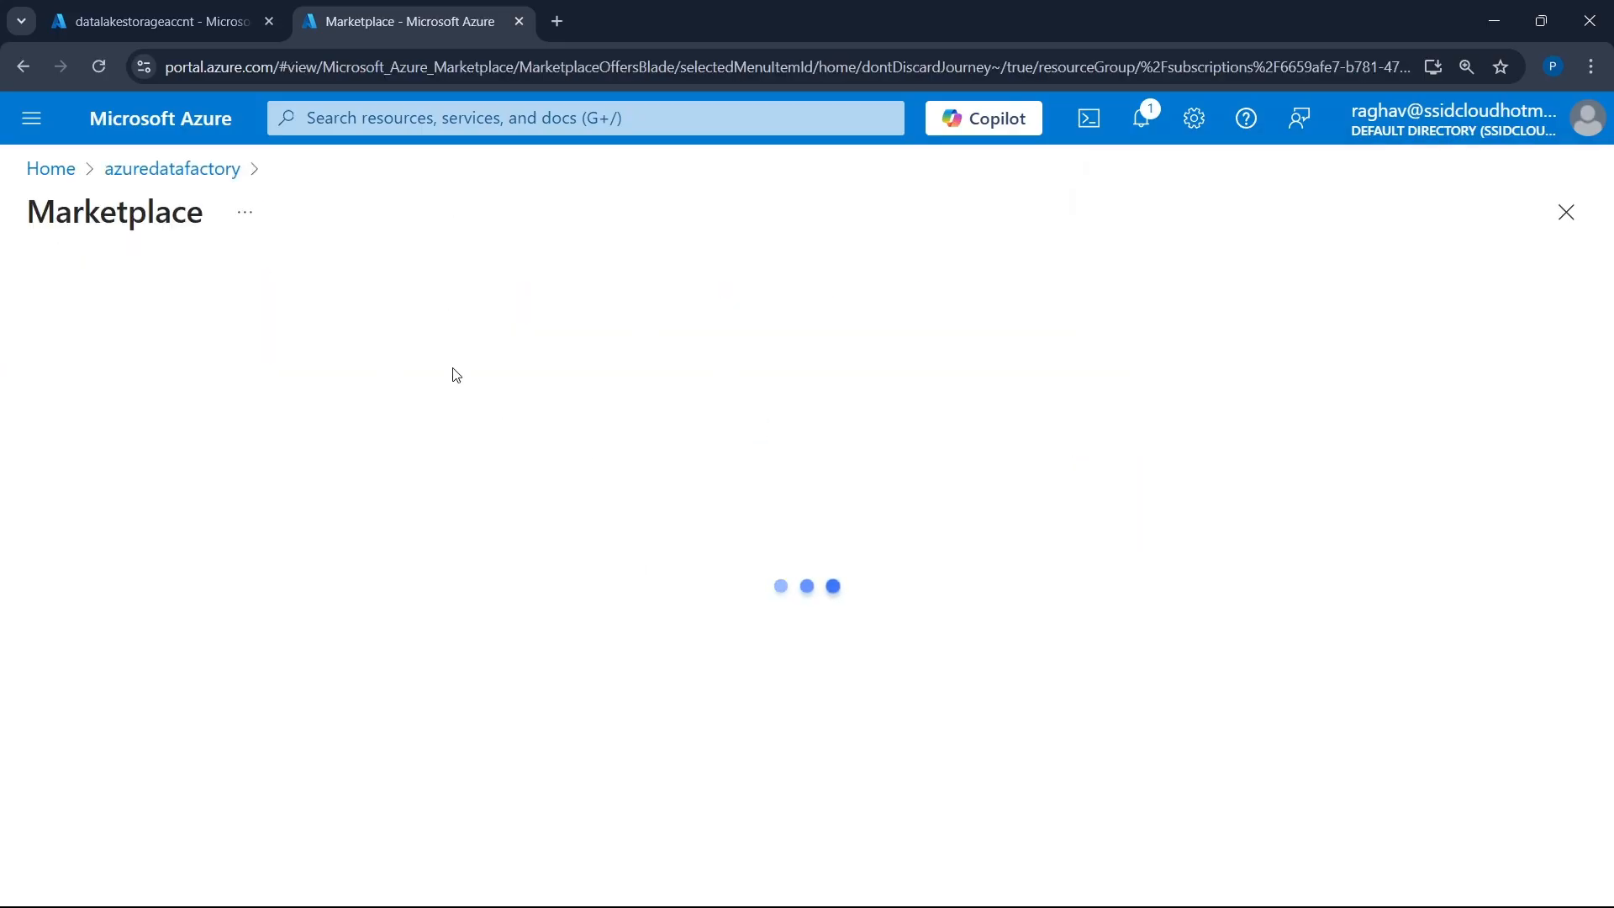
- Search the Marketplace for data factory and start creating Microsoft's Data Factory service
text(dat)
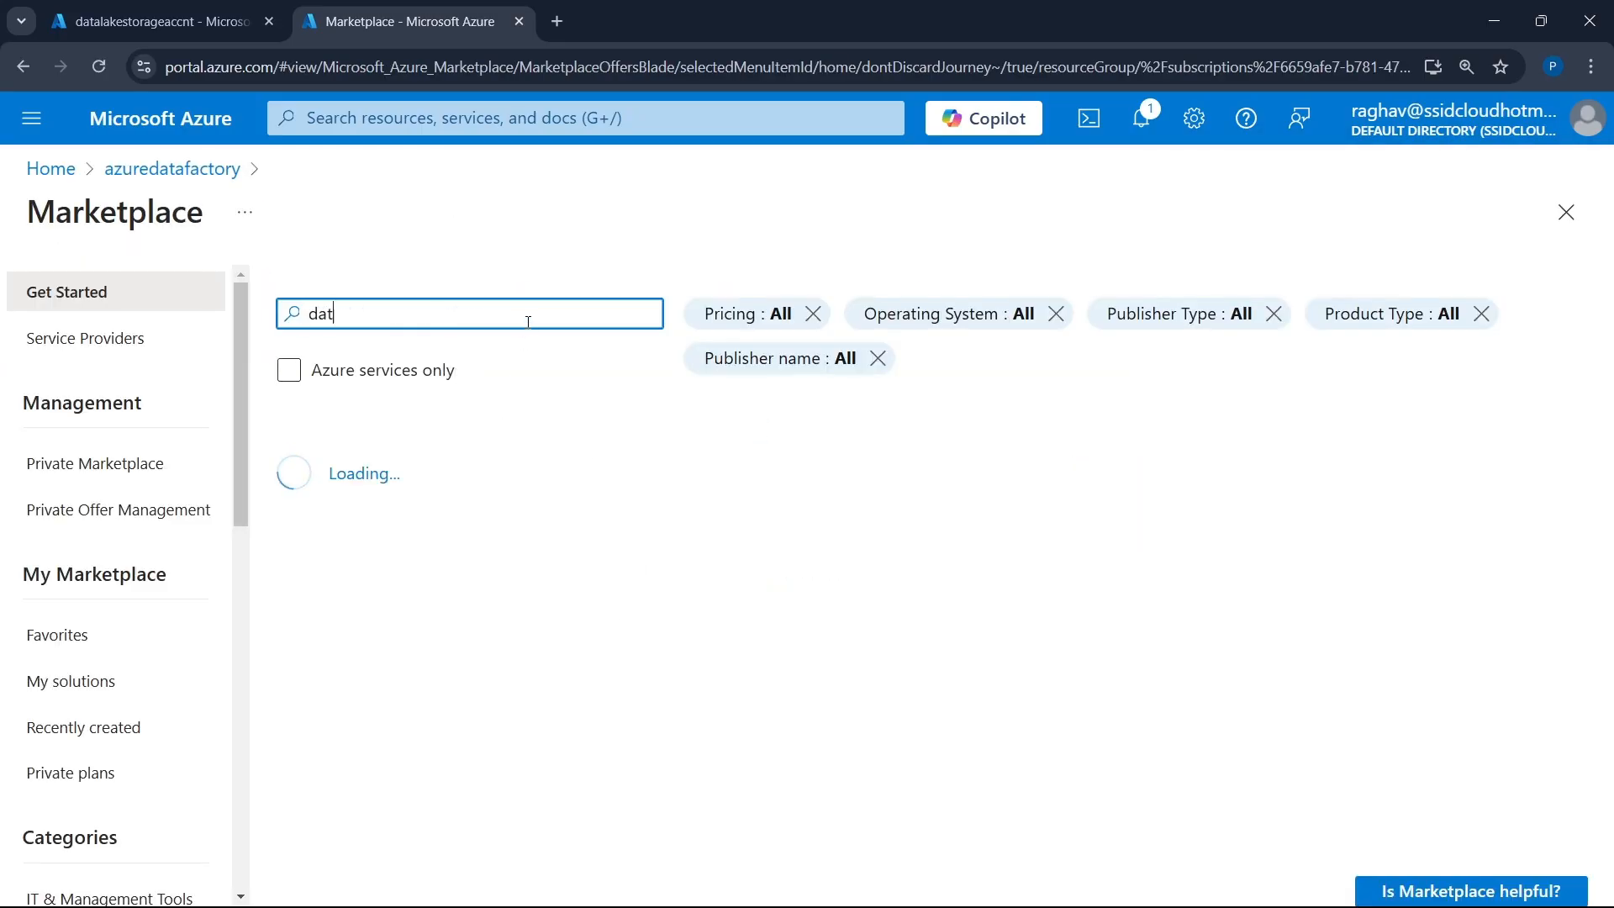
text(a factory)
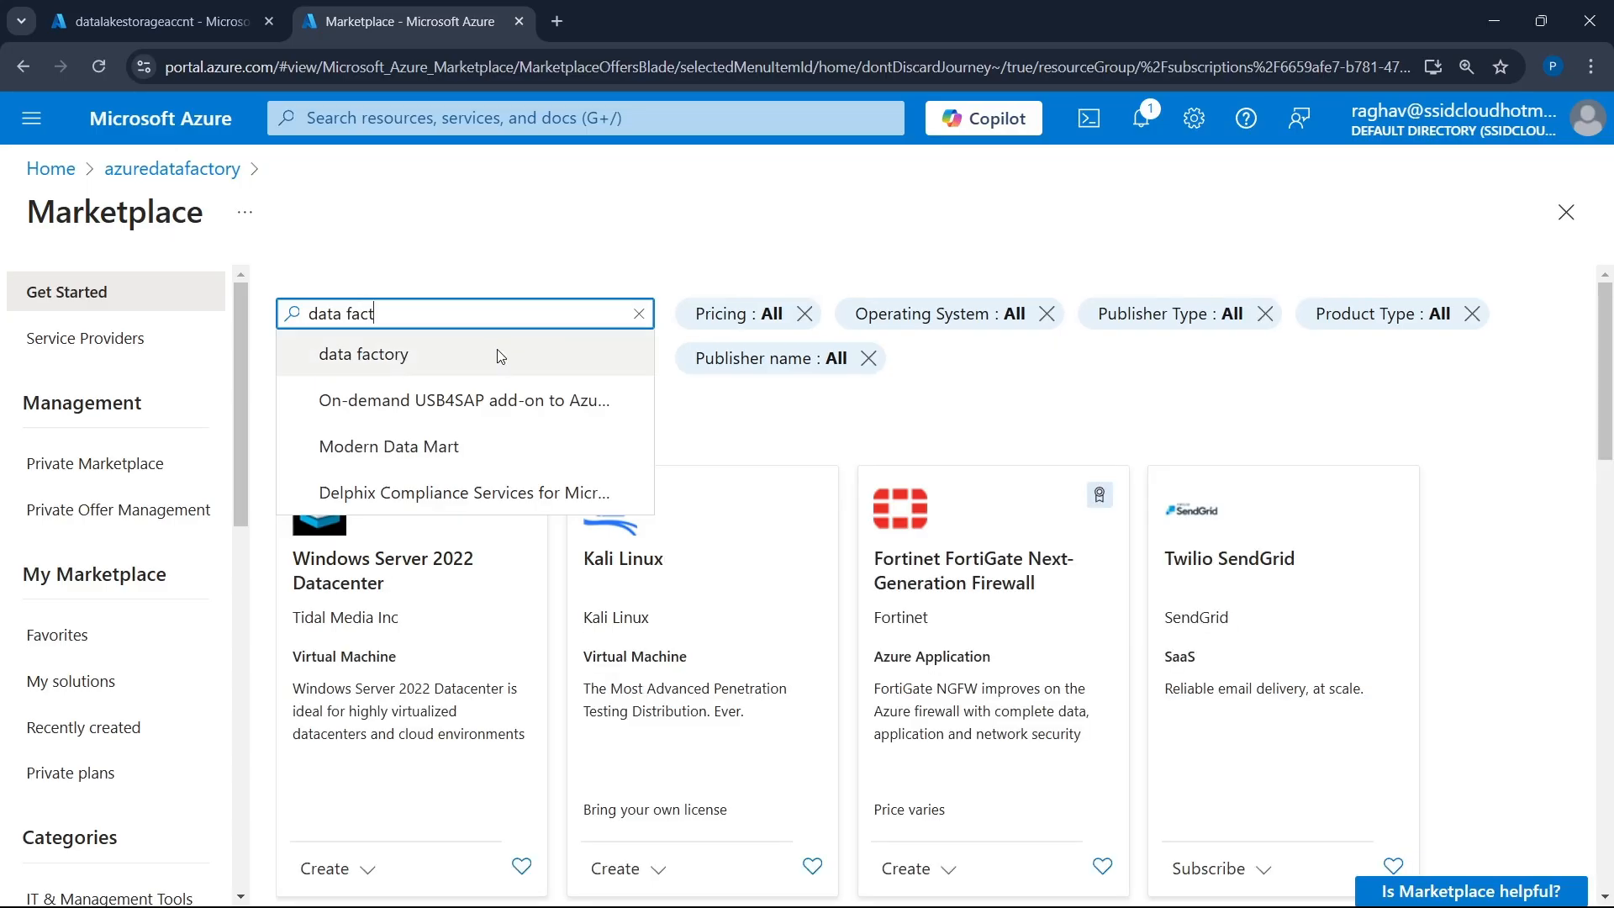
click(496, 355)
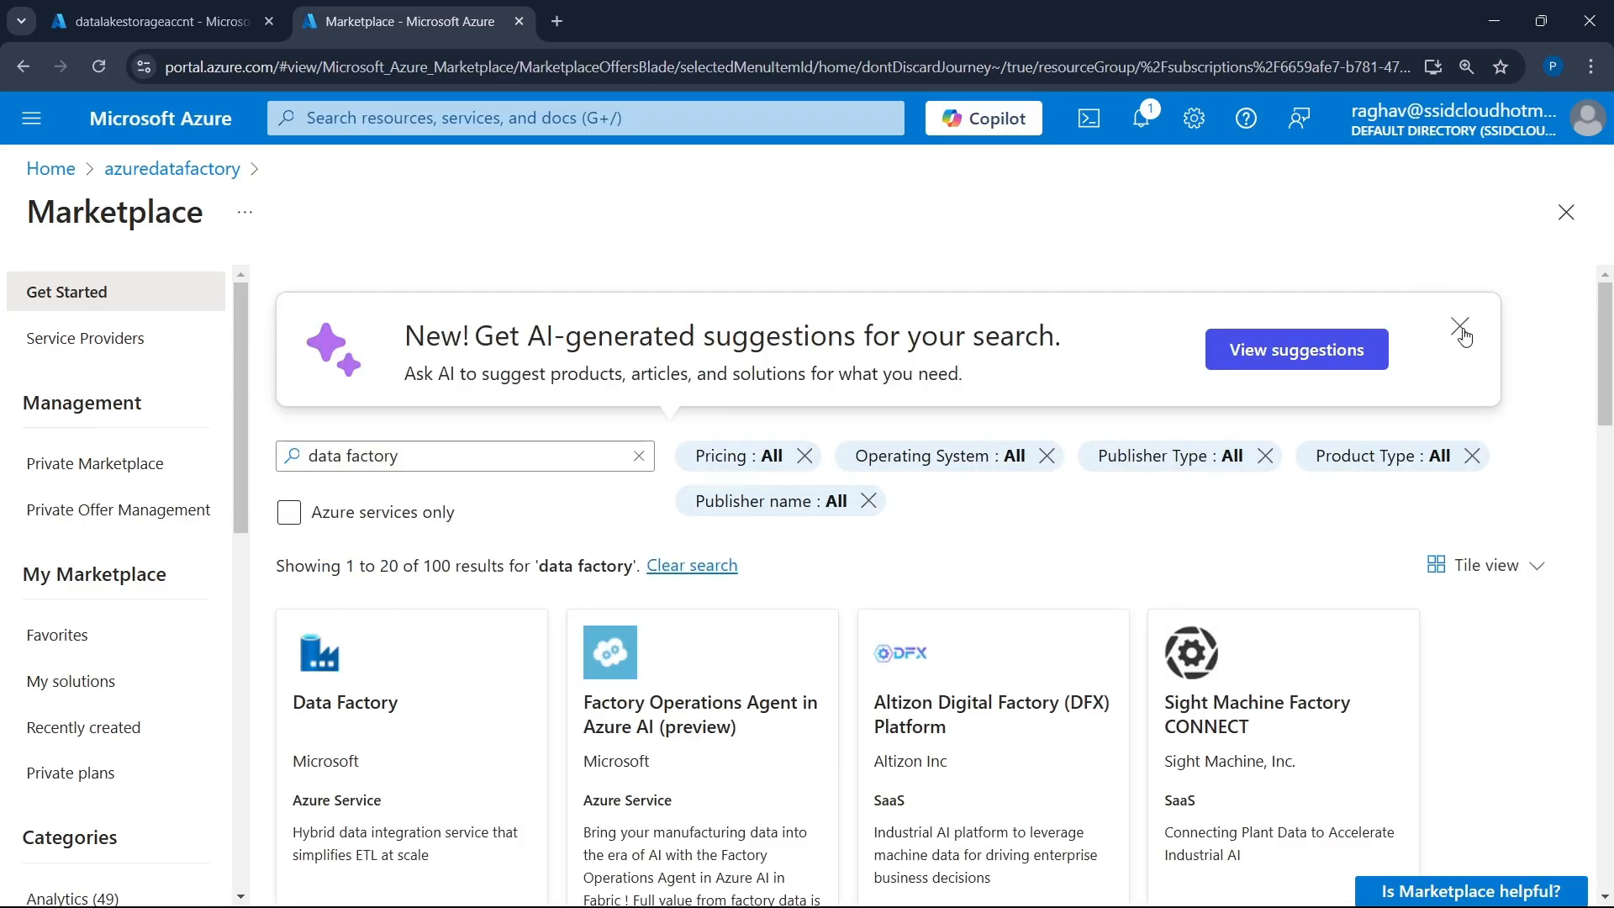
click(1459, 327)
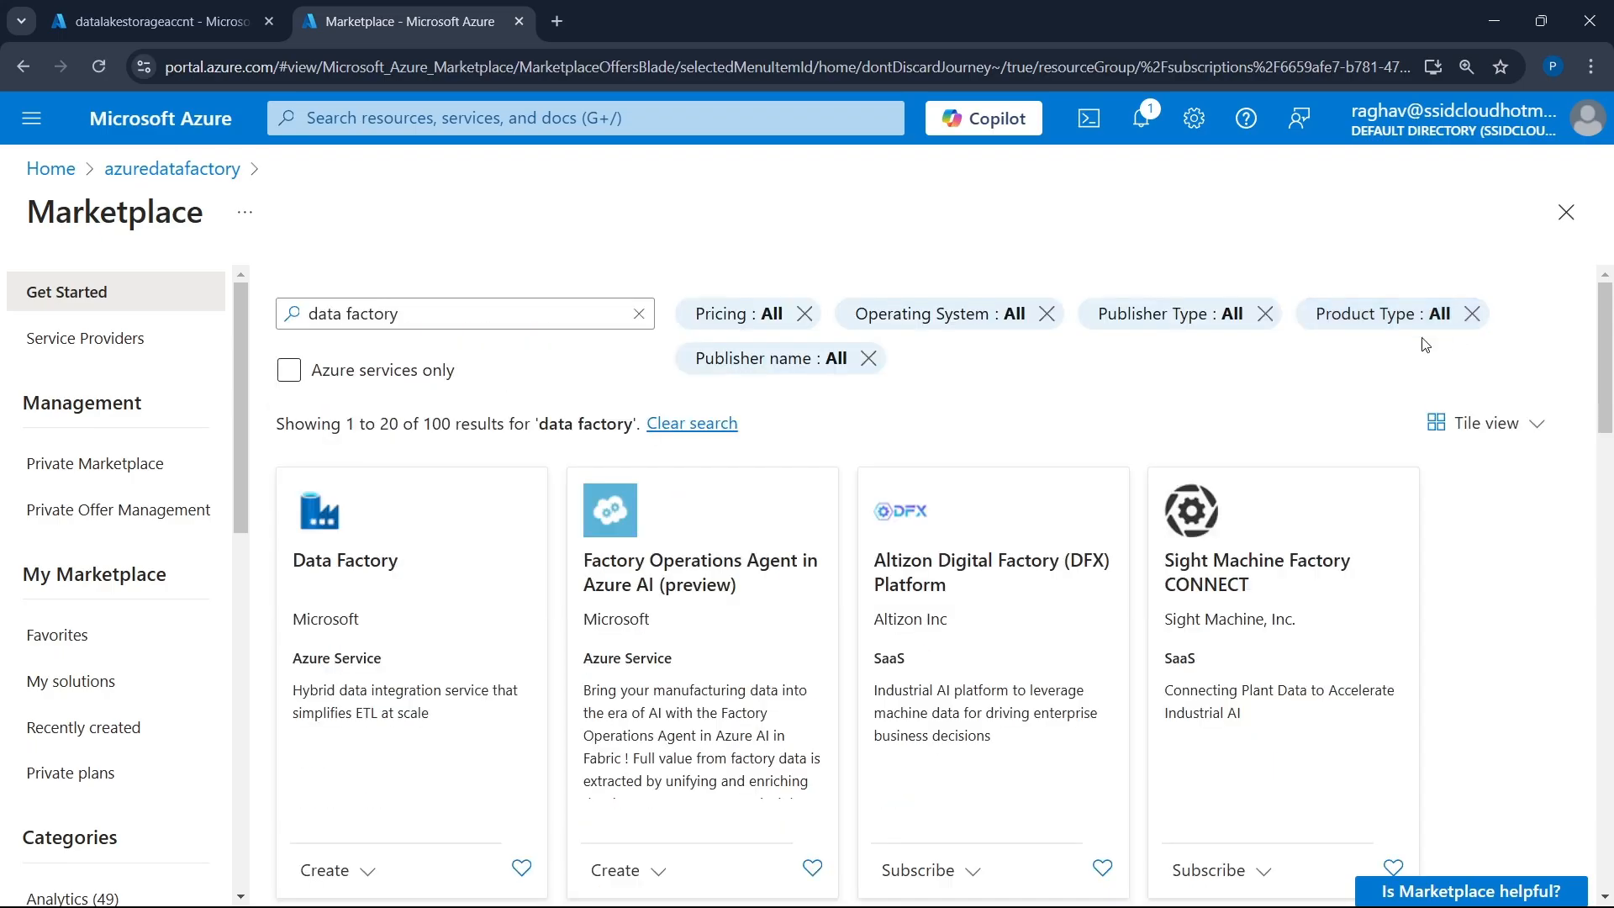
click(364, 582)
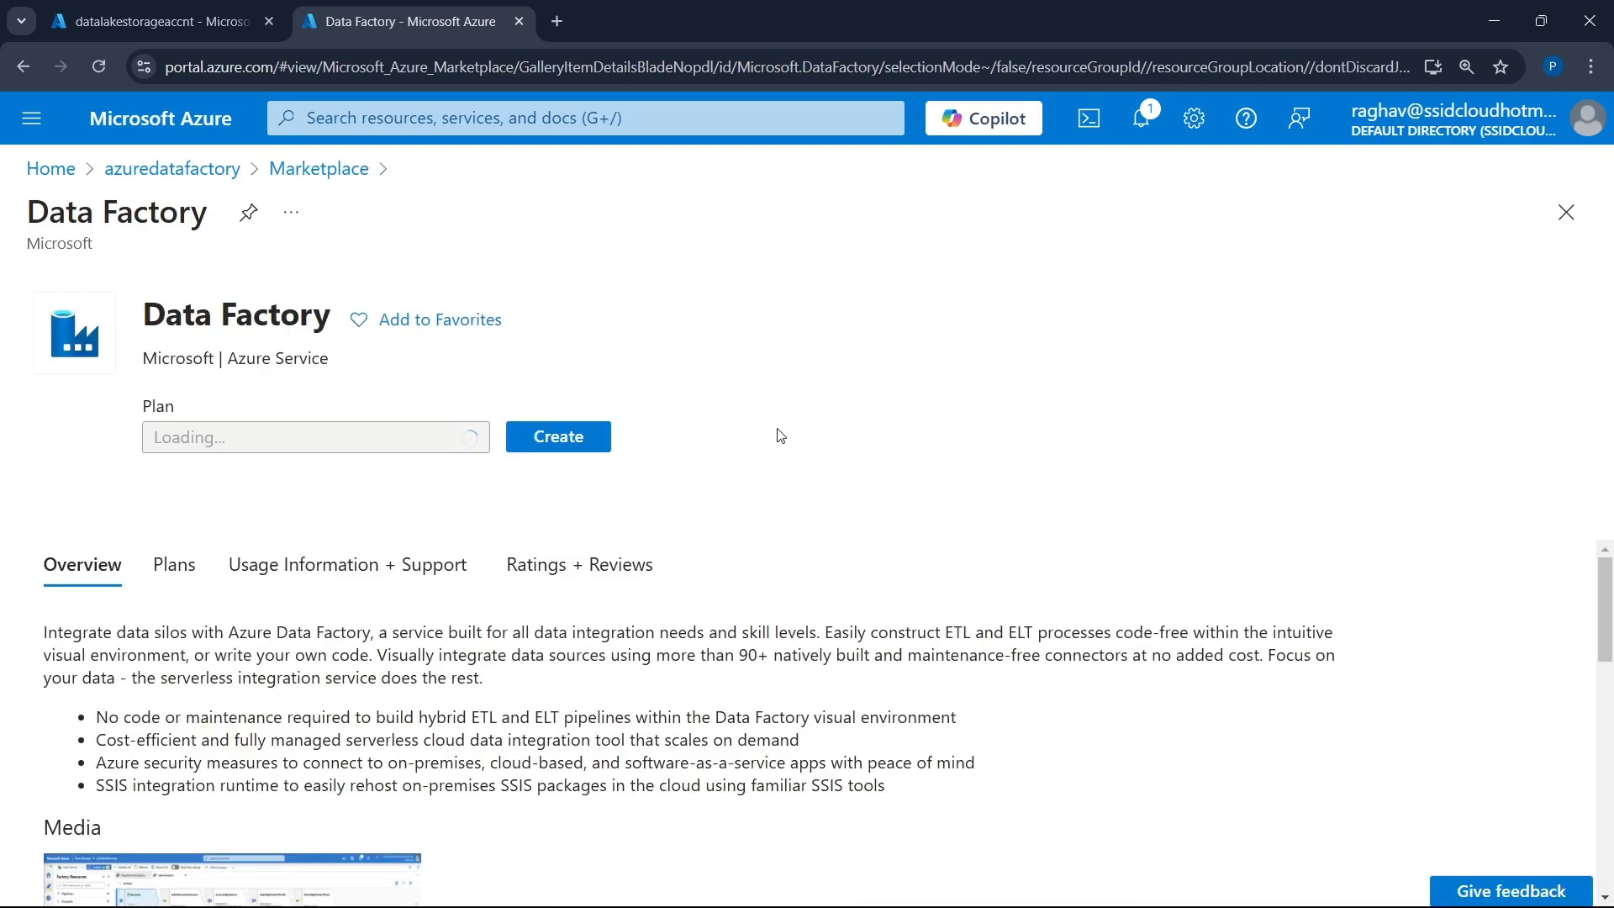
click(583, 477)
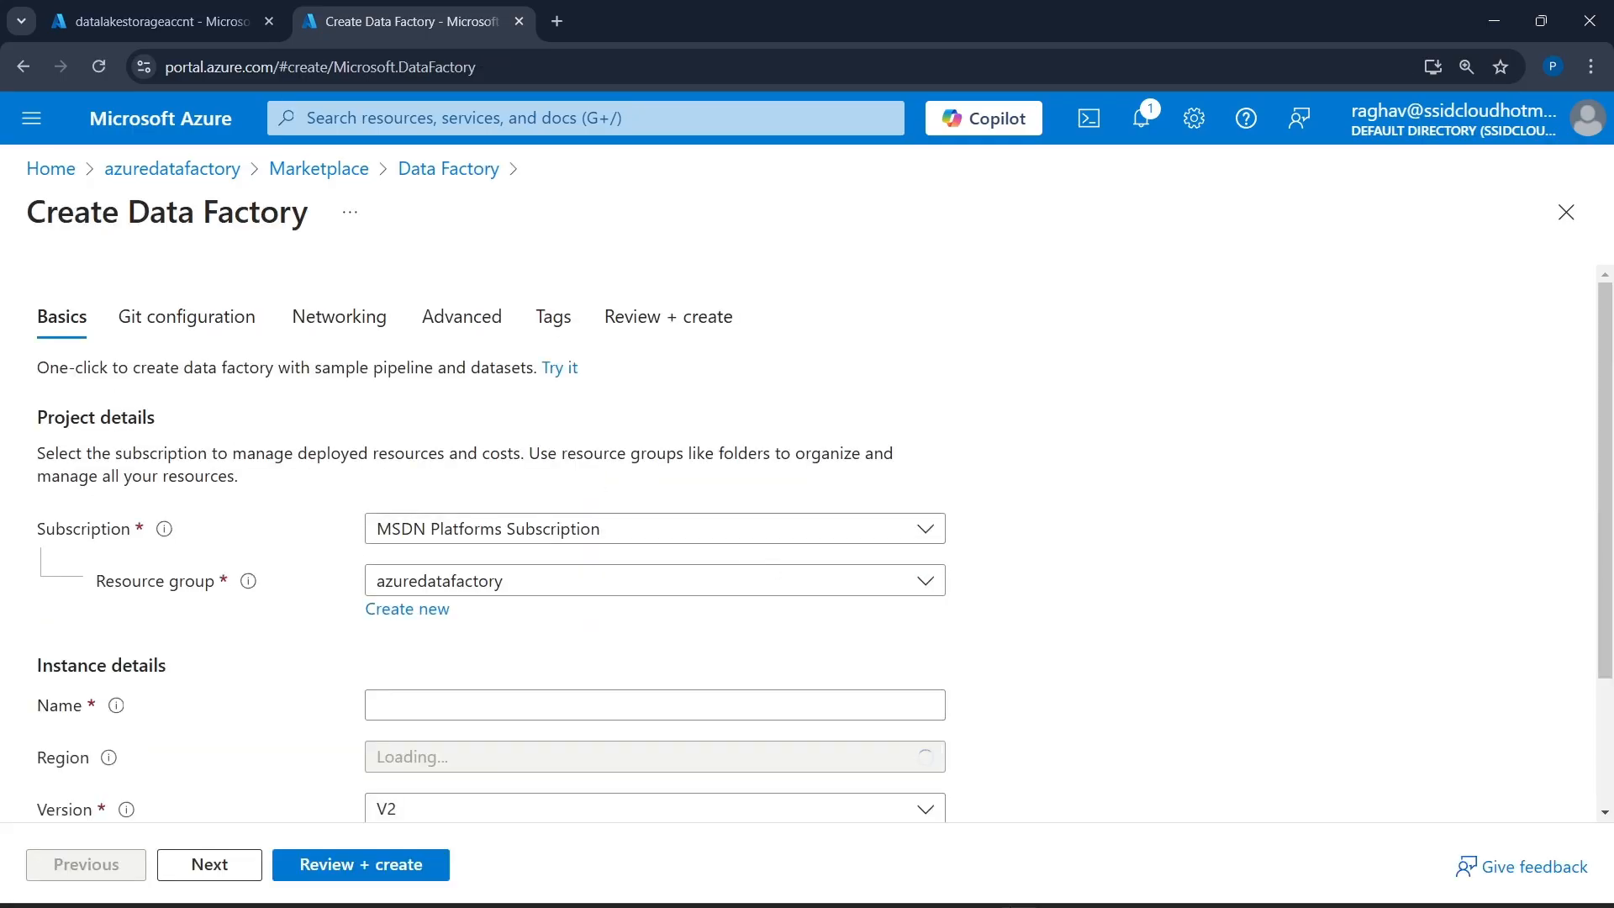
- Name the new data factory datafactoryproject1122
click(1065, 883)
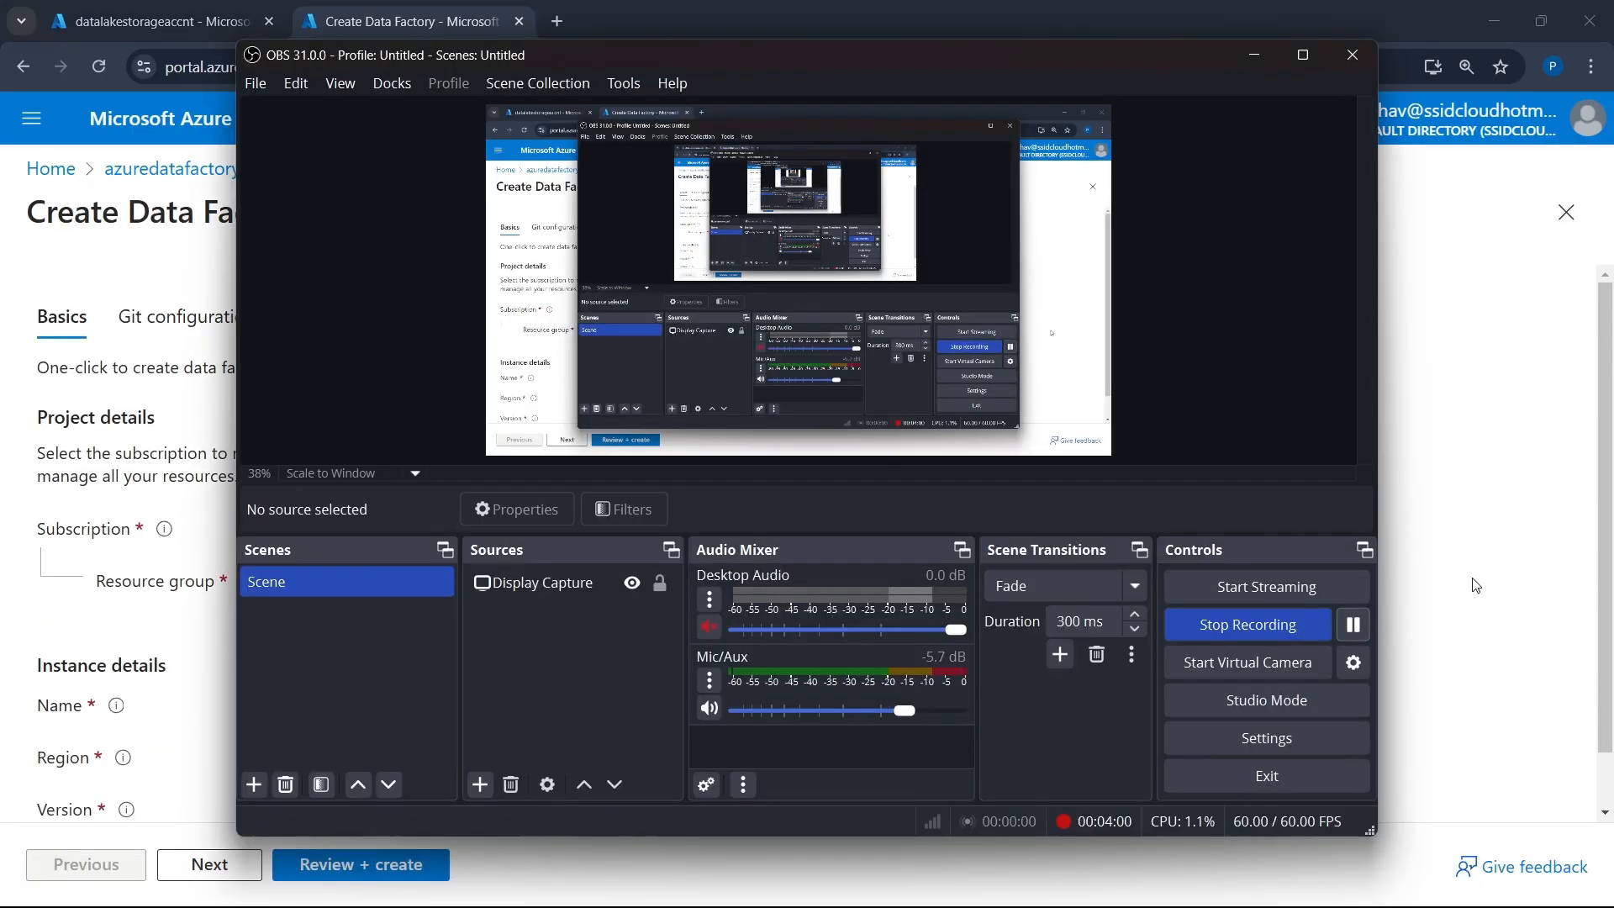
click(1469, 579)
click(504, 705)
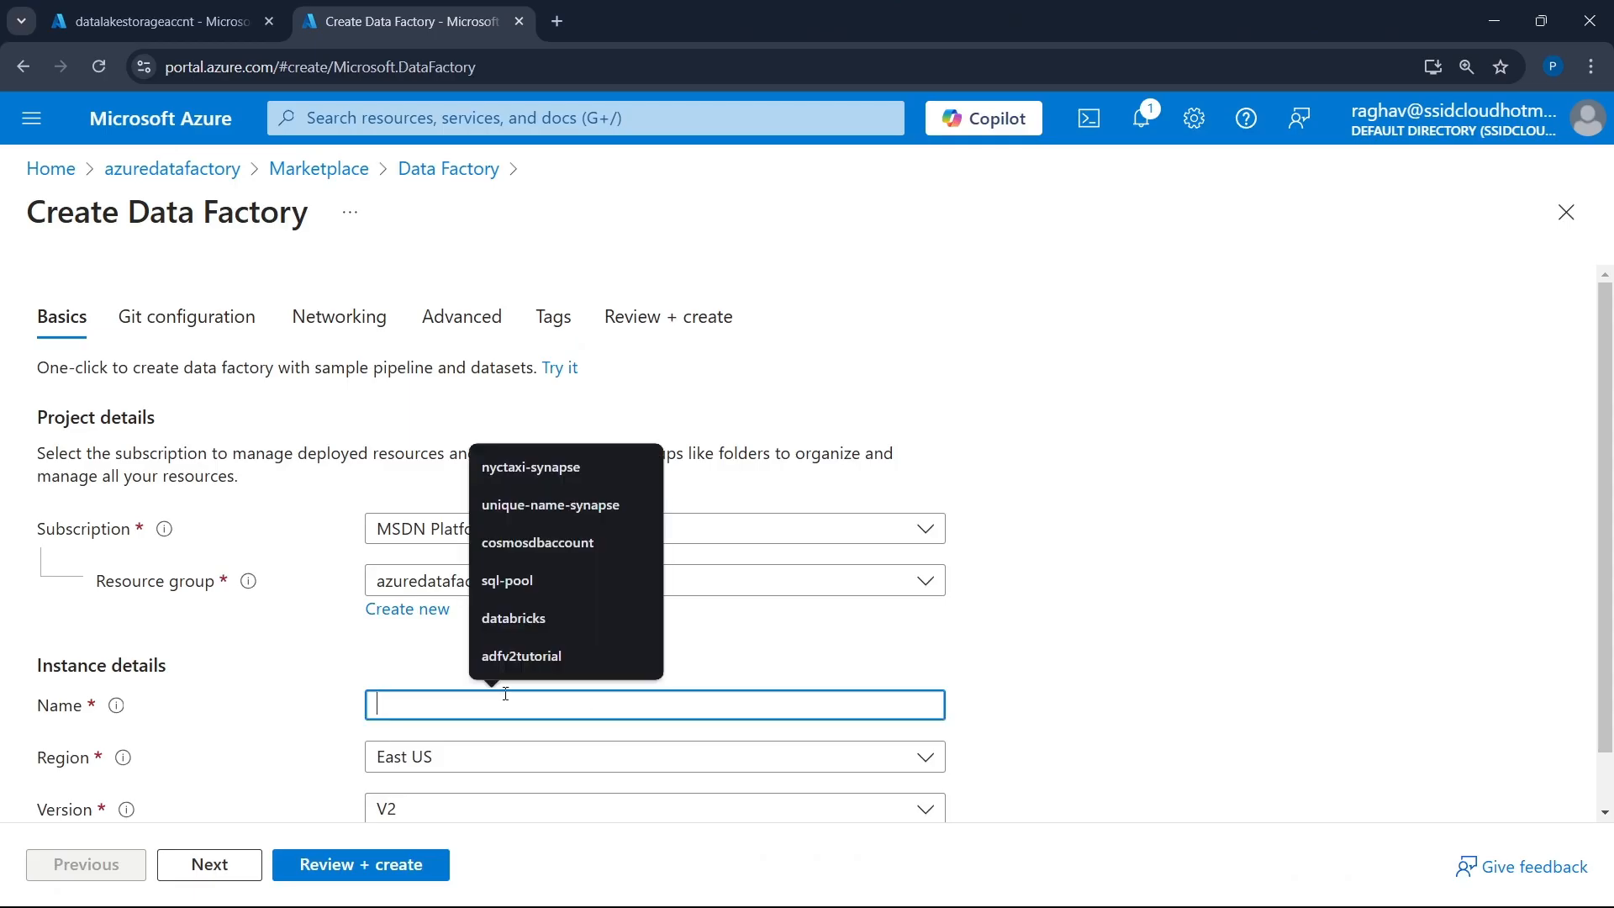
text(datafactoryproject1122)
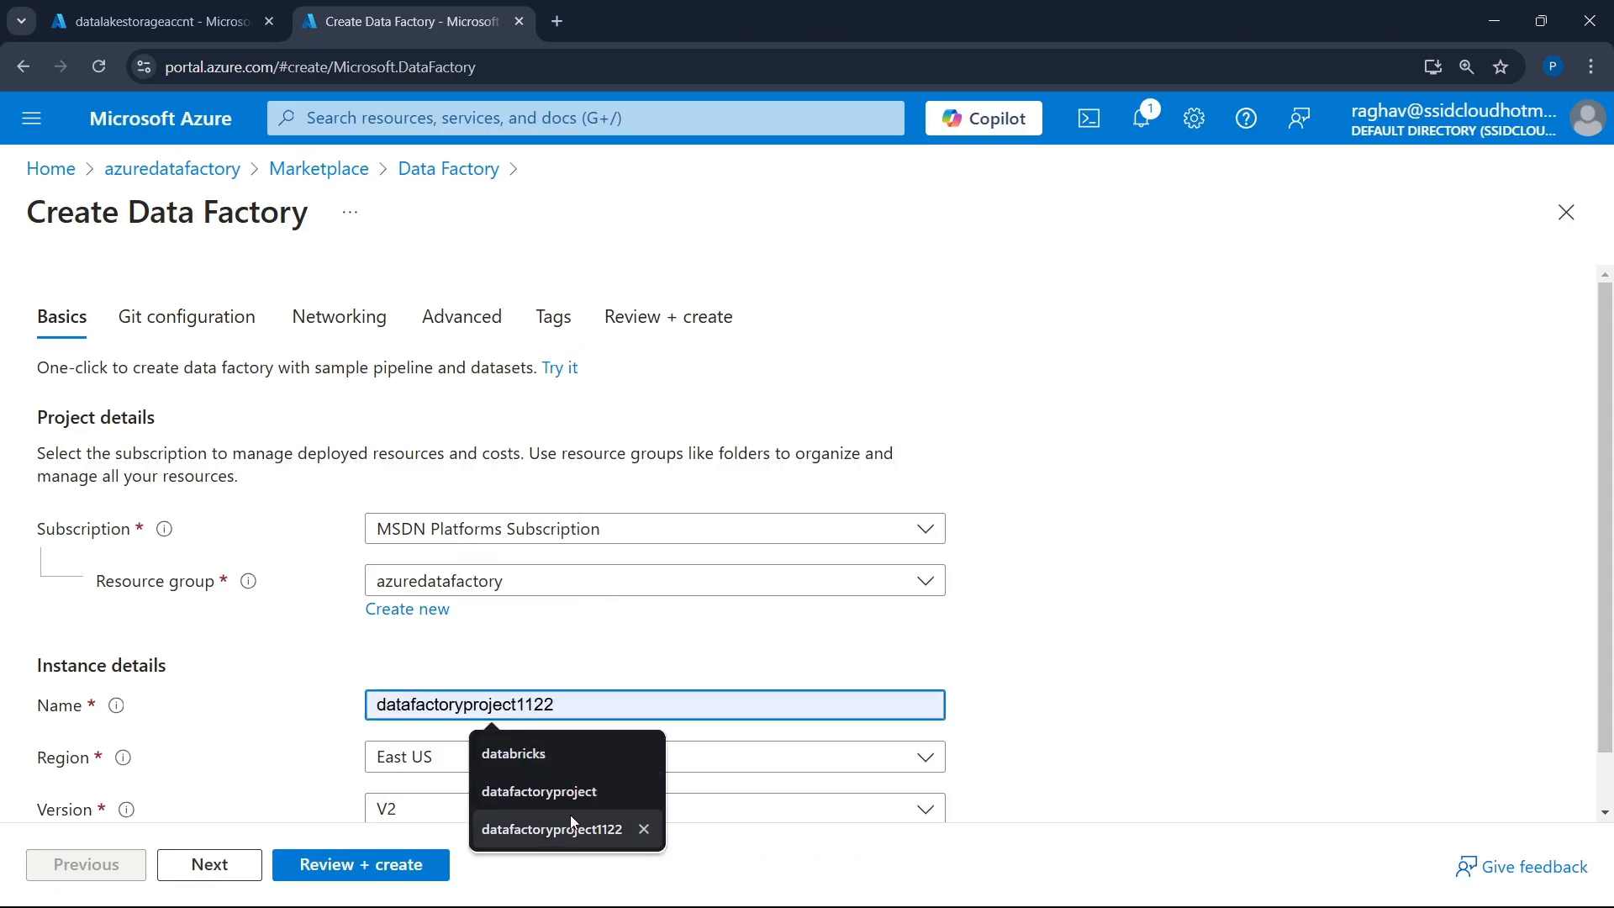
click(572, 819)
- Set the data factory's region to Central US
scroll(886, 582, down, 1)
click(631, 691)
click(607, 702)
text(ce)
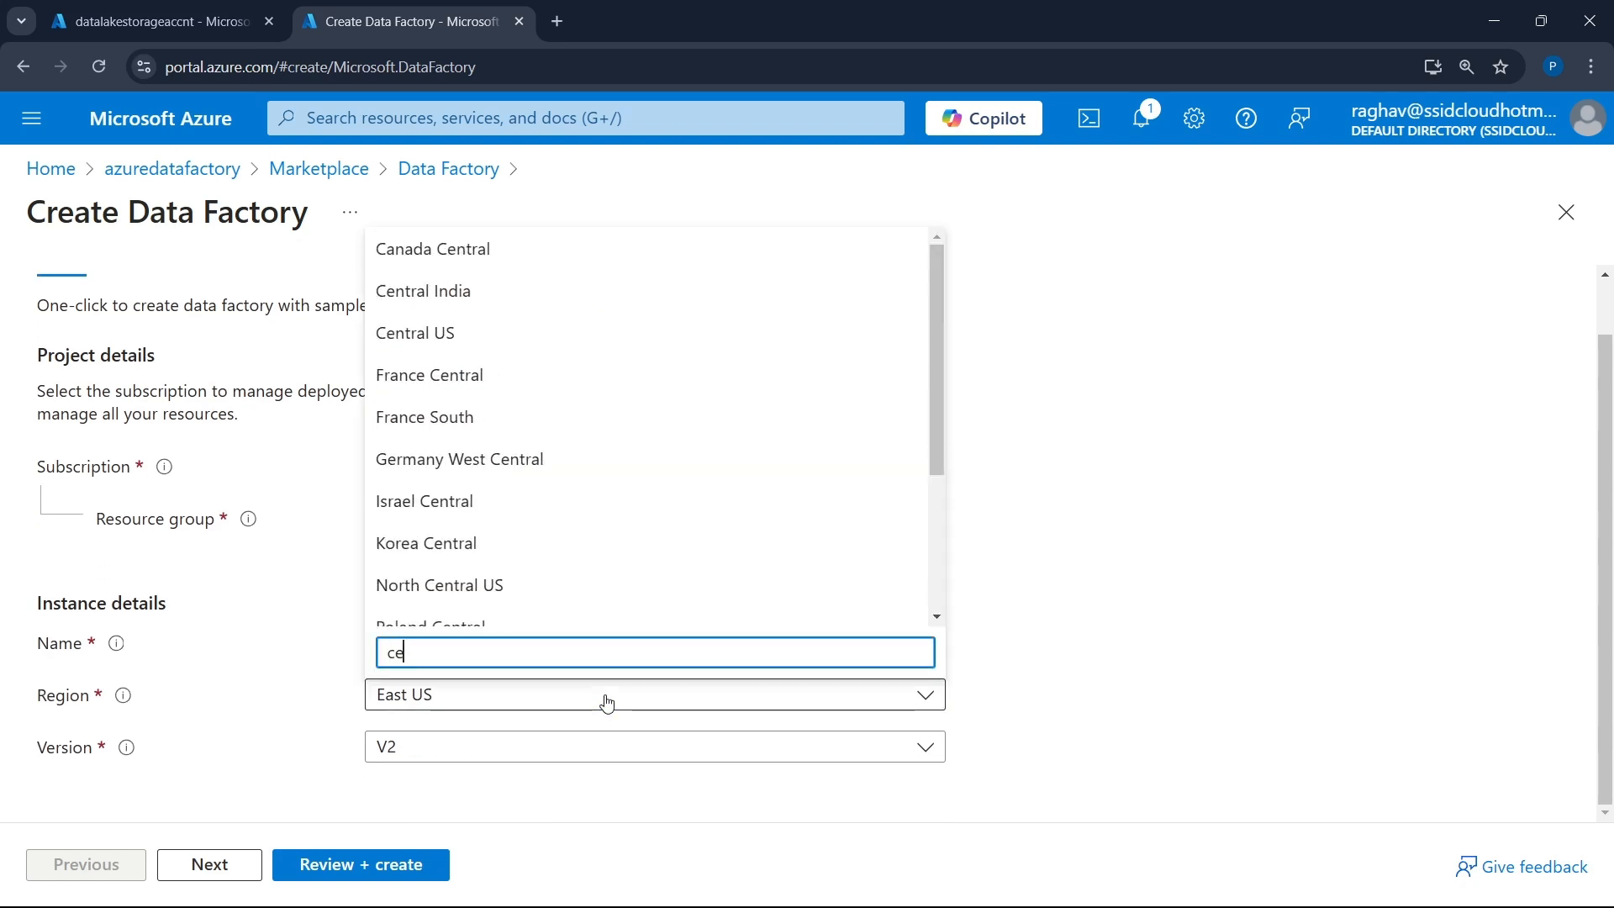
text(ntra)
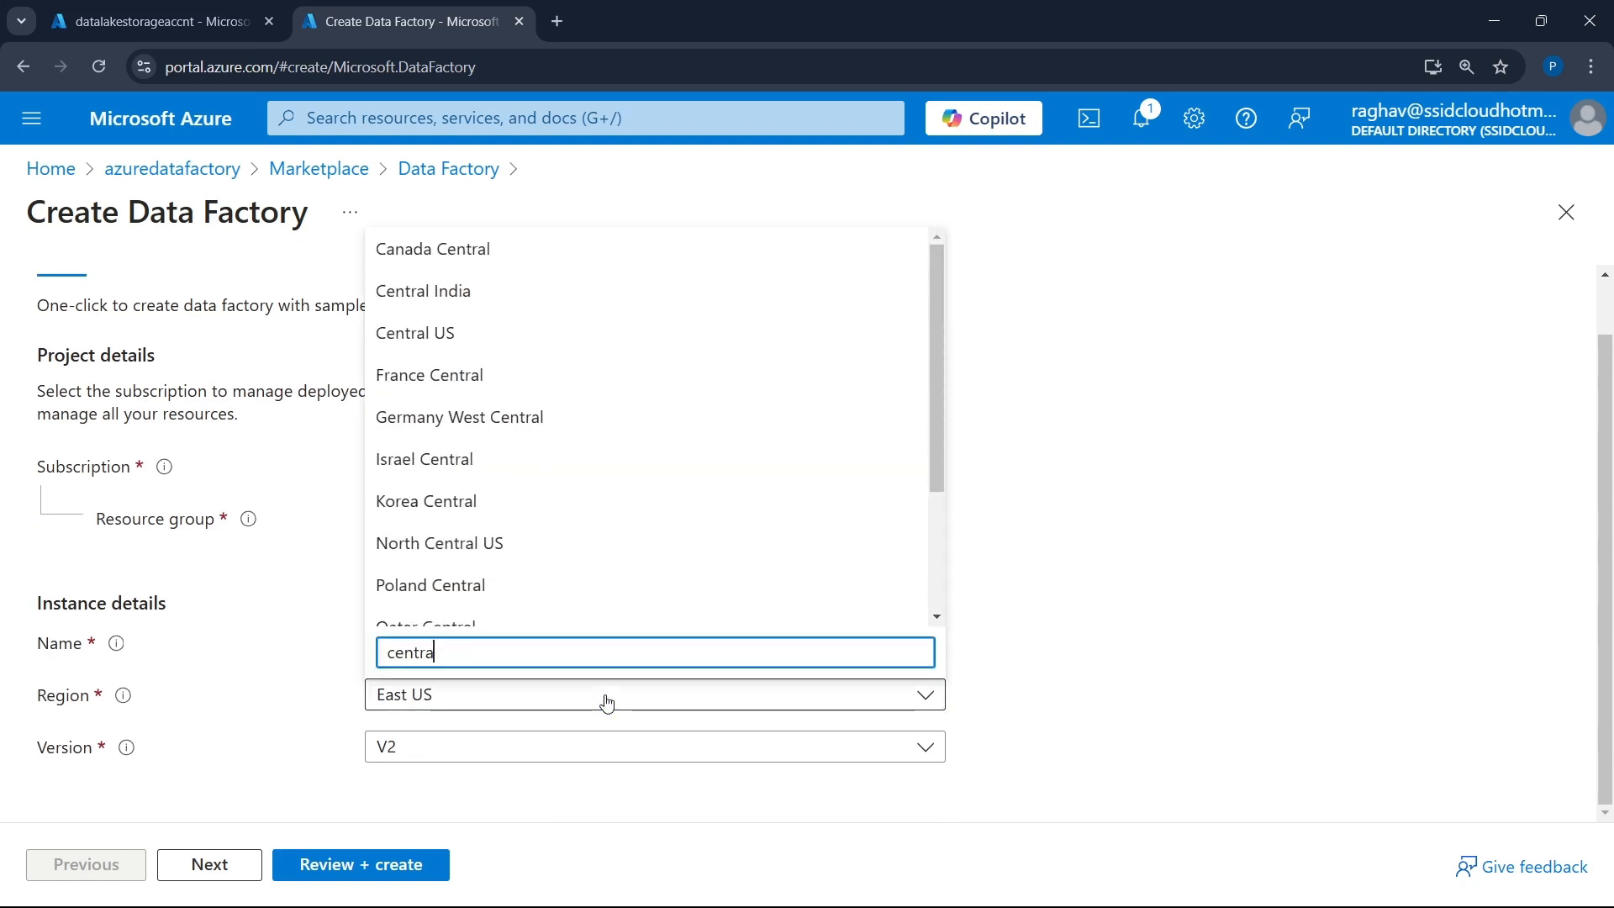
text(l us)
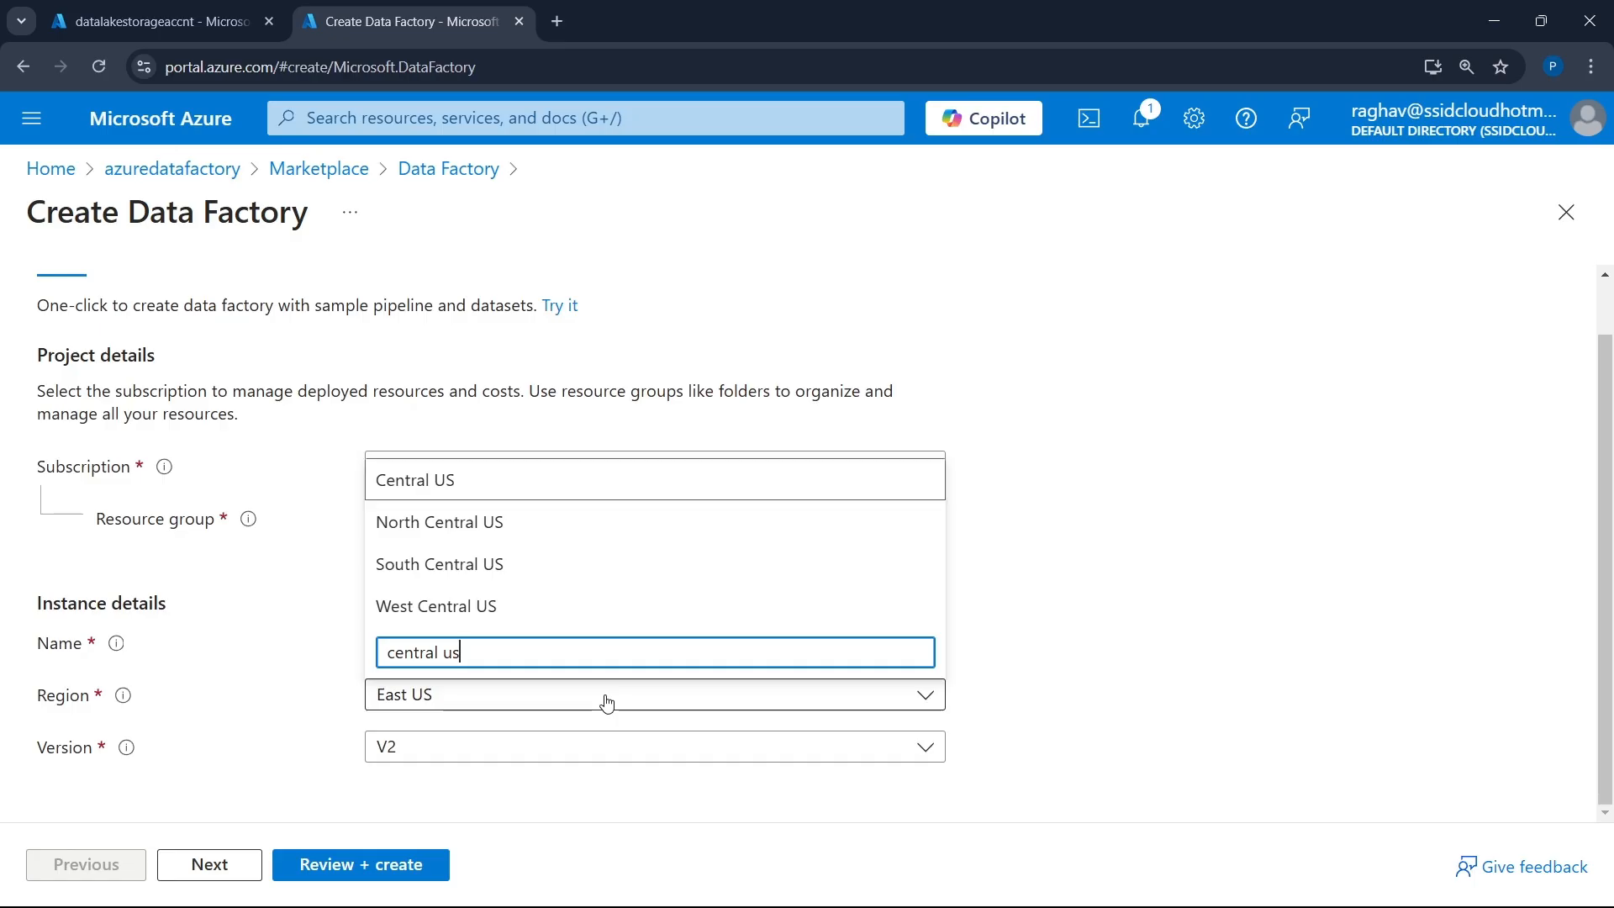
key(Return)
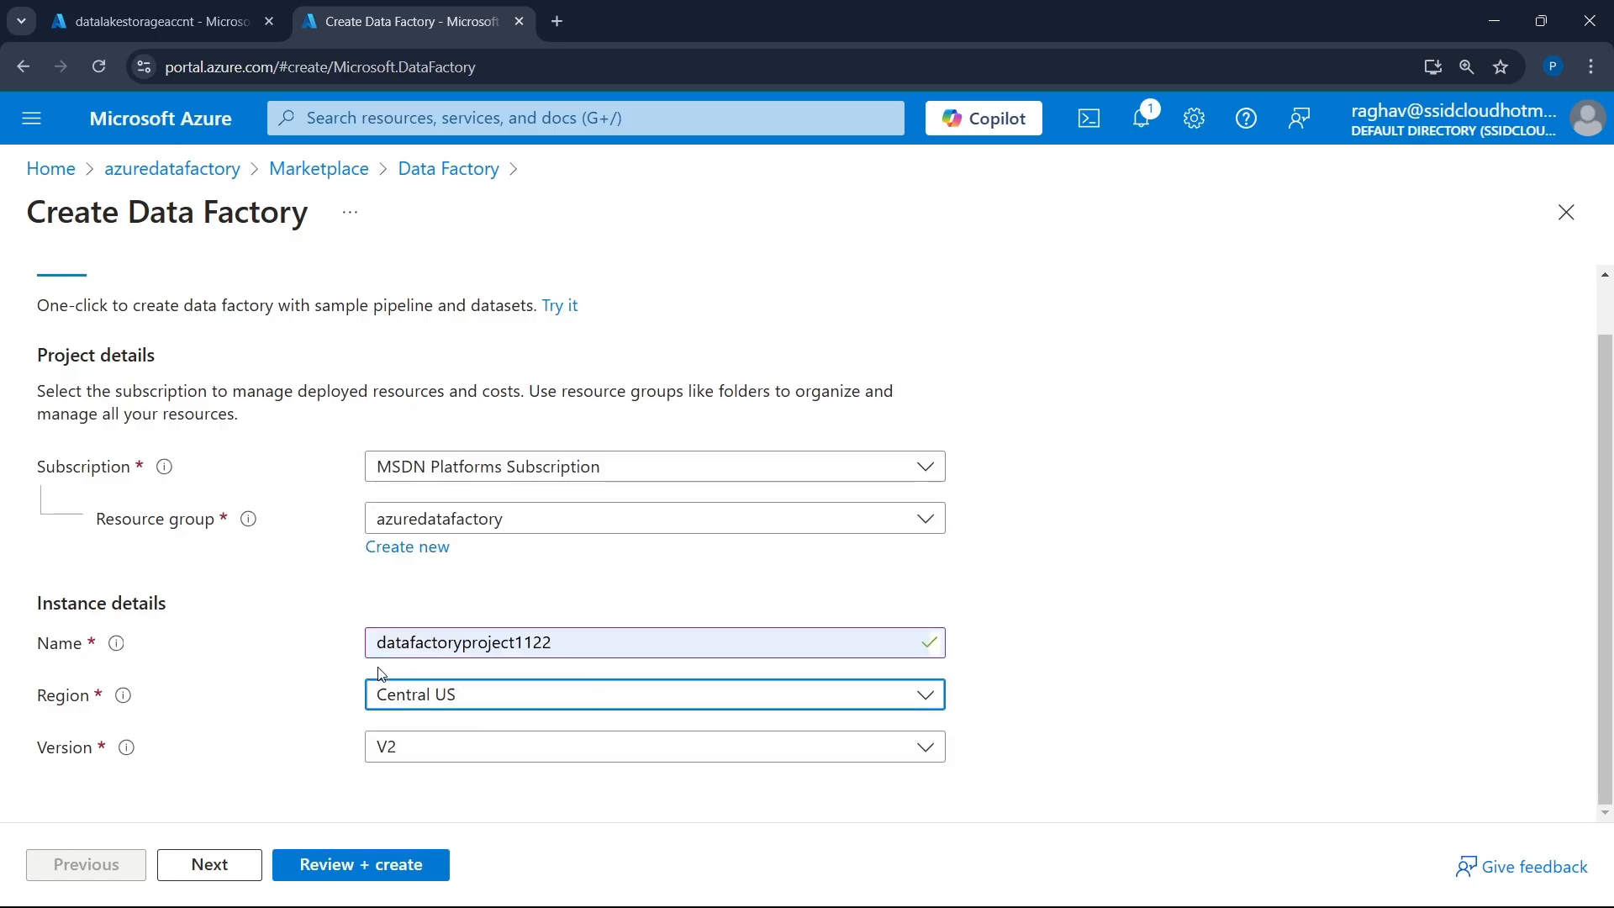
- Check the data factory's Git, networking and encryption settings, then review the configuration and create the data factory
scroll(353, 630, up, 2)
click(194, 320)
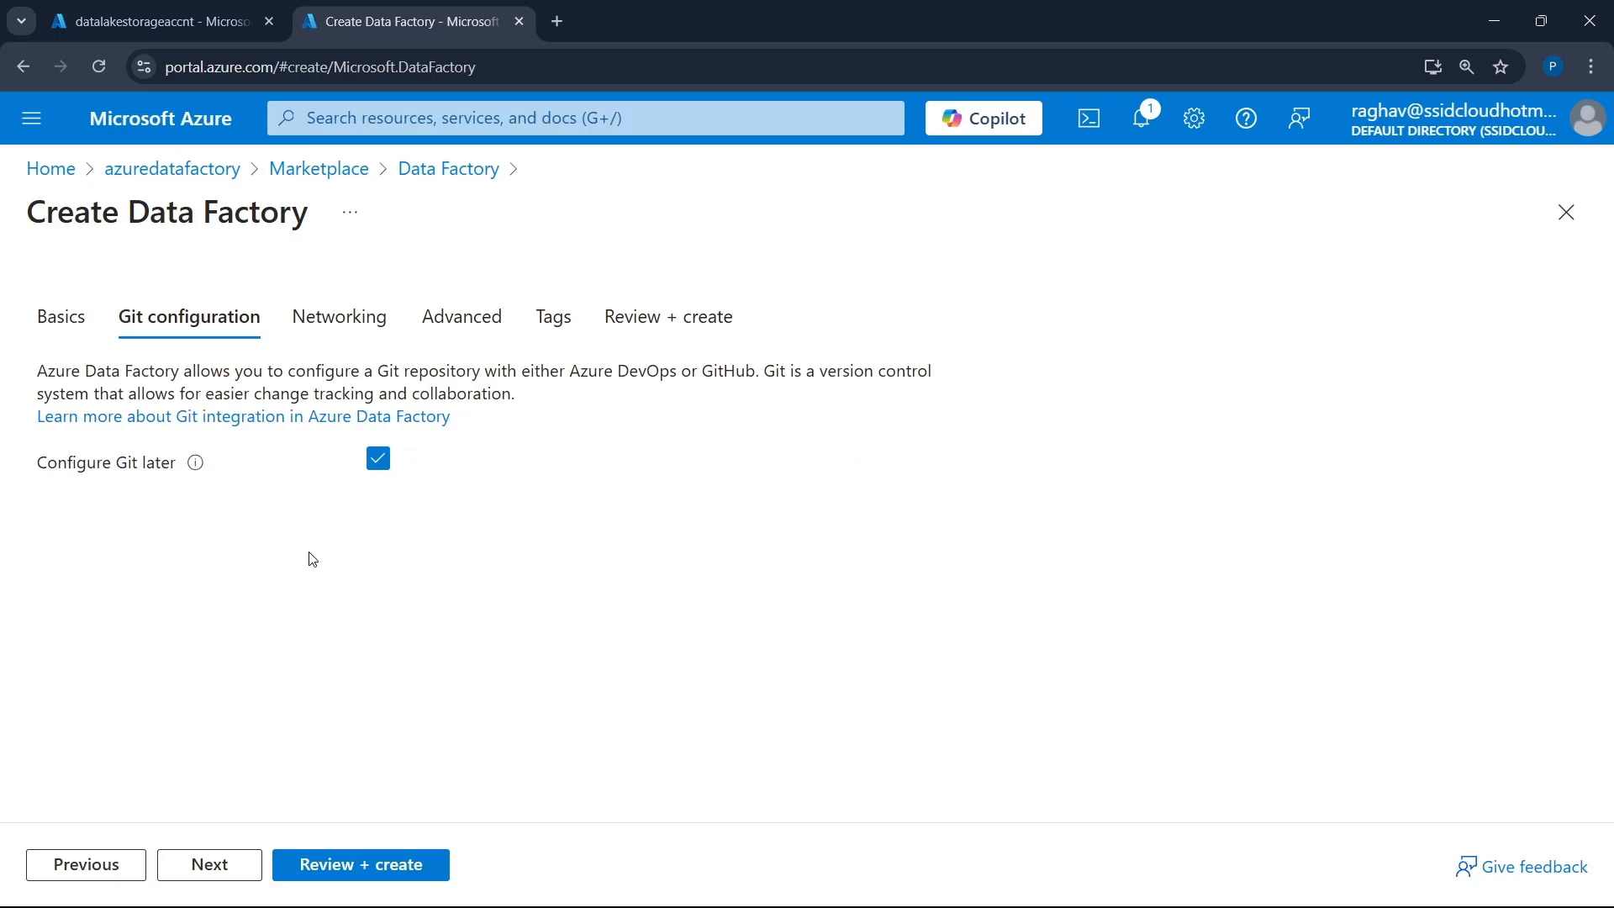
click(319, 335)
scroll(468, 488, down, 2)
scroll(473, 488, up, 2)
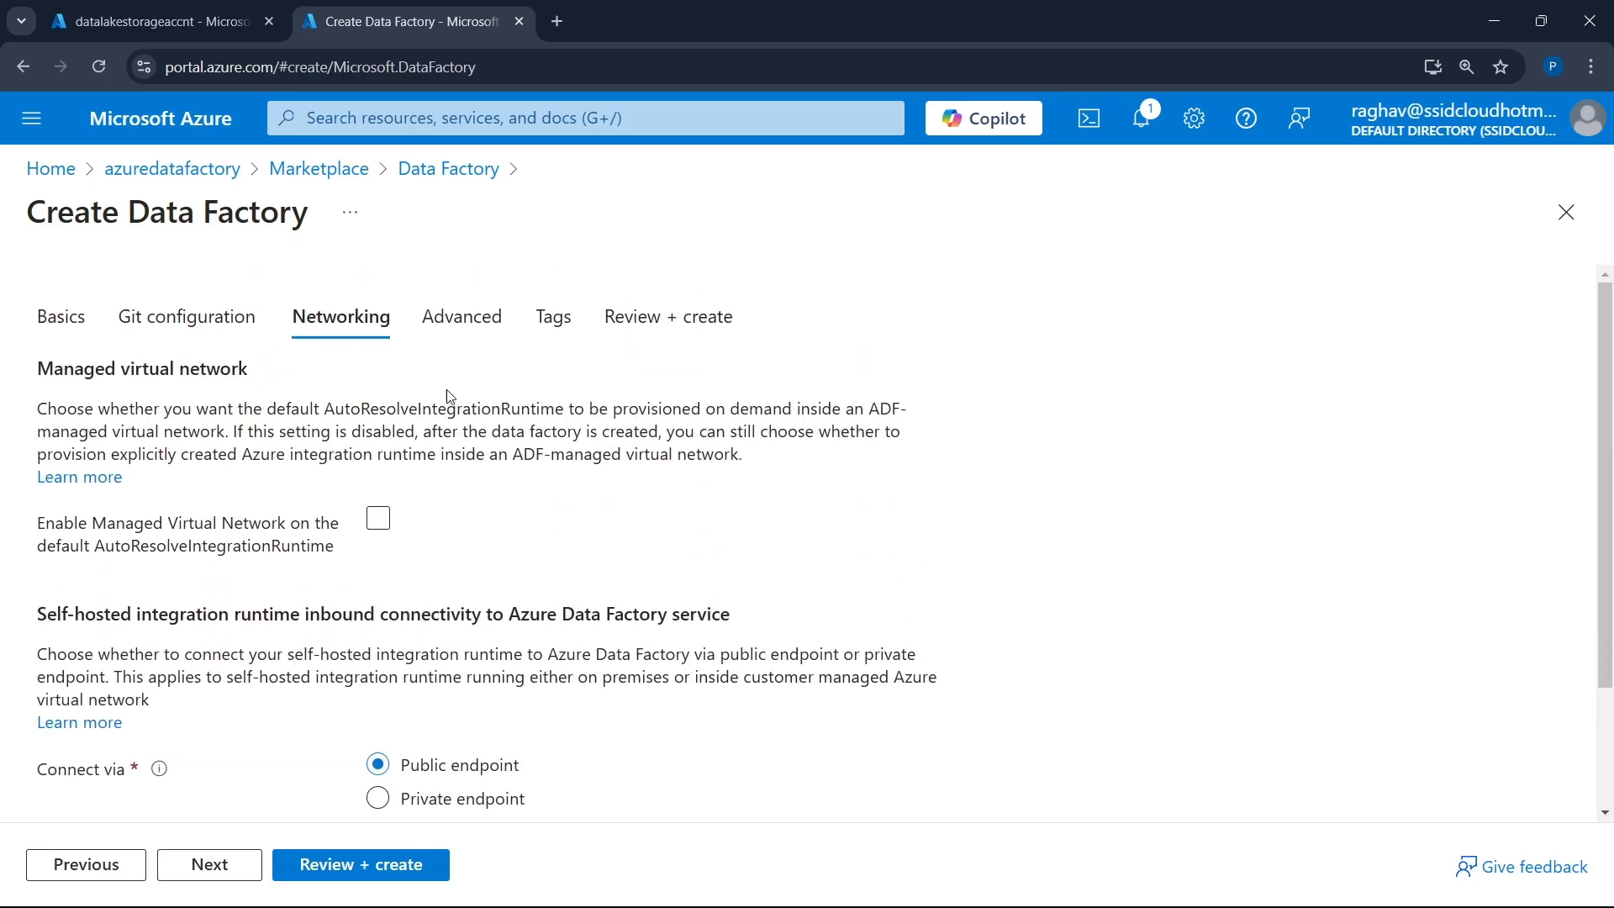
click(453, 324)
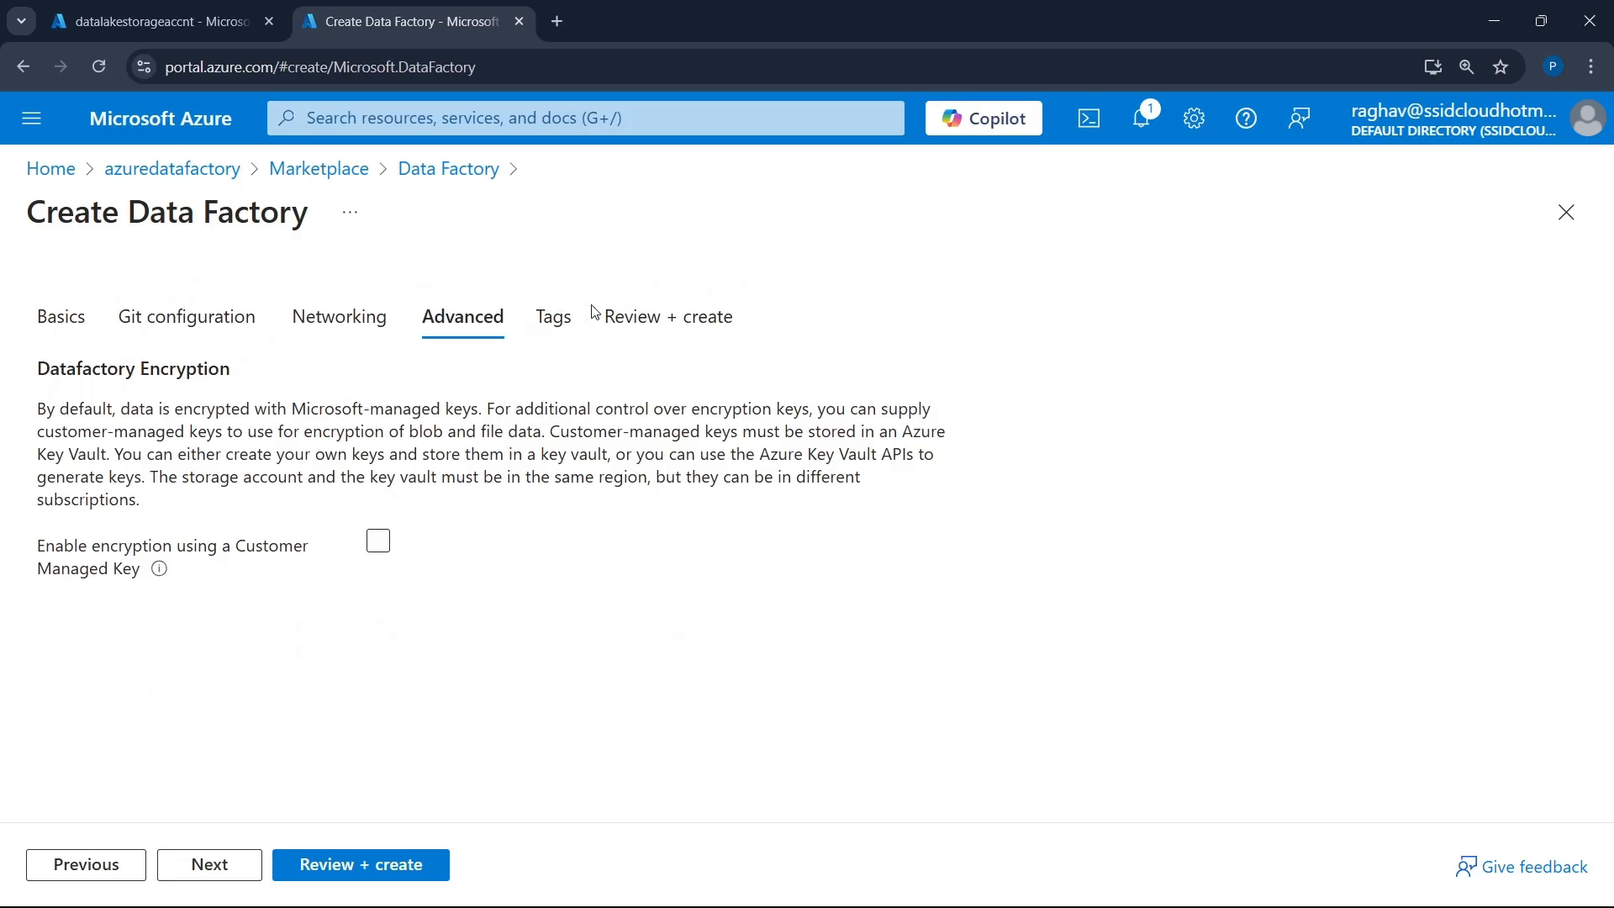
click(622, 319)
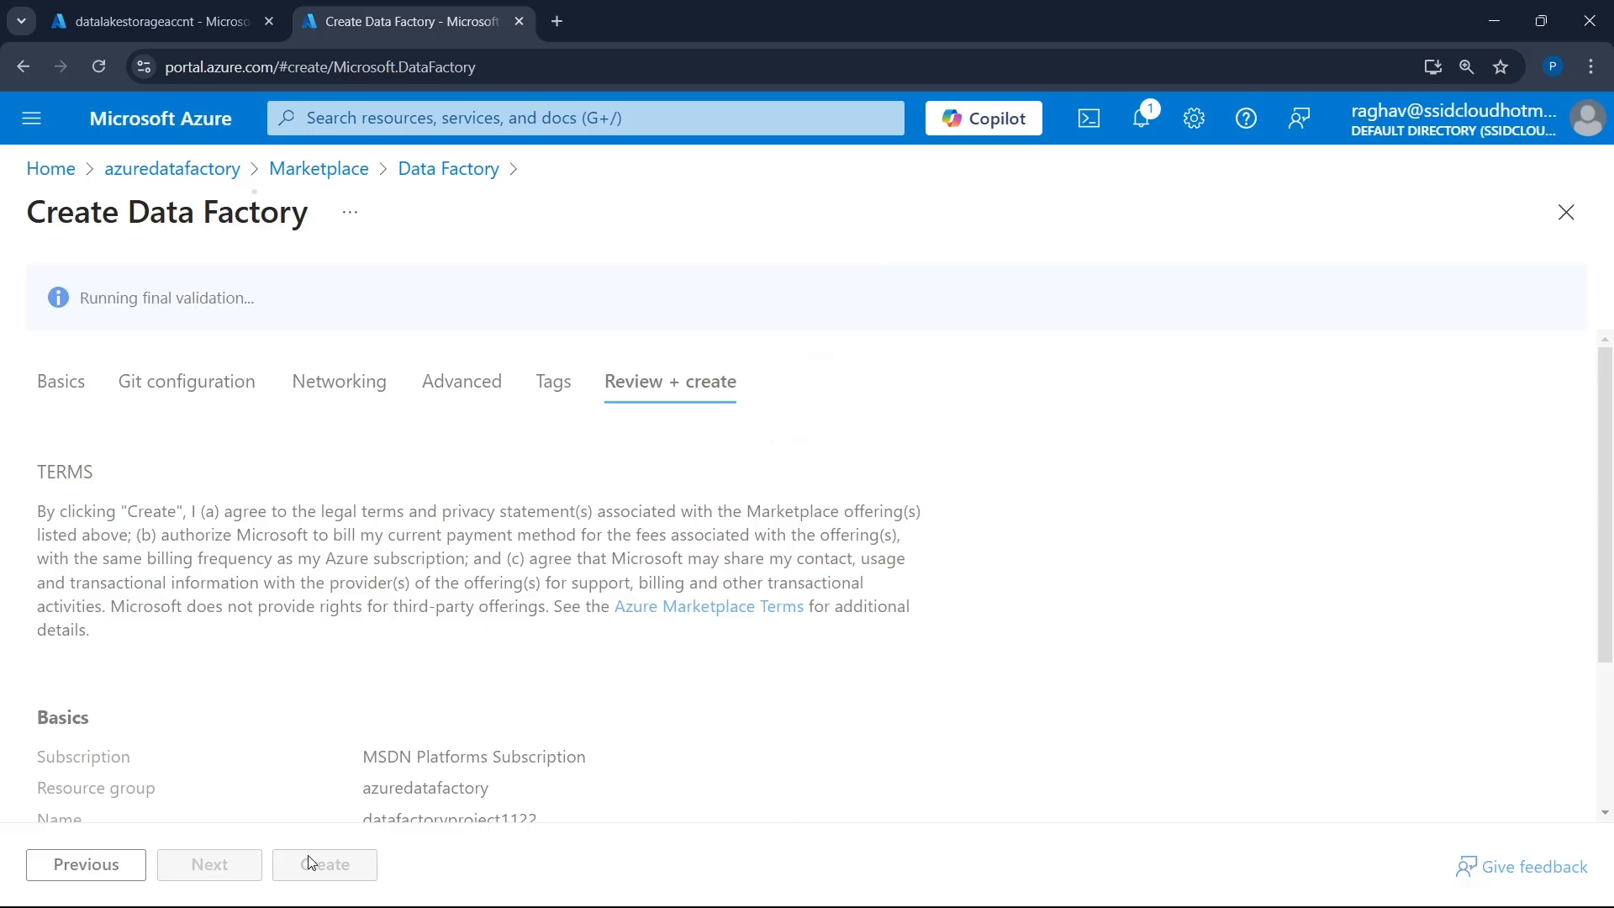
click(335, 865)
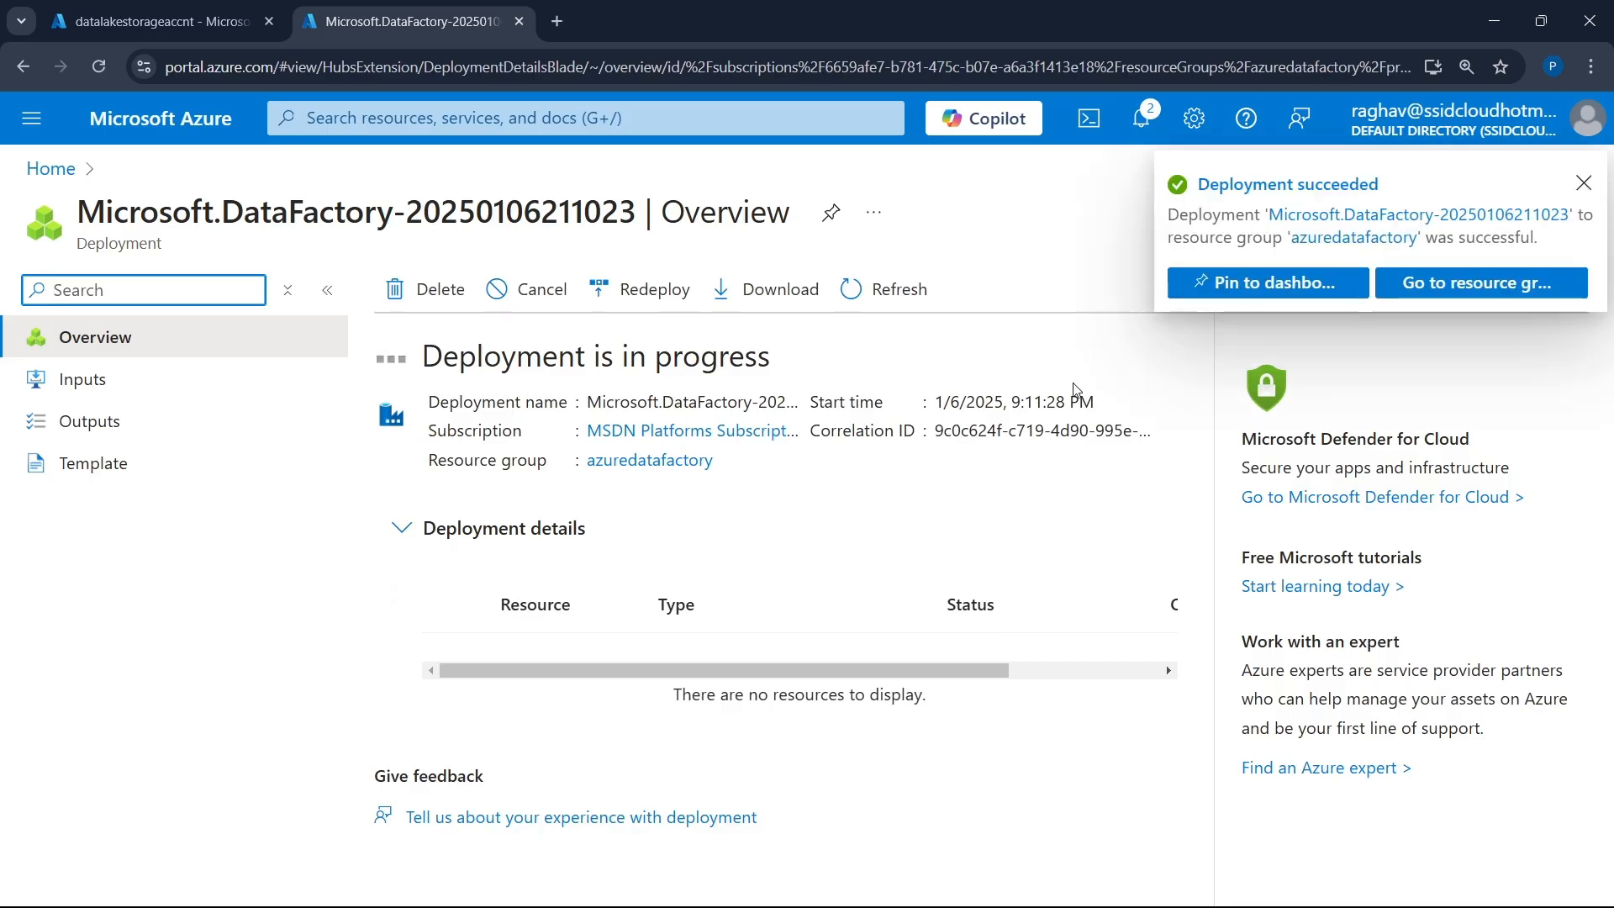
- Go to the azuredatafactory resource group and open the datafactoryproject1122 data factory from its resources
click(538, 541)
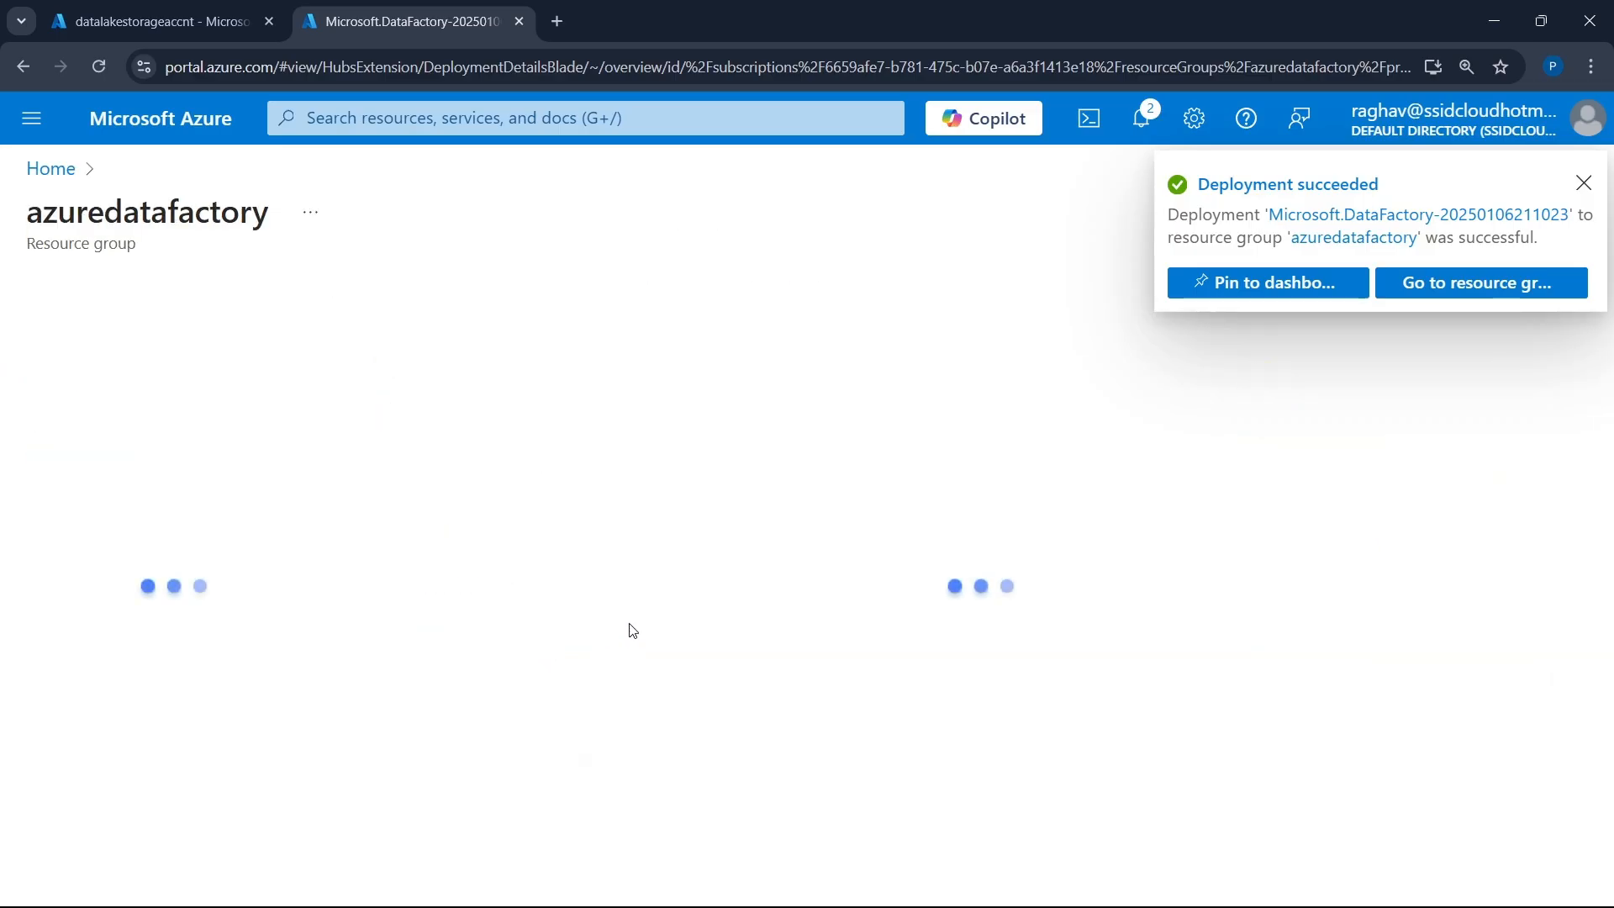
click(1583, 183)
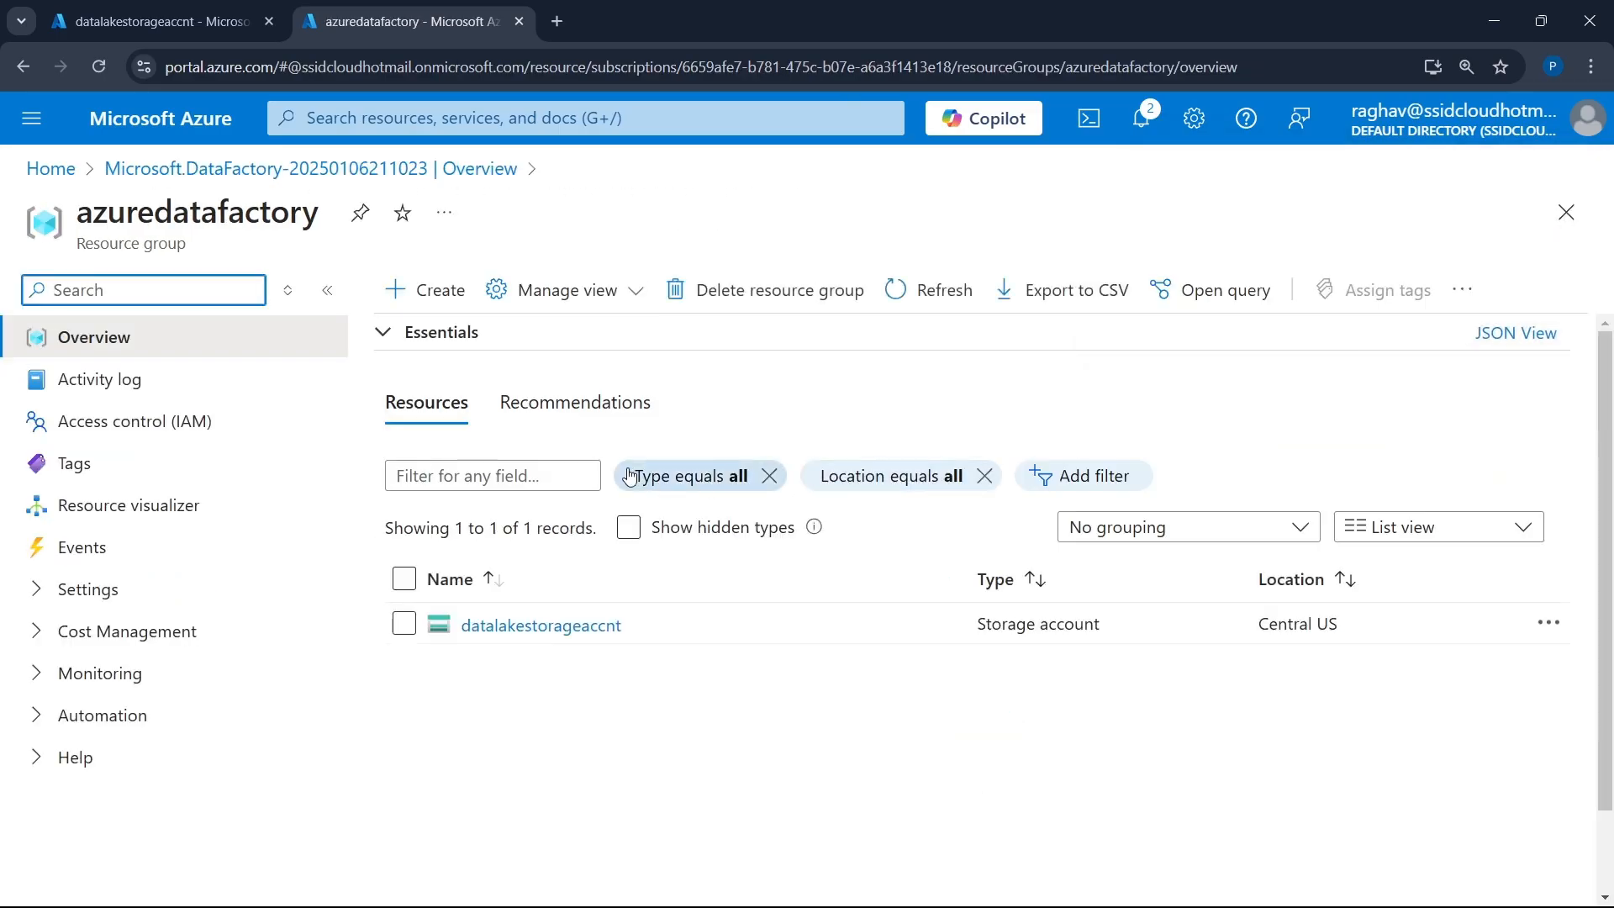
click(542, 626)
key(alt+Left)
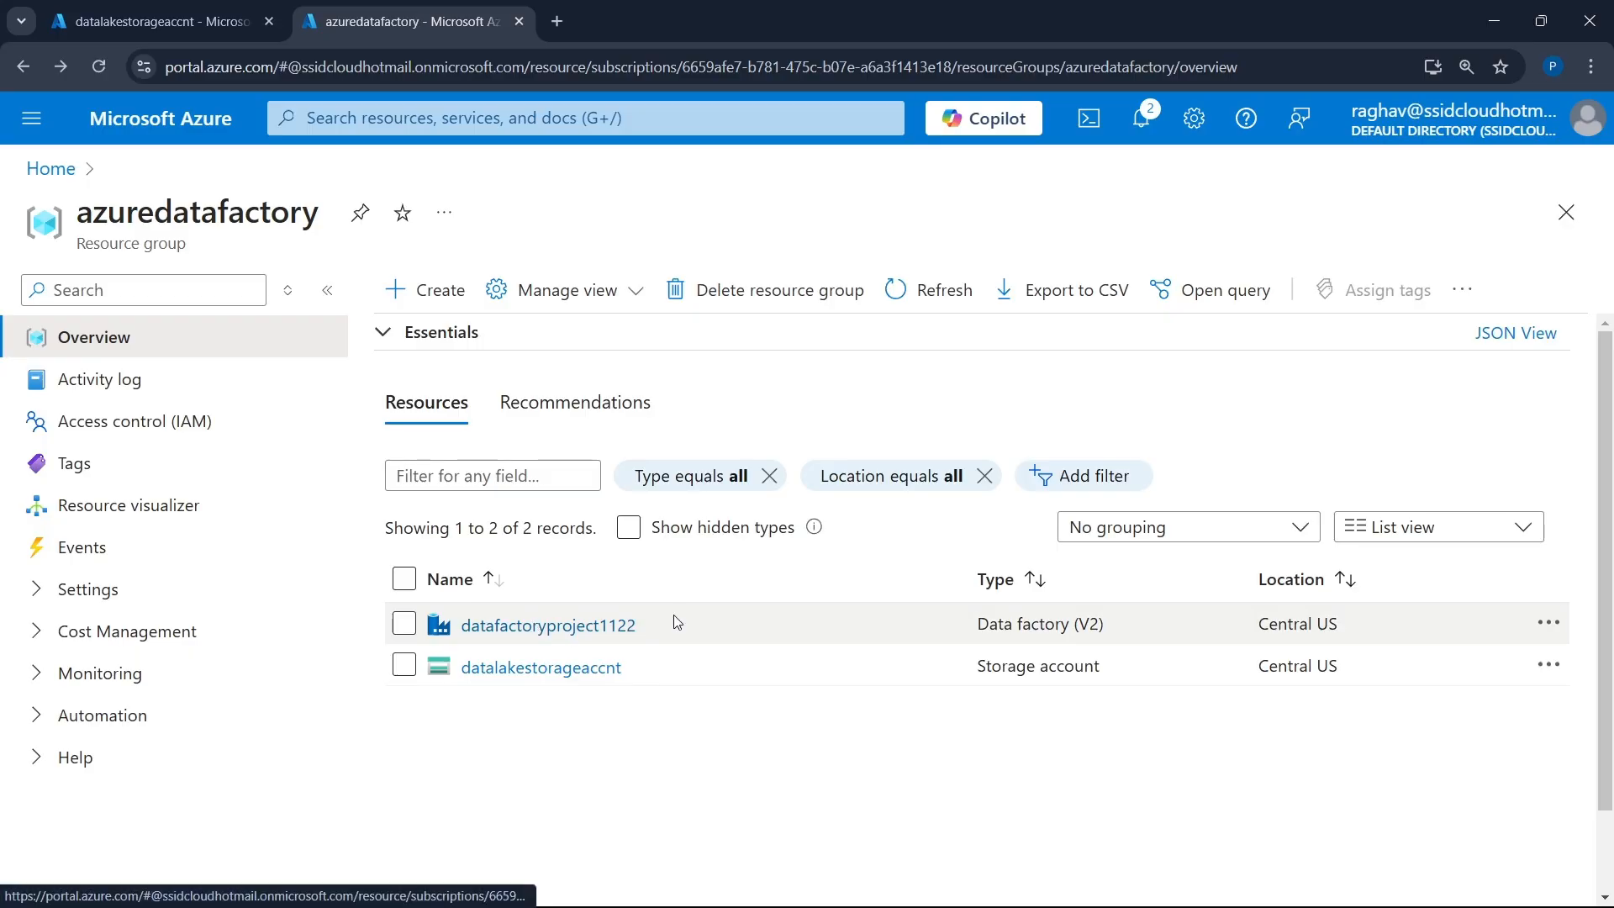
click(542, 628)
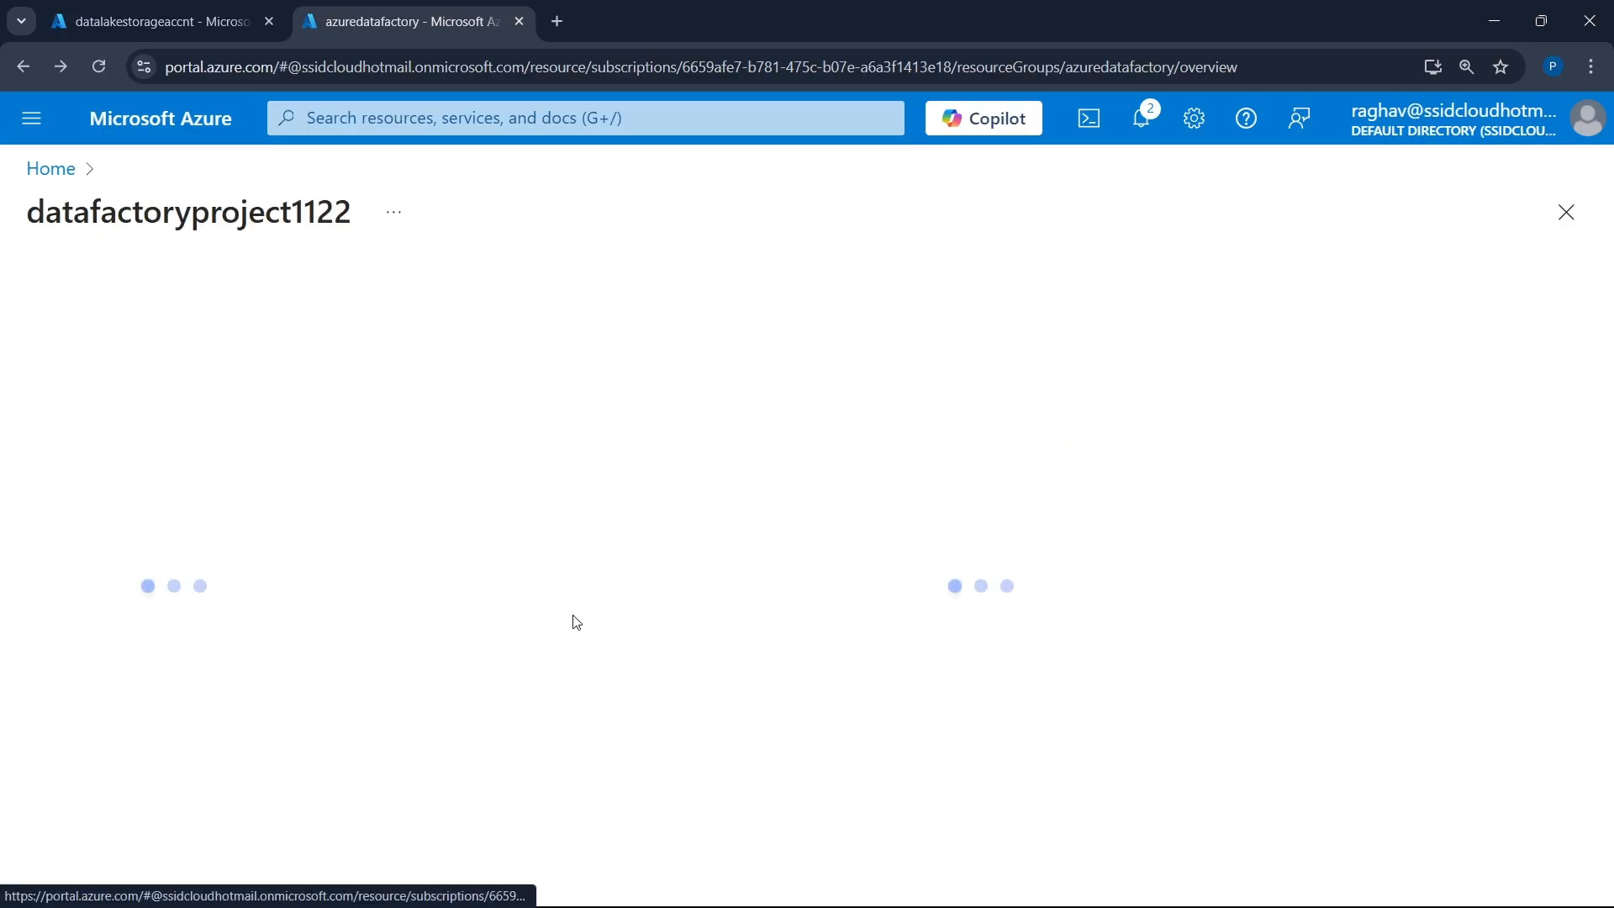
- Launch Azure Data Factory Studio for datafactoryproject1122 from its overview page
scroll(800, 530, down, 2)
scroll(800, 529, up, 2)
scroll(800, 529, down, 4)
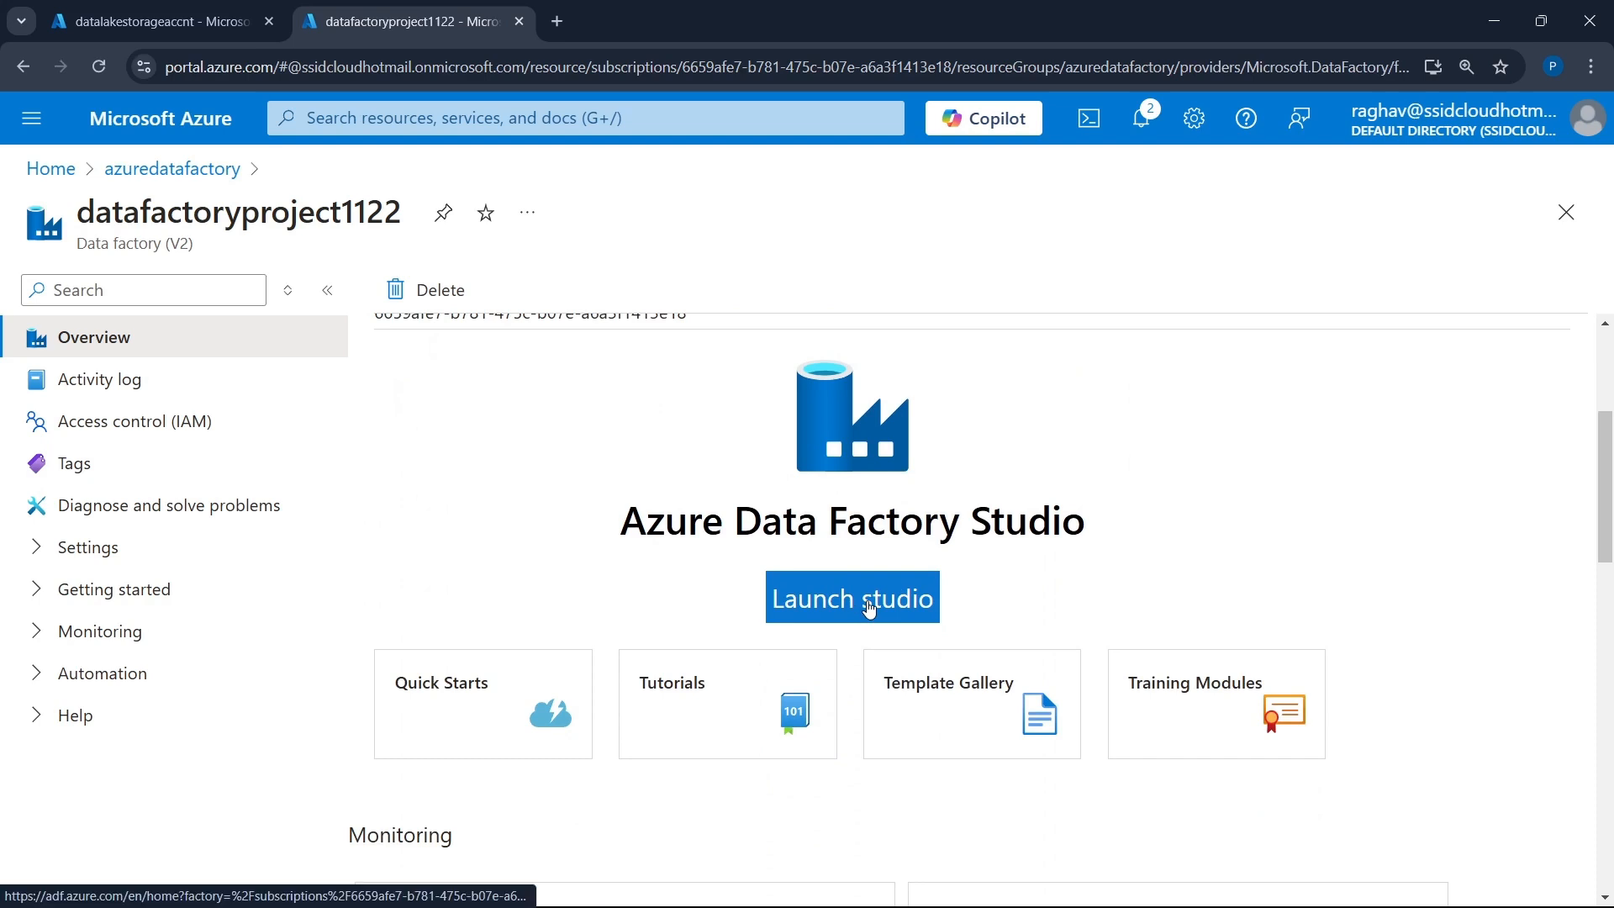
click(868, 606)
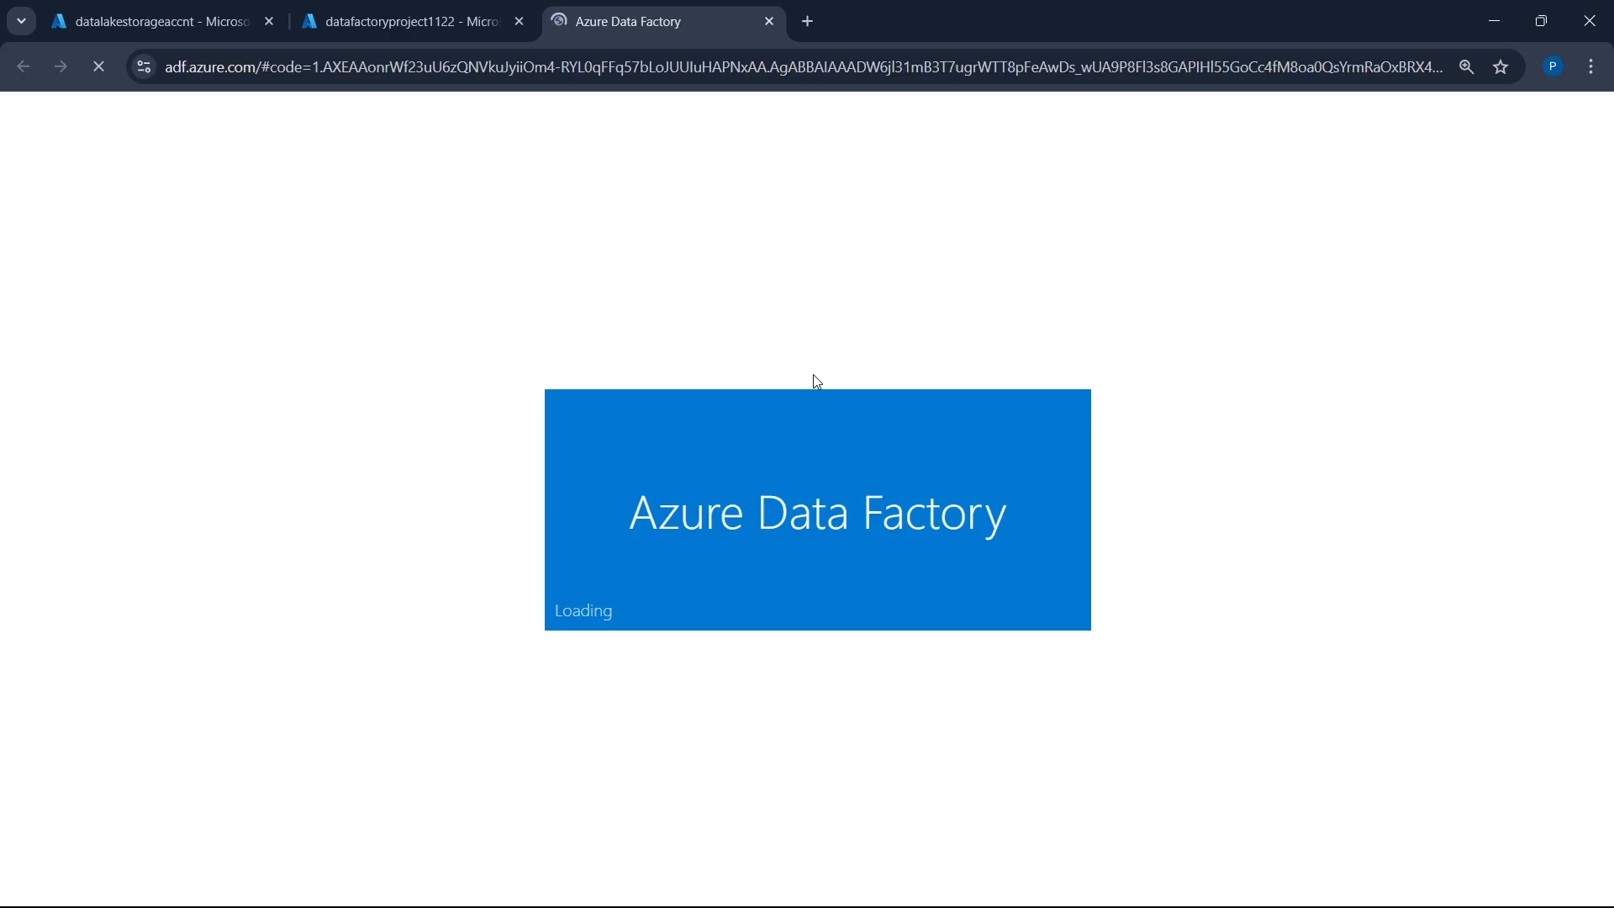
click(1064, 882)
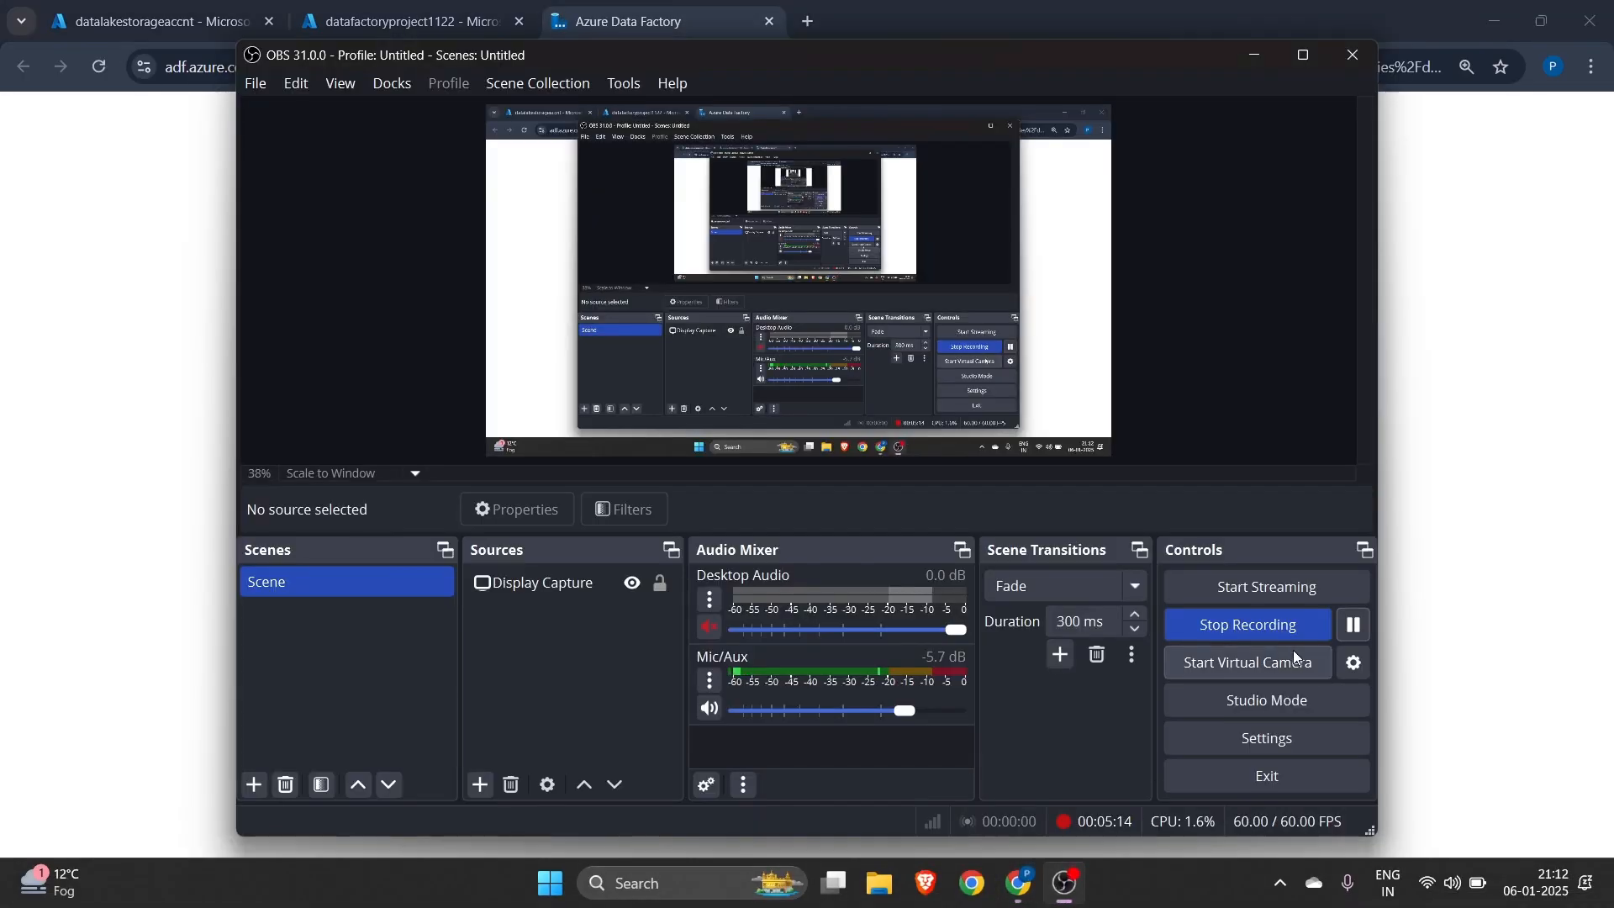
click(1379, 476)
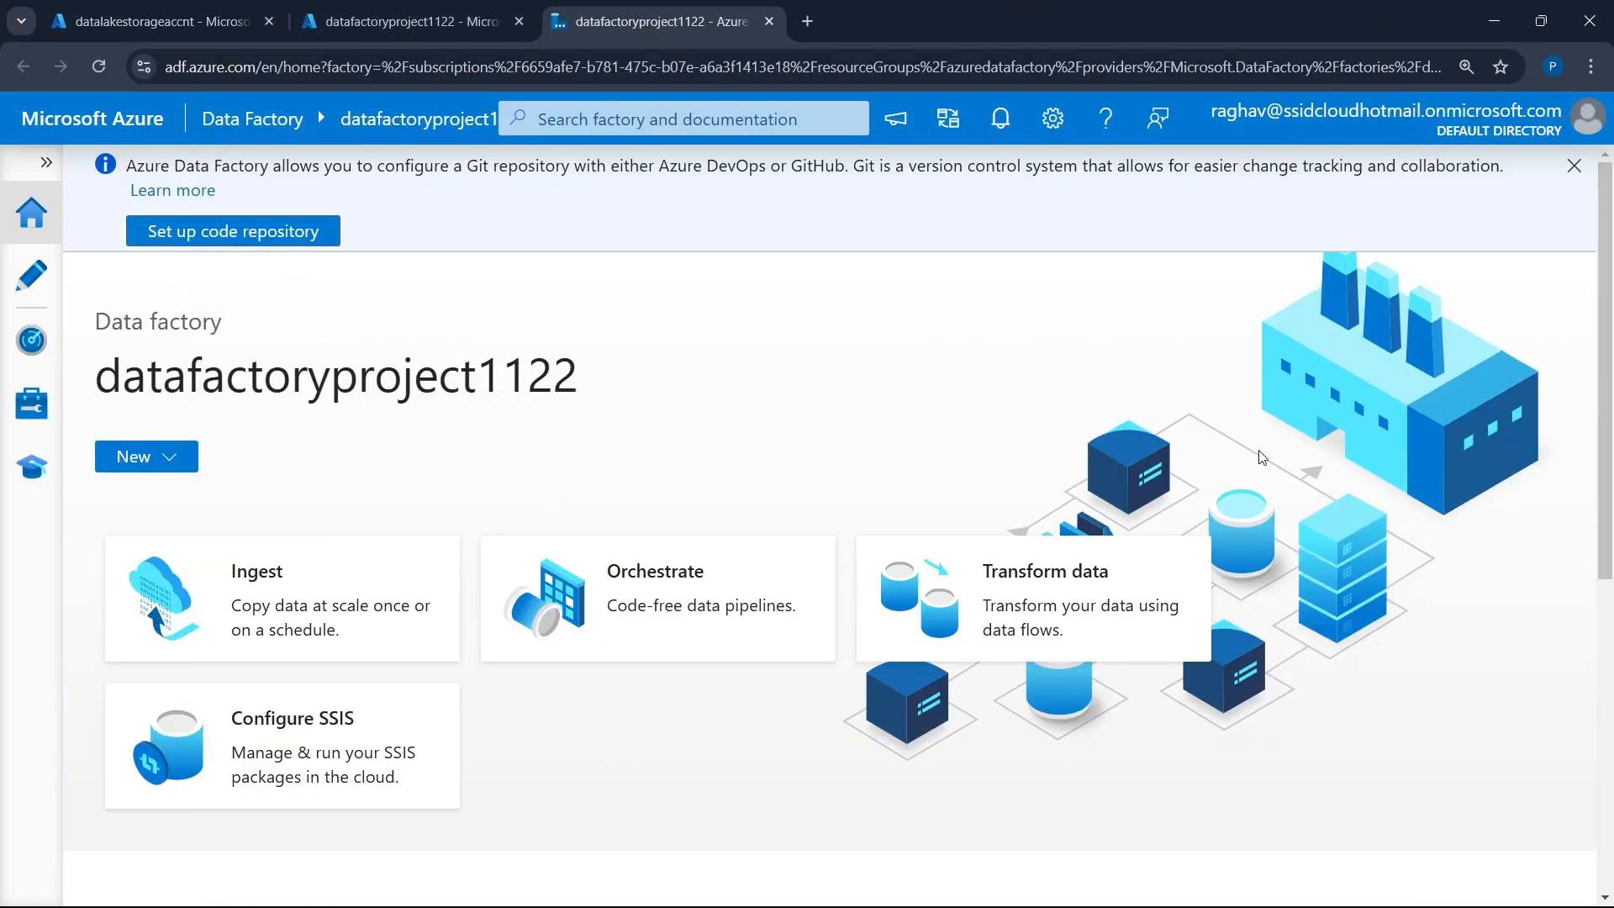
- Return to the datalakestorageaccnt storage account page and close the portal tab of the data factory
drag(98, 330, 641, 459)
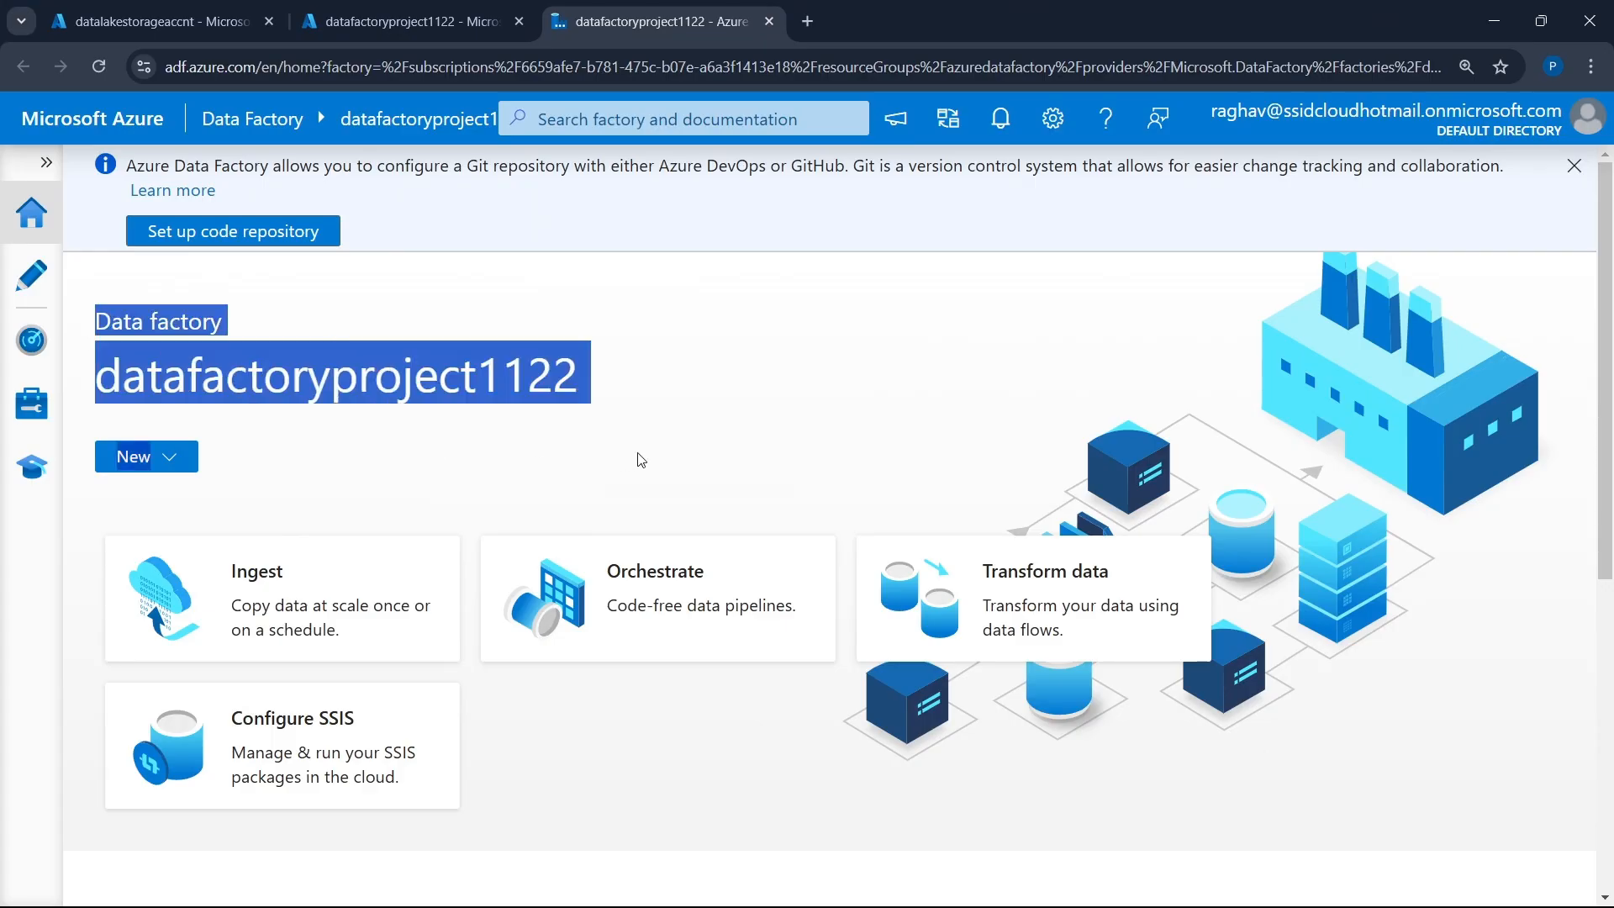
click(670, 363)
click(214, 18)
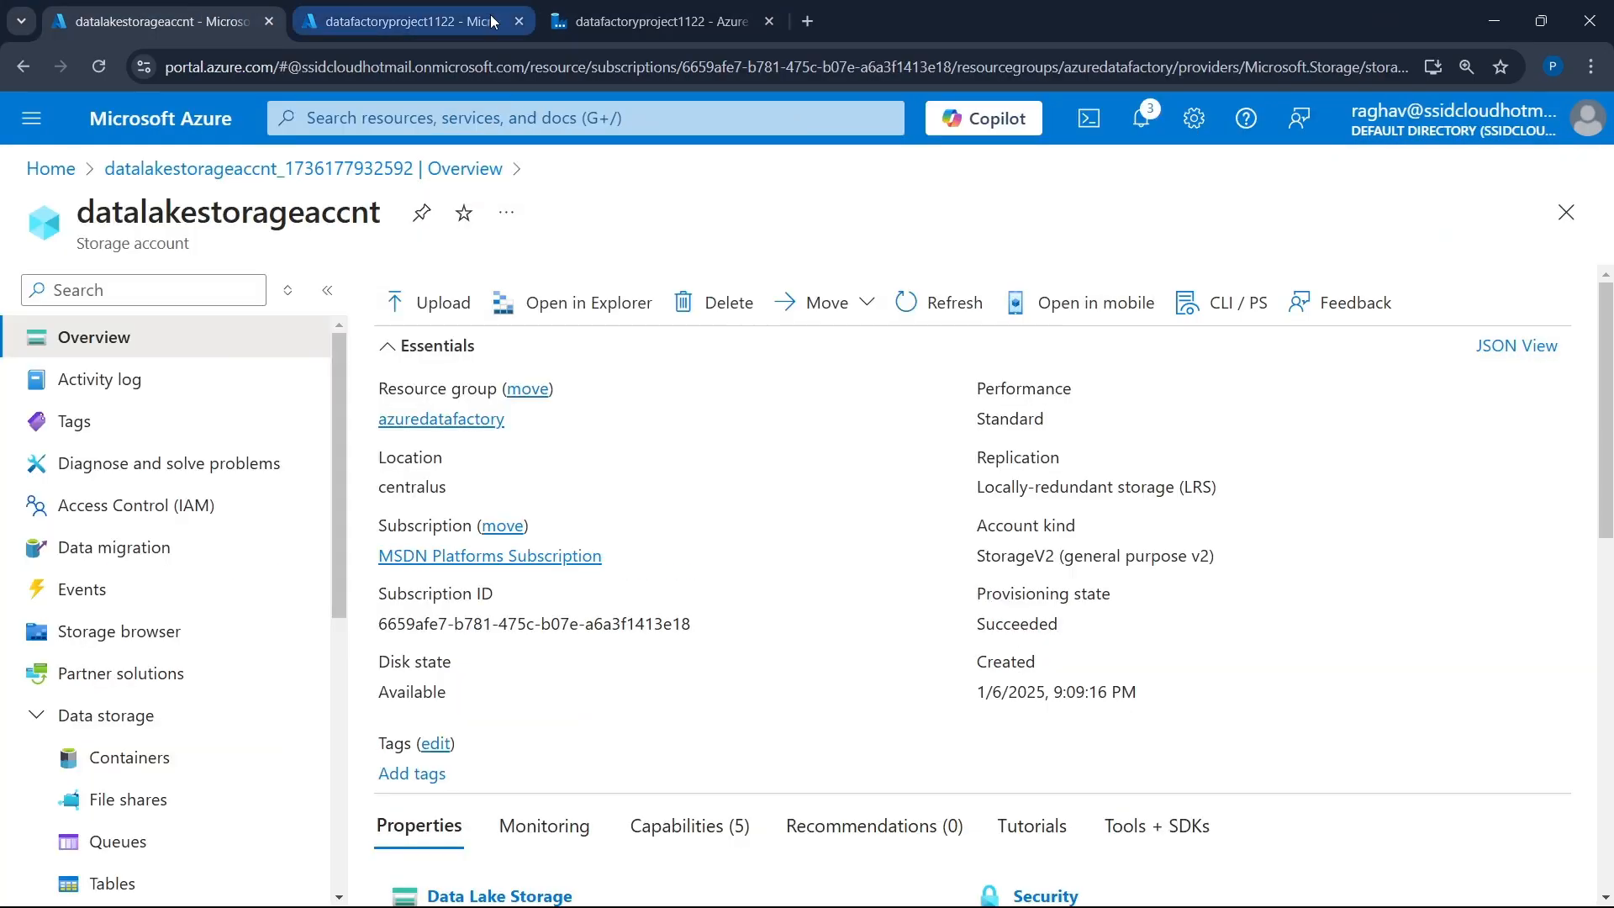
click(517, 22)
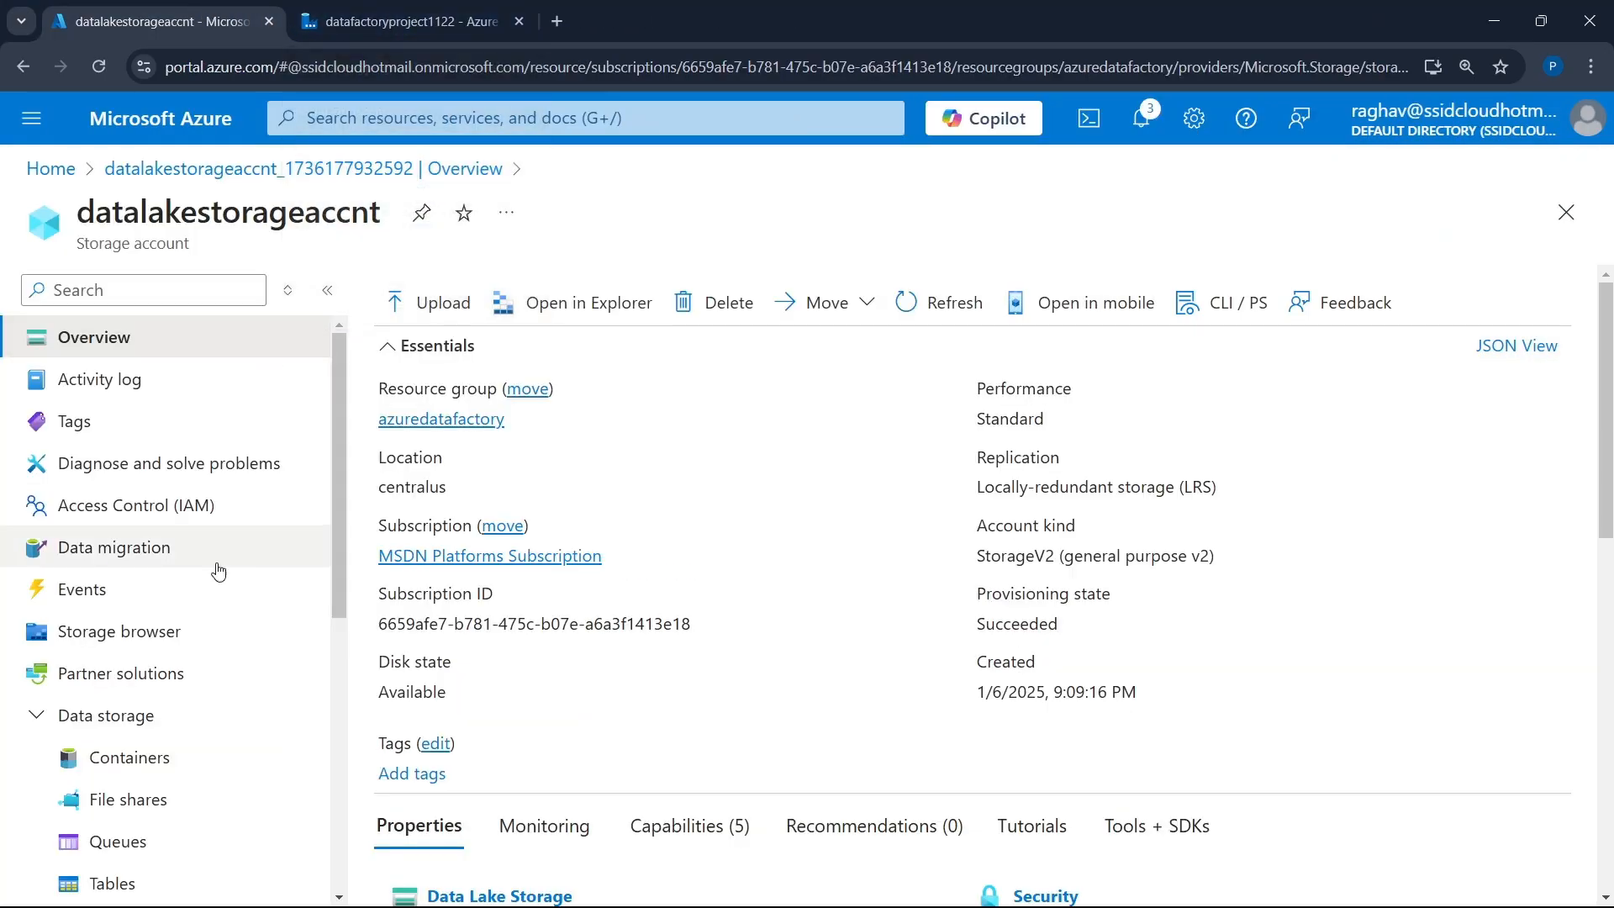
- Create a container named source in the datalakestorageaccnt storage account
click(135, 762)
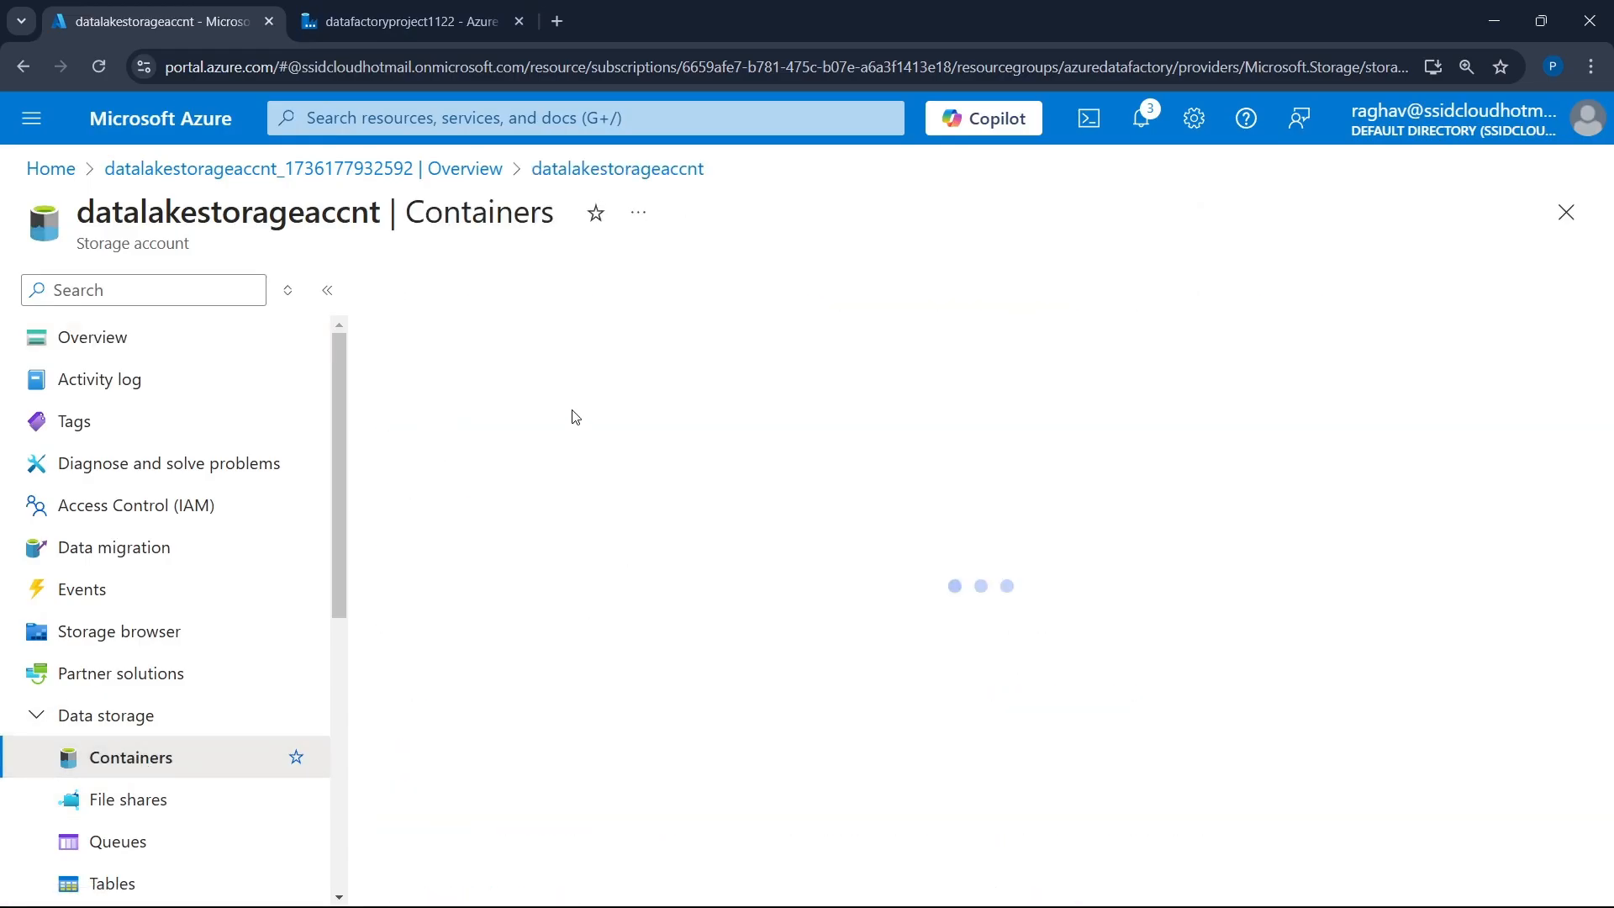
click(469, 297)
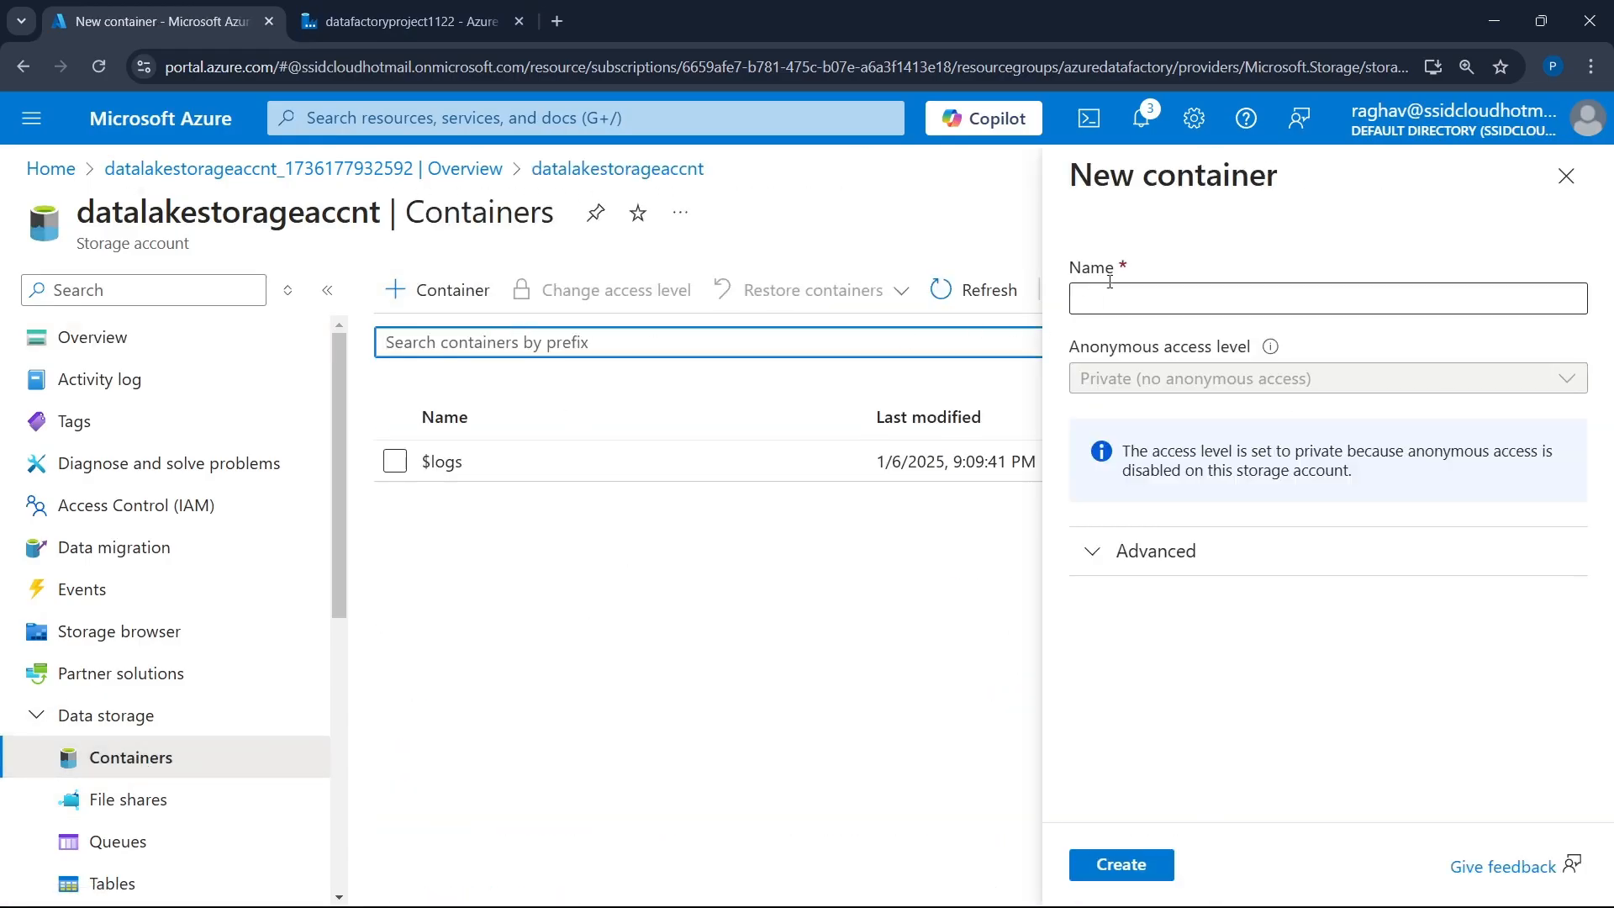
click(1128, 299)
text(source)
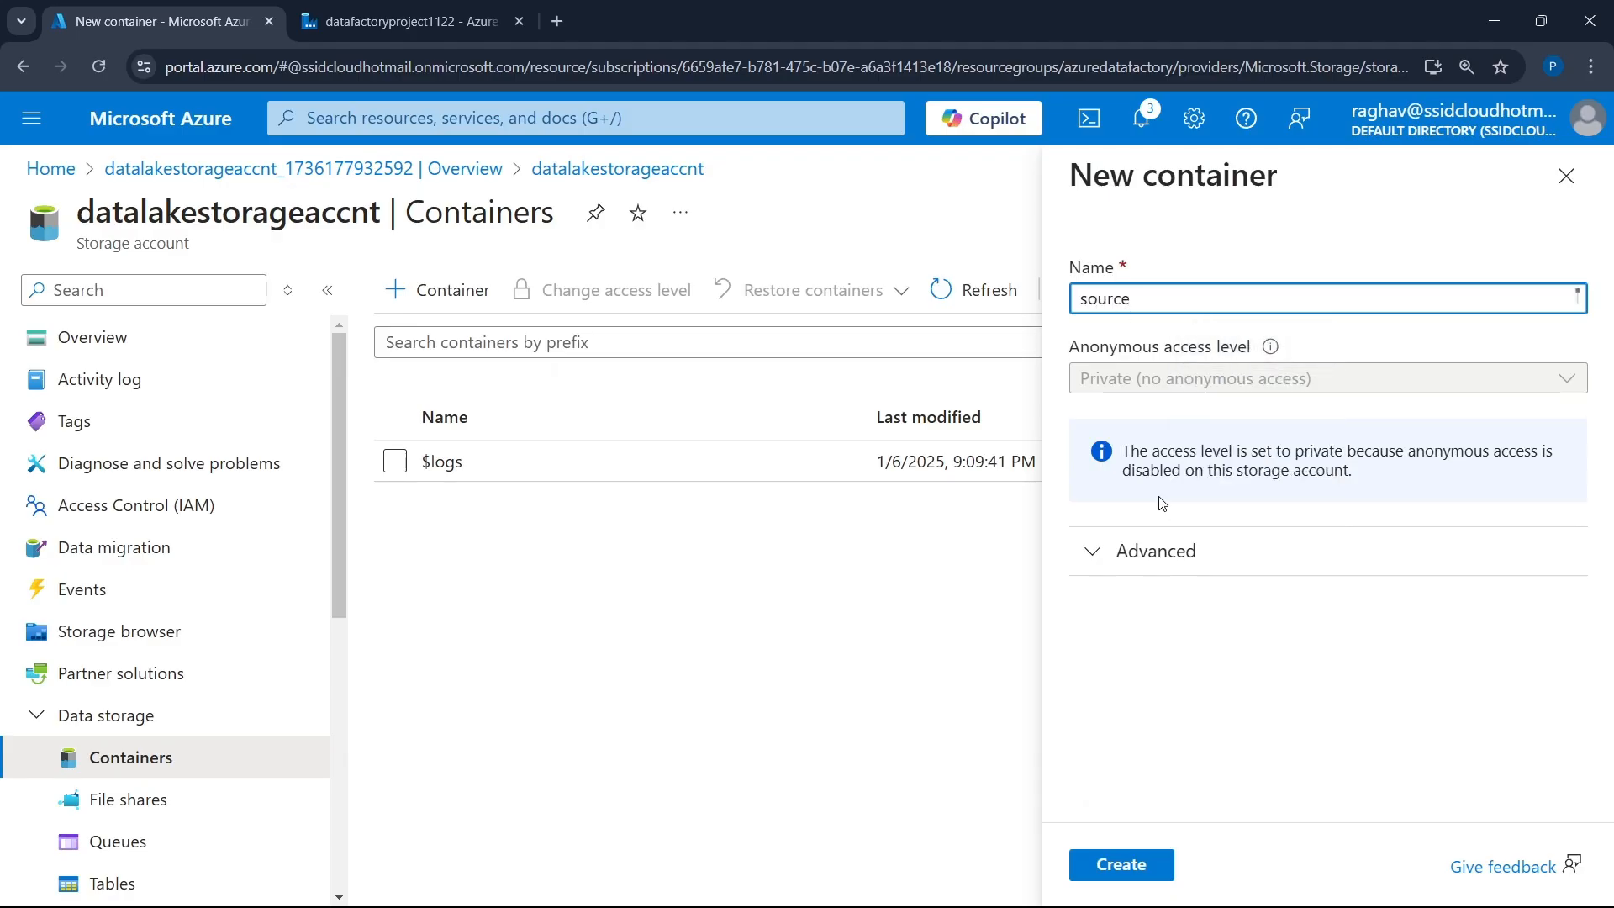
click(1127, 861)
- Create a second container named destination in the storage account
click(437, 290)
text(dest)
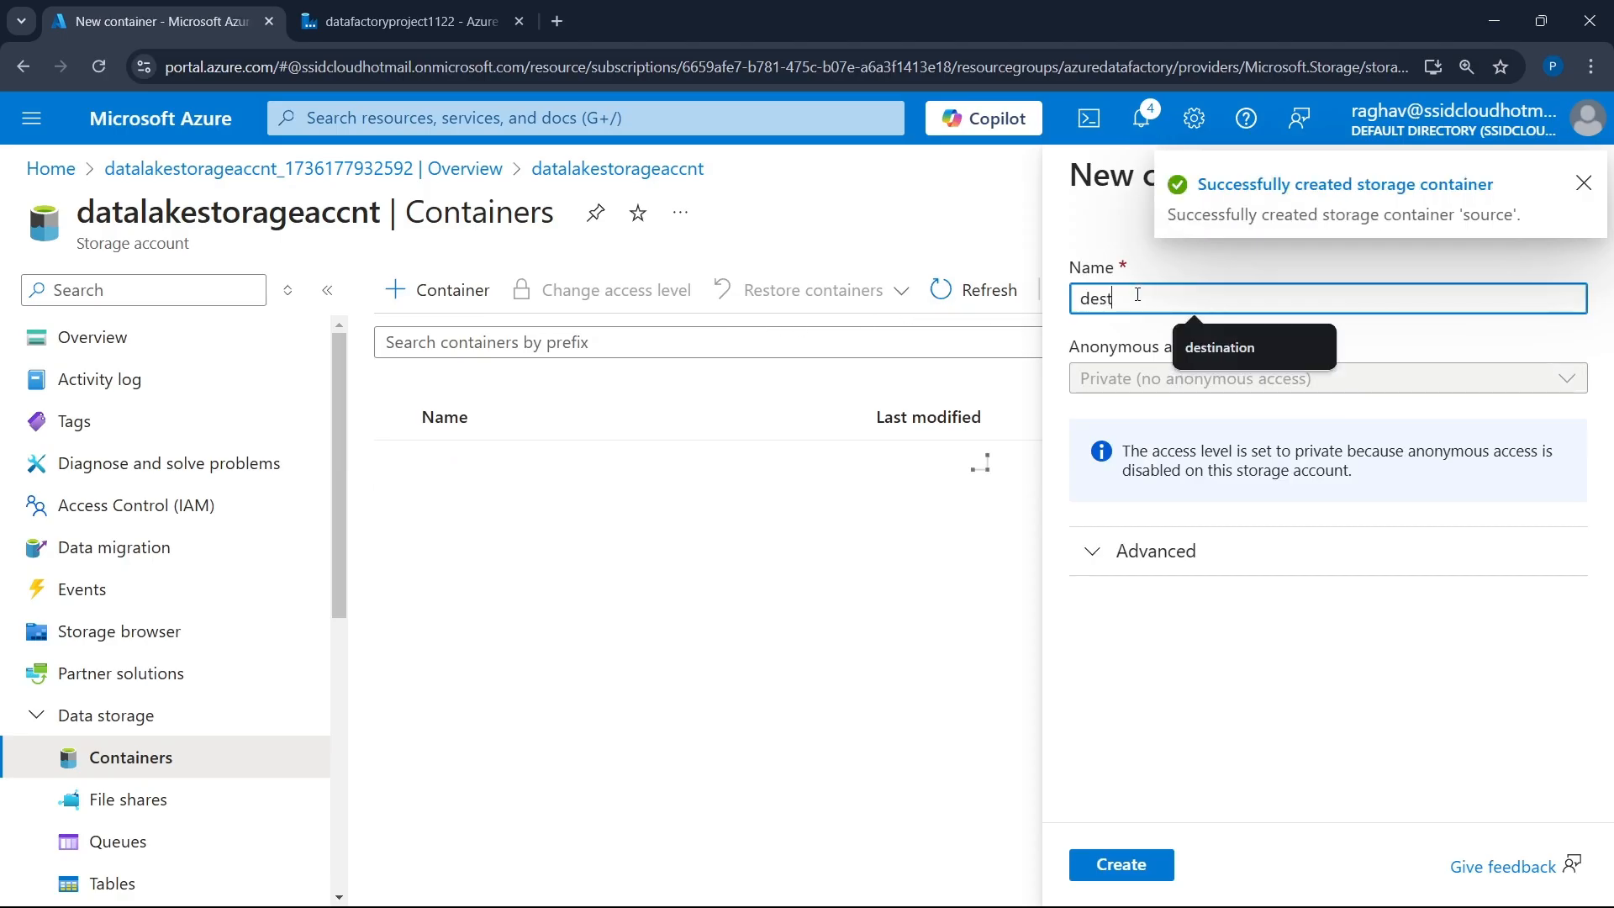
key(Down)
key(Return)
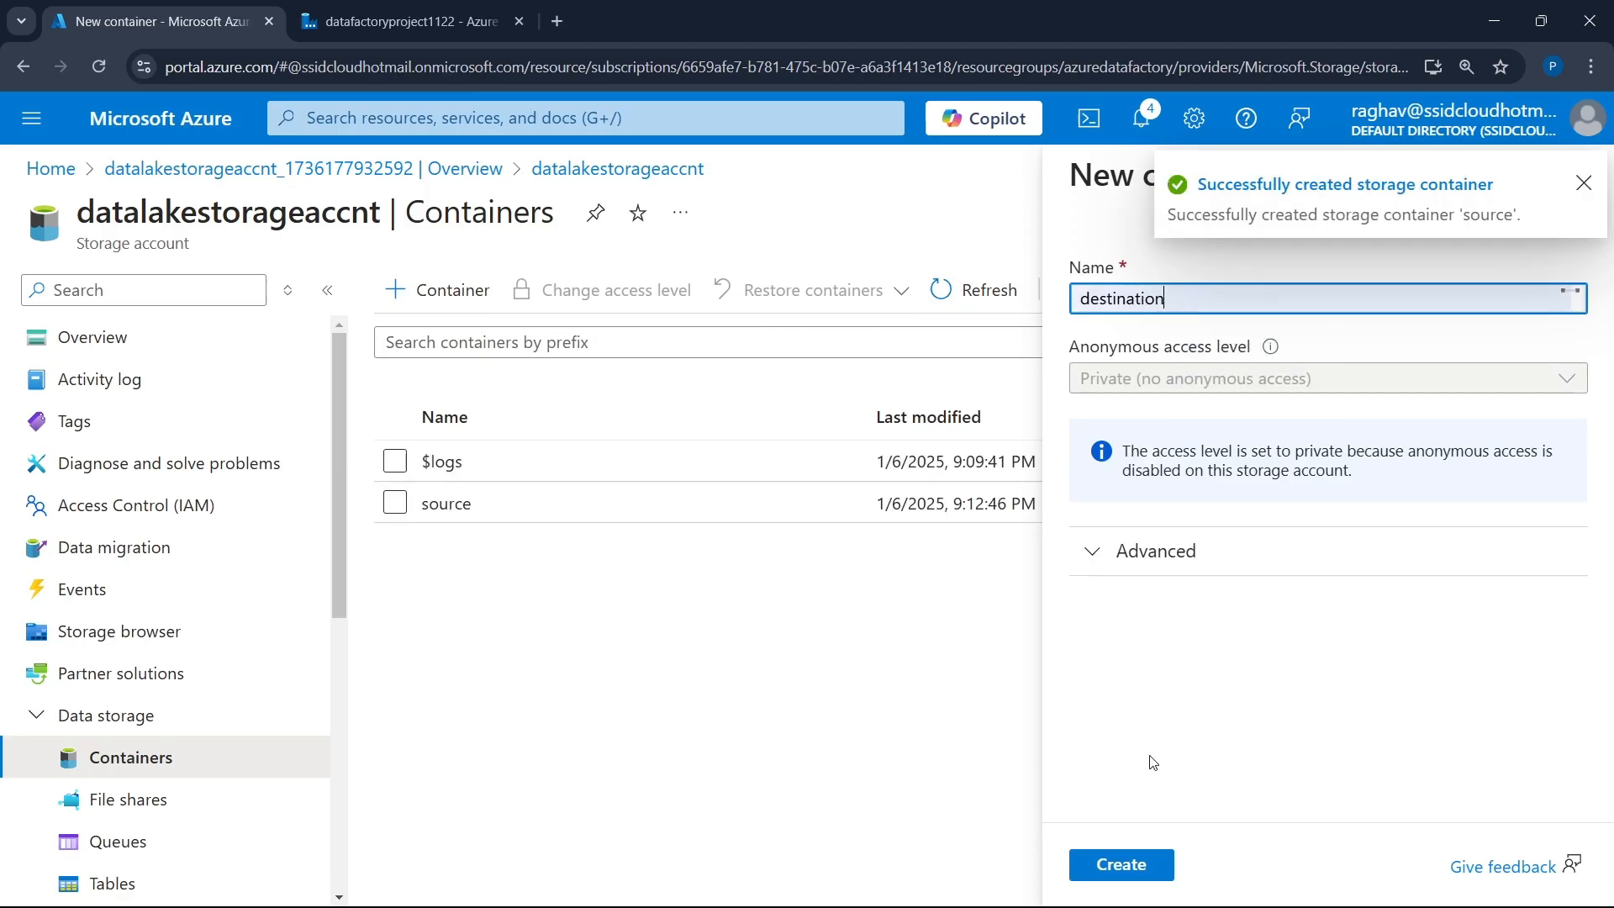
click(1127, 864)
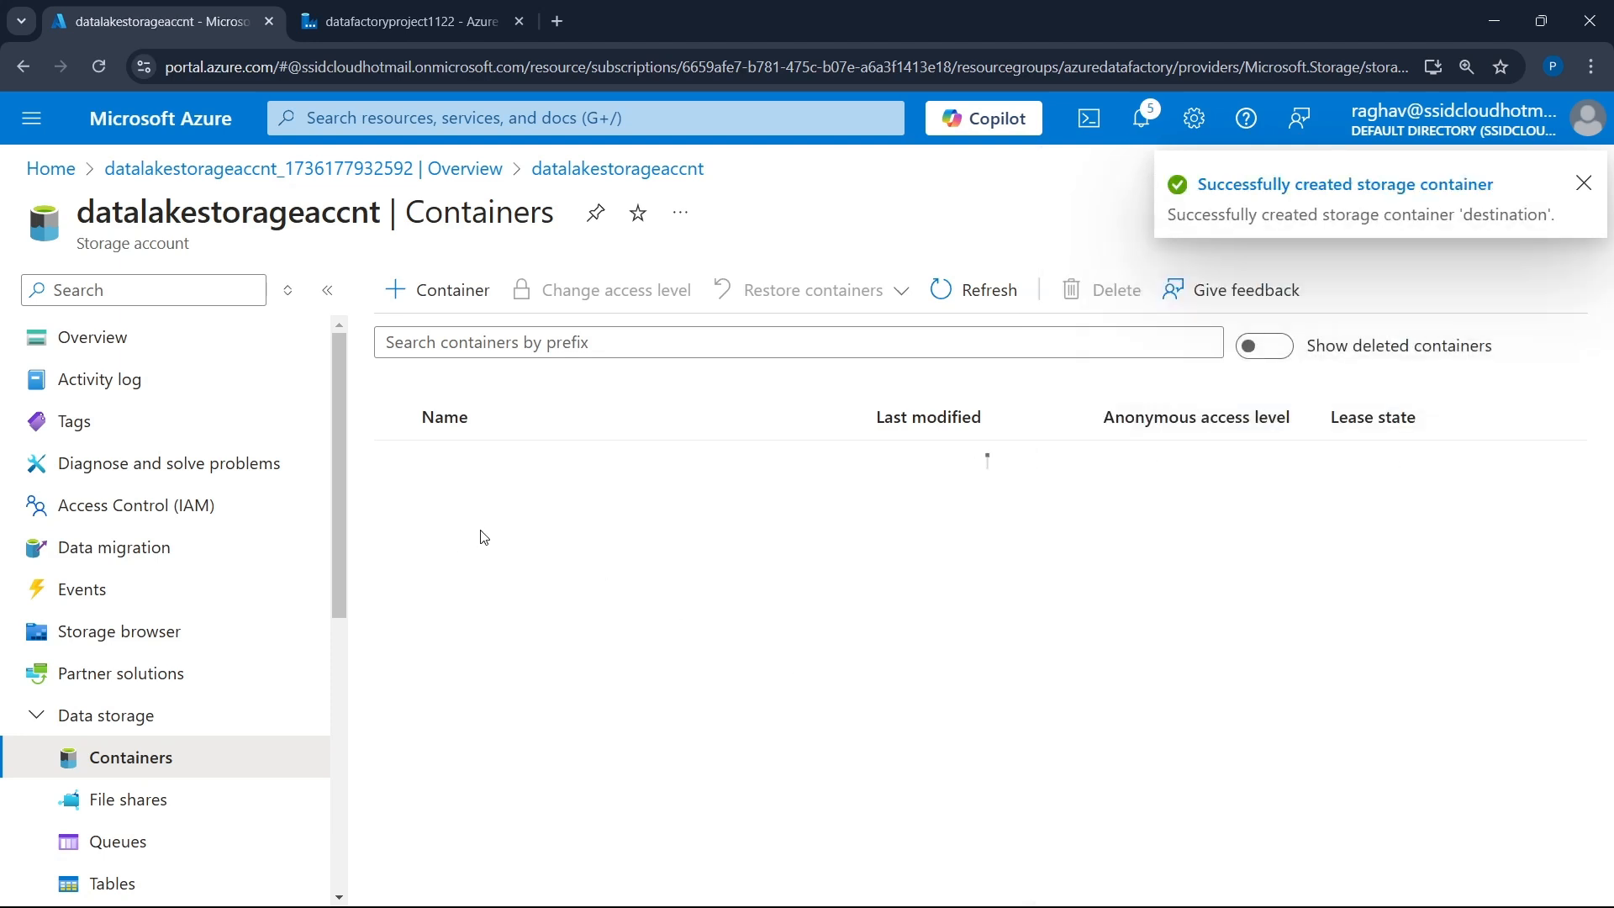
- Open the source container and choose the local file Fact_Sales_1 for a blob upload
click(444, 546)
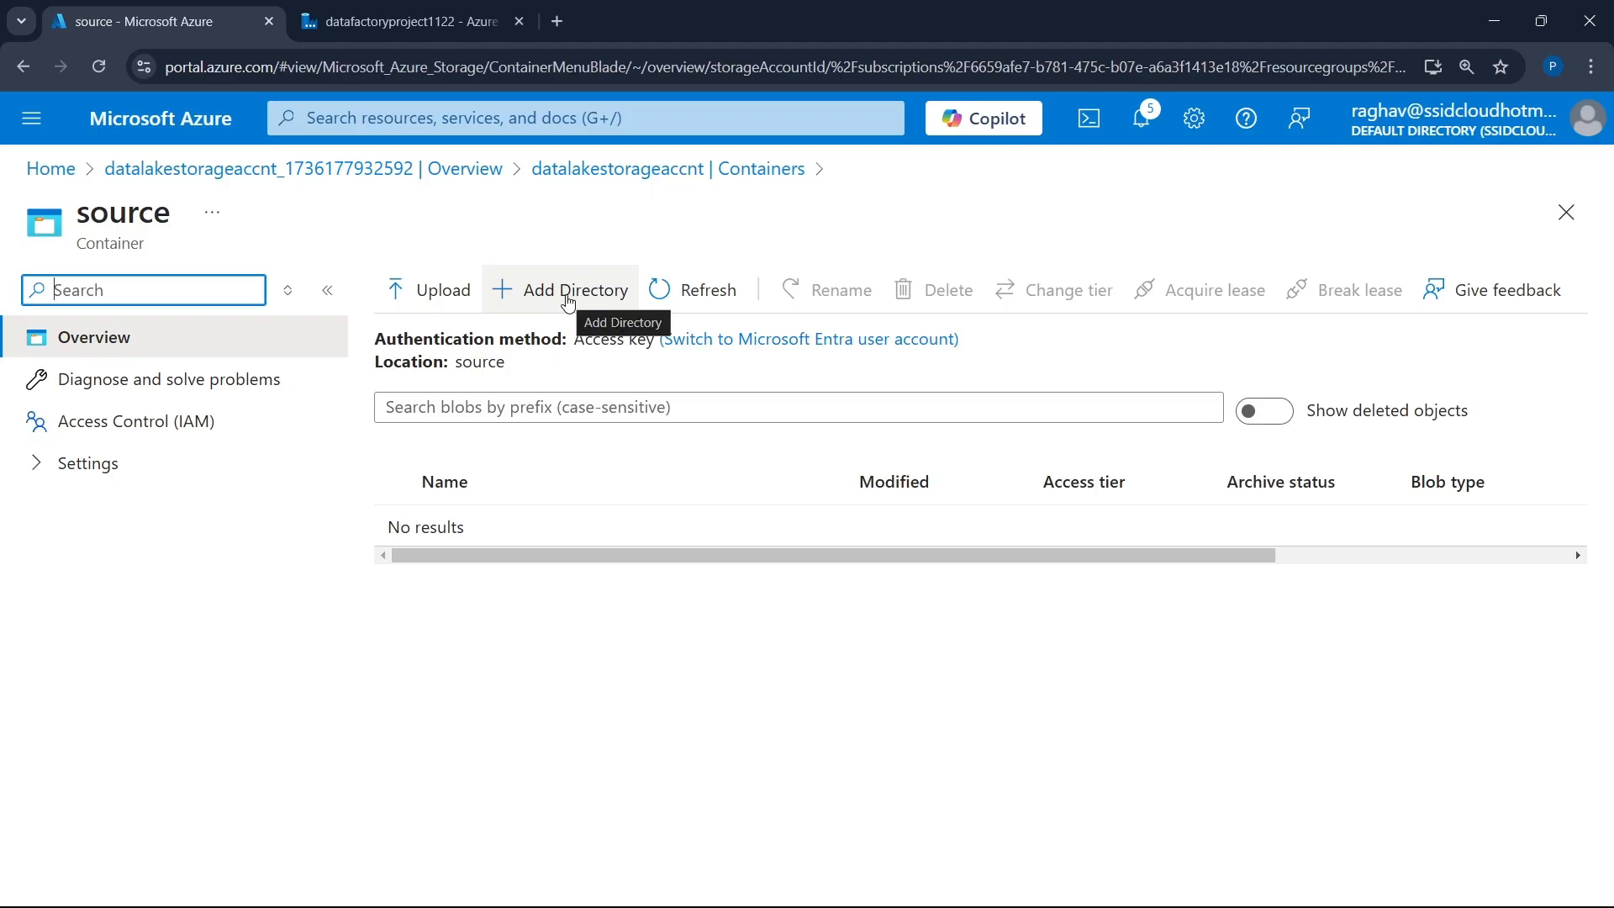
click(432, 289)
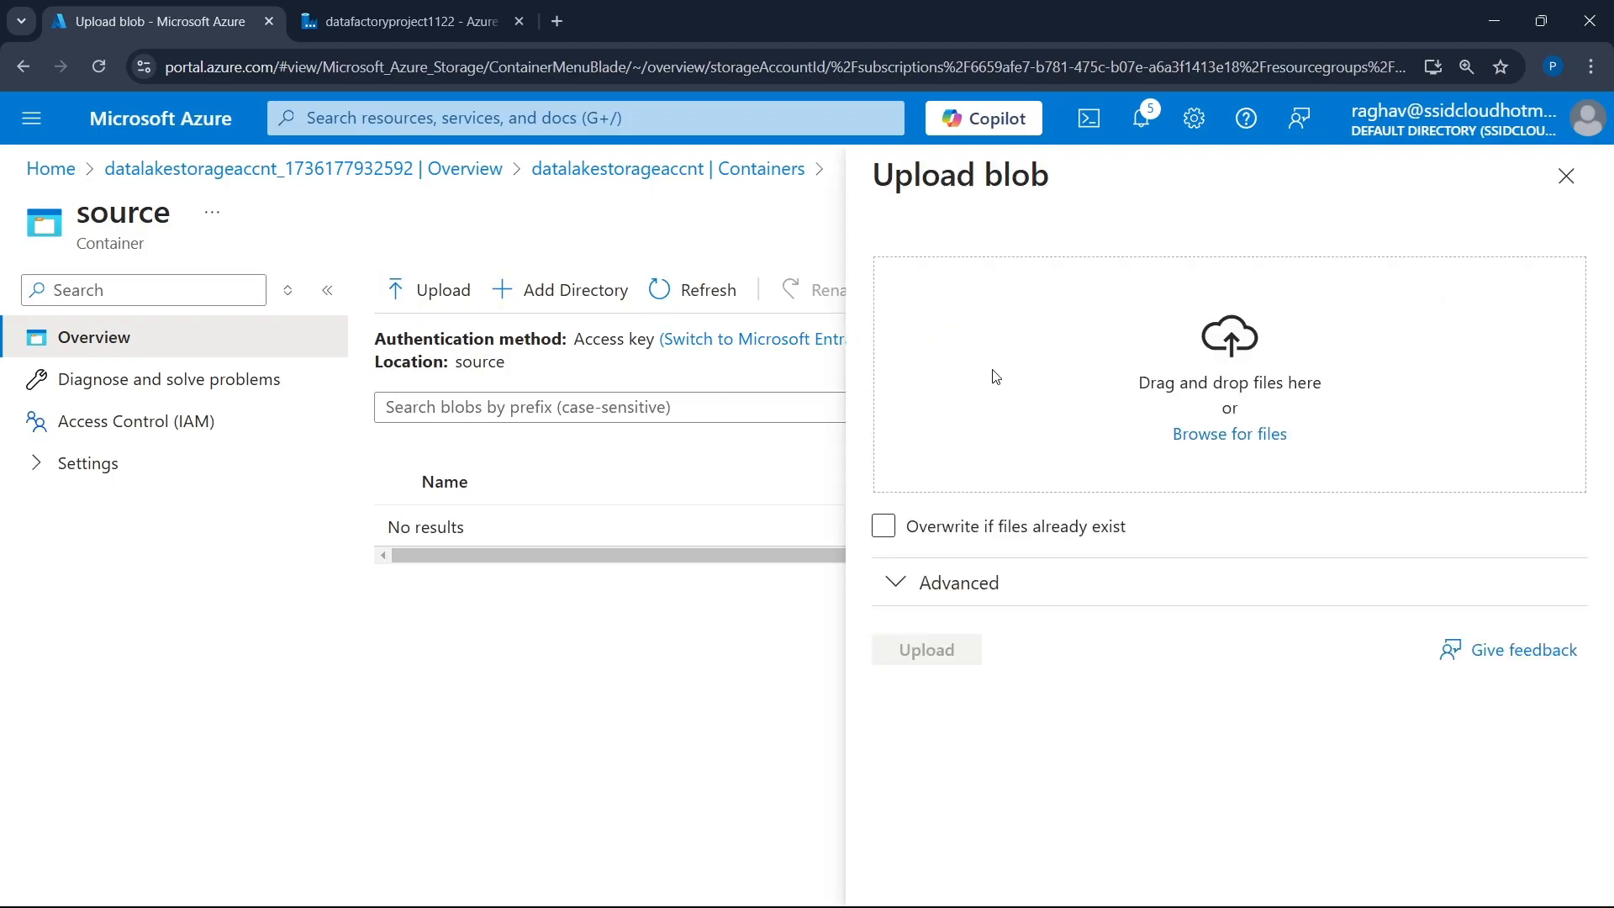
click(1193, 433)
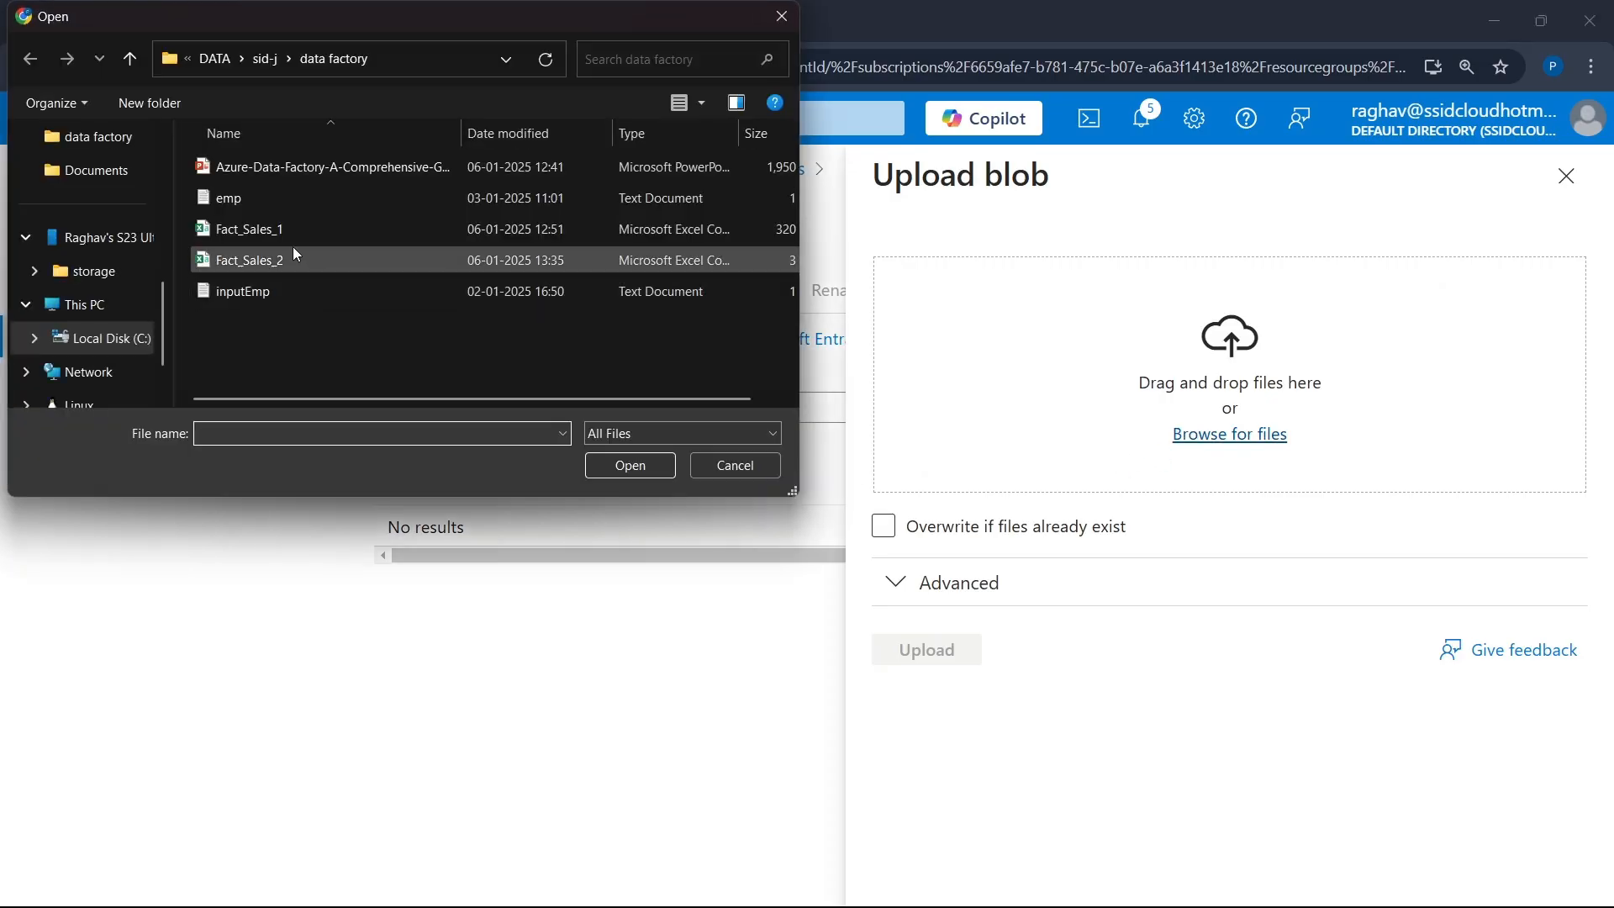
click(293, 235)
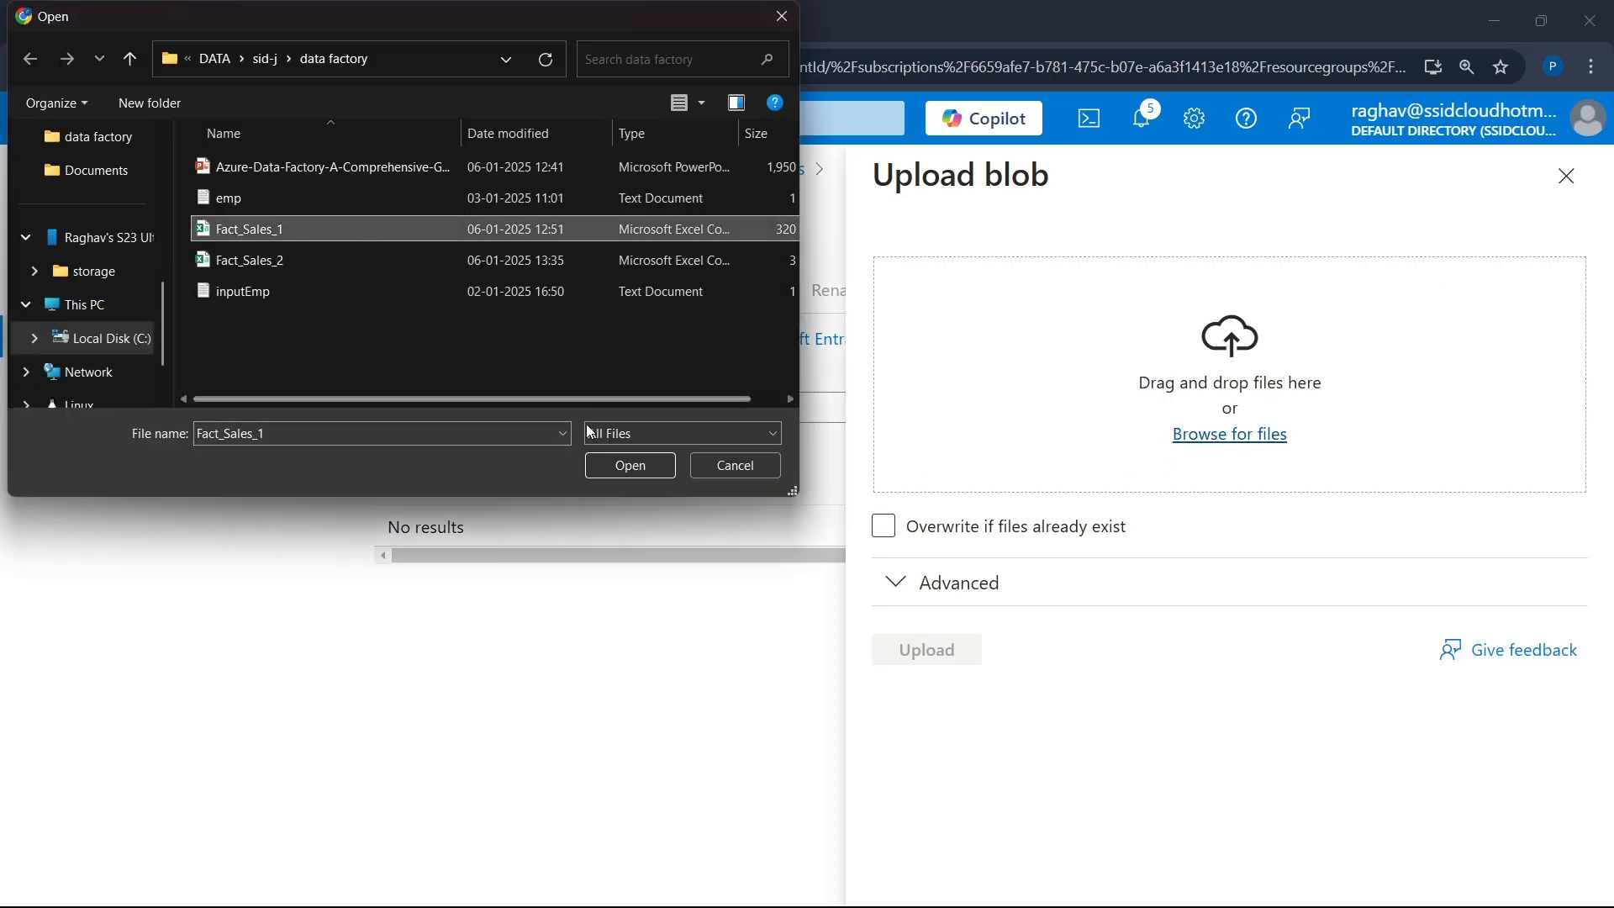
click(619, 466)
- Set the advanced upload folder to csvfiles and upload the selected file
click(1049, 588)
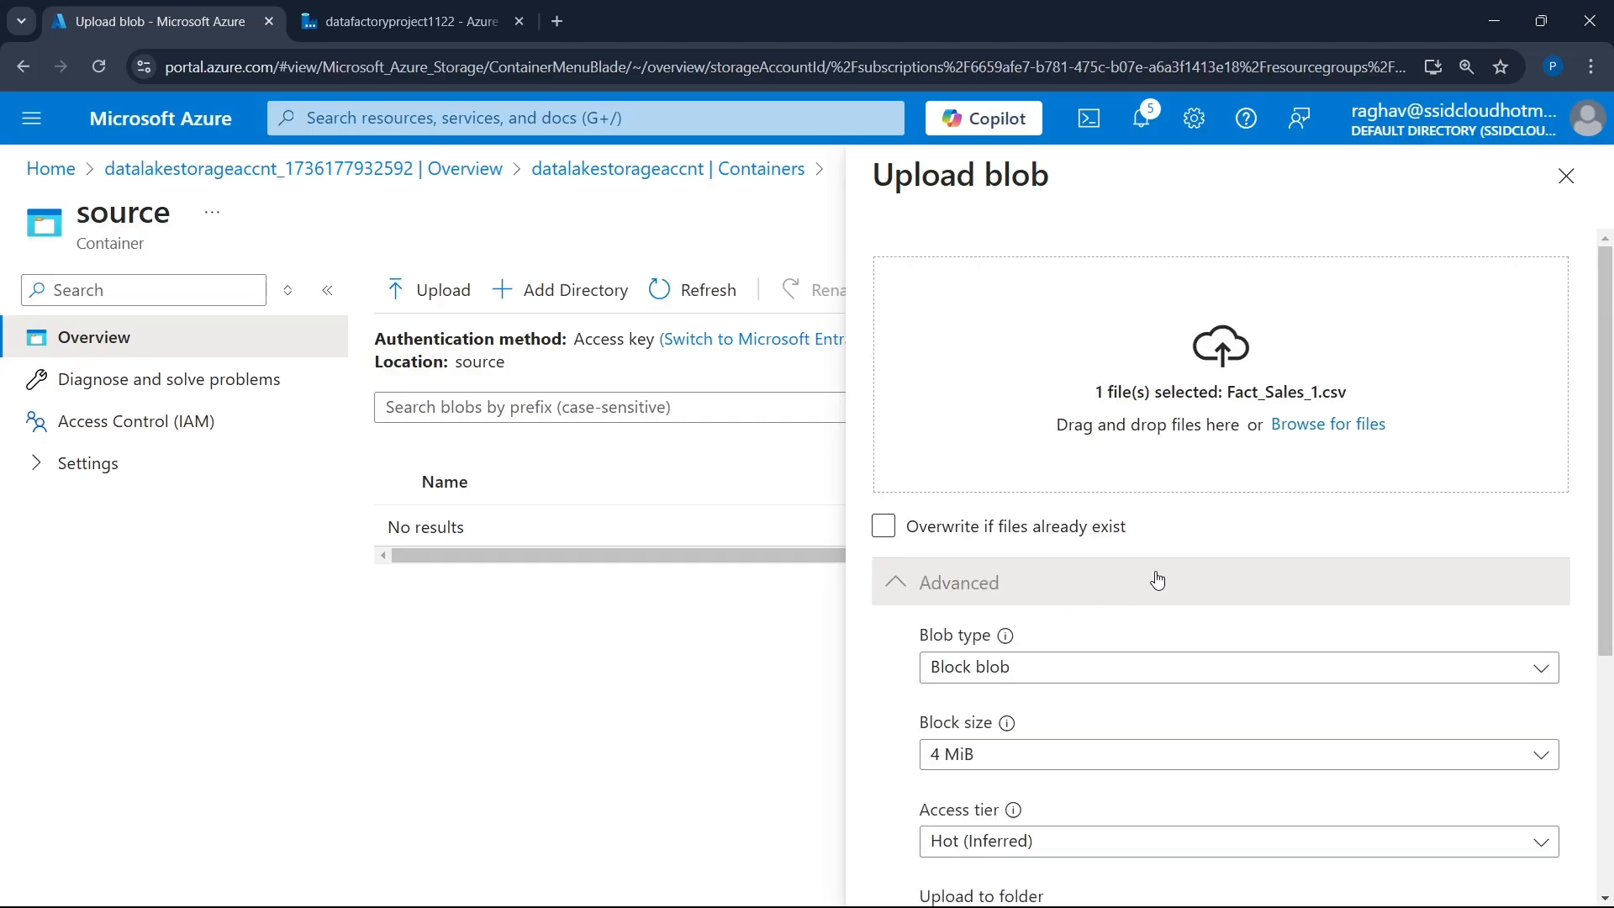
scroll(1118, 580, down, 5)
click(1138, 542)
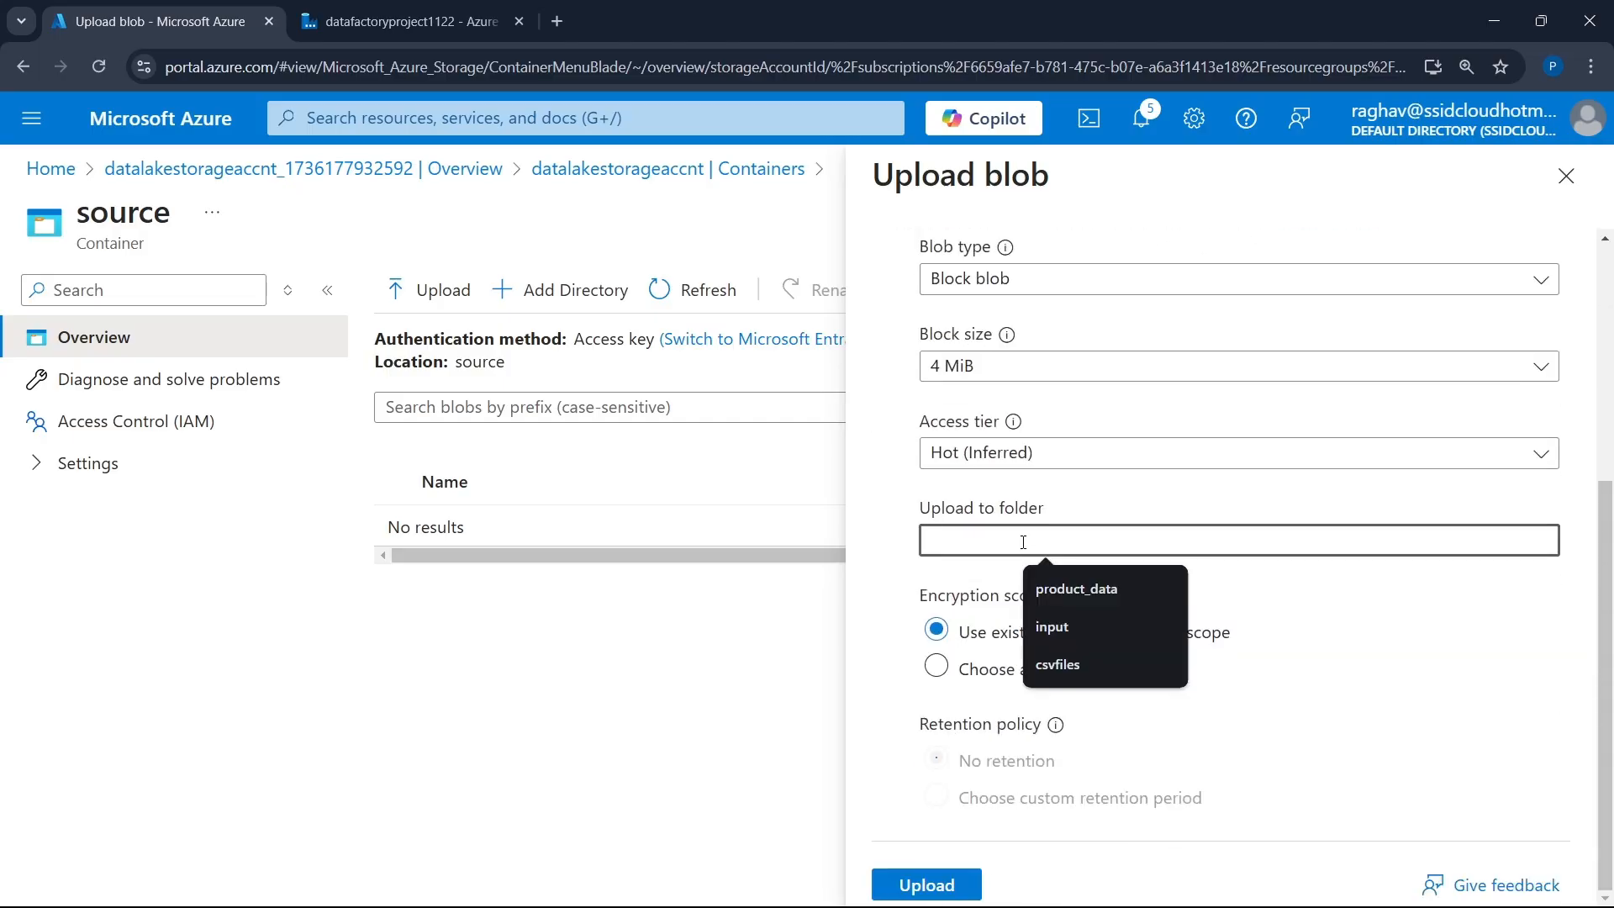
text(cs)
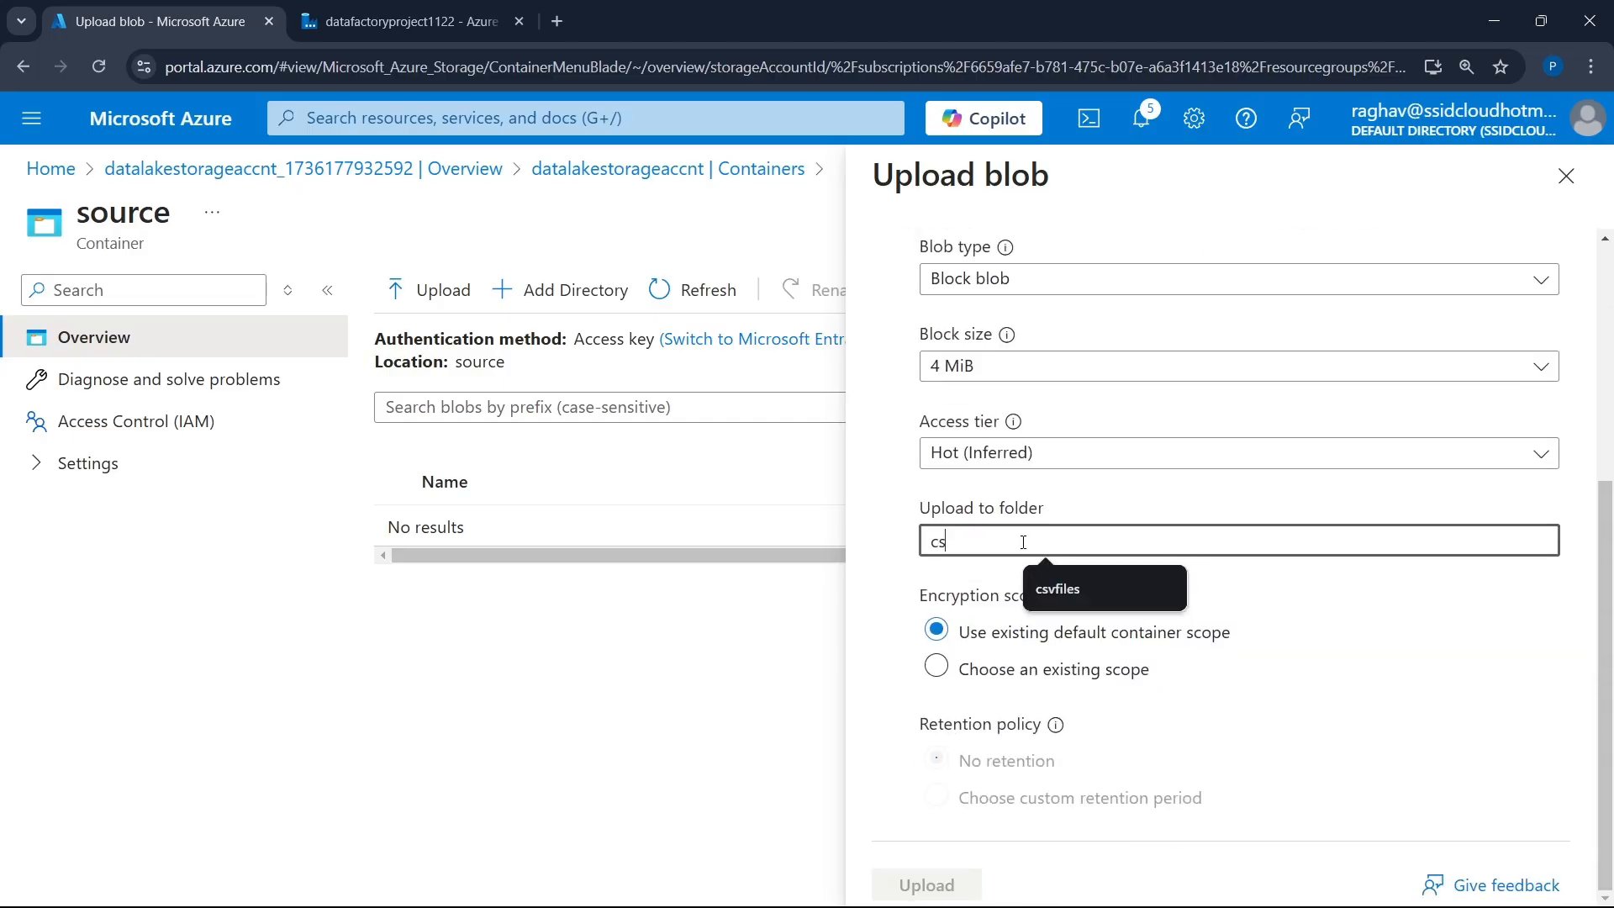
text(vfiles)
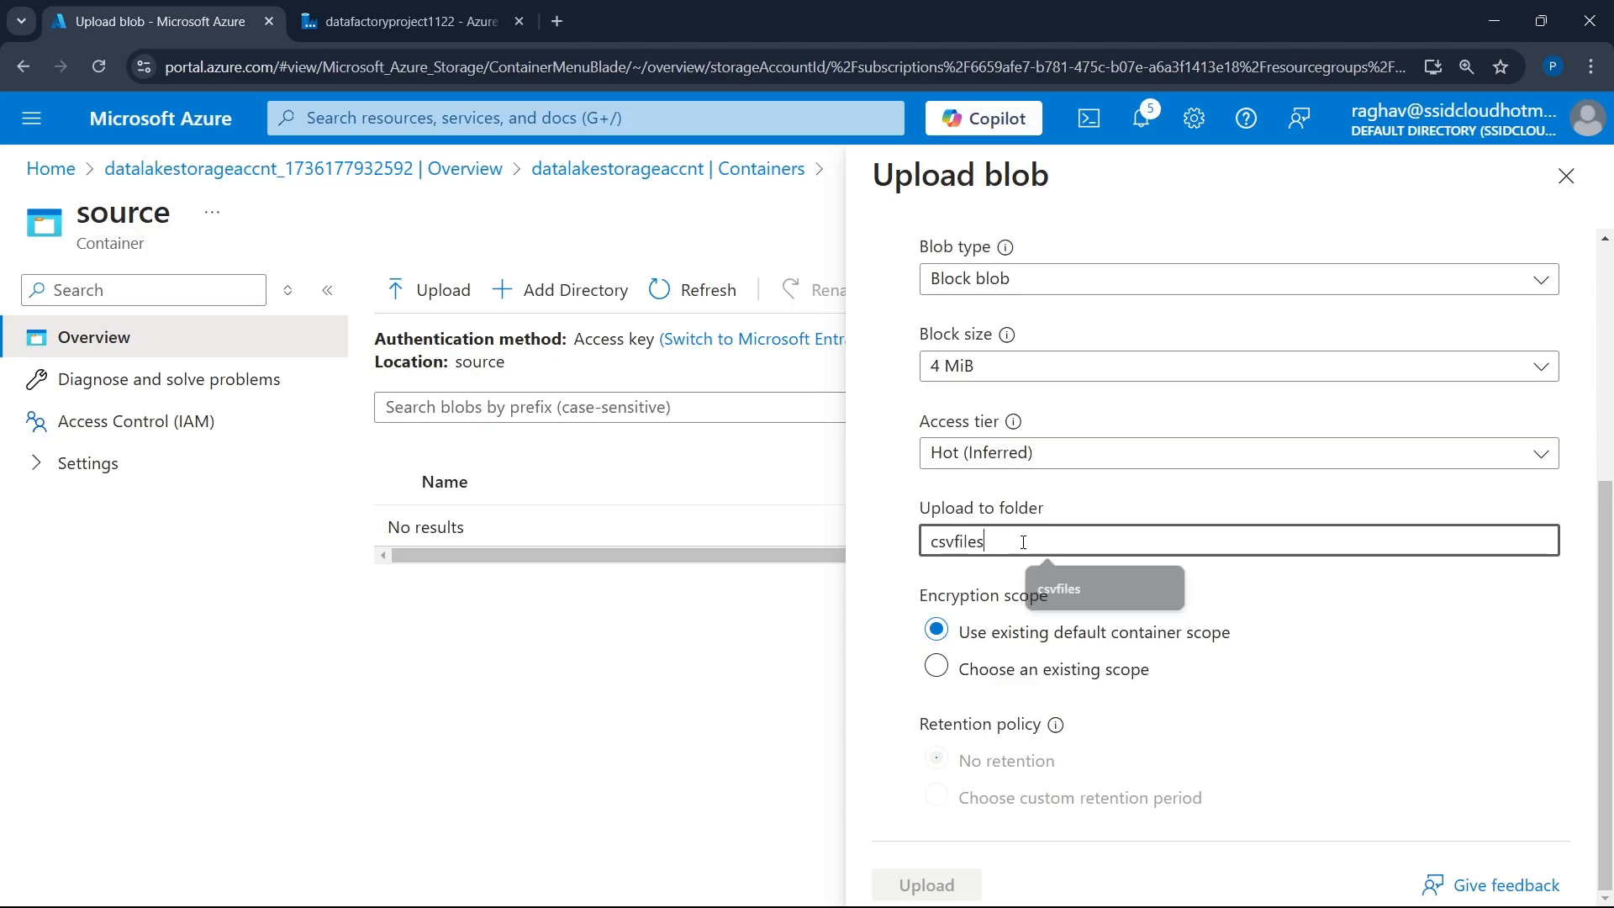
click(944, 879)
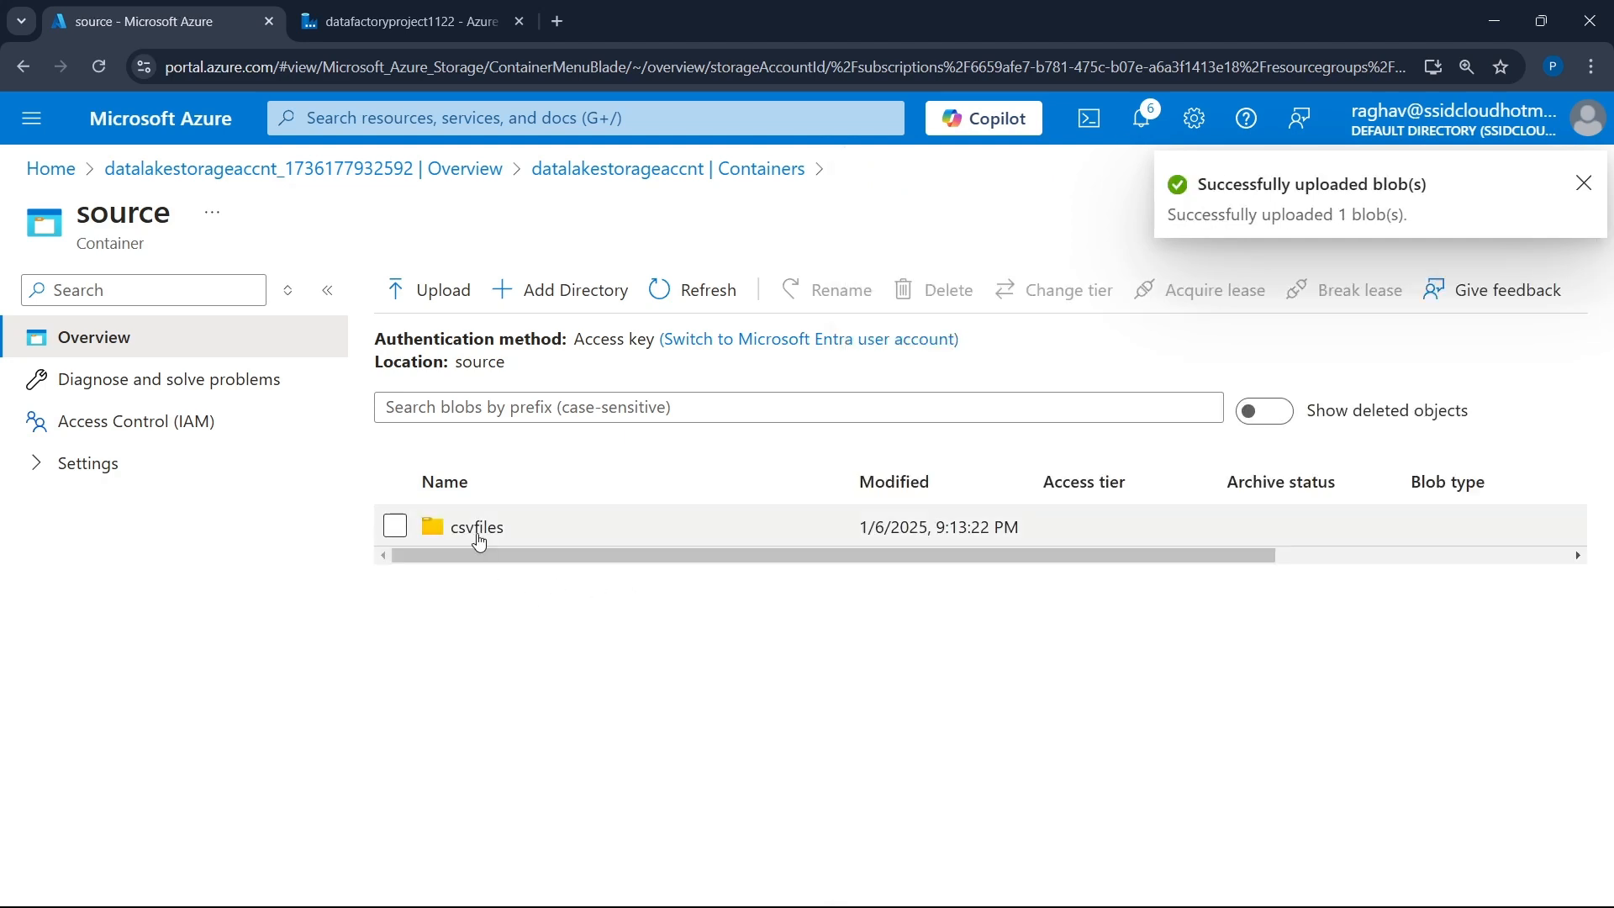
- Open the csvfiles folder in the source container and check the uploaded file
click(479, 534)
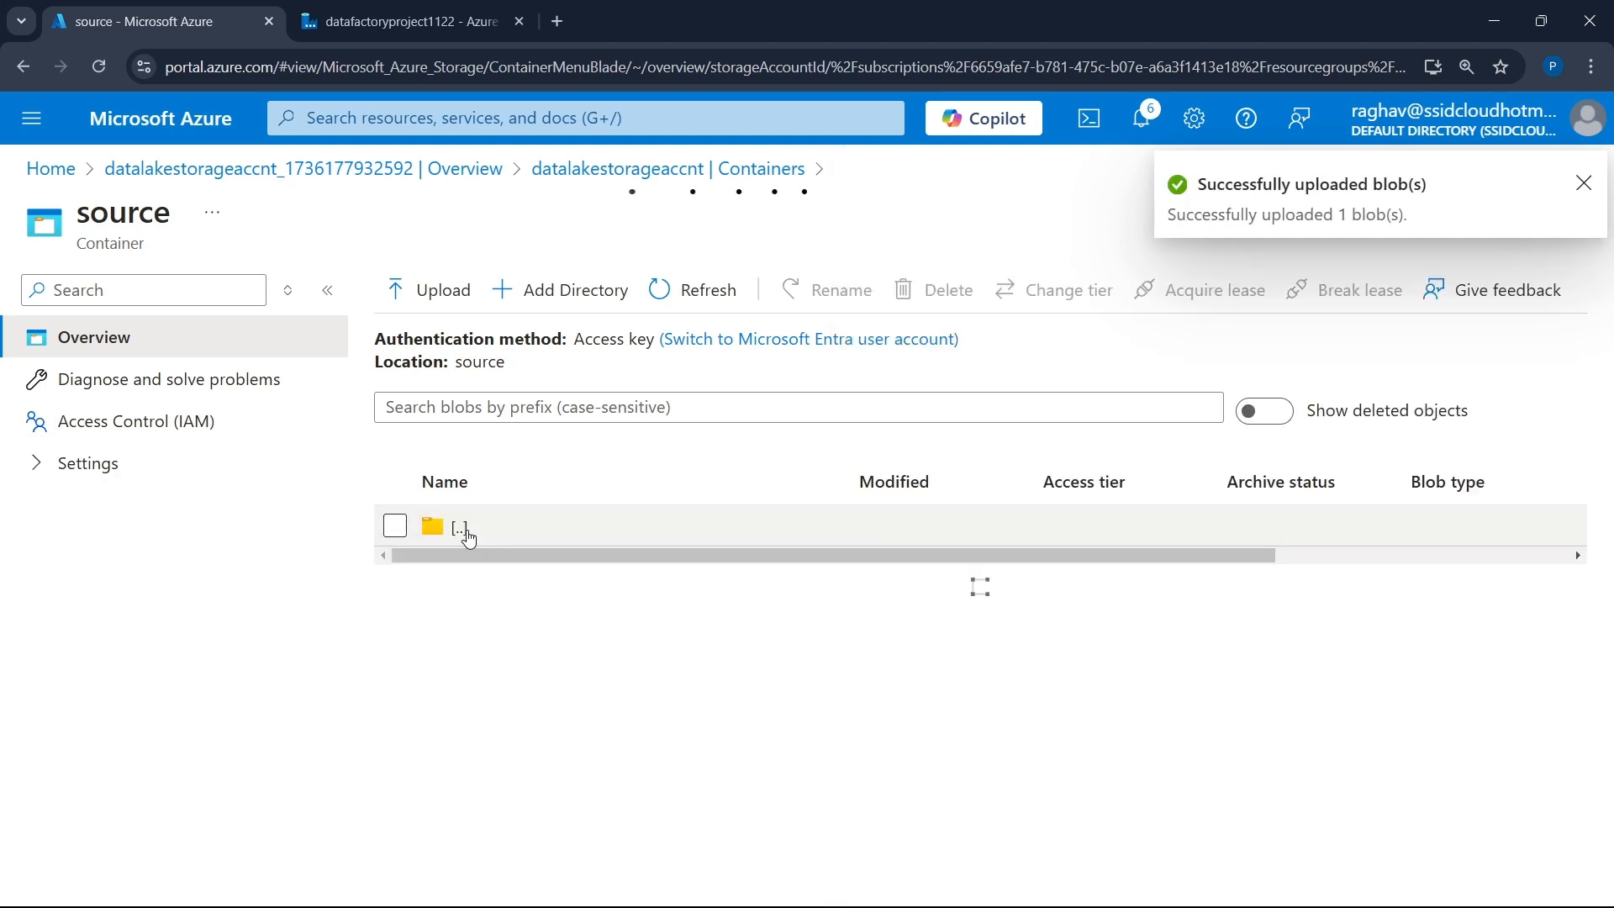
drag(455, 575, 597, 572)
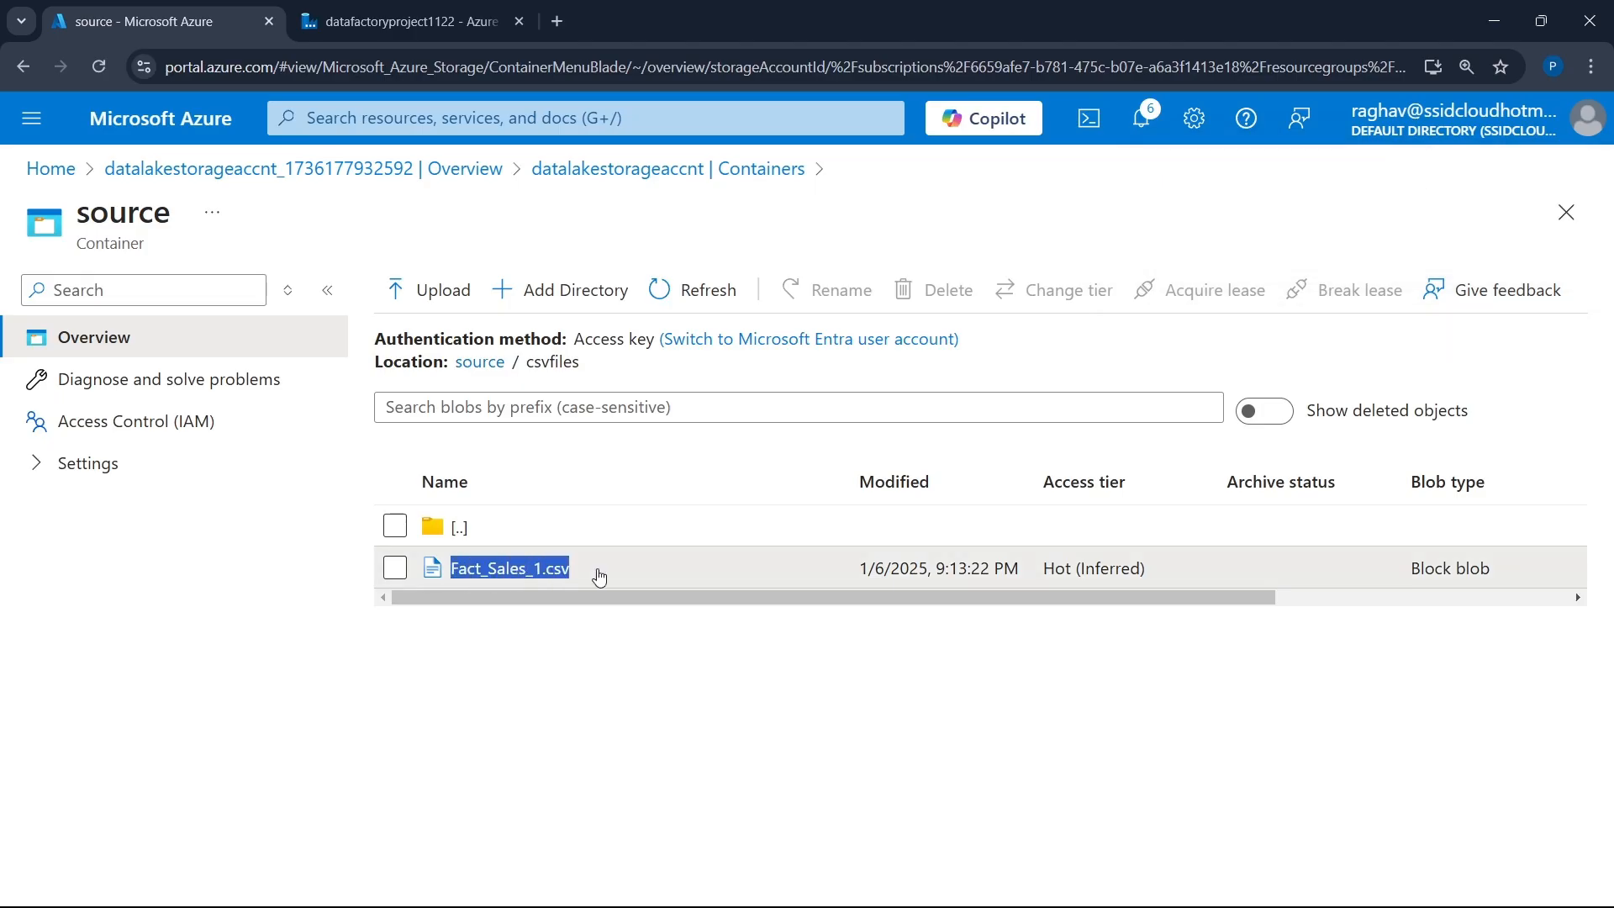
click(656, 666)
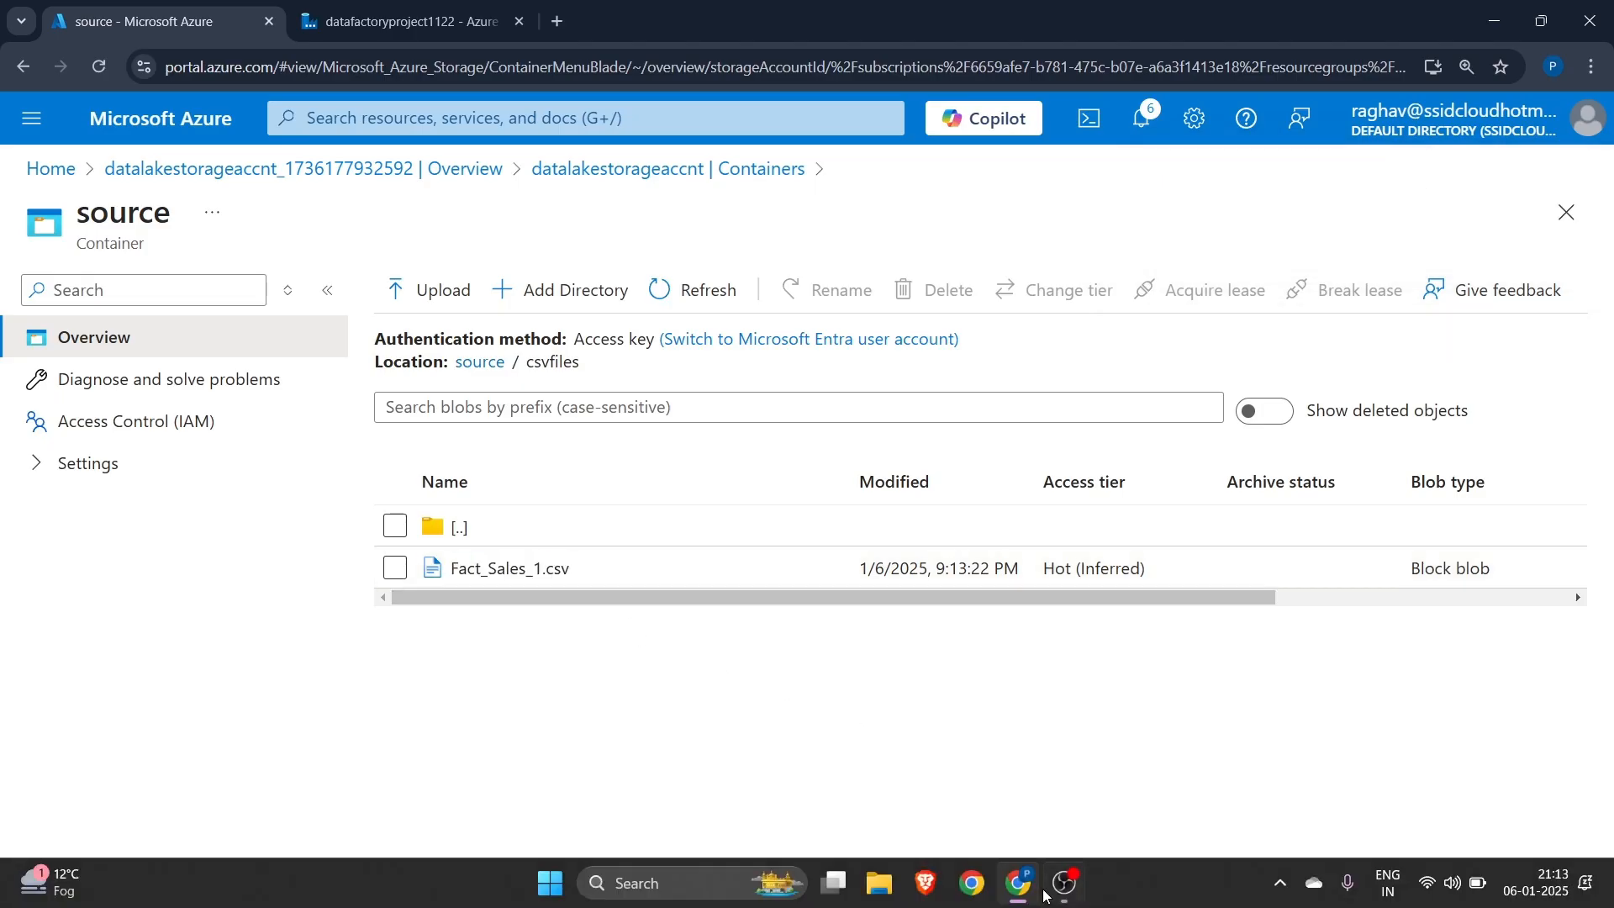
click(1048, 894)
click(1353, 624)
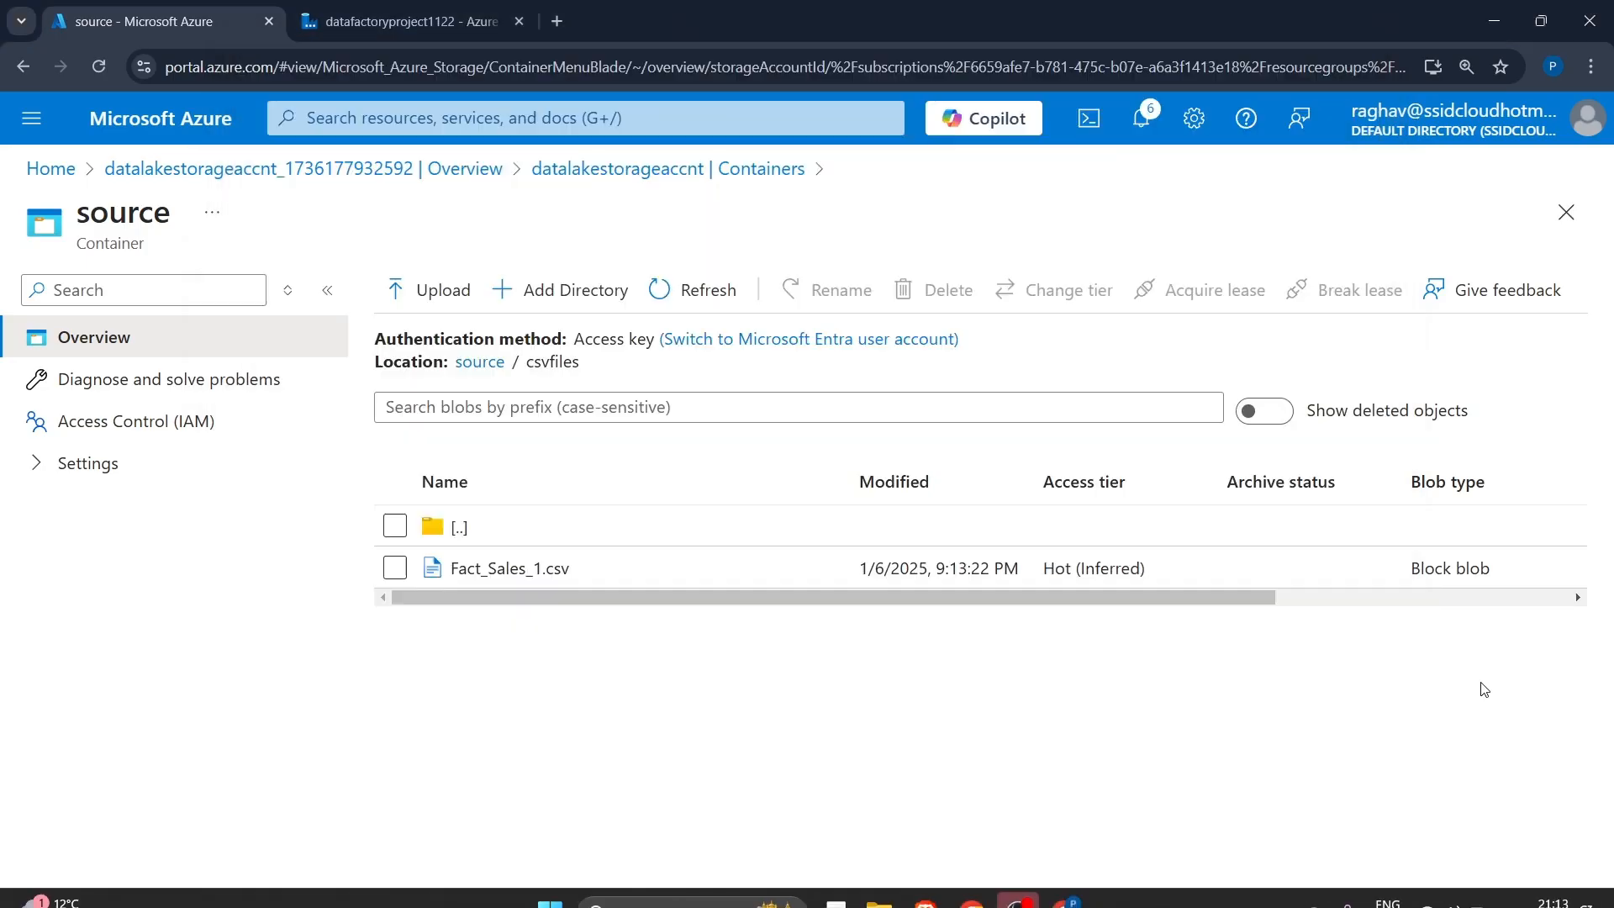
- Switch to Azure Data Factory Studio and start a new linked service of type Azure Data Lake Storage Gen2
click(405, 22)
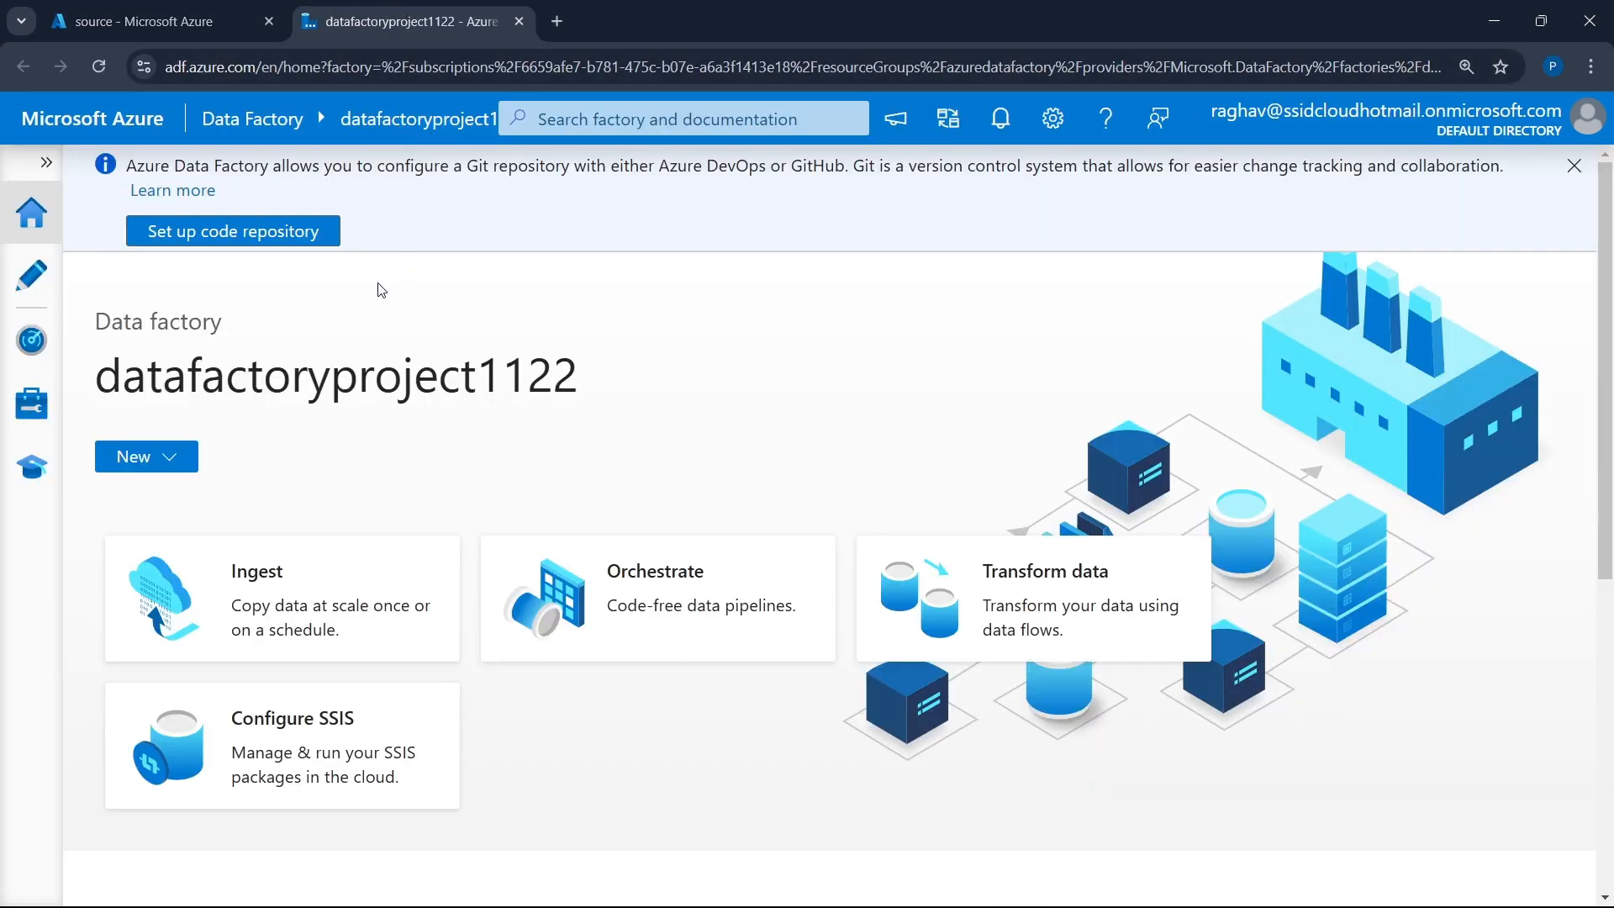
click(22, 403)
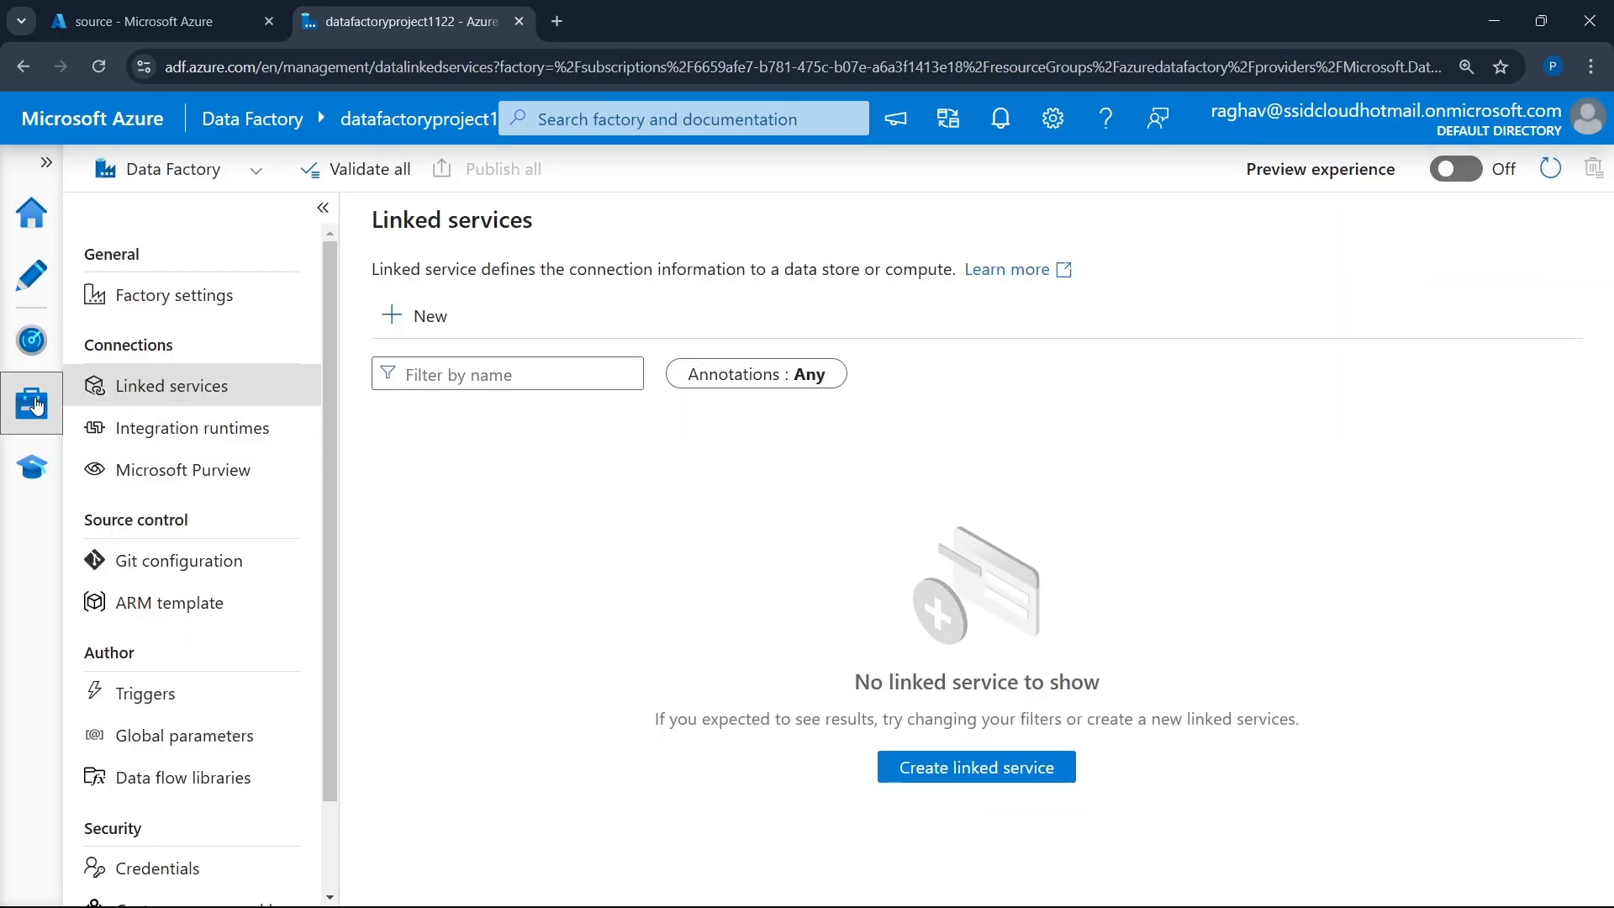
click(420, 322)
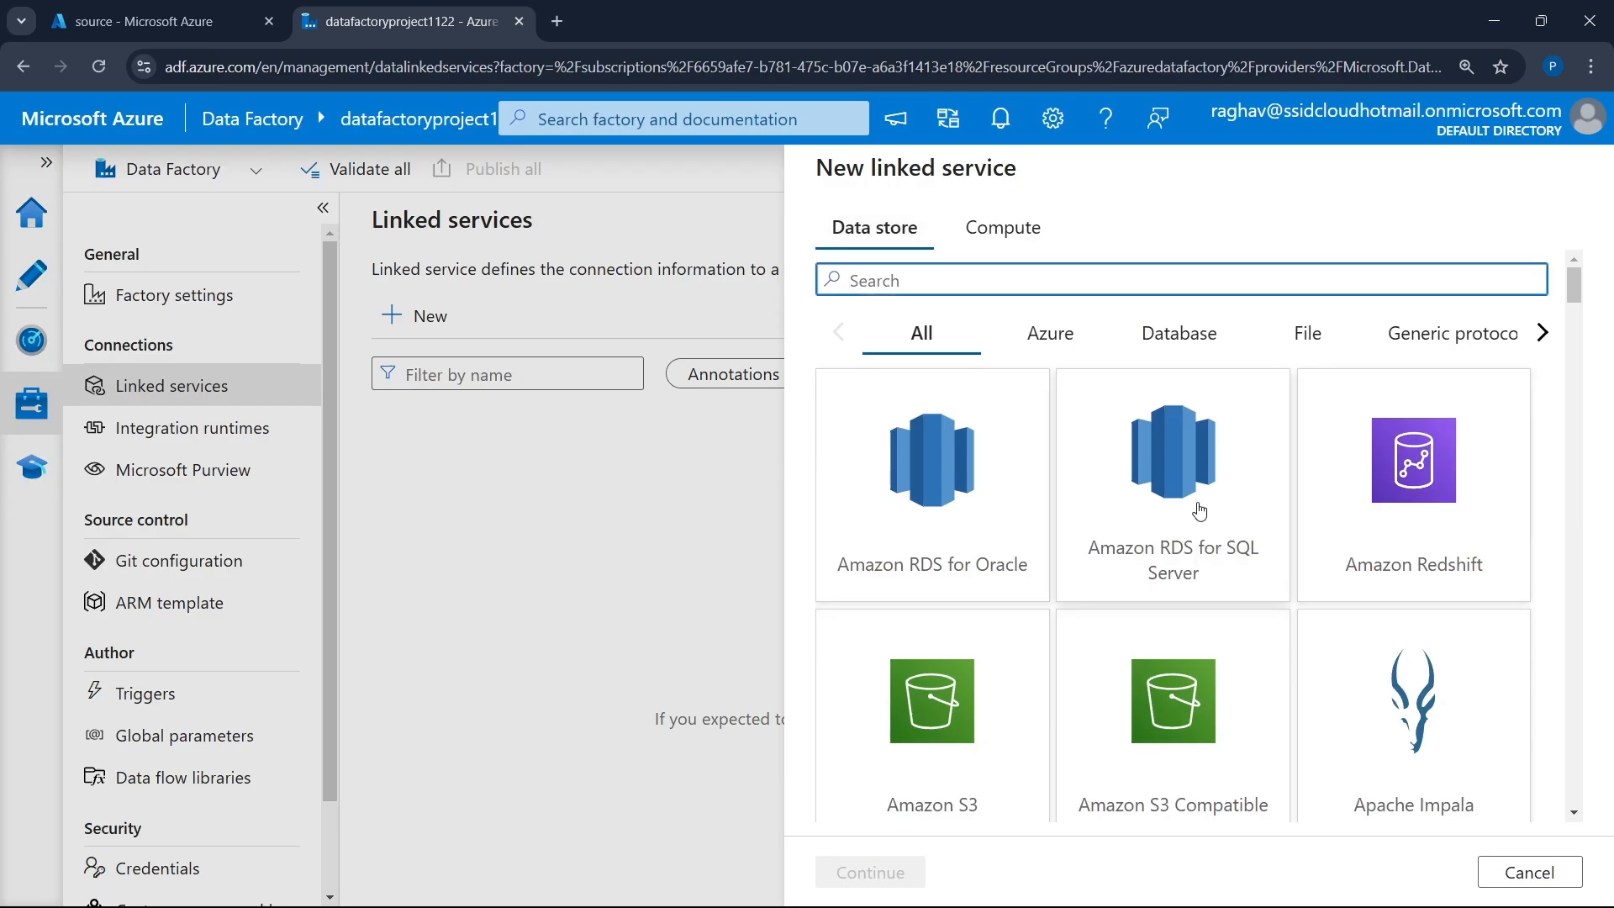
click(1046, 335)
scroll(1229, 573, down, 2)
scroll(1228, 573, down, 3)
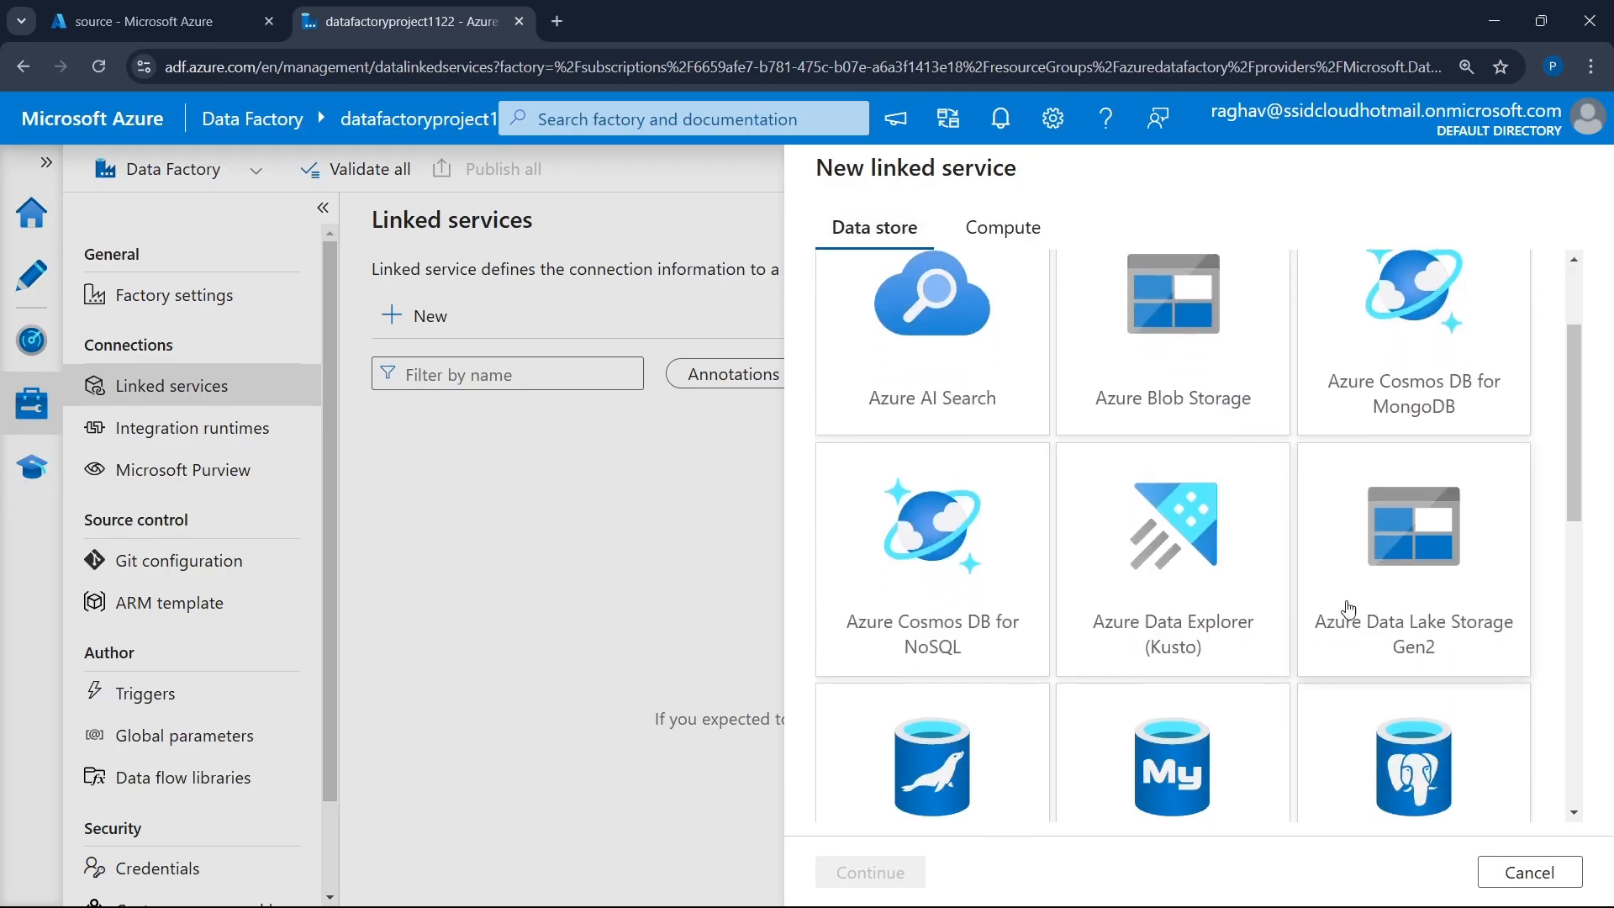
click(1423, 544)
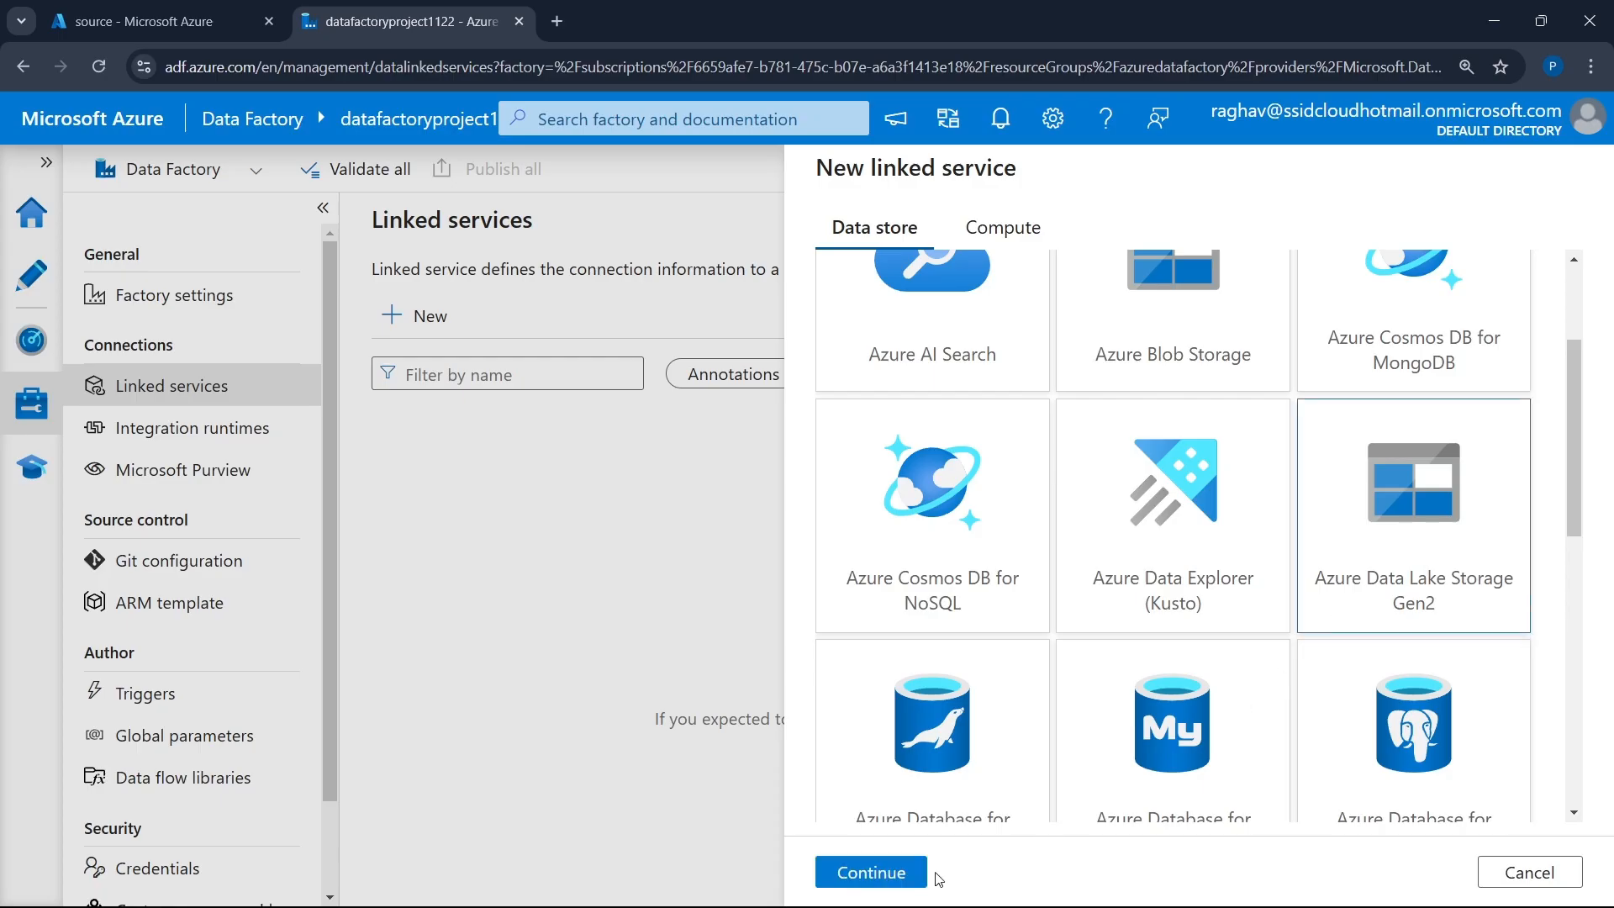
click(842, 871)
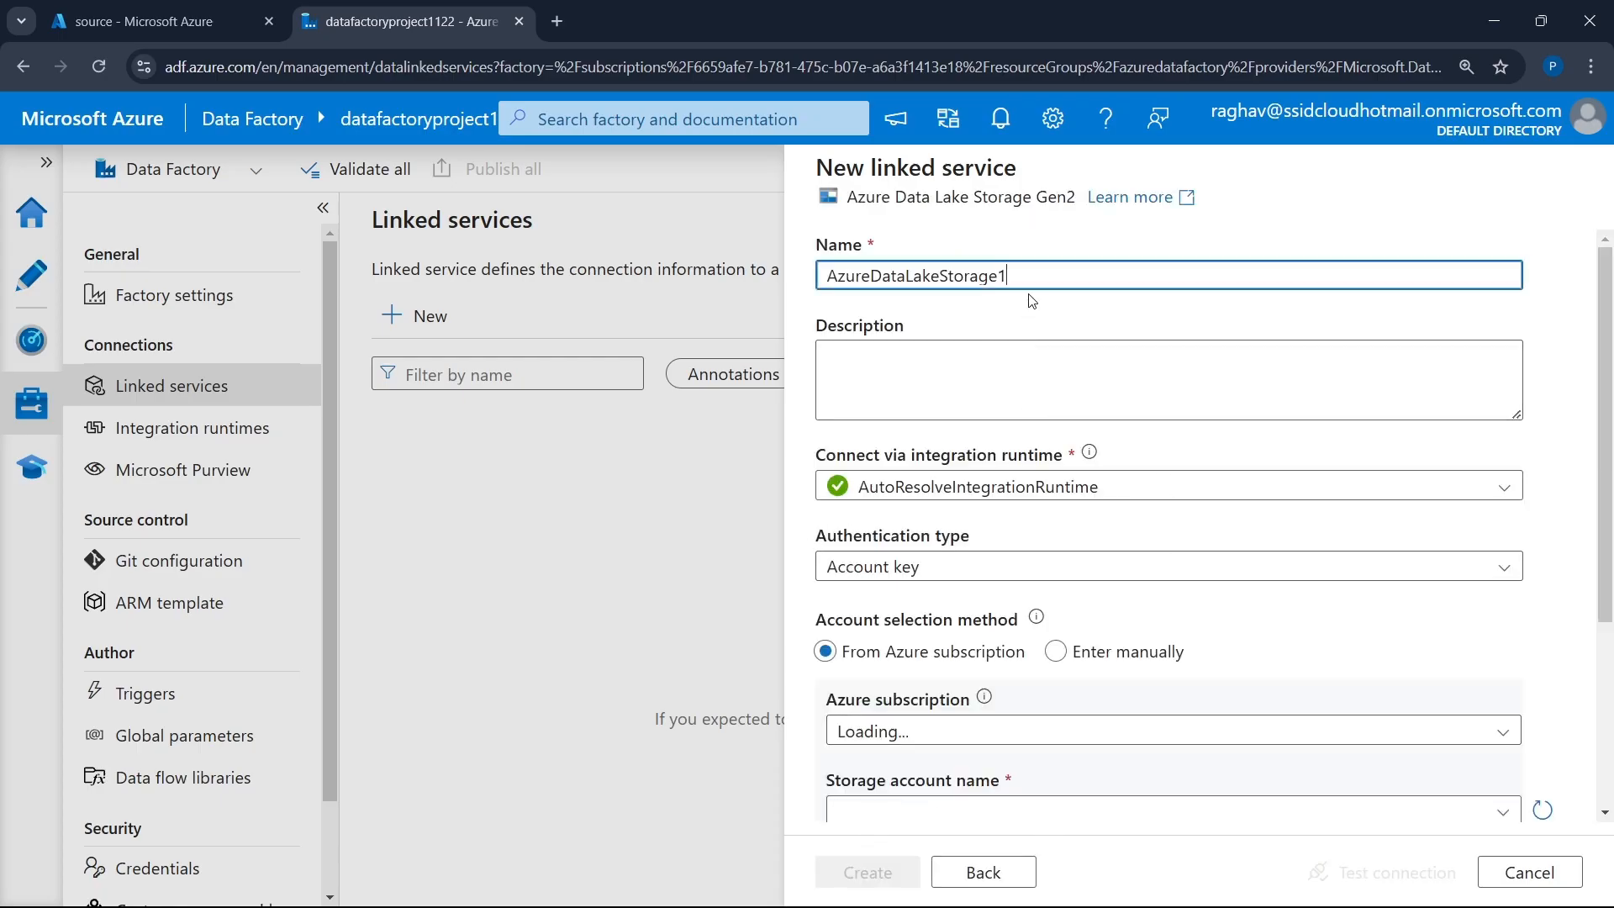
click(1018, 887)
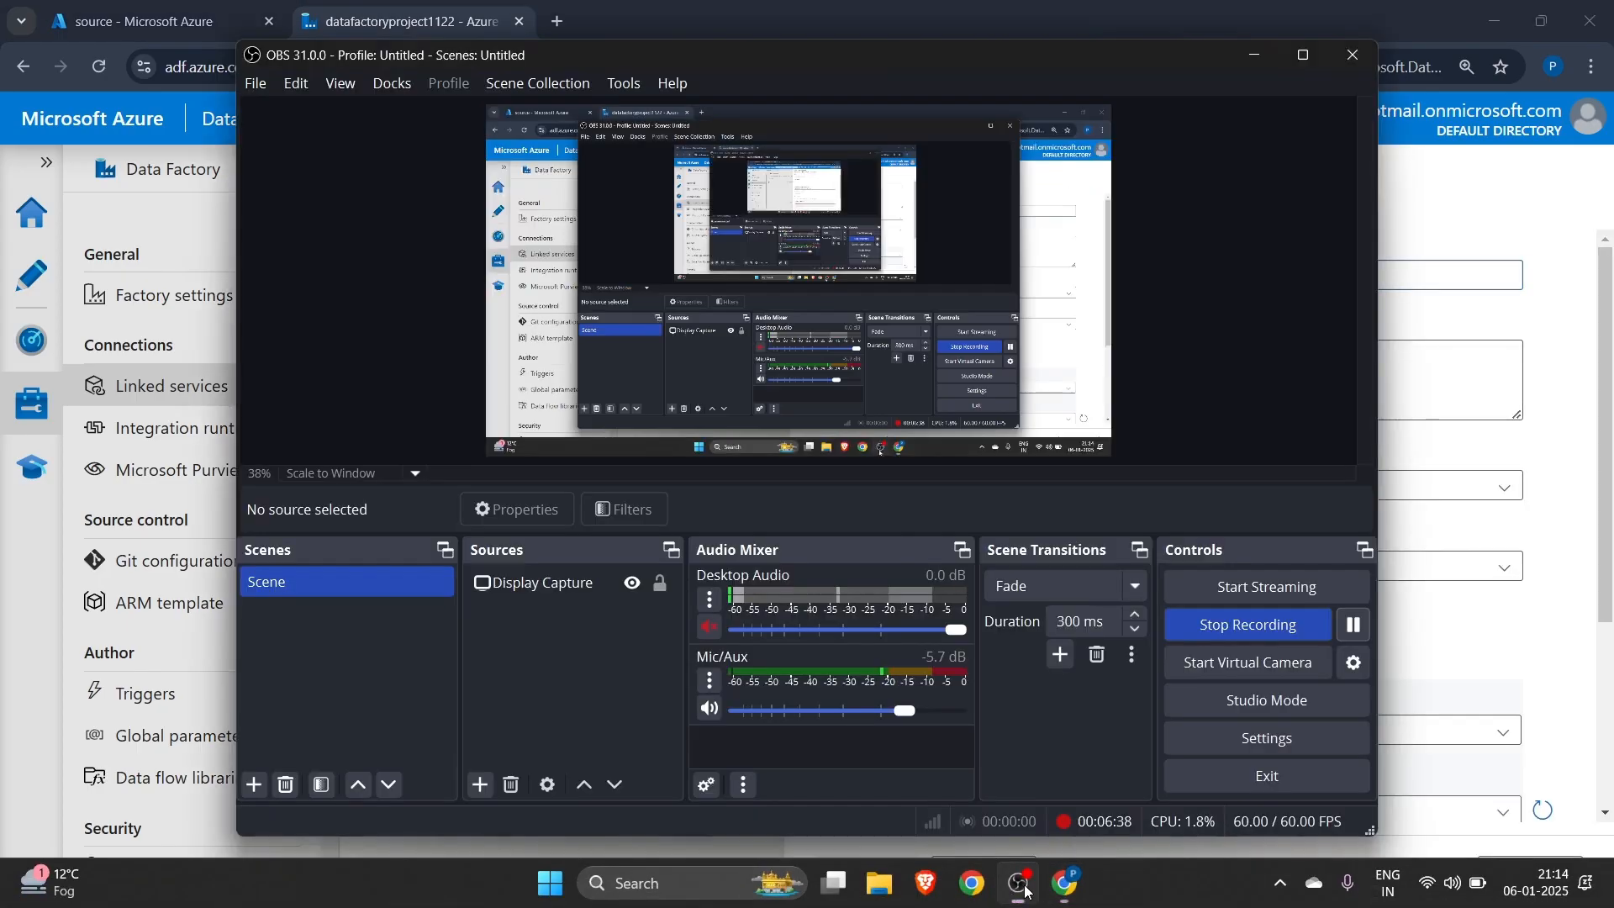
click(1441, 643)
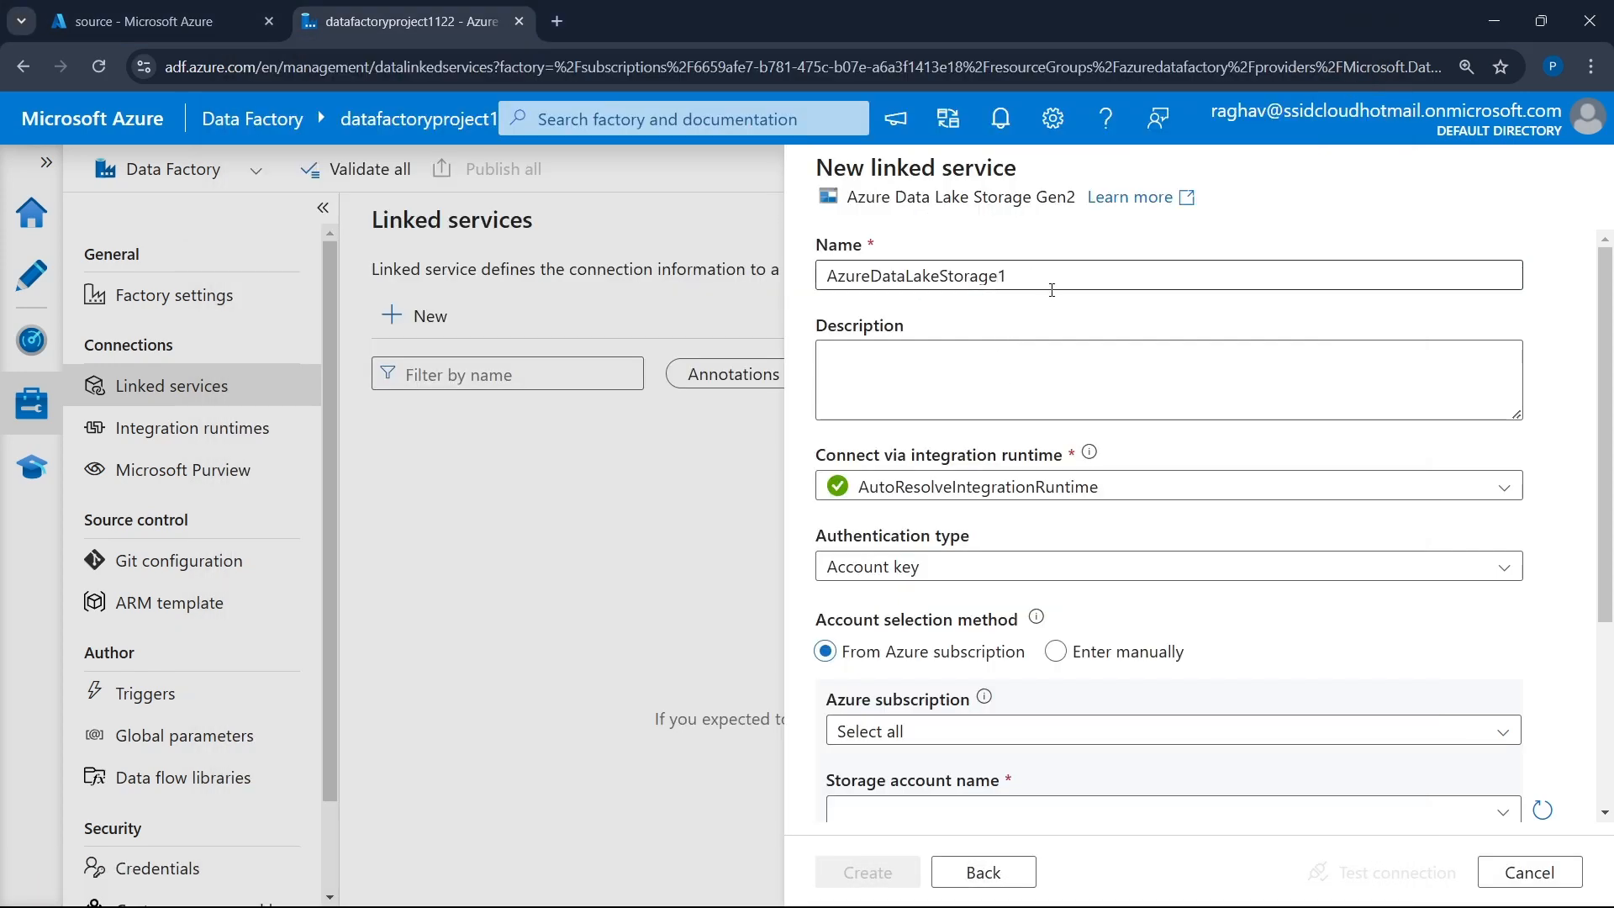
- Select MSDN Platforms Subscription and the storage account datalakestorageaccnt for the new linked service
scroll(1021, 492, down, 2)
click(877, 582)
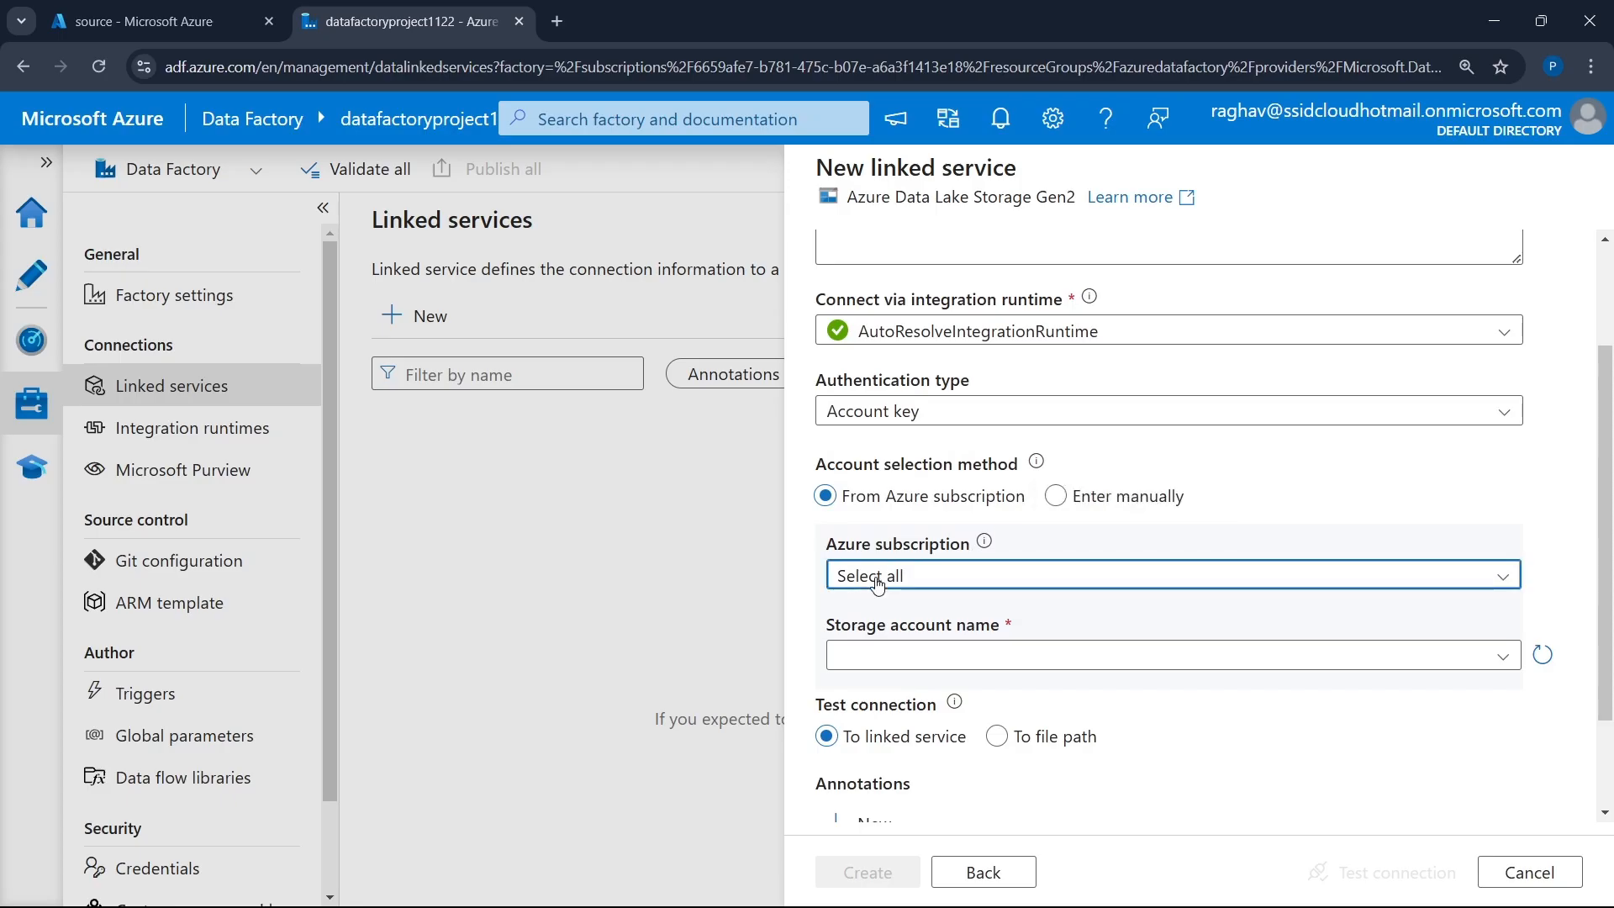
click(924, 652)
click(965, 655)
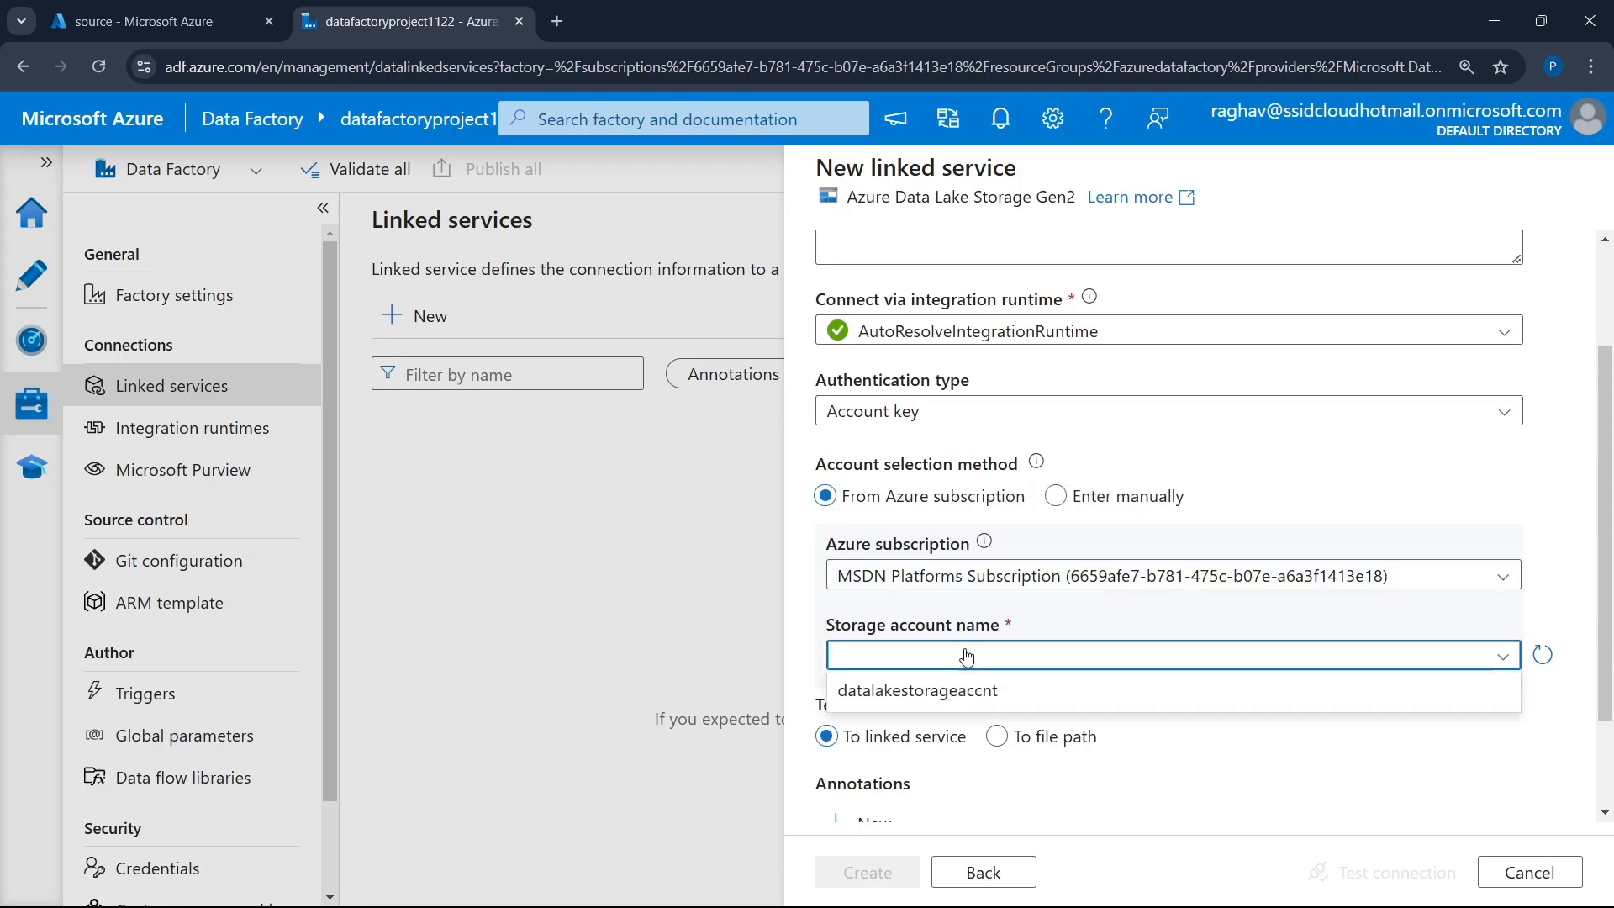
click(958, 693)
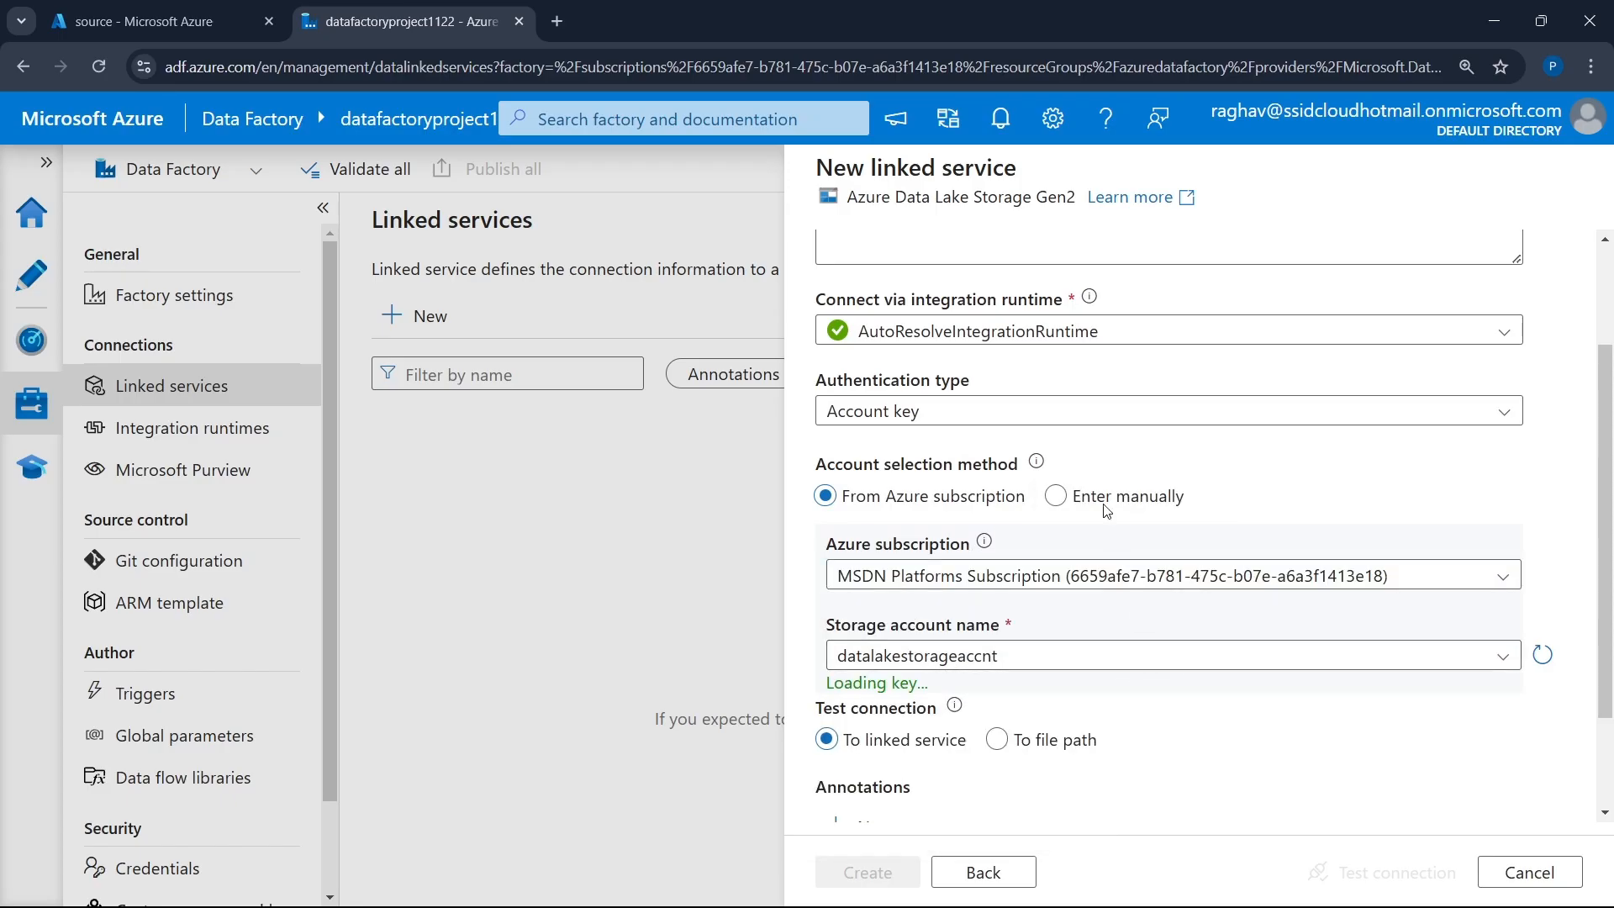
- Expand the Parameters and Advanced sections of the new linked service and review its settings
scroll(1089, 546, down, 2)
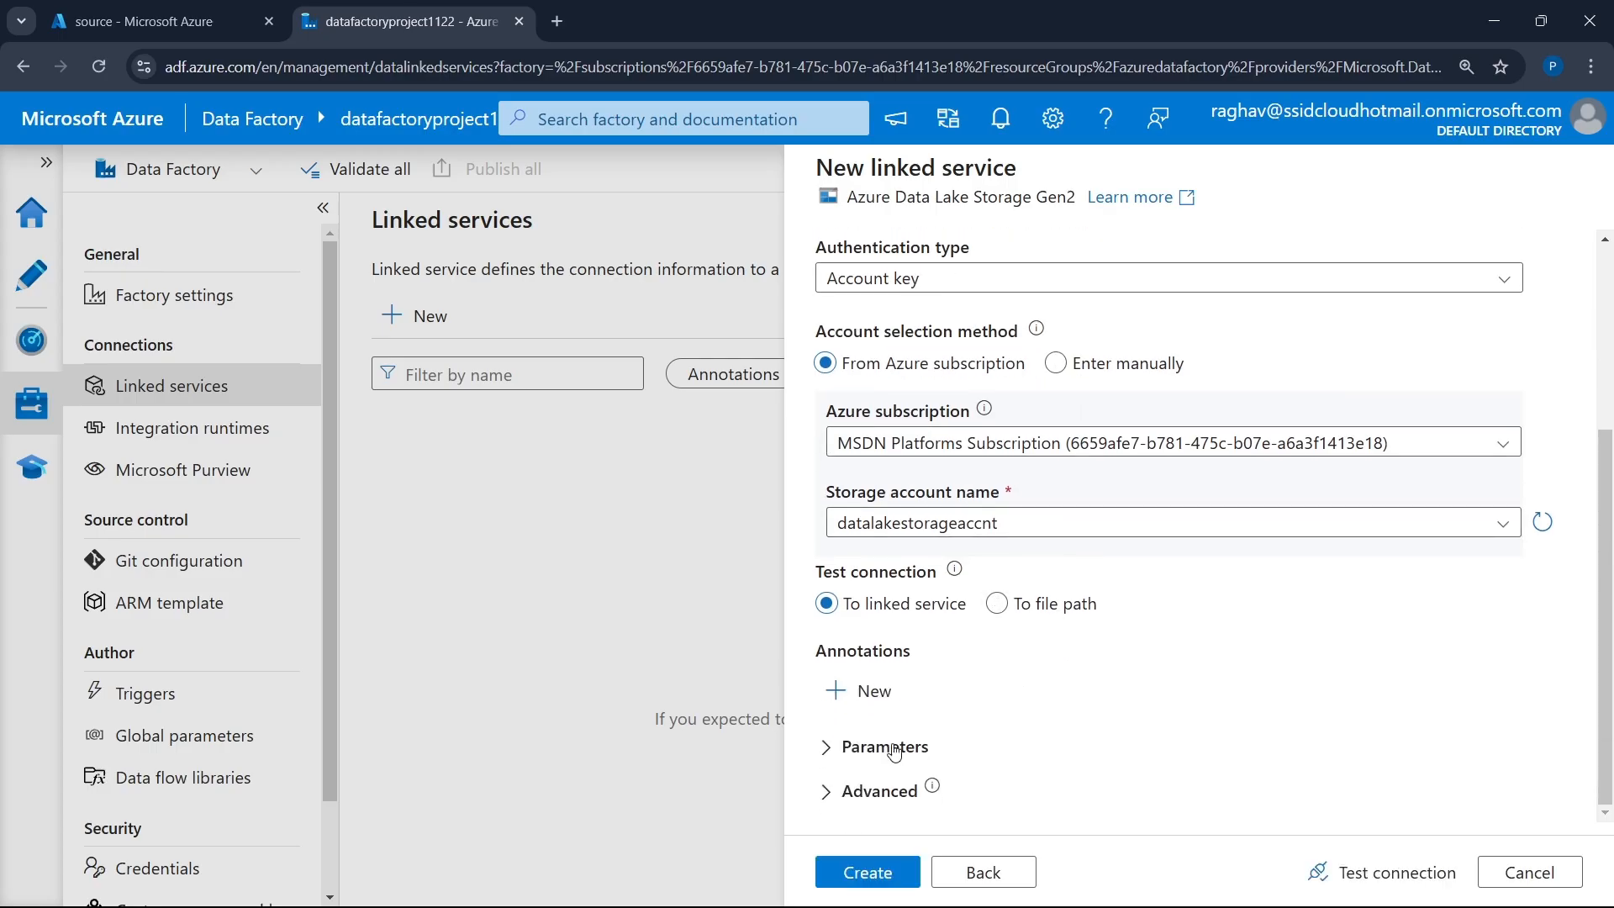
click(896, 748)
scroll(916, 764, down, 1)
click(888, 796)
scroll(1041, 685, up, 10)
scroll(1042, 680, down, 1)
scroll(1042, 680, up, 3)
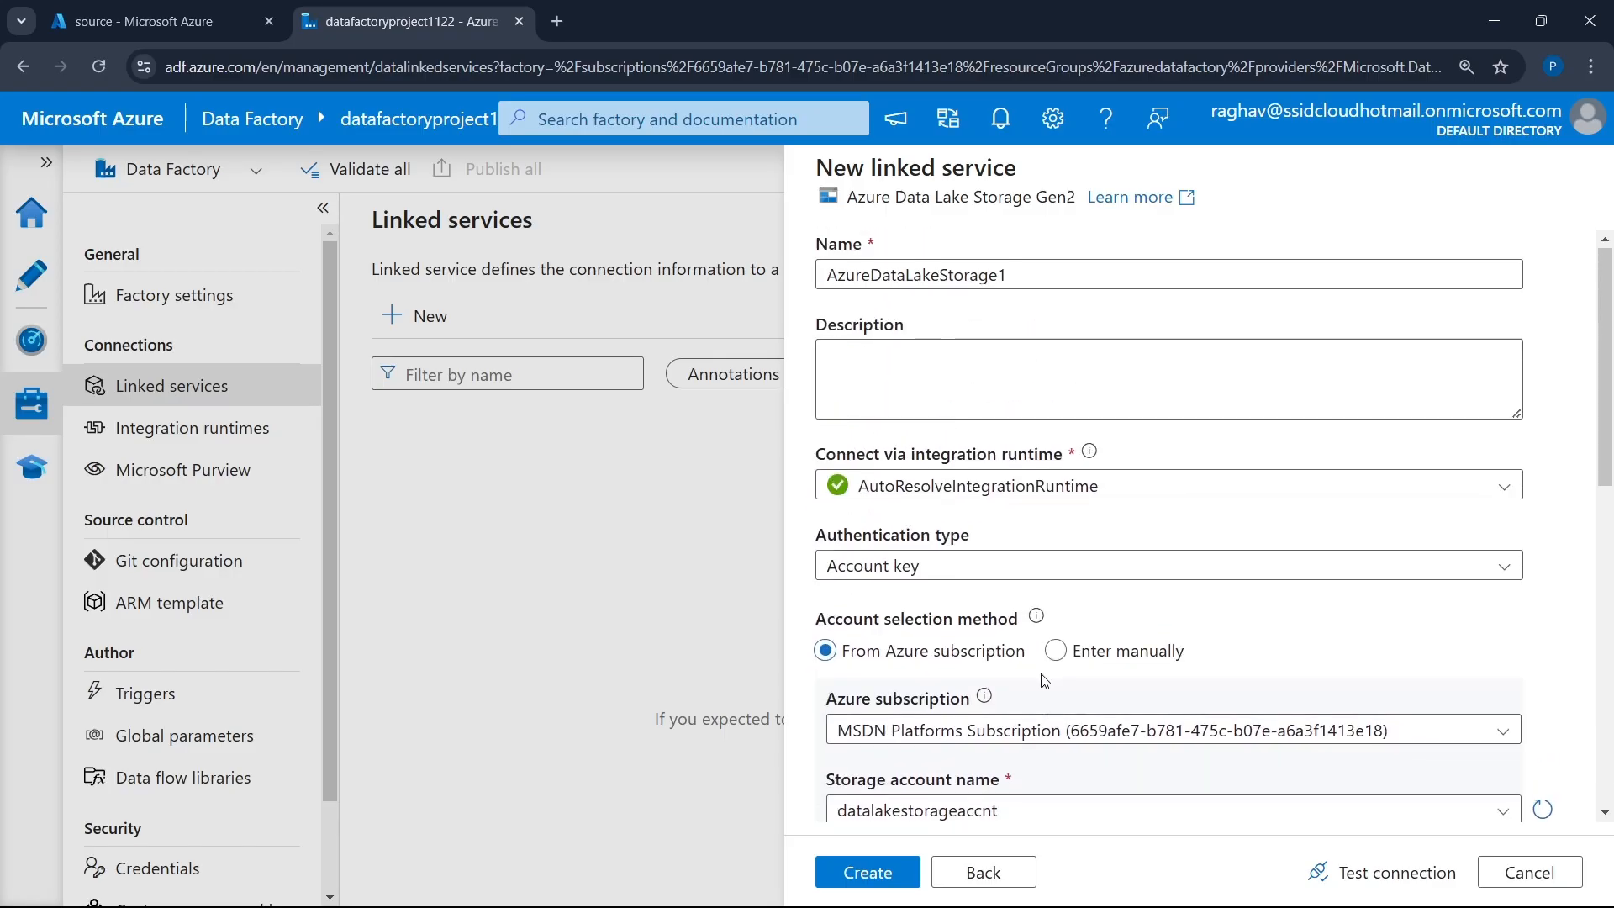
- Test the connection to the linked service, then create the linked service
scroll(1044, 680, down, 10)
click(1420, 875)
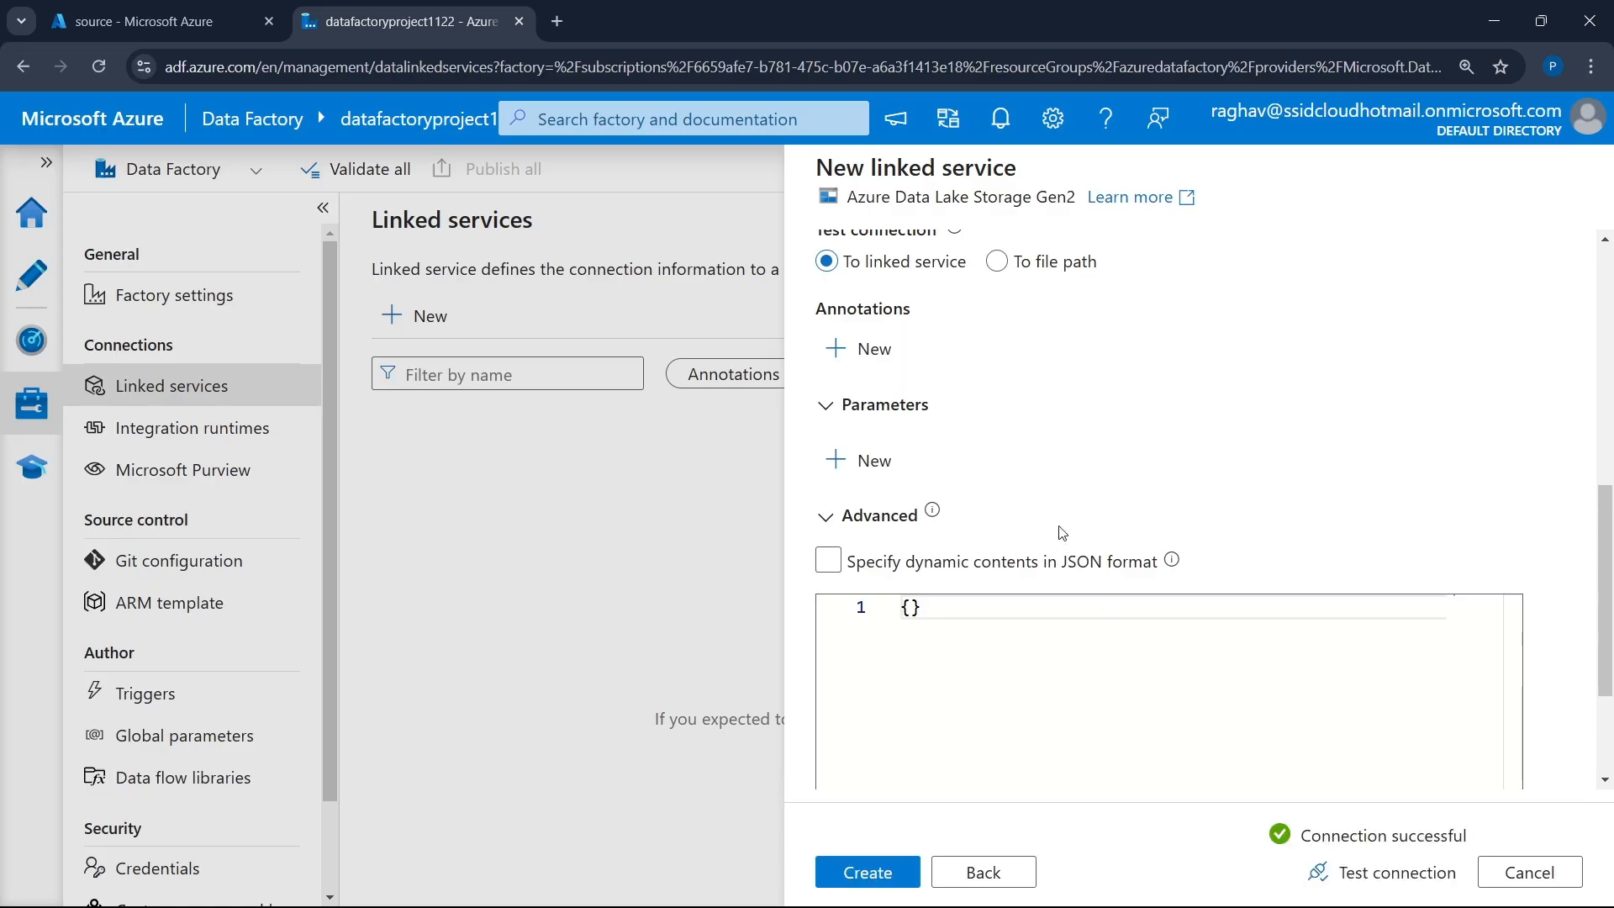
click(866, 871)
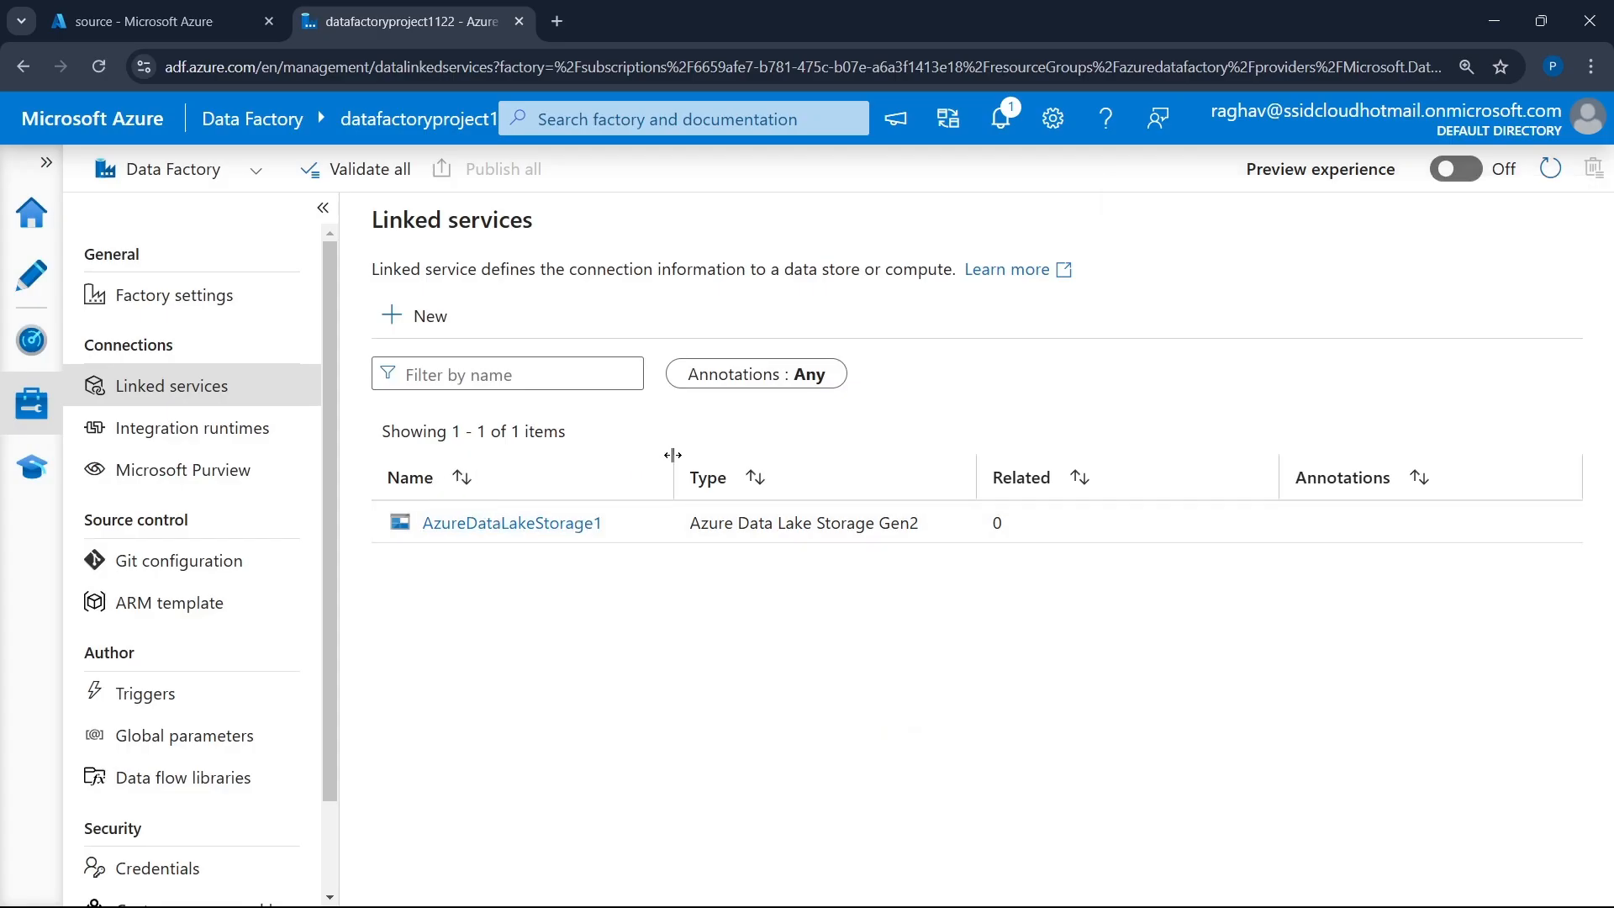
drag(675, 462, 652, 462)
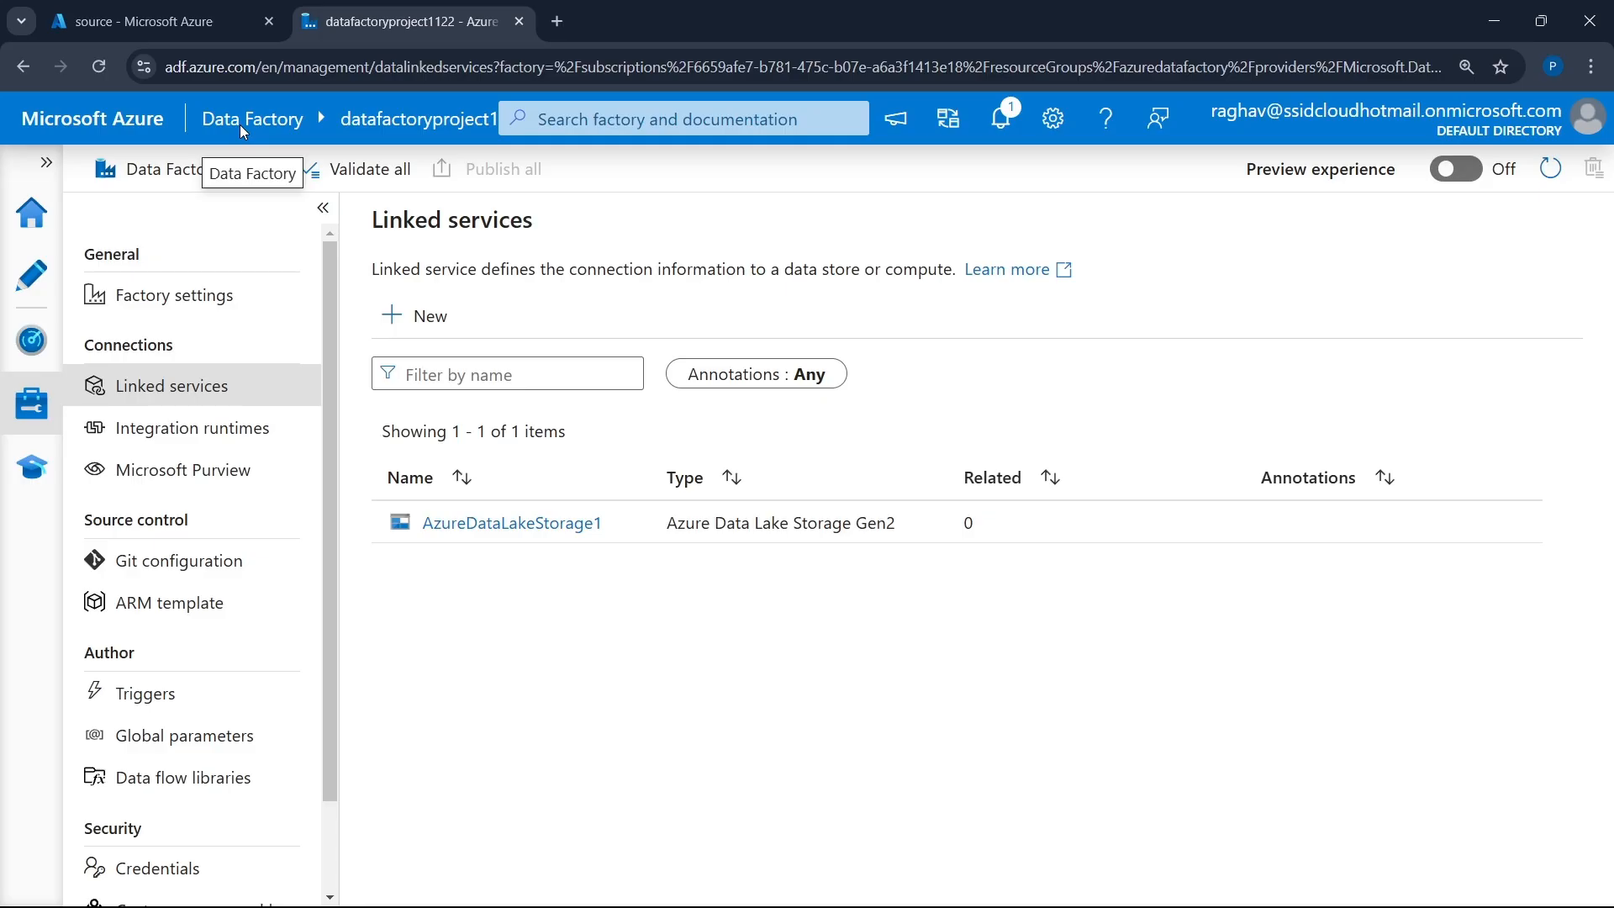
- Create a new pipeline in the Author workspace and collapse the Factory Resources pane
click(30, 286)
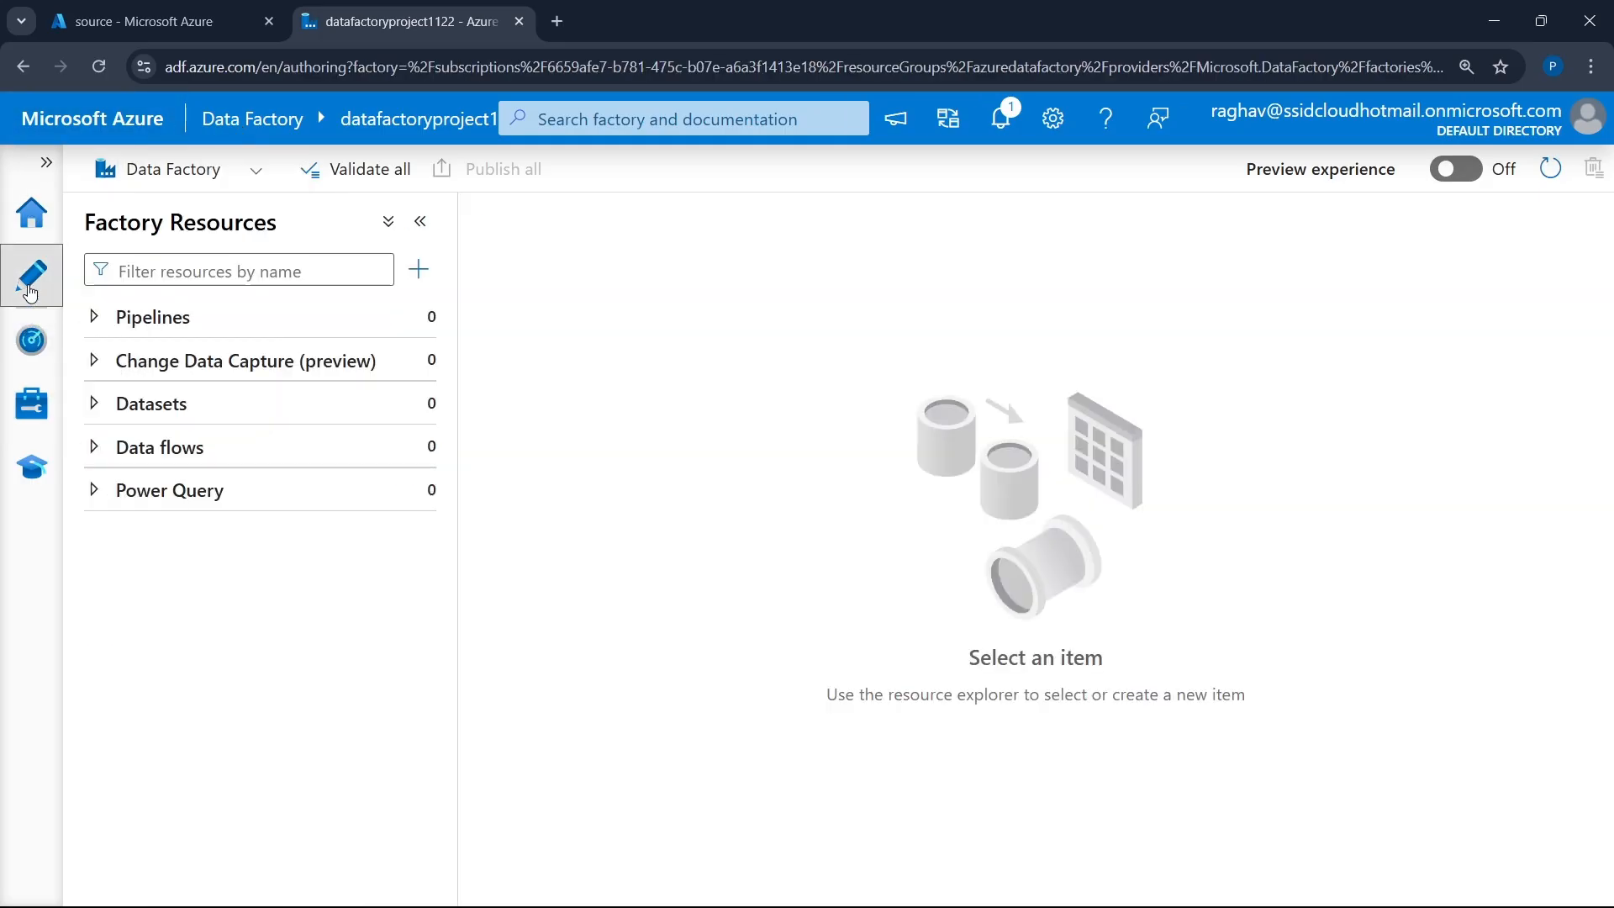
click(181, 324)
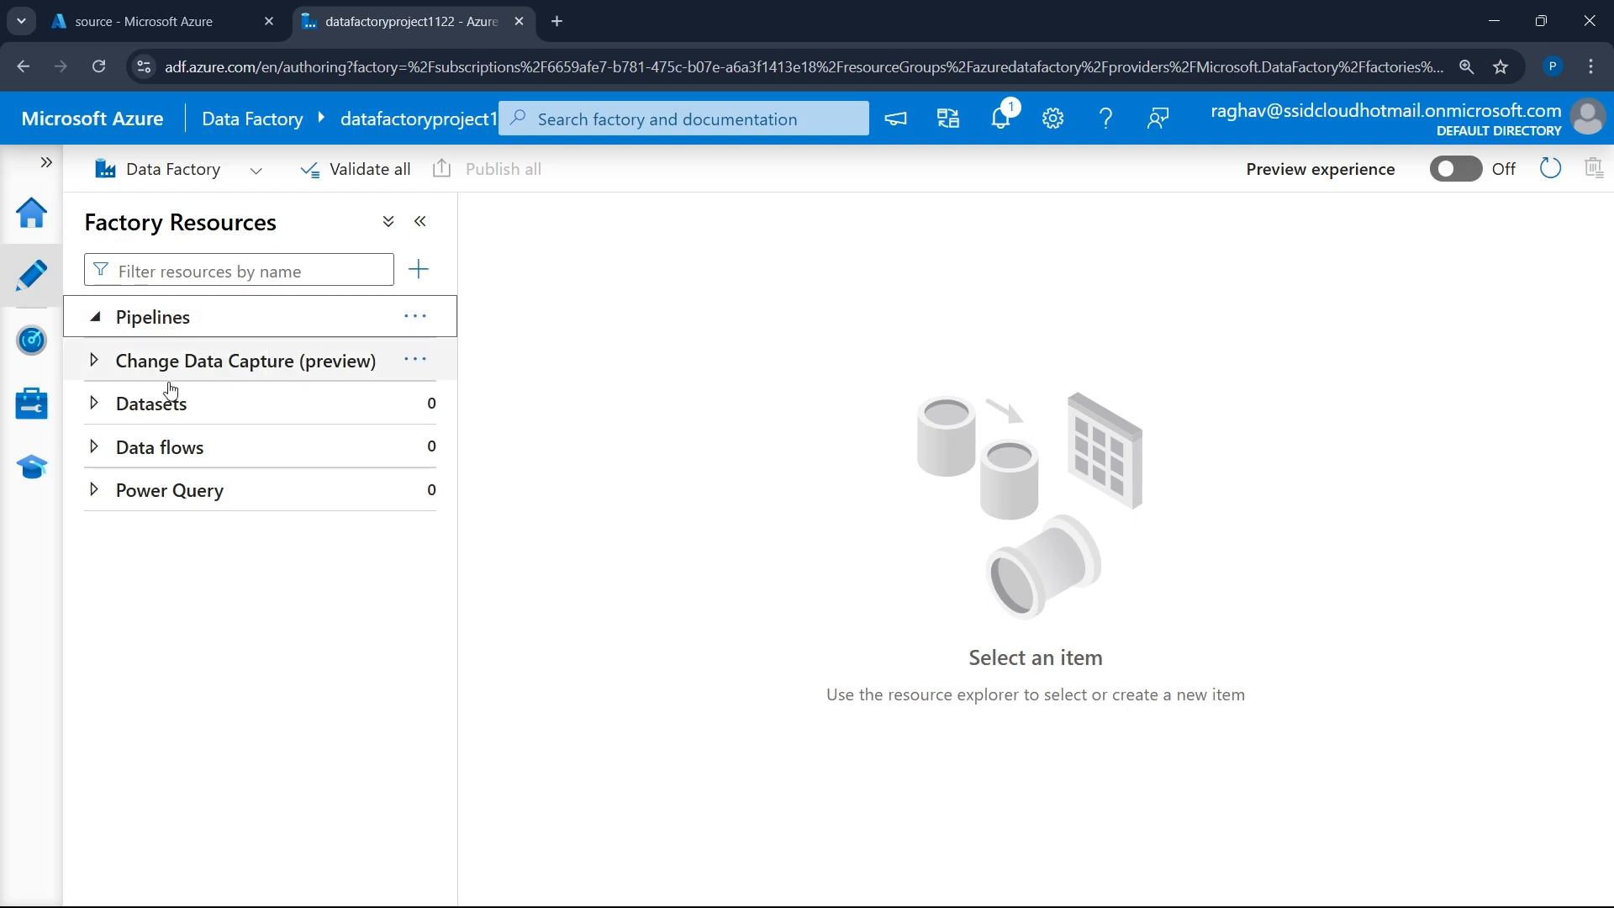
click(410, 317)
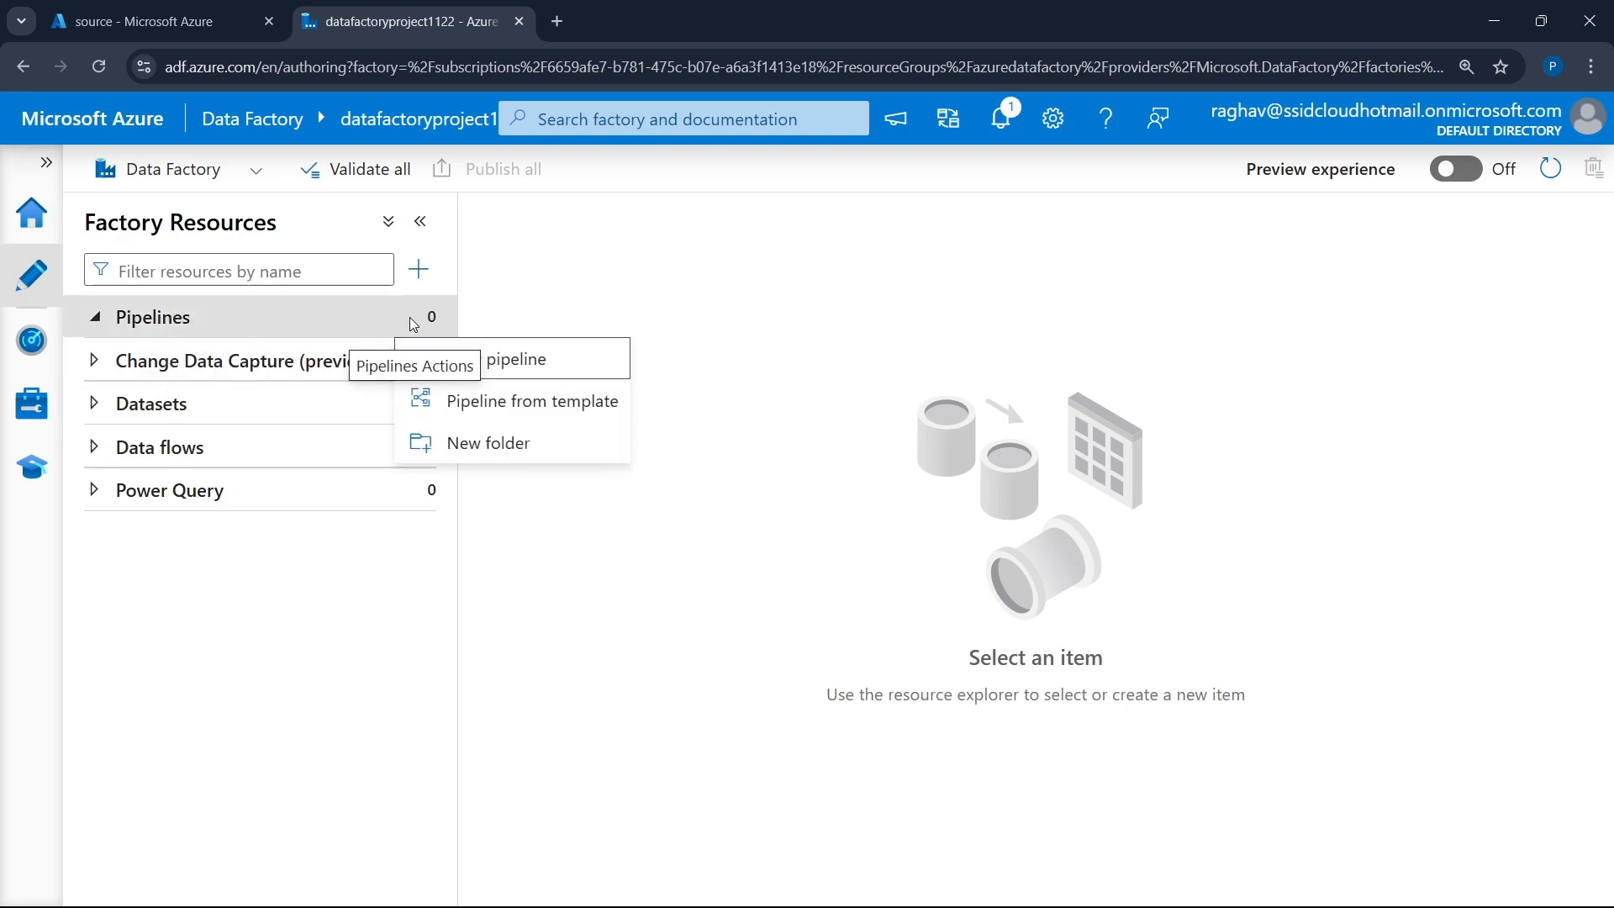
click(480, 364)
click(419, 222)
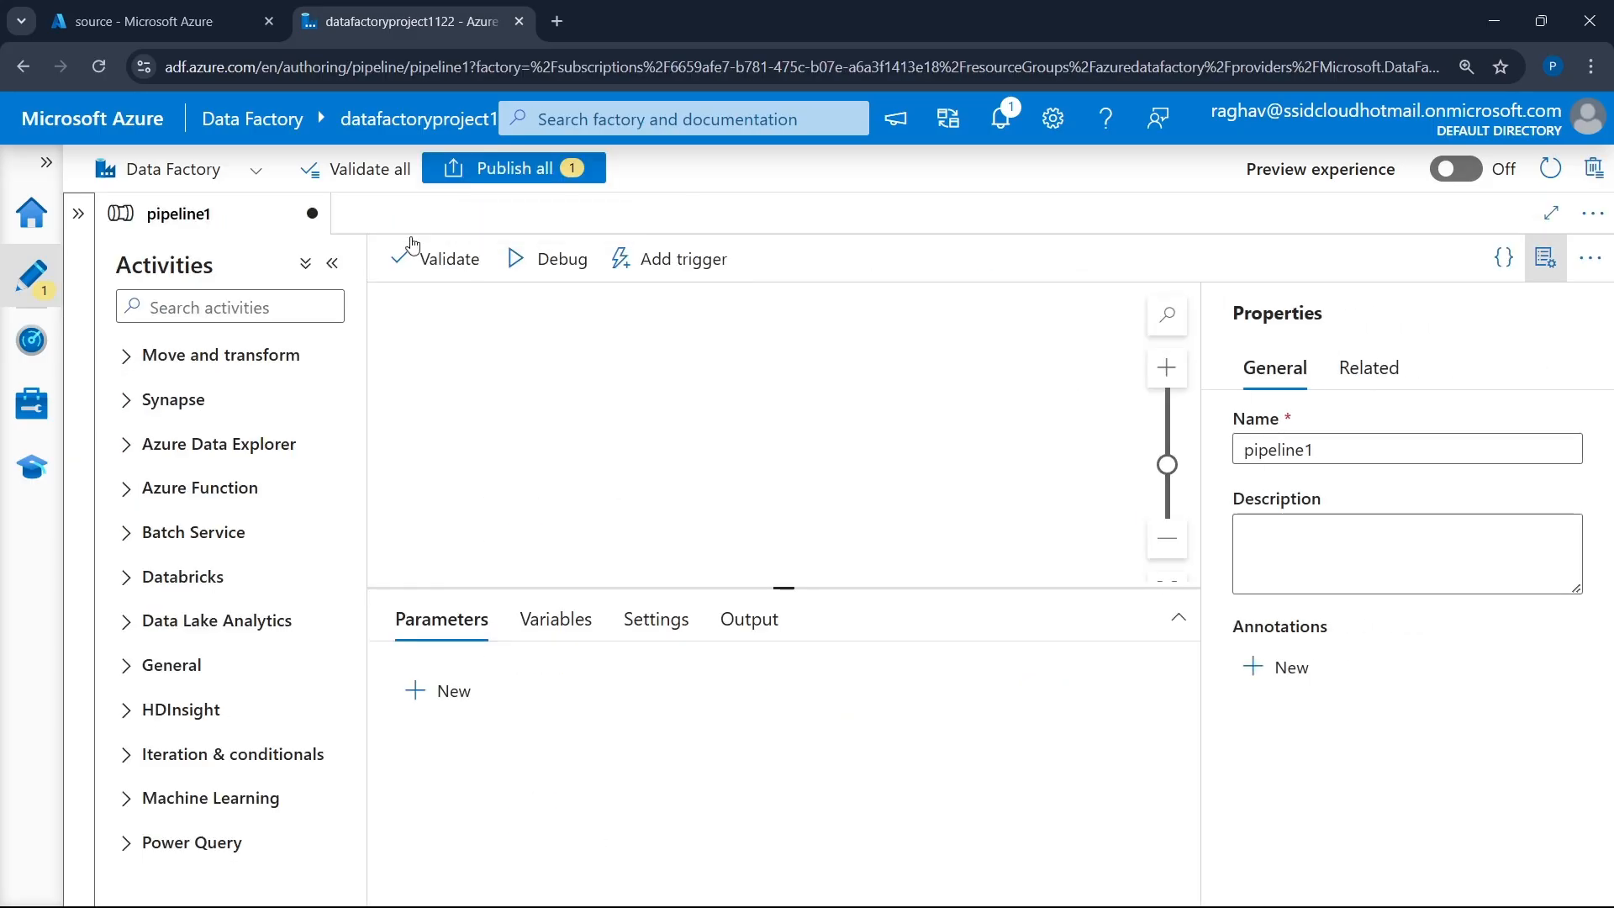
- Rename the new pipeline as pipelinemanager and hide its properties pane
click(1358, 444)
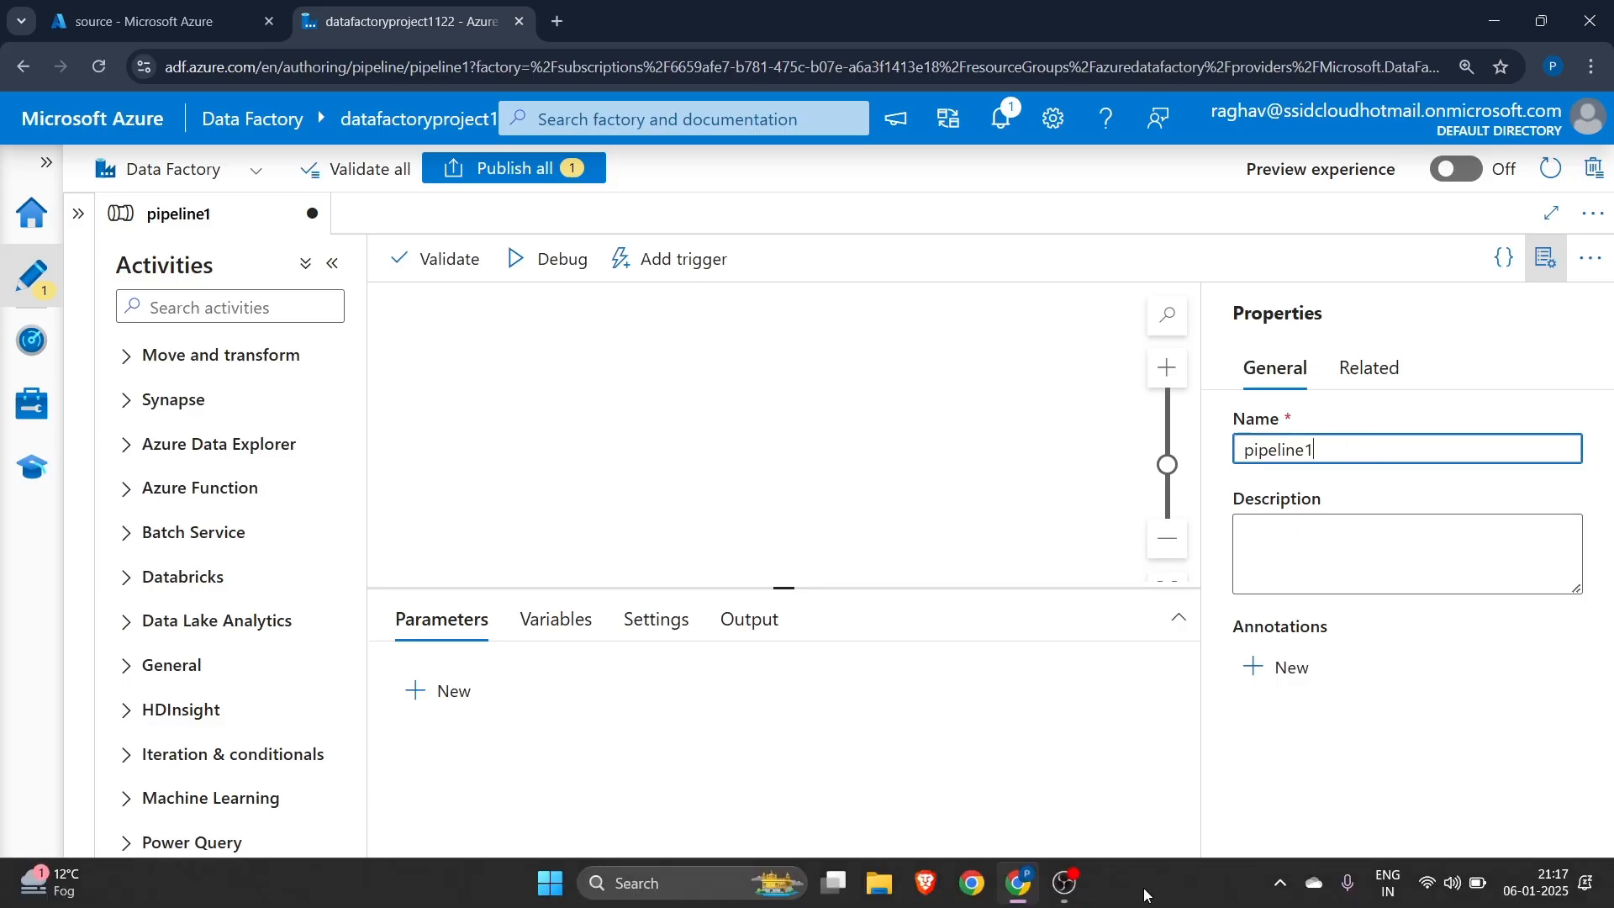
click(1067, 884)
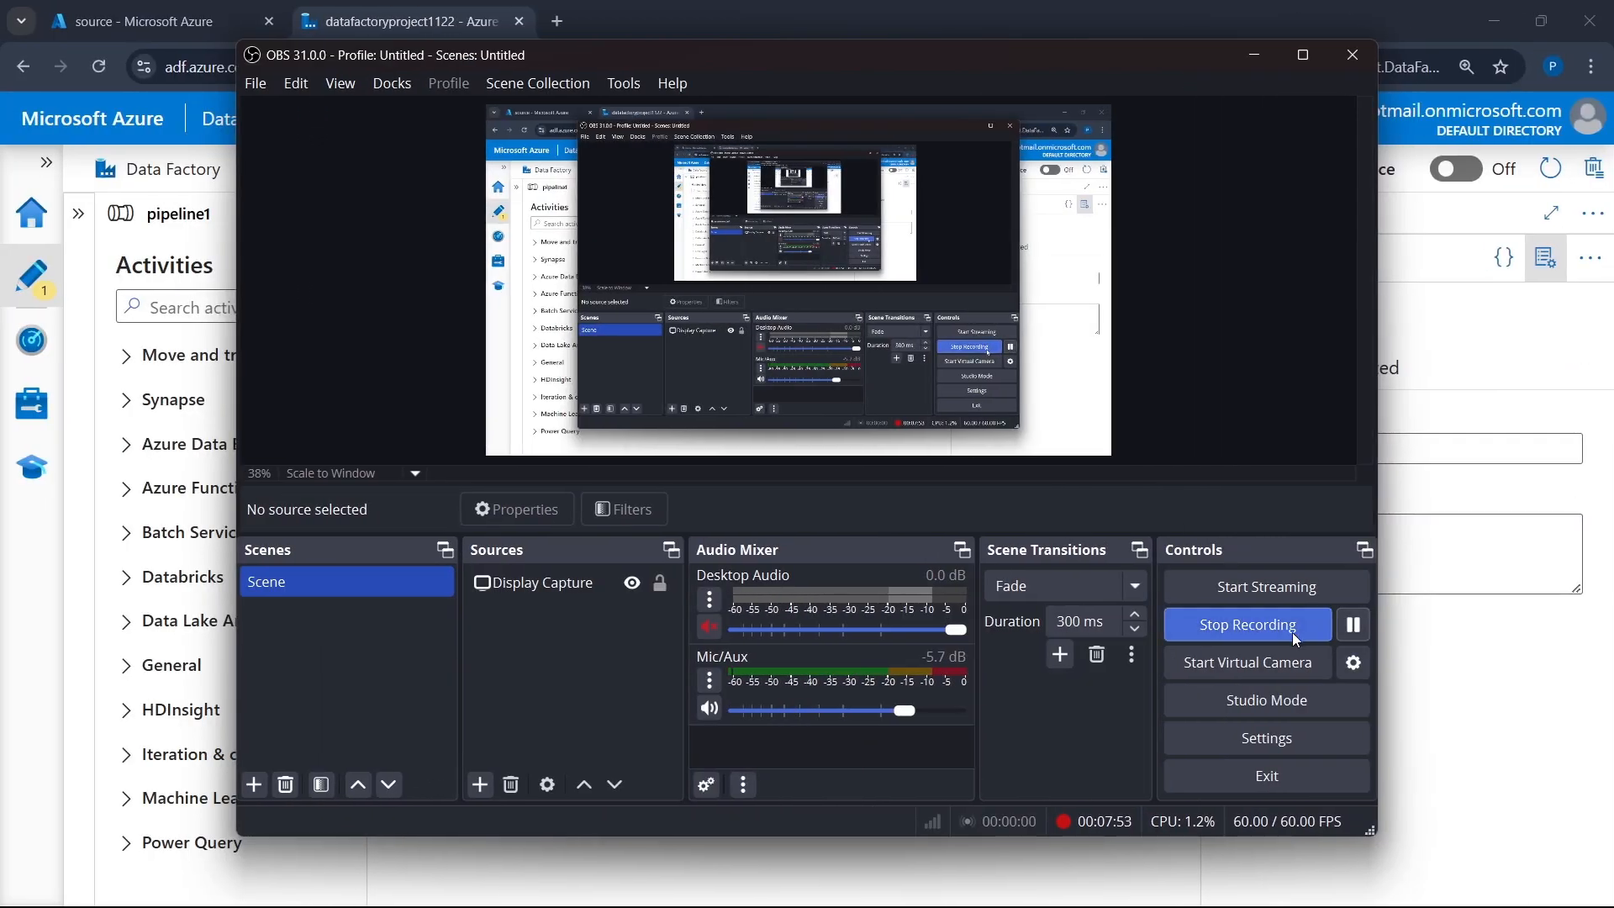
click(1353, 626)
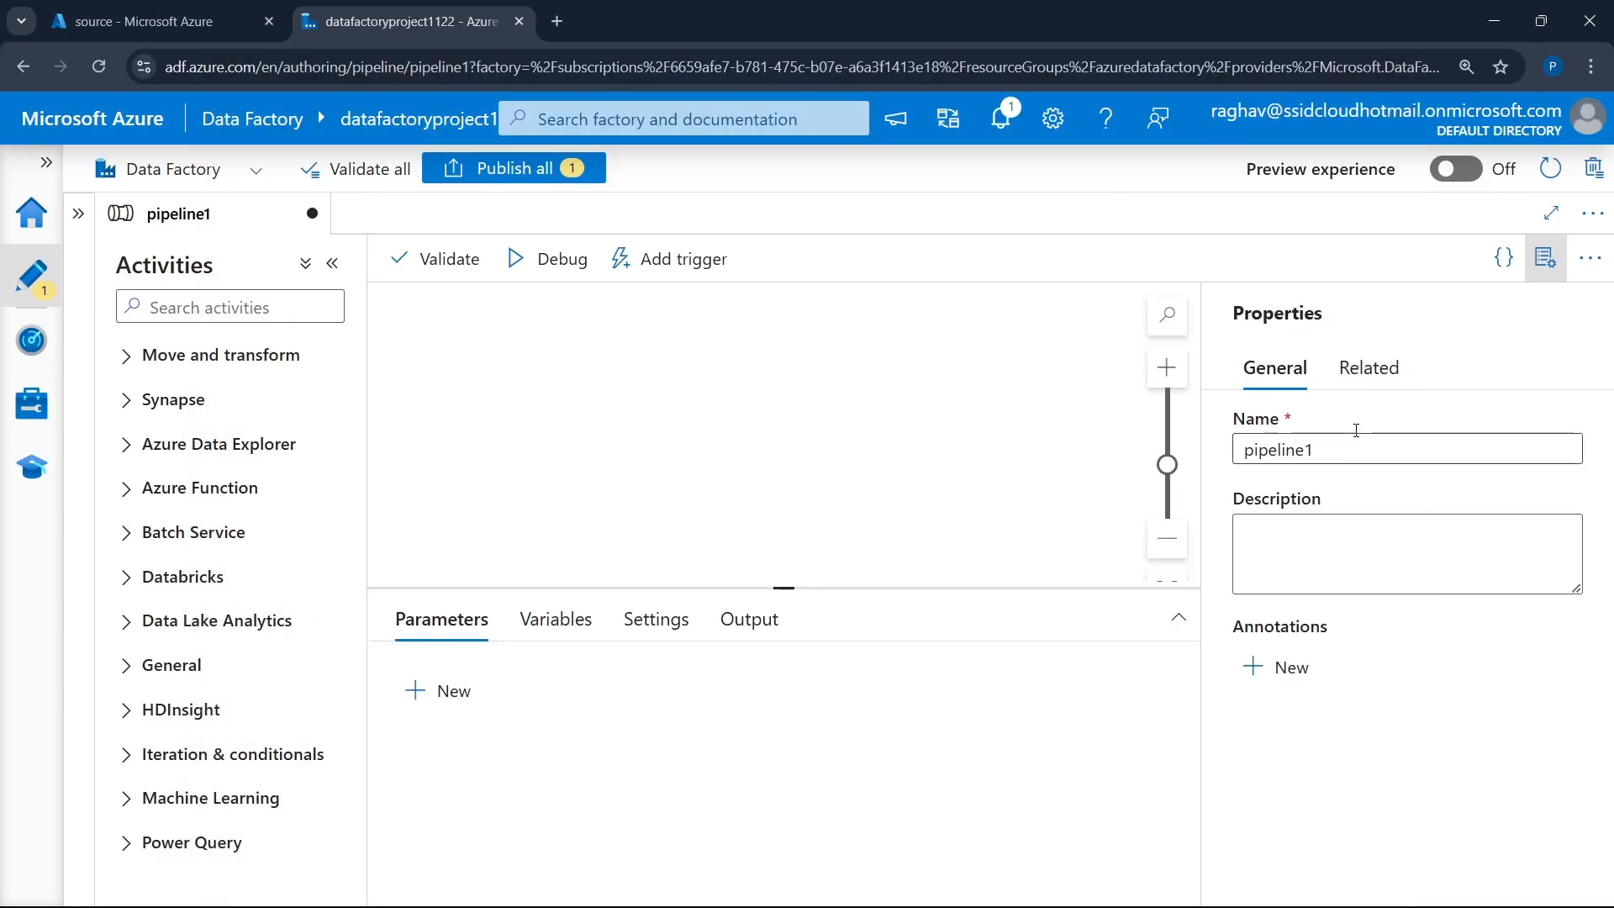
click(1334, 449)
text(mara)
text(ger)
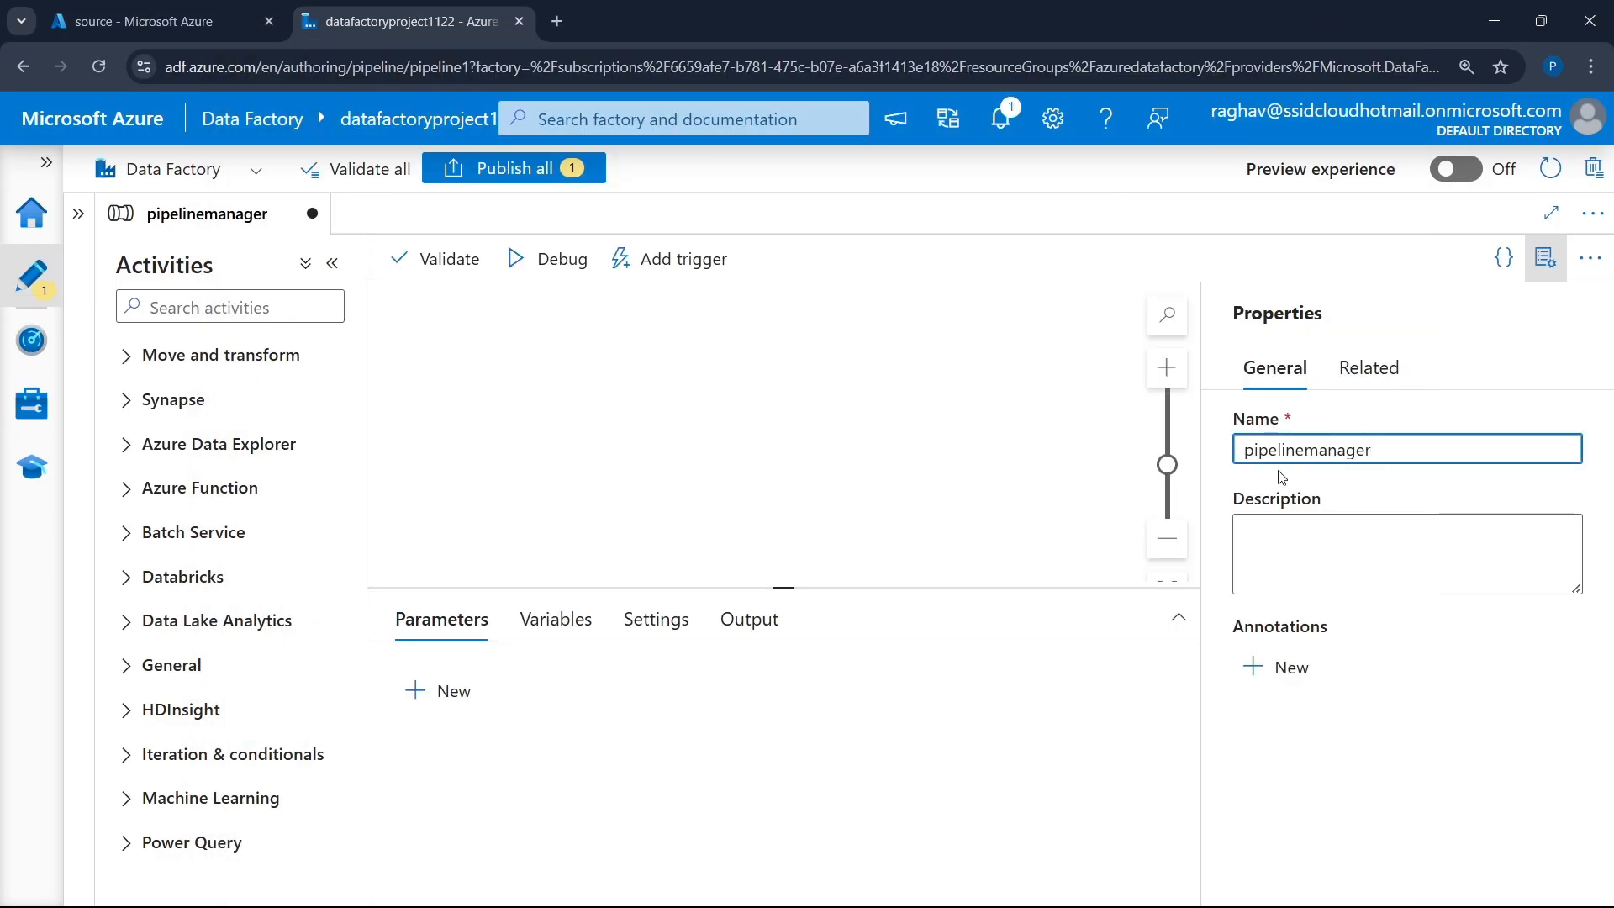
click(1546, 257)
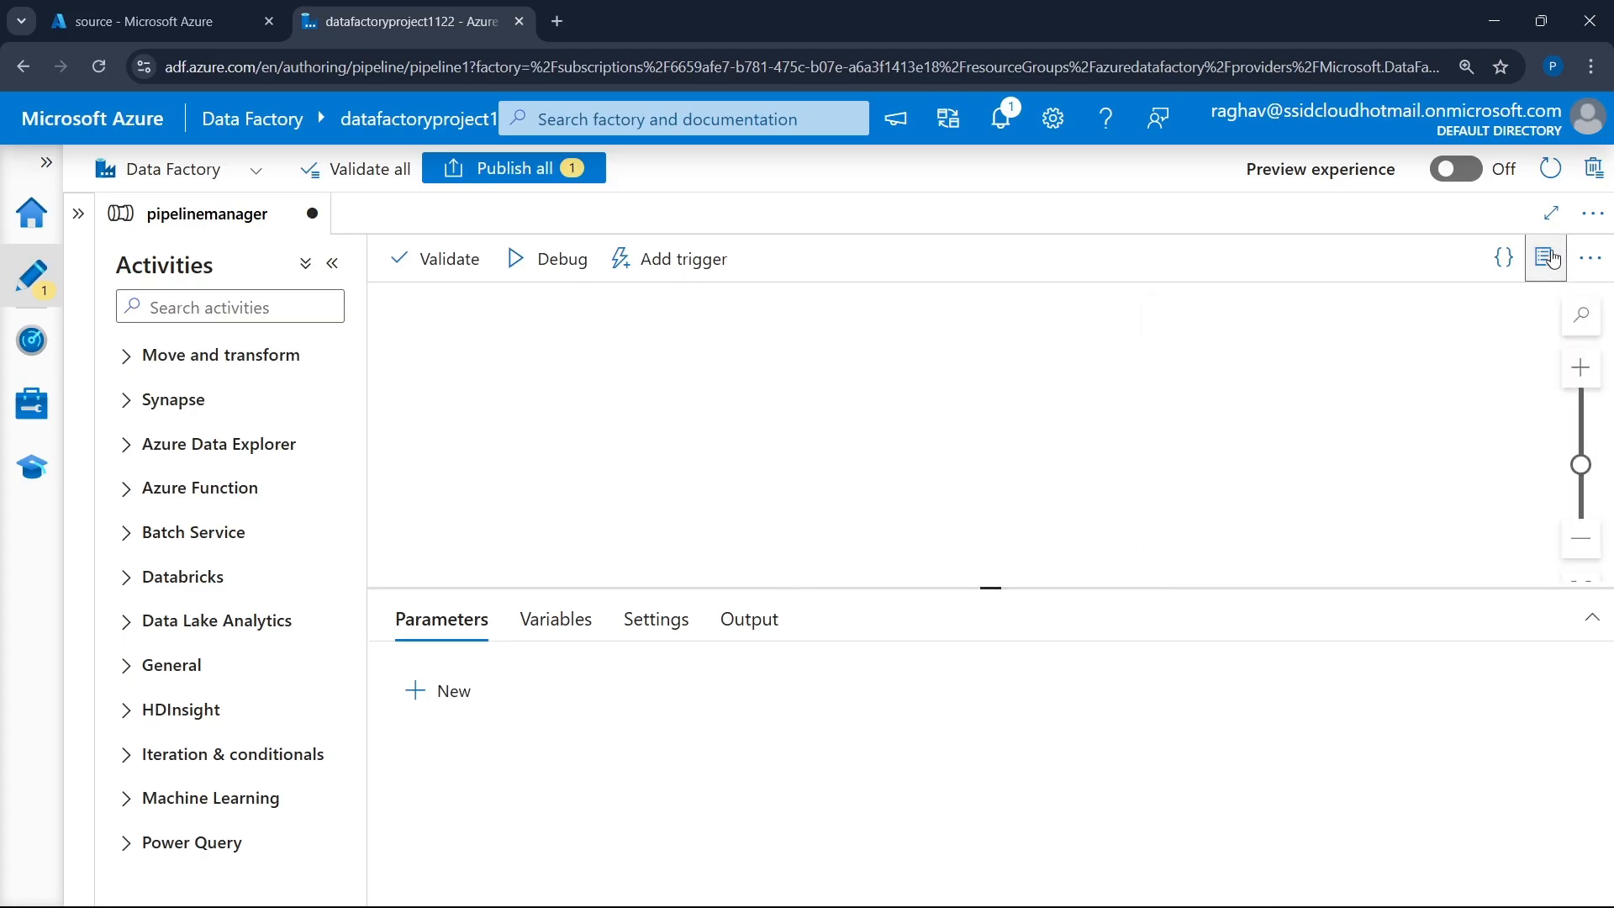
- Add a Copy data activity from Move and transform to the pipeline canvas and enlarge its settings area
click(190, 363)
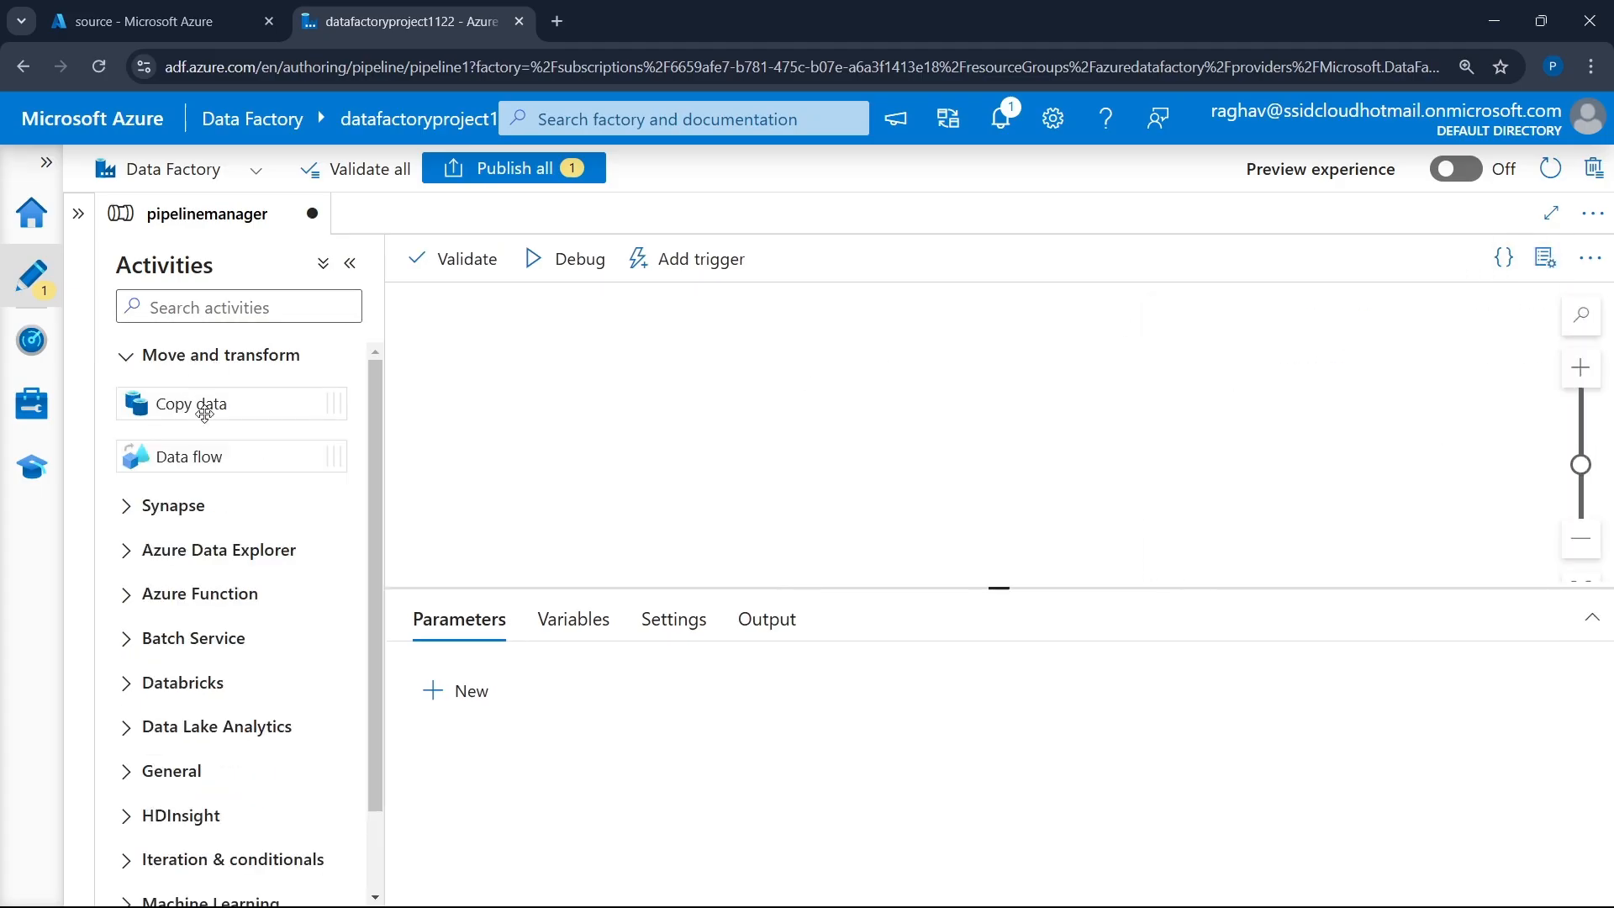
drag(193, 405, 777, 418)
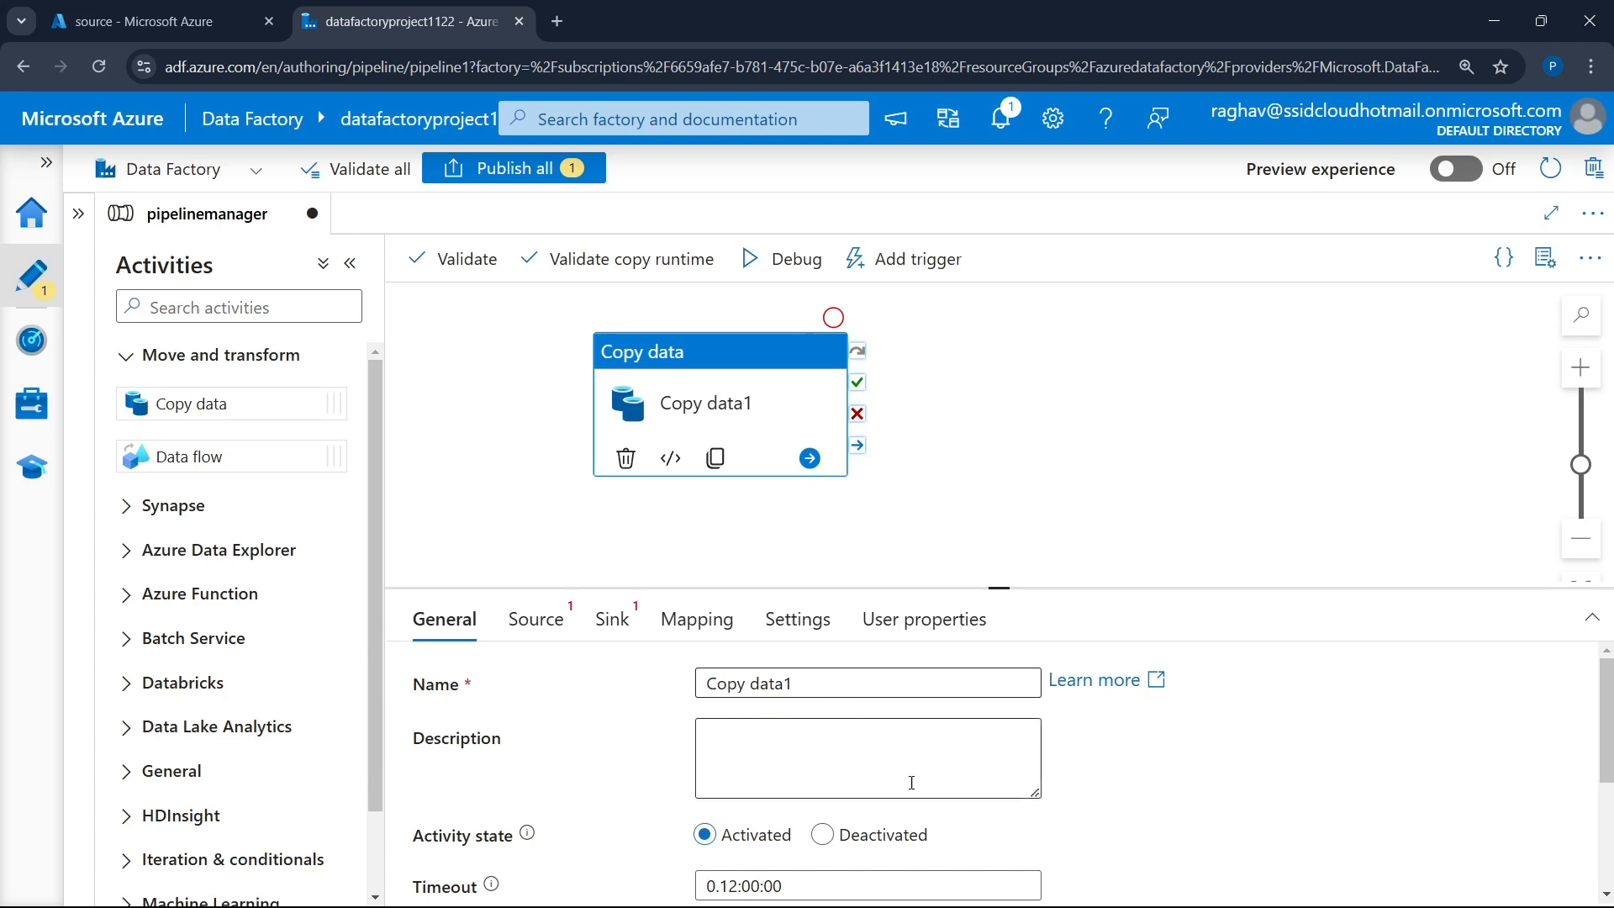
click(1065, 882)
click(1353, 626)
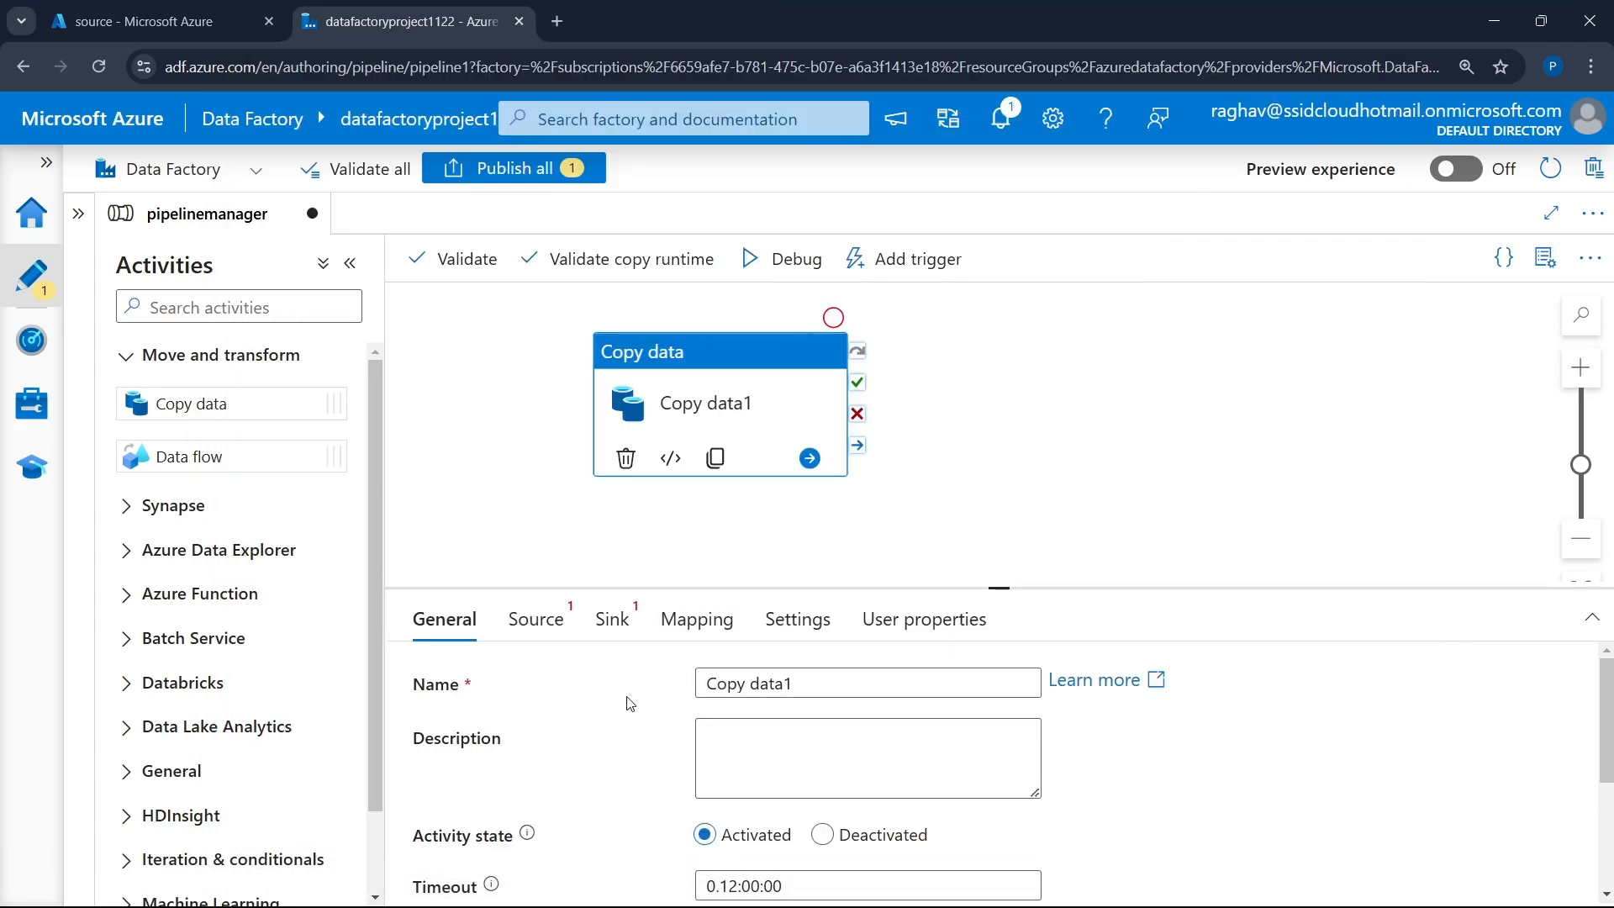
scroll(631, 703, down, 3)
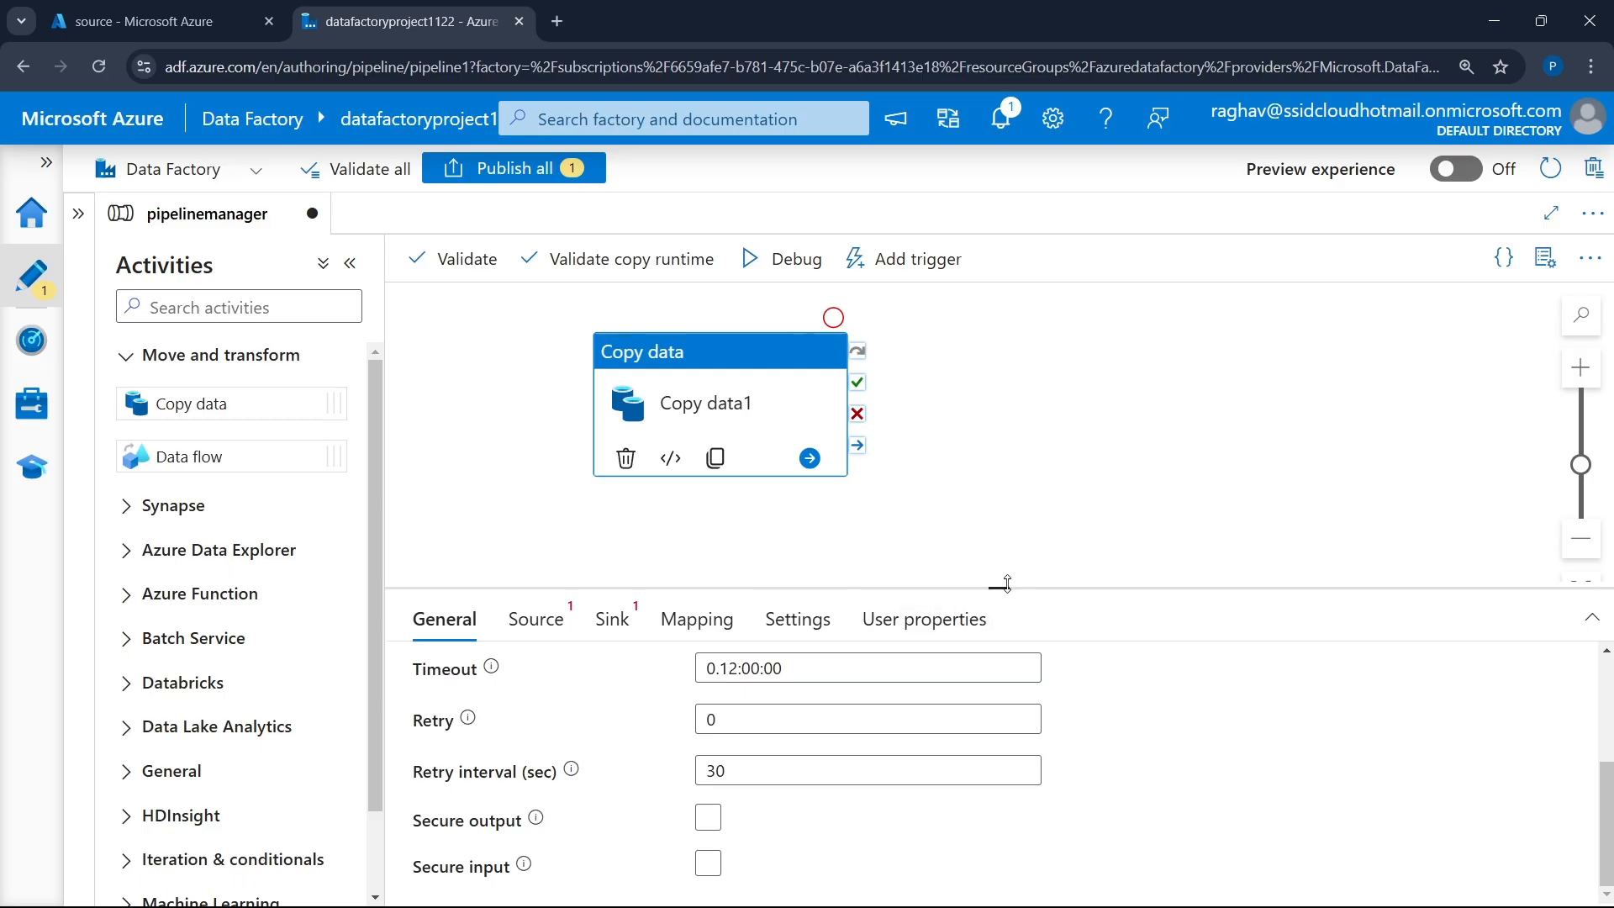
drag(1008, 584, 1001, 402)
- Start a new source dataset for the copy activity with Azure Data Lake Storage Gen2 and the DelimitedText format
click(536, 430)
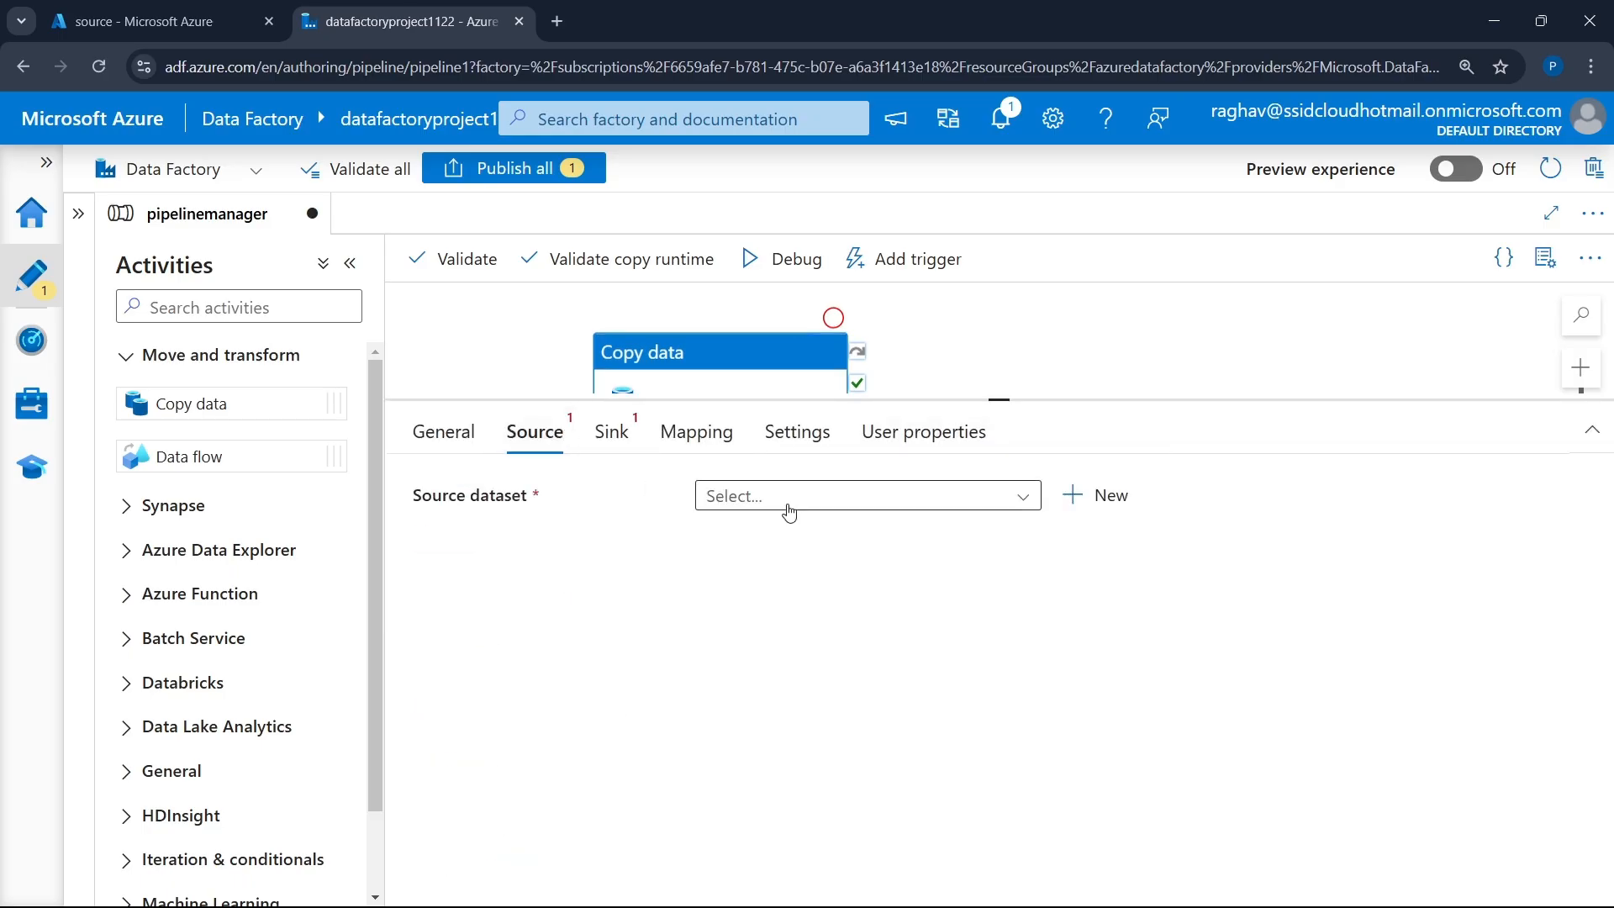
click(795, 509)
click(1086, 500)
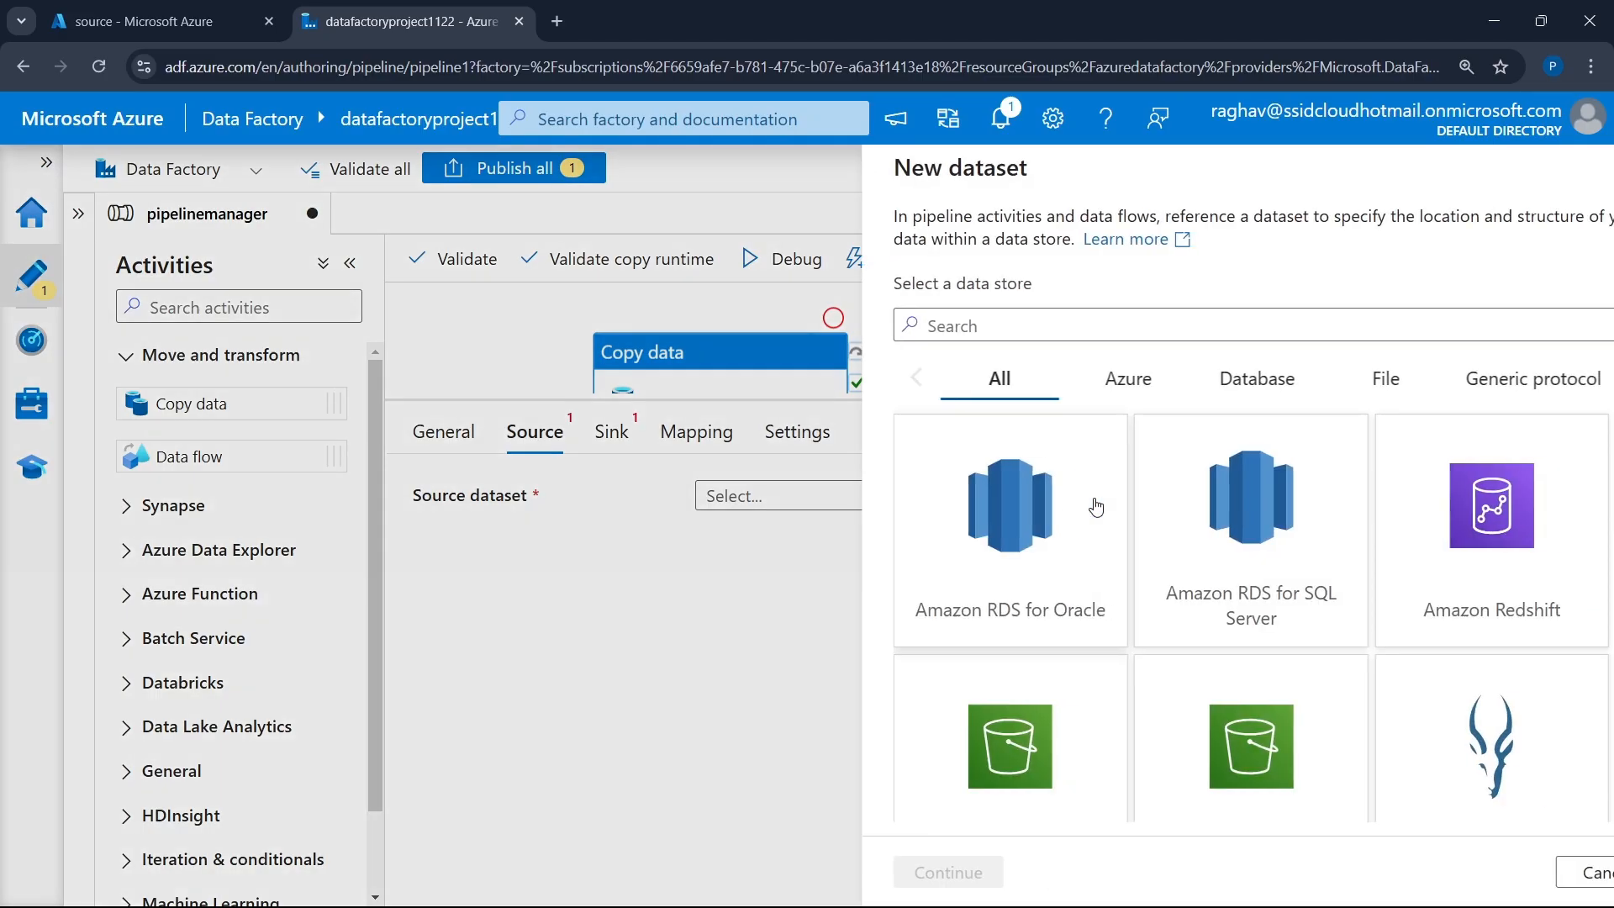
text(data)
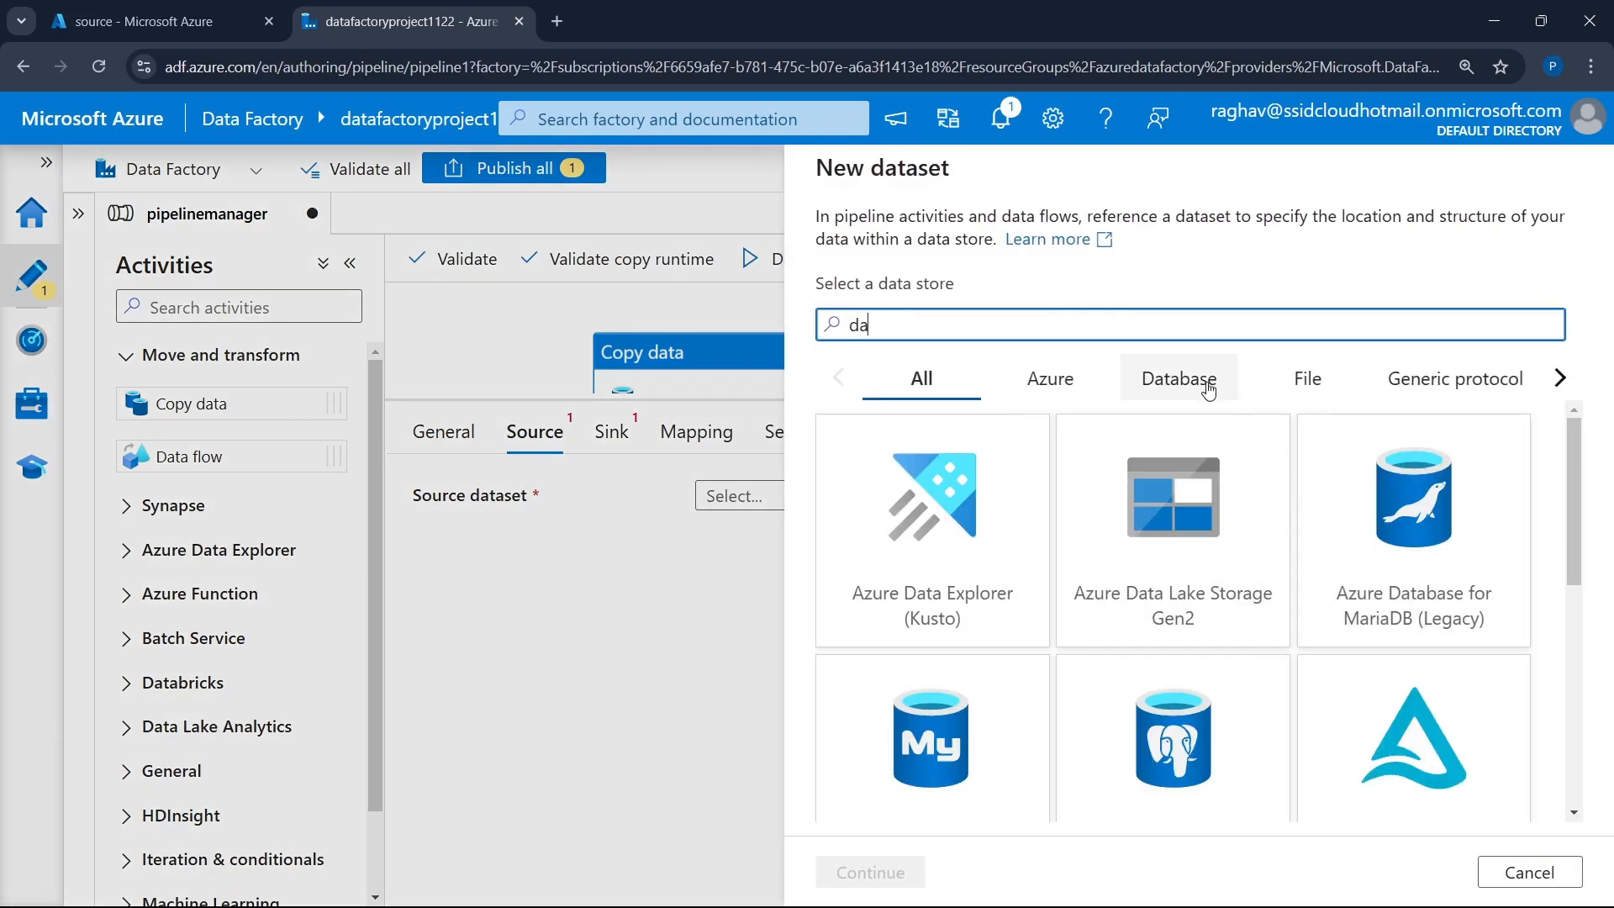
click(1175, 545)
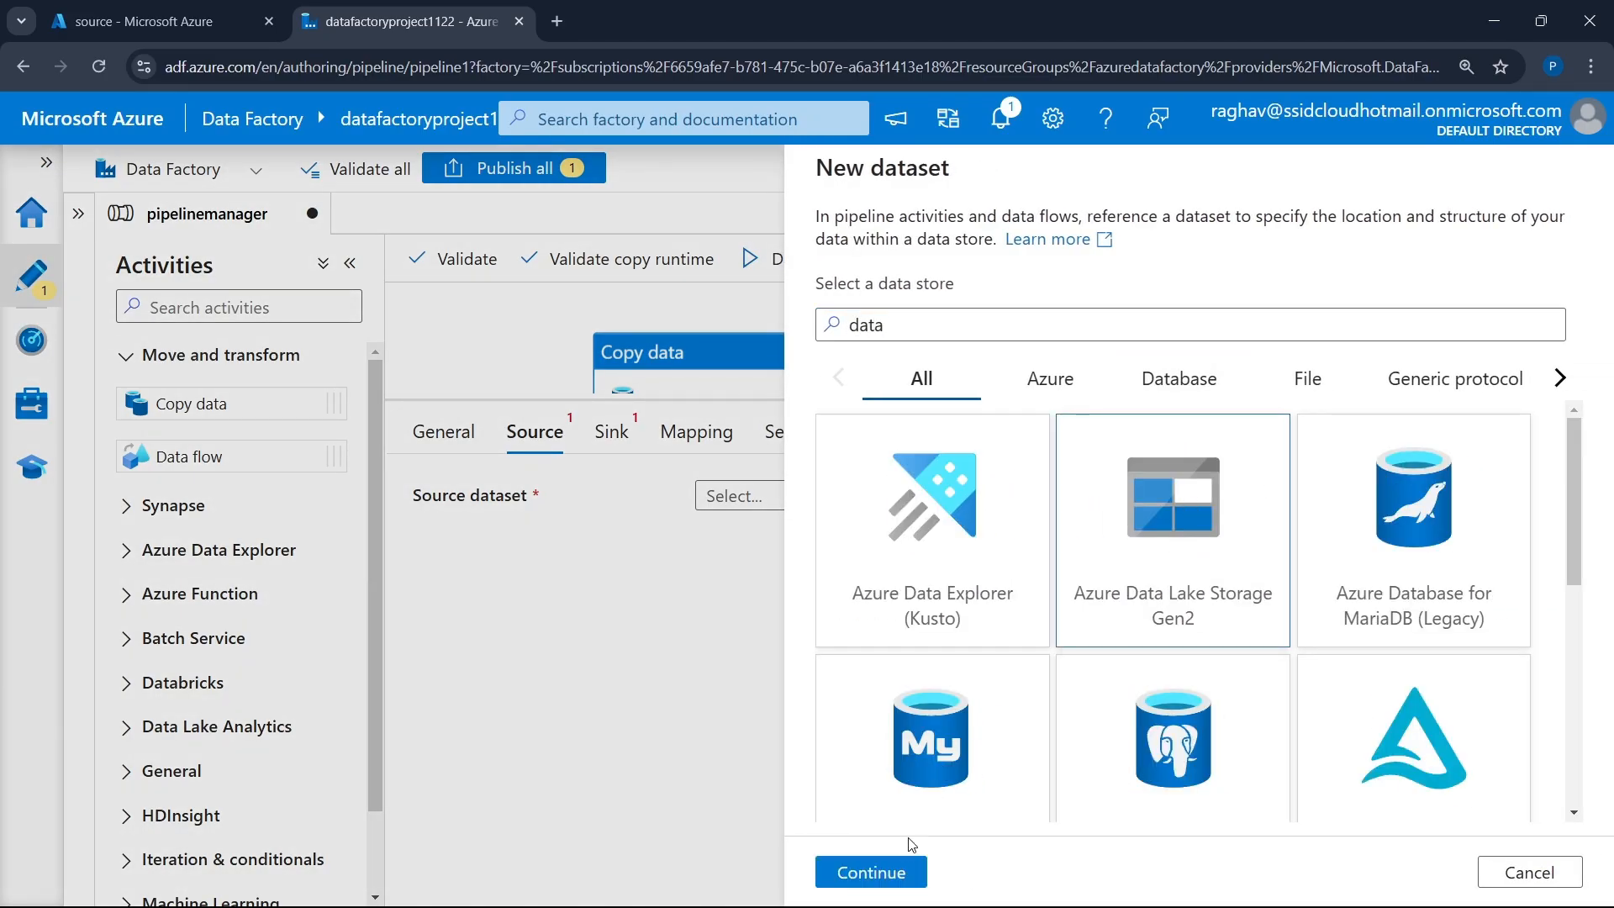
click(896, 872)
click(1382, 367)
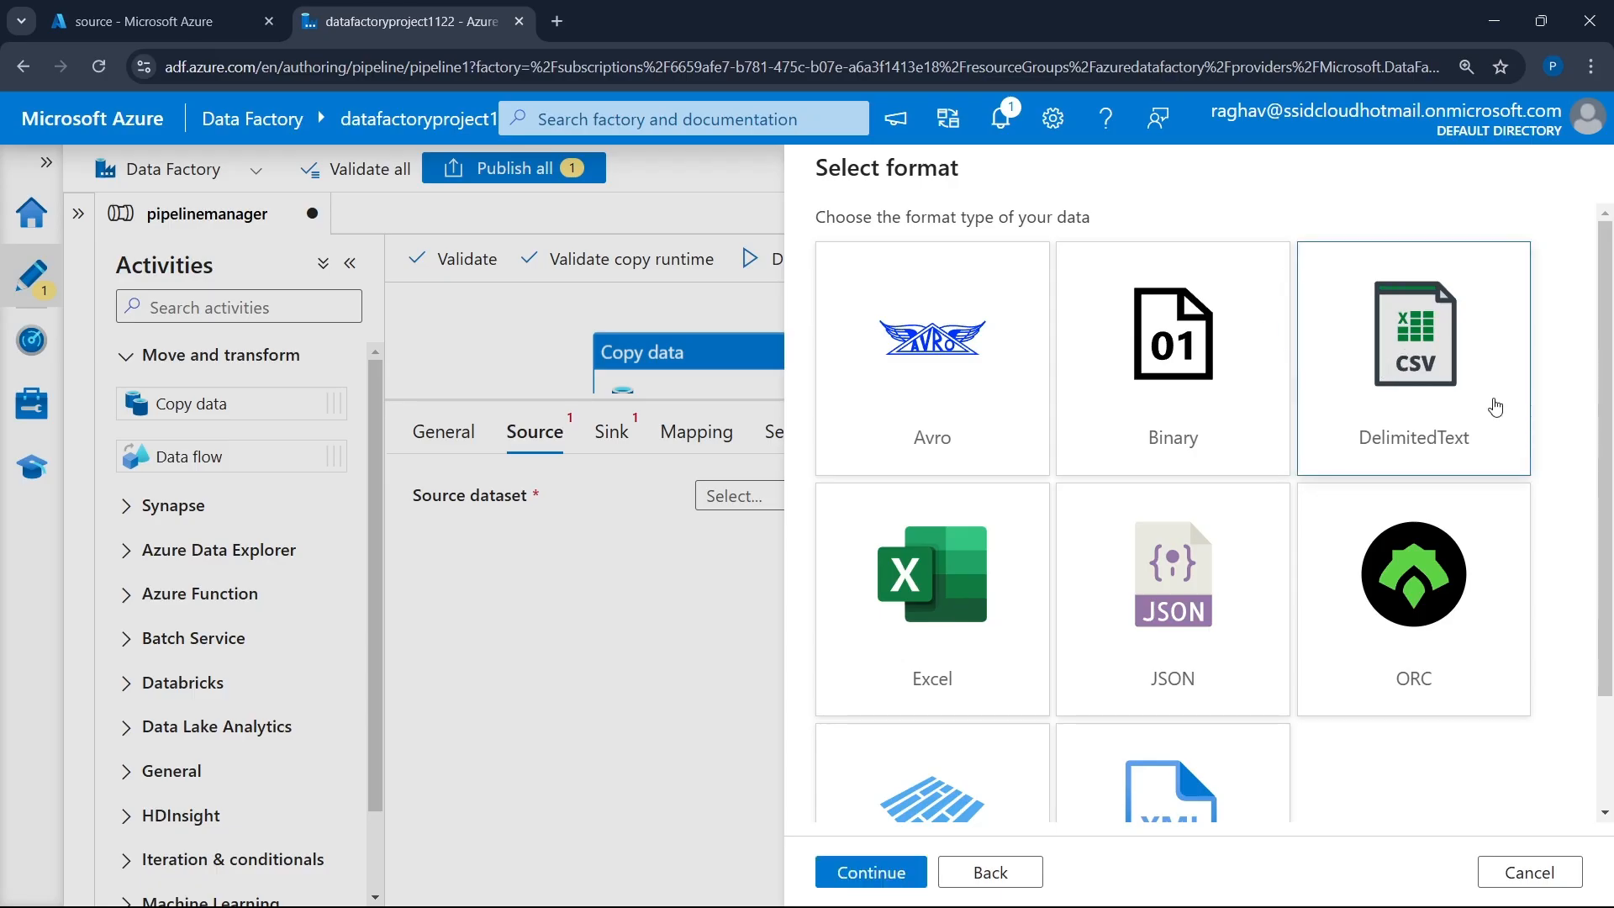
click(879, 871)
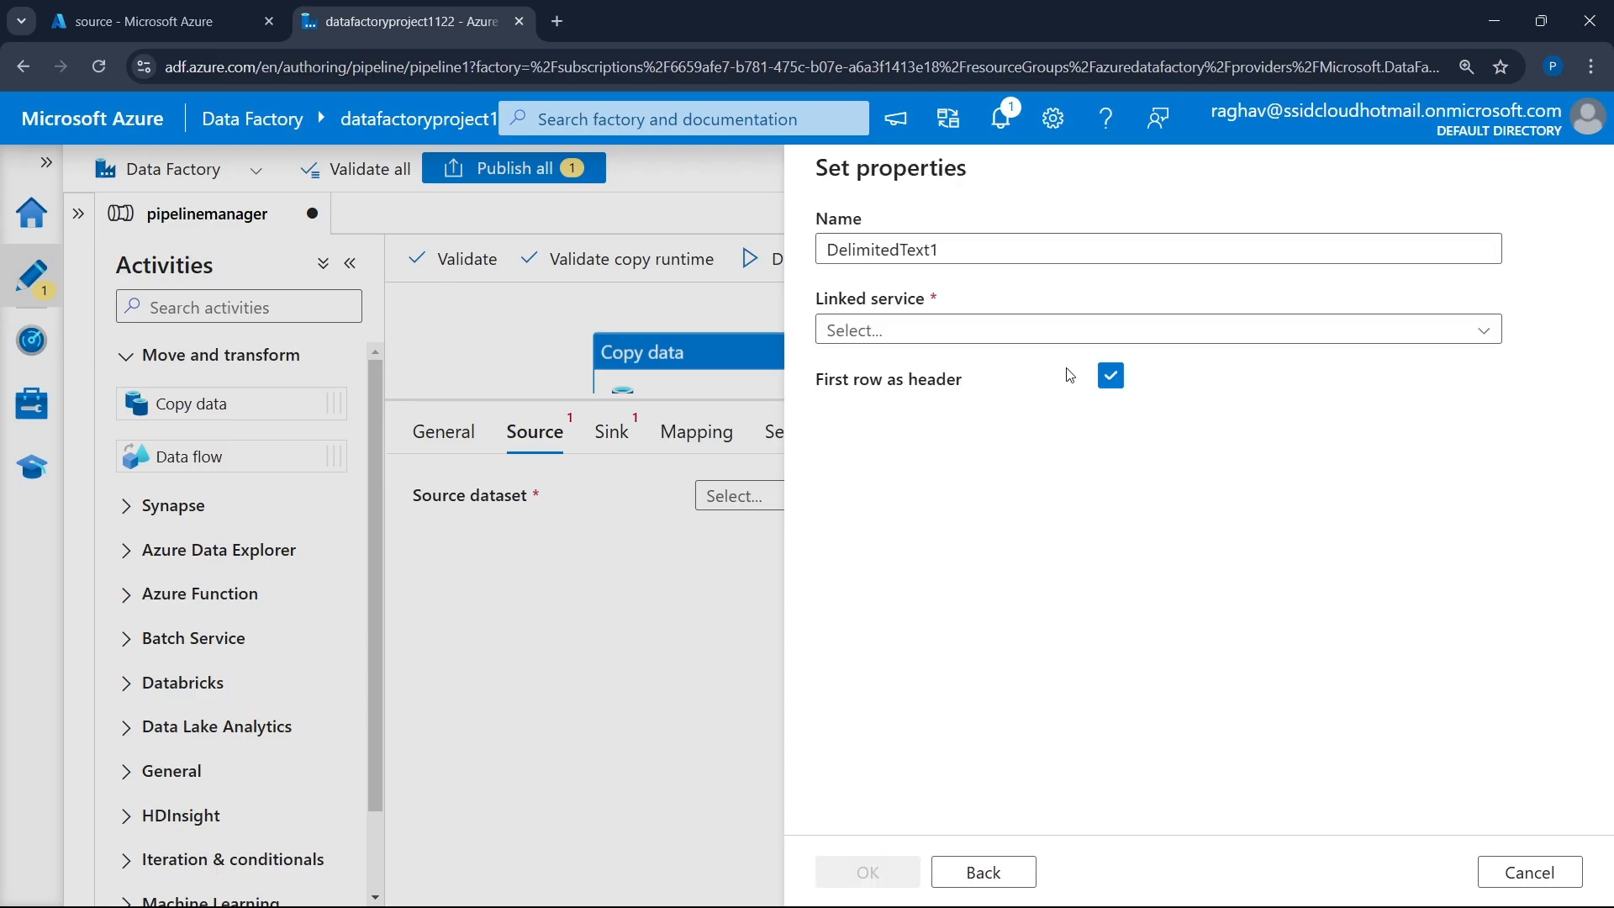
- Set the source dataset's linked service to AzureDataLakeStorage1 and its file path to source/csvfiles/Fact_Sales_1.csv
click(973, 332)
click(925, 456)
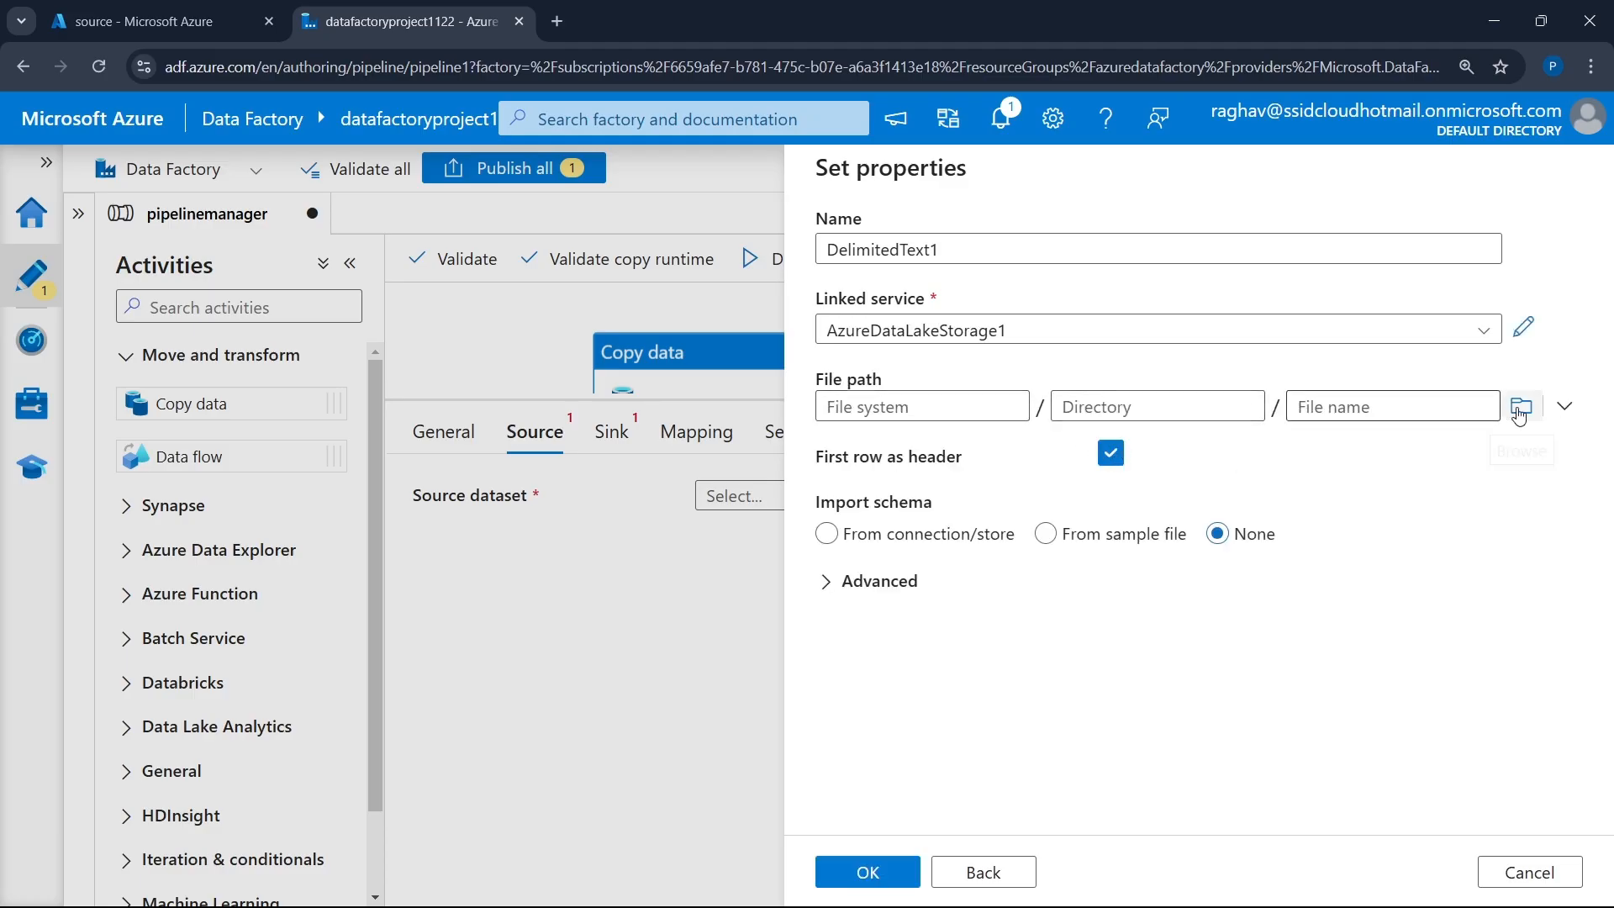
click(1528, 409)
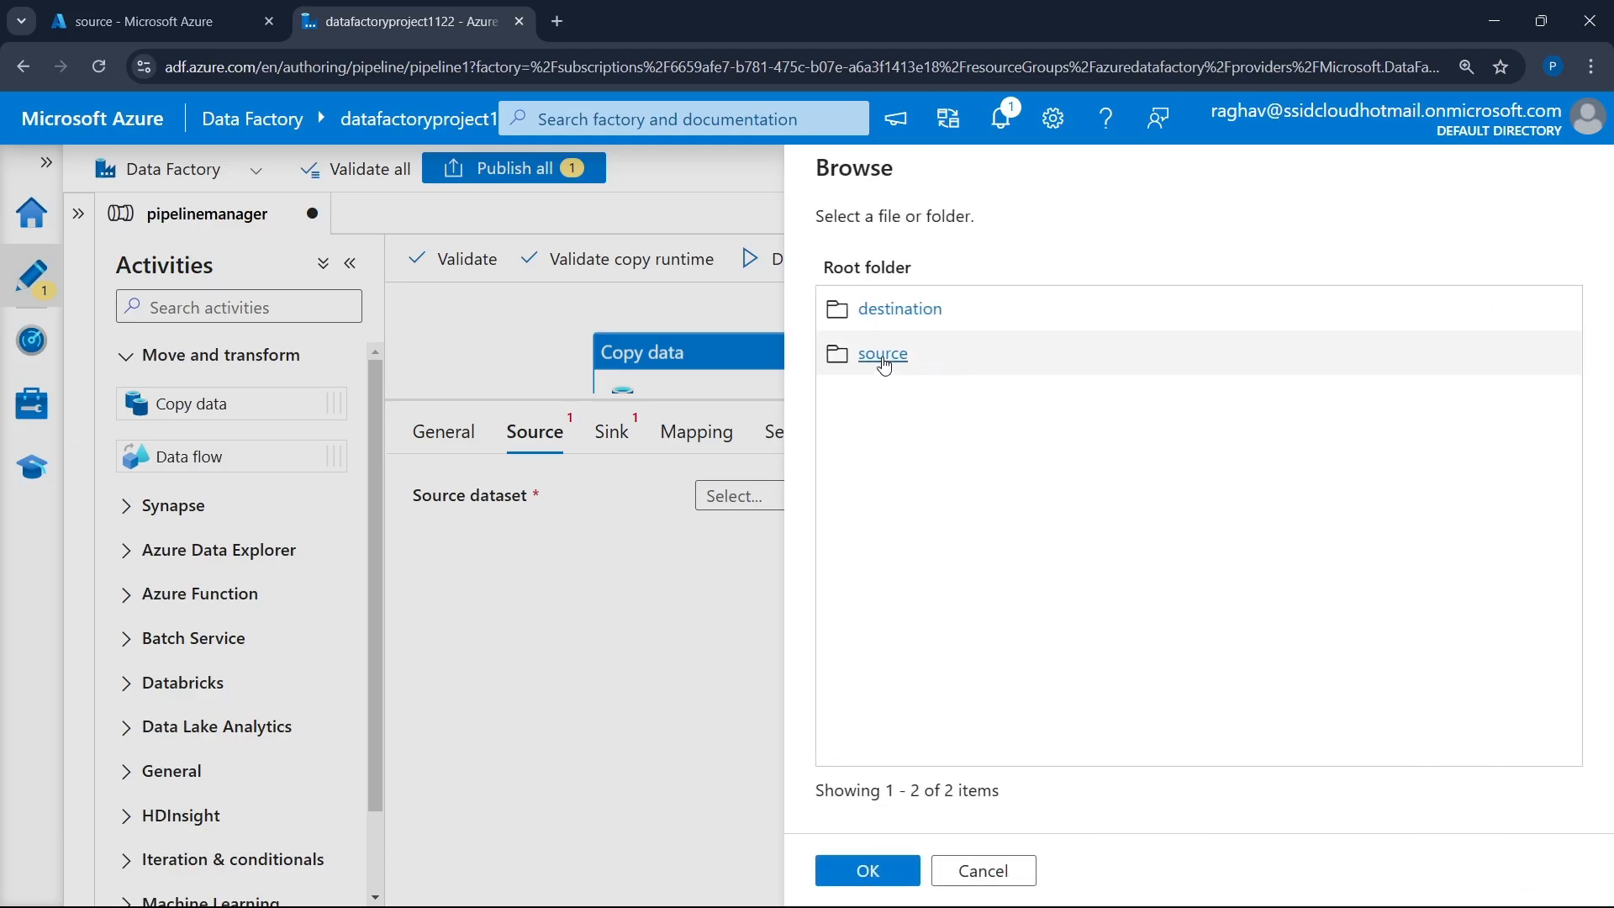
click(882, 354)
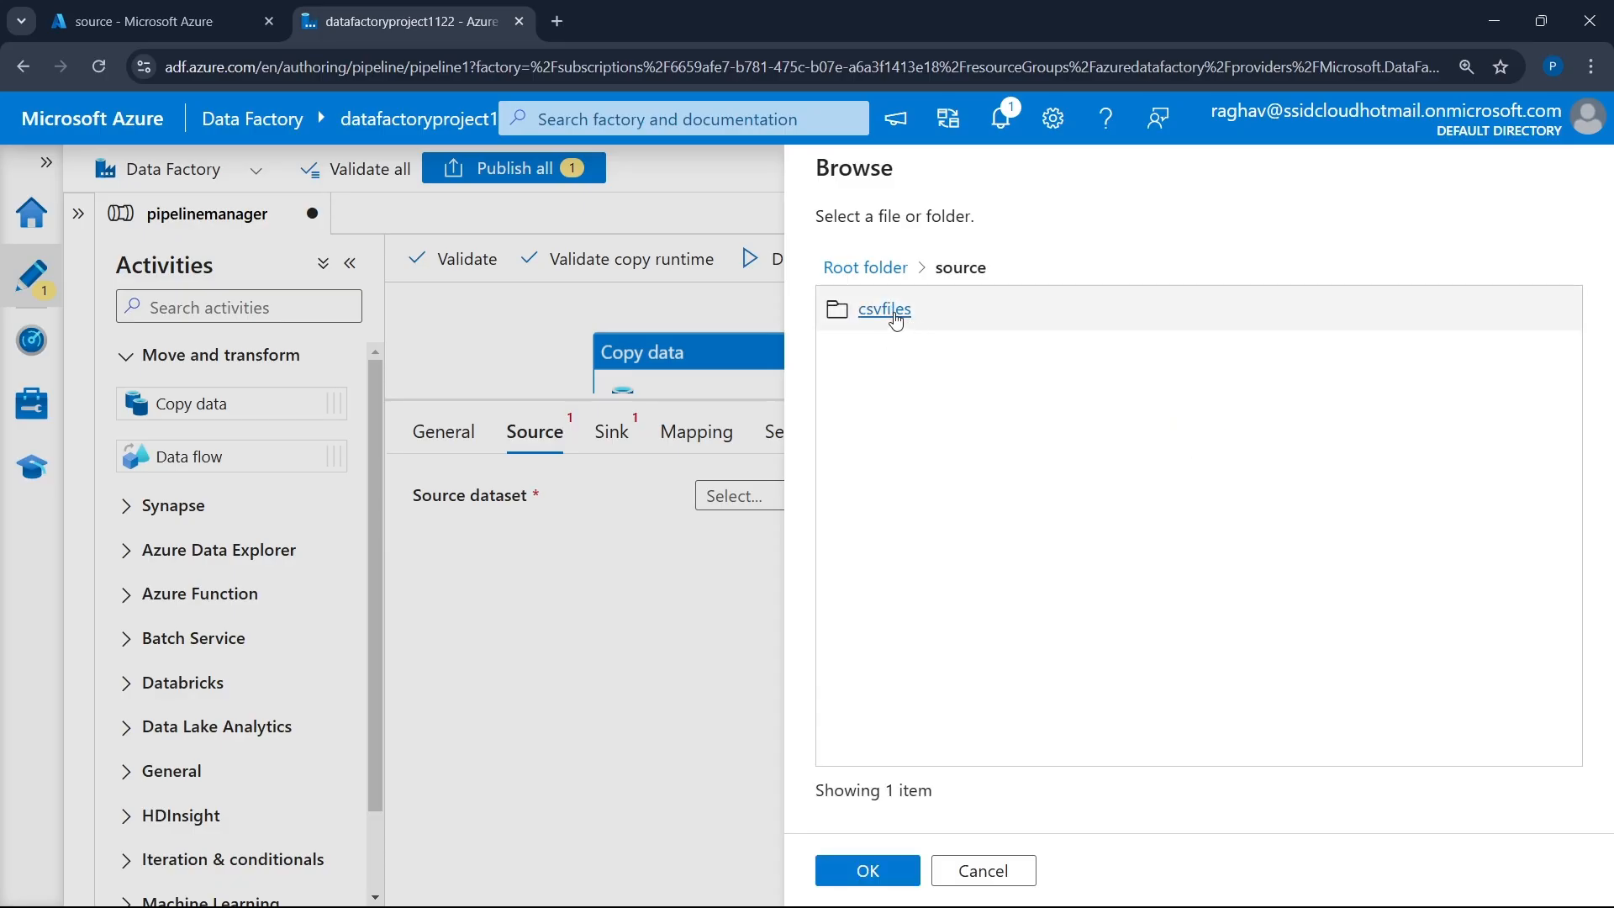
click(897, 313)
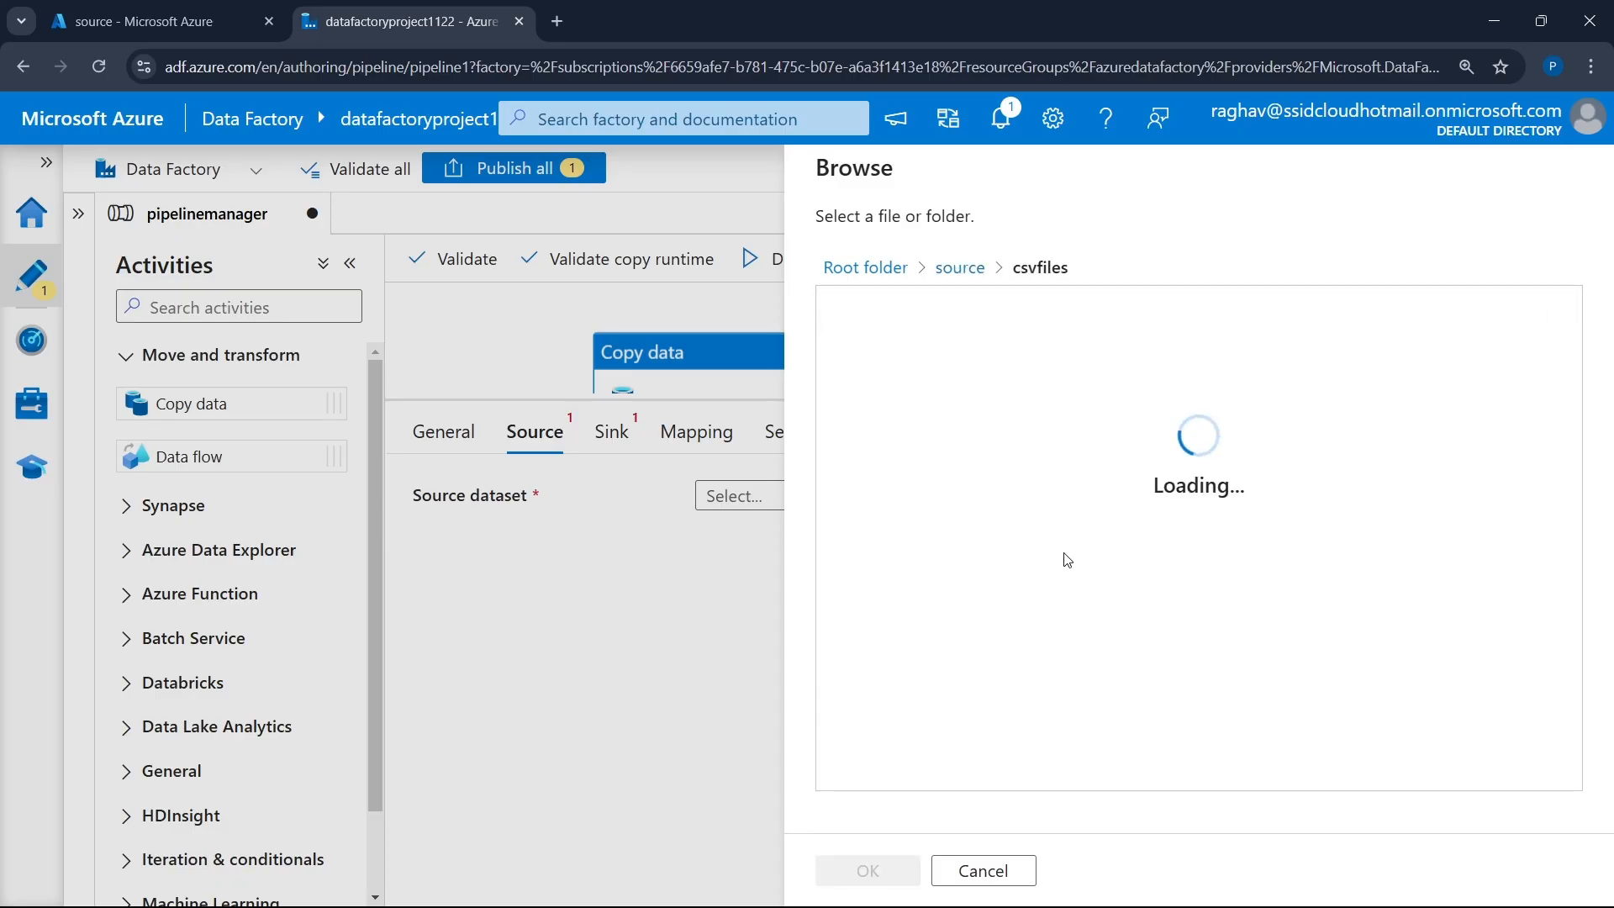
click(929, 326)
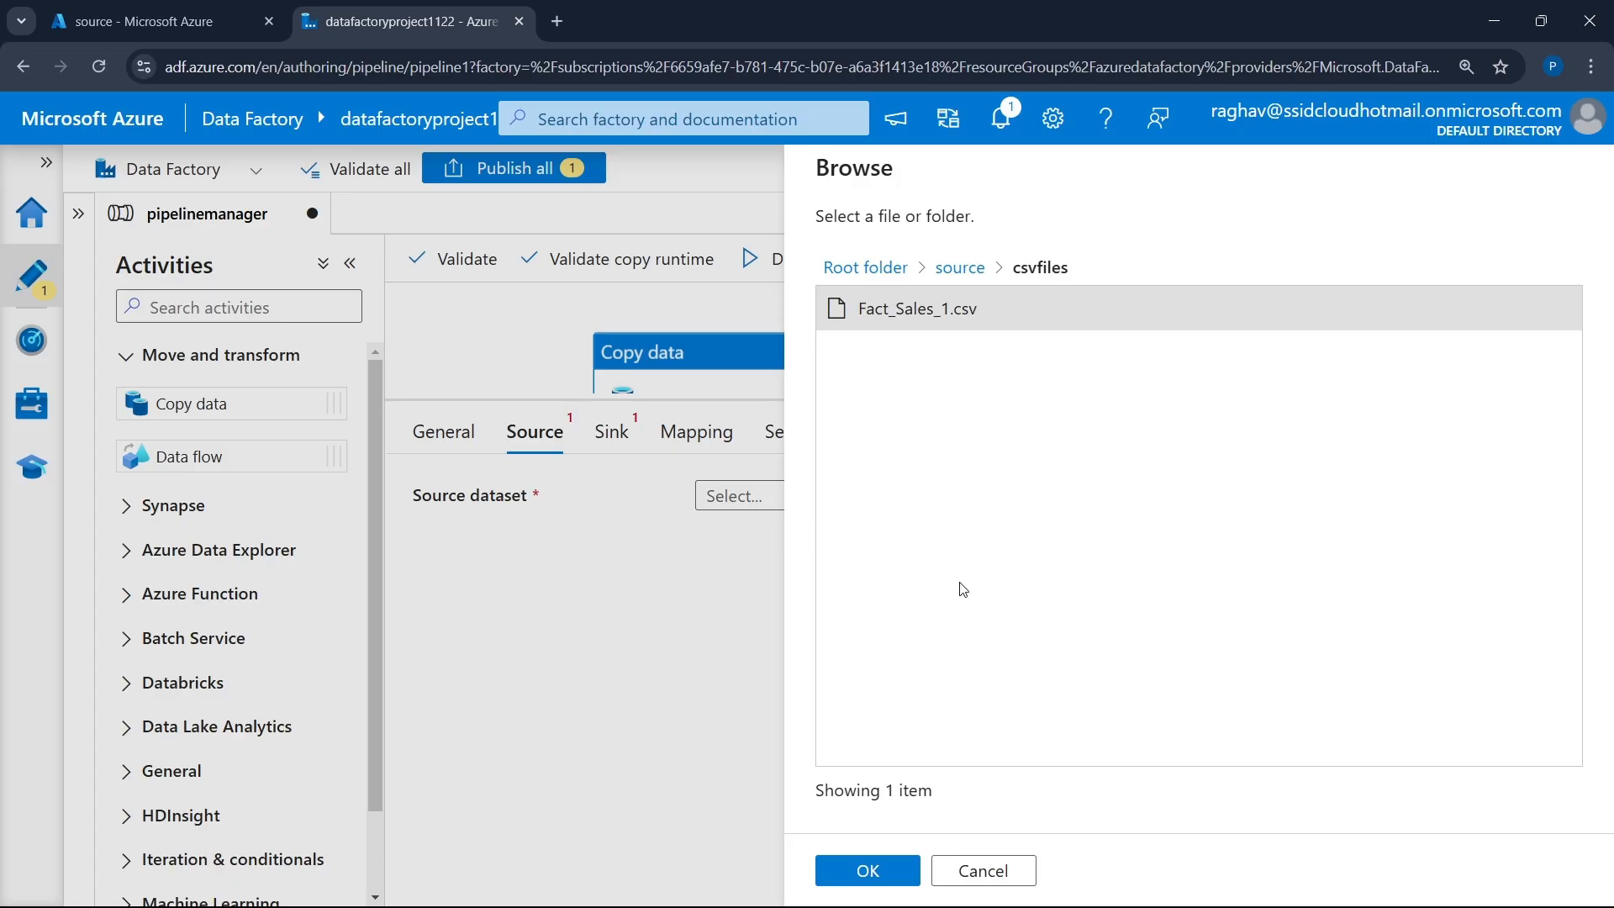
click(880, 858)
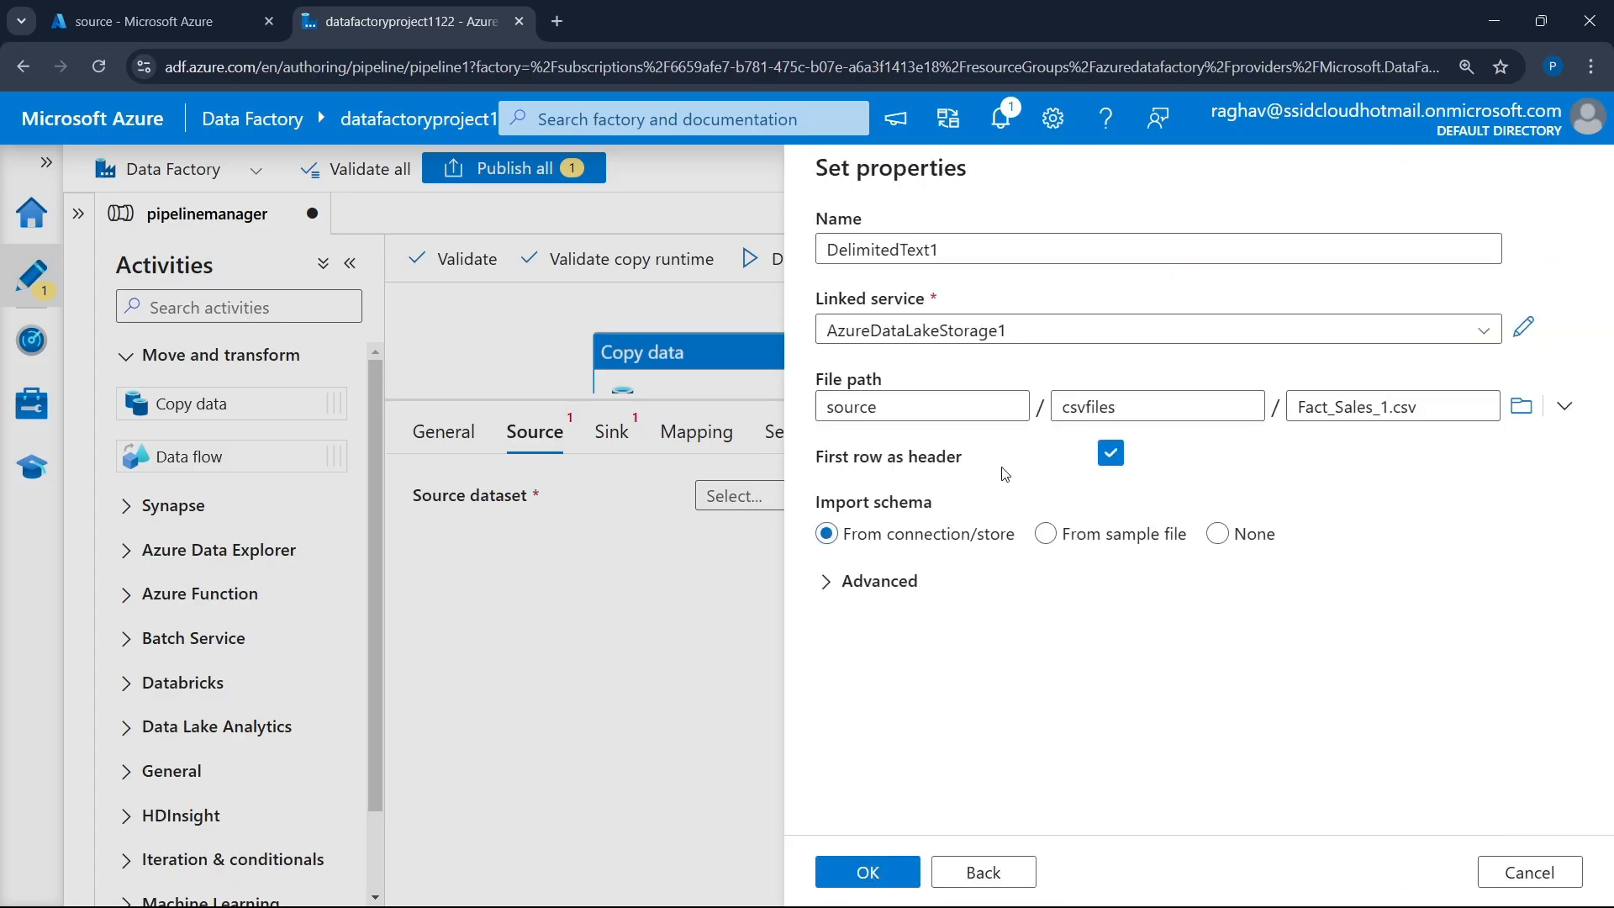
- Set the source dataset's schema import to None, expand its advanced options, and create the dataset
click(1250, 535)
click(866, 598)
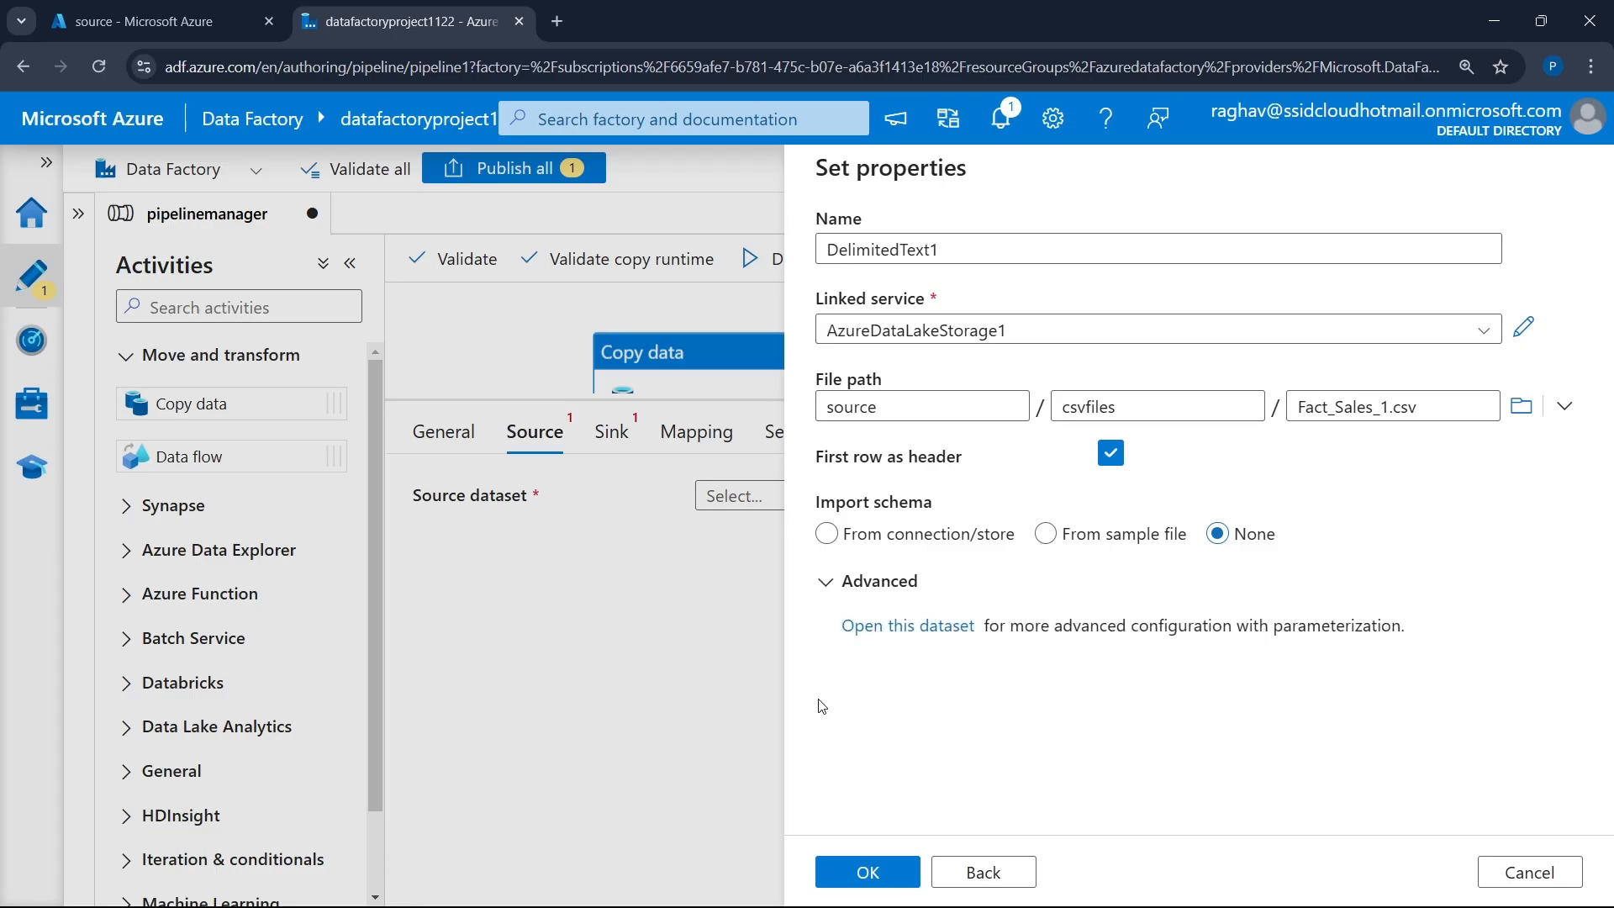
click(869, 874)
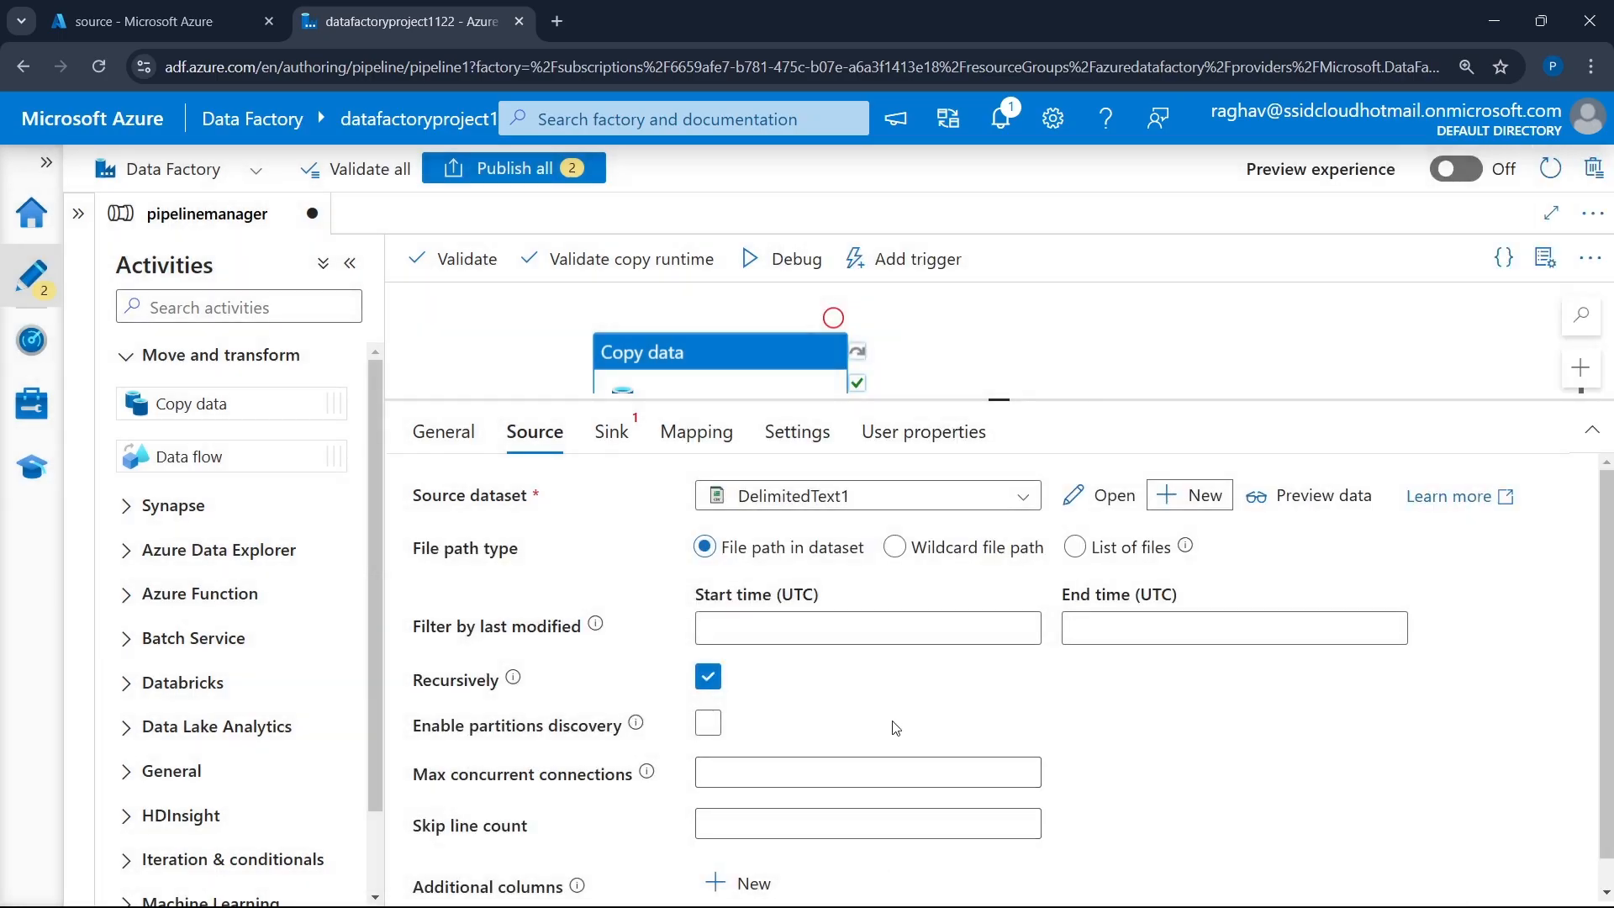
- Preview the source dataset's rows from Fact_Sales_1.csv, then close the preview
click(1311, 496)
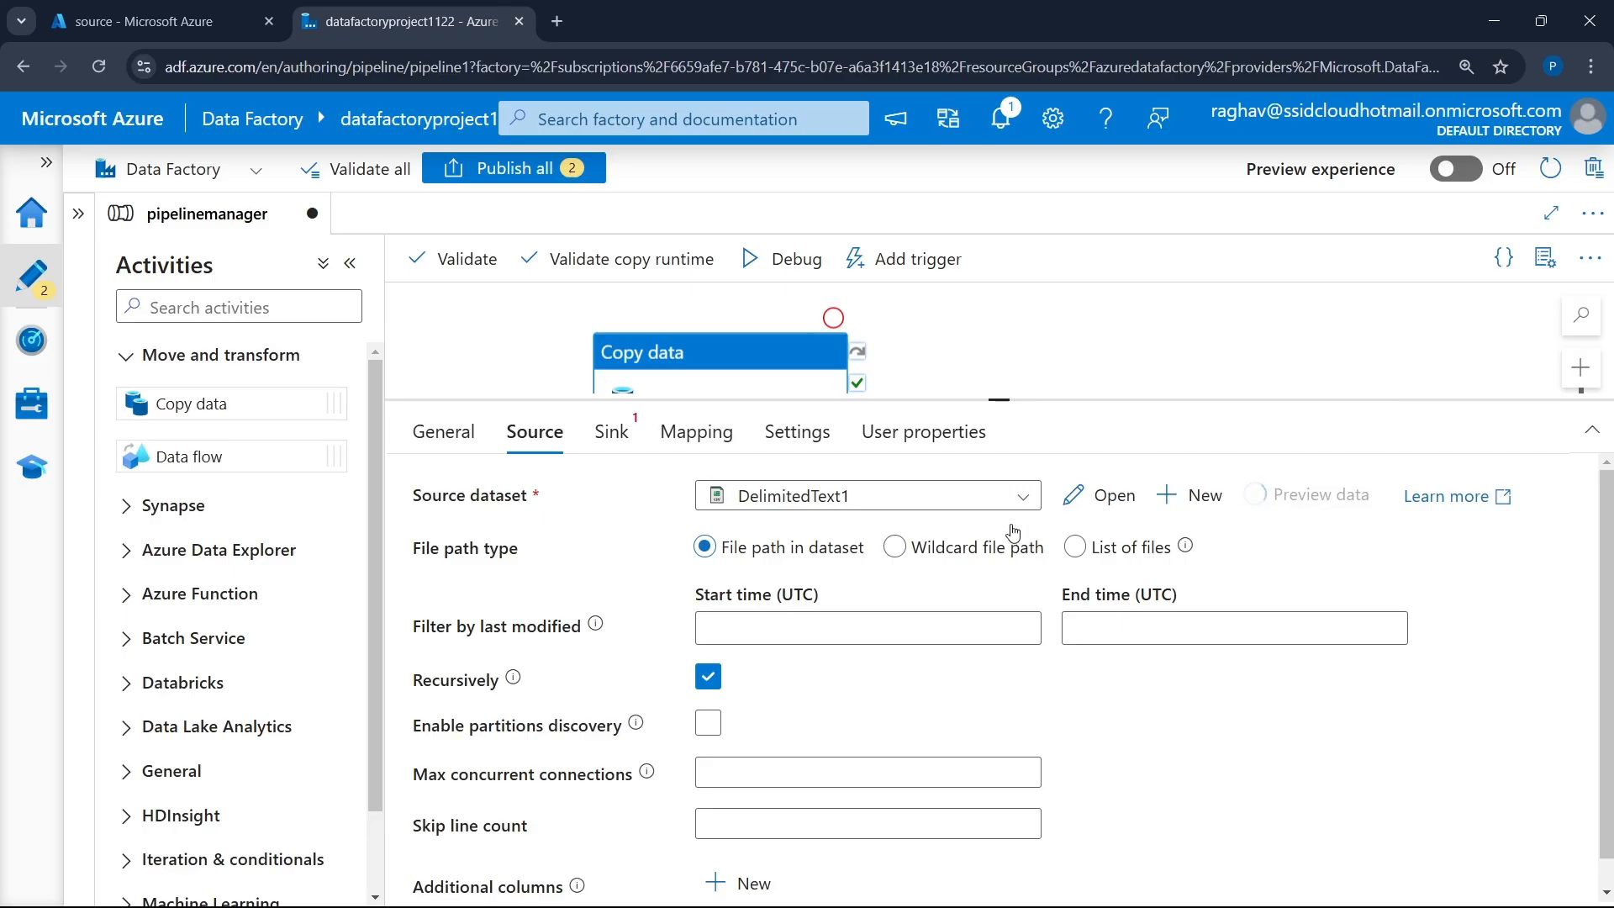
drag(737, 847, 698, 858)
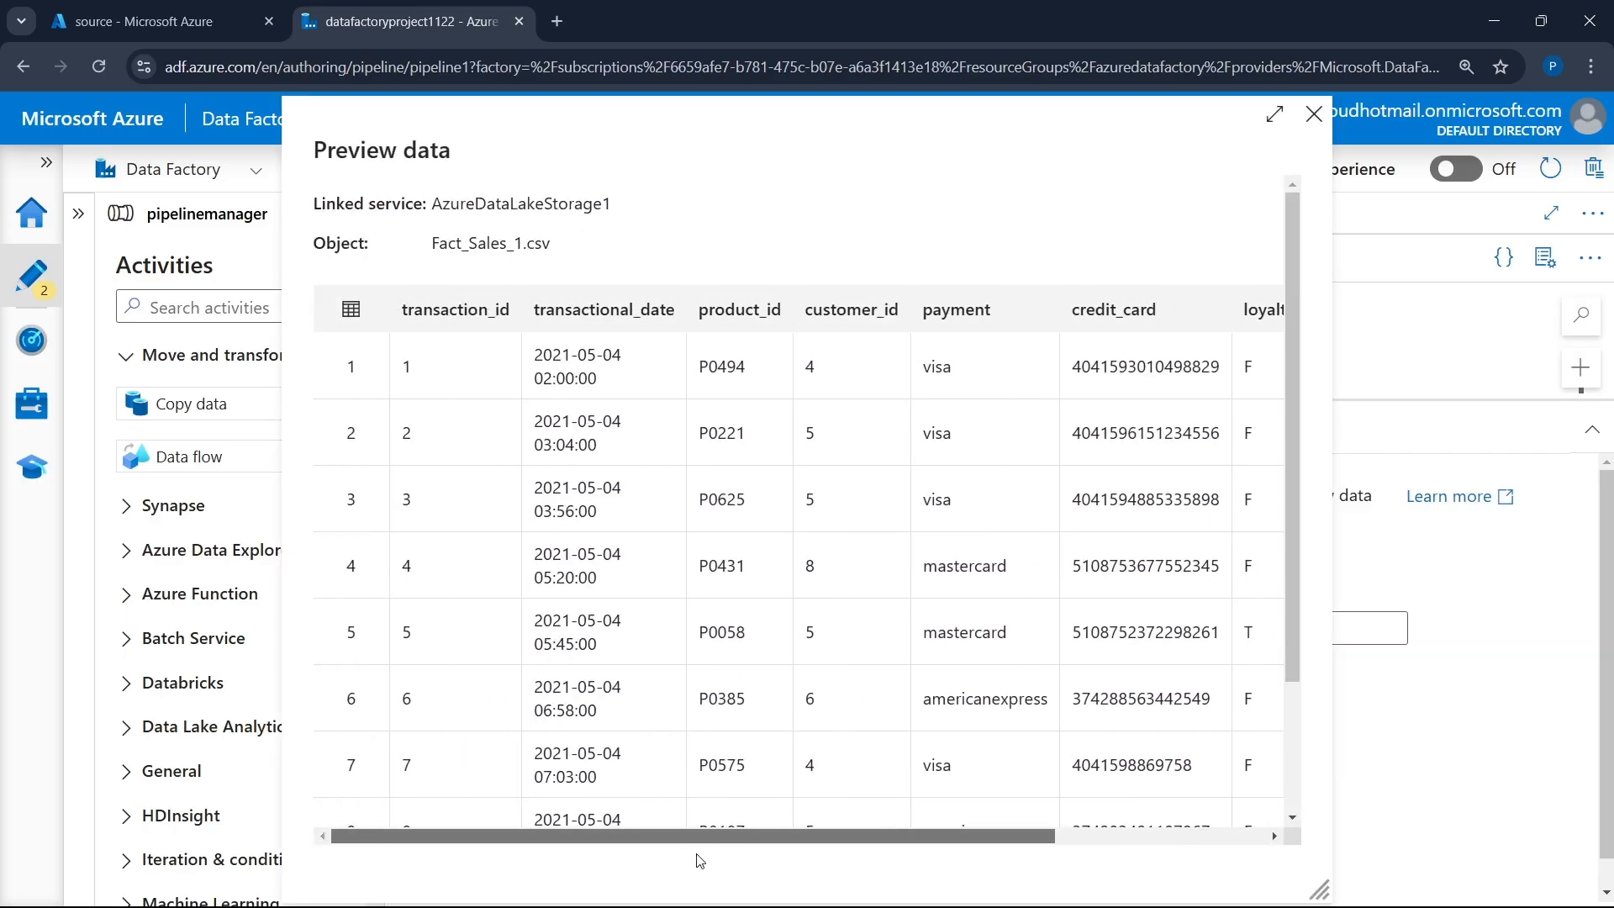
click(1314, 115)
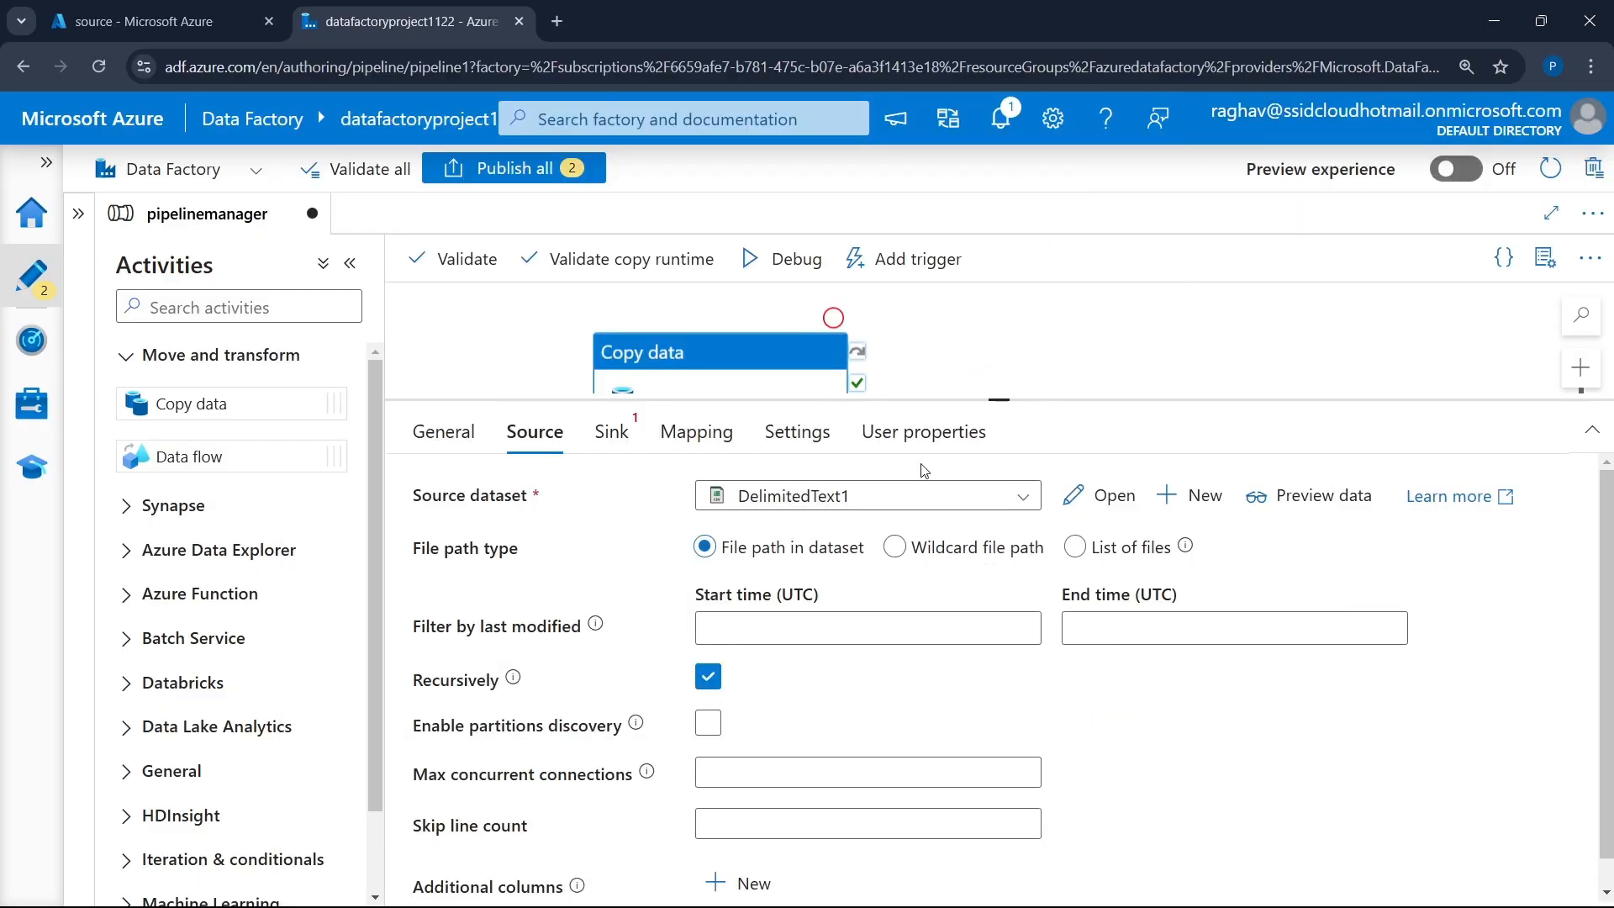
- Start a new sink dataset for the copy activity with Azure Data Lake Storage Gen2 and the DelimitedText format
click(613, 433)
click(786, 505)
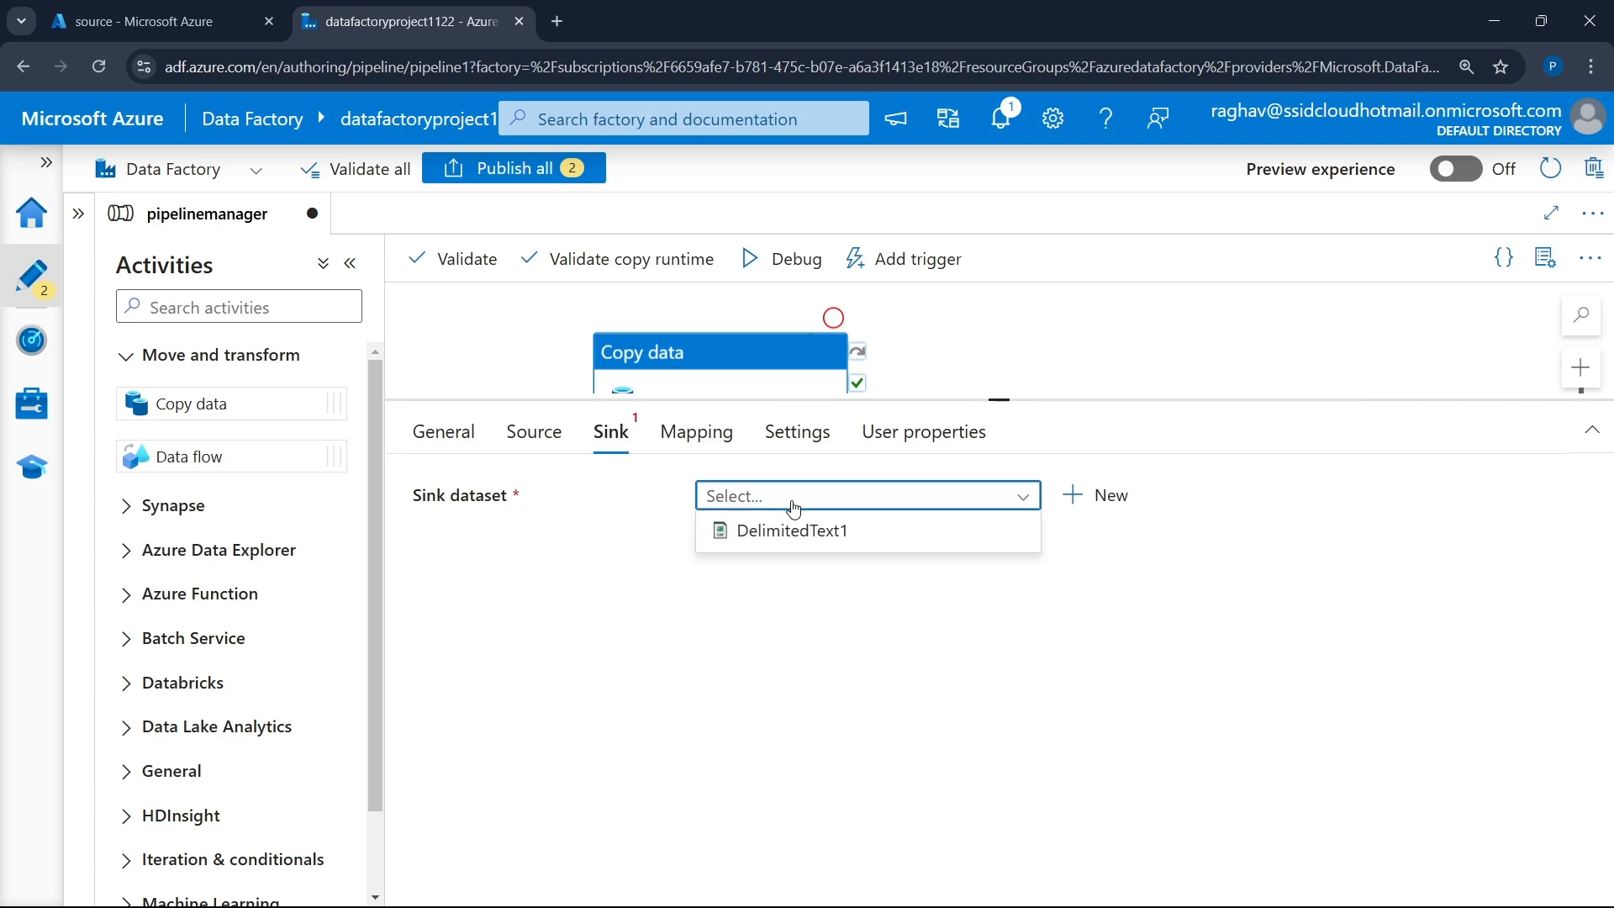
click(827, 503)
click(565, 446)
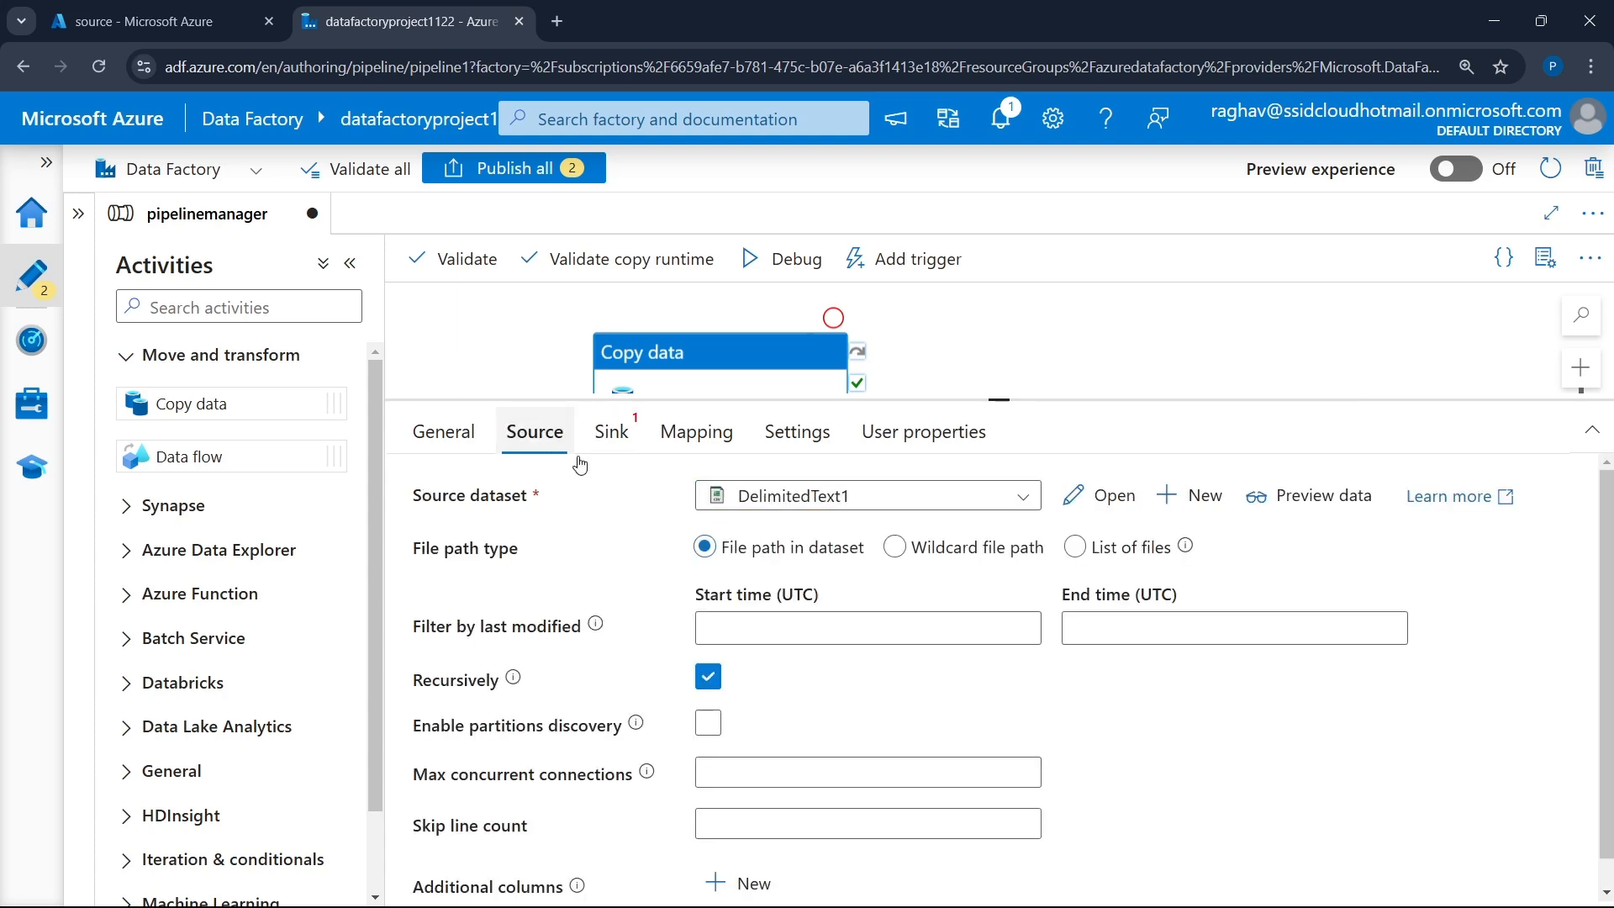
click(628, 444)
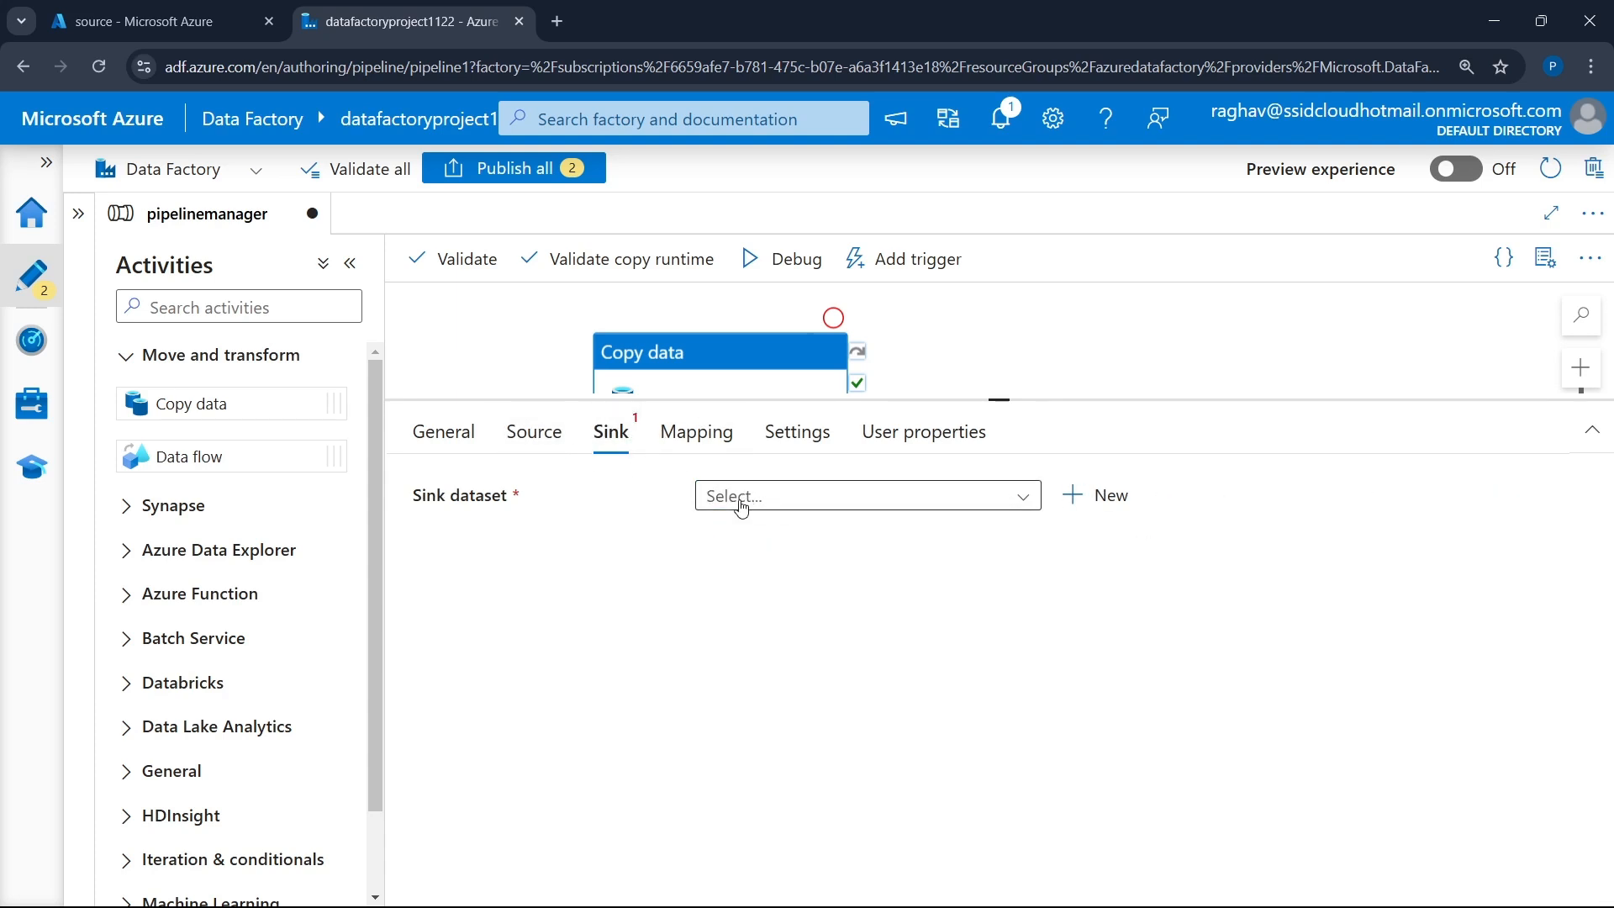
click(1117, 502)
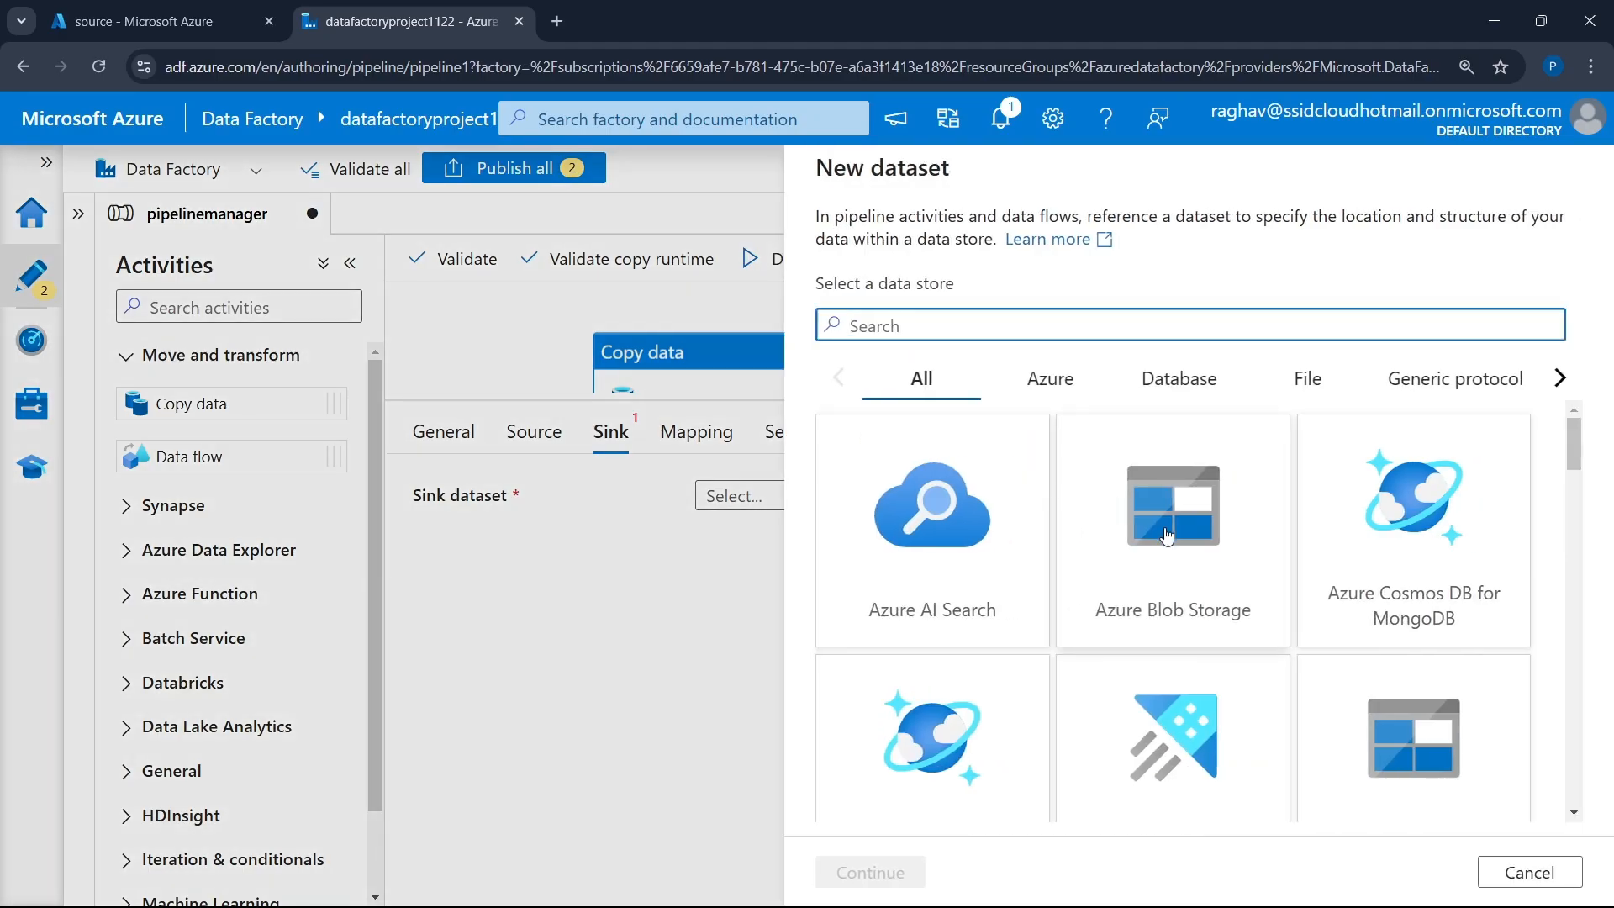
scroll(1370, 593, down, 3)
click(1496, 529)
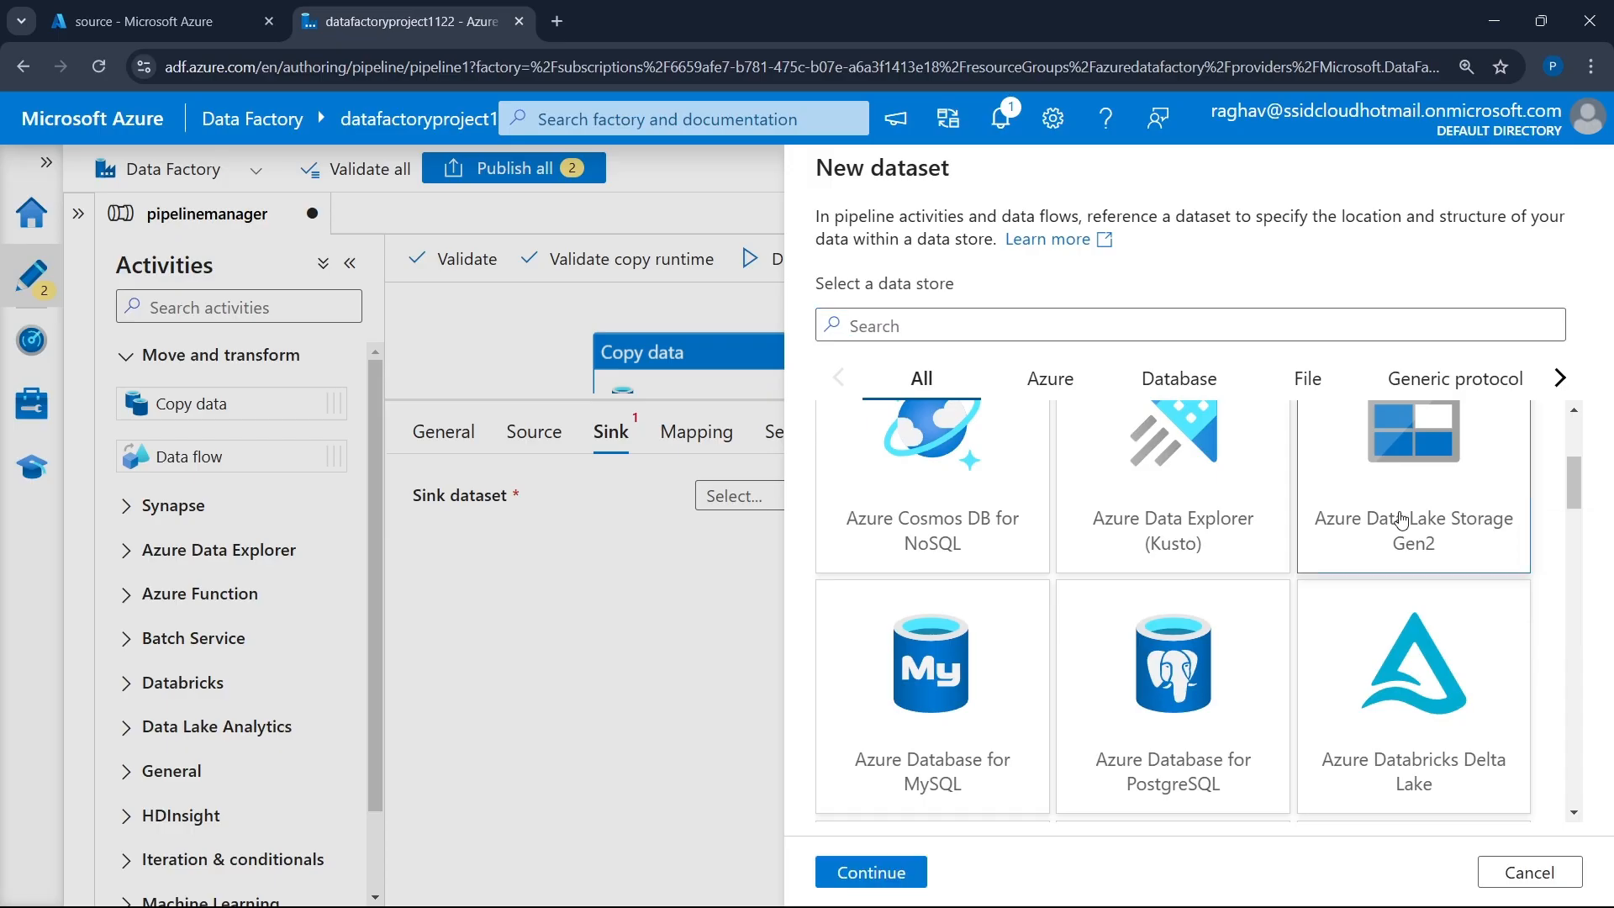
click(918, 864)
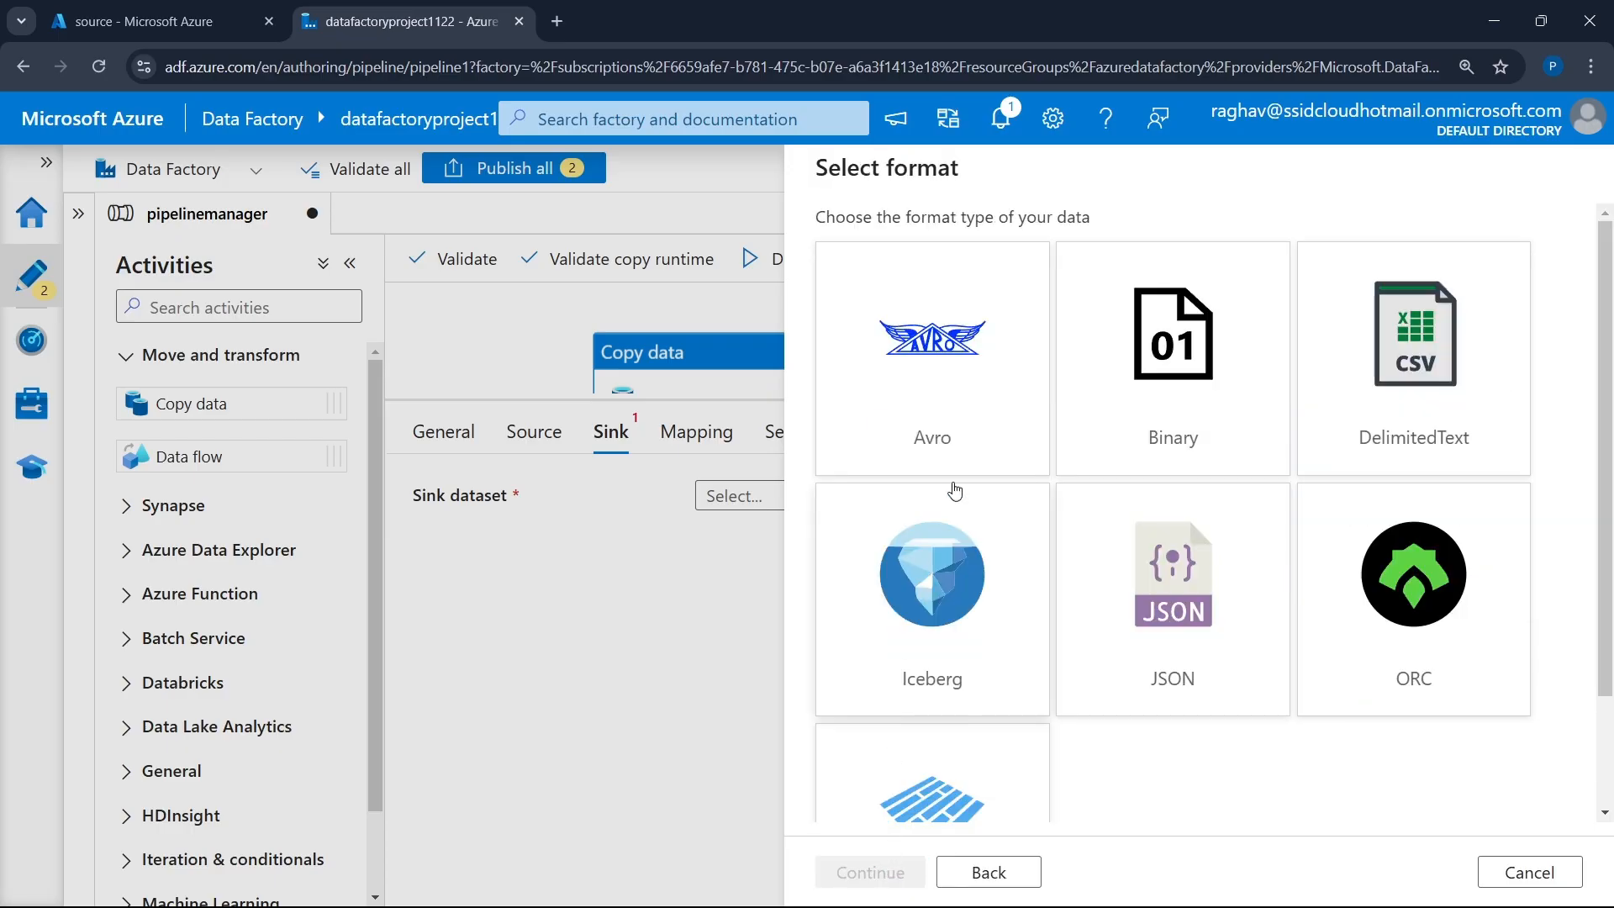
click(1368, 352)
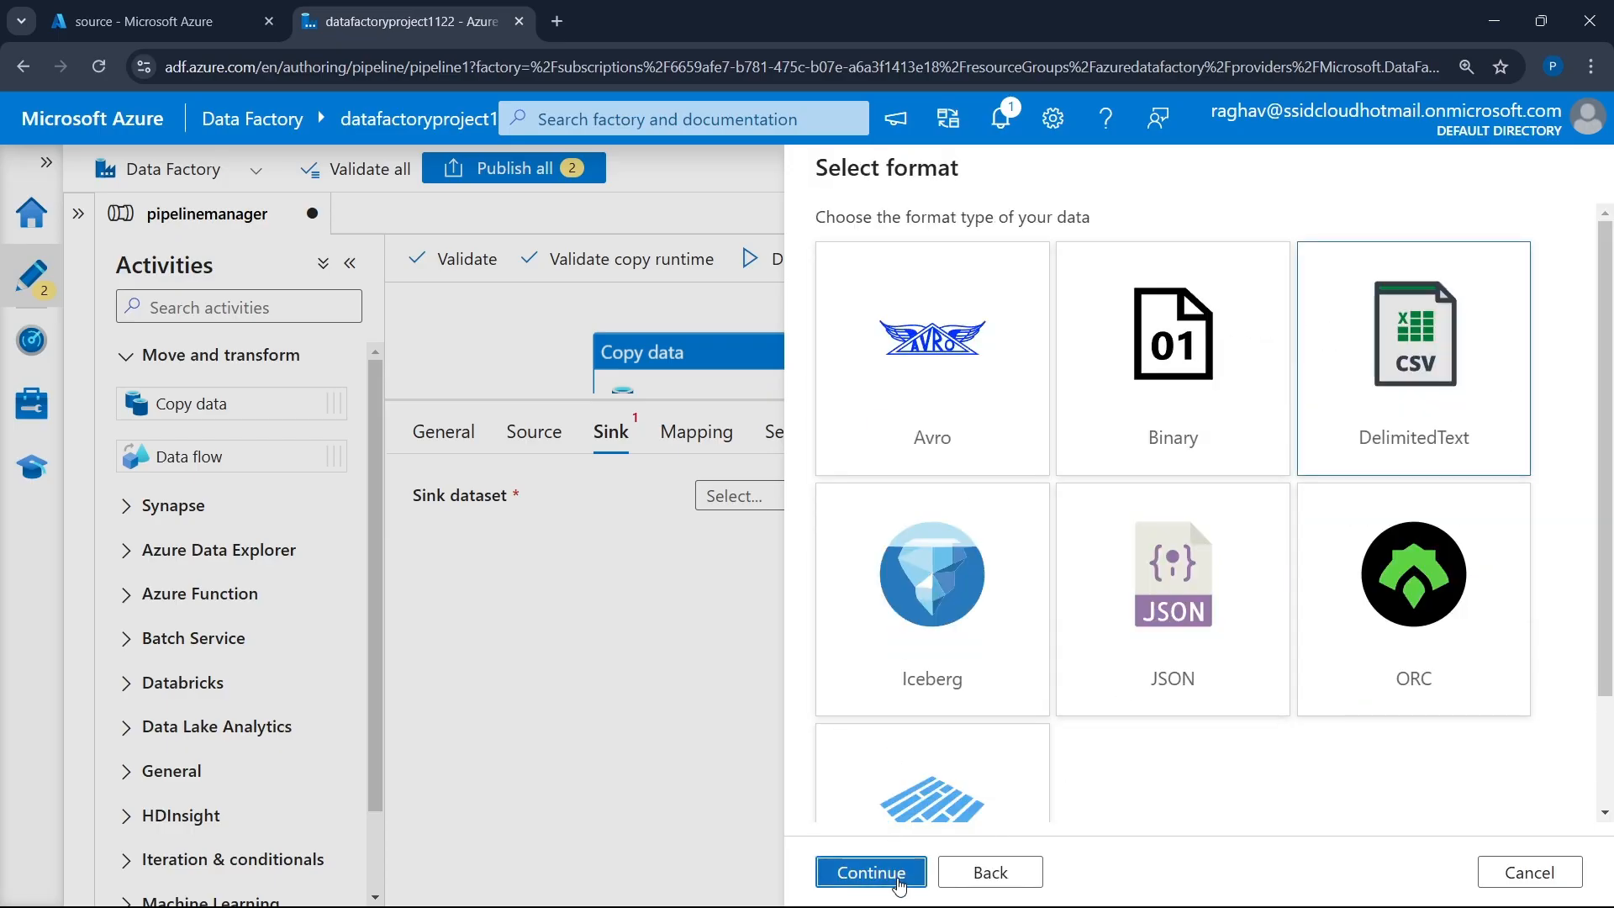
click(895, 872)
- Set the sink dataset's linked service to AzureDataLakeStorage1 and browse its file path to the destination container
click(969, 349)
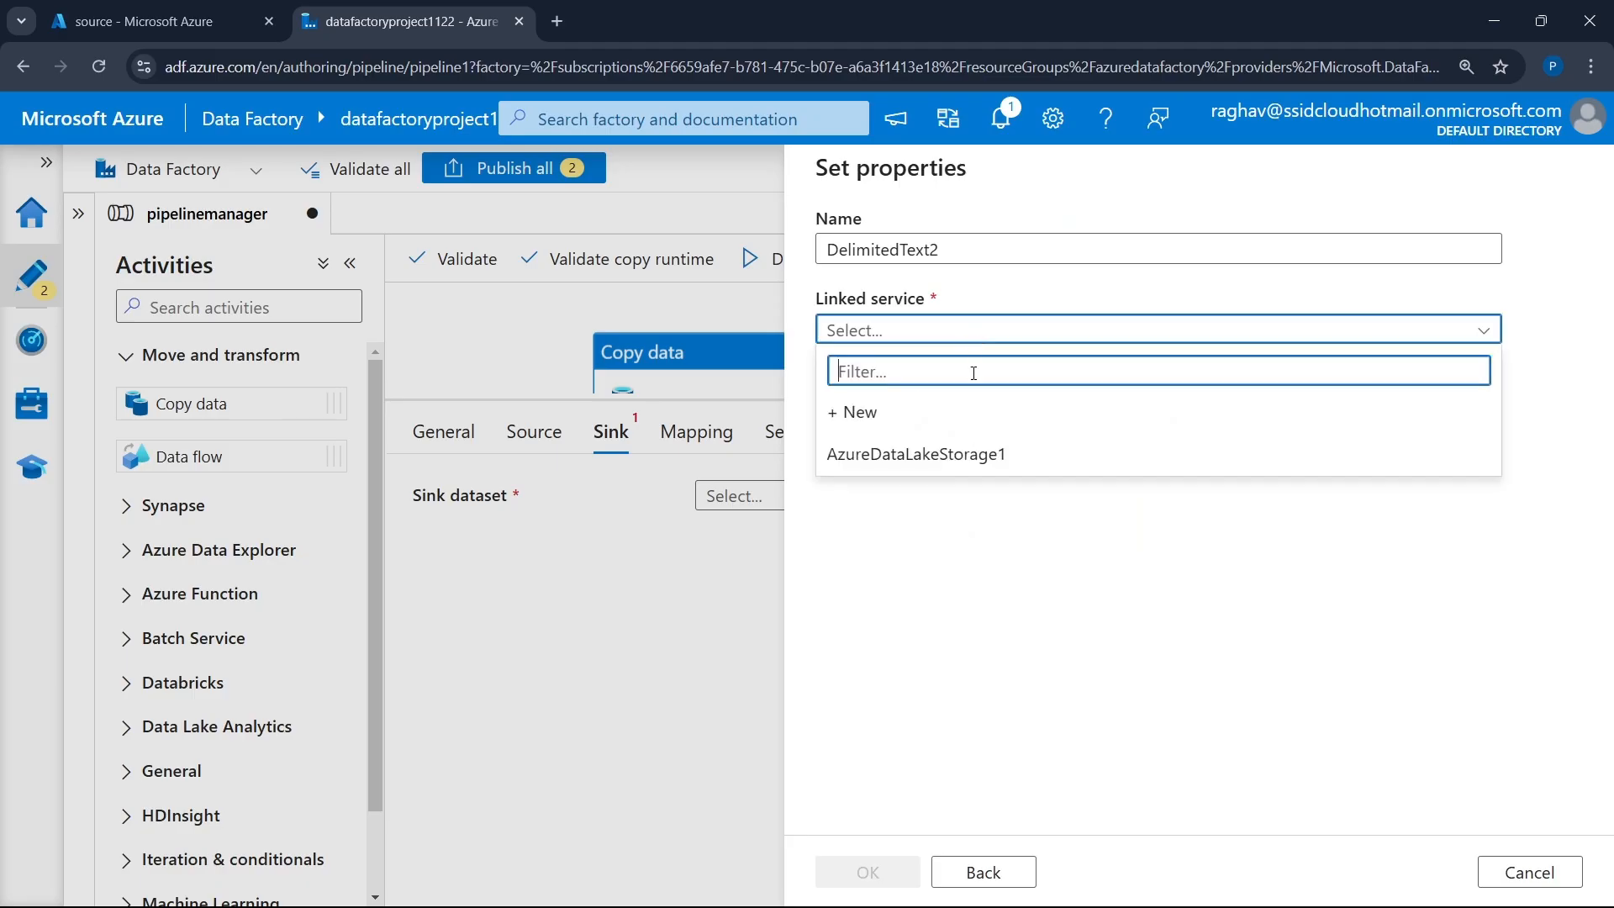
click(947, 459)
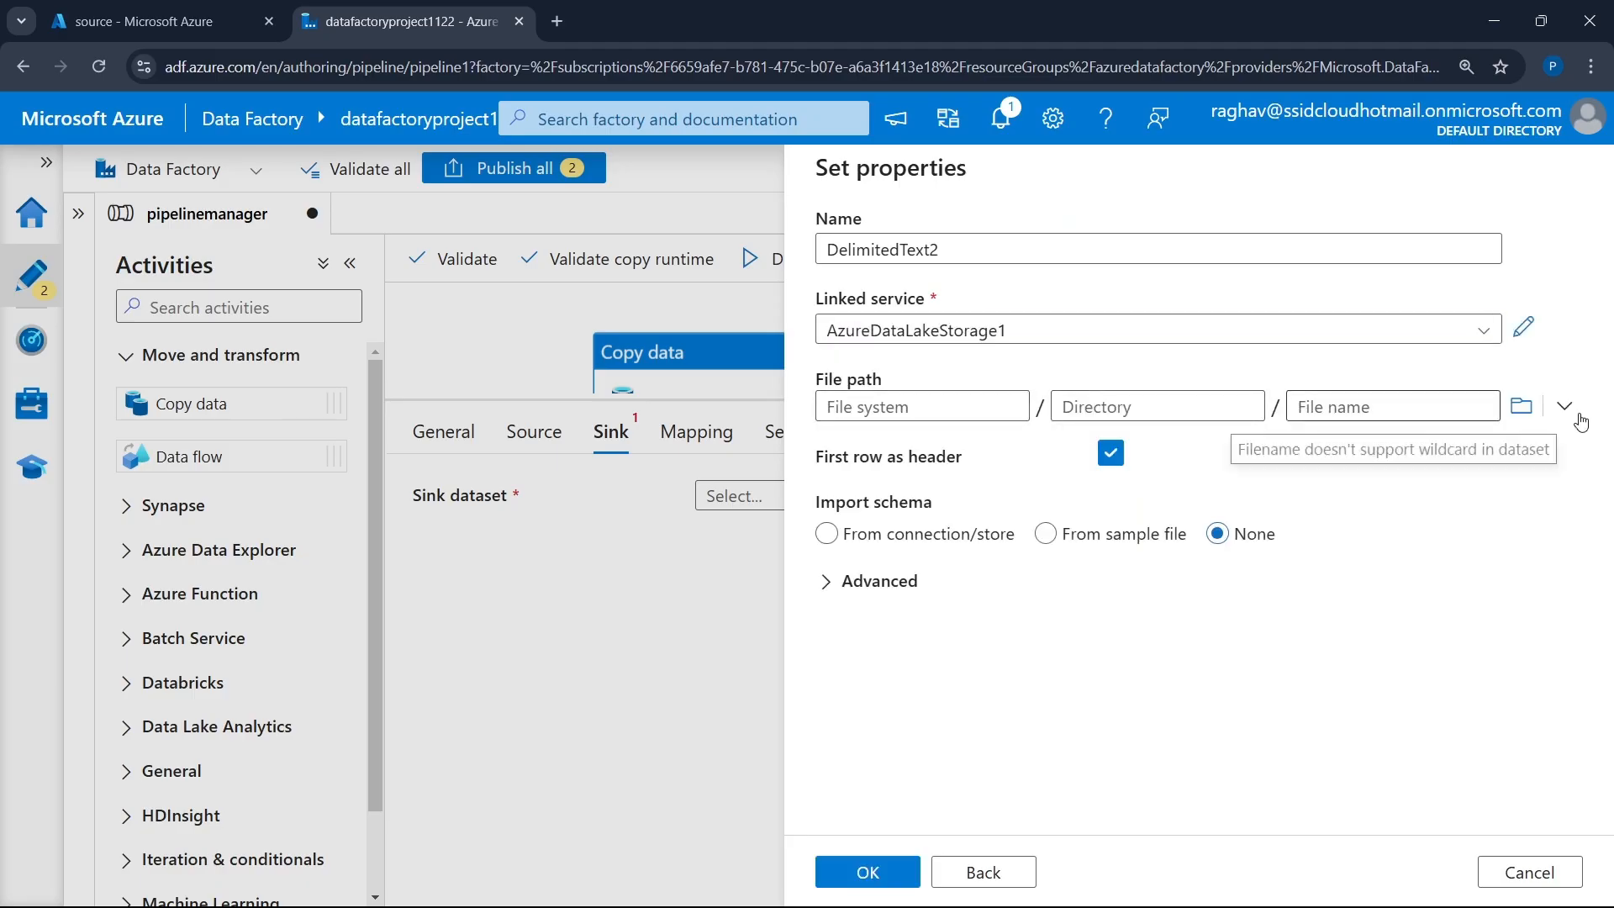
click(1519, 406)
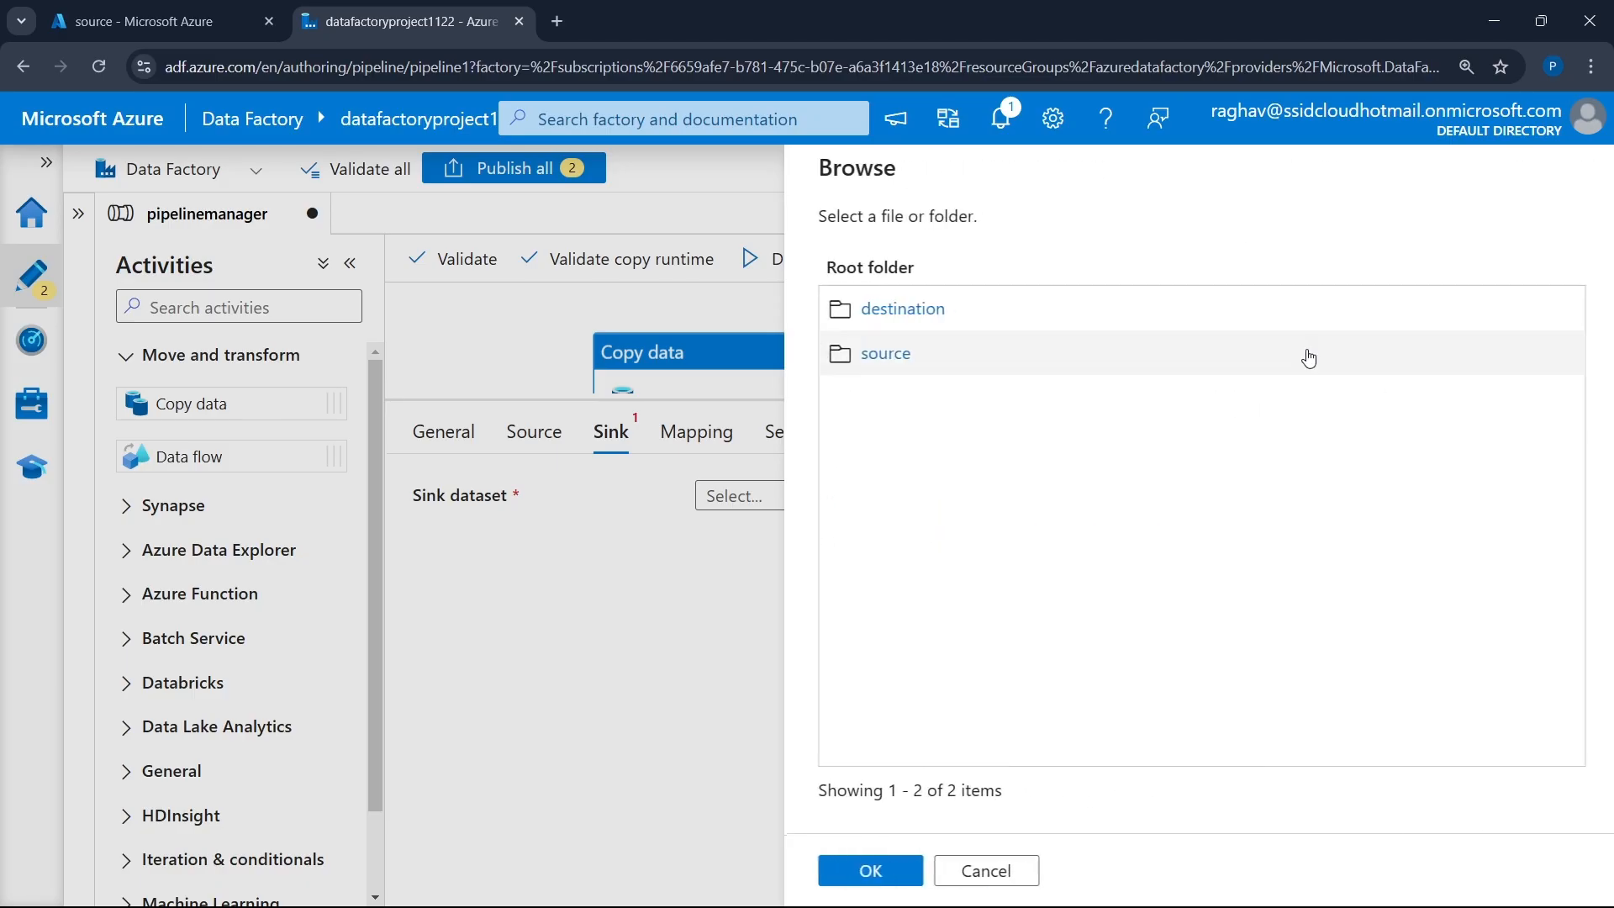
click(895, 312)
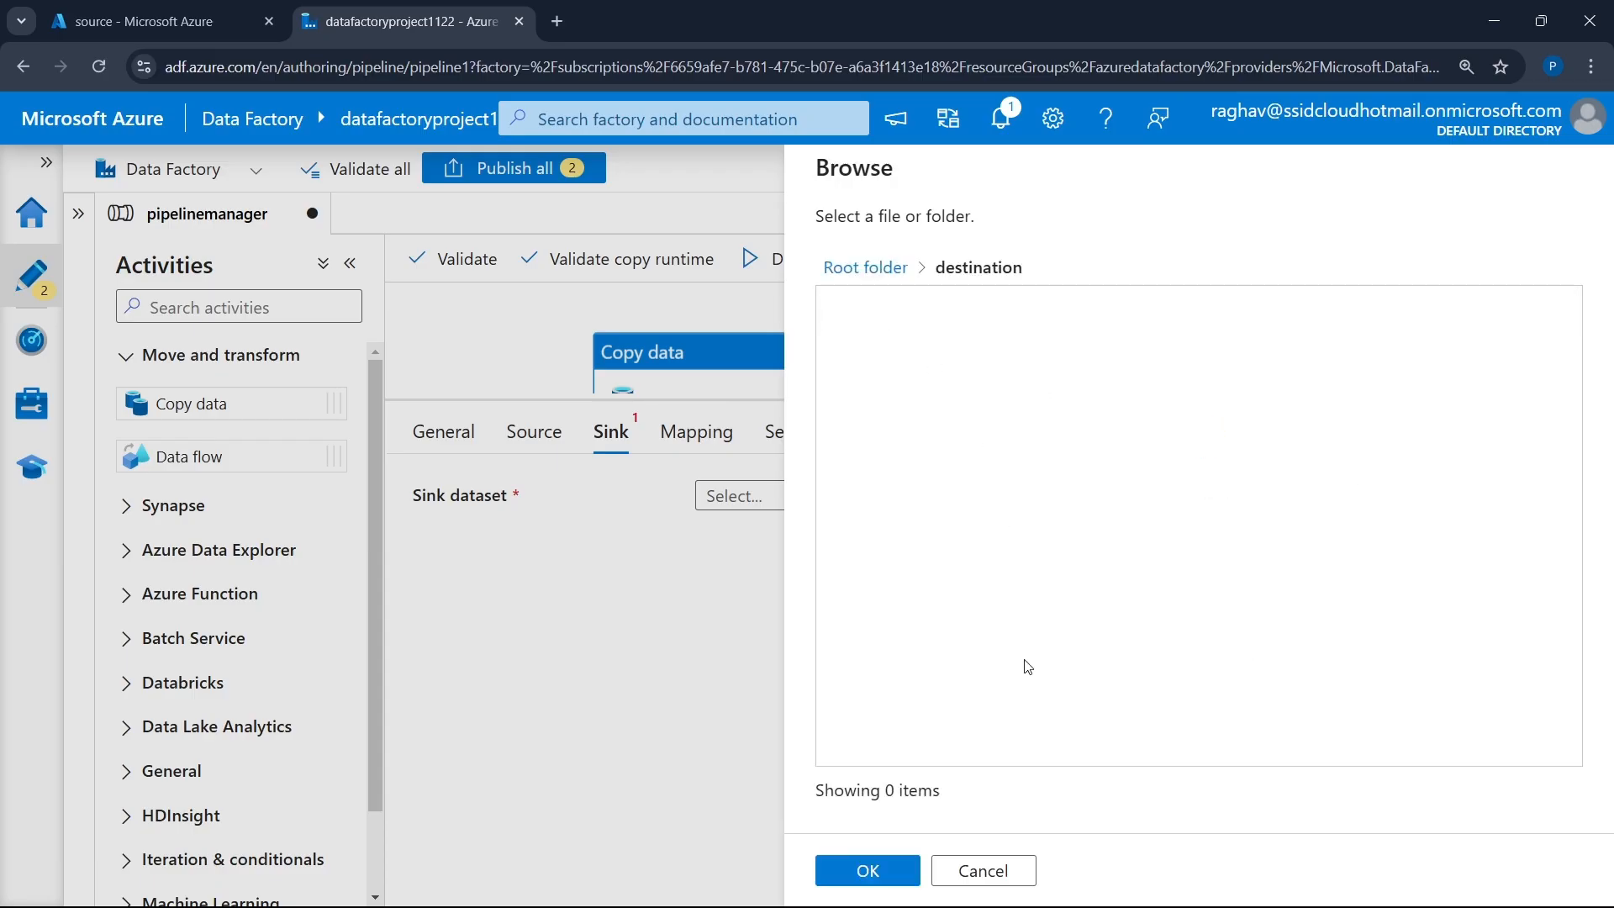
click(868, 874)
- Set the sink dataset's directory to csvfiles and its schema import to None, and create the dataset
click(1135, 404)
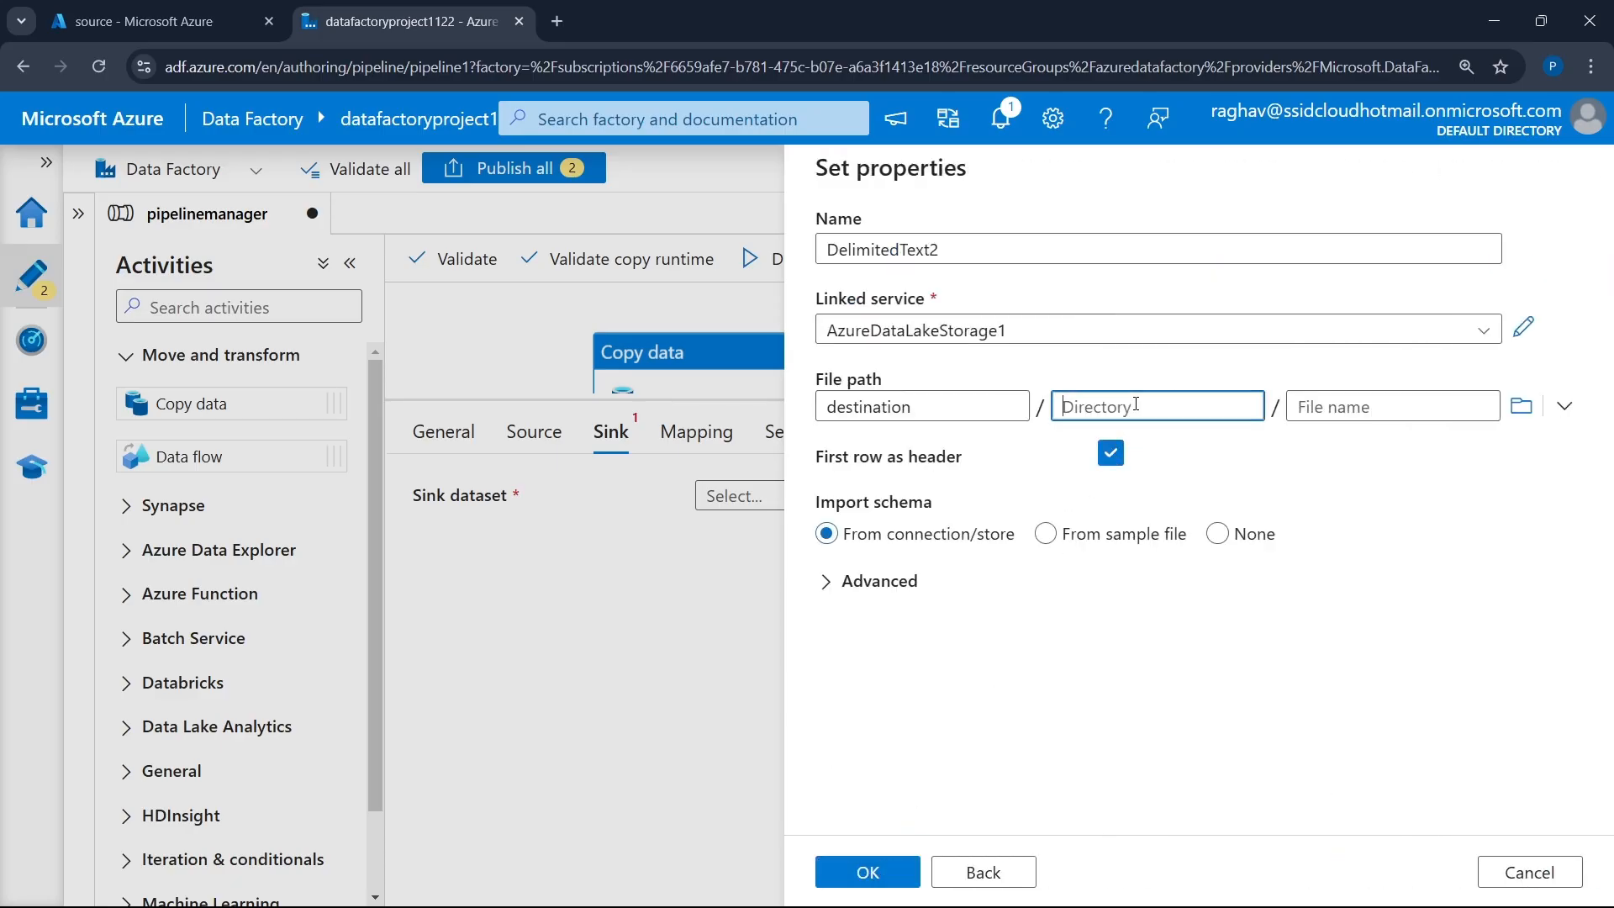
text(csvfiles)
click(1214, 535)
click(868, 873)
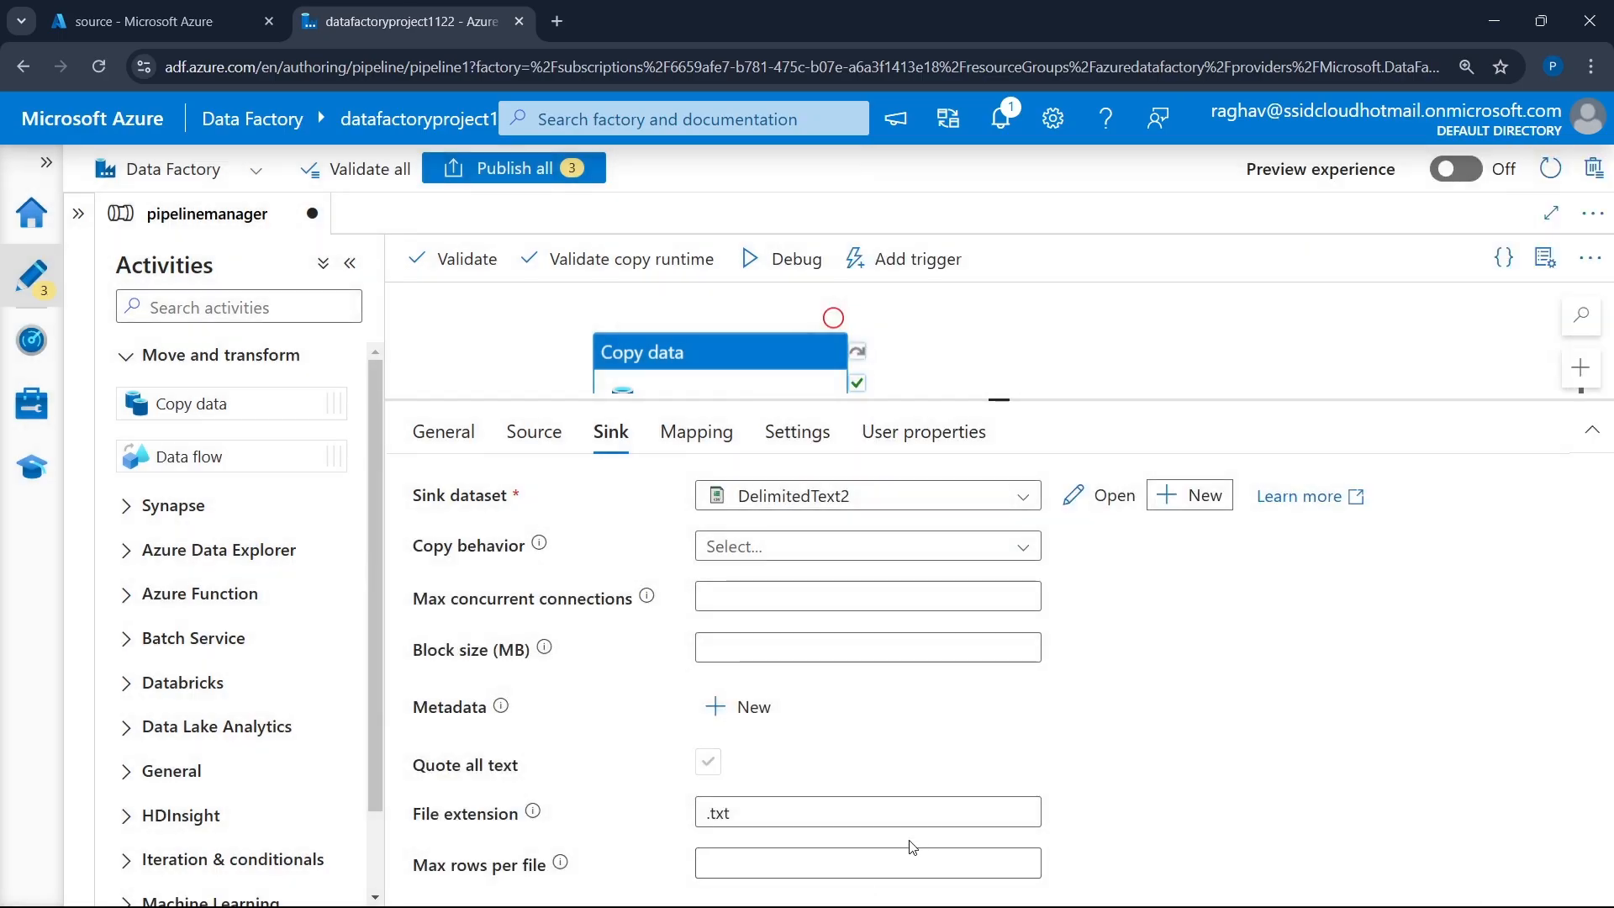
click(1065, 883)
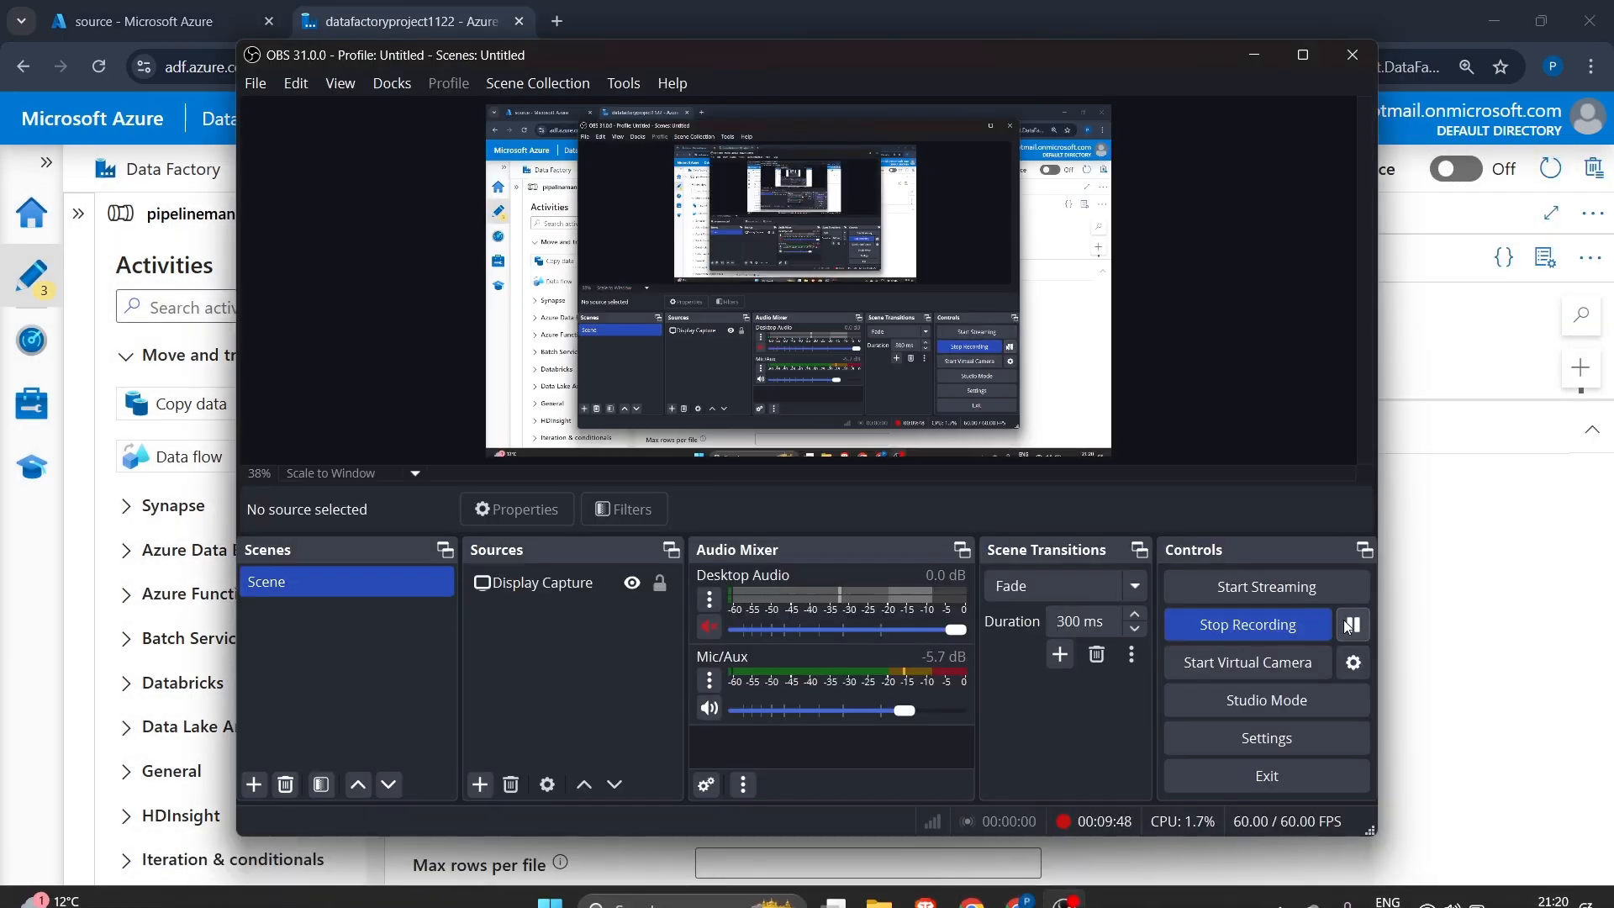
click(1523, 624)
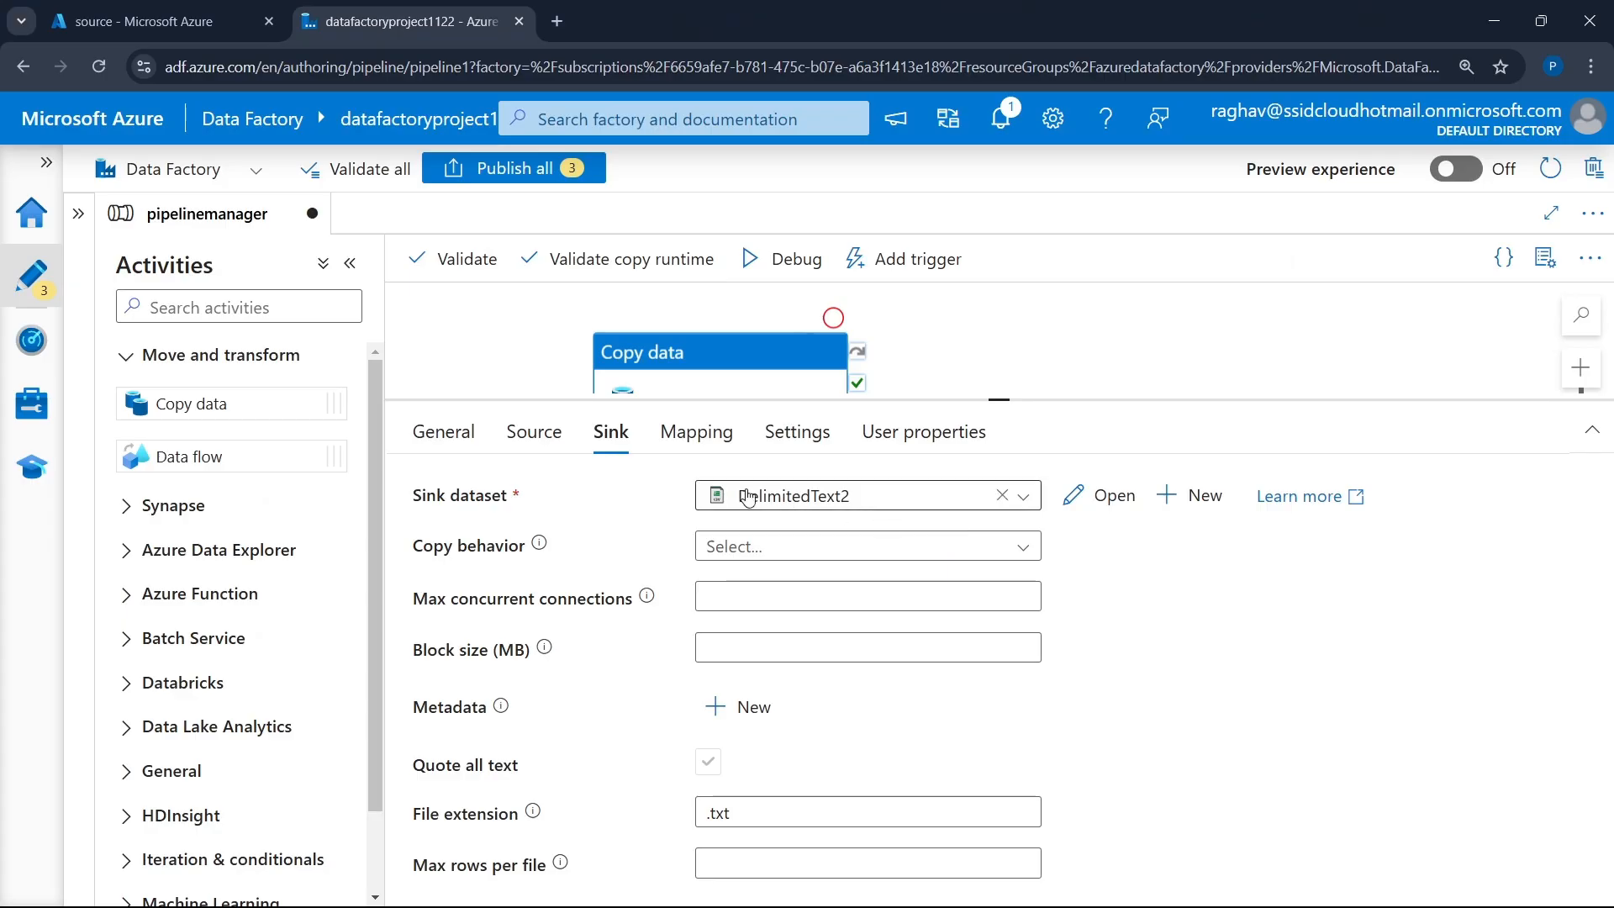
- Review the copy activity's source, sink and general settings
click(542, 450)
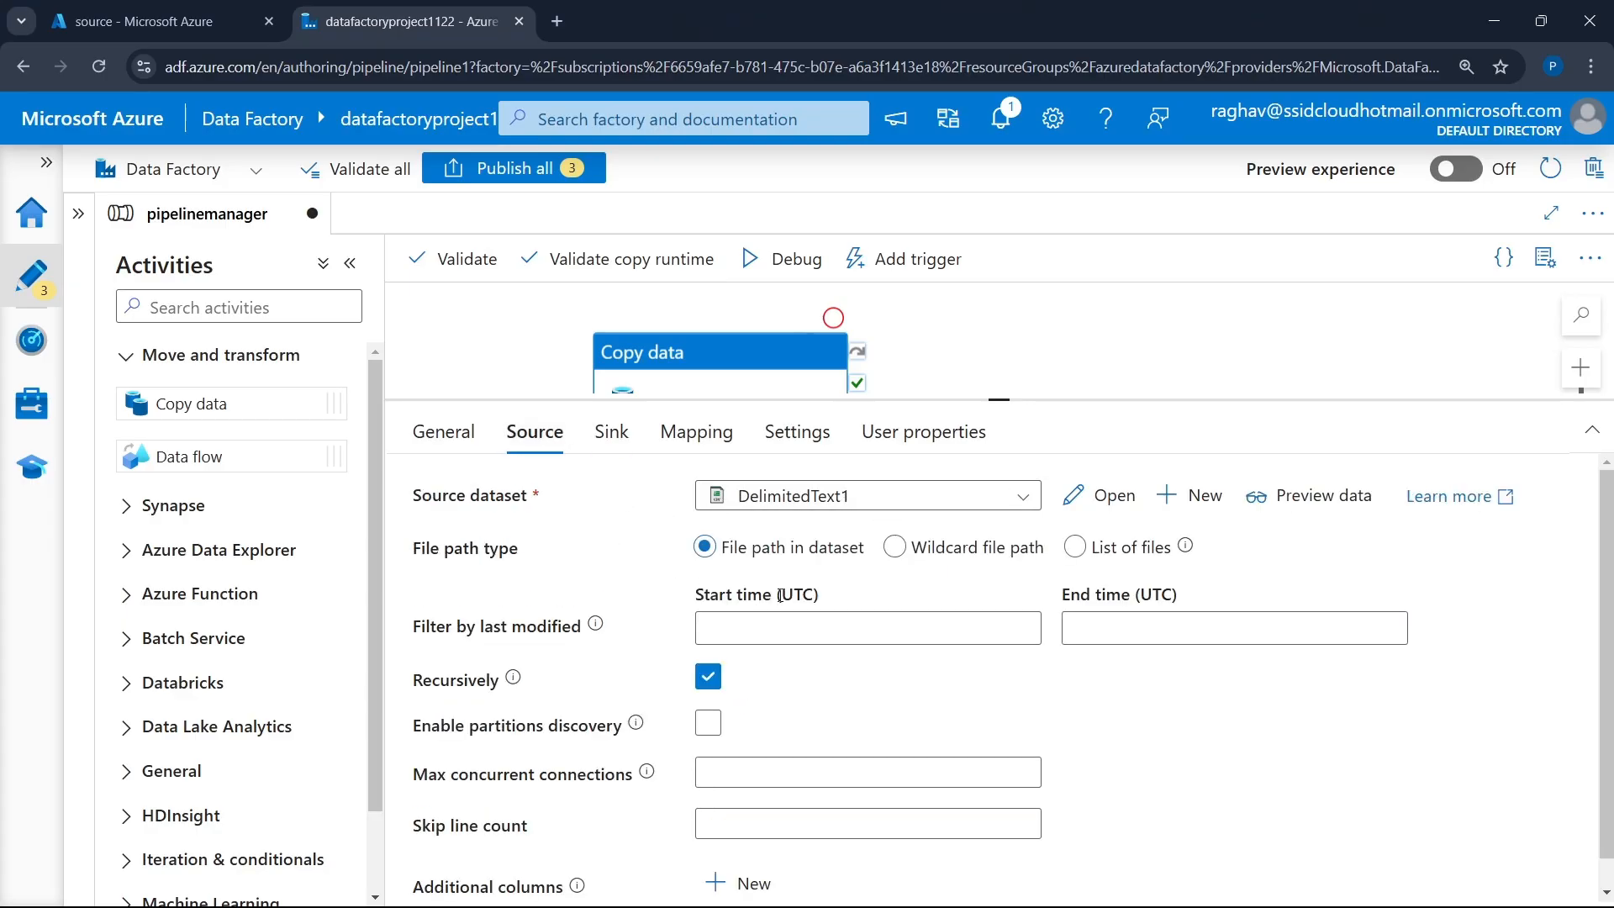
click(614, 437)
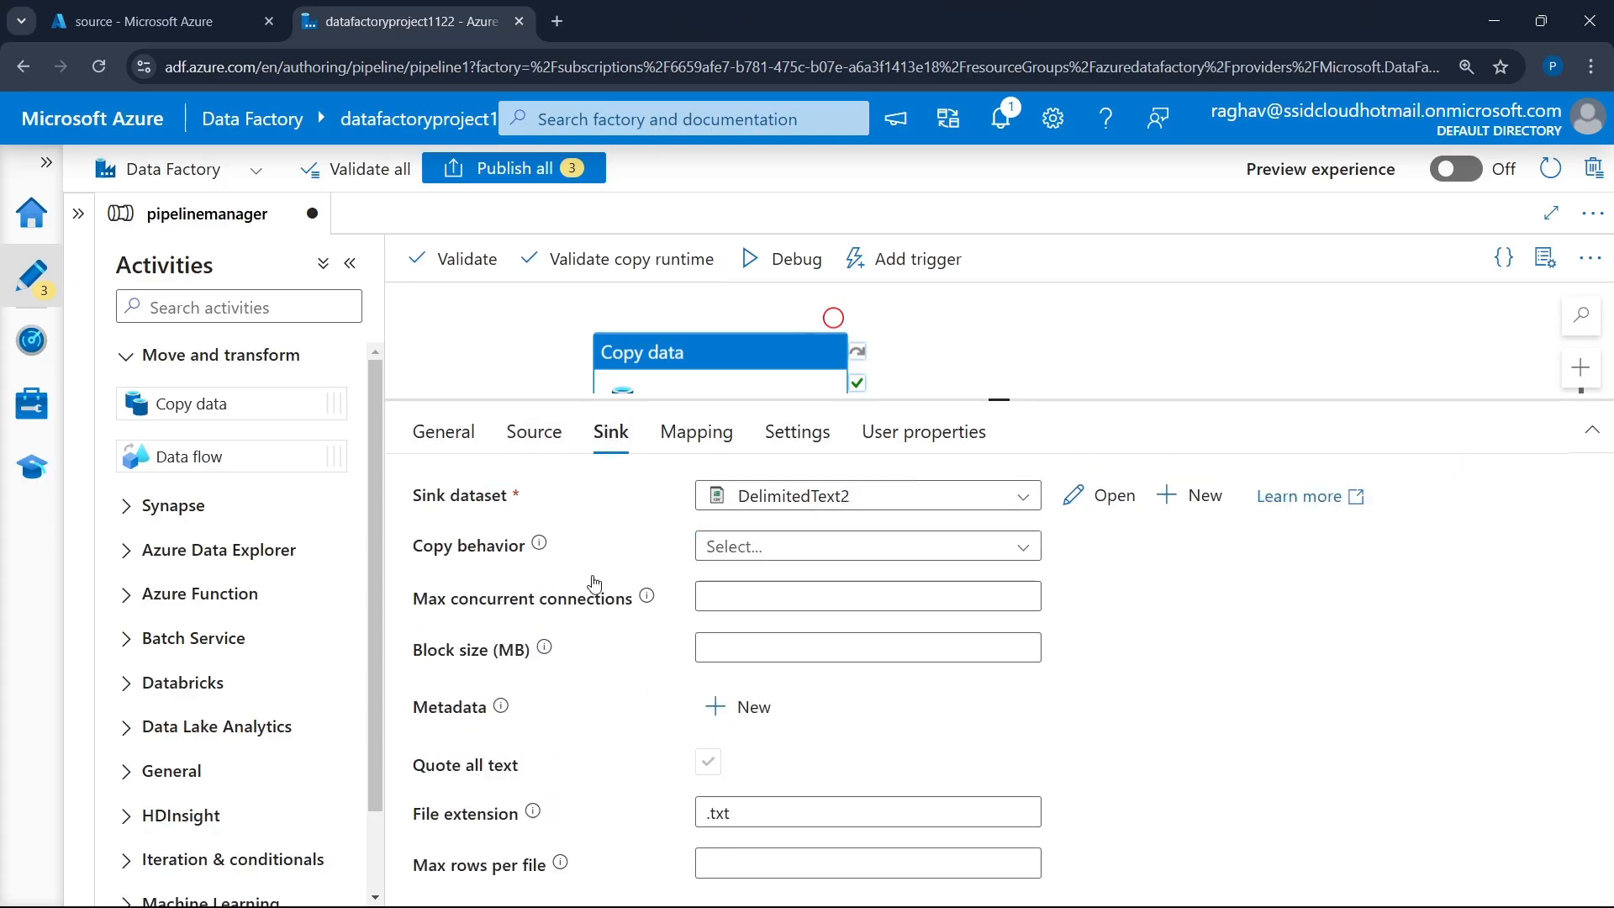
click(443, 432)
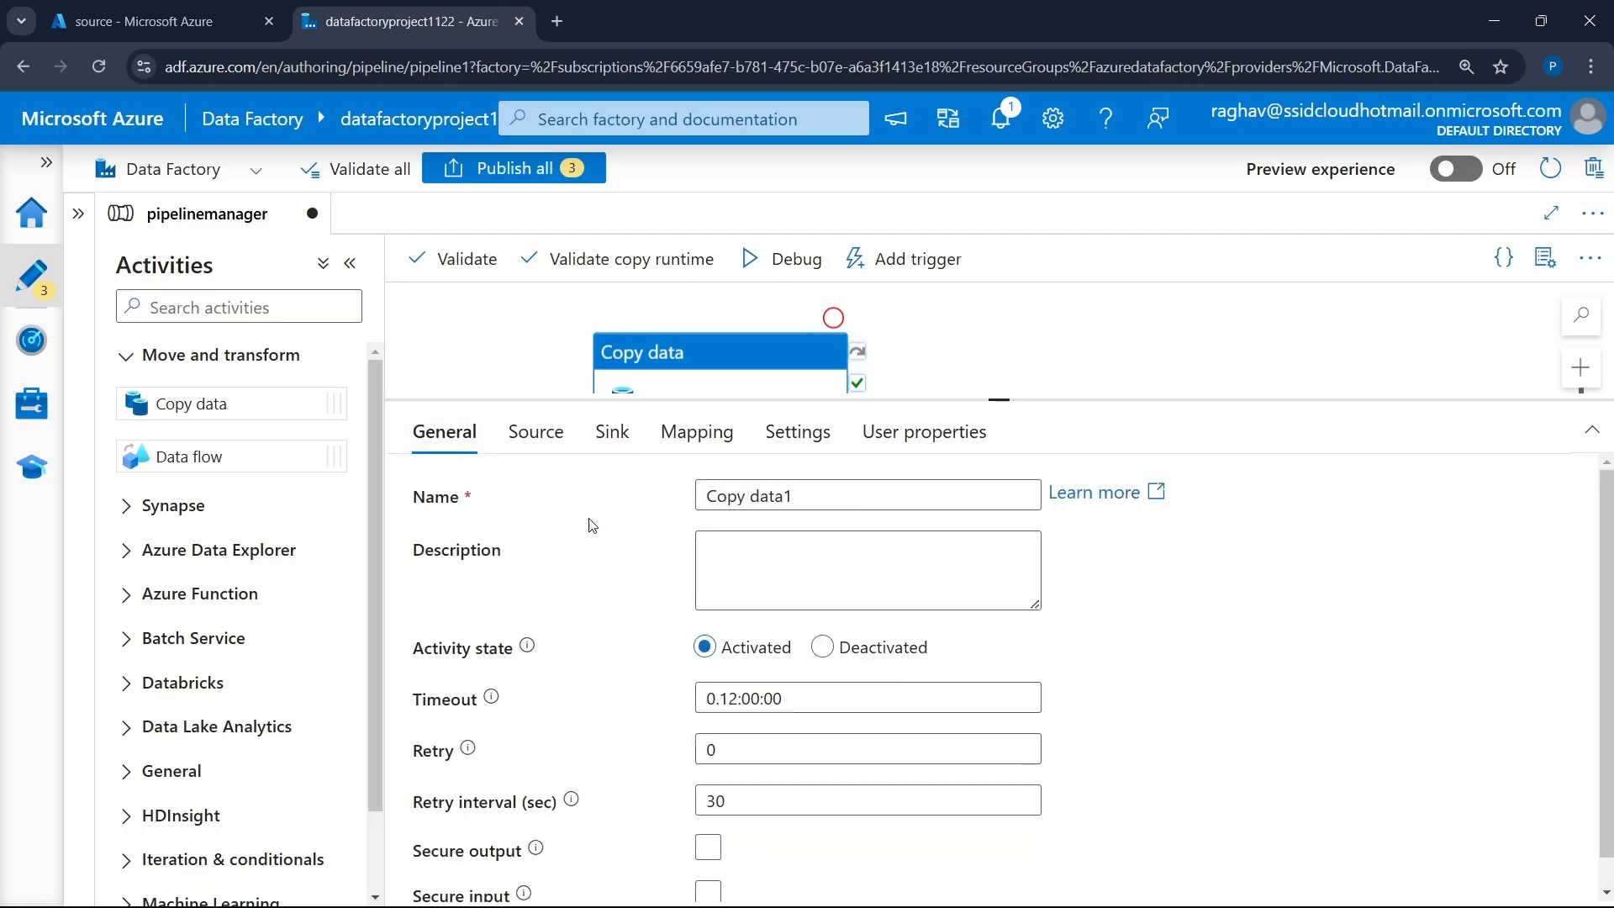
scroll(881, 588, down, 1)
- Run the pipeline in debug mode, enlarge the output area, and refresh the run to check the pipeline status
drag(999, 398, 1001, 666)
click(1160, 407)
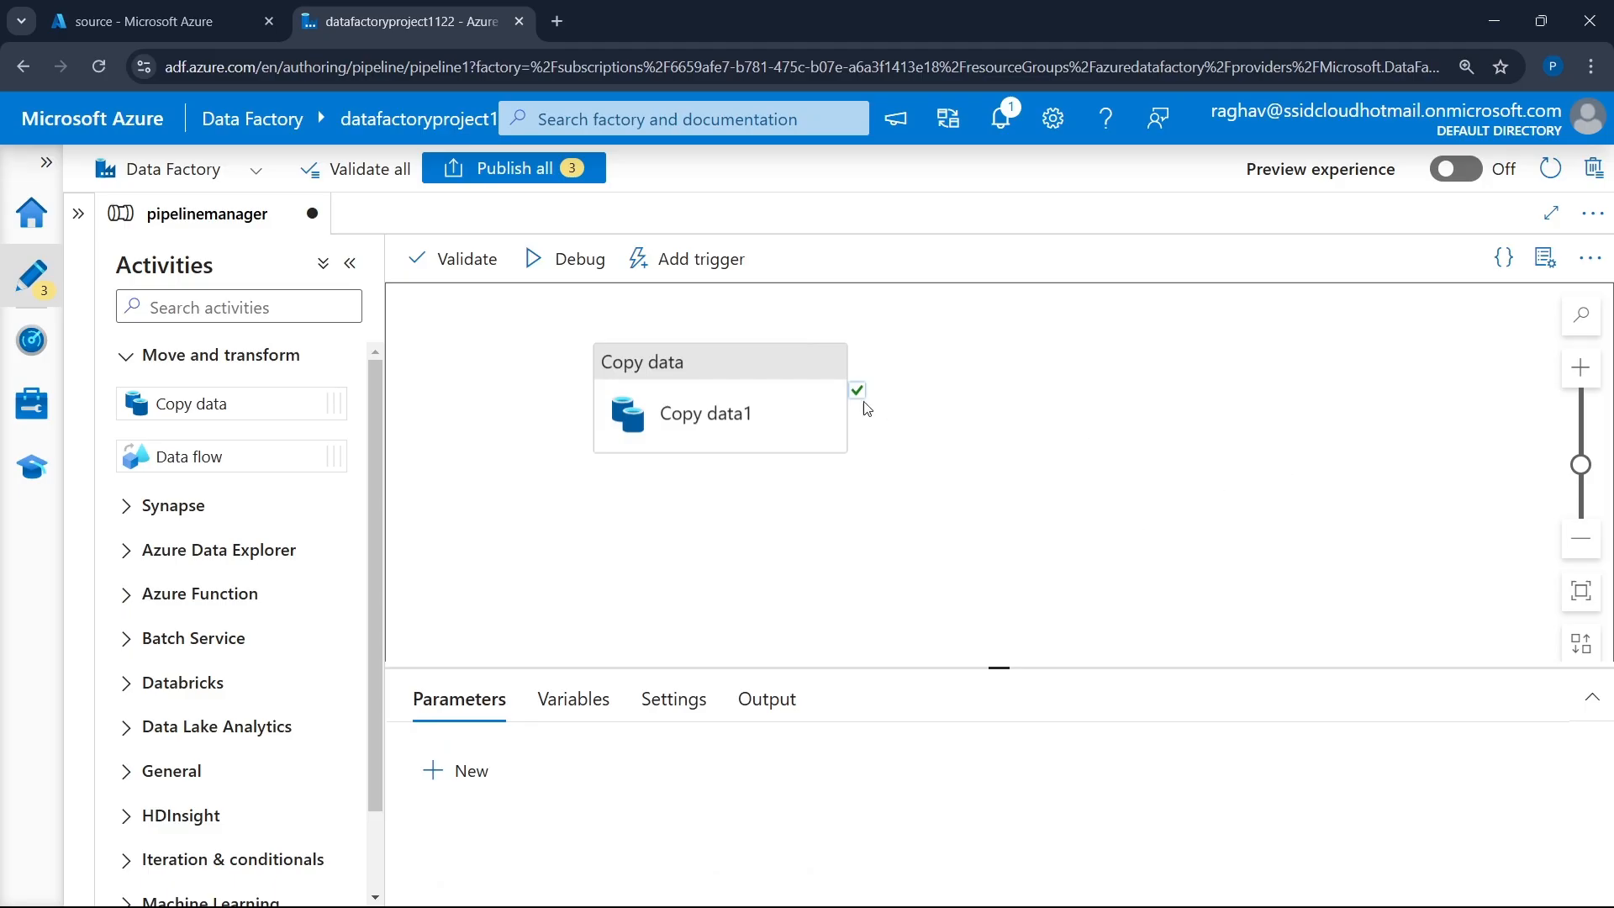
click(568, 272)
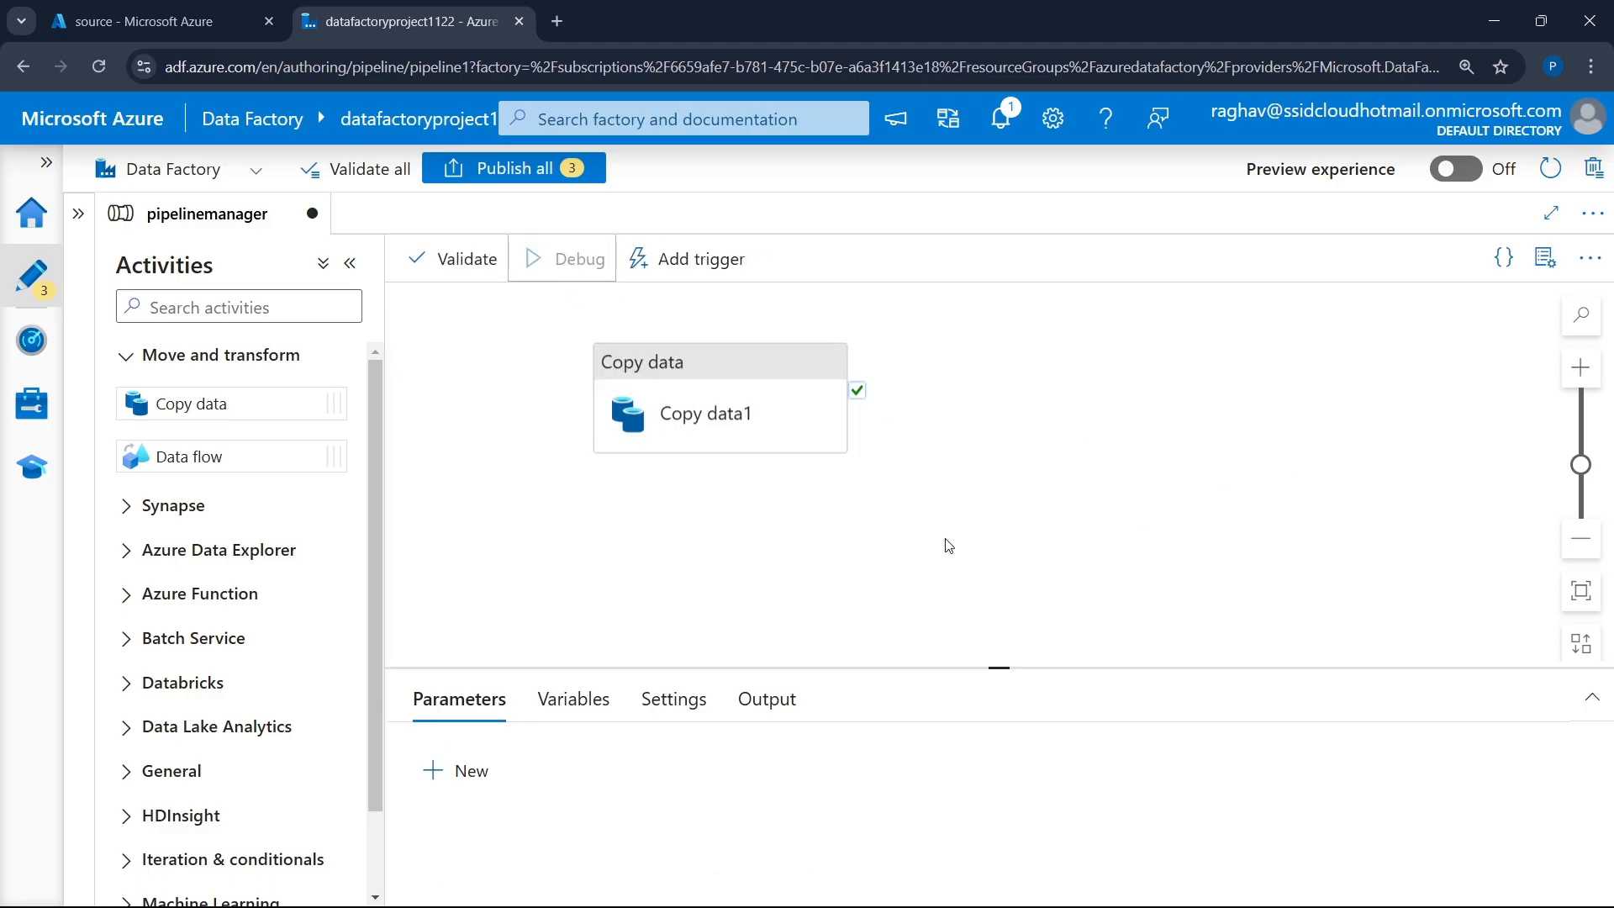
drag(992, 664, 999, 547)
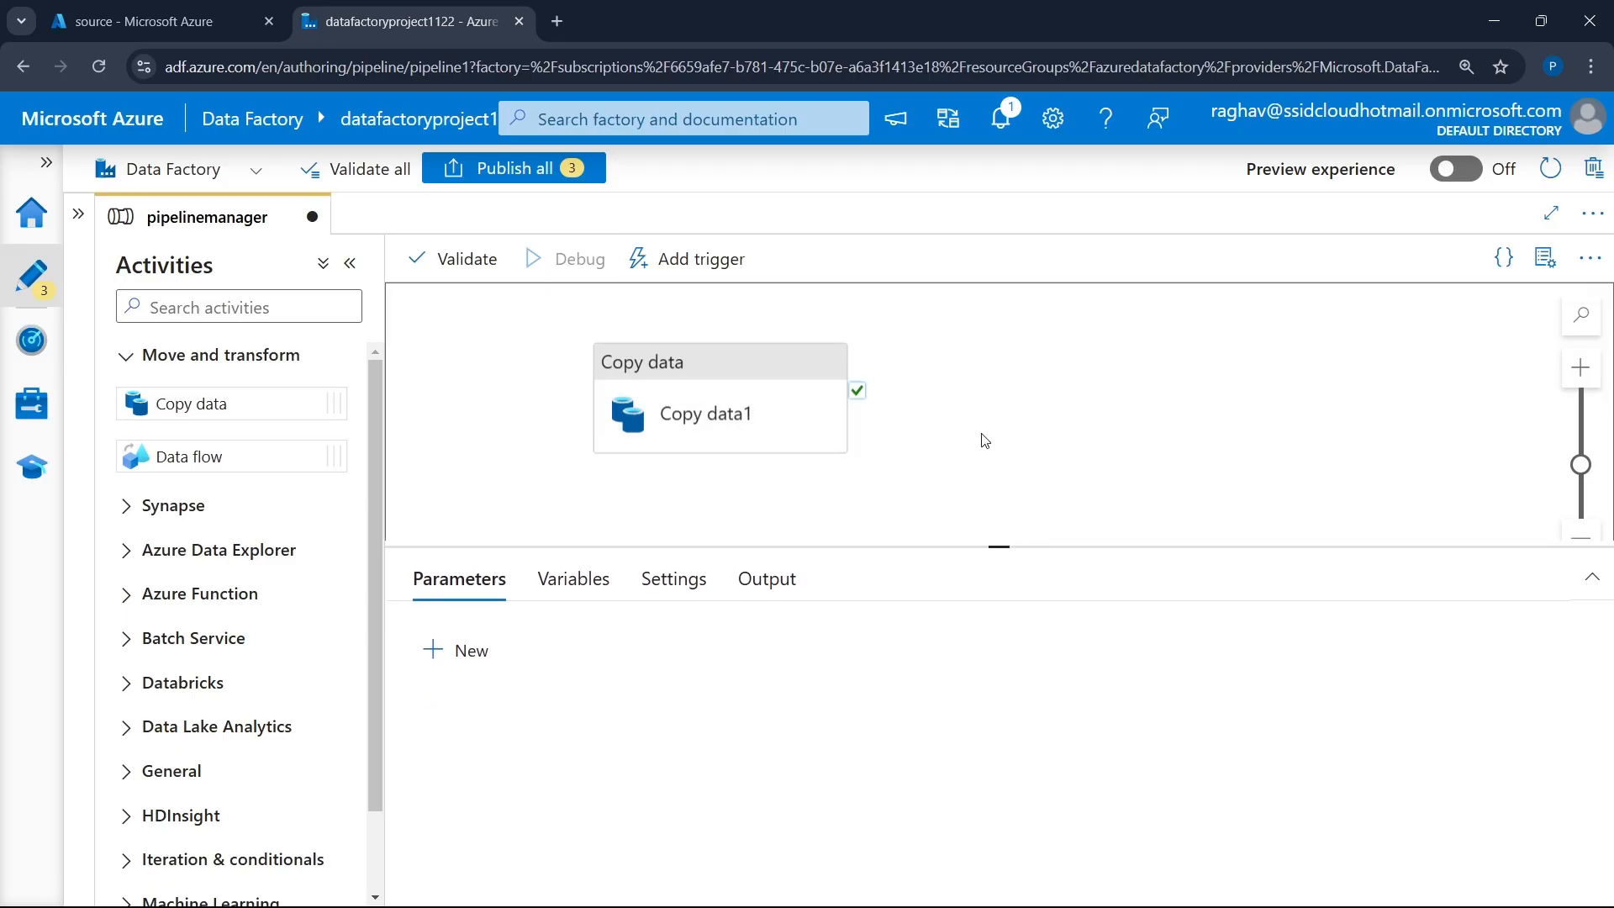
drag(1000, 547, 1000, 495)
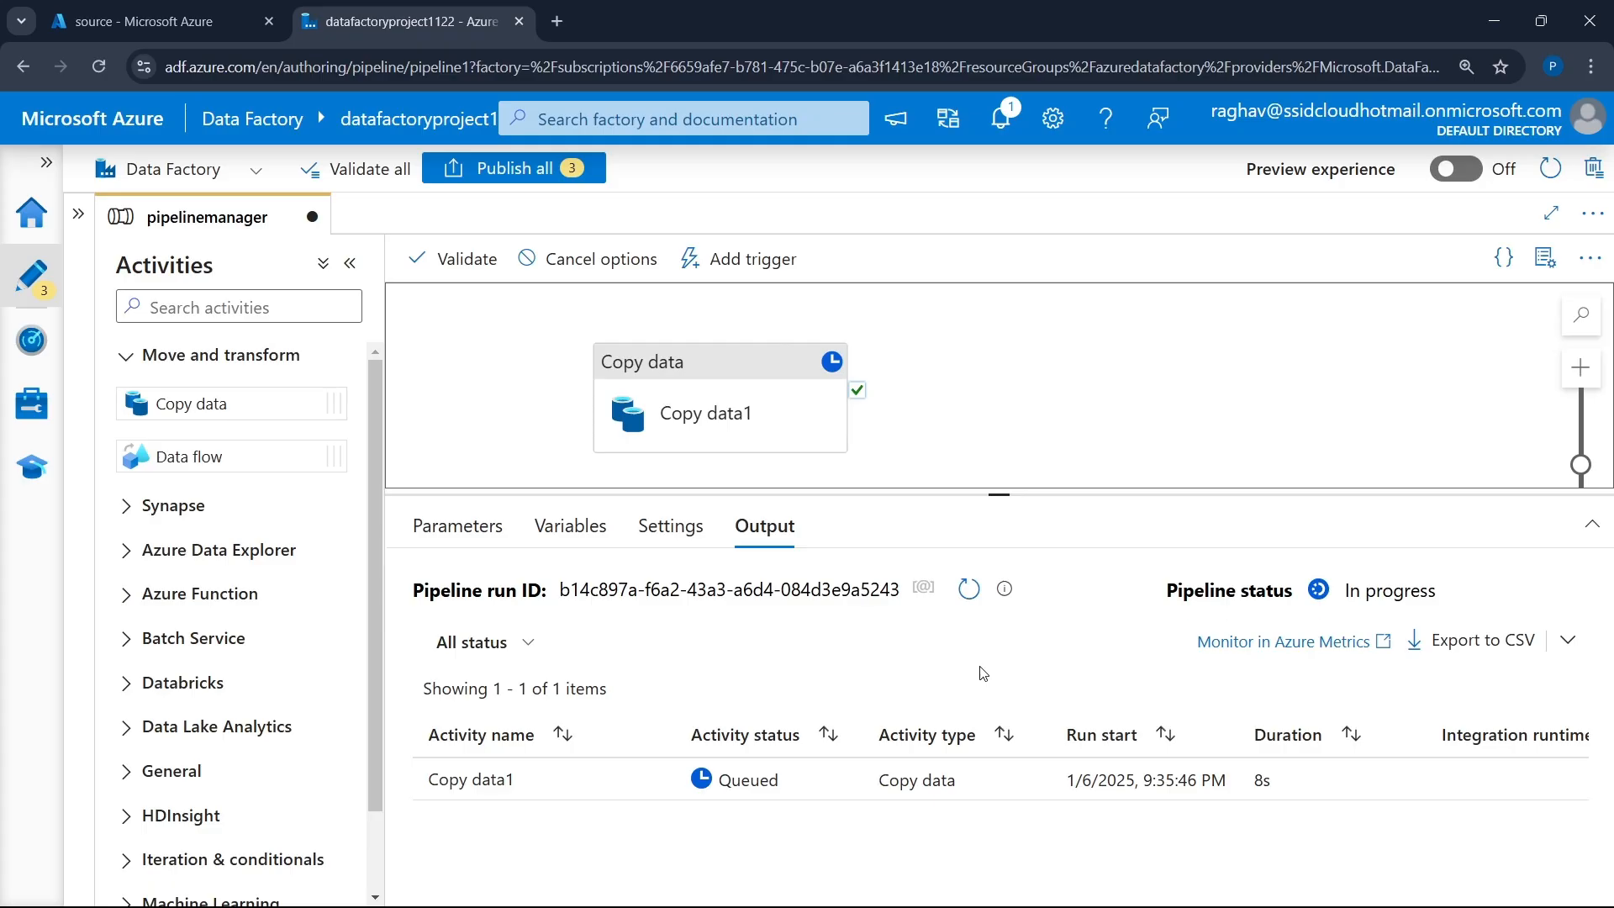
click(968, 588)
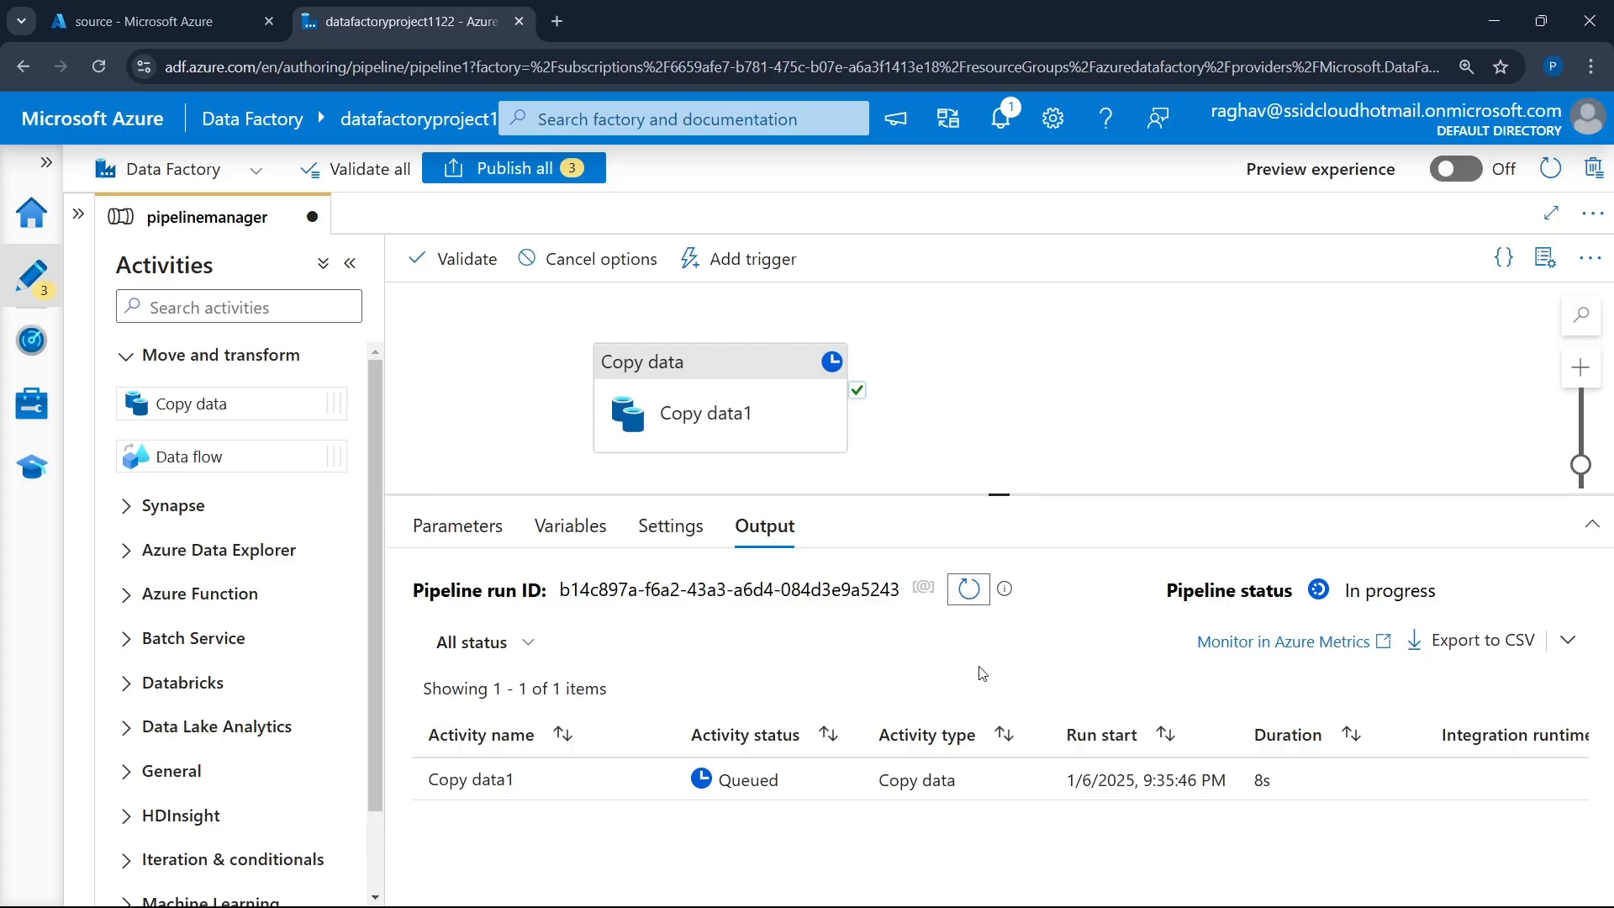
drag(1043, 591, 1309, 591)
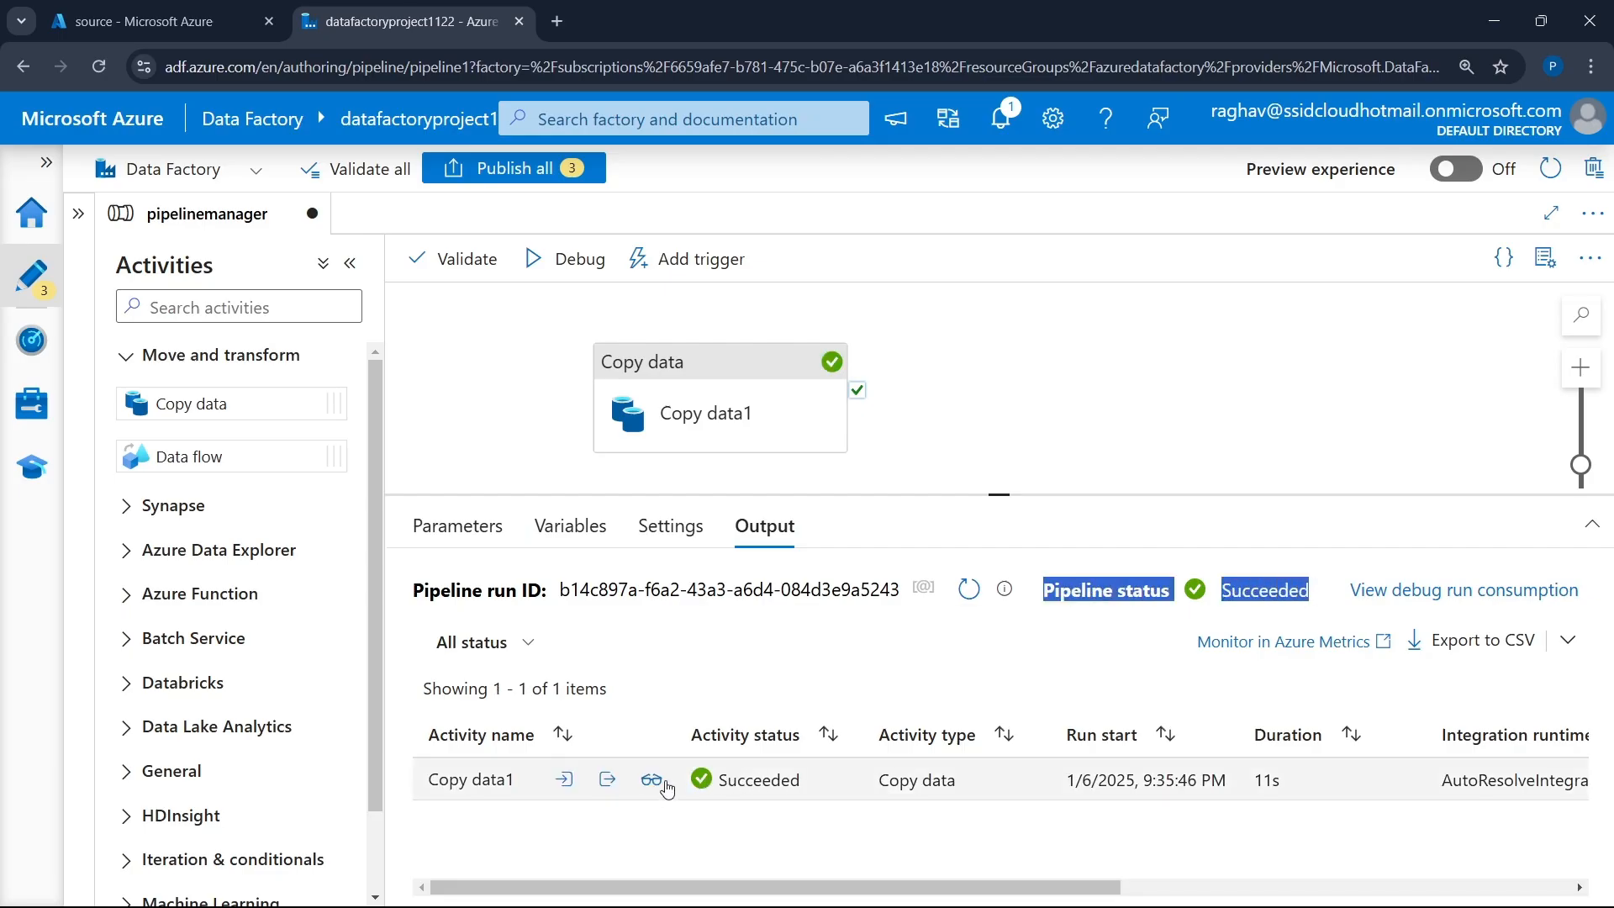
- Examine the Copy data1 run details, including source, sink, data transferred and duration, and close them
click(652, 781)
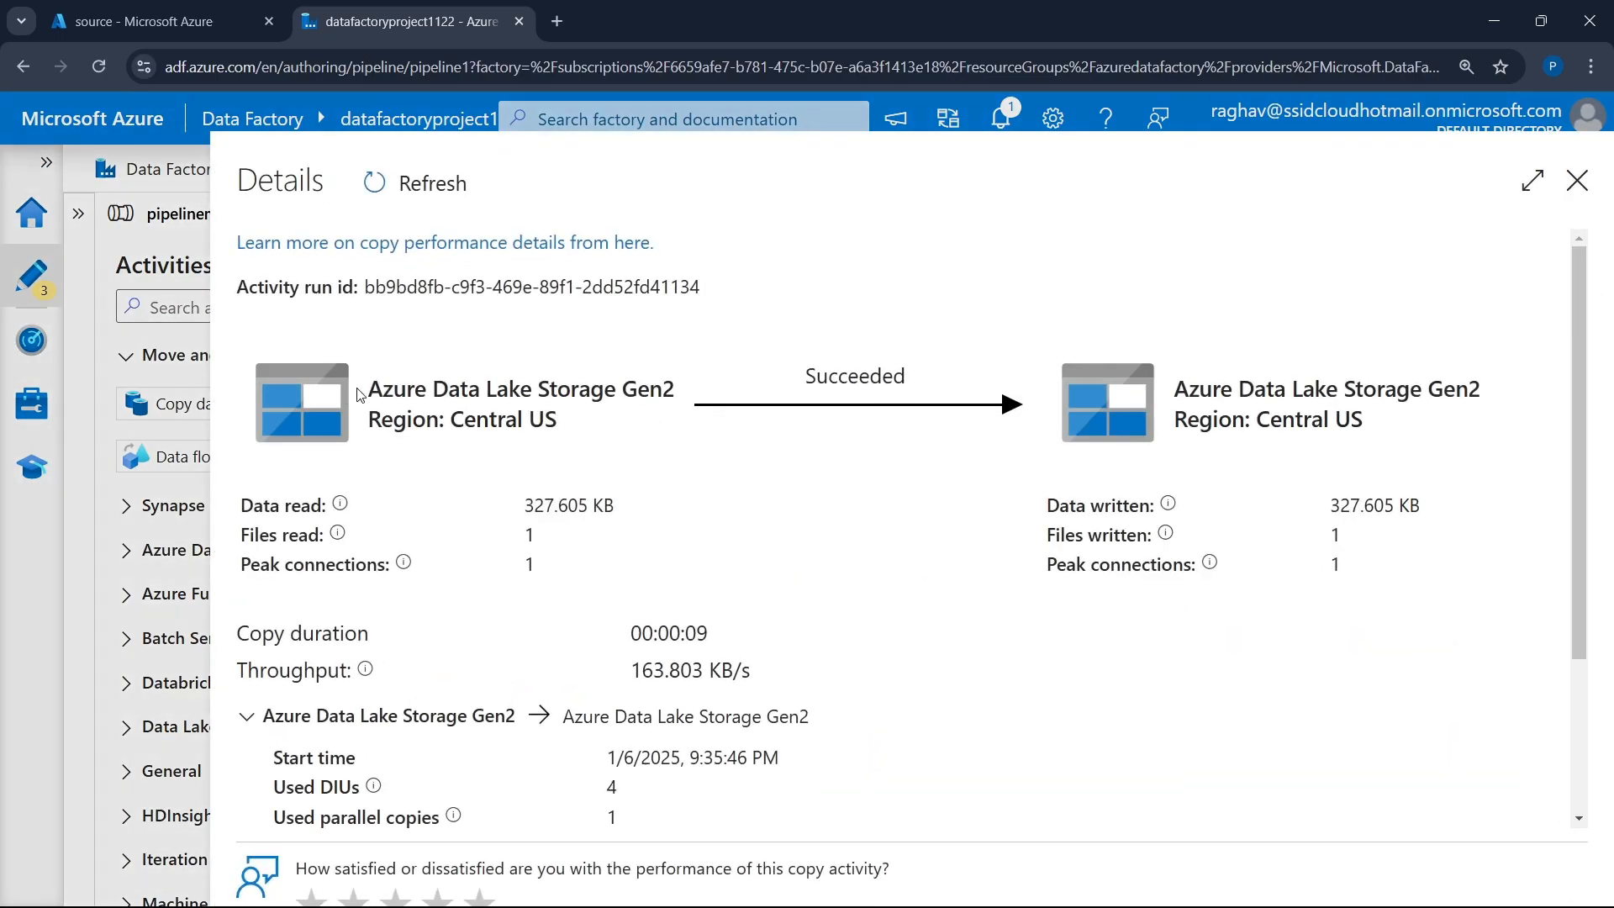
drag(355, 395, 706, 463)
drag(1048, 414, 1485, 461)
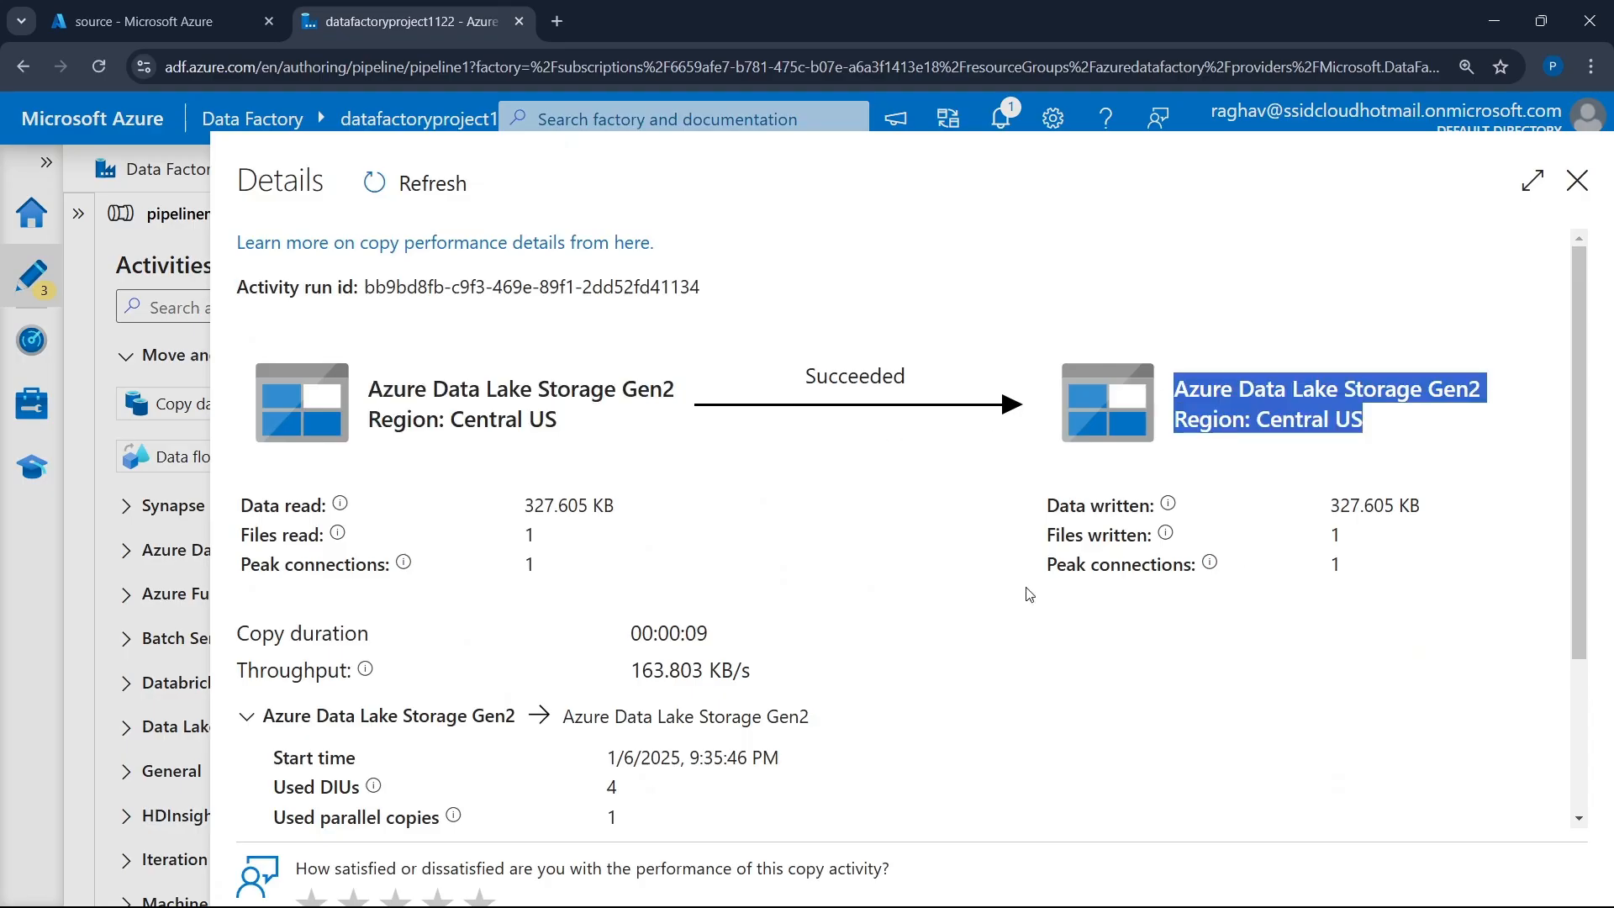
scroll(788, 608, down, 3)
scroll(430, 639, up, 3)
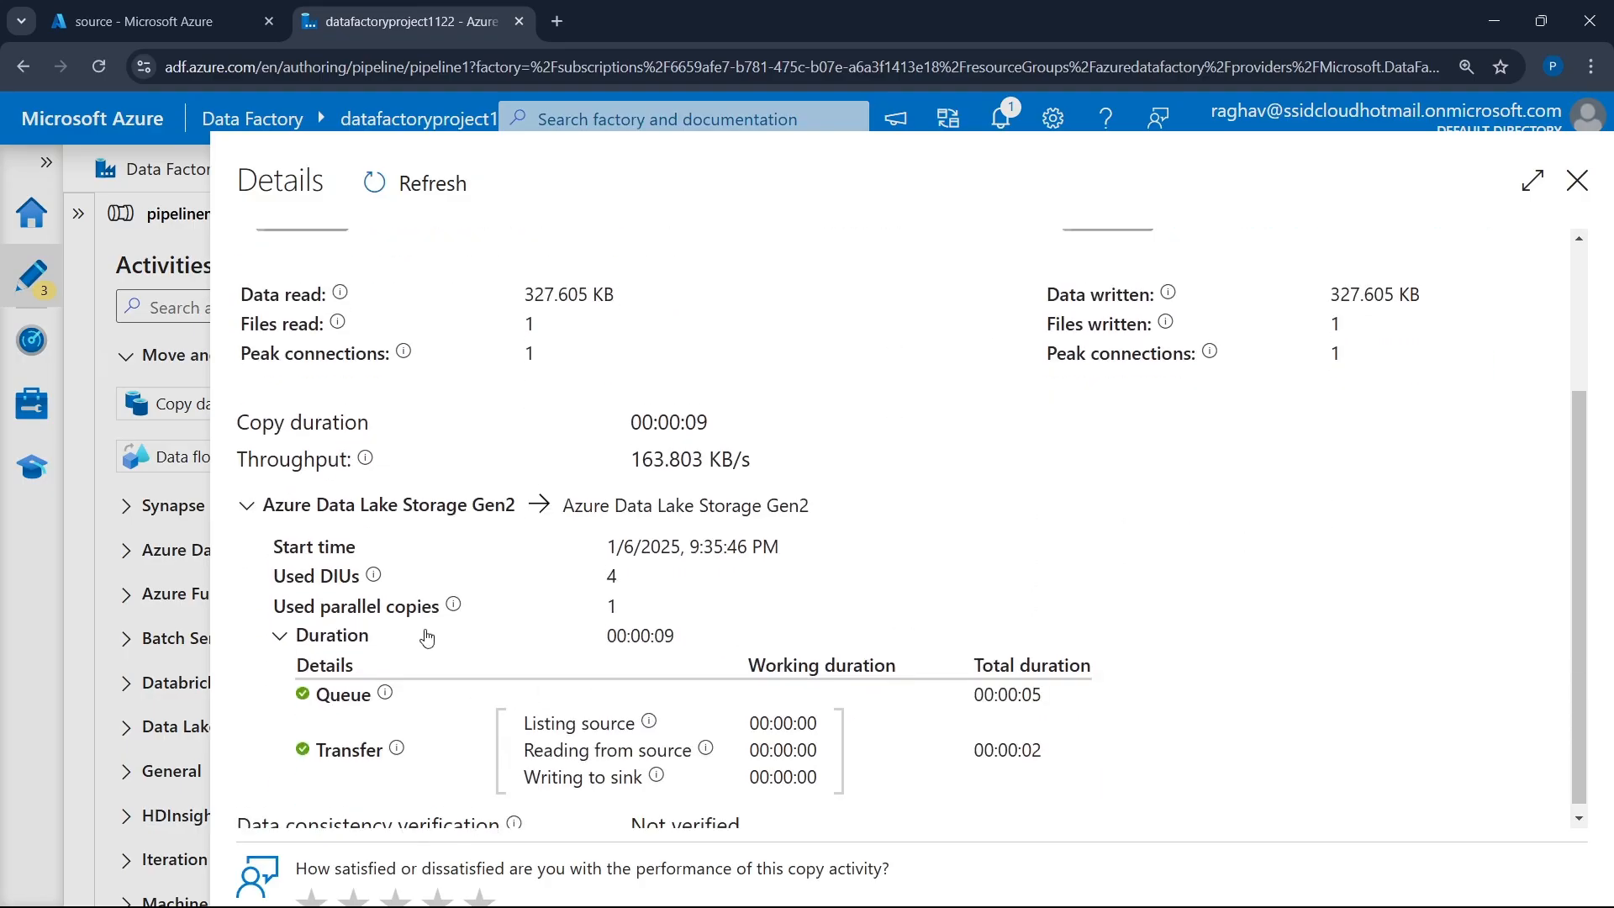
click(1576, 181)
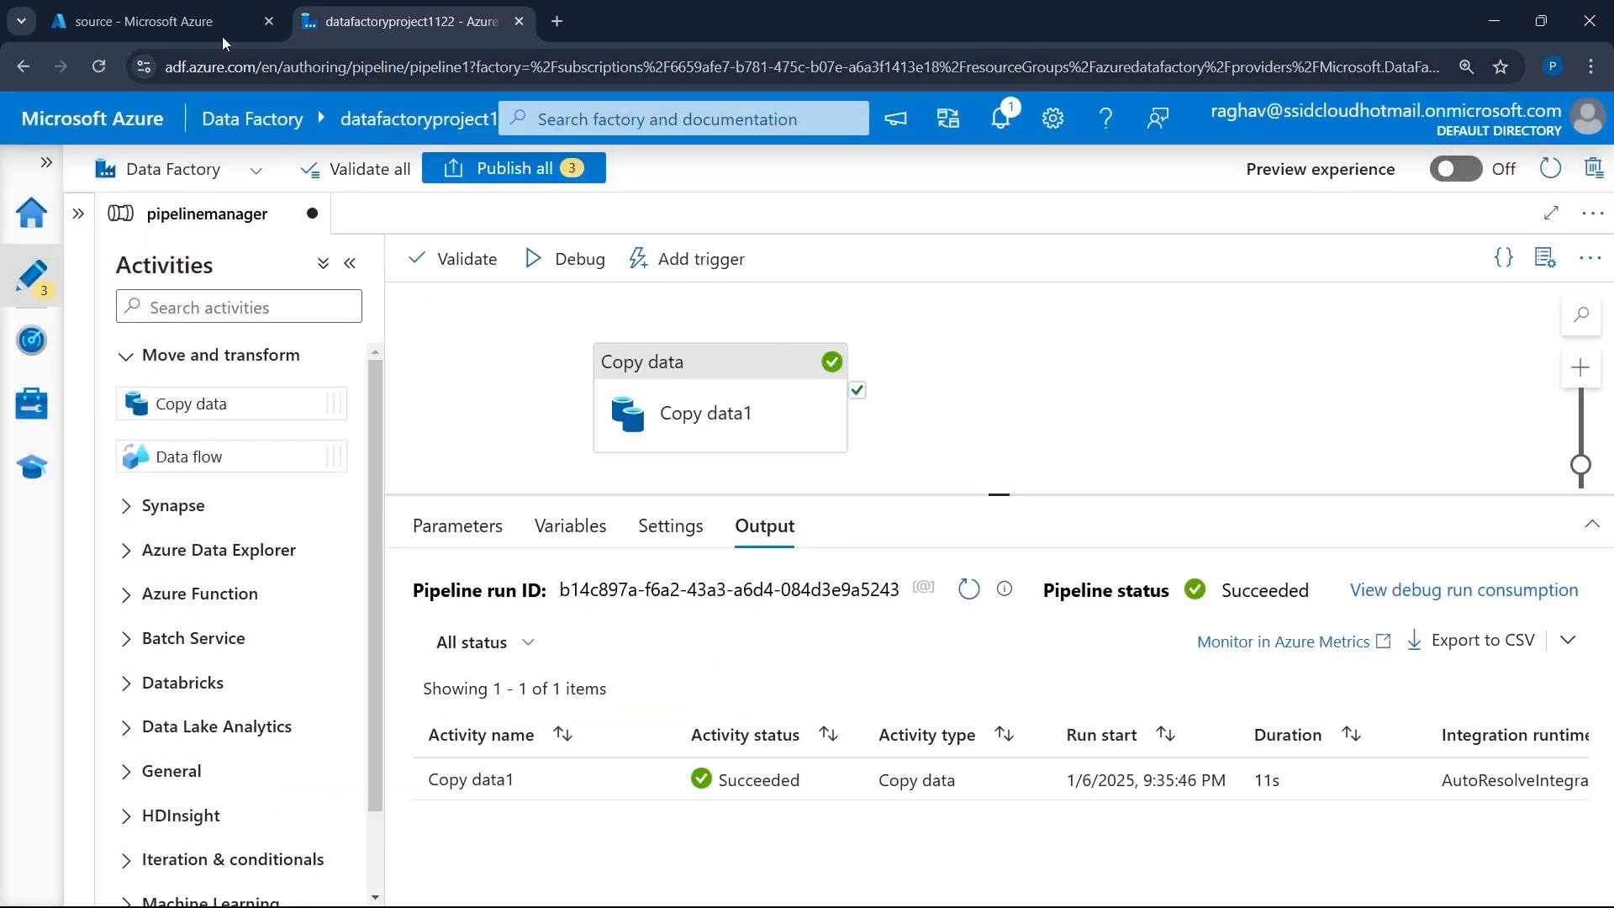
- Check the csvfiles folder in the storage account's destination container for the copied Fact_Sales_1.csv file
click(151, 21)
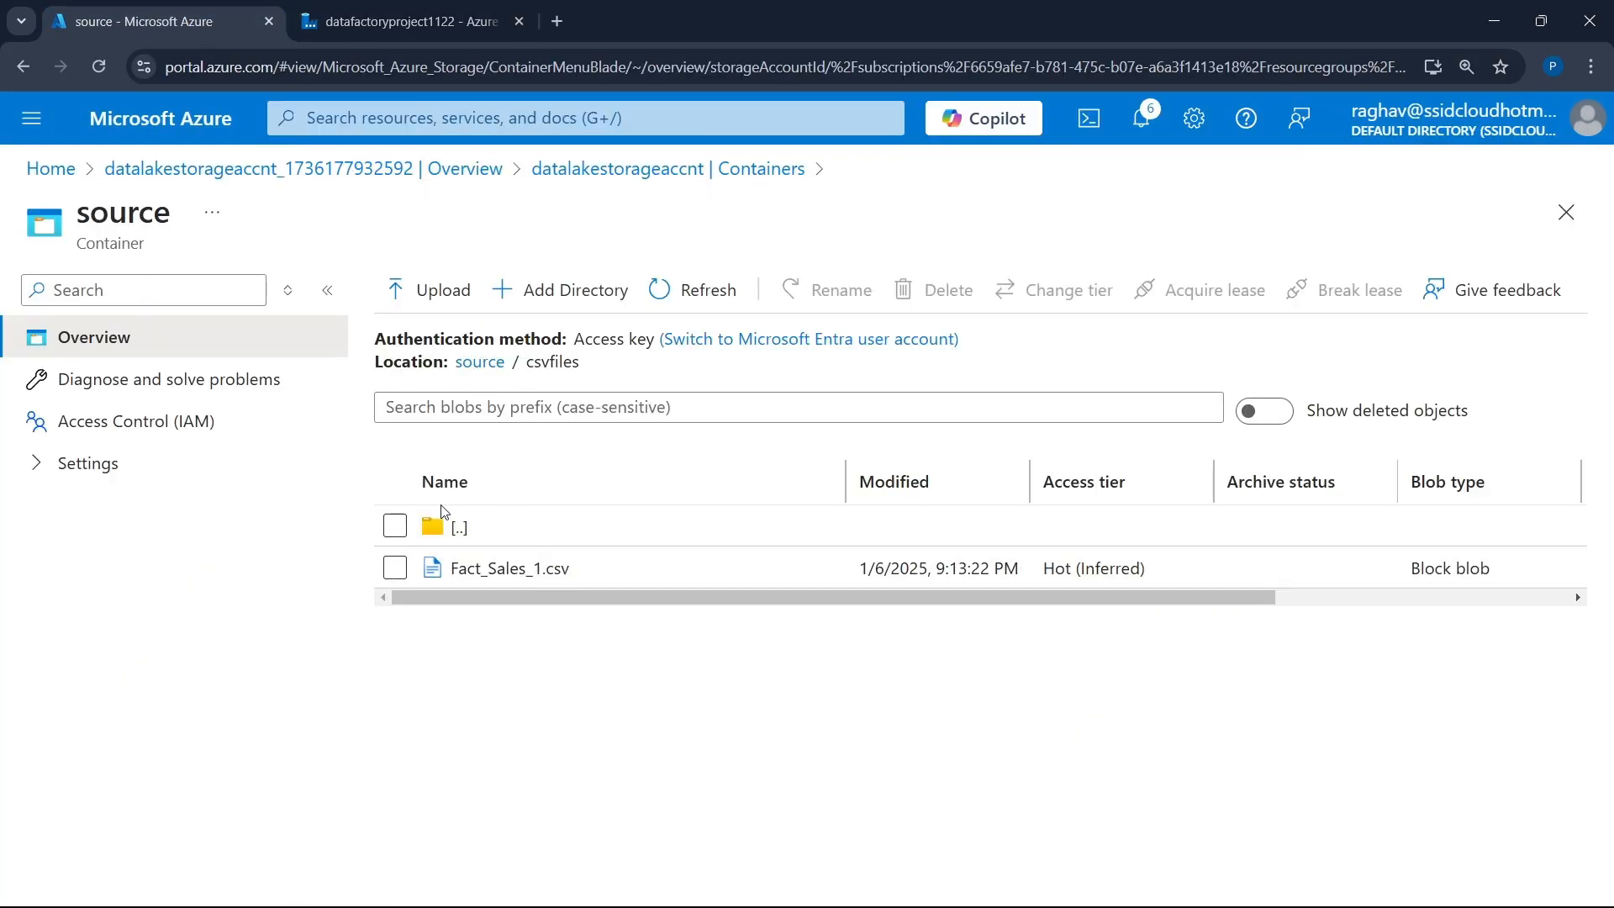
click(462, 527)
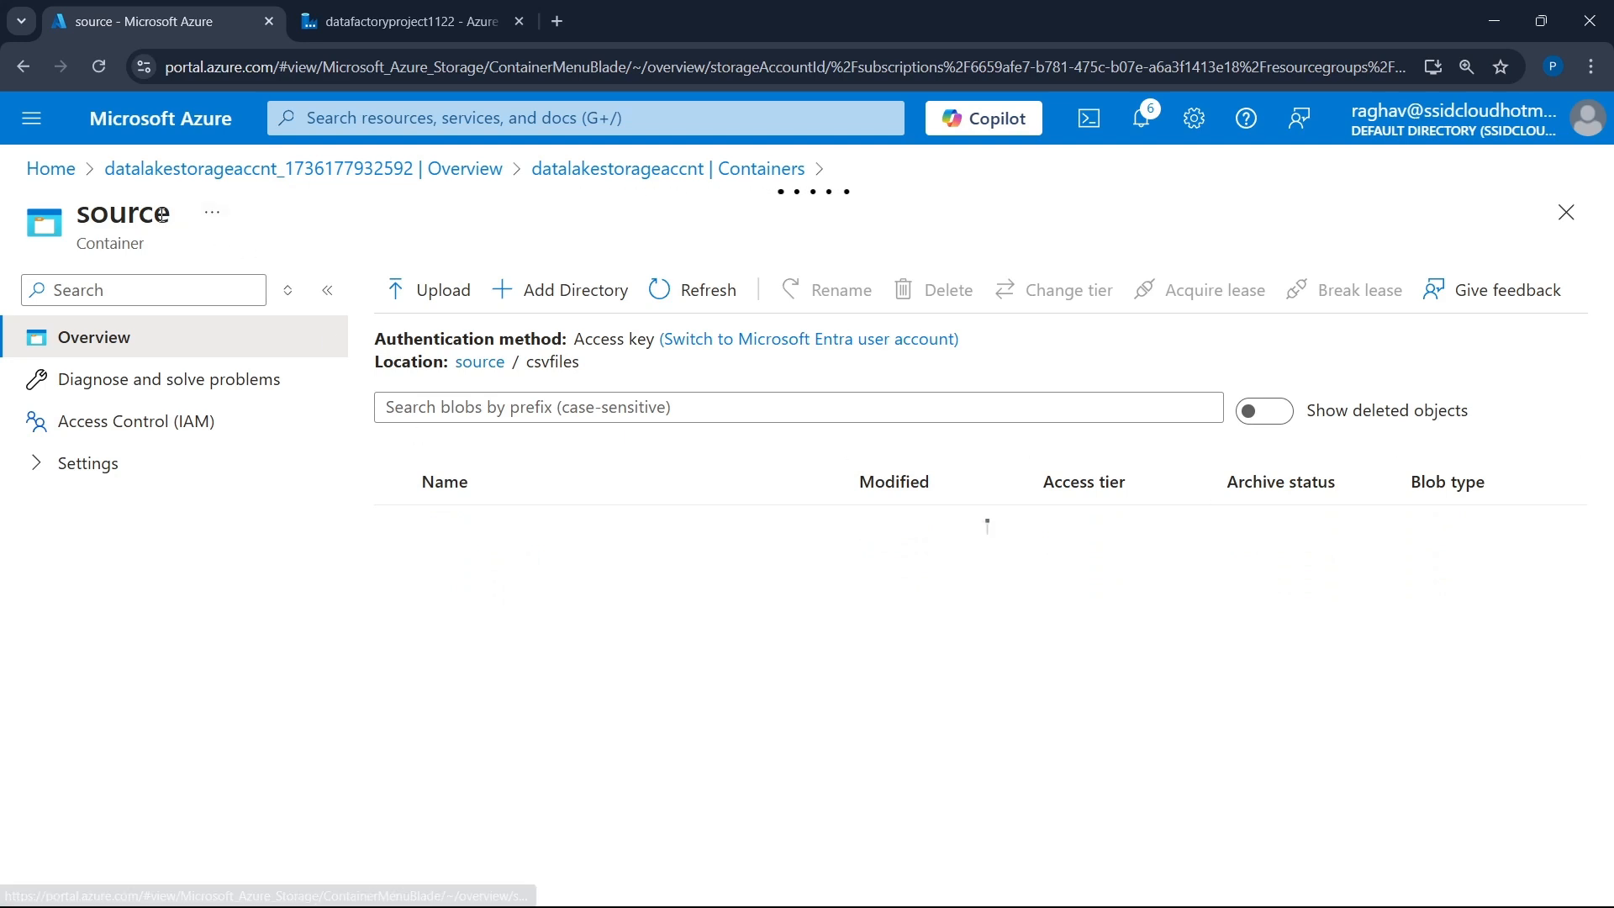
click(644, 172)
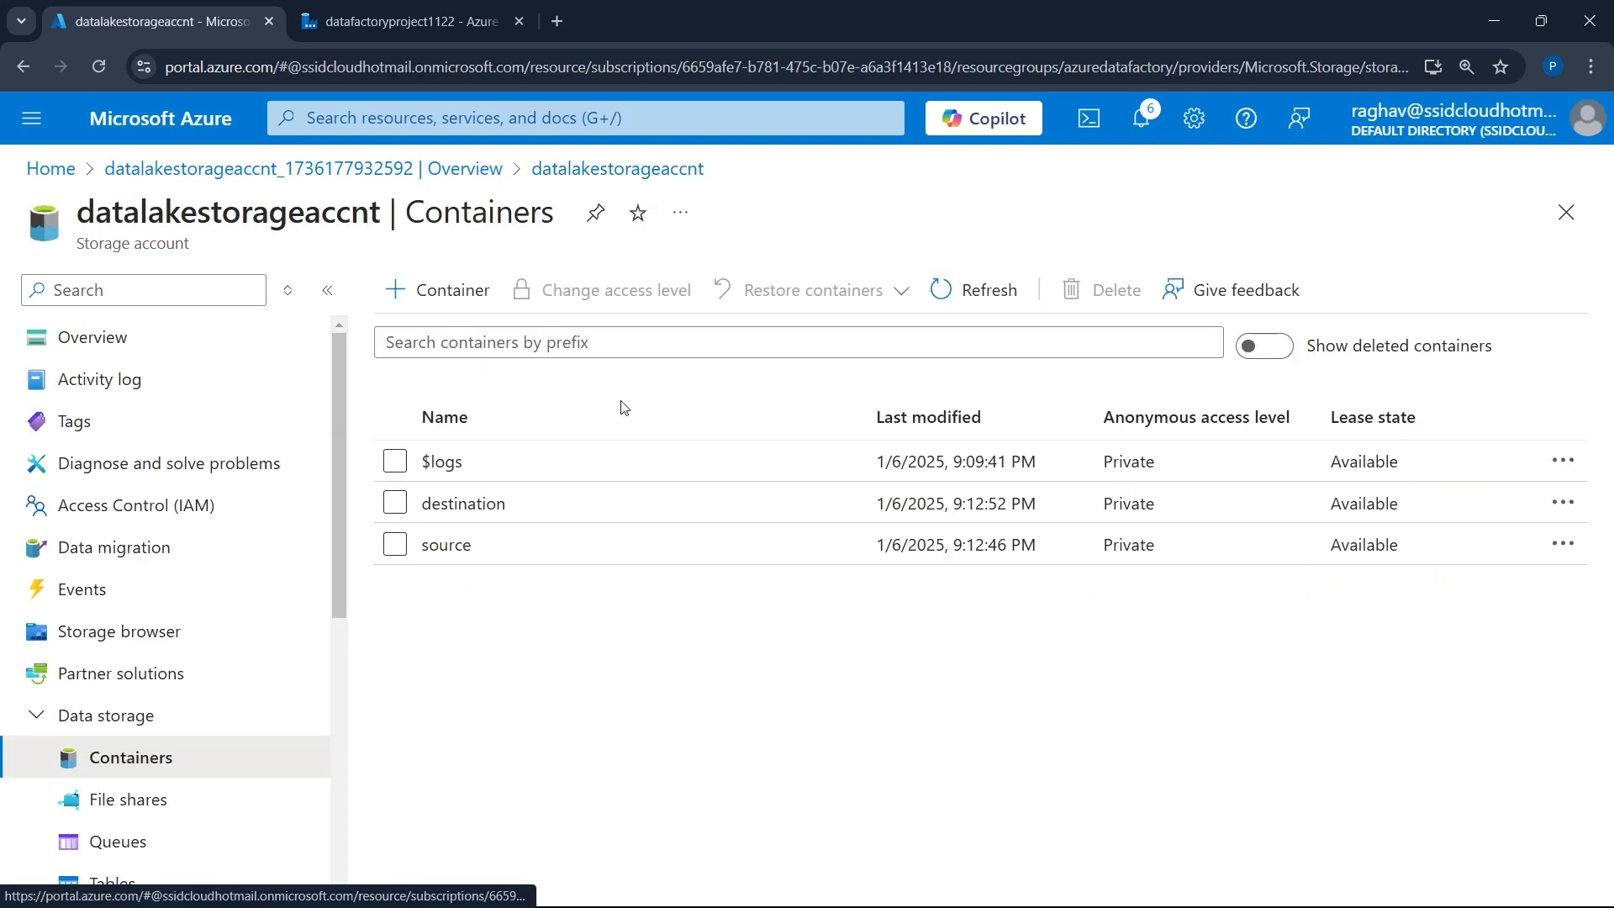
click(499, 507)
click(462, 530)
drag(451, 569, 570, 570)
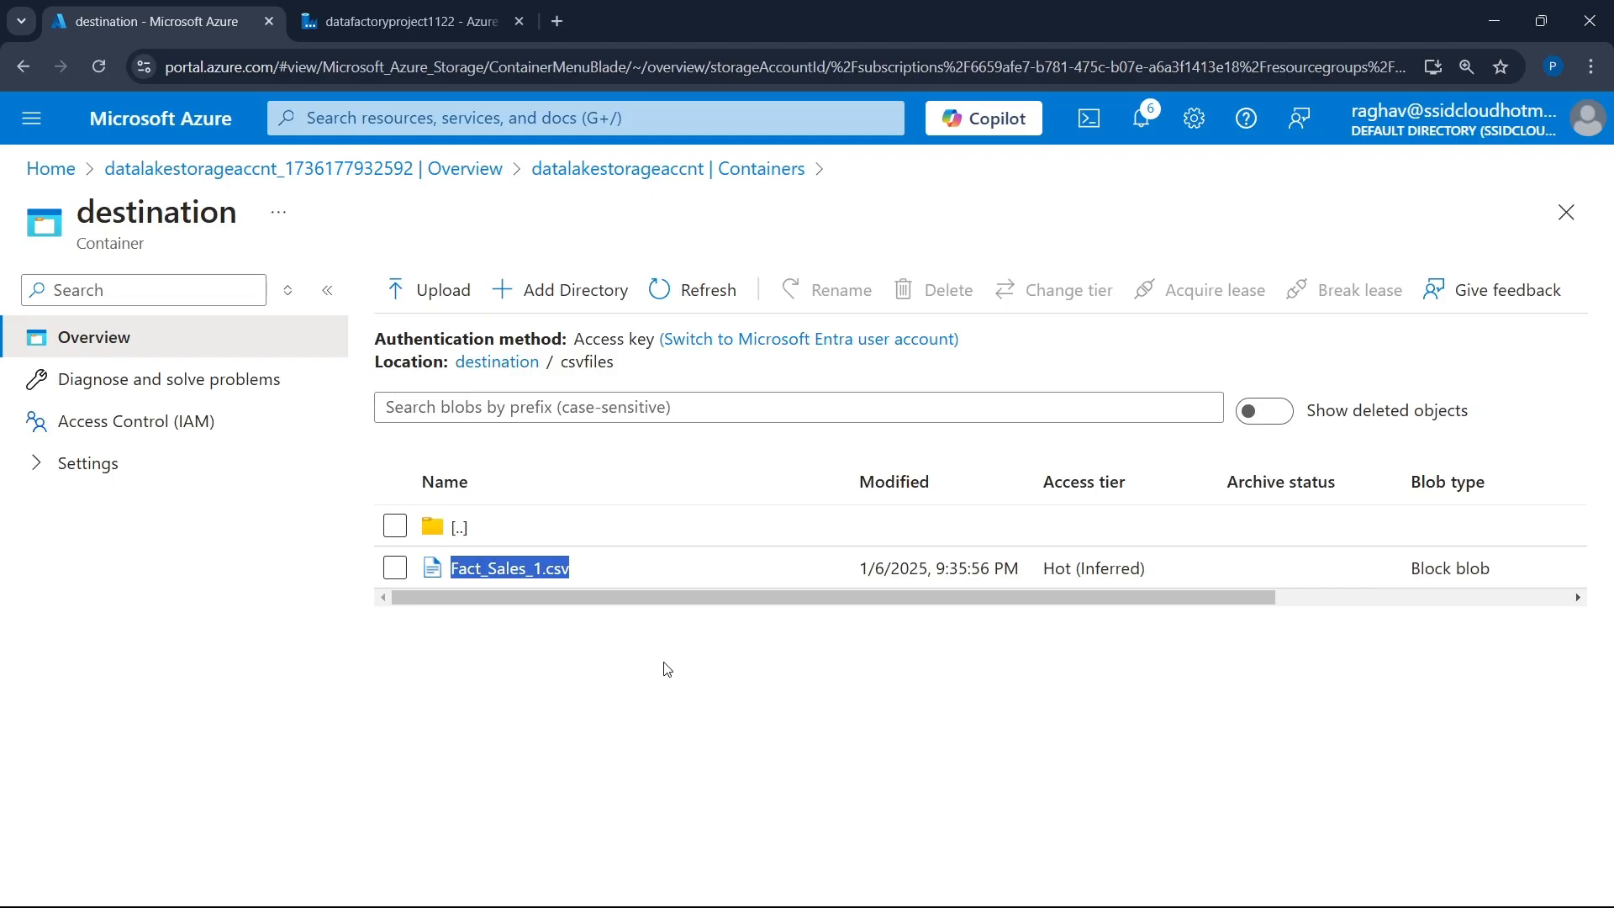
click(556, 467)
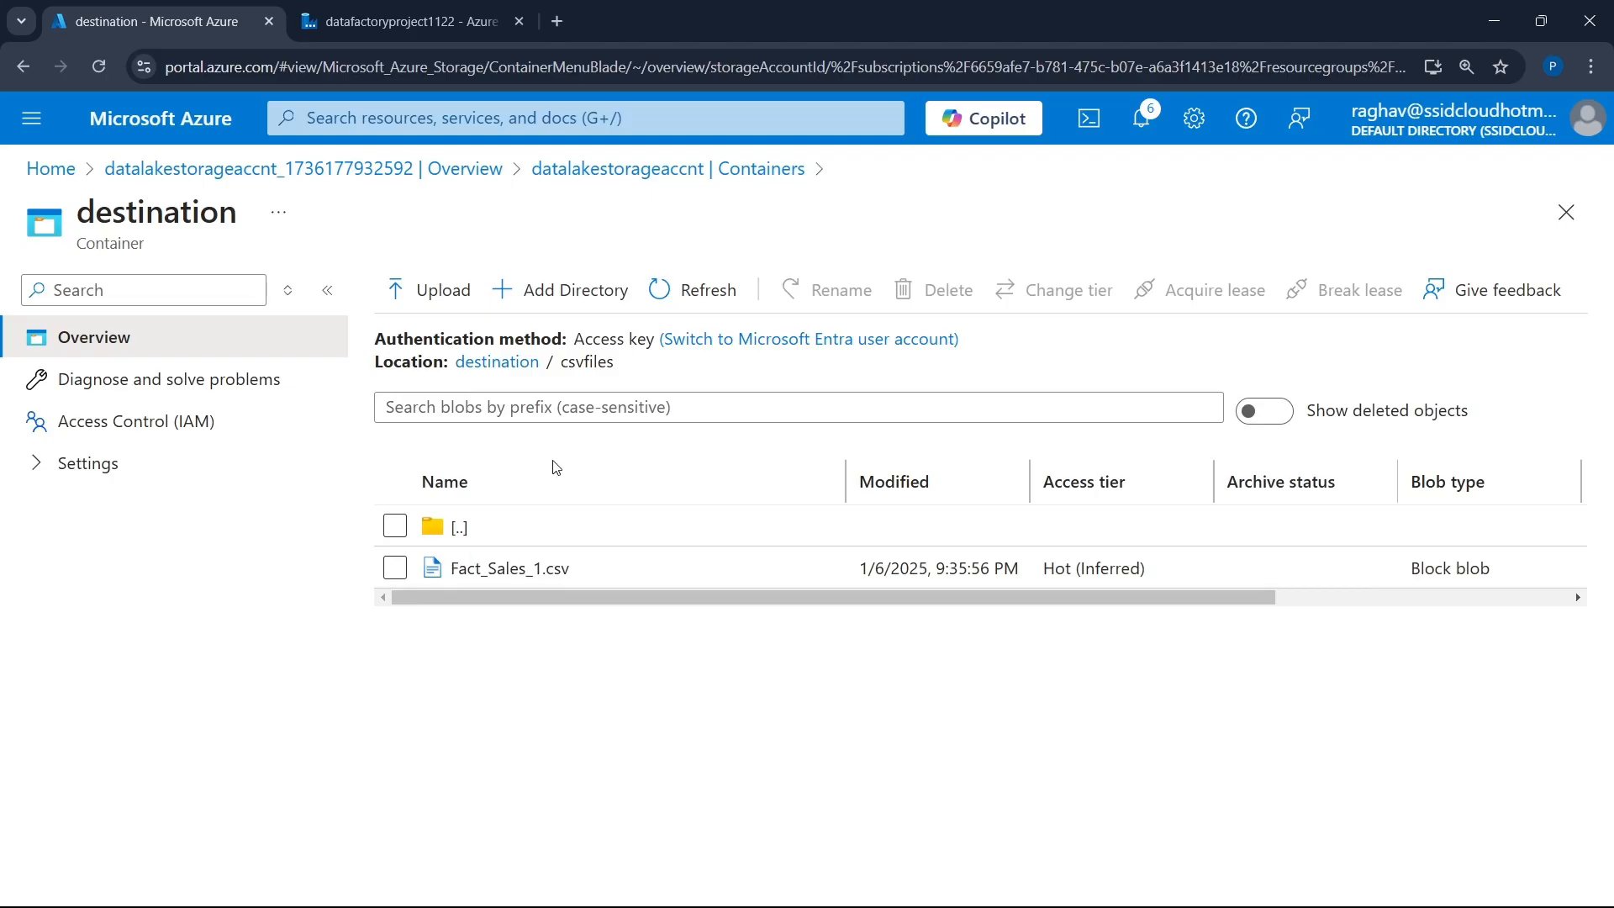
- Return to the Data Factory pipeline, and switch to the Raw-data folder on GitHub in the other browser window
click(410, 14)
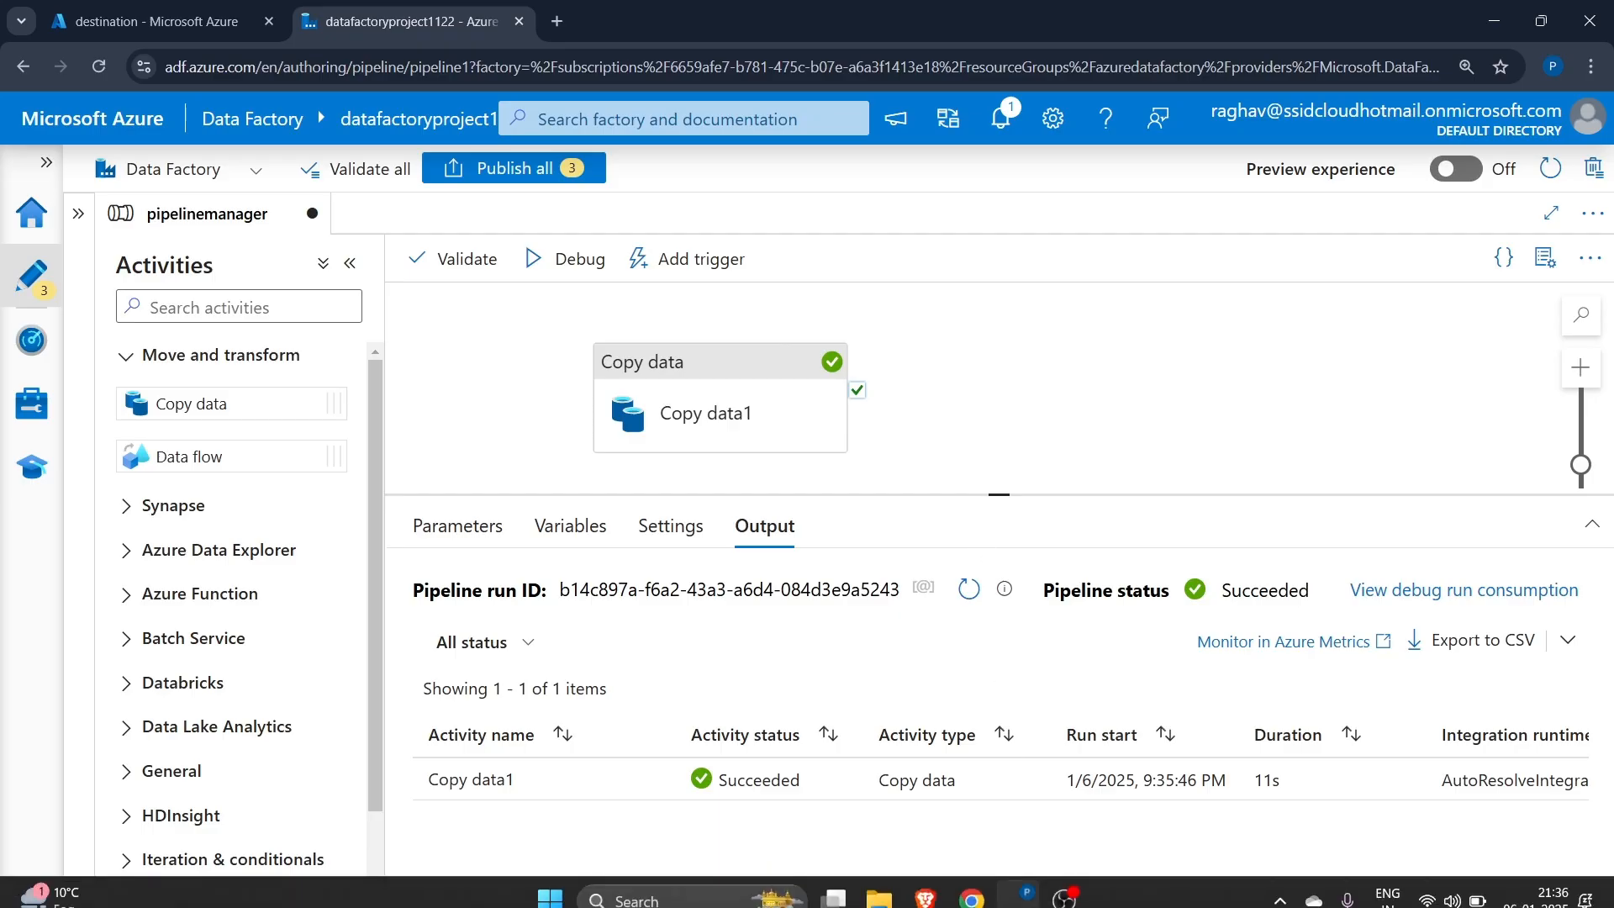
click(840, 889)
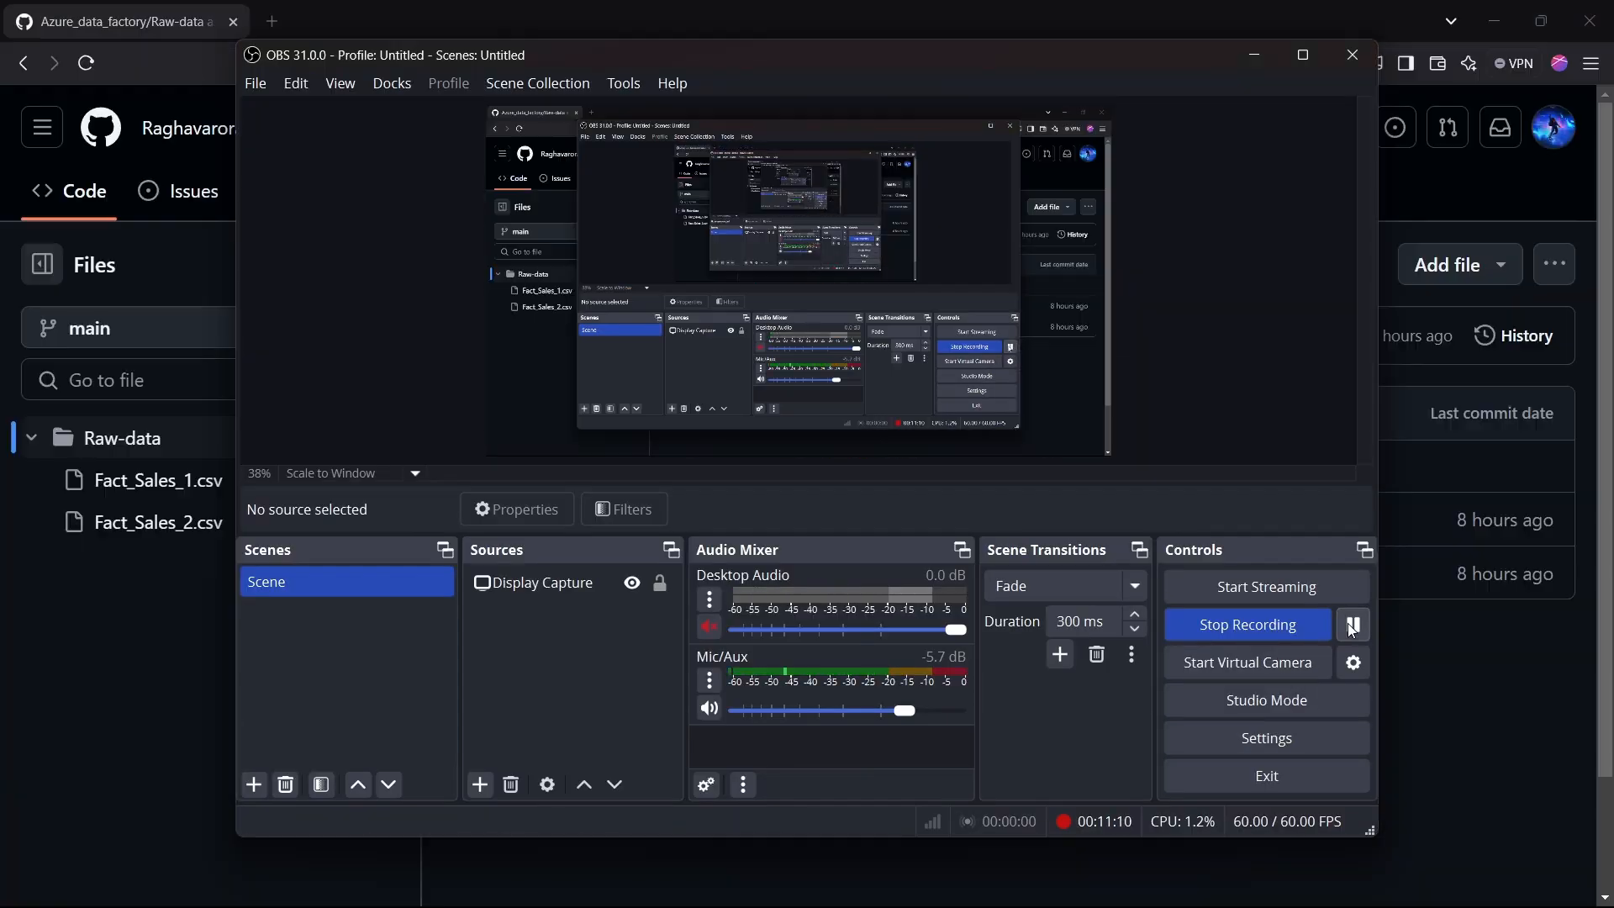
- Look through the contents of Fact_Sales_2.csv in the GitHub Raw-data folder and return to the folder listing
click(1529, 699)
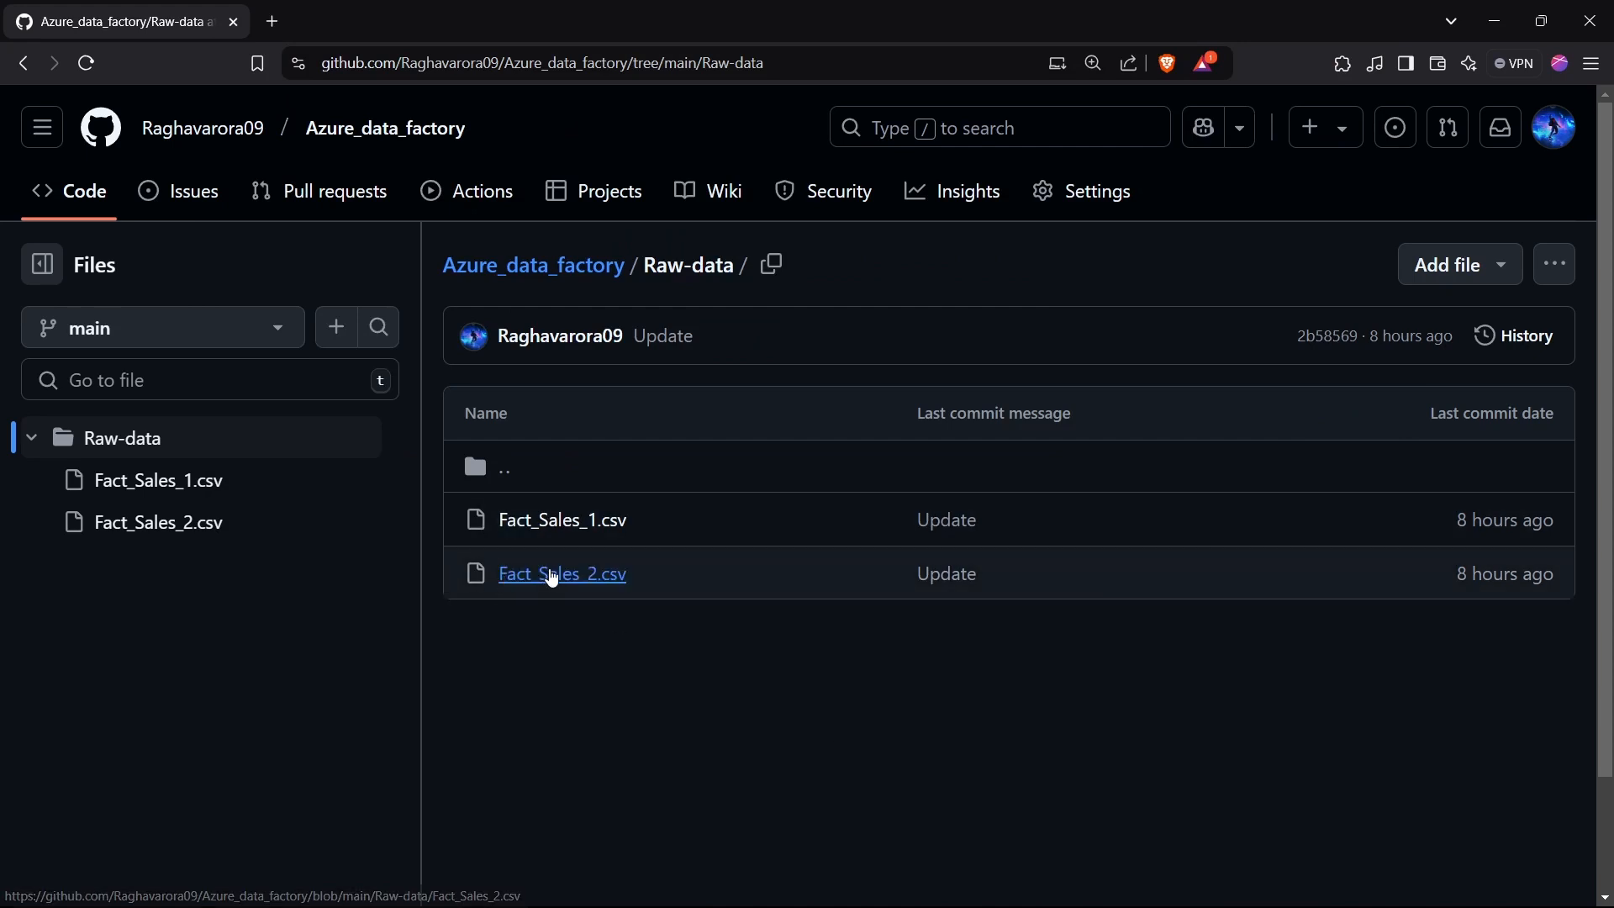
click(547, 572)
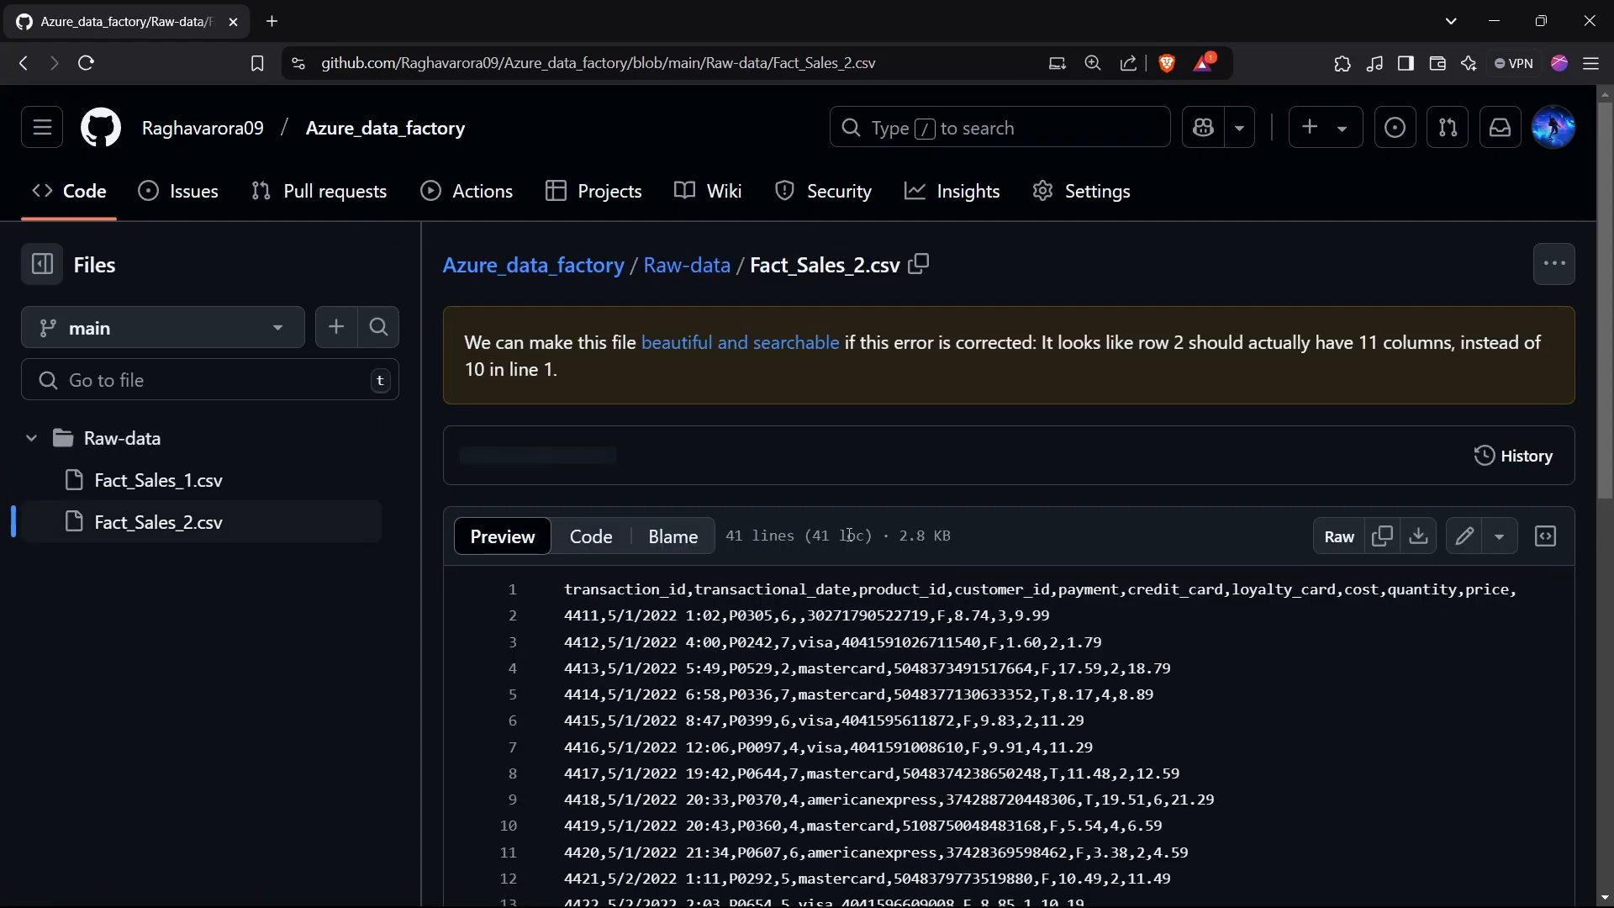
scroll(927, 567, down, 2)
scroll(928, 566, down, 5)
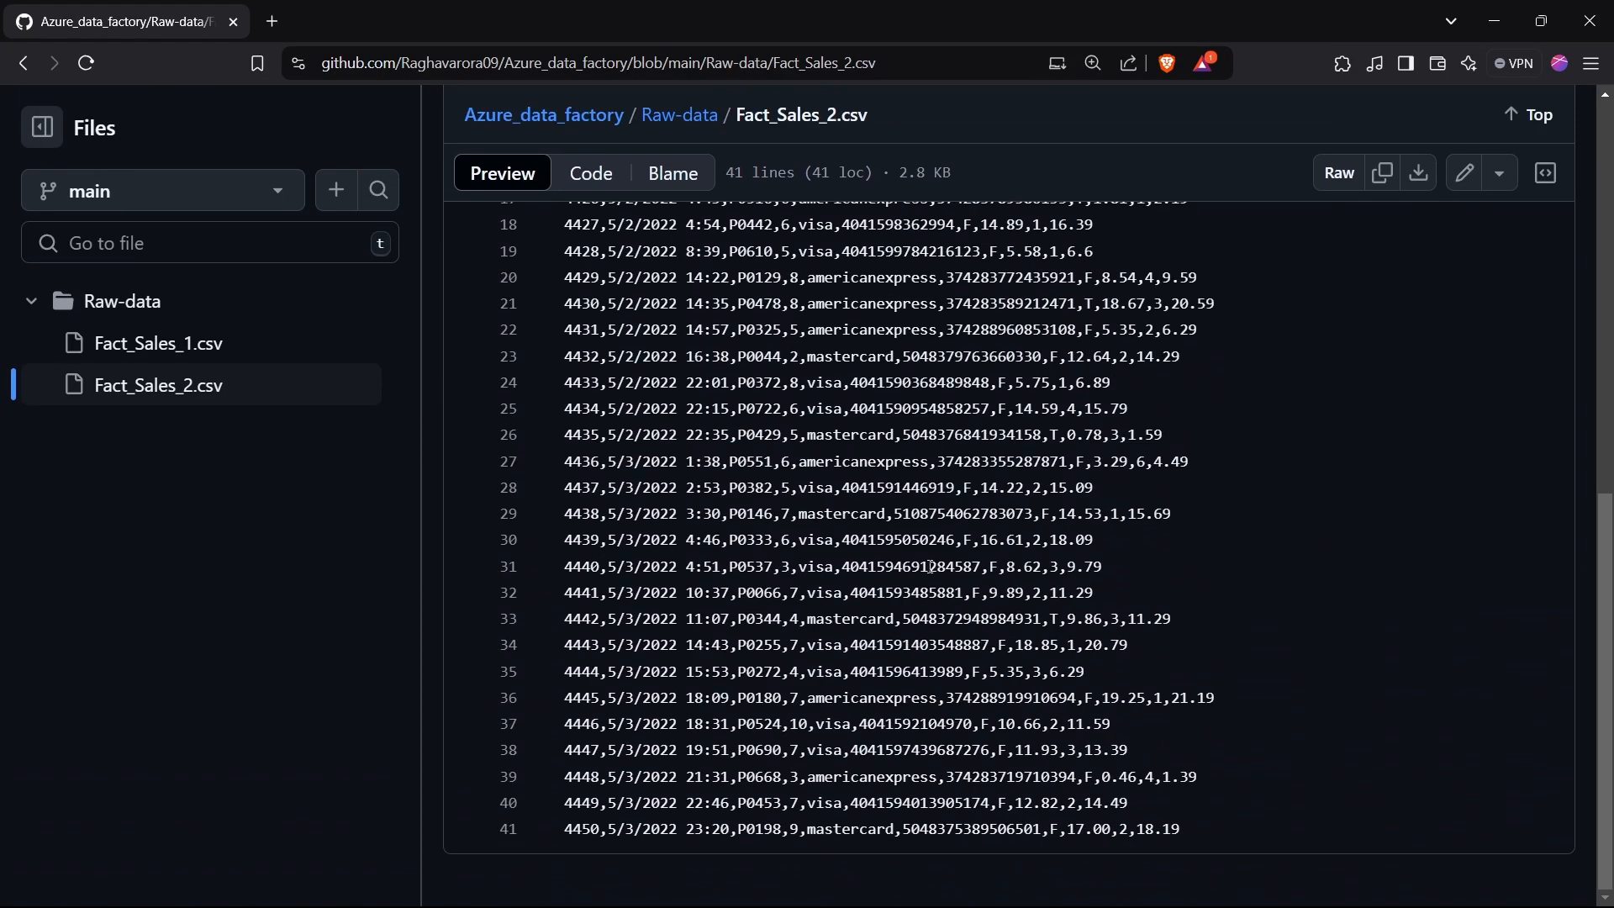
scroll(928, 566, up, 7)
key(alt+Left)
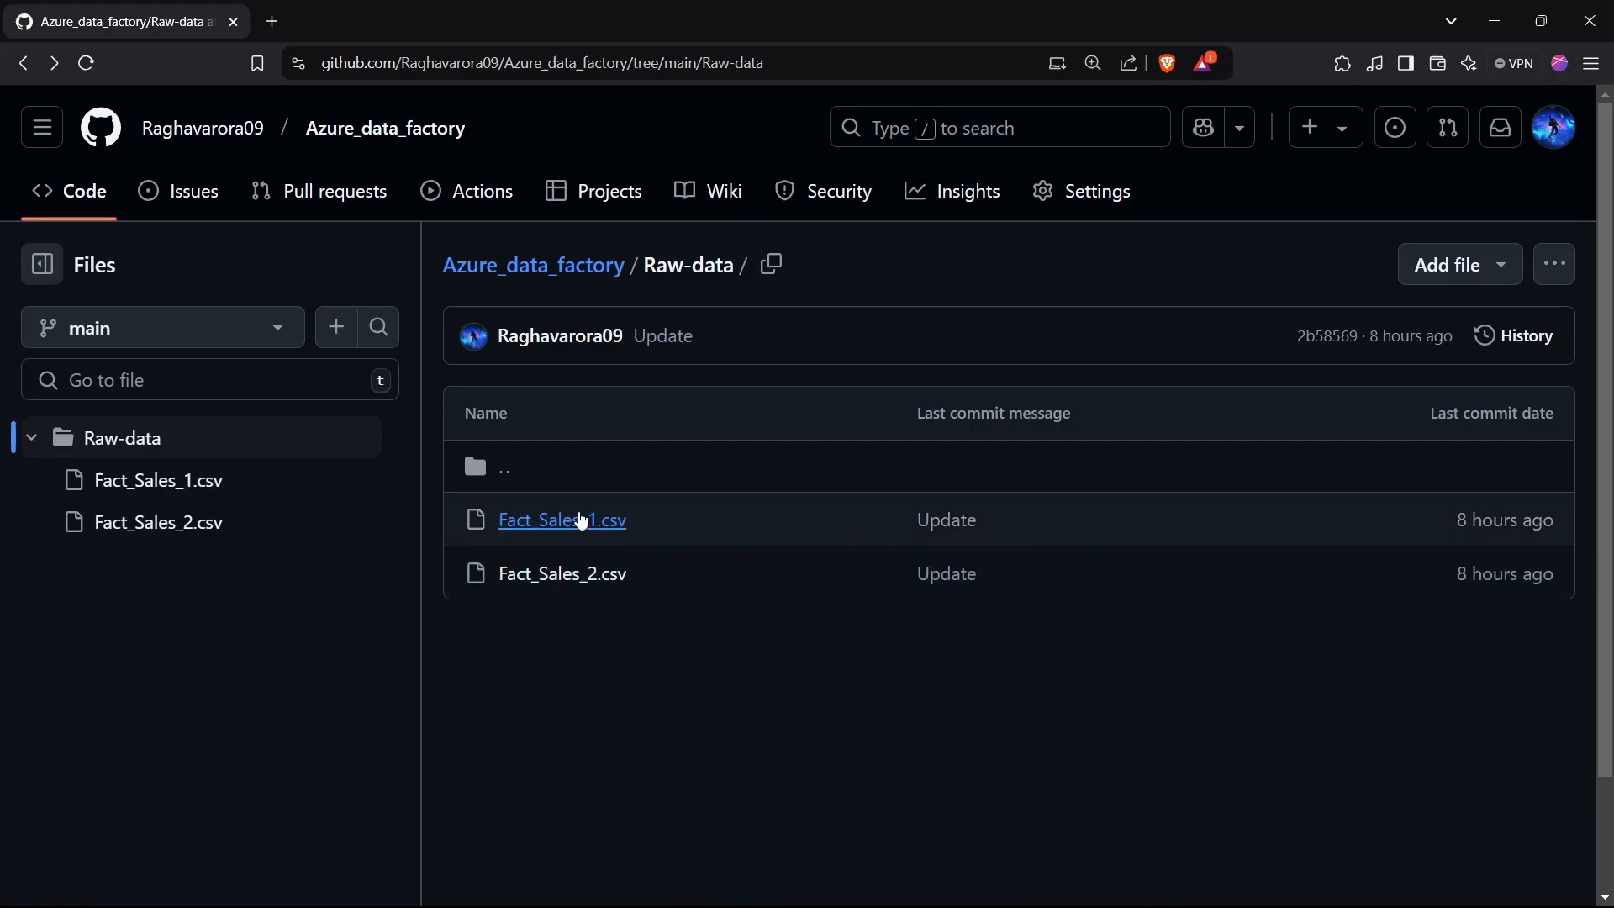
- Switch back to Azure Data Factory and add a new blank pipeline to the factory resources
key(alt+Tab)
key(alt+Tab)
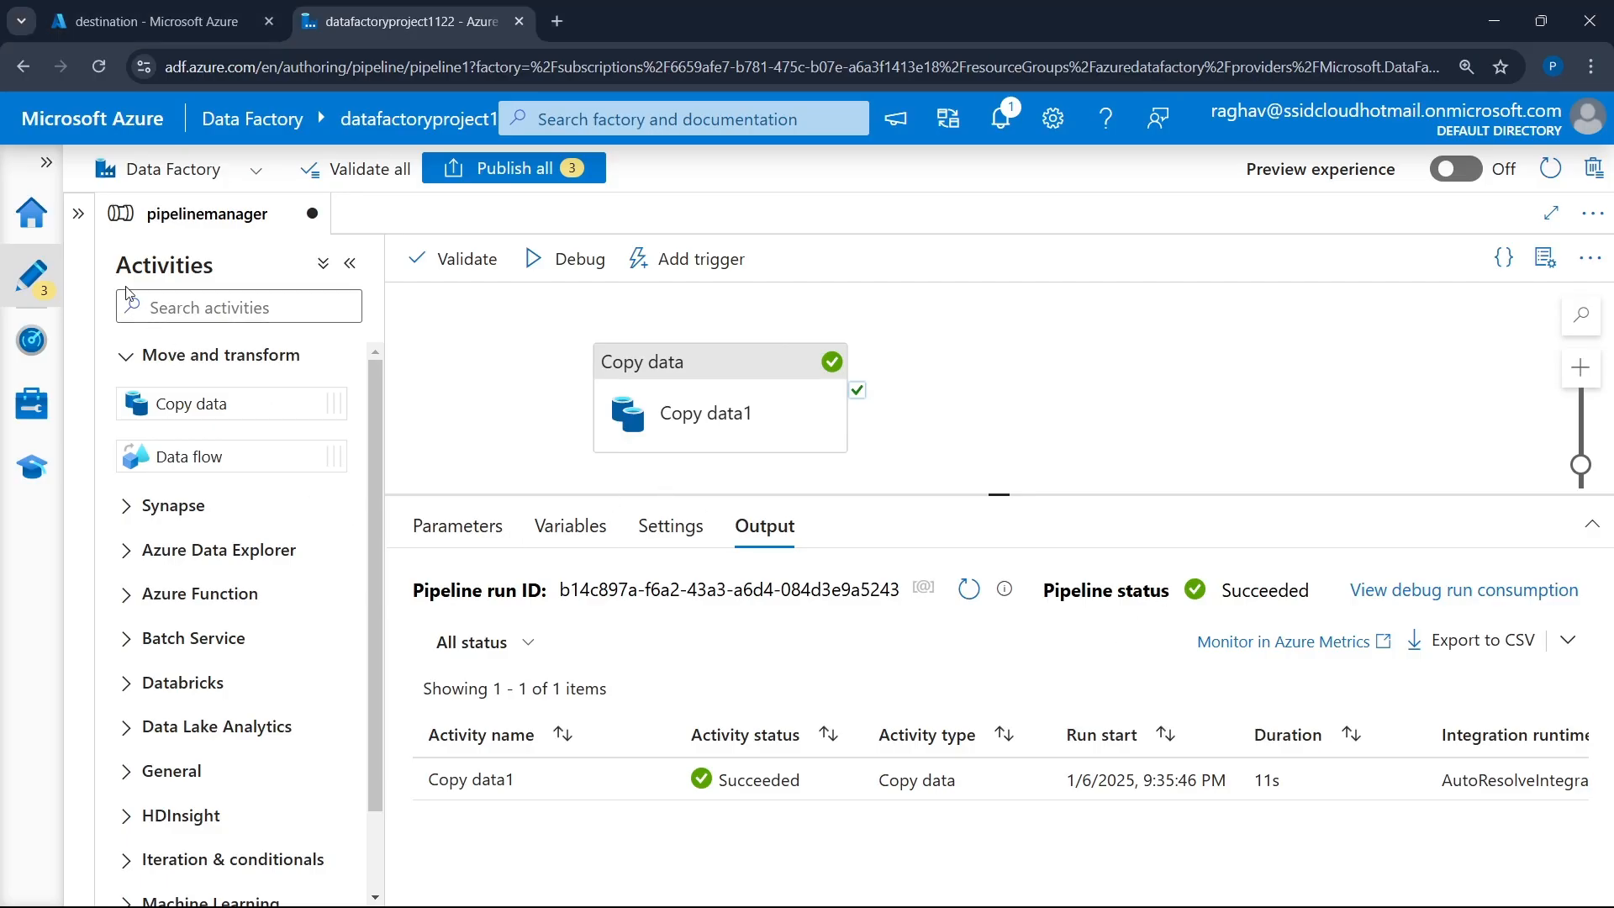
click(78, 214)
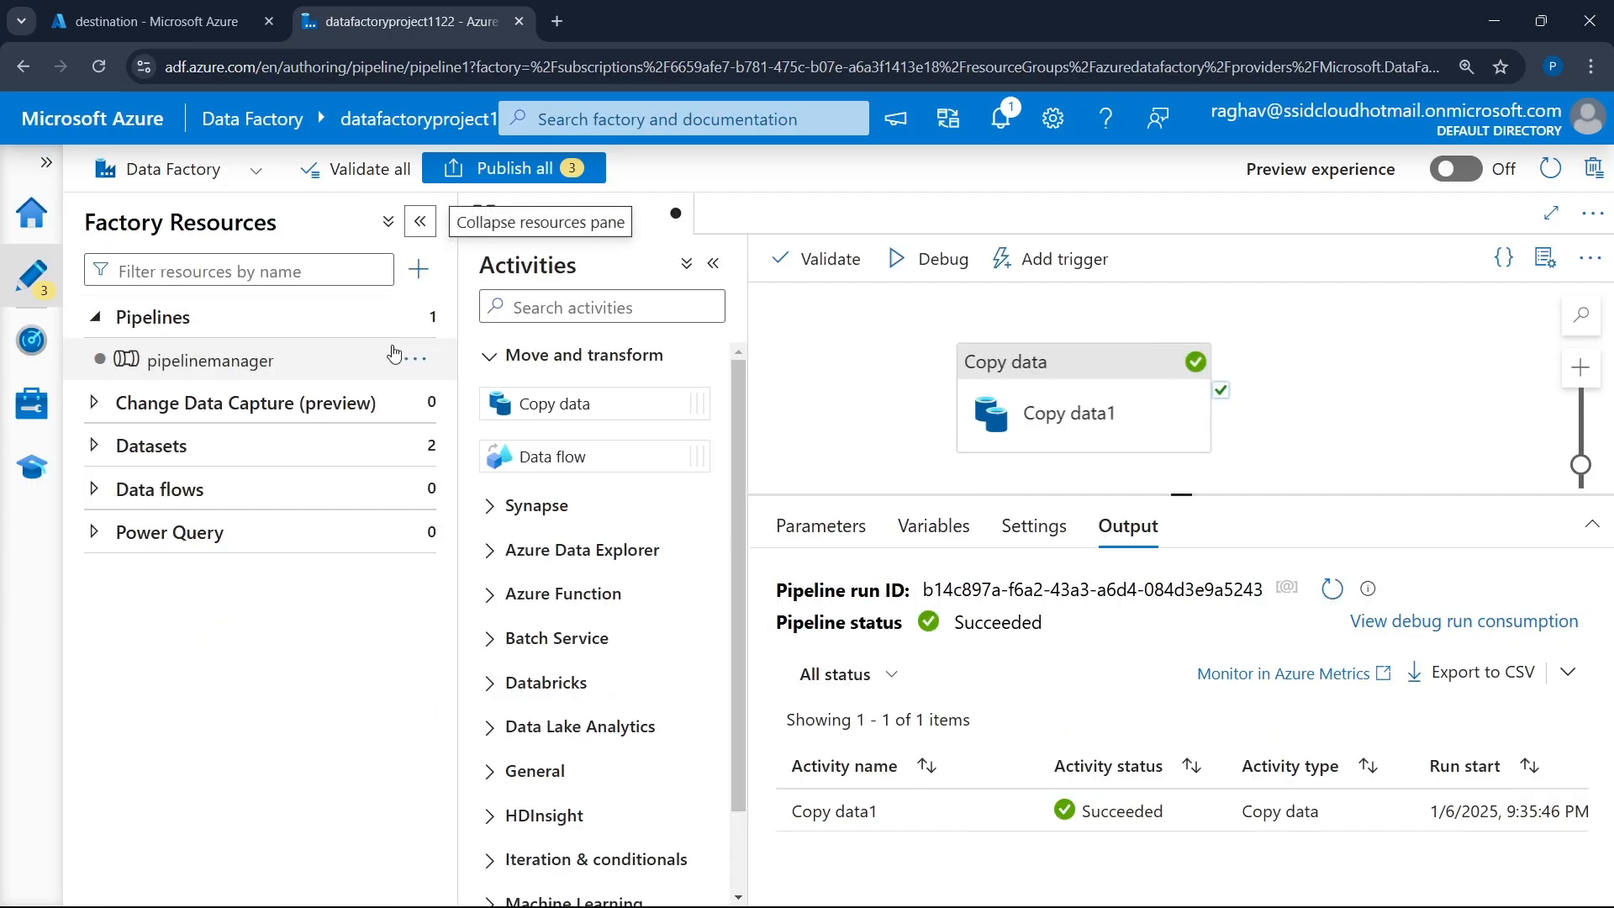
click(419, 329)
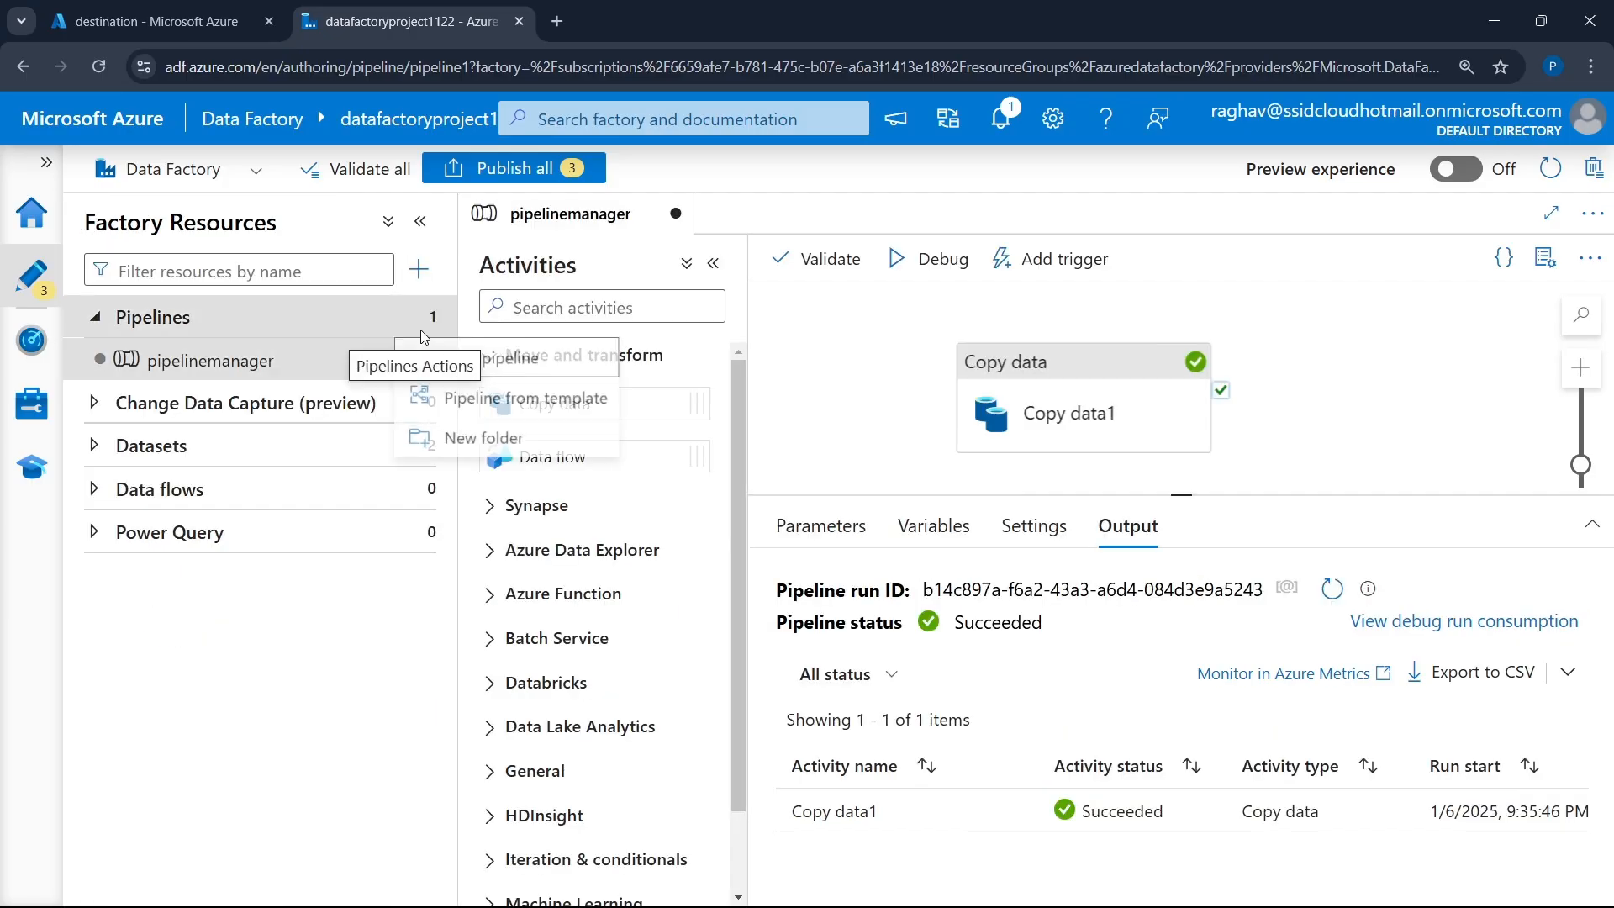
click(502, 359)
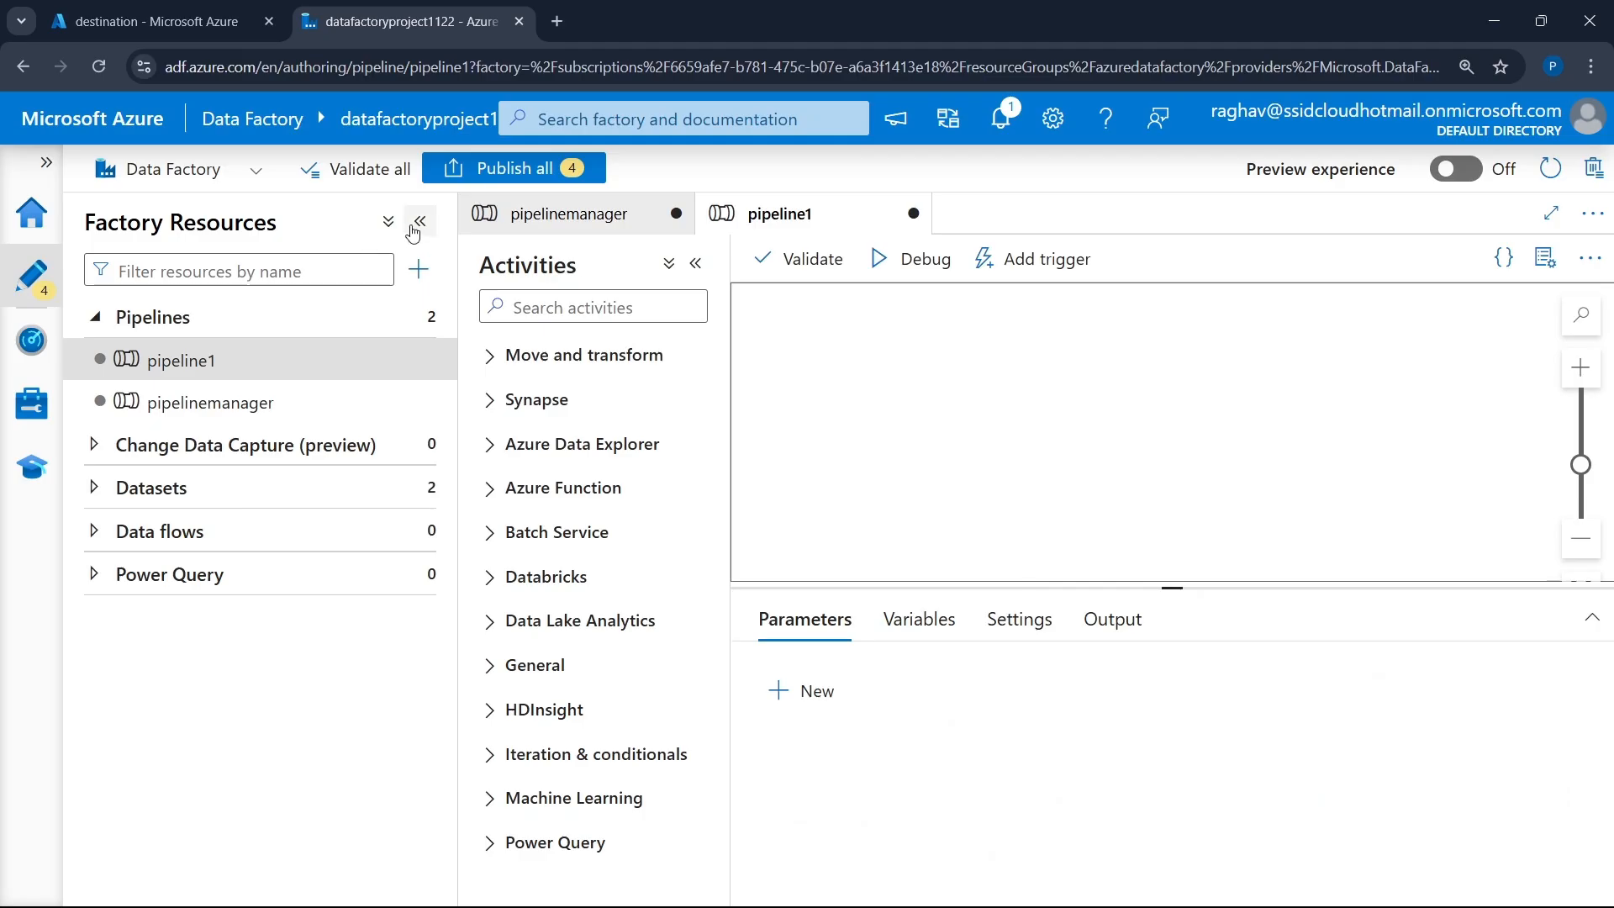
click(420, 221)
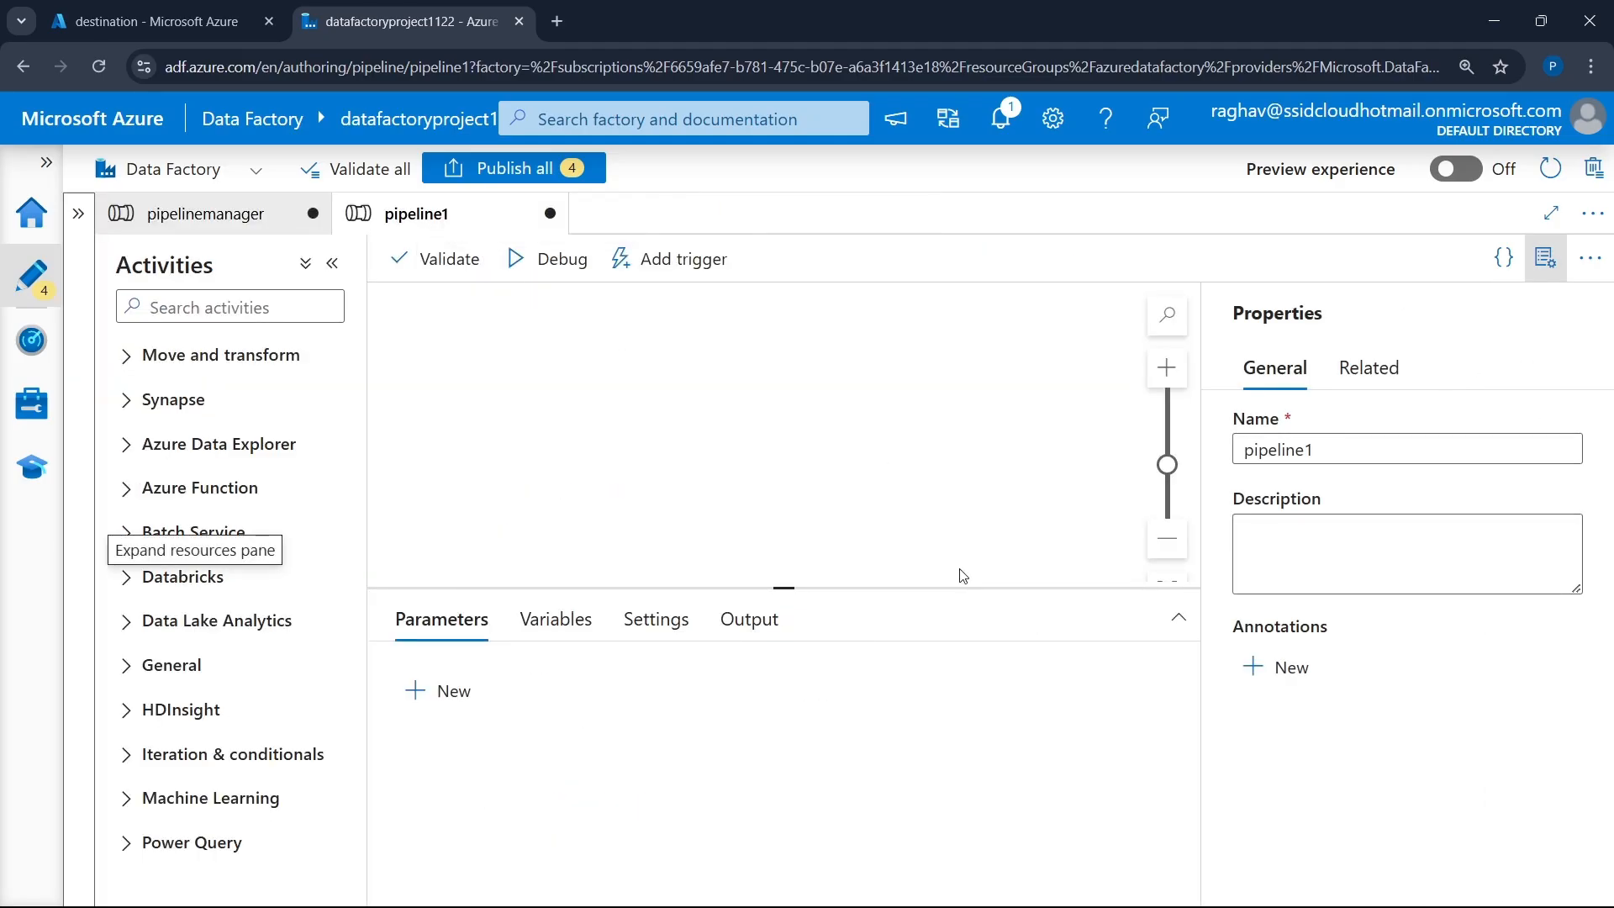
- Name the new pipeline pipeline_git and close its properties
click(1064, 895)
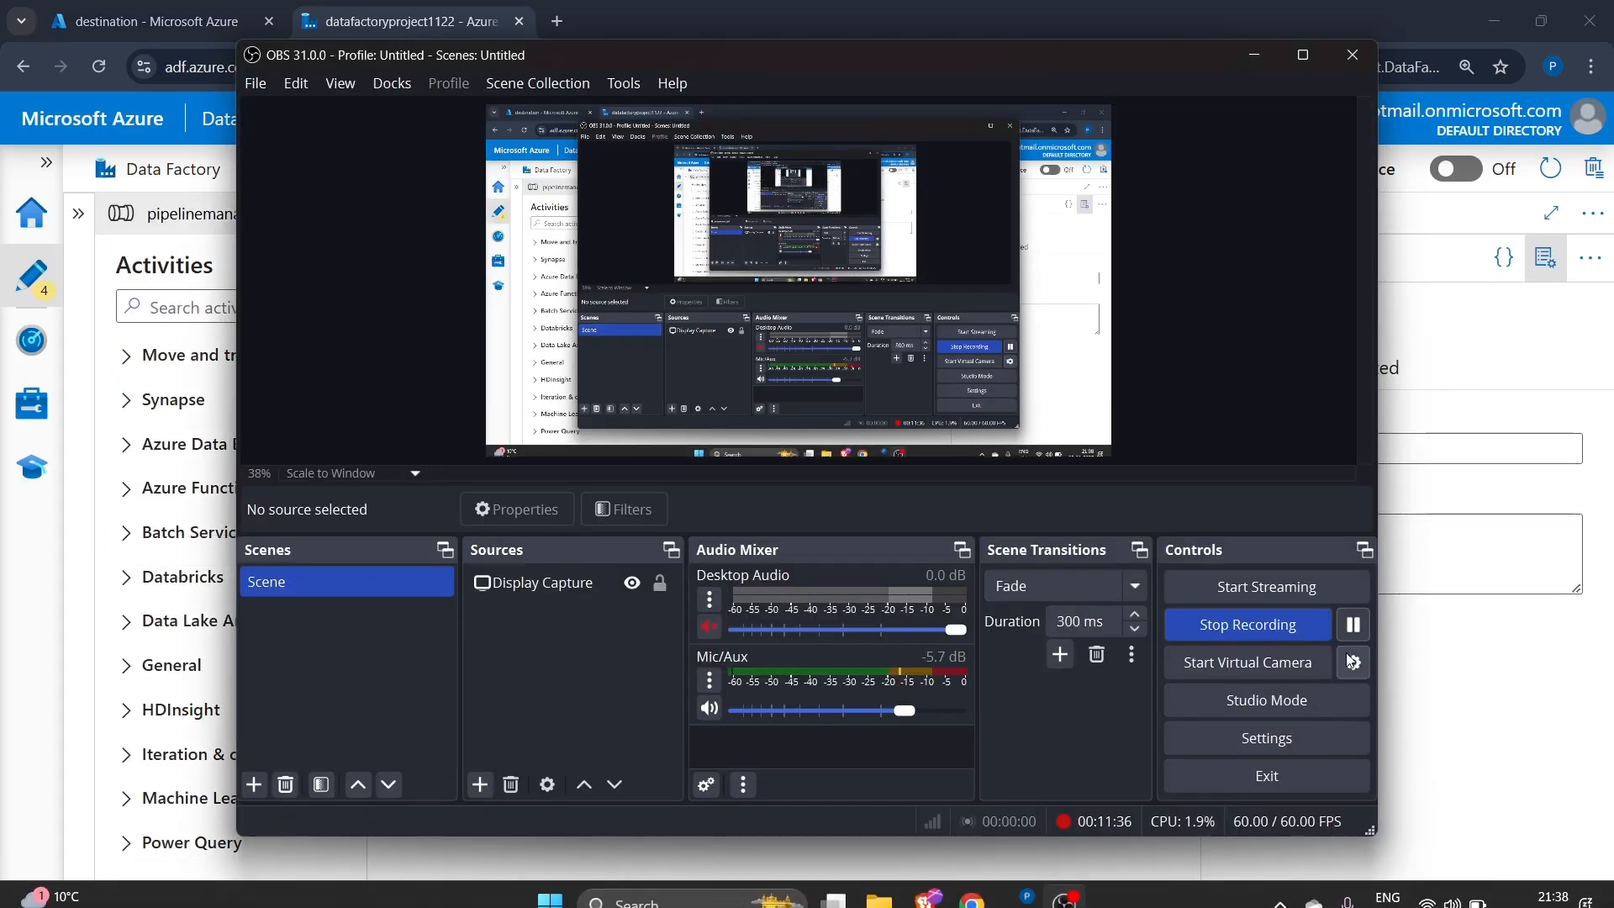
click(1481, 694)
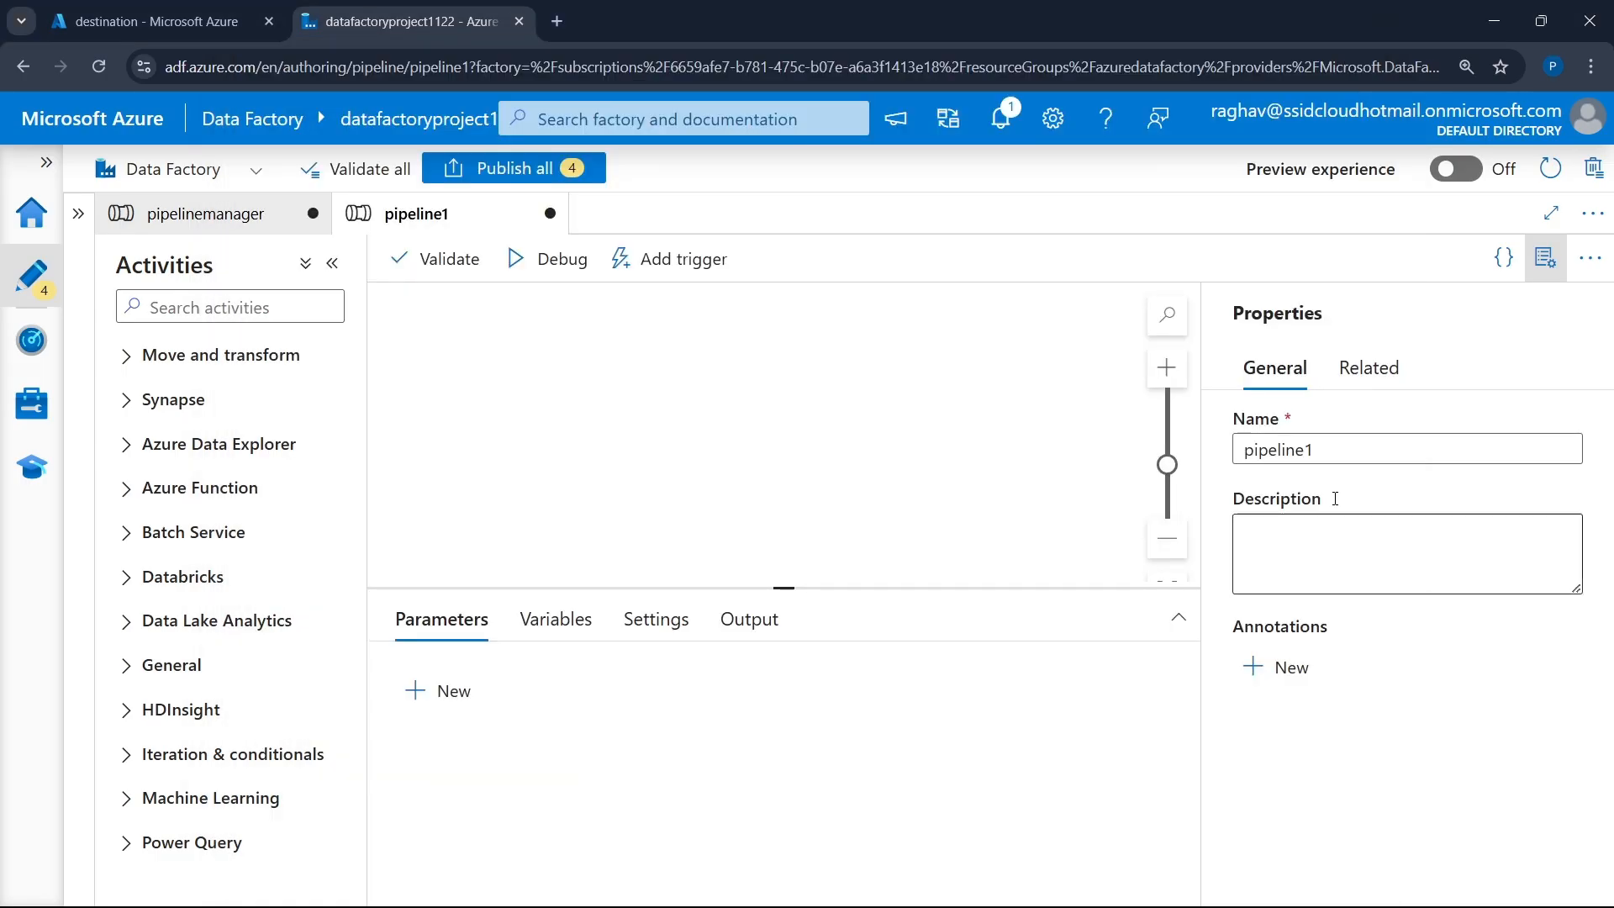
click(1345, 455)
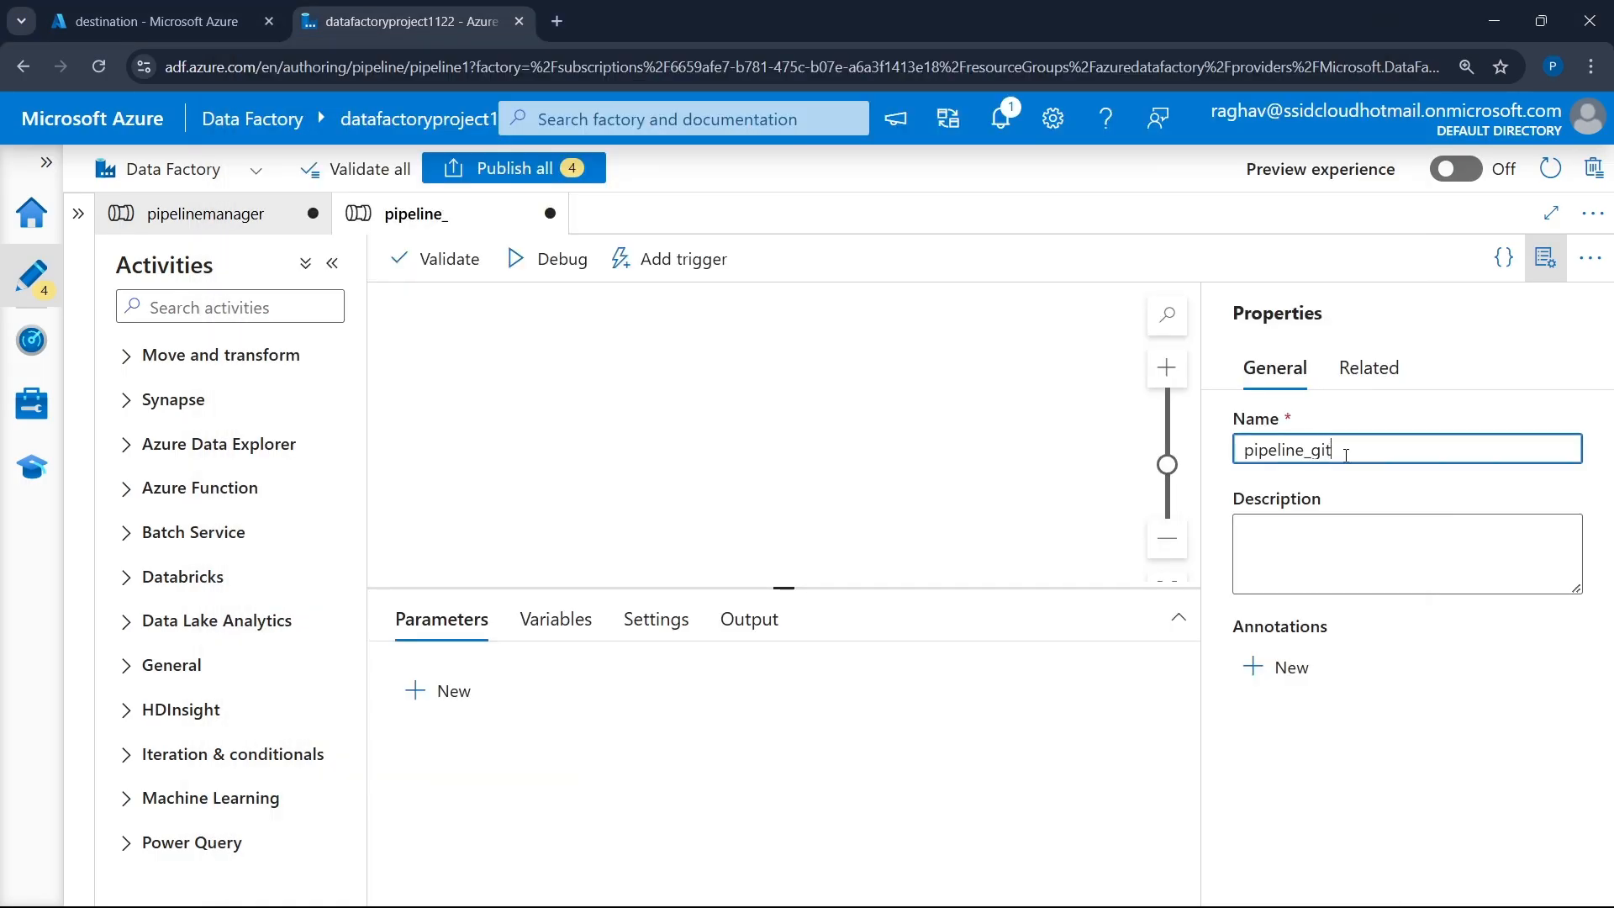
click(1536, 268)
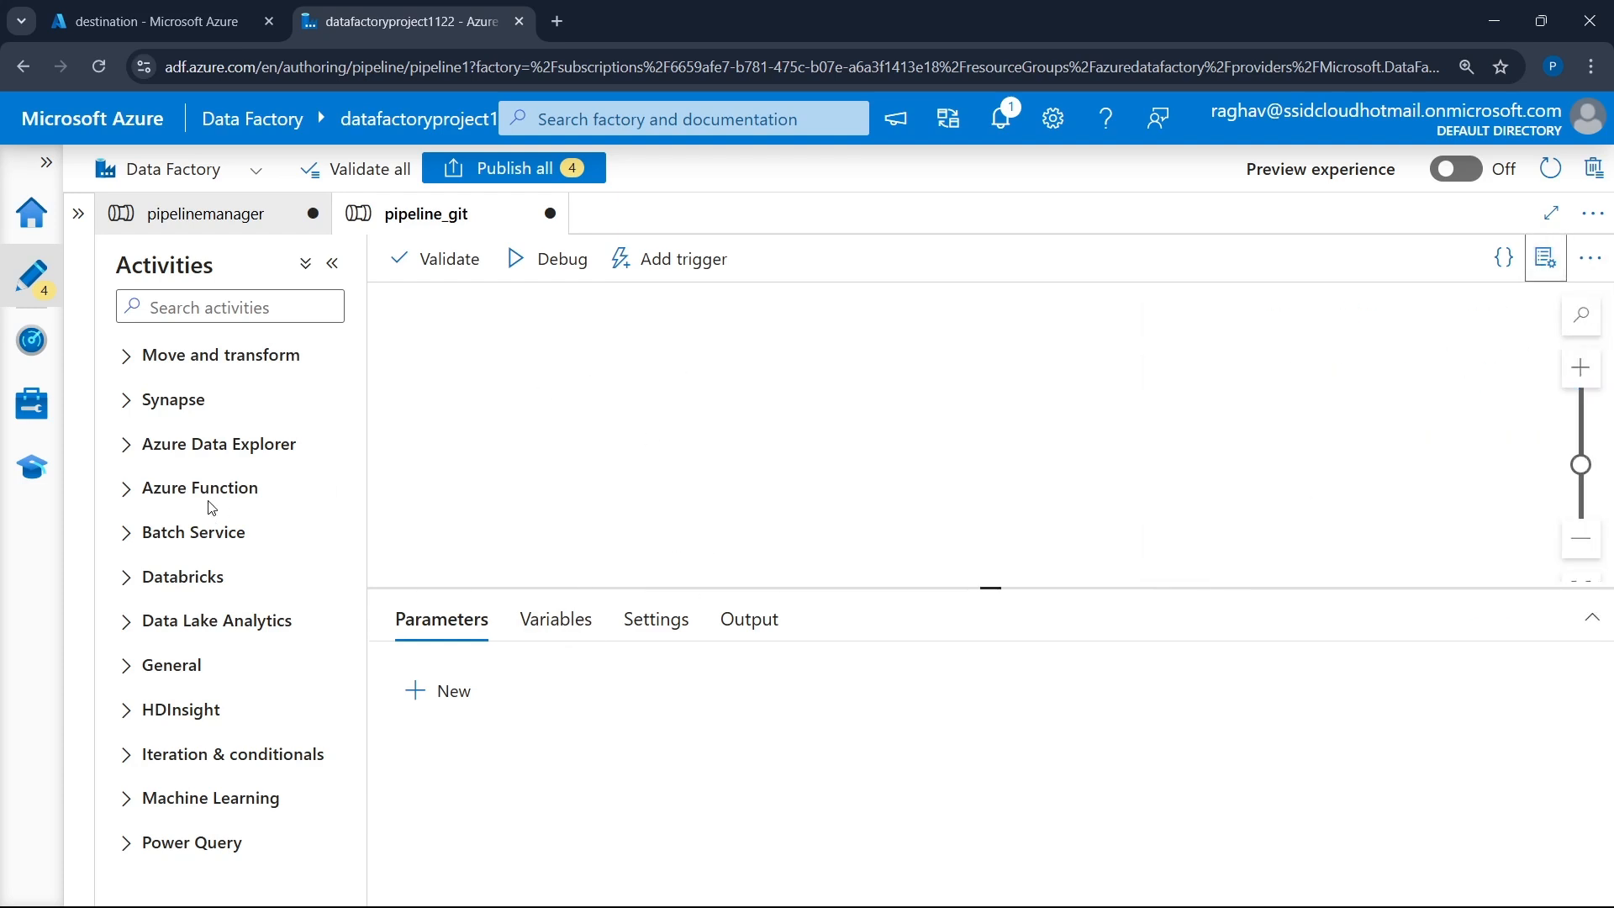
- Add a Copy data activity to the pipeline_git canvas
click(173, 360)
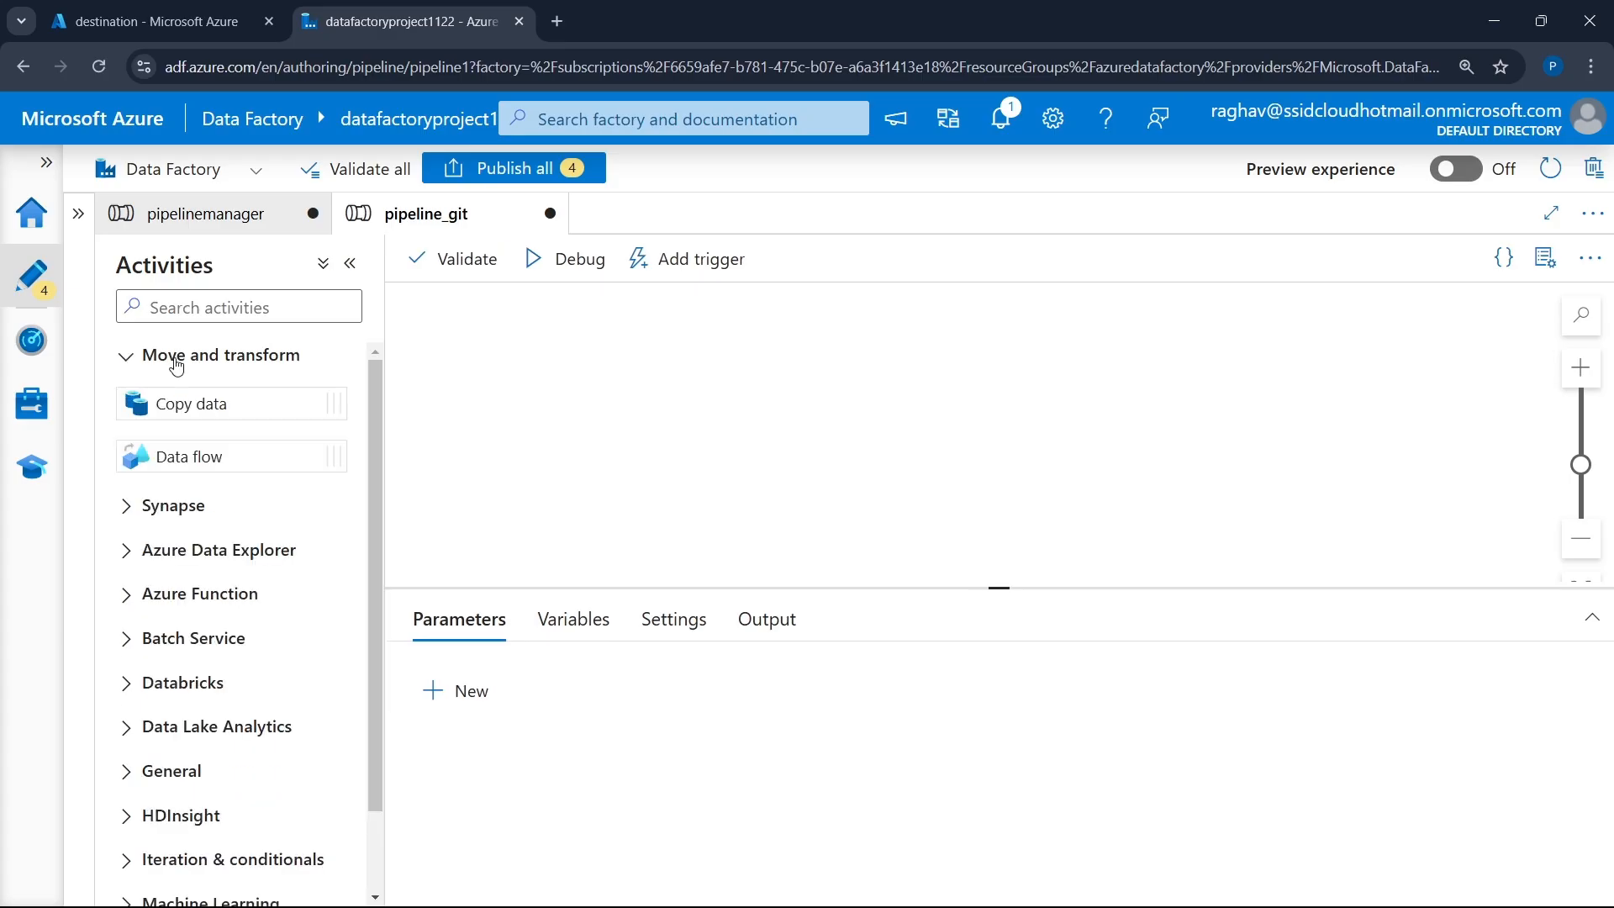
drag(191, 399, 678, 426)
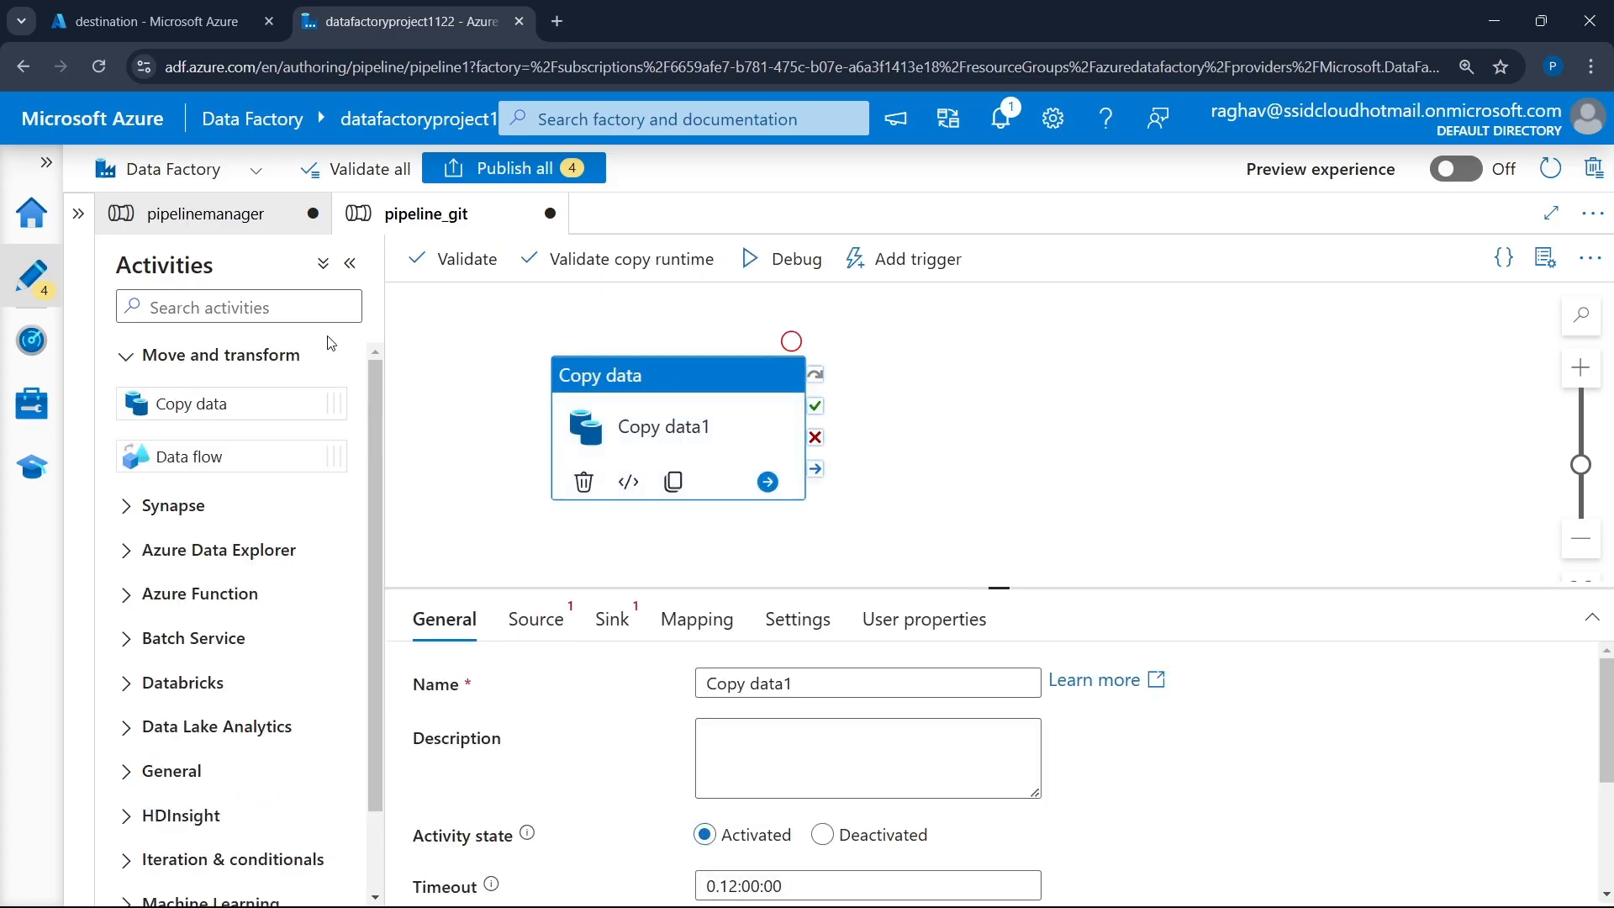
click(256, 360)
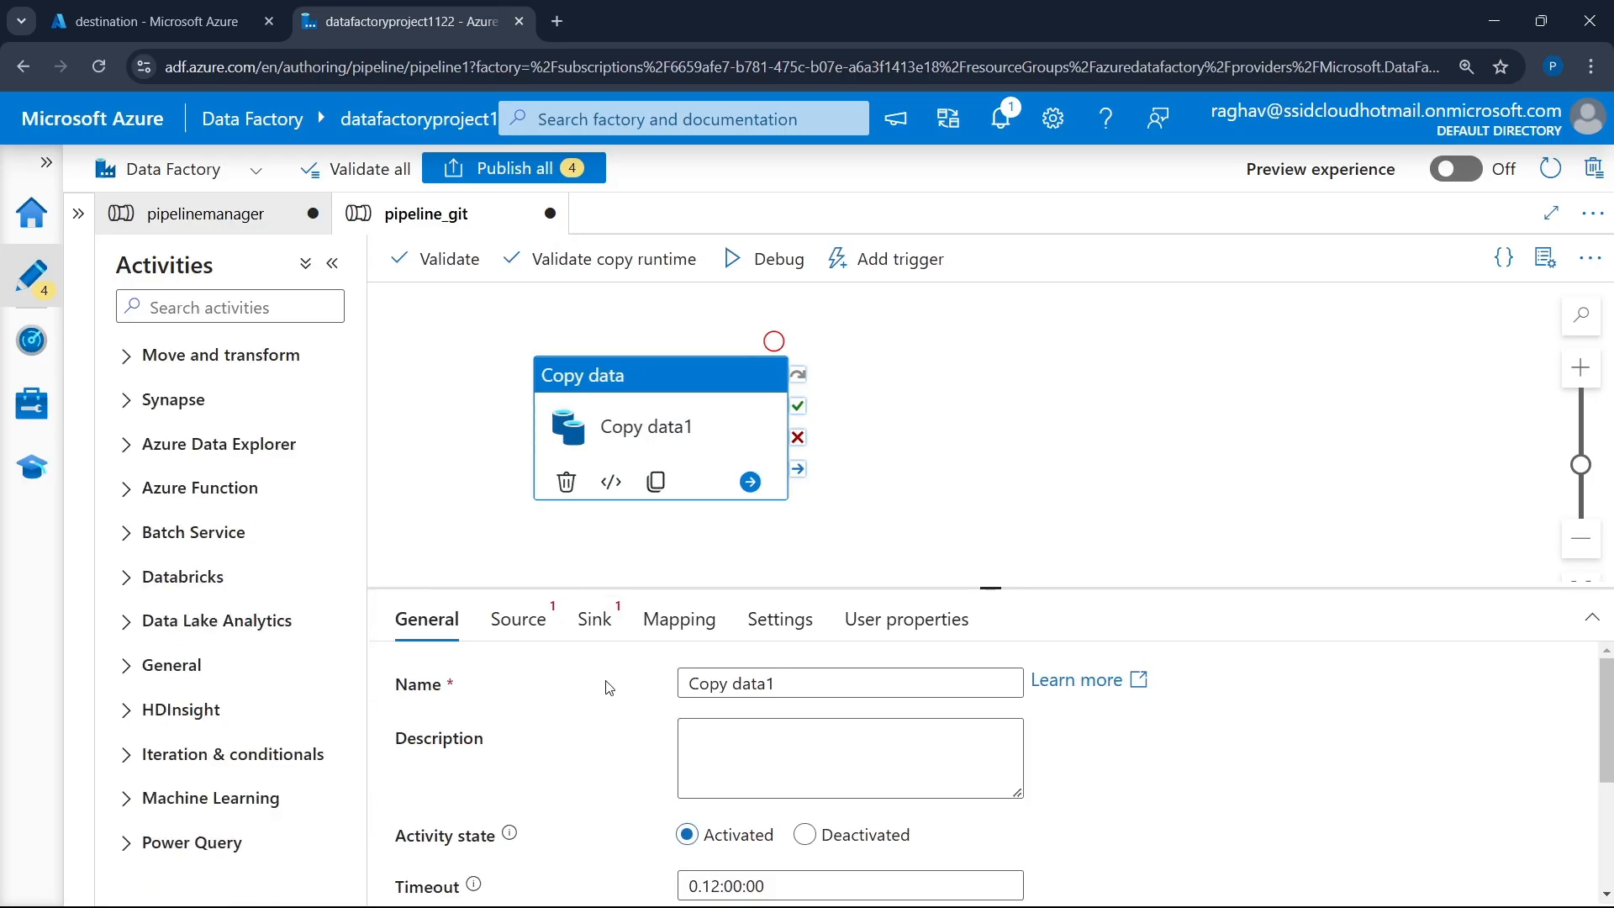
- Create a new source dataset for the copy activity, using the HTTP data store and the DelimitedText format
click(539, 635)
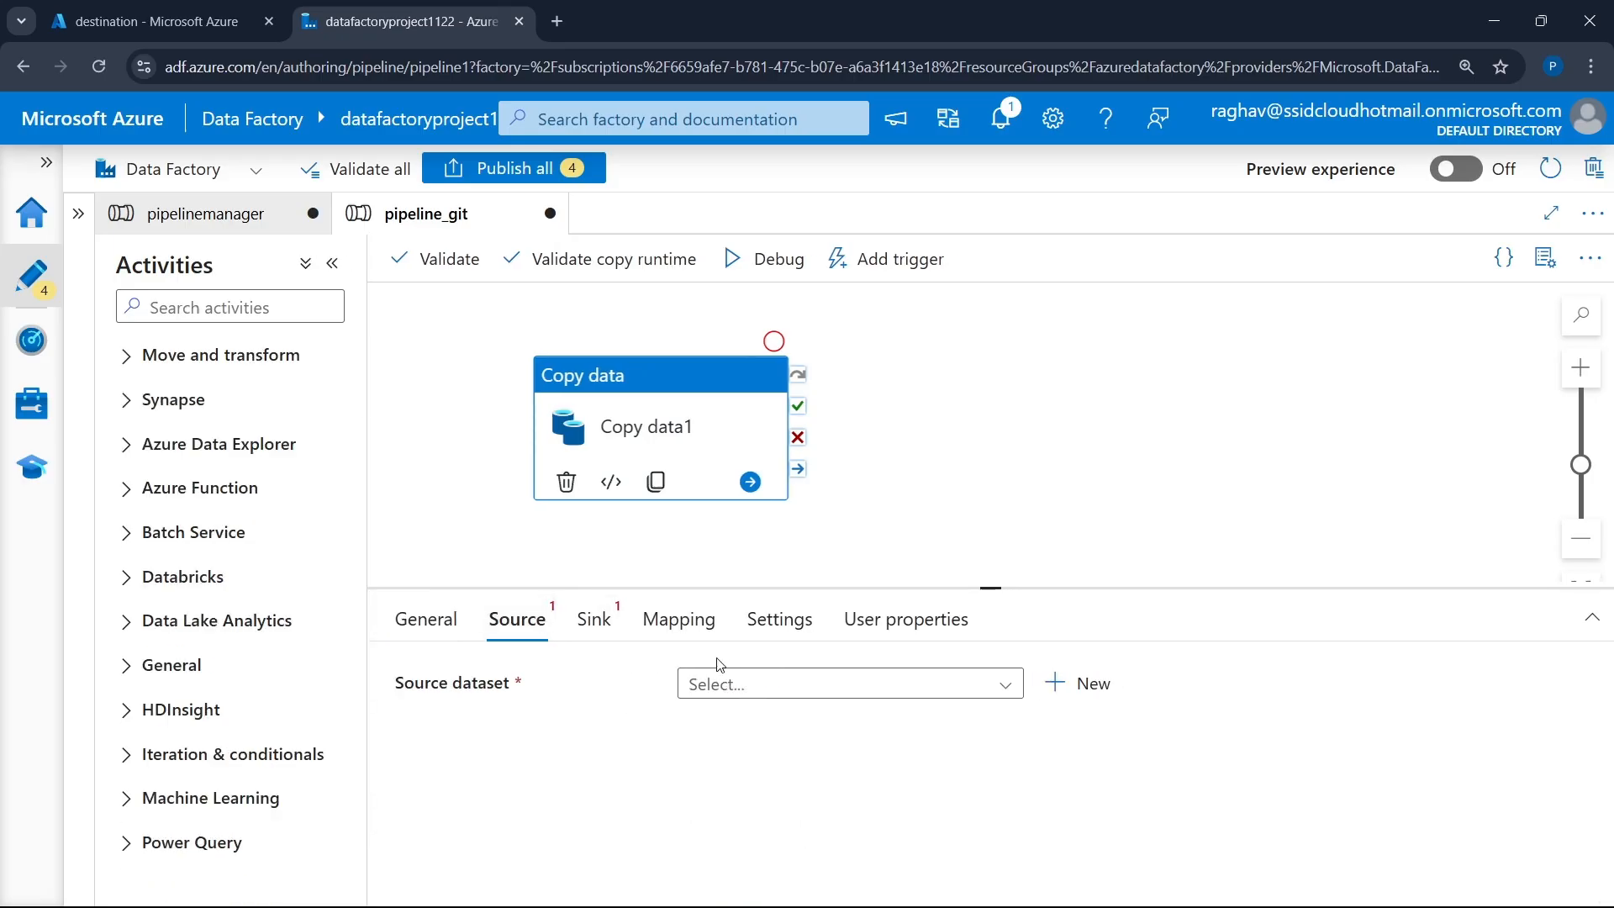
click(1000, 688)
click(1000, 690)
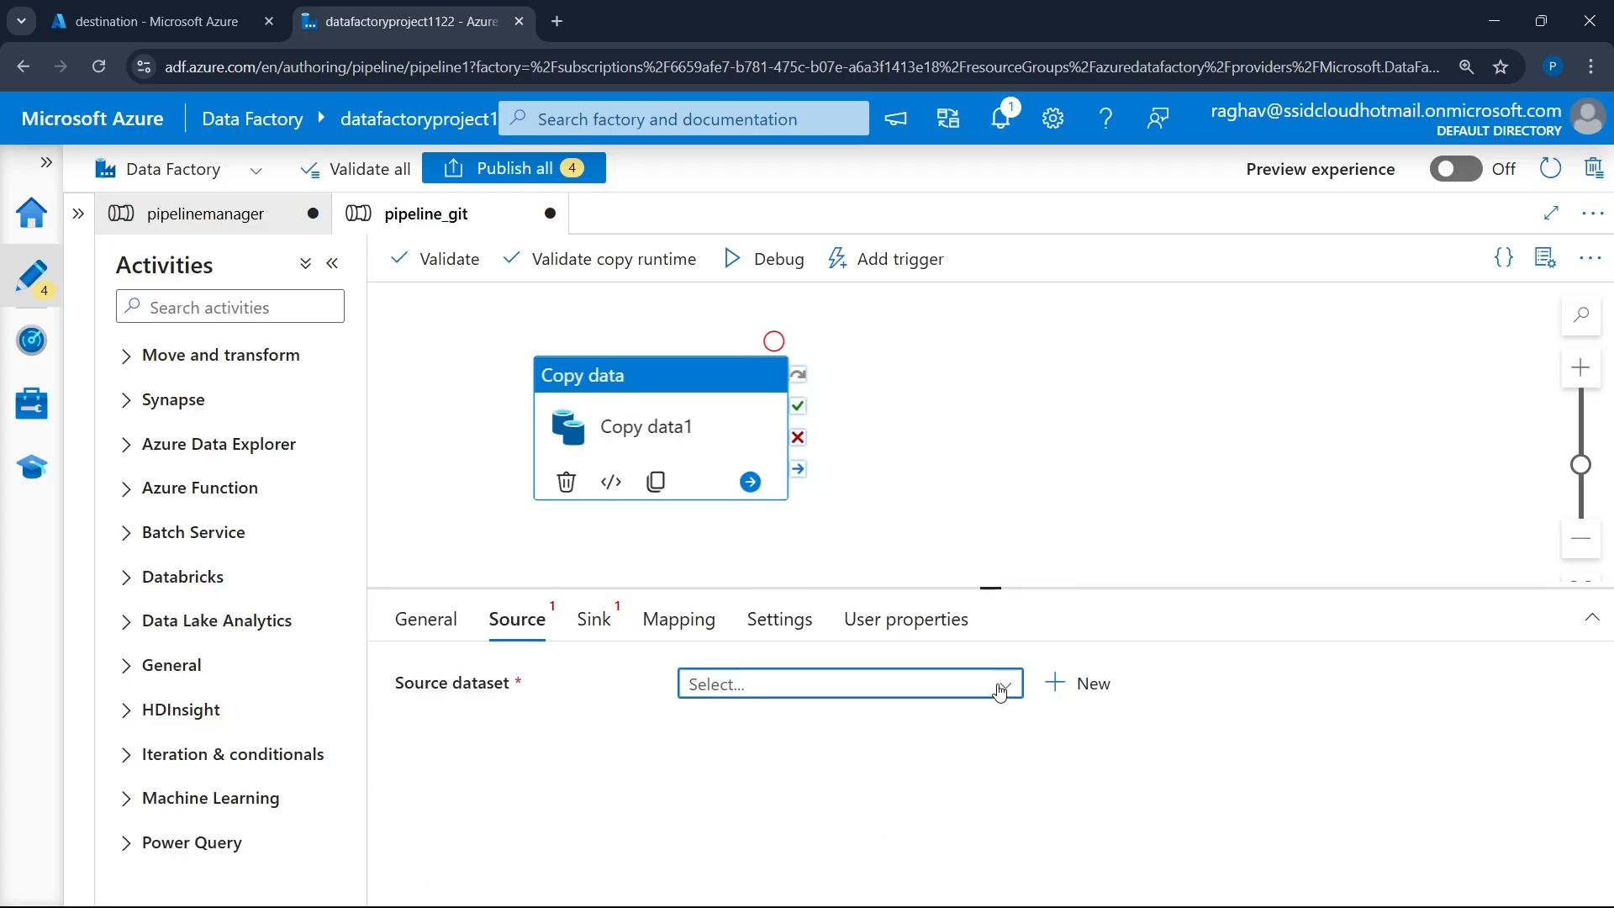
click(1096, 689)
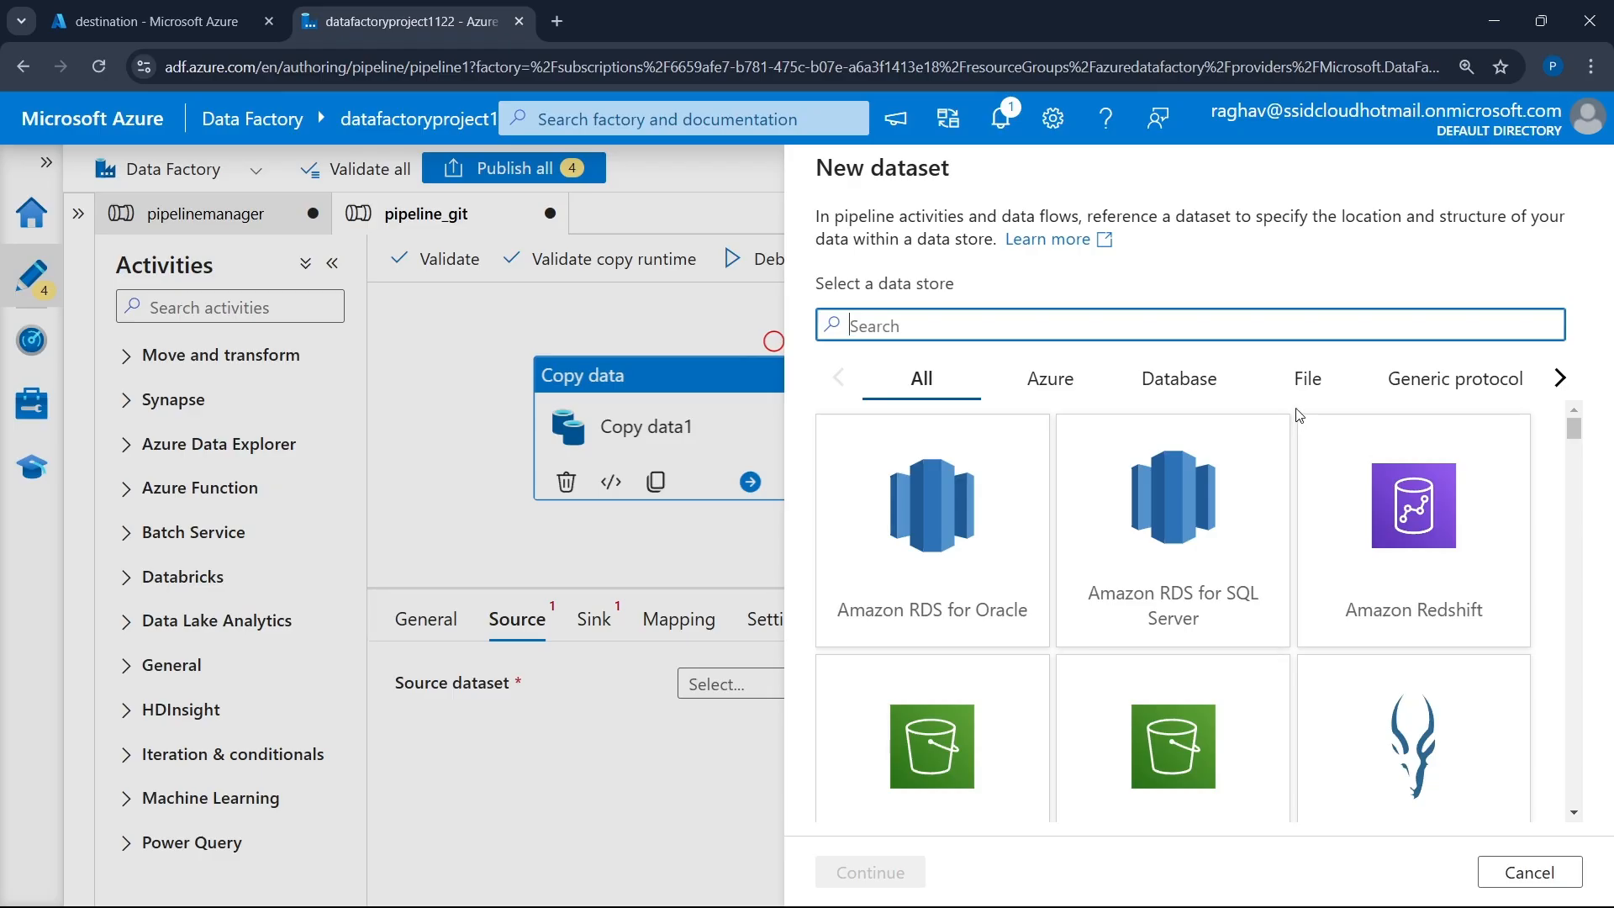
text(htt)
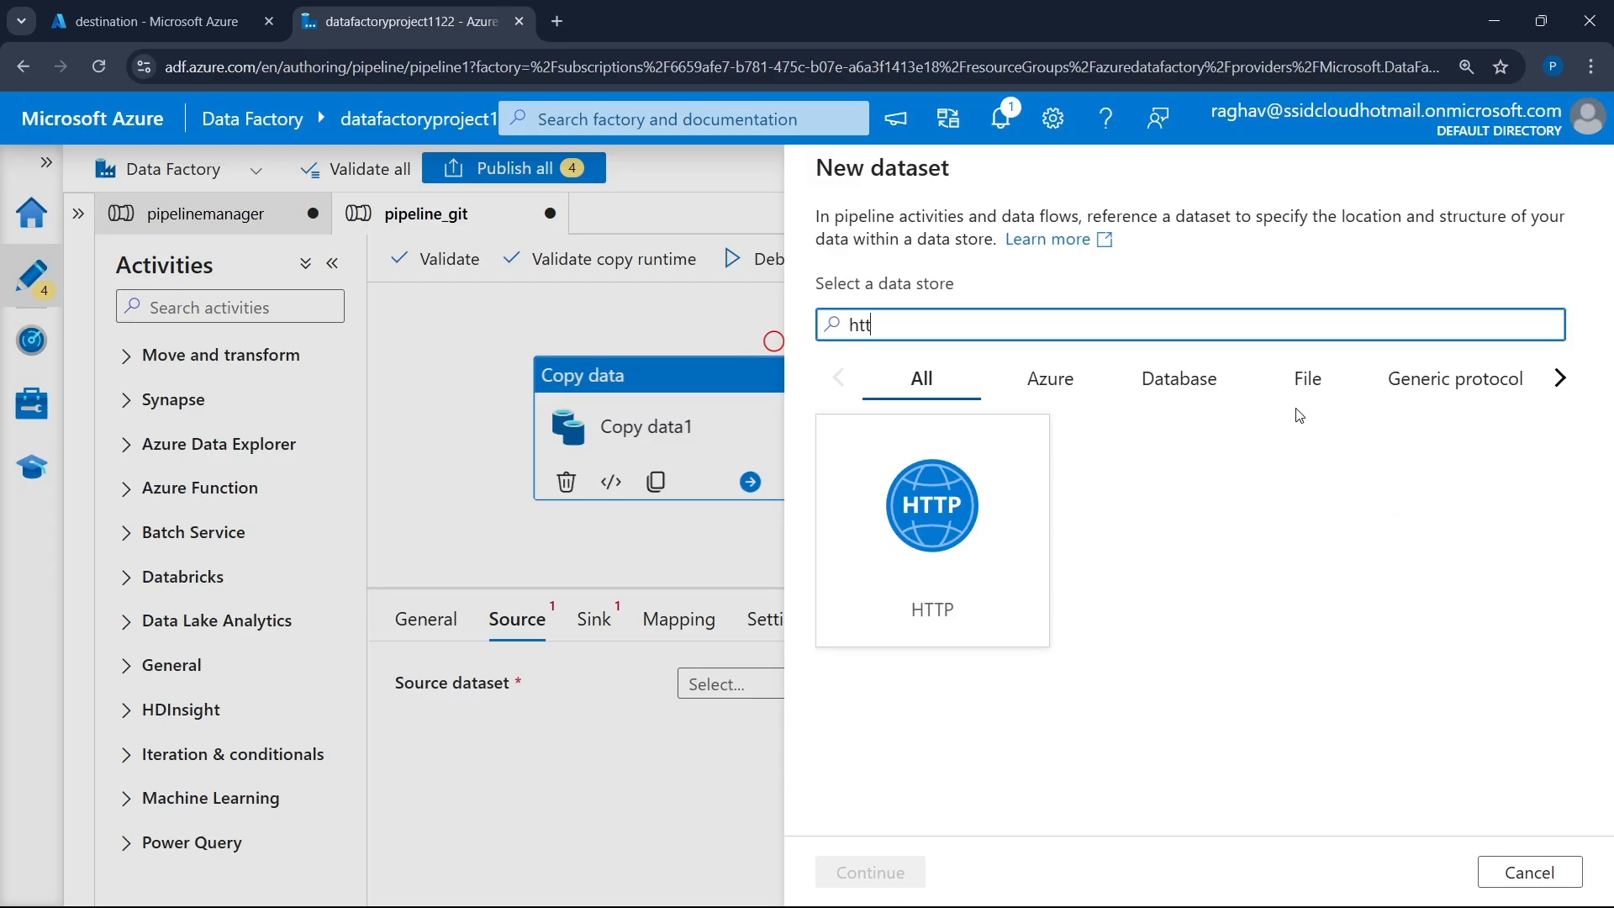
click(938, 529)
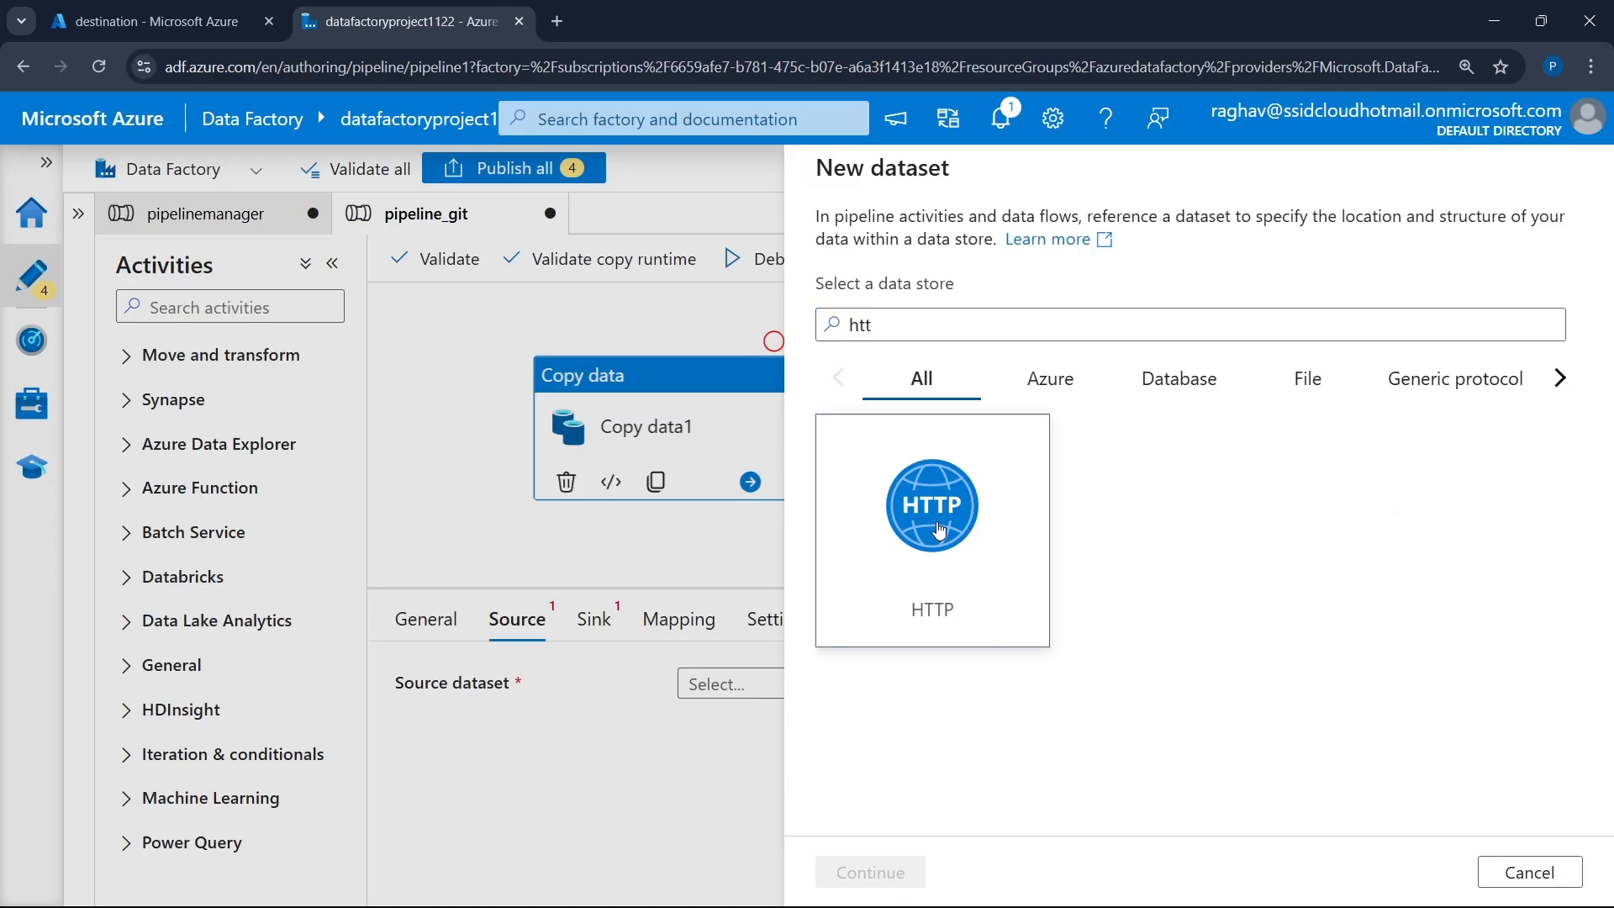
click(895, 883)
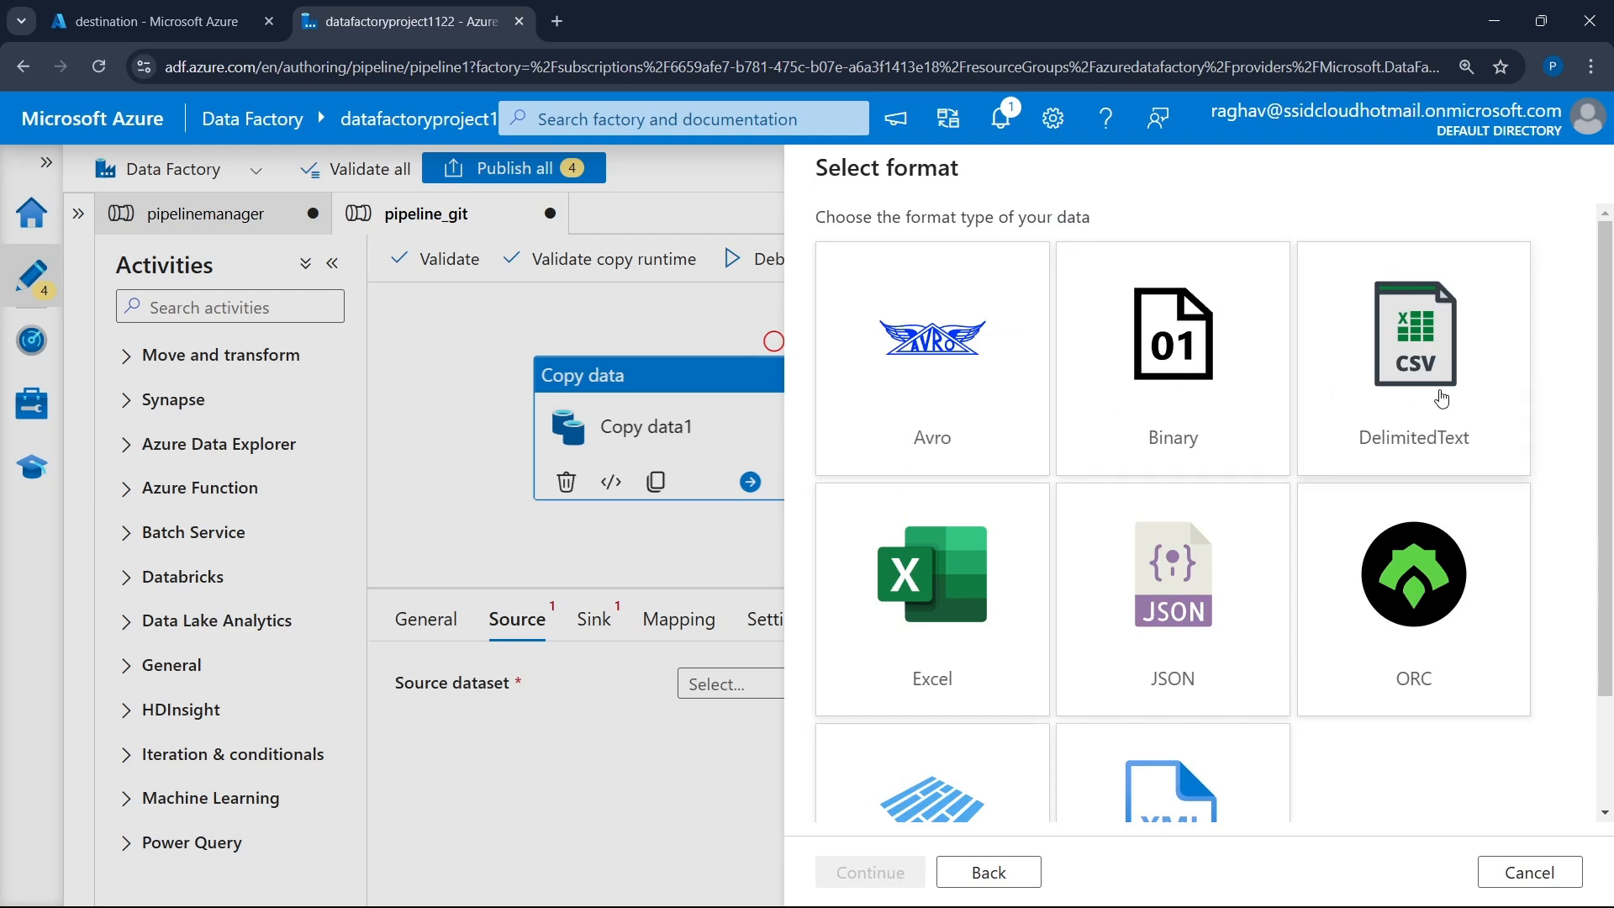
click(1438, 400)
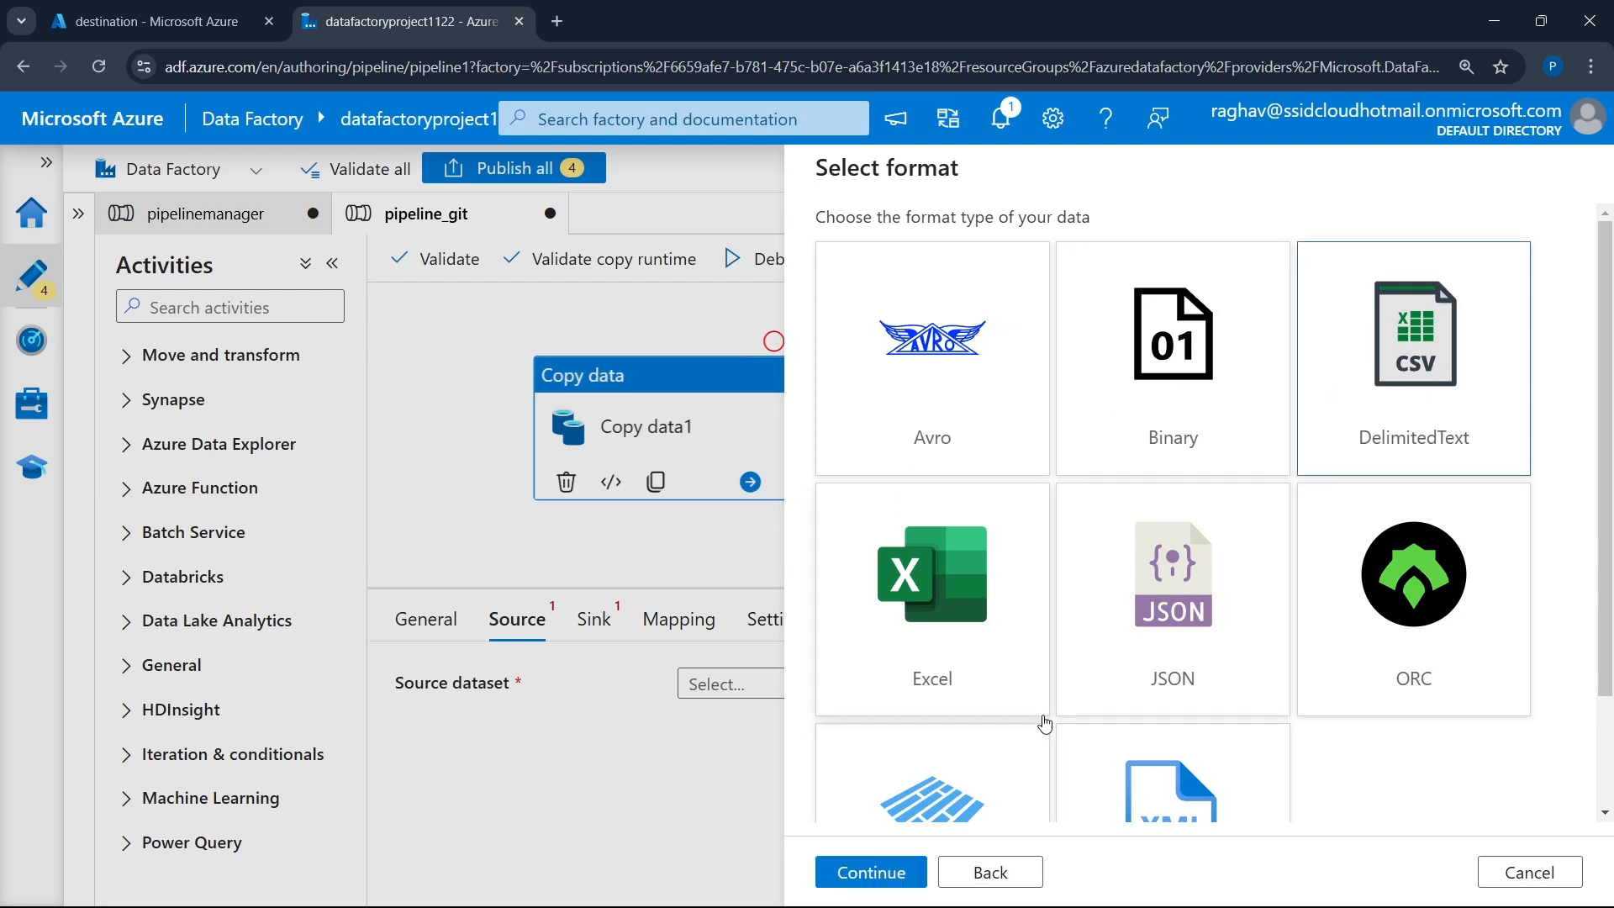
click(841, 874)
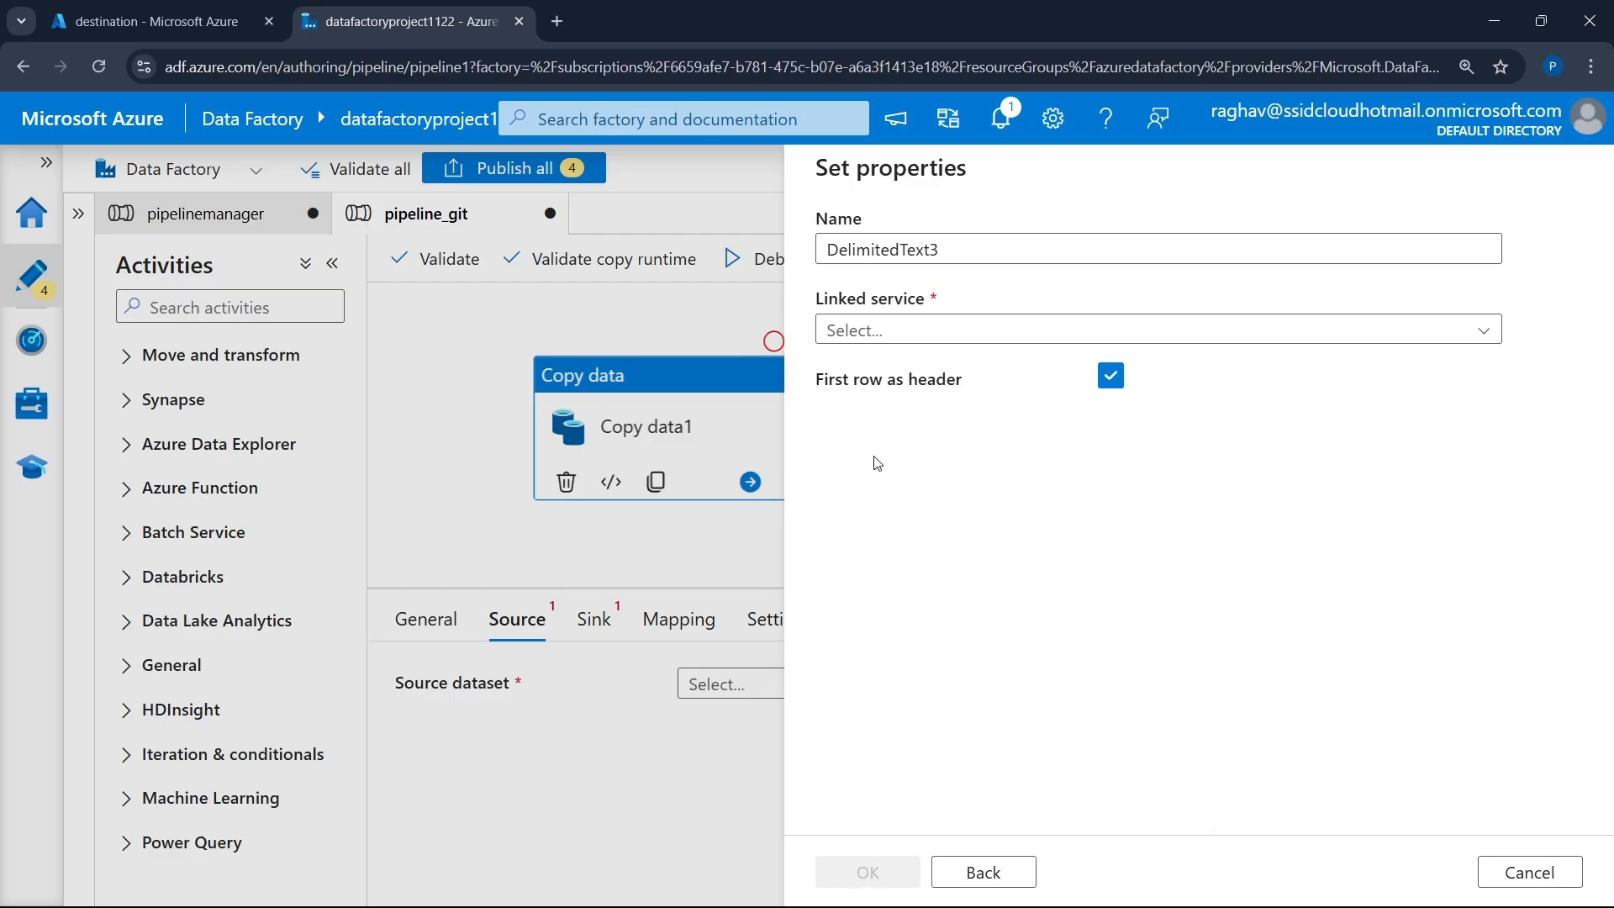
click(965, 340)
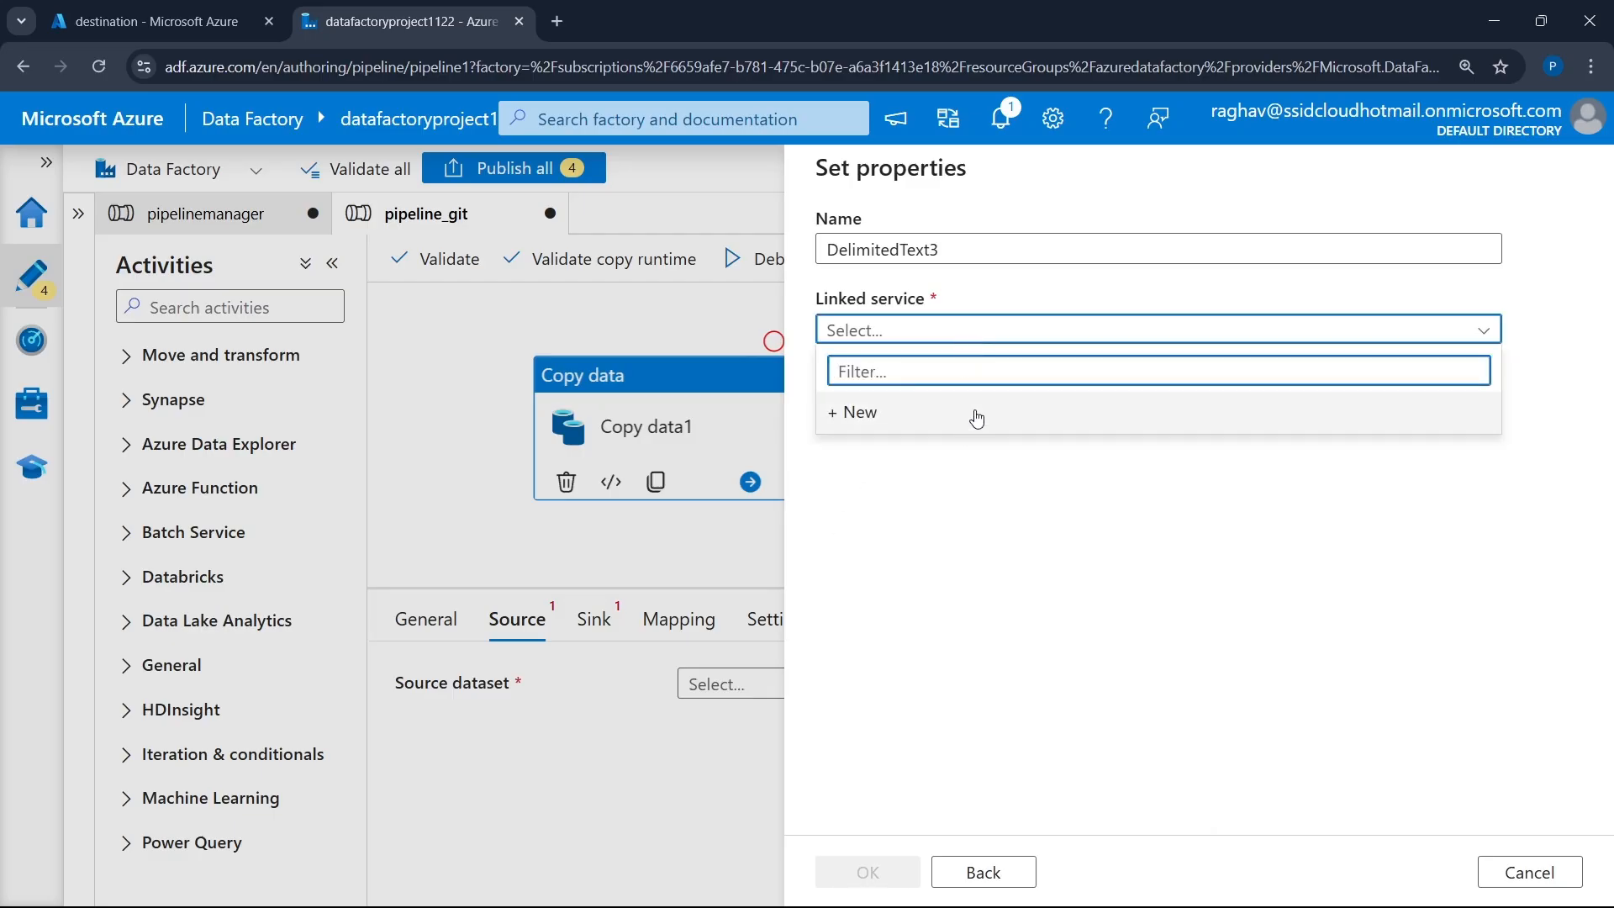
click(973, 418)
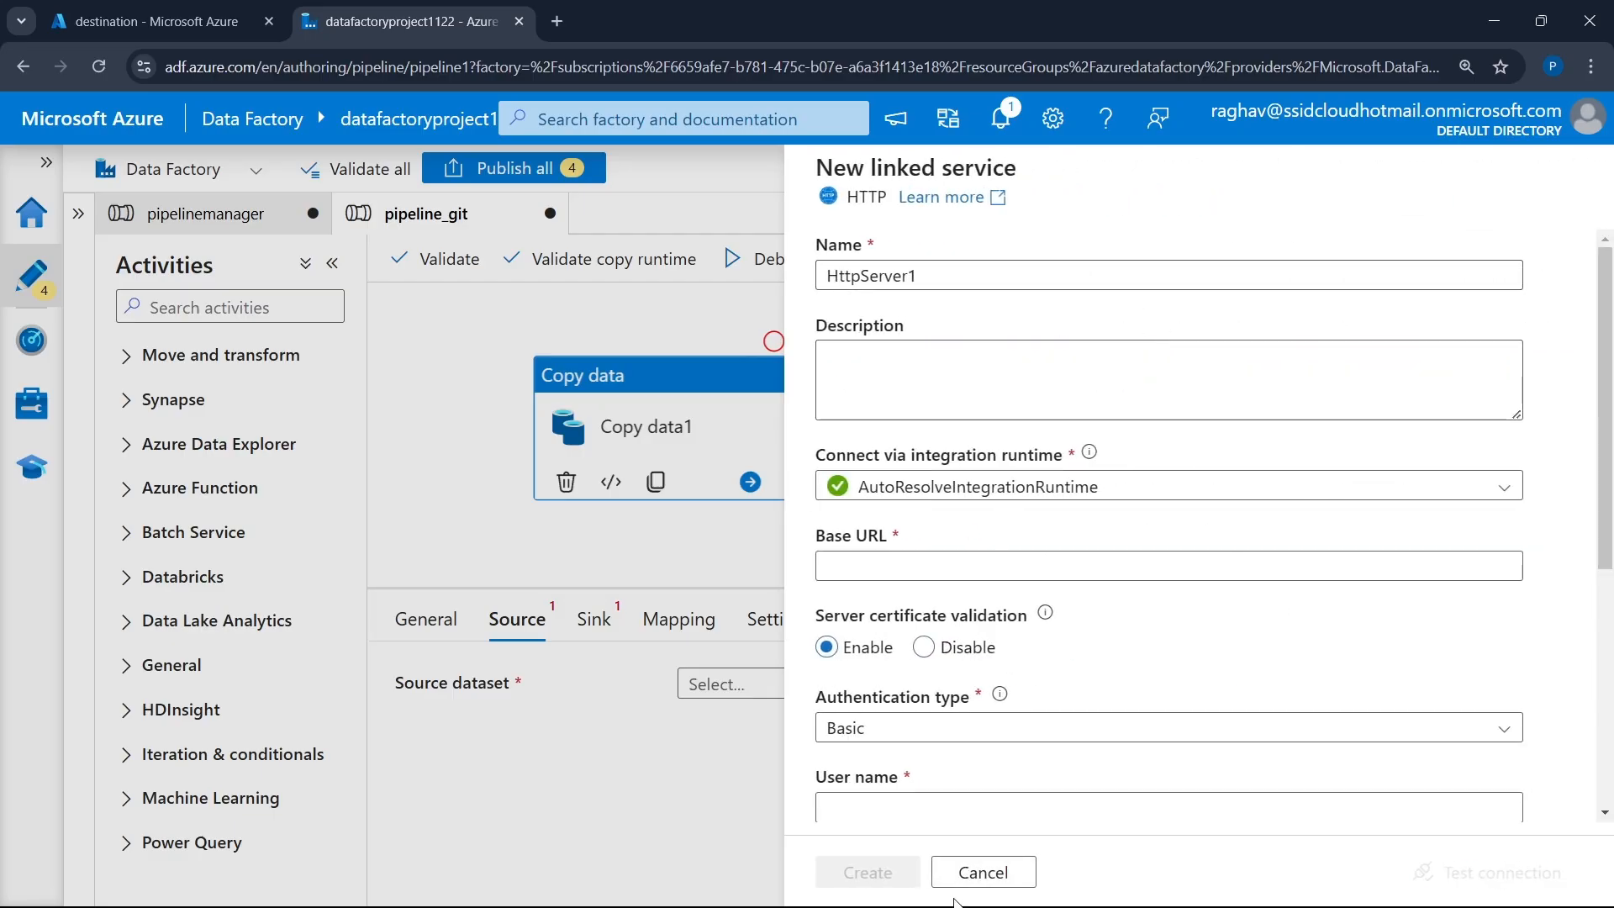
click(966, 874)
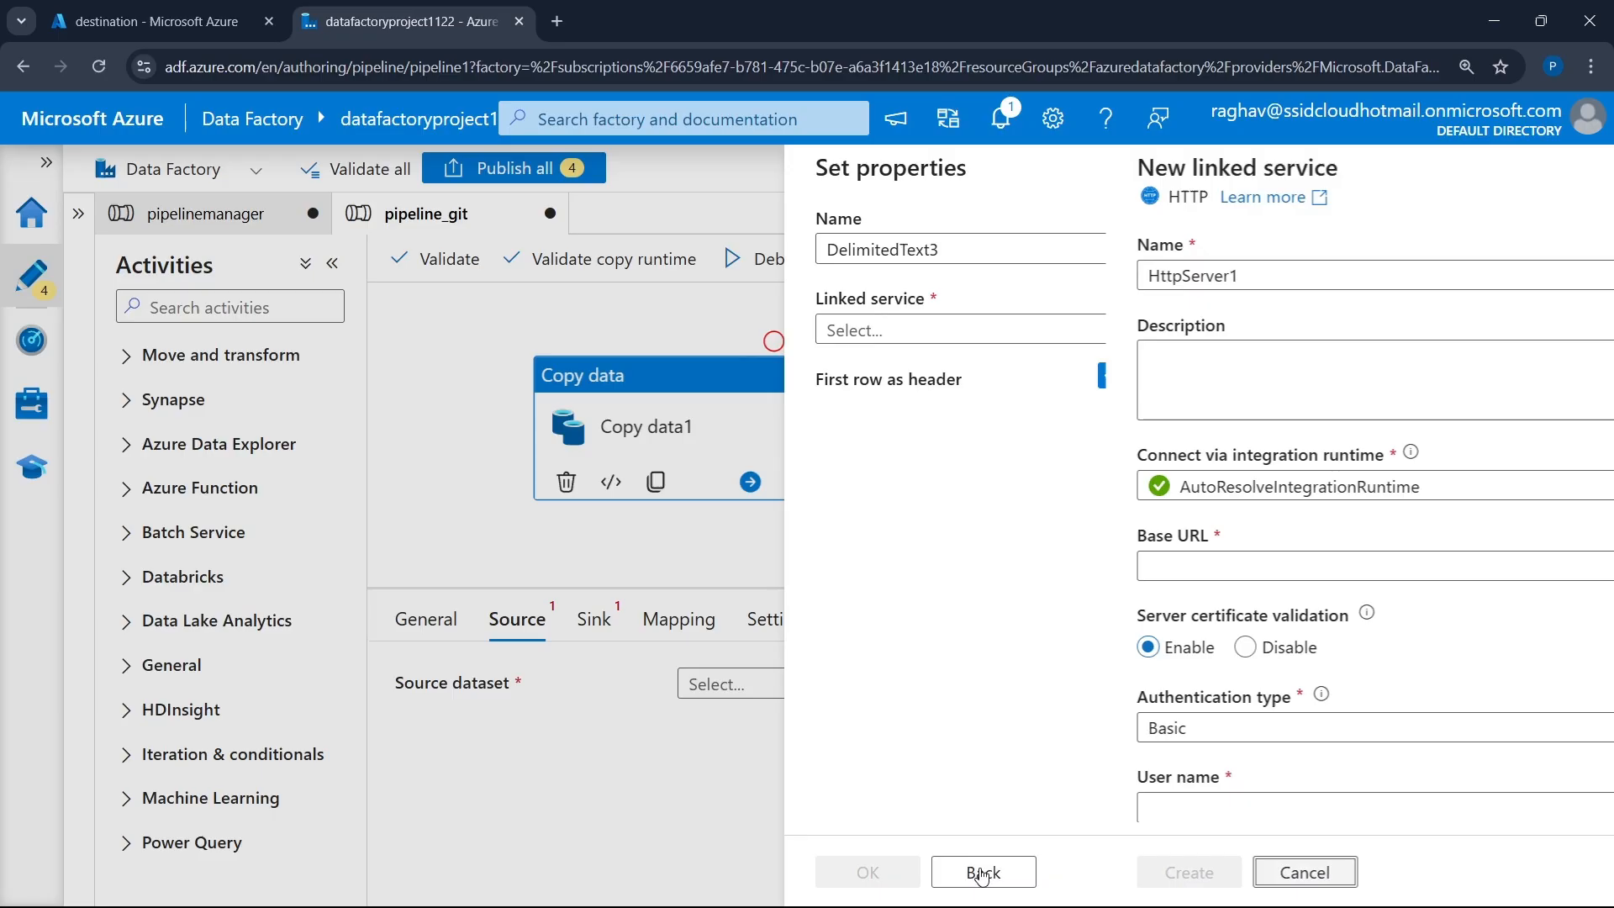
click(1027, 340)
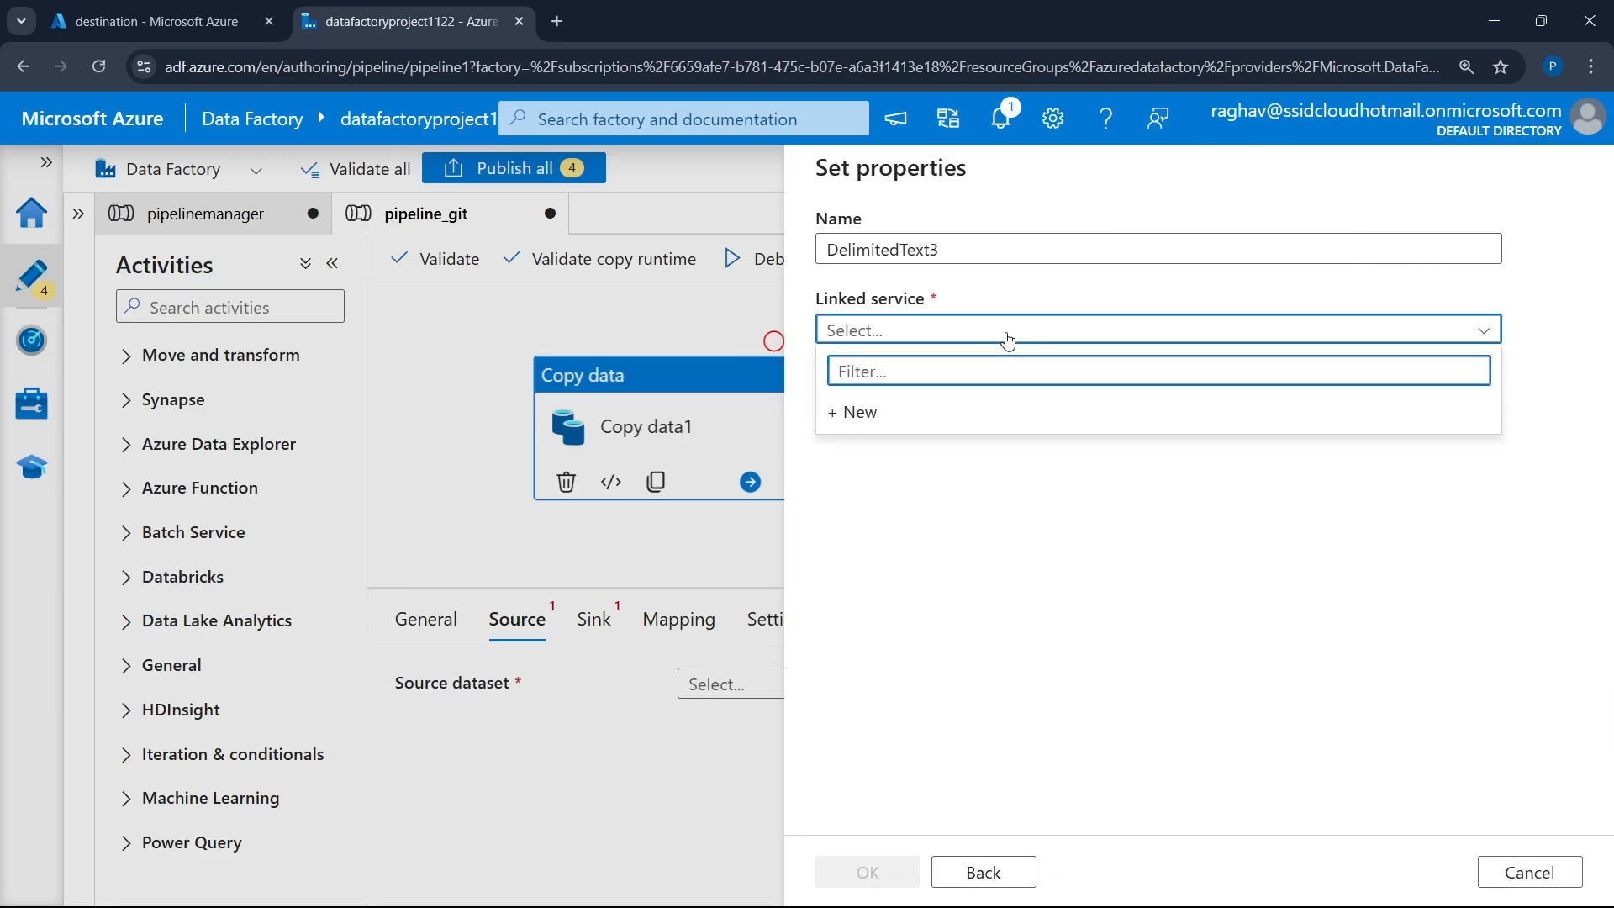
click(1012, 289)
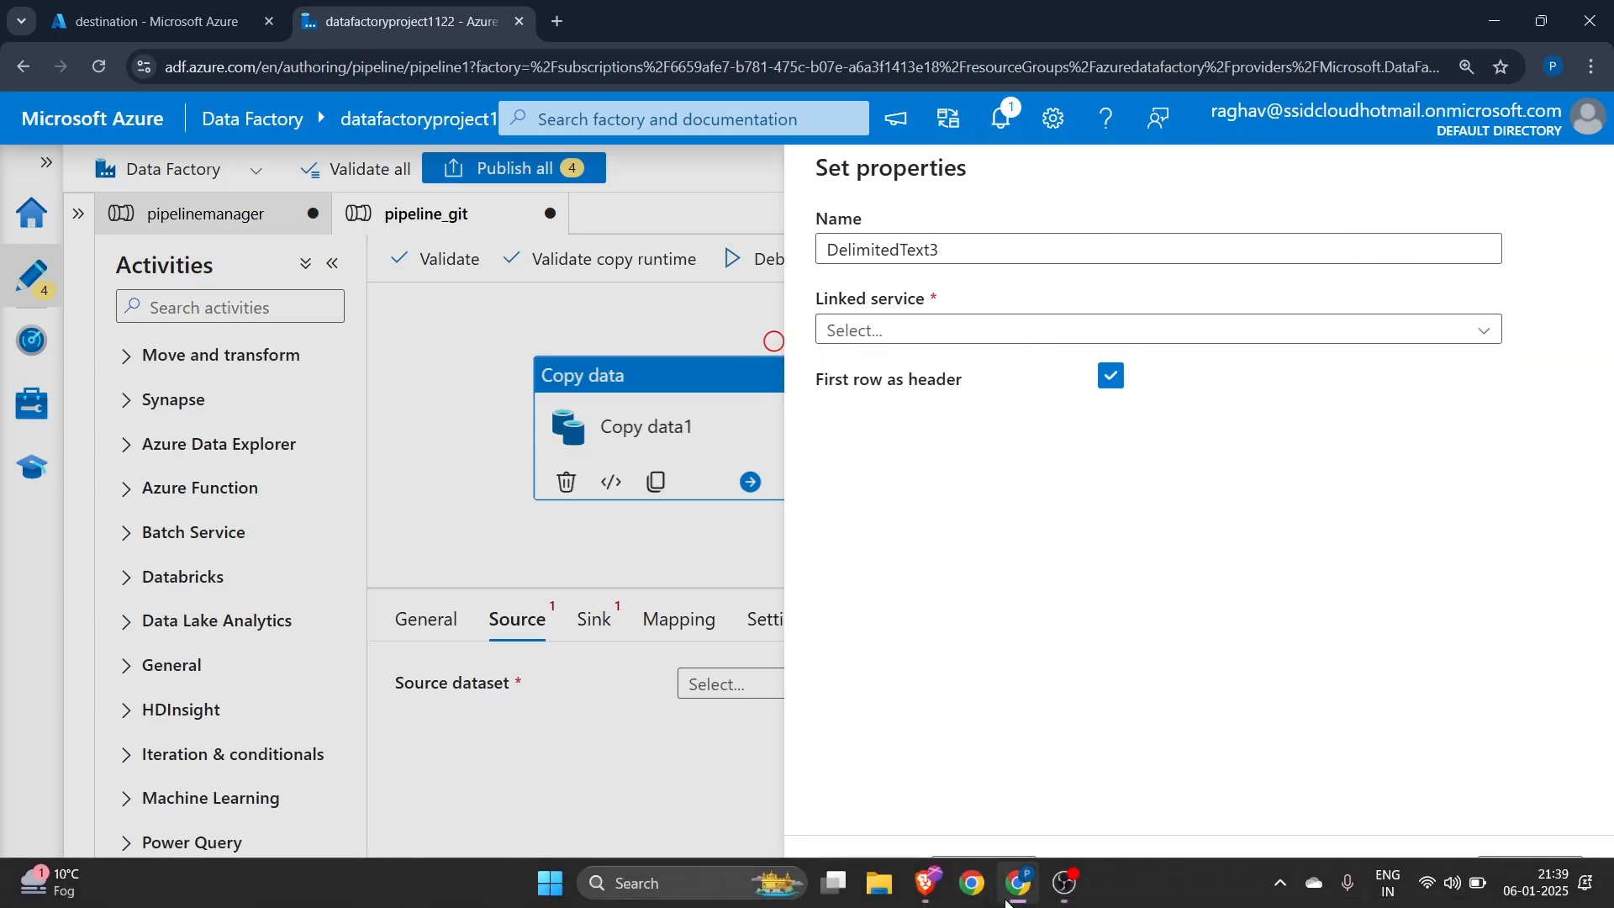
click(1064, 883)
click(1355, 625)
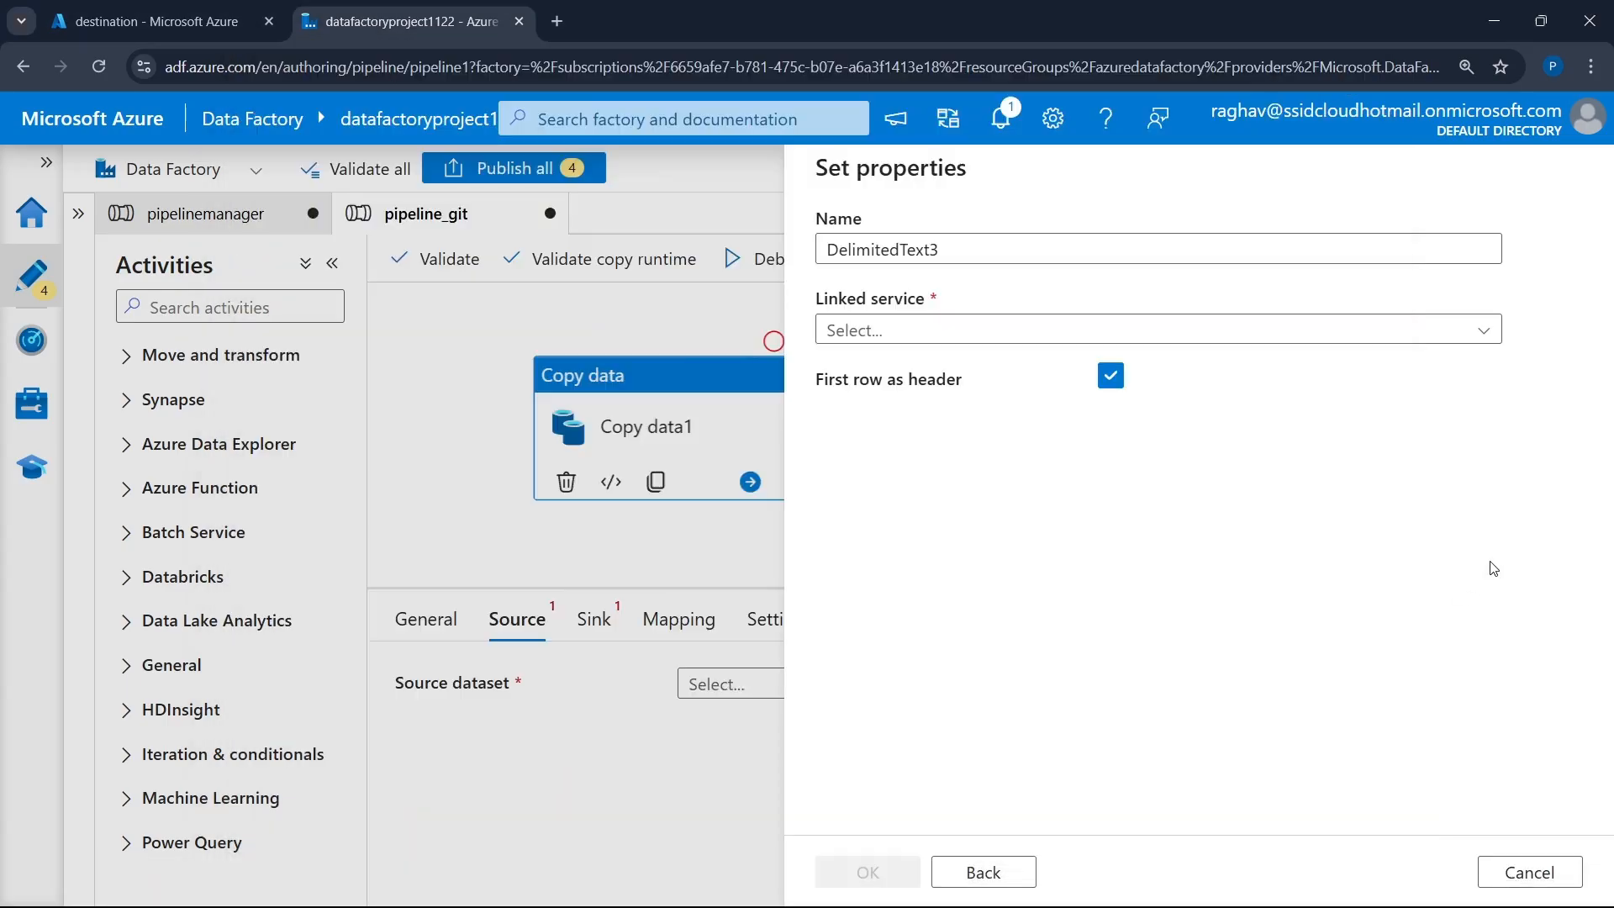
- Name the HTTP source dataset source_git
double_click(1046, 254)
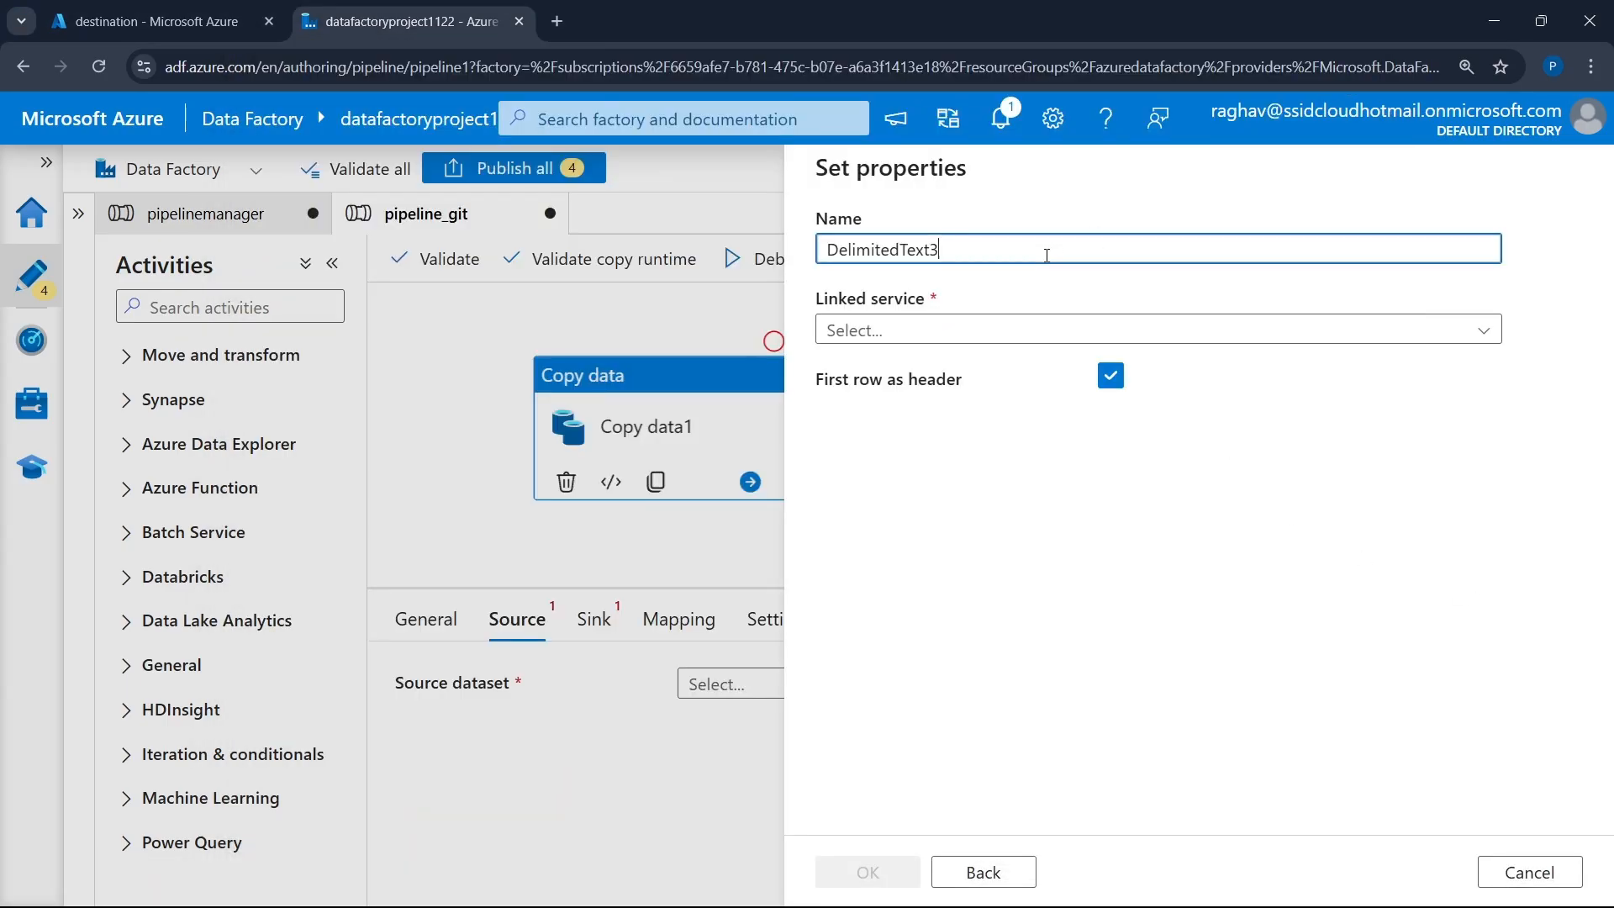
text(soy)
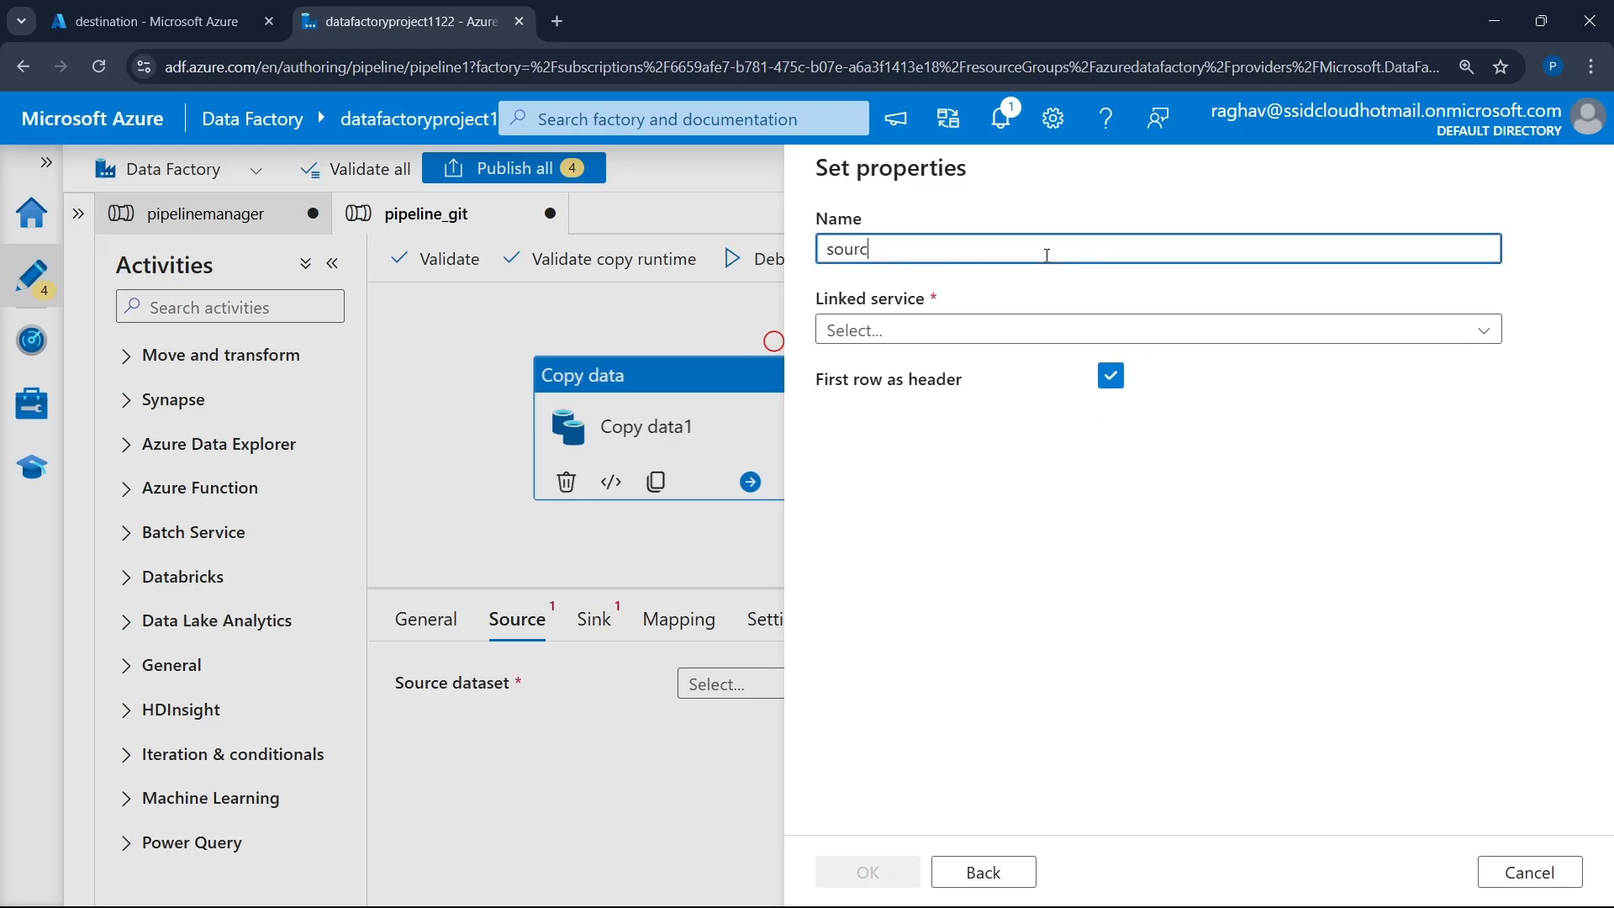
text(rce_git)
- Start creating a new linked service for the source_git dataset
click(936, 330)
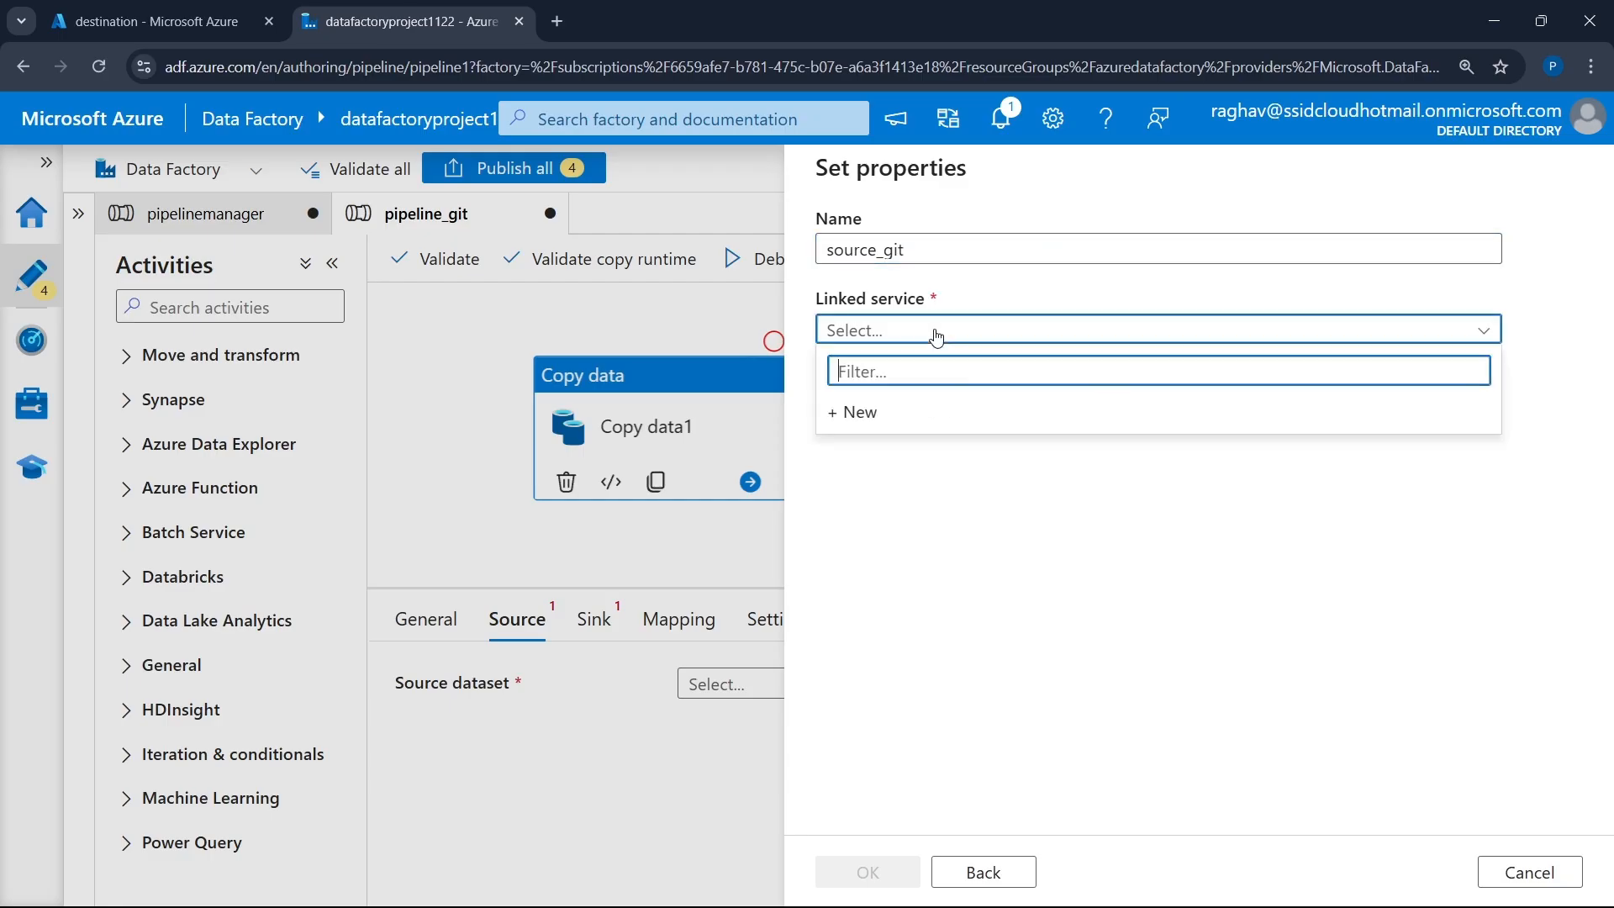
click(906, 409)
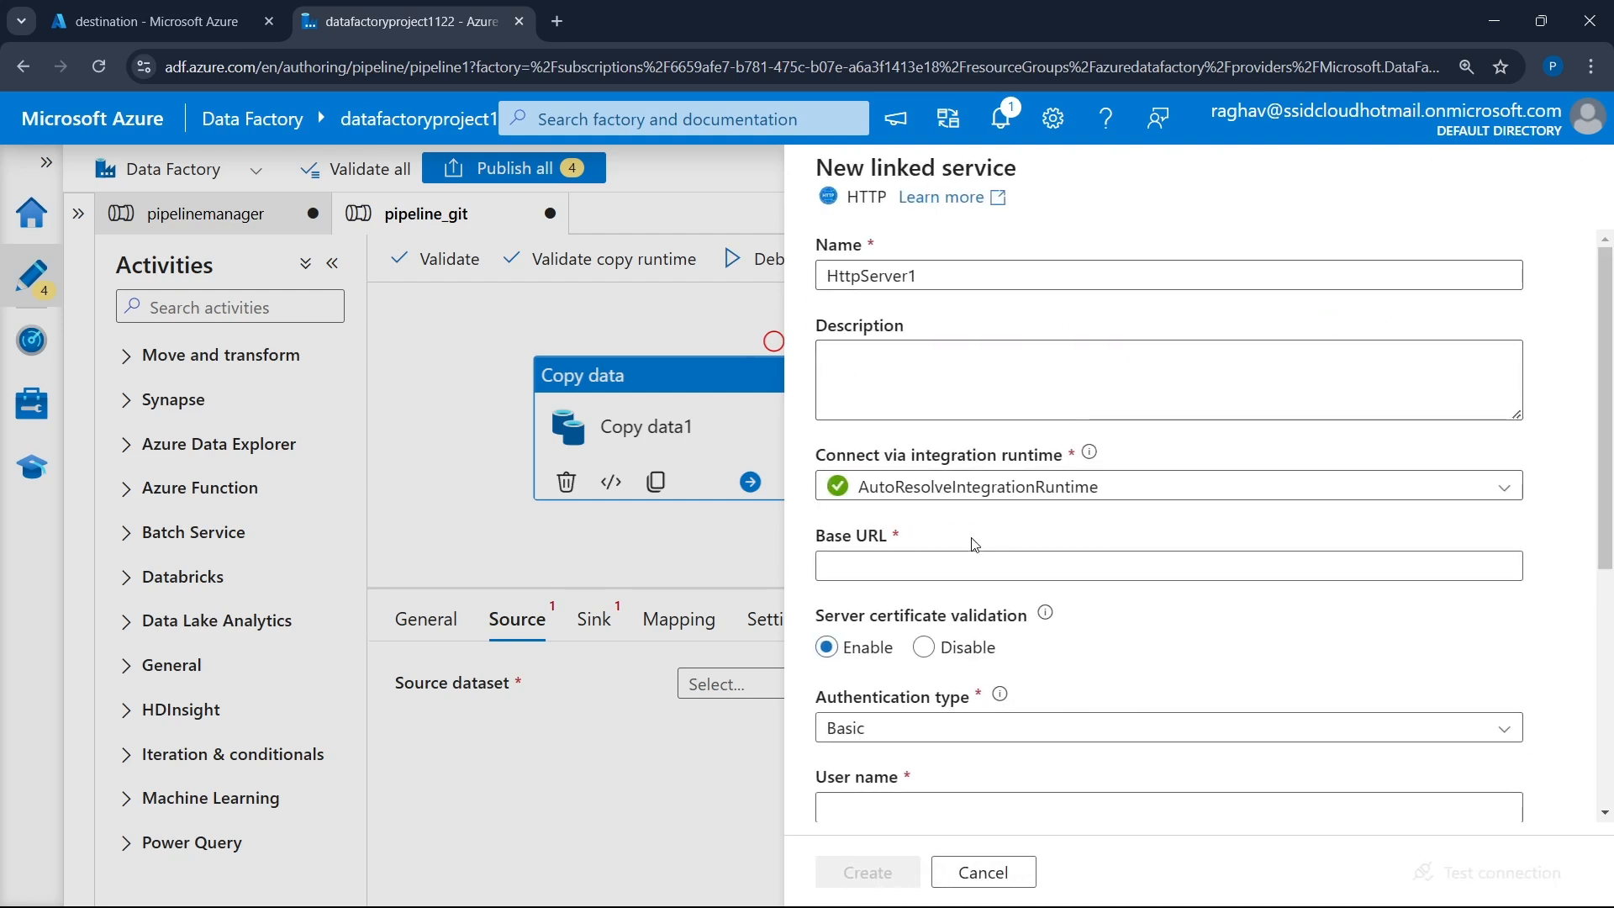
- Switch to the GitHub repository window and open the raw version of Fact_Sales_2.csv from the Raw-data folder
key(alt+Tab)
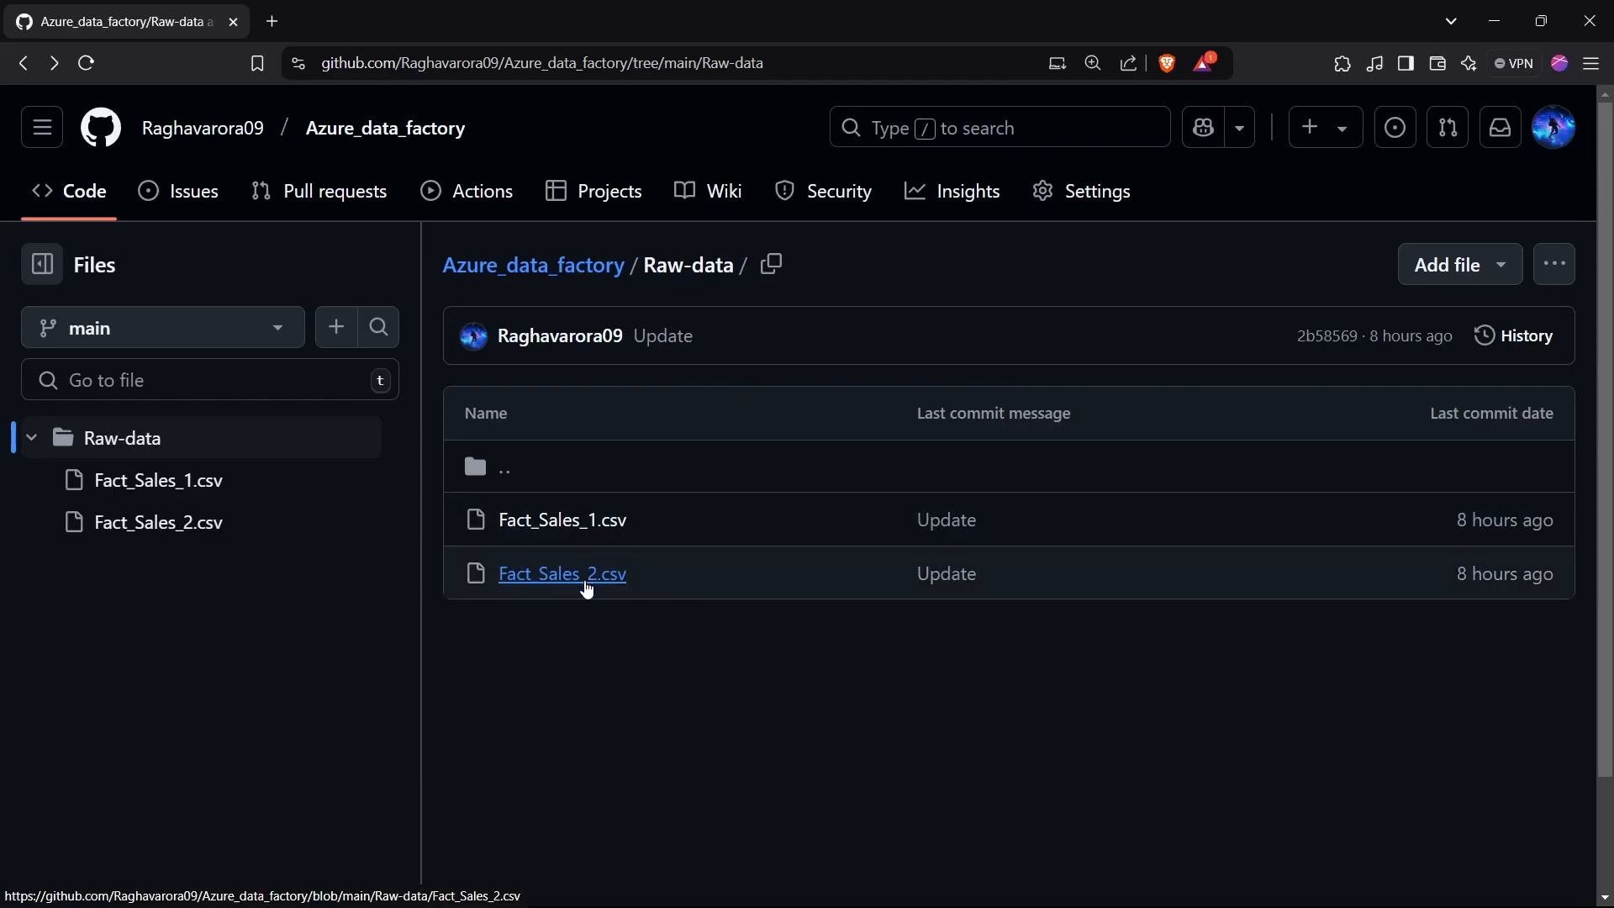
click(586, 590)
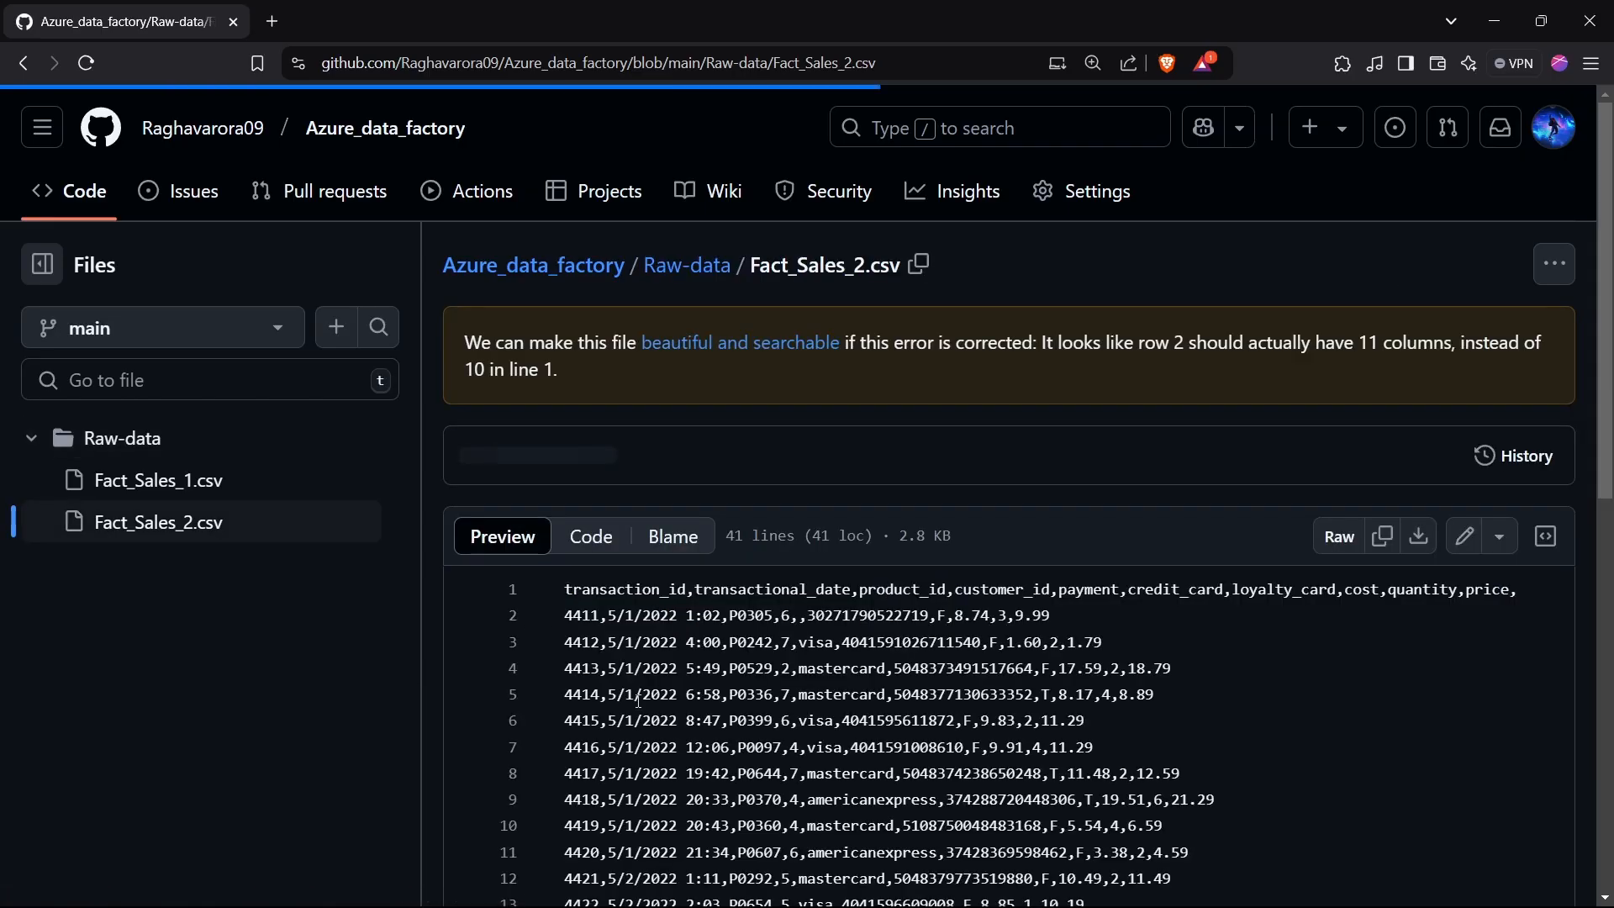
click(1328, 544)
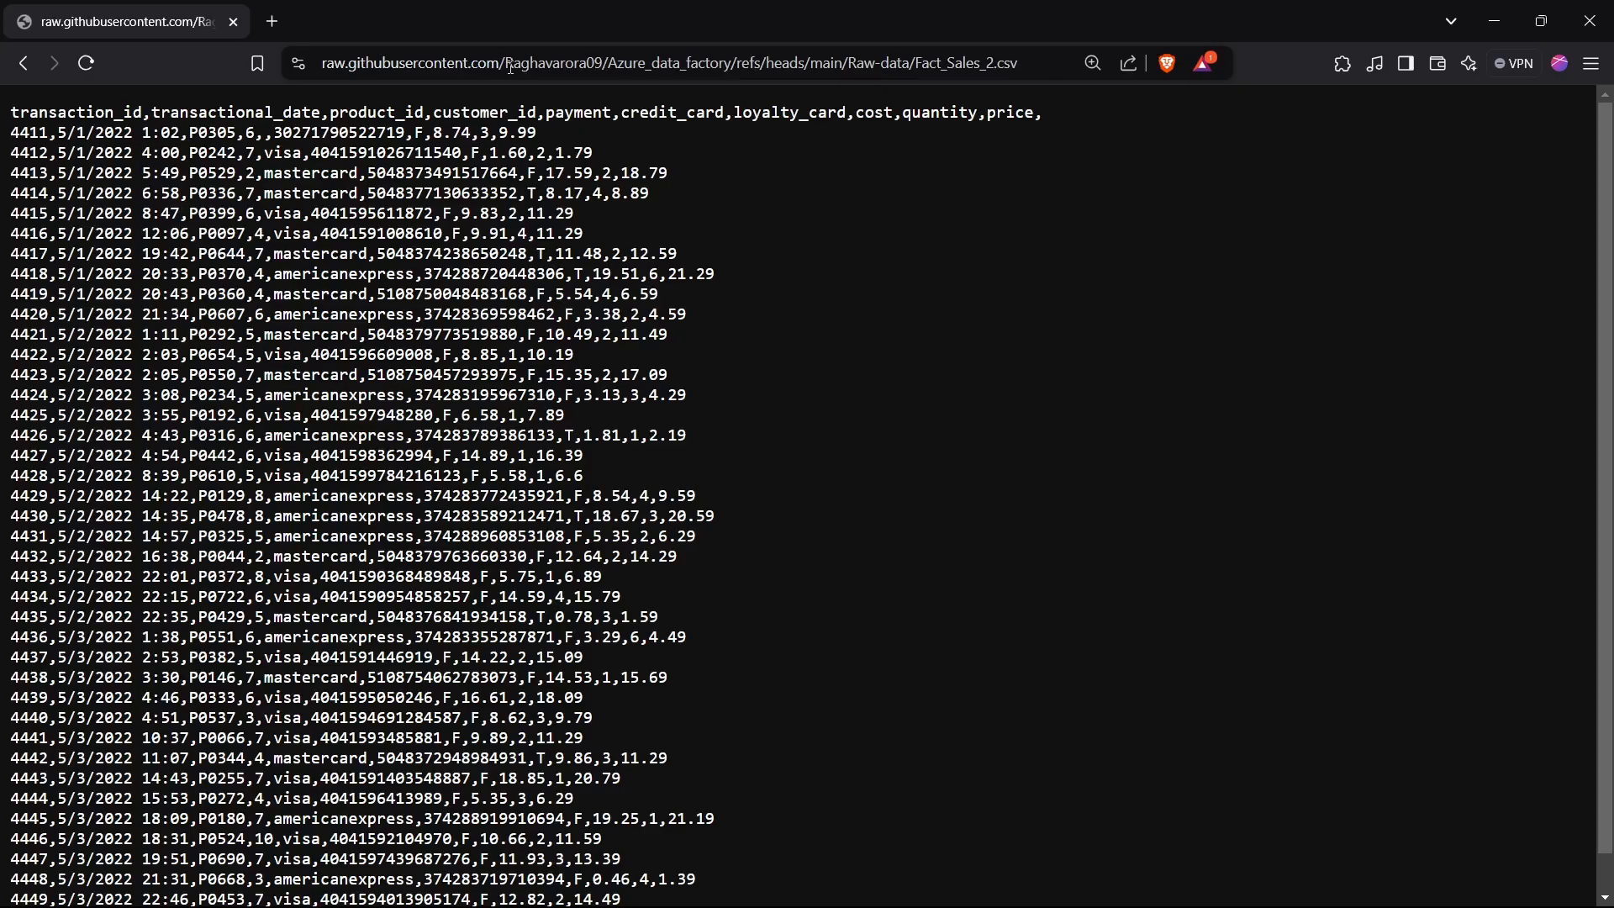
click(500, 64)
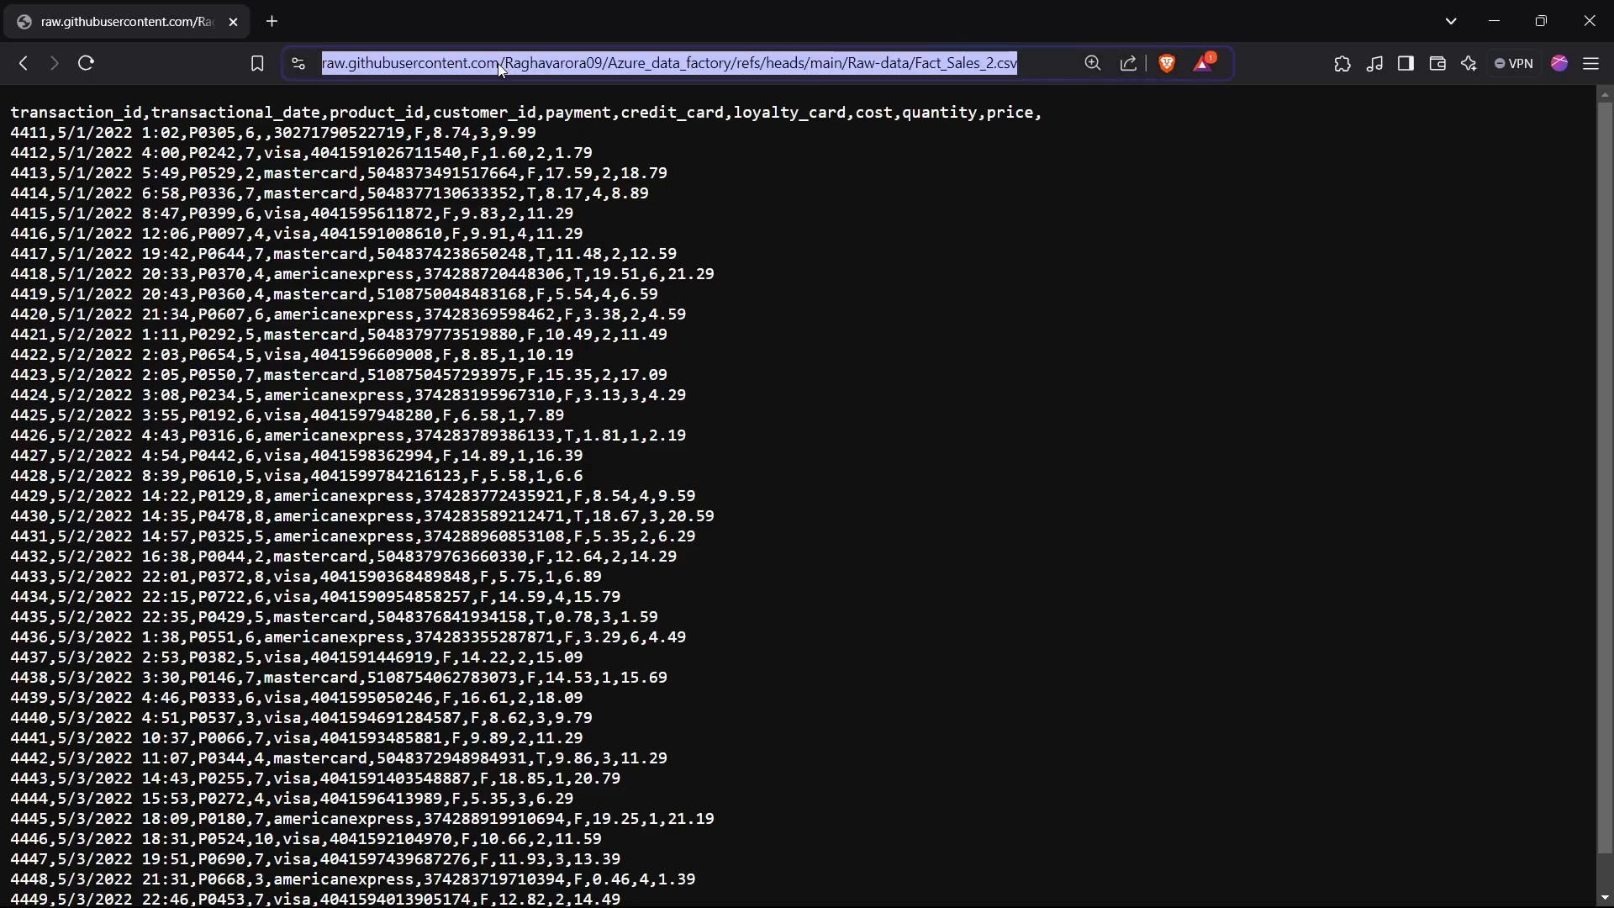
click(501, 64)
key(shift+Left)
key(shift+Left)
key(shift+Left)
key(shift+Left)
key(shift+Left)
key(shift+Left)
key(shift+Left)
key(shift+Left)
key(shift+Left)
key(shift+Left)
key(shift+Left)
key(shift+Left)
key(shift+Left)
key(shift+Left)
key(shift+Left)
key(shift+Left)
key(shift+Left)
key(shift+Left)
key(shift+Left)
key(shift+Left)
key(Left)
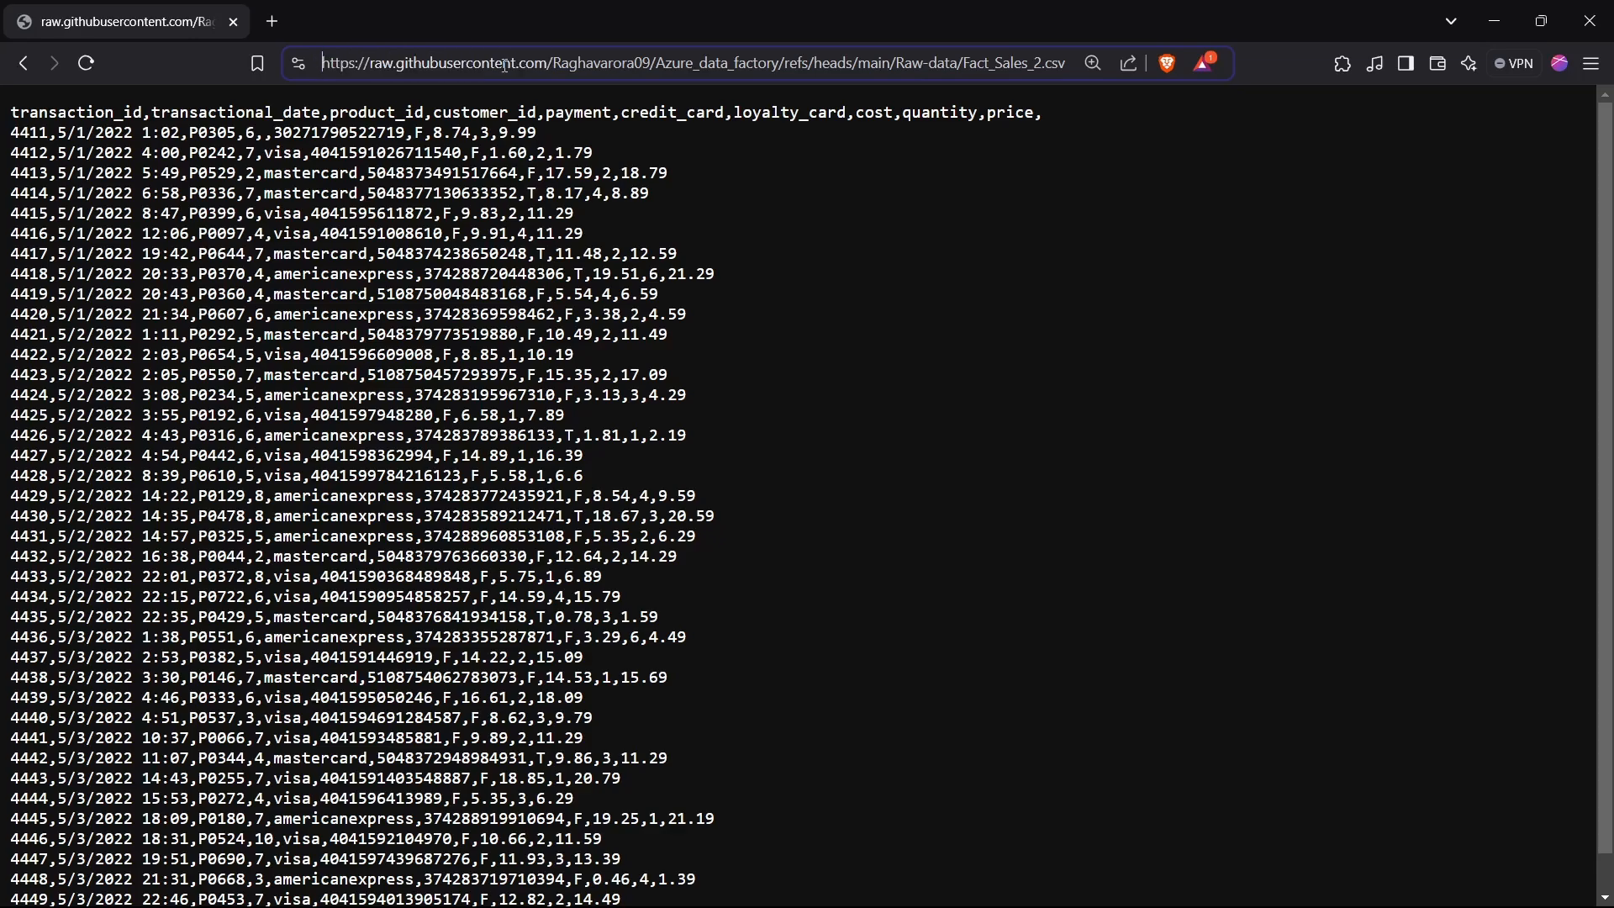
key(alt+Tab)
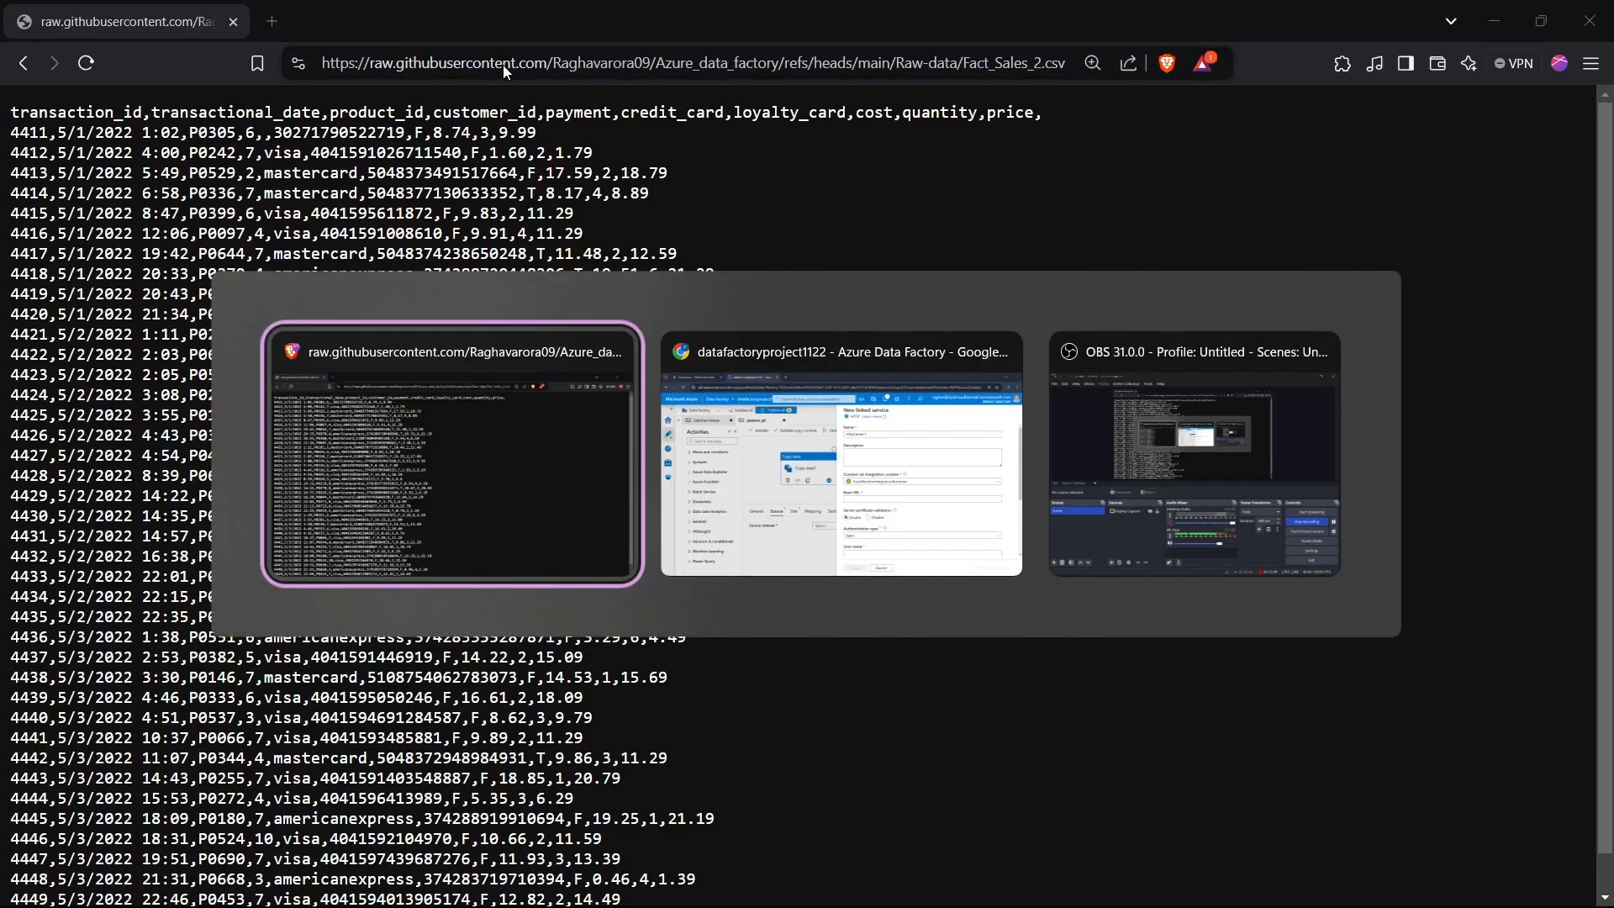
key(alt+Tab)
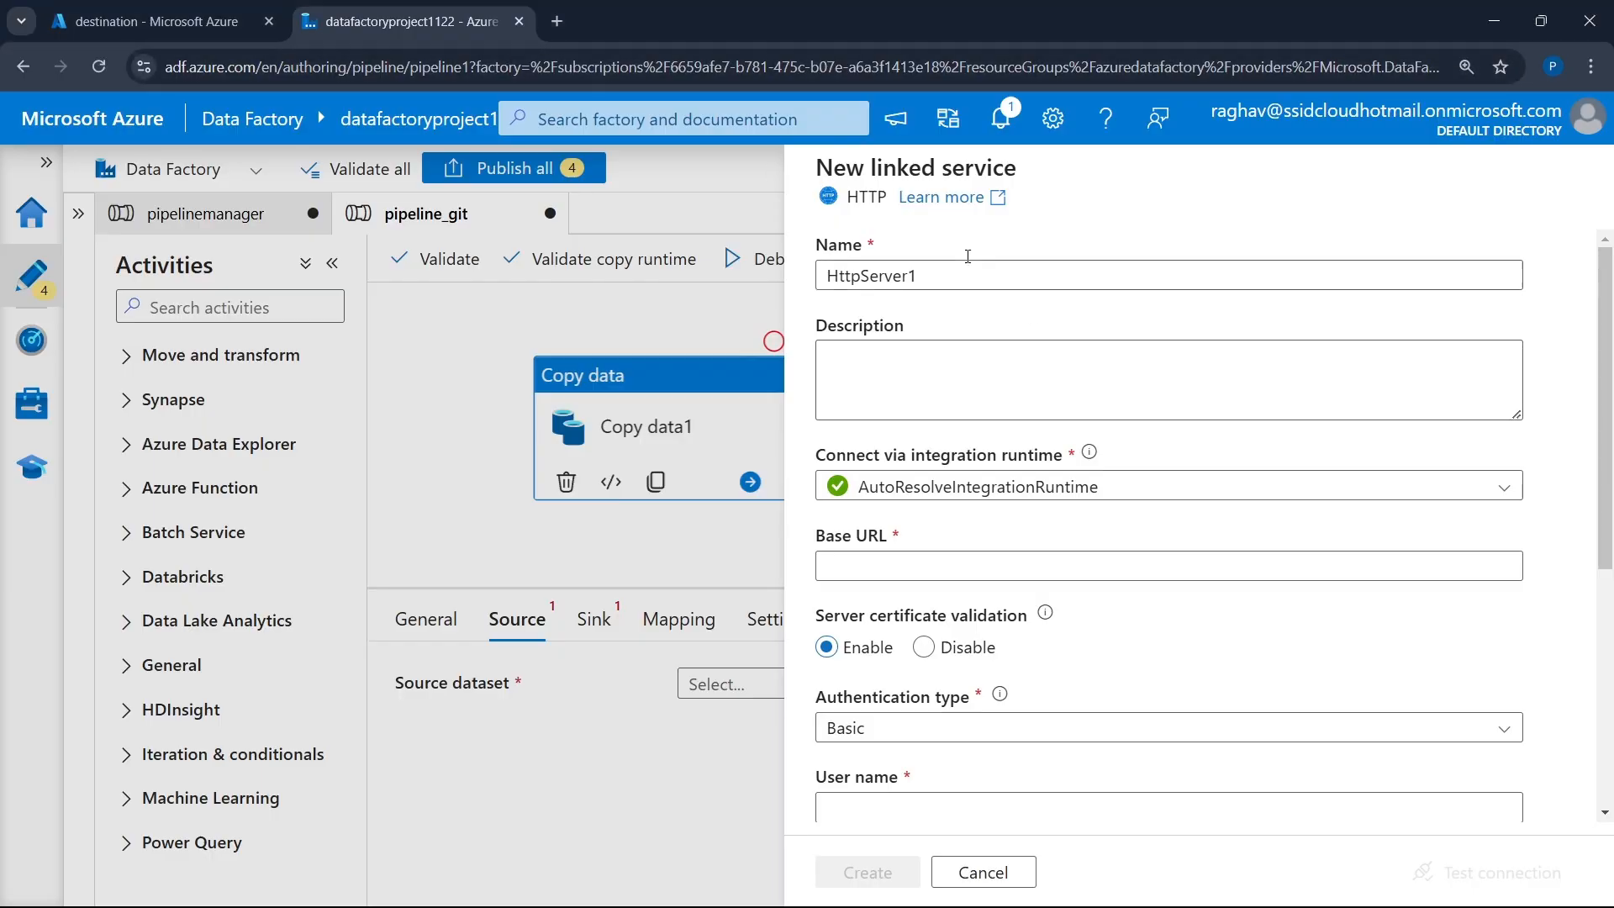
click(909, 570)
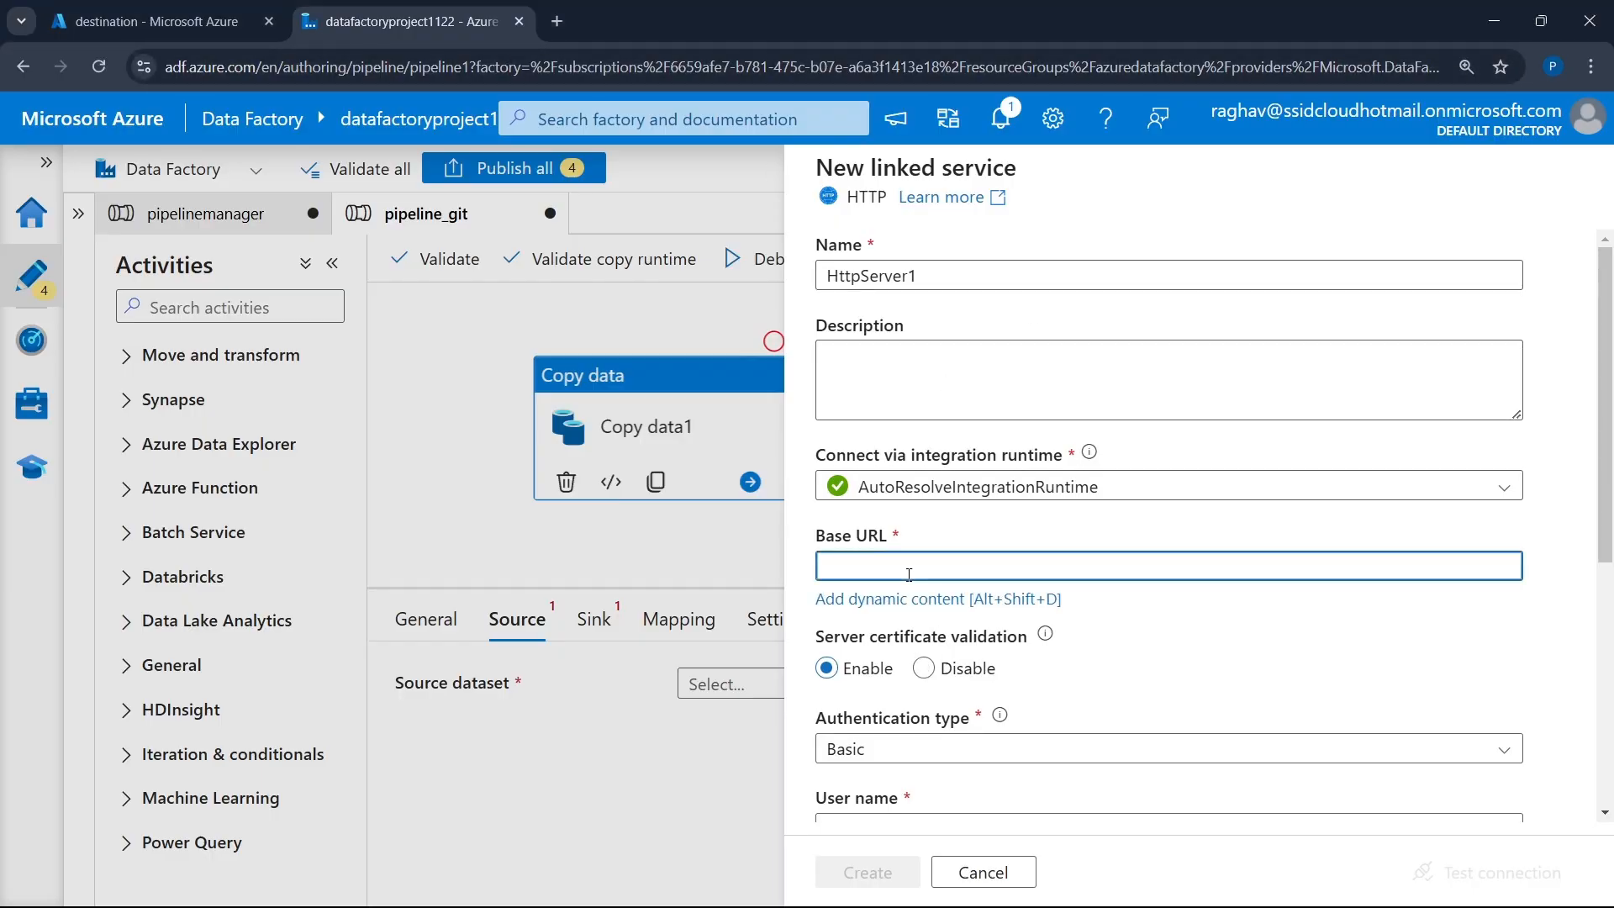
text(azuredatafactory)
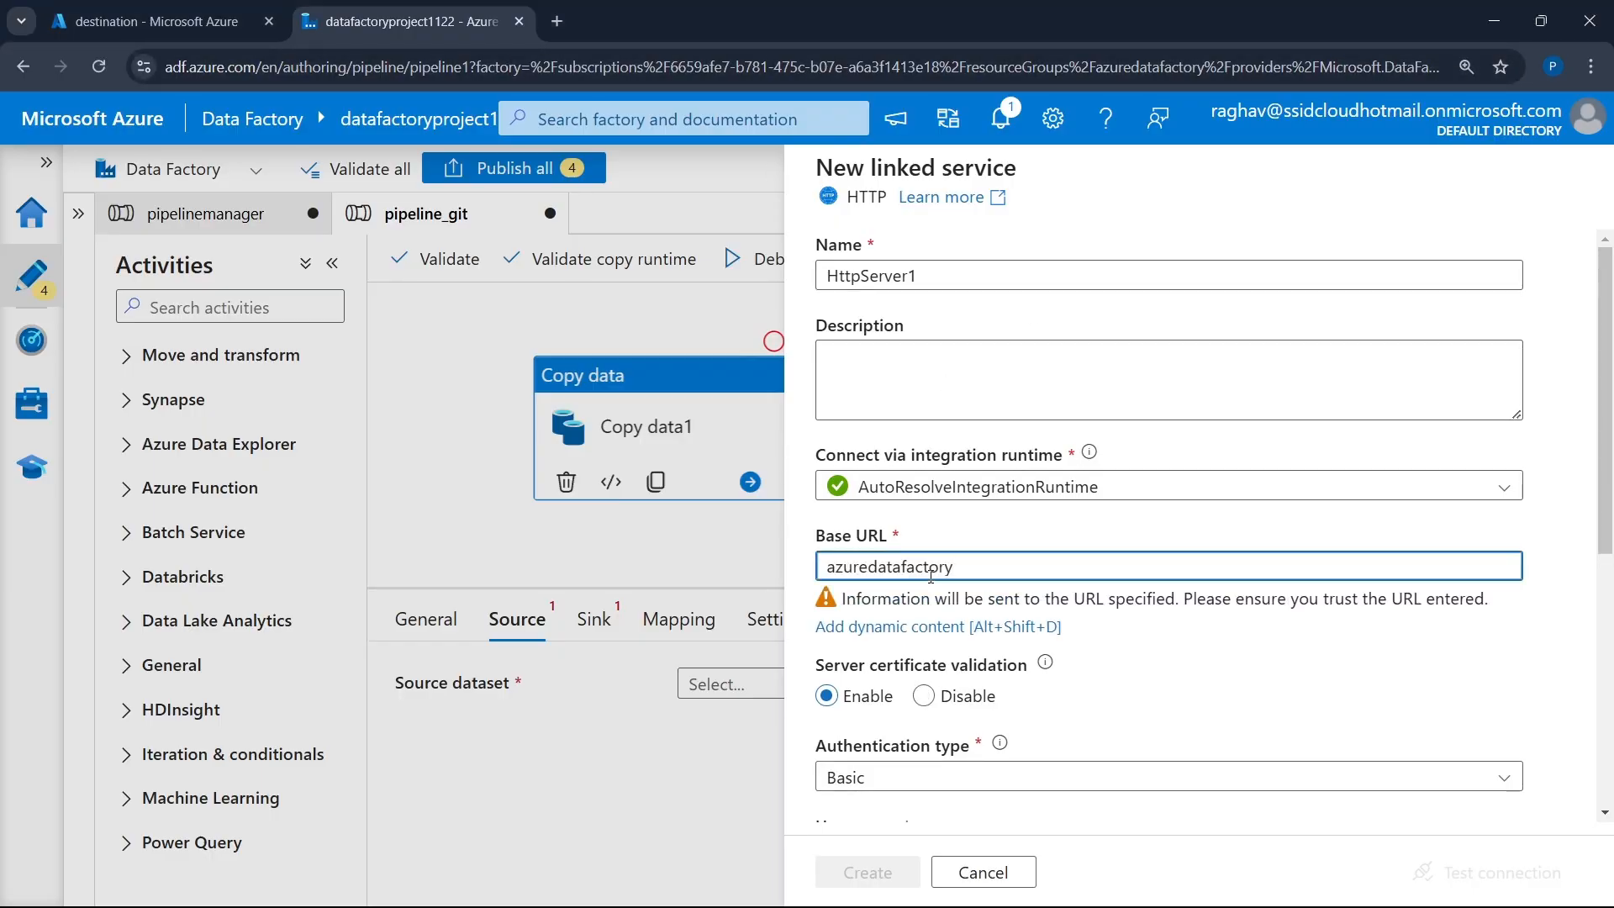
key(ctrl+a)
key(BackSpace)
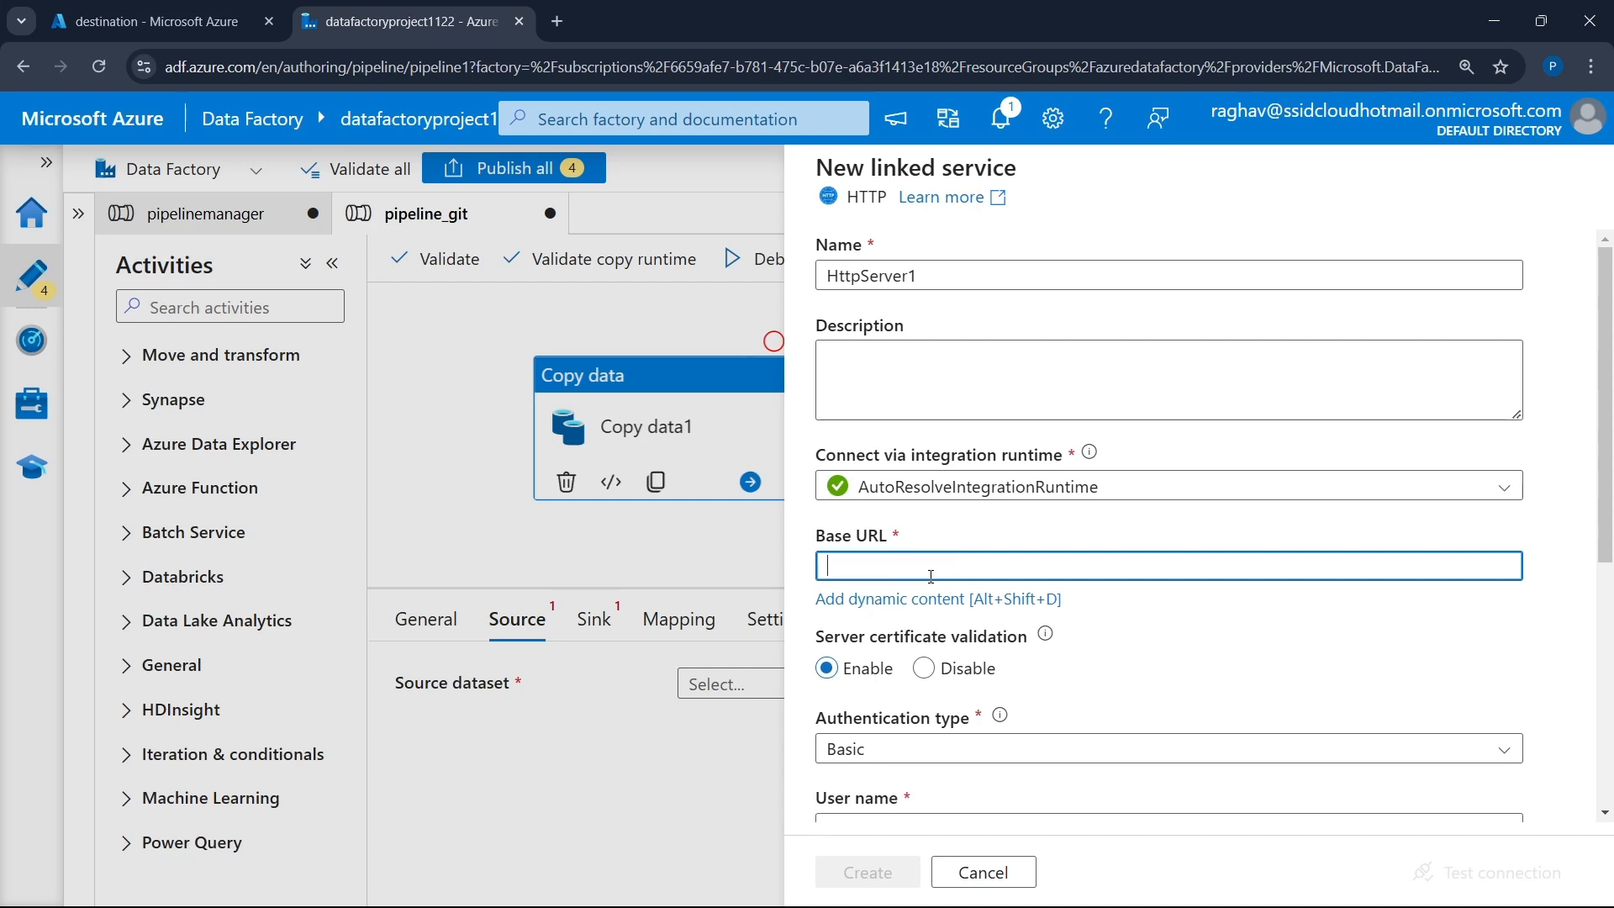
key(alt+Tab)
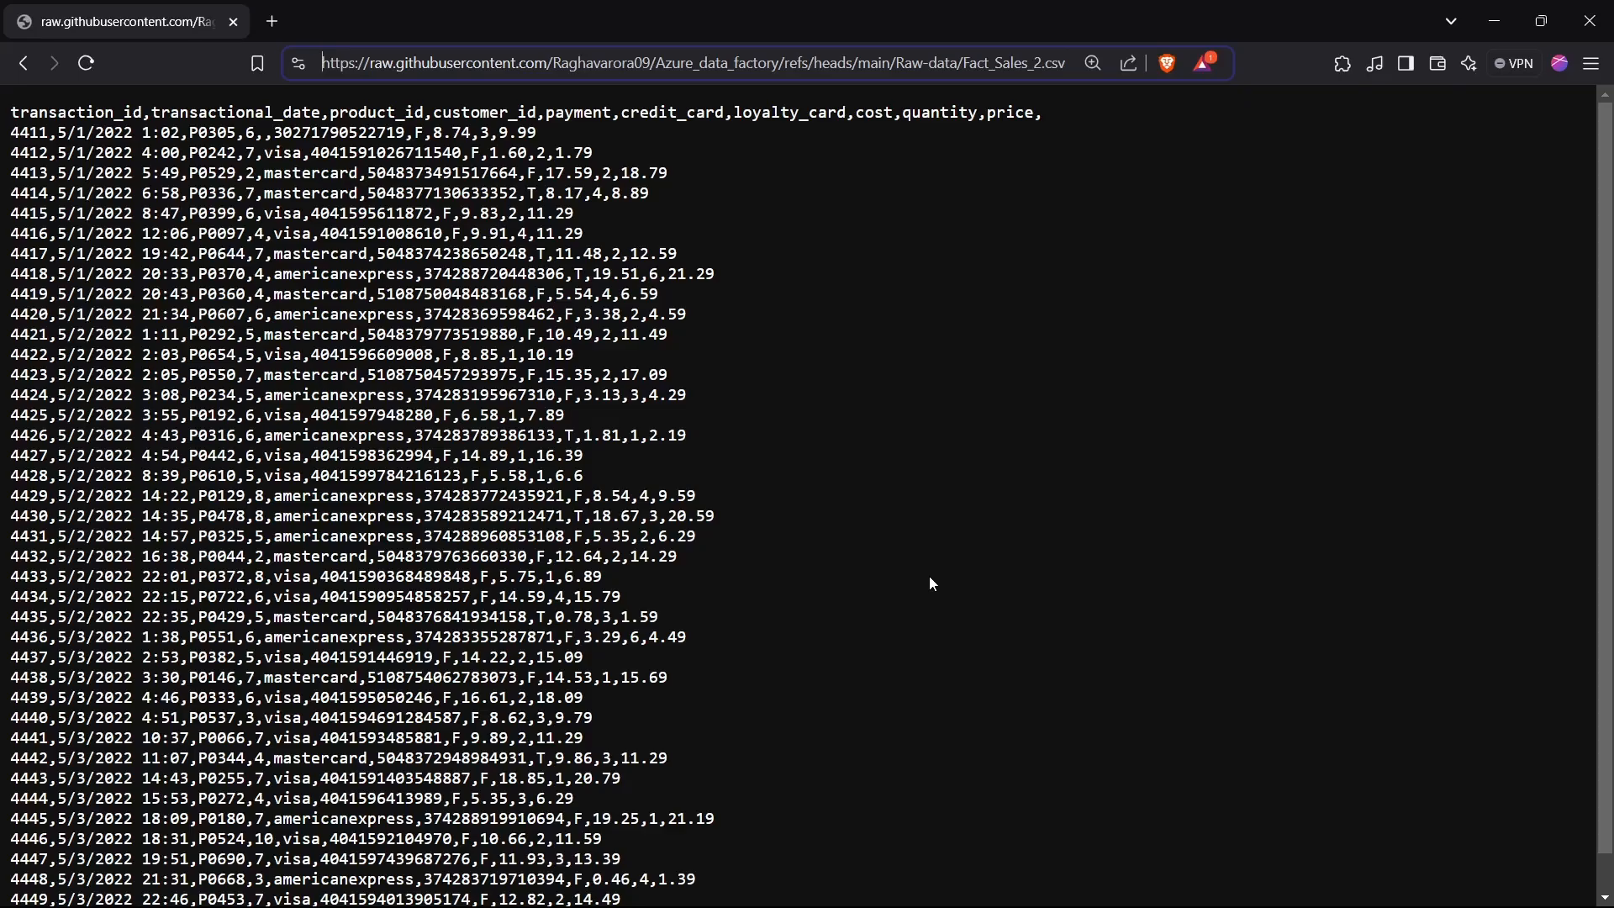
key(shift+Right)
key(shift+Right)
key(shift+Right)
key(shift+Right)
key(shift+Right)
key(shift+Right)
key(shift+Right)
key(shift+Right)
key(shift+Right)
key(shift+Right)
key(shift+Right)
key(shift+Right)
key(shift+Right)
key(shift+Right)
key(shift+Right)
key(shift+Right)
key(shift+Right)
key(shift+Right)
key(shift+Right)
key(shift+Right)
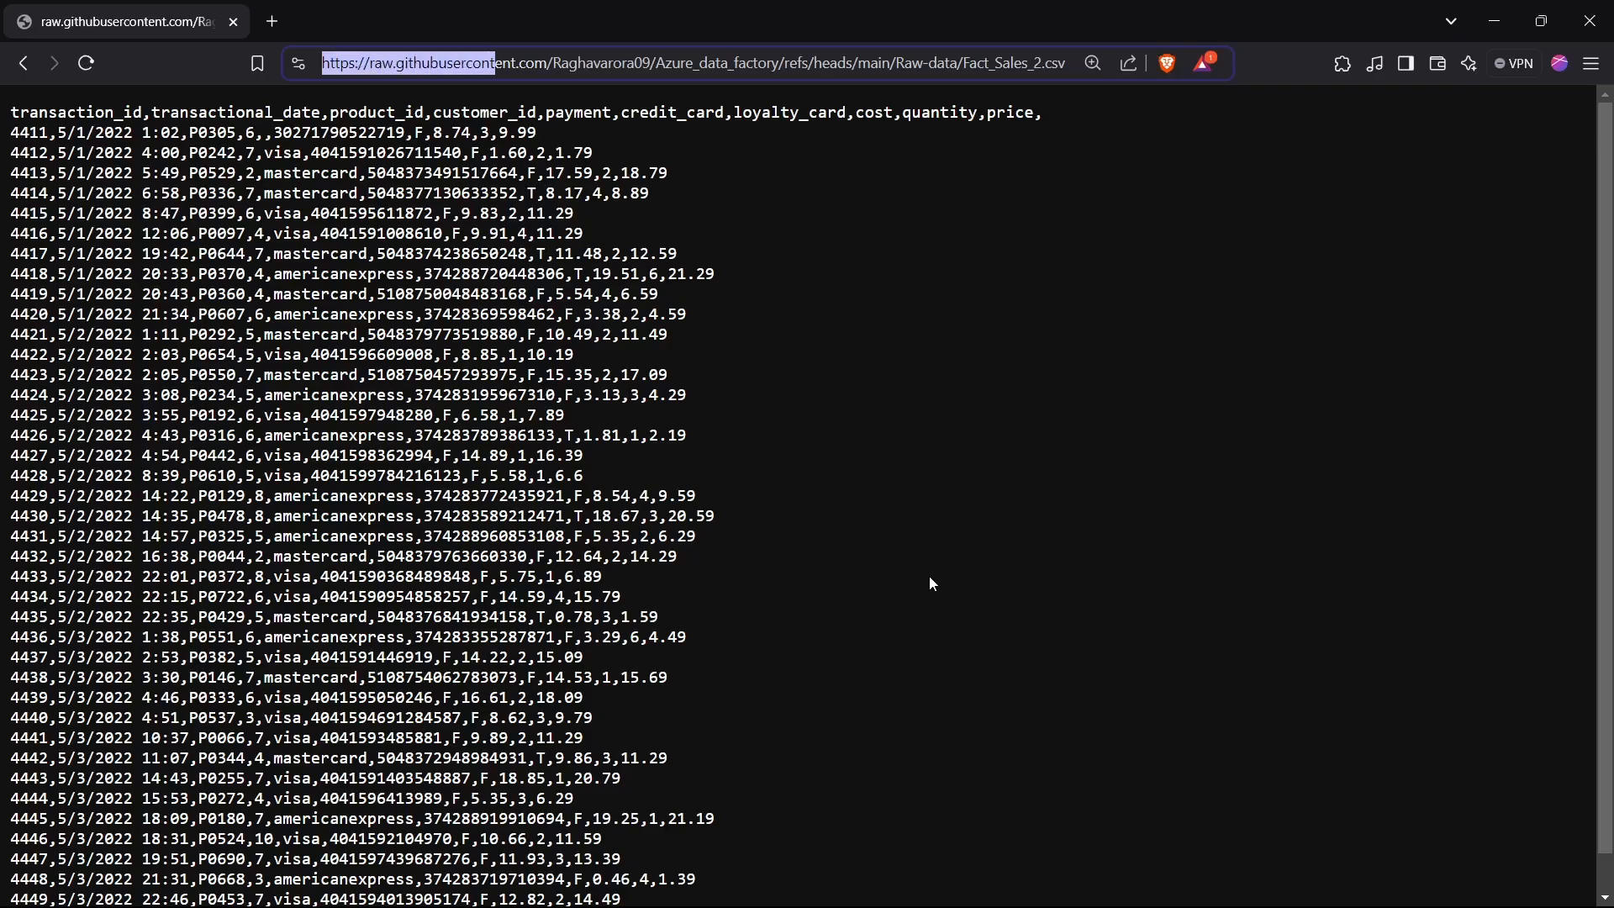
key(ctrl+c)
key(alt+Tab)
key(ctrl+v)
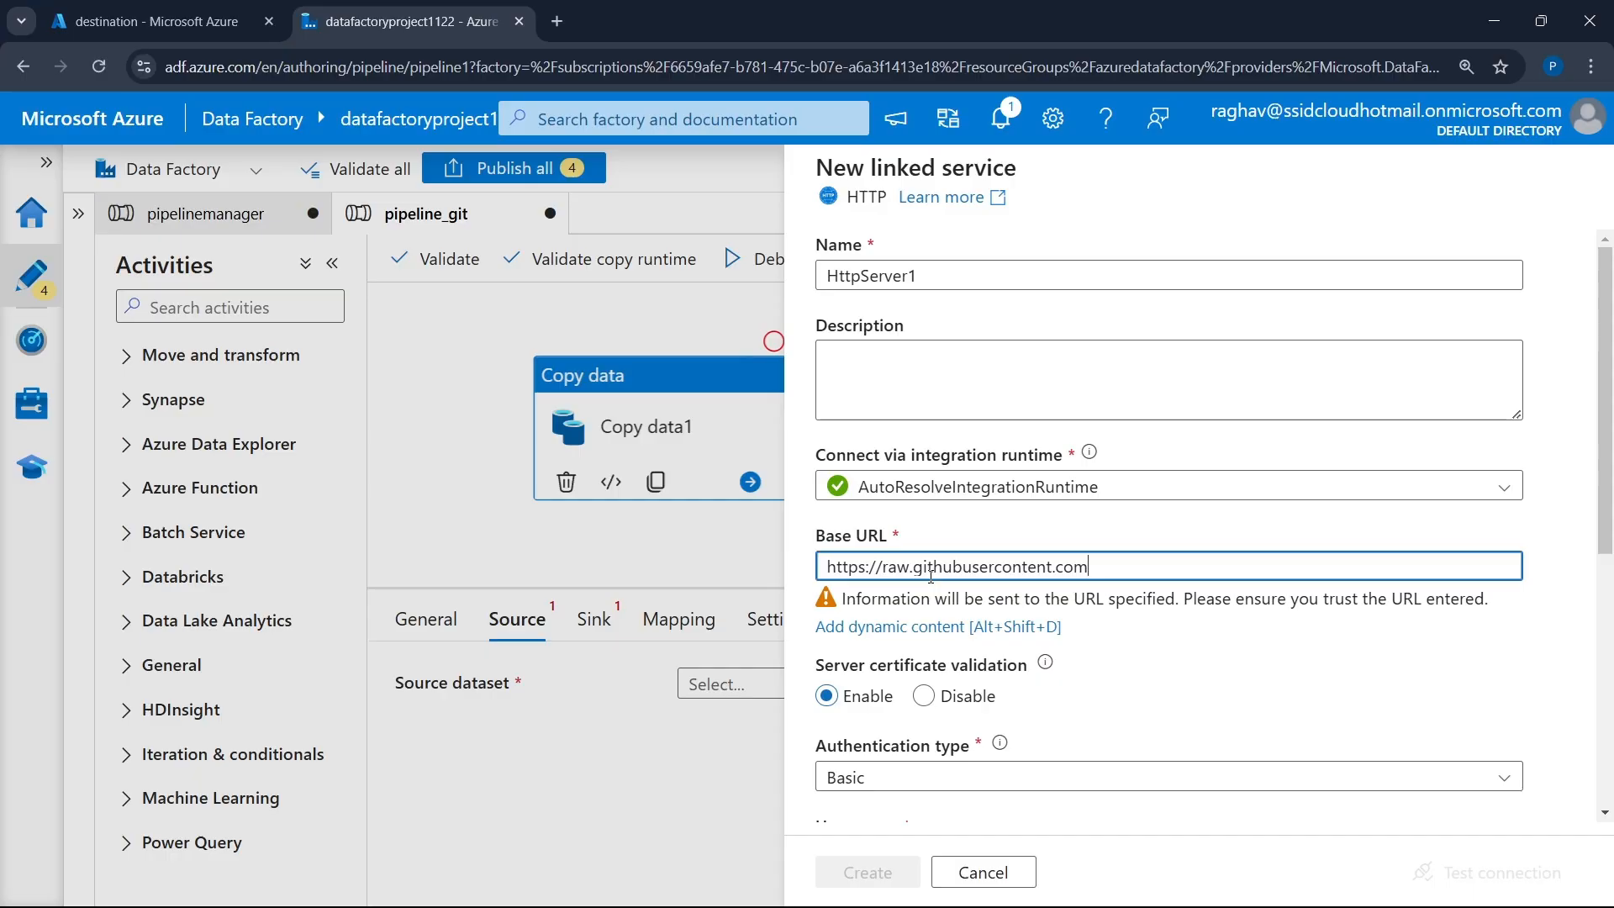
- Set the HTTP linked service's authentication type to Anonymous
scroll(1175, 666, down, 2)
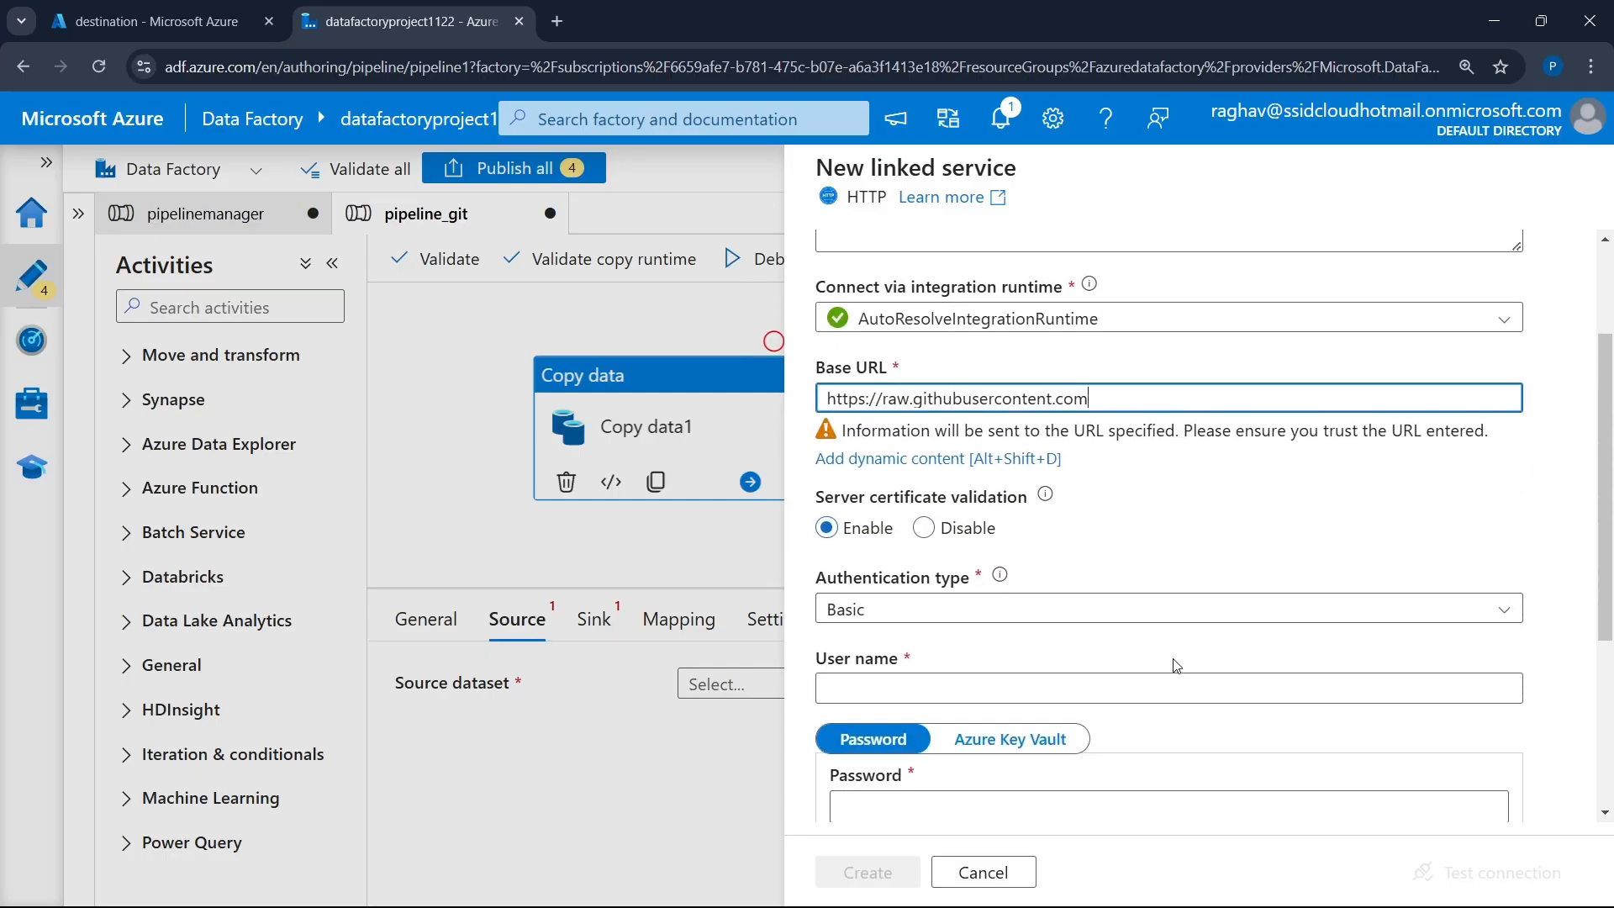
click(899, 610)
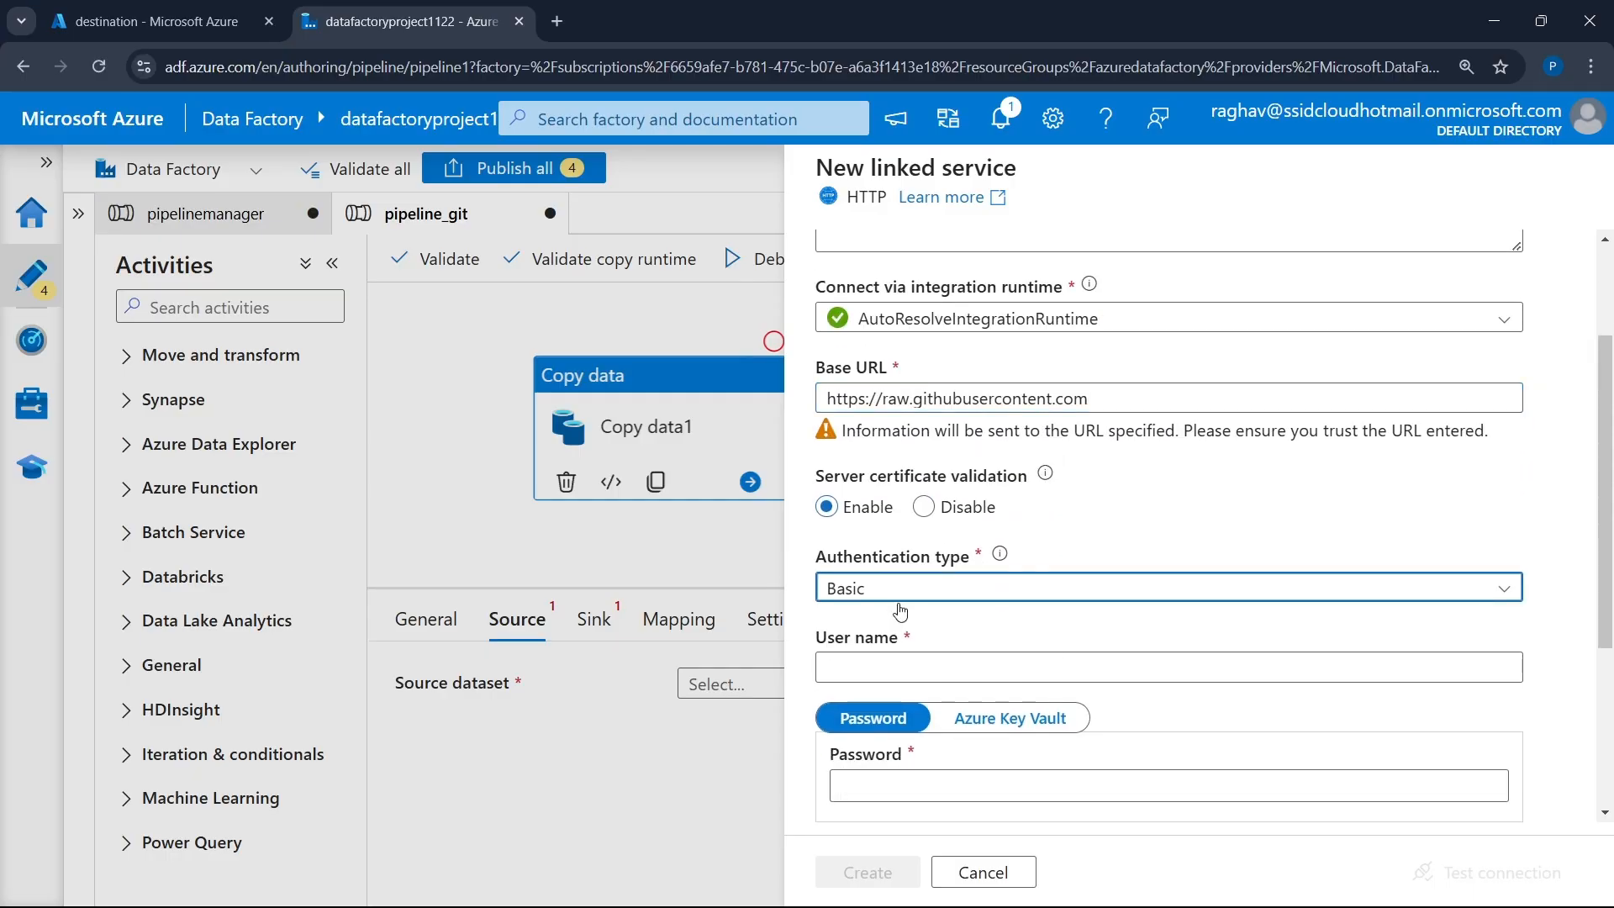
click(937, 591)
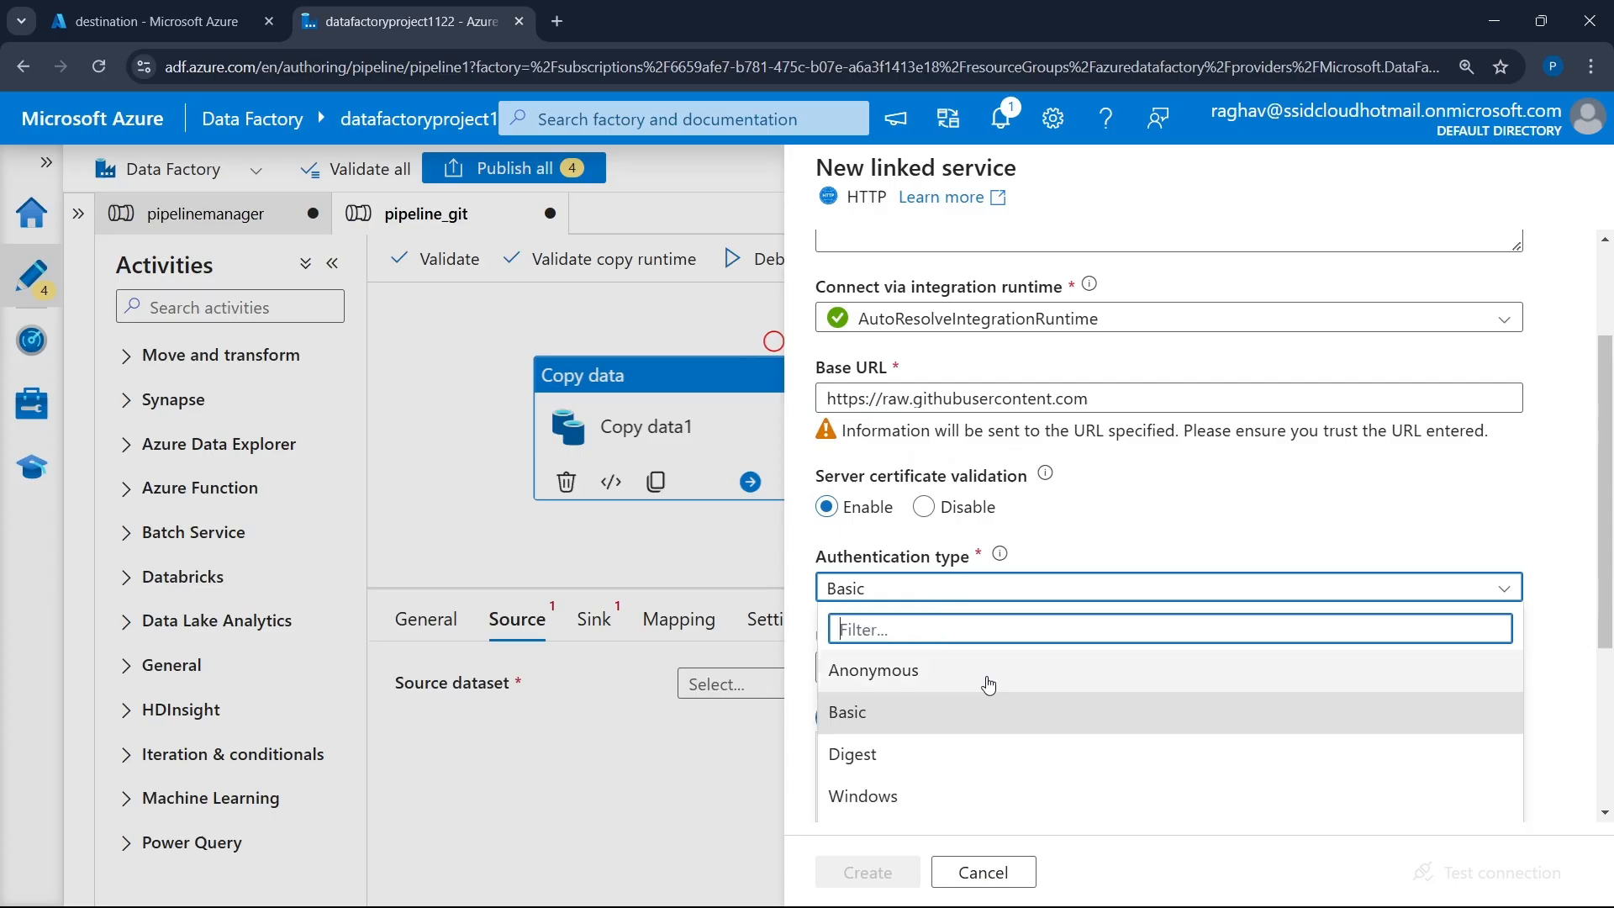
click(943, 675)
scroll(1131, 594, down, 1)
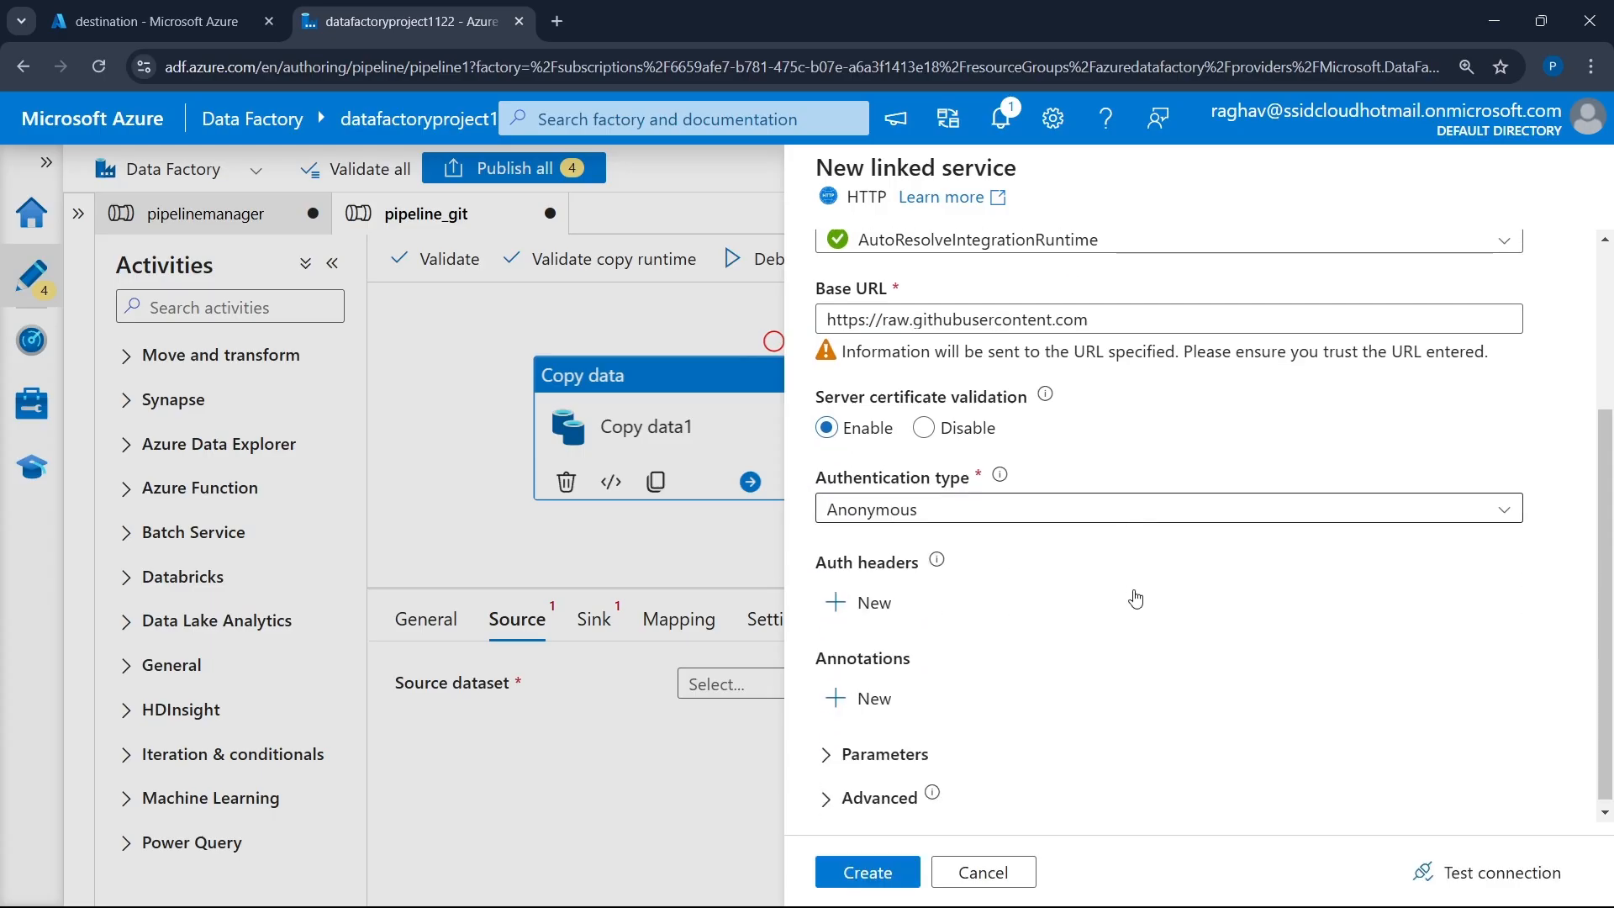
scroll(1135, 598, up, 2)
scroll(1078, 599, up, 2)
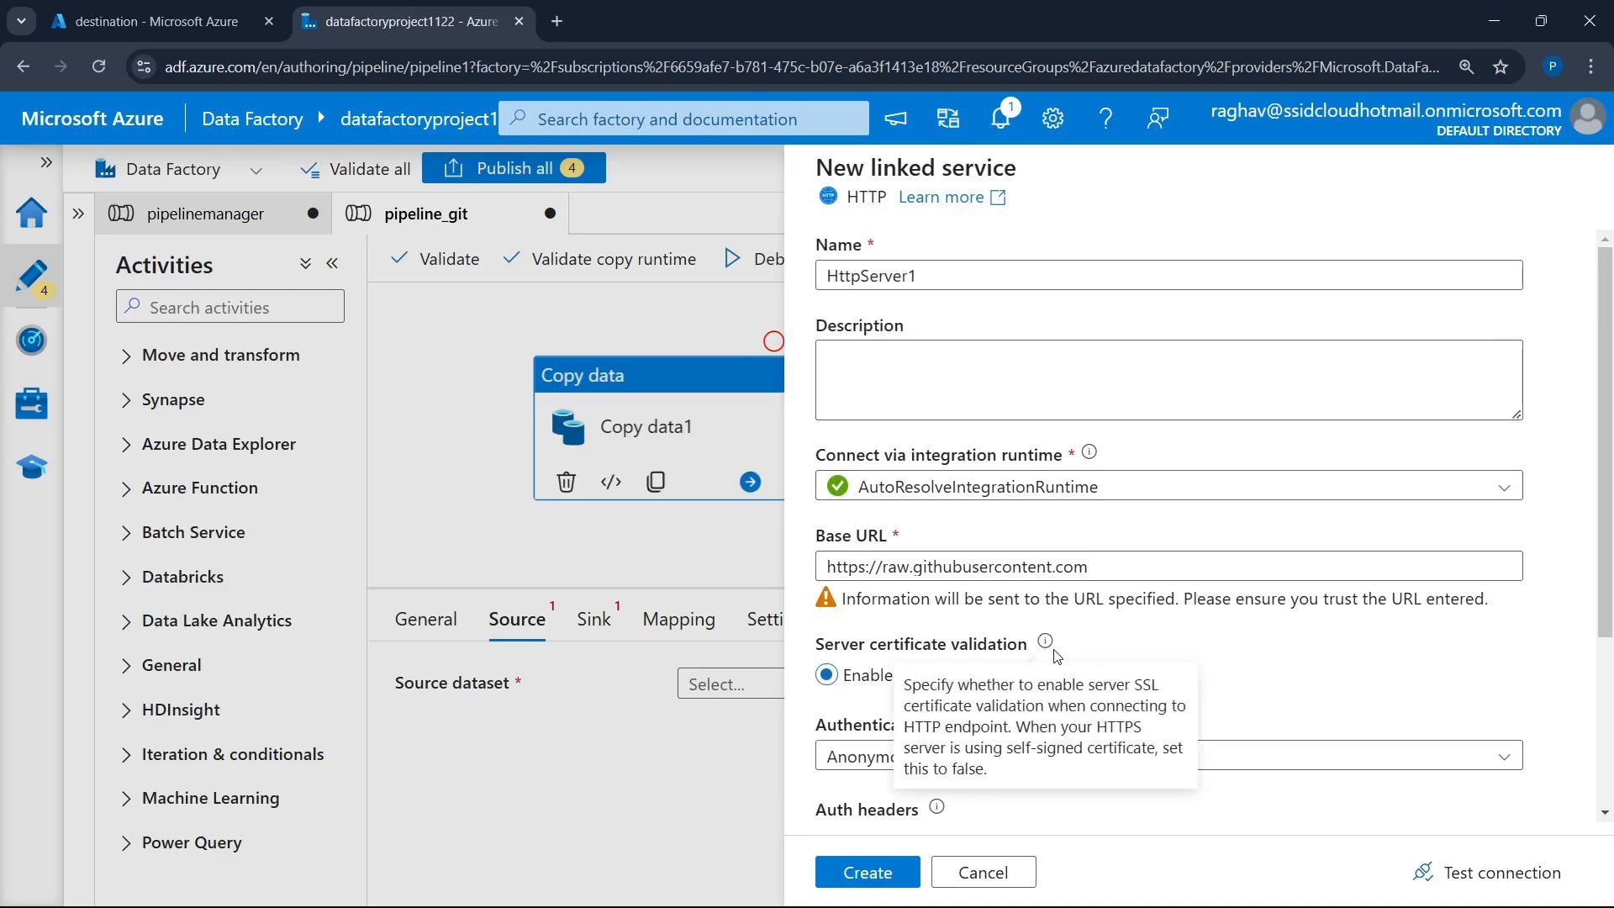
scroll(1336, 655, down, 3)
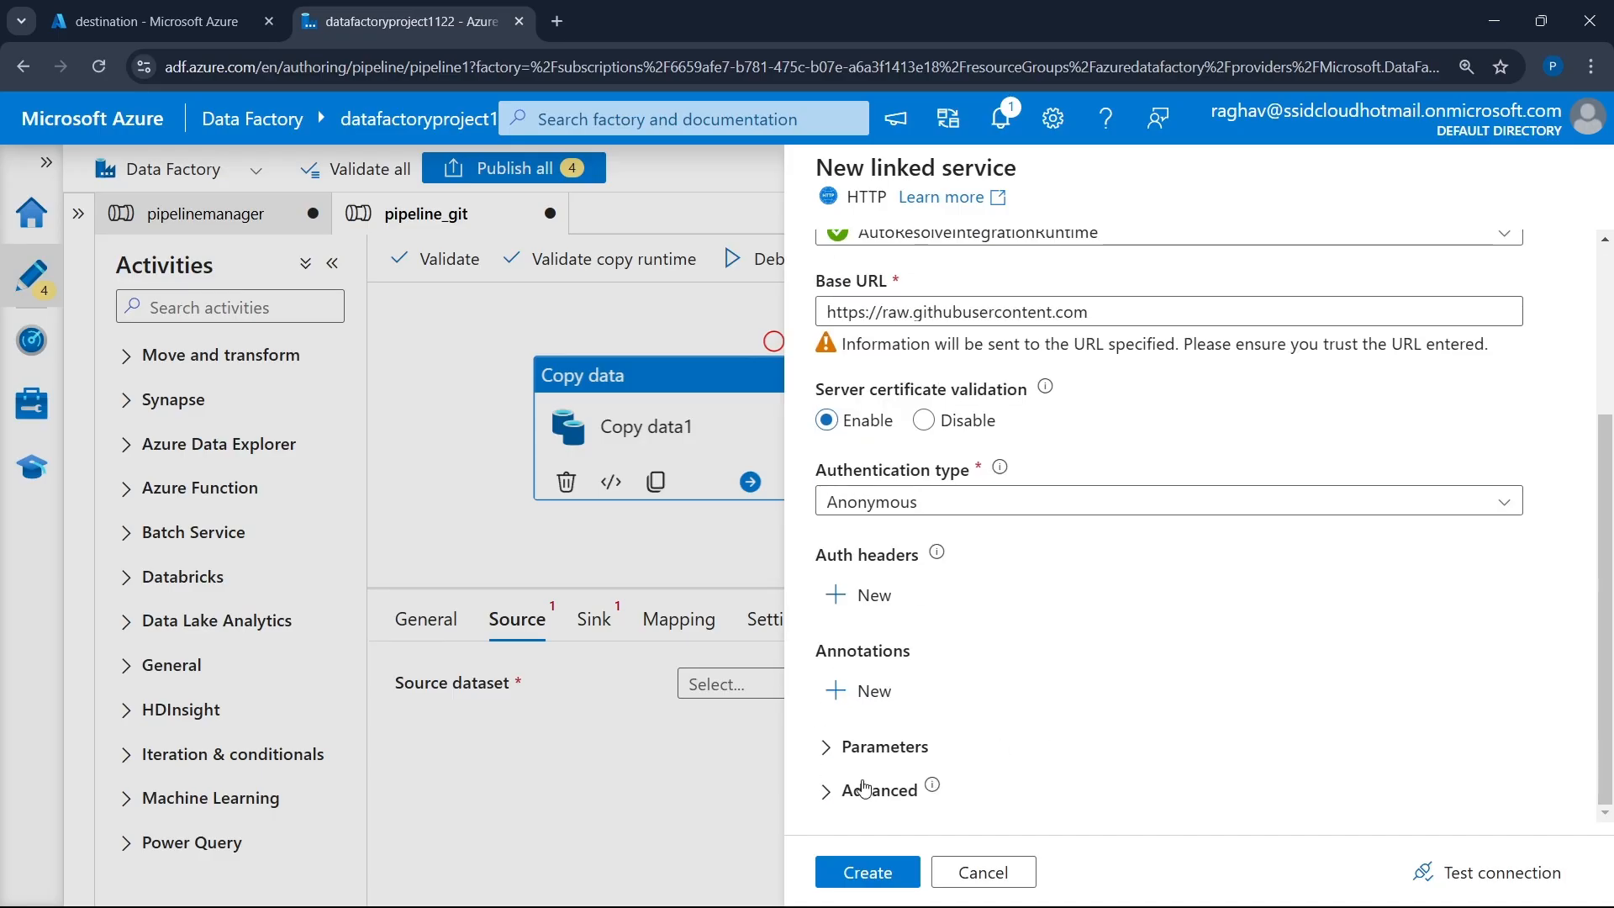
- Rename the HTTP linked service as HttpServer_git
key(alt+Tab)
key(alt+Tab)
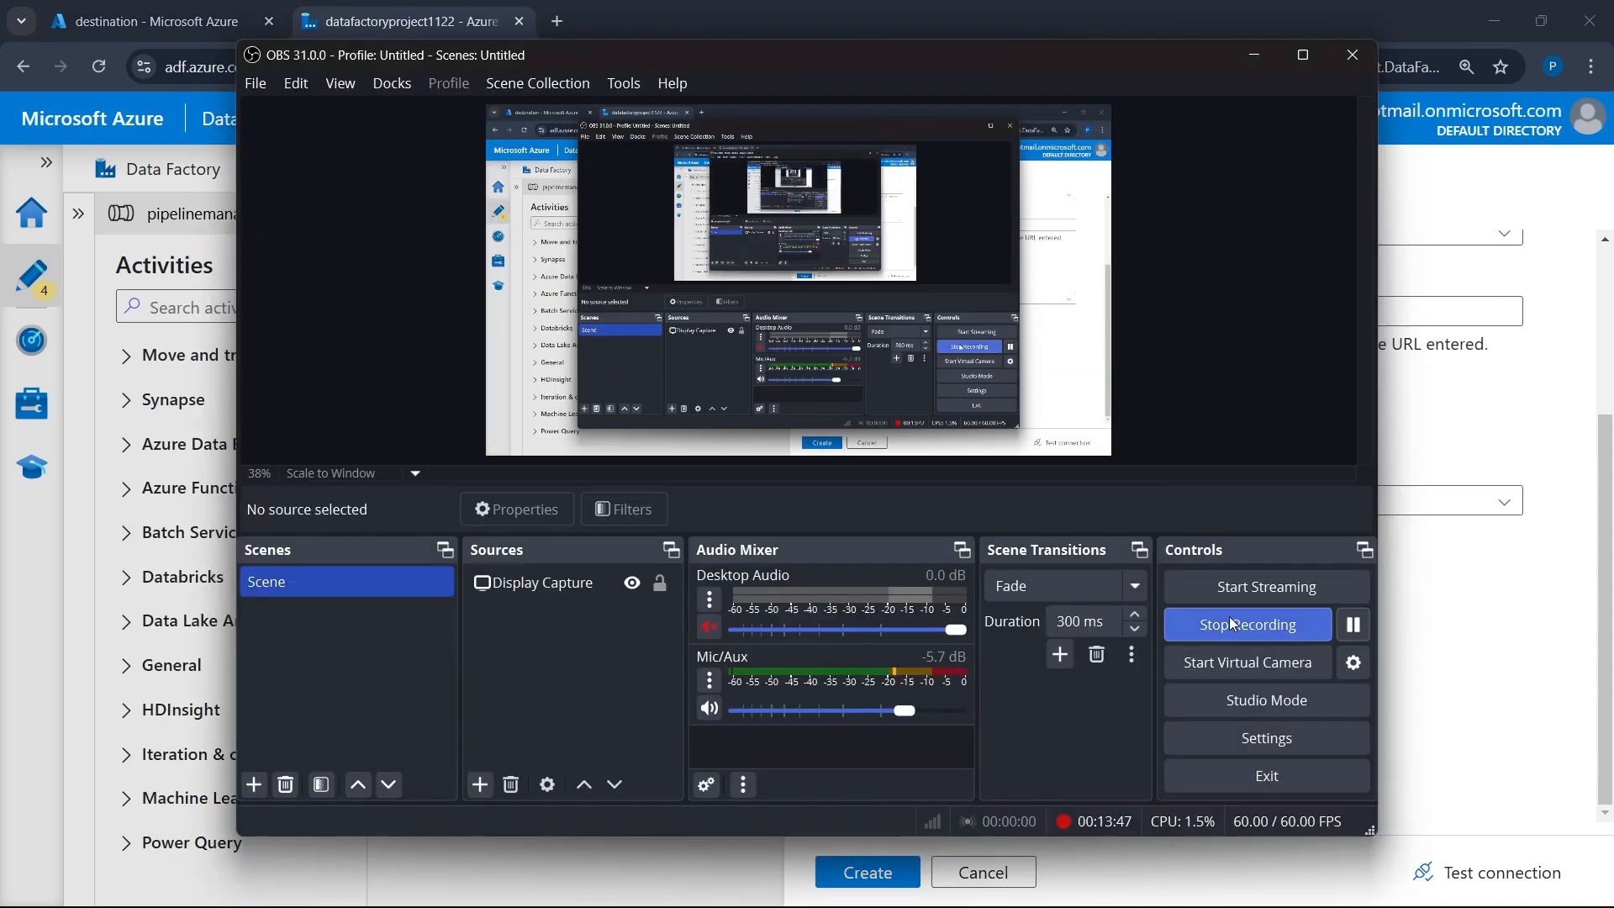
scroll(1438, 322, up, 3)
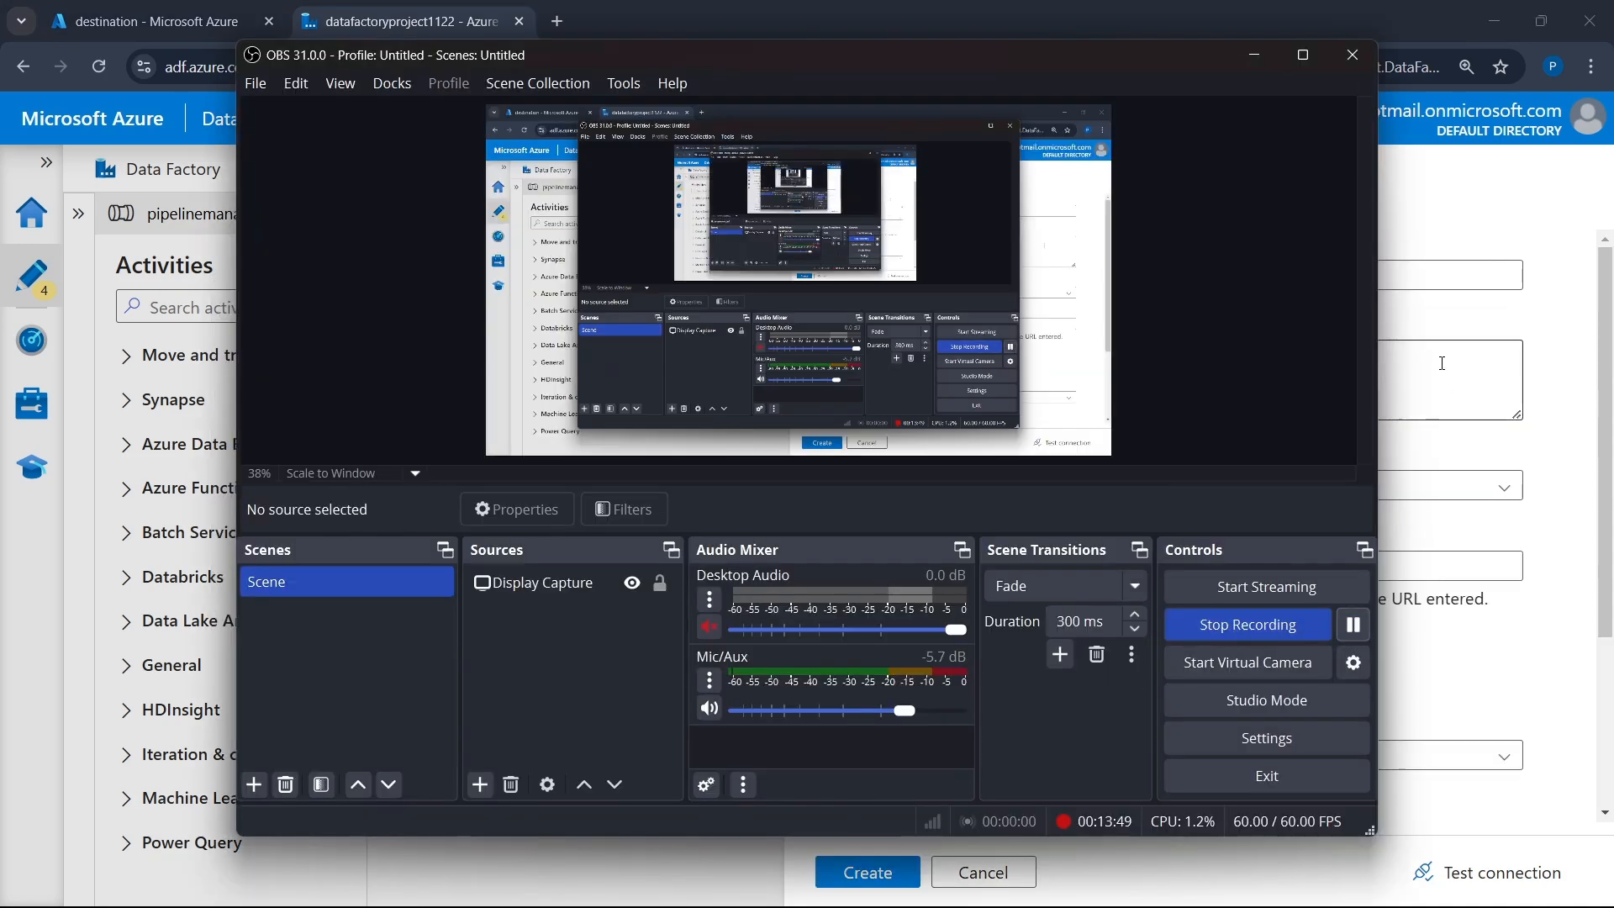
click(1452, 265)
key(BackSpace)
text(_git)
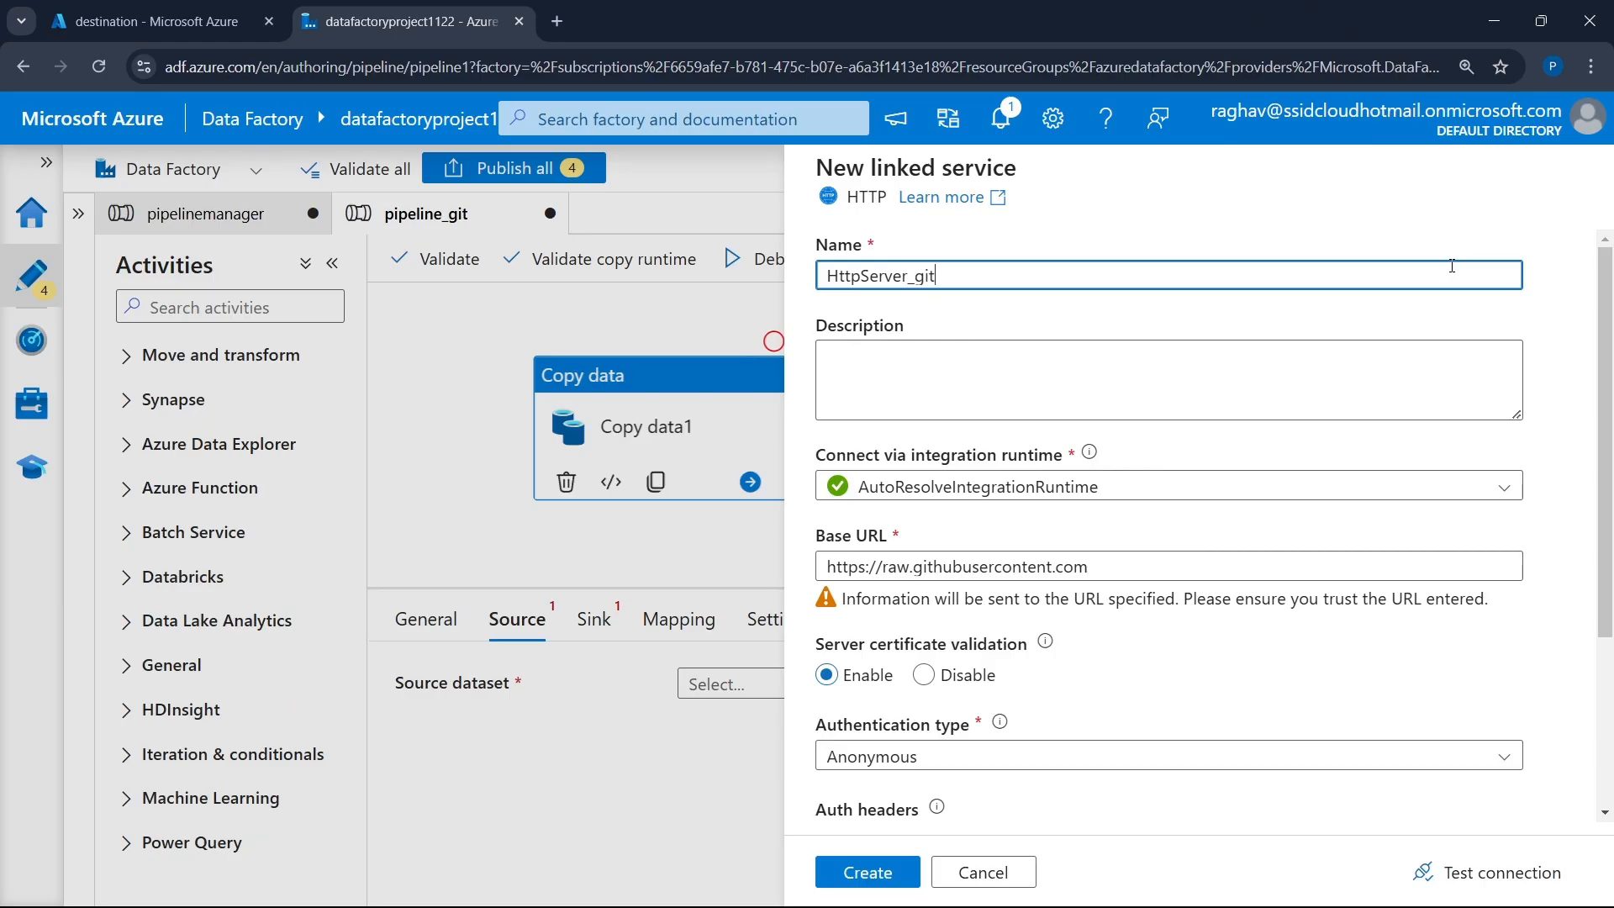
- Test the connection of the HttpServer_git linked service and create it
scroll(1176, 641, down, 3)
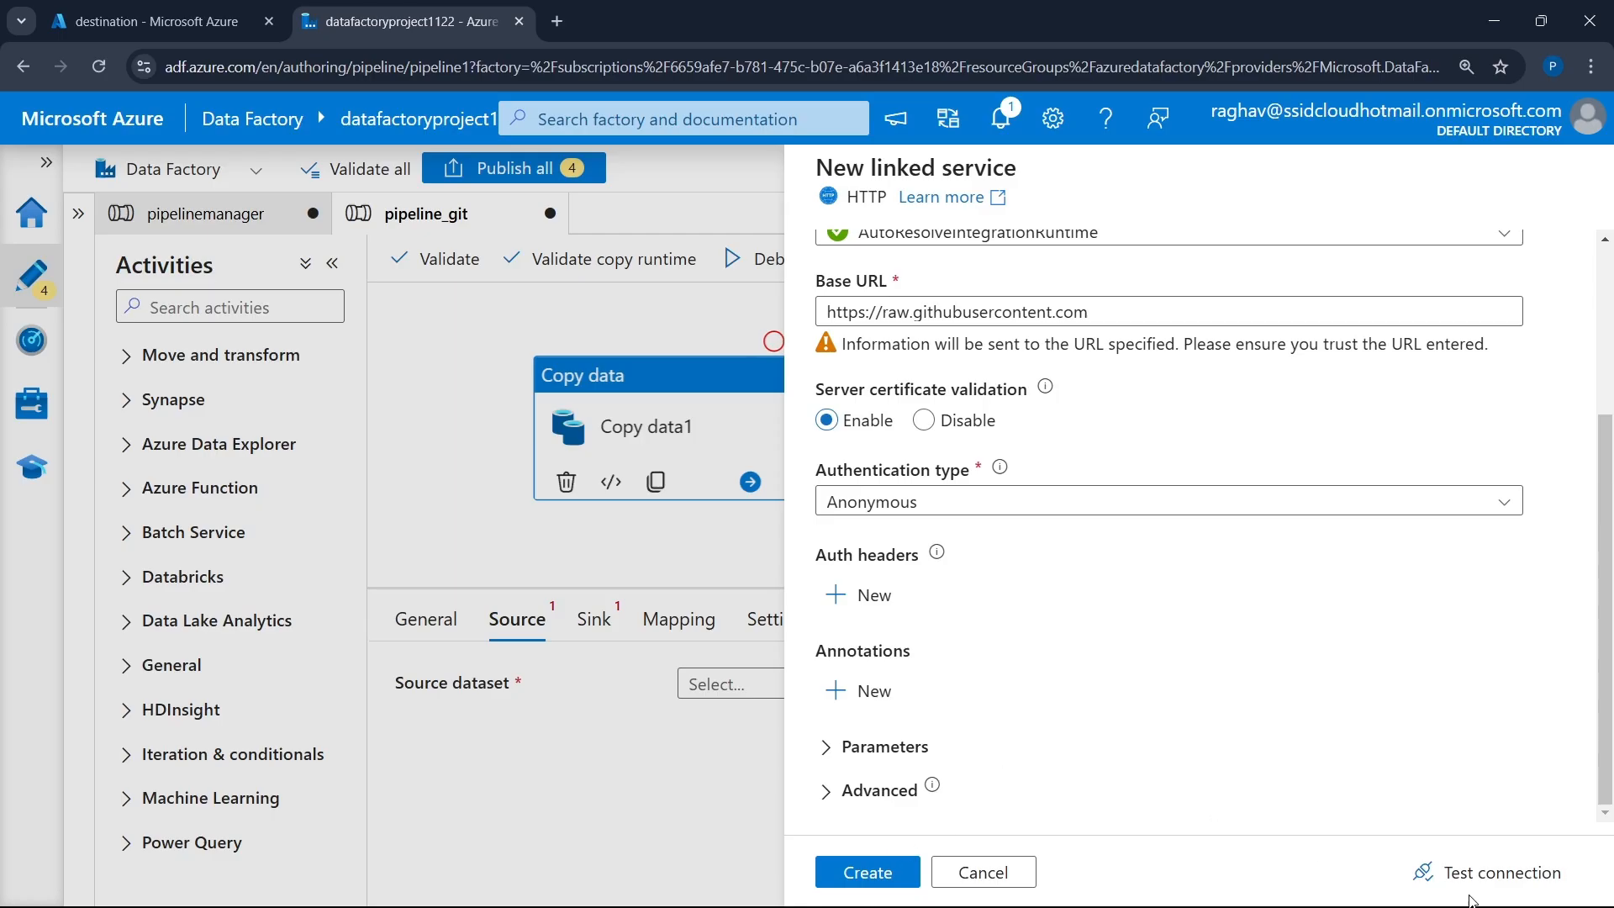
click(1494, 874)
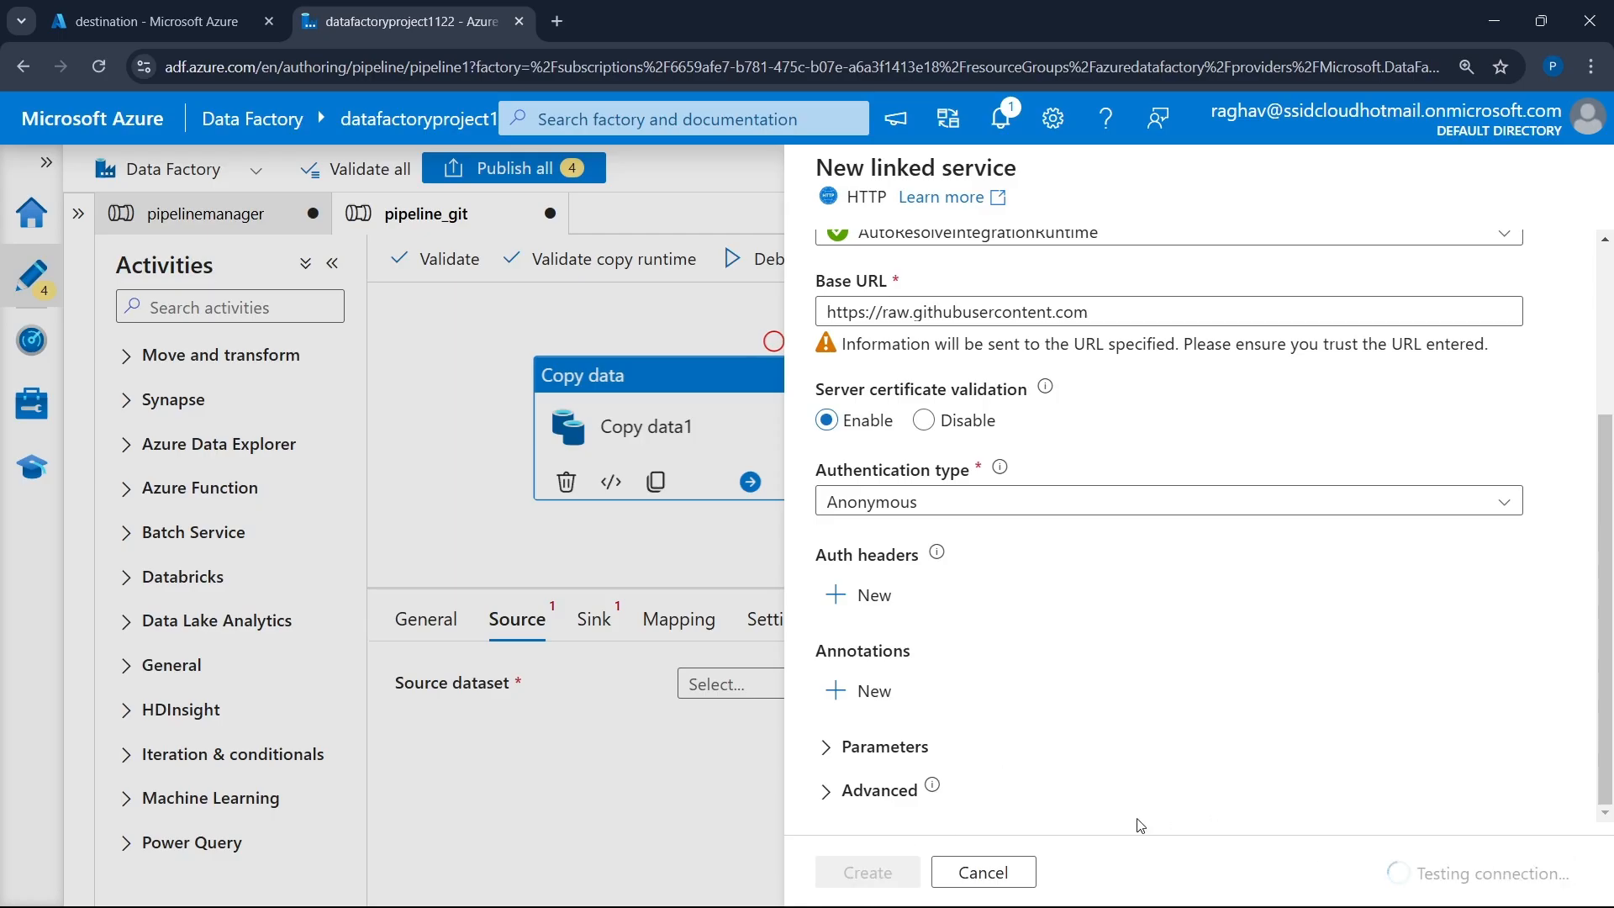
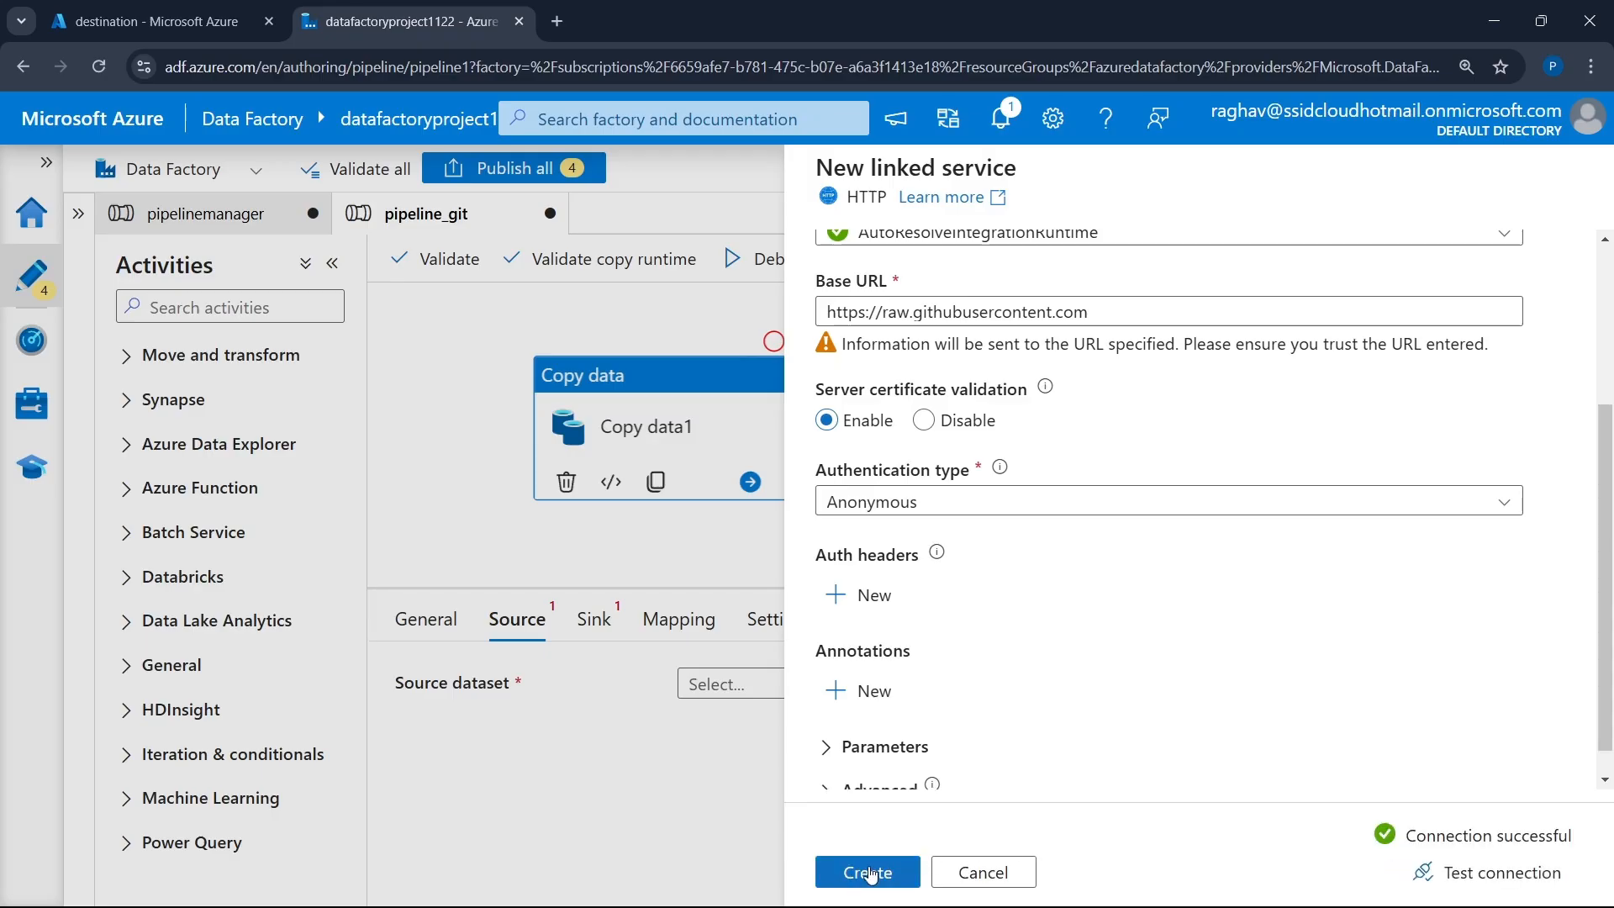
click(868, 873)
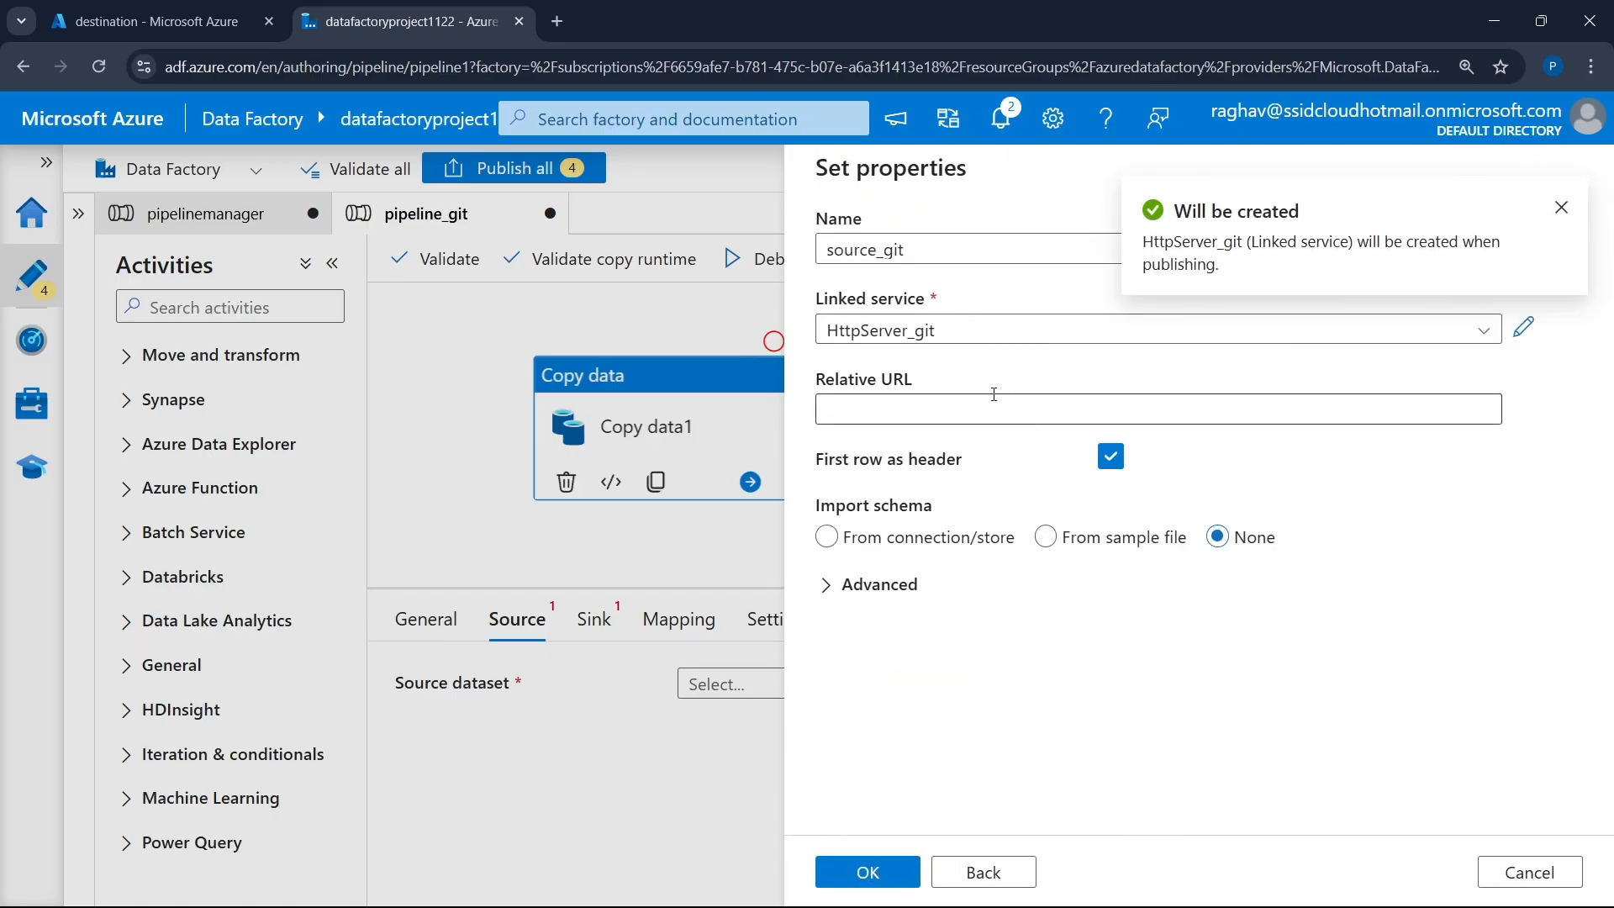
- Copy the rest of the raw file's address after githubusercontent.com/, ending in Raw-data/Fact_Sales_2.csv, and paste it as the source_git dataset's Relative URL in Data Factory
key(alt+Tab)
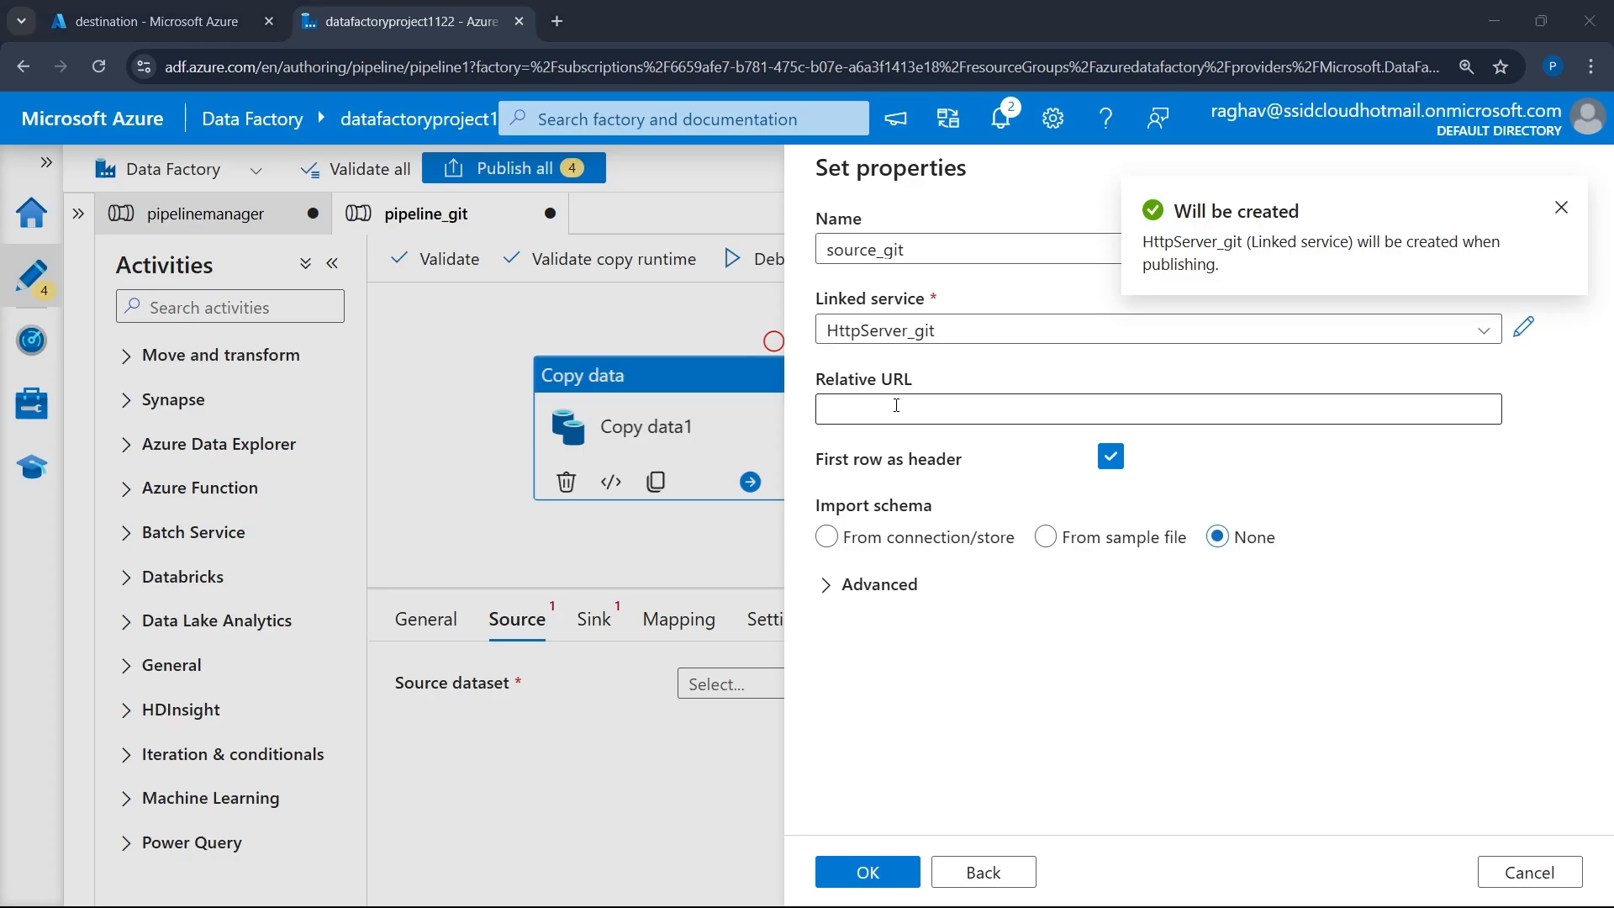
key(alt+Tab)
key(alt+Tab)
key(alt+Tab)
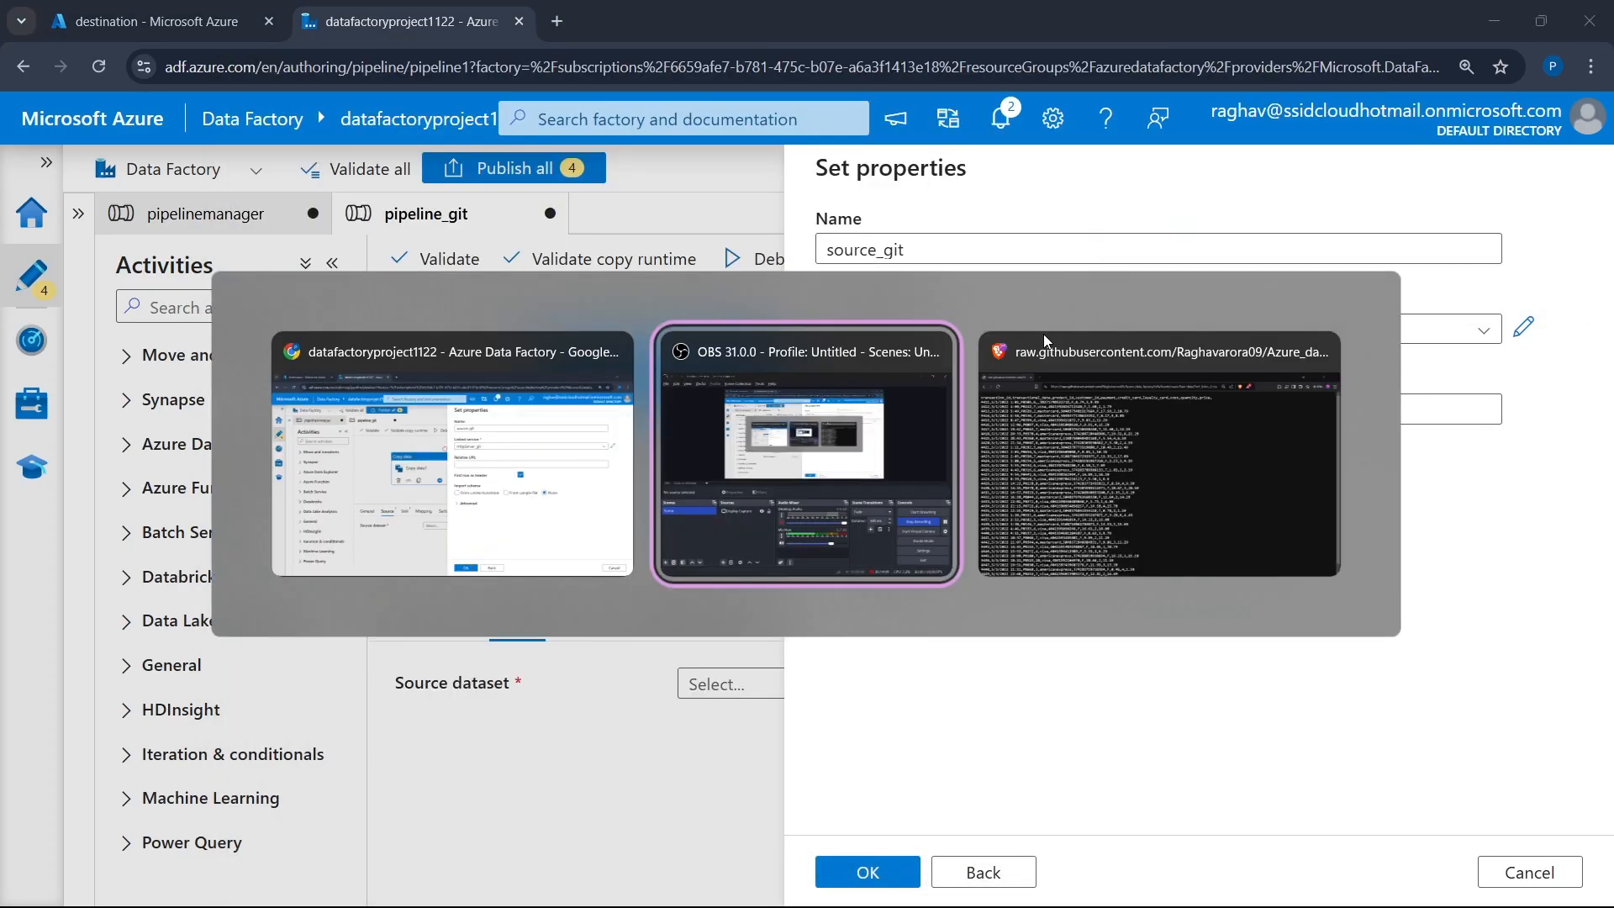
click(552, 63)
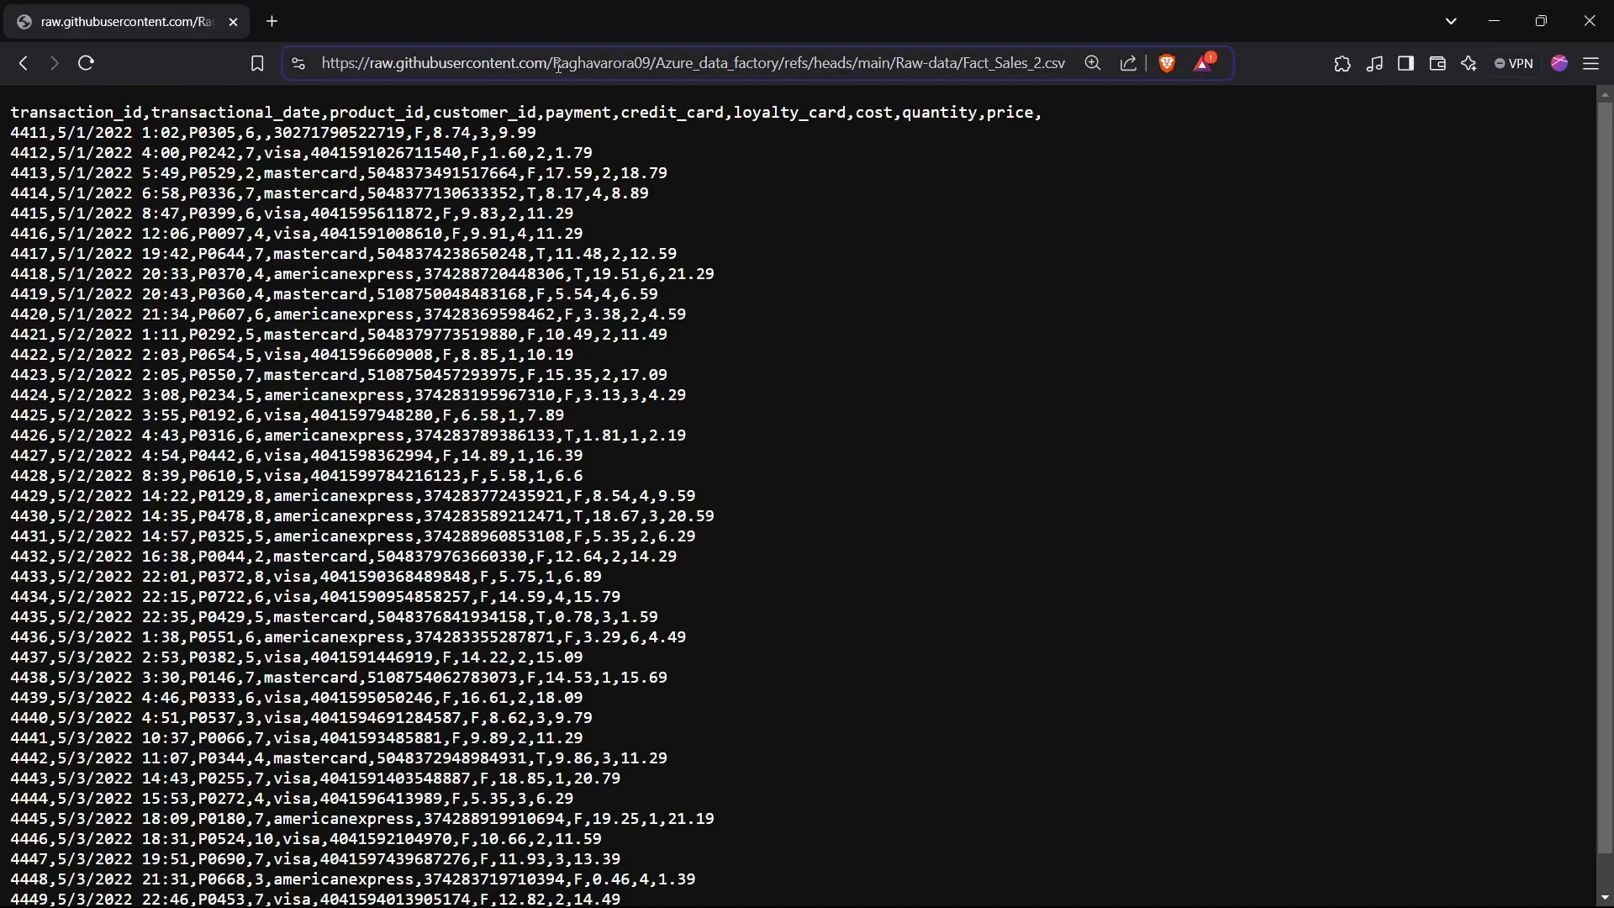
key(shift+Right)
key(shift+Right)
key(shift+Right)
key(shift+Right)
key(shift+Right)
key(shift+Right)
key(shift+Right)
key(shift+Right)
key(shift+Right)
key(shift+Right)
key(shift+Right)
key(shift+Right)
key(shift+Right)
key(shift+Right)
key(shift+Right)
key(shift+Right)
key(shift+Right)
key(shift+Right)
key(shift+Right)
key(shift+Right)
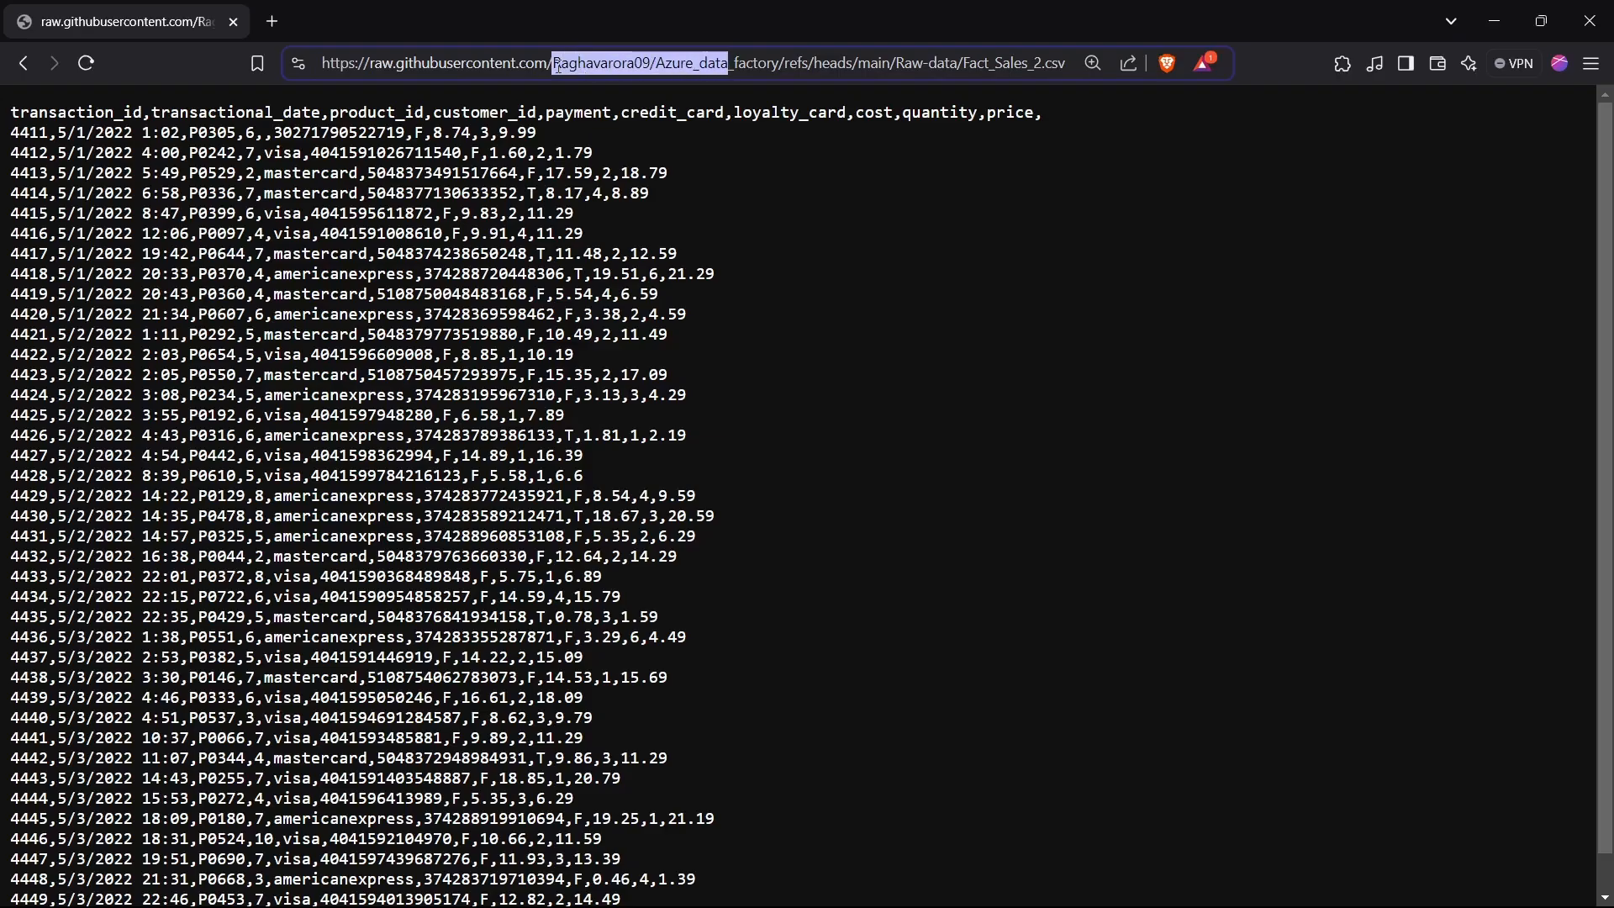
key(shift+Right)
key(shift+Right)
key(shift+Right)
key(shift+Right)
key(shift+Right)
key(shift+Right)
key(shift+Right)
key(shift+Right)
key(shift+Right)
key(shift+Right)
key(shift+Right)
key(shift+Right)
key(shift+Right)
key(shift+Right)
key(shift+Right)
key(shift+Right)
key(shift+Right)
key(shift+Right)
key(shift+Right)
key(shift+Right)
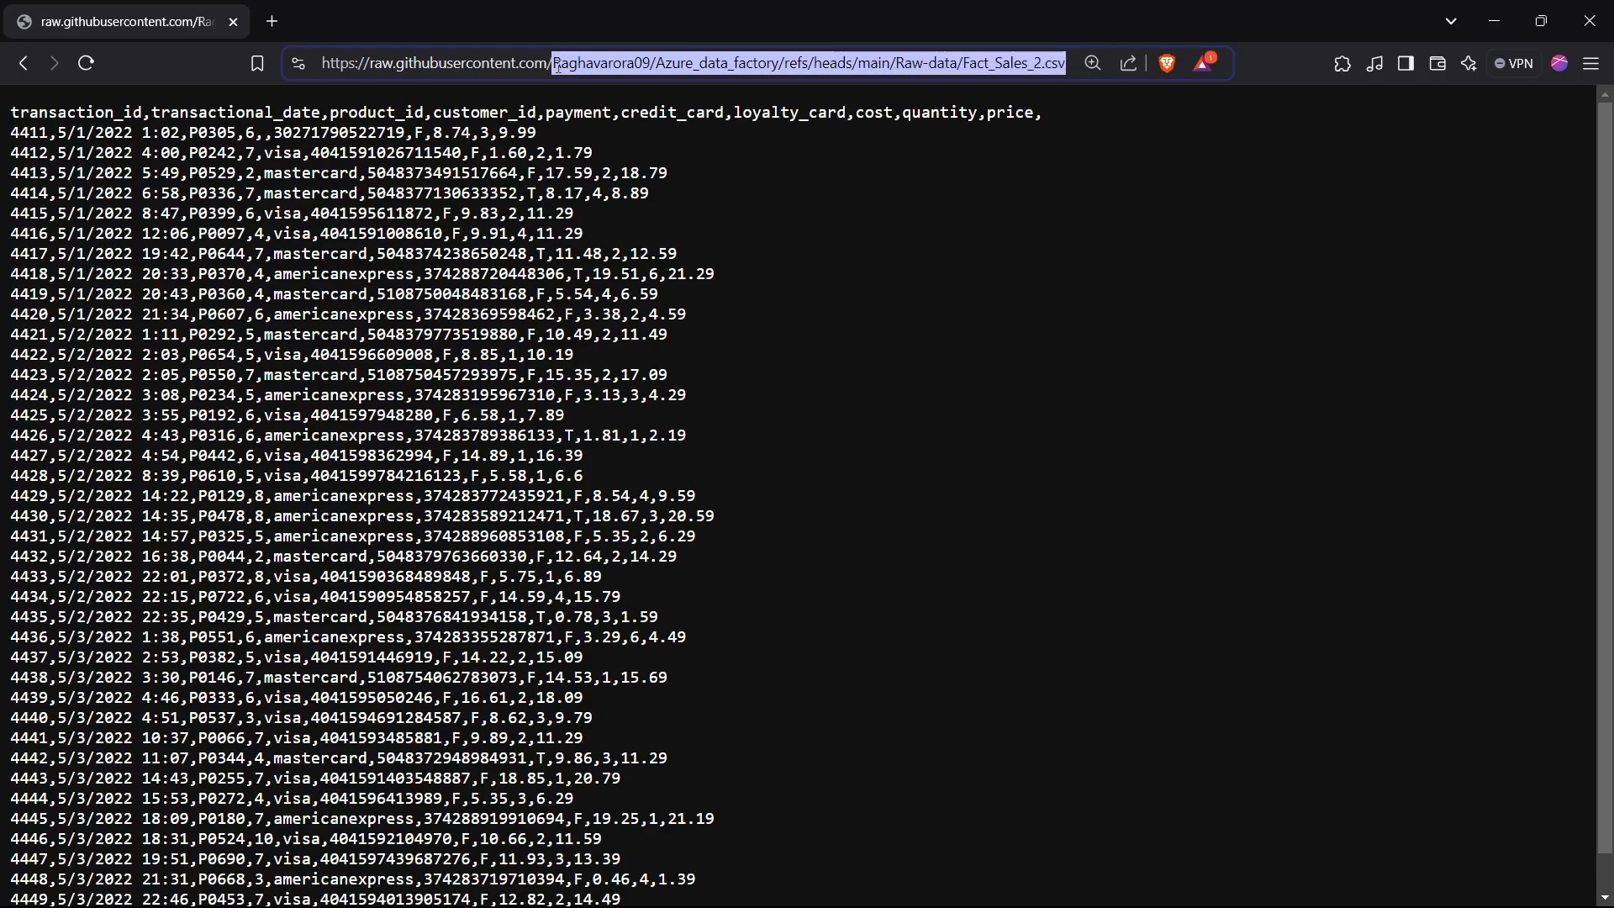
key(Right)
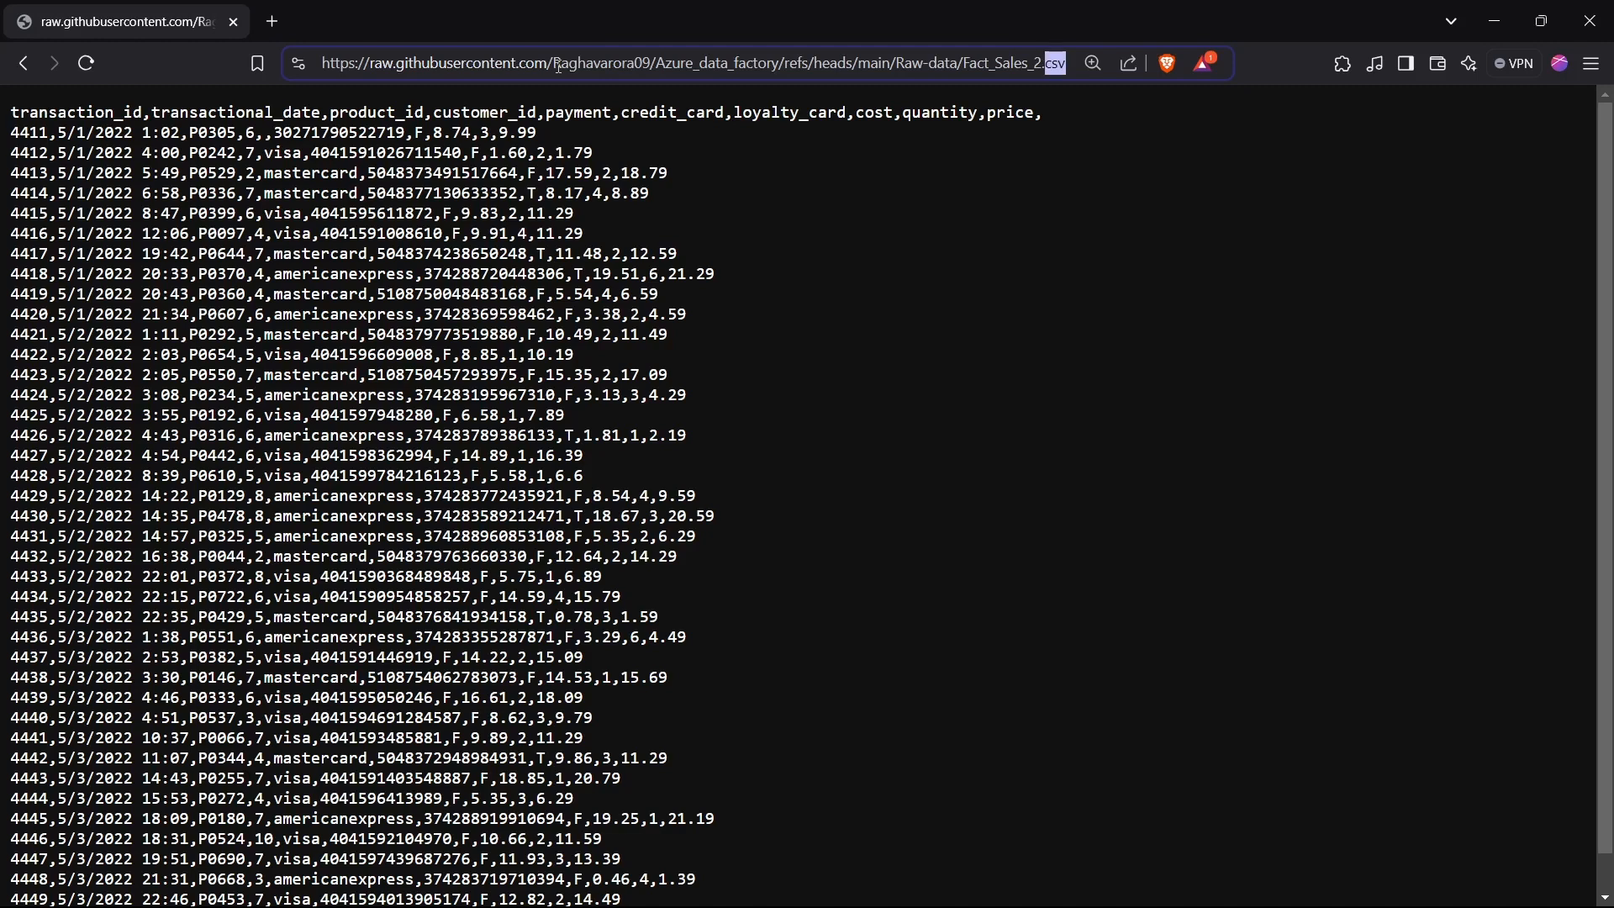
key(shift+Left)
key(shift+Left)
key(shift+Left)
key(shift+Left)
key(shift+Left)
key(shift+Left)
key(shift+Left)
key(shift+Left)
key(shift+Left)
key(shift+Left)
key(shift+Left)
key(shift+Left)
key(shift+Left)
key(shift+Left)
key(shift+Left)
key(shift+Left)
key(shift+Left)
key(shift+Left)
key(shift+Left)
key(shift+Left)
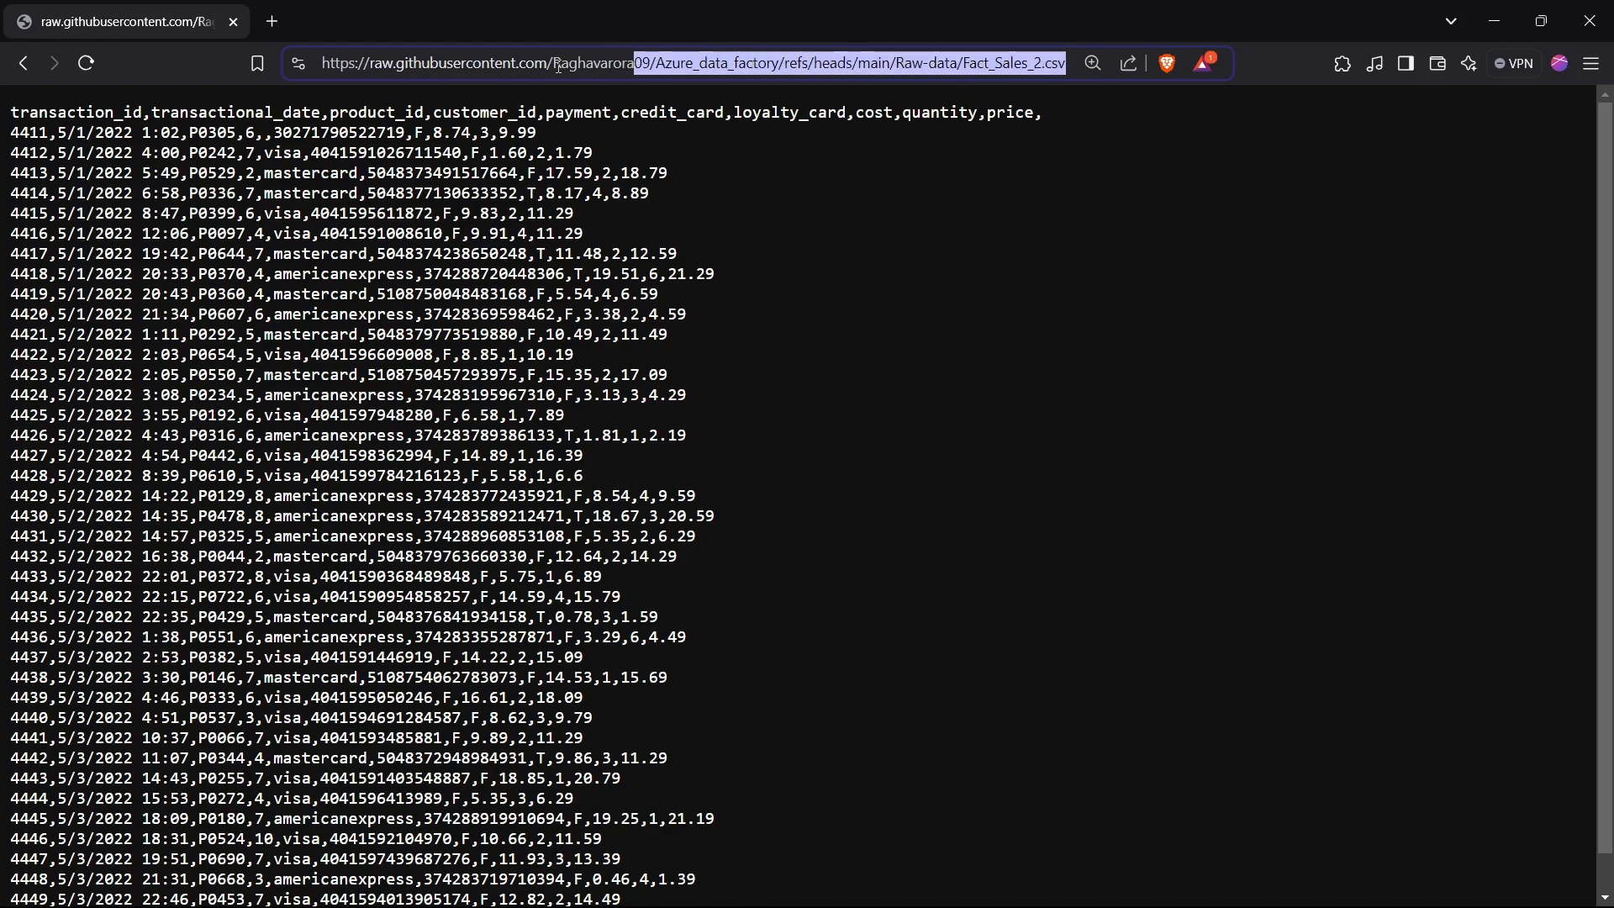
key(shift+Left)
key(shift+Left)
key(shift+Left)
key(shift+Left)
key(shift+Left)
key(shift+Left)
key(shift+Left)
key(shift+Left)
key(shift+Left)
key(shift+Left)
key(shift+Left)
key(ctrl+c)
key(alt+Tab)
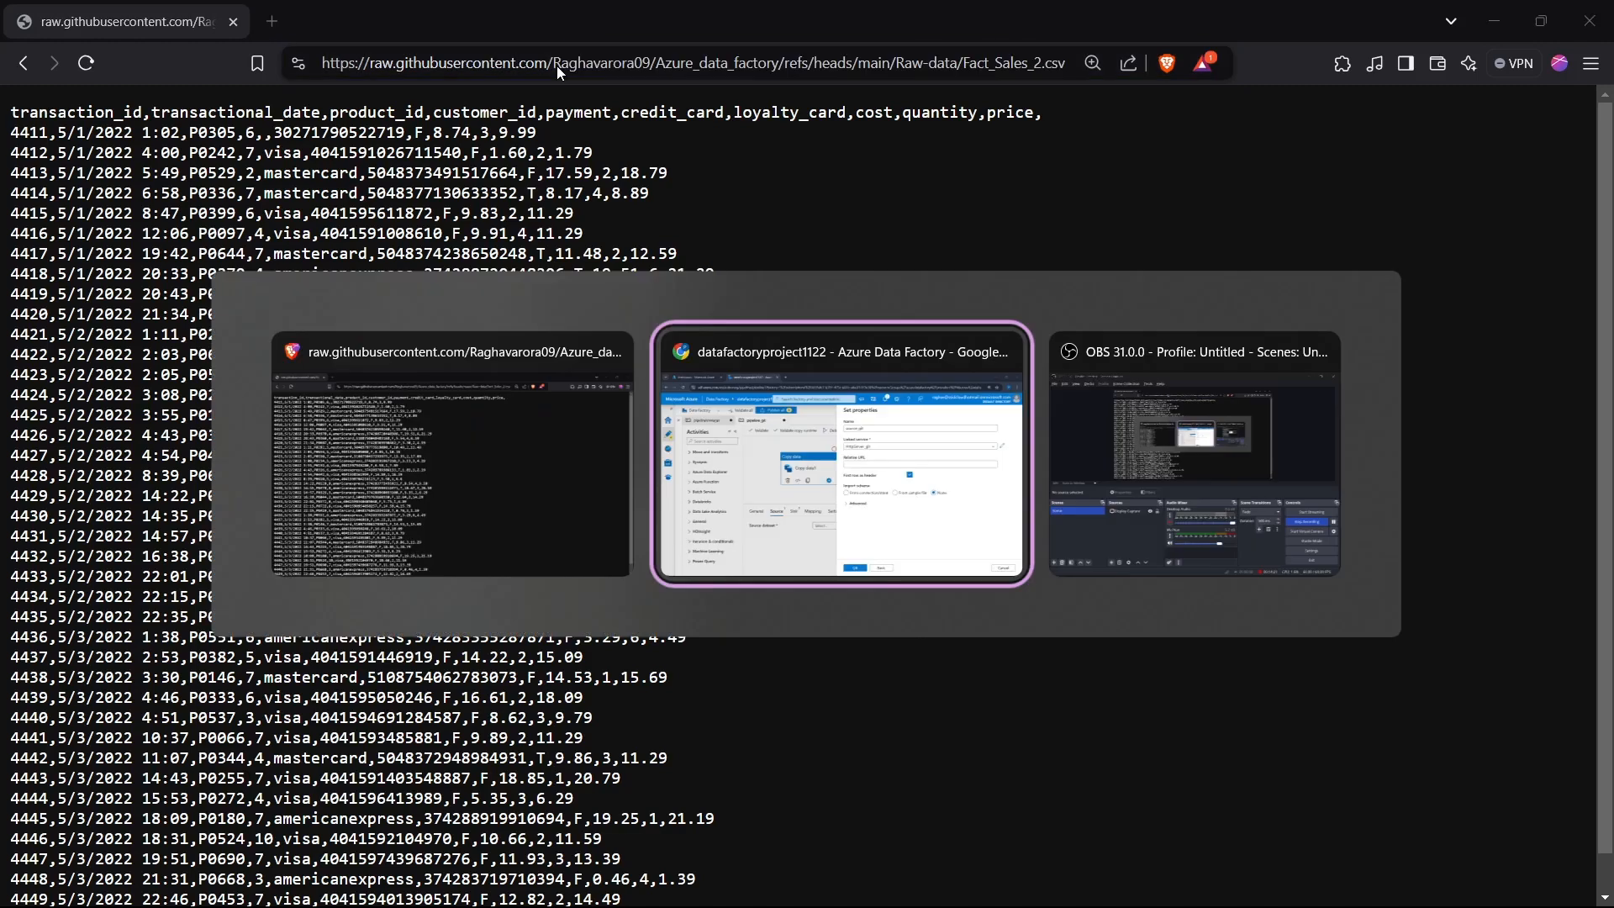
click(1068, 409)
key(ctrl+v)
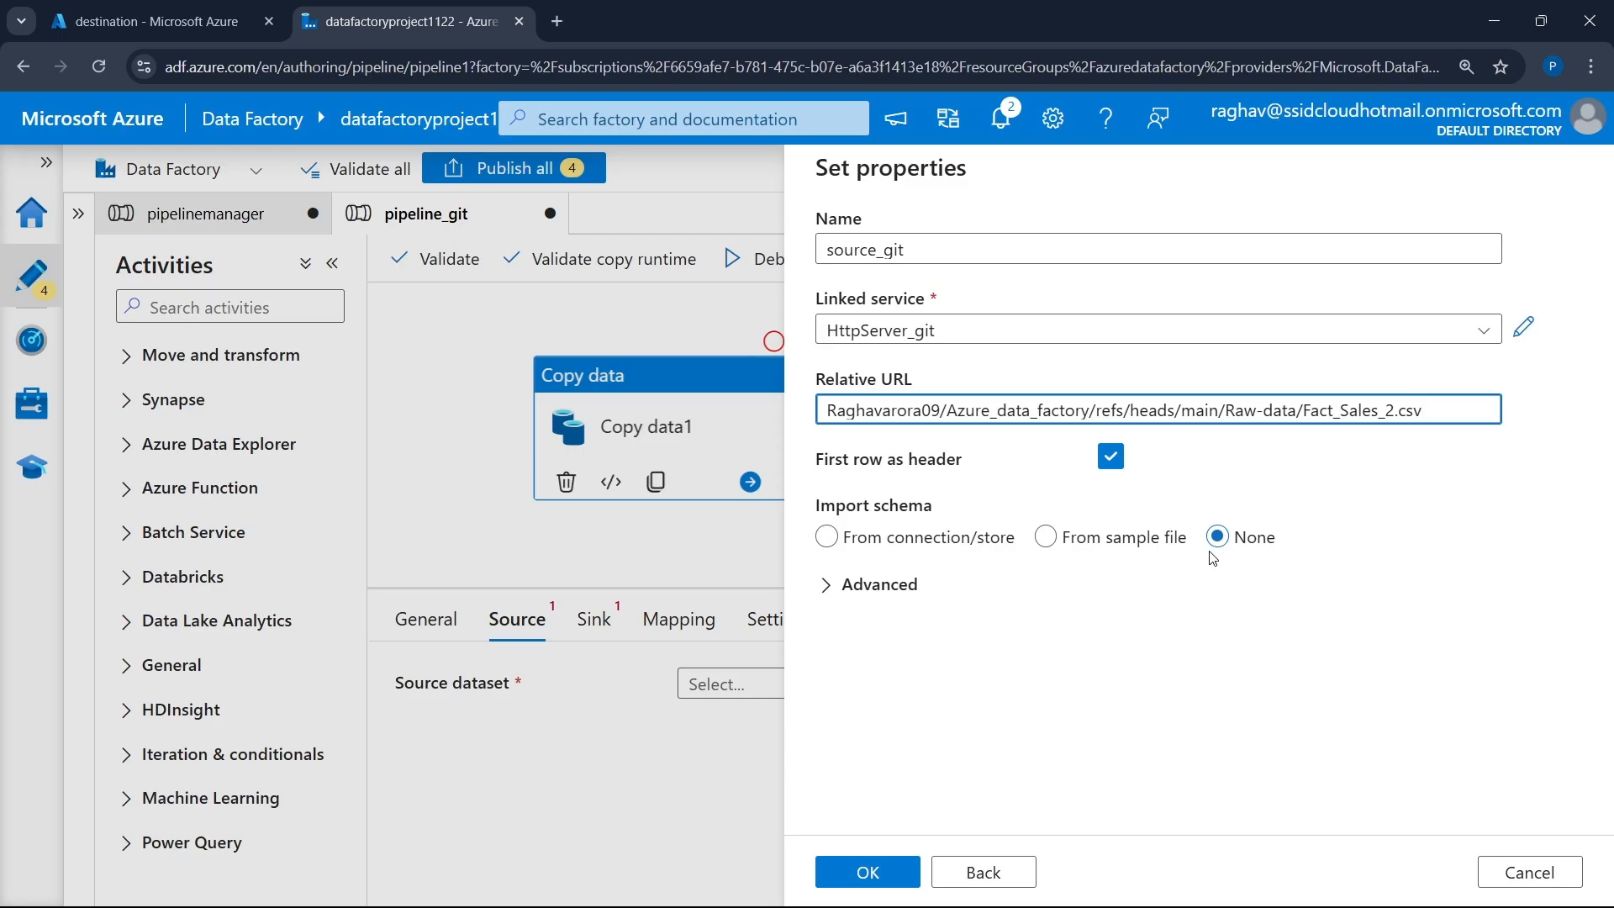
- Create the source_git dataset with the schema import left at None
key(alt+Tab)
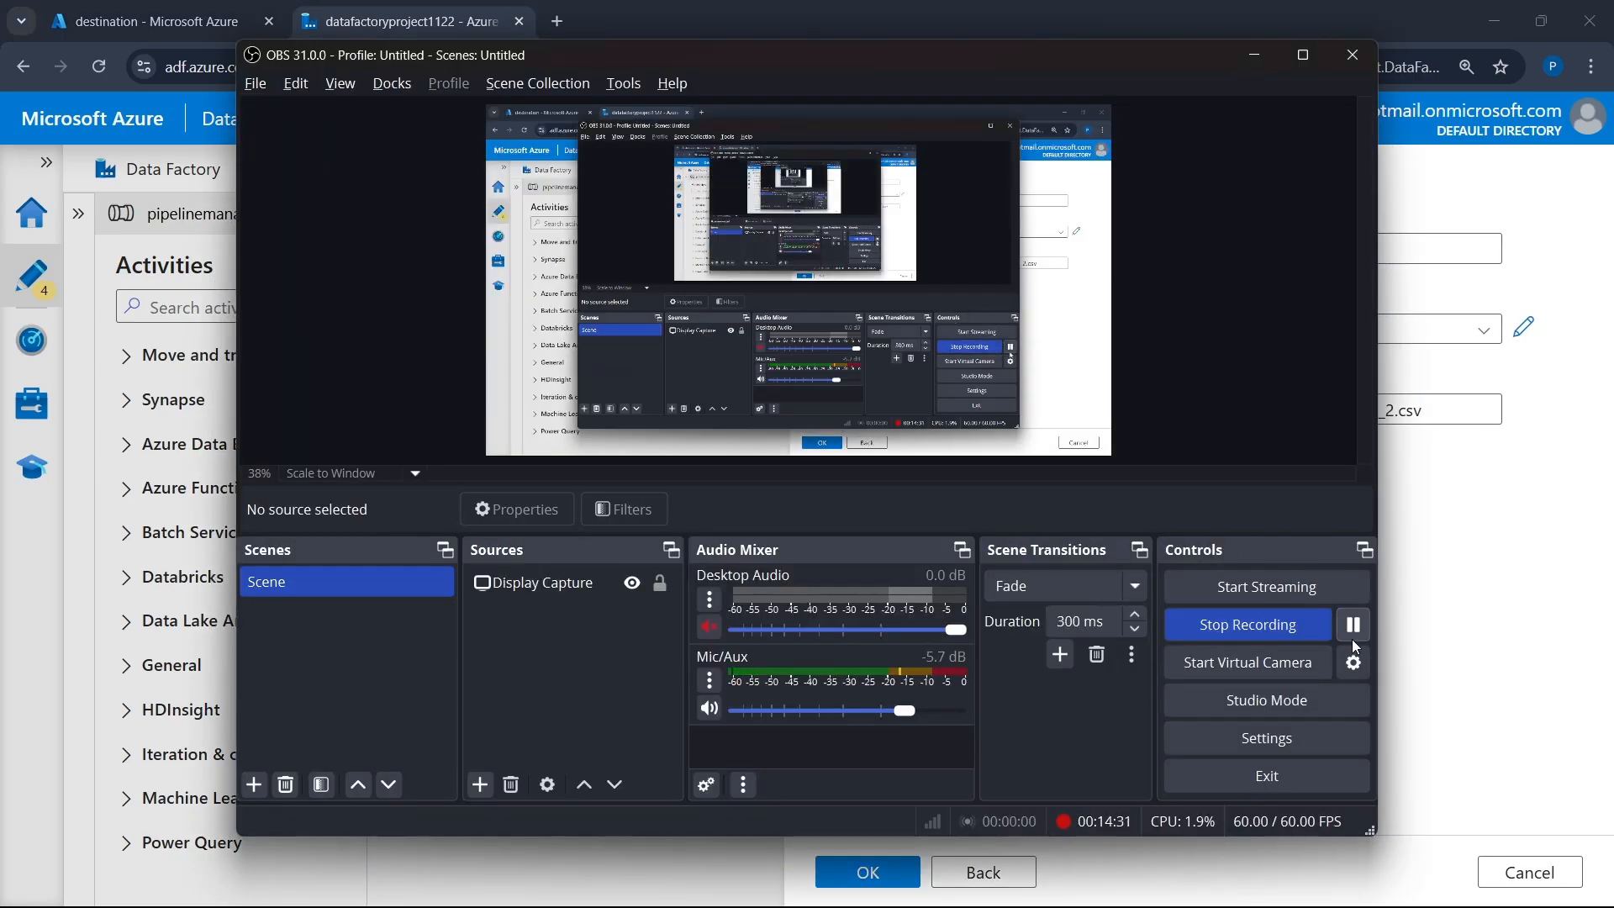
key(alt+Tab)
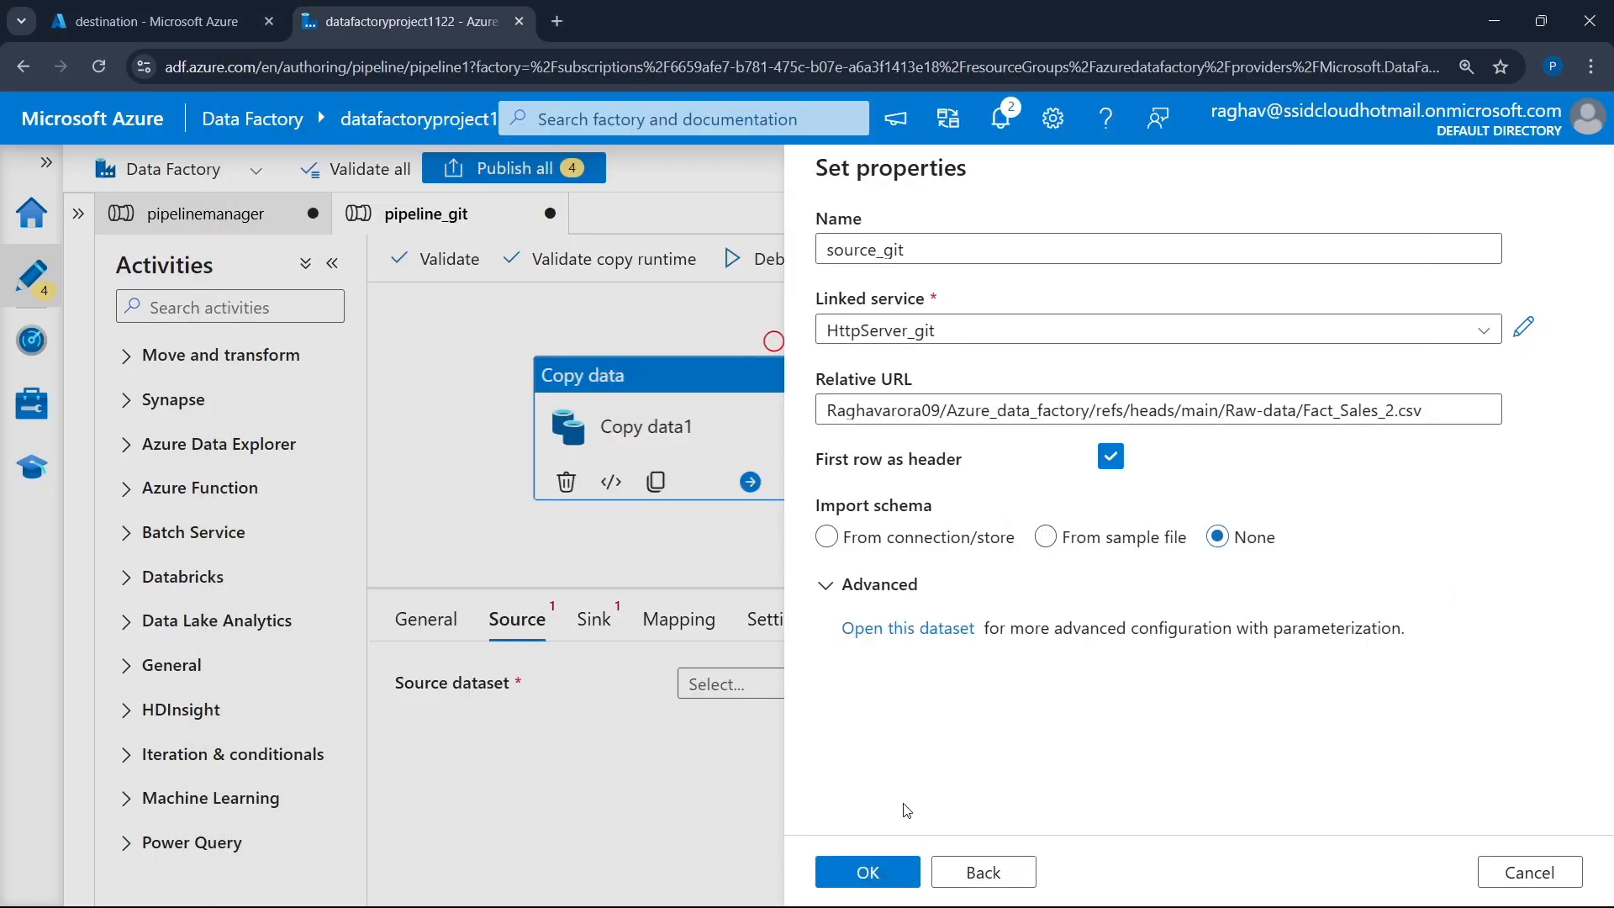
click(867, 874)
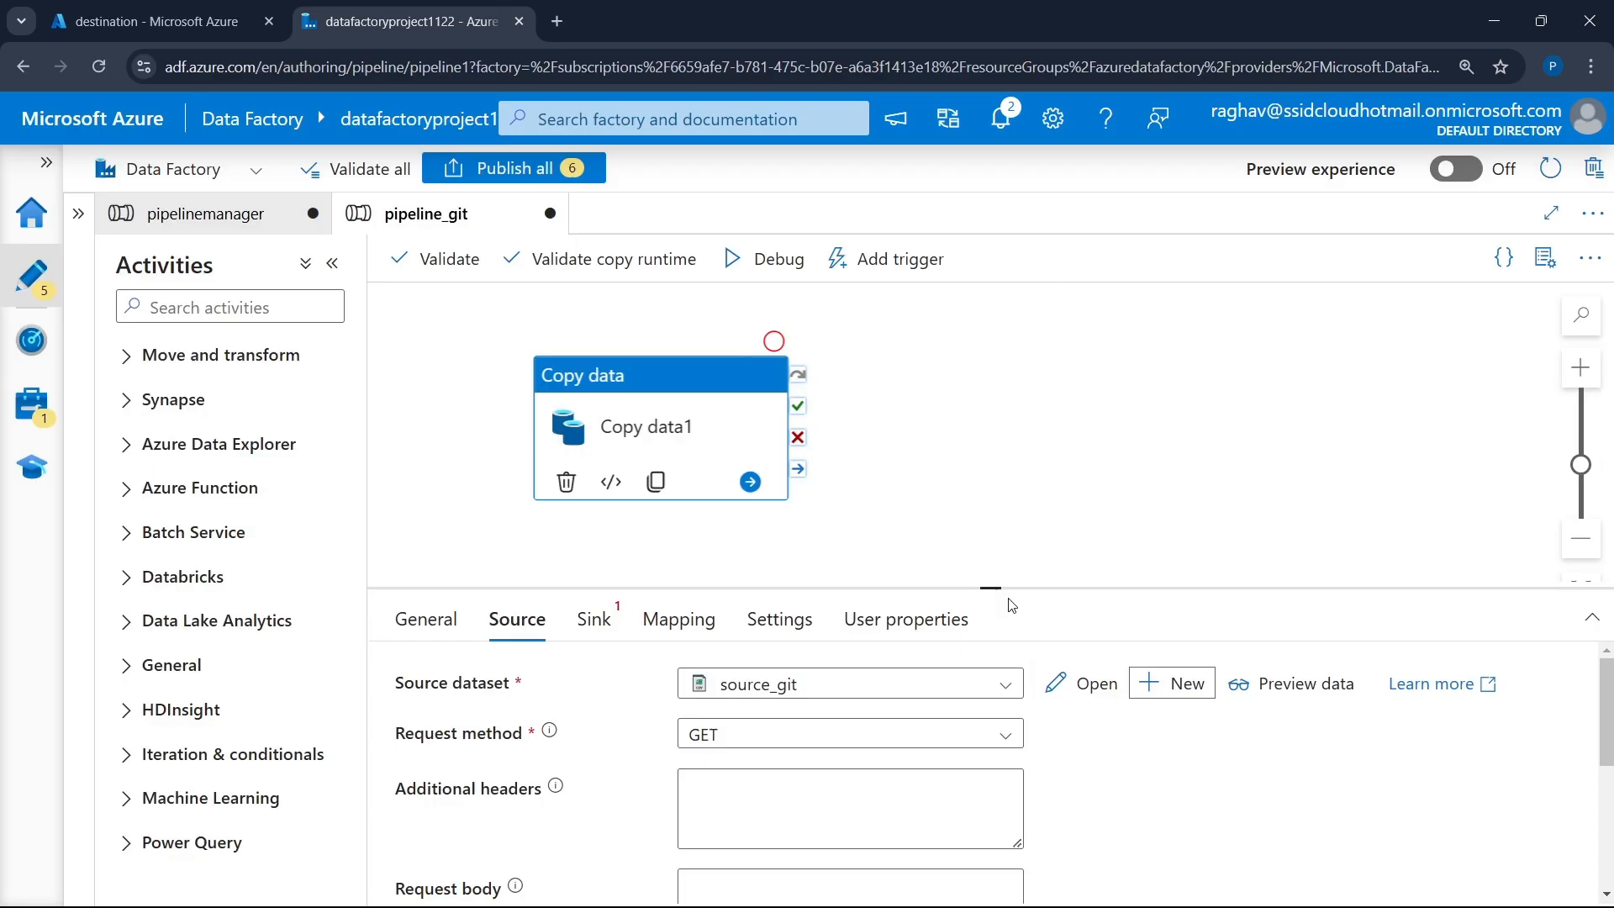
- Start a new sink dataset for Copy data1 using Azure Data Lake Storage Gen2 and the DelimitedText format
drag(990, 588, 979, 508)
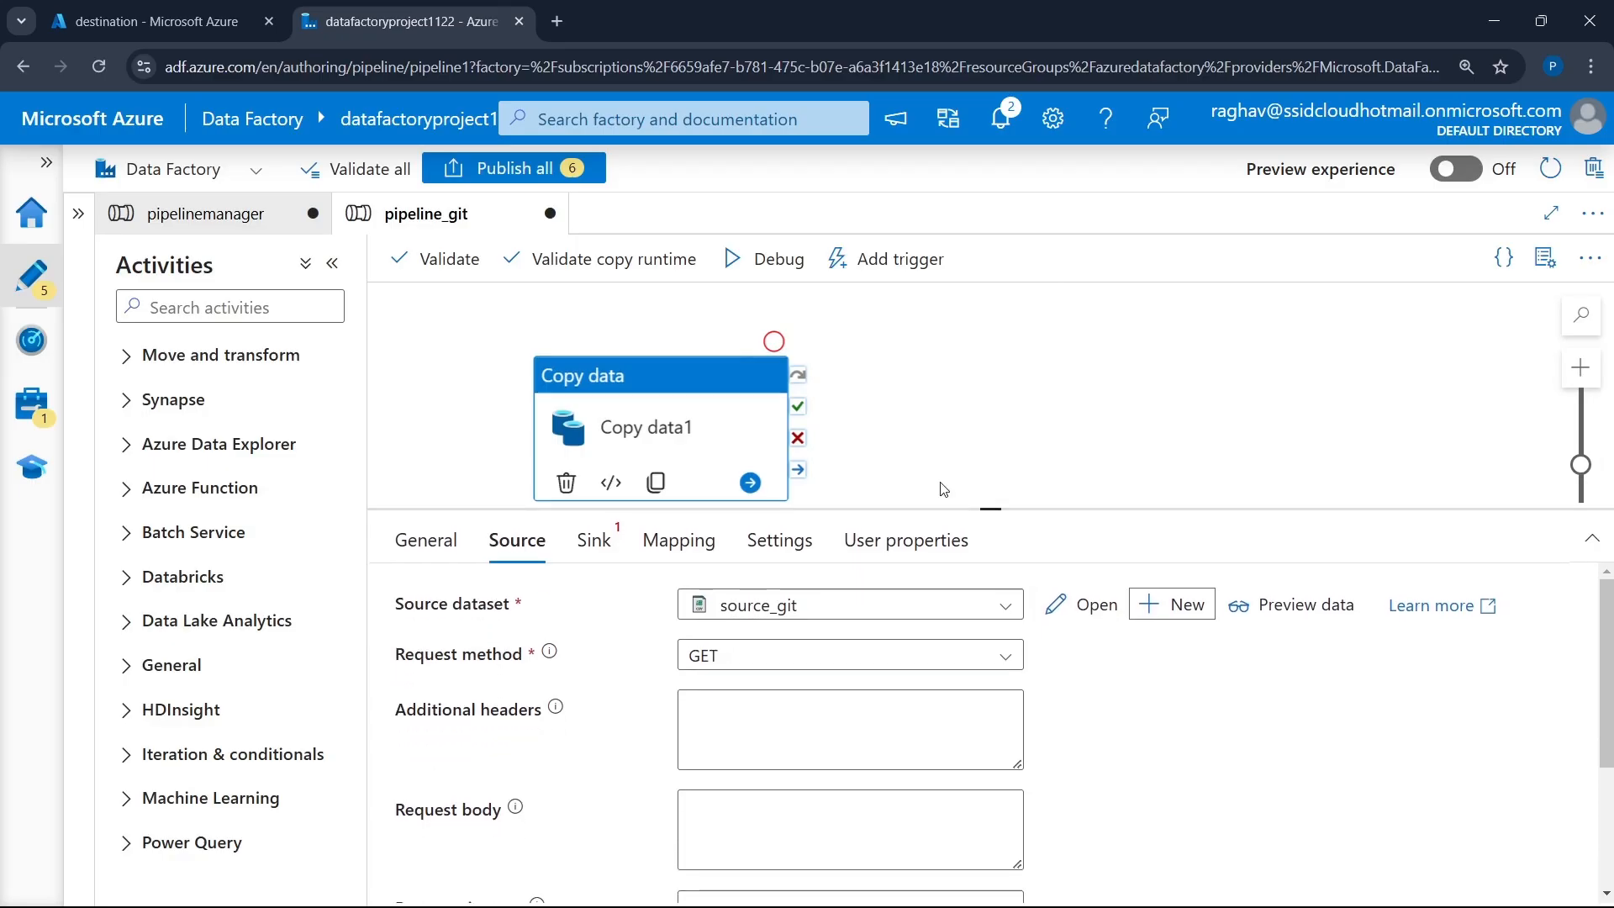
click(594, 546)
click(1077, 604)
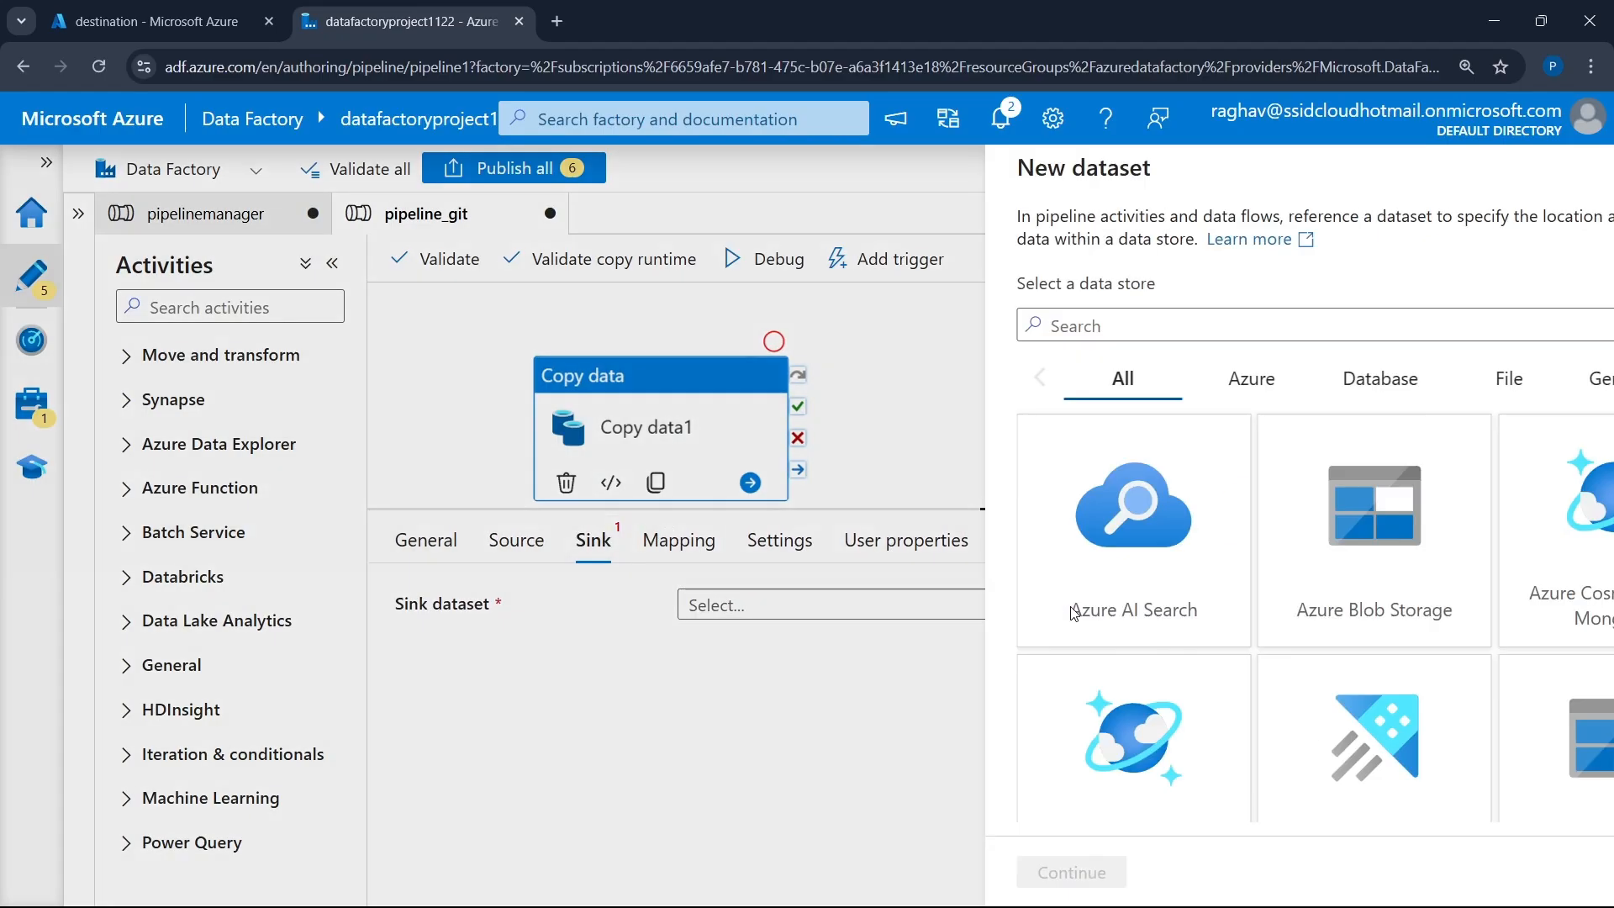
scroll(1437, 648, down, 2)
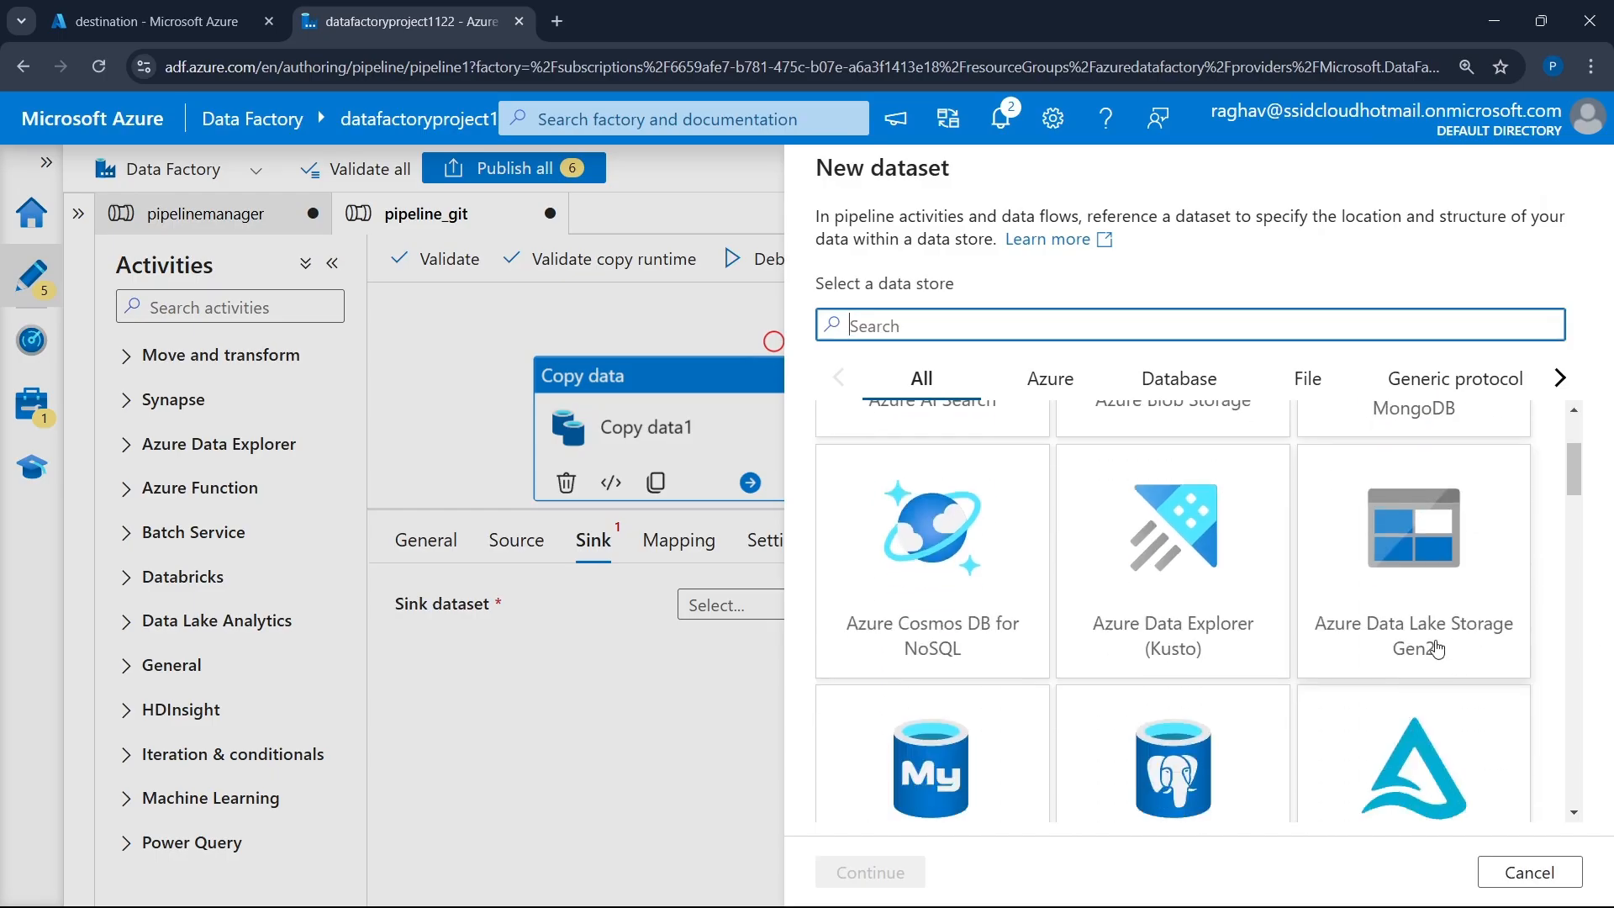
click(1418, 602)
click(865, 872)
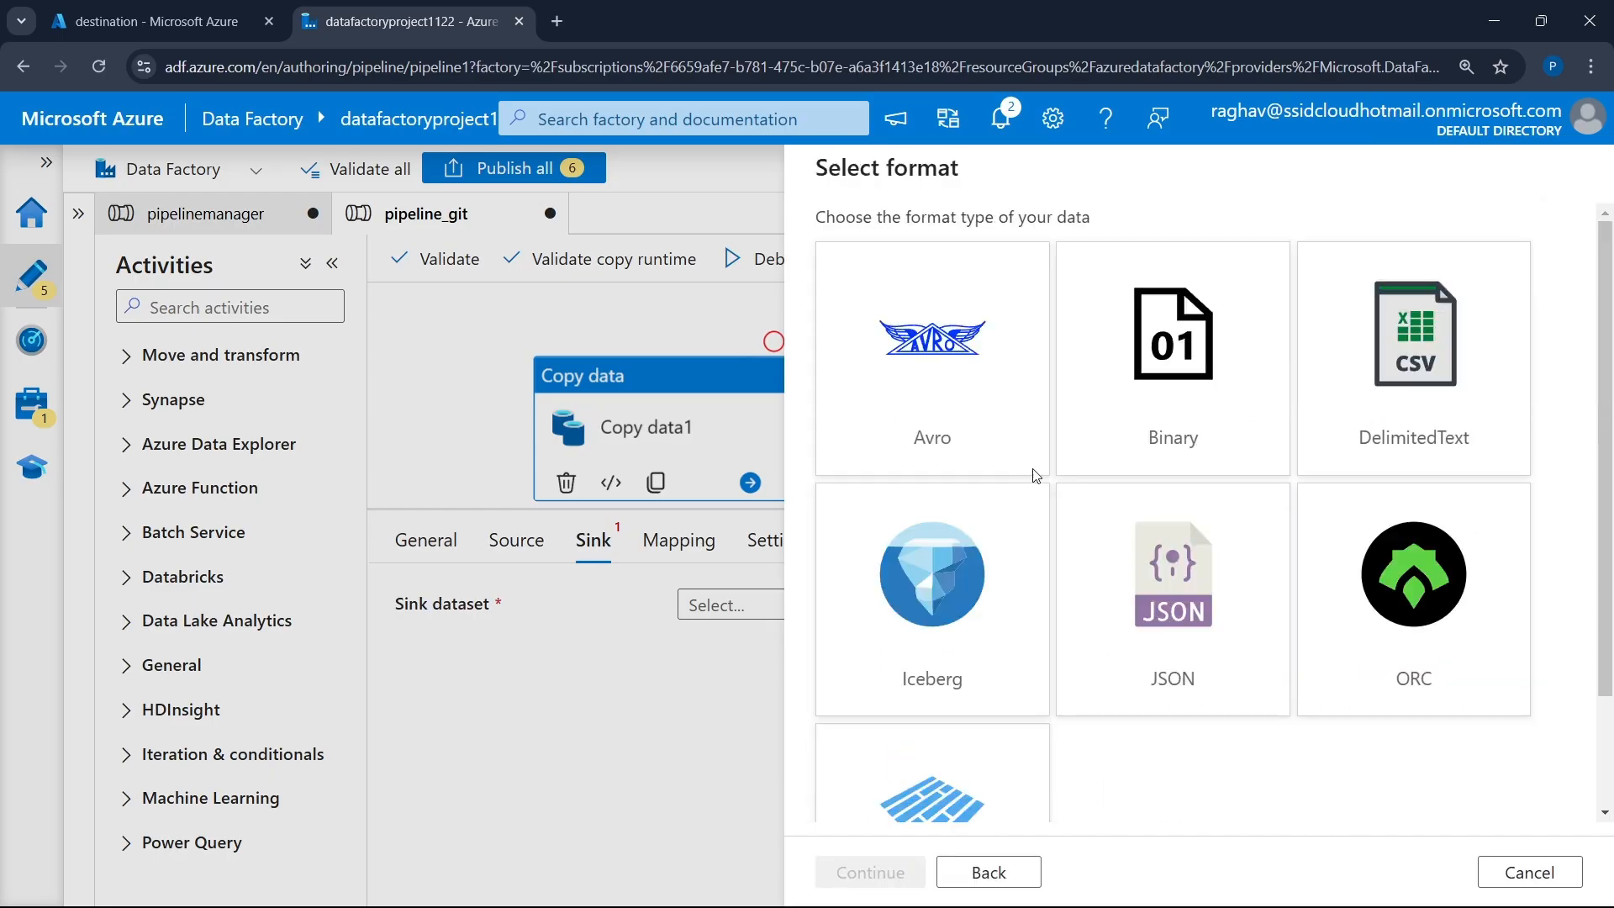
click(1442, 372)
click(915, 883)
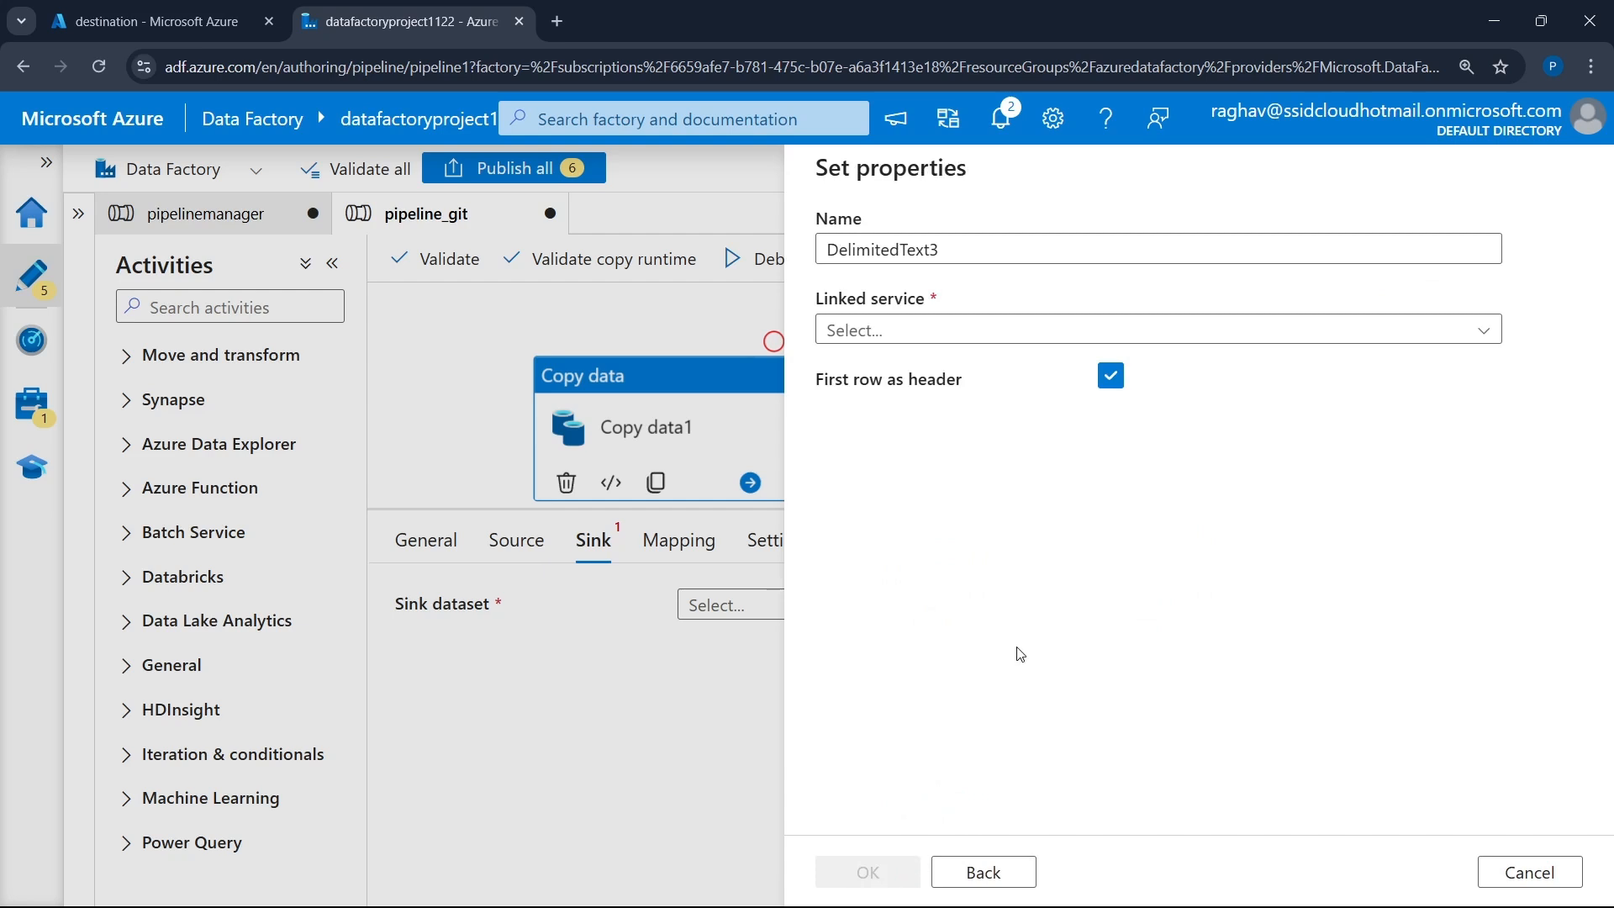
- Create the sink dataset with linked service AzureDataLakeStorage1, file path destination/csvfiles and schema import None
click(1012, 332)
click(964, 456)
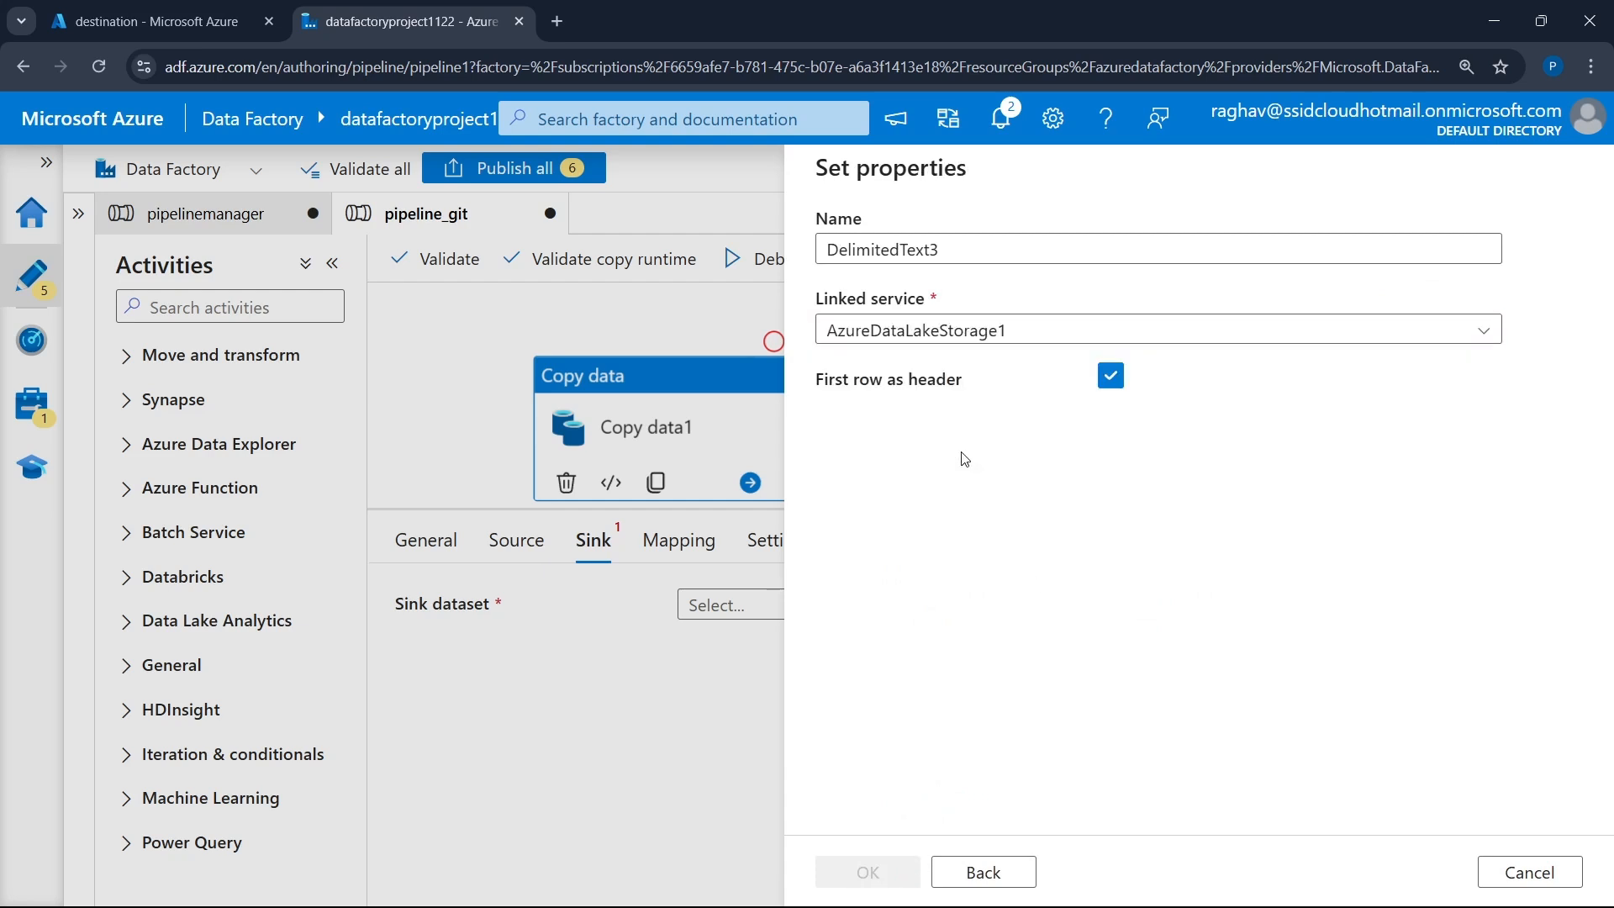
click(1521, 406)
click(898, 326)
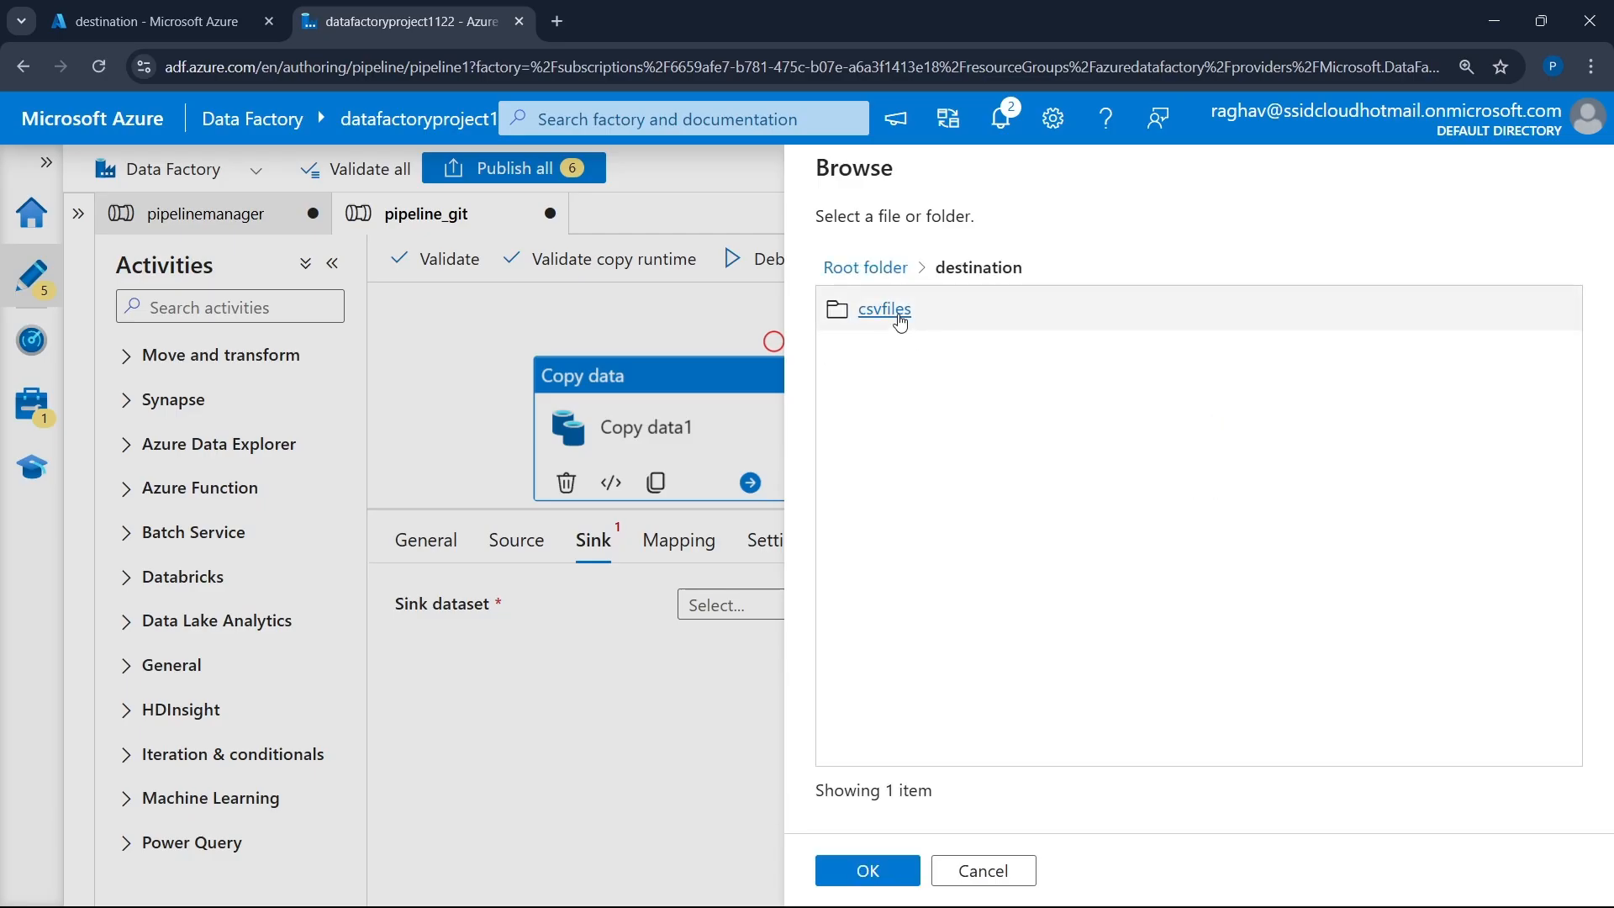
click(903, 323)
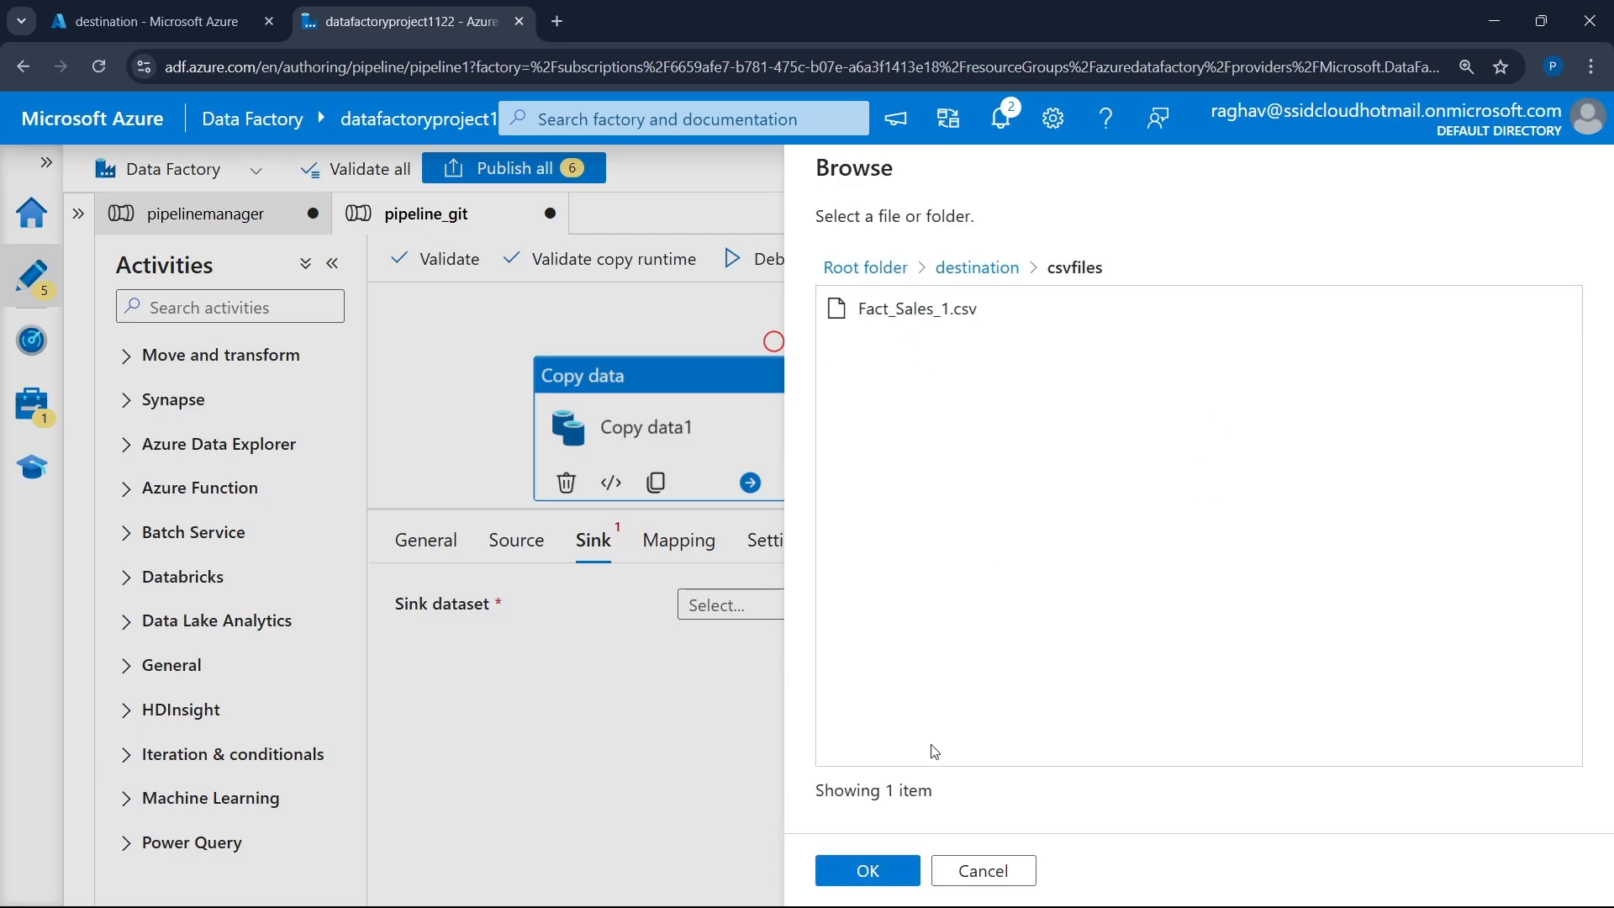
click(874, 872)
click(1218, 534)
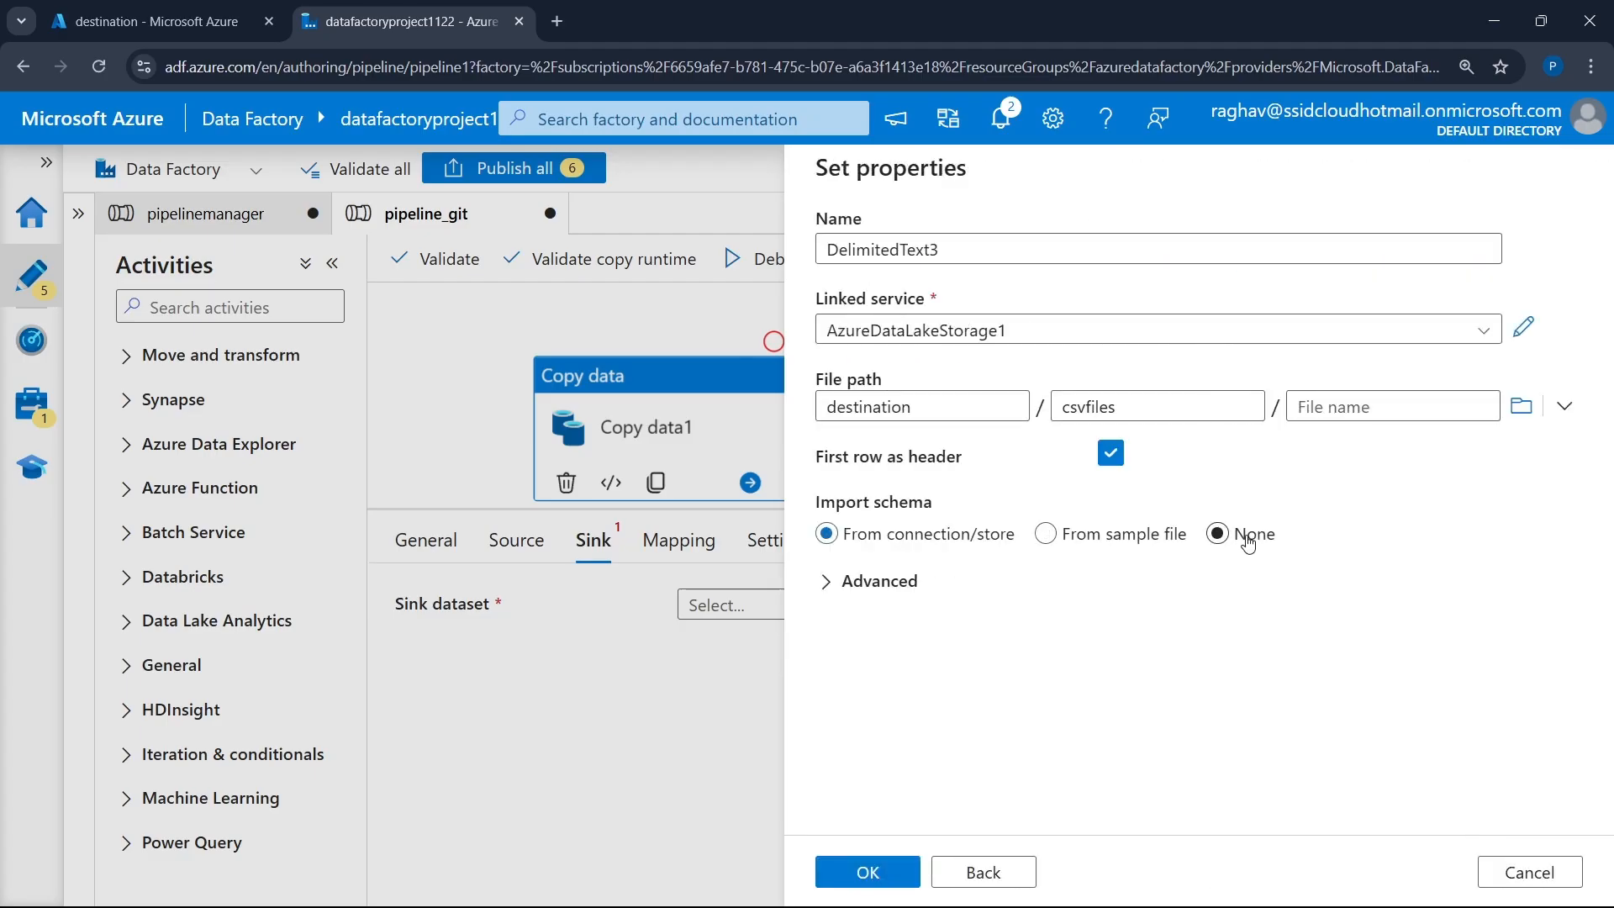
click(871, 583)
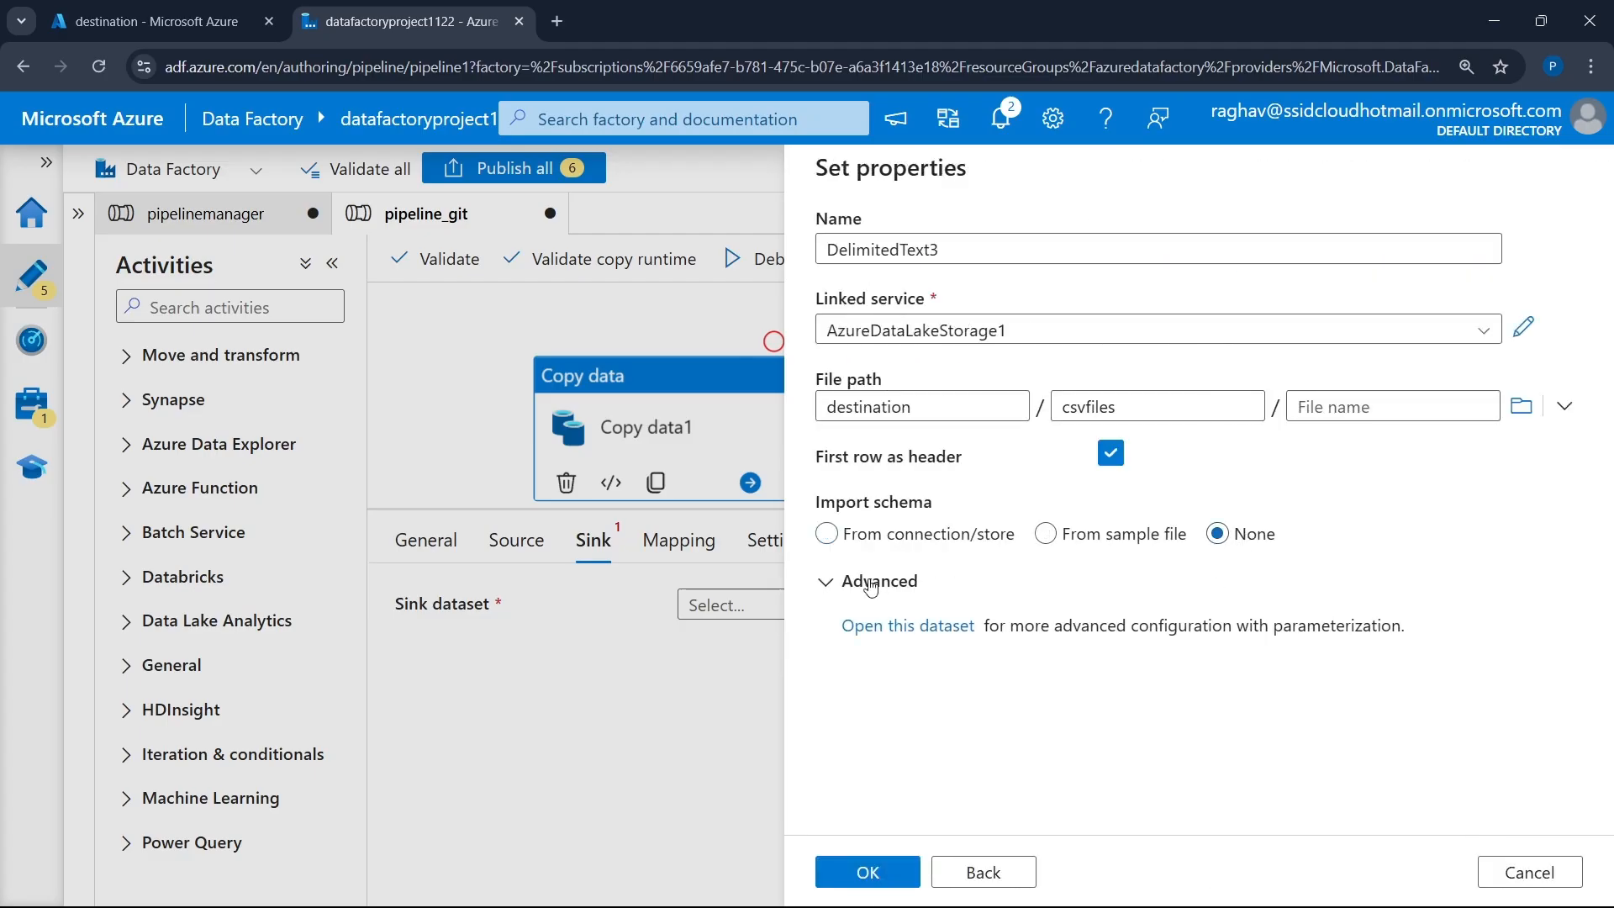
click(874, 874)
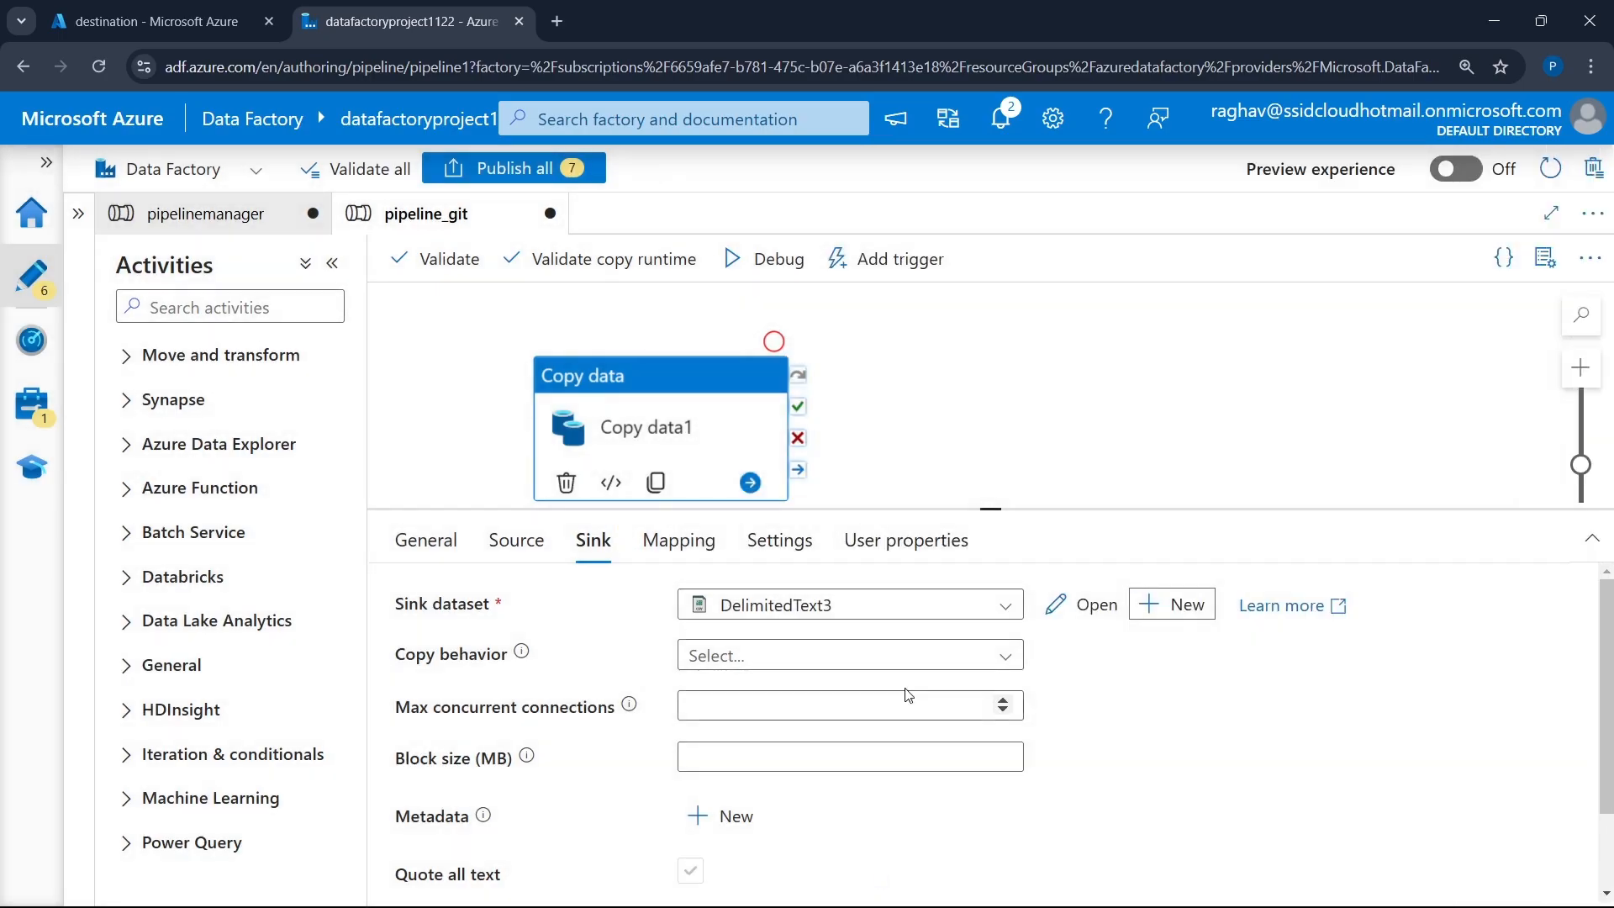
- Open the DelimitedText3 sink dataset to check its connection settings, and close it discarding its changes
click(936, 610)
click(877, 770)
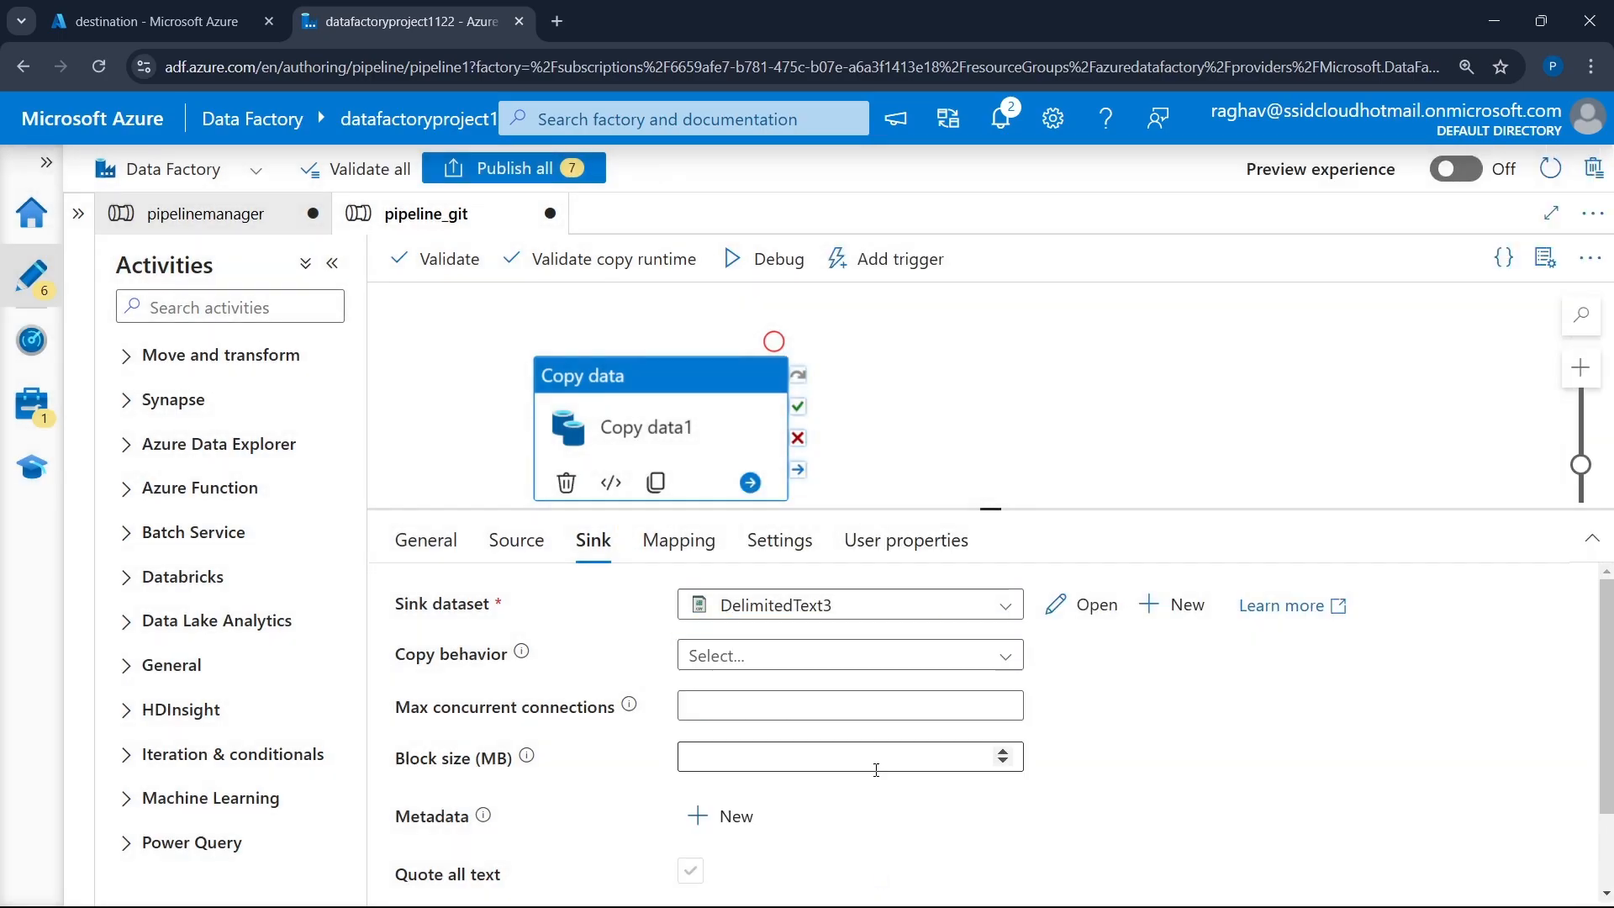
click(1081, 608)
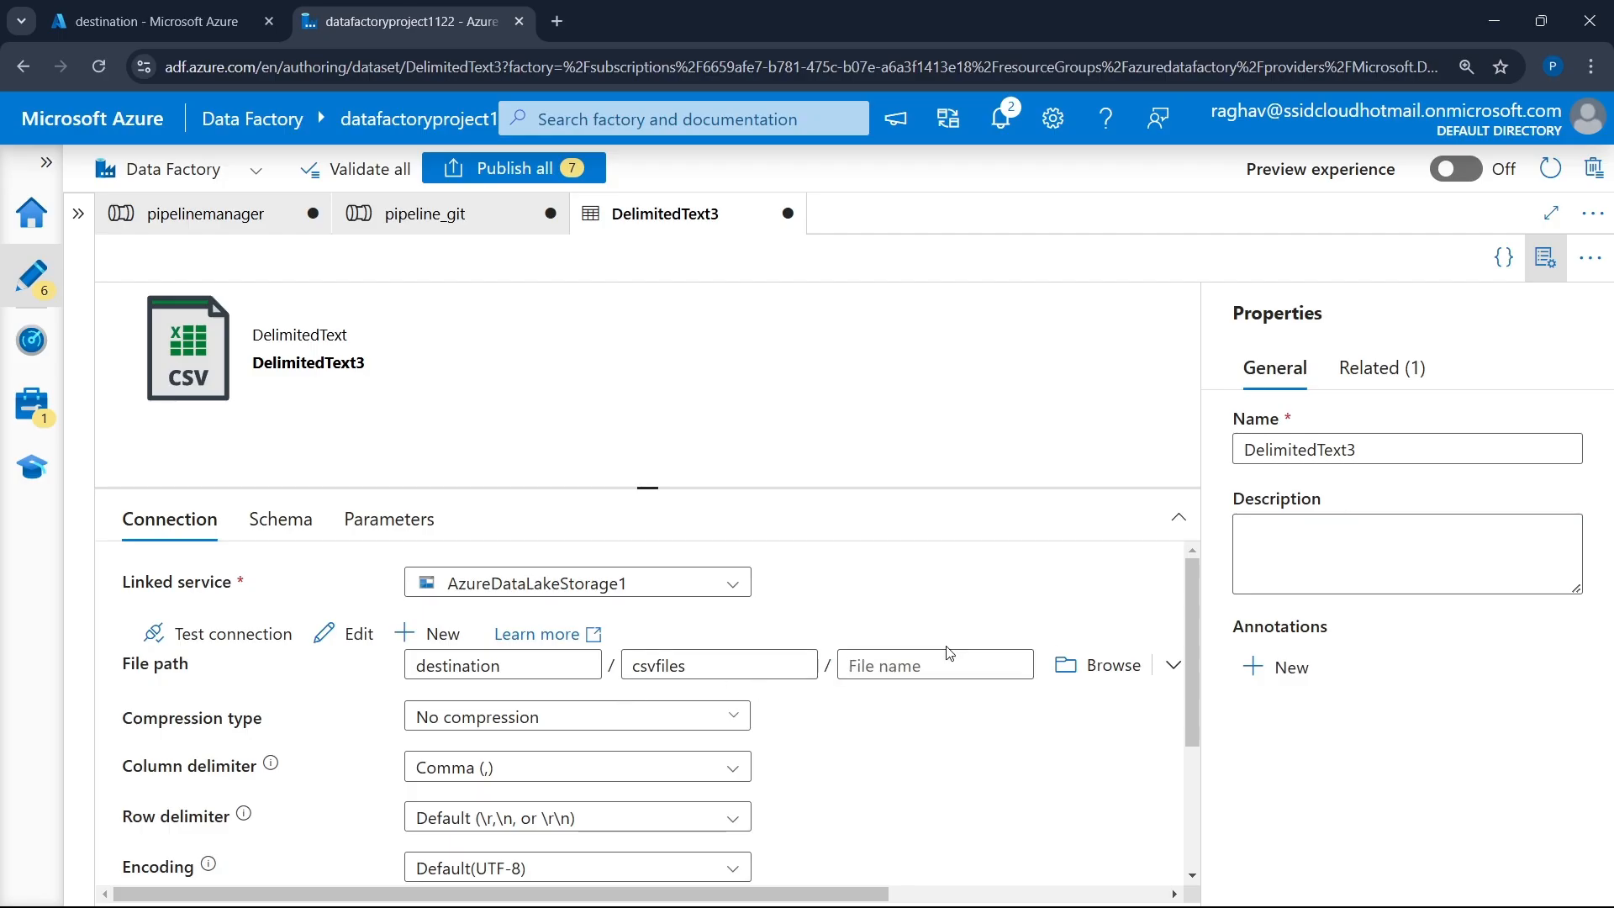
scroll(931, 694, down, 3)
scroll(930, 697, up, 3)
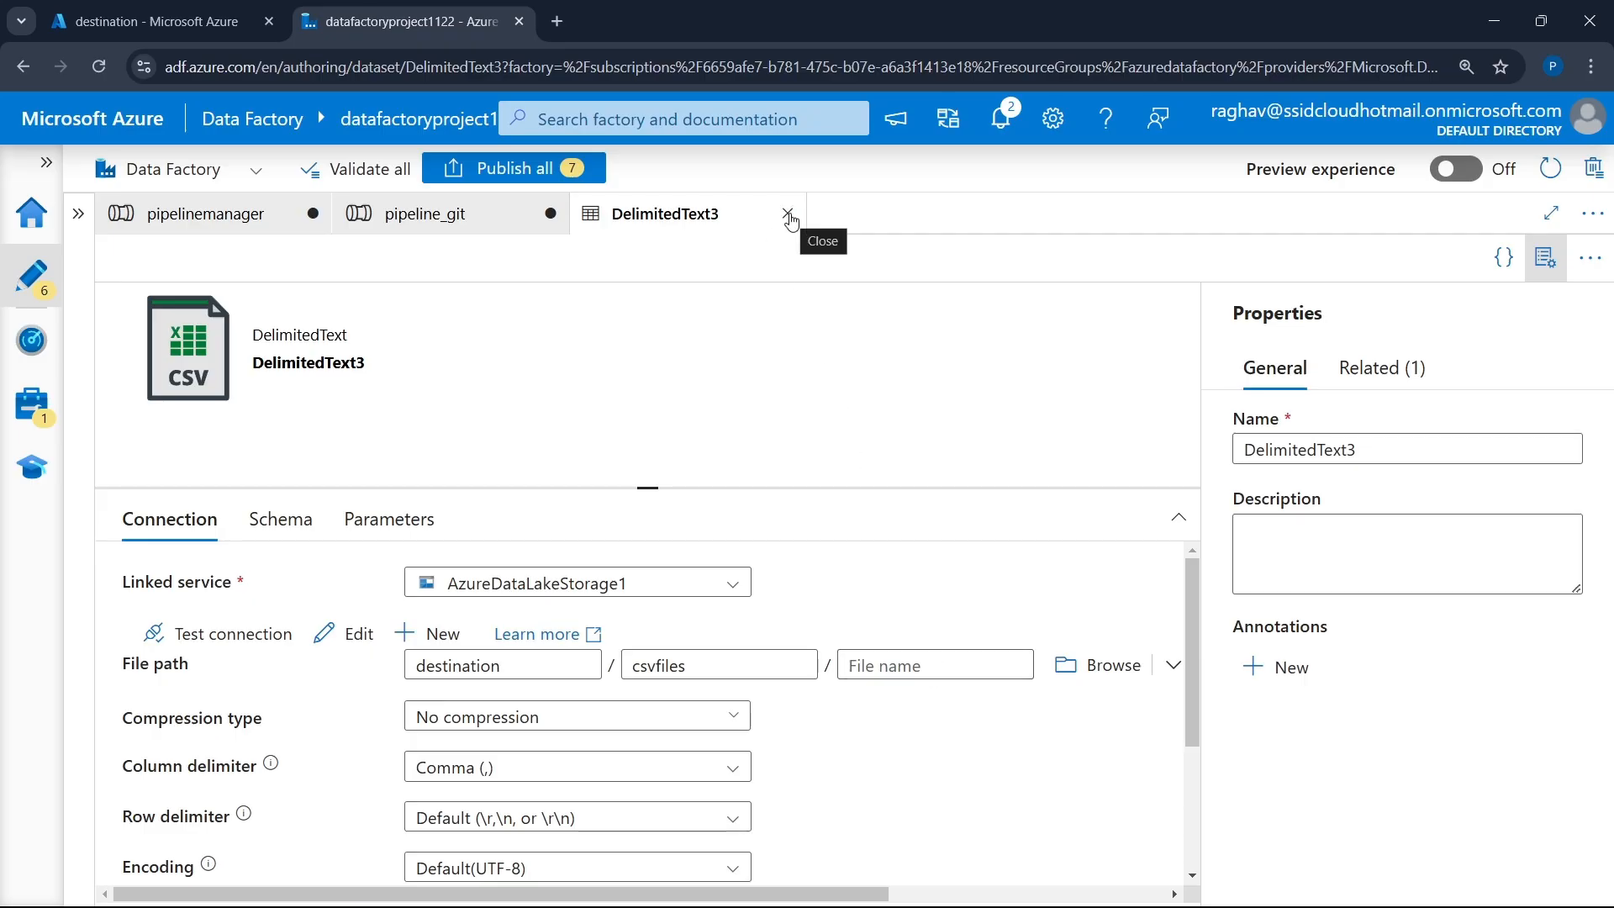
click(789, 215)
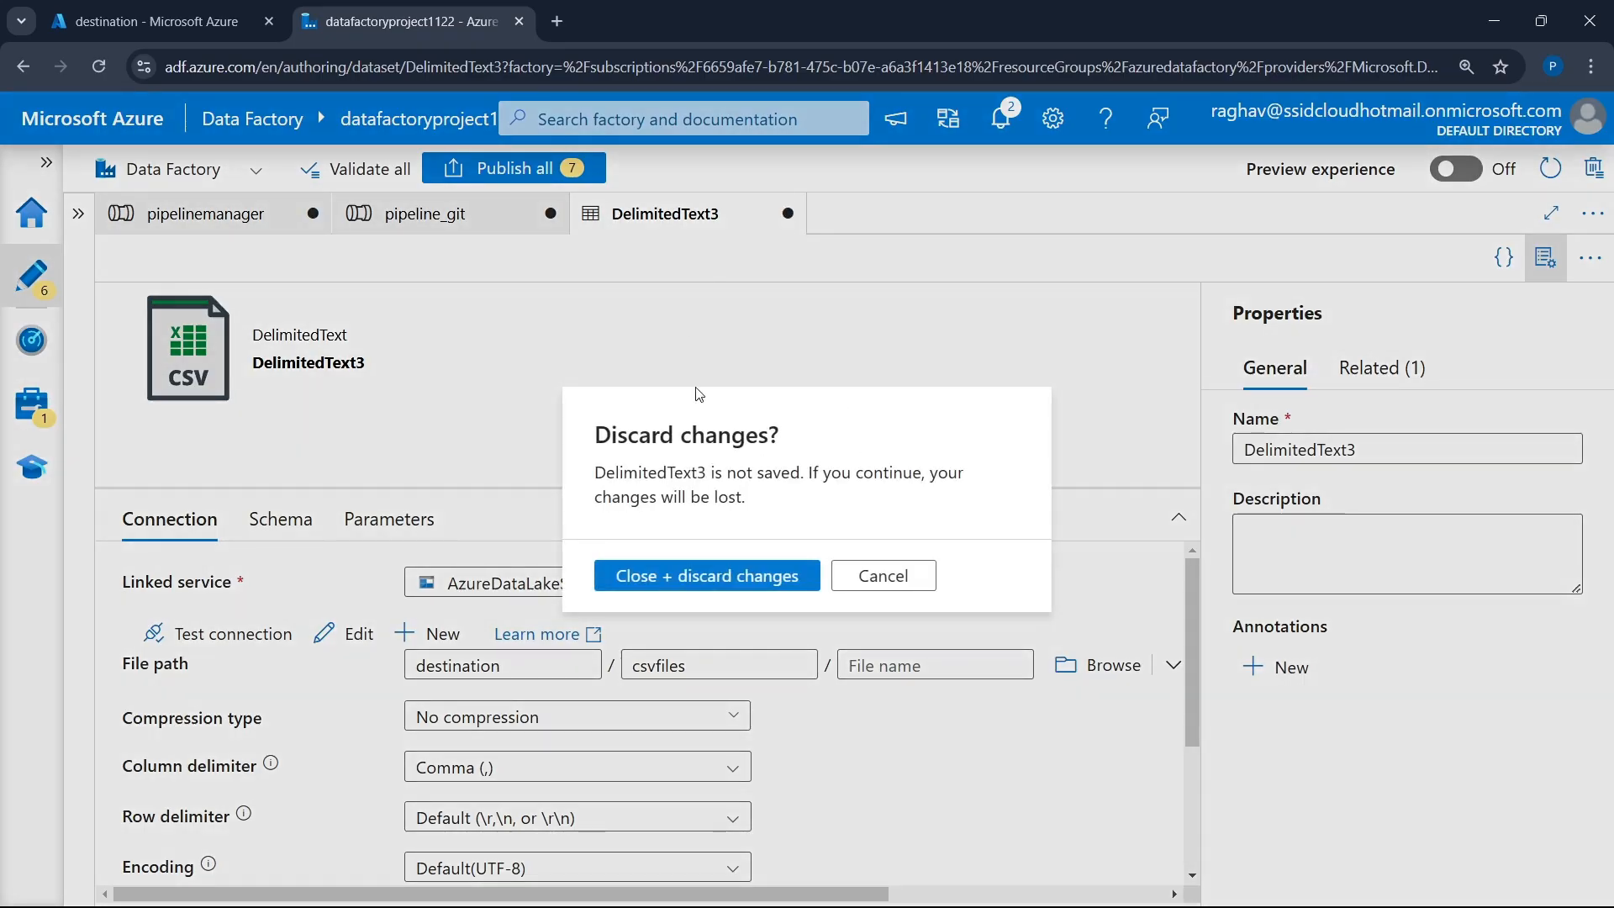
click(737, 588)
- Begin a replacement sink dataset for Copy data1 on Azure Data Lake Storage Gen2 in DelimitedText format
click(717, 602)
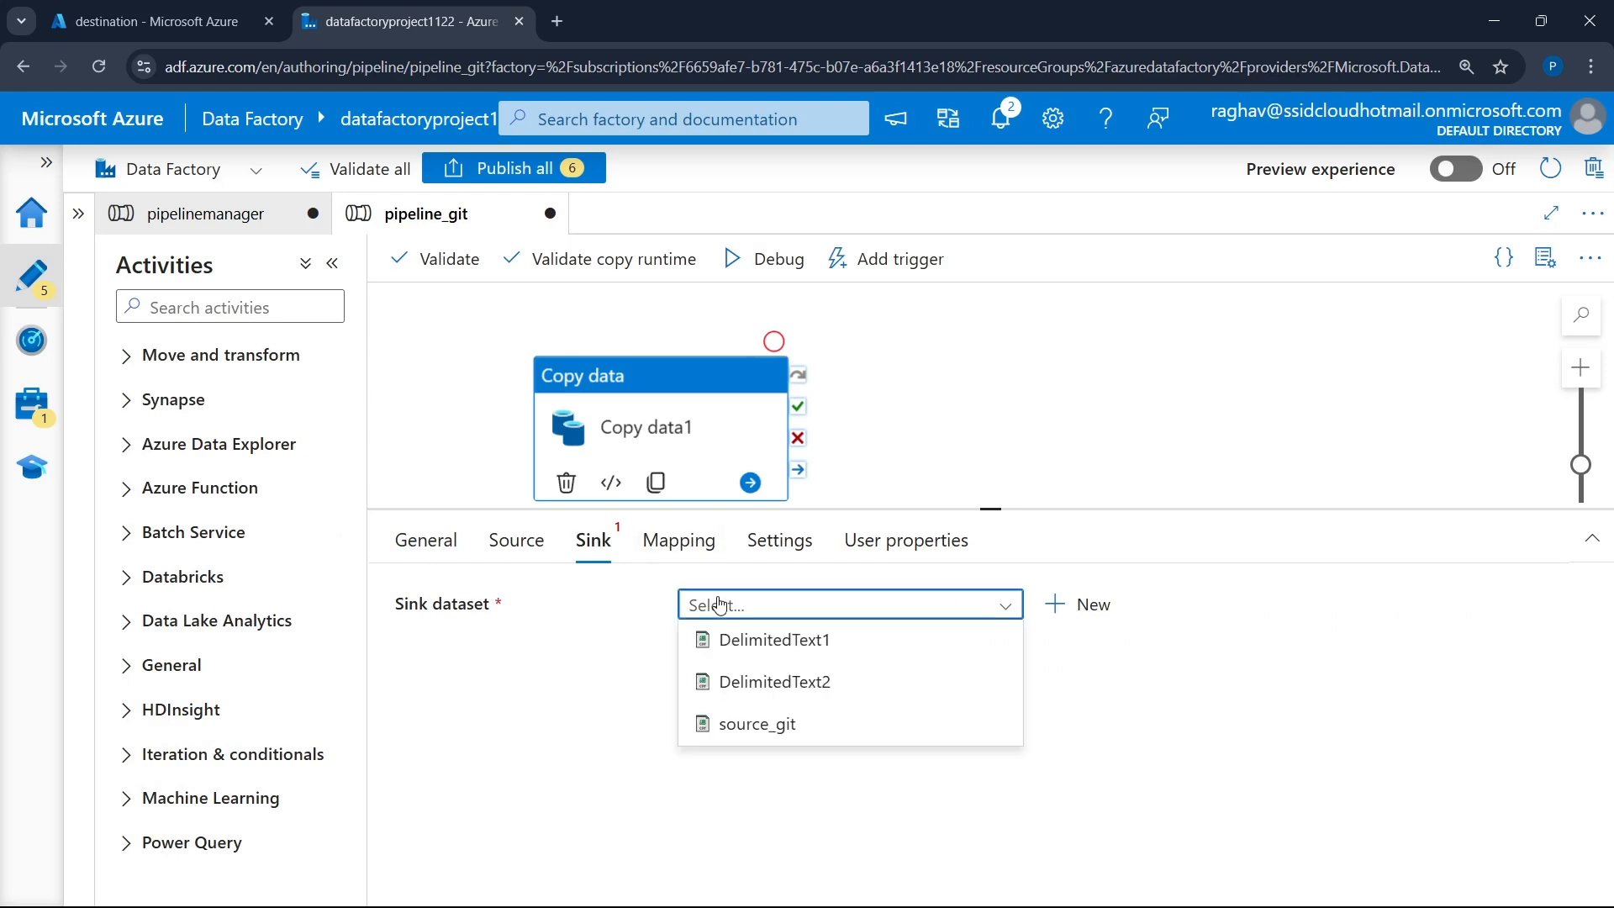
click(1075, 603)
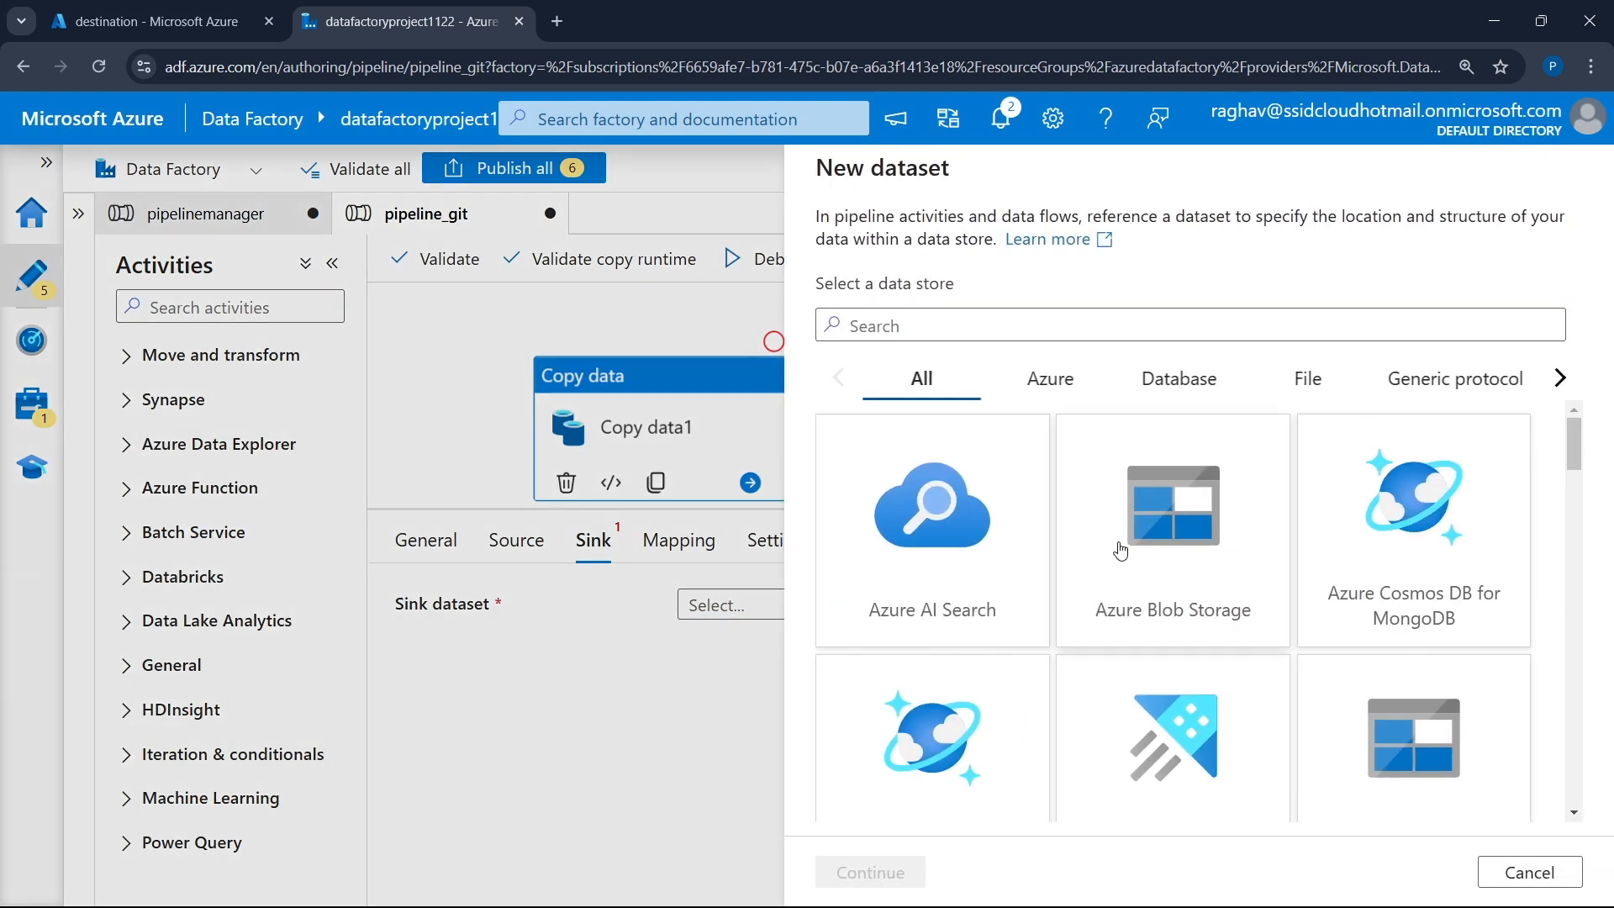
scroll(1412, 589, down, 3)
click(1429, 616)
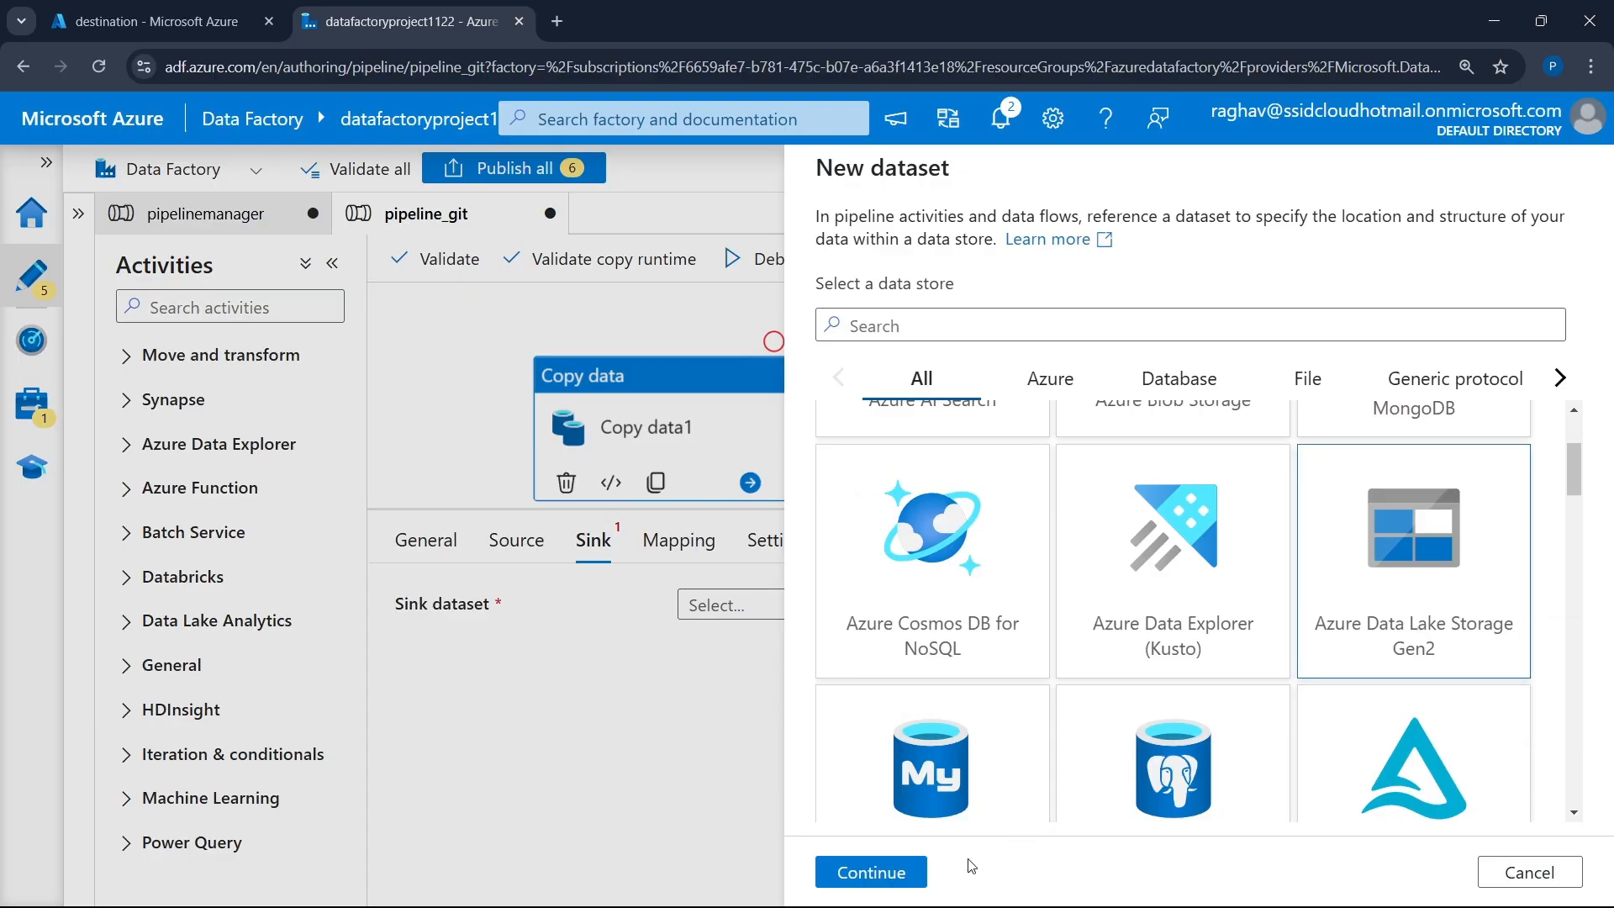
click(916, 872)
click(1414, 361)
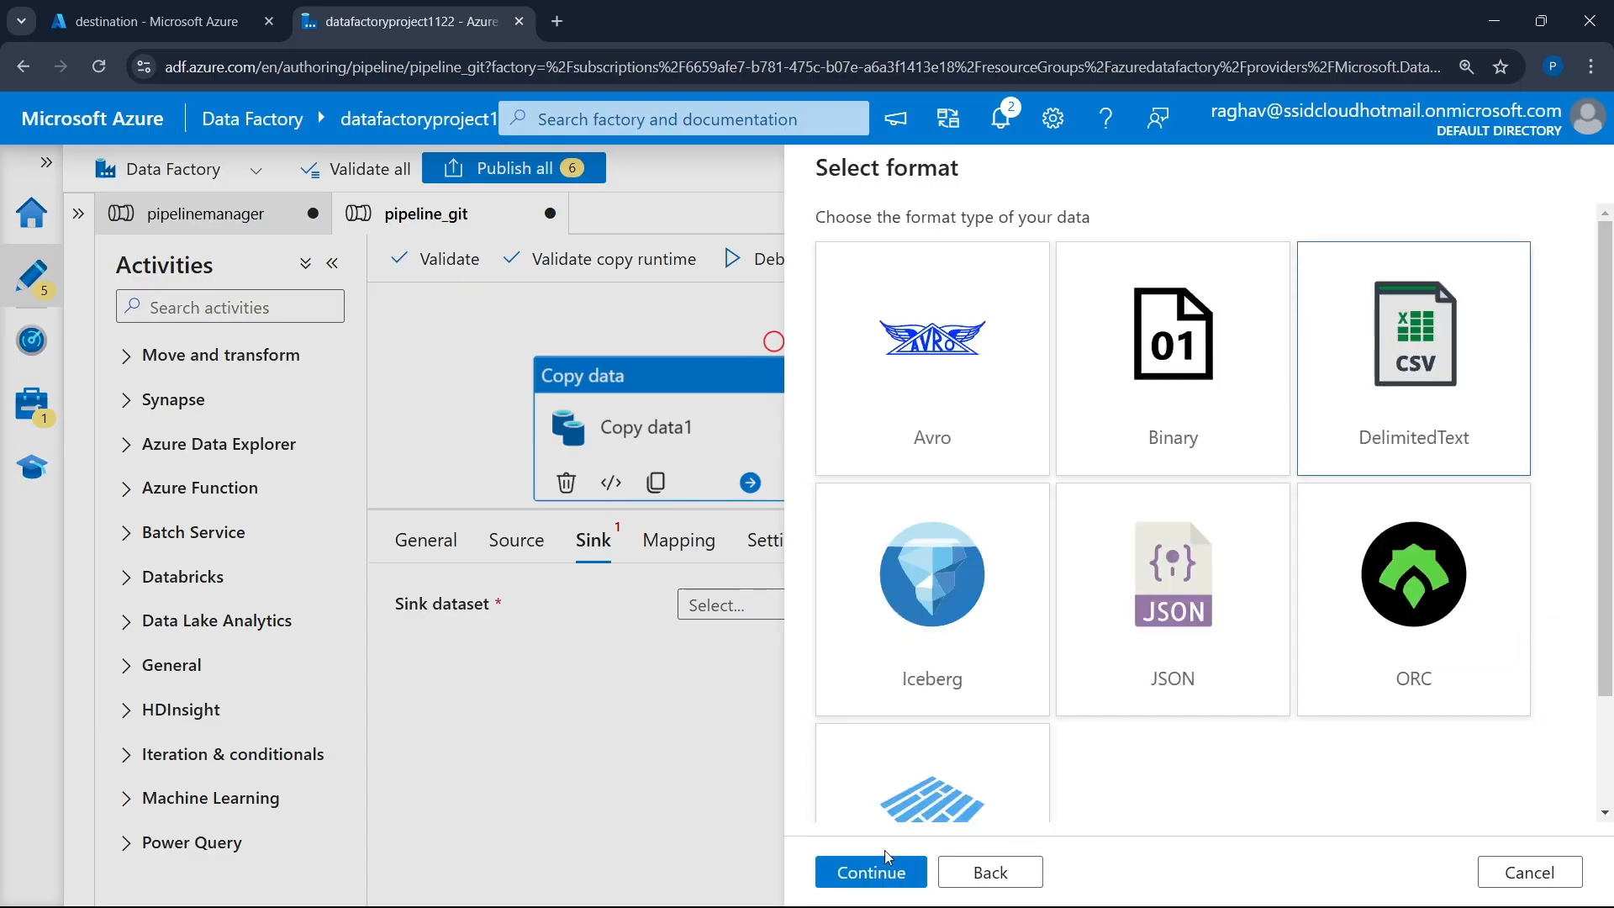
click(894, 869)
- Set the new sink dataset's linked service to AzureDataLakeStorage1 and its path to destination/csvfiles, and create it
click(1071, 329)
click(1065, 448)
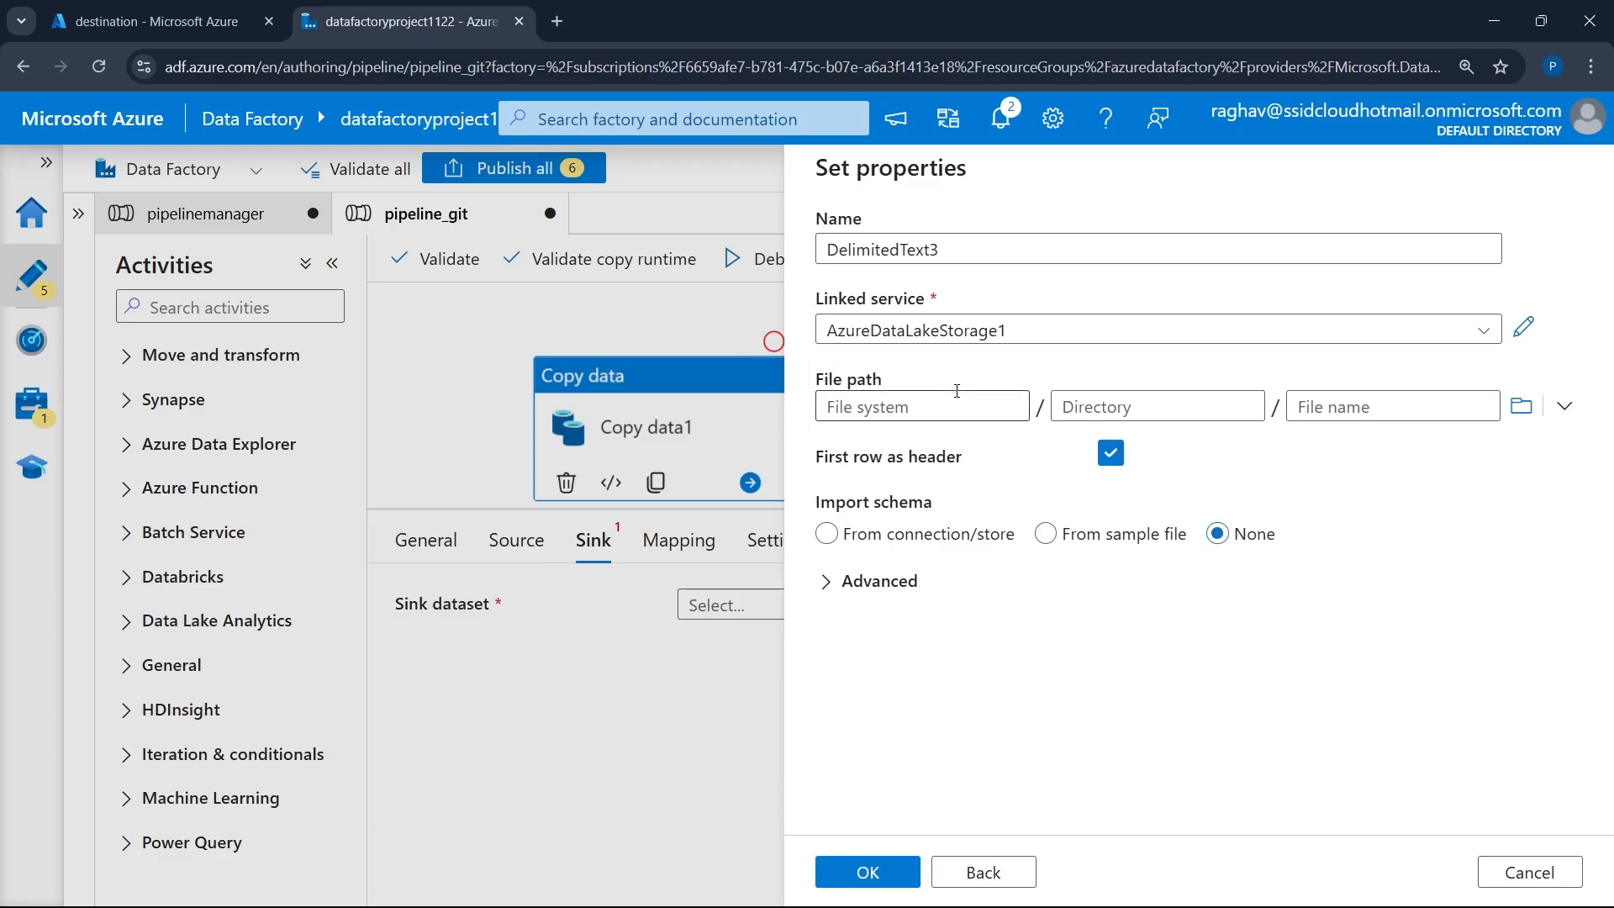
click(1521, 406)
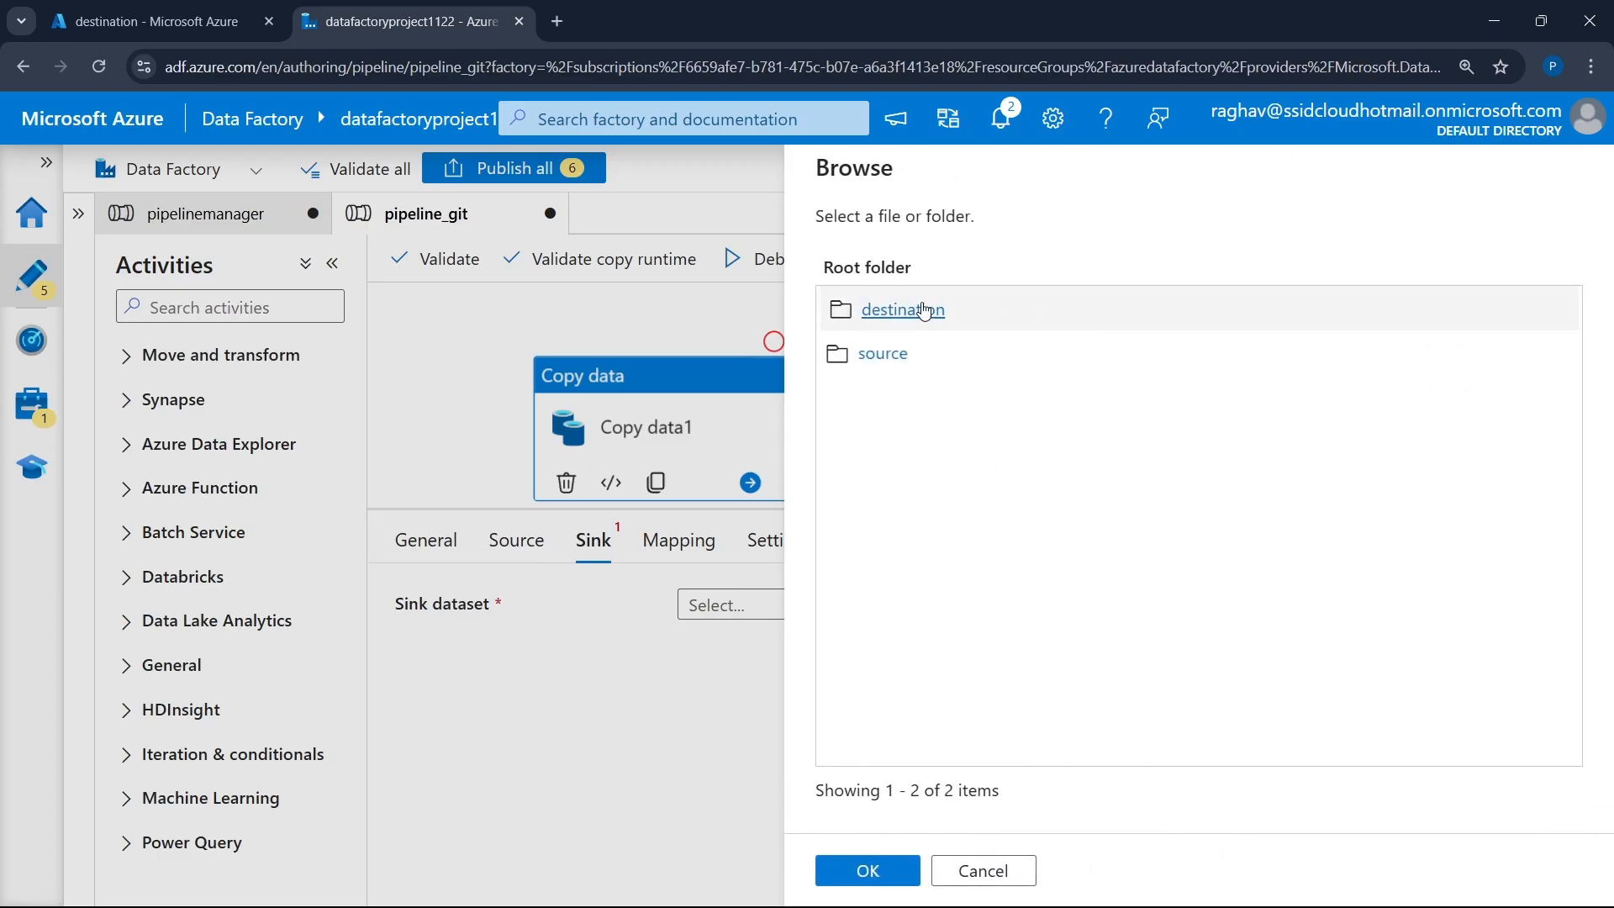
click(888, 311)
click(882, 311)
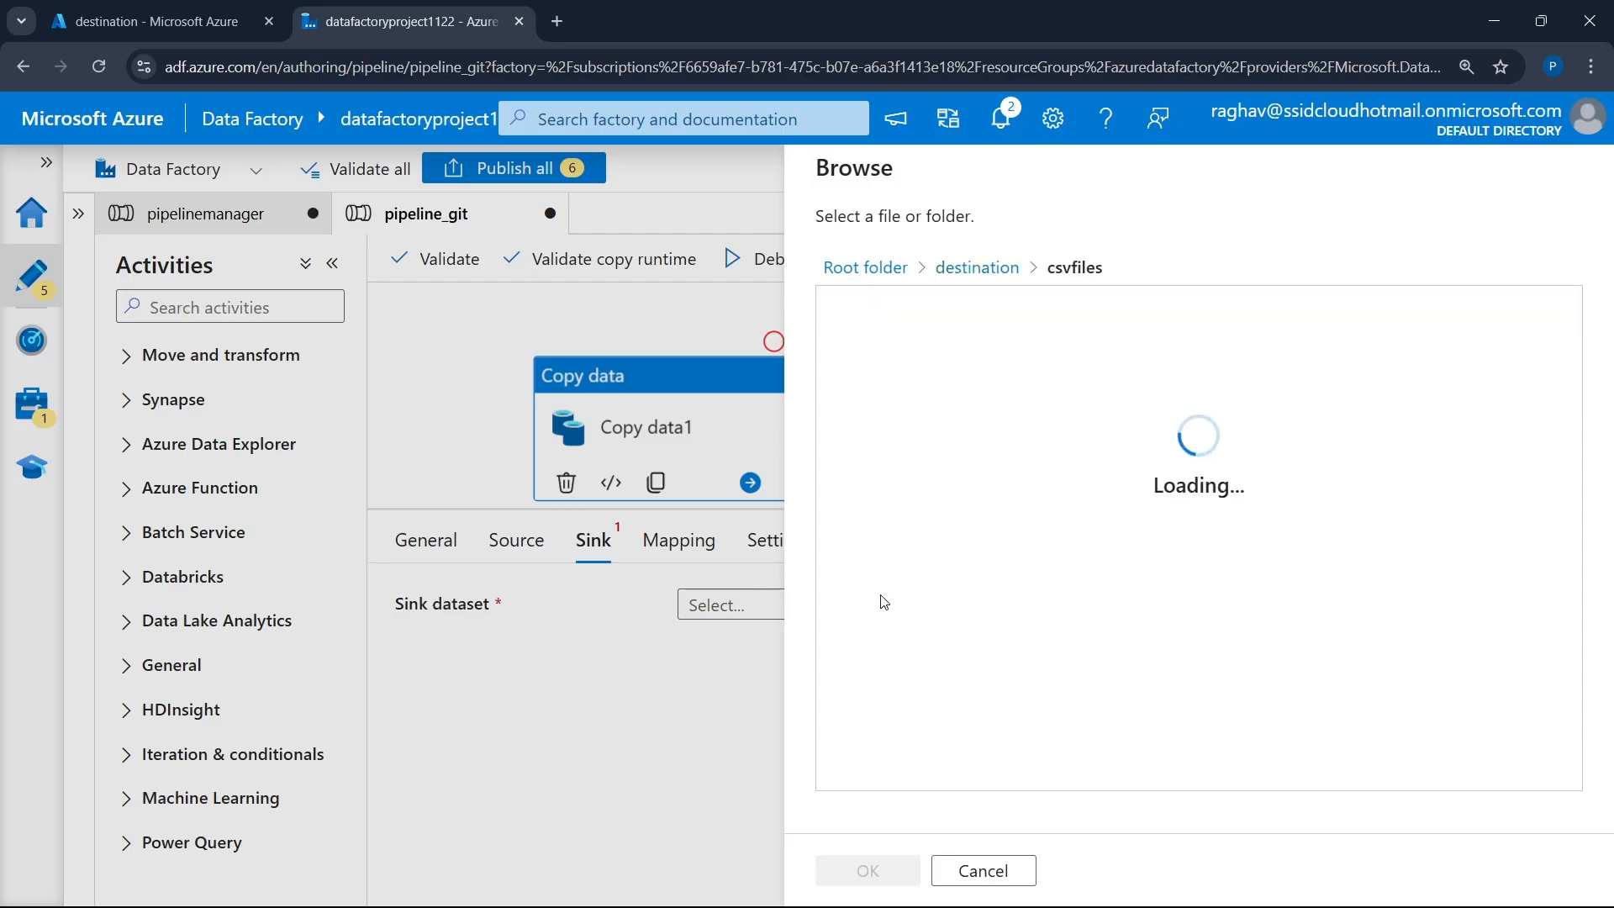
click(915, 866)
click(884, 876)
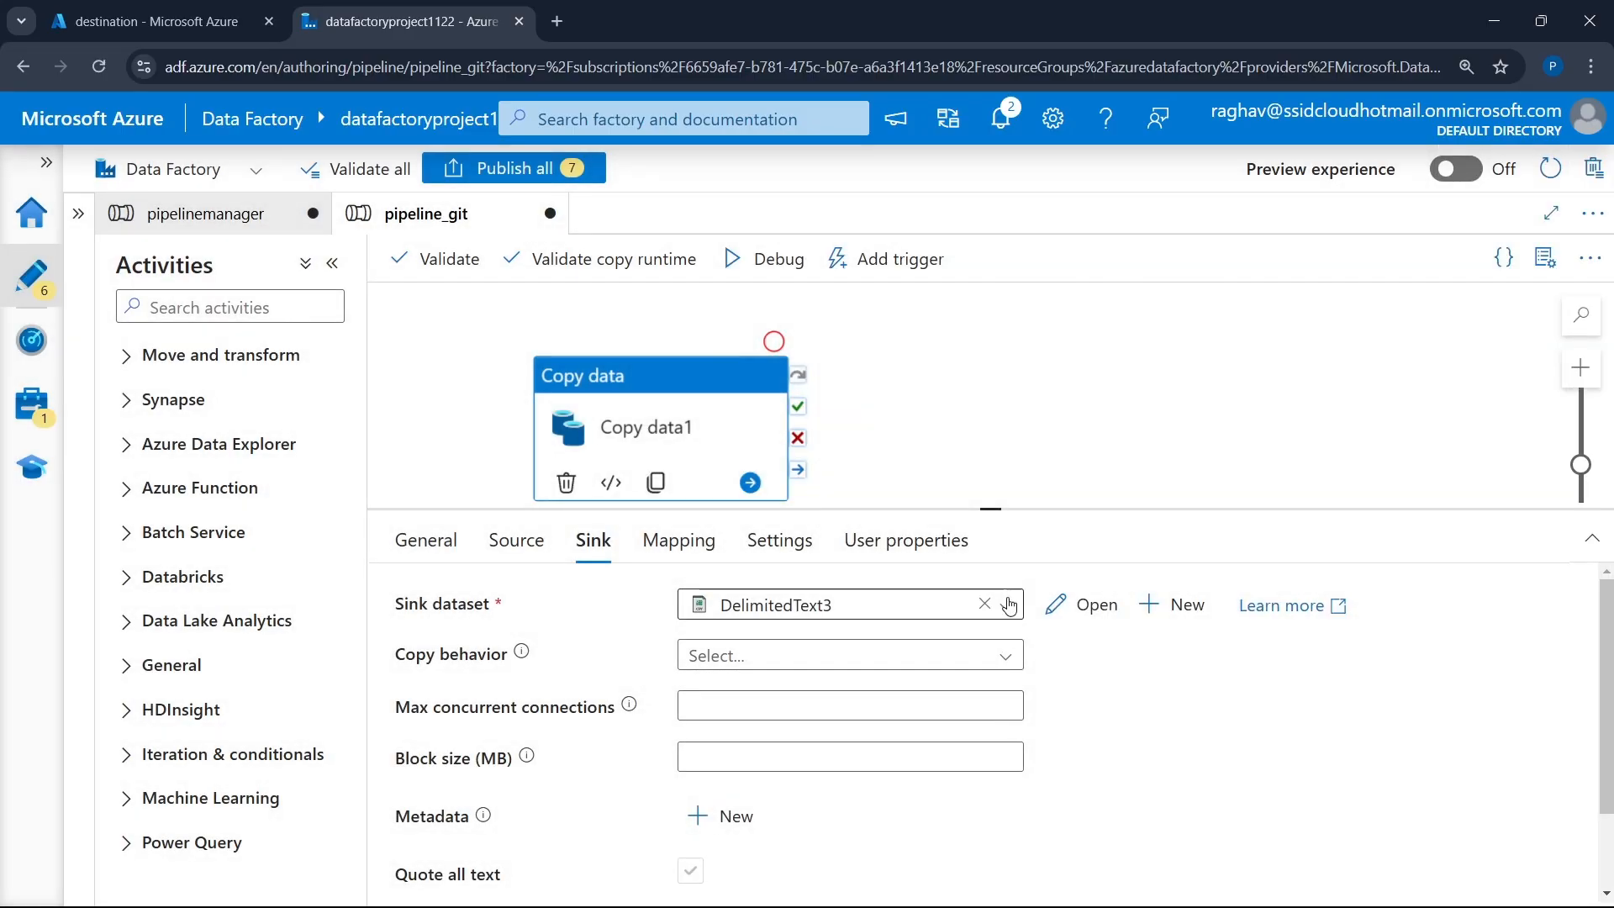
- Start a debug run of pipeline_git and refresh its run status in the enlarged output view
scroll(1008, 605, down, 1)
scroll(1009, 605, up, 1)
click(427, 539)
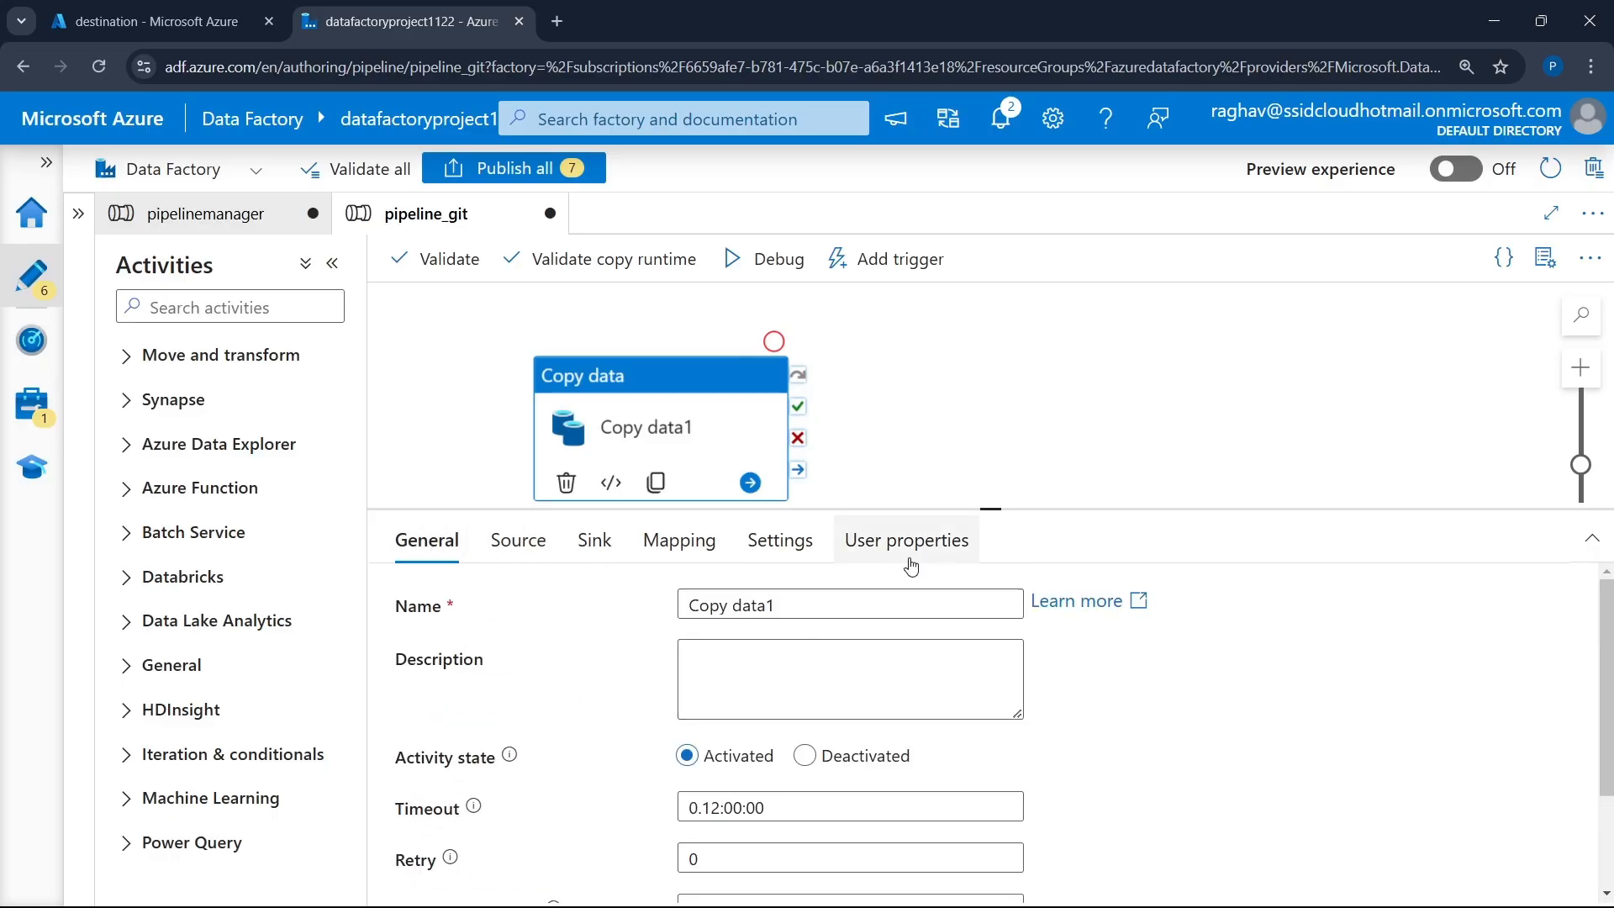
drag(687, 426, 666, 393)
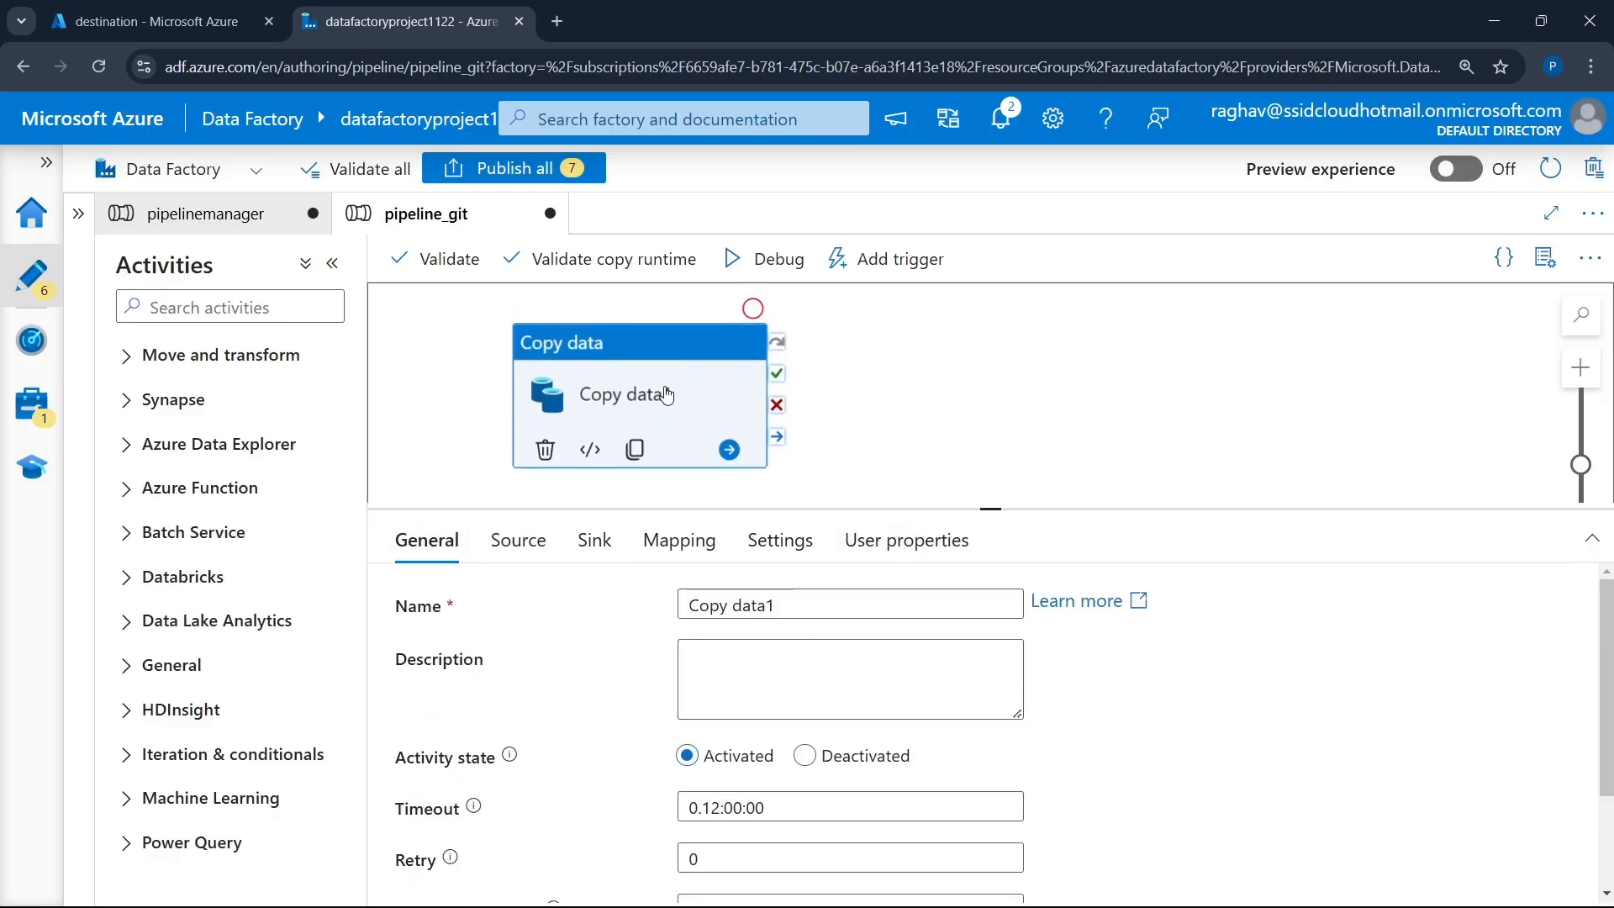
click(965, 436)
drag(984, 511, 988, 648)
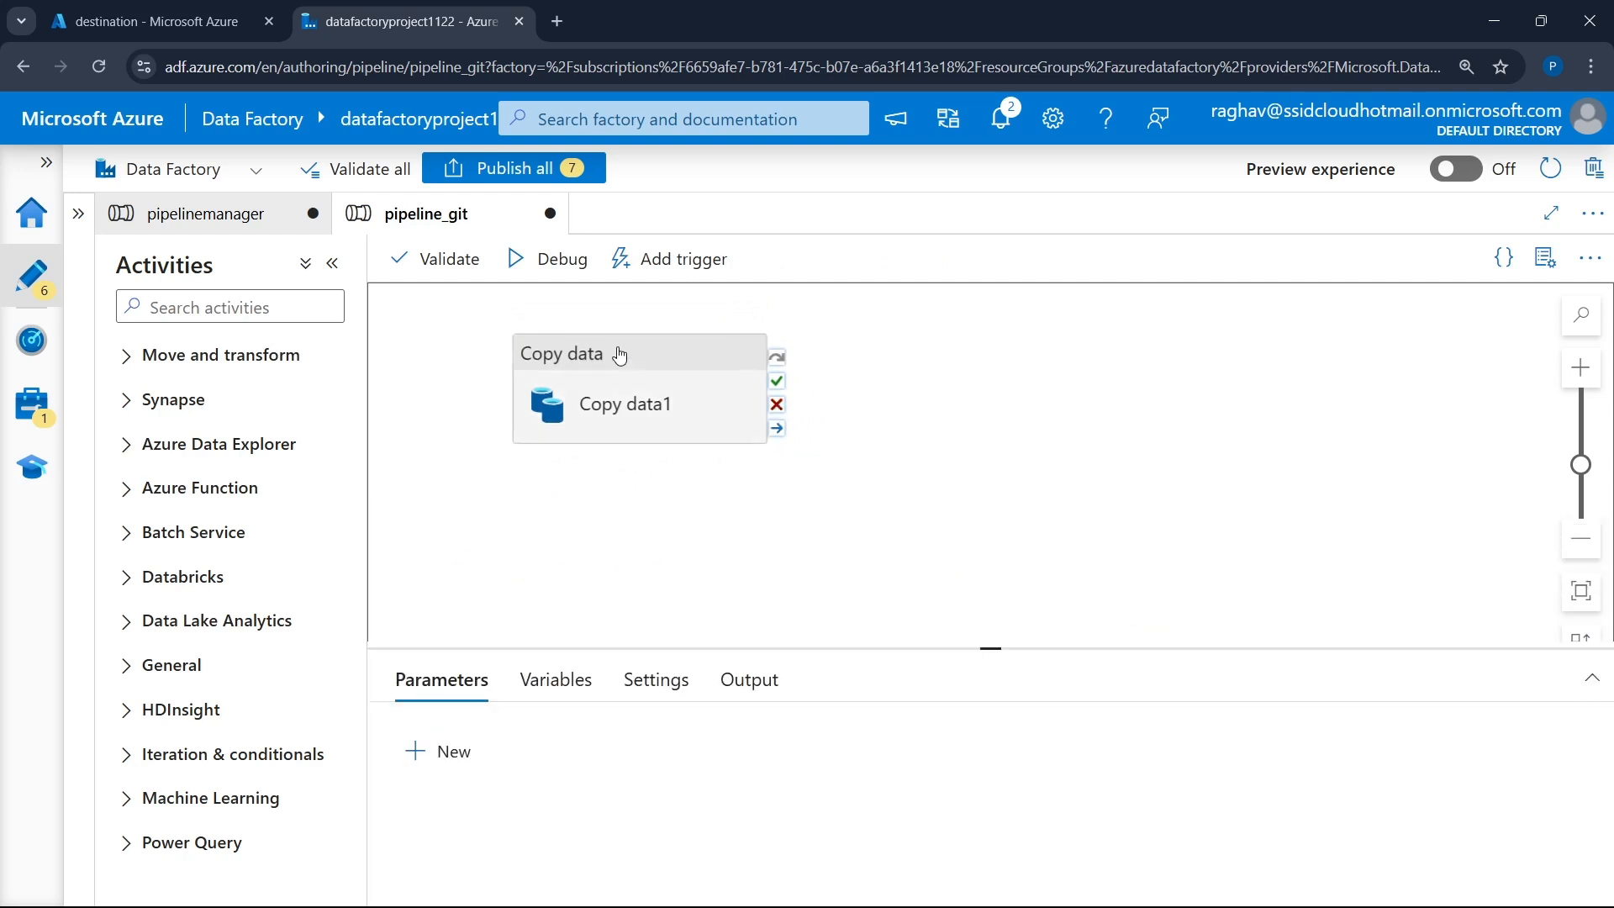
click(536, 274)
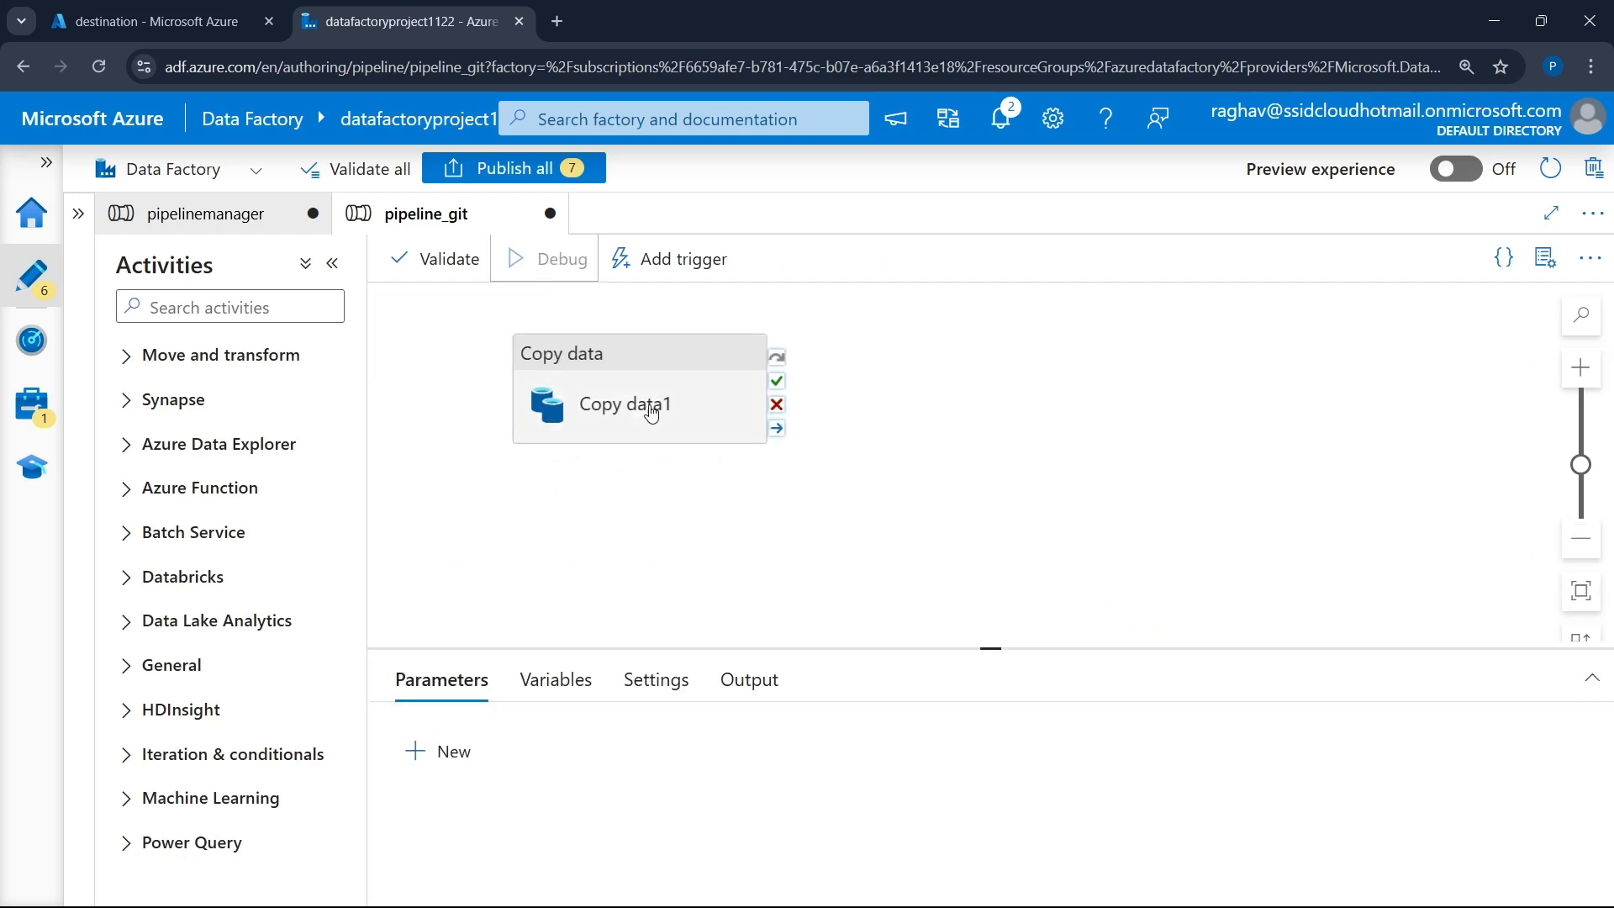
click(1084, 438)
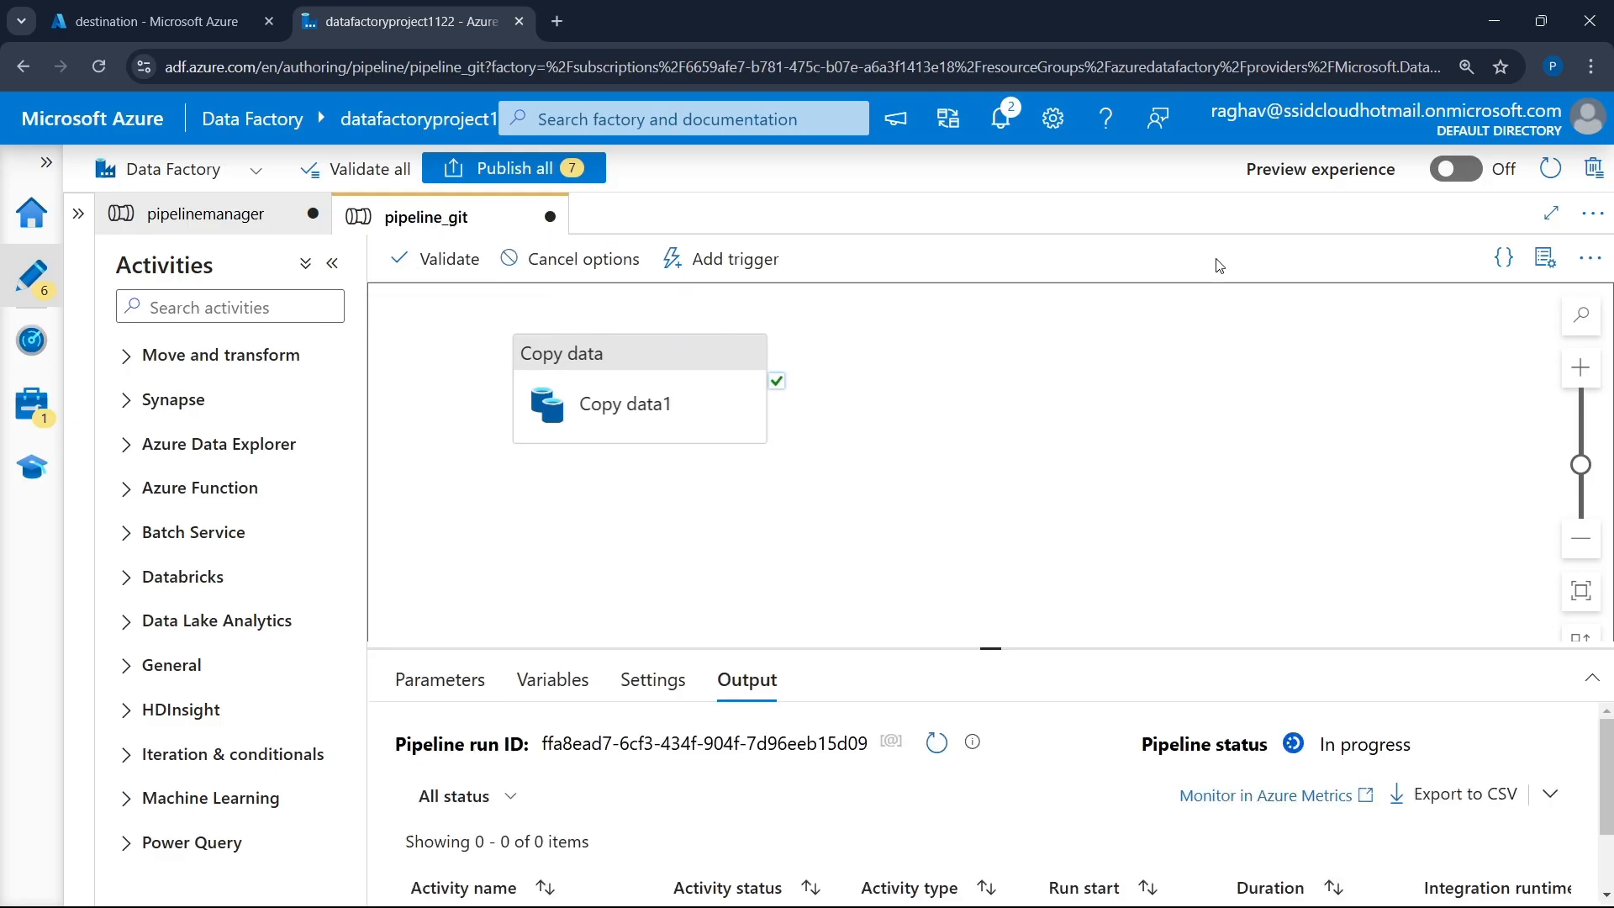
drag(989, 645, 989, 492)
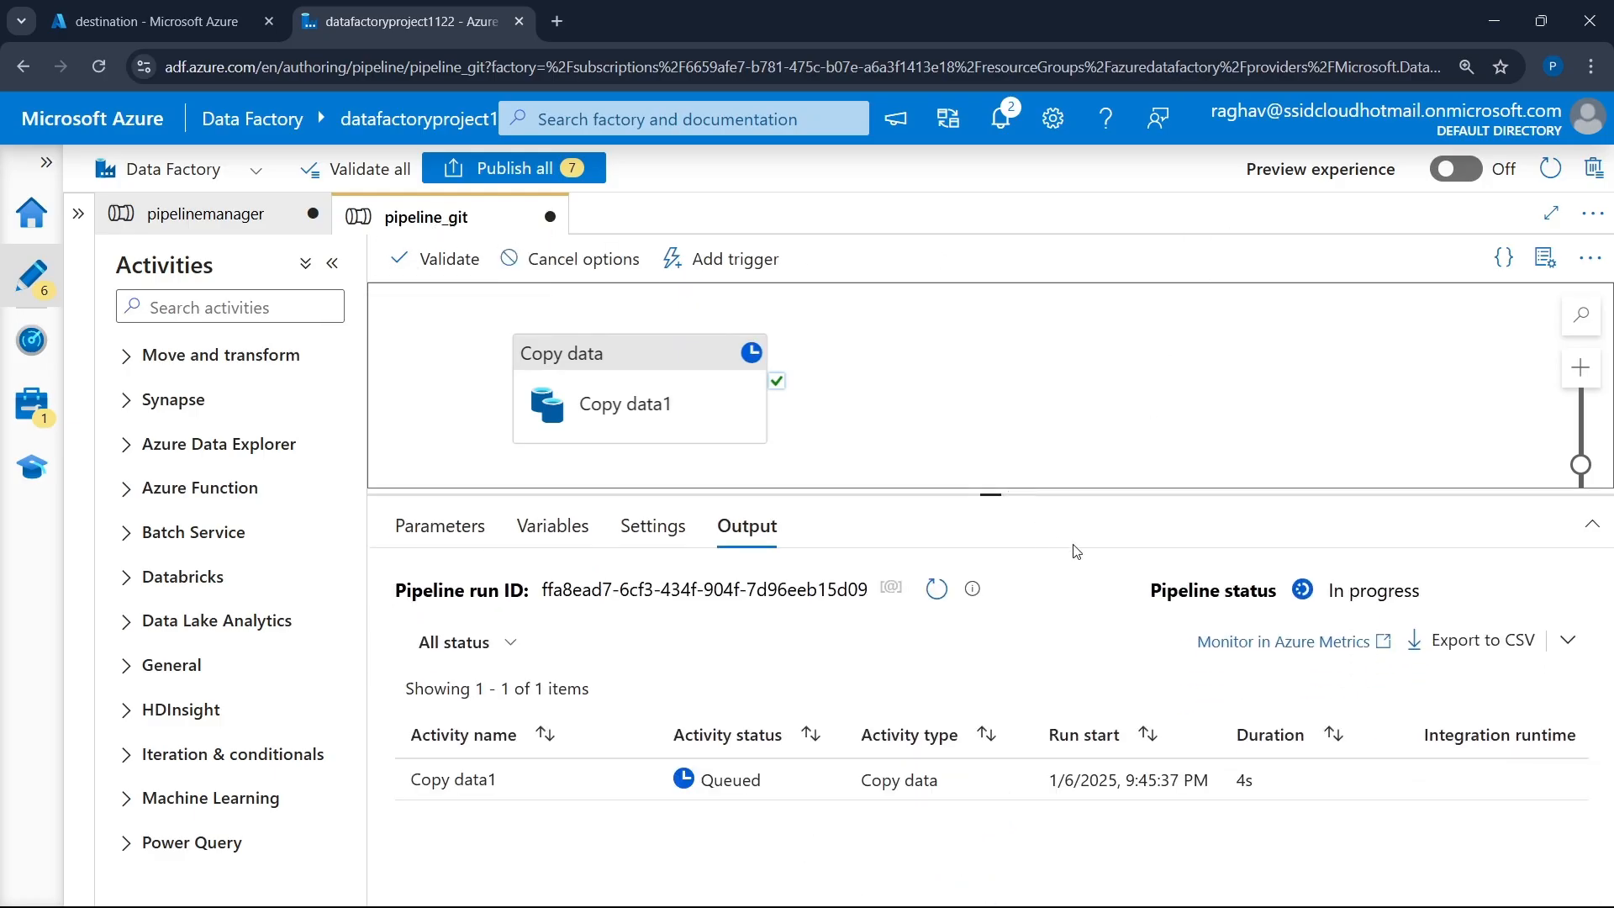
drag(1339, 587, 1467, 595)
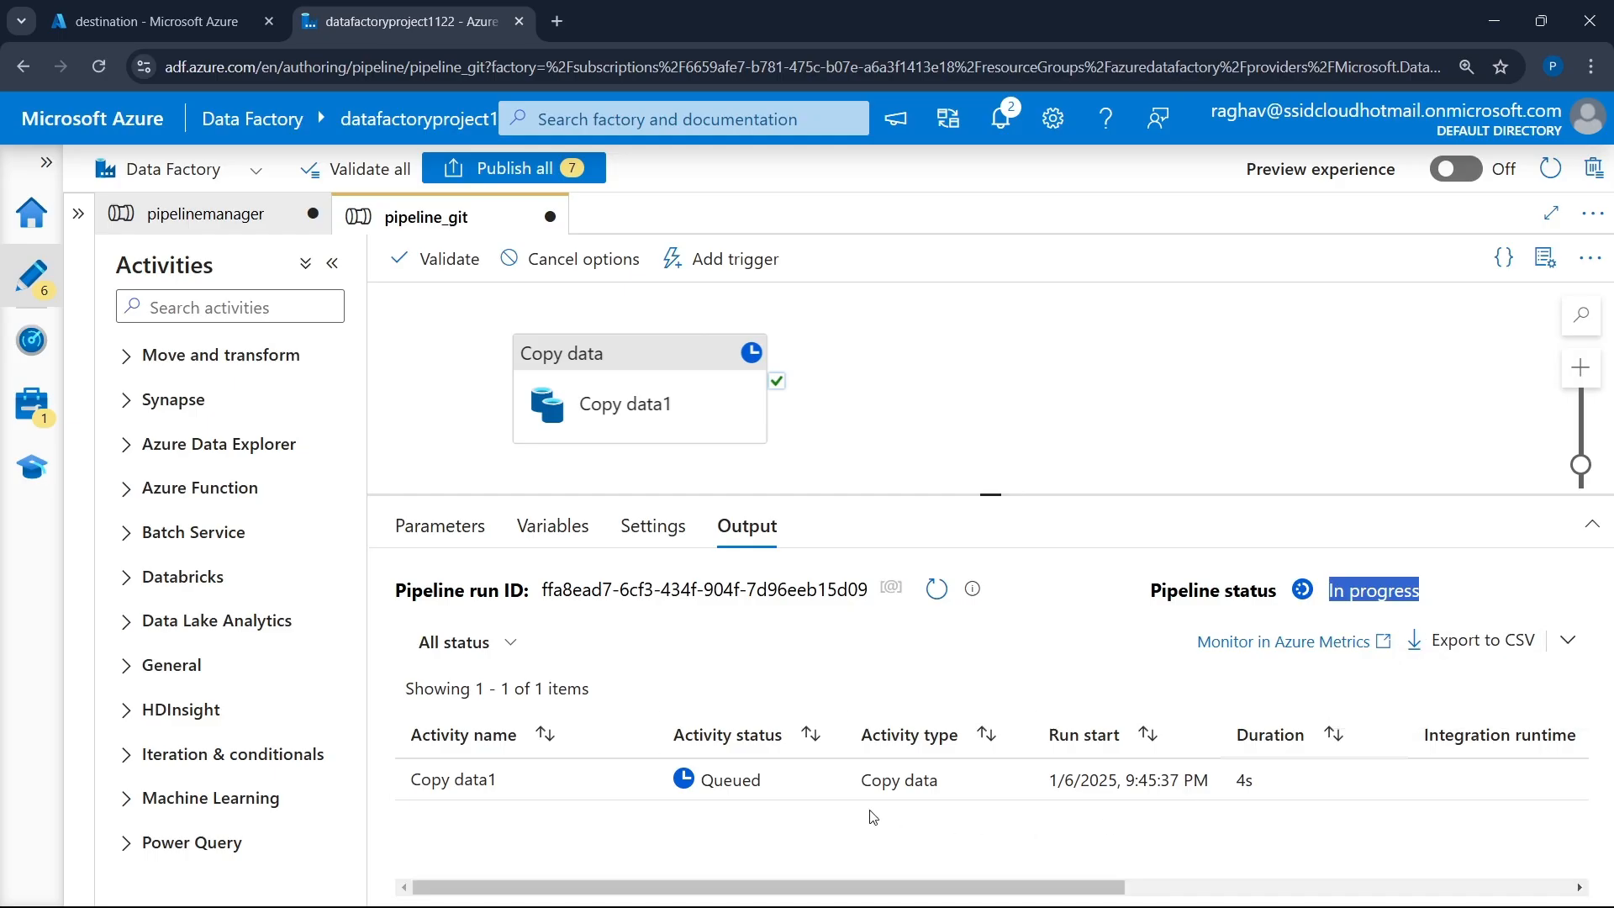
click(936, 589)
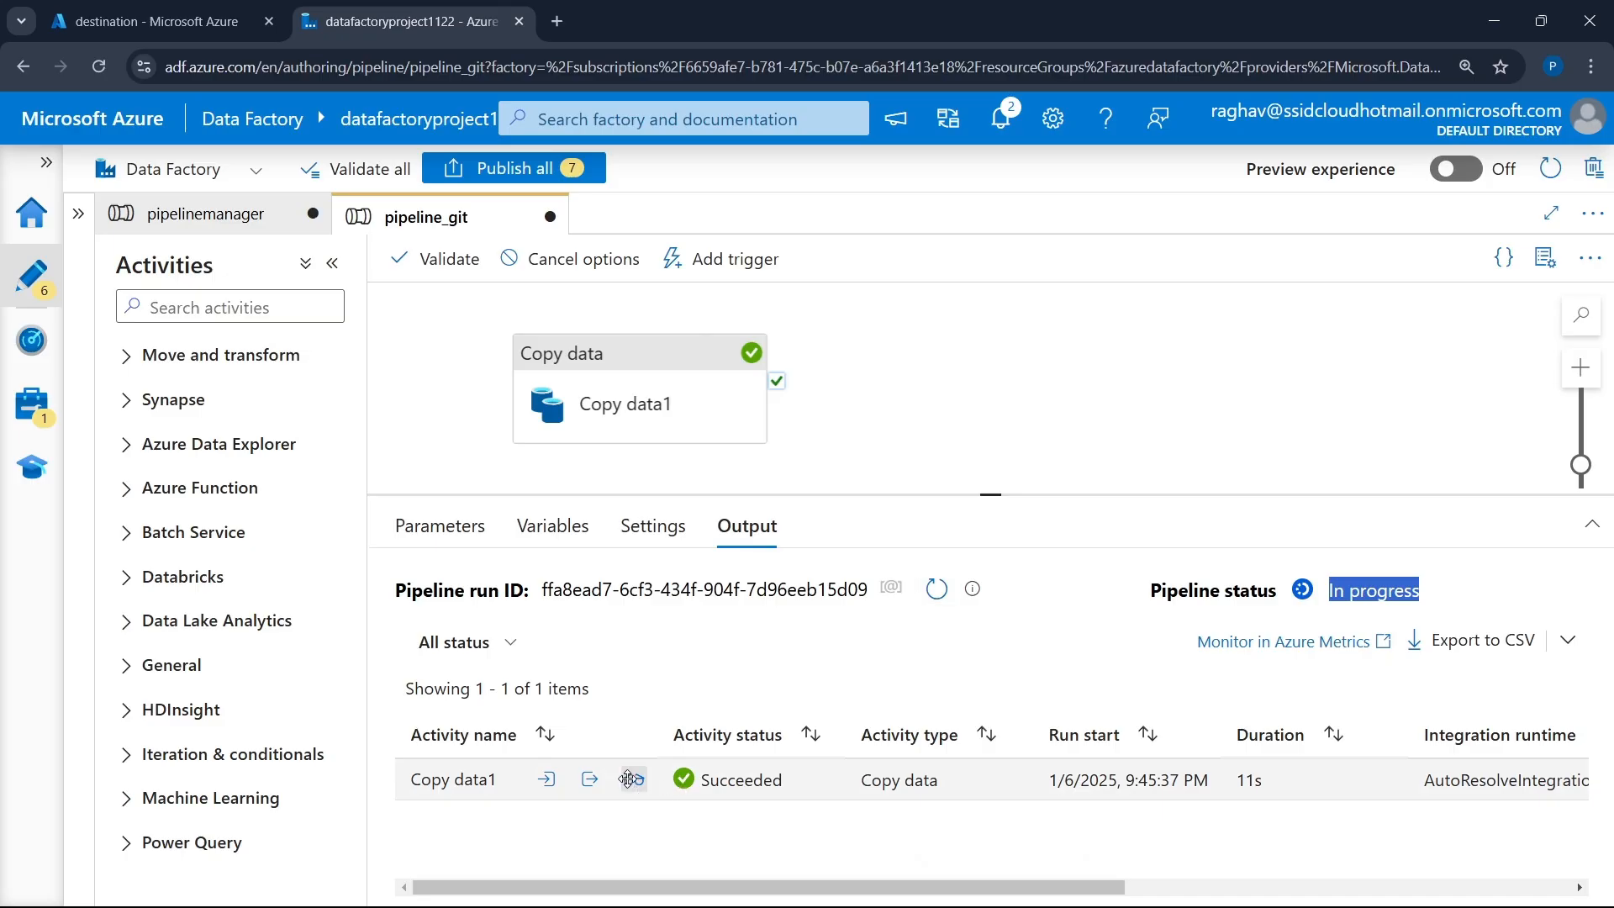
- Review the Copy data1 run details, including data read, data written and duration, and close them
click(632, 780)
drag(373, 381, 710, 361)
drag(993, 383, 1347, 445)
scroll(860, 584, down, 3)
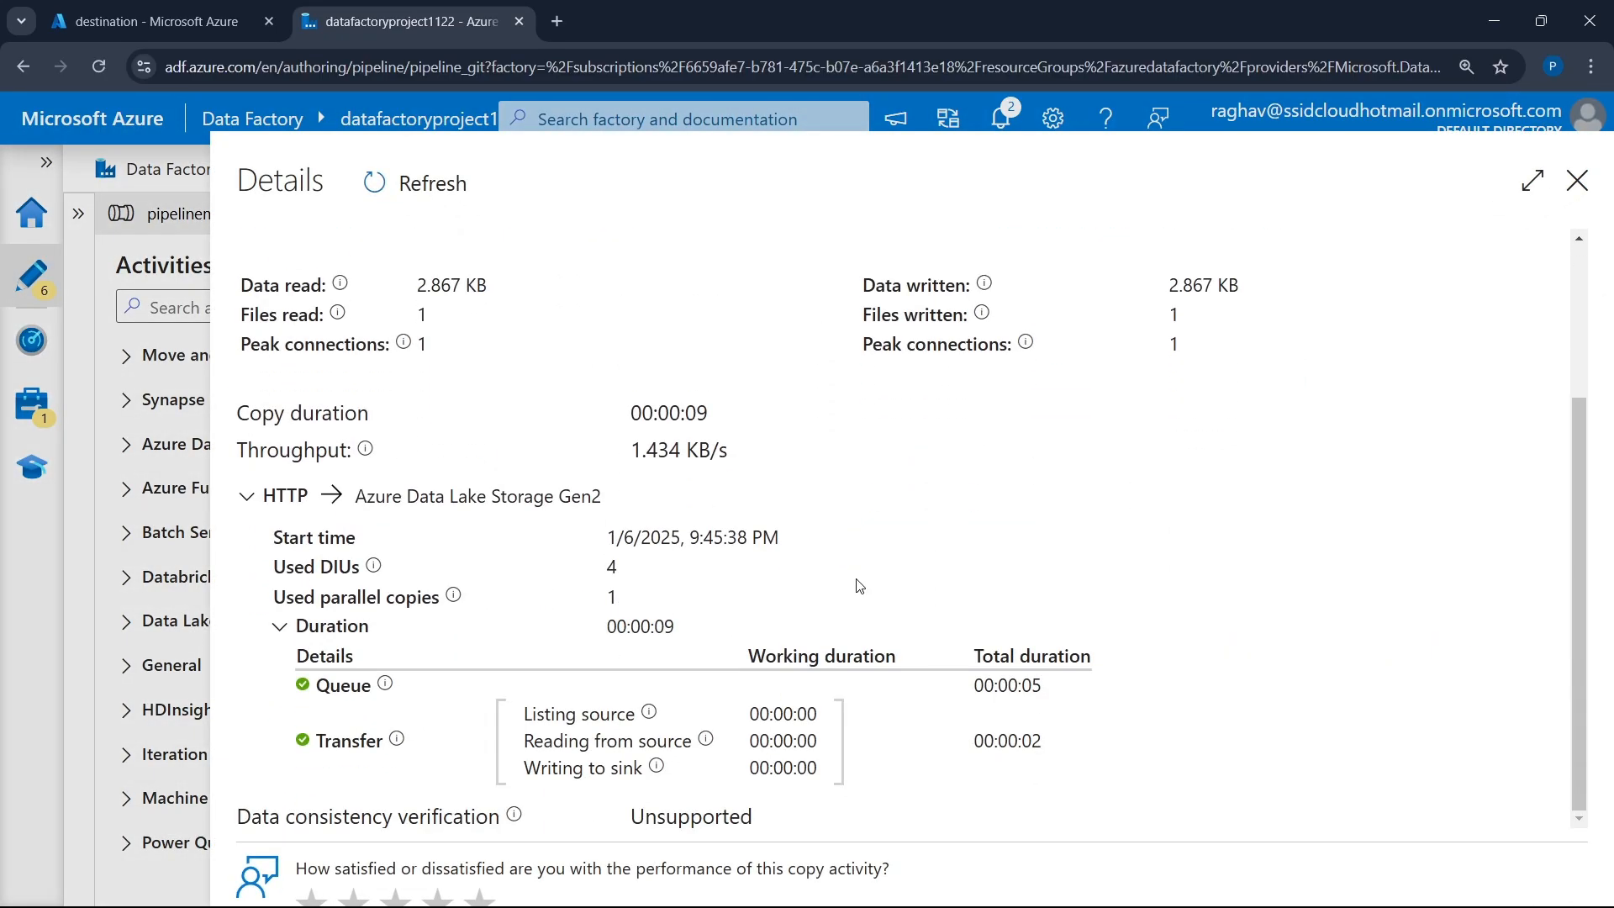
click(1576, 180)
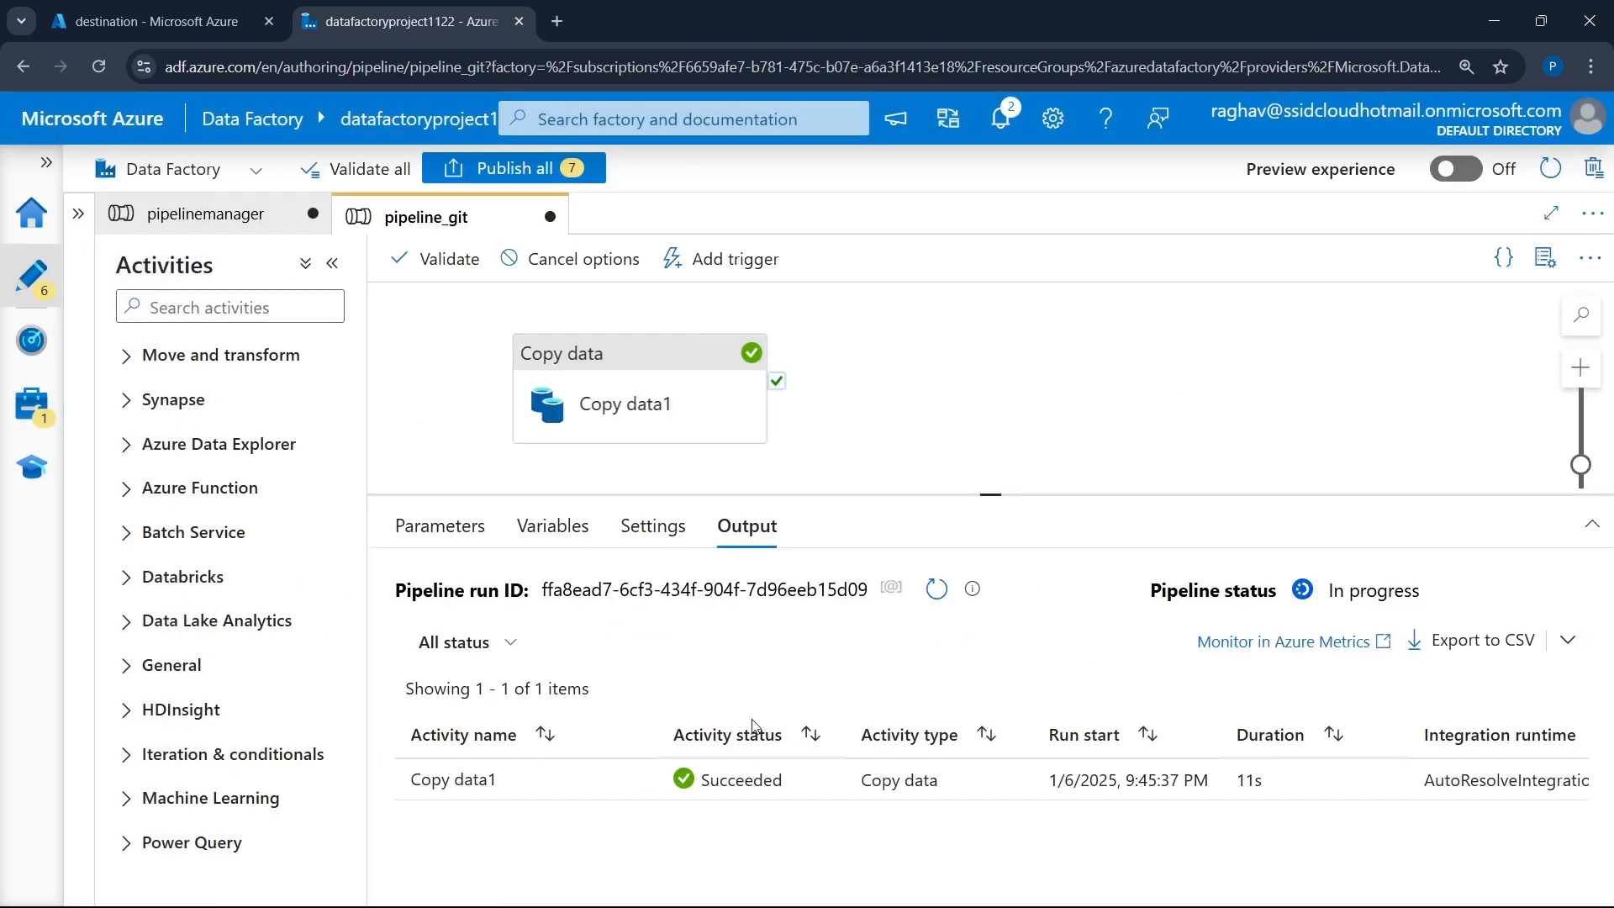
- Examine the Copy data1 activity's output JSON, checking the dataRead and dataWritten entries, and close it
click(588, 781)
scroll(477, 619, down, 5)
scroll(476, 620, up, 5)
click(788, 415)
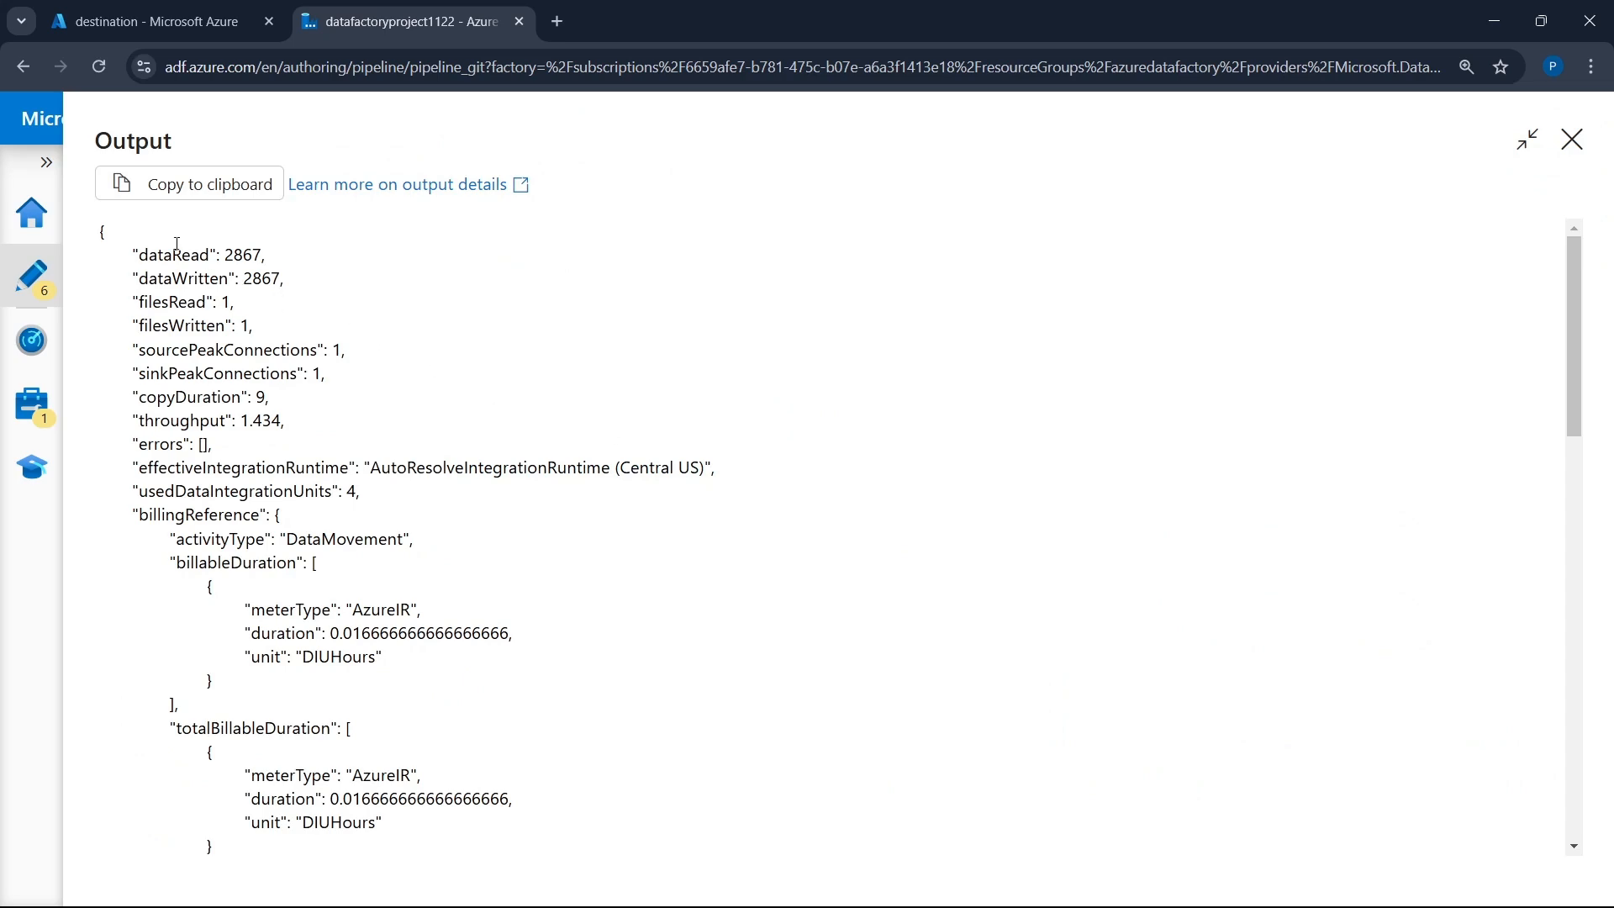
drag(178, 246, 316, 255)
drag(208, 278, 415, 288)
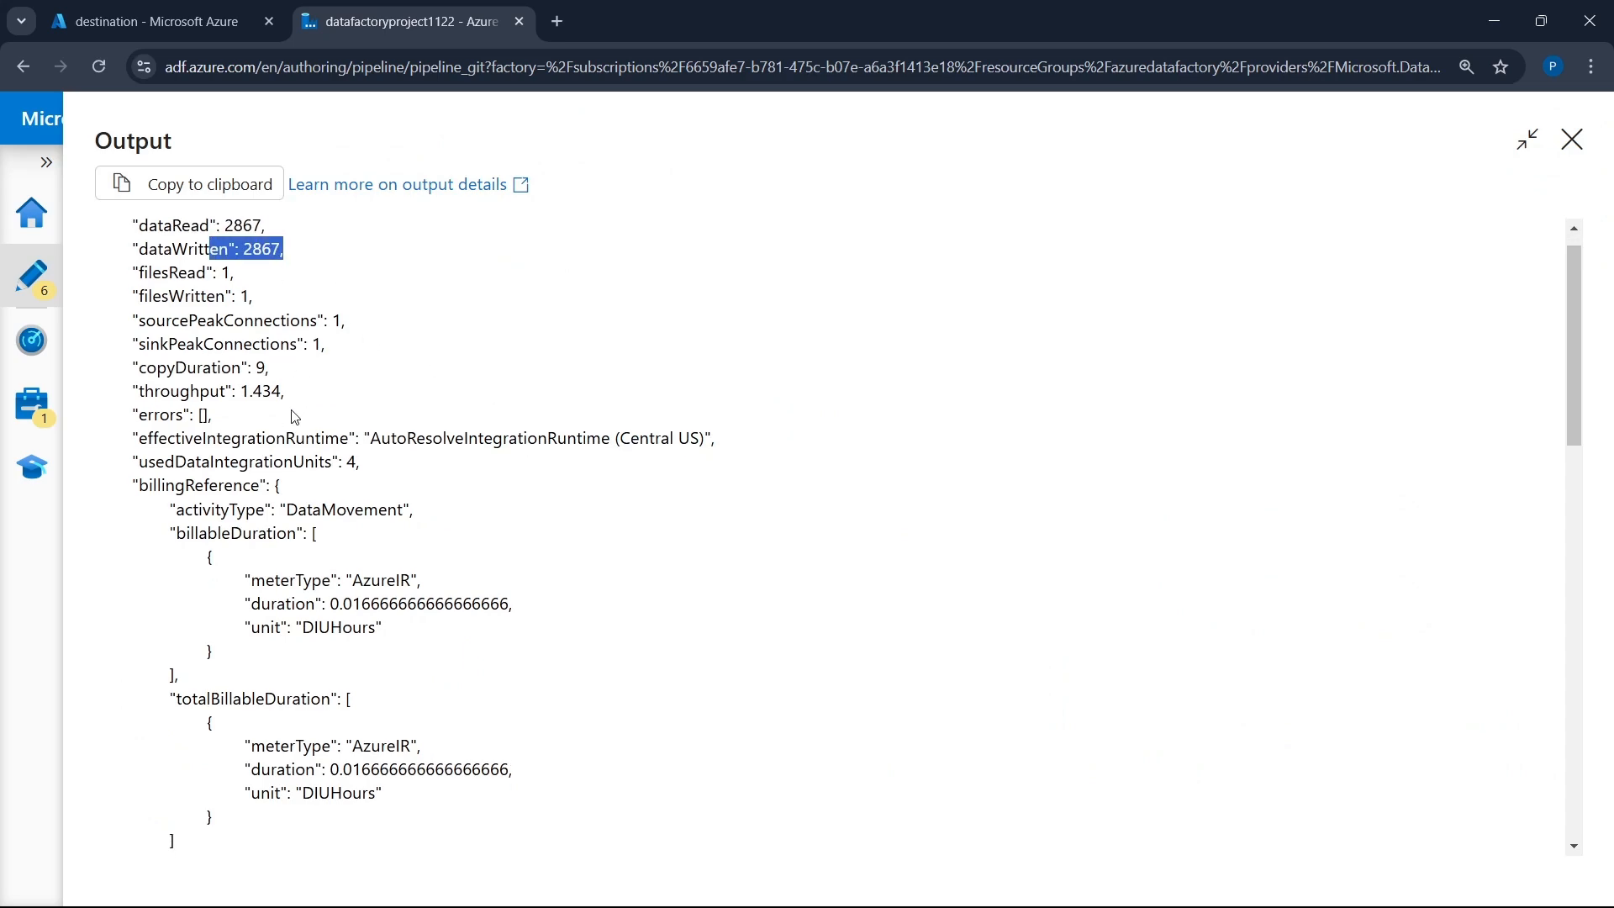
scroll(344, 487, down, 8)
scroll(345, 487, down, 5)
scroll(362, 491, up, 15)
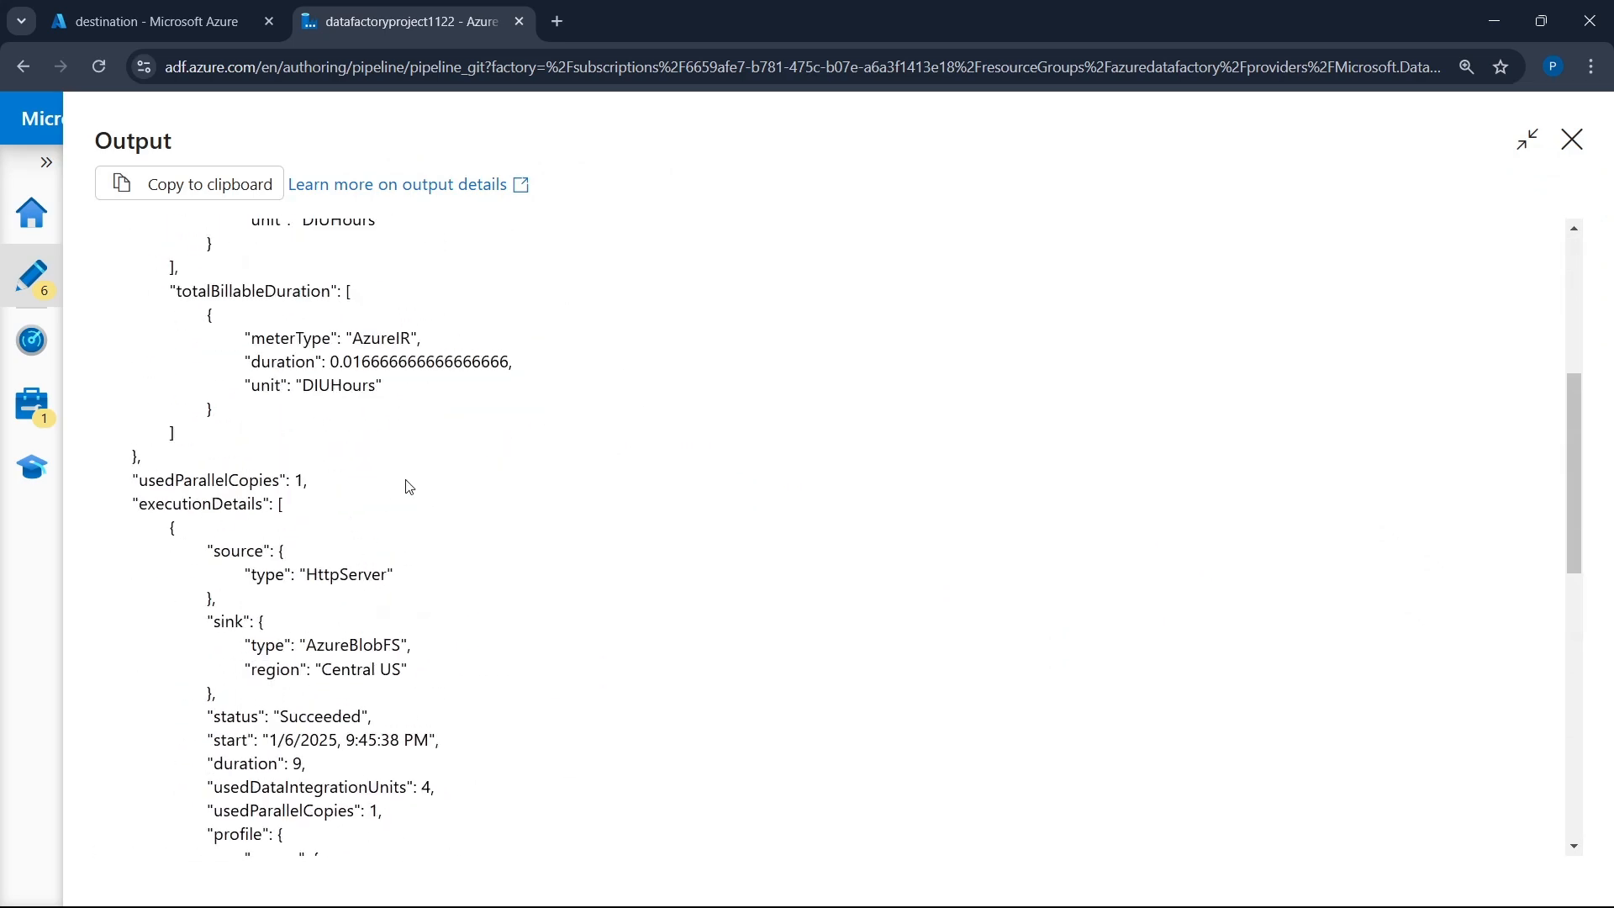
click(1571, 140)
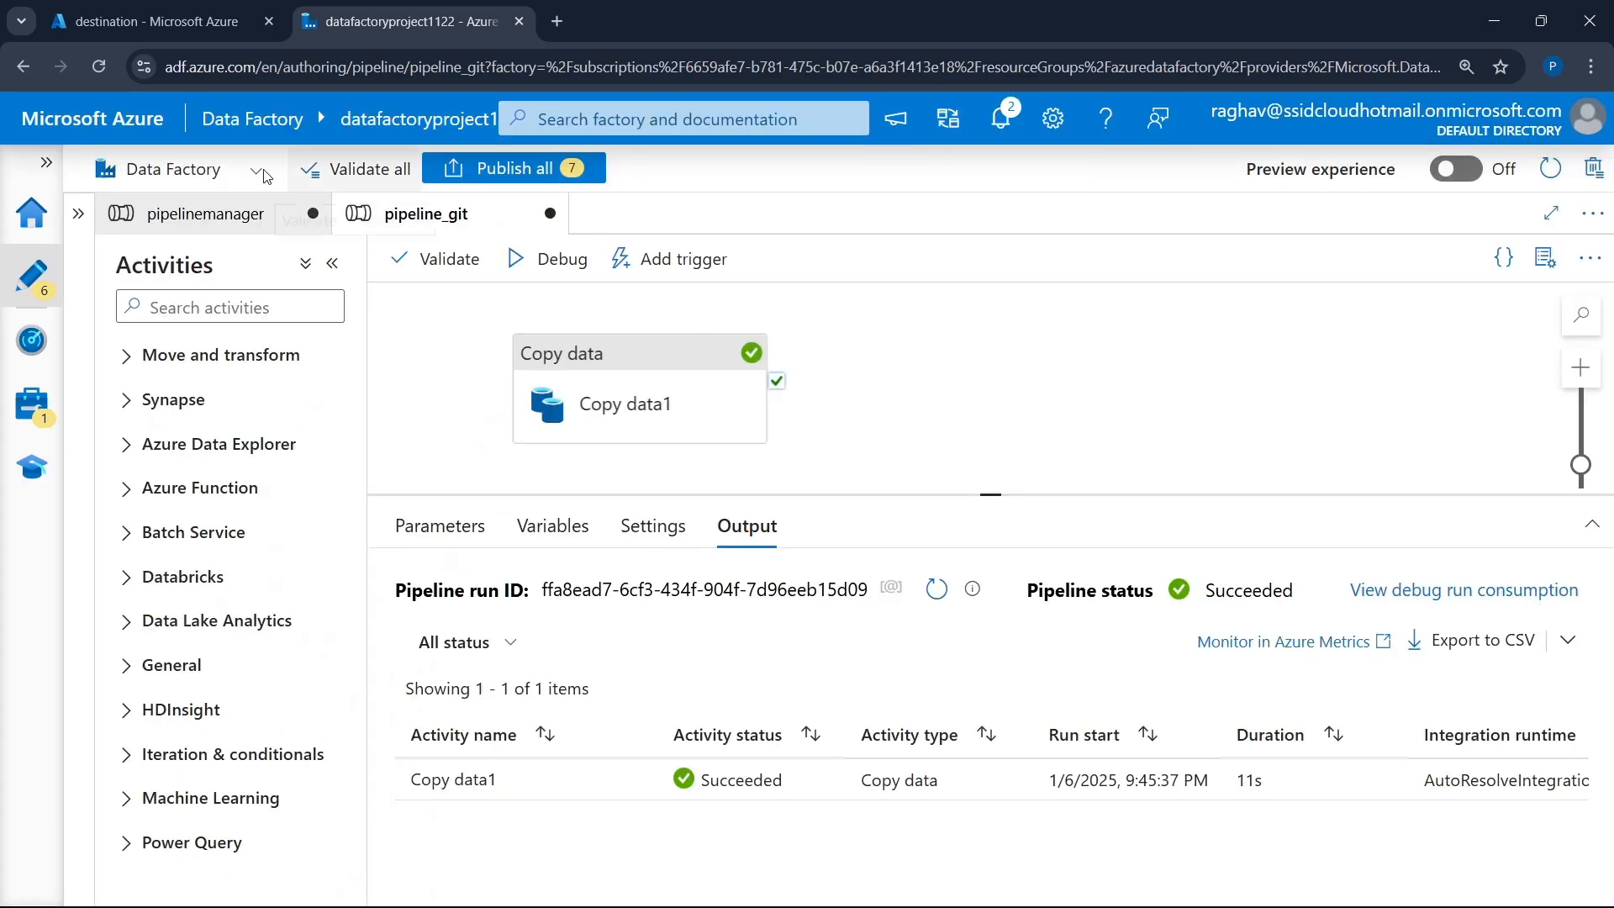
- Refresh the destination container's csvfiles folder and follow the newly created subfolders down to Fact_Sales_2.csv in Raw-data
click(118, 18)
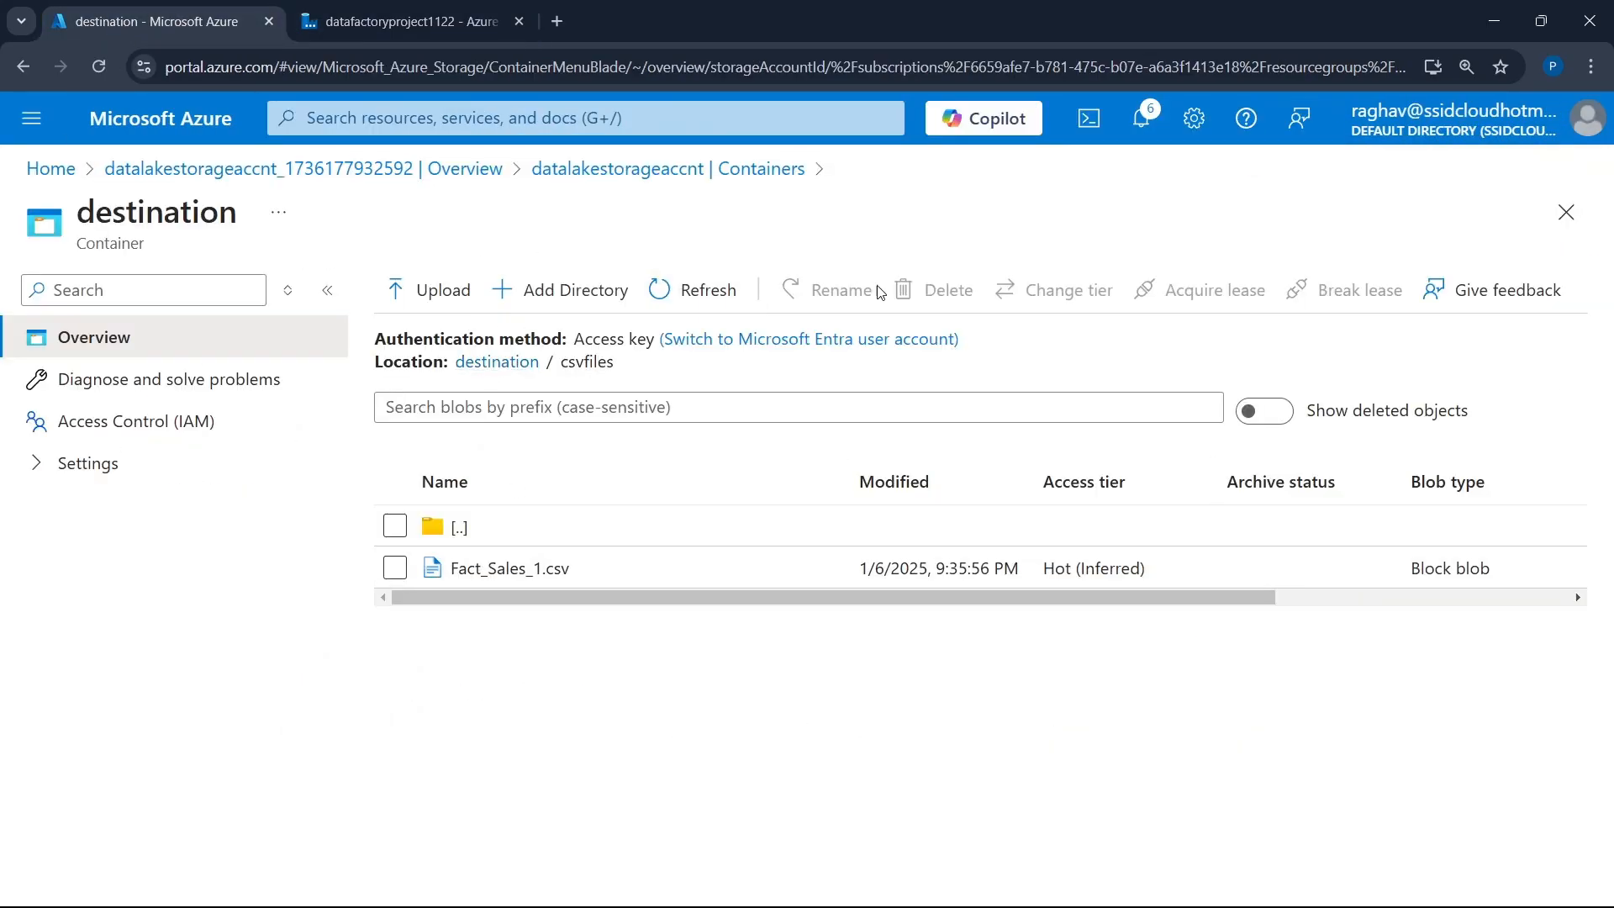
click(720, 296)
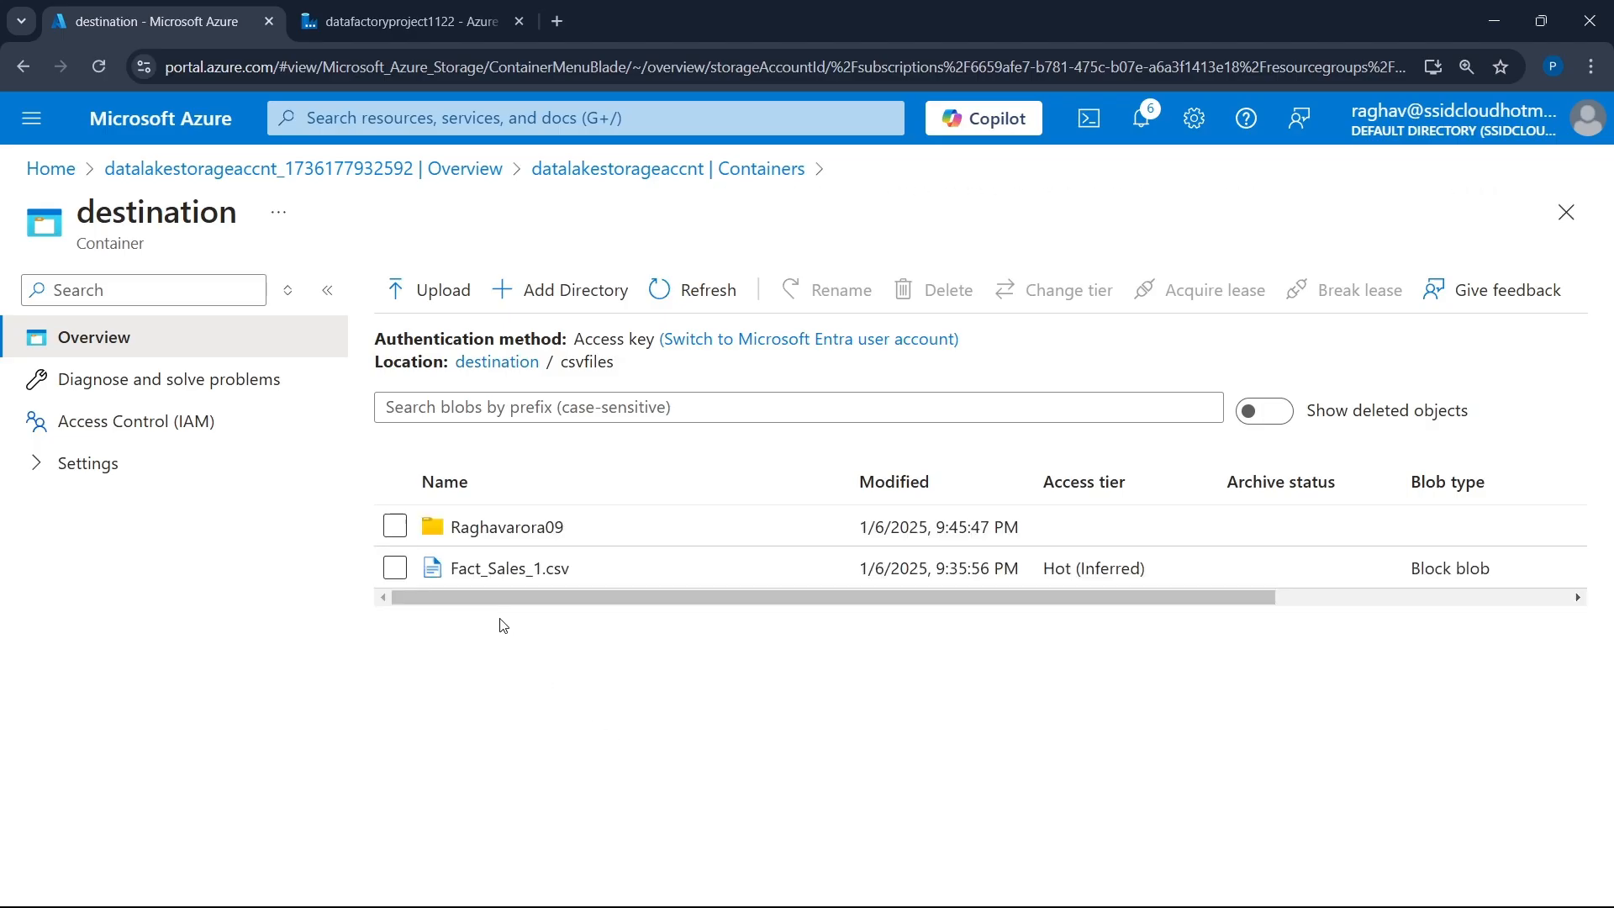
click(547, 541)
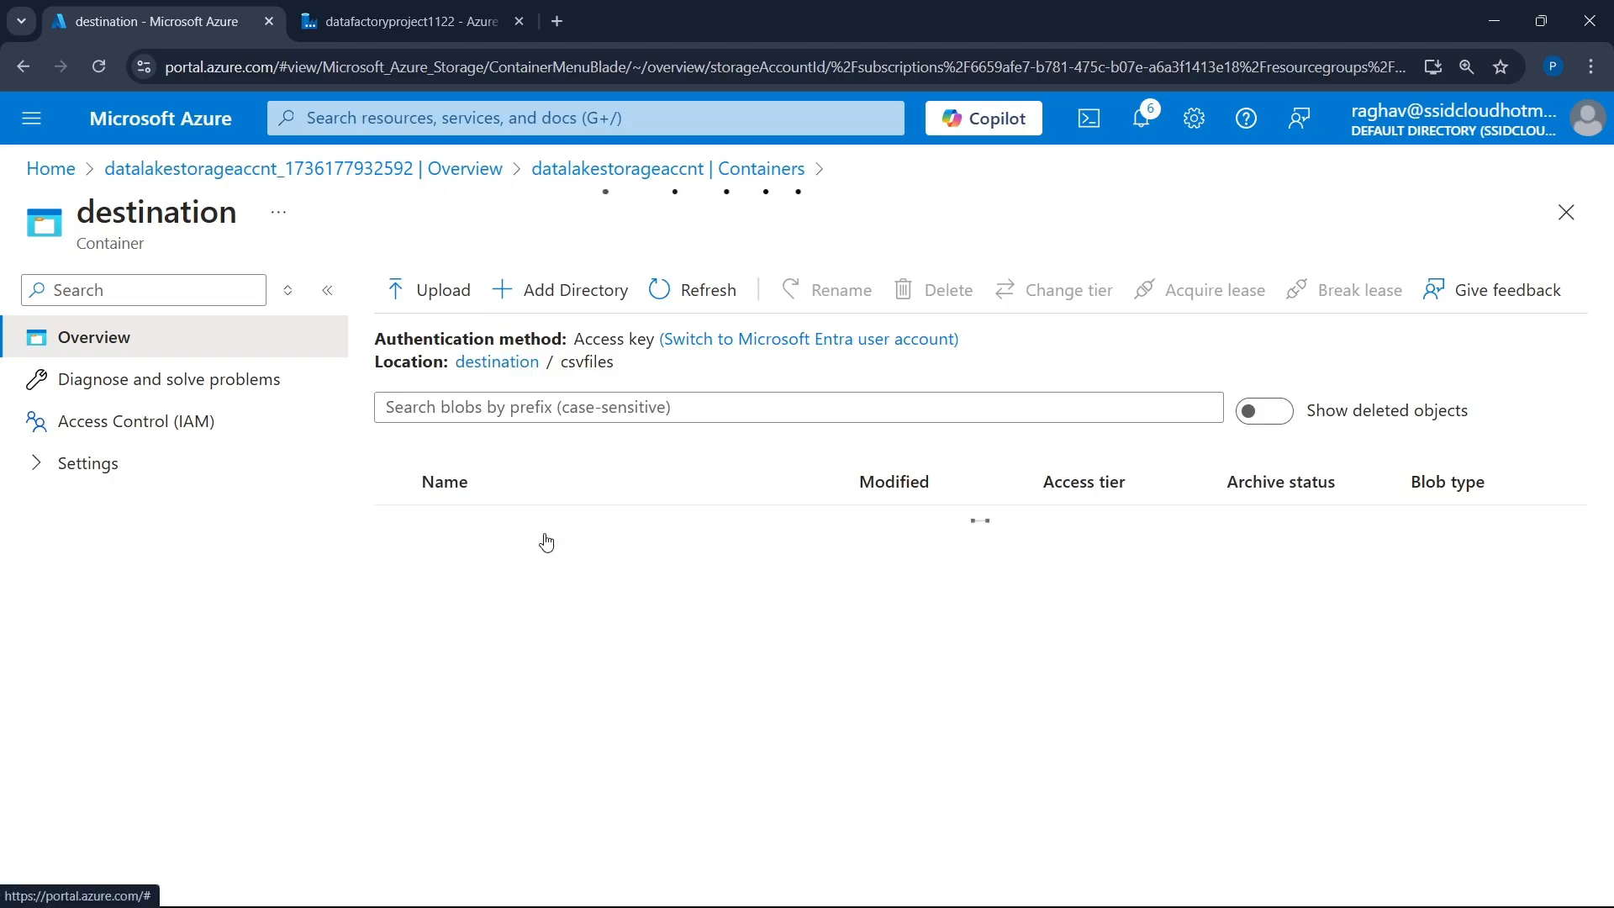
click(546, 541)
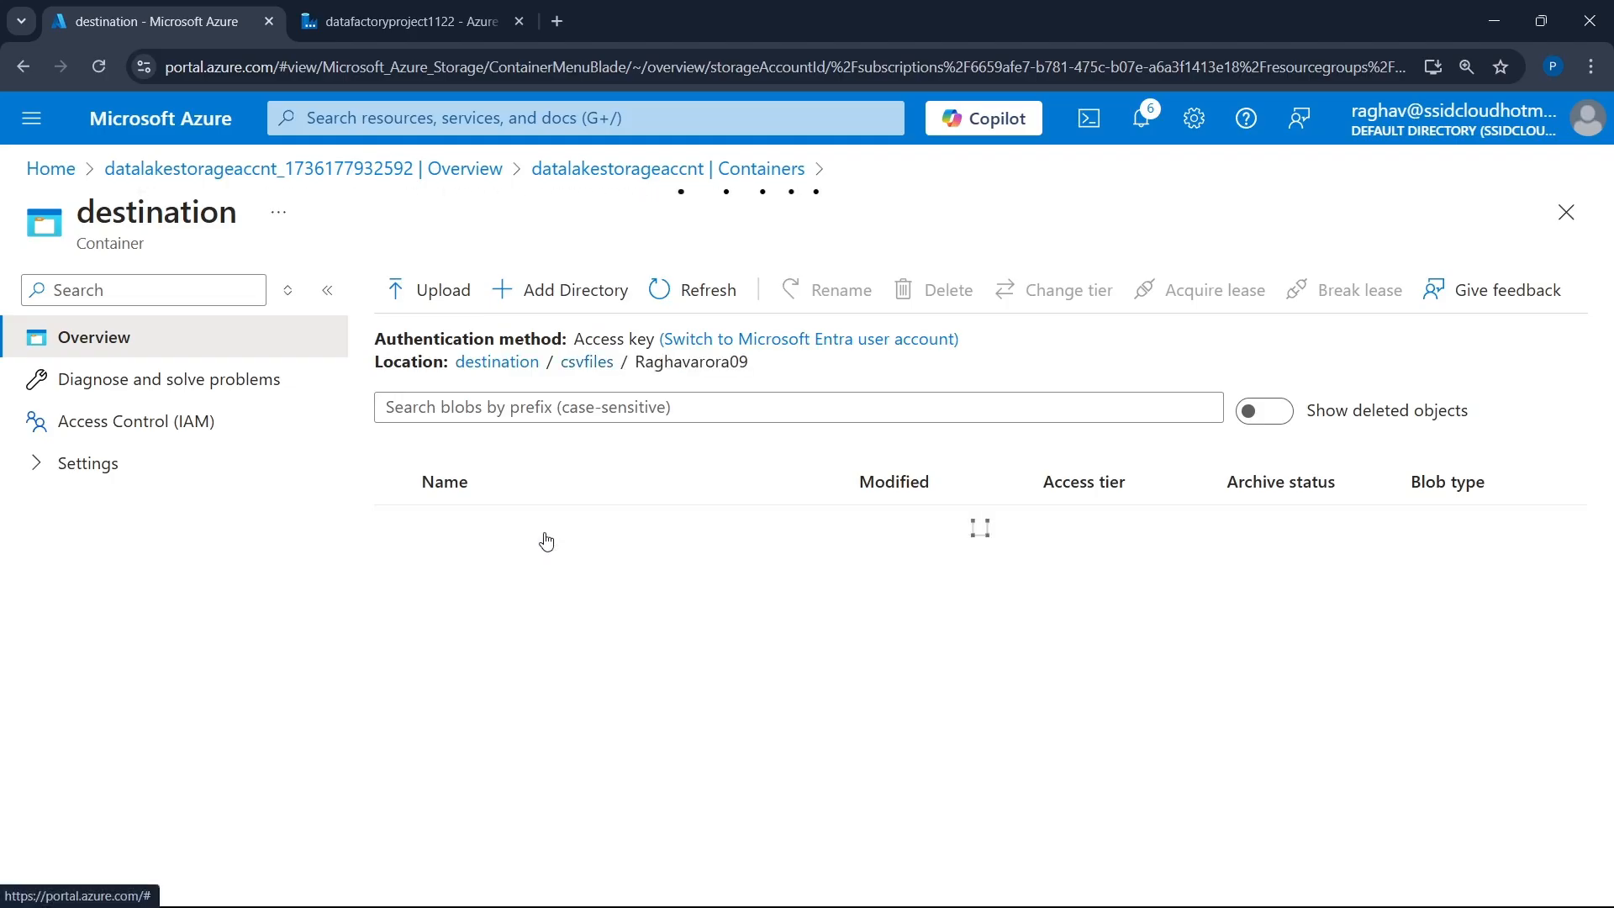
click(470, 528)
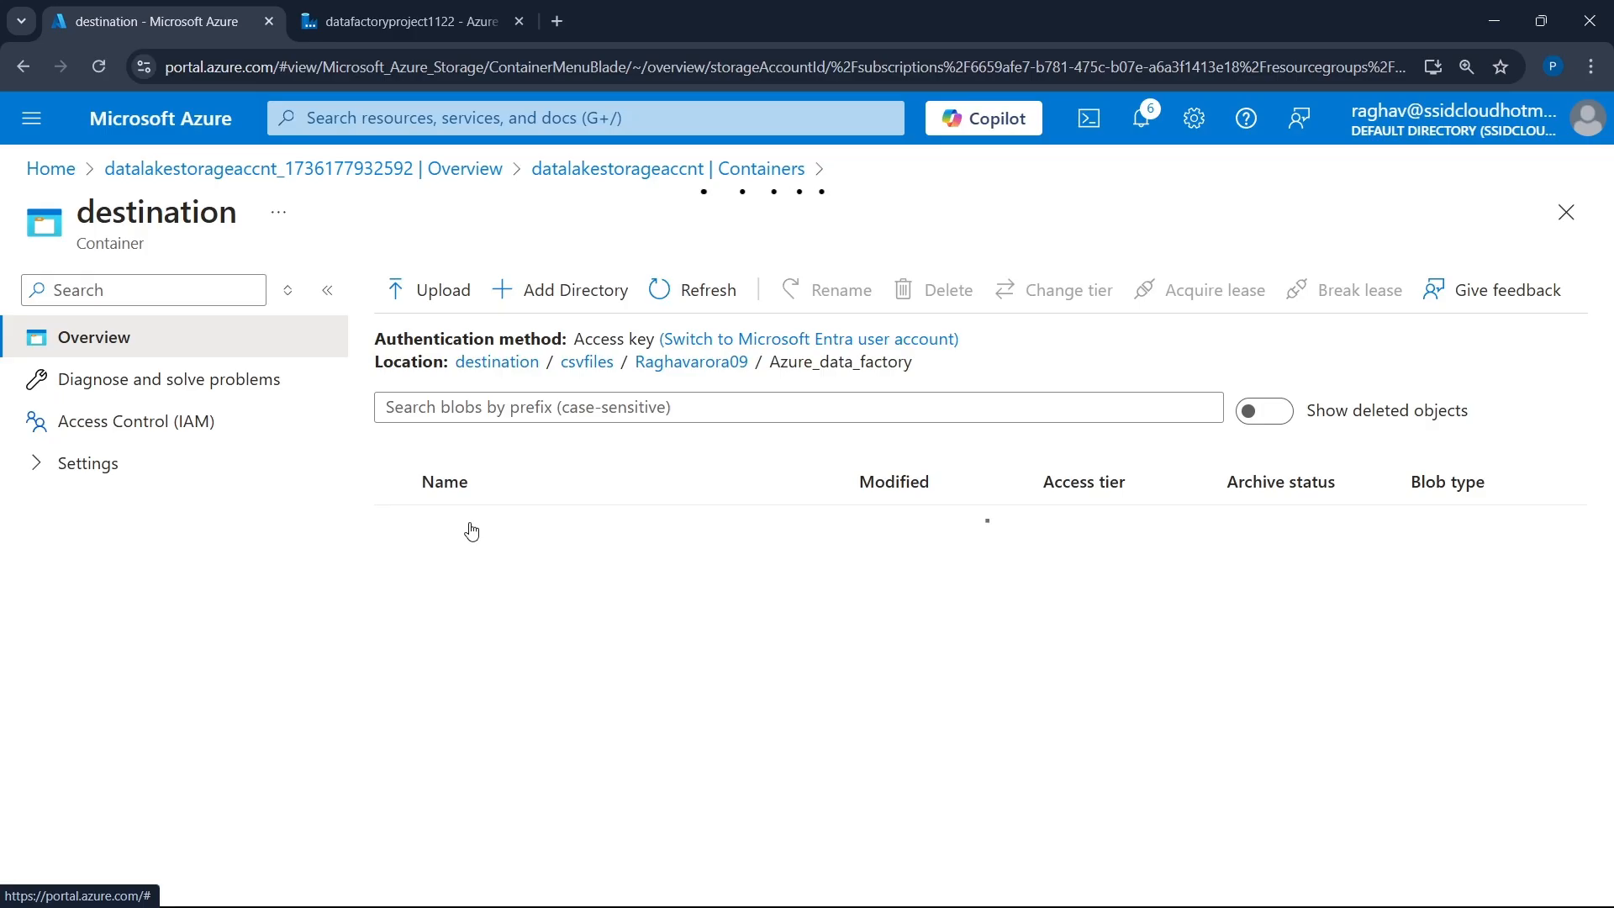
click(471, 538)
click(473, 538)
click(473, 539)
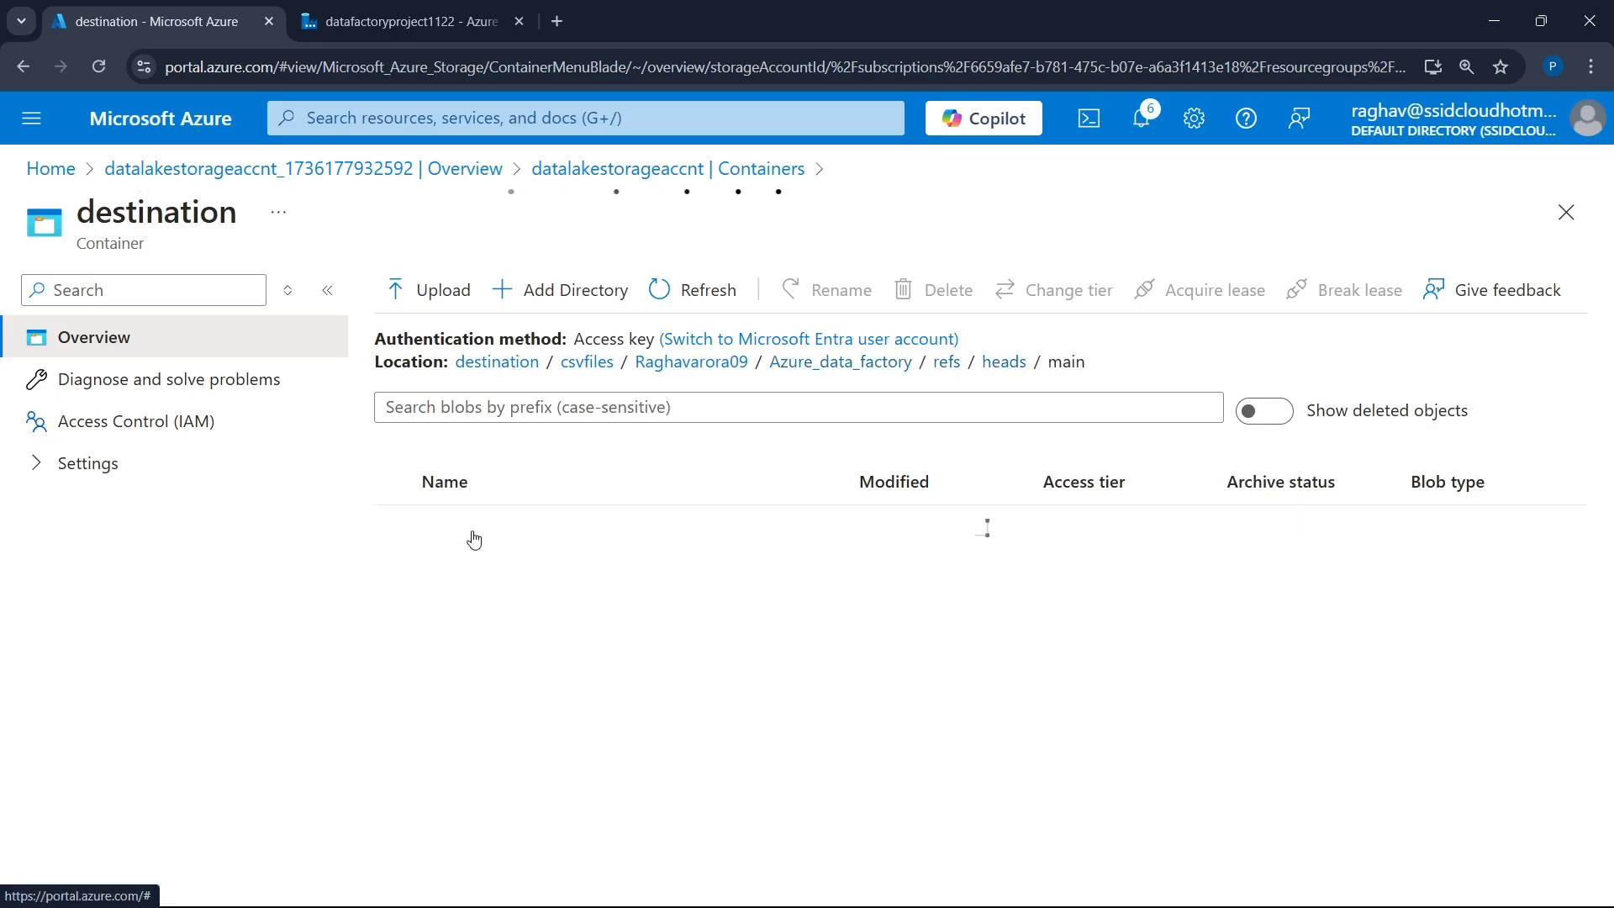
drag(449, 528, 583, 533)
click(646, 664)
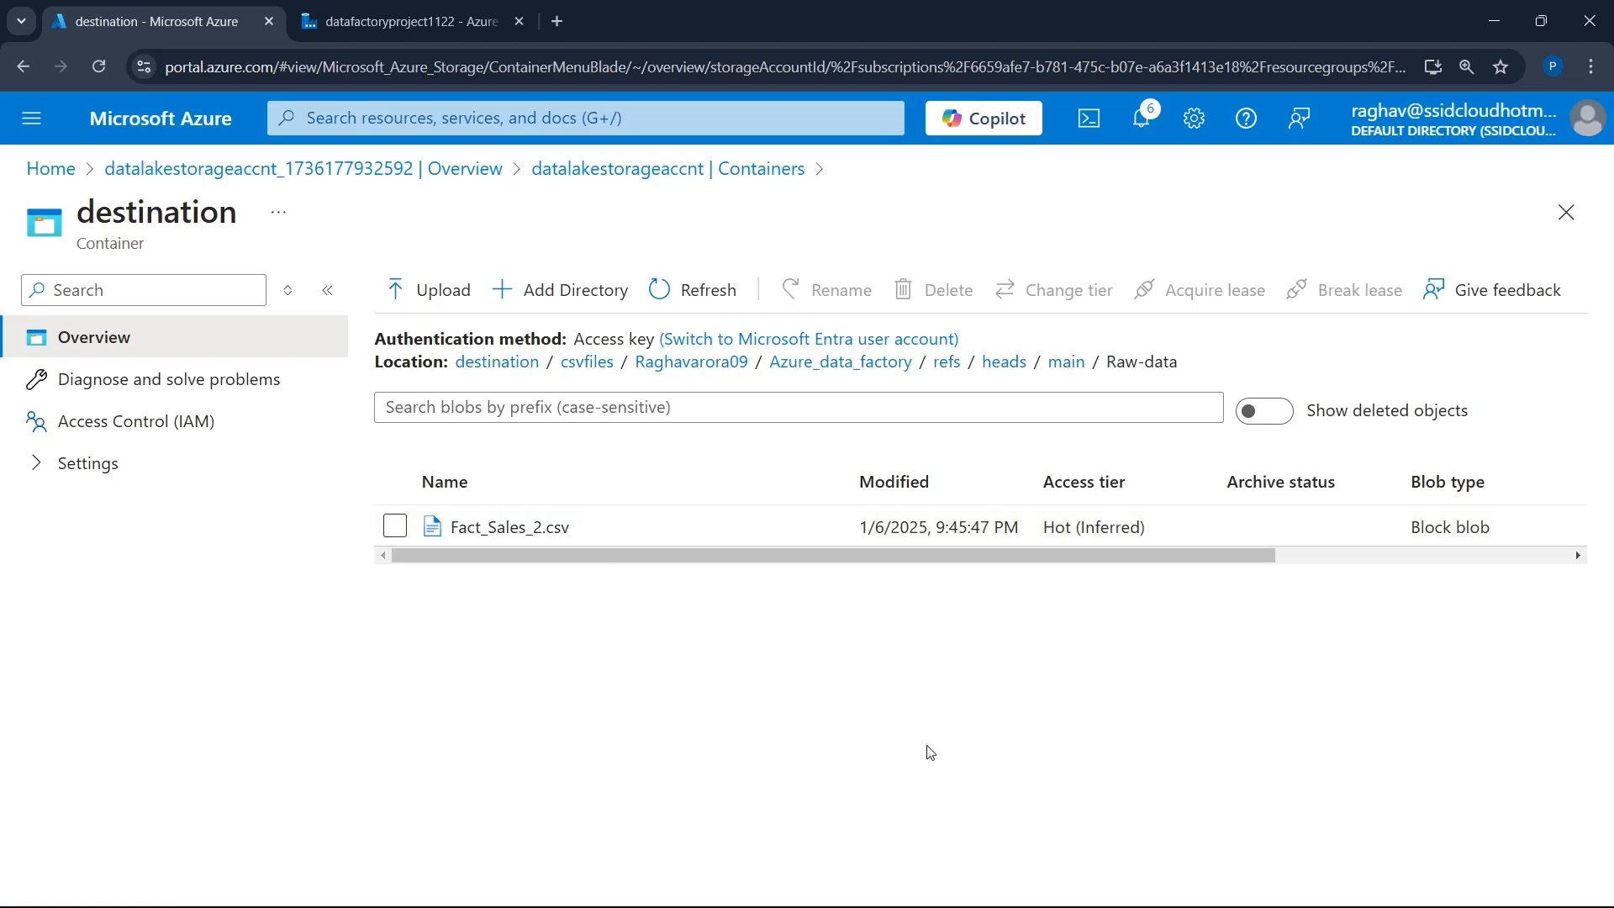
- Switch to the Brave window and compare the raw GitHub URL of Fact_Sales_2.csv with the created folder structure
click(925, 888)
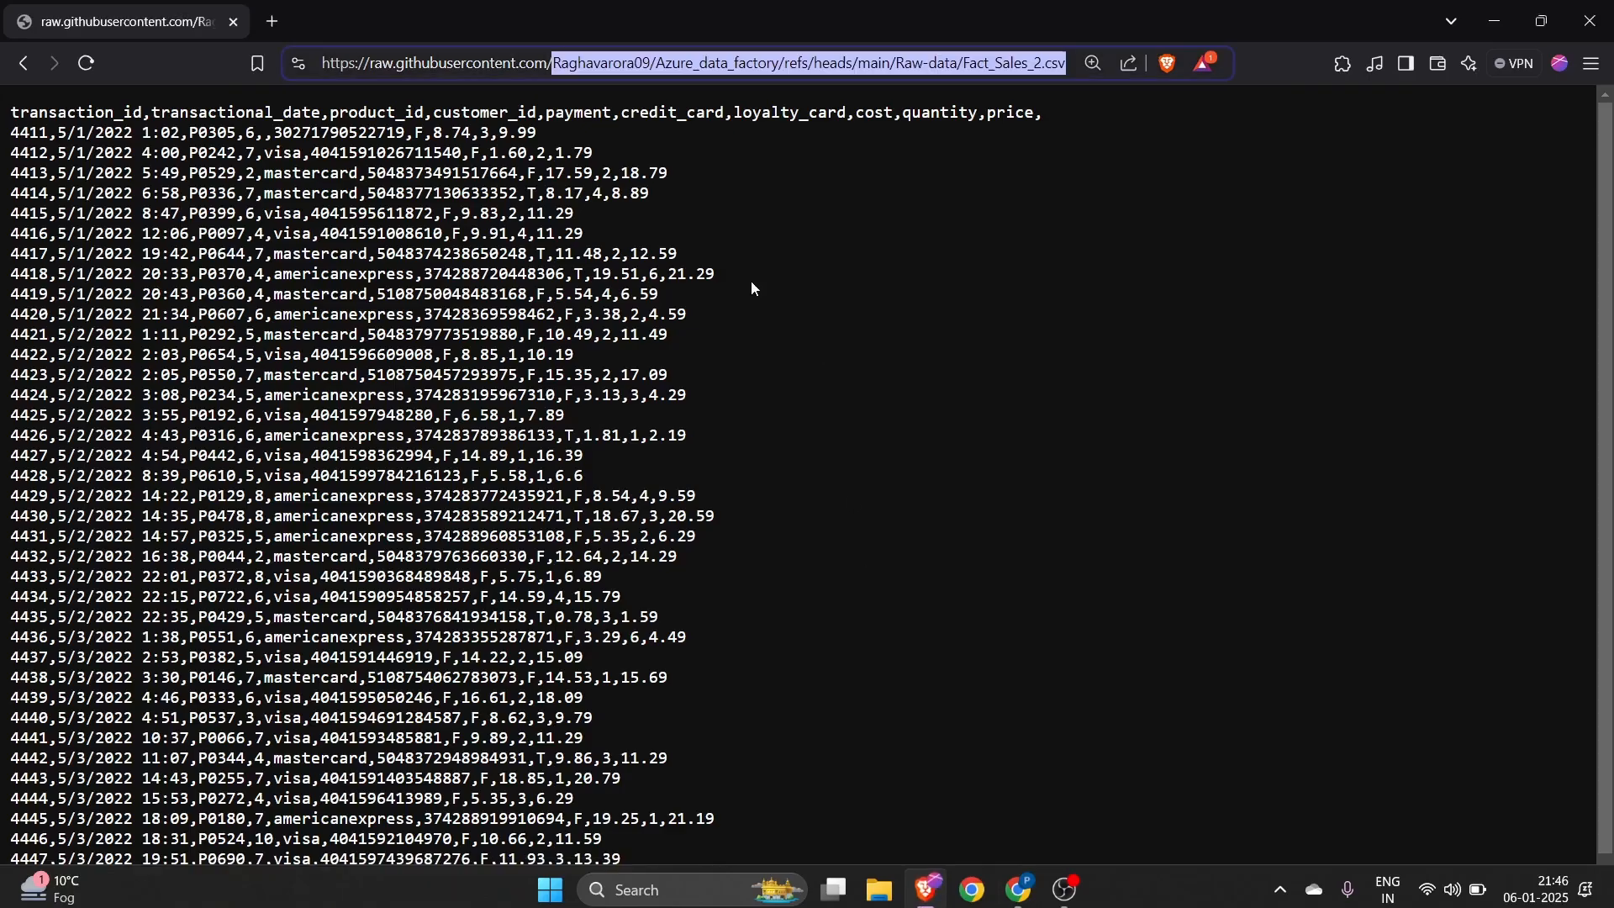
click(578, 62)
drag(568, 73, 855, 67)
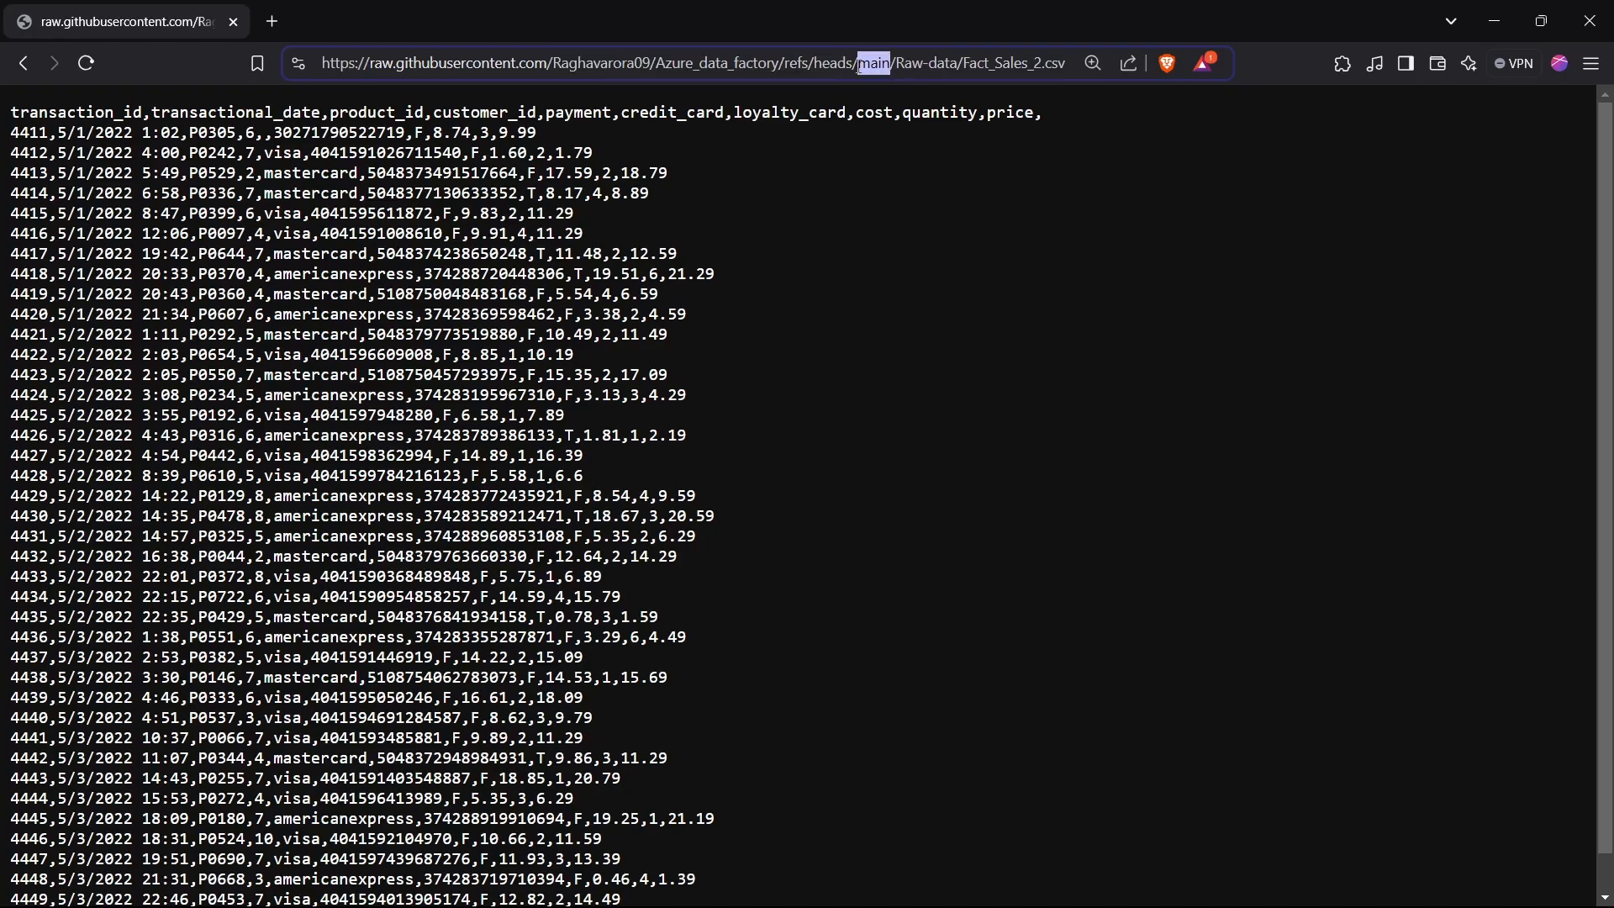
click(1486, 20)
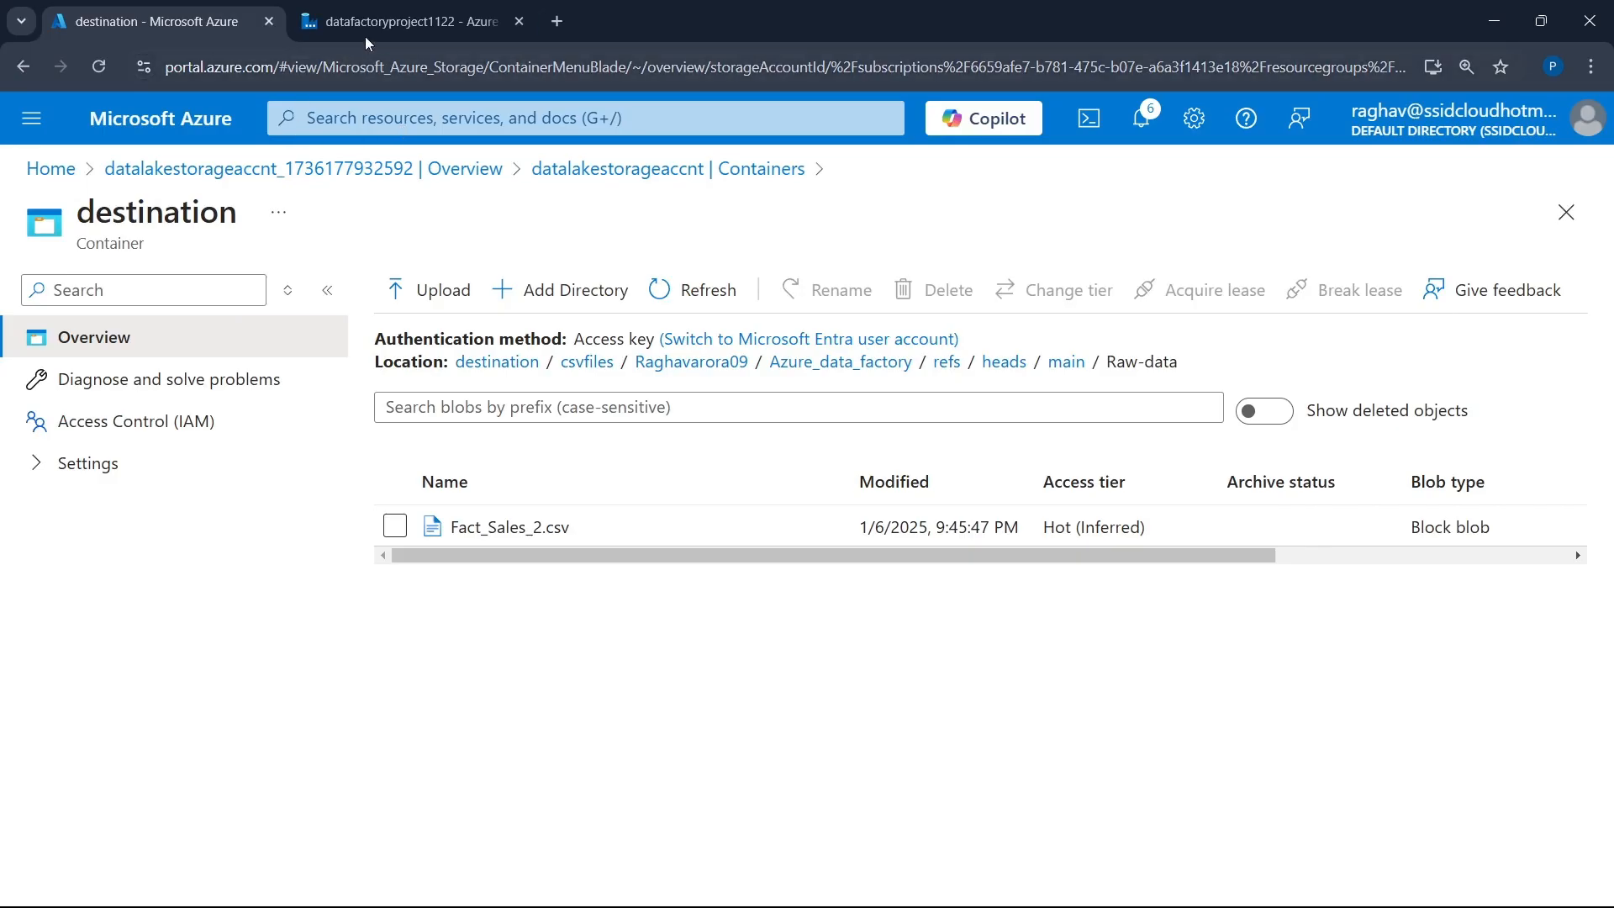
- Return to pipeline_git and begin a new sink dataset for Copy data1 on Azure Data Lake Storage Gen2 in DelimitedText format
click(395, 23)
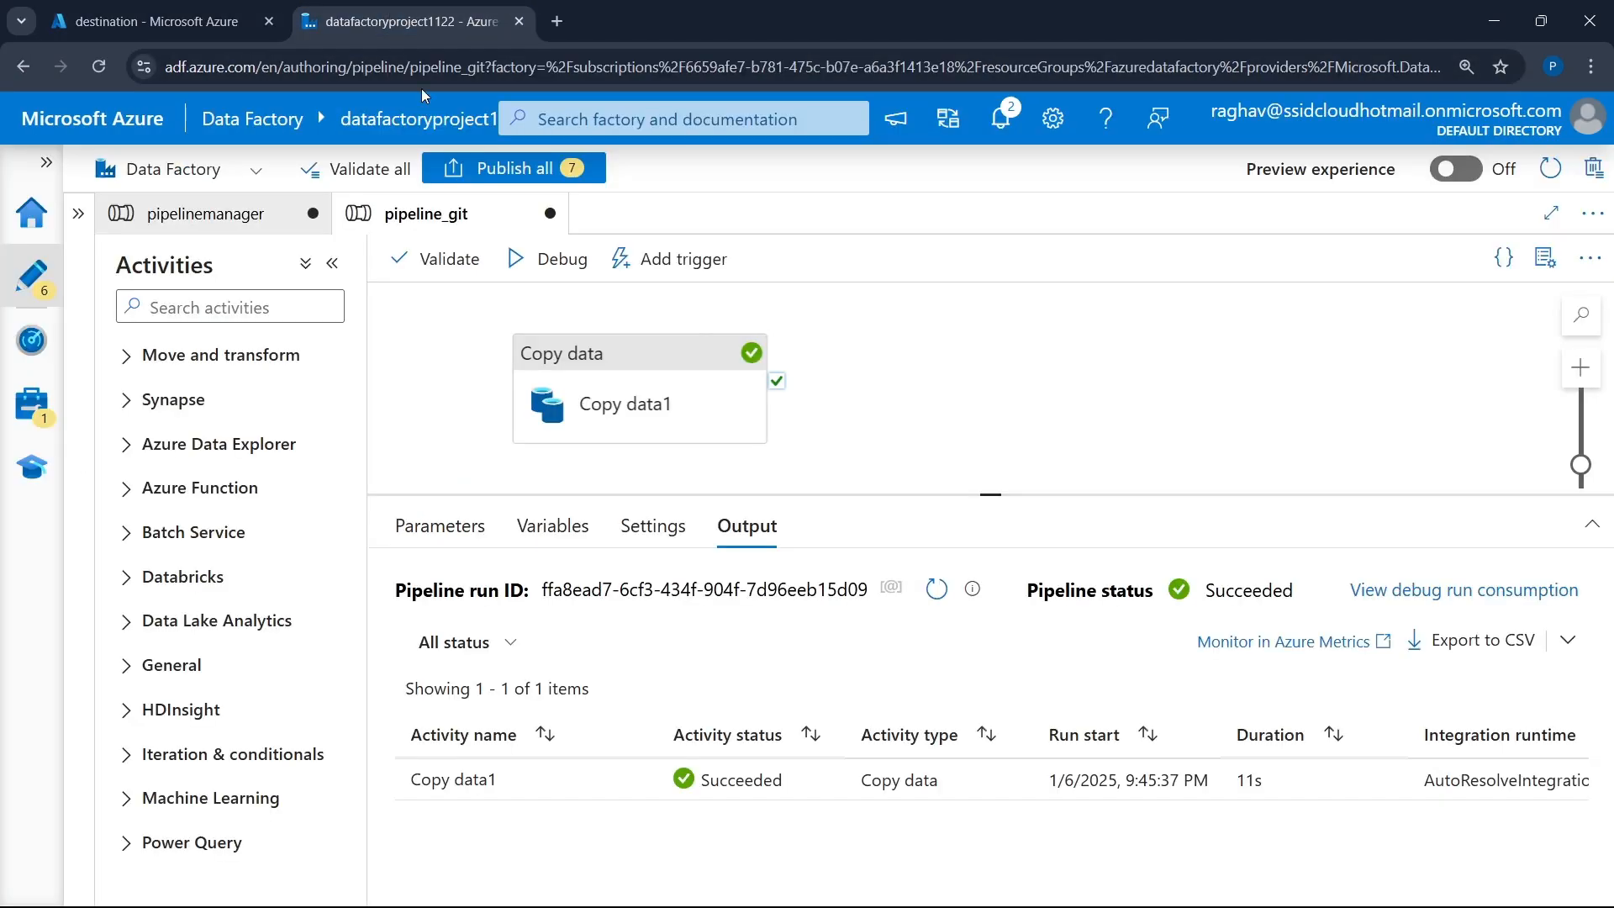
click(651, 404)
click(594, 526)
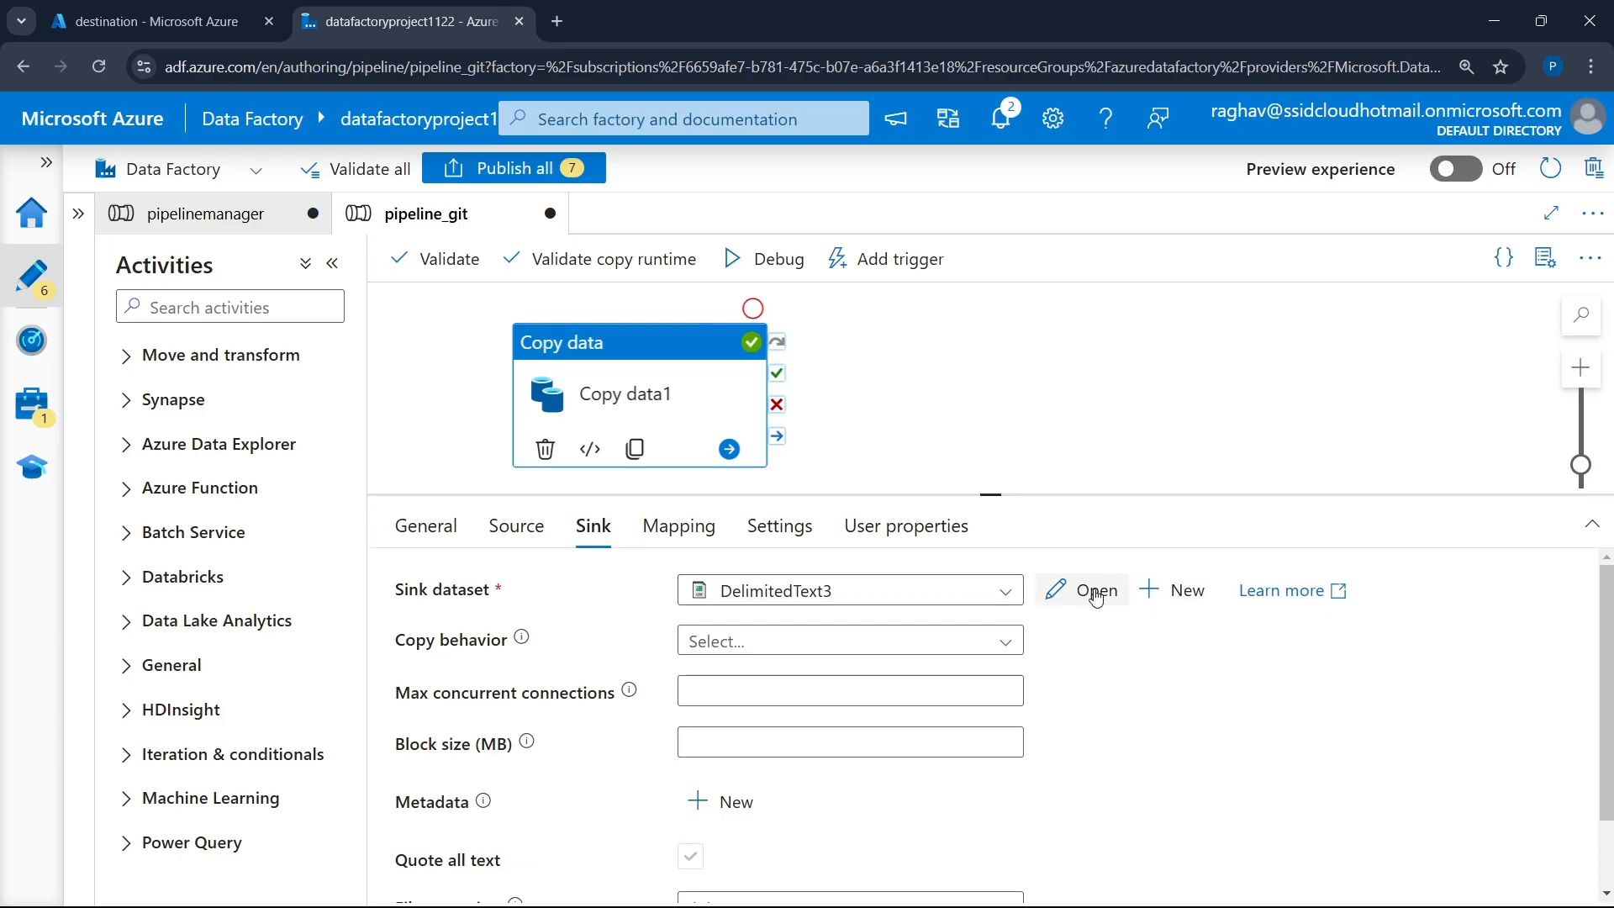
click(1185, 592)
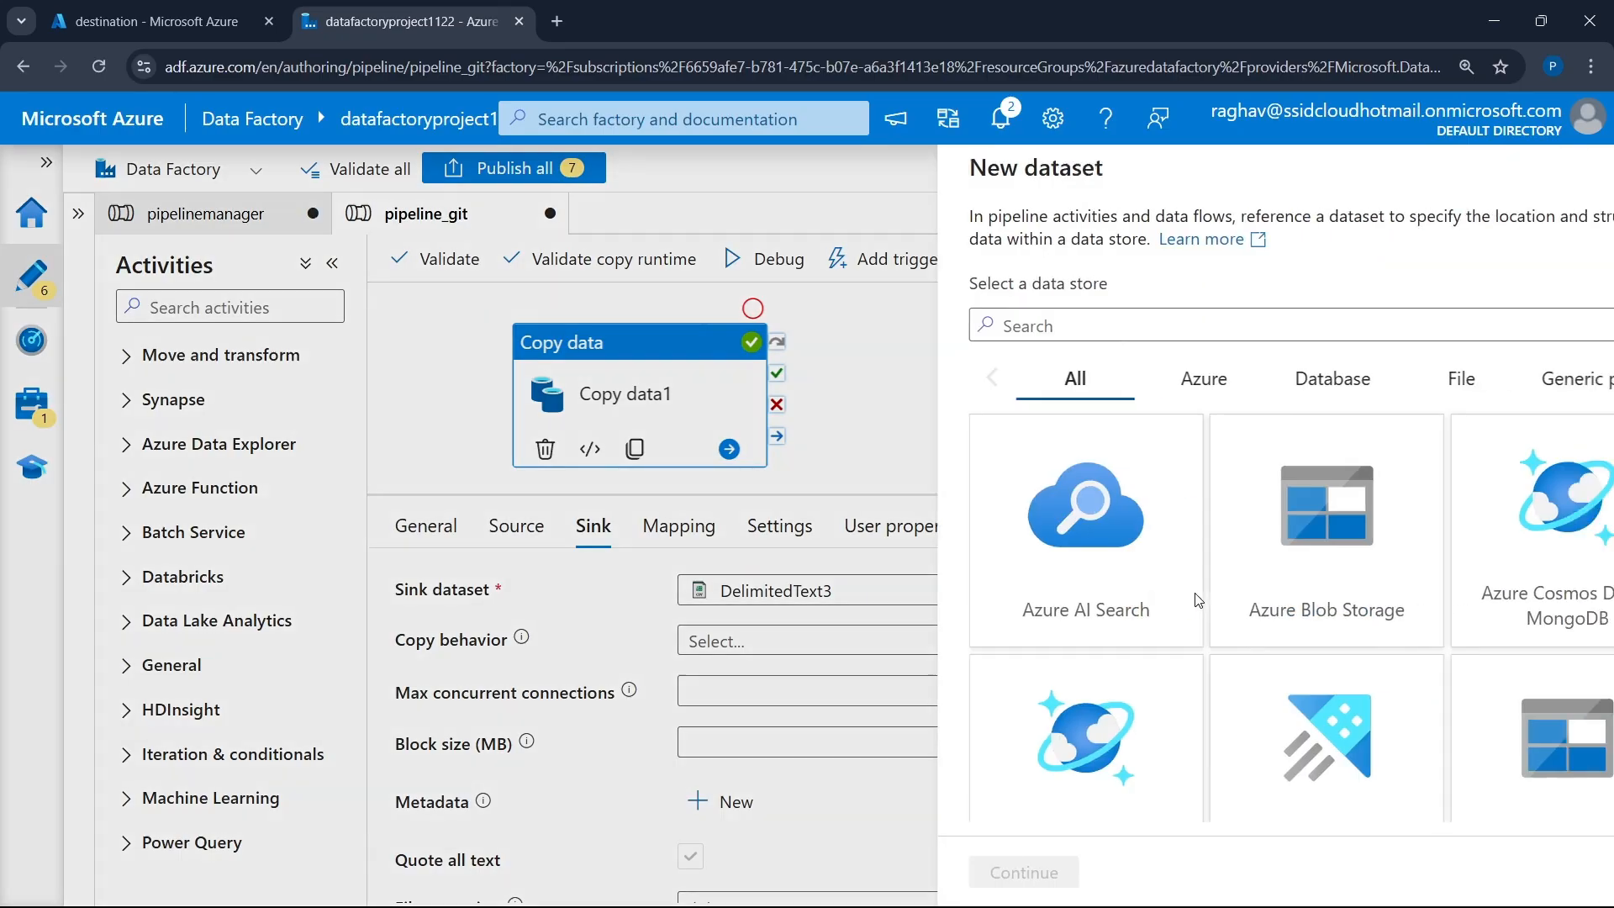
scroll(1402, 650, down, 3)
click(1311, 668)
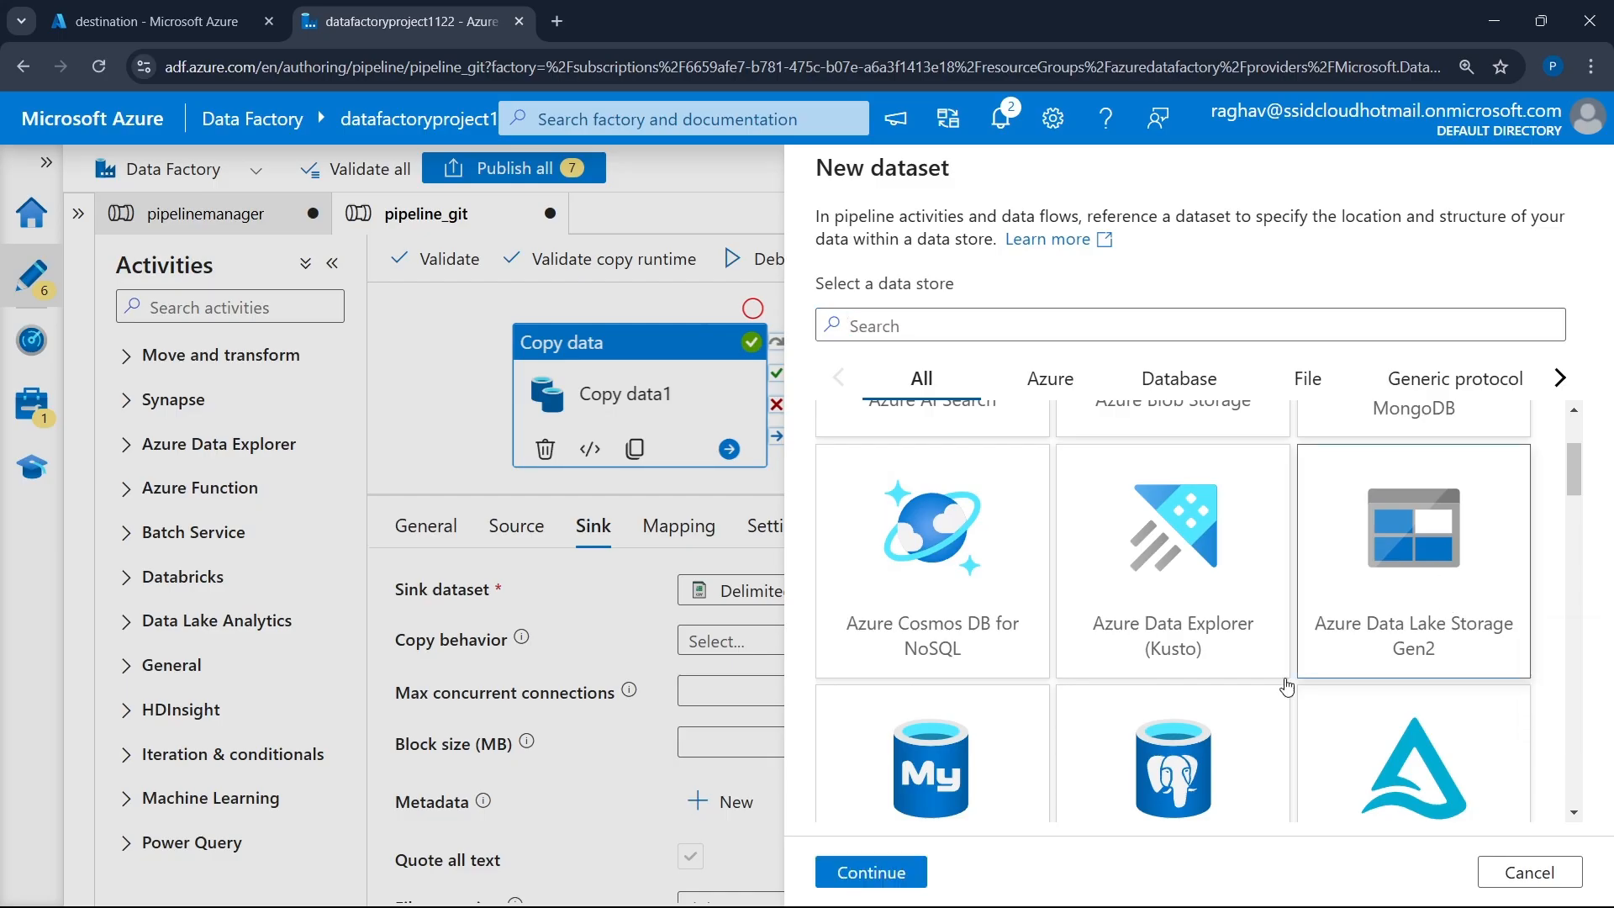
click(844, 874)
click(1421, 336)
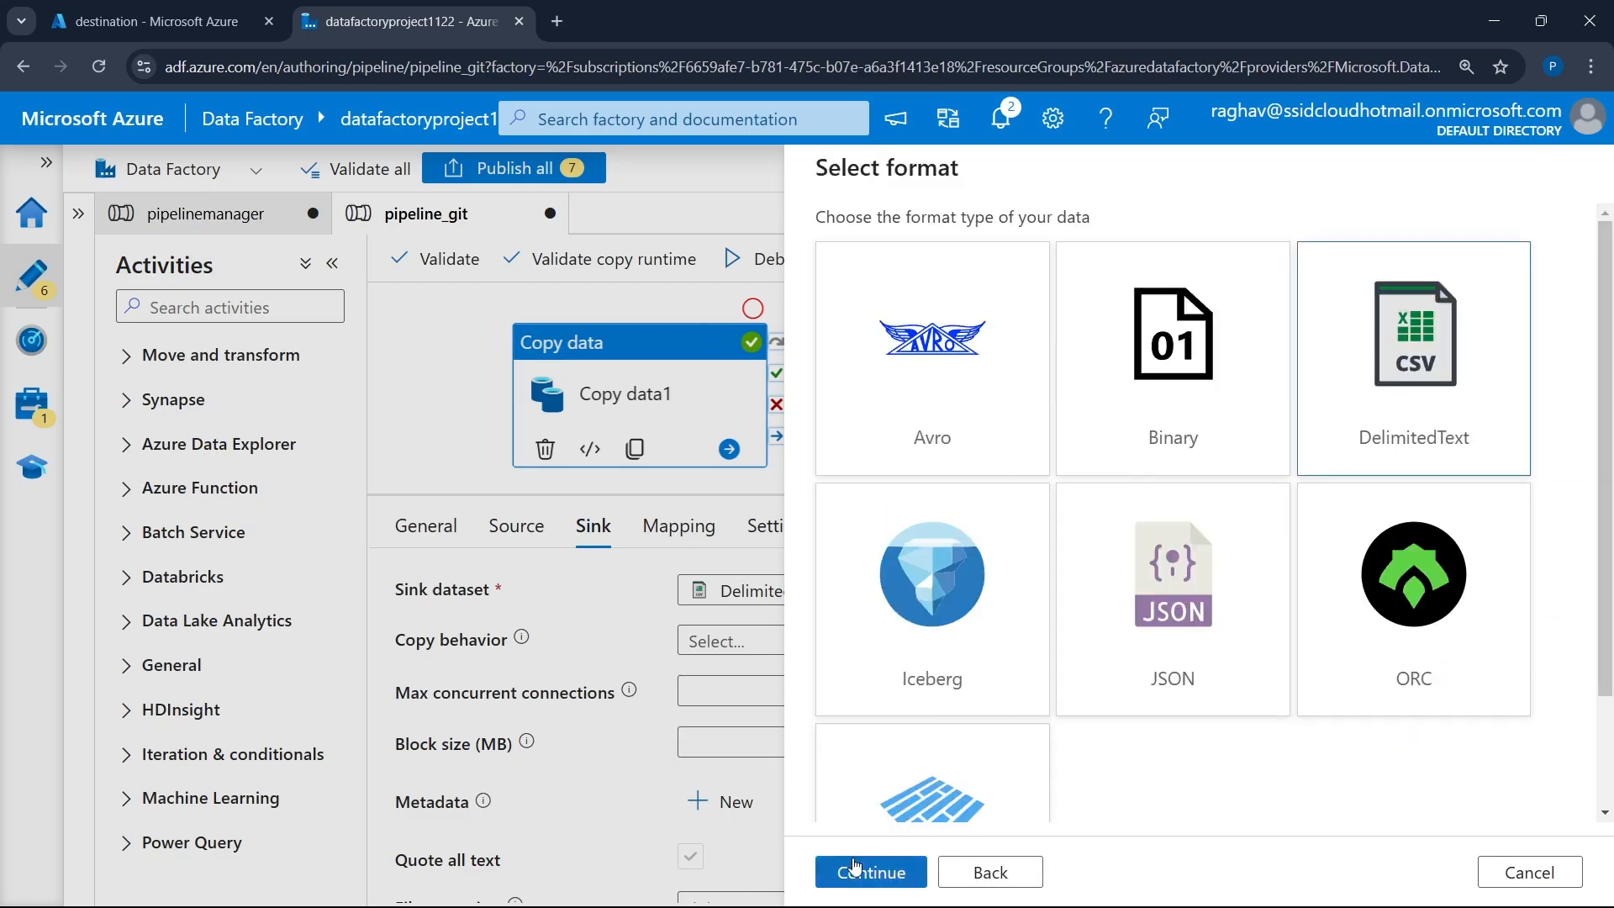
click(850, 871)
- Create the sink dataset with linked service AzureDataLakeStorage1, file path destination/csvfiles/File2.csv and import schema None
click(969, 330)
click(937, 456)
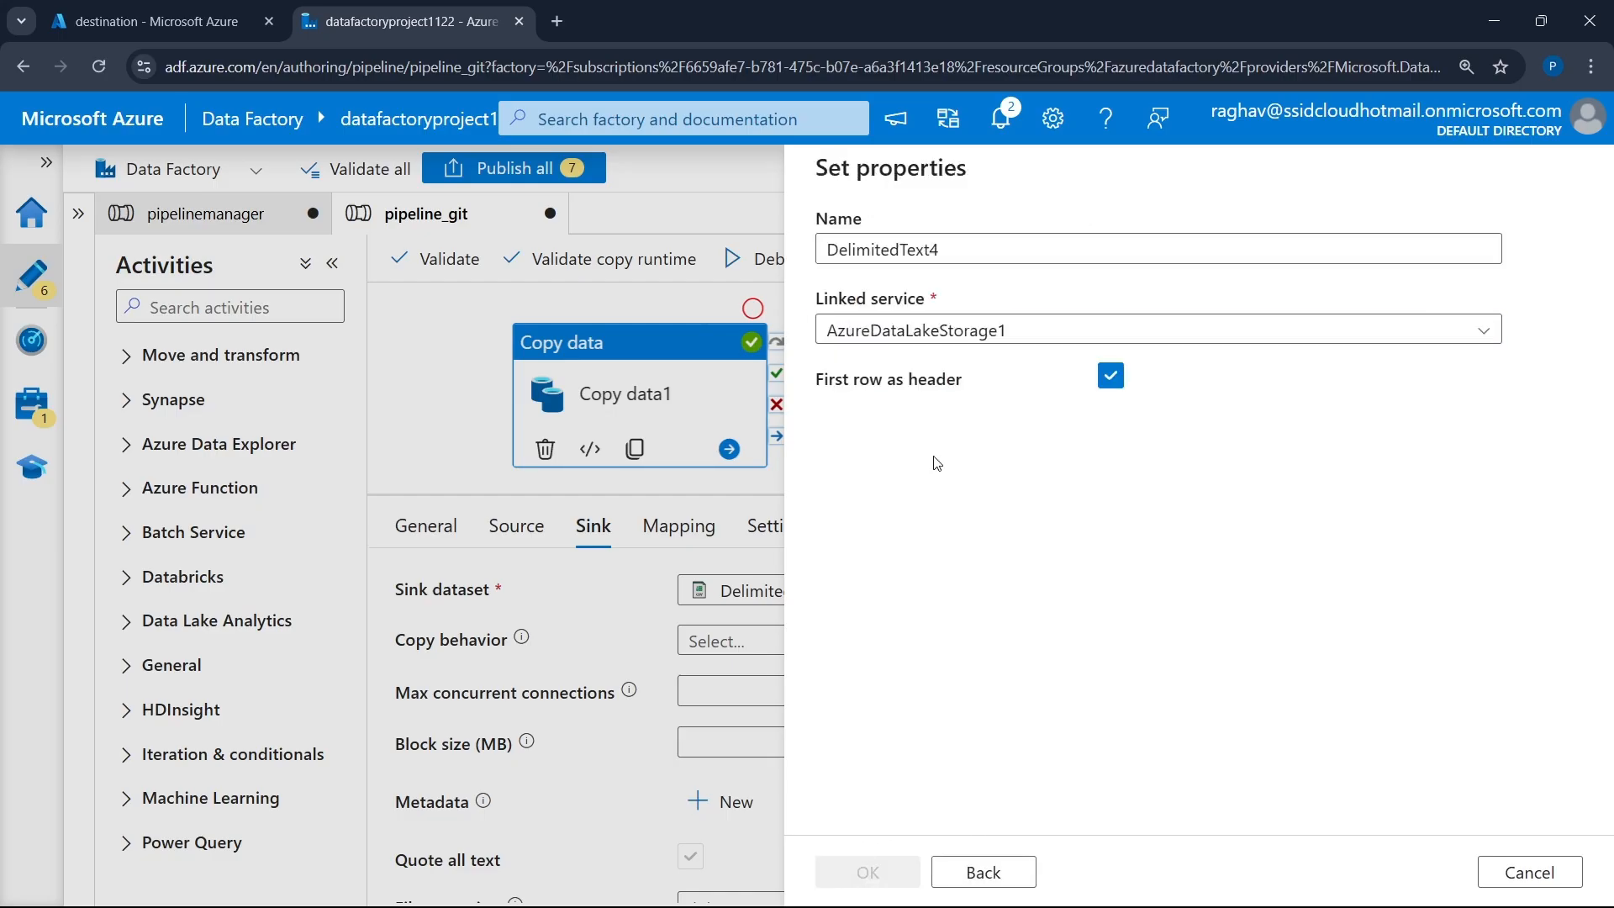
click(1521, 406)
click(911, 312)
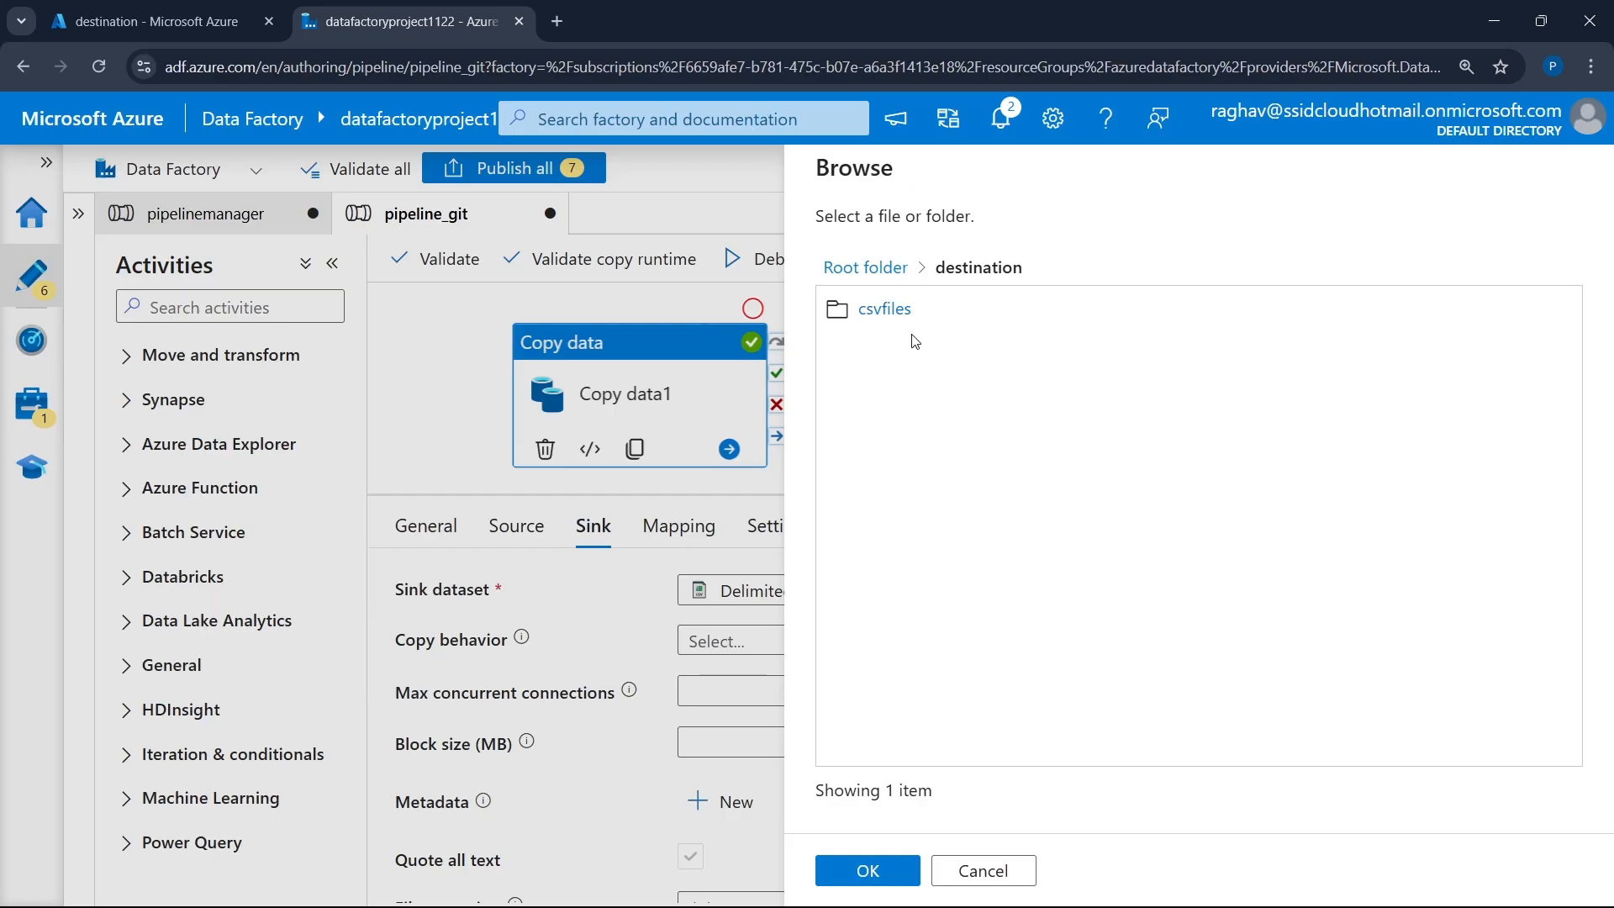
click(890, 309)
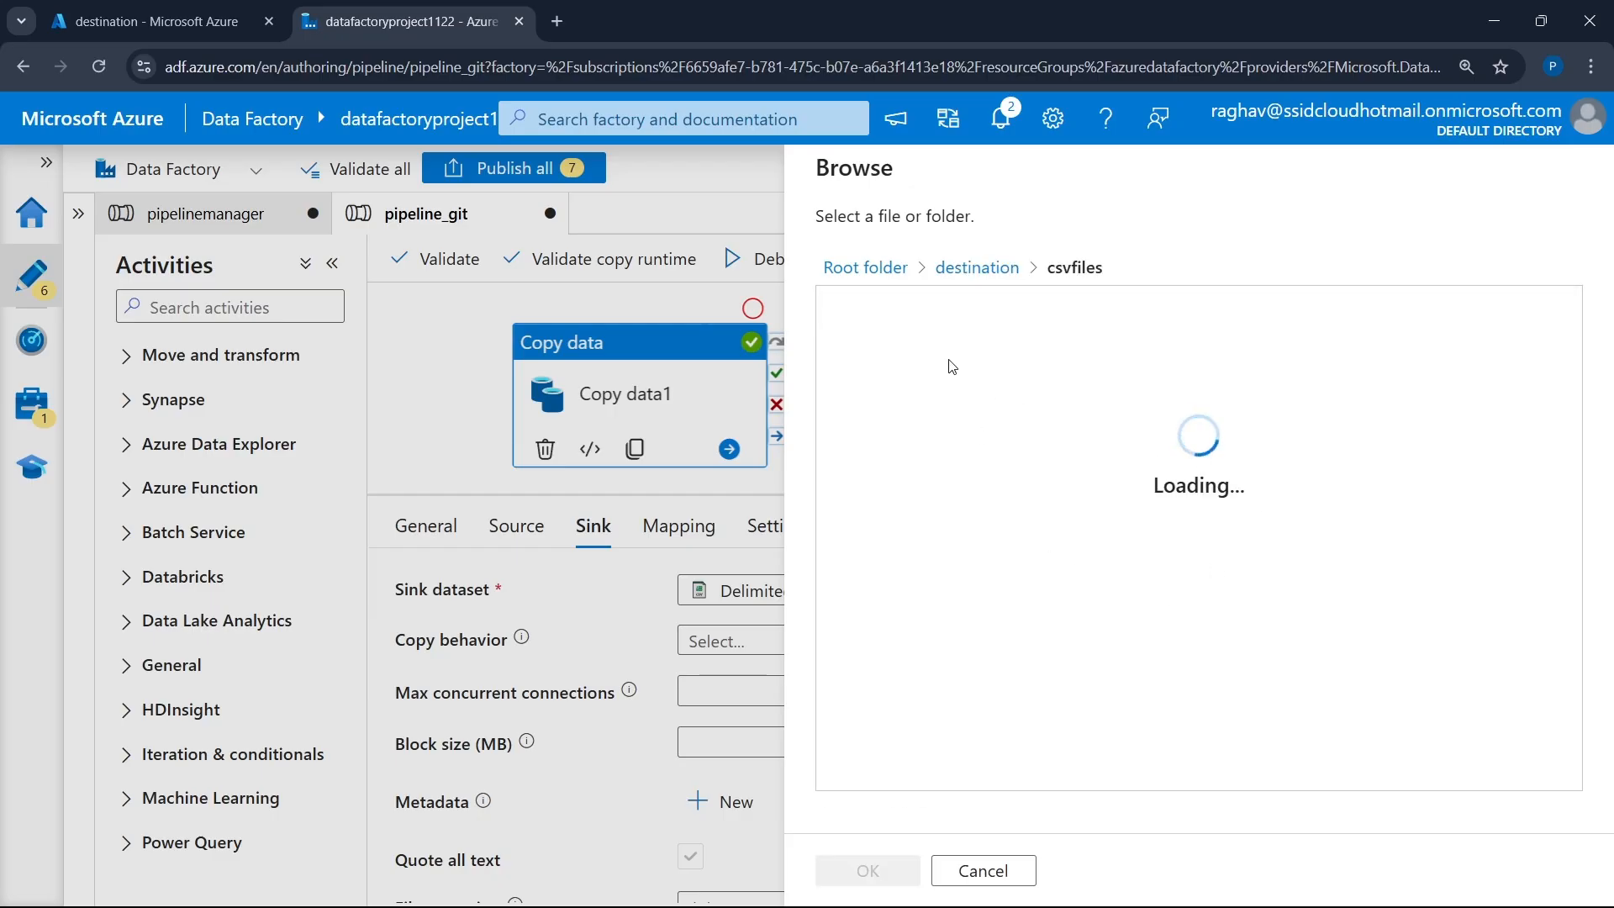
click(905, 869)
click(1366, 403)
text(xf)
key(BackSpace)
key(BackSpace)
text(File2.csv)
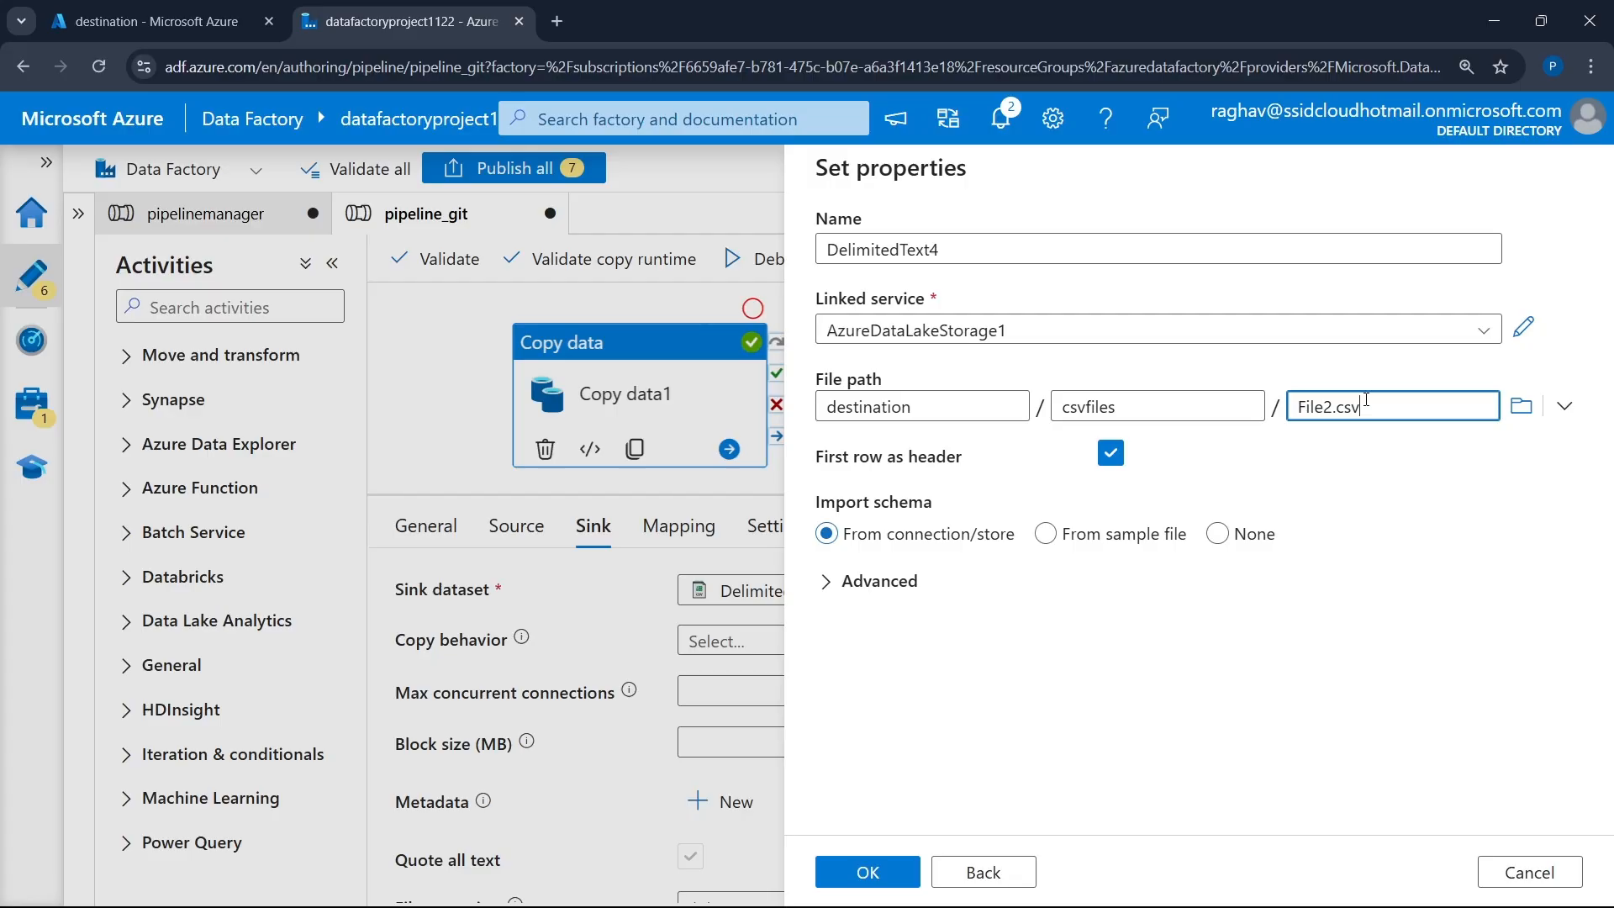
click(1242, 537)
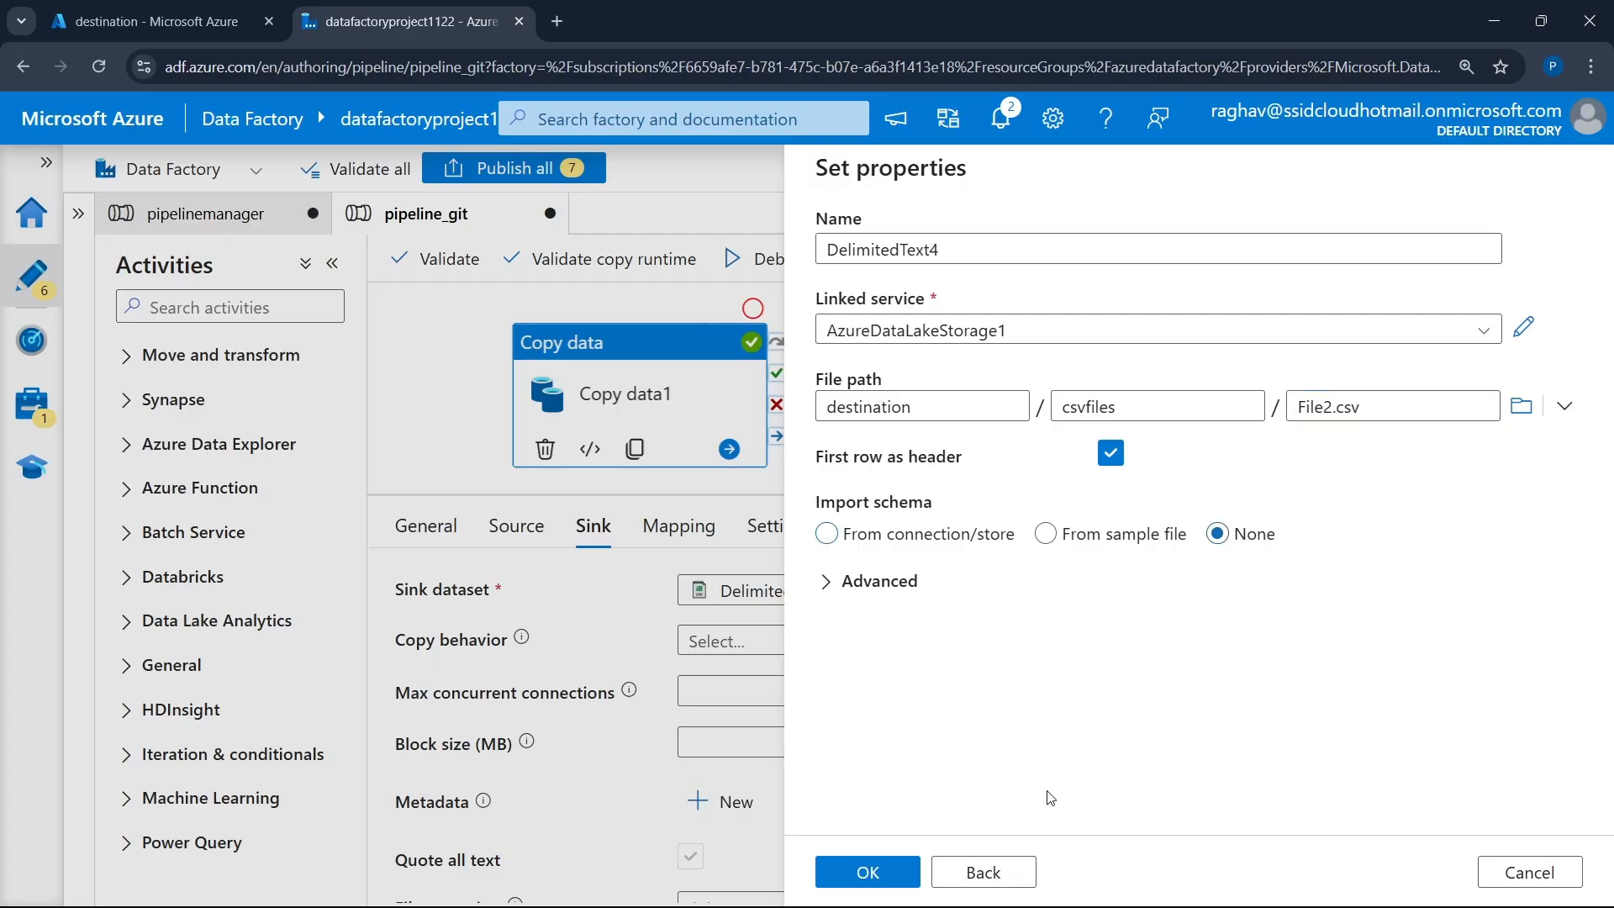
click(904, 878)
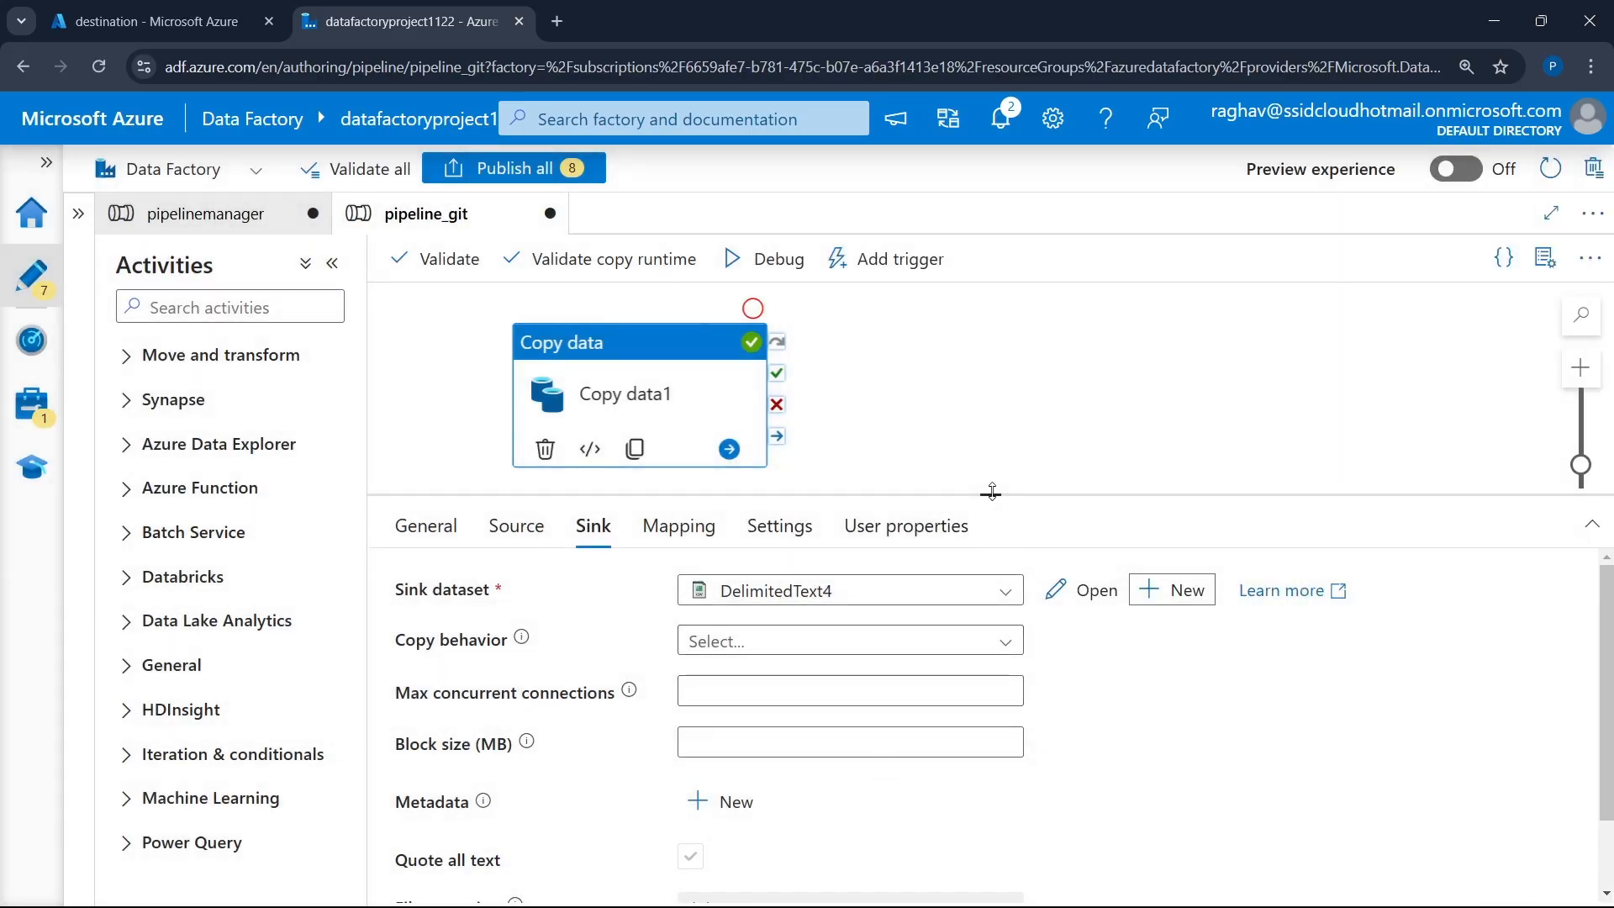
- Run pipeline_git in debug mode and refresh the run status until Copy data1 finishes
drag(994, 494, 990, 588)
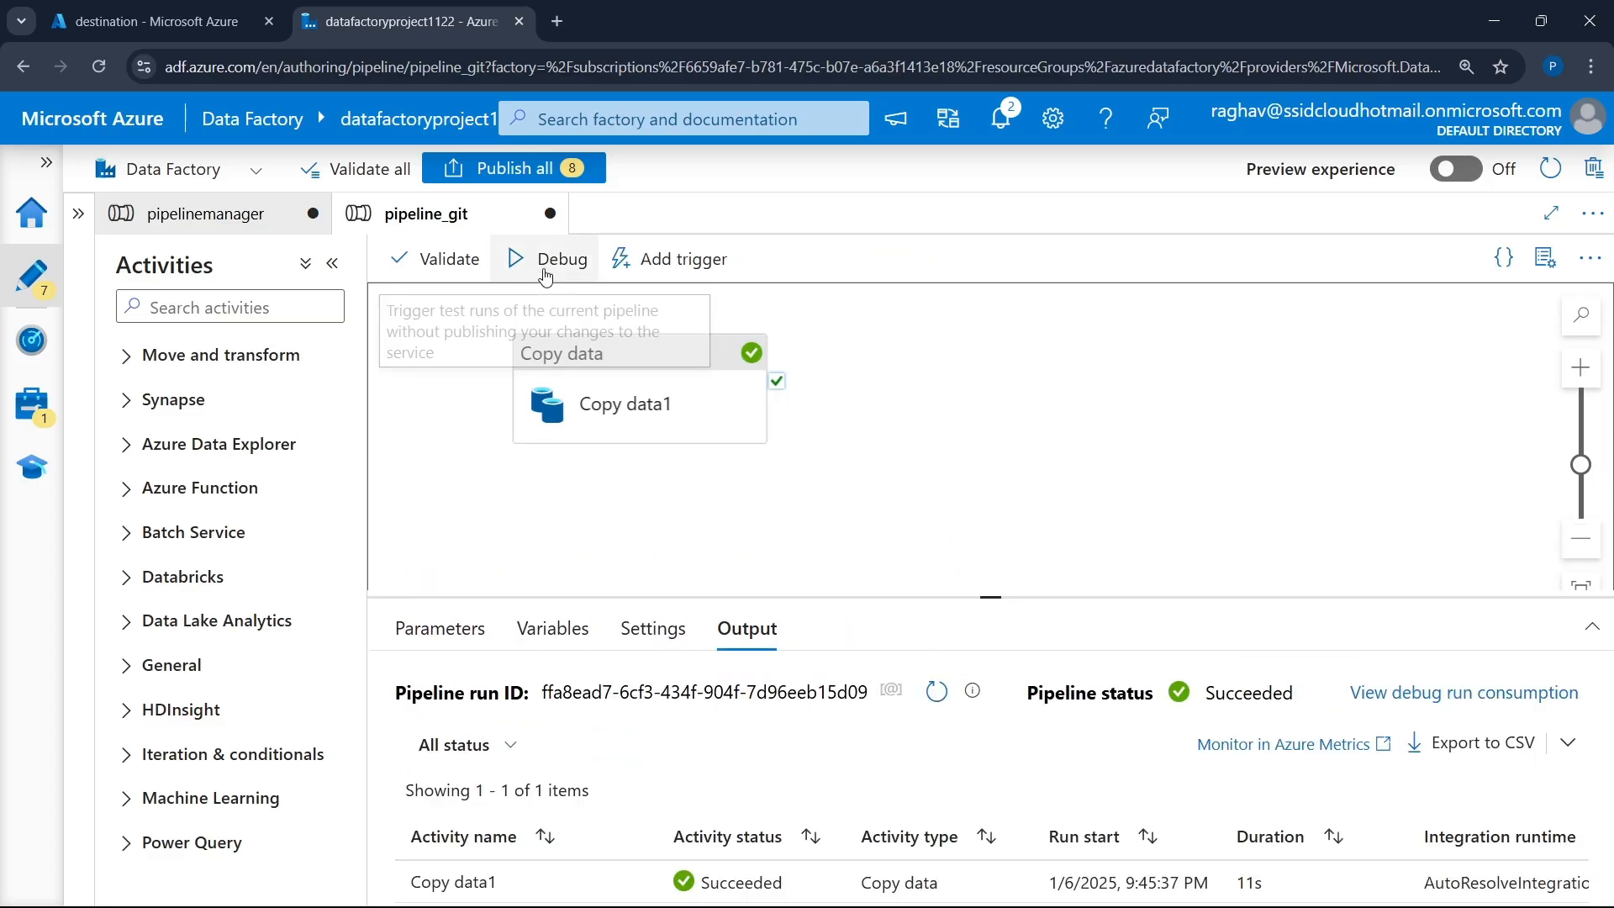
click(544, 267)
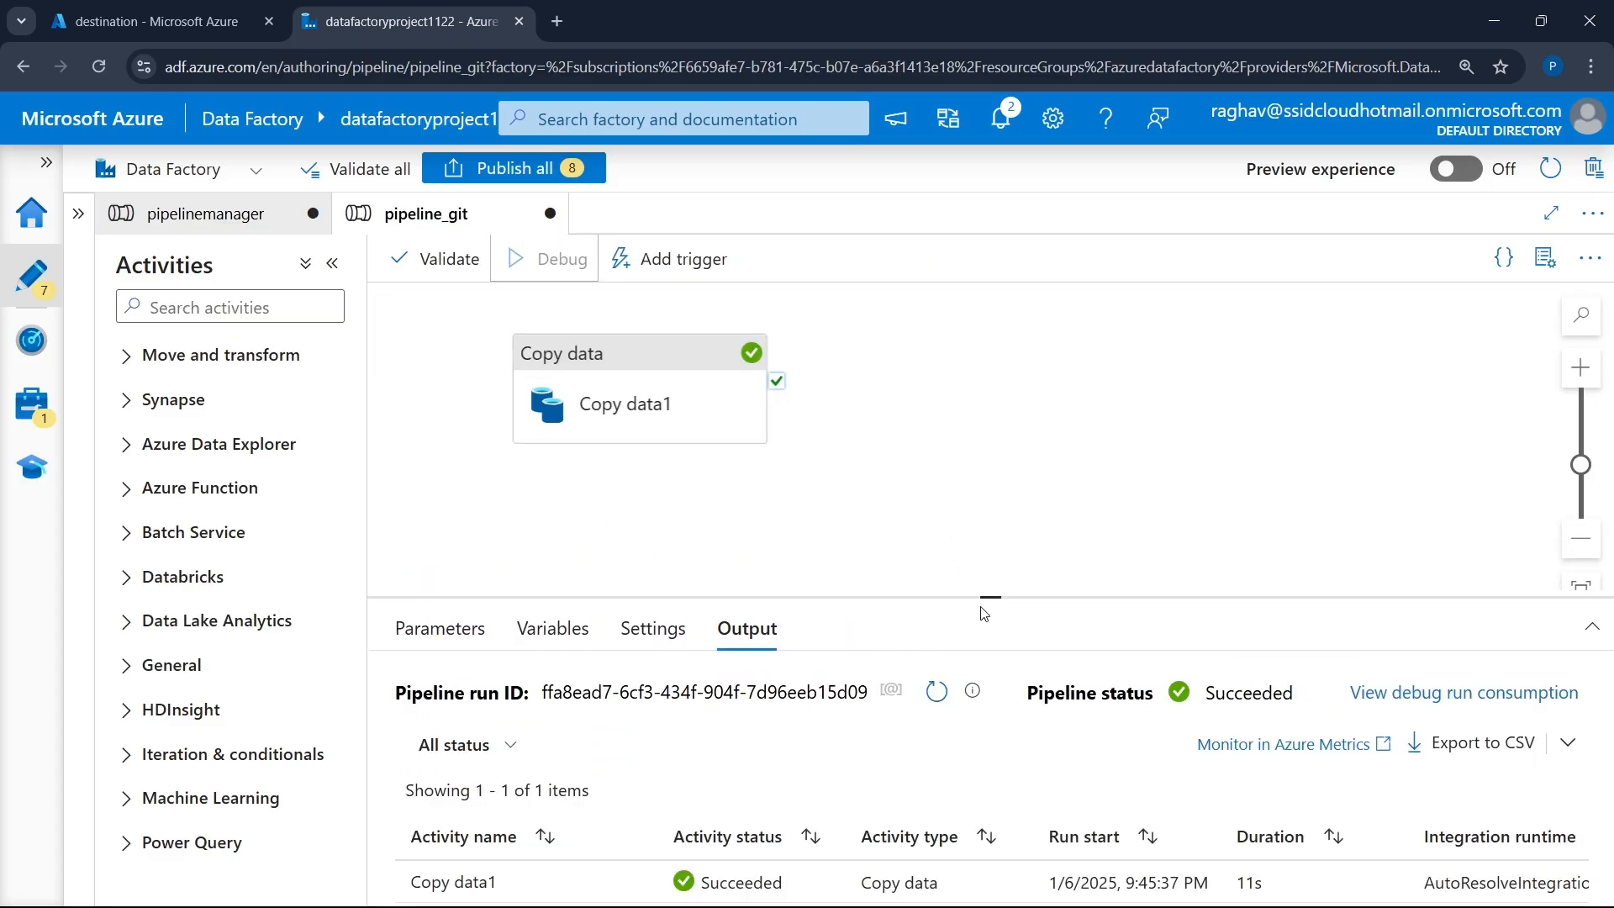
drag(991, 595, 991, 496)
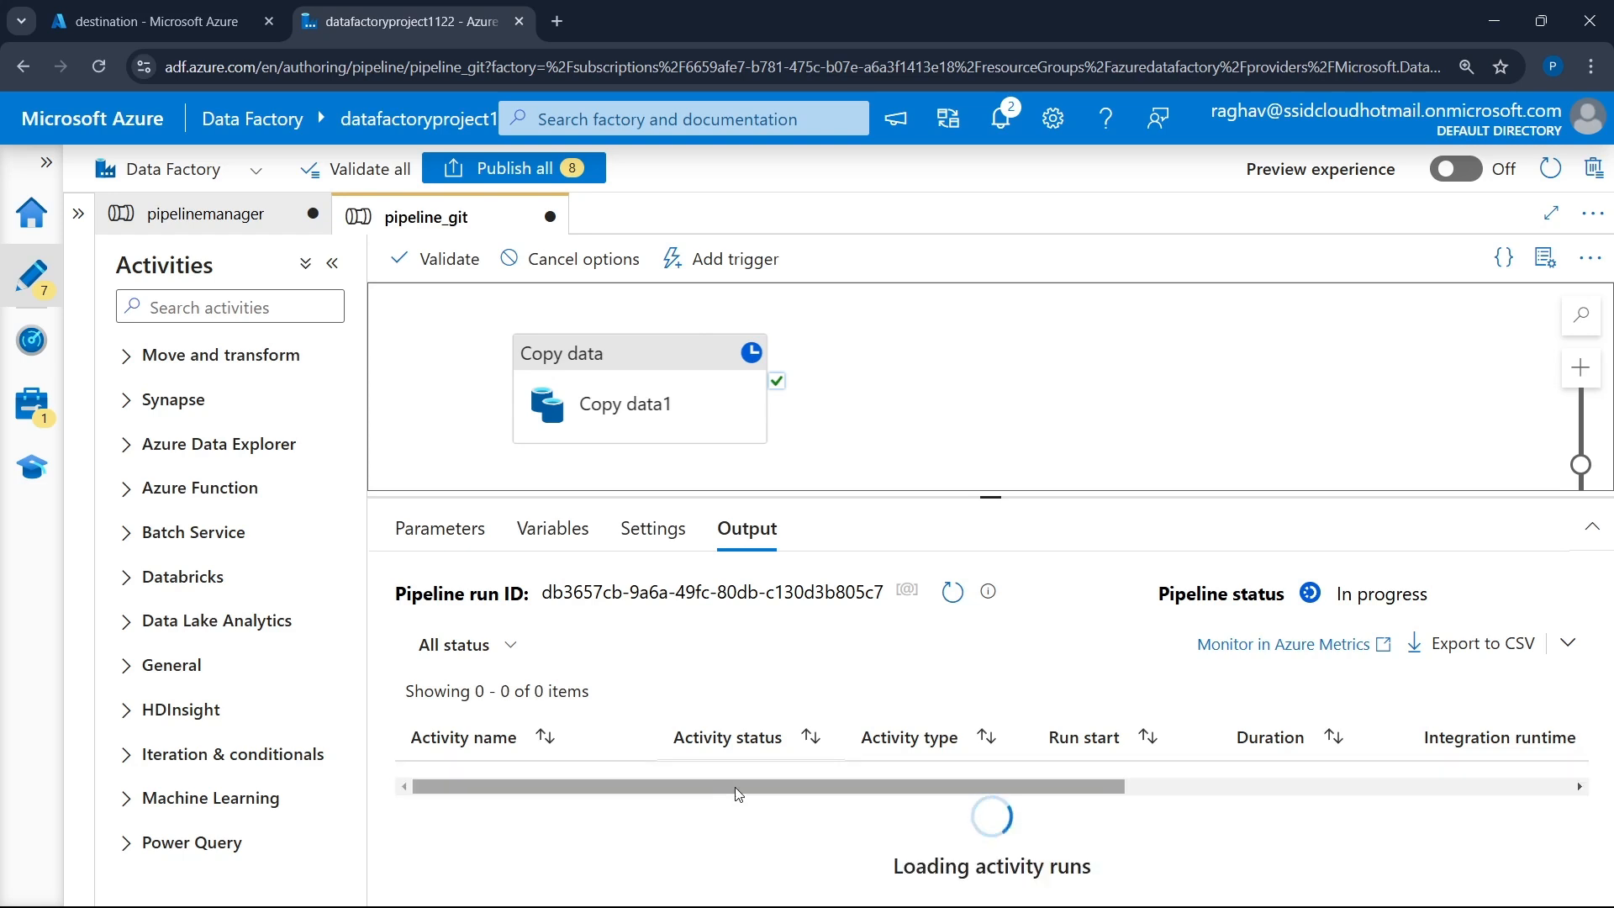
click(958, 605)
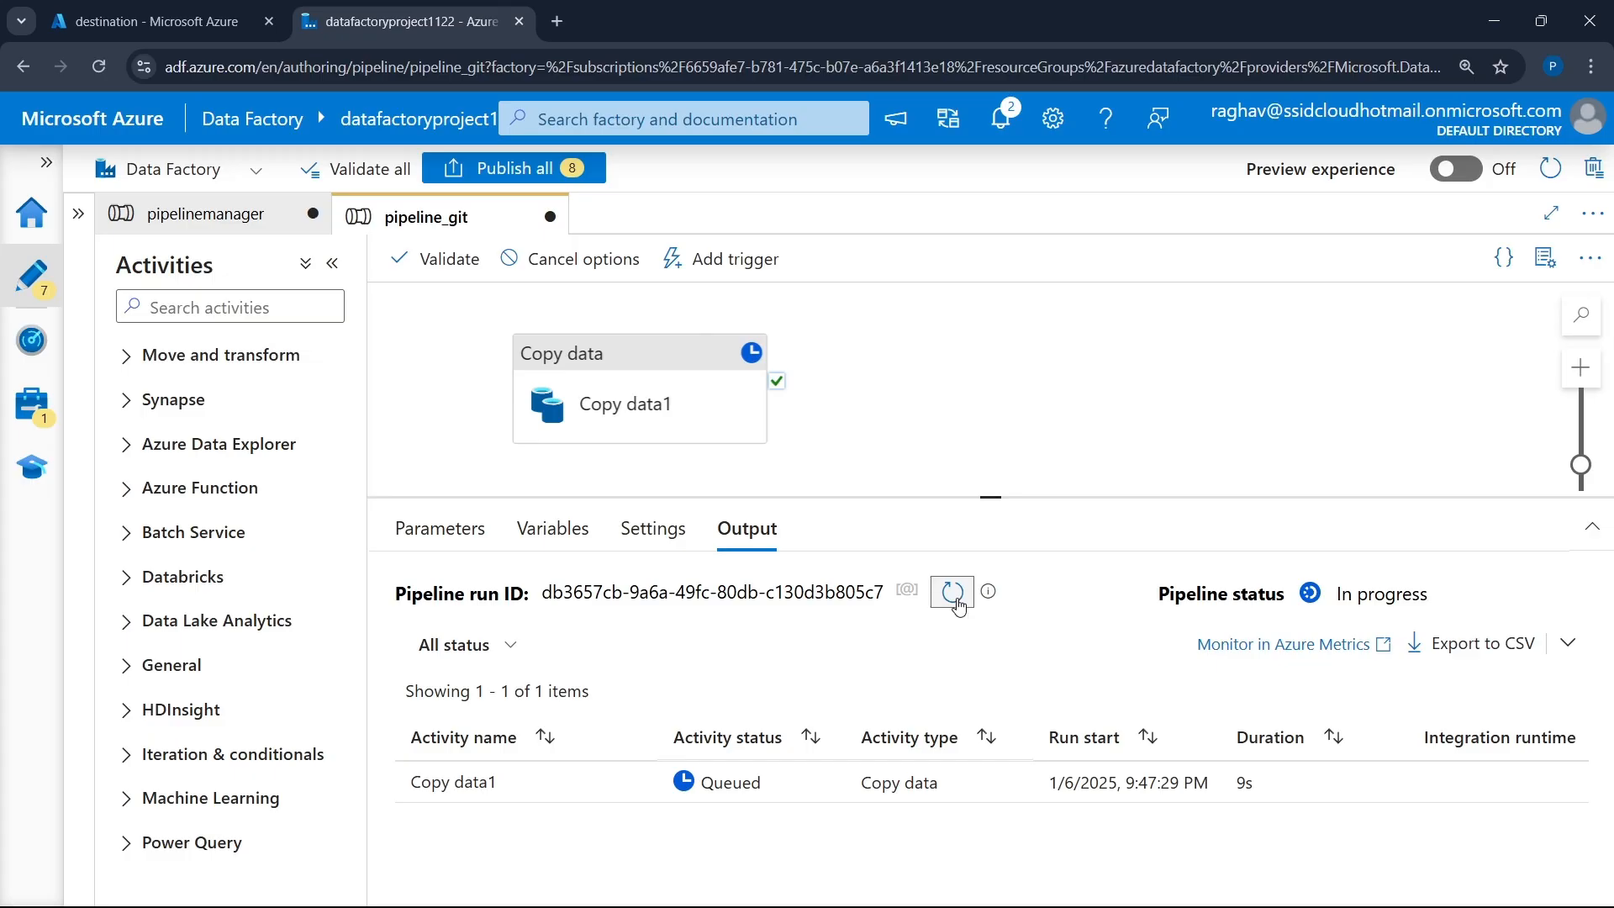
click(958, 605)
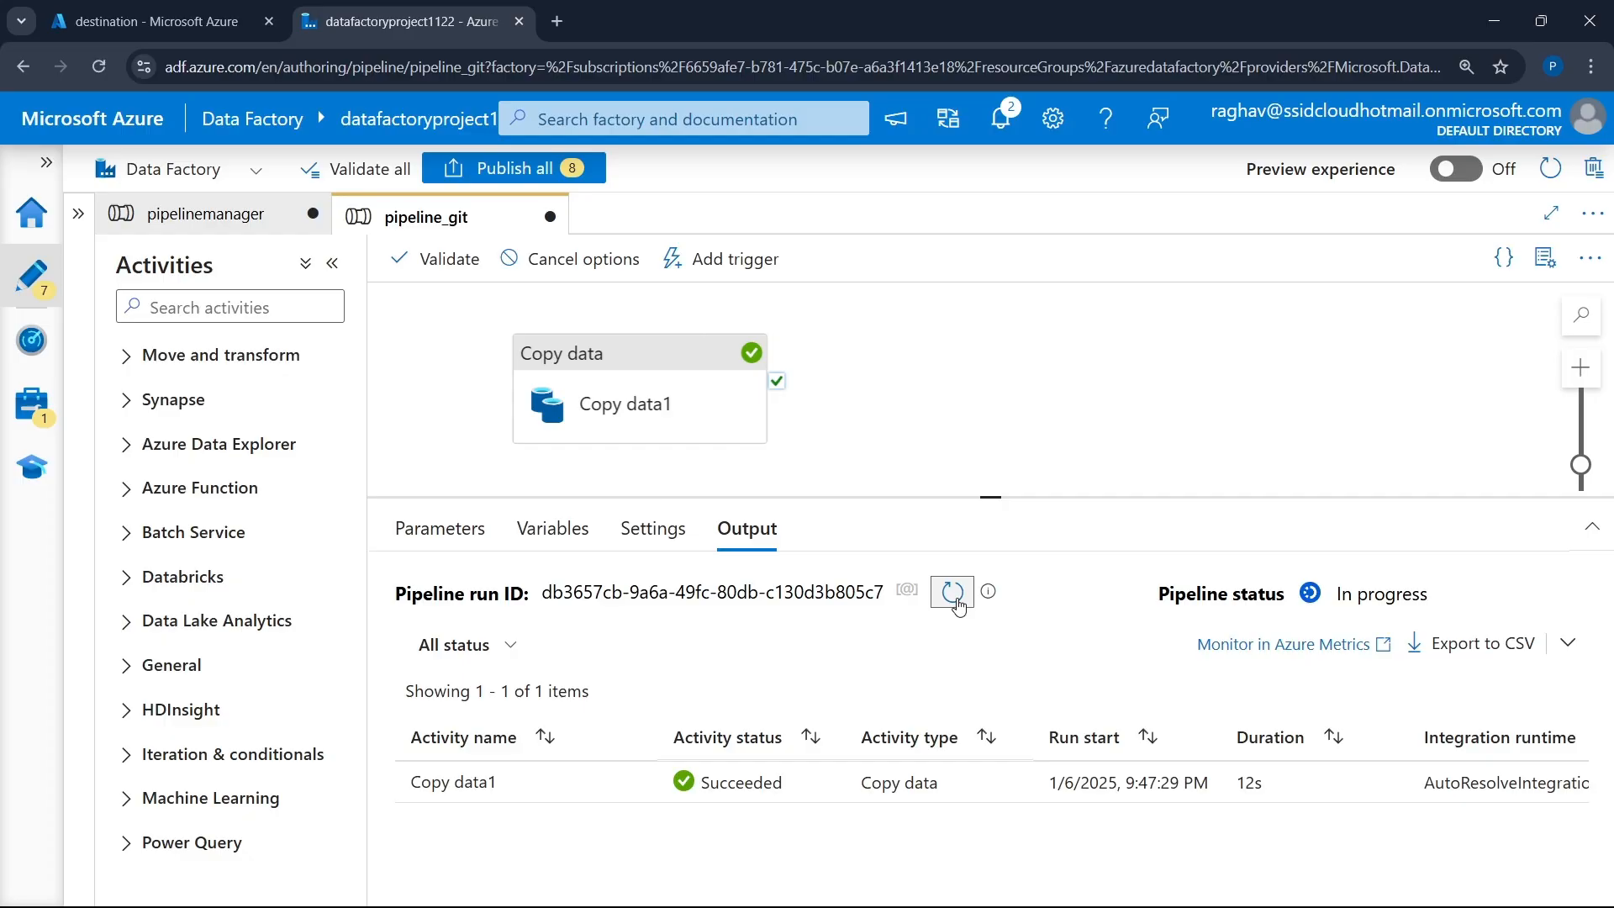
- Review the copy performance details and the output JSON of pipeline_git's Copy data1 run
mouse_move(746, 794)
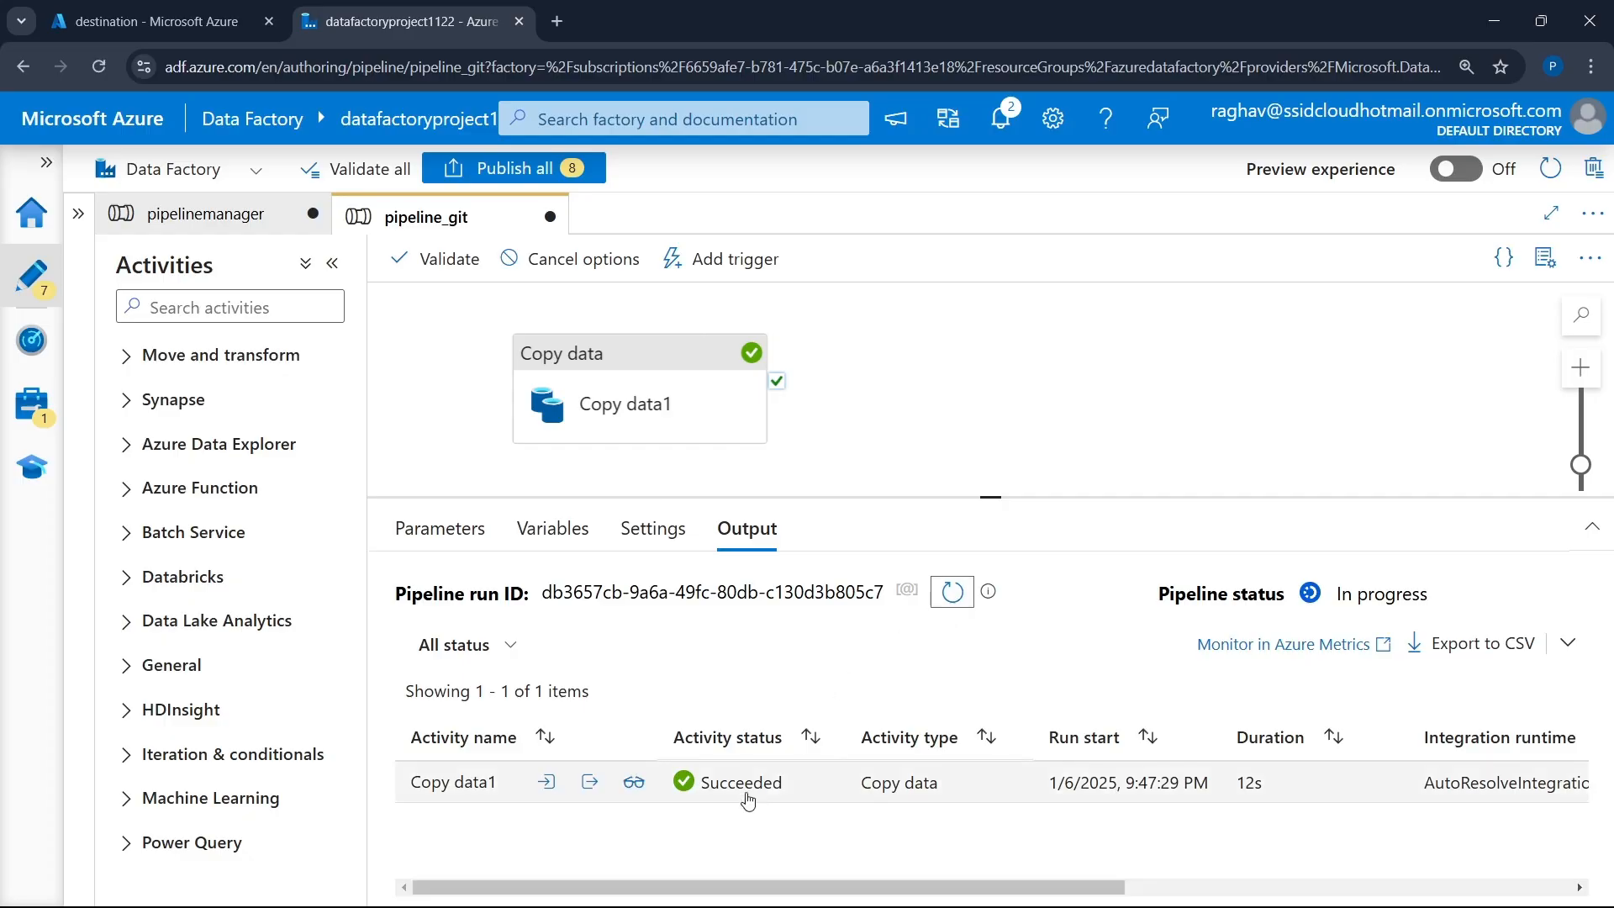
click(632, 781)
scroll(1093, 404, down, 3)
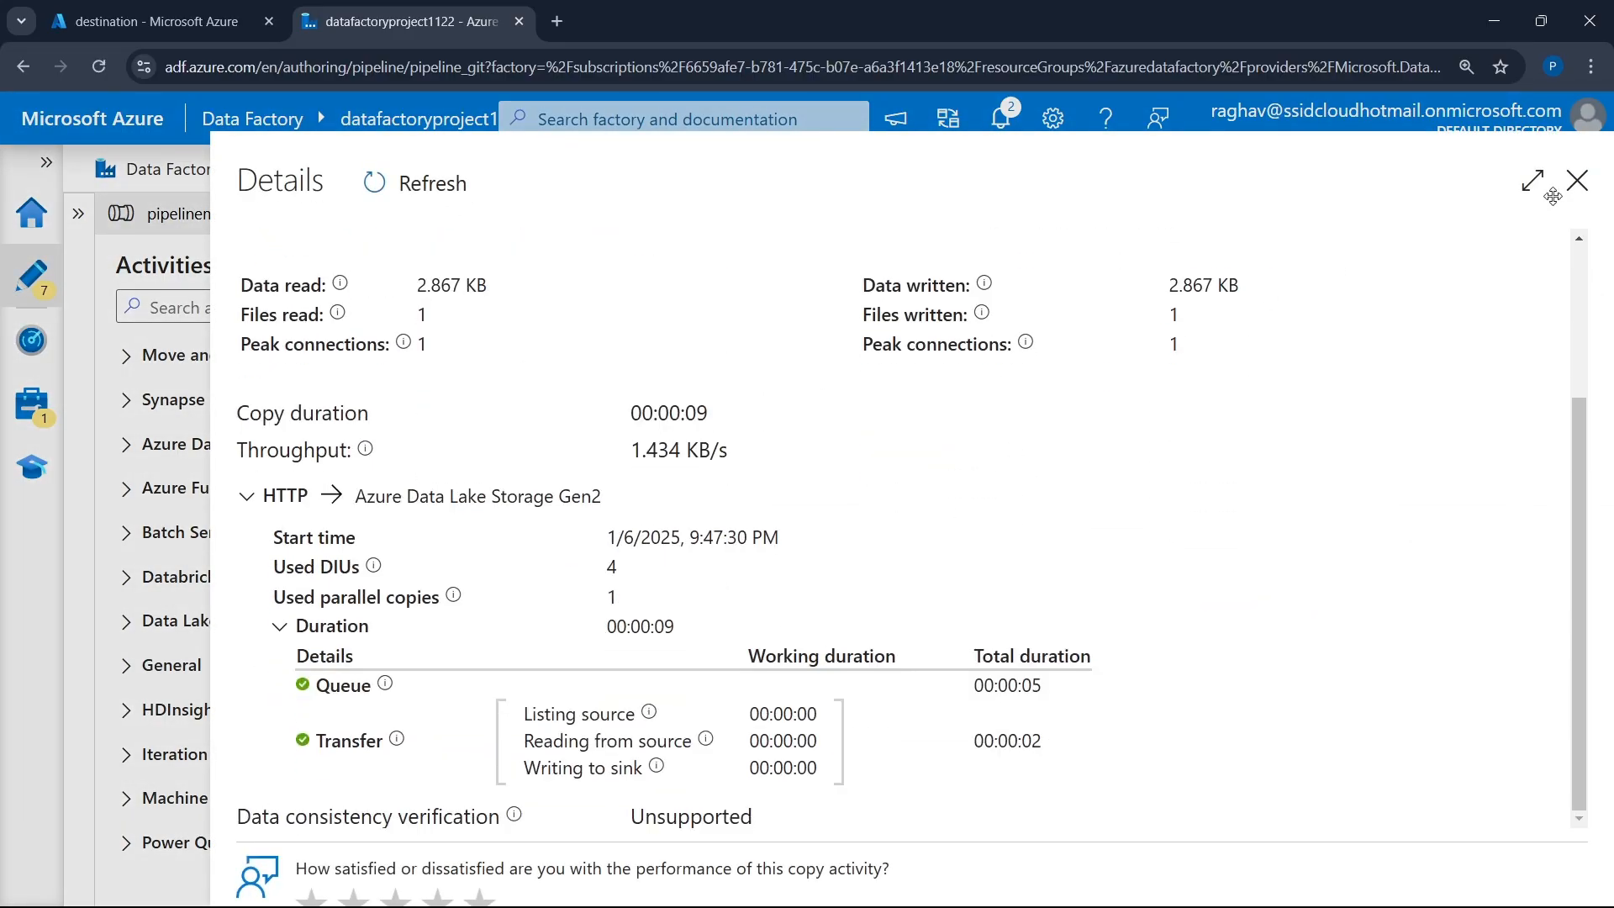
click(1577, 181)
click(591, 784)
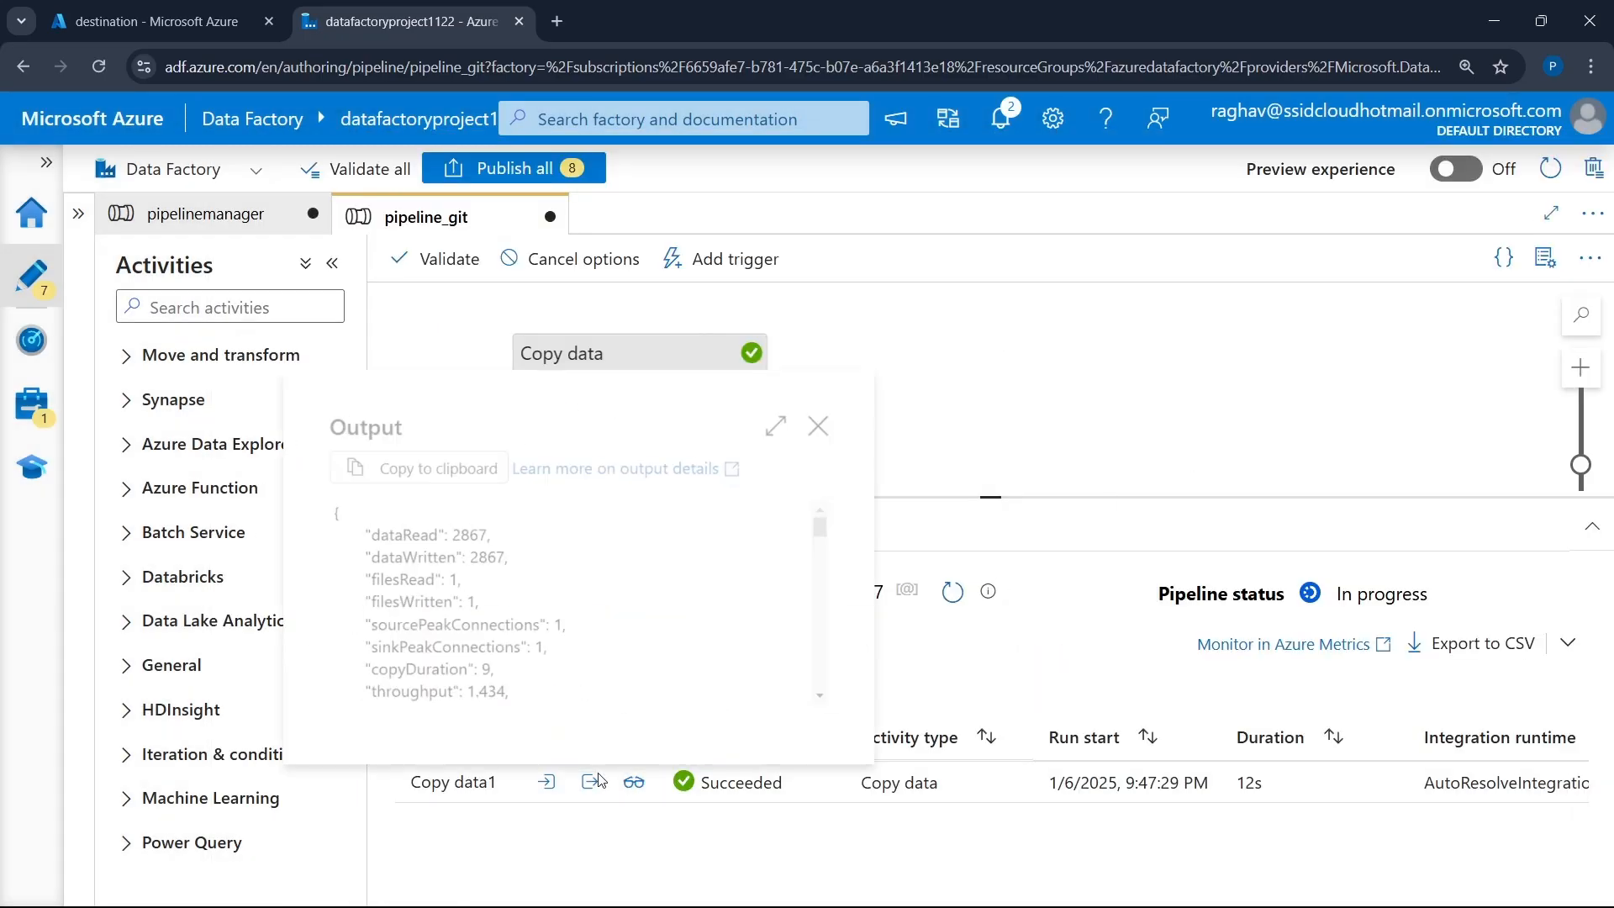
click(832, 418)
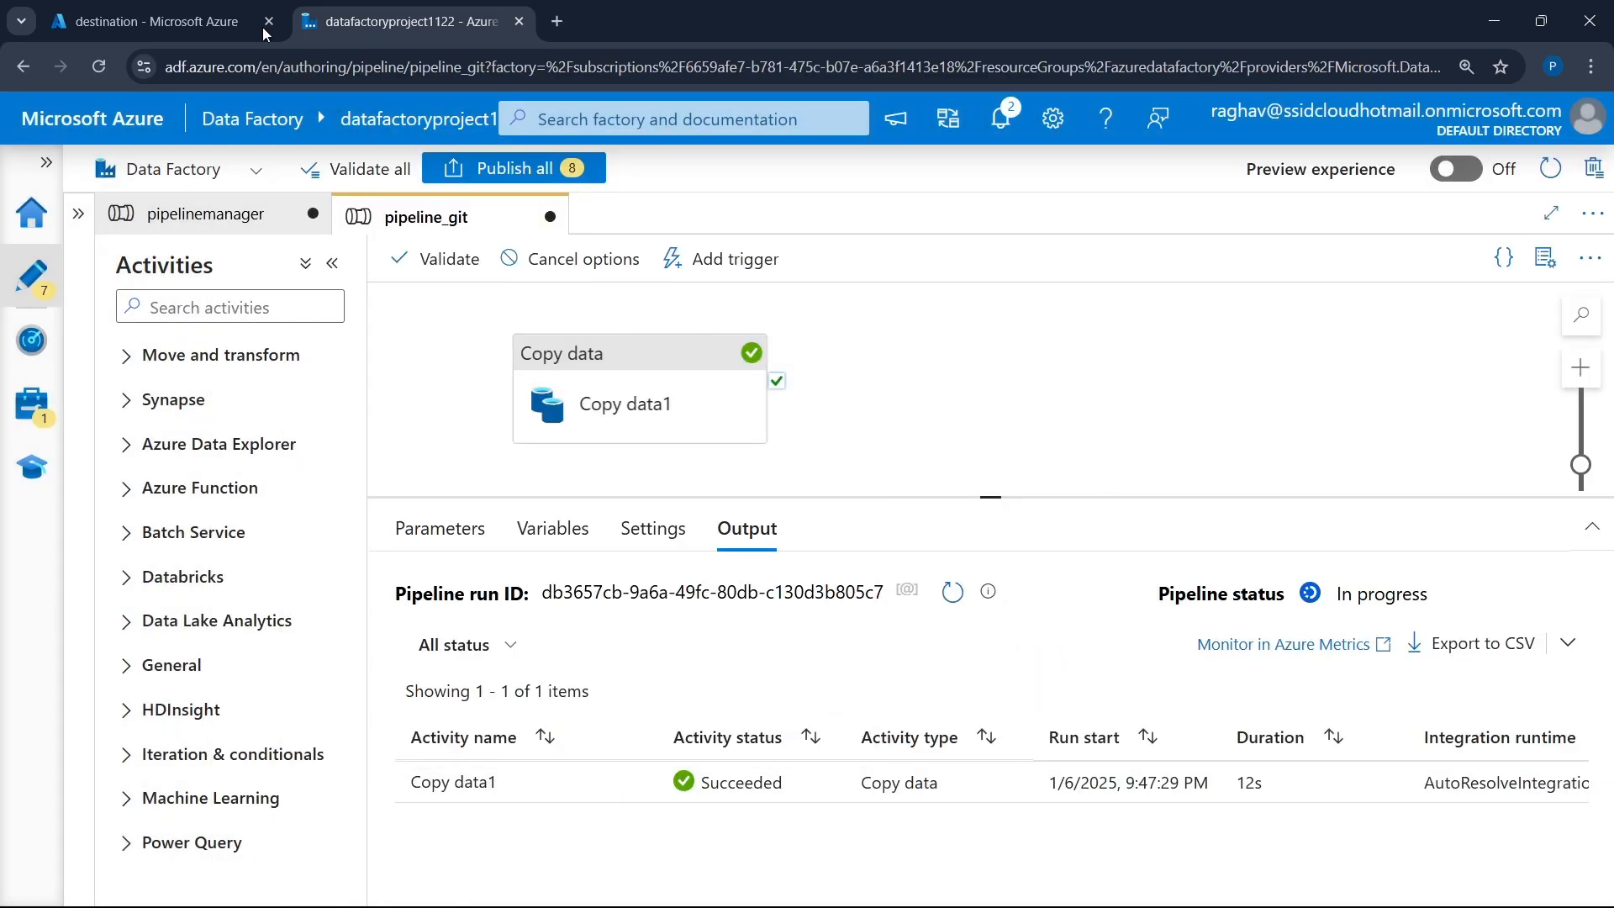
- Switch to the destination container in the Azure portal and check the csvfiles folder for File2.csv
click(160, 21)
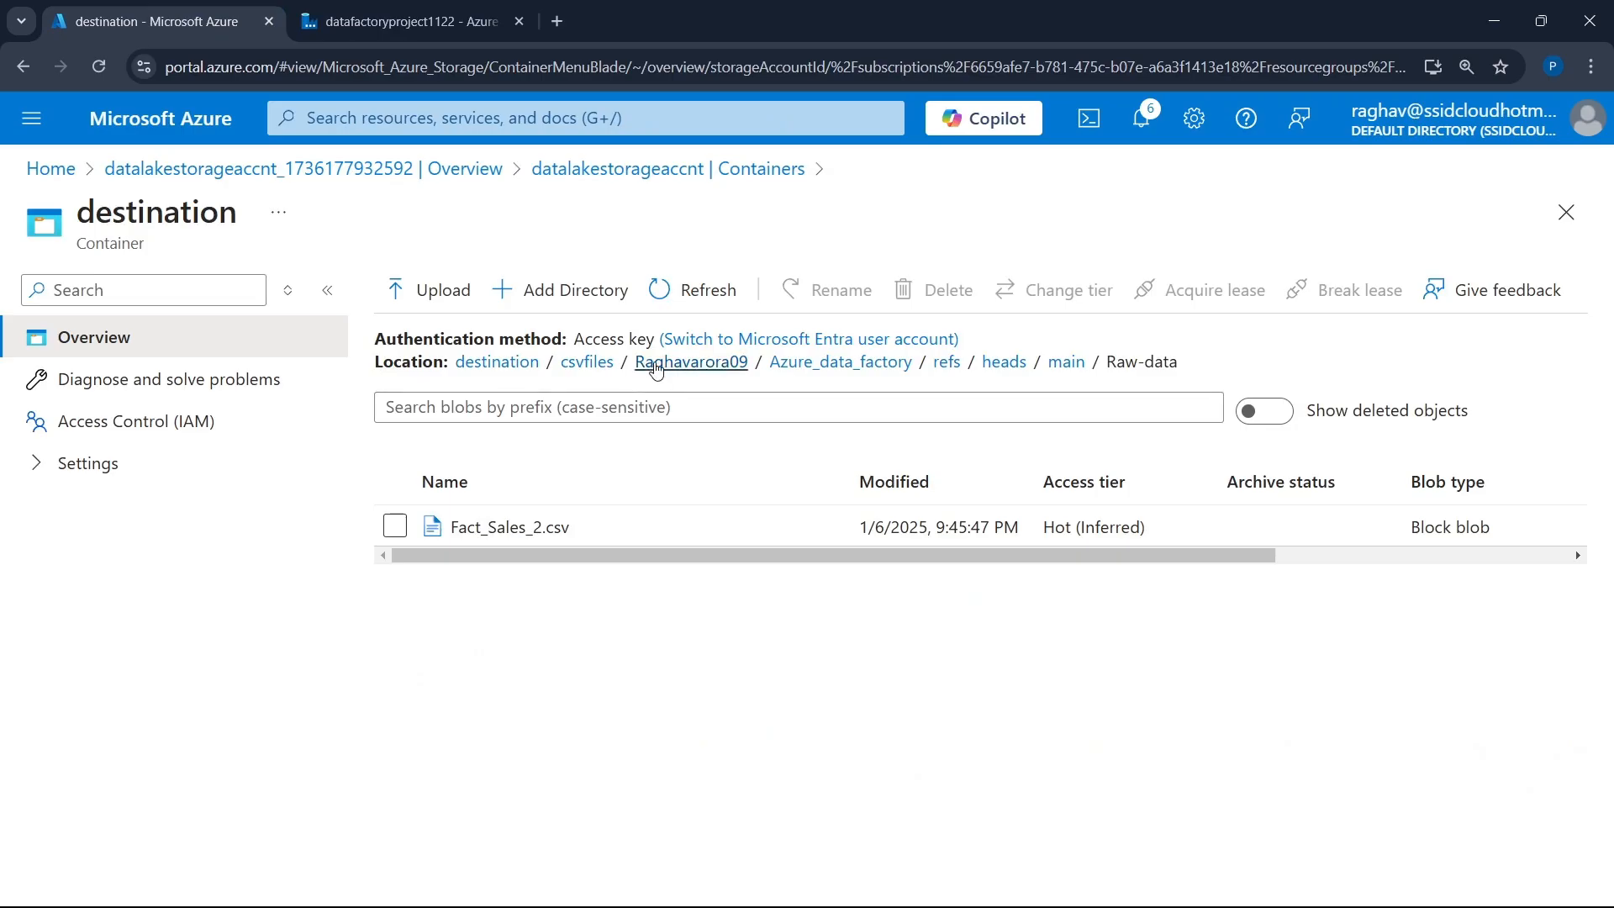
click(585, 363)
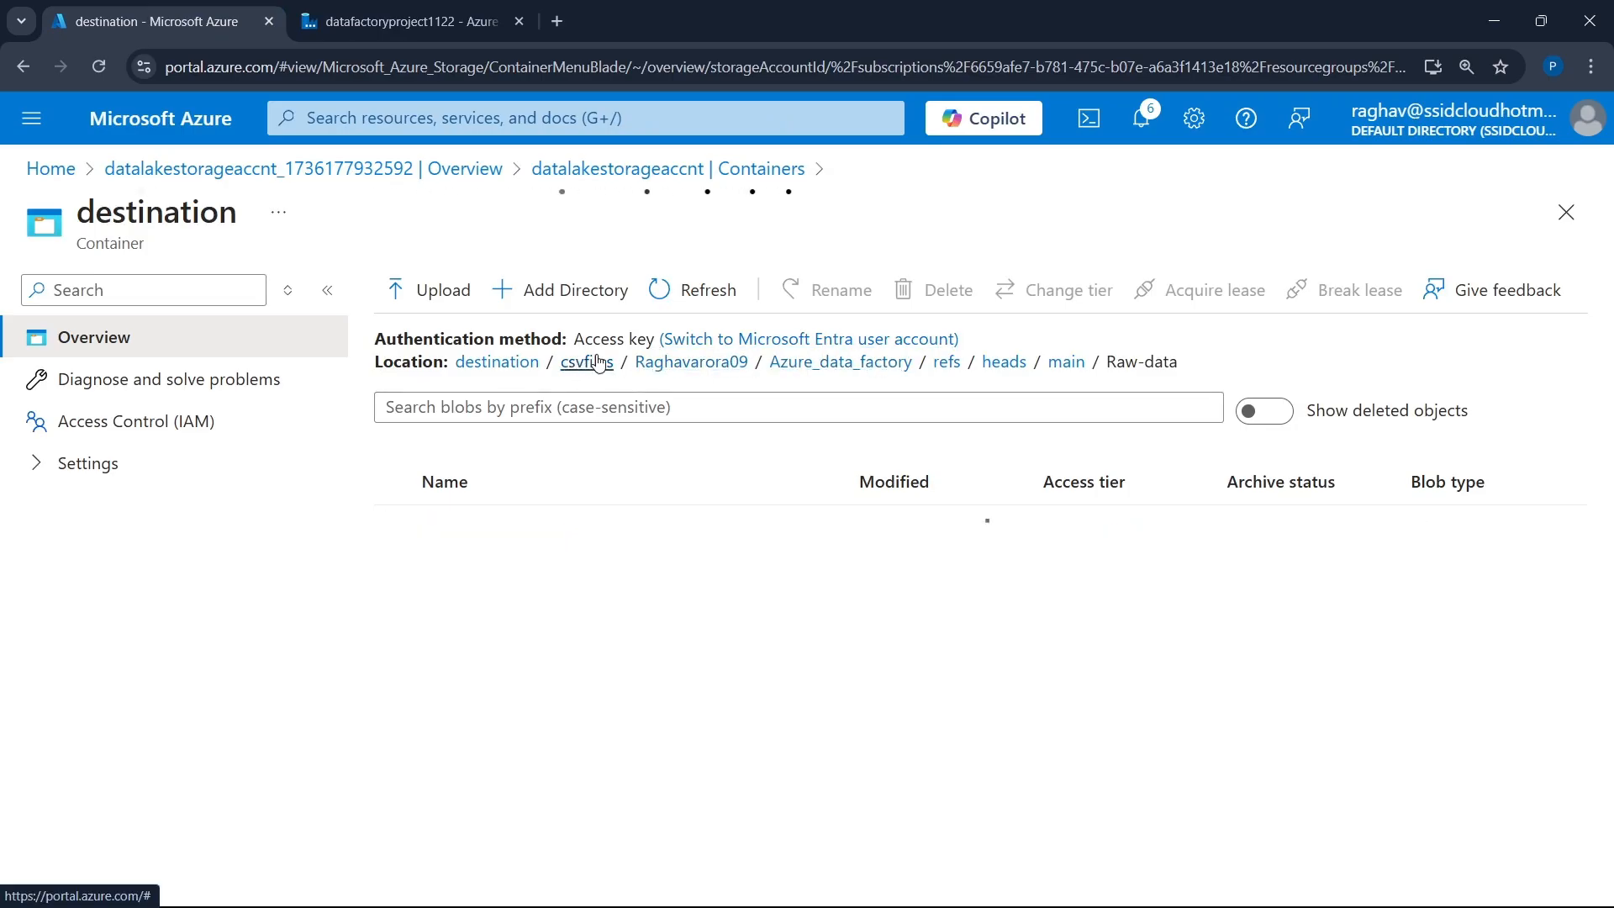
drag(448, 618, 550, 625)
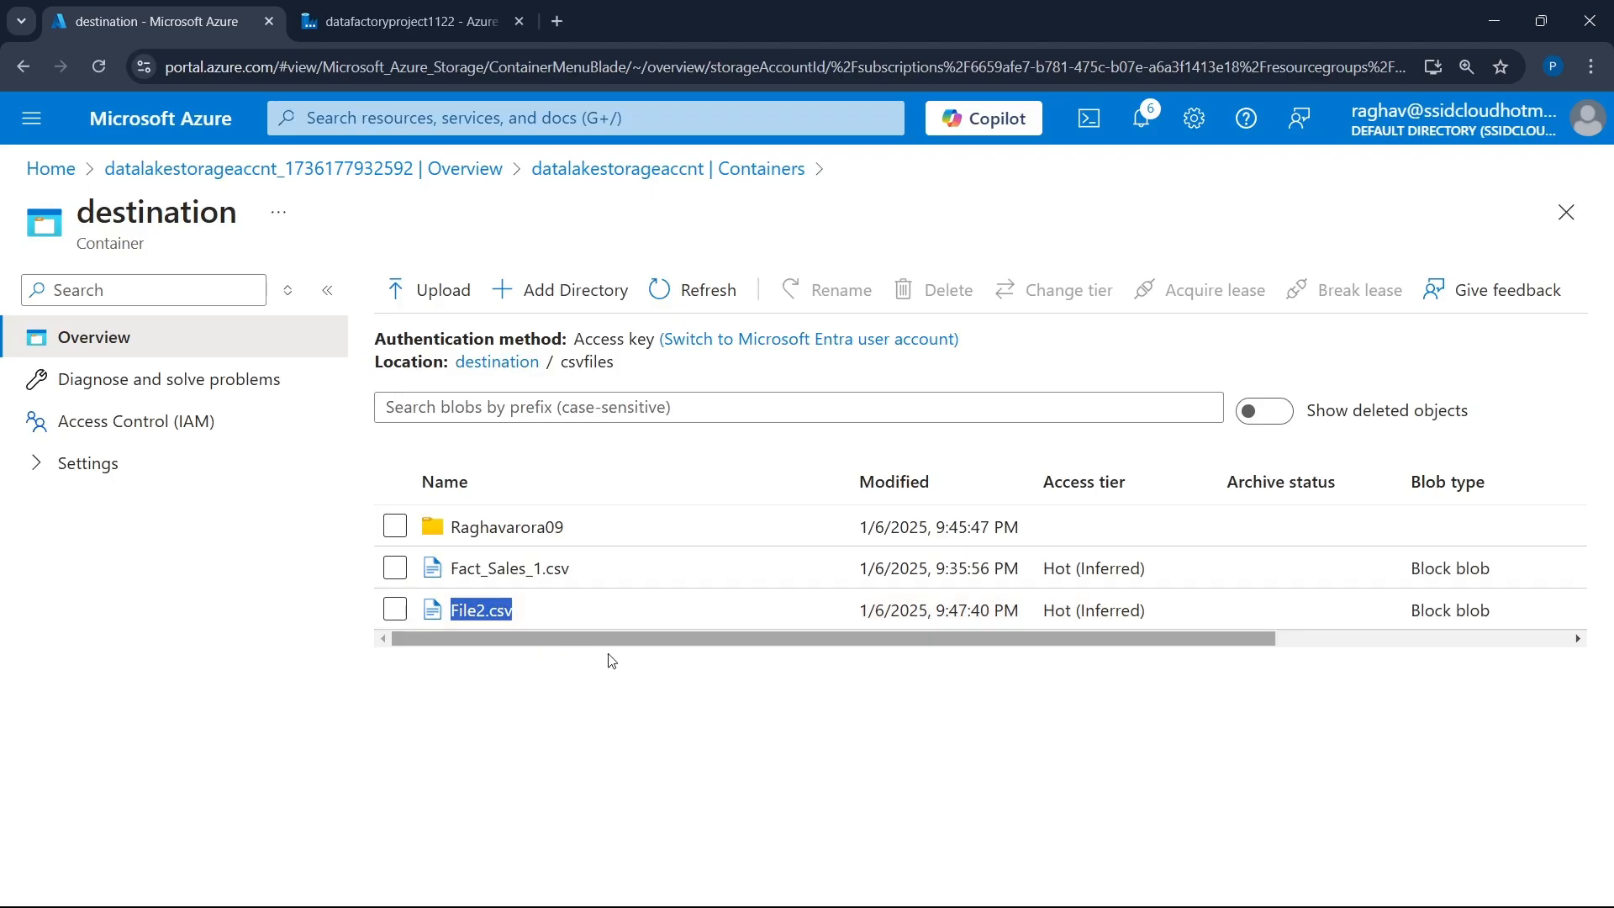
click(662, 696)
click(1064, 888)
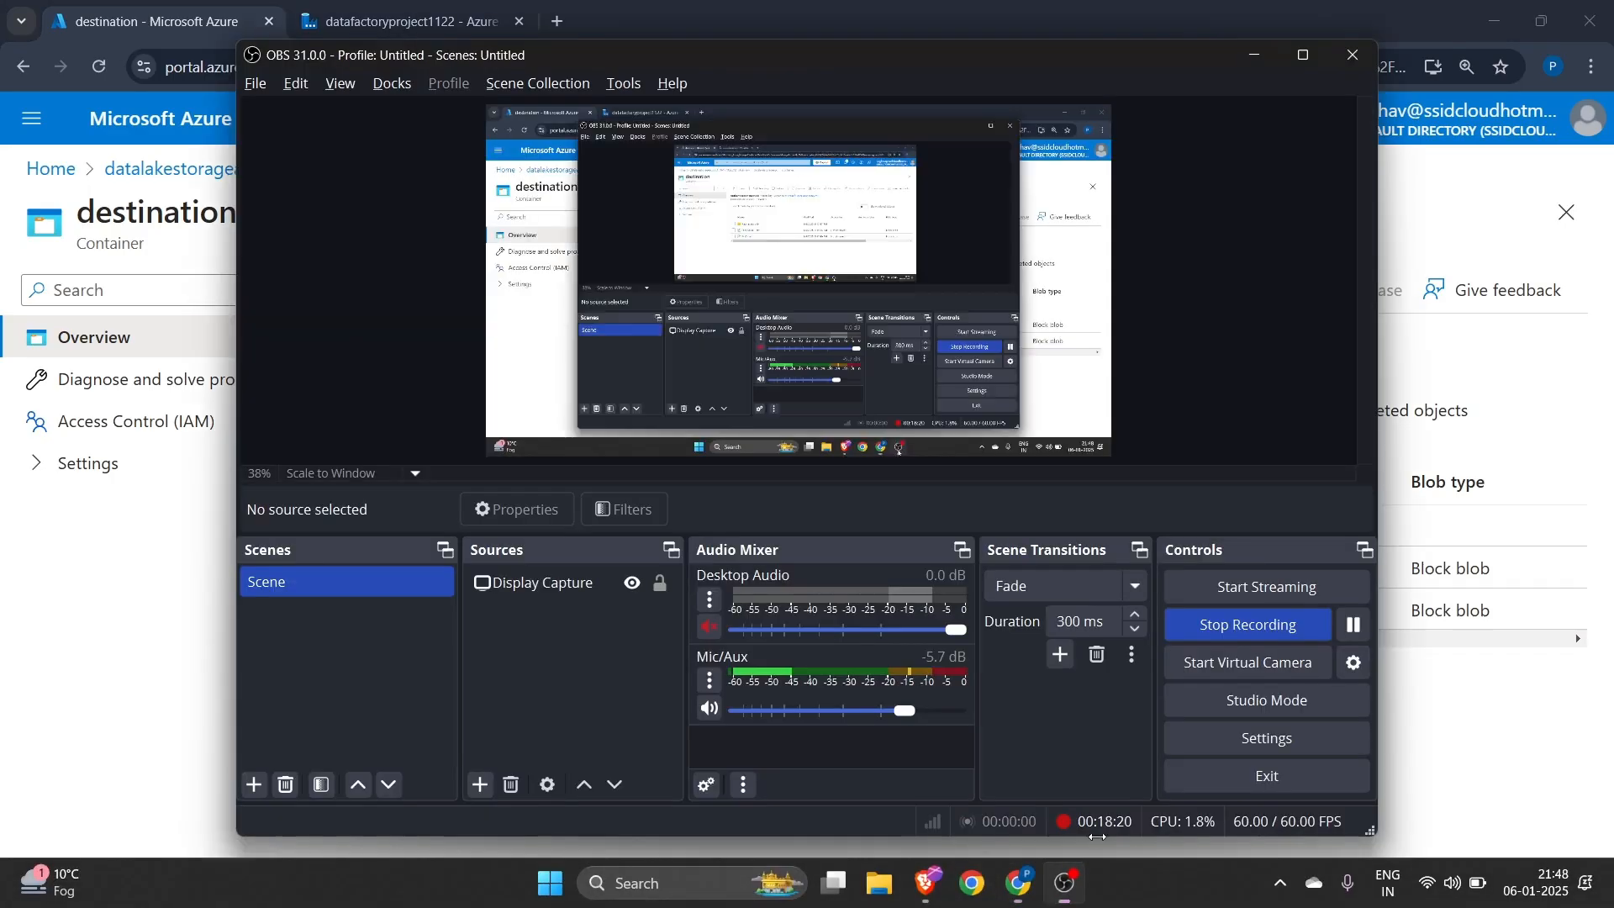
click(1356, 635)
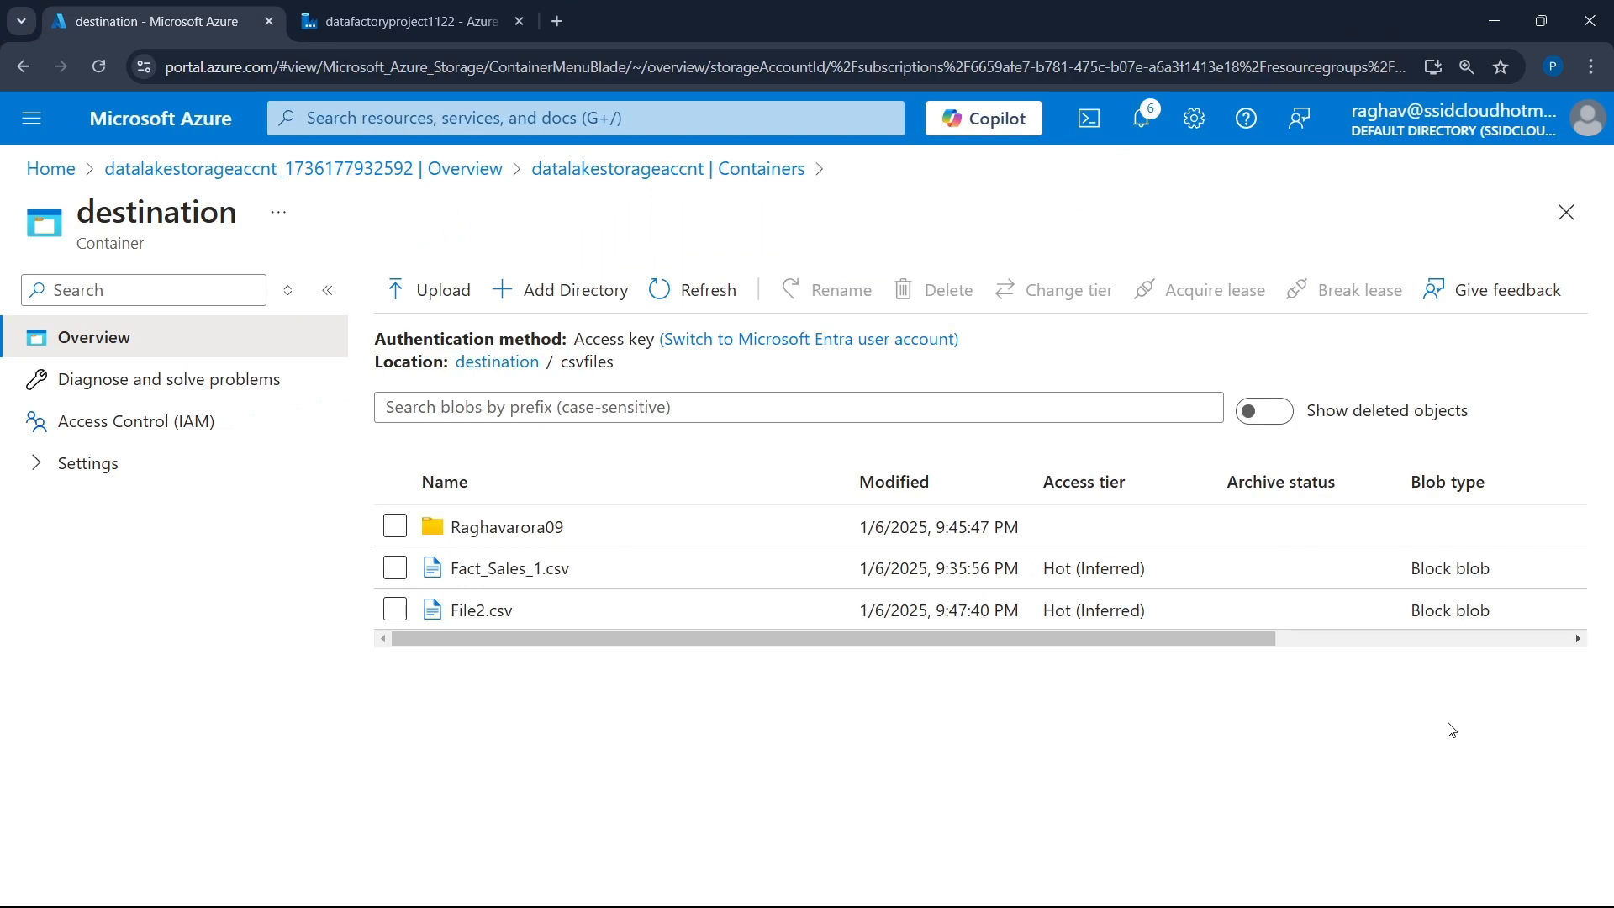
- Return to Data Factory and review the debug results of pipelinemanager and pipeline_git from the factory resources
click(404, 21)
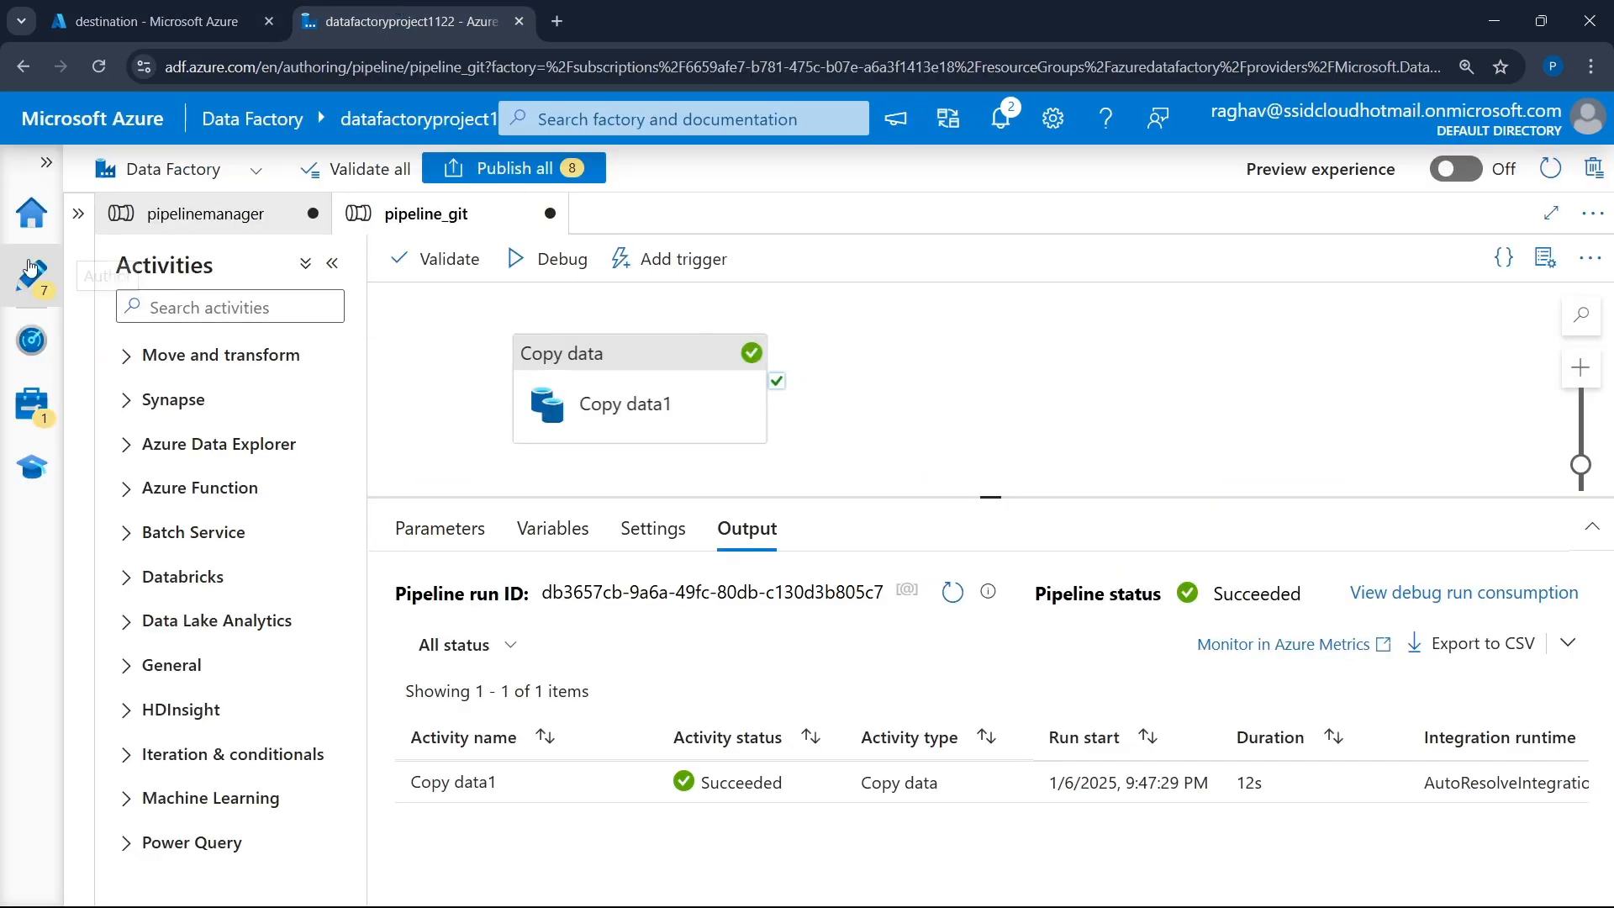
click(78, 213)
click(223, 403)
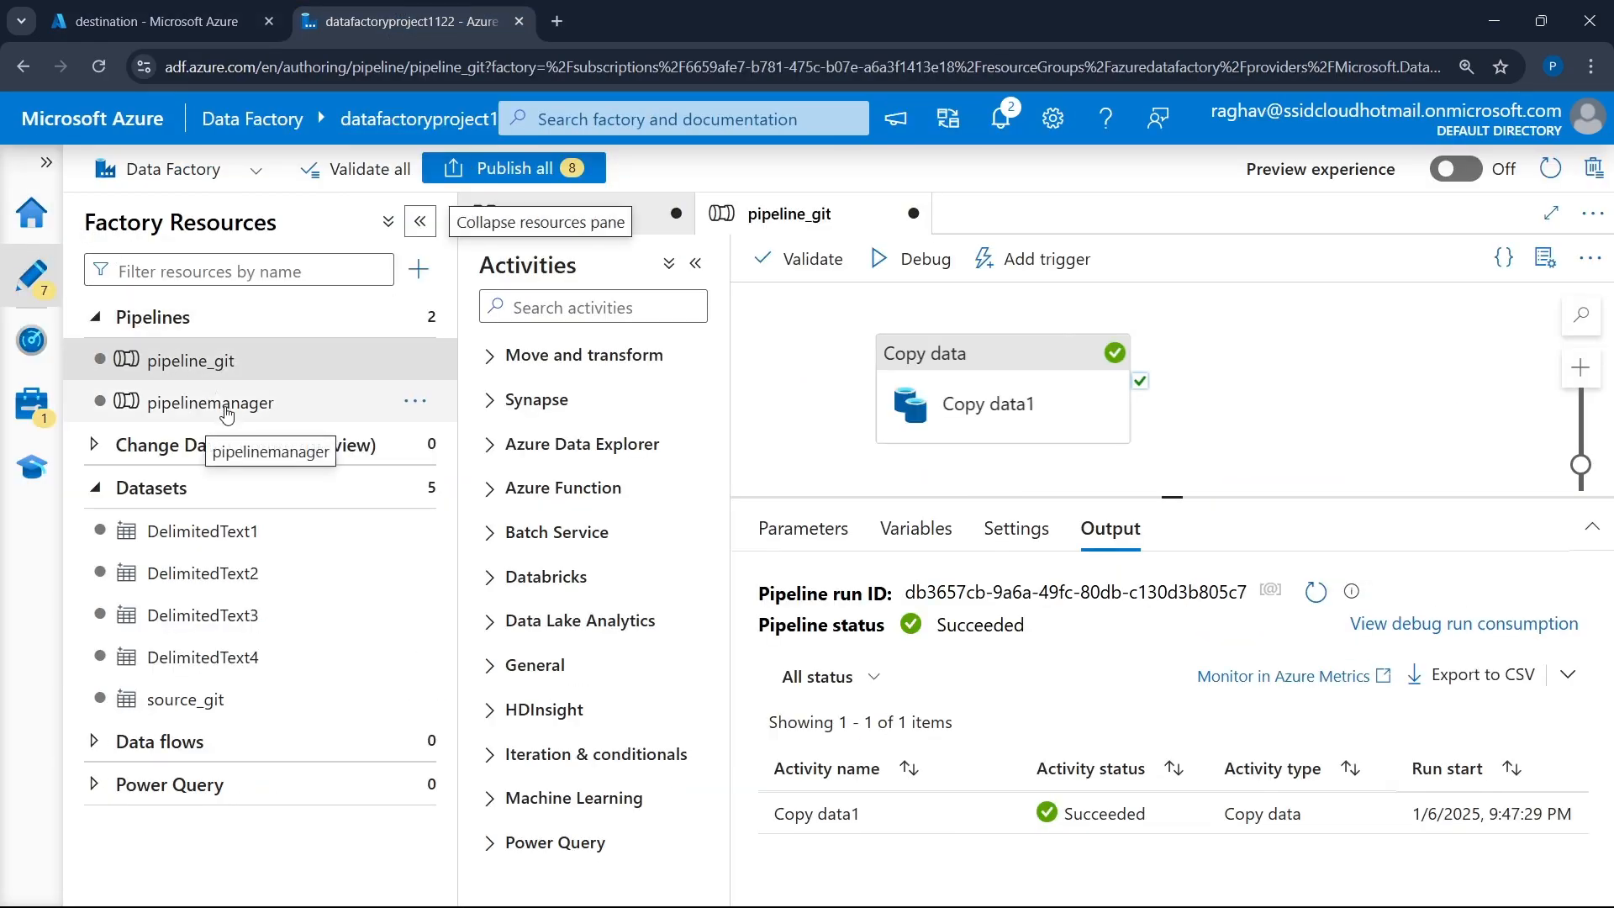
click(713, 263)
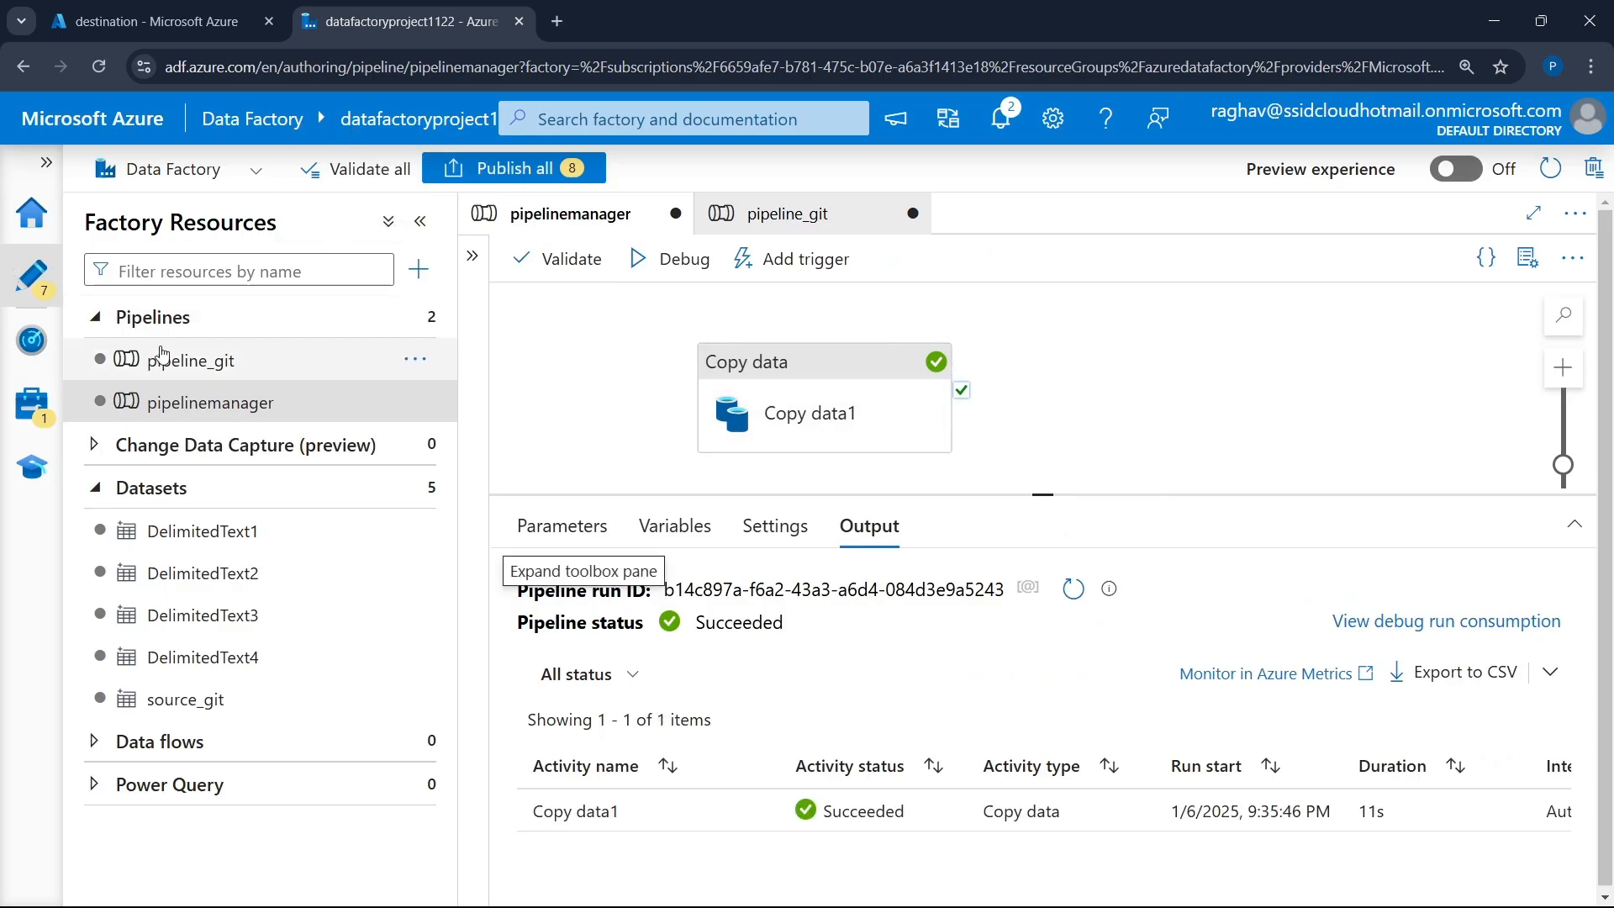
click(192, 363)
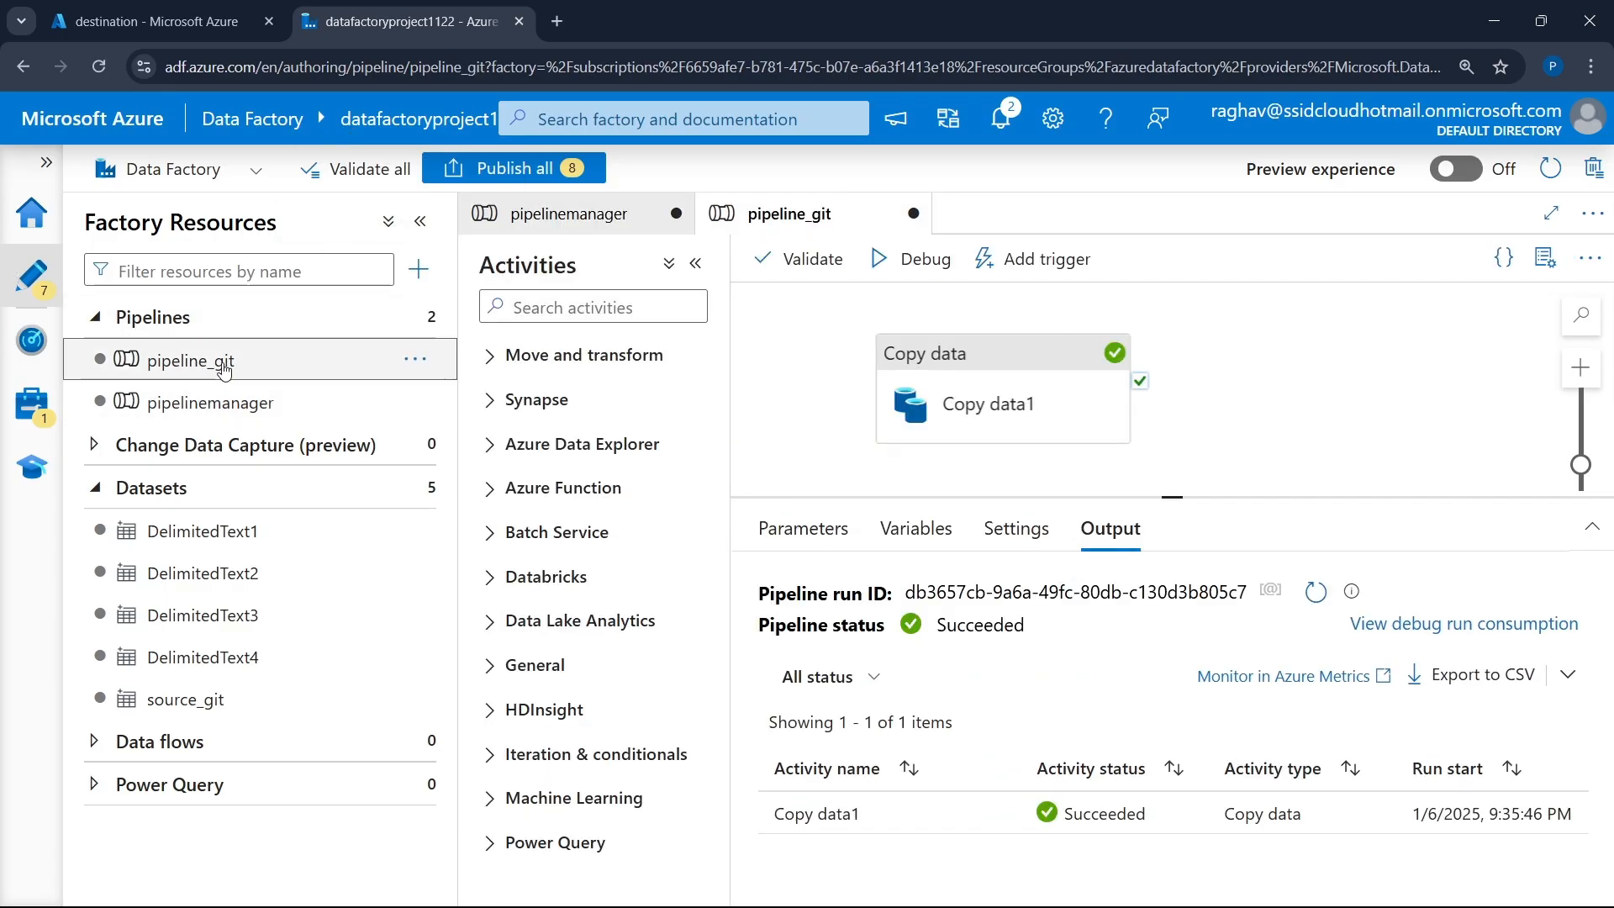
click(425, 236)
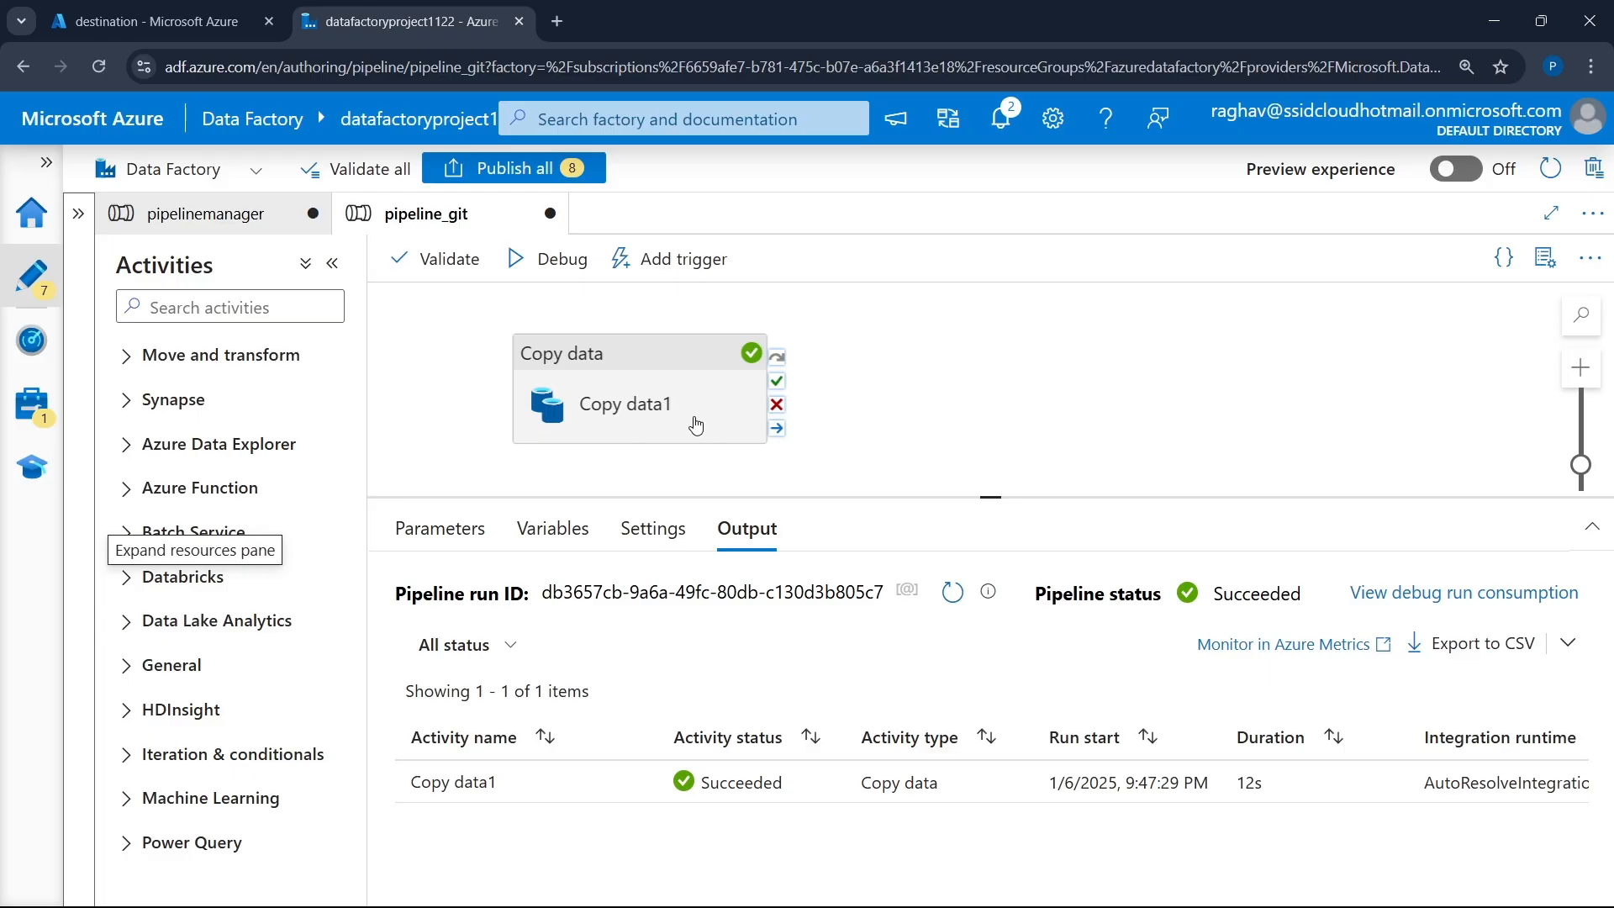
- Open the csvfiles folder in datafactorysgac's destination container and examine Fact_Sales_1.csv and file2.csv in the listing
click(155, 21)
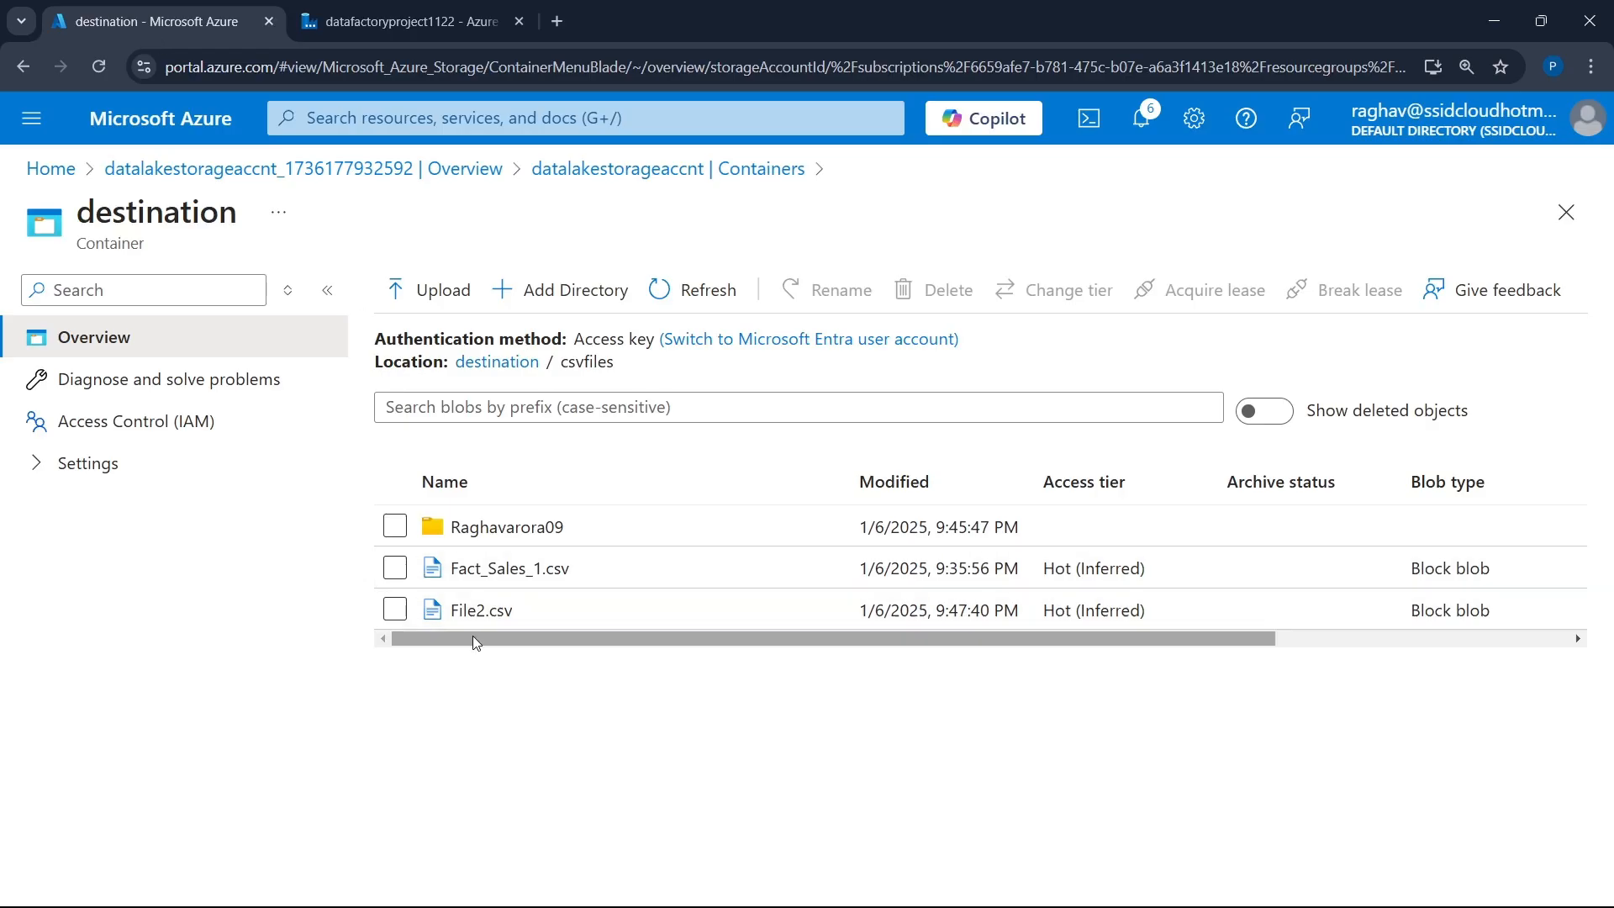
click(404, 21)
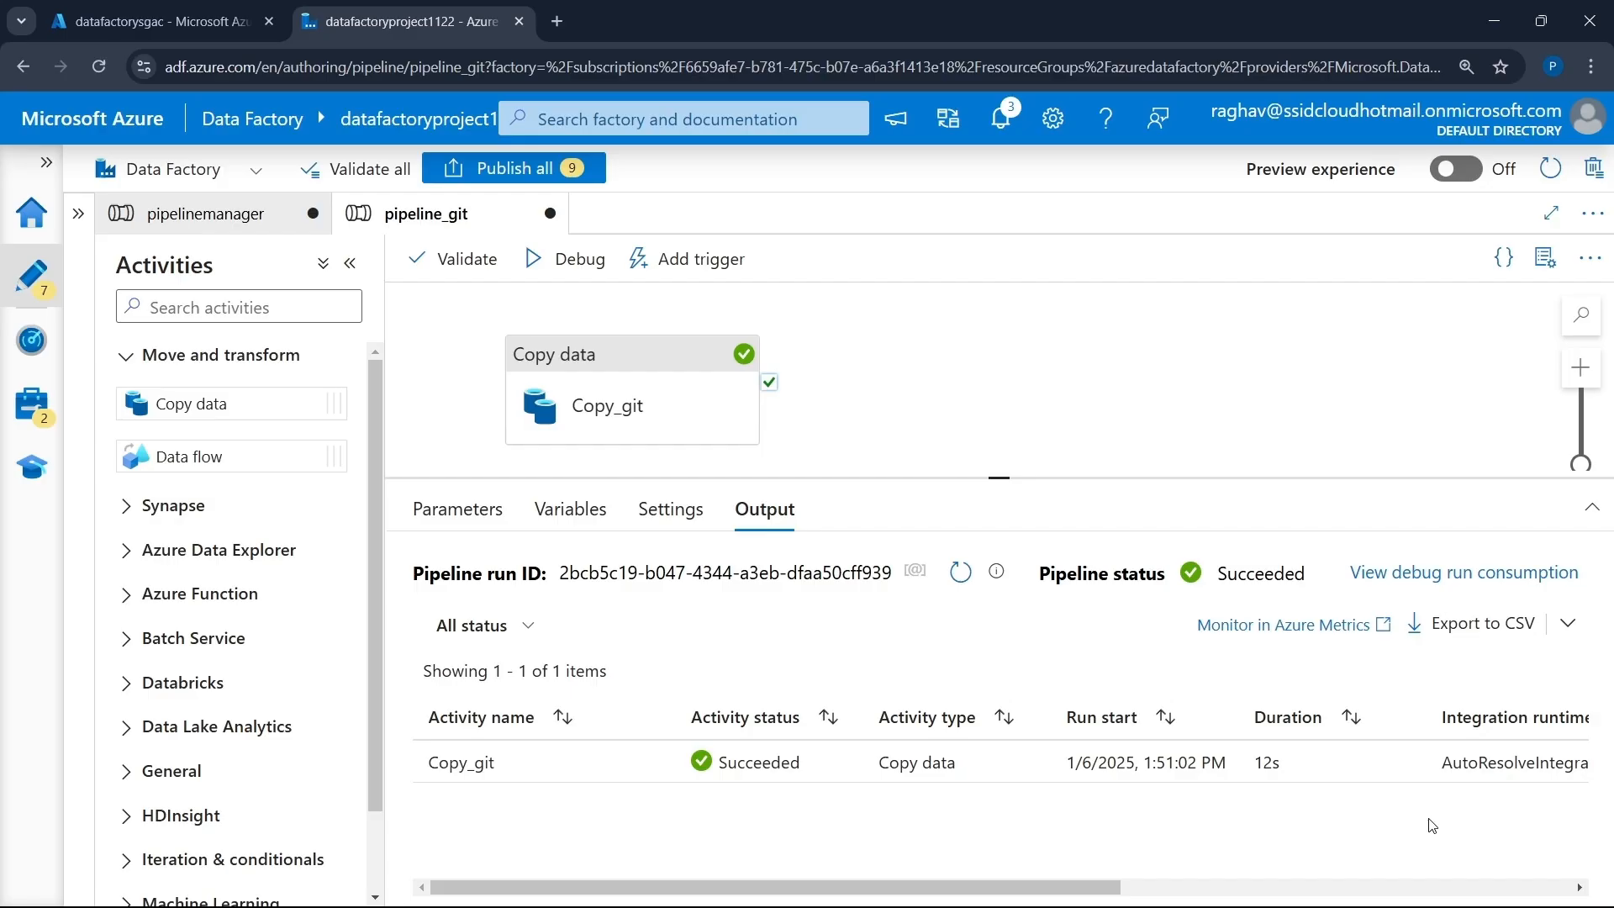
click(199, 15)
click(484, 504)
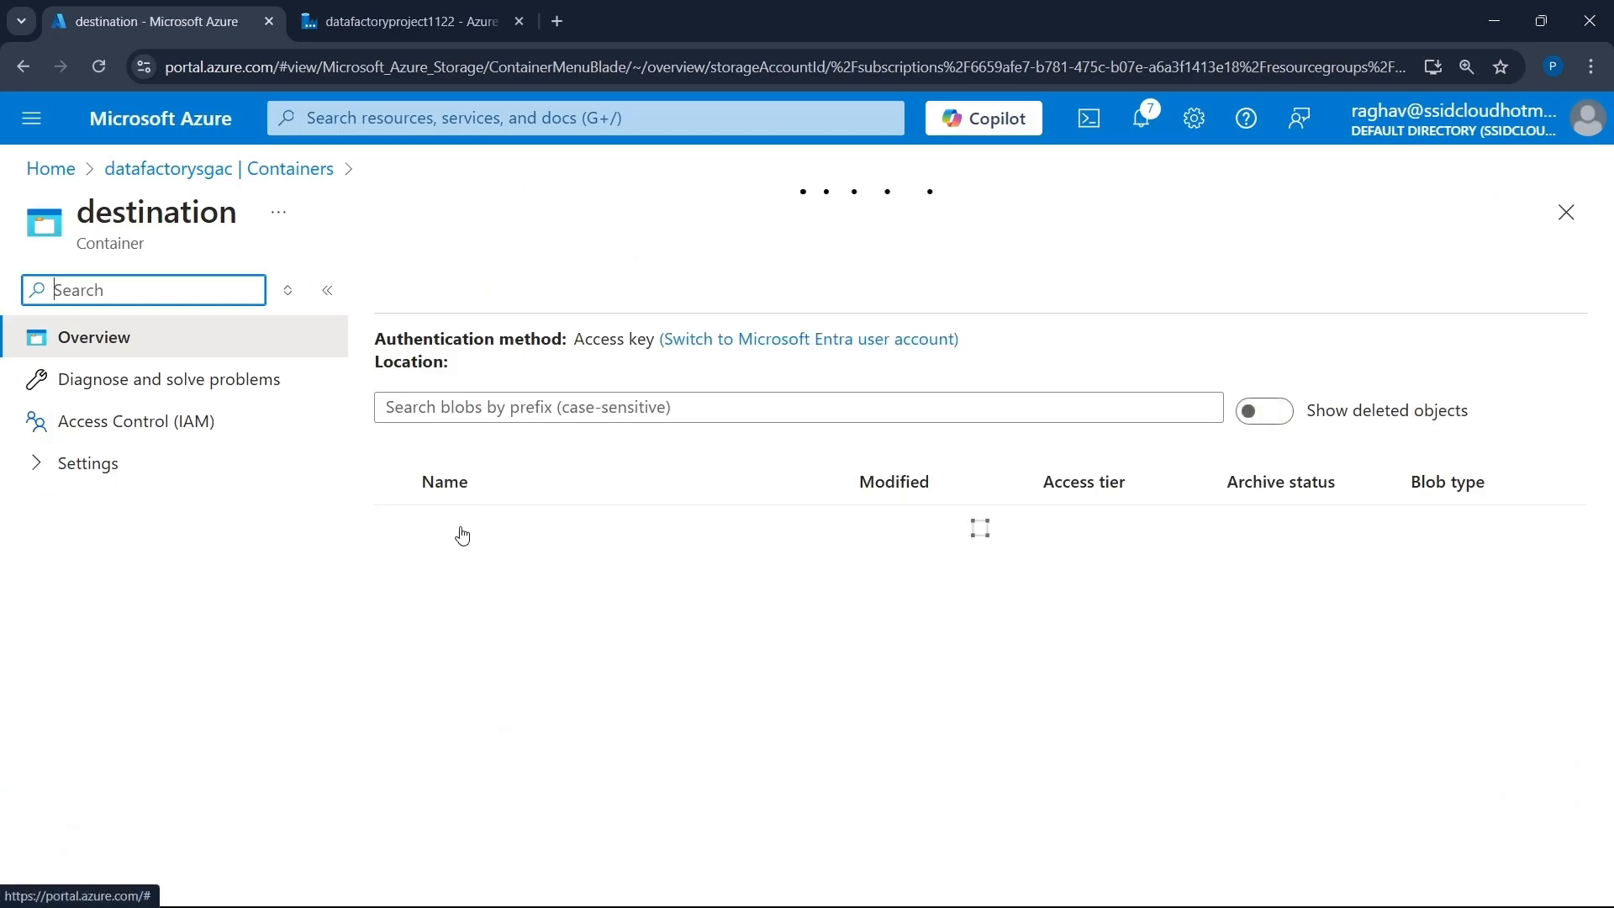
click(462, 531)
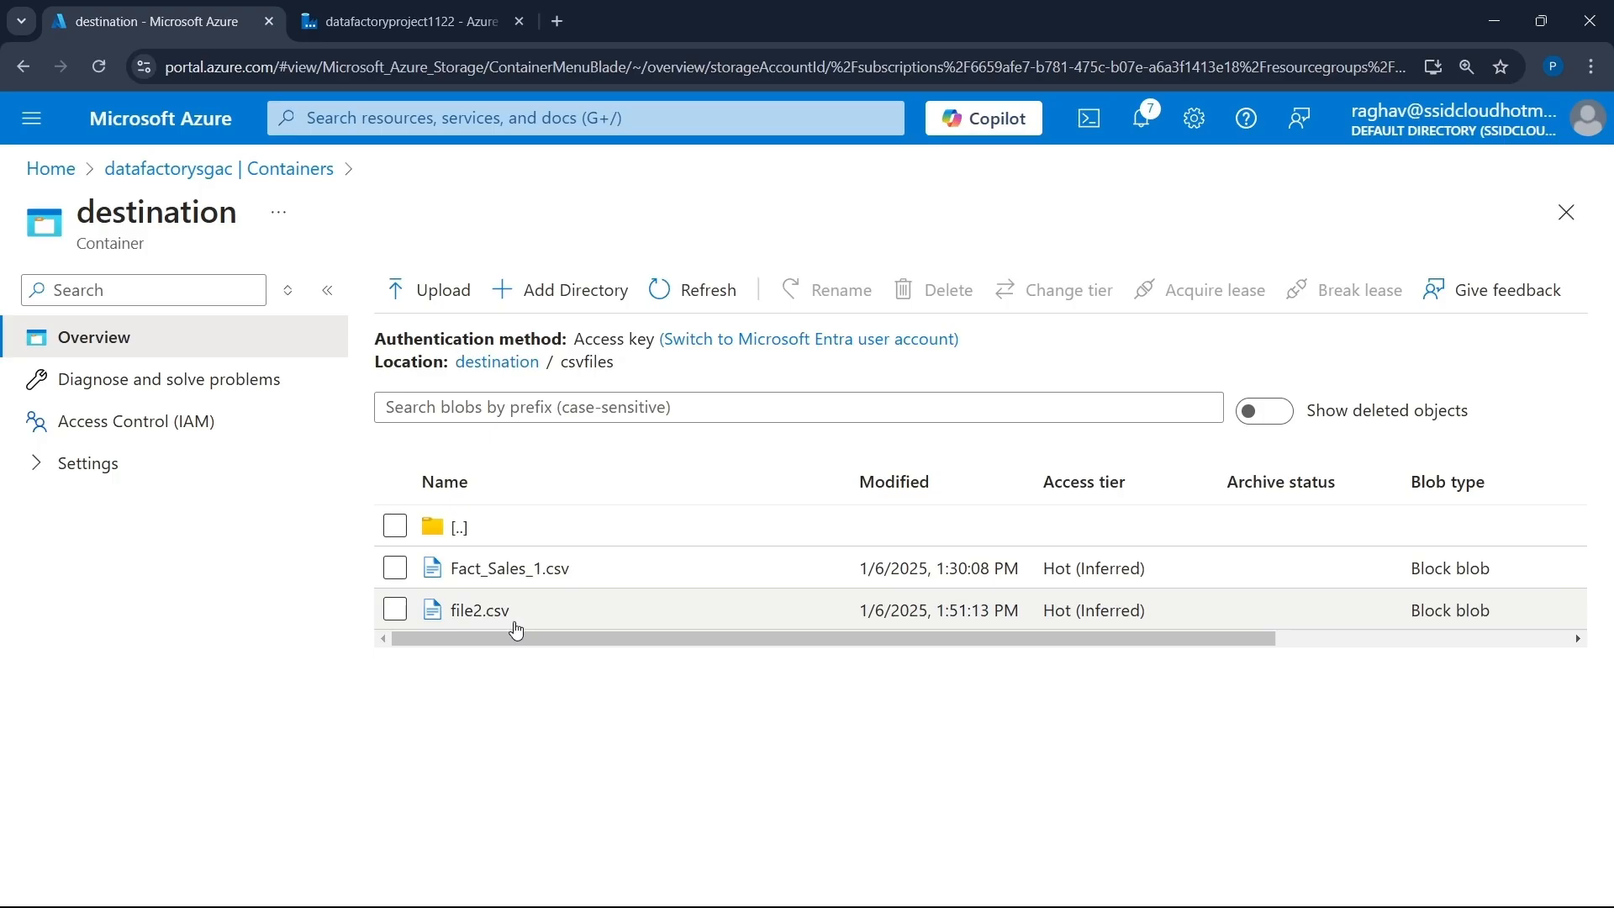
drag(452, 568, 486, 572)
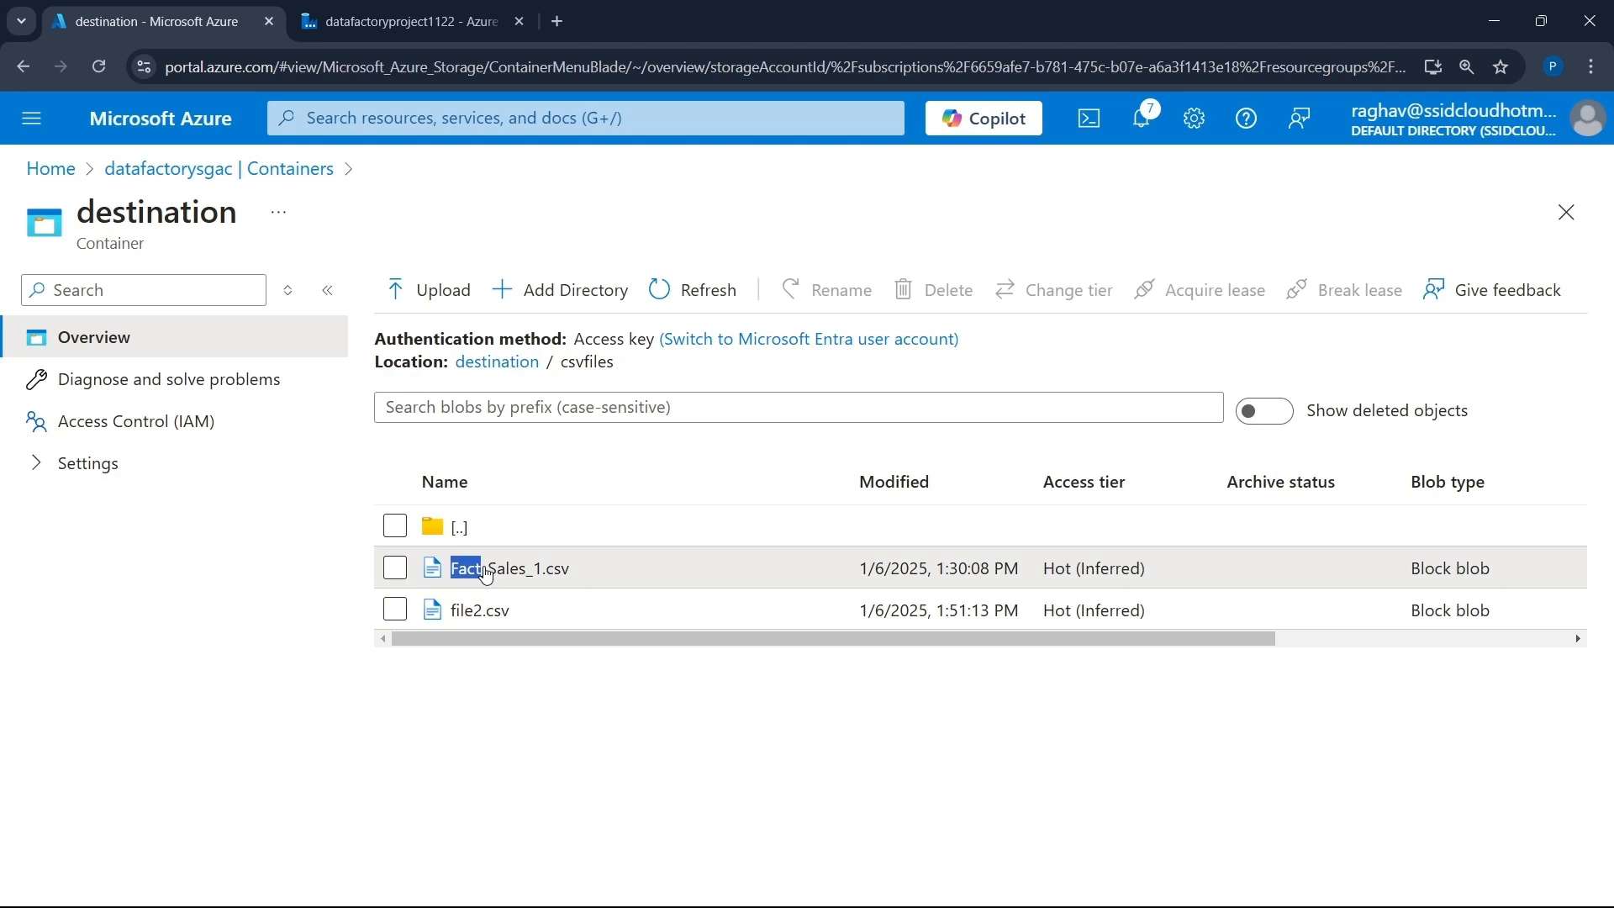
click(562, 485)
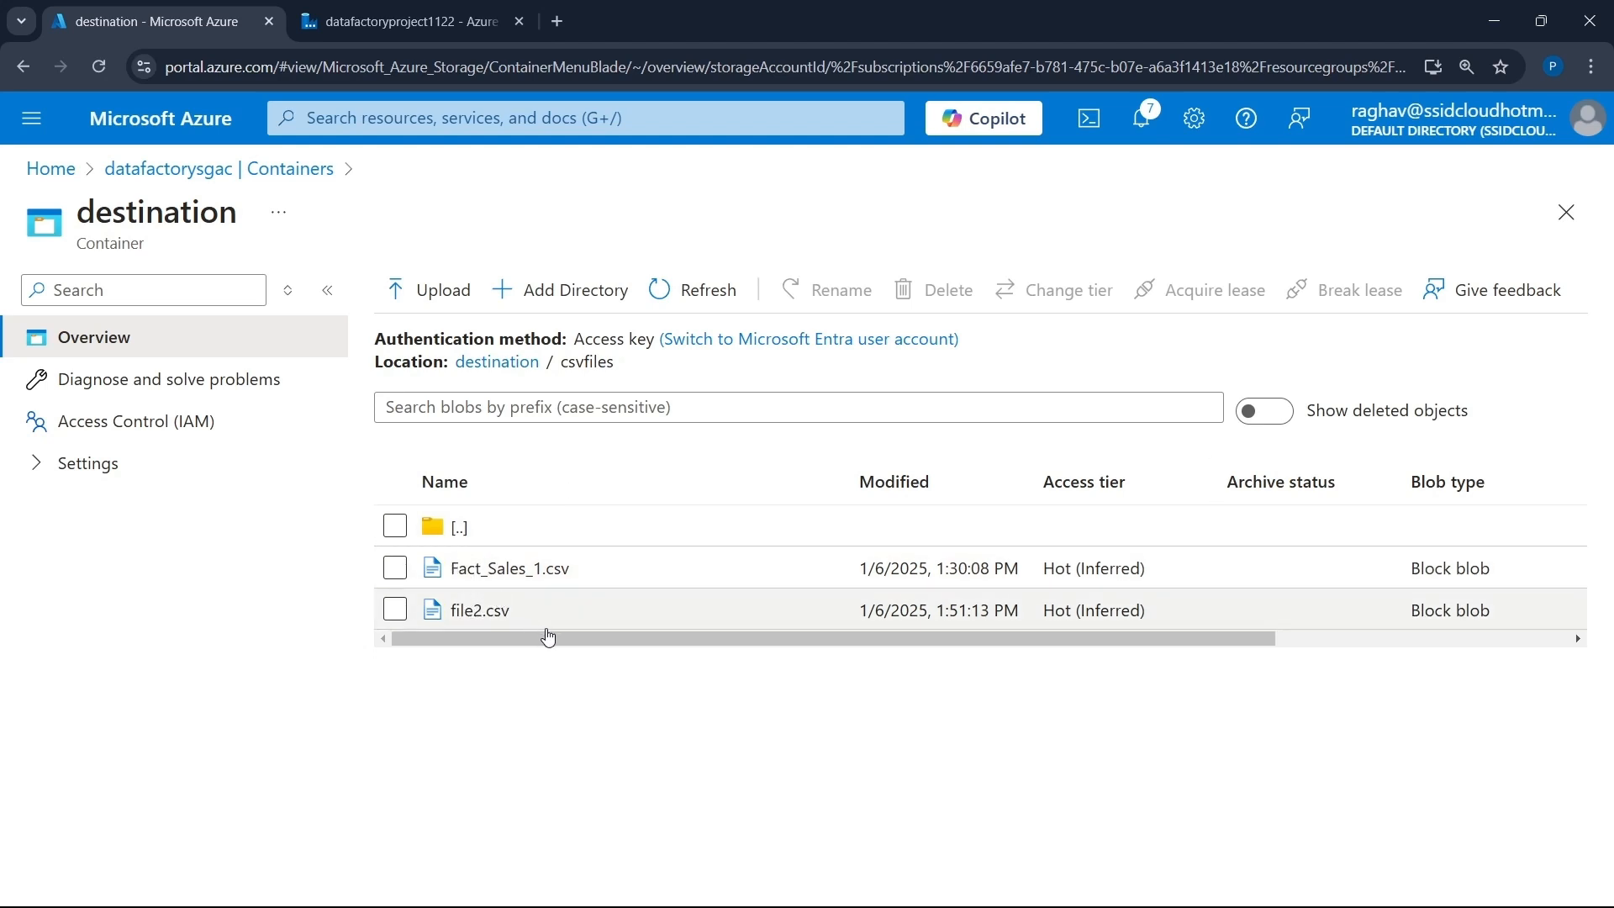
drag(572, 641, 508, 646)
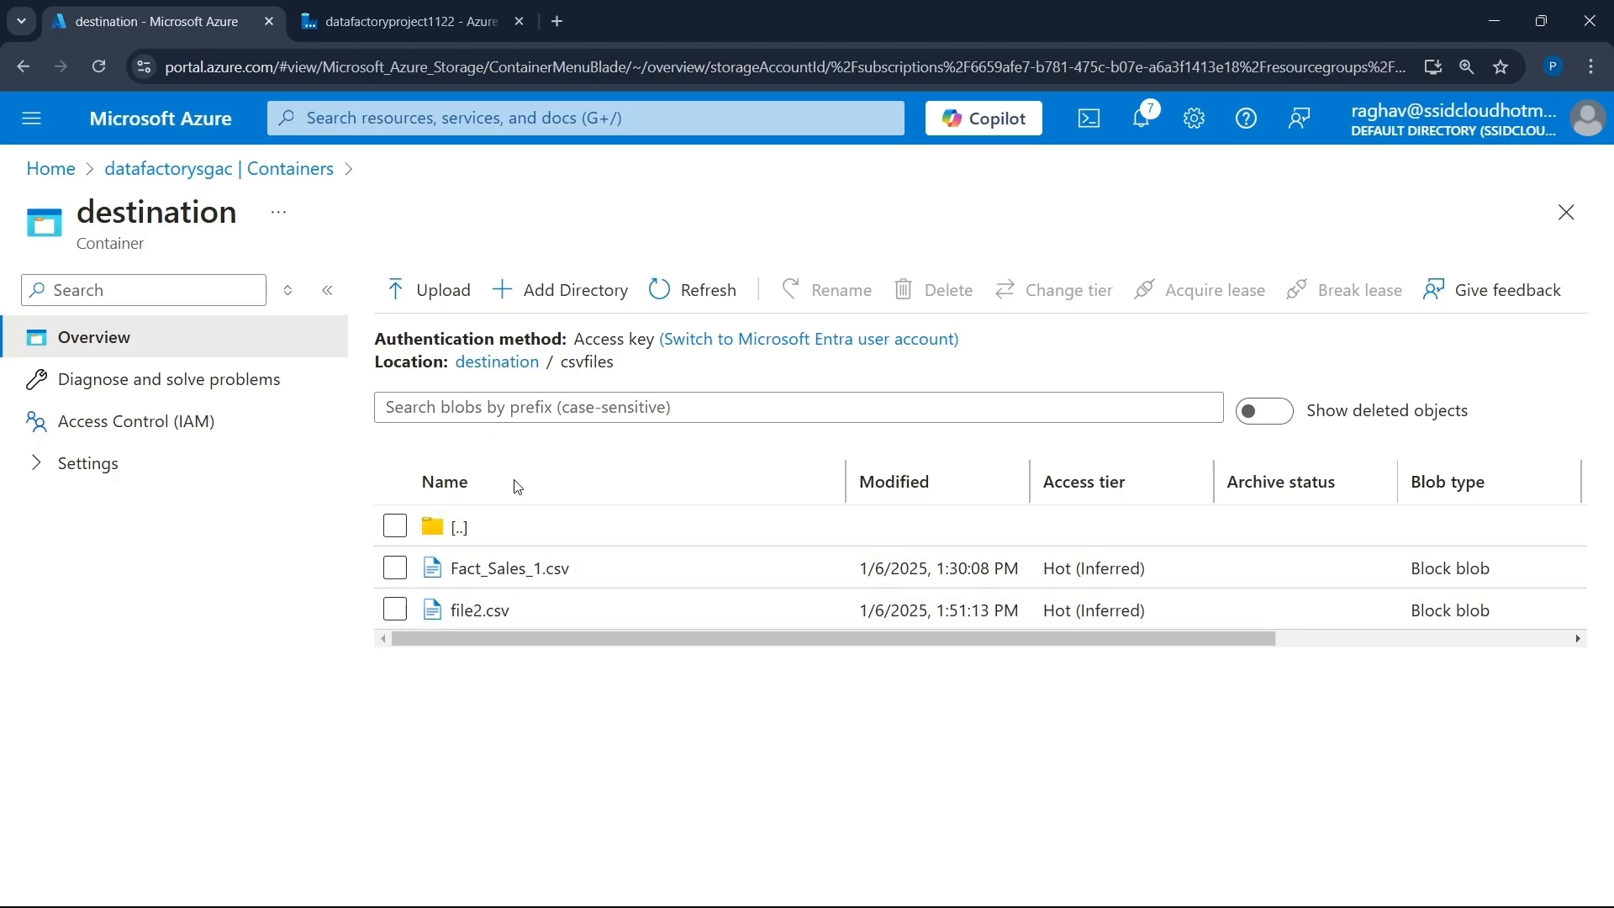
- Open pipelinemanager in Data Factory and inspect the source and sink dataset settings of Copy data1
click(420, 23)
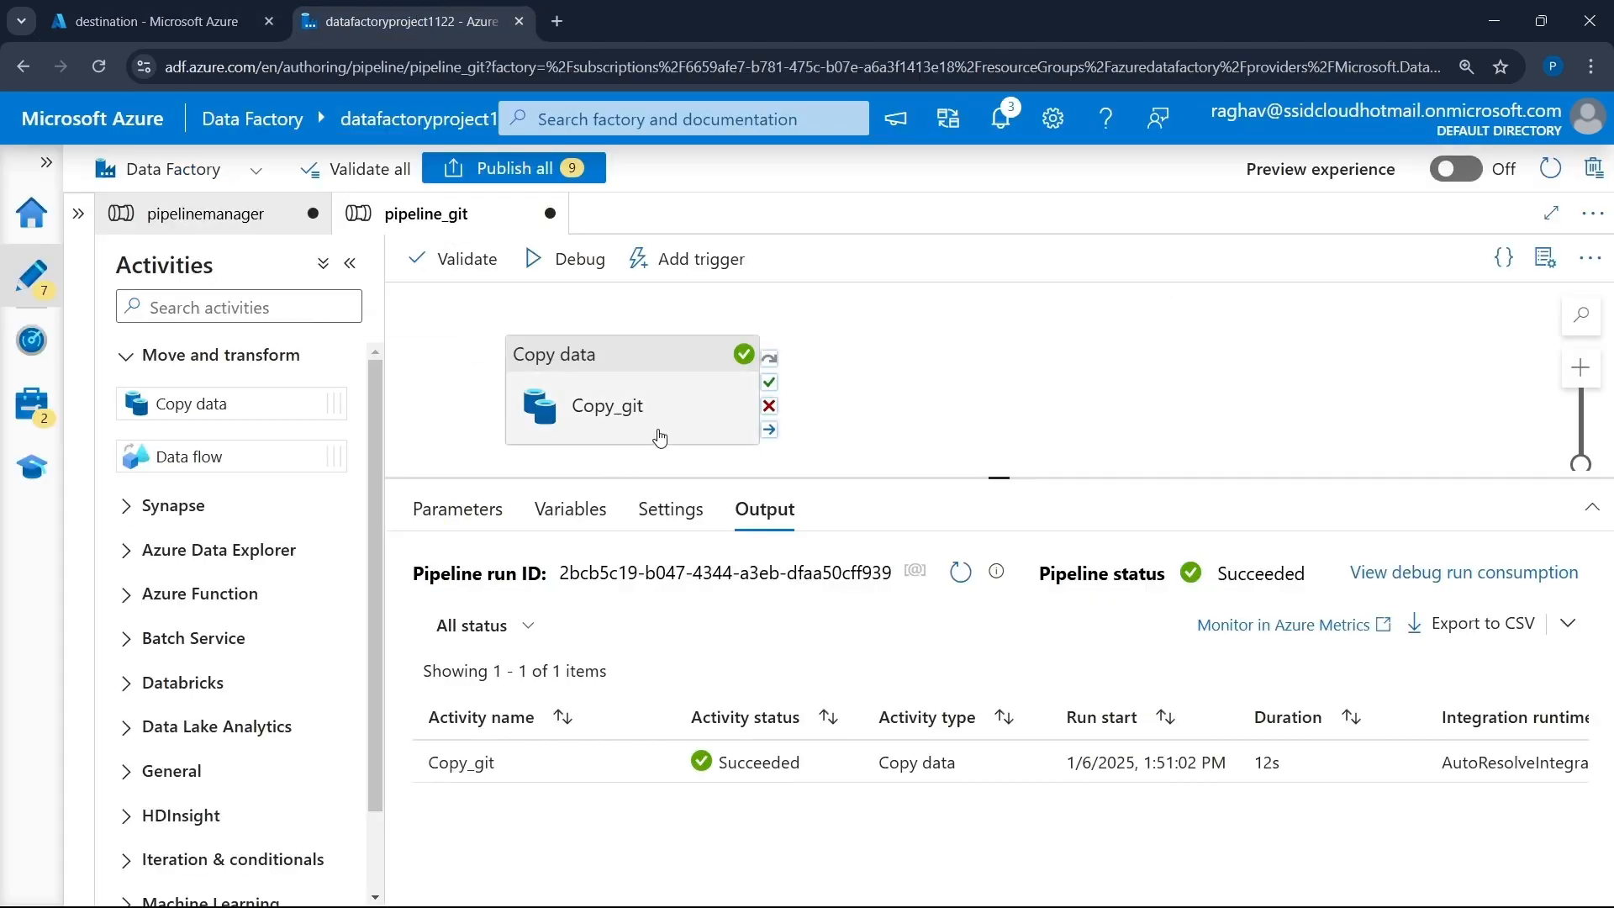
click(78, 213)
click(210, 402)
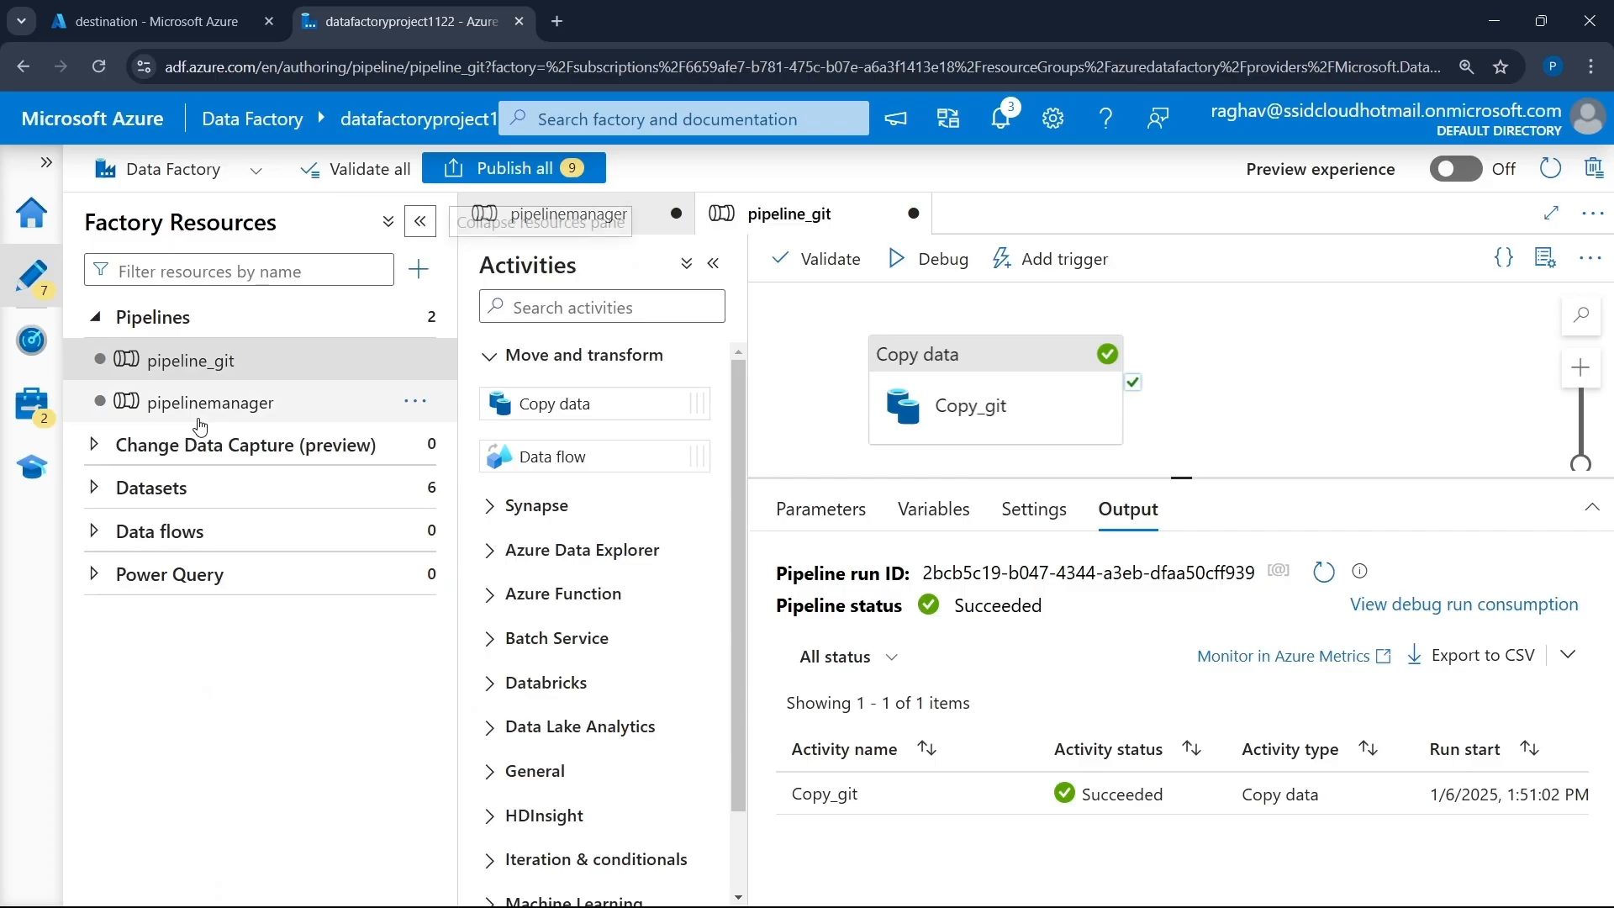
click(420, 221)
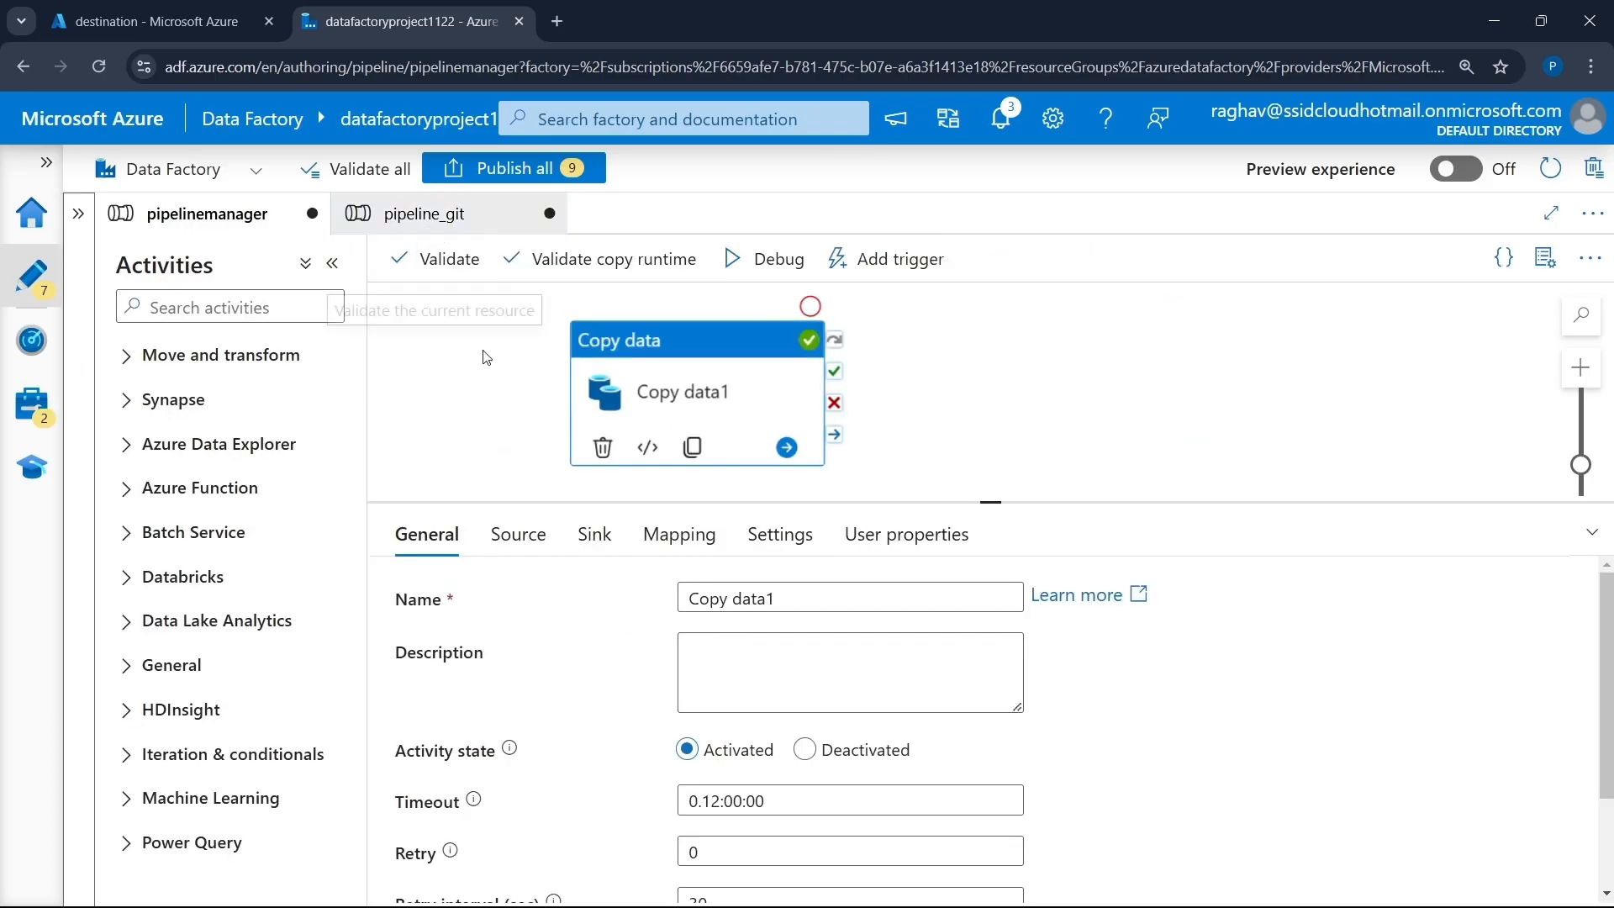
click(518, 537)
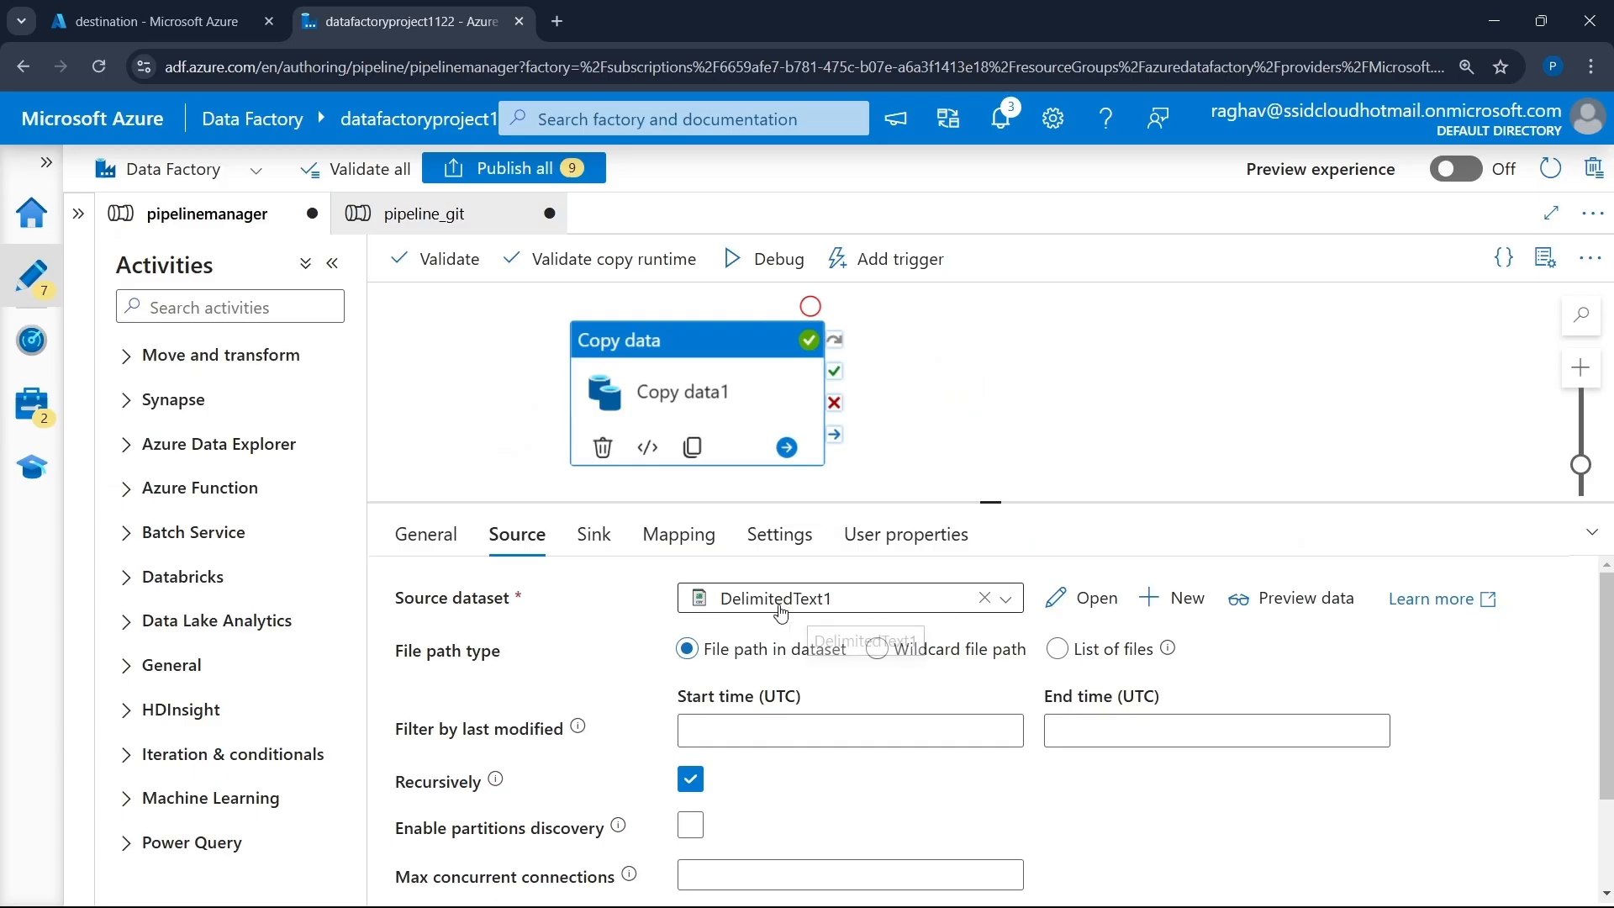
click(593, 536)
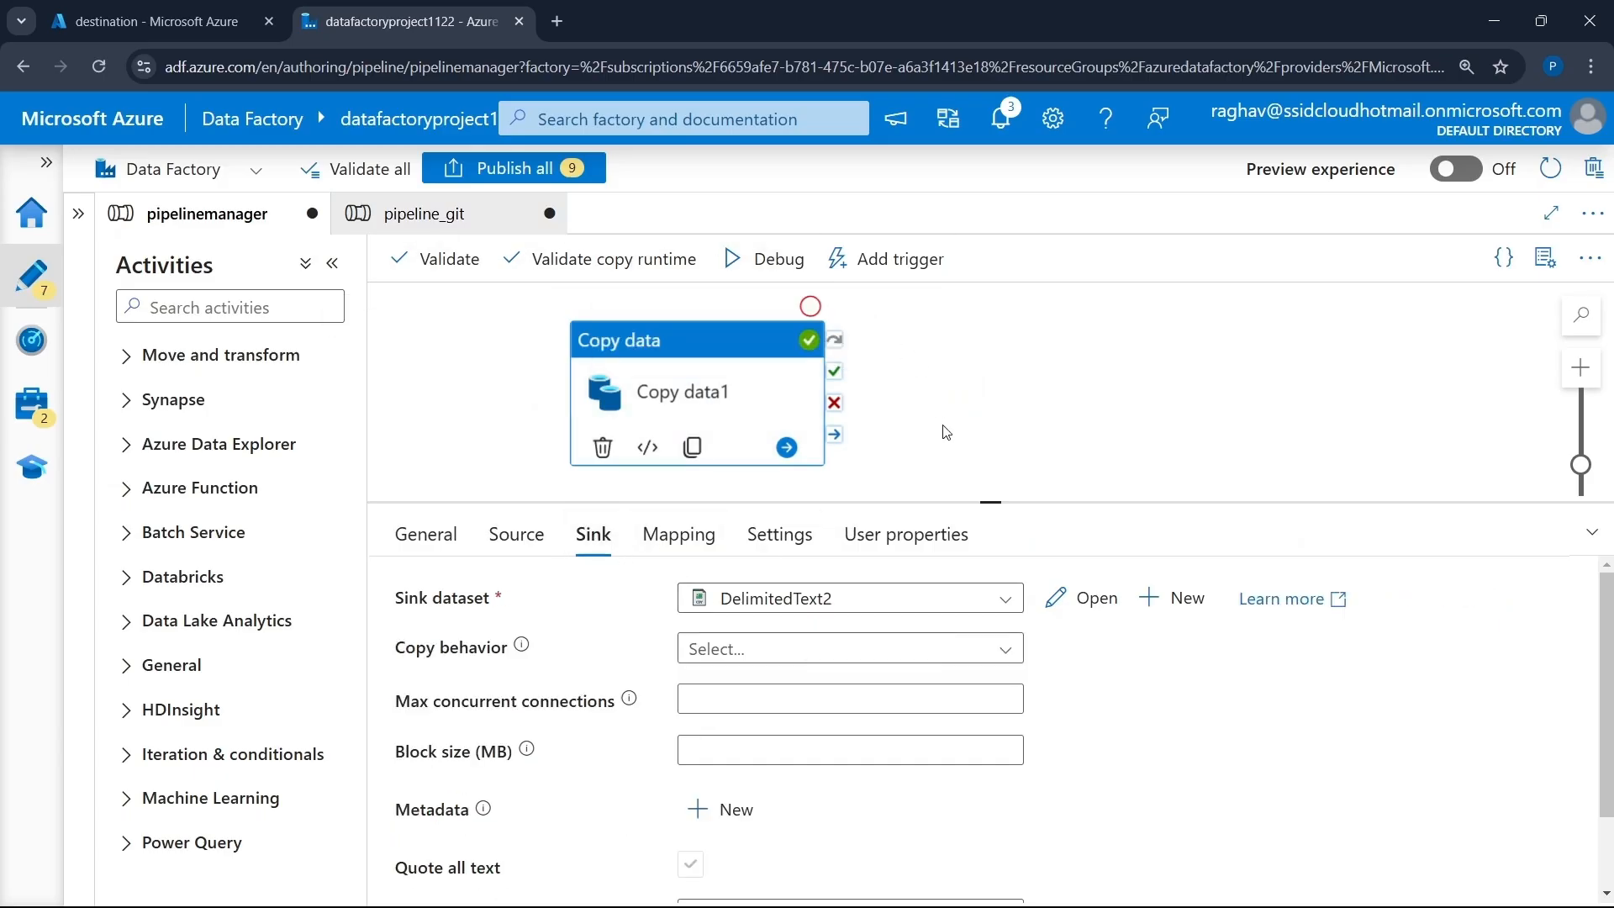
- Examine the output JSON of pipelinemanager's Copy data1 run and open its copy performance details
click(495, 311)
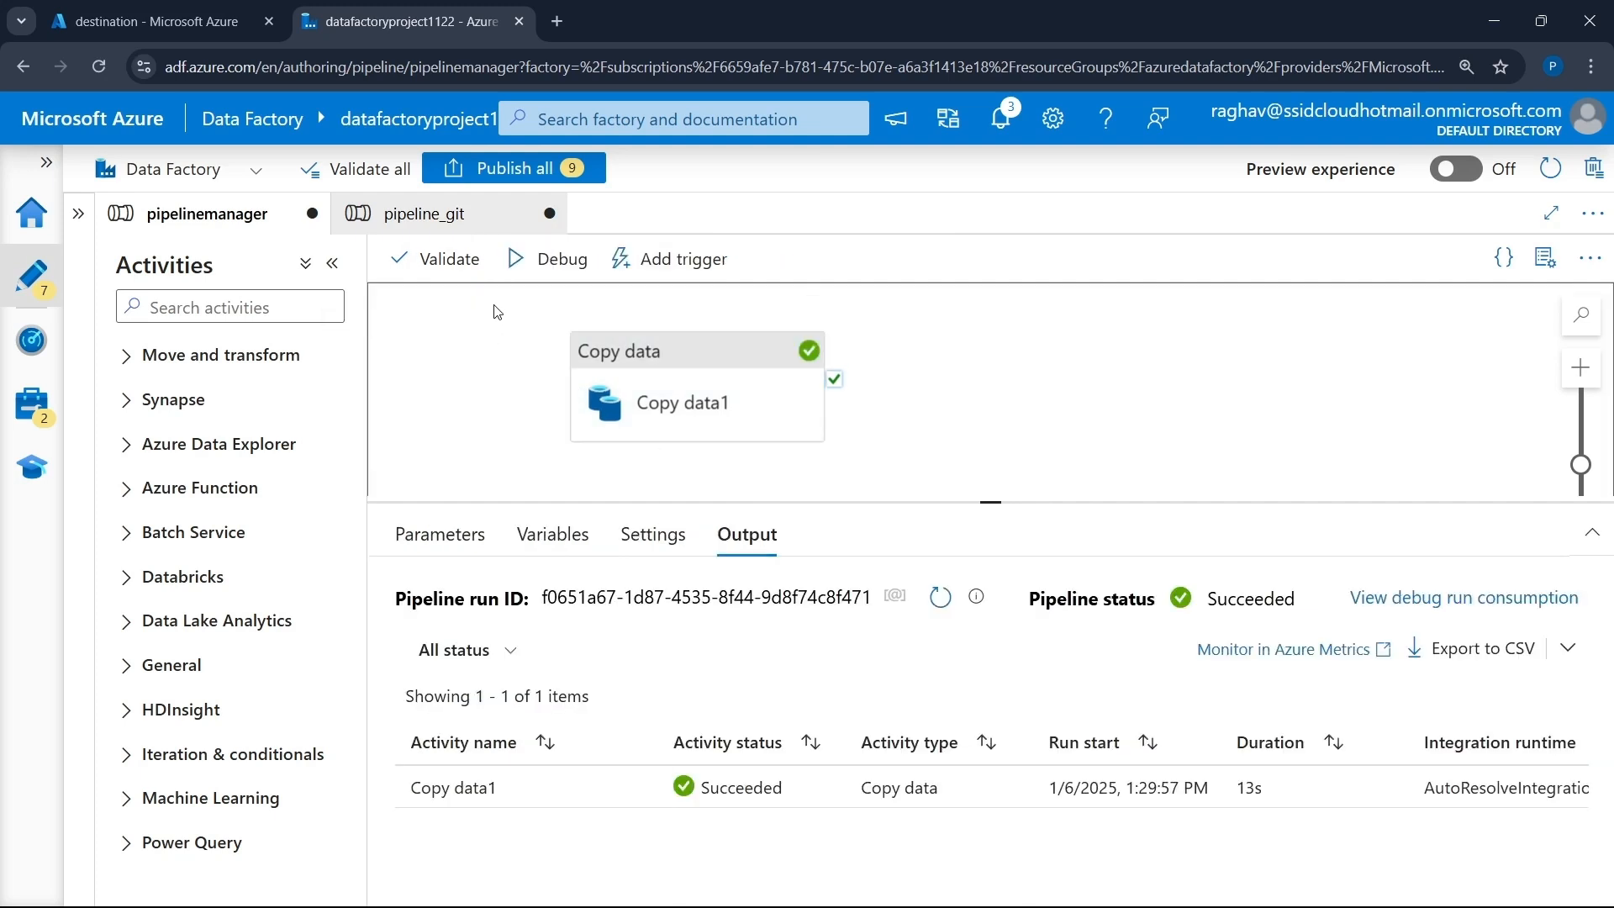
mouse_move(675, 808)
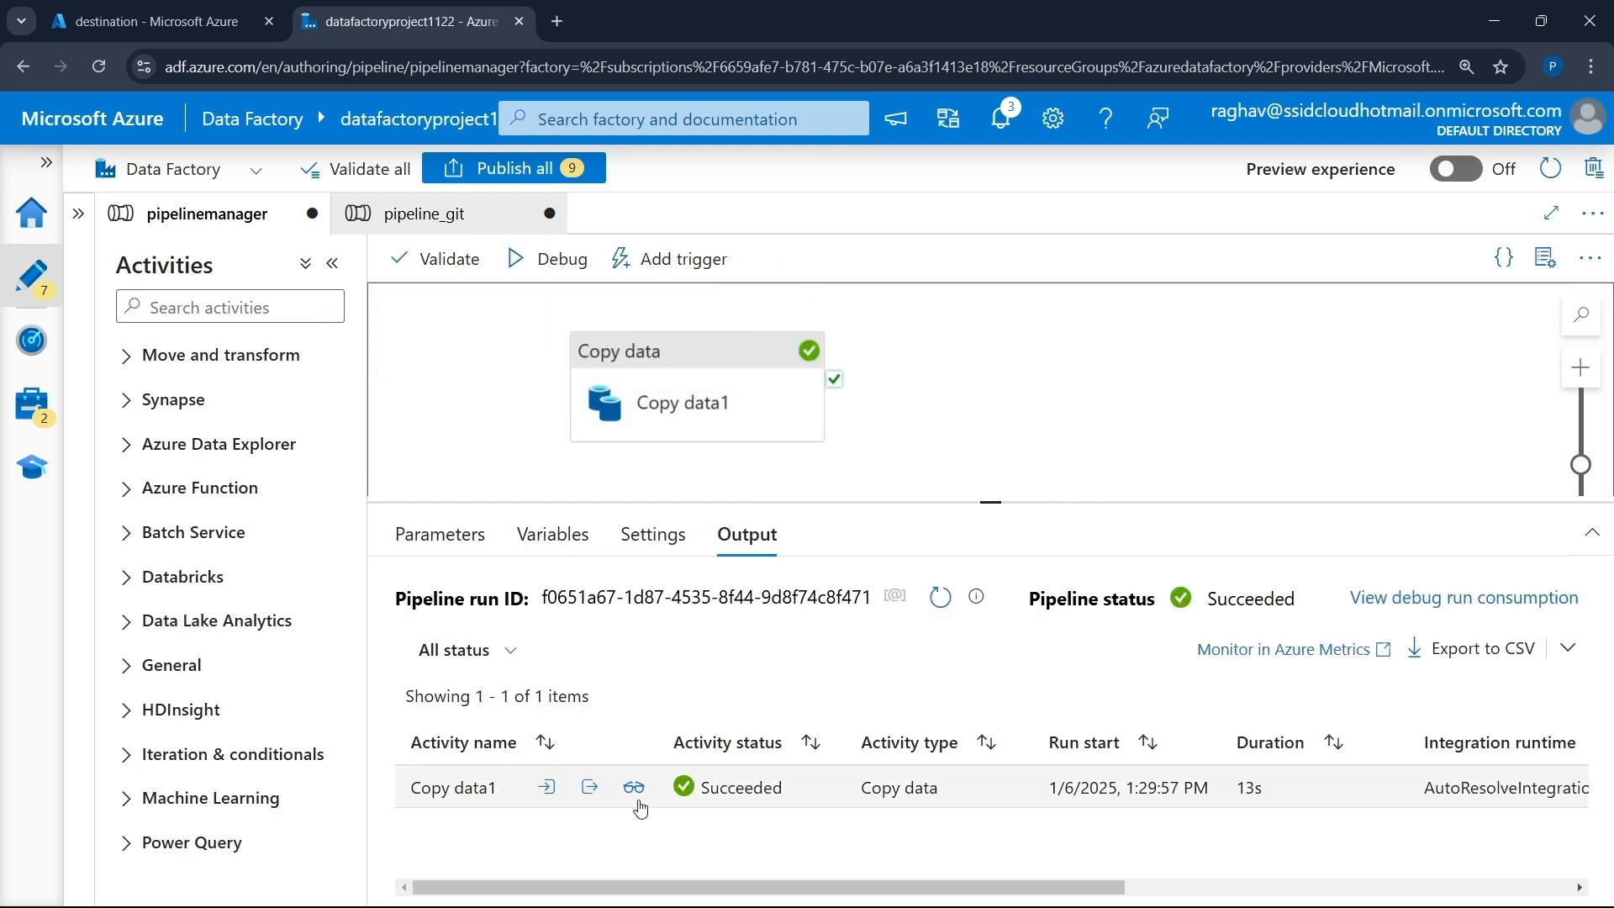
click(589, 788)
scroll(468, 563, down, 5)
scroll(569, 528, up, 5)
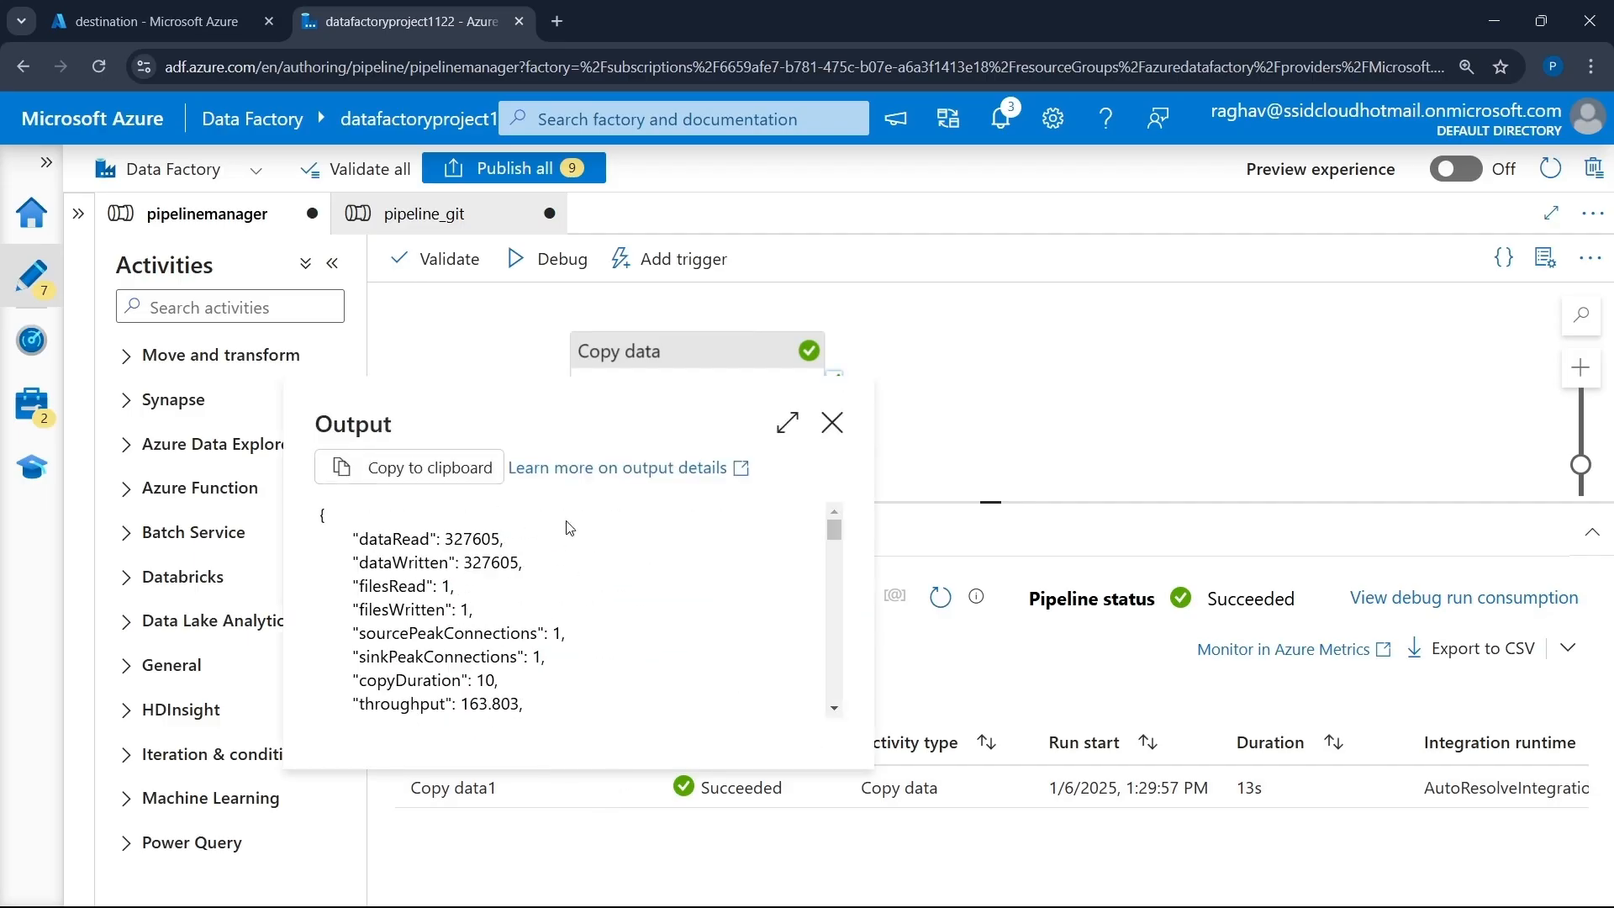
click(832, 422)
click(635, 790)
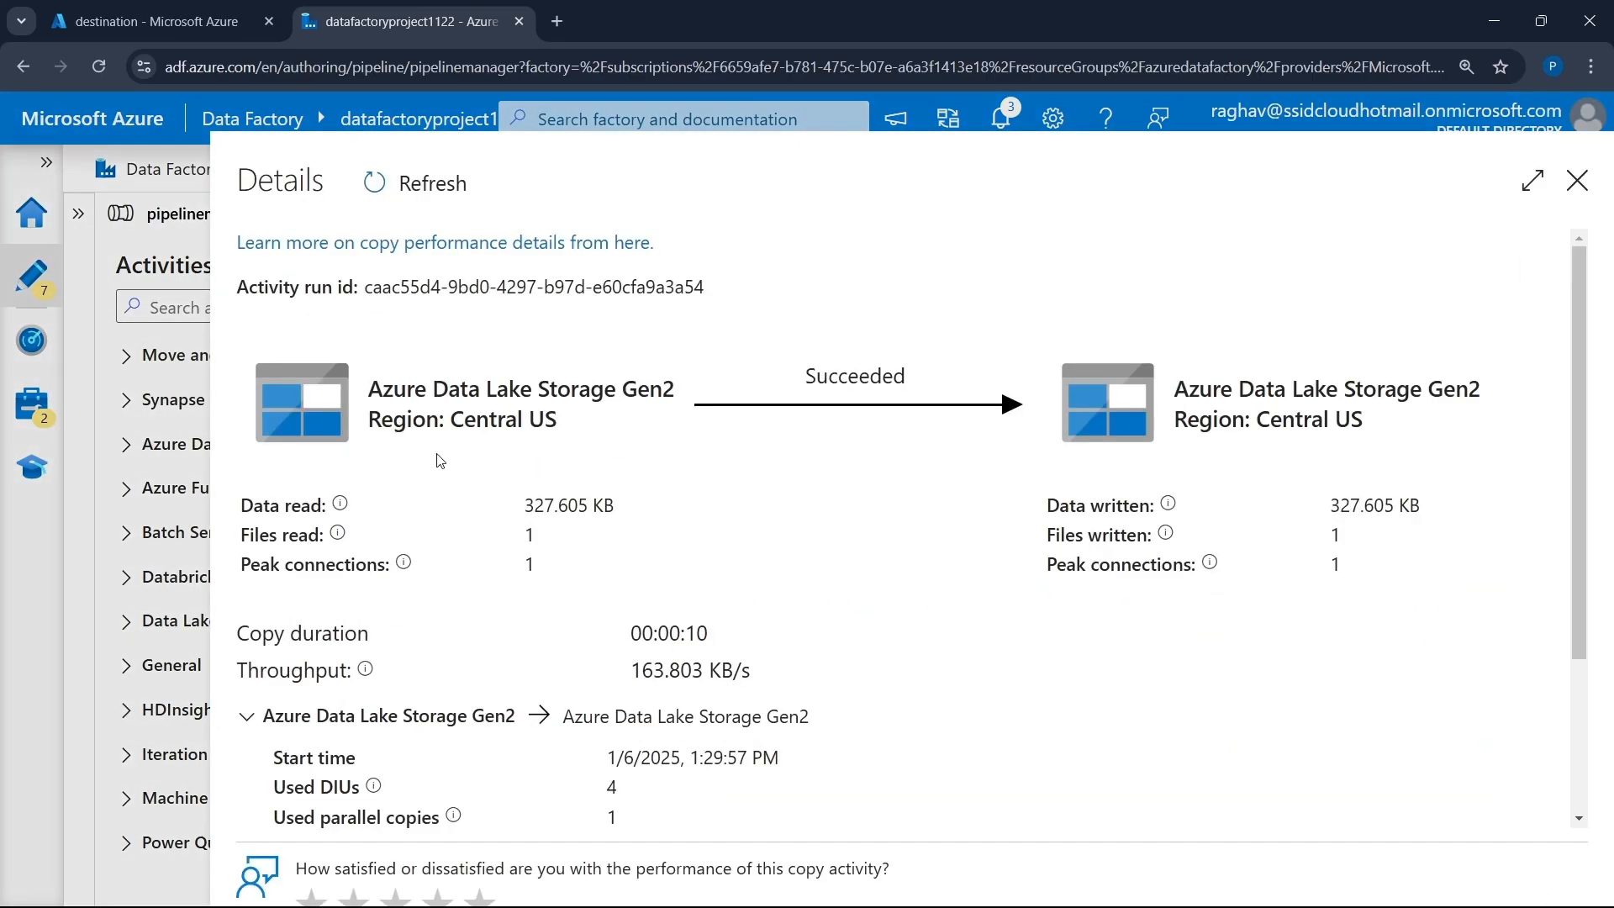
- Read through the copy performance details of pipelinemanager's Copy data1 run and close them
scroll(665, 558, down, 4)
scroll(664, 558, up, 4)
click(1577, 182)
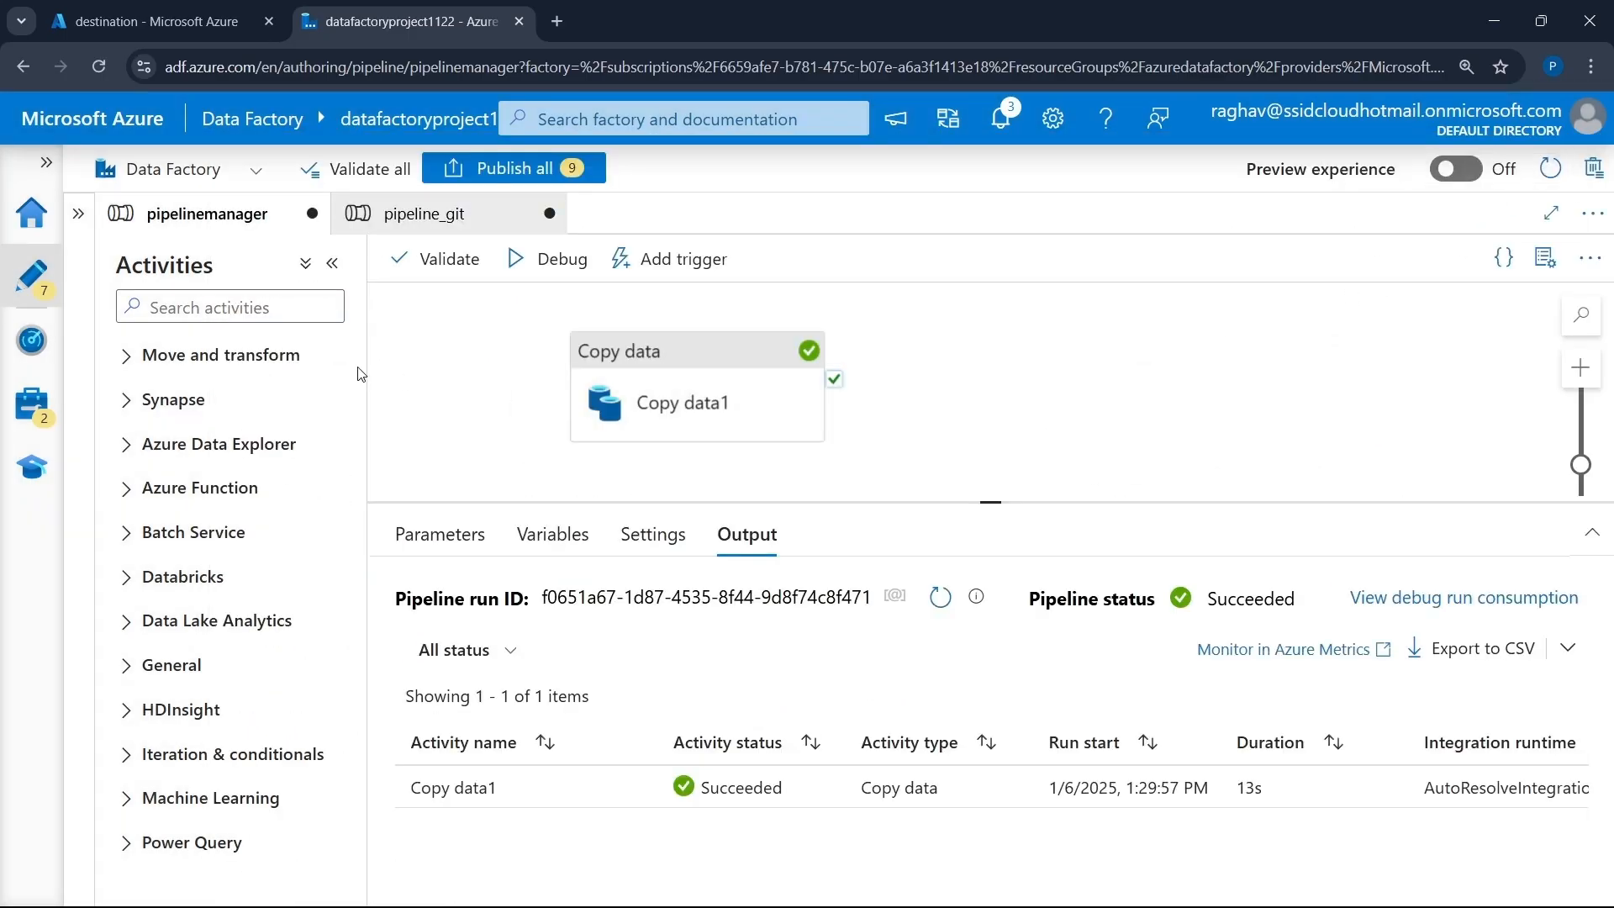
- Review pipeline_git's debug output, then check file2.csv in the destination container's csvfiles folder in the Azure portal
click(78, 214)
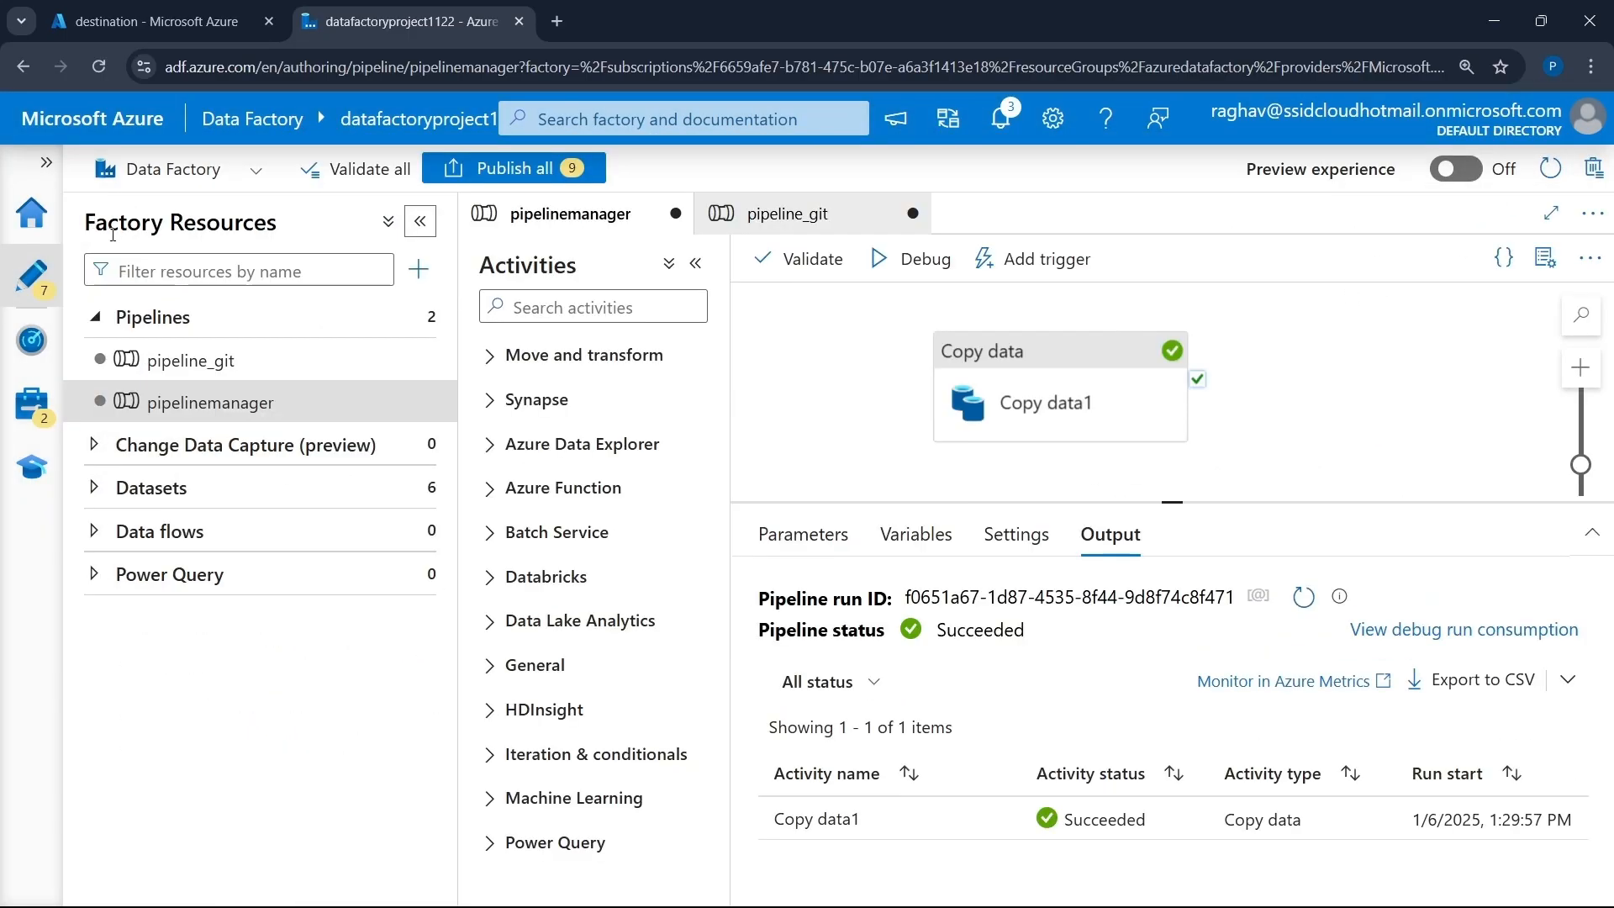
click(224, 360)
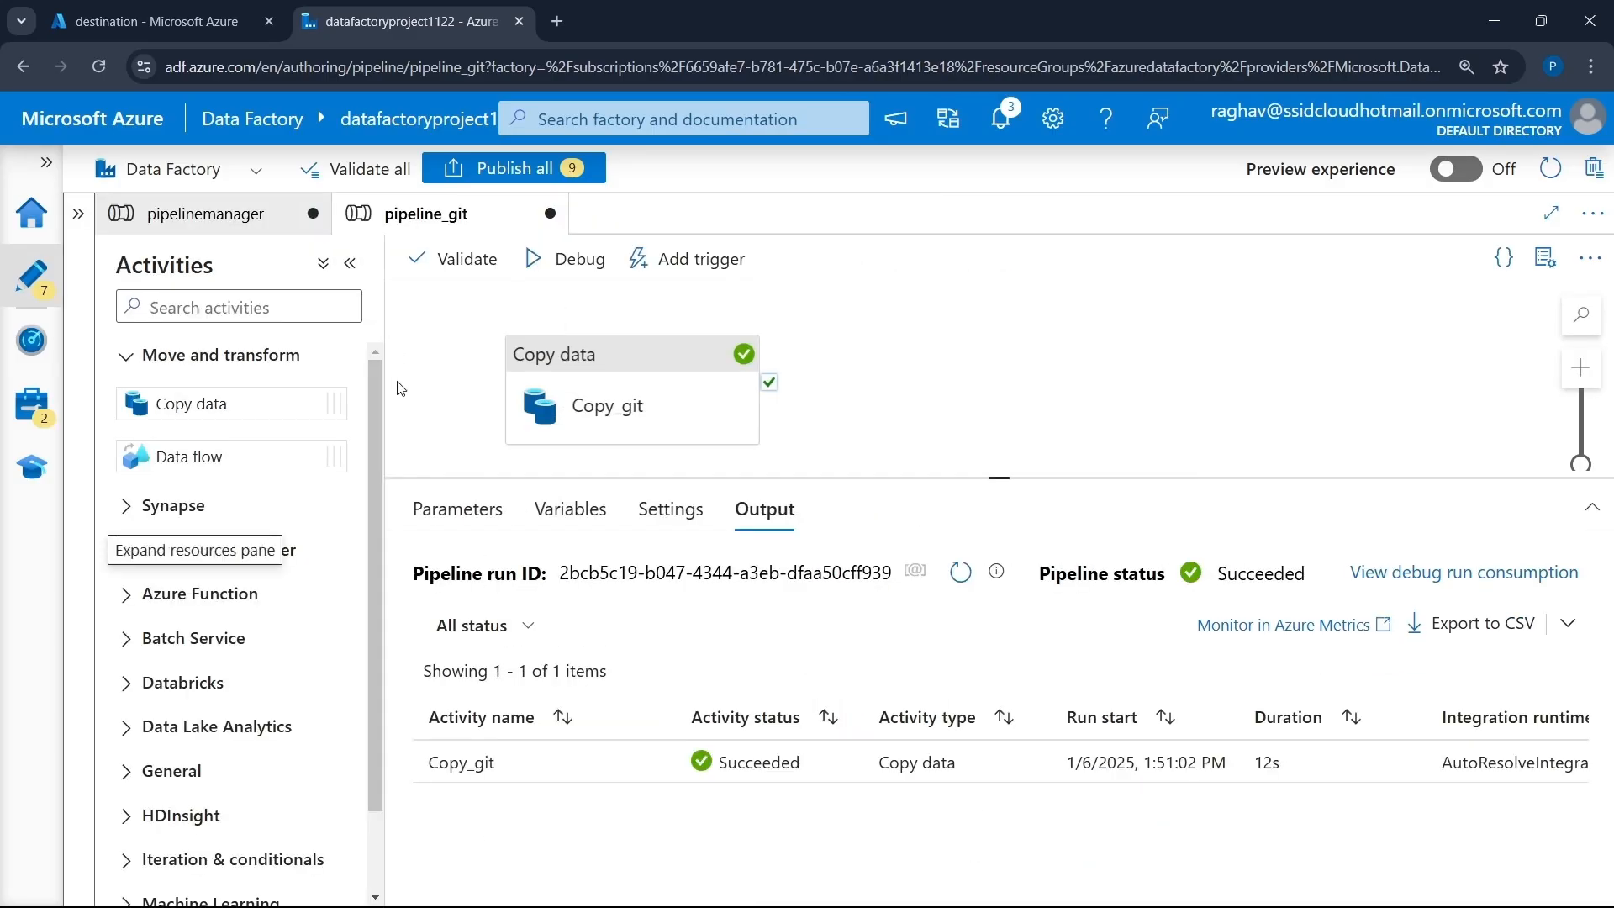
click(171, 17)
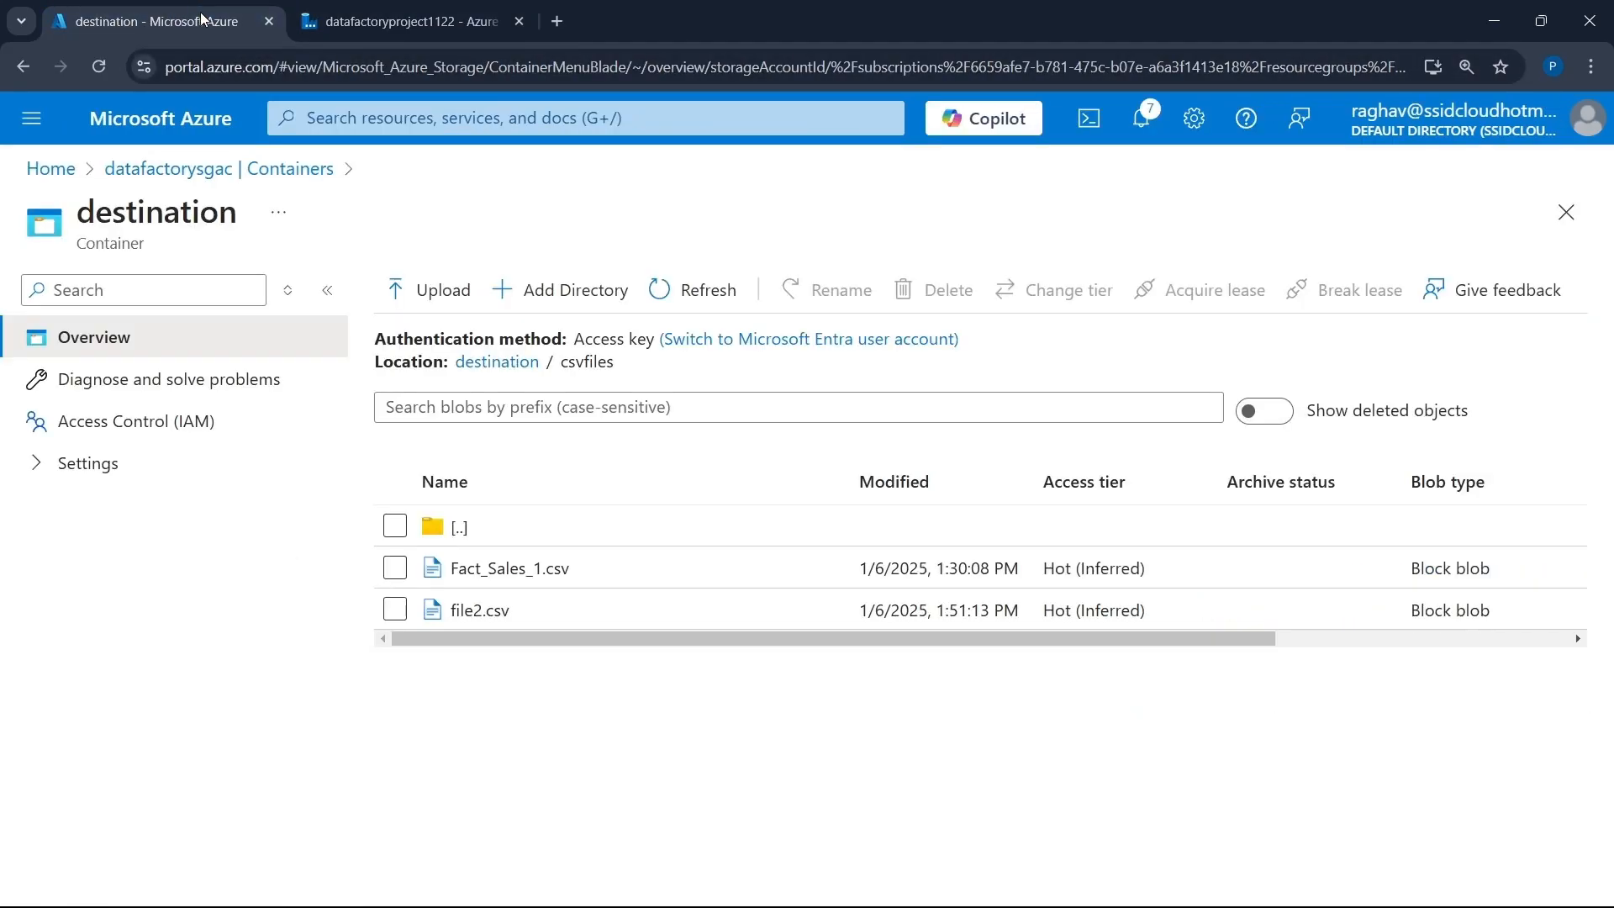
drag(451, 623, 507, 618)
- Return to Data Factory, create a new pipeline and name it get_metadata
click(414, 21)
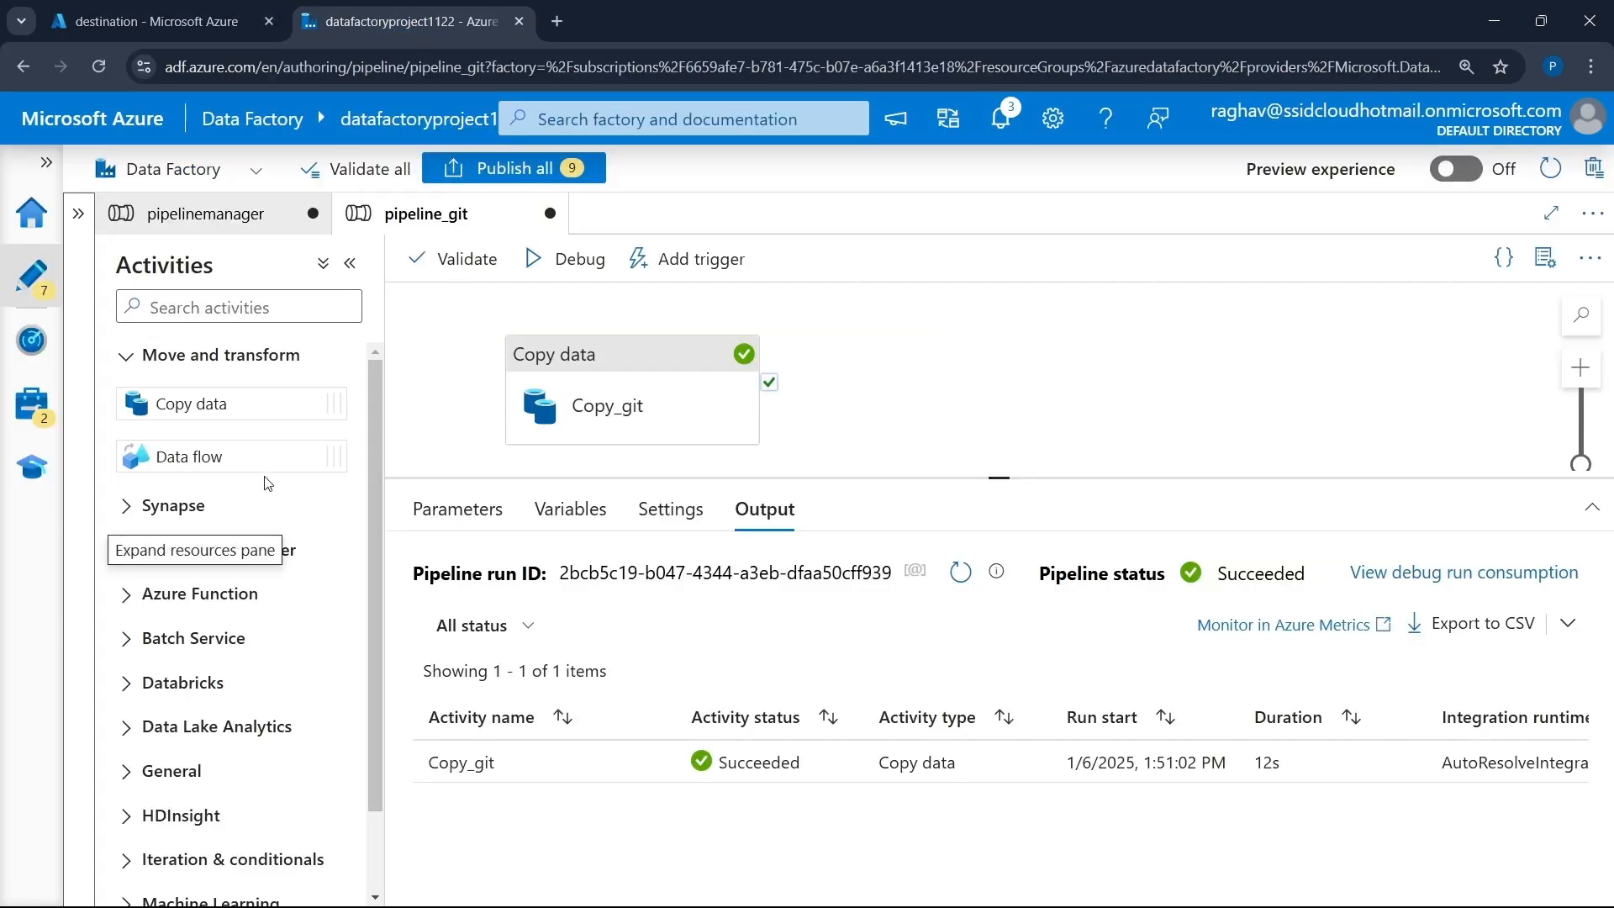
click(82, 220)
click(415, 320)
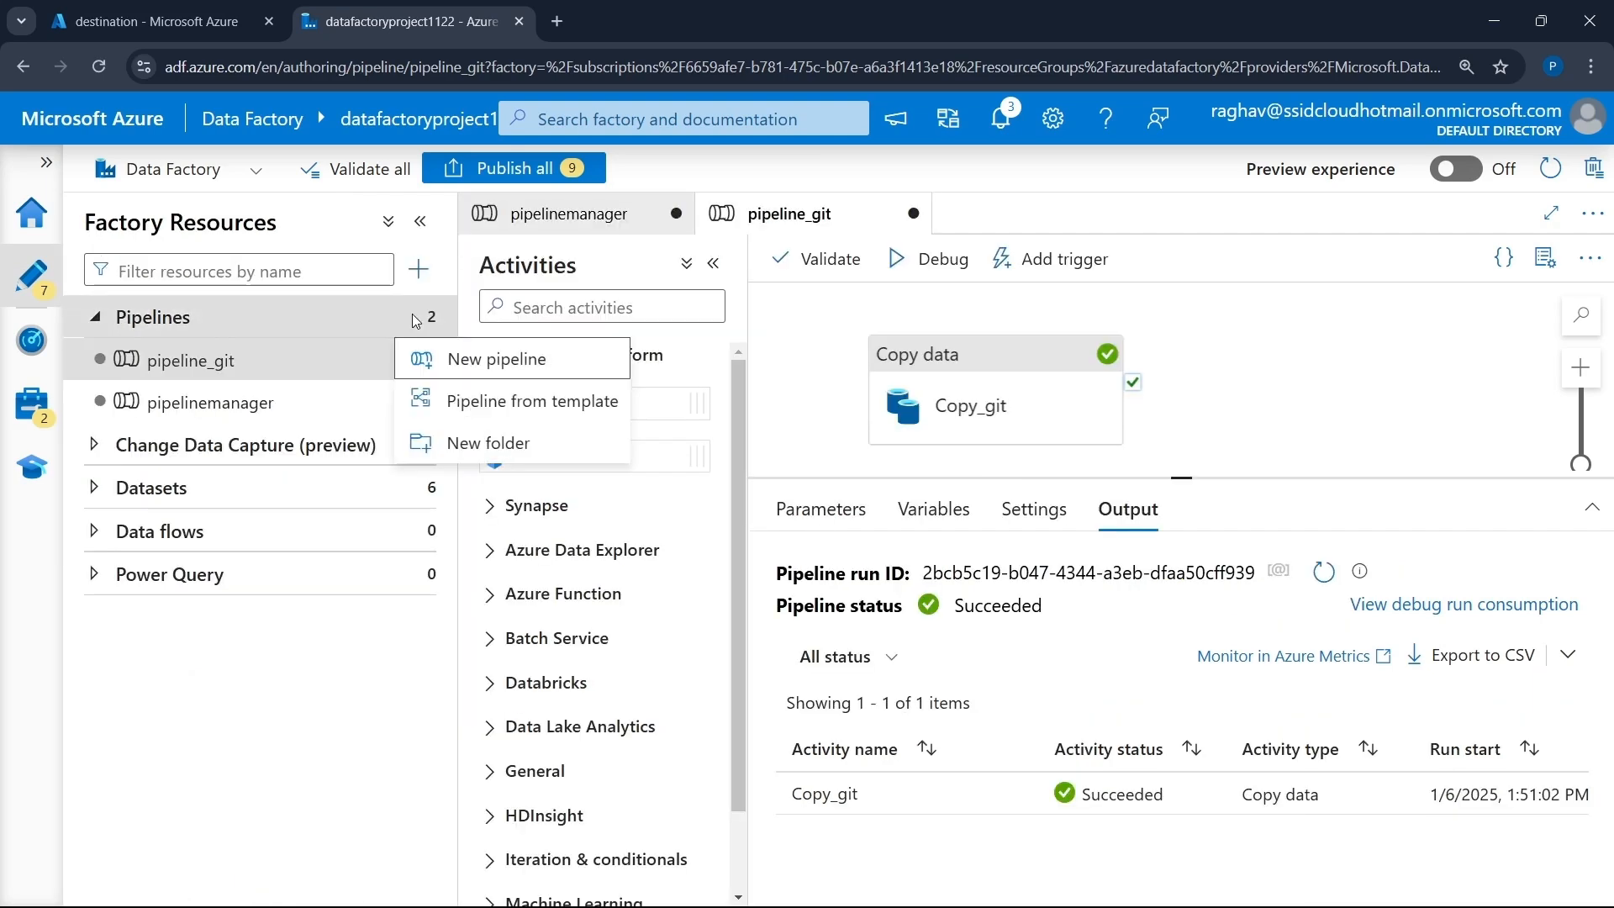
click(516, 375)
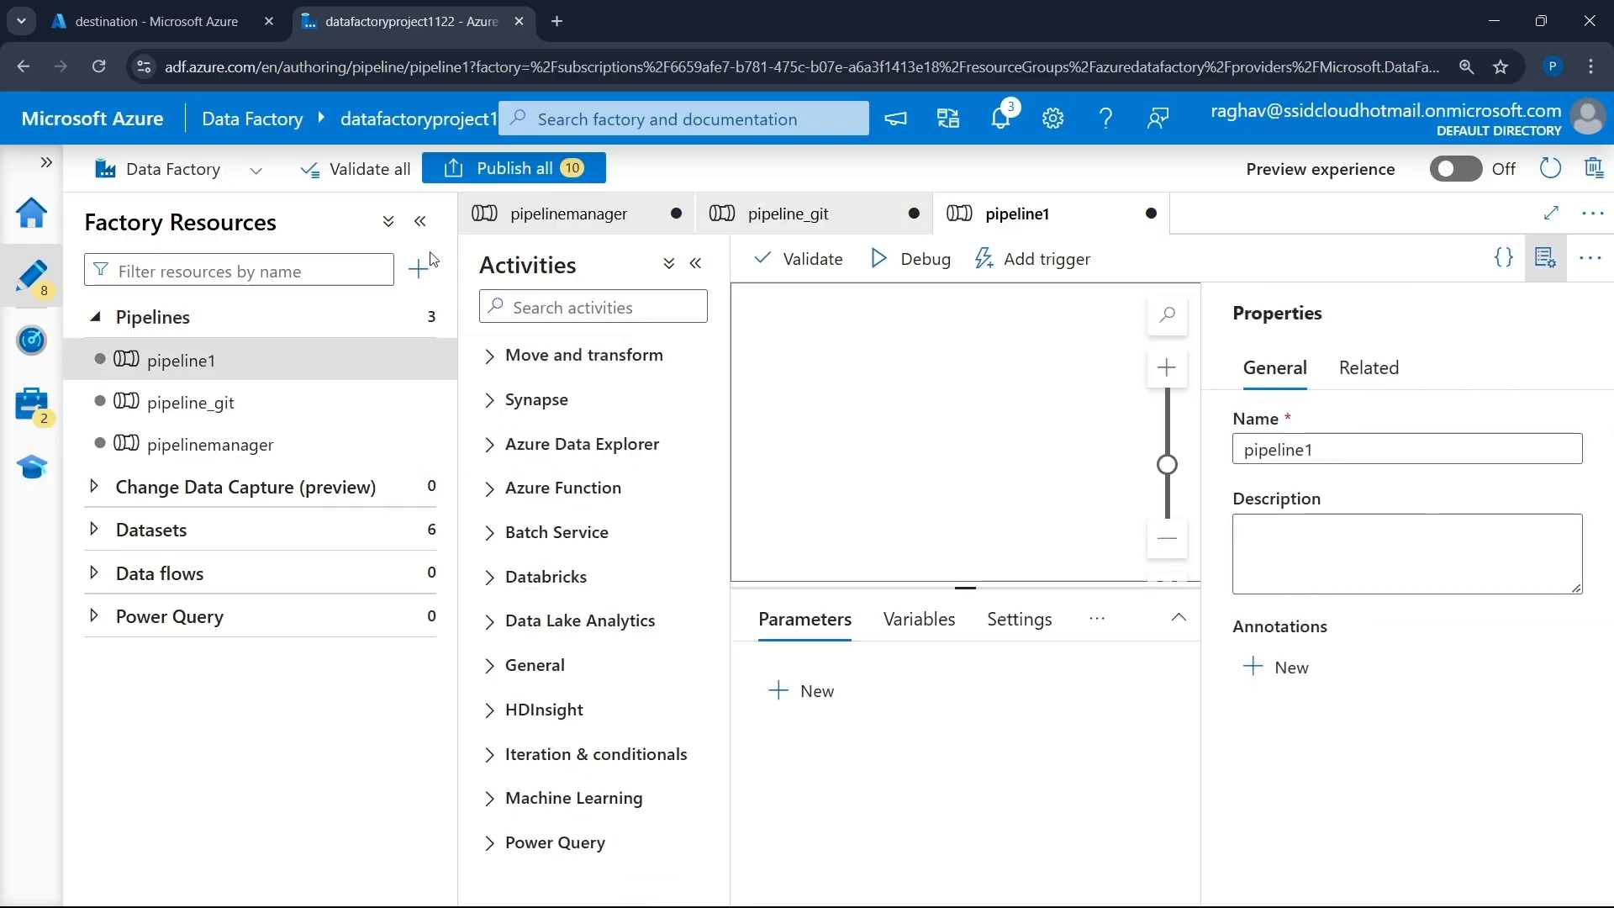
click(419, 220)
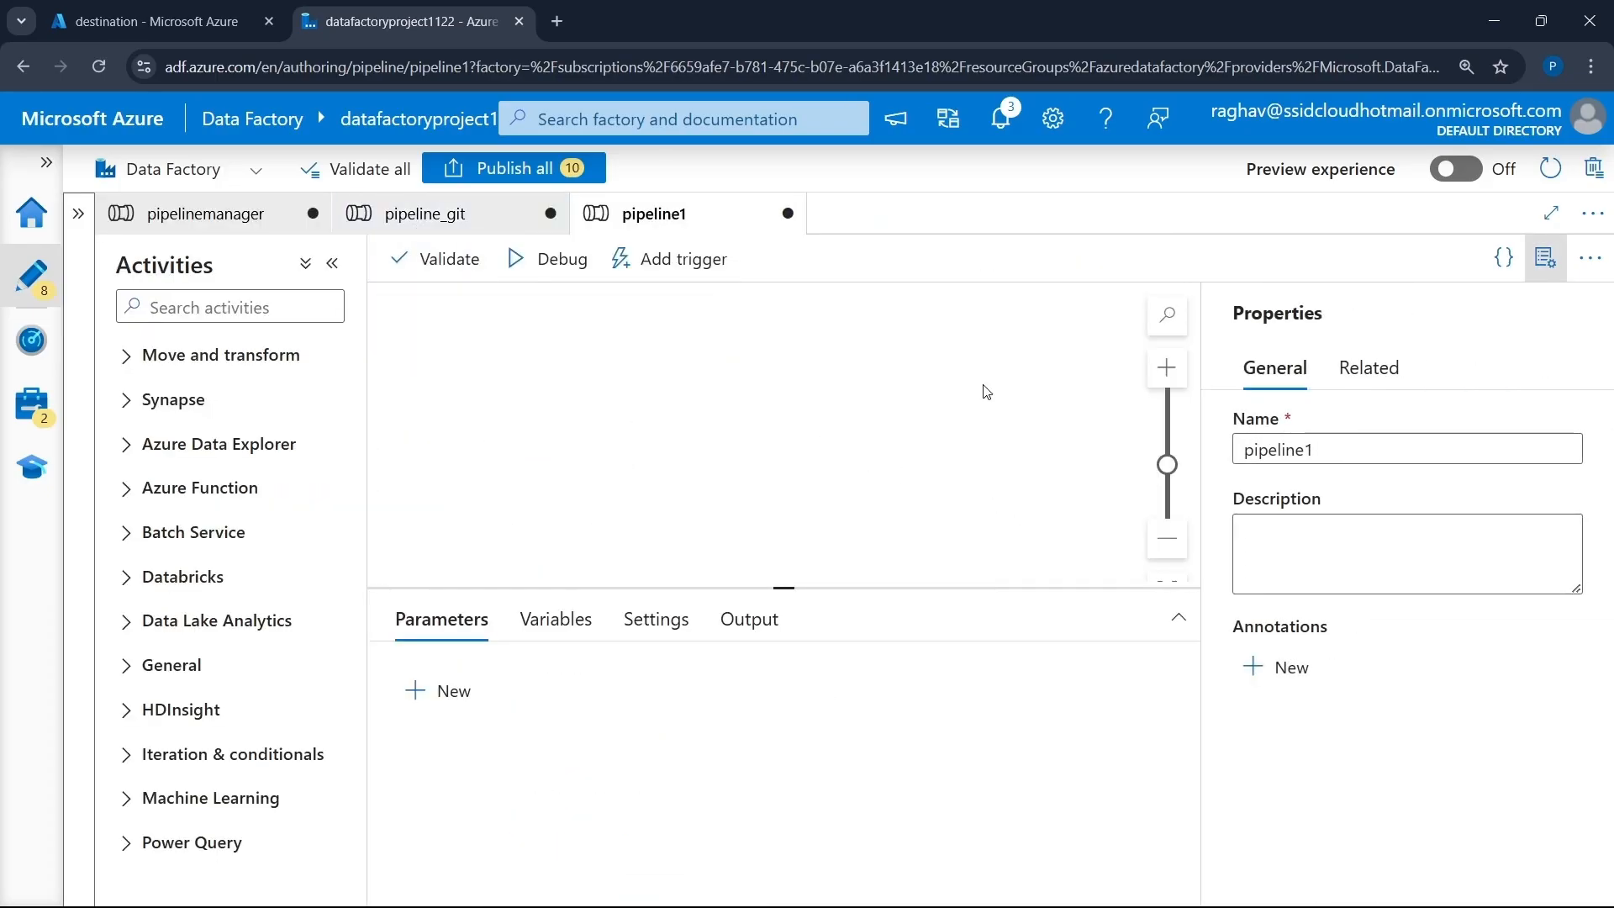
double_click(1320, 448)
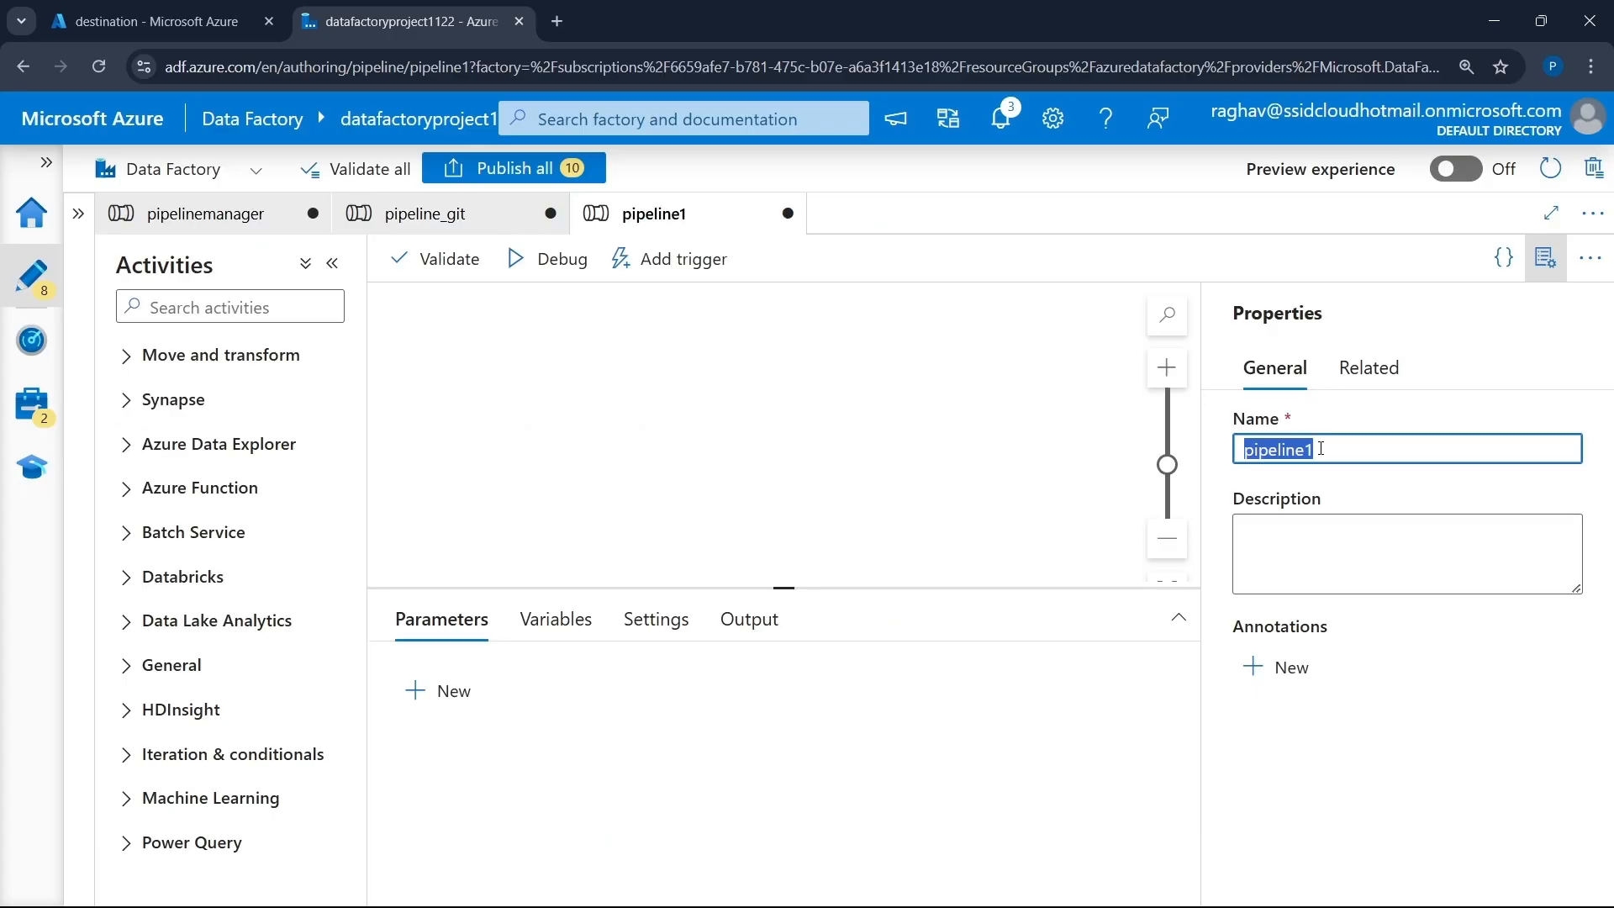
key(BackSpace)
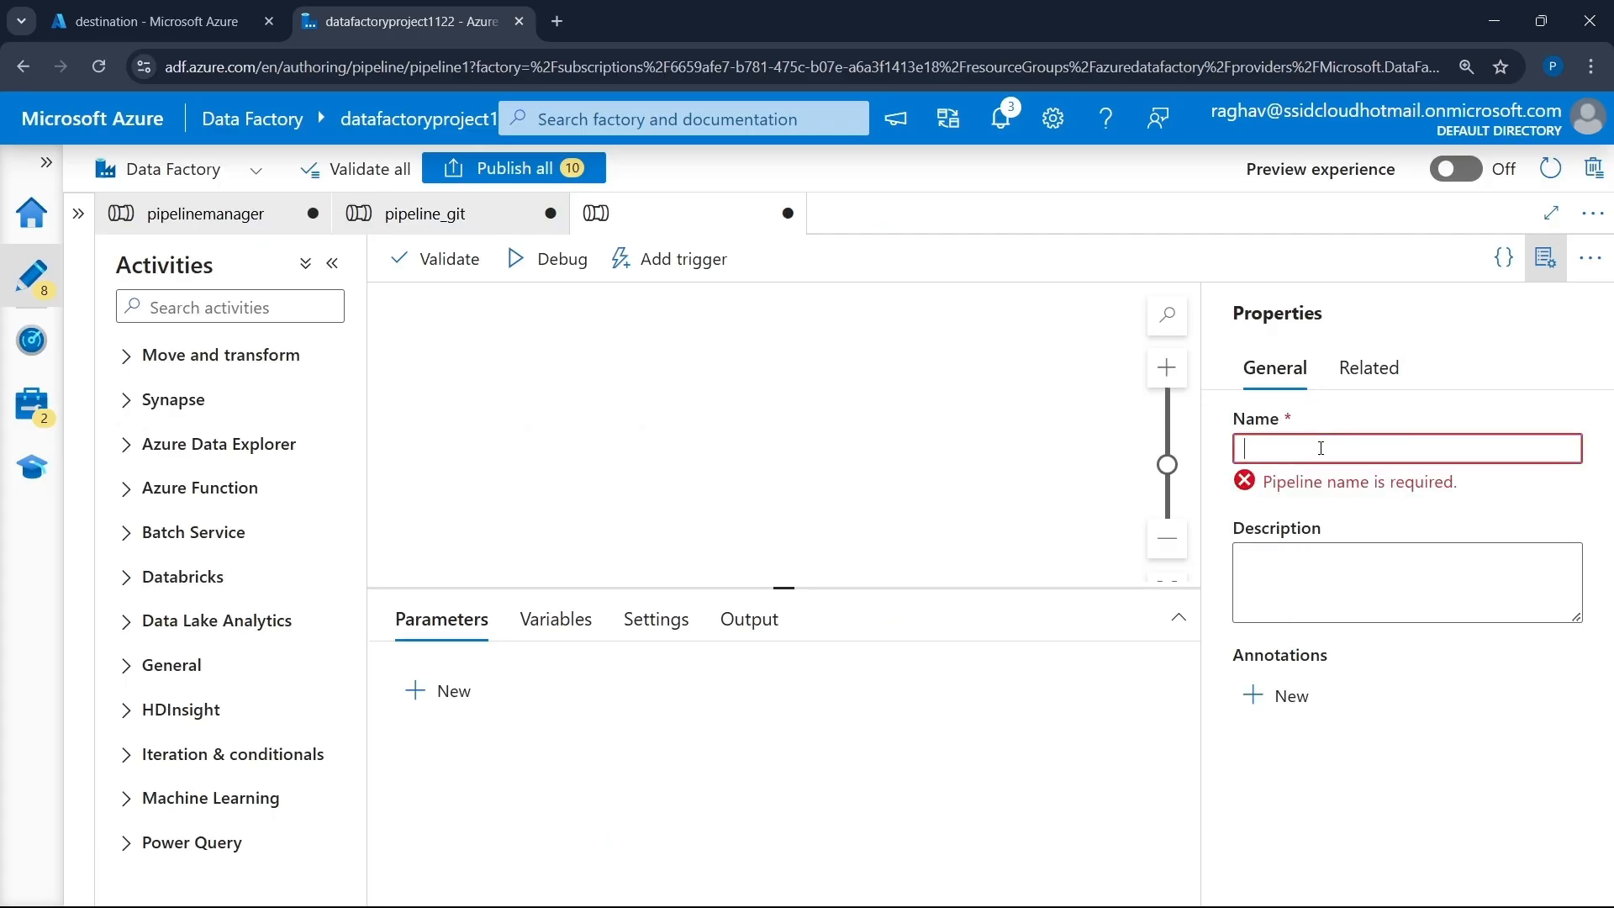
text(get_metadata)
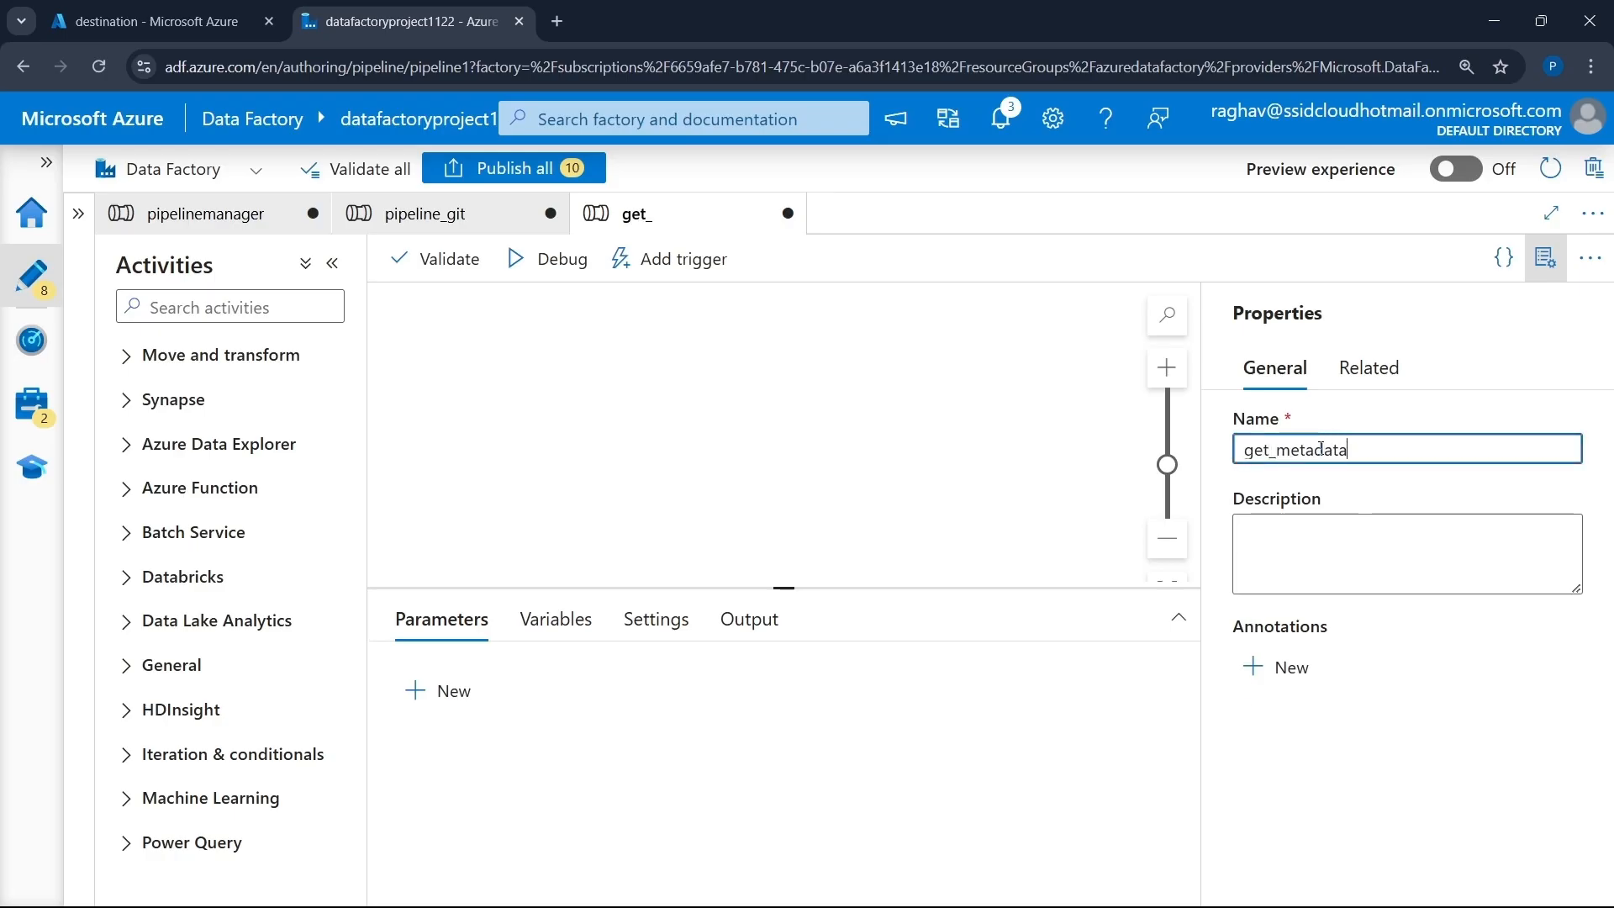
click(1543, 262)
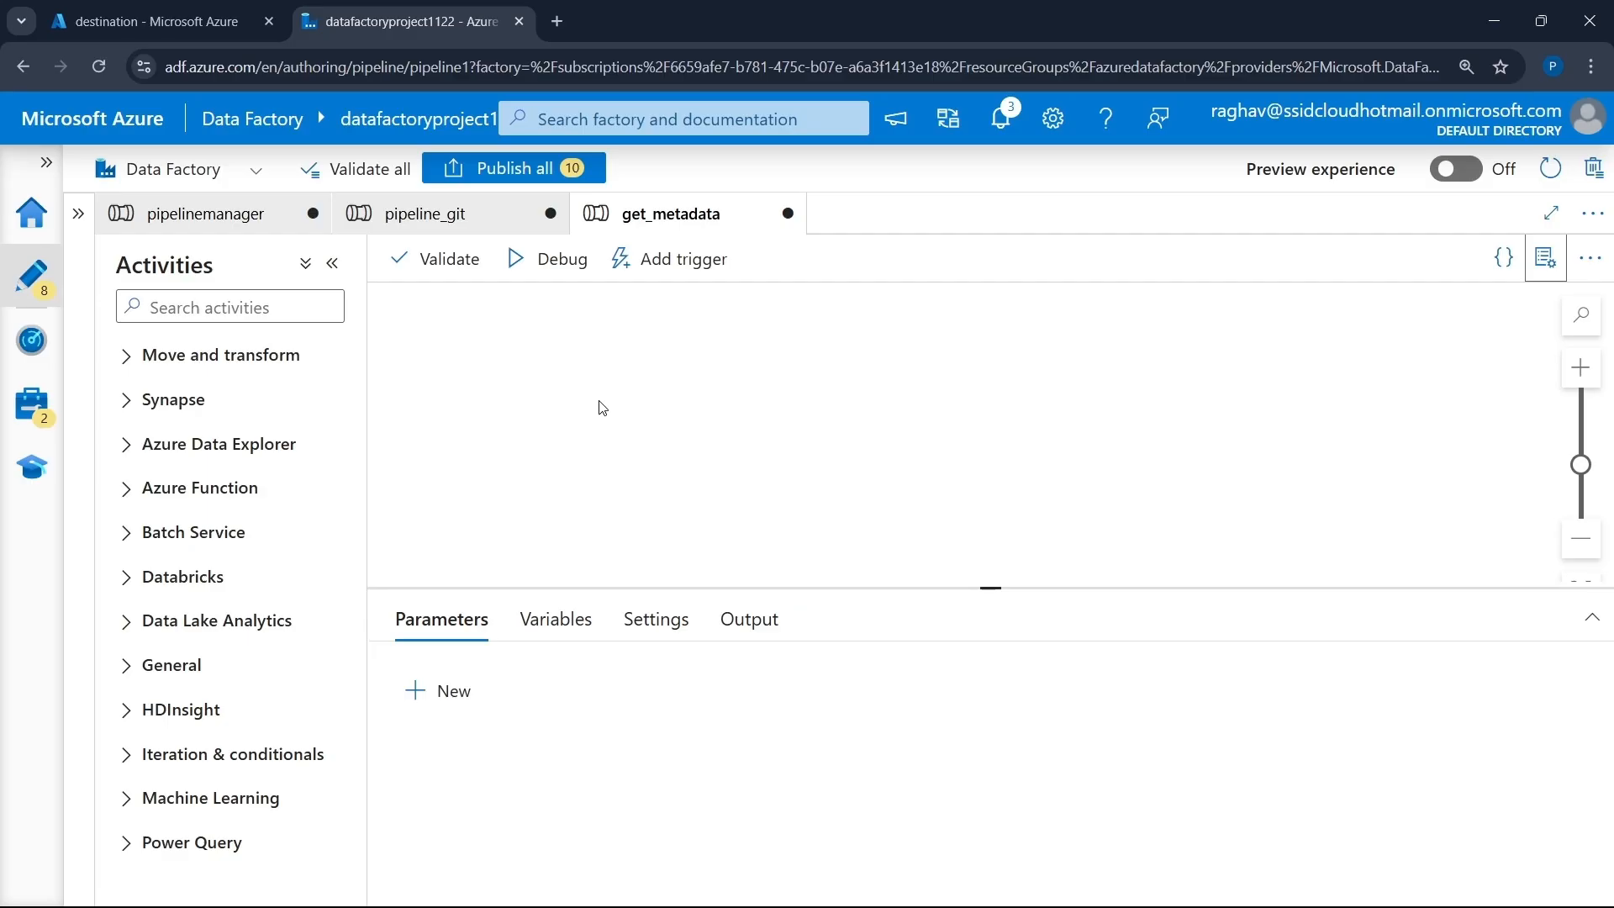
- Add a Get Metadata activity to the get_metadata pipeline and name it Get Metadata
click(243, 306)
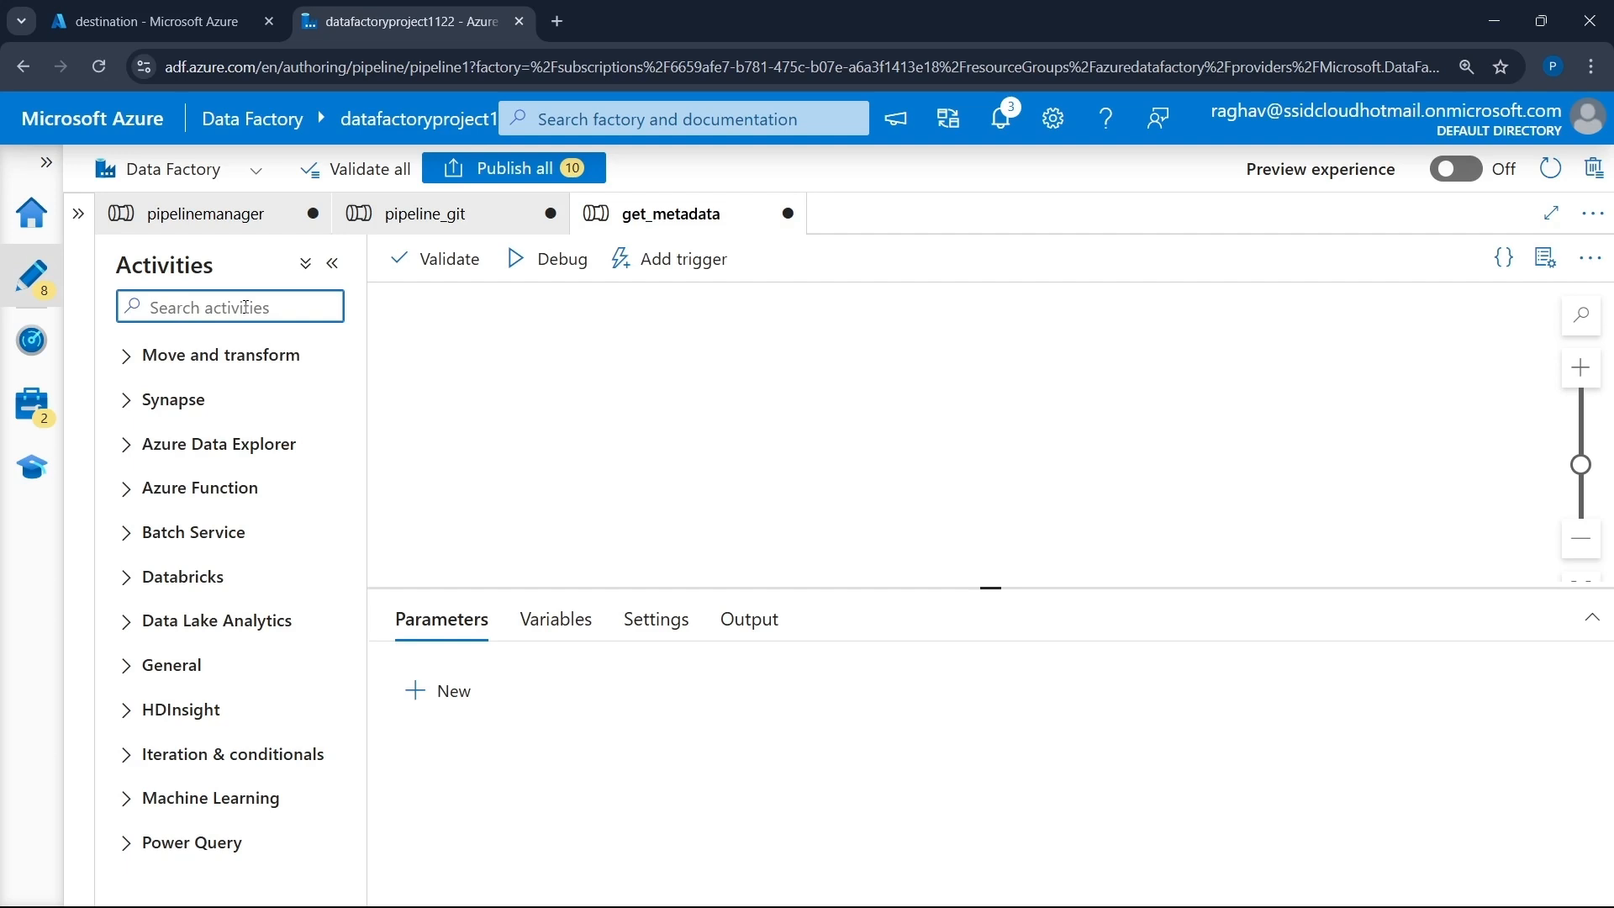
text(get meta)
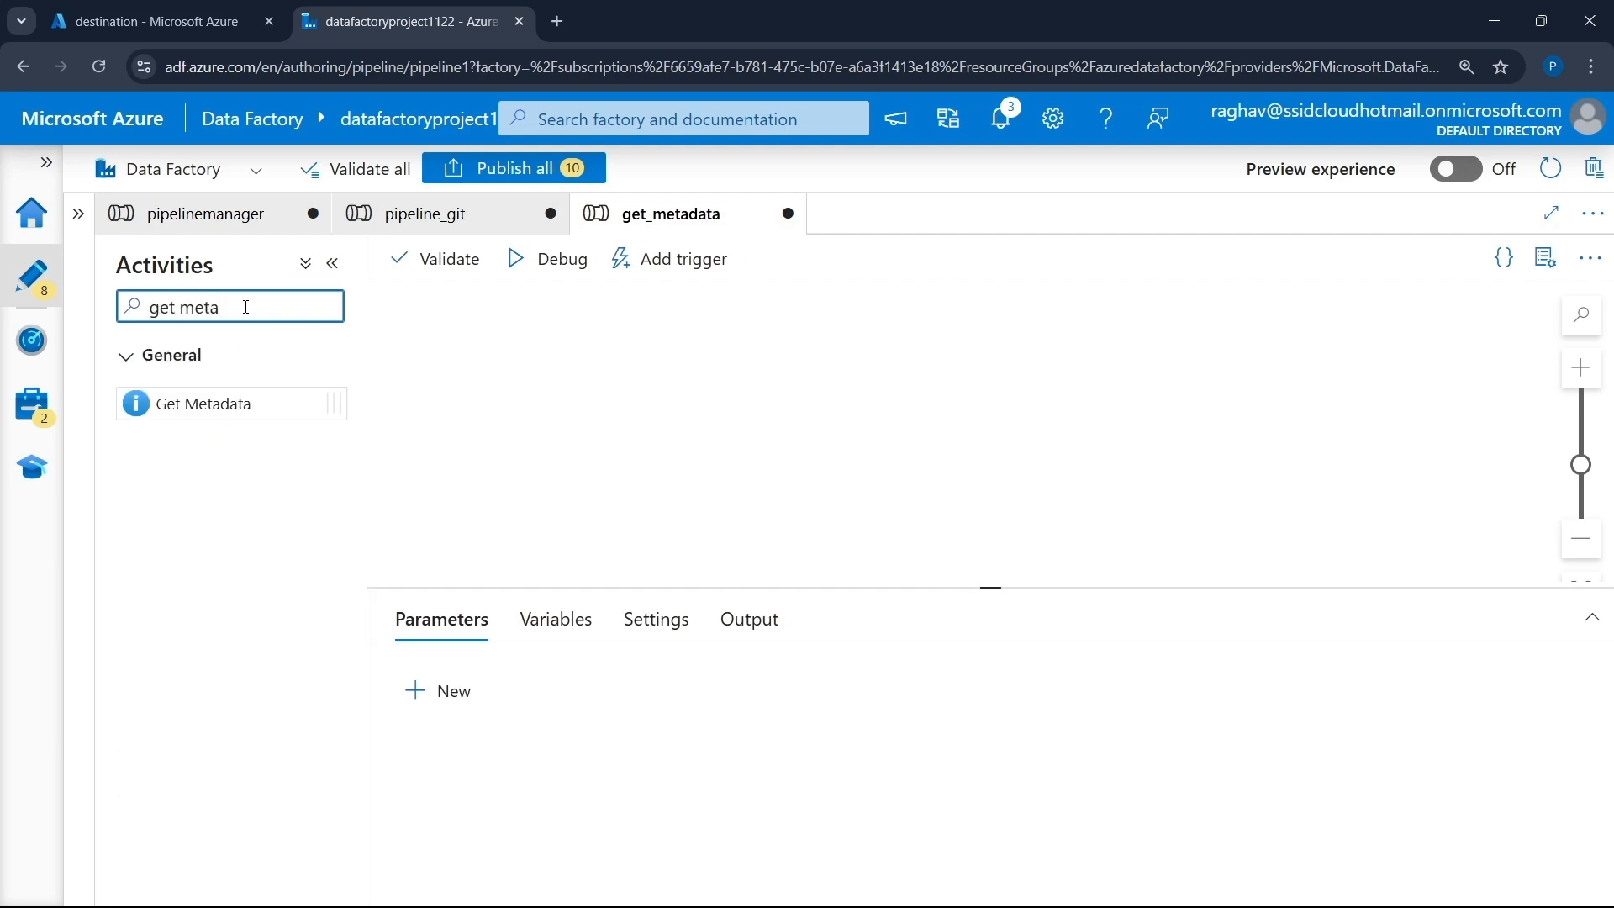
drag(215, 405, 554, 388)
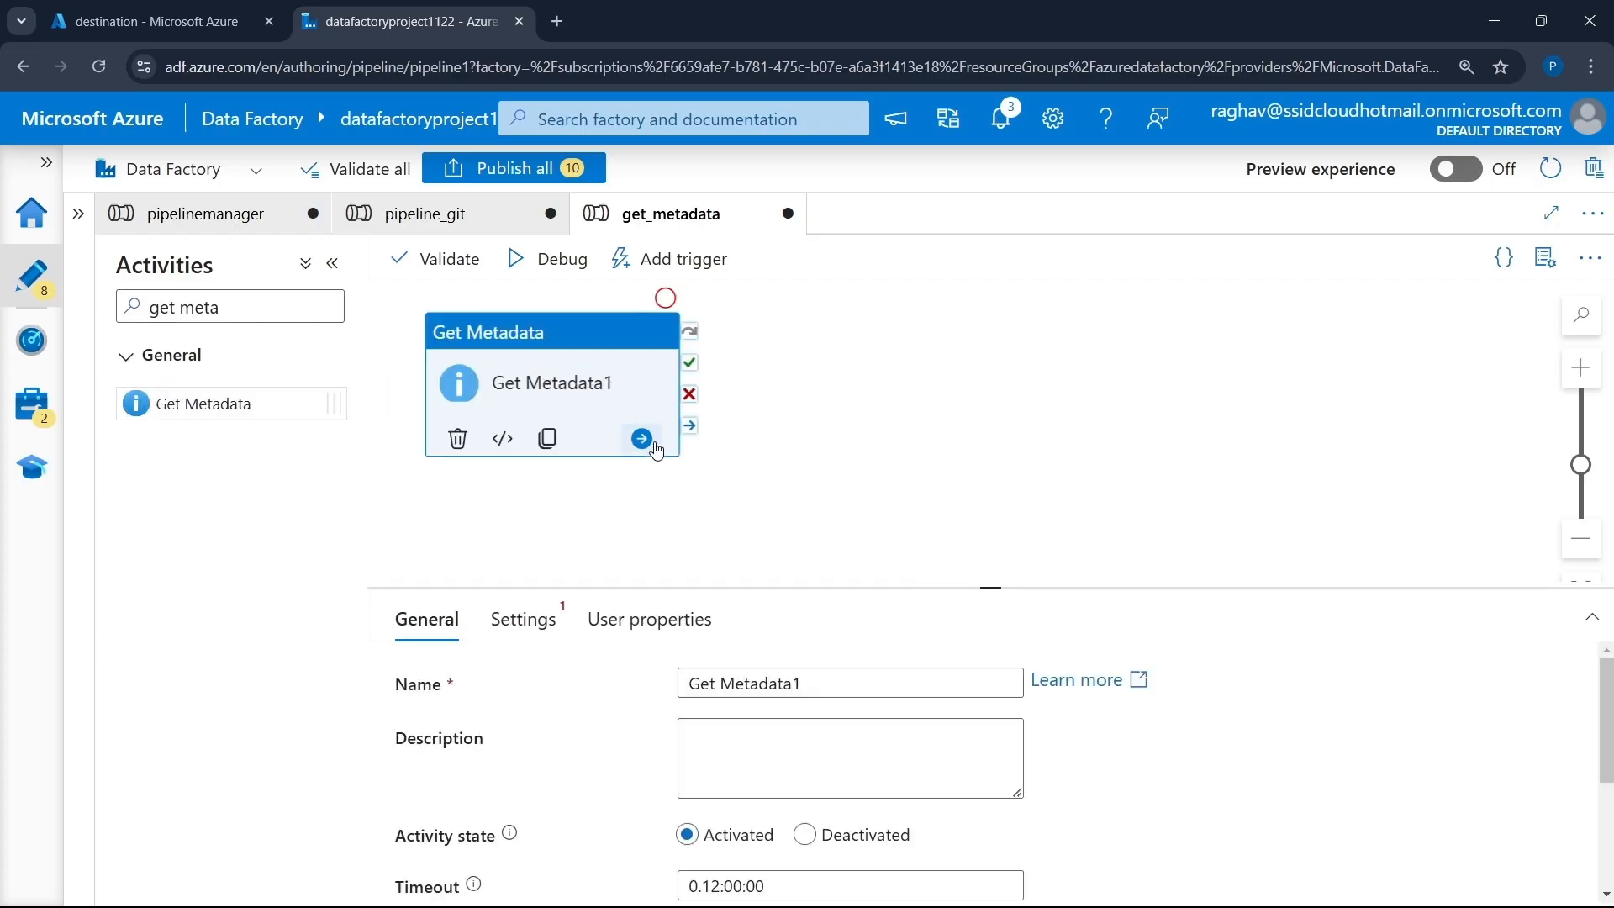
click(811, 688)
scroll(786, 691, down, 3)
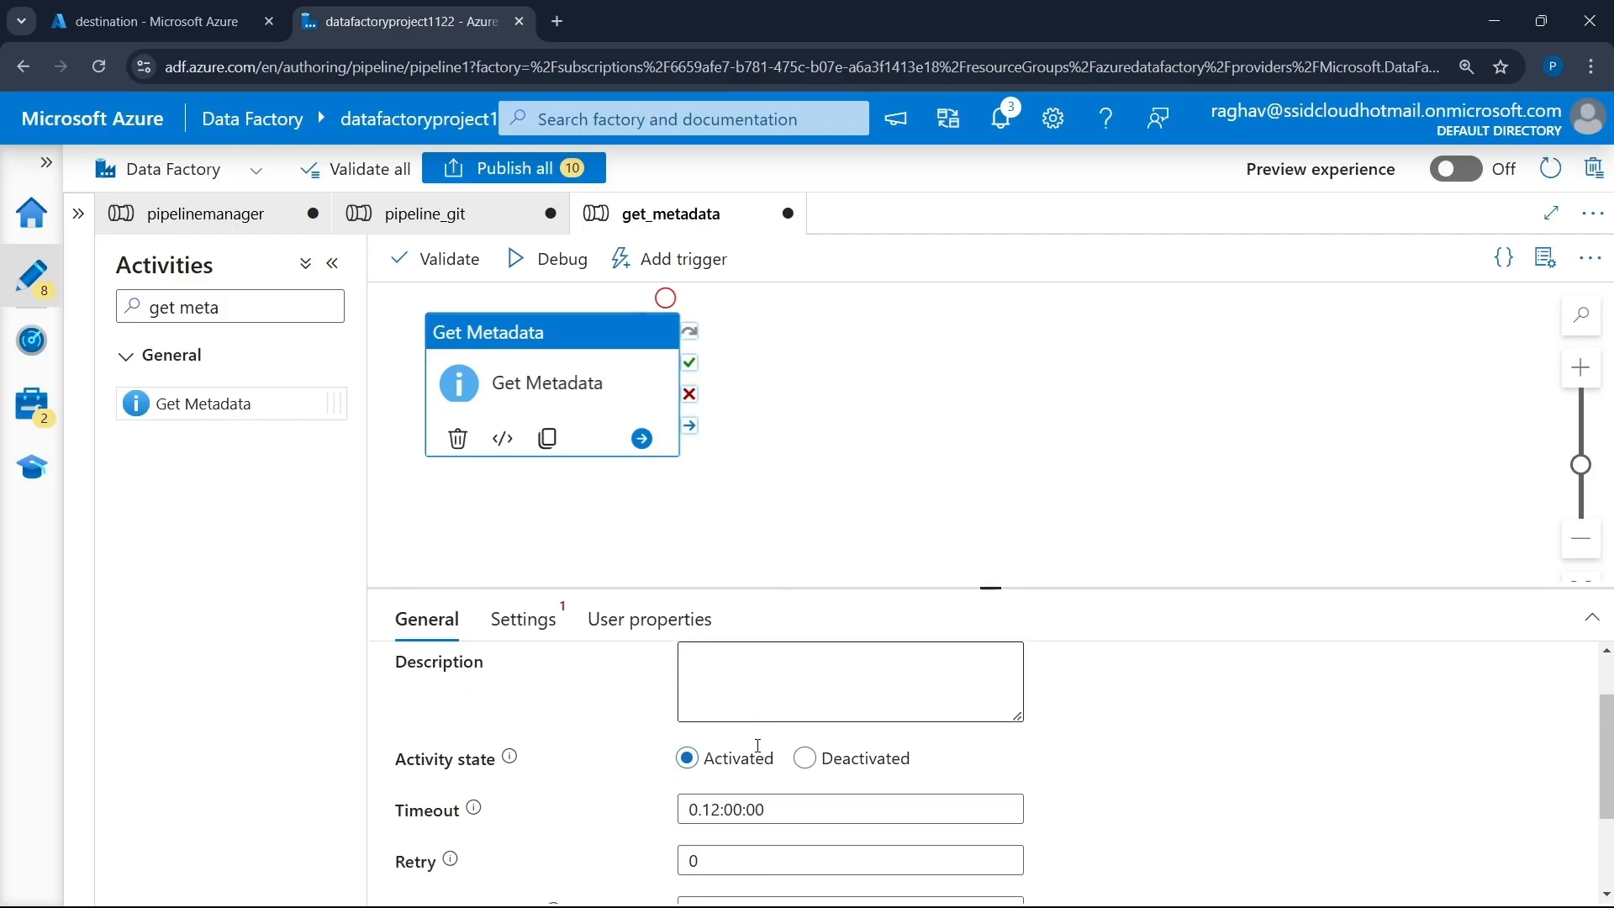
scroll(807, 672, up, 3)
drag(840, 589, 815, 457)
click(588, 388)
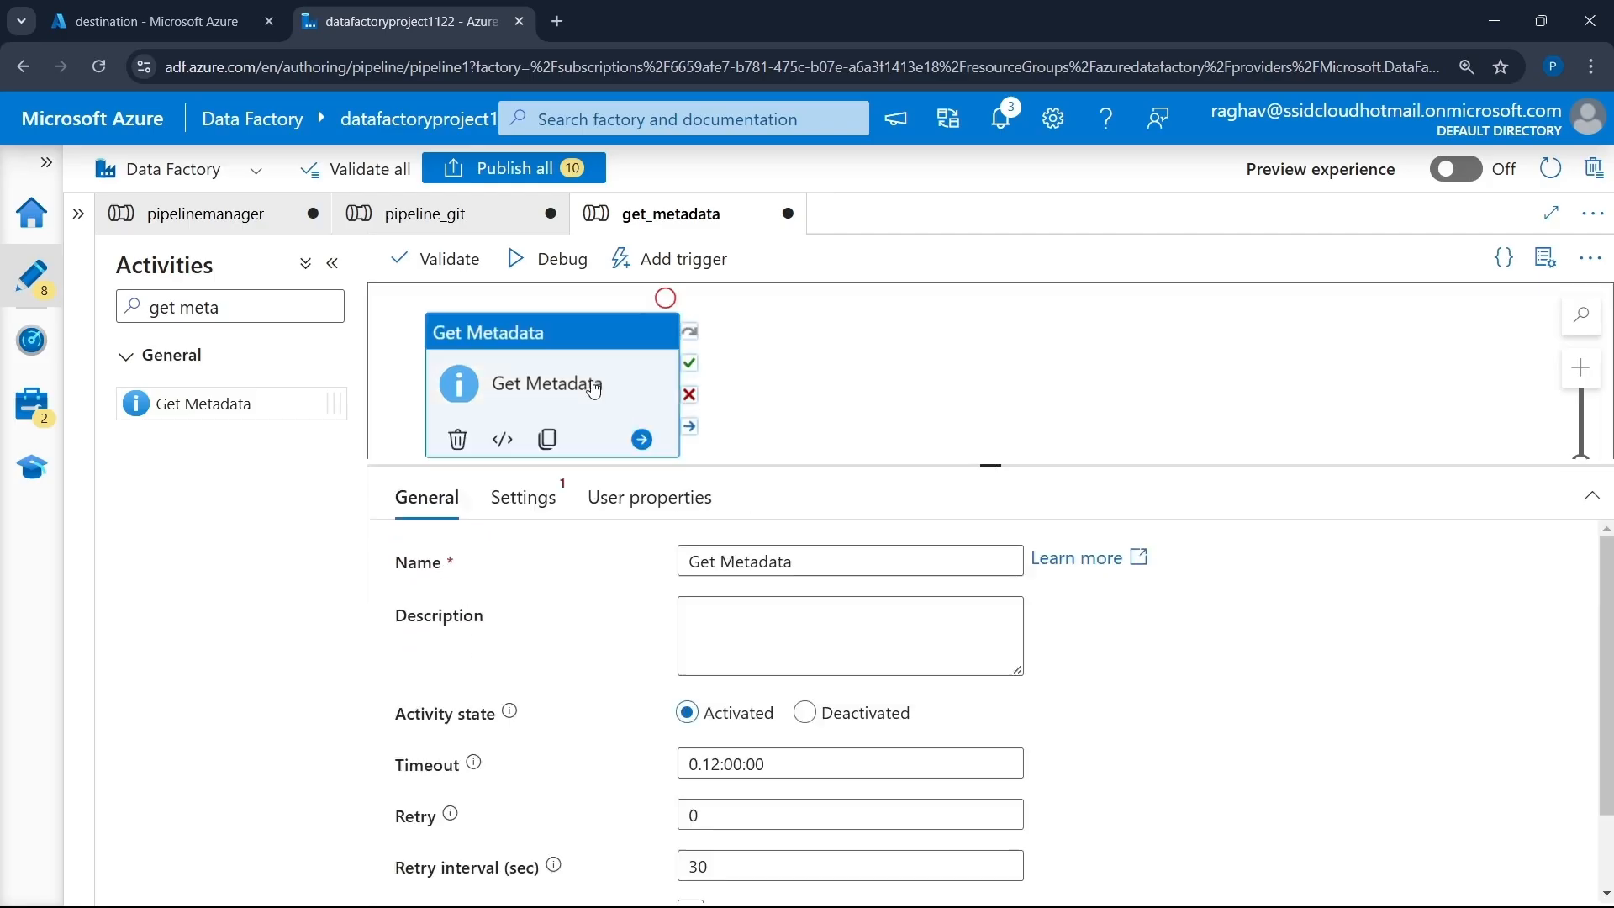
- Start a new dataset for the Get Metadata activity using Azure Data Lake Storage Gen2 and the DelimitedText format
click(525, 497)
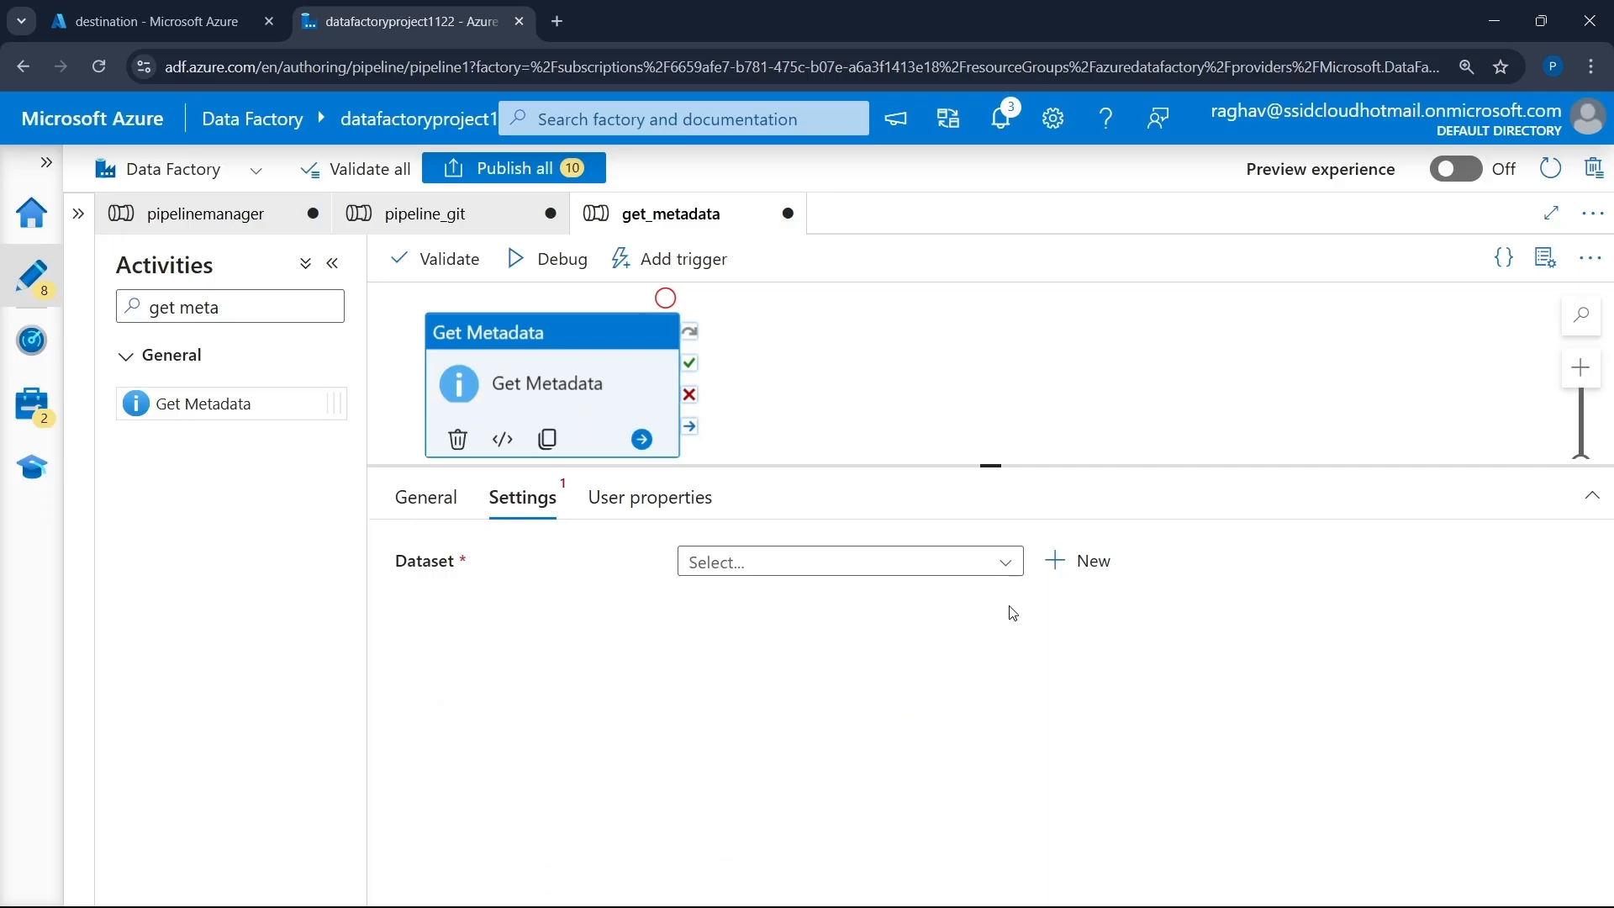
click(1084, 561)
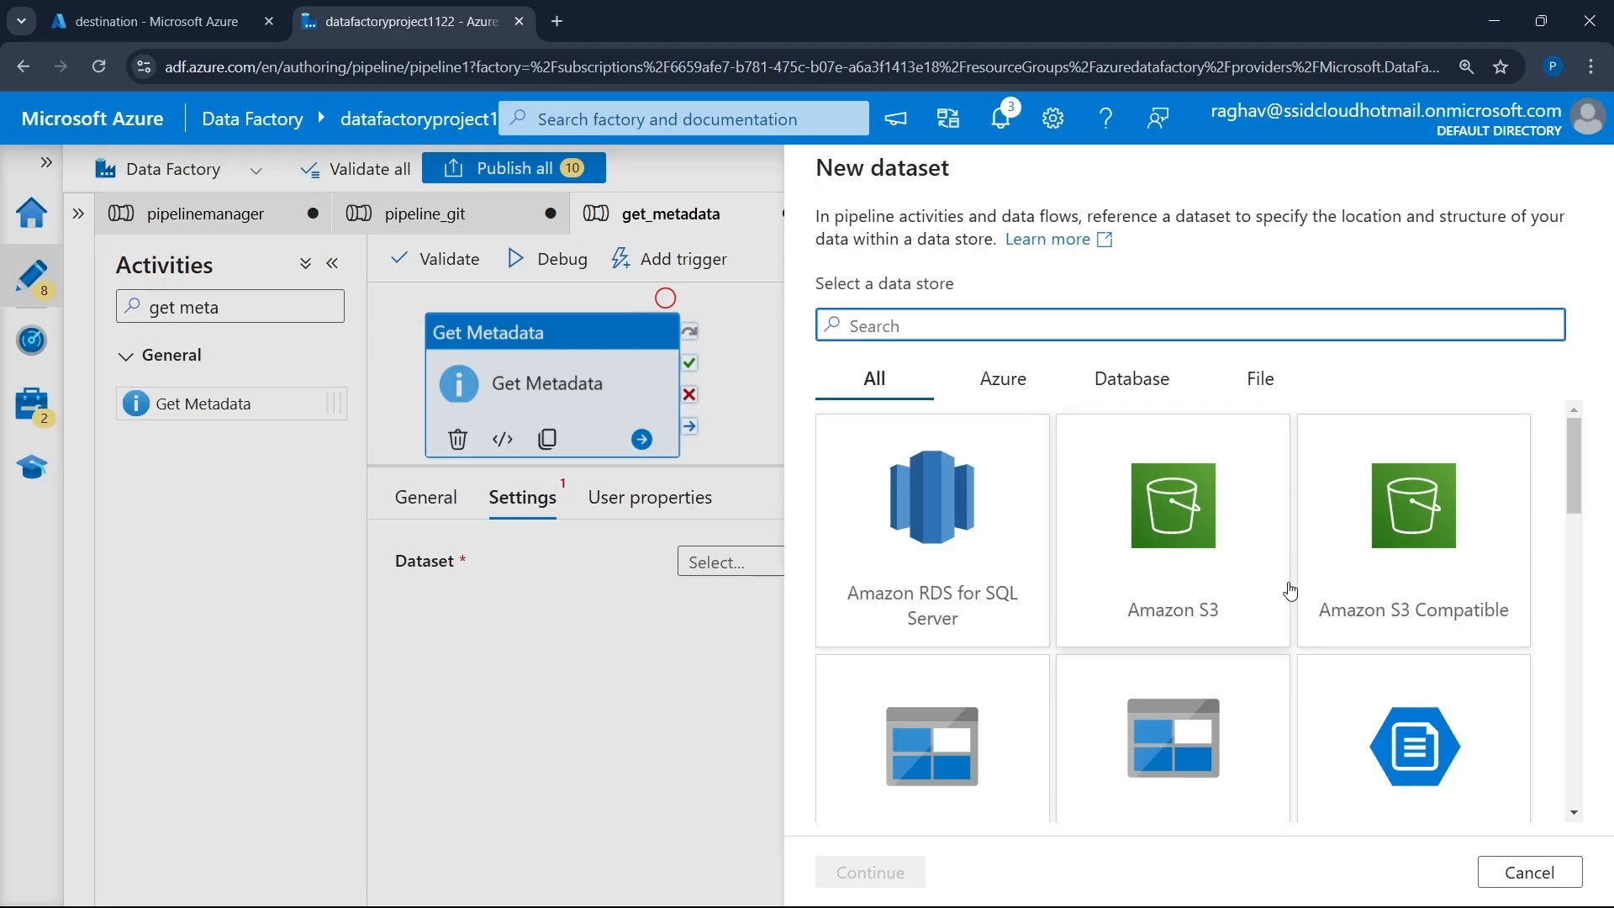
scroll(1288, 588, down, 5)
scroll(1253, 621, down, 3)
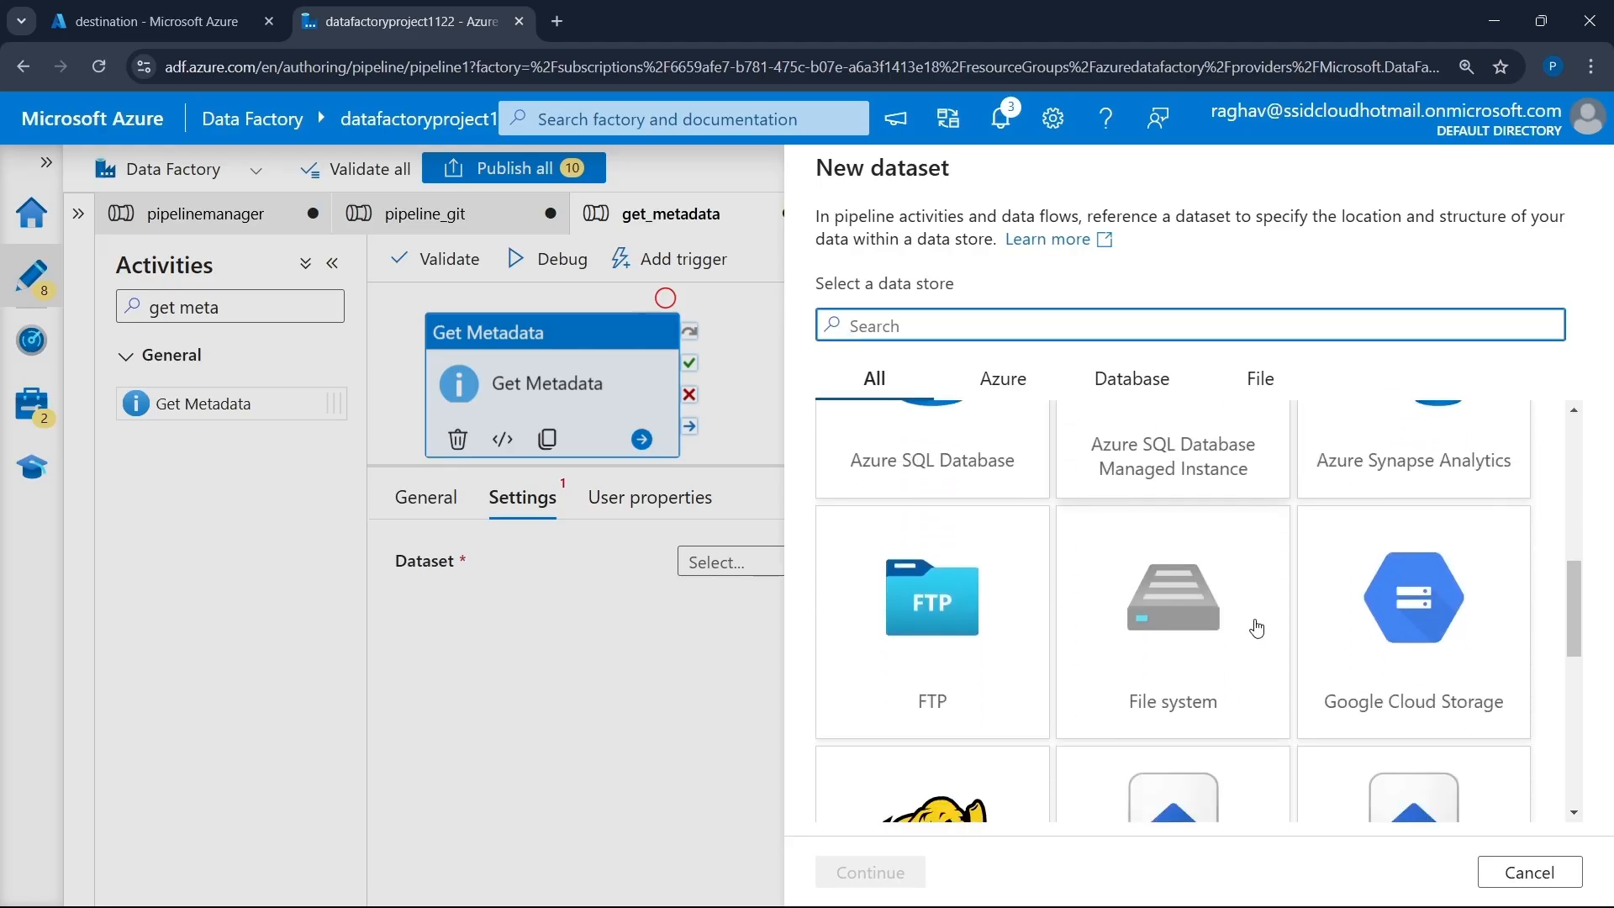
scroll(1253, 622, up, 6)
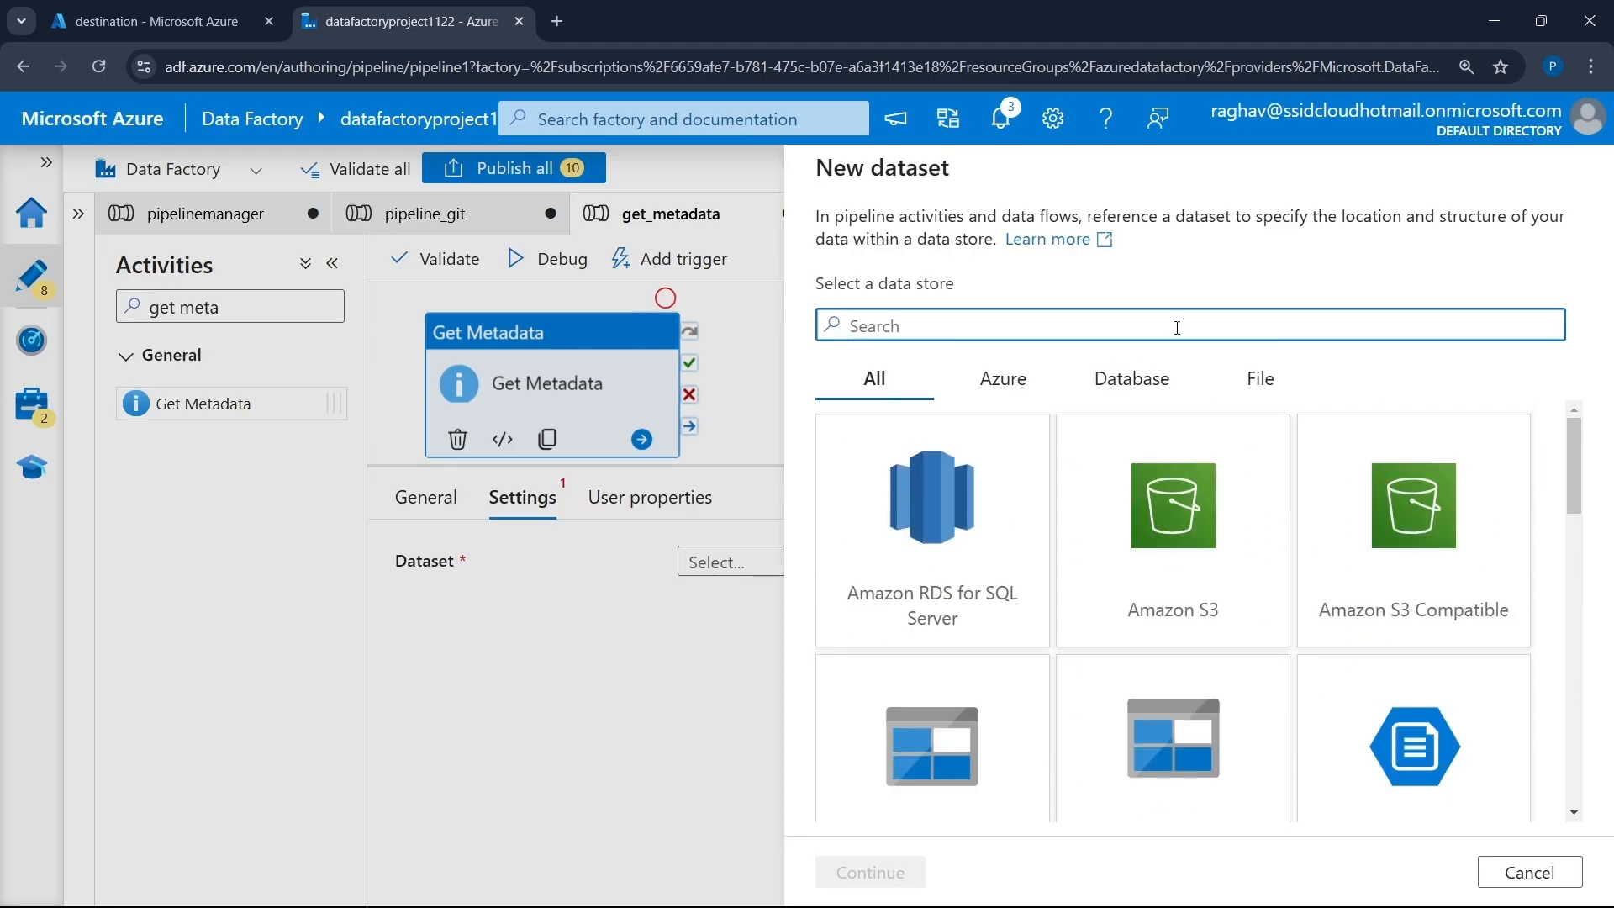
text(data)
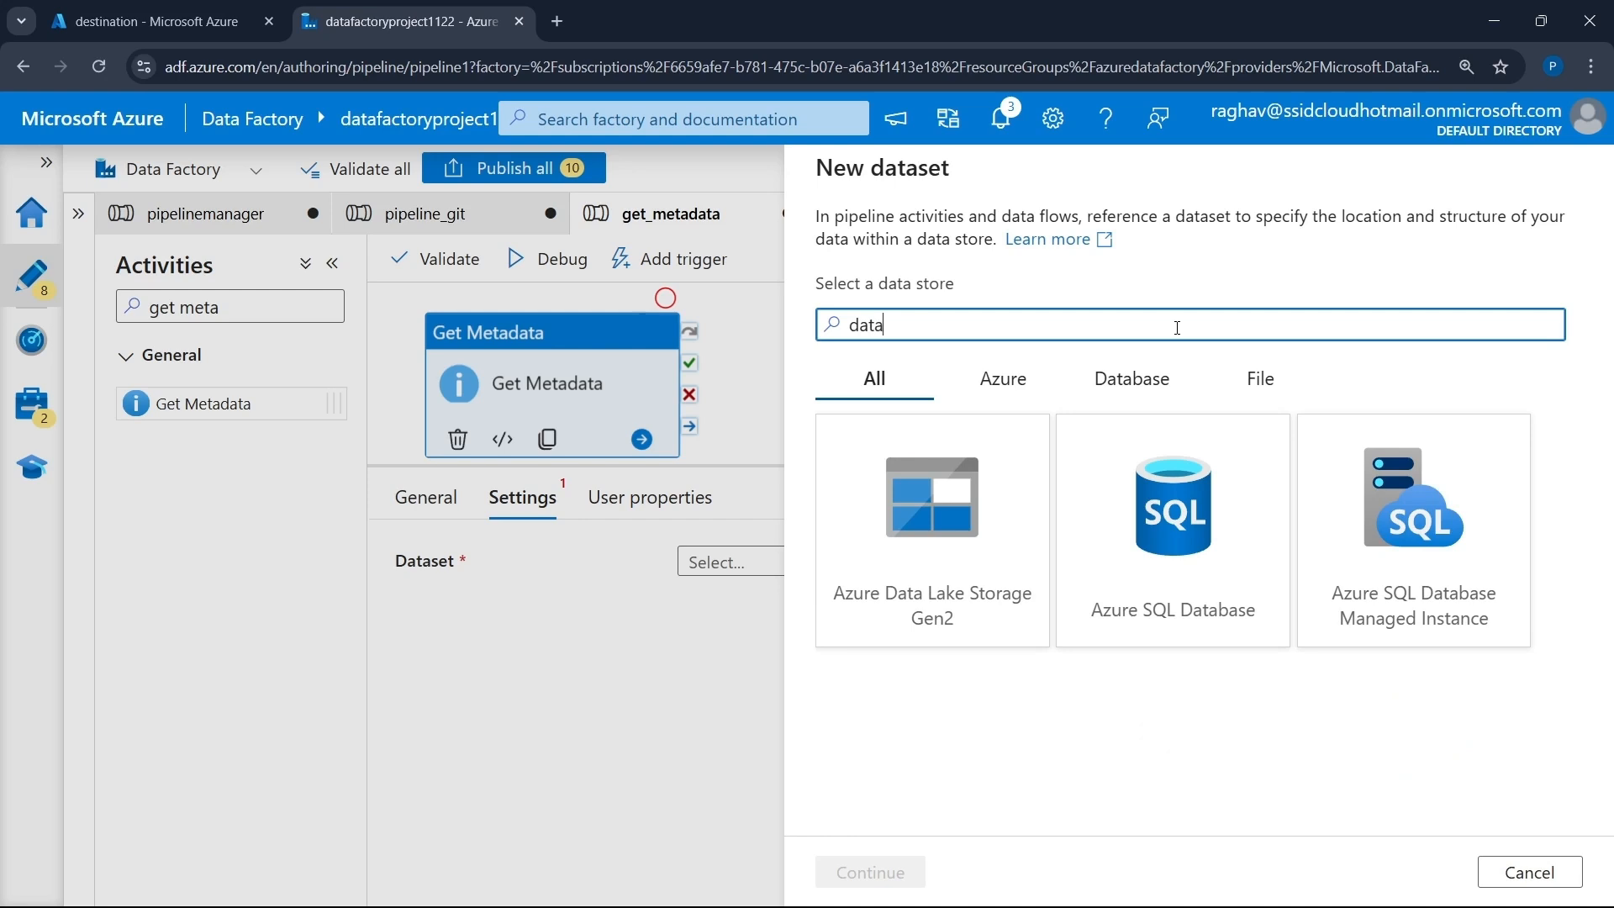
click(866, 519)
click(878, 872)
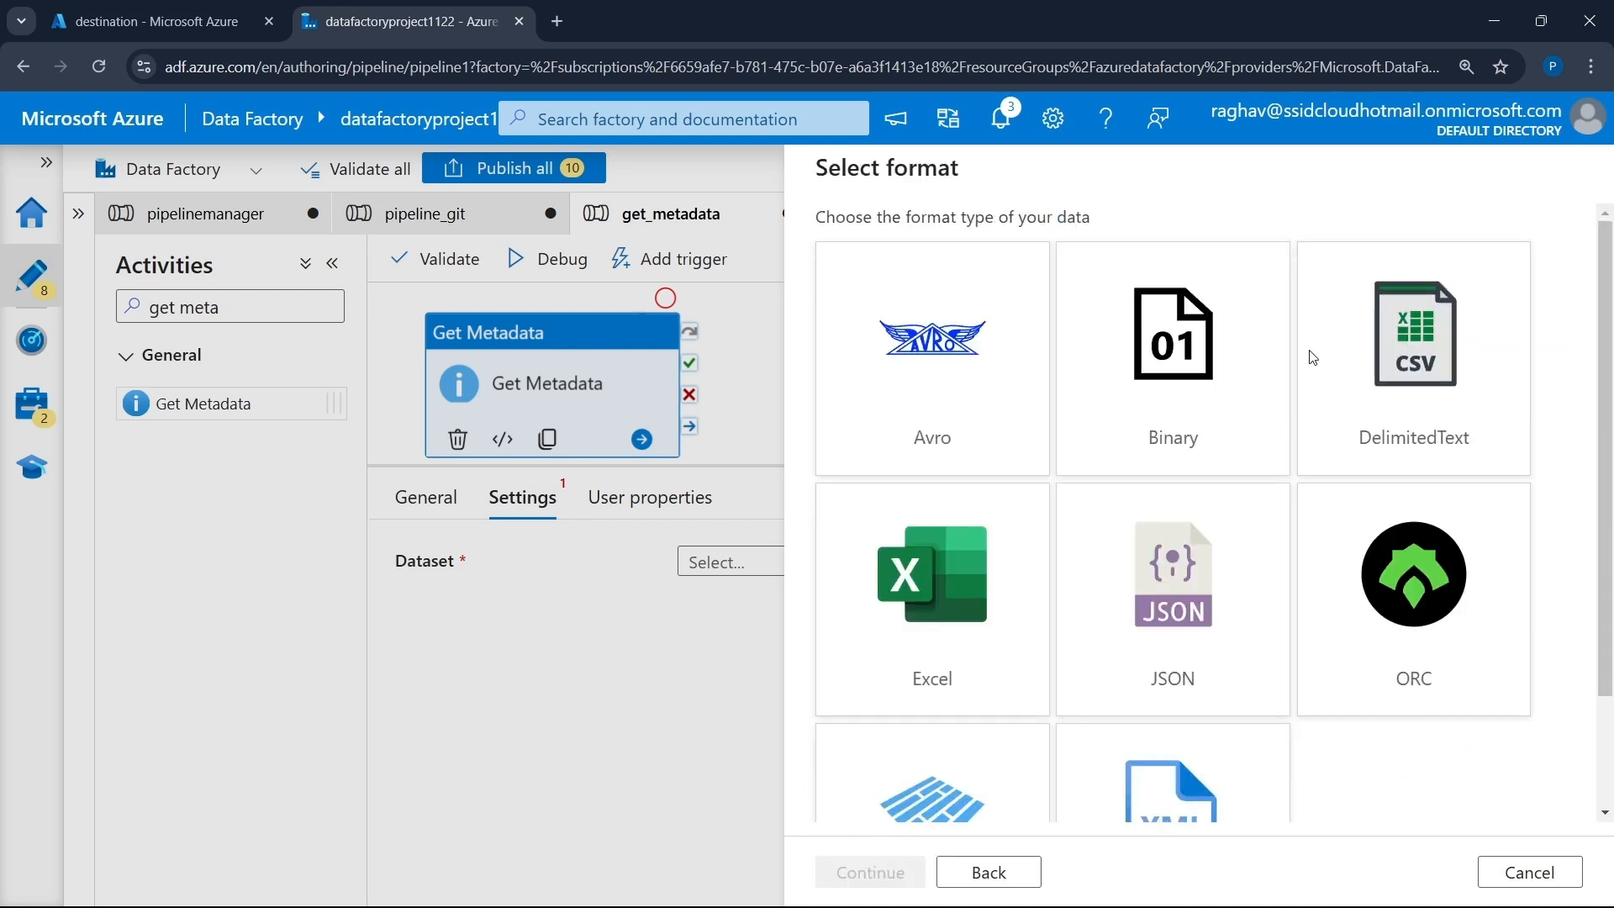
click(1412, 370)
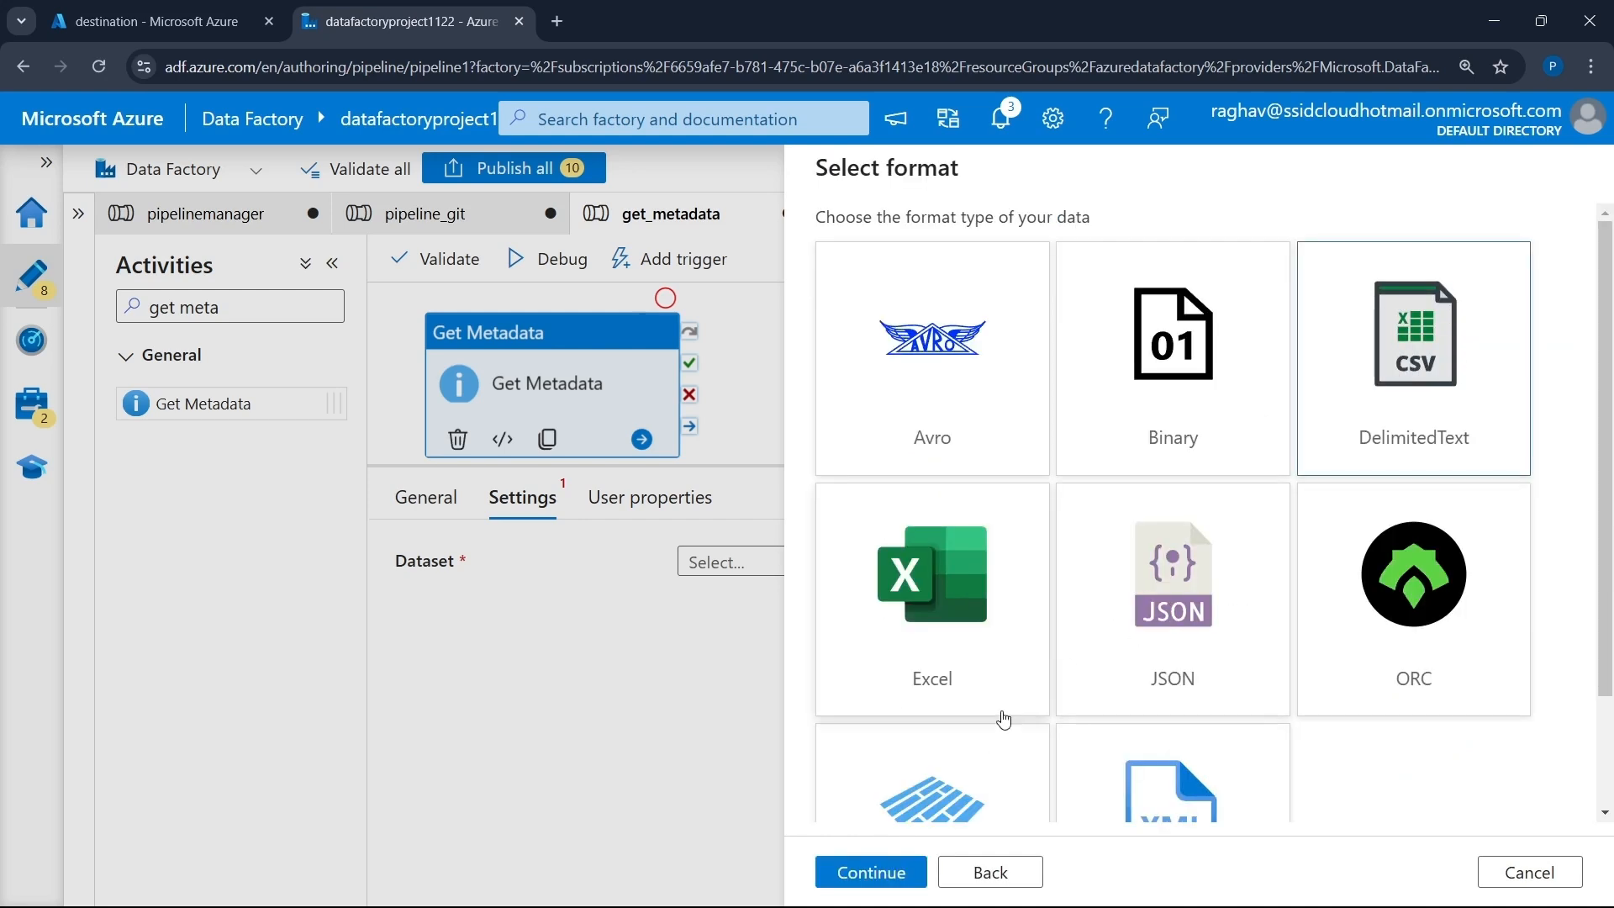
click(875, 871)
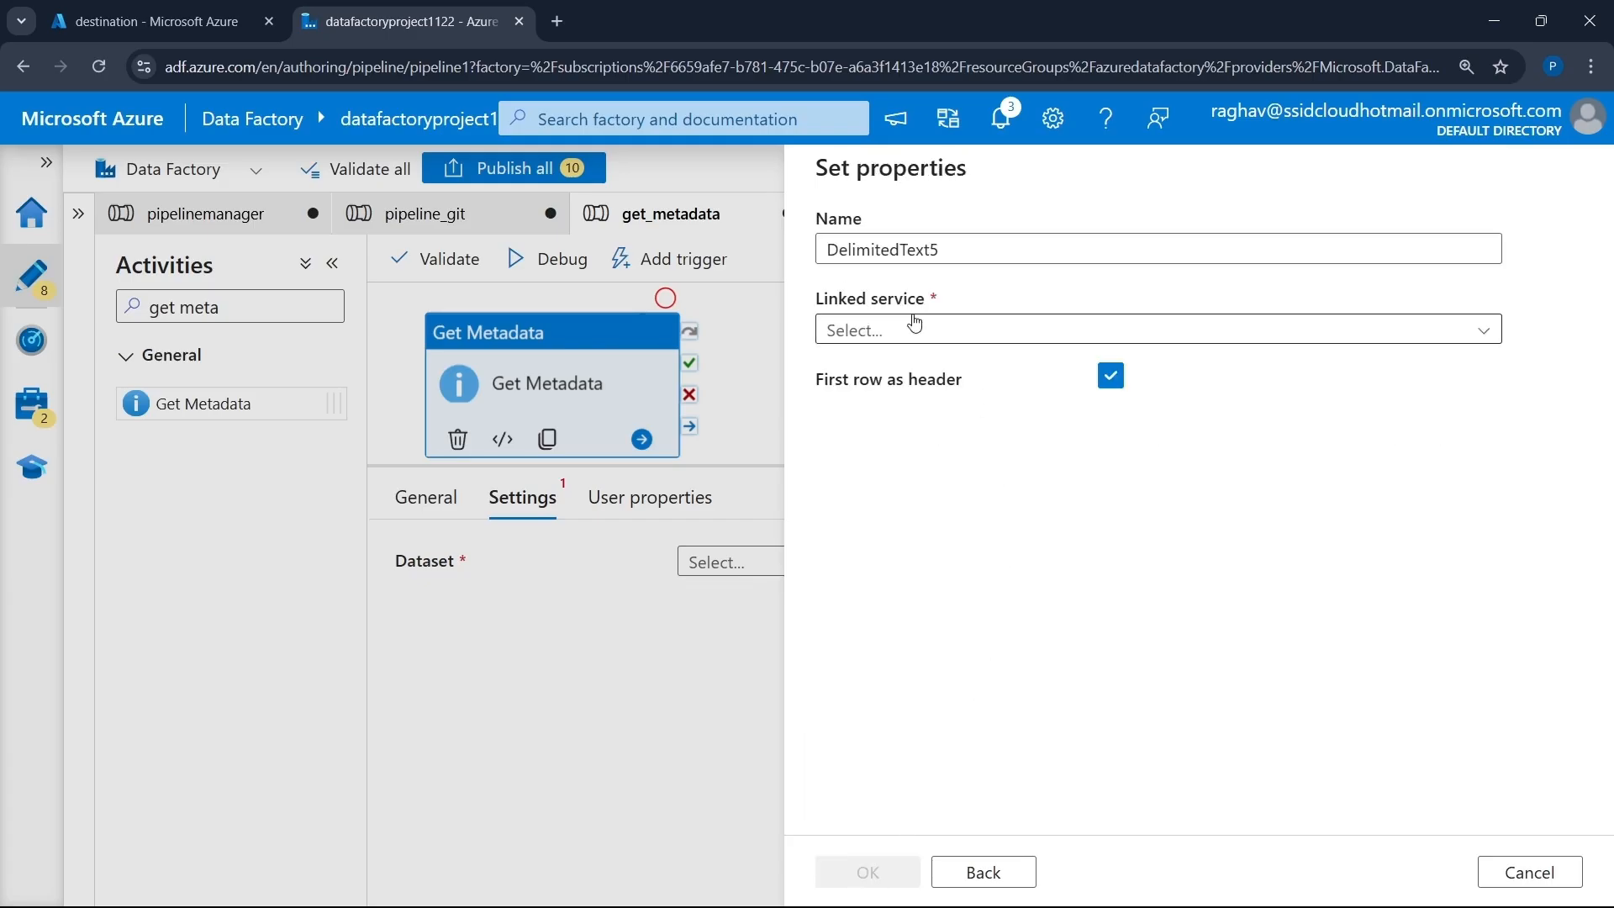
- Create the dataset with linked service AzureDataLakeStorage1, file path destination/csvfiles and schema import set to None
click(953, 329)
click(950, 454)
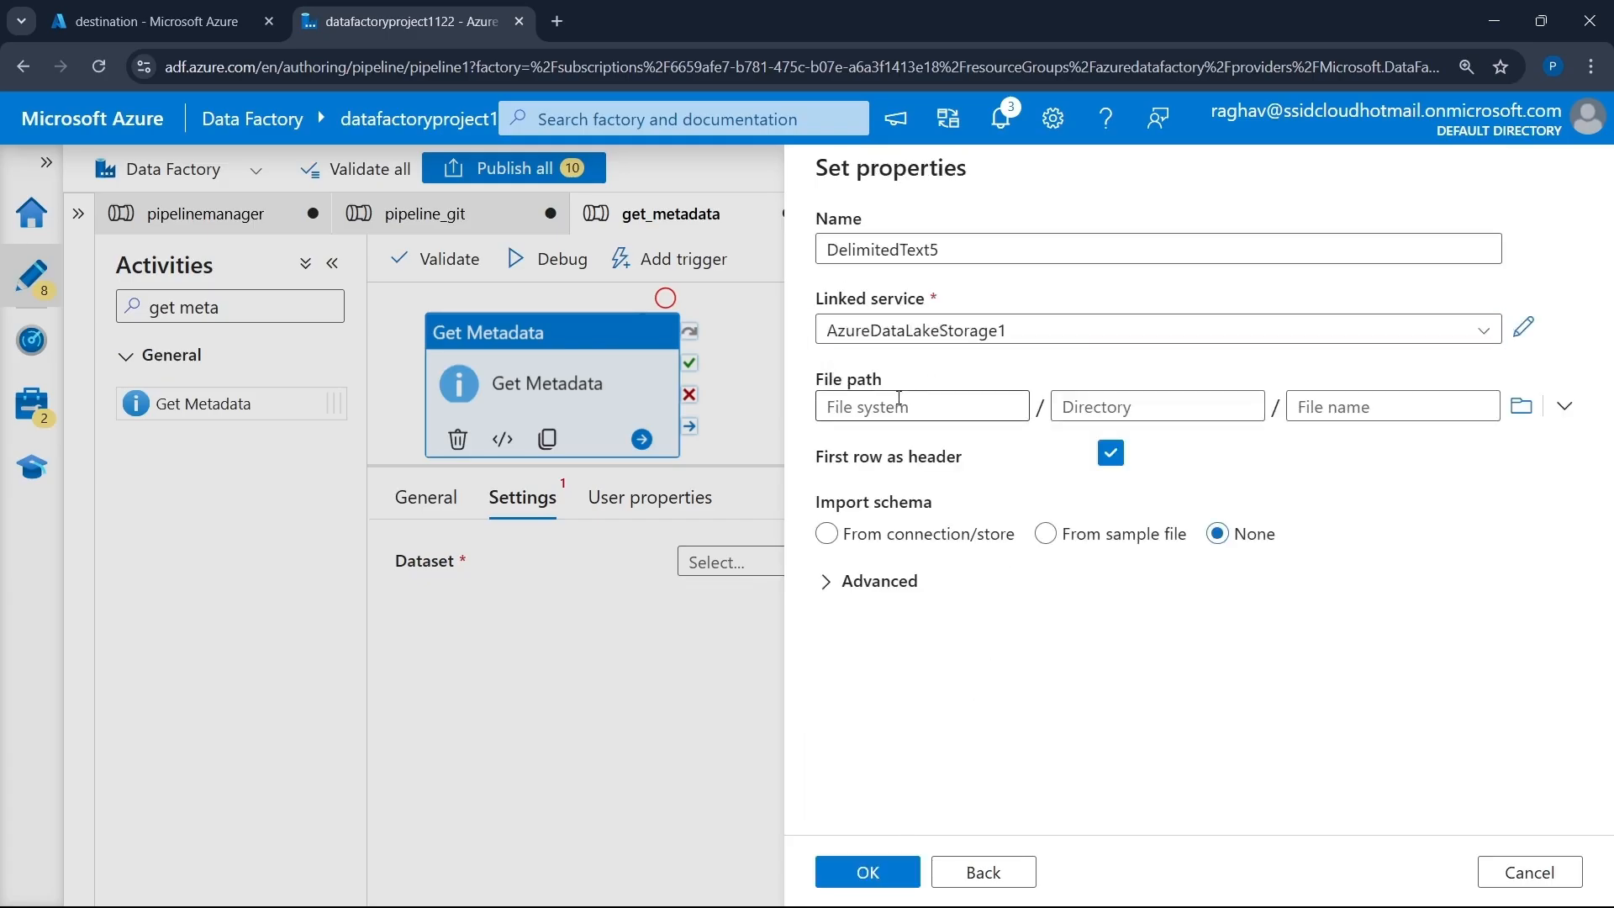
click(1515, 410)
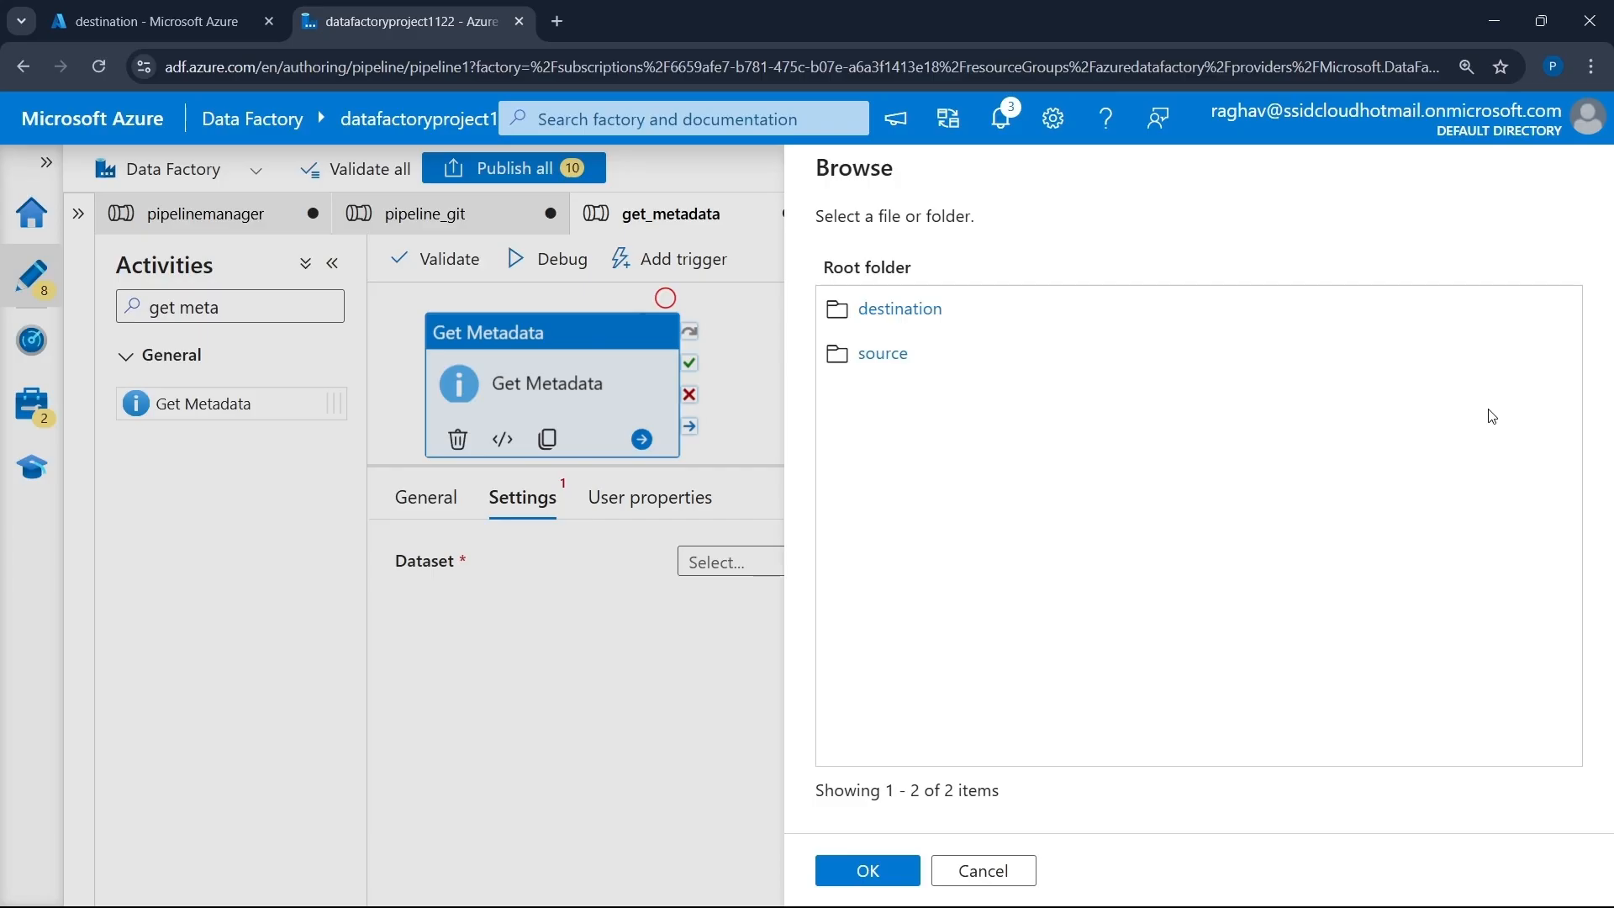
click(913, 326)
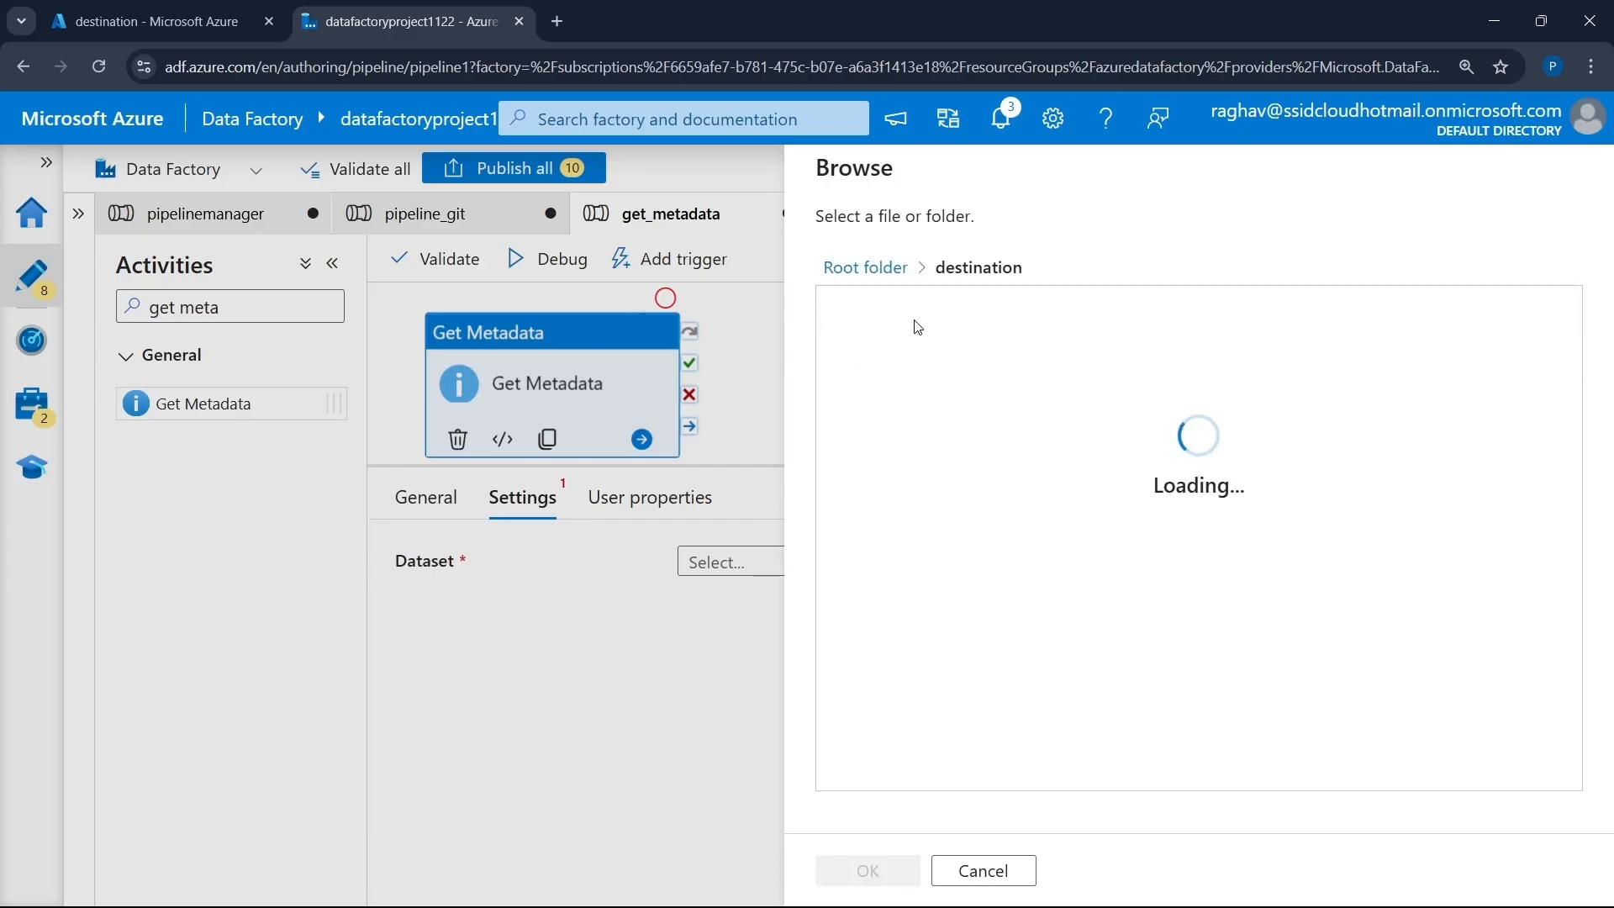
click(872, 324)
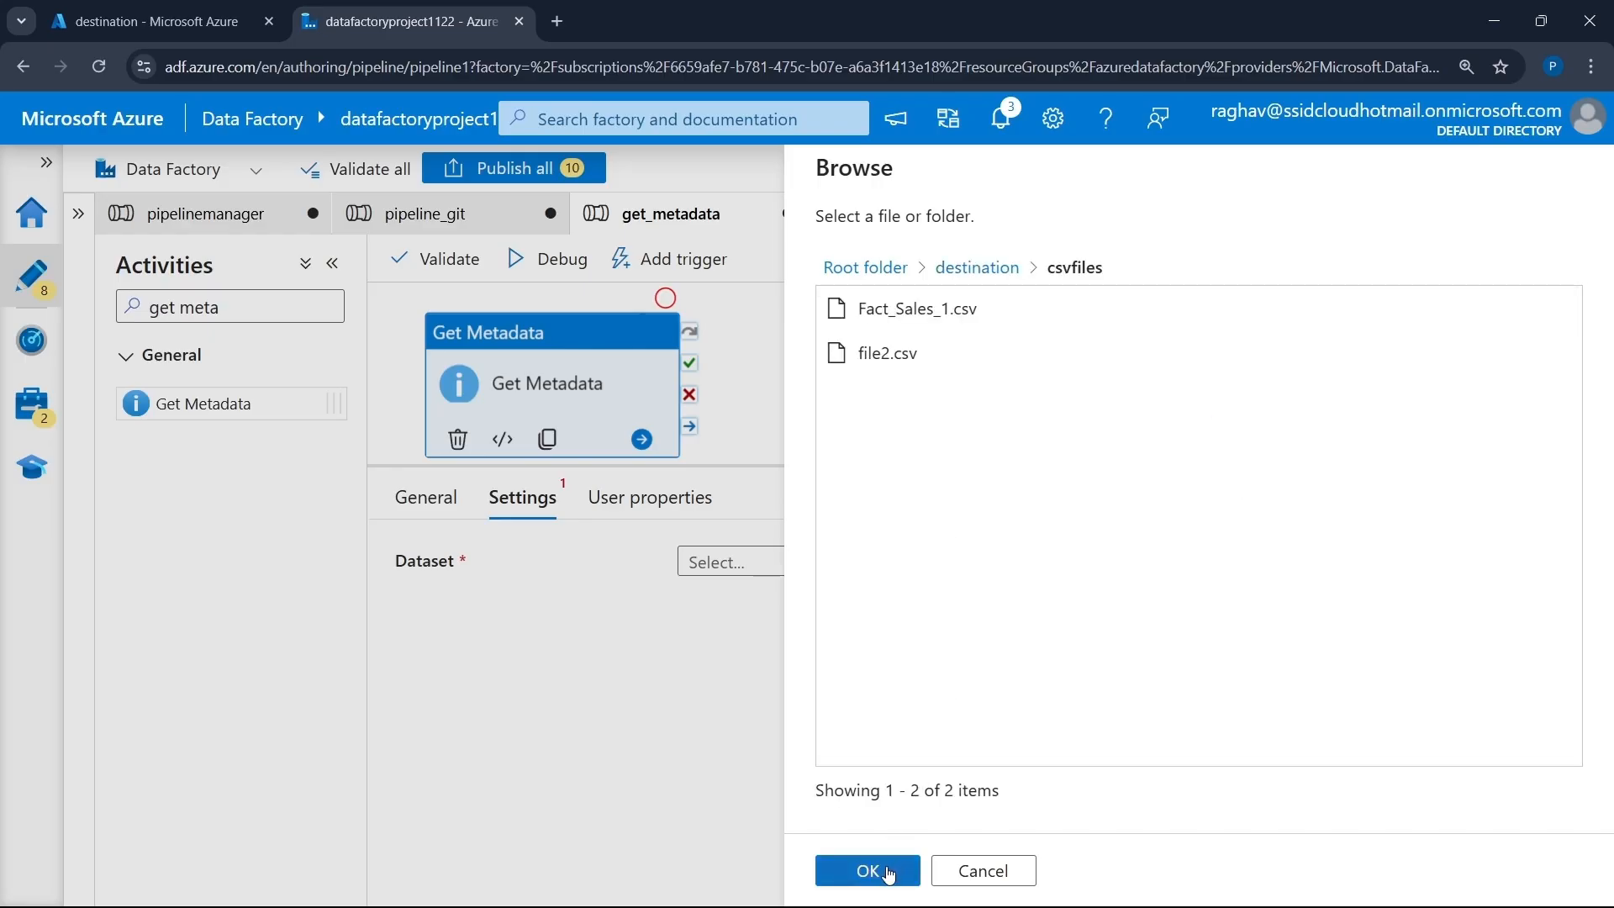
click(887, 875)
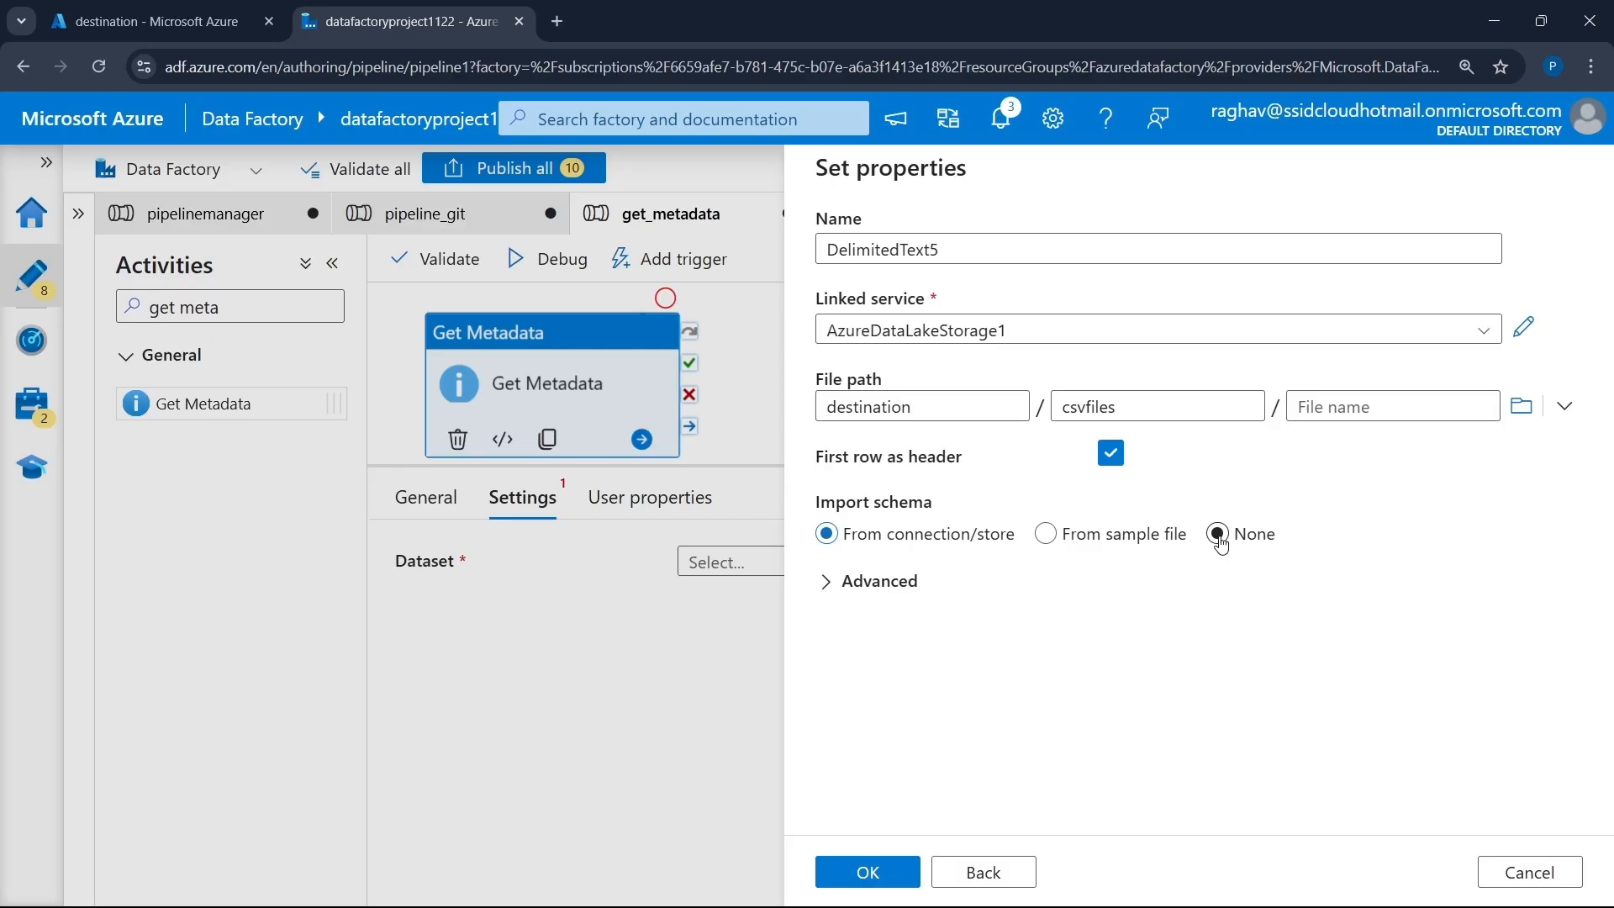
click(1220, 542)
click(874, 873)
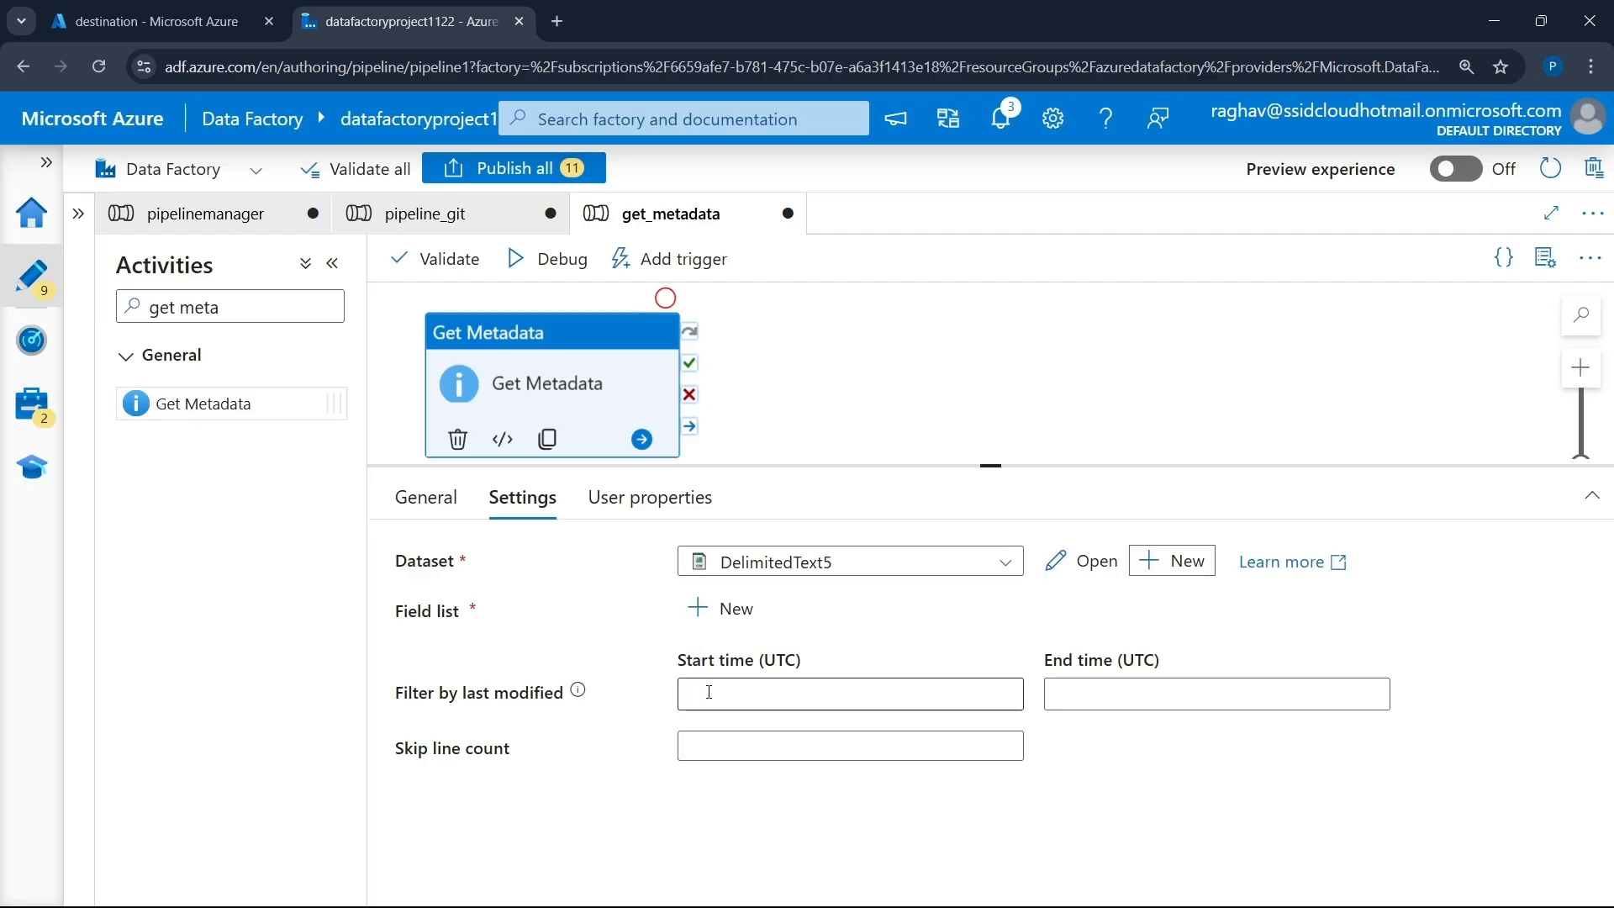
- Add a Child items argument to the Get Metadata activity's field list
click(710, 617)
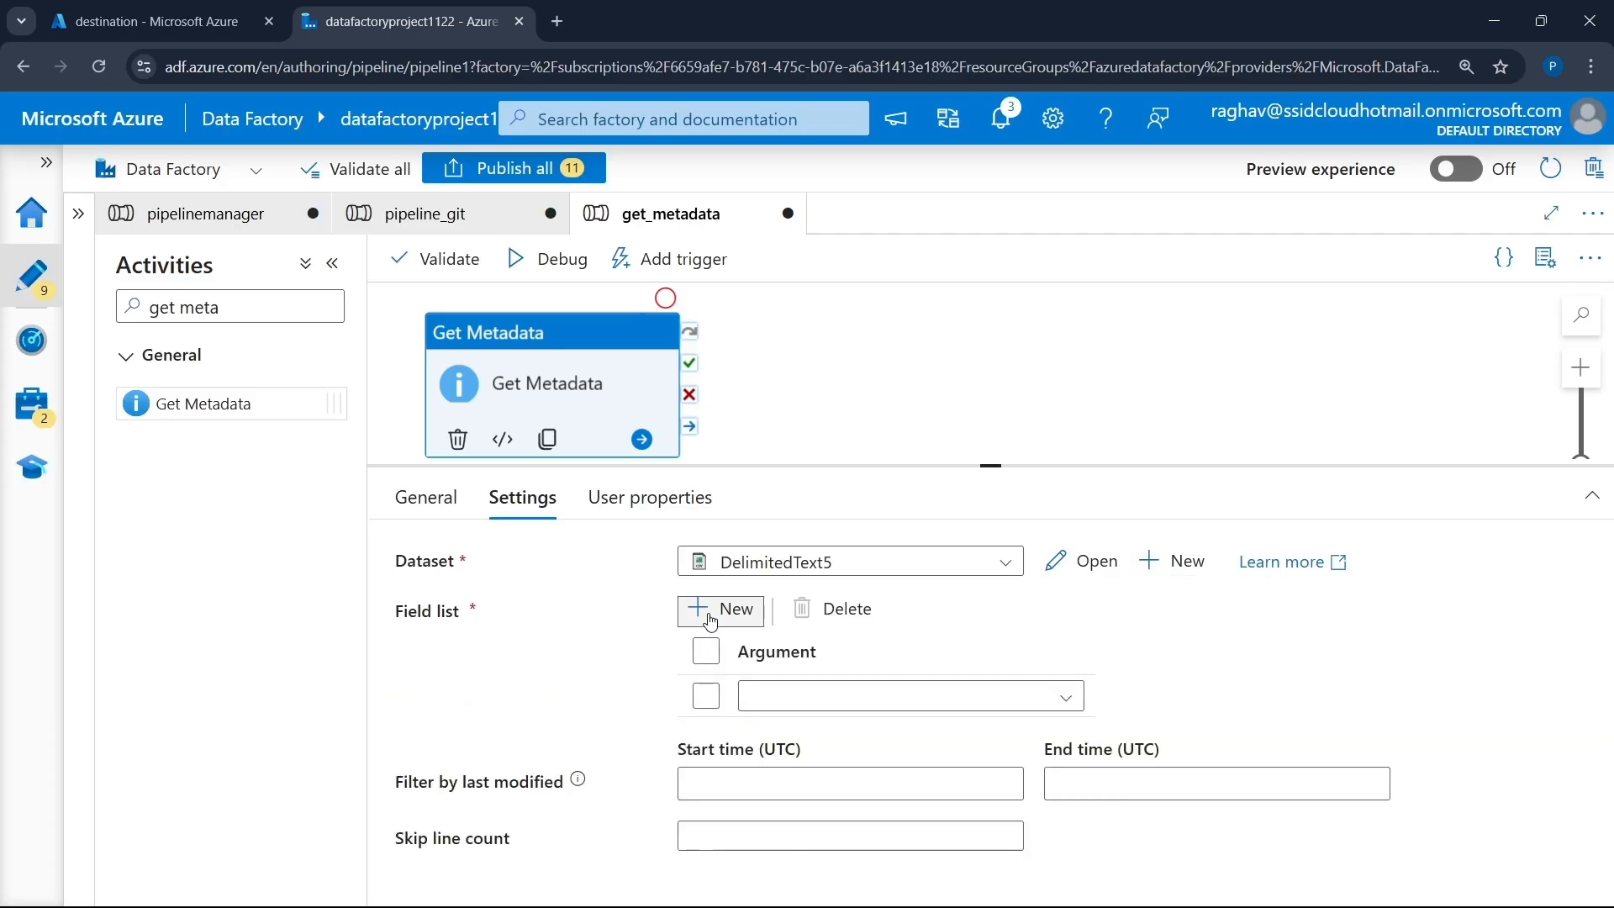
click(814, 699)
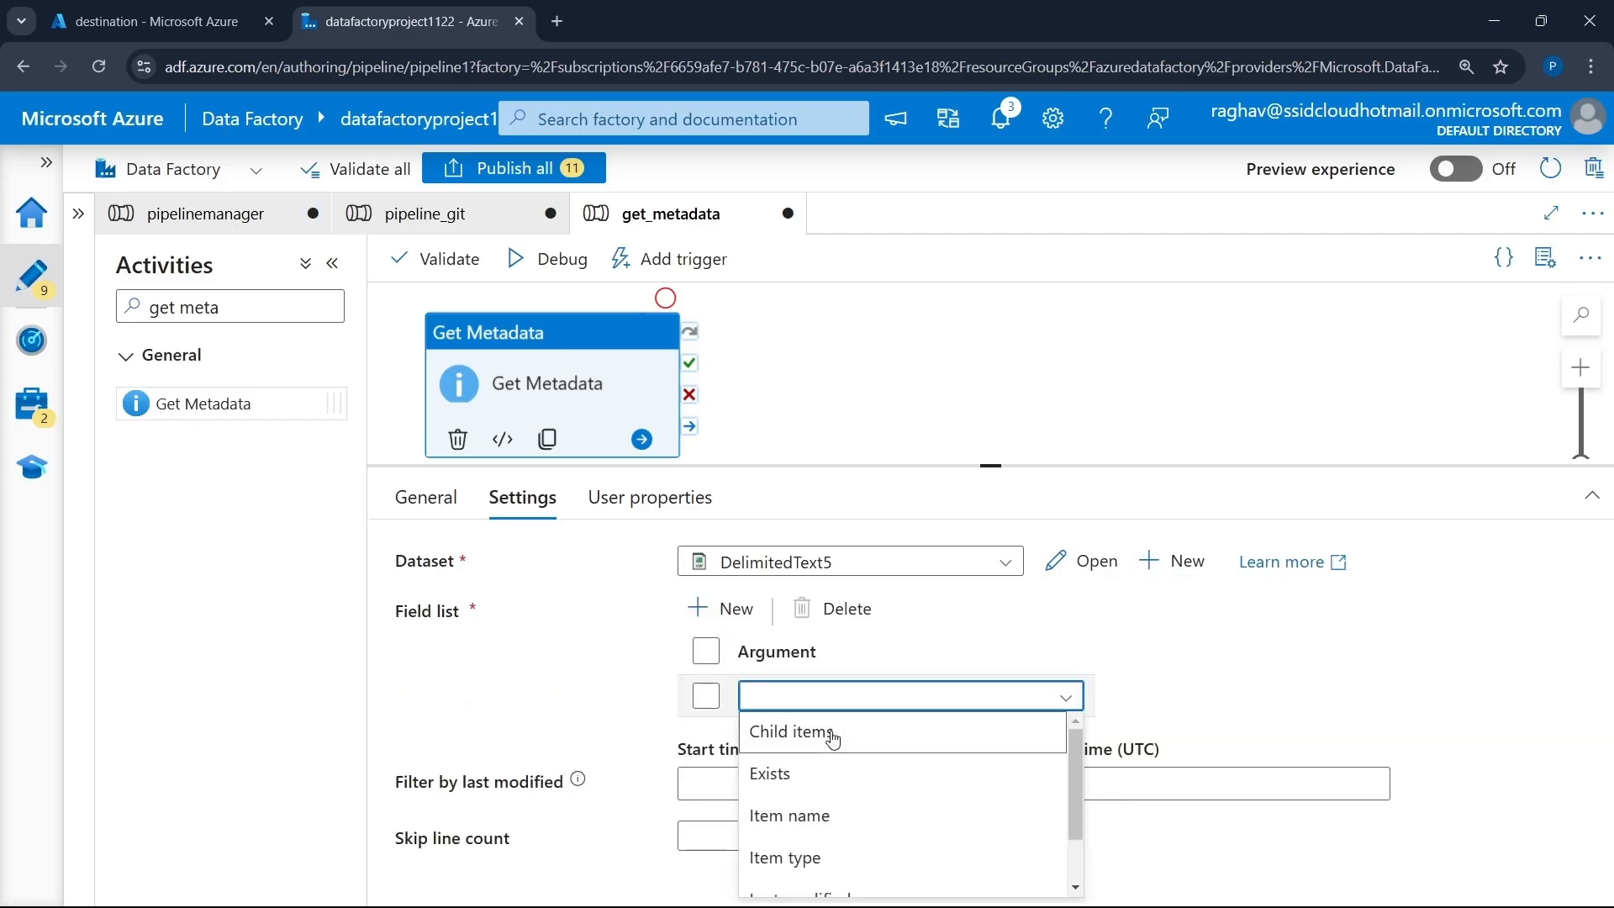
click(832, 735)
drag(992, 465, 1000, 430)
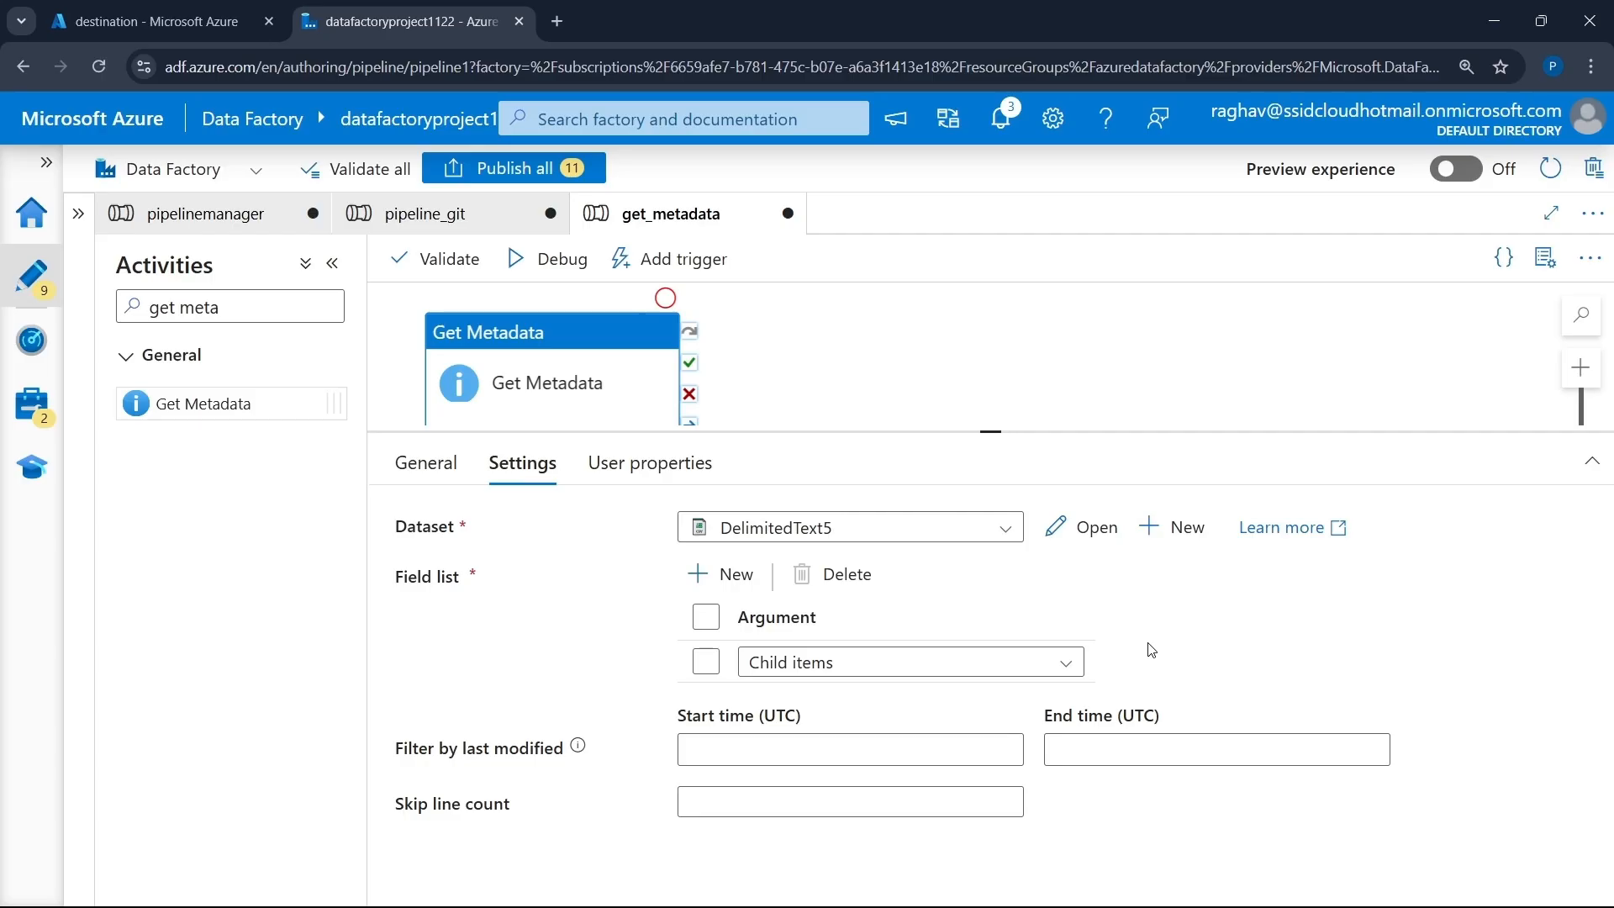
- Check the files in the destination container's csvfiles folder and the argument options available in the Get Metadata field list
click(160, 21)
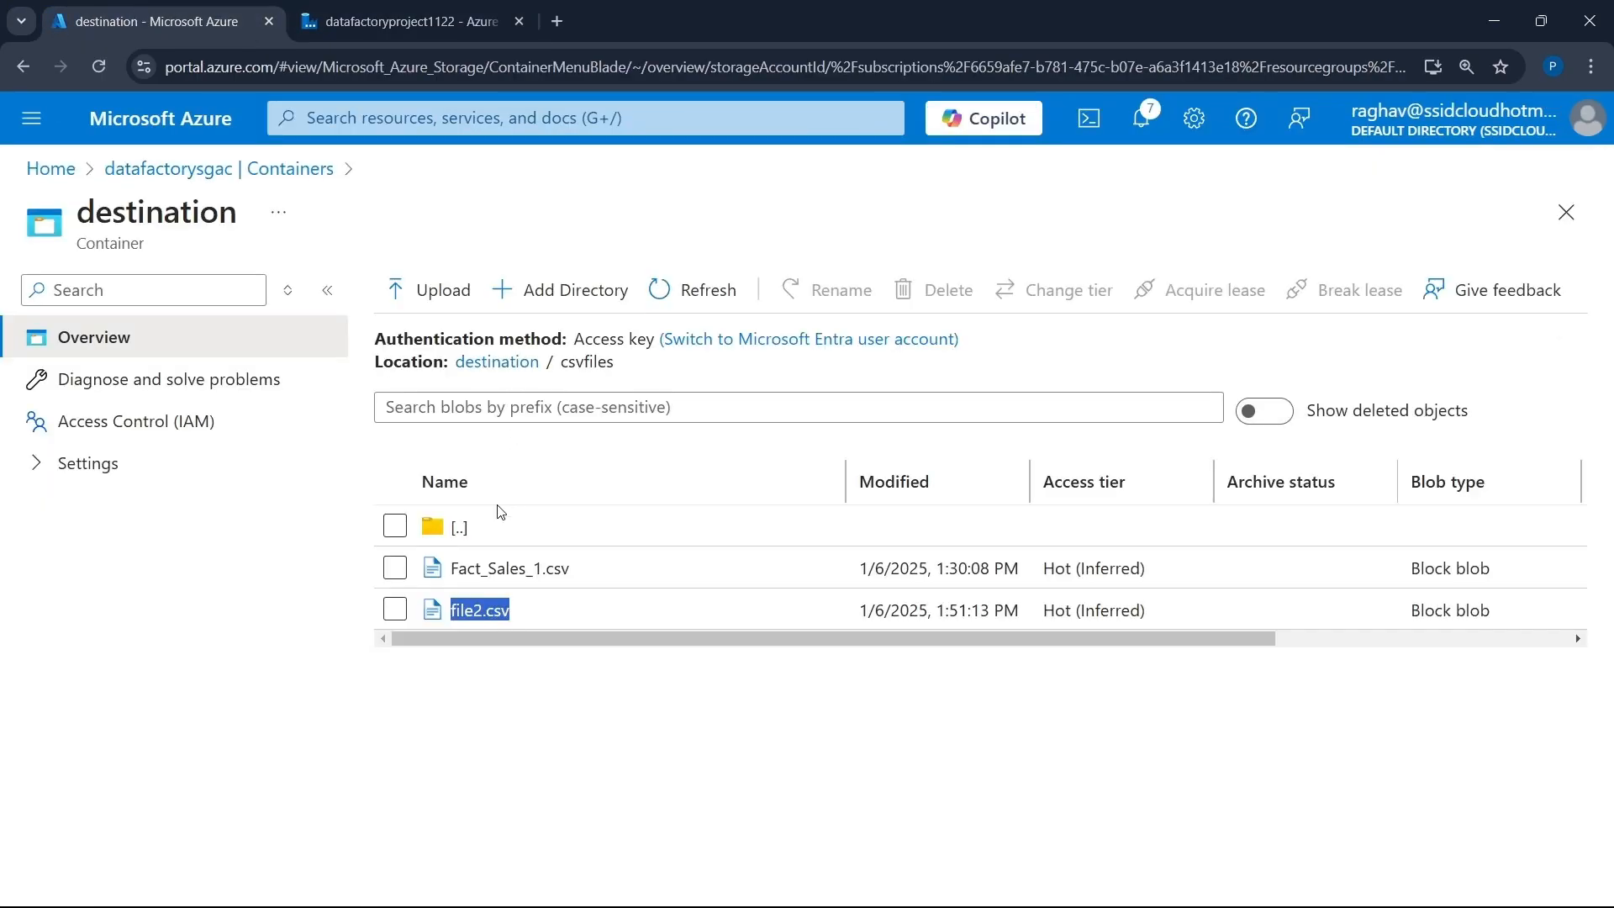
click(580, 477)
click(395, 7)
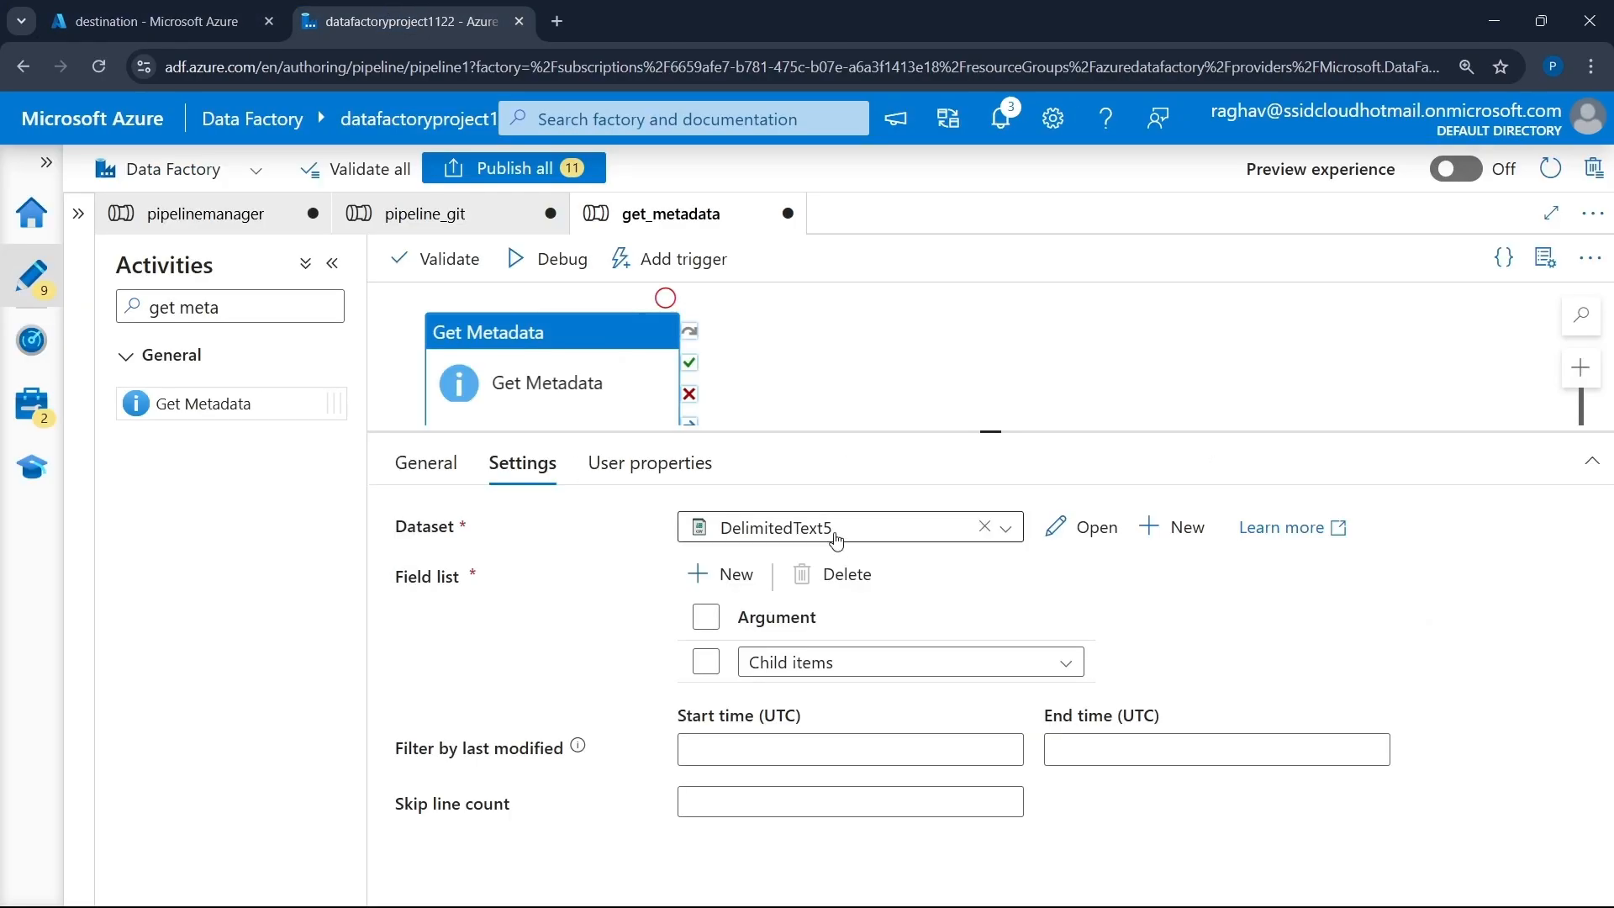
click(865, 670)
scroll(967, 761, down, 1)
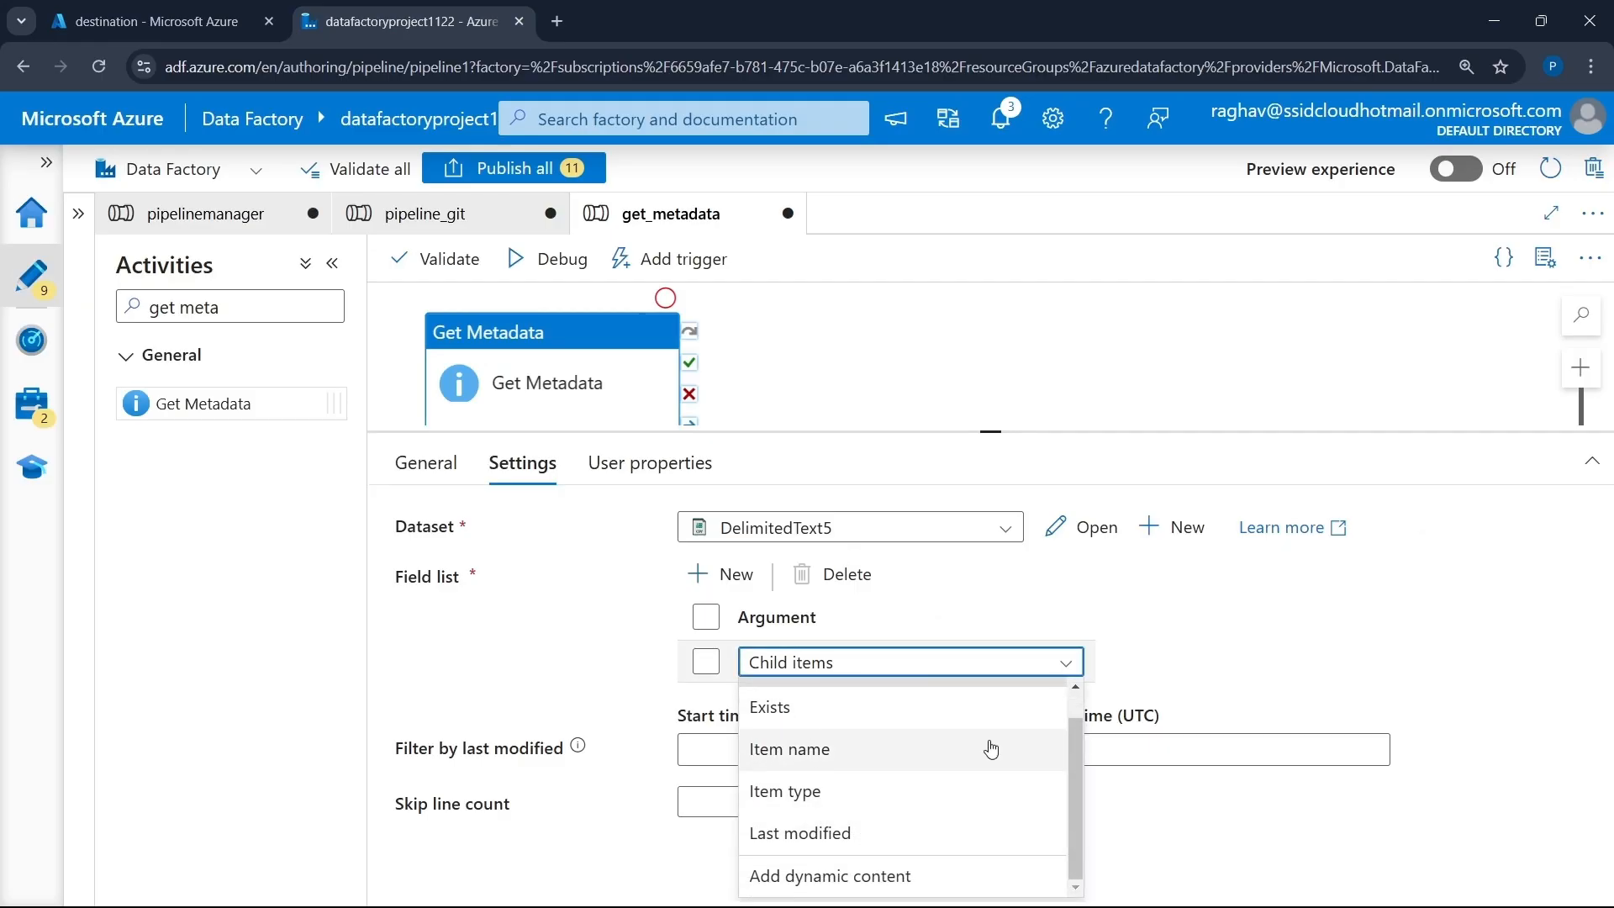
click(1200, 632)
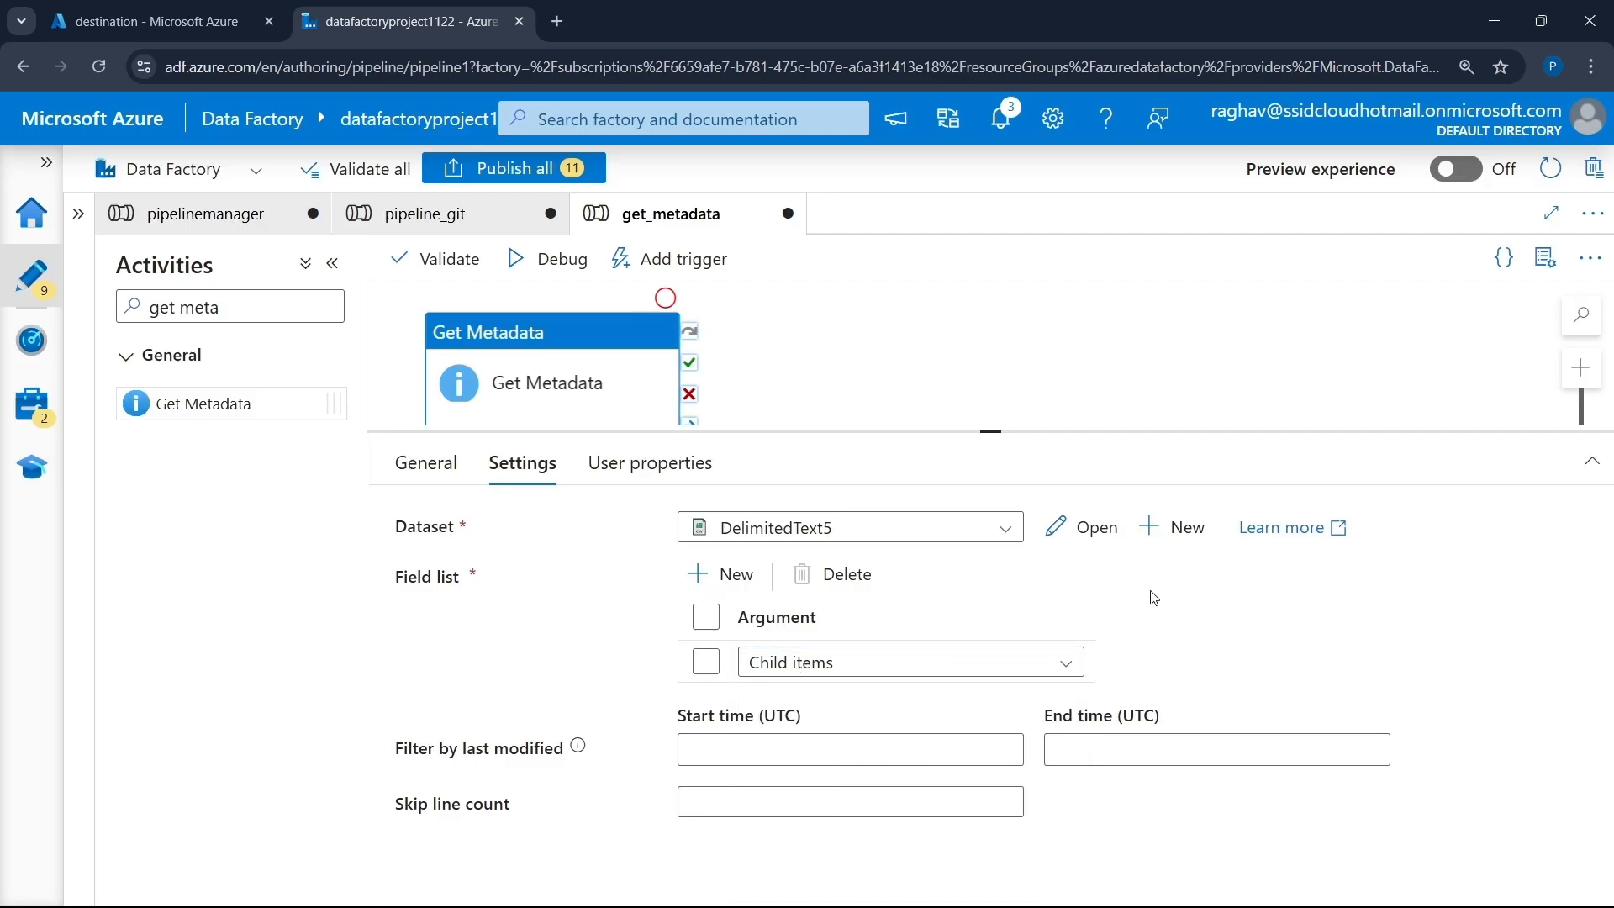
- Review the Get Metadata activity's general options, dataset settings and user properties
click(425, 463)
scroll(767, 677, down, 1)
scroll(767, 676, up, 1)
click(521, 462)
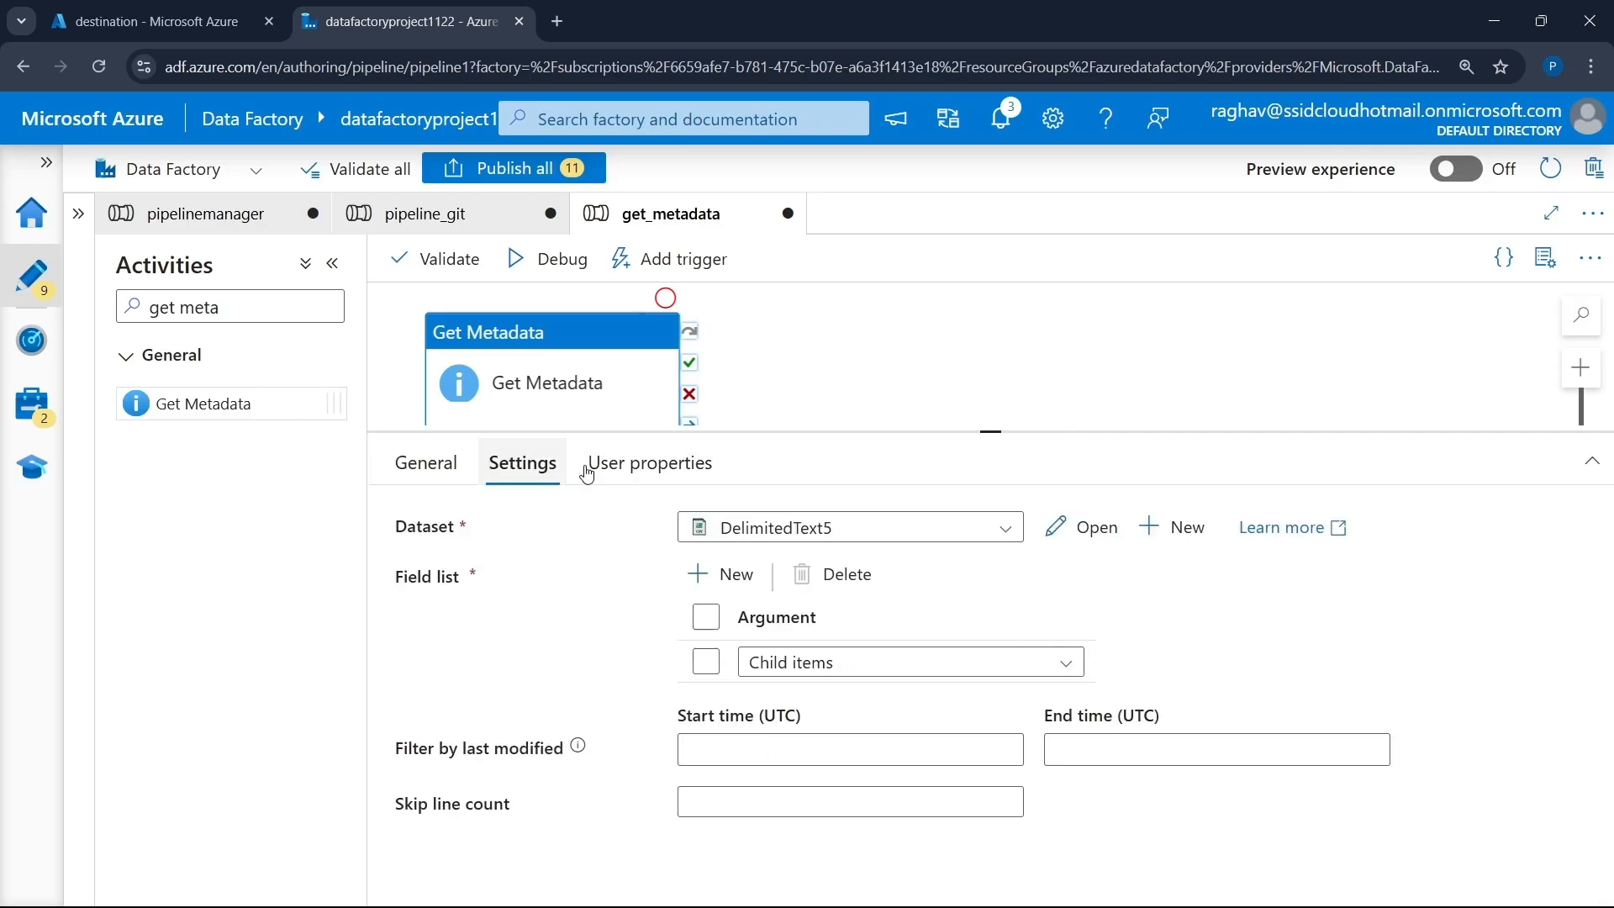
click(652, 465)
click(431, 467)
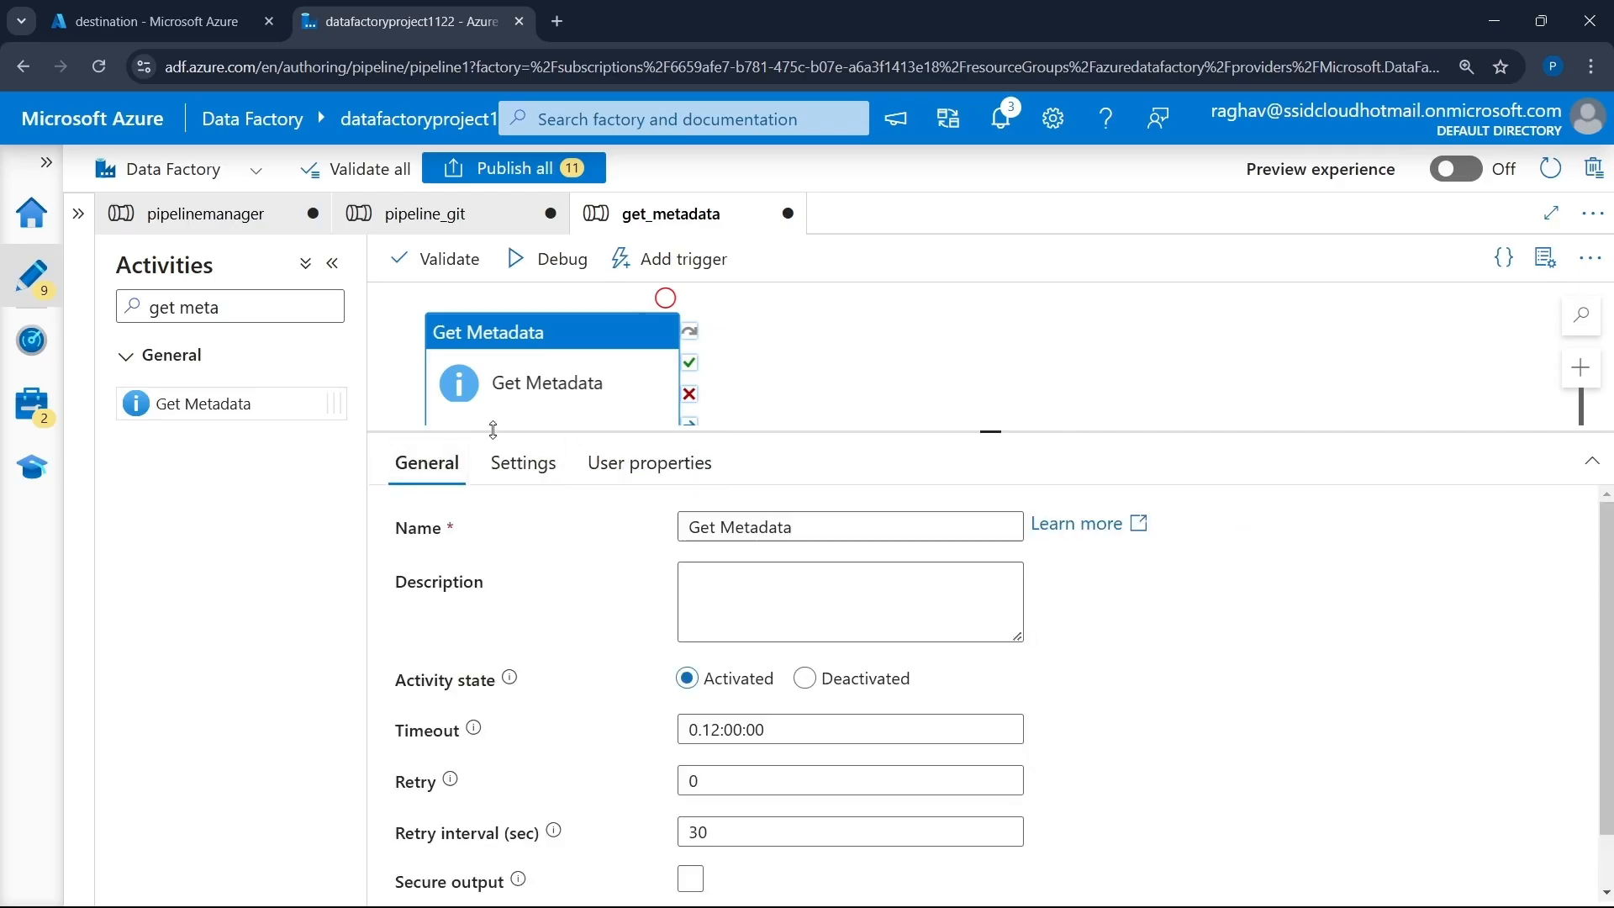
- Reposition the Get Metadata activity slightly on the canvas and run the get_metadata pipeline in debug mode
drag(576, 346, 599, 333)
drag(982, 431, 964, 540)
click(798, 387)
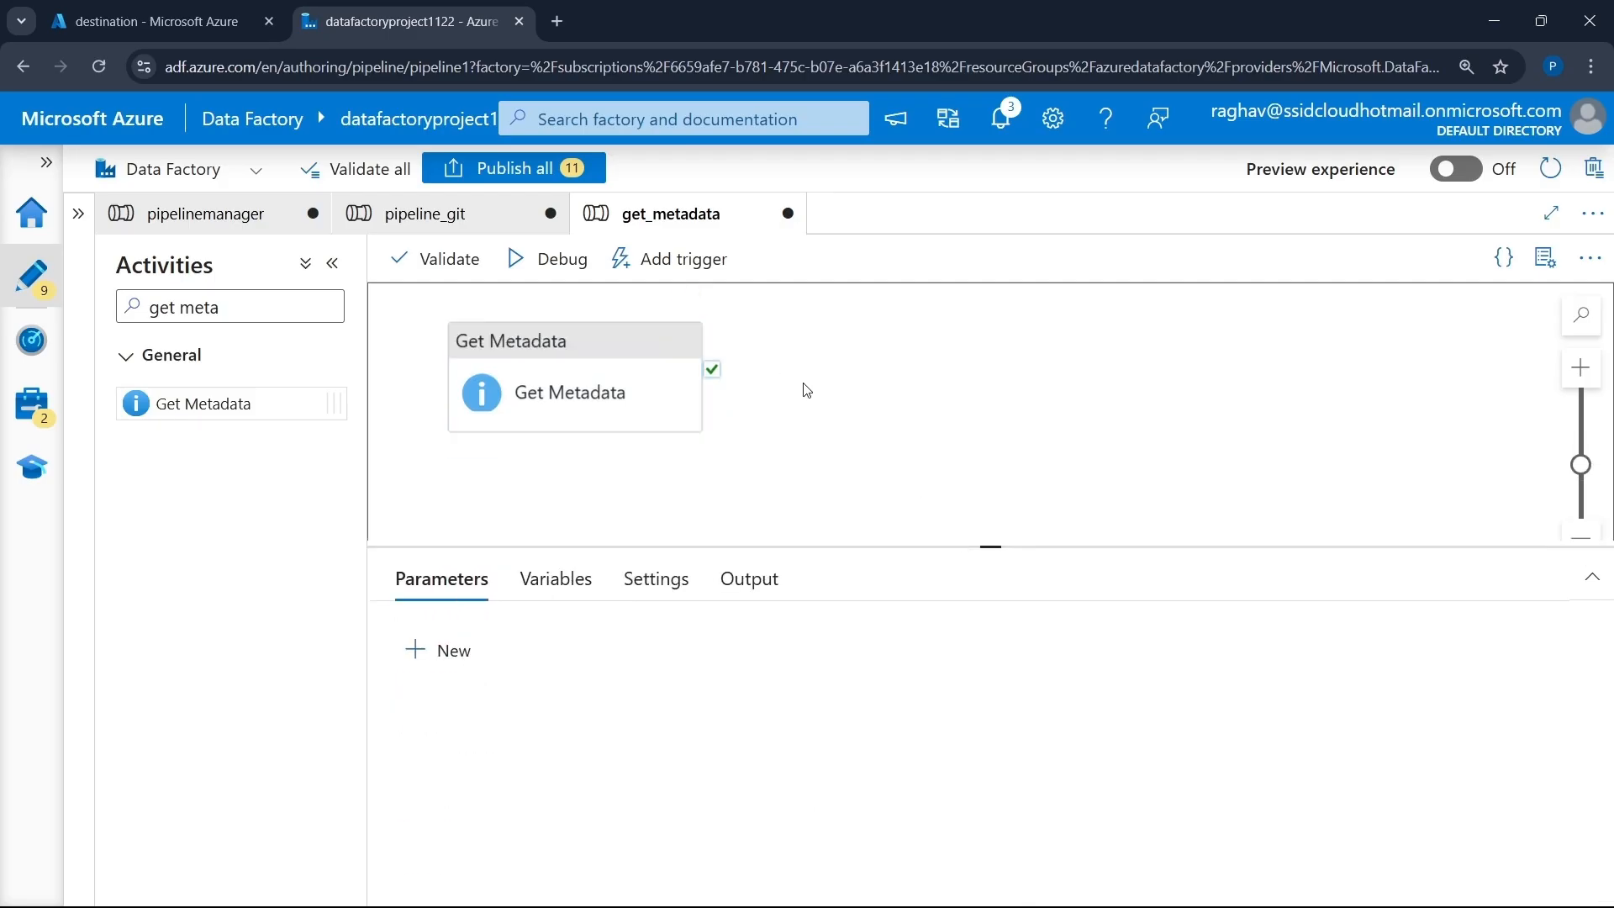
click(551, 267)
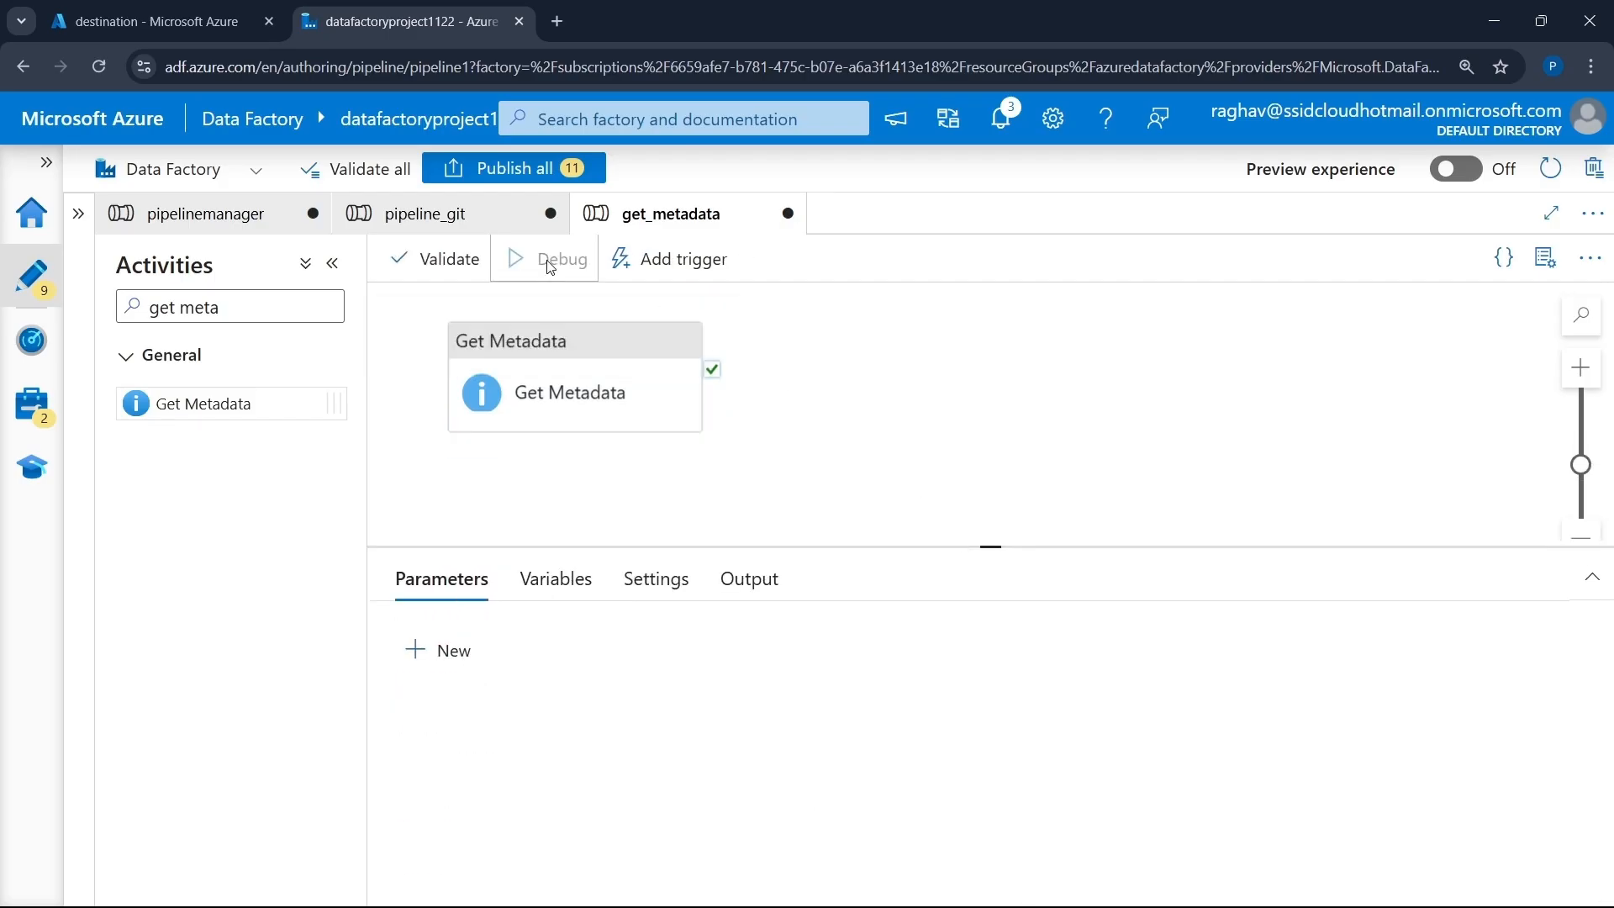
drag(988, 545, 985, 458)
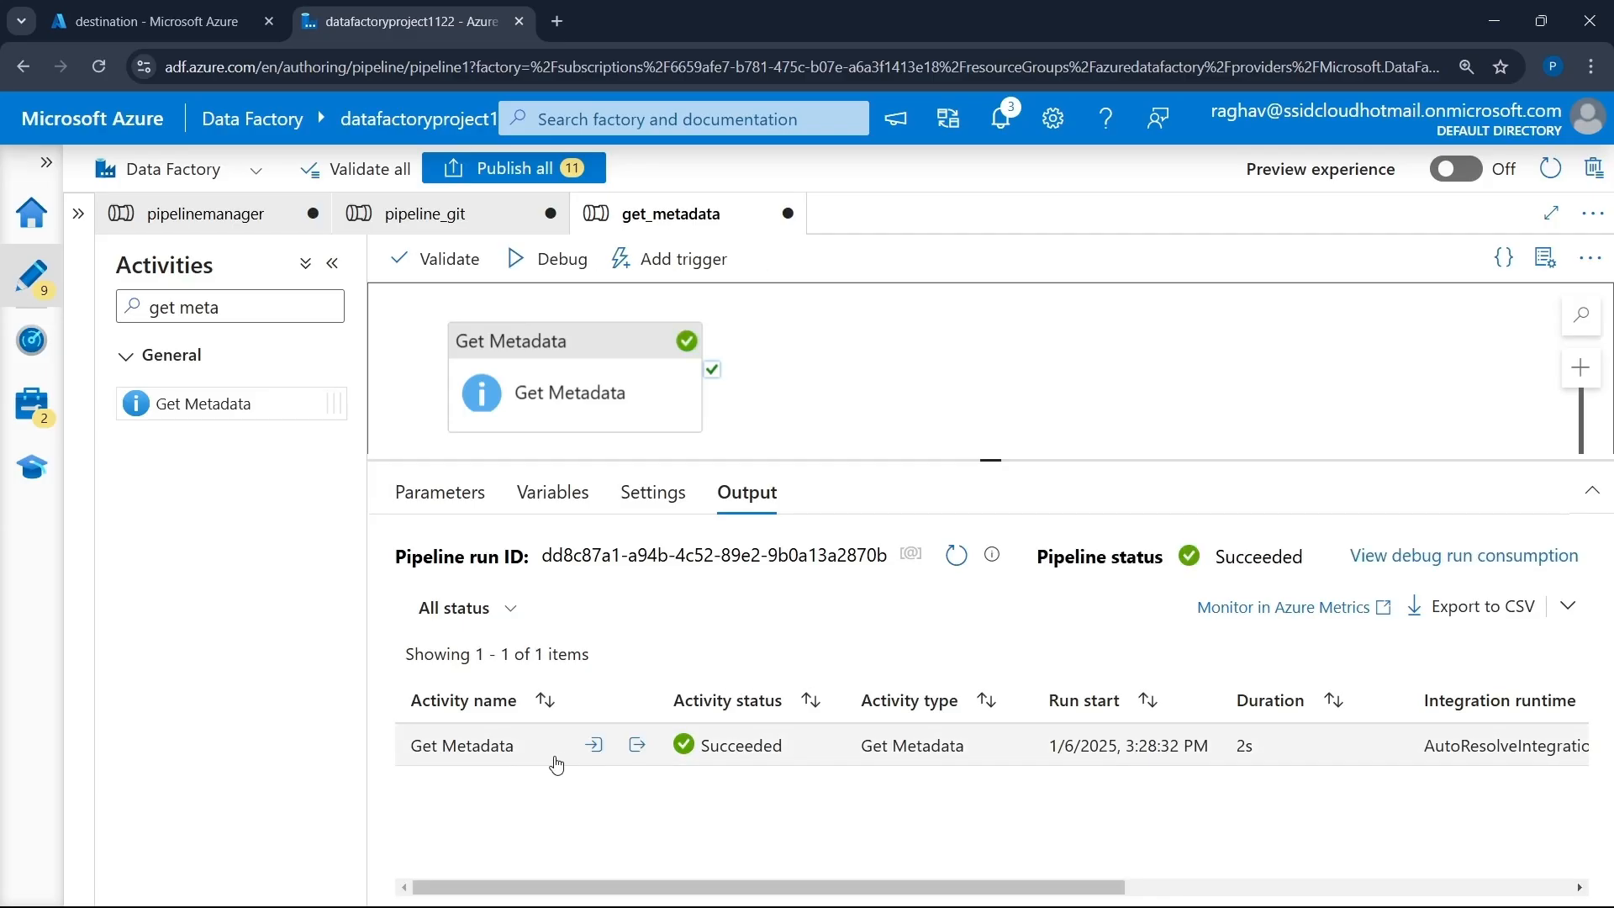
- Open the output of the Get Metadata activity's debug run and enlarge it to examine the child items
drag(408, 746, 530, 756)
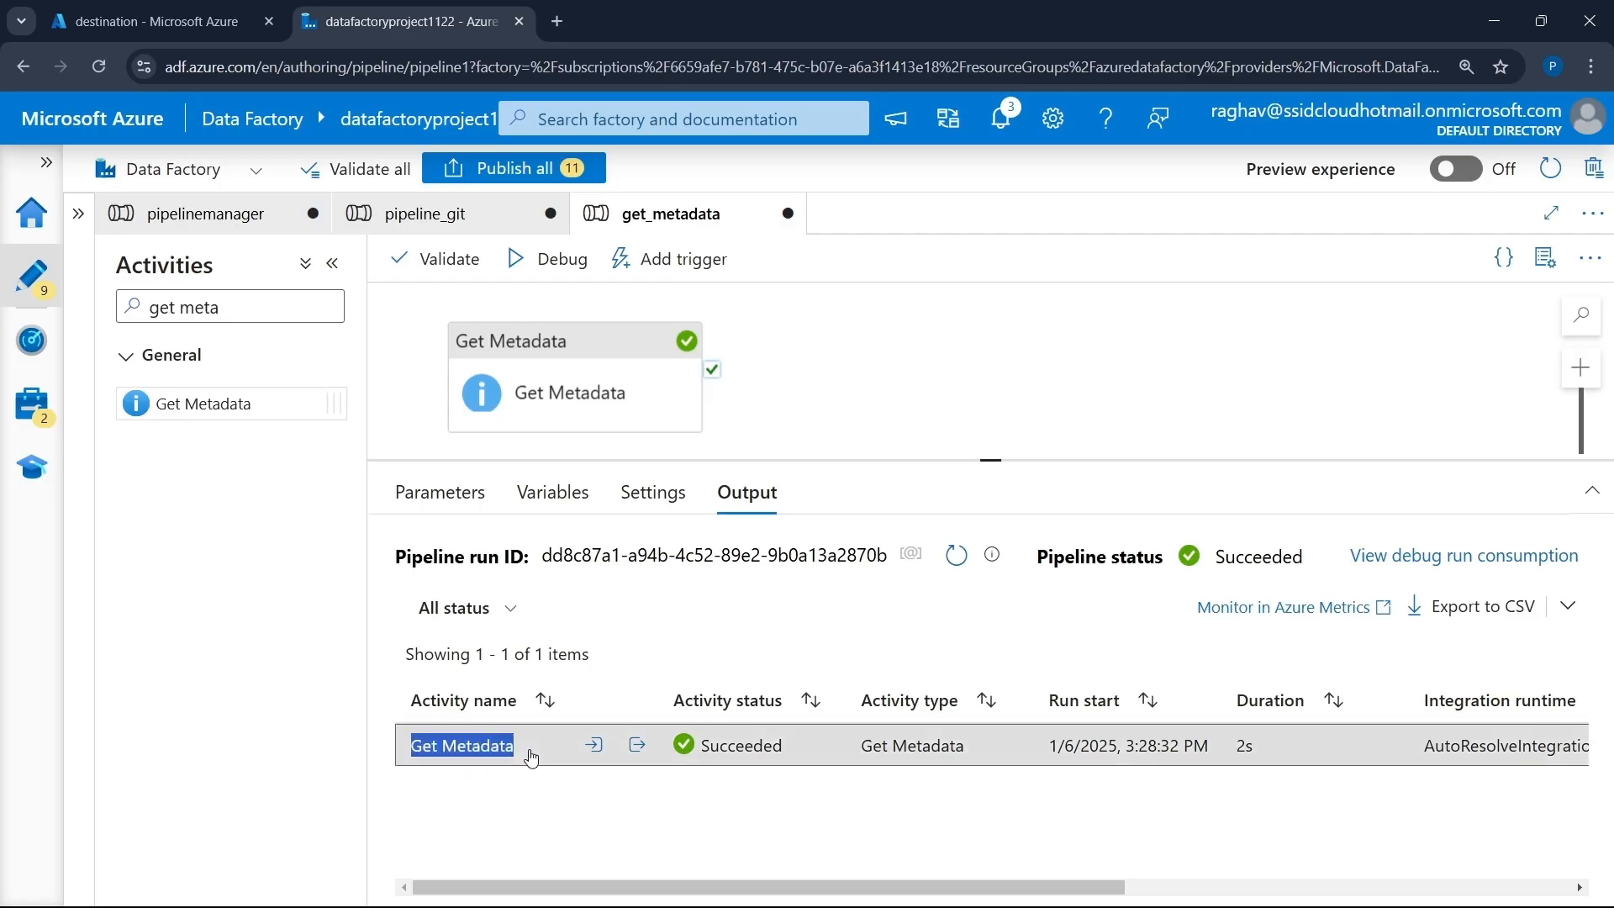
click(638, 745)
click(837, 380)
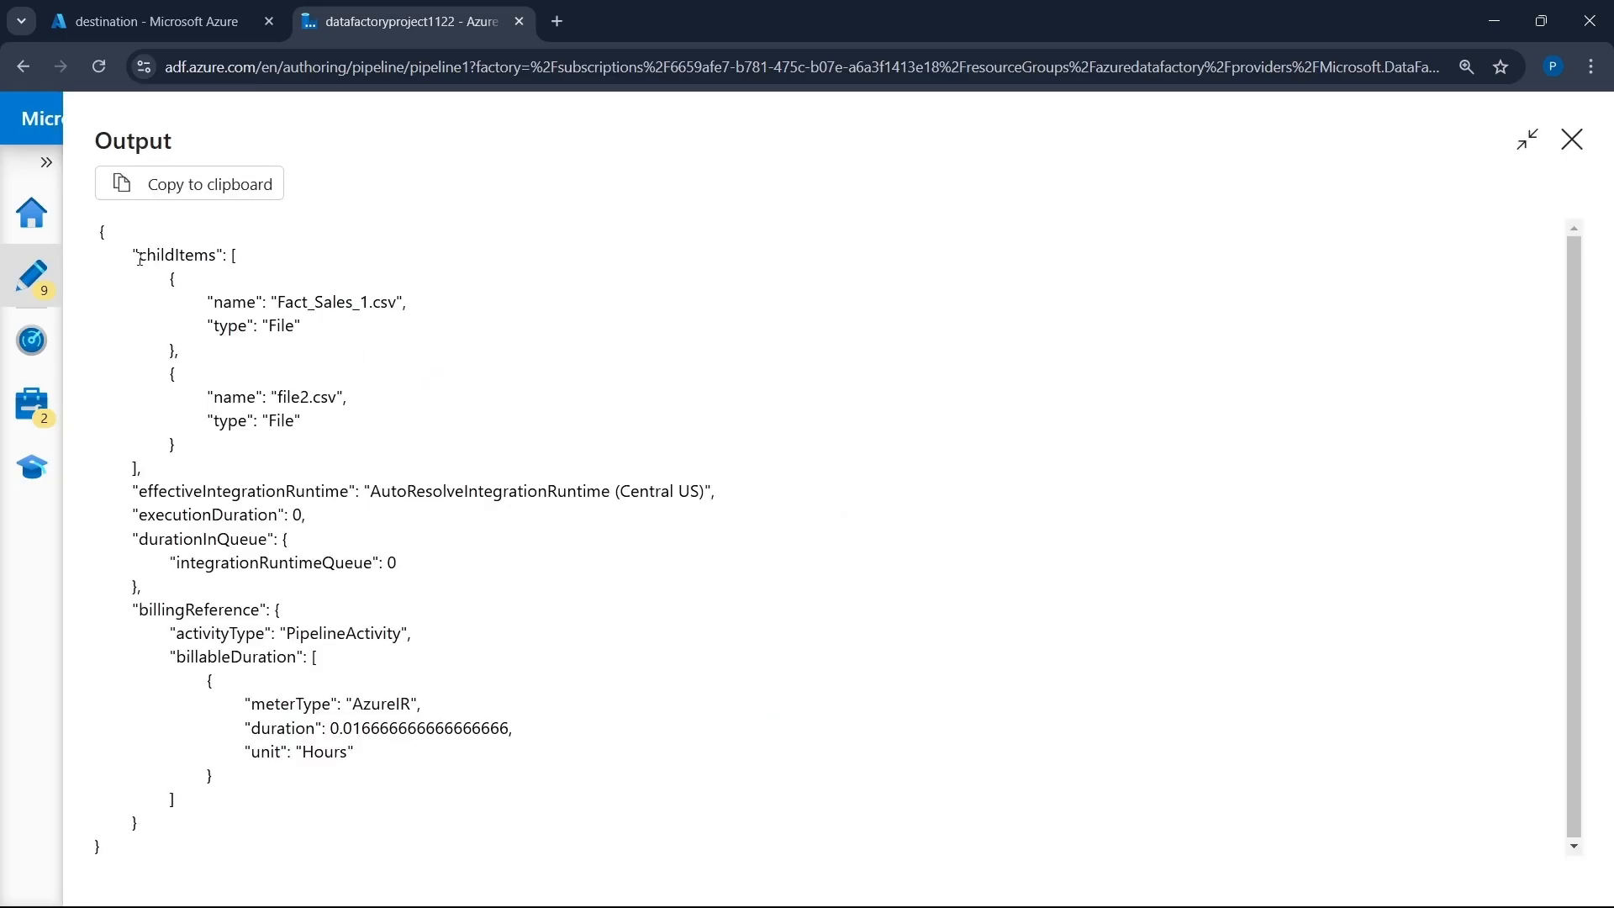
- Examine the childItems array and its file name entries in the Get Metadata output, and close the output
drag(132, 252, 313, 349)
click(250, 305)
drag(207, 302, 277, 348)
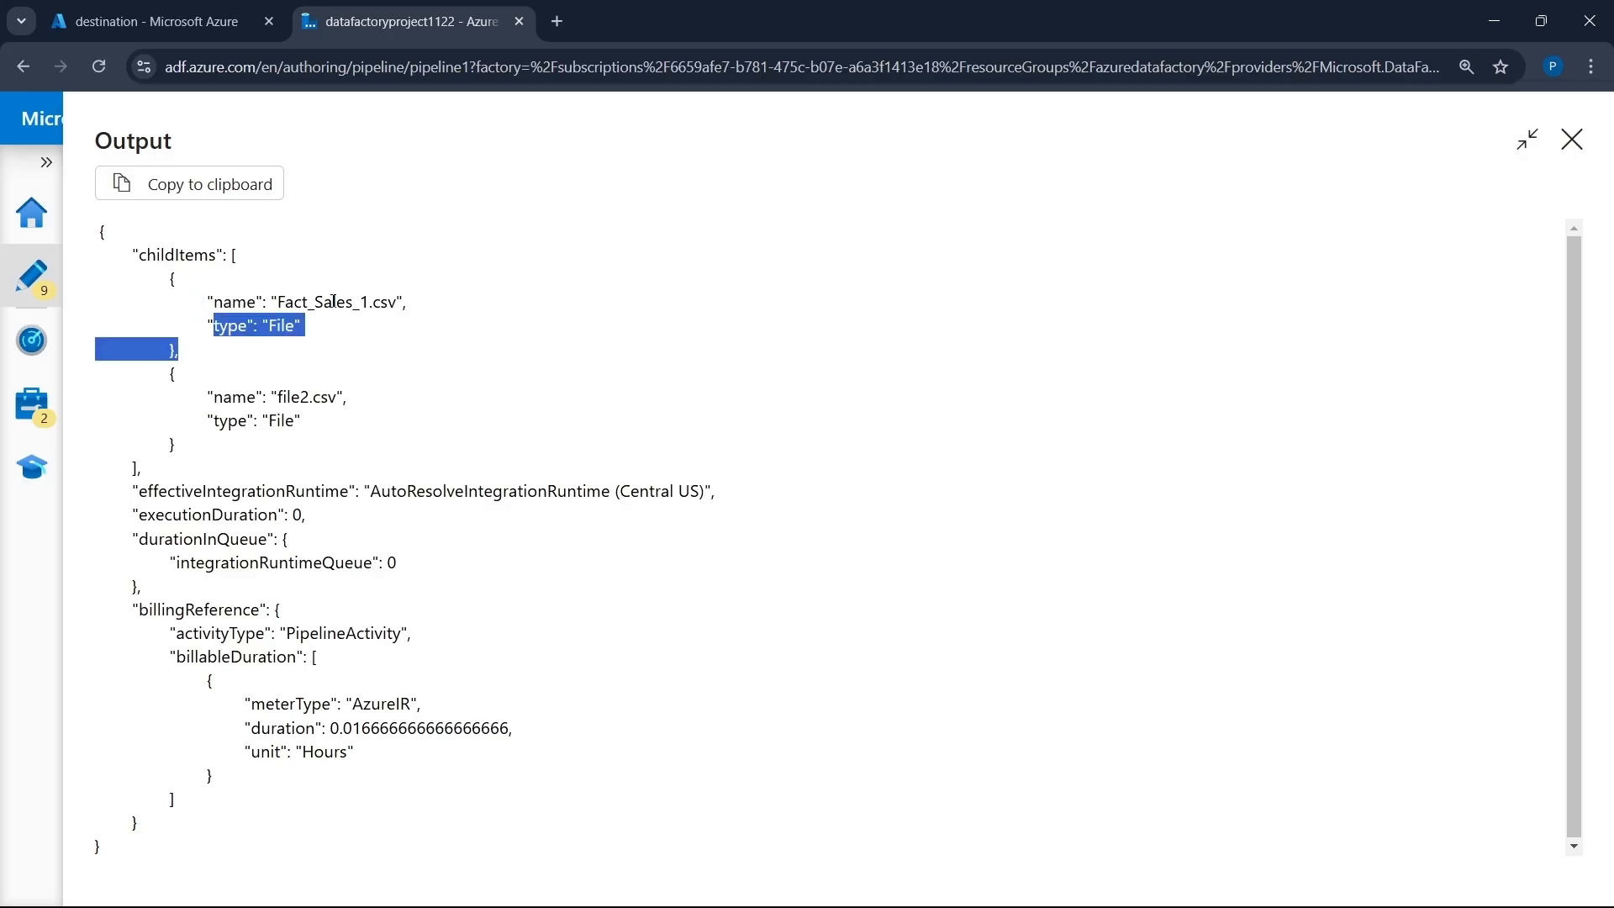
drag(333, 301, 324, 302)
double_click(294, 303)
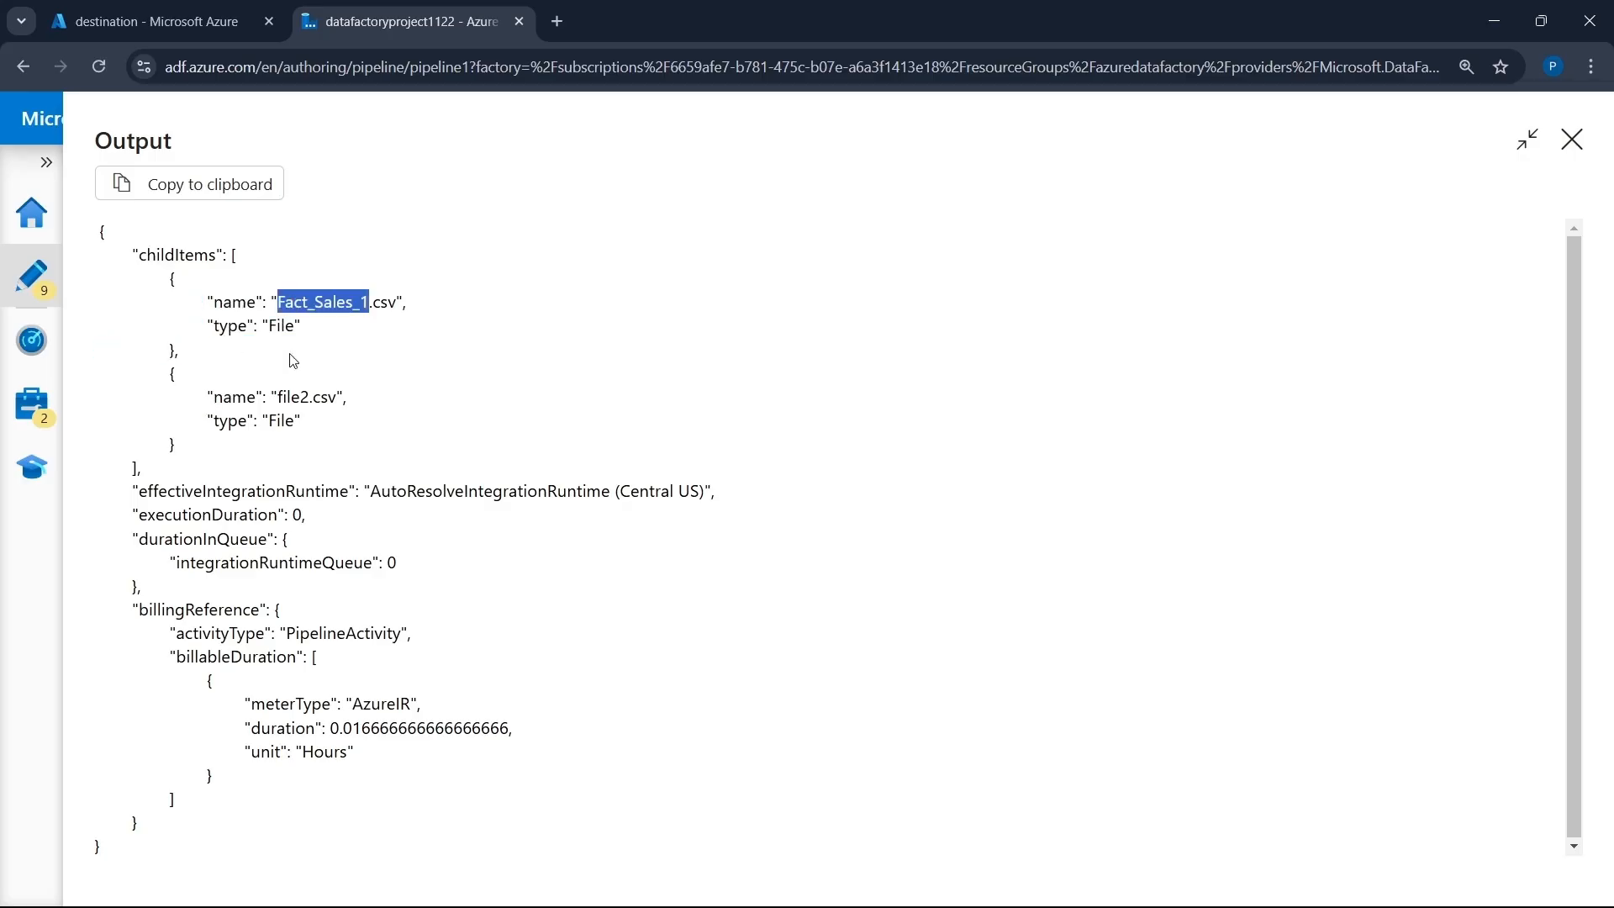
double_click(304, 398)
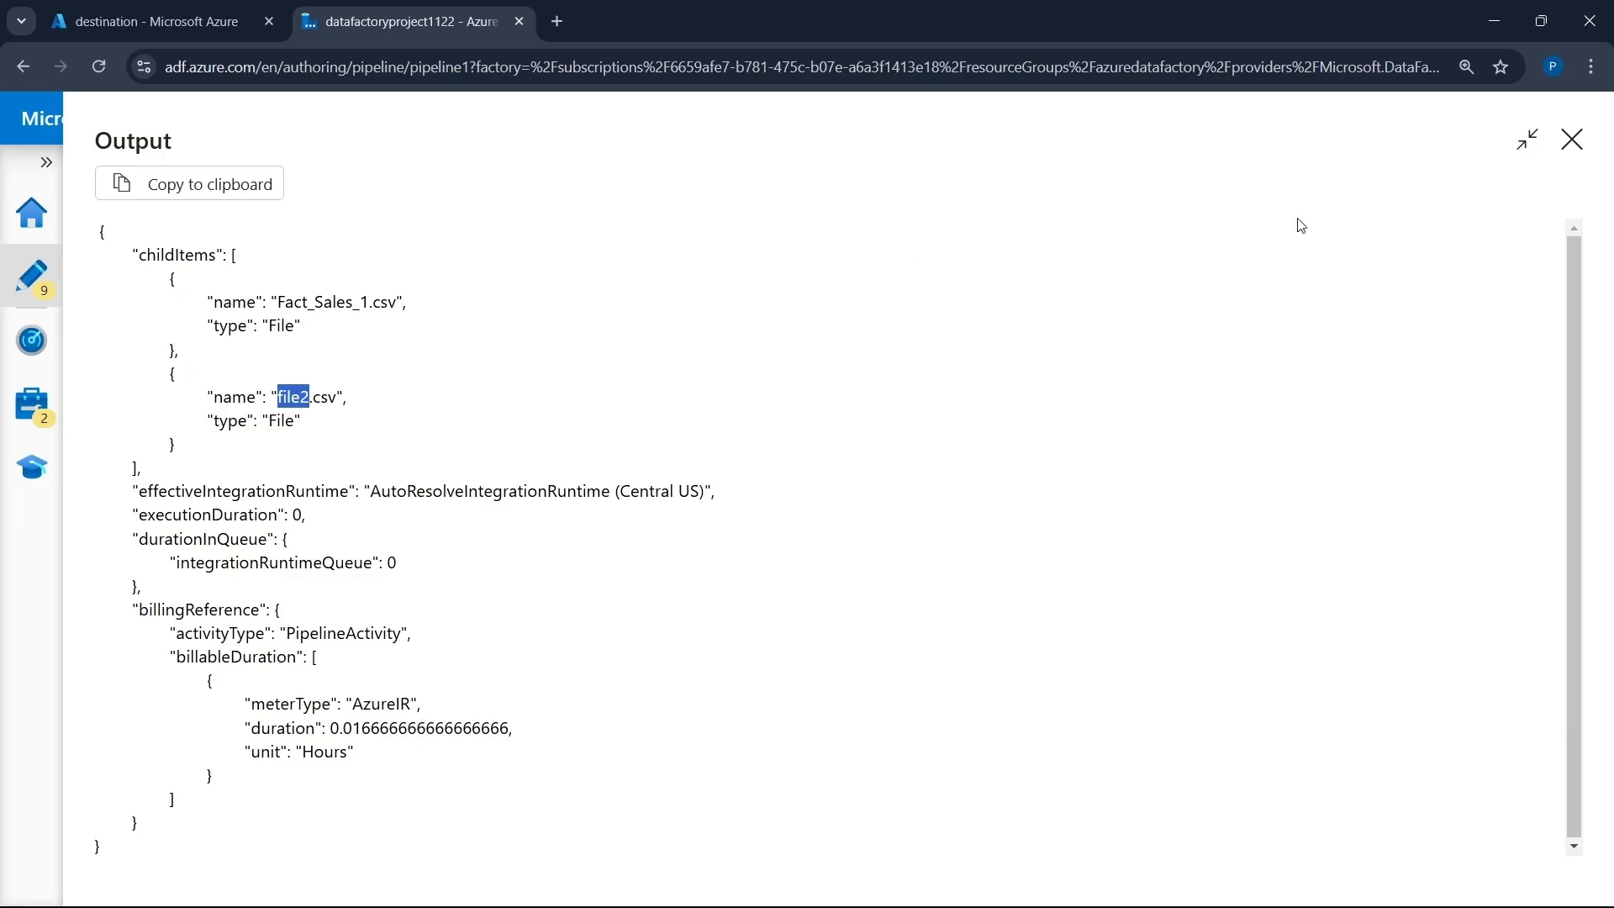
click(1574, 141)
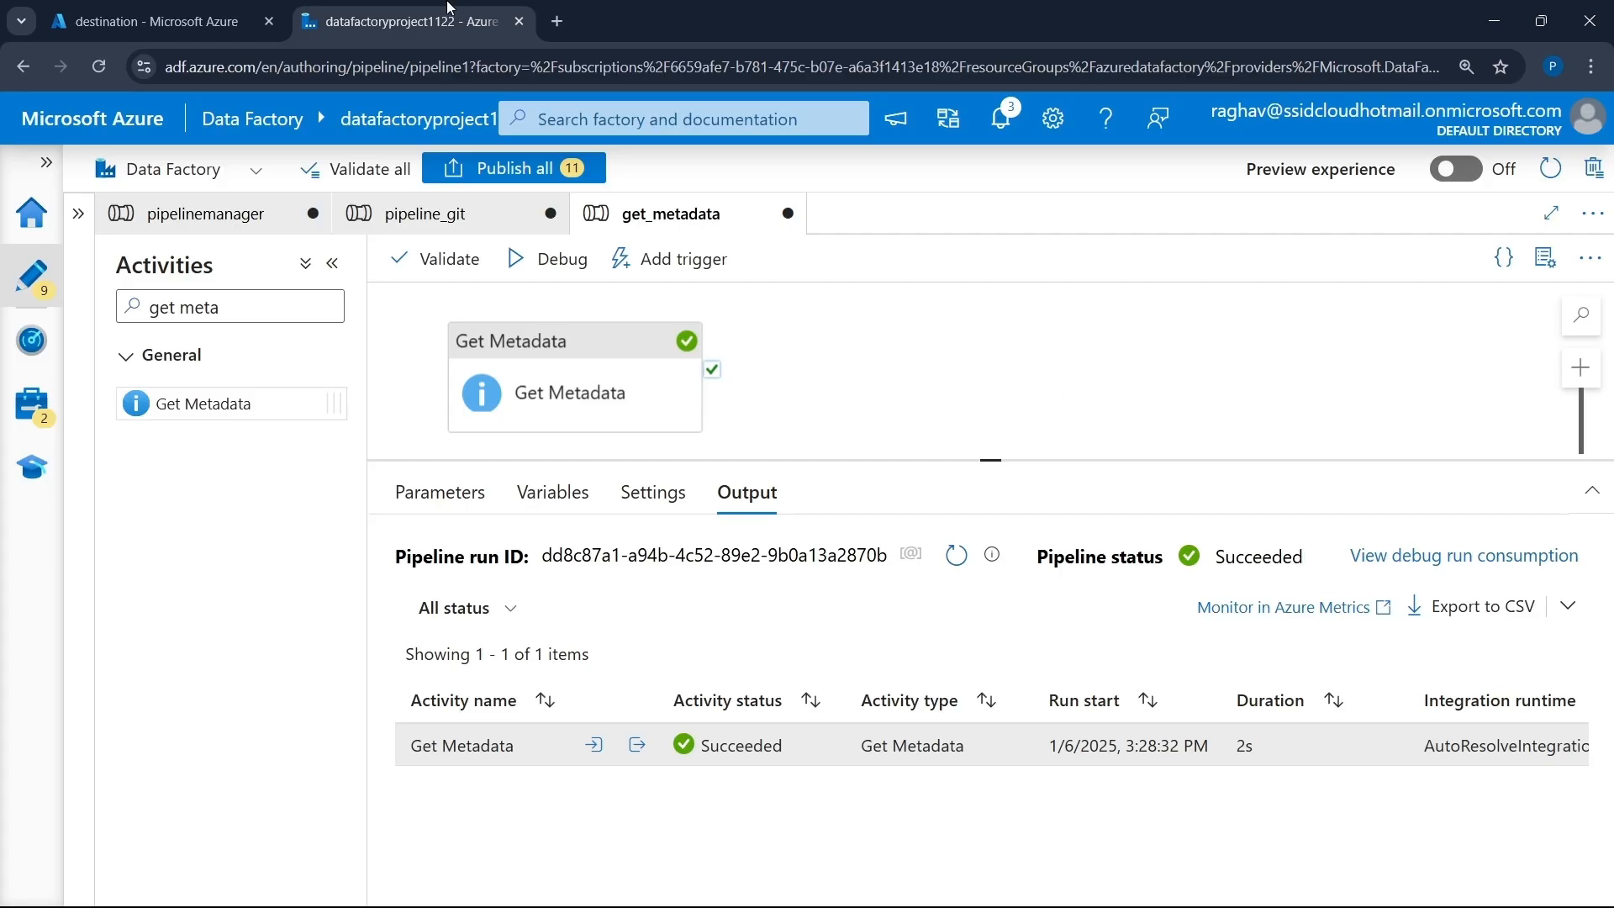
- Create a new container named report in the datafactorysgac storage account in the Azure portal
click(216, 23)
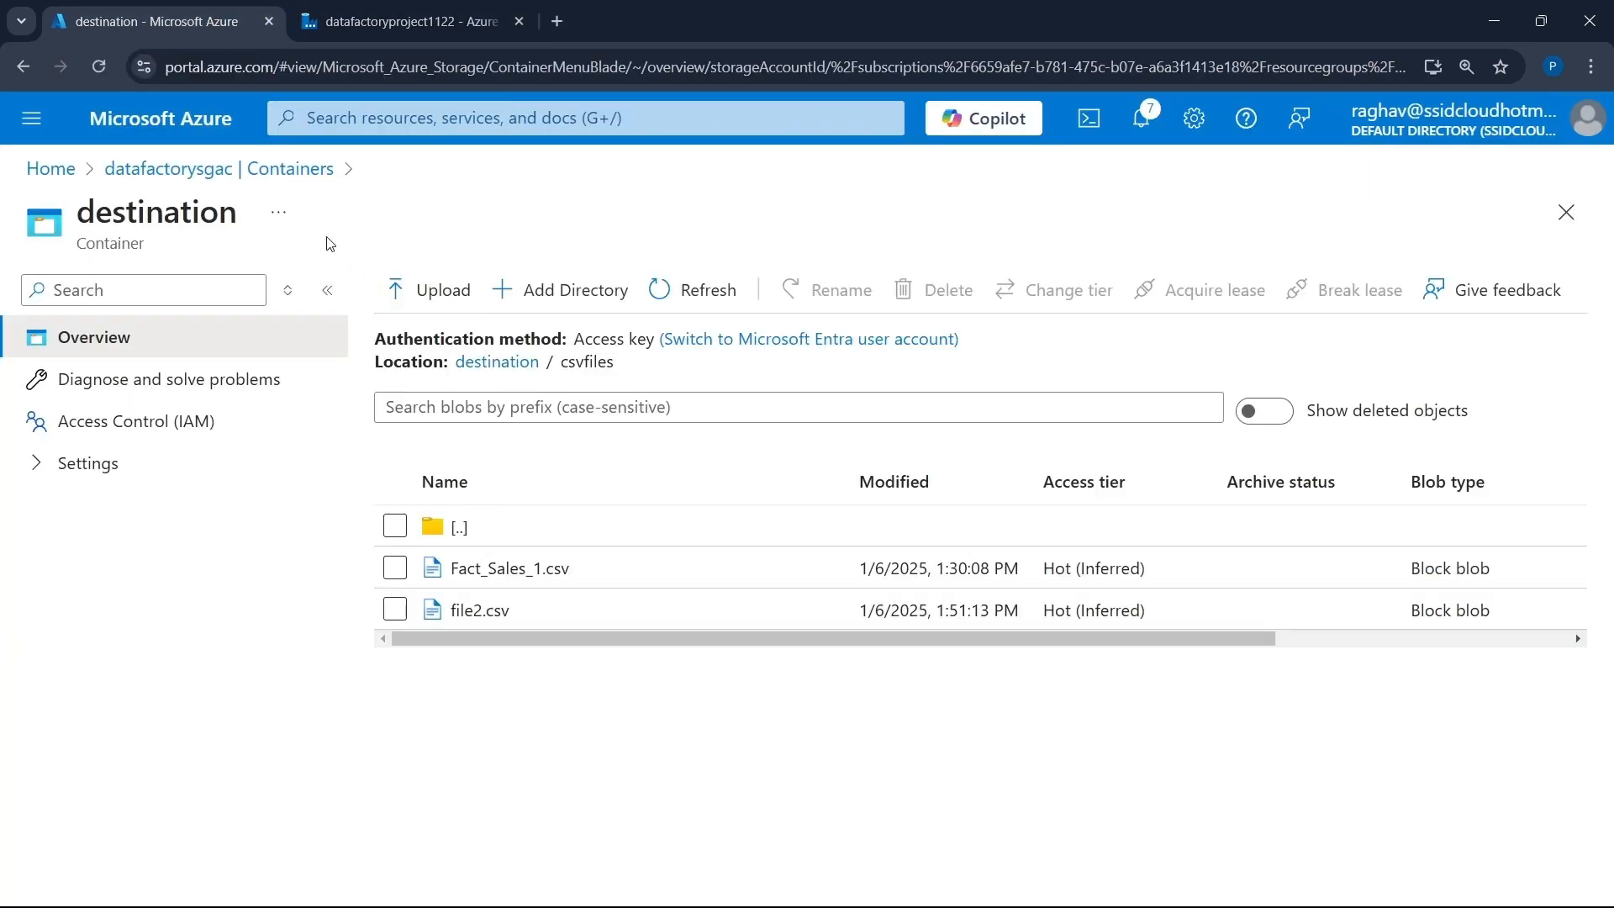
click(200, 172)
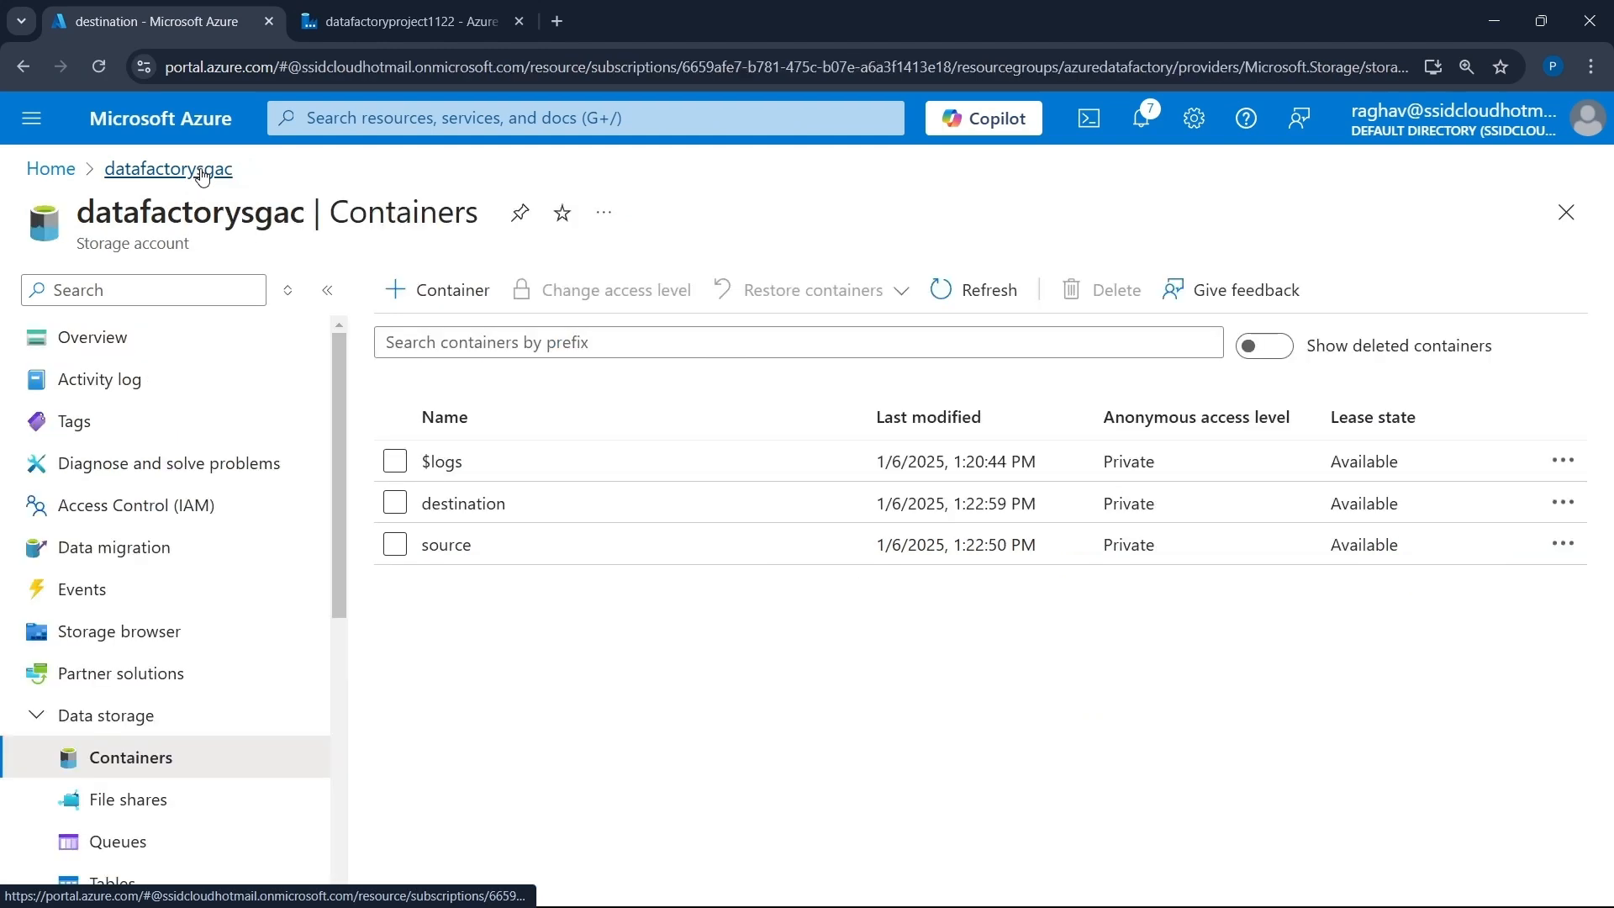
click(476, 309)
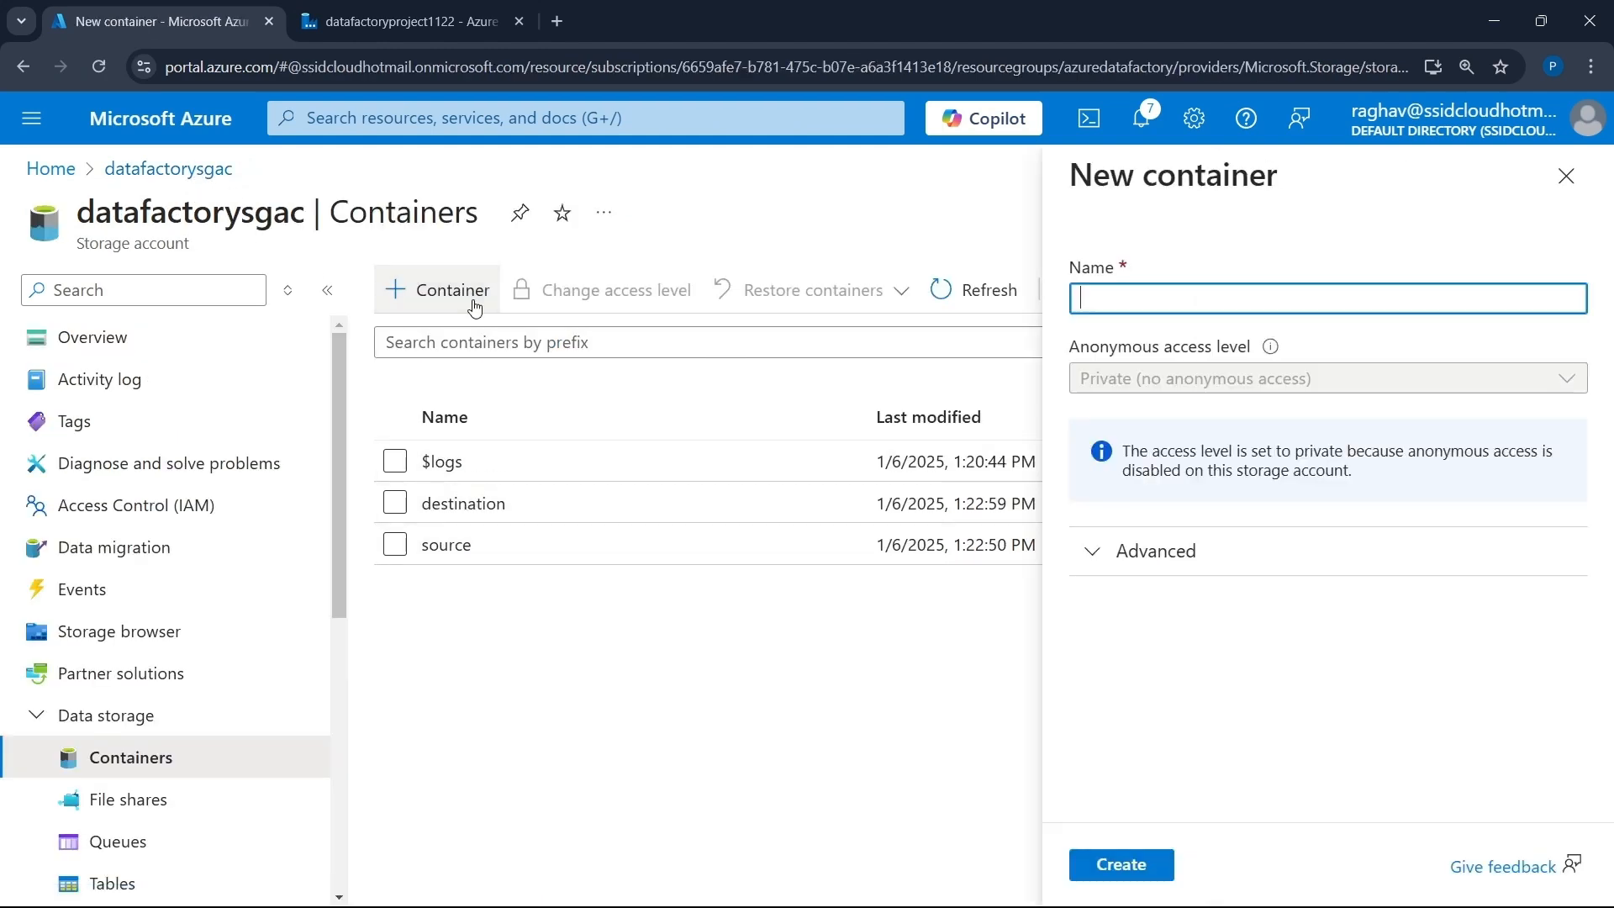
text(report)
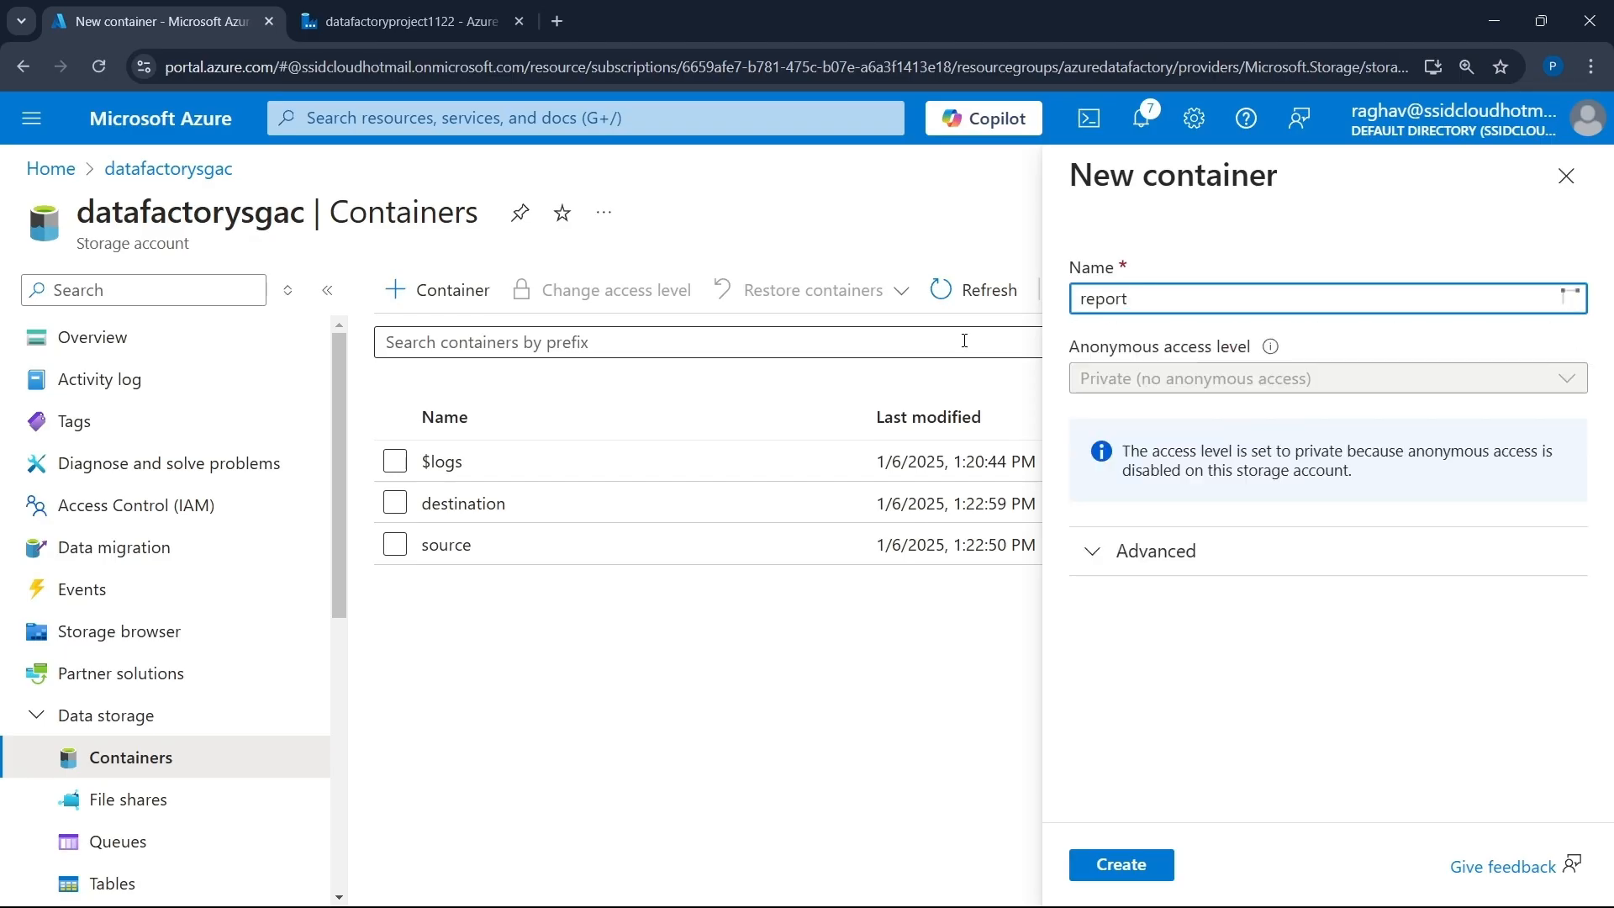
click(1134, 863)
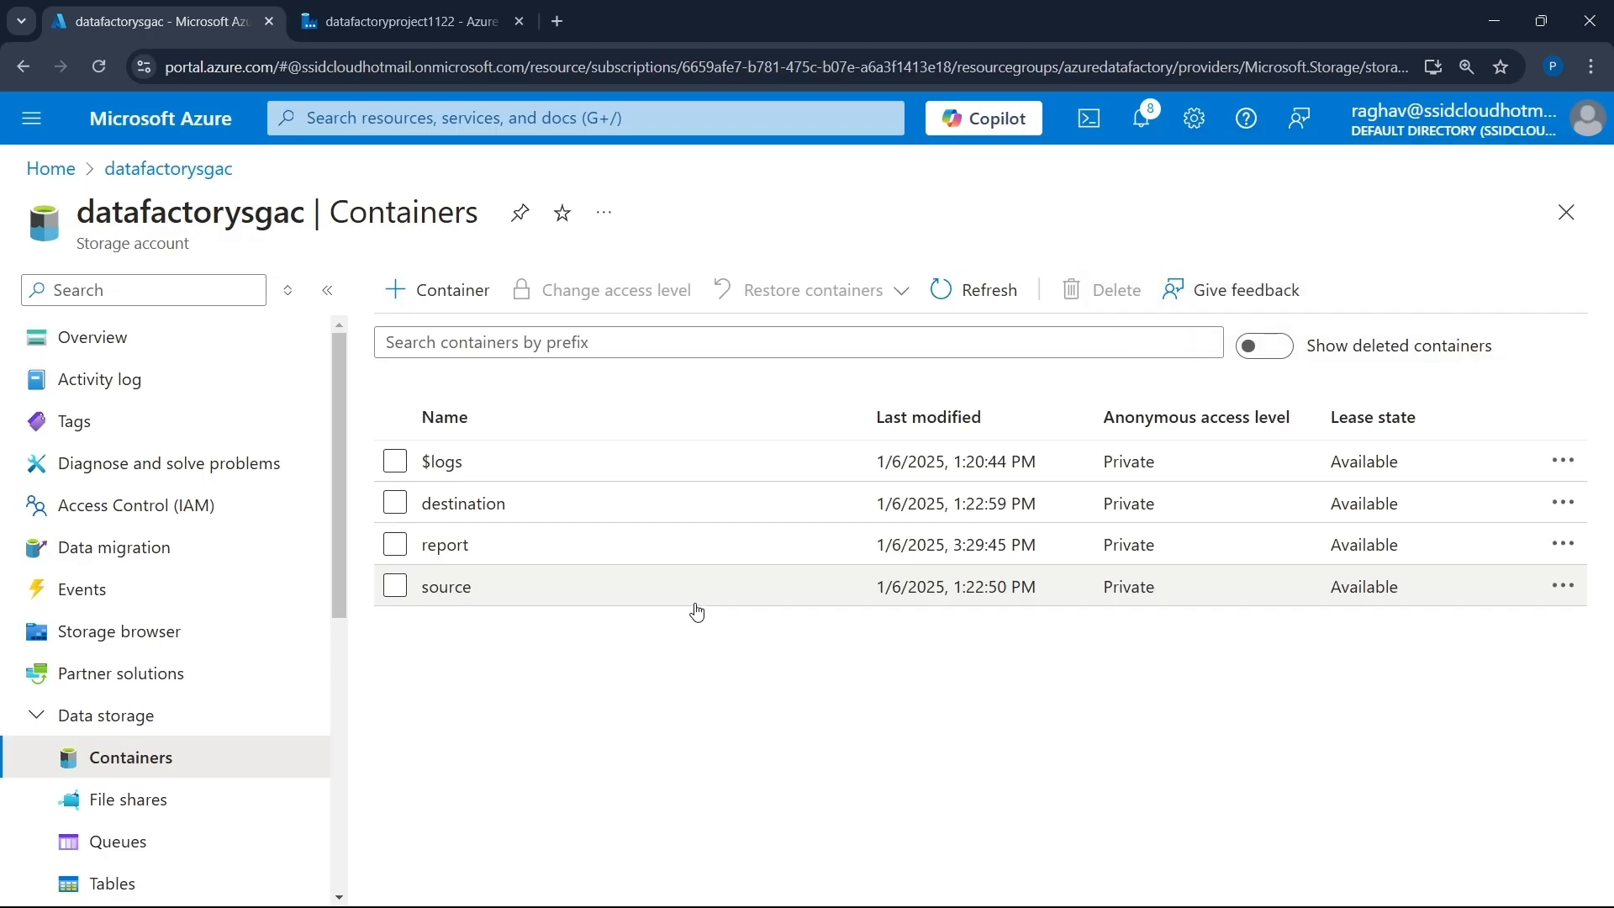
- Return to the data factory and review the Get Metadata run output alongside the storage account's container list
click(412, 21)
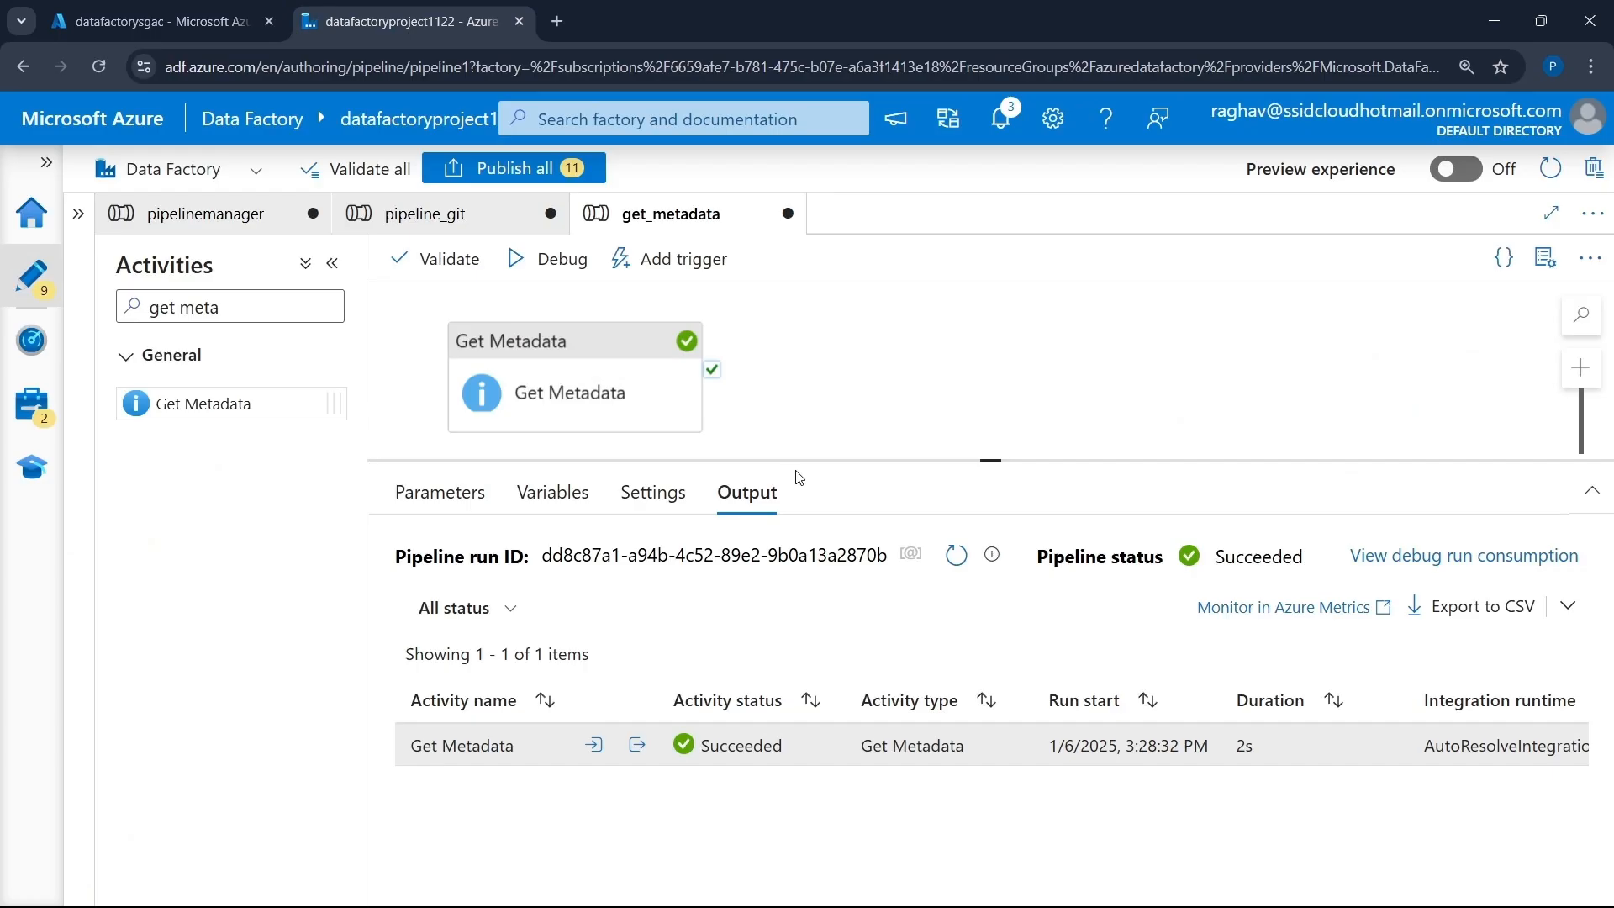
click(635, 744)
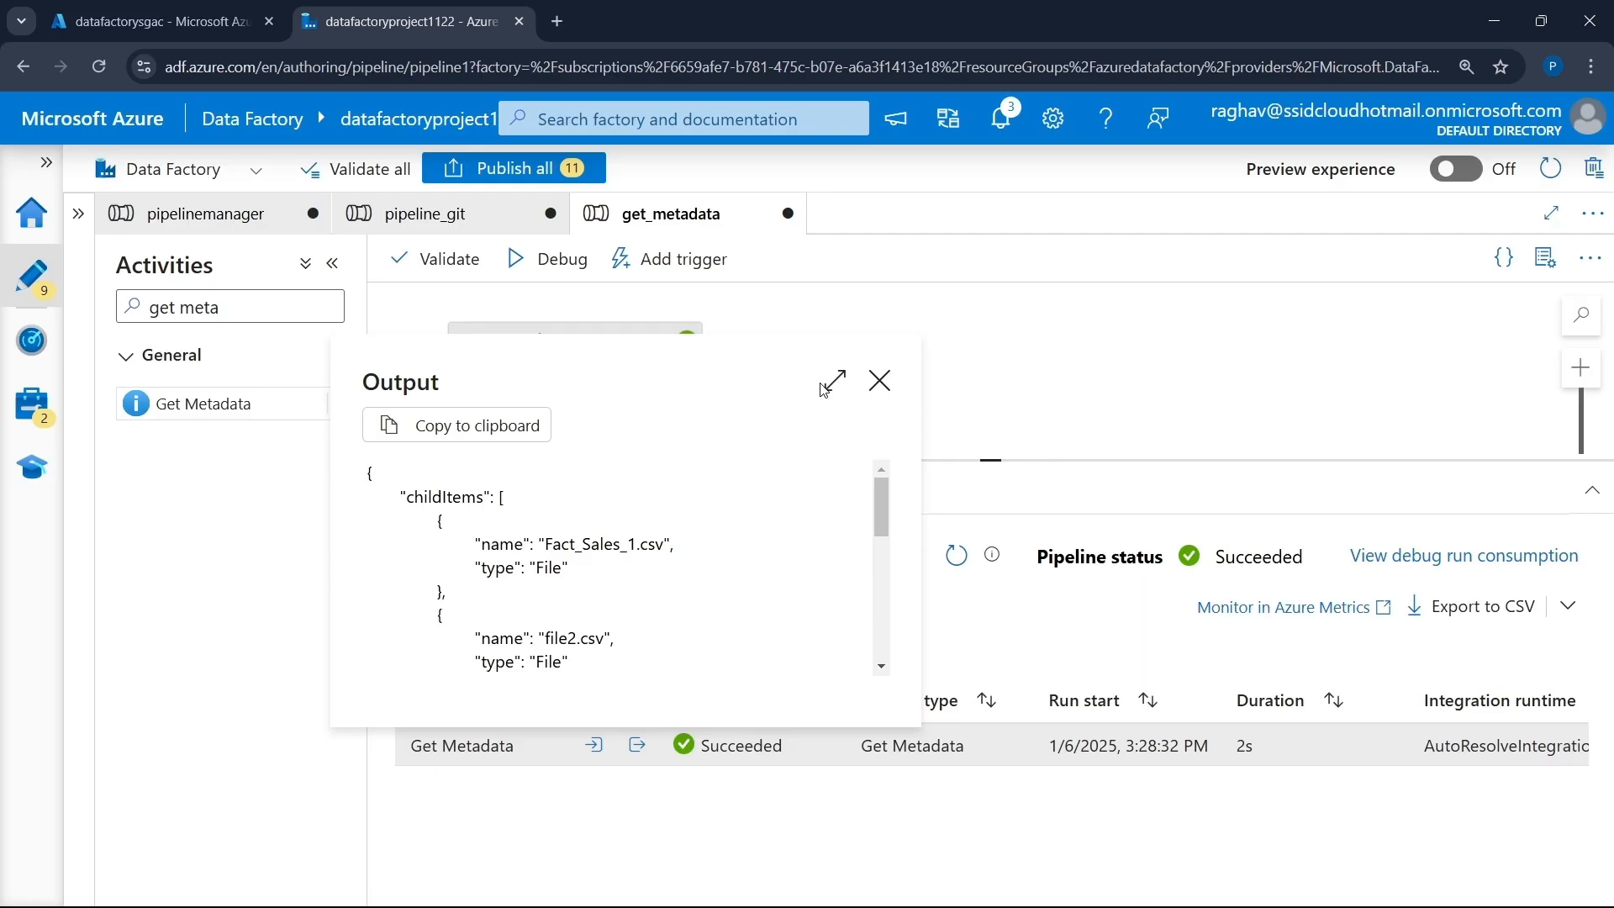
click(152, 21)
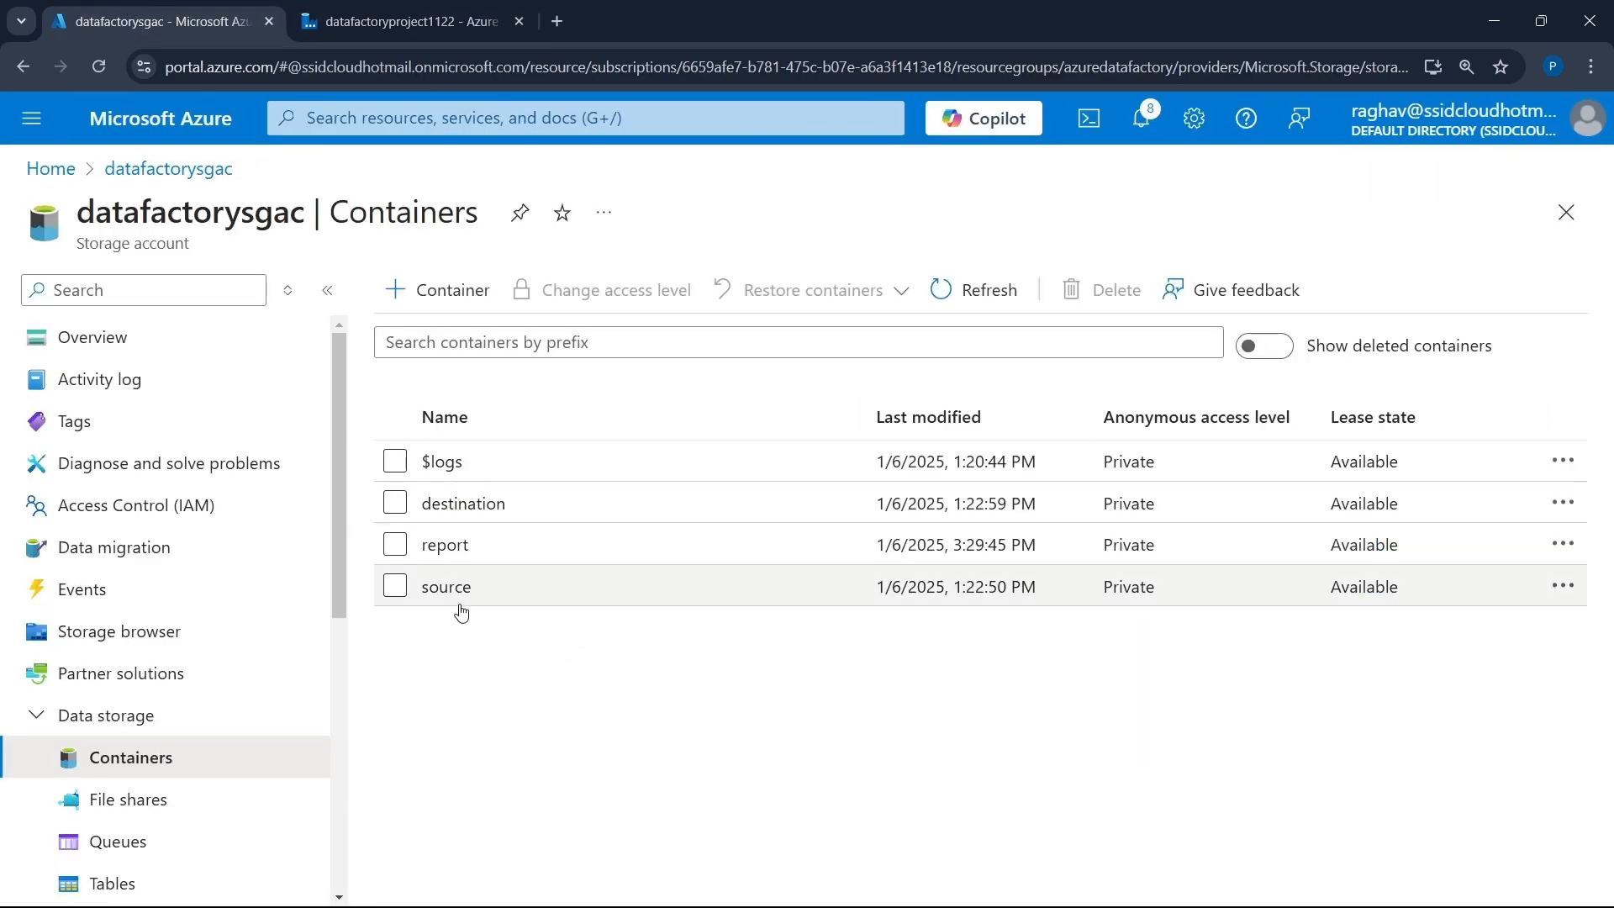
click(421, 12)
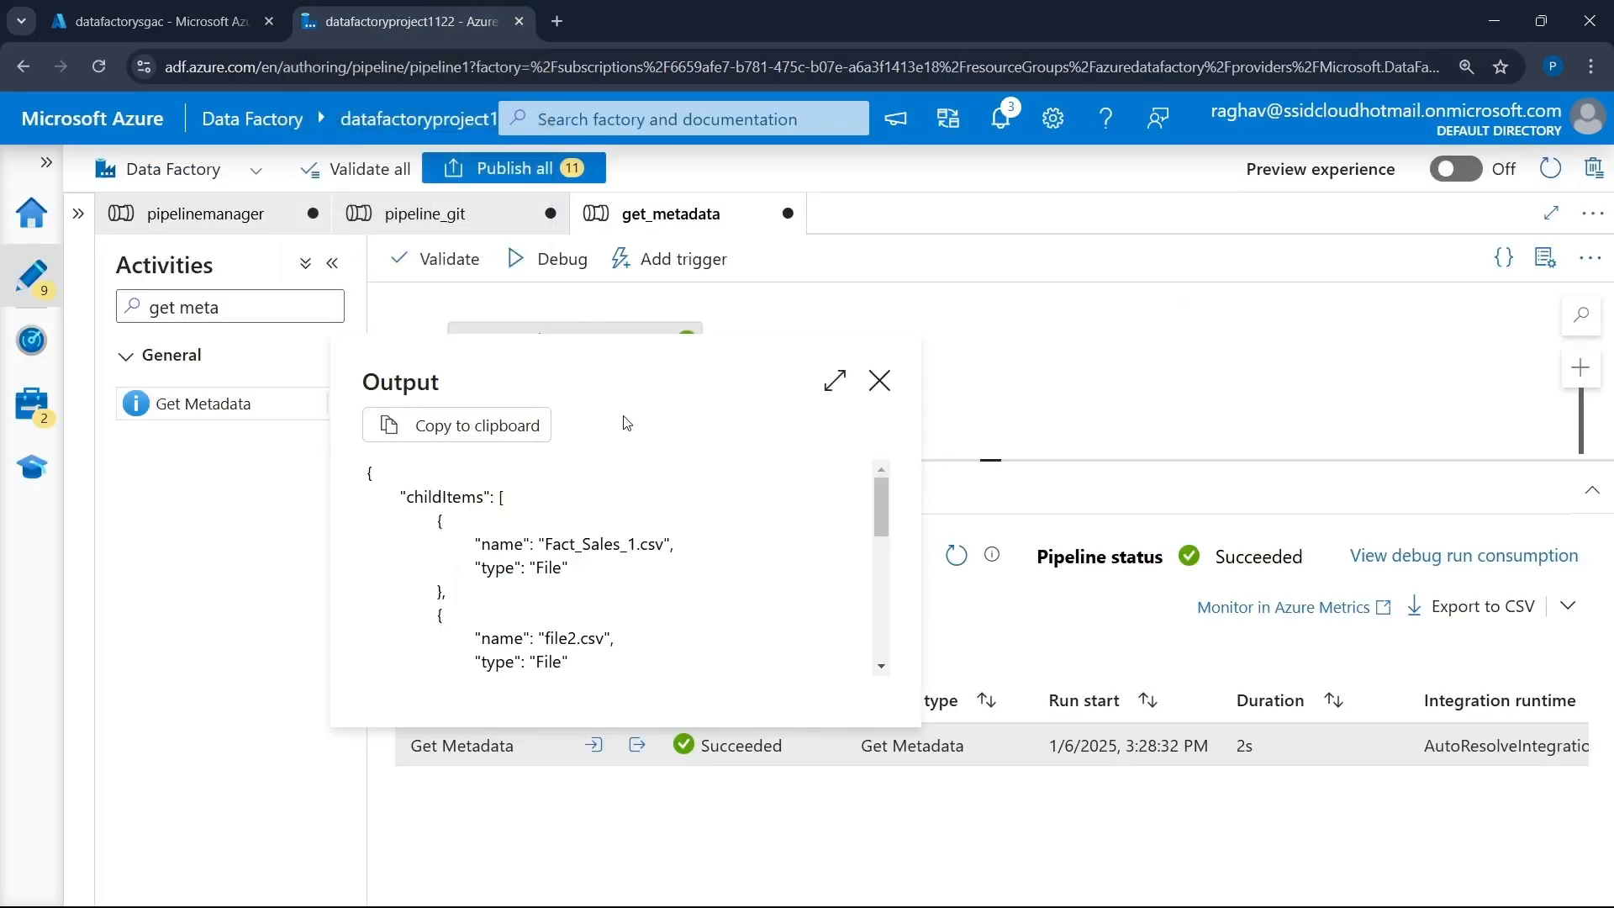
click(880, 383)
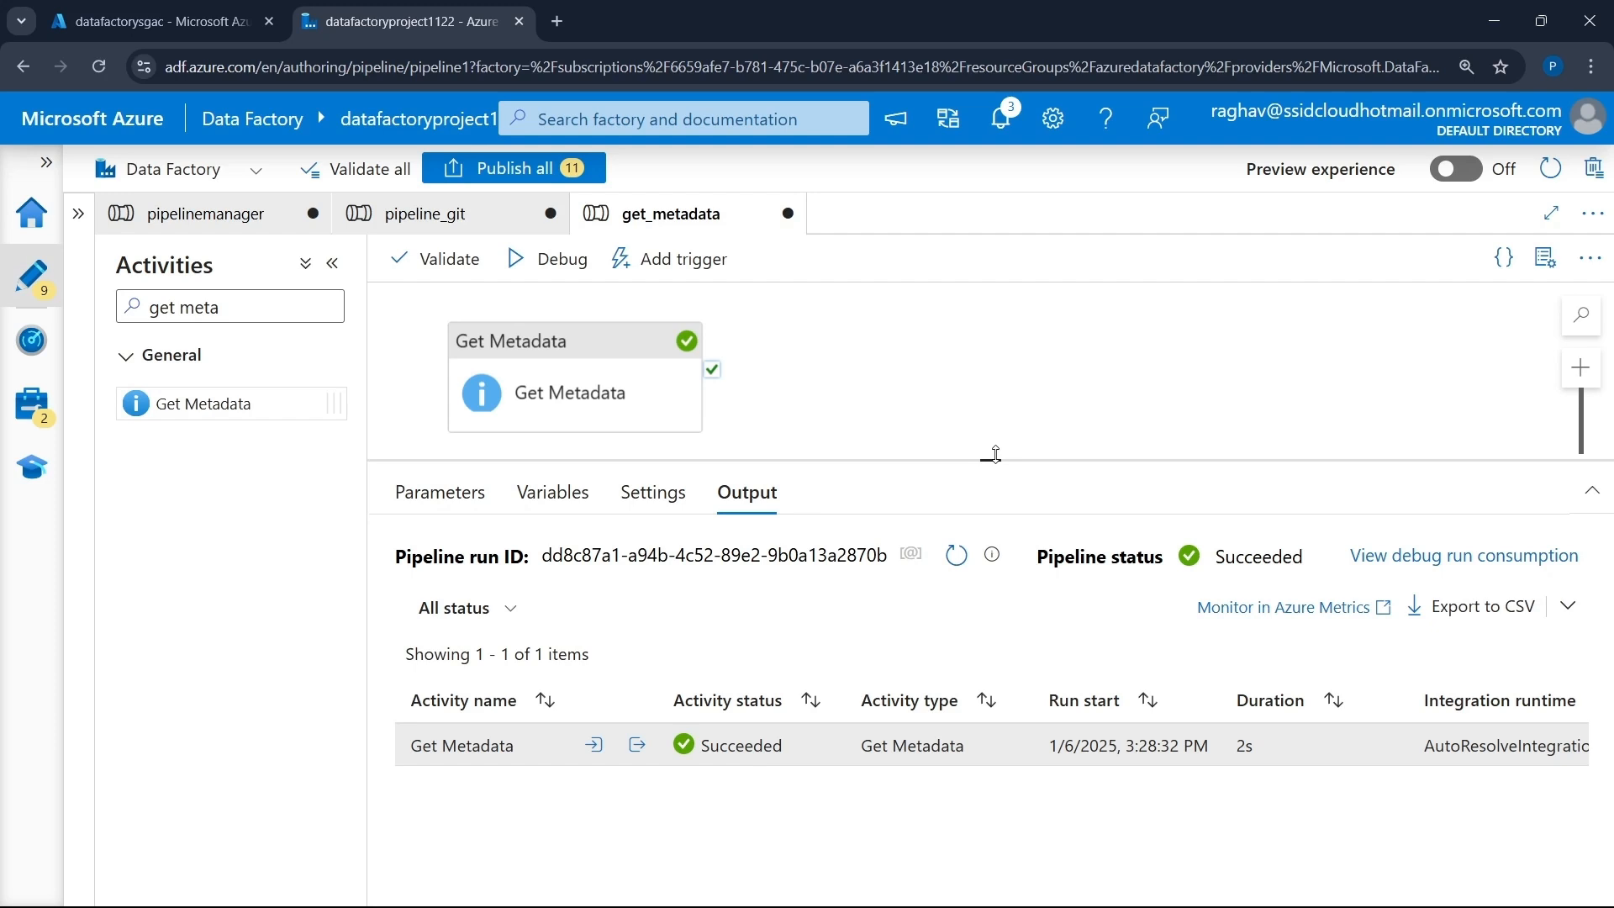
- Find the ForEach activity and add it to the get_metadata pipeline canvas beside Get Metadata
drag(995, 457, 990, 502)
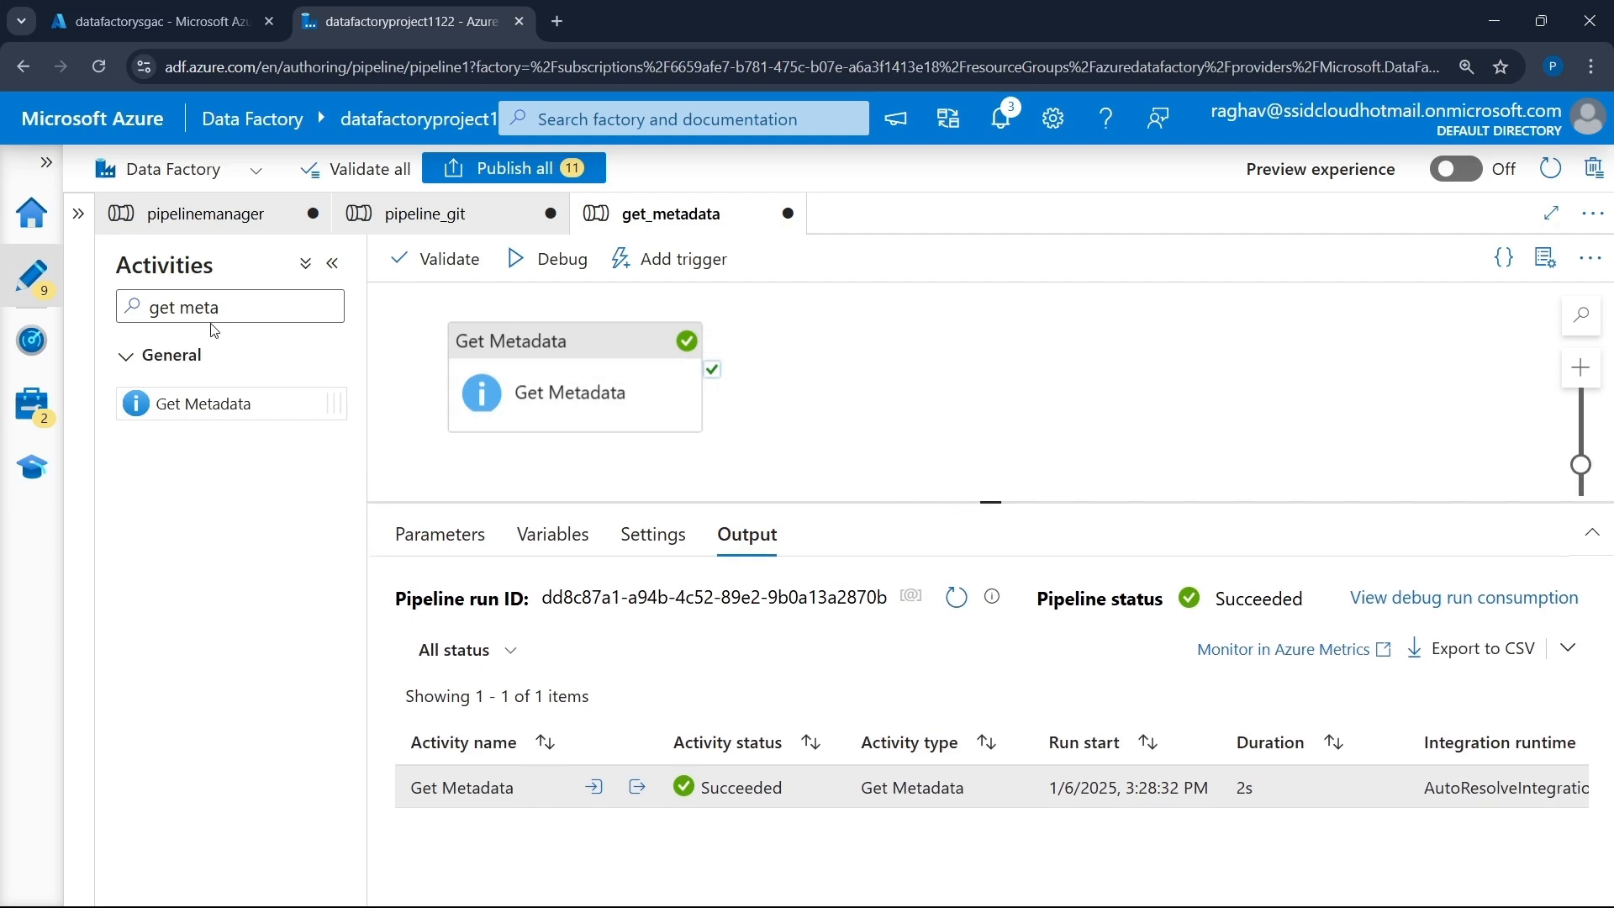
triple_click(232, 309)
text(foe)
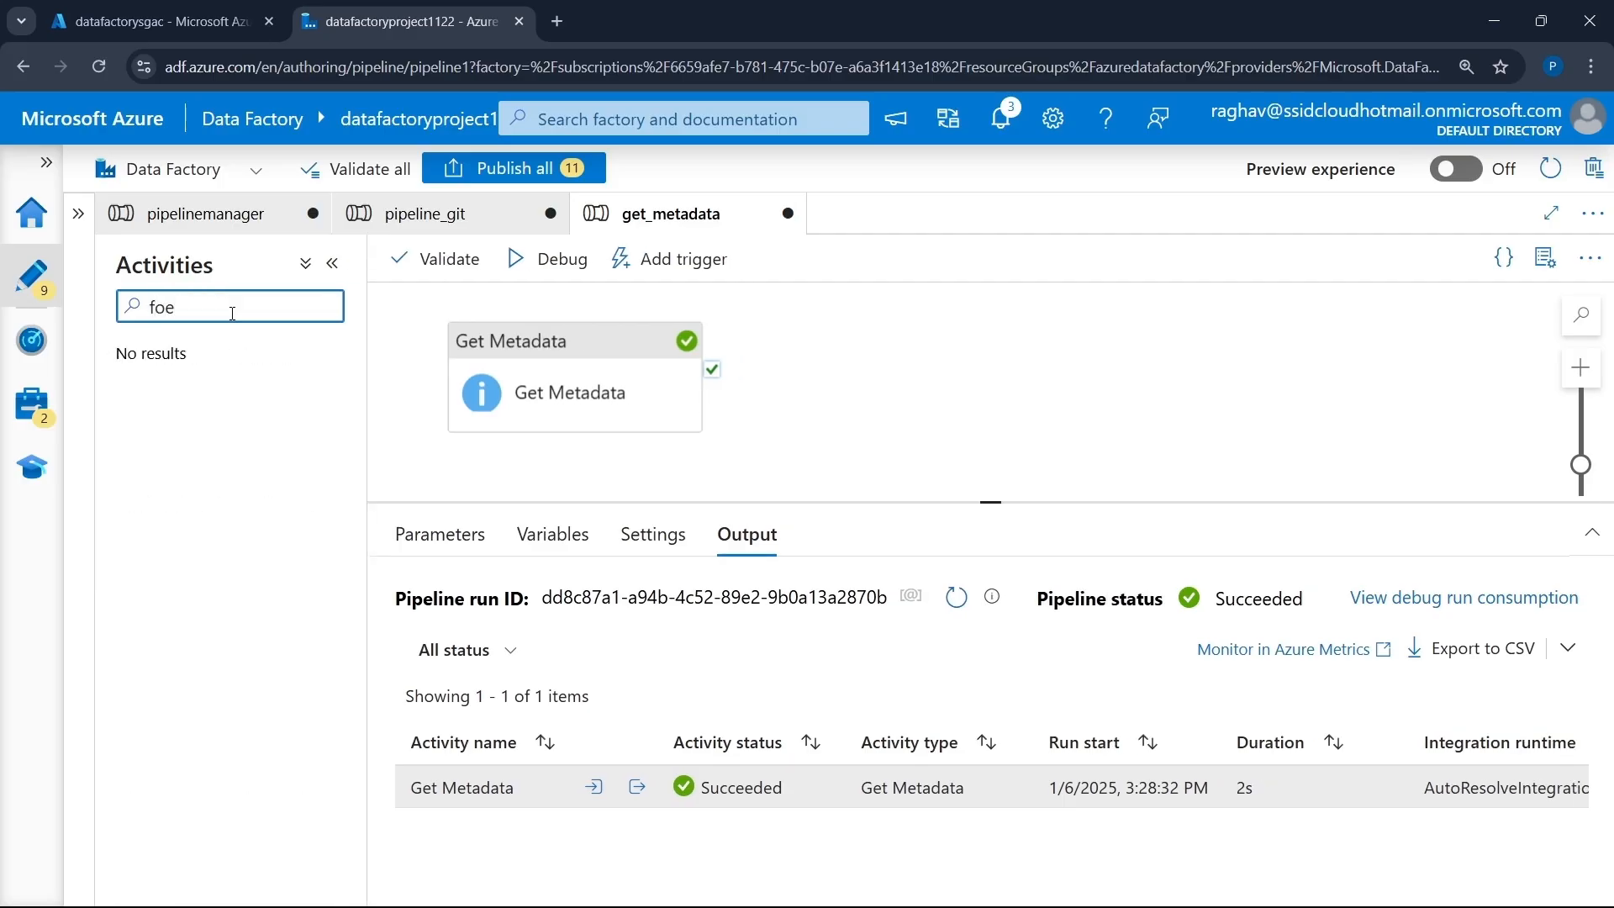
key(BackSpace)
text(r)
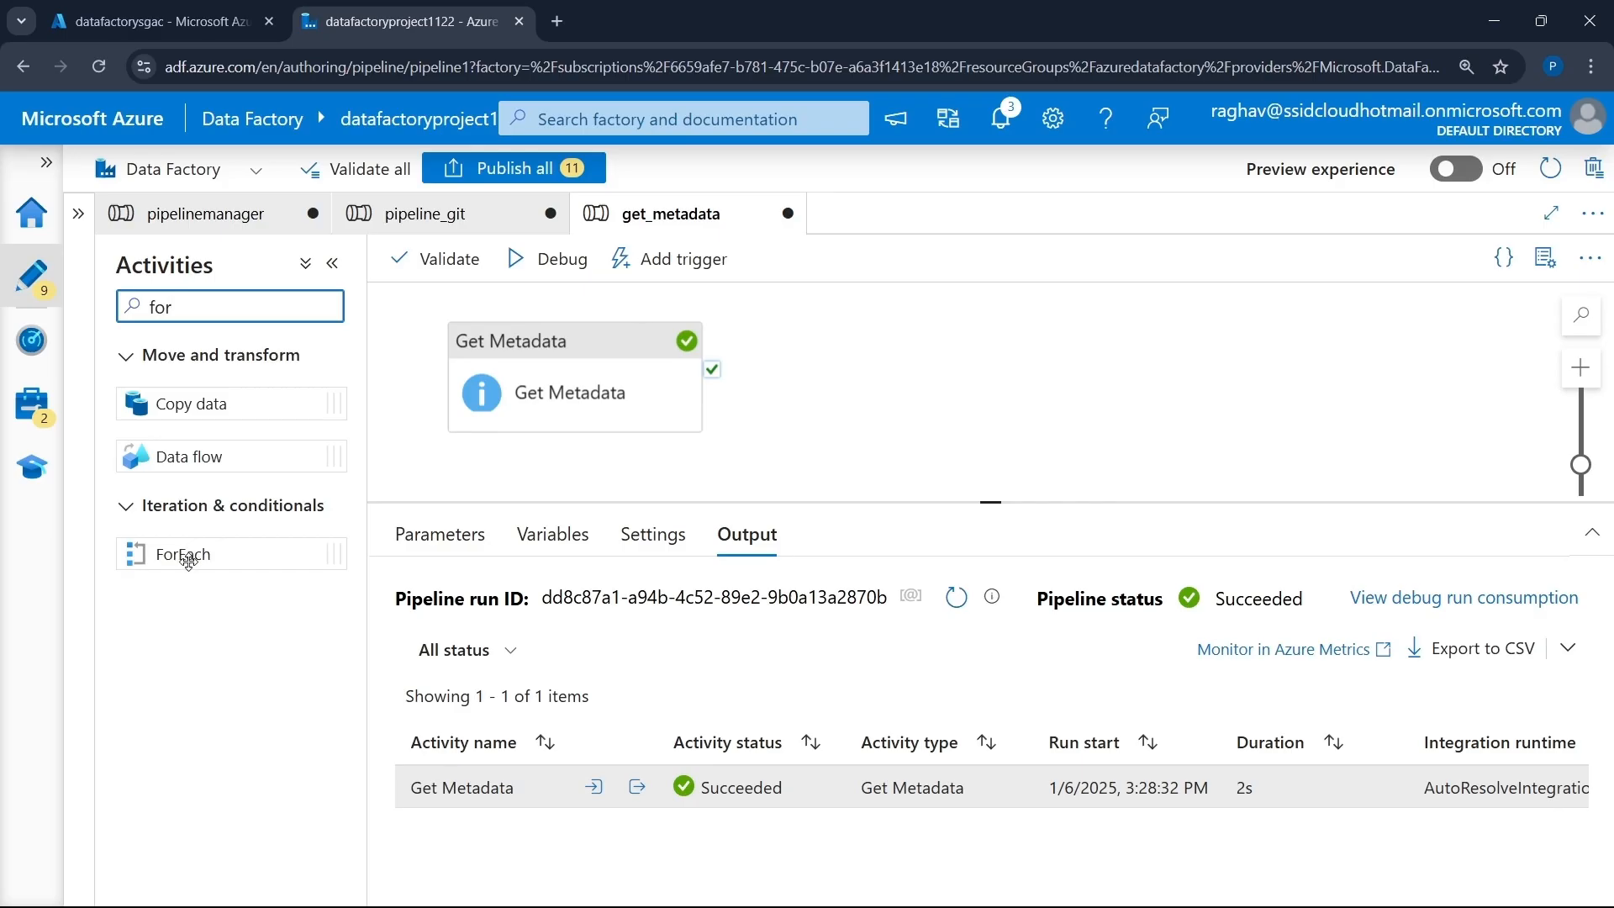
drag(209, 560, 1029, 389)
drag(997, 505, 981, 617)
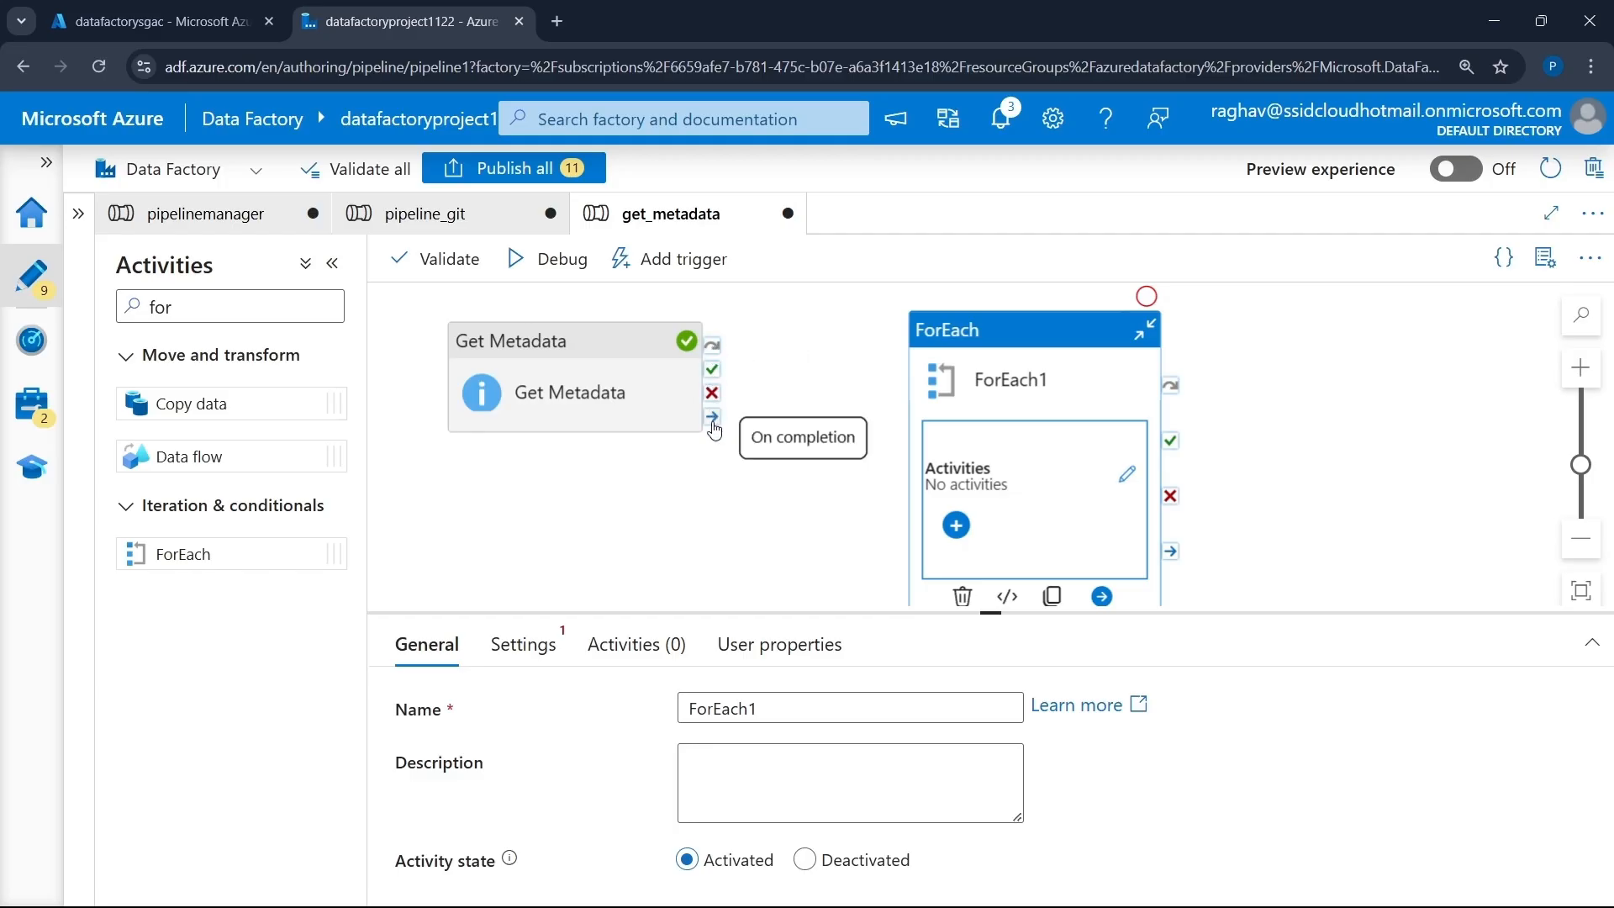
- Connect Get Metadata to the ForEach activity on success and rename the ForEach activity to ForEachCSV
drag(713, 370, 907, 374)
click(1044, 348)
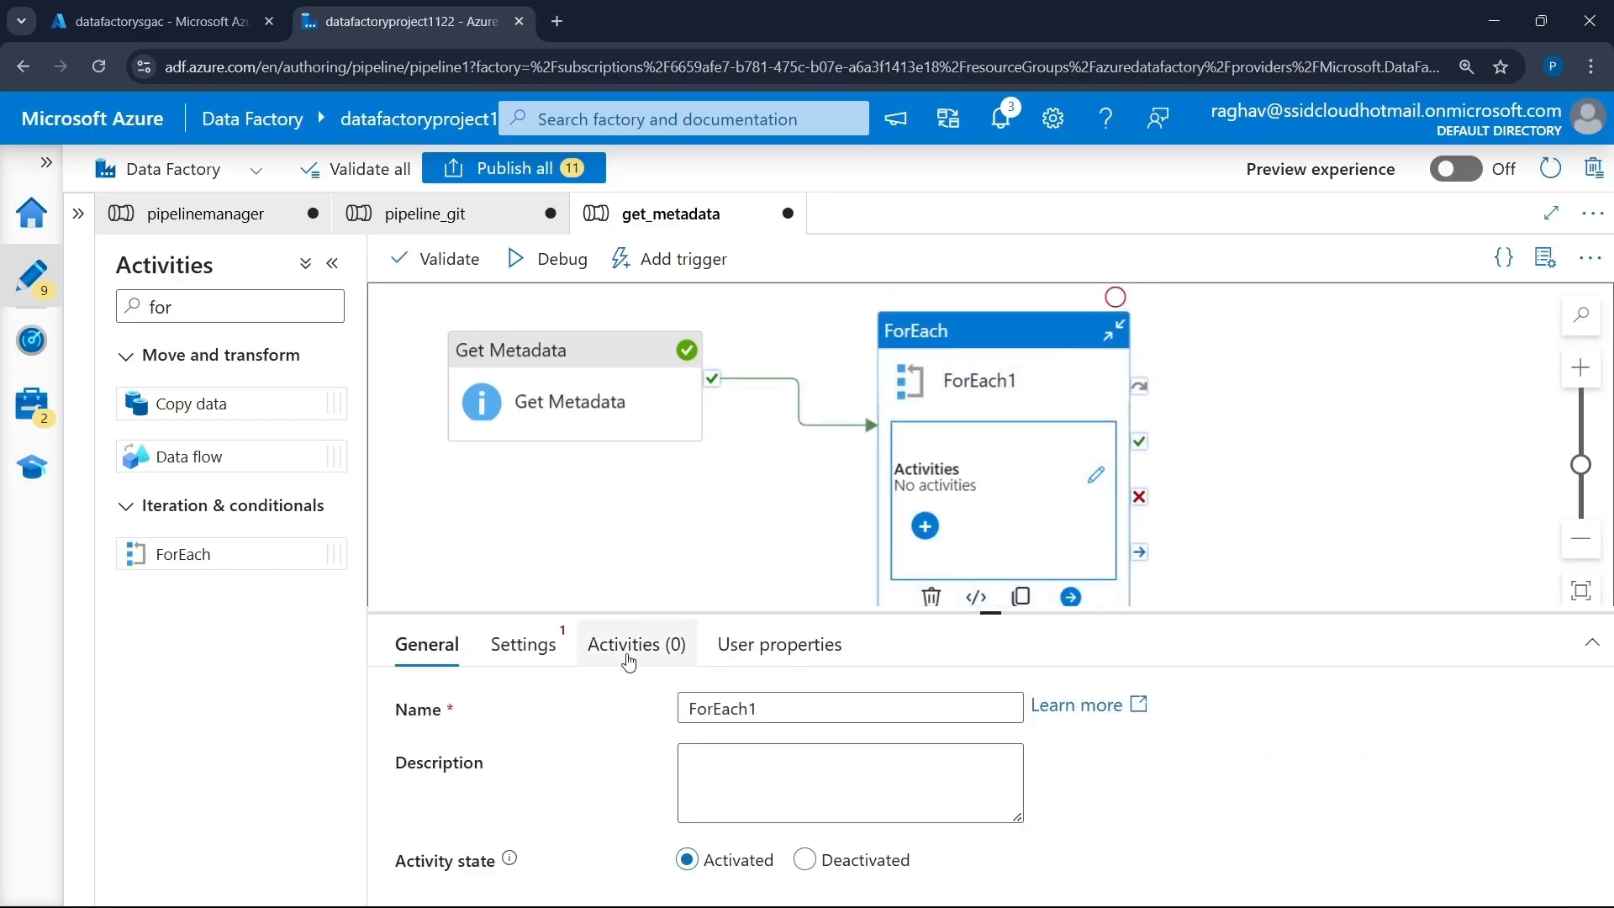
click(809, 715)
text(CSV)
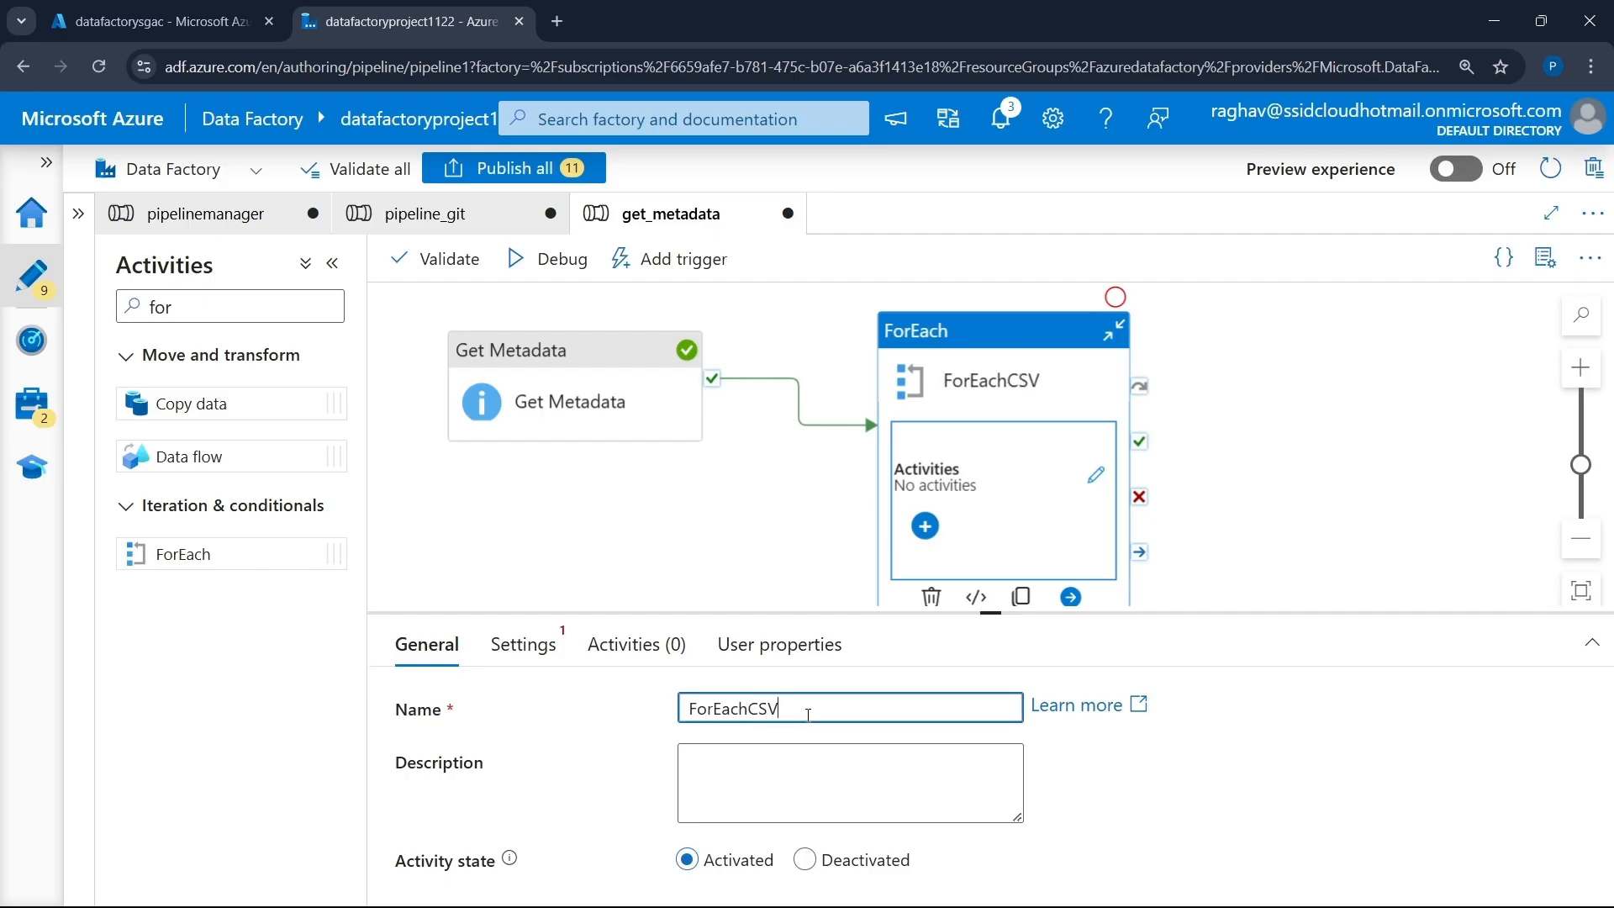
- Enable sequential execution in the settings of the ForEachCSV activity
drag(991, 613, 1006, 454)
click(522, 482)
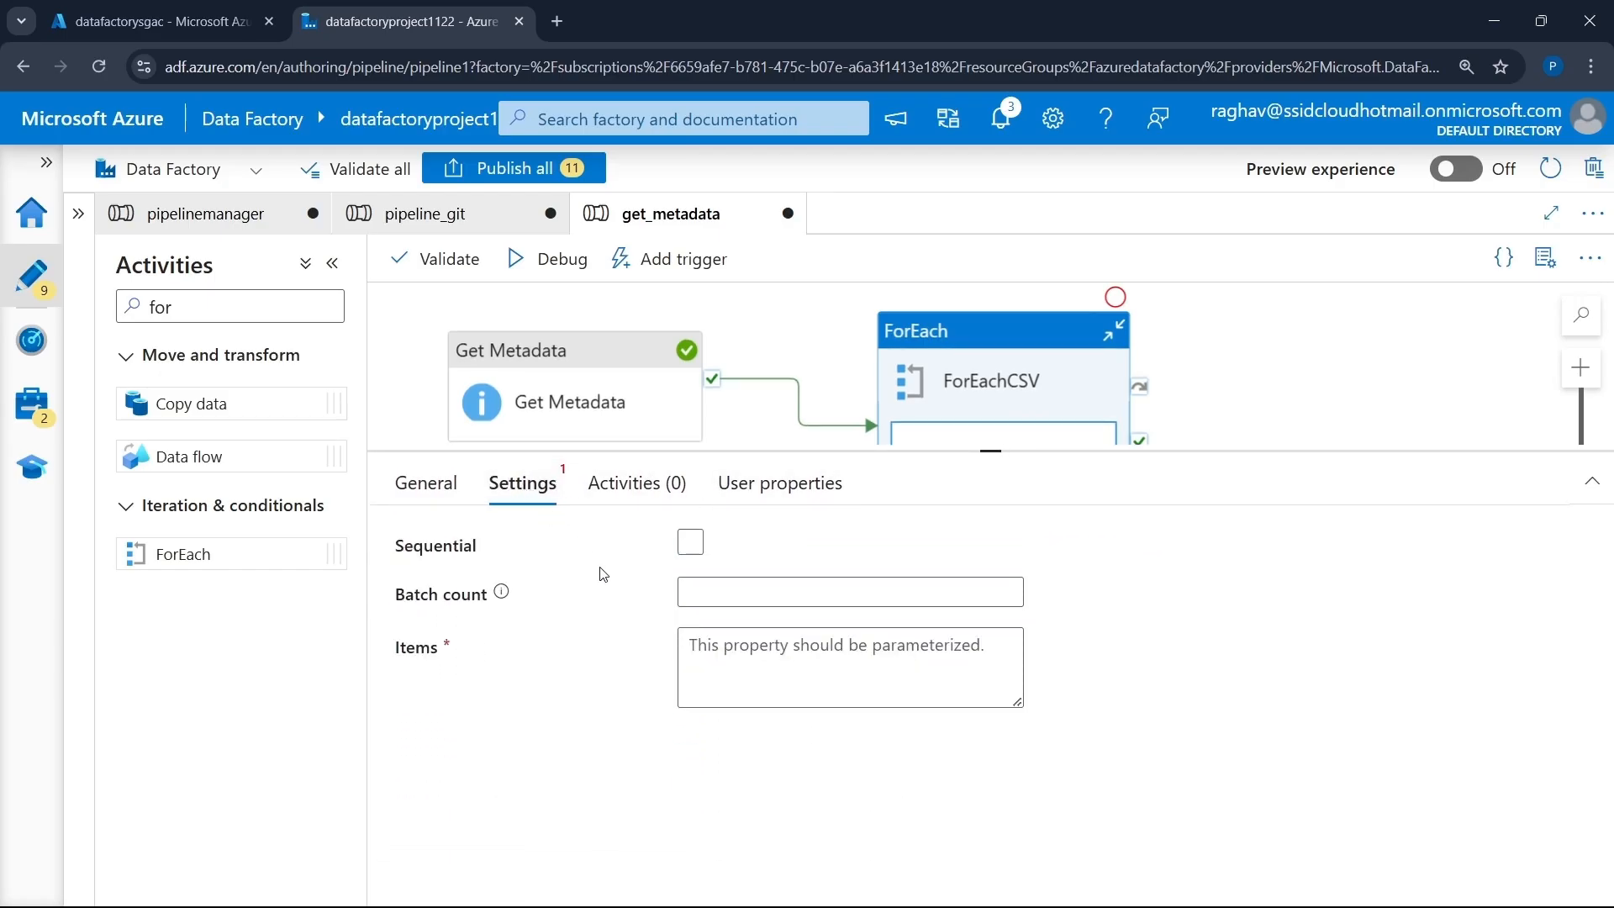
click(689, 543)
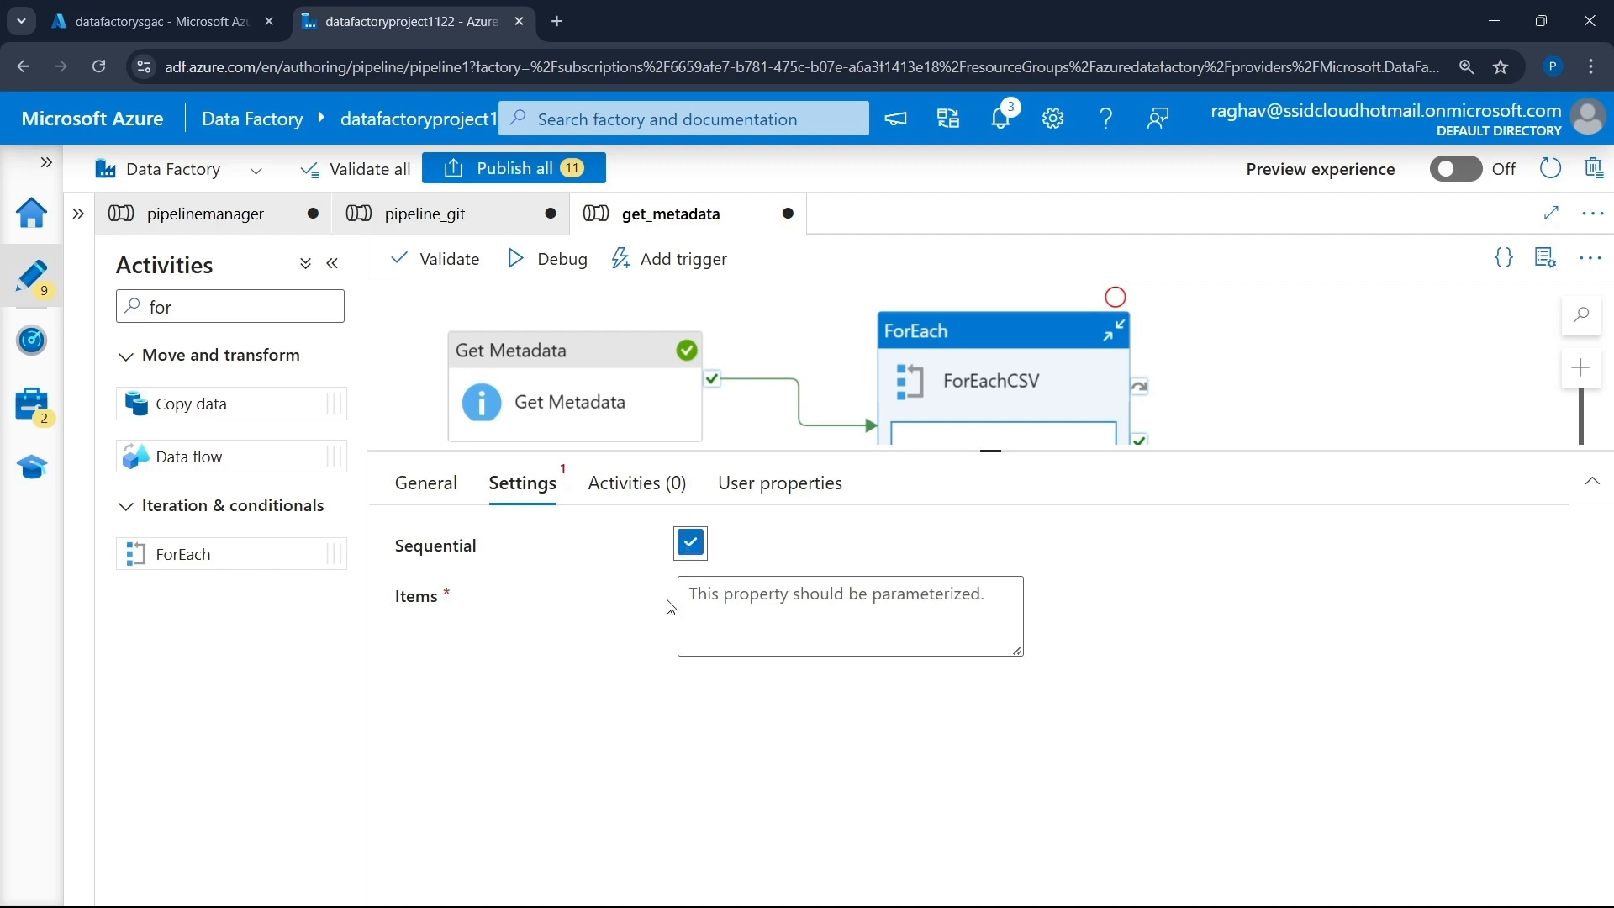
click(779, 600)
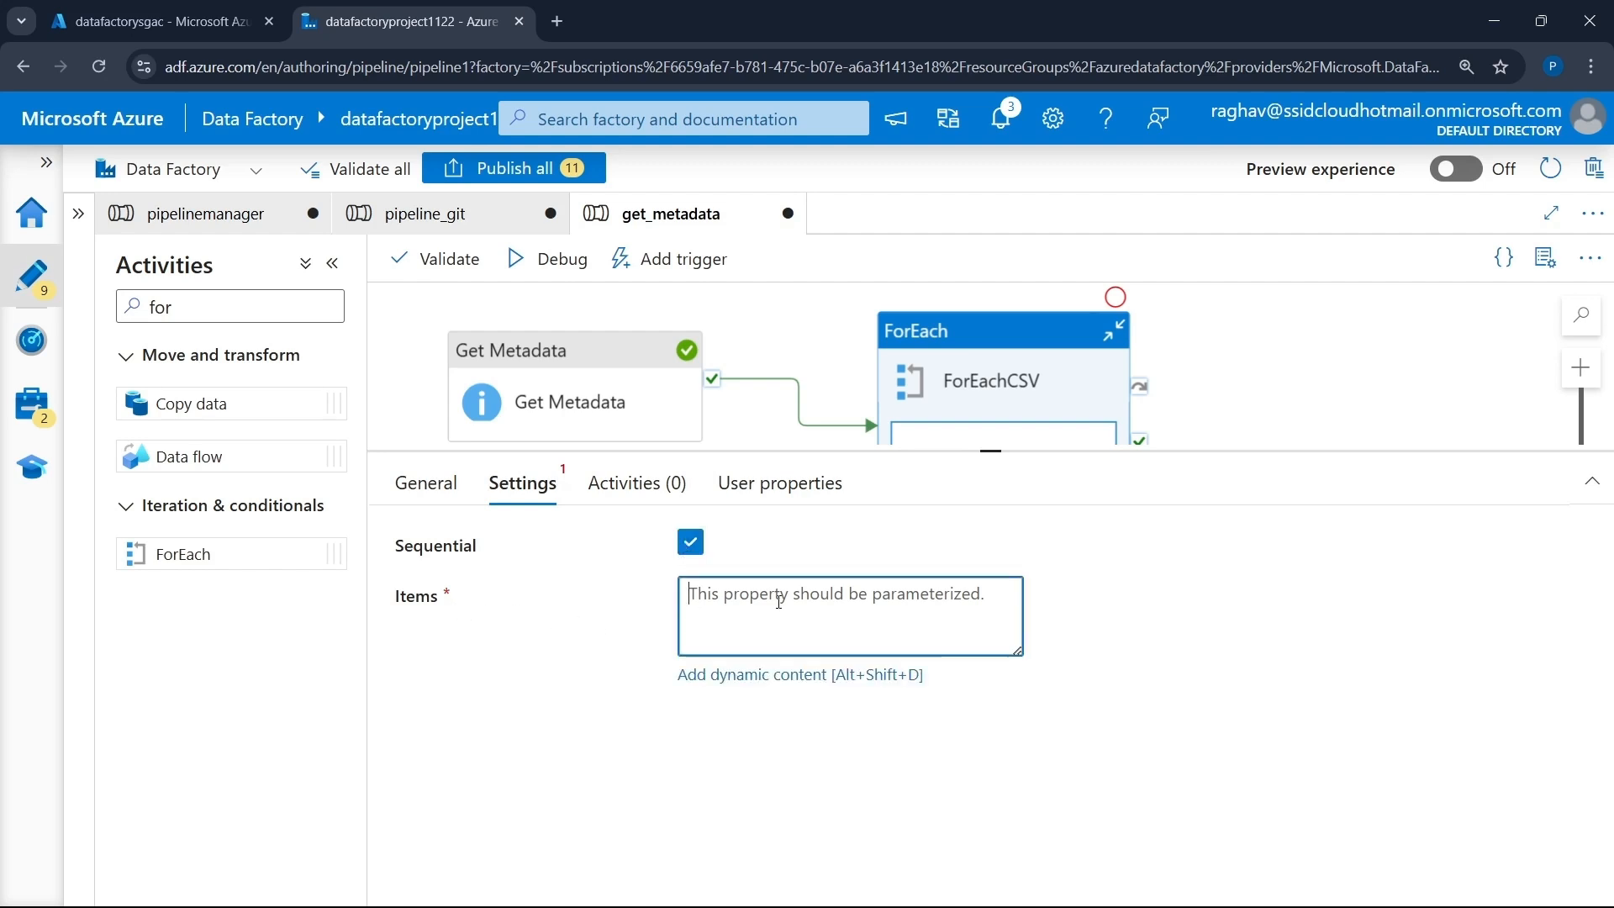
click(765, 679)
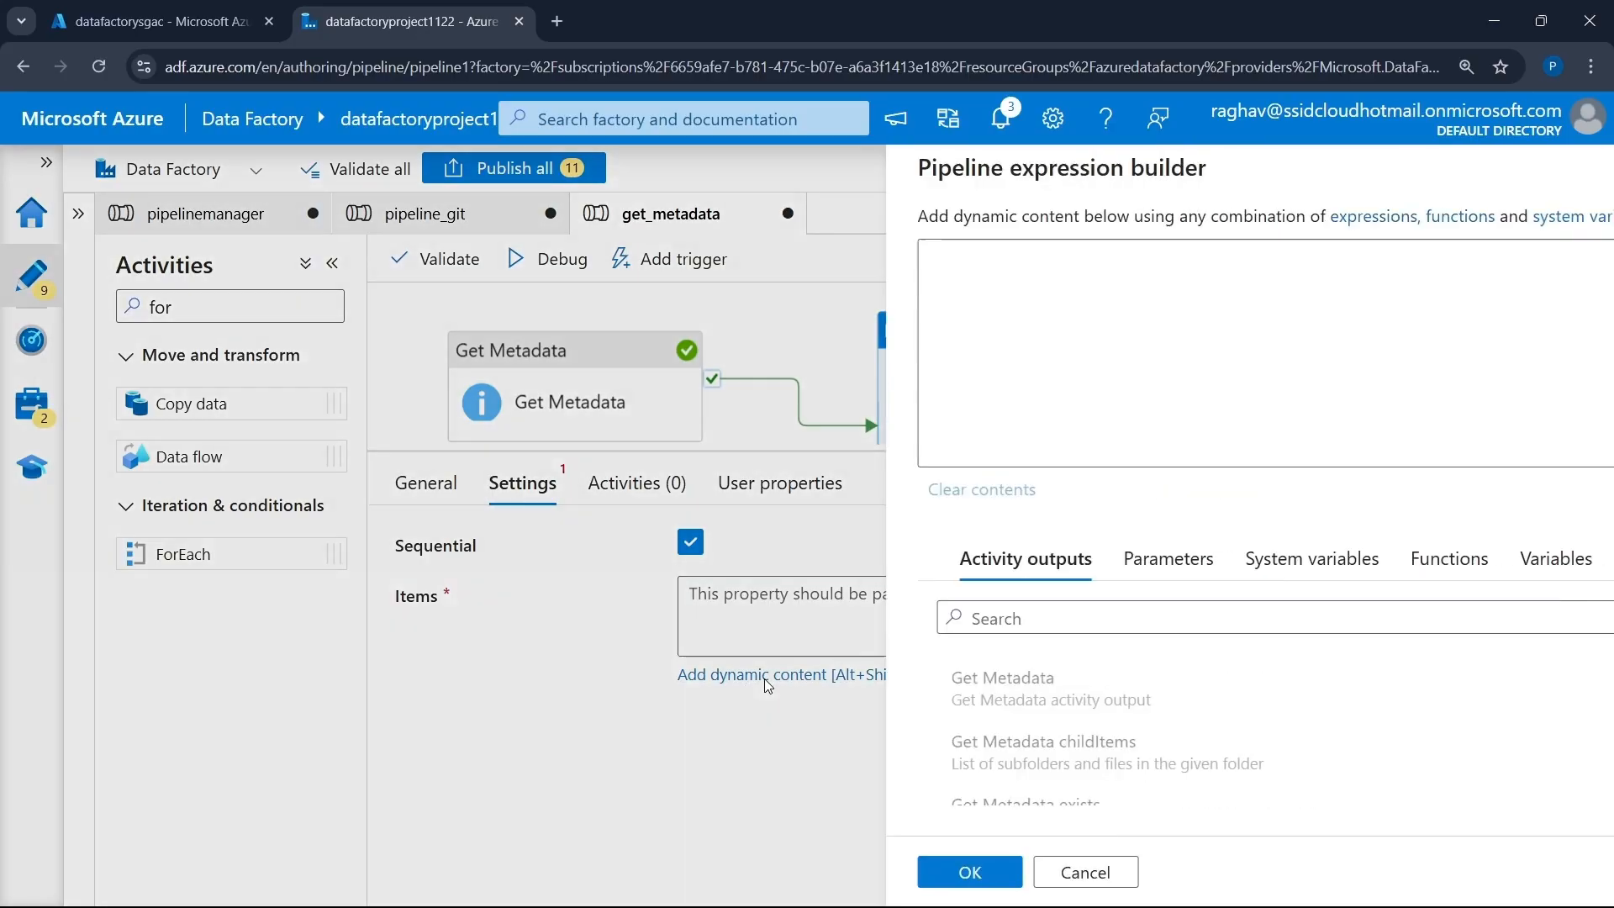
click(984, 379)
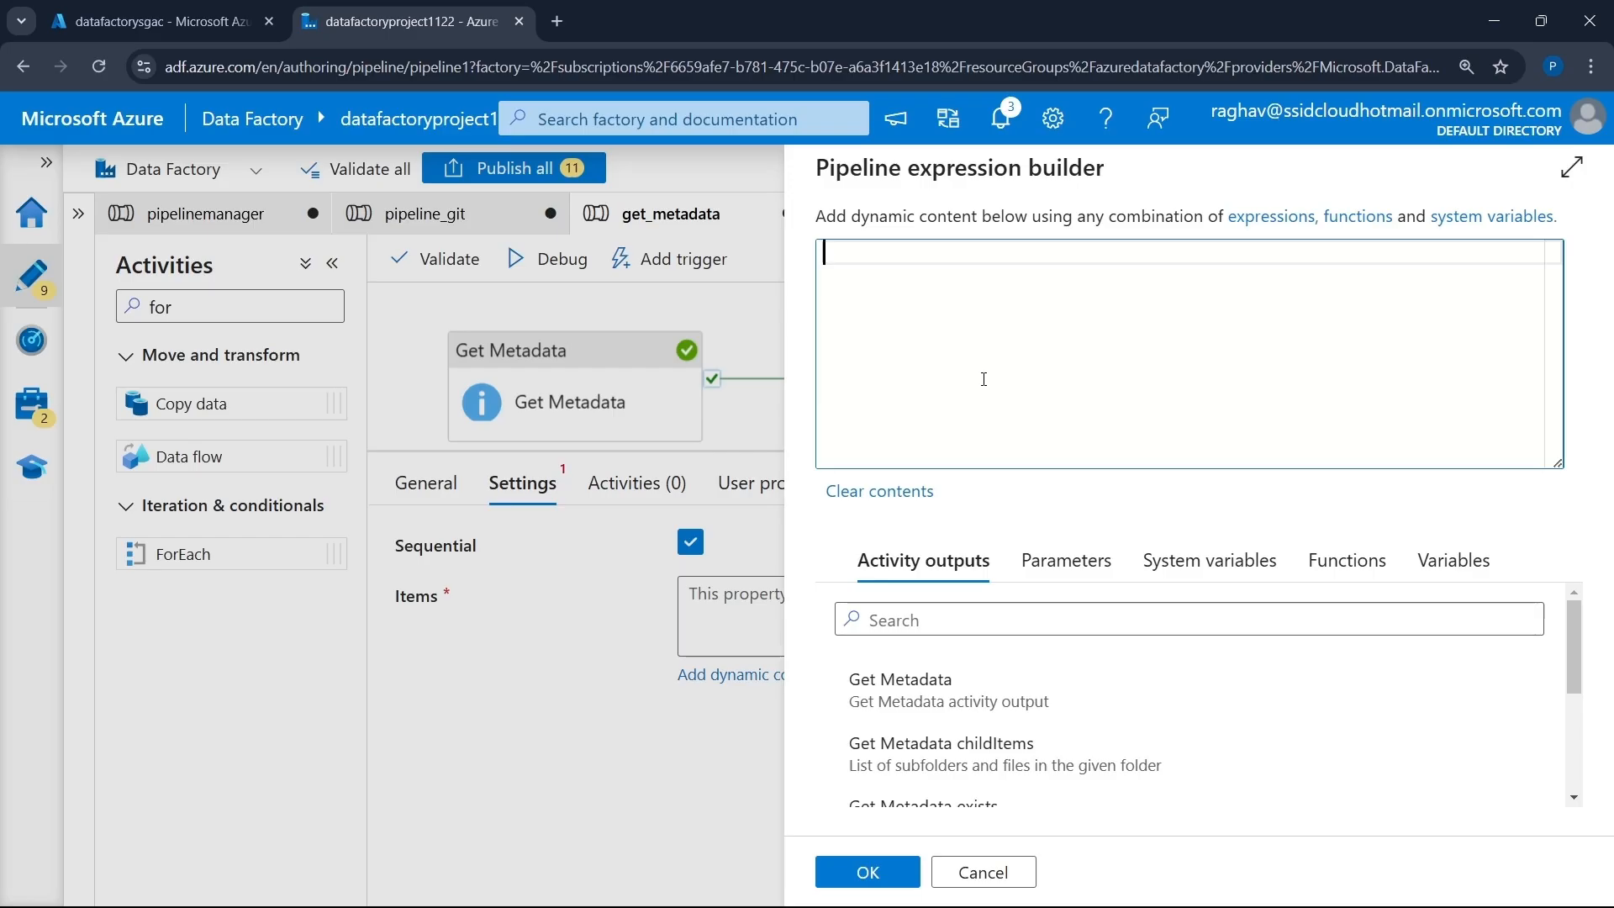
click(920, 702)
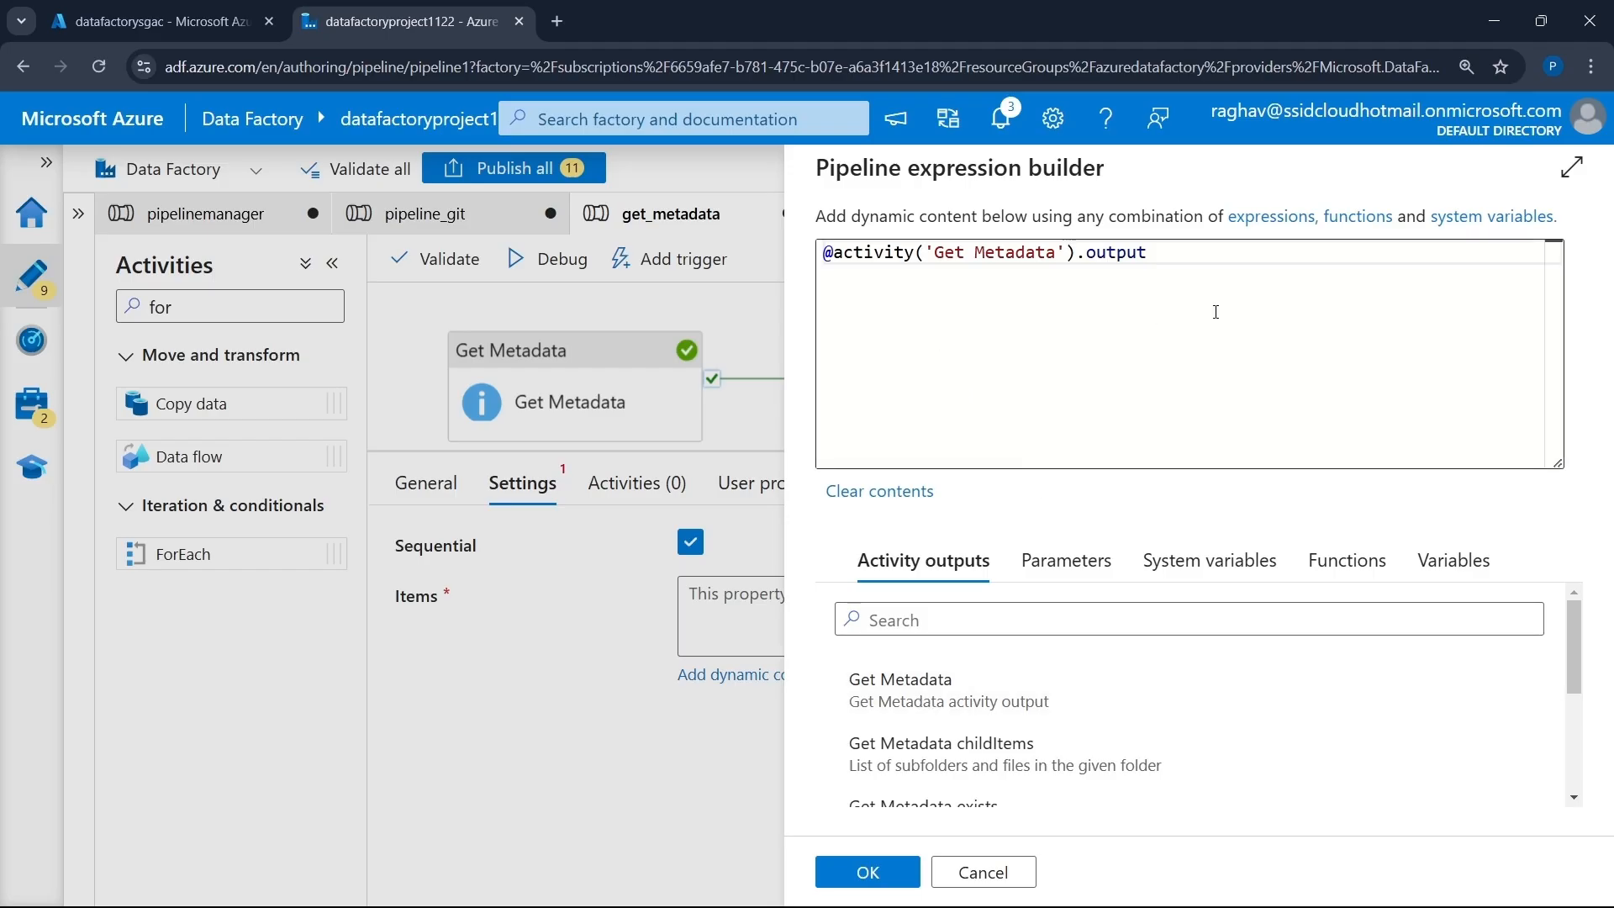
click(1203, 254)
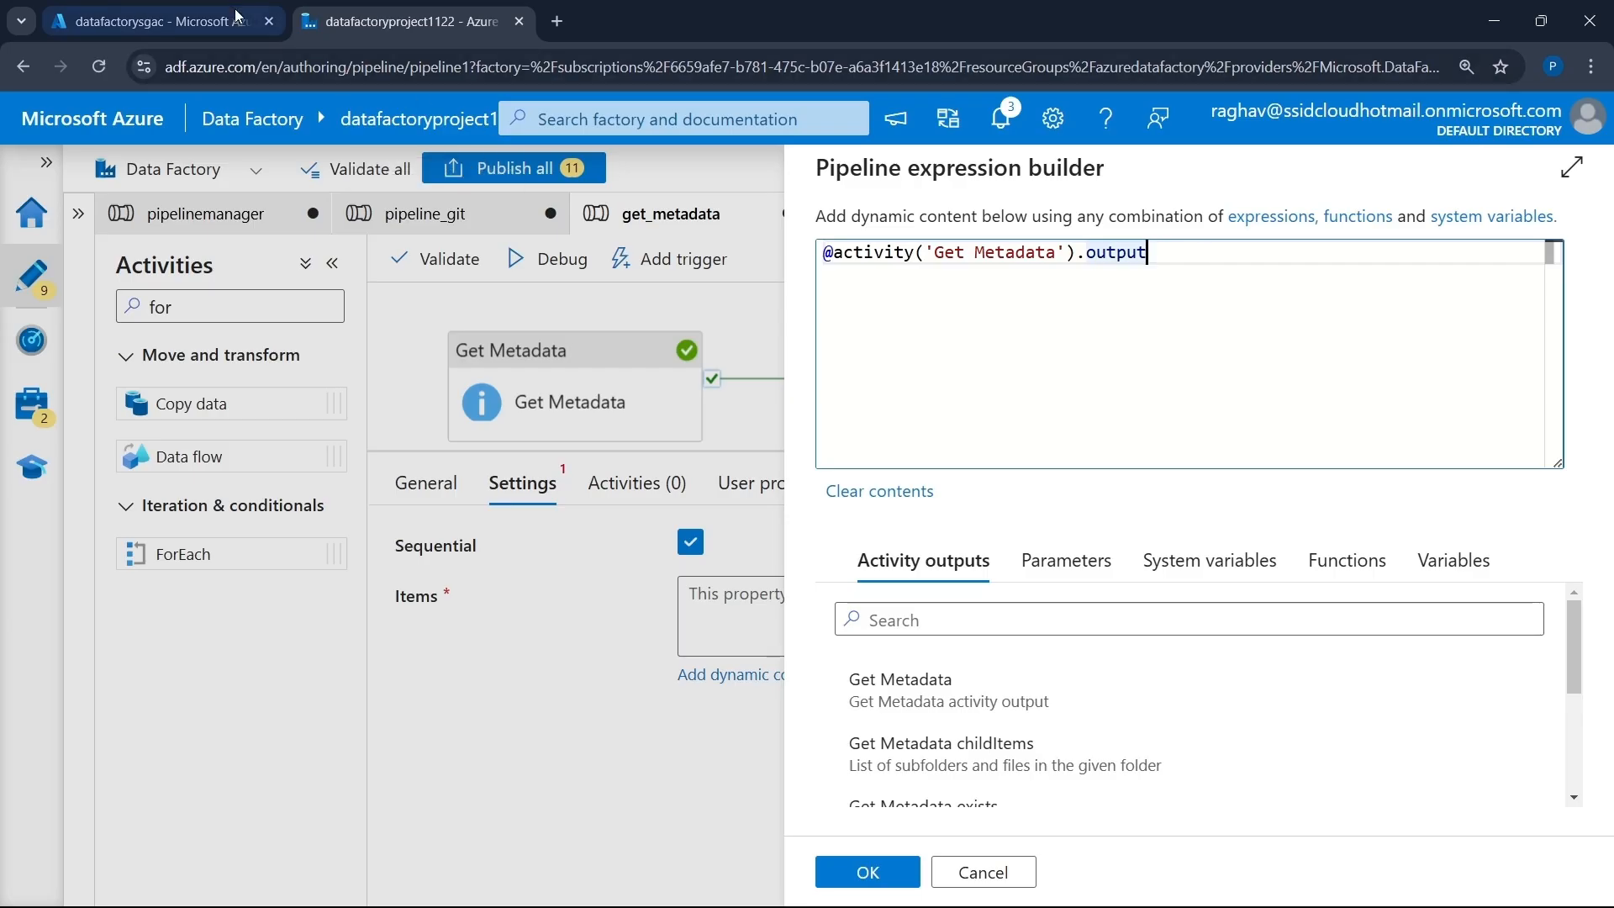
click(160, 21)
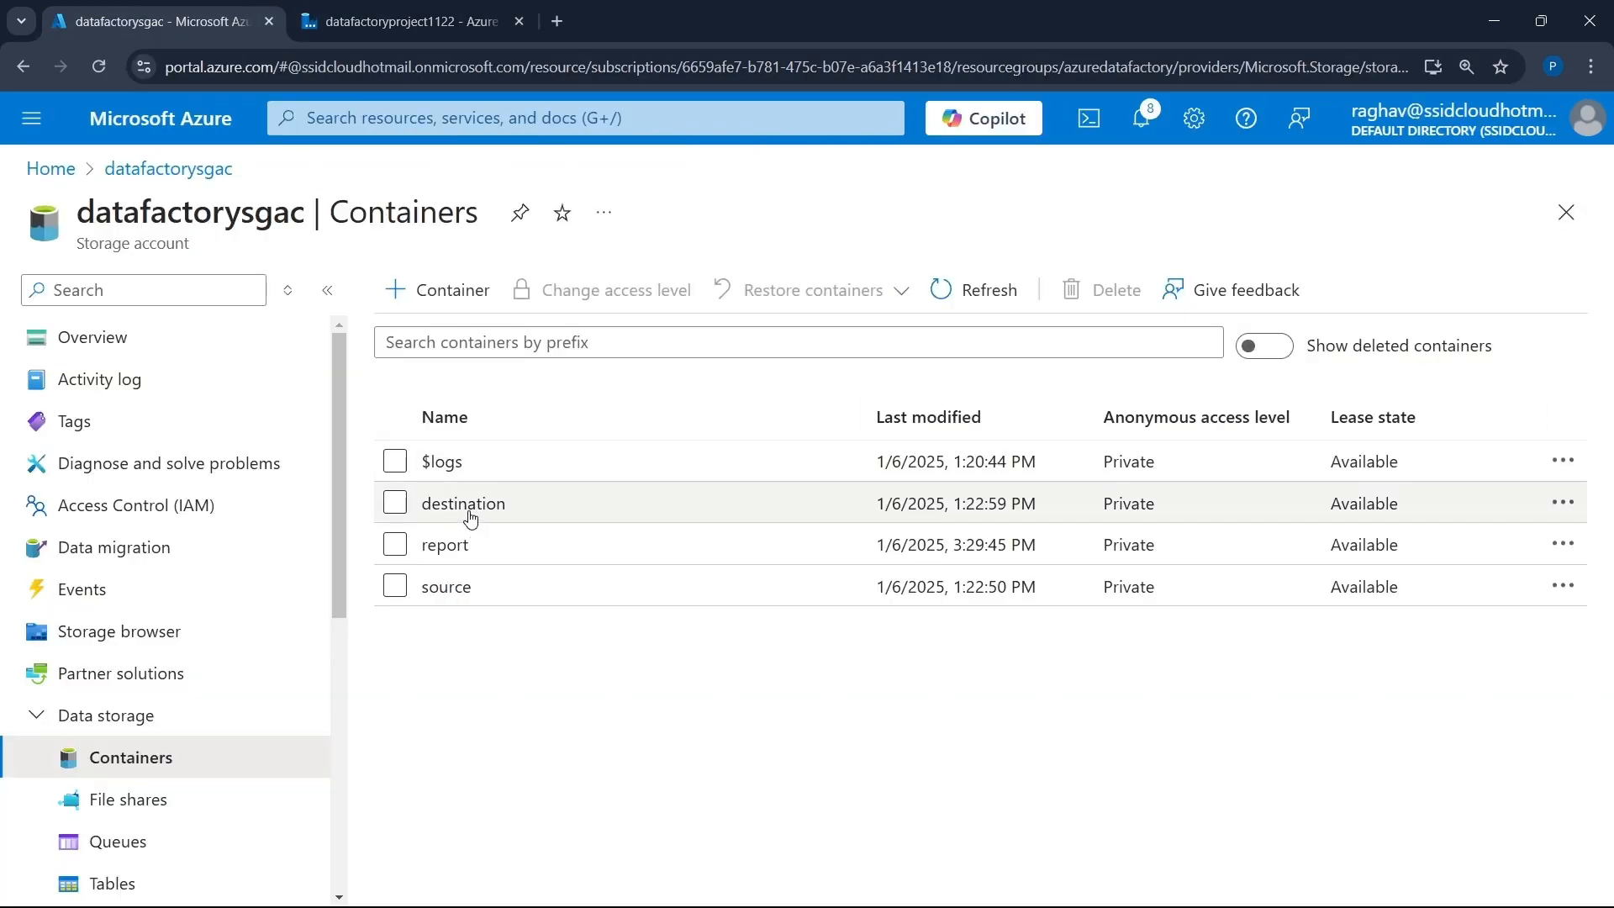
click(410, 30)
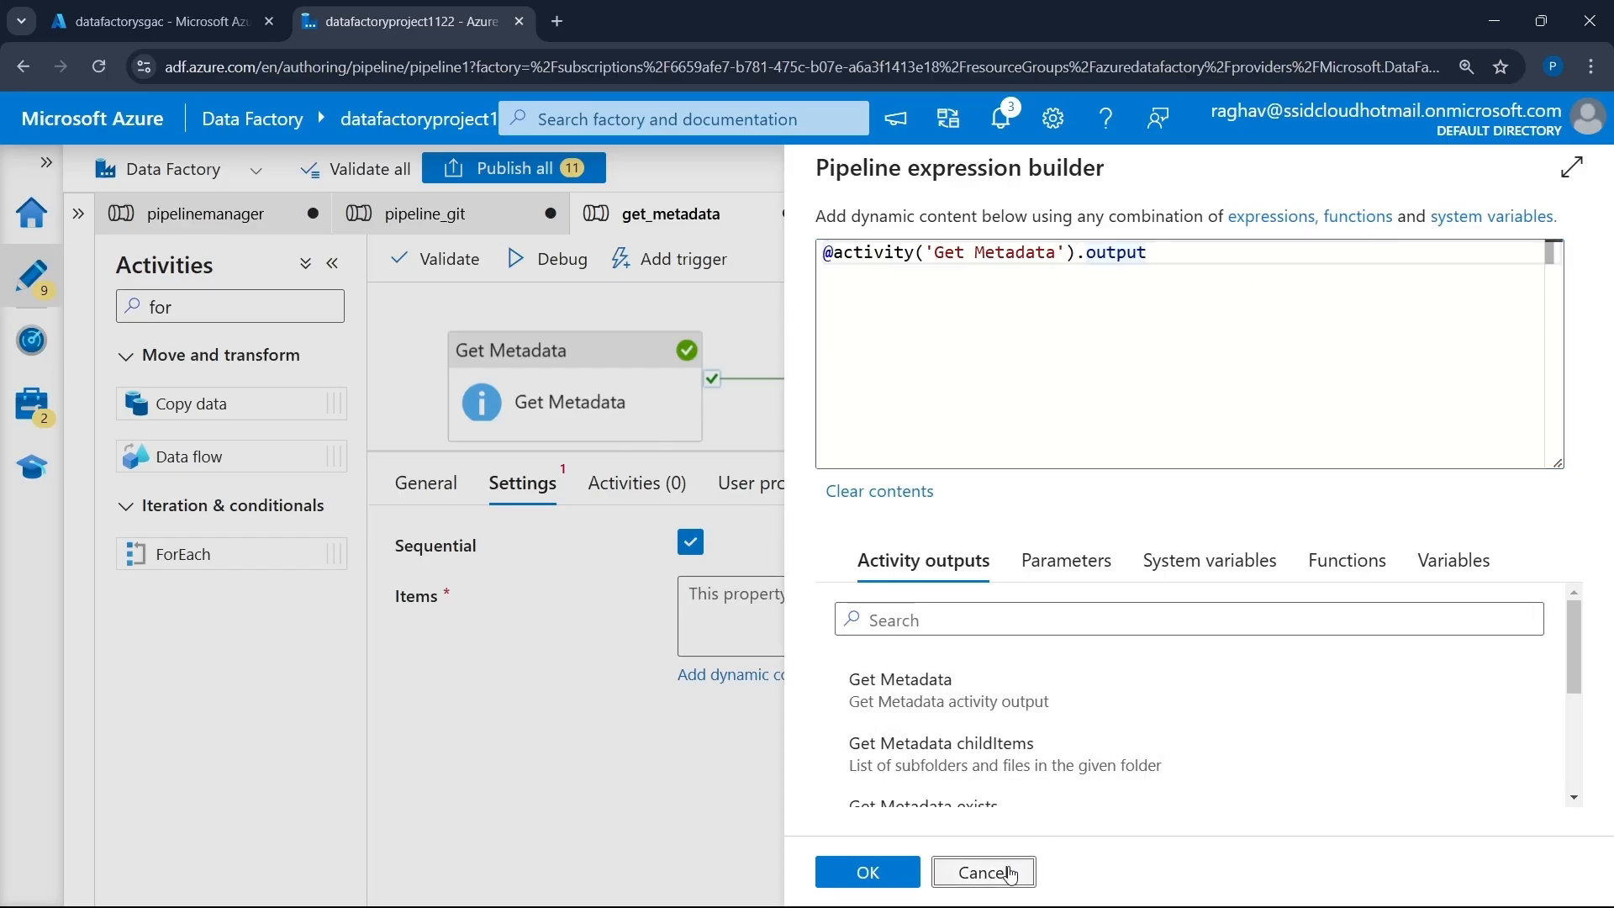
click(980, 872)
- Examine the full output of the Get Metadata debug run for the childItems property, and close it
click(567, 418)
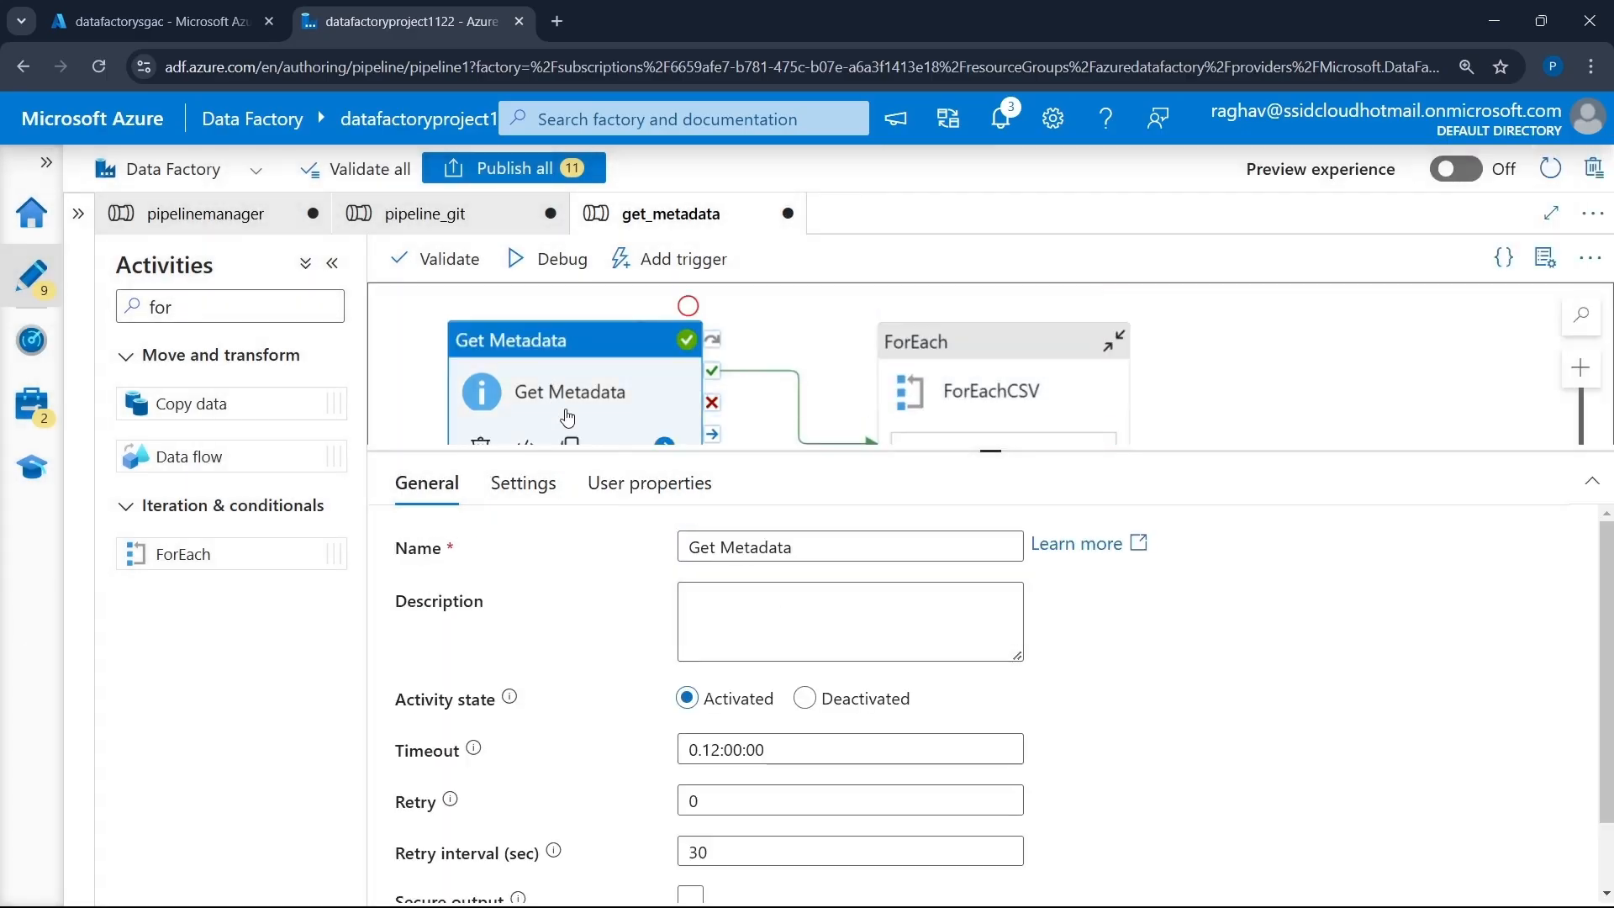
click(437, 376)
click(637, 735)
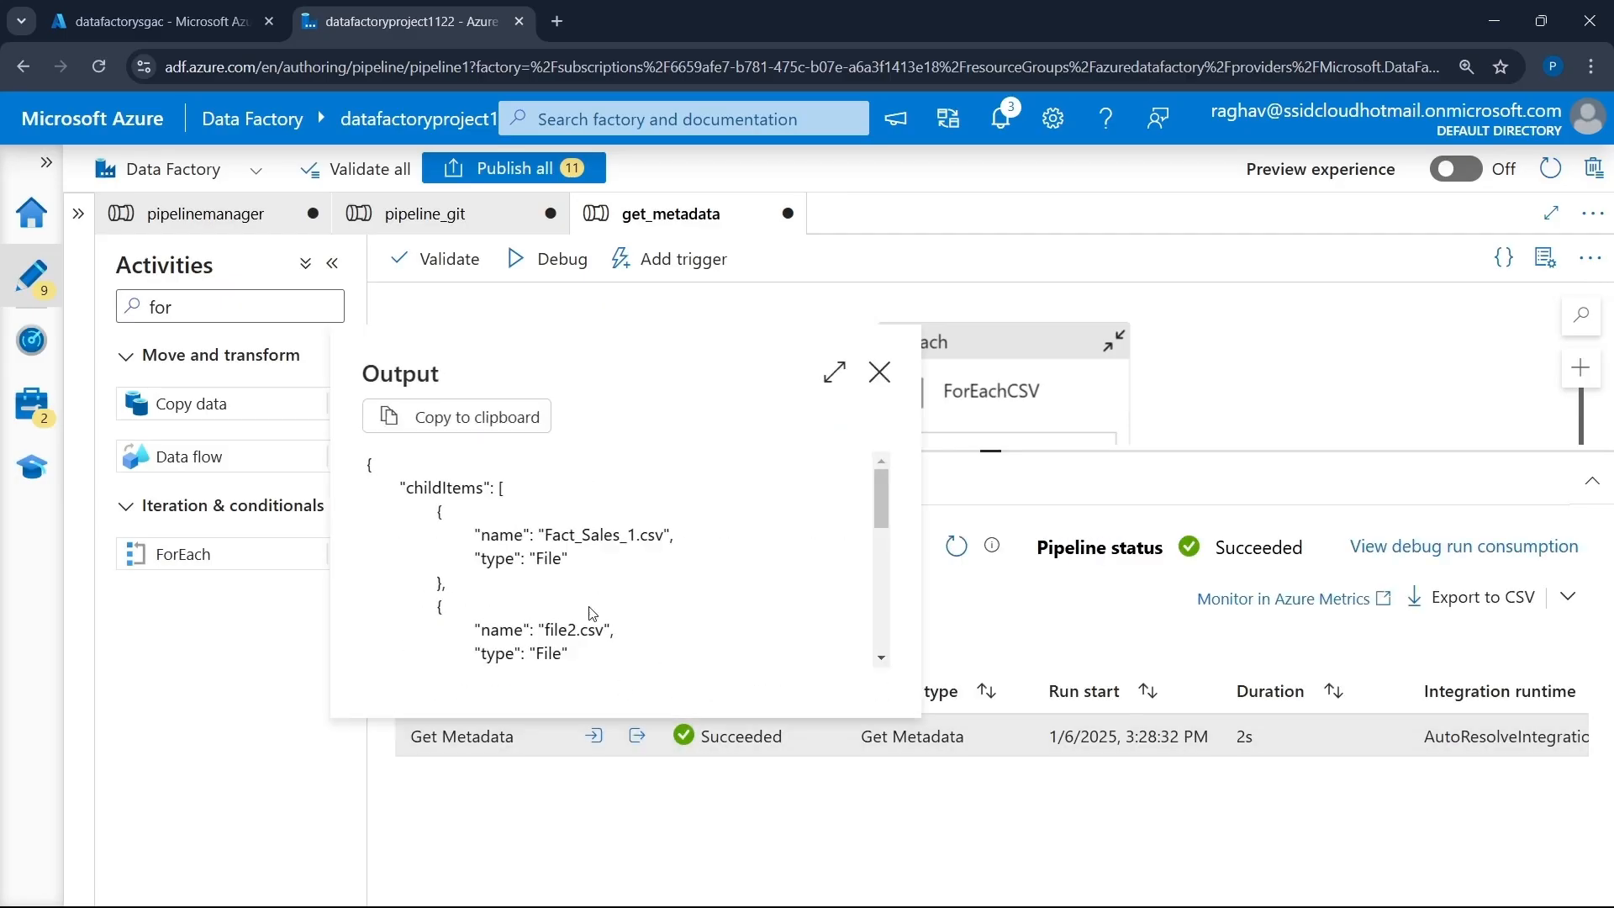
click(820, 374)
drag(84, 220, 434, 821)
click(454, 762)
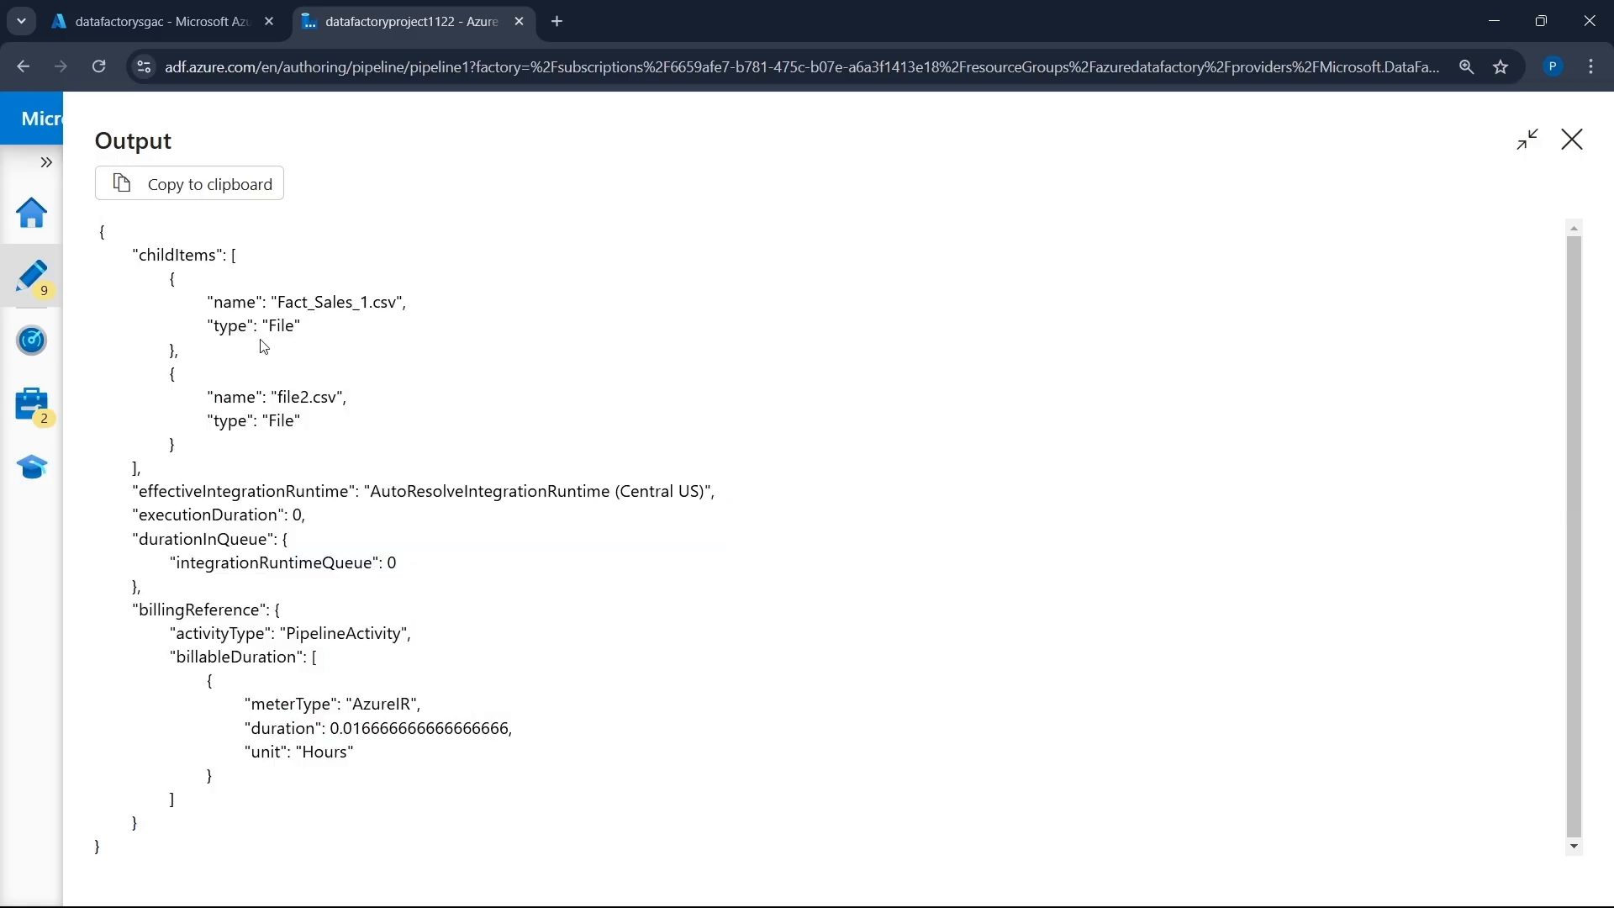
double_click(168, 253)
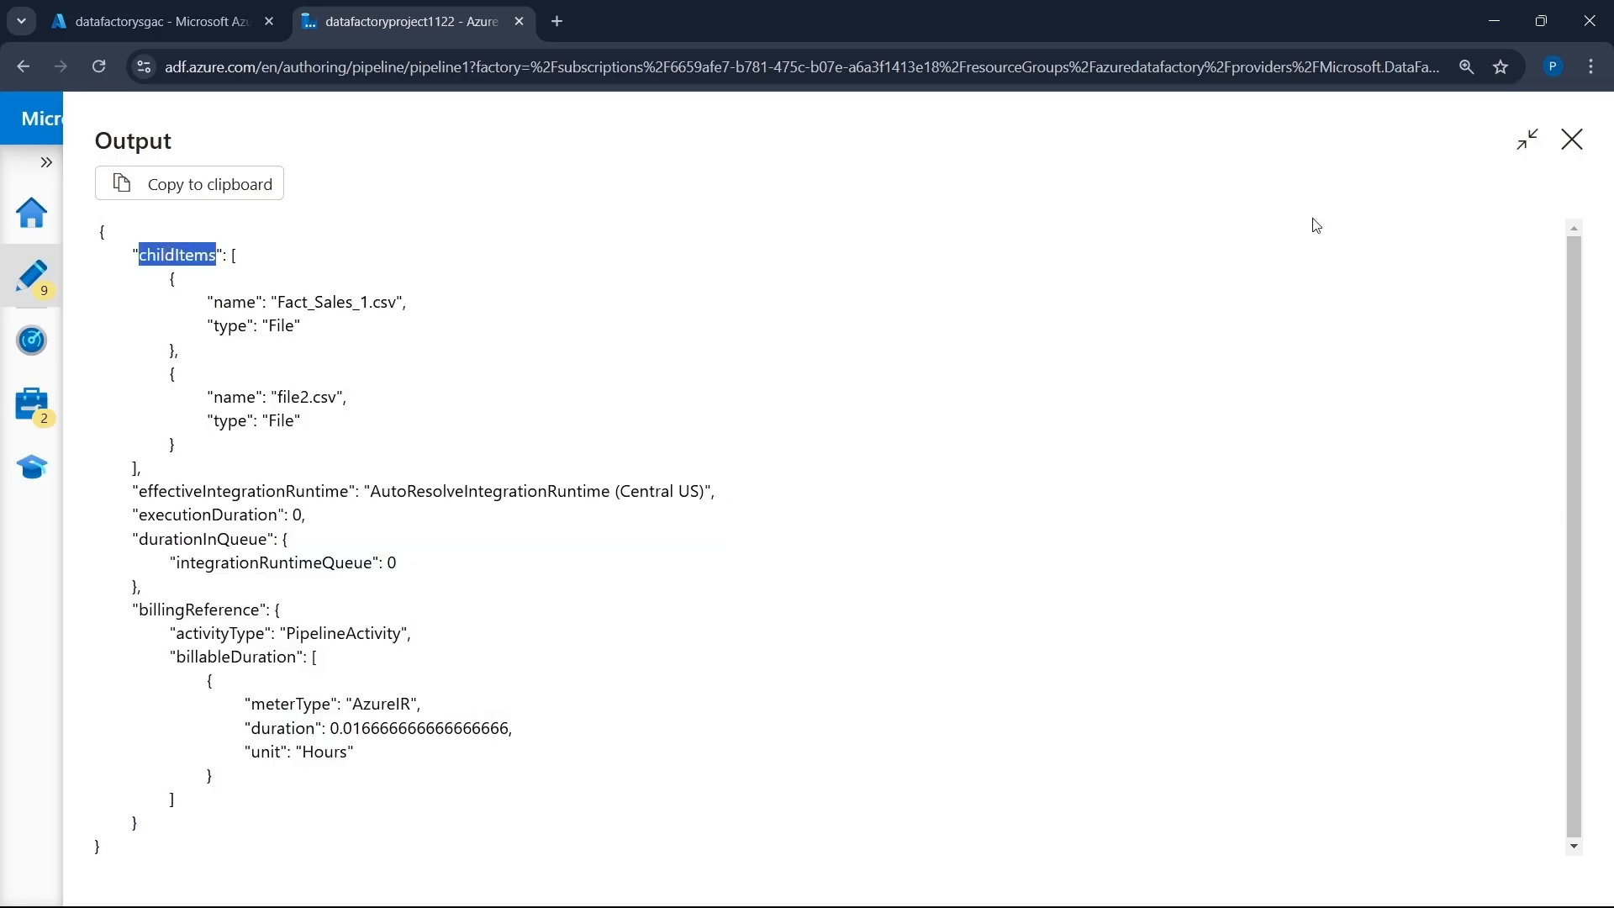
click(1571, 139)
click(960, 391)
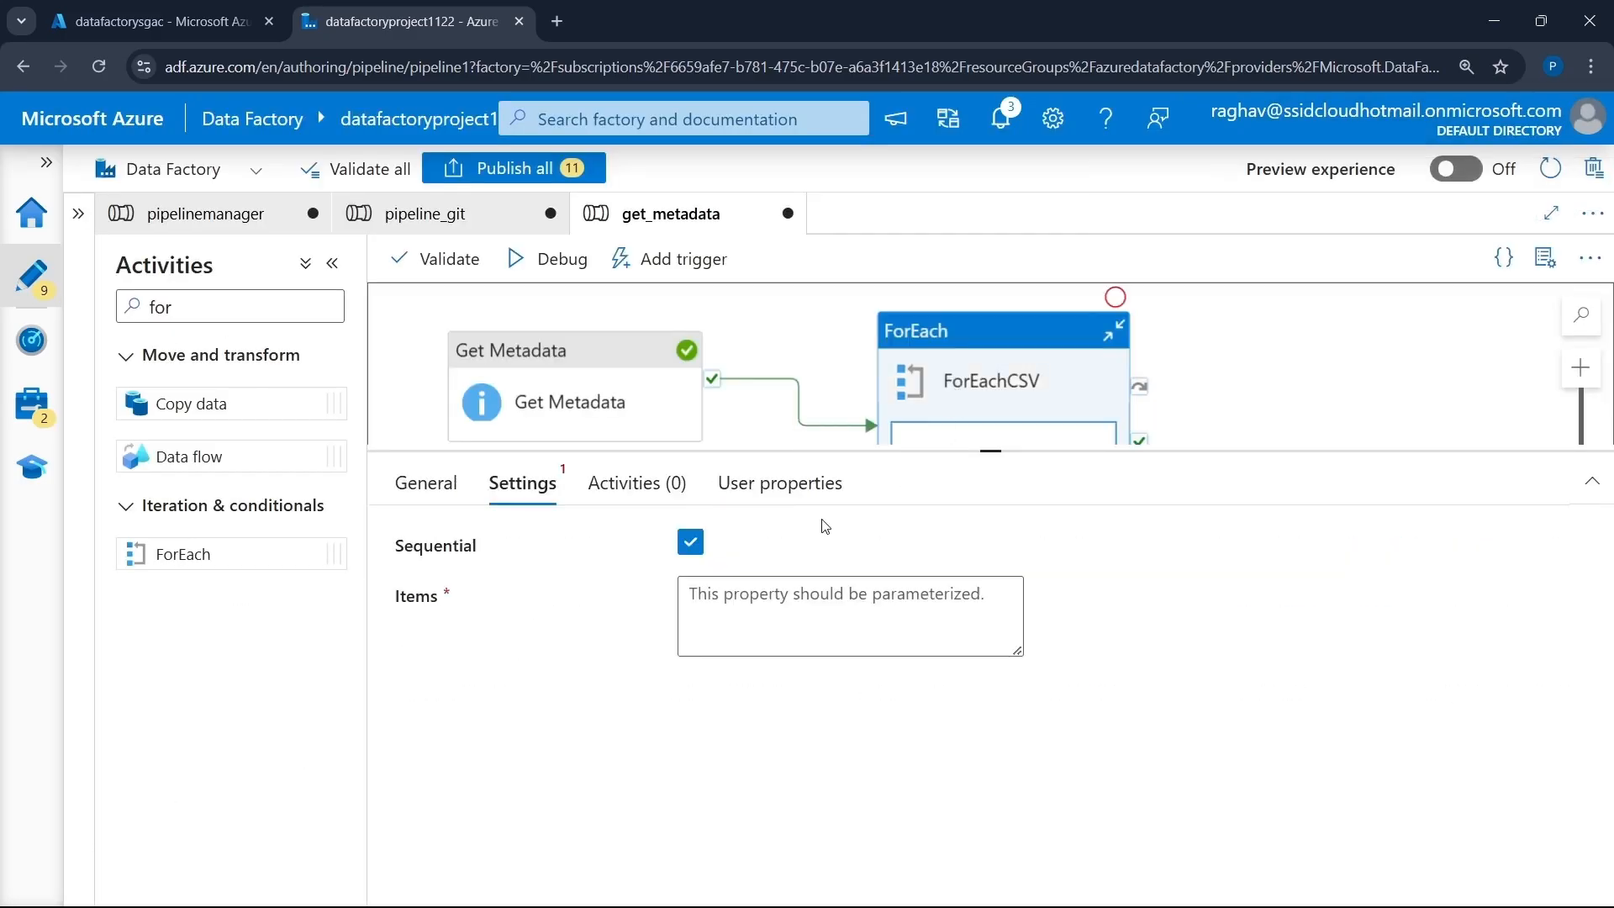
click(834, 635)
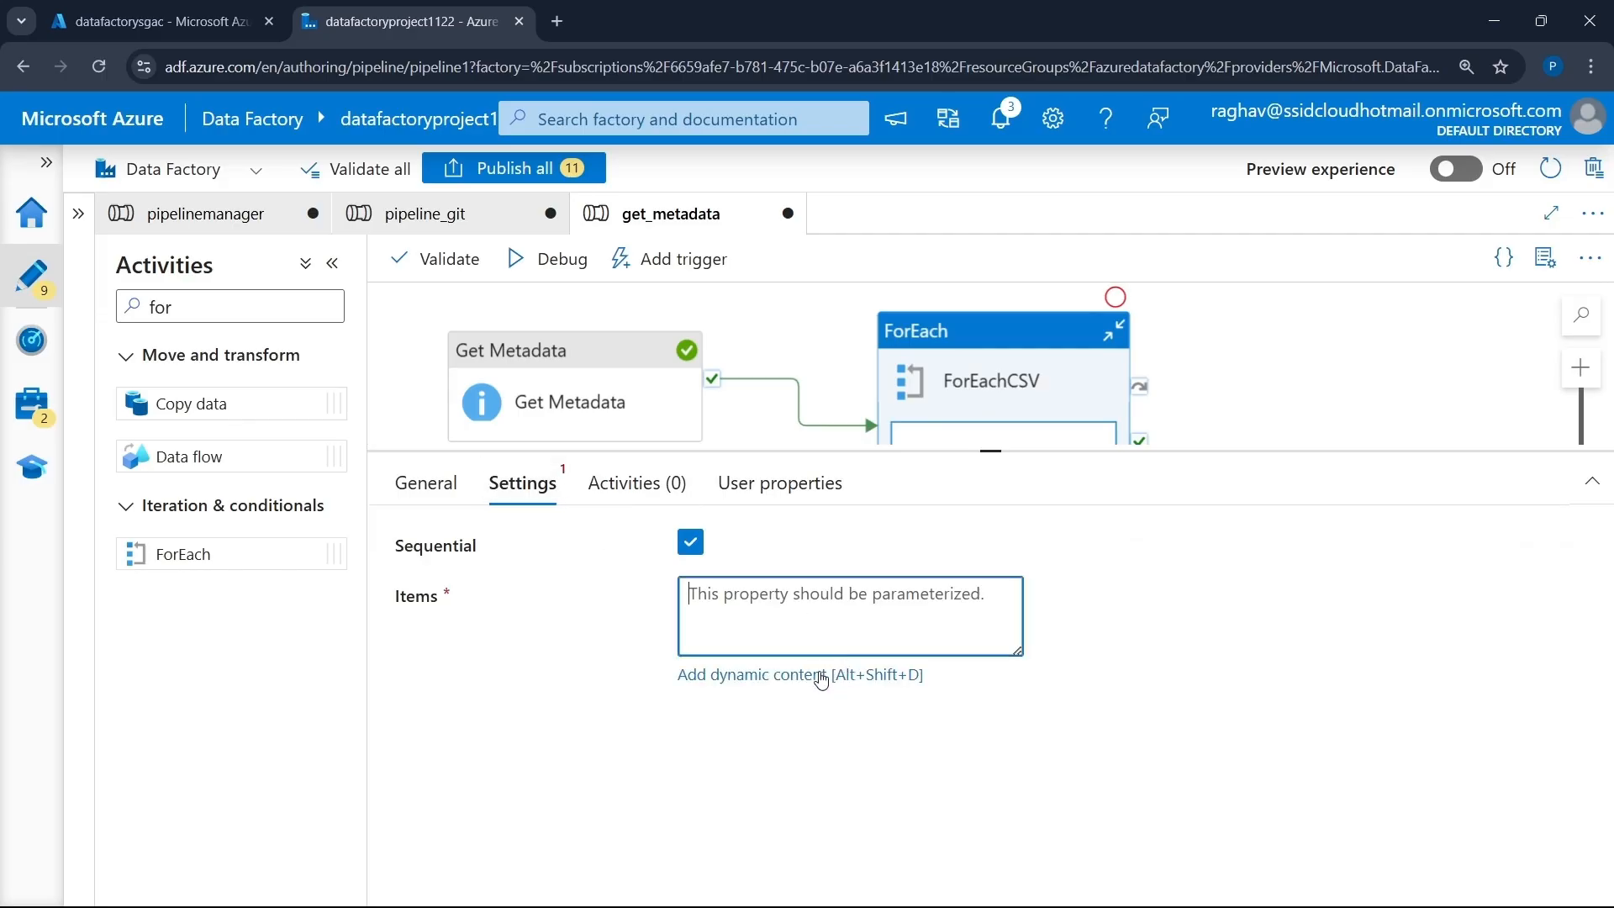
click(821, 674)
click(924, 687)
click(1224, 315)
text(.output.chi)
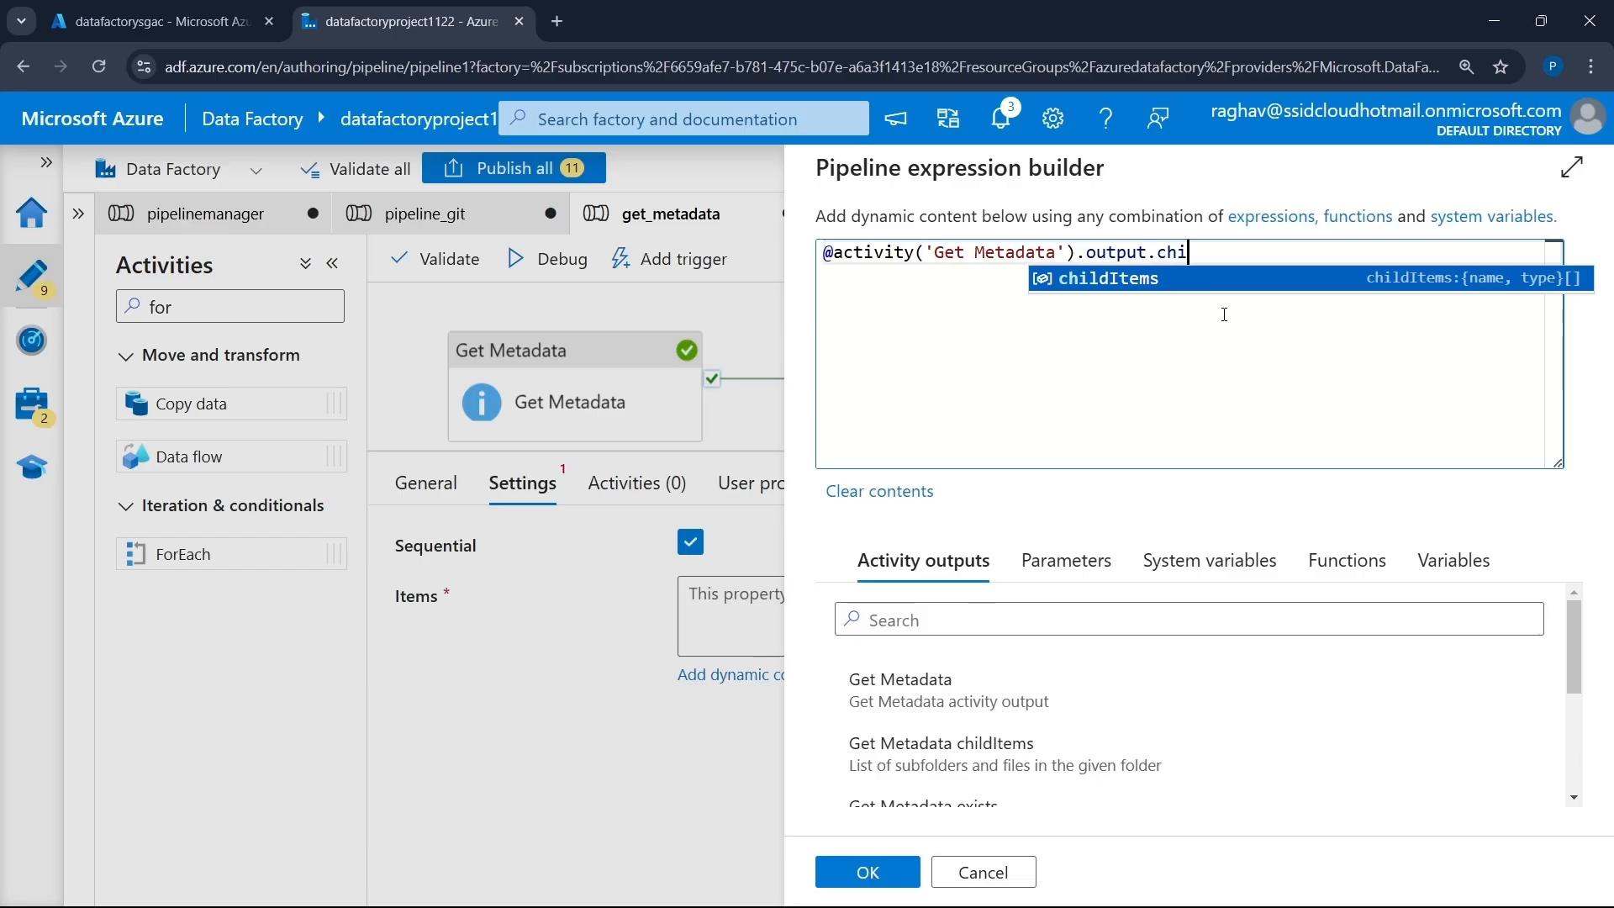
key(Tab)
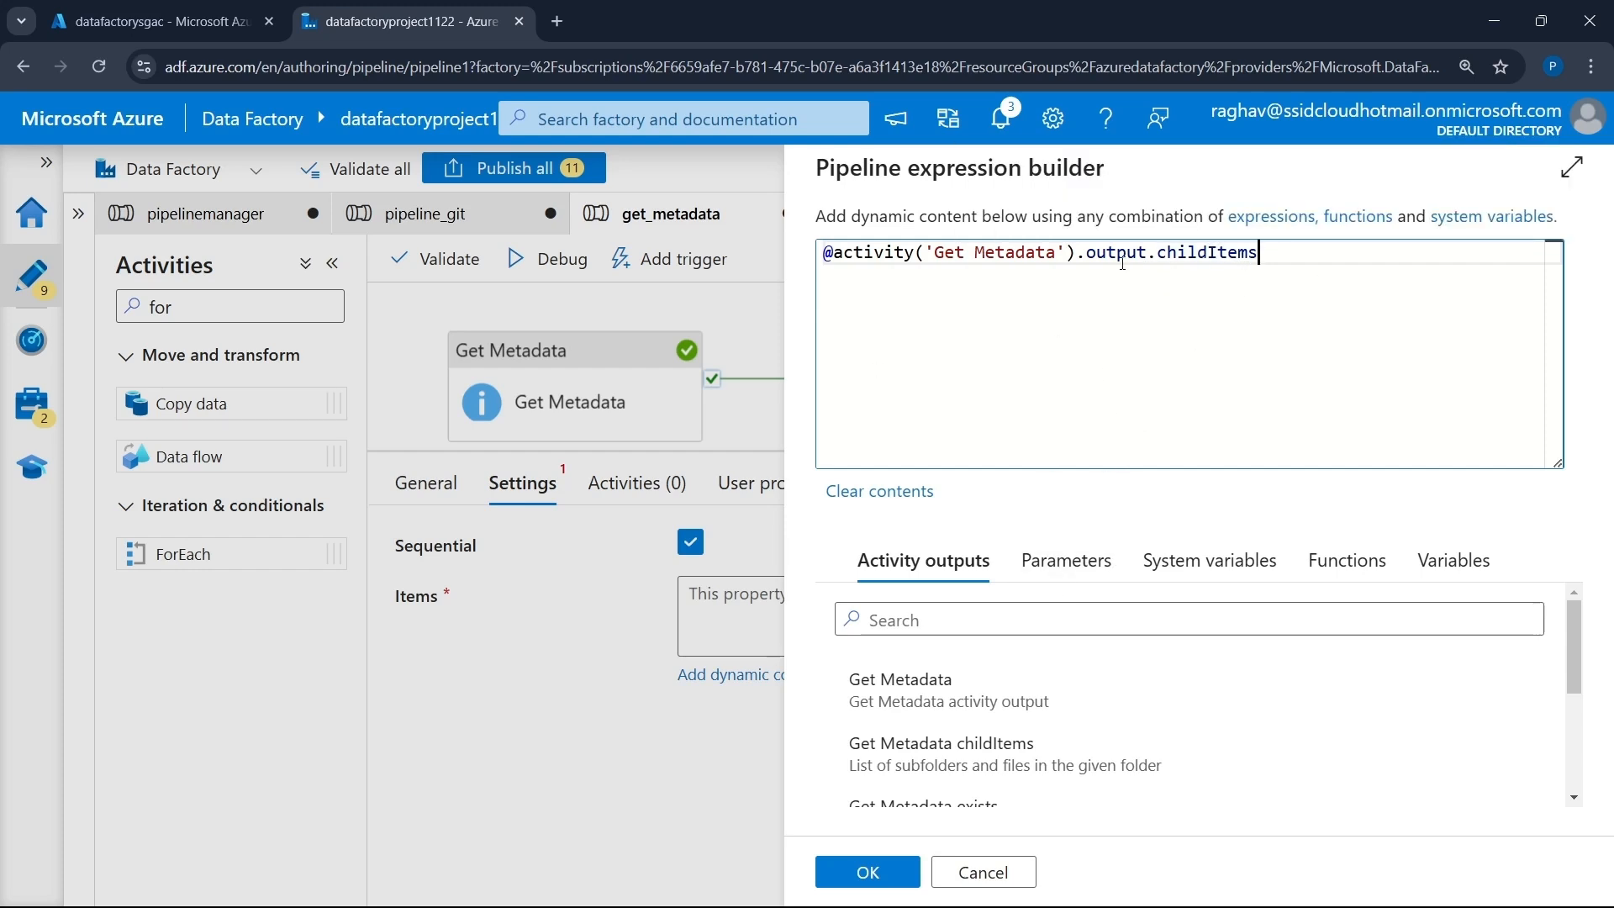
click(898, 874)
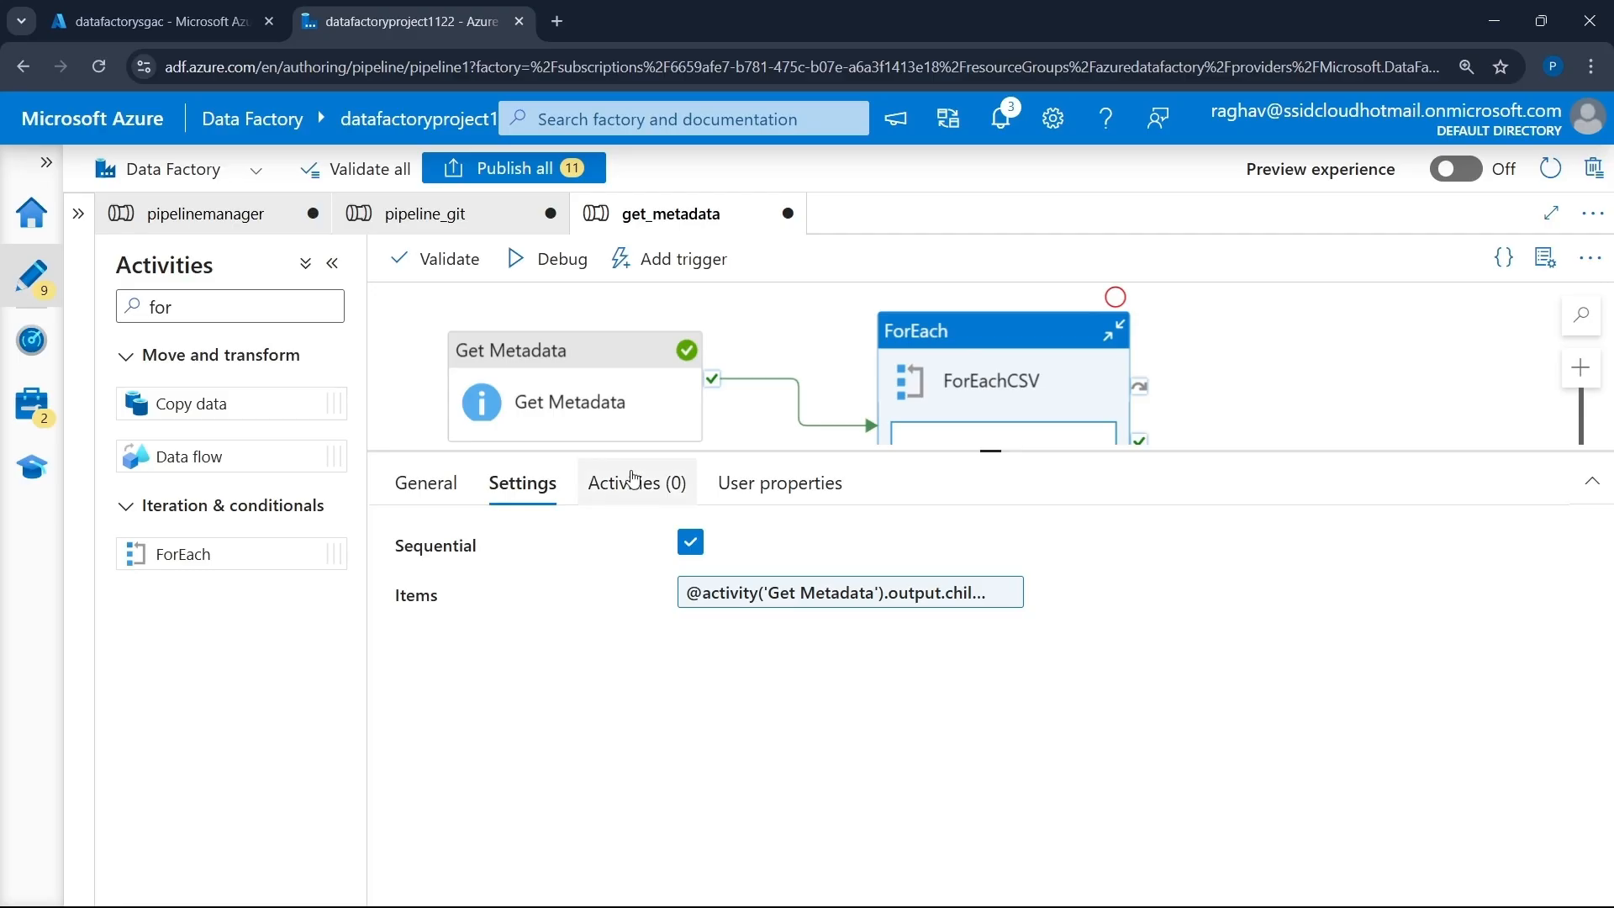
- Open the inner activities of ForEachCSV for editing and add an If Condition activity to the loop's canvas
click(675, 494)
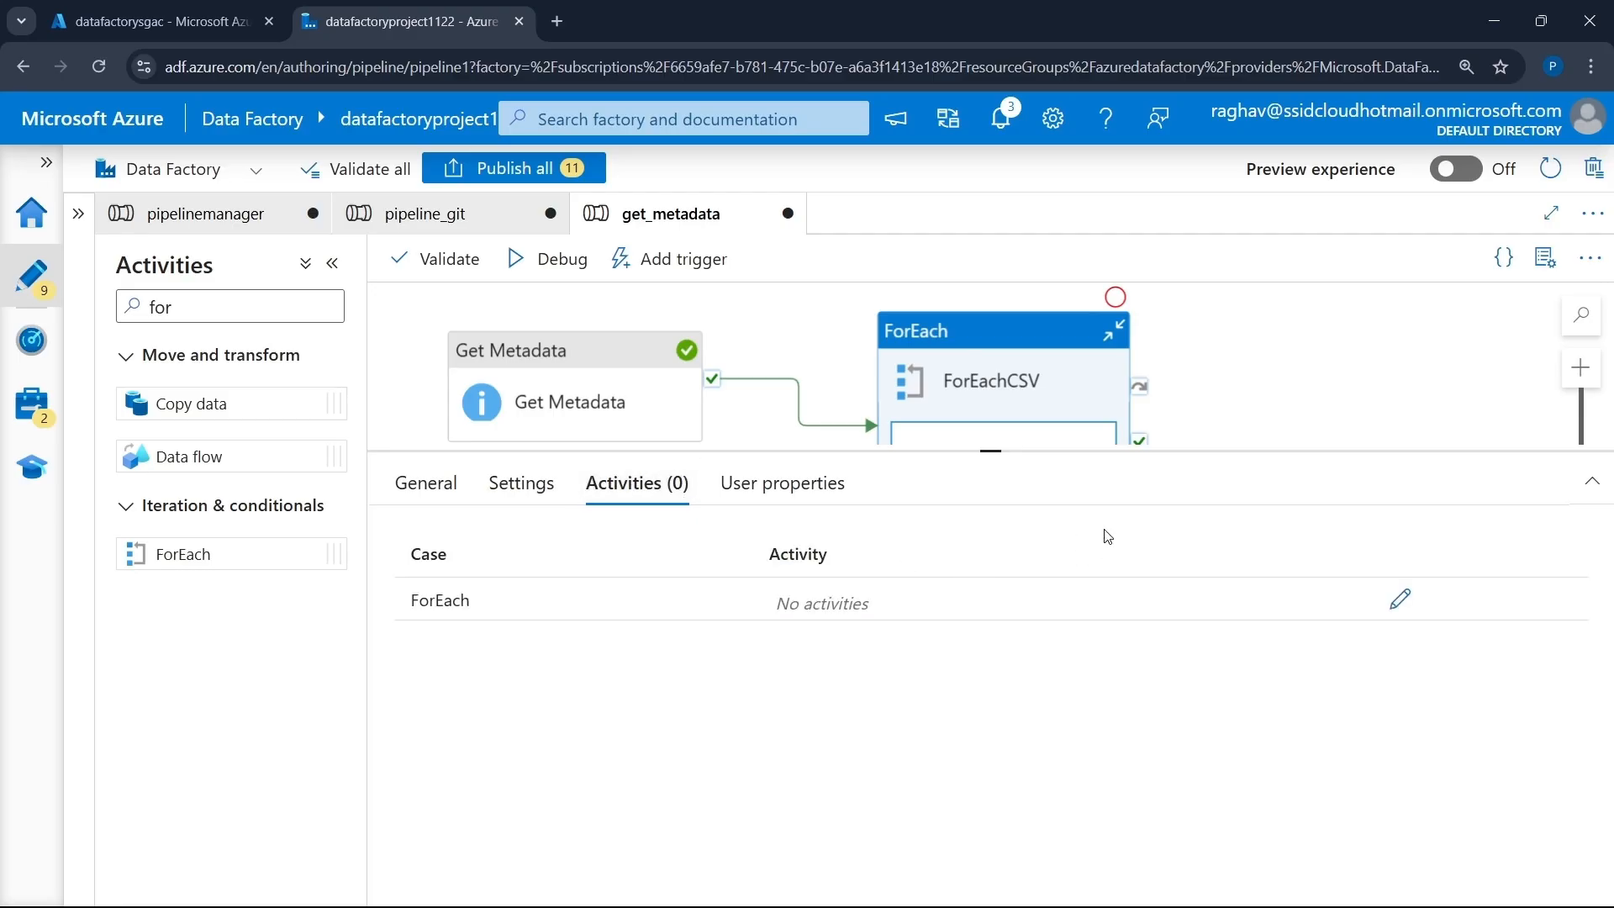
click(1399, 602)
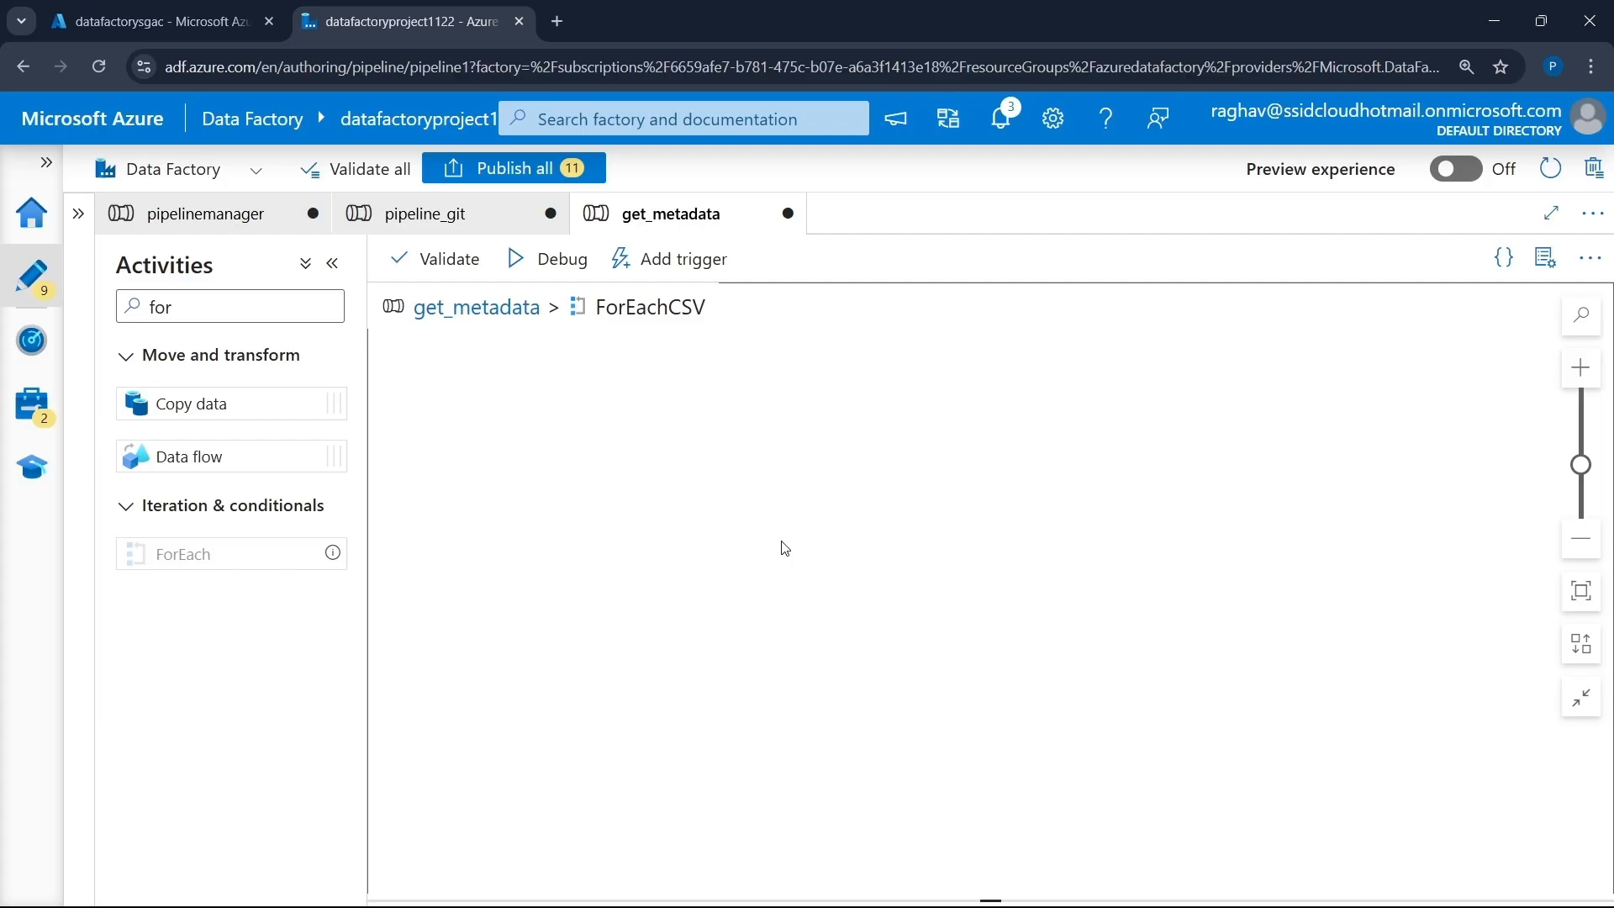
drag(593, 305, 736, 309)
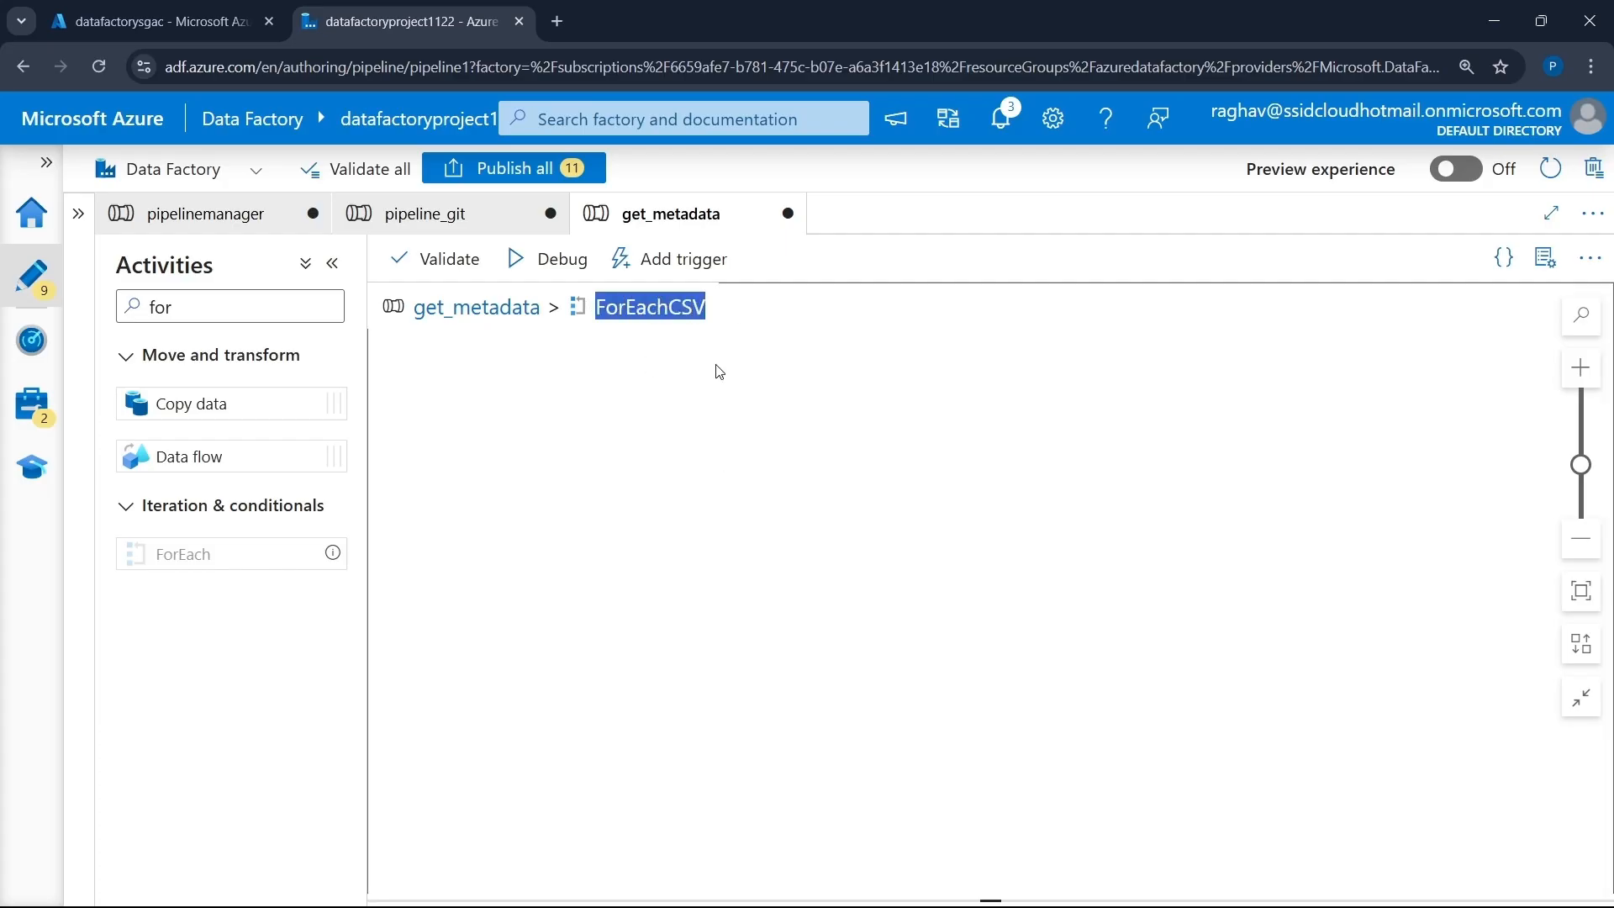
double_click(240, 307)
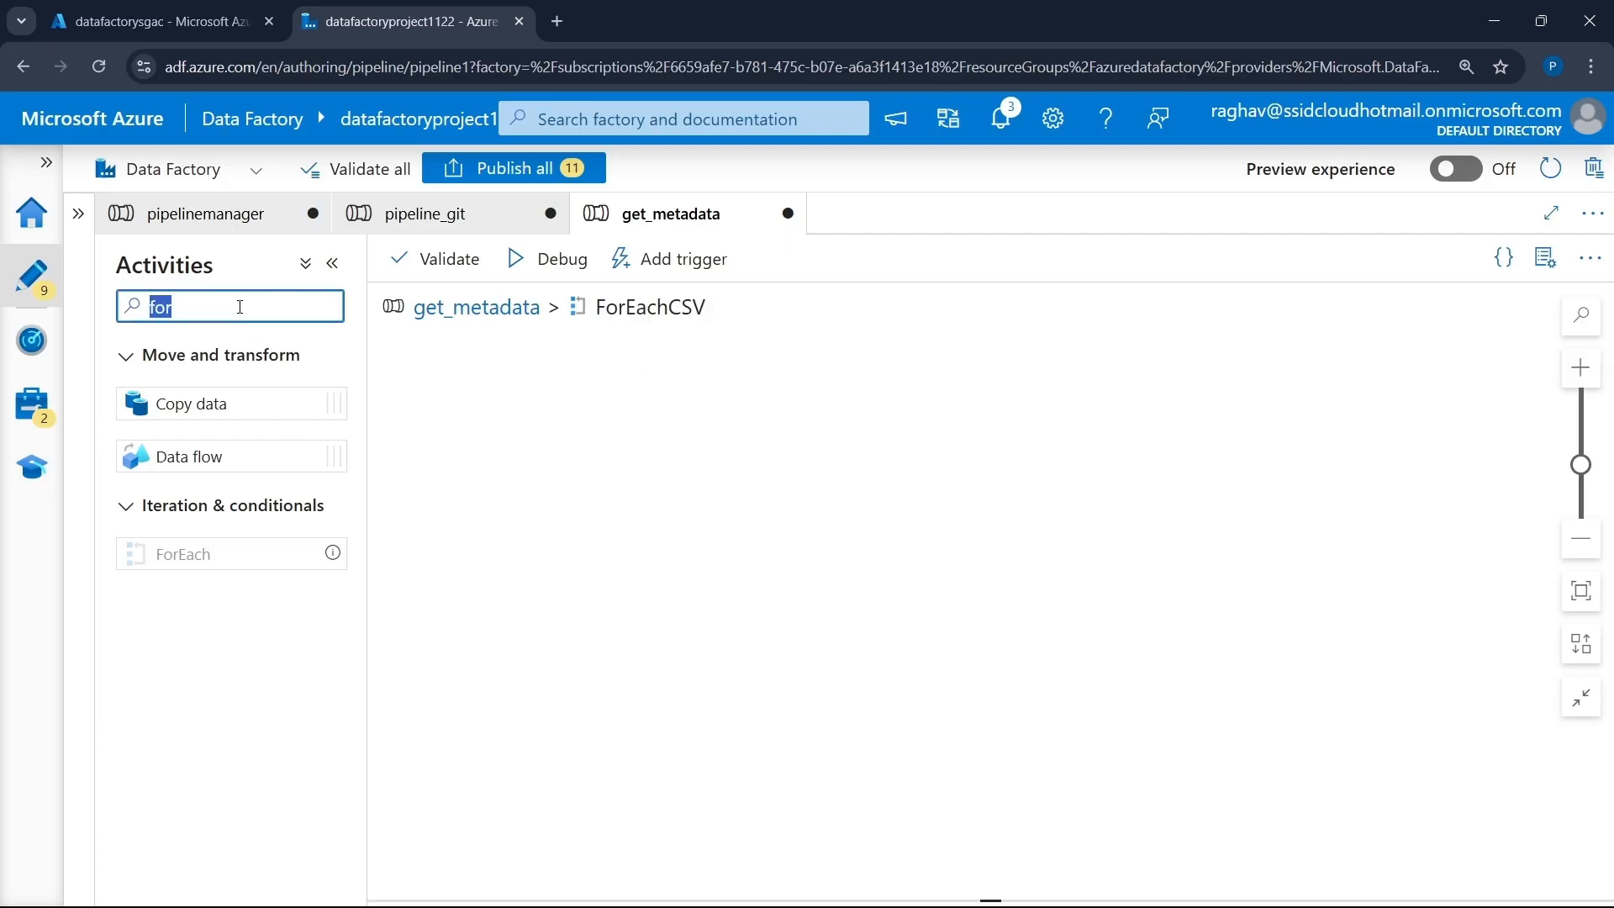
key(BackSpace)
text(if)
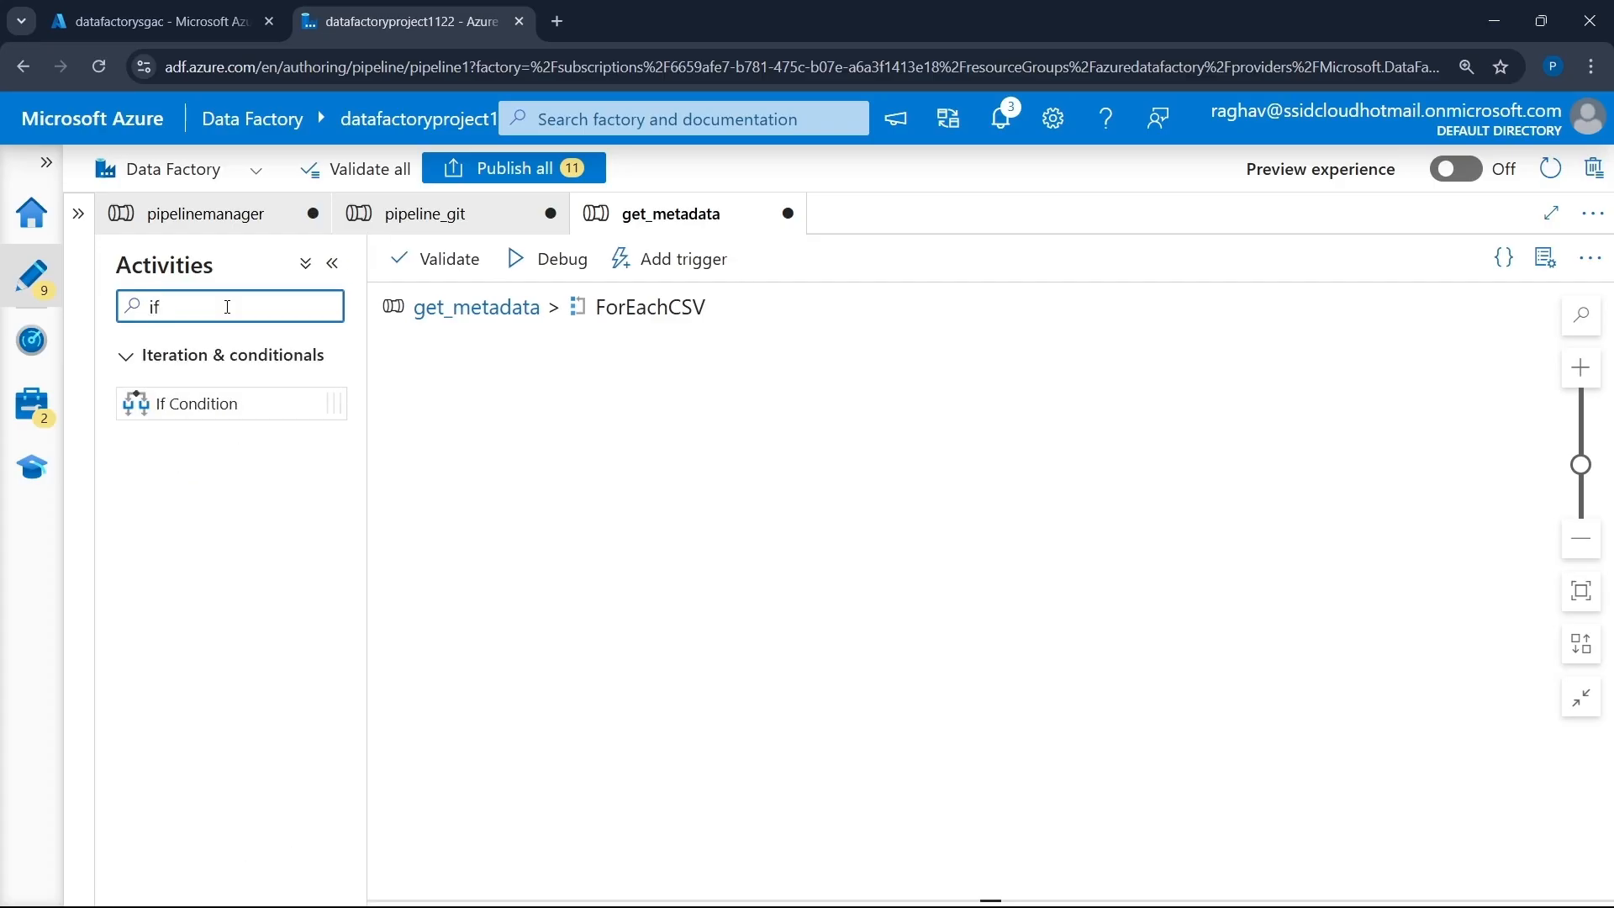
drag(213, 420, 787, 508)
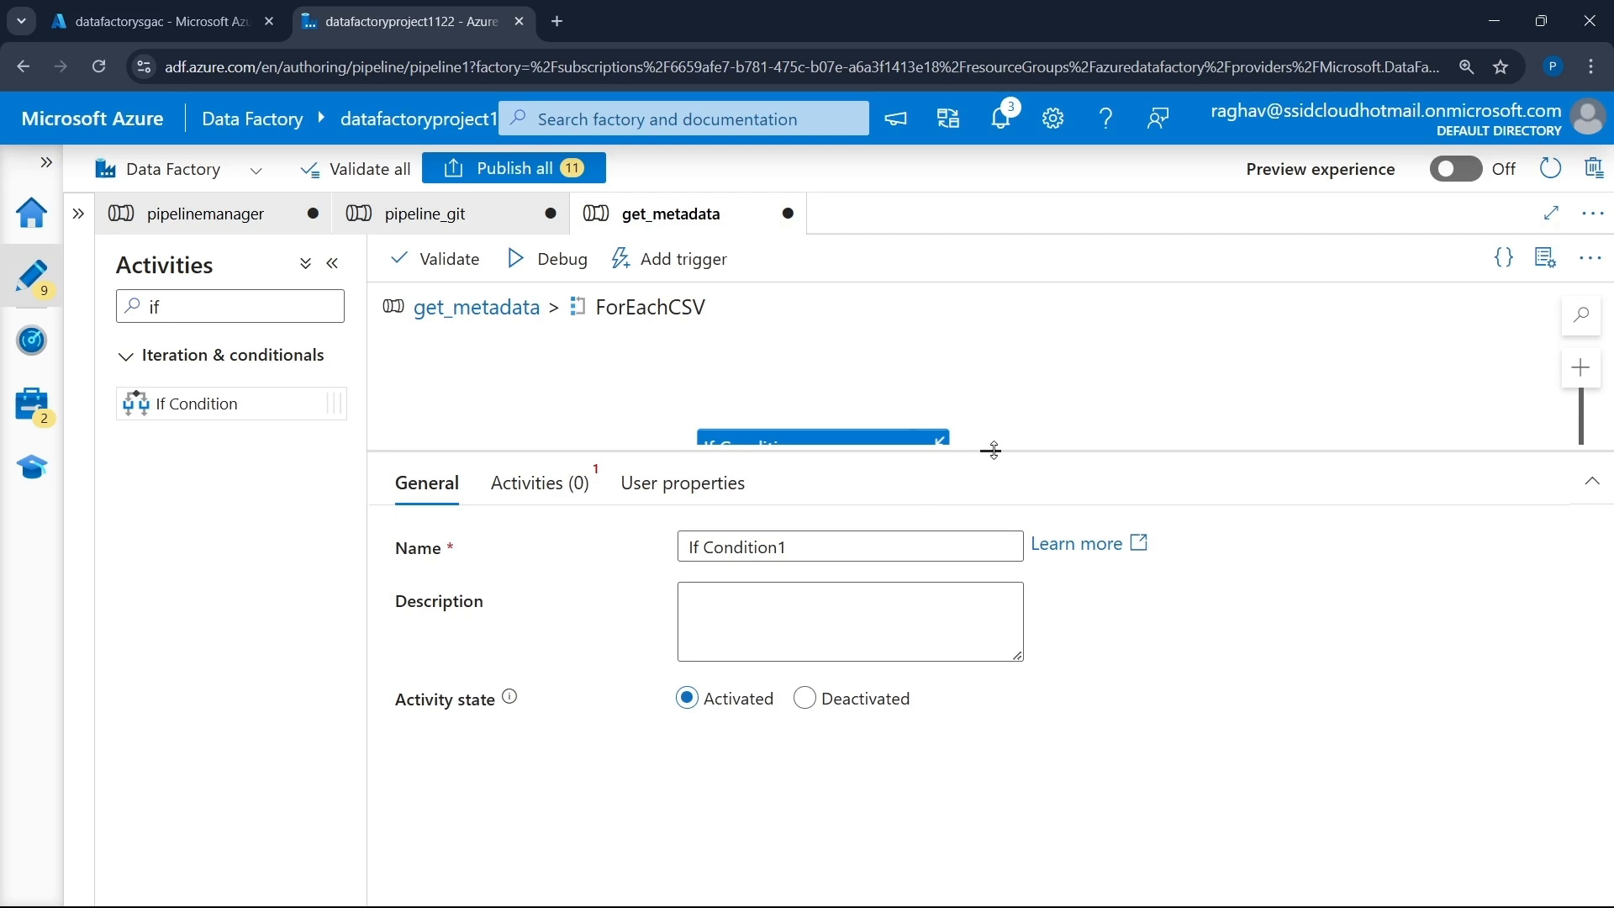
drag(994, 450, 991, 580)
drag(814, 471, 843, 373)
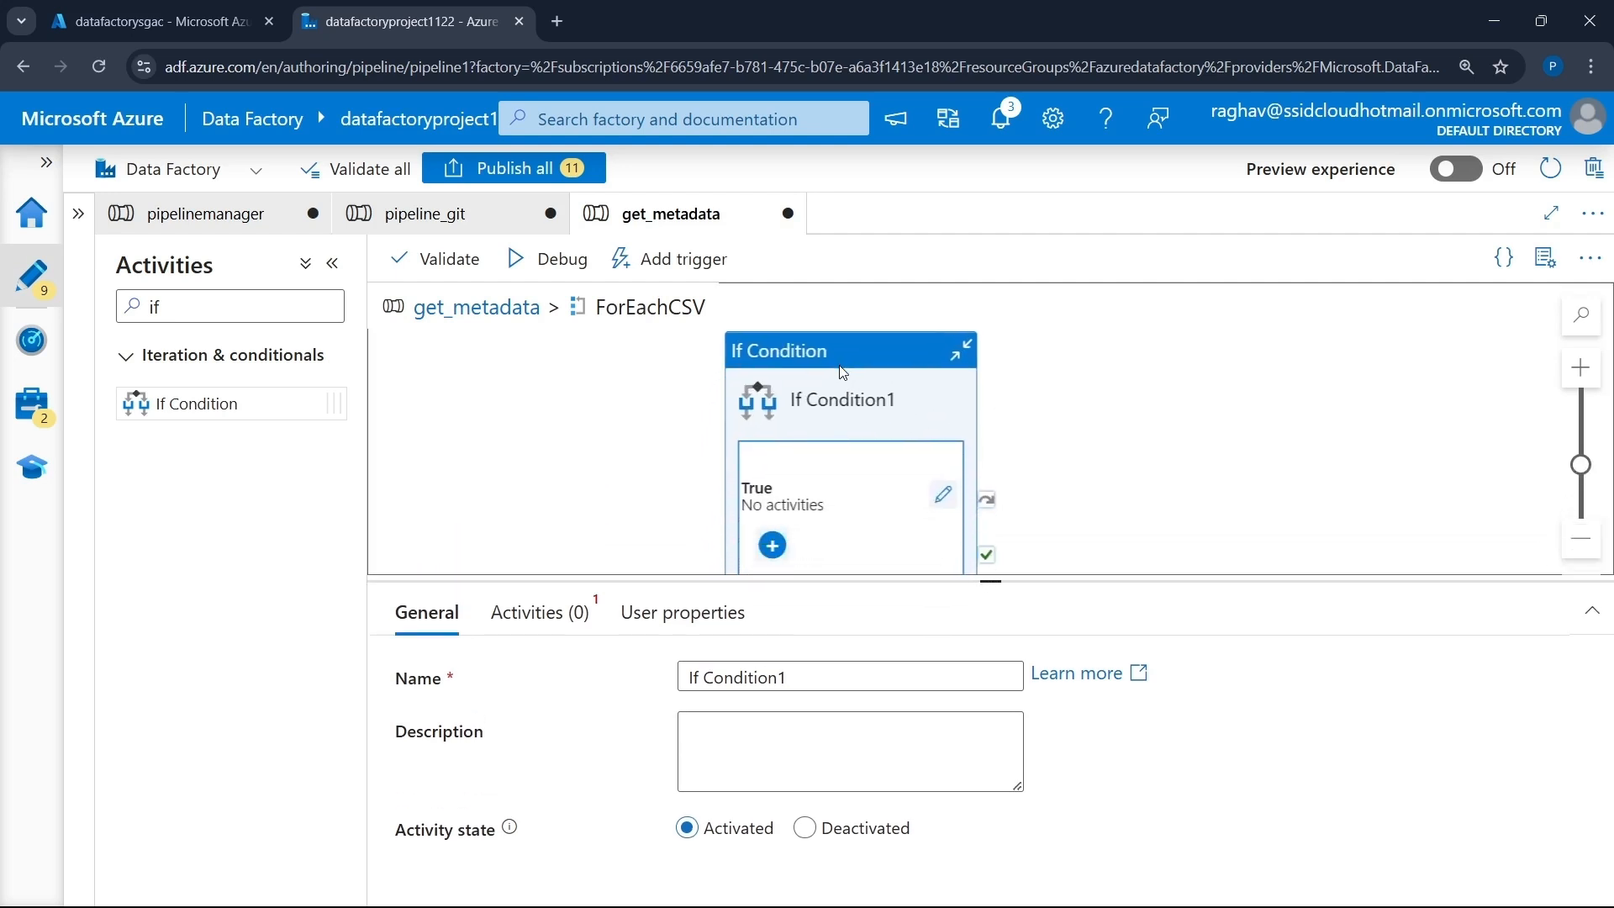
scroll(843, 373, down, 2)
scroll(998, 498, up, 3)
scroll(995, 500, down, 1)
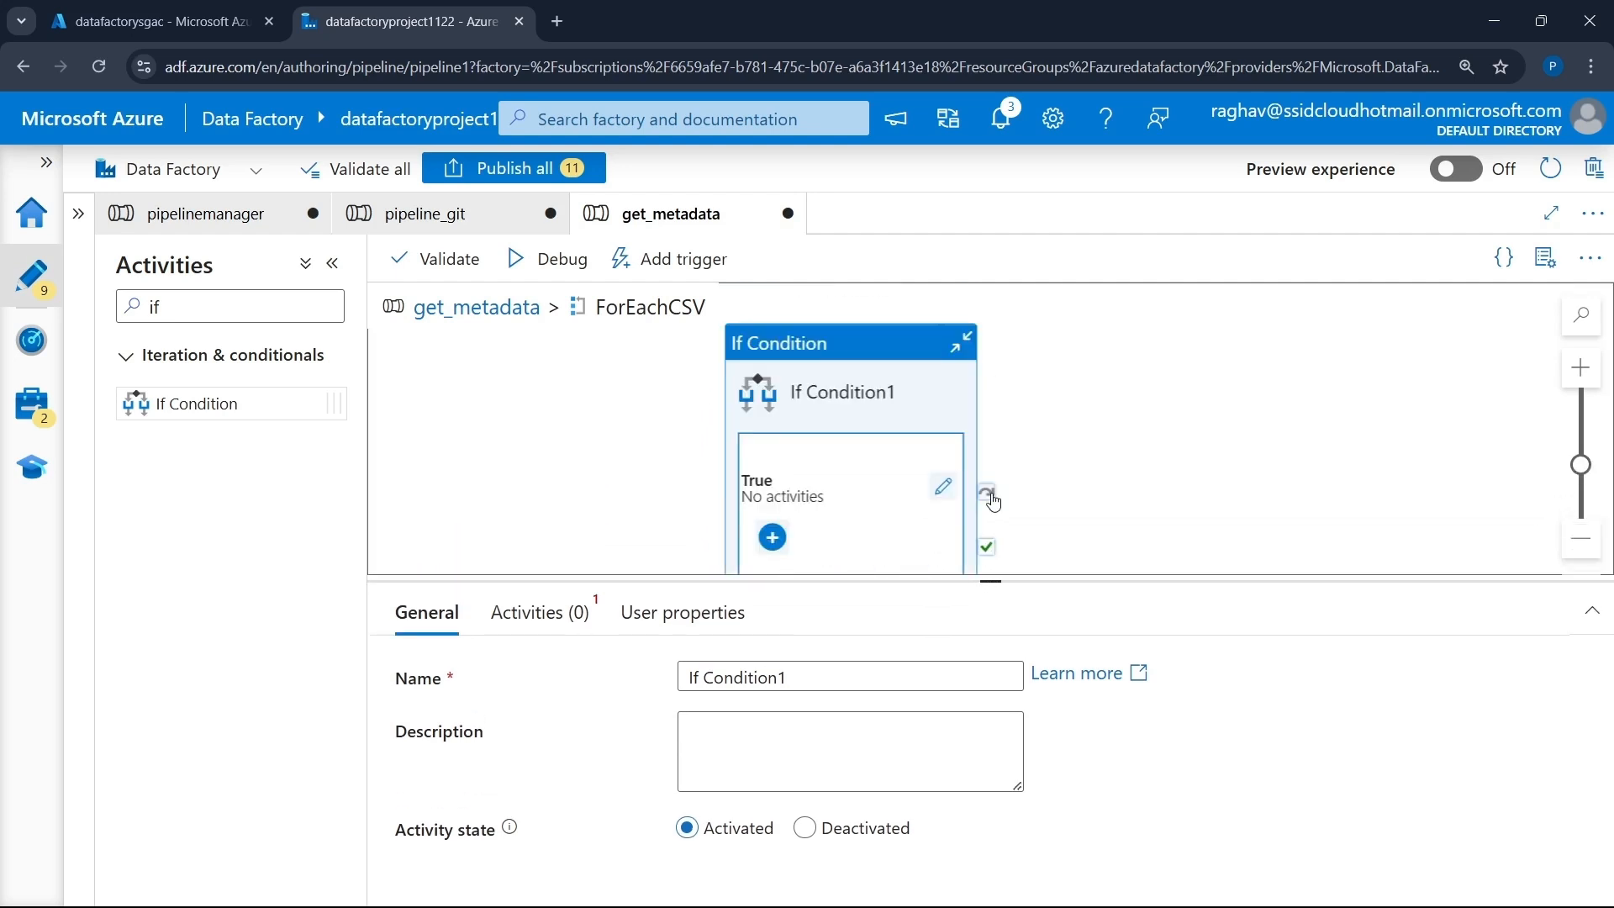
- Rename the If Condition activity inside the loop to ifFileMatches
drag(979, 580, 990, 466)
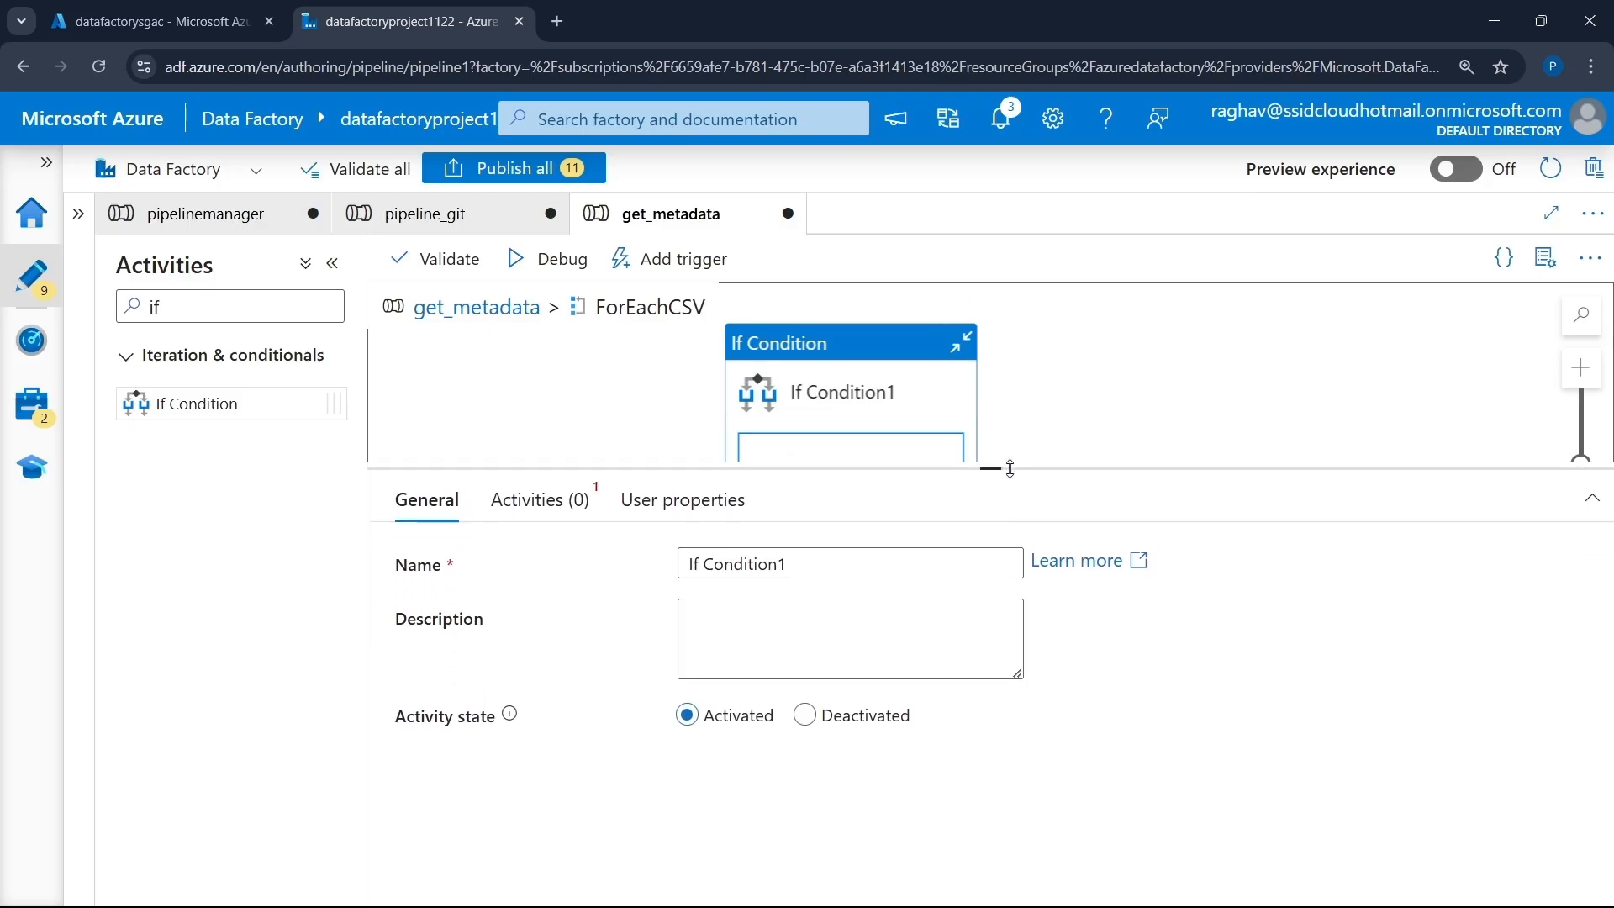
triple_click(852, 568)
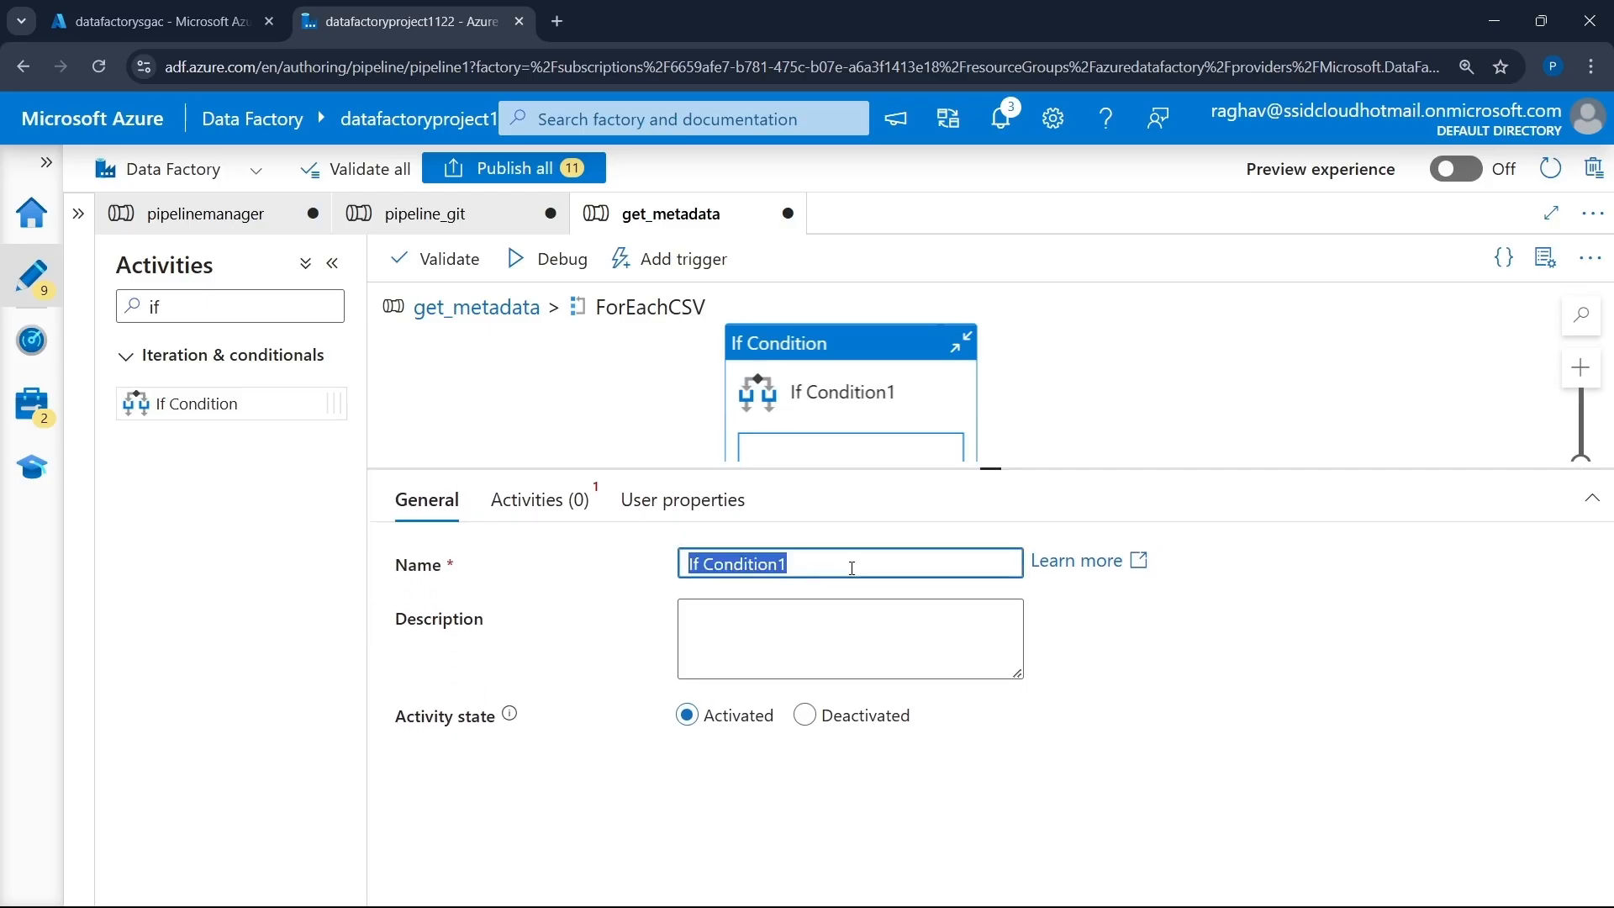
text(ifF)
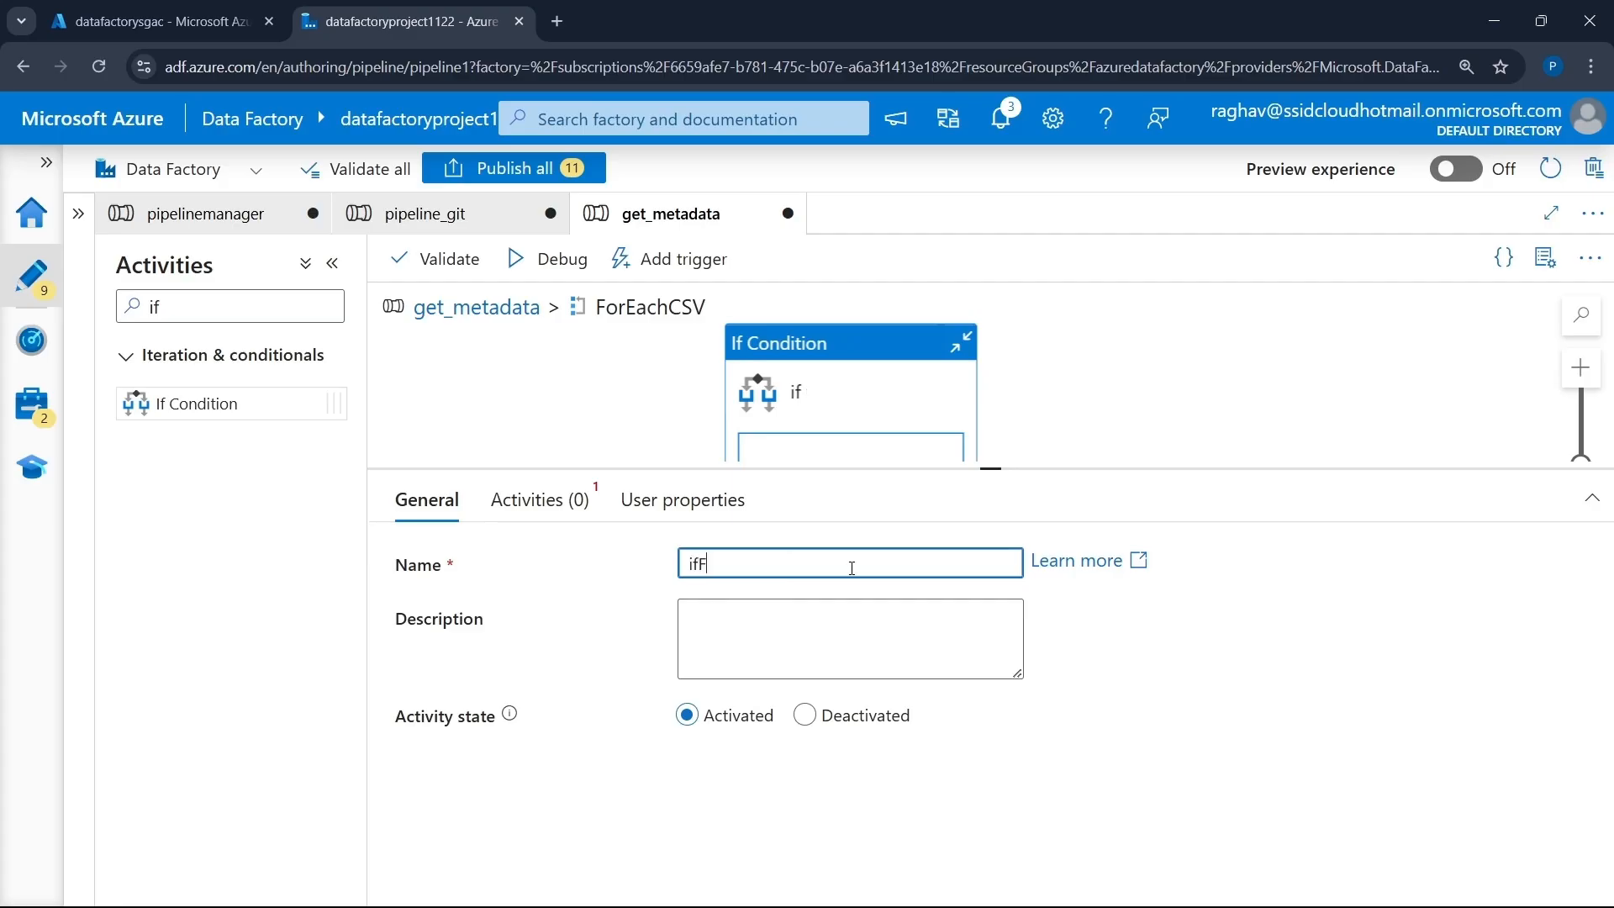
text(ileMatches)
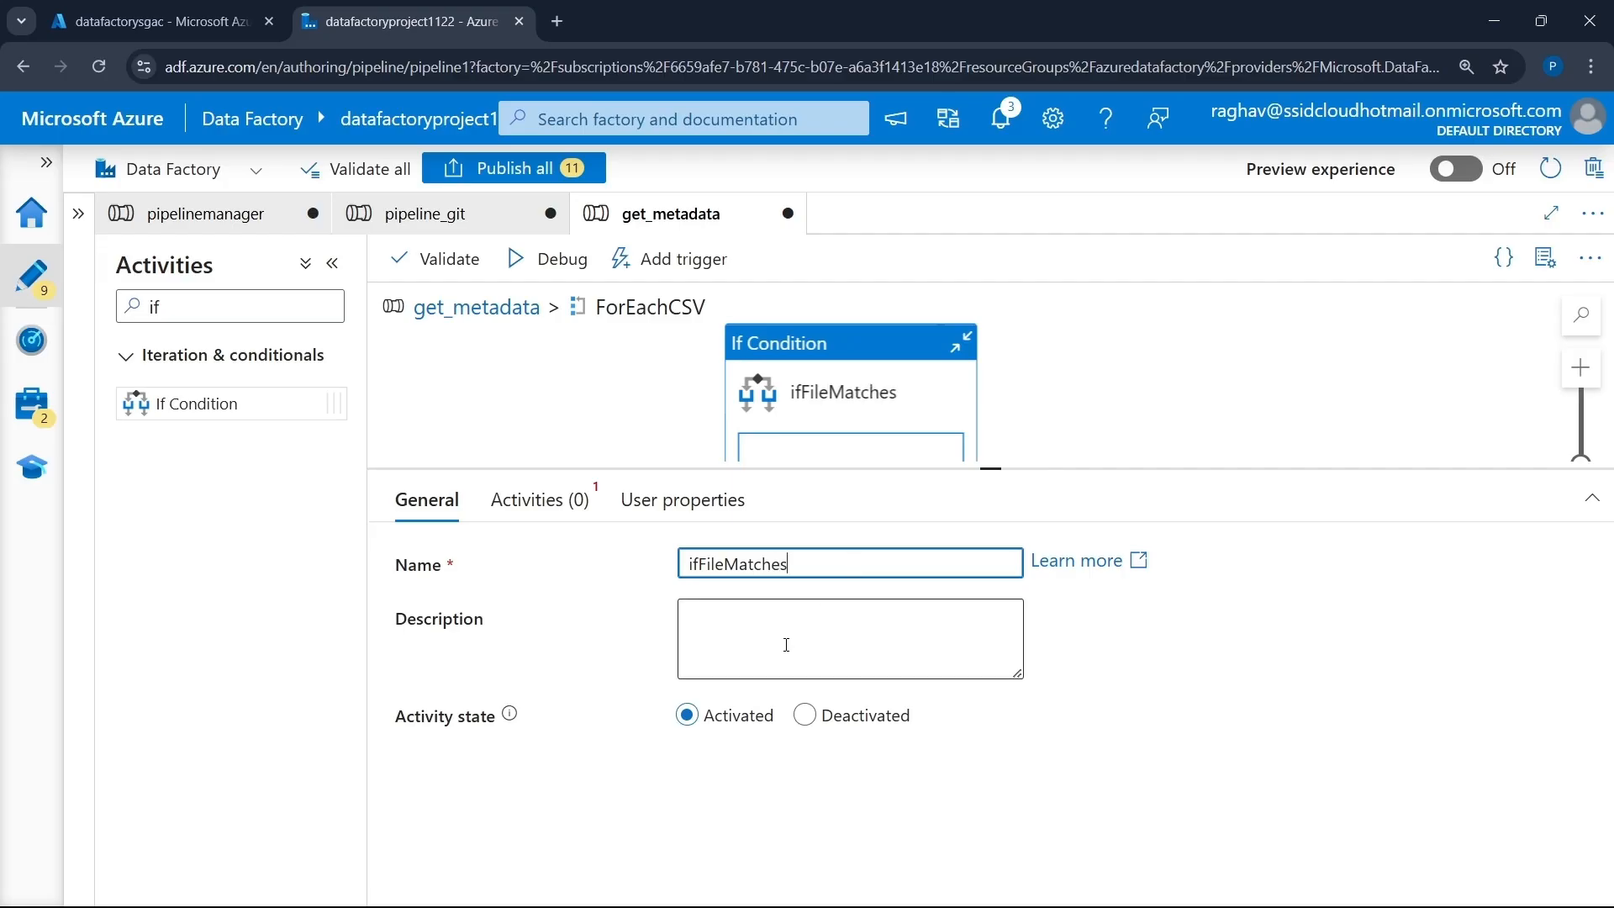
- Open the expression builder for the ifFileMatches condition
click(558, 509)
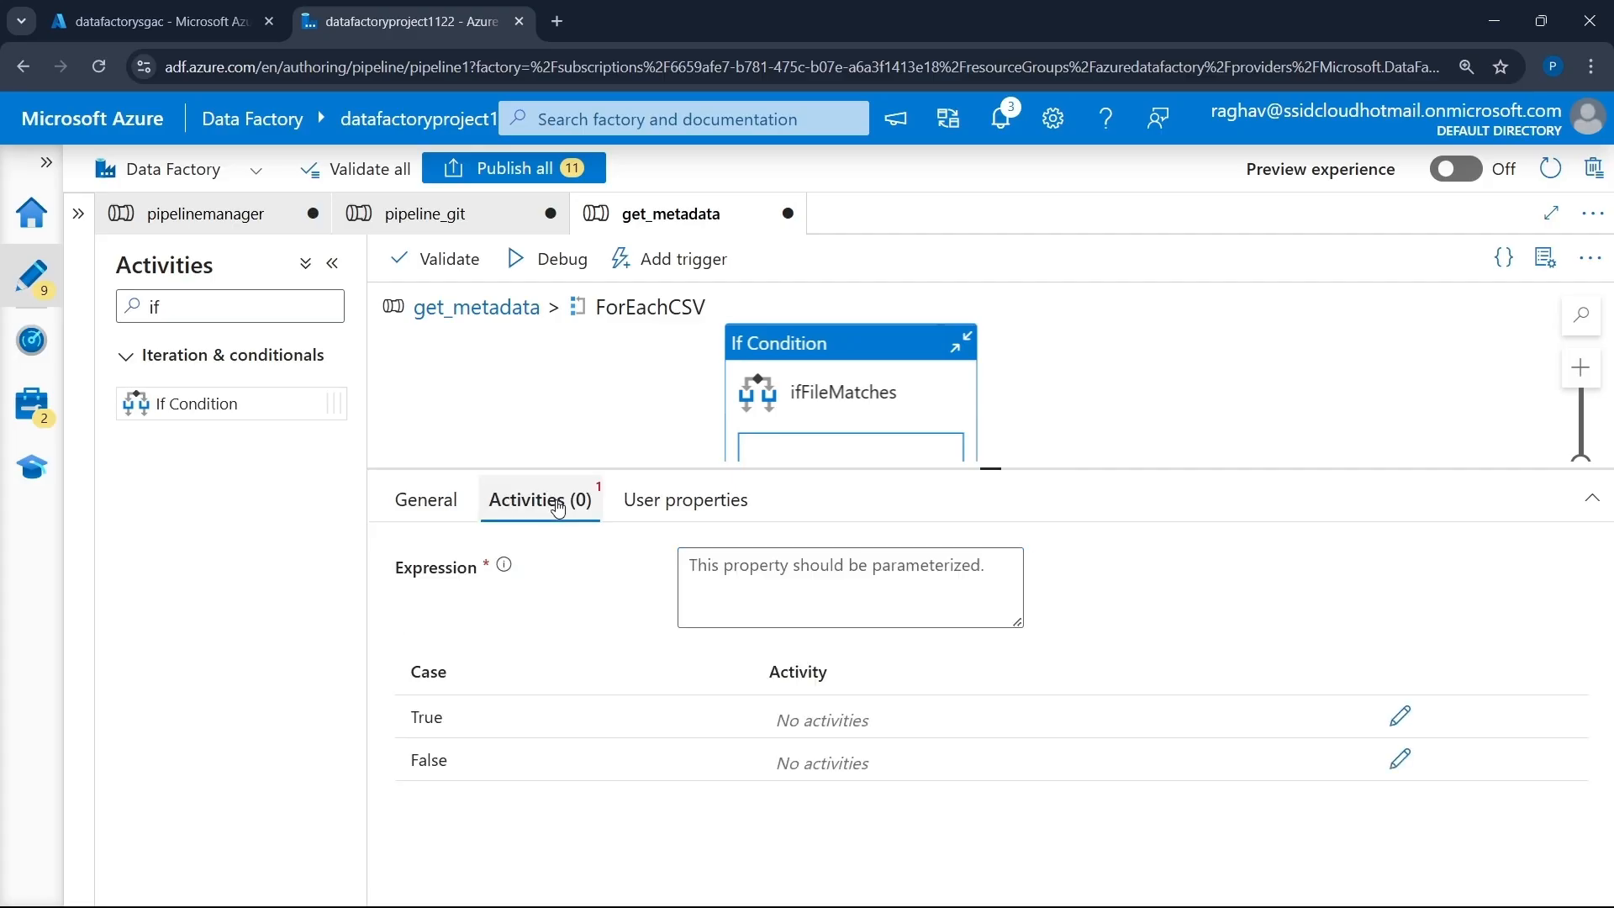
click(775, 585)
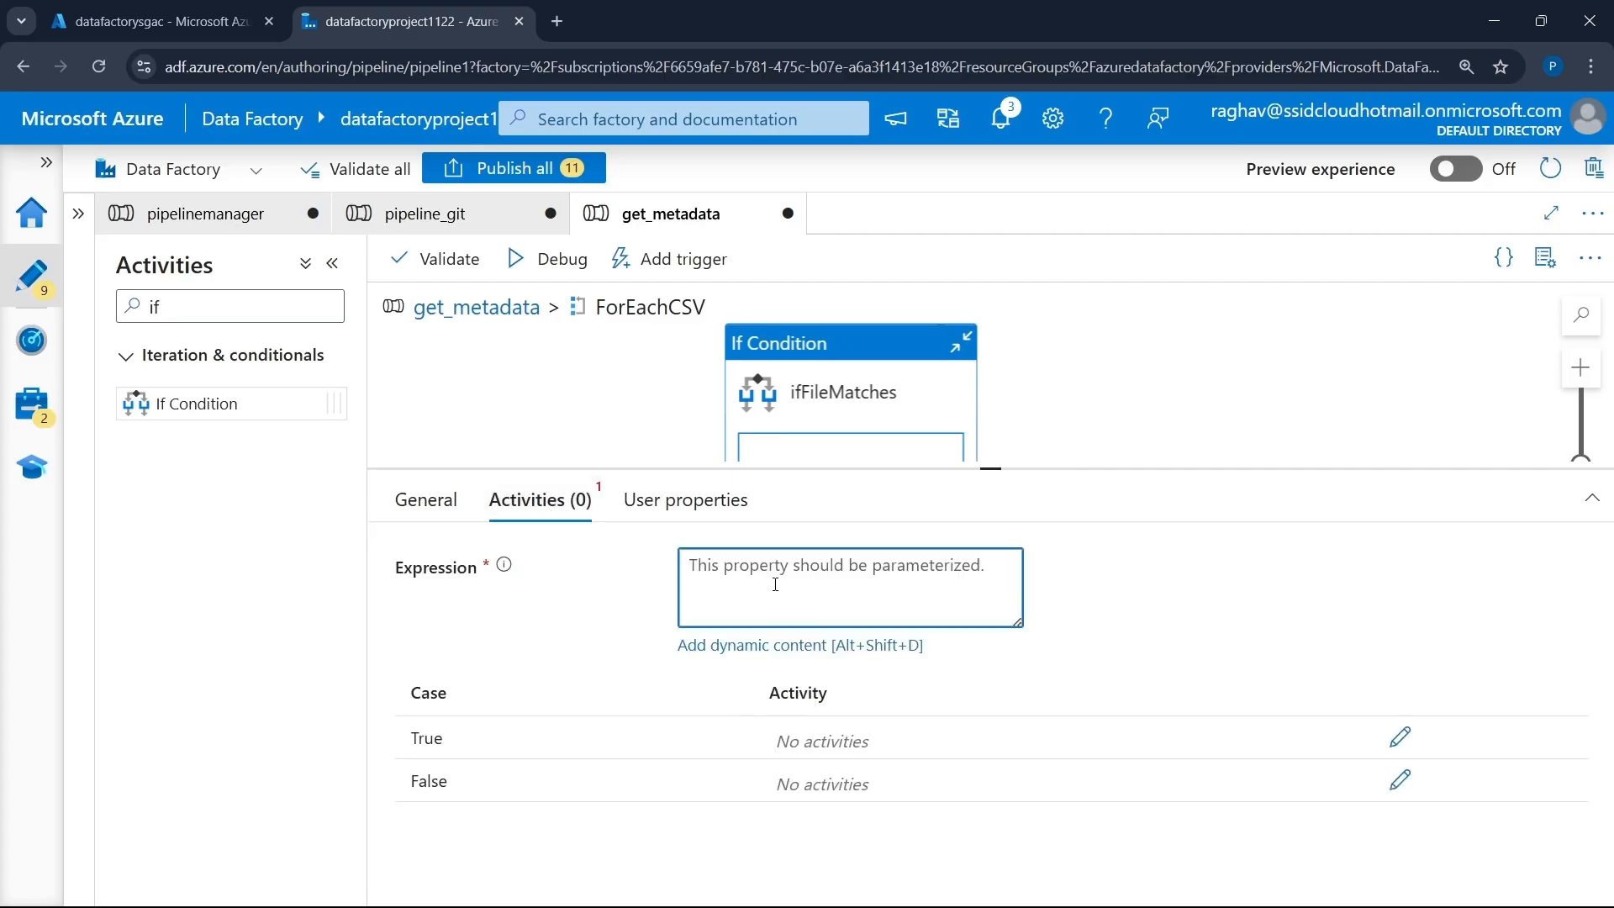
click(778, 645)
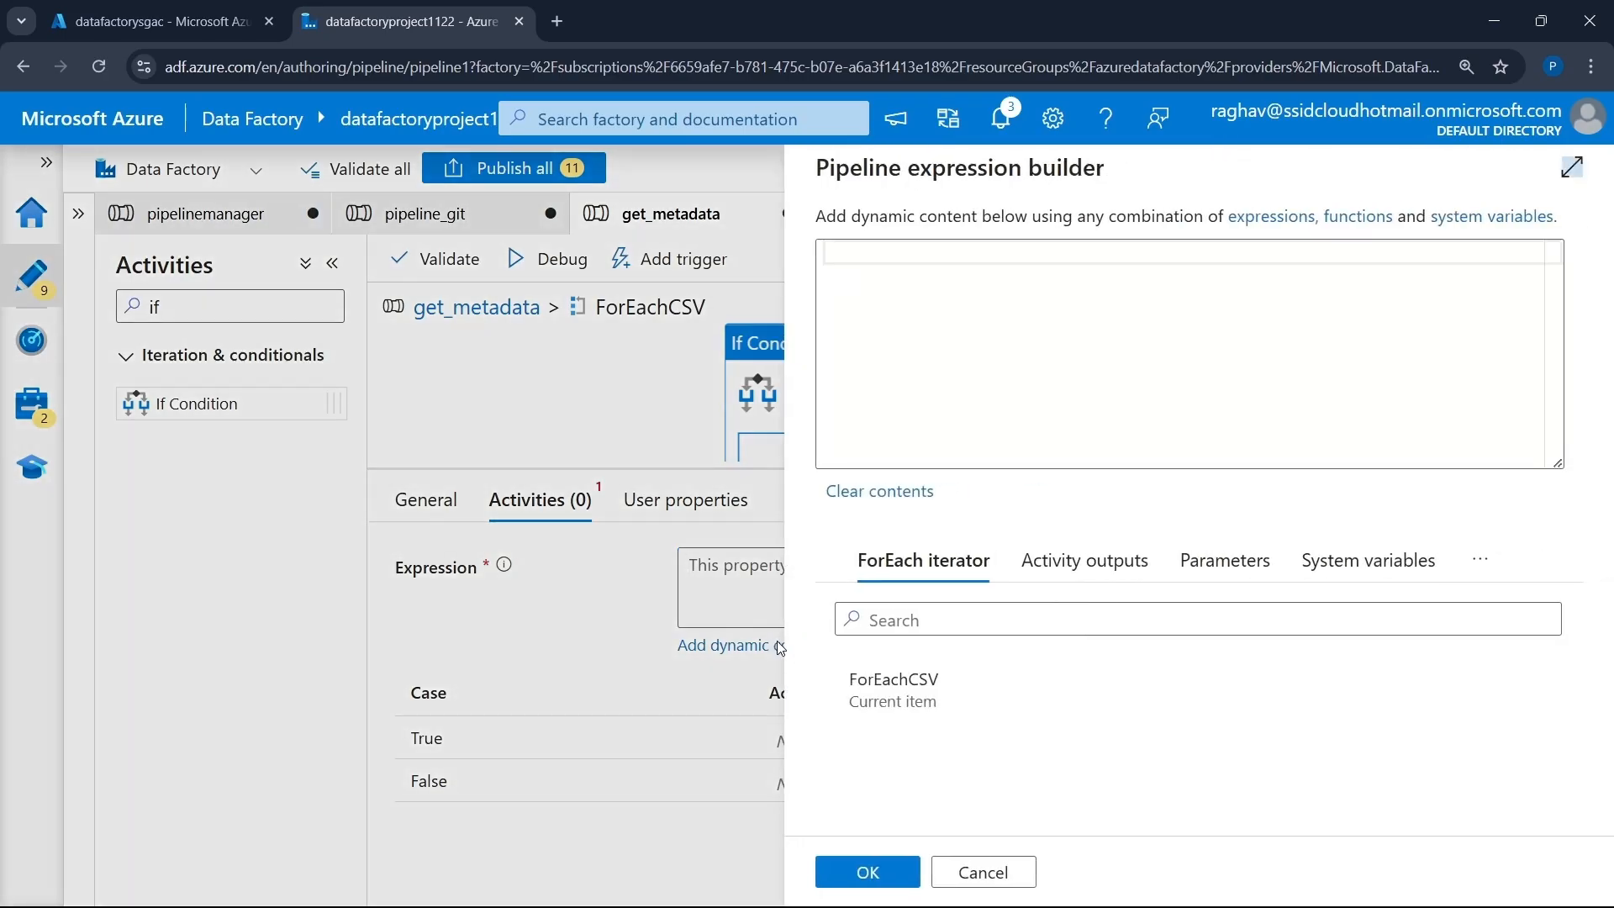
click(1007, 263)
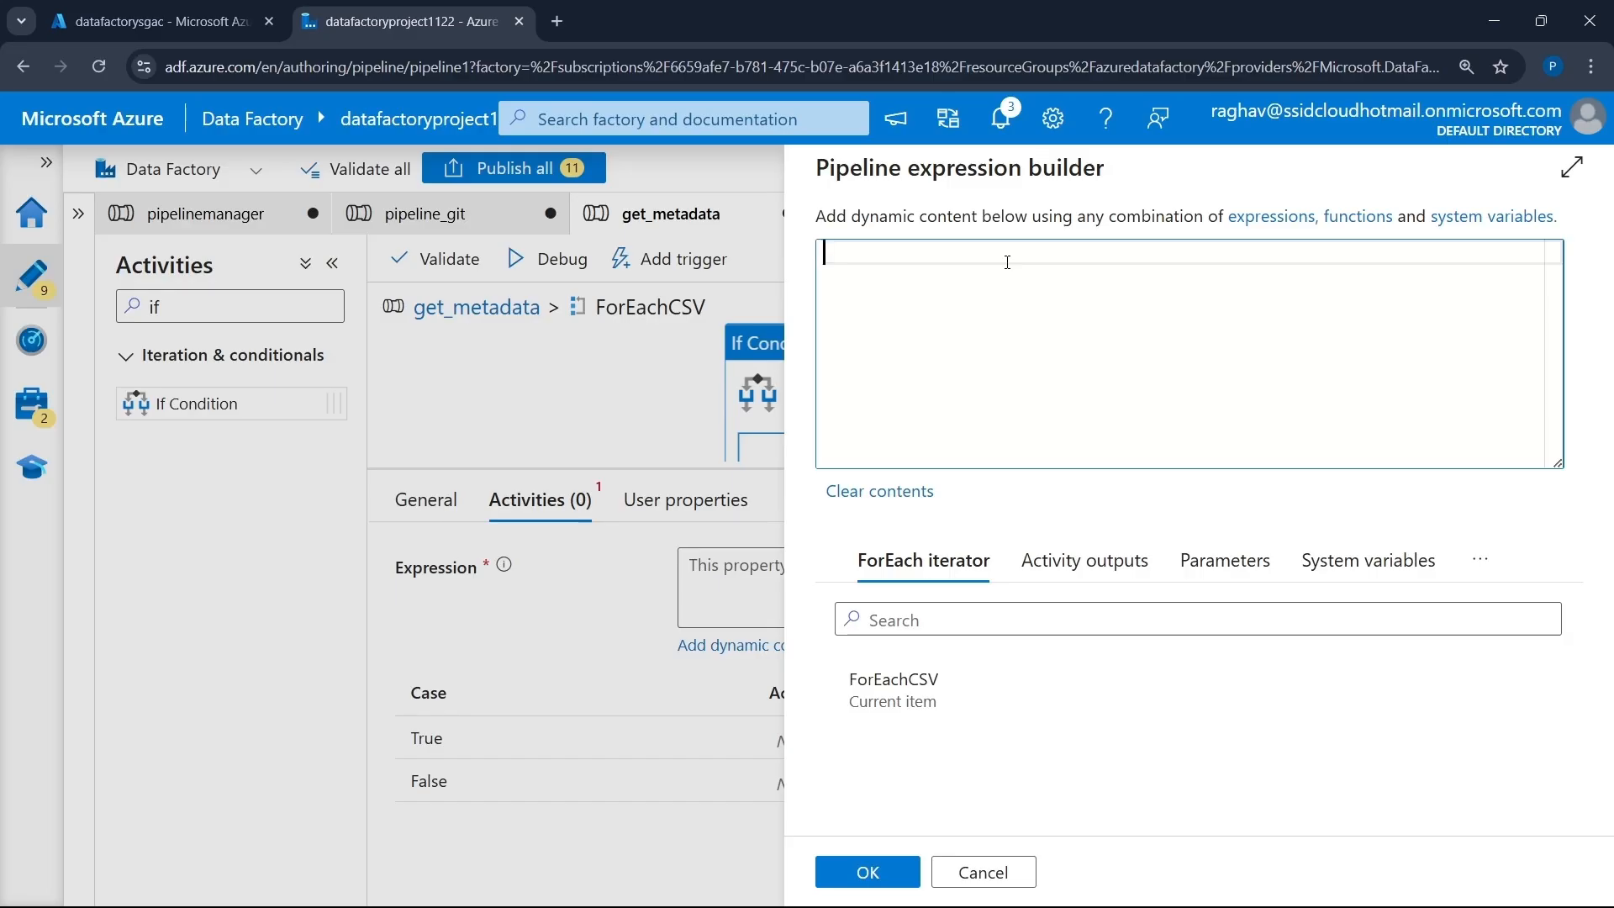
text(@ite)
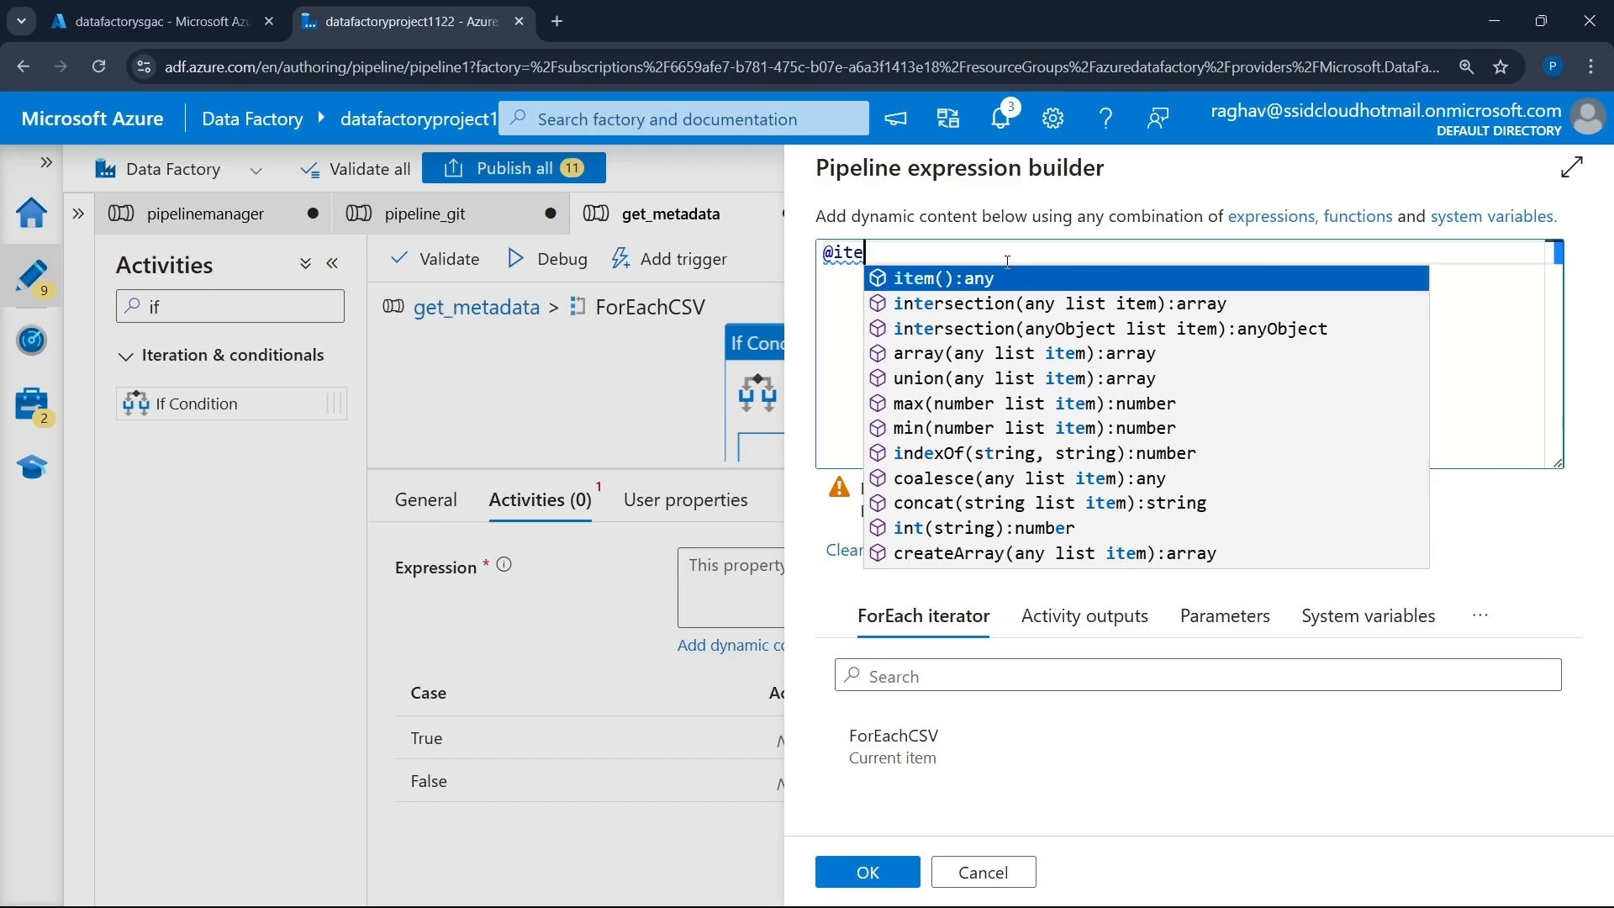
key(Return)
text(.name)
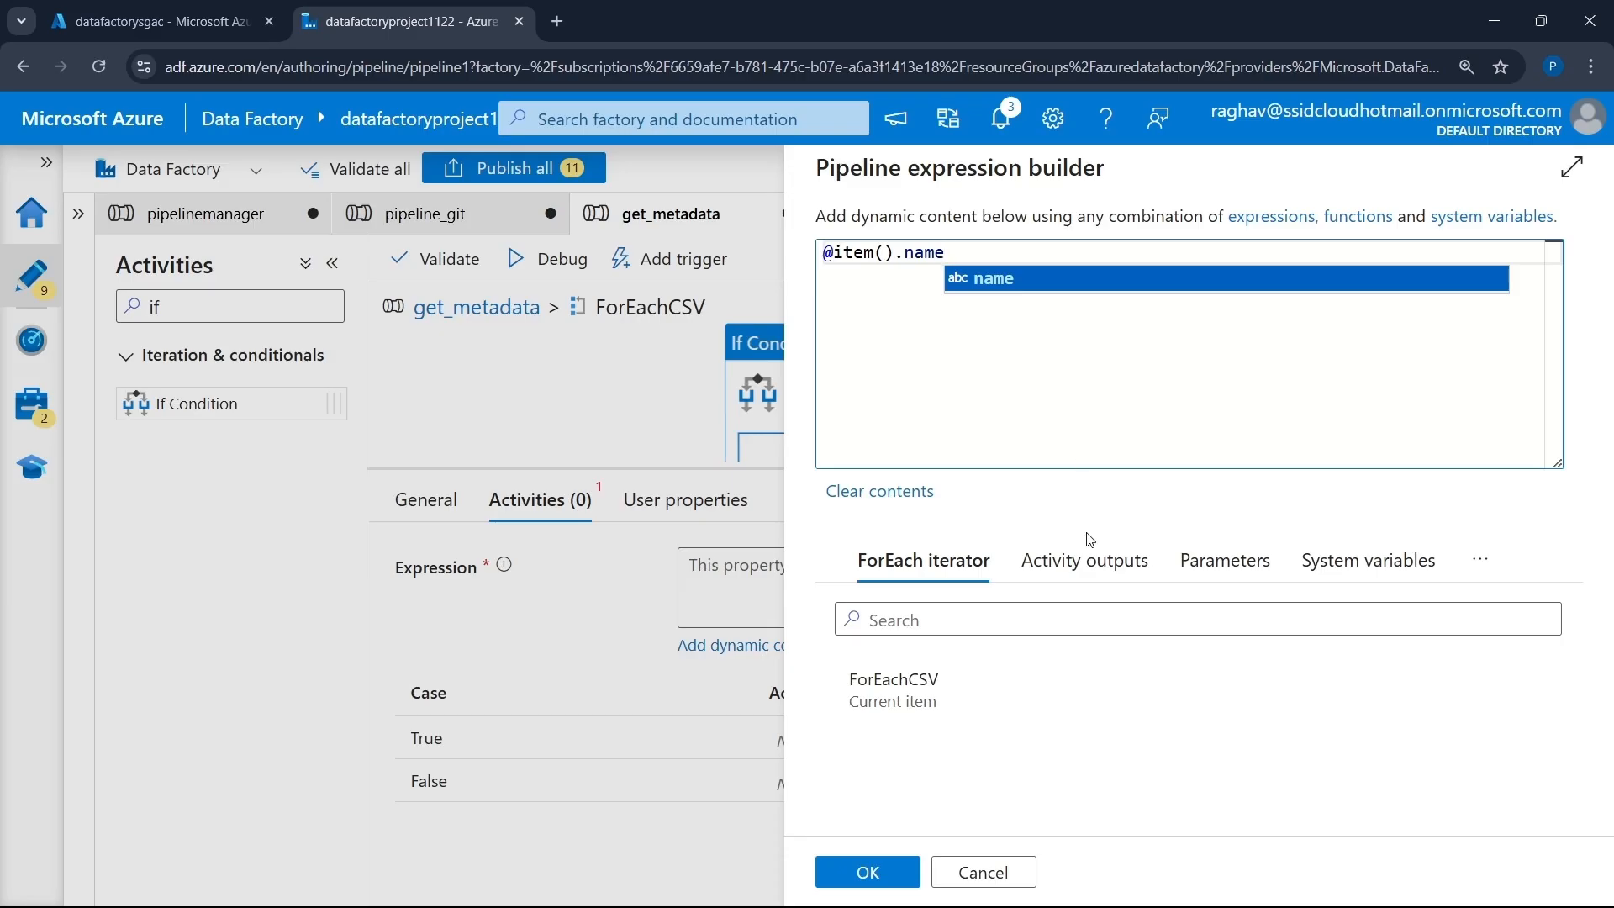
click(1135, 523)
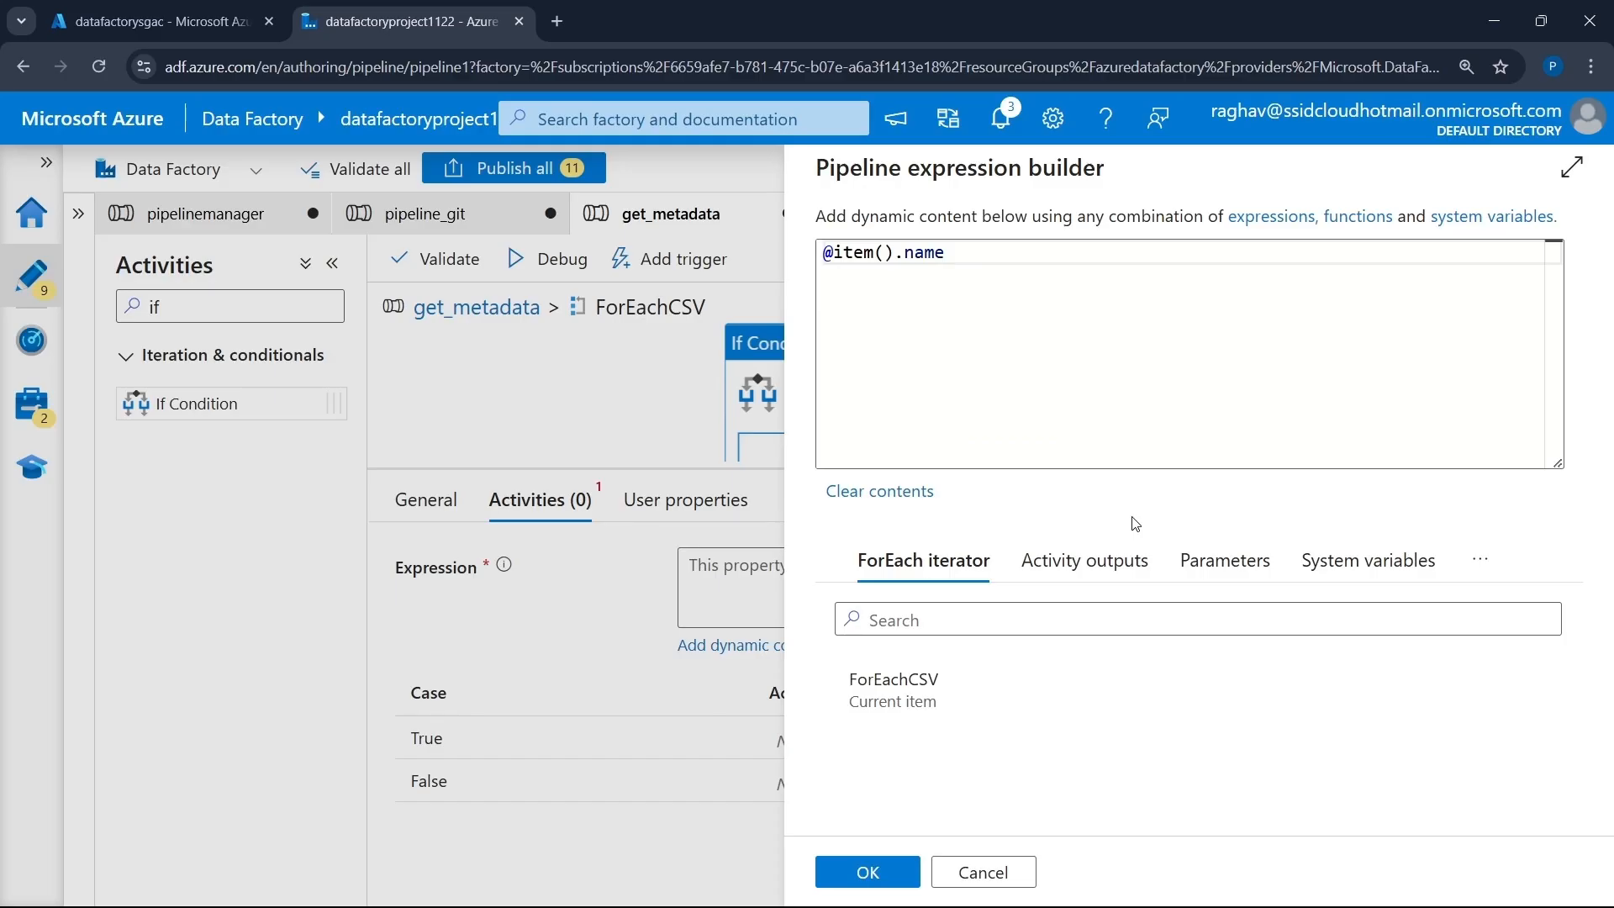
click(1064, 883)
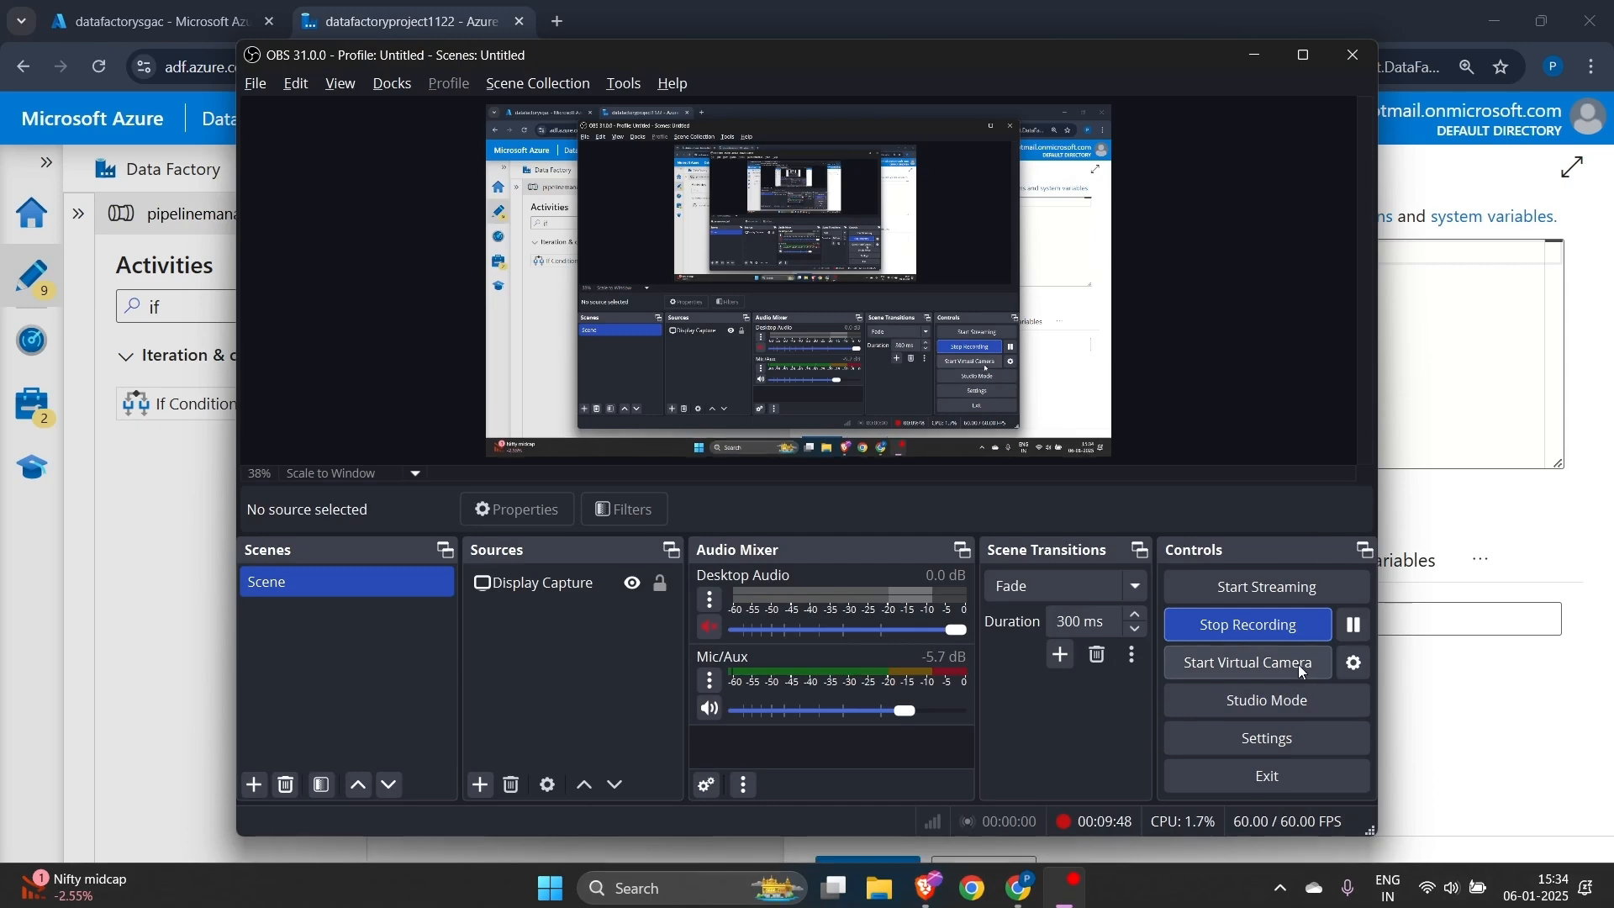
click(1354, 625)
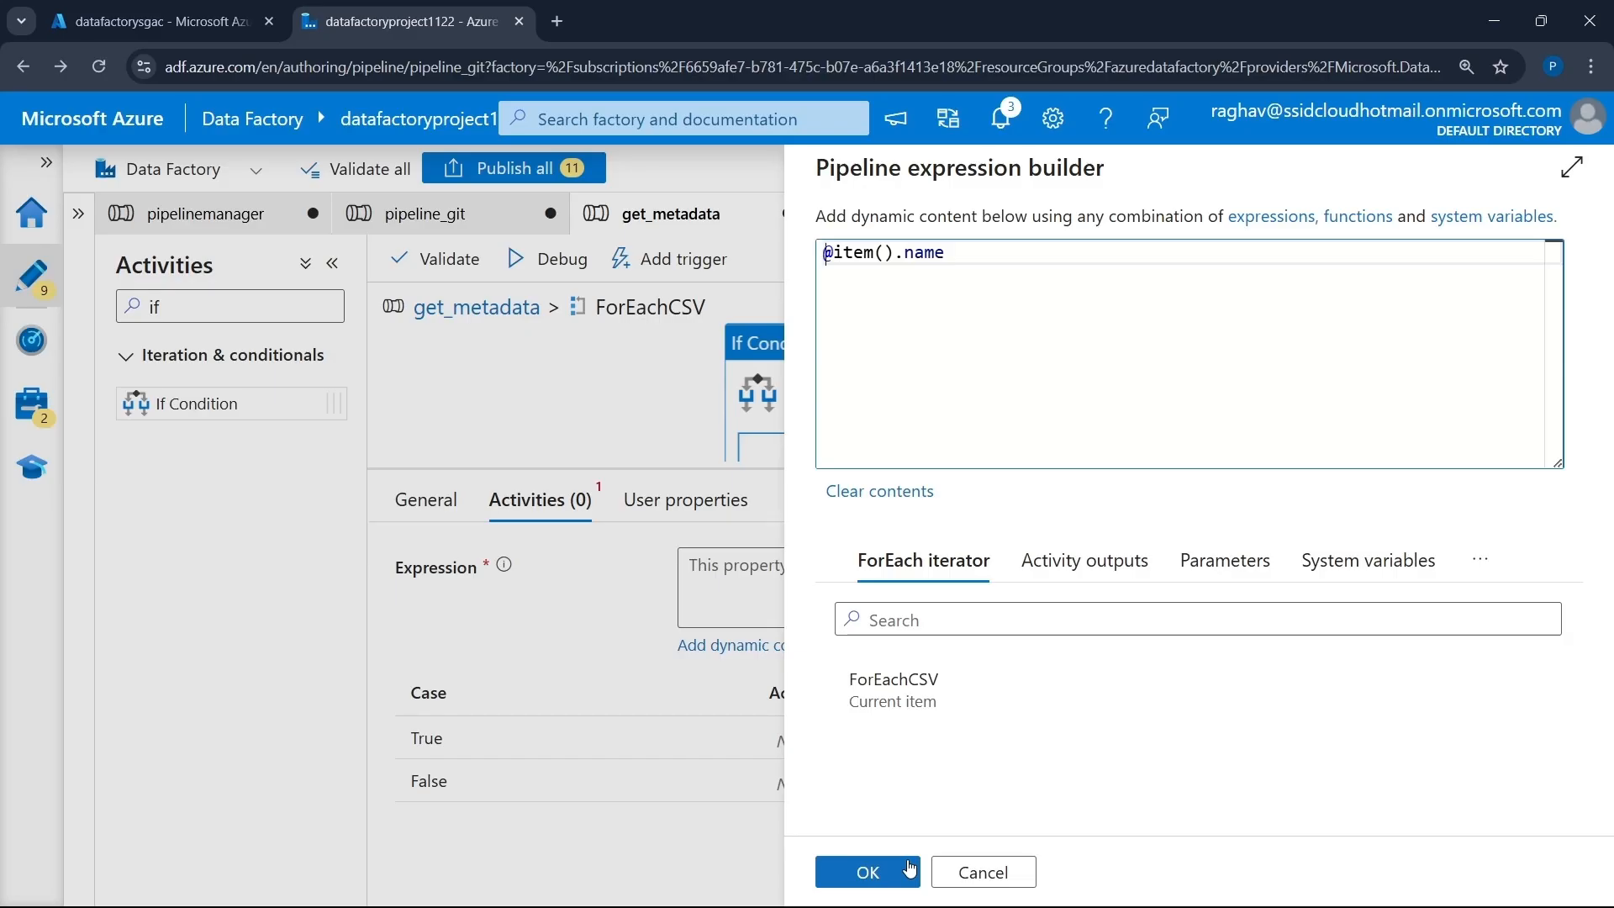
- Switch to the Azure portal, examine the file names in the destination container's csvfiles folder, and return to Data Factory
click(151, 21)
click(465, 504)
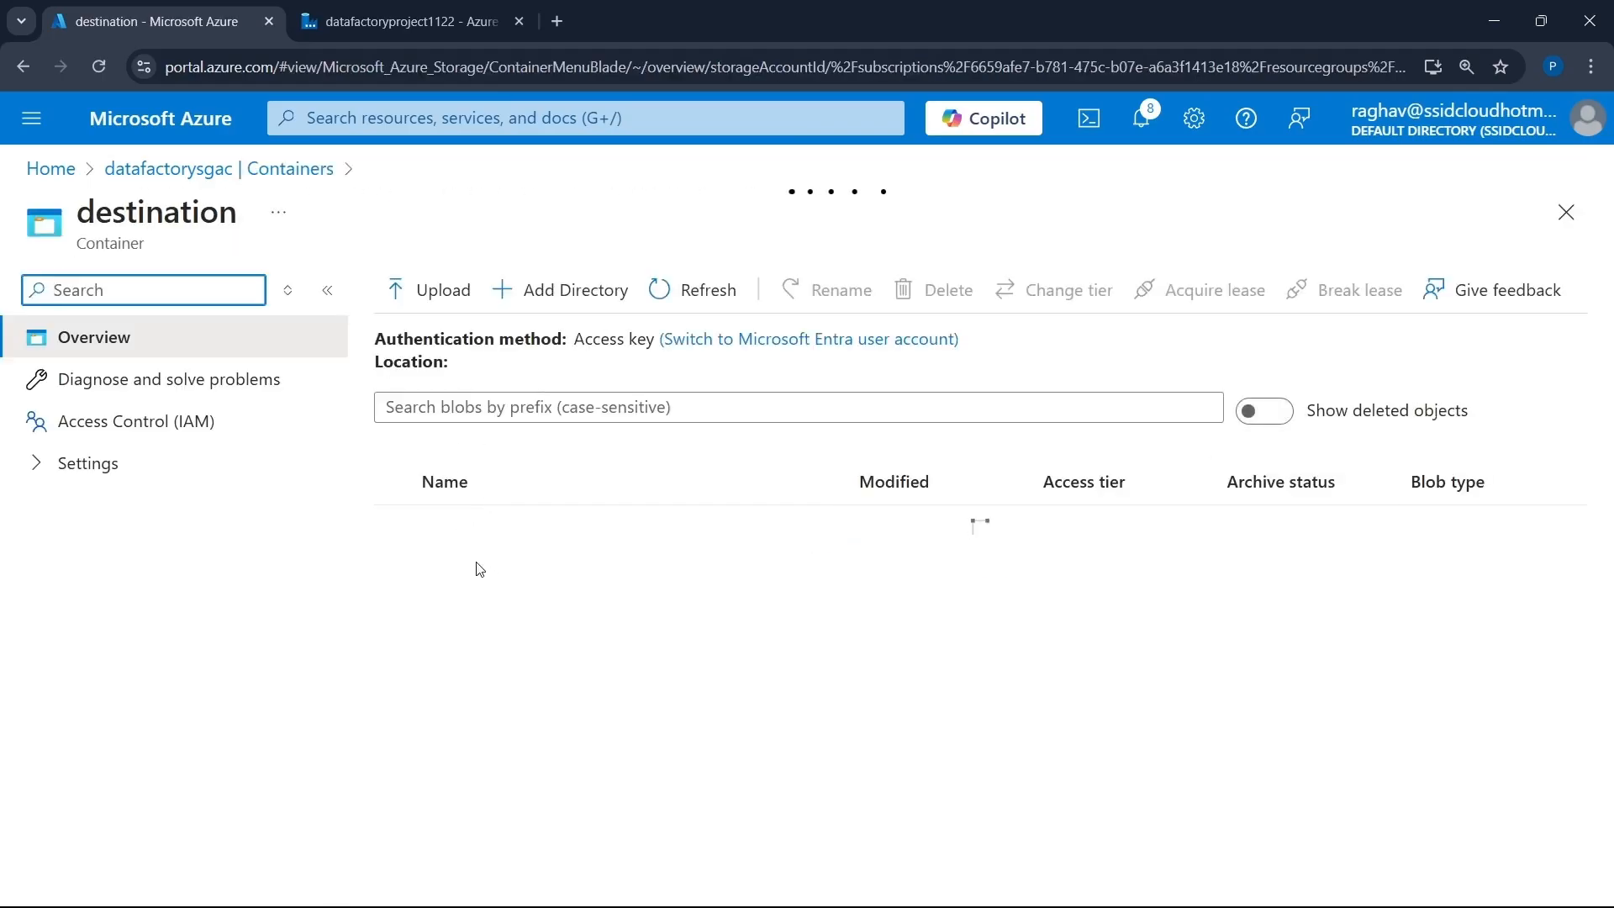
click(467, 527)
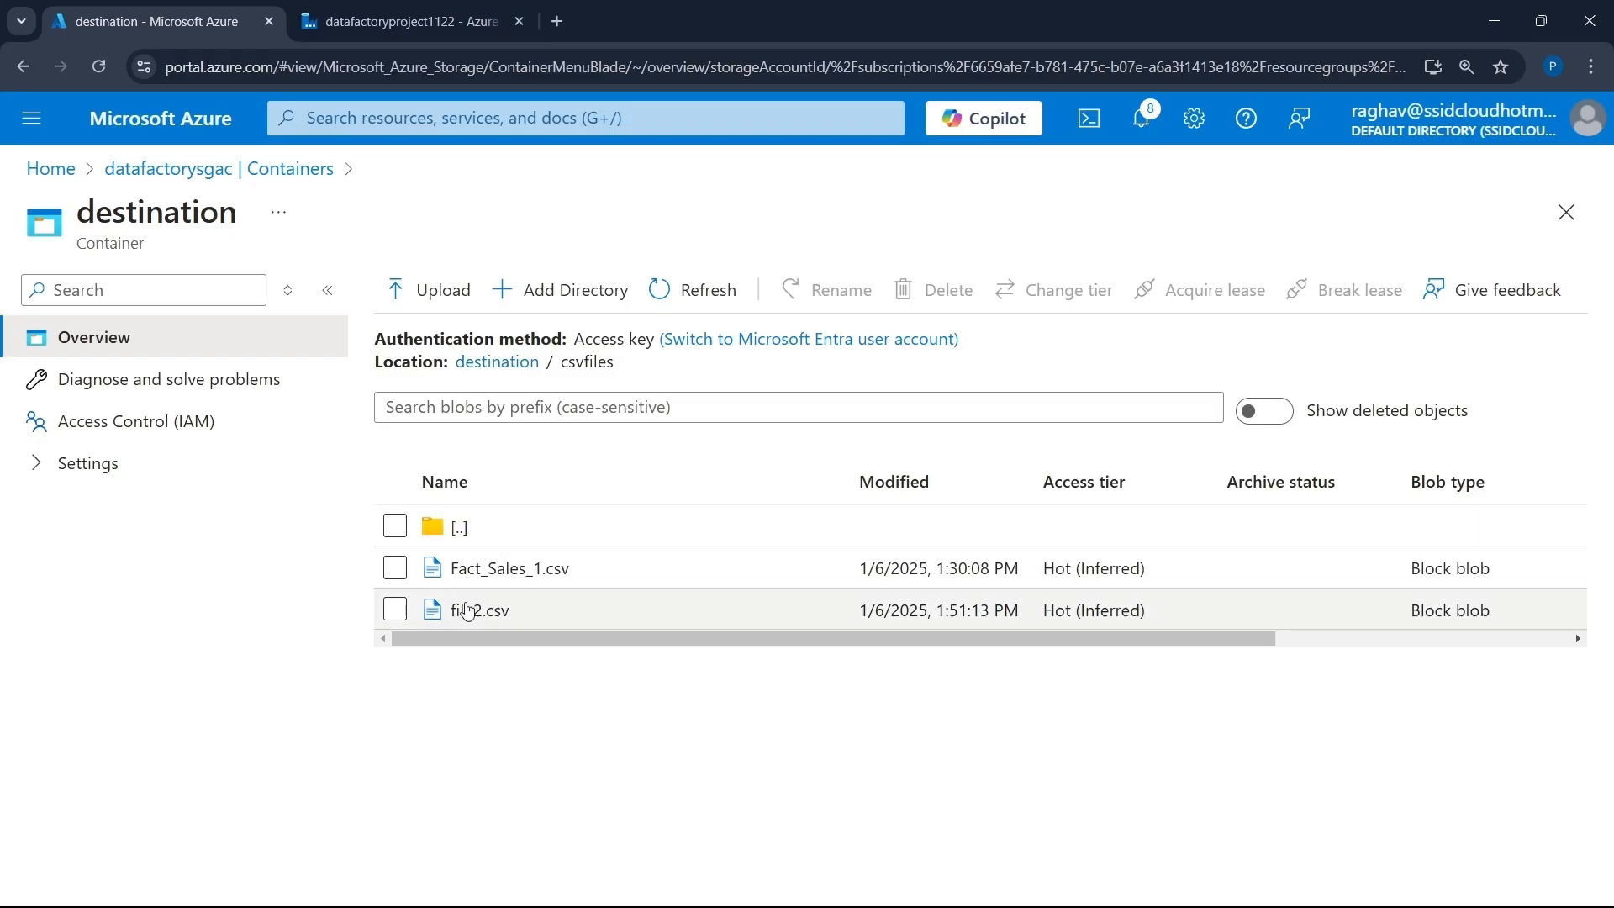
drag(454, 590, 491, 590)
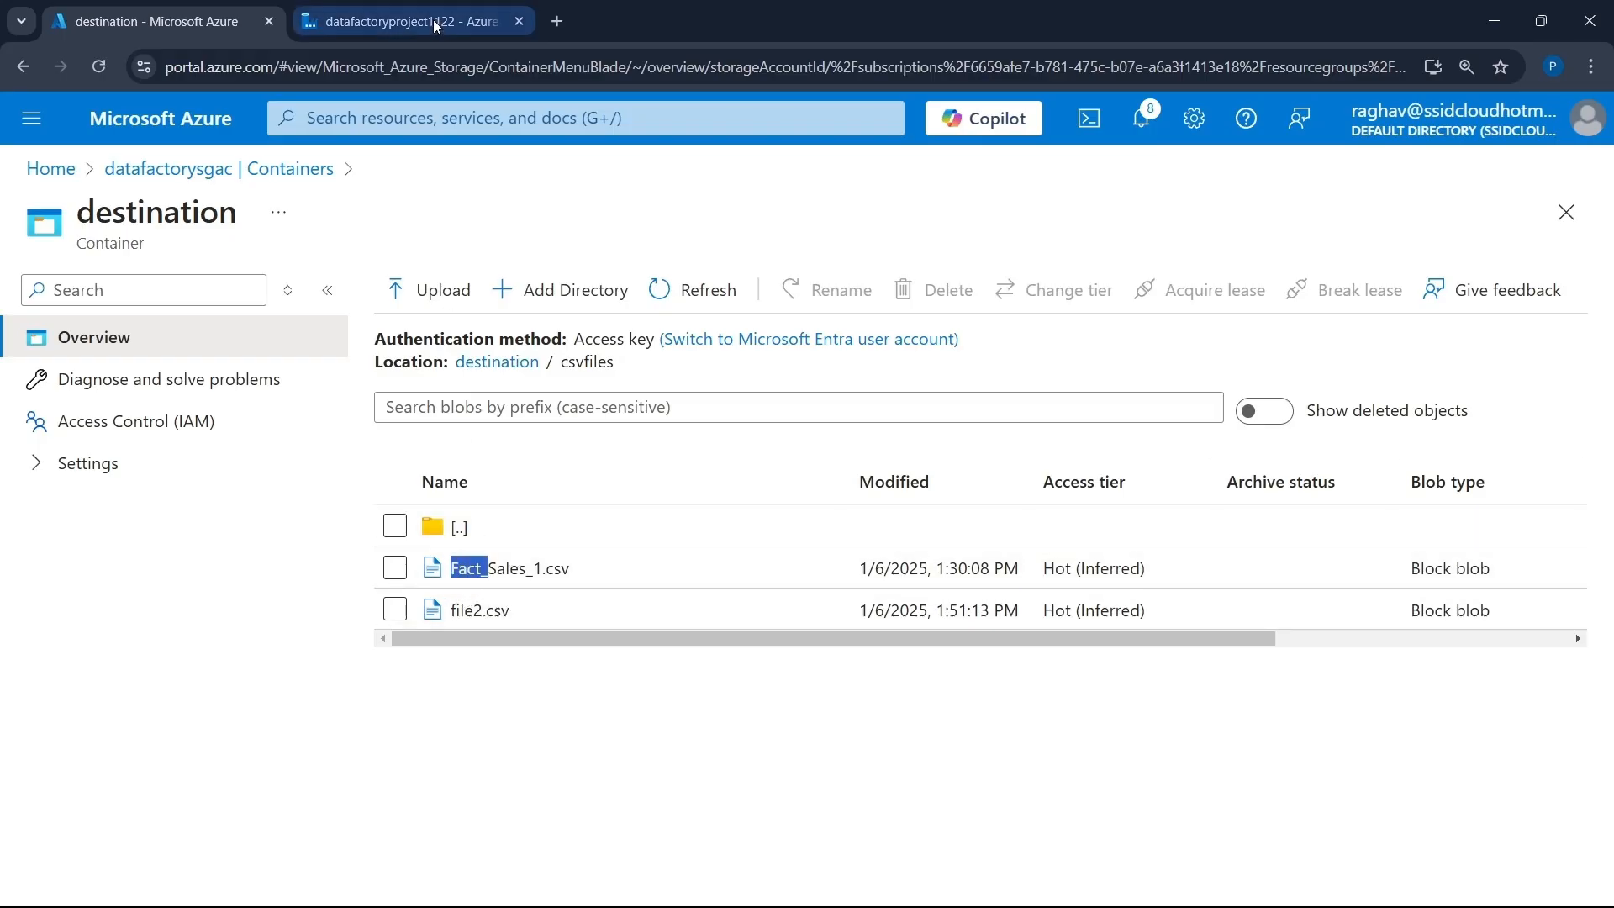
click(404, 21)
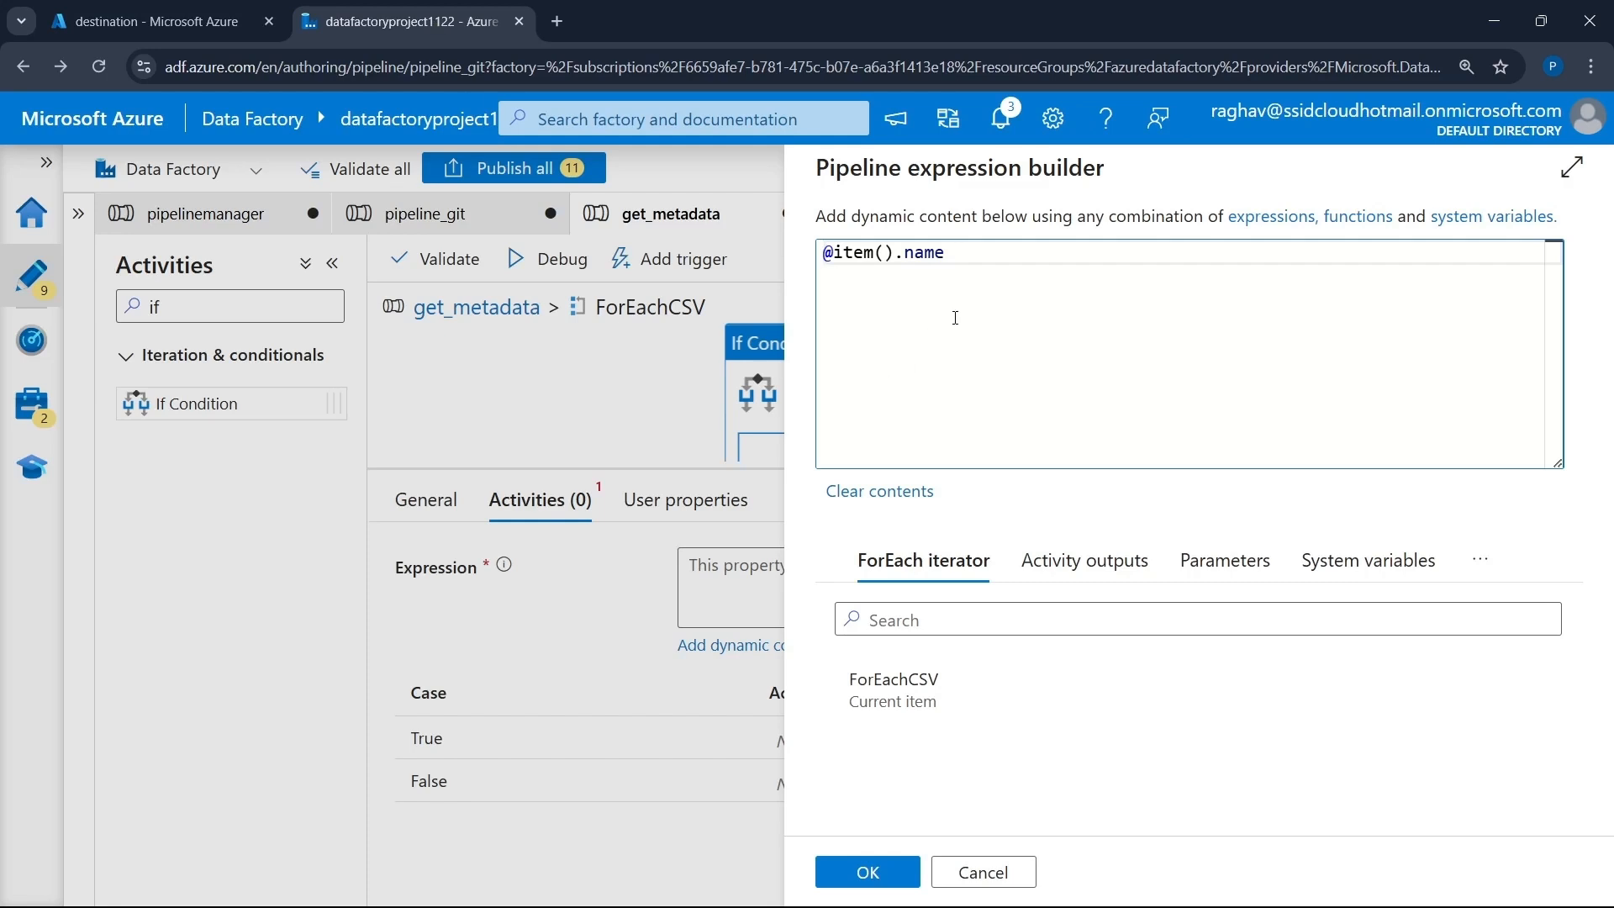
- Clear the whole expression of the ifFileMatches condition
key(ctrl+a)
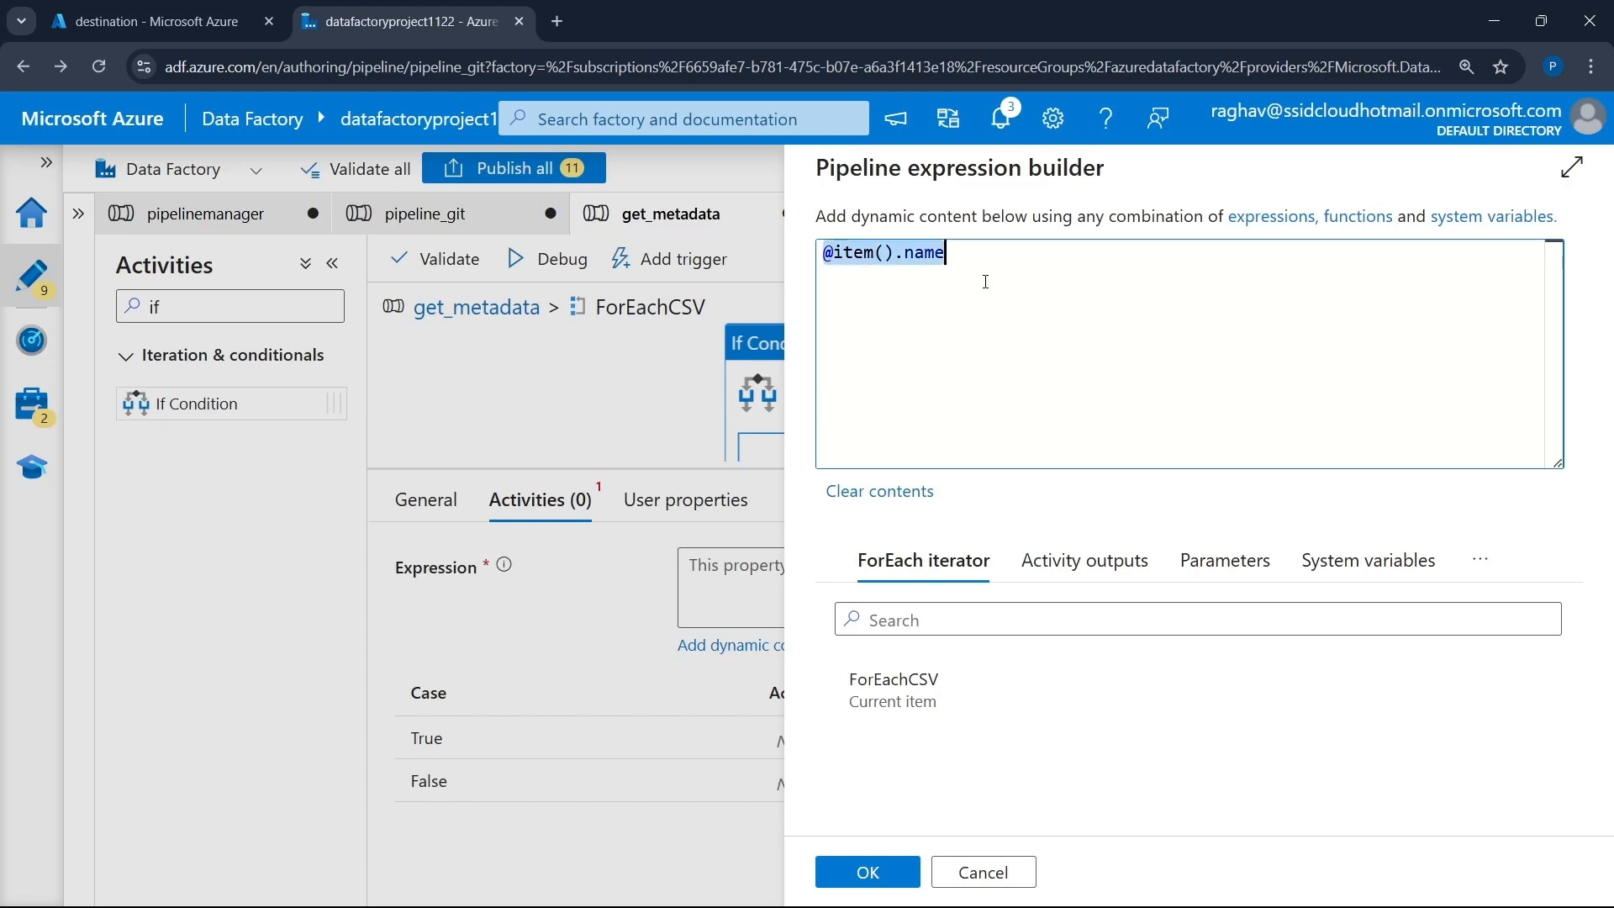
key(BackSpace)
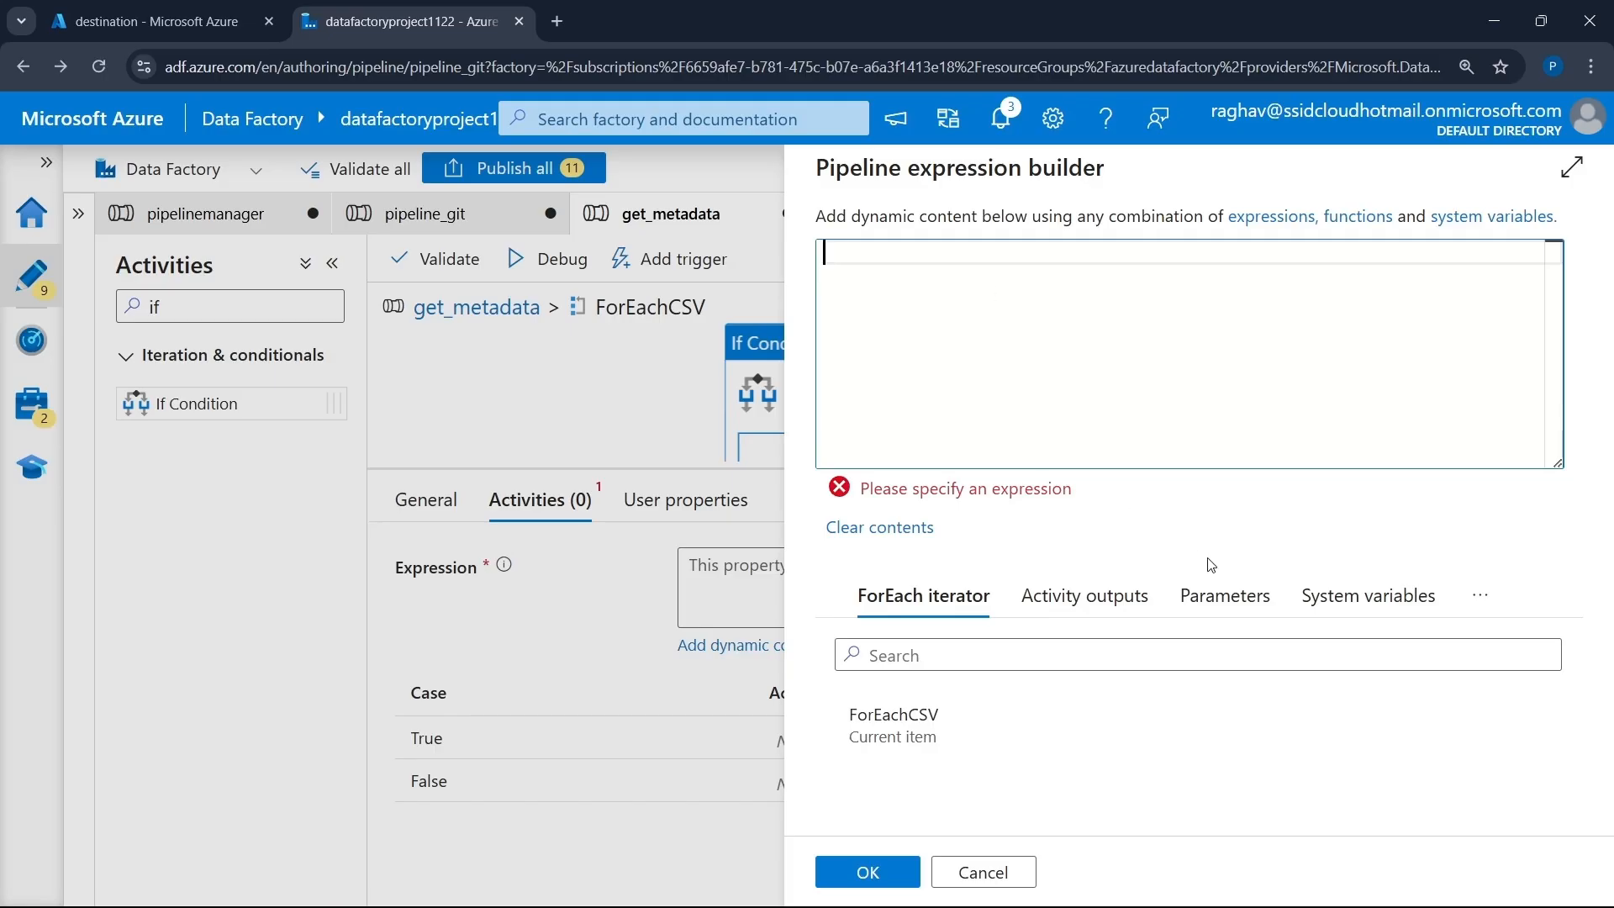
- Look through the activity outputs and system variables in the expression builder, searching the system variables for "starts"
click(1139, 604)
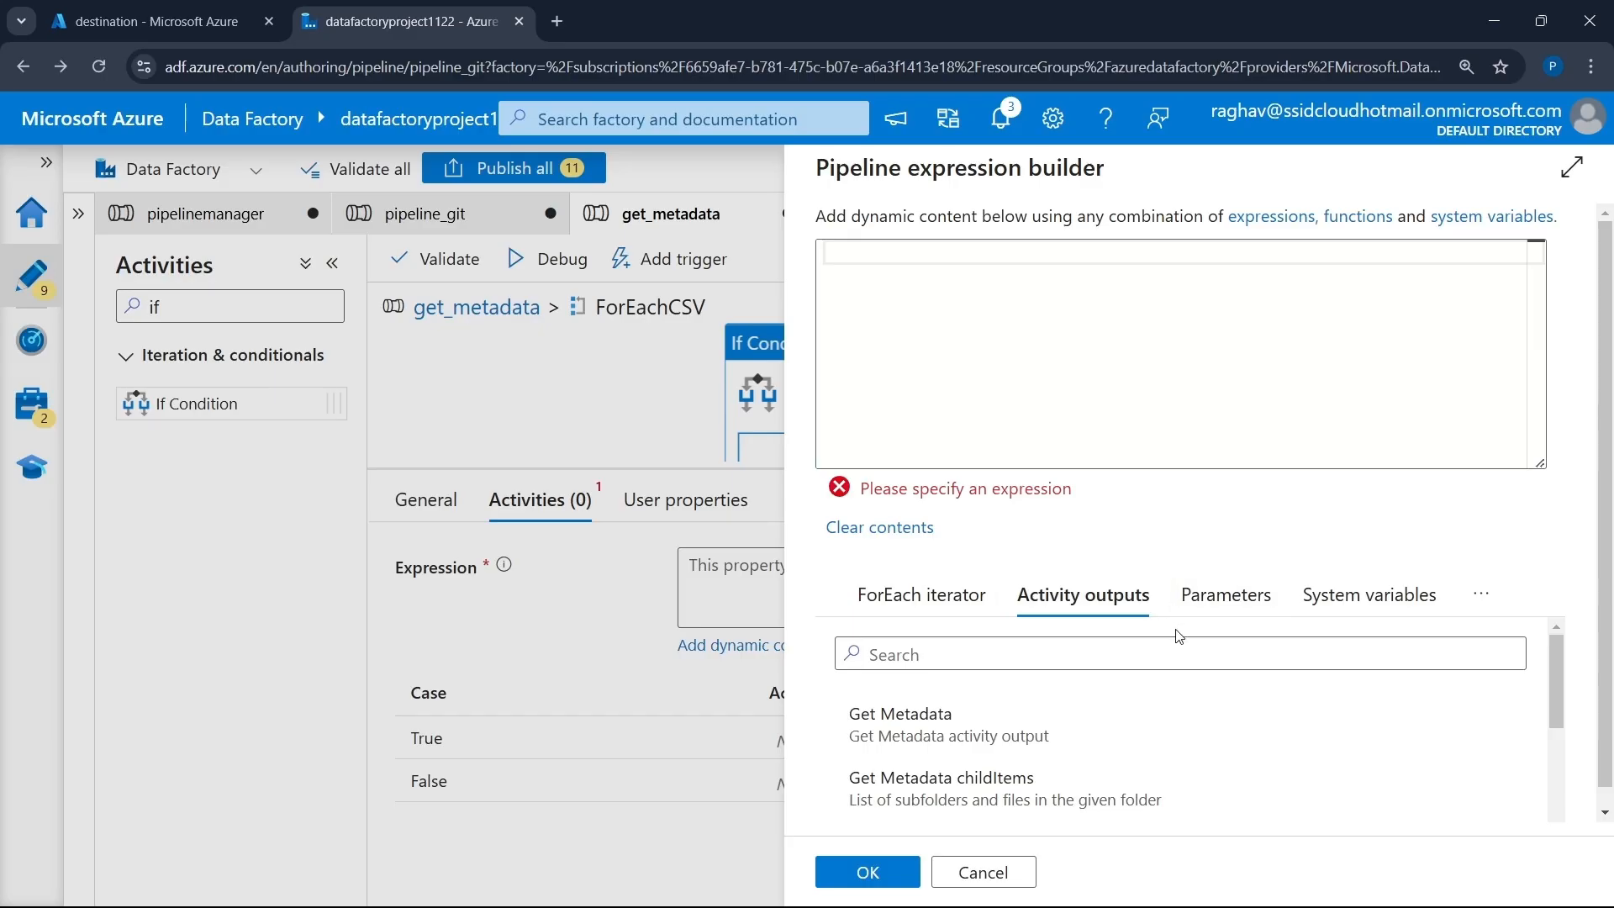
scroll(1152, 723, down, 3)
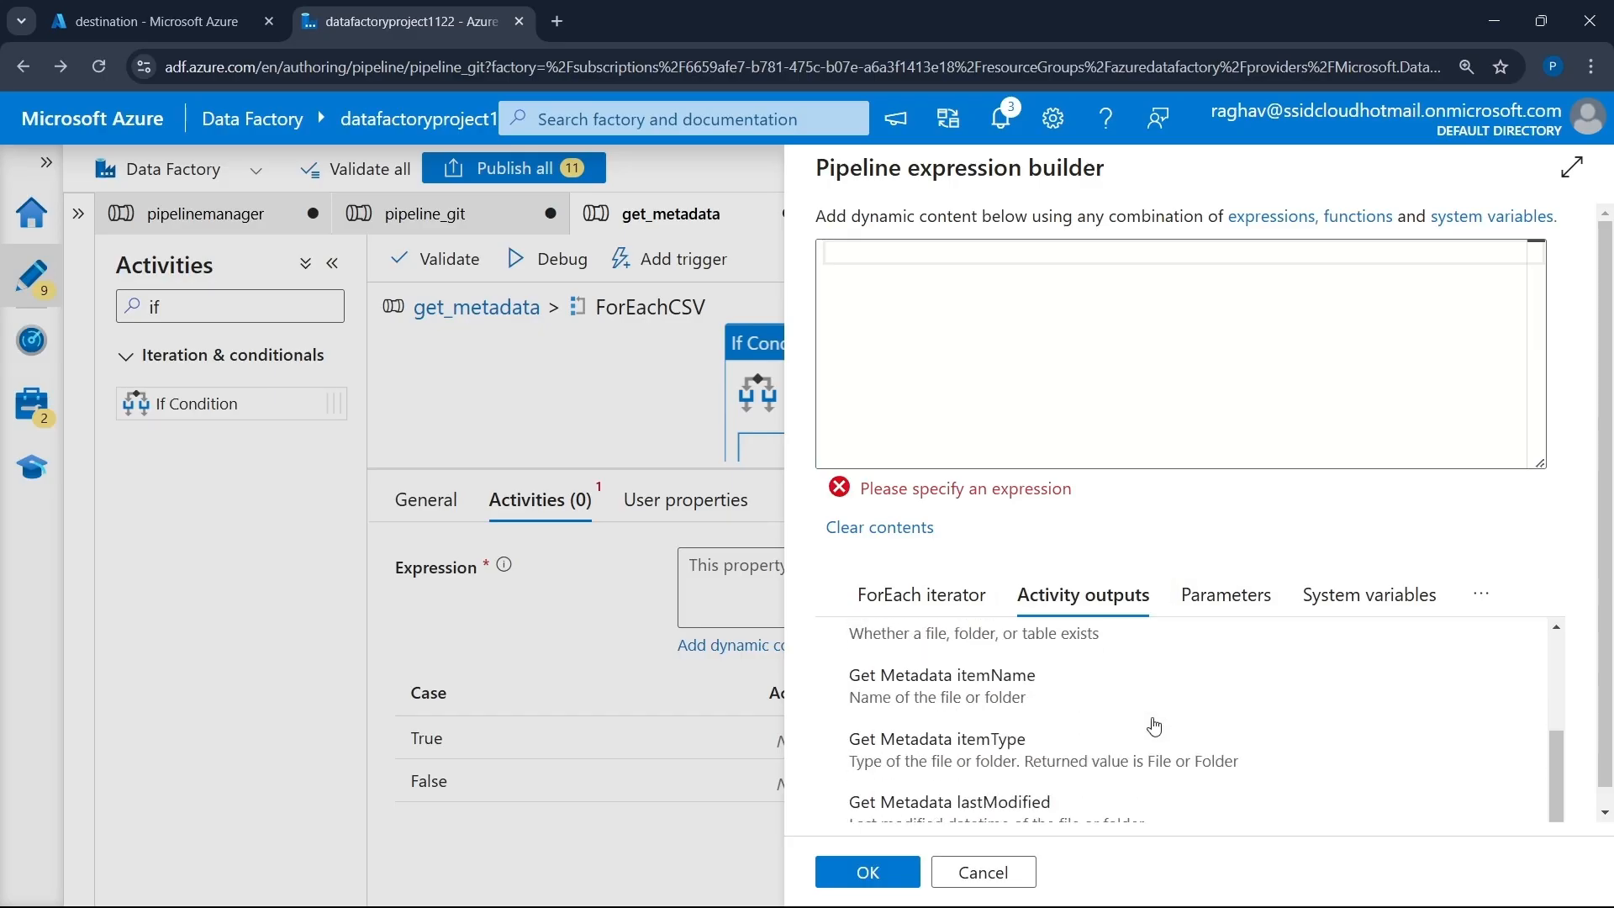
click(1318, 612)
scroll(1093, 748, down, 5)
scroll(1097, 750, up, 5)
click(1104, 656)
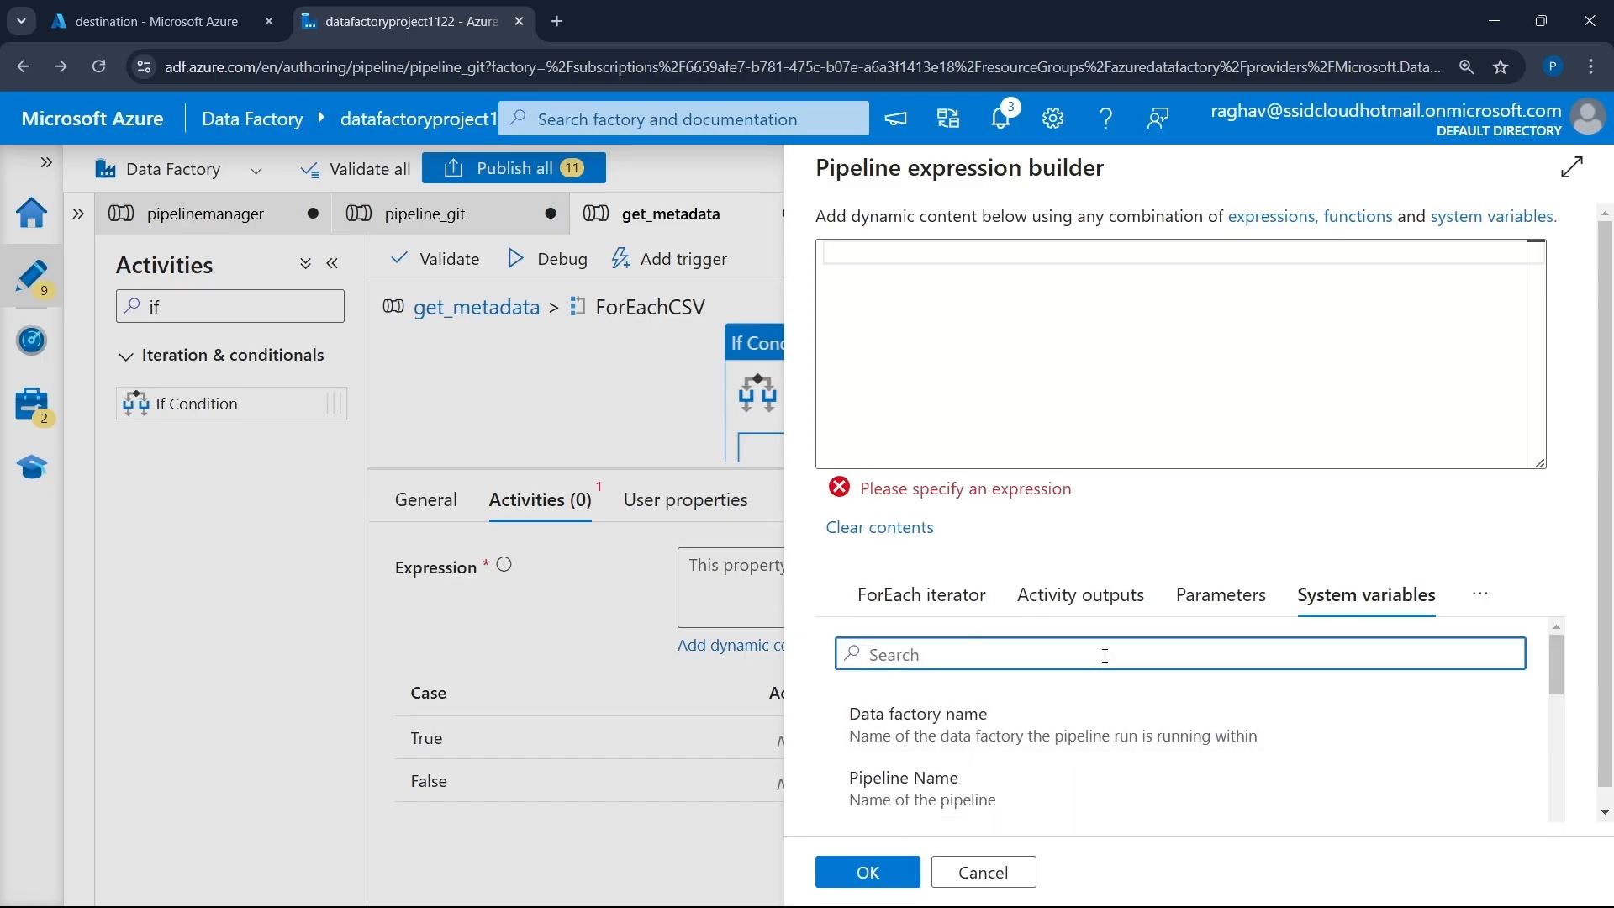
text(s)
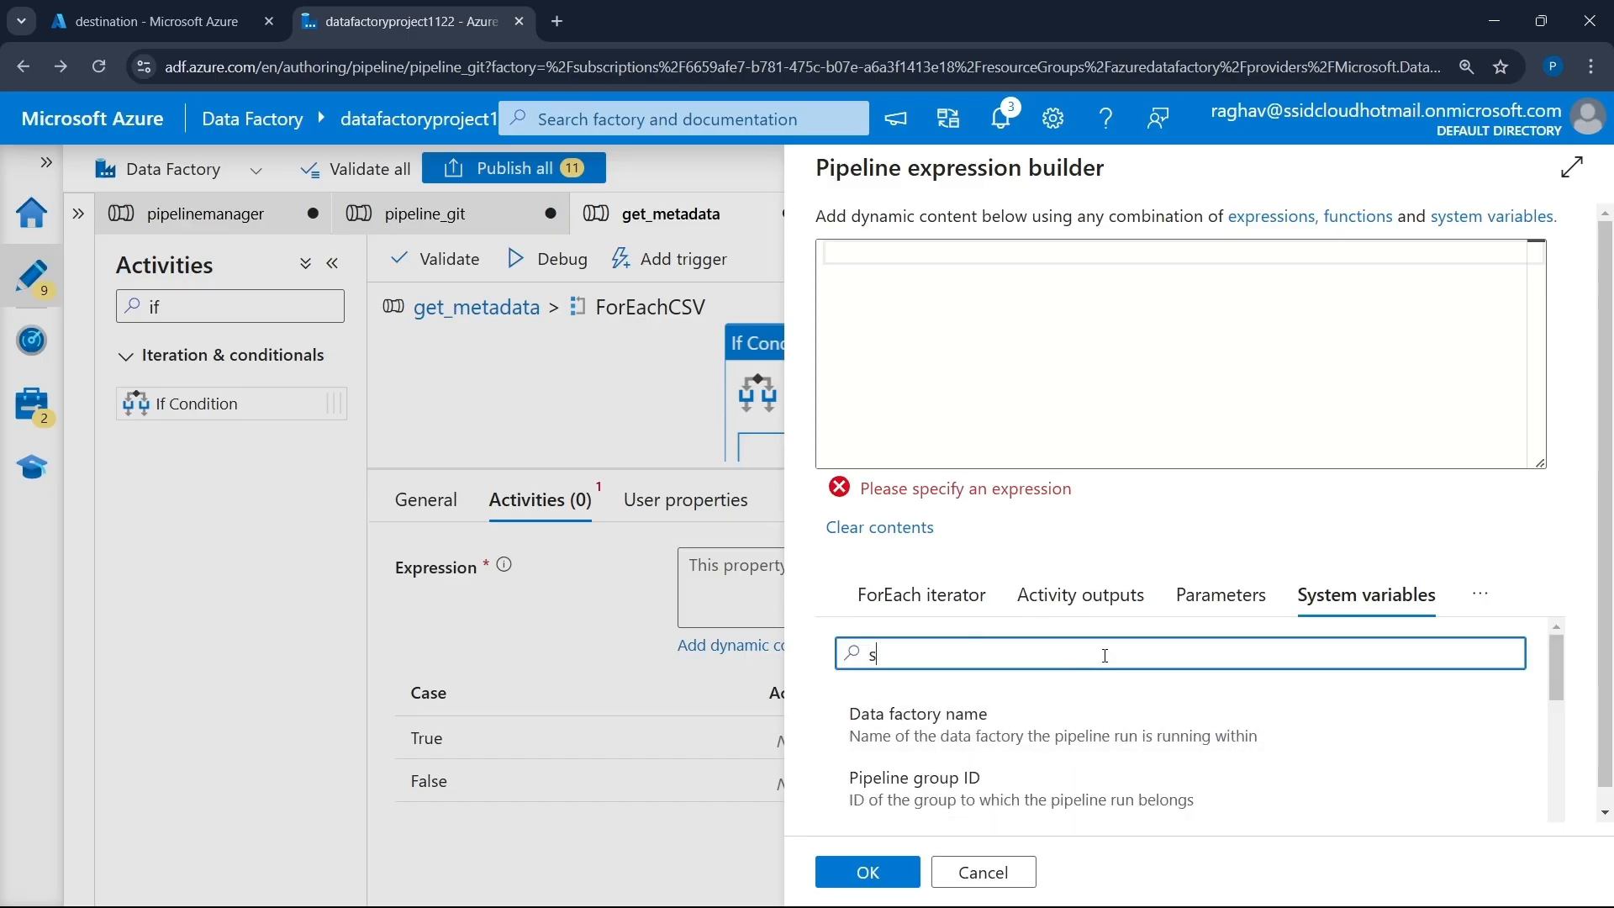
text(tarts)
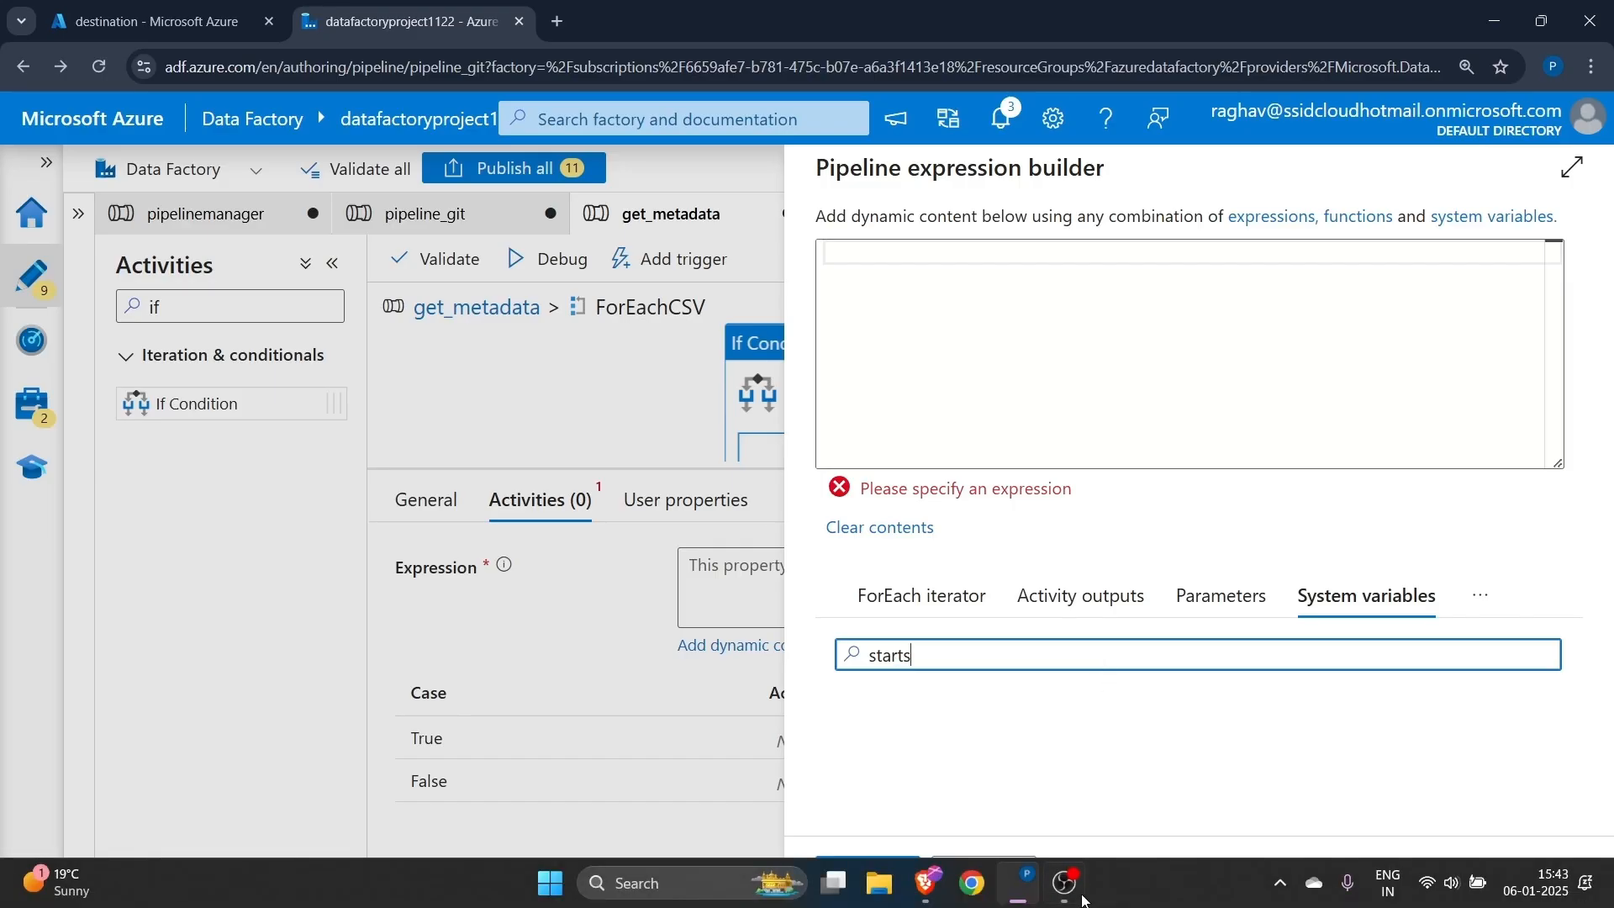
click(1066, 897)
click(1354, 626)
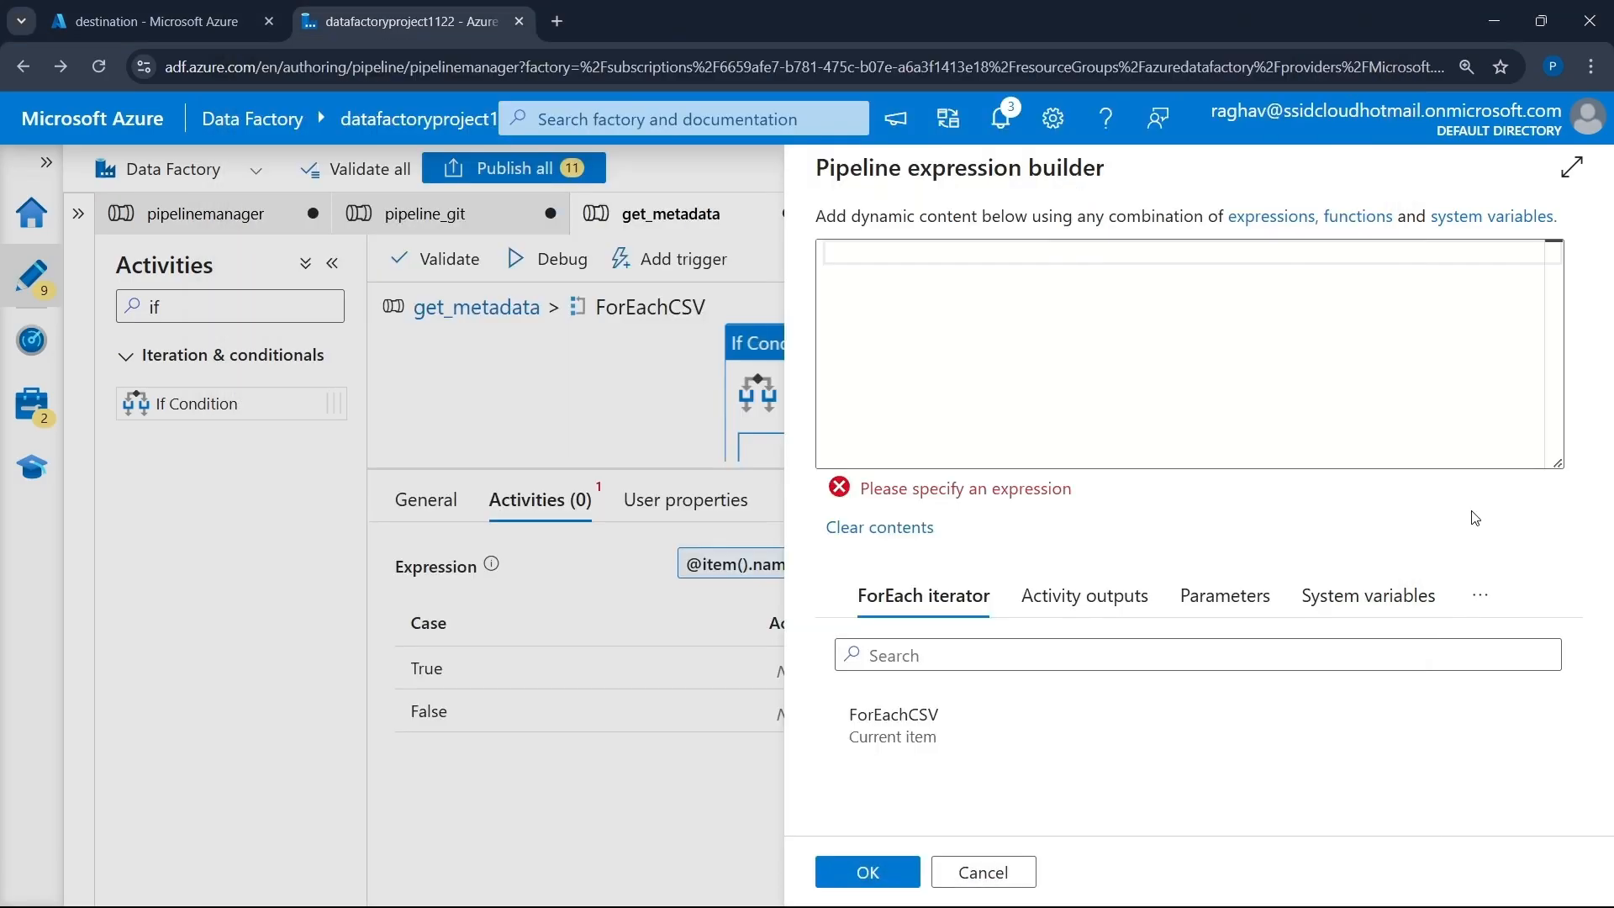
click(1009, 260)
text(@)
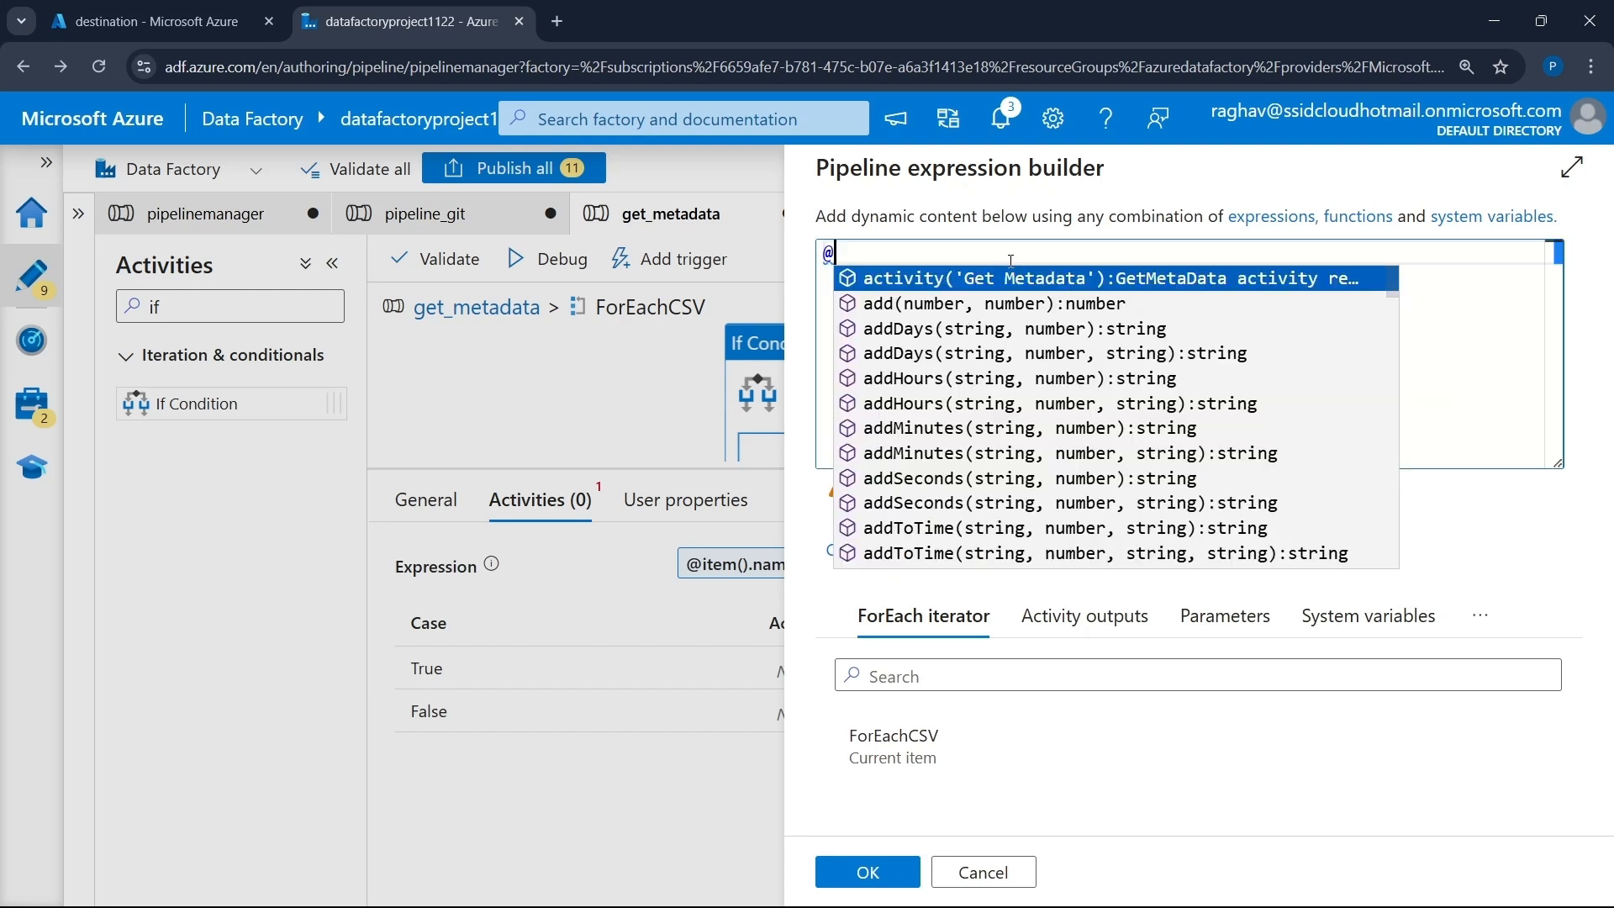
text(start)
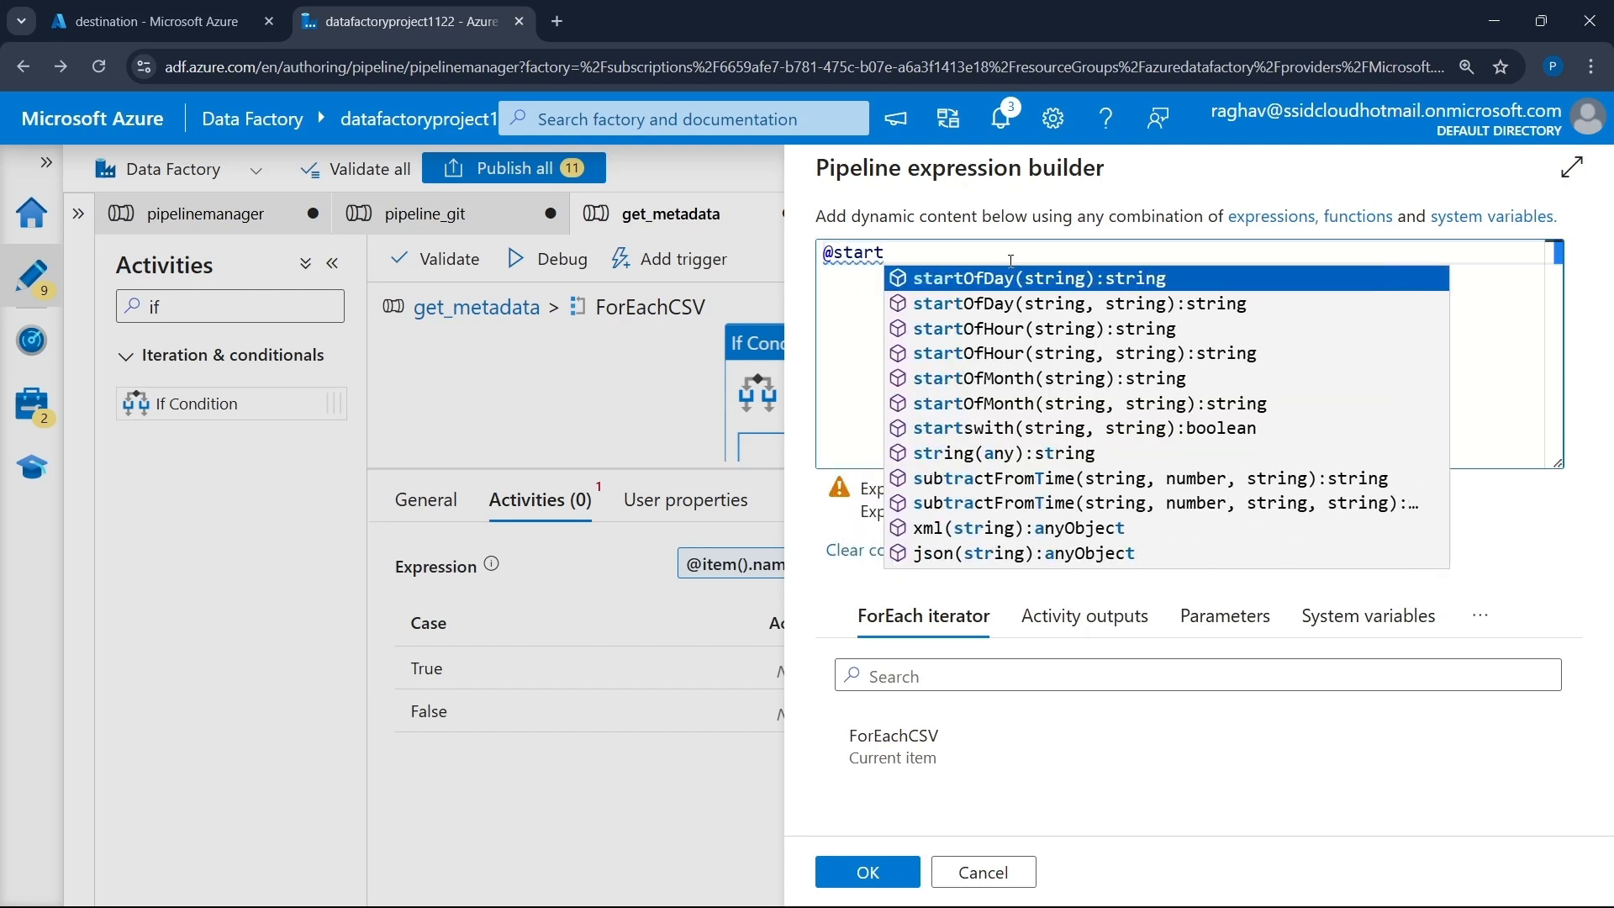
text(sw)
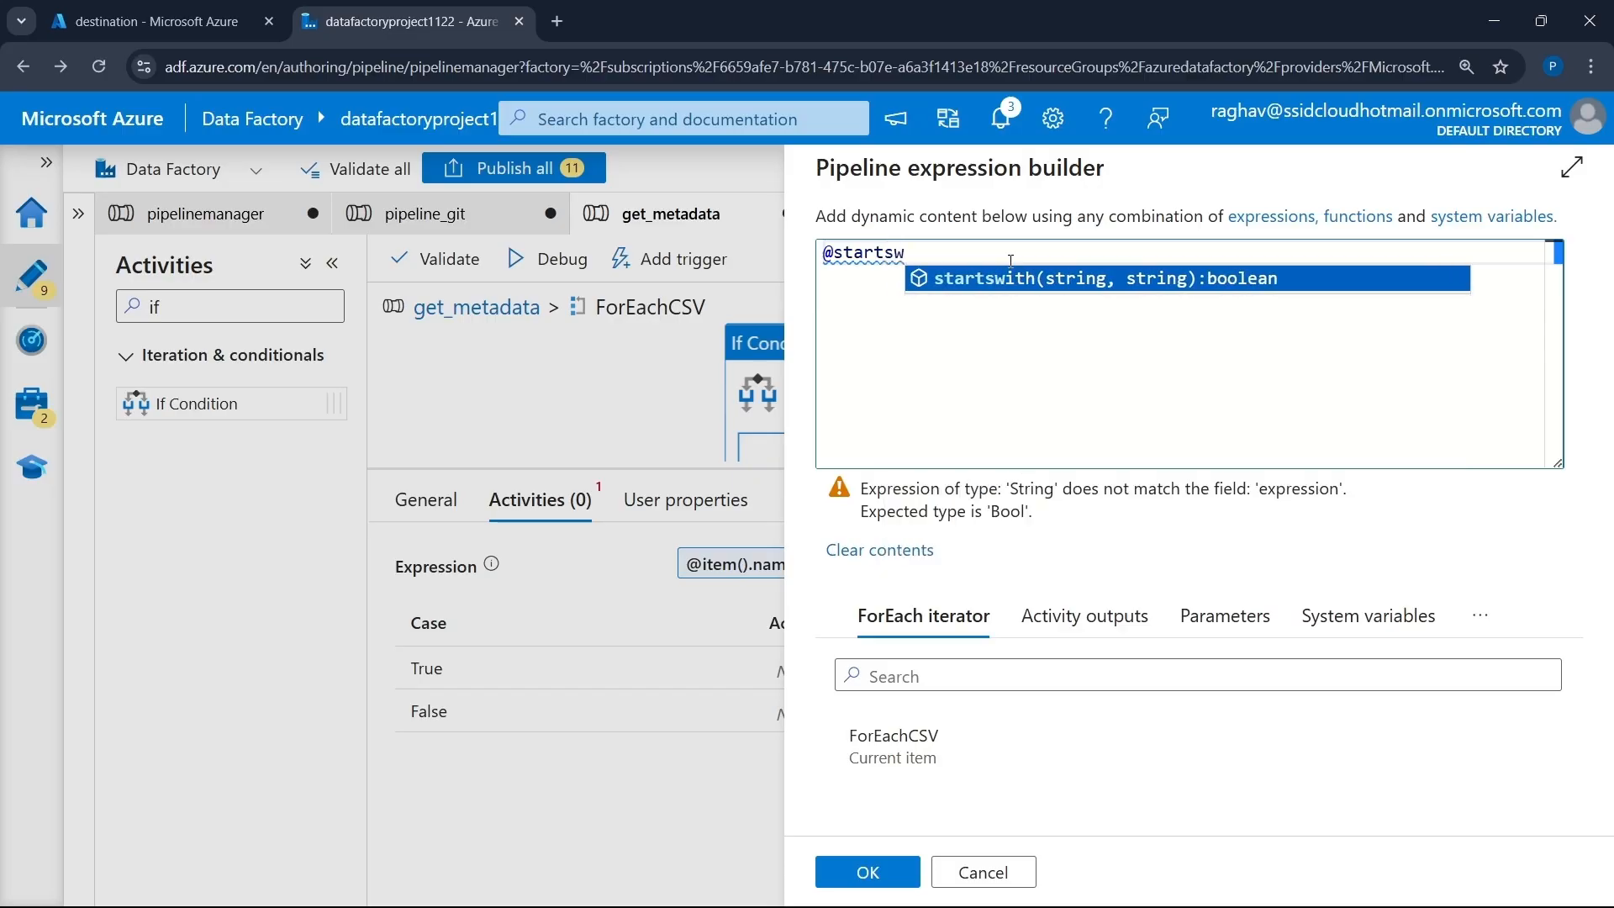
key(Return)
key(BackSpace)
key(BackSpace)
key(BackSpace)
key(BackSpace)
key(BackSpace)
key(BackSpace)
key(BackSpace)
key(BackSpace)
key(BackSpace)
key(BackSpace)
key(BackSpace)
key(BackSpace)
key(BackSpace)
key(BackSpace)
key(BackSpace)
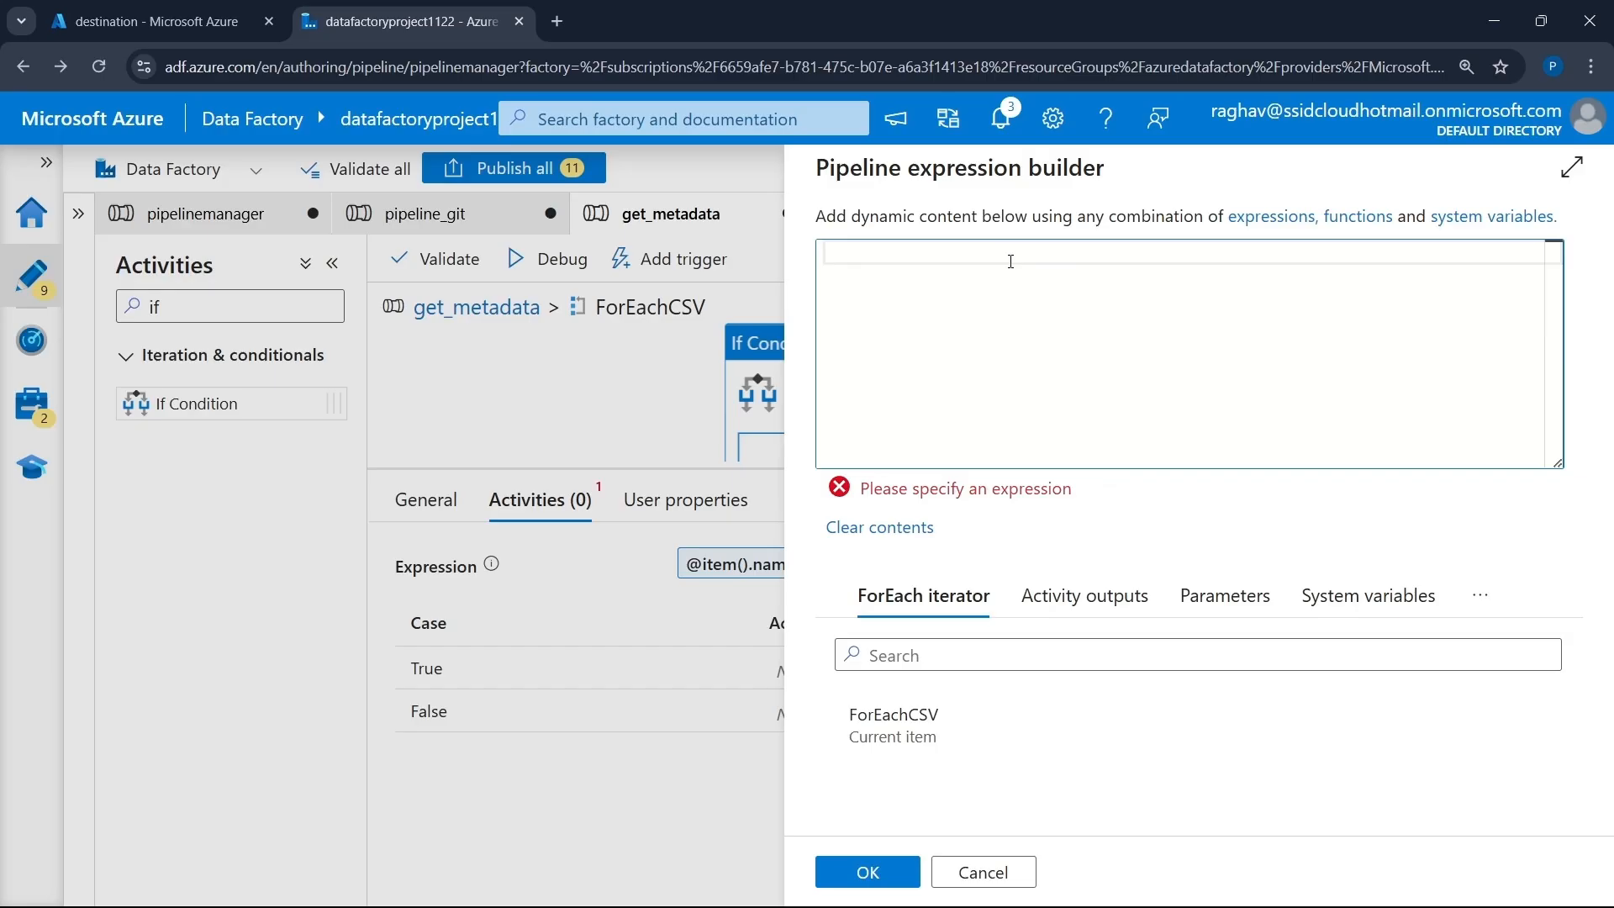
- Insert the startswith function from the String Functions group into the empty ifFileMatches expression
click(1480, 595)
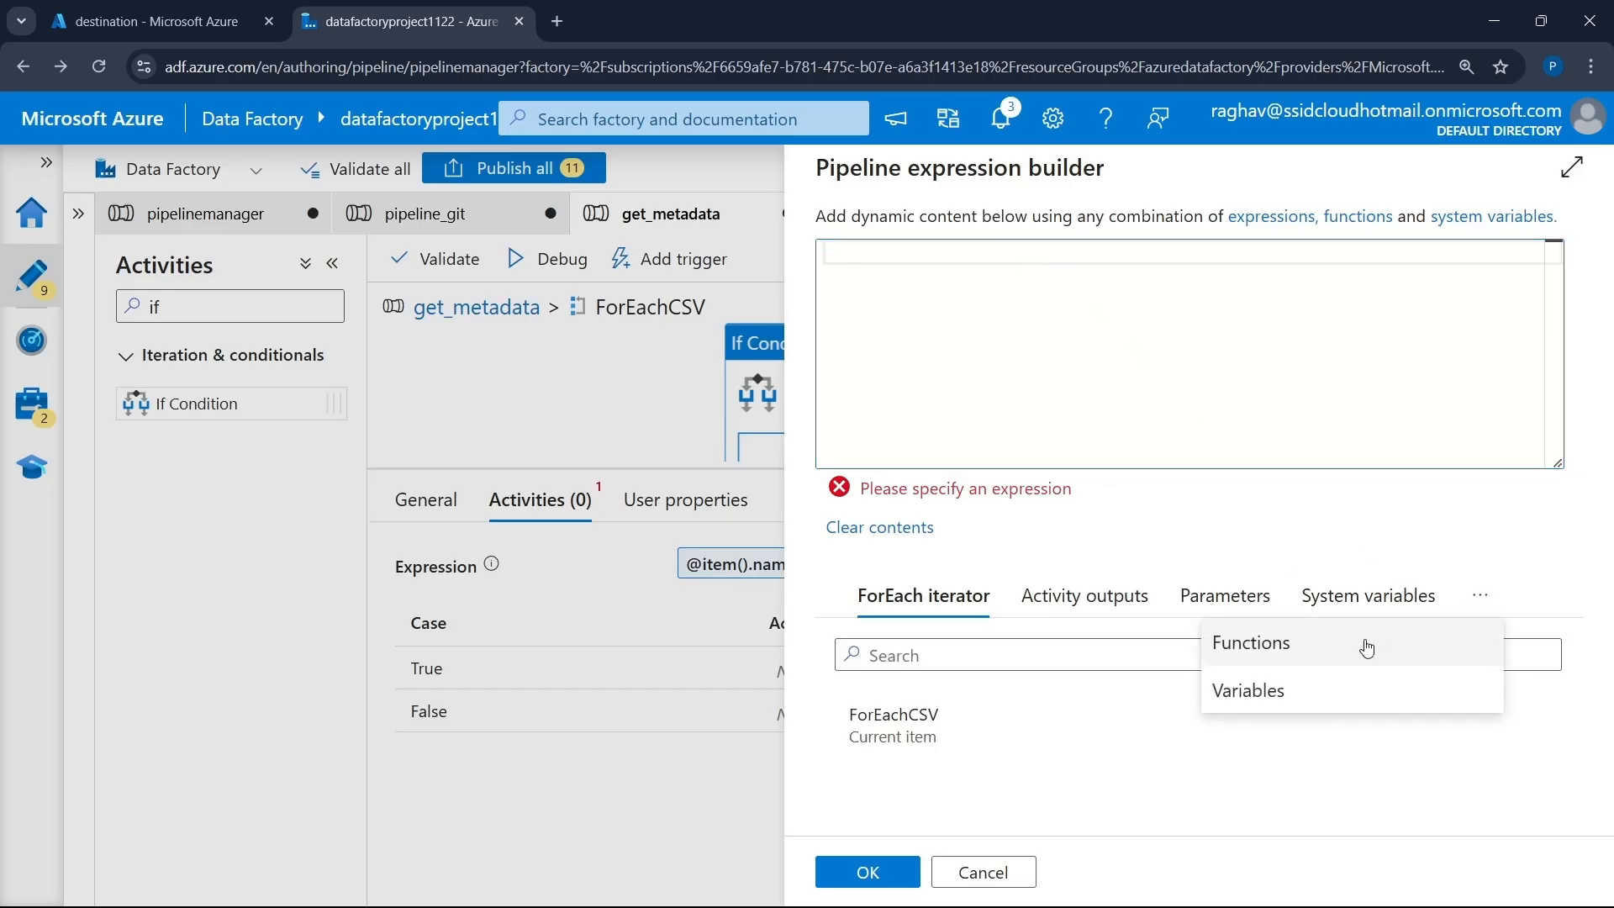
click(1333, 654)
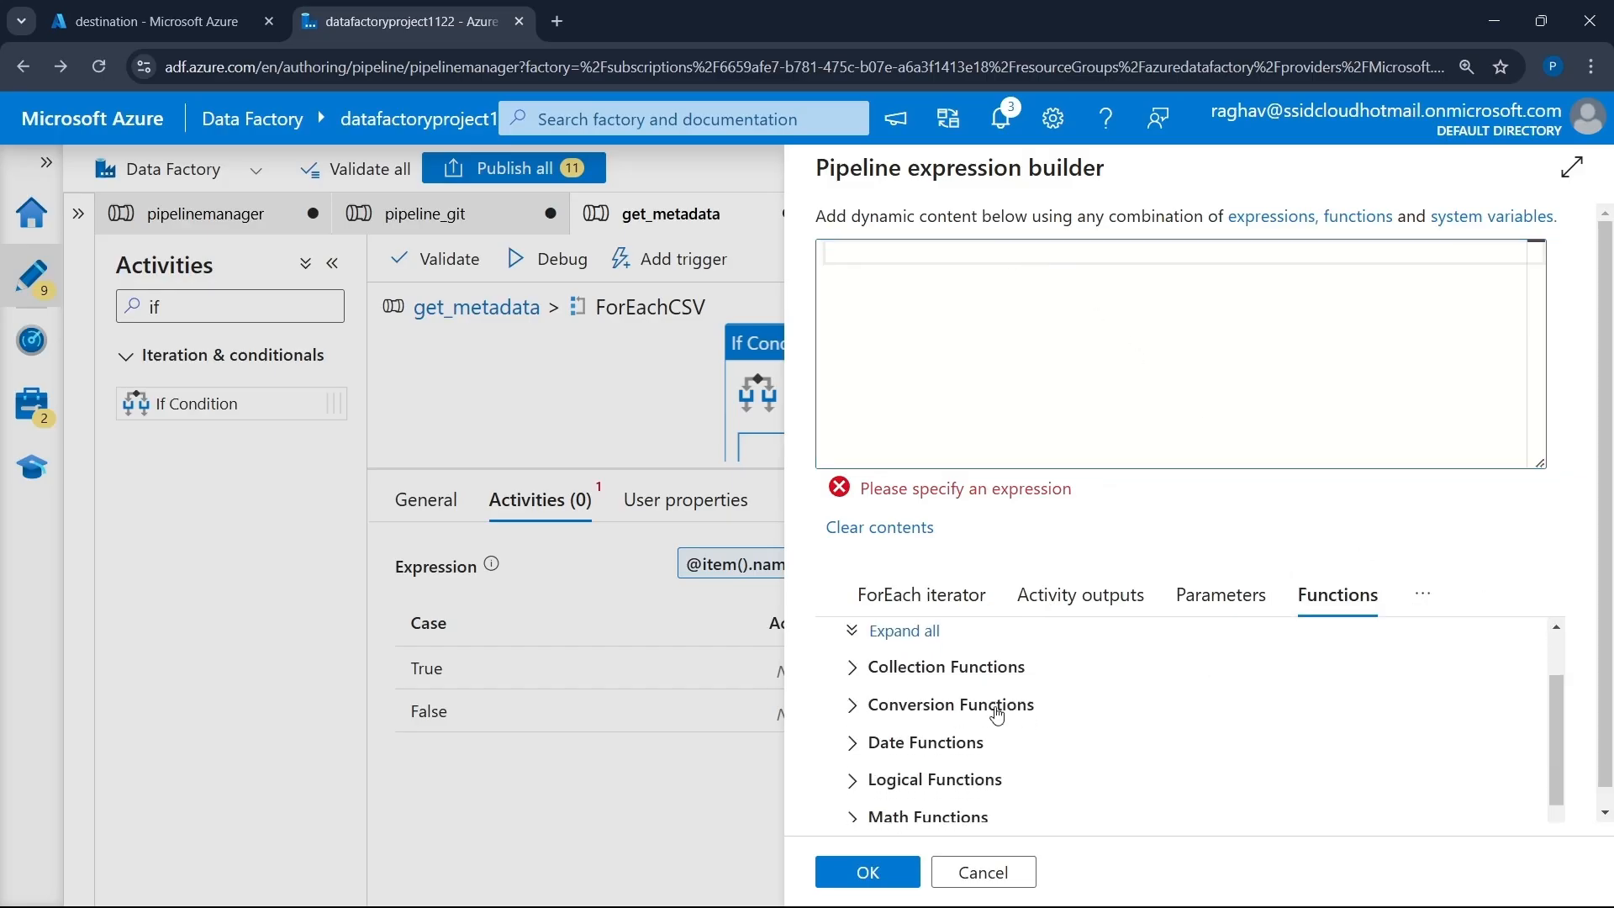
scroll(1147, 738, down, 2)
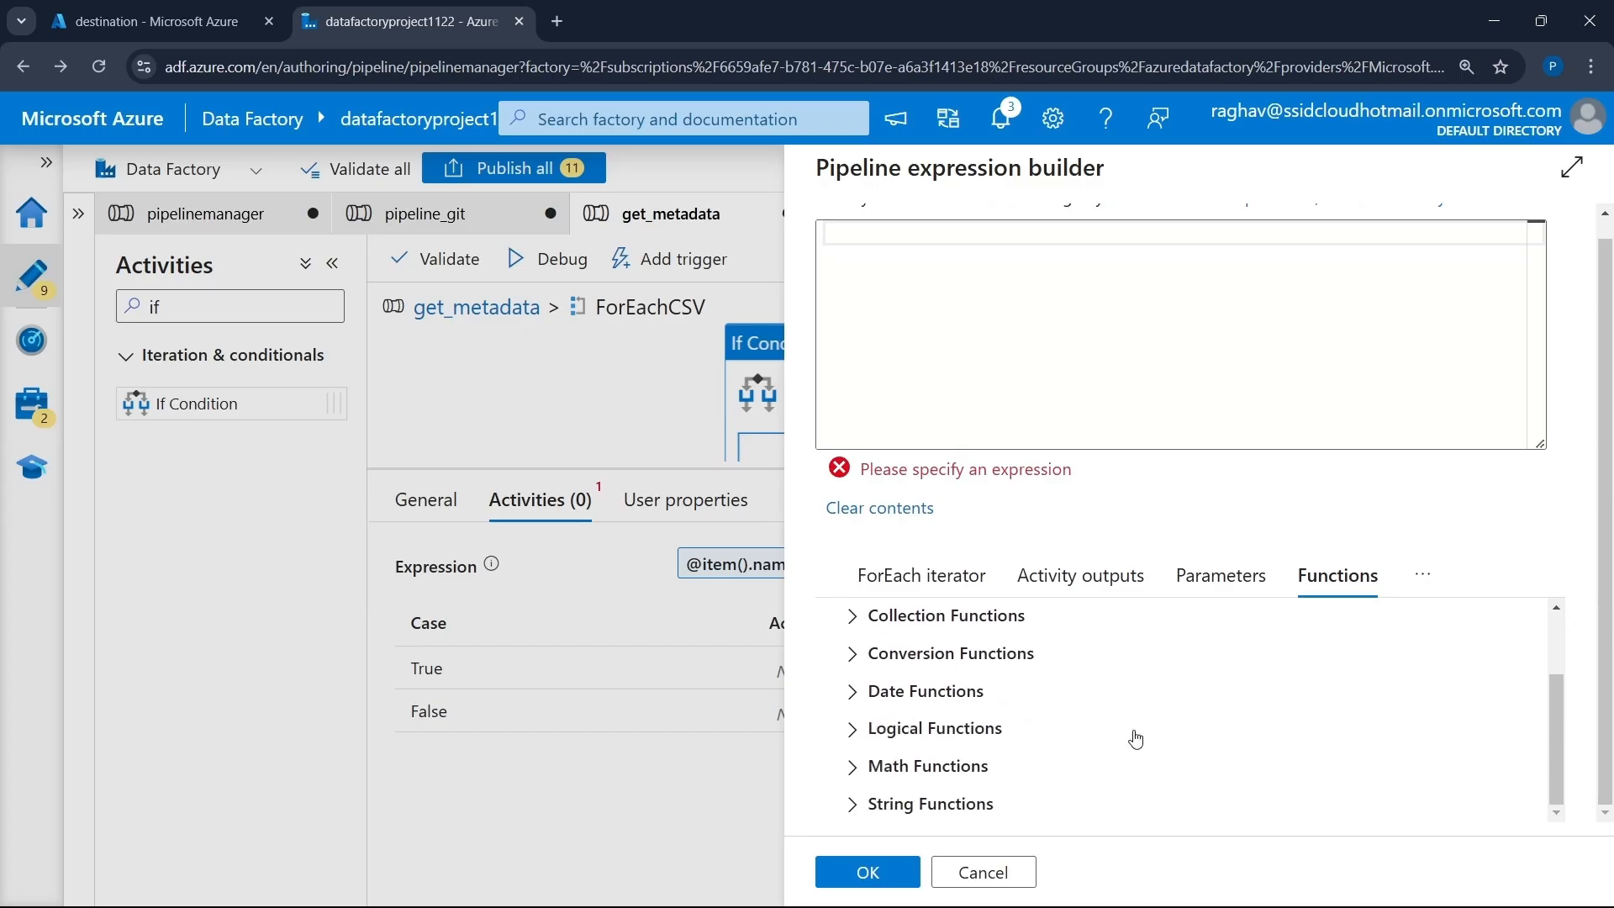
click(912, 802)
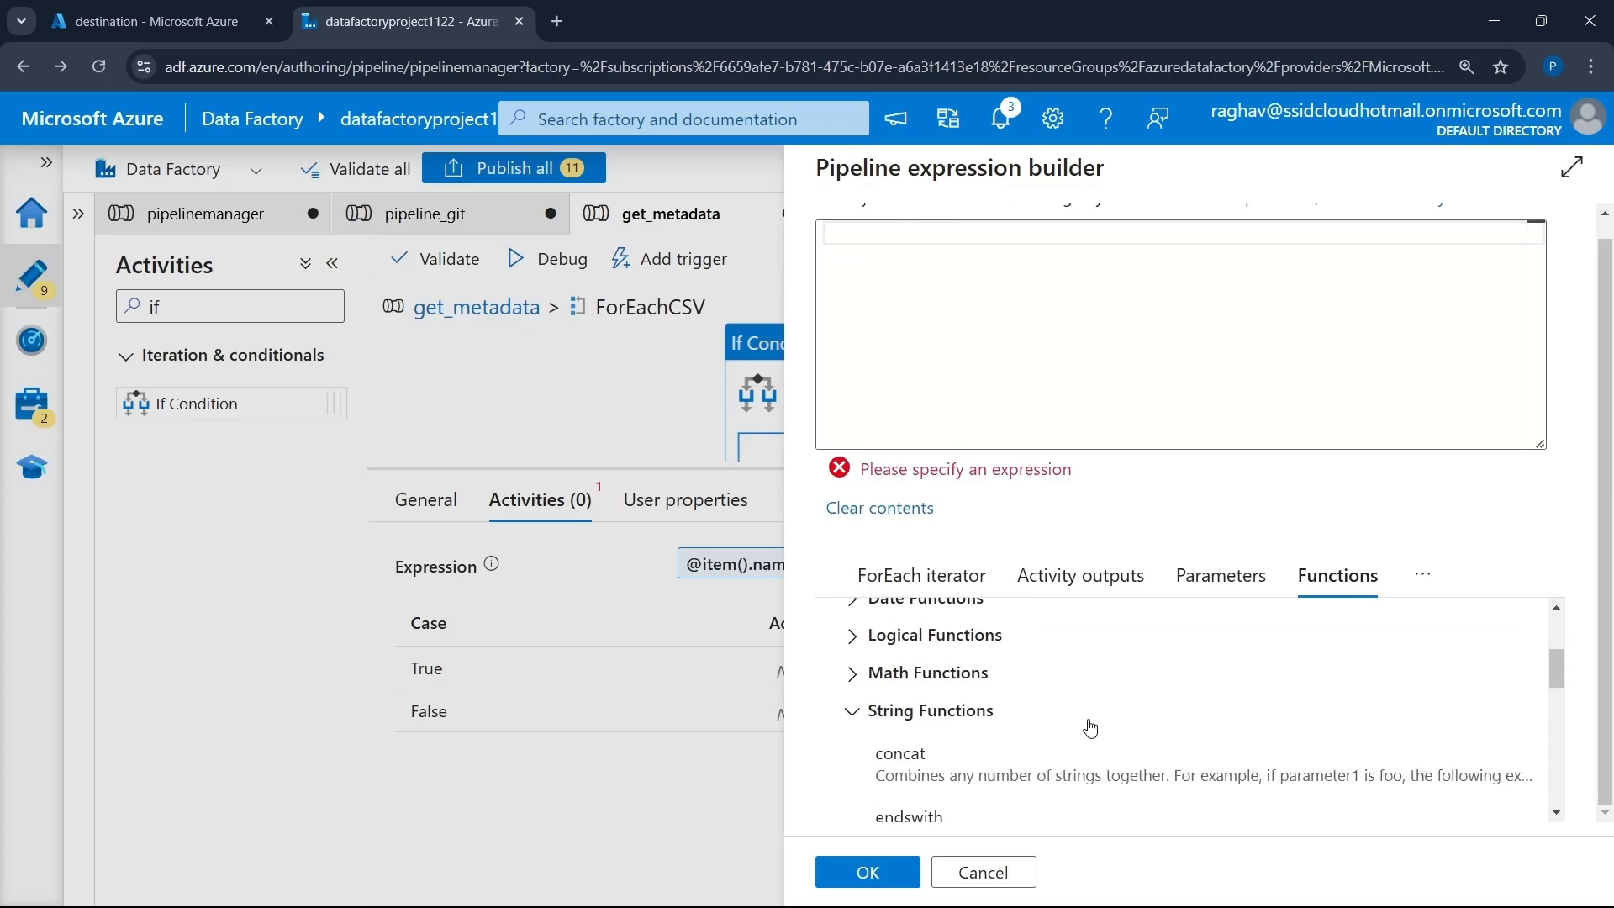
scroll(1090, 728, down, 2)
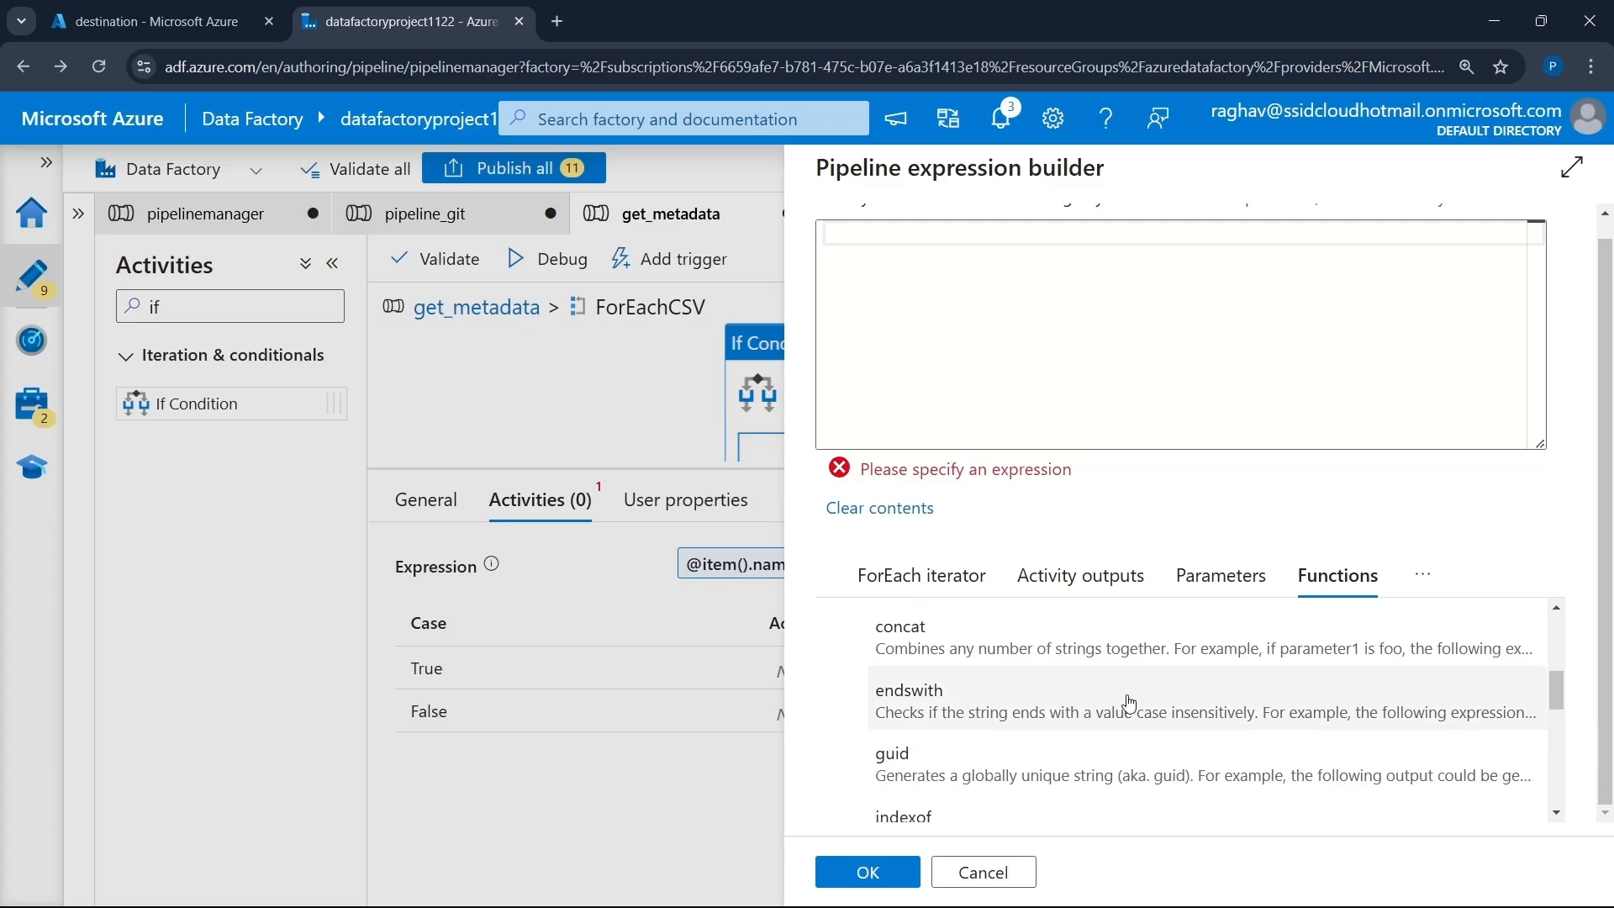
scroll(1032, 711, down, 1)
scroll(1032, 710, down, 6)
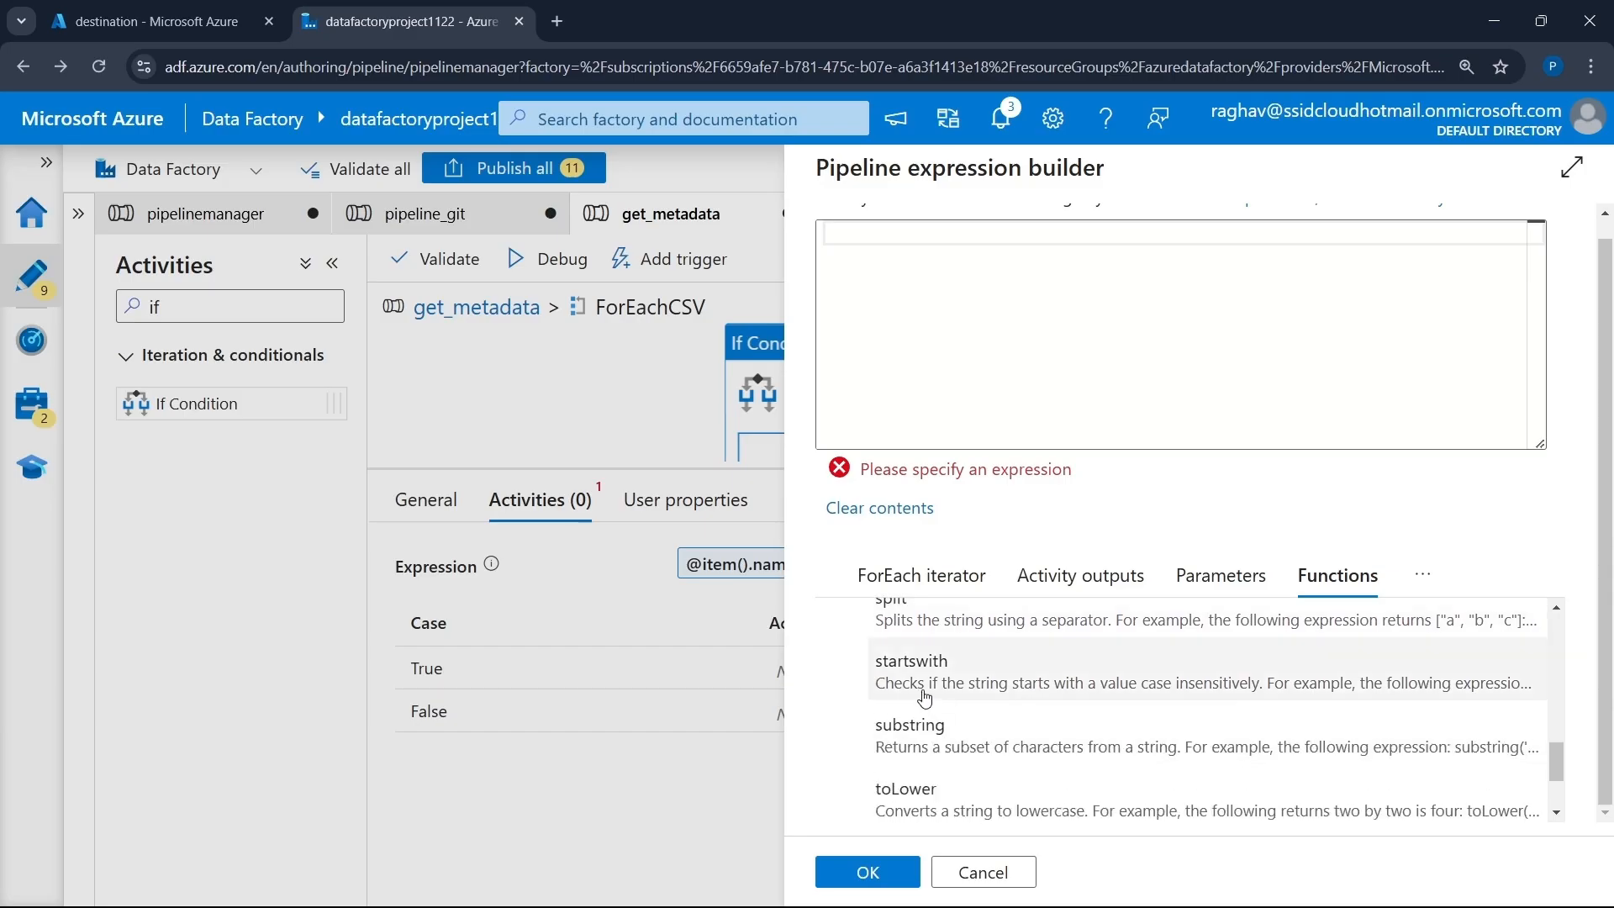
click(925, 694)
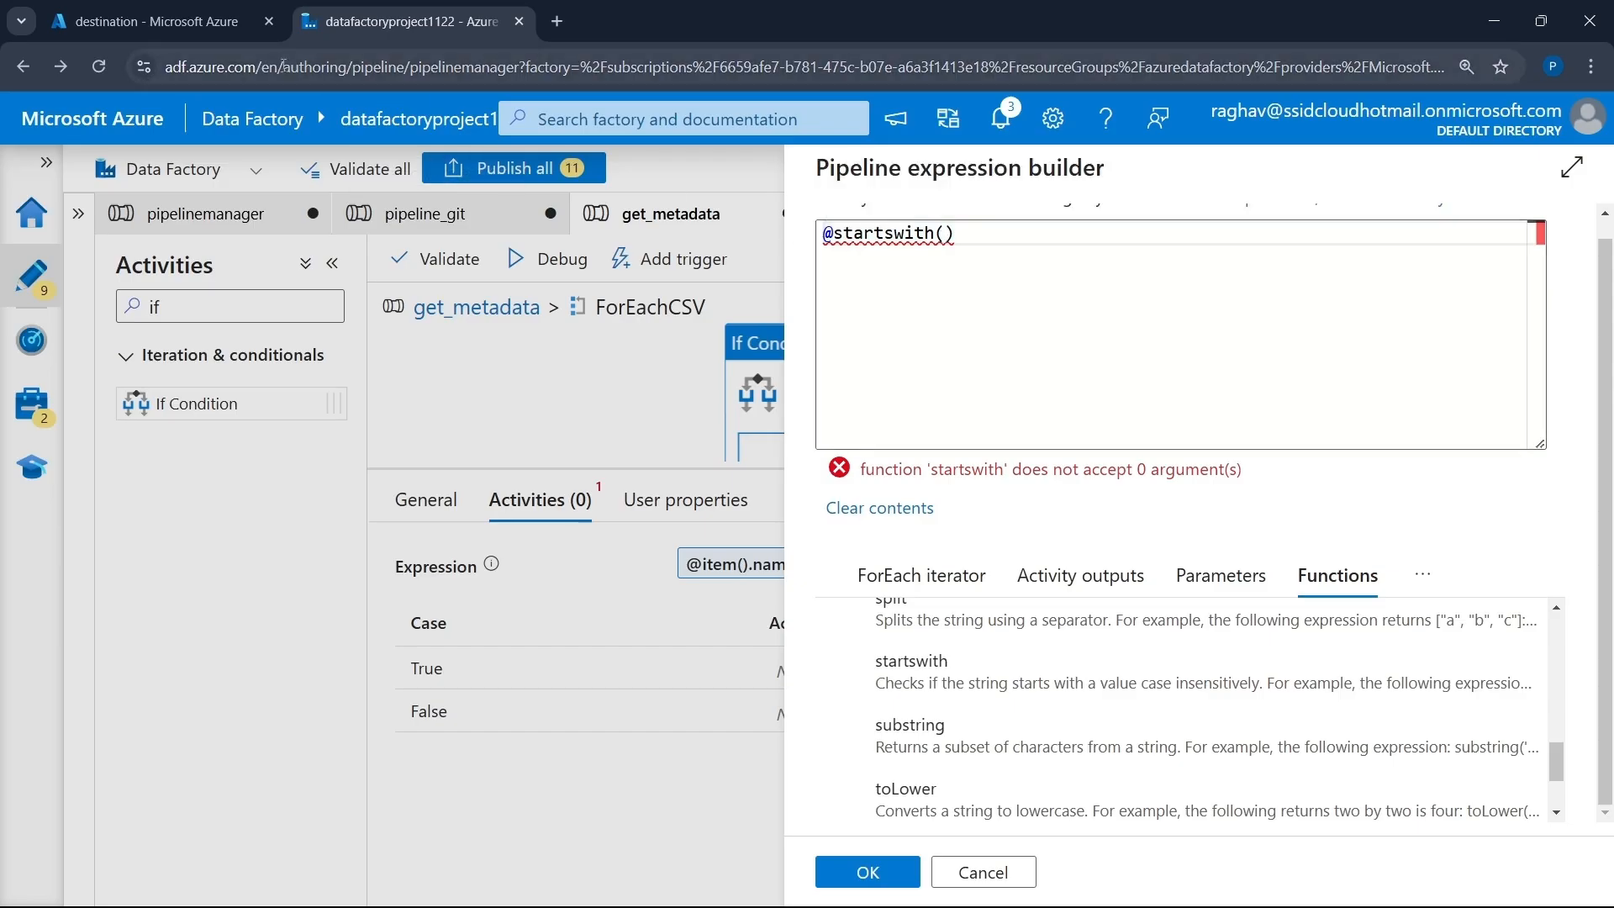
- Switch to the Azure portal, examine the prefix of the Fact_Sales_1.csv file name in the csvfiles folder, and return to Data Factory
click(155, 21)
drag(448, 569, 484, 575)
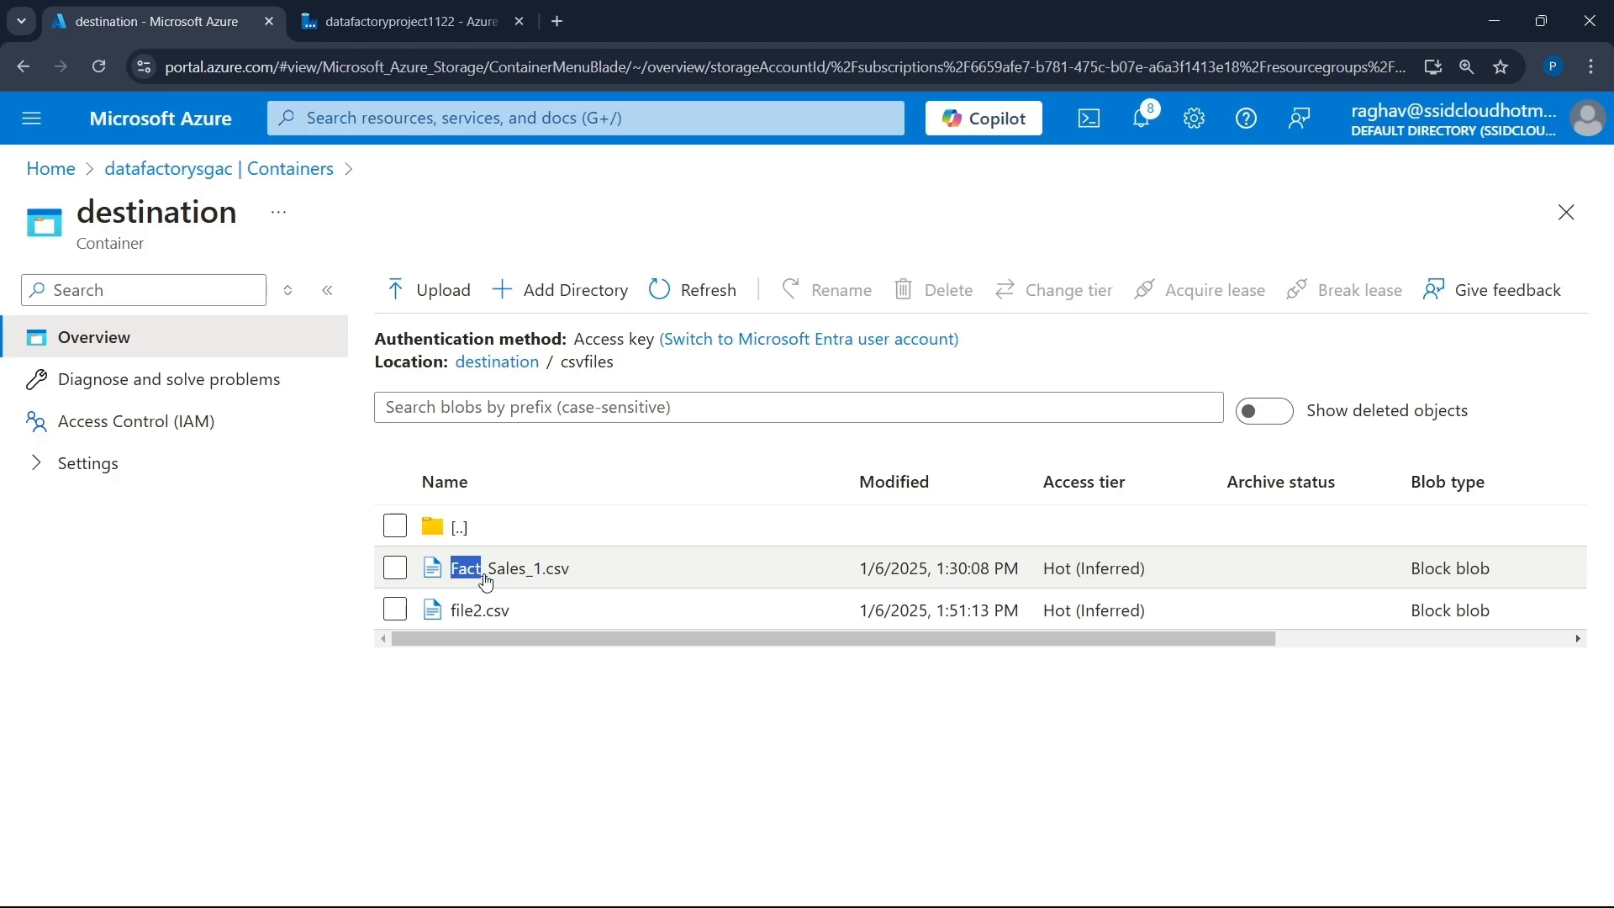
click(399, 21)
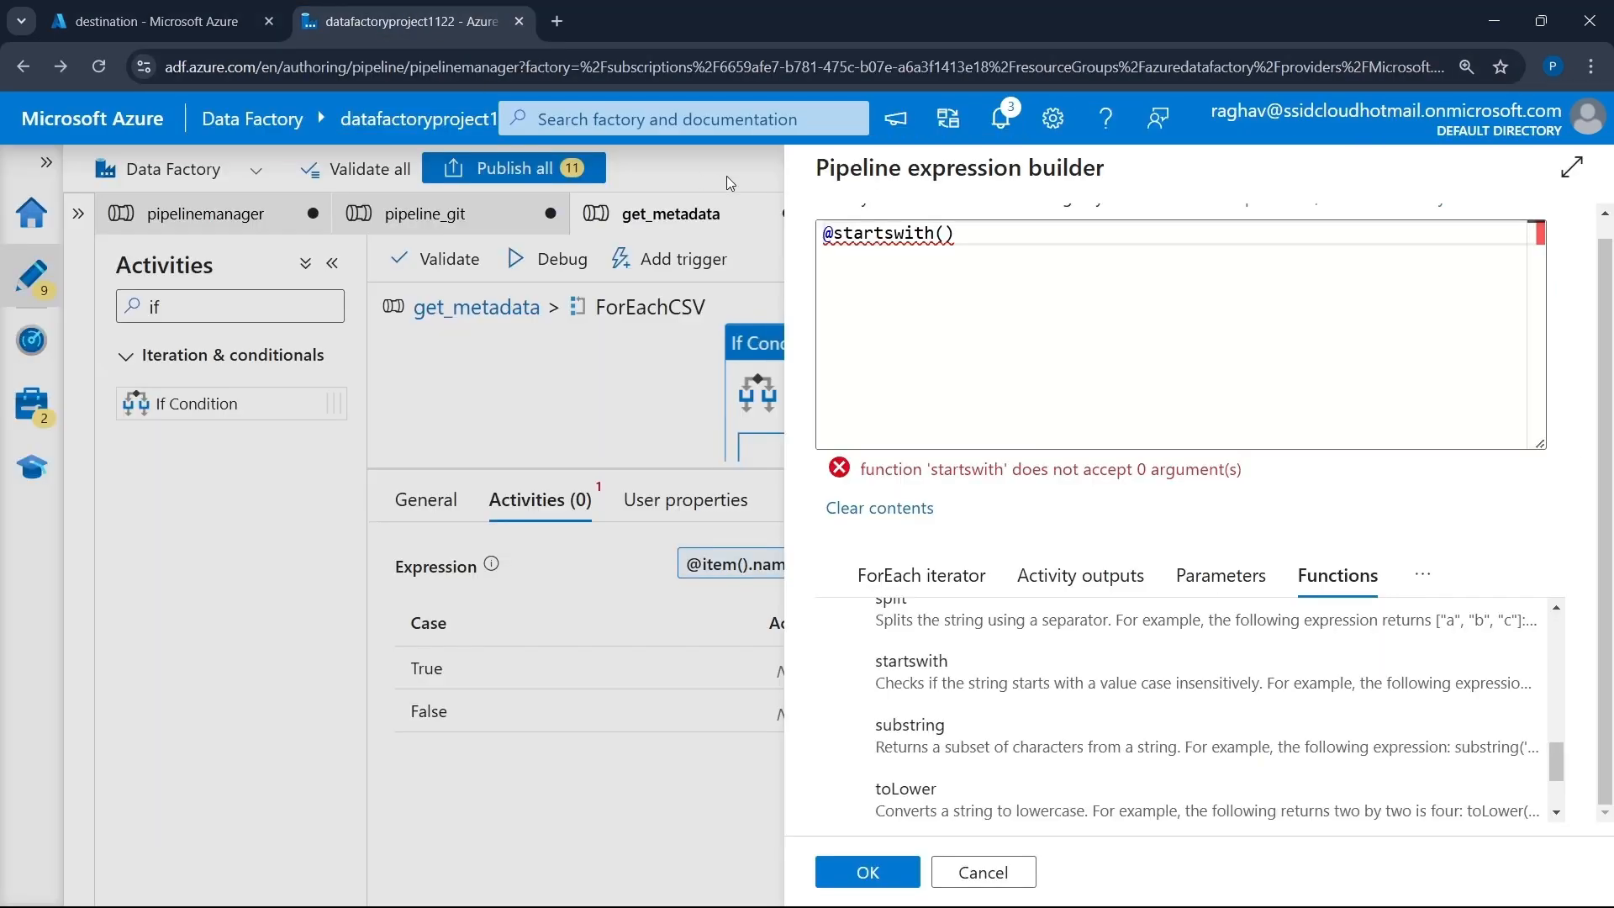
- Give startswith the arguments item().name and 'Fact', and apply the expression to the ifFileMatches condition
click(945, 235)
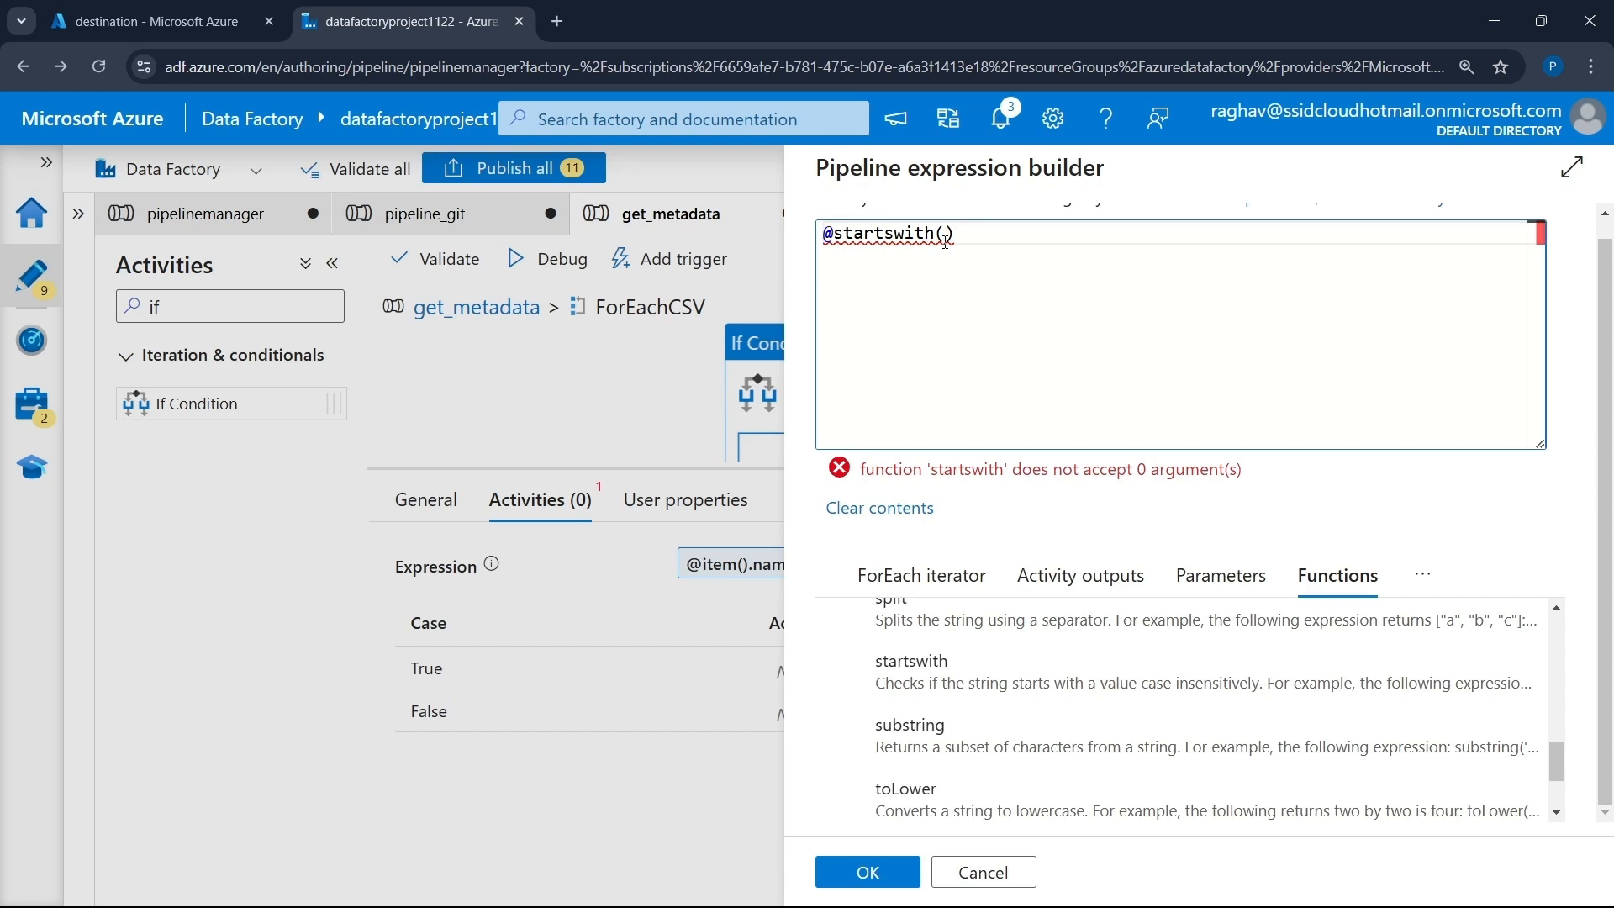
text(item(),)
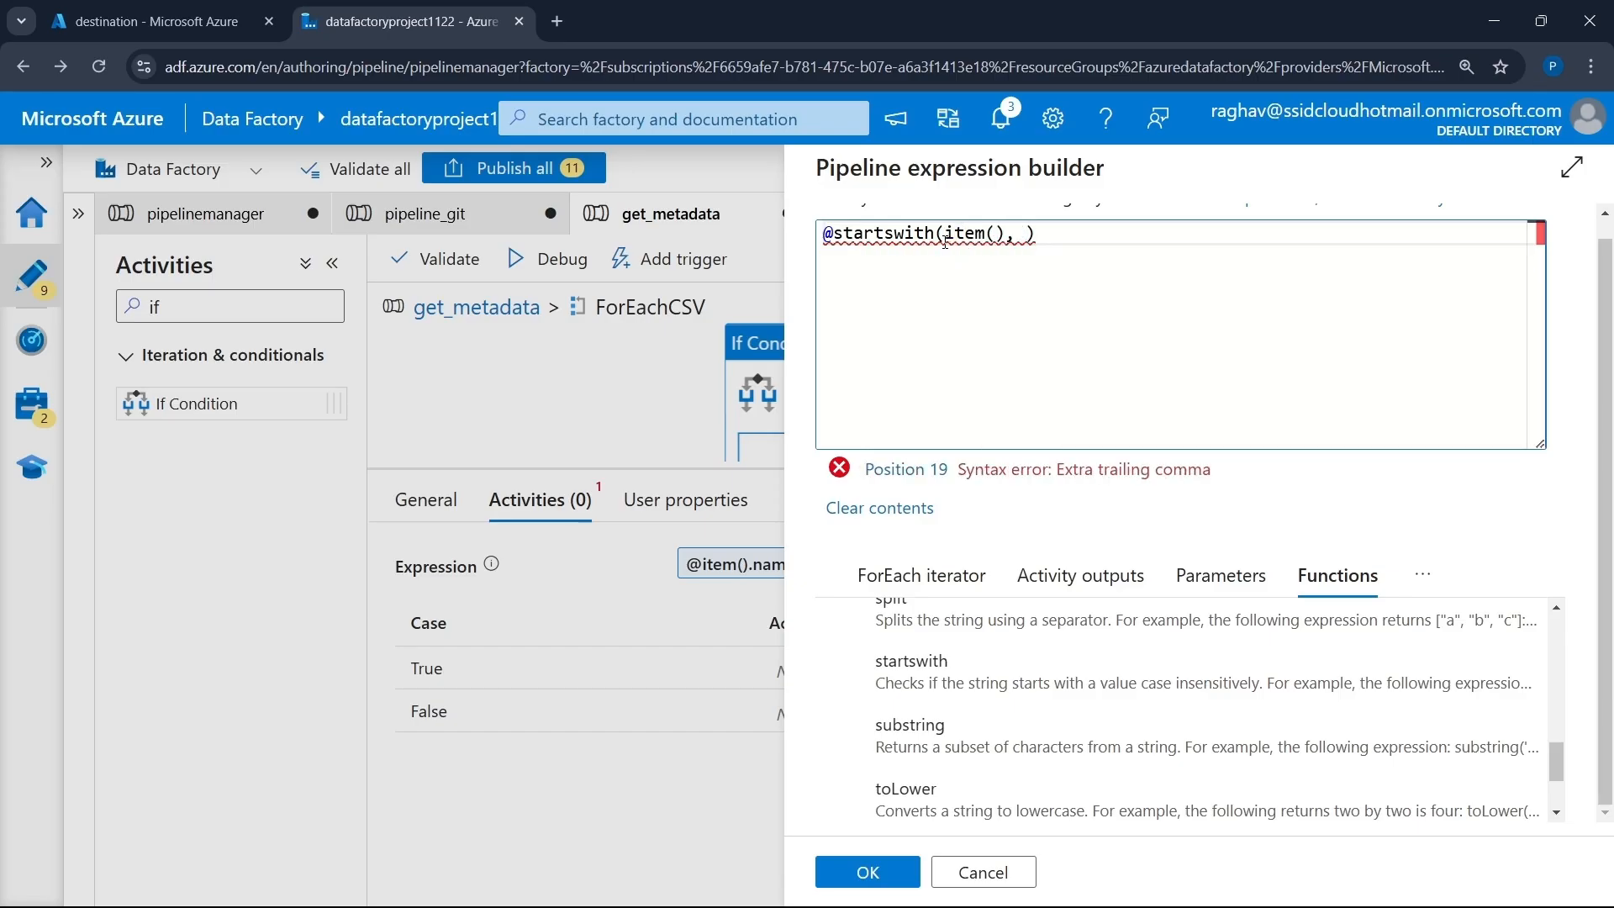
key(Left)
key(BackSpace)
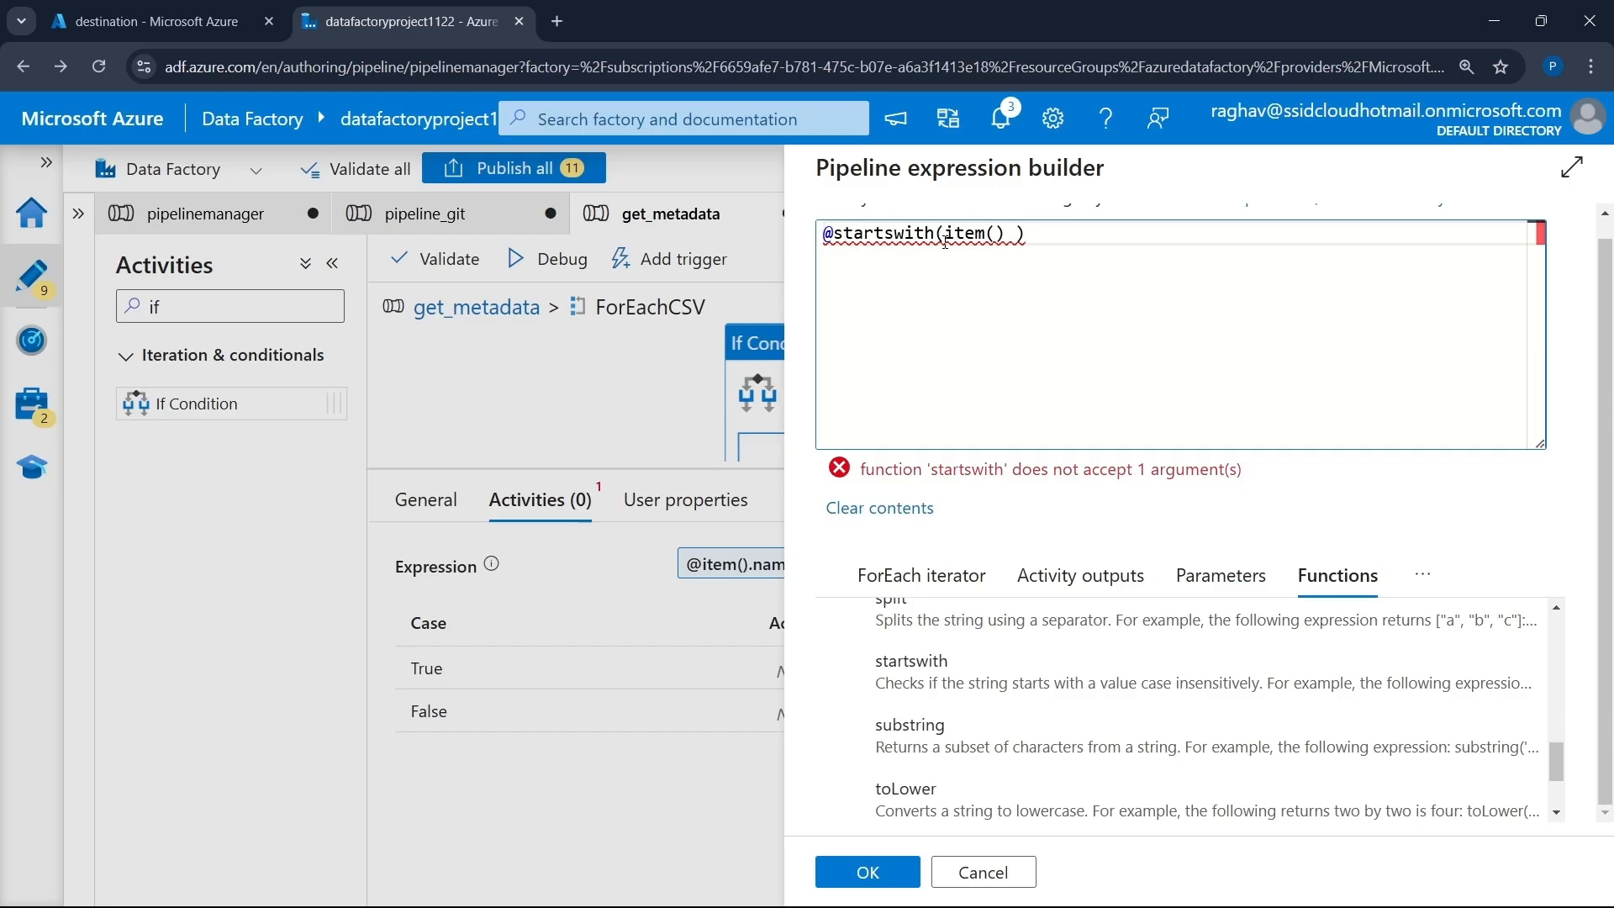
text(.name)
text(, )
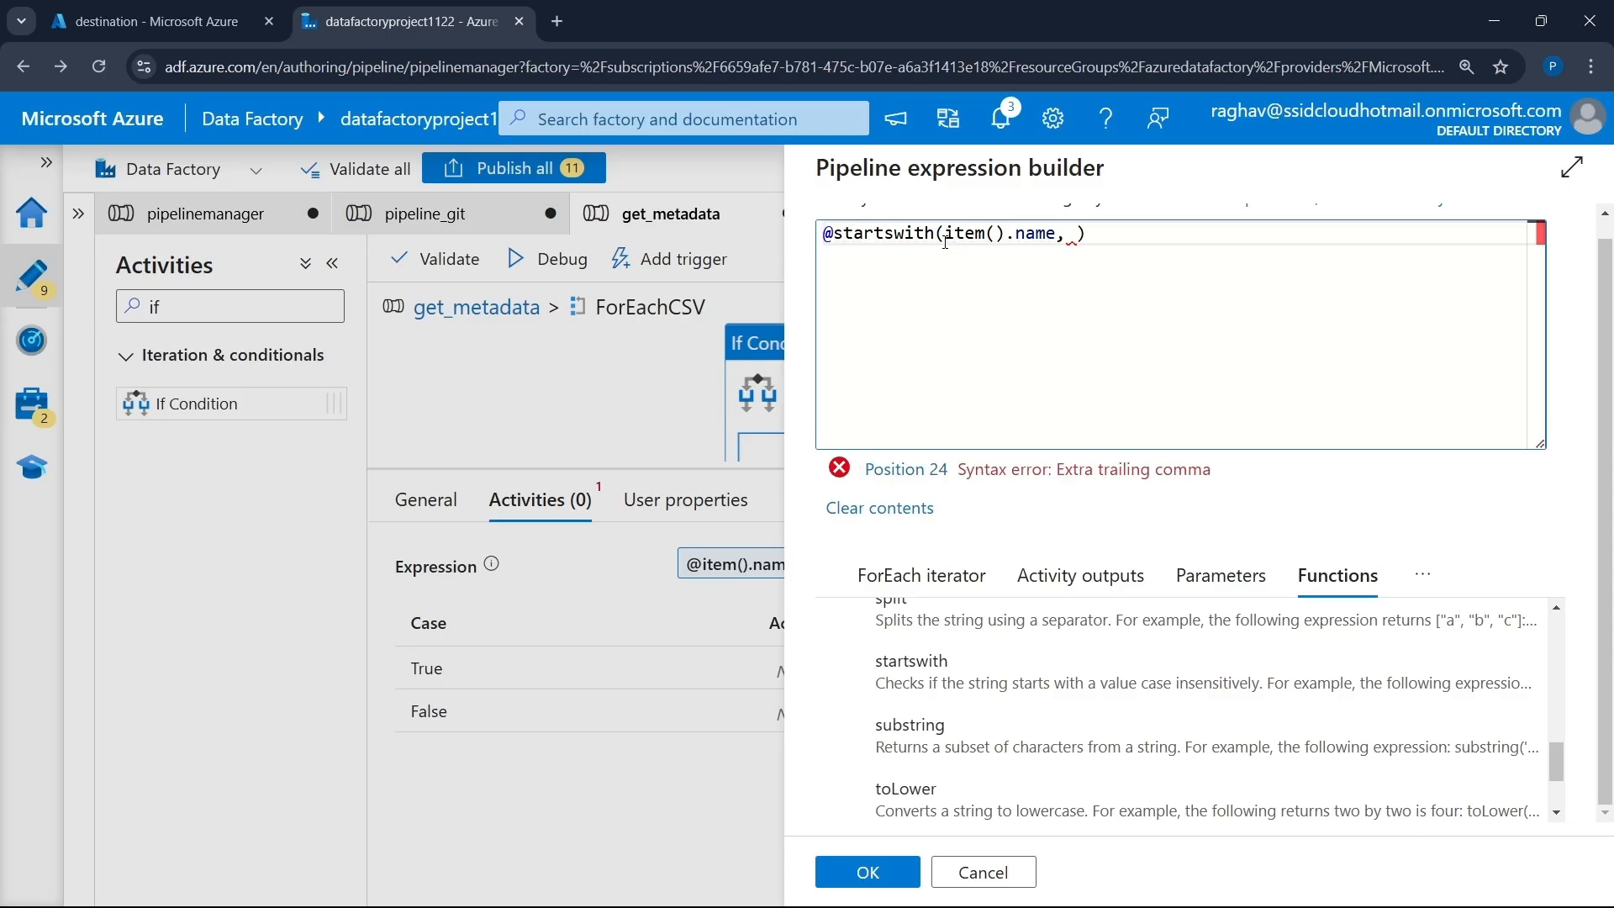
text('F)
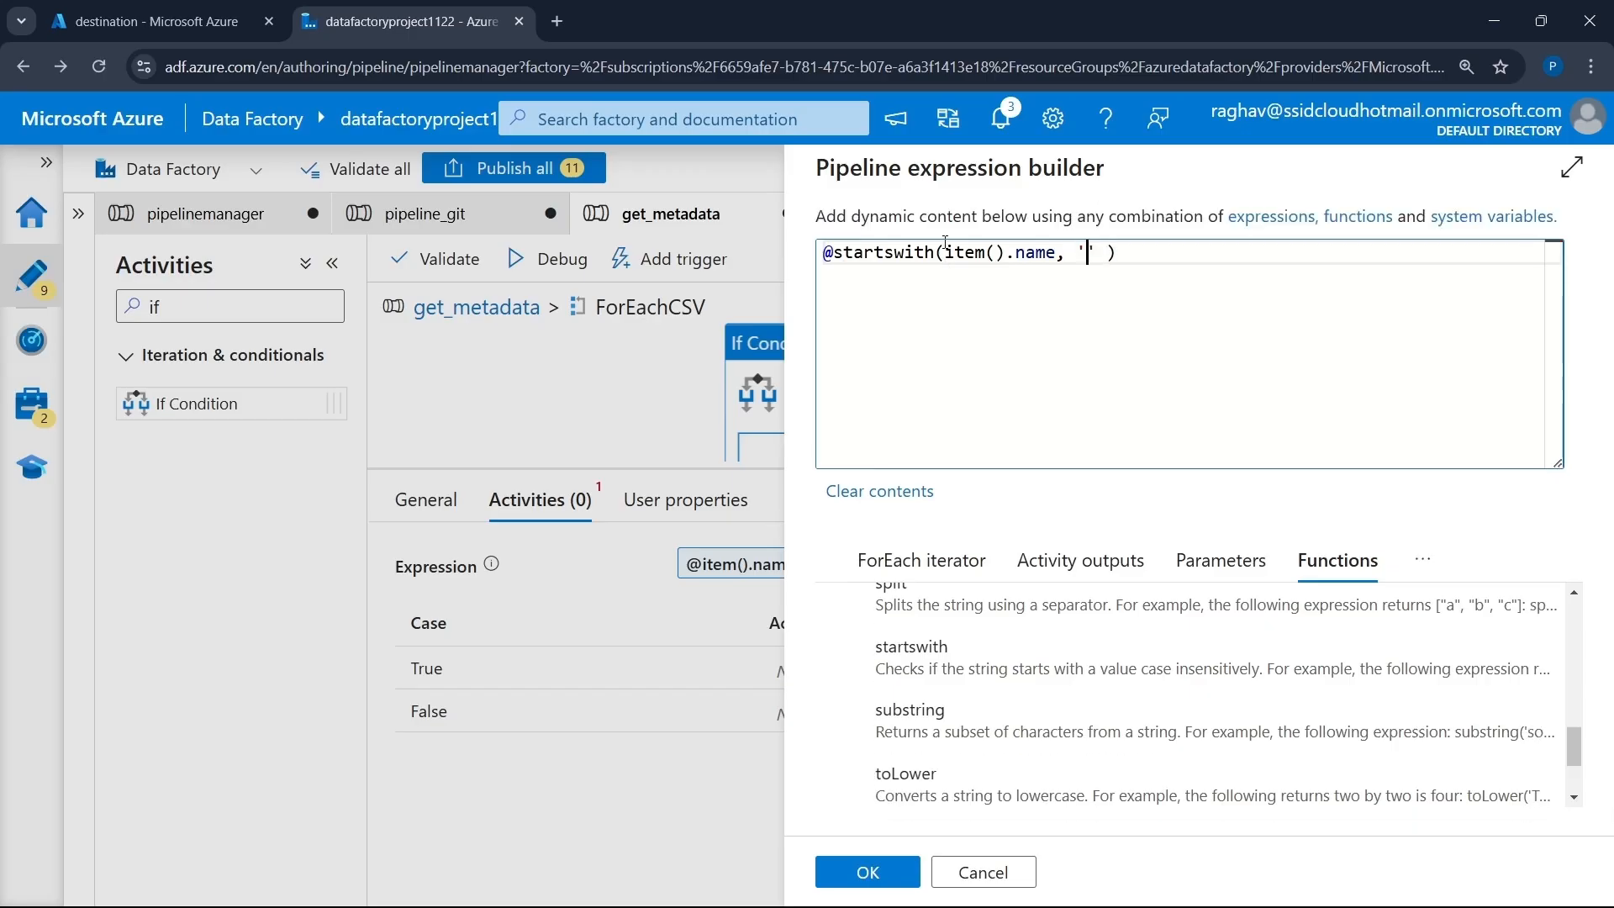
text(act)
click(160, 21)
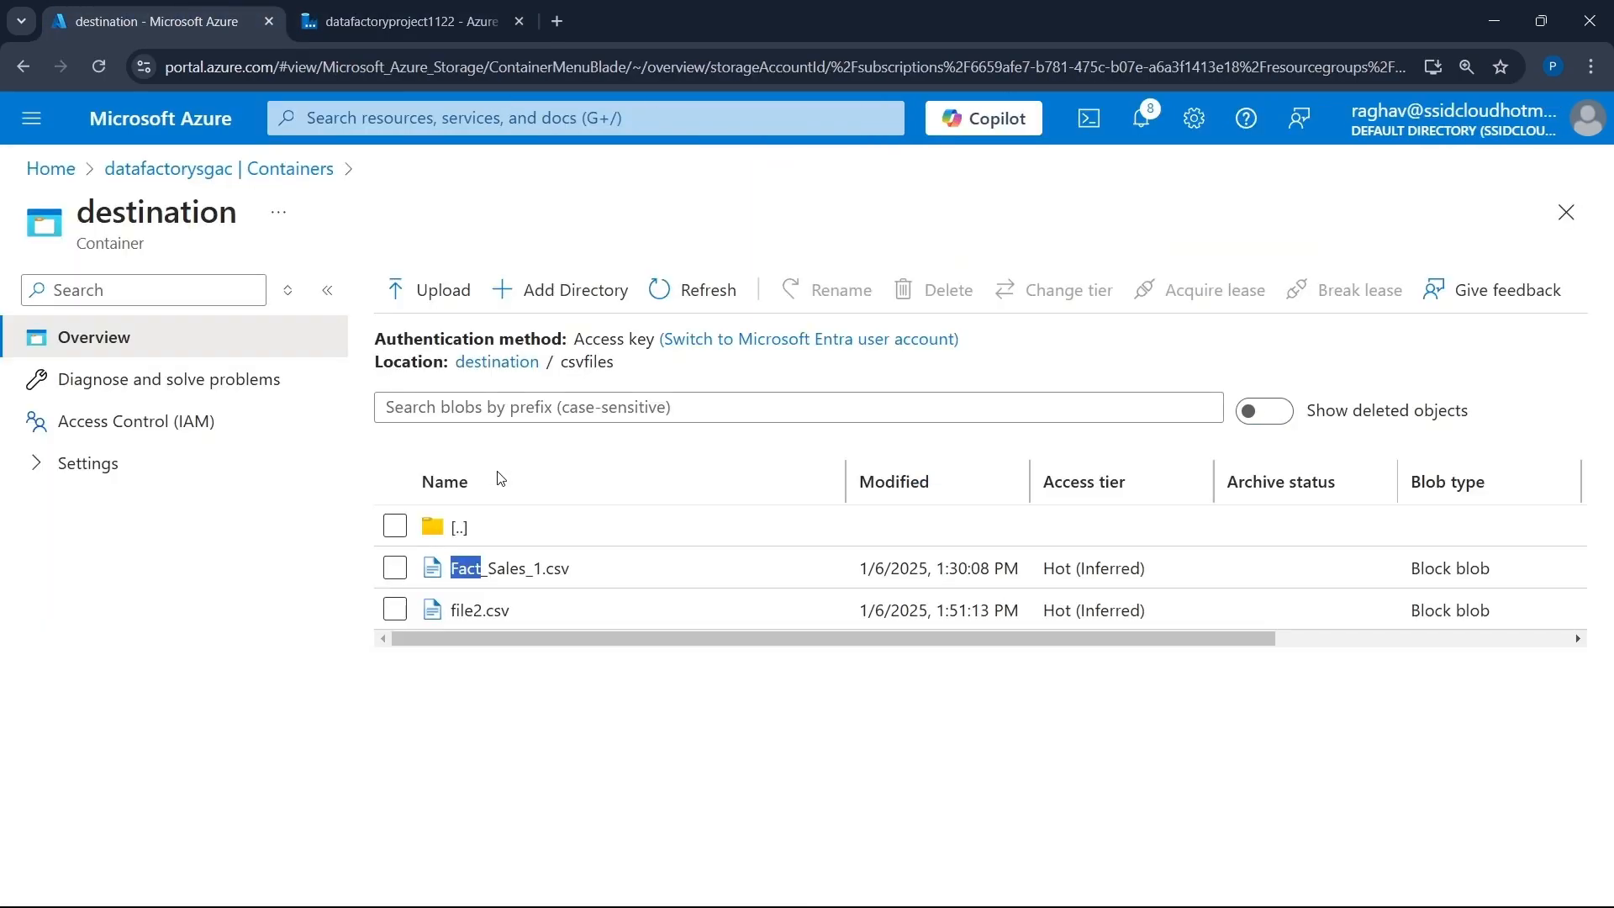
click(404, 21)
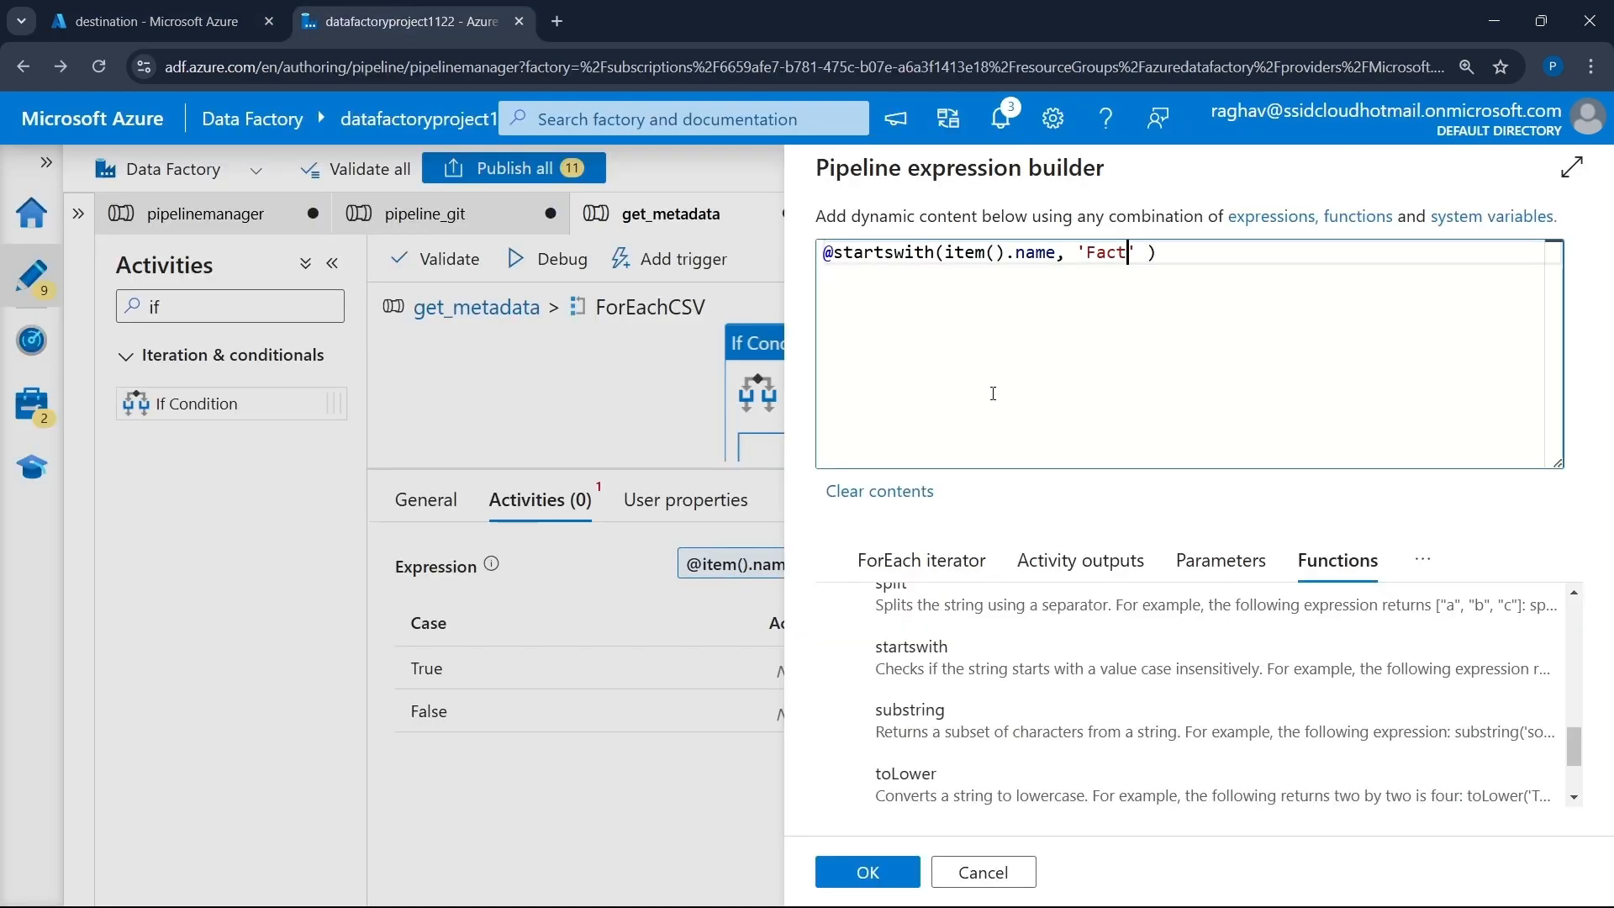
click(867, 871)
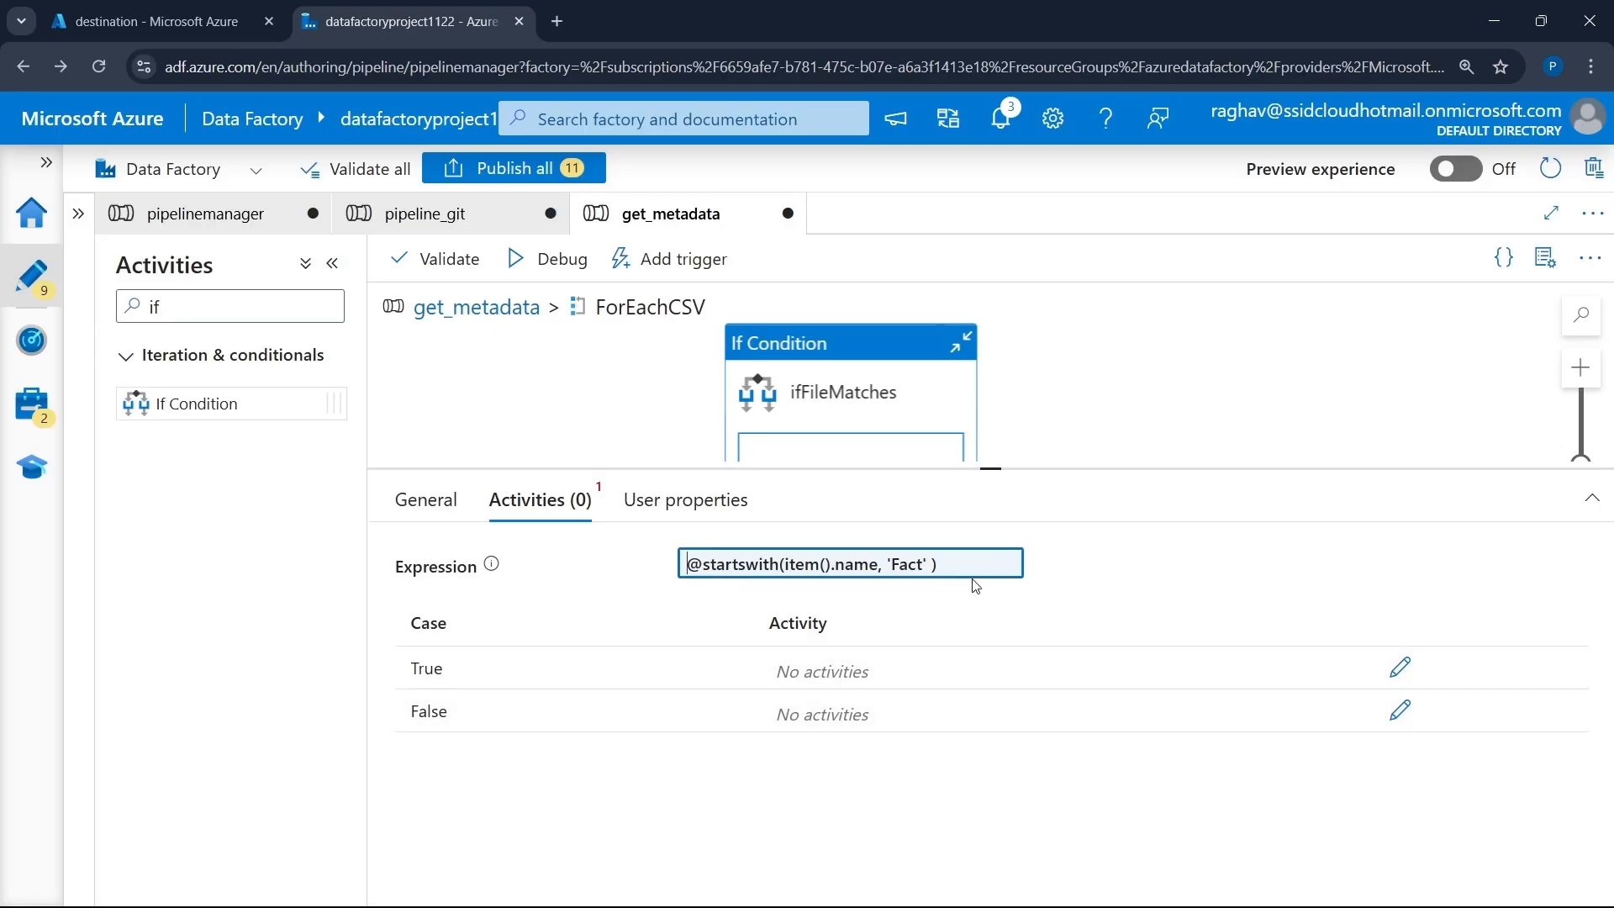
- Open the True case activities of the ifFileMatches condition for editing
click(407, 673)
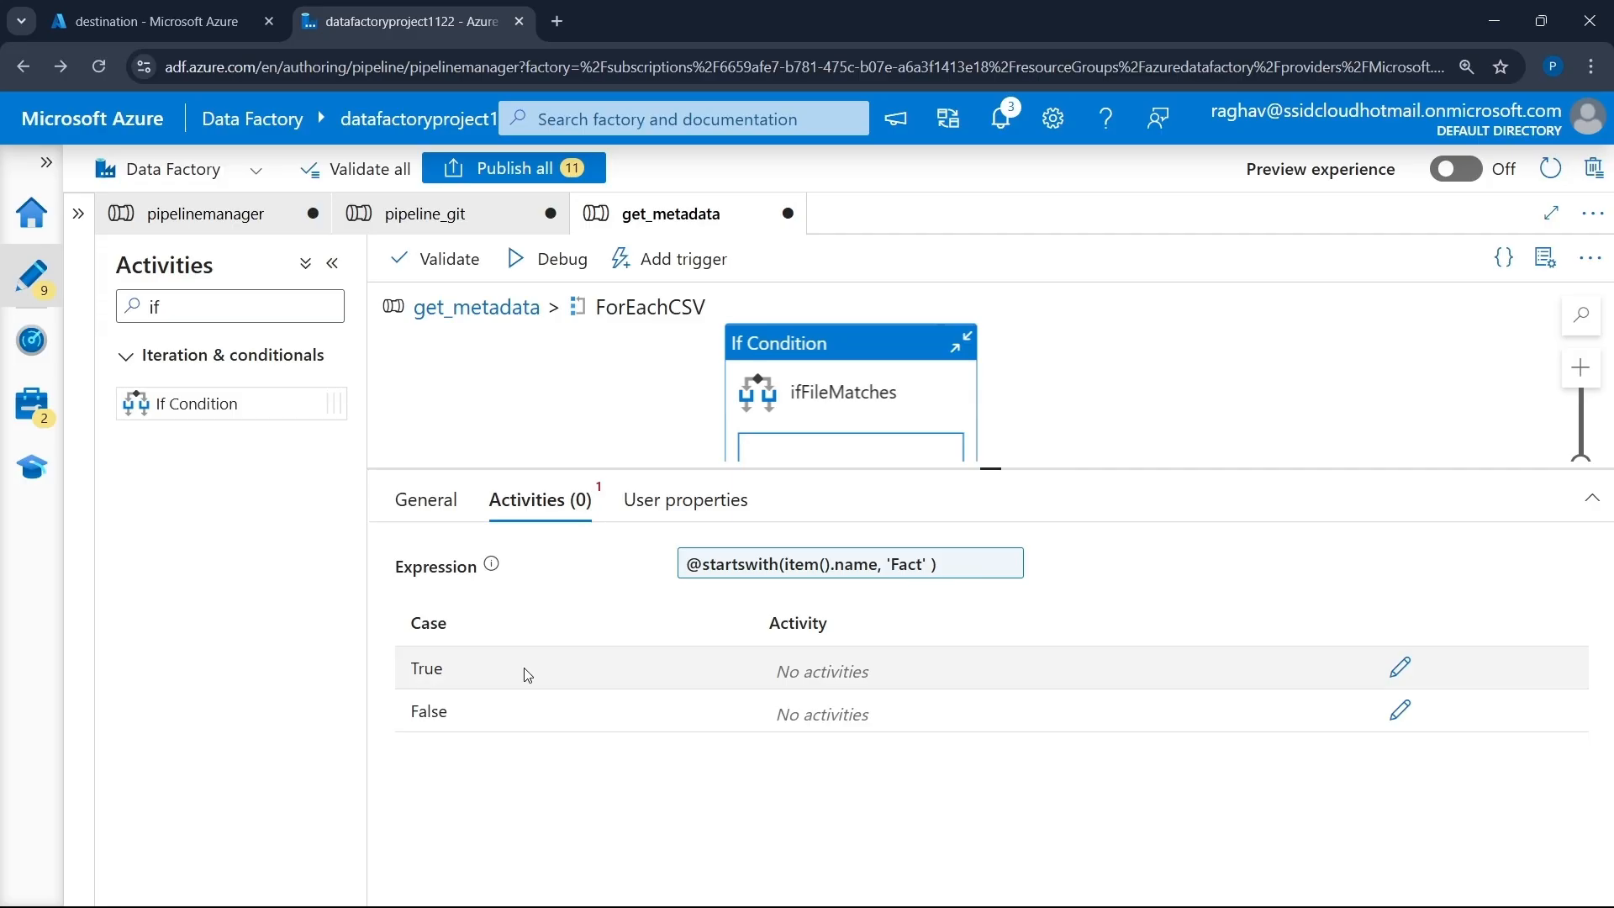
click(1401, 673)
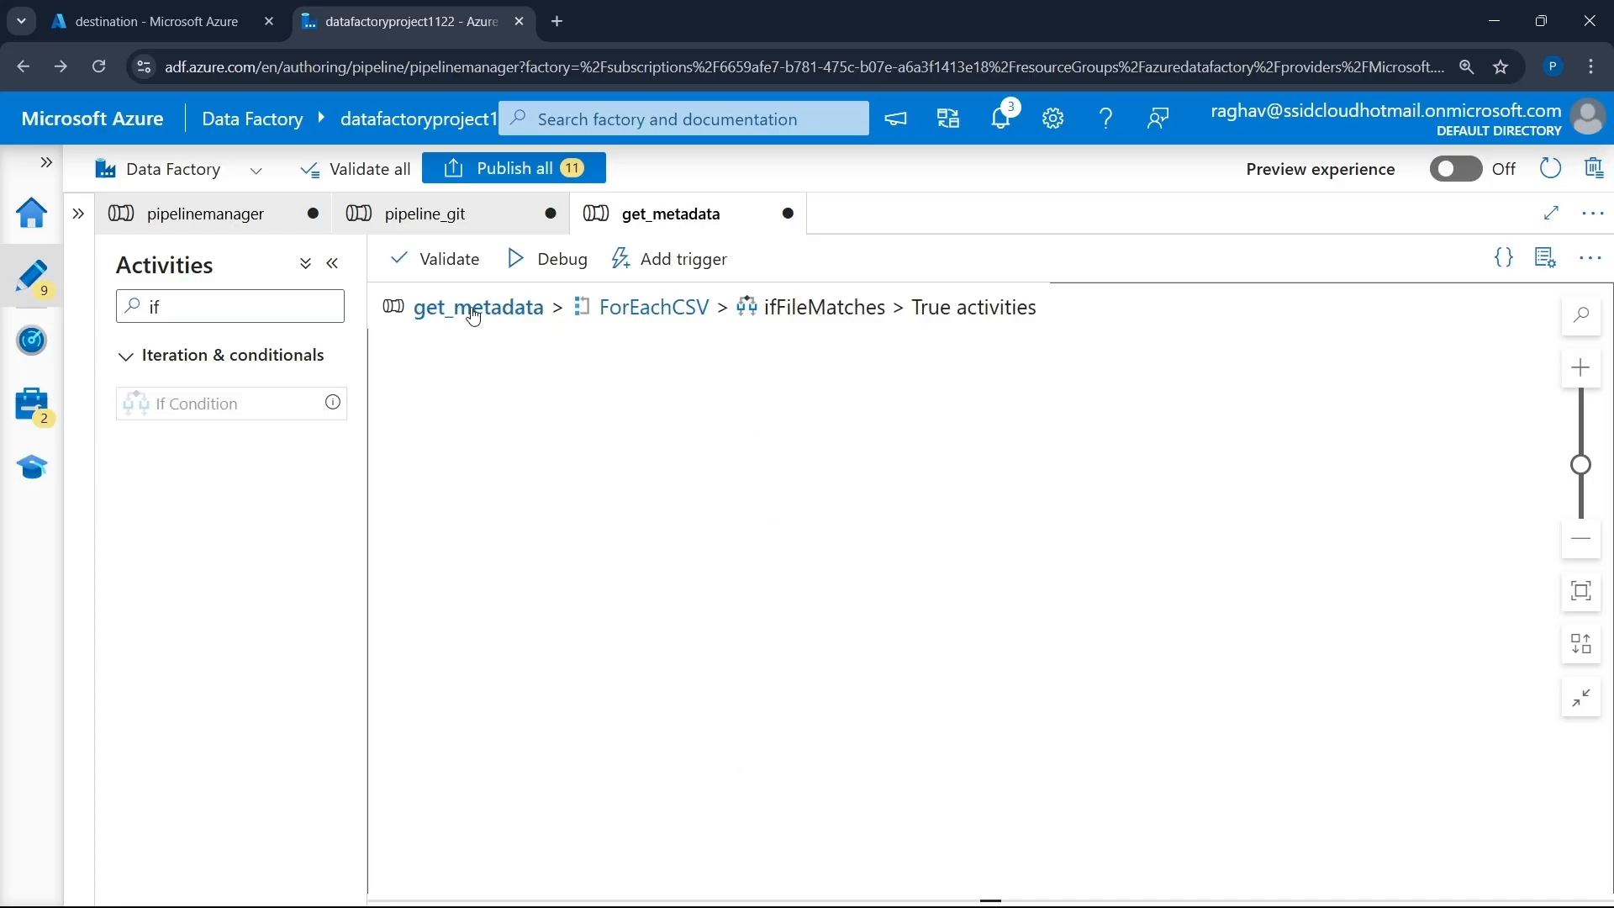
double_click(553, 308)
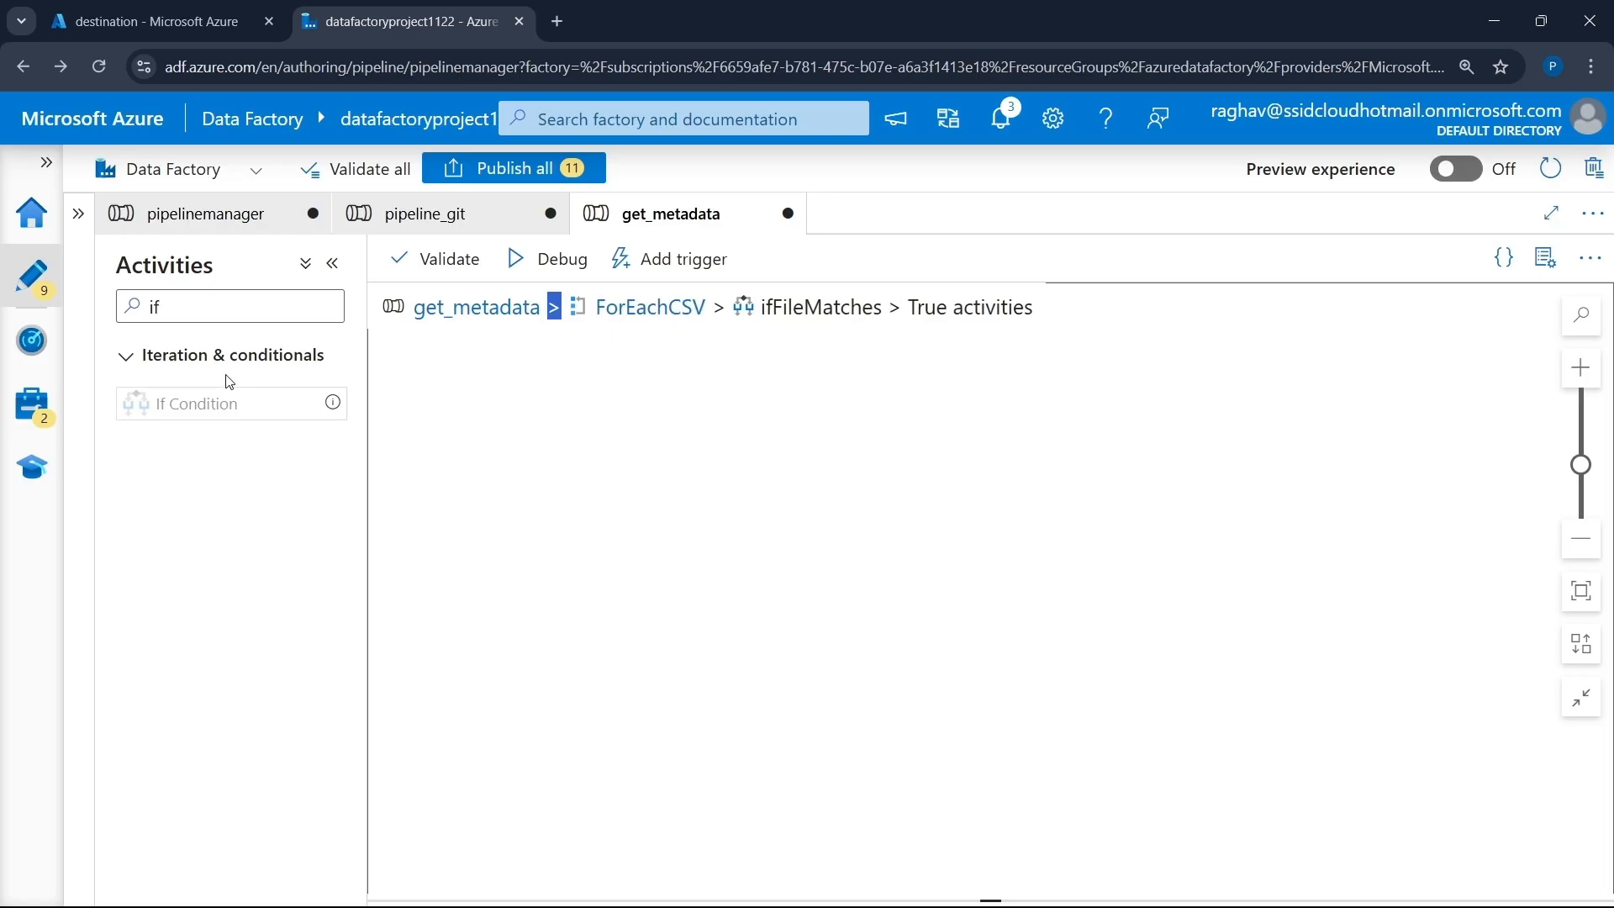
- Find the Copy data activity by searching for "copy" and add it to the True activities of ifFileMatches
double_click(198, 303)
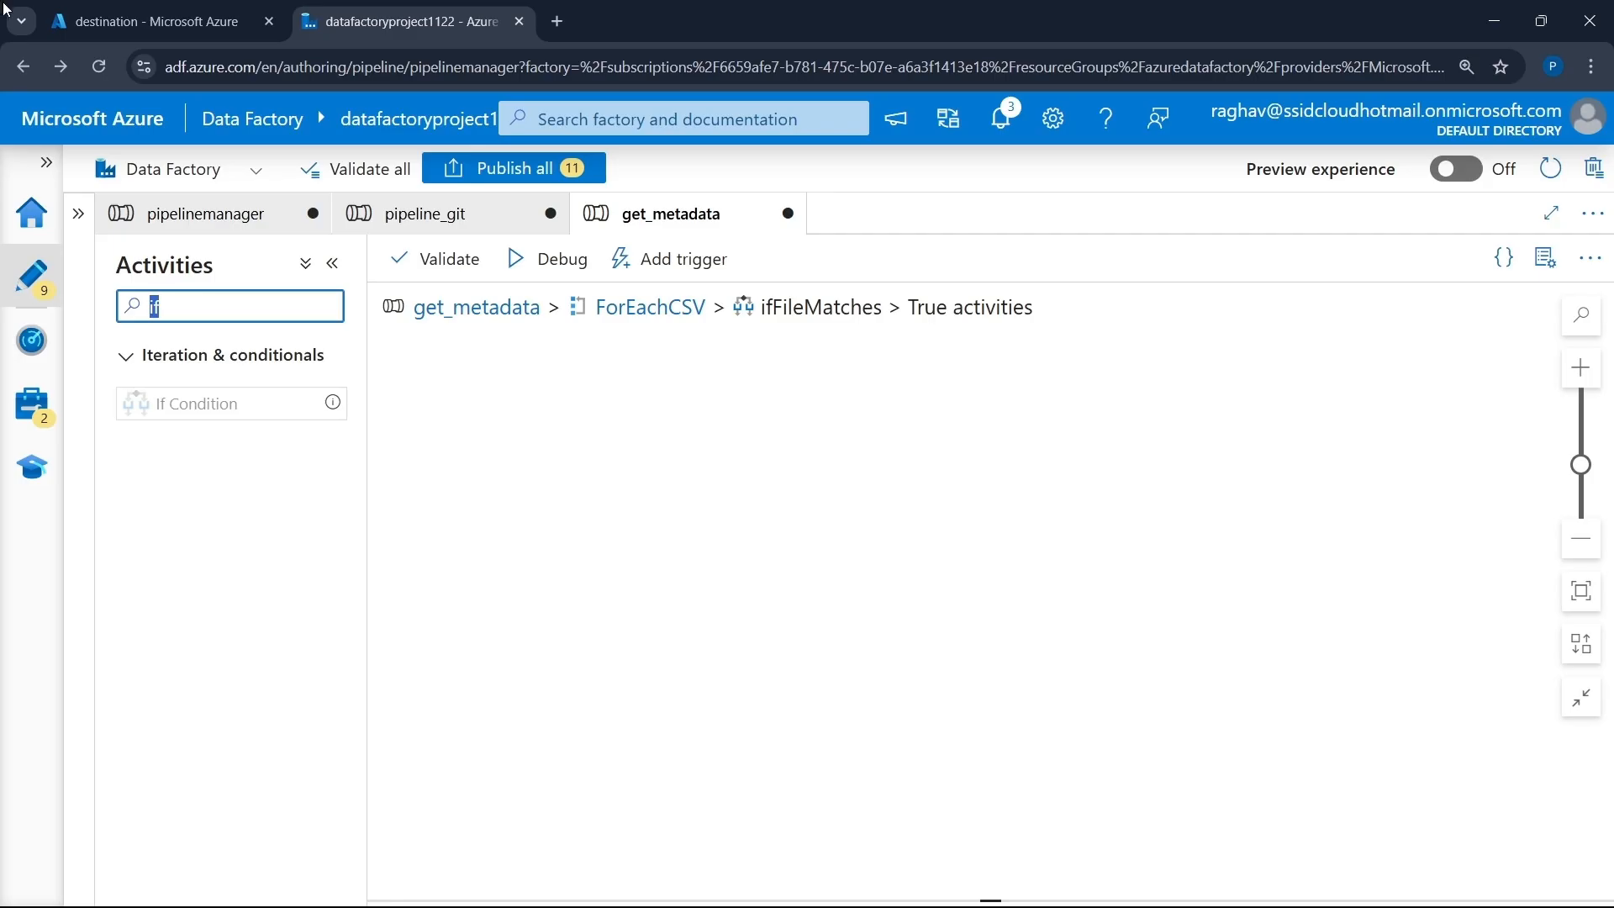
click(159, 21)
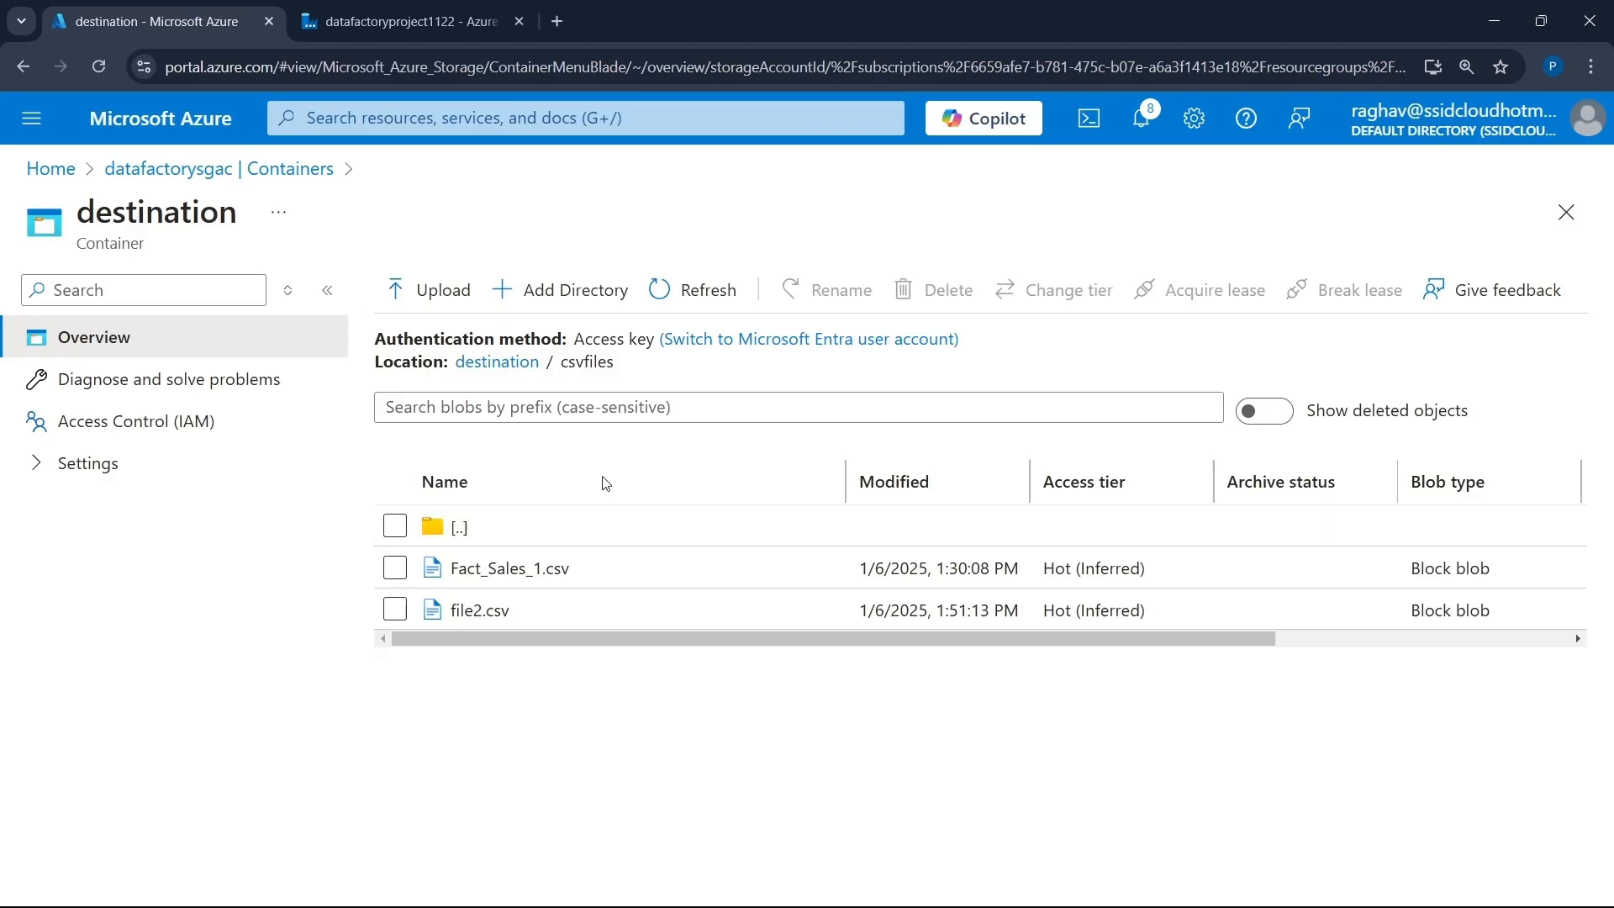
click(408, 19)
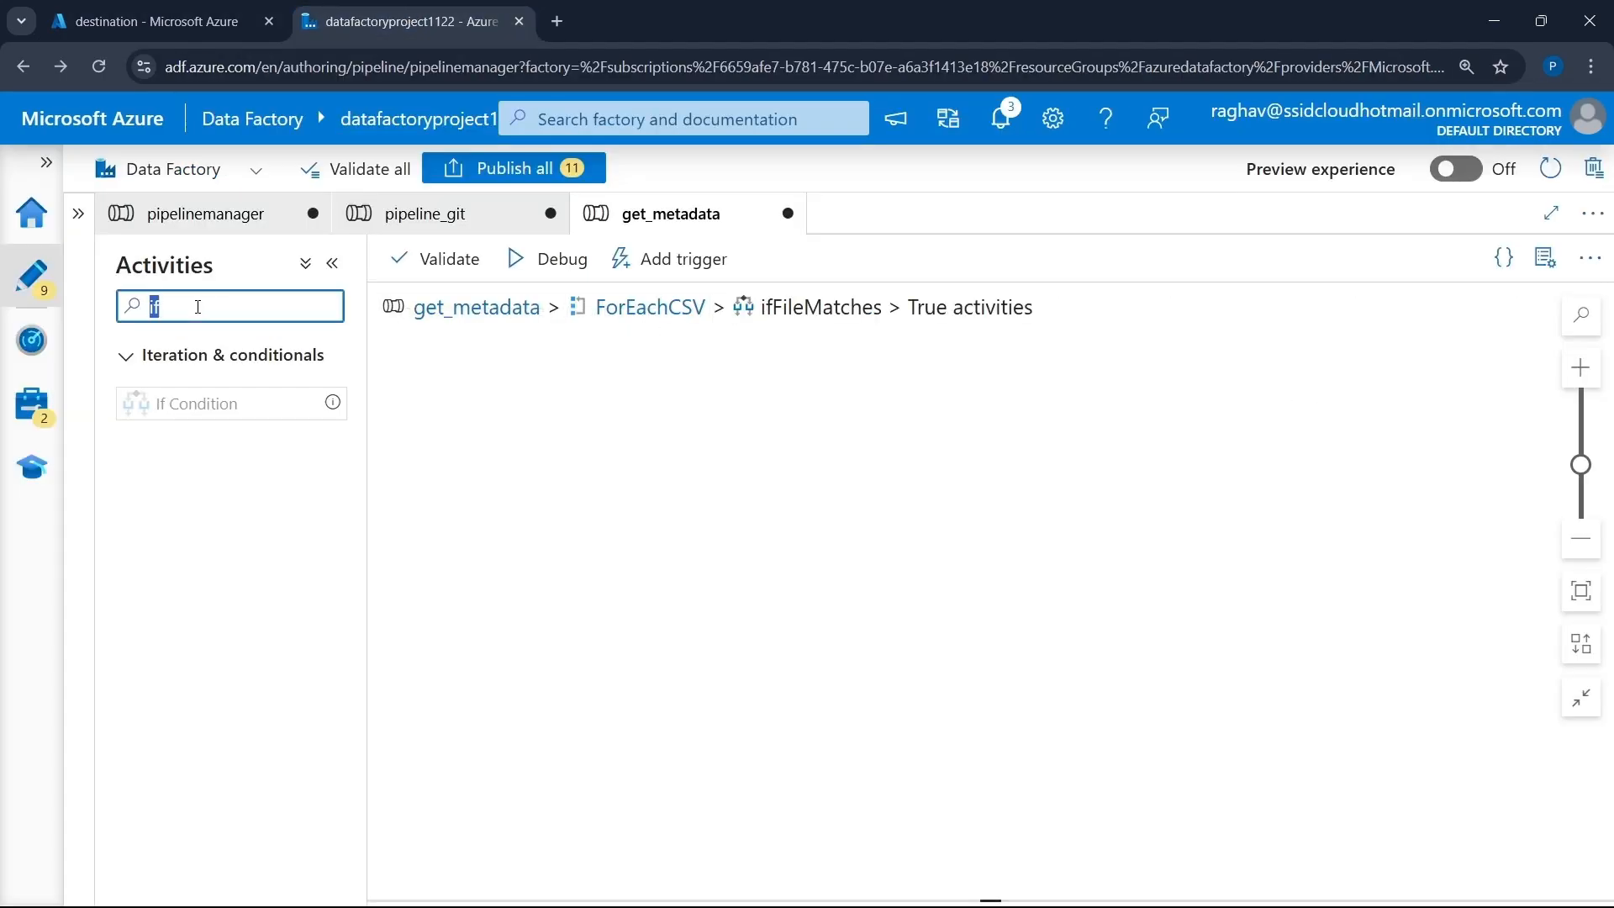
text(copy)
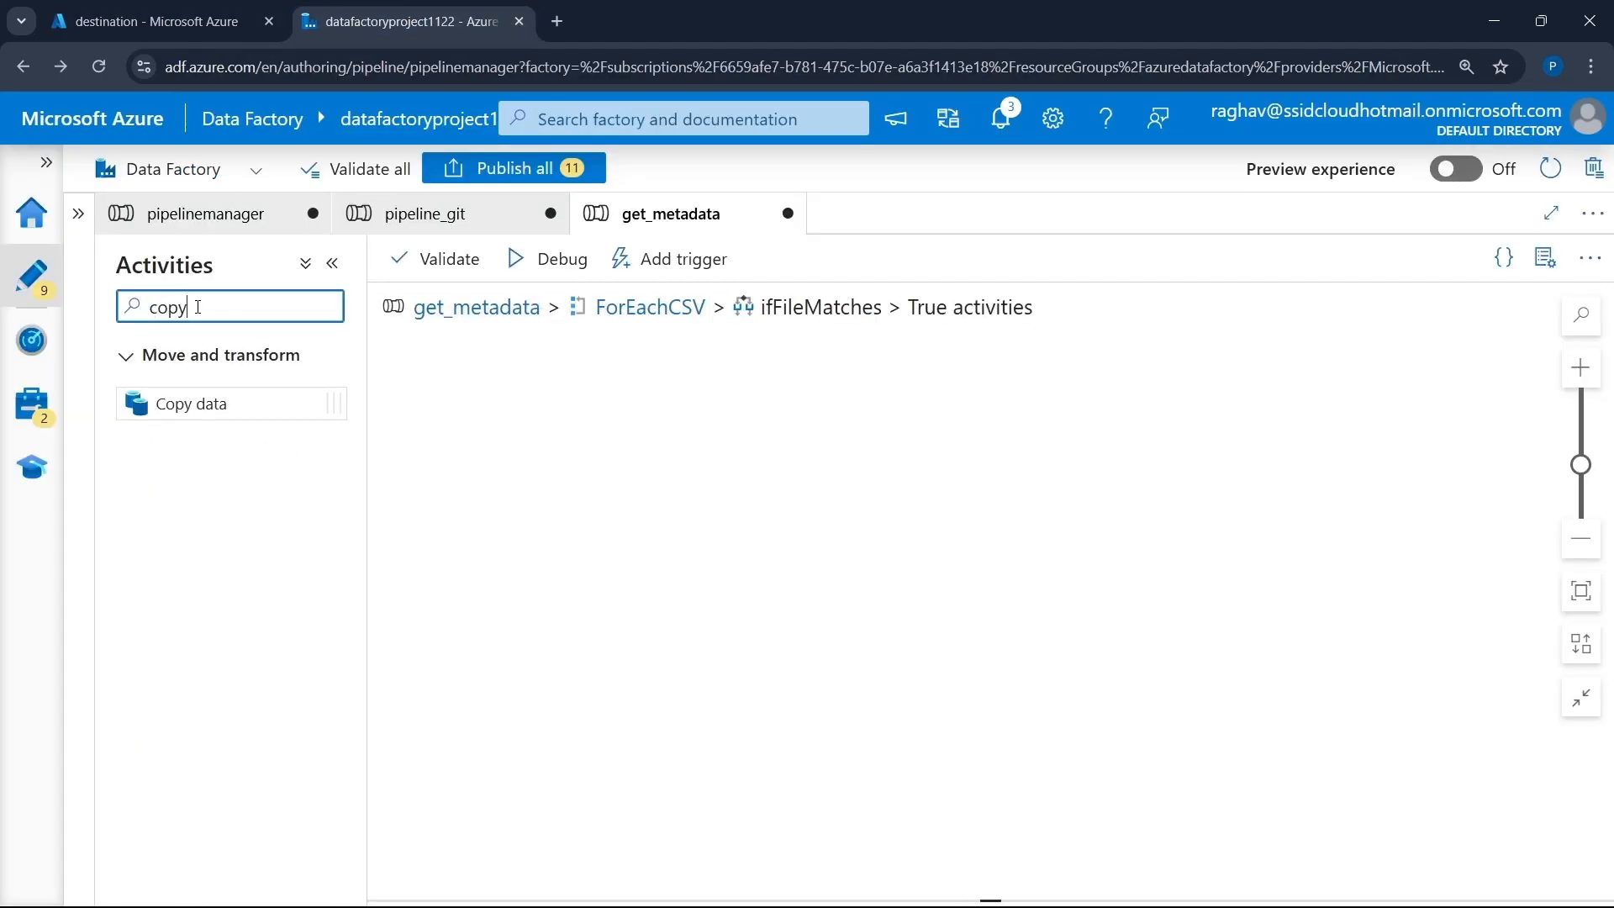
drag(202, 402, 735, 443)
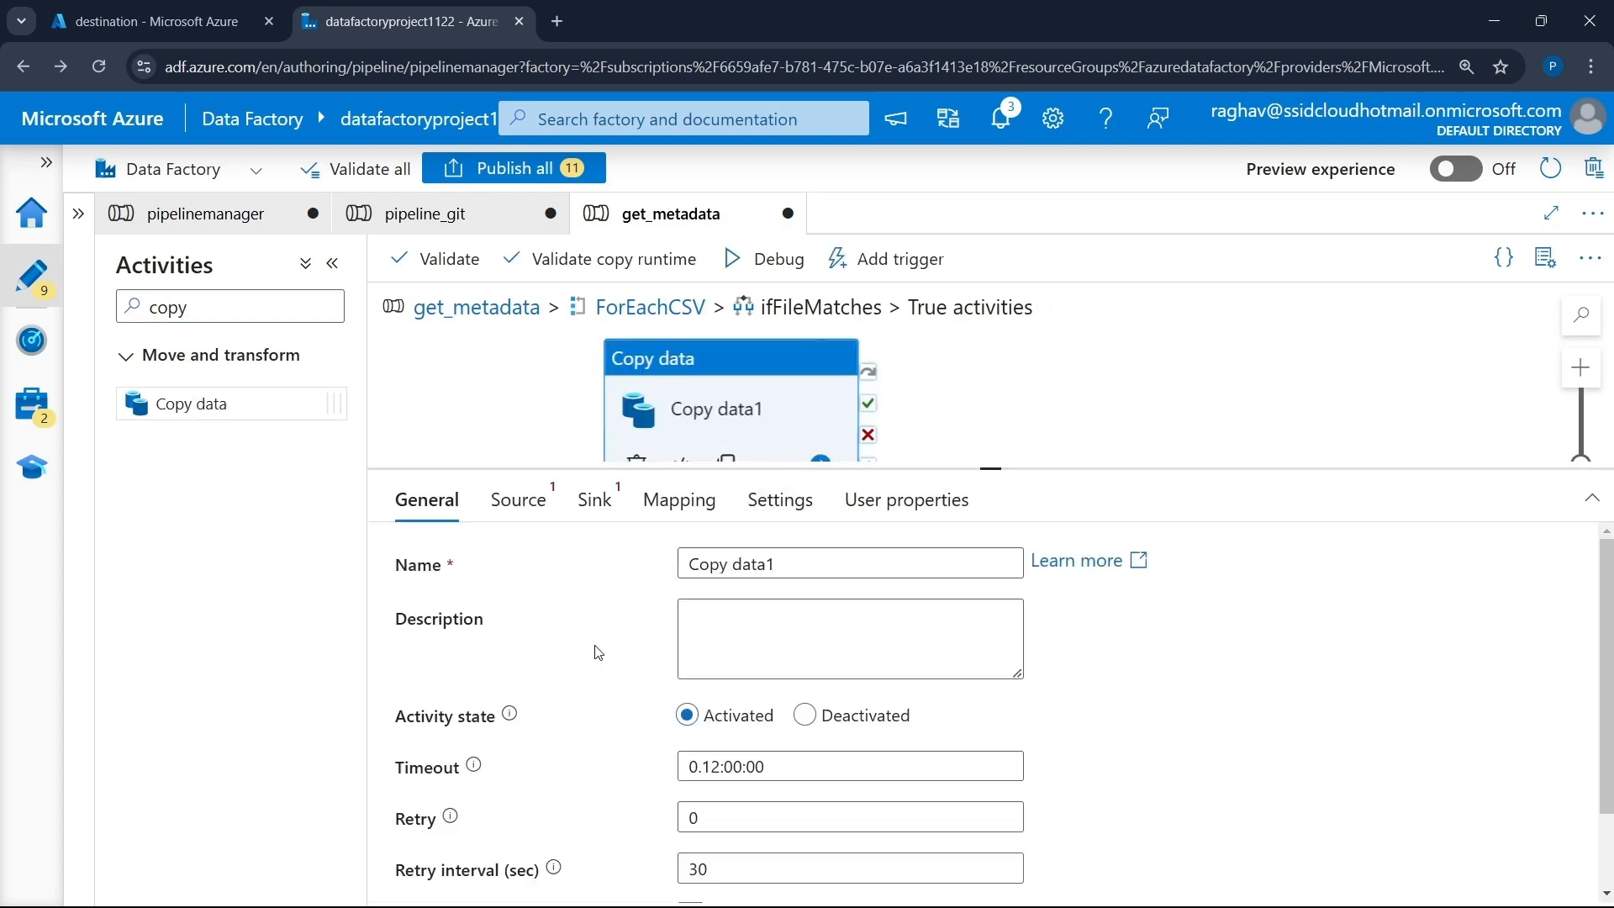
- Rename the Copy data activity to copyFactData
triple_click(798, 568)
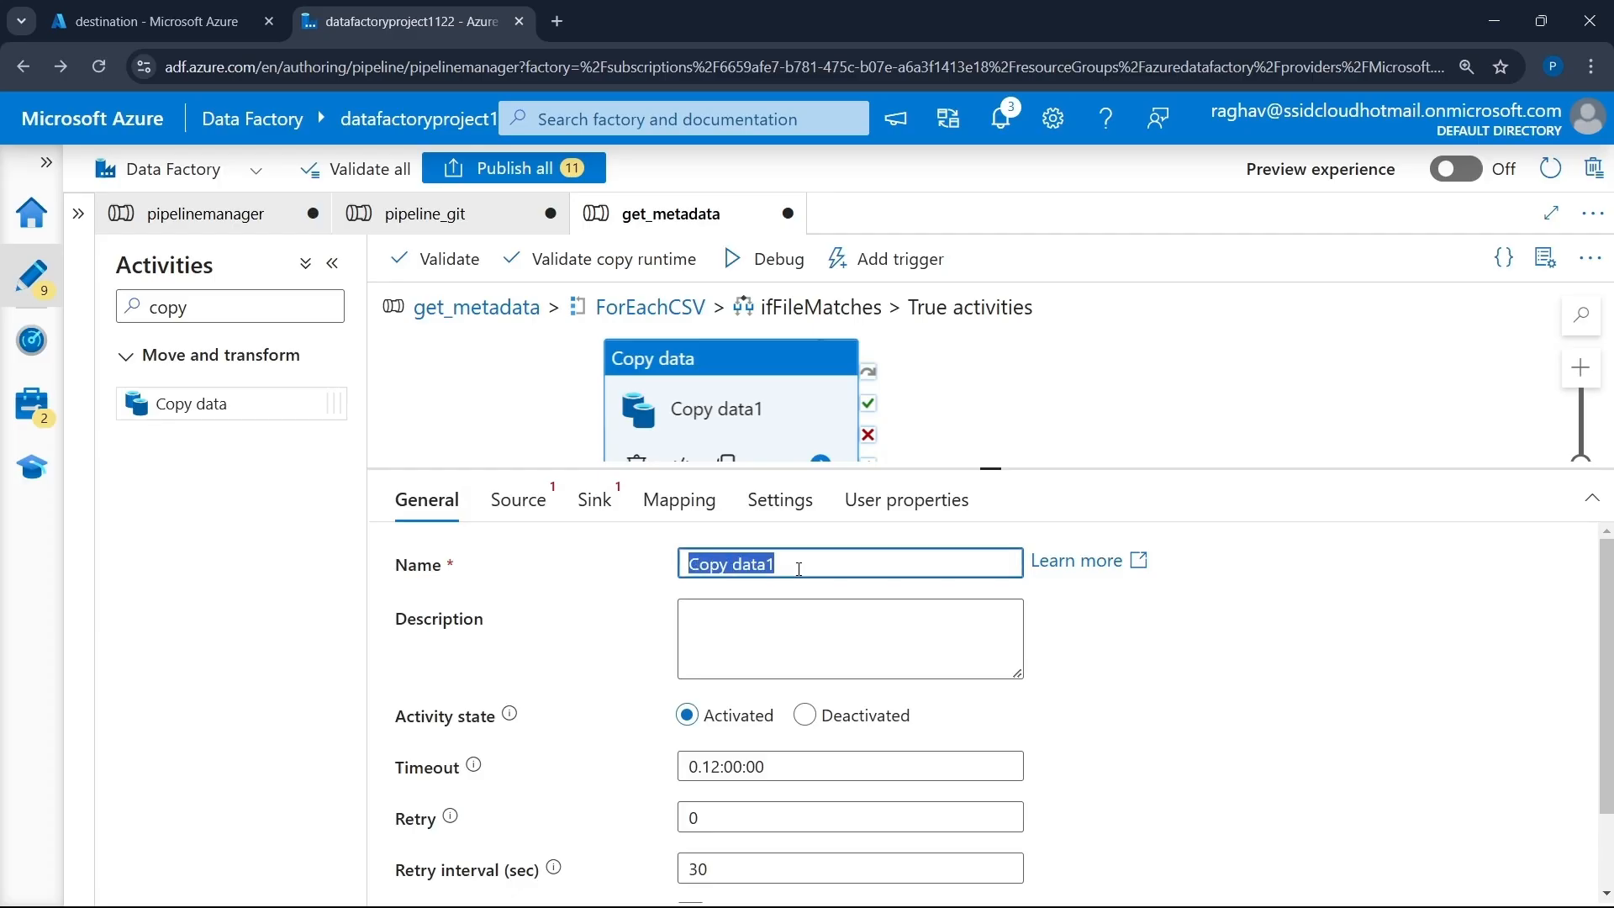
text(copy)
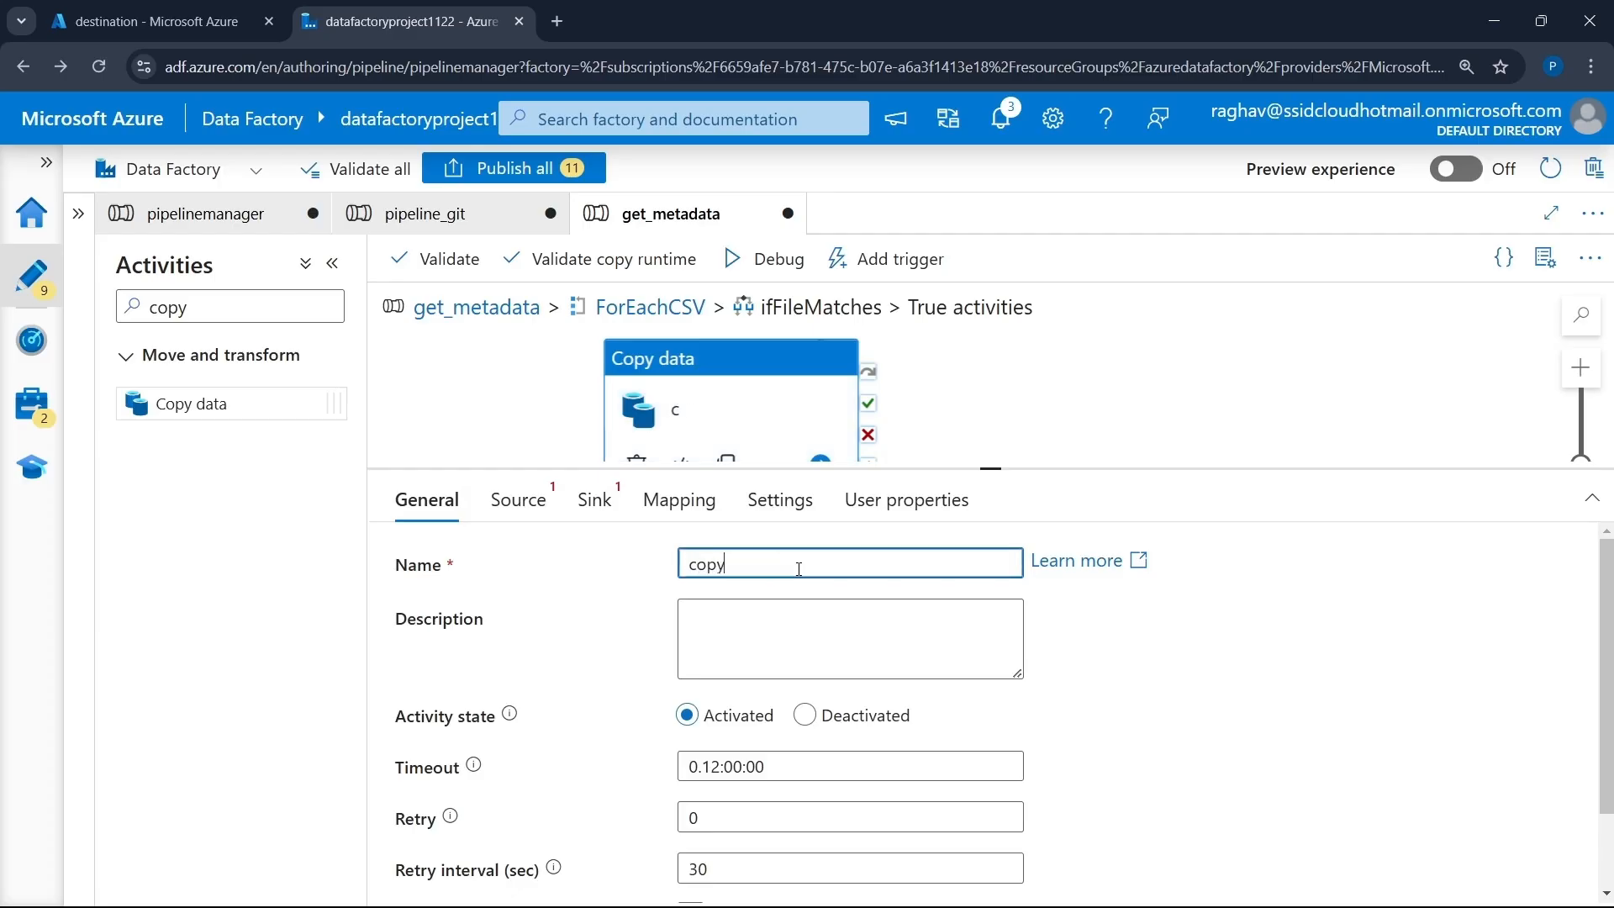
text(FactData)
scroll(886, 698, down, 1)
scroll(840, 614, up, 1)
- Start a new source dataset for copyFactData using Azure Data Lake Storage Gen2 and the DelimitedText format
click(525, 503)
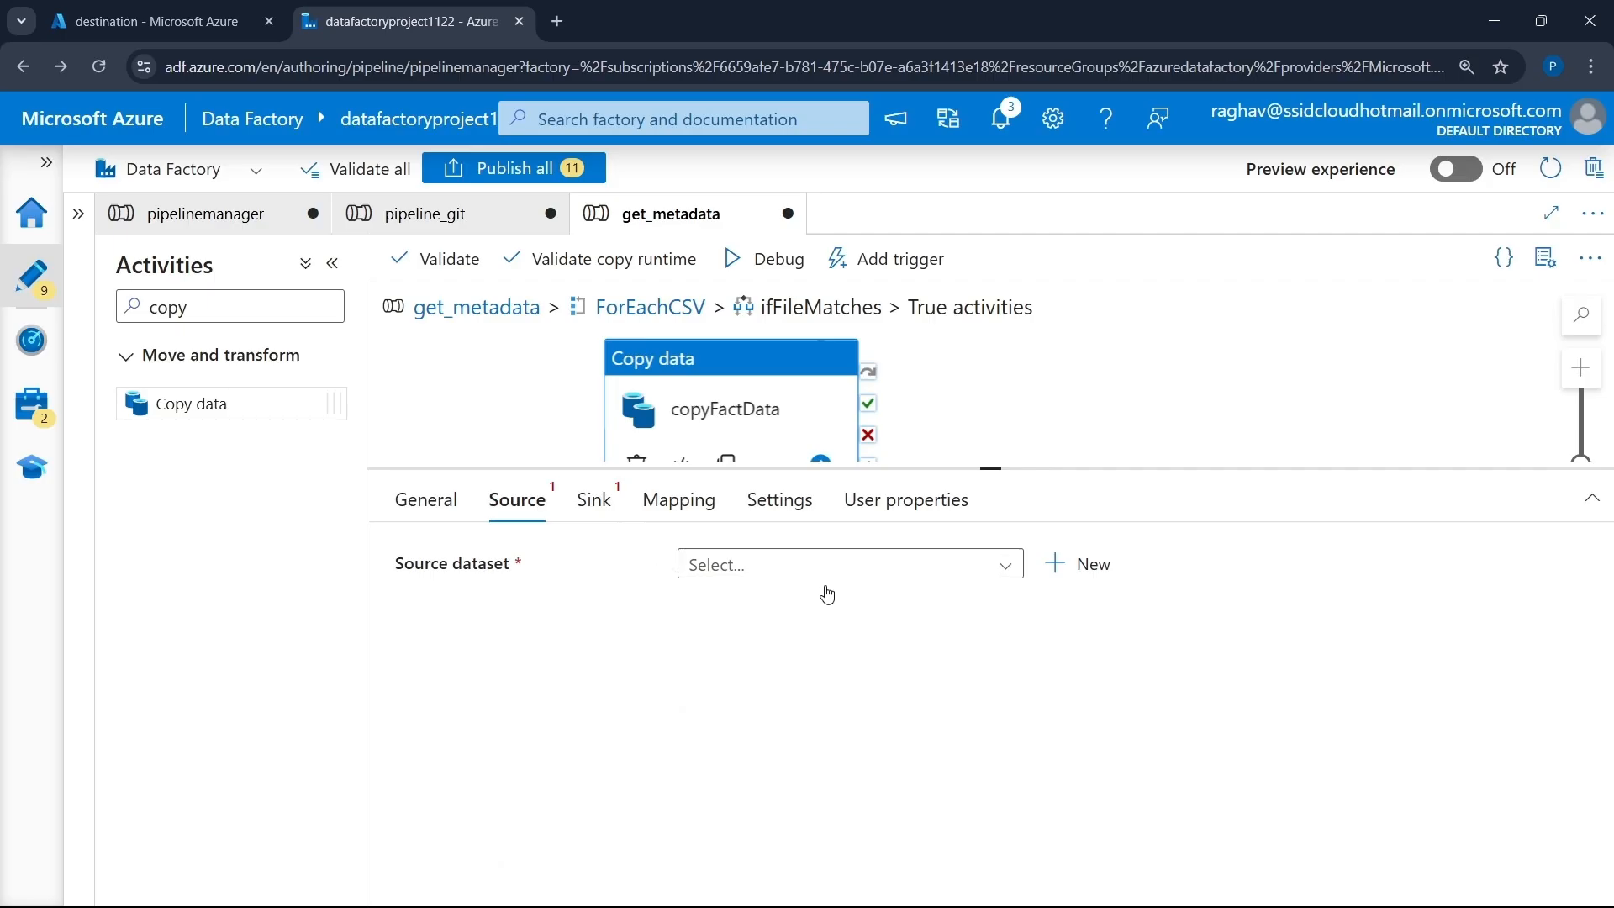
click(1072, 573)
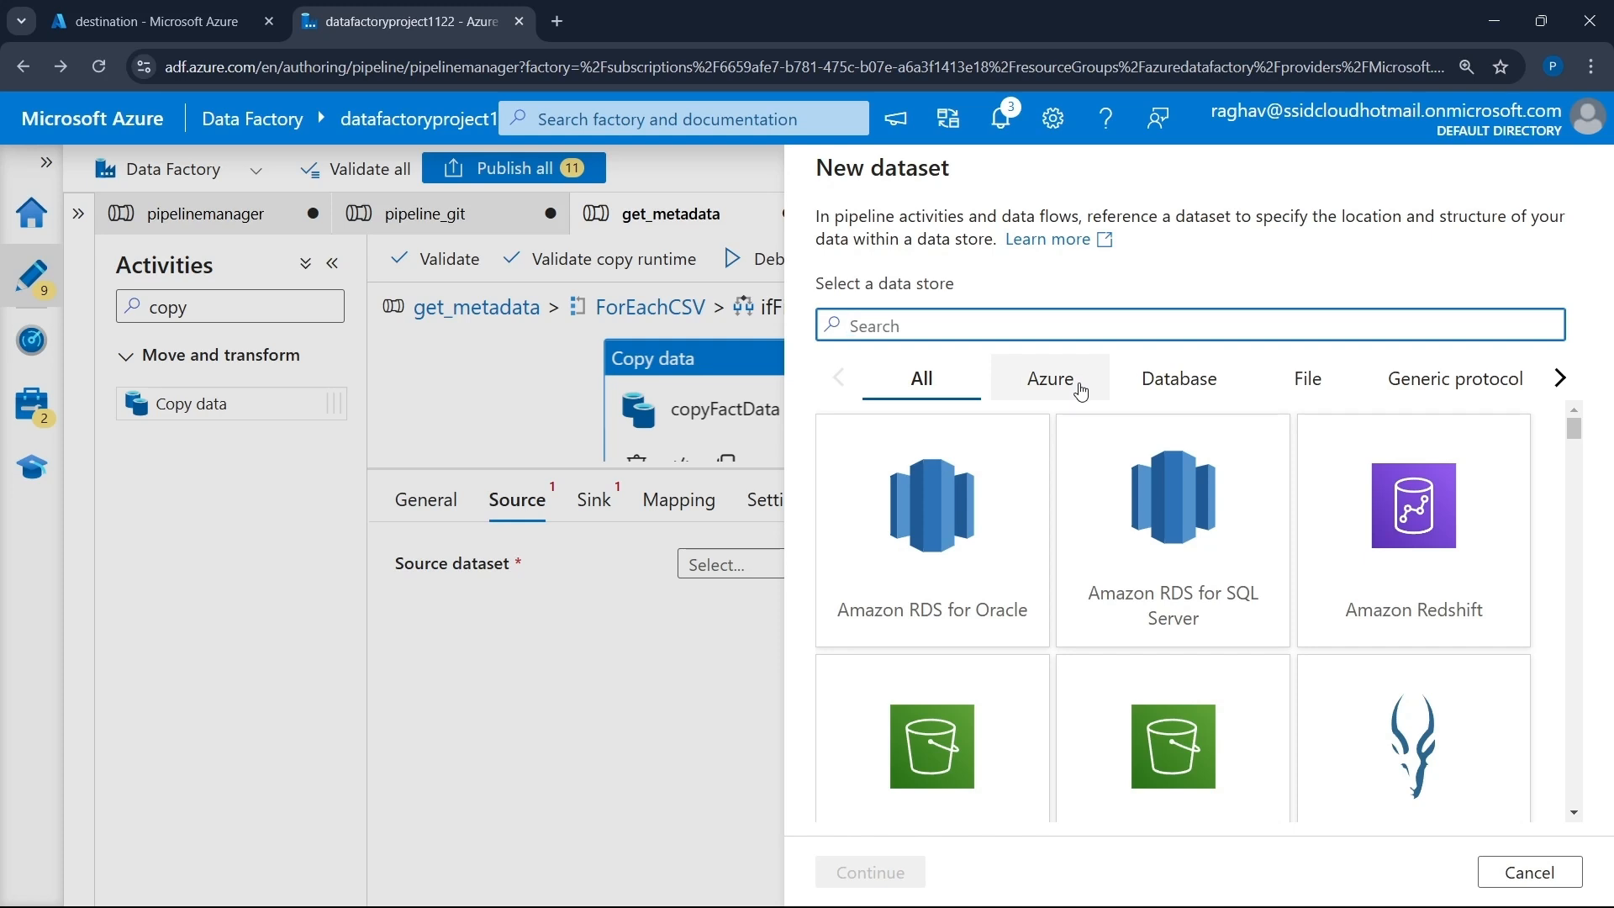
click(1047, 395)
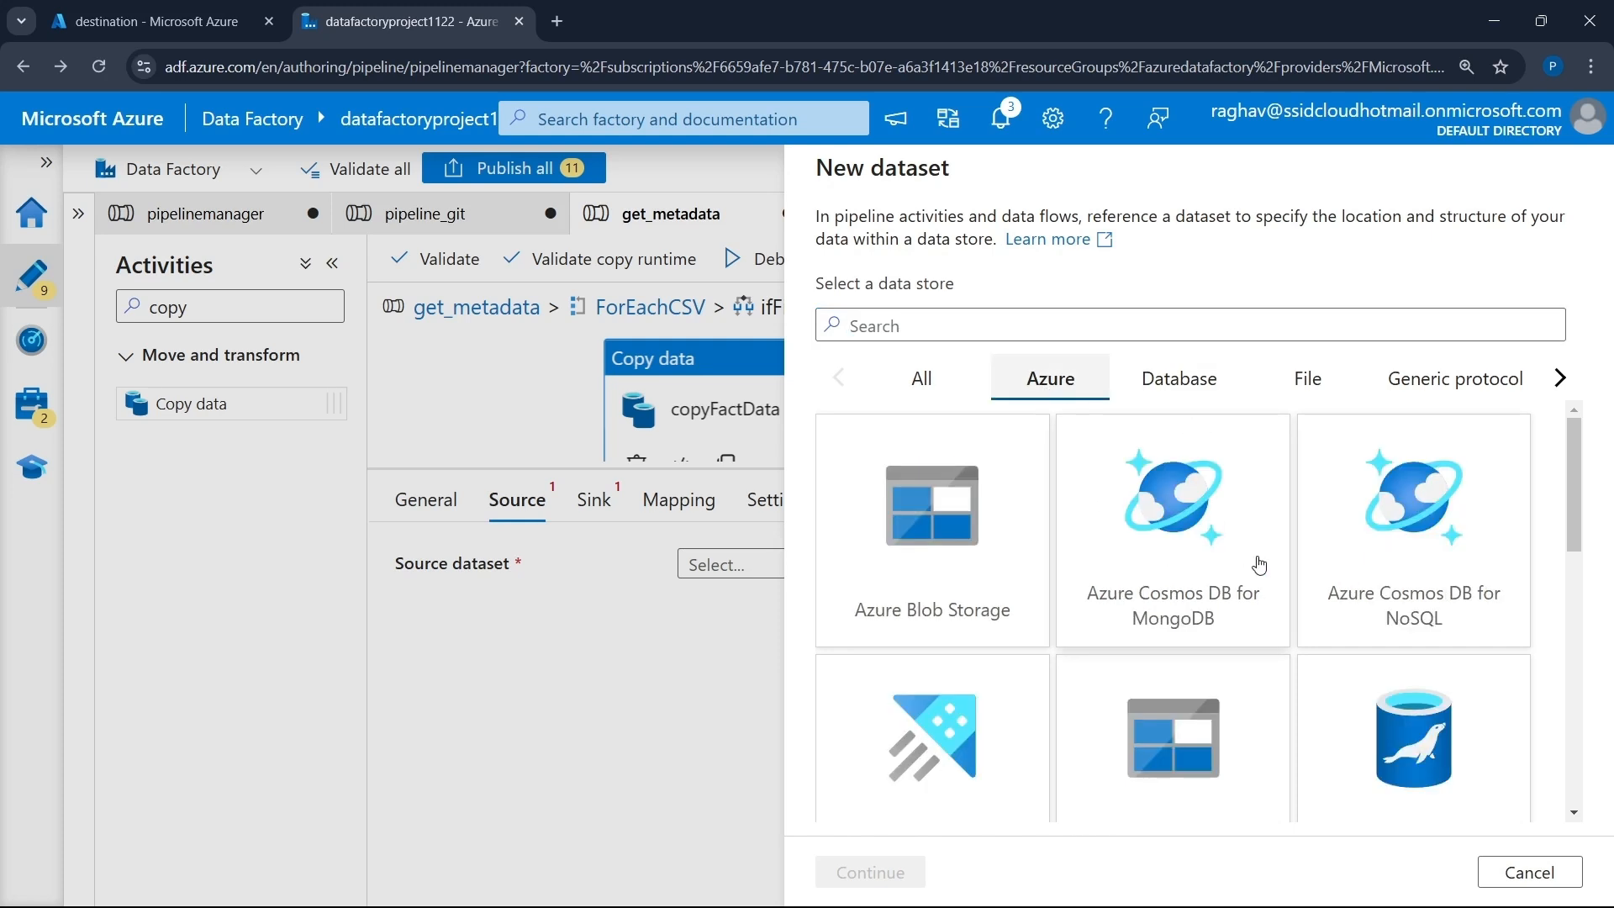
scroll(1246, 553, down, 3)
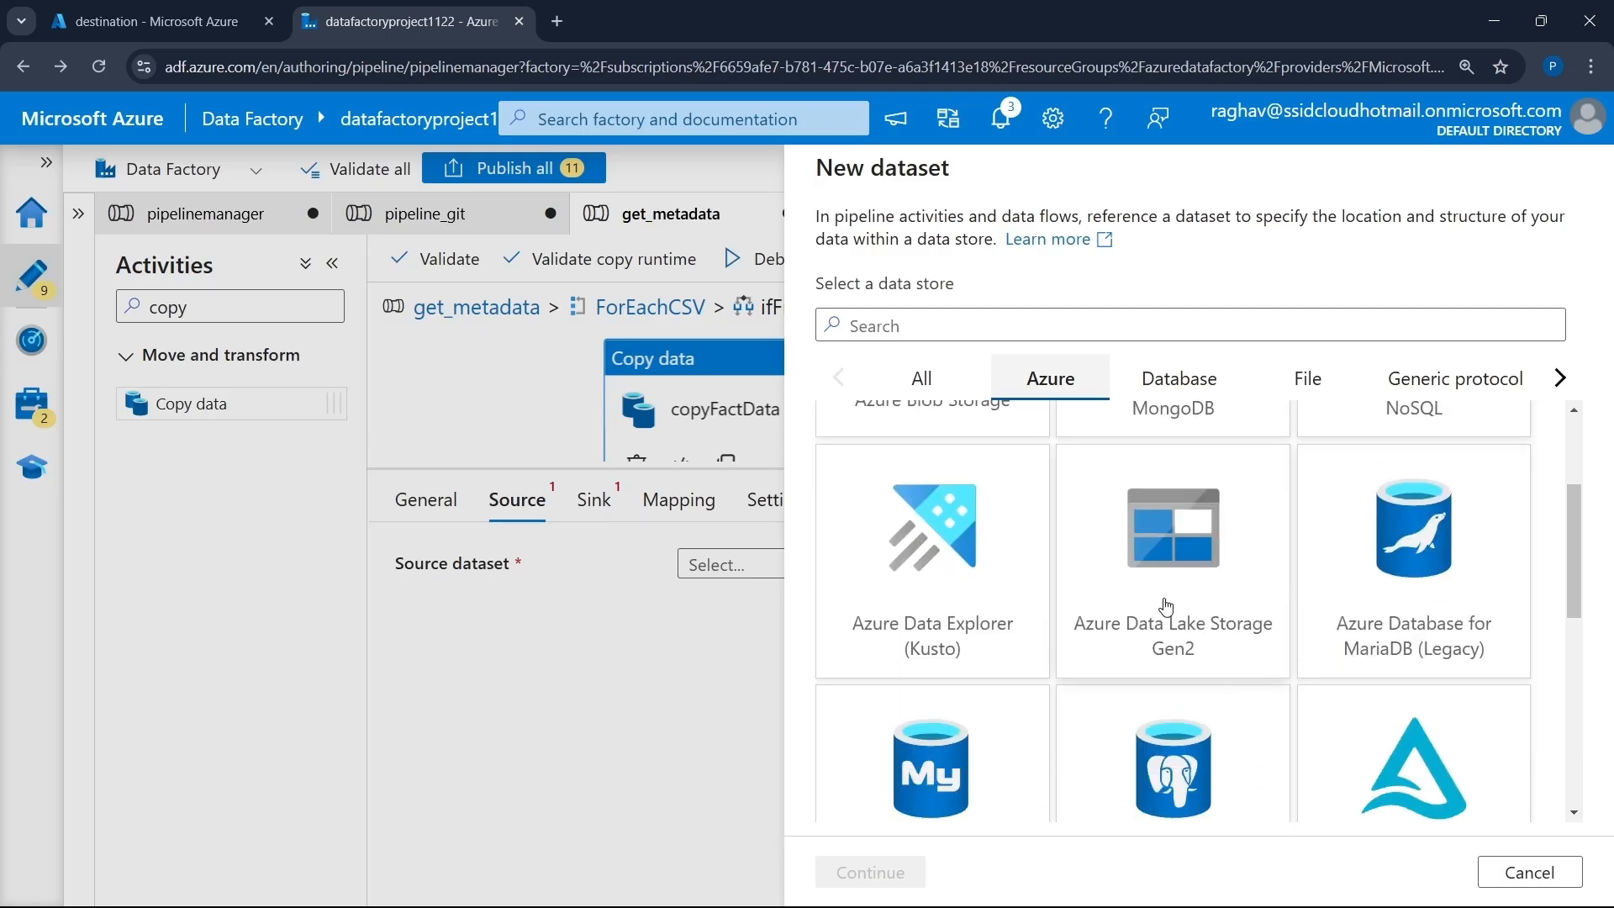
click(1186, 577)
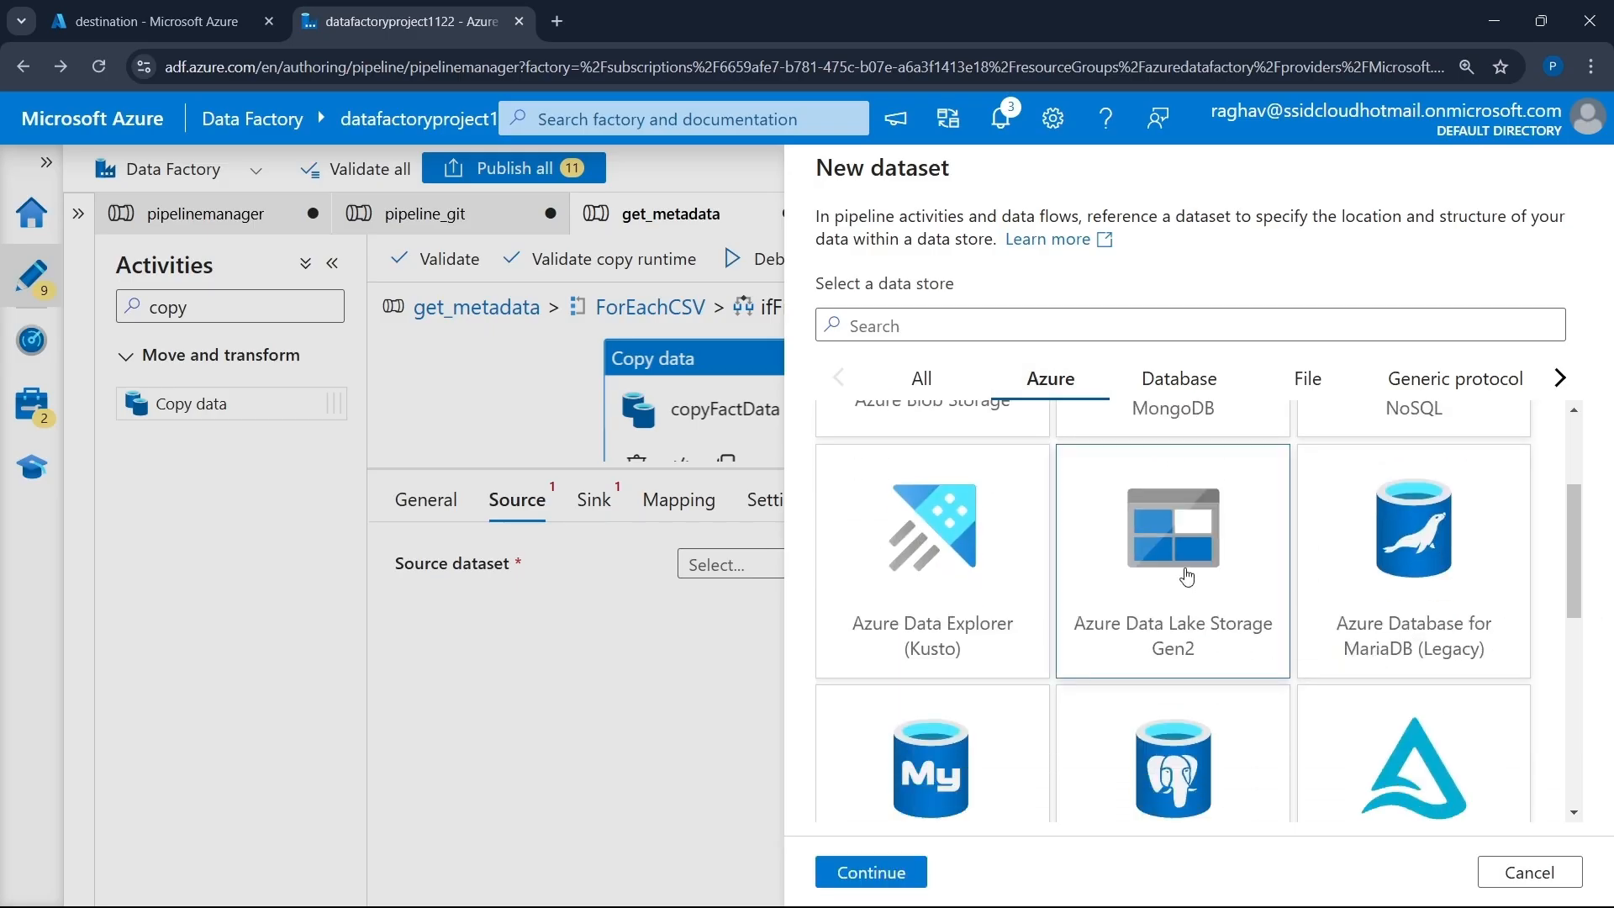
click(870, 871)
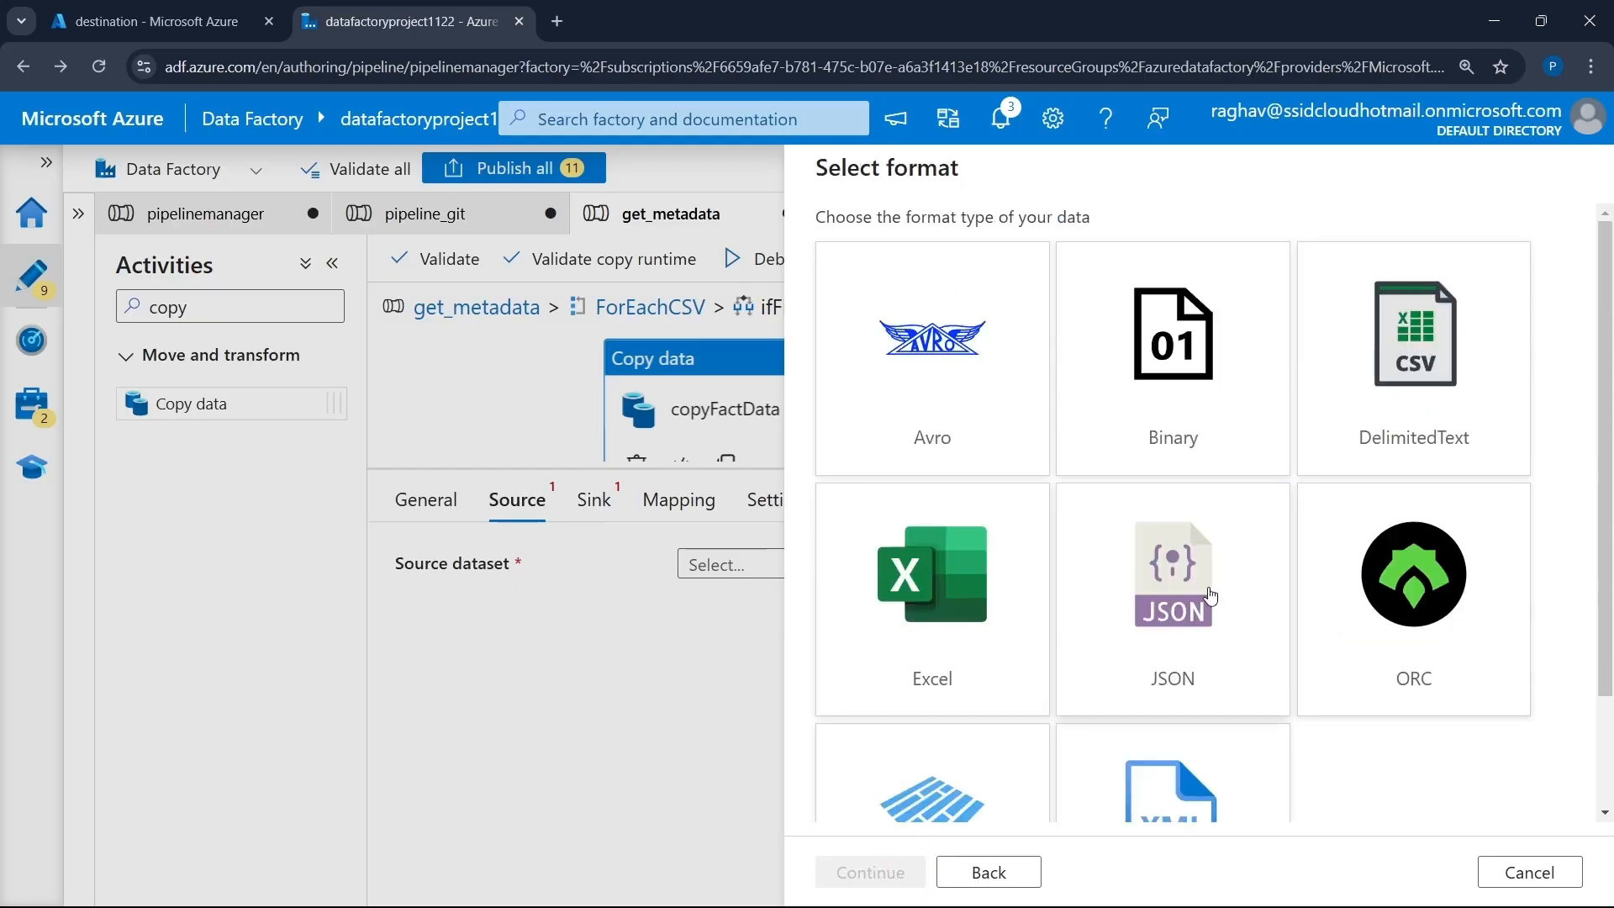
click(1425, 304)
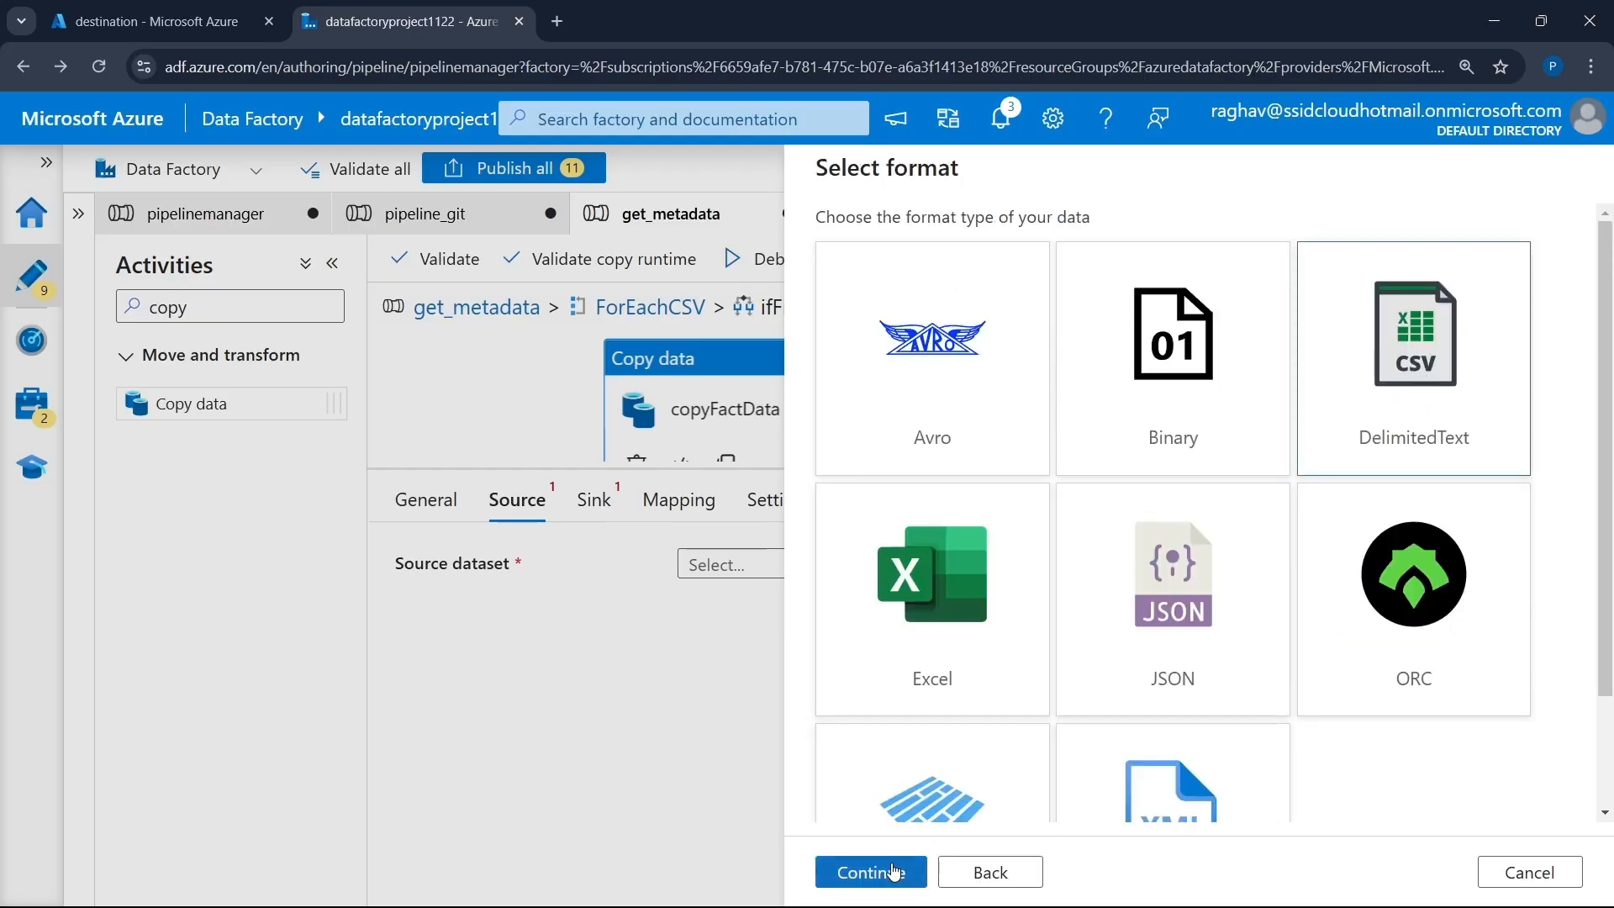
click(893, 871)
- Set the new dataset's linked service to AzureDataLakeStorage1 and its file path to the csvfiles folder in destination
click(939, 330)
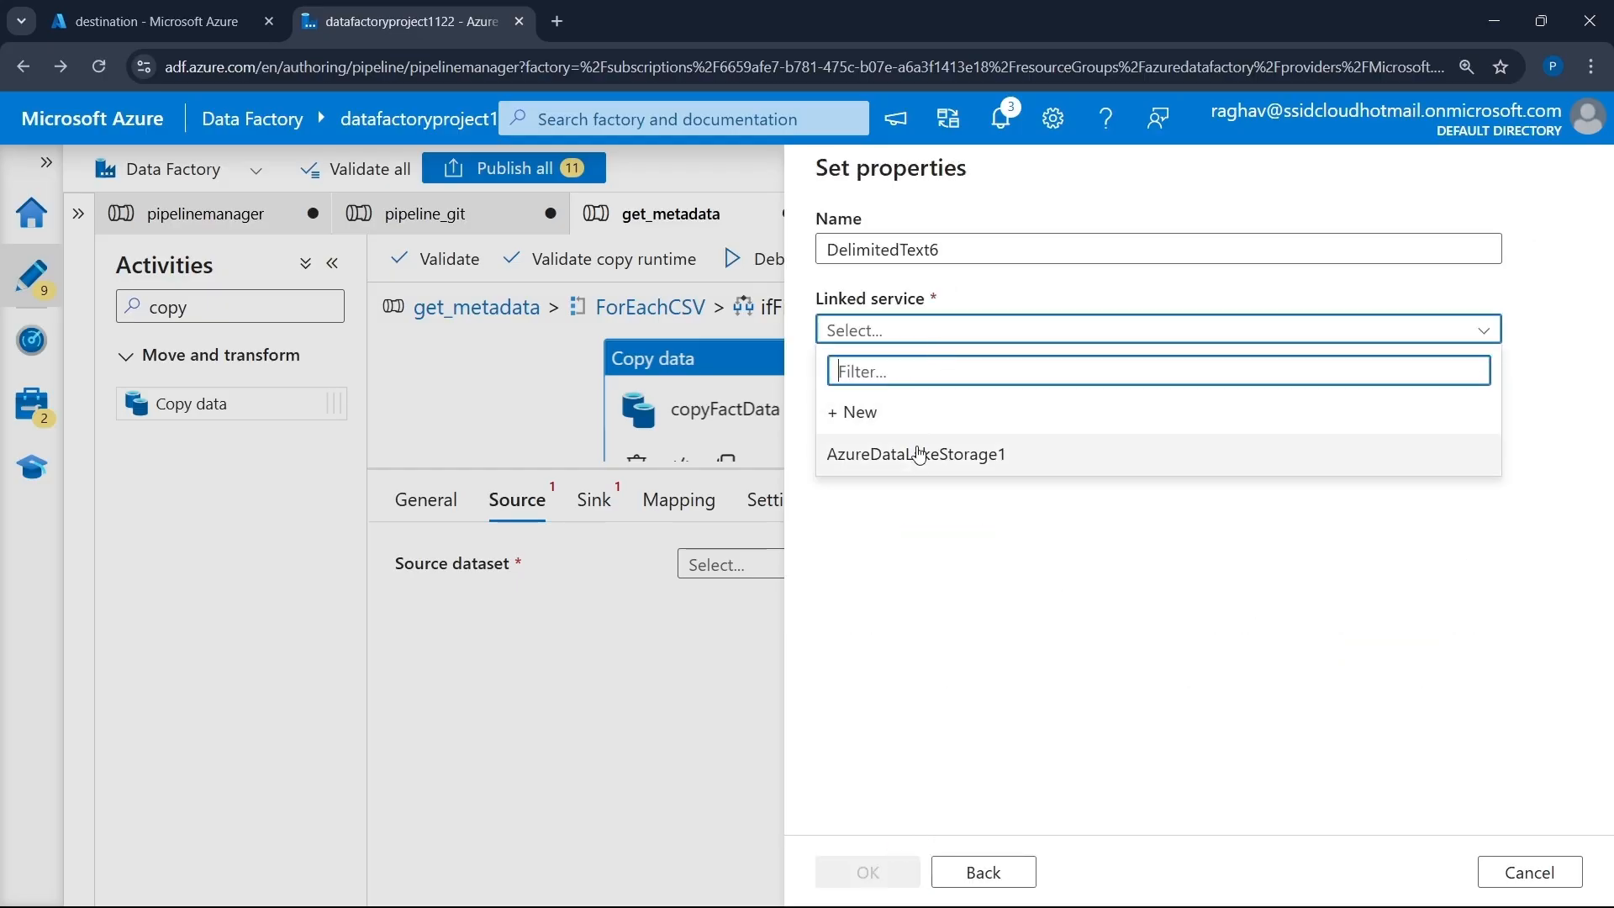
click(919, 452)
double_click(982, 252)
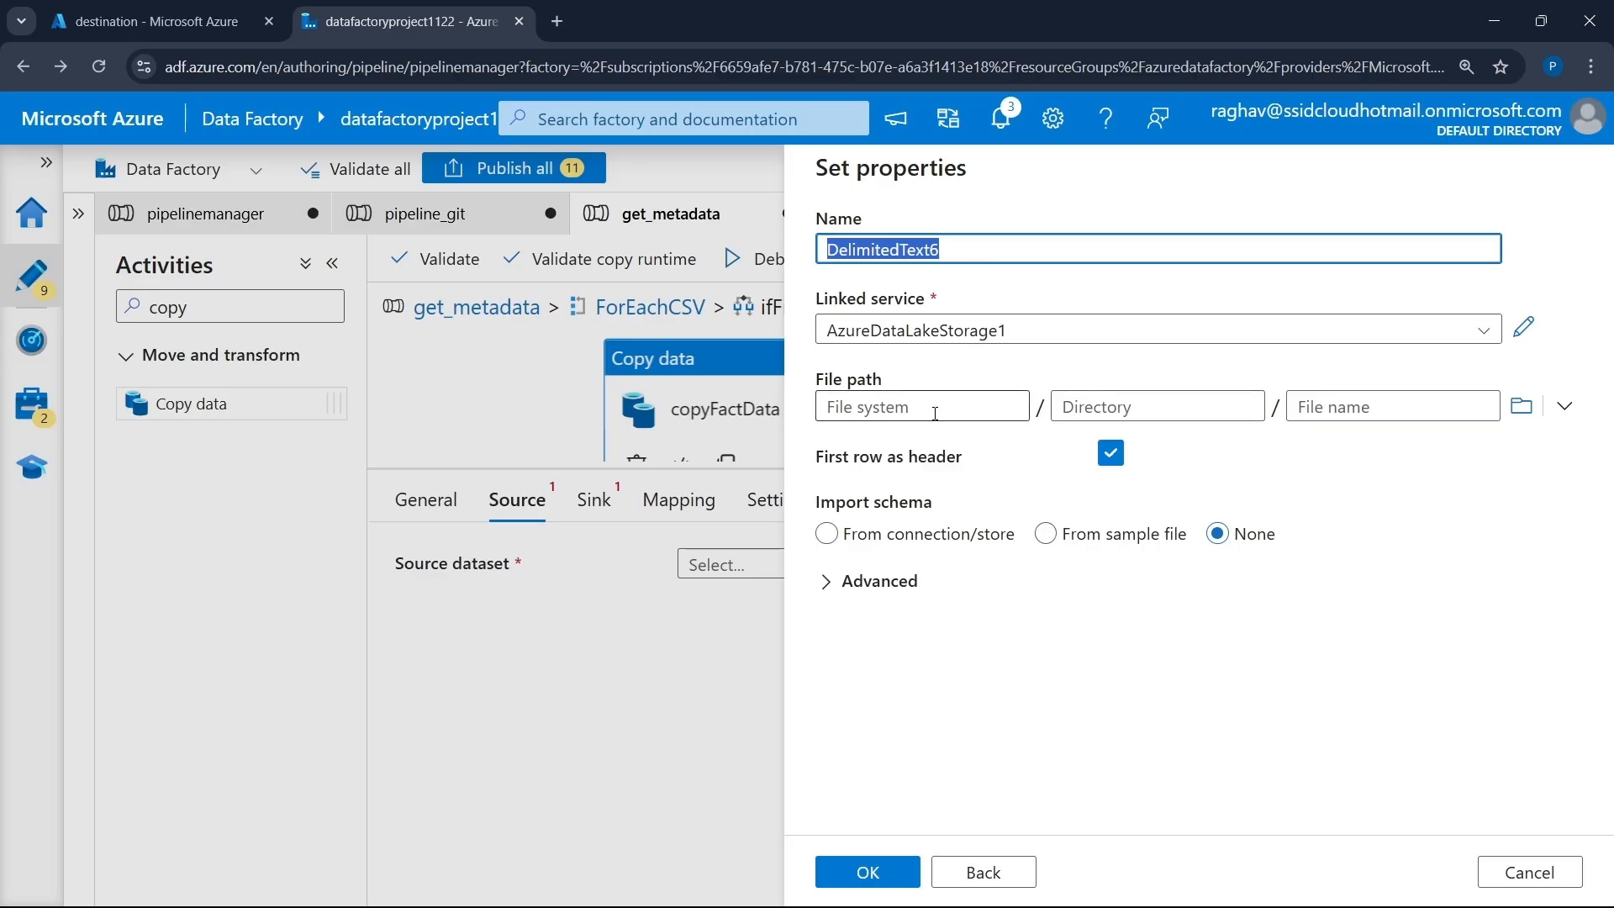
click(966, 408)
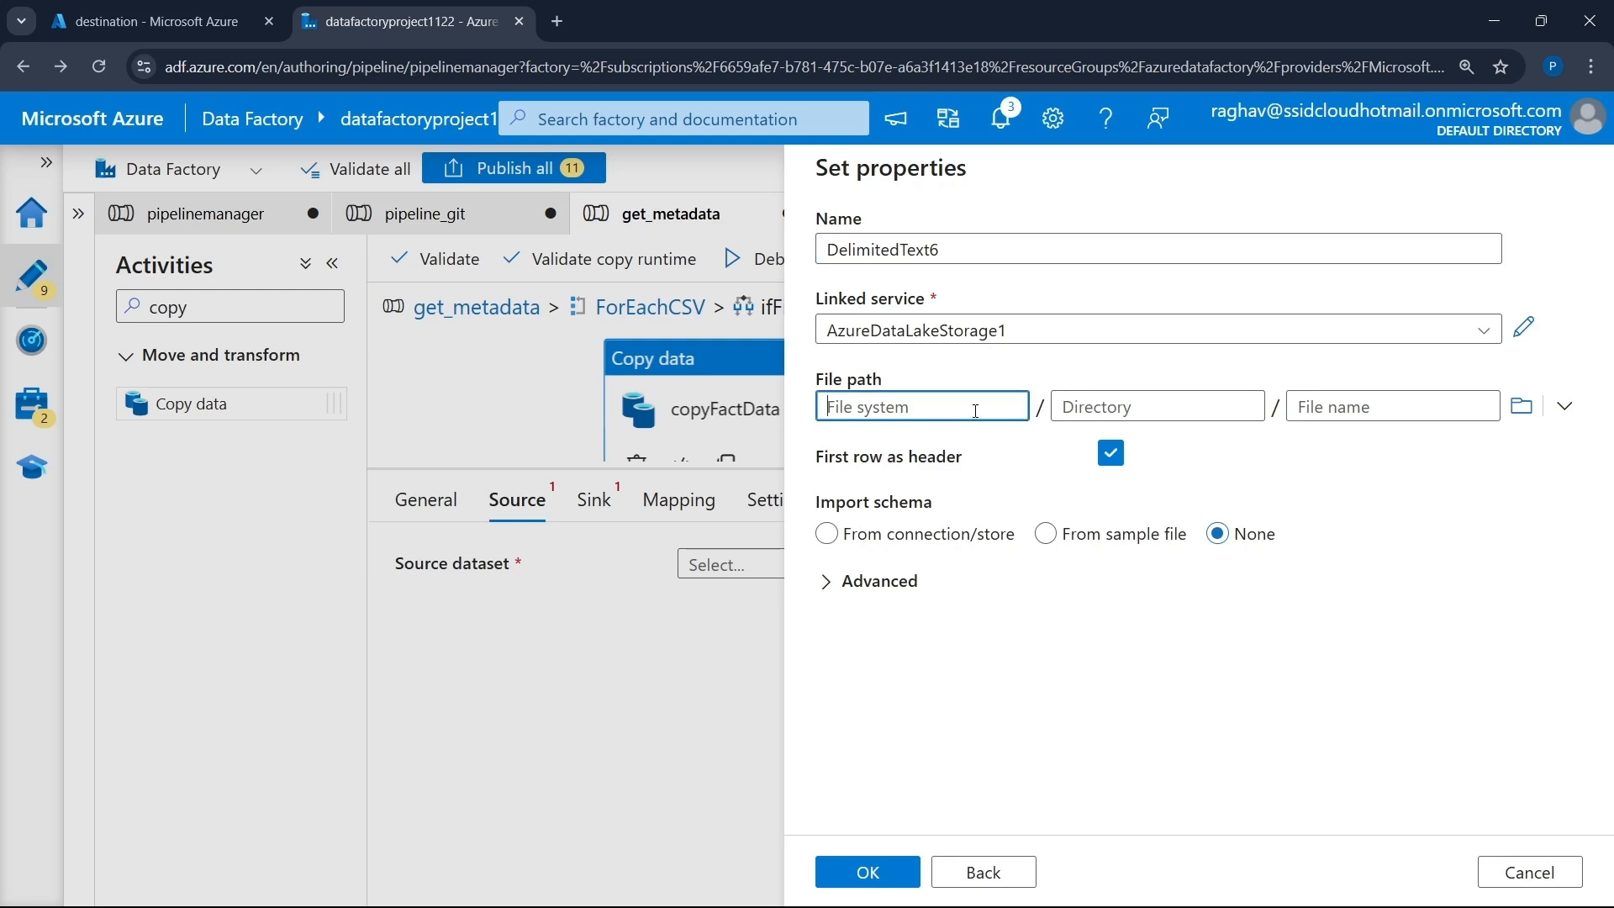
click(1520, 407)
click(912, 312)
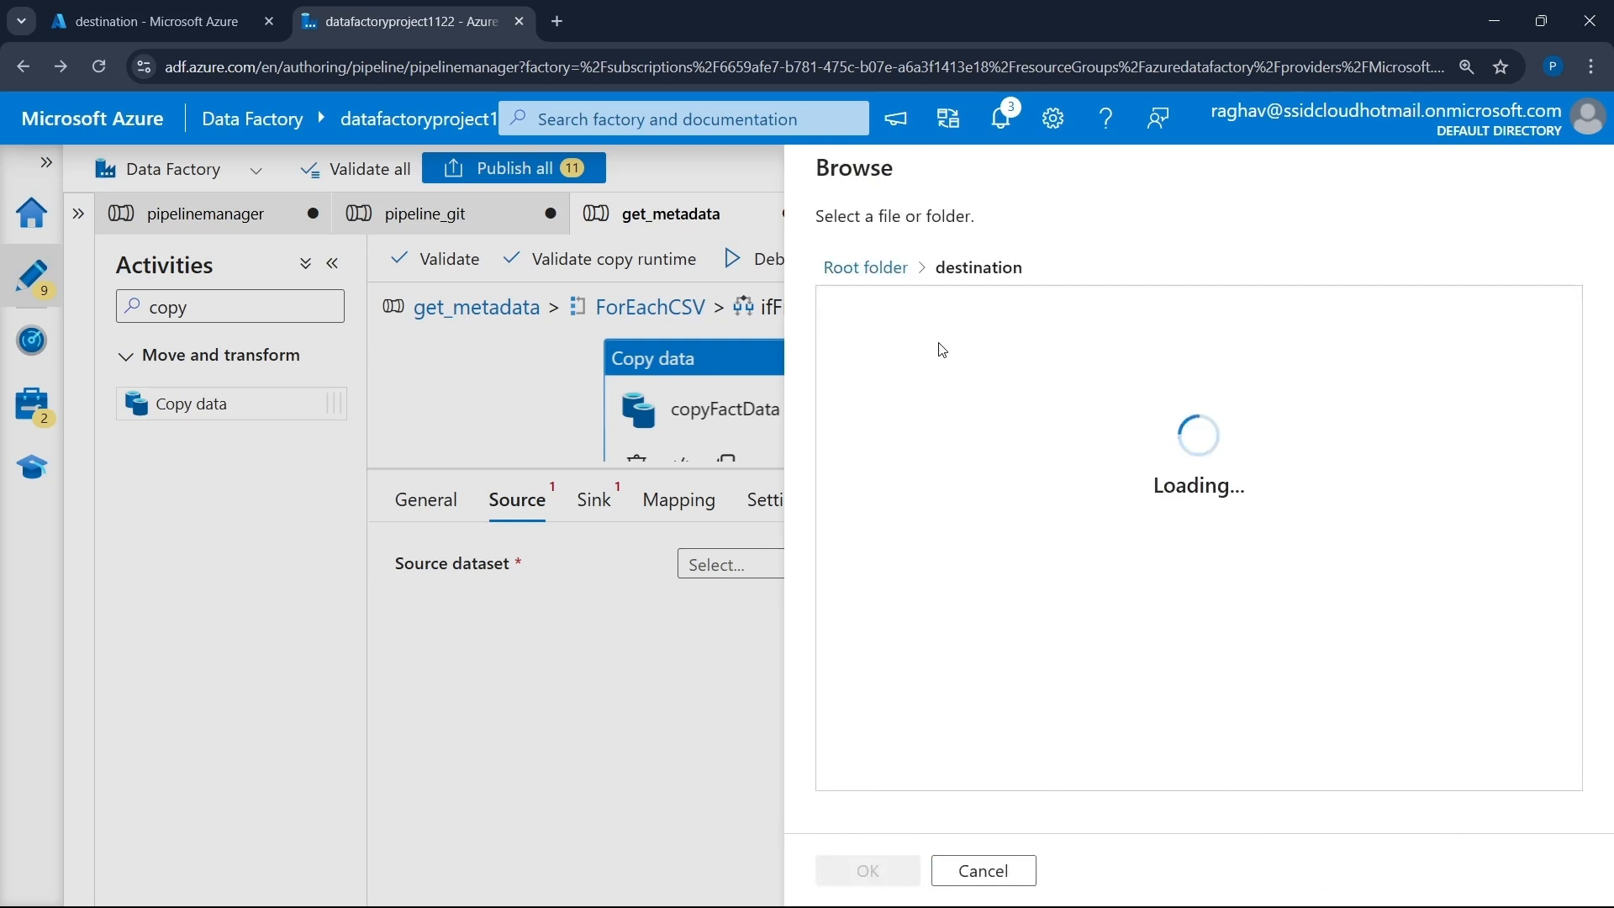
click(879, 331)
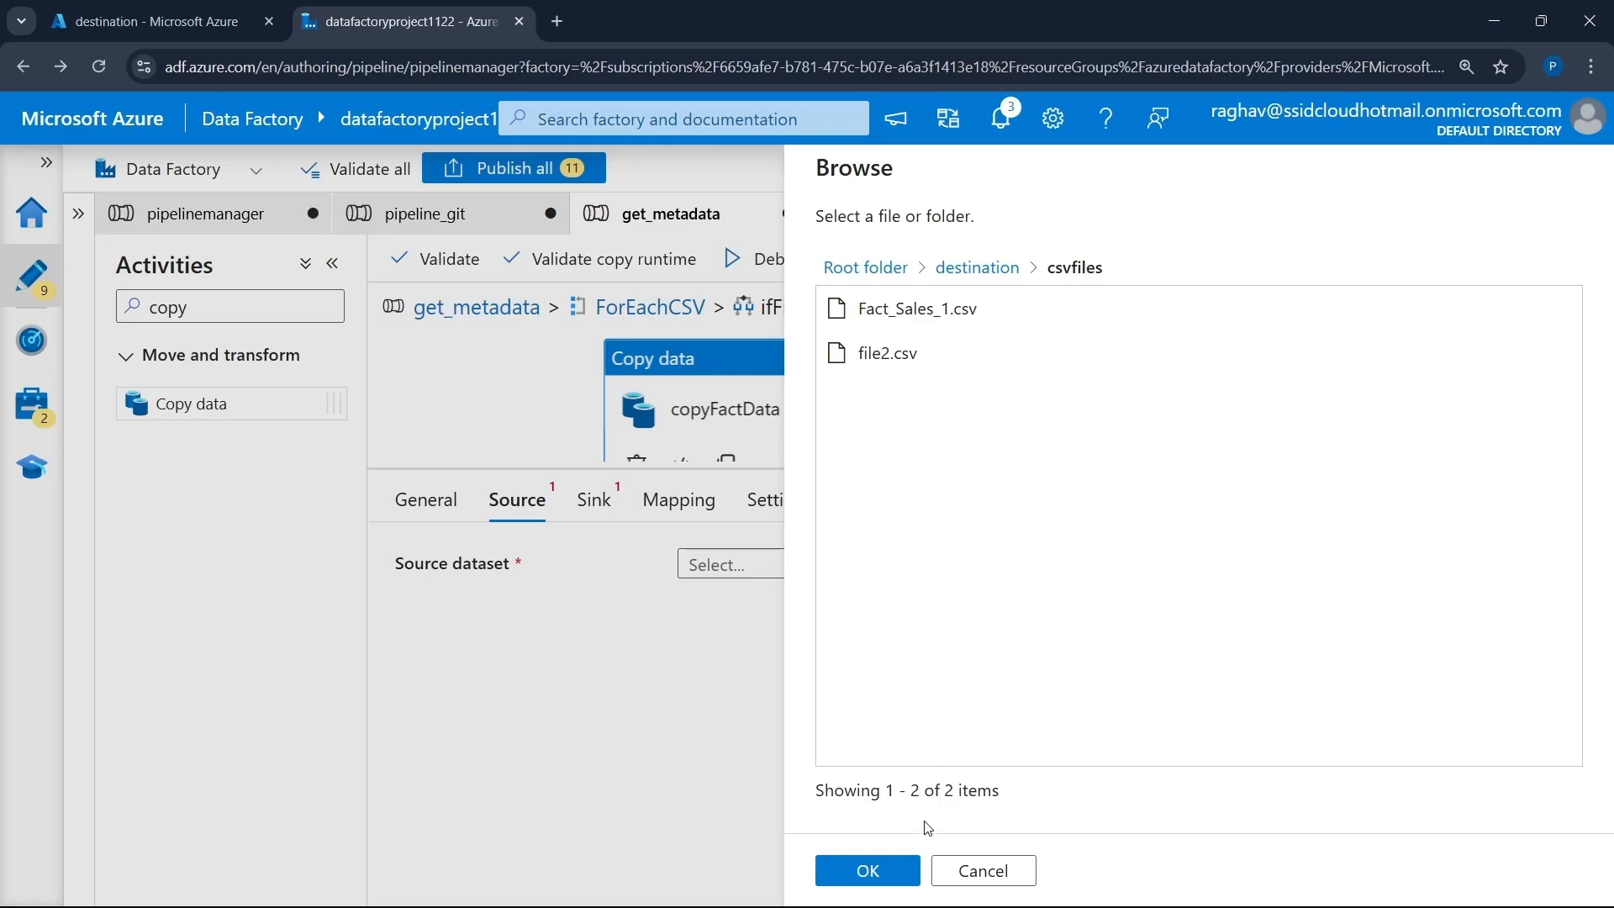
click(874, 871)
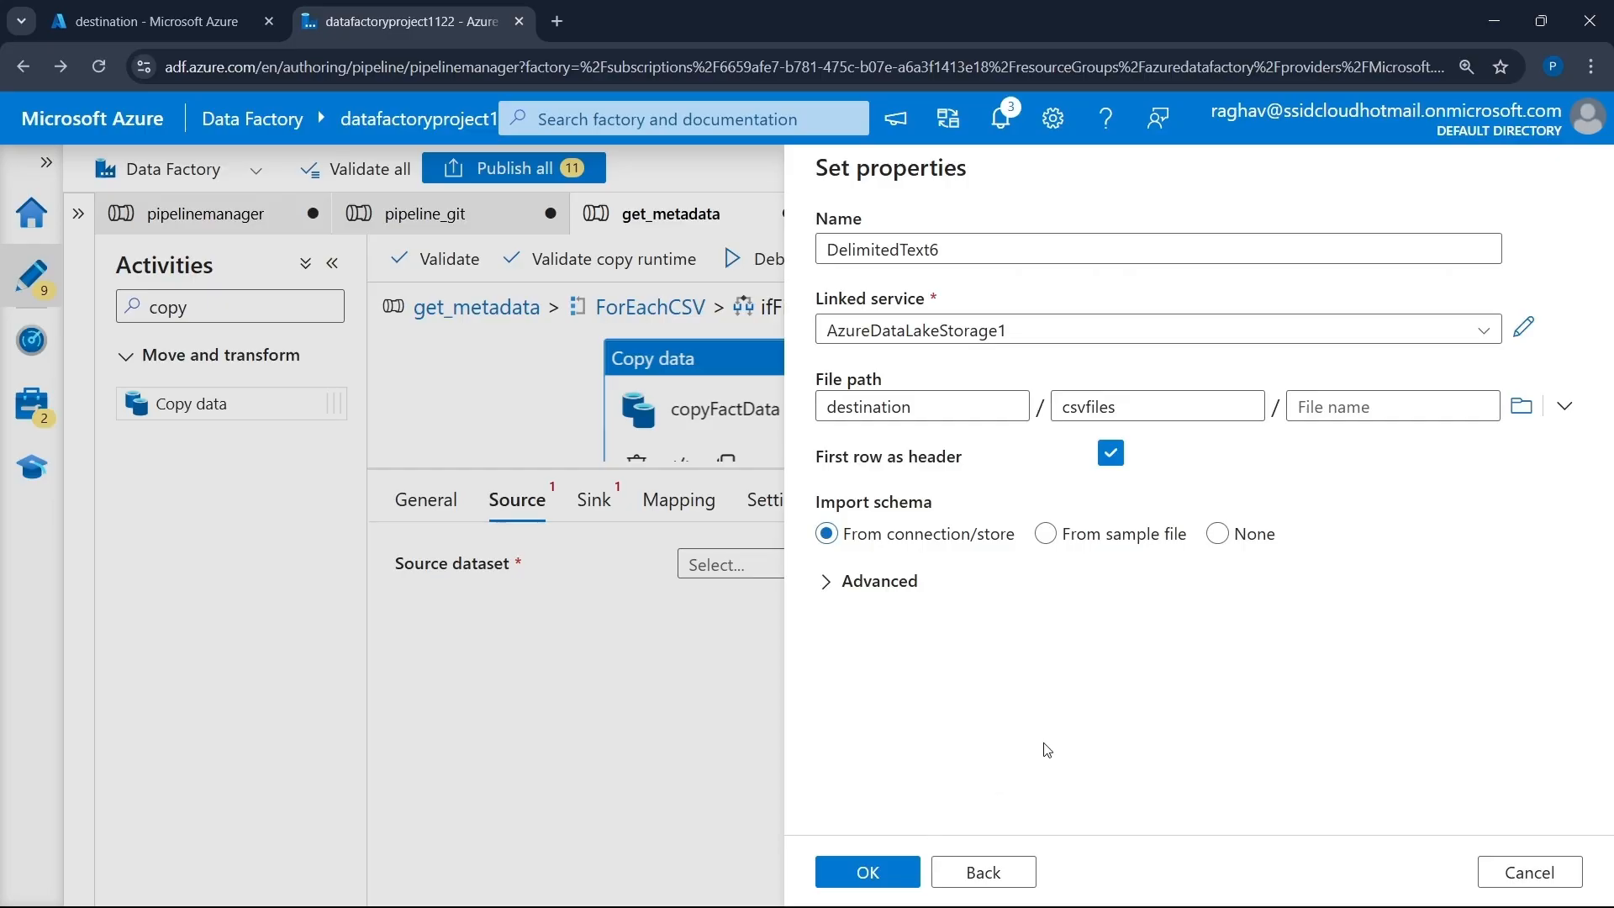
click(1076, 899)
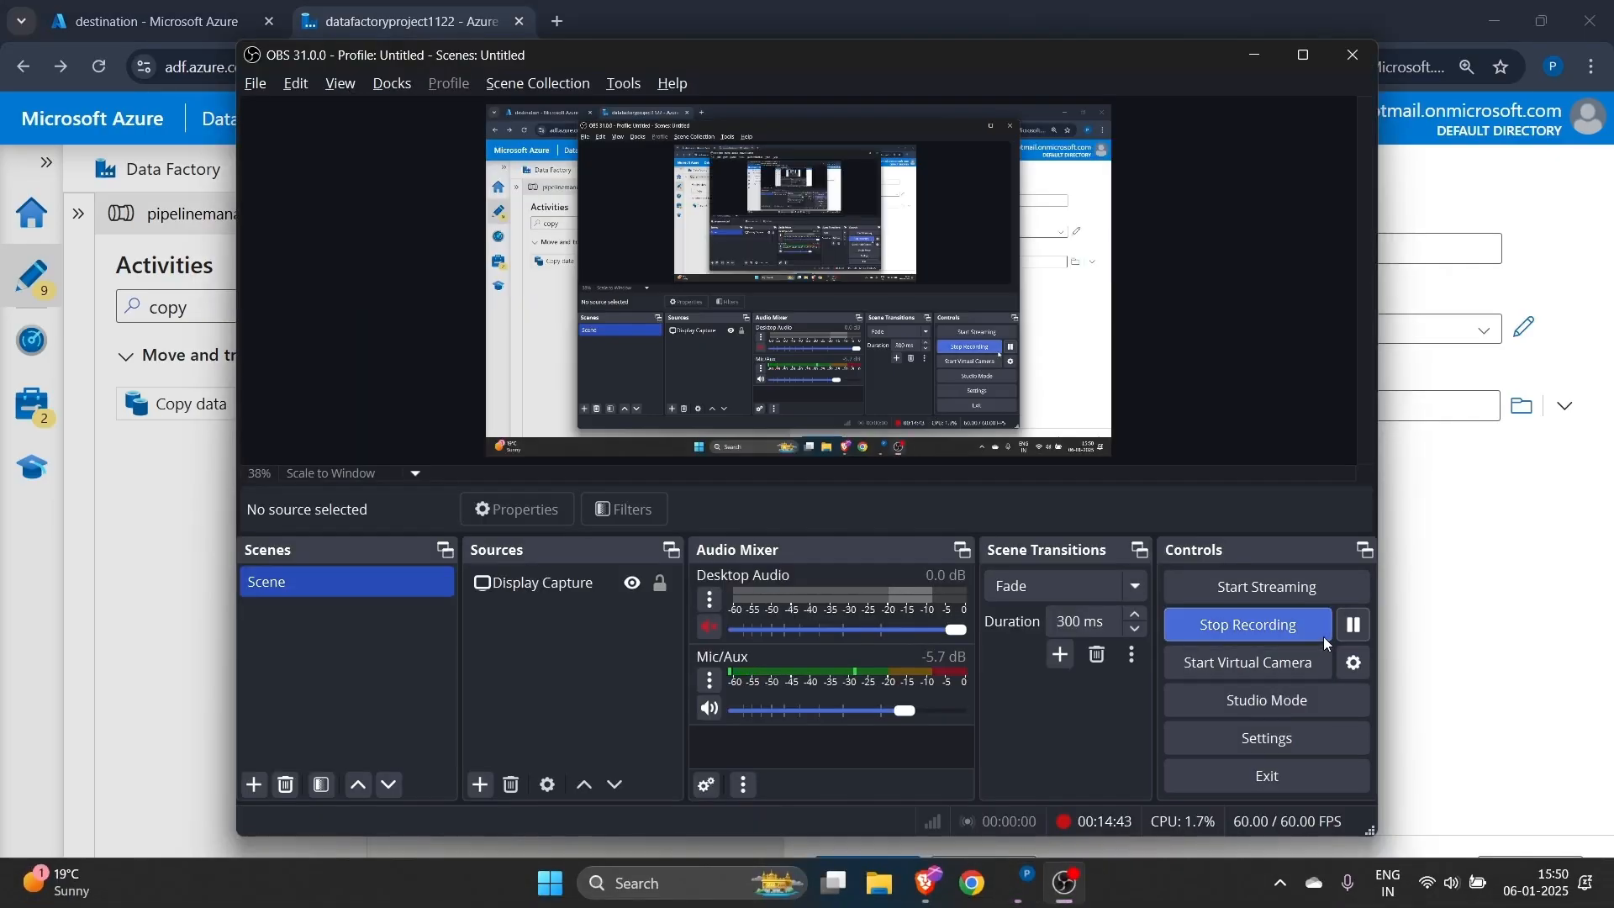
click(1431, 664)
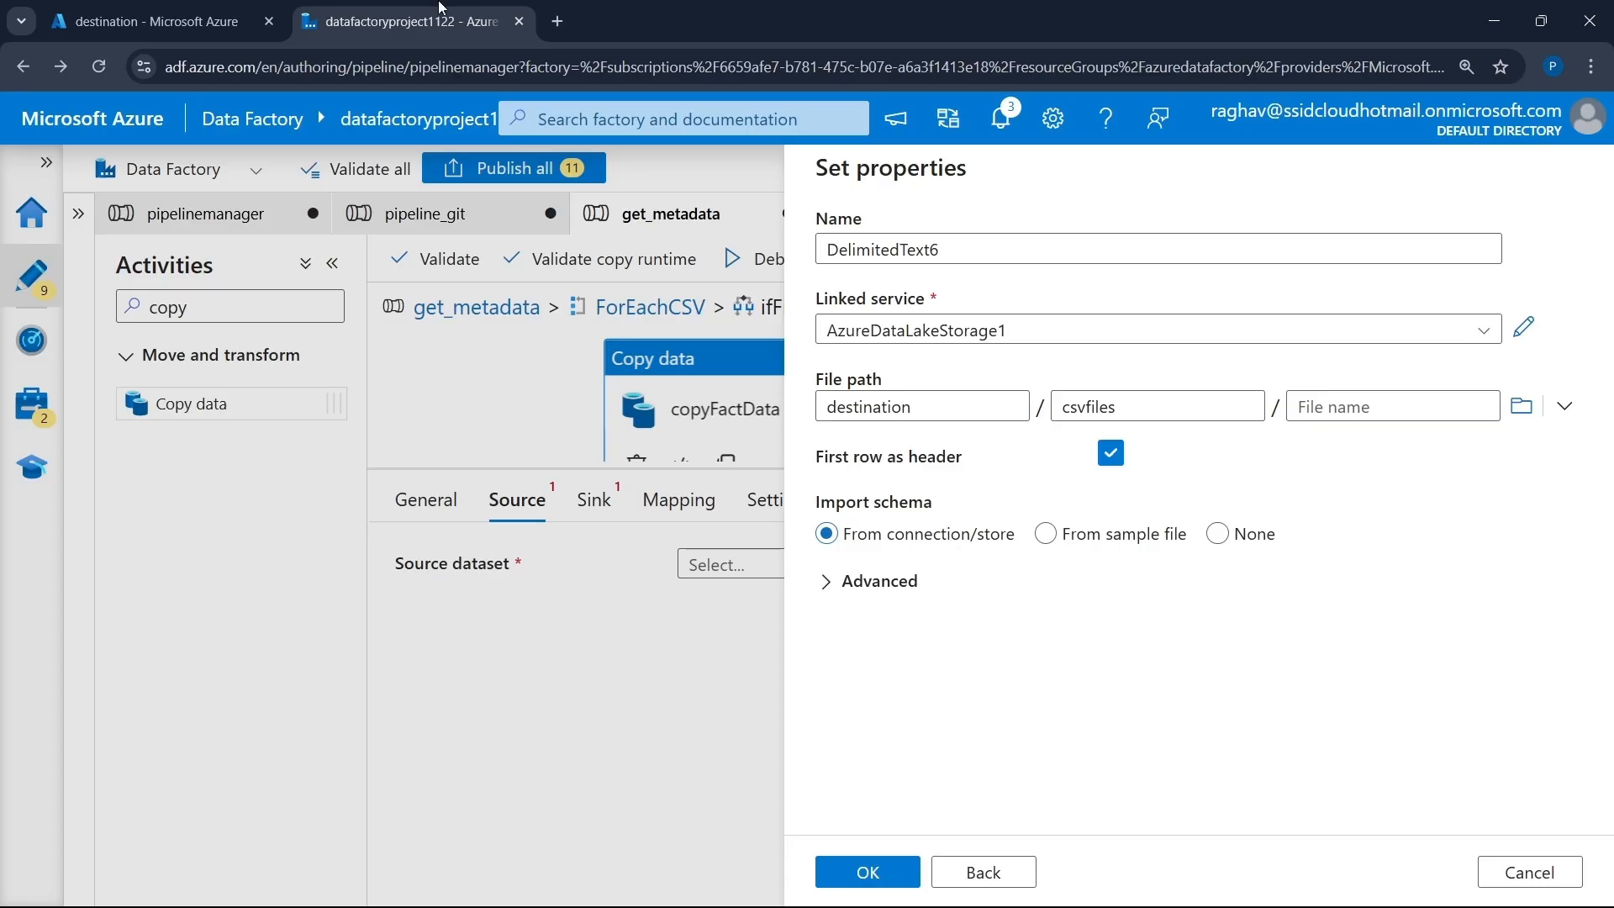
- Switch to the Azure portal, examine the Fact_Sales_1.csv file name in the csvfiles folder, and return to Data Factory
click(120, 18)
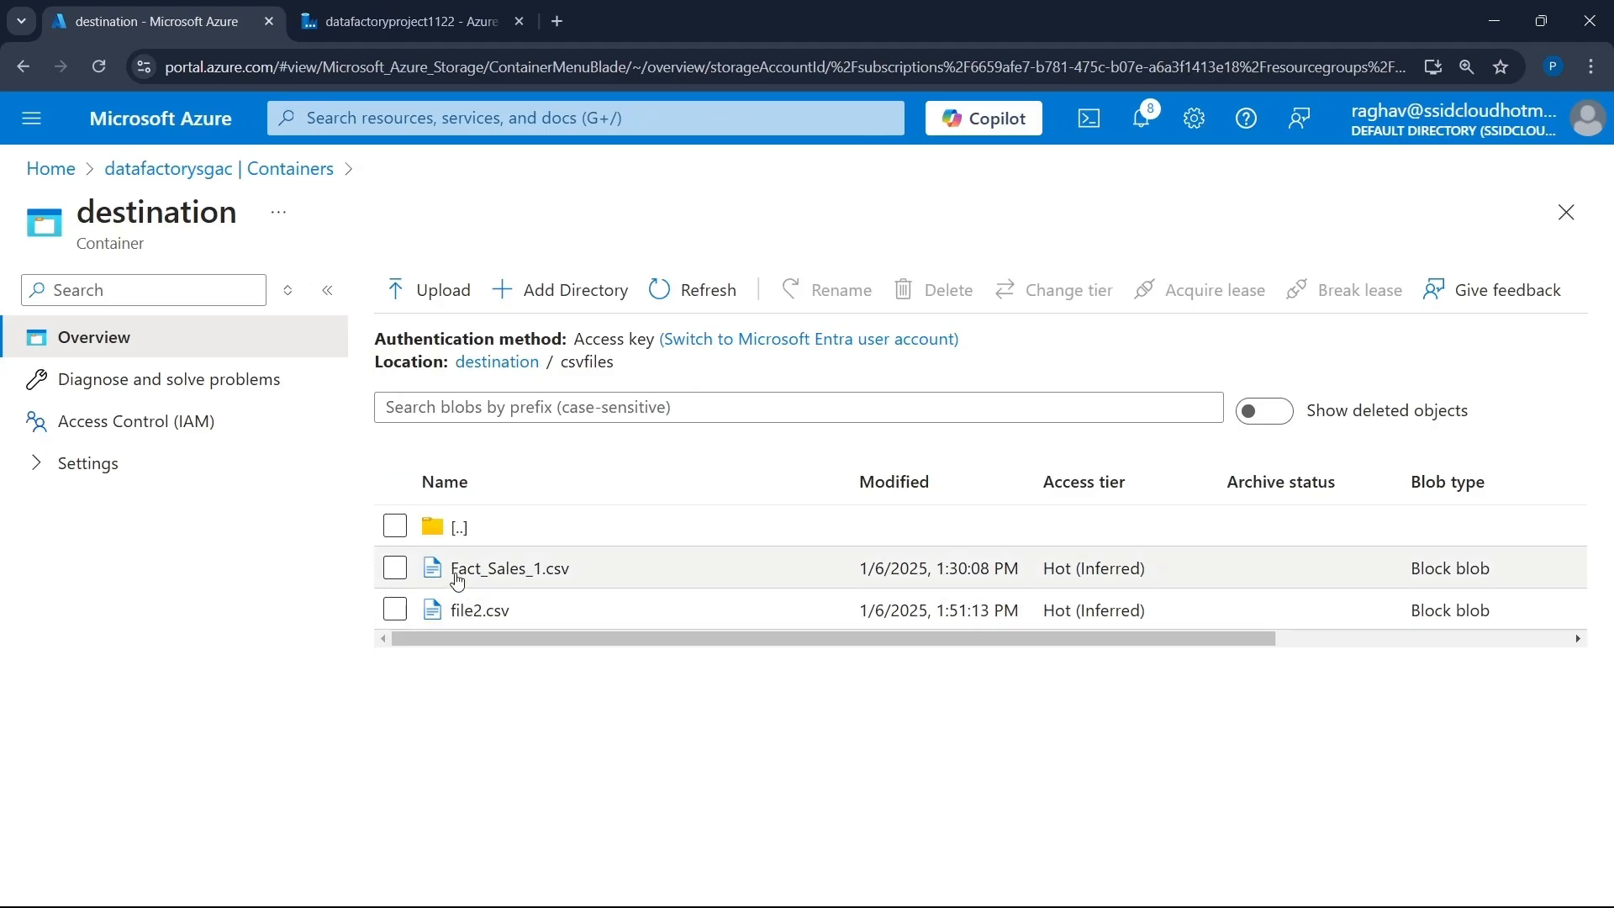
drag(452, 574, 545, 574)
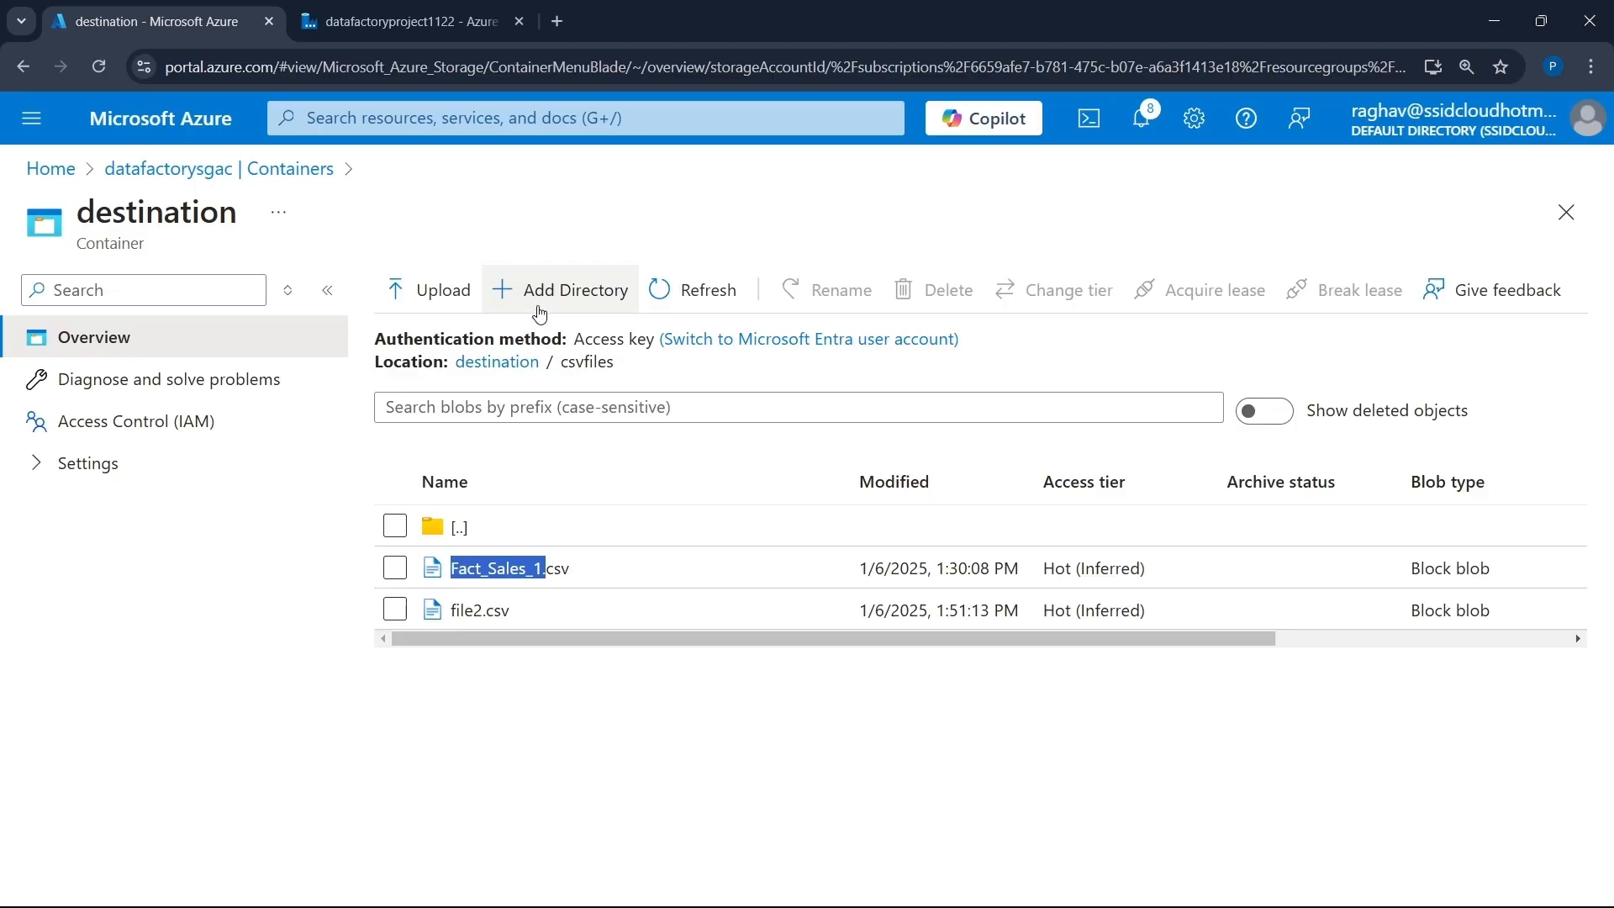
click(422, 12)
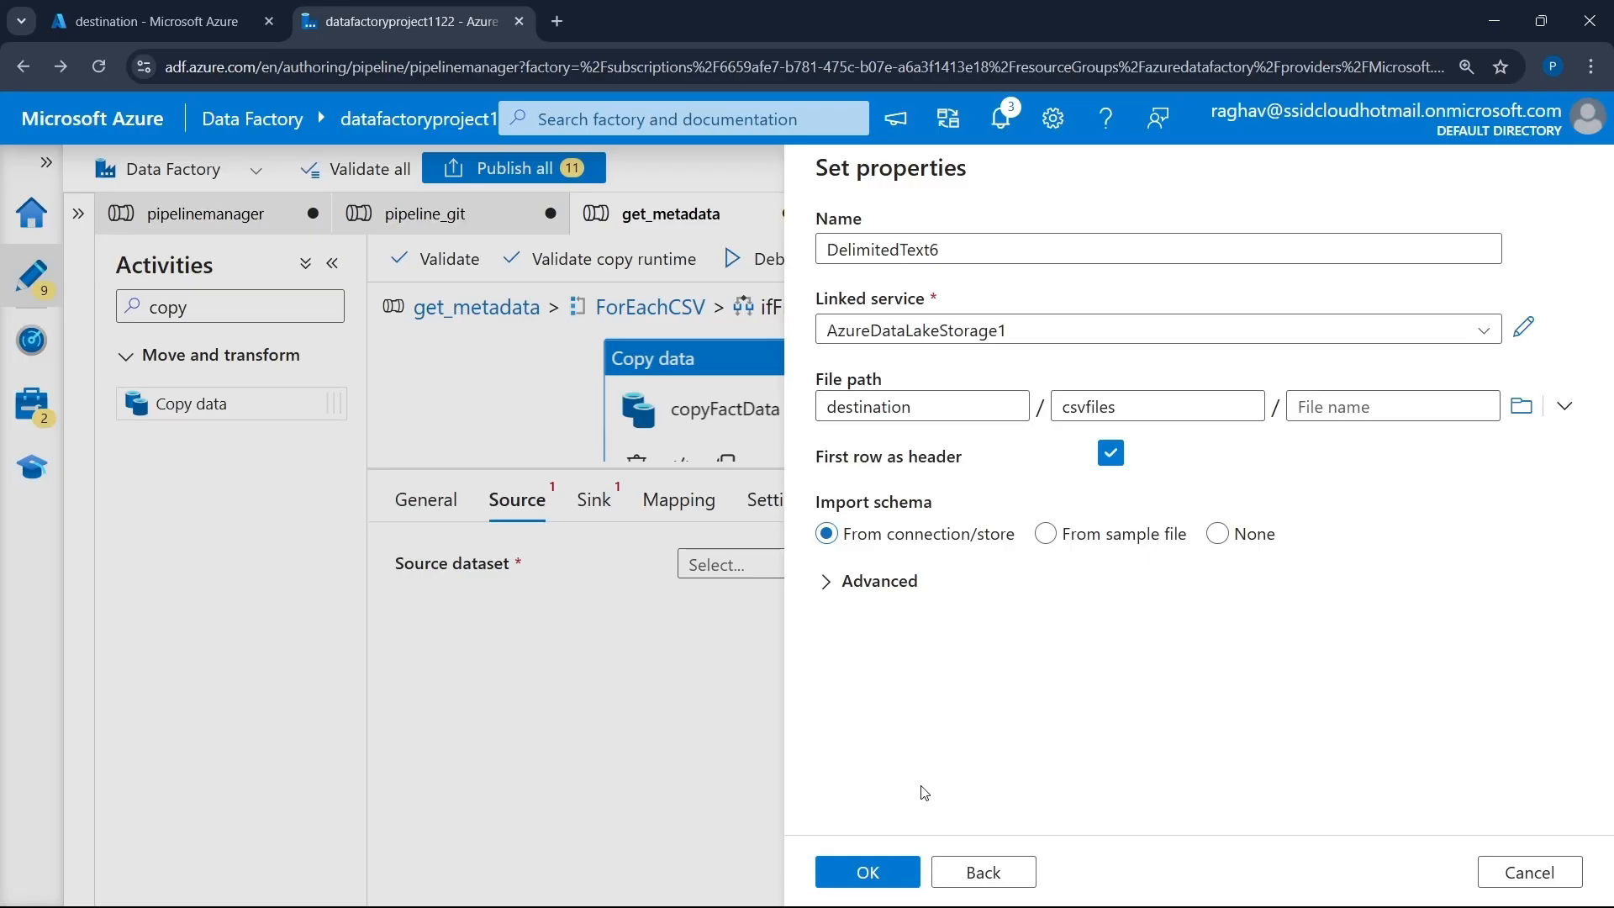
- Create the source dataset and open it for editing from the source settings of copyFactData
click(898, 873)
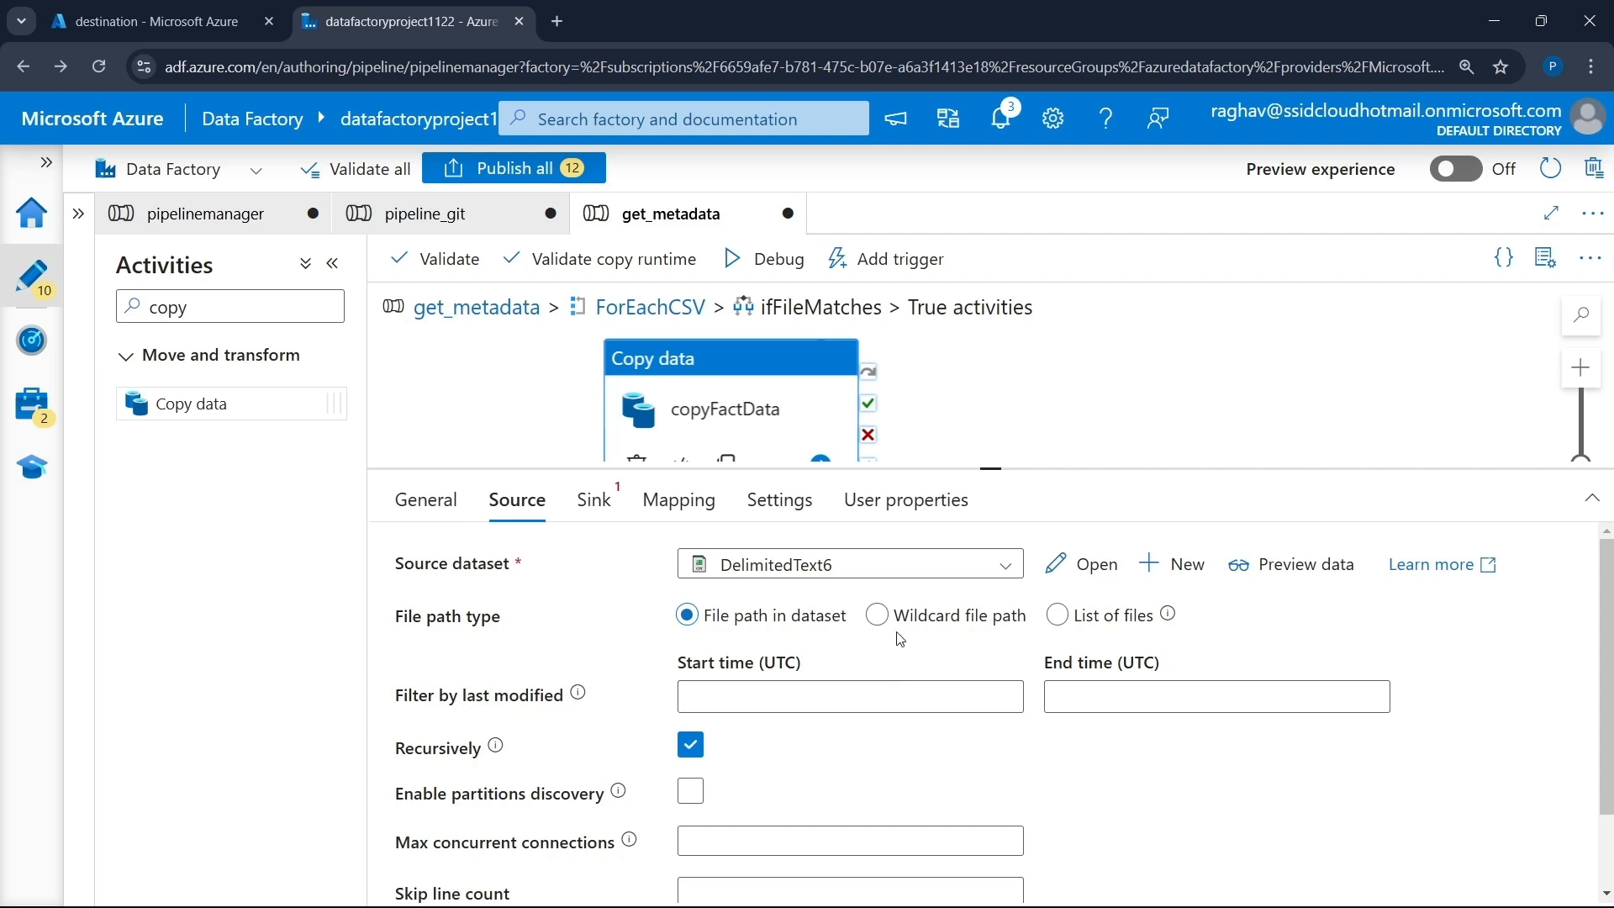
click(902, 572)
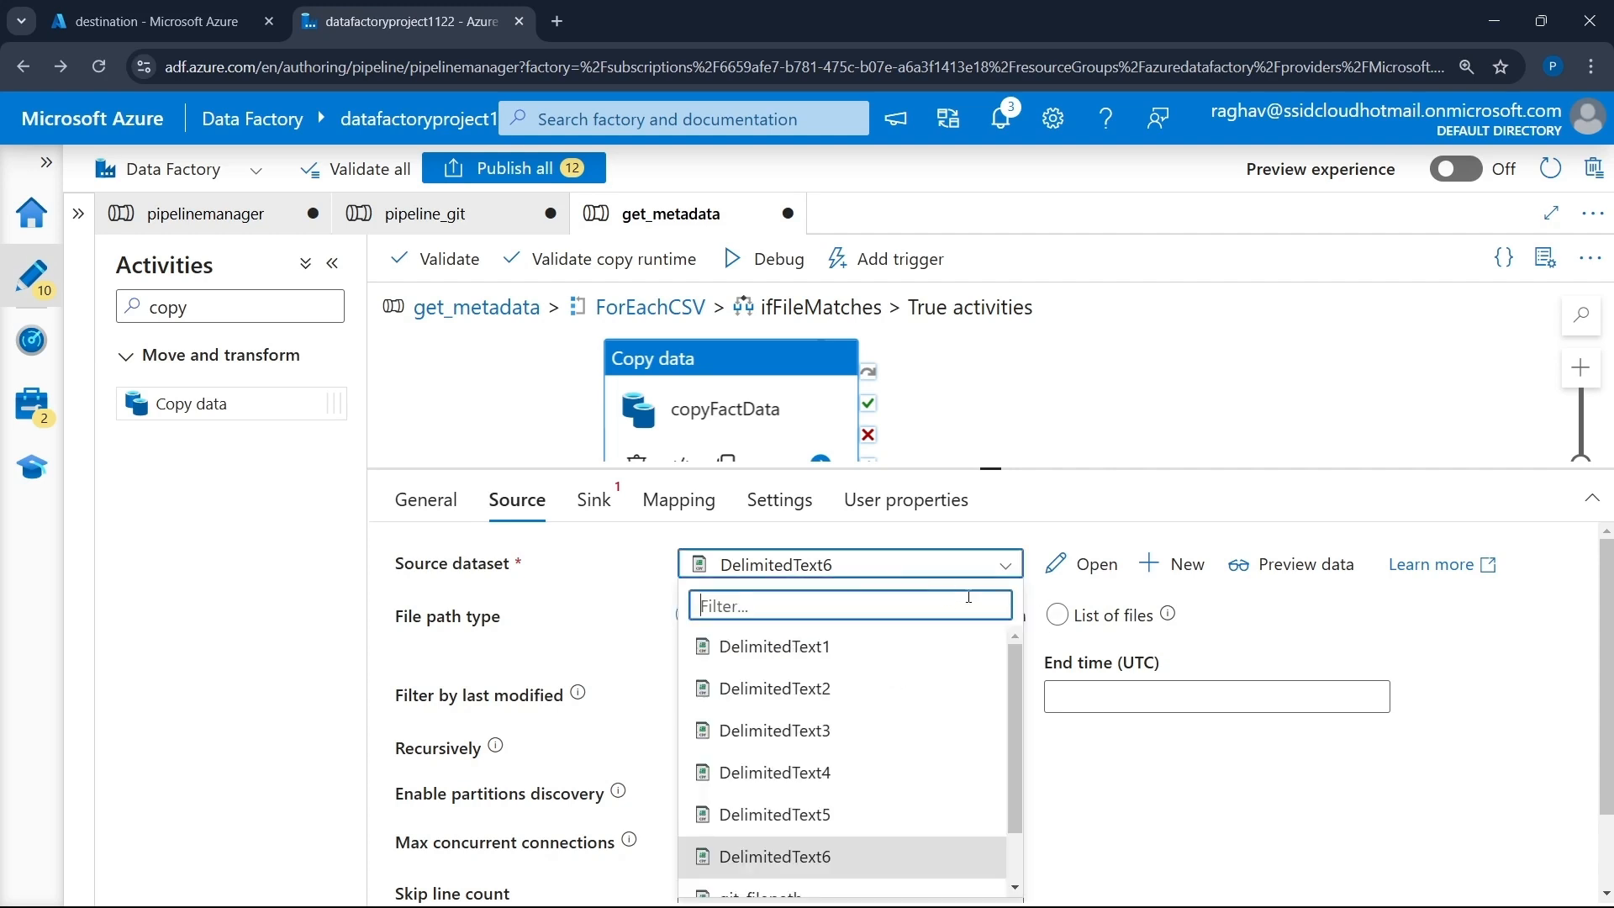
click(786, 857)
click(1106, 580)
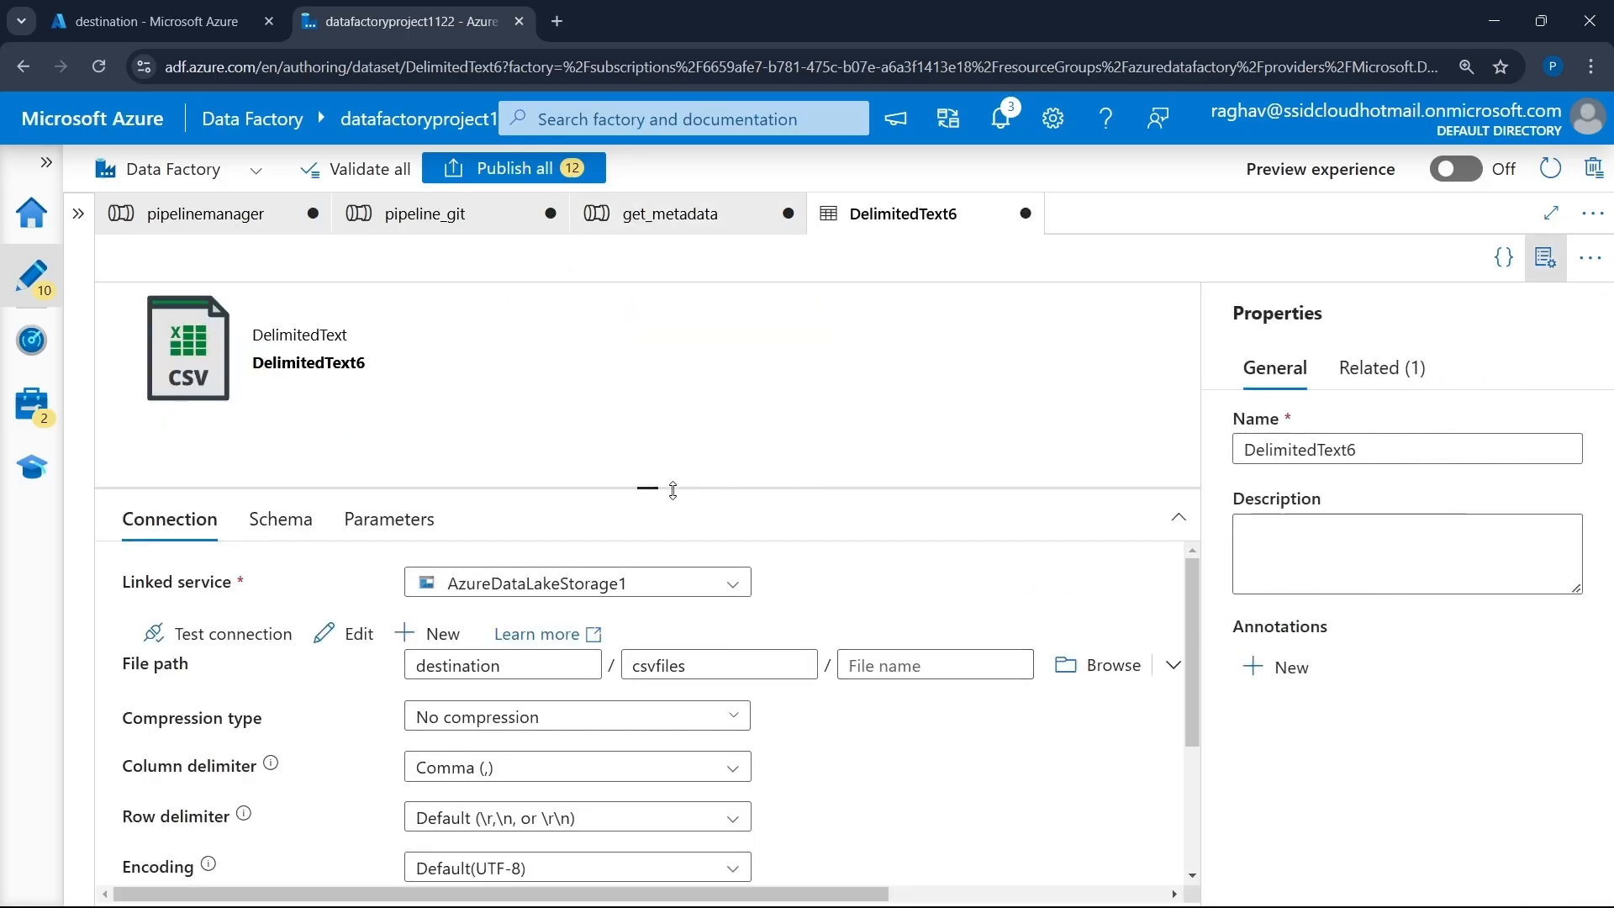
- Examine the dataset's connection settings and the AzureDataLakeStorage1 linked service details, and close them without saving
scroll(798, 501, down, 3)
scroll(869, 663, up, 3)
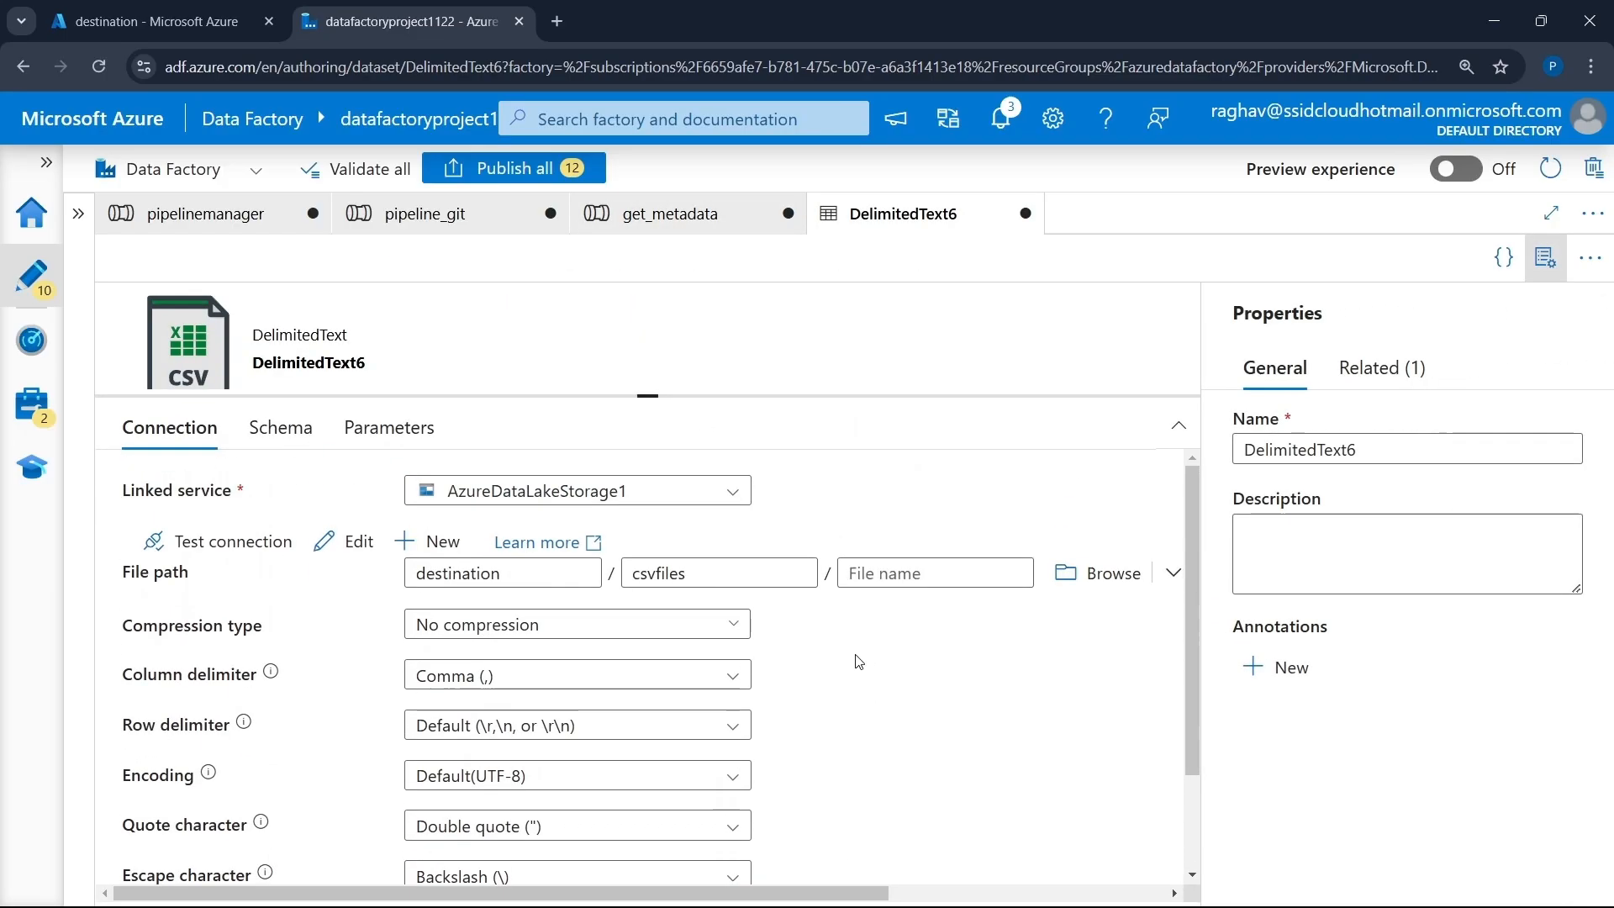
click(336, 541)
scroll(1018, 586, down, 4)
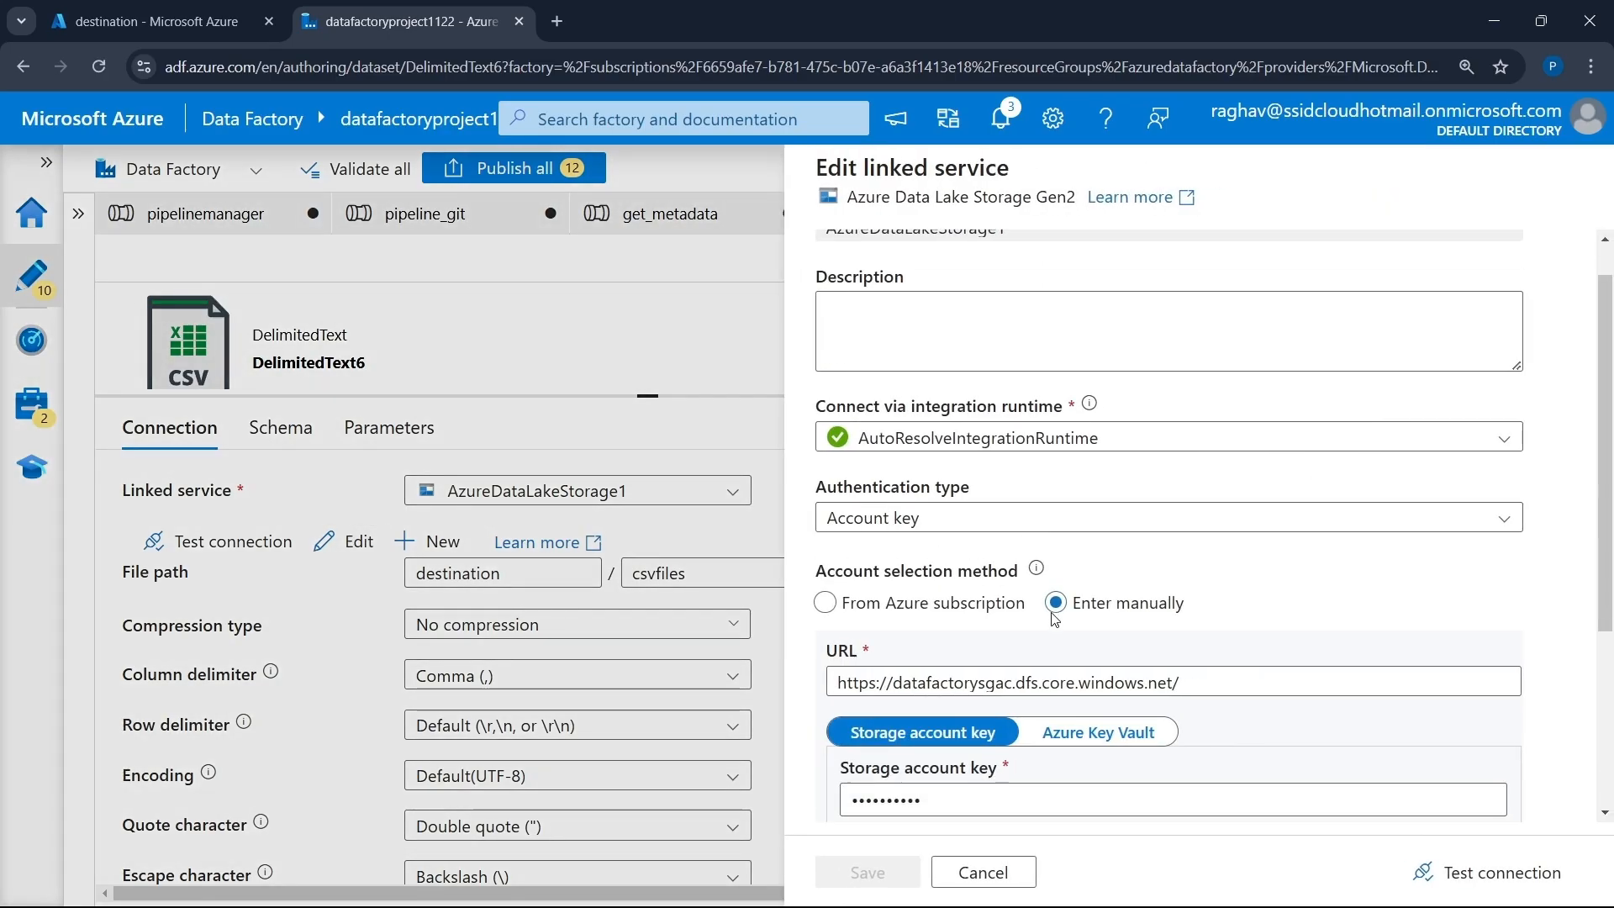
click(874, 790)
scroll(1065, 698, down, 5)
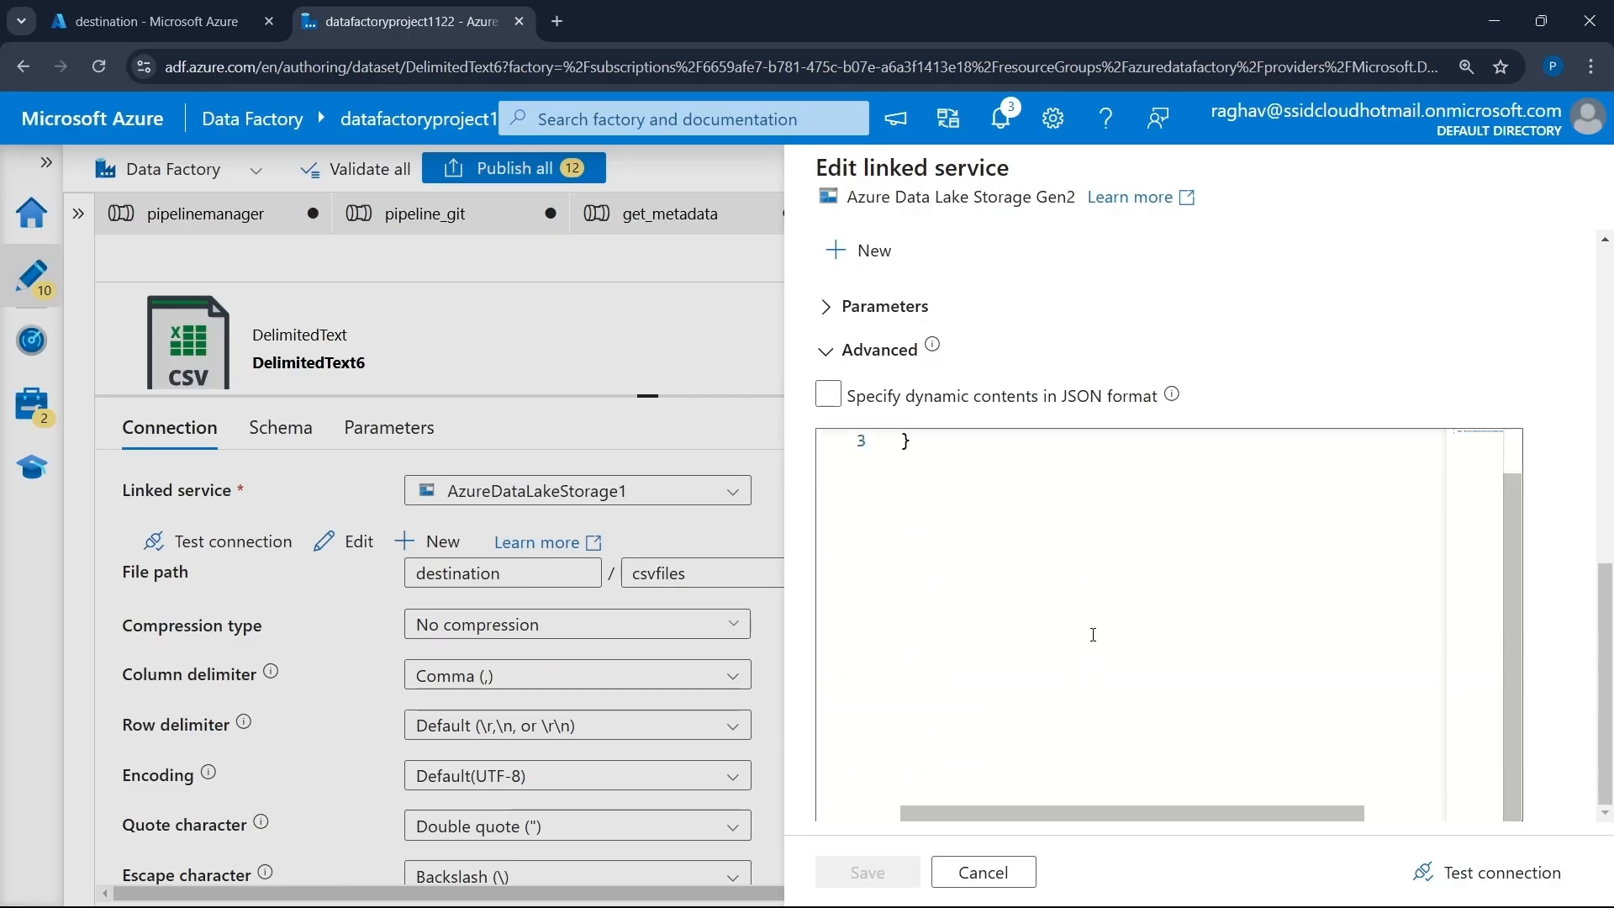
click(1021, 880)
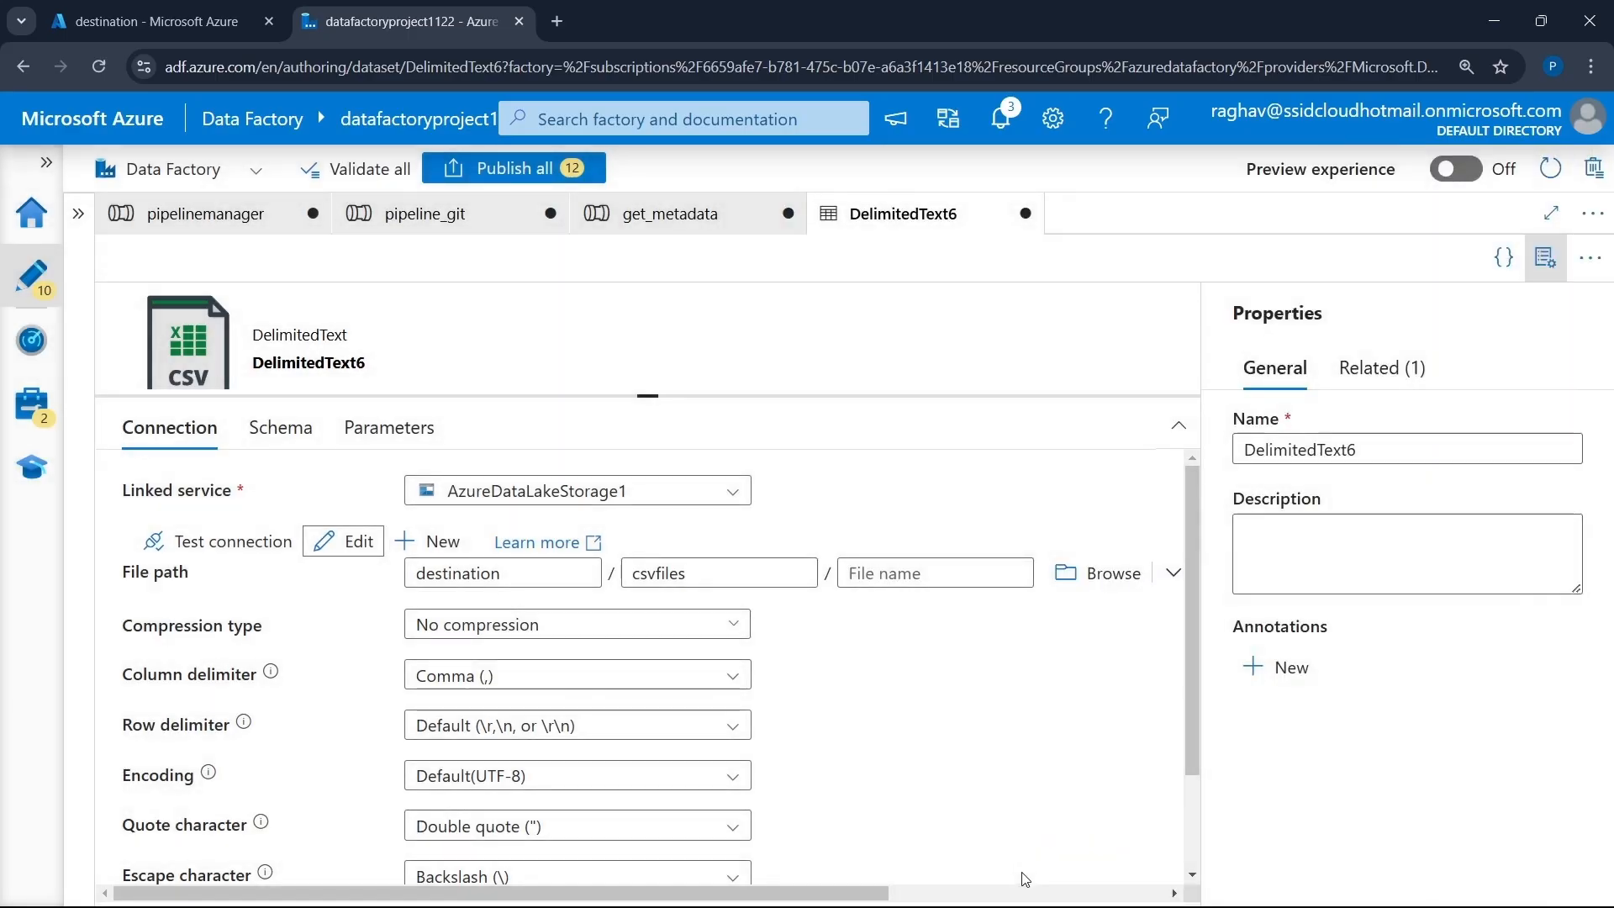
click(1066, 883)
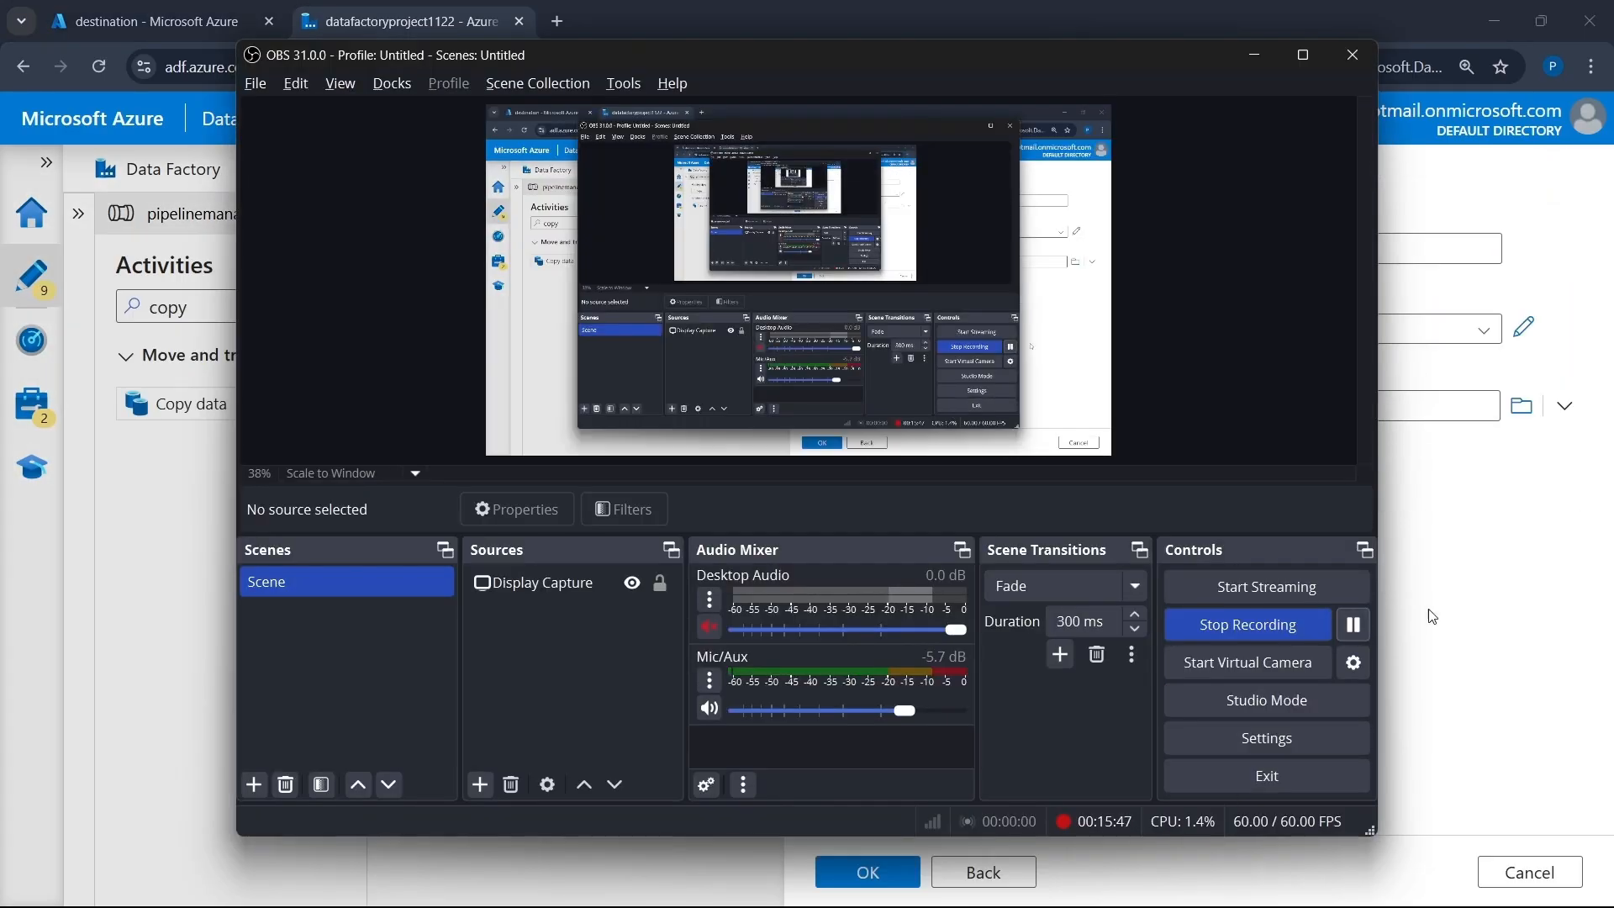
click(1445, 609)
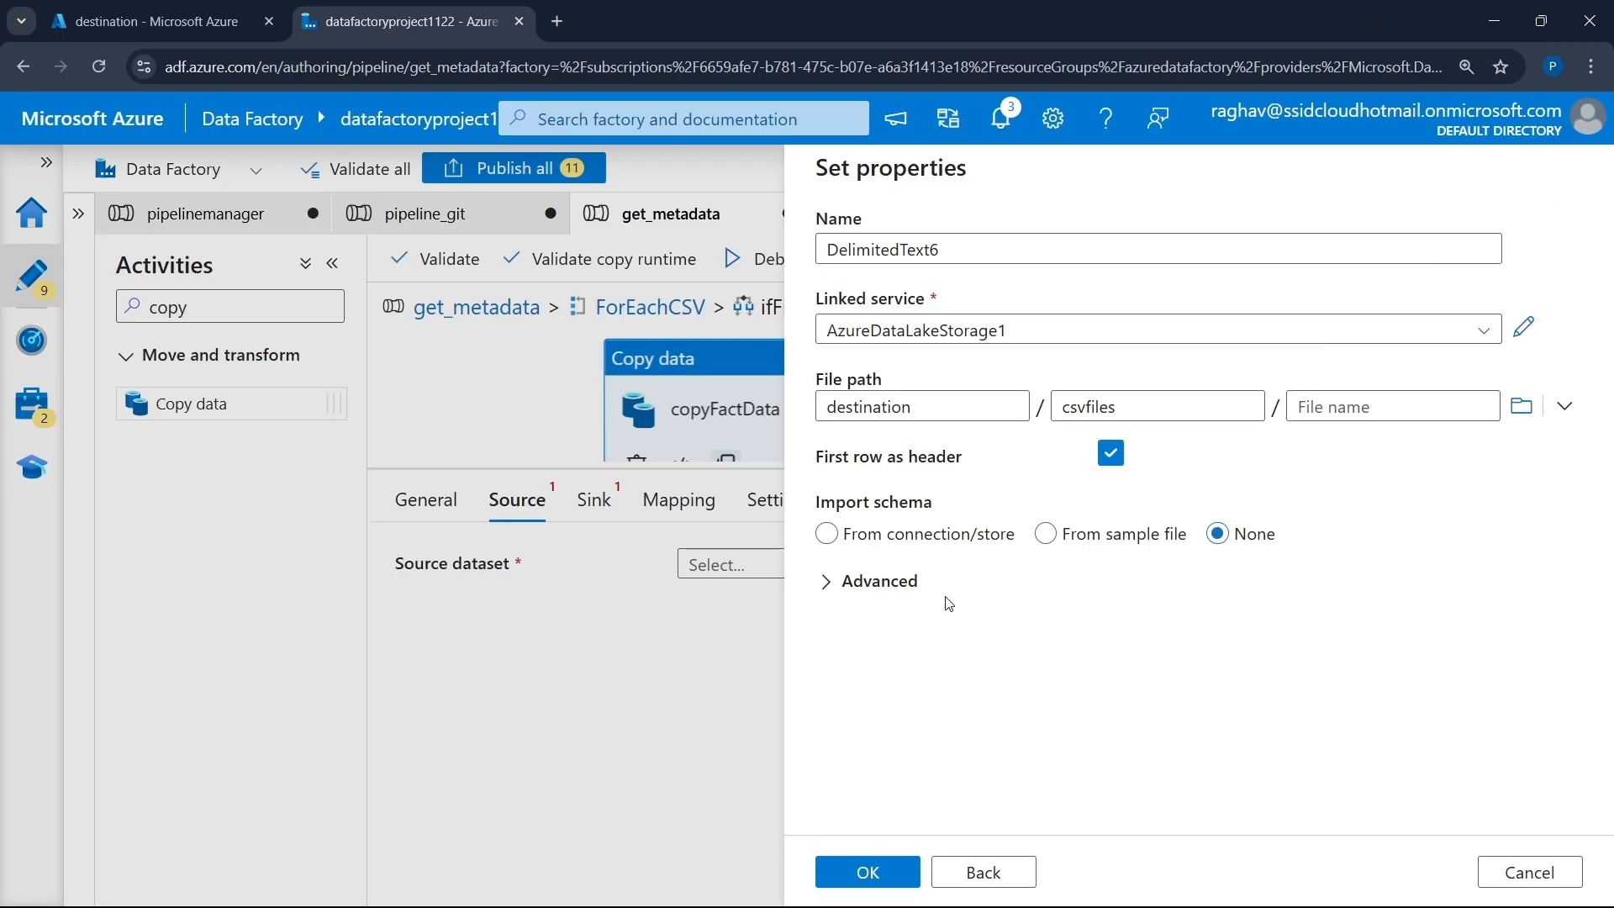
- Open the new source dataset for advanced configuration, add a parameter named p_file_name, and return to its connection settings
click(876, 588)
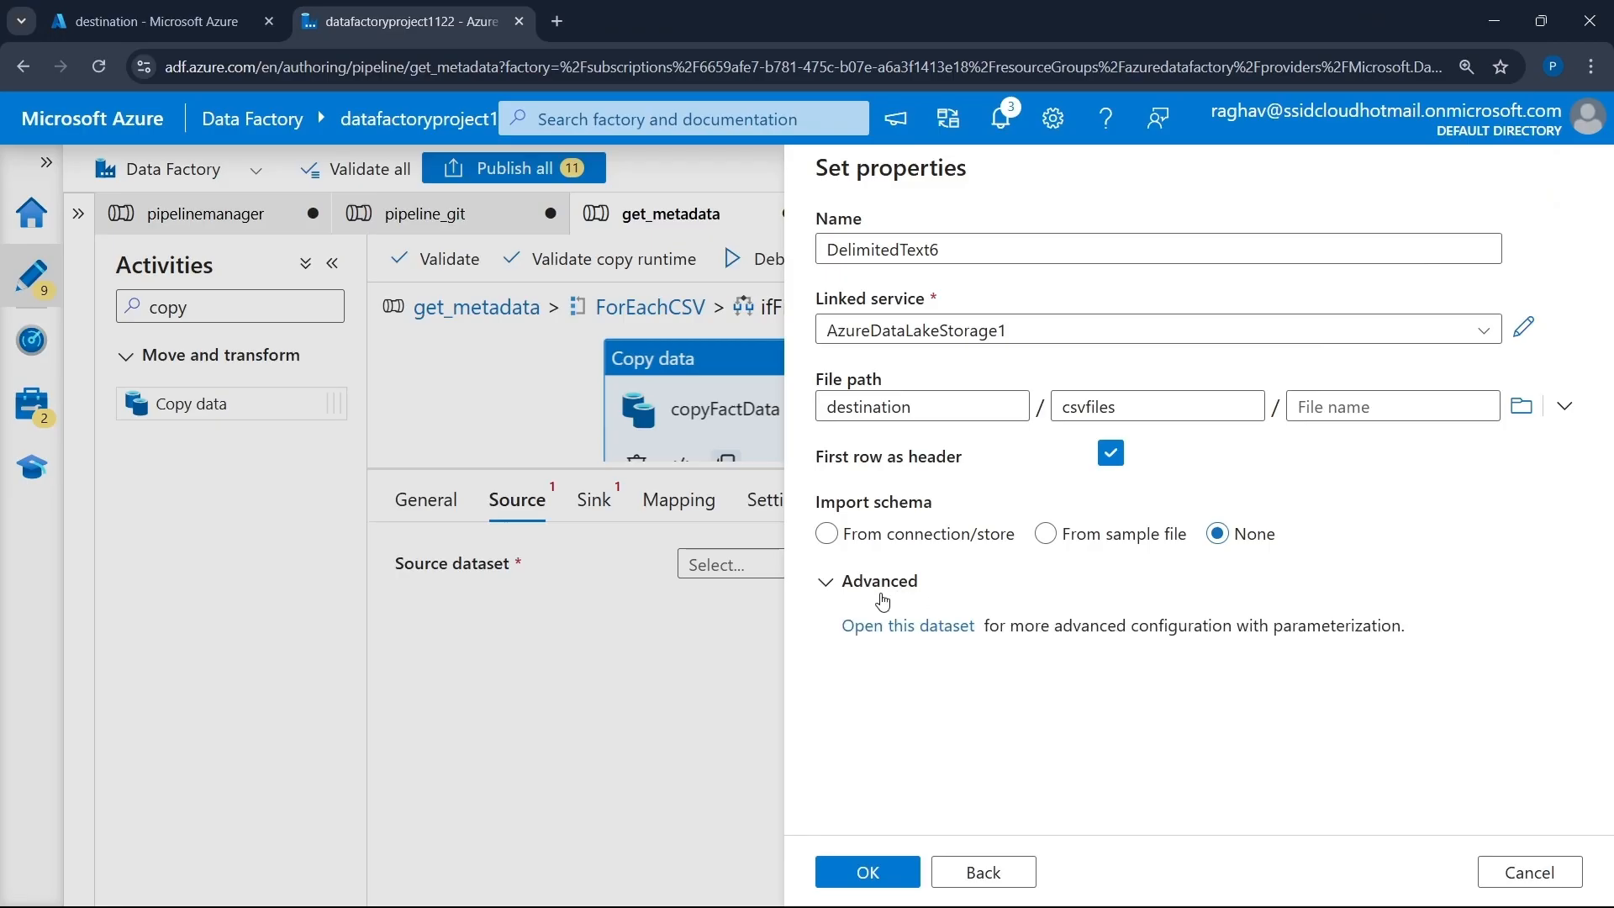
click(909, 627)
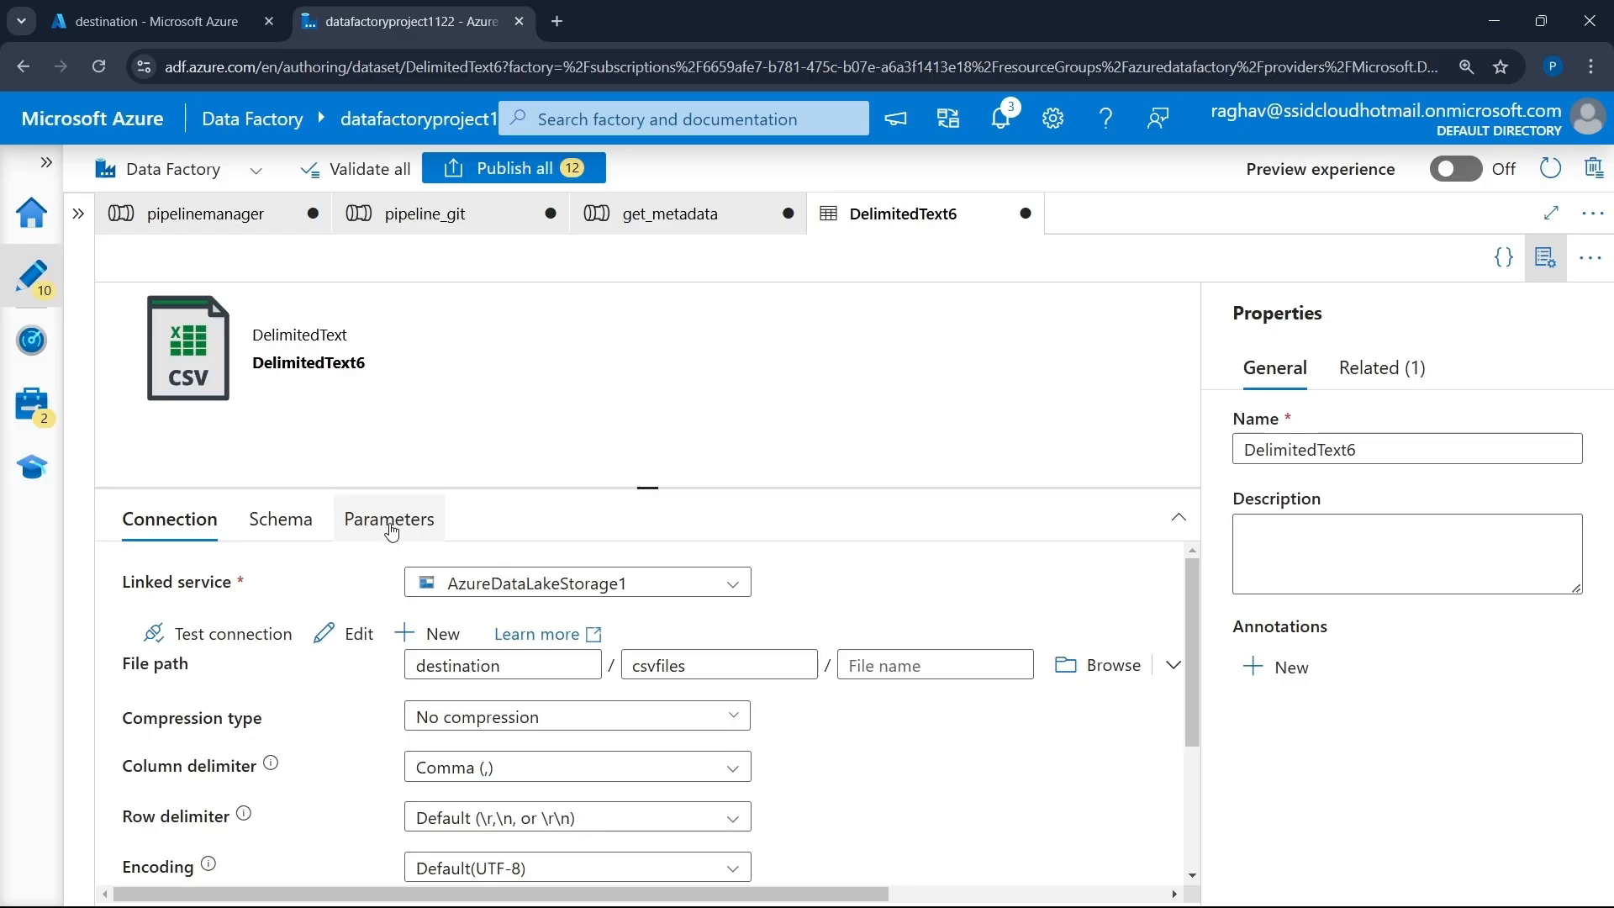
click(391, 529)
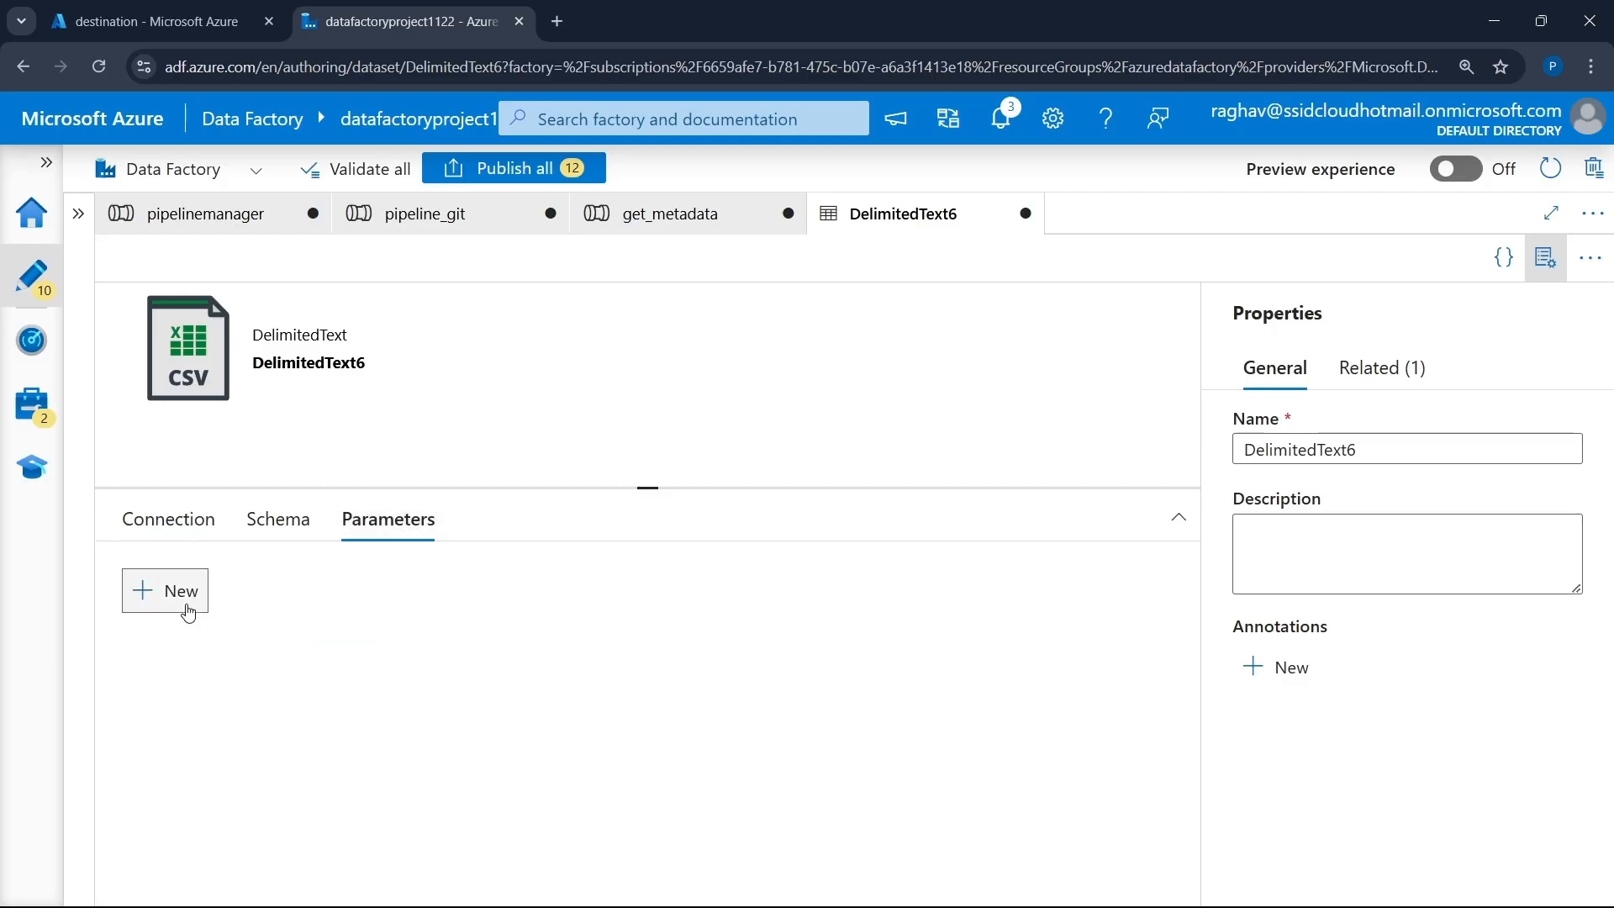
click(185, 604)
click(257, 686)
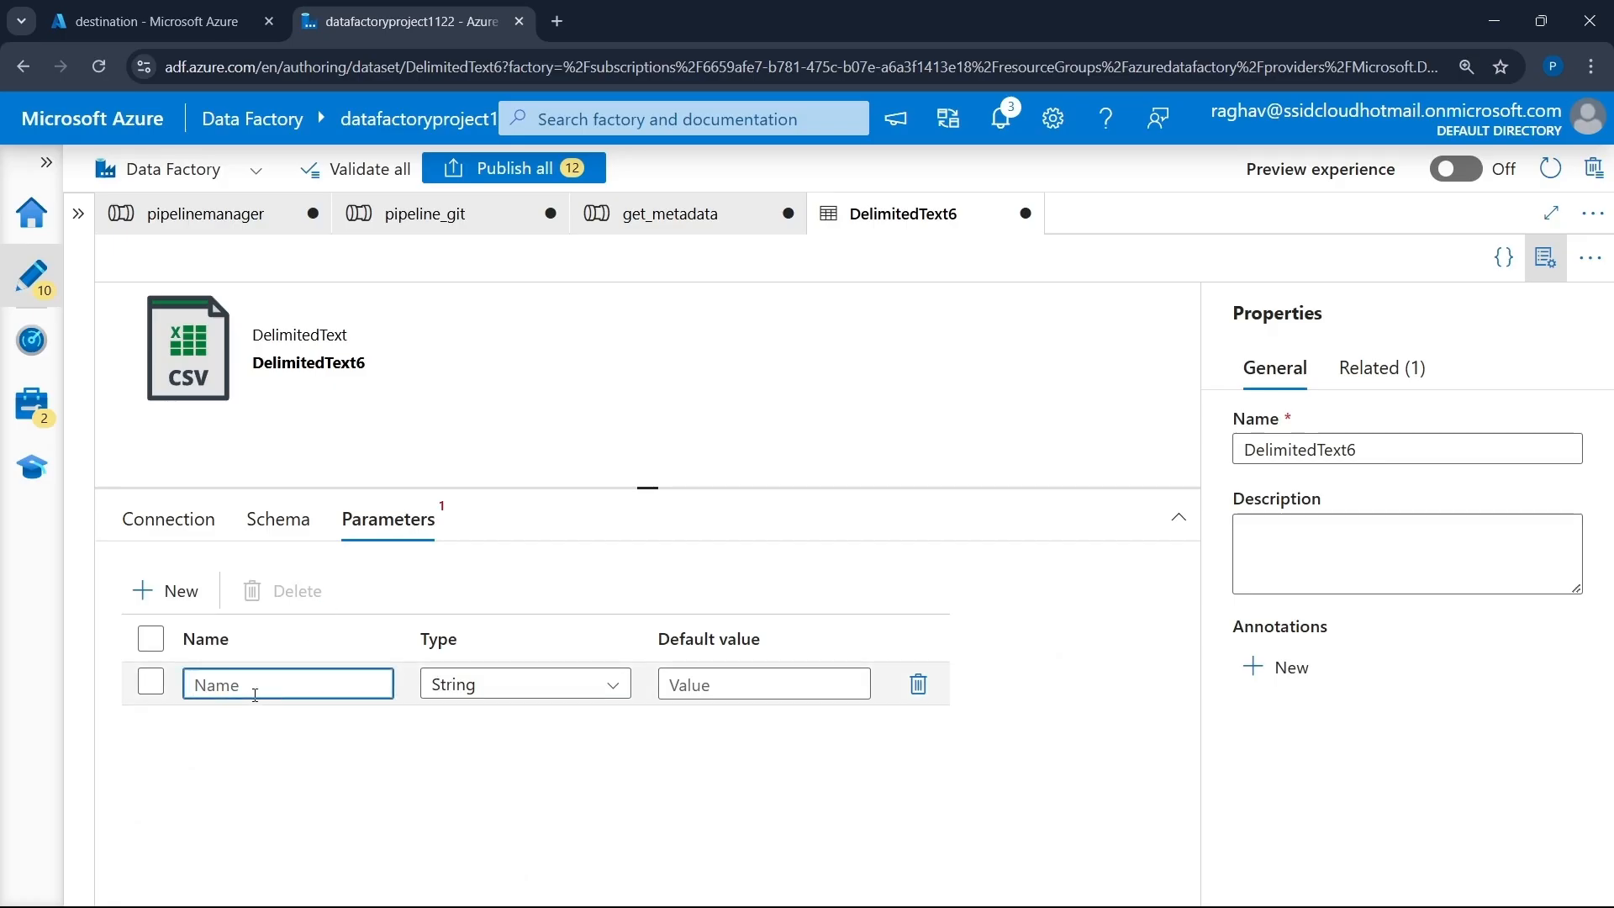
text(p_file_name)
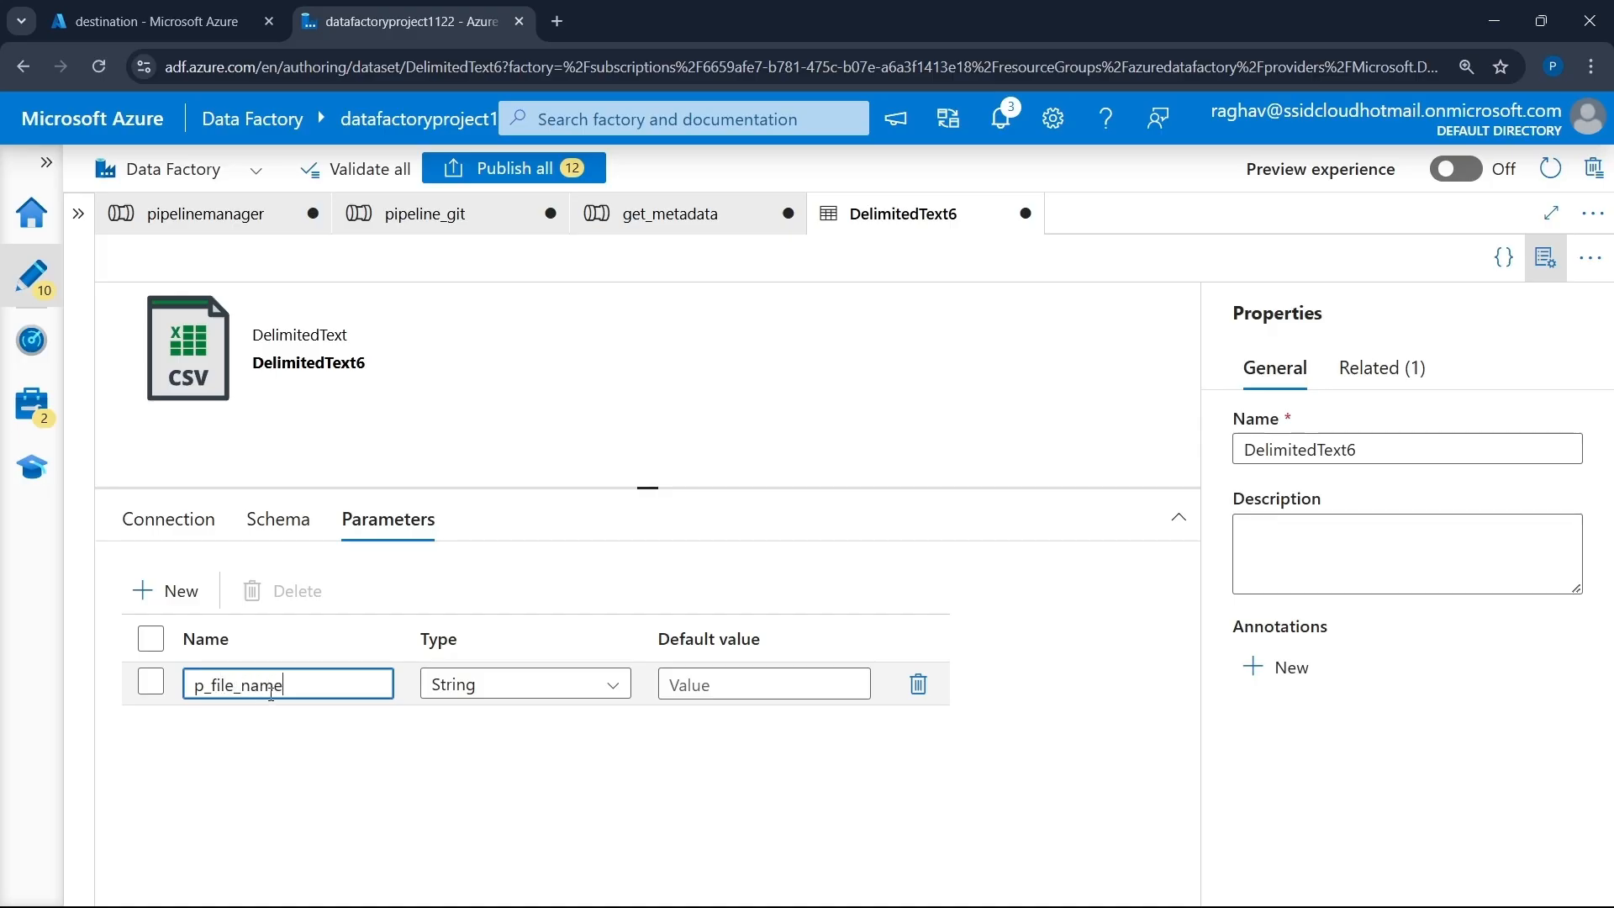
click(139, 534)
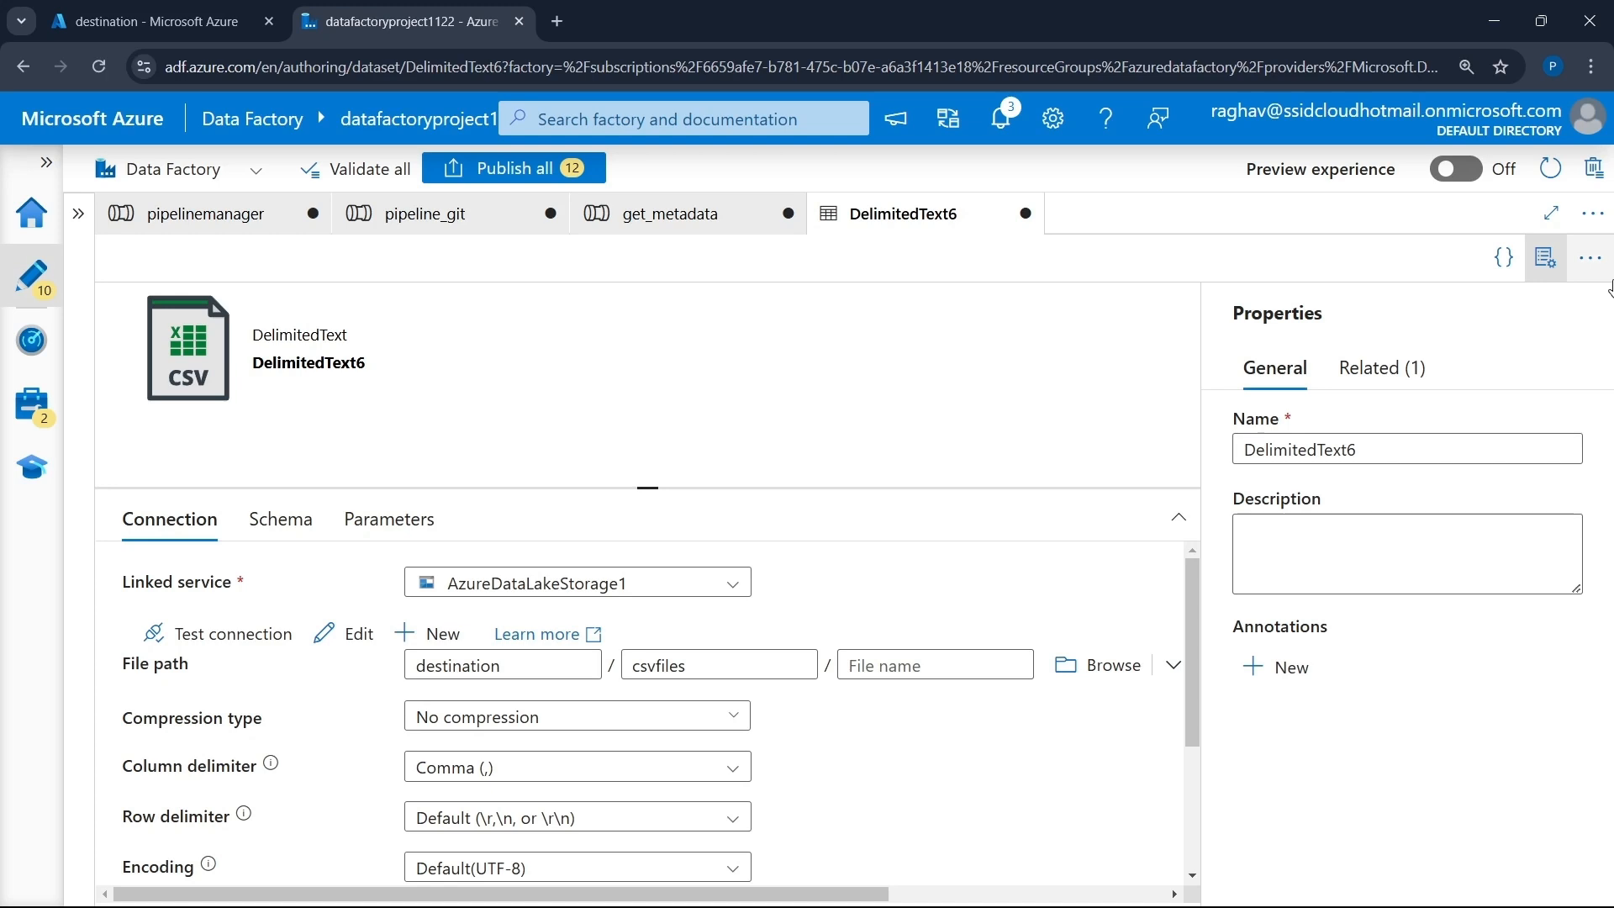
click(1544, 257)
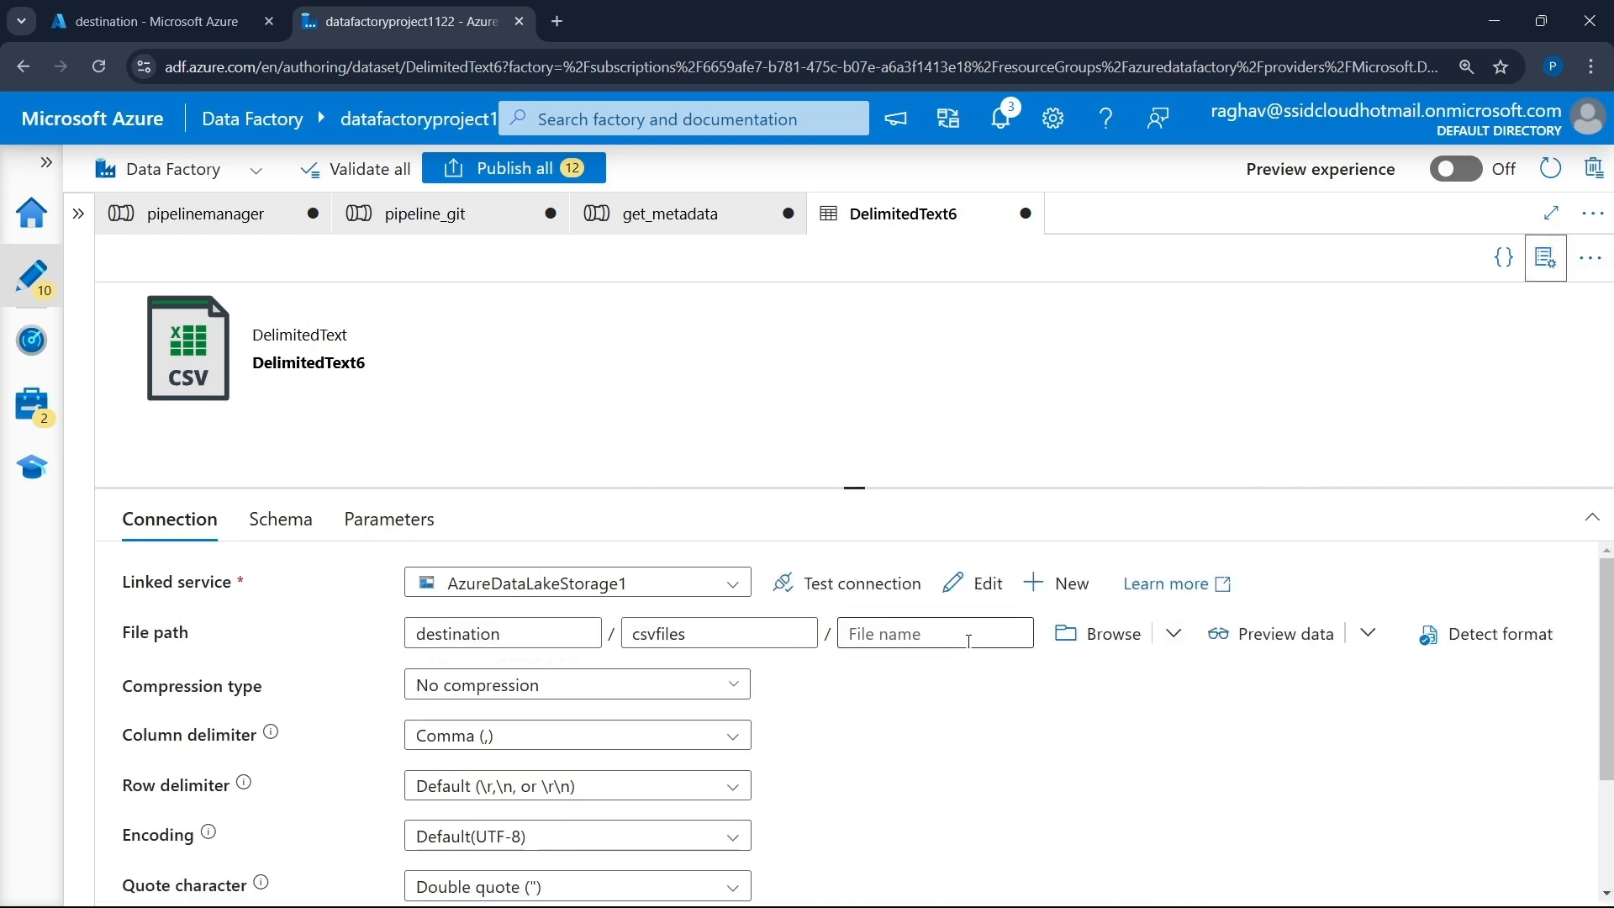
click(974, 628)
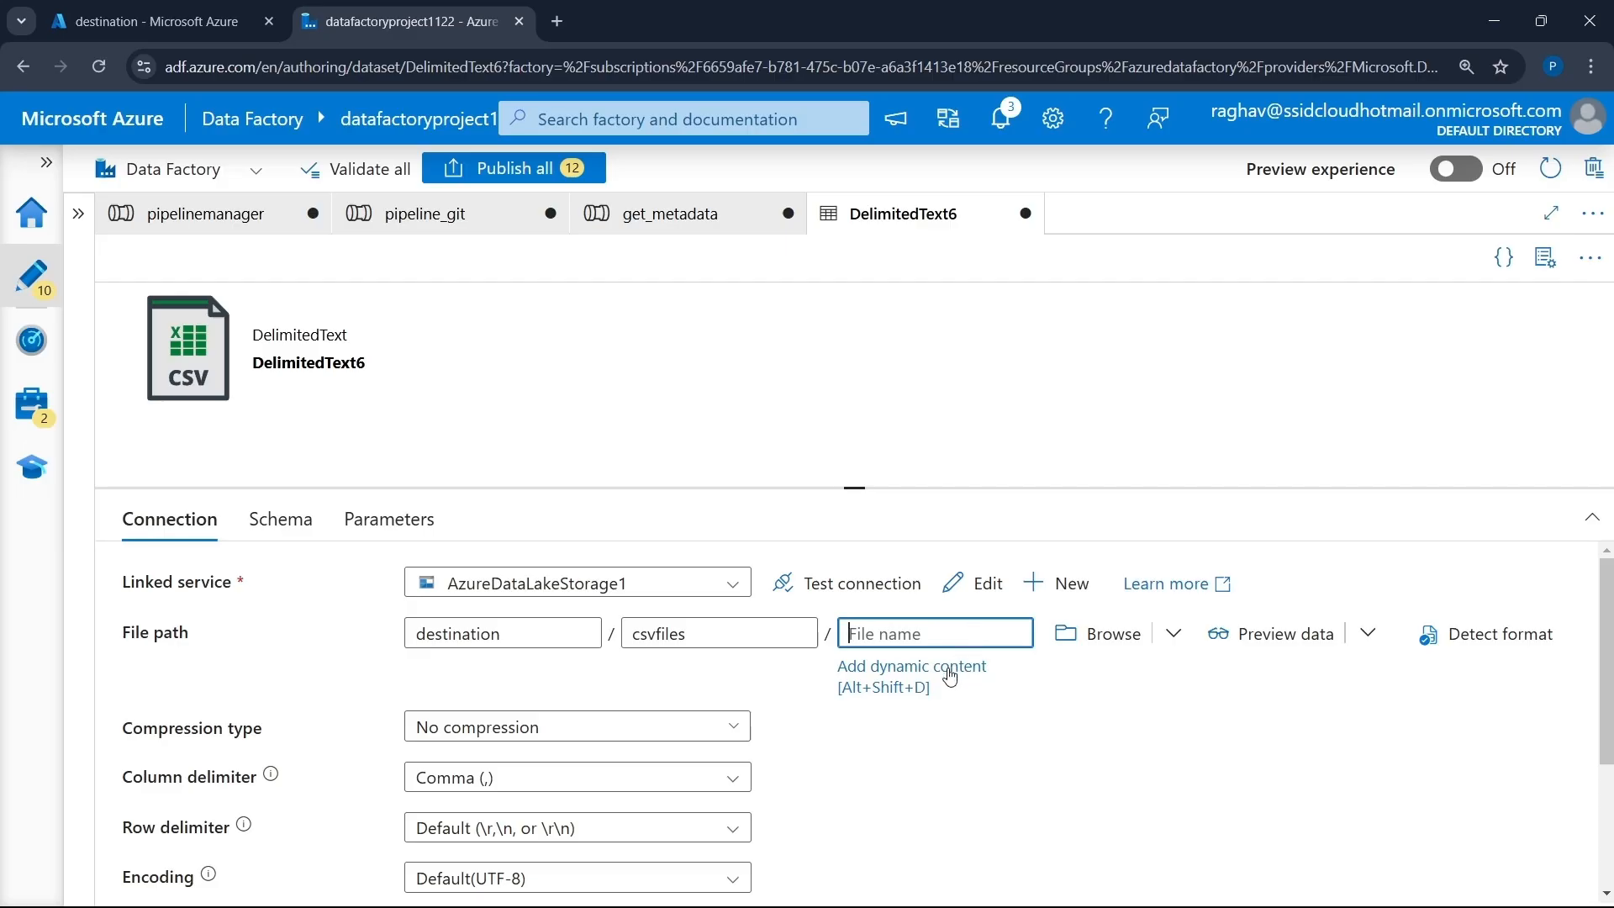
click(951, 673)
click(954, 305)
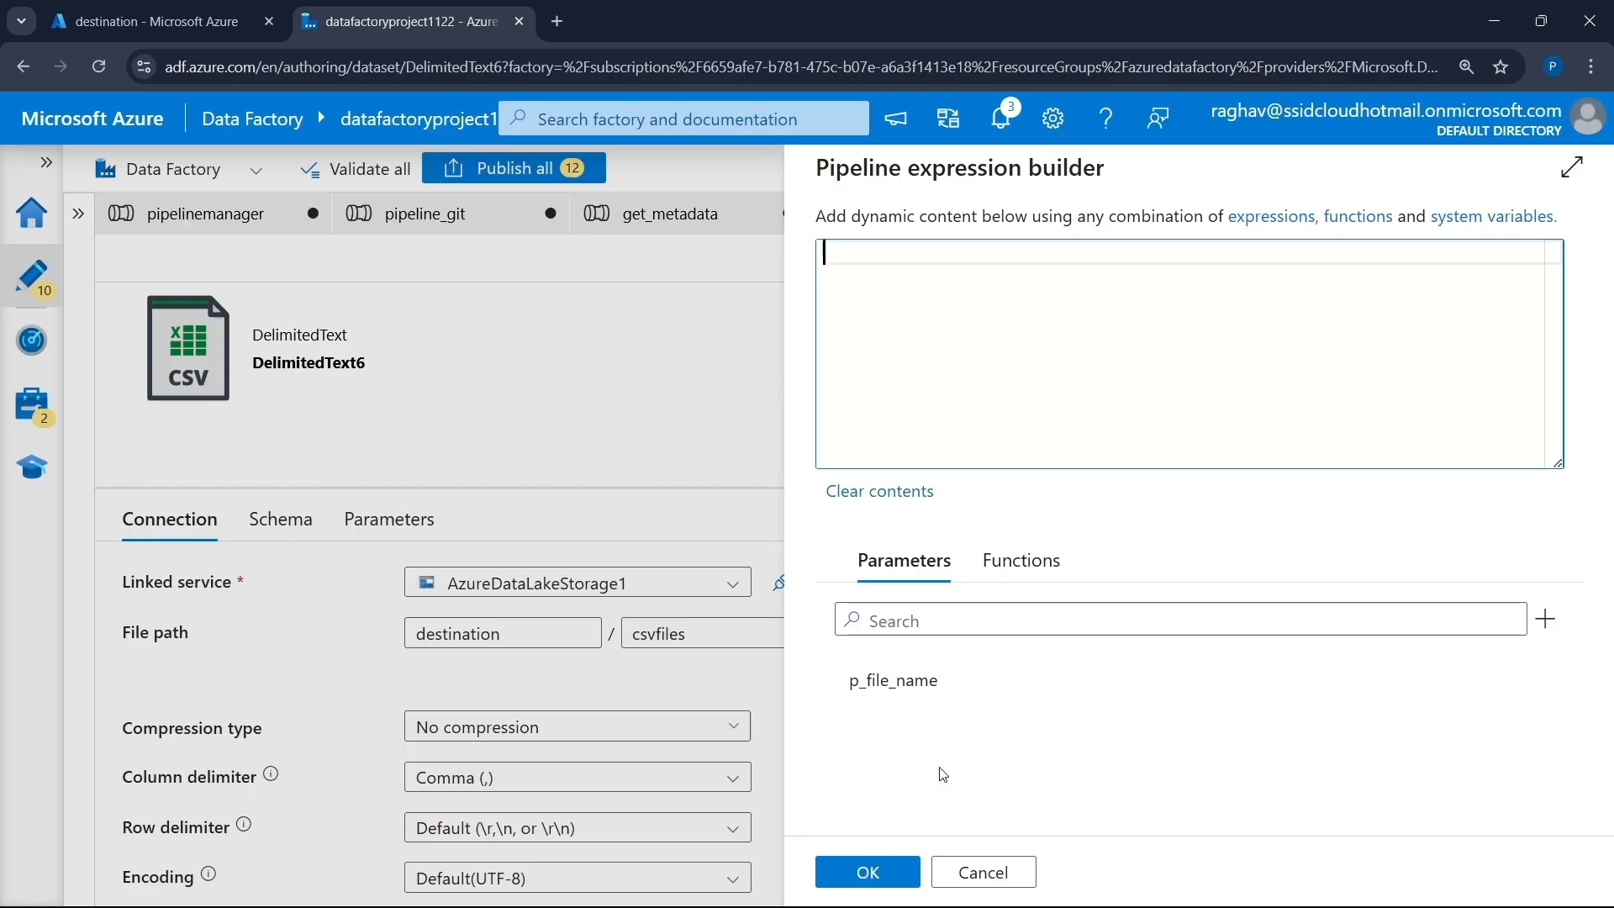
click(924, 685)
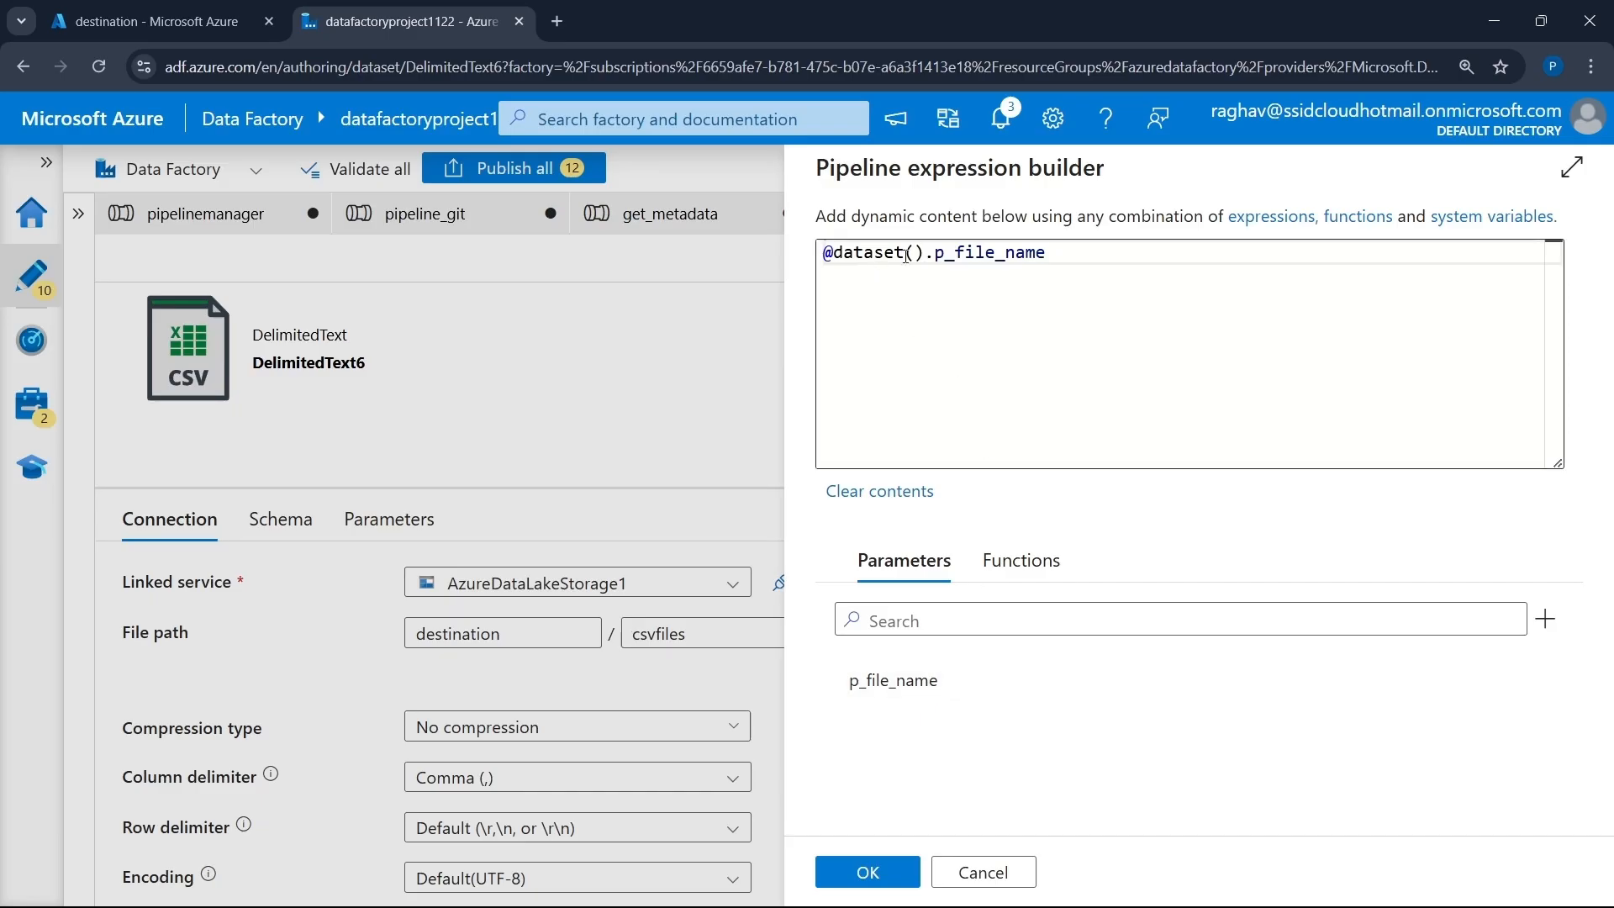
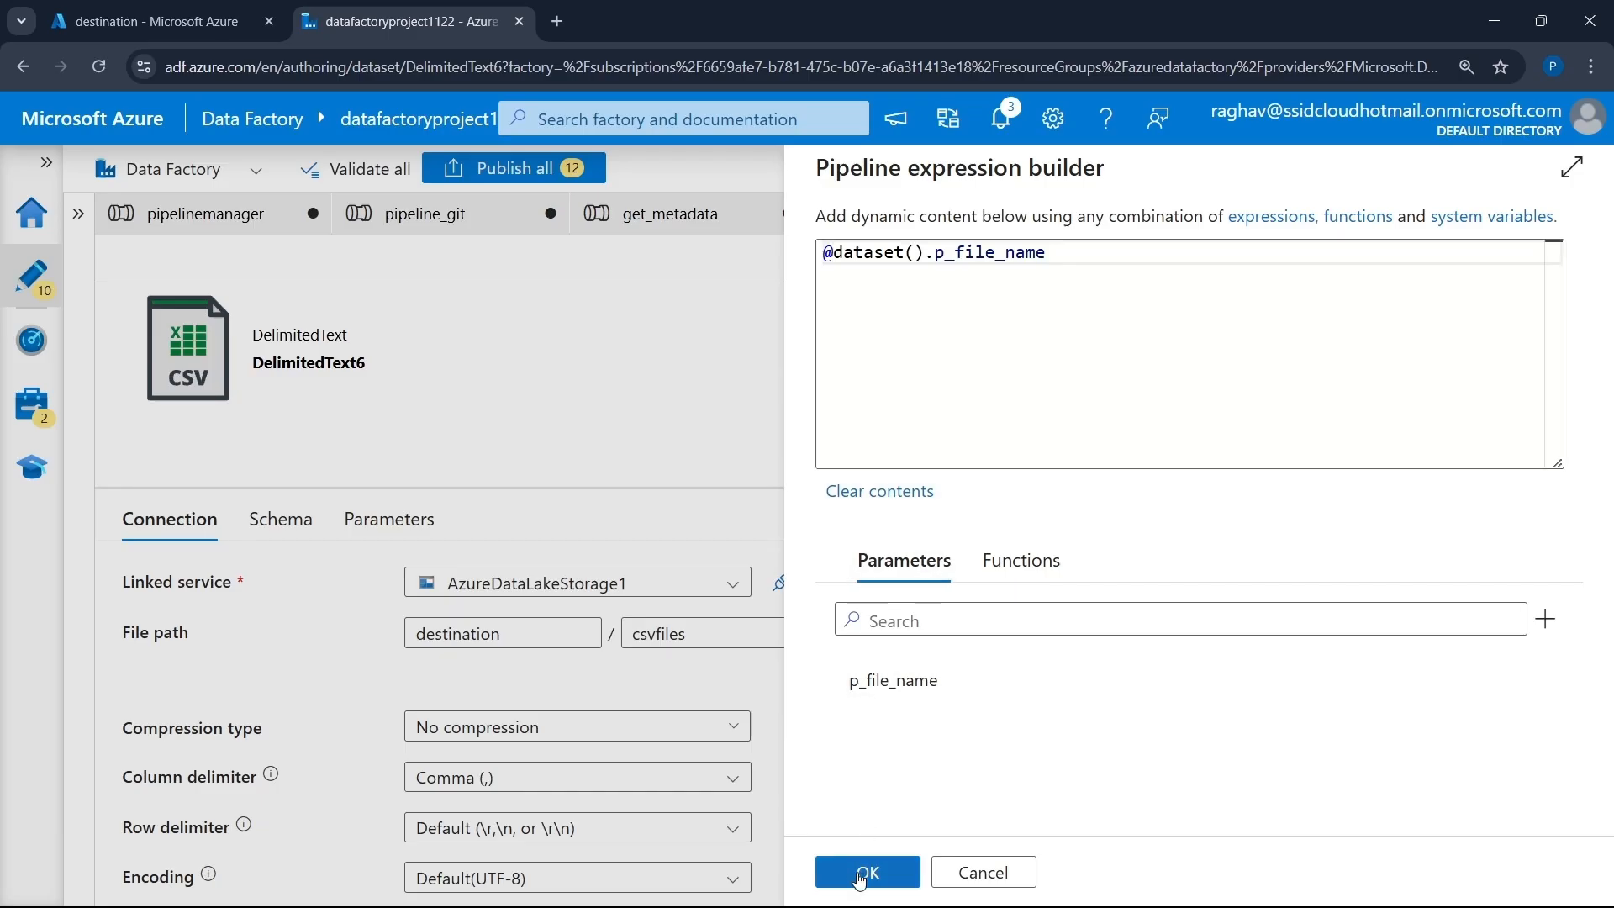
click(858, 874)
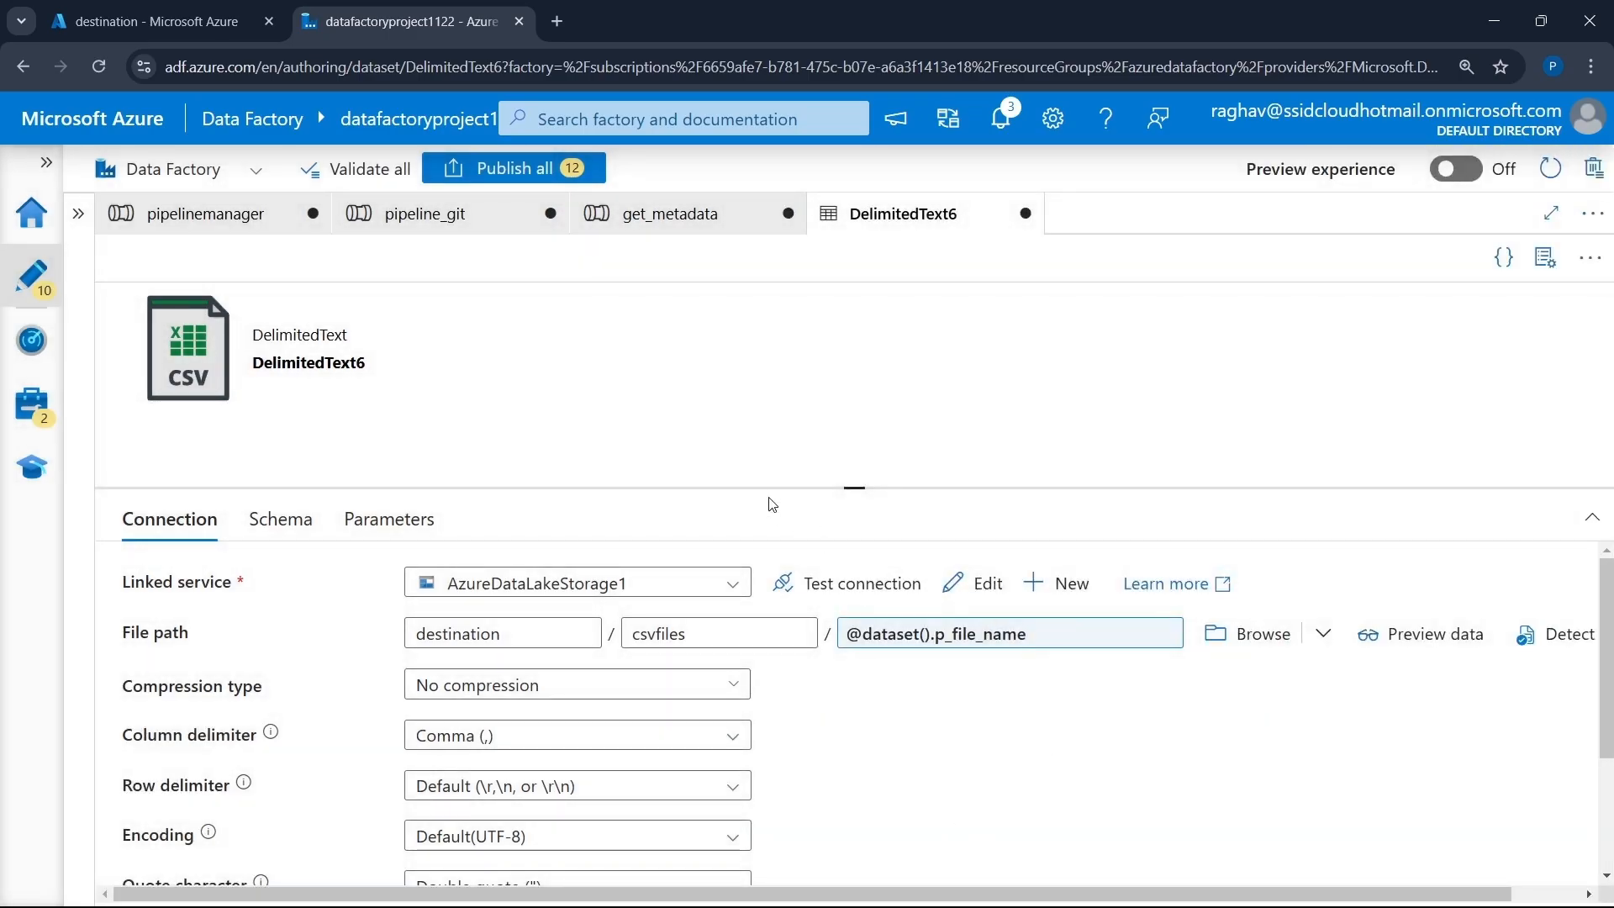
click(682, 213)
drag(991, 468, 991, 426)
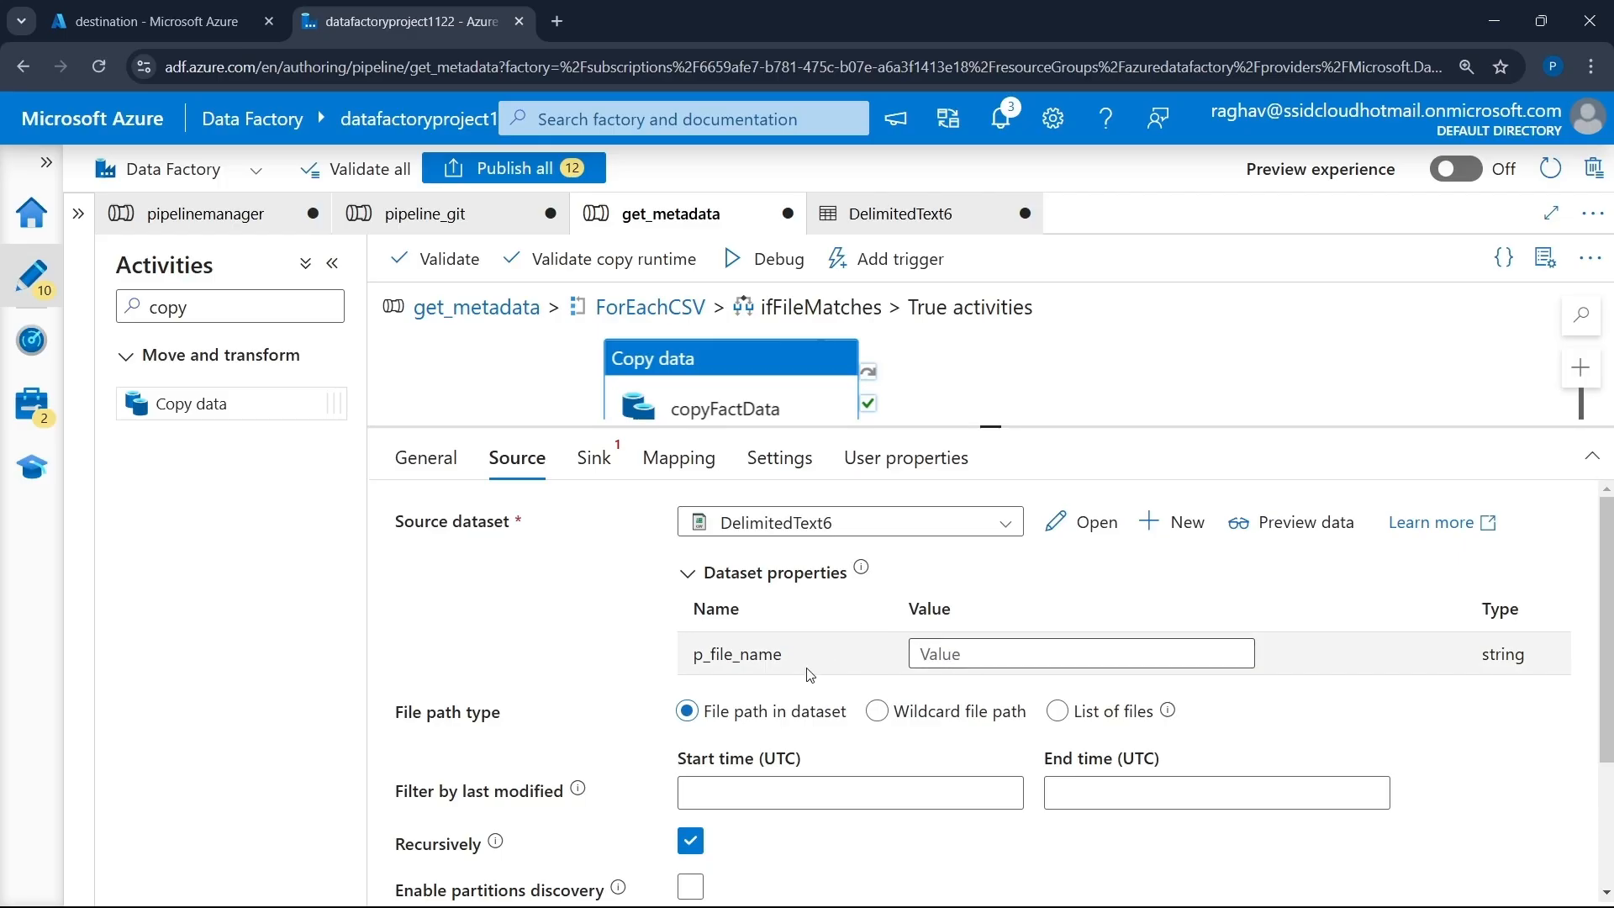
click(959, 660)
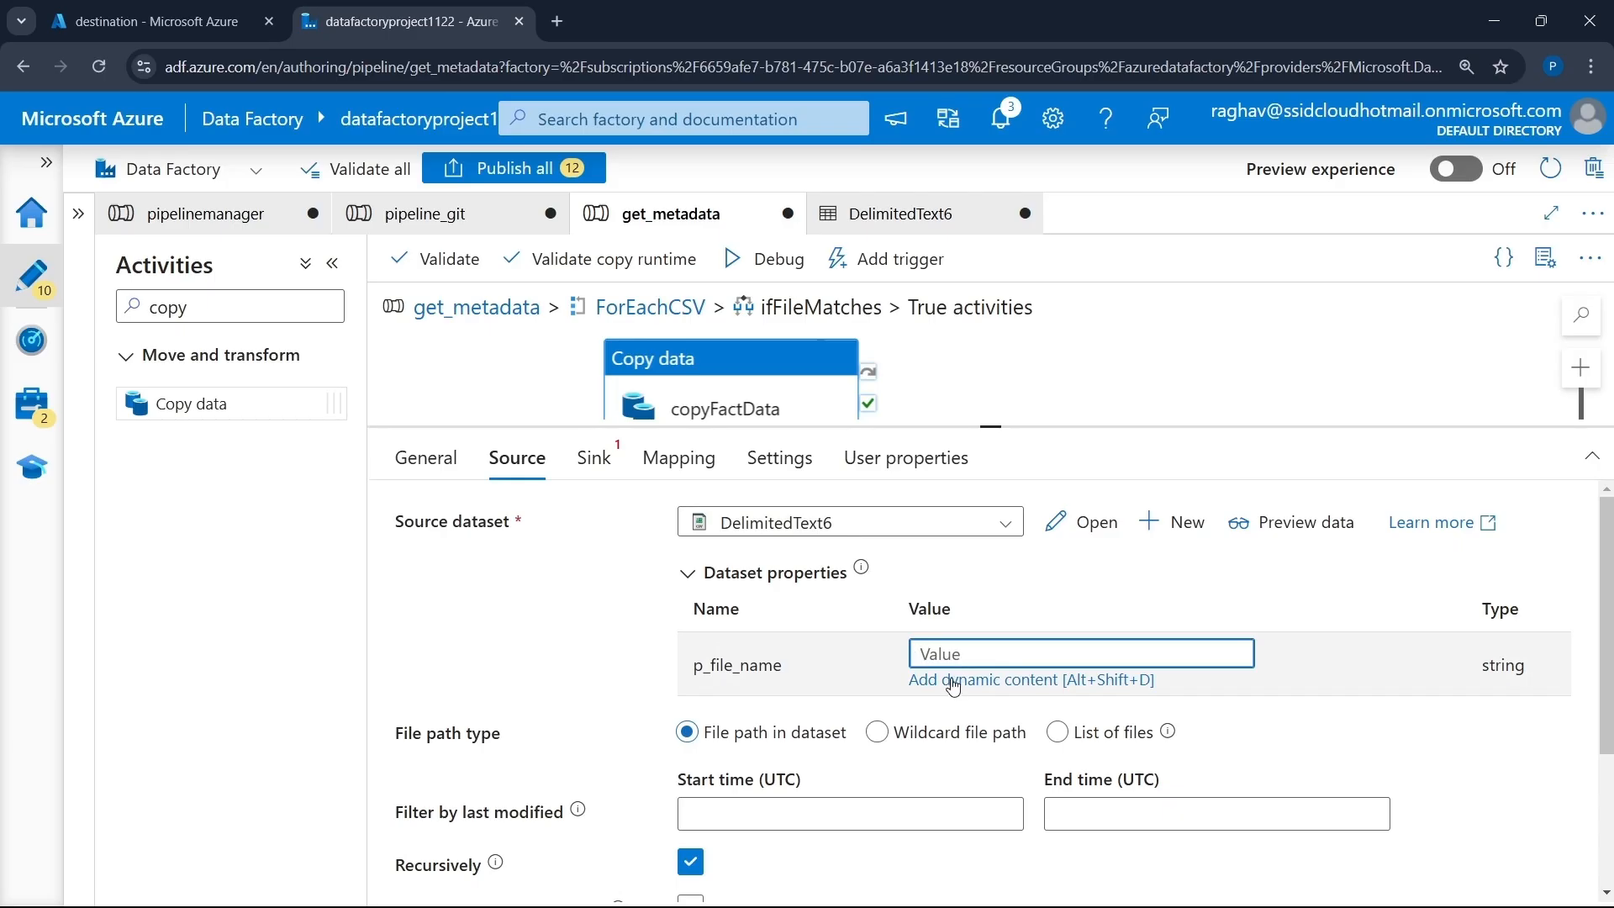
click(958, 681)
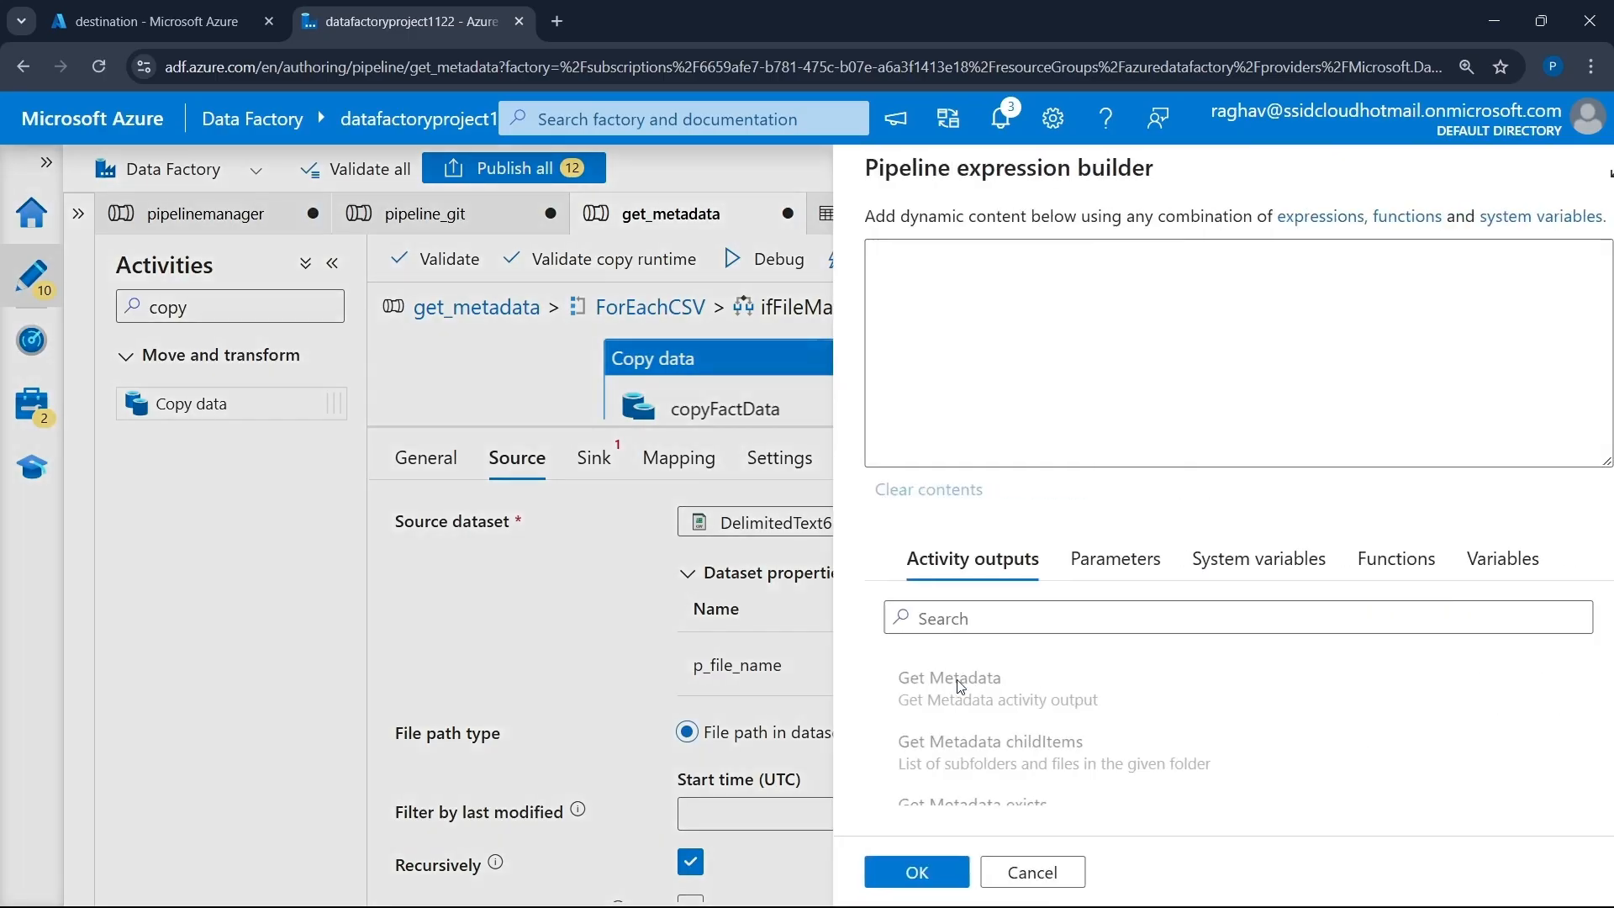
click(1025, 429)
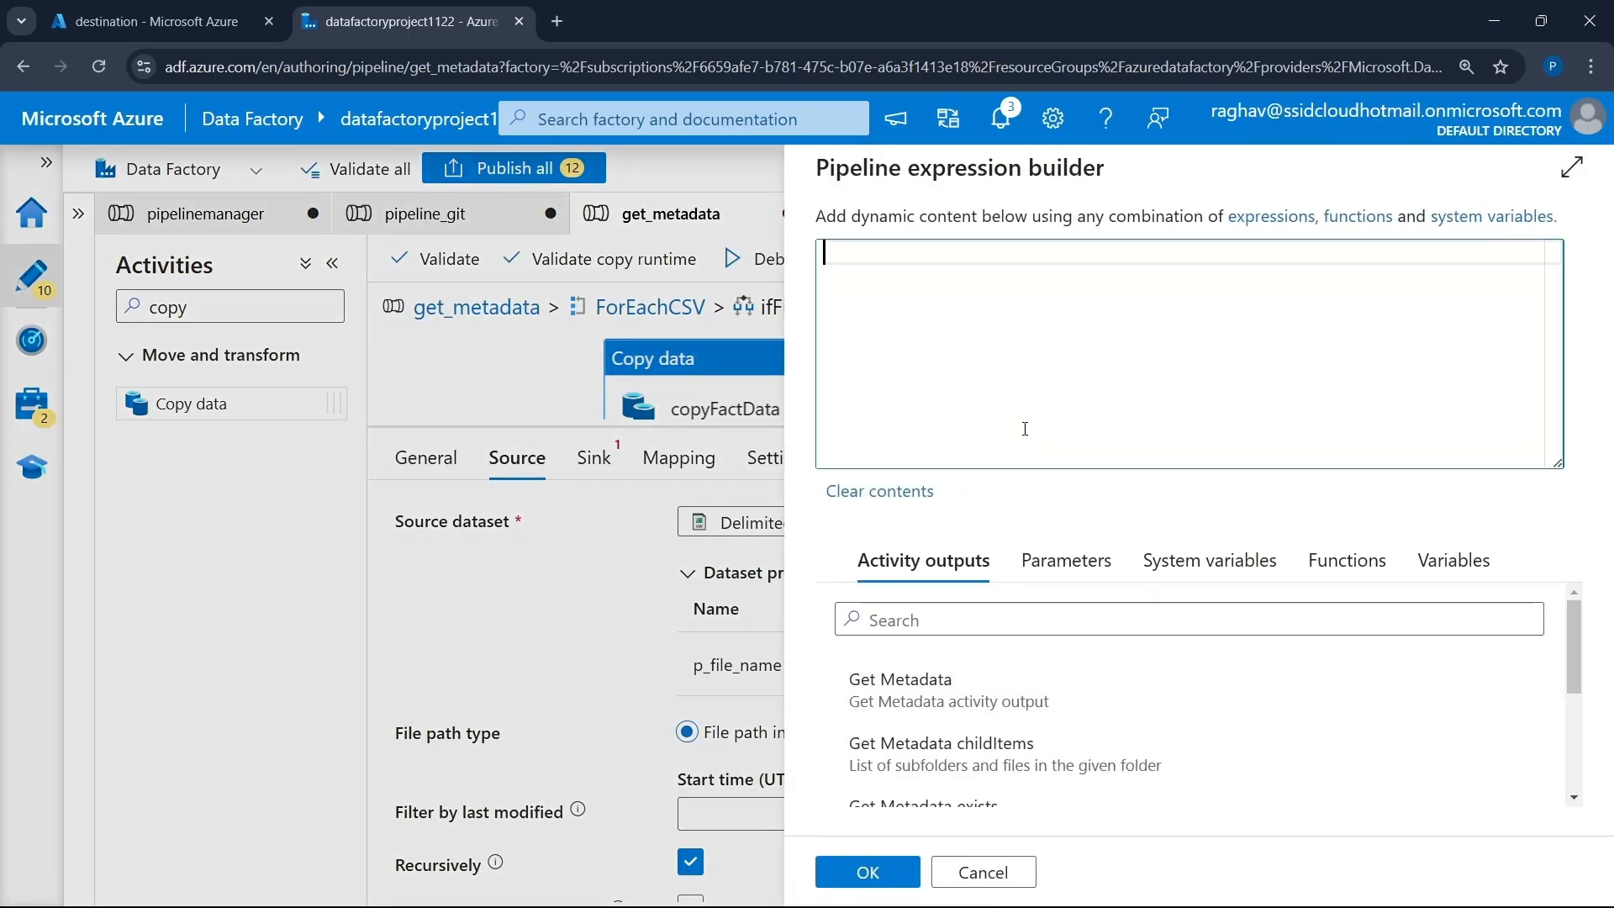
text(@)
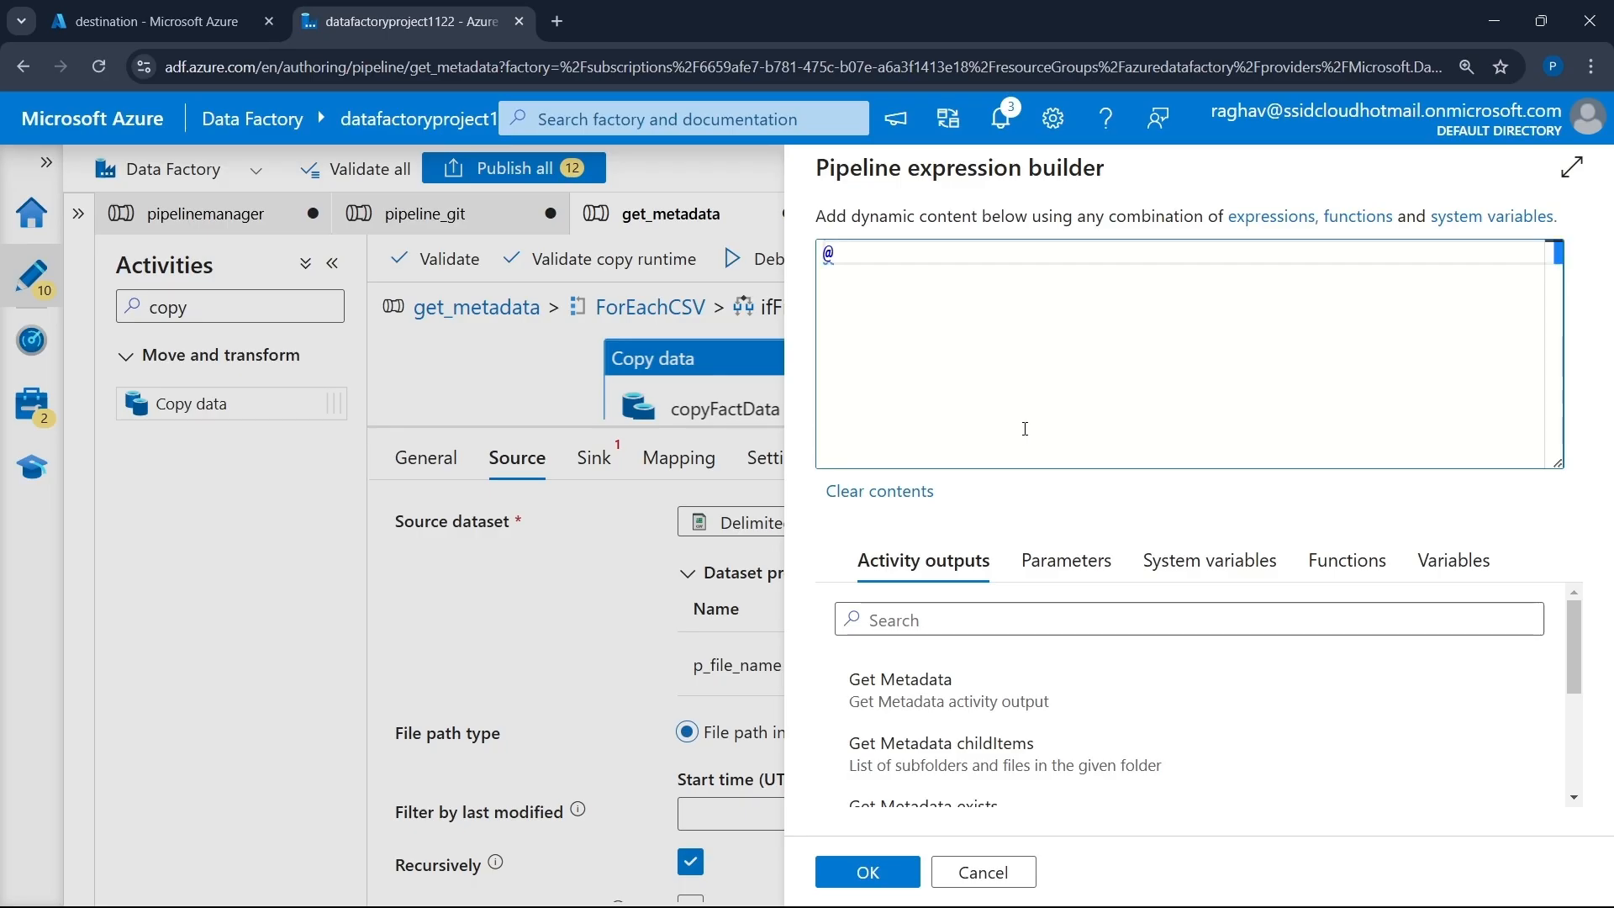
text(ite)
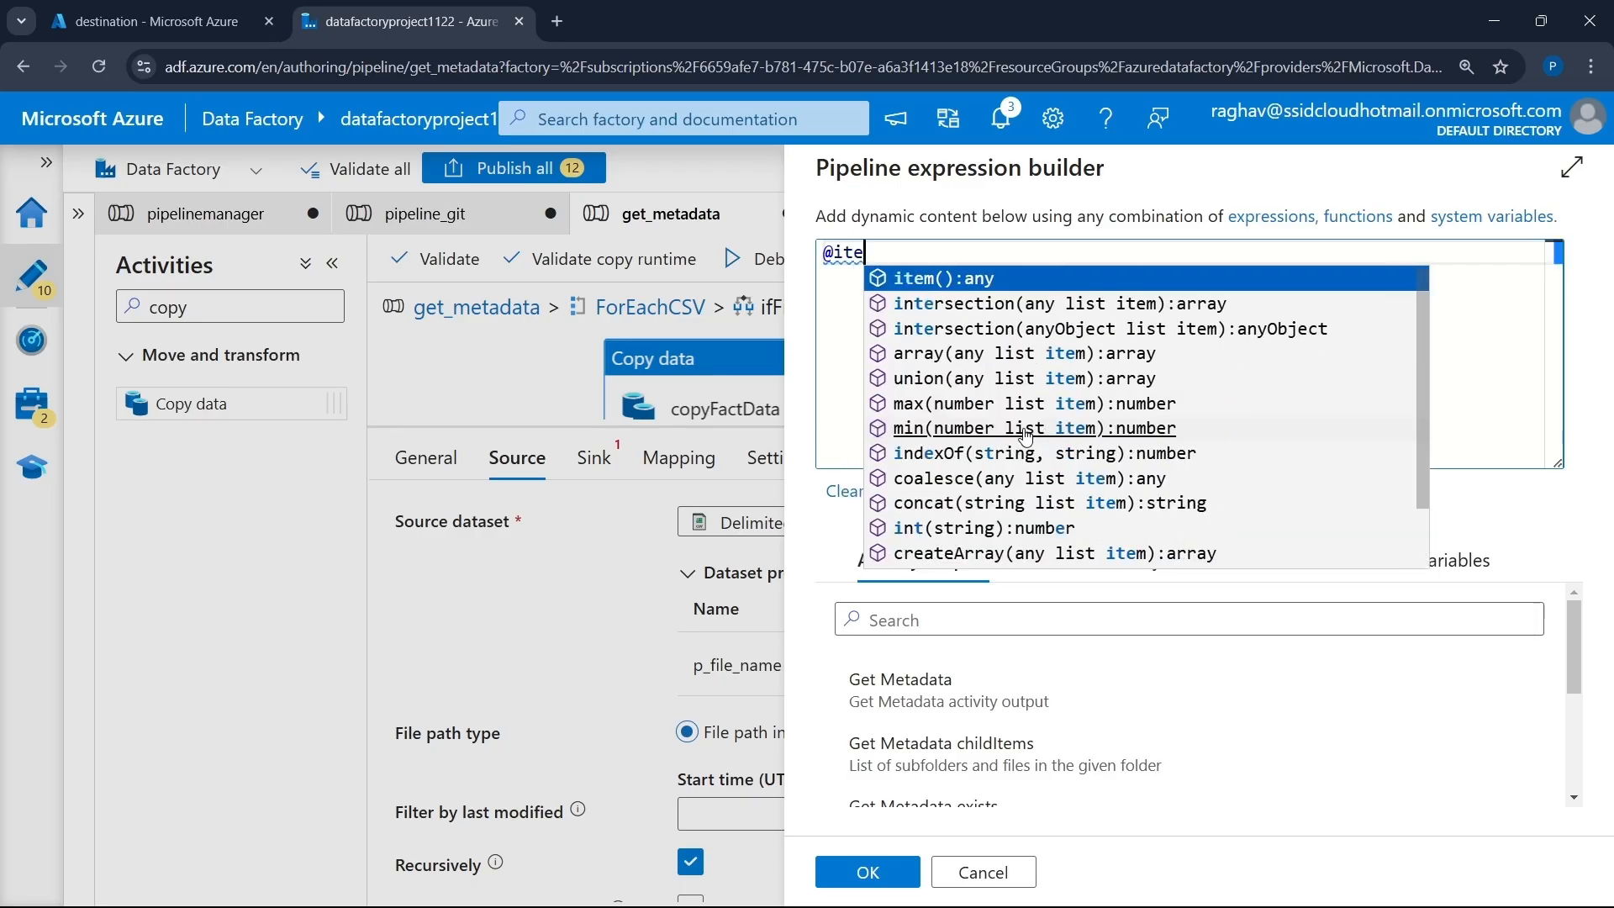
text(m().n)
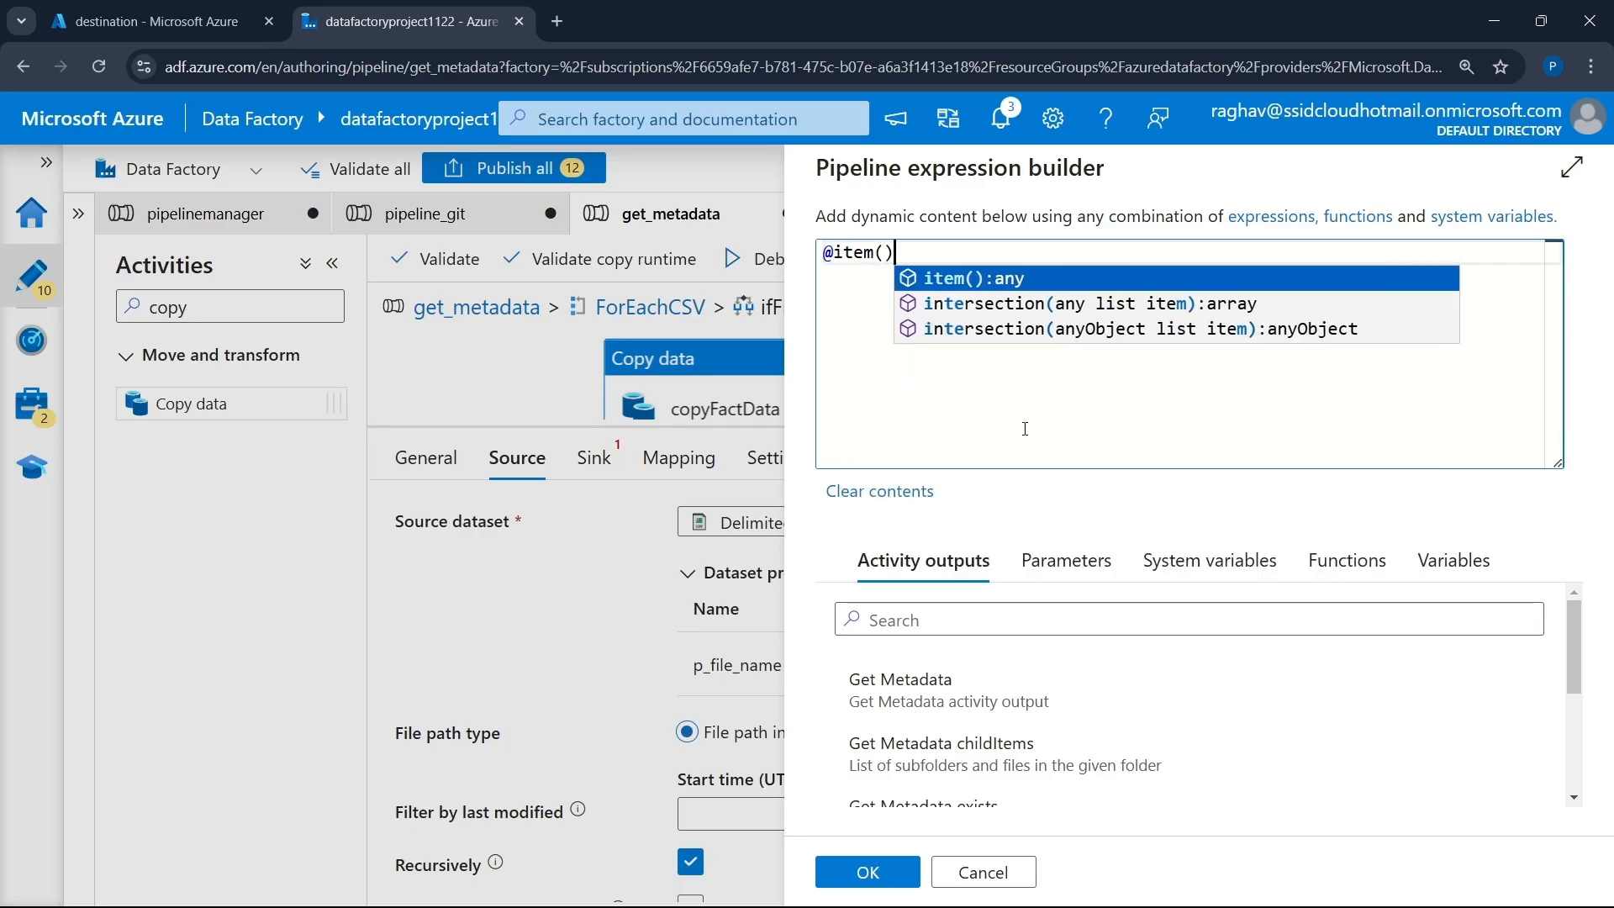
text(ame)
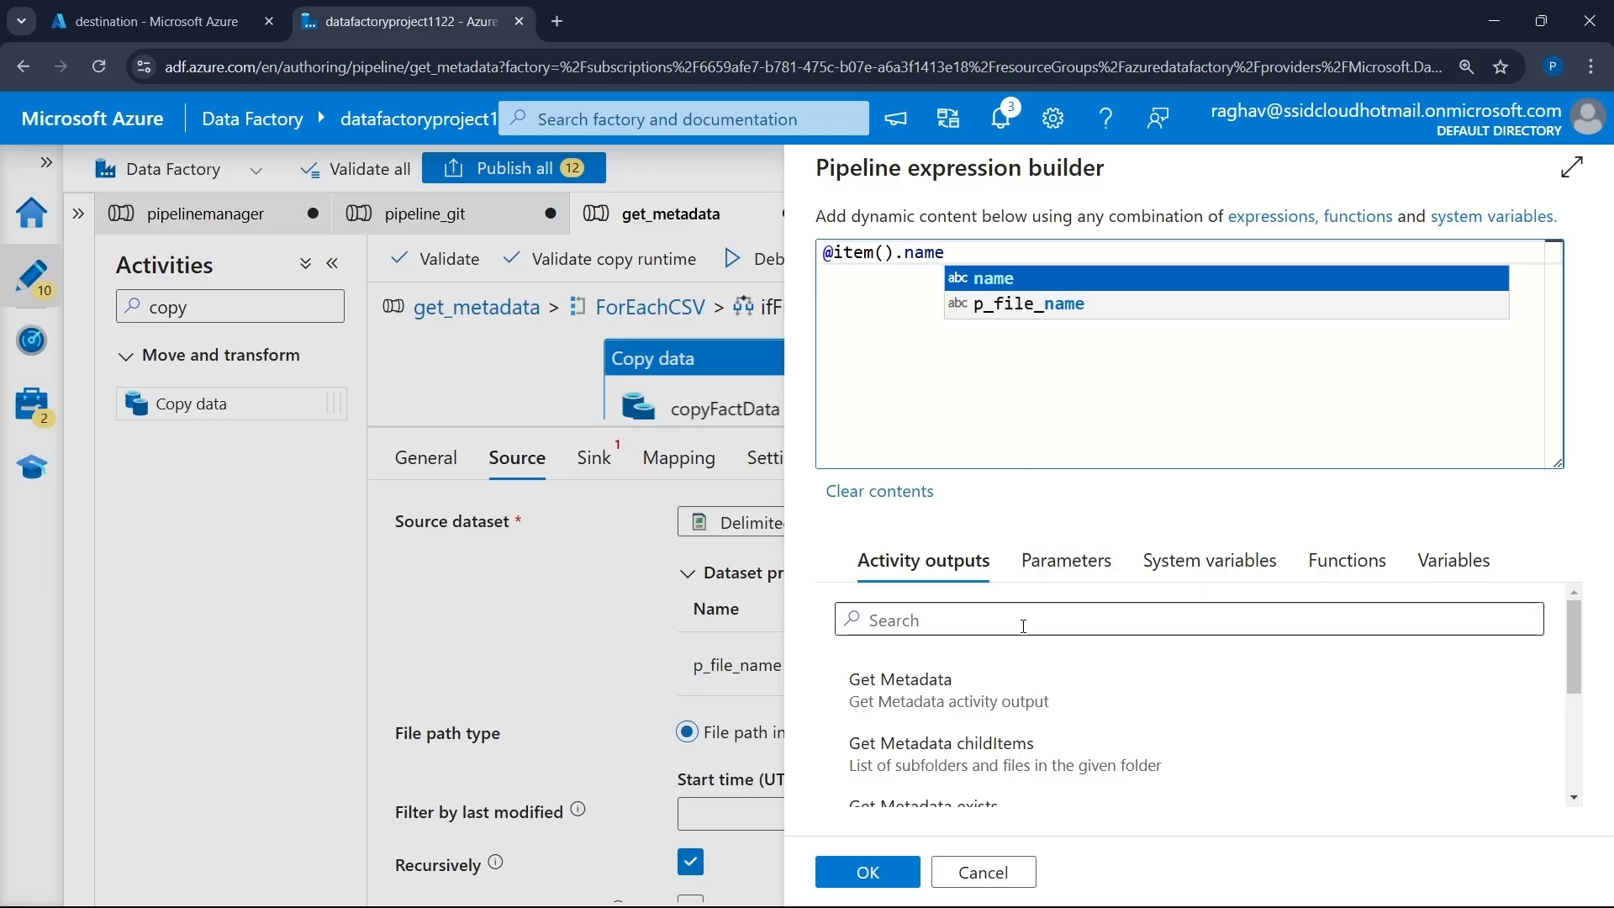
scroll(966, 731, down, 3)
click(886, 870)
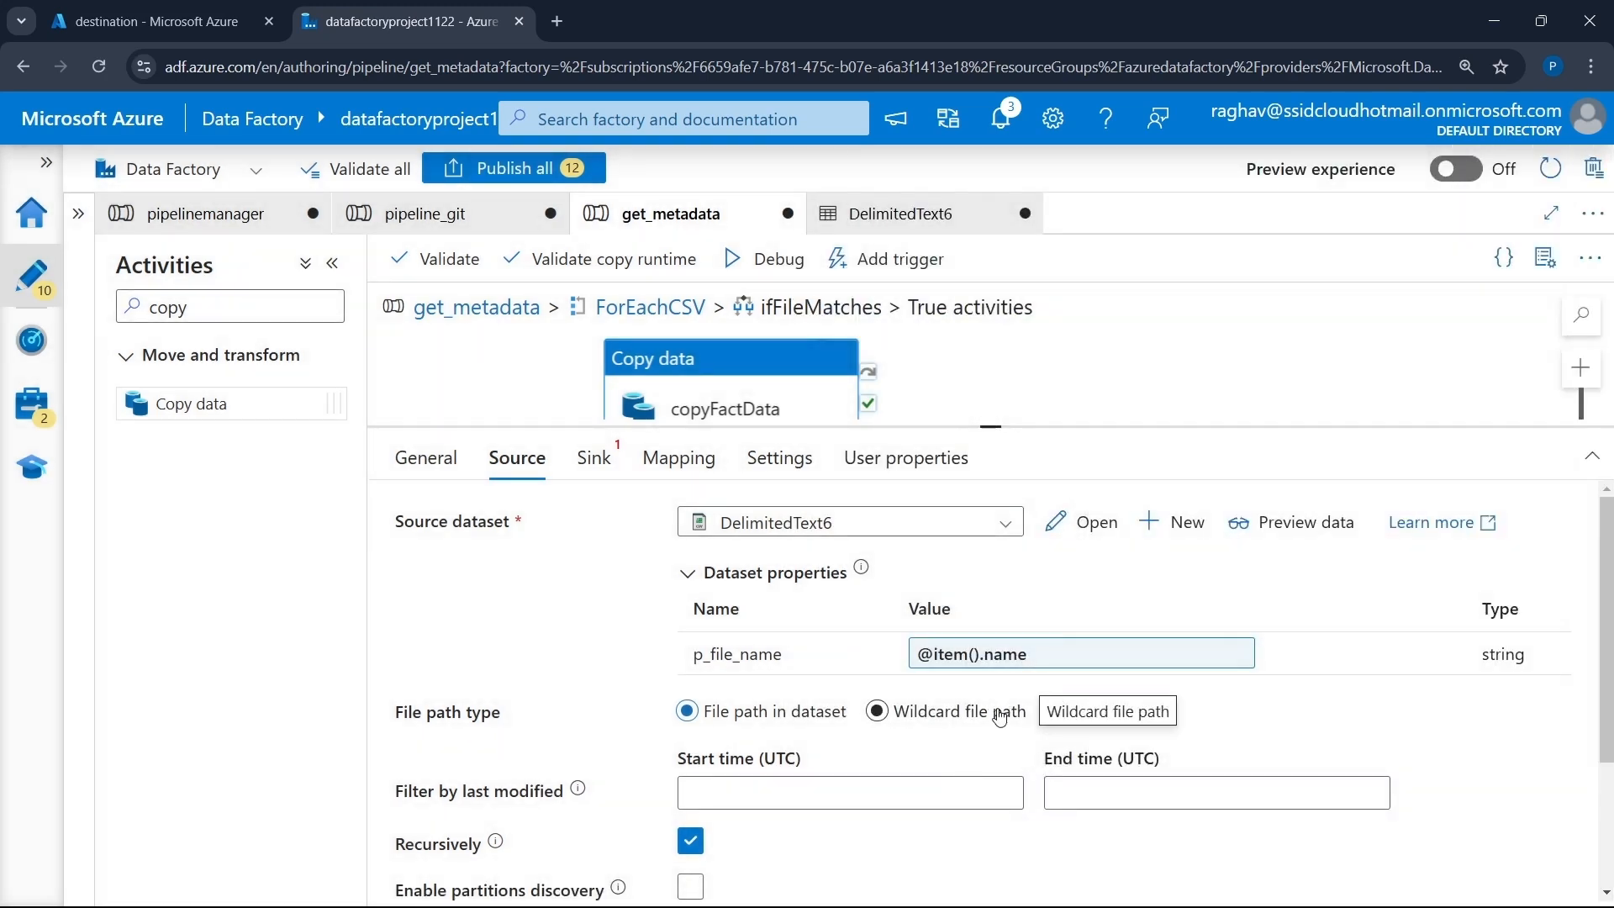
- Start a new sink dataset for copyFactData using Azure Data Lake Storage Gen2 and the DelimitedText format
click(593, 459)
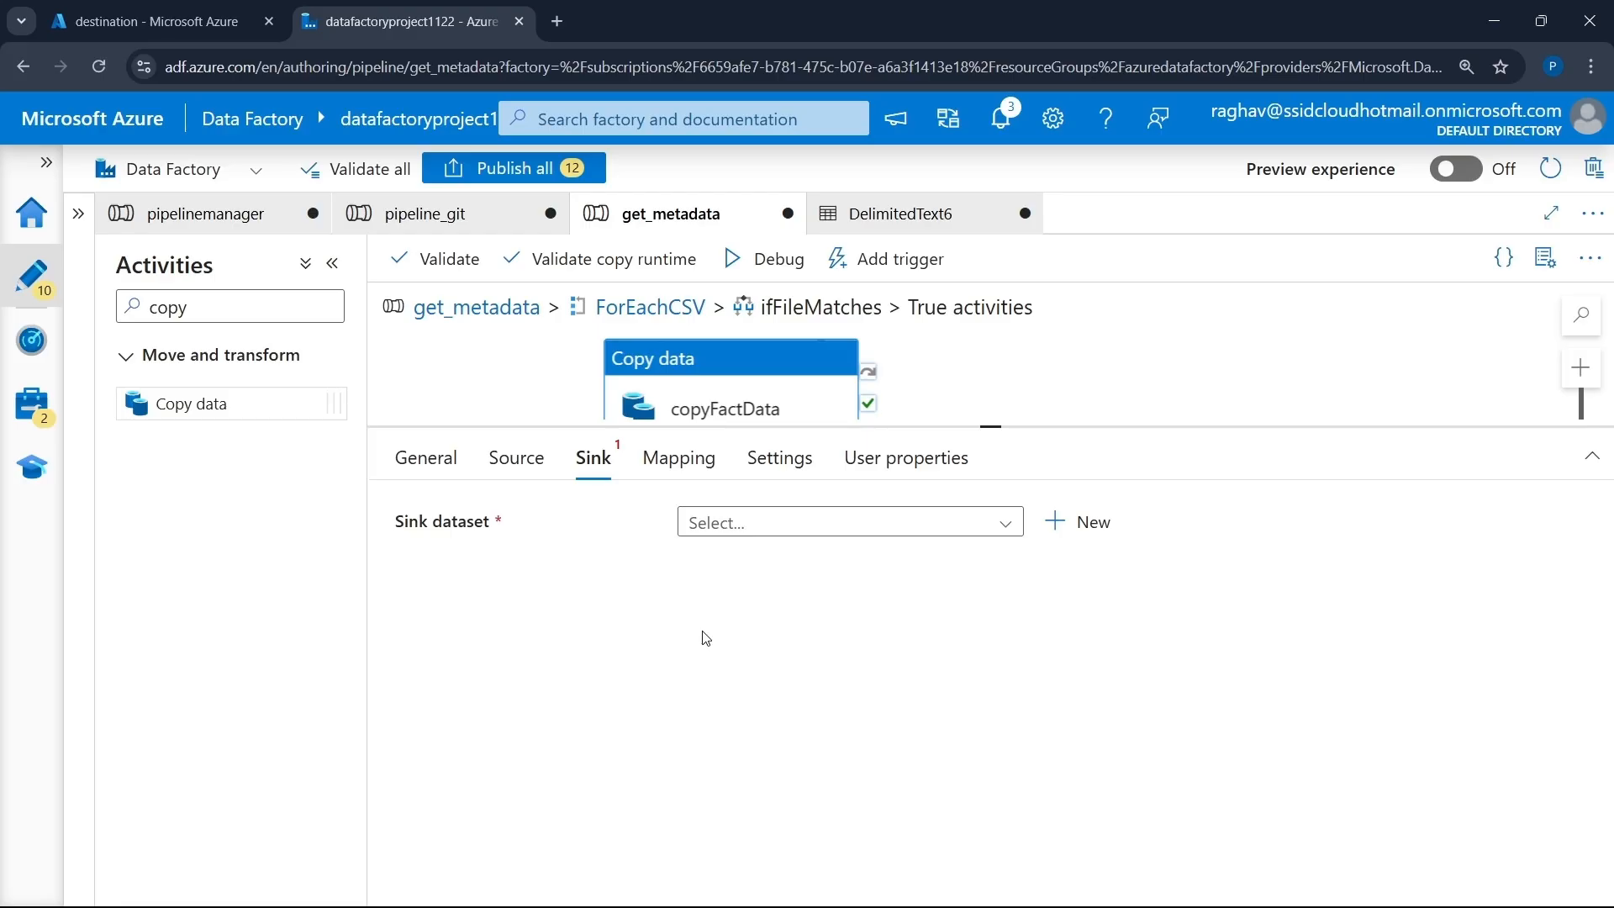
click(1089, 526)
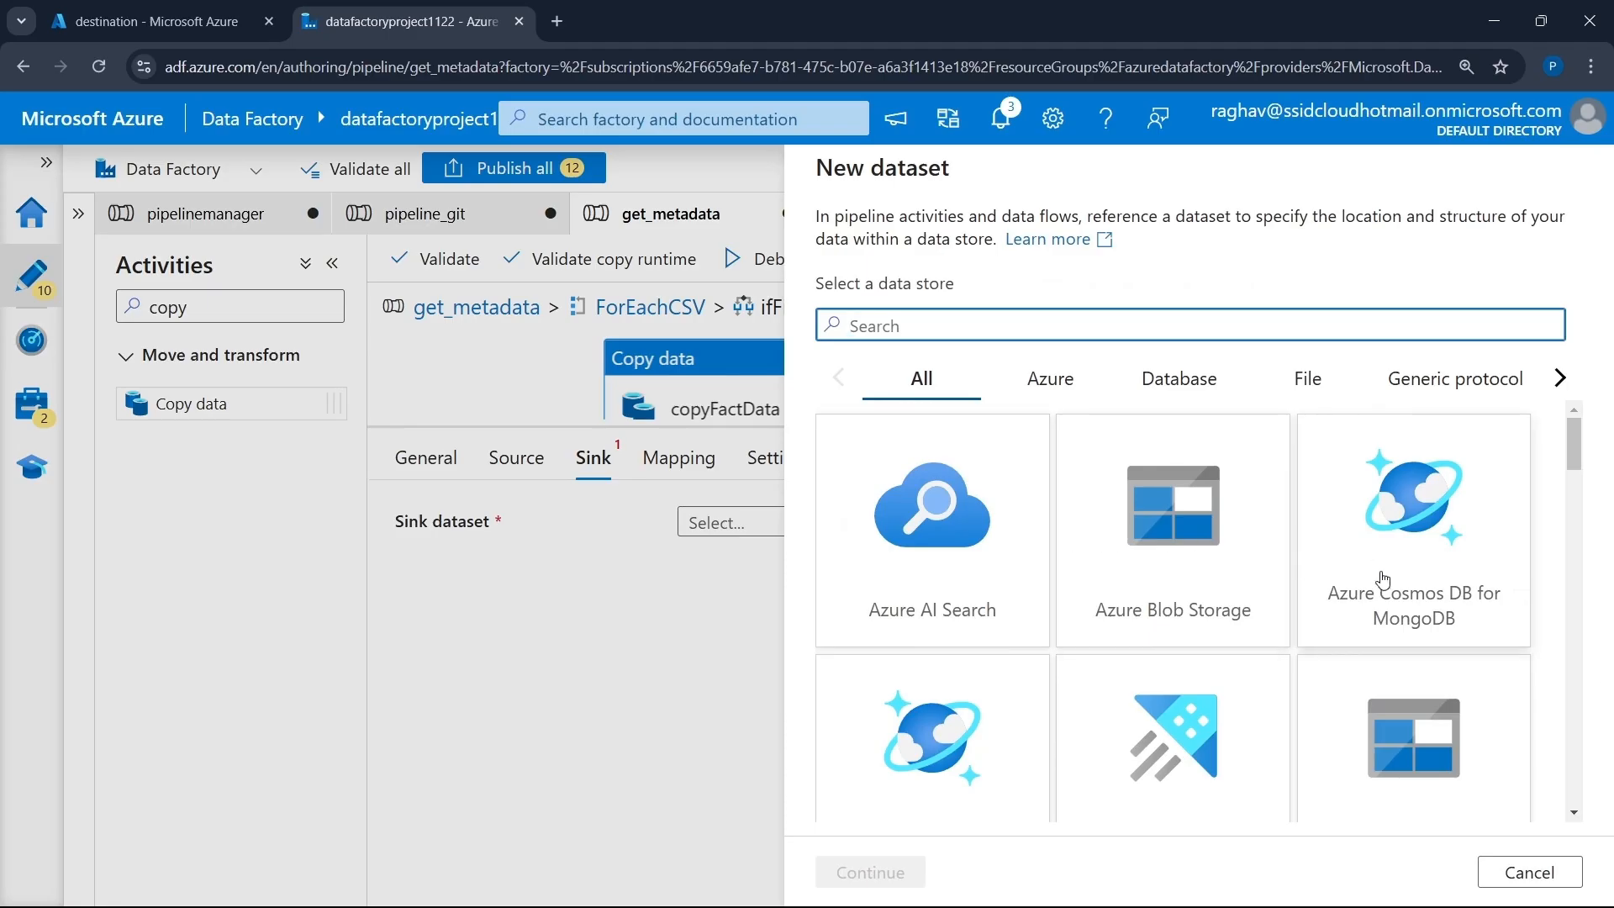
scroll(1378, 588, down, 5)
scroll(1380, 594, up, 2)
scroll(1059, 705, down, 1)
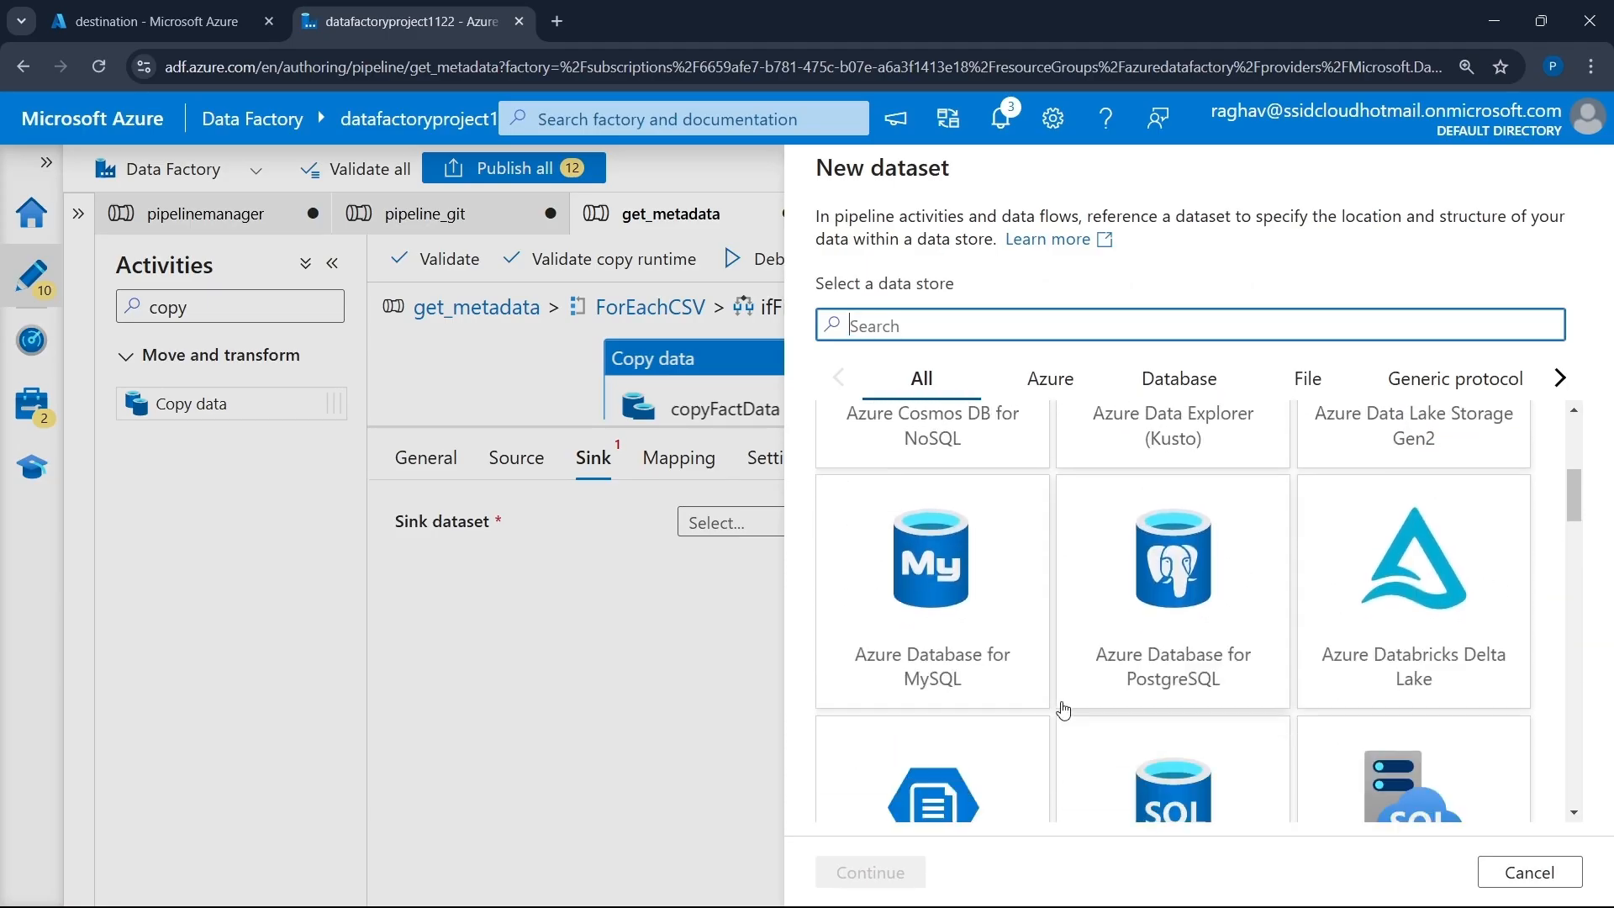
scroll(1073, 706, up, 3)
scroll(1269, 687, down, 10)
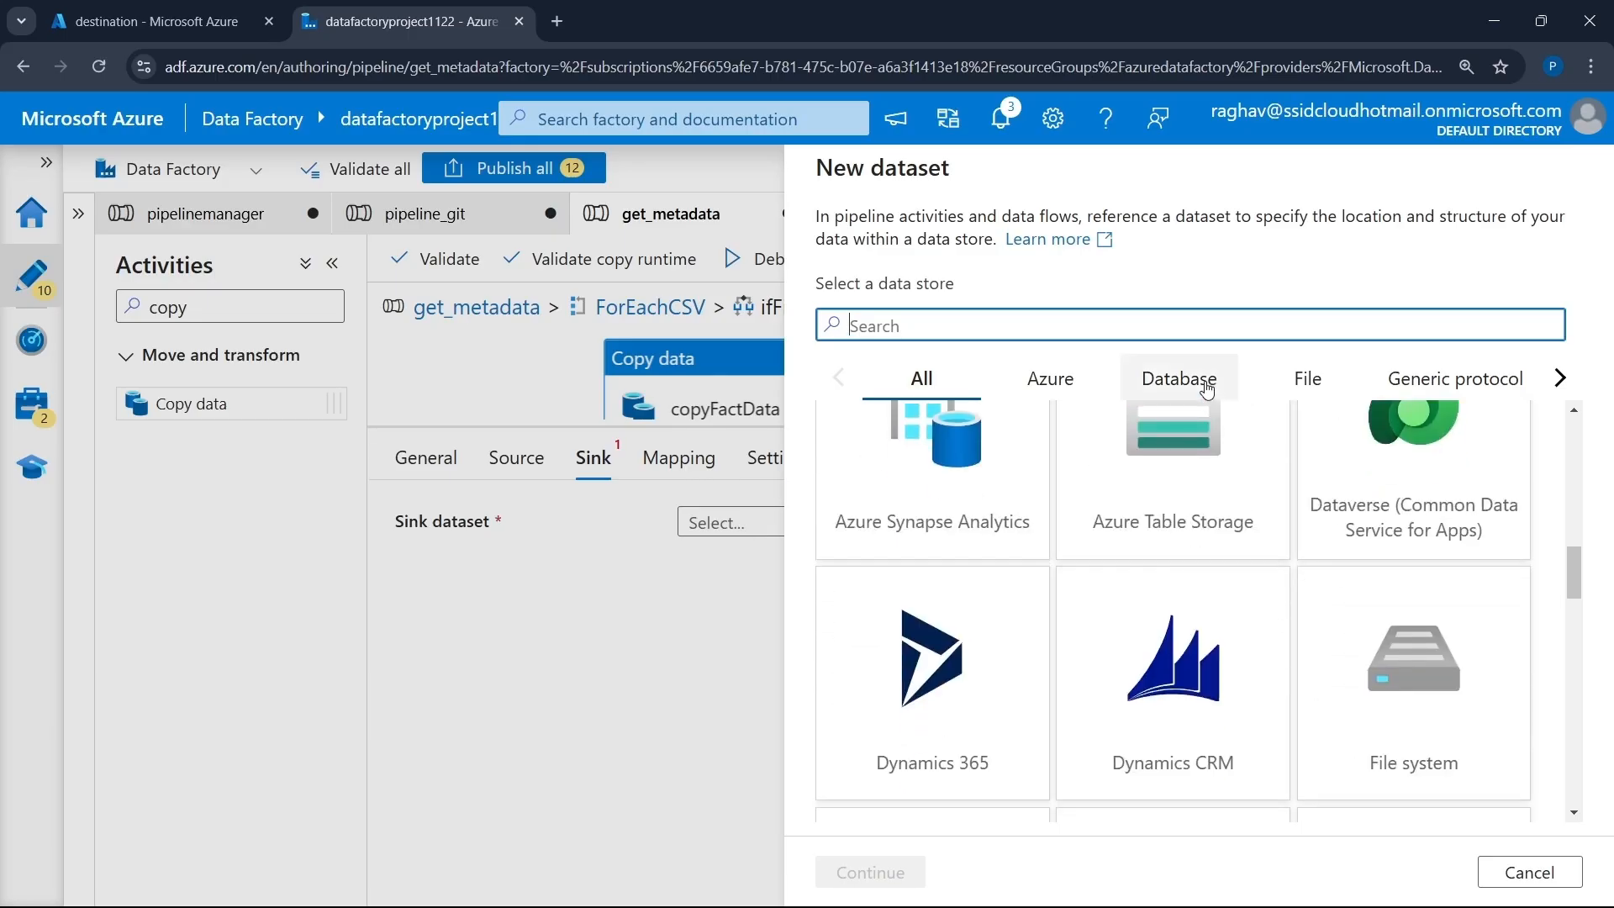
text(da)
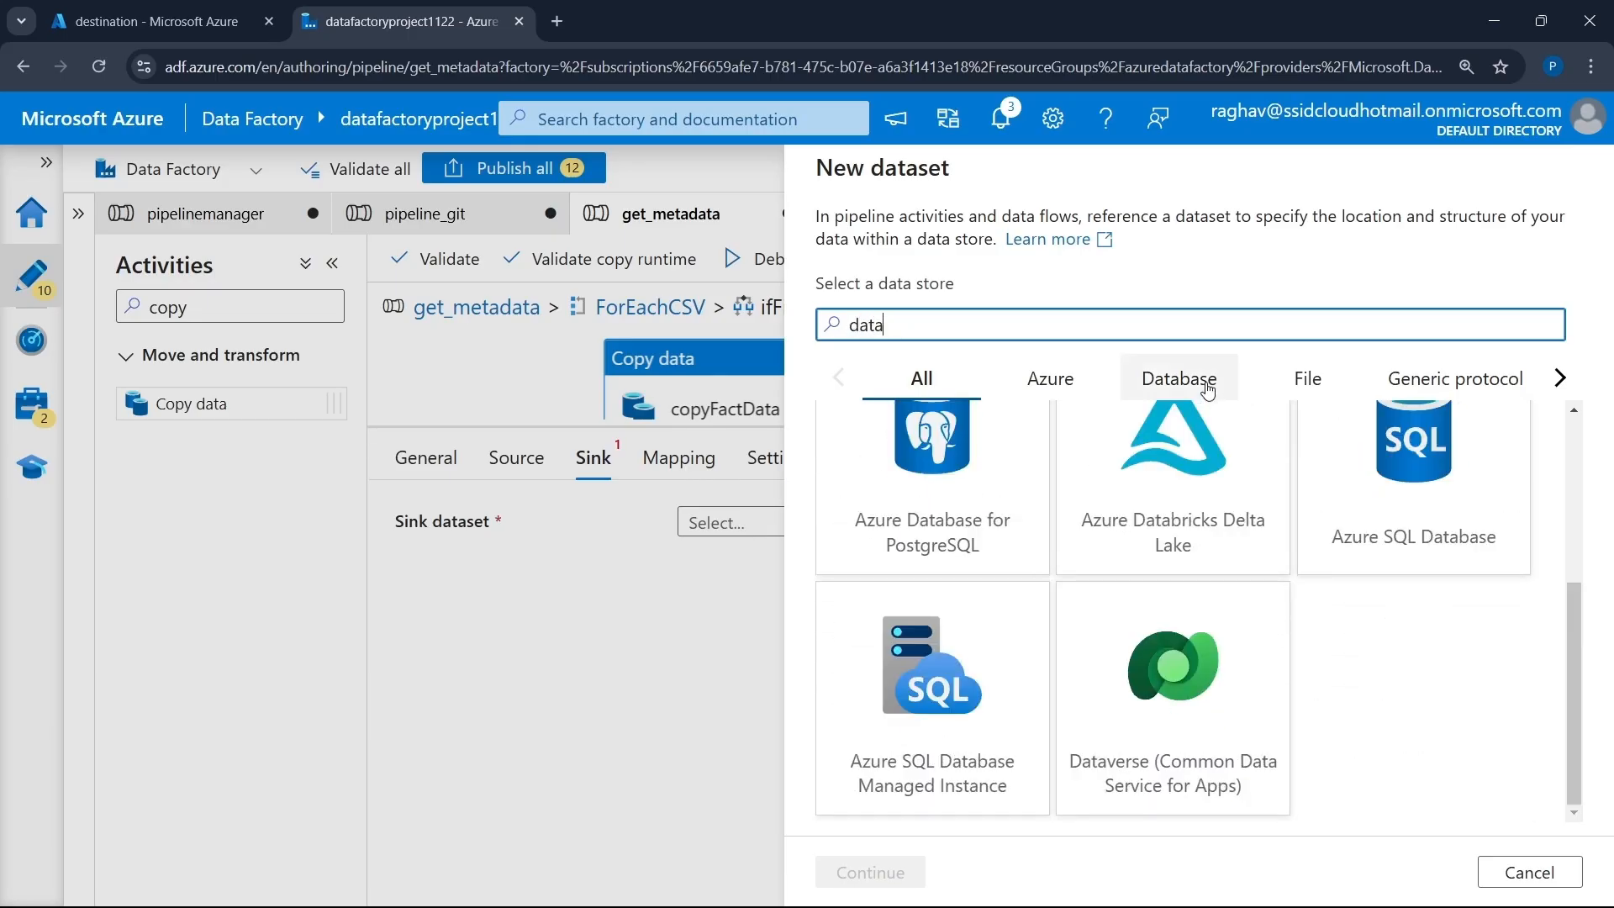
text(ta)
scroll(1093, 588, up, 5)
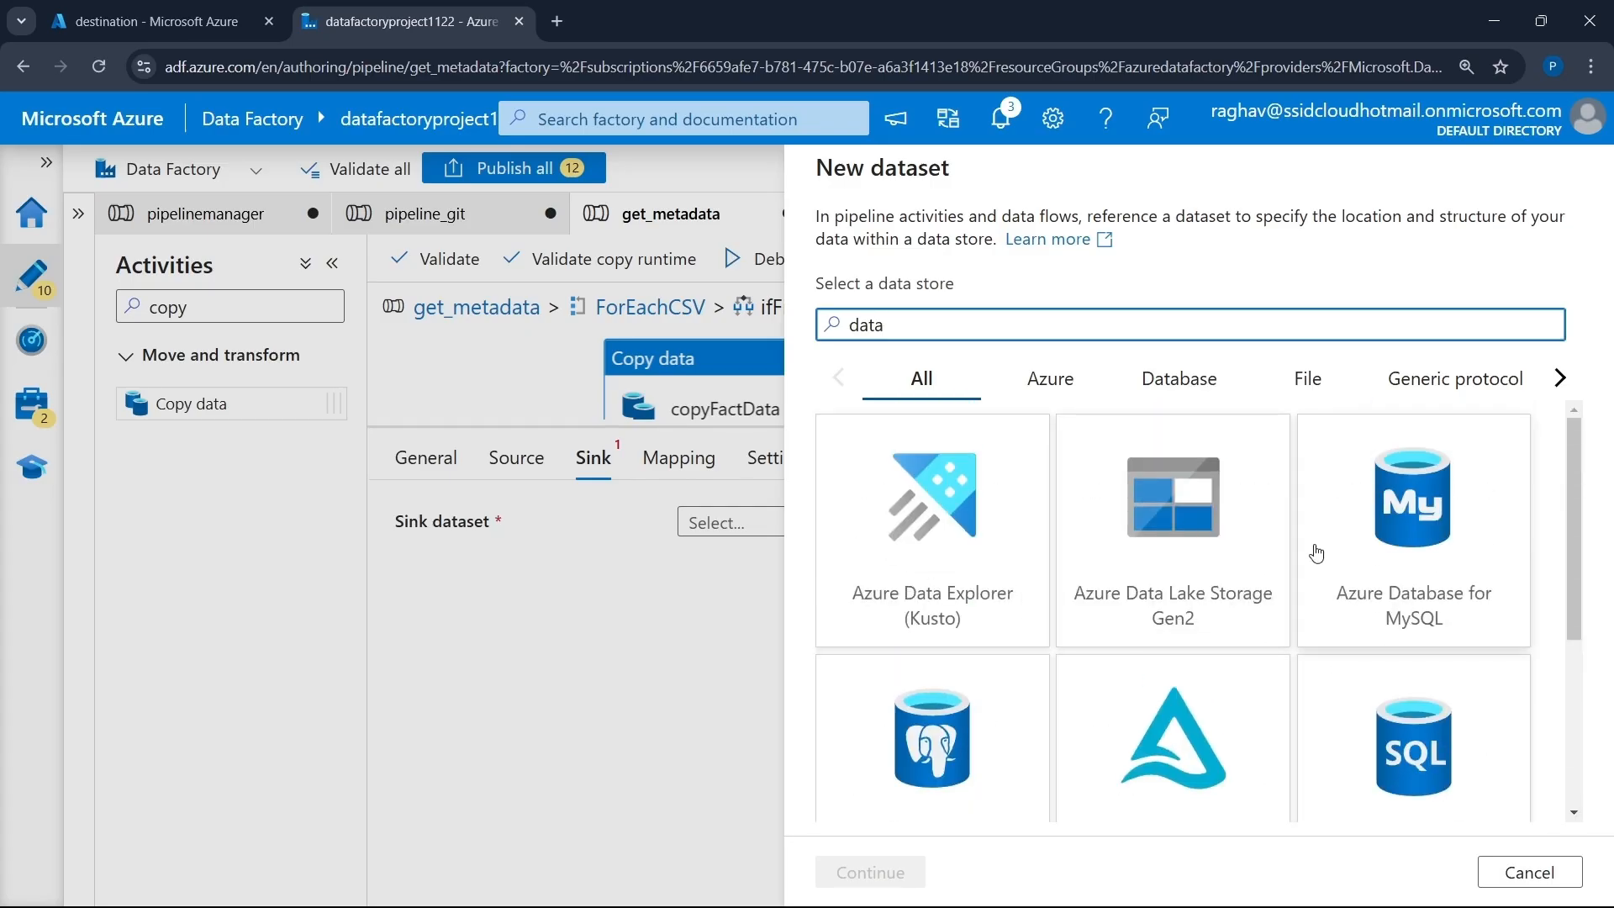
click(1219, 577)
click(858, 874)
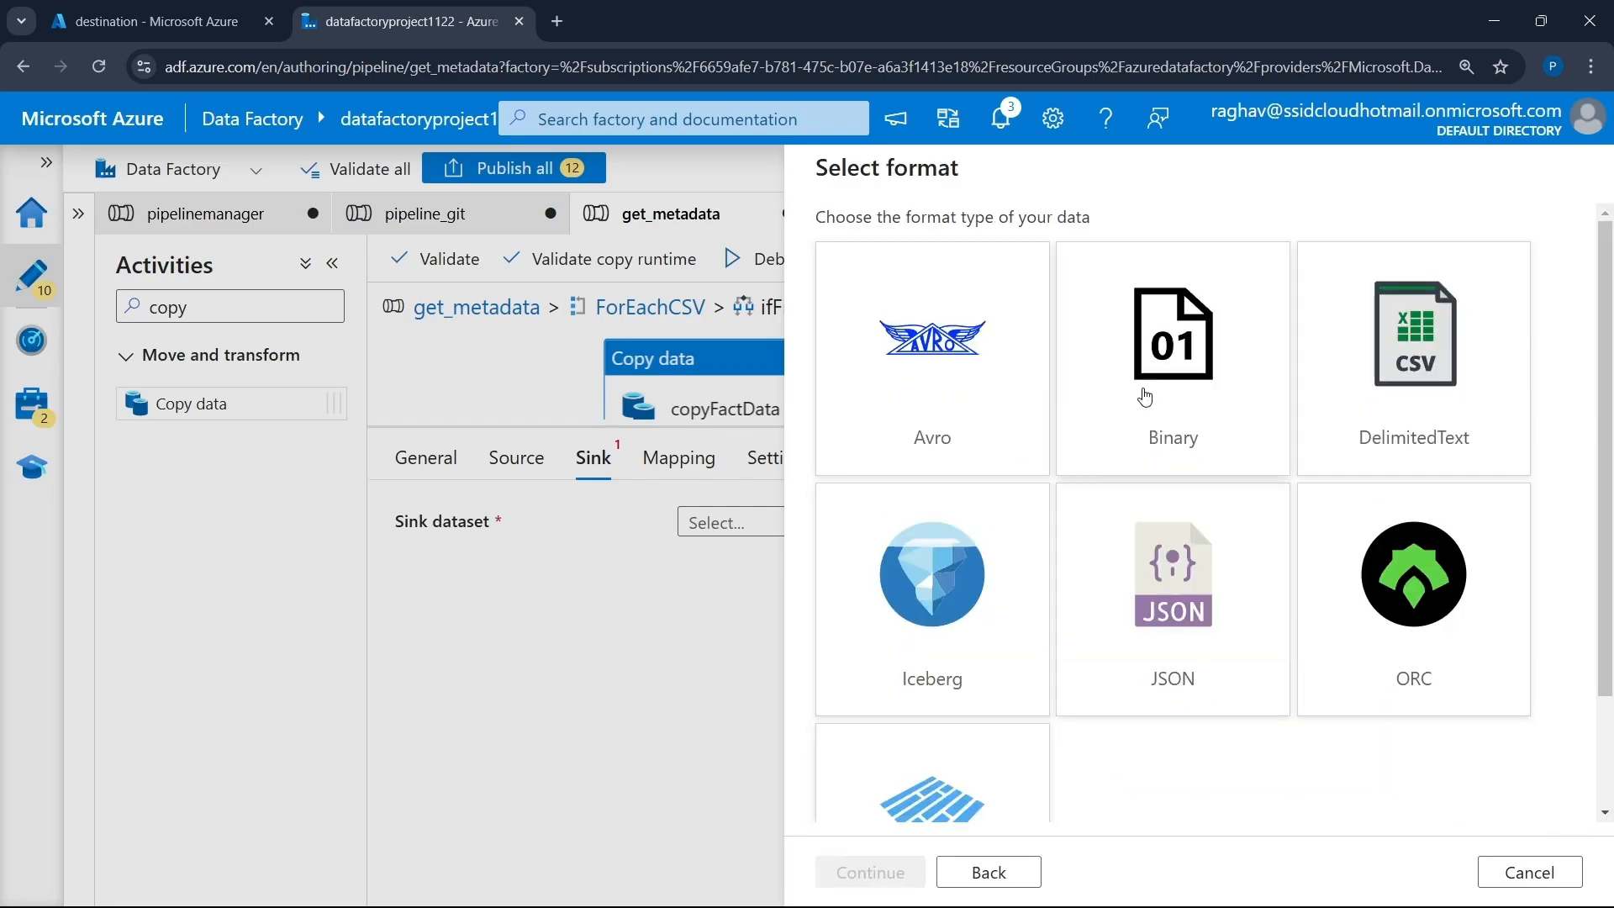
click(1385, 390)
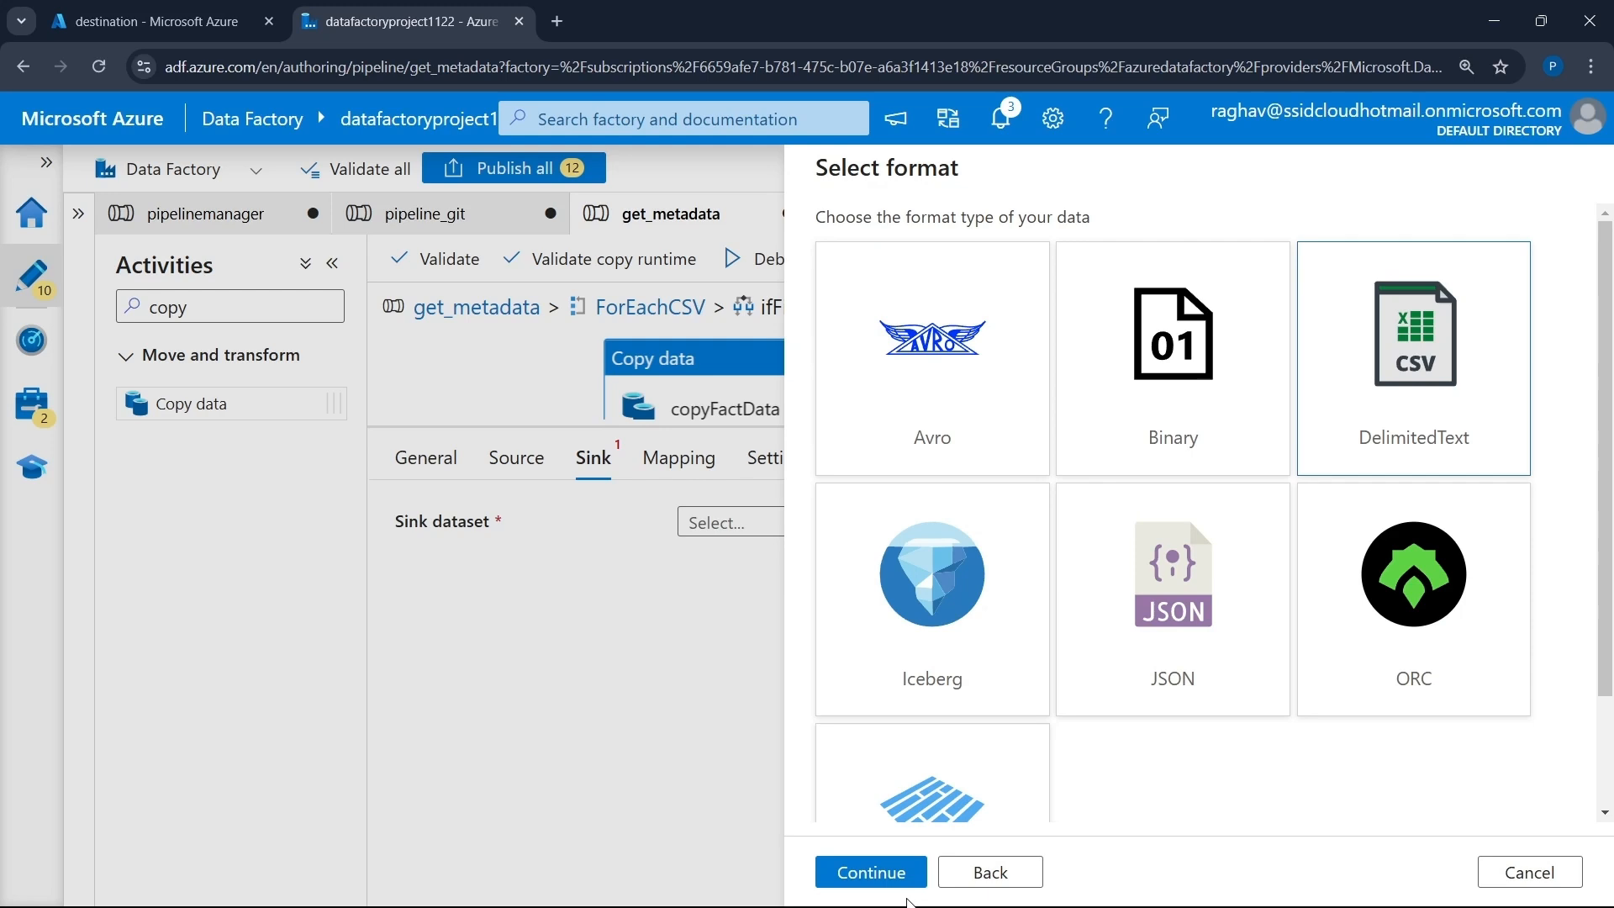
click(868, 870)
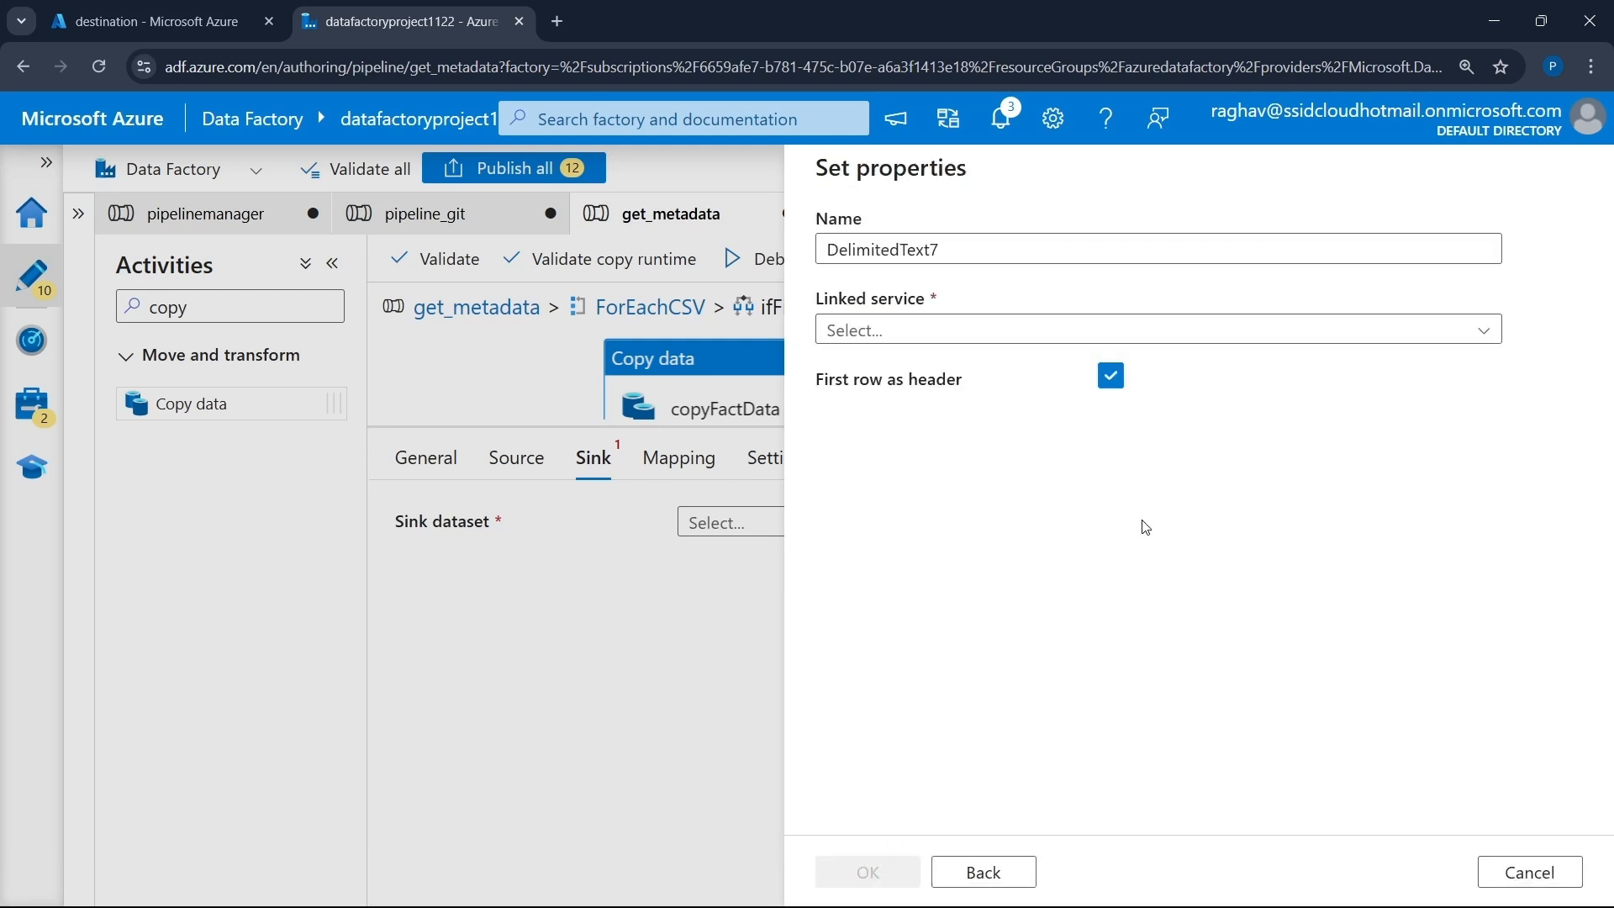
- Assign the AzureDataLakeStorage1 linked service to the sink dataset and select the report container as its file path
click(925, 329)
click(932, 454)
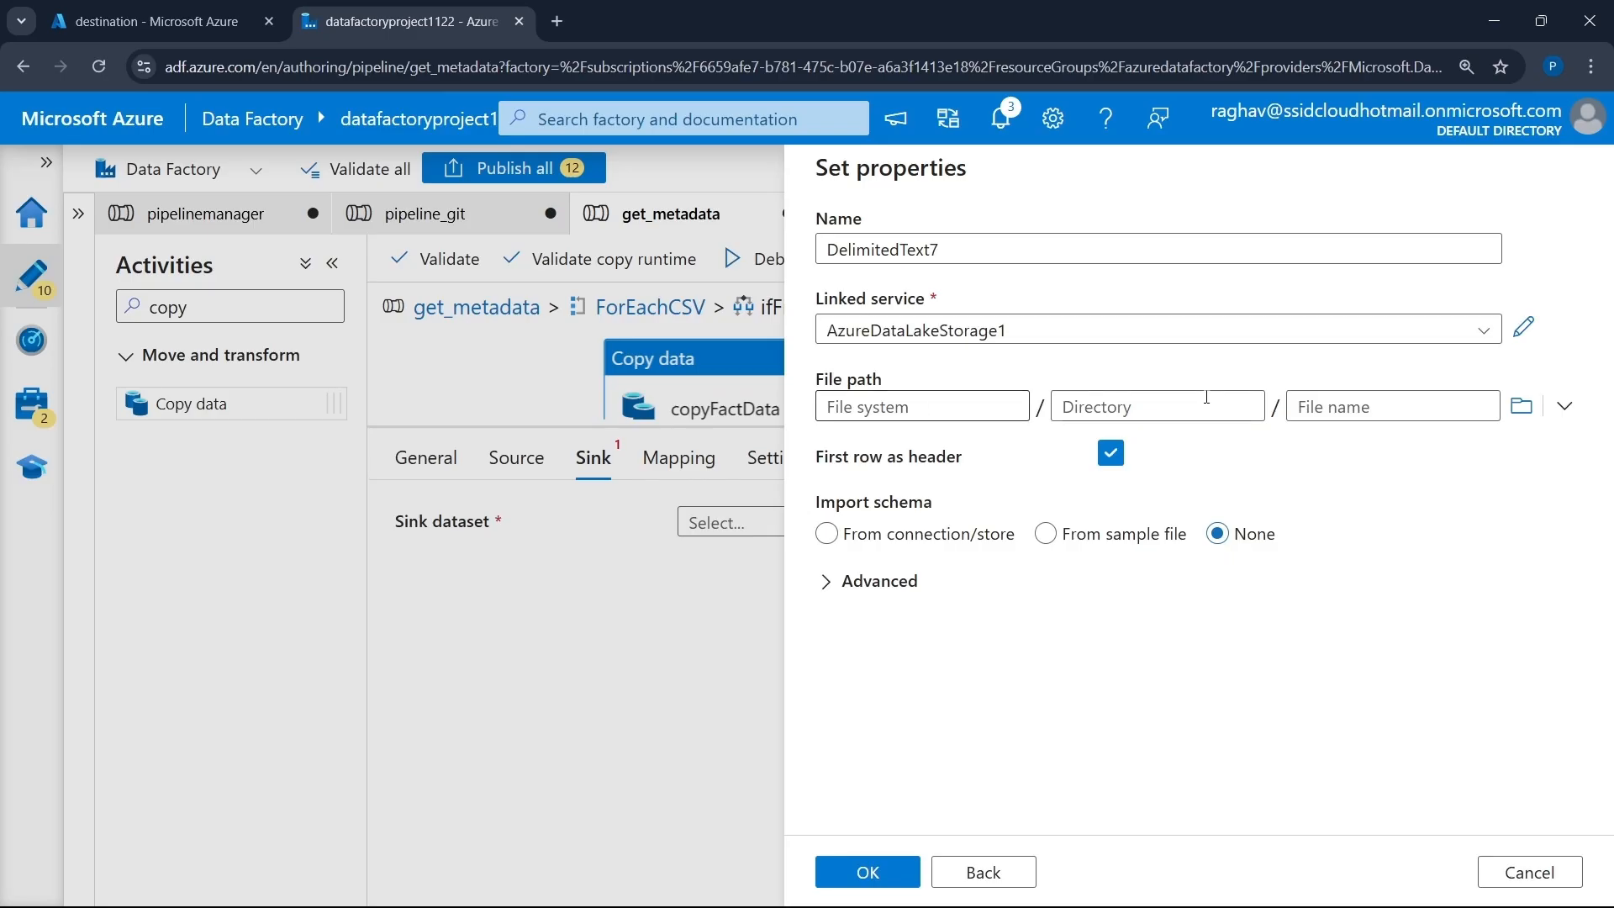
click(1521, 406)
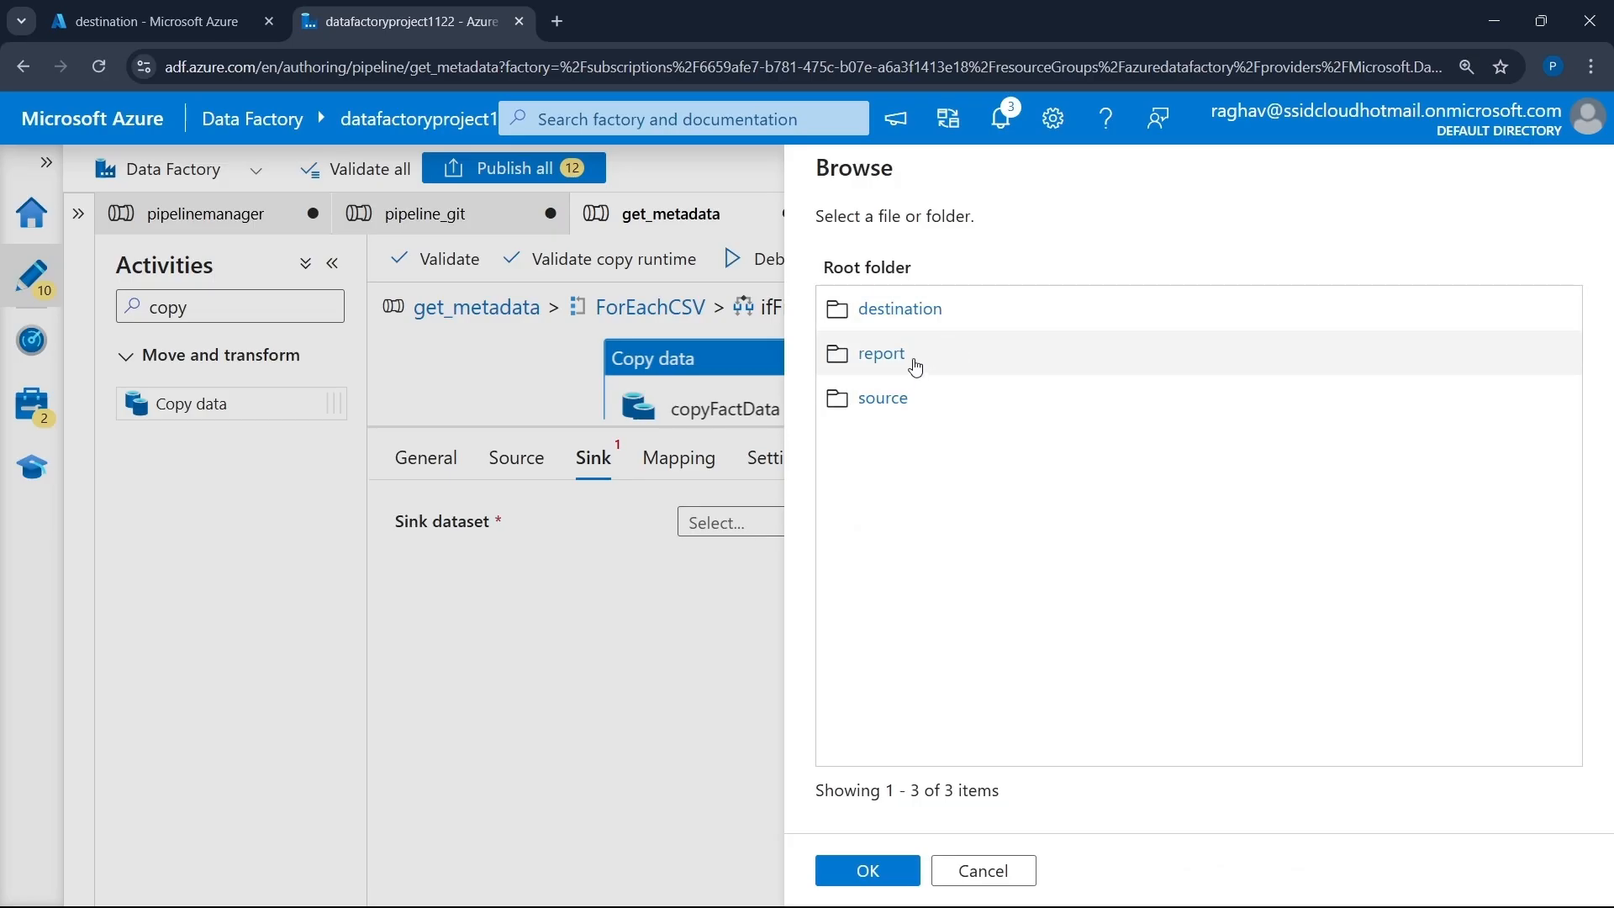
click(916, 367)
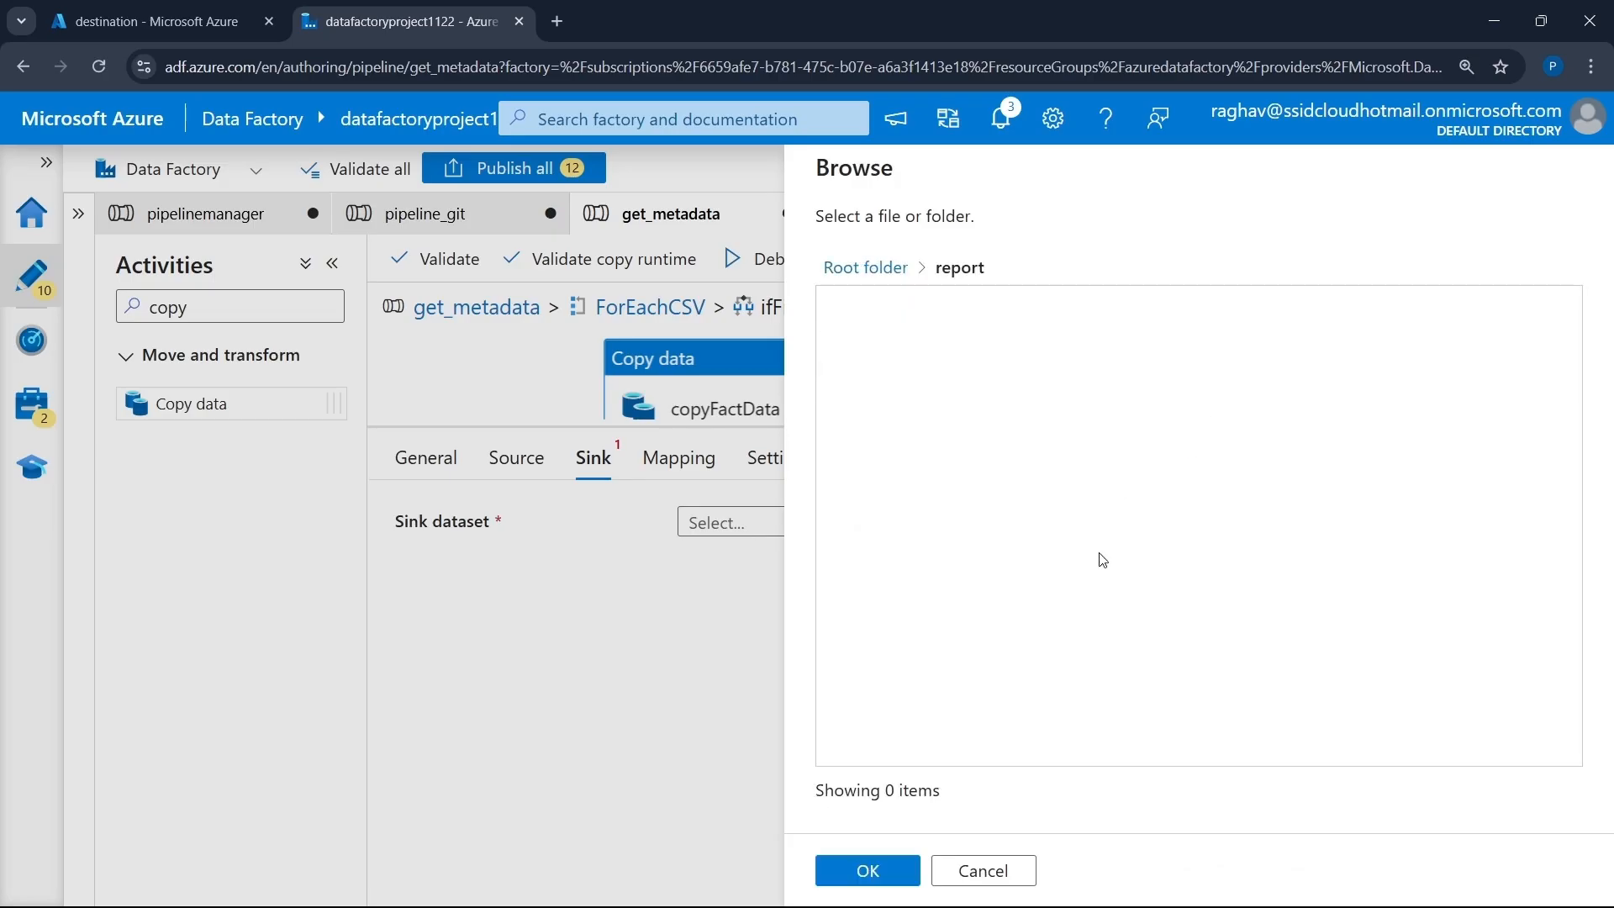
click(868, 871)
- Set the sink dataset's directory to csvfiles and its schema import to None
click(1156, 399)
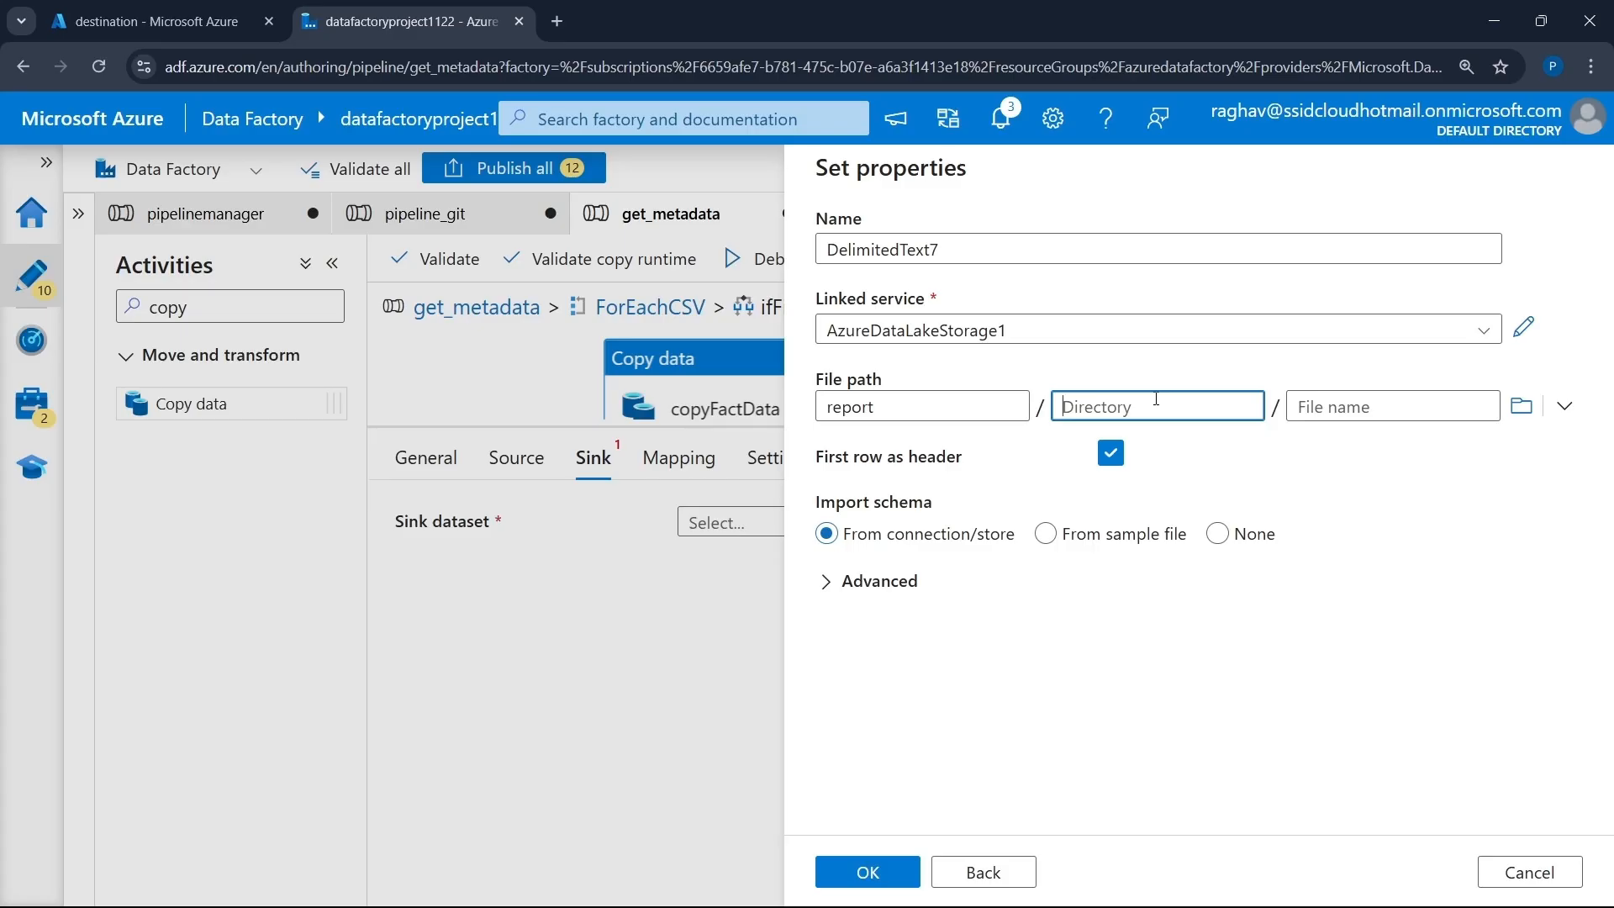
text(csvfiles)
click(1337, 409)
click(1267, 538)
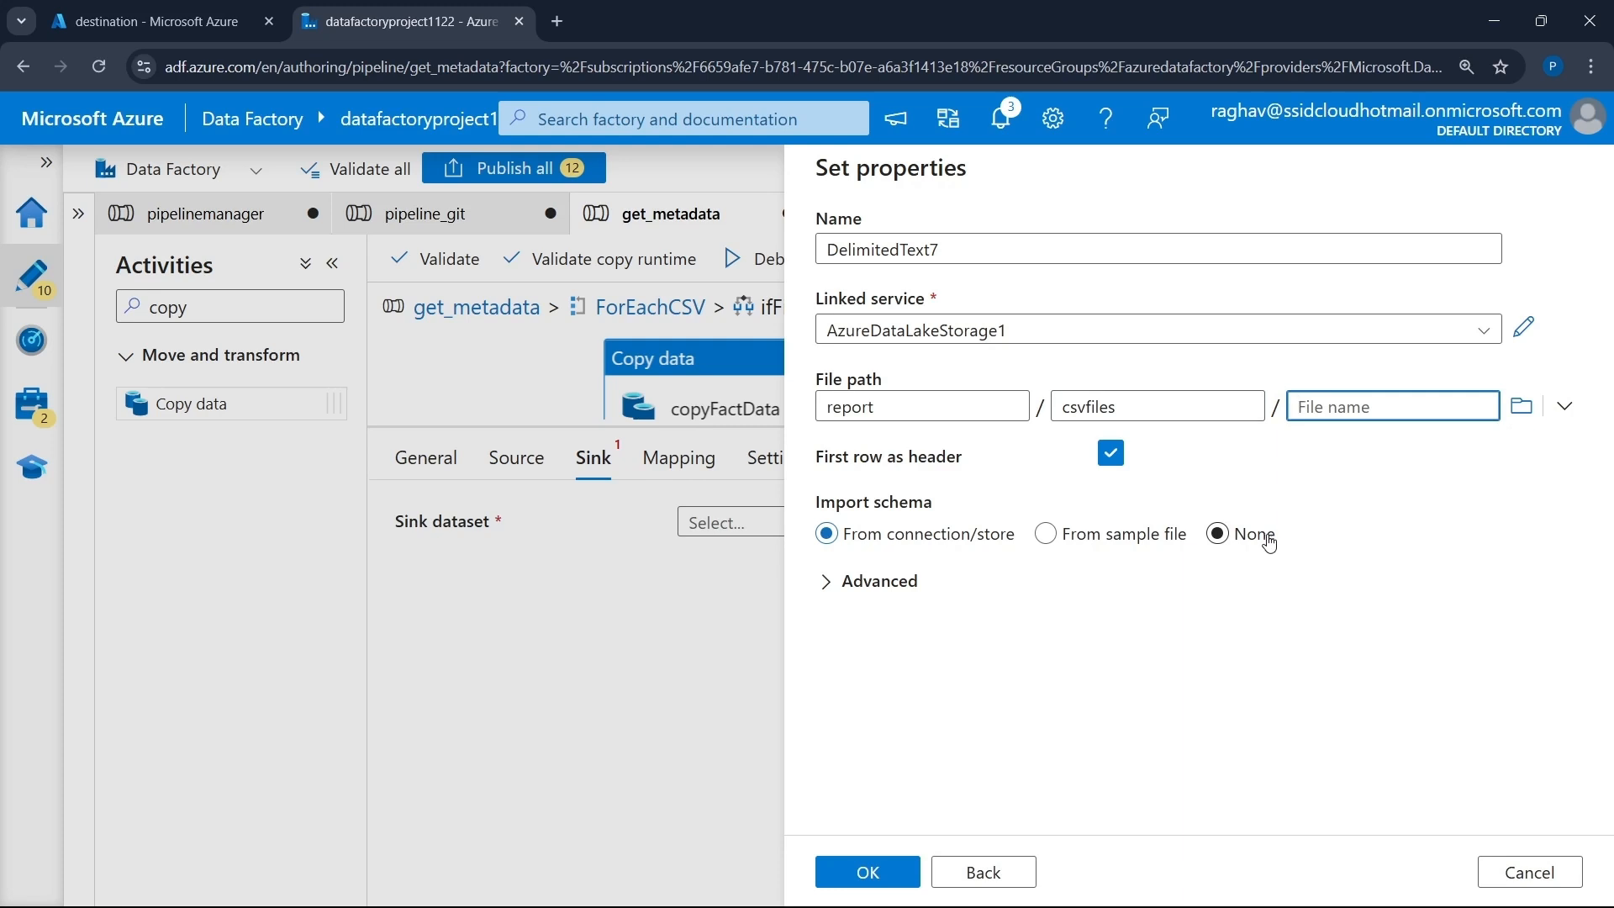
drag(837, 504, 933, 504)
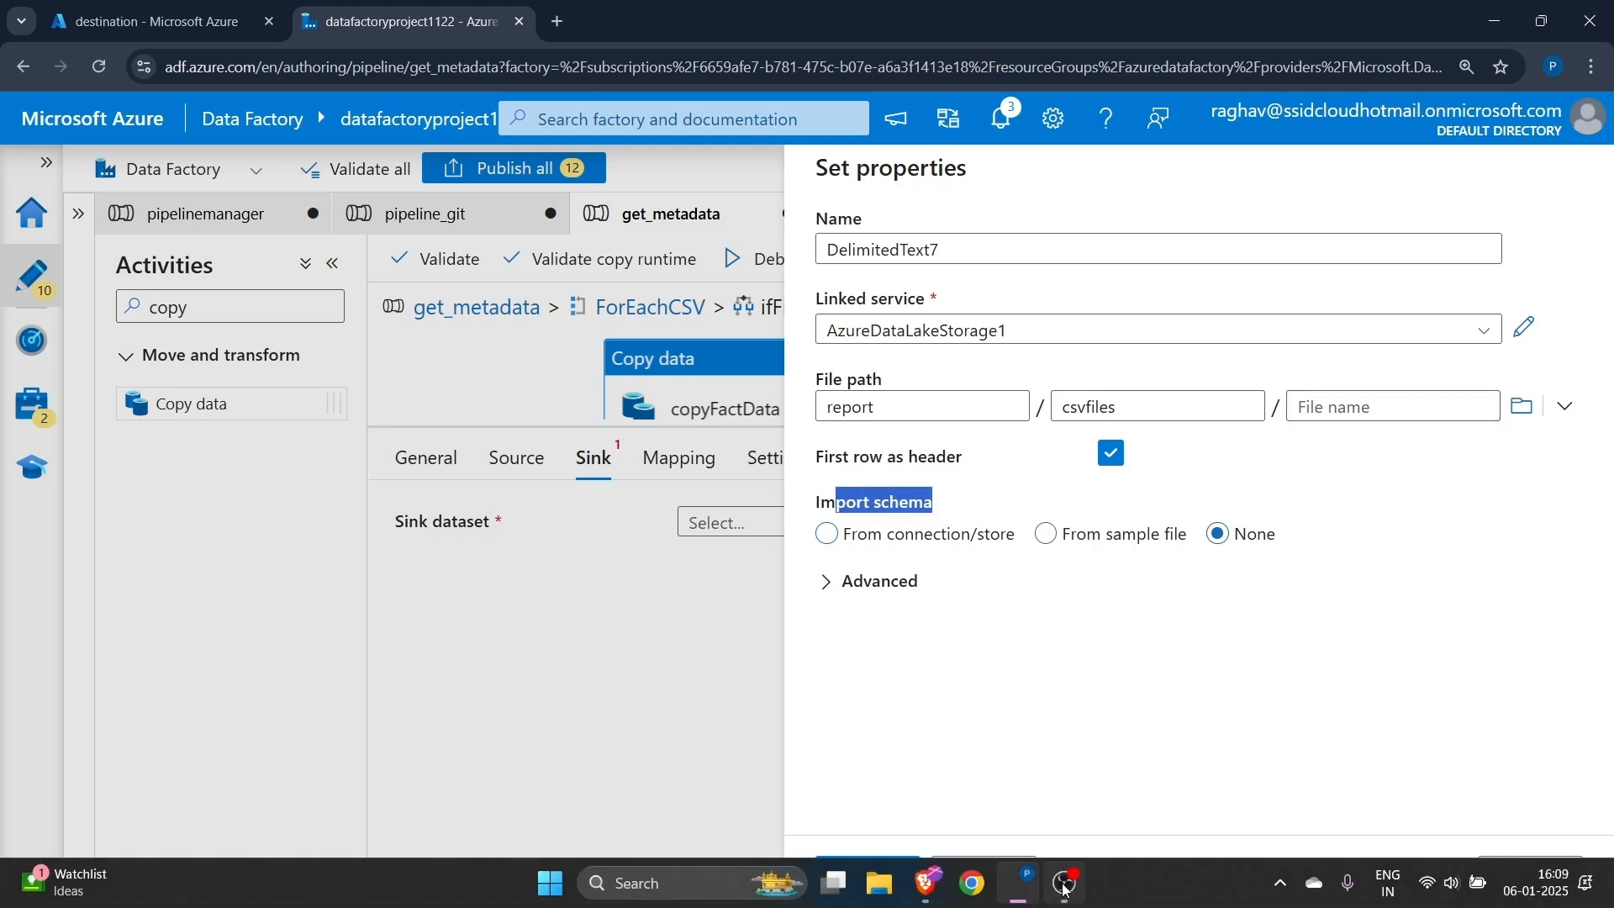
click(1064, 882)
click(1353, 624)
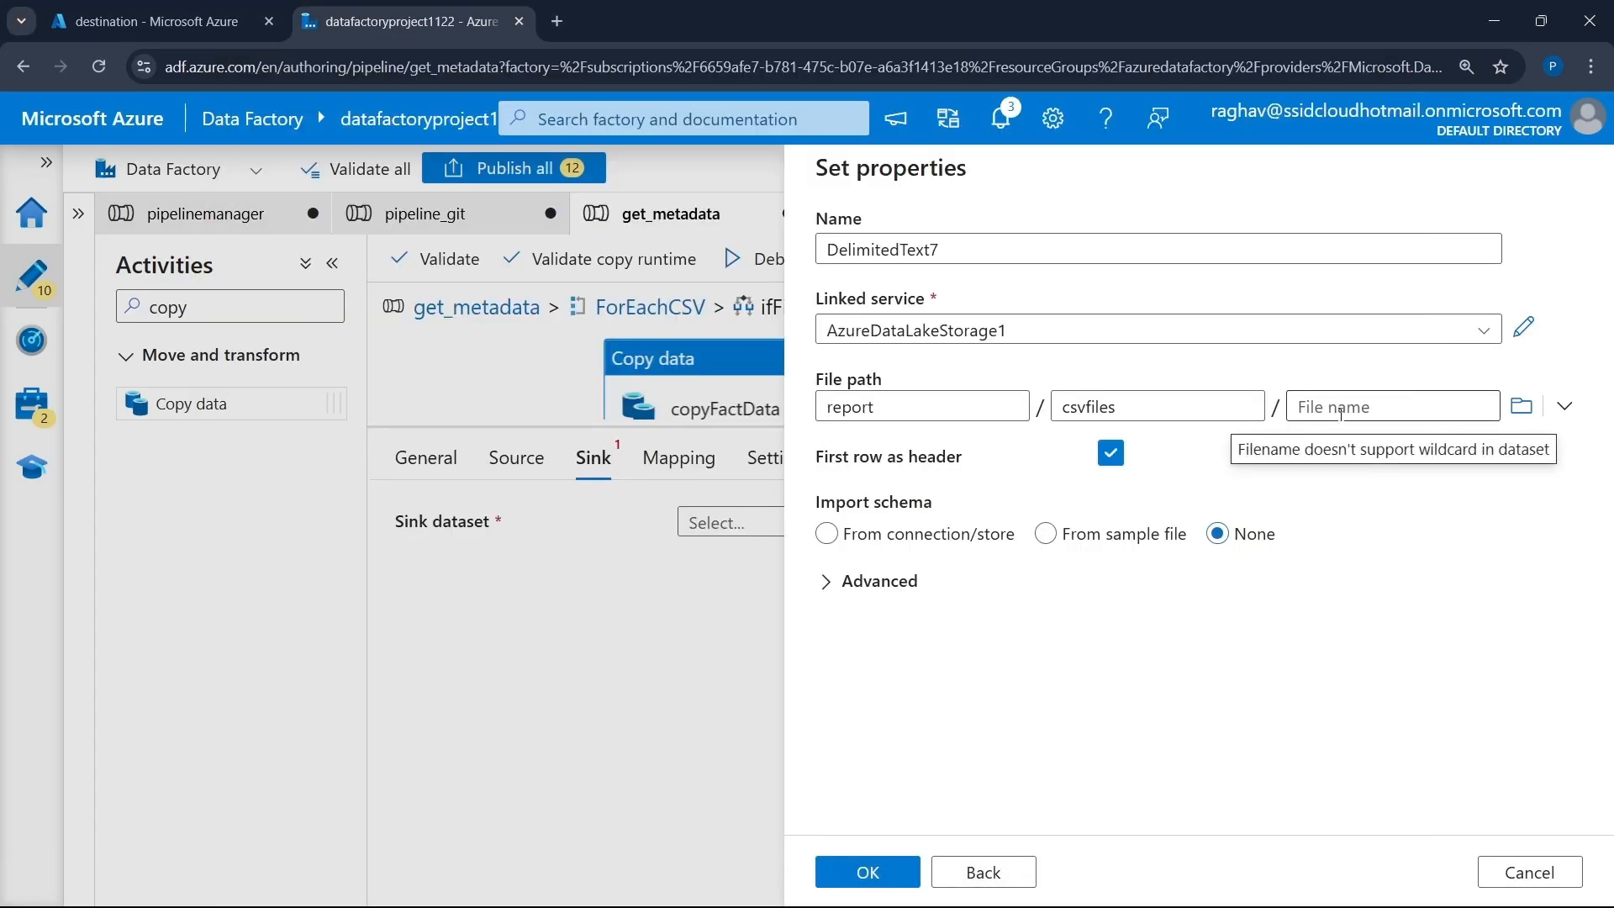
- Open the new sink dataset for advanced configuration, add a String parameter named p_file_name, and return to its connection settings
click(881, 583)
click(918, 627)
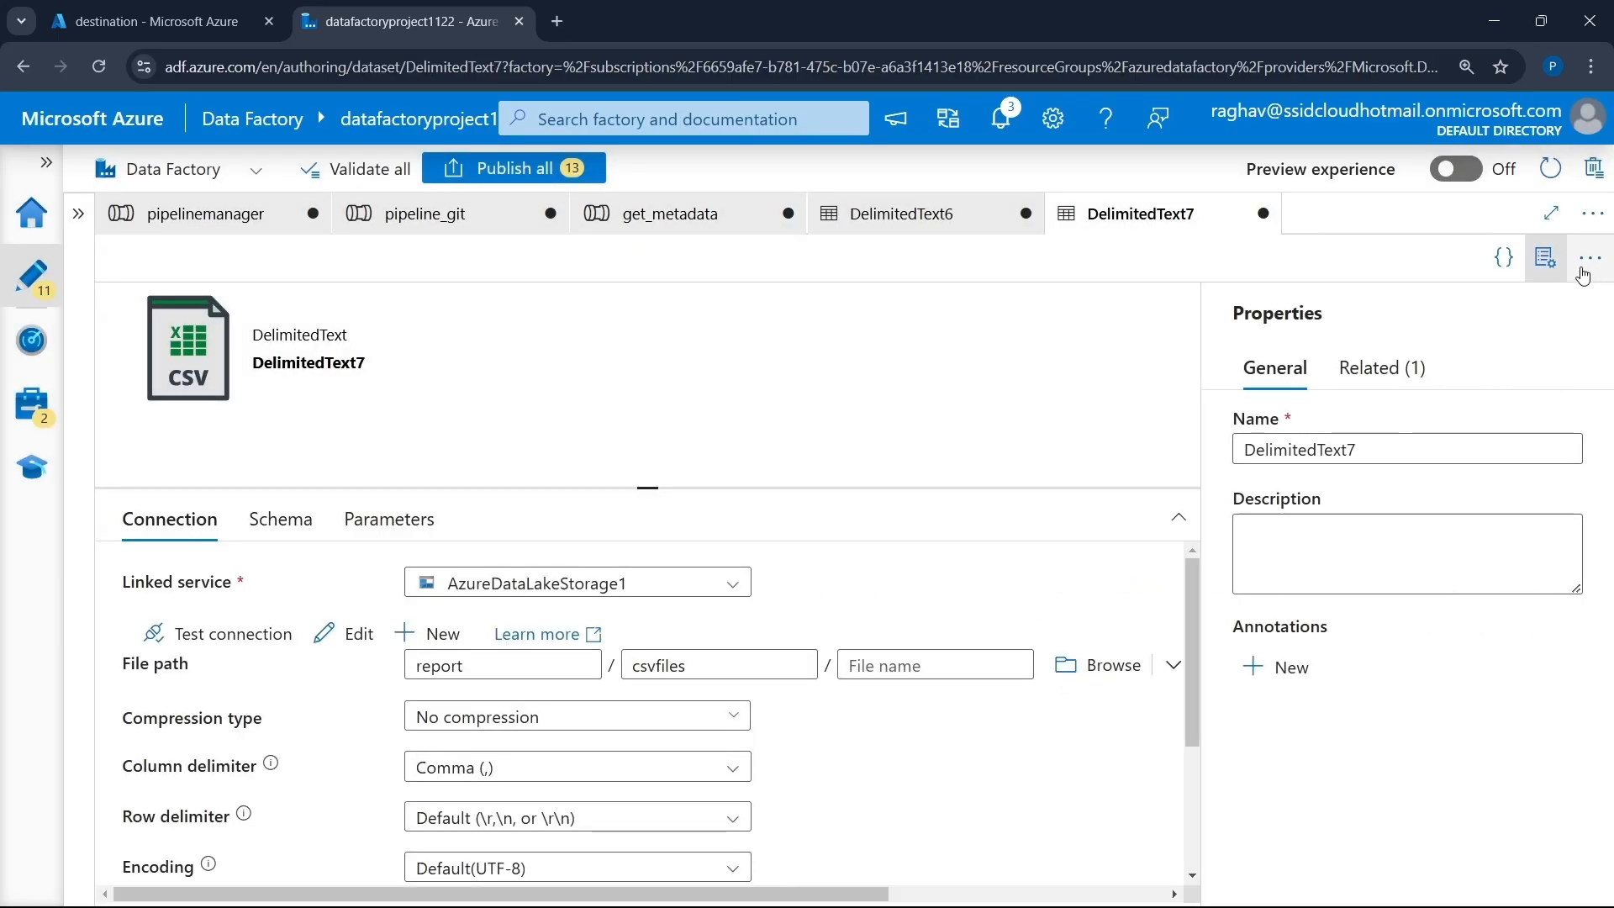
click(1545, 257)
click(426, 531)
click(162, 607)
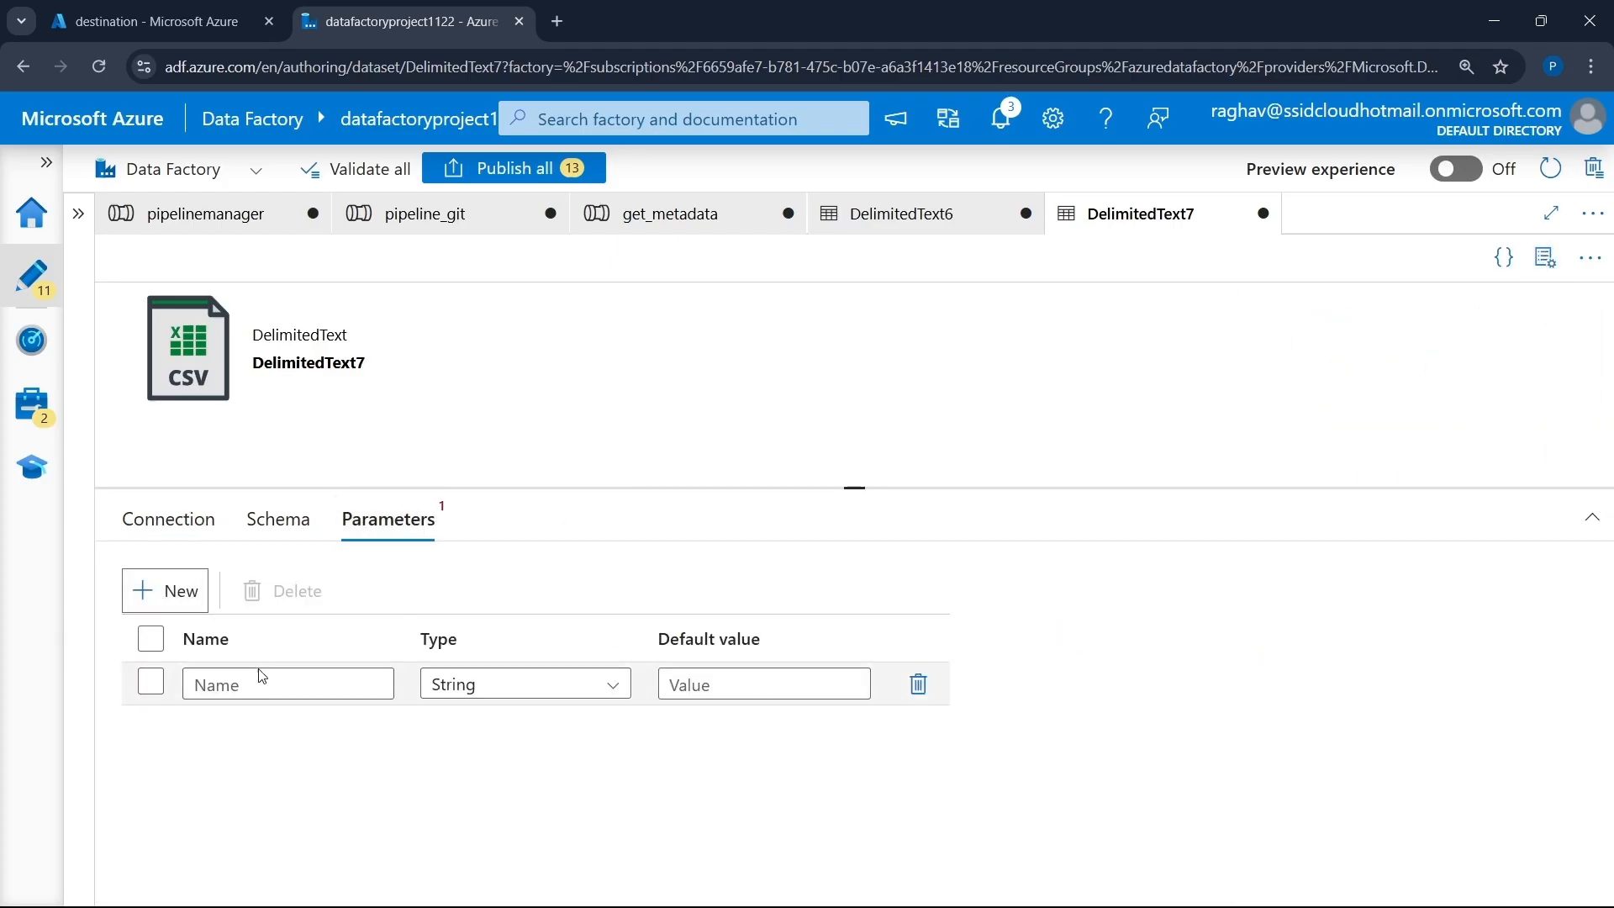
text(P)
key(BackSpace)
text(p_file_name)
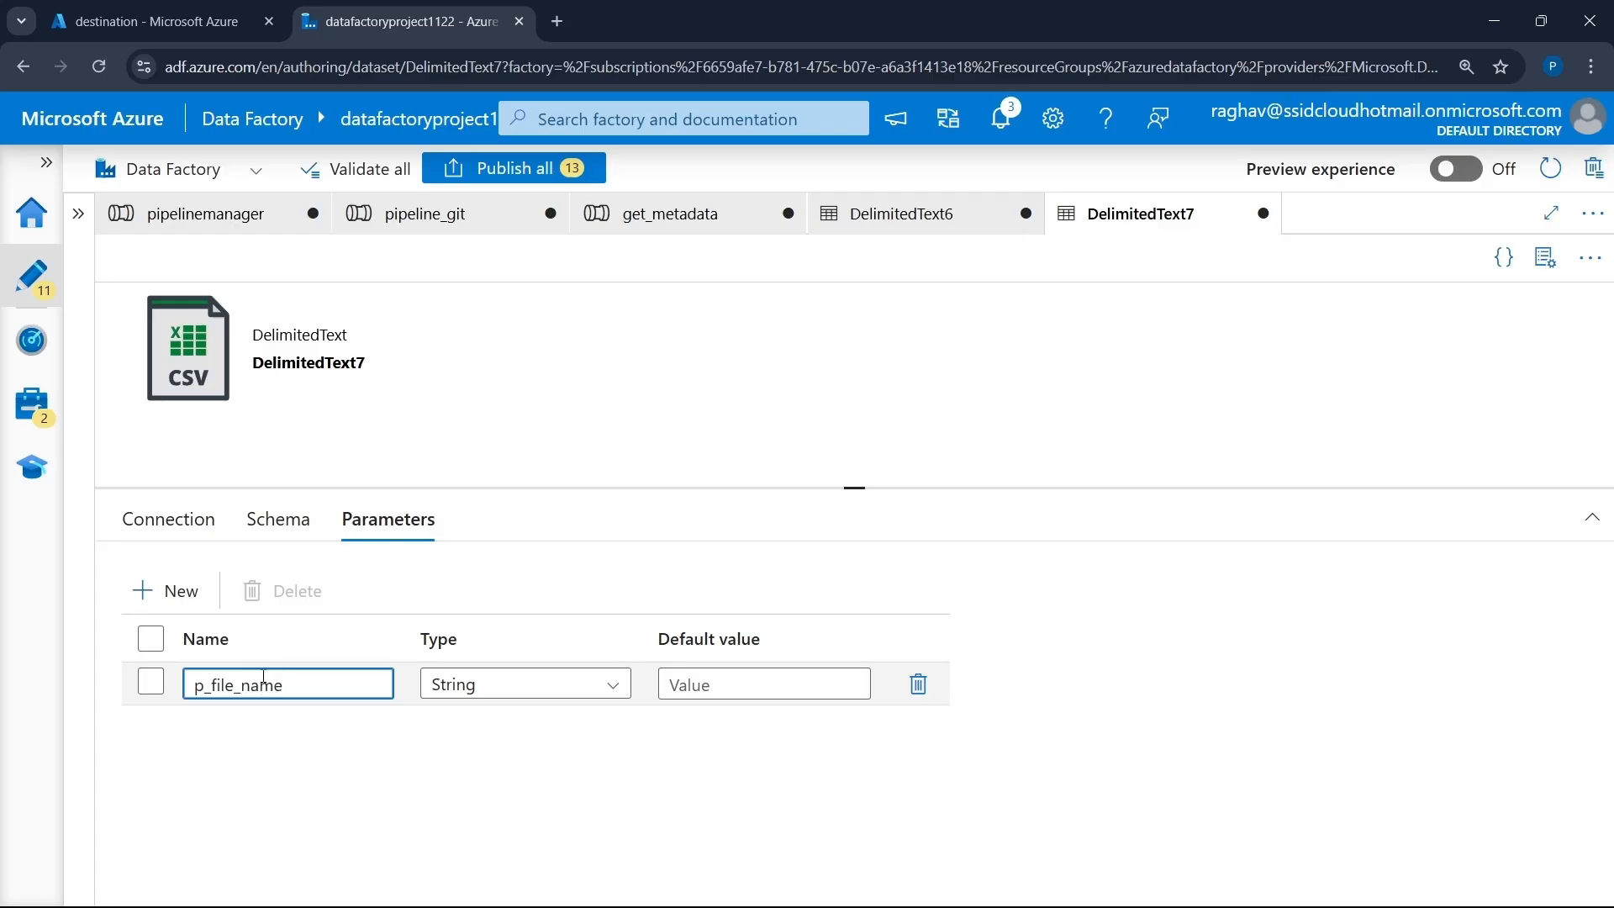
click(170, 520)
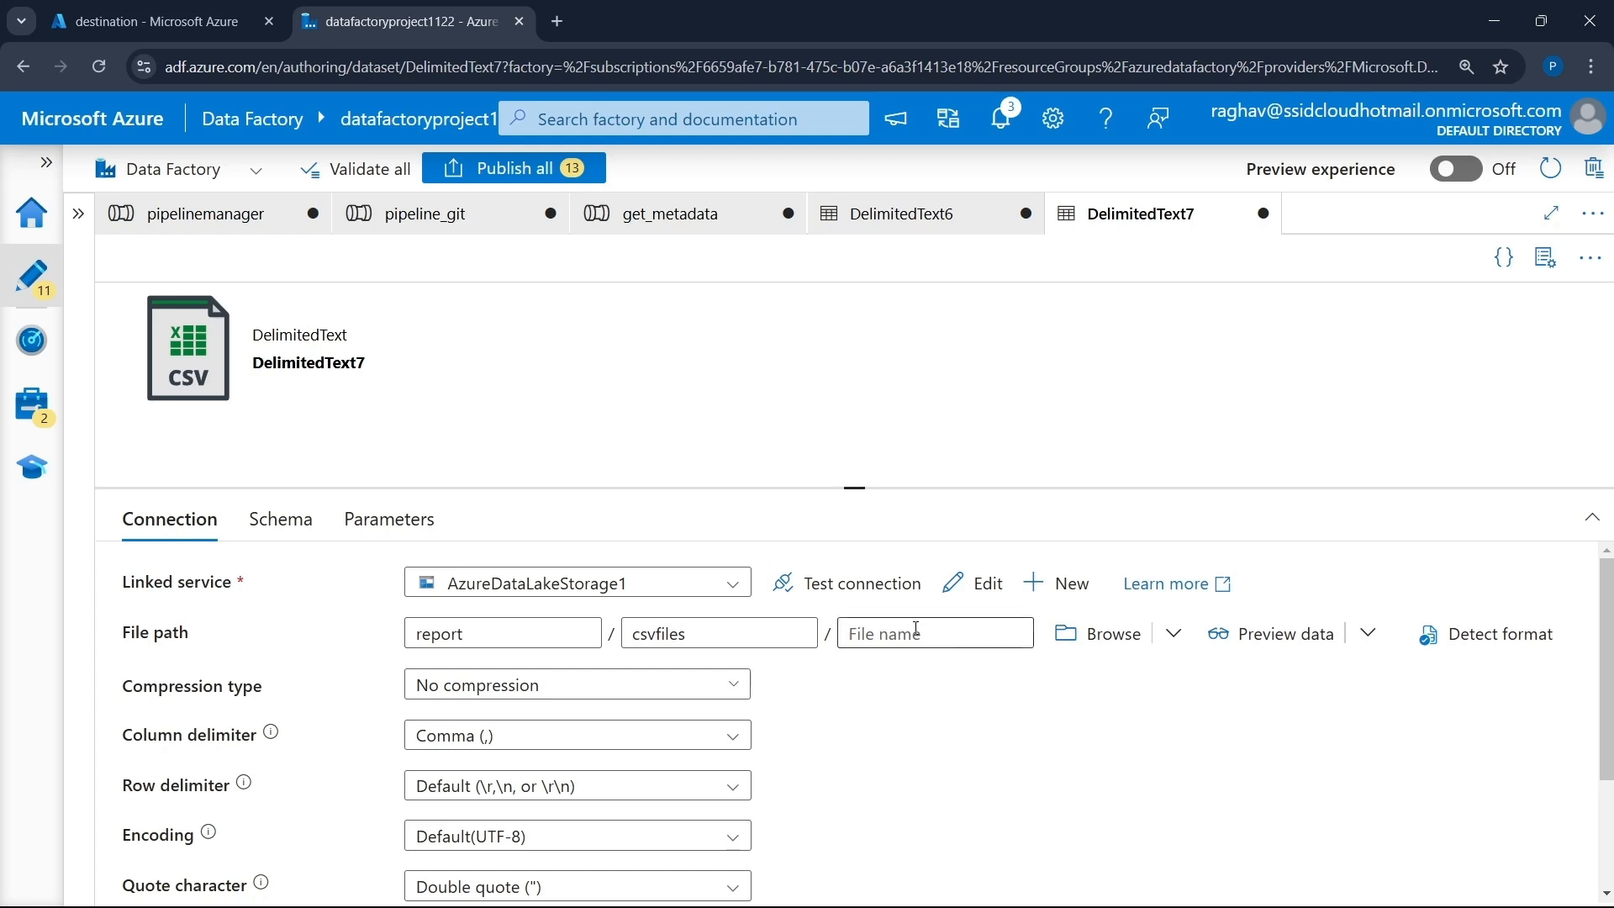
click(915, 630)
click(928, 674)
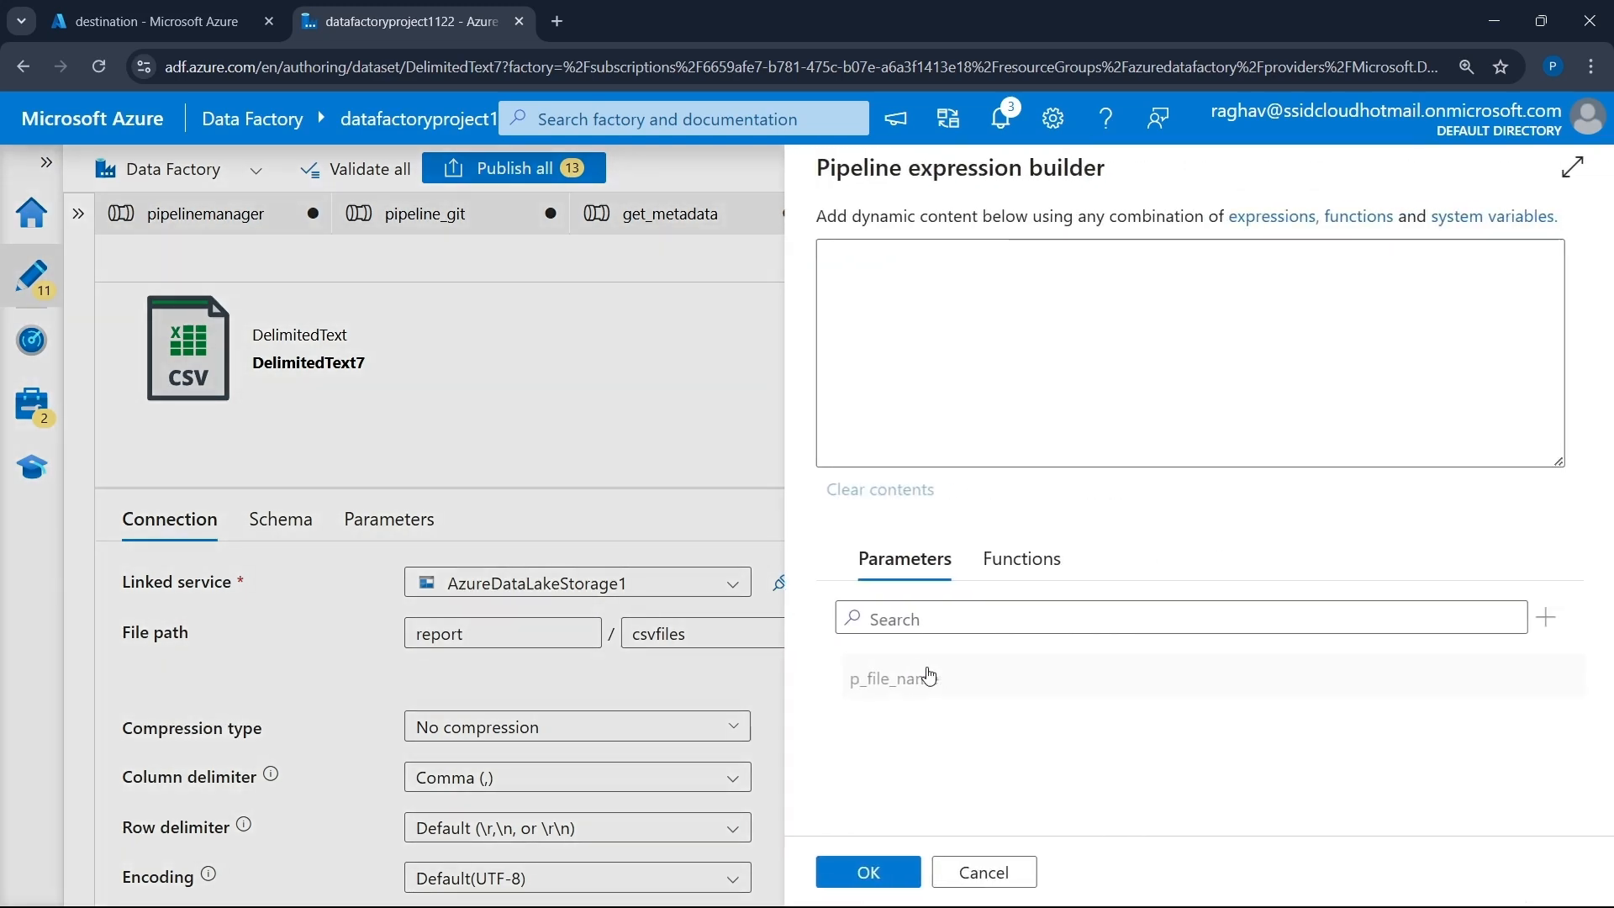
click(920, 679)
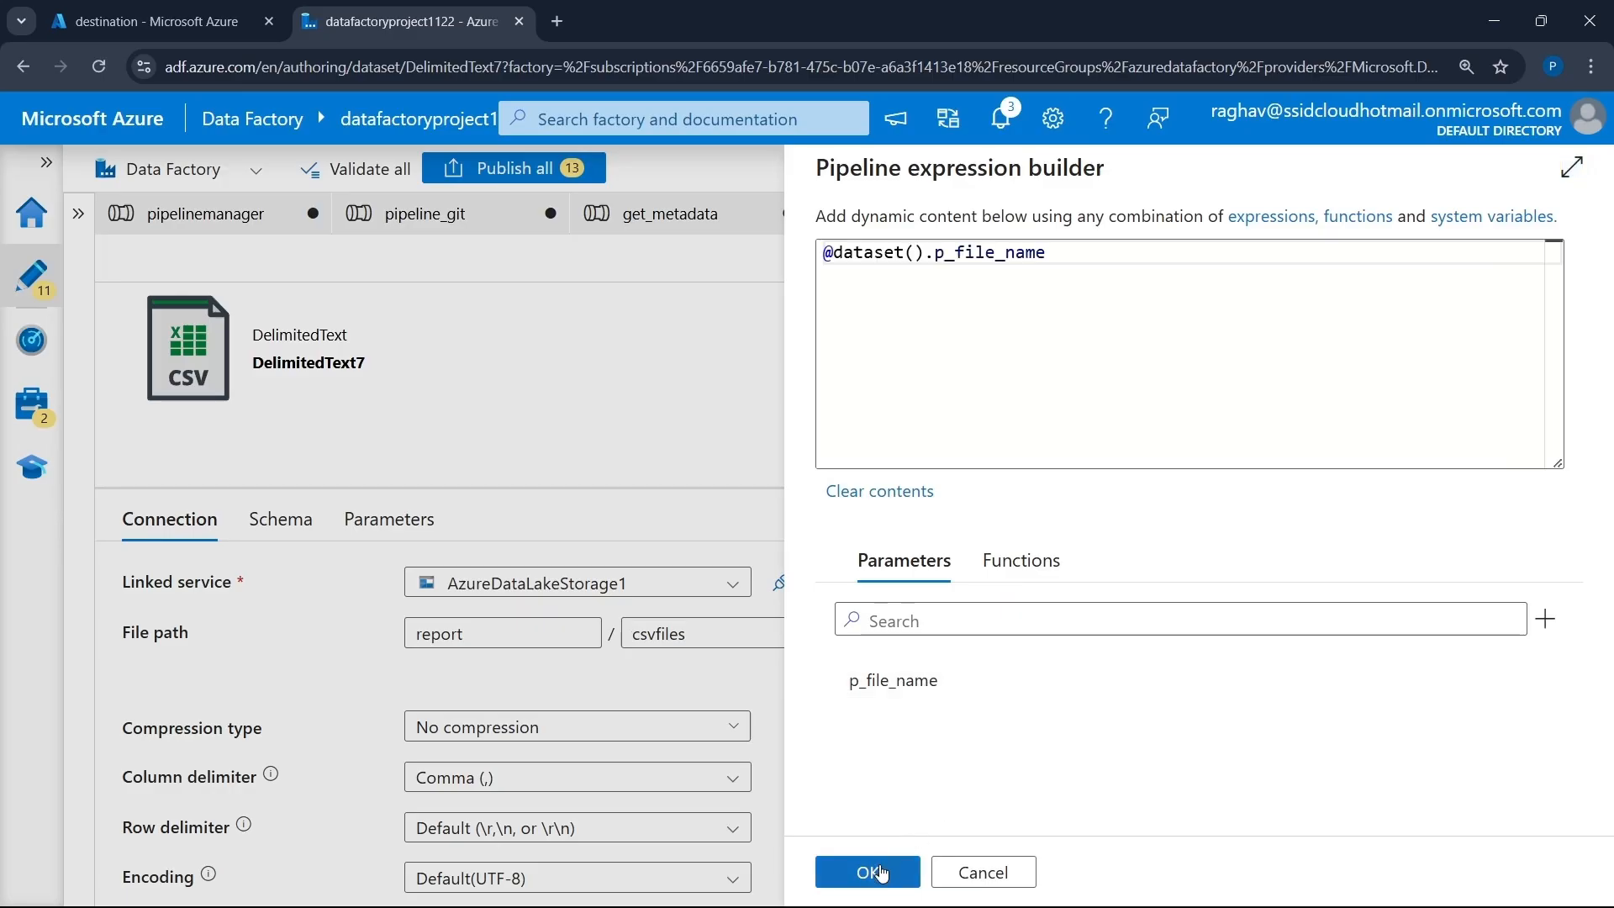
click(869, 871)
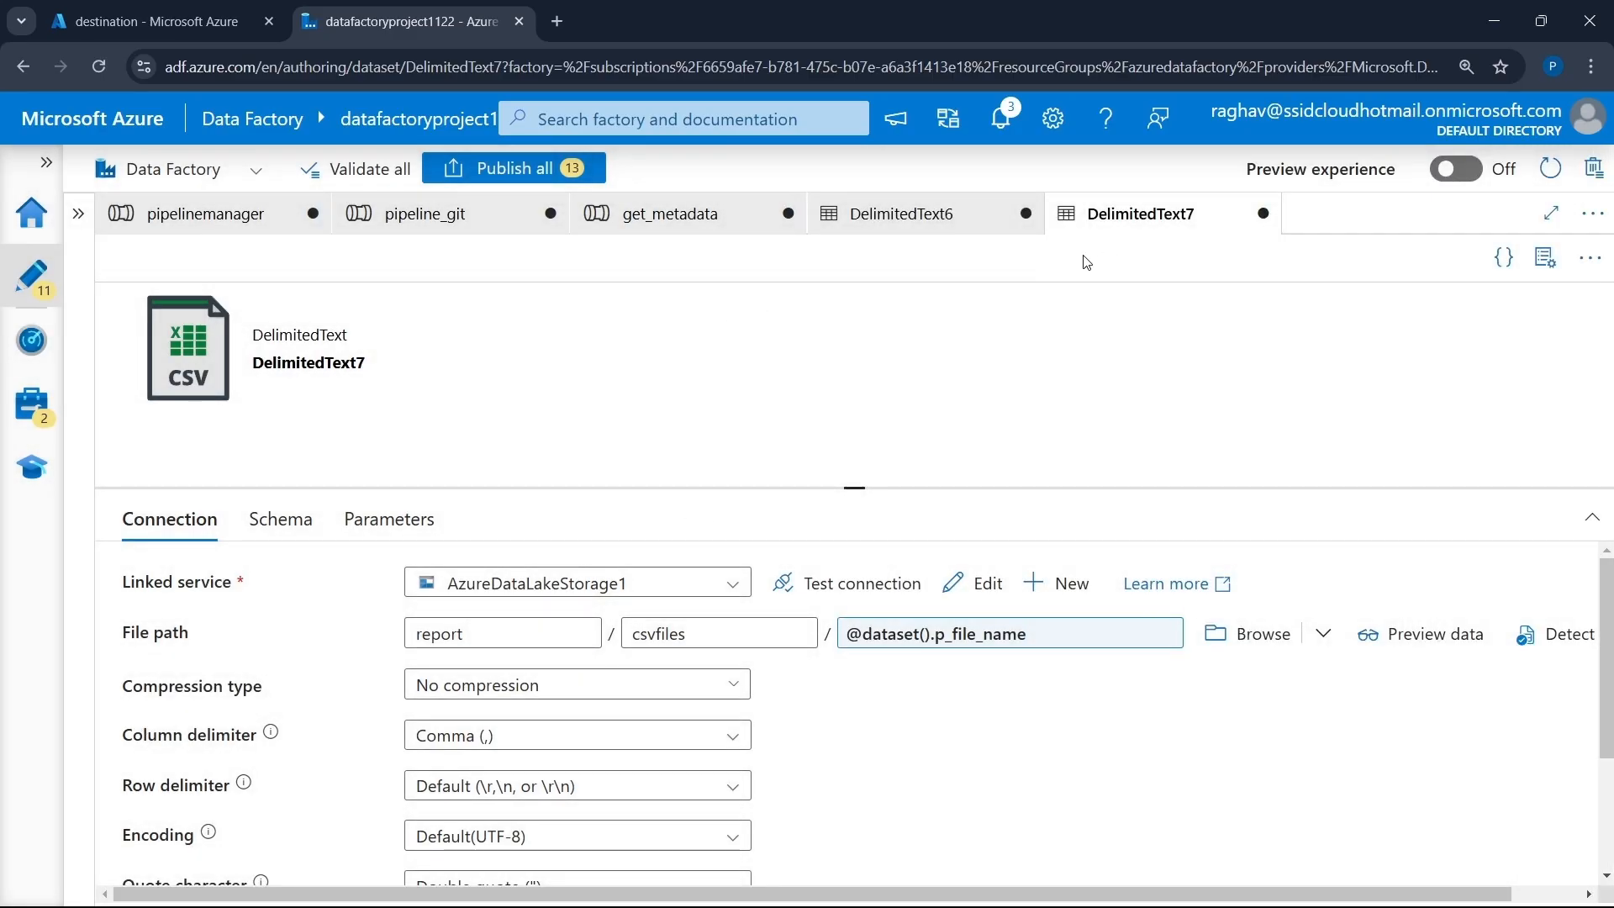
click(651, 215)
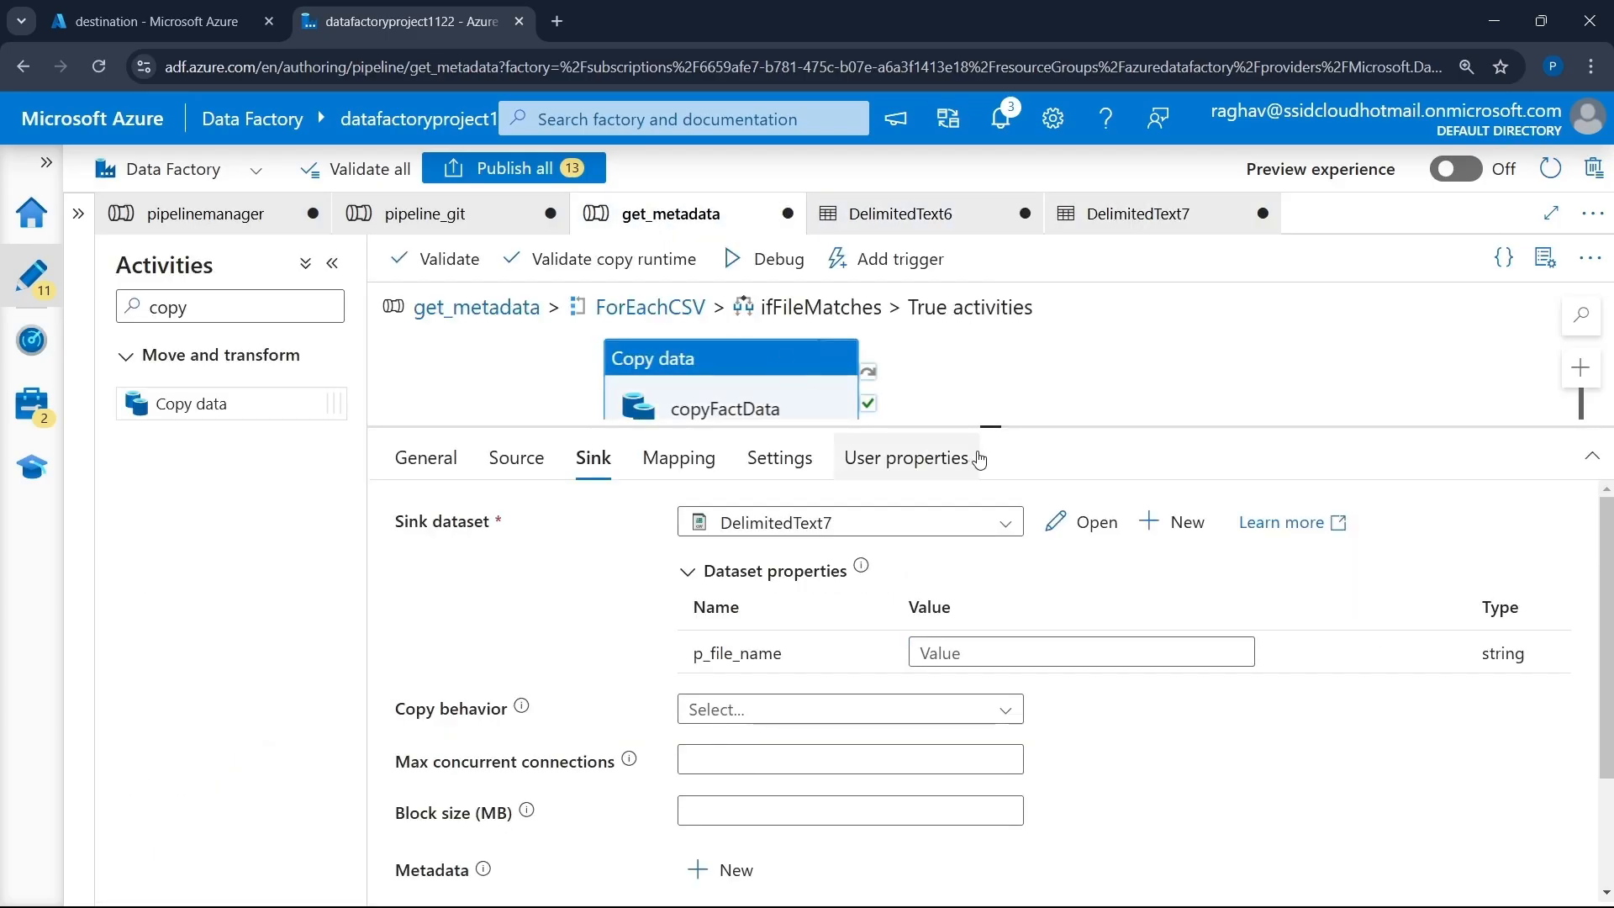
mouse_move(989, 427)
mouse_down()
mouse_move(989, 547)
mouse_move(990, 409)
mouse_up()
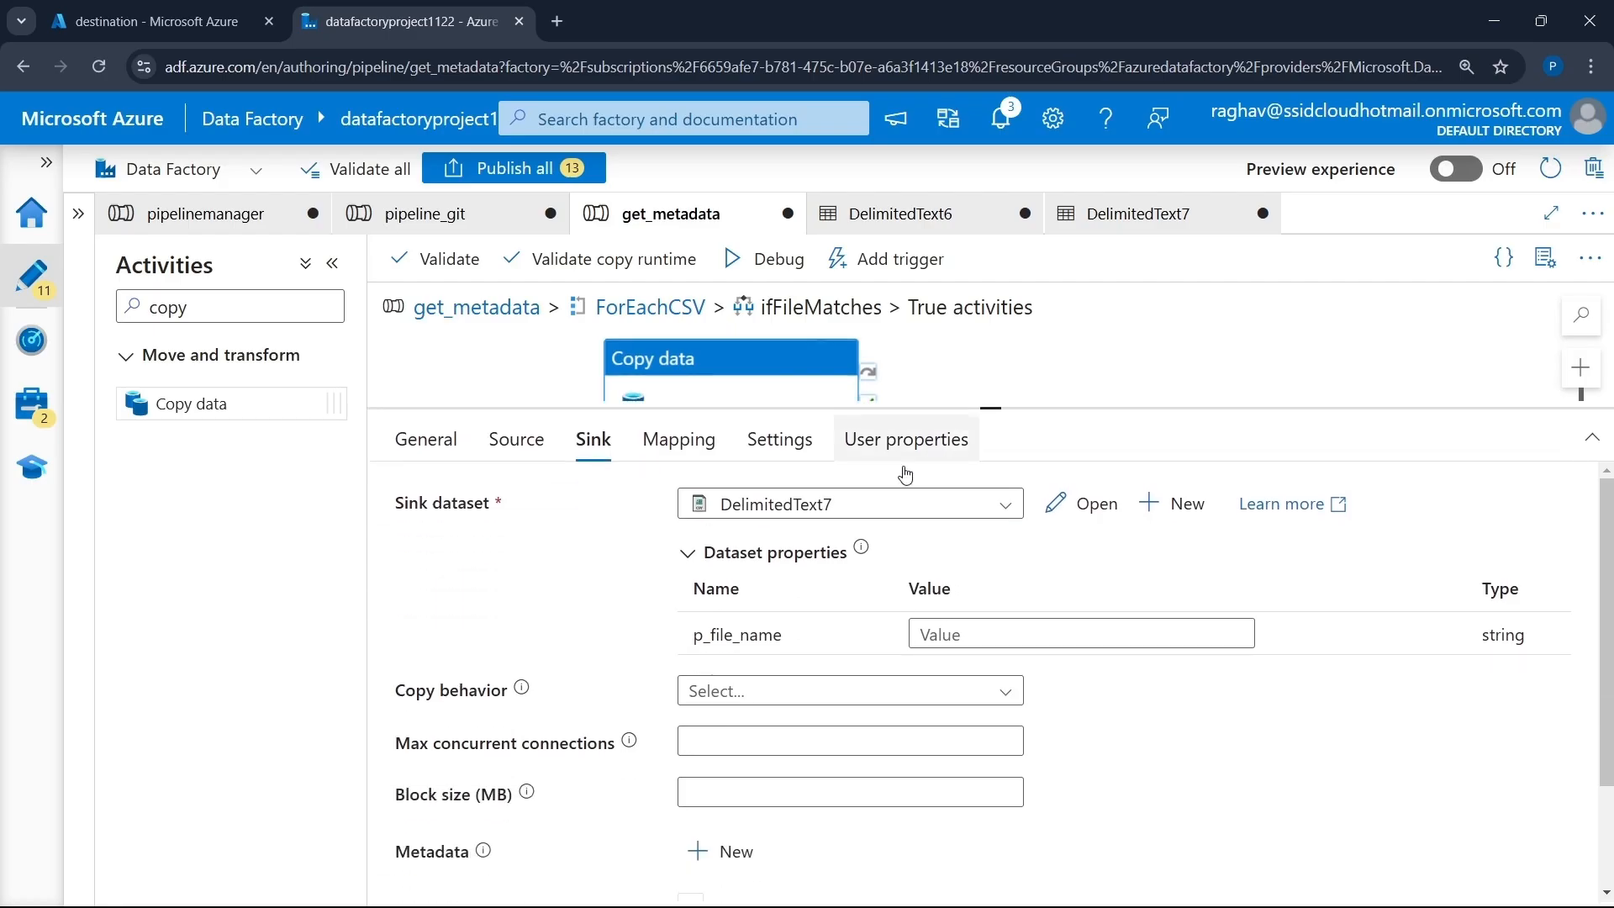
click(1003, 634)
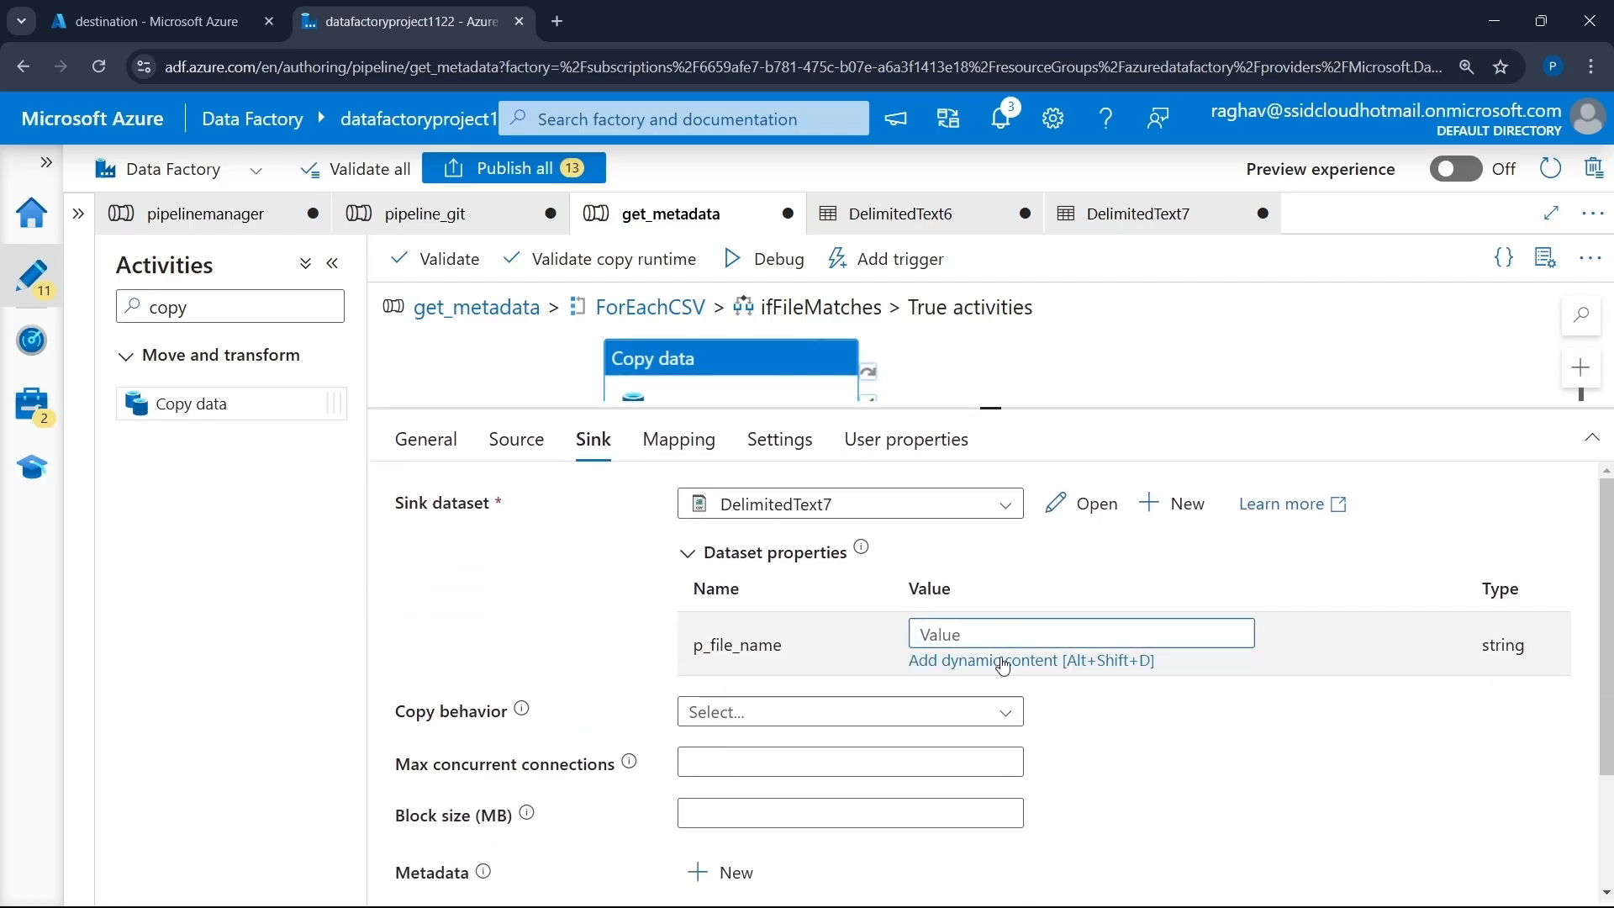
click(1003, 661)
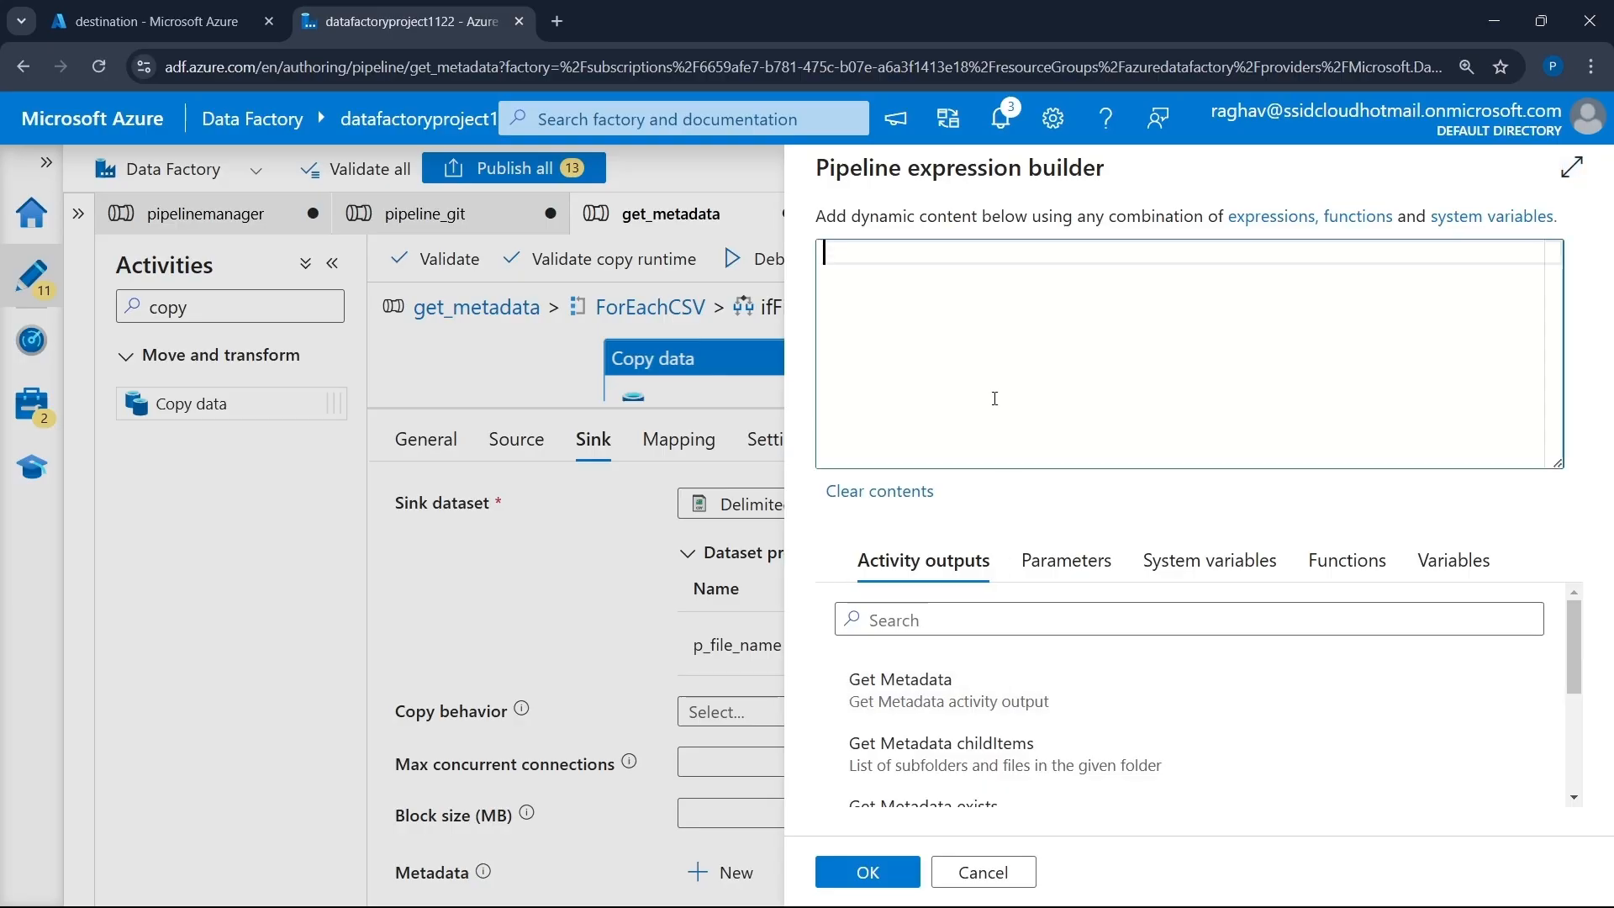
text(@i)
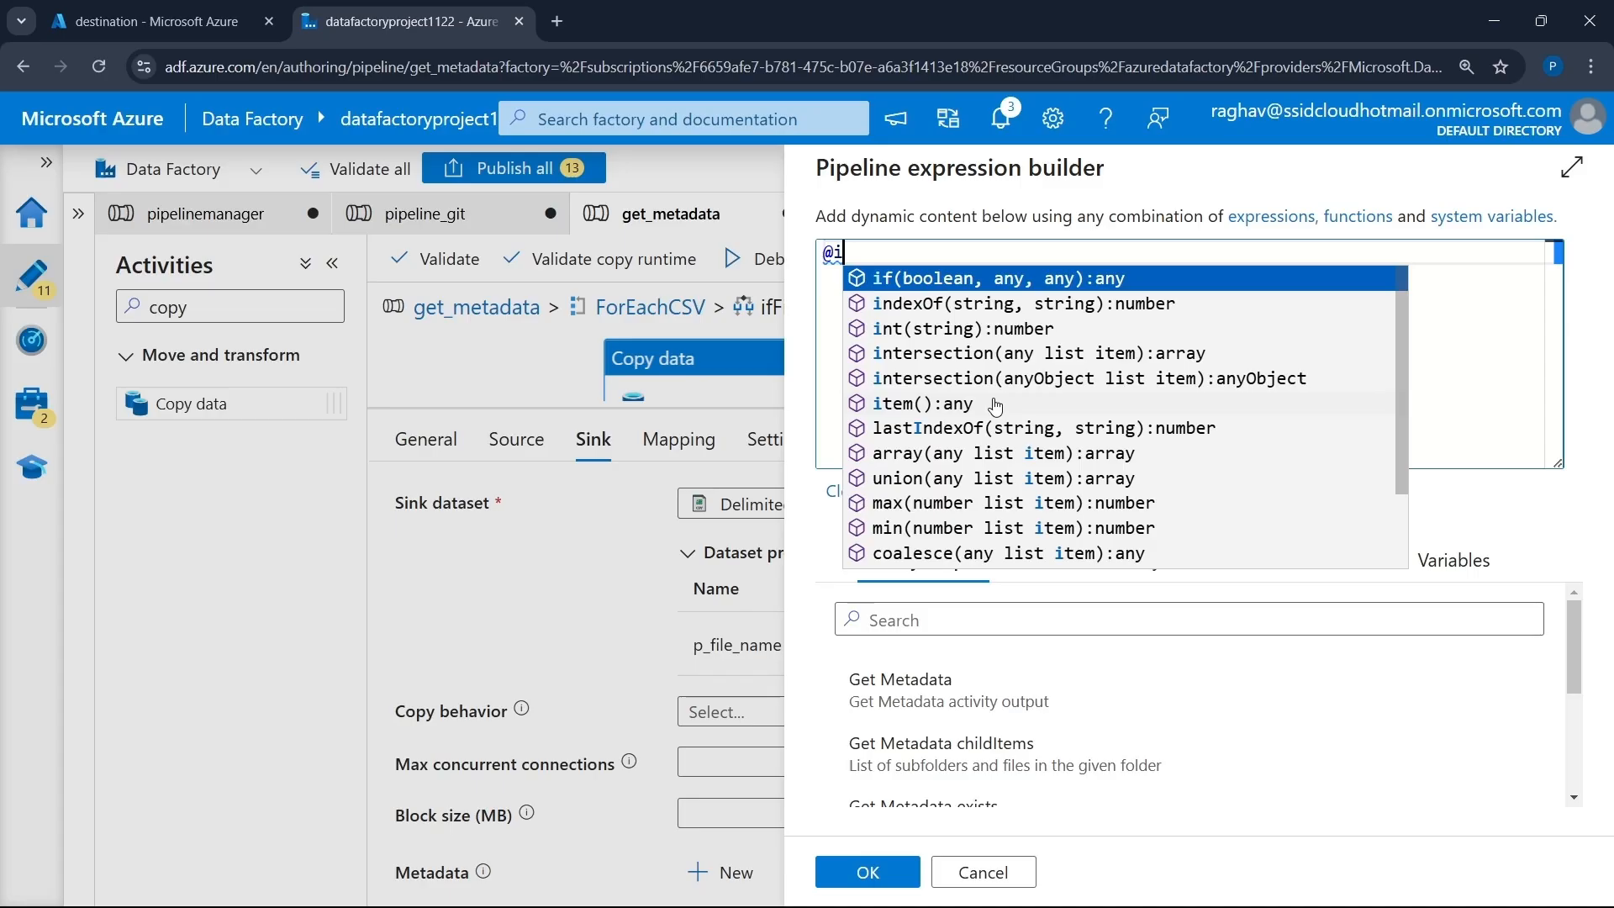
text(tem)
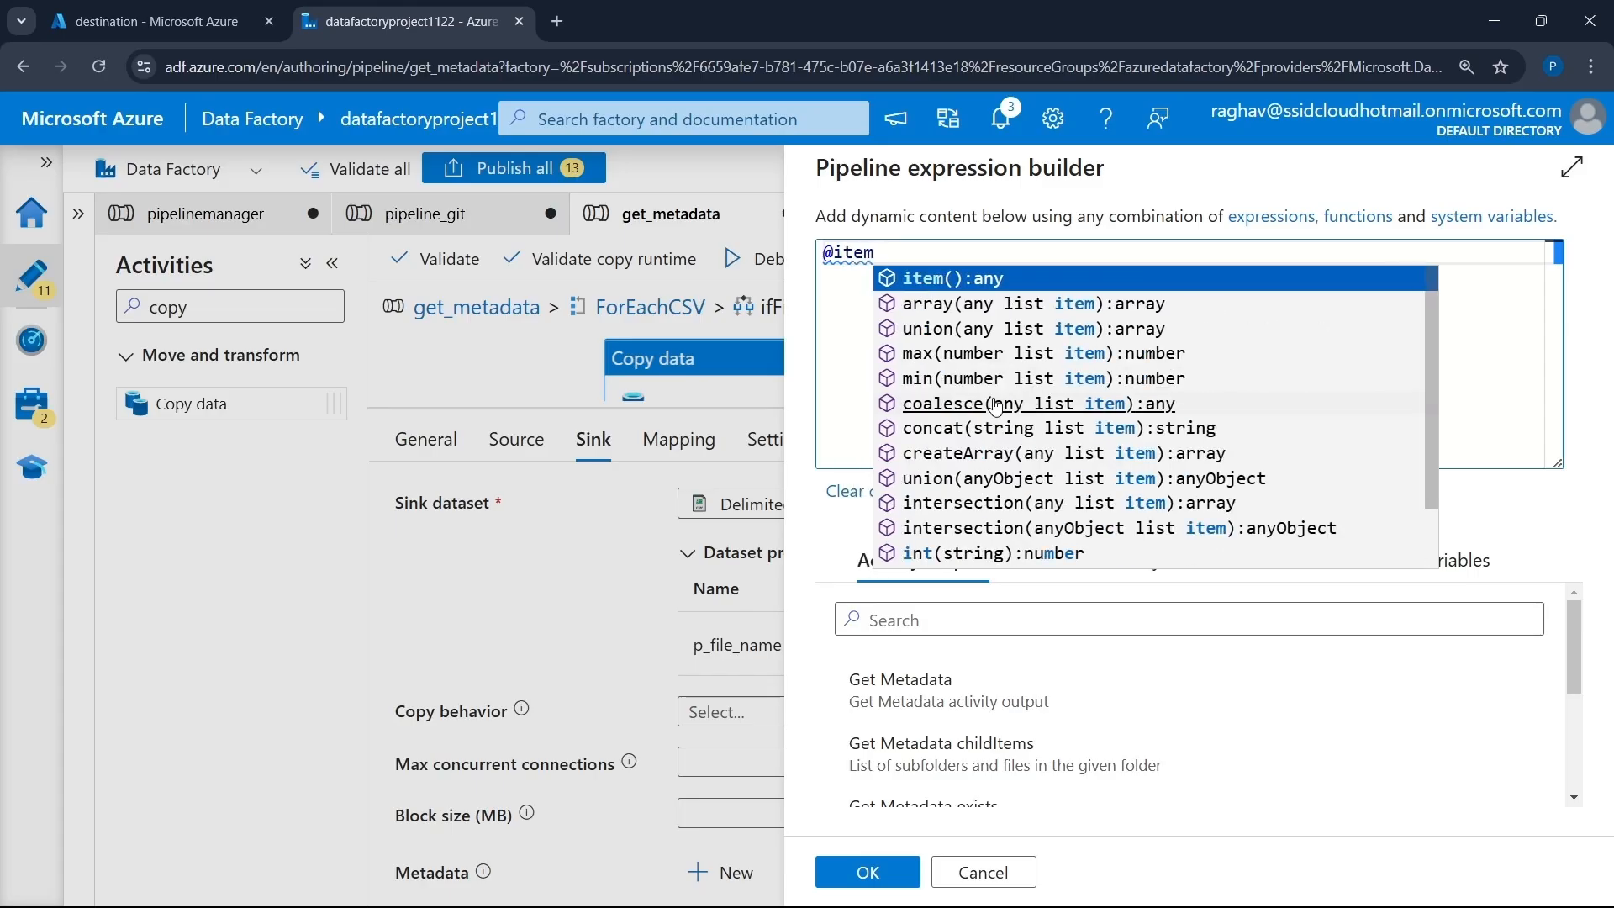
text(().)
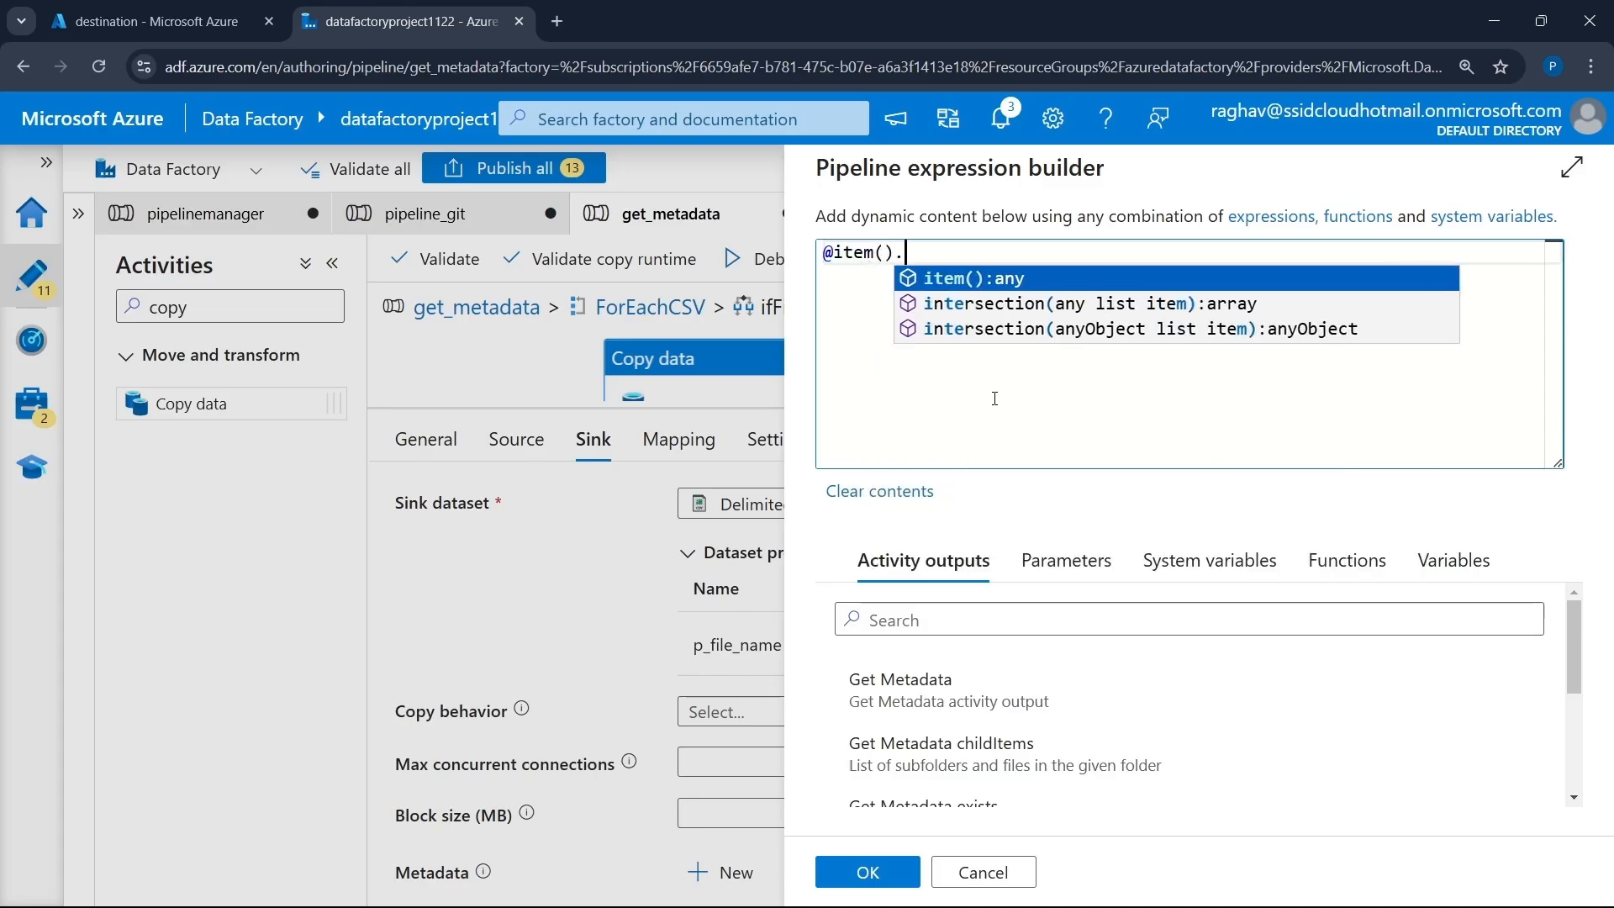
text(name)
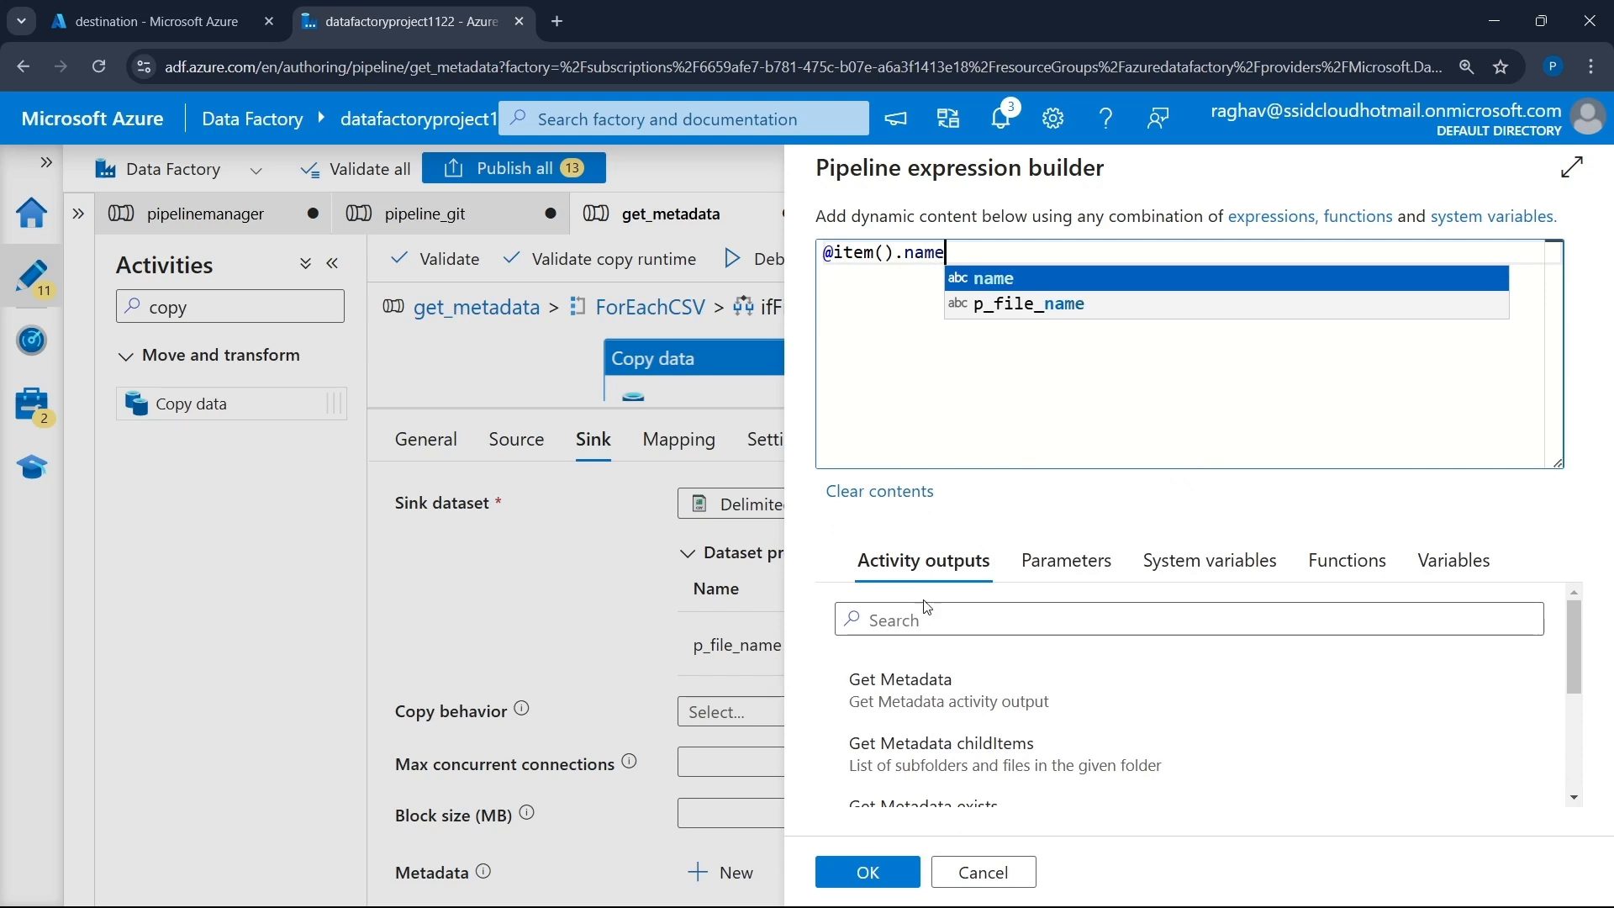
click(868, 872)
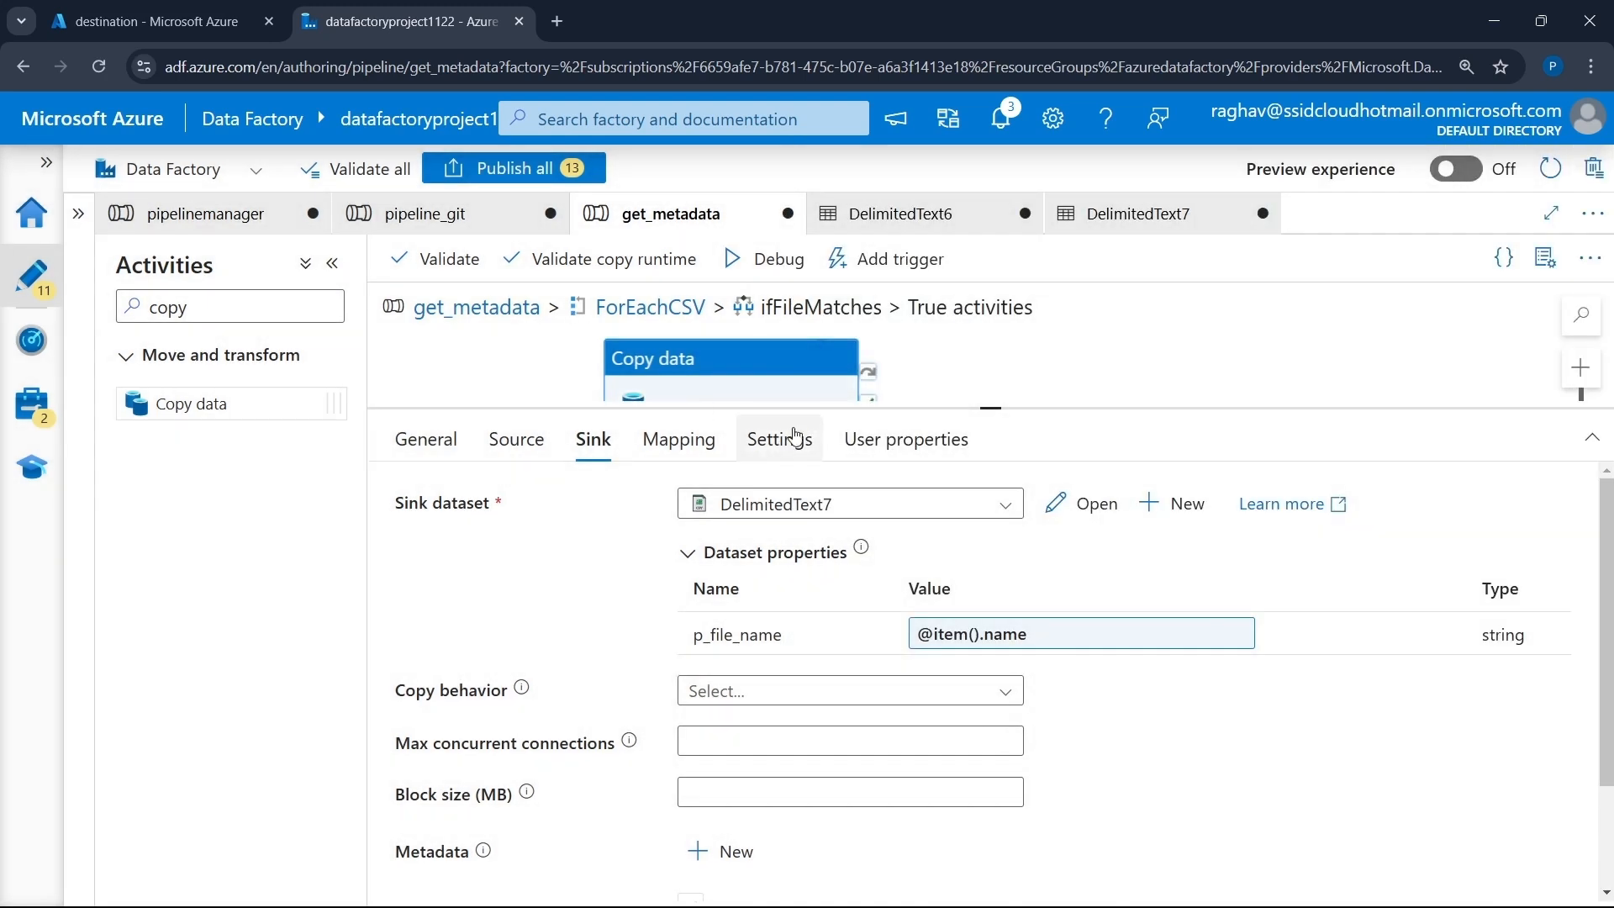
- Go back to the top level of the get_metadata pipeline and review the Get Metadata activity's dataset and field list
drag(991, 408, 991, 594)
click(476, 307)
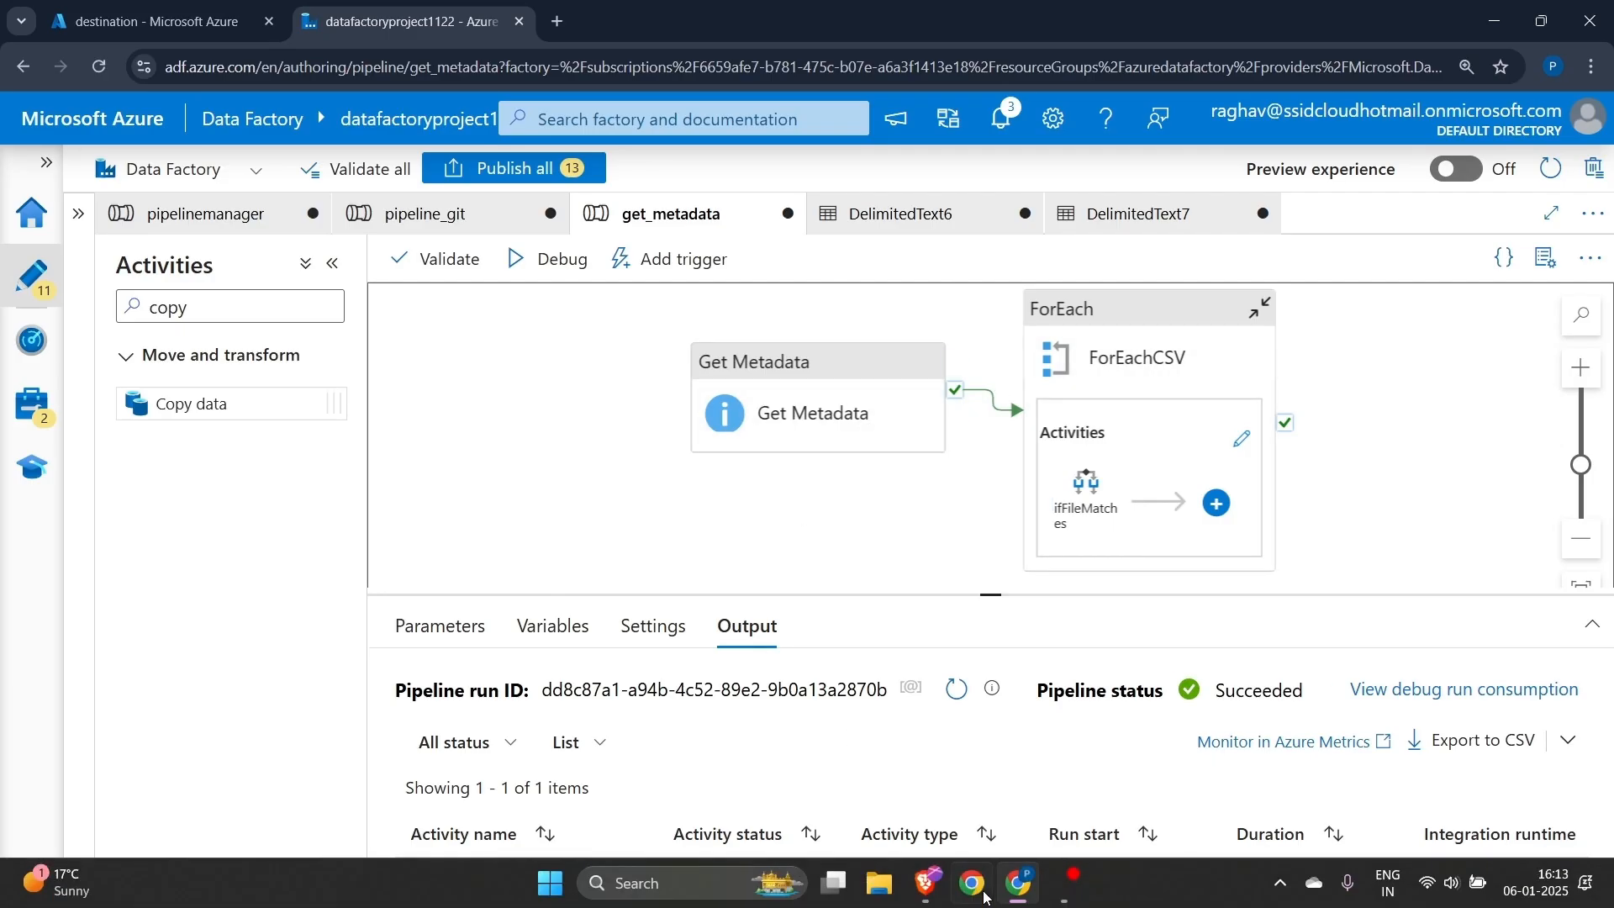
click(1071, 882)
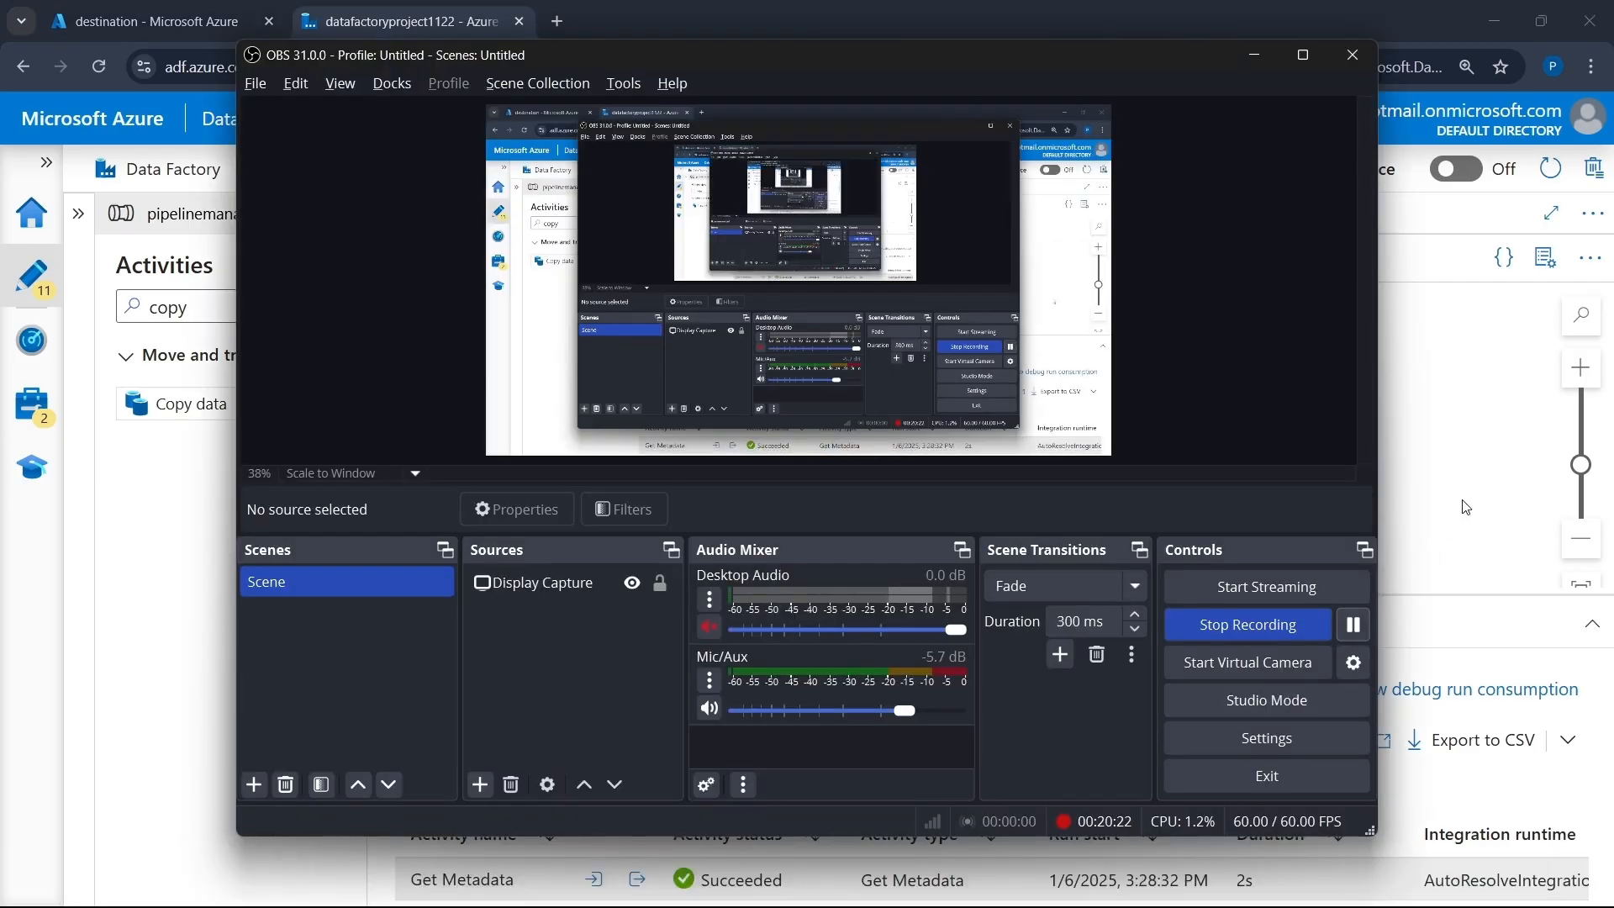
click(1464, 504)
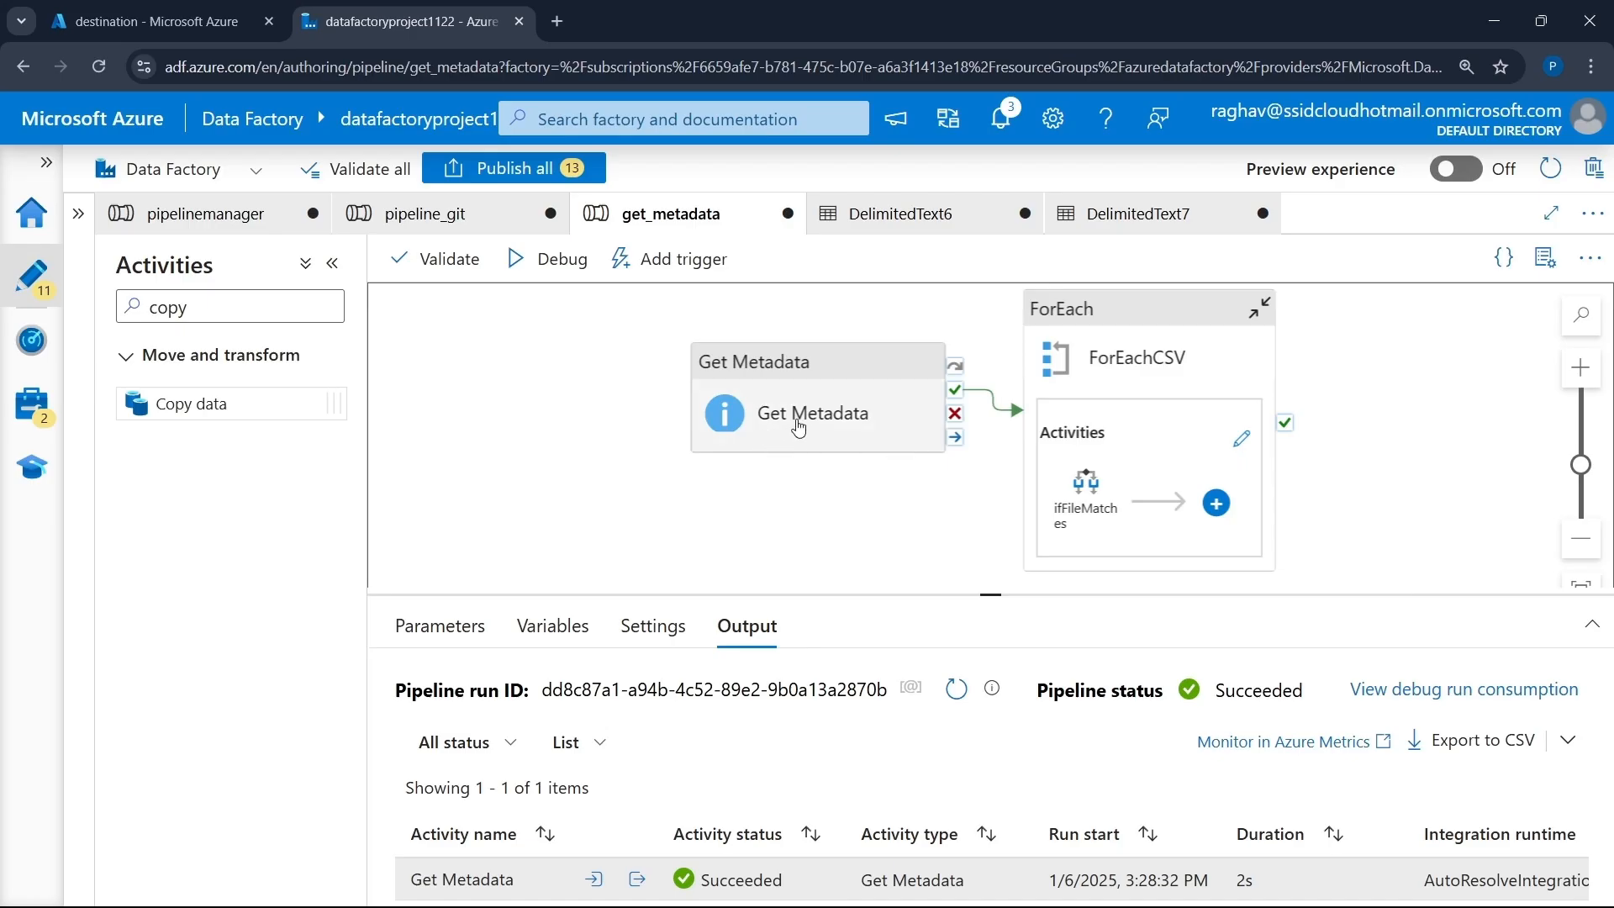
click(841, 410)
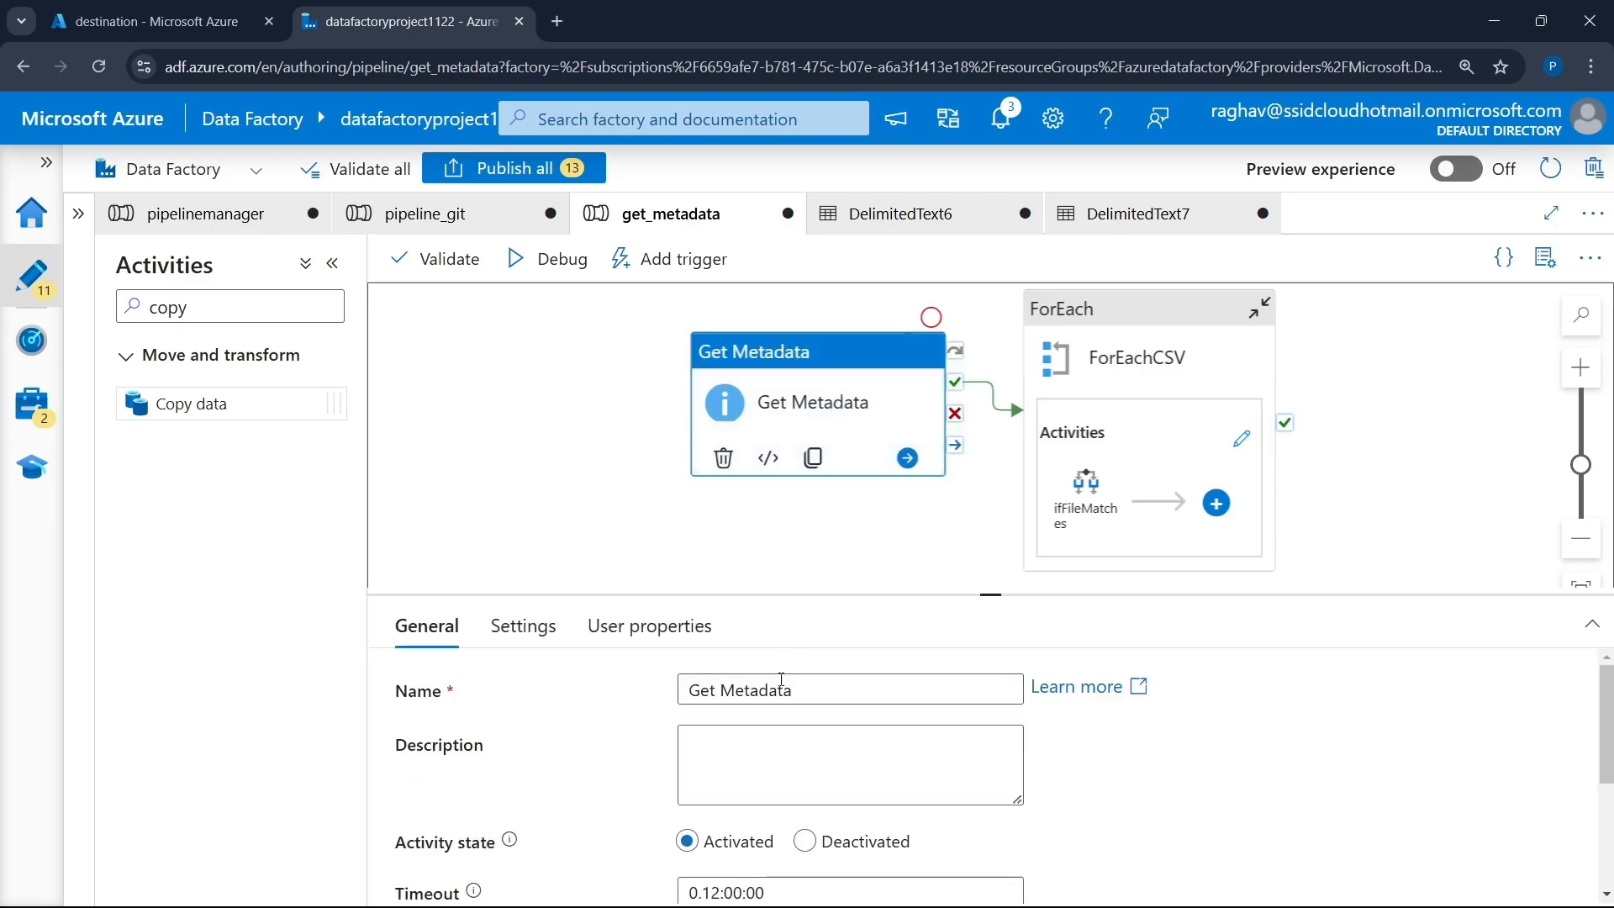
click(523, 626)
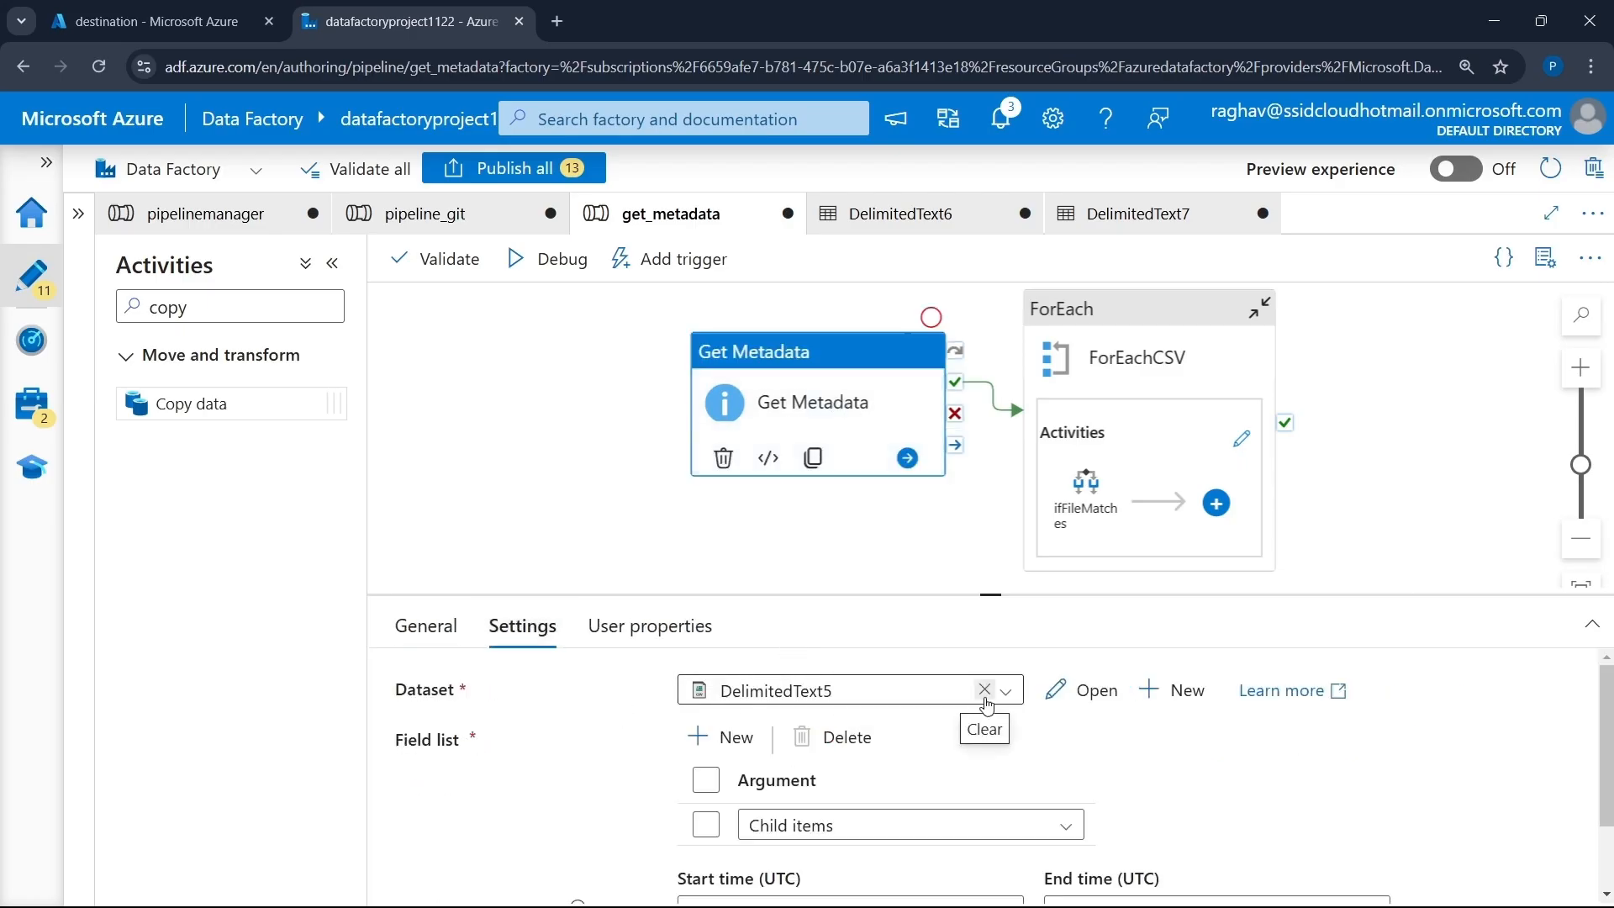
scroll(974, 760, down, 2)
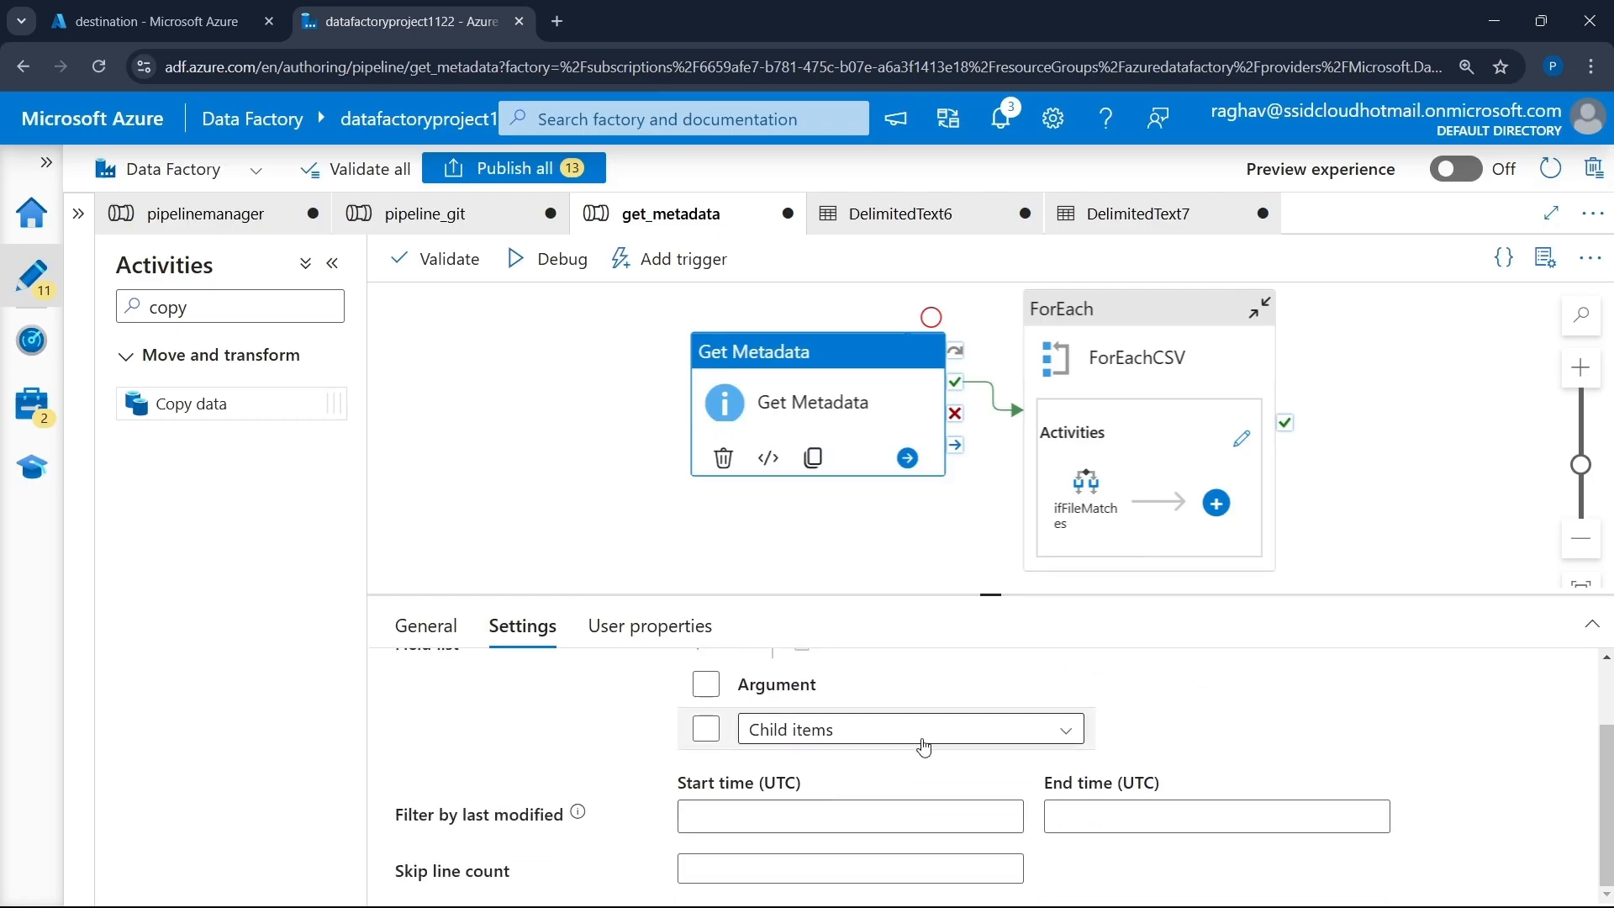
scroll(899, 722, up, 2)
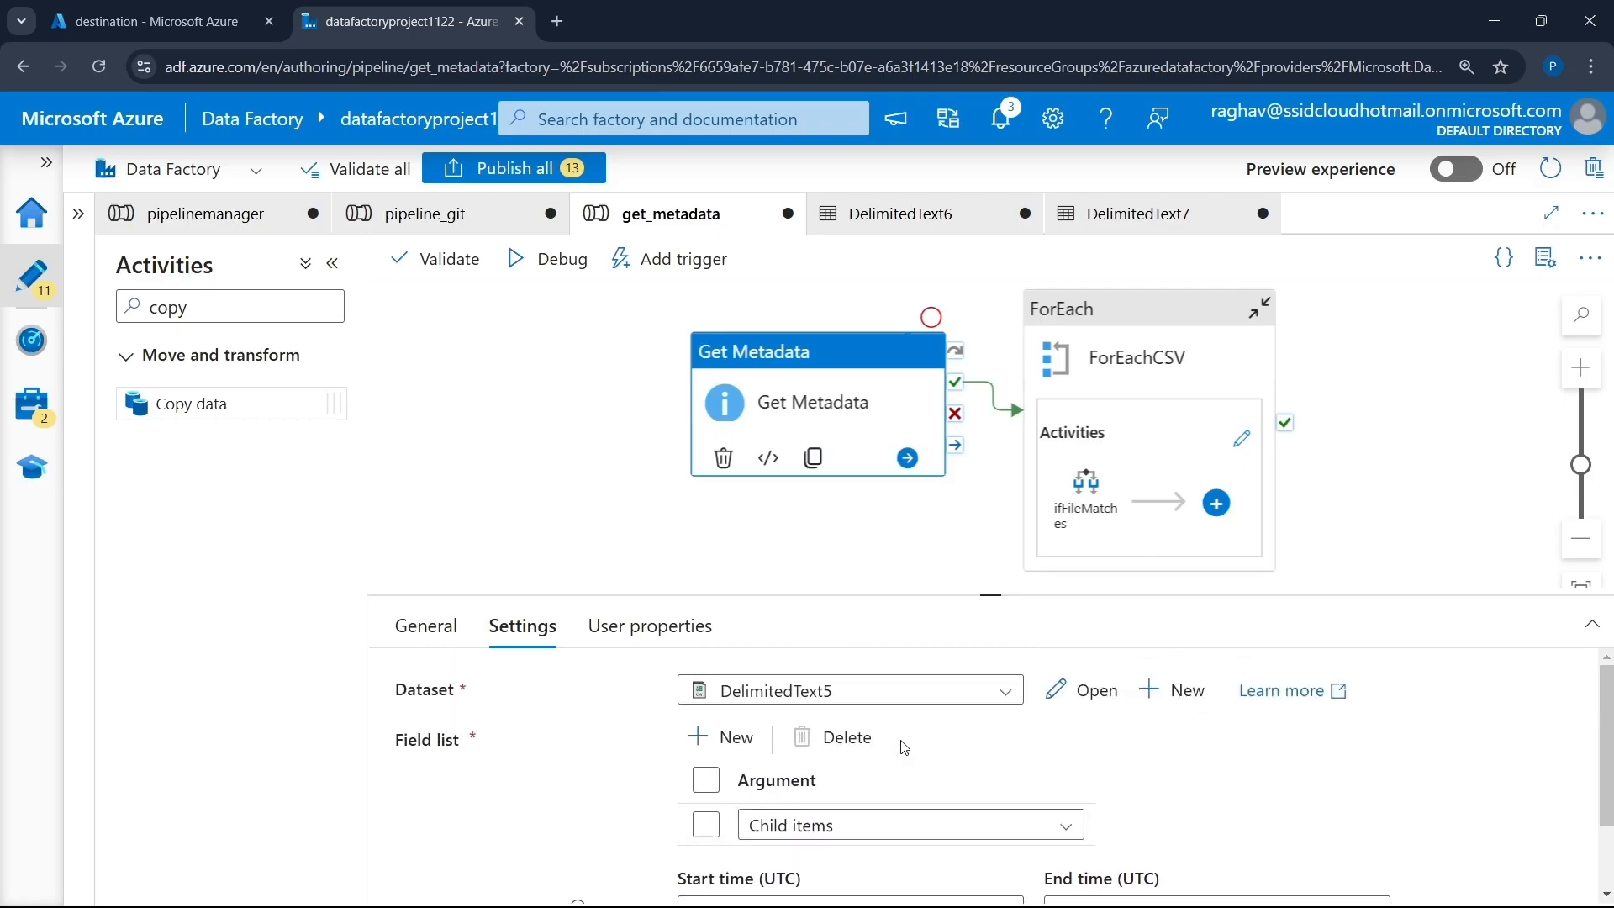
- Review the ForEachCSV activity's sequential setting, items expression and inner activities
click(521, 487)
click(1127, 386)
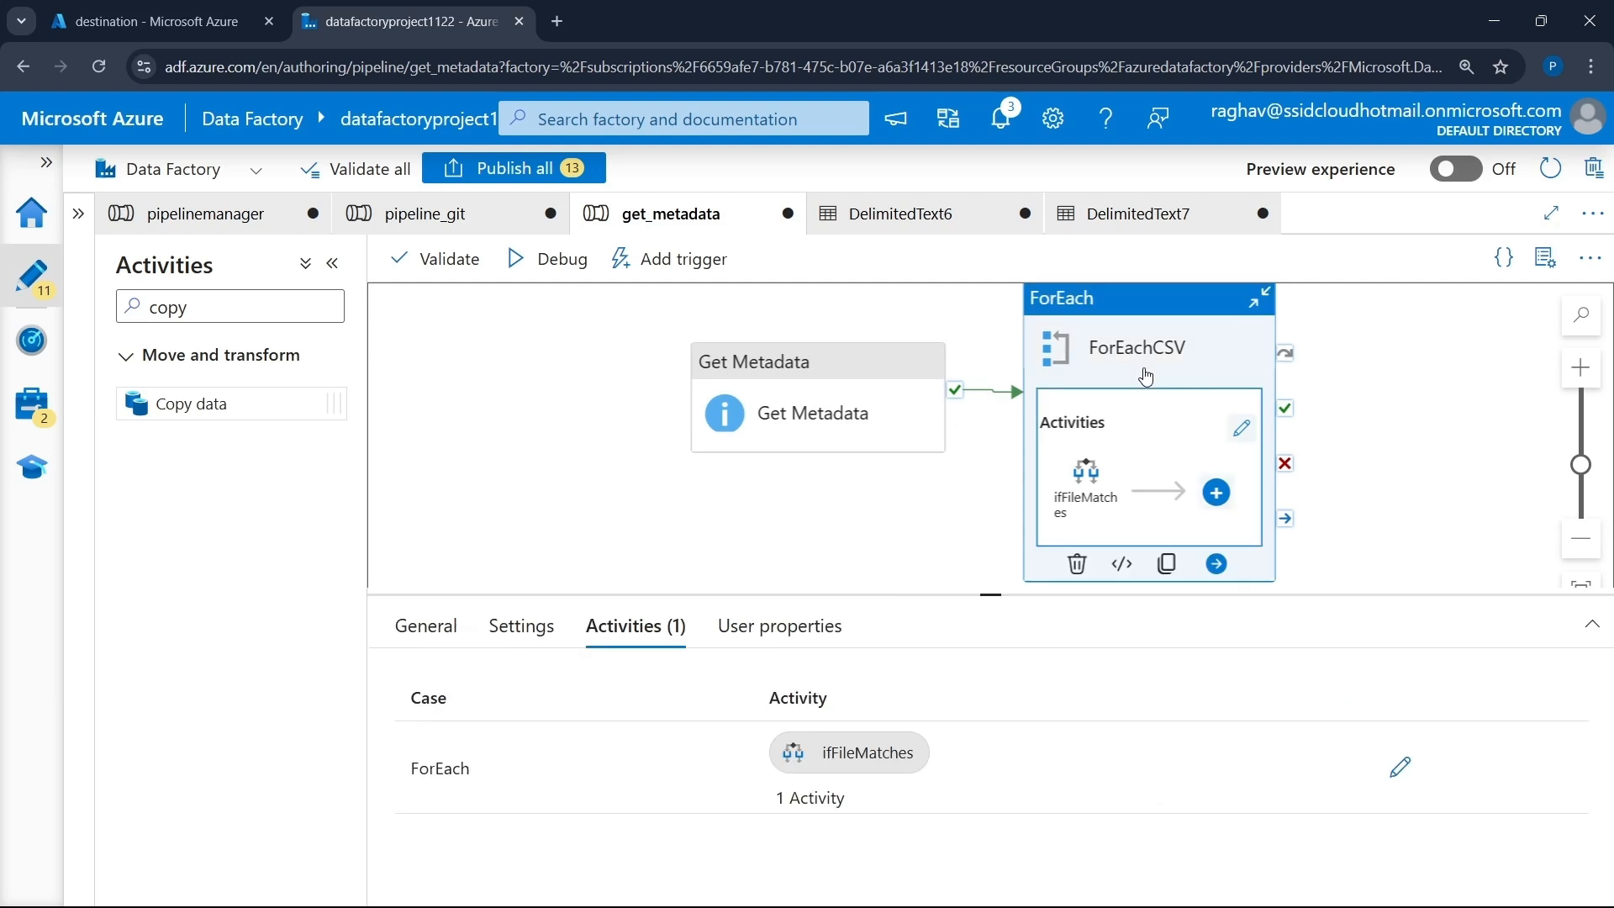
click(521, 626)
click(426, 626)
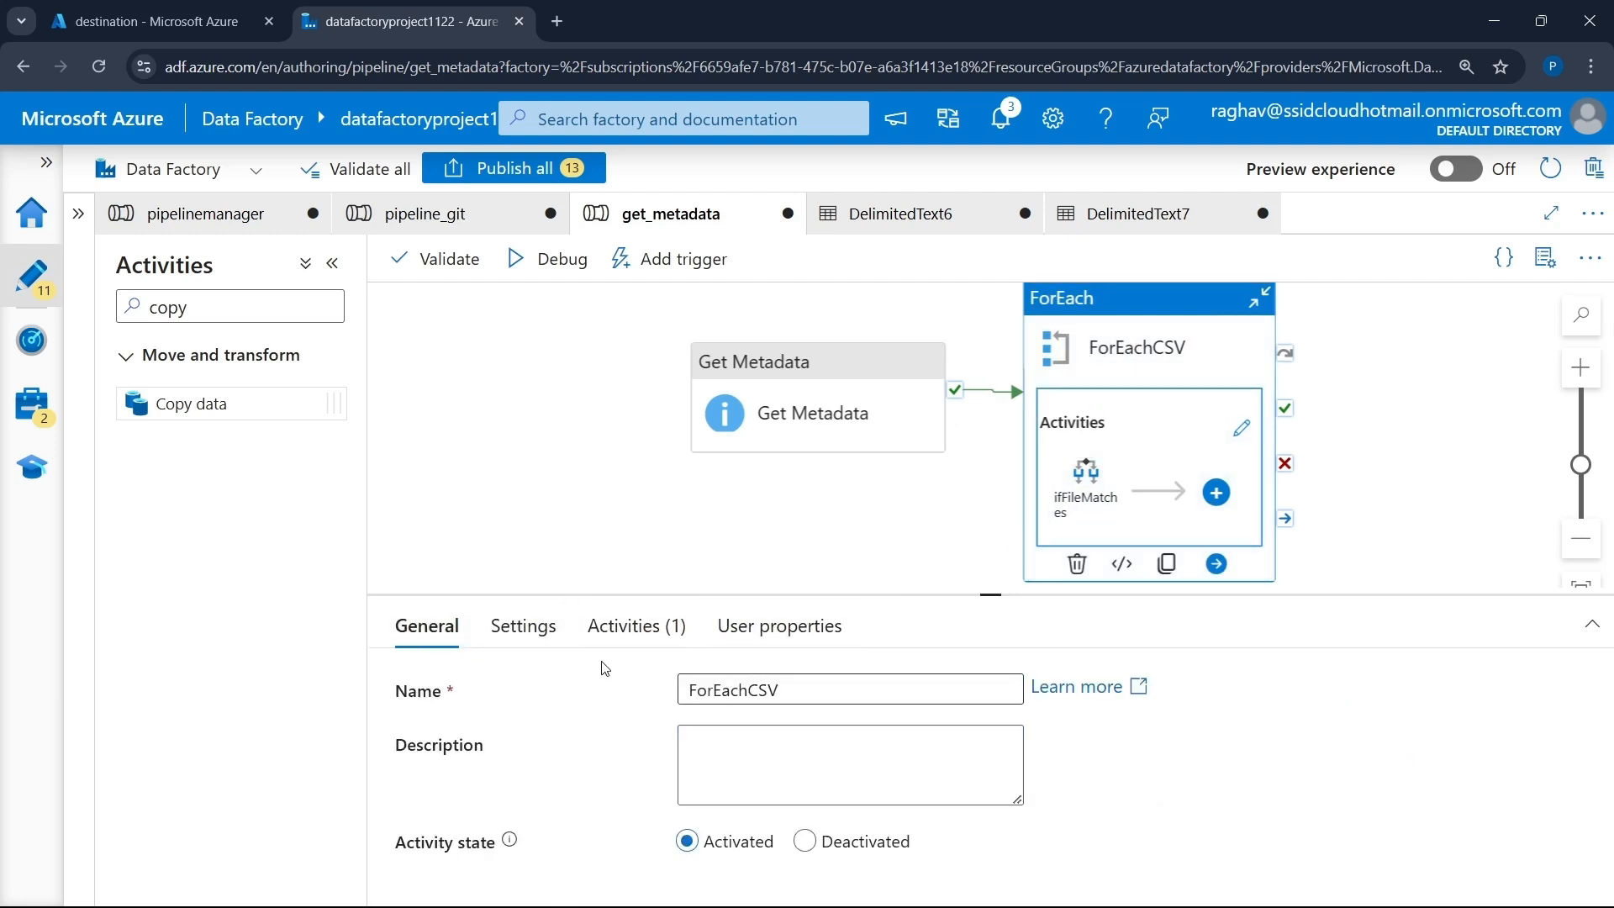
click(523, 626)
click(833, 751)
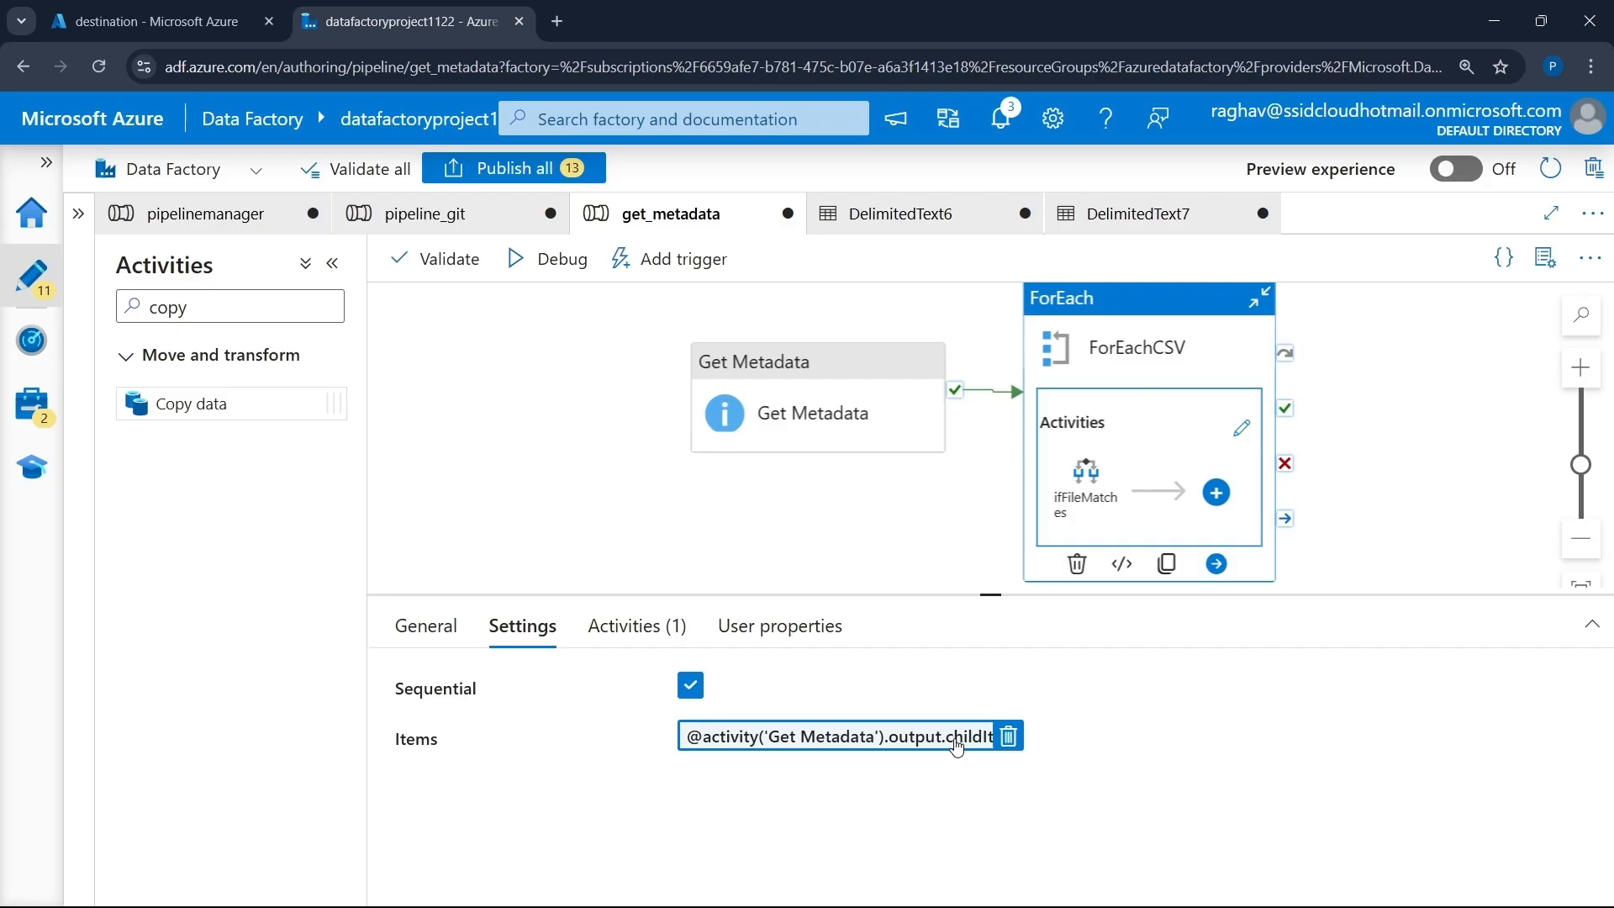
click(655, 641)
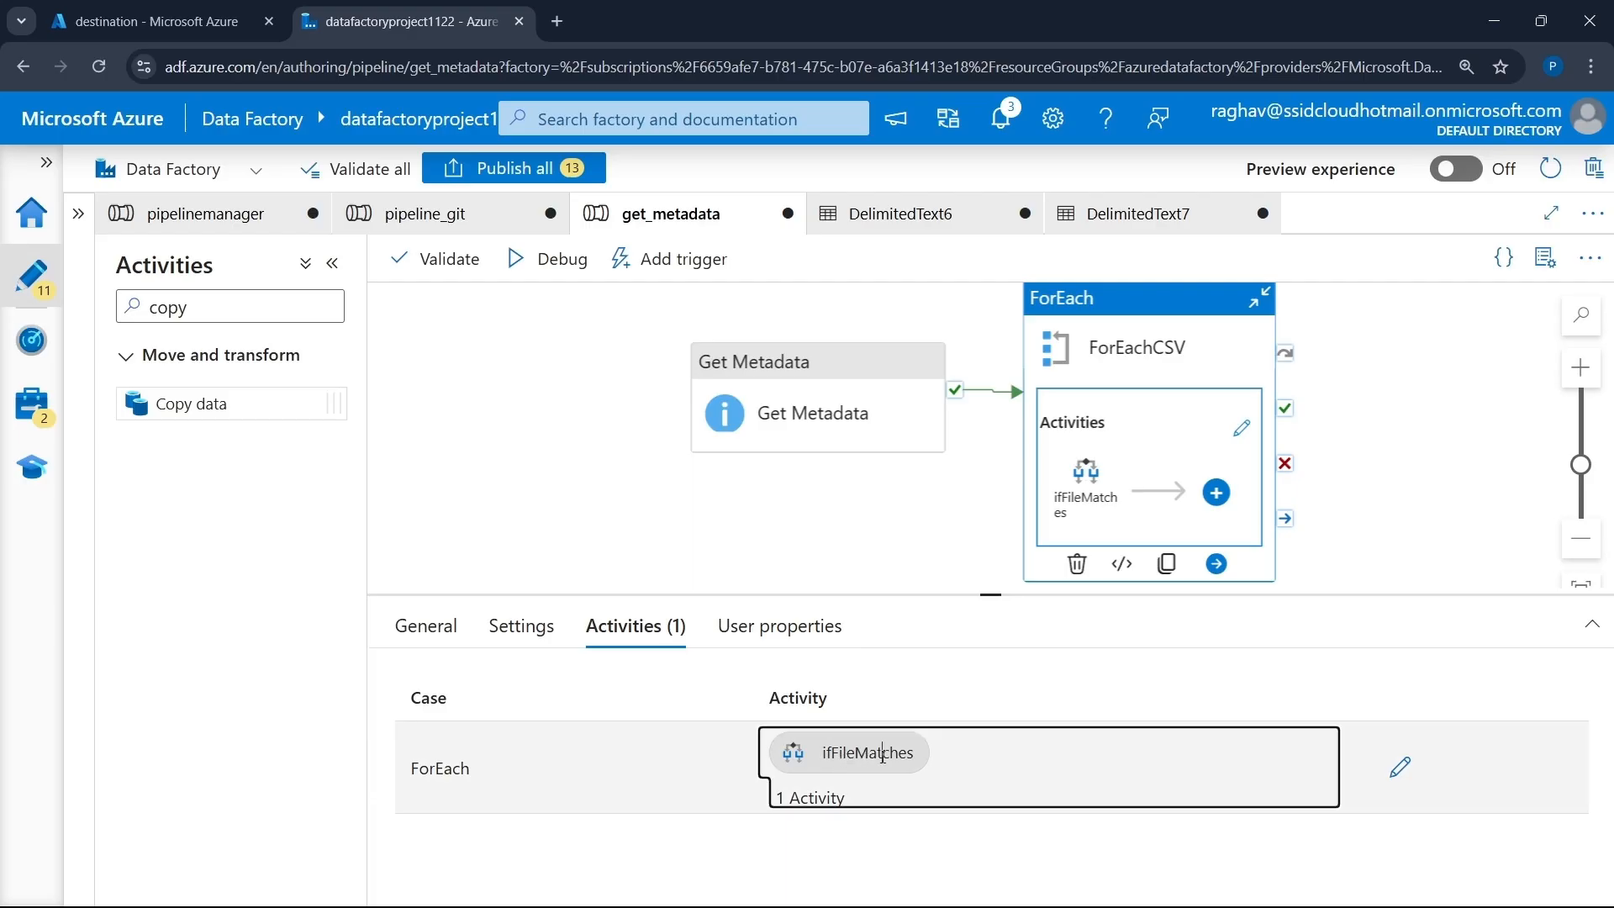
- Inside ForEachCSV, examine the ifFileMatches expression and the source and sink parameters of copyFactData in its True case
click(1402, 763)
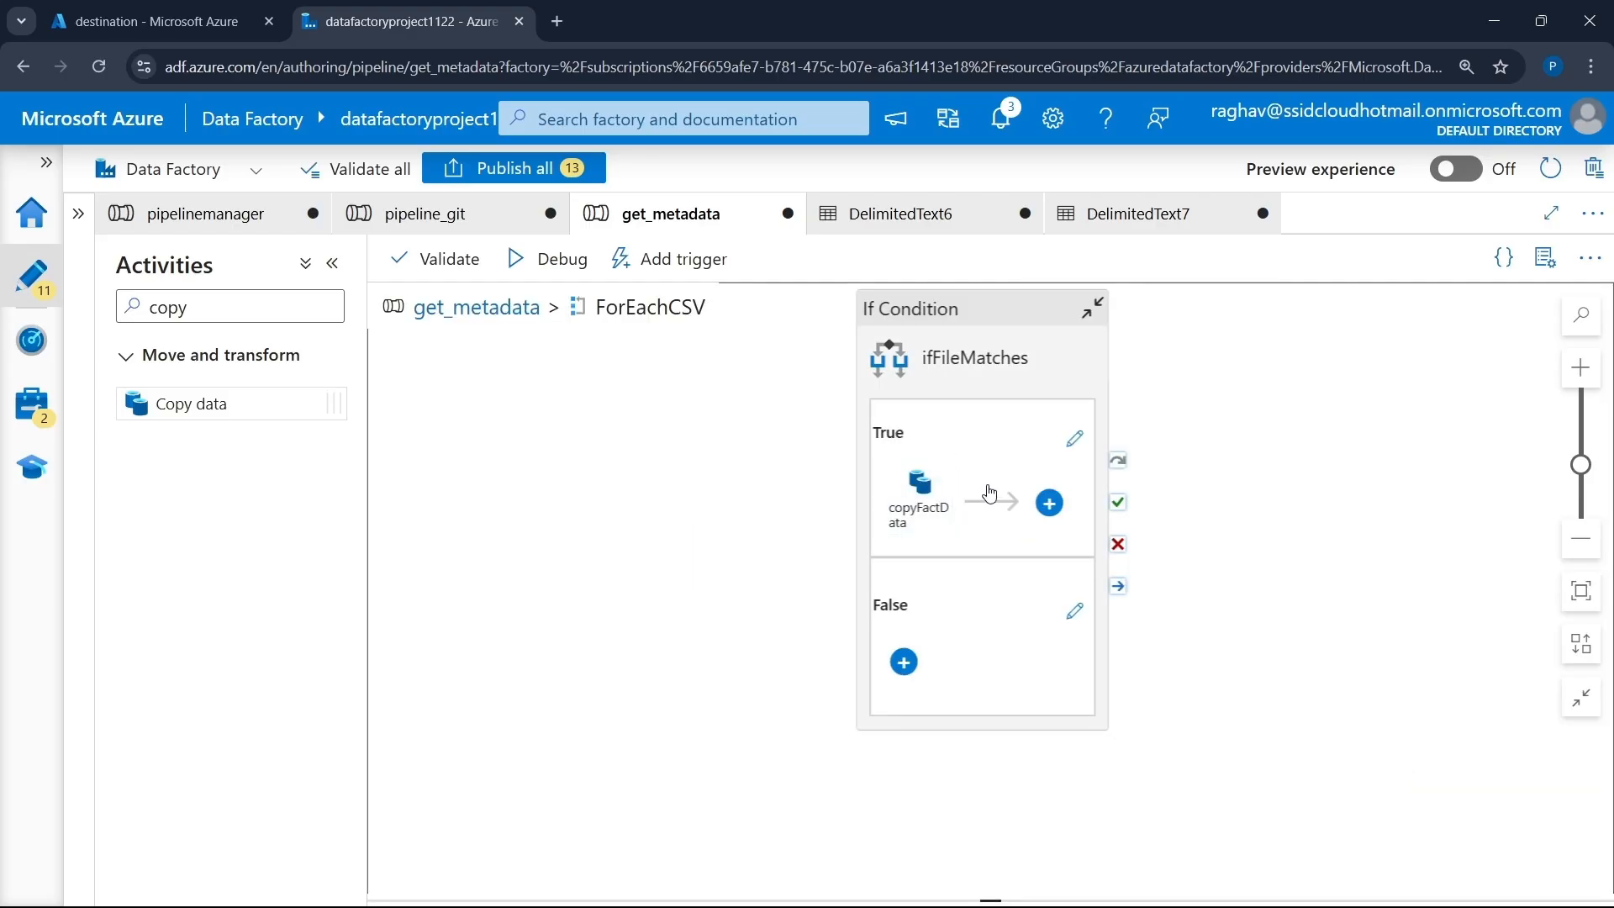
click(1011, 388)
click(559, 644)
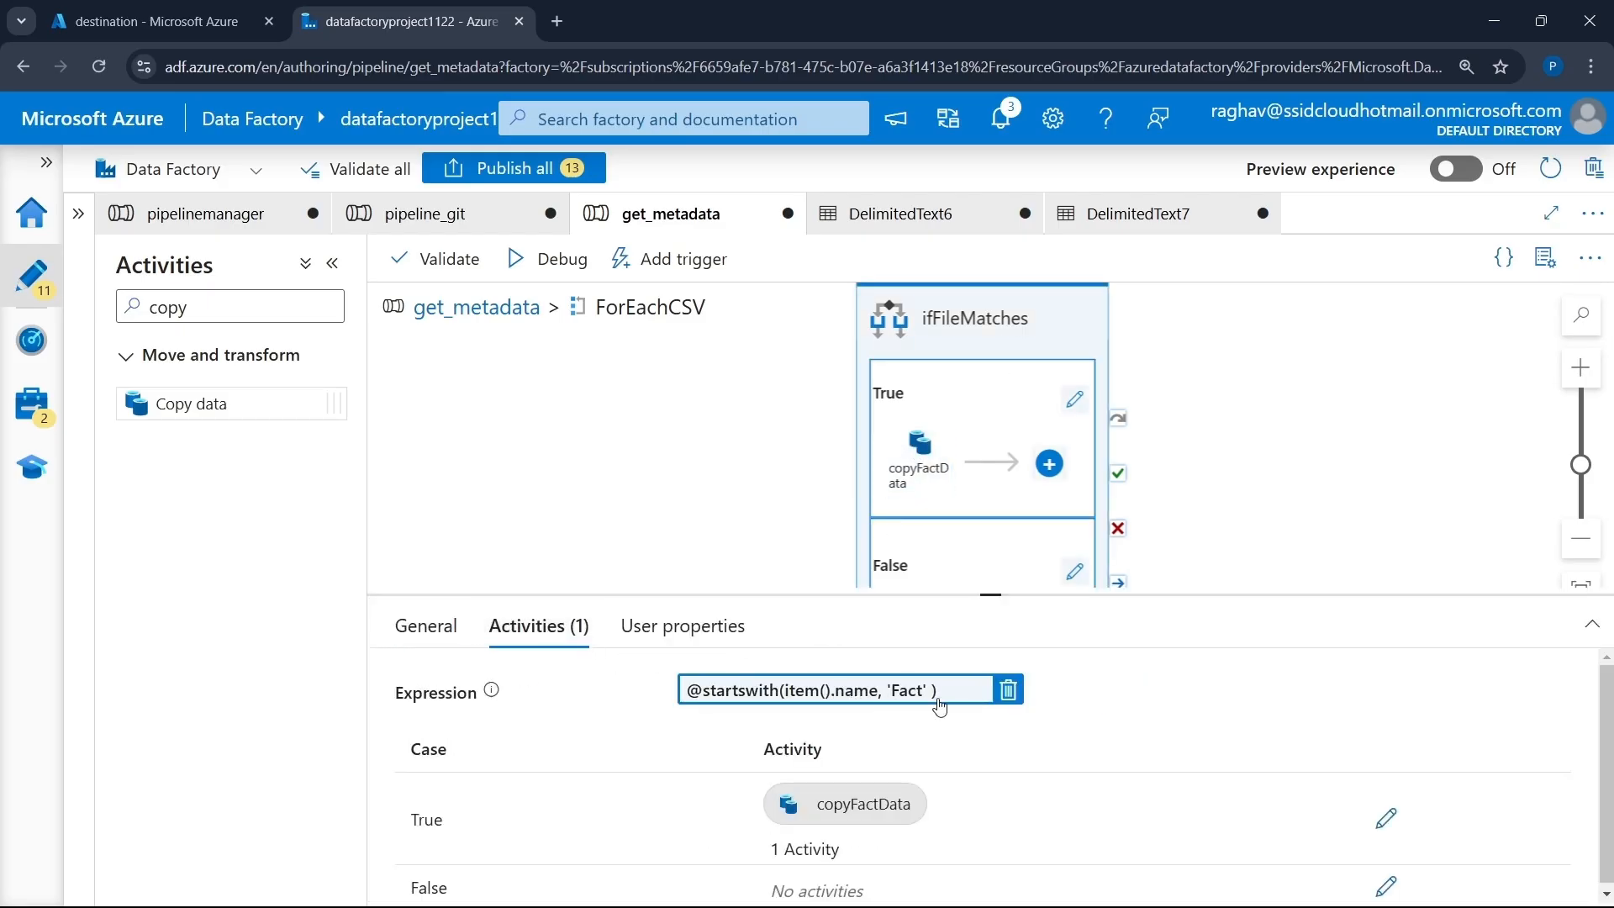
scroll(938, 708, down, 1)
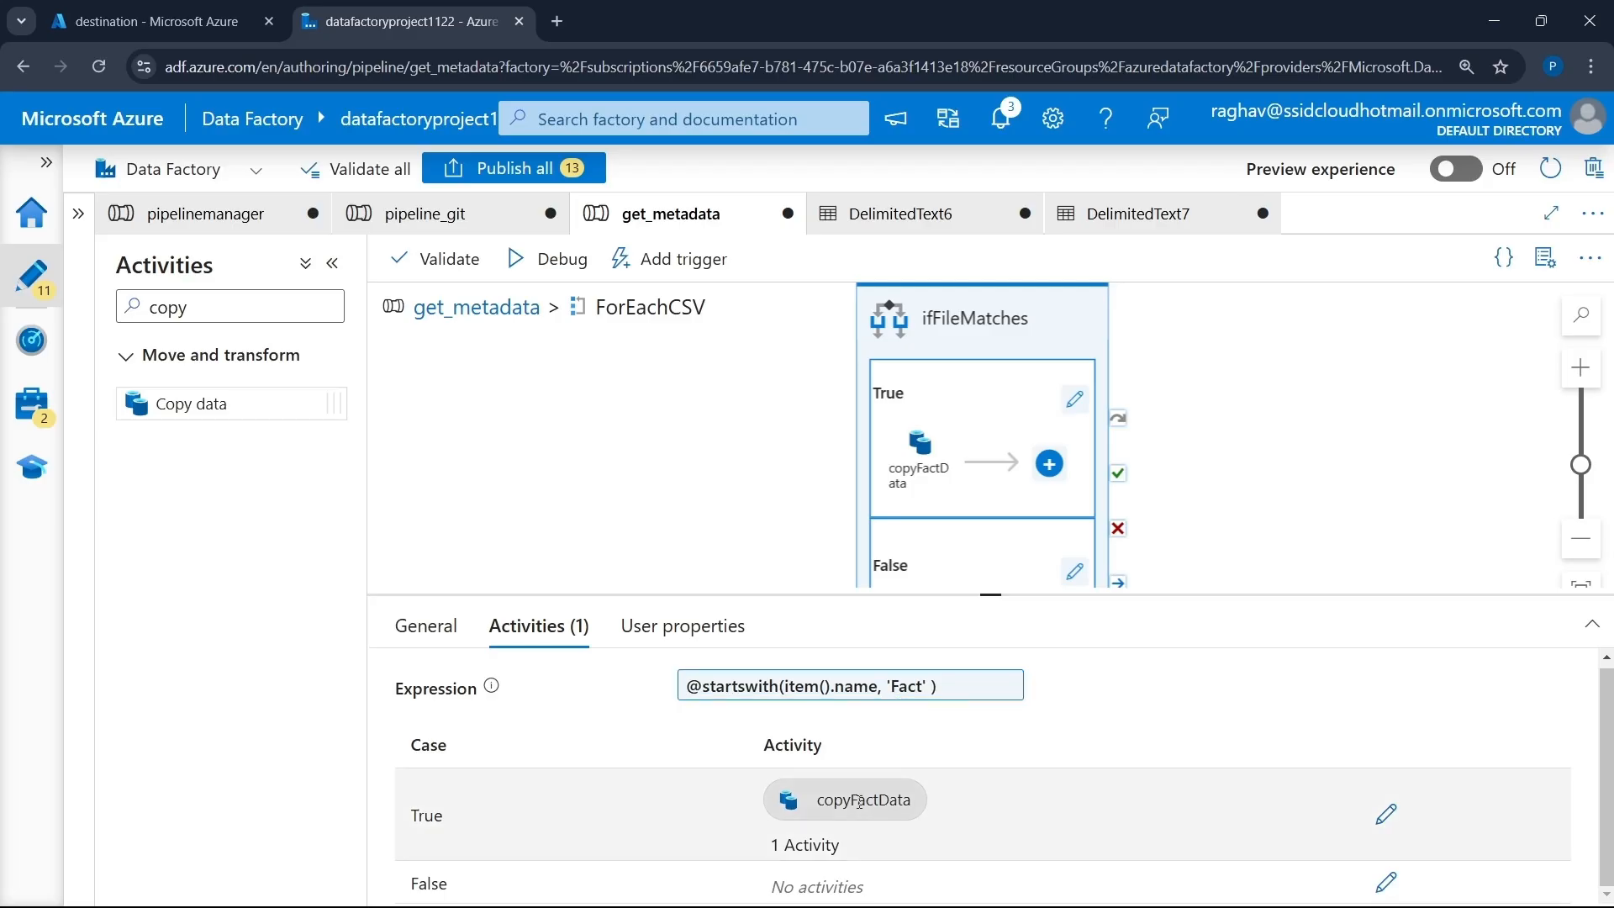
click(1386, 814)
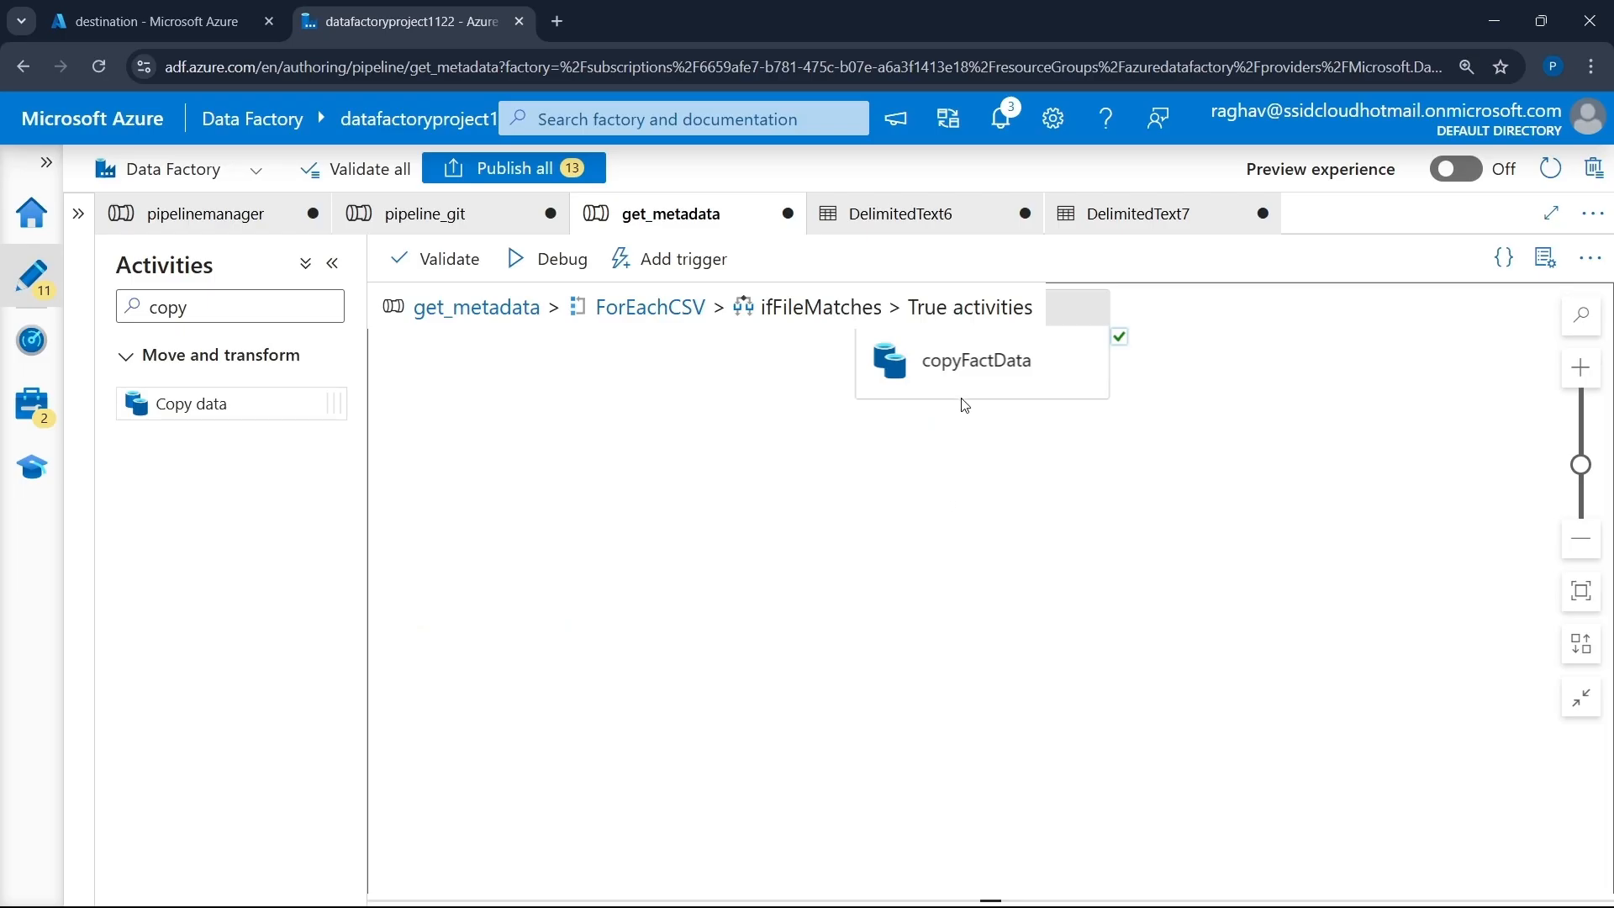
click(1025, 386)
click(518, 625)
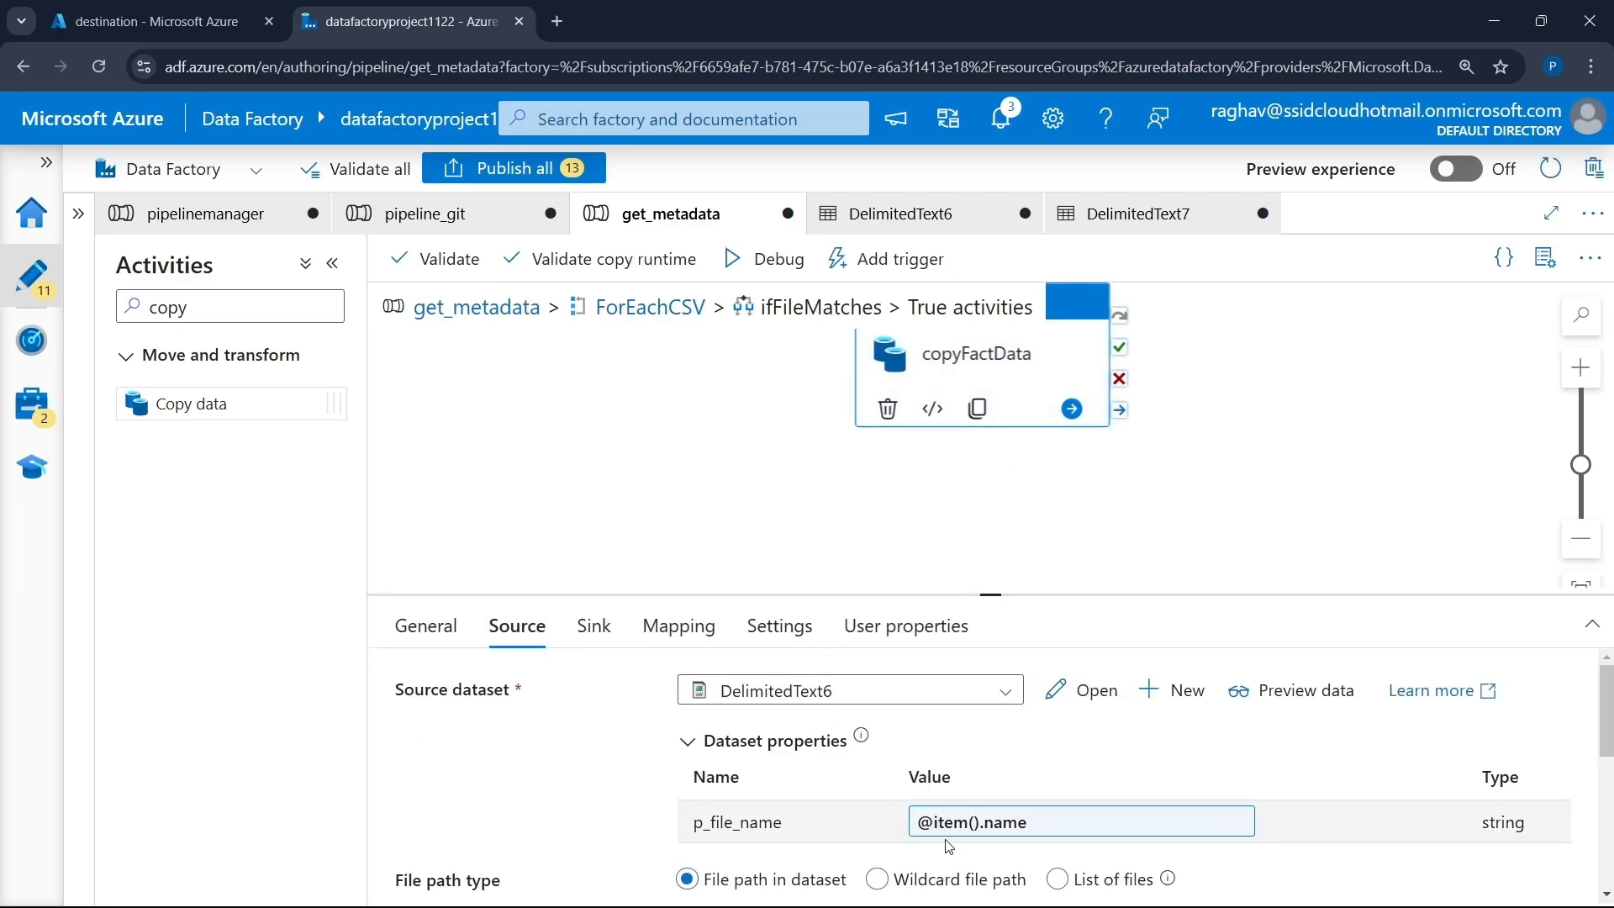
click(594, 627)
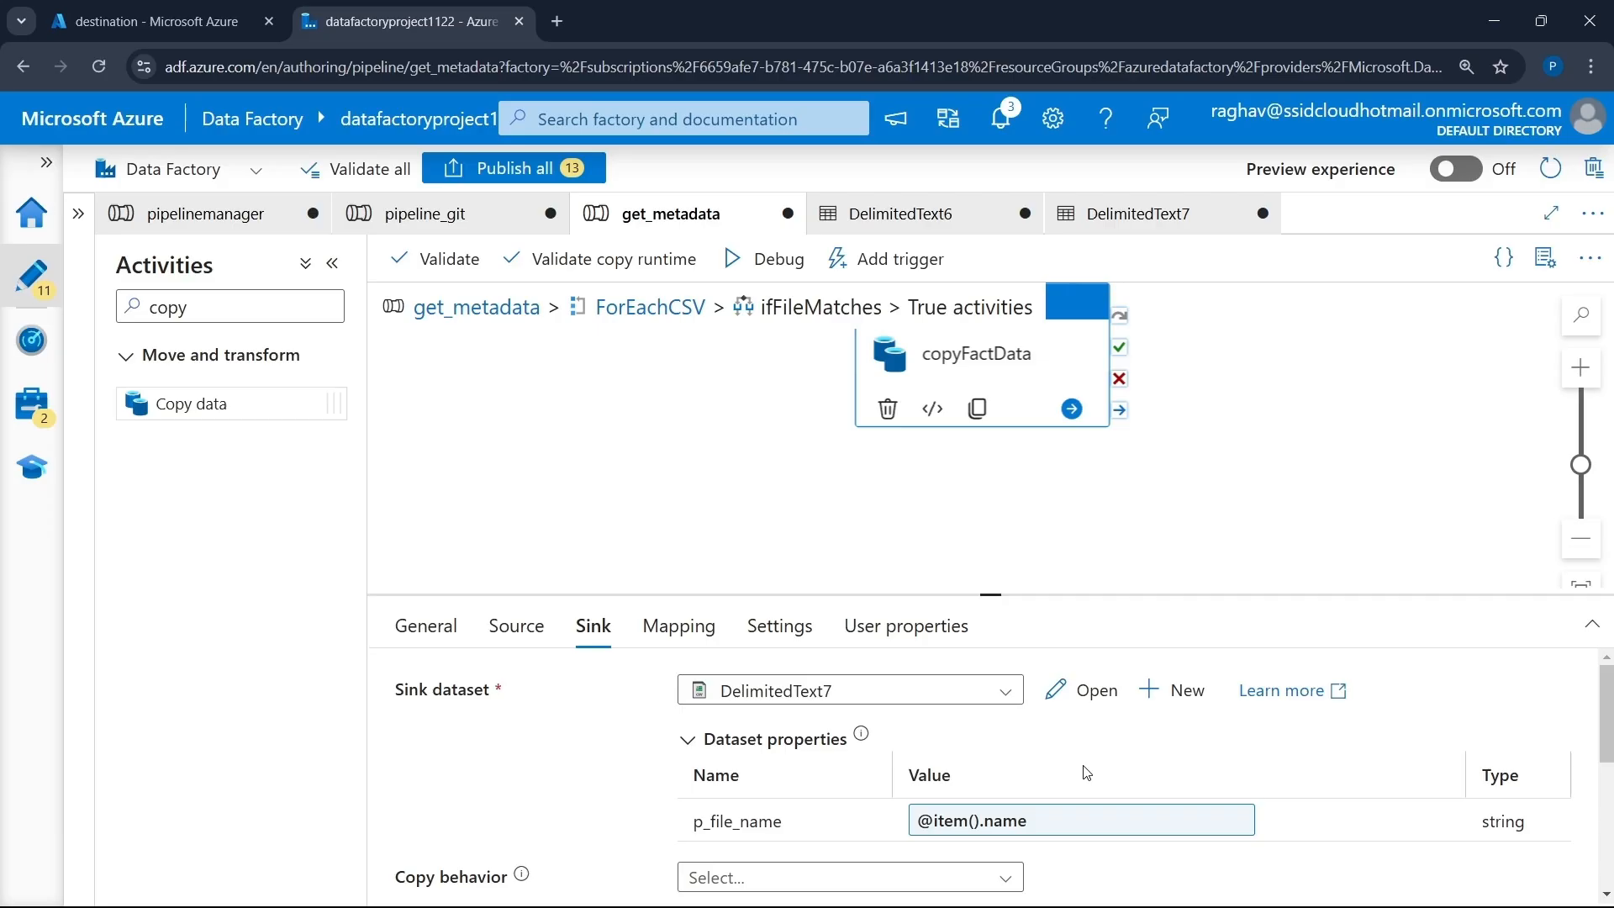
- Check the csvfiles folder of the destination container in the Azure portal, and return to Data Factory
click(143, 21)
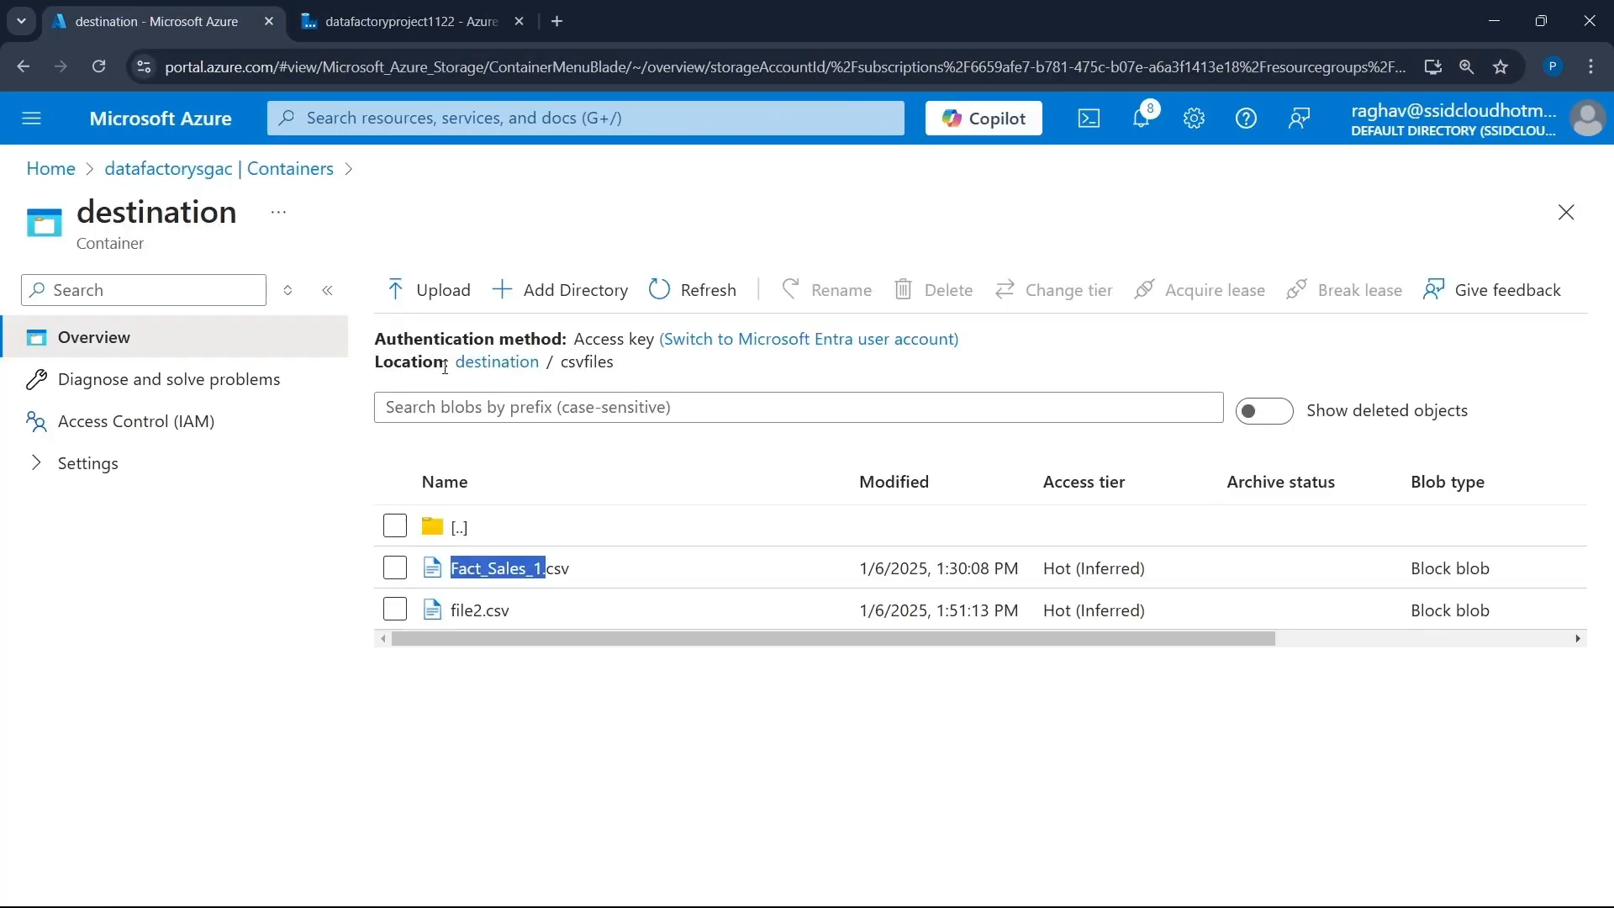
click(459, 534)
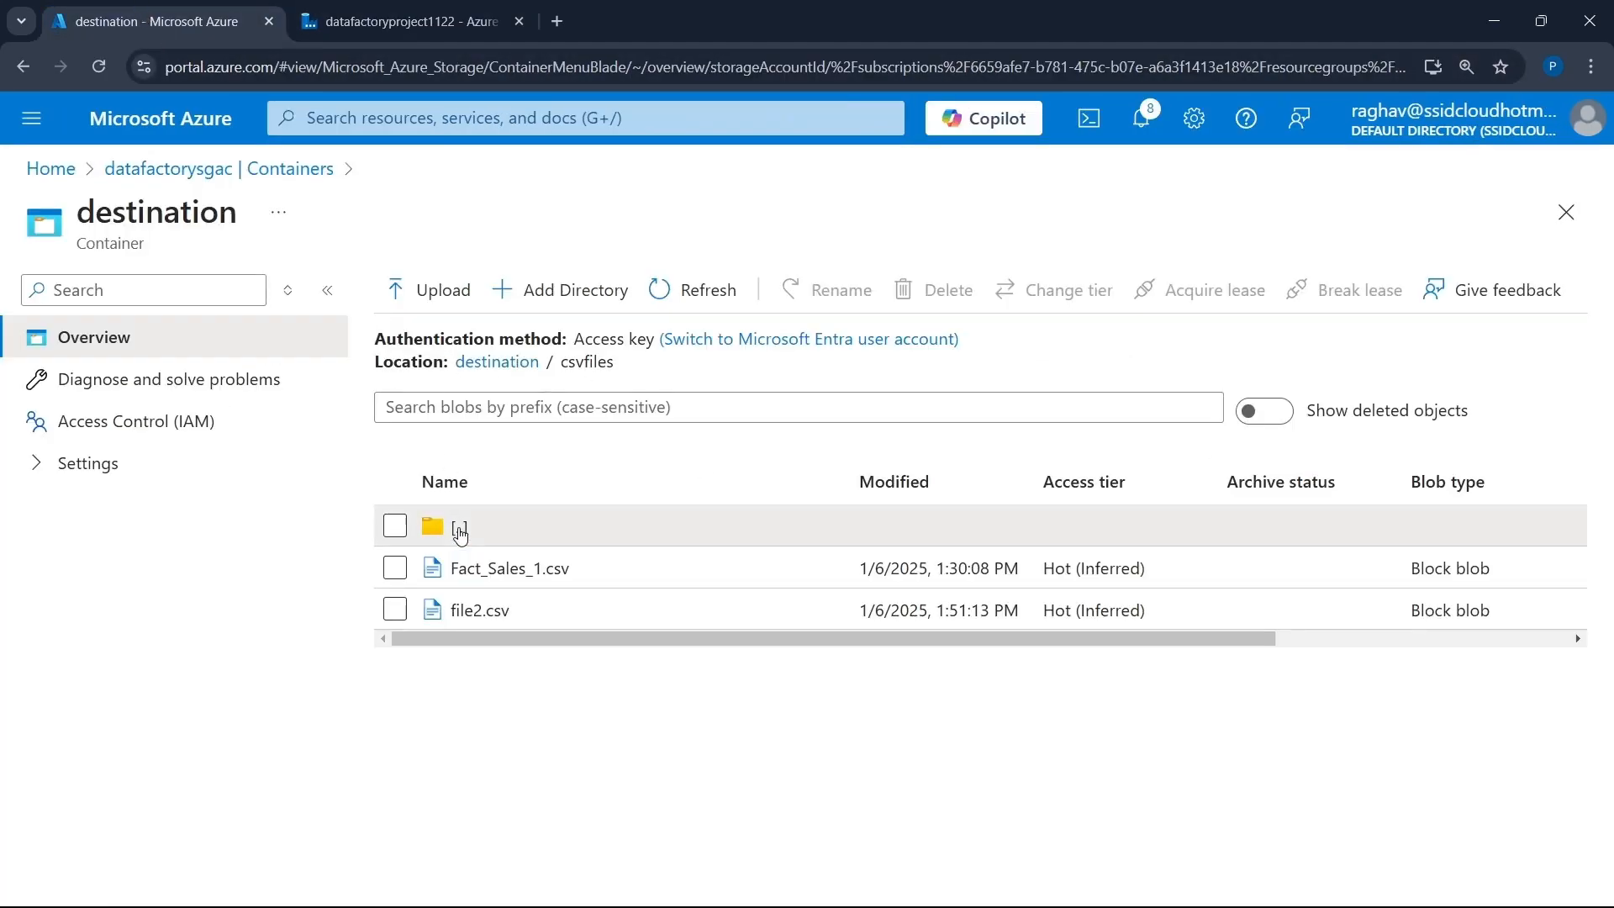
click(454, 21)
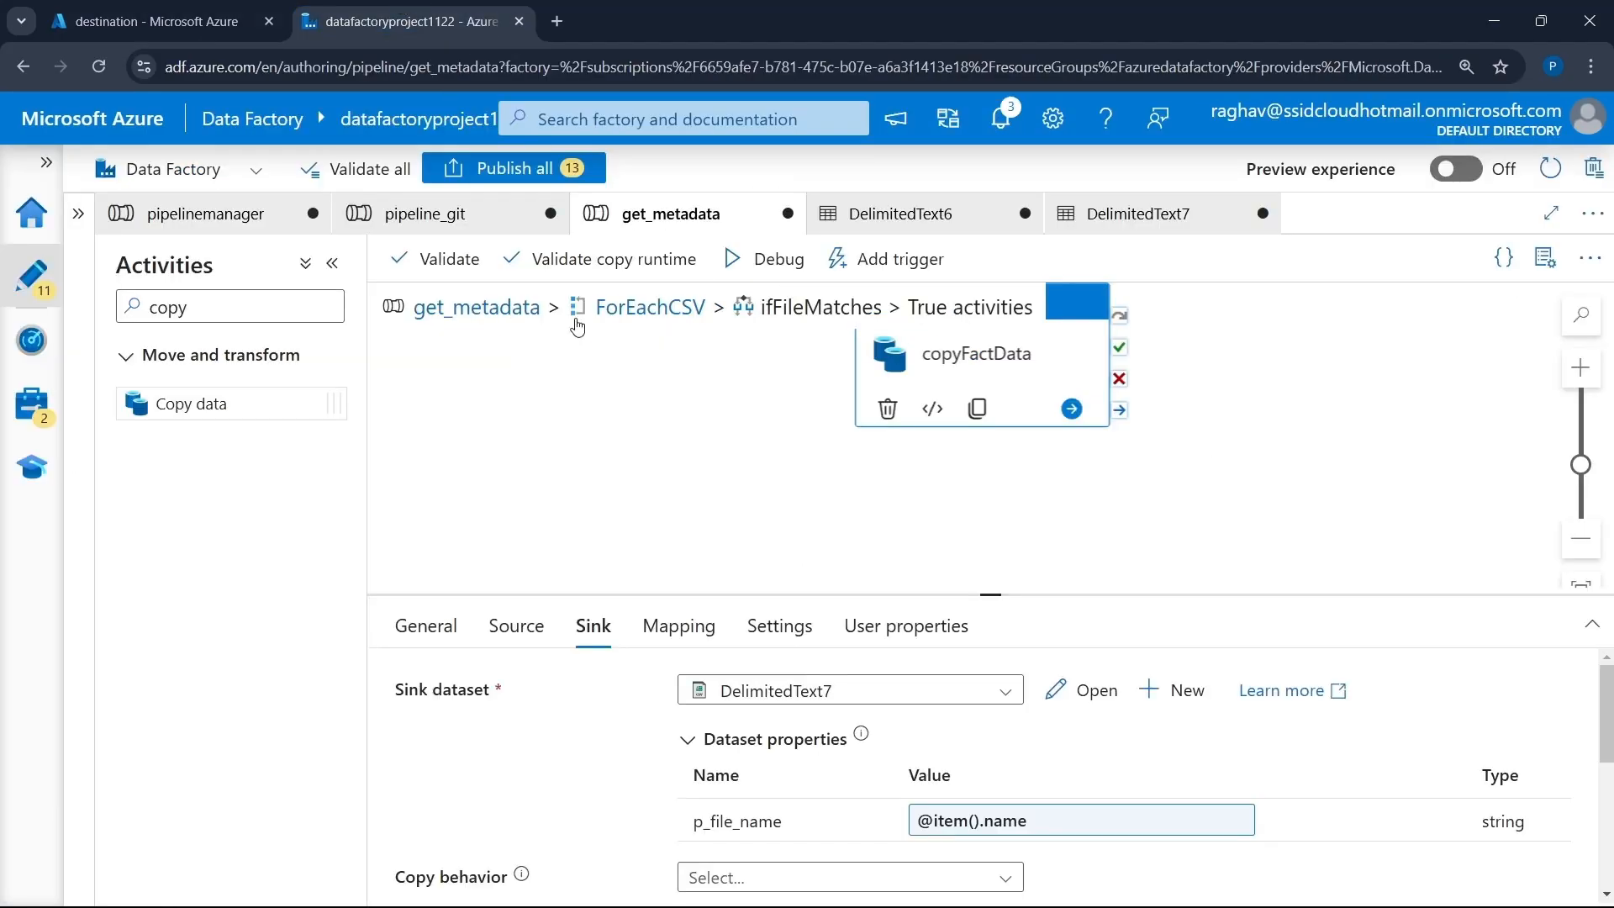
- At the pipeline's top level, reposition the ForEachCSV and Get Metadata activities on the canvas and start a debug run
click(504, 307)
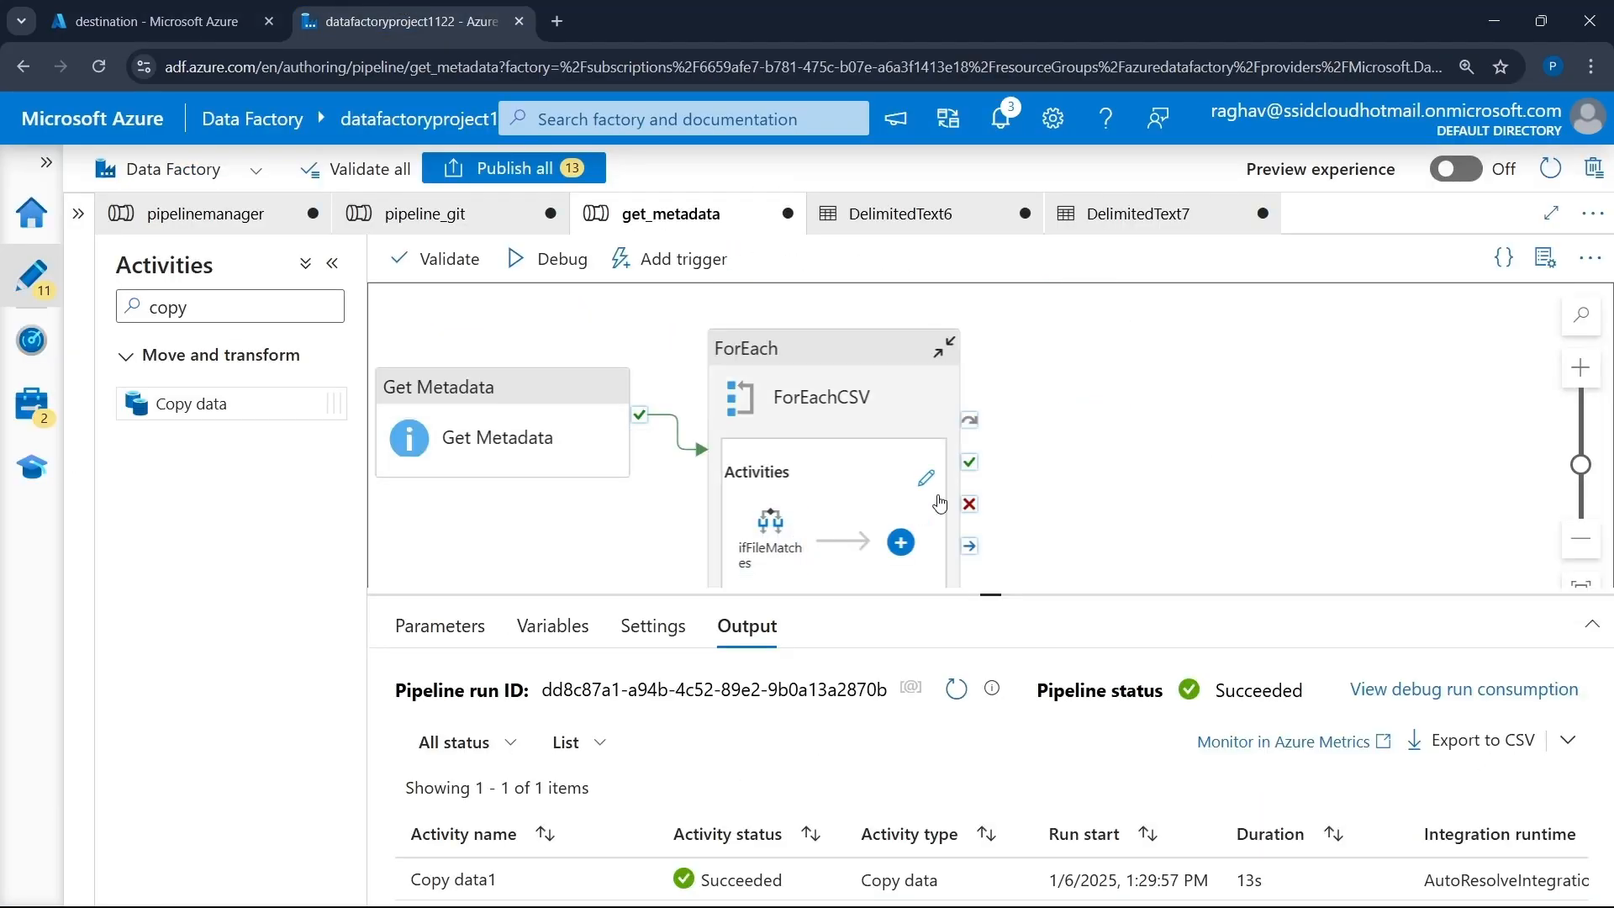
drag(767, 383, 1060, 361)
drag(542, 426, 710, 434)
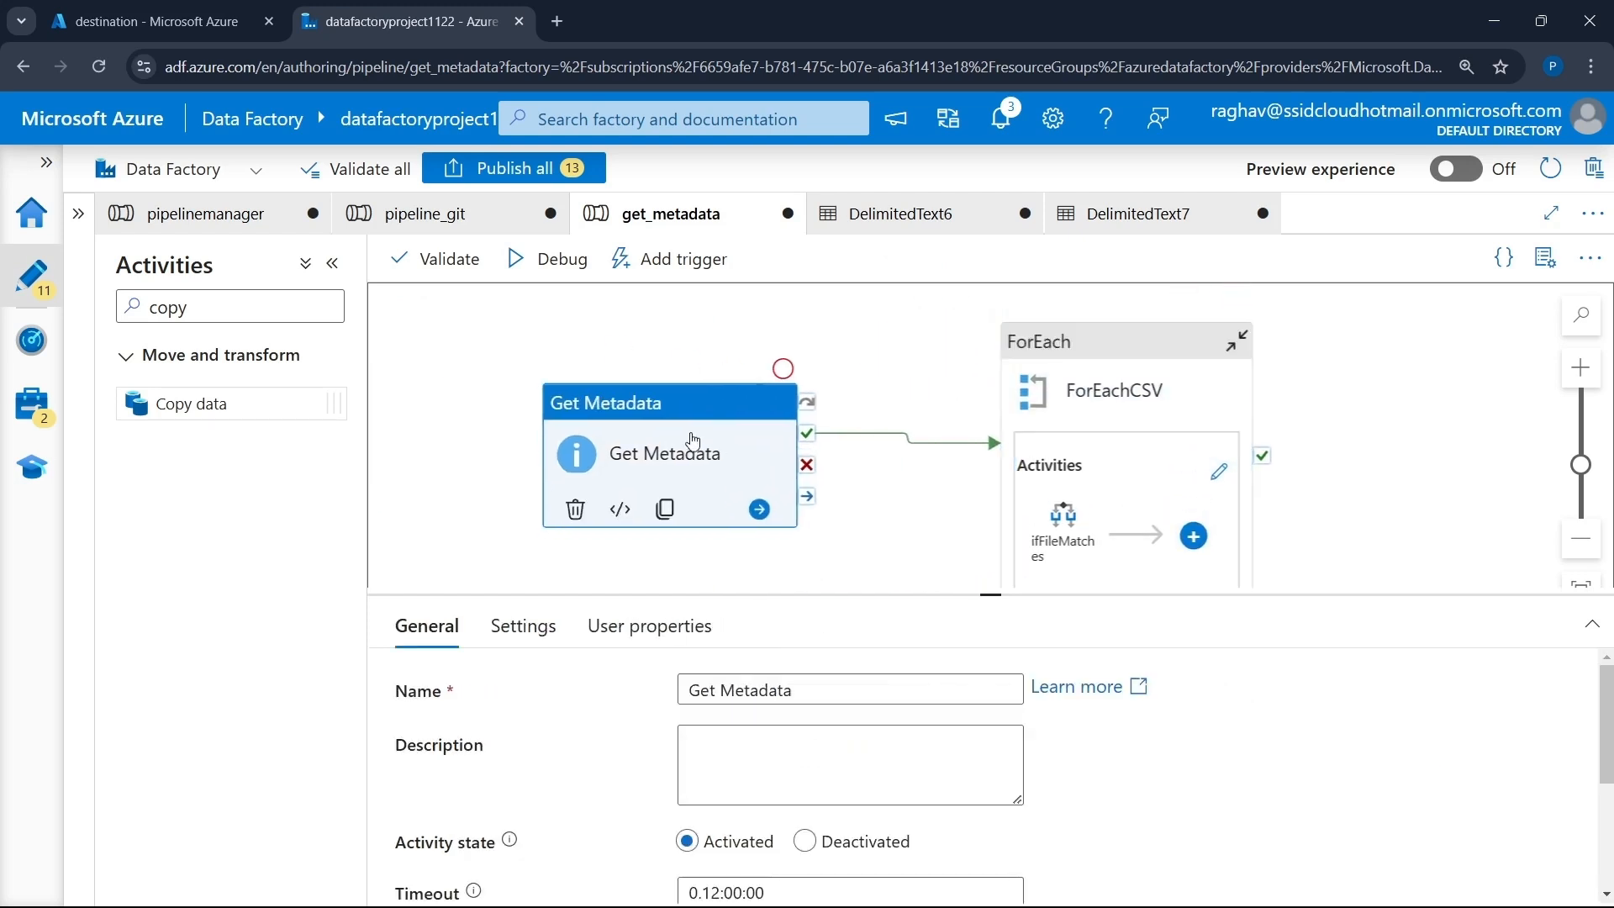
click(455, 426)
click(560, 255)
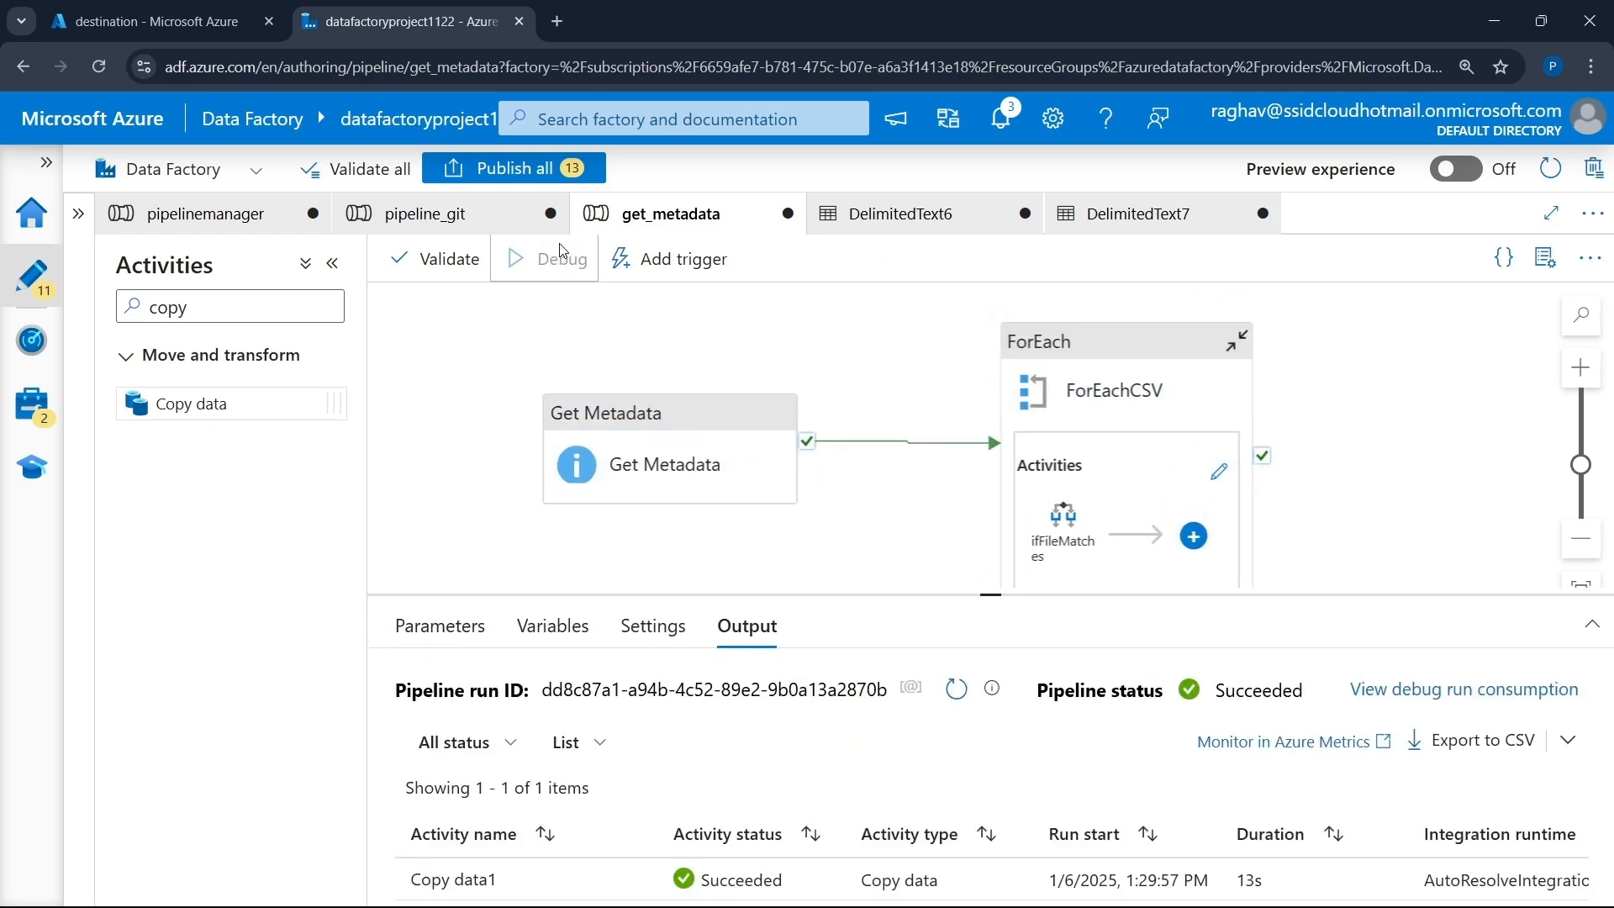
- Review the debug run's activity output, and in the Azure portal inspect Fact_Sales_1.csv in the report container's csvfiles folder
drag(993, 594, 1002, 433)
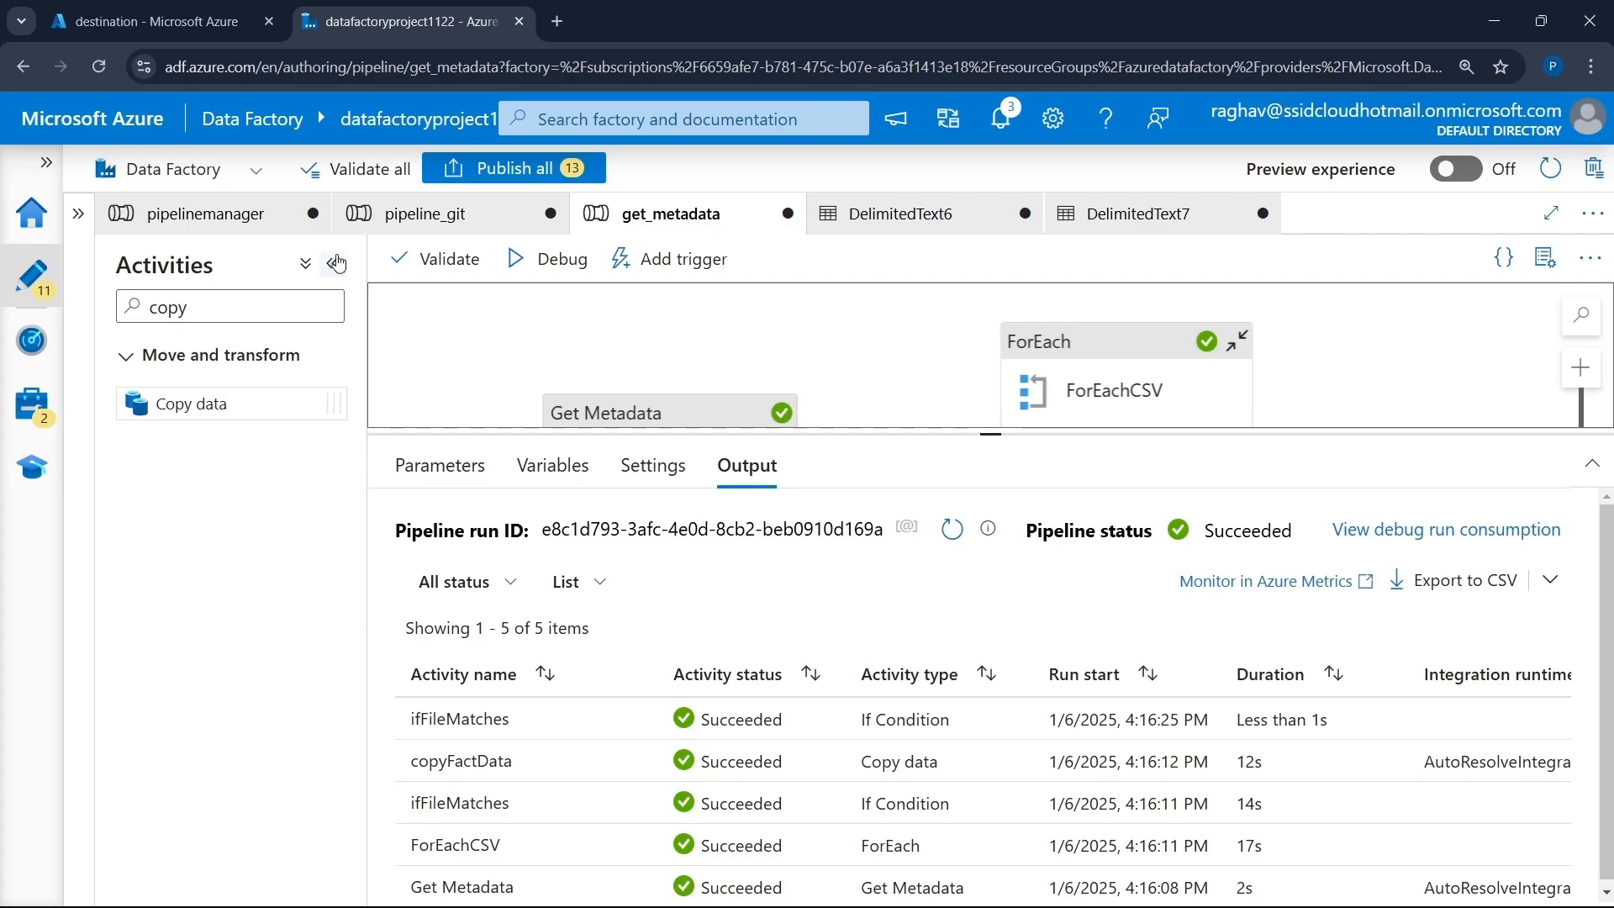
click(193, 23)
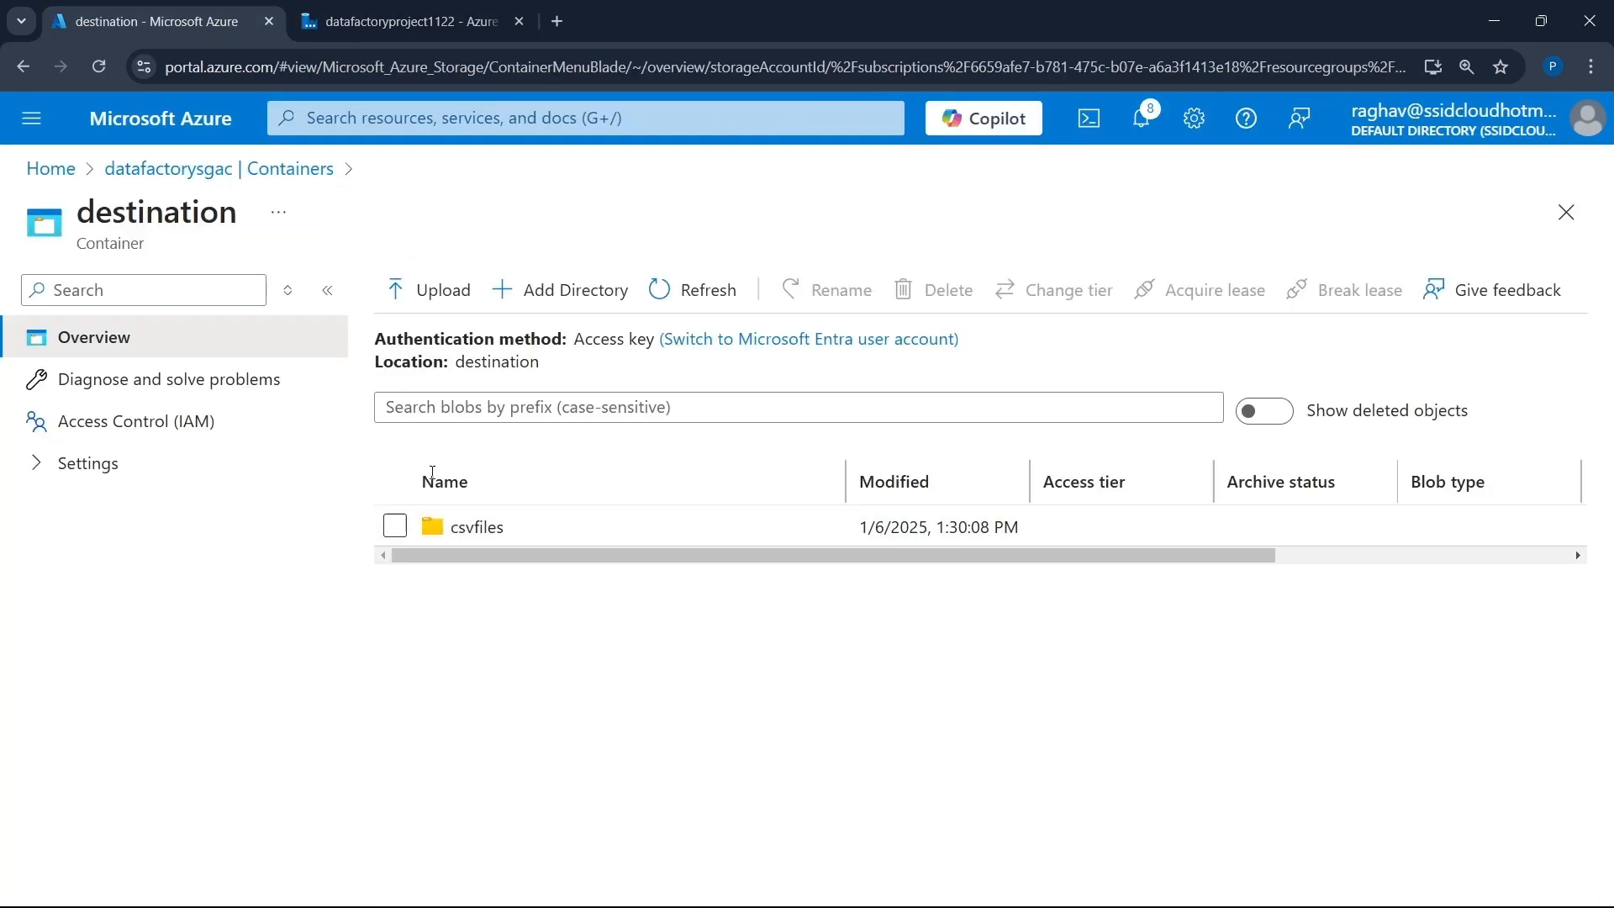
click(202, 169)
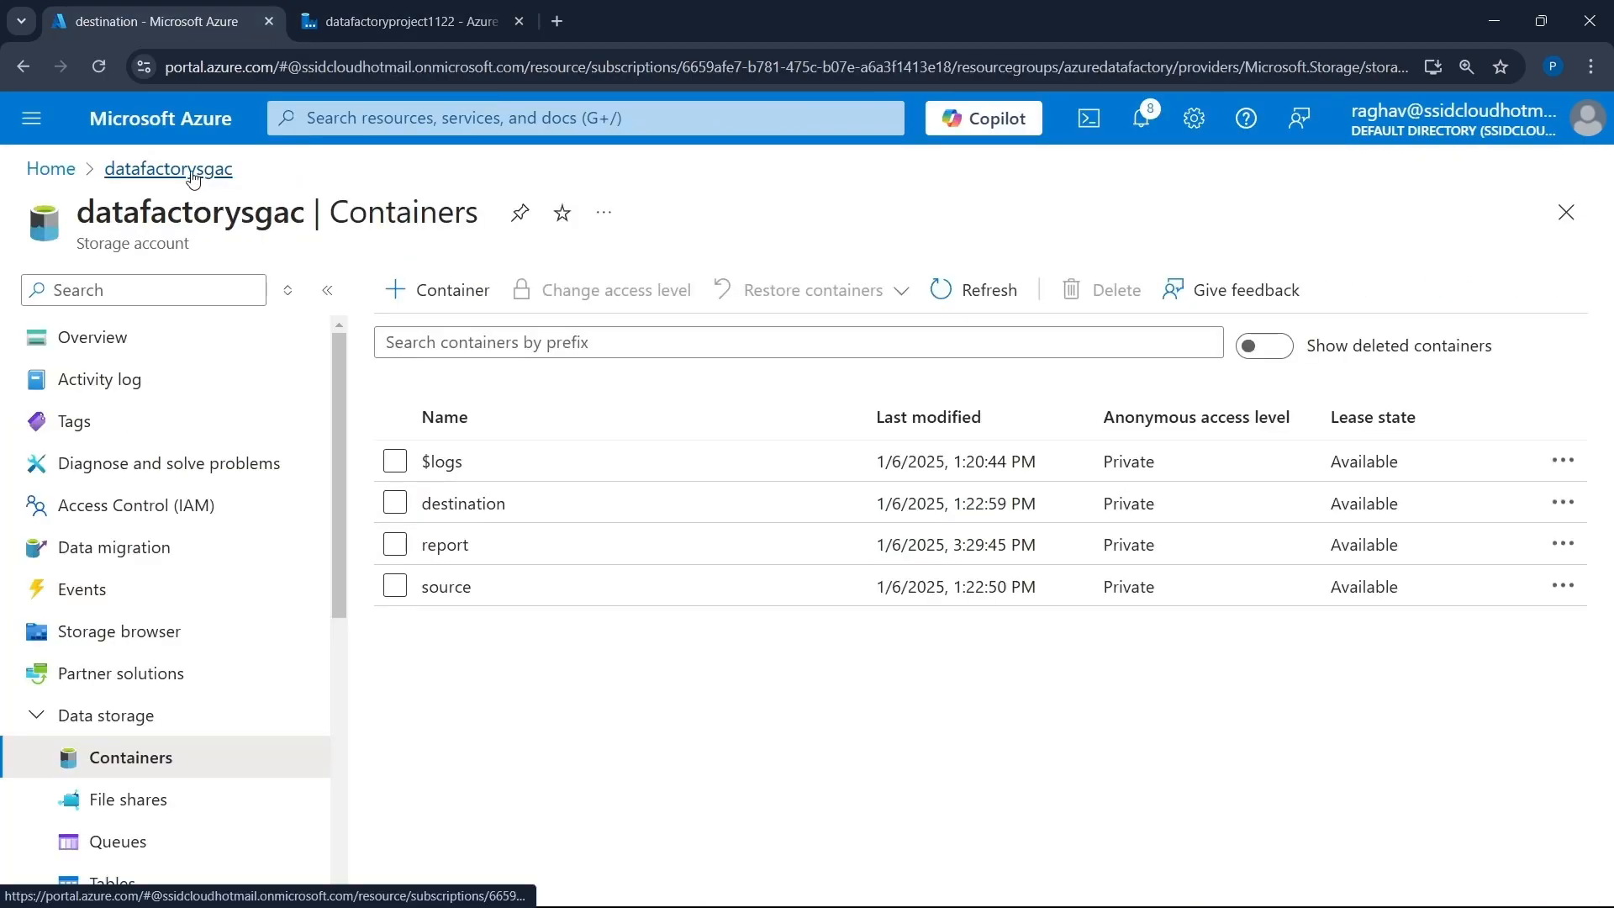
click(445, 554)
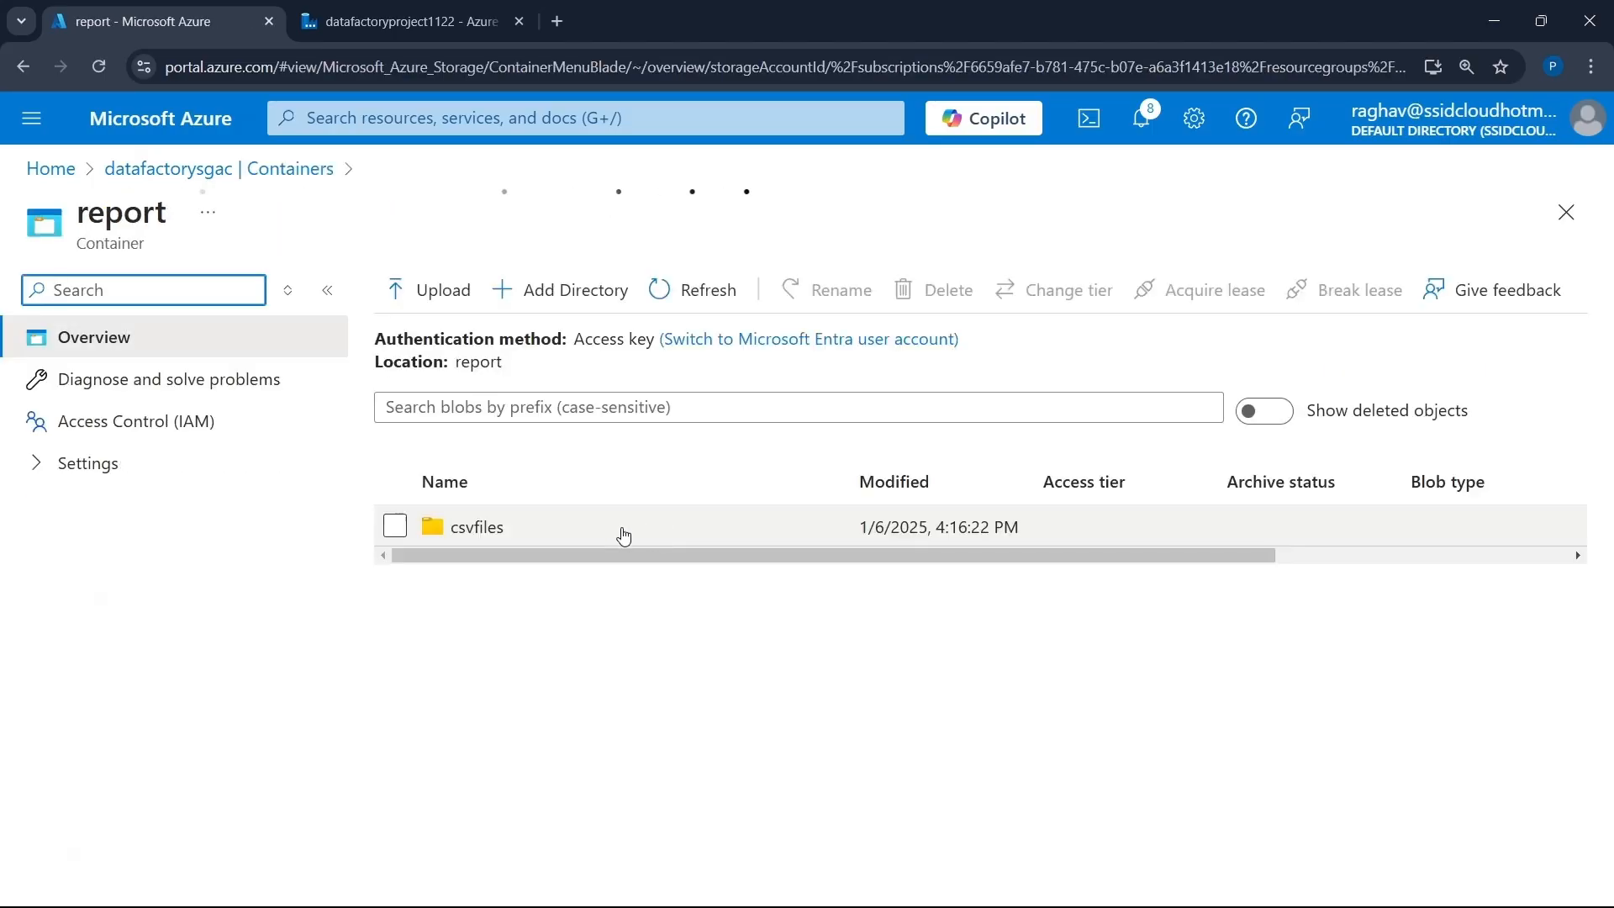
click(450, 538)
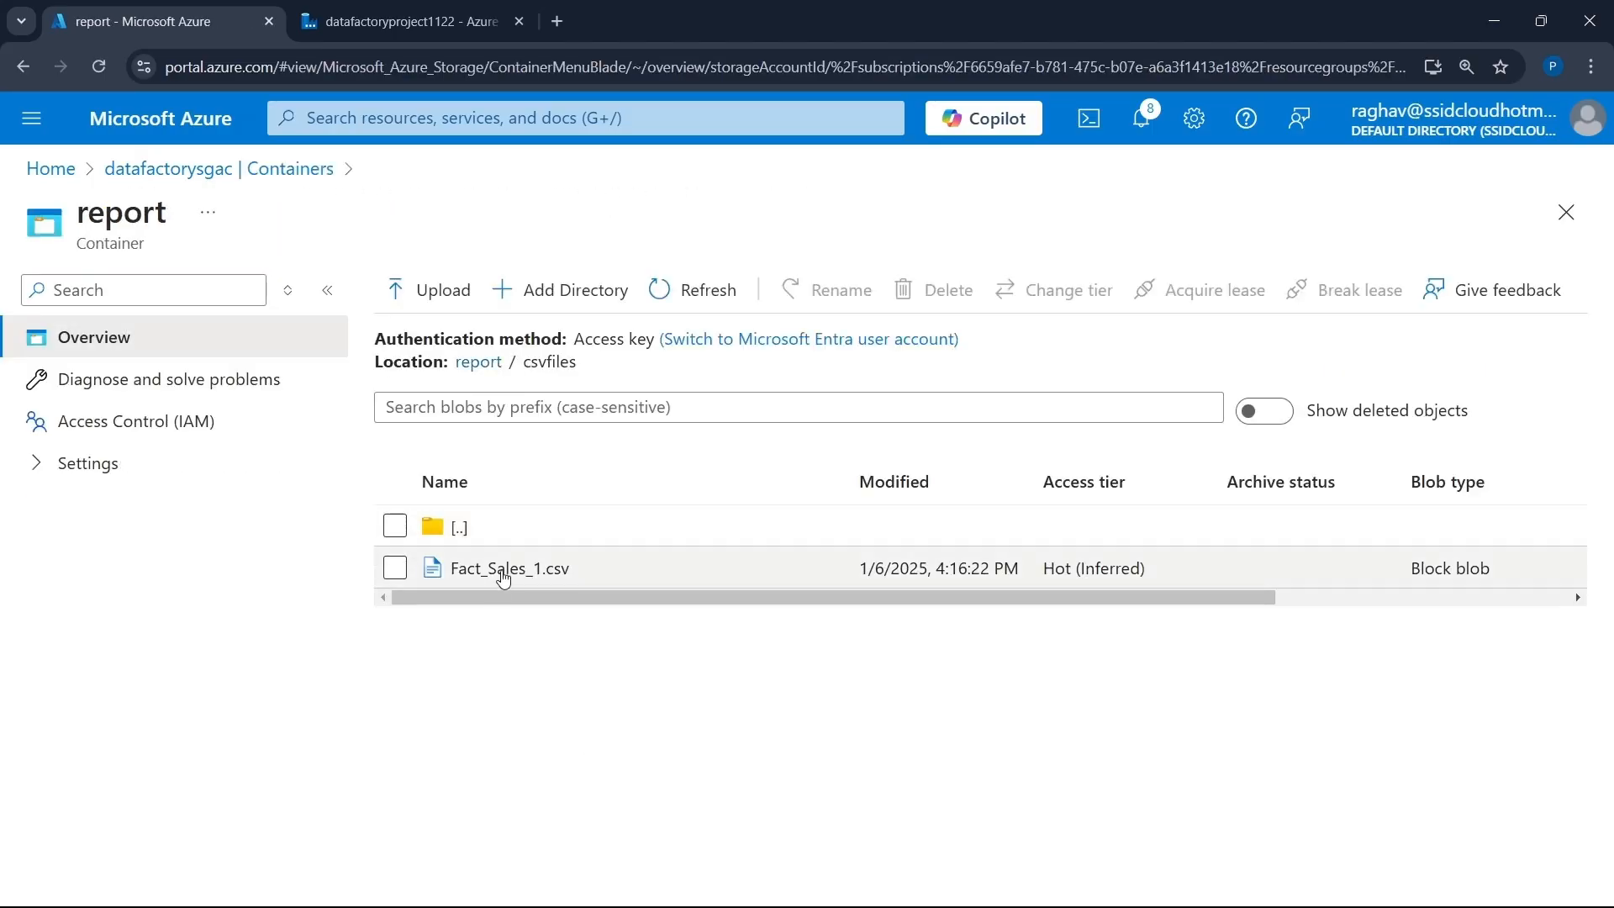
click(503, 570)
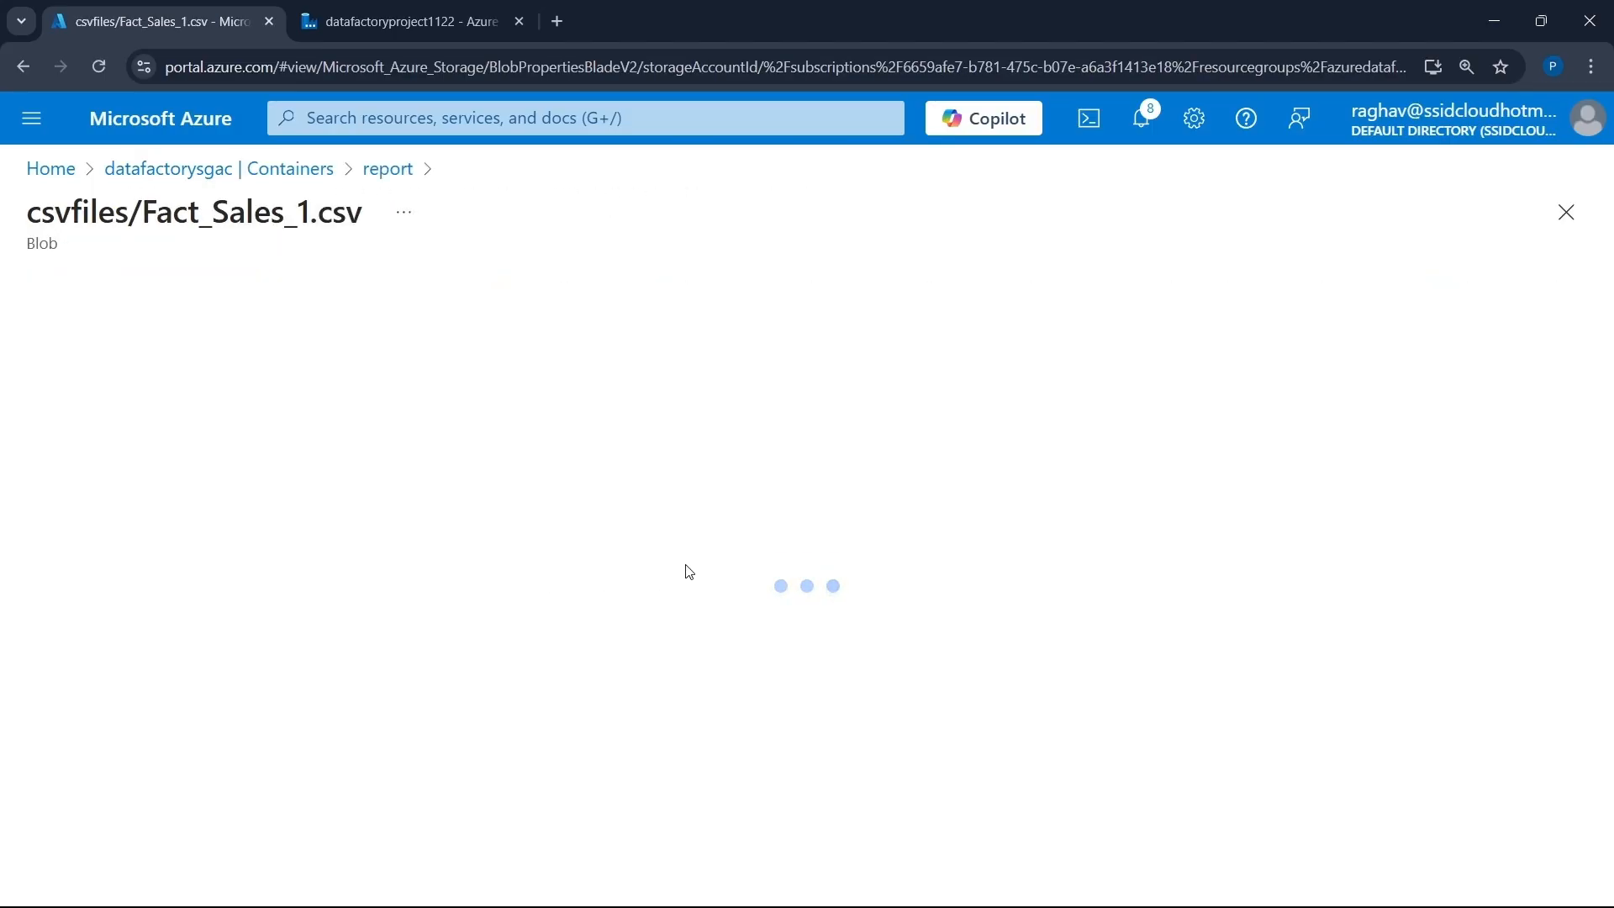
scroll(786, 544, down, 7)
scroll(787, 545, up, 7)
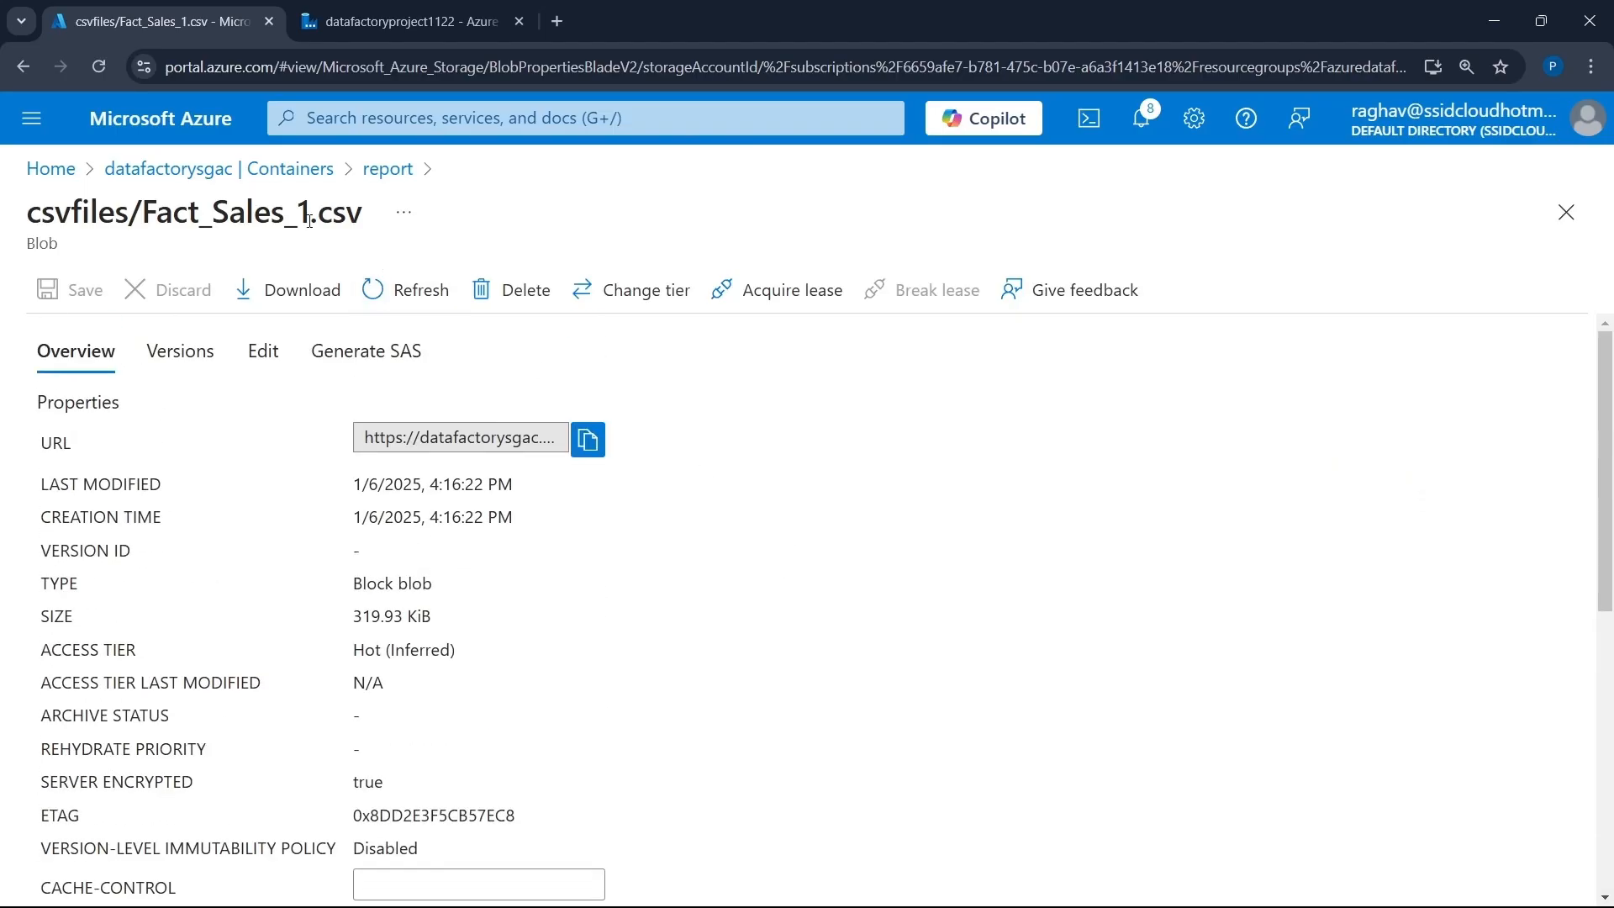
- Reopen the csvfiles folder listing of the report container from the storage account's containers, and return to Data Factory
click(304, 171)
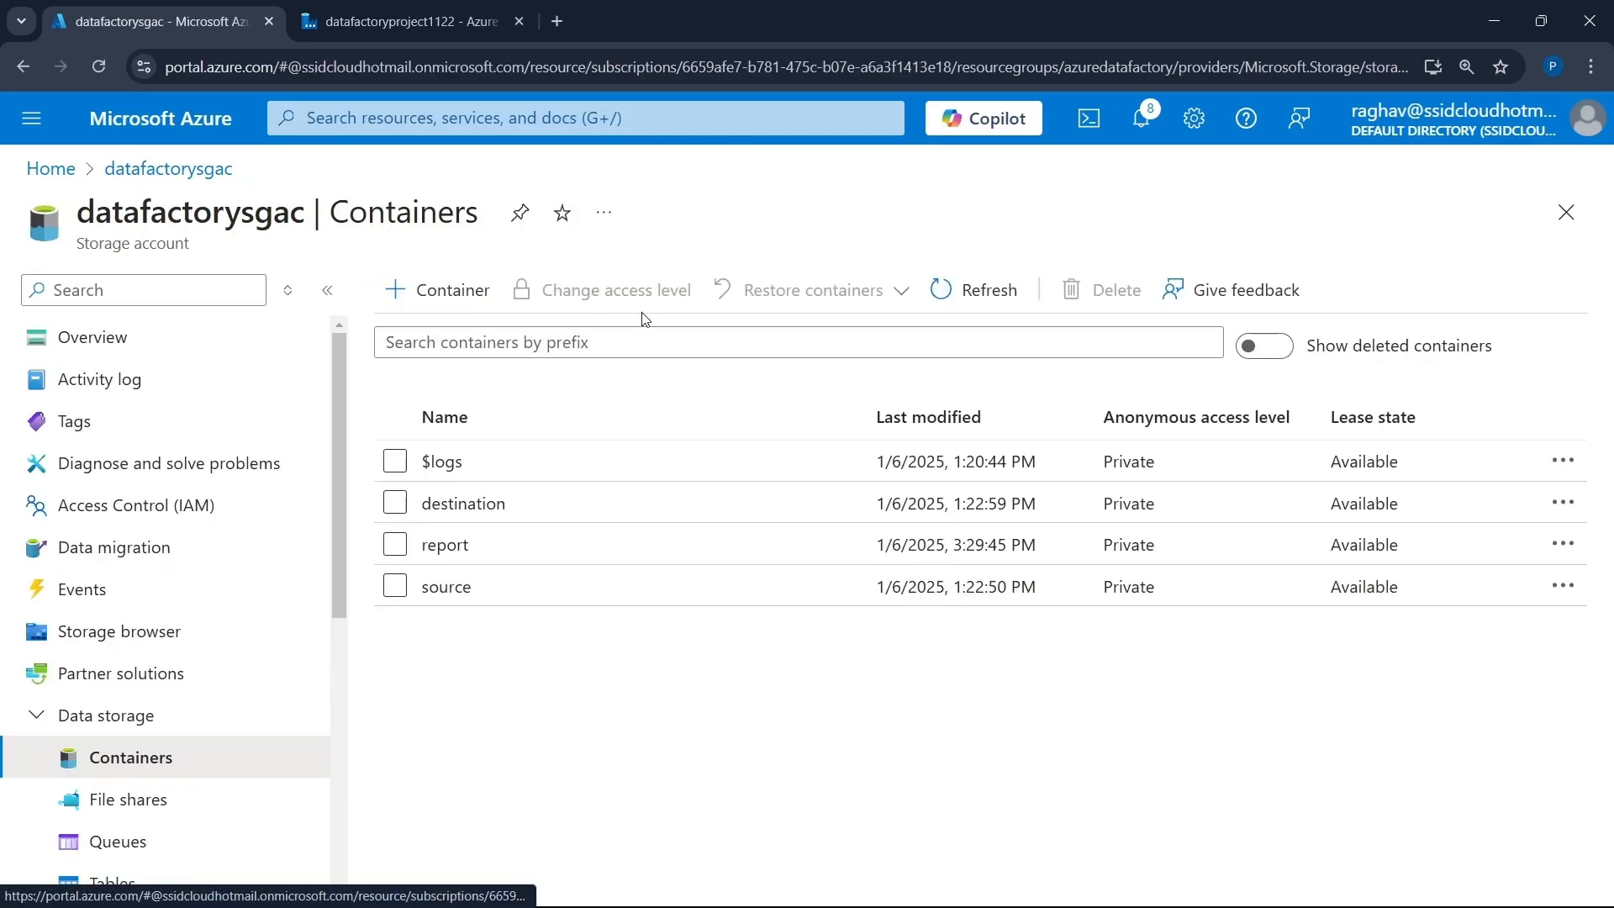
click(466, 556)
click(446, 526)
mouse_move(973, 885)
click(1065, 883)
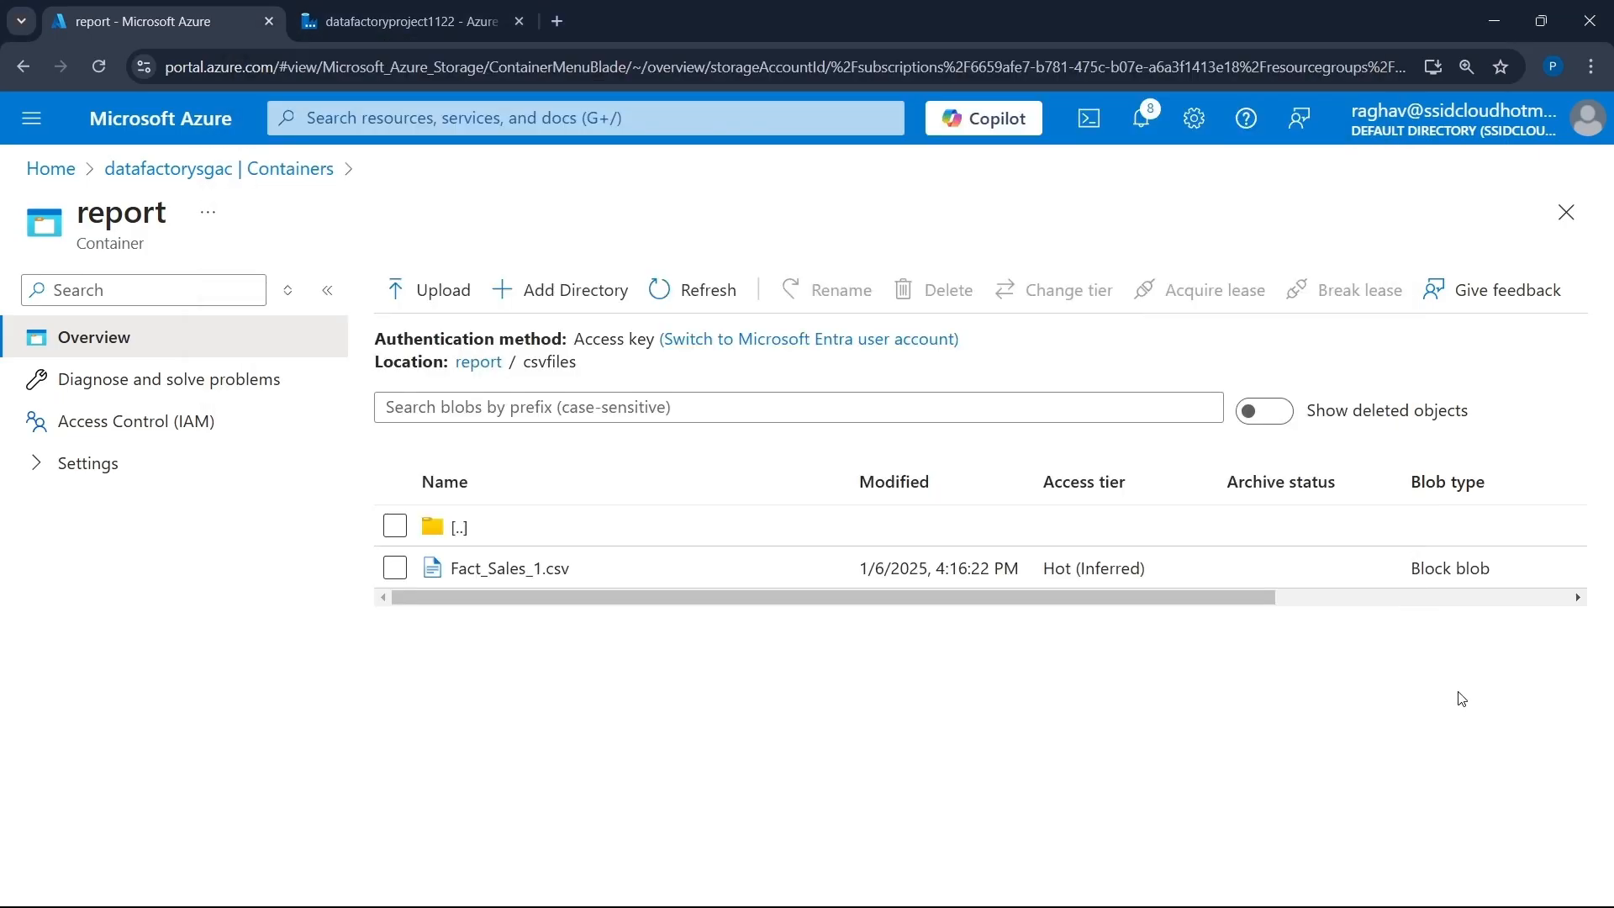
click(403, 21)
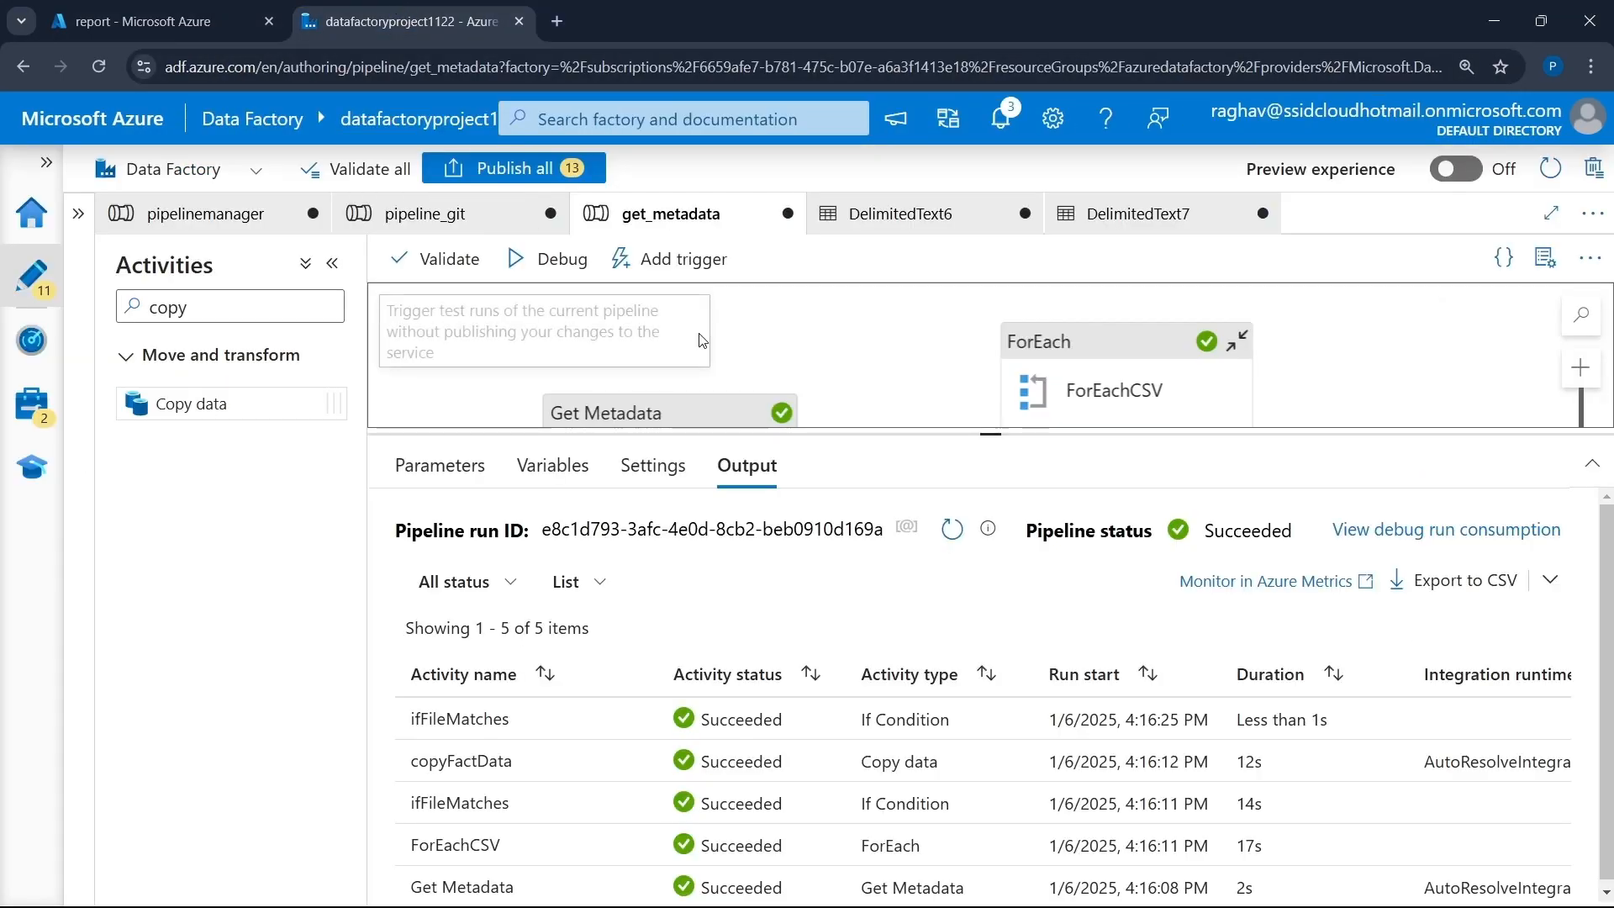
- Search the activities for data, add a Data flow activity after ForEachCSV, and connect it to ForEachCSV's success output
drag(990, 436, 998, 639)
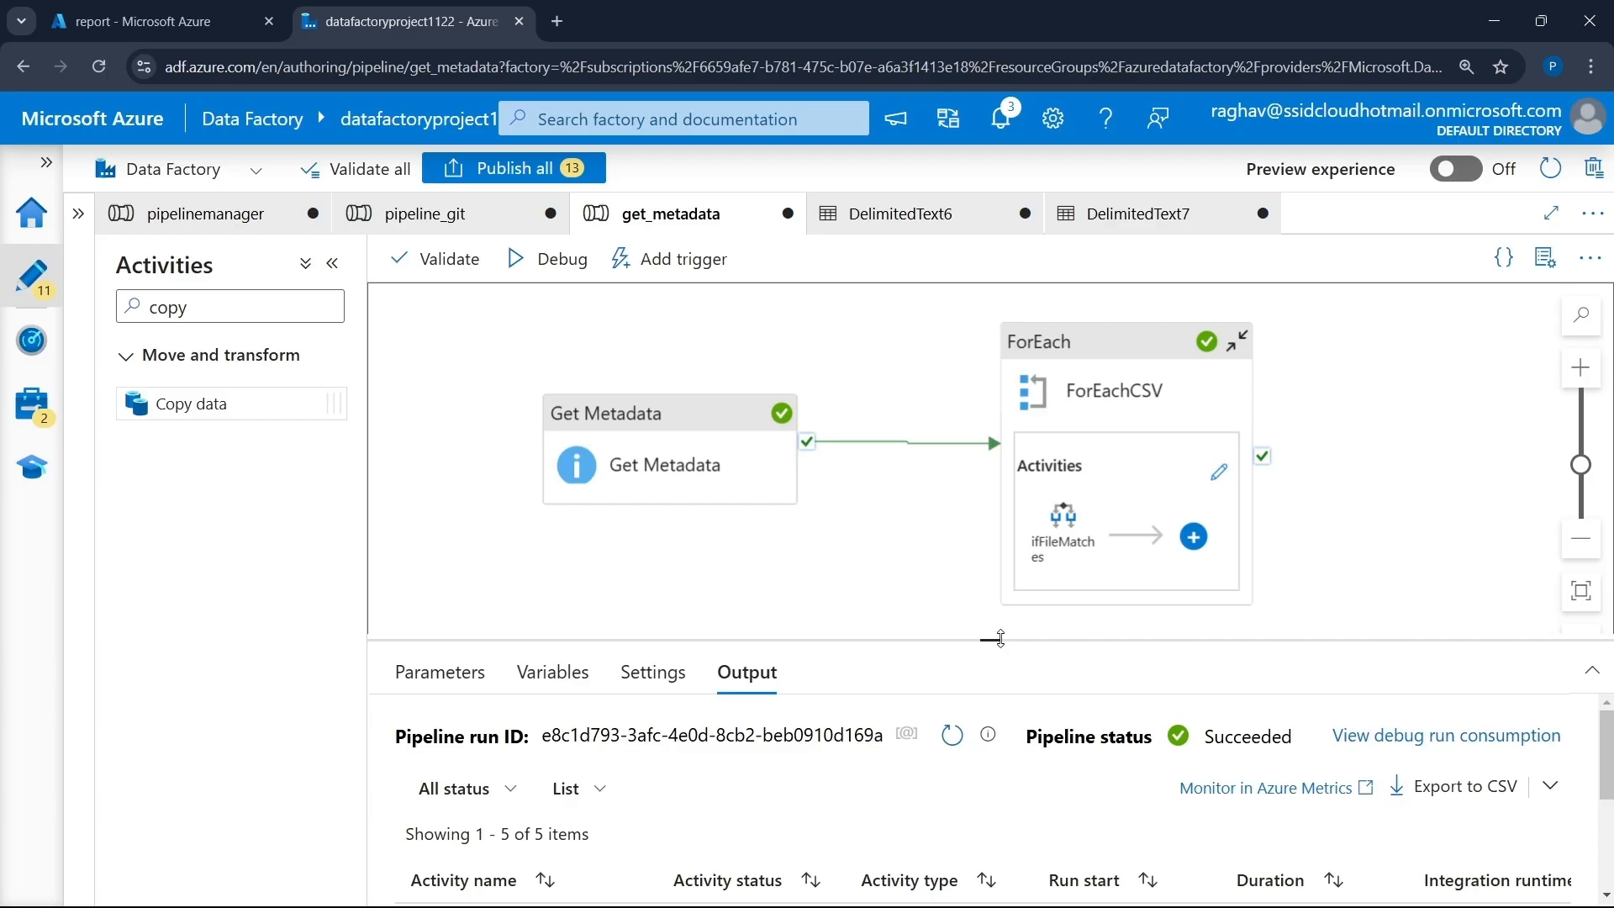
drag(1121, 341, 1008, 335)
double_click(223, 316)
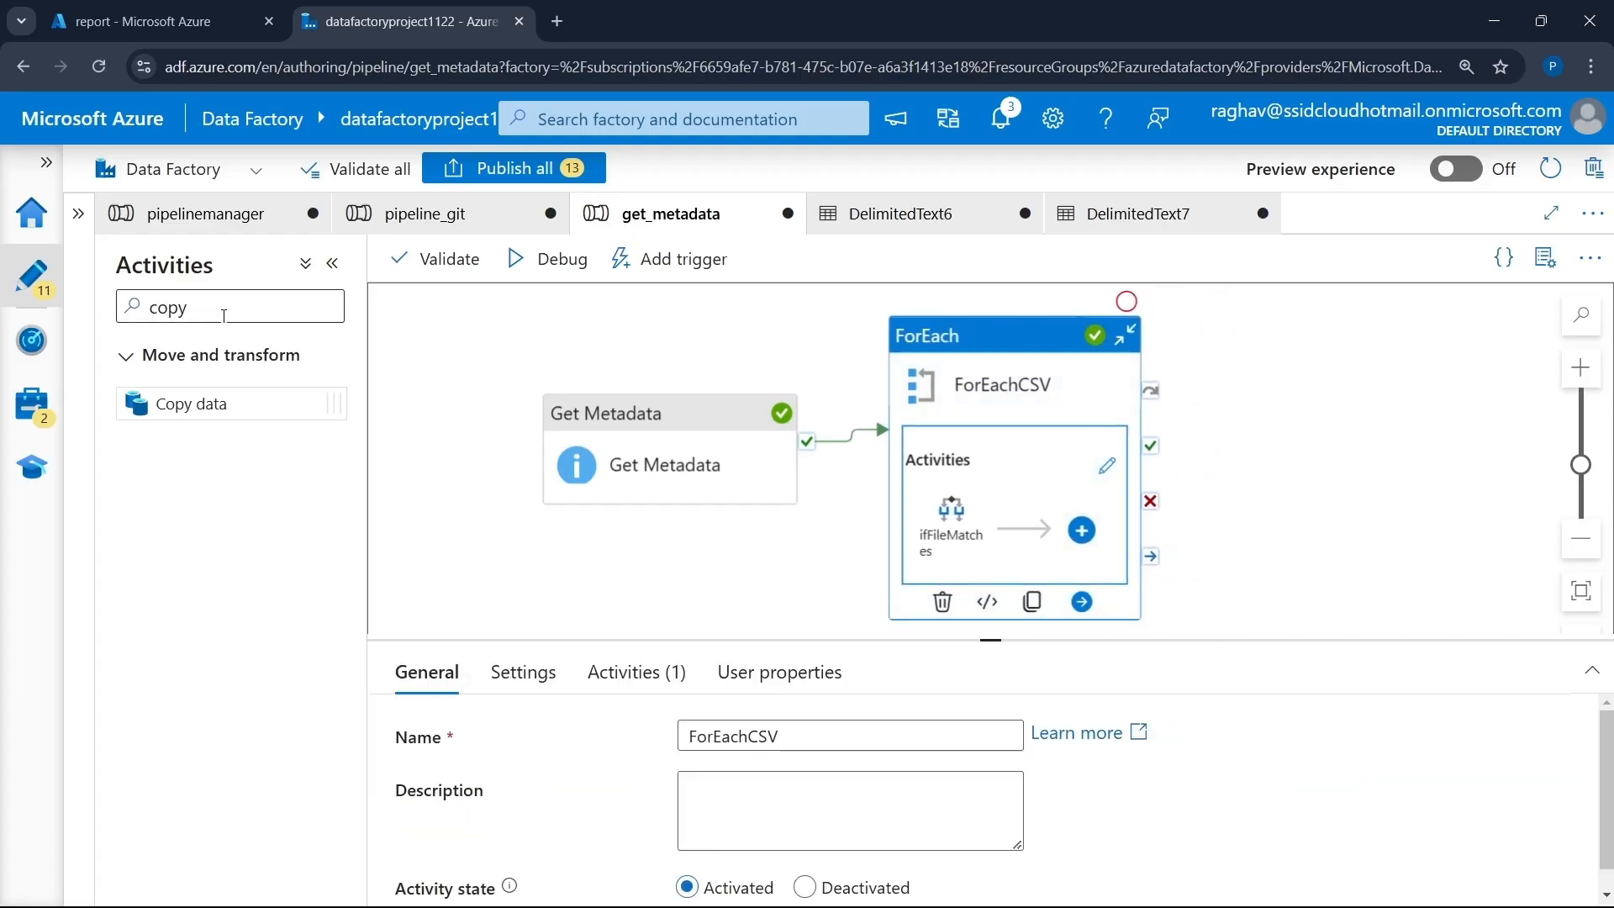
text(data)
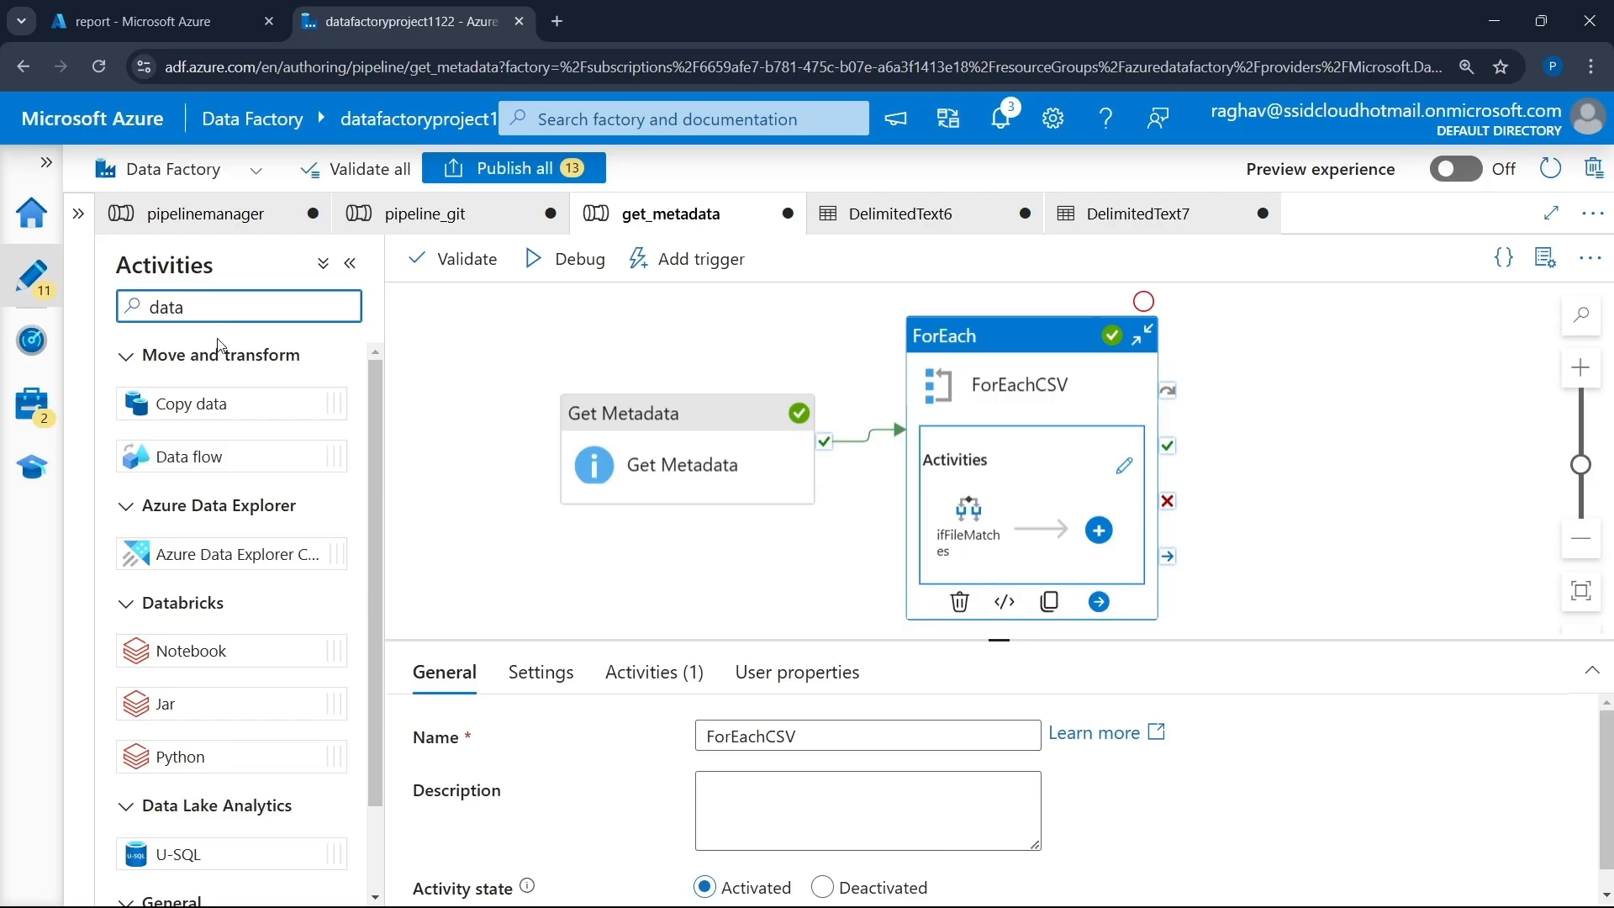
drag(186, 461, 1340, 442)
drag(1165, 463, 1244, 460)
click(1184, 535)
- Reposition the ForEachCSV and Get Metadata activities on the canvas to space out the three linked activities
drag(996, 360, 939, 356)
drag(690, 419, 602, 402)
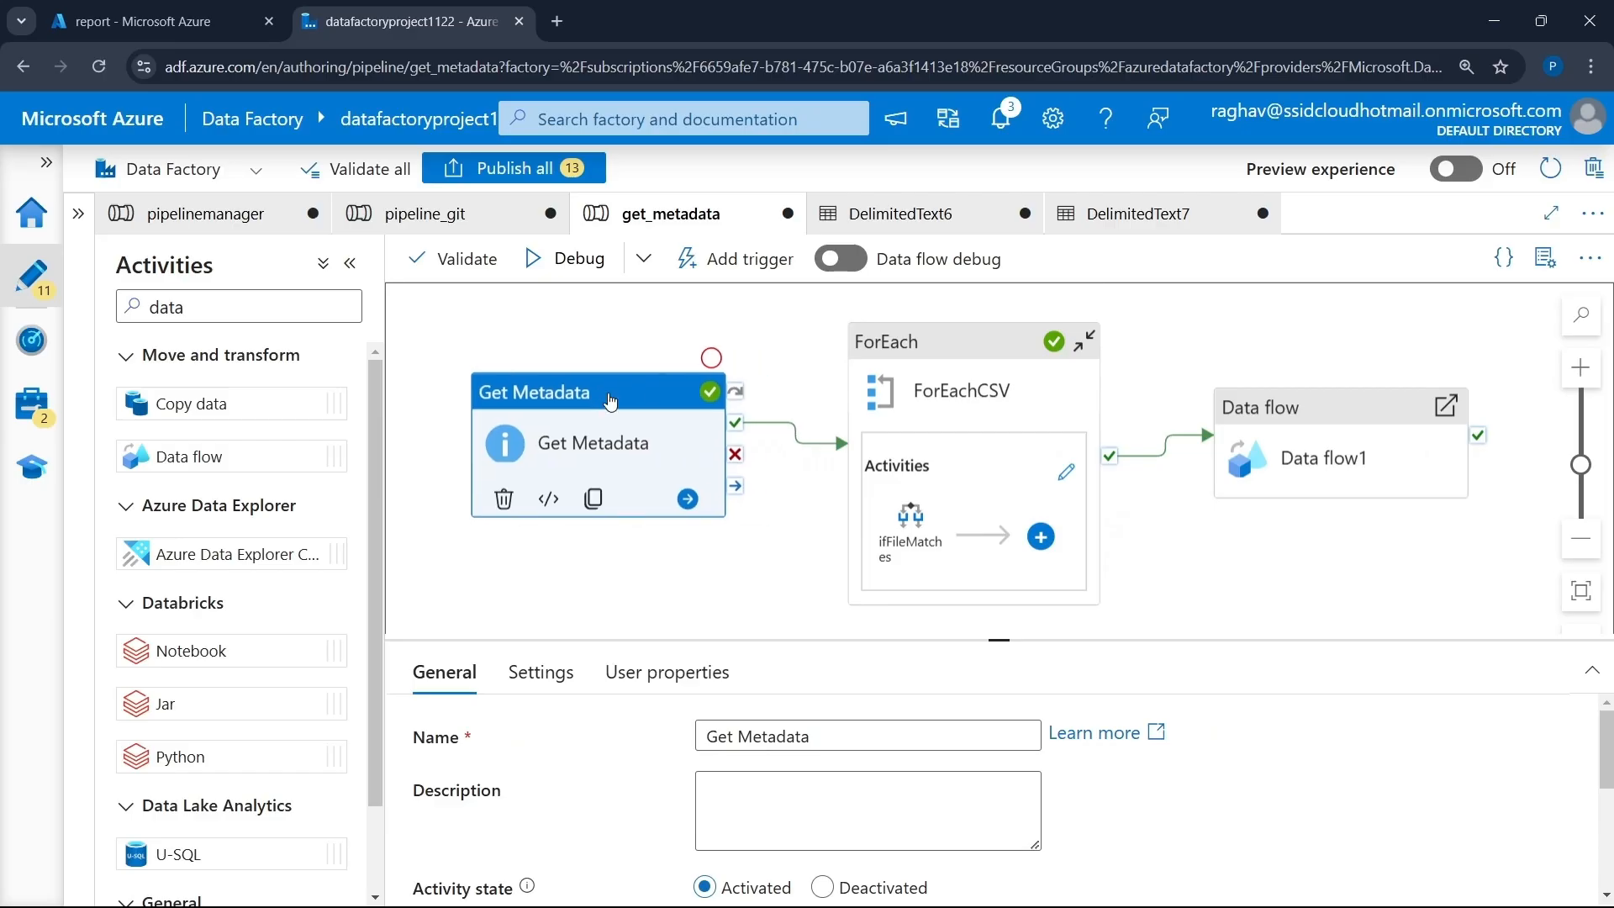
drag(959, 355, 900, 344)
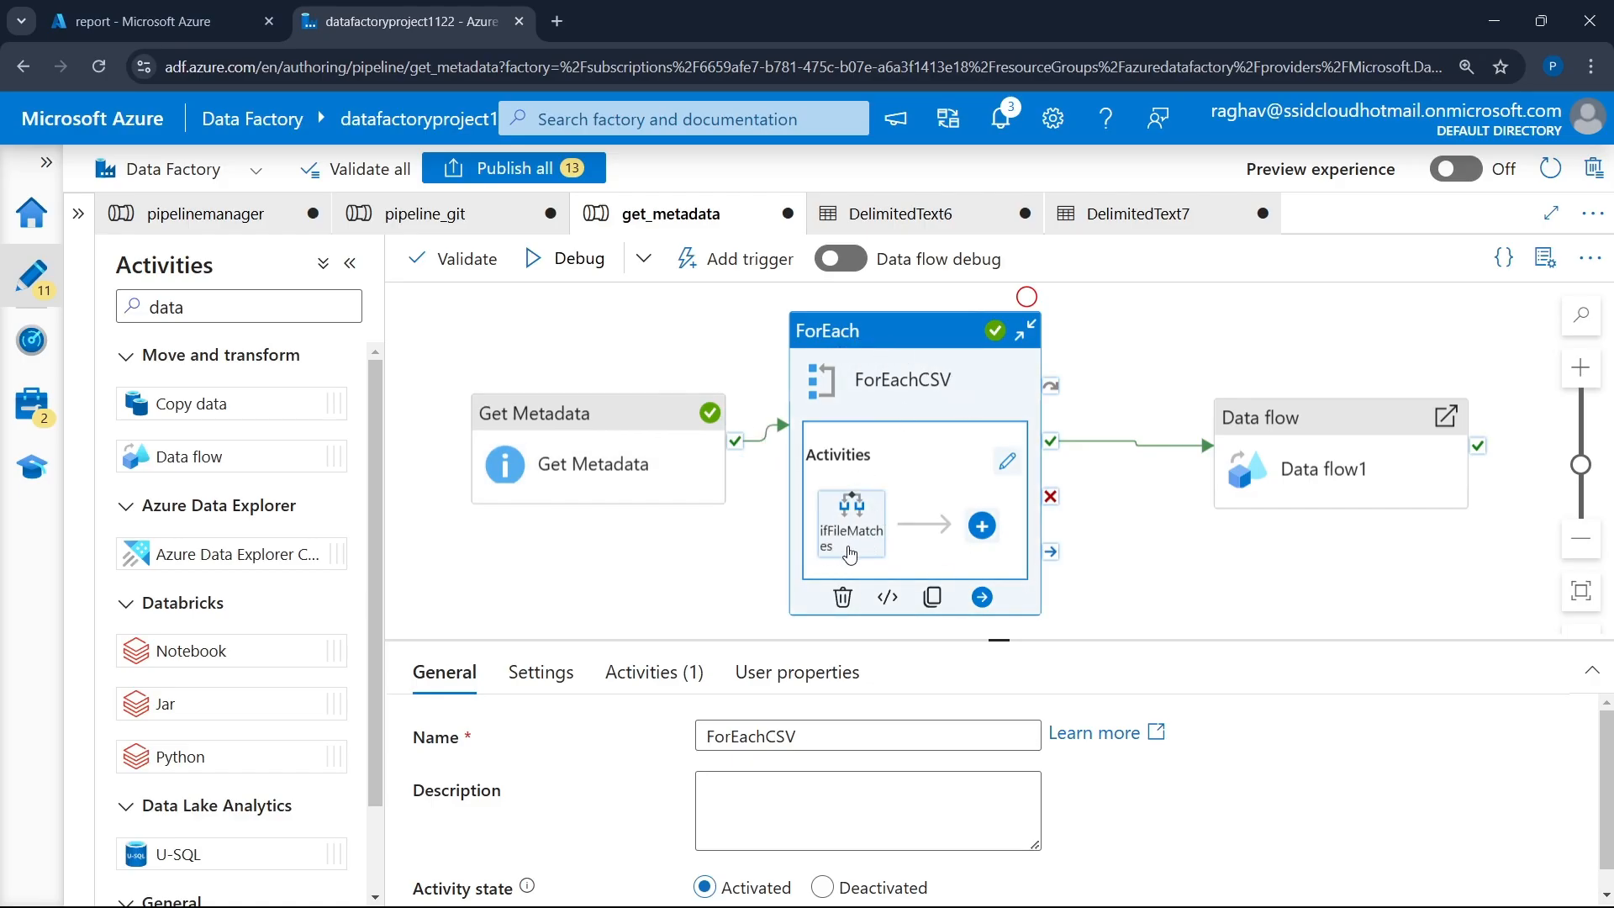
- Check the copied file in the report container's csvfiles folder in the Azure portal, and return to Data Factory
mouse_move(857, 551)
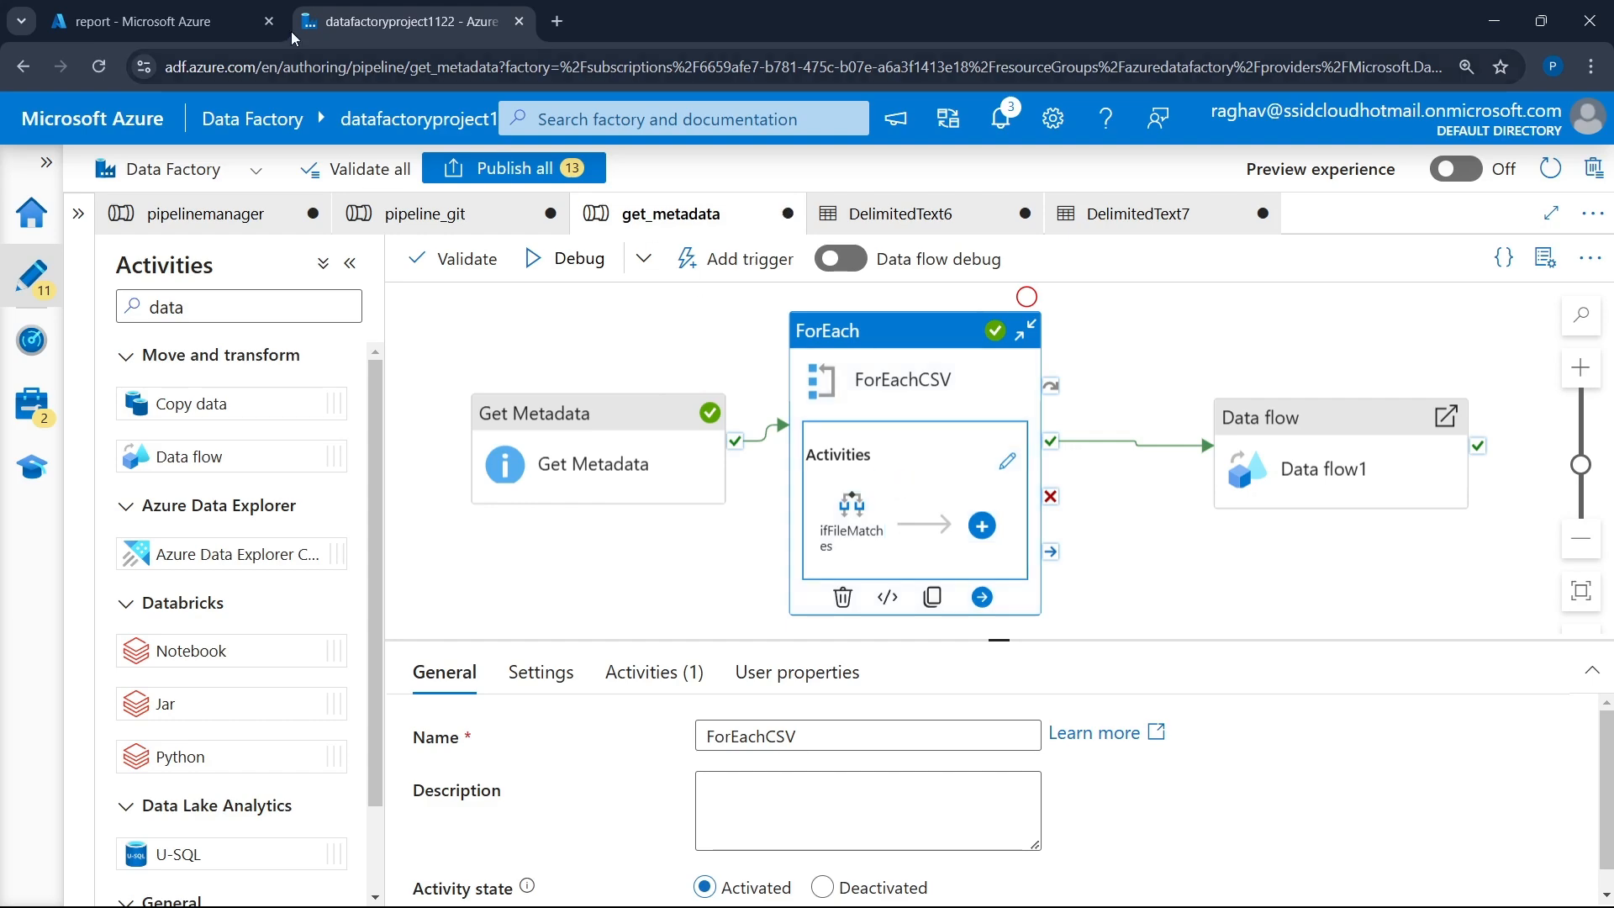
click(224, 8)
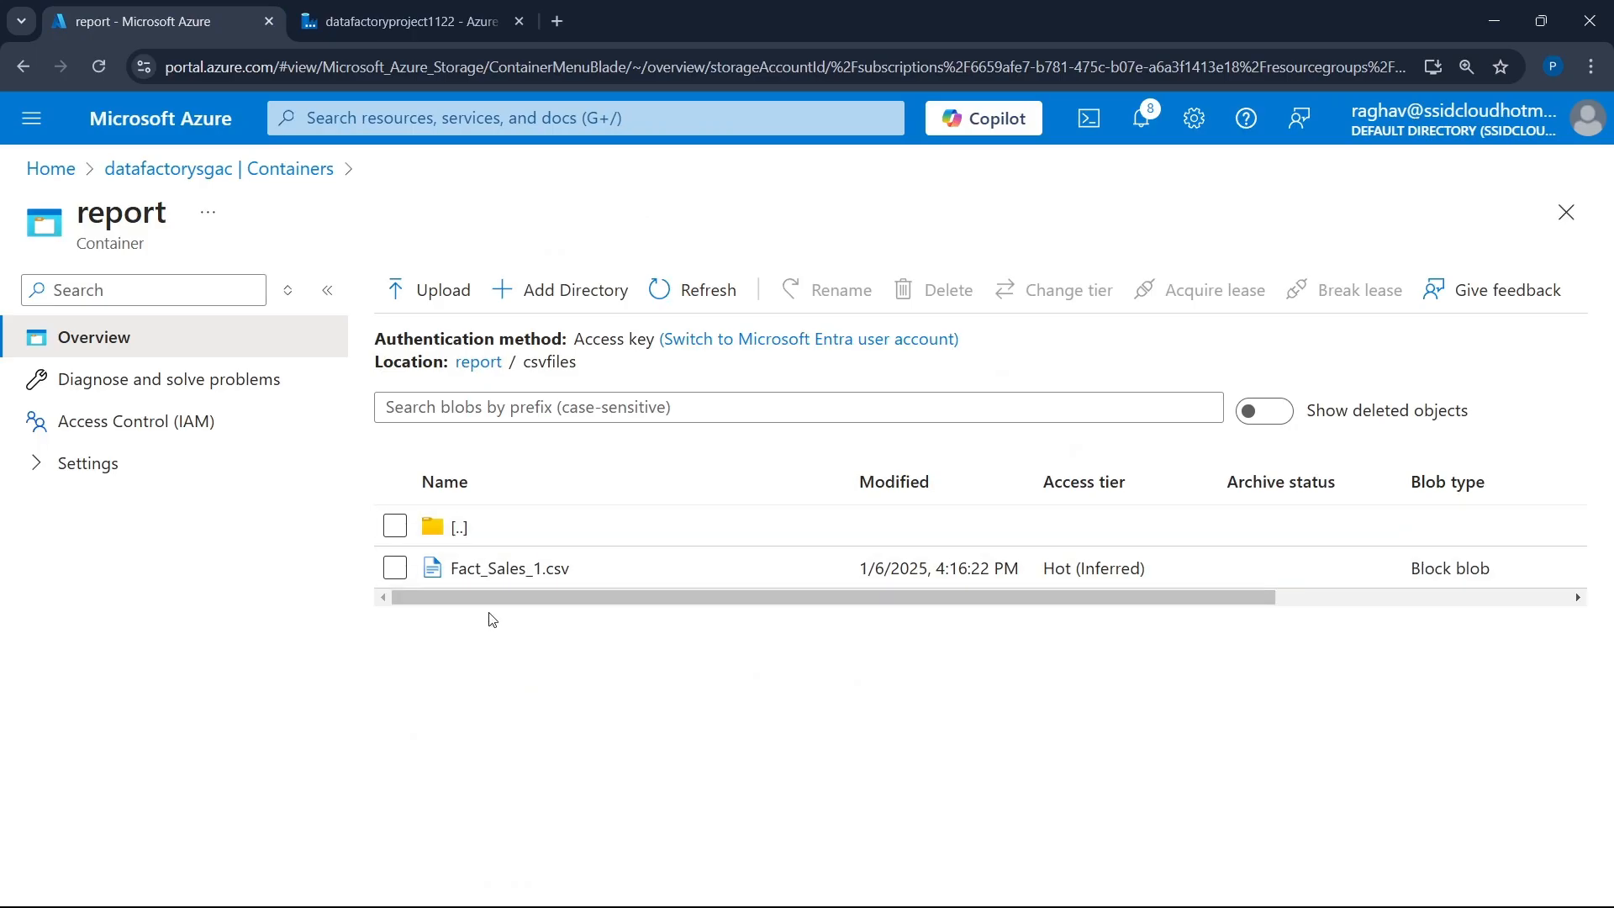
click(418, 25)
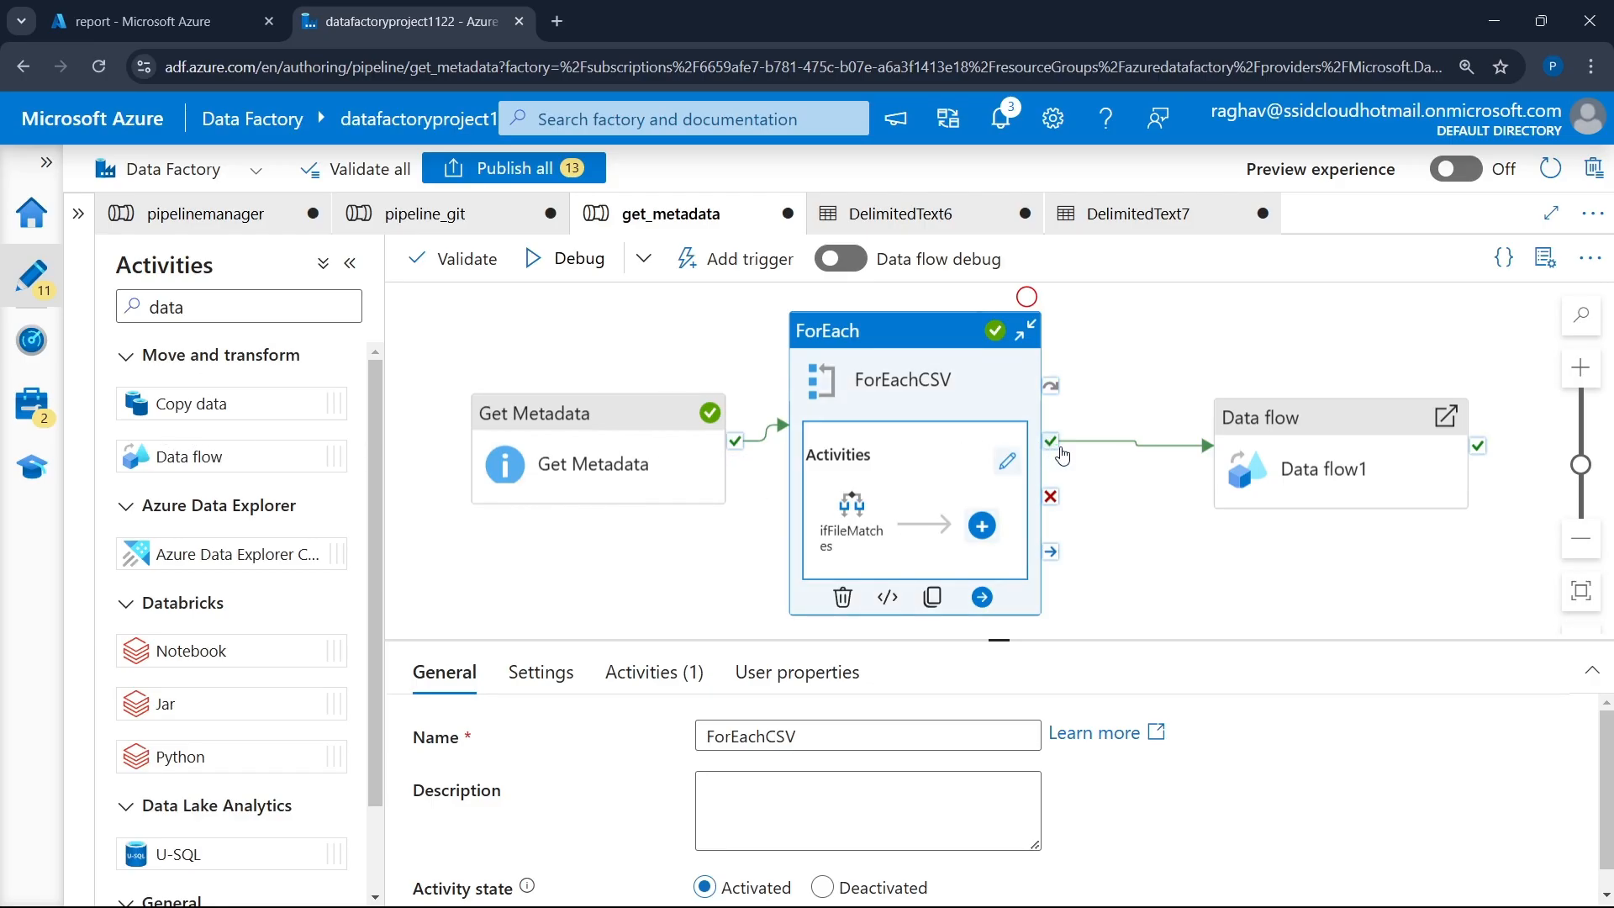
- Rename the Data flow activity as Data transformation
click(1302, 454)
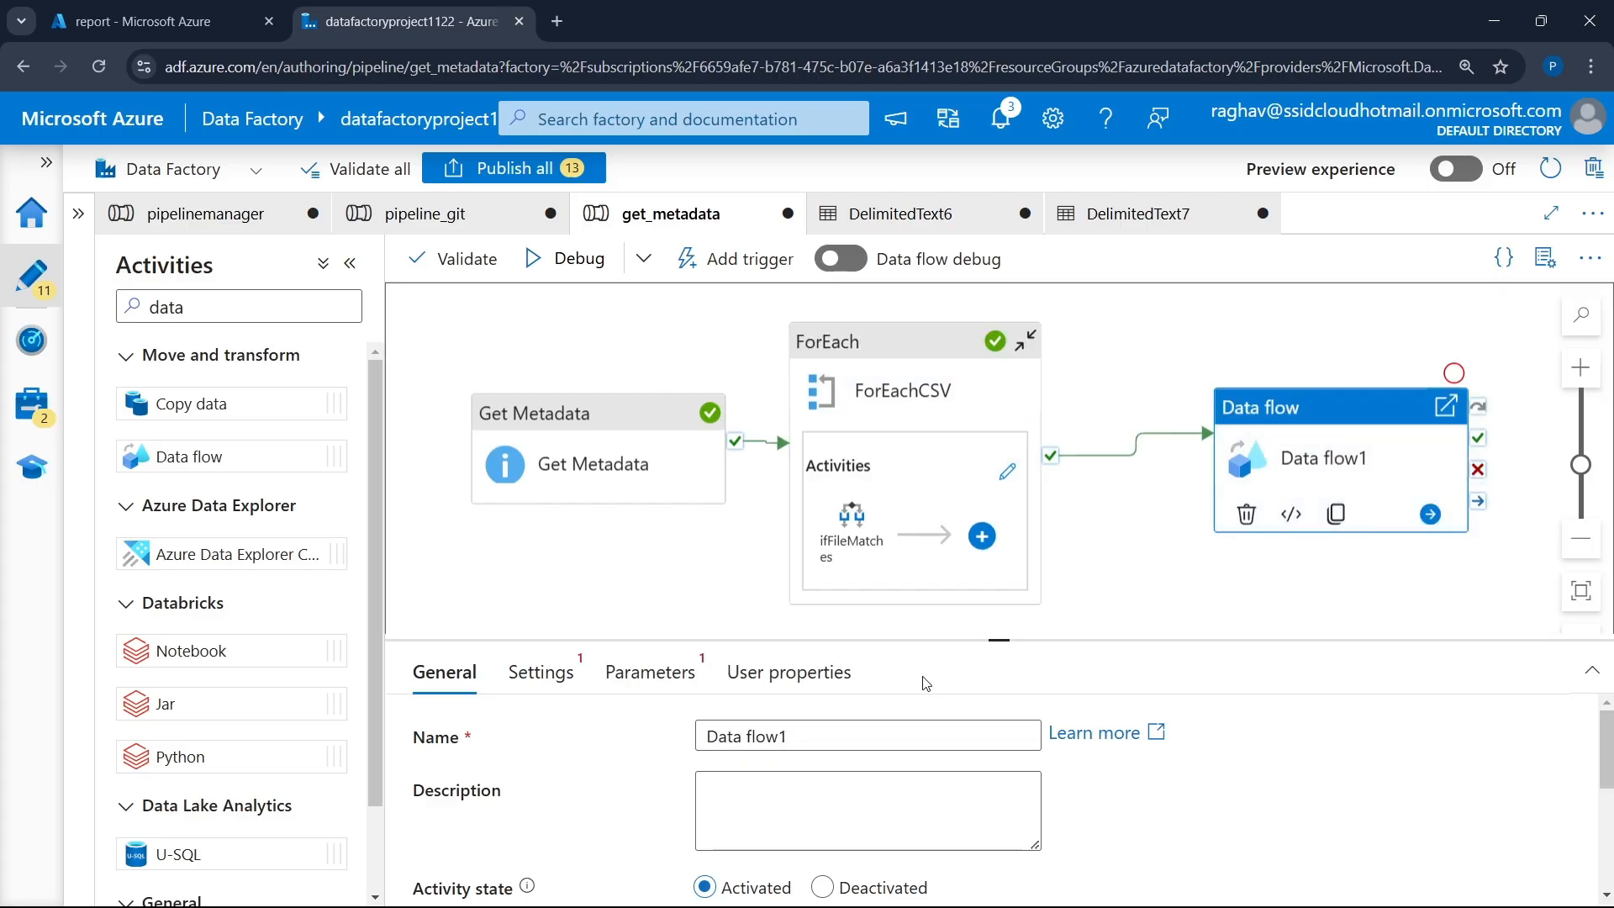
click(816, 732)
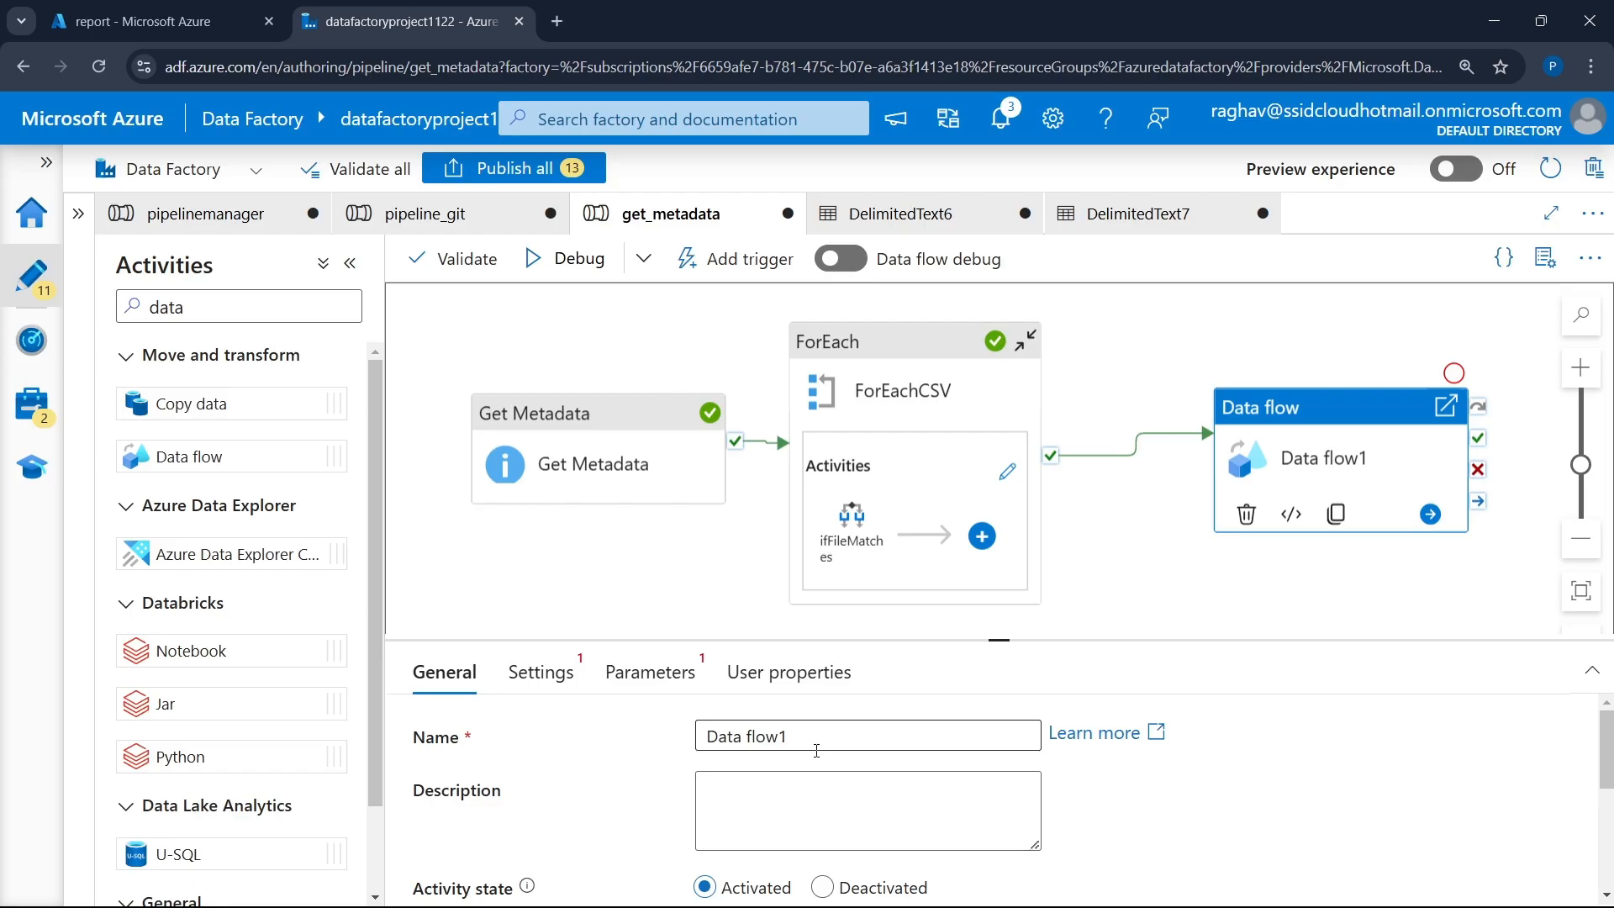
double_click(825, 740)
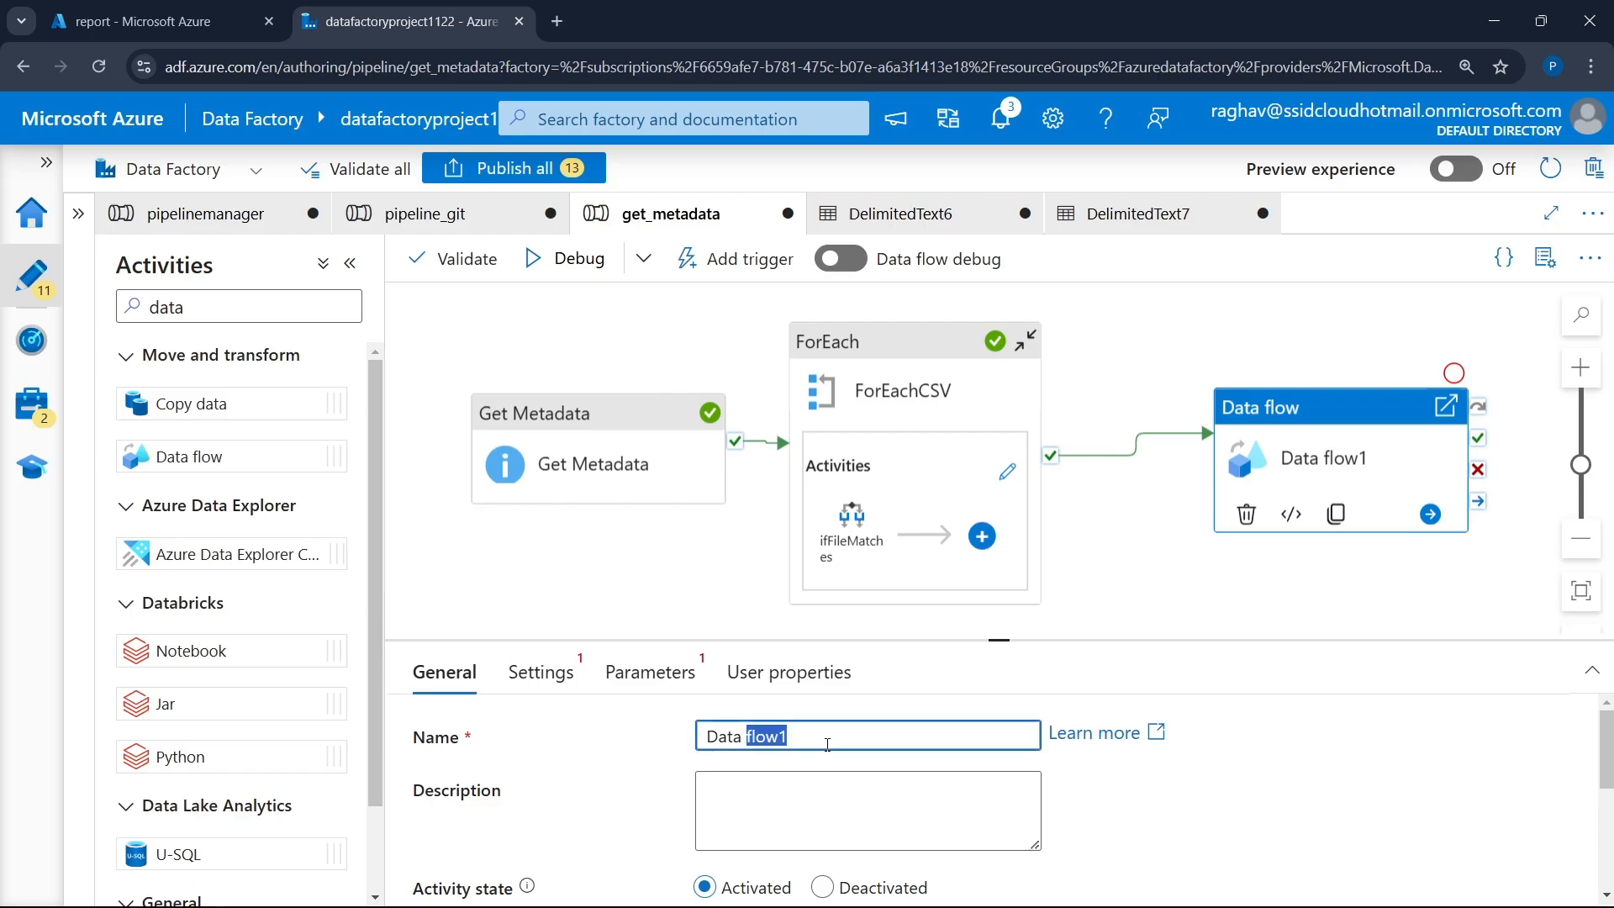
key(BackSpace)
text(tra)
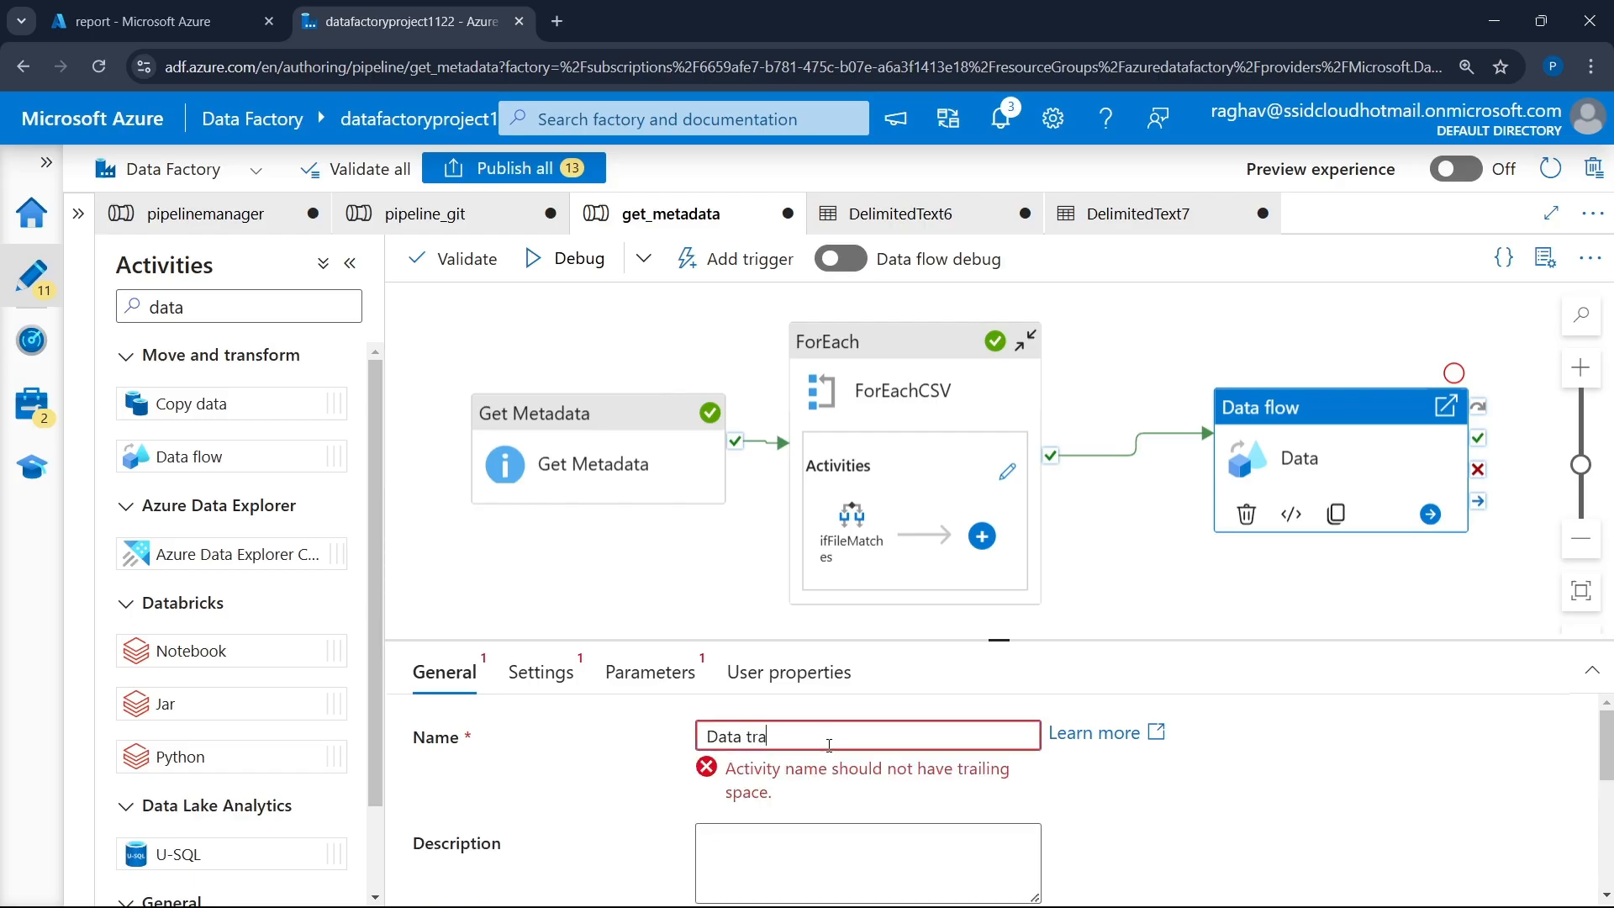
text(nsformation)
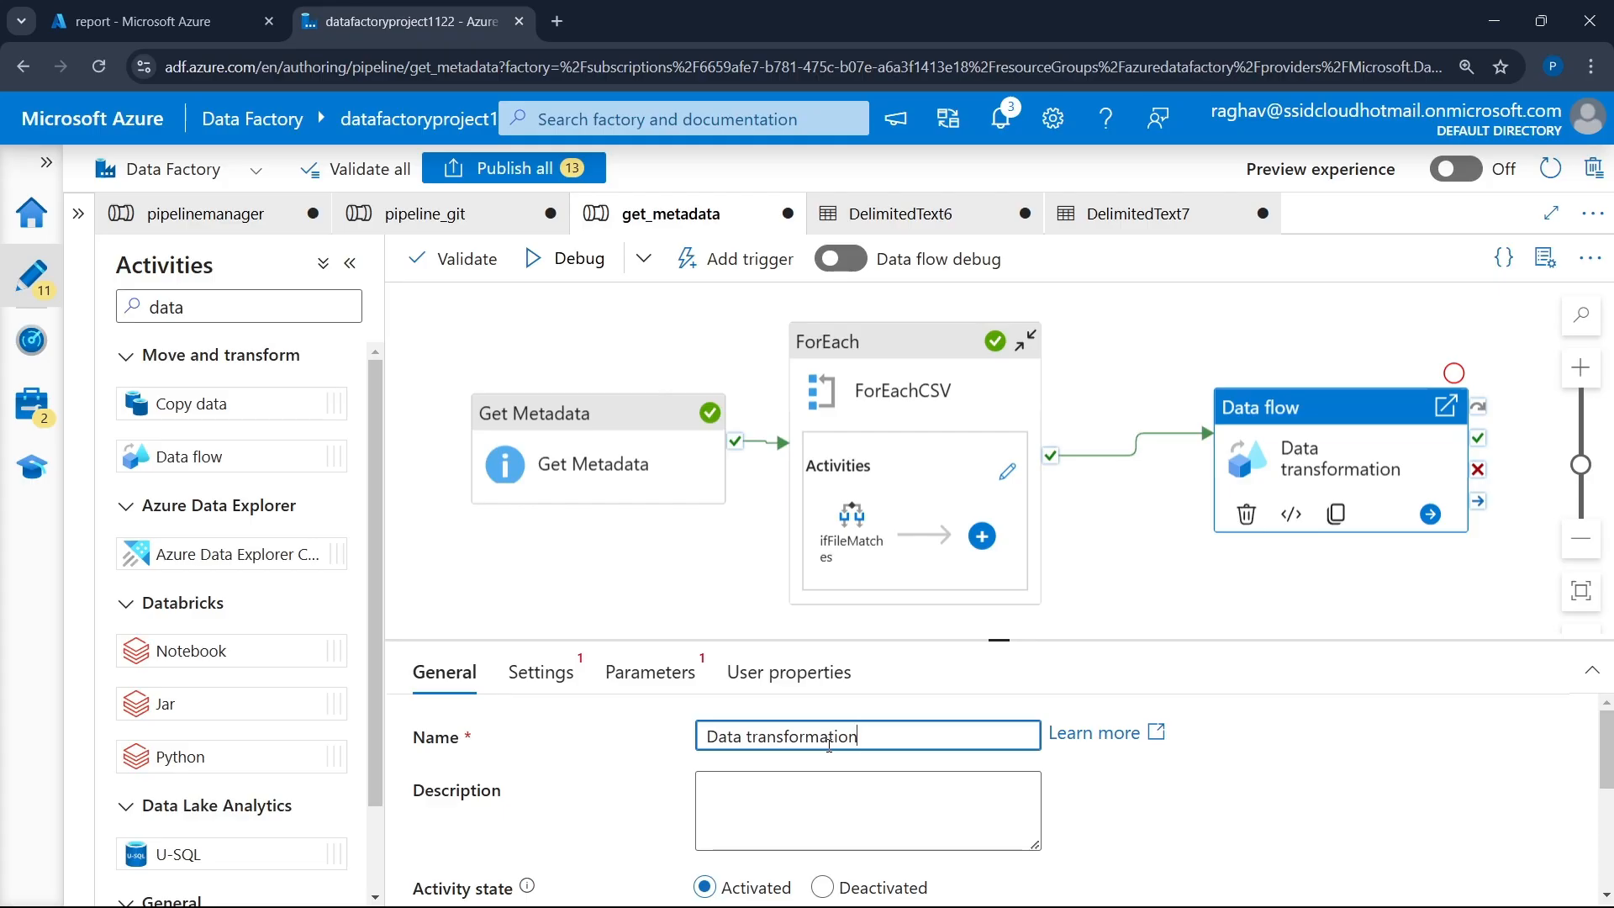
- Create a new data flow from the settings of the Data transformation activity
drag(995, 642, 1054, 384)
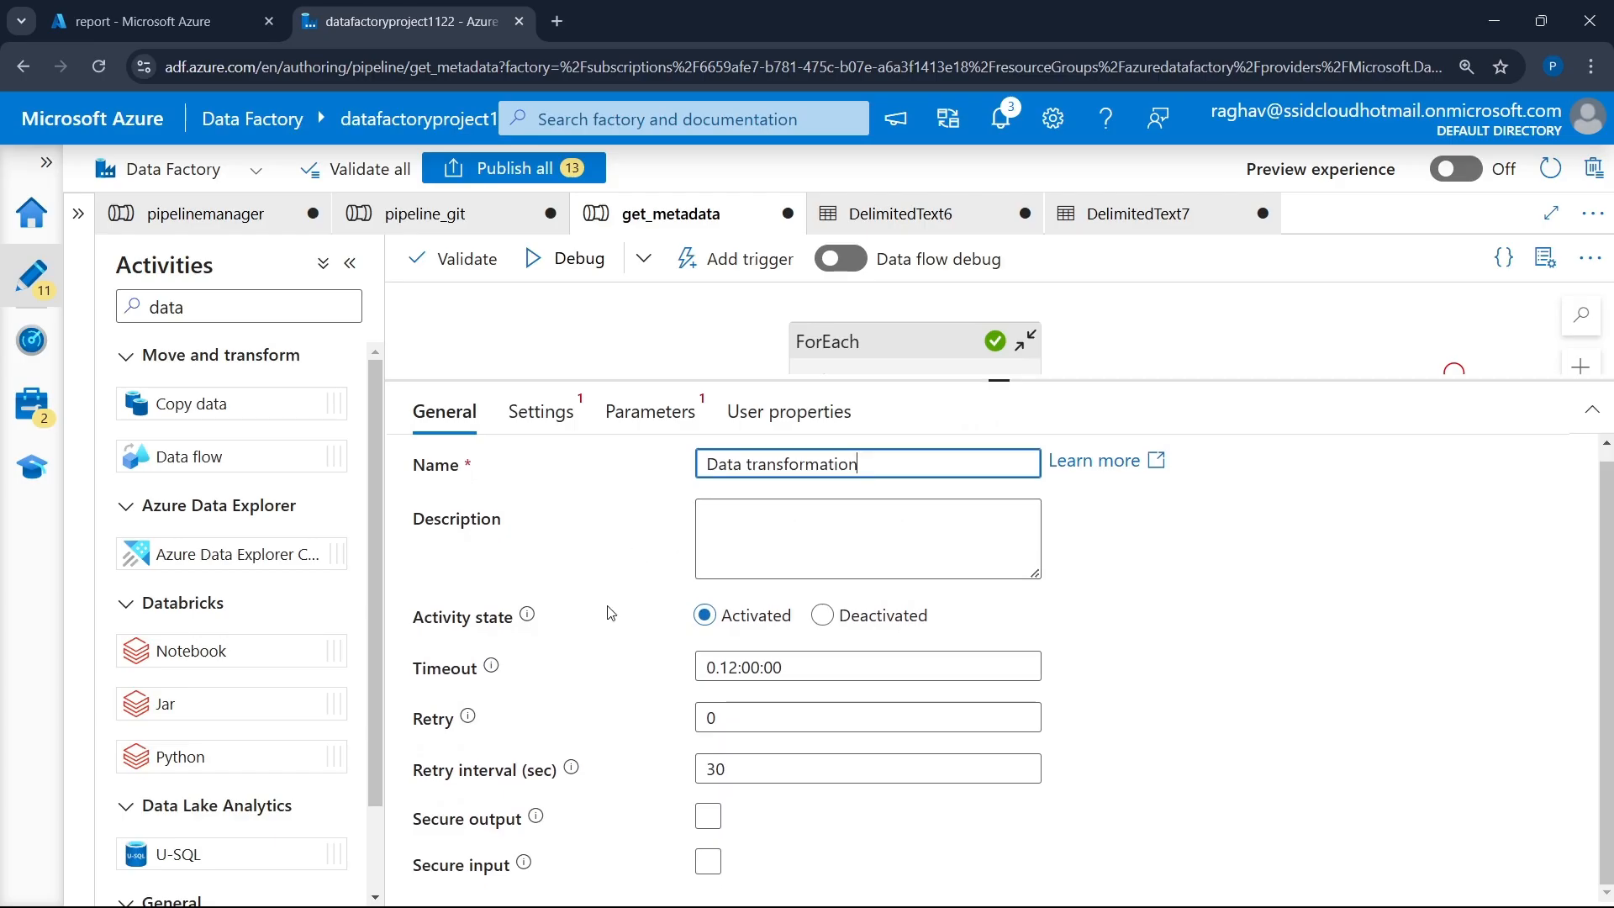
click(541, 411)
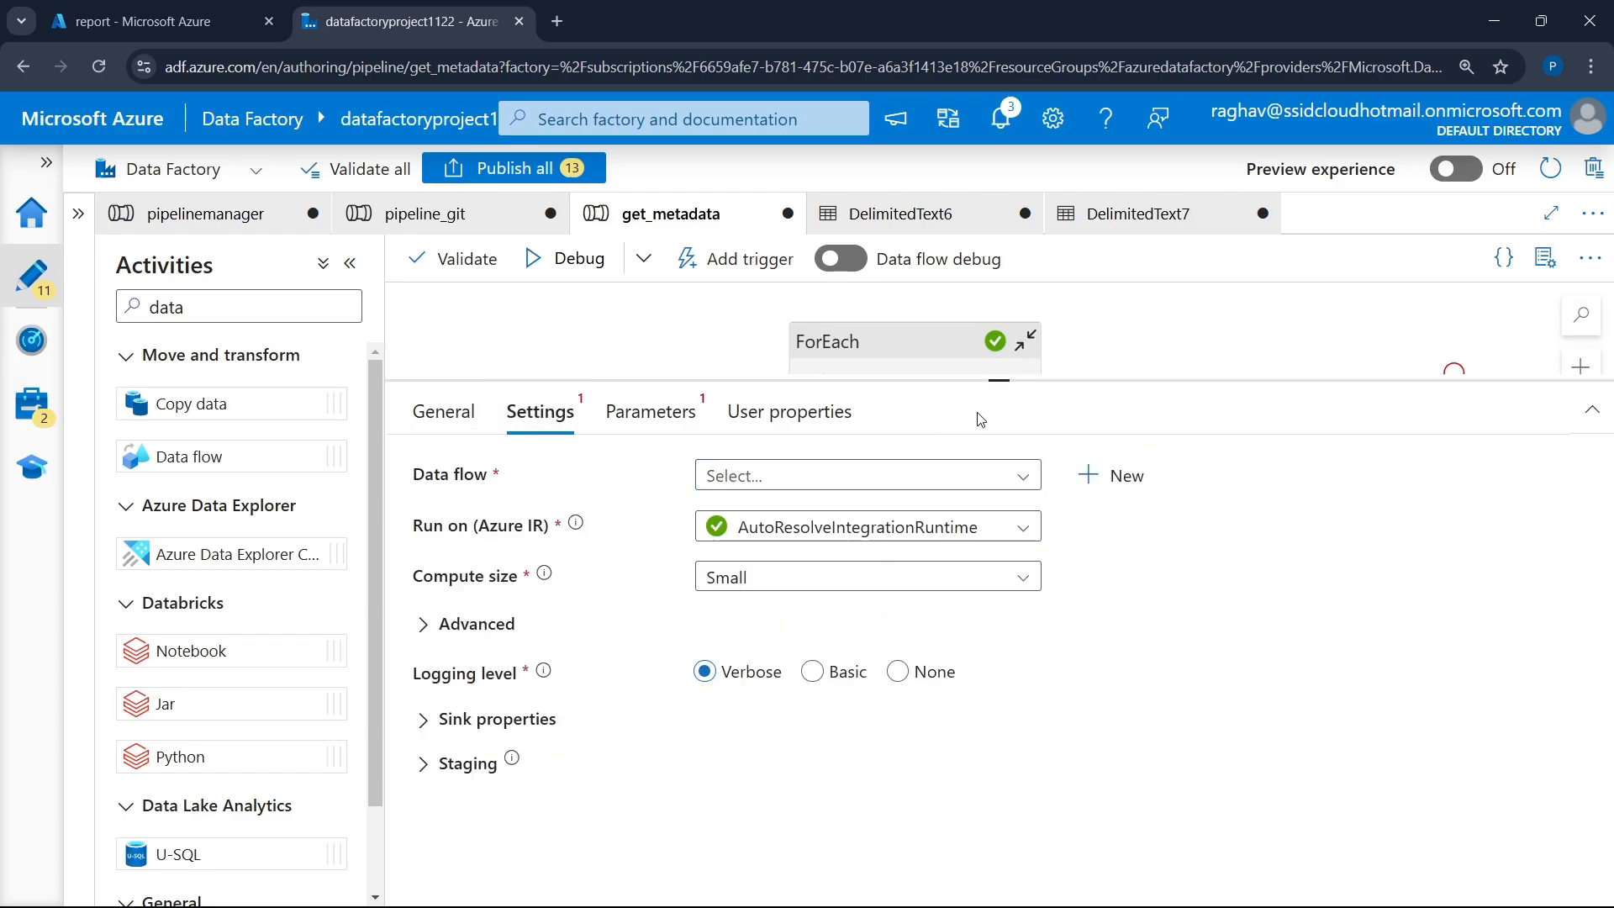
click(907, 476)
click(1111, 474)
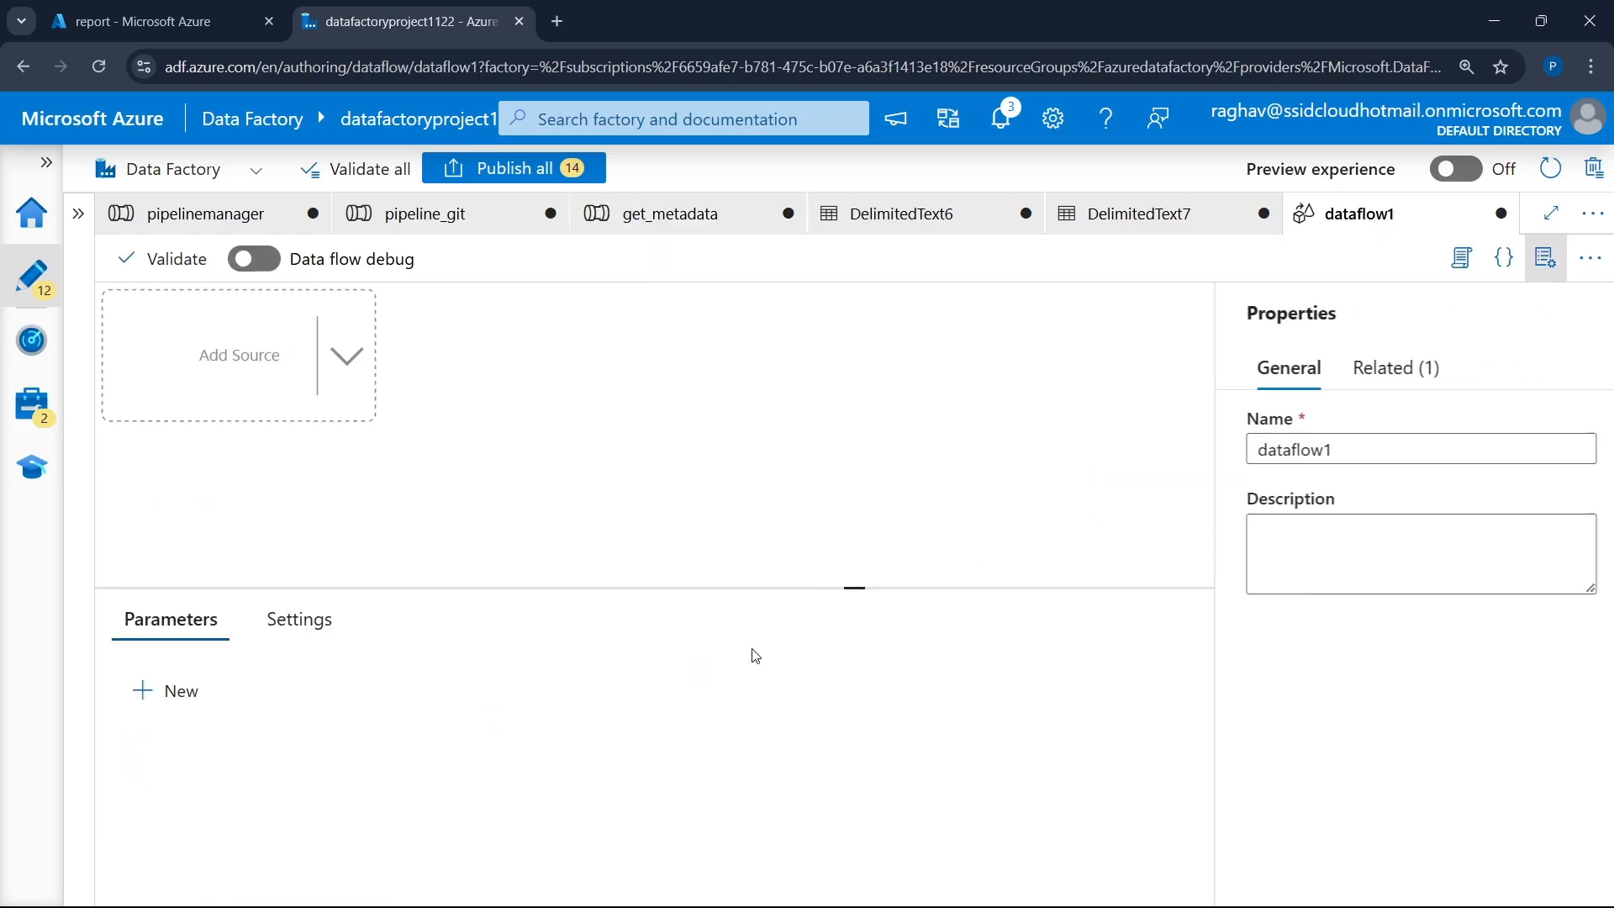
- Name the new data flow dataflowtransform and close its properties
click(1330, 452)
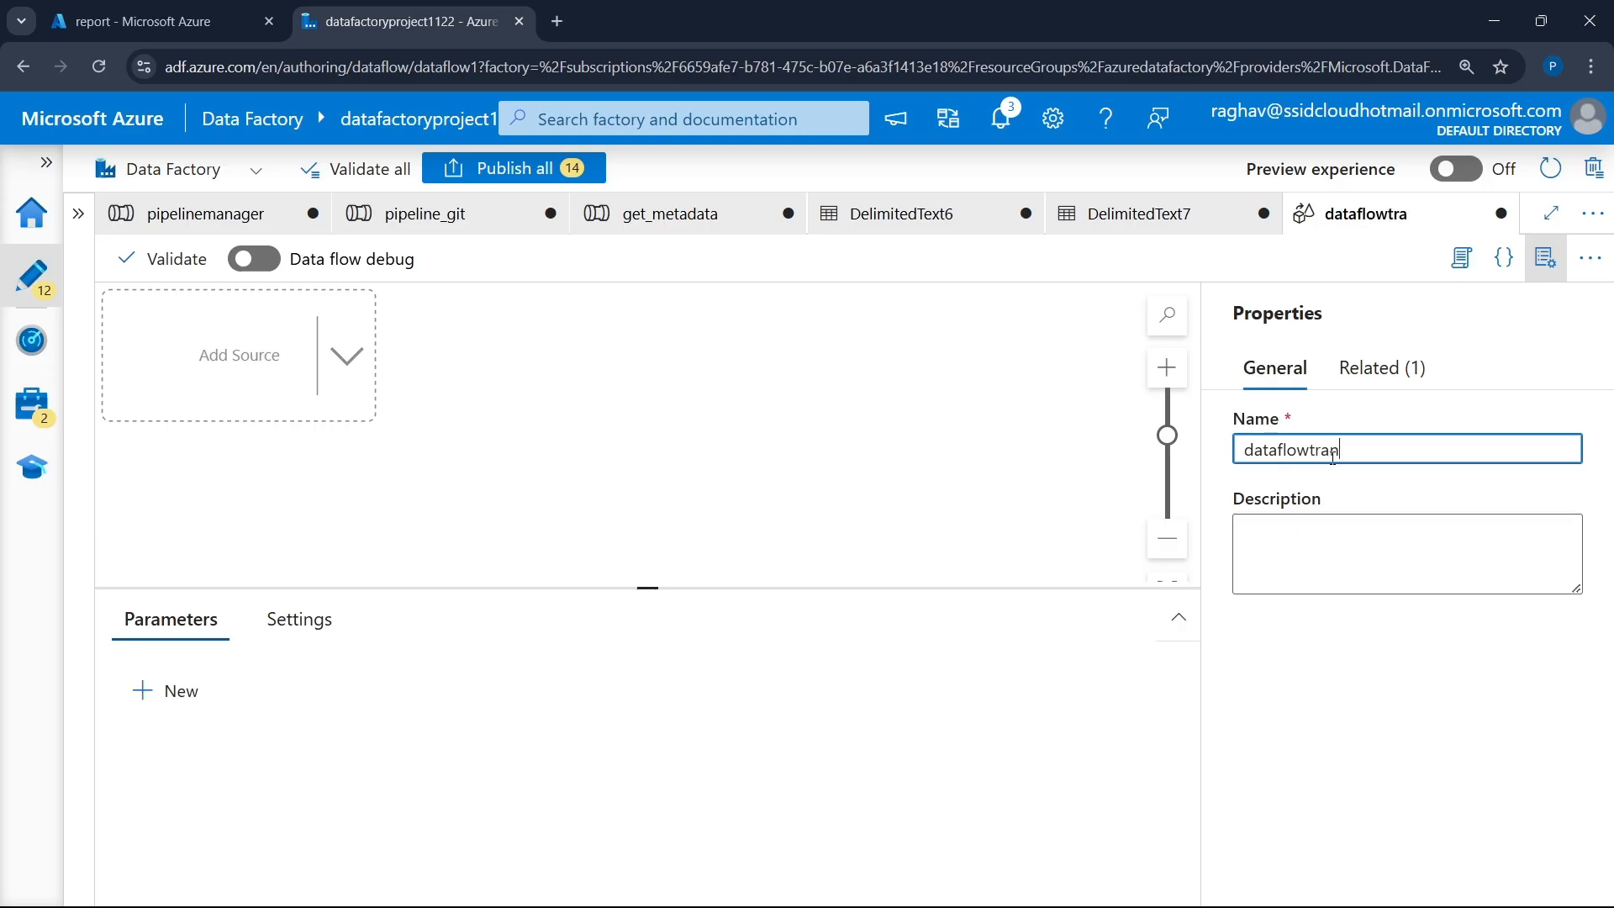
text(rm)
click(1544, 258)
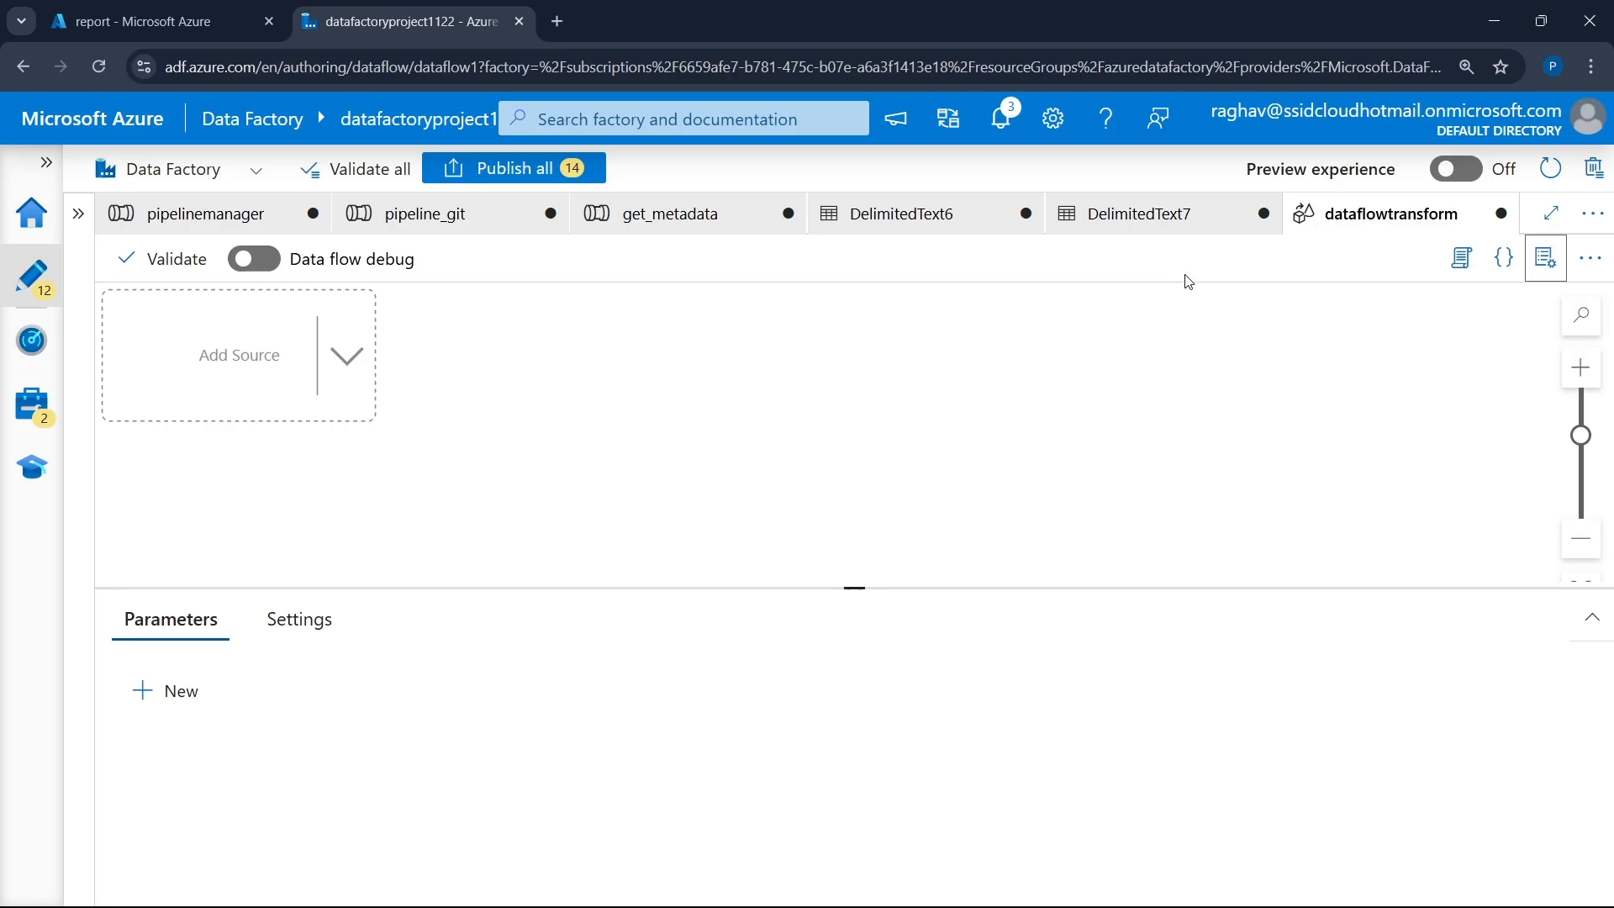
- Reopen the data flow's properties and rename it as transformCSV
click(1545, 258)
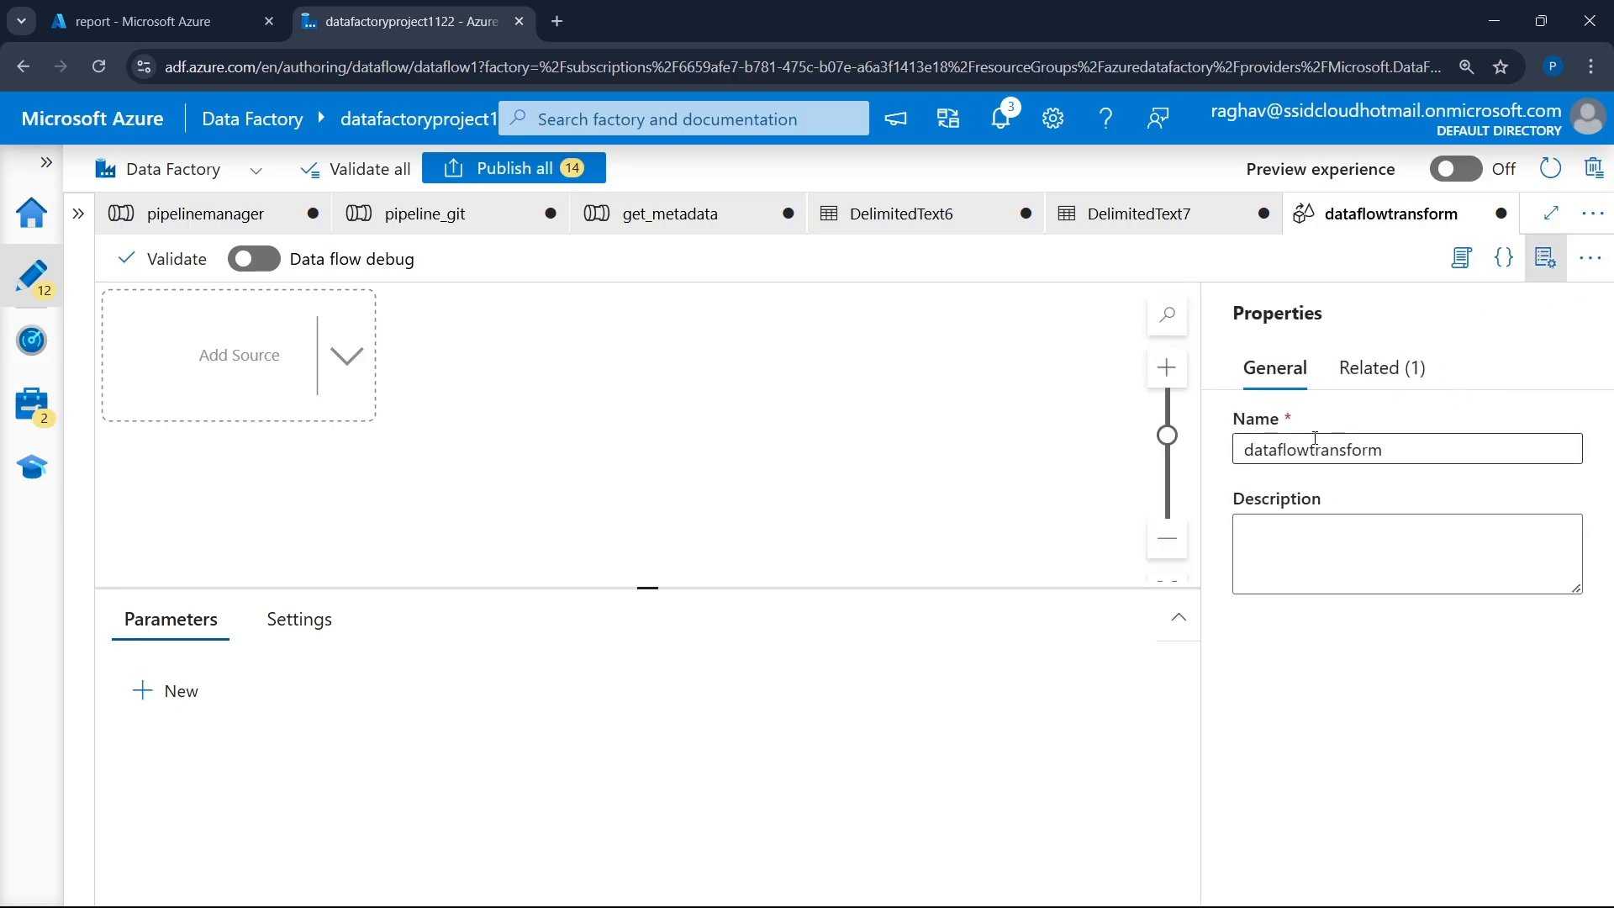
click(1314, 455)
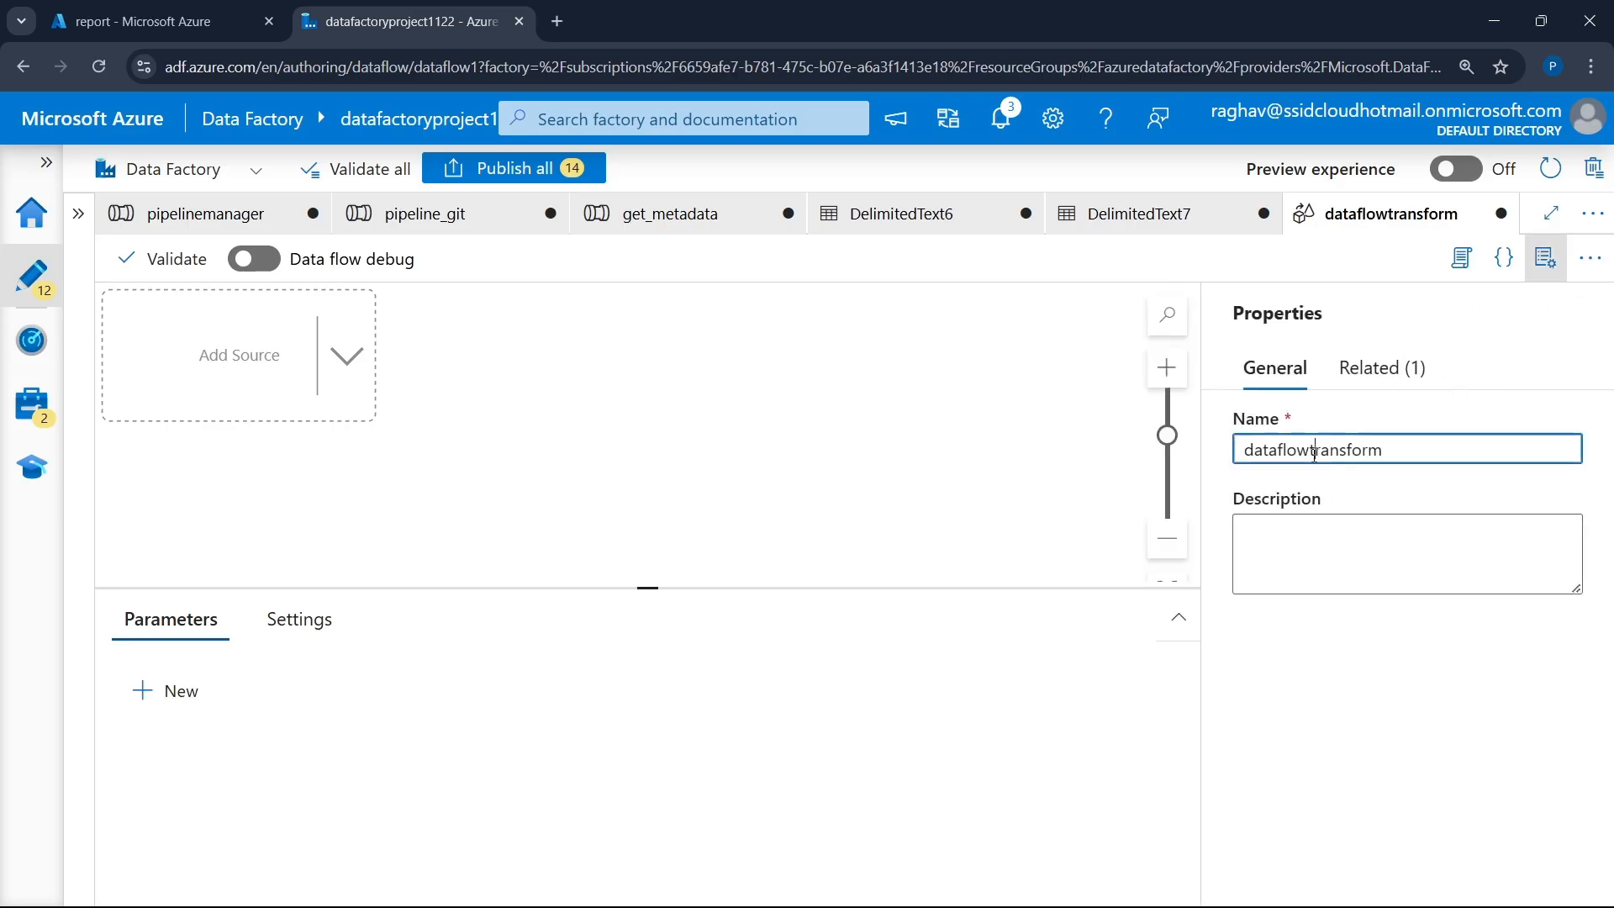
key(BackSpace)
key(BackSpace)
key(BackSpace)
key(BackSpace)
key(BackSpace)
key(BackSpace)
key(BackSpace)
key(BackSpace)
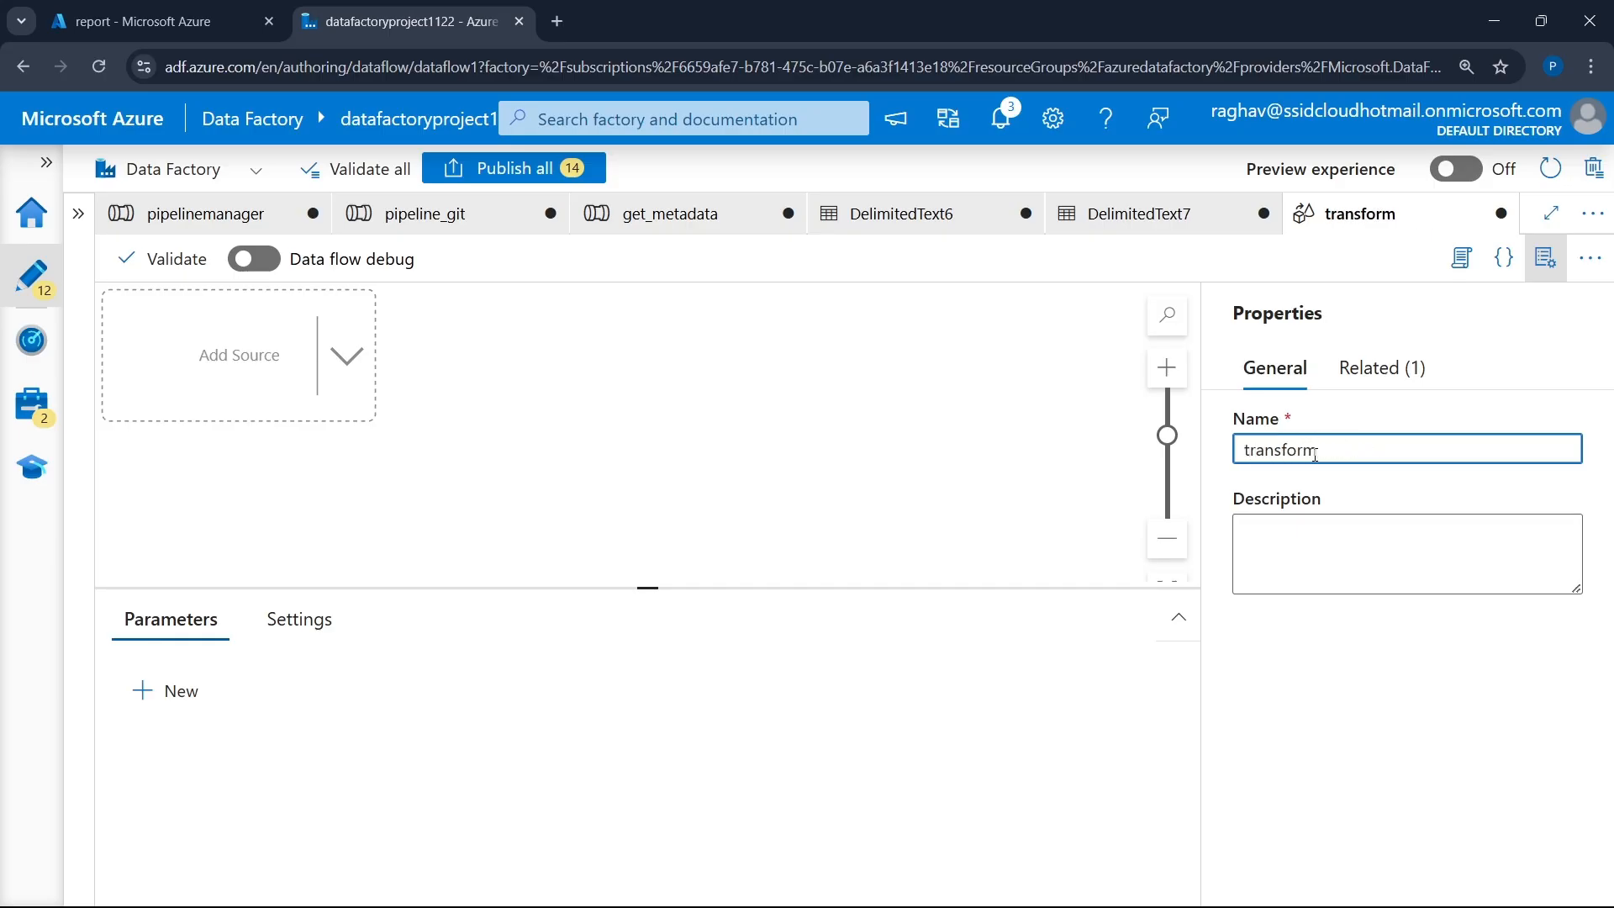
text(CSV)
click(1545, 258)
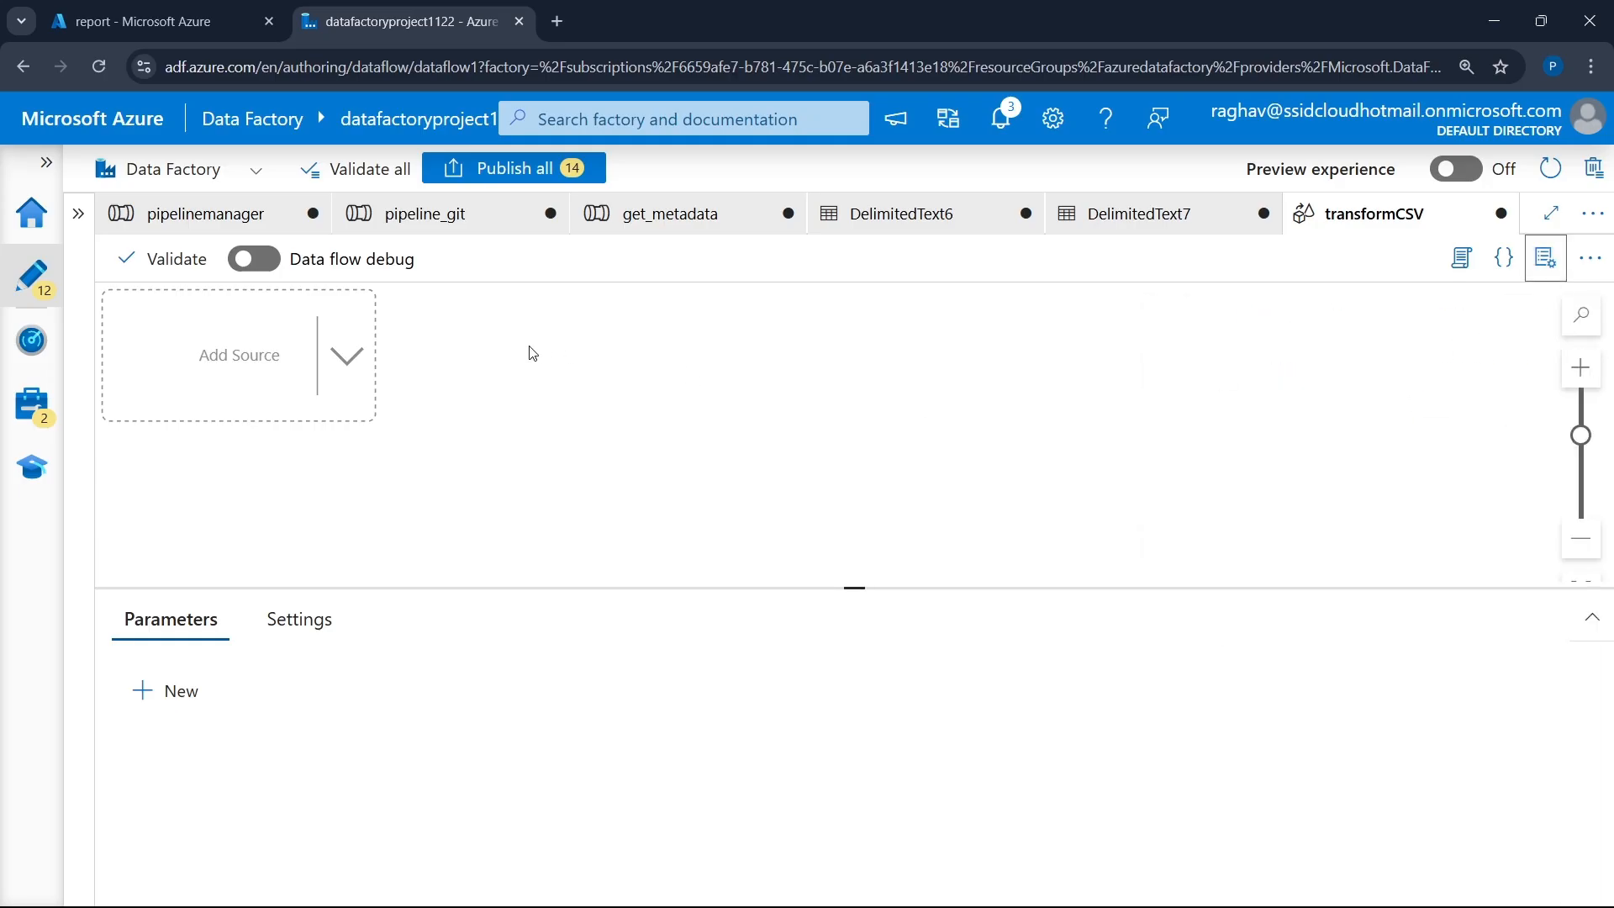
- Add a source to the transformCSV data flow and name its output stream sourceCSV
click(351, 359)
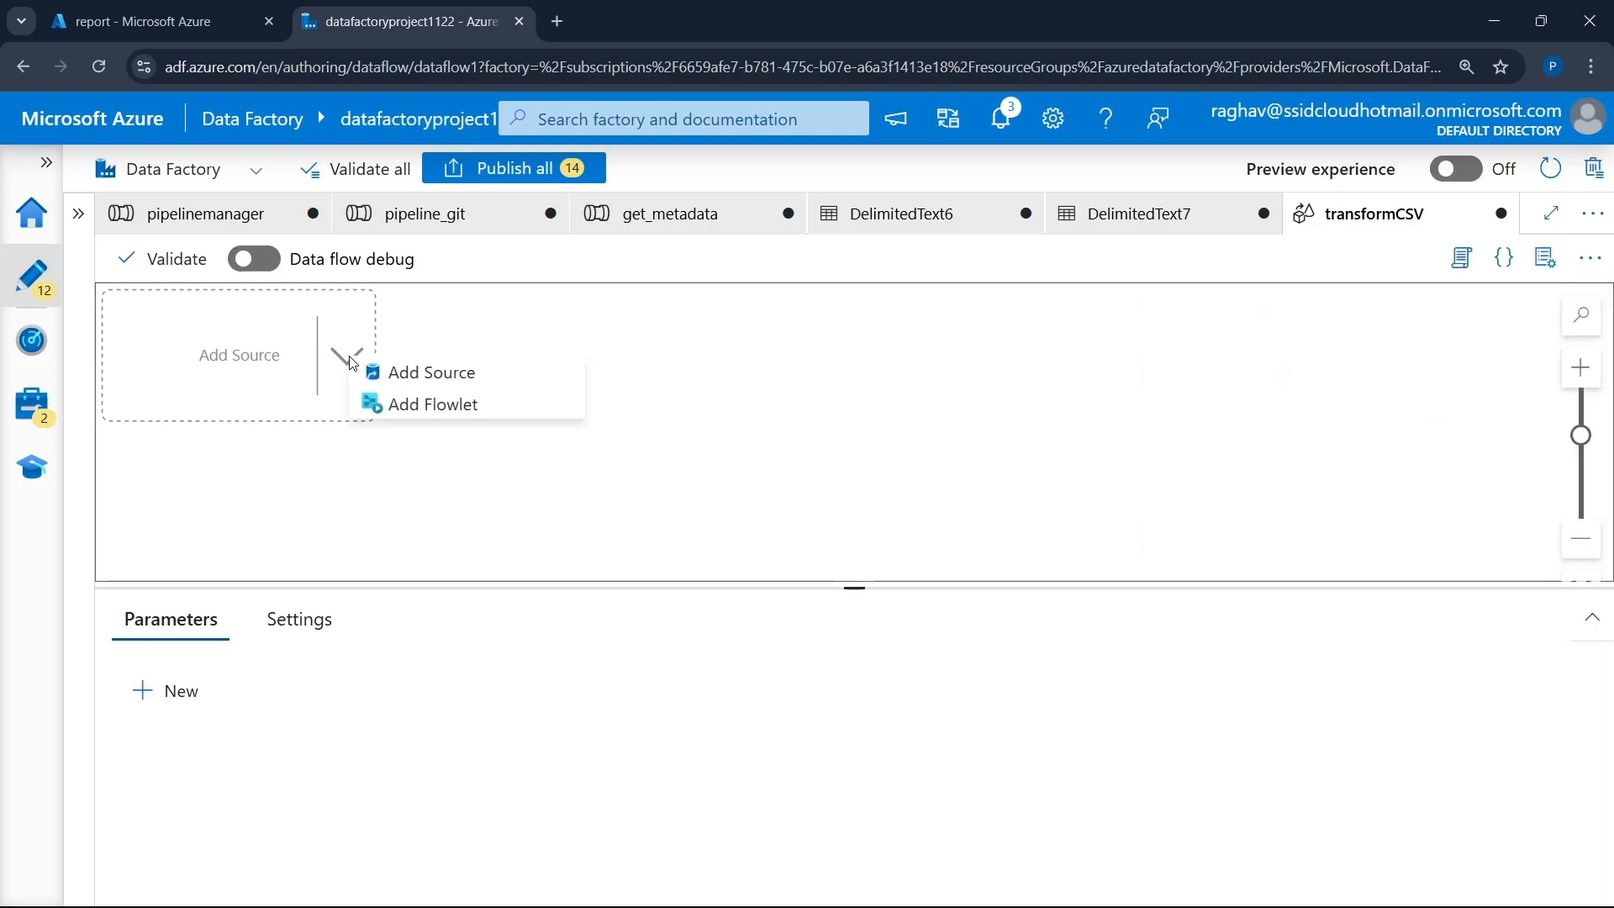
click(402, 375)
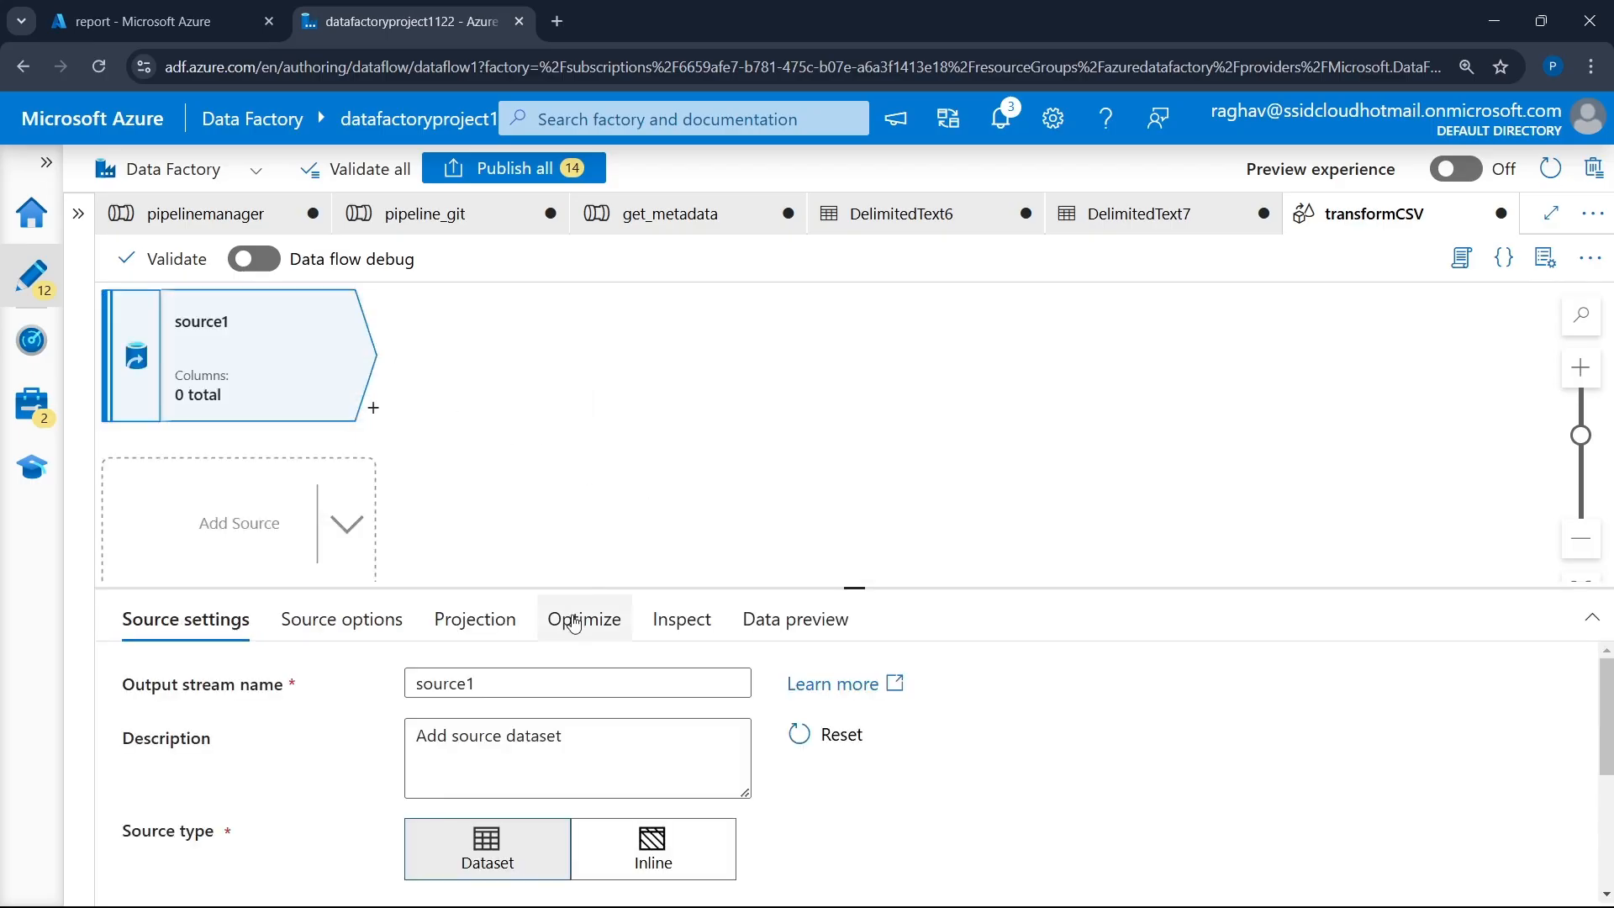
click(531, 692)
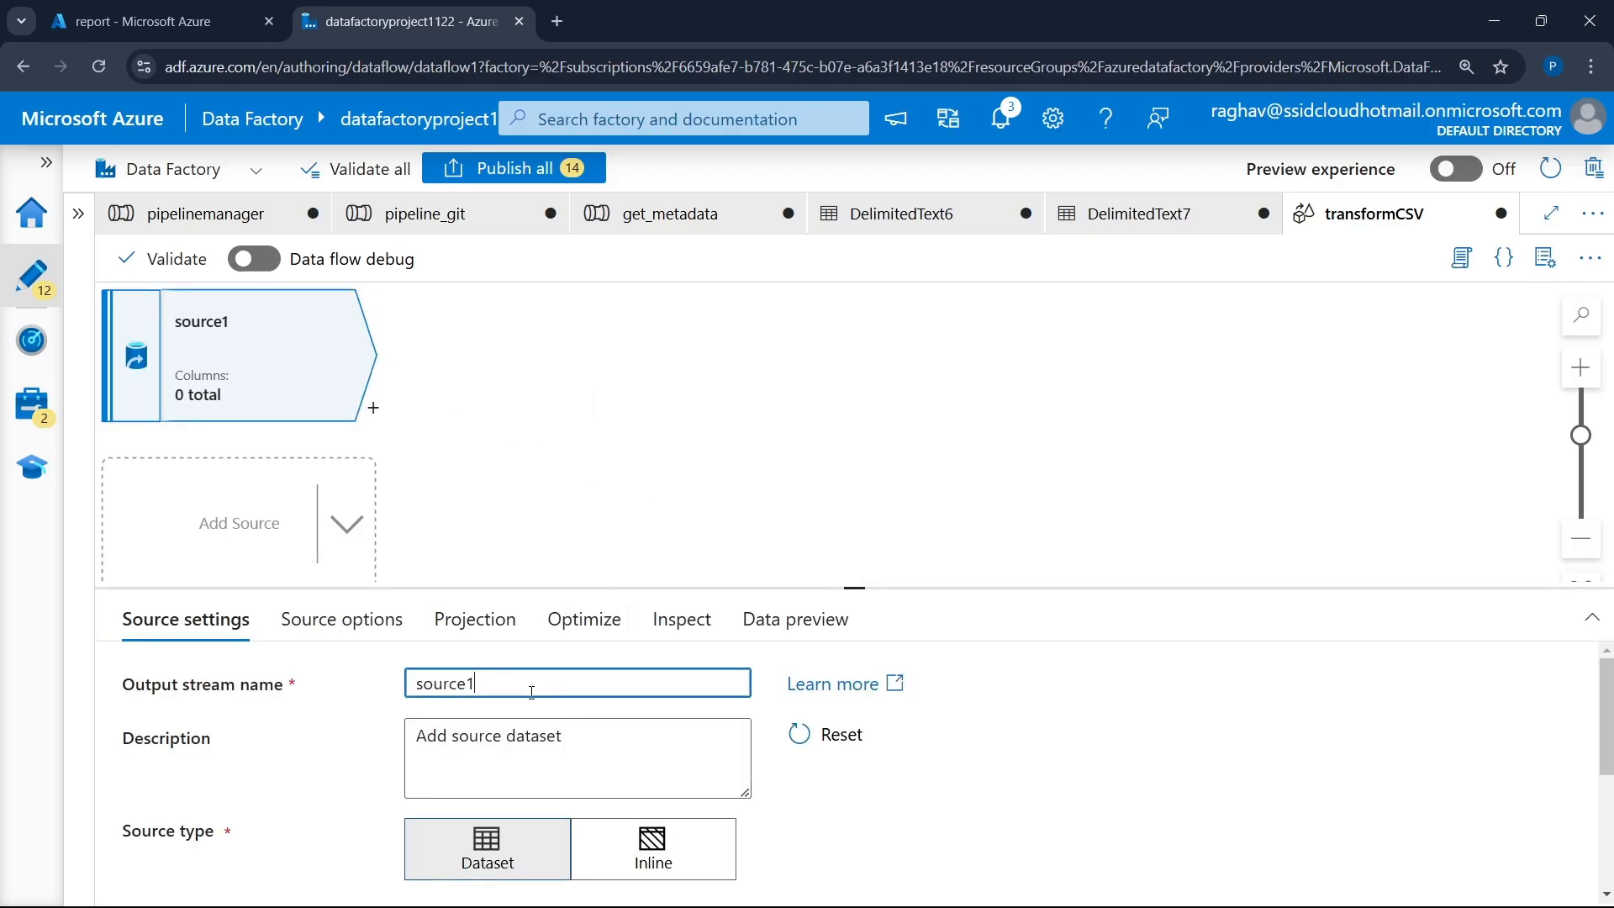
text(CSV)
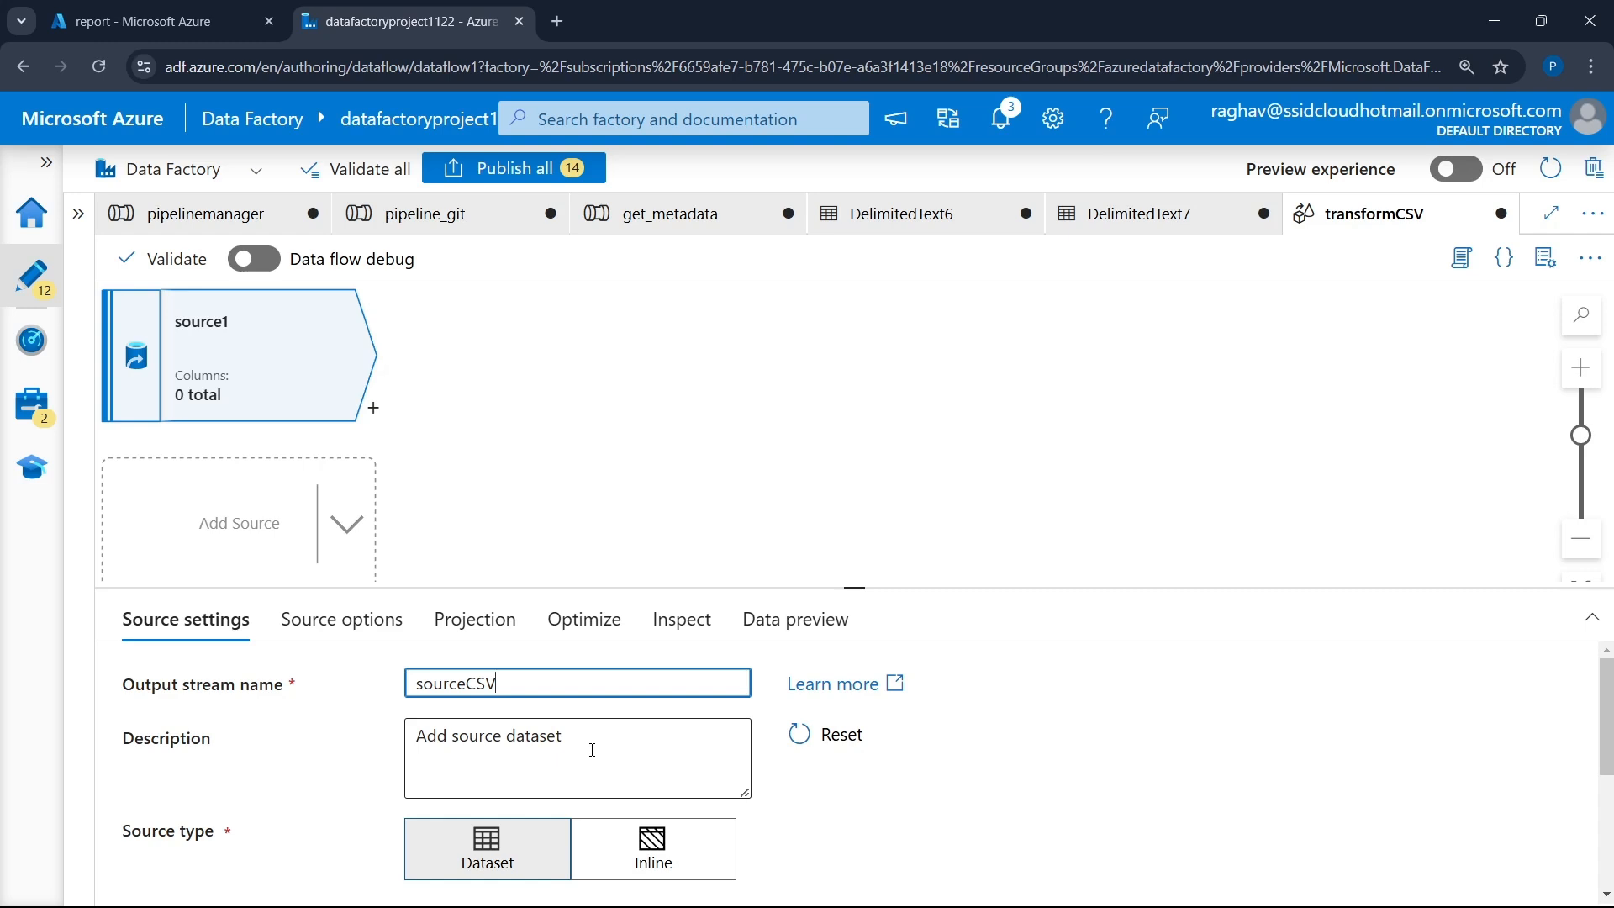
scroll(558, 738, down, 3)
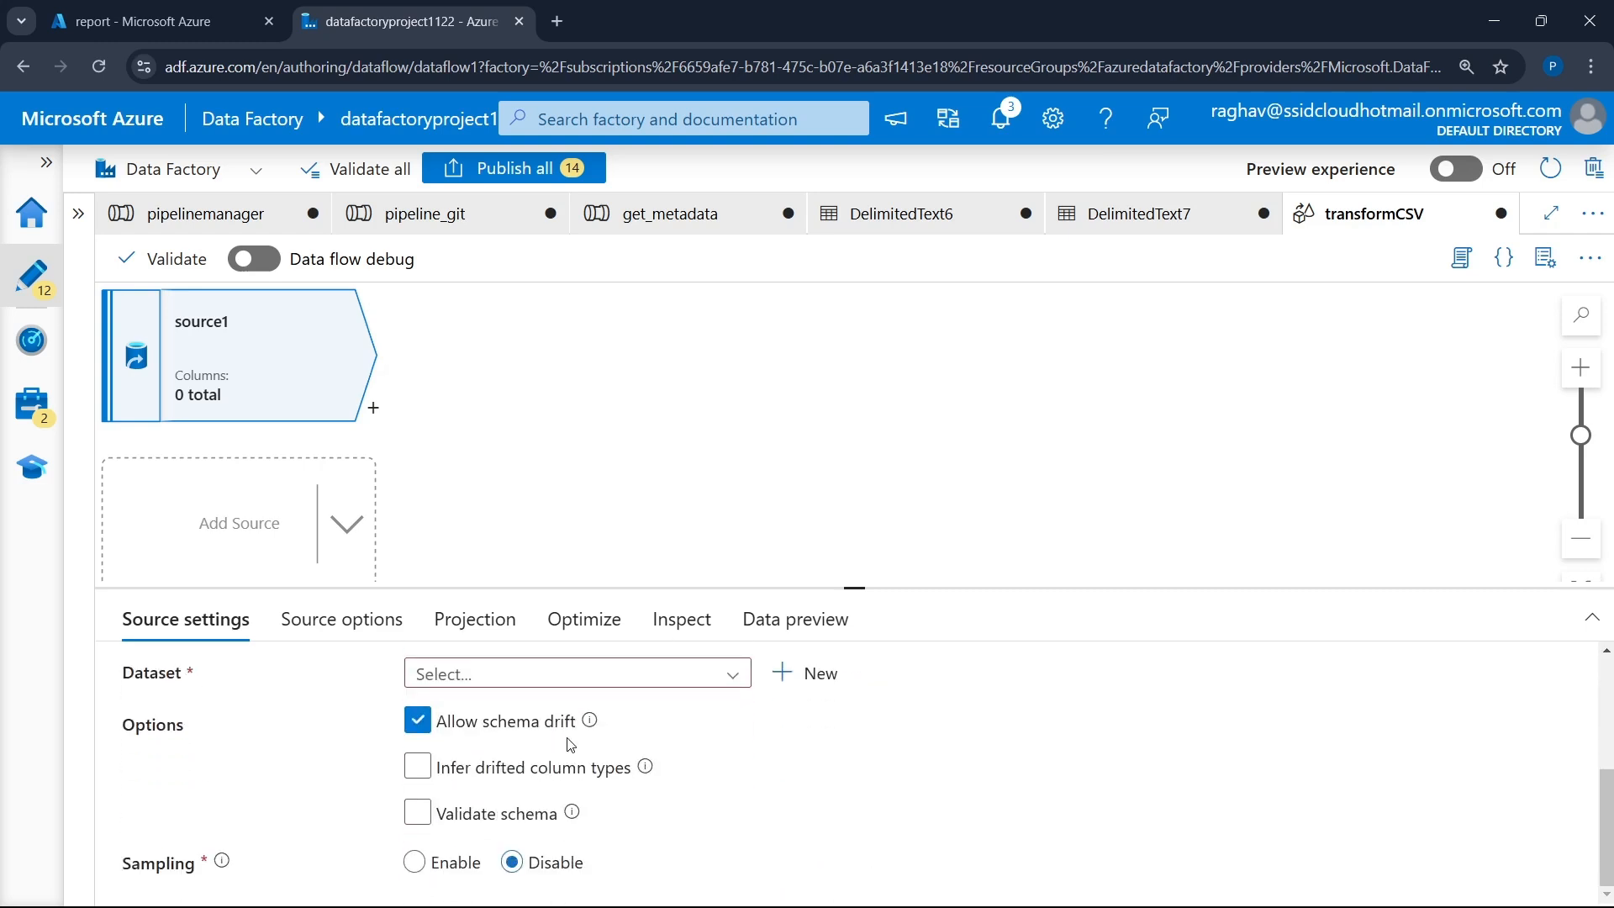
scroll(841, 647, up, 3)
drag(847, 585, 882, 360)
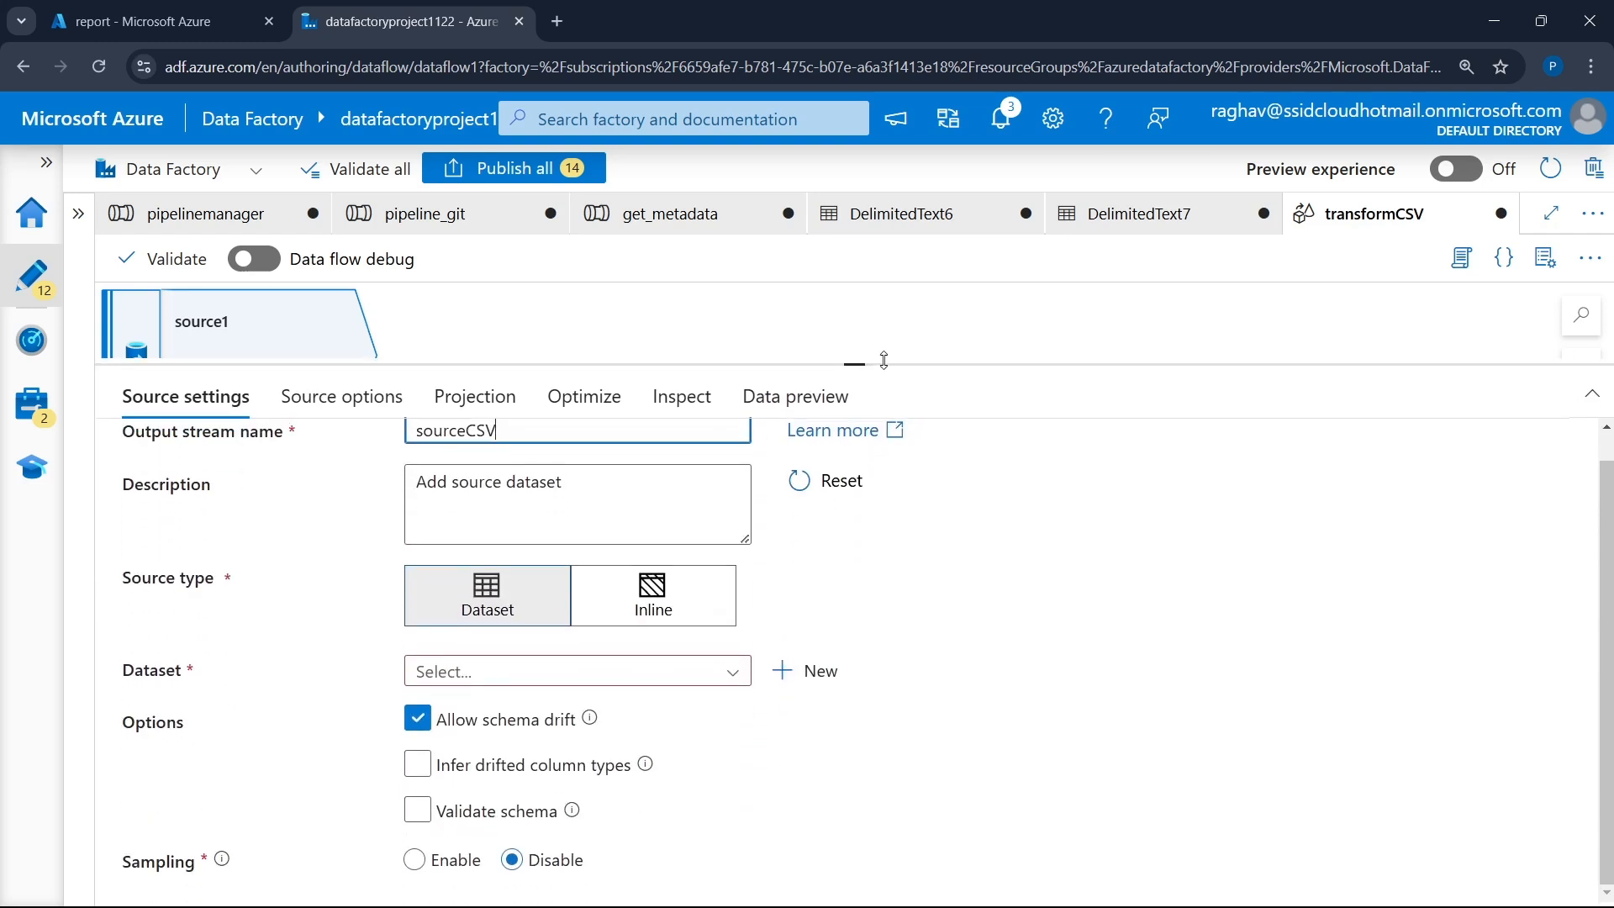
click(164, 696)
- Create a new dataset for the source using Azure Data Lake Storage Gen2 and the DelimitedText format
click(610, 708)
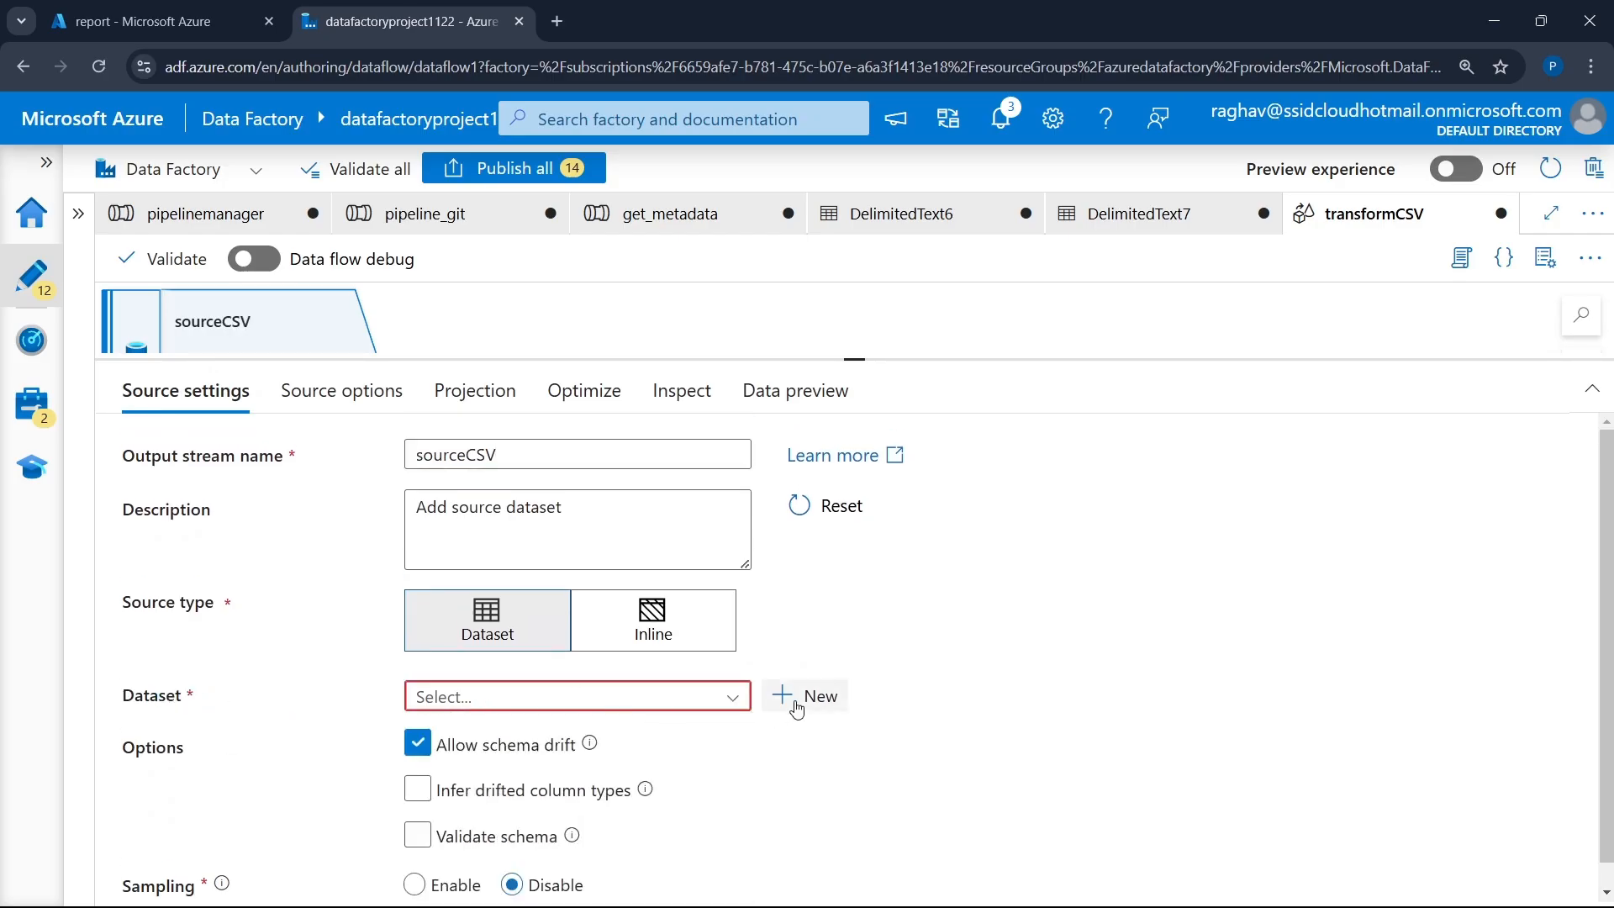
click(777, 695)
scroll(1210, 579, down, 3)
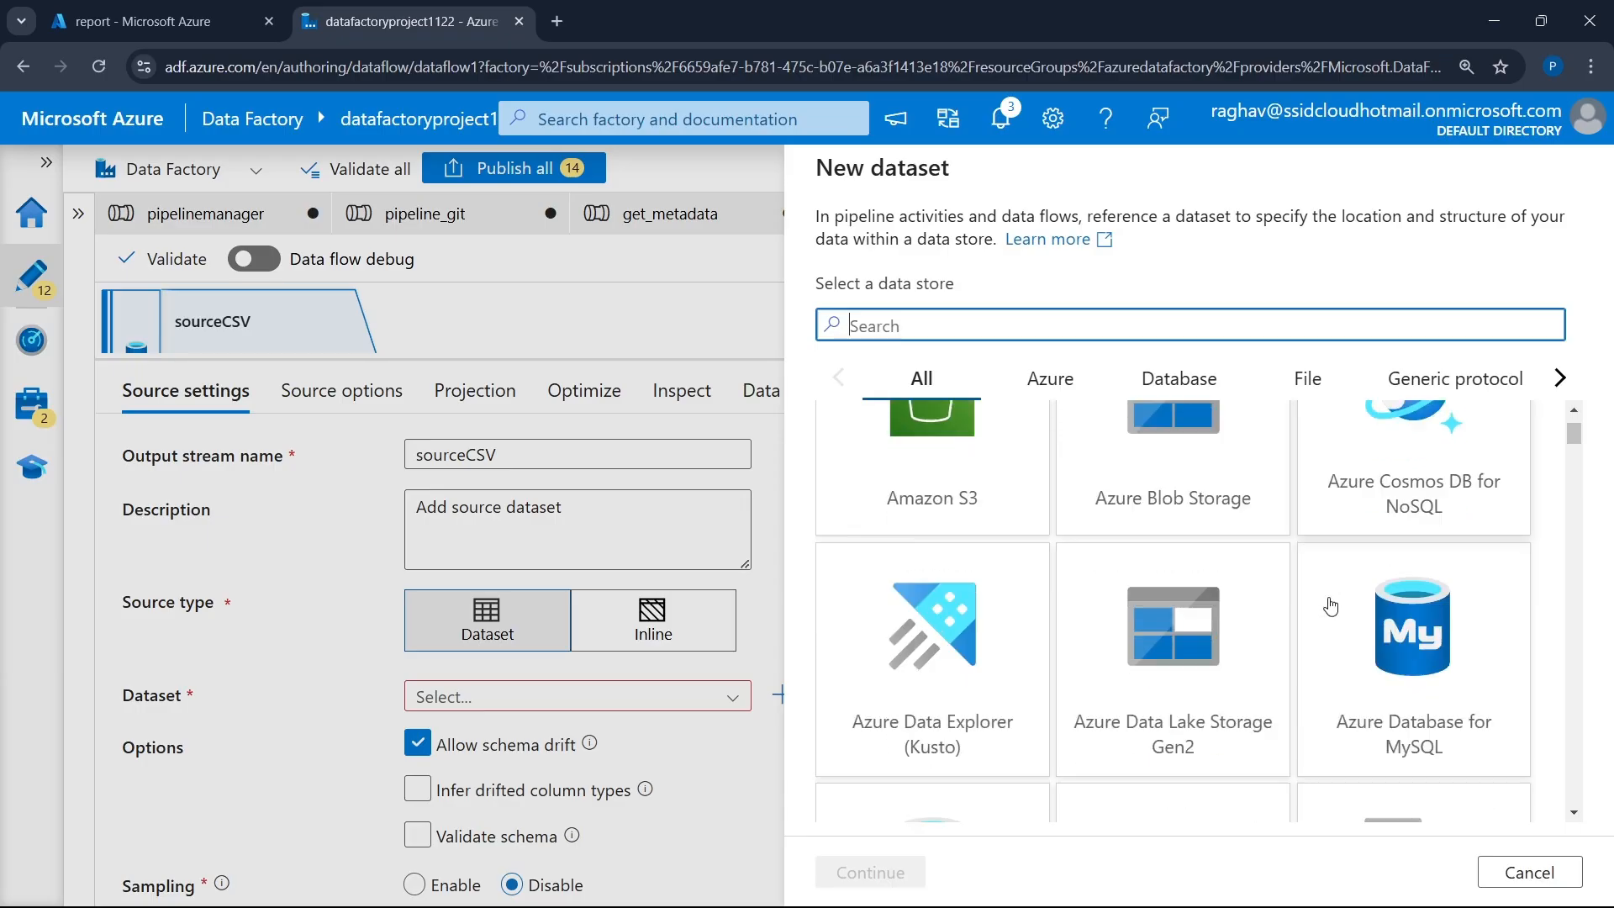
click(1210, 546)
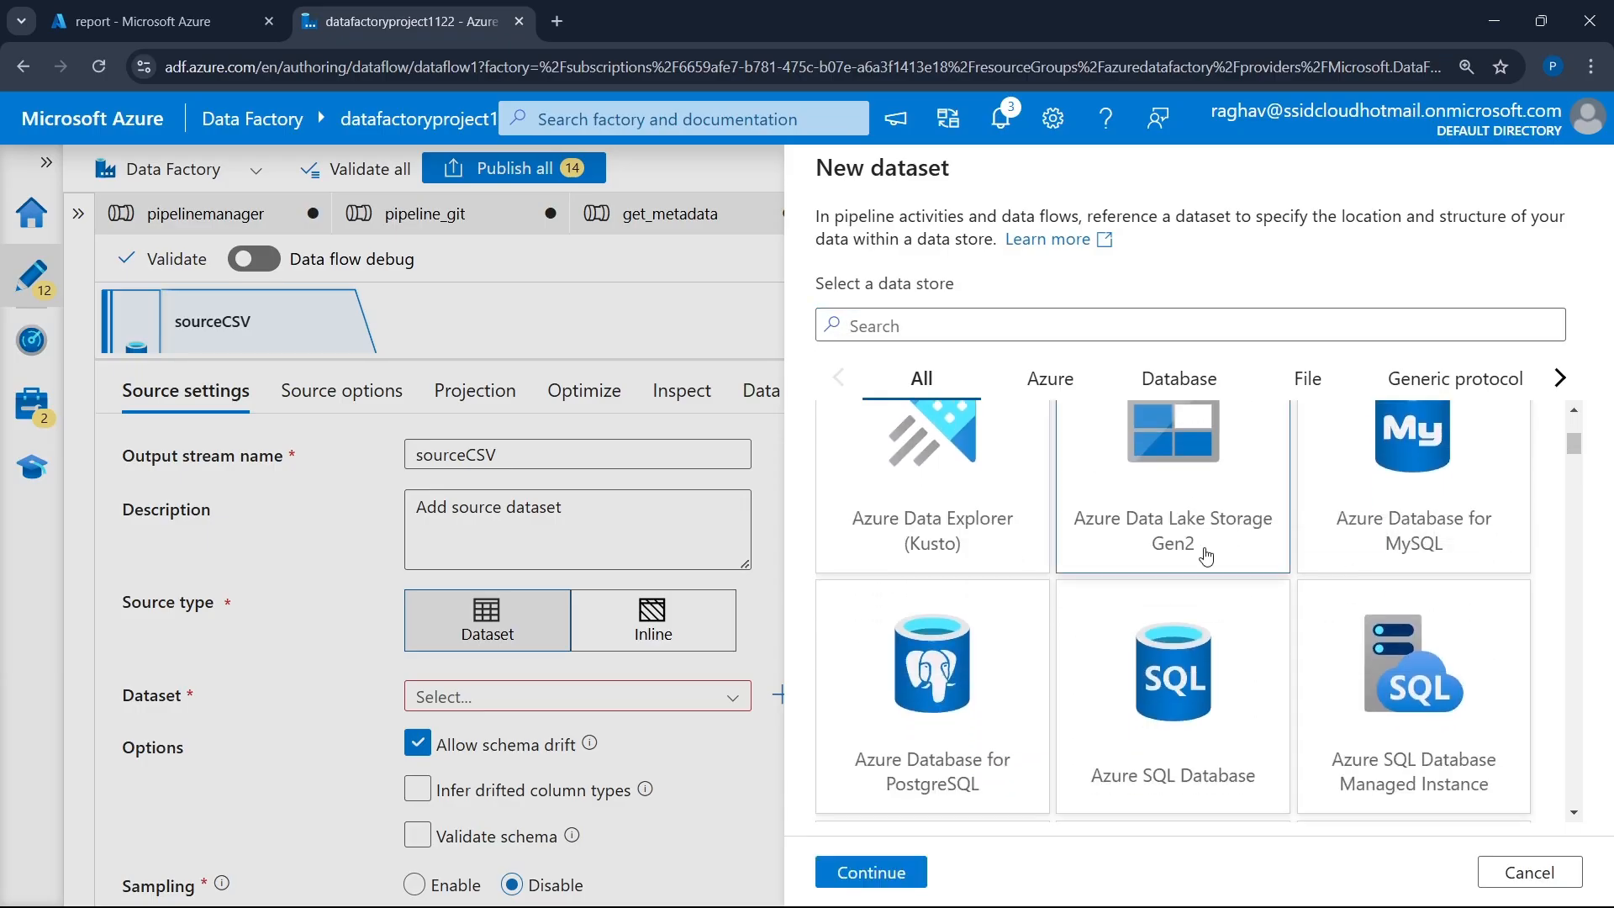
click(832, 869)
click(1201, 399)
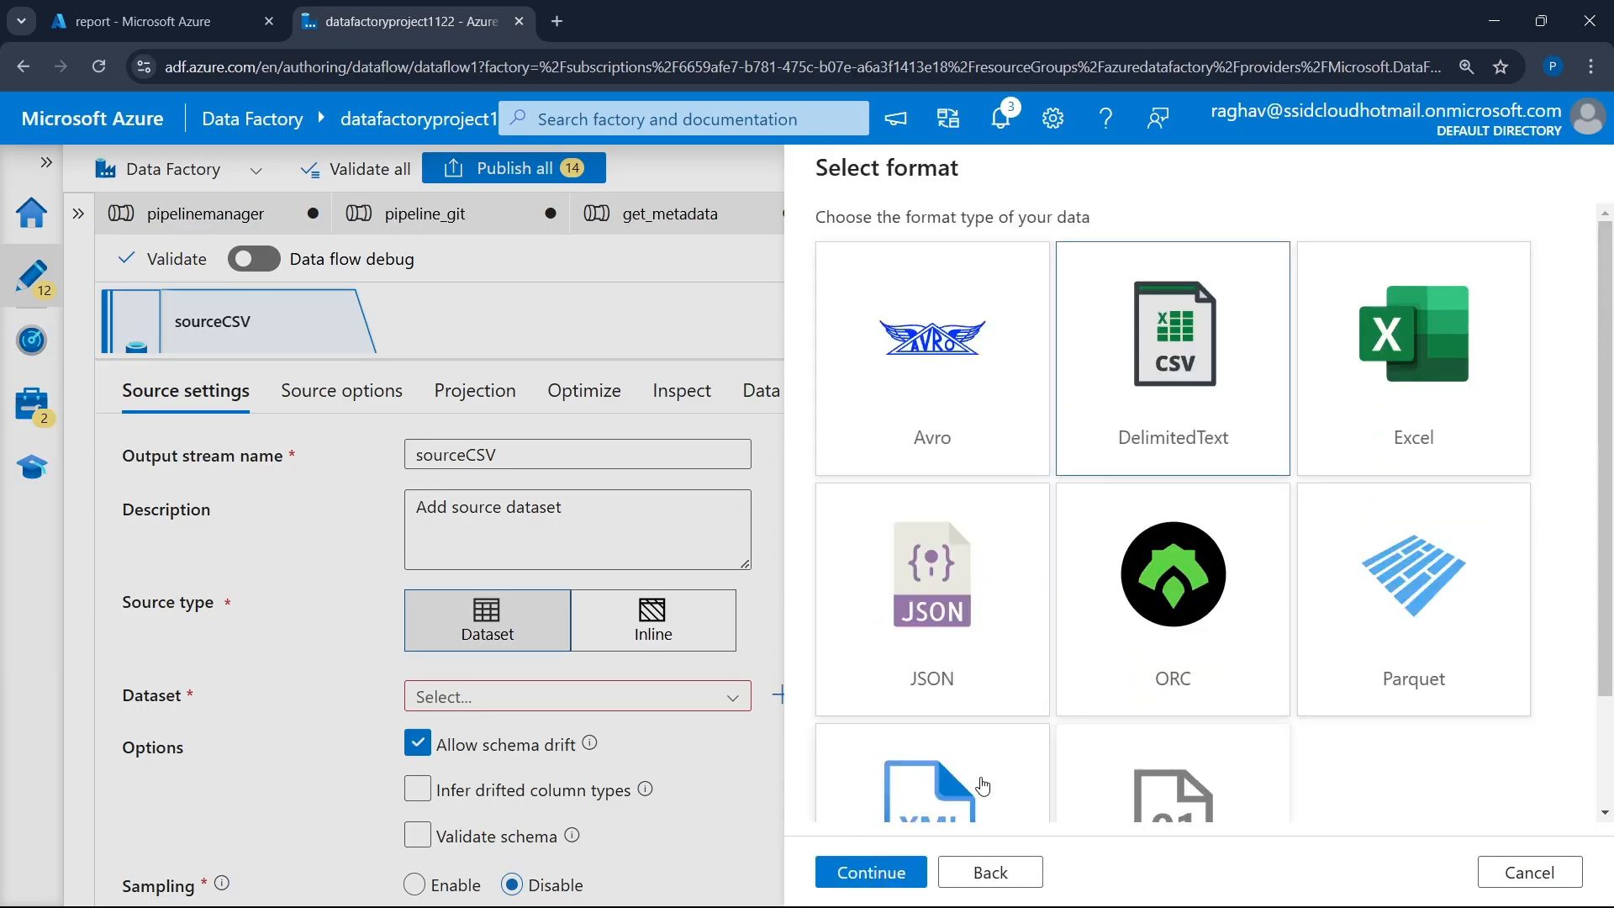
click(865, 871)
- Link the dataset to AzureDataLakeStorage1, point it to the report/csvfiles folder, and create it with no schema import
click(1009, 332)
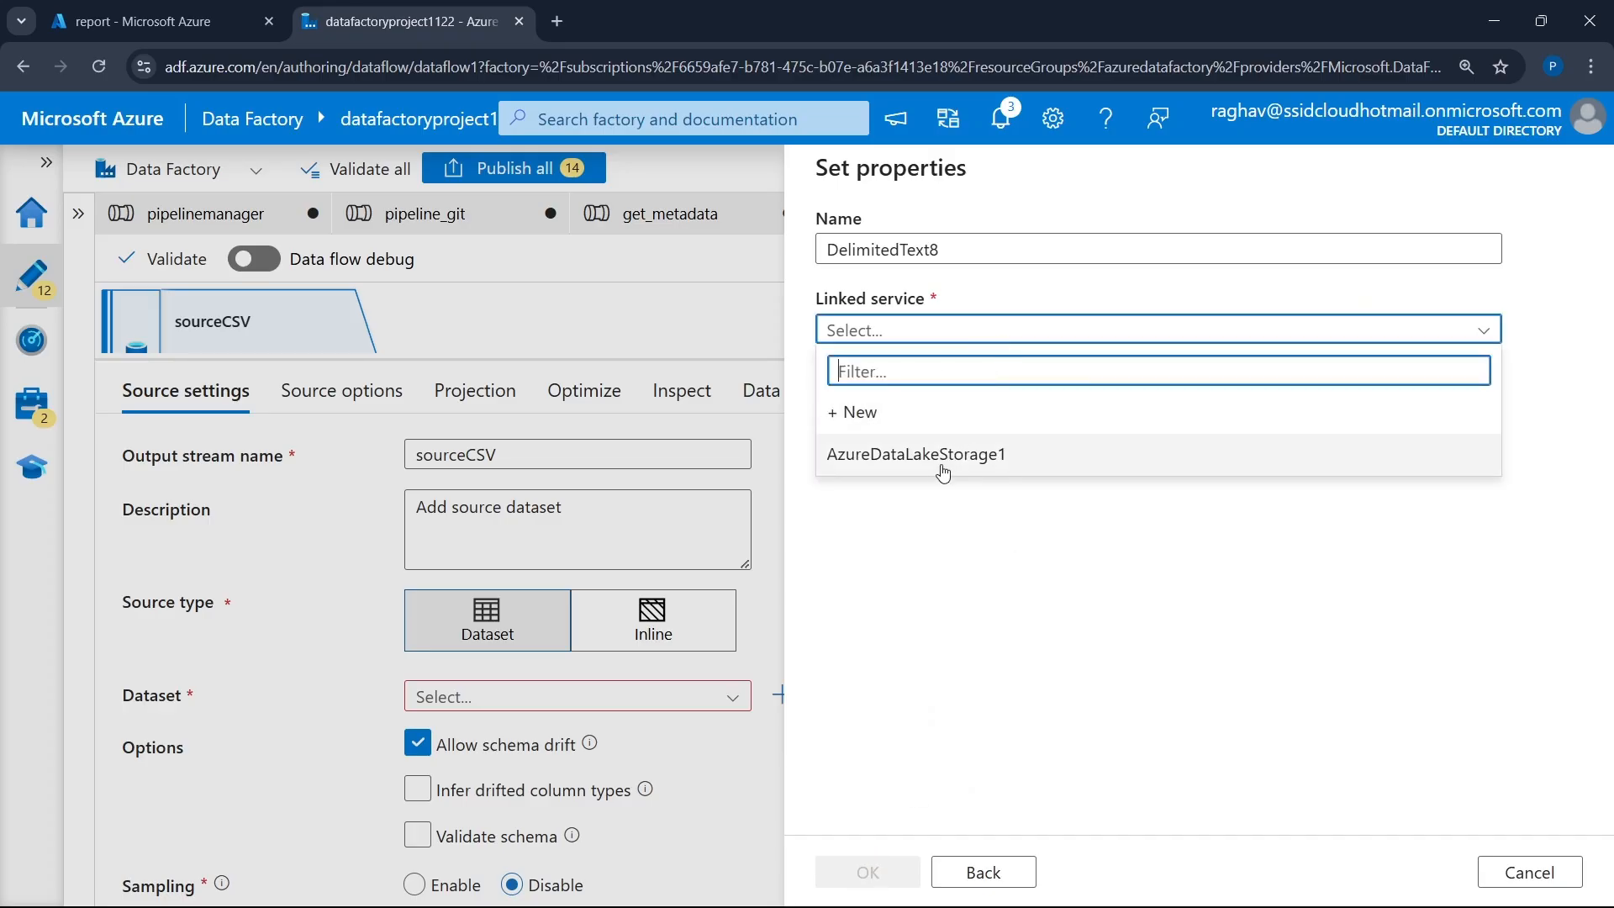
click(944, 455)
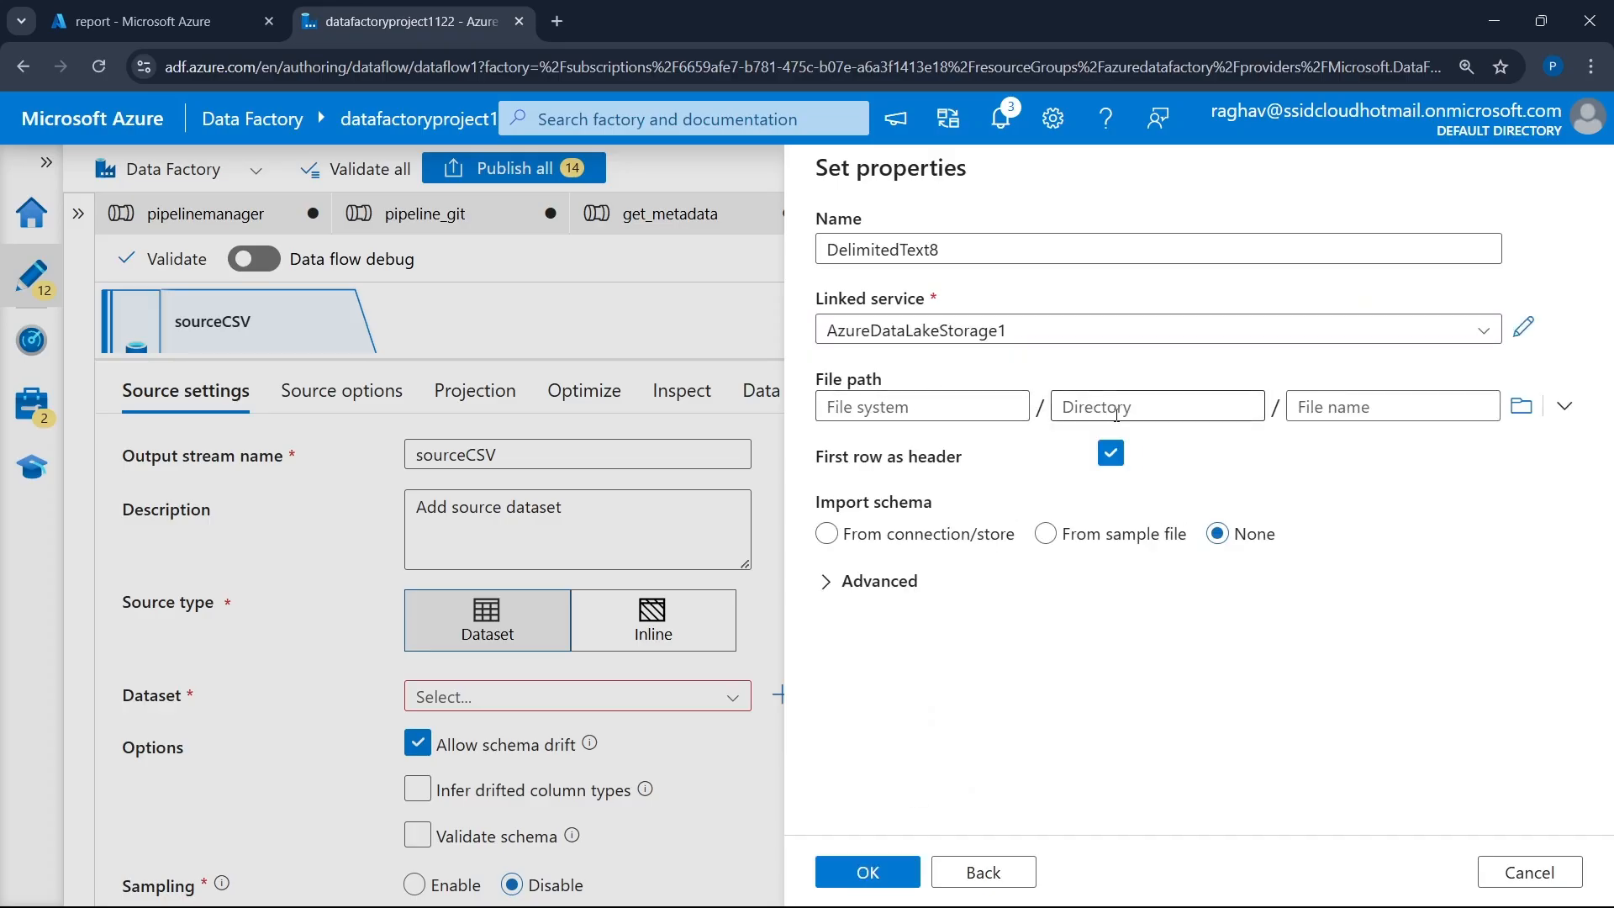
click(944, 407)
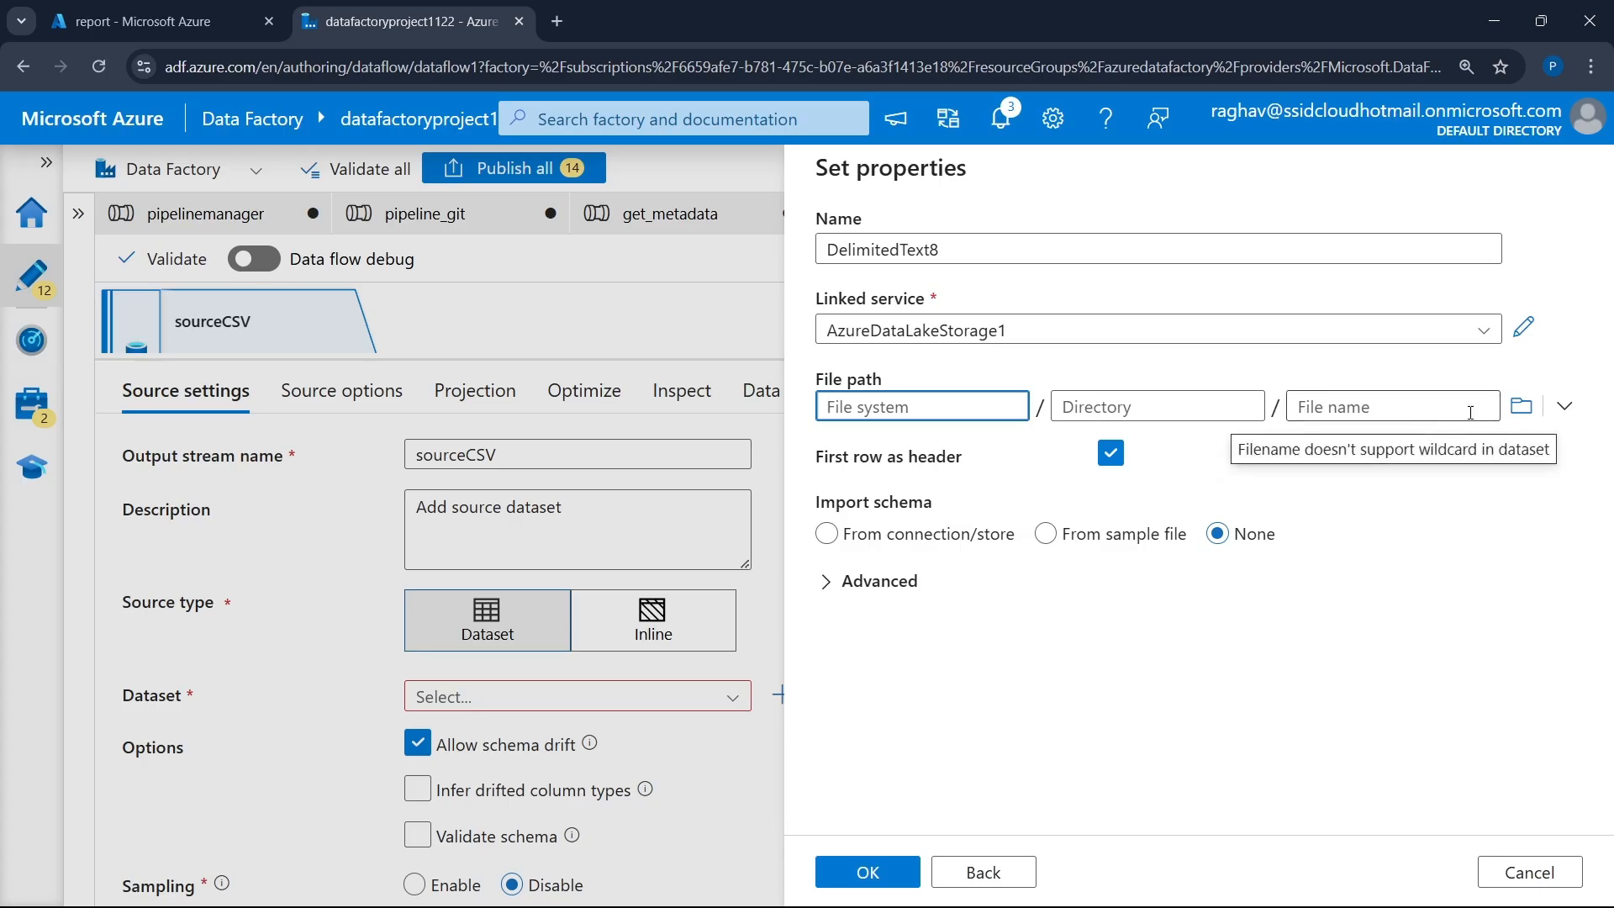
click(1521, 407)
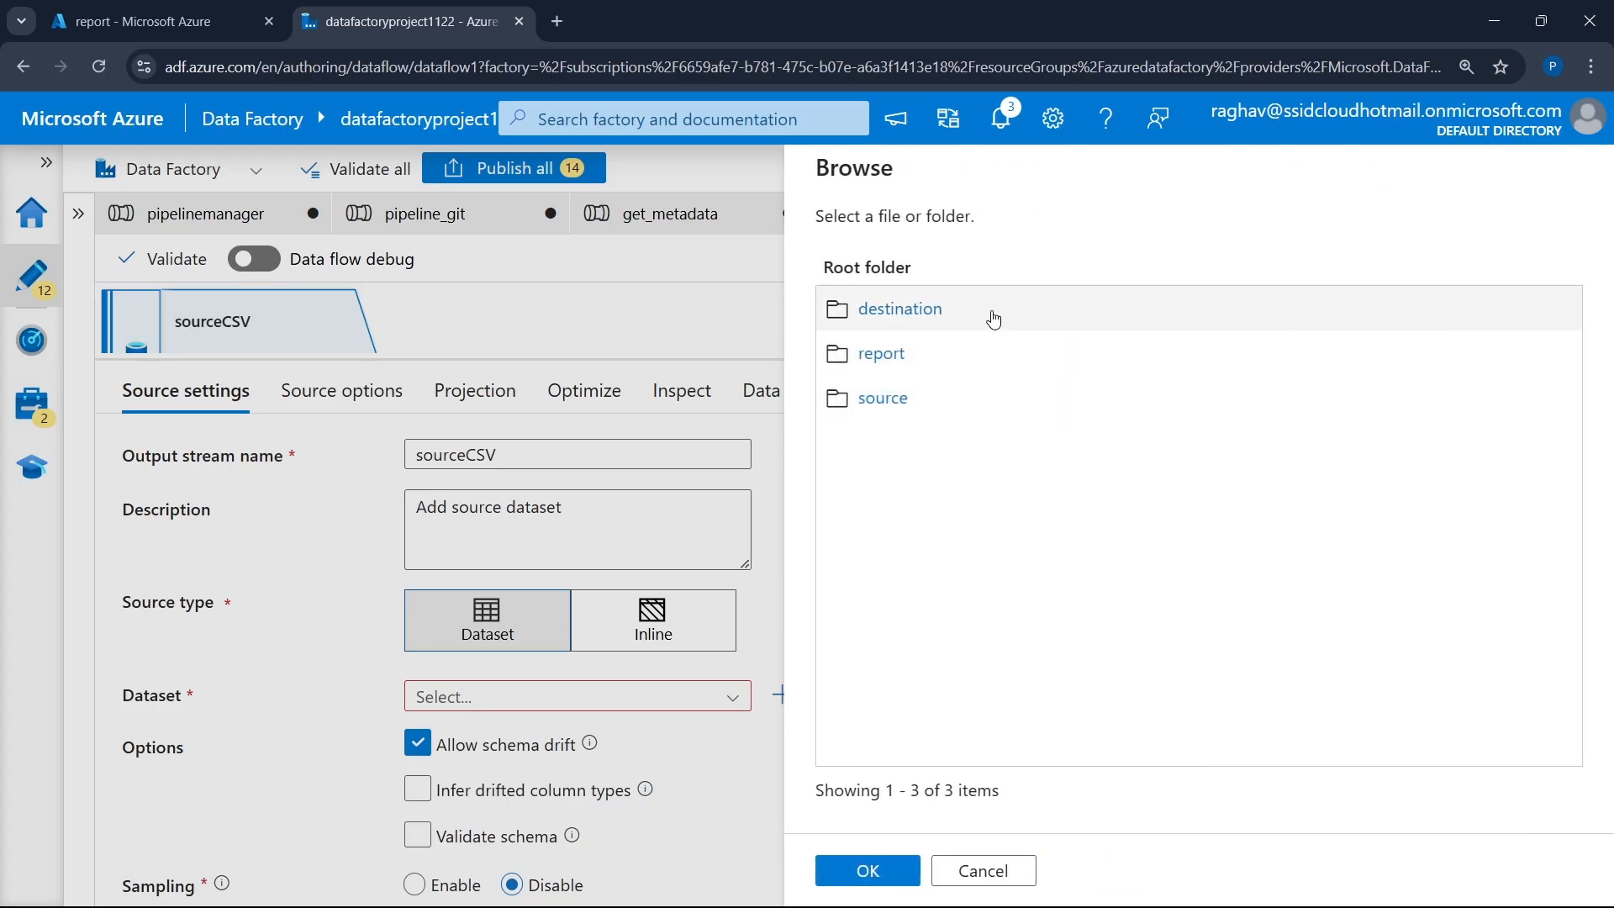
click(917, 352)
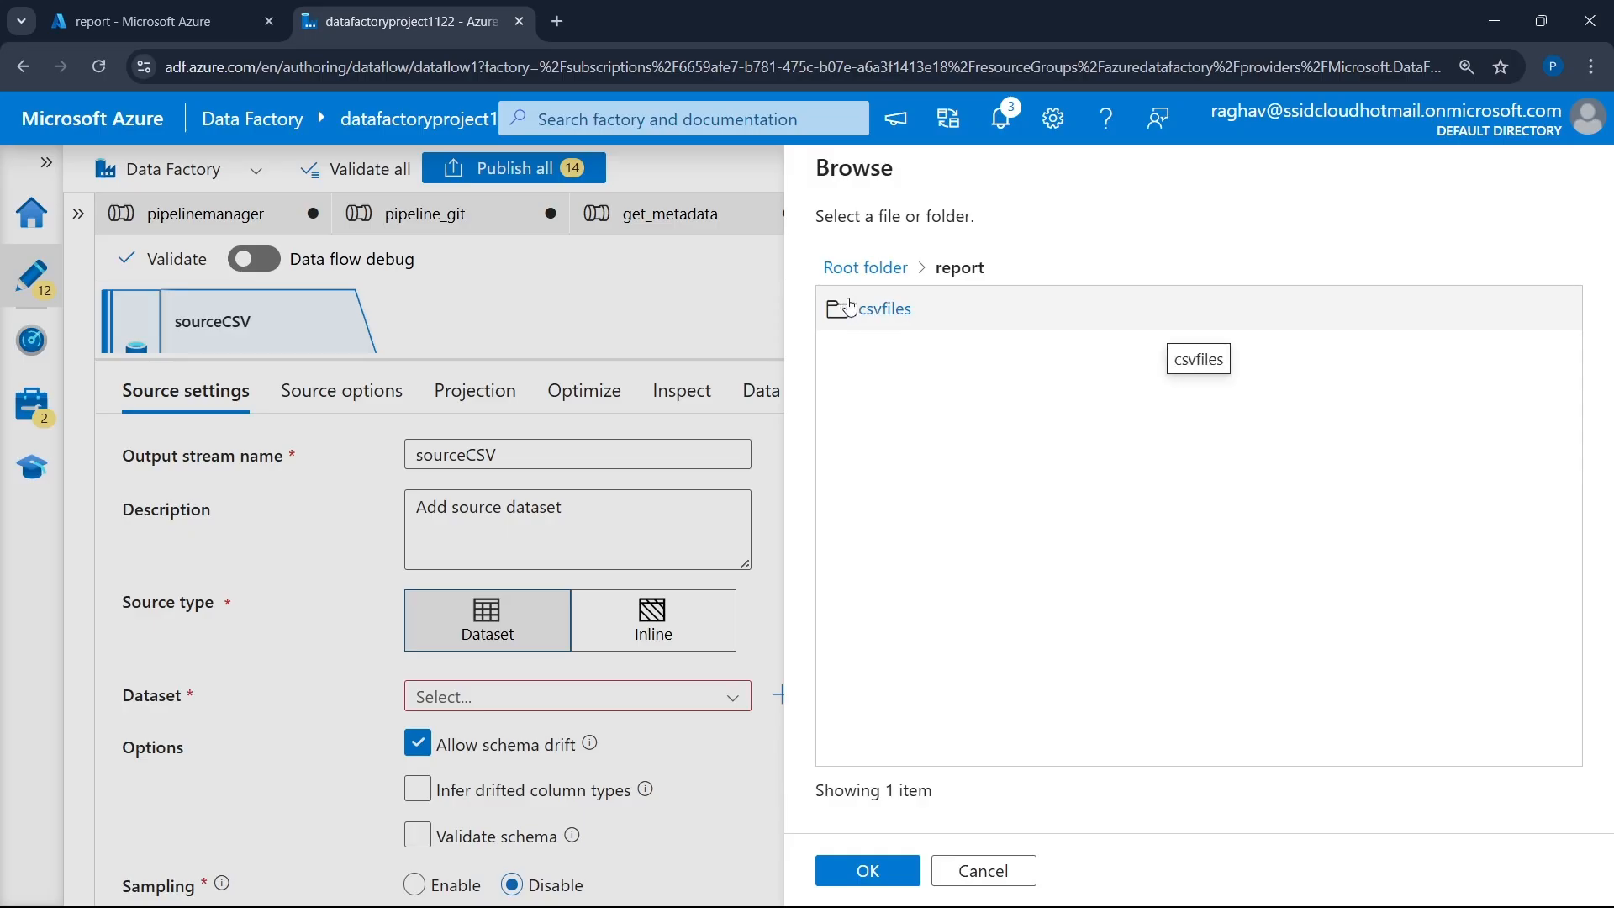
click(884, 315)
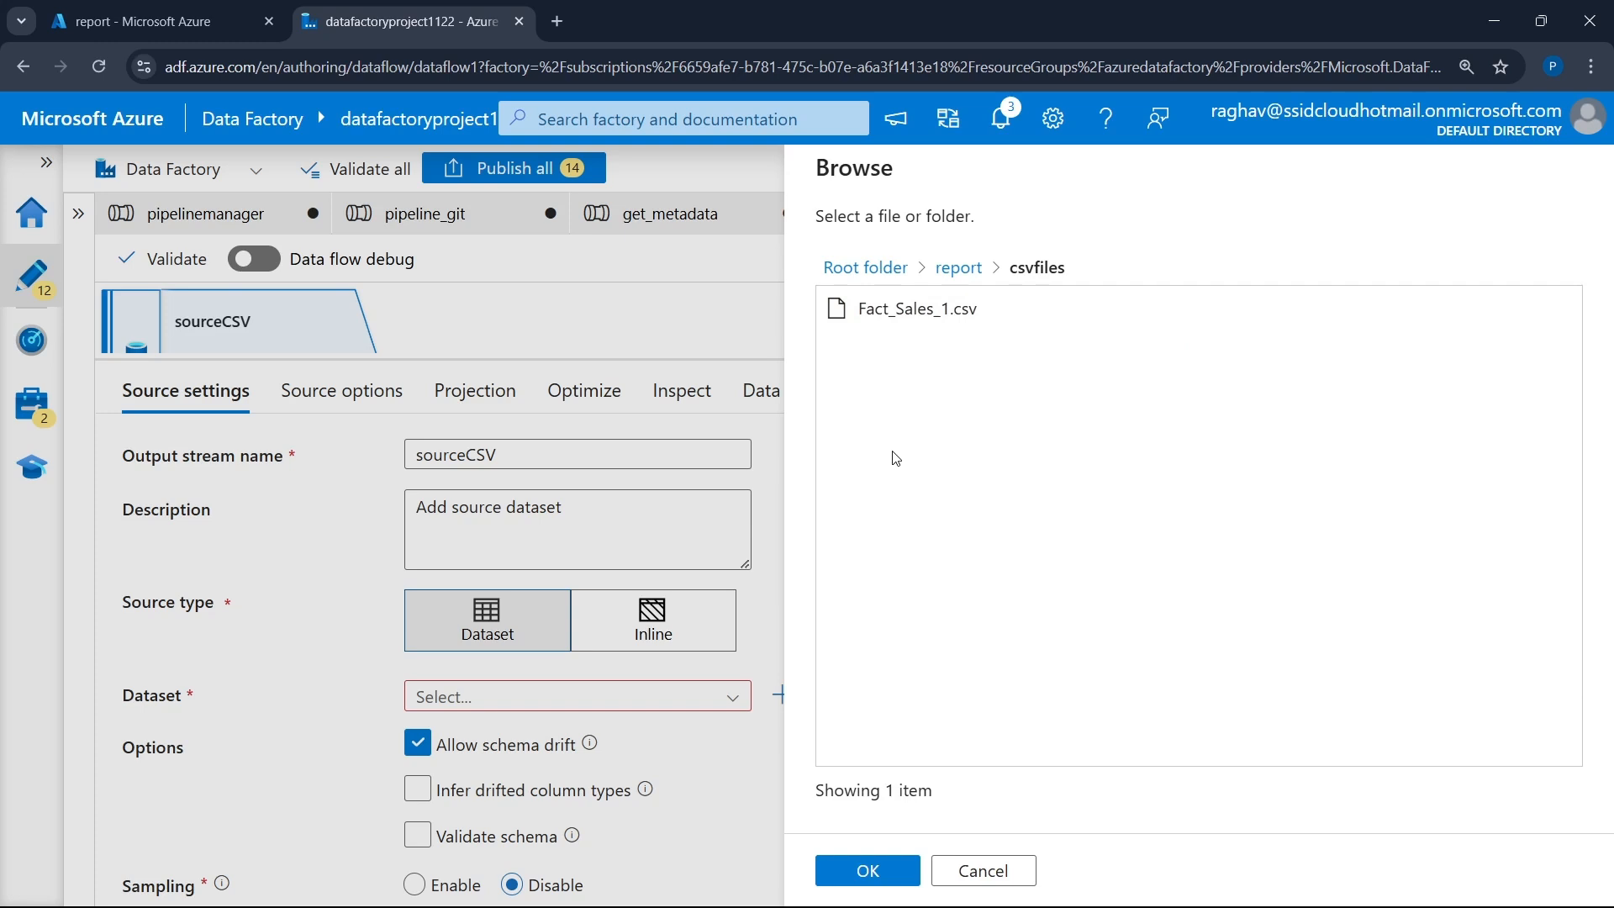
click(868, 874)
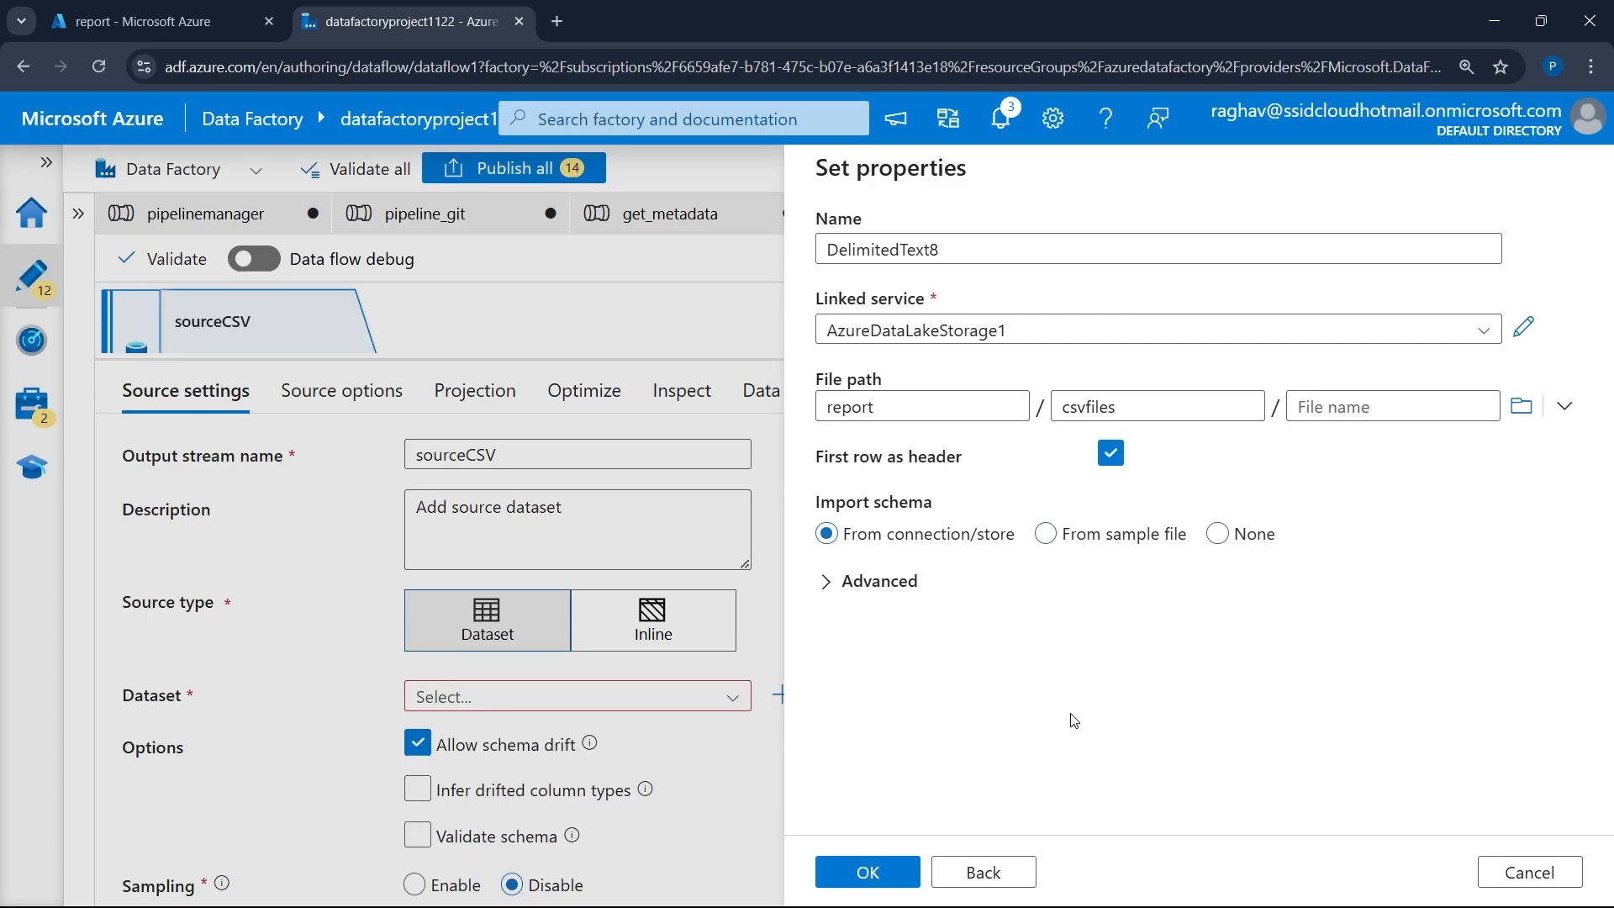
click(1221, 538)
click(869, 871)
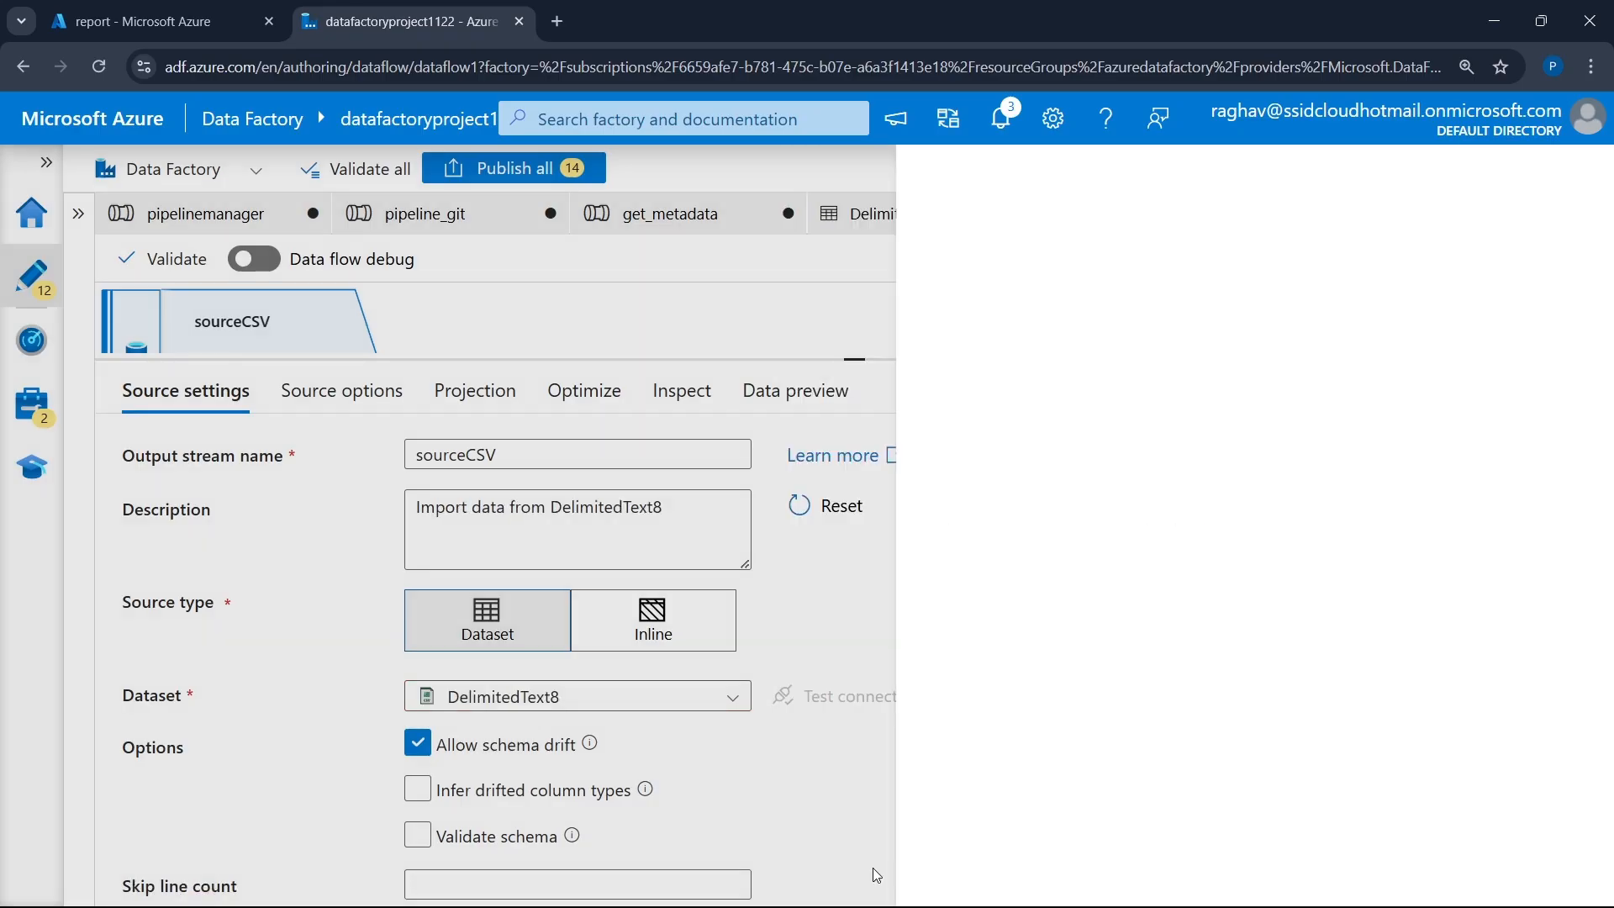
click(357, 391)
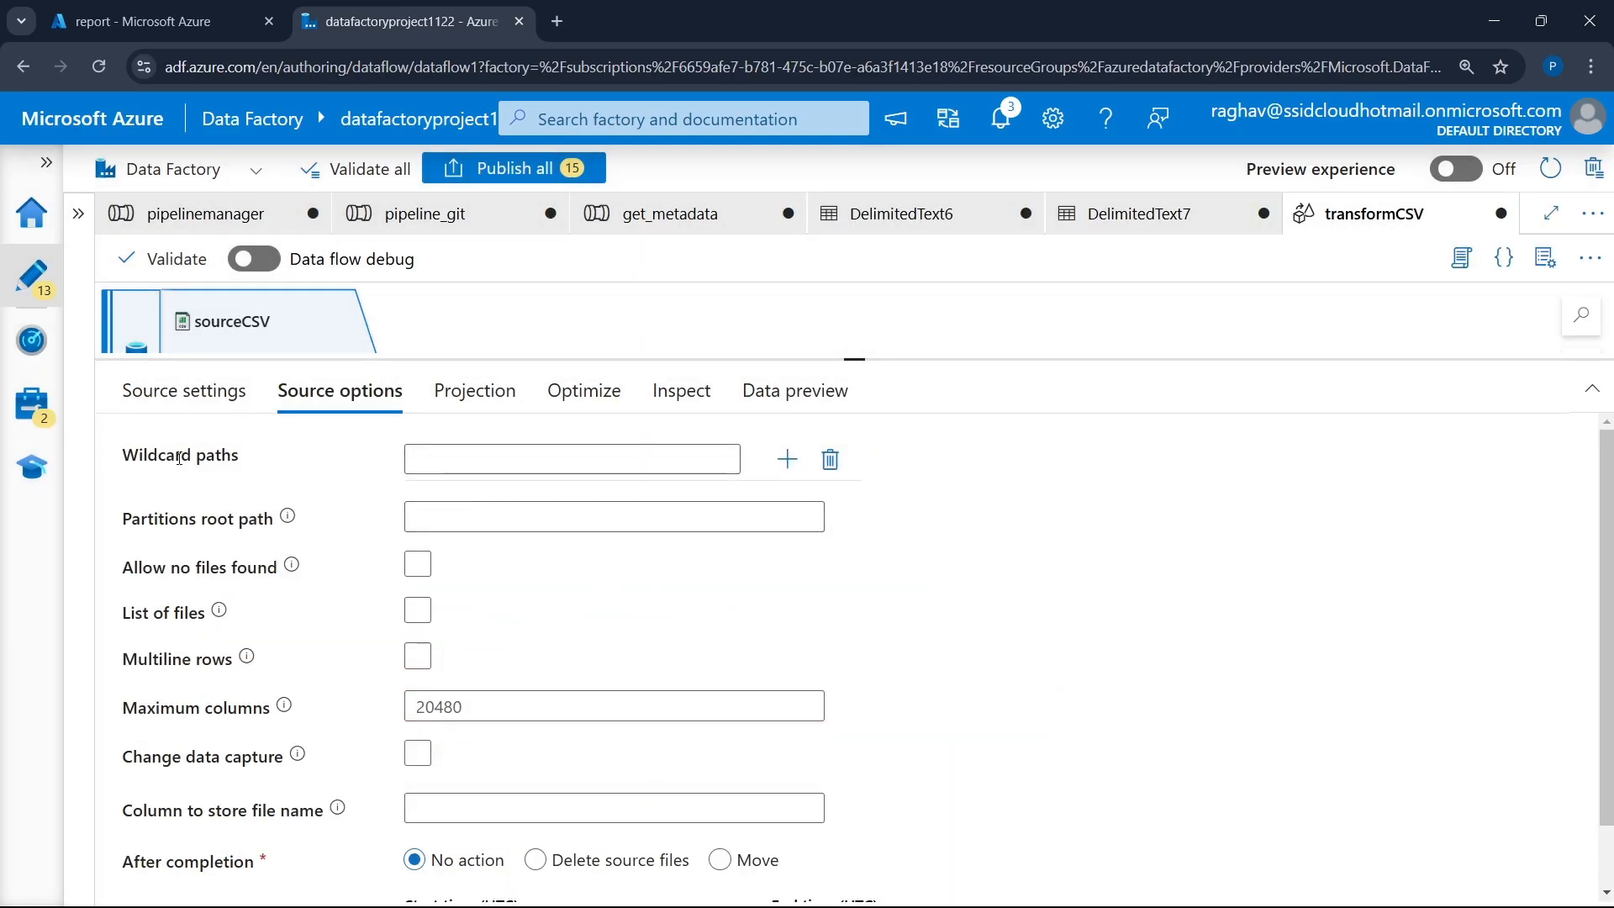
drag(135, 457, 254, 462)
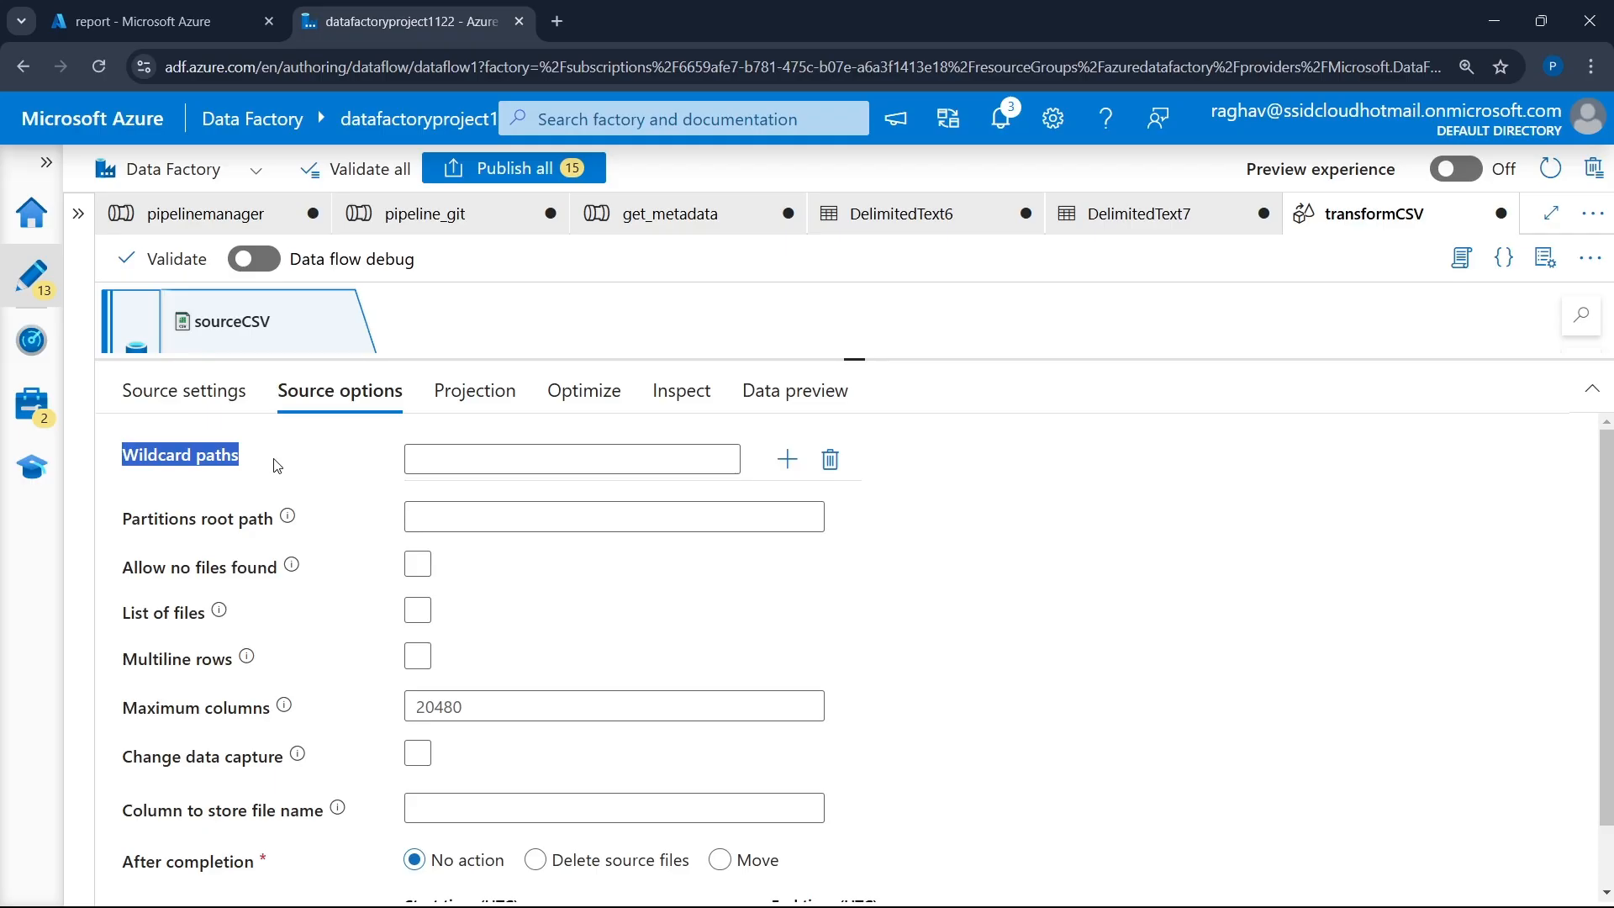
click(296, 460)
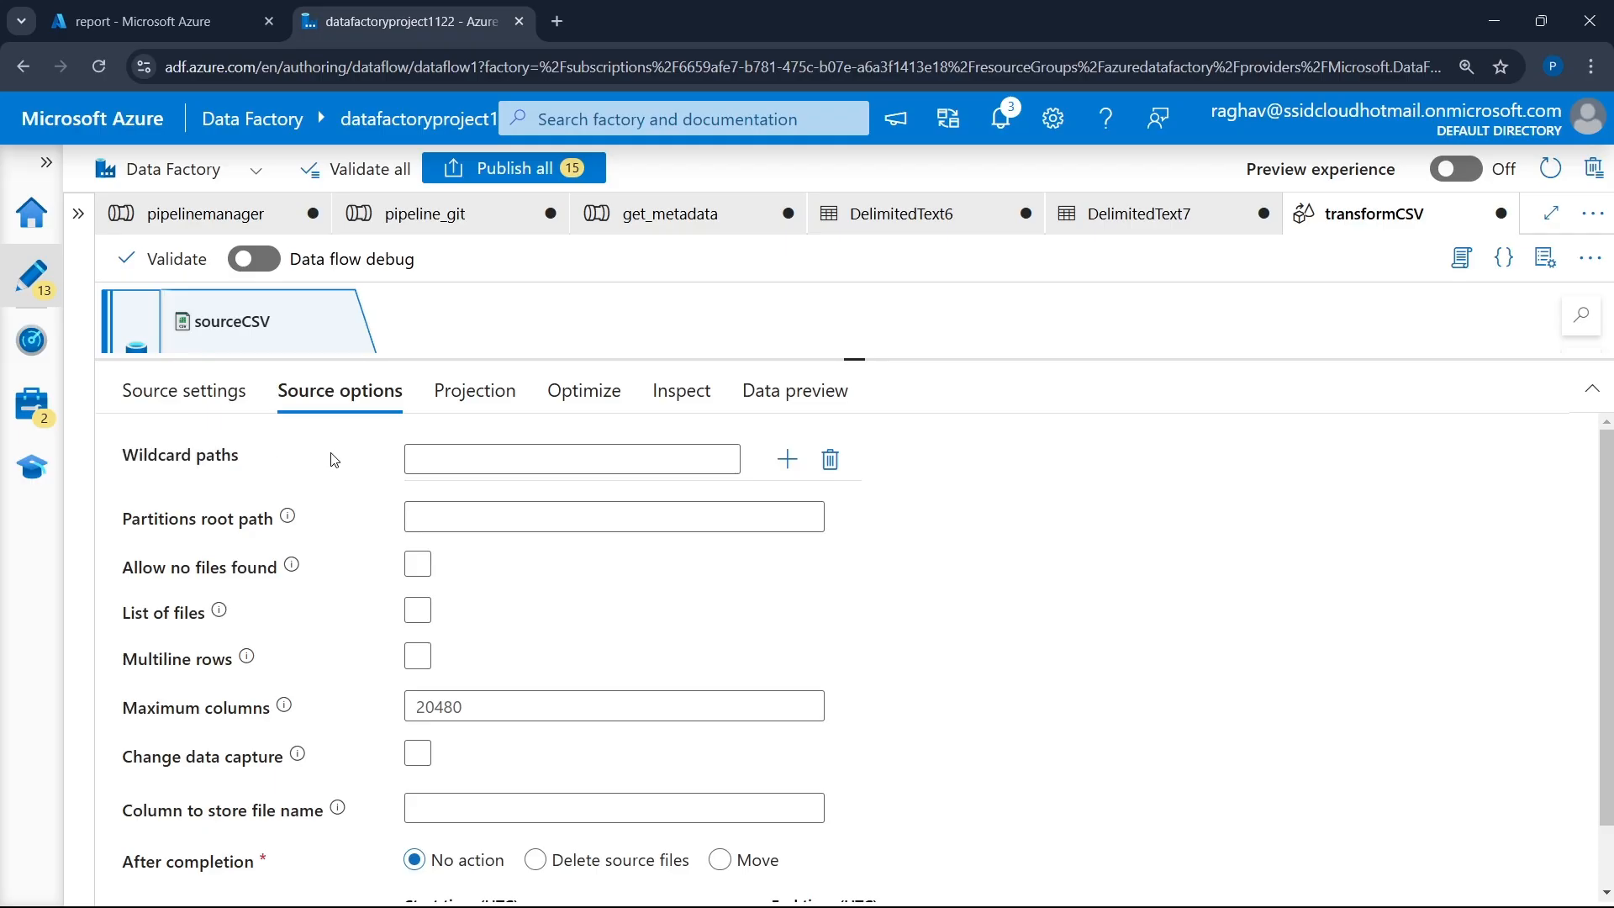
- Turn on data flow debug with AutoResolveIntegrationRuntime and a debug time to live of 1 hour
click(496, 410)
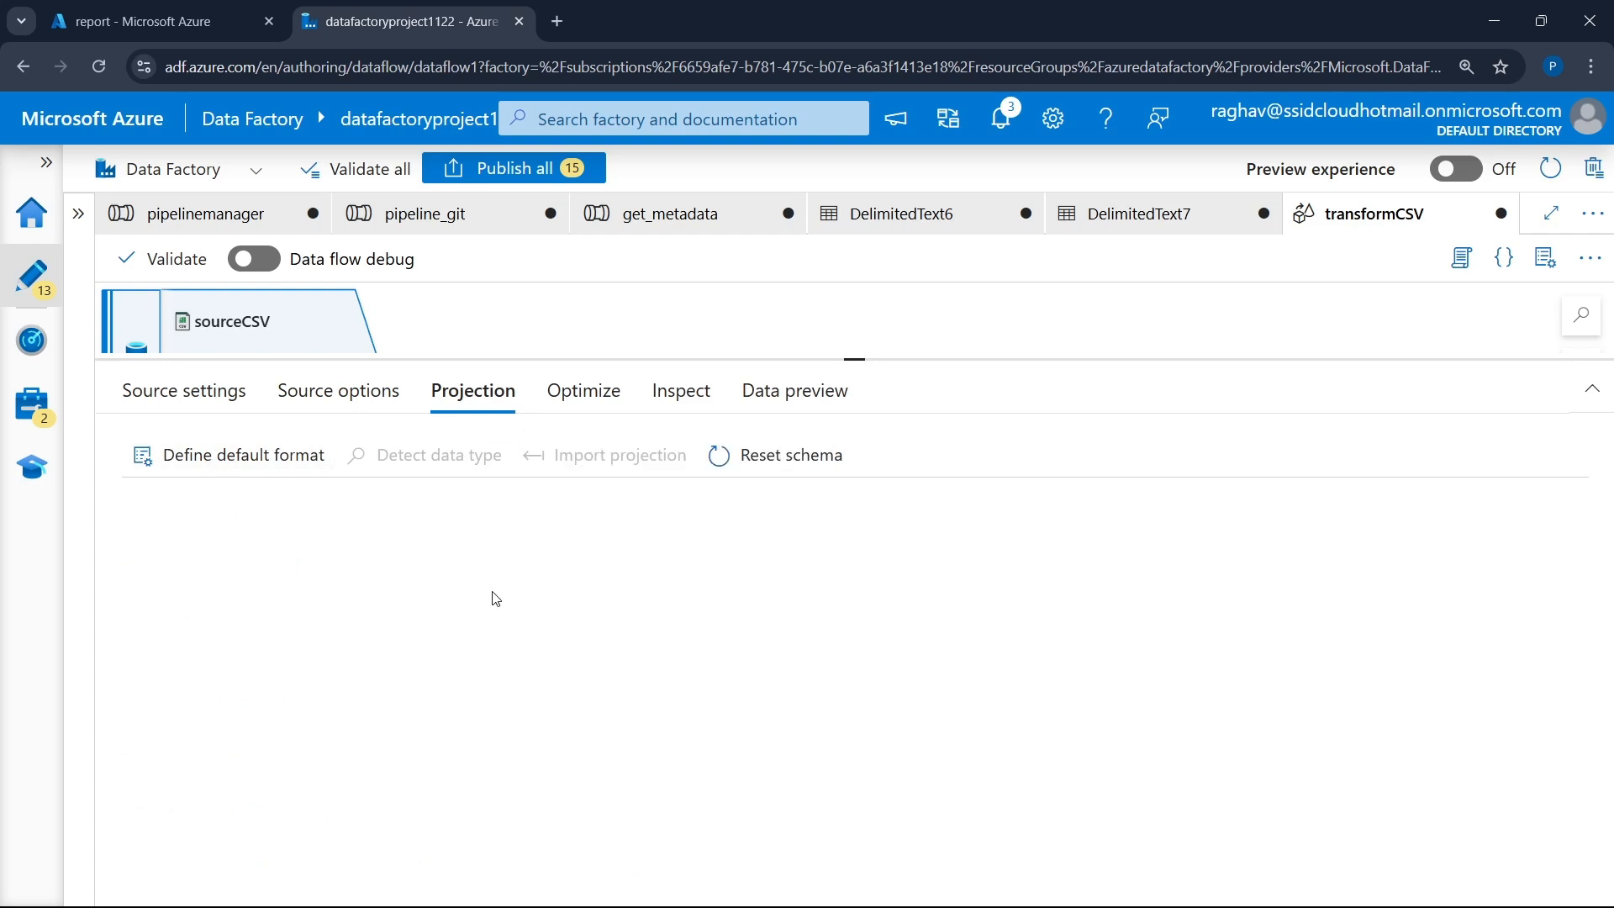
click(265, 262)
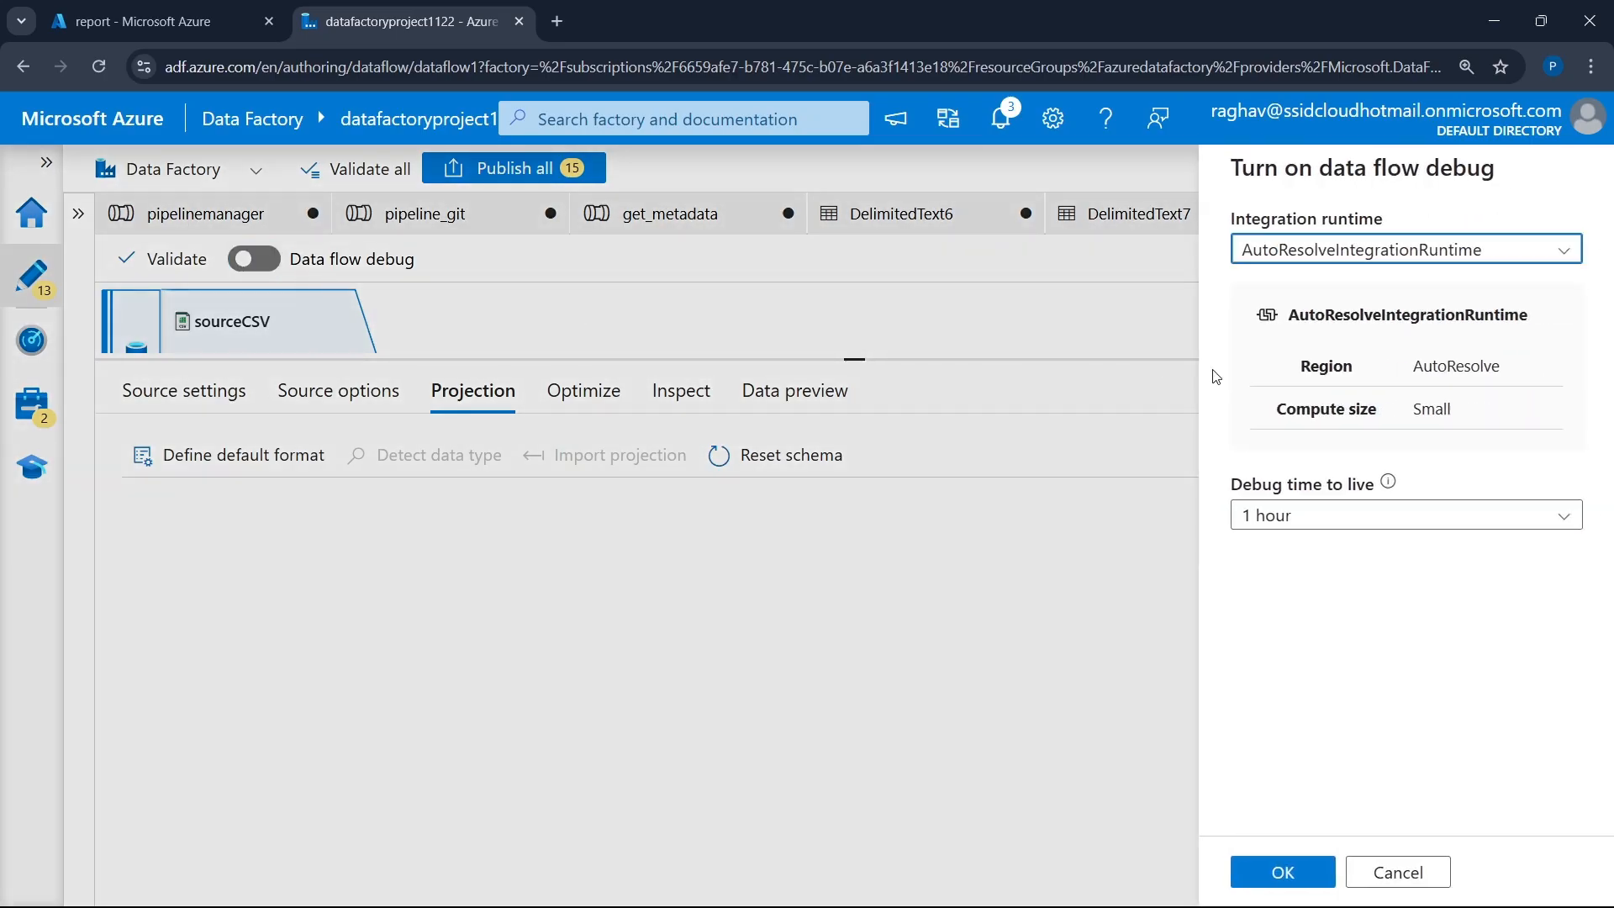
click(1364, 468)
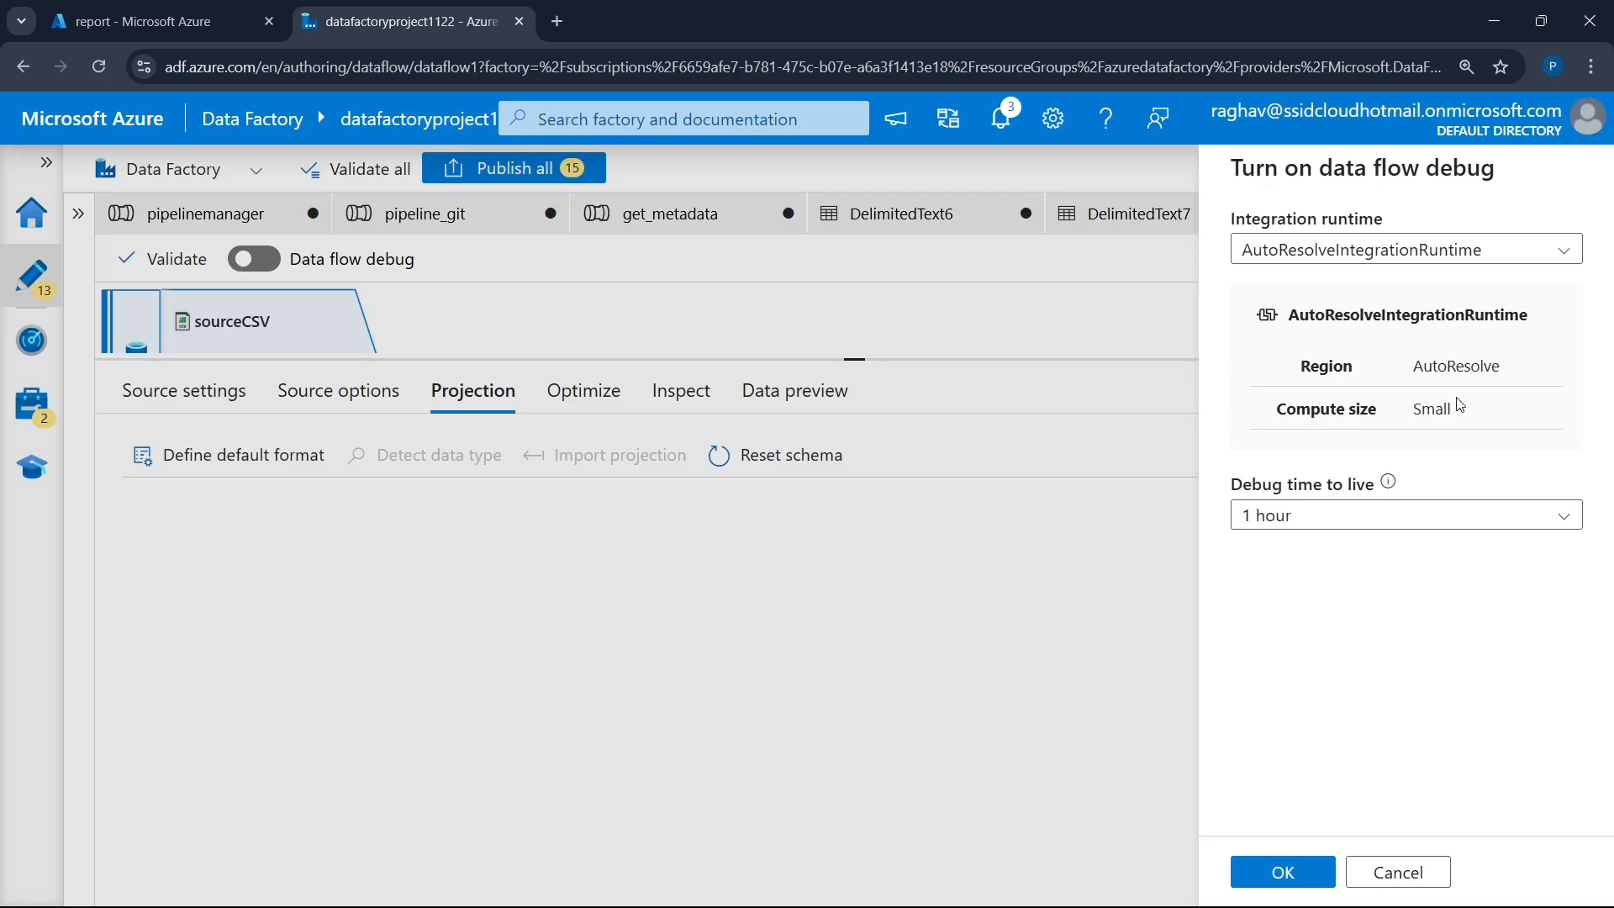
drag(1286, 486, 1363, 494)
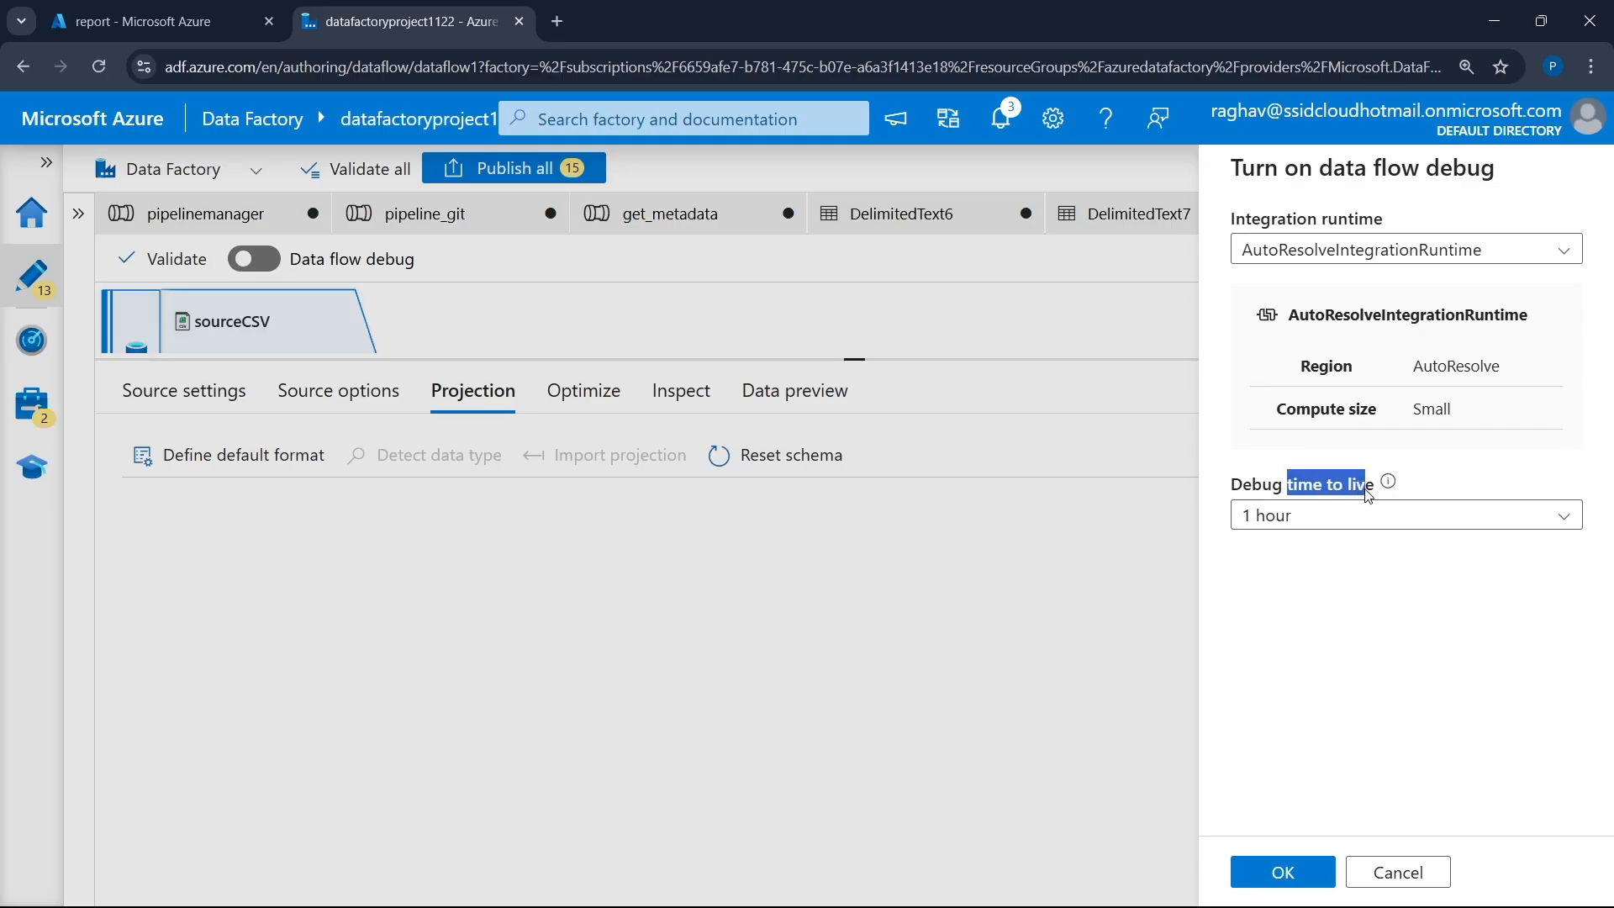
click(1351, 515)
click(1434, 517)
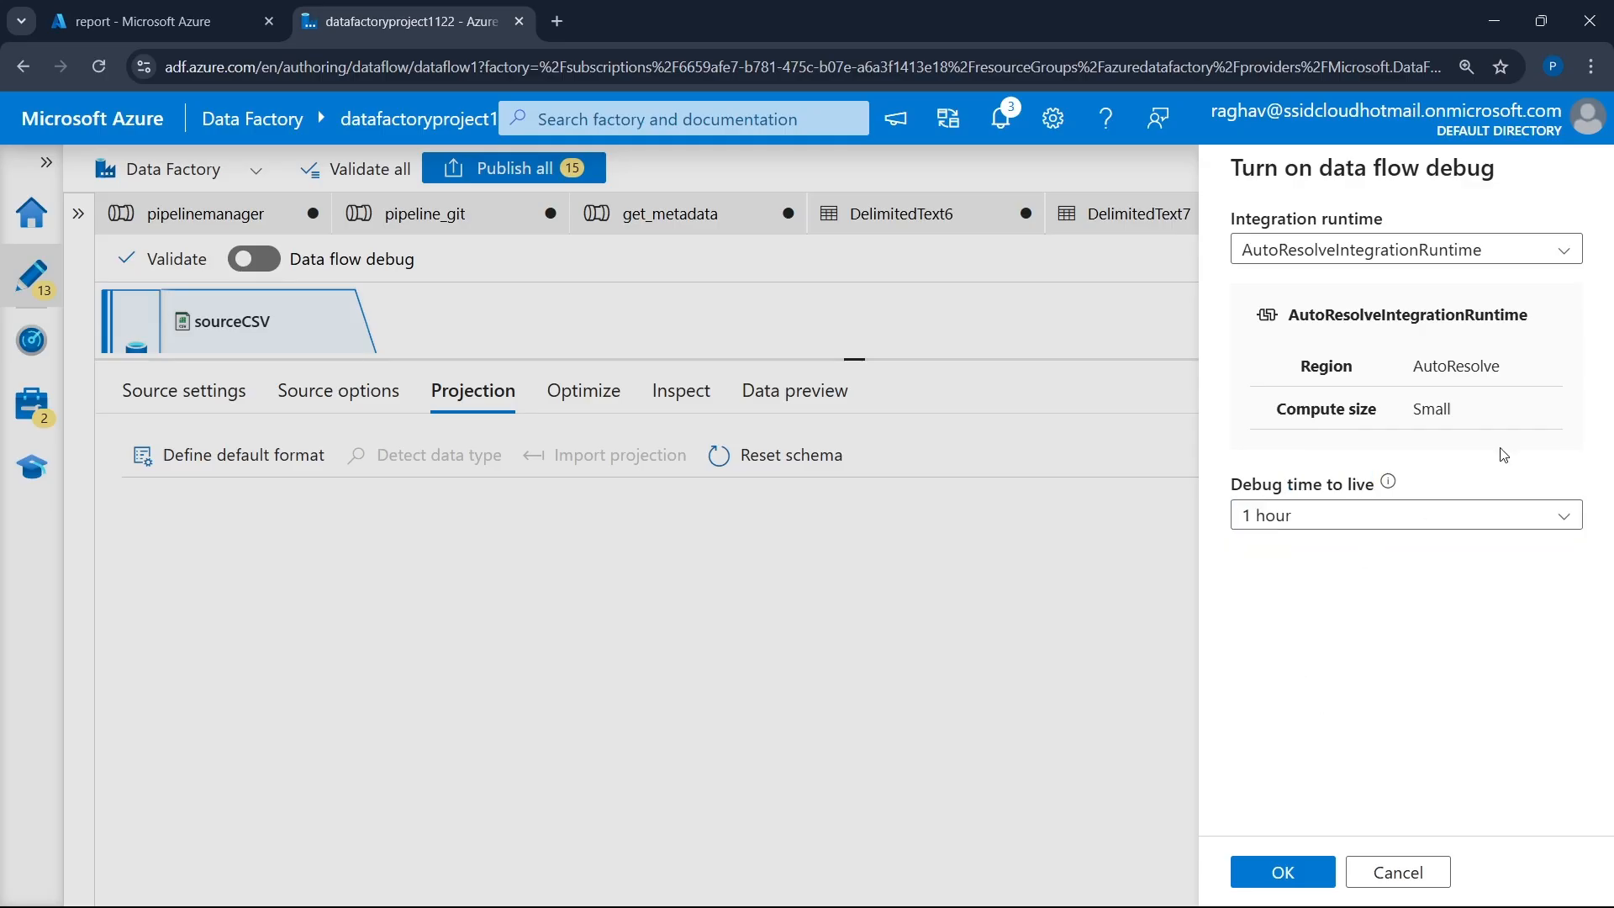
click(1296, 871)
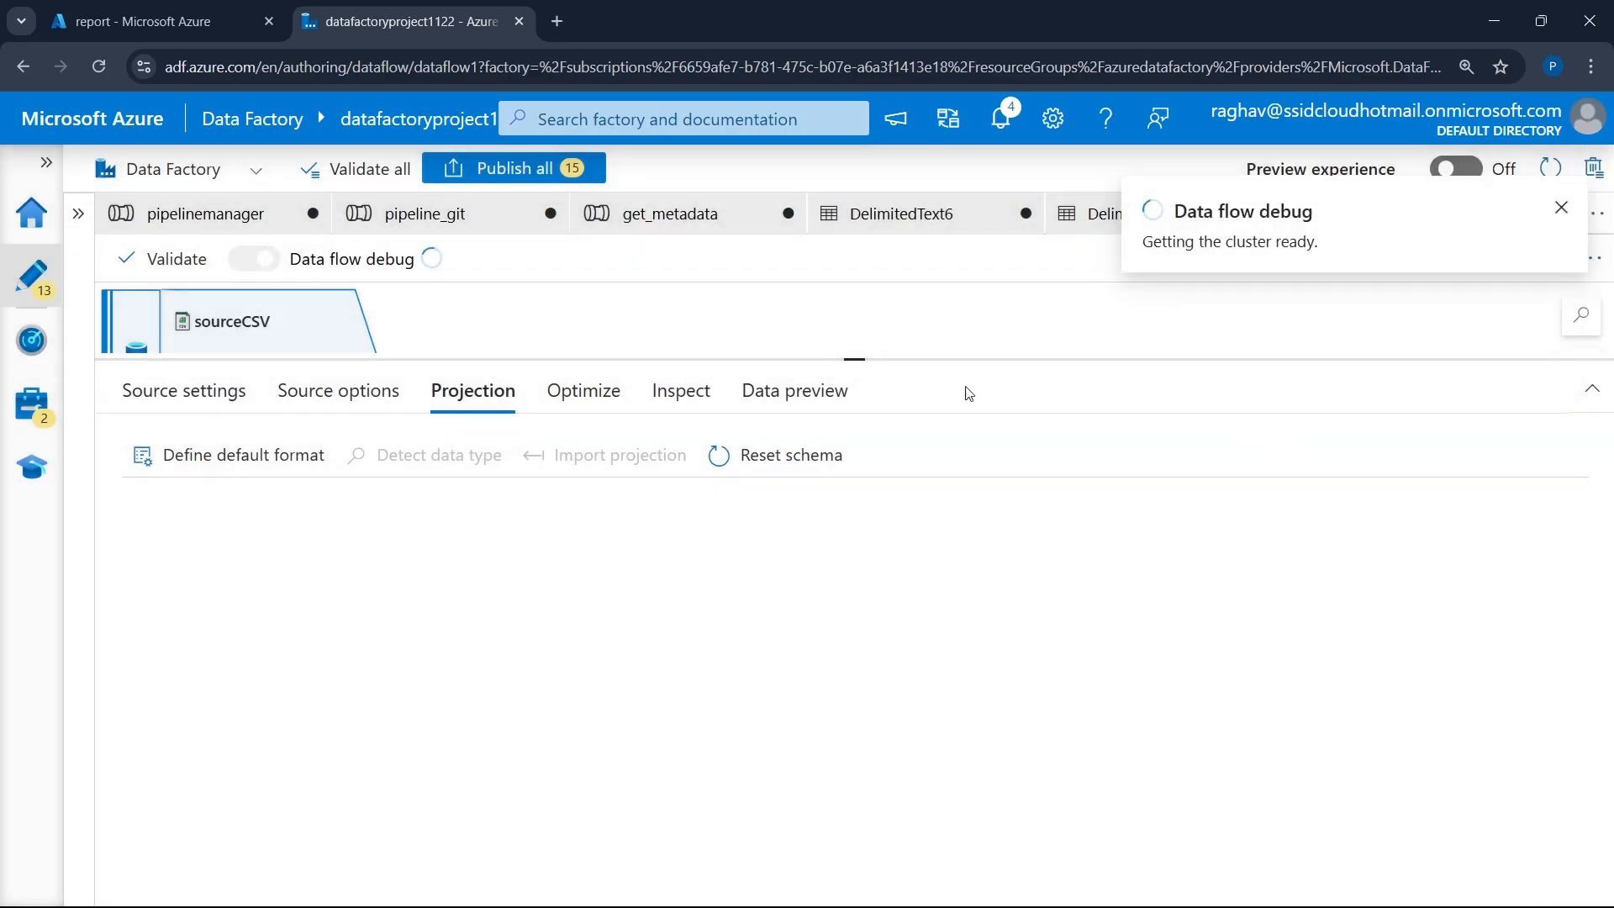
drag(855, 358, 823, 513)
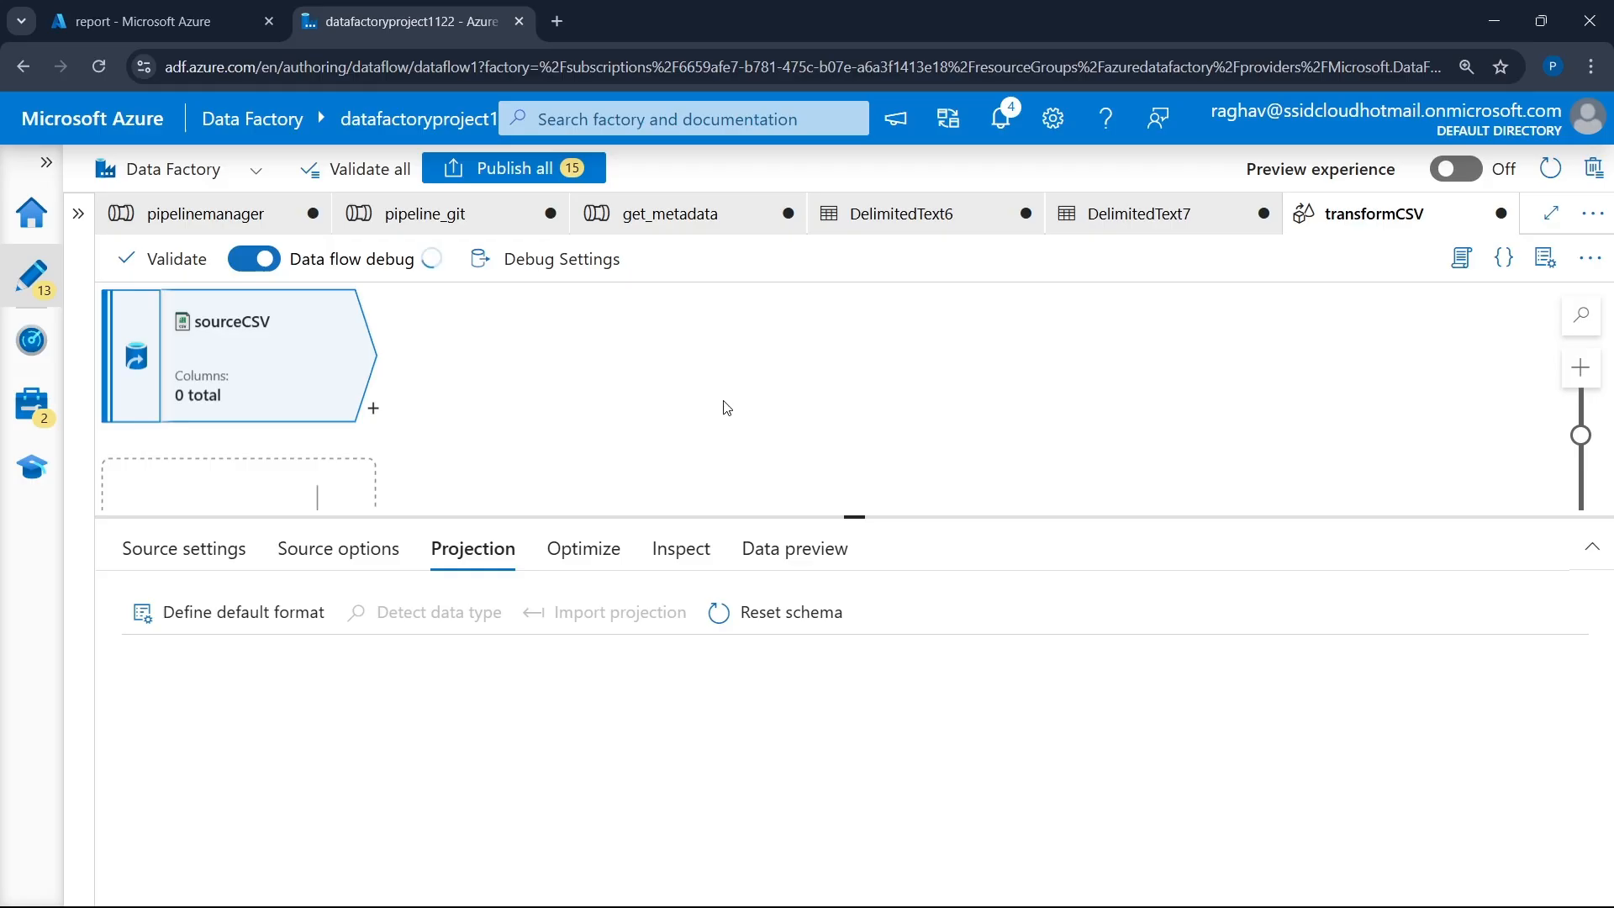
mouse_move(920, 904)
click(1065, 897)
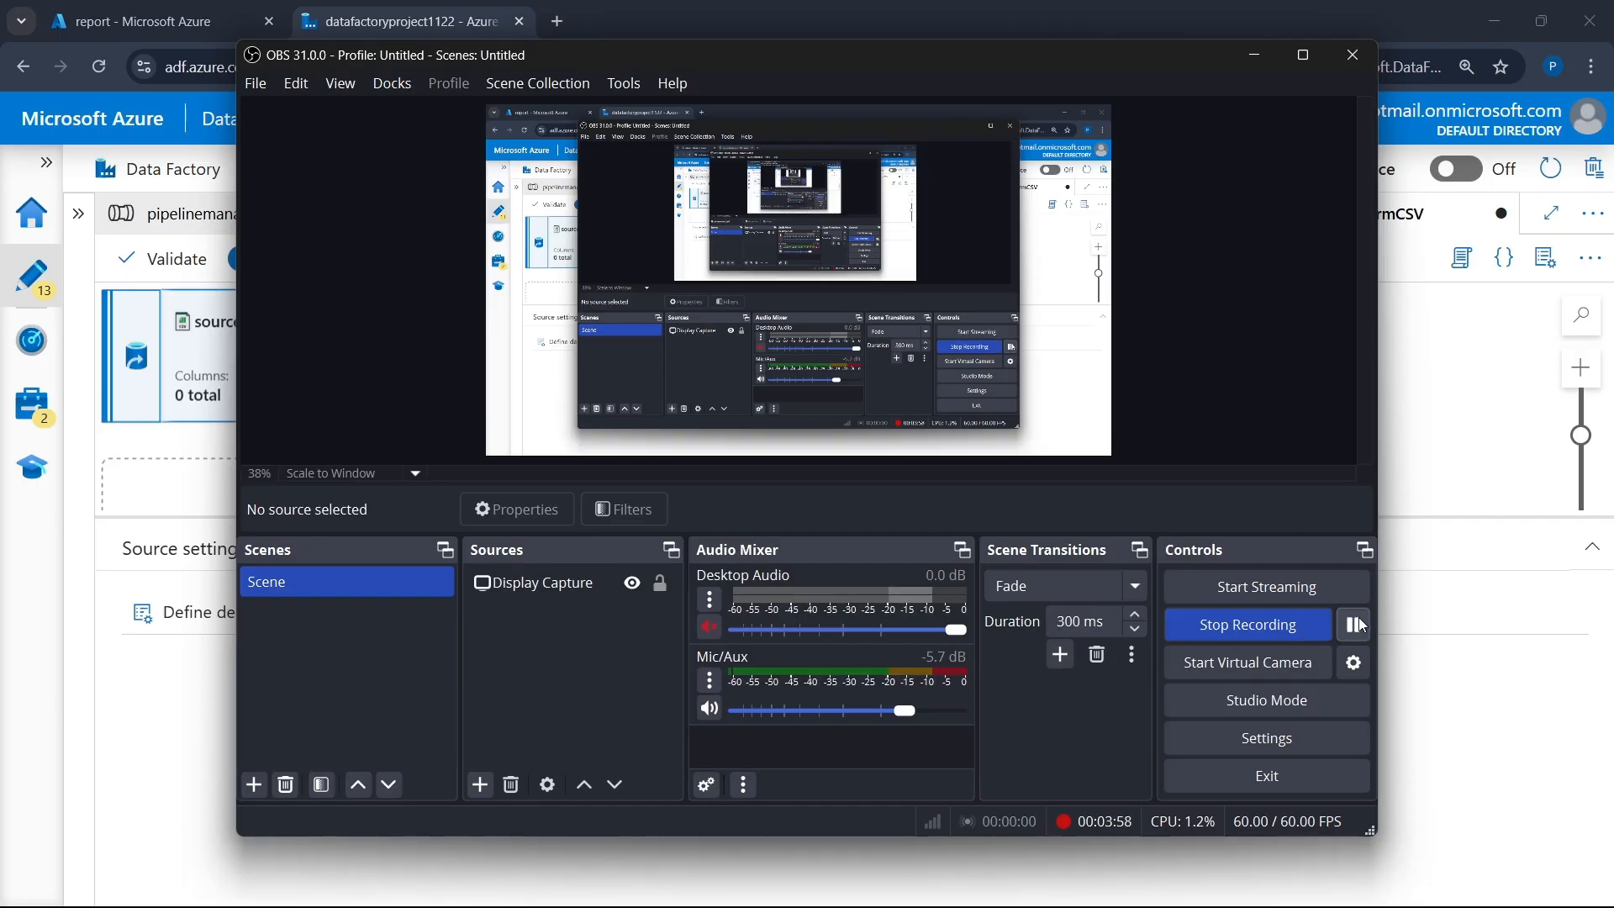
click(1454, 586)
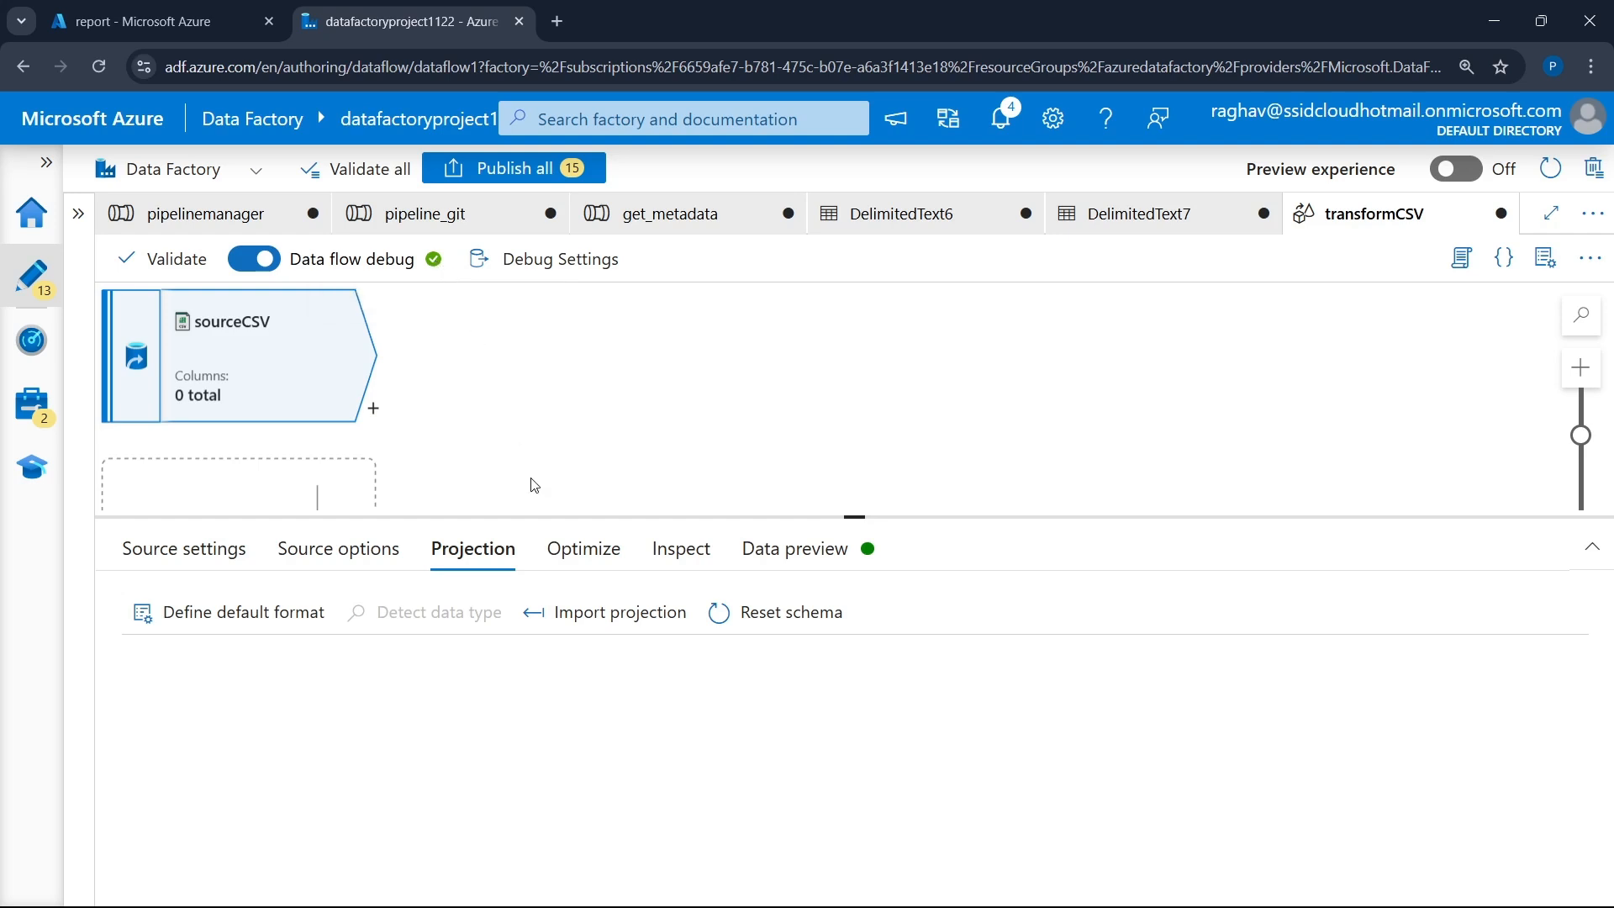
- Import the projection for the sourceCSV source and open its data preview
click(608, 622)
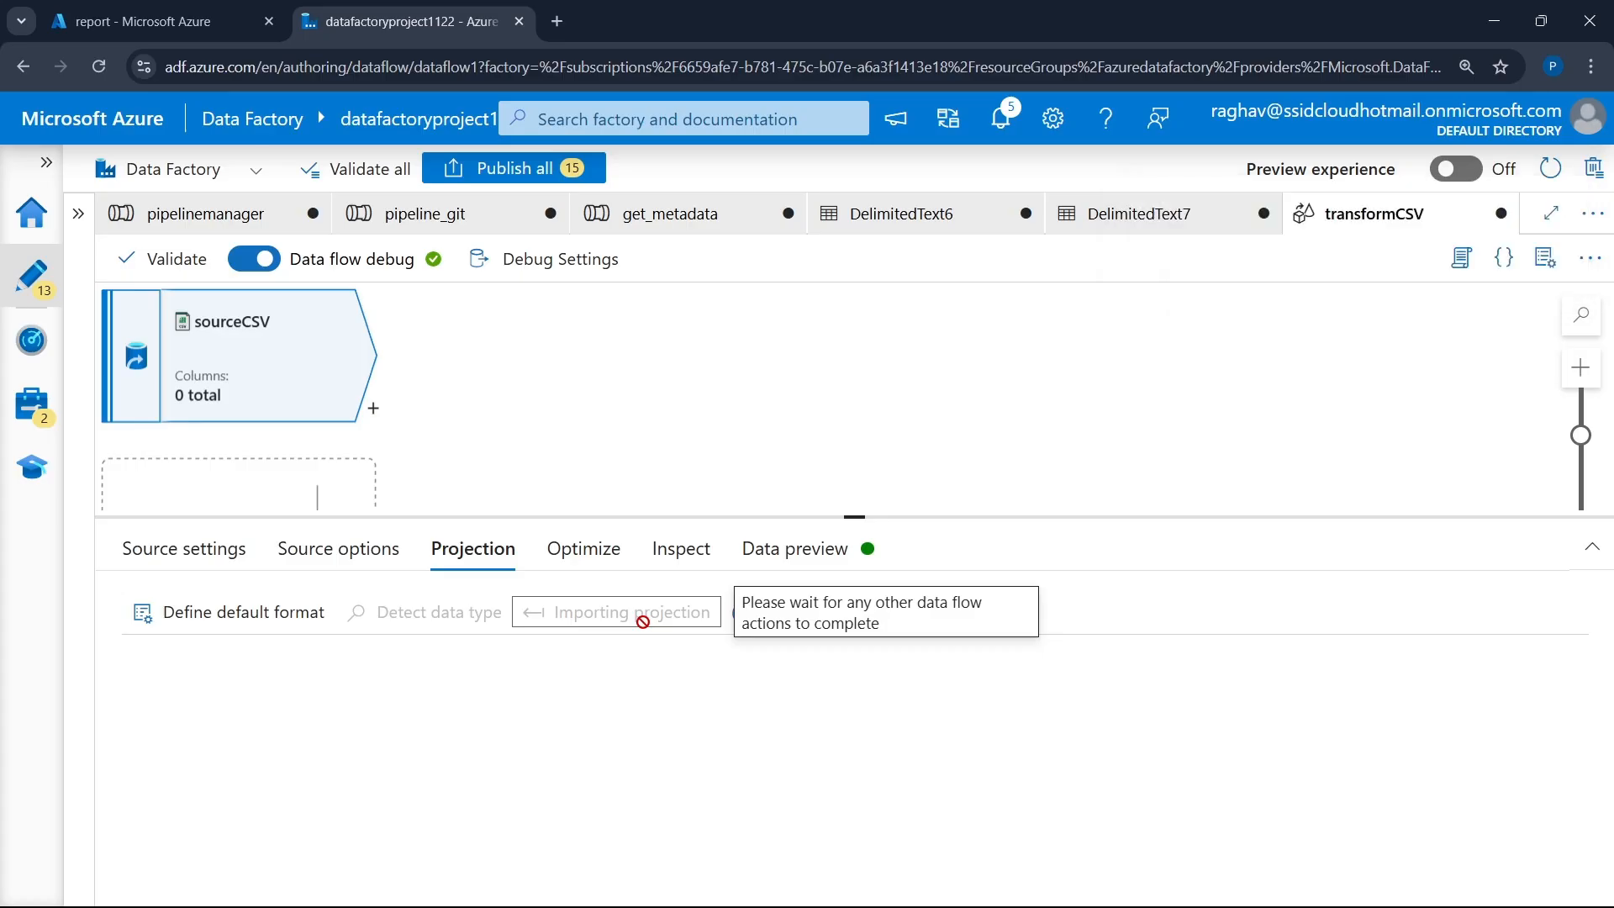
drag(867, 514, 871, 364)
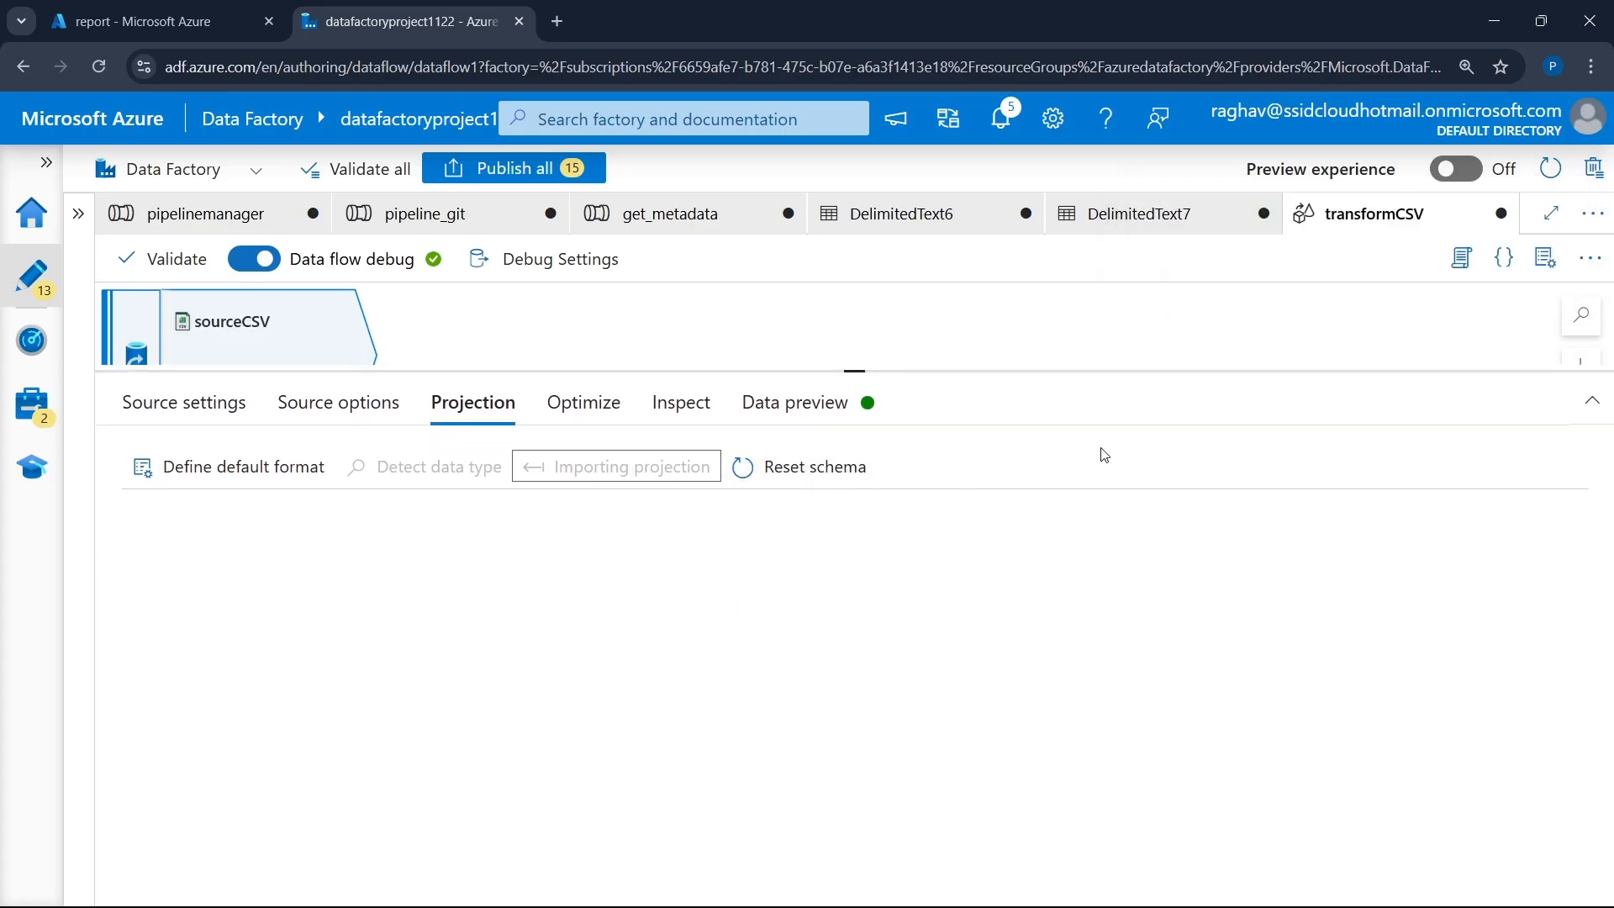
click(781, 403)
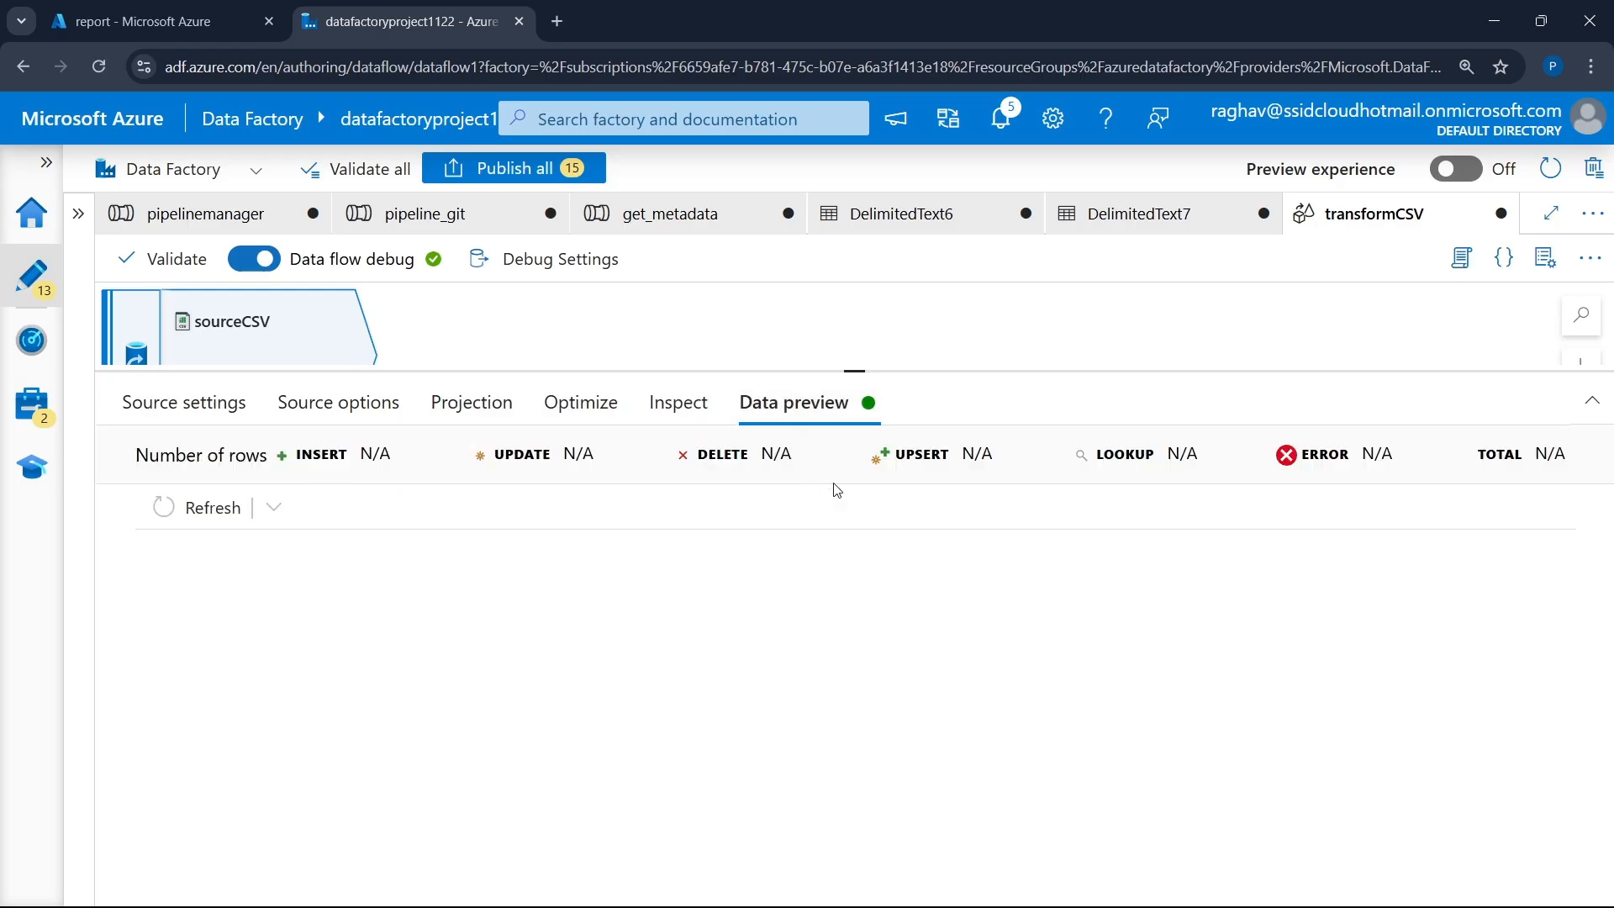
click(479, 403)
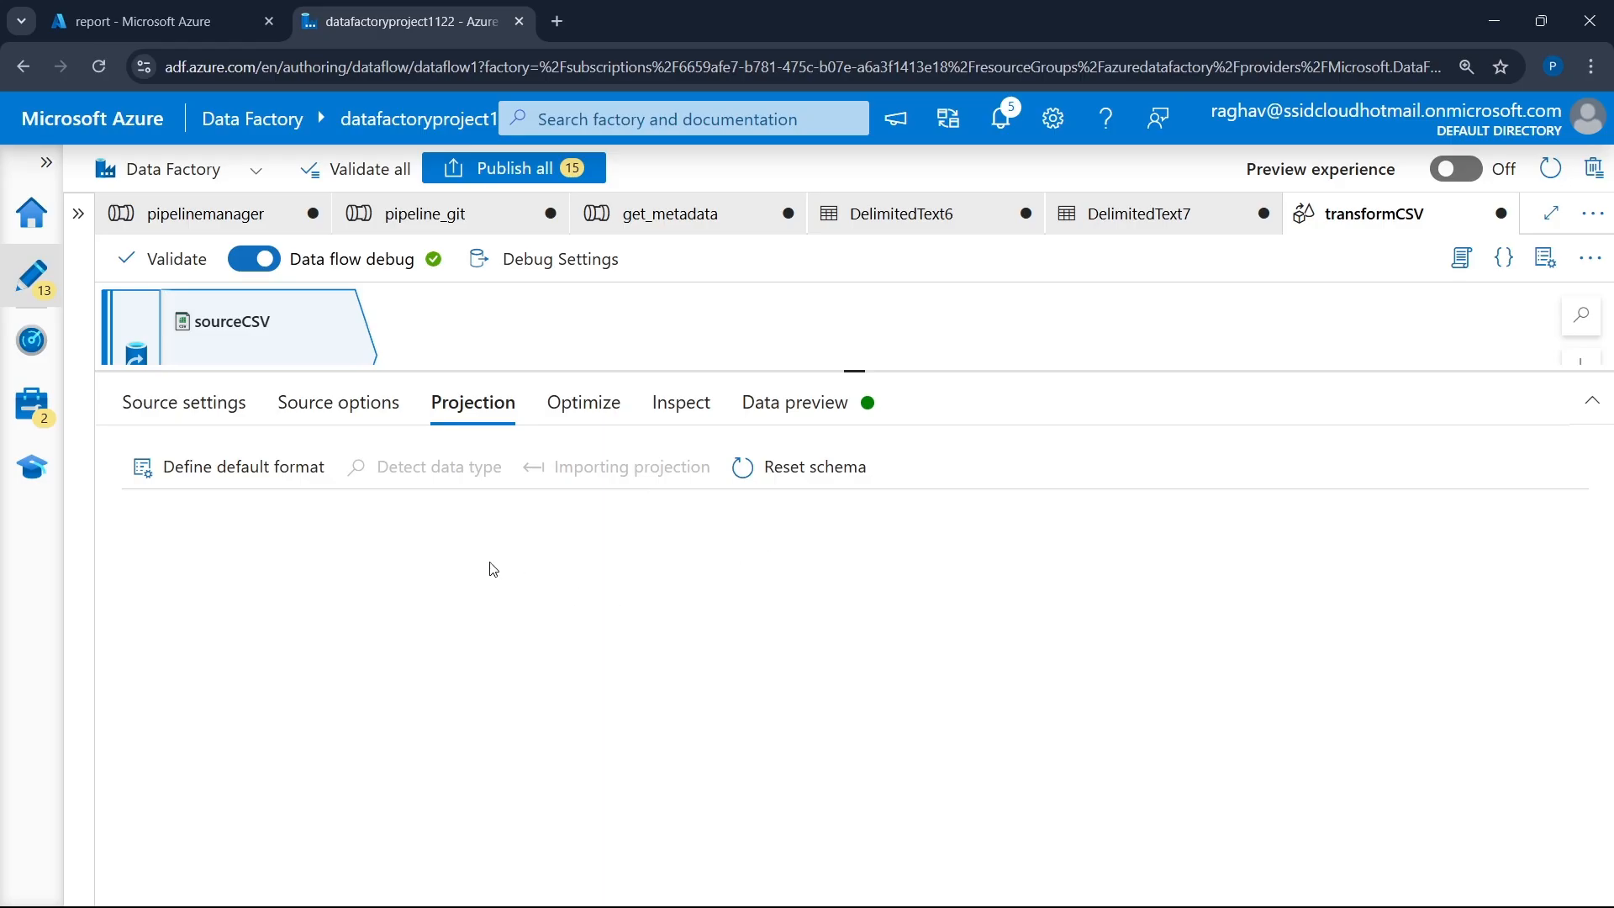
click(836, 411)
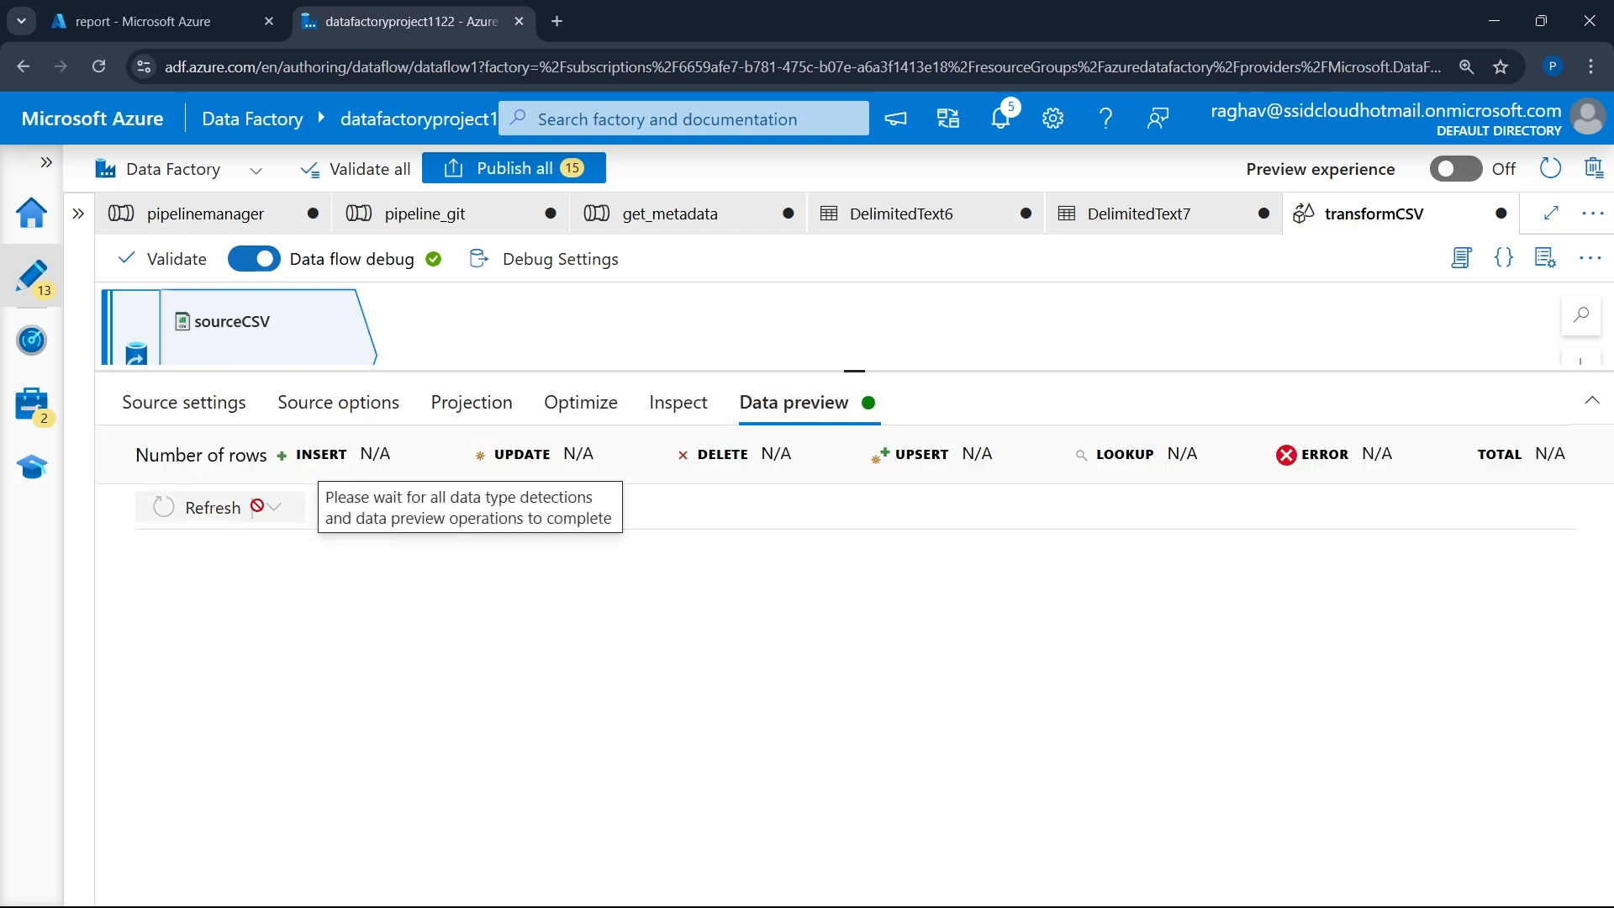
- Review the imported column names and data types in the projection of the sourceCSV source
click(502, 411)
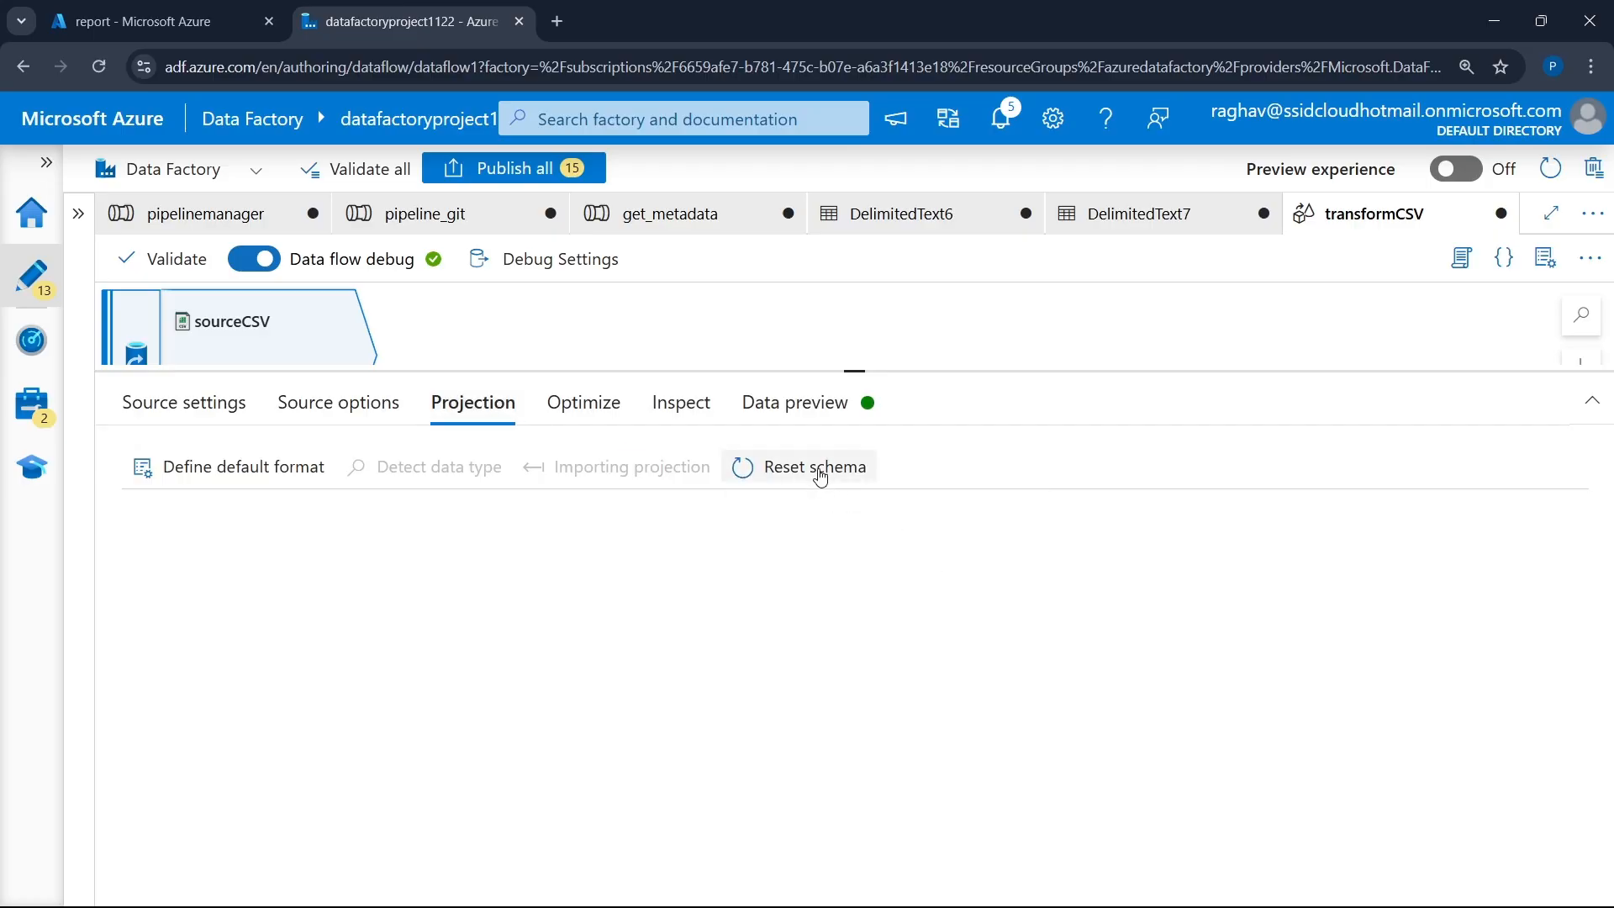
click(1074, 886)
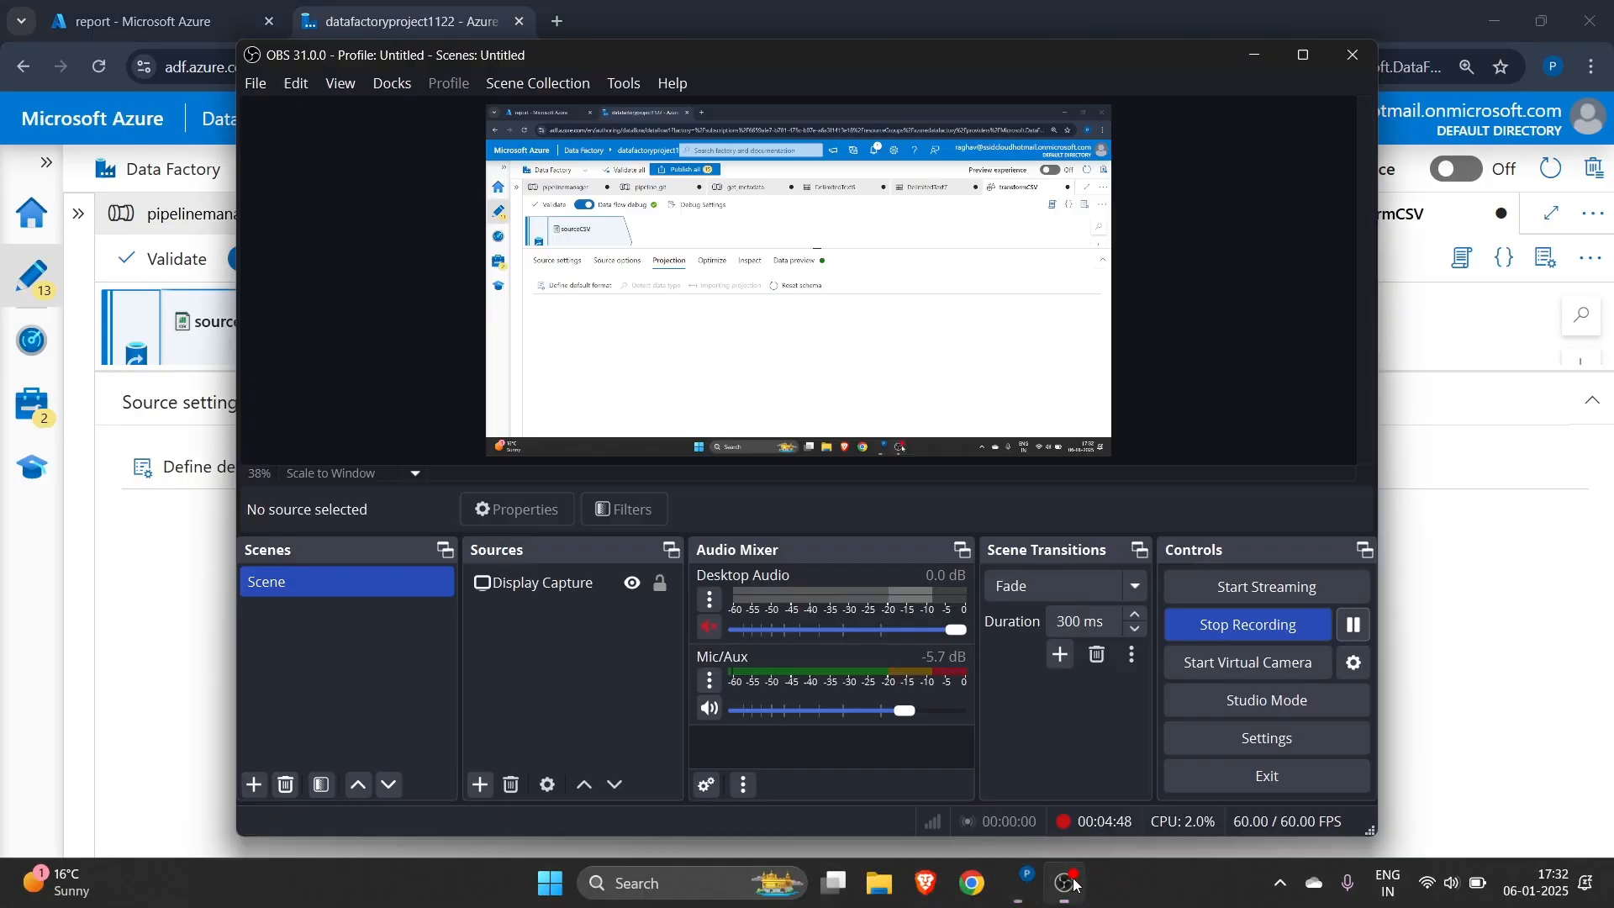
click(1352, 627)
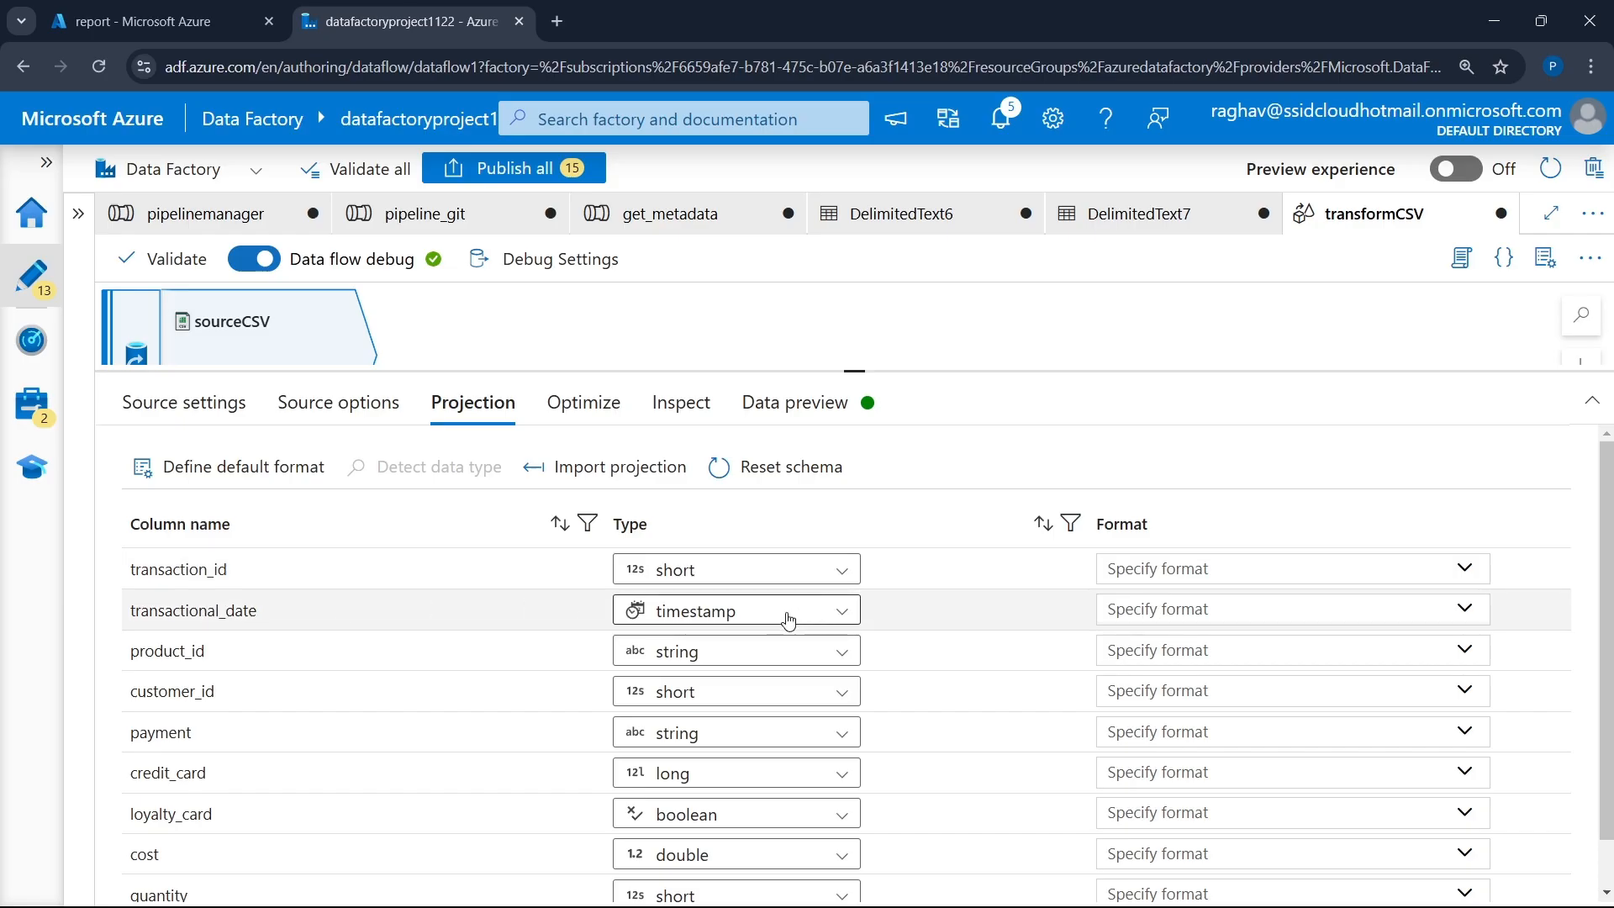
scroll(780, 626, down, 1)
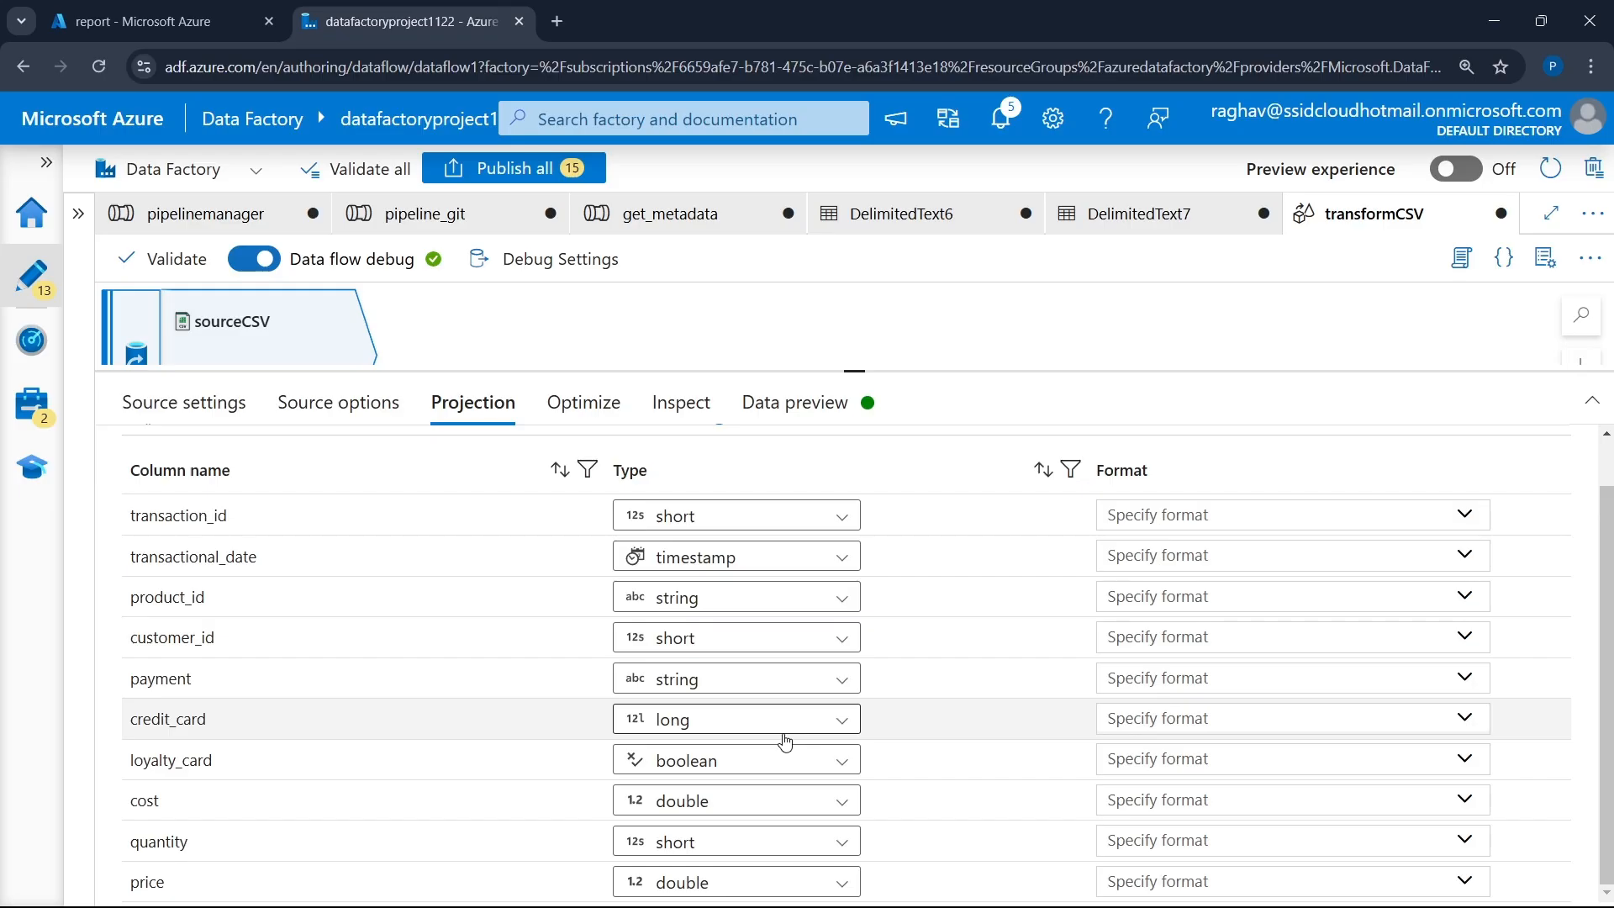
- Refresh the data preview of the sourceCSV source and look through its rows and columns
click(819, 408)
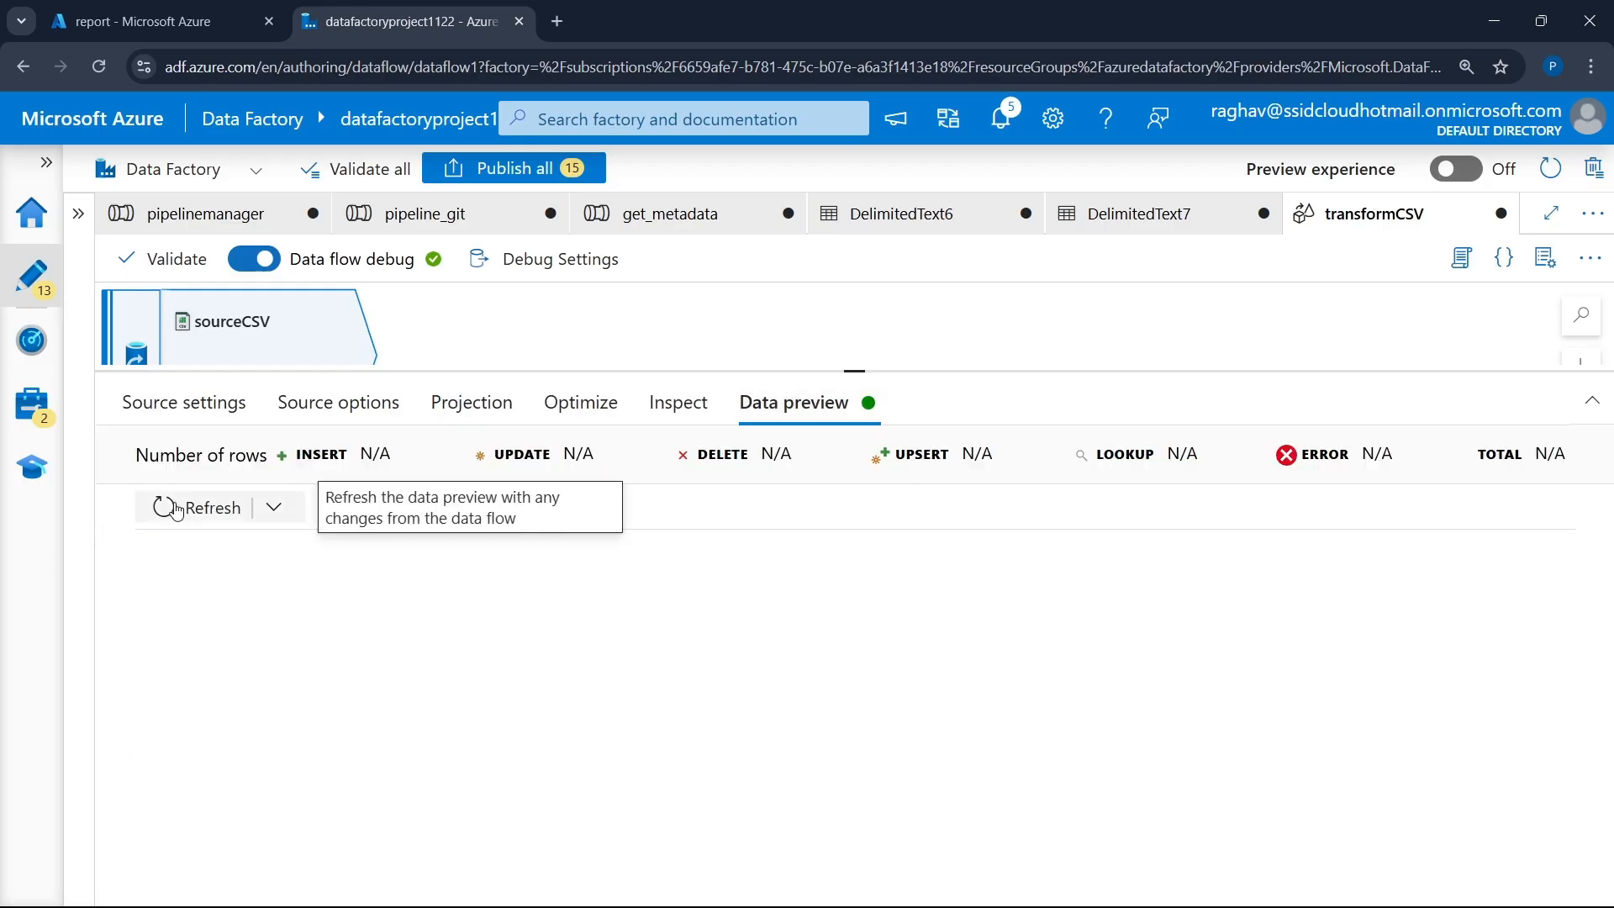
click(227, 506)
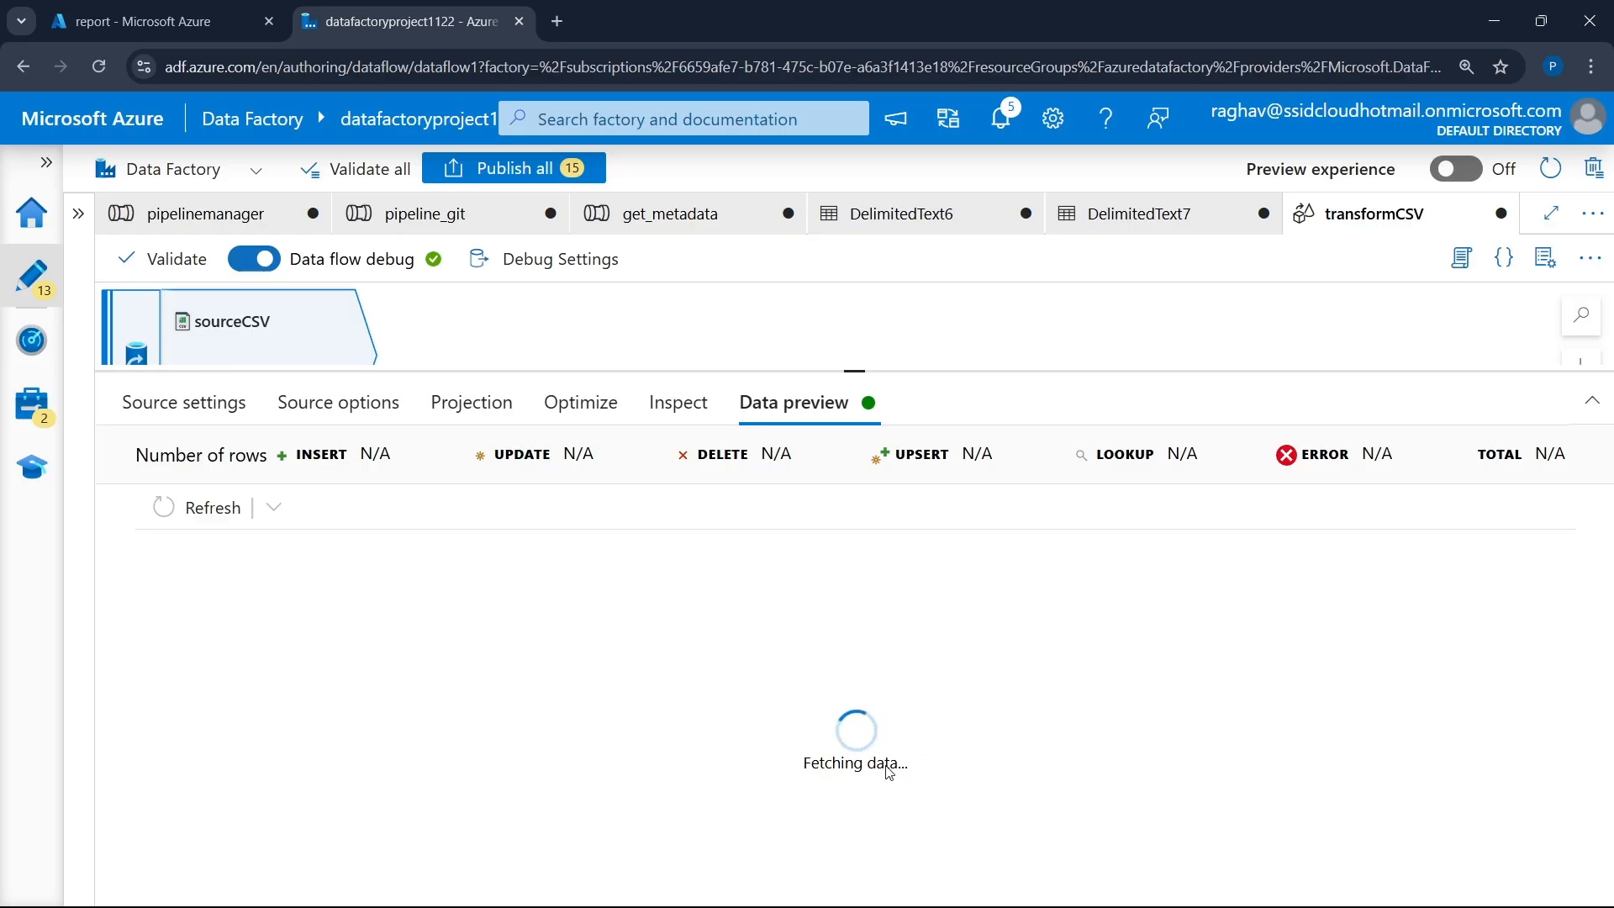
drag(879, 771, 920, 767)
click(753, 673)
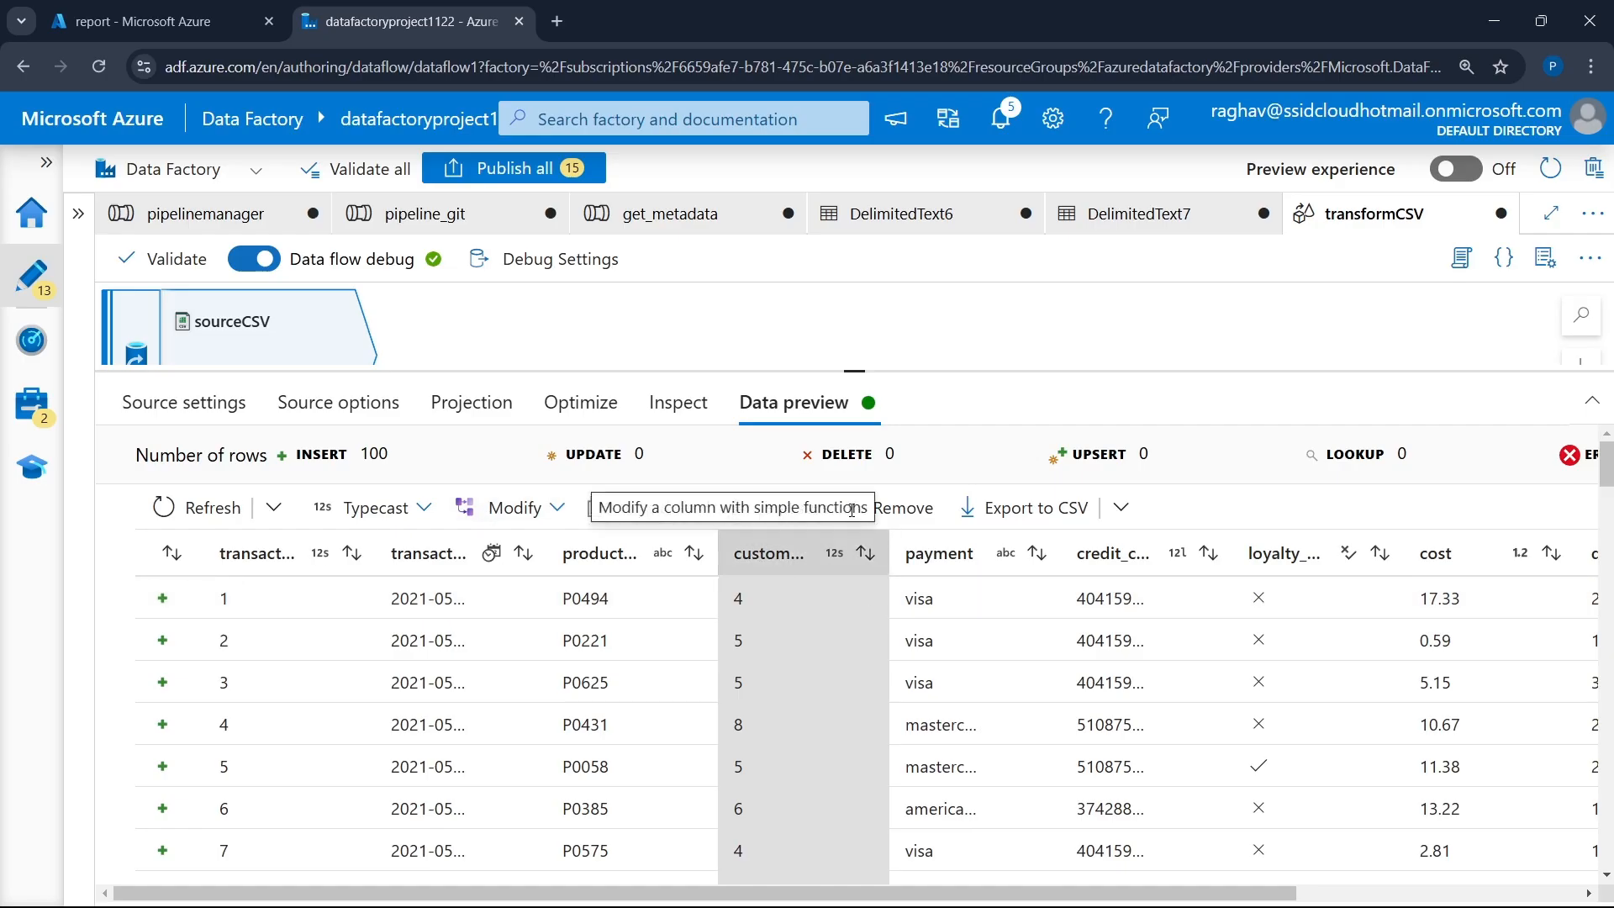
scroll(660, 811, down, 10)
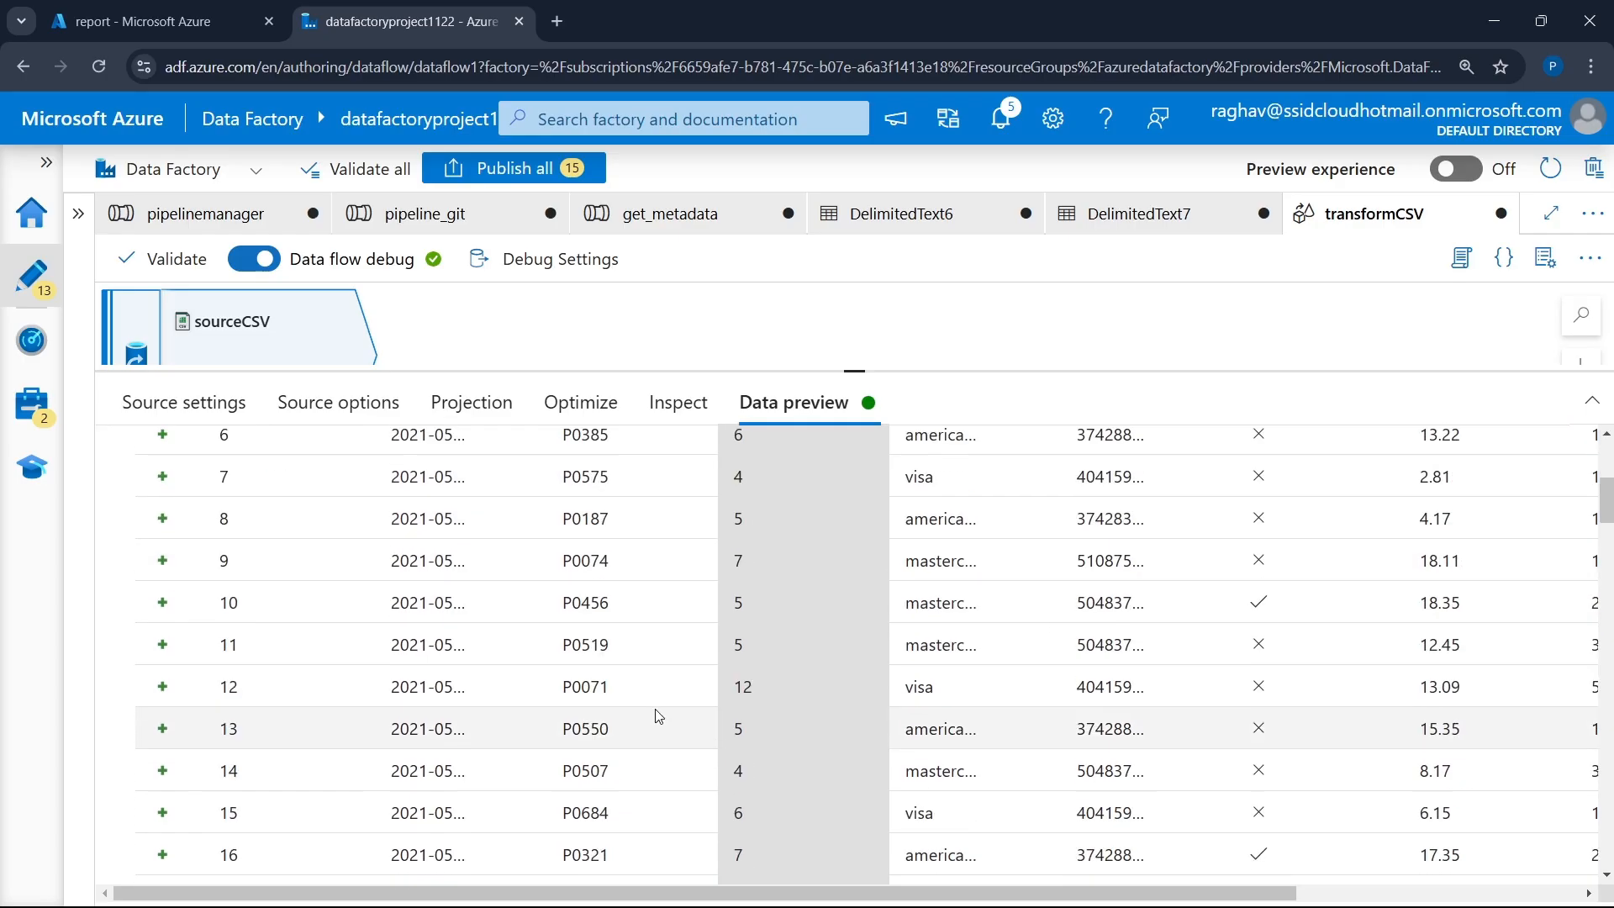
drag(853, 369, 854, 288)
scroll(839, 558, up, 5)
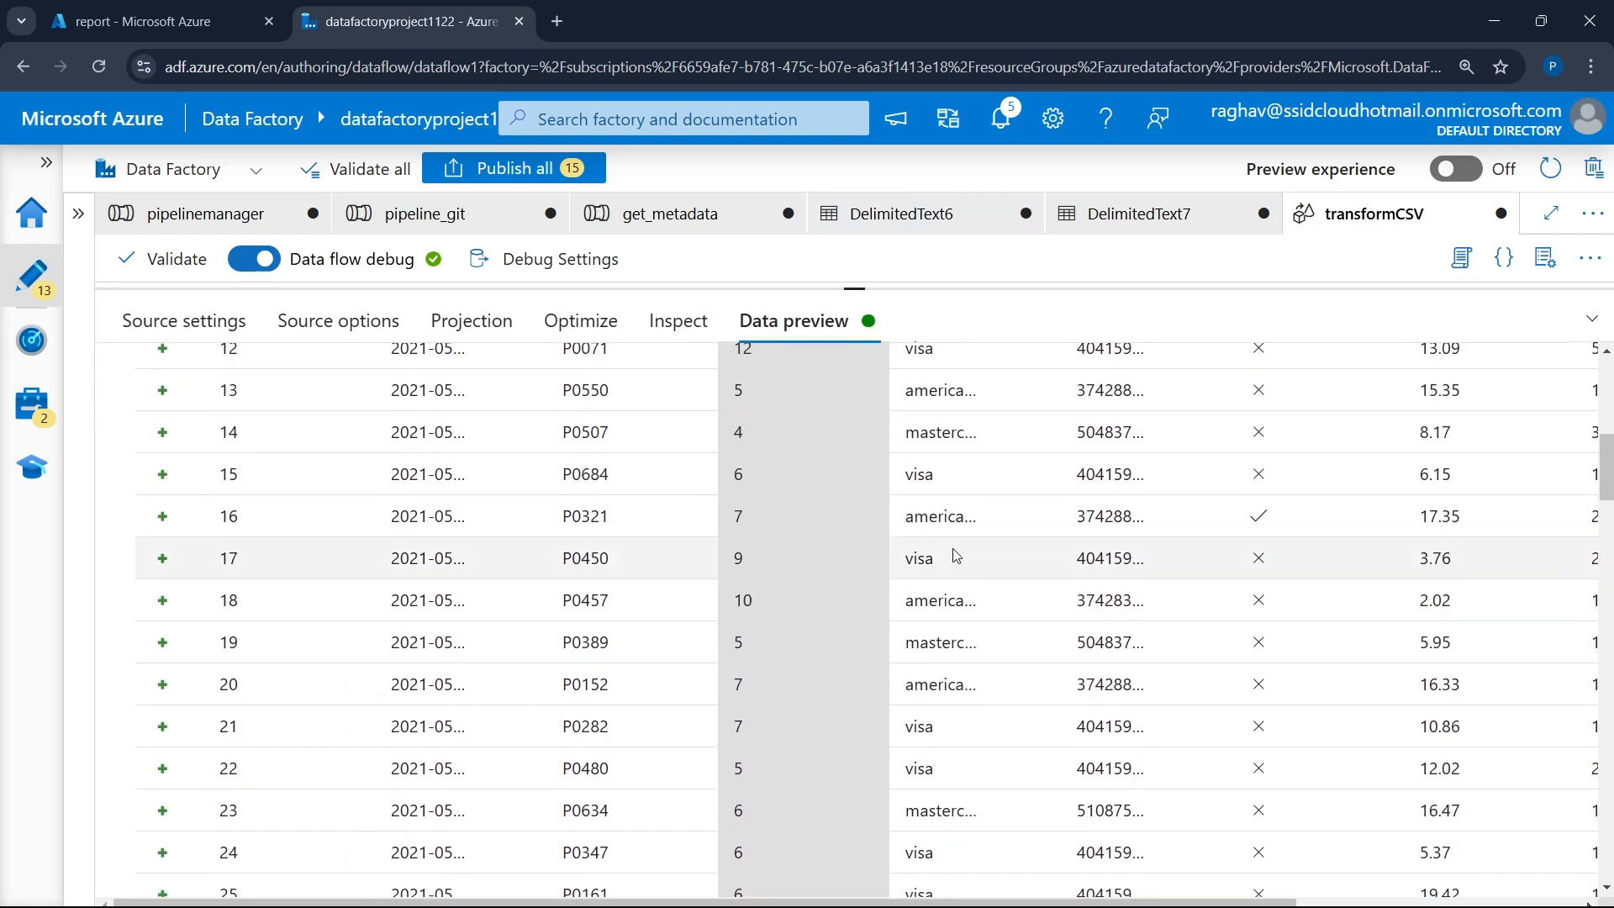
scroll(353, 538, up, 6)
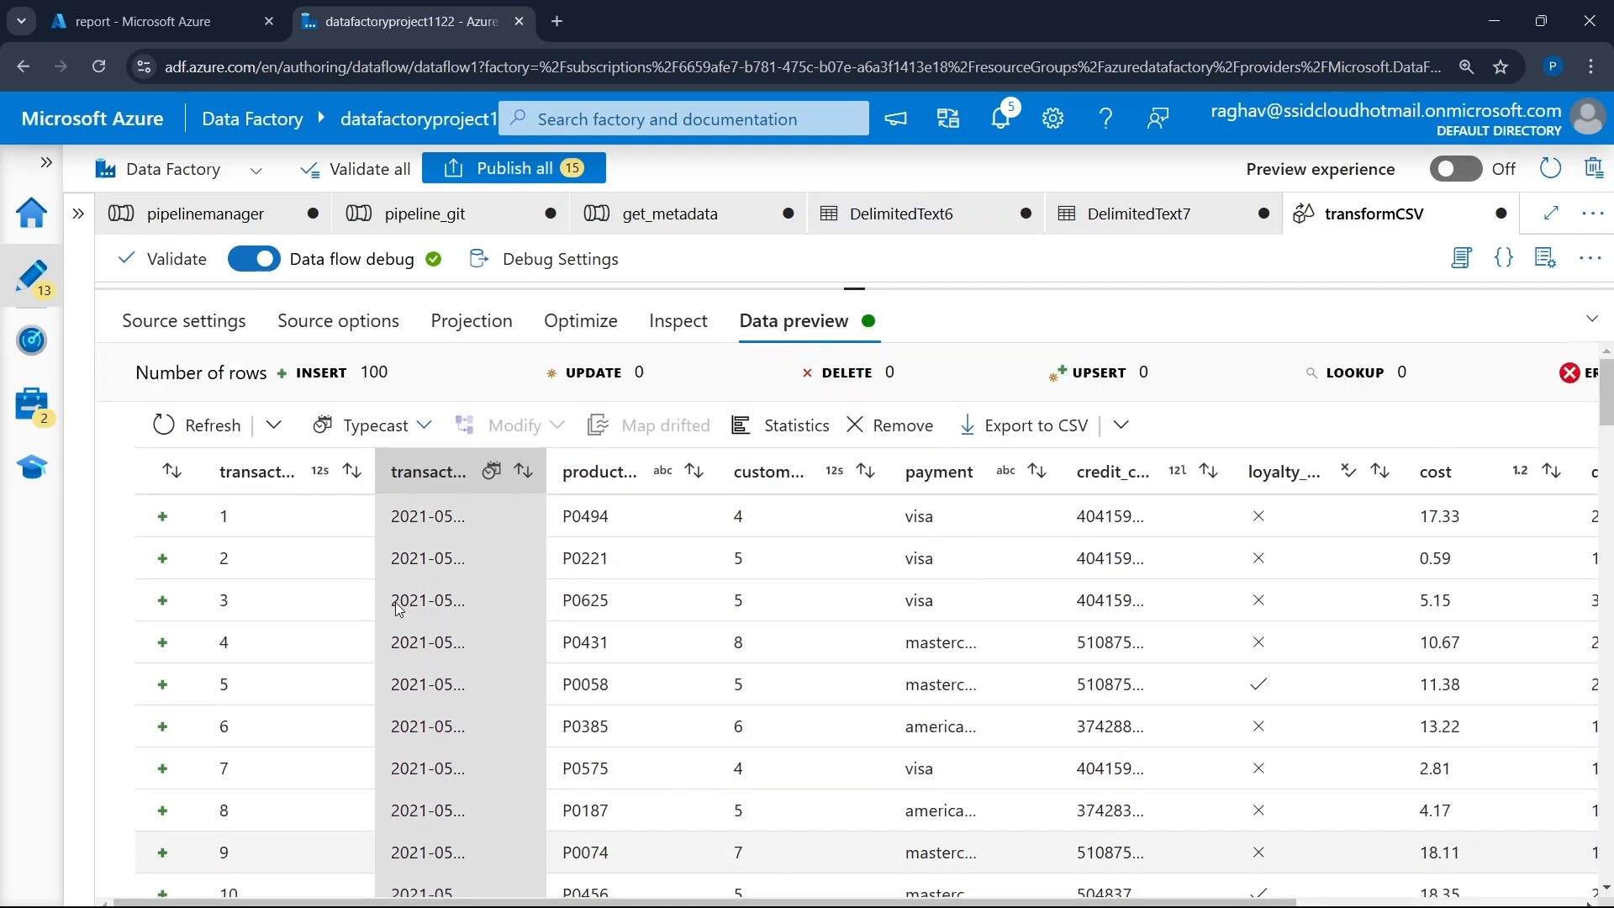
click(456, 481)
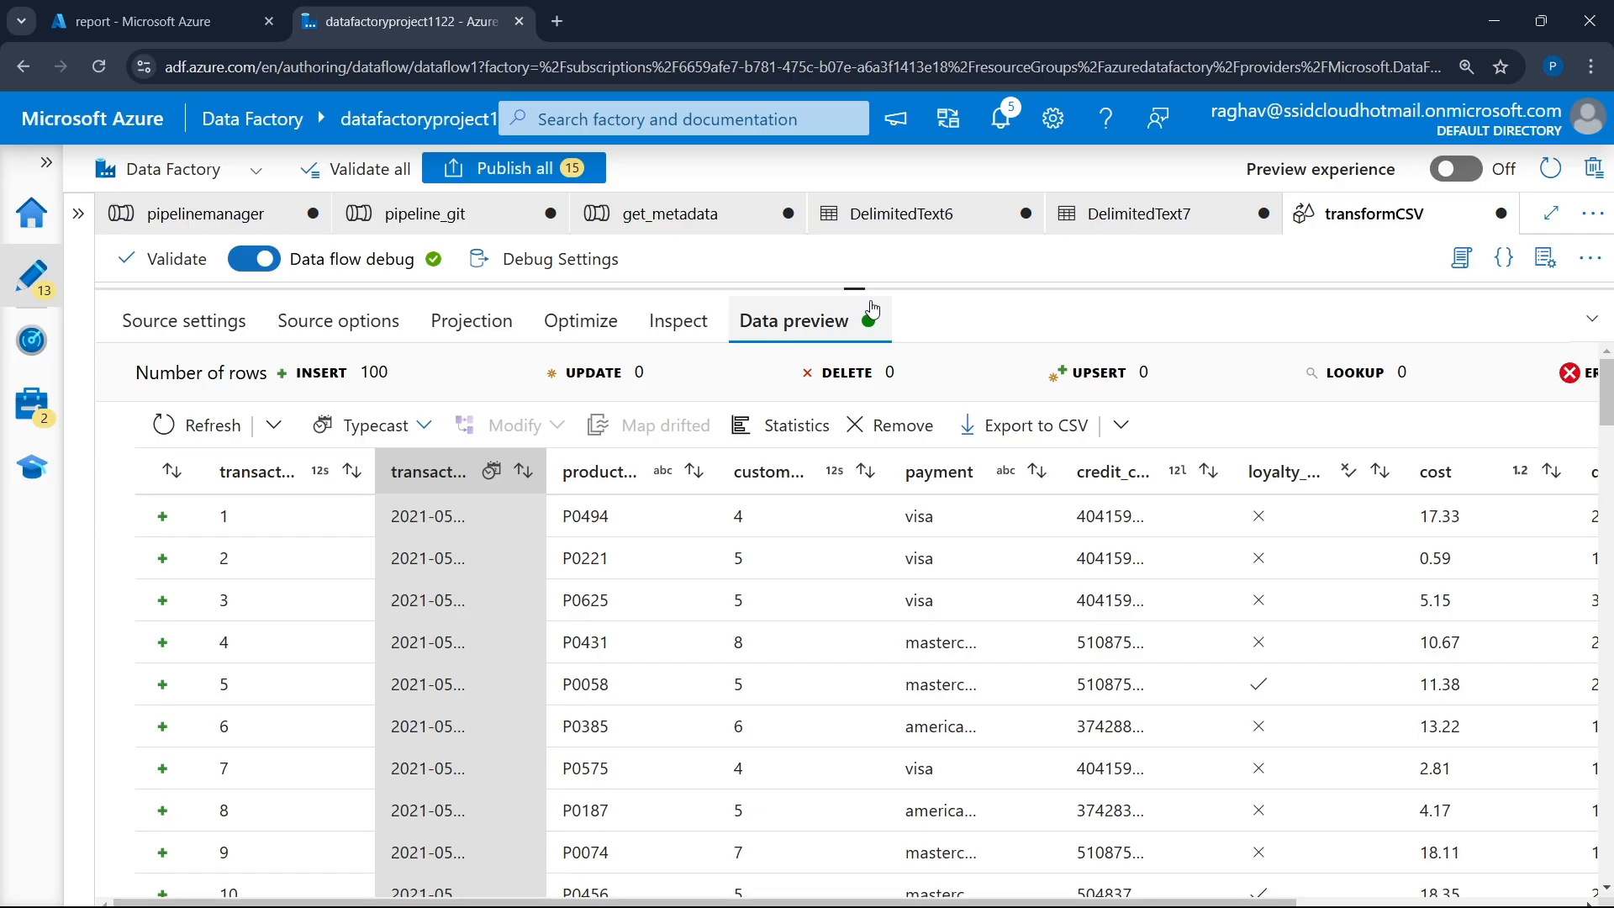
- Add a Select transformation after the sourceCSV source in the data flow
drag(855, 283, 820, 538)
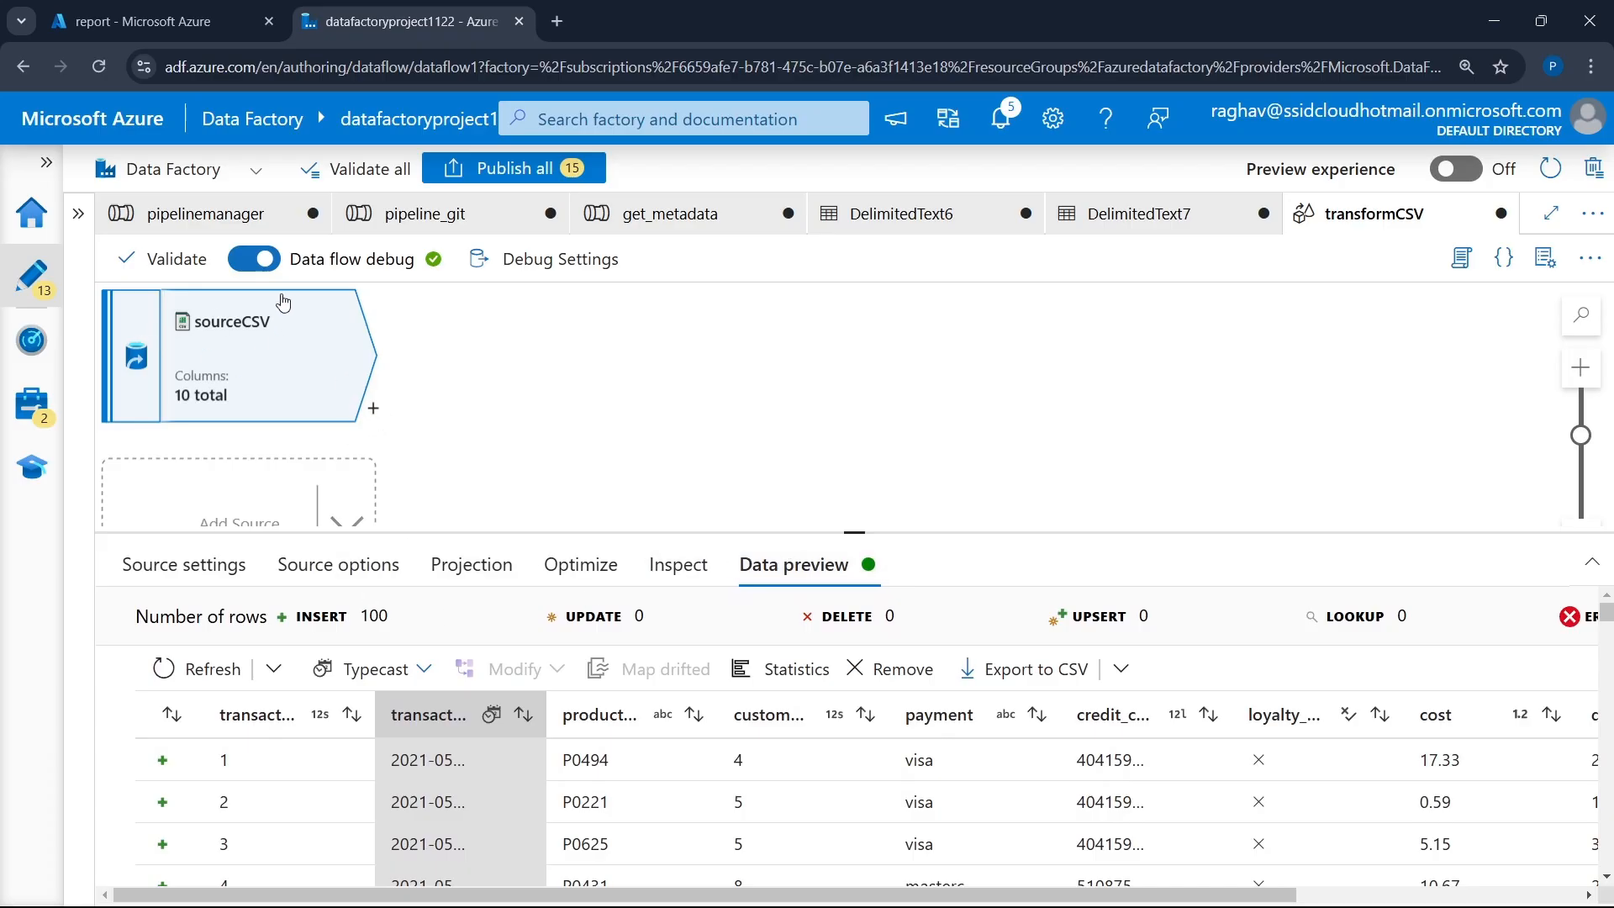
click(692, 399)
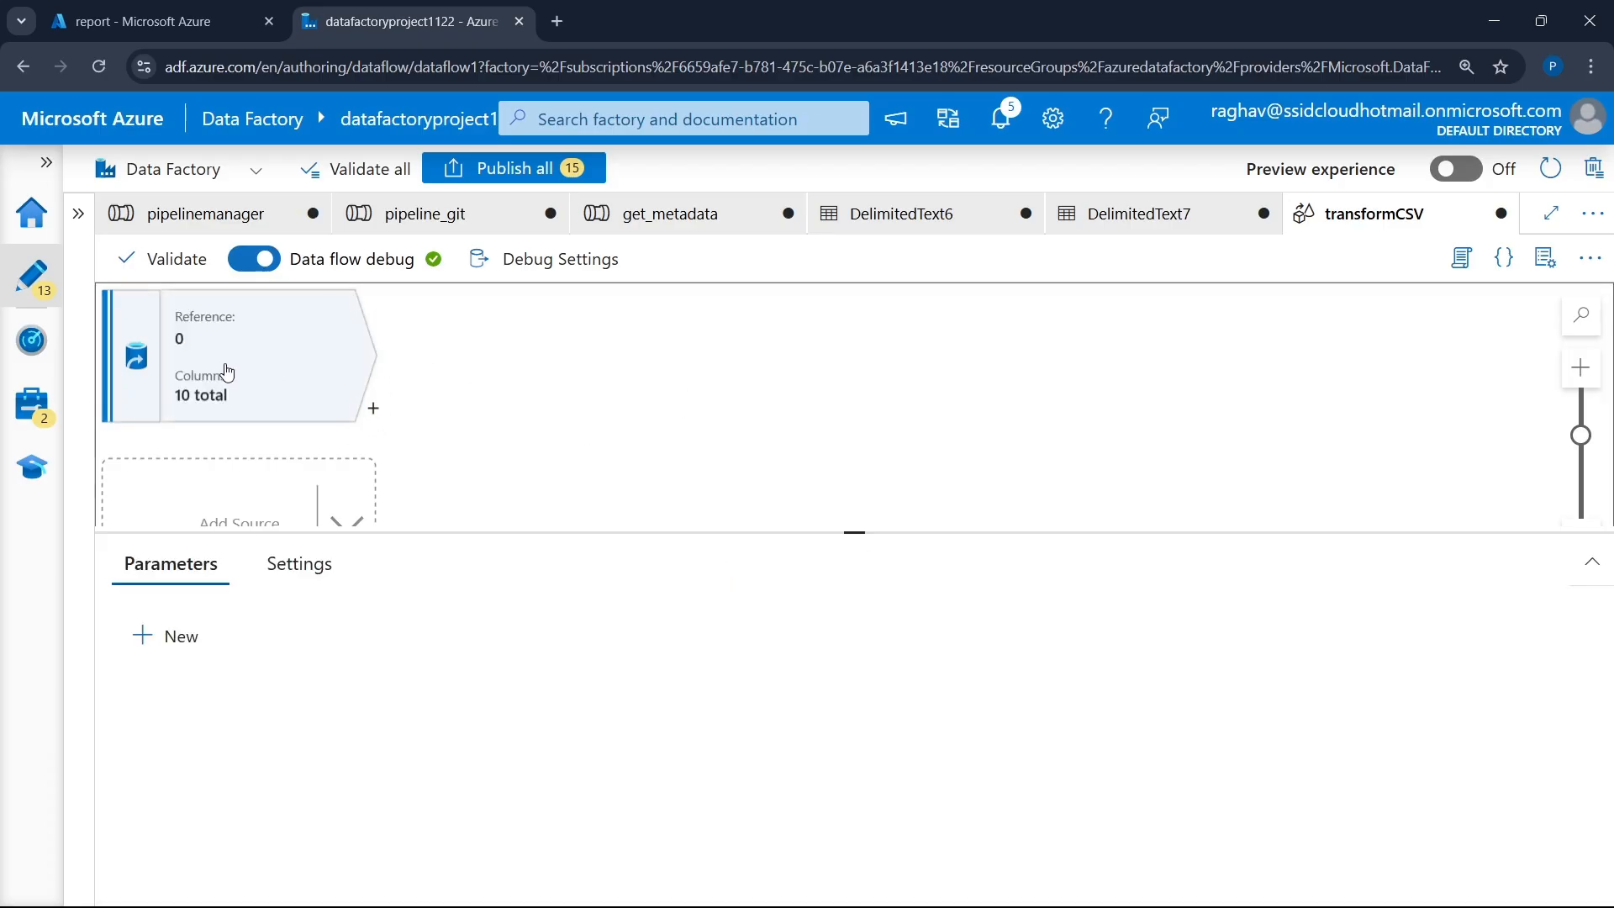
click(252, 368)
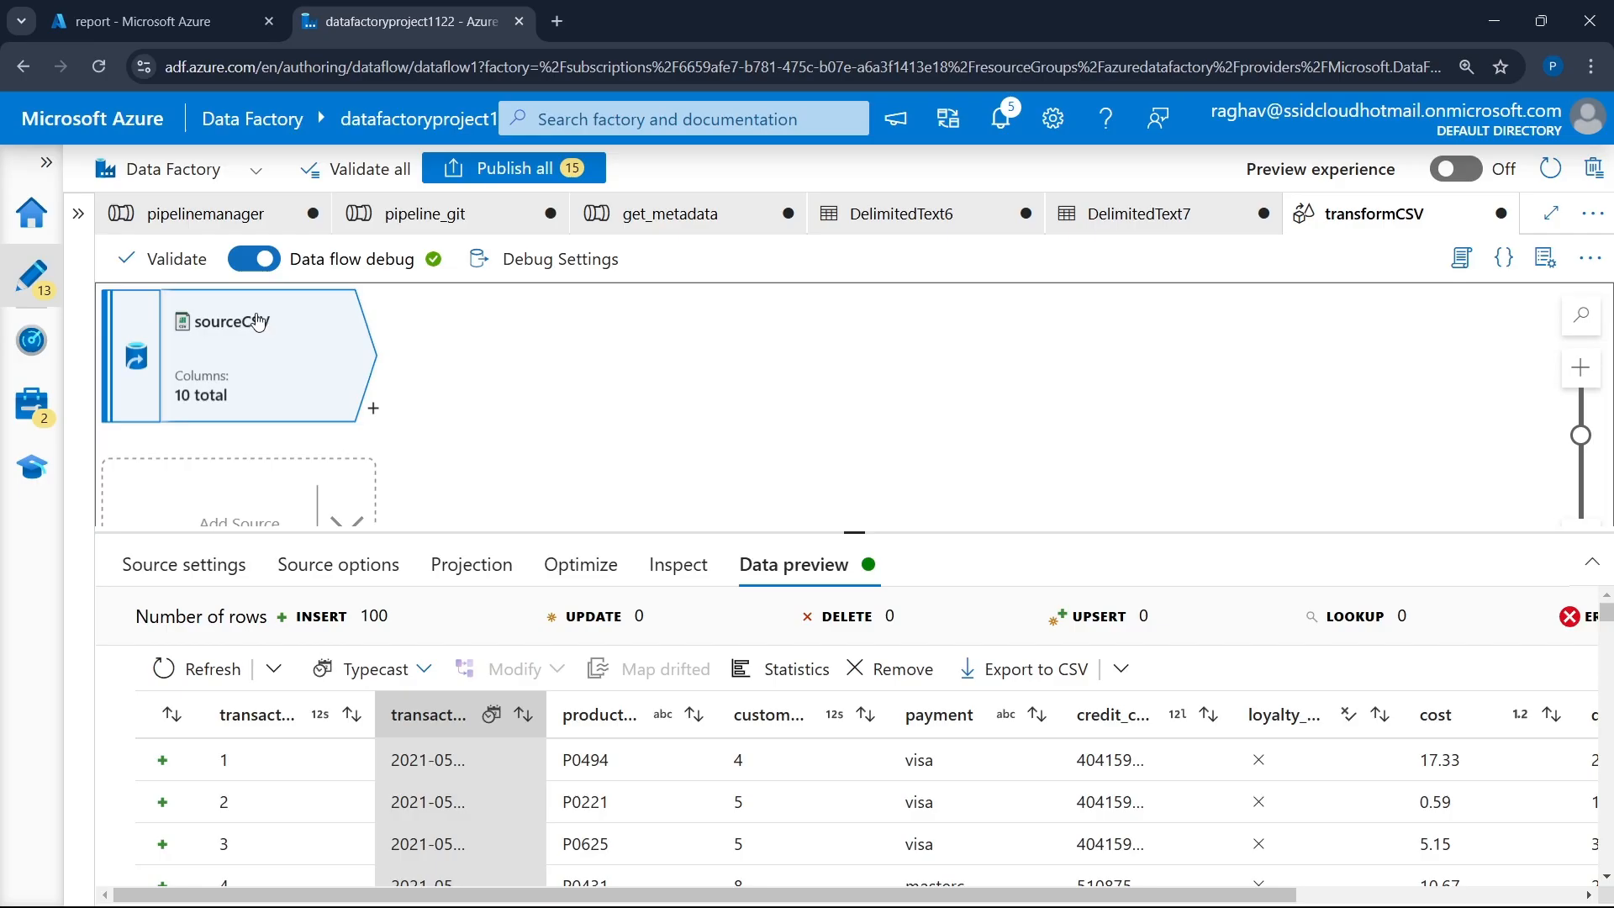
click(374, 410)
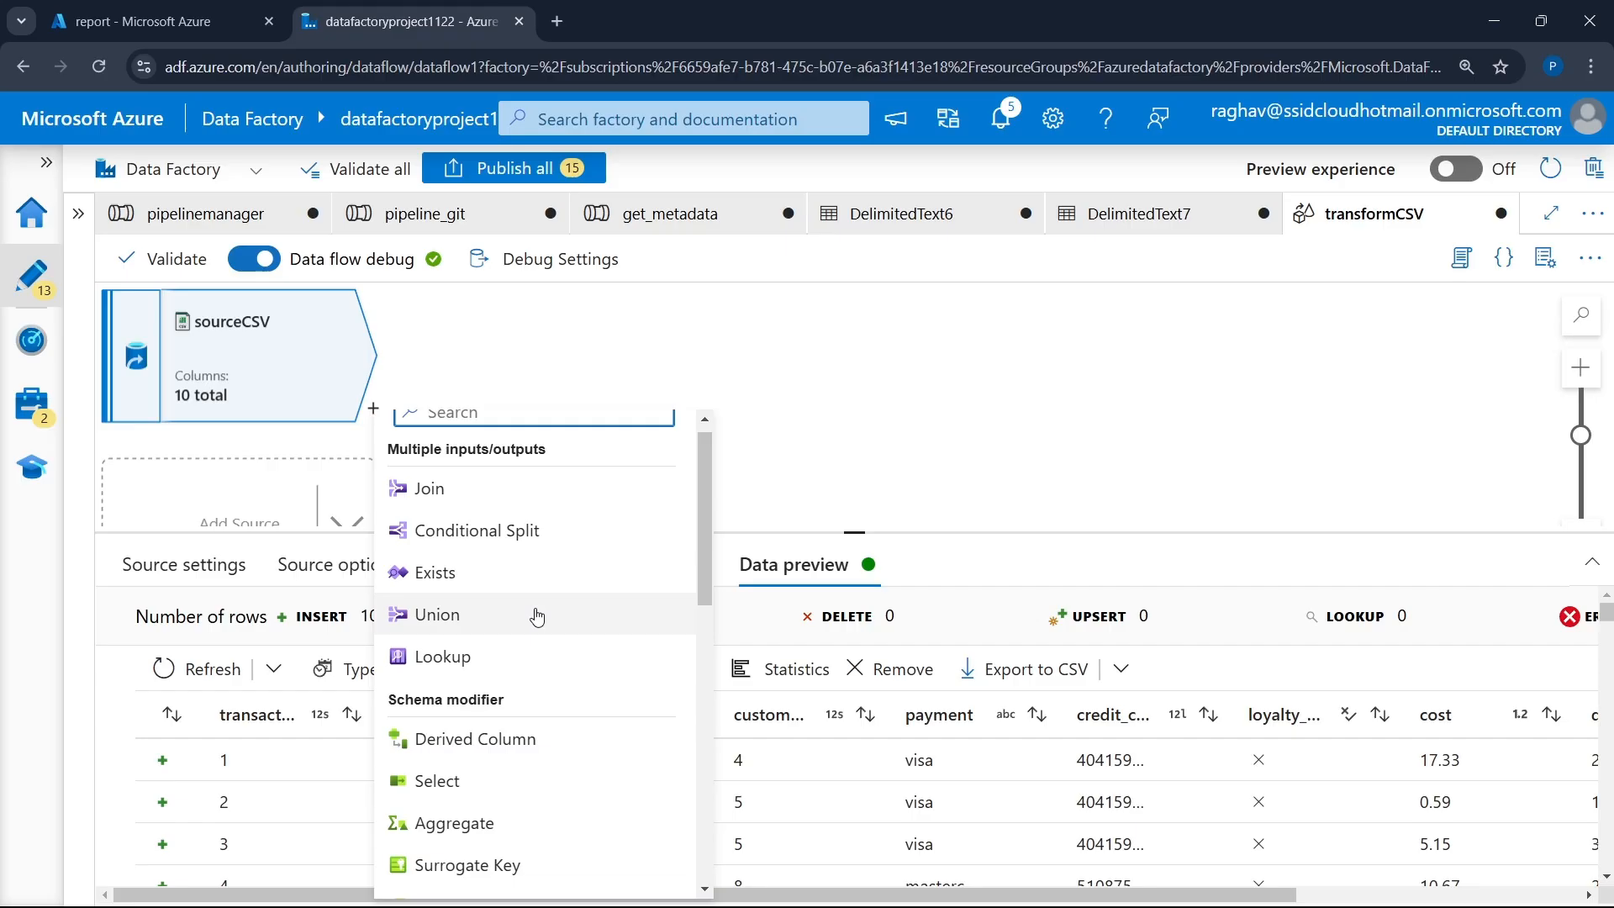
scroll(536, 616, down, 1)
scroll(534, 605, up, 2)
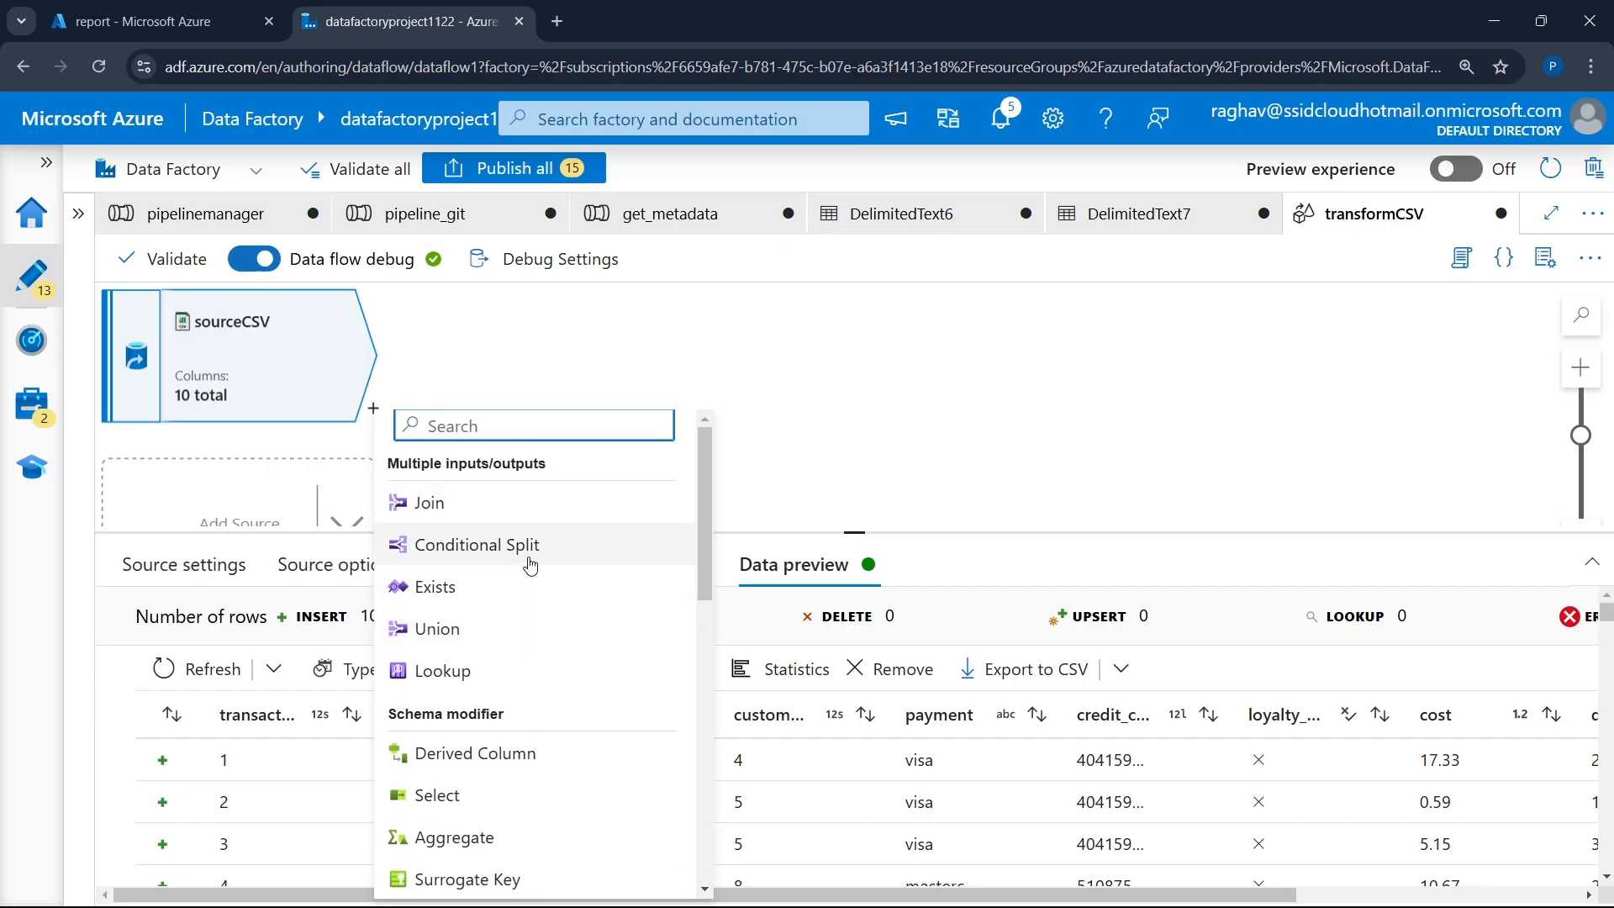
scroll(504, 643, down, 3)
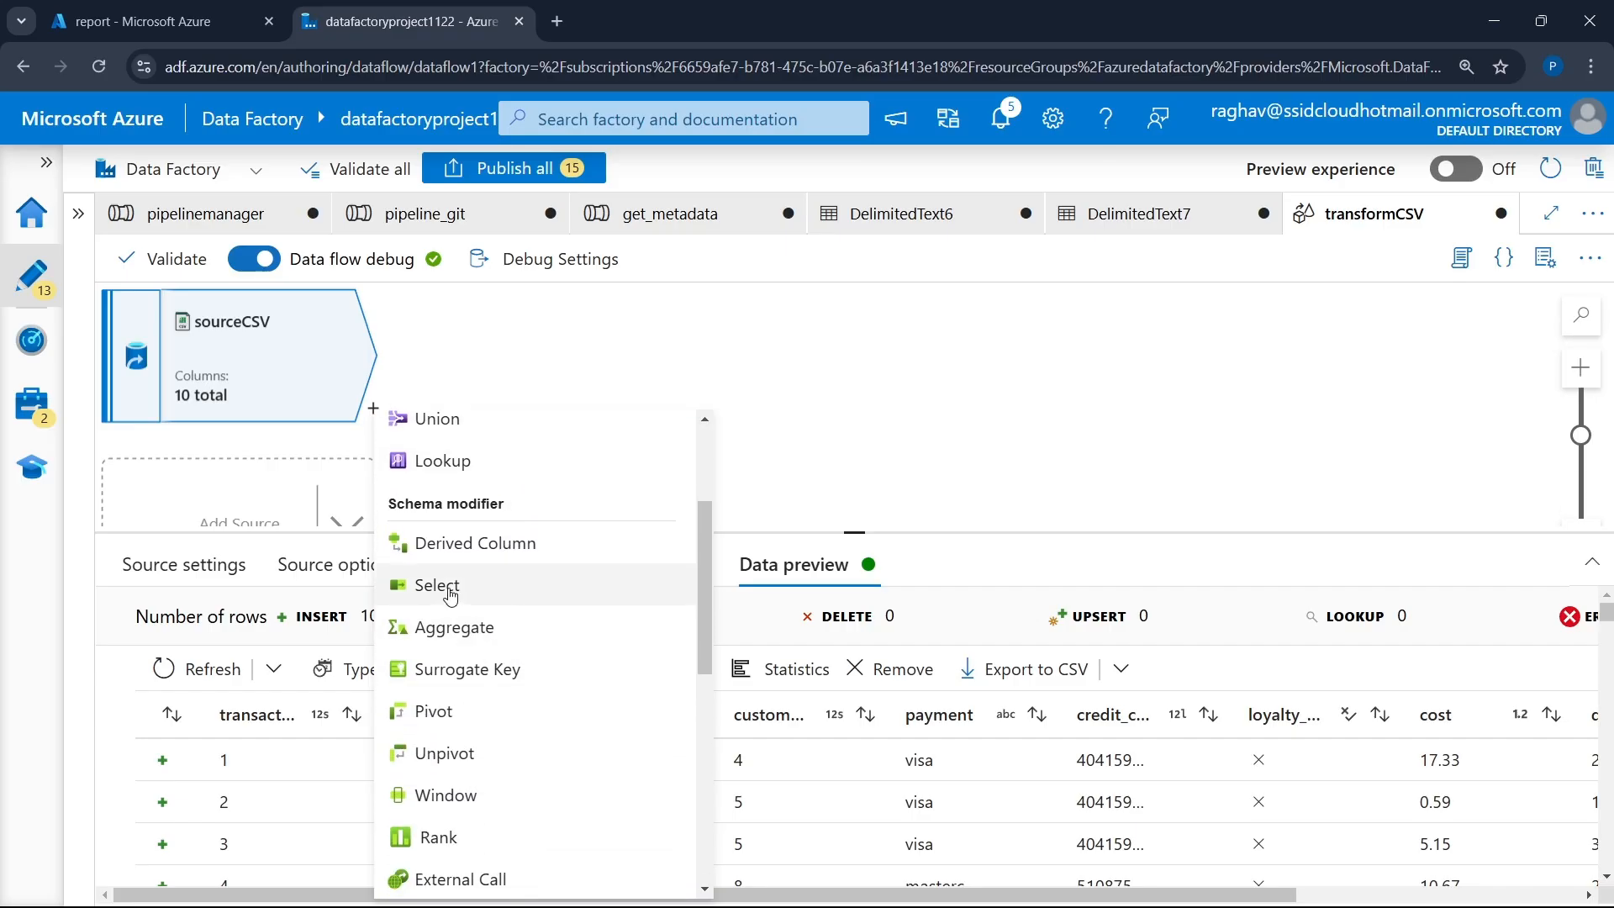
scroll(505, 648, down, 7)
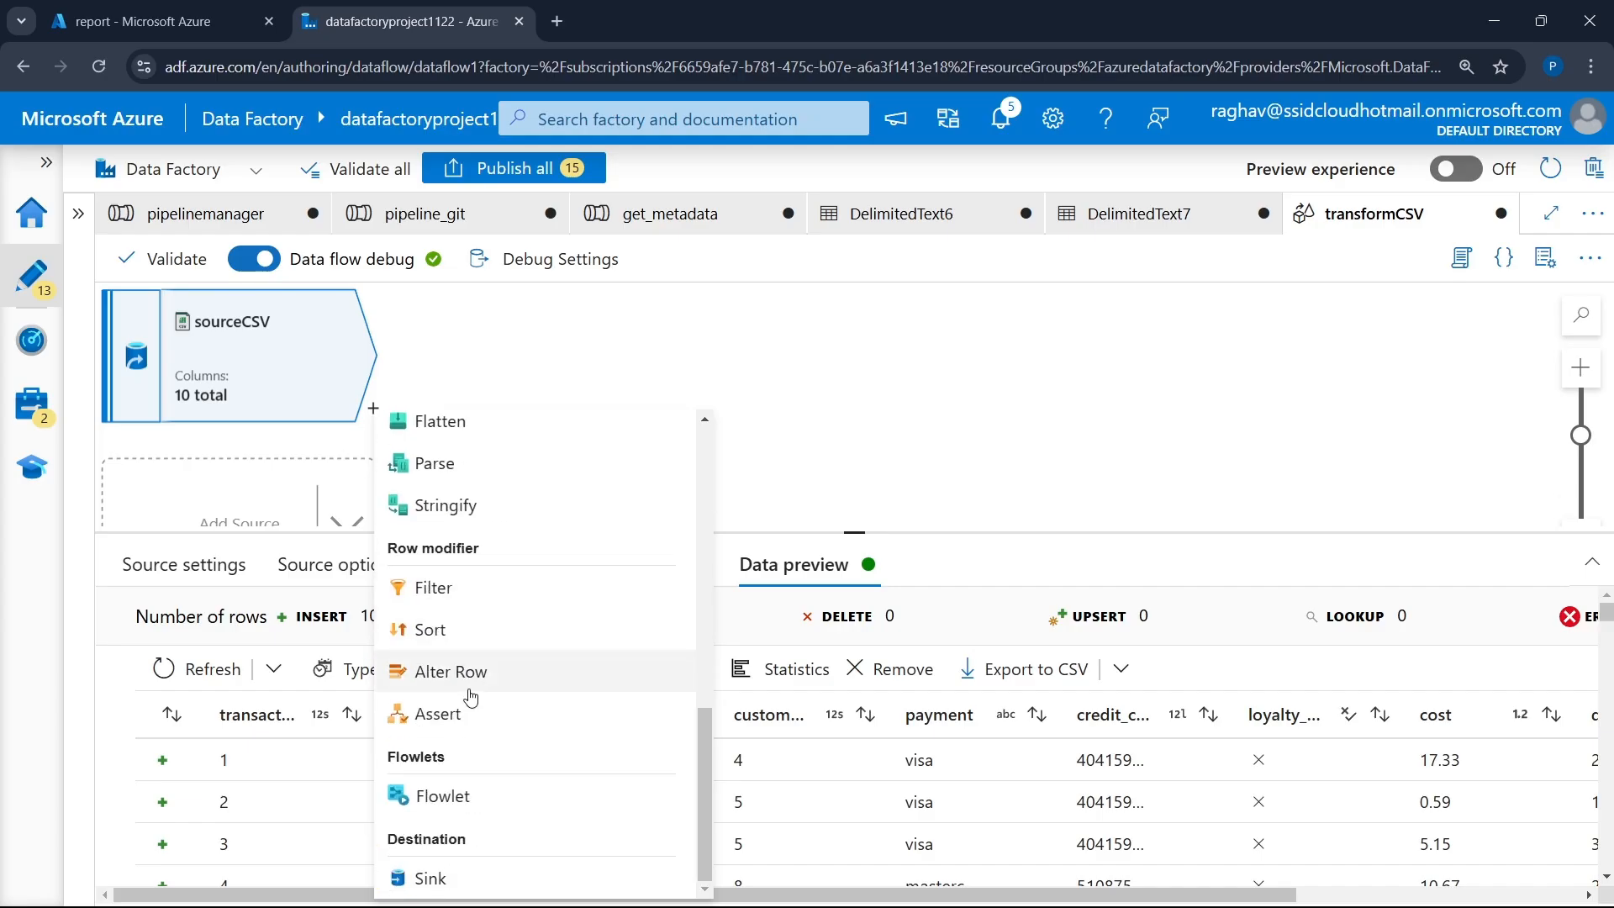
scroll(470, 672, up, 1)
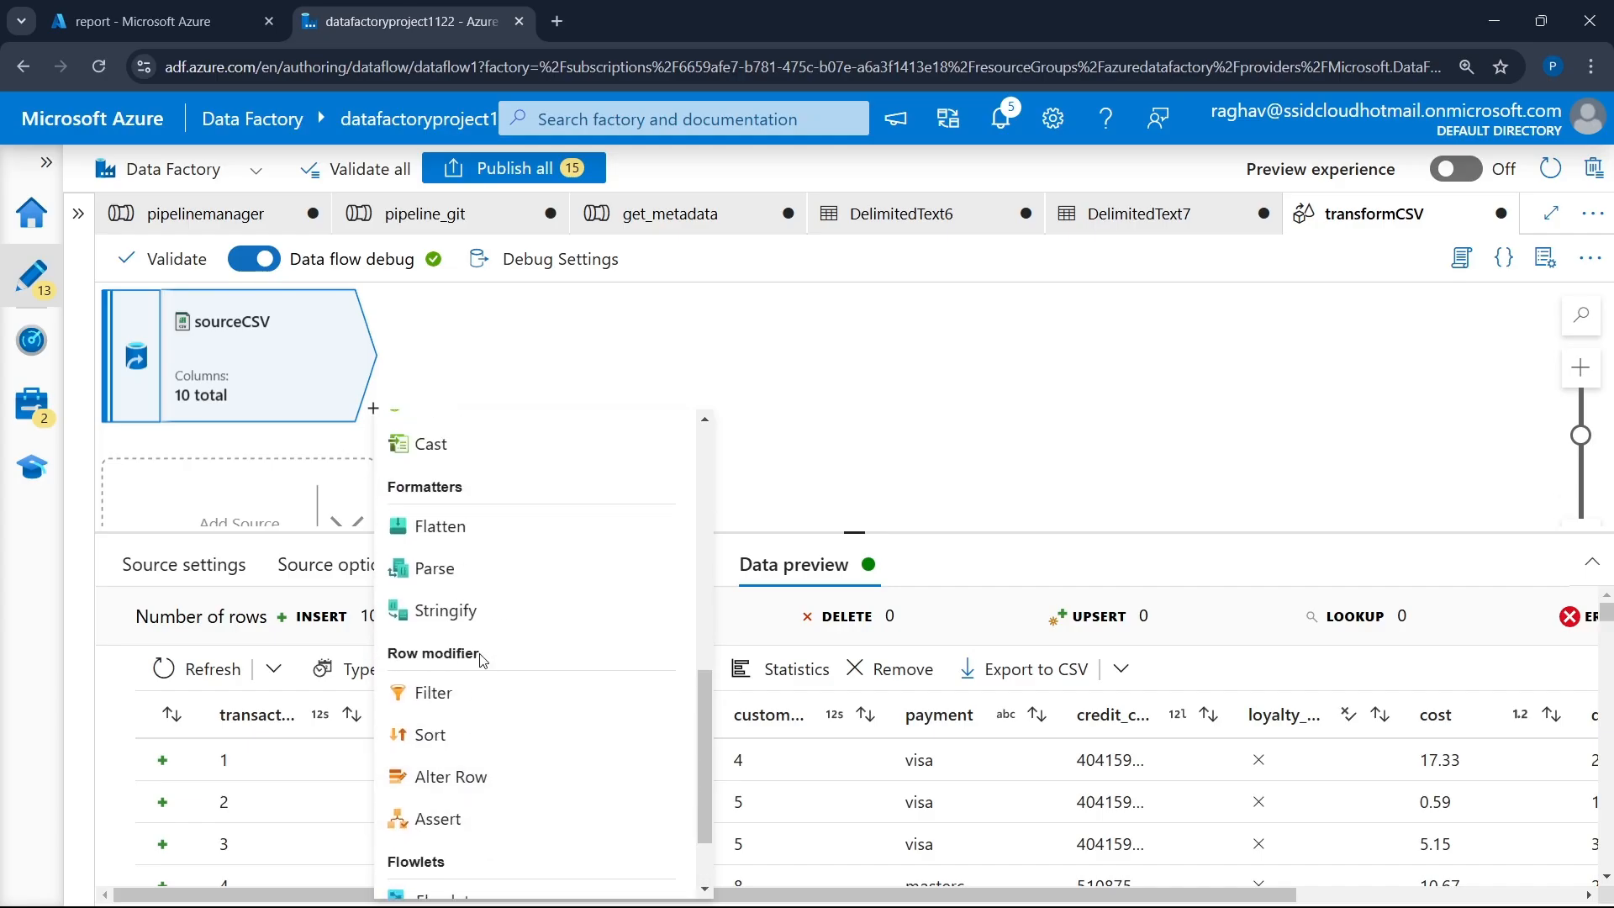
scroll(483, 661, up, 2)
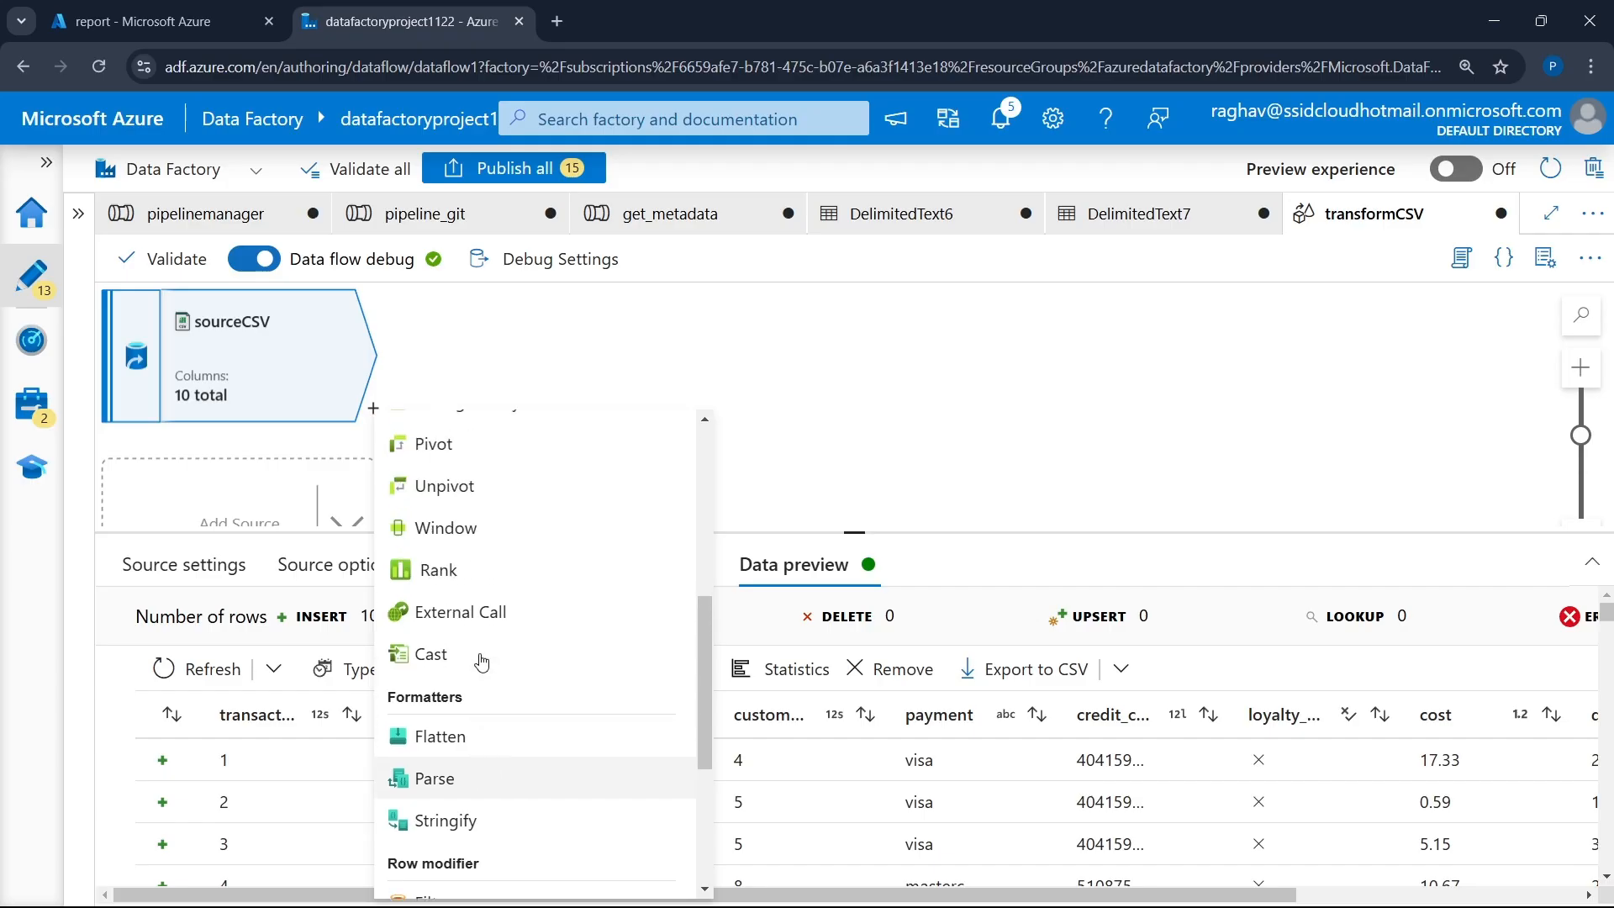
scroll(482, 663, up, 3)
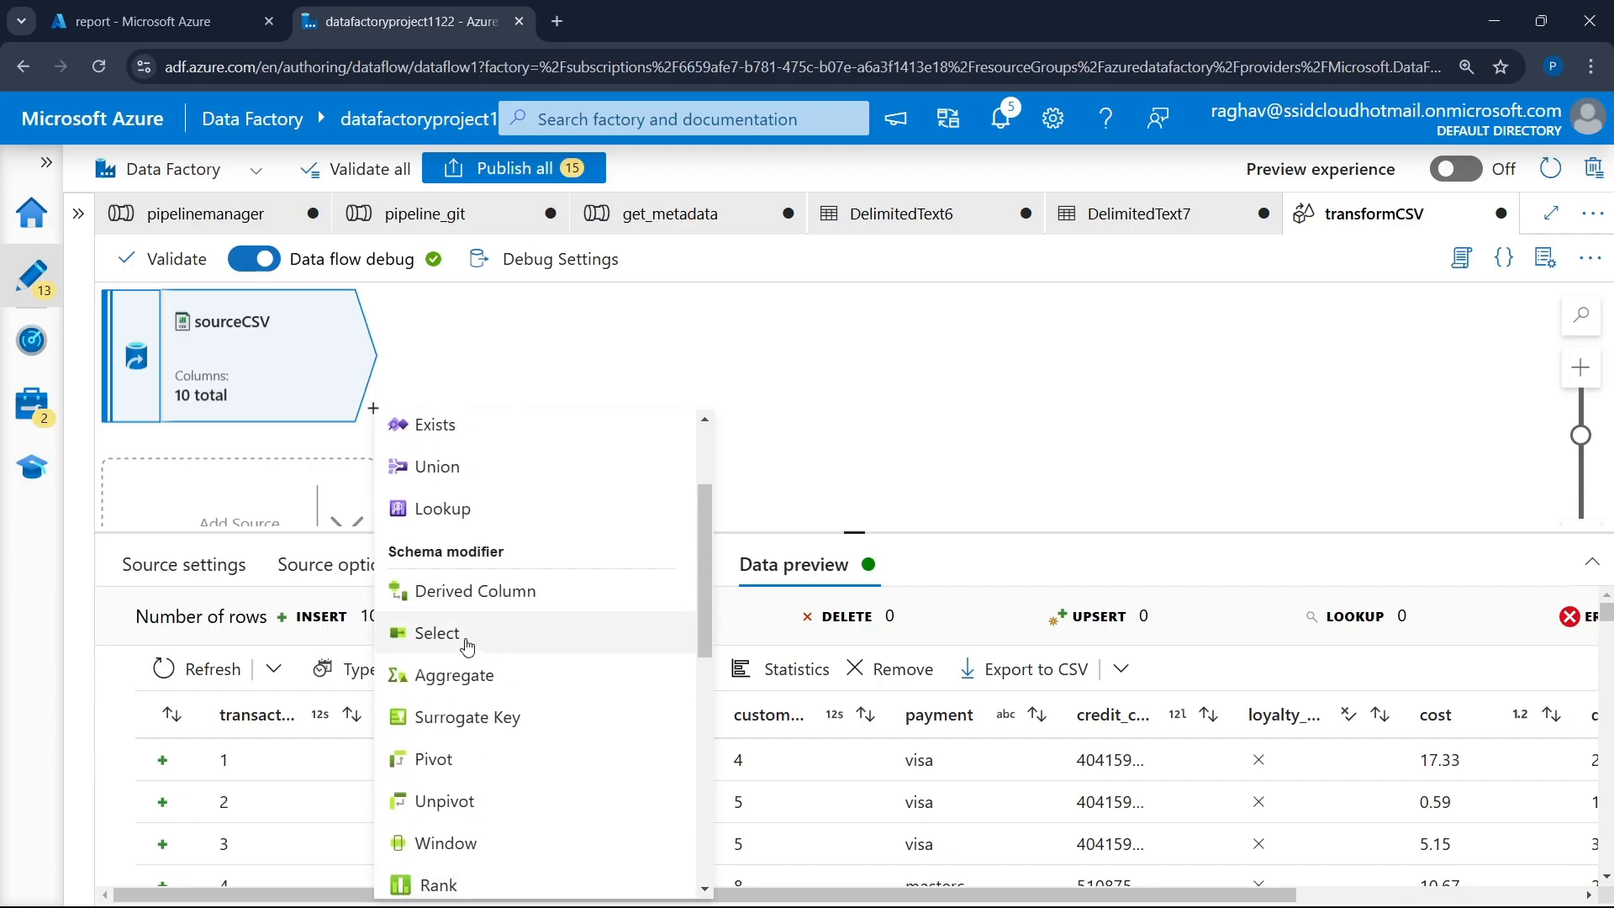
click(465, 642)
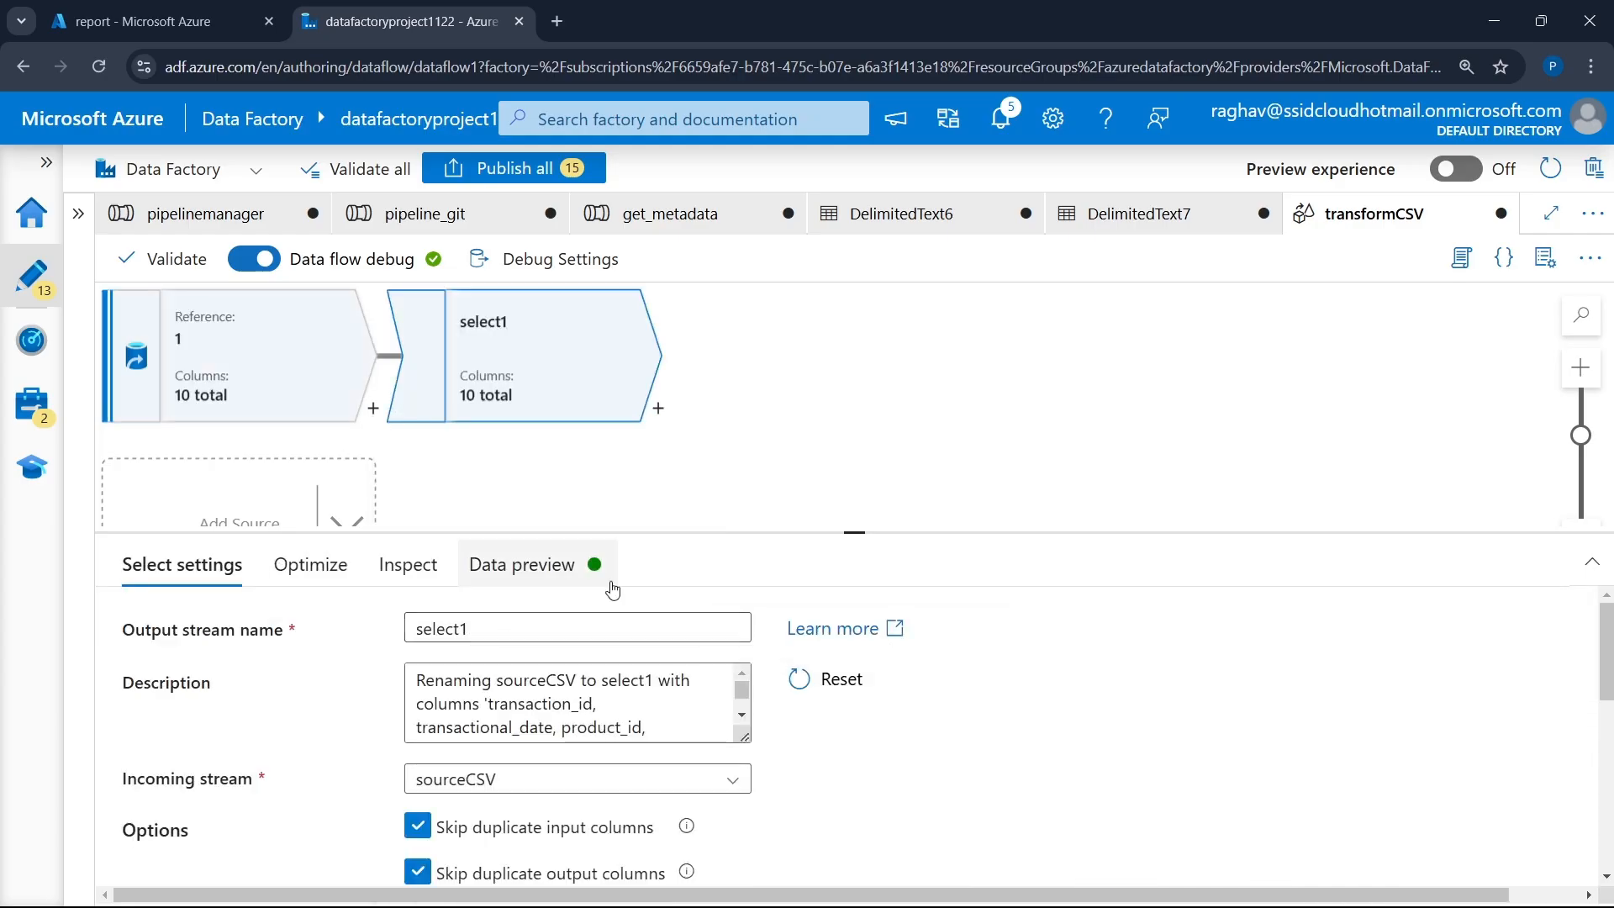
- Rename the output stream of the Select transformation to selectColumns and enlarge its settings area
click(531, 626)
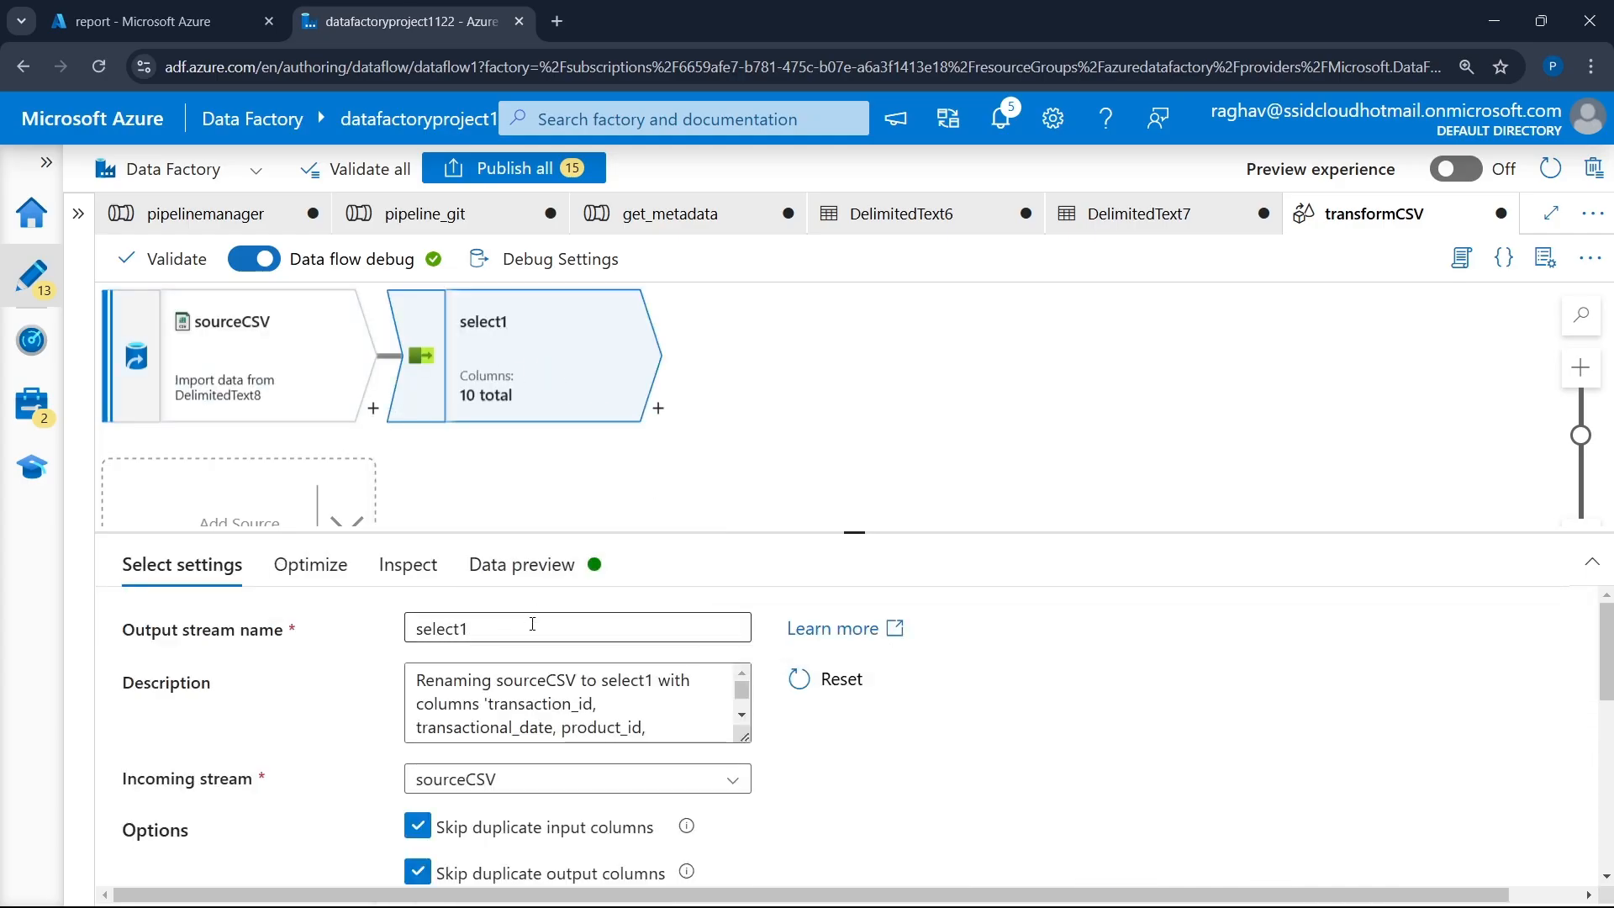
key(BackSpace)
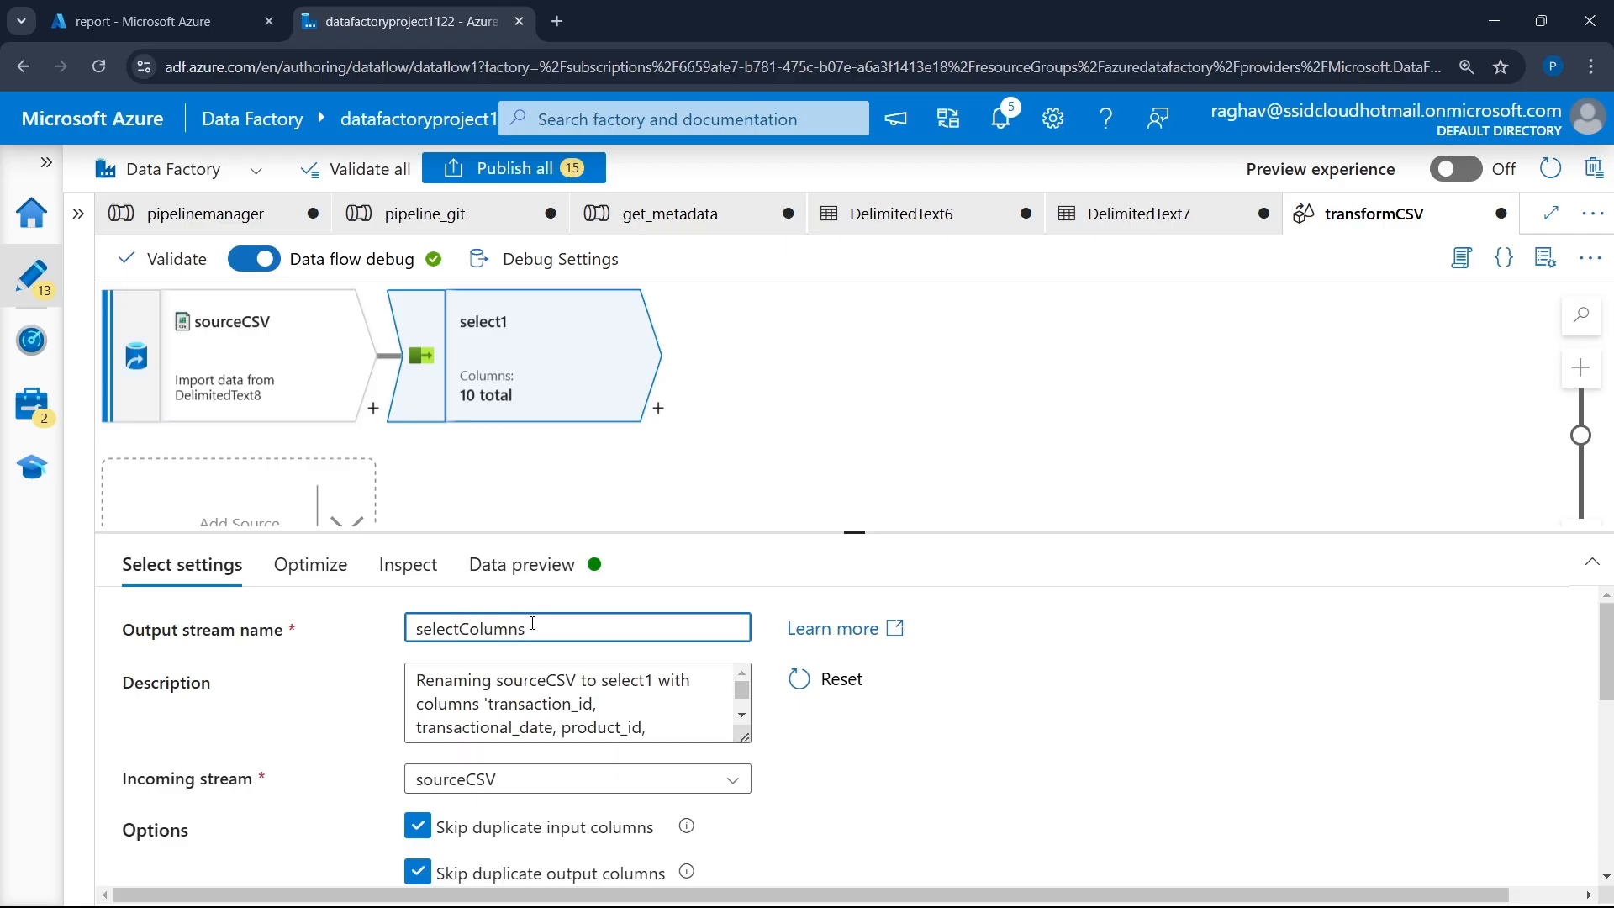
drag(846, 534, 919, 283)
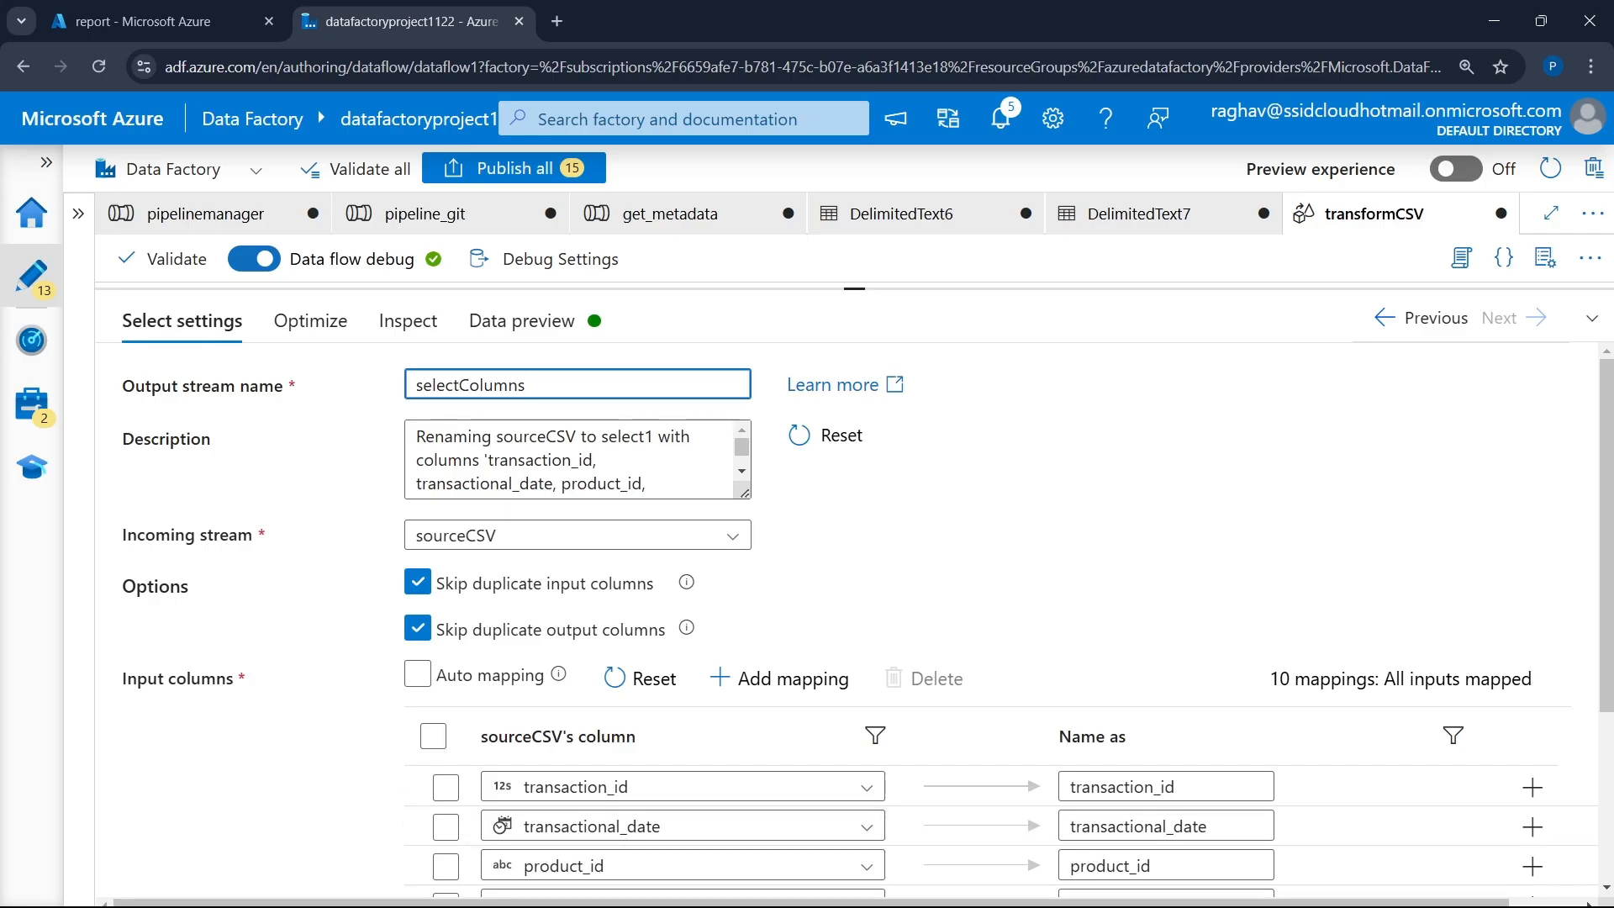
click(1065, 883)
click(1354, 627)
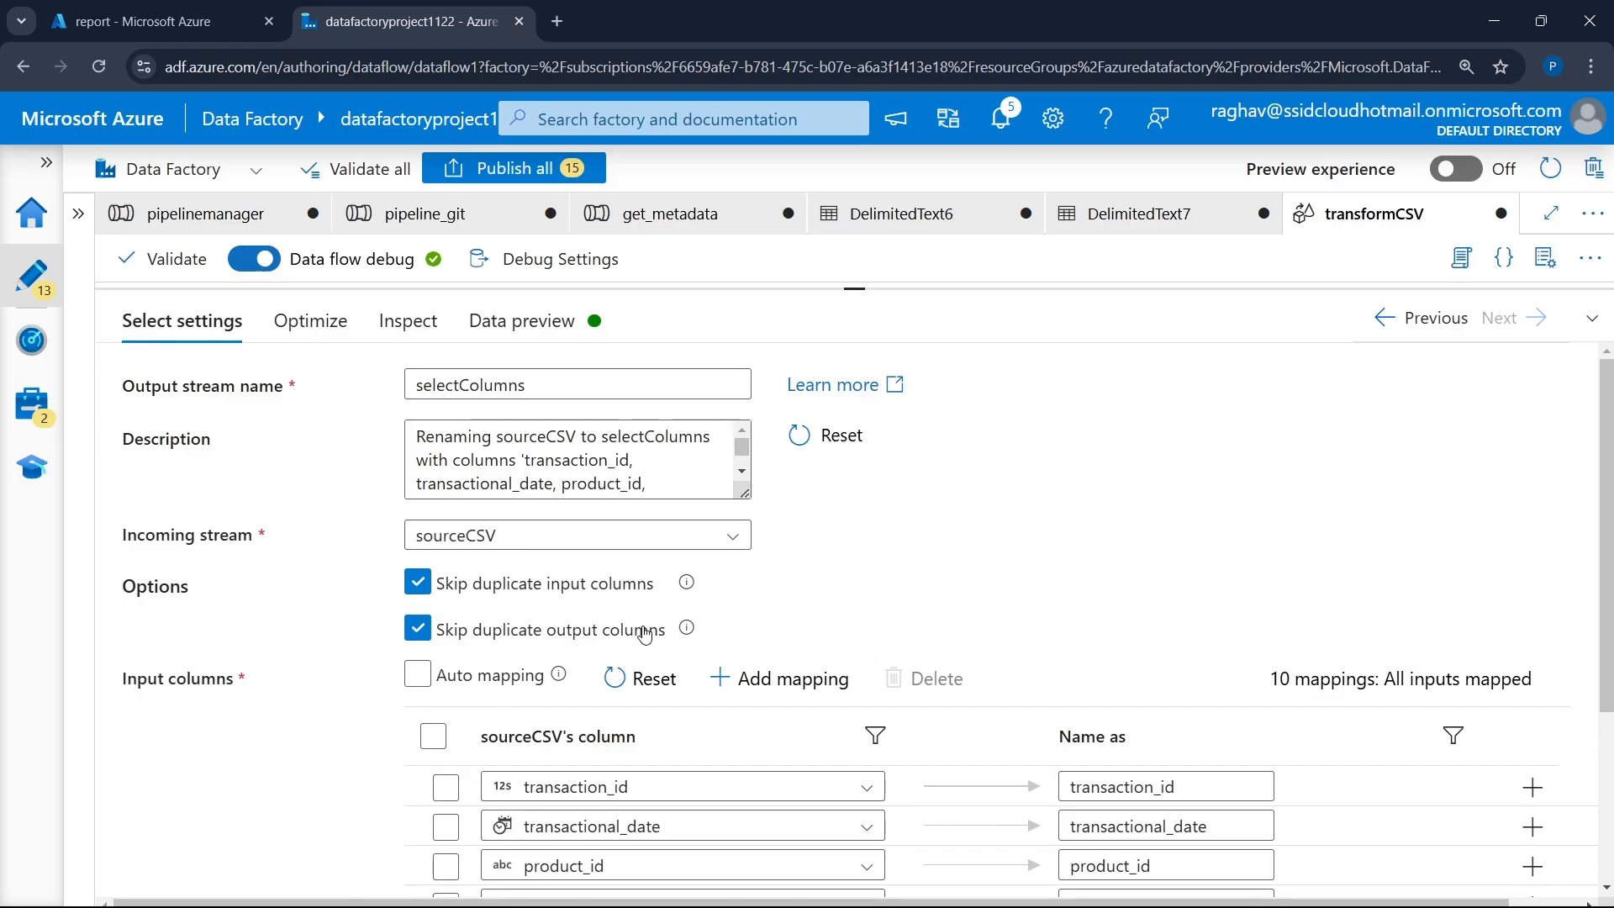
- Delete the payment, credit_card, loyalty_card and cost mappings from the input columns of selectColumns
scroll(672, 623, down, 3)
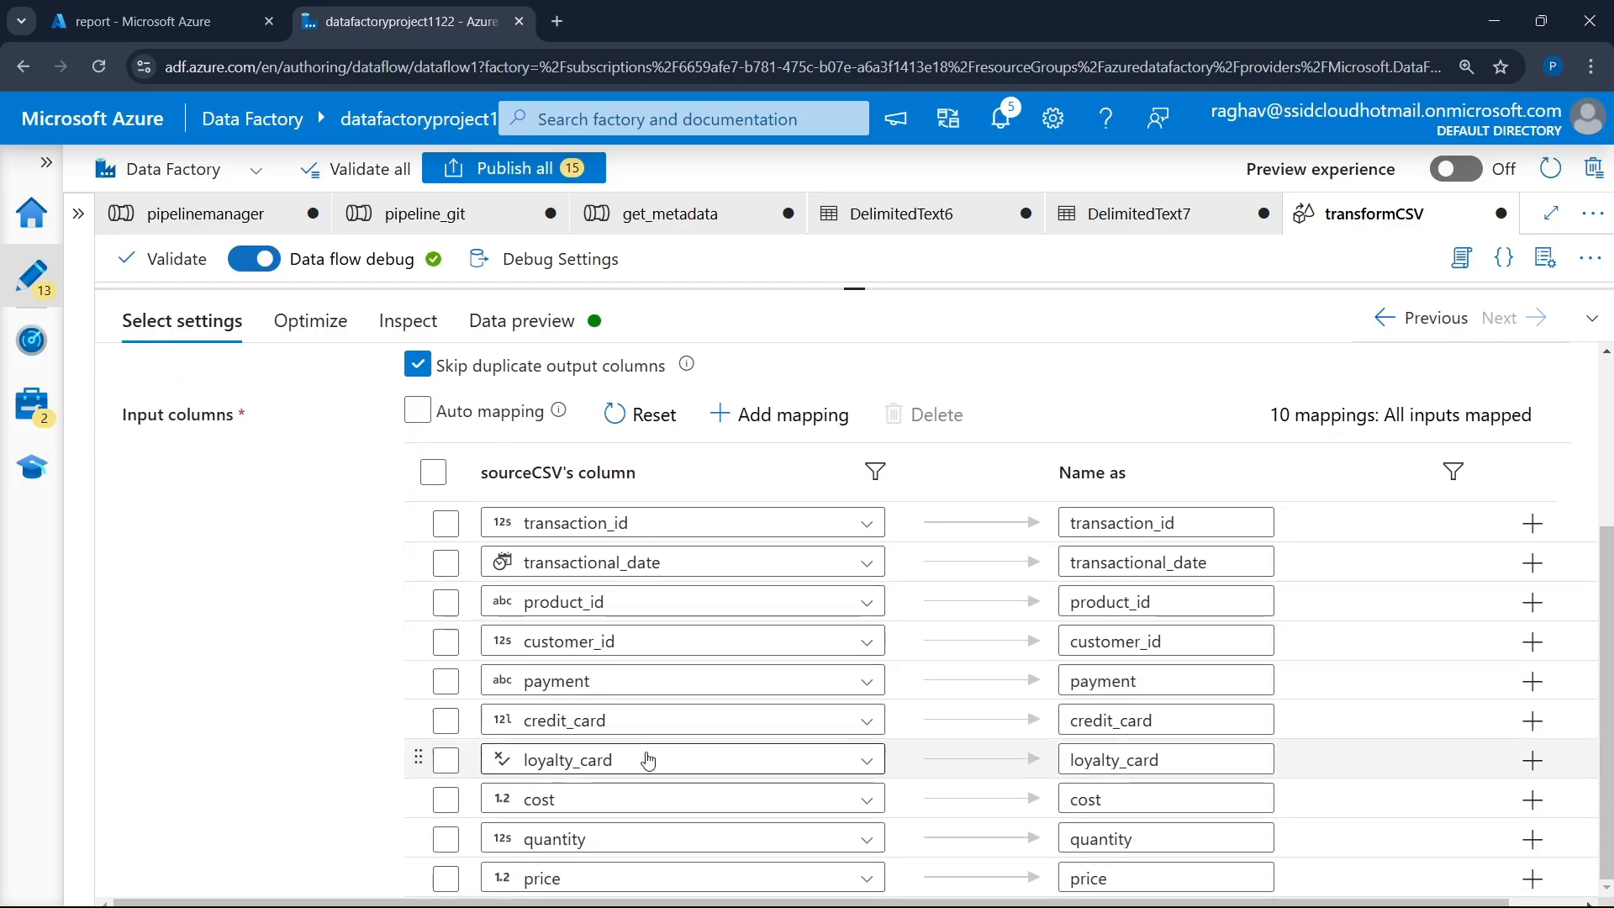
click(444, 685)
click(446, 722)
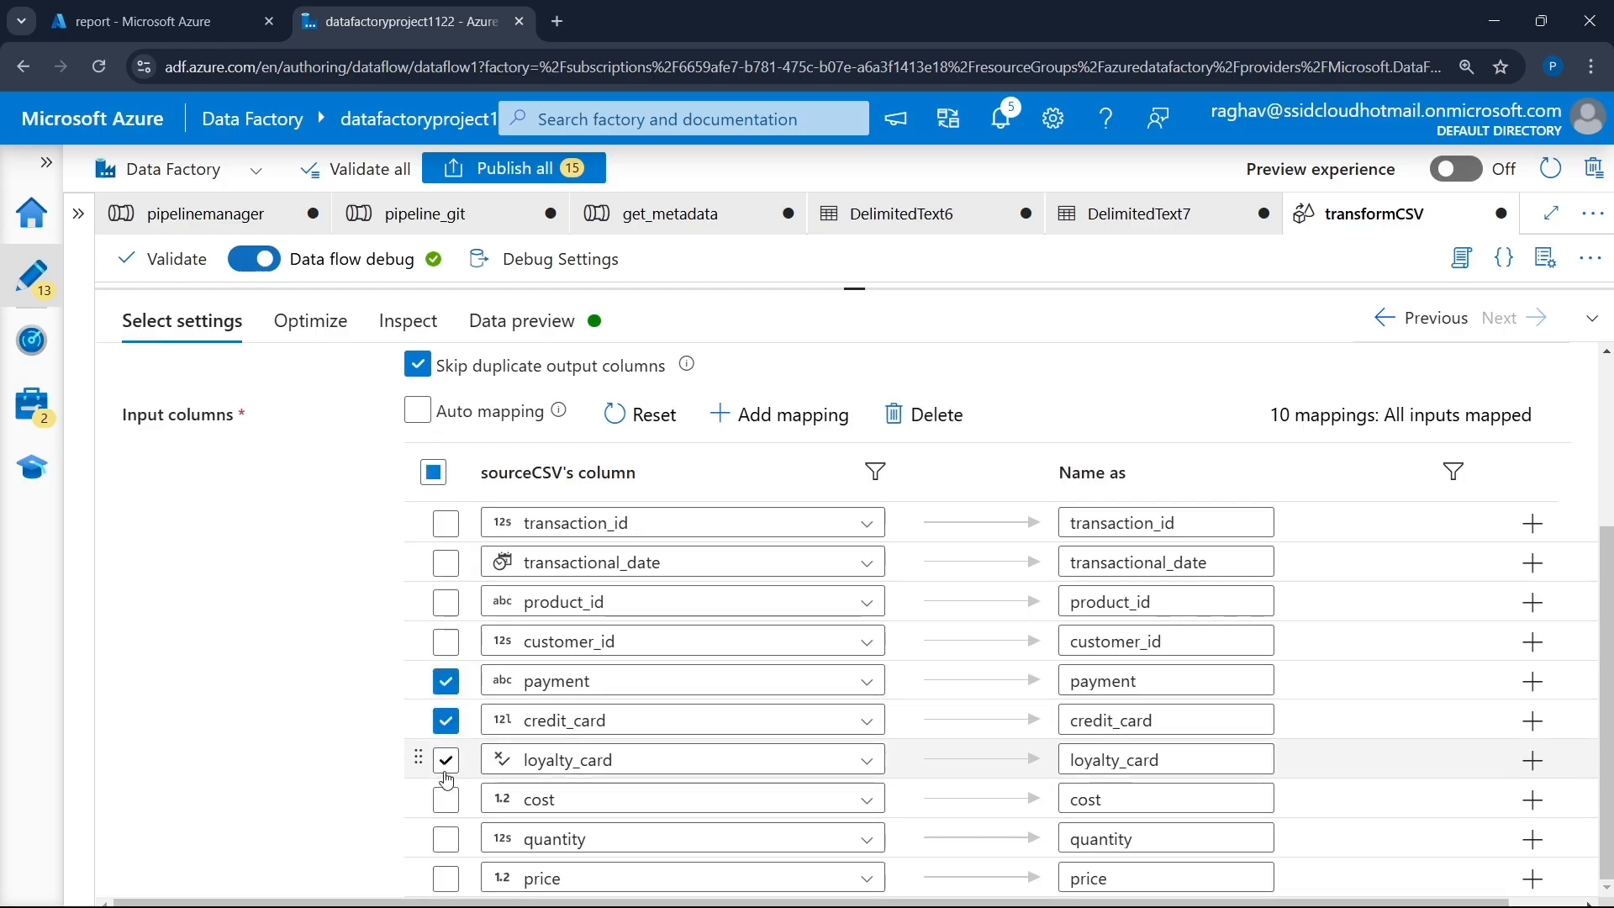
click(445, 765)
click(445, 799)
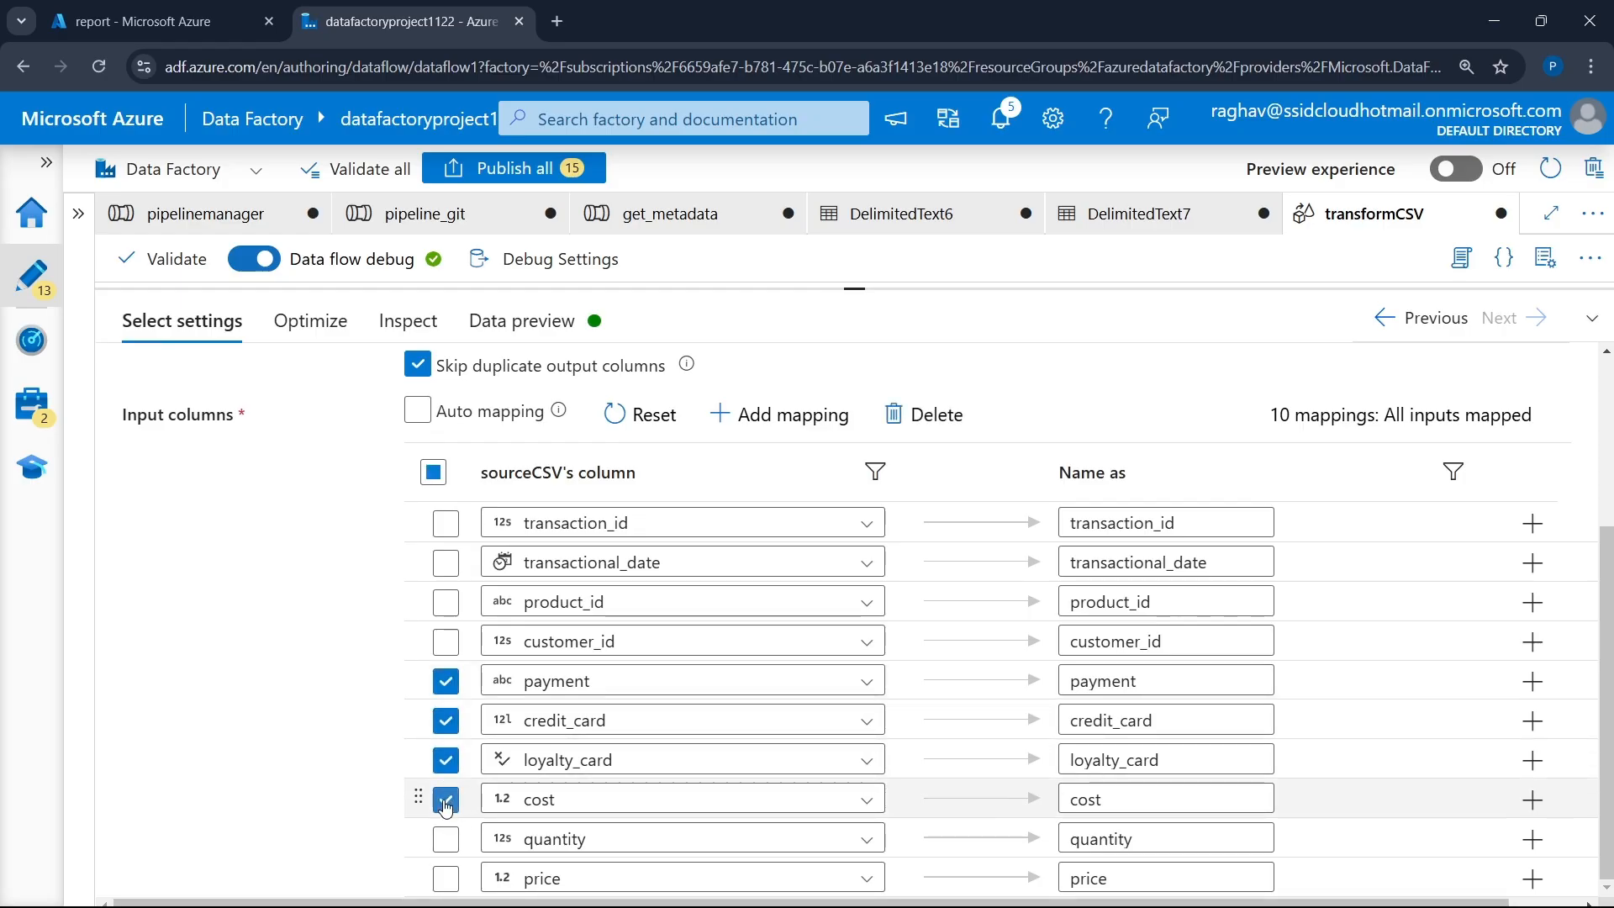
click(918, 421)
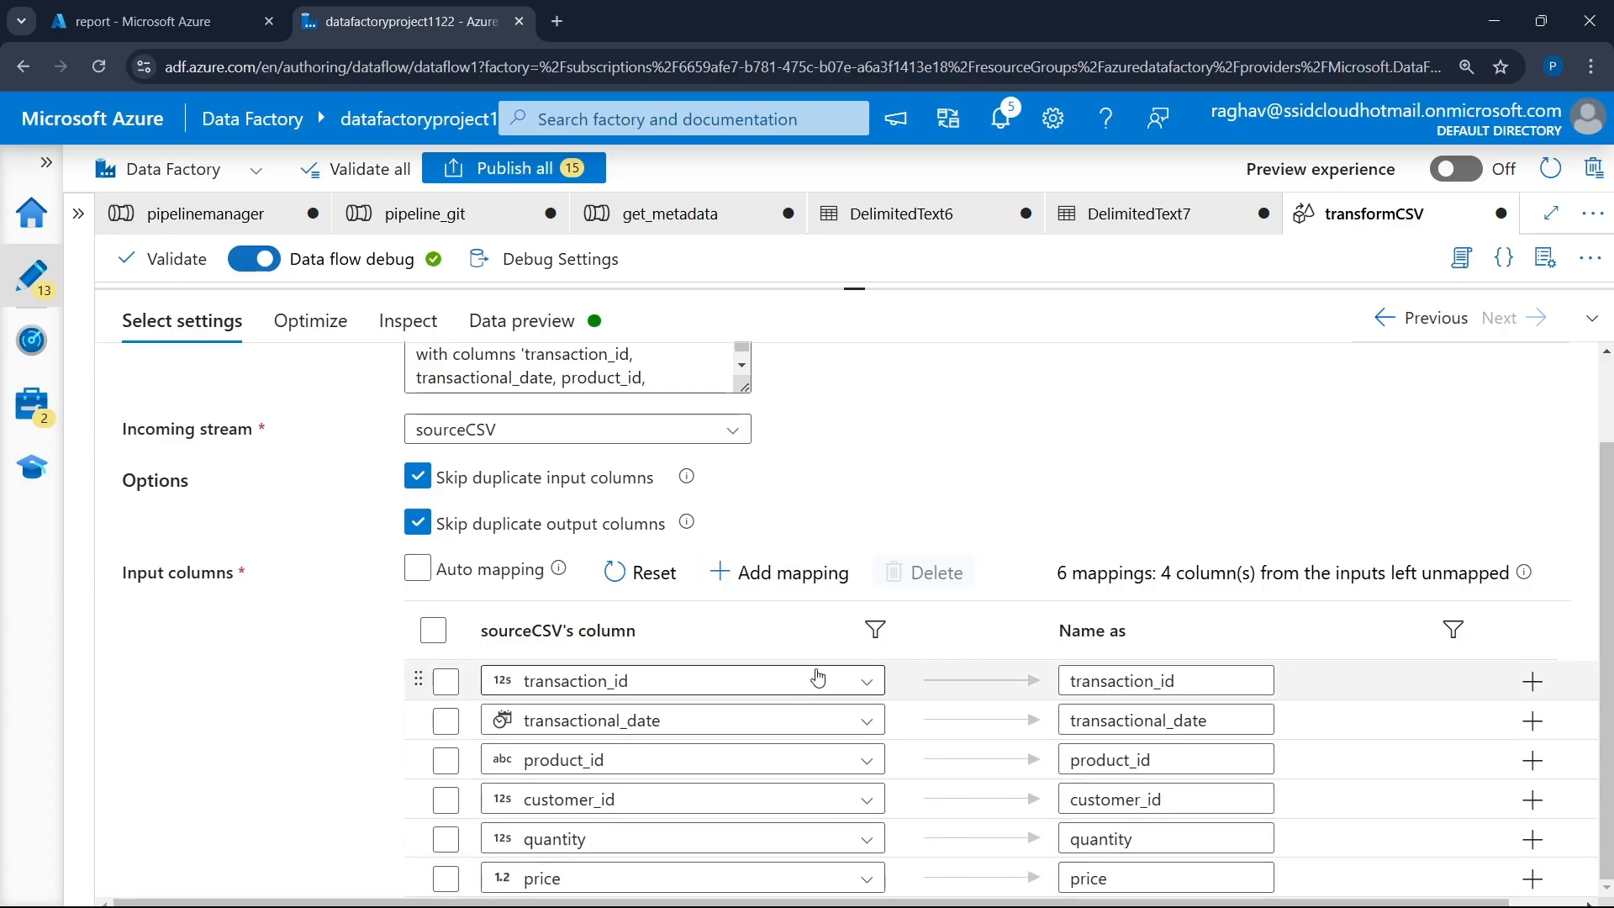
- Refresh the data preview of selectColumns and examine the rows of the remaining columns
mouse_move(688, 479)
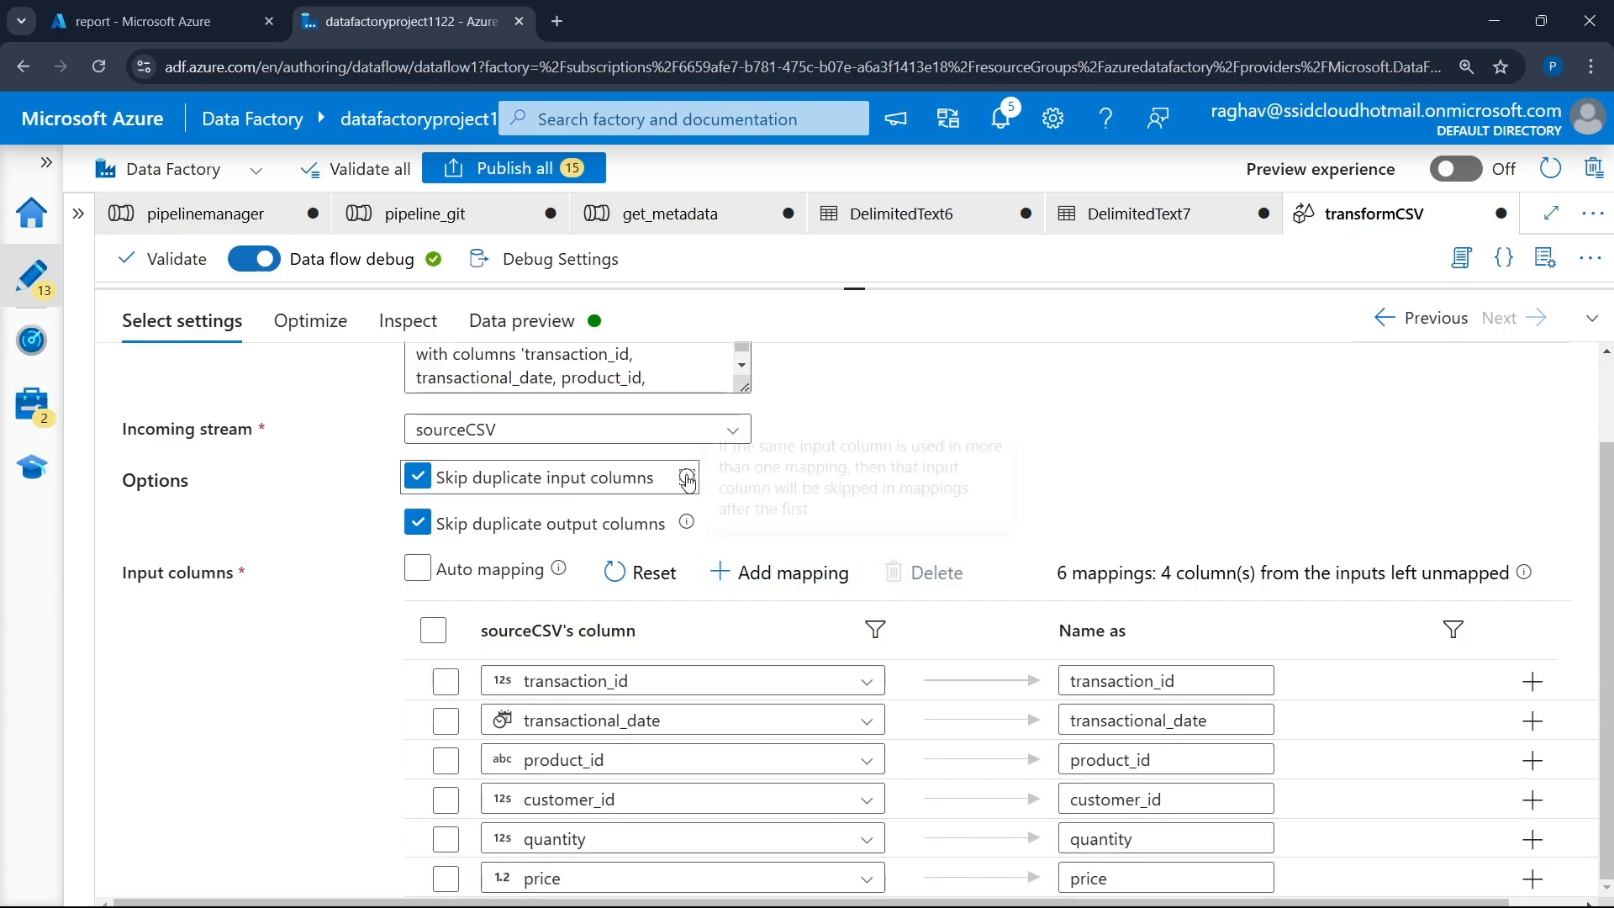
scroll(688, 479, up, 2)
click(521, 321)
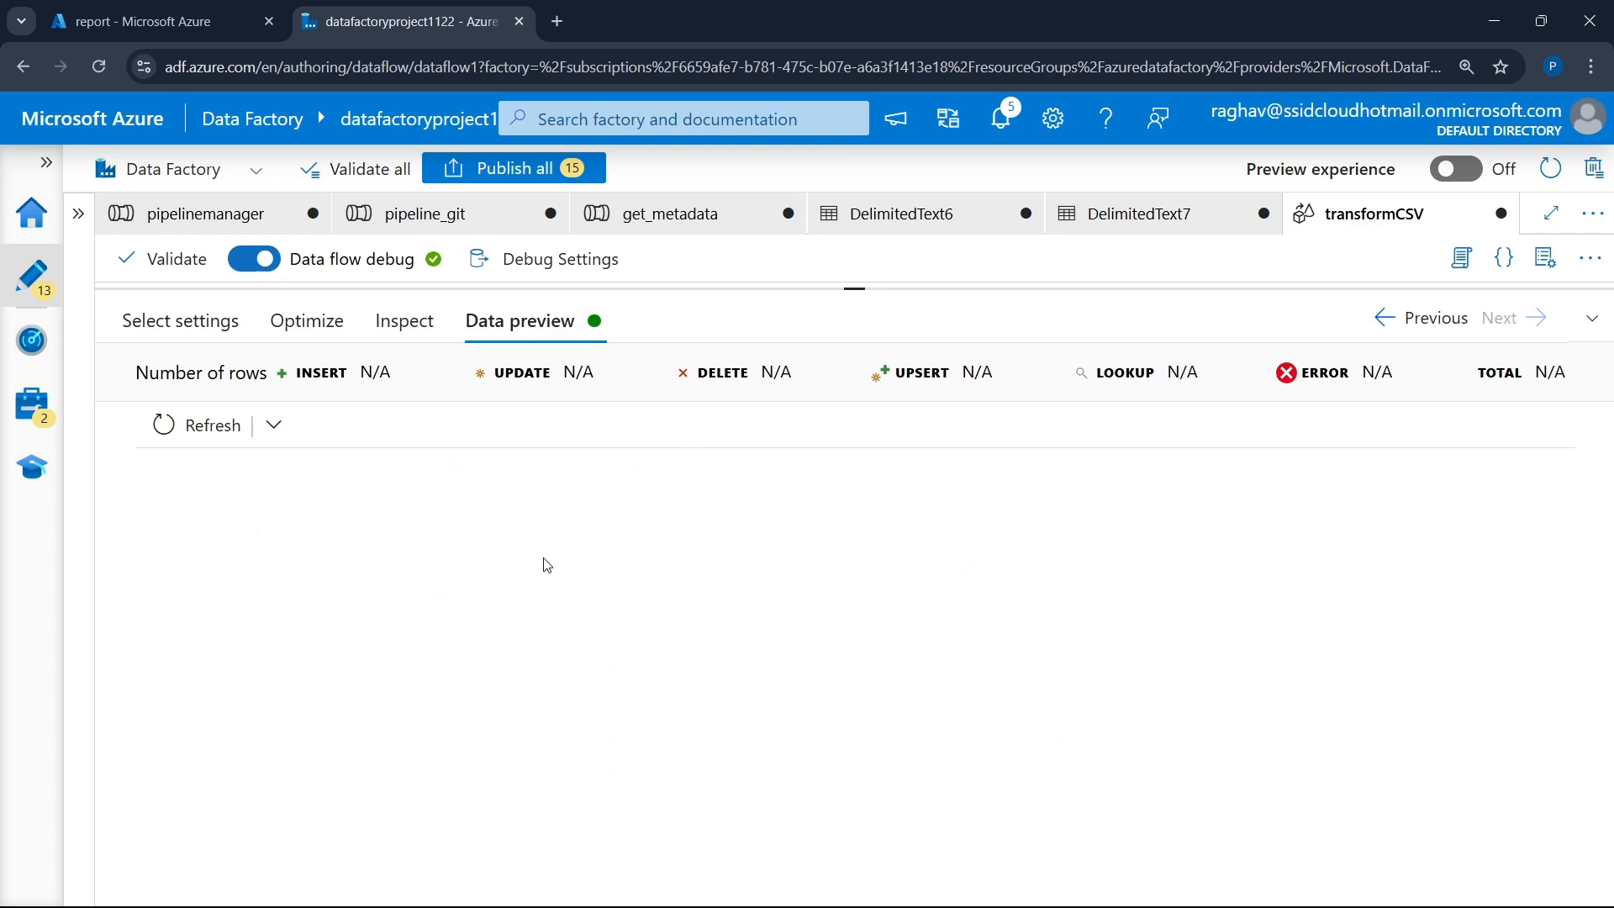
click(202, 425)
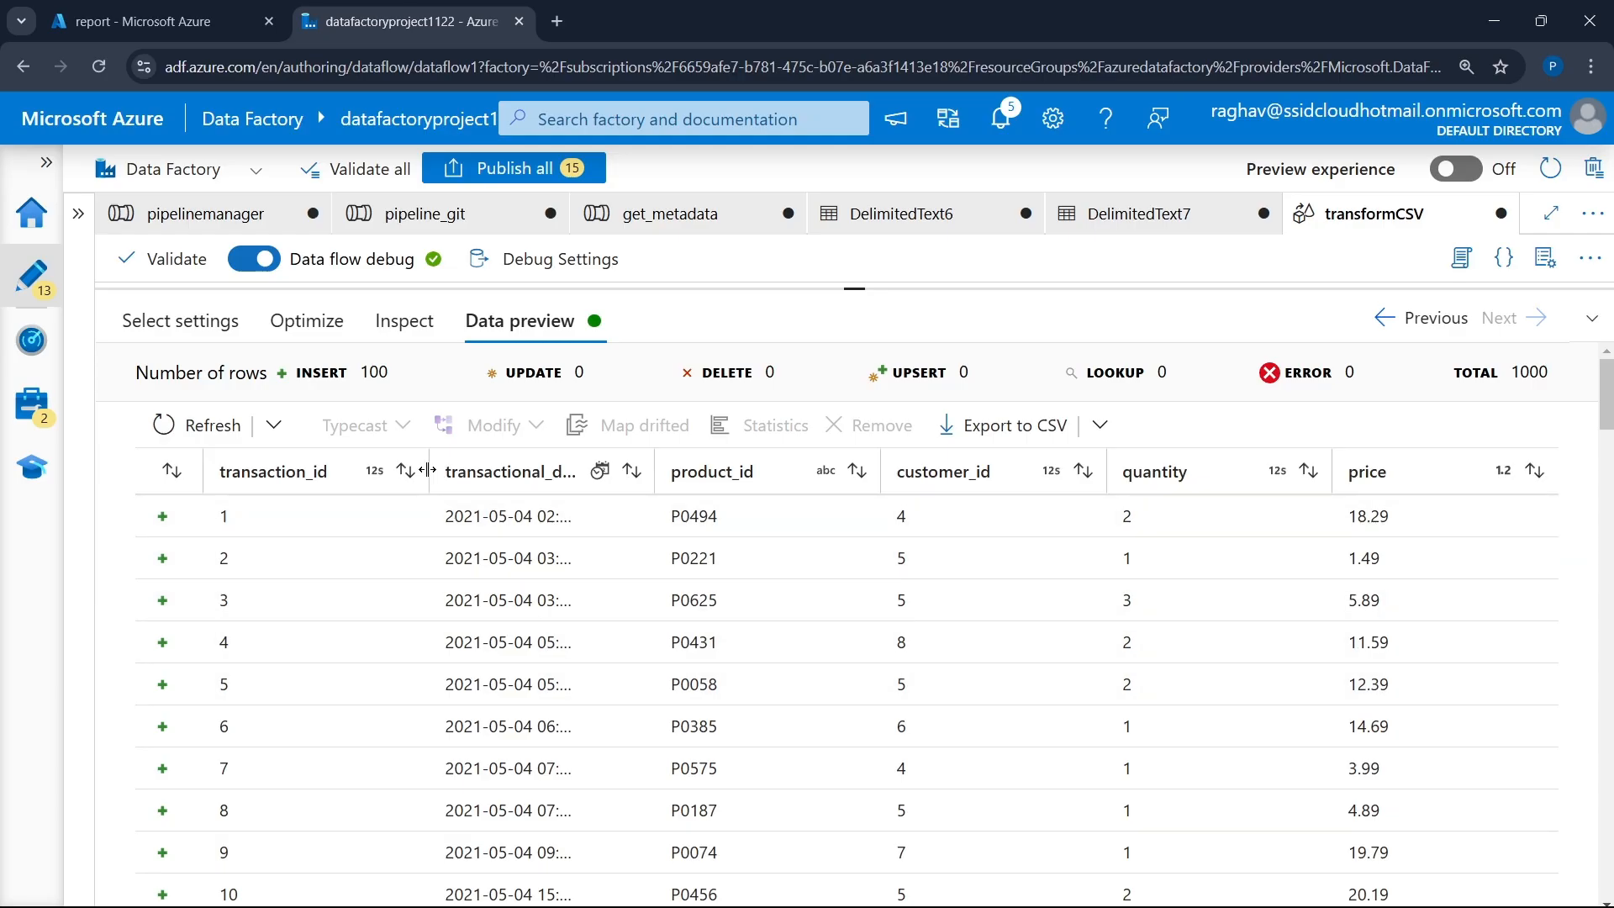
drag(394, 481, 388, 484)
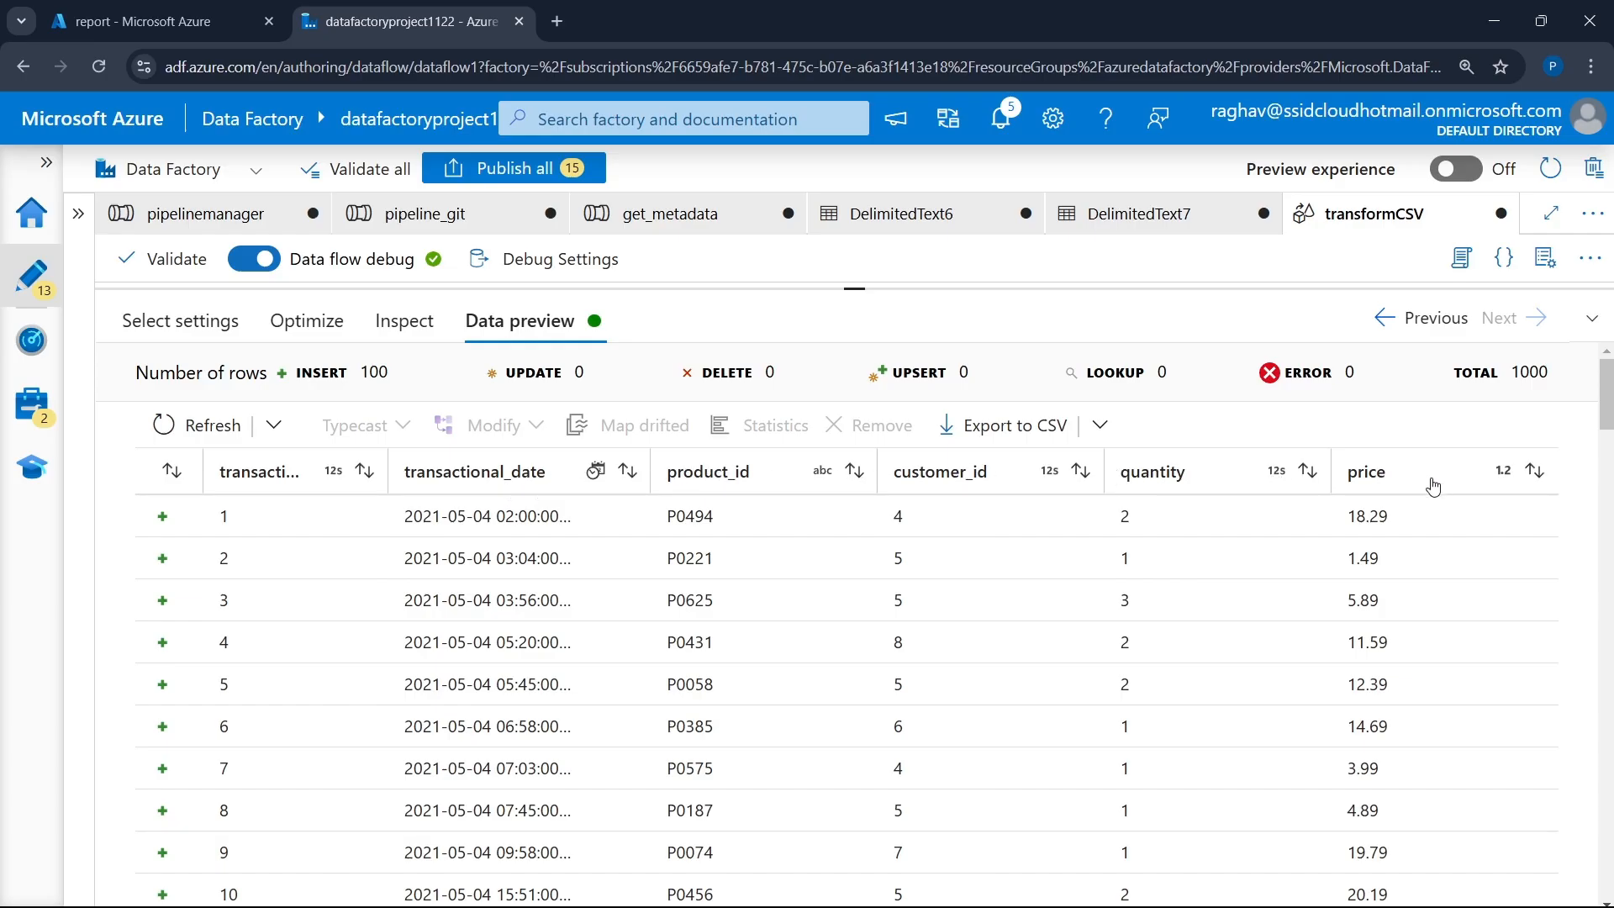
scroll(1283, 631, down, 8)
scroll(1283, 630, up, 8)
drag(847, 287, 828, 636)
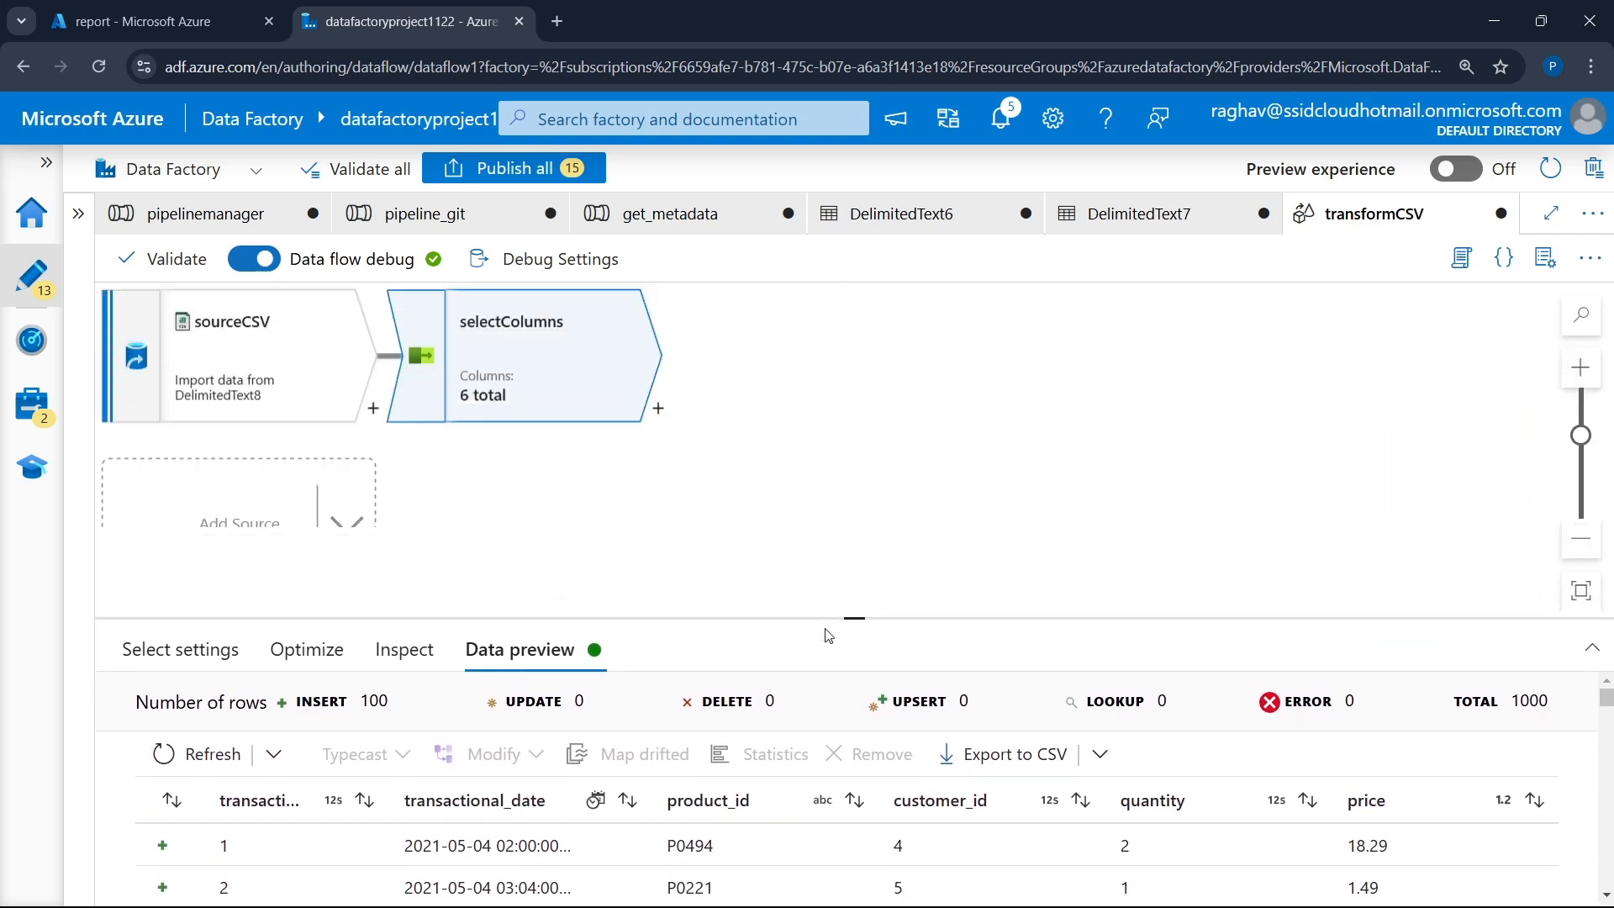
- Add a Filter transformation after selectColumns and name its output stream filterRows
click(658, 410)
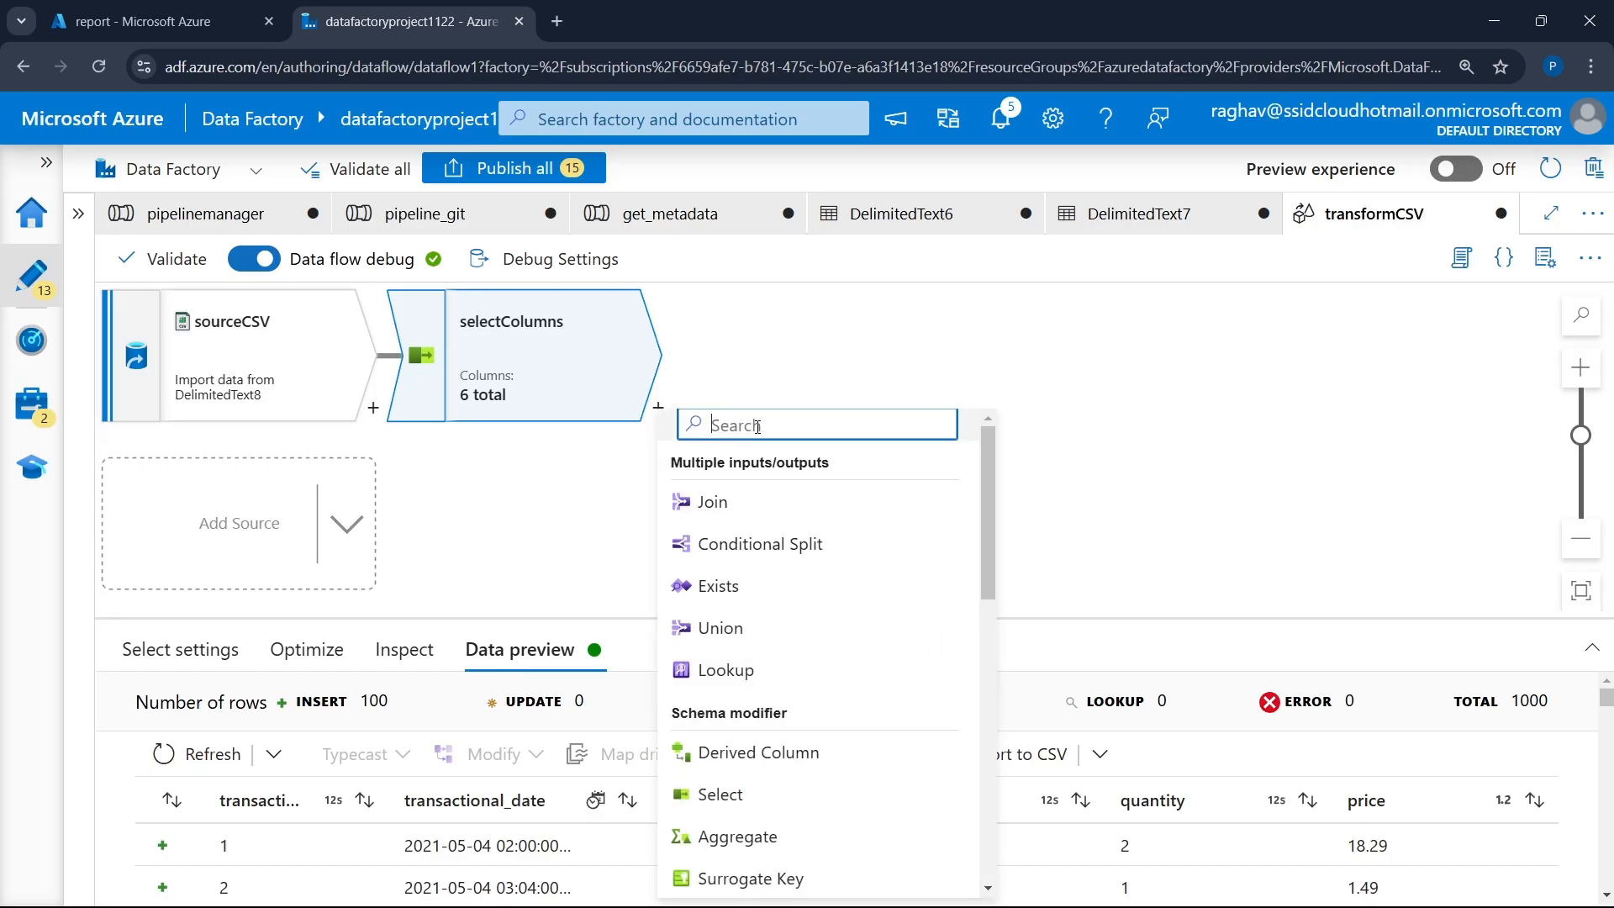
text(filter)
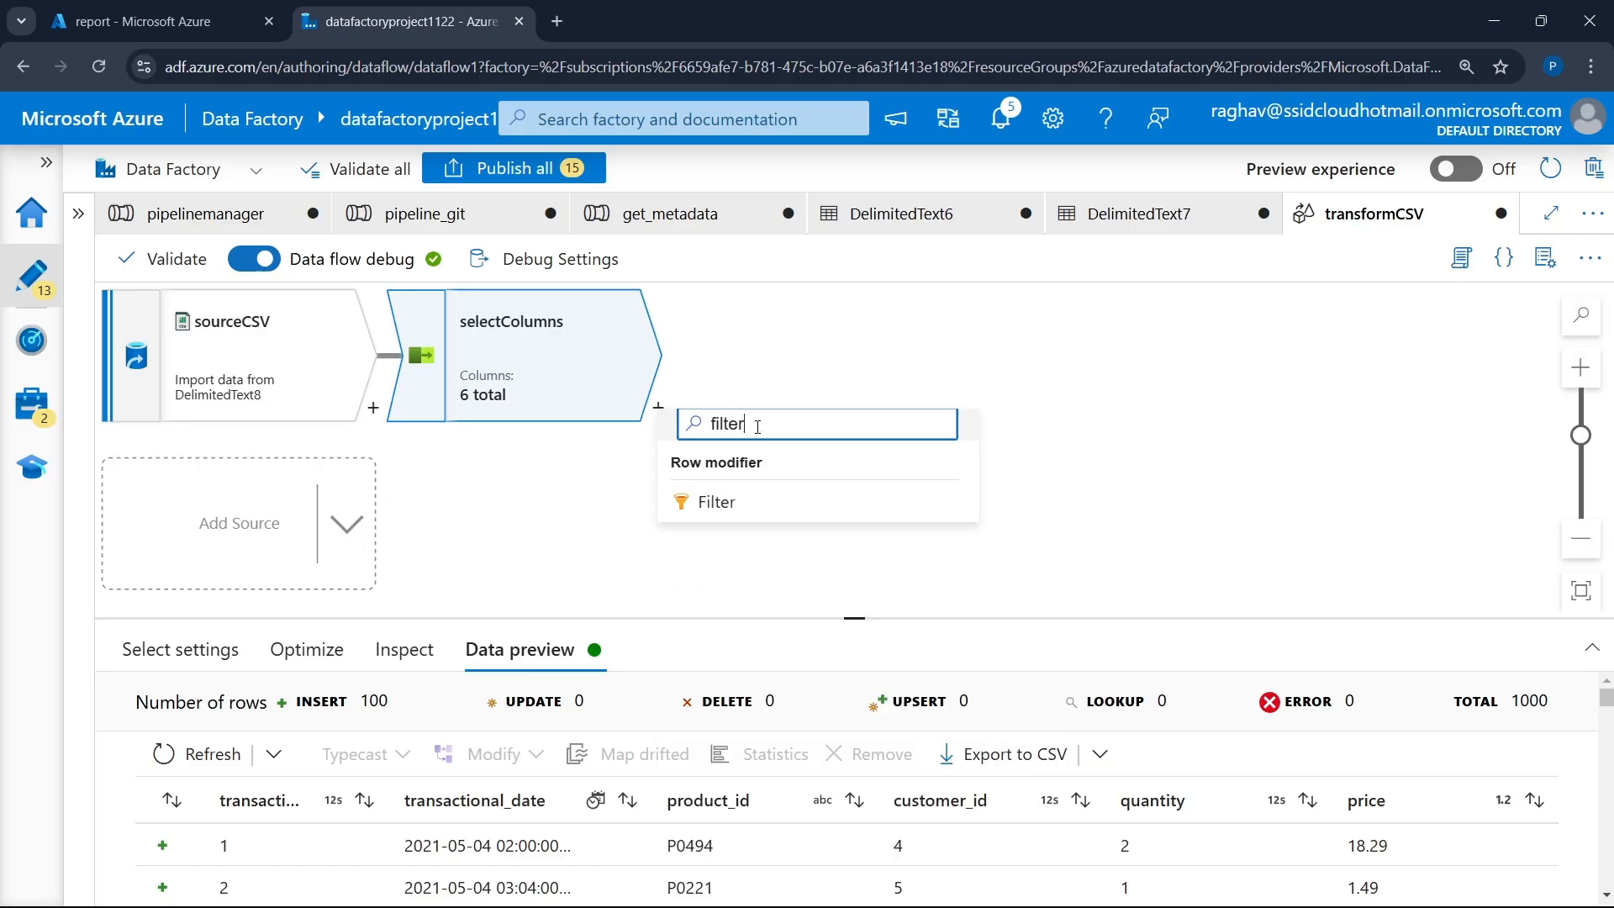
click(759, 501)
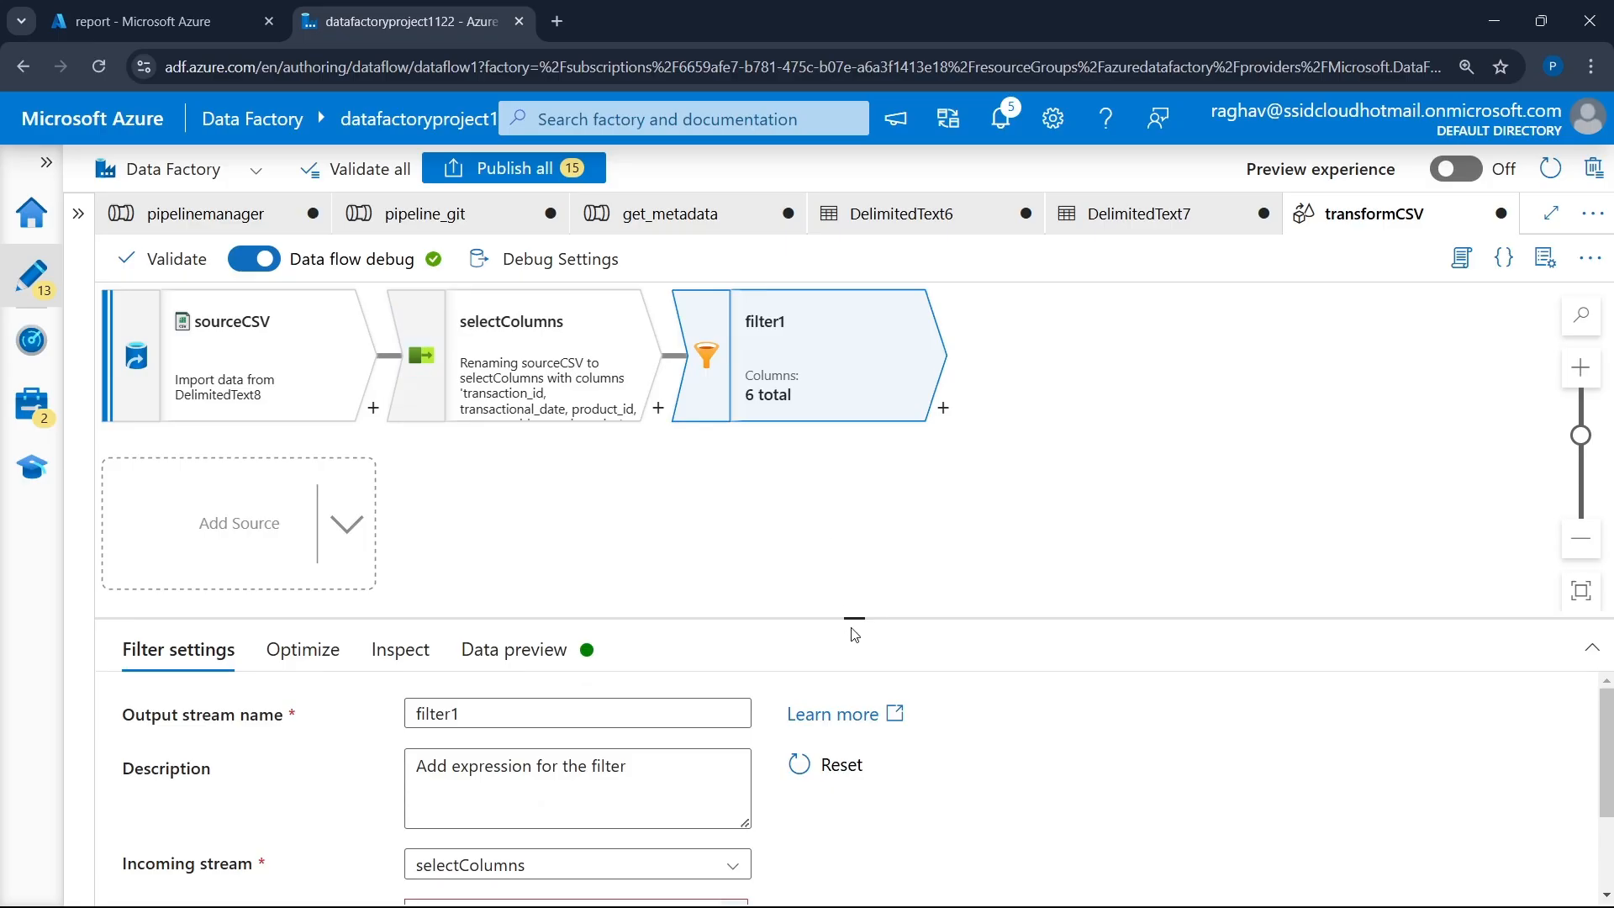
drag(862, 617, 853, 326)
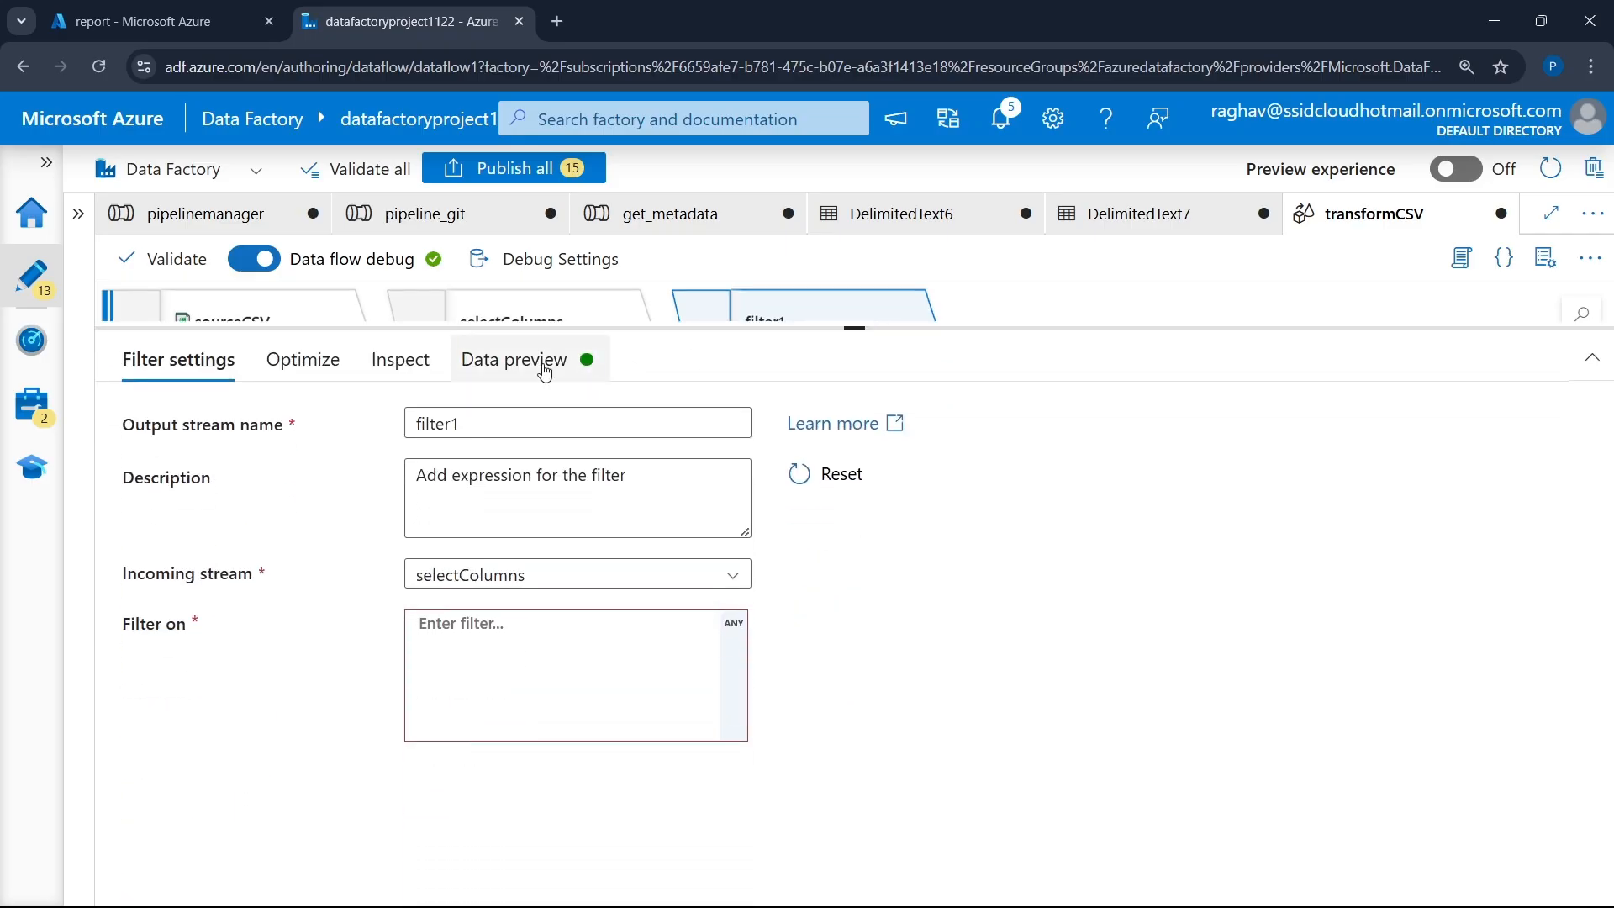
click(512, 360)
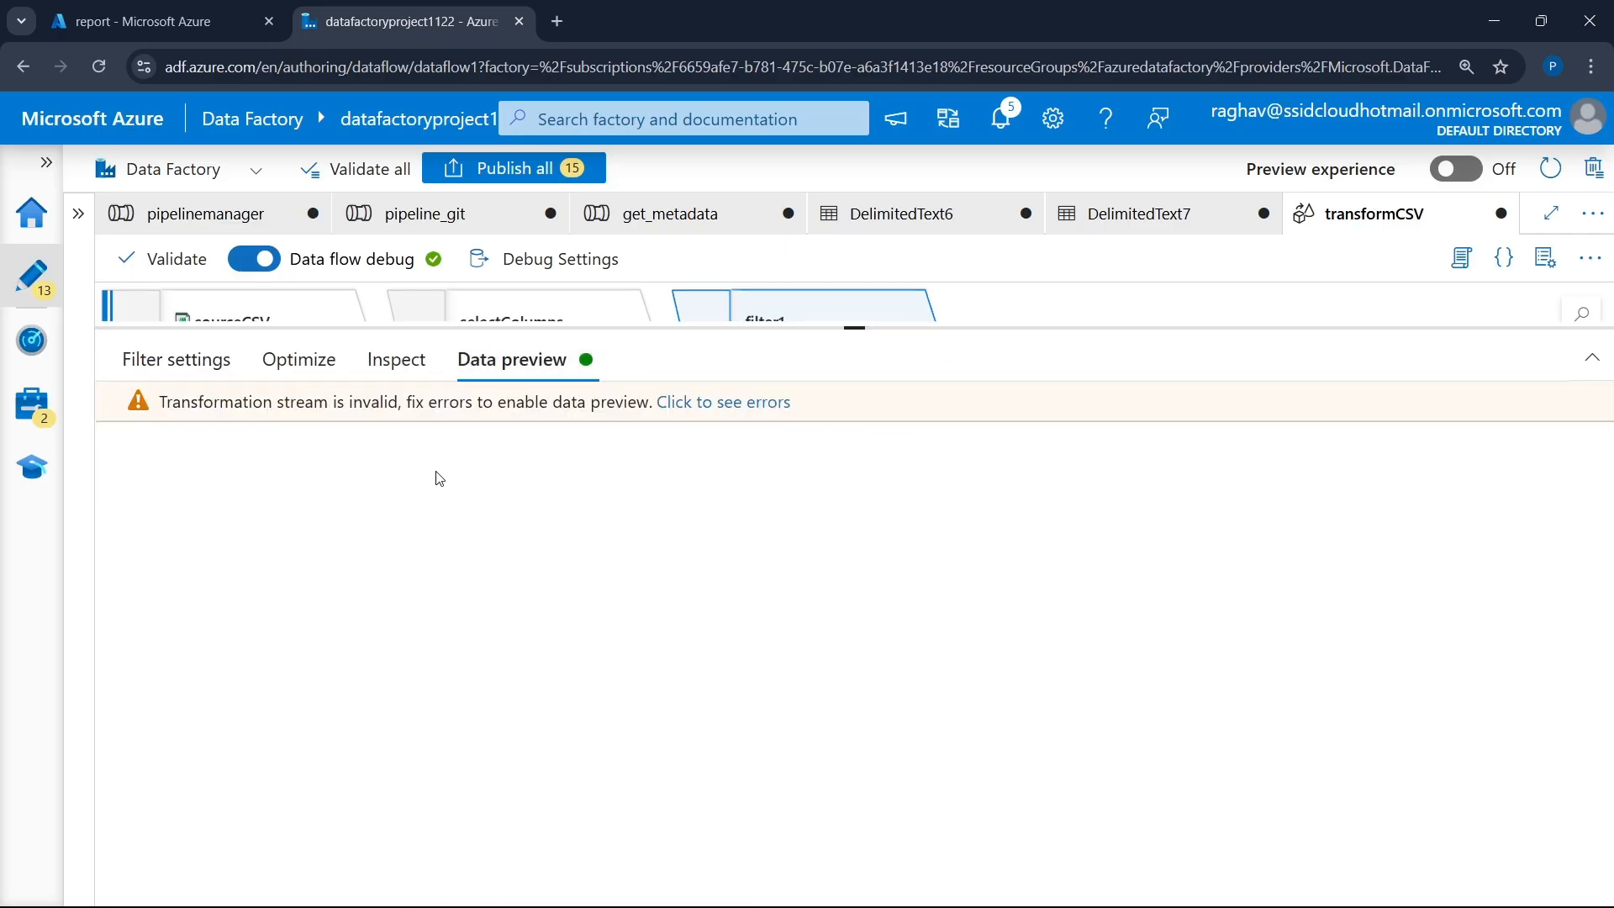
click(232, 364)
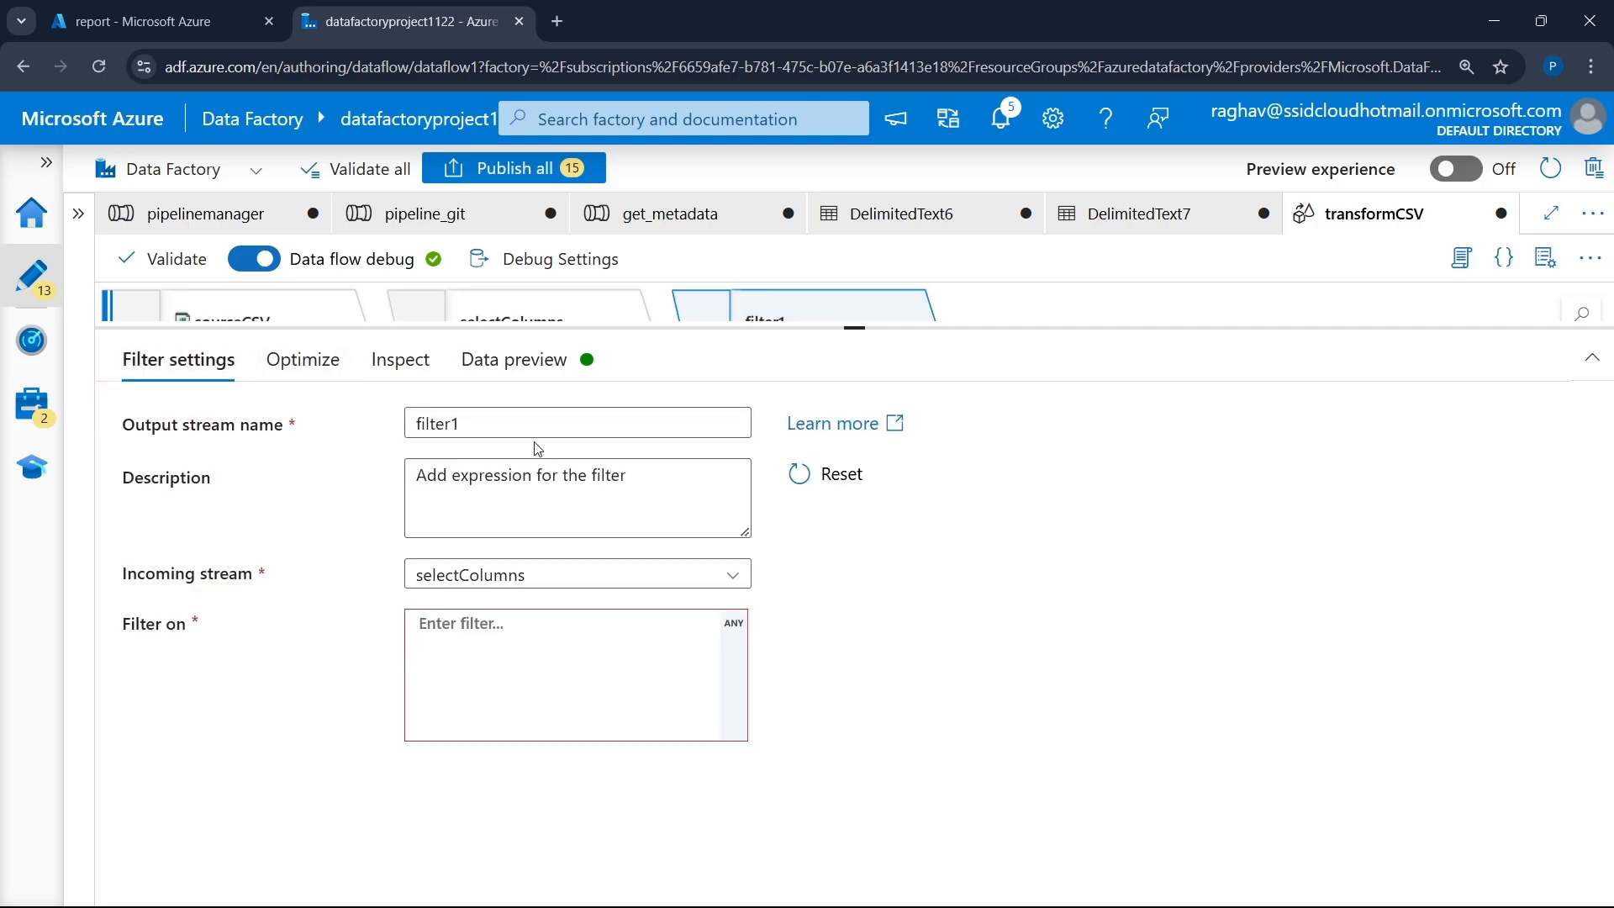
click(510, 426)
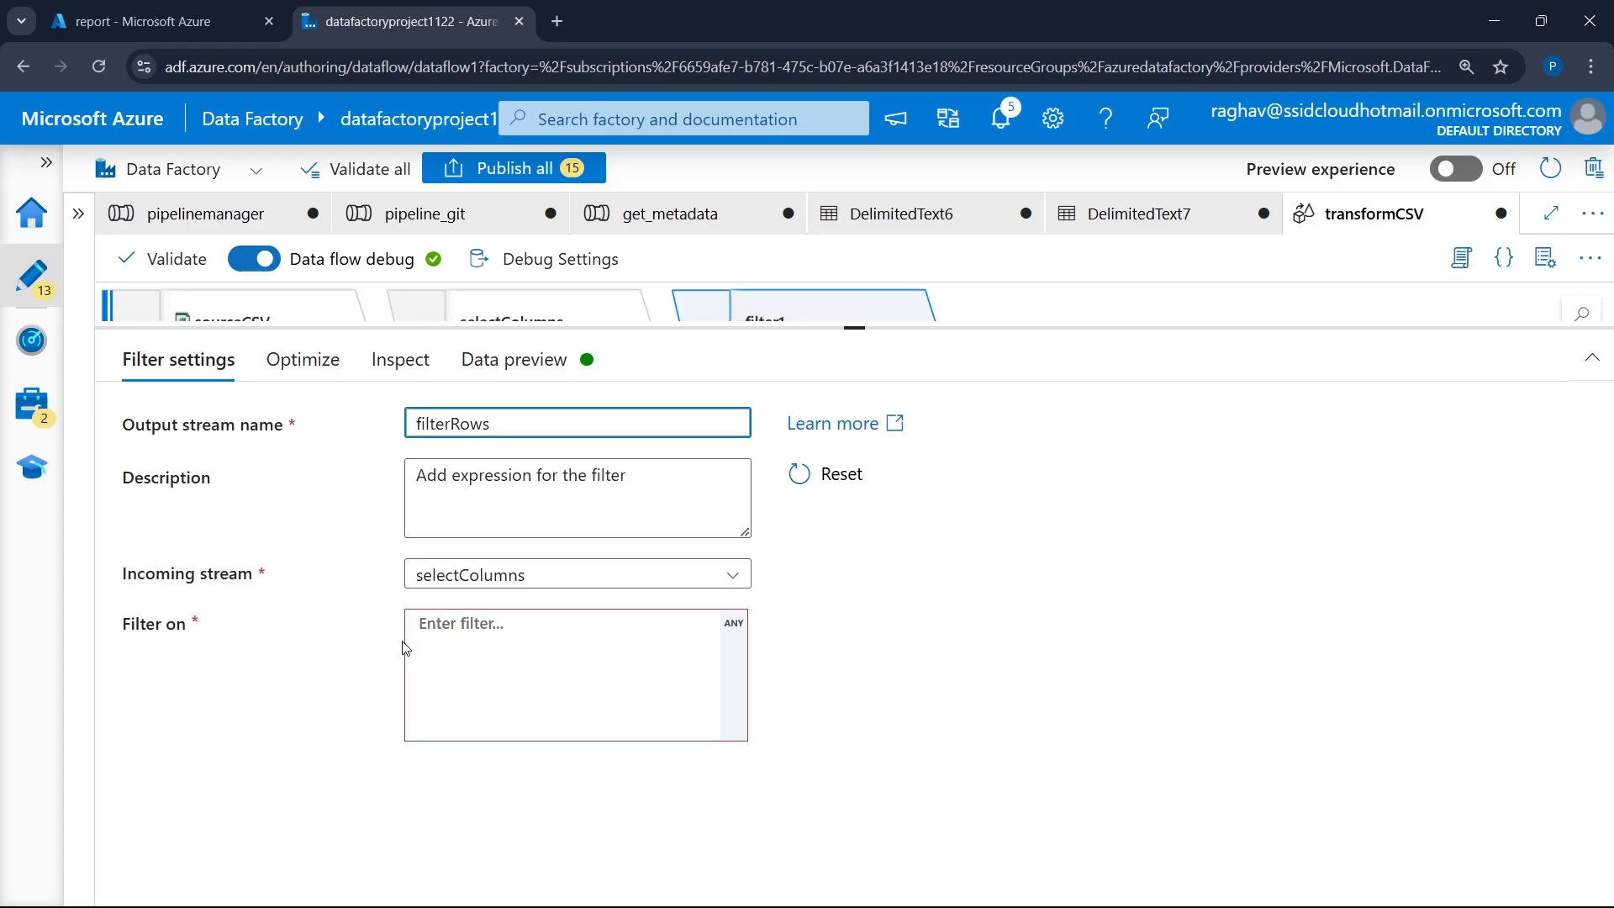
- Set the filterRows condition to customer_id != 10 in the expression builder and save it
click(517, 574)
click(516, 582)
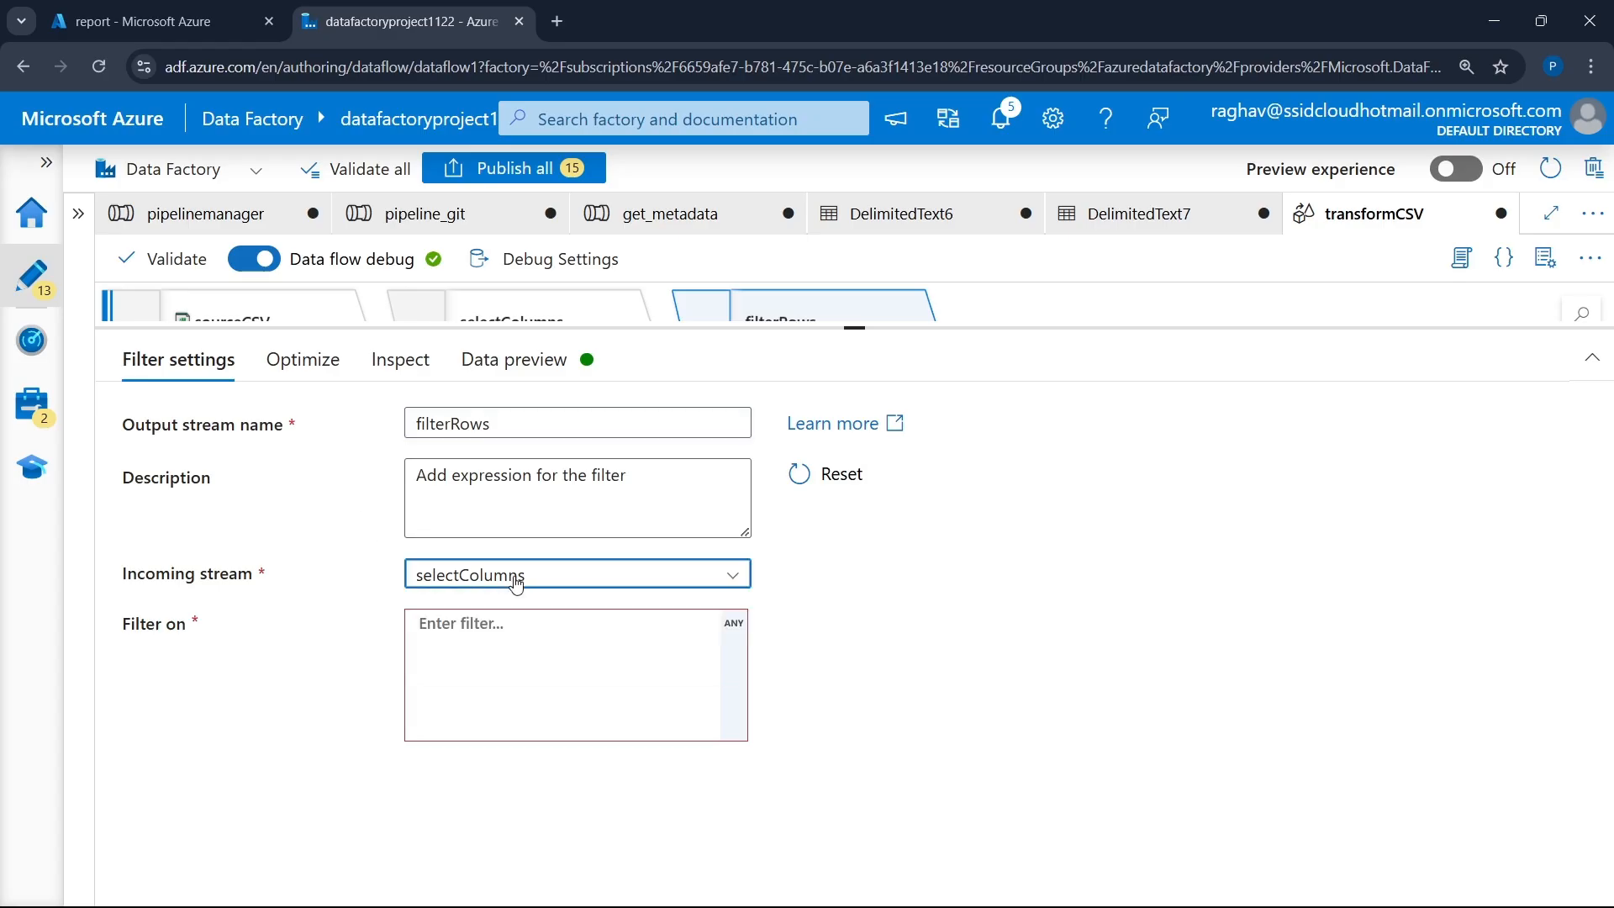
click(522, 641)
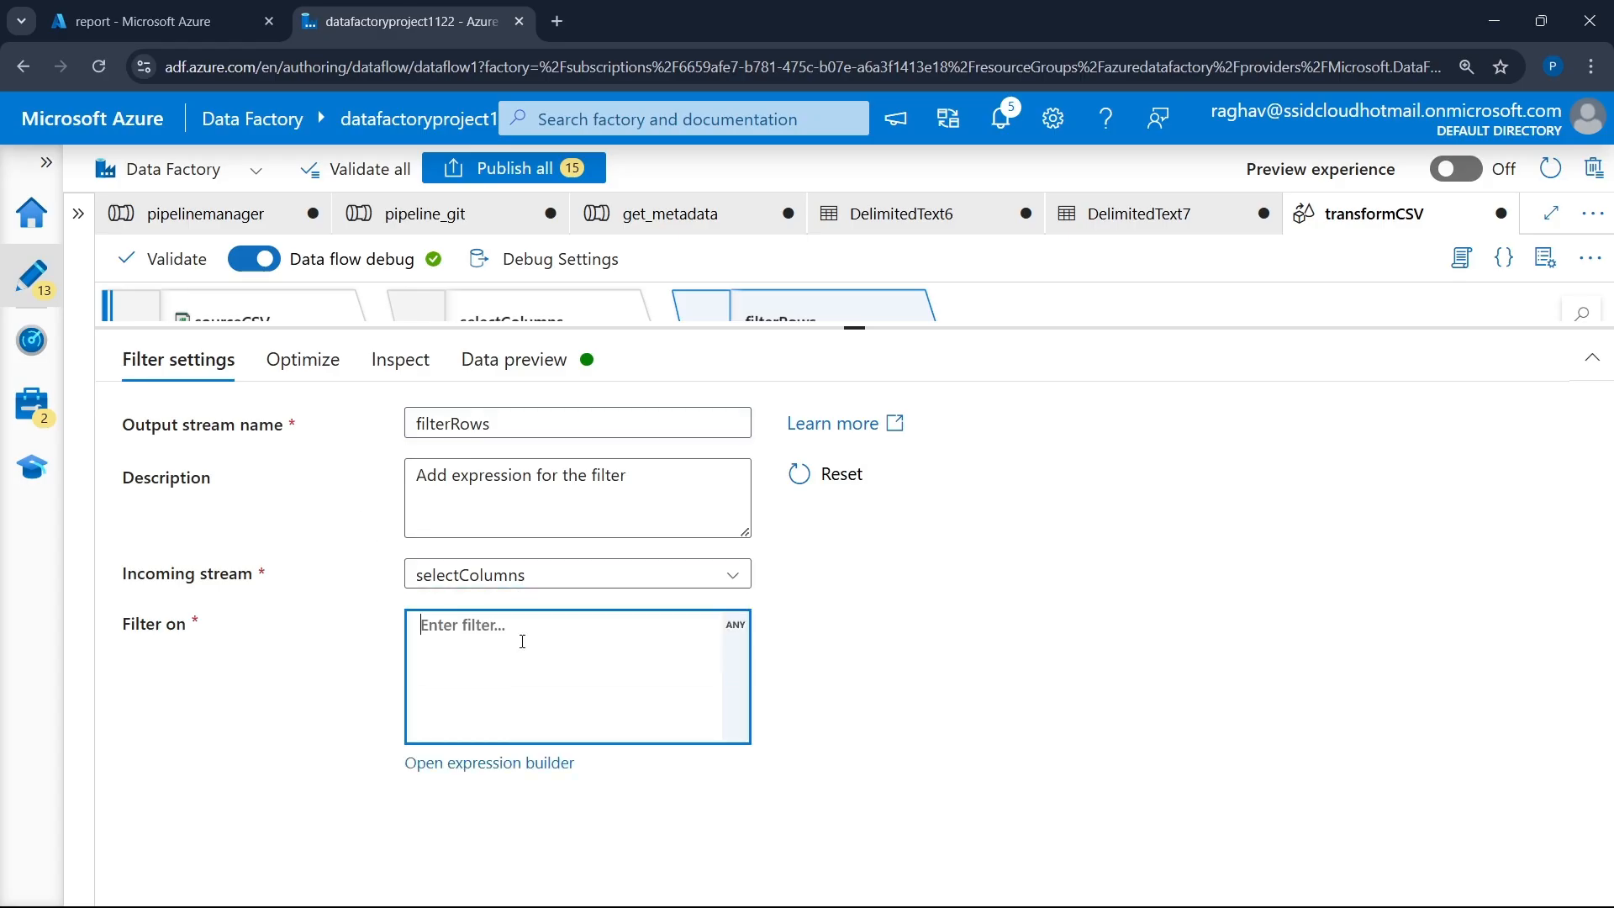
click(530, 767)
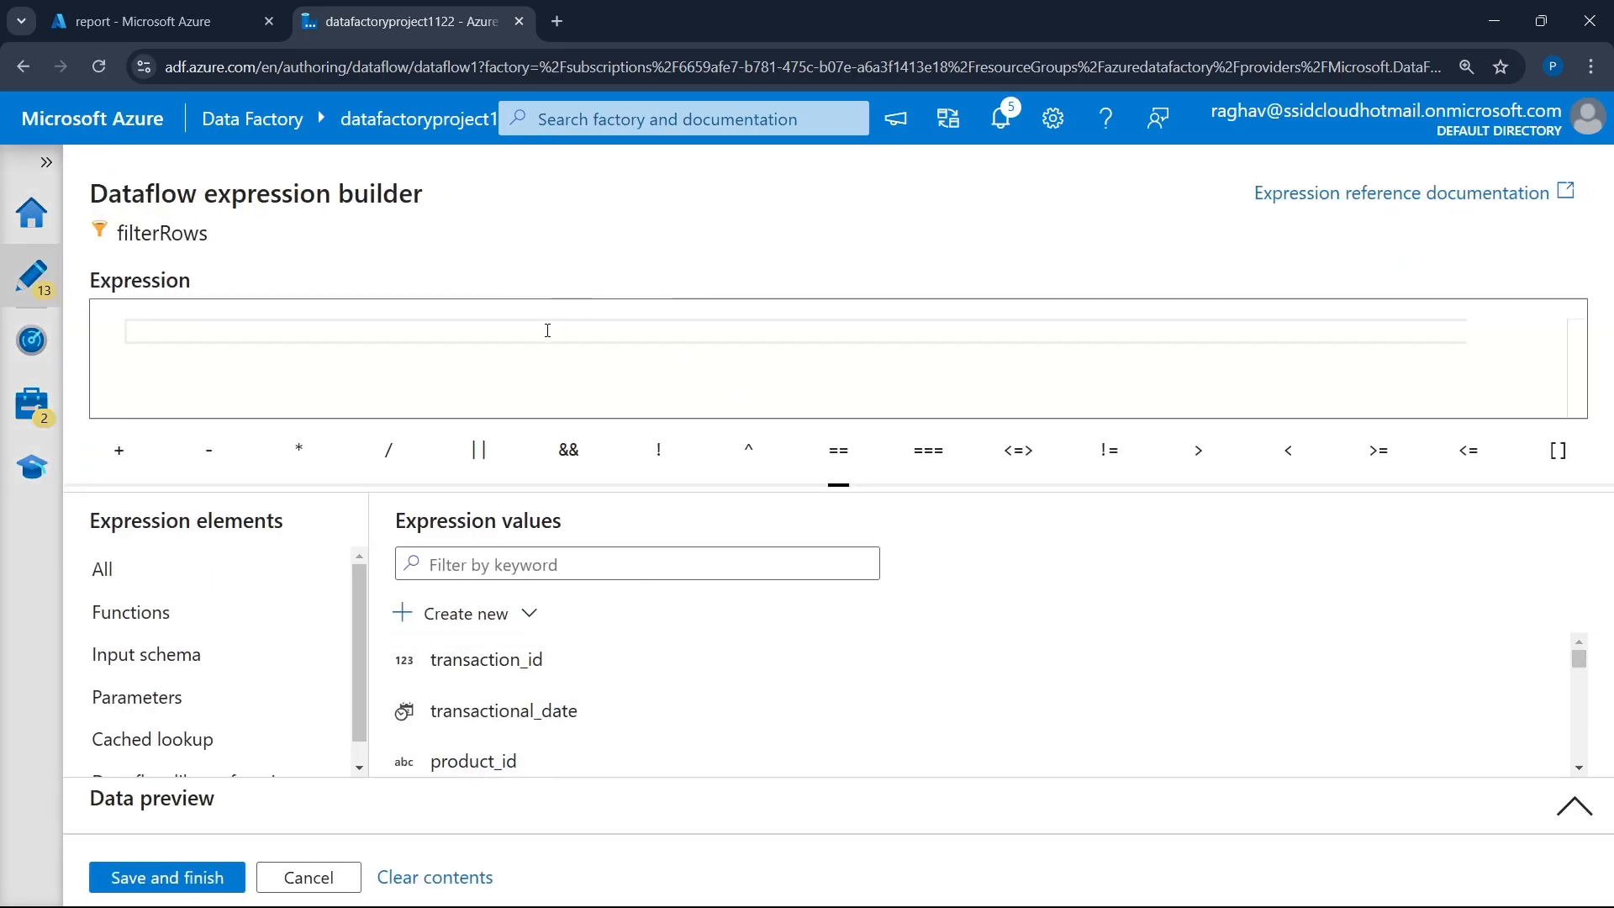
scroll(538, 673, down, 3)
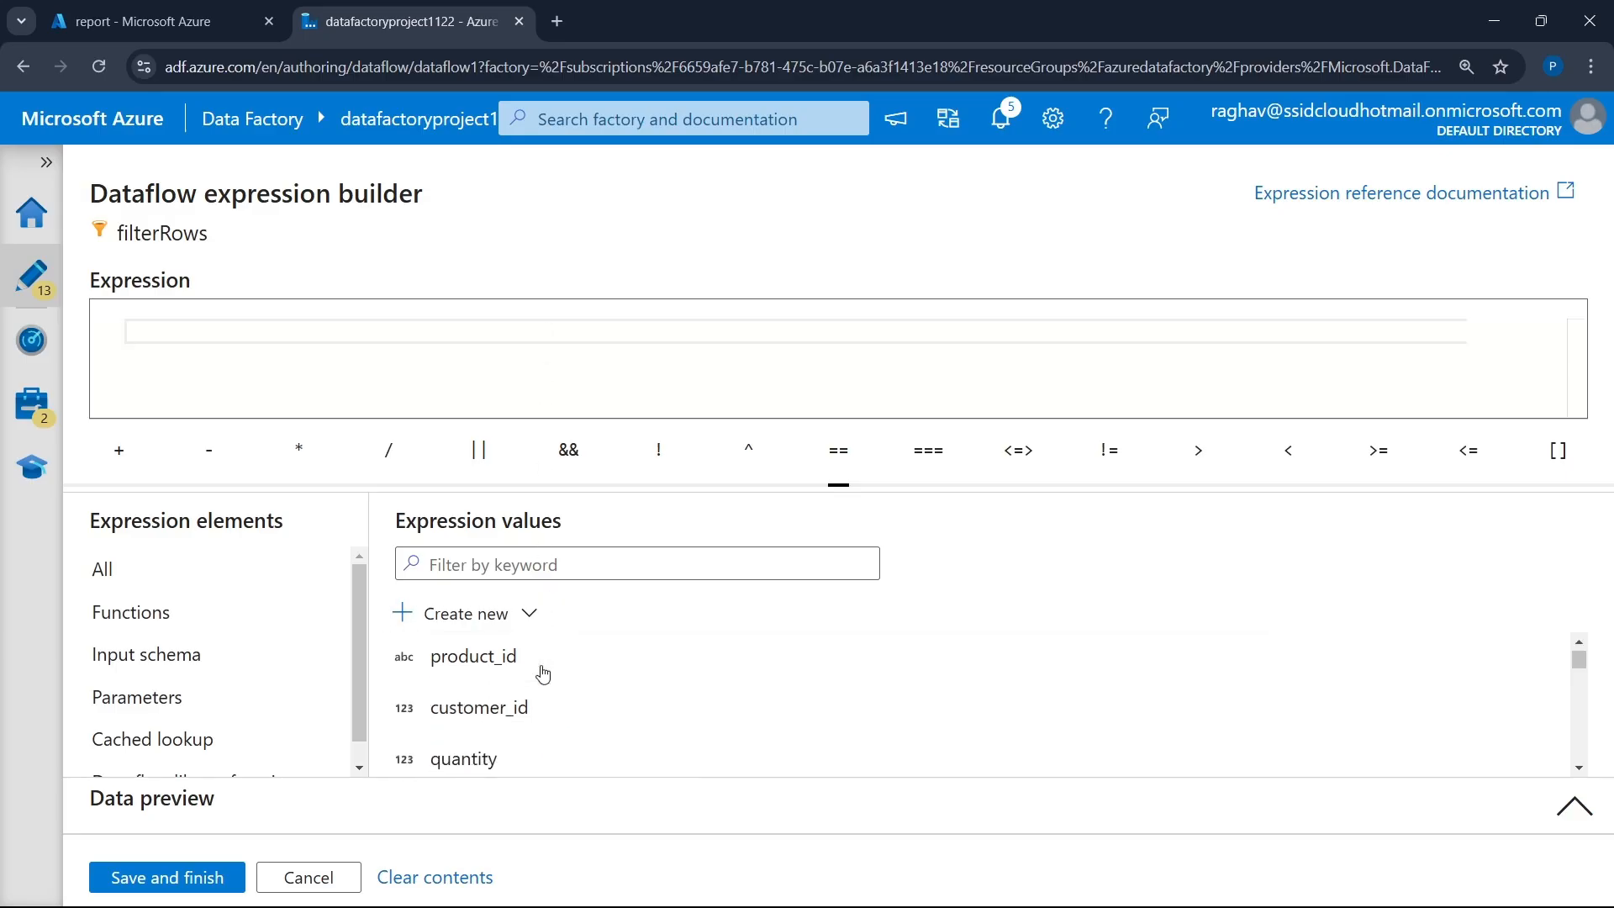
scroll(537, 679, up, 2)
click(479, 708)
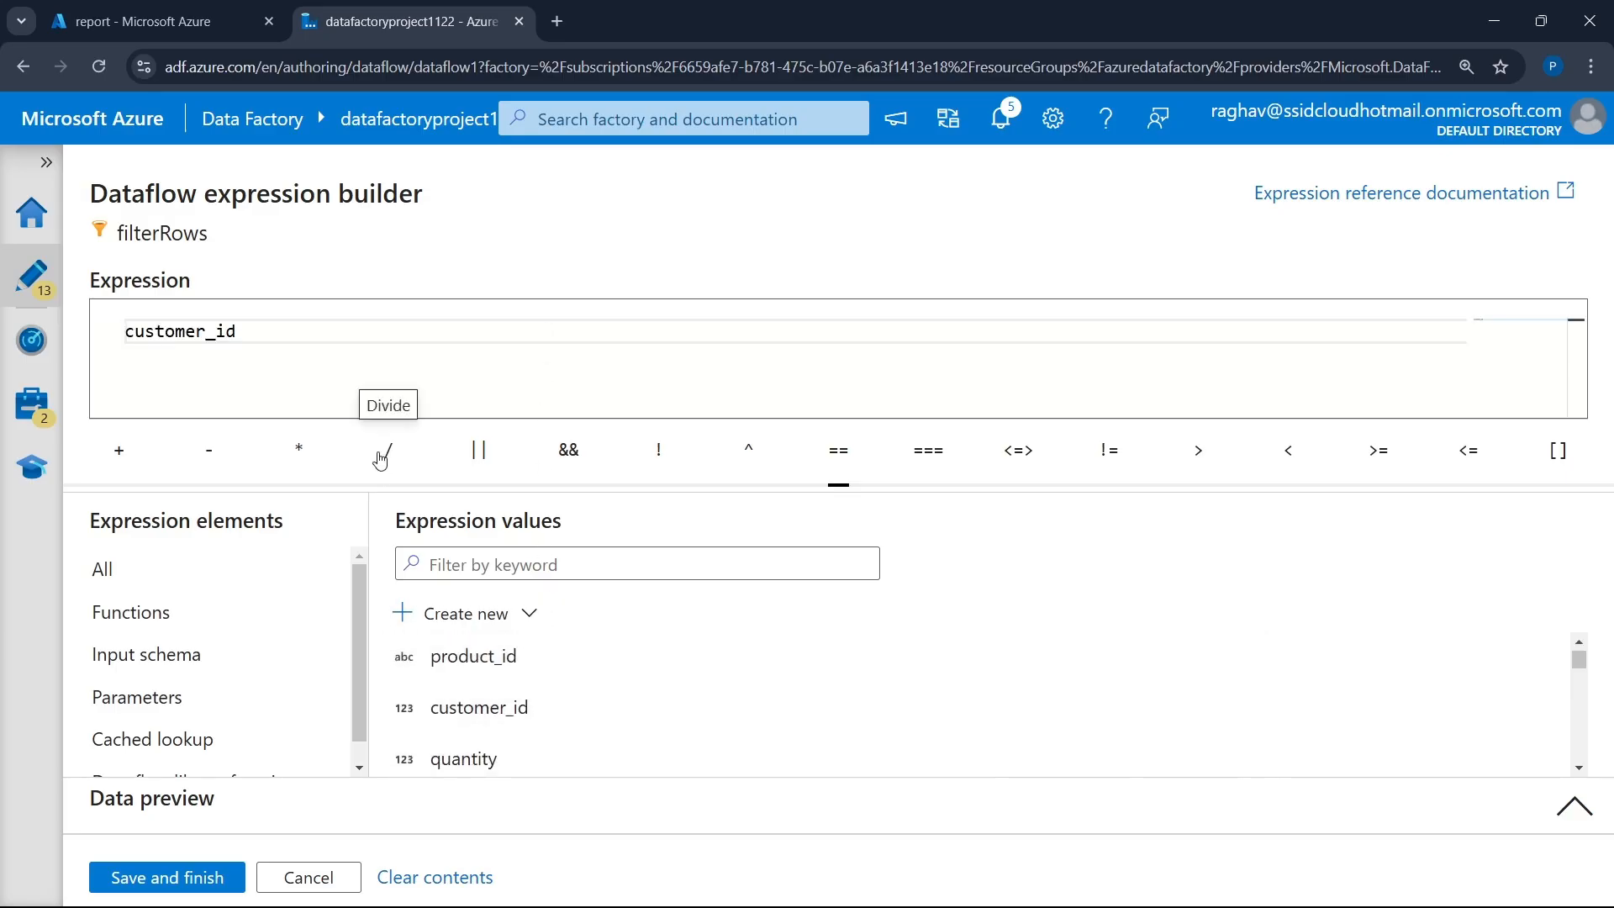
text(!= 10)
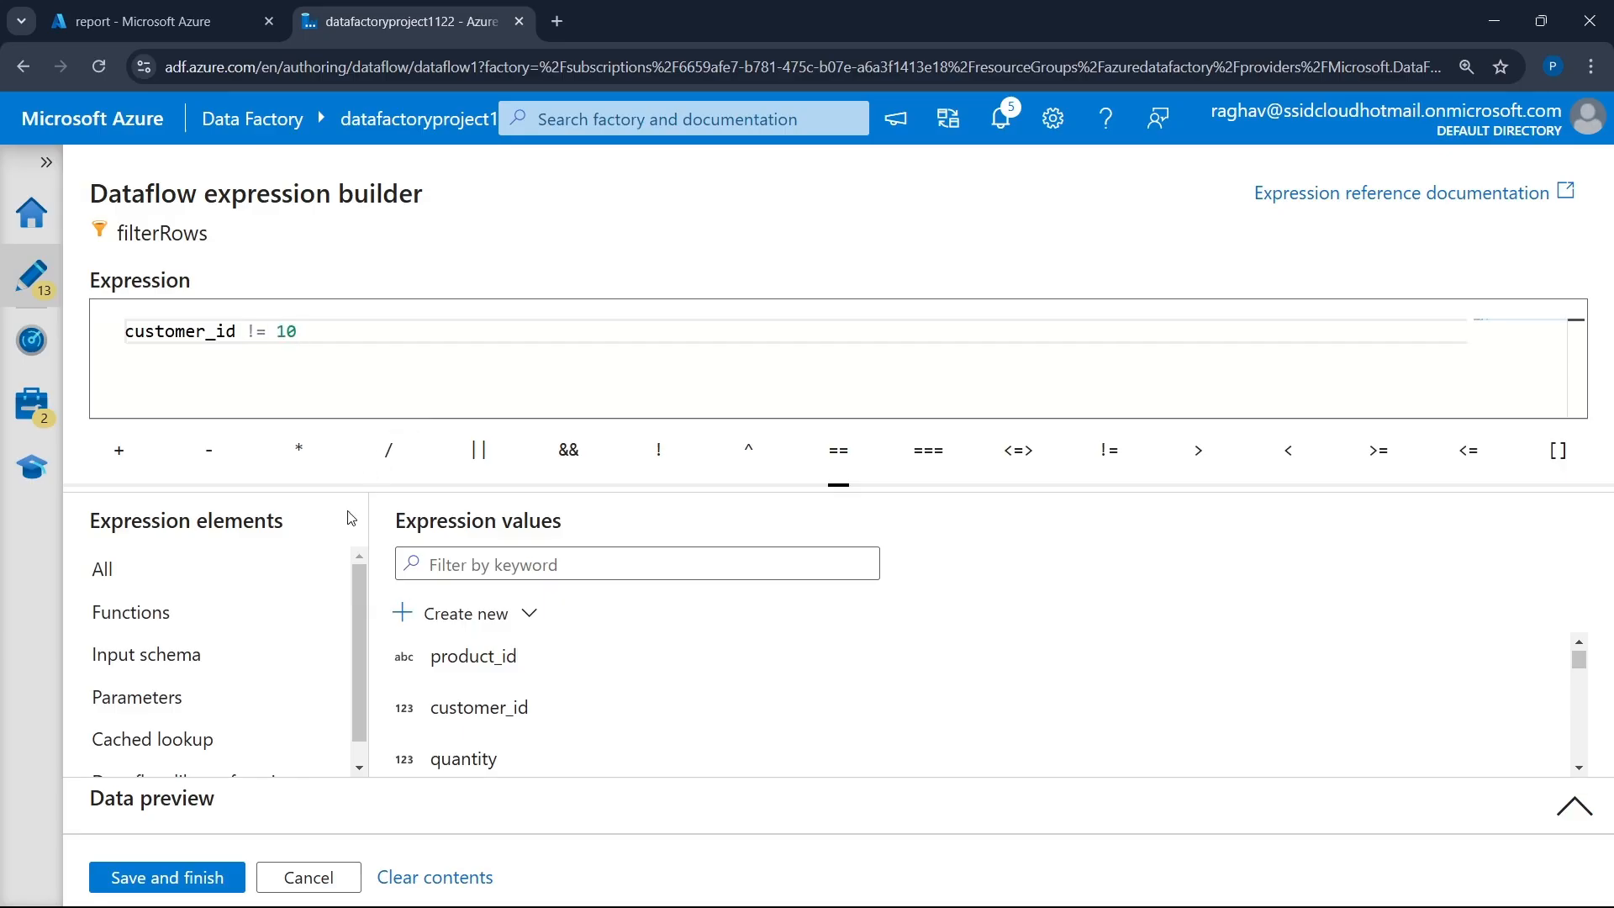
click(216, 874)
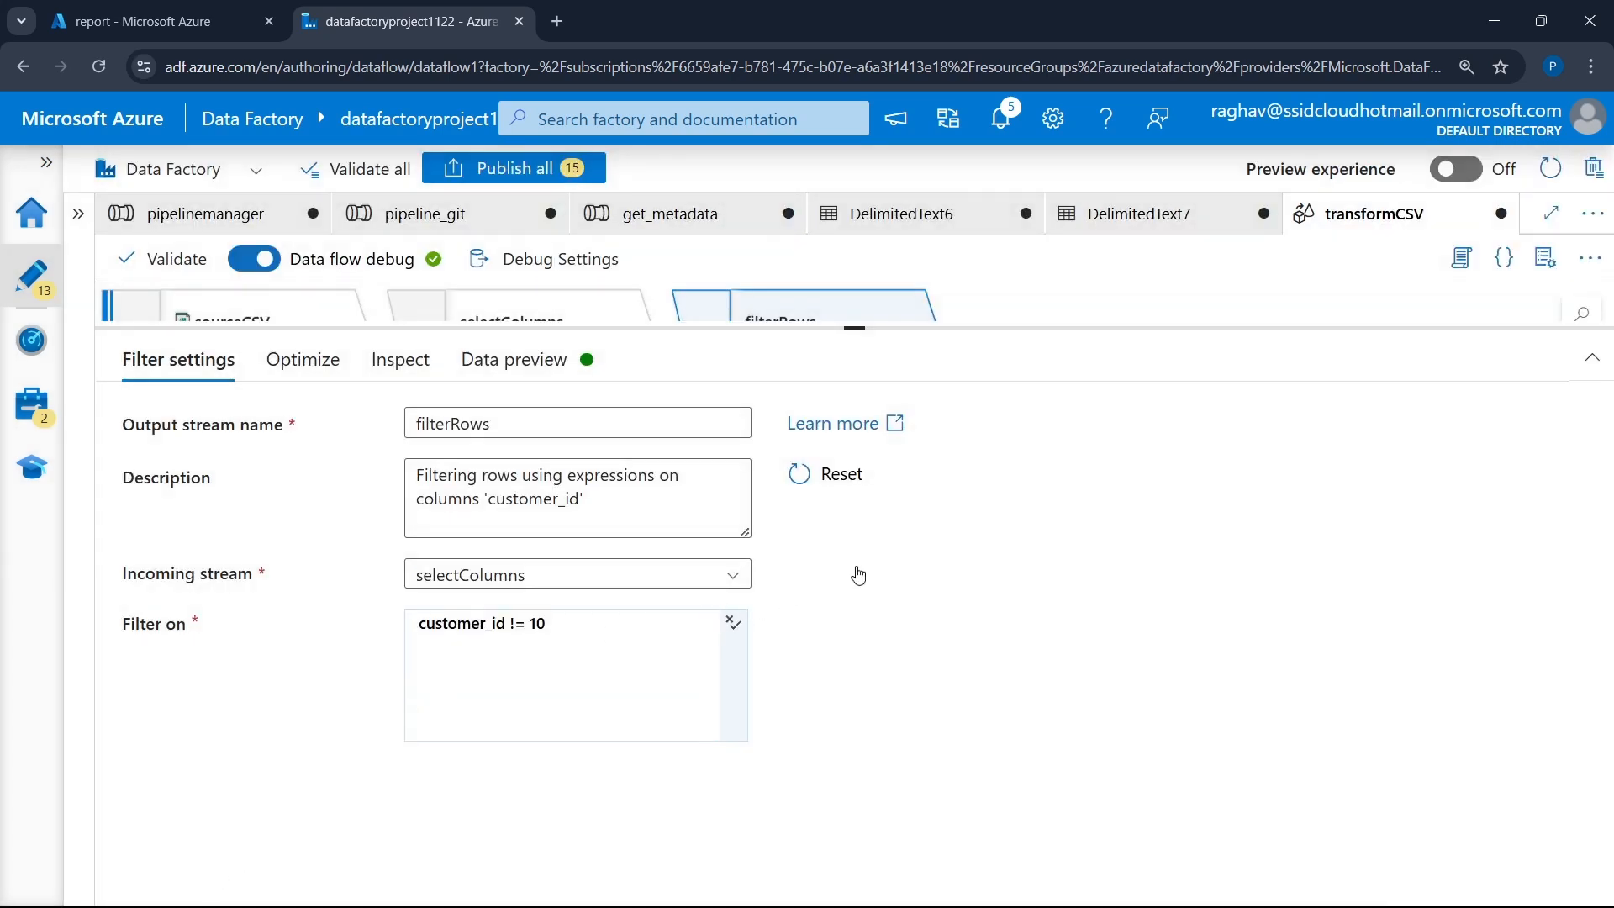
- Refresh the data preview of filterRows and examine the customer_id values across the returned rows
click(520, 374)
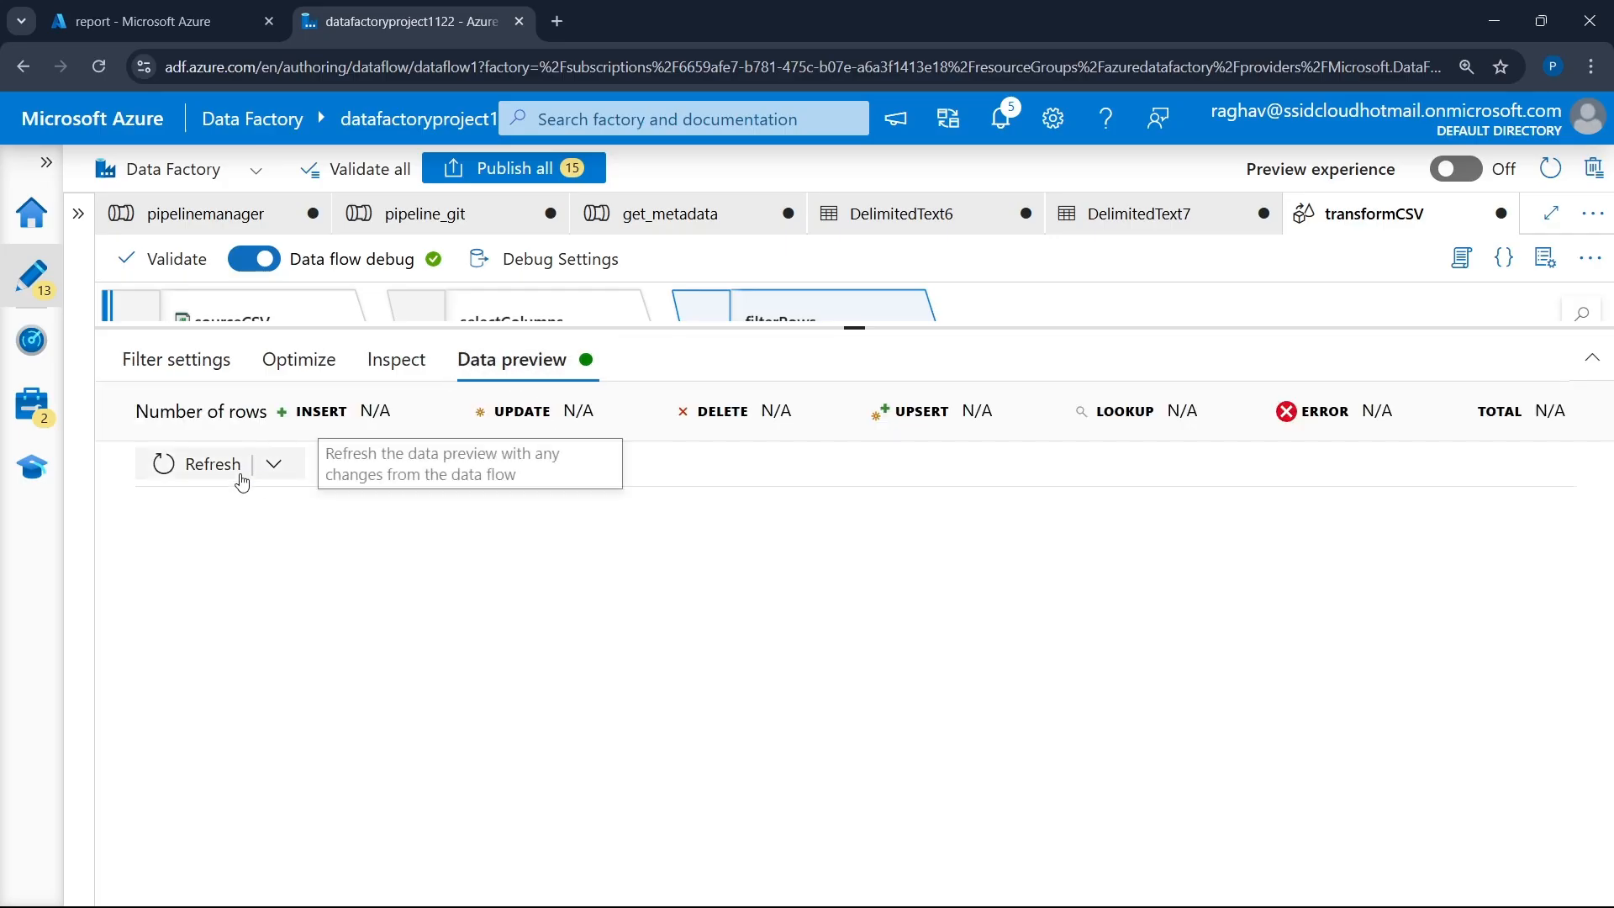
click(223, 466)
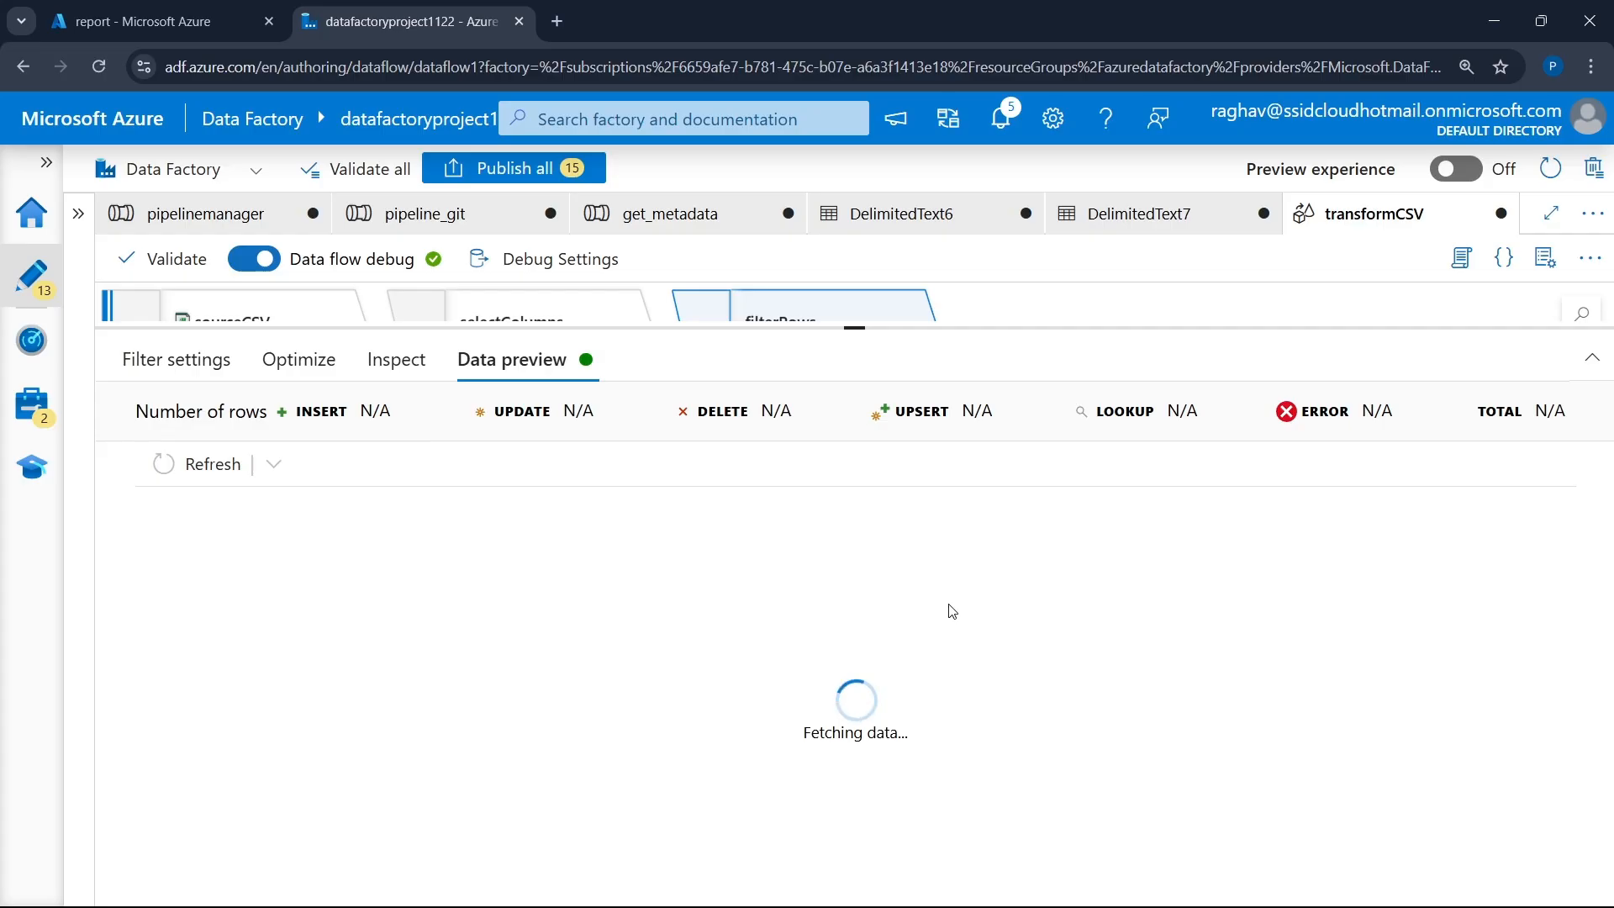
drag(854, 331, 864, 252)
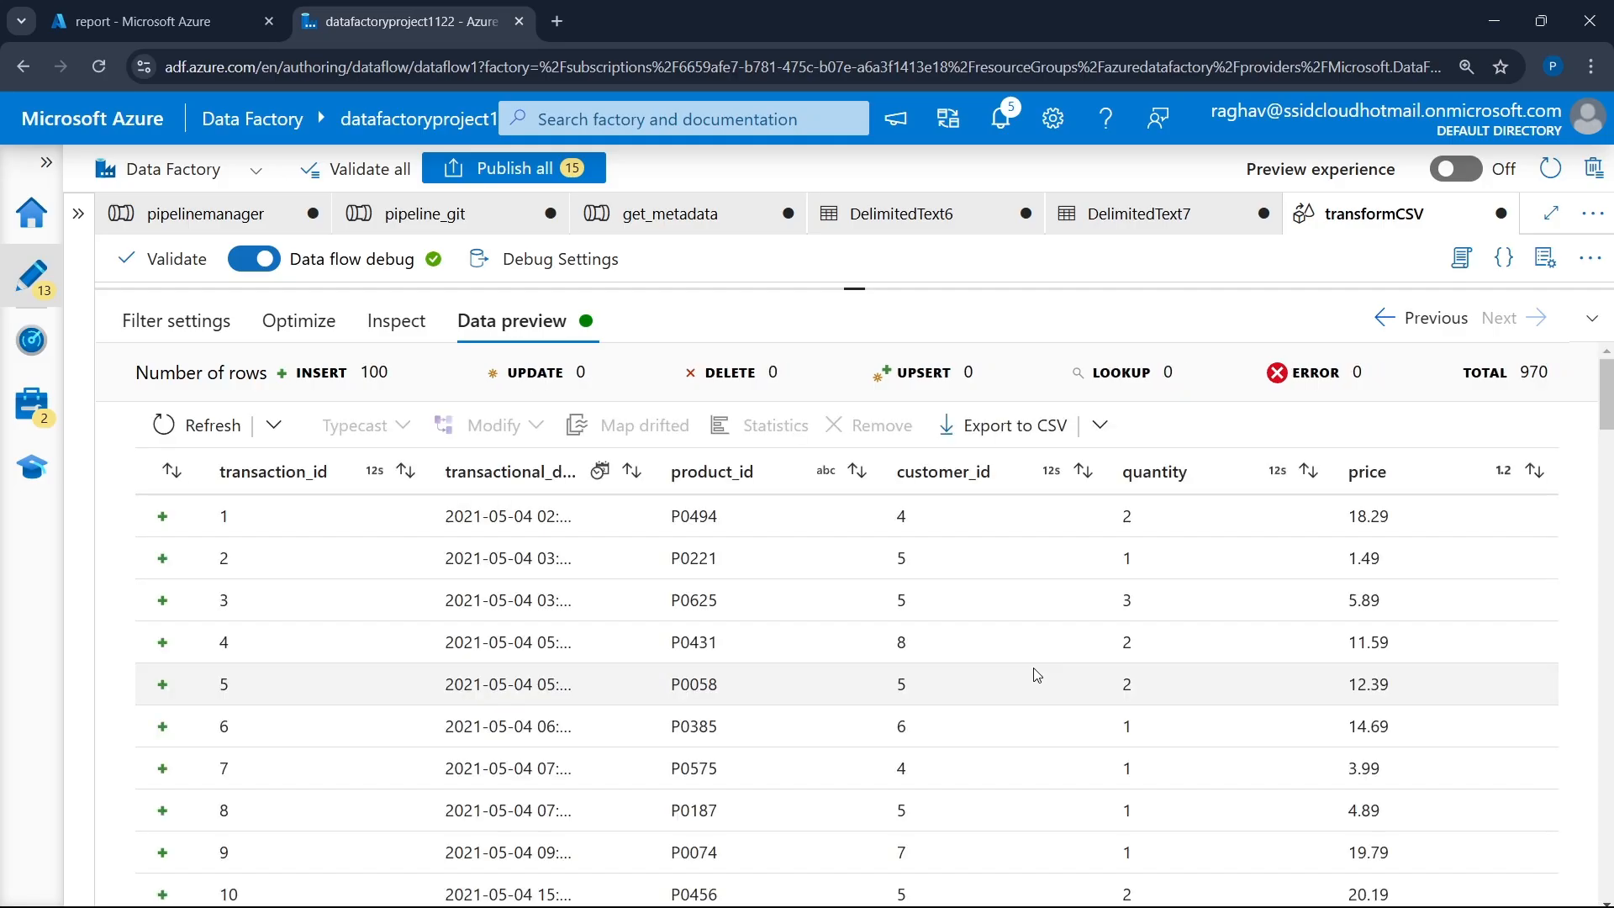
scroll(945, 654, down, 5)
scroll(947, 657, down, 4)
scroll(947, 658, down, 10)
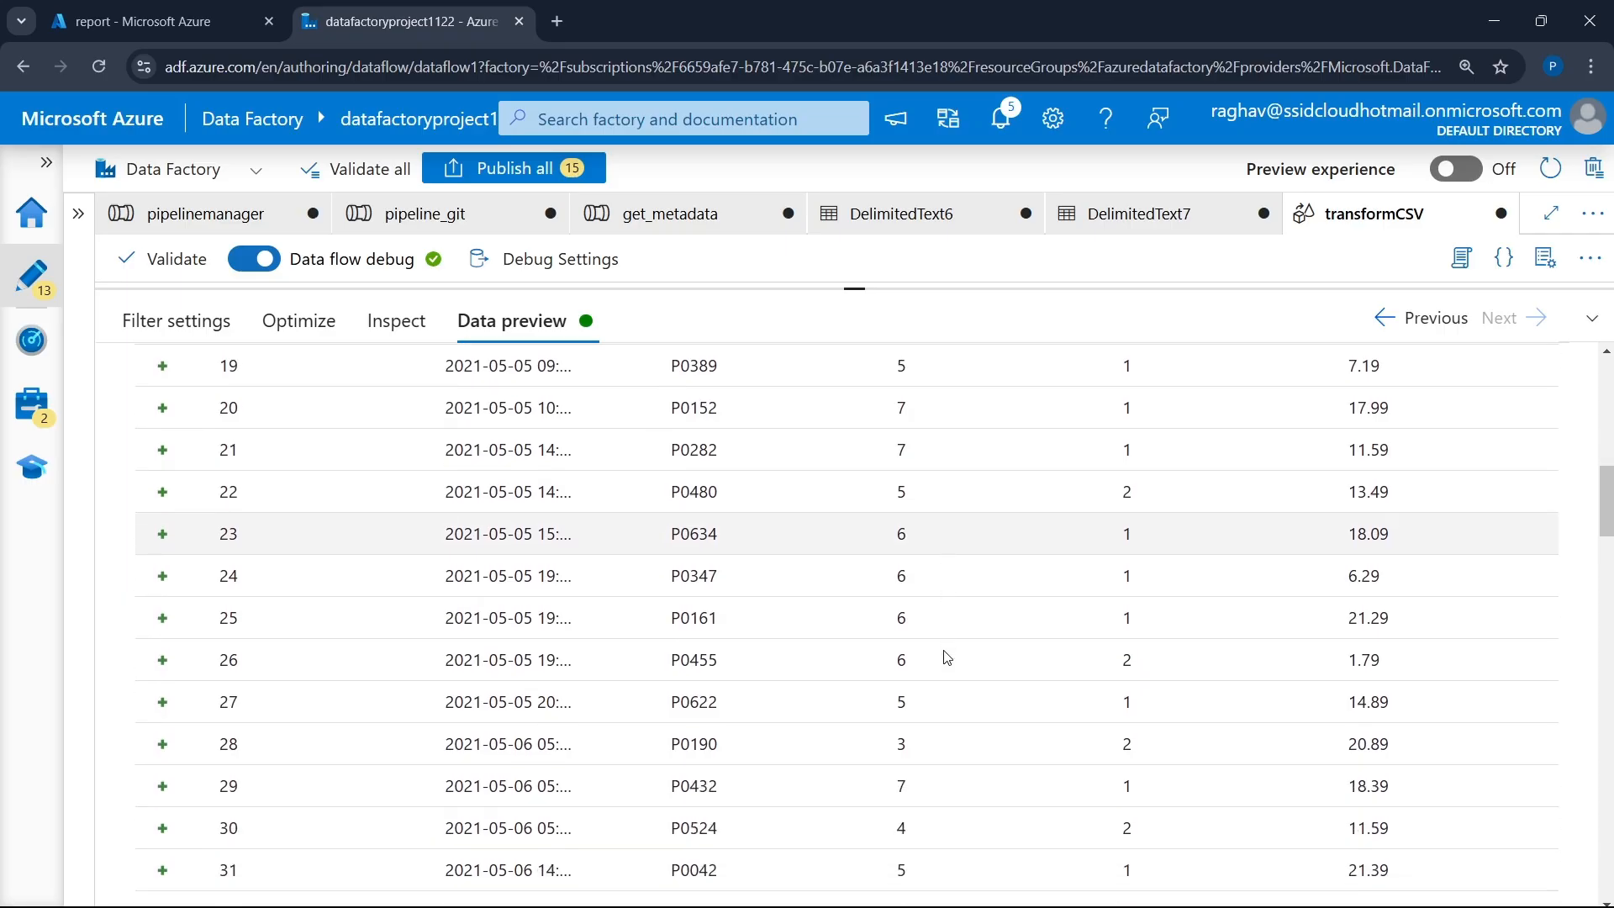
scroll(948, 657, down, 10)
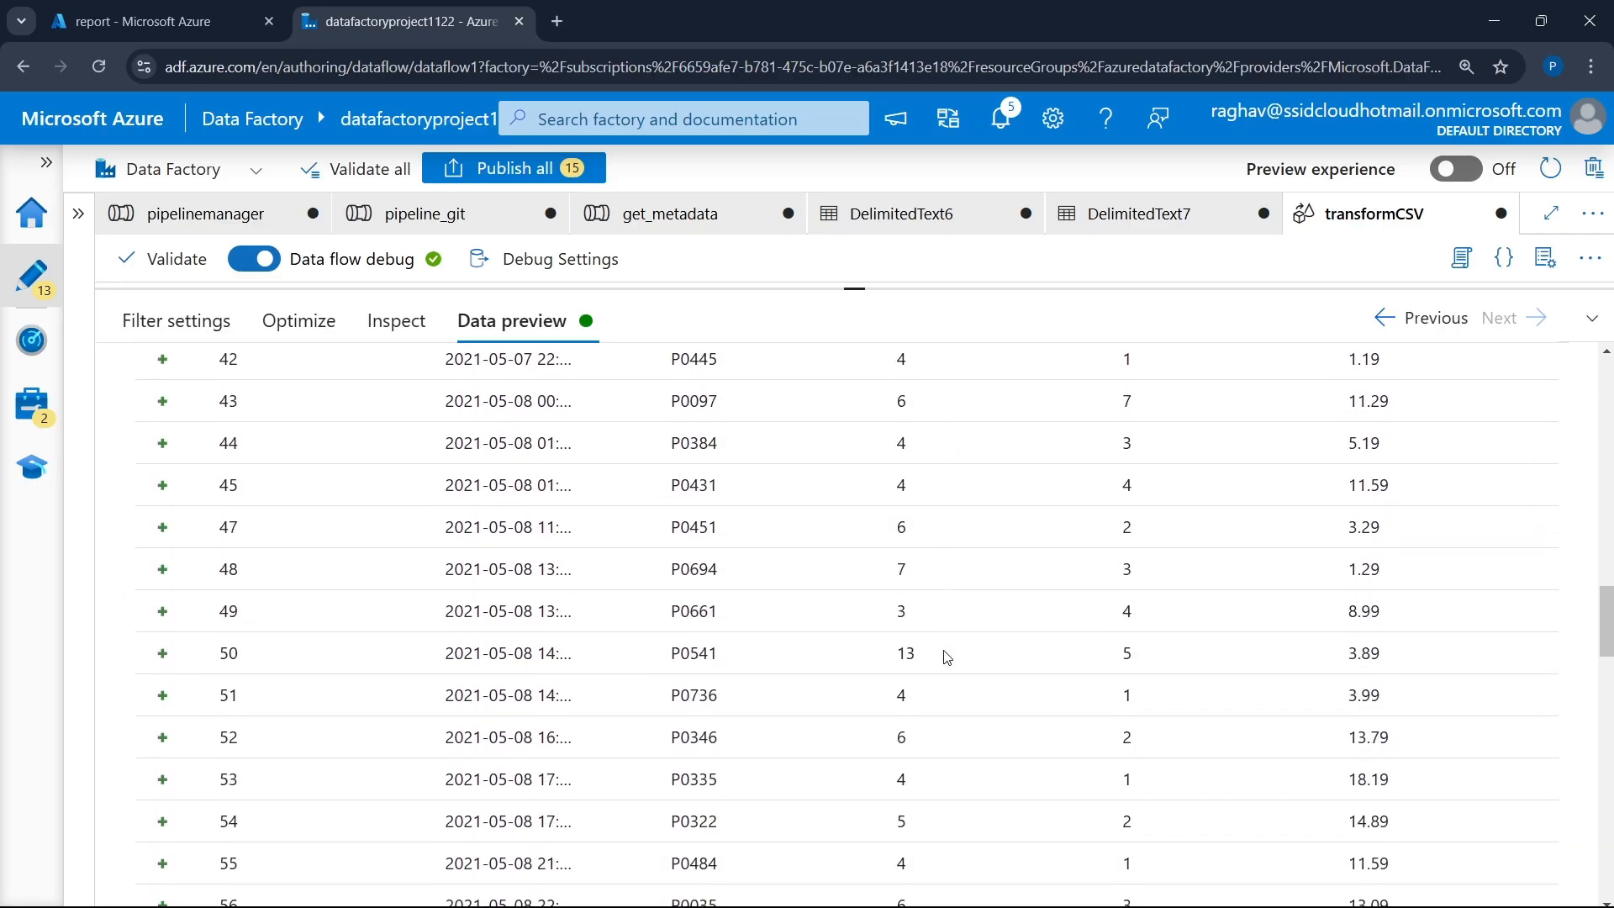
scroll(947, 657, down, 10)
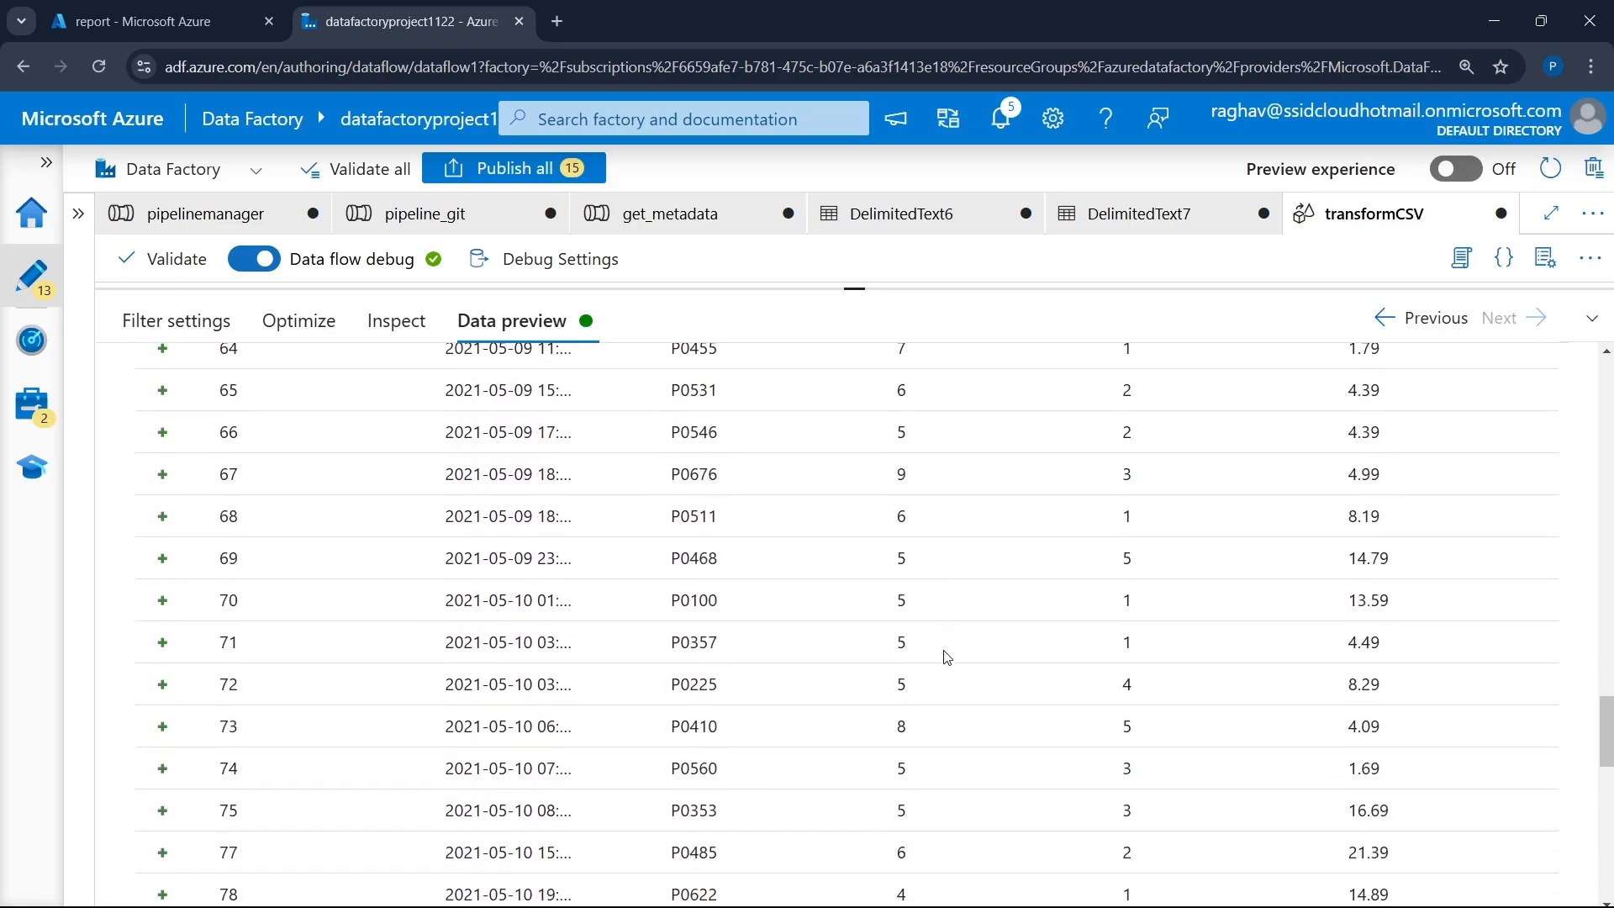
scroll(947, 657, down, 2)
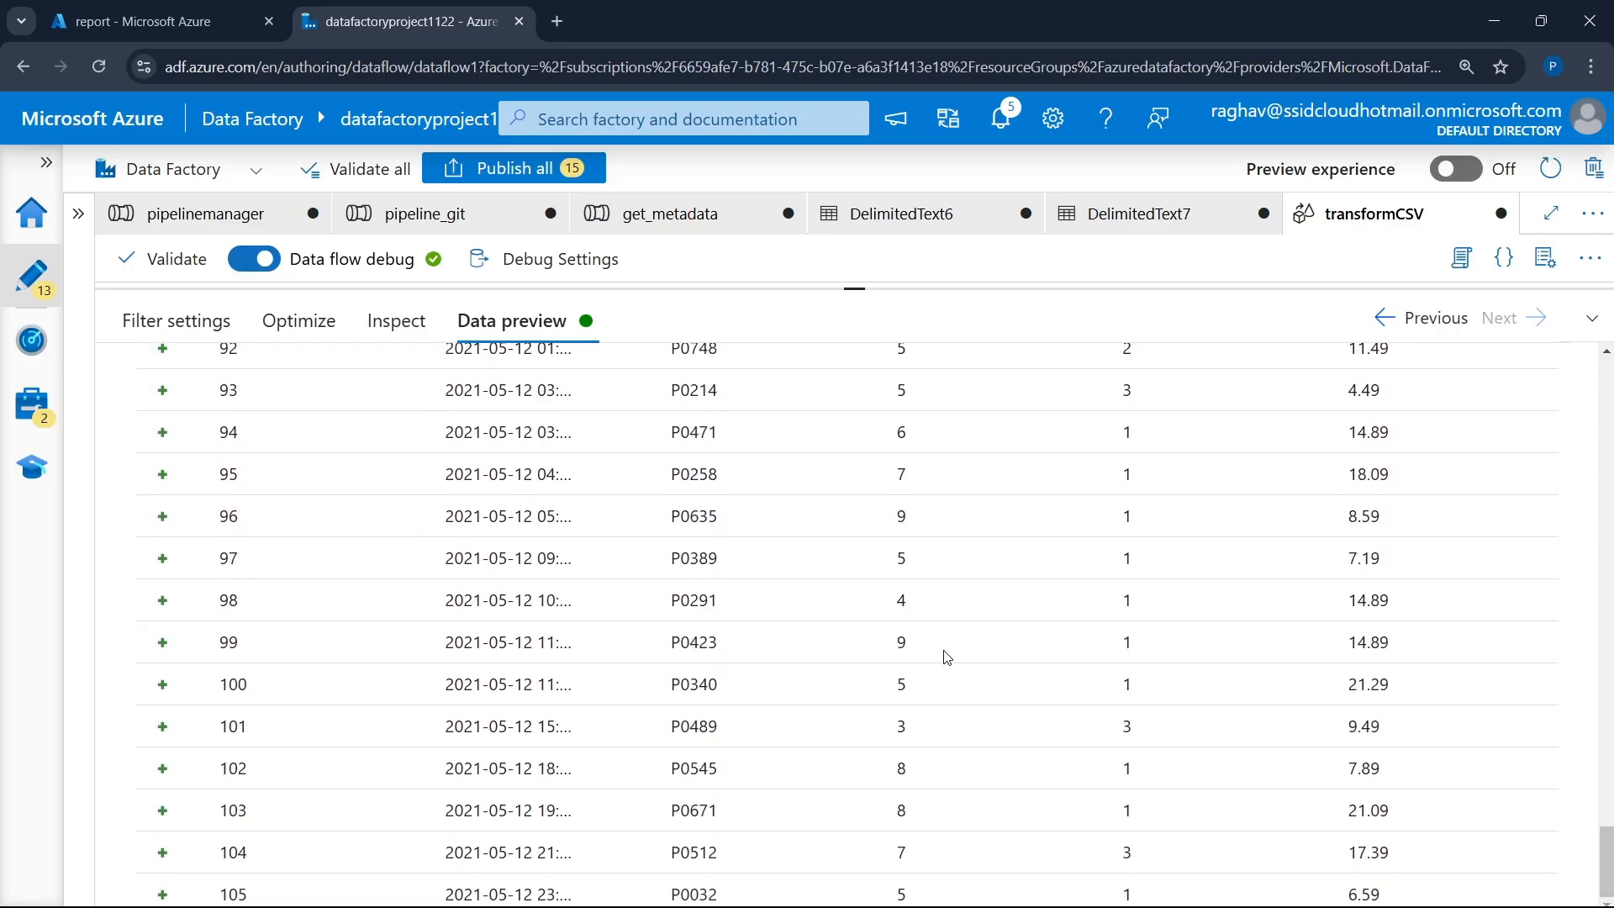
scroll(947, 657, up, 20)
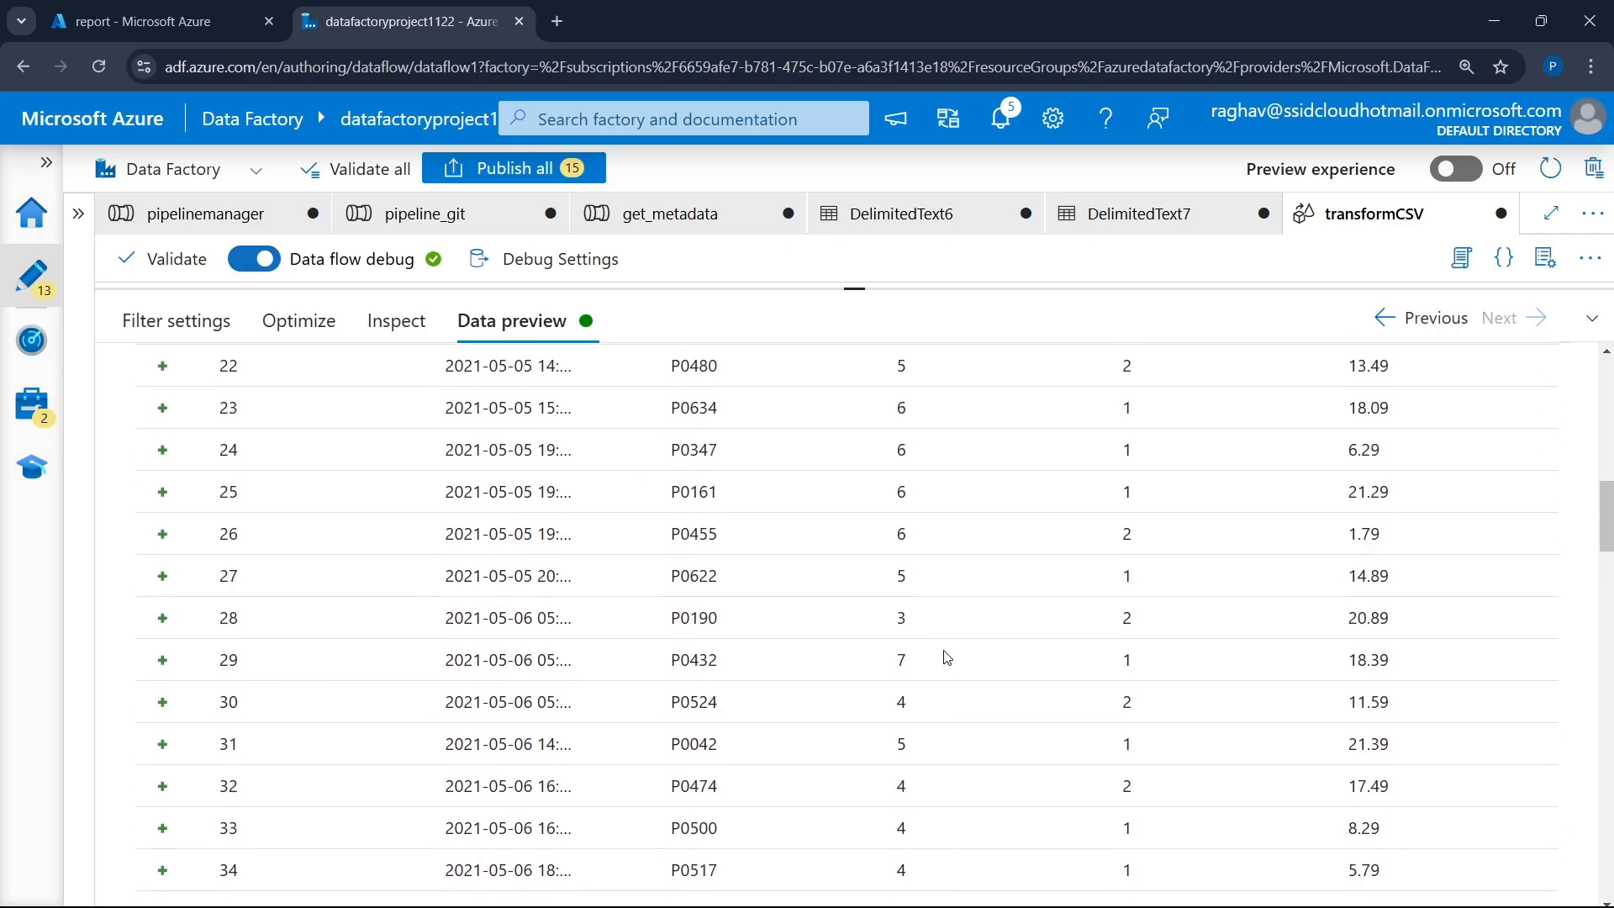
scroll(947, 657, up, 5)
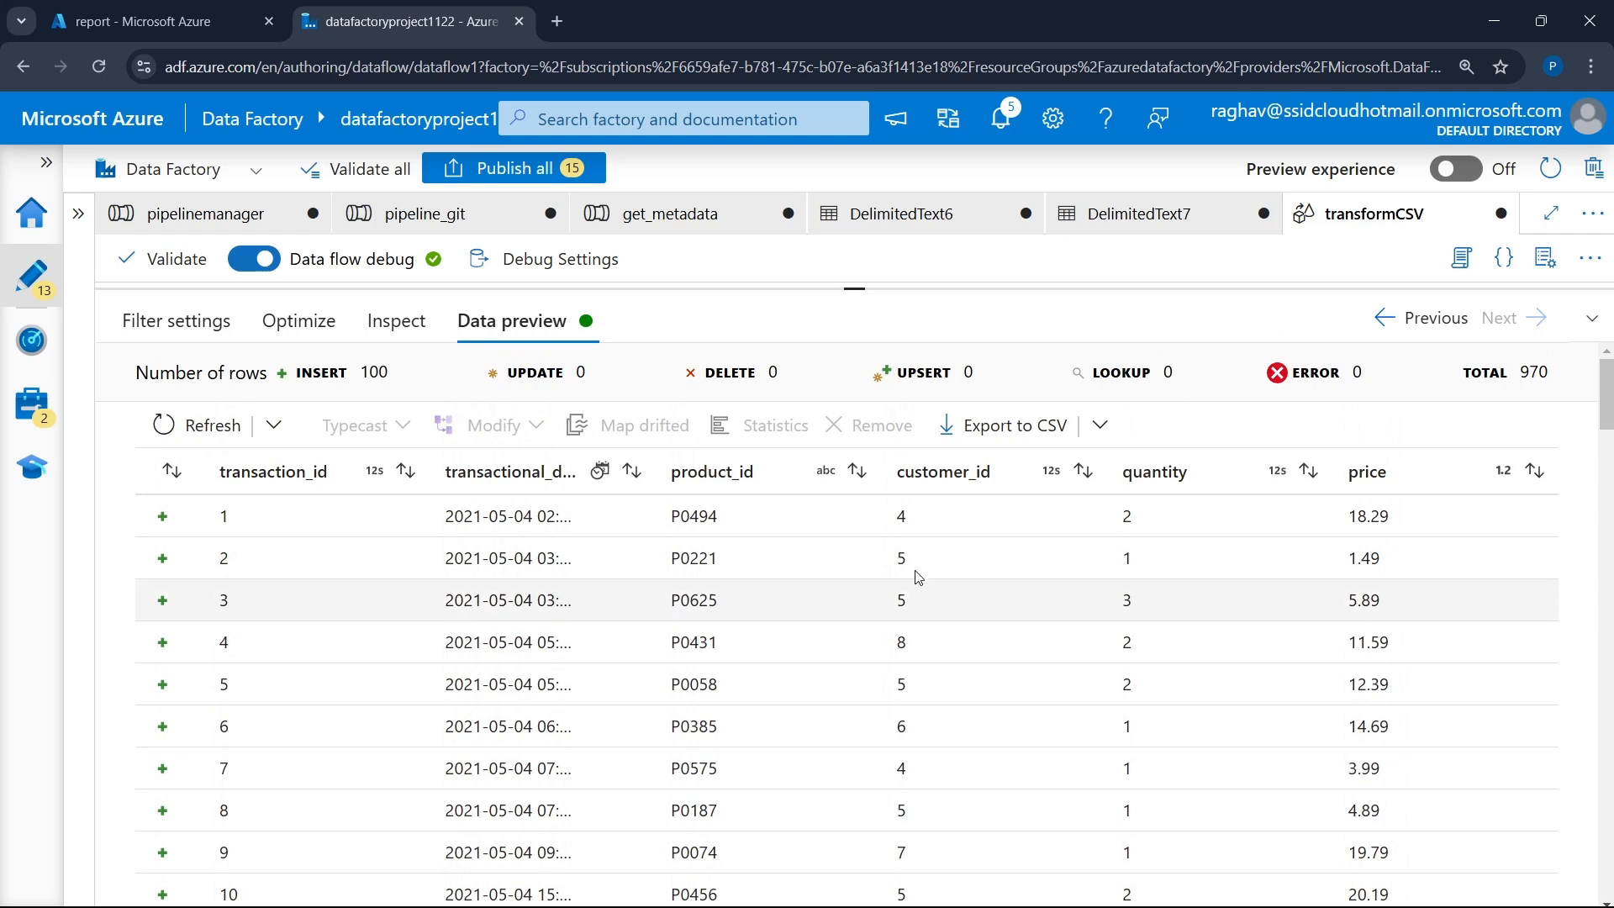
- Add a Conditional Split transformation after filterRows and name its output stream splitpayment
drag(854, 298, 831, 562)
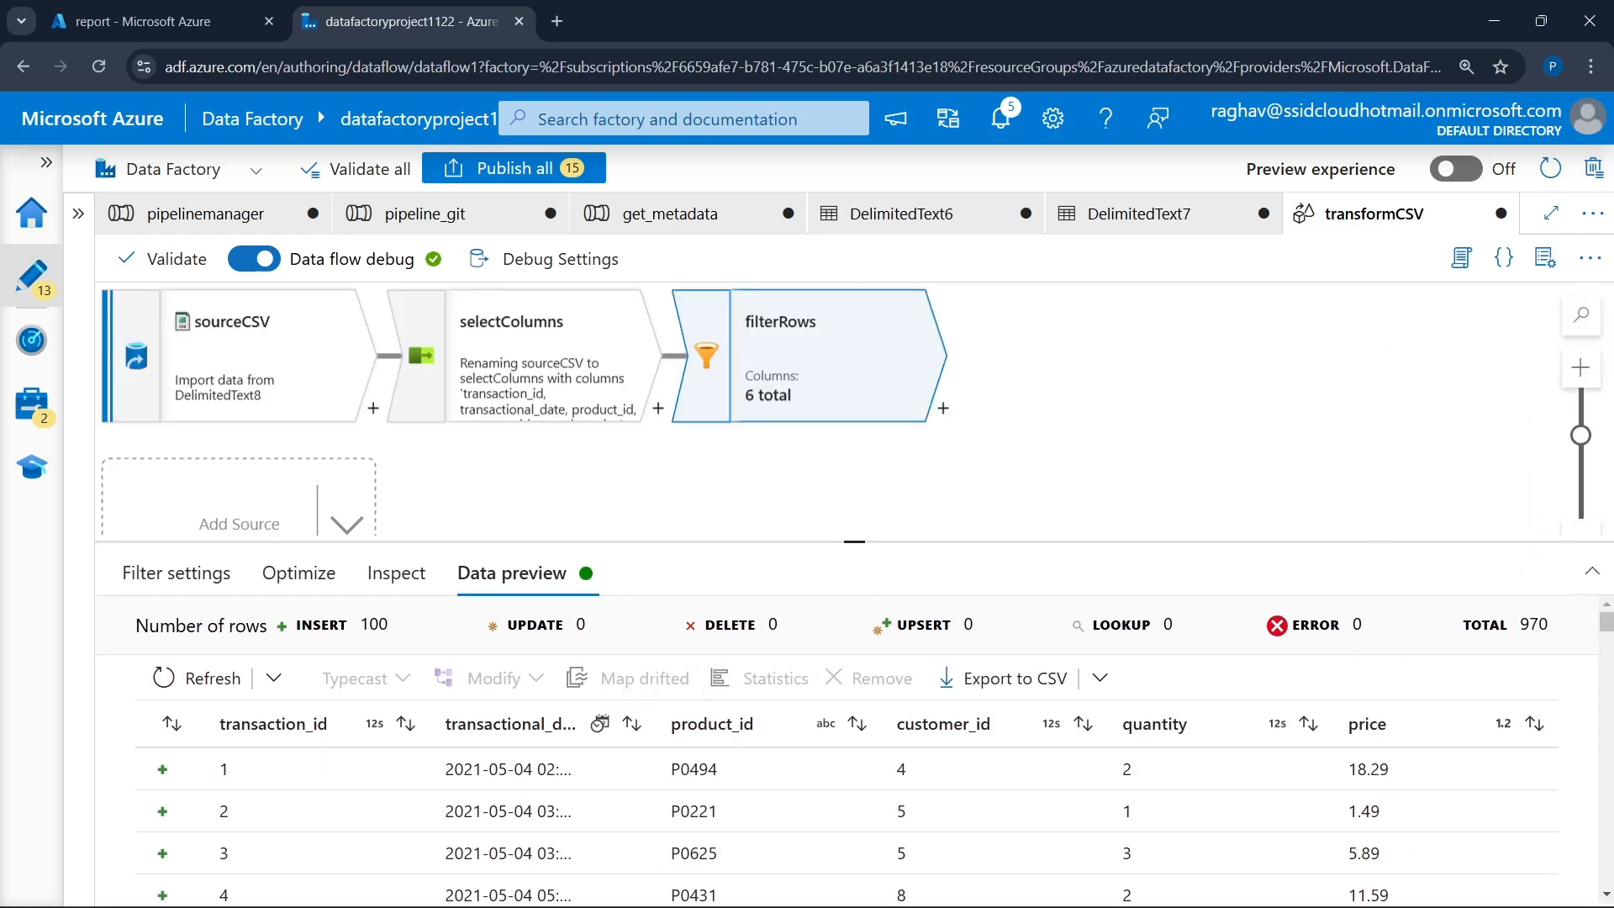
click(1058, 893)
click(1350, 629)
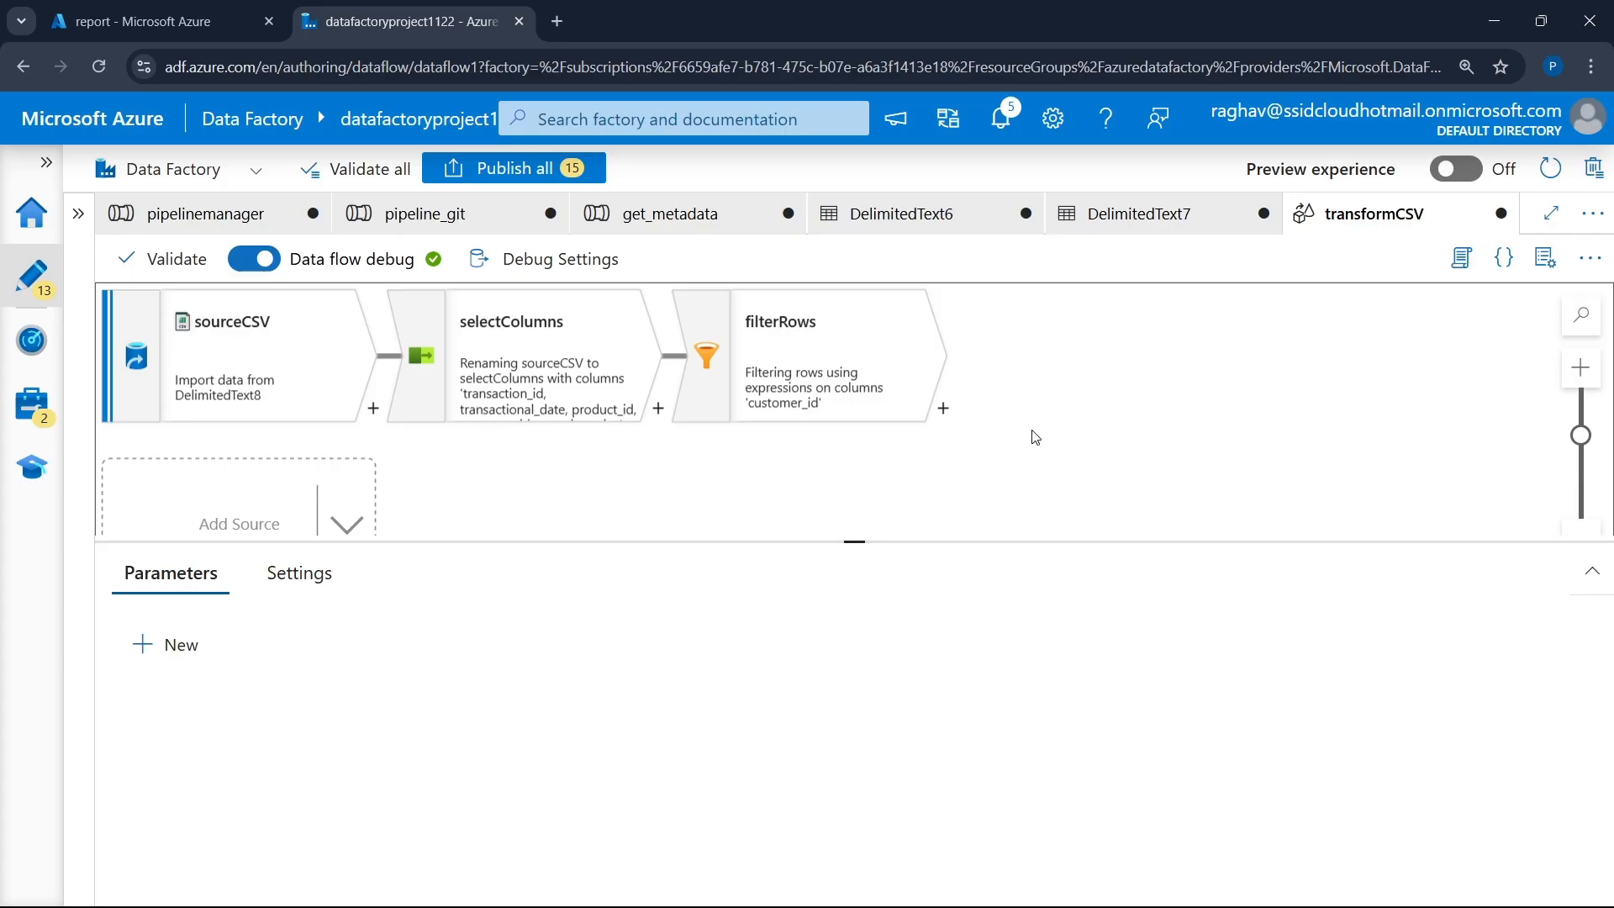
click(943, 408)
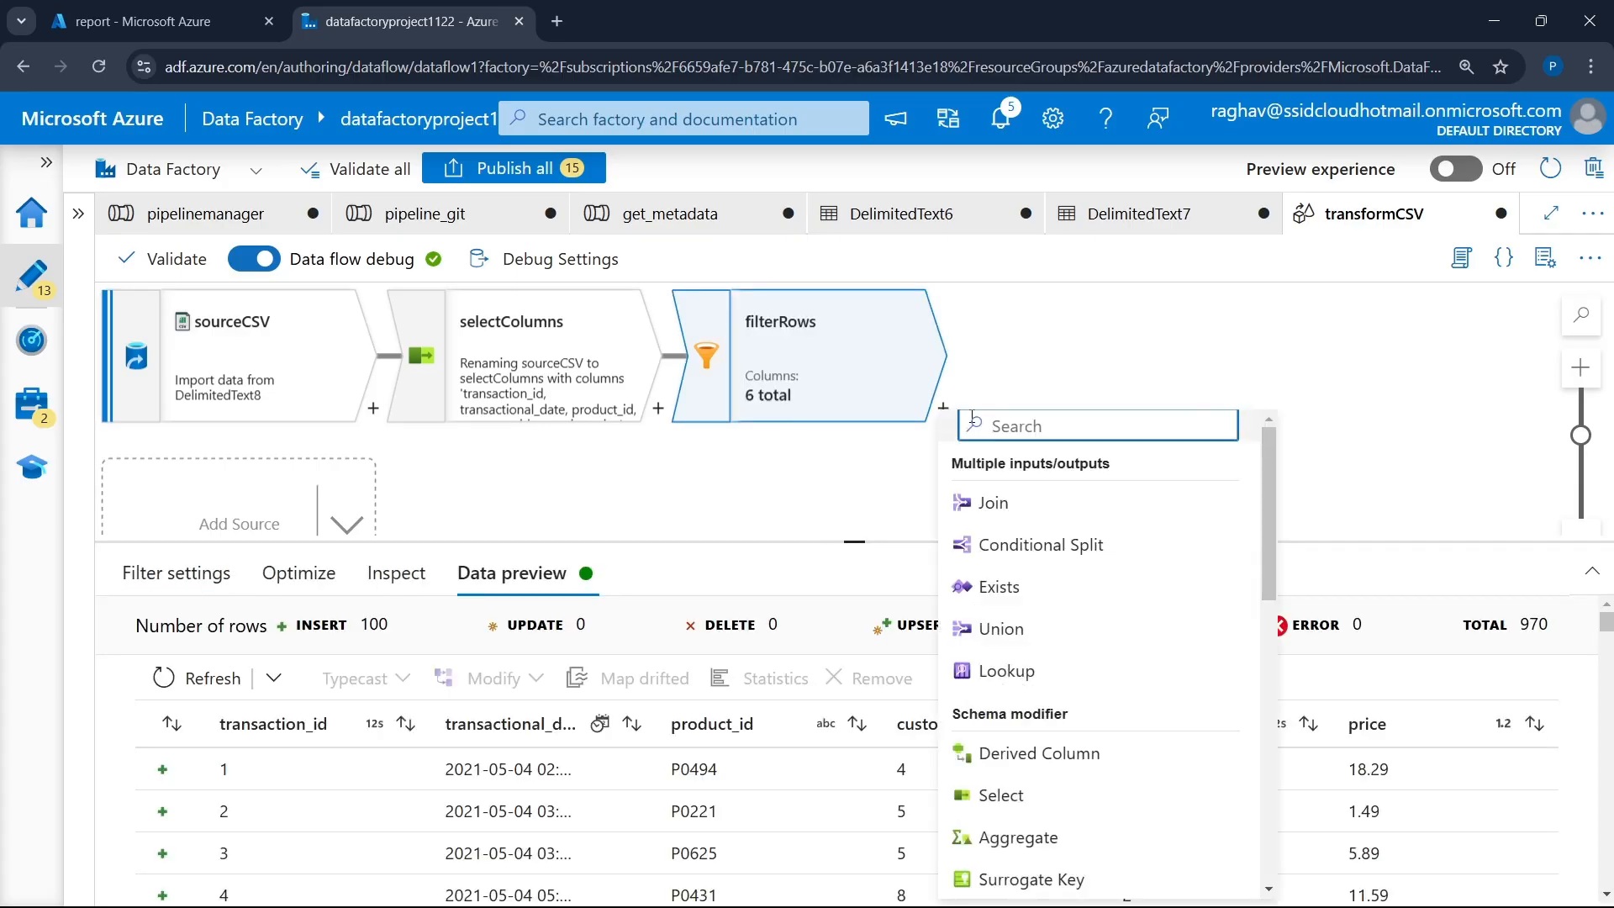
click(1102, 546)
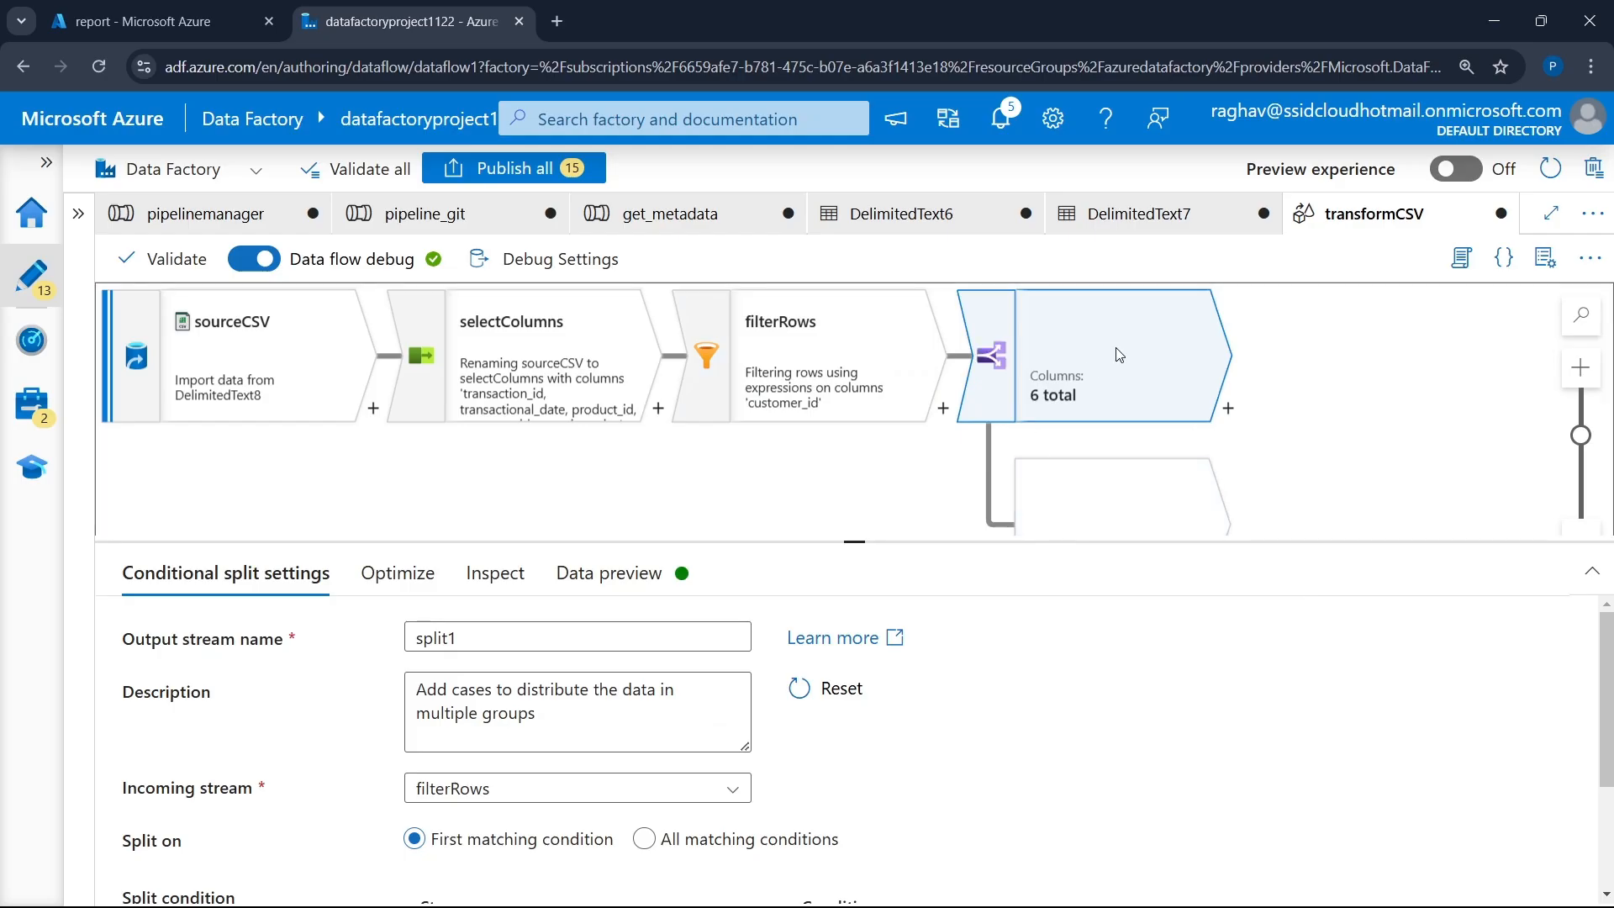
click(630, 628)
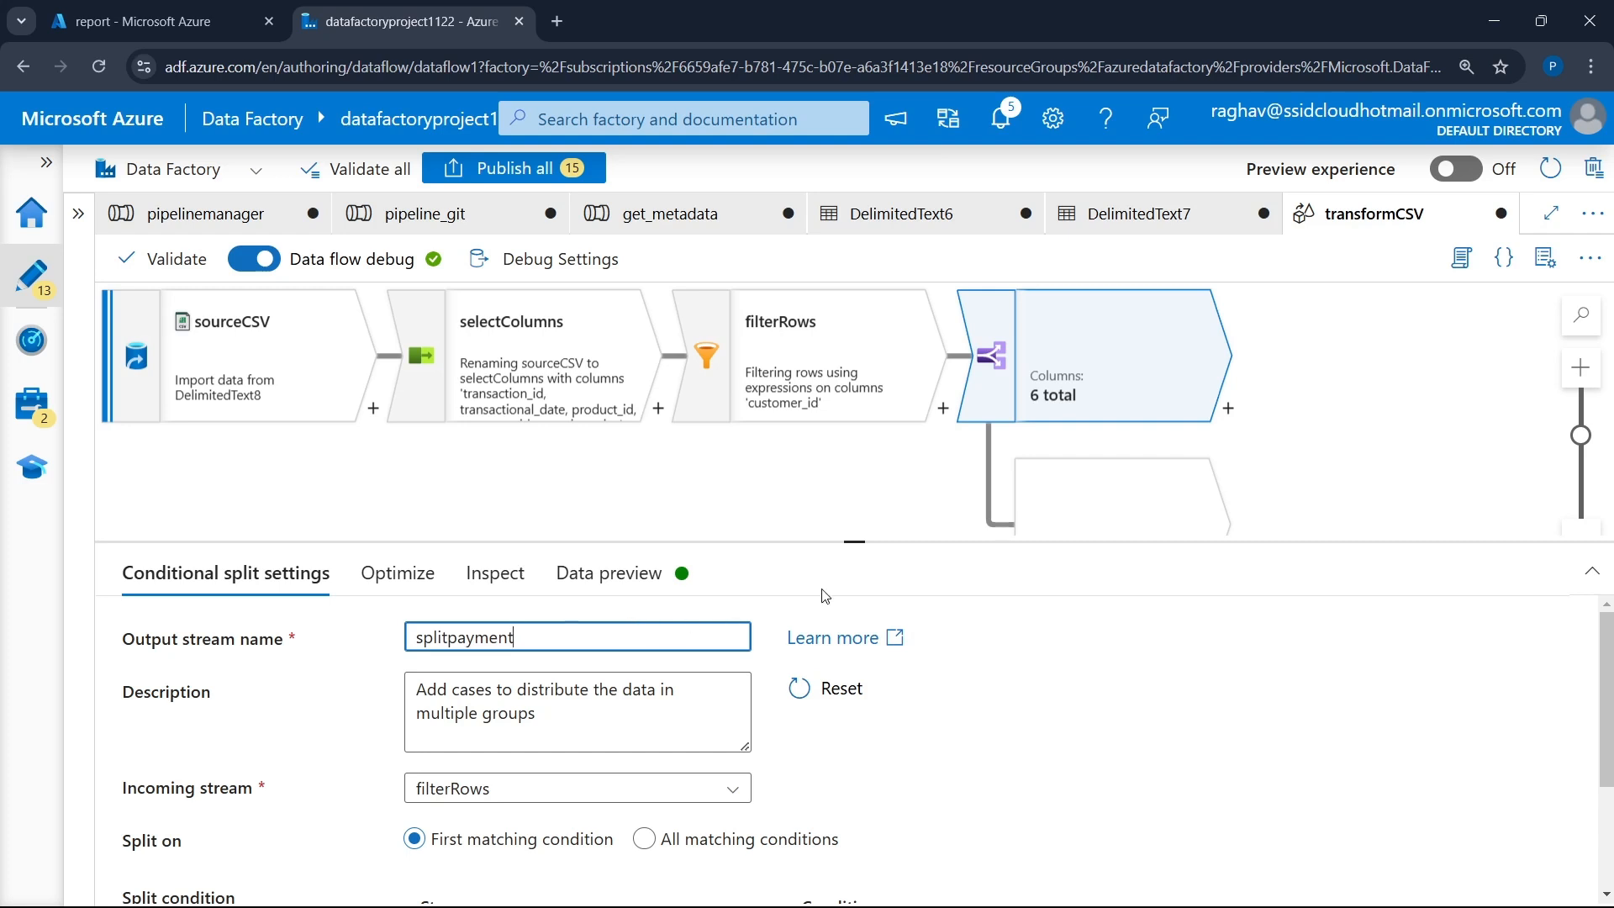
- Enlarge the splitpayment settings area and name the first split condition's stream visa
drag(859, 542, 883, 677)
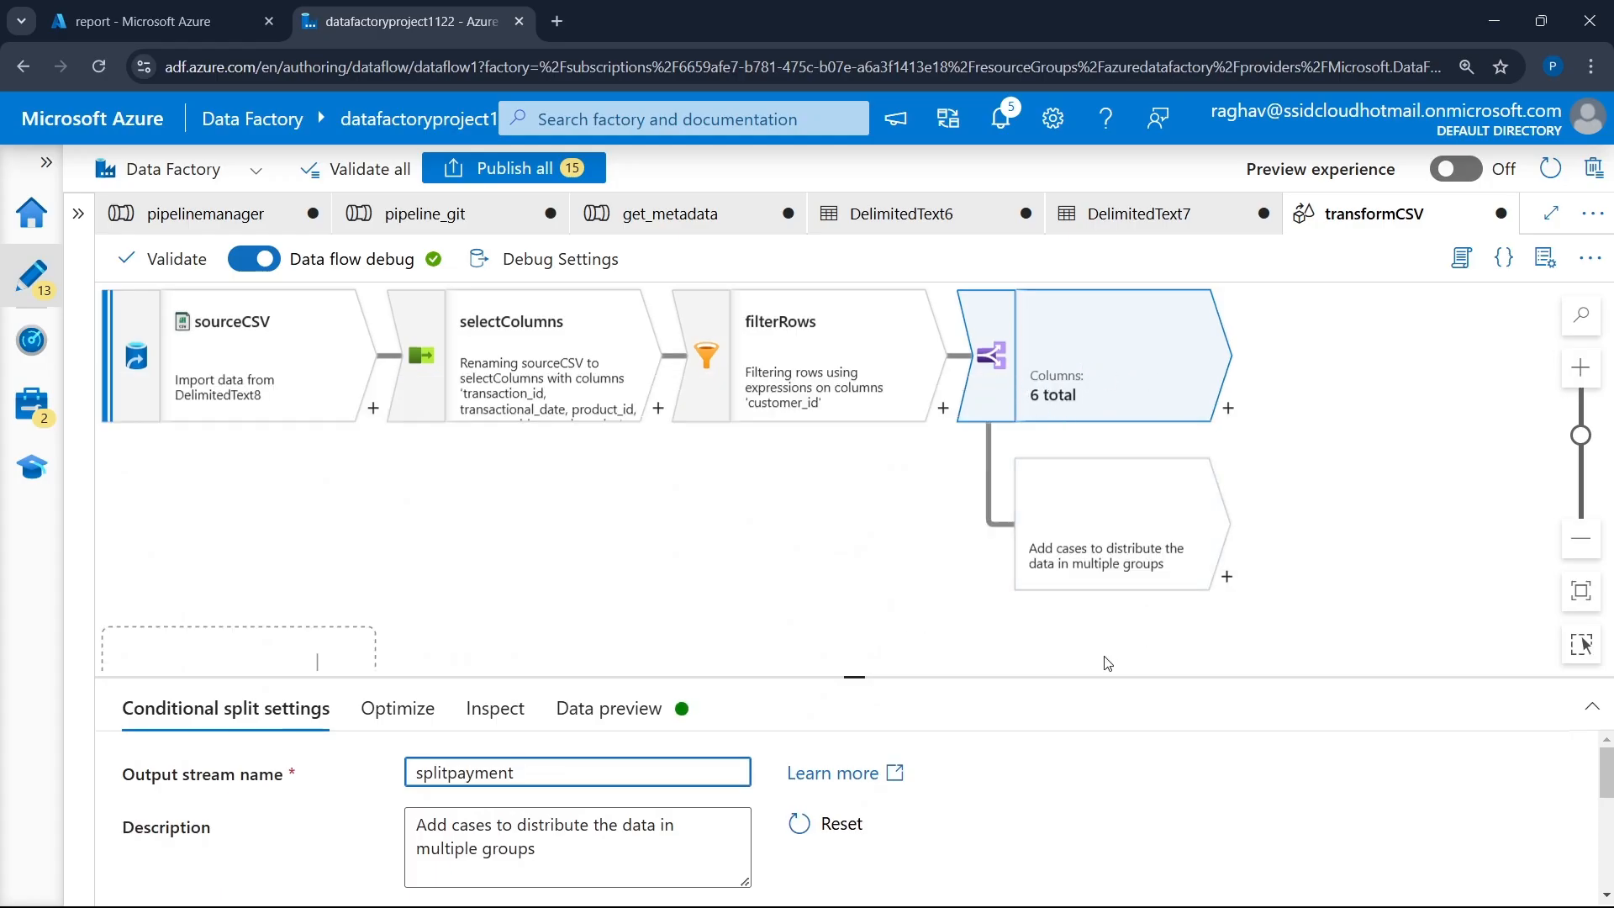
drag(851, 672, 857, 290)
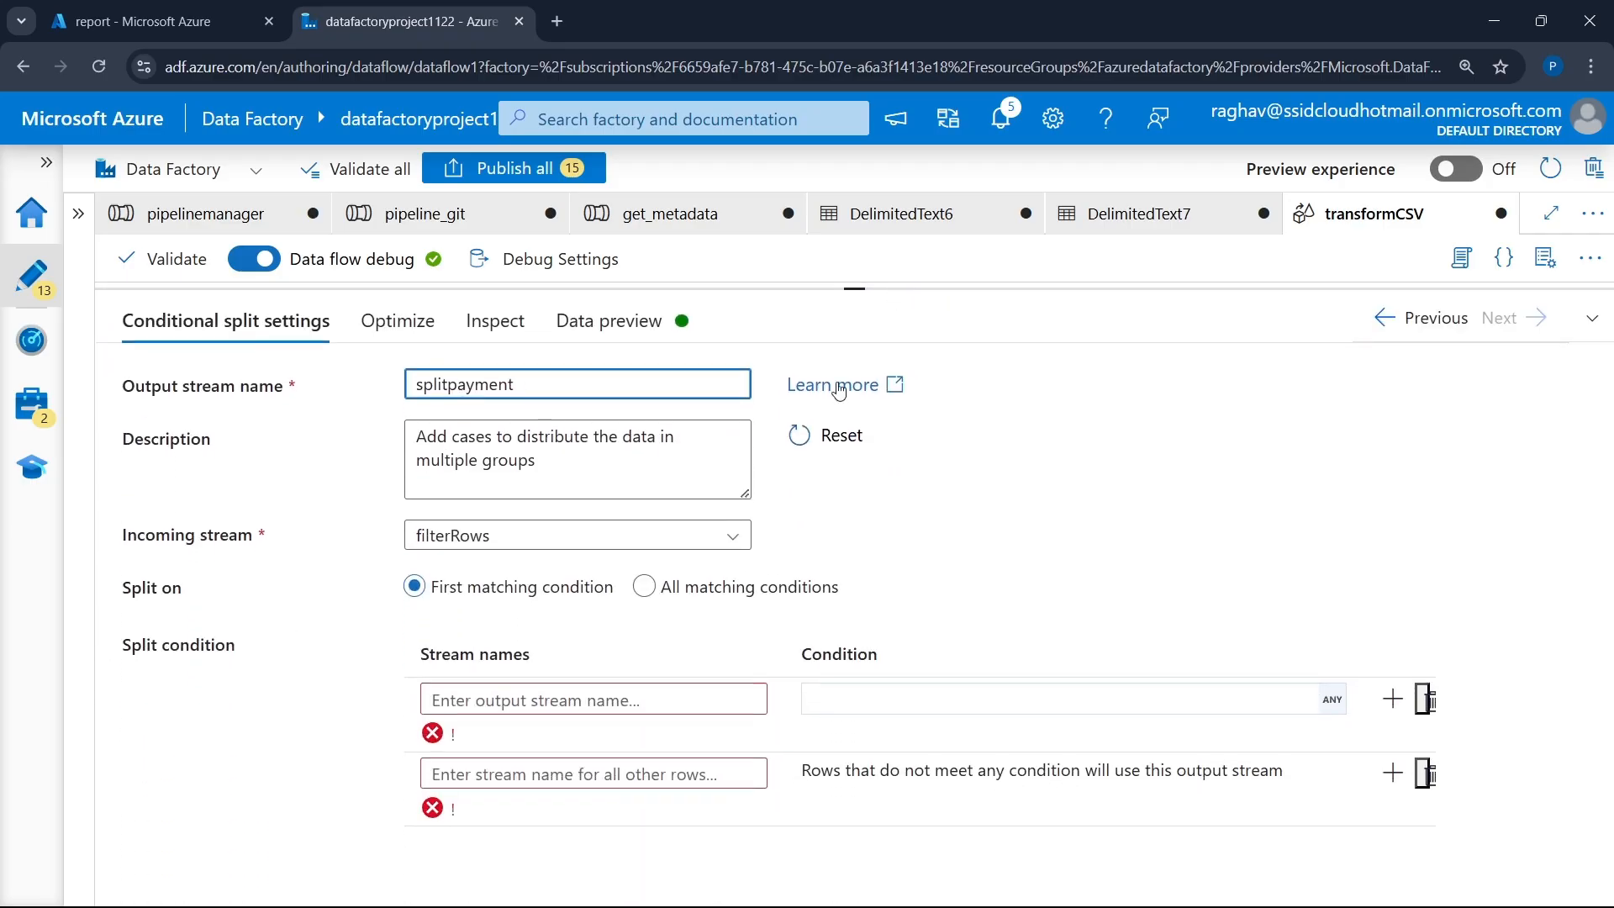
click(566, 690)
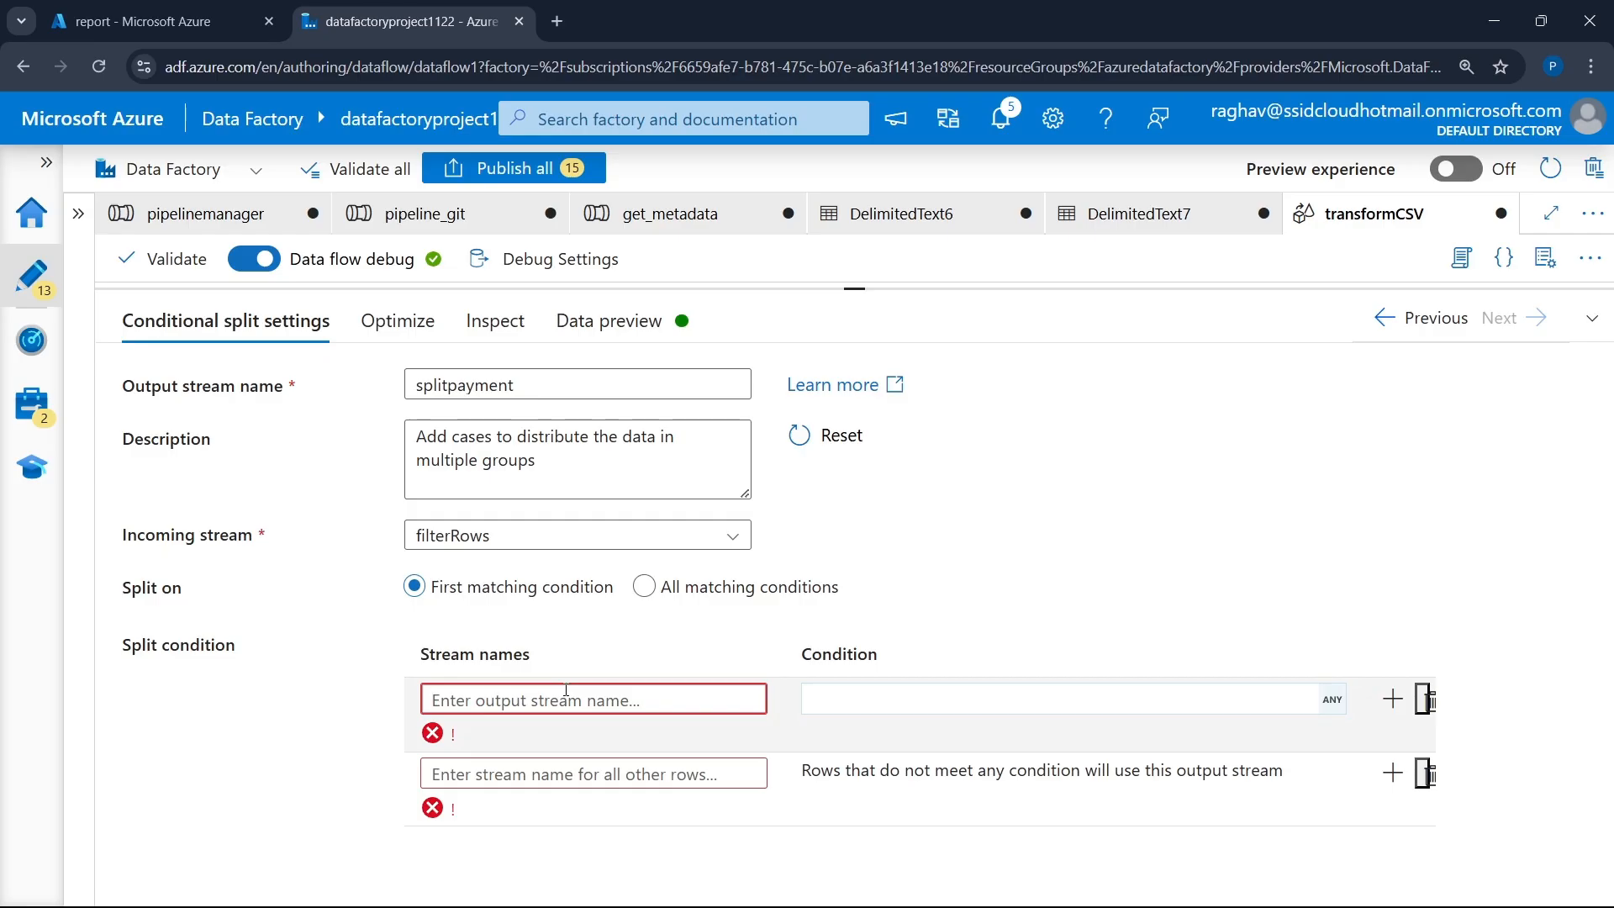
text(visa)
- Look through the expression builder's values for a payment column usable in the visa condition, and close the builder without saving
click(932, 700)
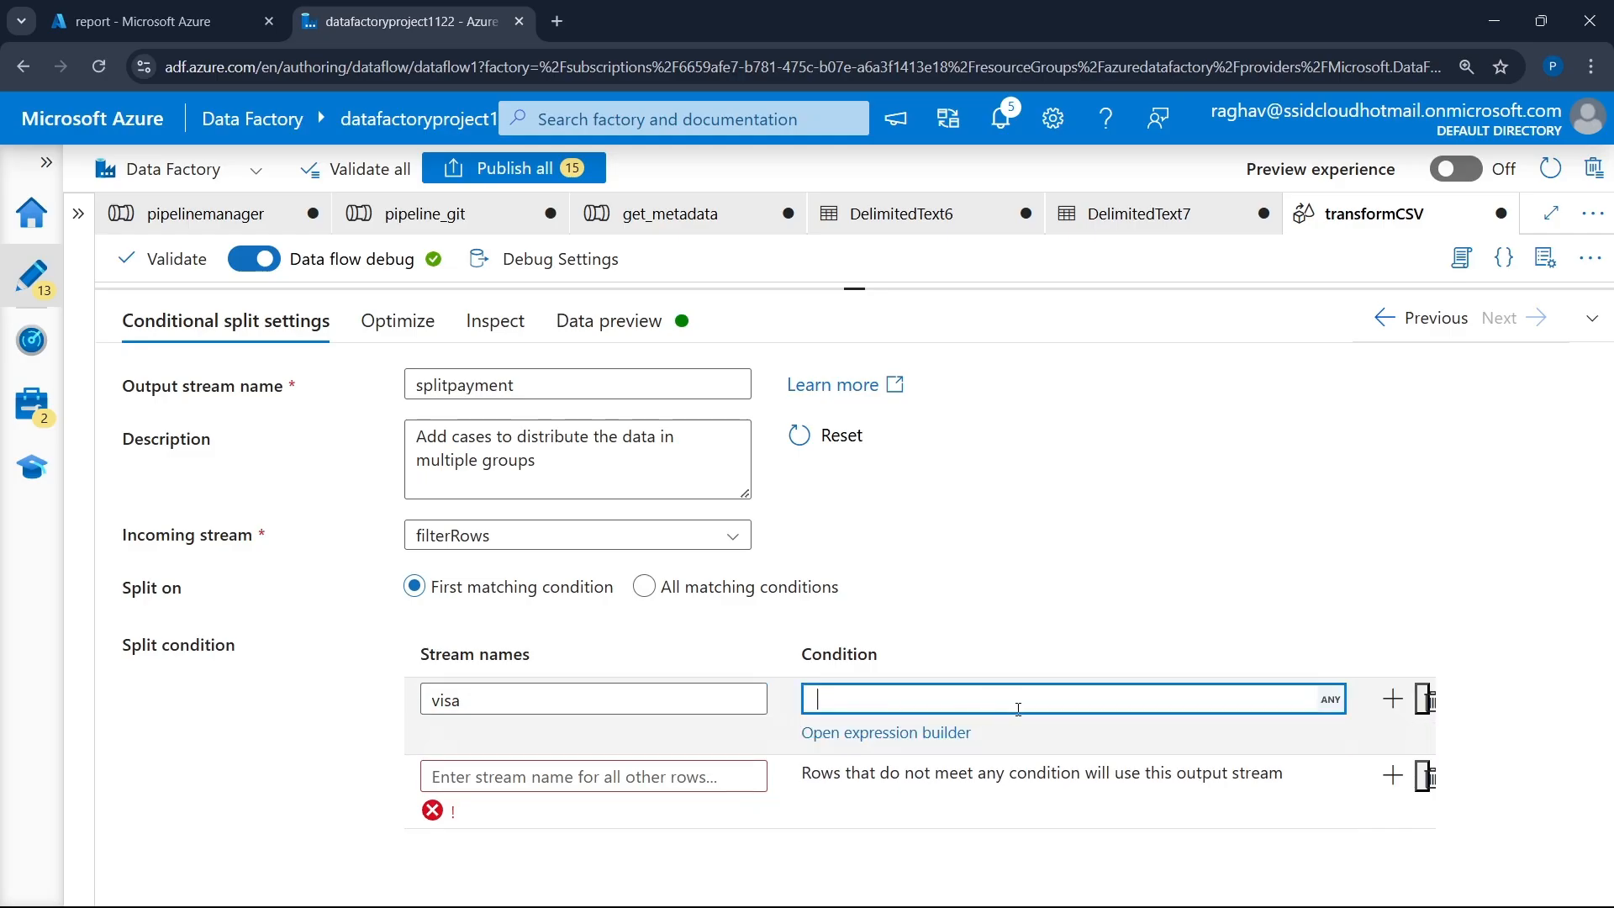
click(912, 733)
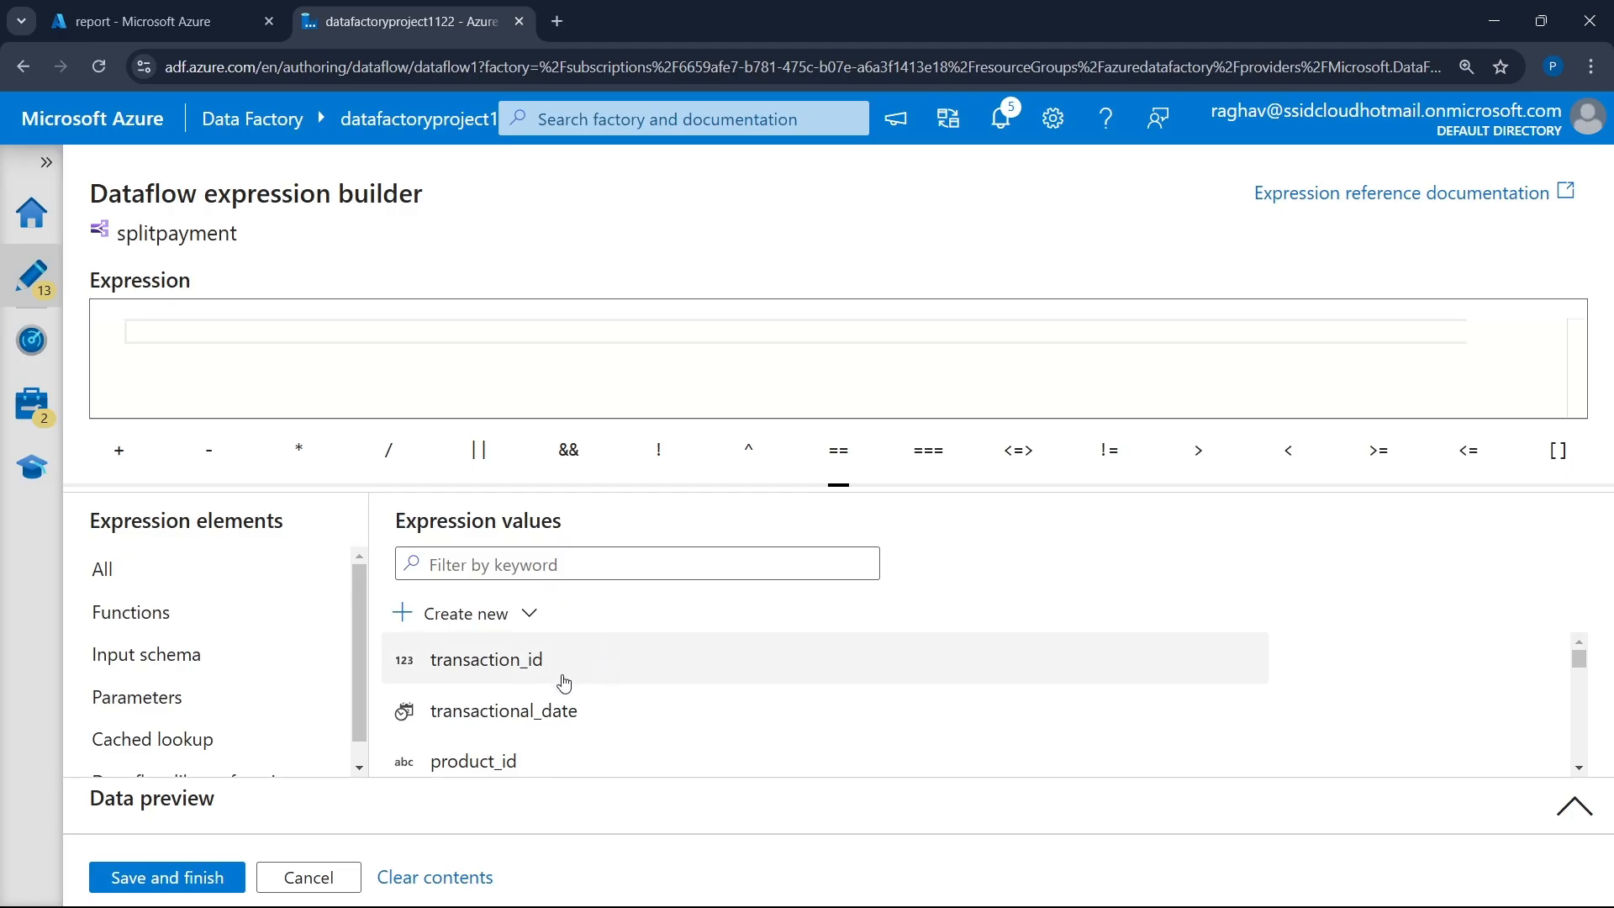
scroll(531, 703, down, 2)
scroll(531, 703, up, 1)
scroll(530, 701, down, 3)
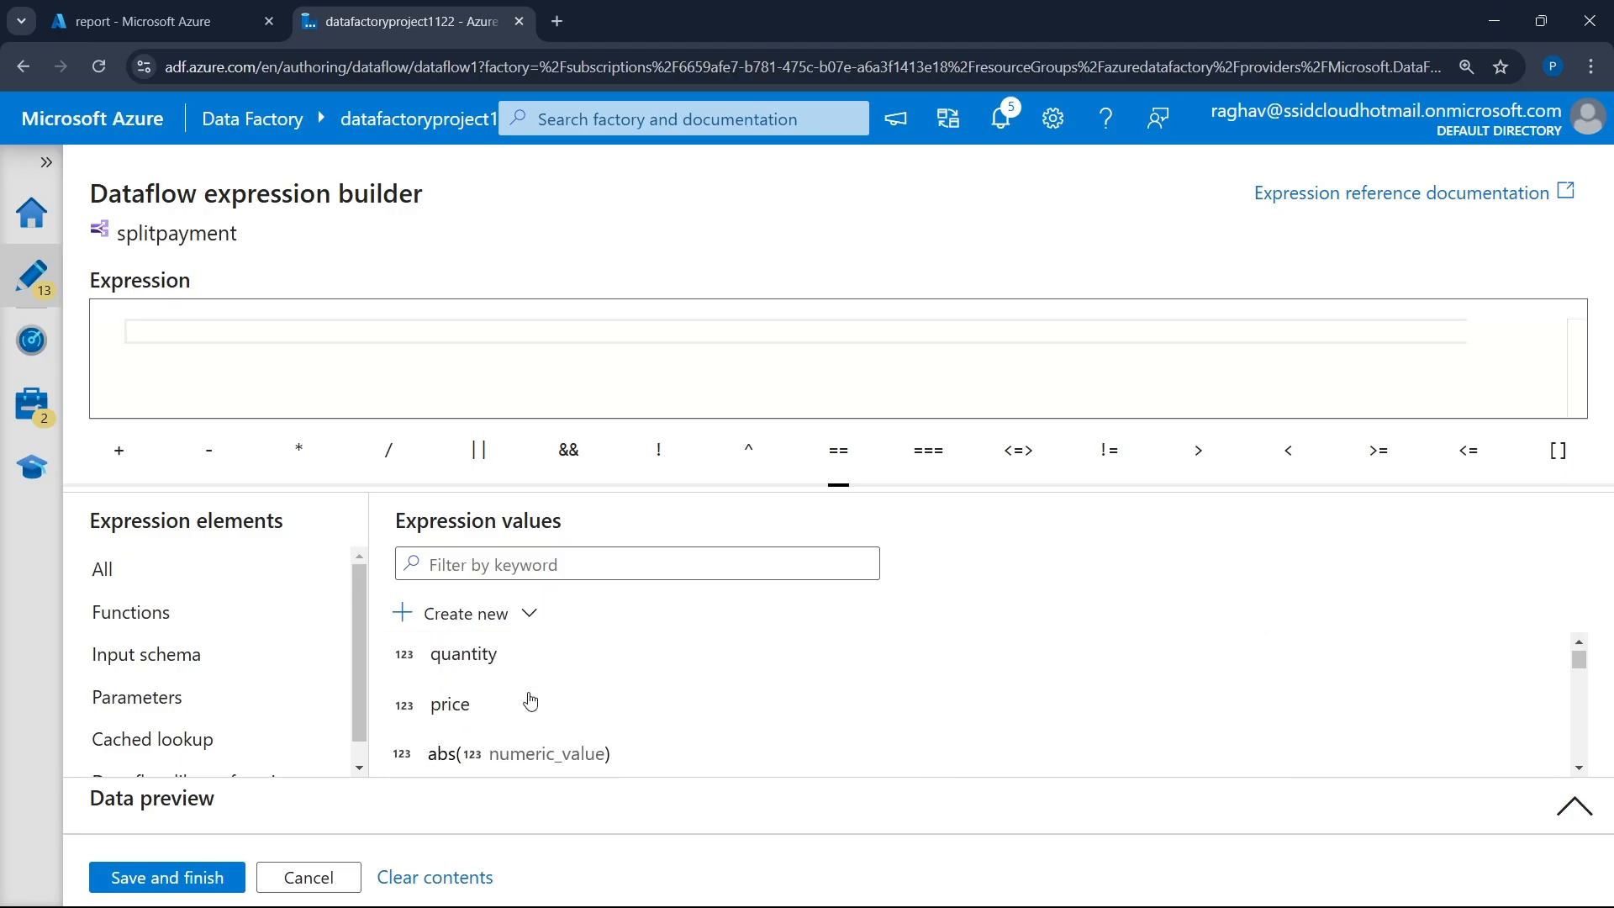
scroll(531, 703, up, 5)
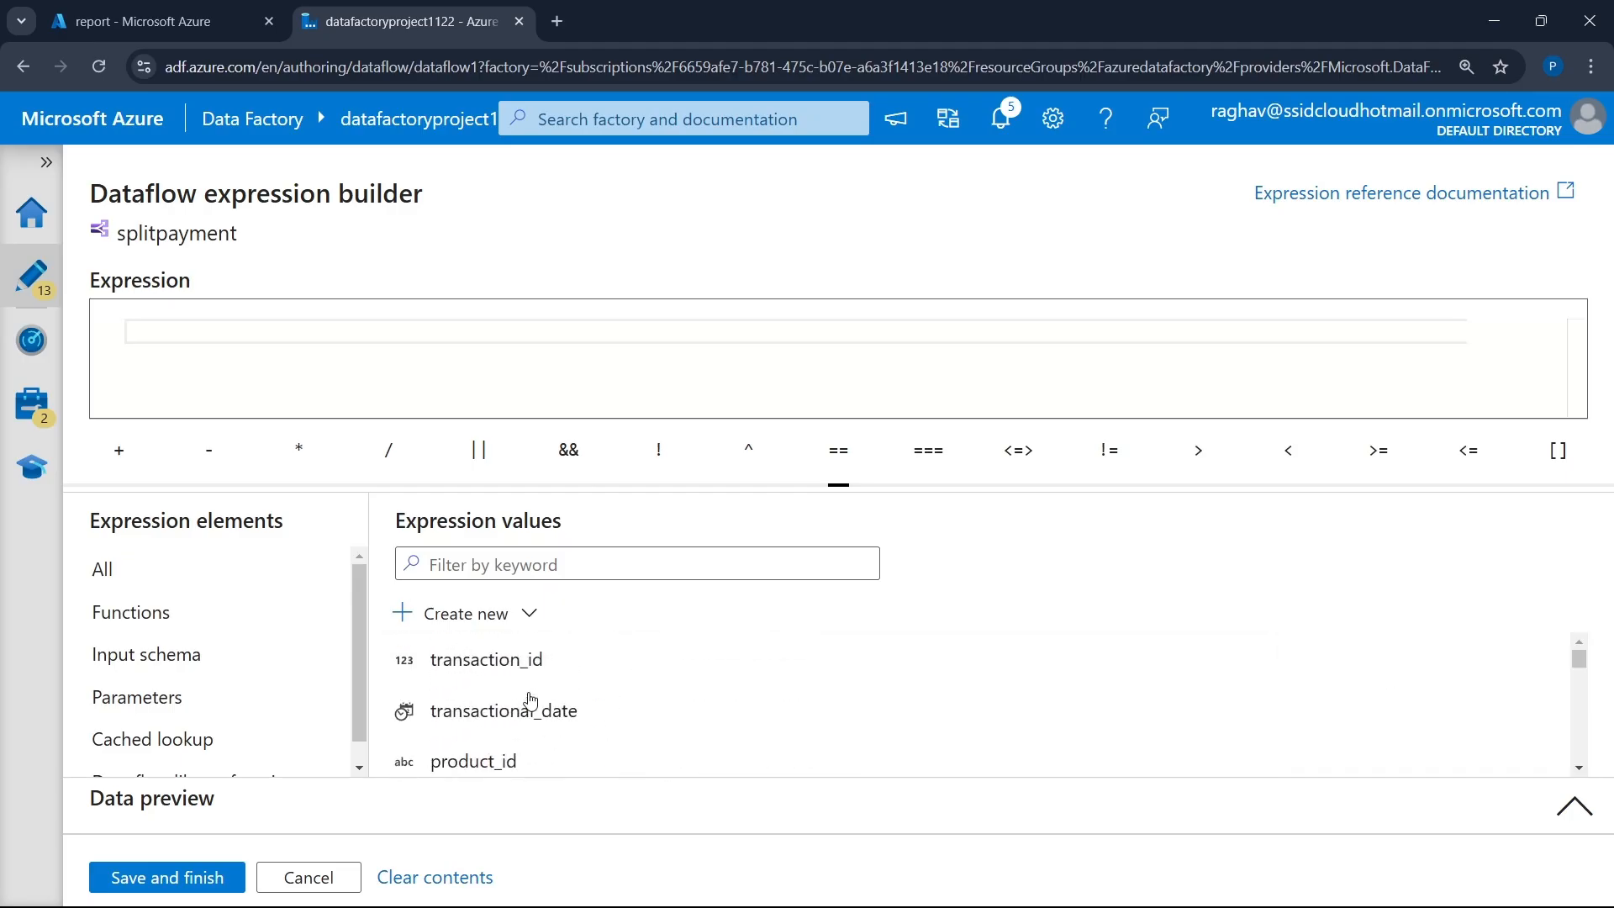
scroll(555, 695, down, 2)
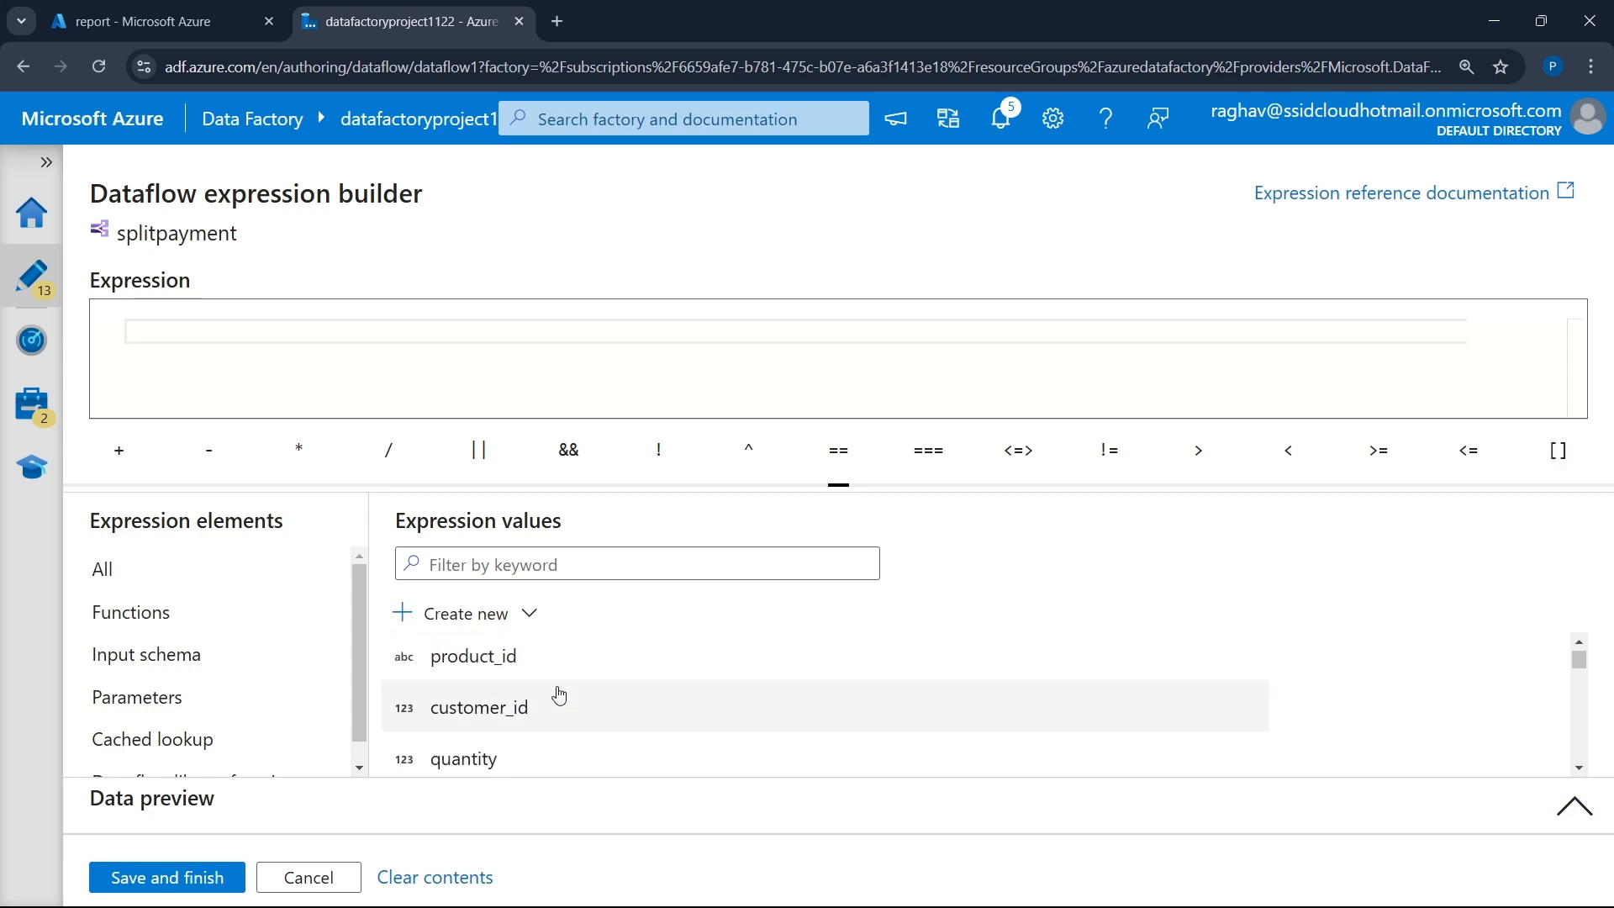
scroll(559, 695, down, 2)
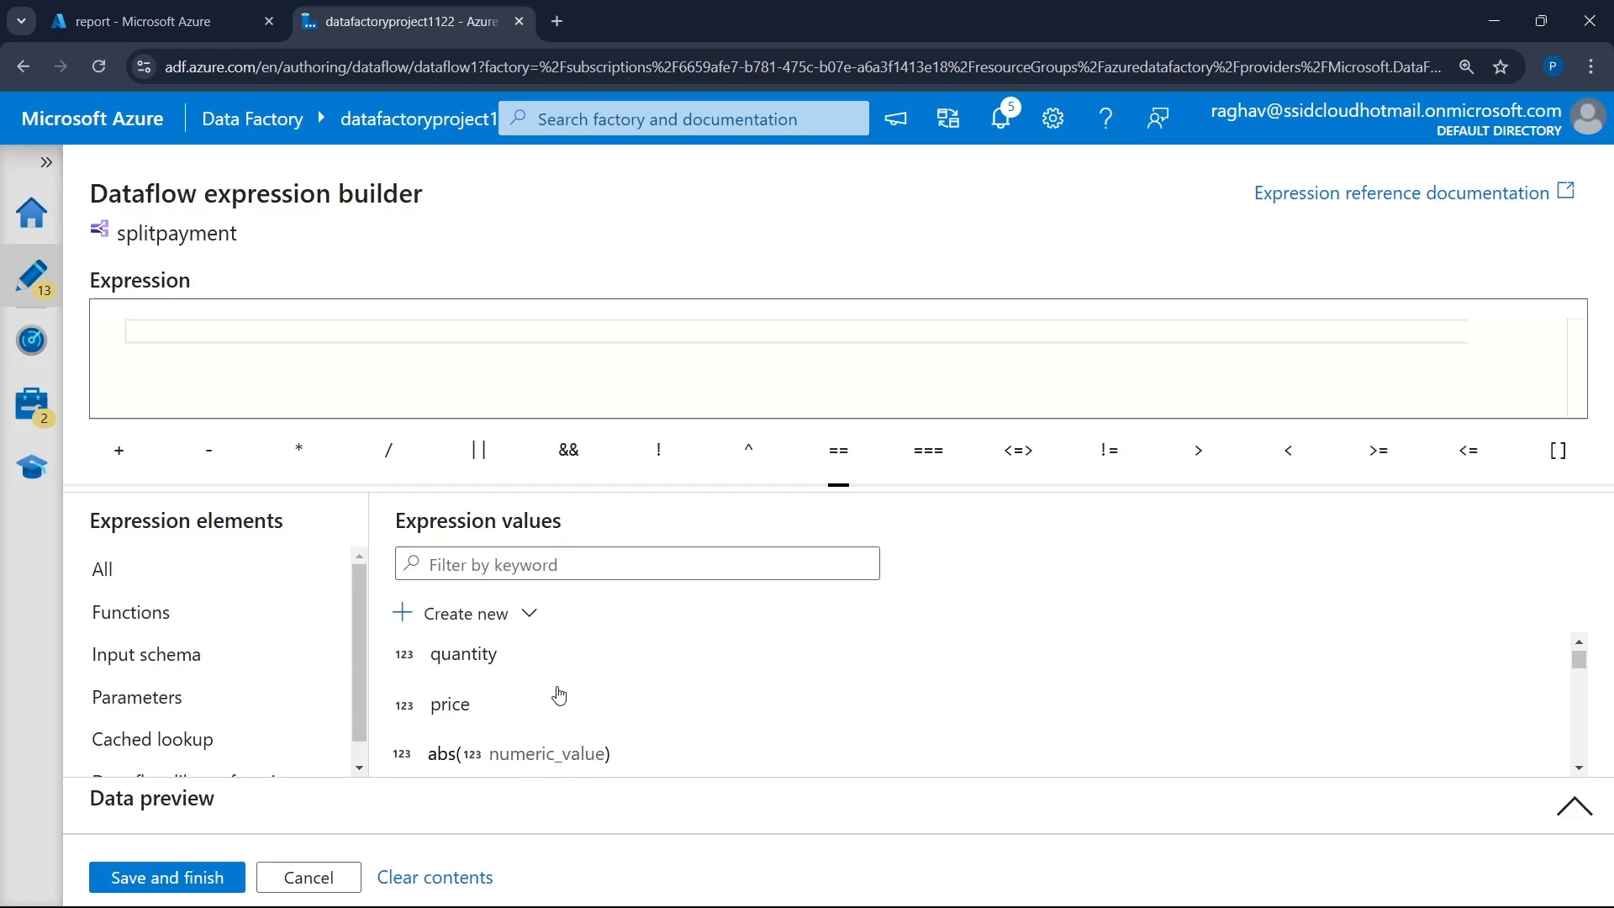
scroll(555, 694, down, 3)
scroll(549, 692, down, 3)
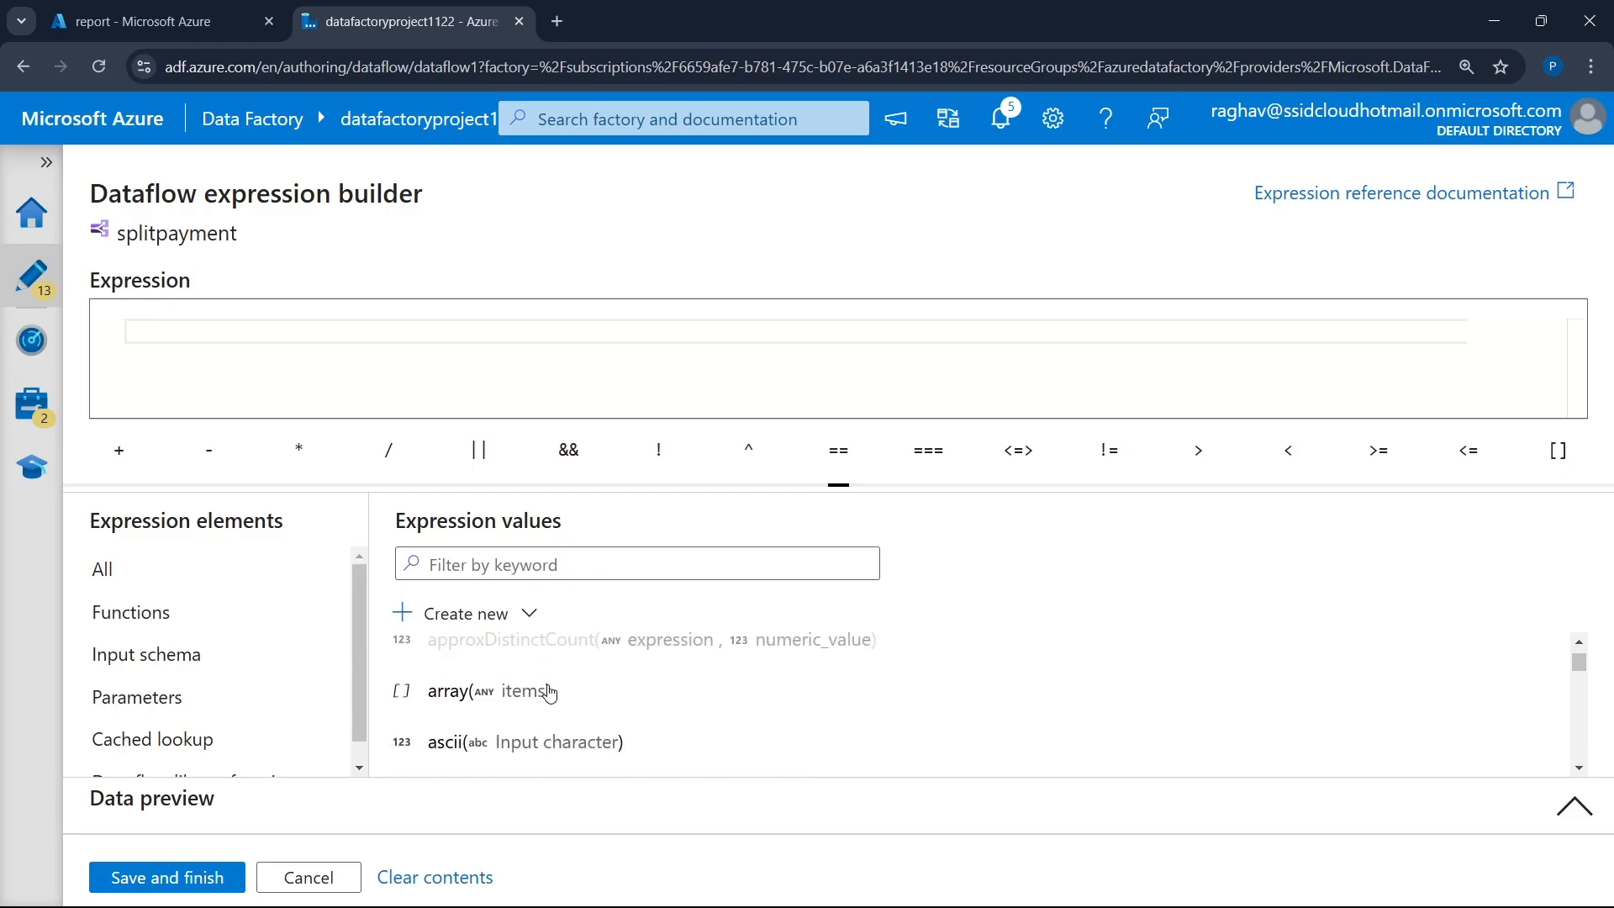
scroll(549, 691, up, 2)
scroll(549, 691, up, 8)
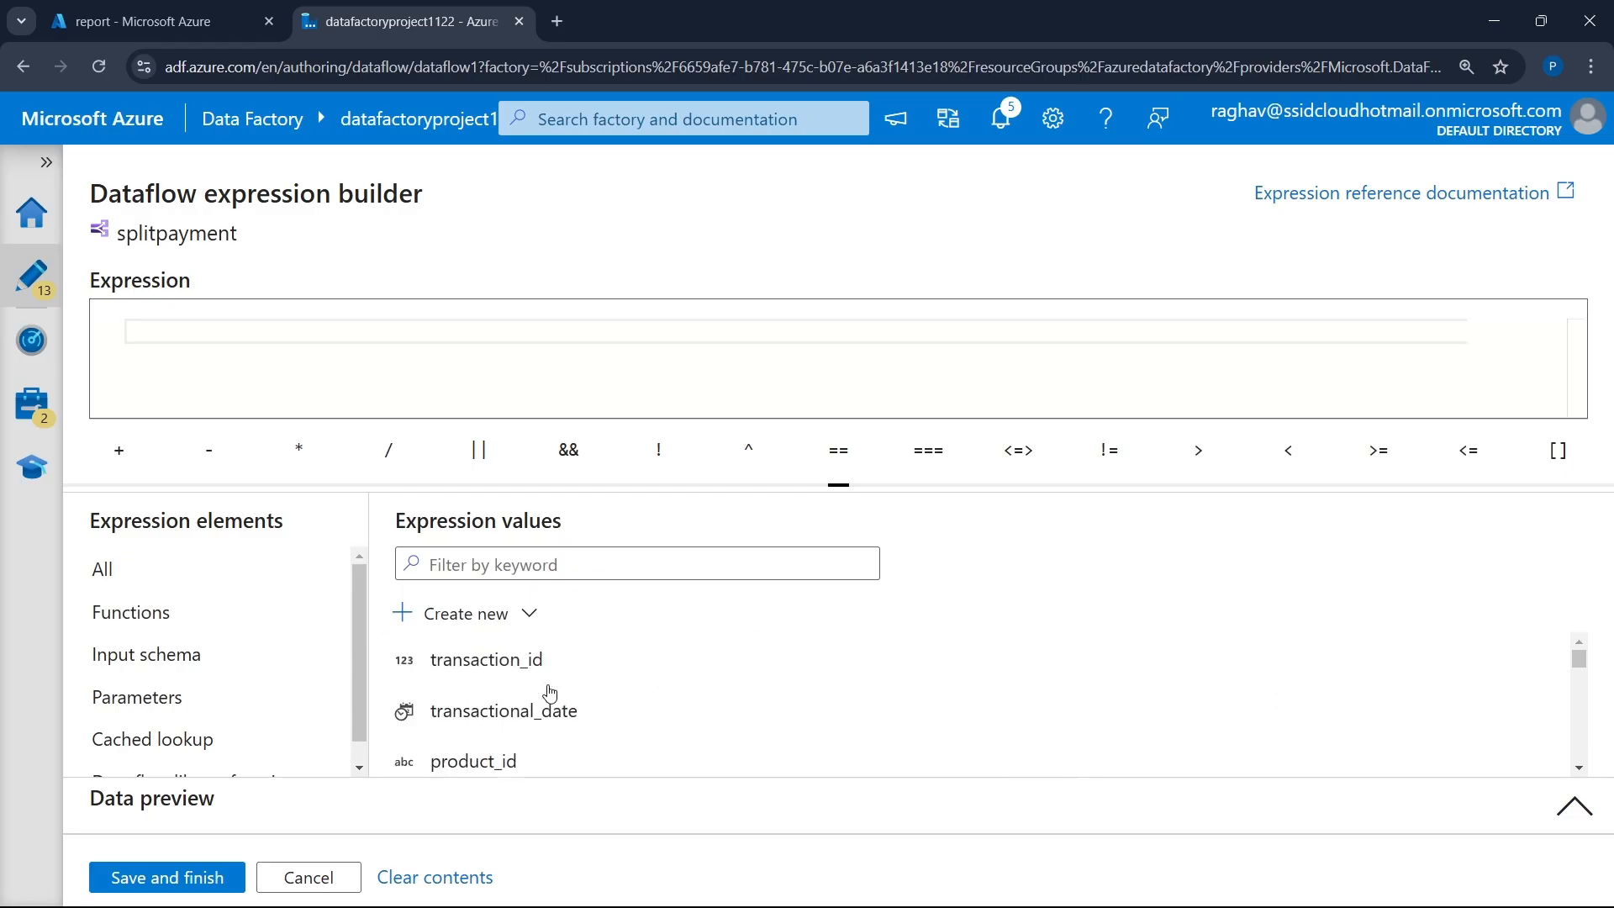
click(563, 566)
text(pay)
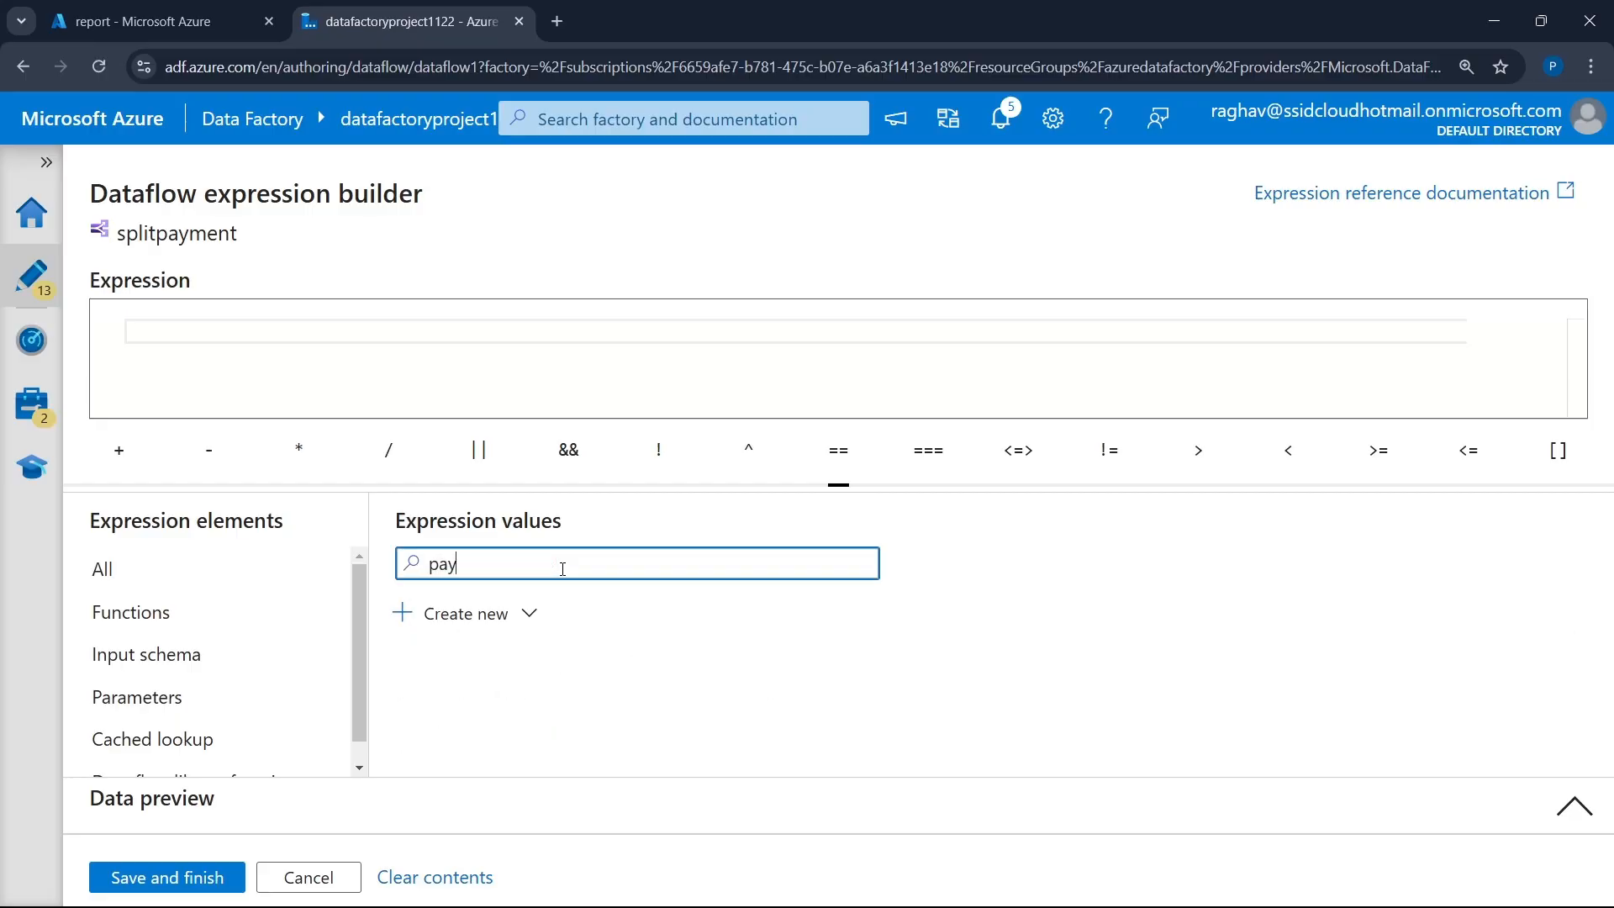
key(BackSpace)
key(BackSpace)
key(BackSpace)
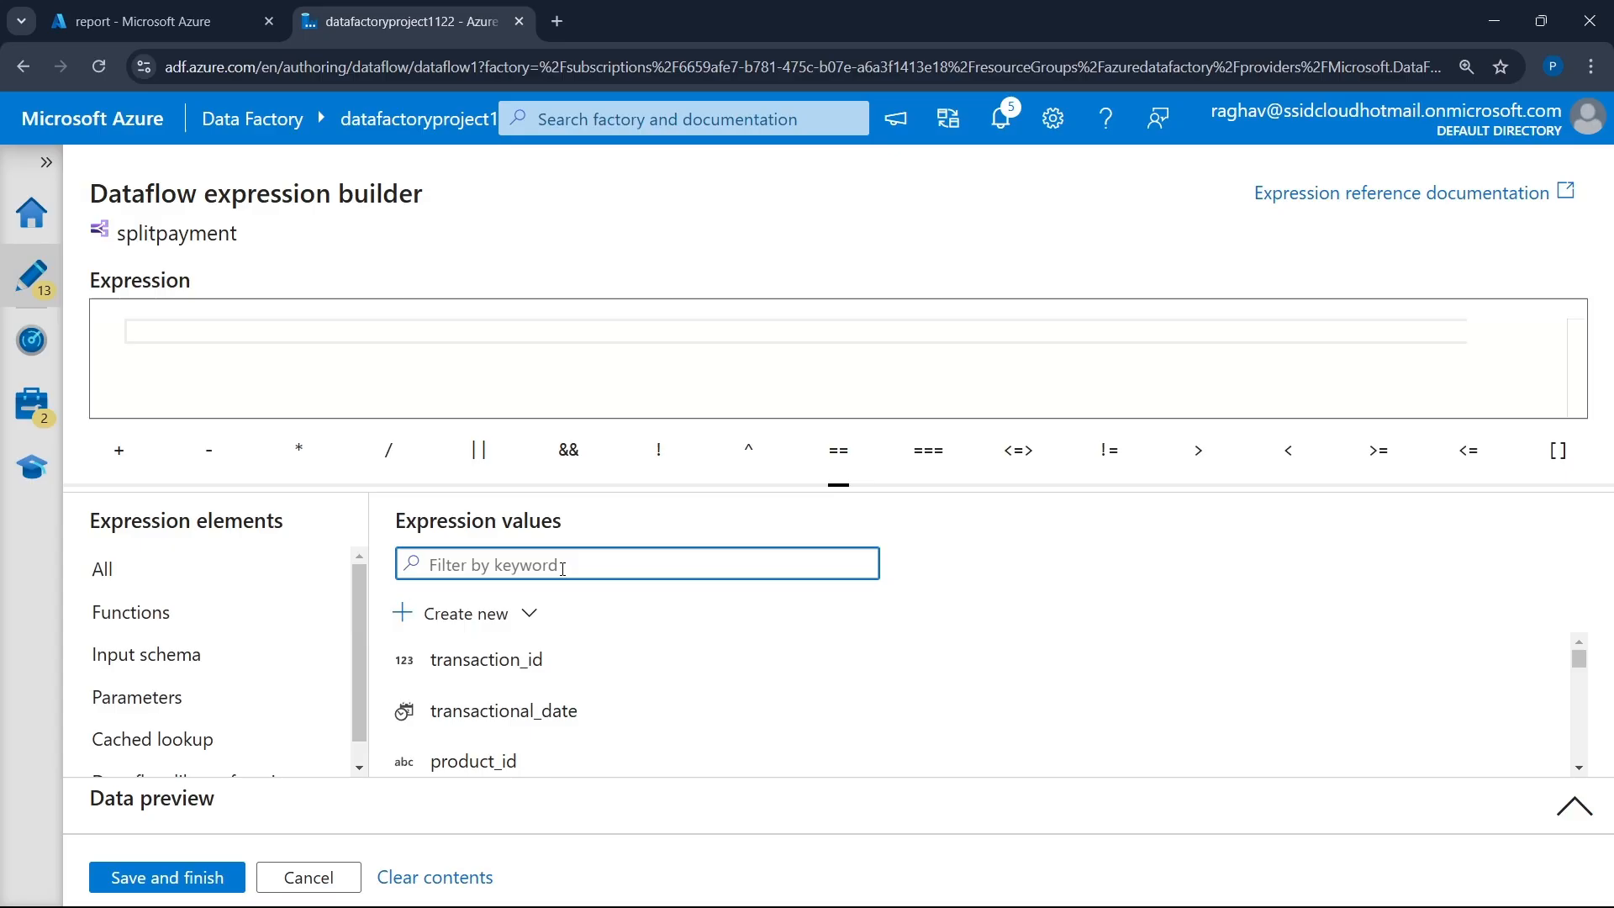
scroll(569, 670, down, 3)
scroll(569, 670, up, 2)
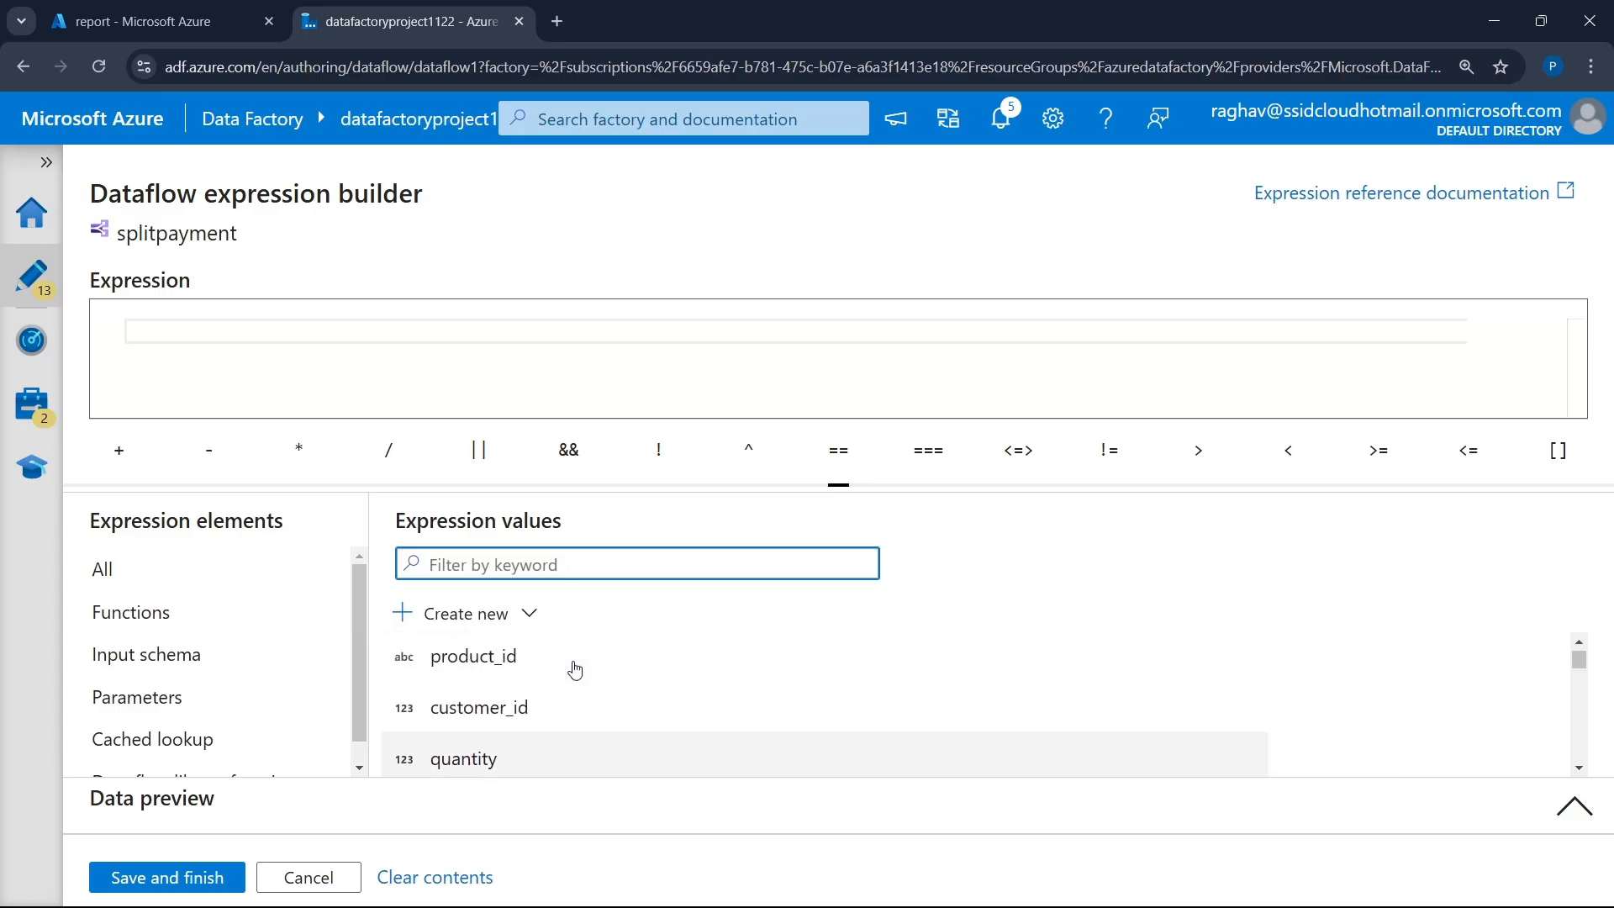
scroll(569, 698, down, 2)
scroll(571, 707, up, 3)
scroll(571, 708, up, 1)
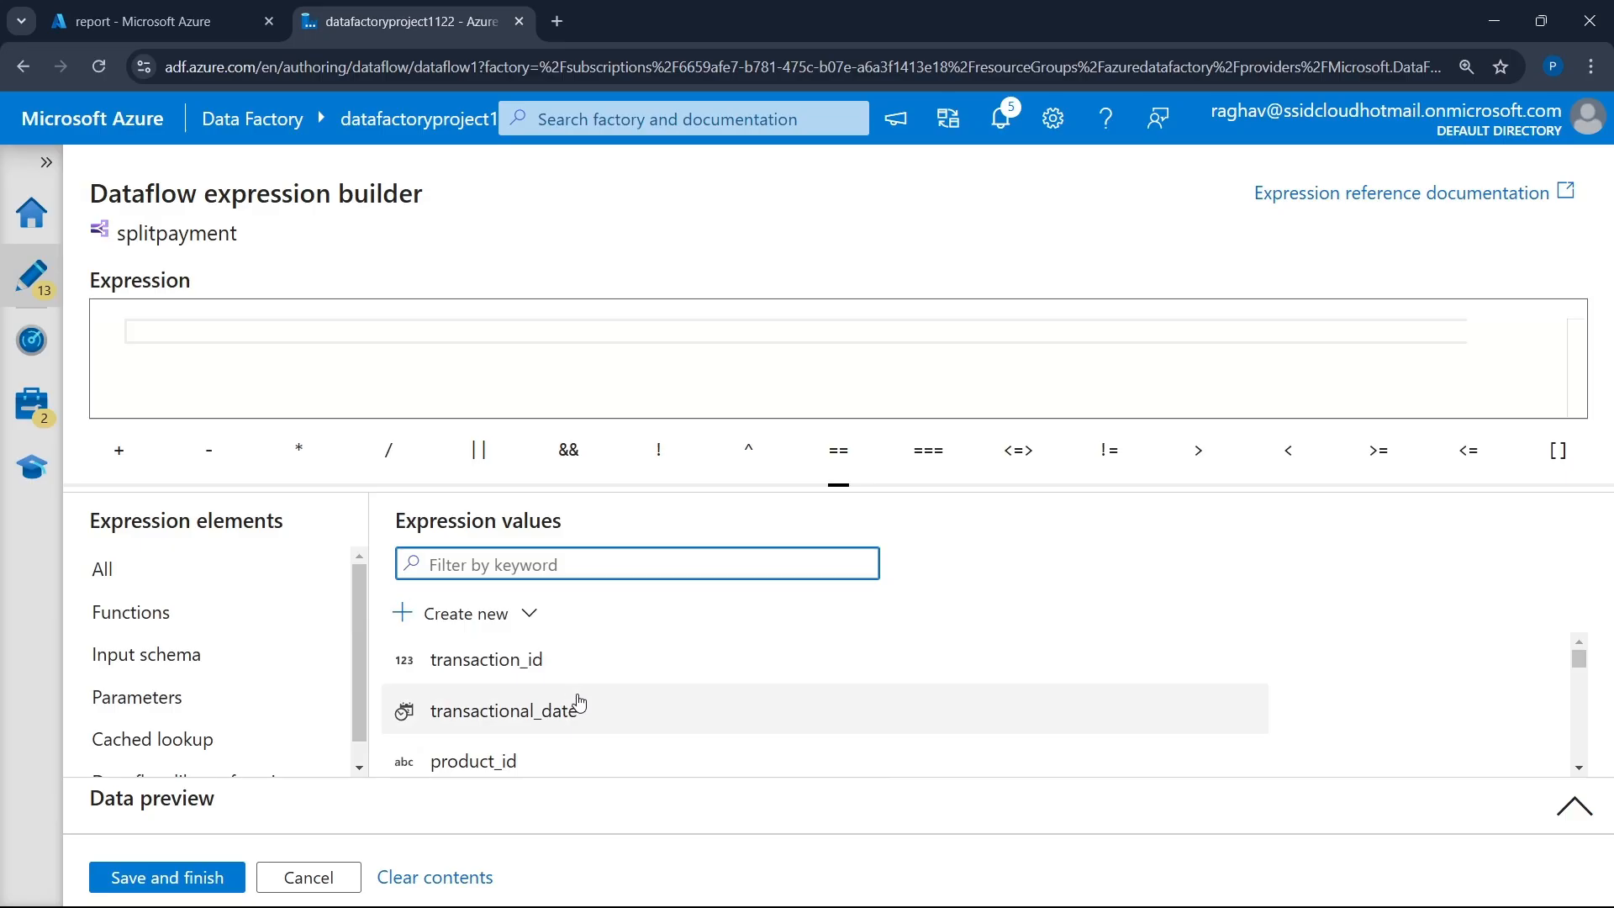
click(298, 877)
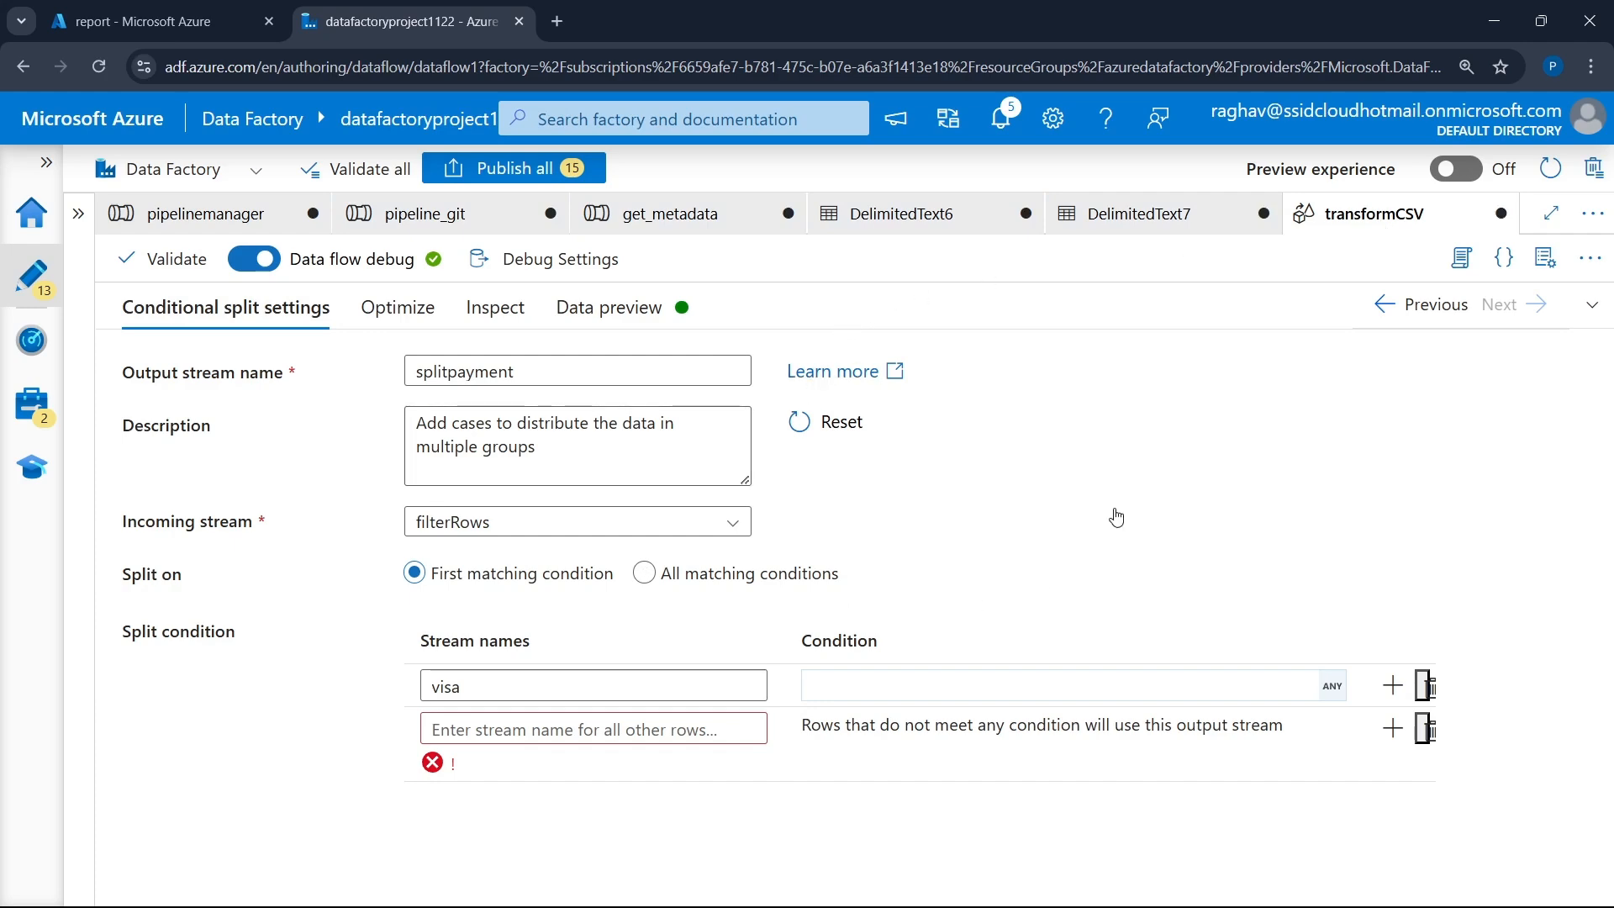
click(1082, 893)
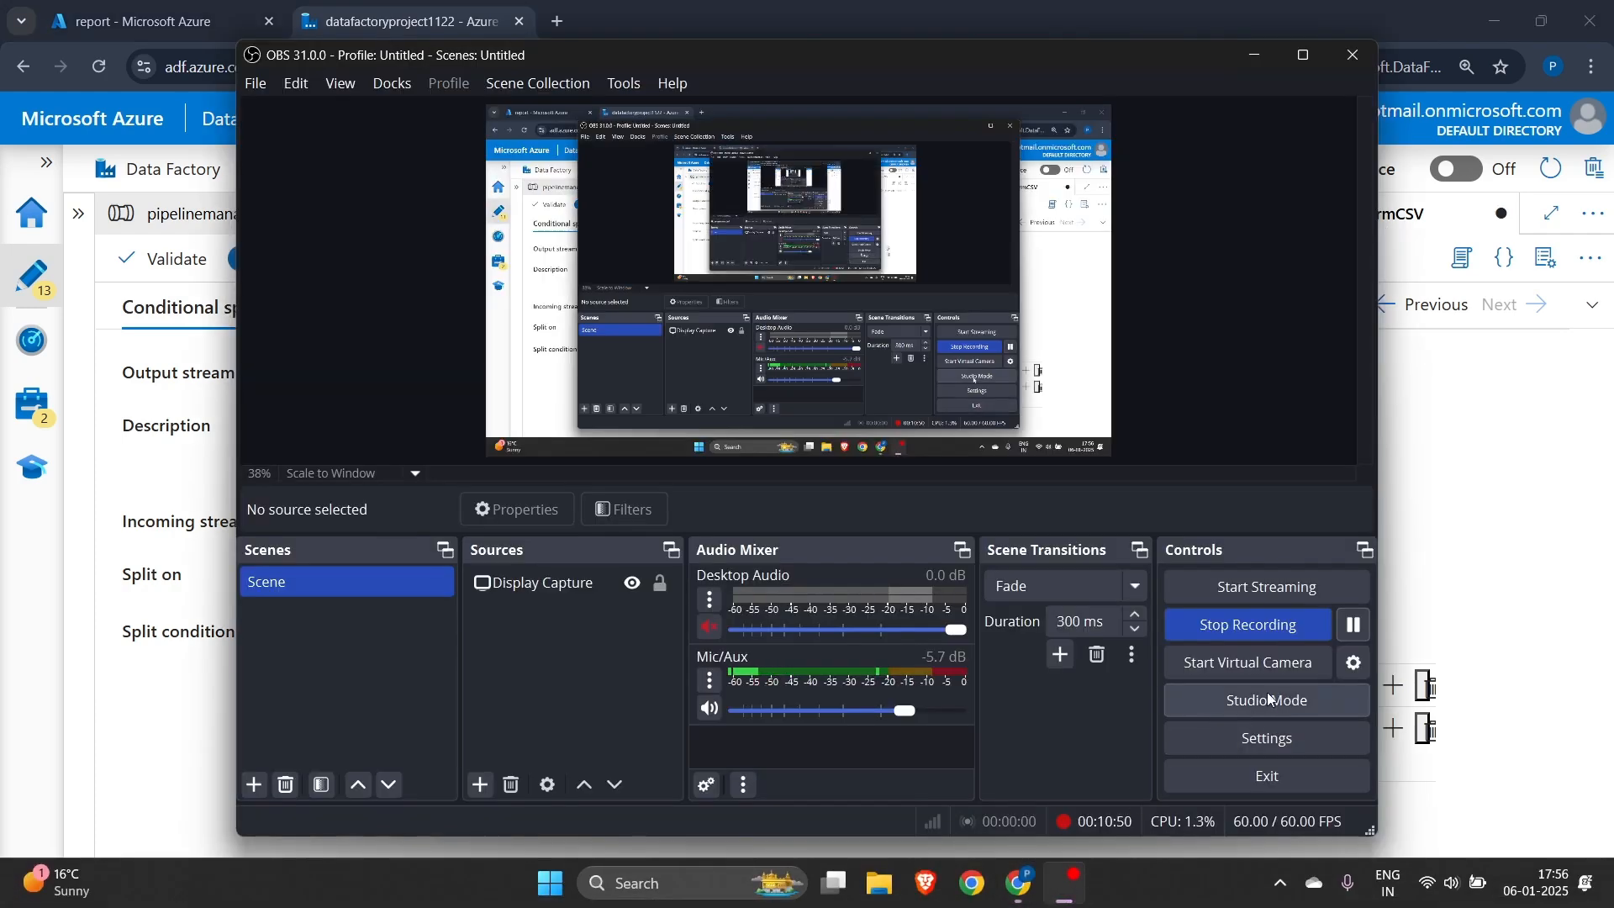
click(1345, 628)
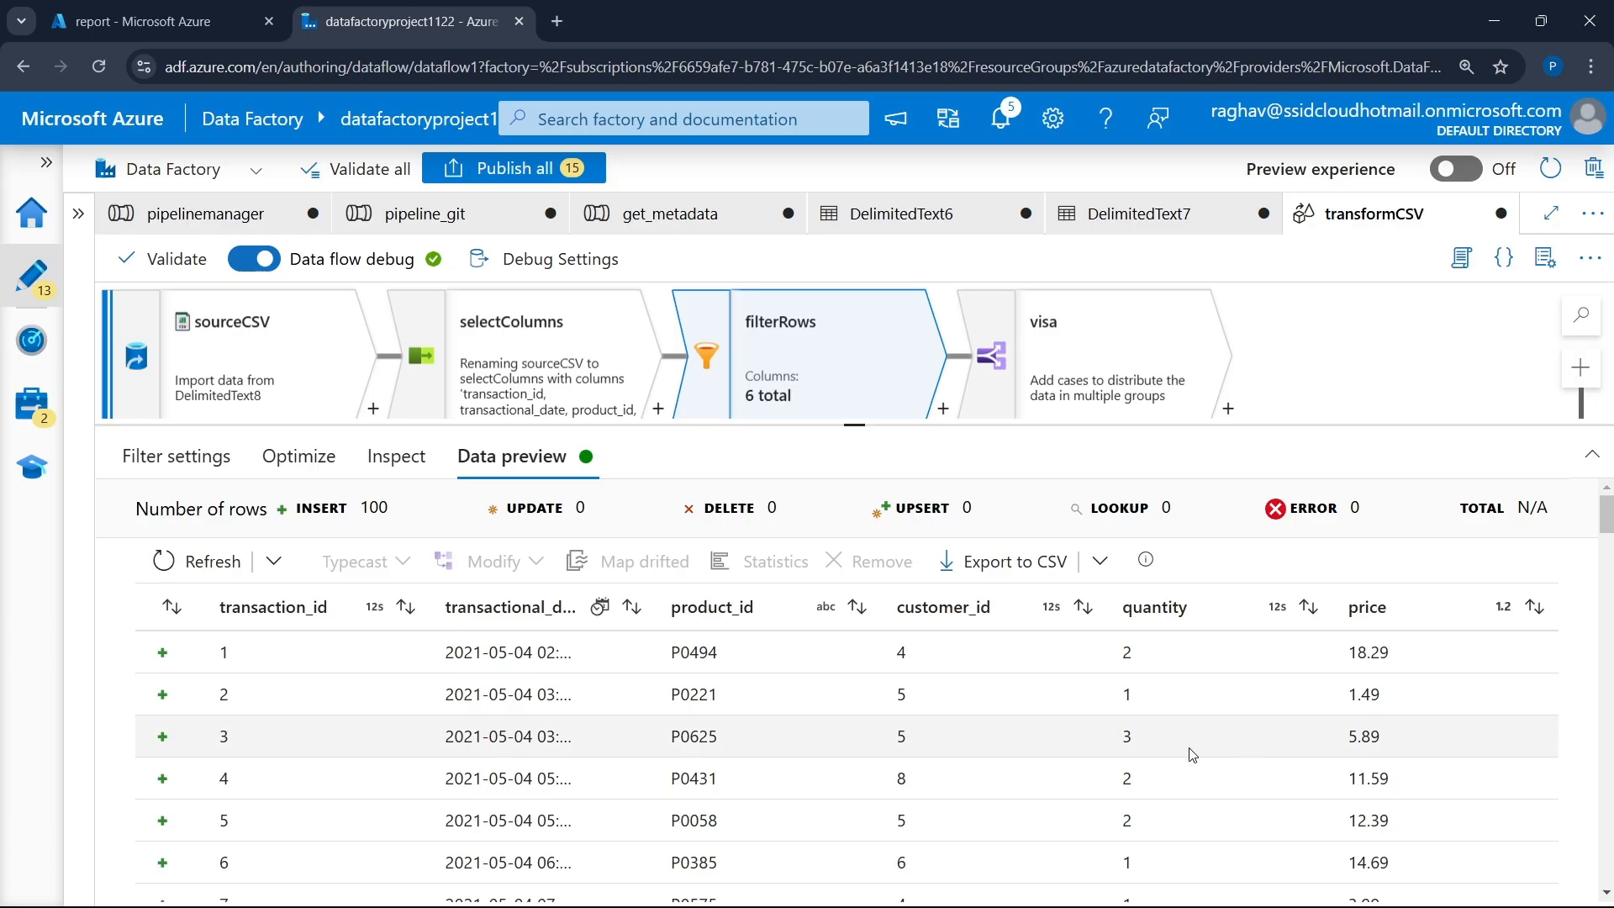
- Examine the quantity column across the rows of the filterRows data preview
double_click(1122, 695)
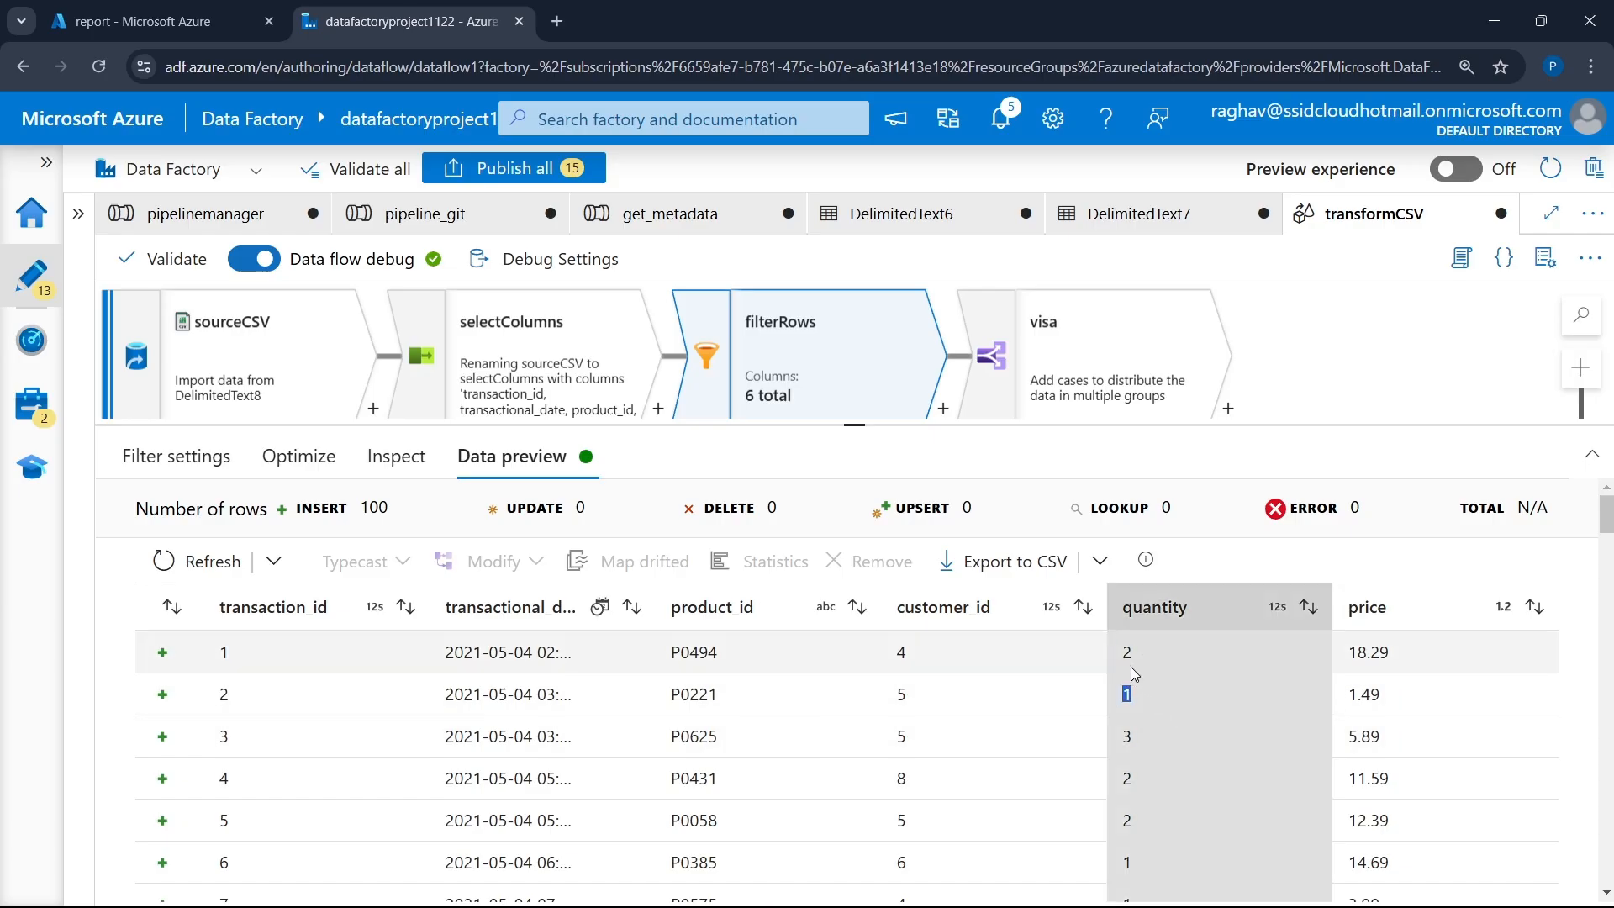
scroll(1168, 708, down, 1)
scroll(1170, 714, down, 5)
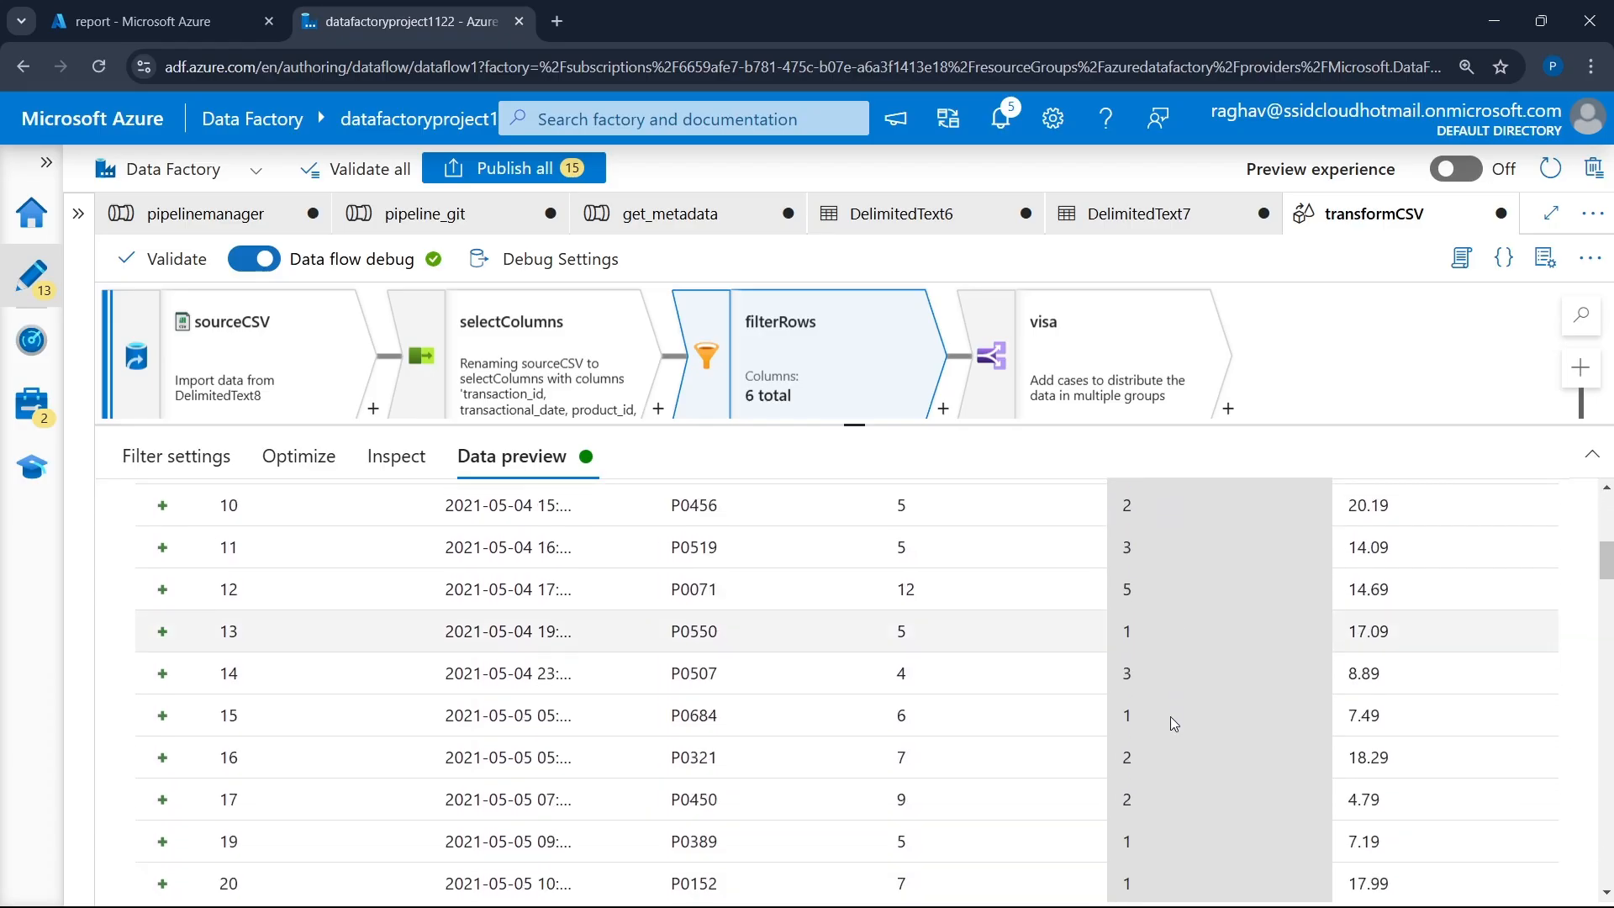
scroll(1166, 667, down, 9)
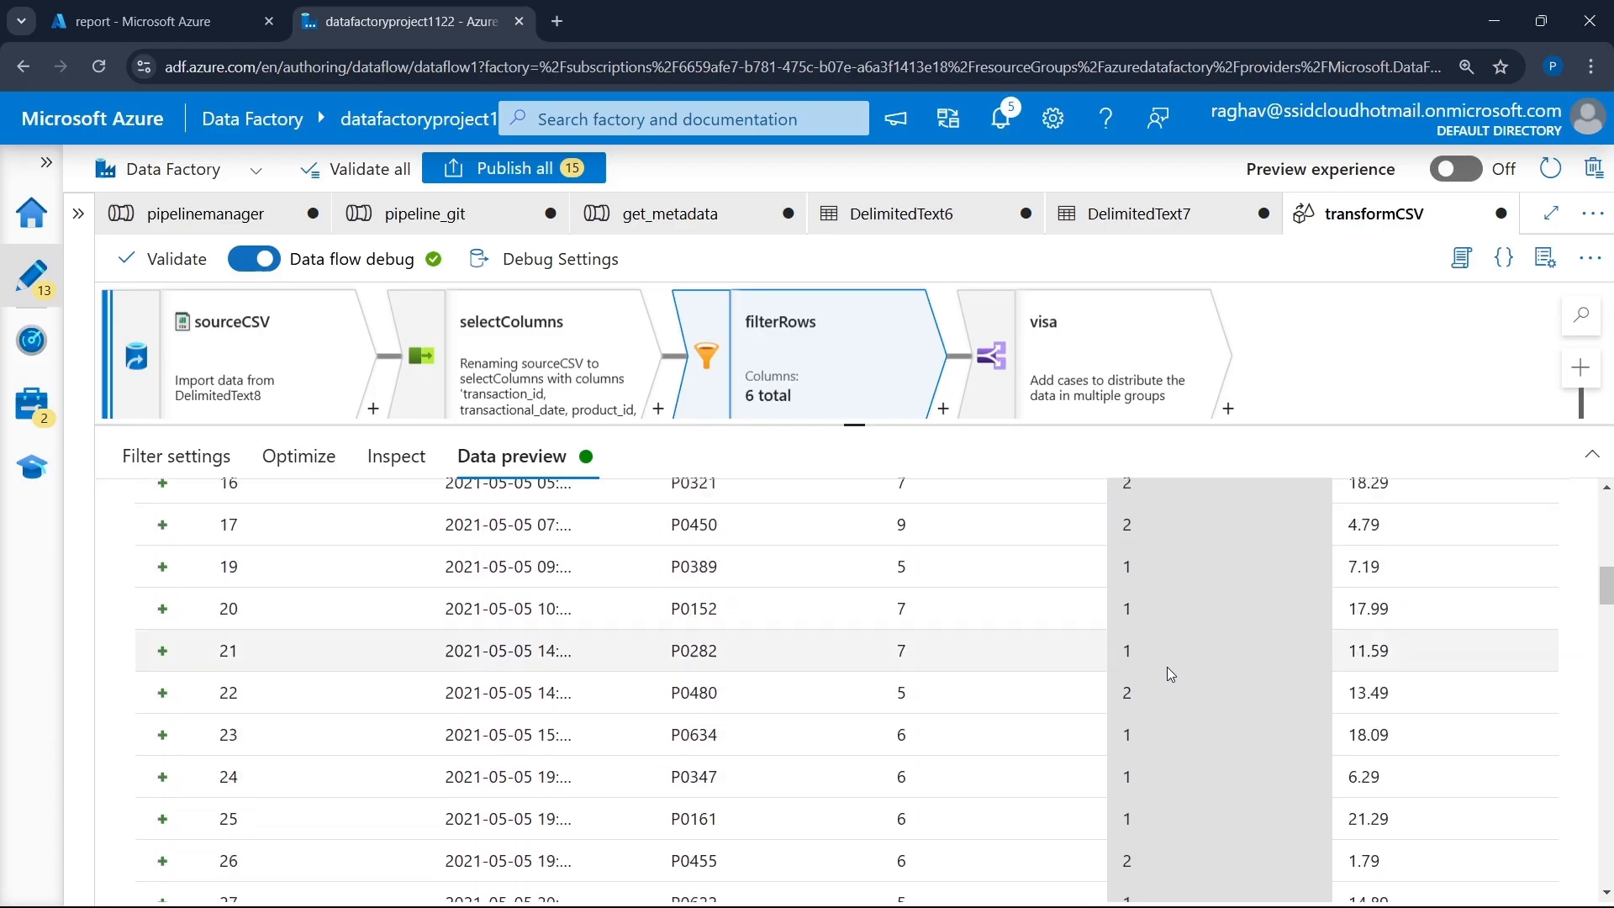
scroll(1167, 668, up, 15)
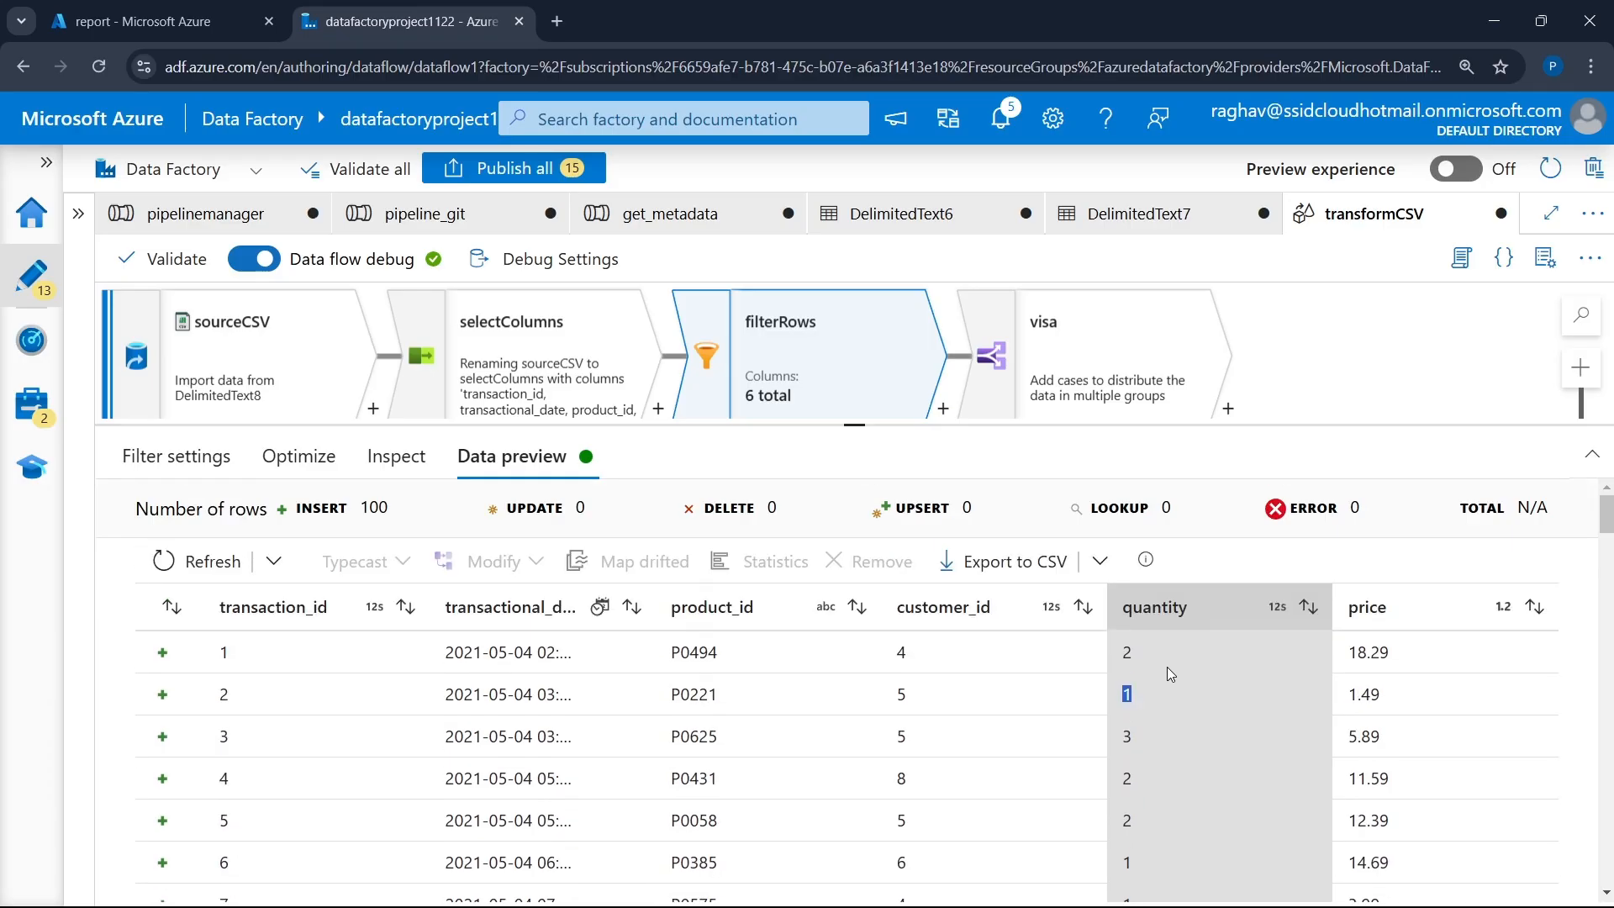
- Rename the conditional split's output stream to splitQuantity
click(1086, 362)
click(508, 521)
key(BackSpace)
key(BackSpace)
key(BackSpace)
key(BackSpace)
key(BackSpace)
key(BackSpace)
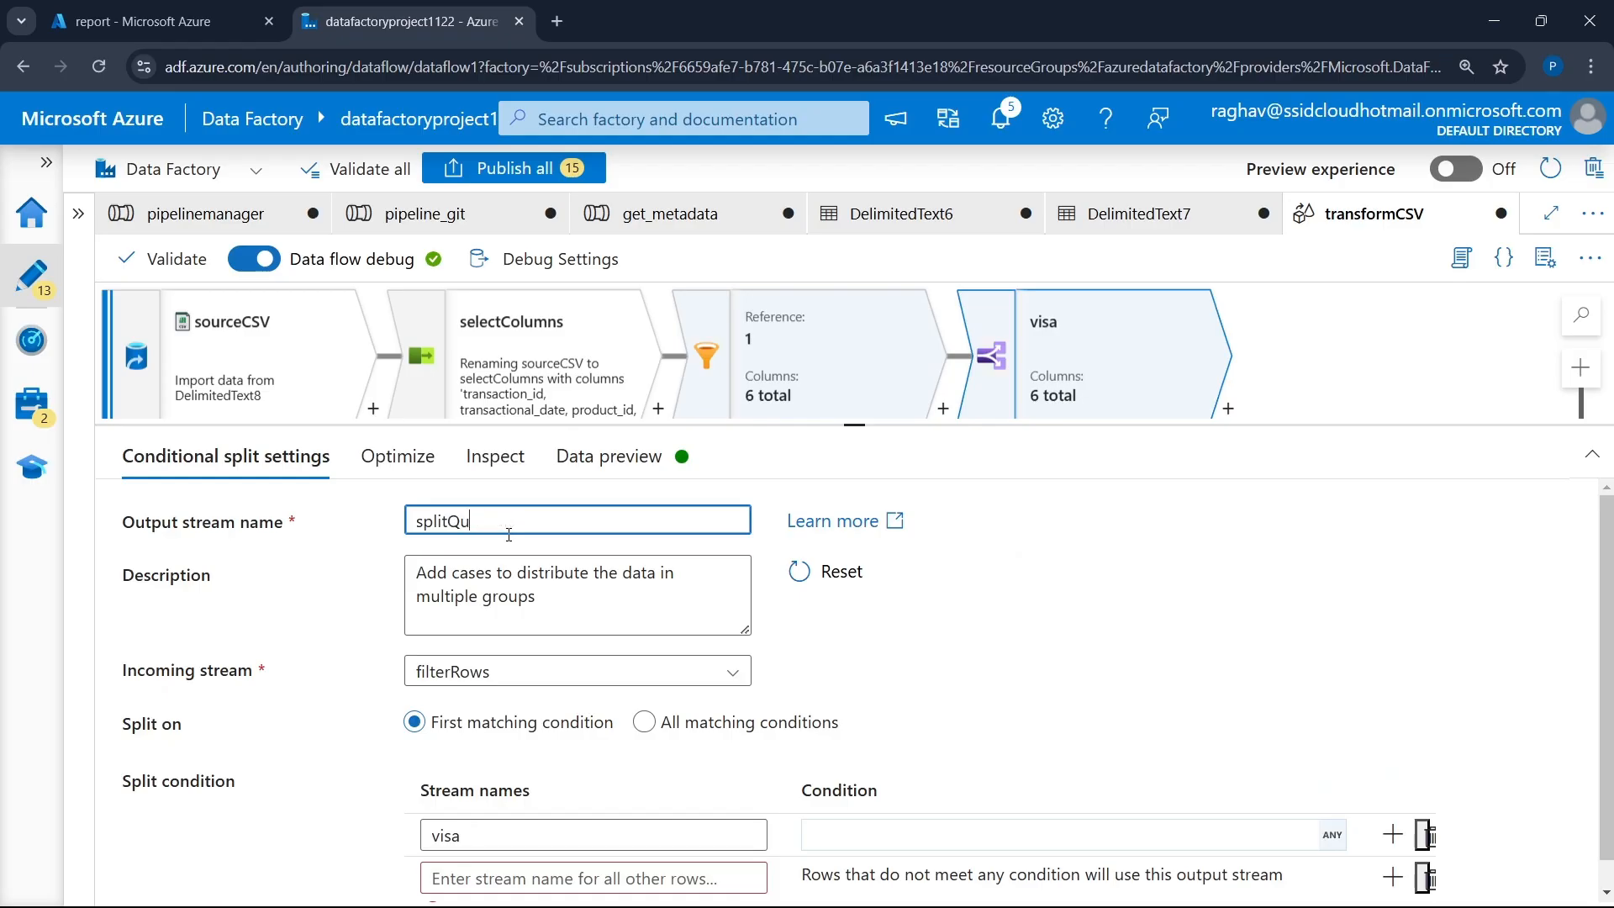
text(Quantity)
- Rename the visa stream of the first split condition to q1
scroll(580, 697, down, 1)
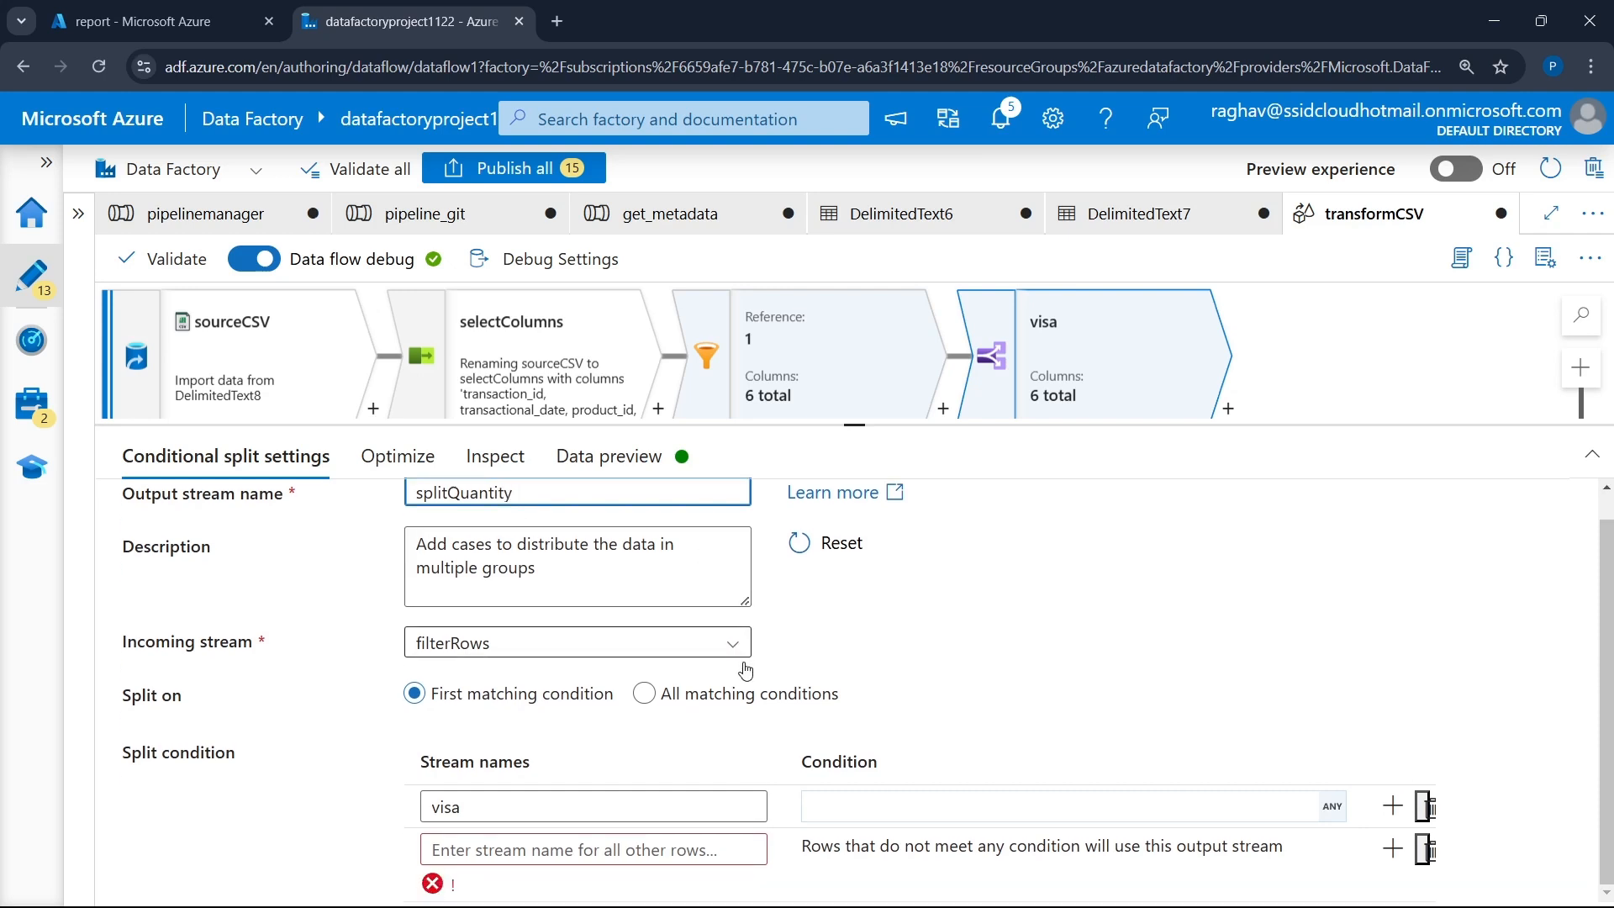
double_click(562, 816)
text(1)
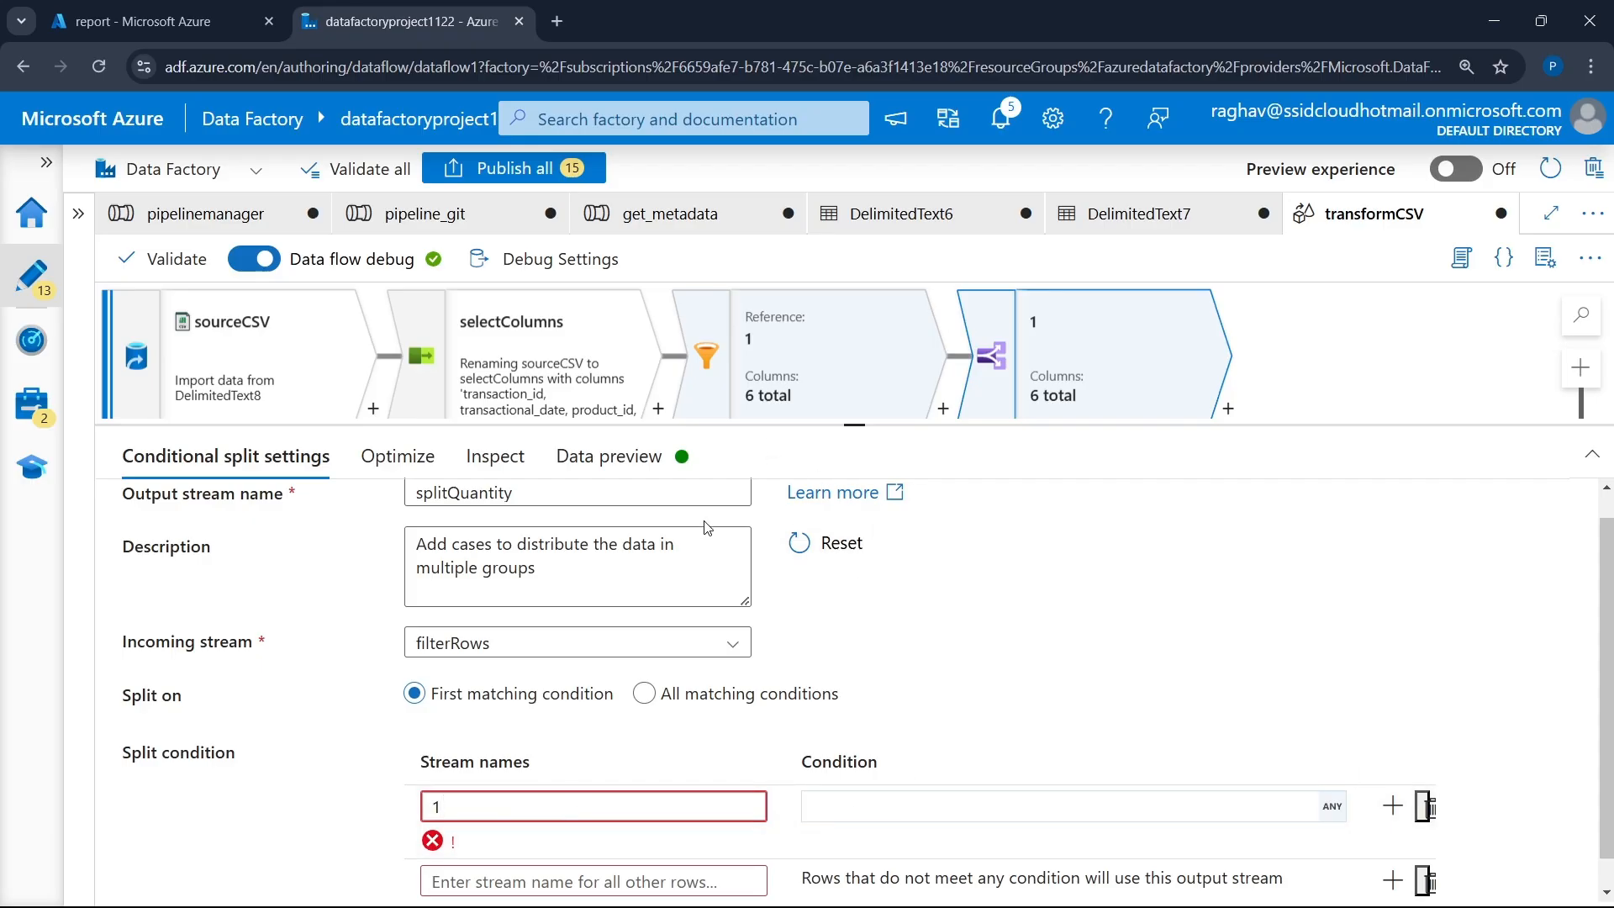
text(q)
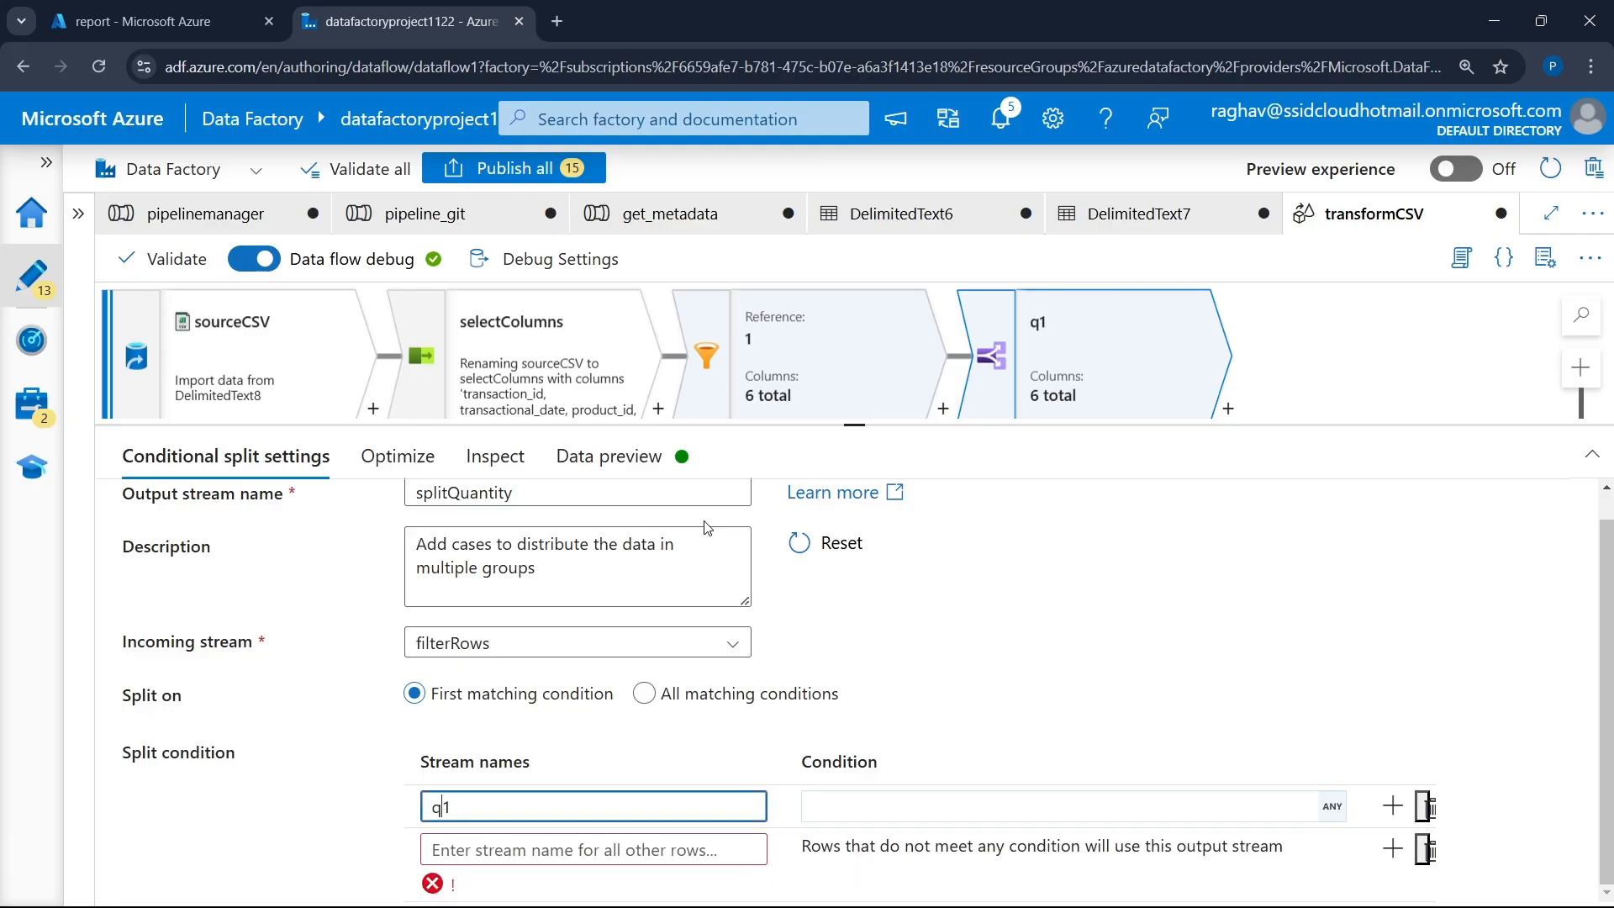
- Build the q1 condition as quantity == '1' in the expression builder and save it
click(940, 804)
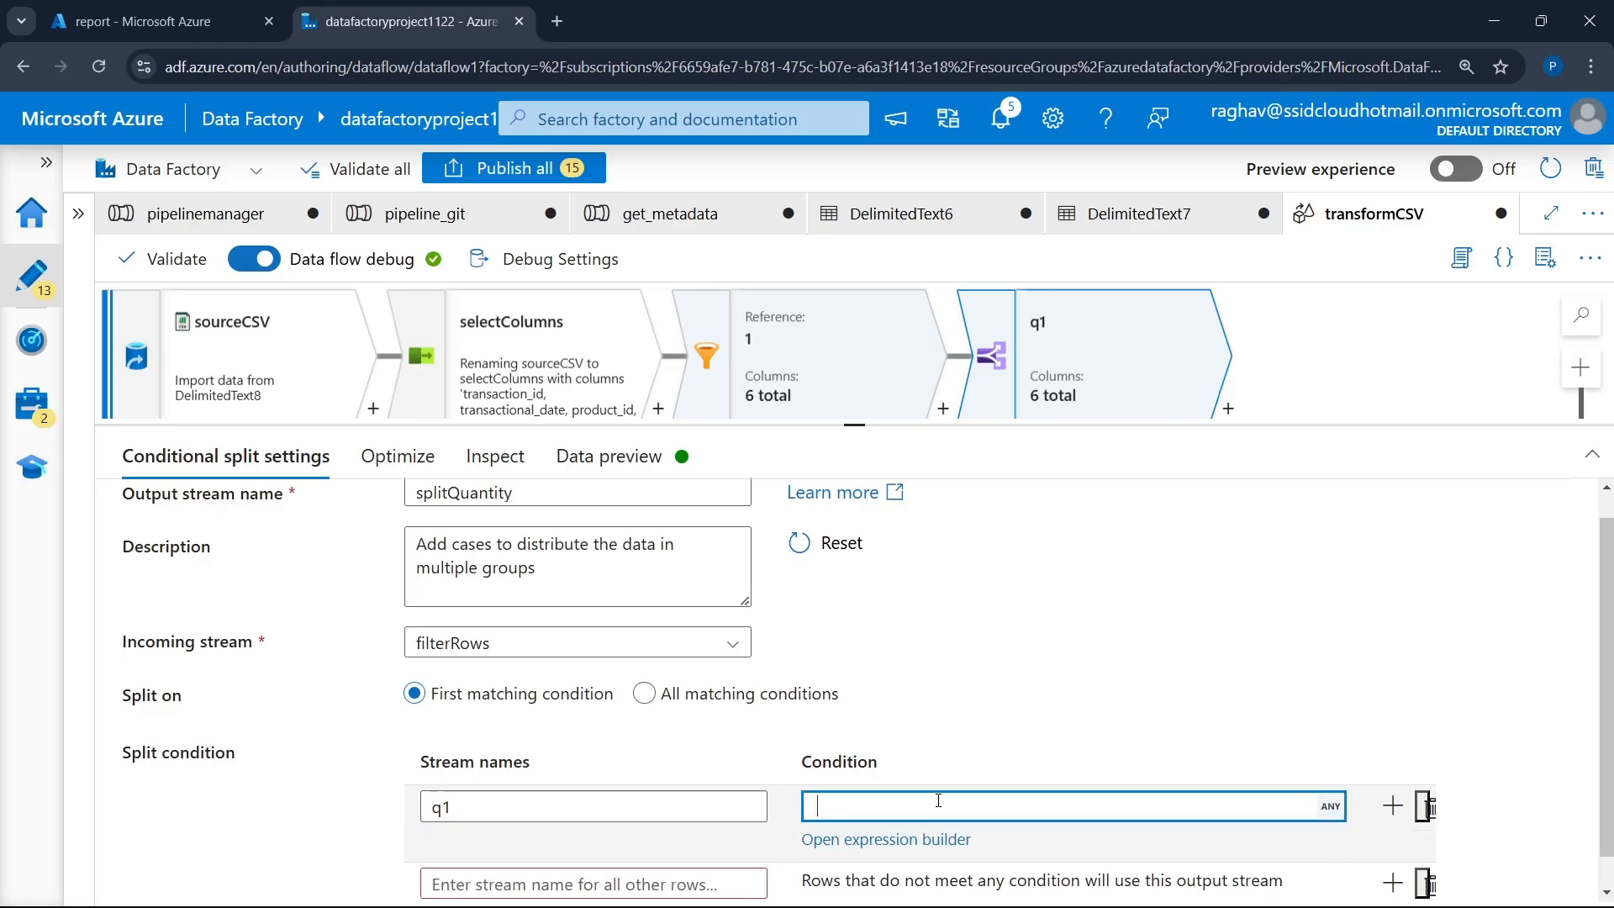
click(910, 843)
scroll(484, 713, down, 2)
click(482, 760)
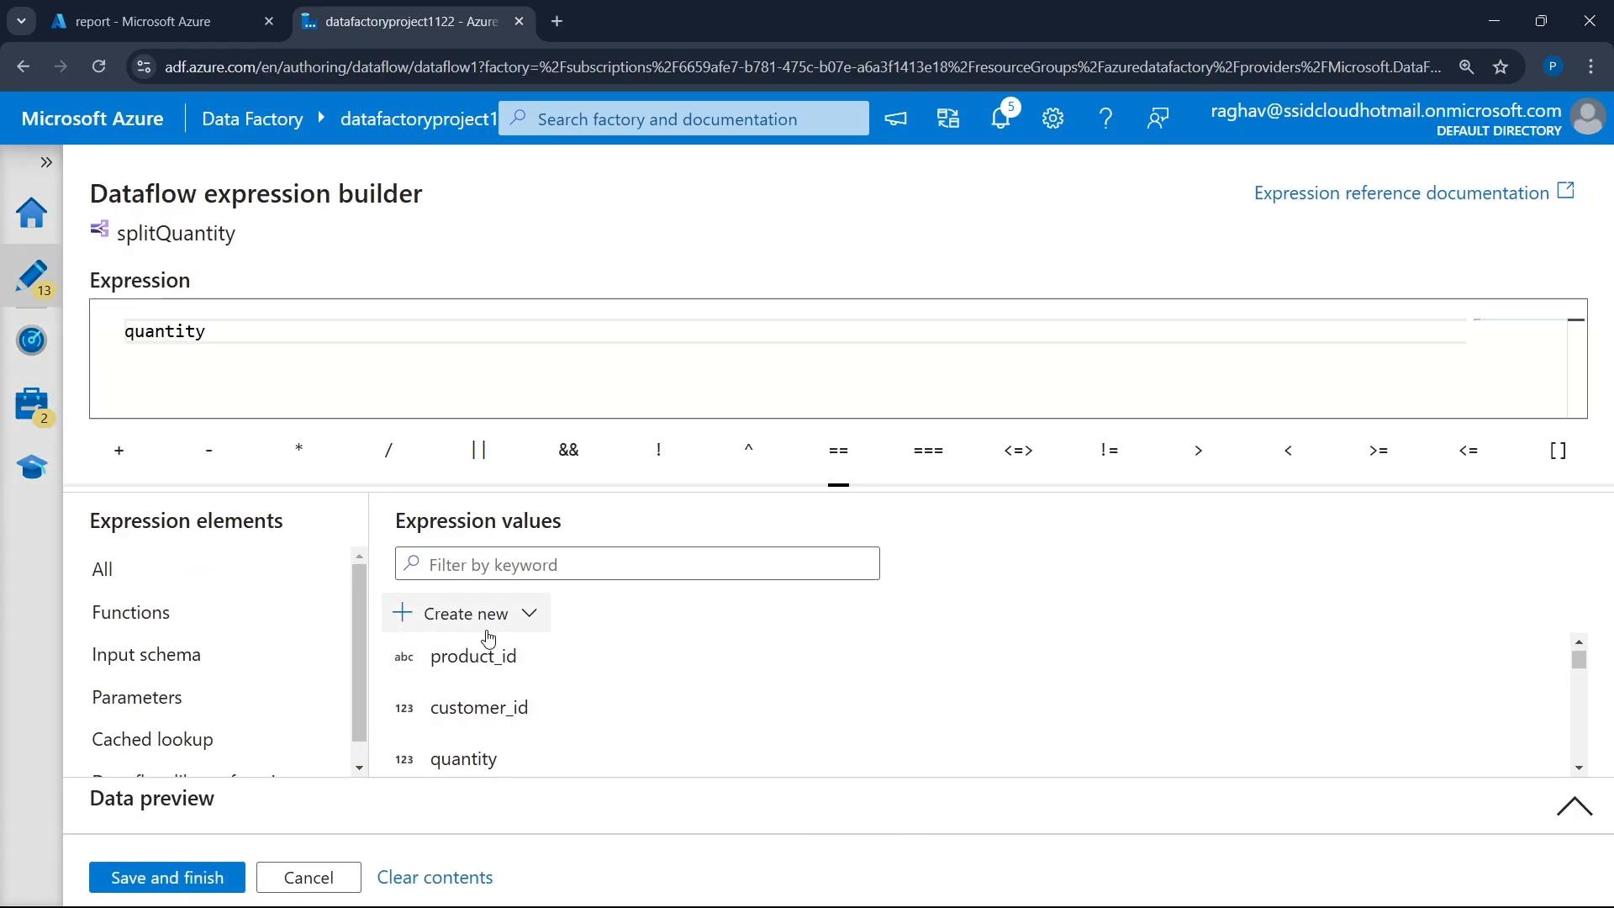
text(== )
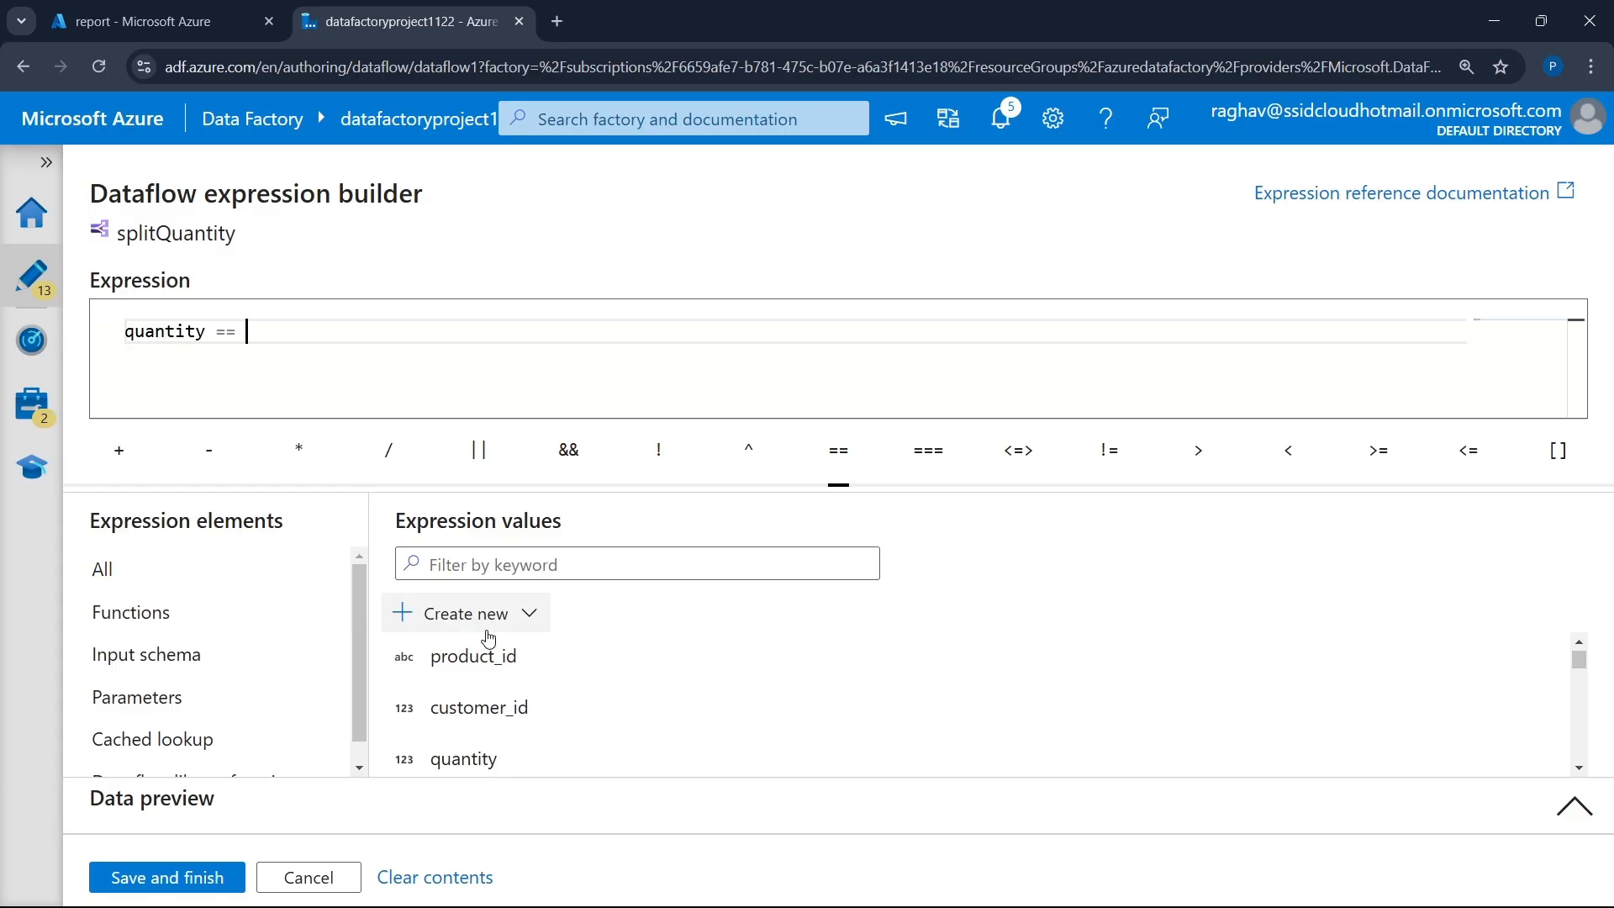
text('1)
click(205, 877)
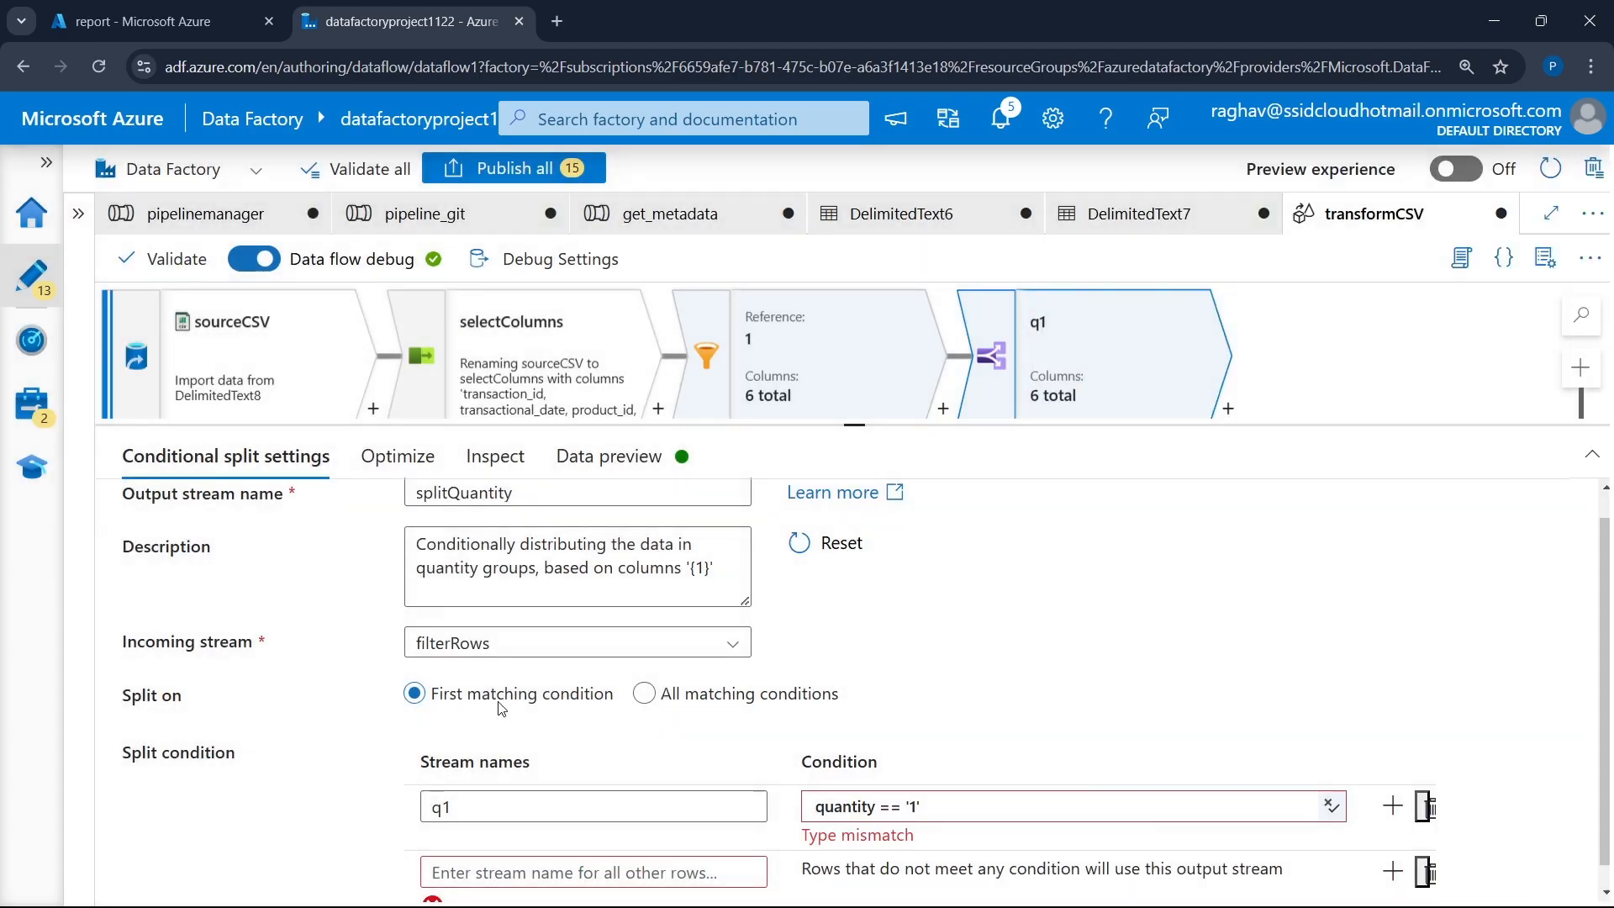
- Remove the quotes around the number so the q1 condition reads quantity == 1, and save the expression
scroll(840, 692, down, 1)
mouse_move(944, 831)
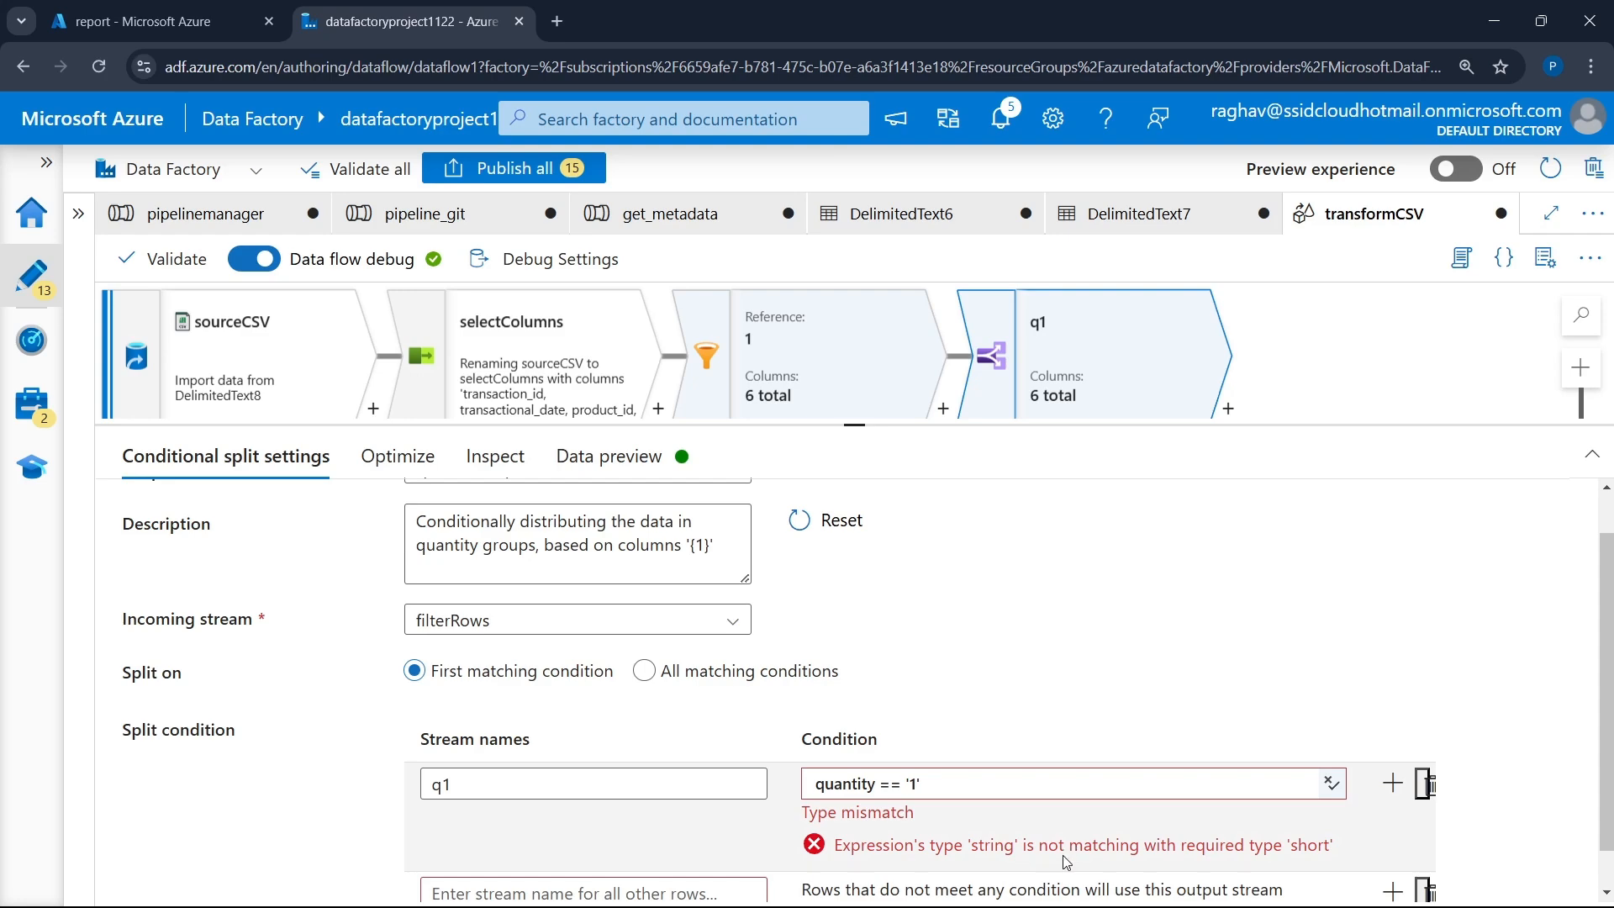
click(966, 785)
click(904, 820)
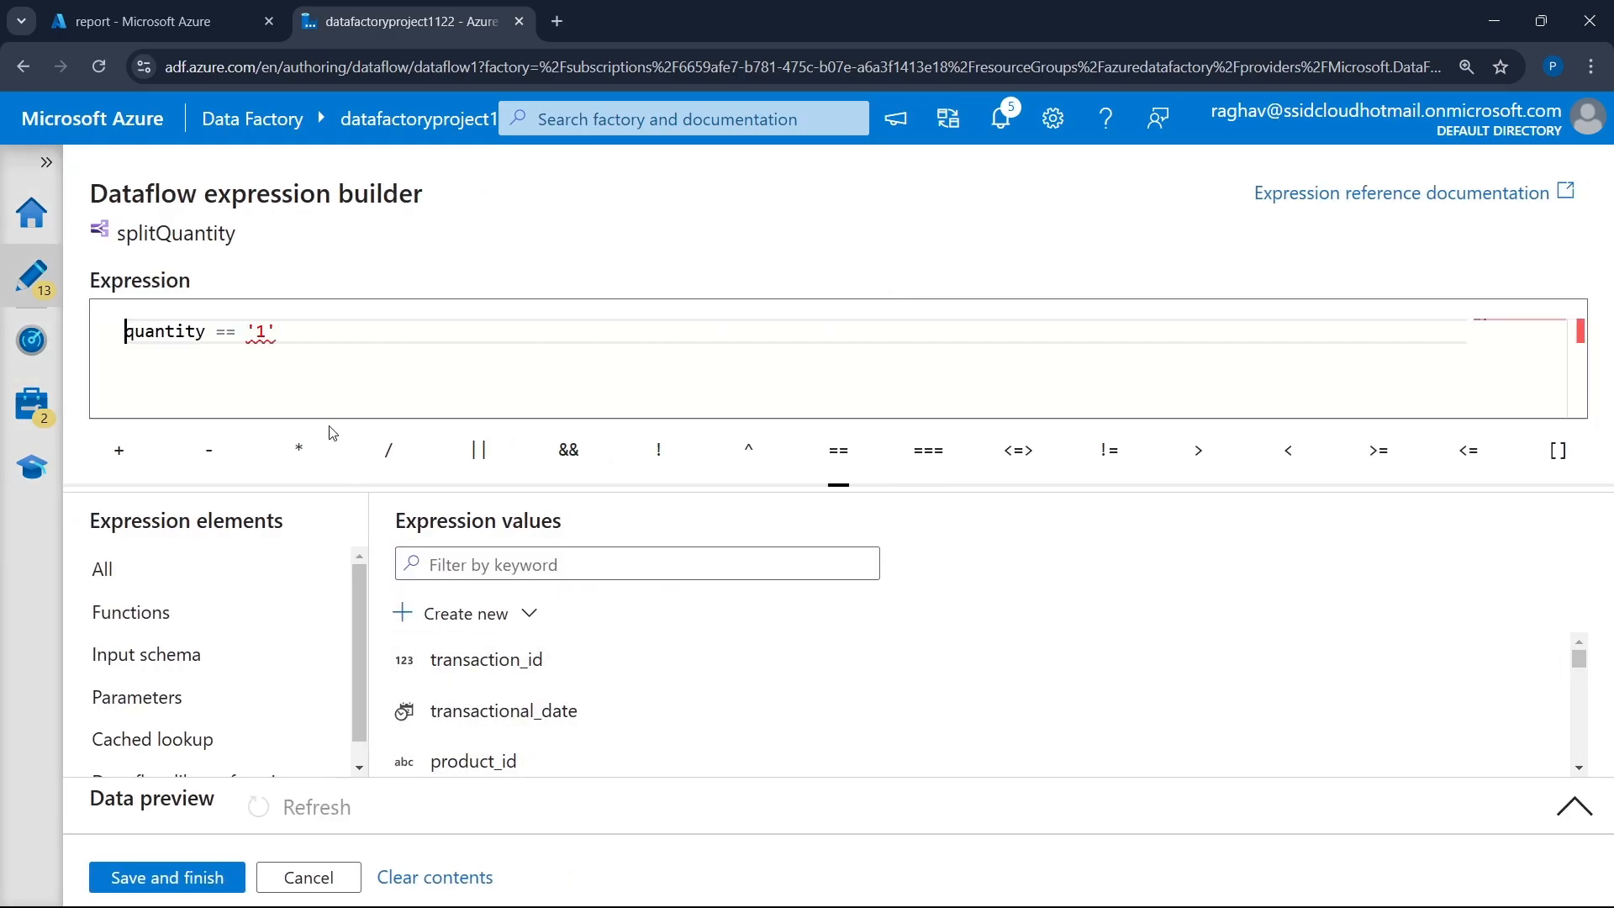
key(Left)
key(BackSpace)
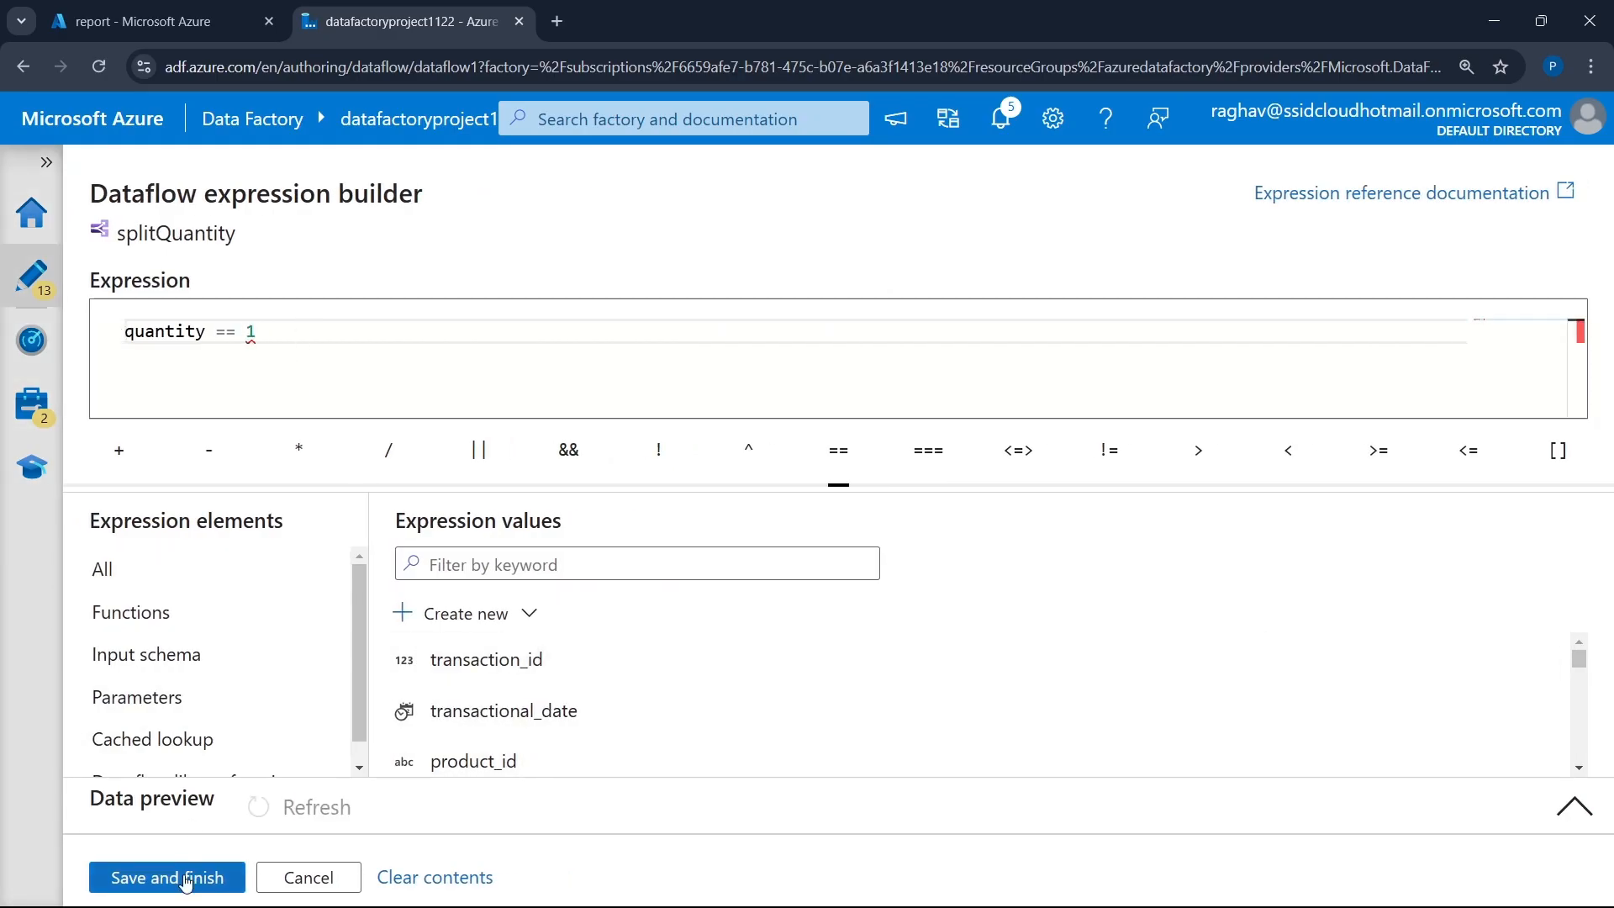
click(135, 877)
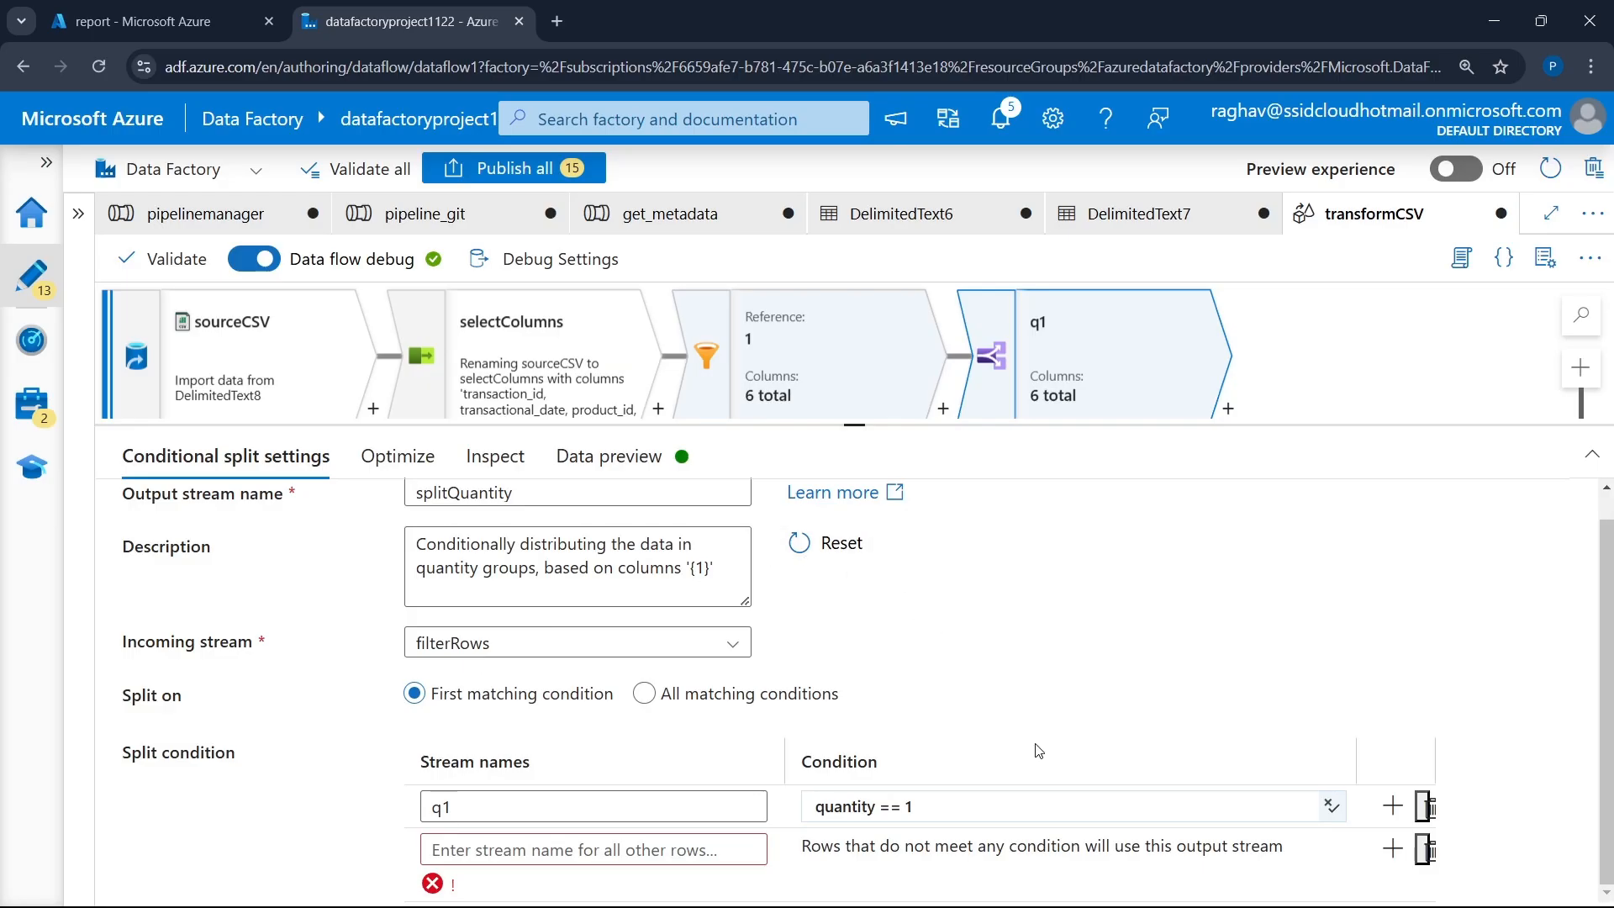
- Enlarge the splitQuantity settings area and name the stream for all other rows q2plus
click(597, 856)
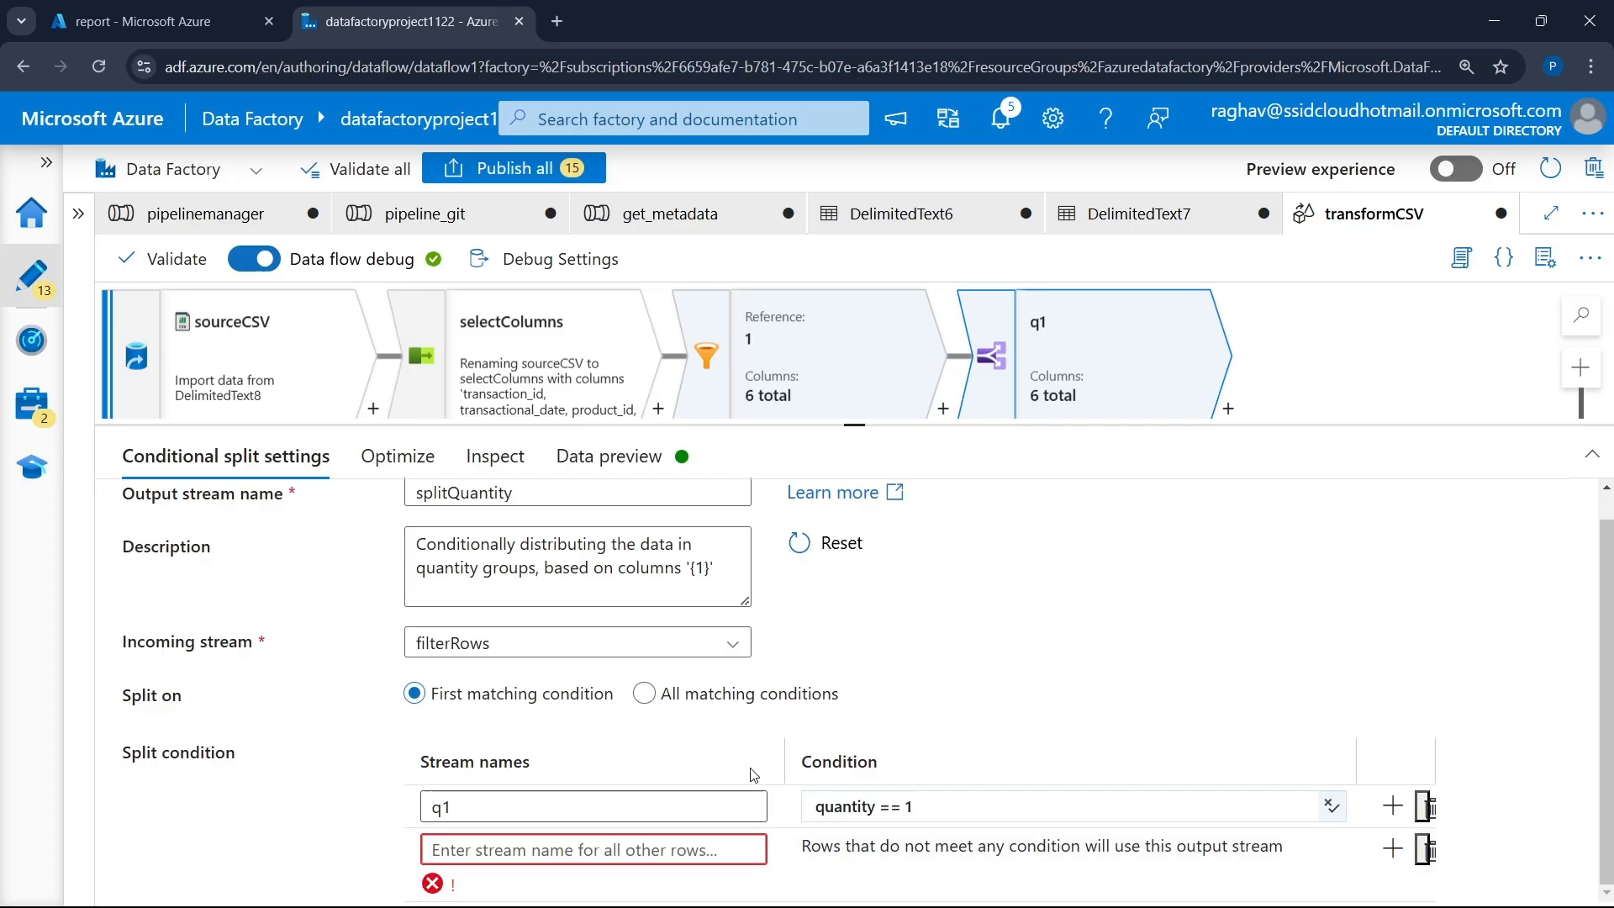
drag(872, 423, 855, 377)
click(604, 834)
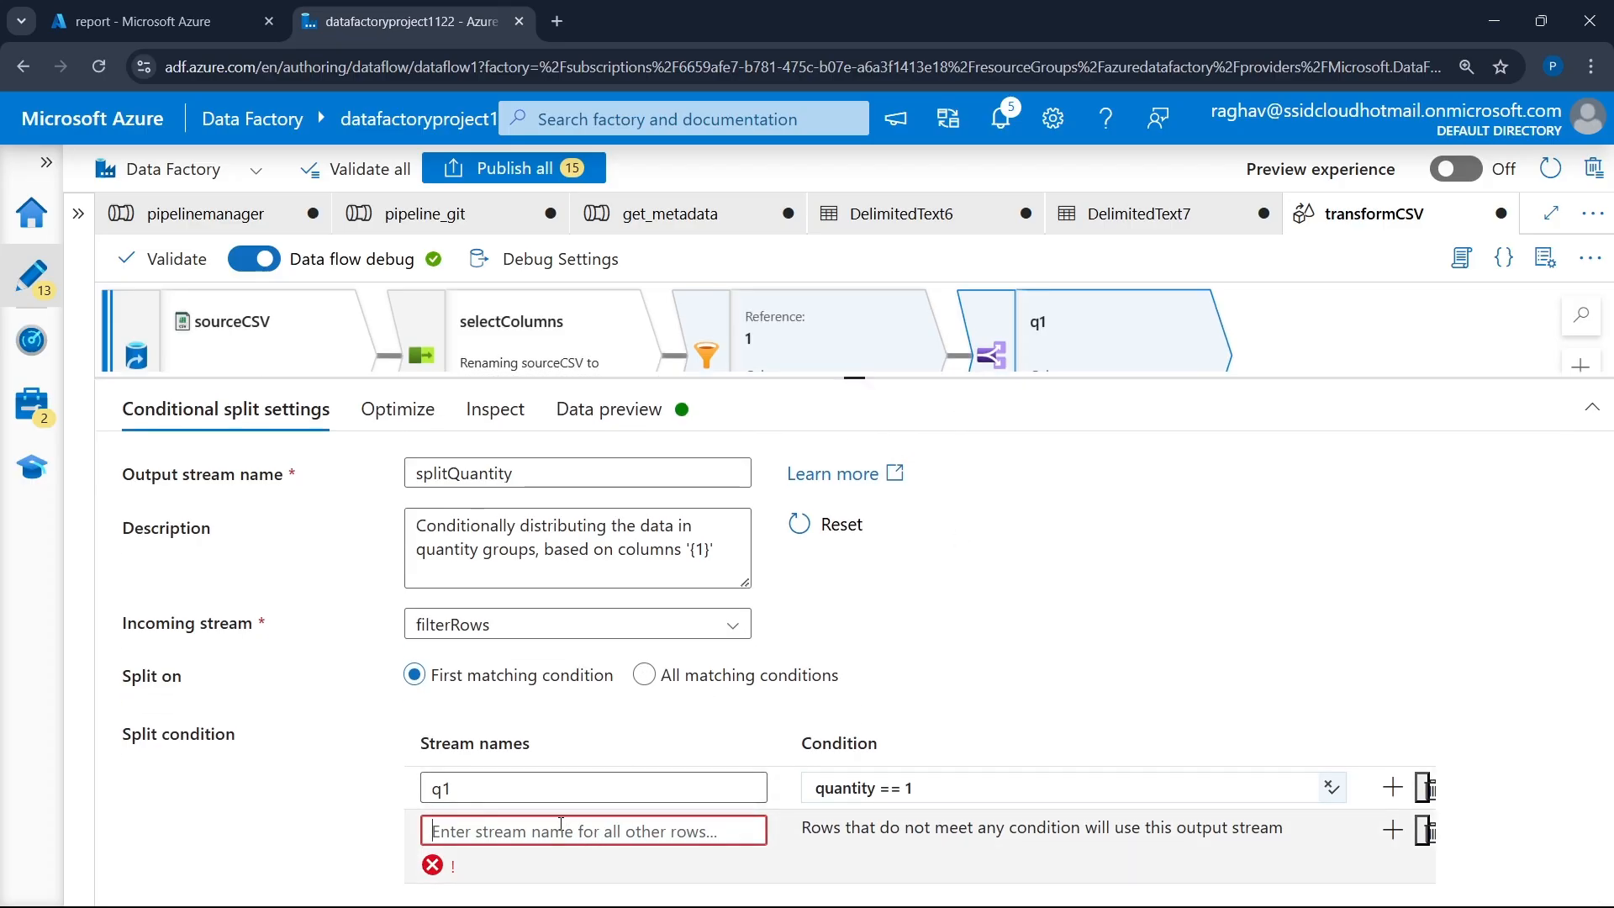
text(q)
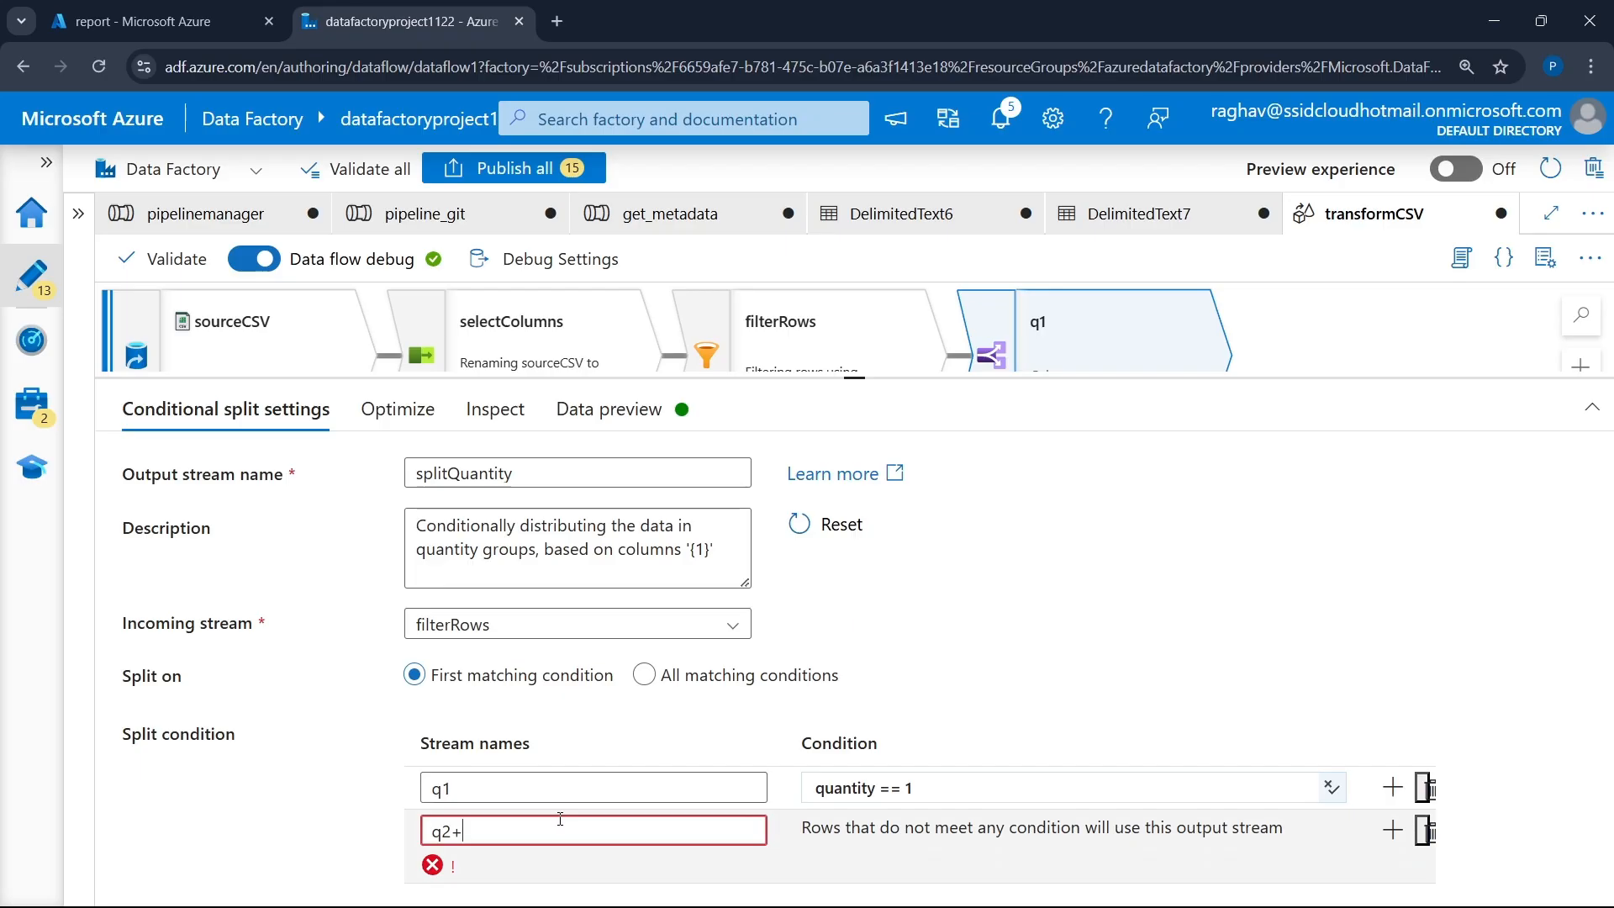
text(2plus)
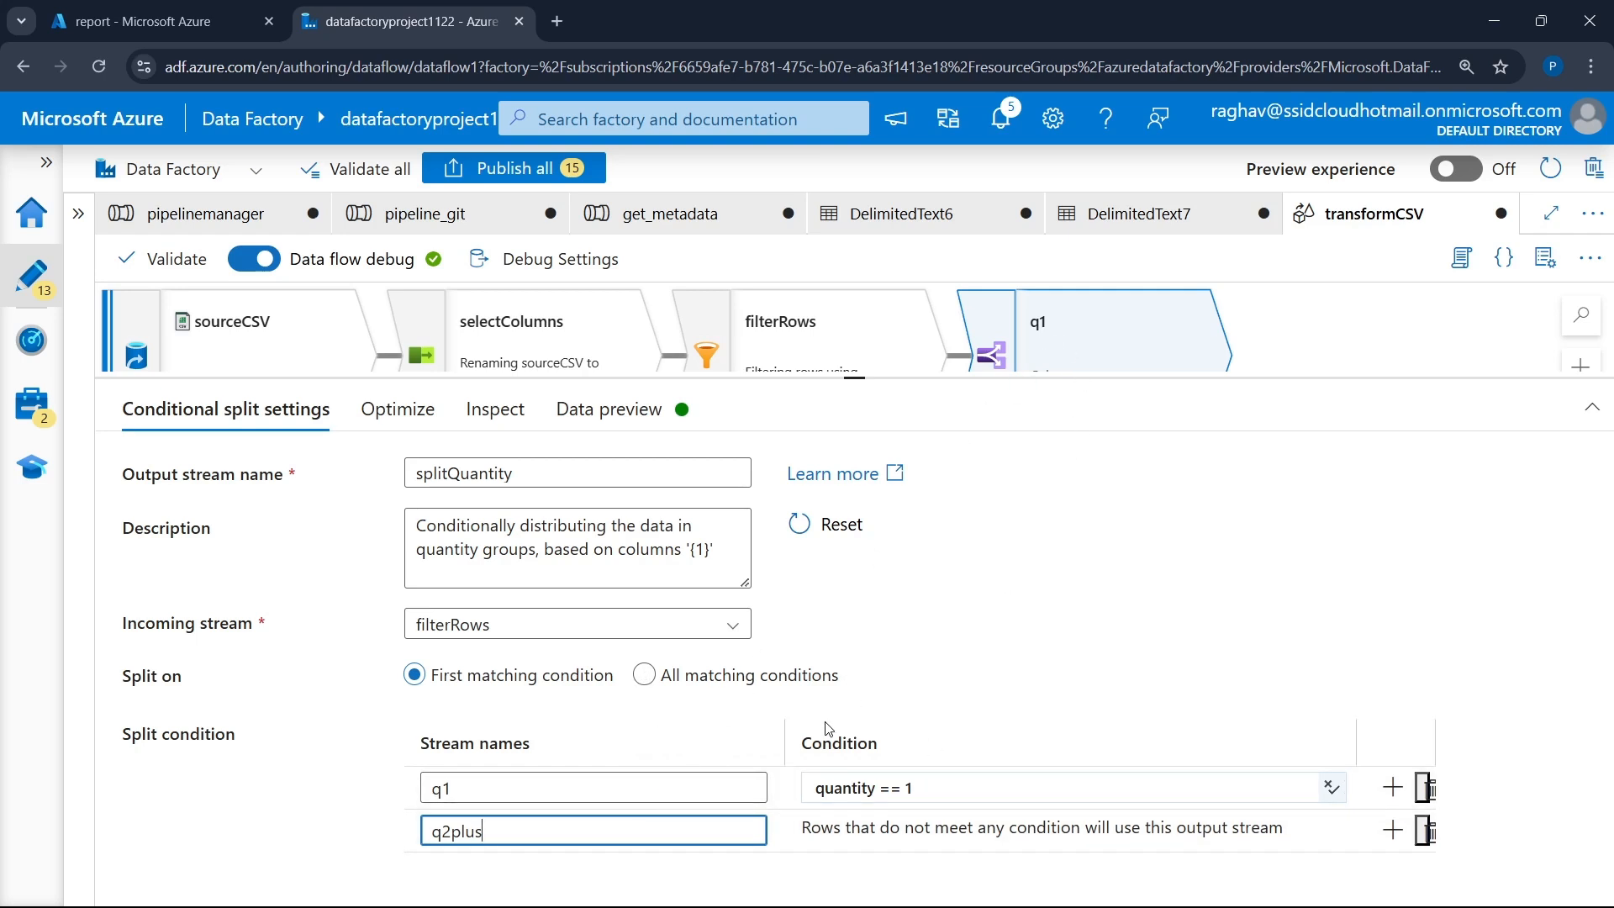
- Refresh the data preview of splitQuantity and examine the quantity values in the q1 output stream
click(636, 407)
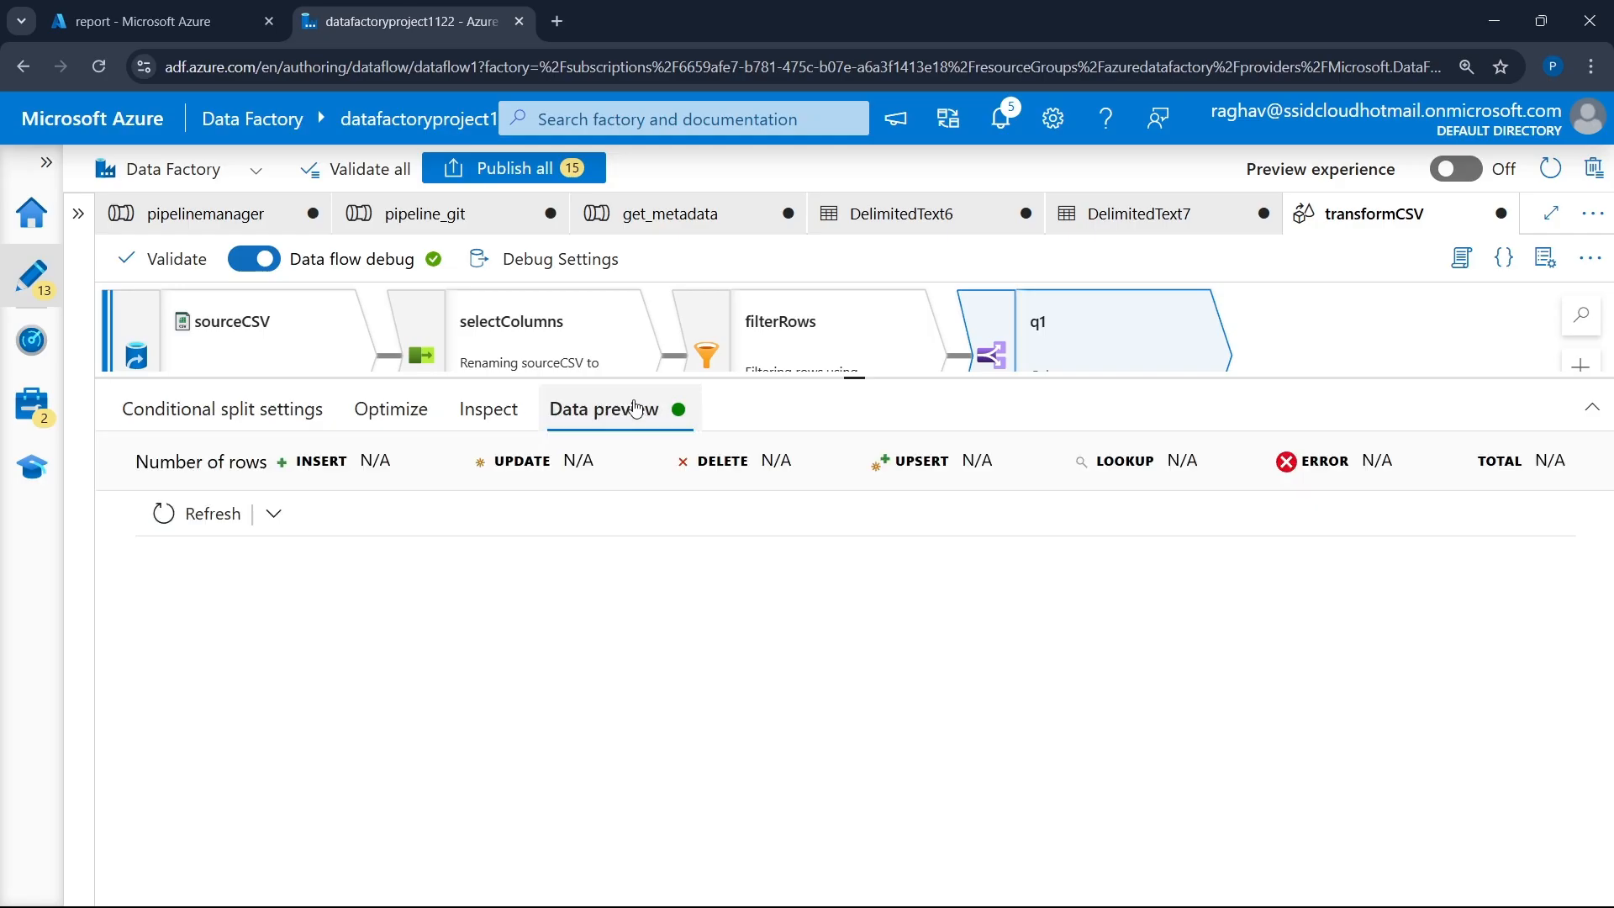
click(214, 515)
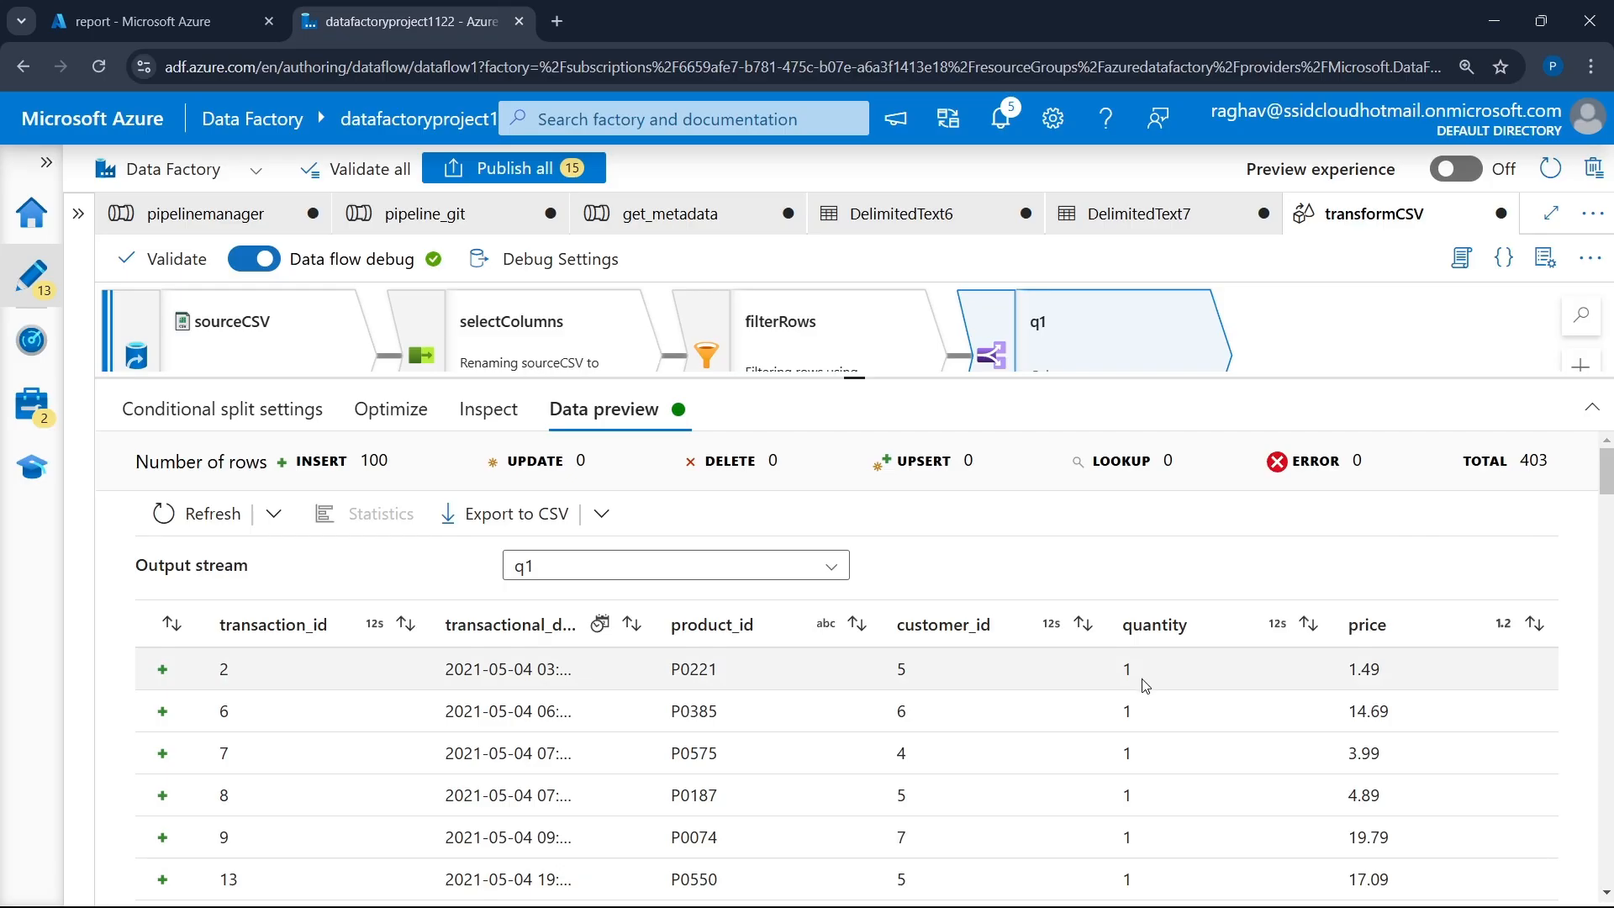
scroll(1145, 685, down, 15)
scroll(1145, 688, down, 10)
scroll(1145, 687, up, 12)
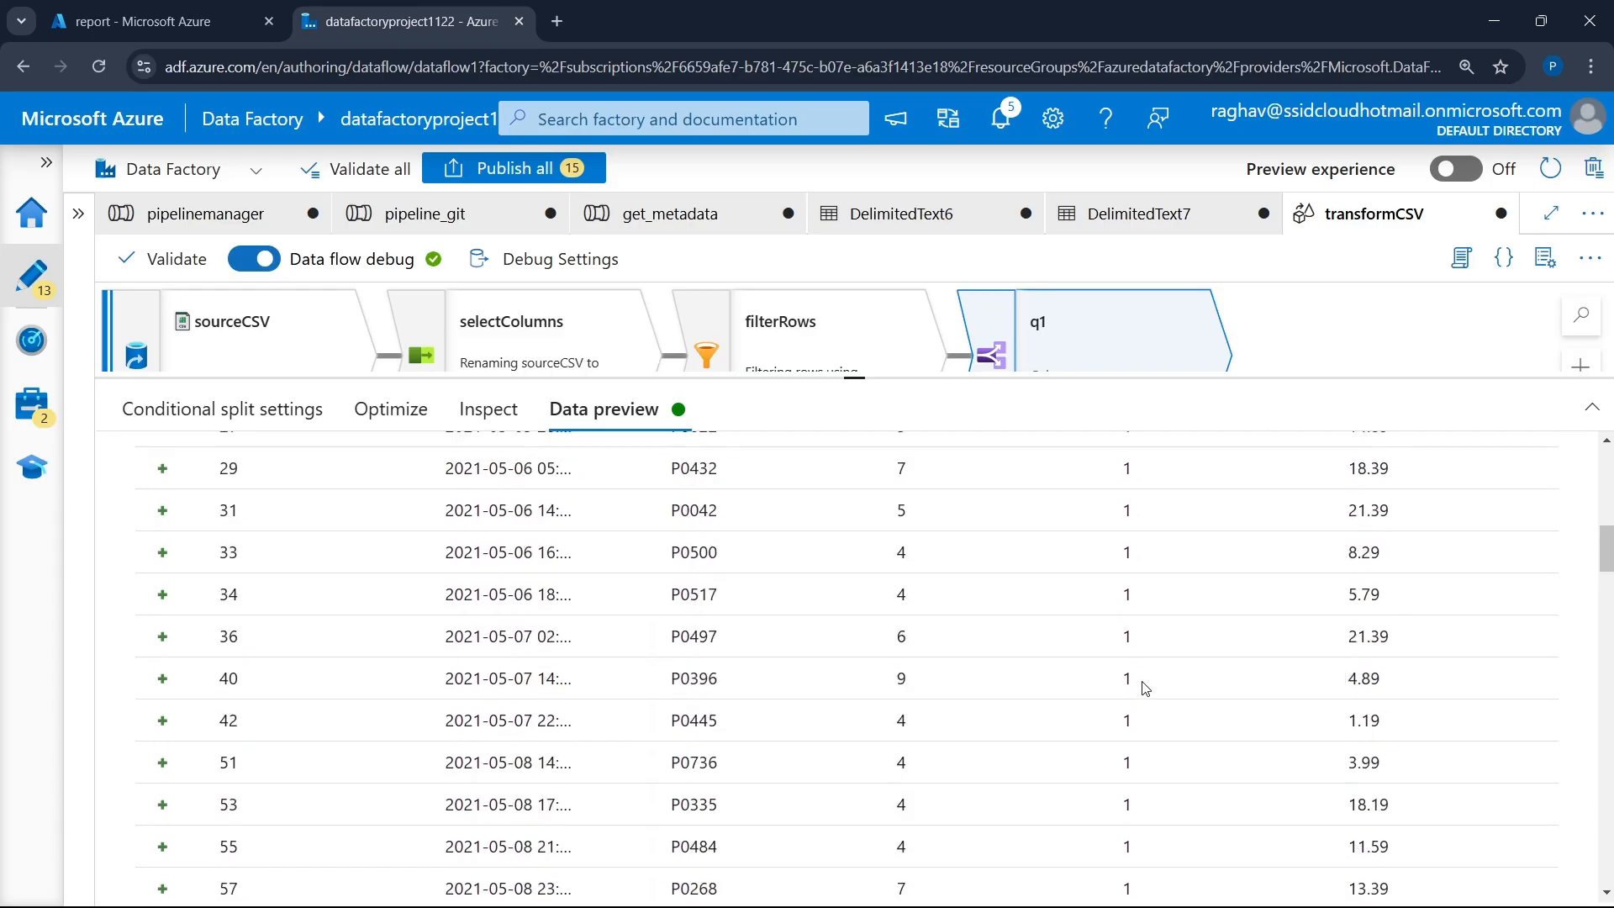
scroll(1144, 688, up, 5)
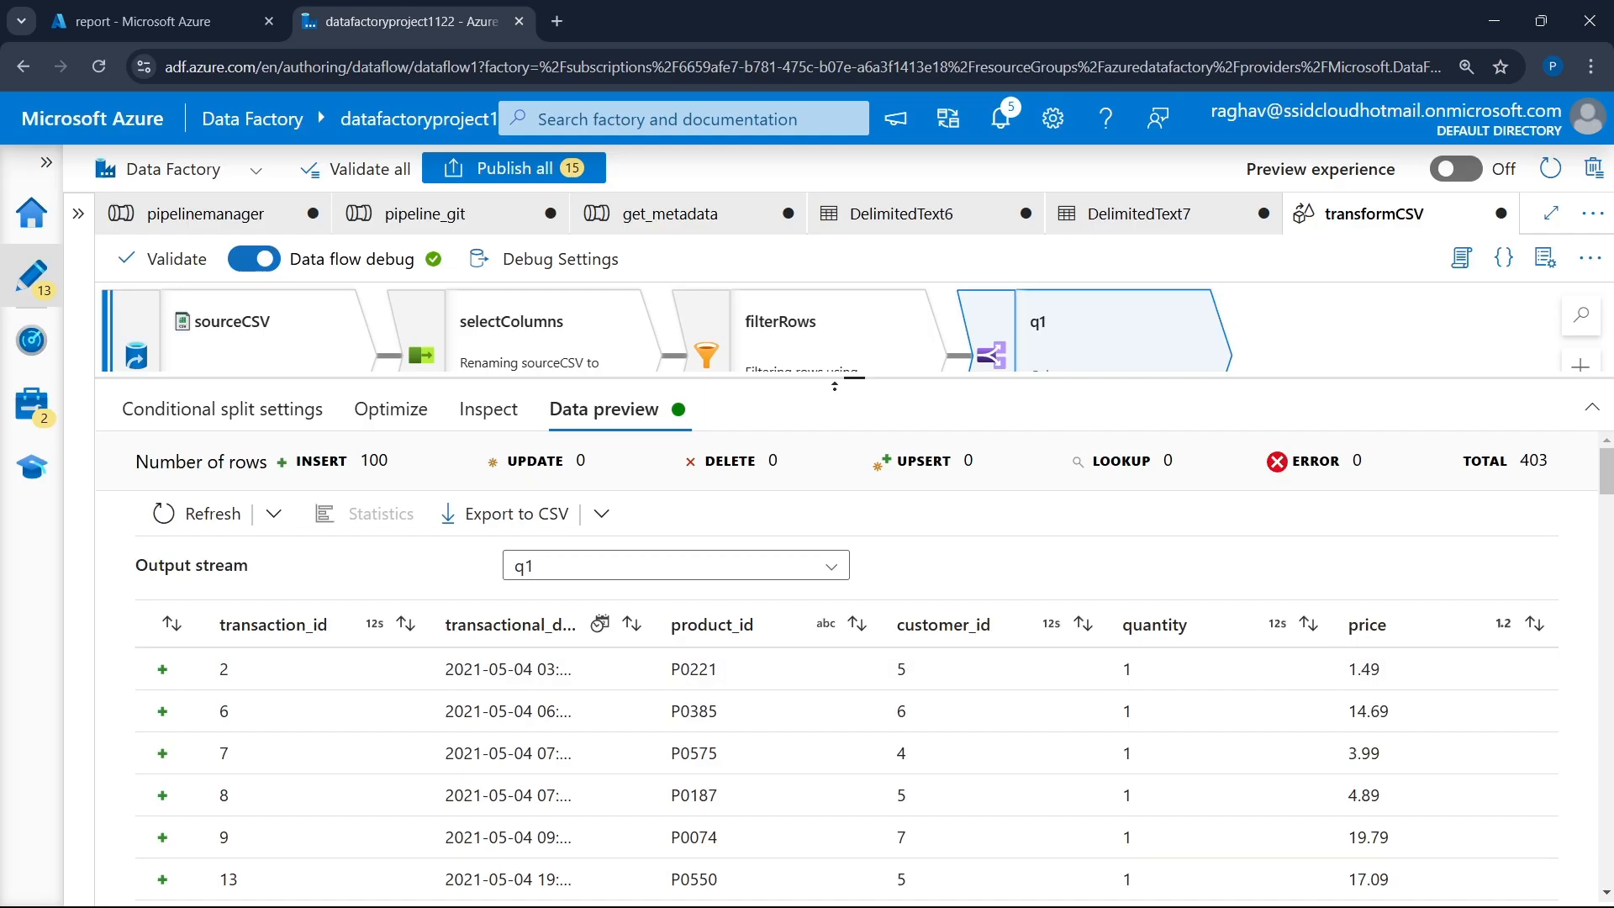
- Preview the q2plus output stream of the conditional split and look through its quantity values
drag(855, 380, 853, 521)
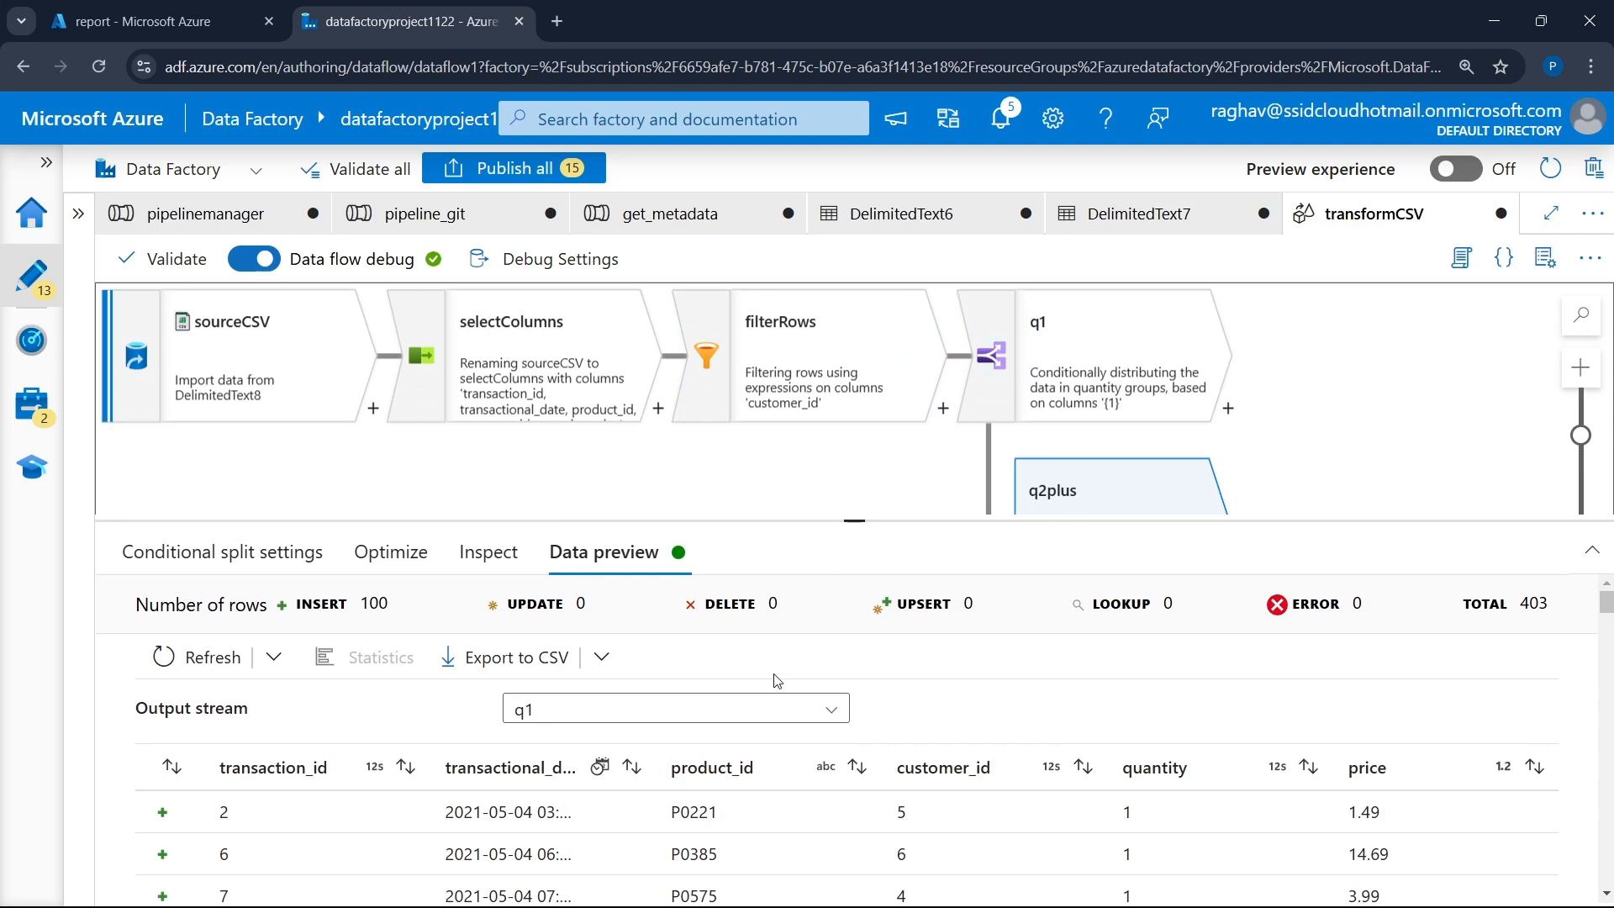
click(699, 720)
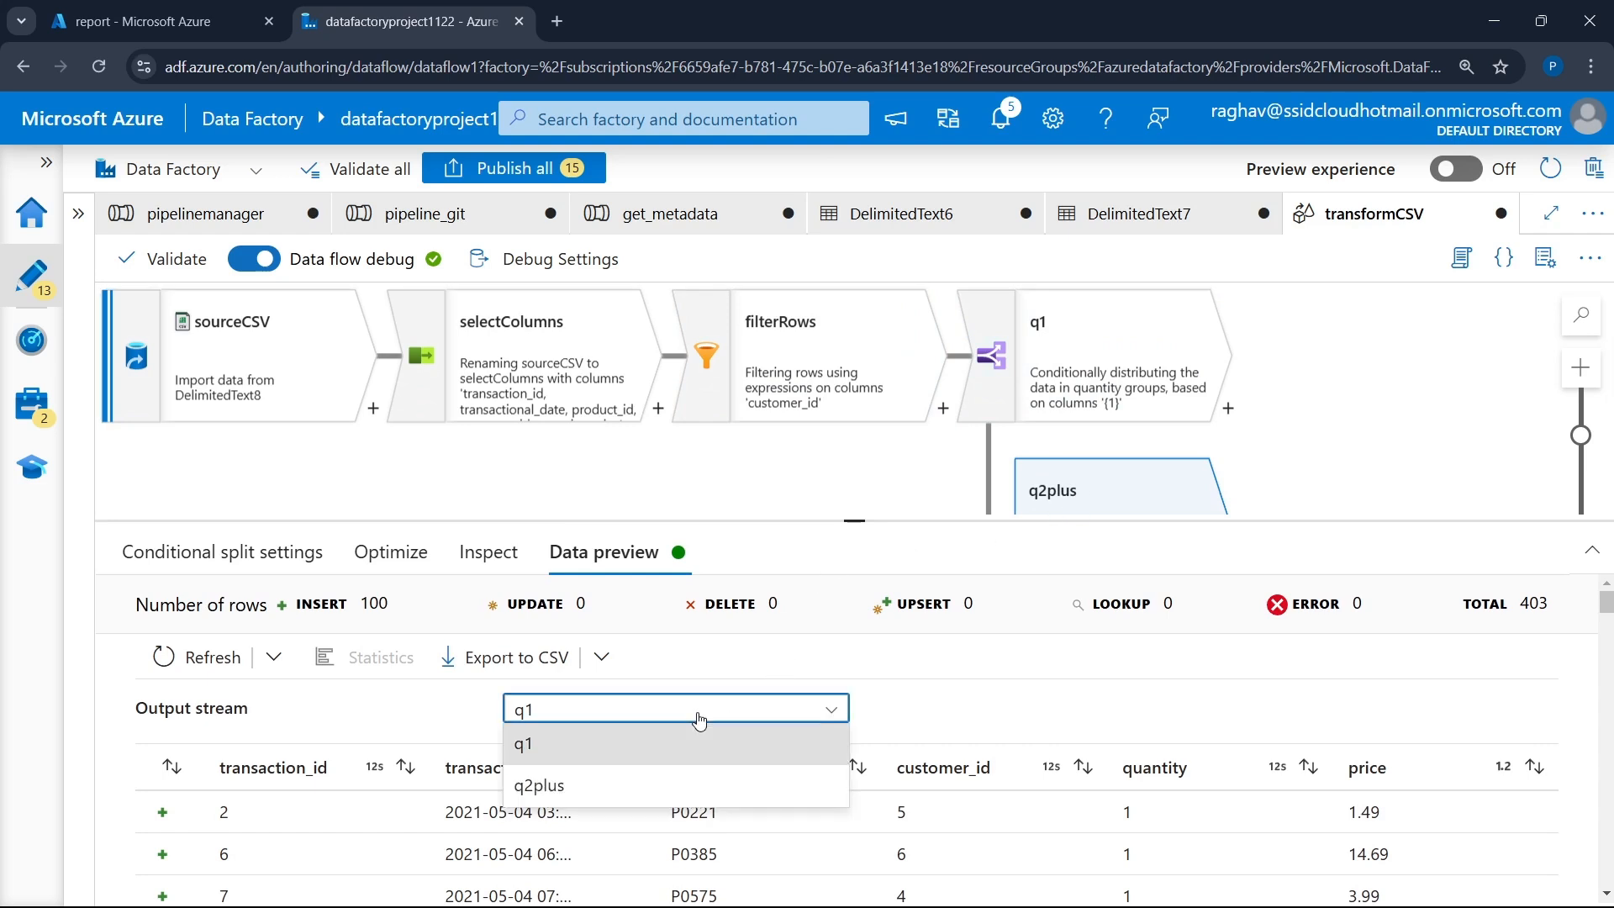
click(646, 802)
drag(854, 518, 929, 332)
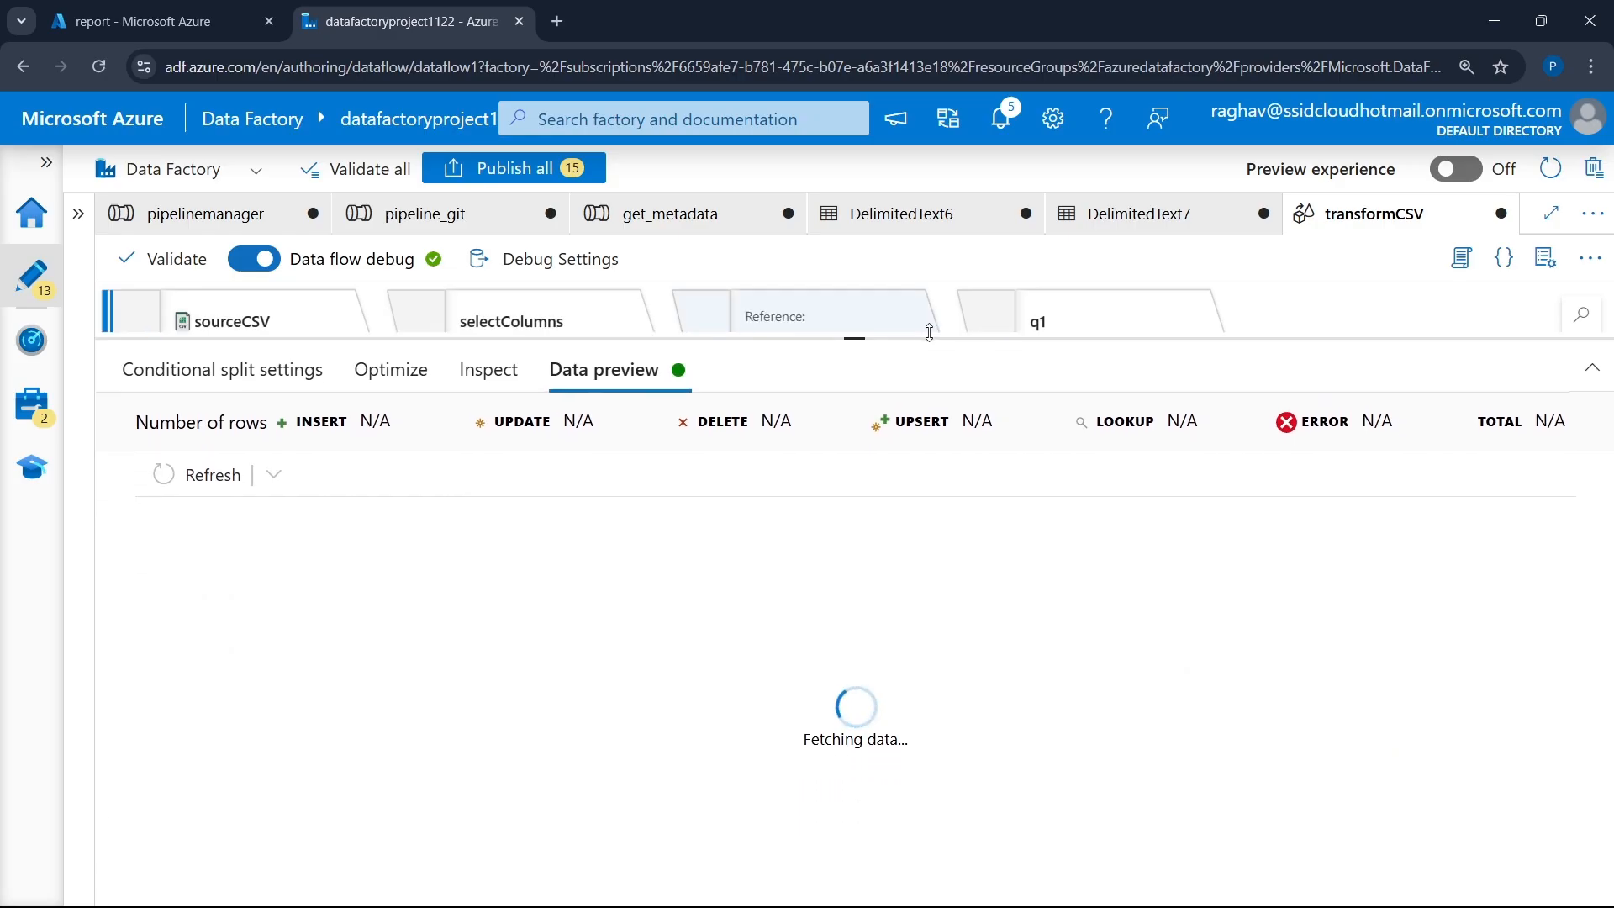
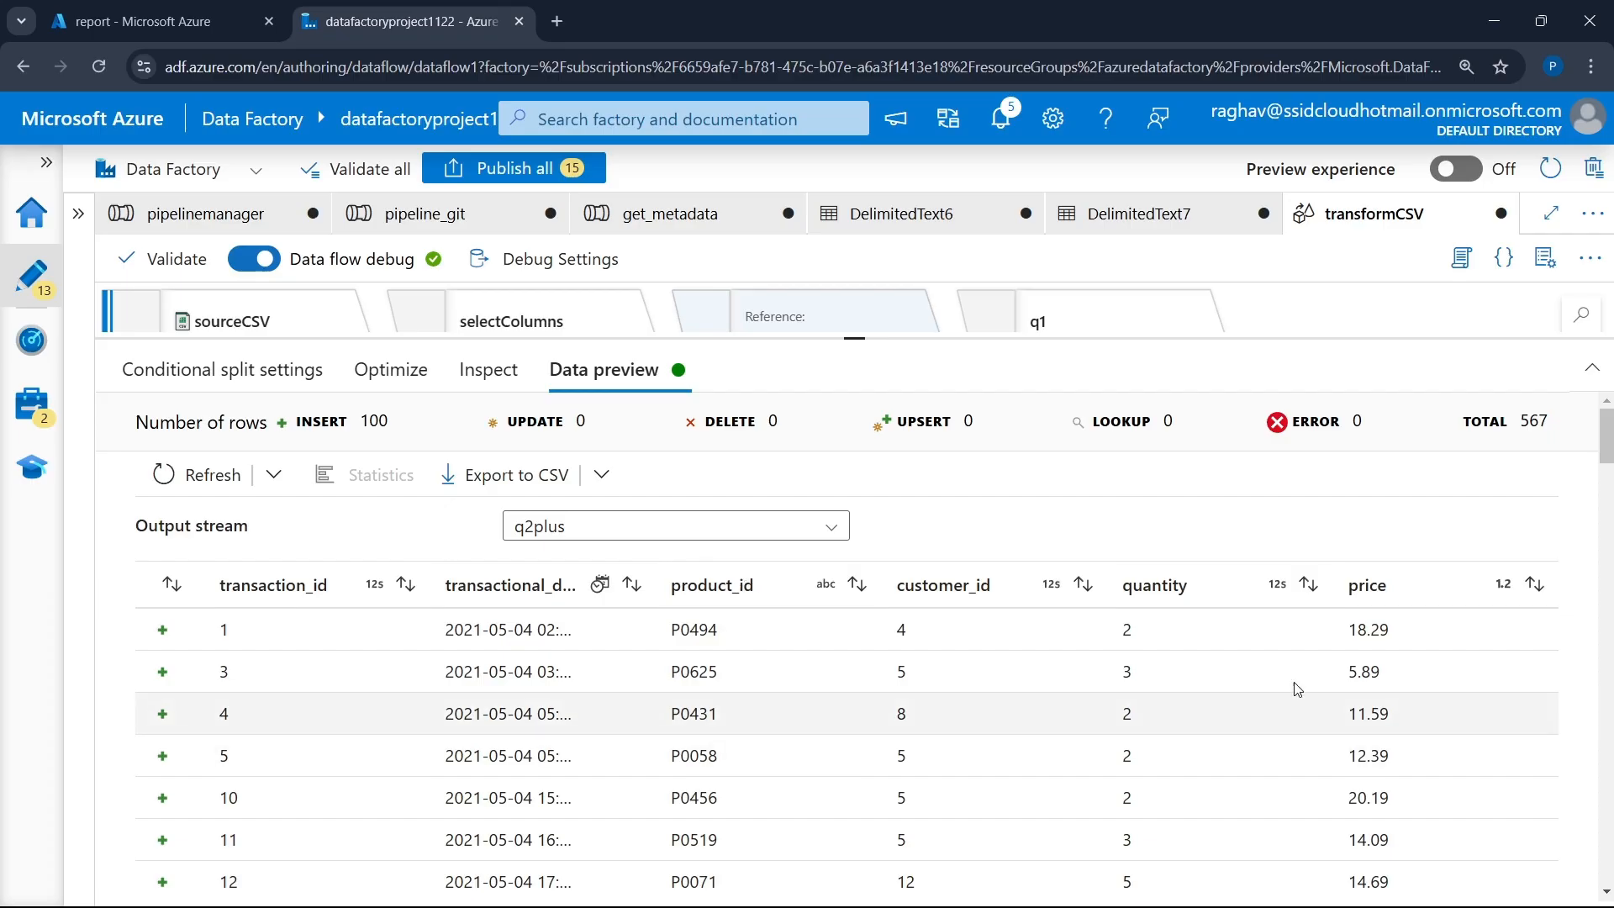
scroll(1141, 807, down, 10)
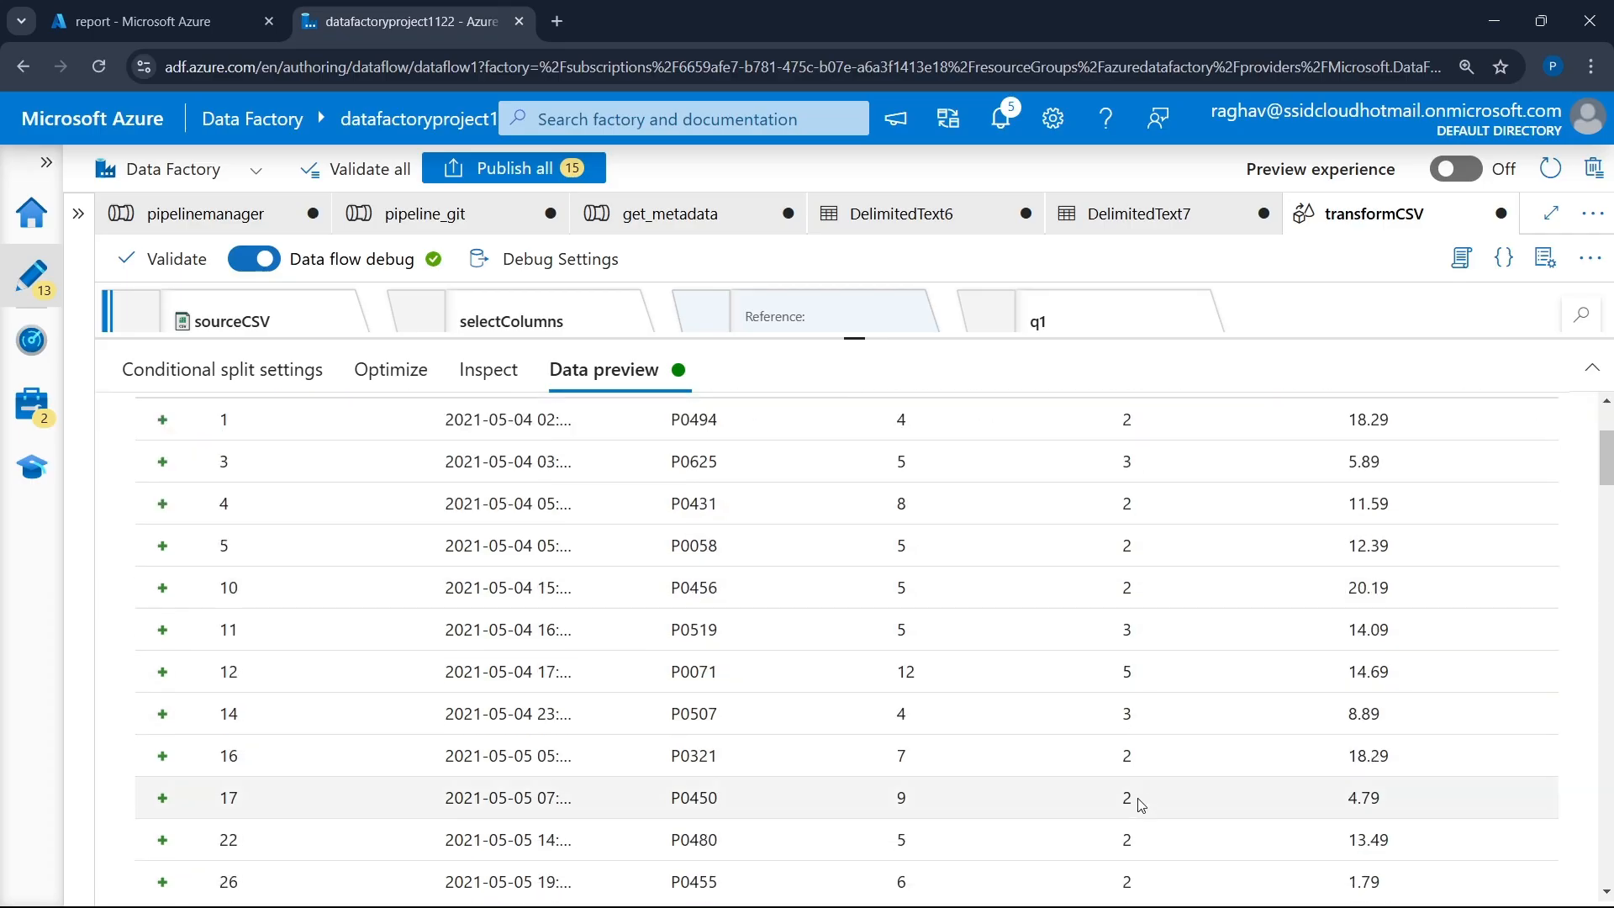
scroll(1155, 781, down, 1)
scroll(1143, 765, up, 10)
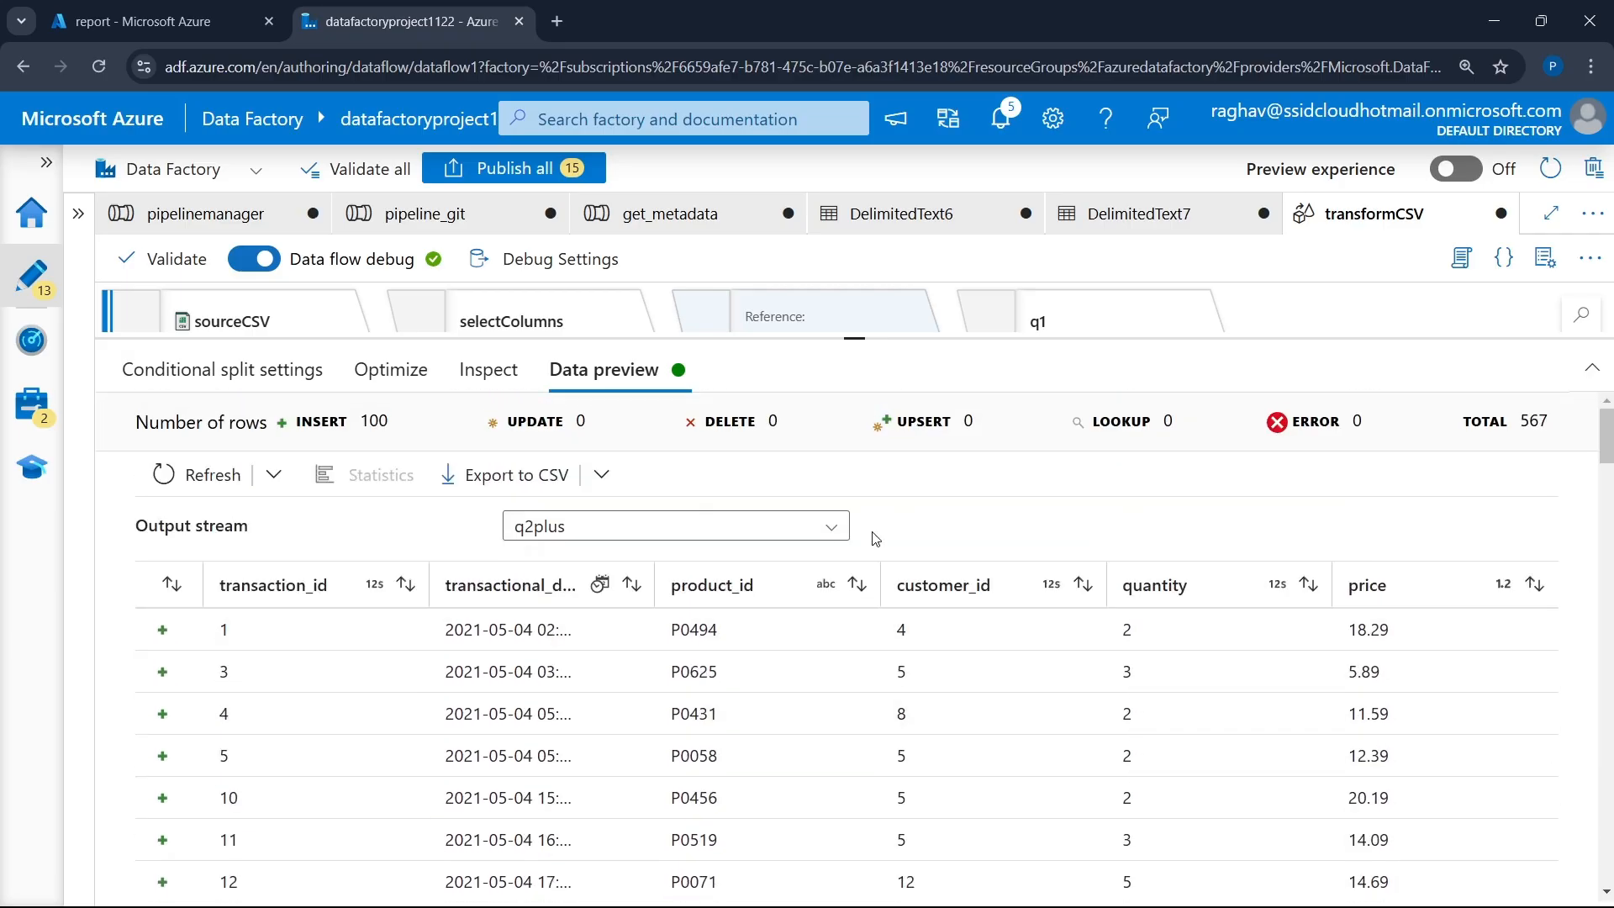
- Add a q2 stream with condition quantity == 2 to the conditional split and rename the stream for unmatched rows q3plus
click(305, 370)
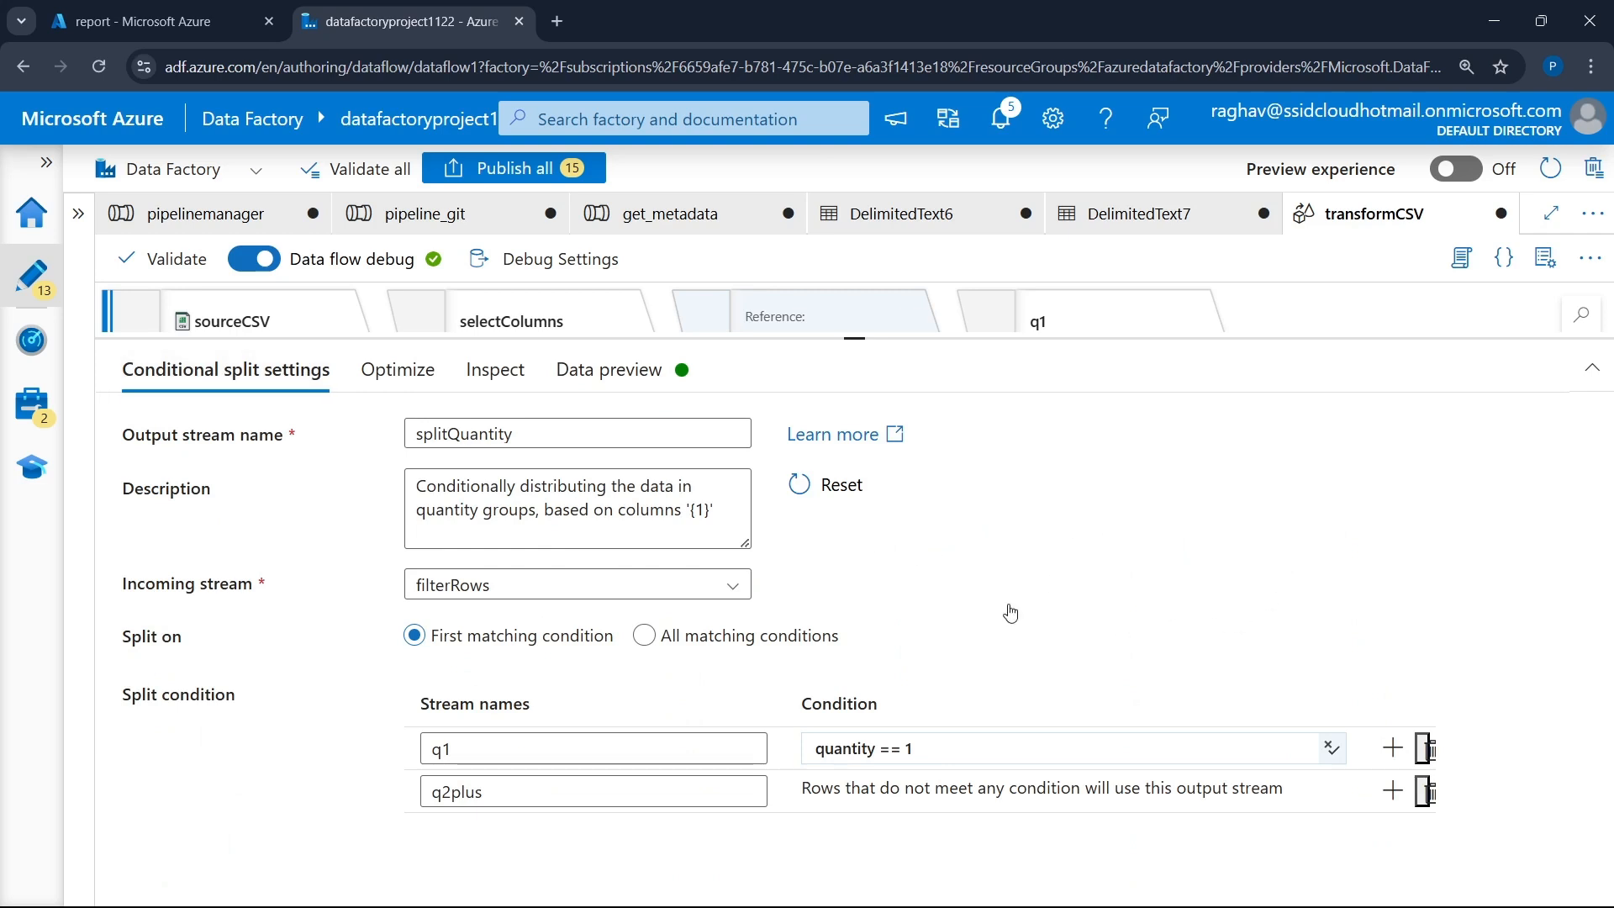
click(1391, 792)
click(671, 781)
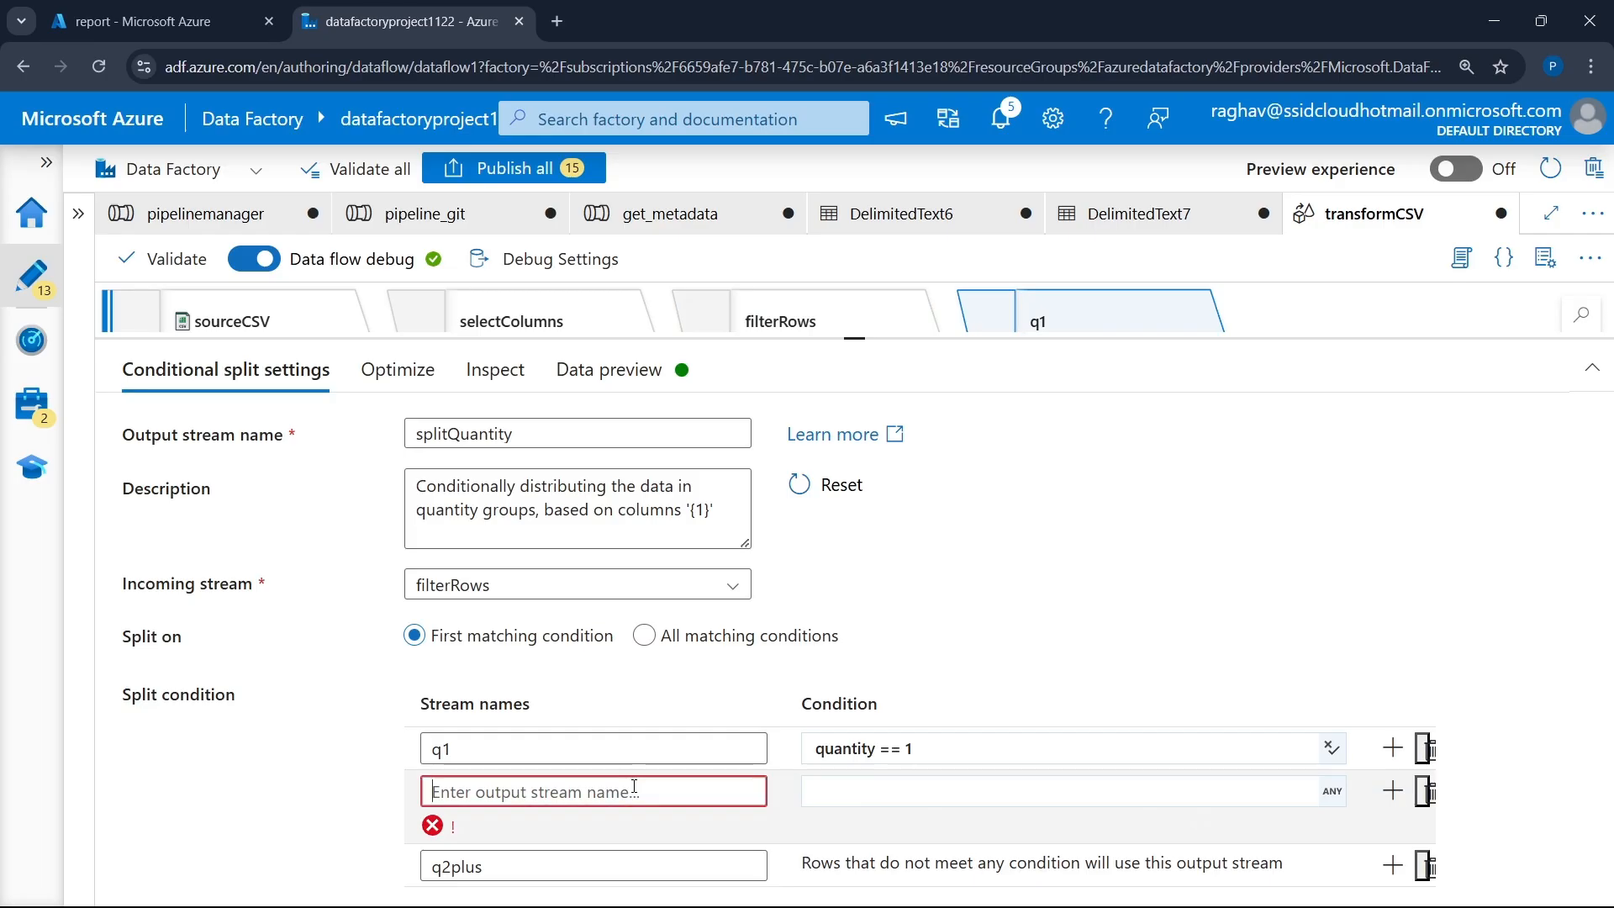
text(q2)
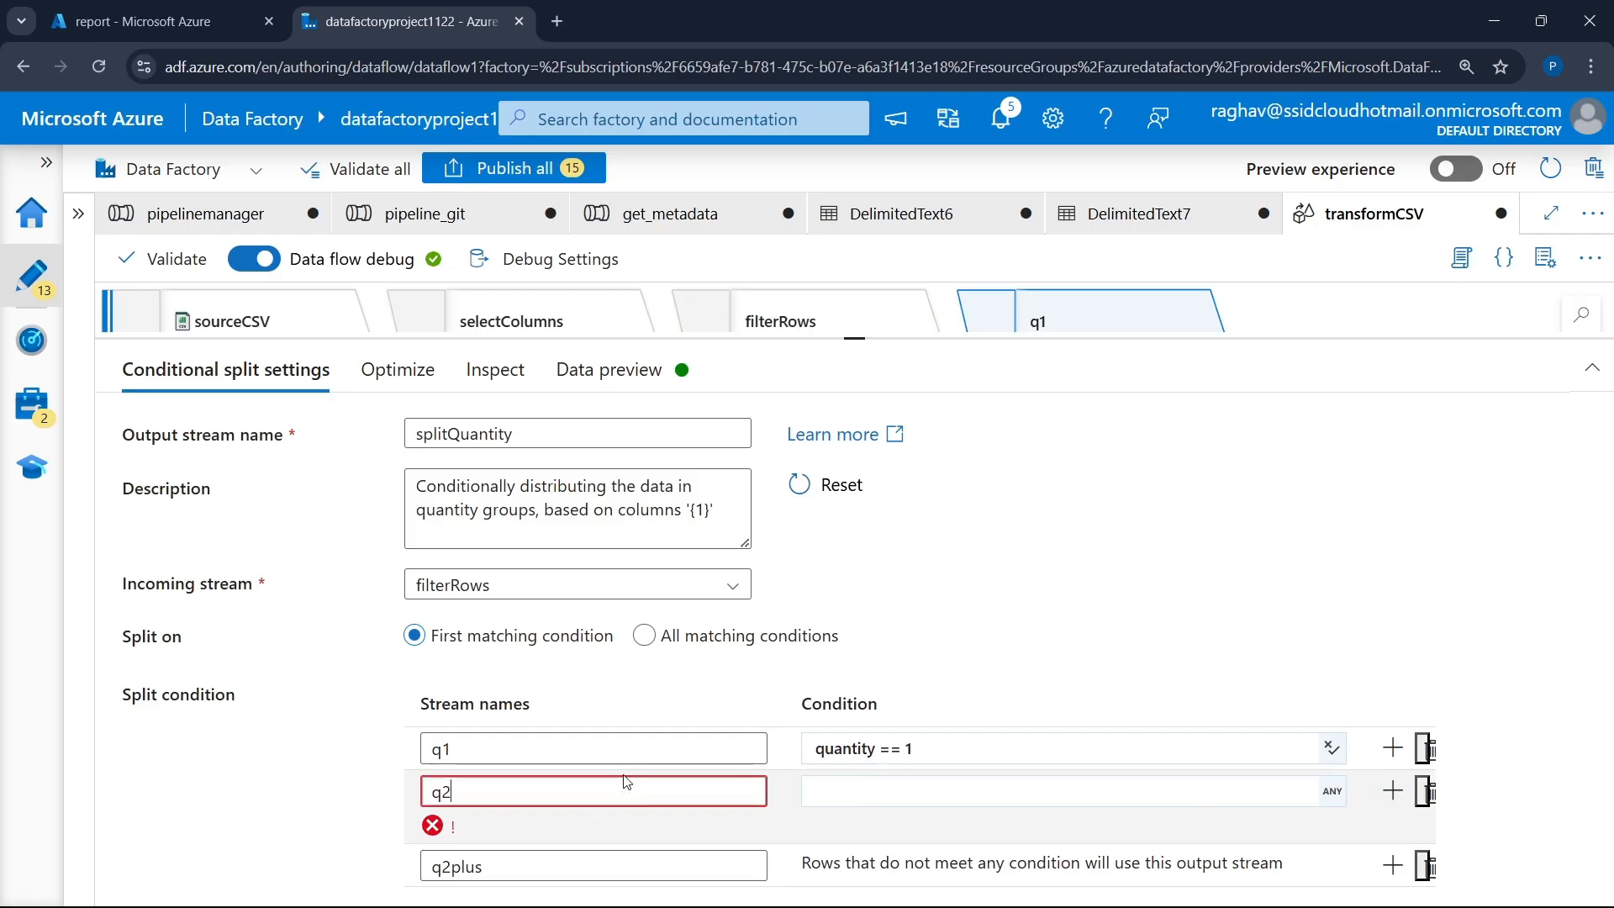
click(611, 834)
key(BackSpace)
text(3)
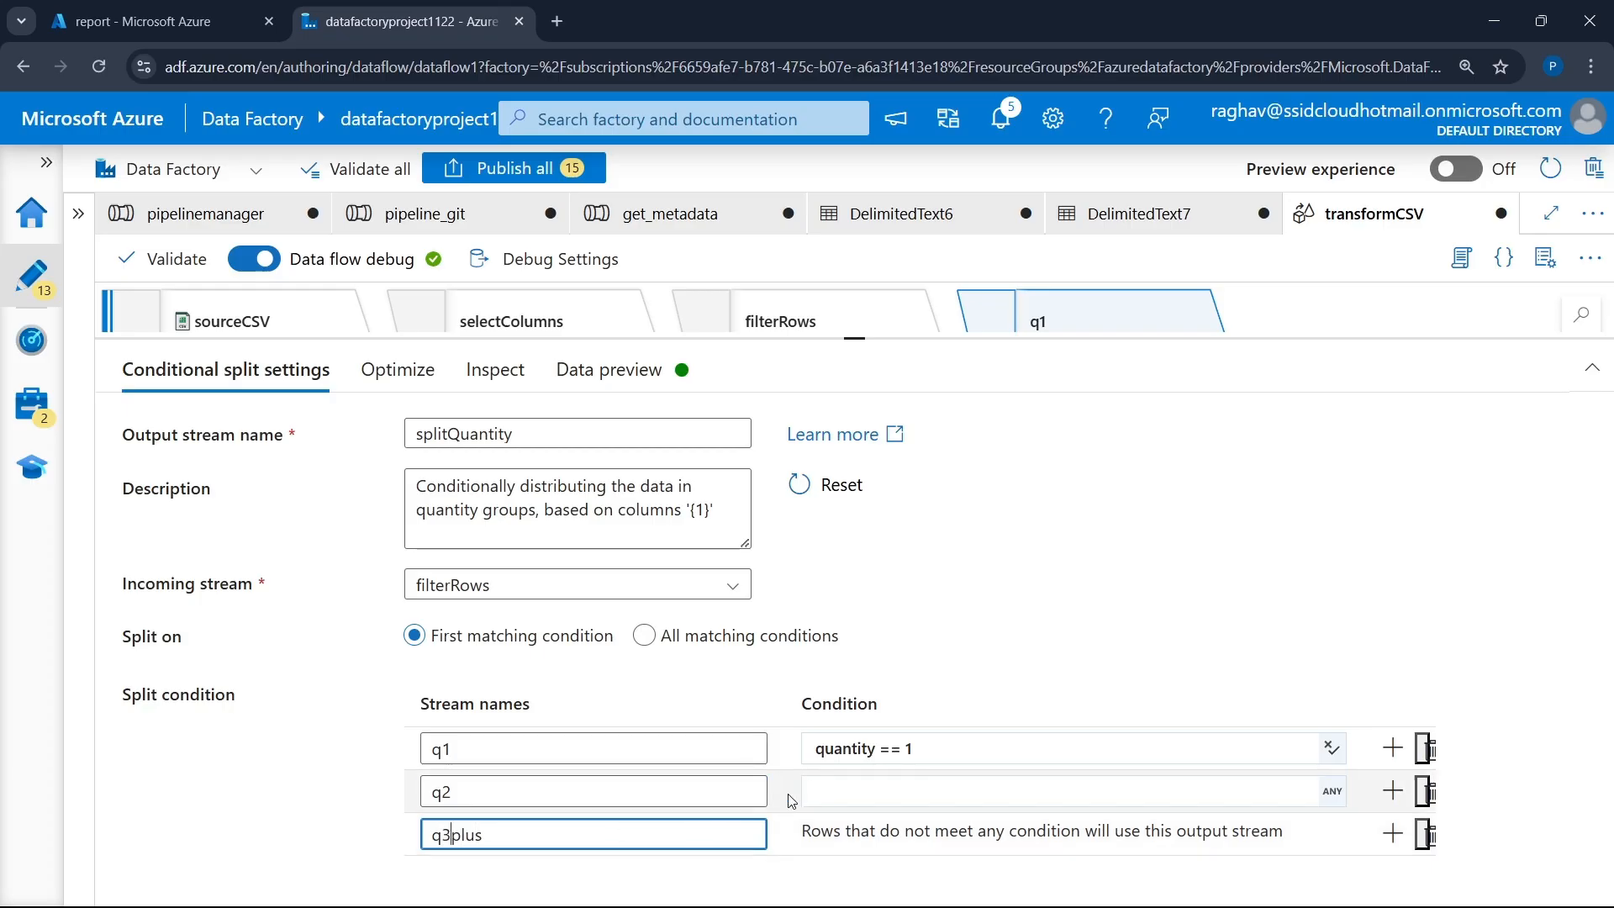
click(840, 791)
text(quantity == 2)
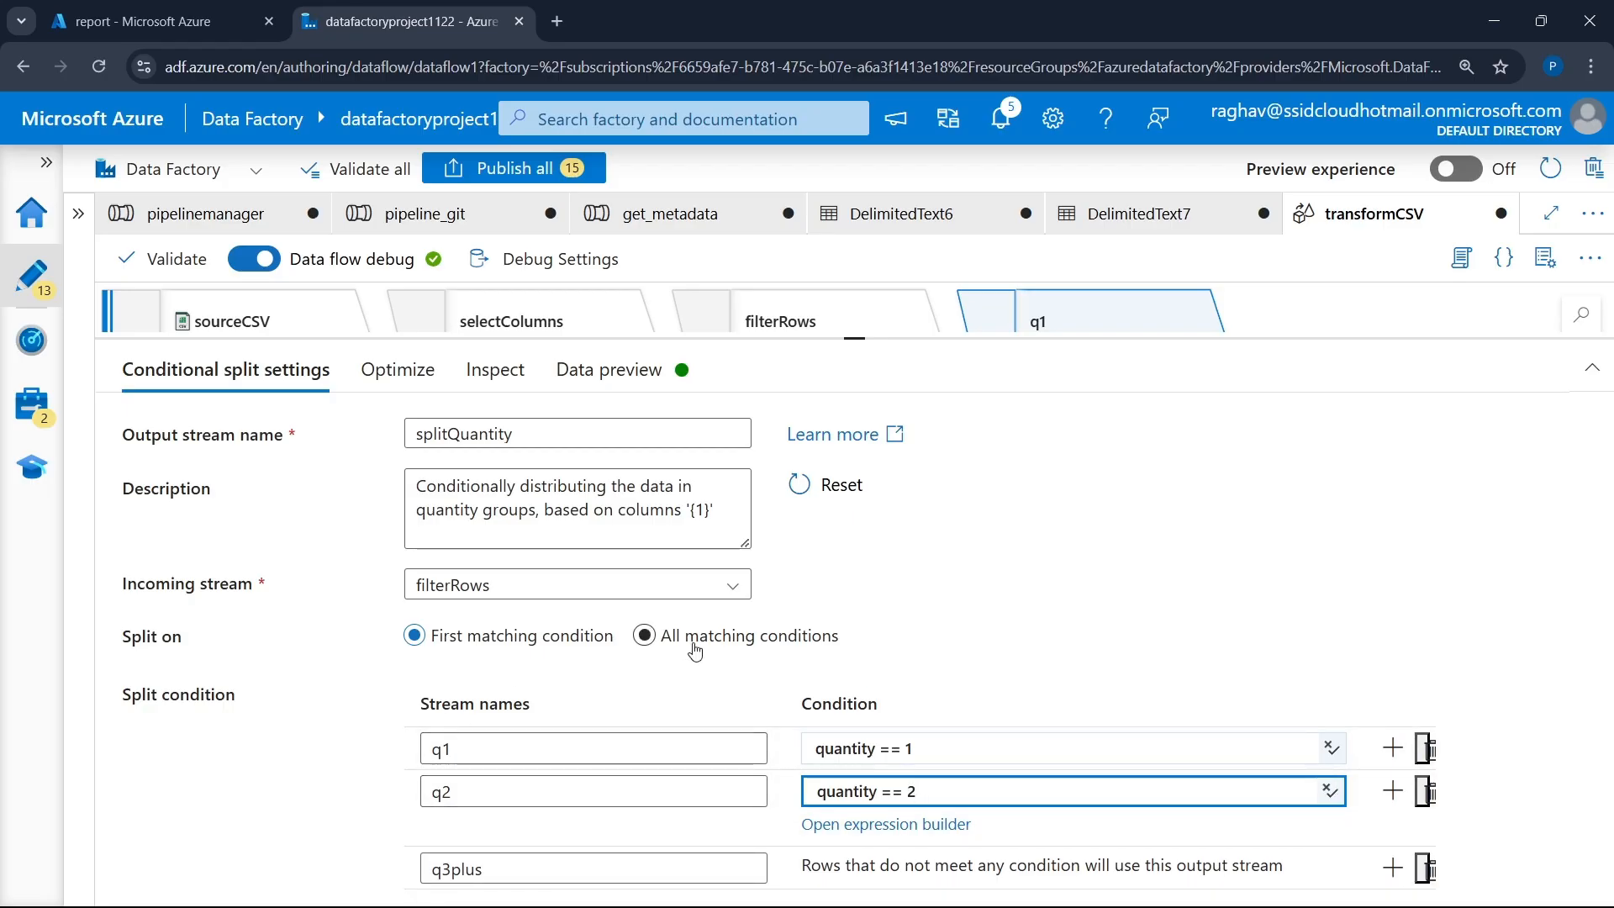
- Refresh the conditional split's data preview and examine the quantity values in the q2 output stream
click(590, 380)
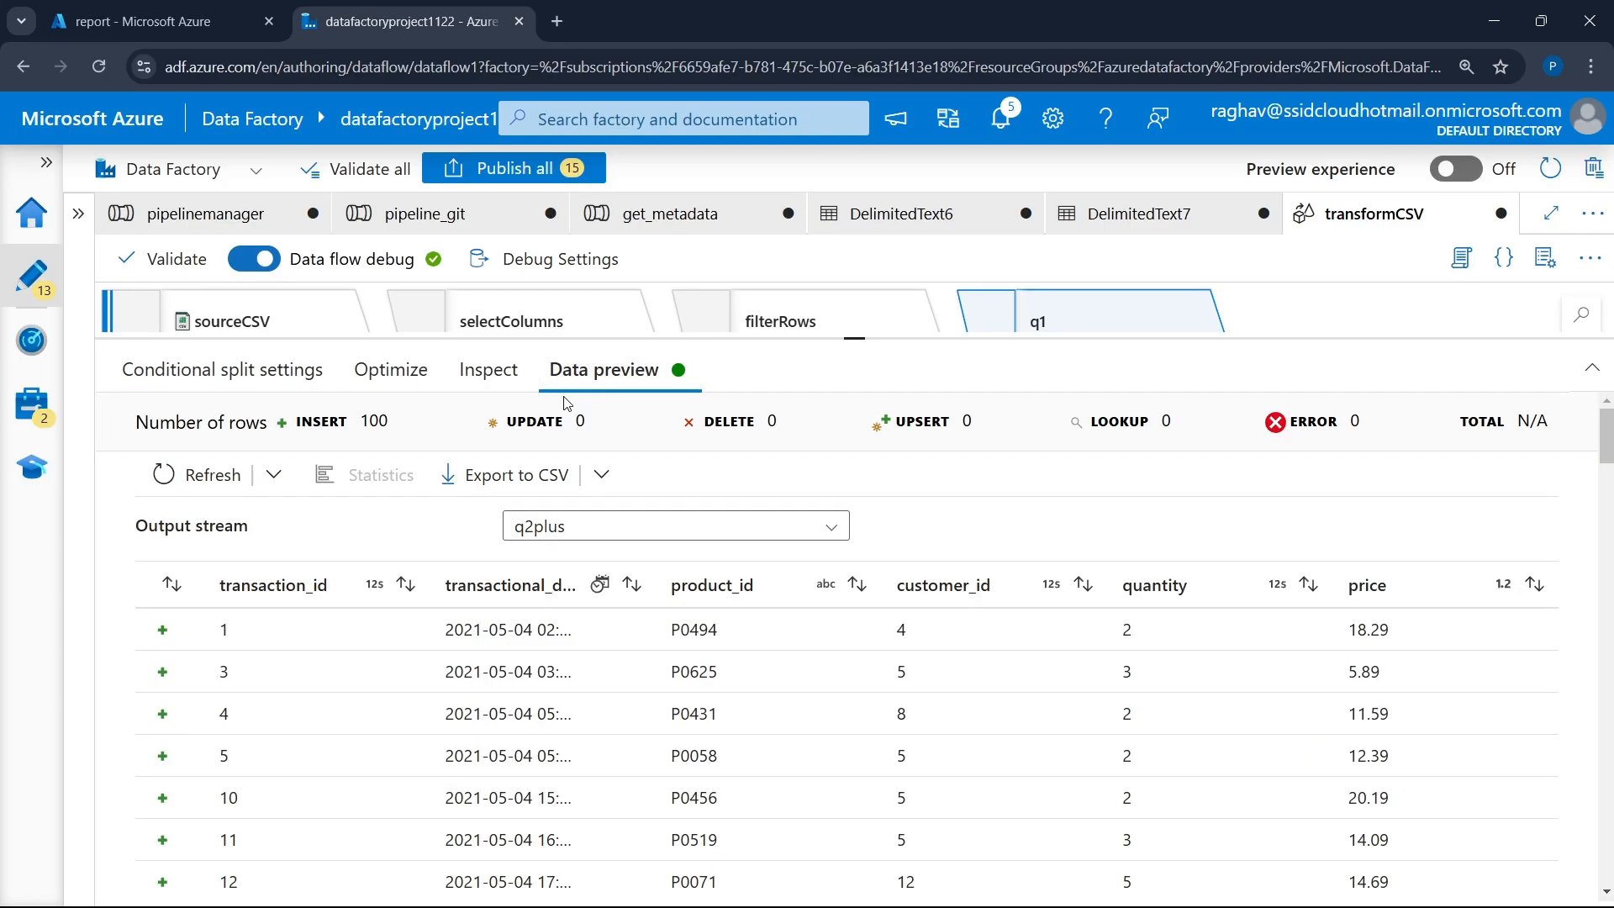
click(200, 475)
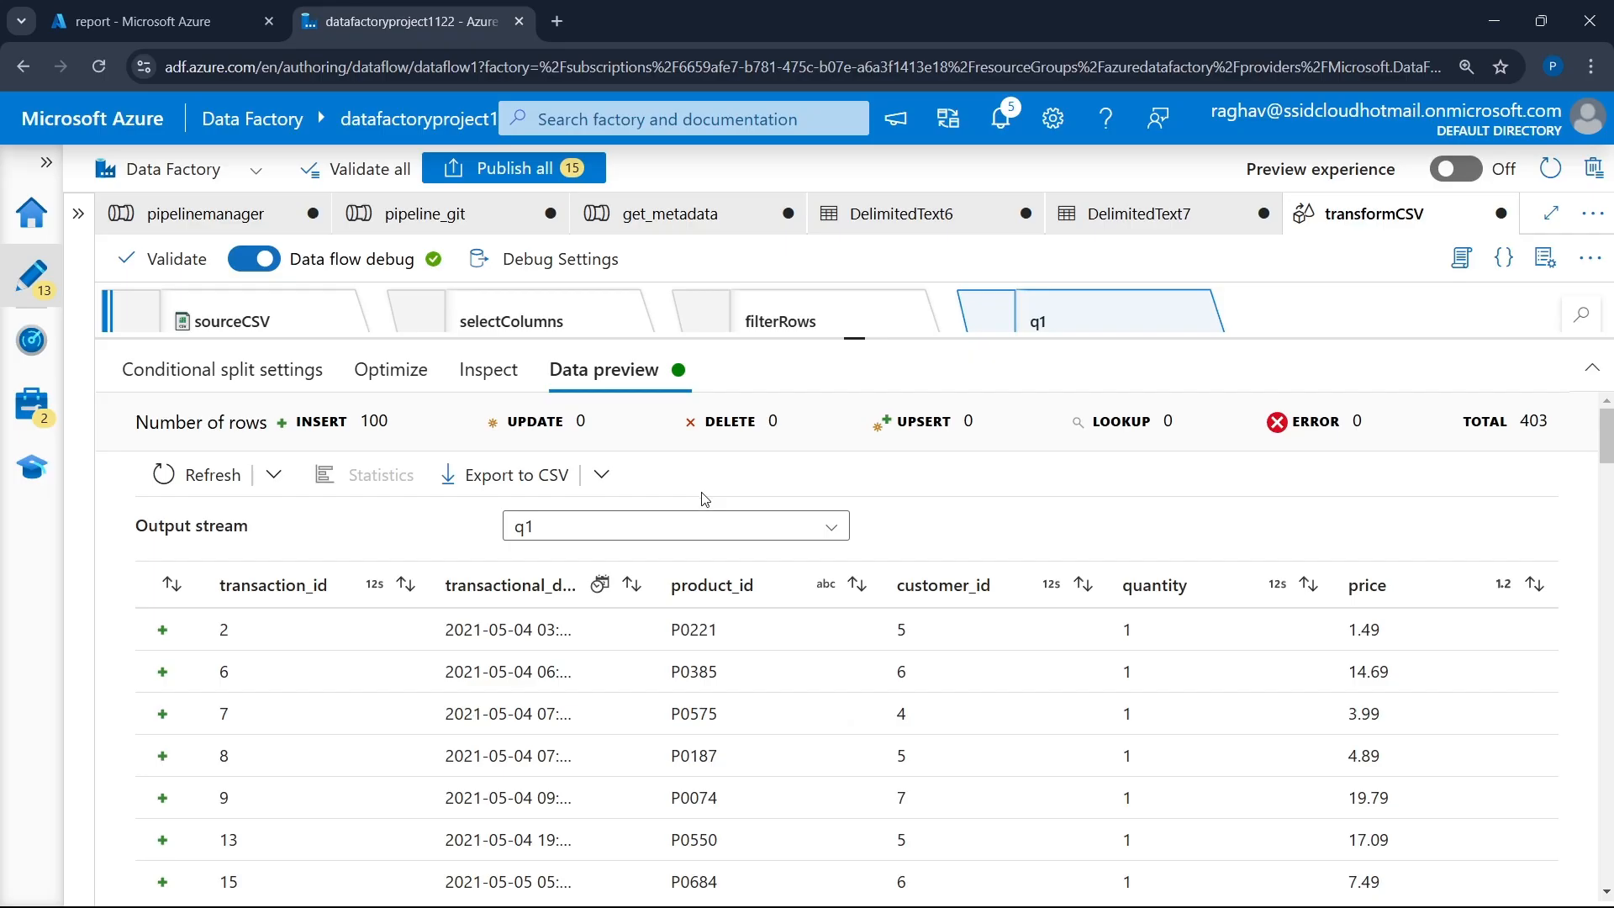
click(747, 528)
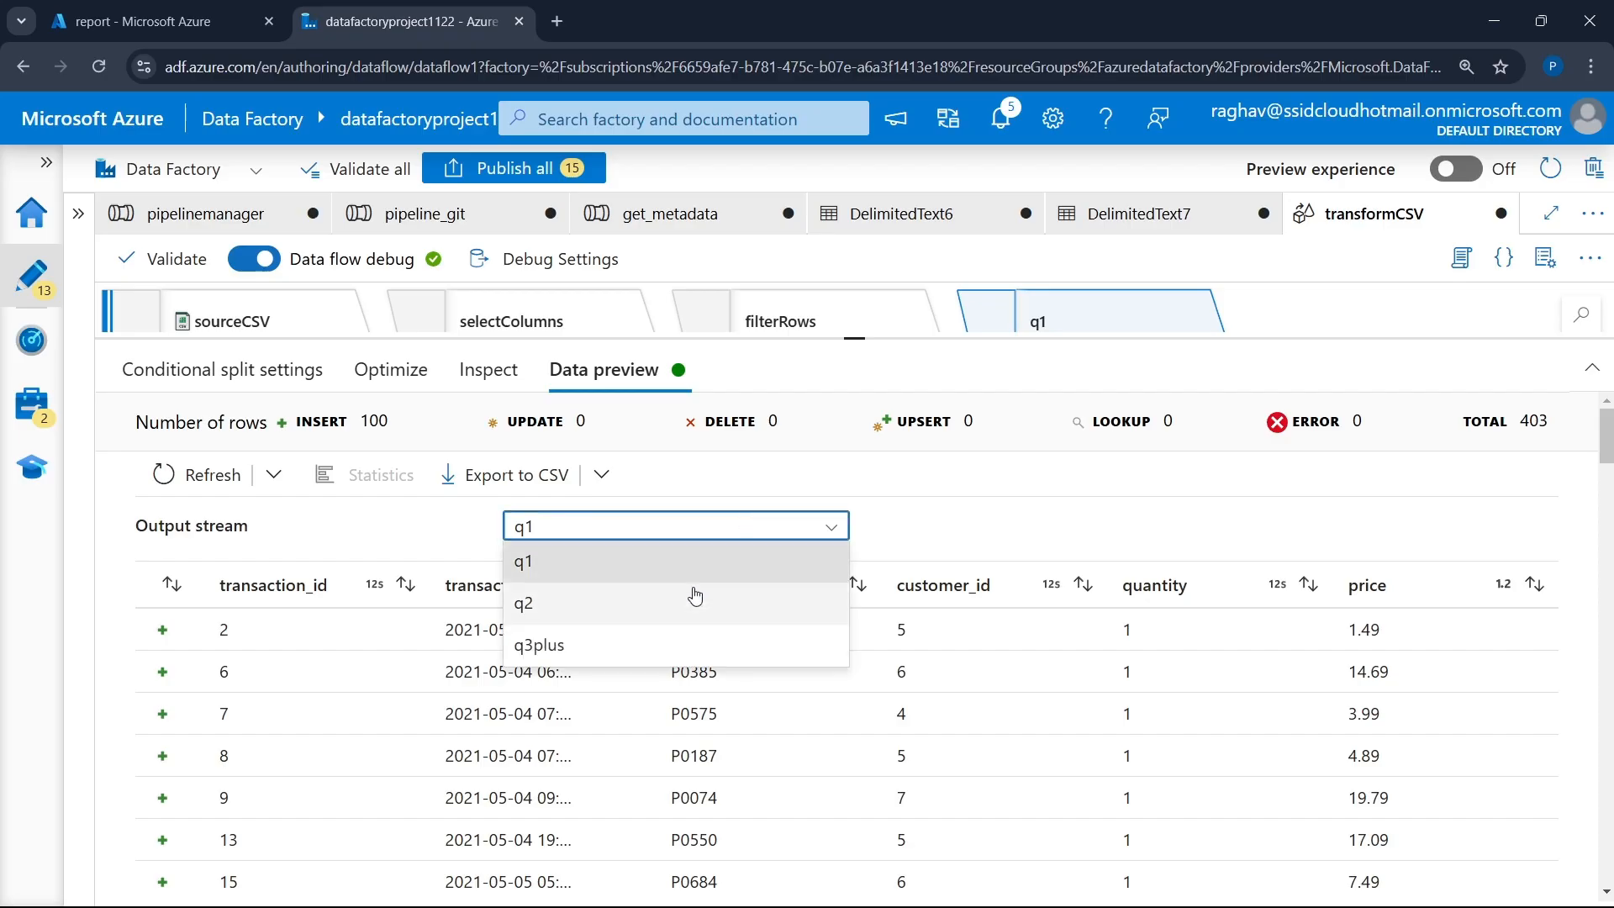
click(676, 607)
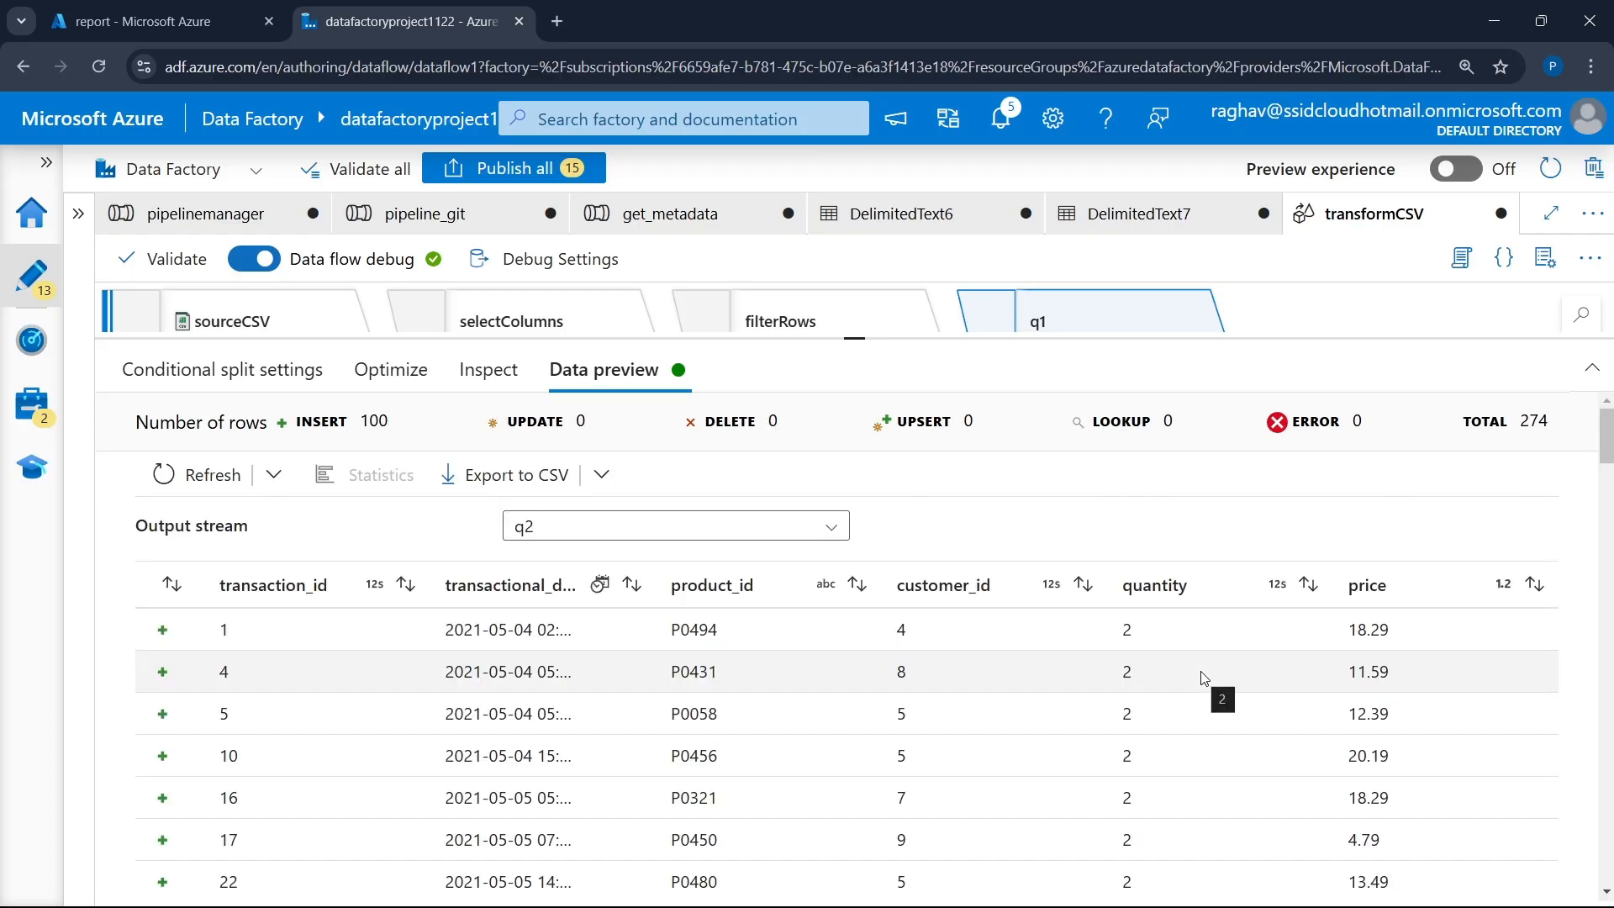
scroll(1204, 678, down, 5)
scroll(1205, 678, down, 6)
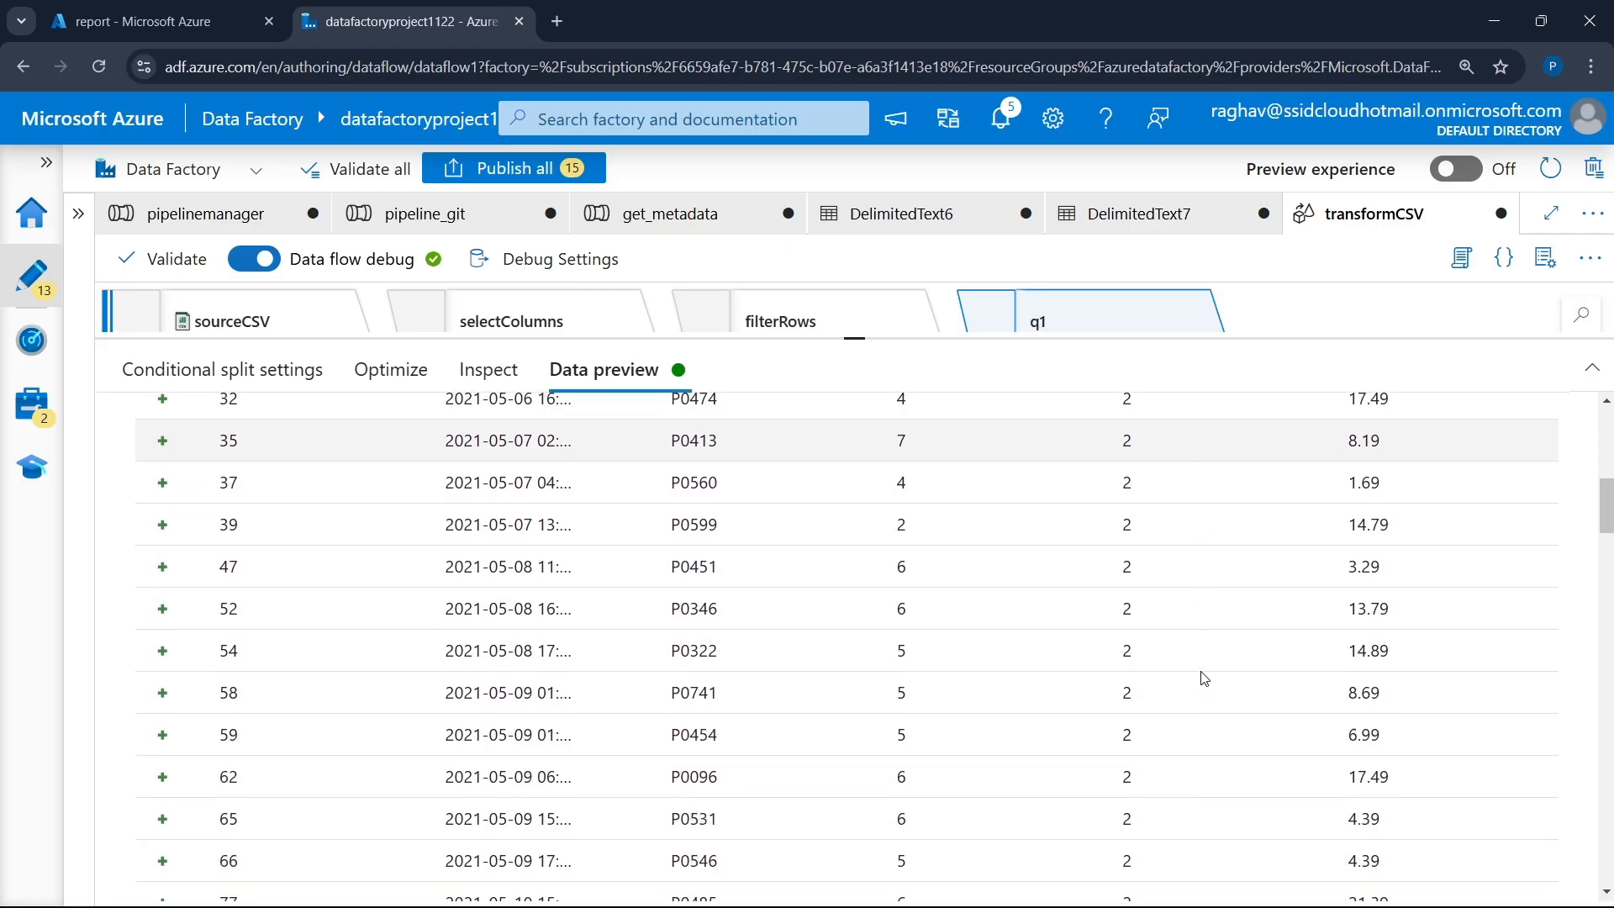
scroll(1204, 678, up, 10)
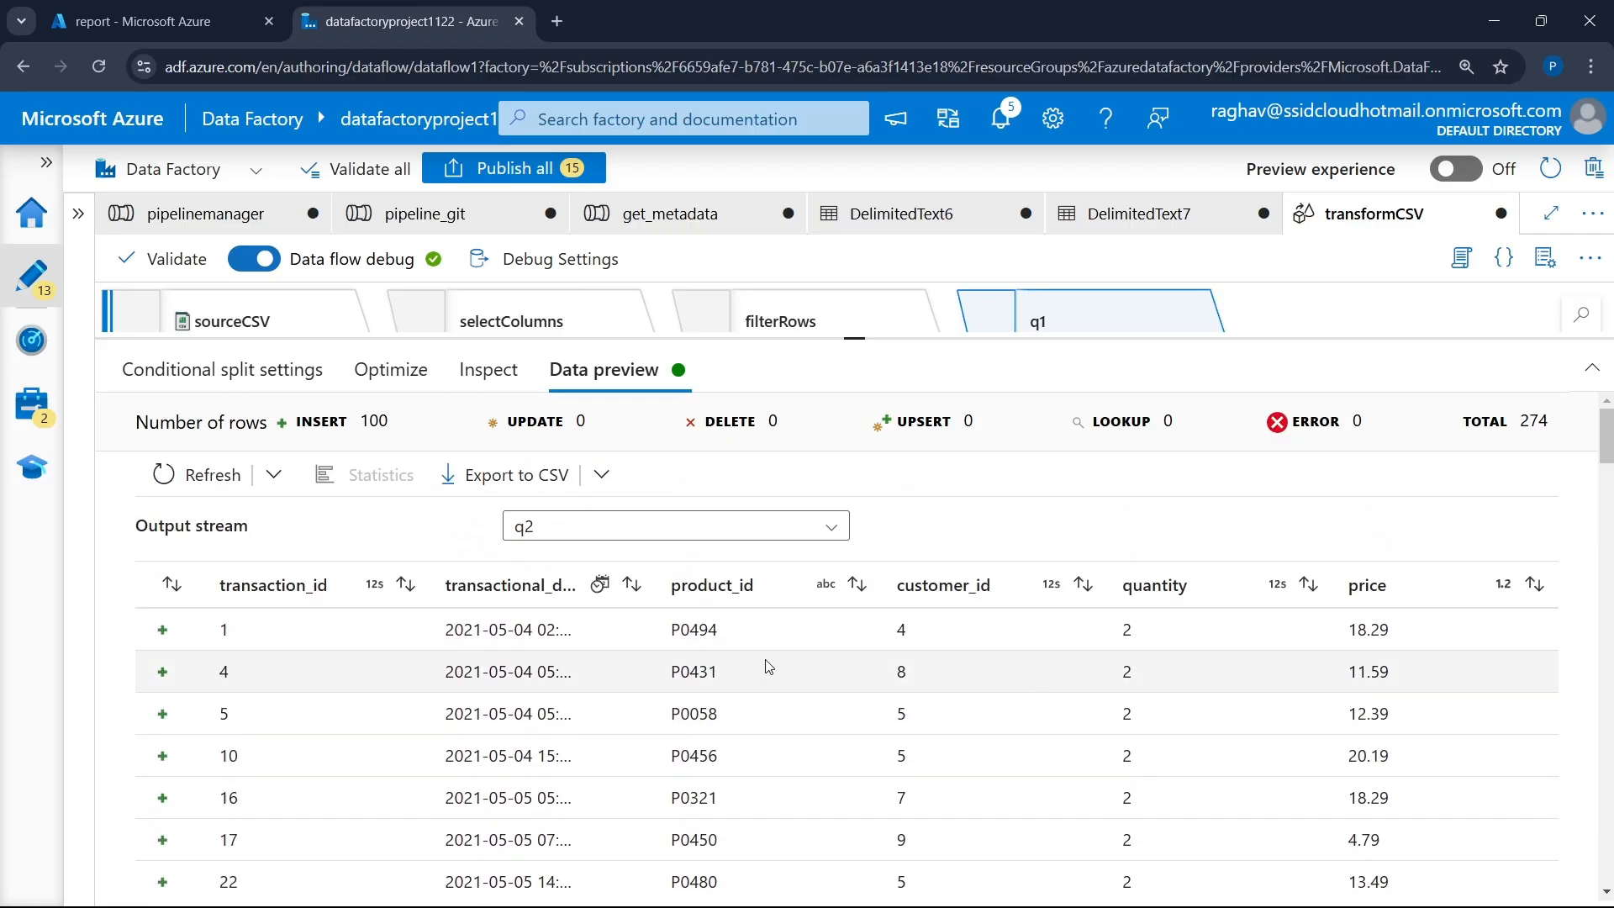
- Preview the q3plus output stream and look through the quantity values of its rows
click(641, 528)
click(610, 646)
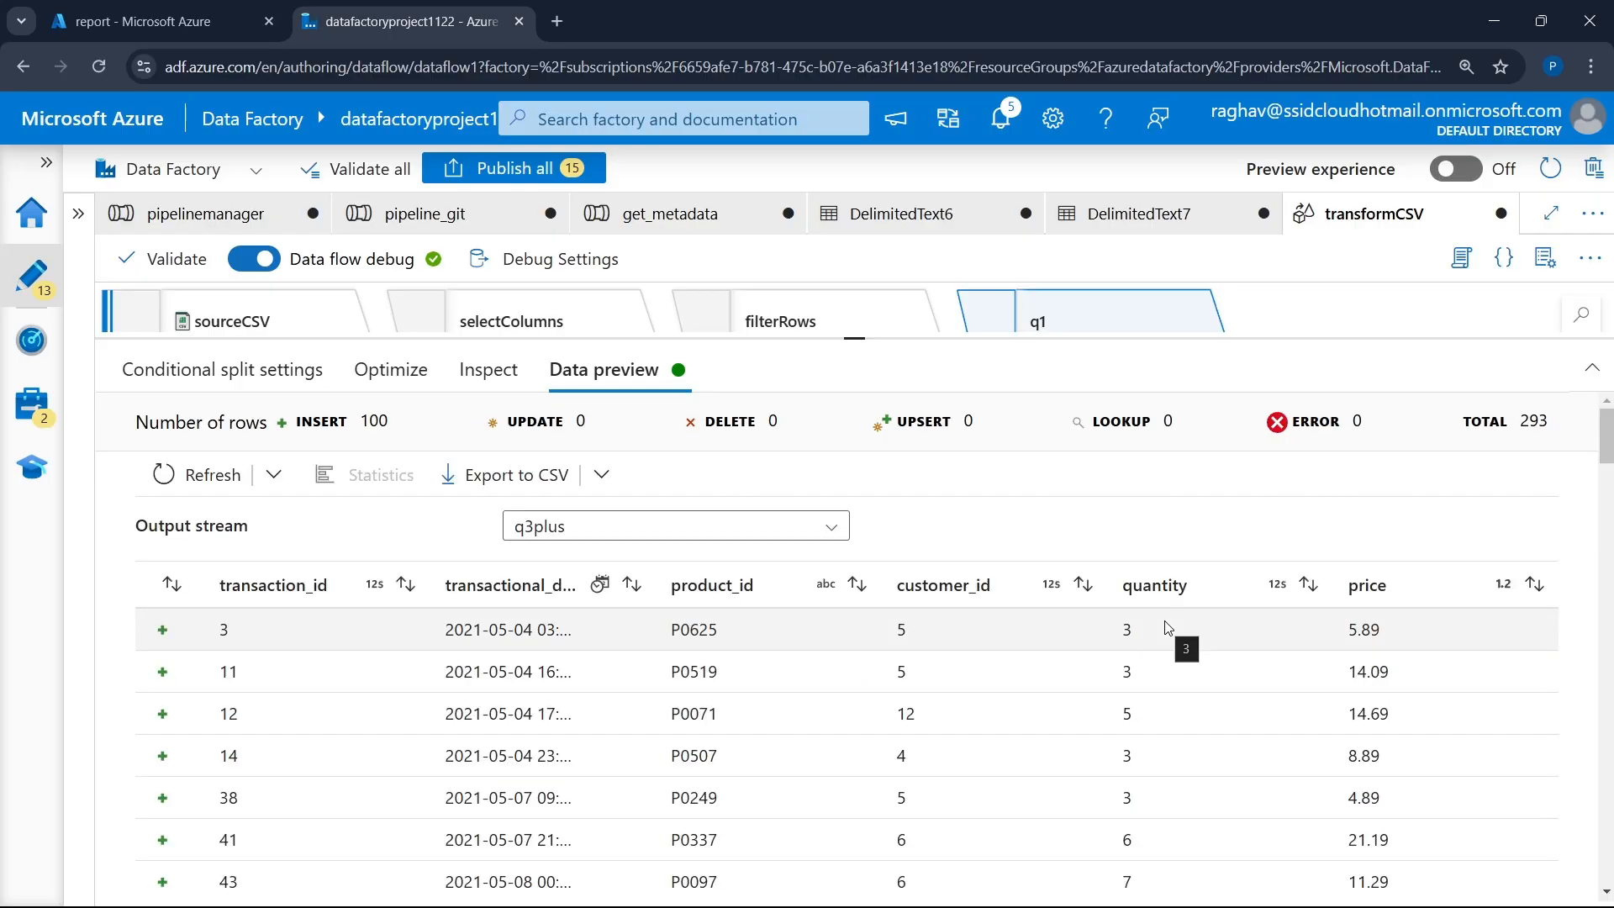
scroll(1158, 639, down, 4)
drag(1121, 538, 1127, 725)
double_click(1127, 733)
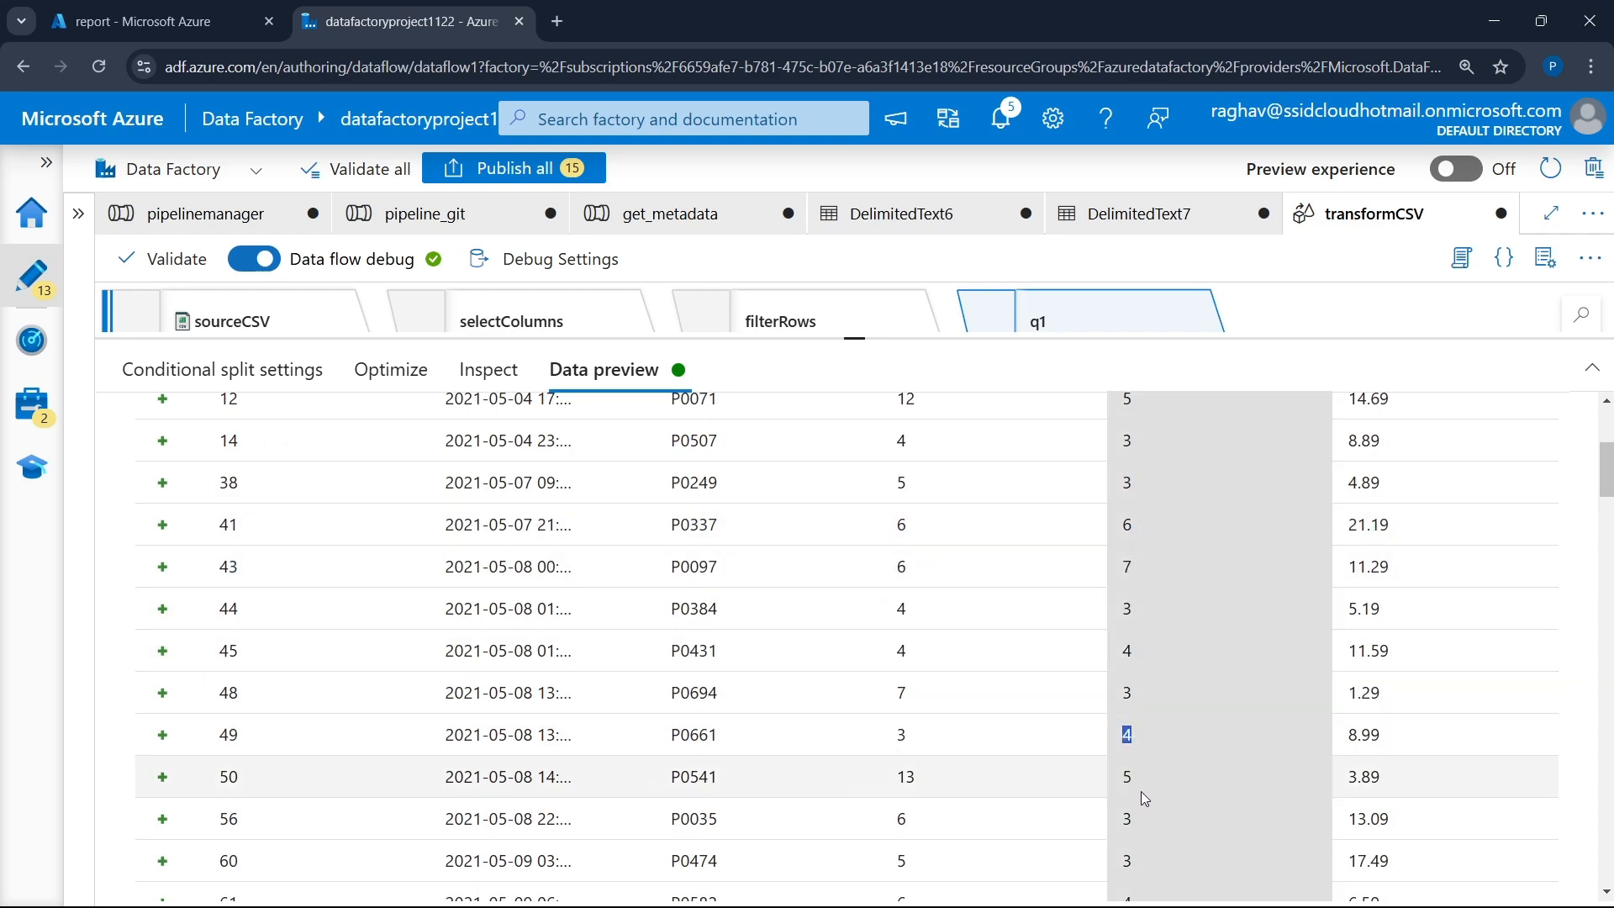
scroll(1141, 790, down, 4)
scroll(1137, 756, down, 5)
scroll(1137, 756, down, 7)
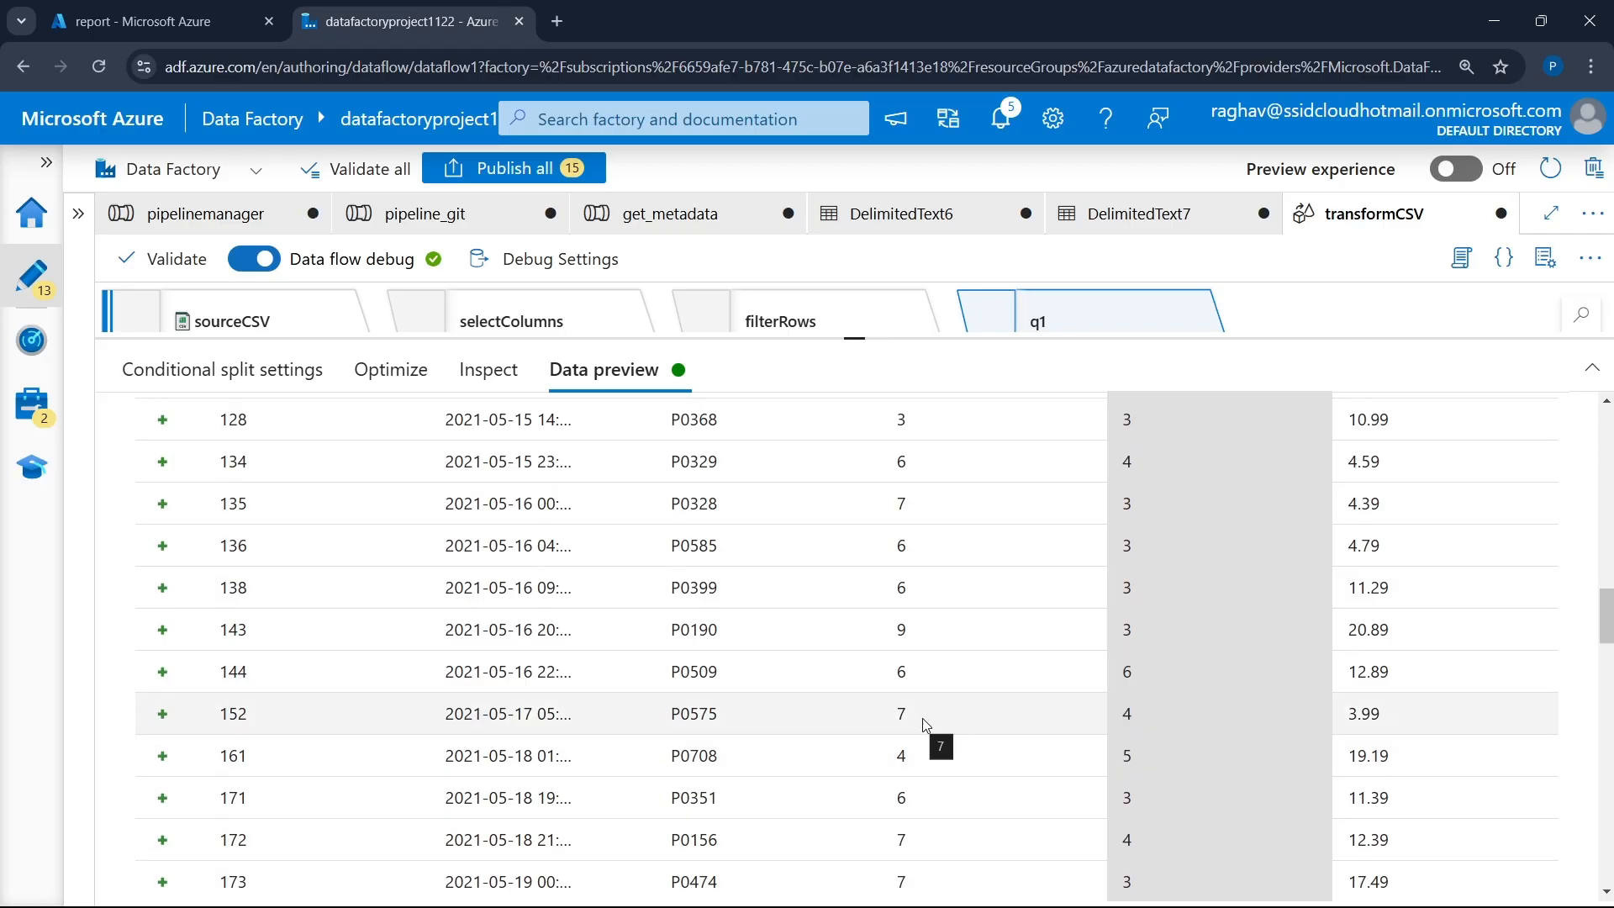
click(1071, 889)
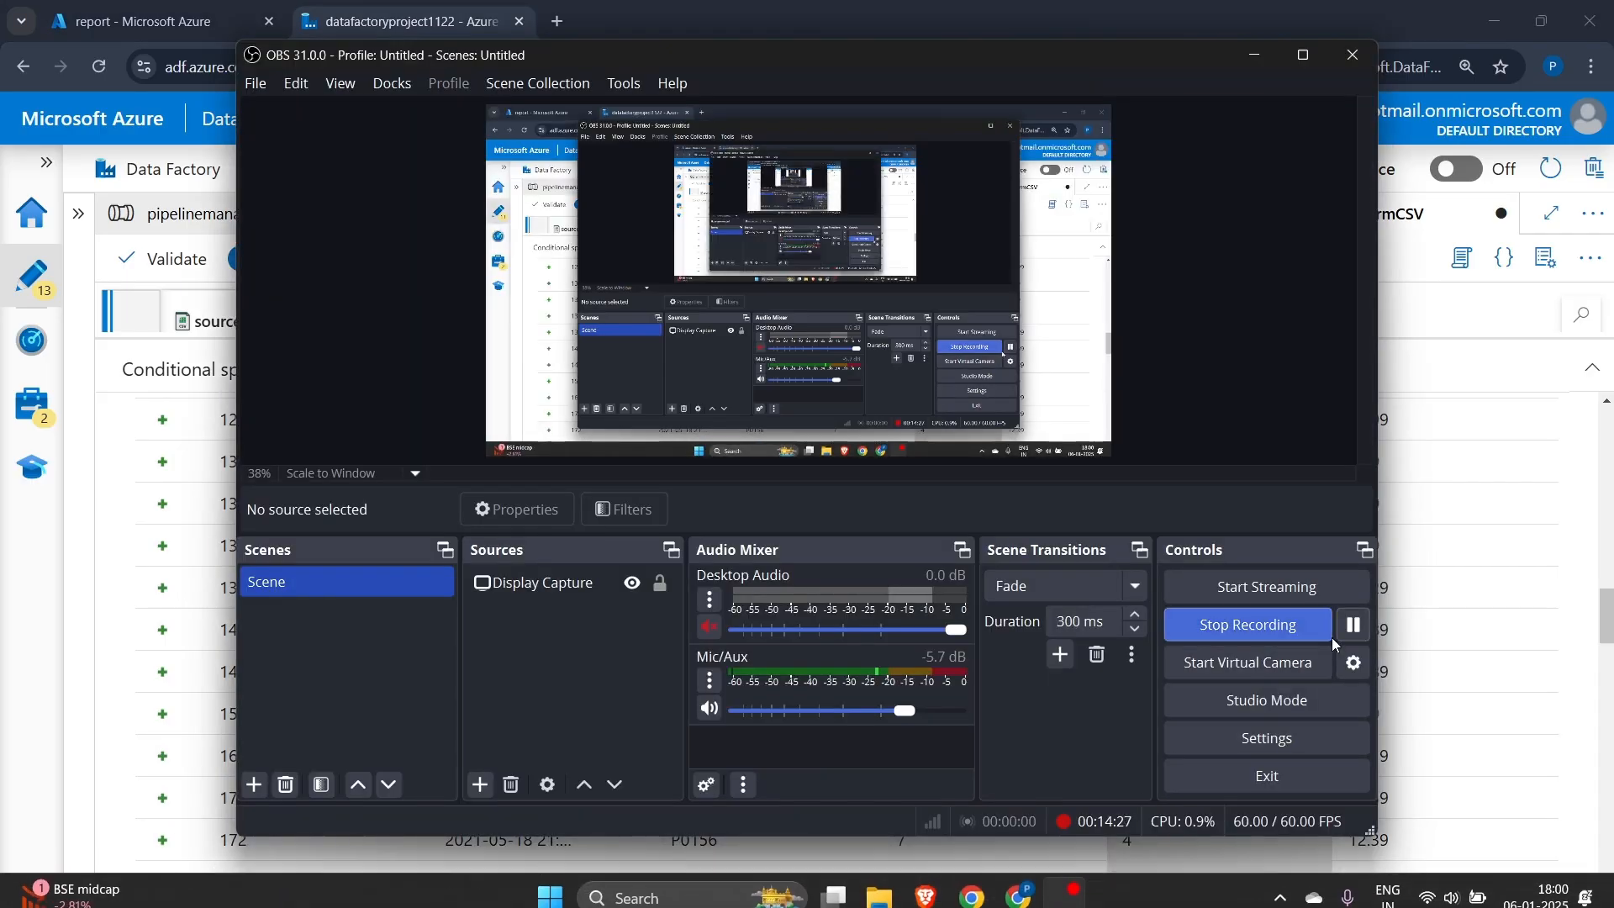
click(1353, 624)
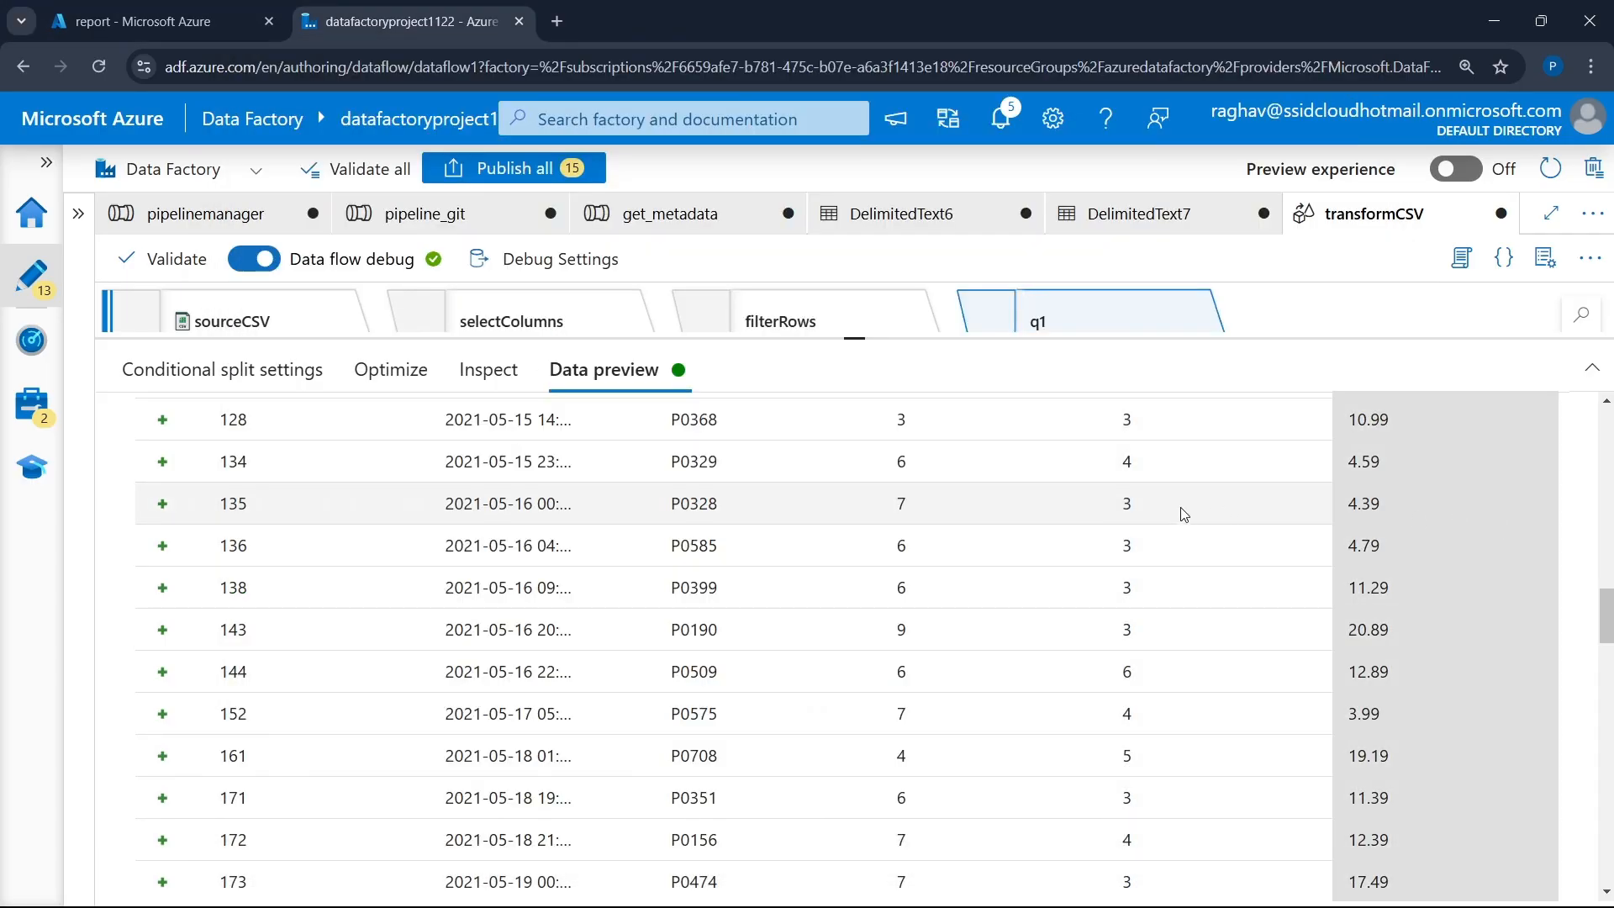
- Add an Aggregate transformation after the q1 stream and name its output stream aggregate
scroll(1088, 526, up, 8)
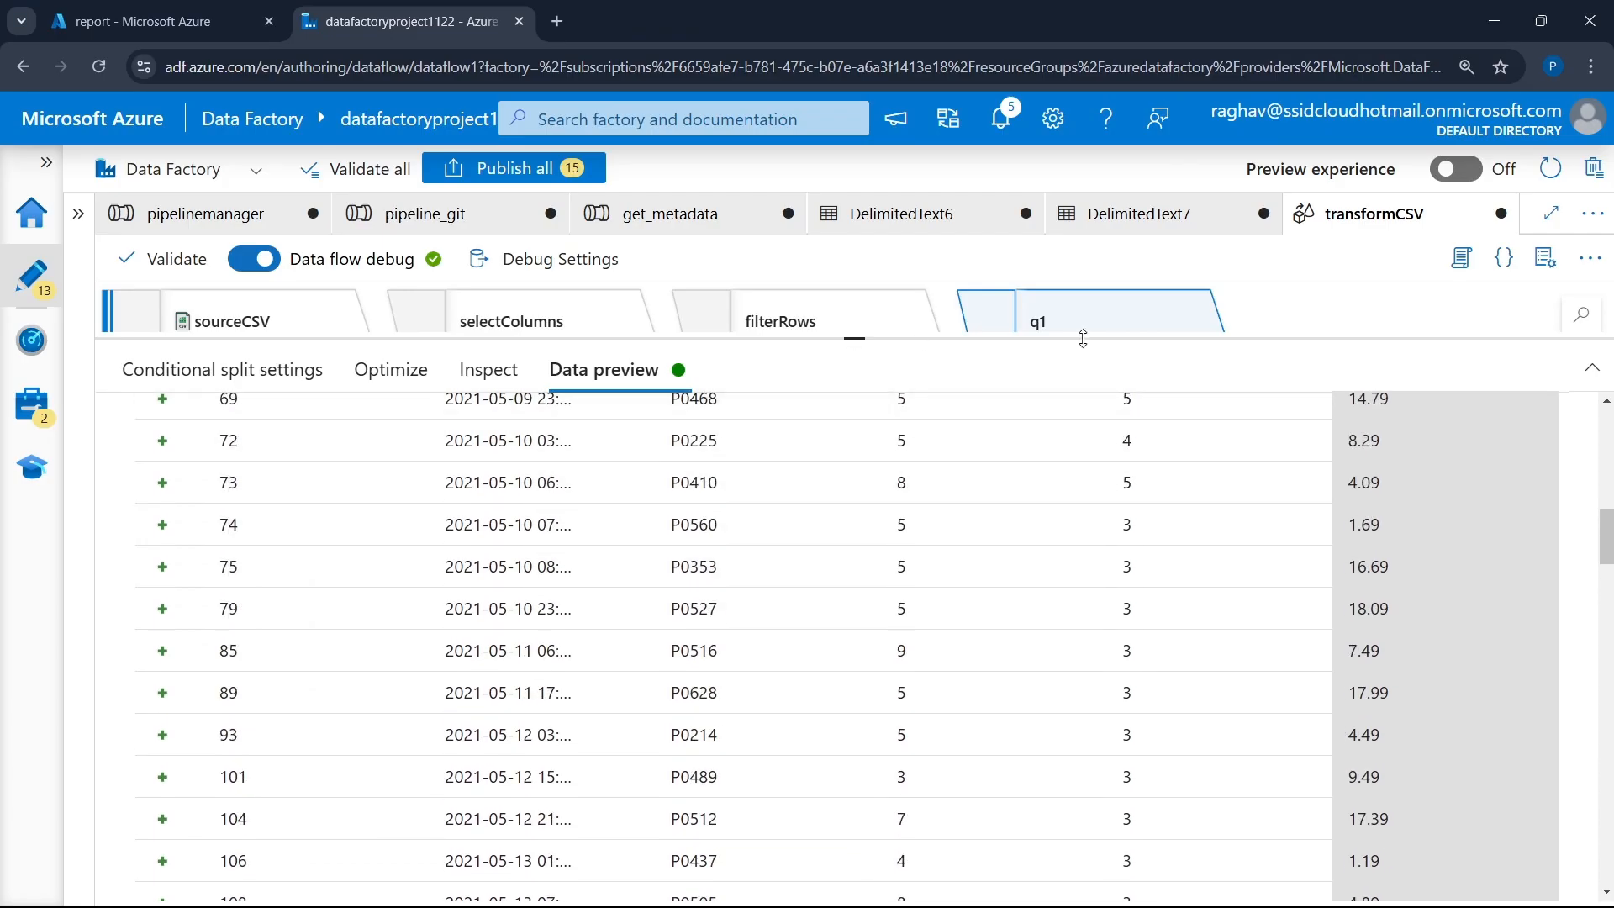
drag(855, 338, 844, 637)
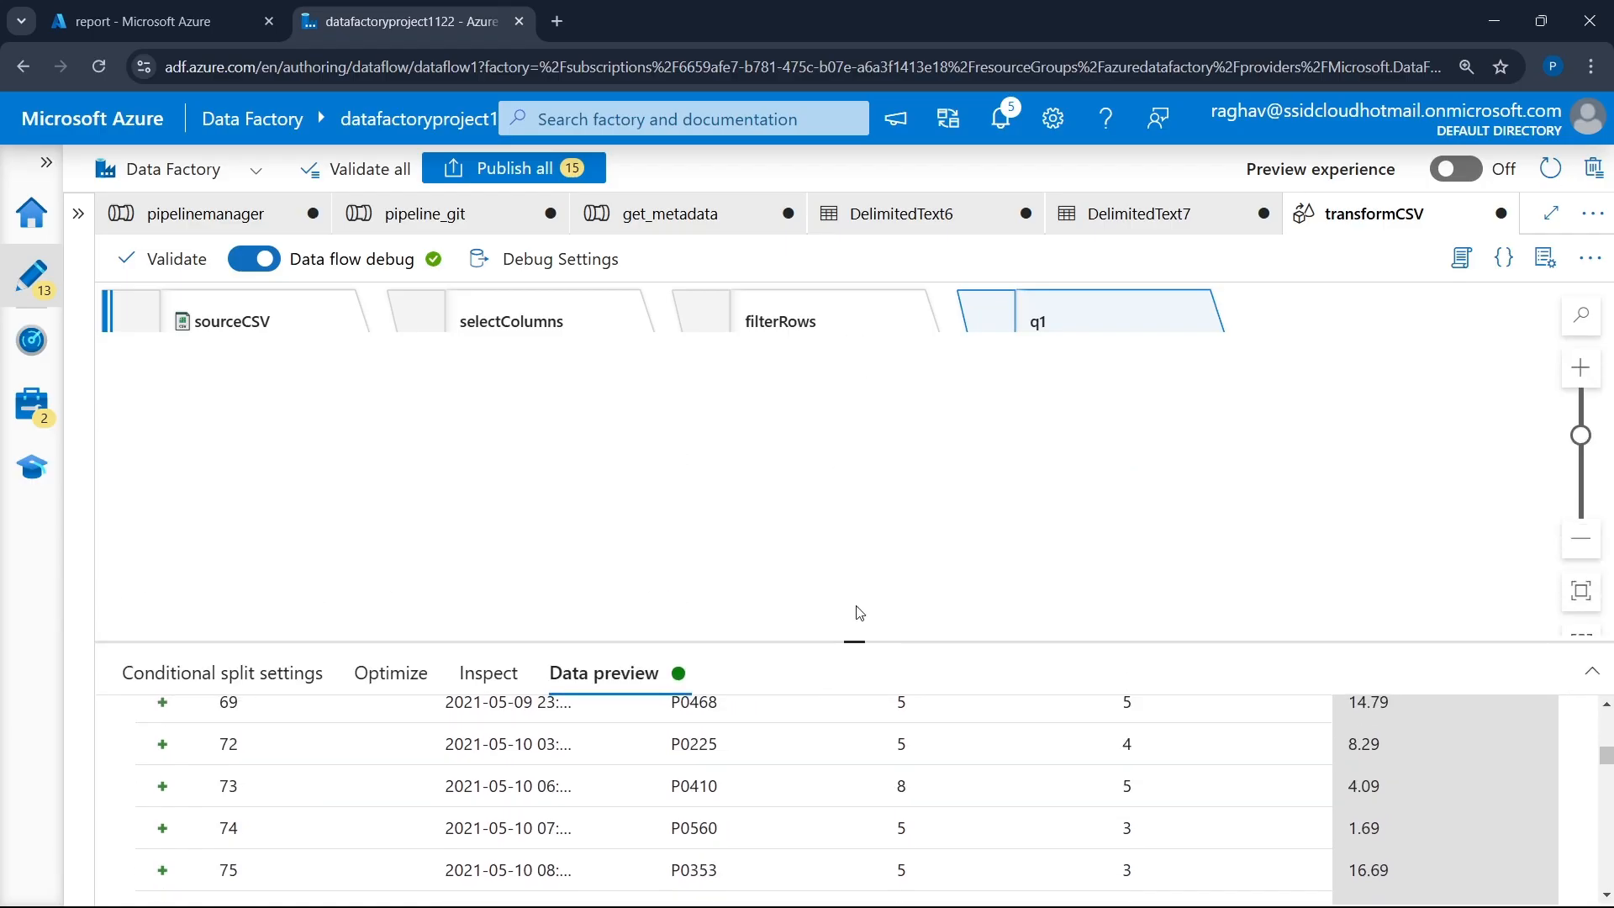
click(1228, 410)
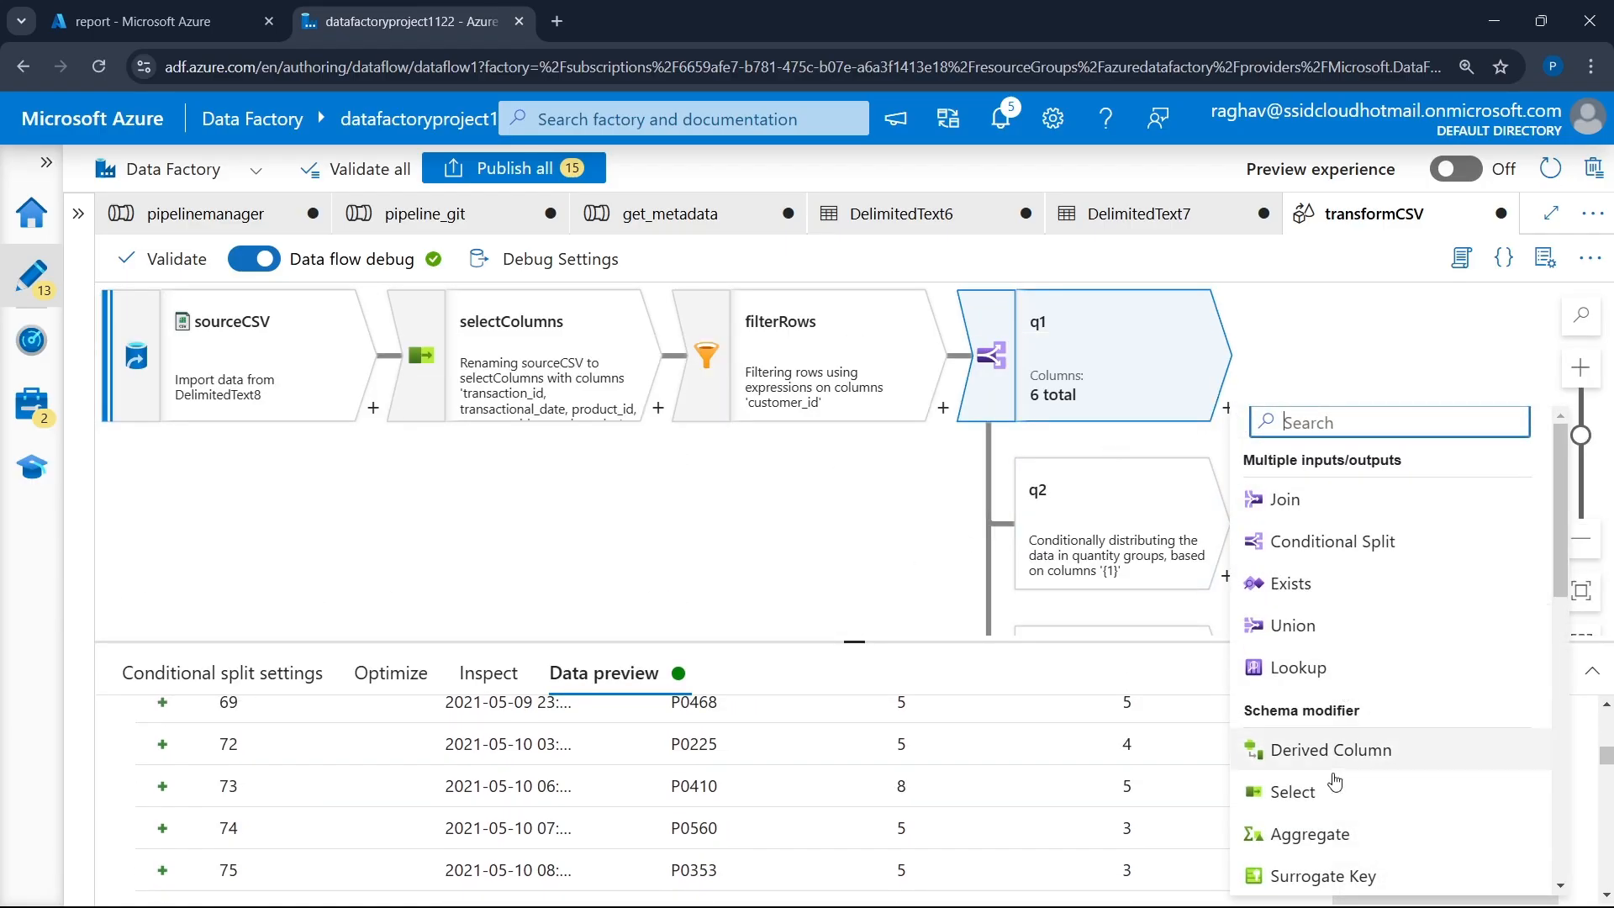
click(1326, 834)
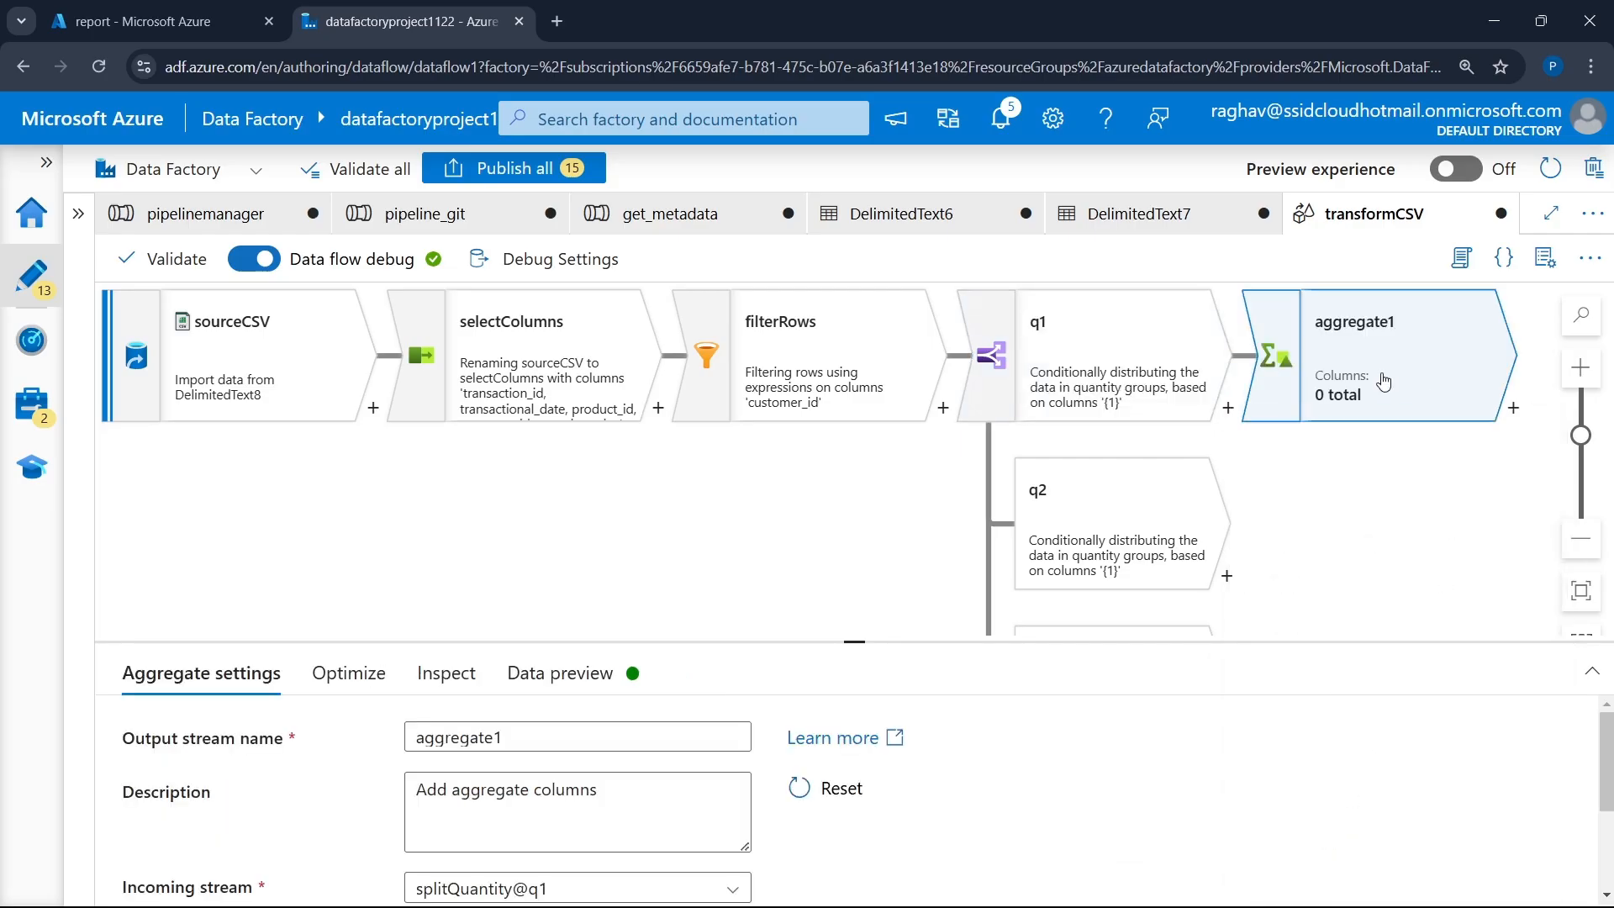
drag(856, 639, 854, 375)
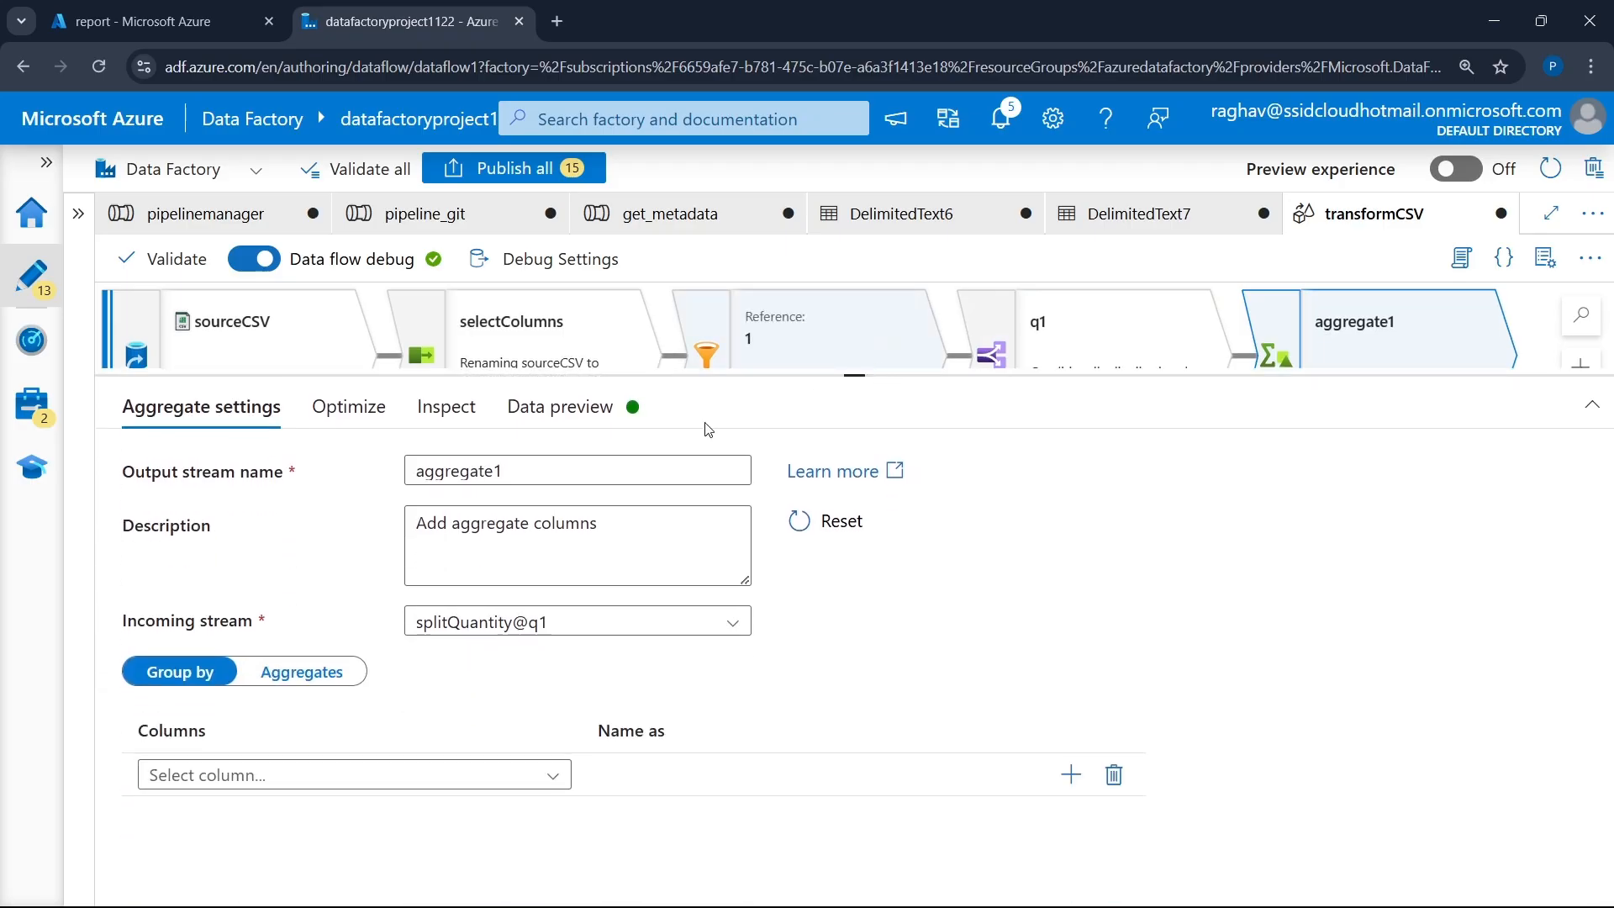
click(574, 468)
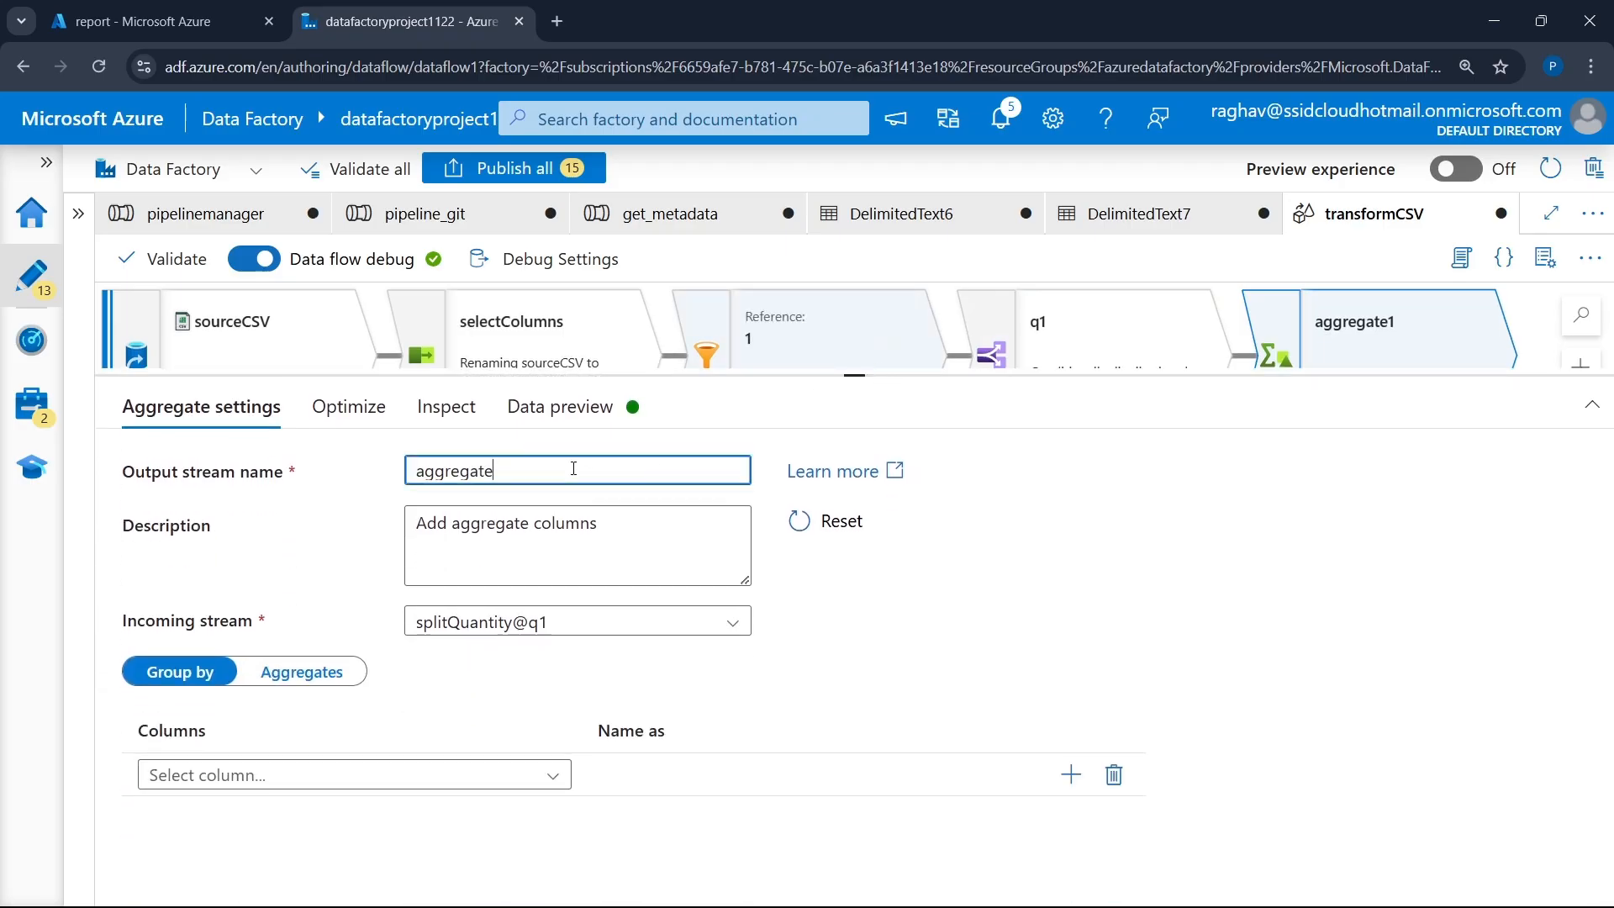
- Group the aggregate transformation by the customer_id column
click(395, 773)
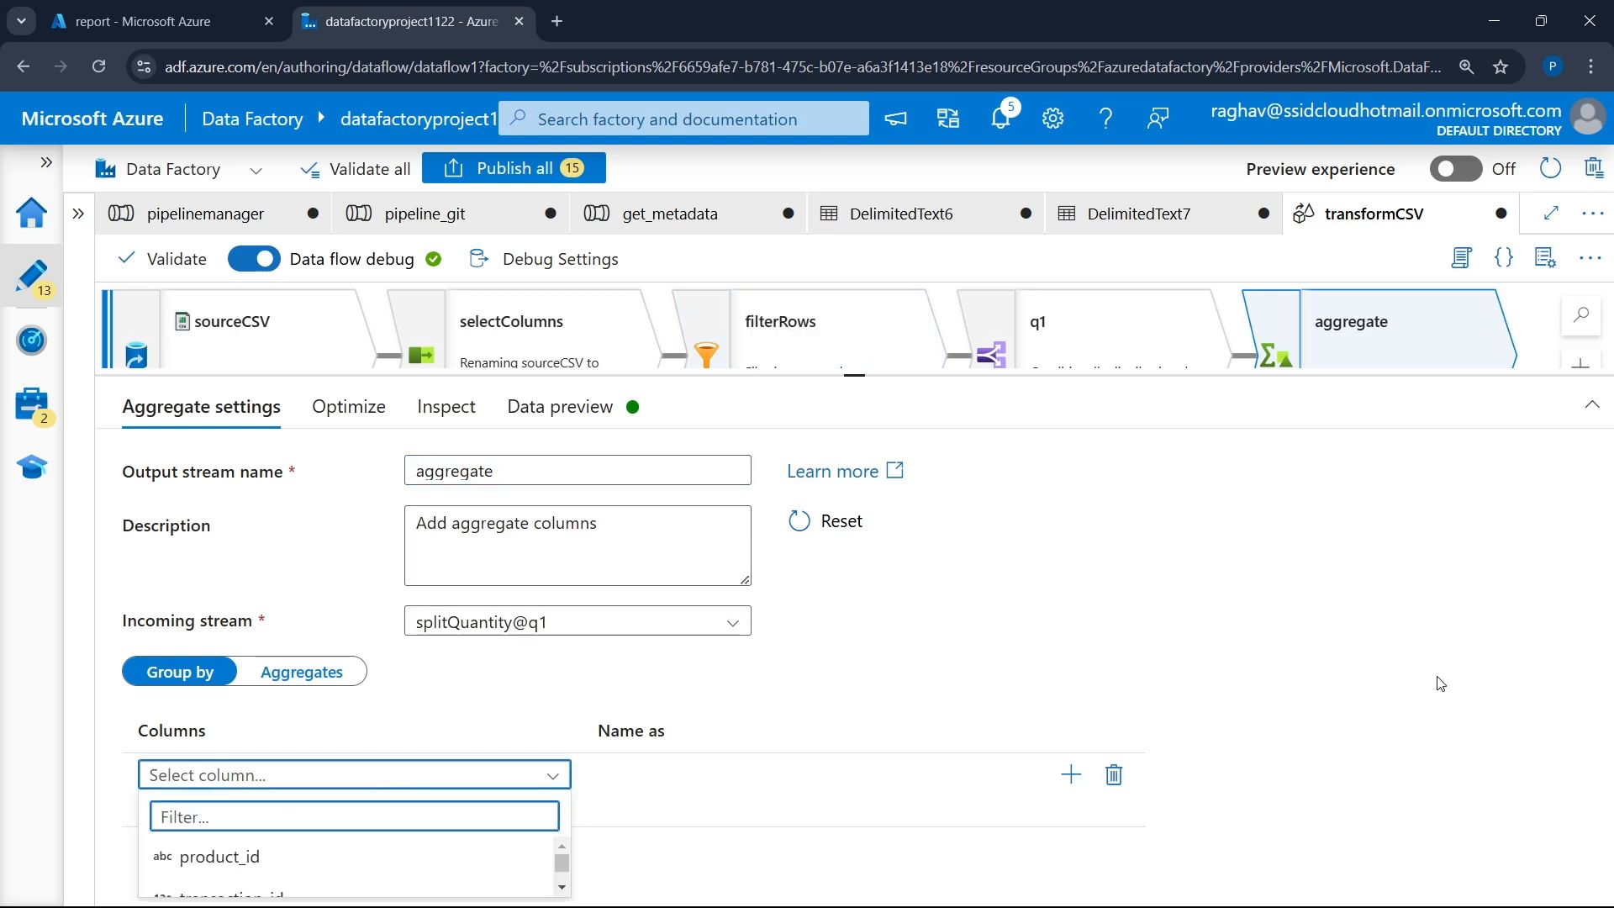
drag(861, 375, 860, 288)
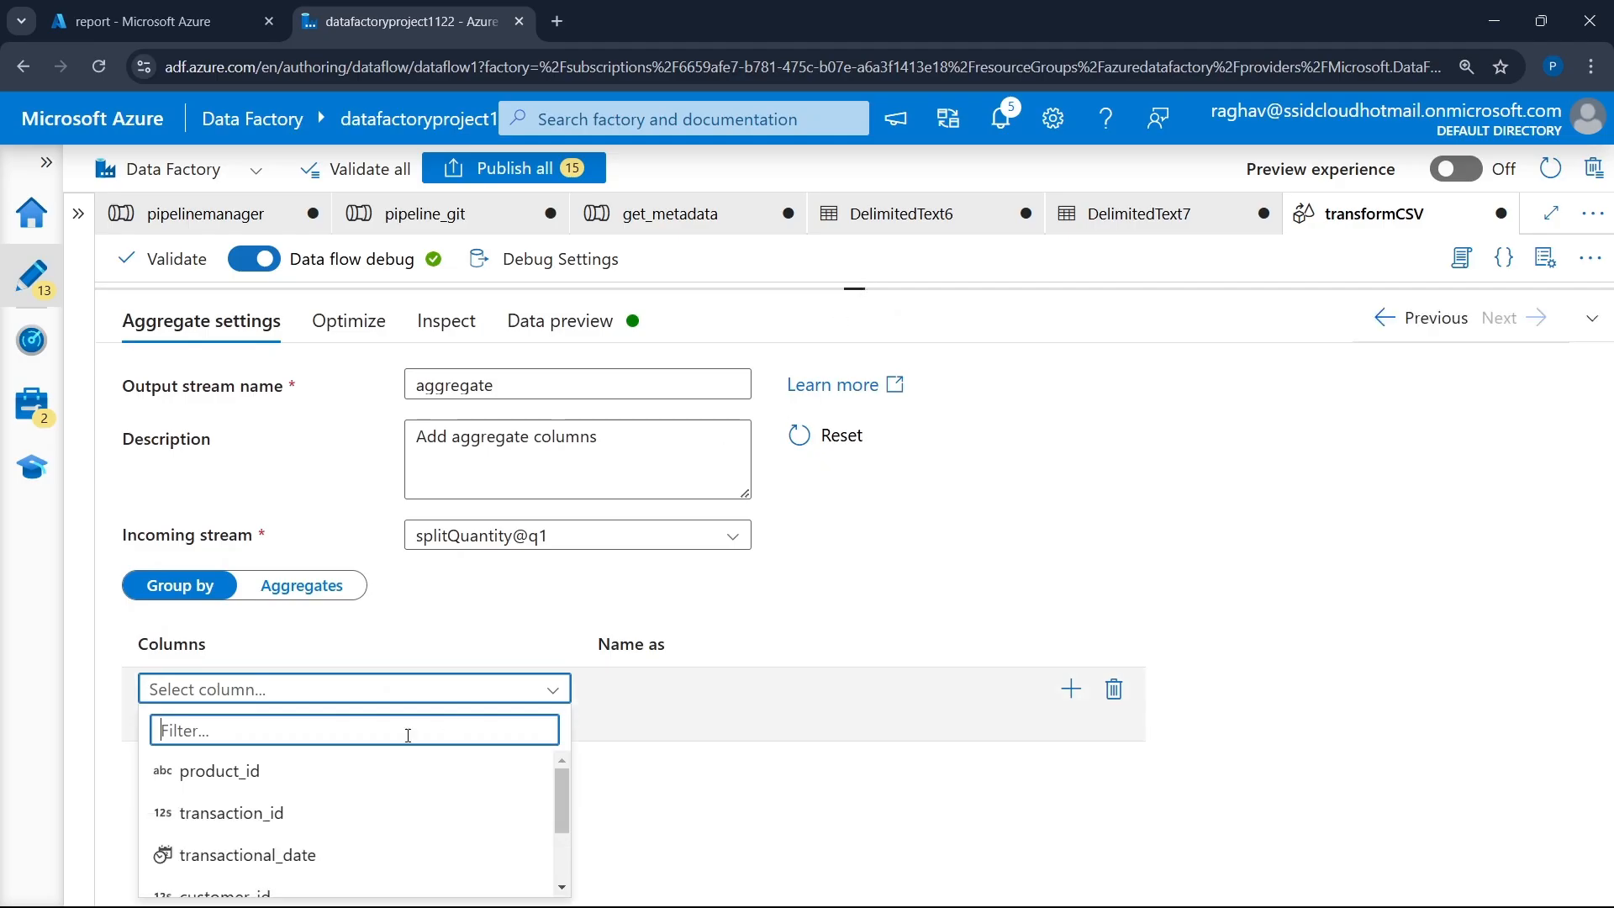
scroll(322, 798, down, 2)
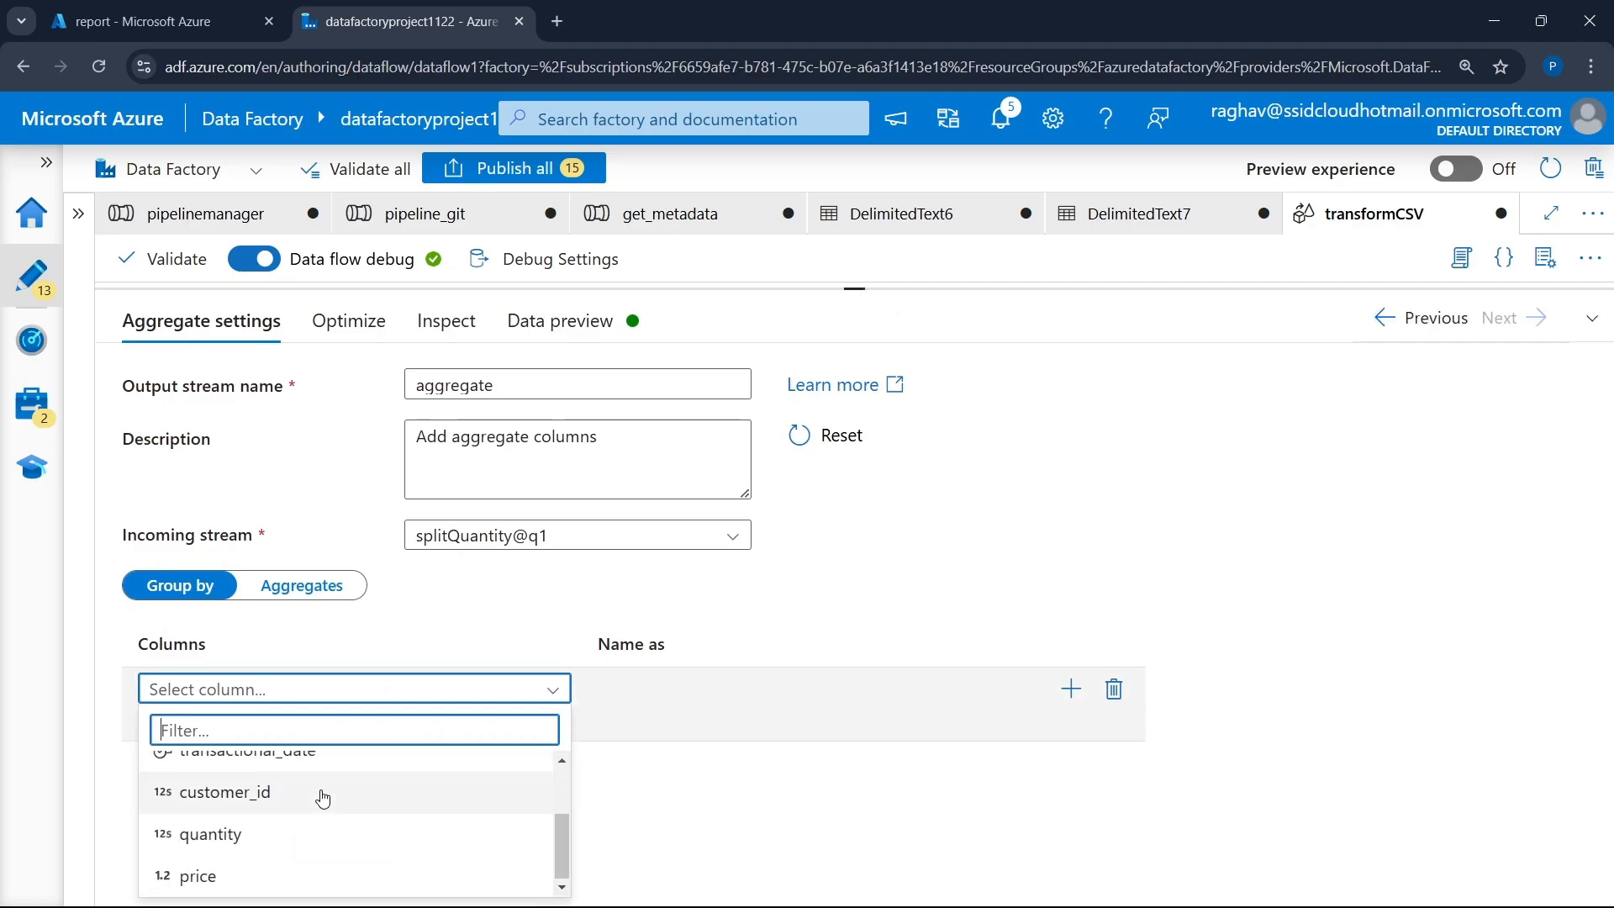
click(322, 795)
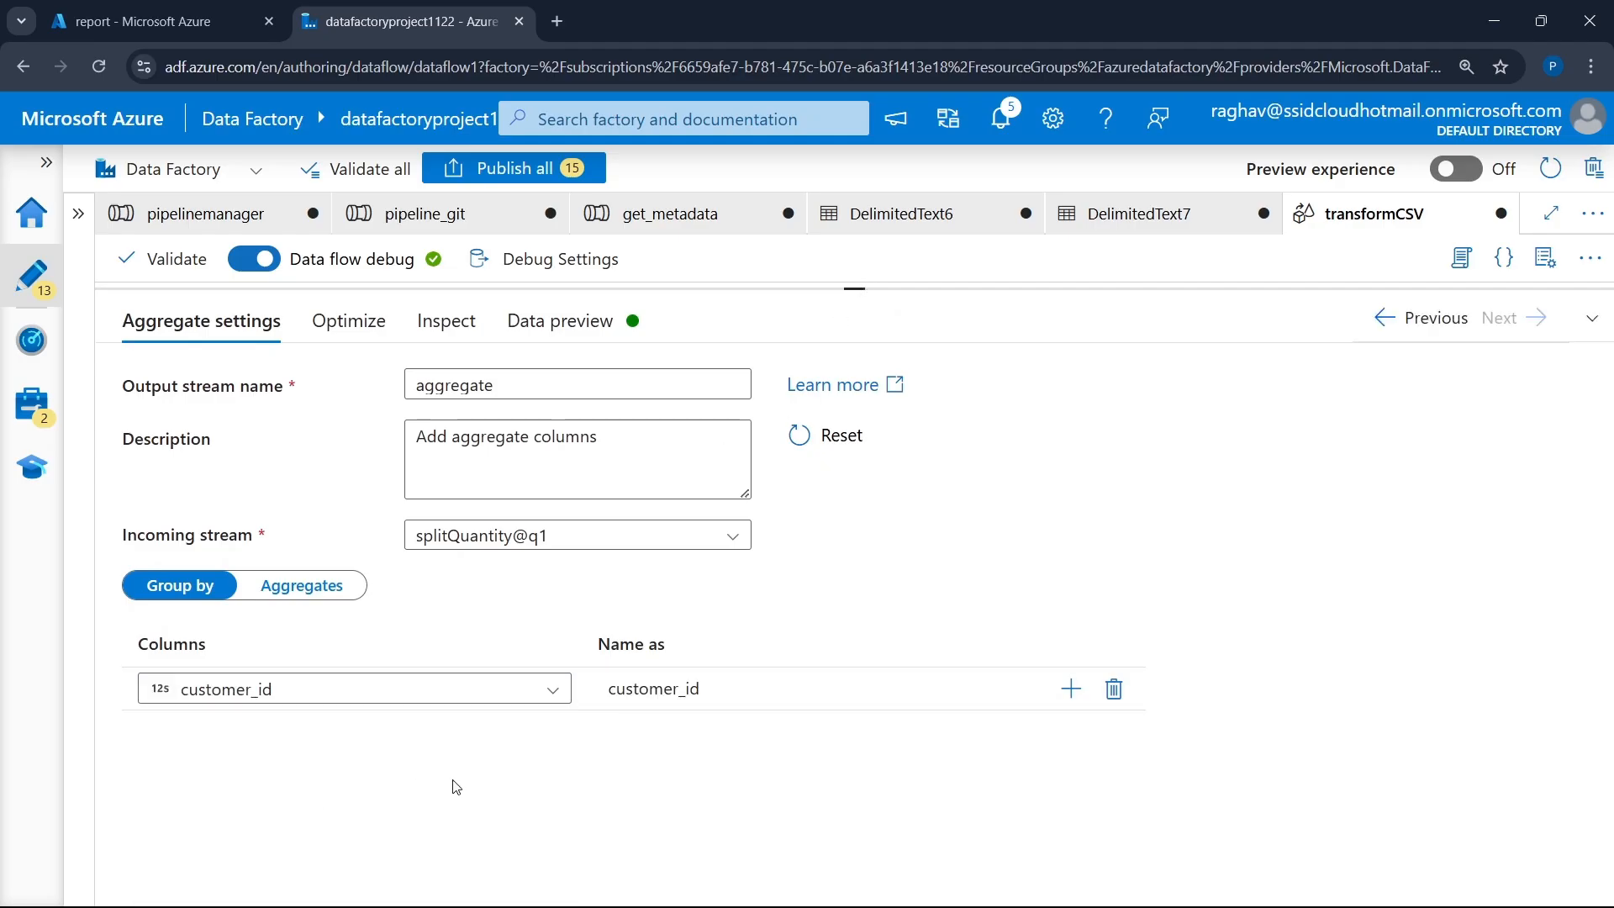
- Add product_id as an aggregate column in the aggregate transformation
click(315, 585)
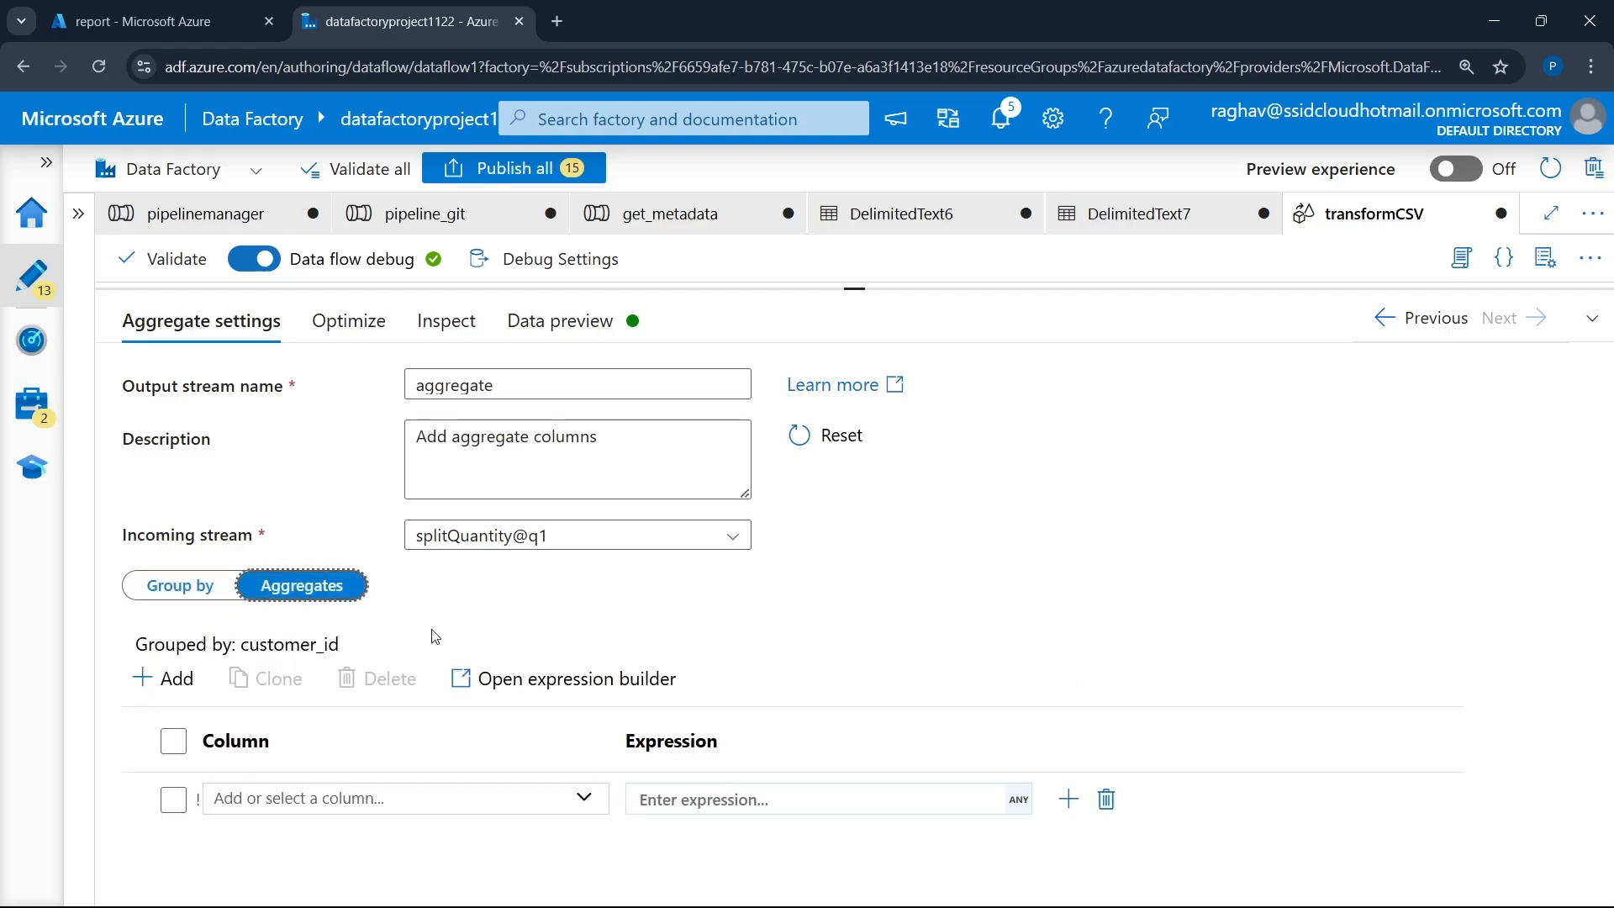
click(339, 800)
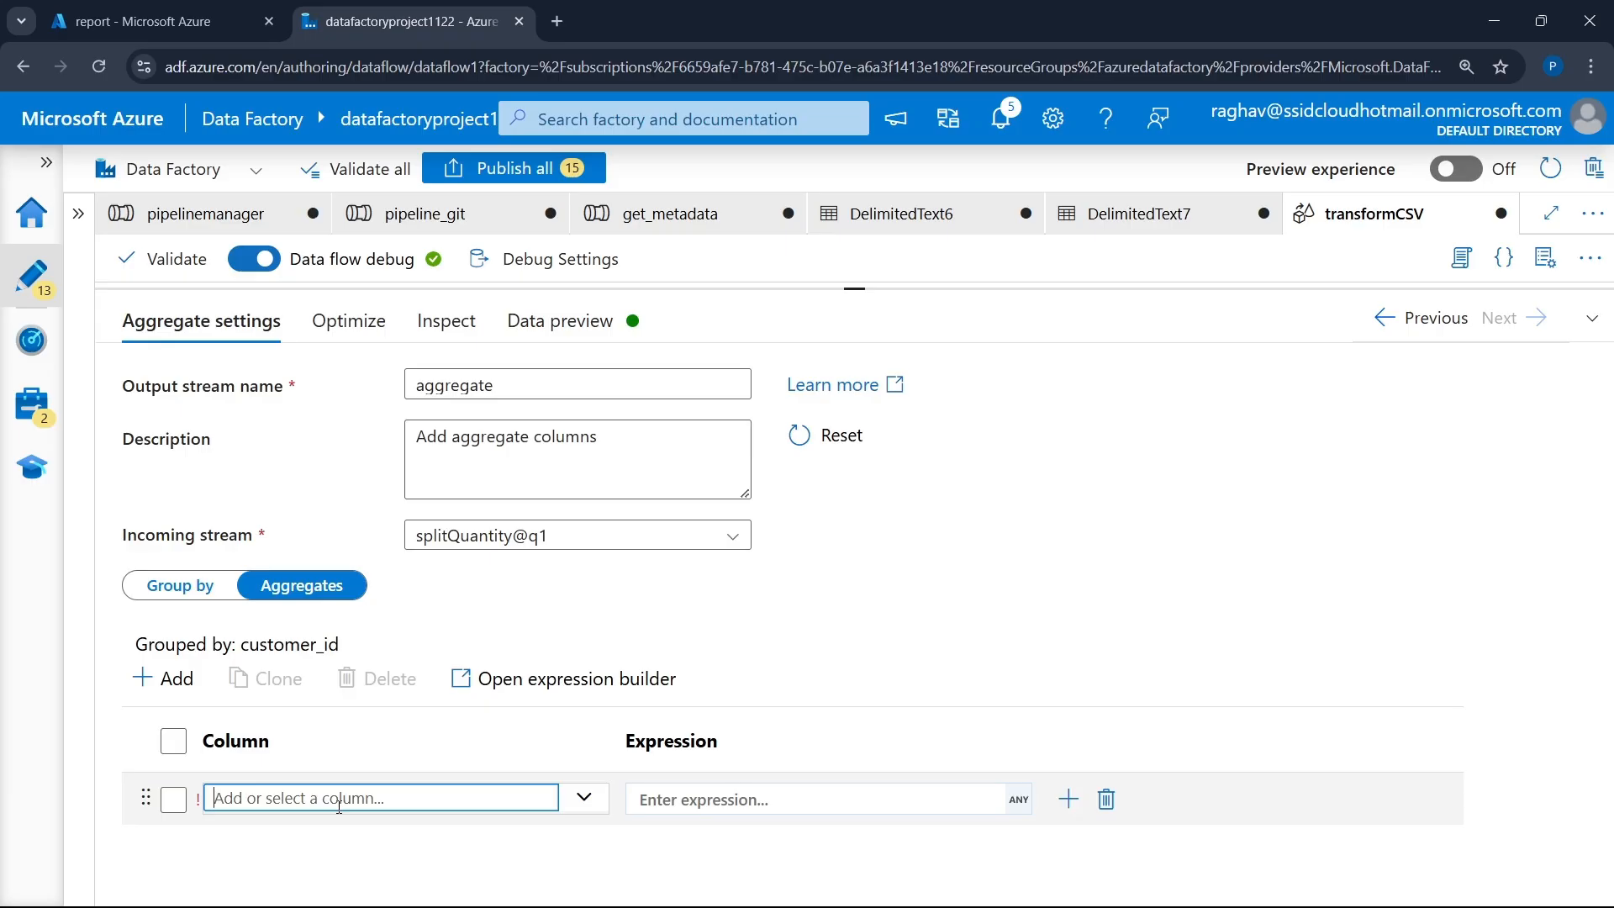
click(582, 800)
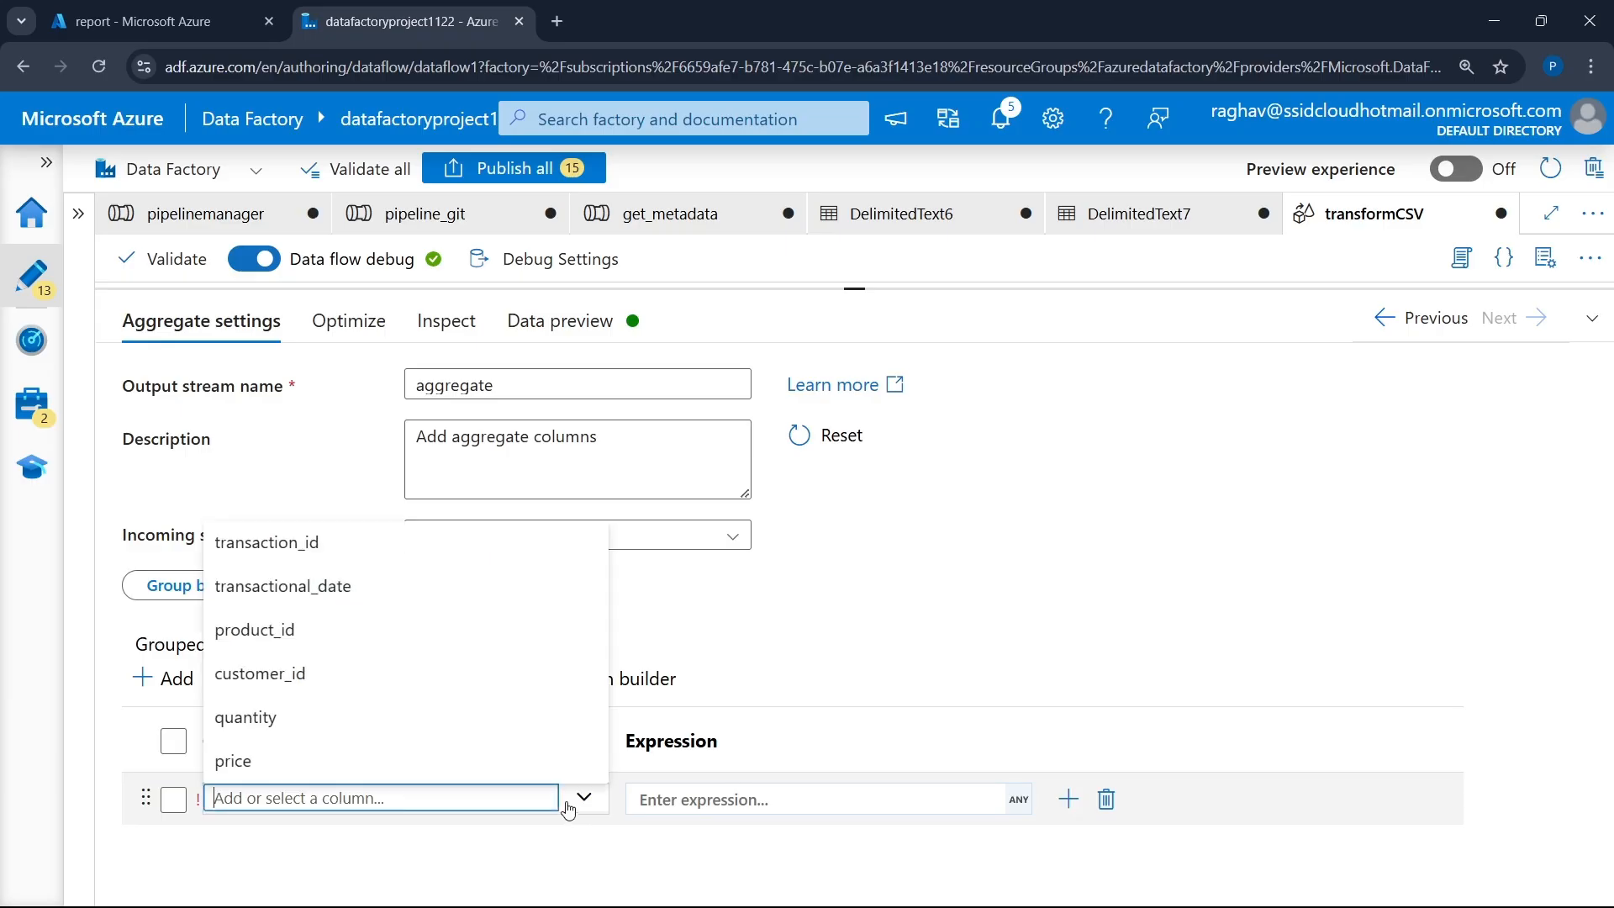
click(303, 636)
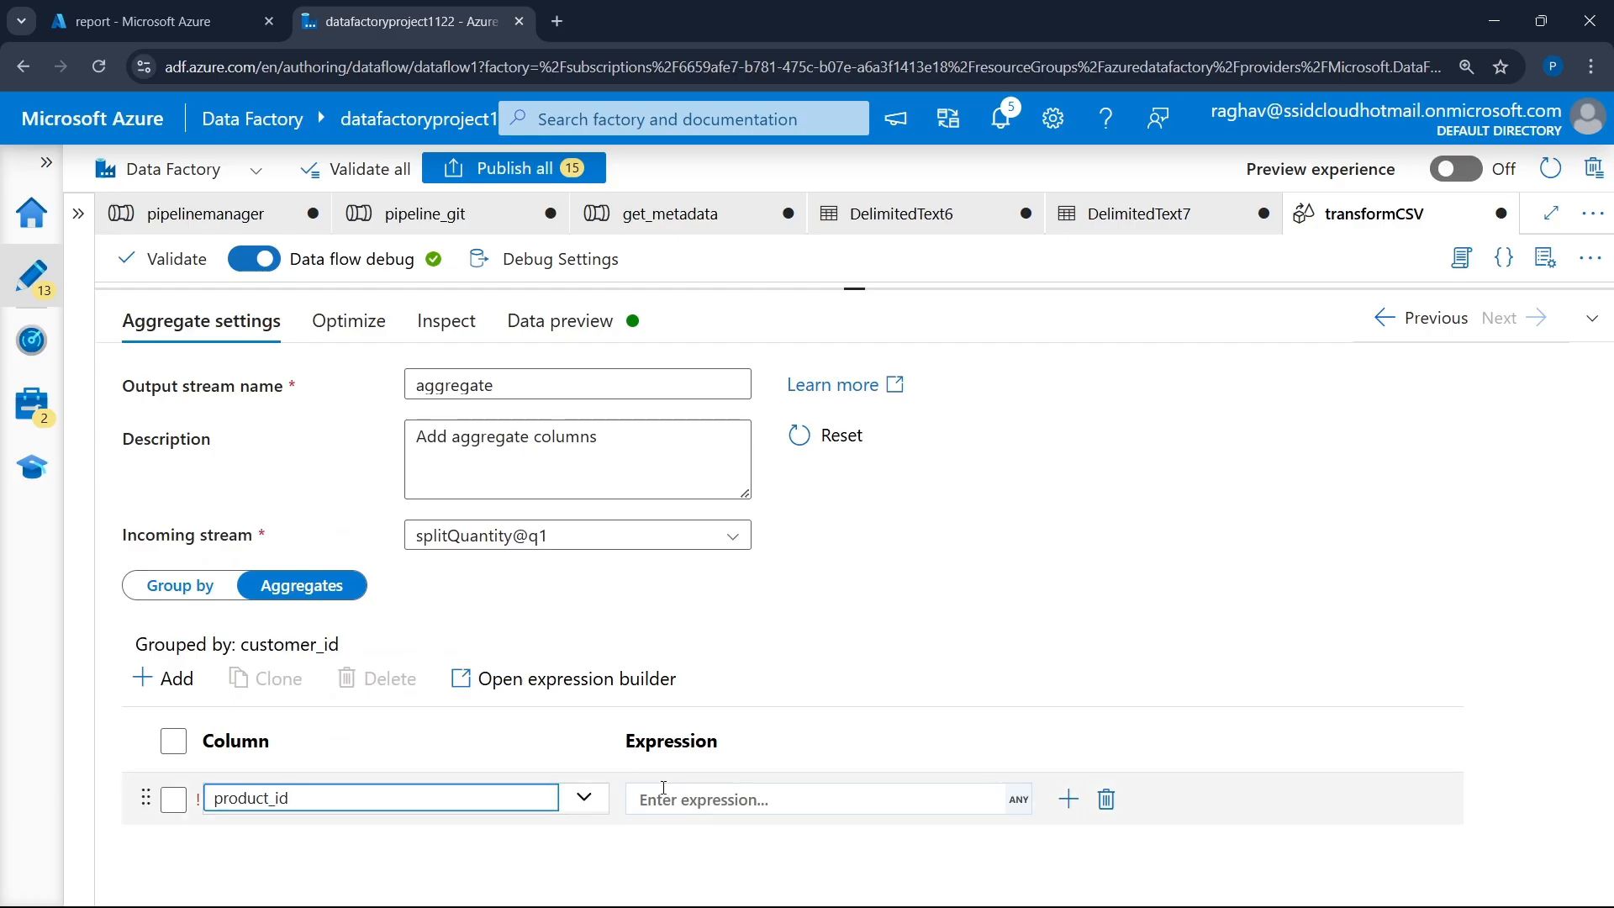
- Build the expression max(product_id) for the product_id aggregate column and save it
click(719, 801)
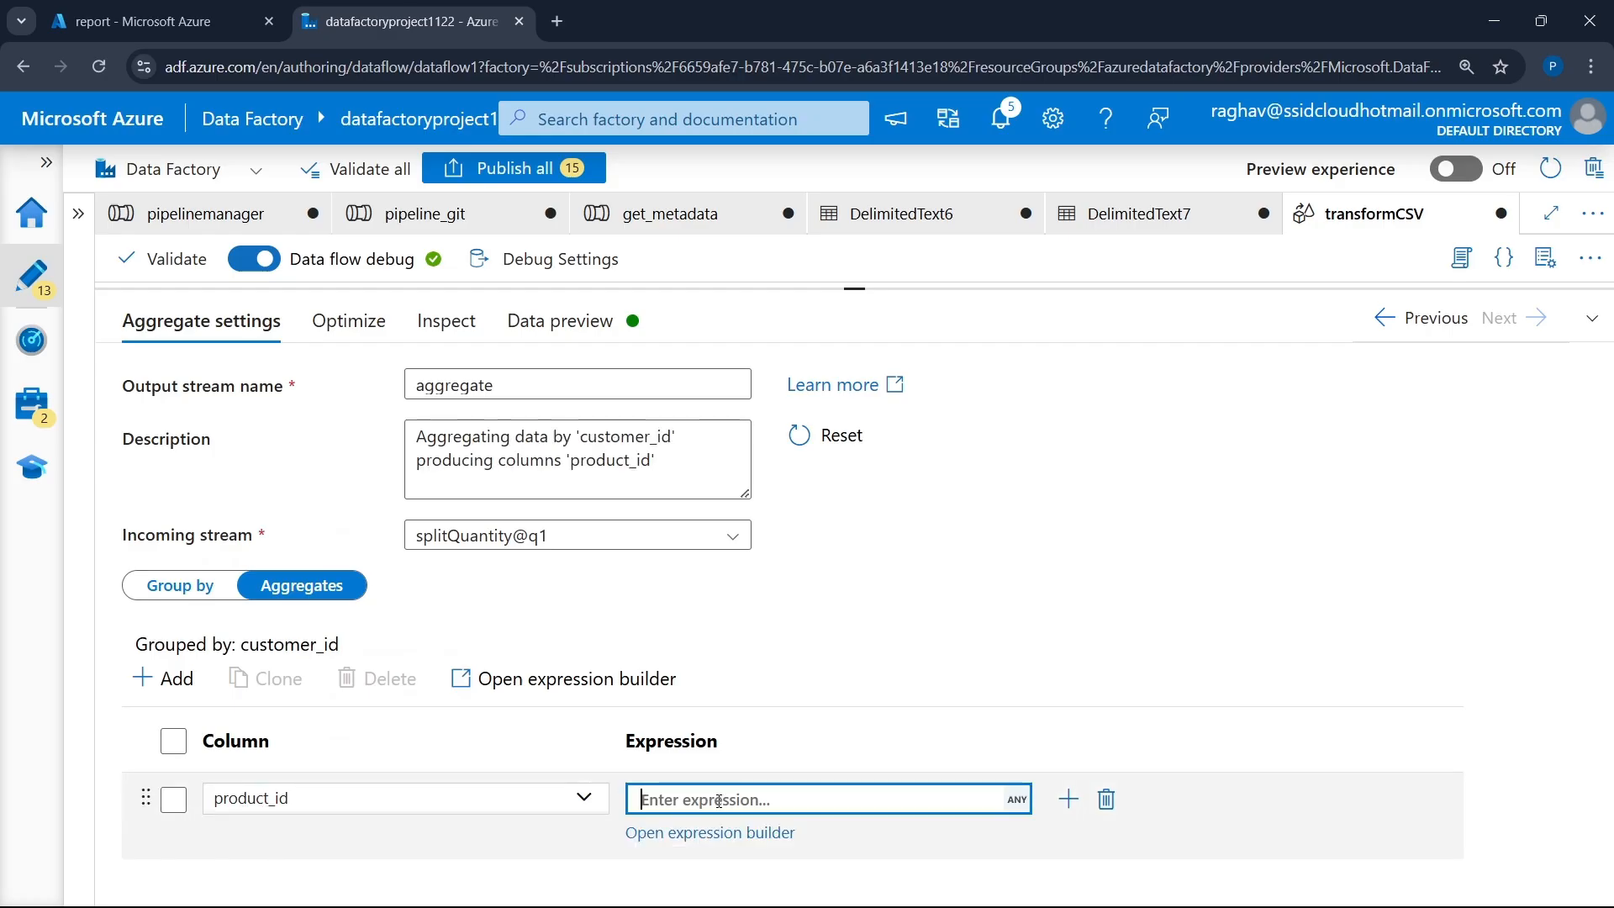
click(764, 834)
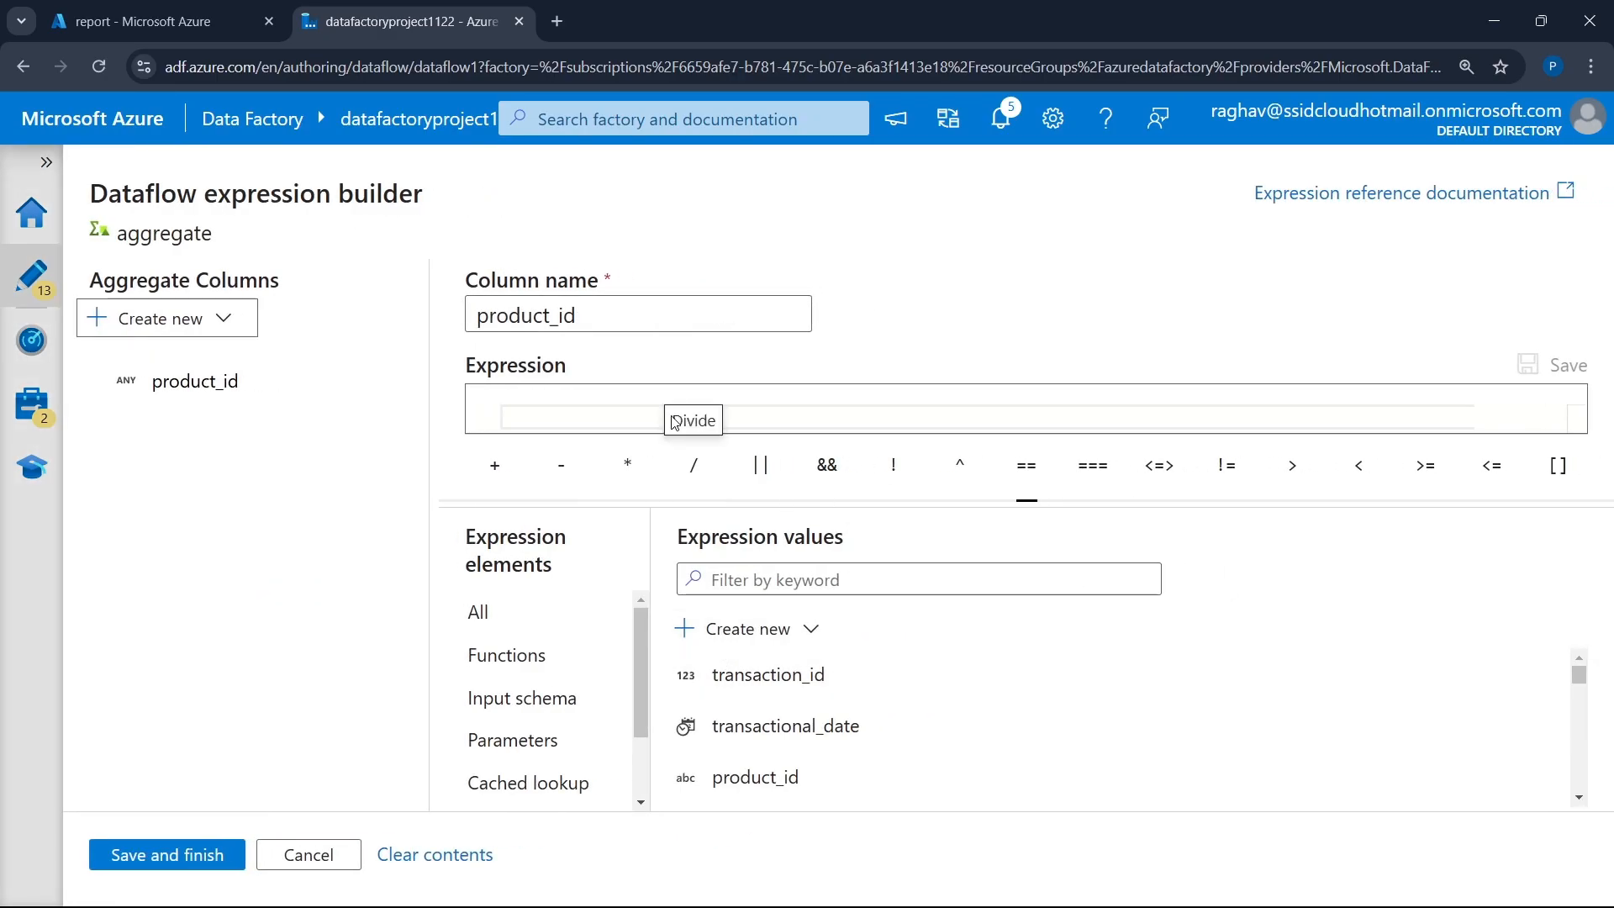
click(600, 413)
text(max)
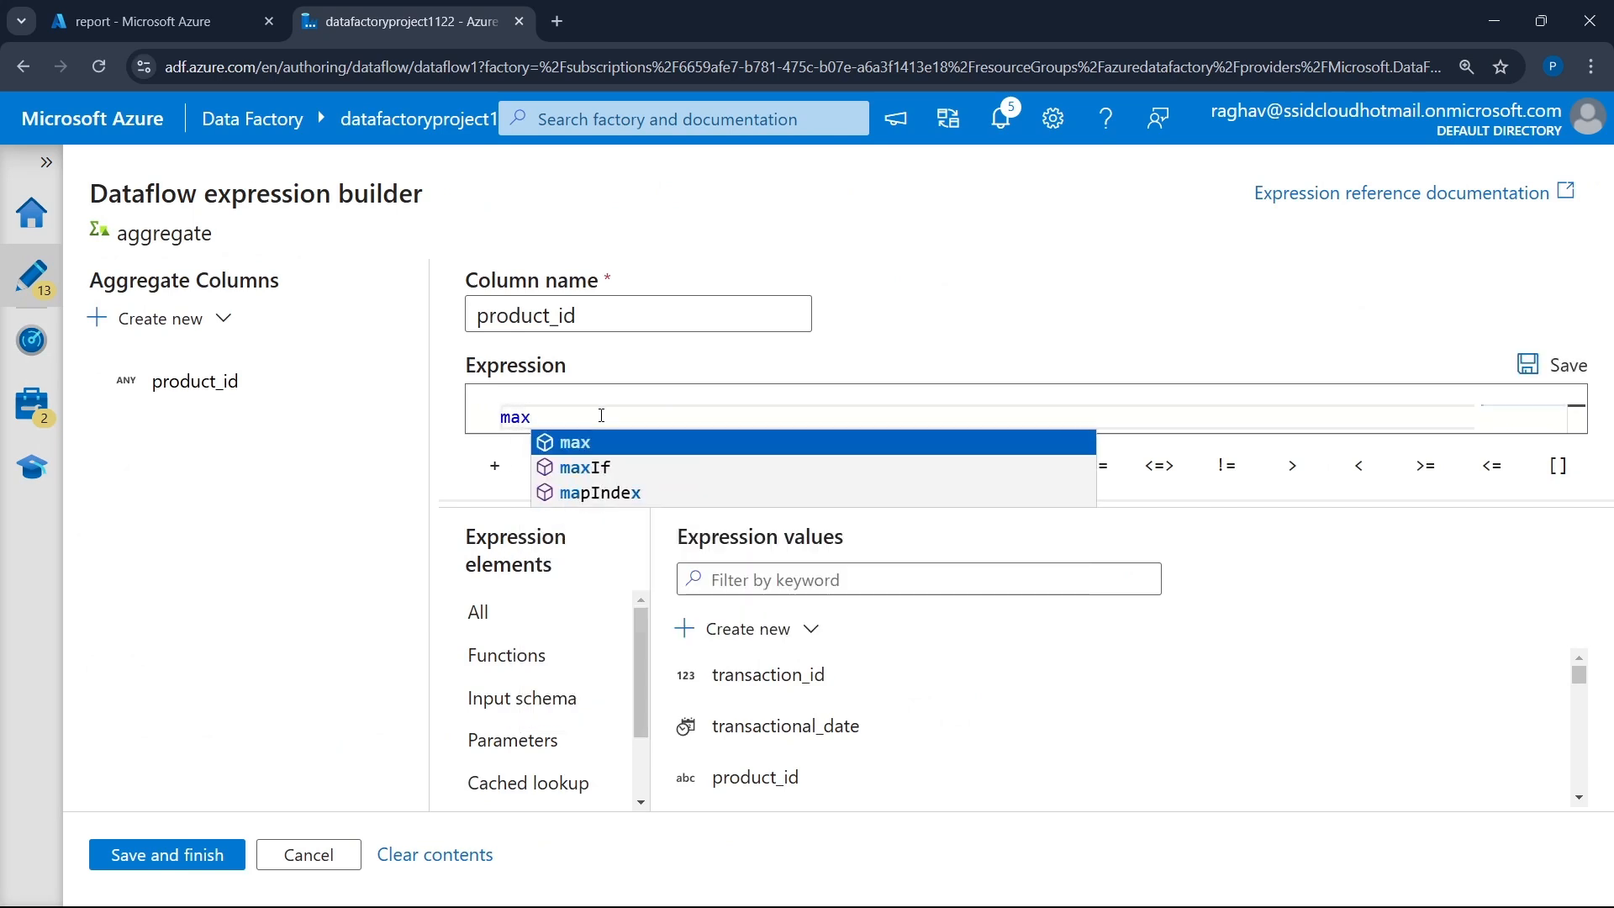
key(Return)
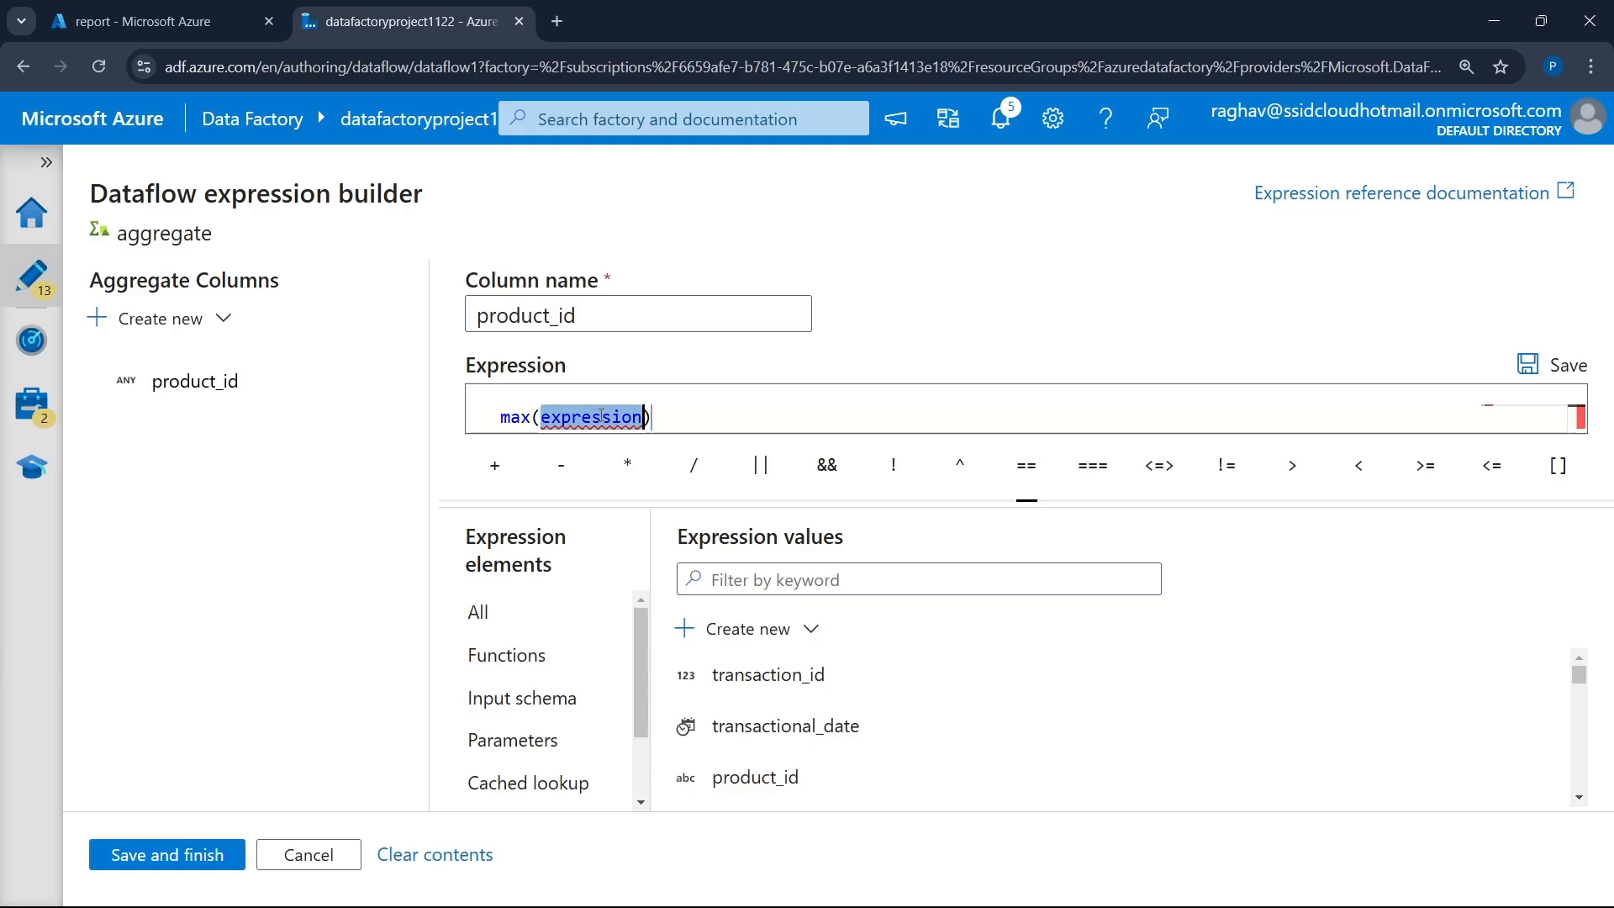
text(pro)
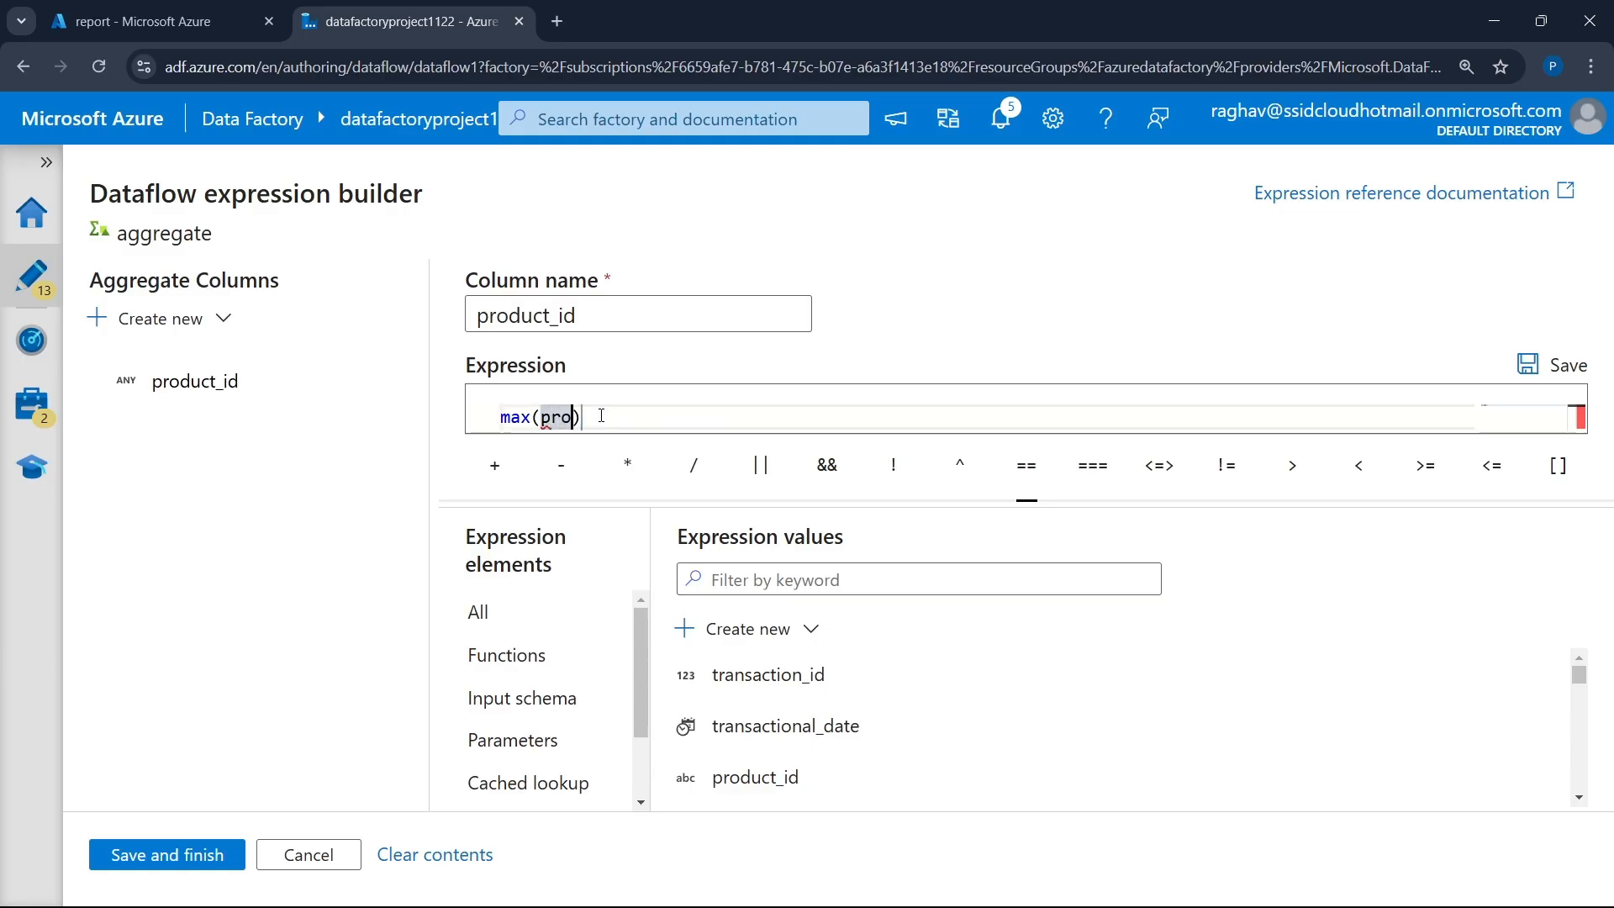
click(802, 778)
click(573, 417)
key(BackSpace)
key(BackSpace)
key(BackSpace)
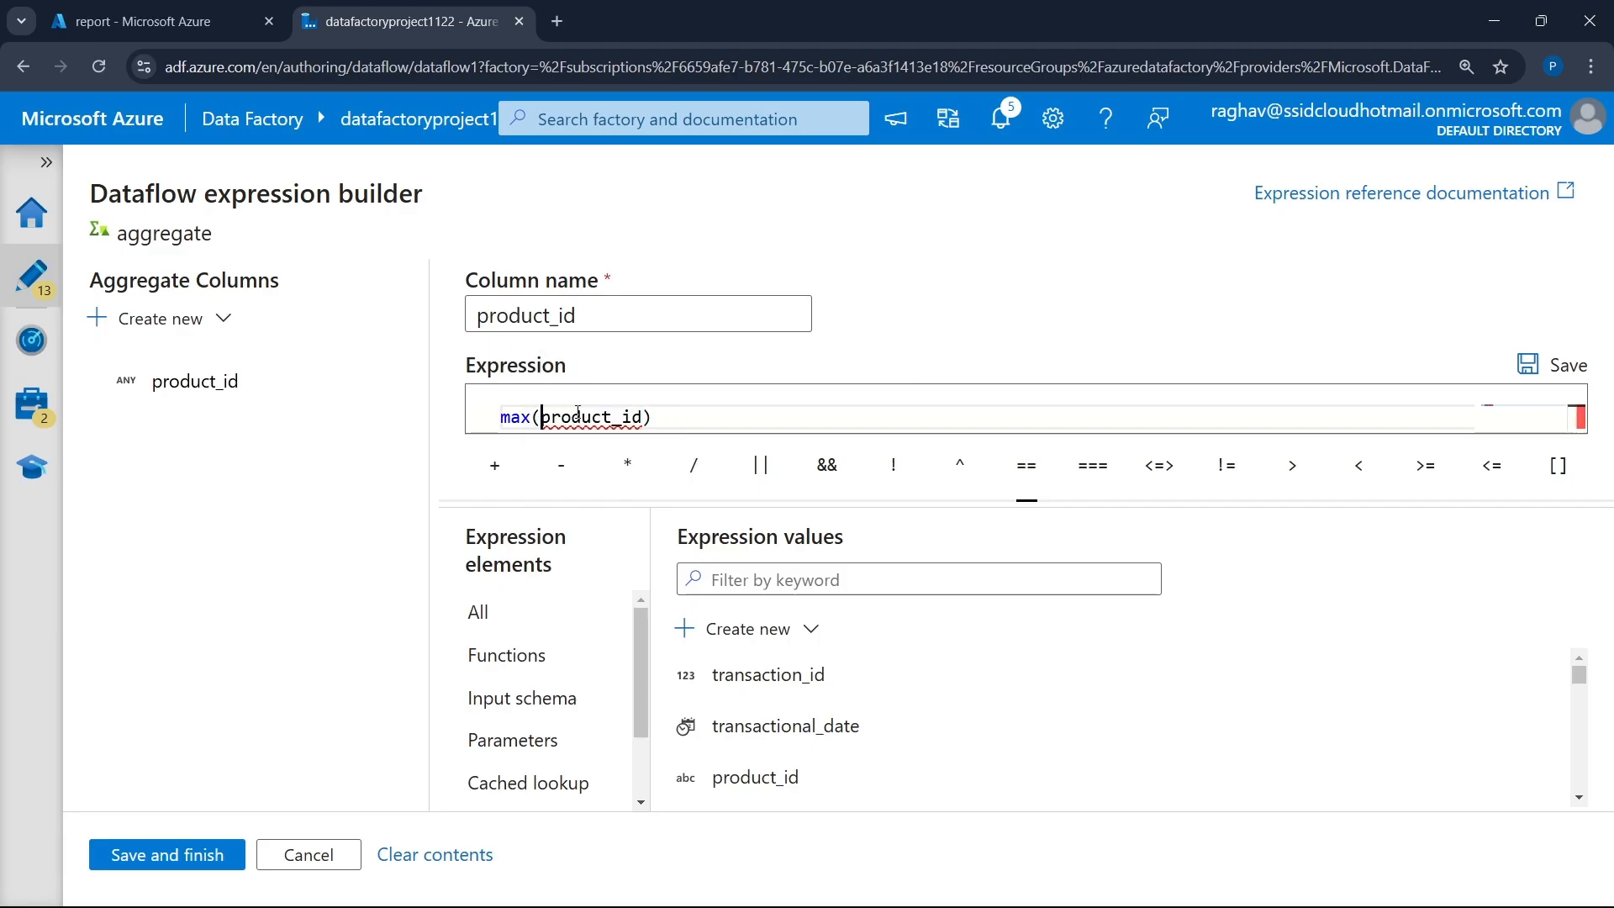
click(172, 853)
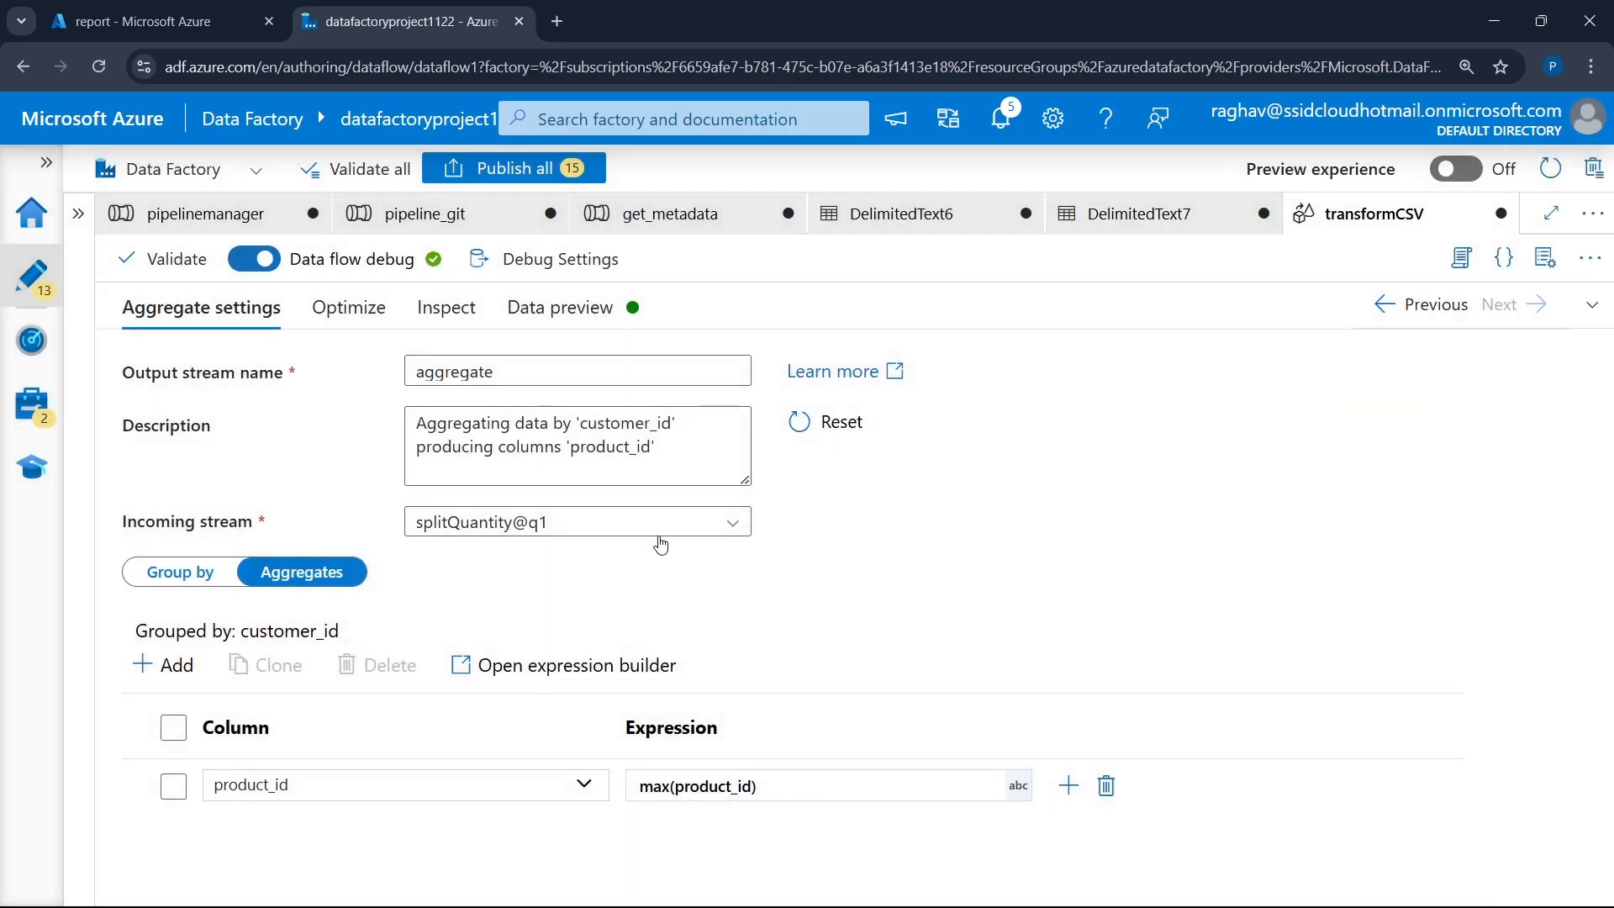
- Refresh the aggregate transformation's data preview and examine the product_id returned for each customer_id
click(591, 319)
click(217, 408)
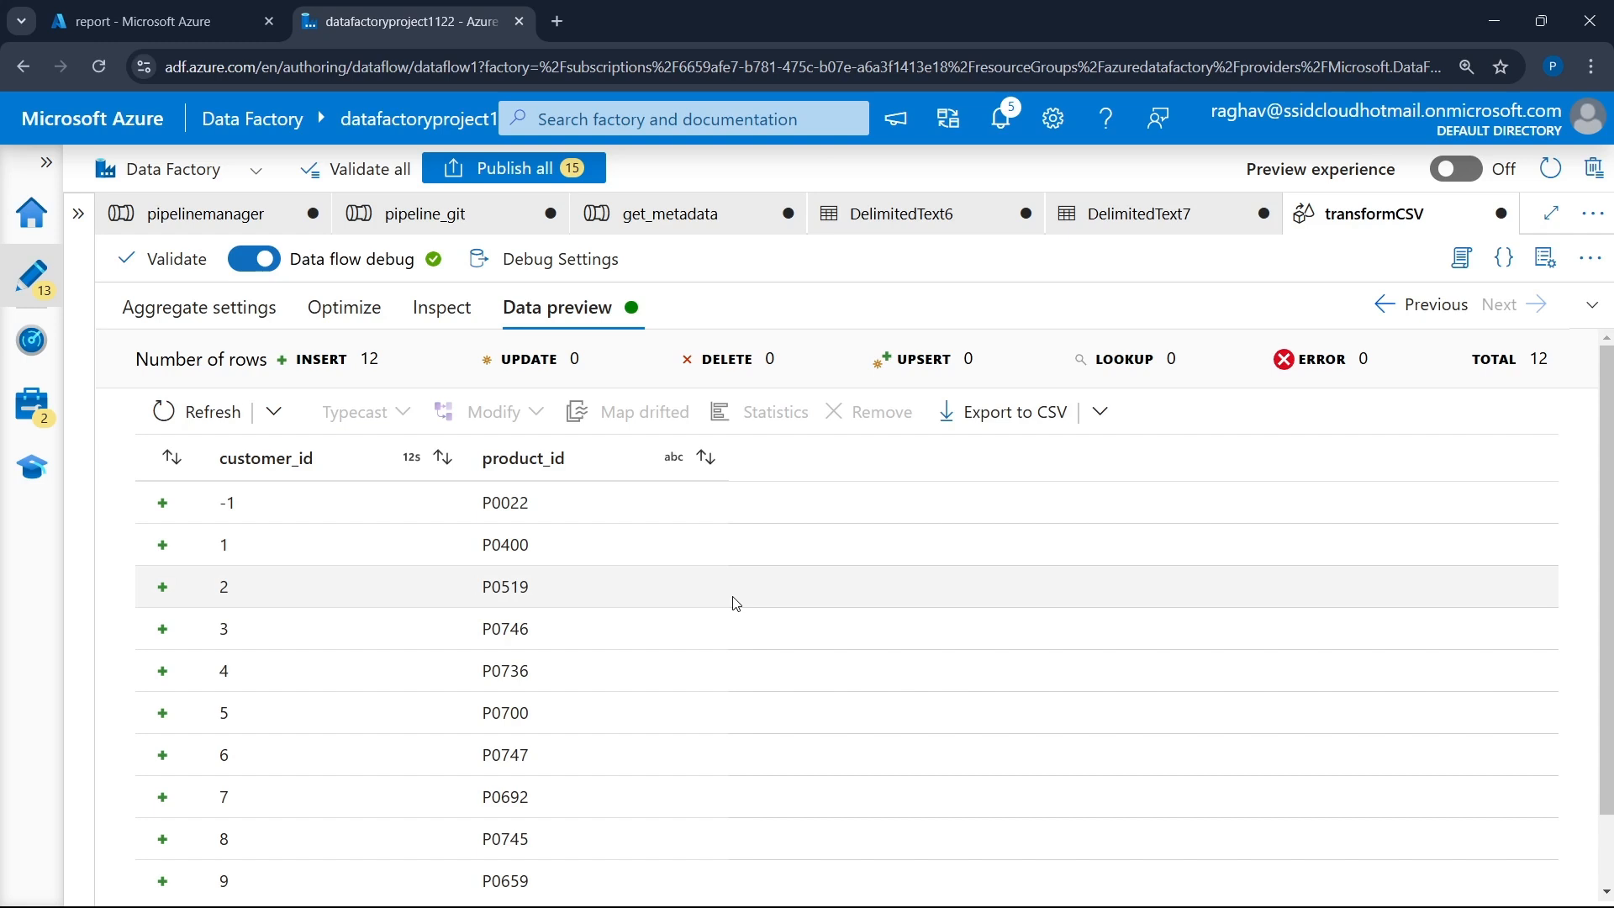
drag(212, 505, 296, 507)
drag(481, 508, 572, 511)
scroll(603, 586, down, 1)
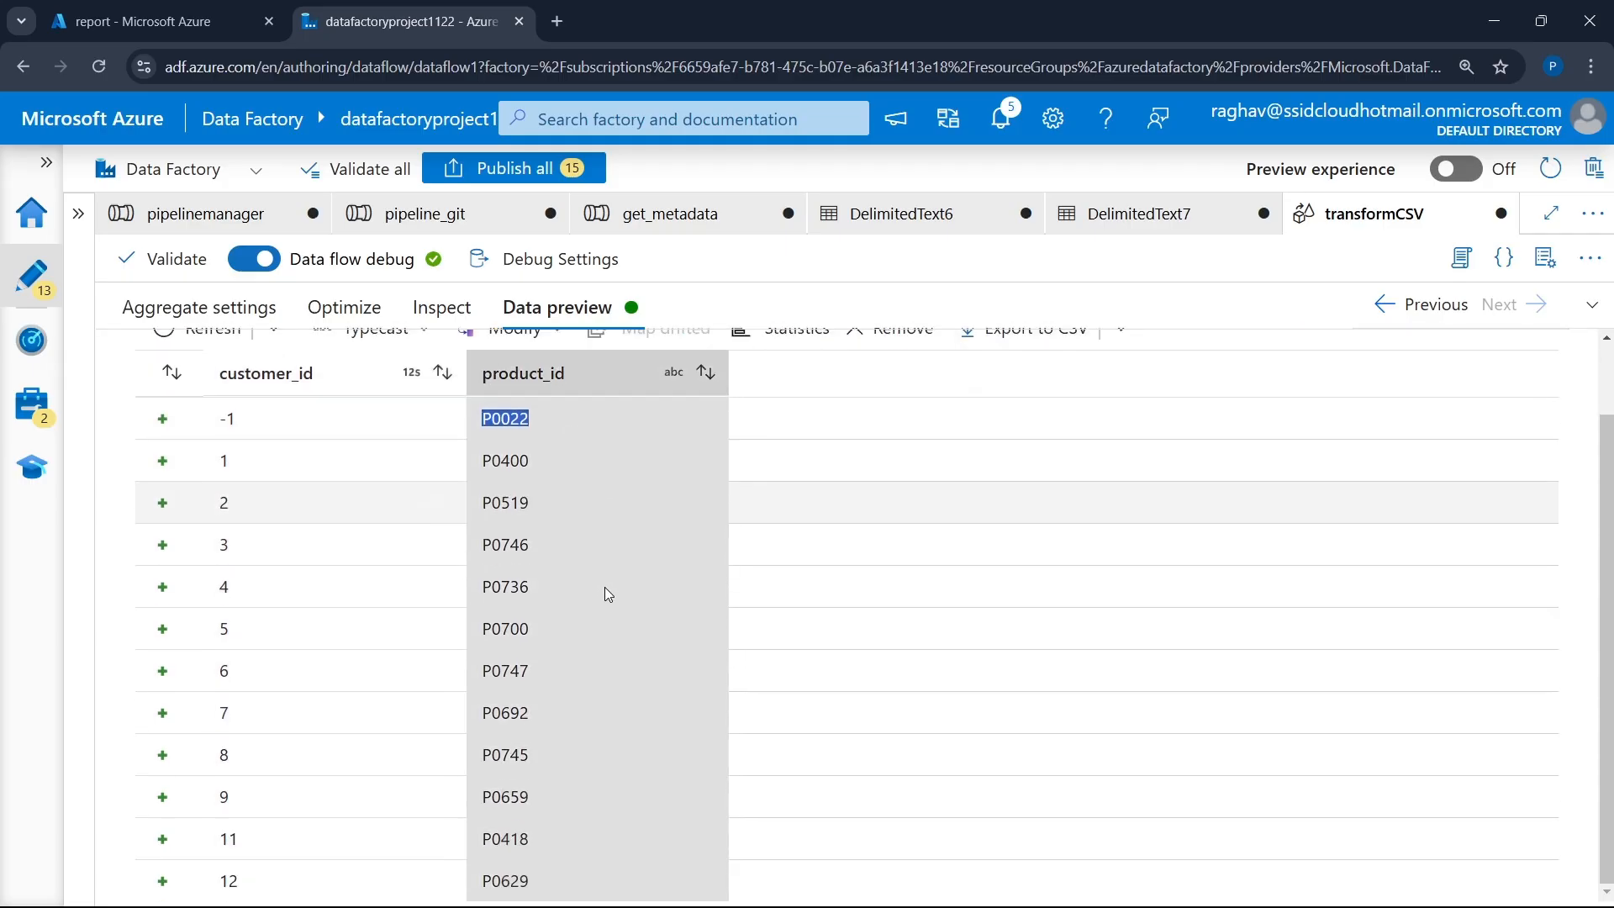
scroll(607, 594, up, 1)
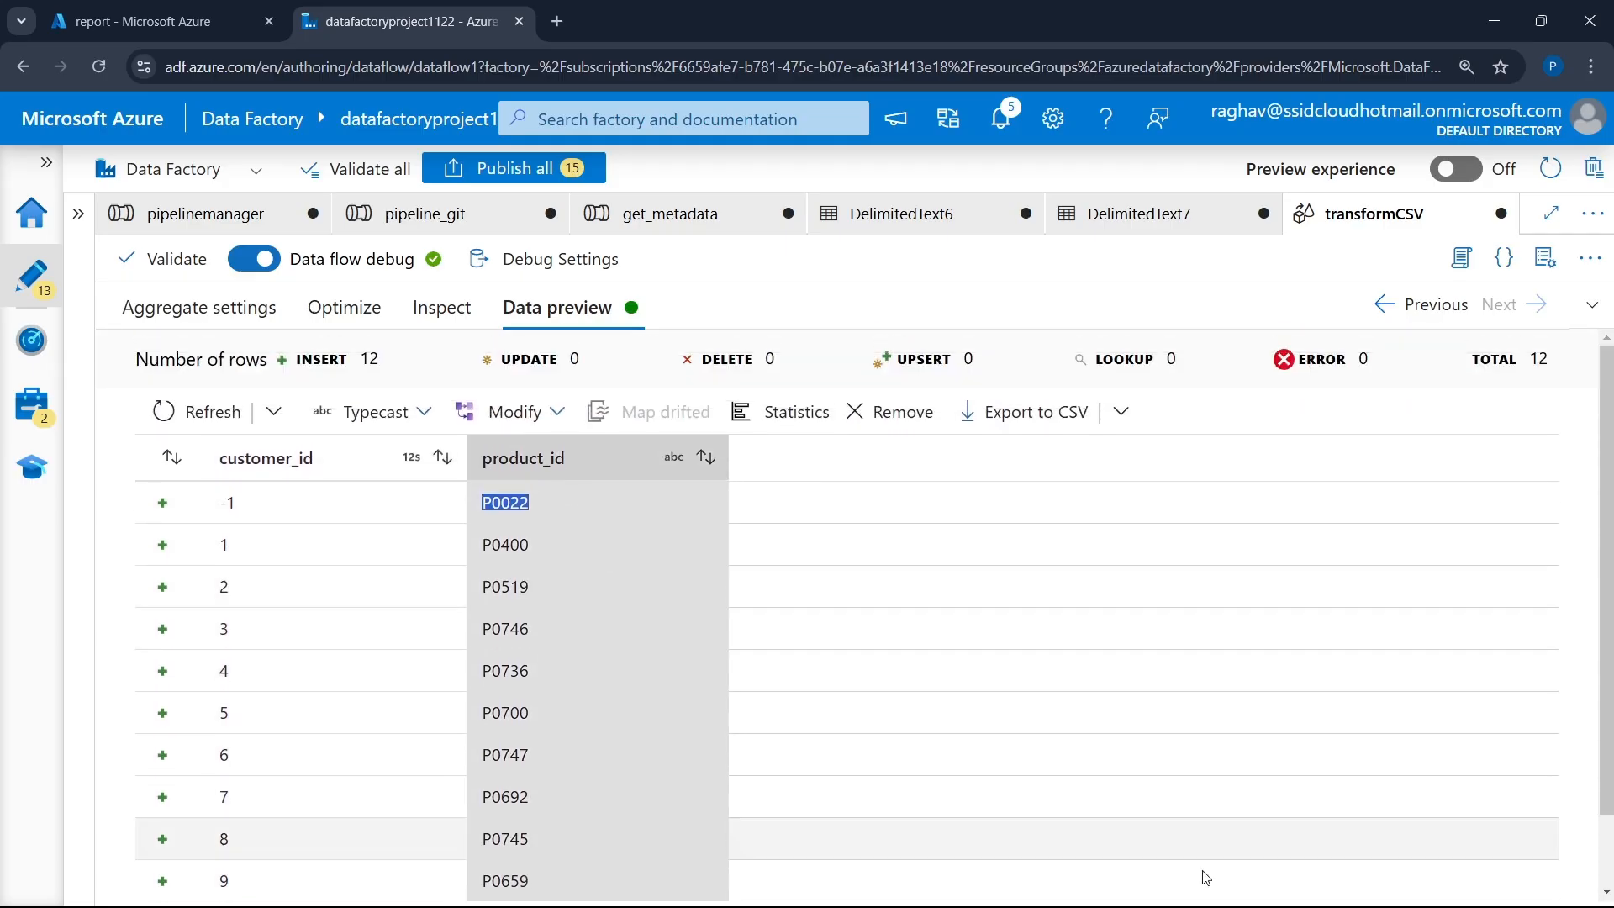
click(1080, 901)
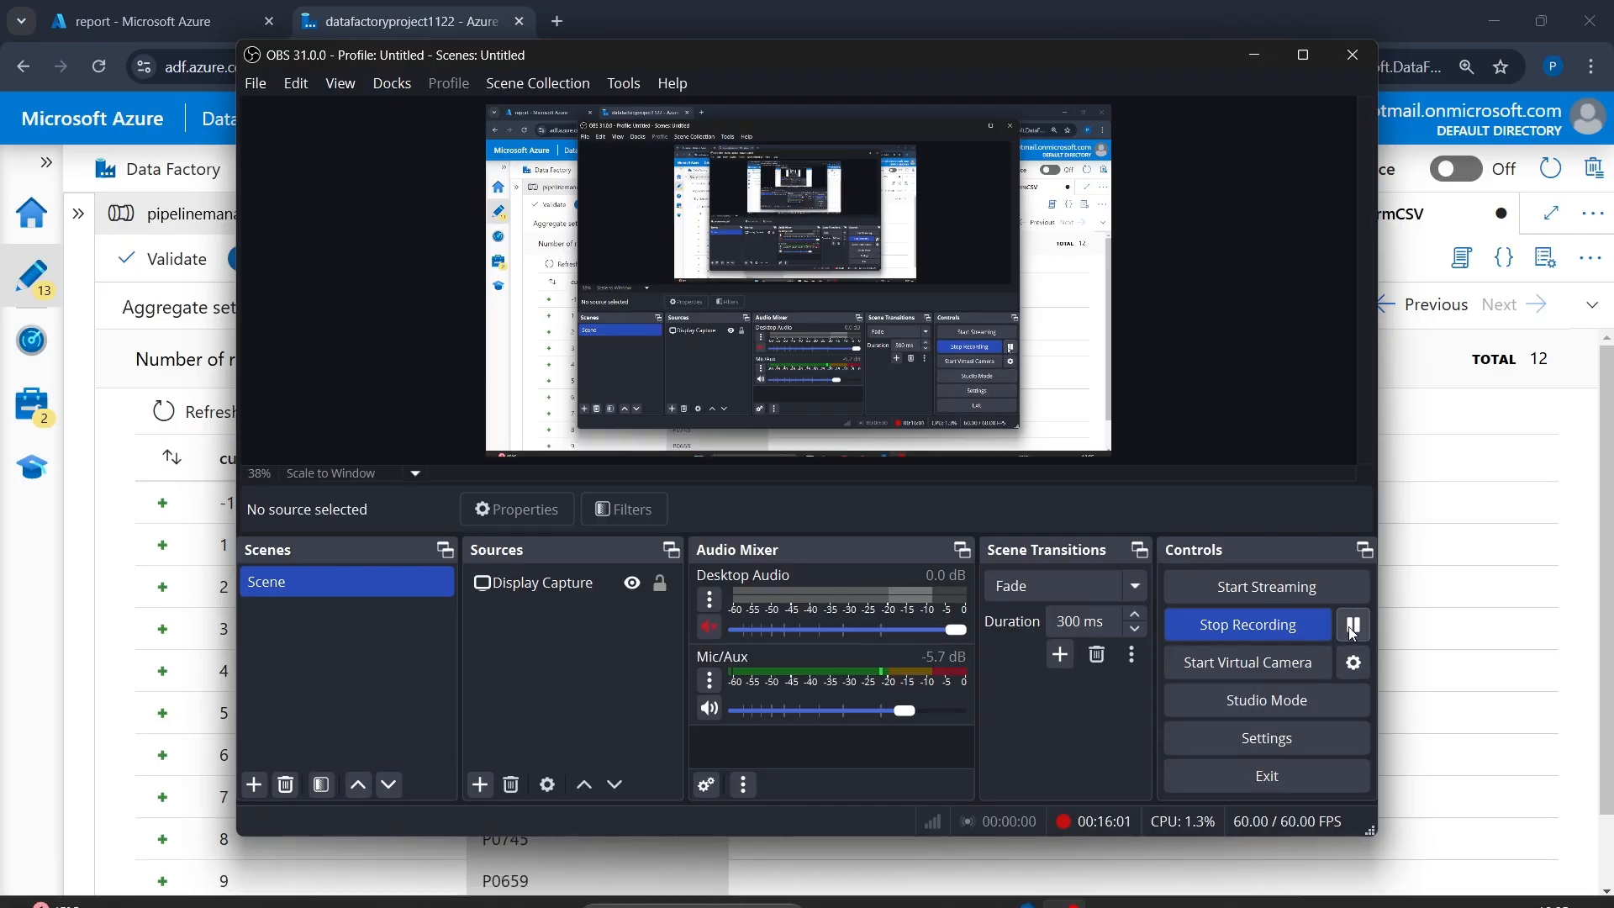
click(1479, 515)
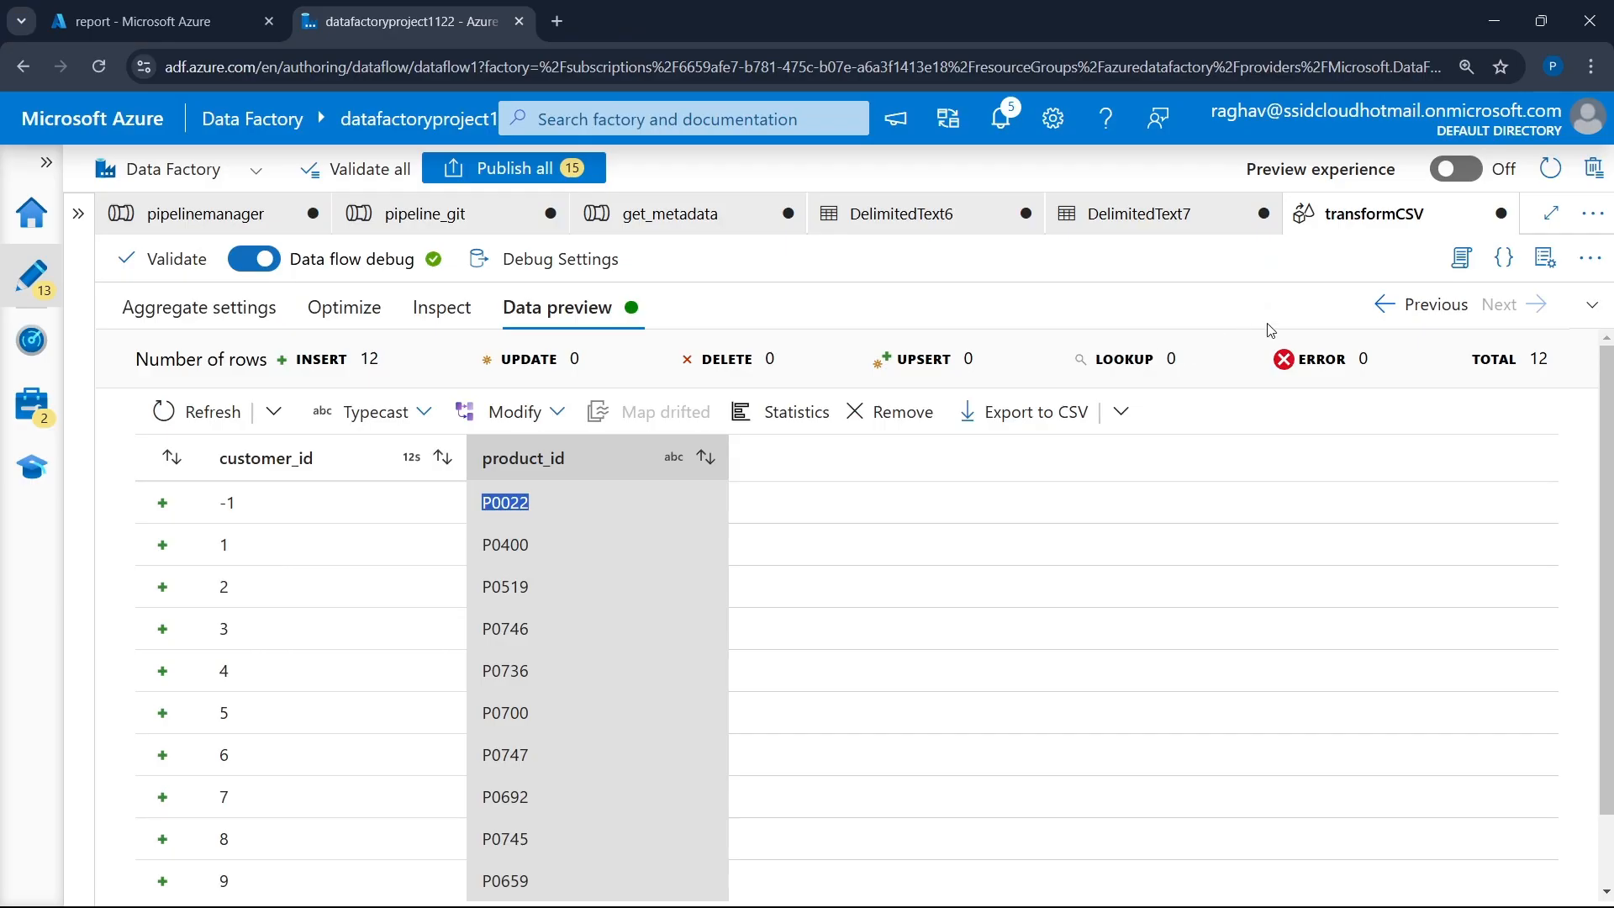
- Add a Sink transformation after the aggregate transformation and bring its settings into full view
click(1595, 310)
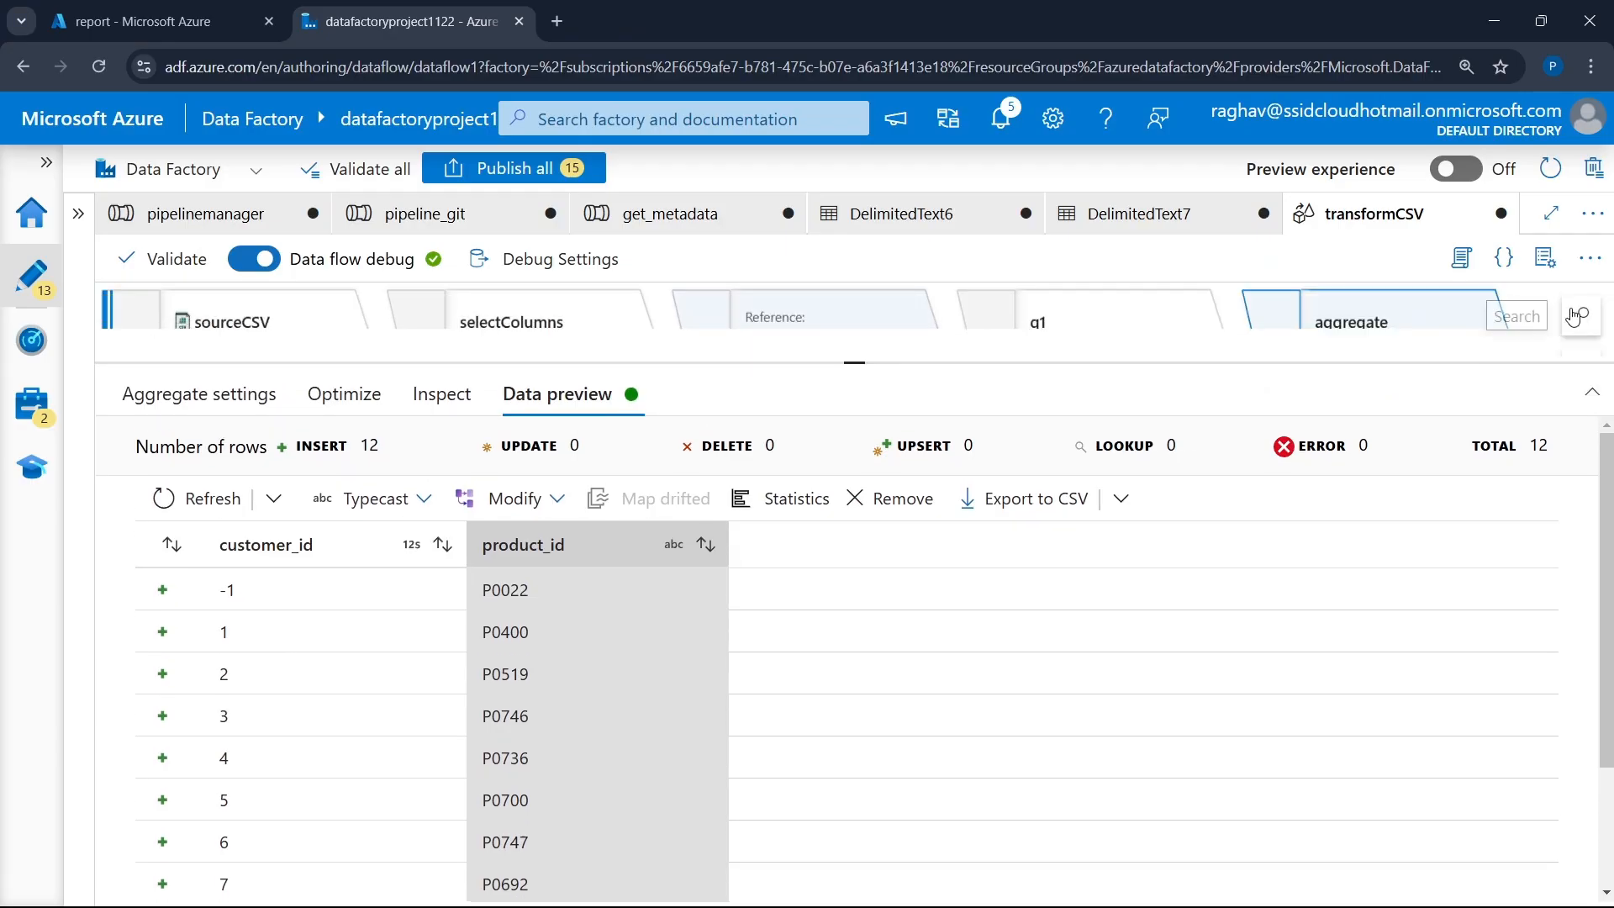
drag(847, 597, 854, 711)
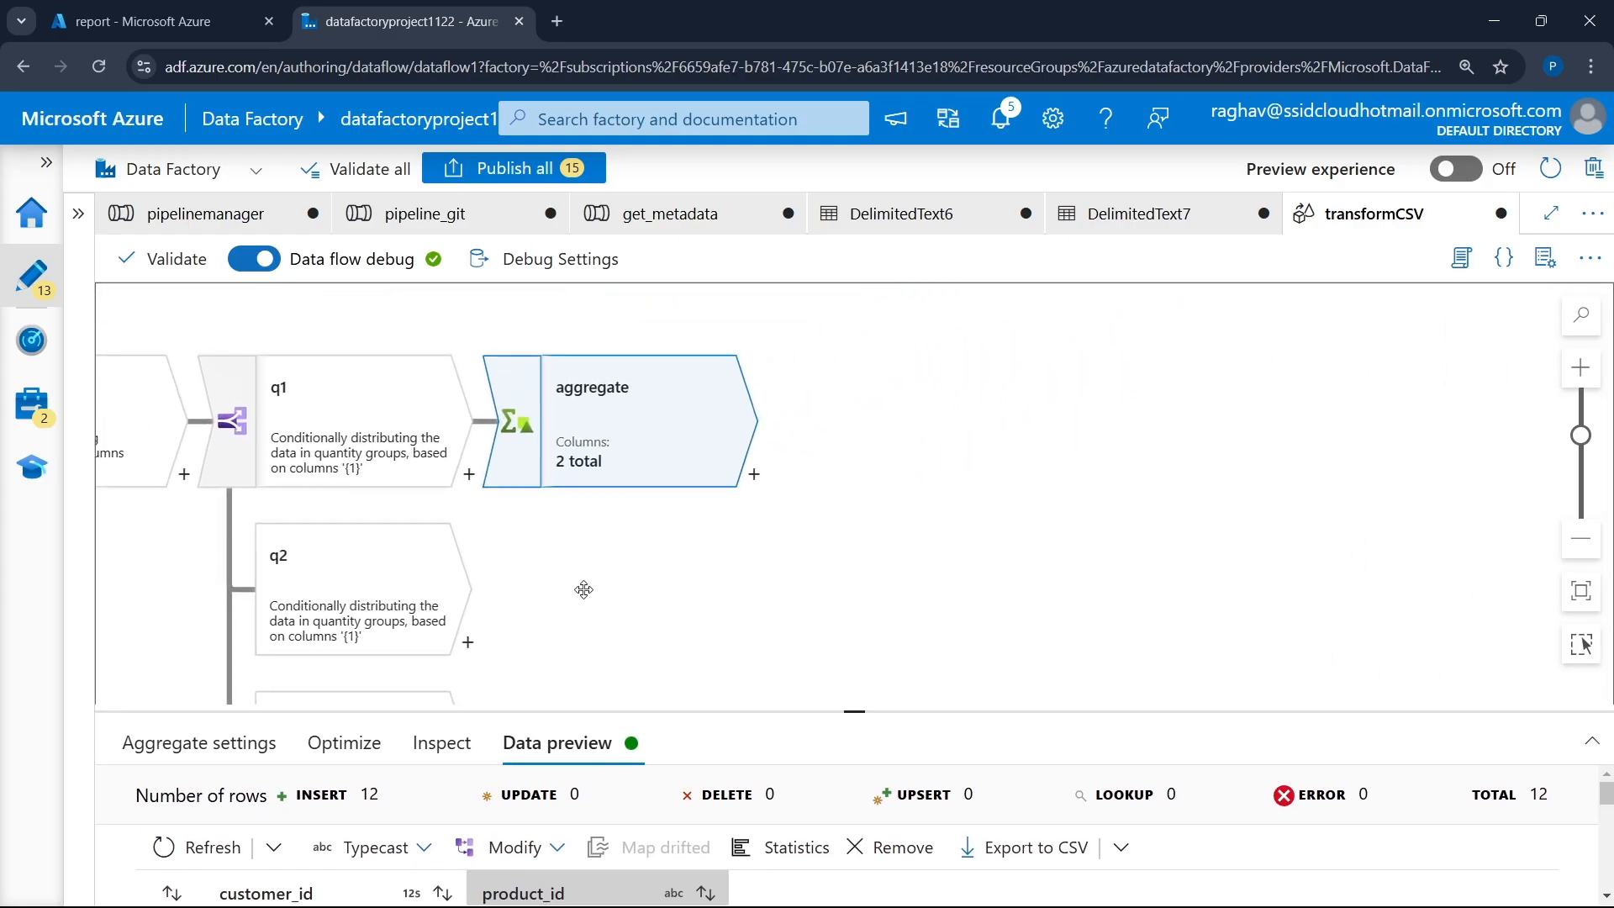
click(754, 474)
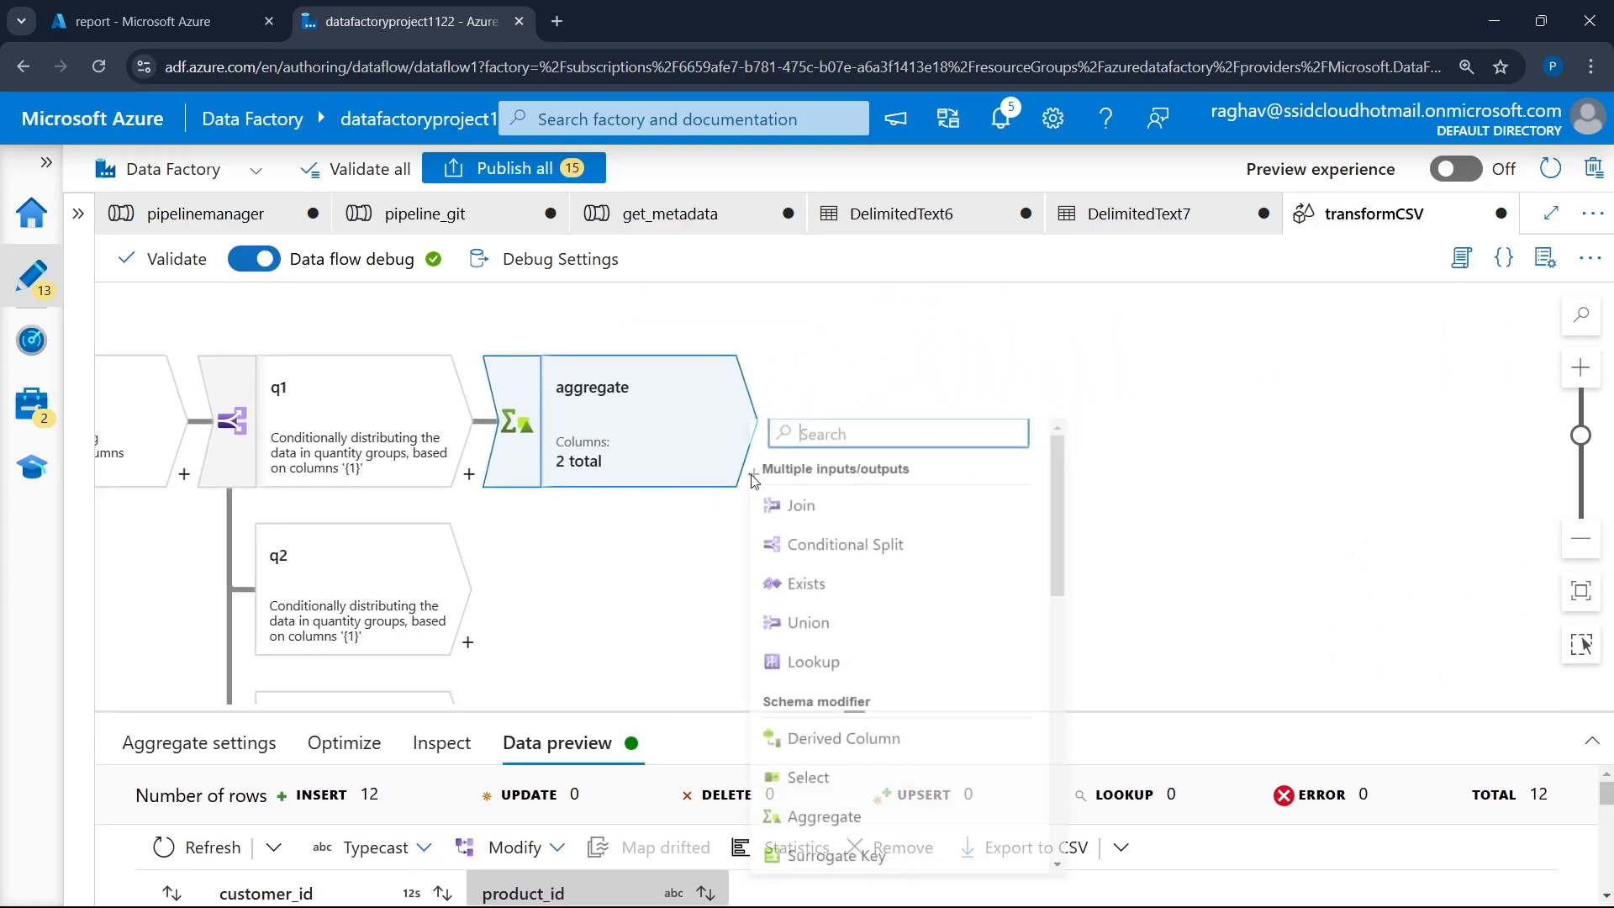
scroll(915, 532, down, 10)
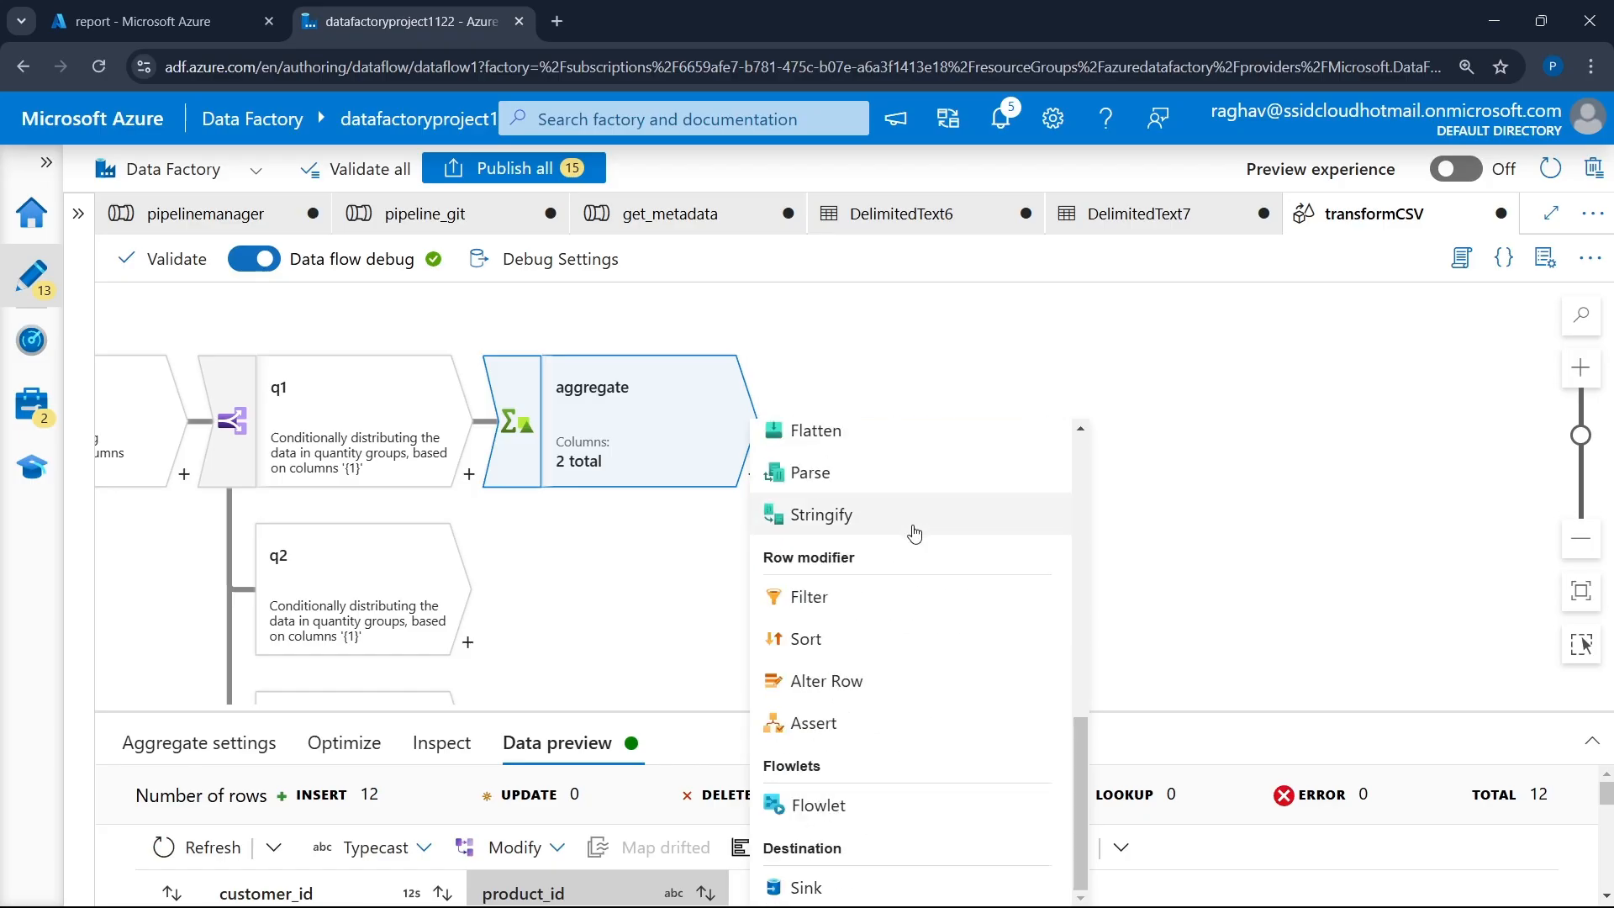
click(871, 893)
drag(860, 710, 919, 341)
click(615, 433)
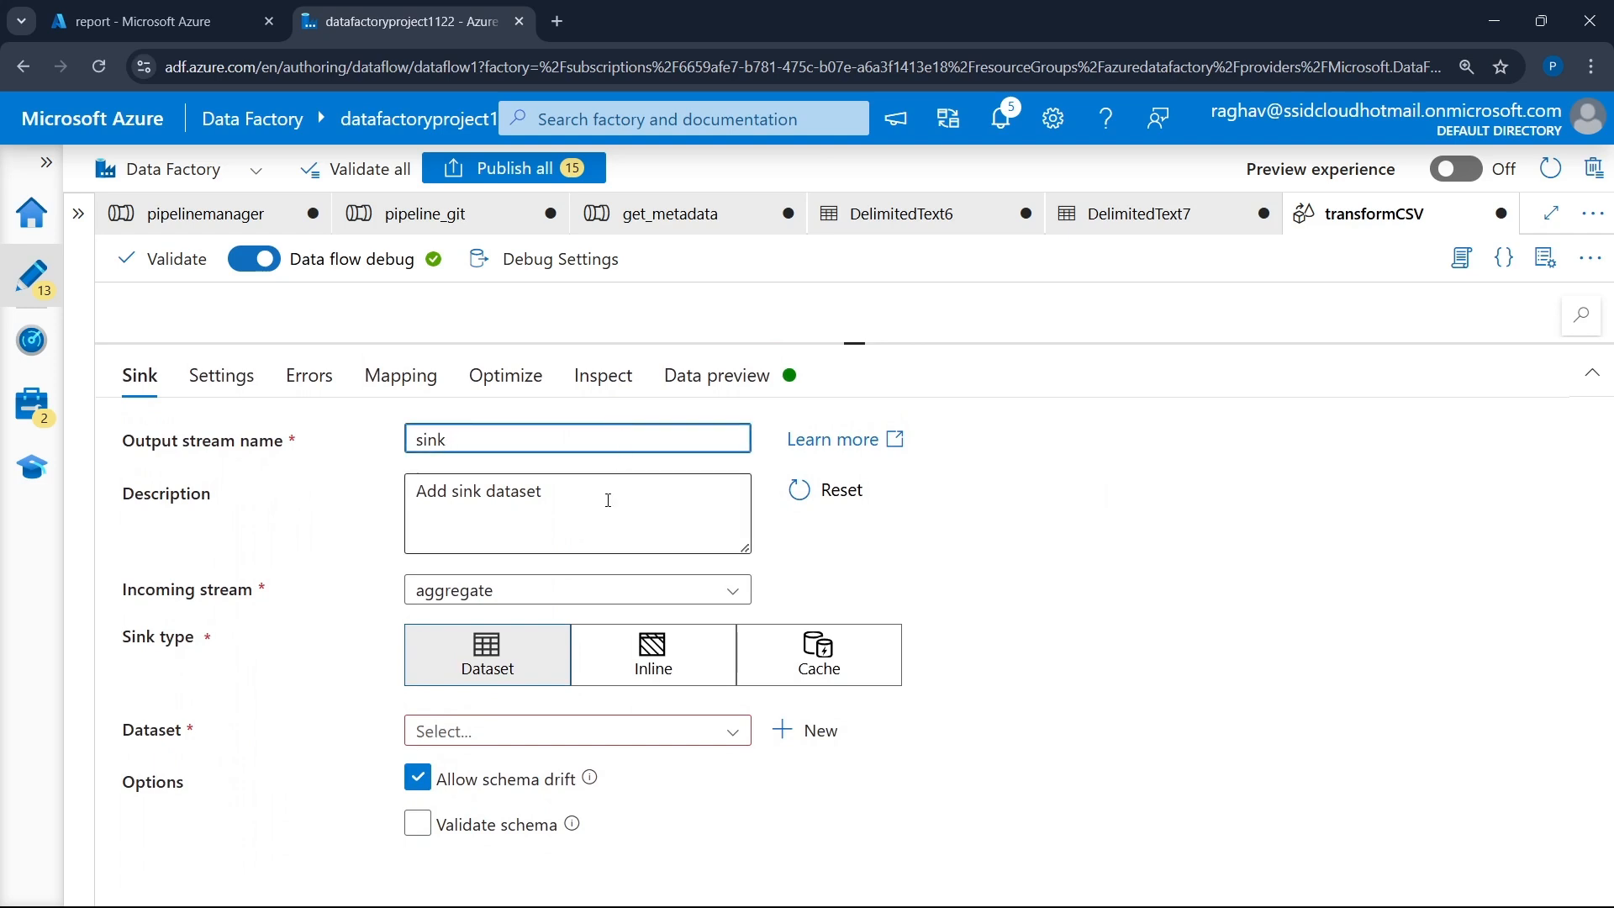
- Start a new dataset for the sink using Azure Data Lake Storage Gen2 and the DelimitedText format
click(618, 737)
click(799, 729)
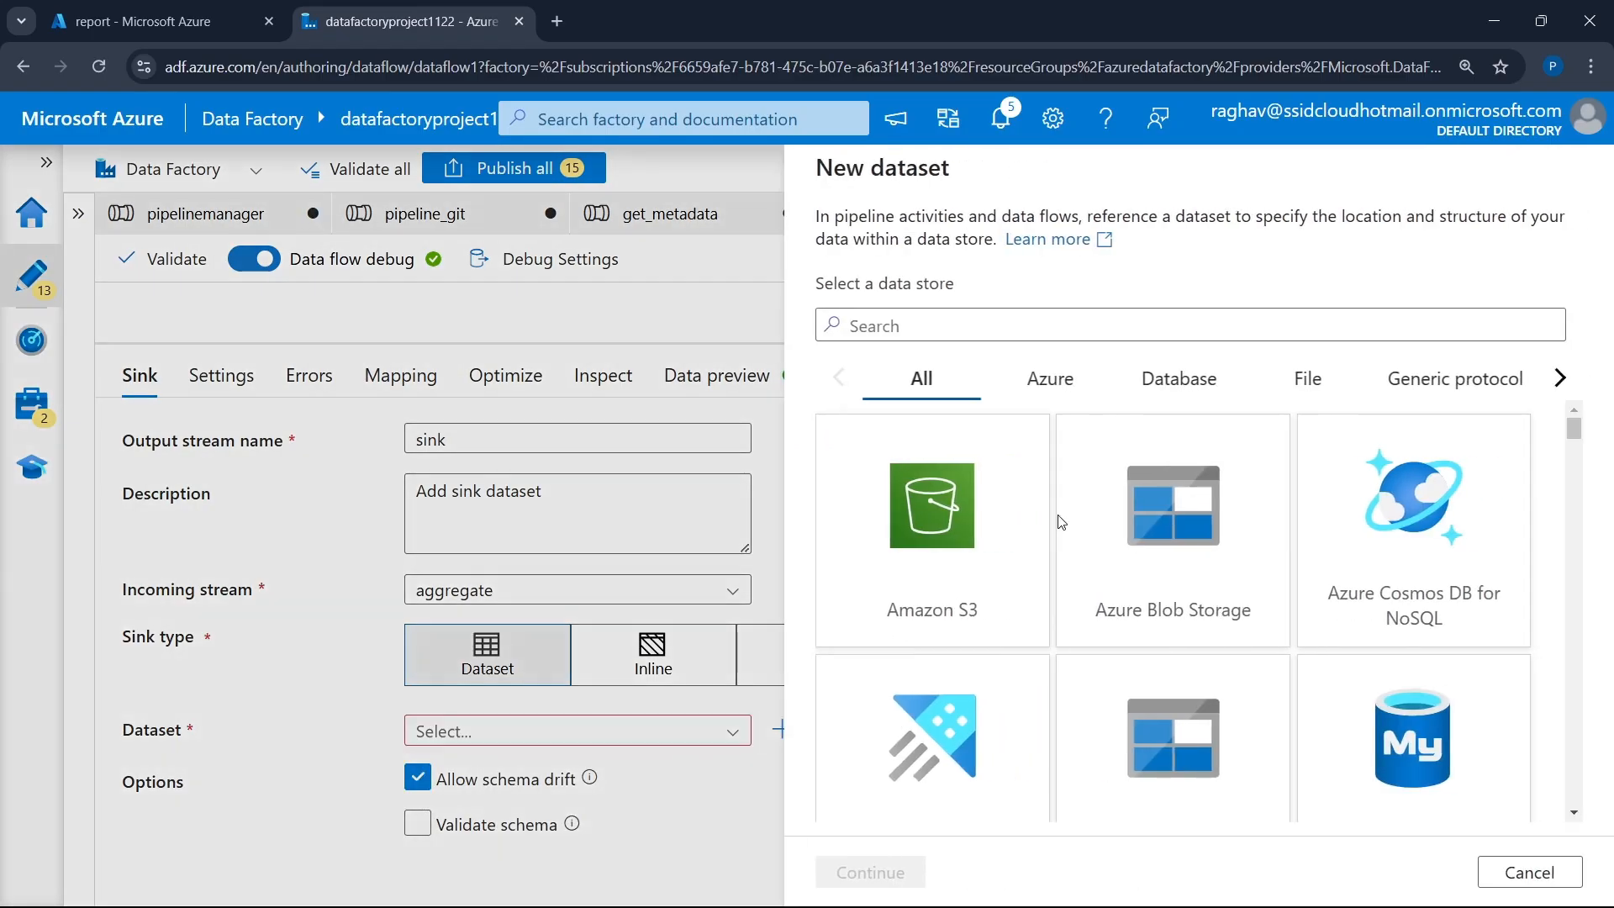
scroll(1069, 516, down, 1)
click(1188, 621)
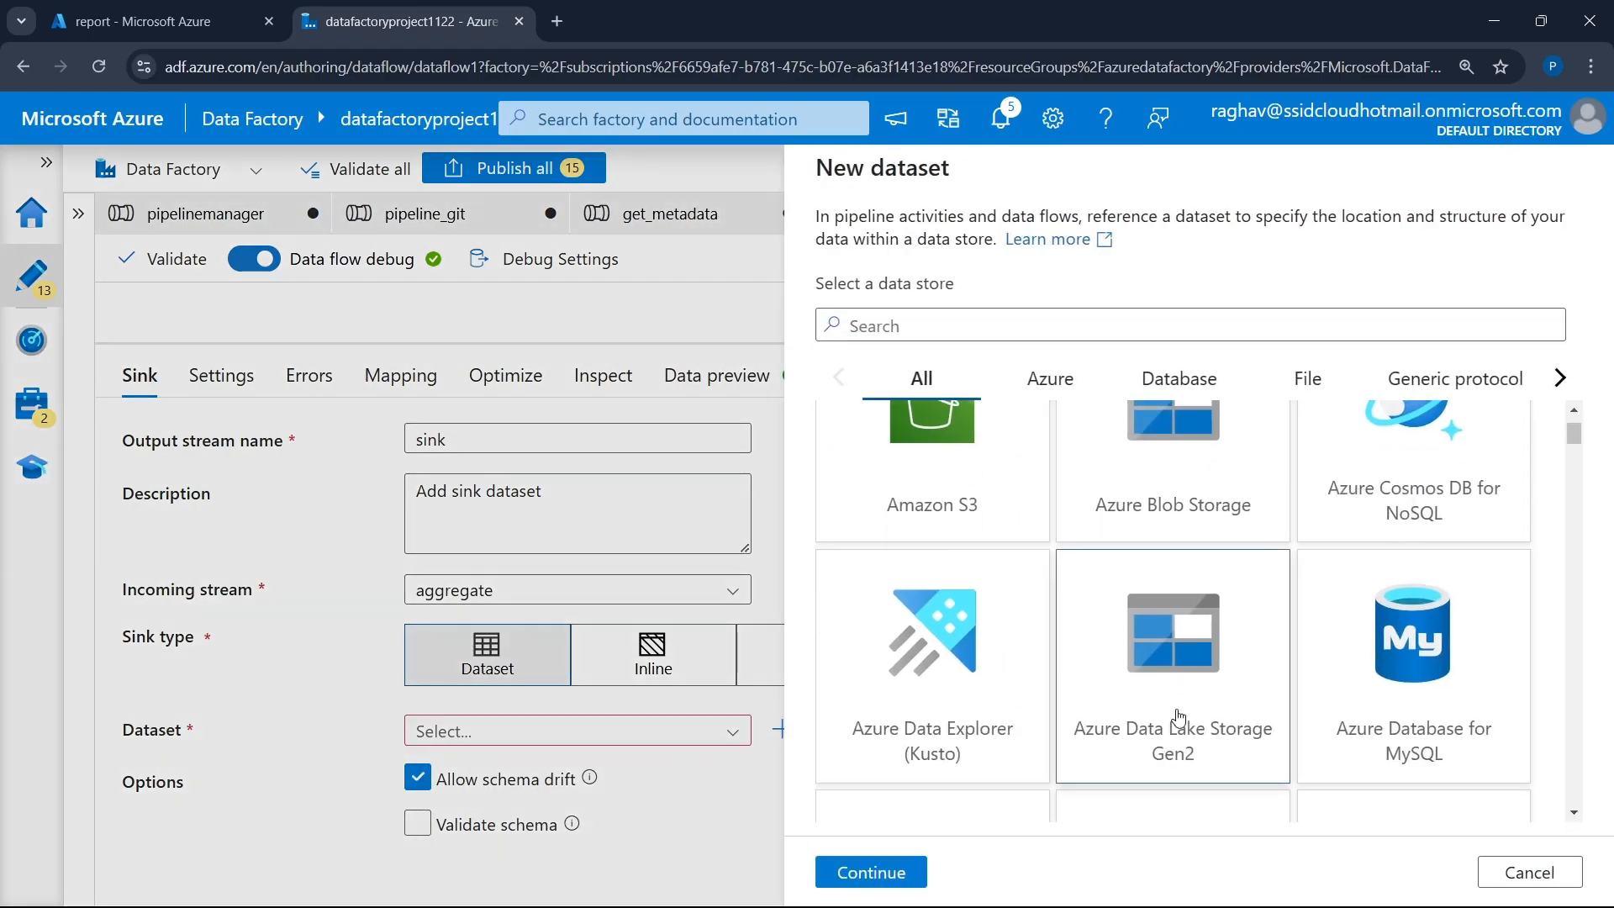
click(872, 874)
click(1177, 353)
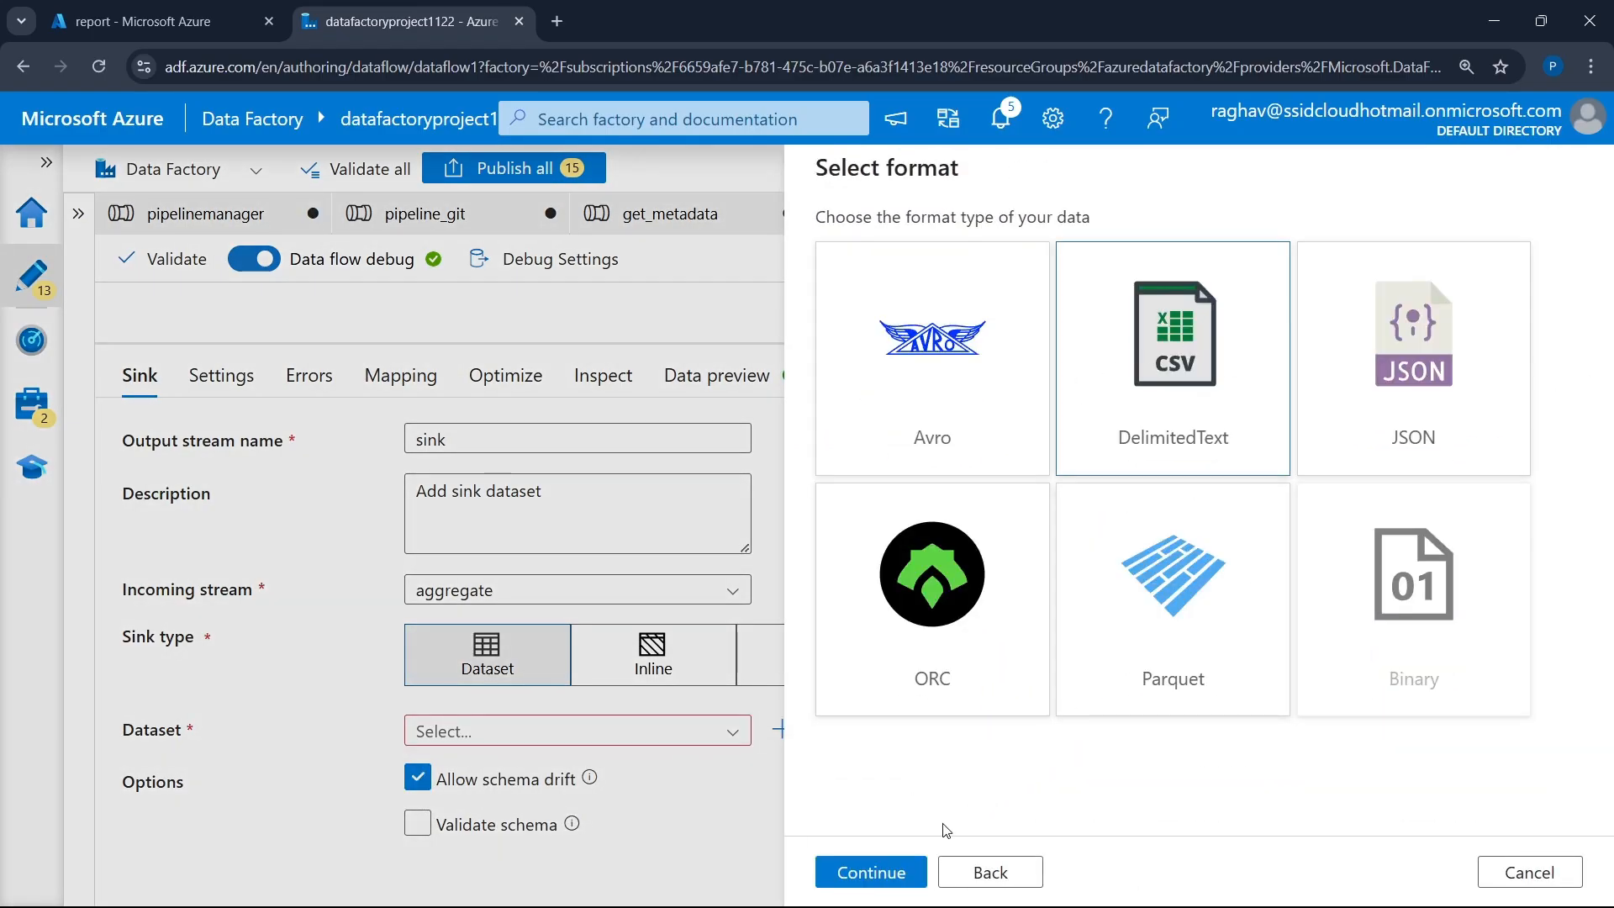
click(868, 872)
- Name the sink dataset dataOut and assign it the linked service AzureDataLakeStorage1
click(1012, 244)
key(ctrl+a)
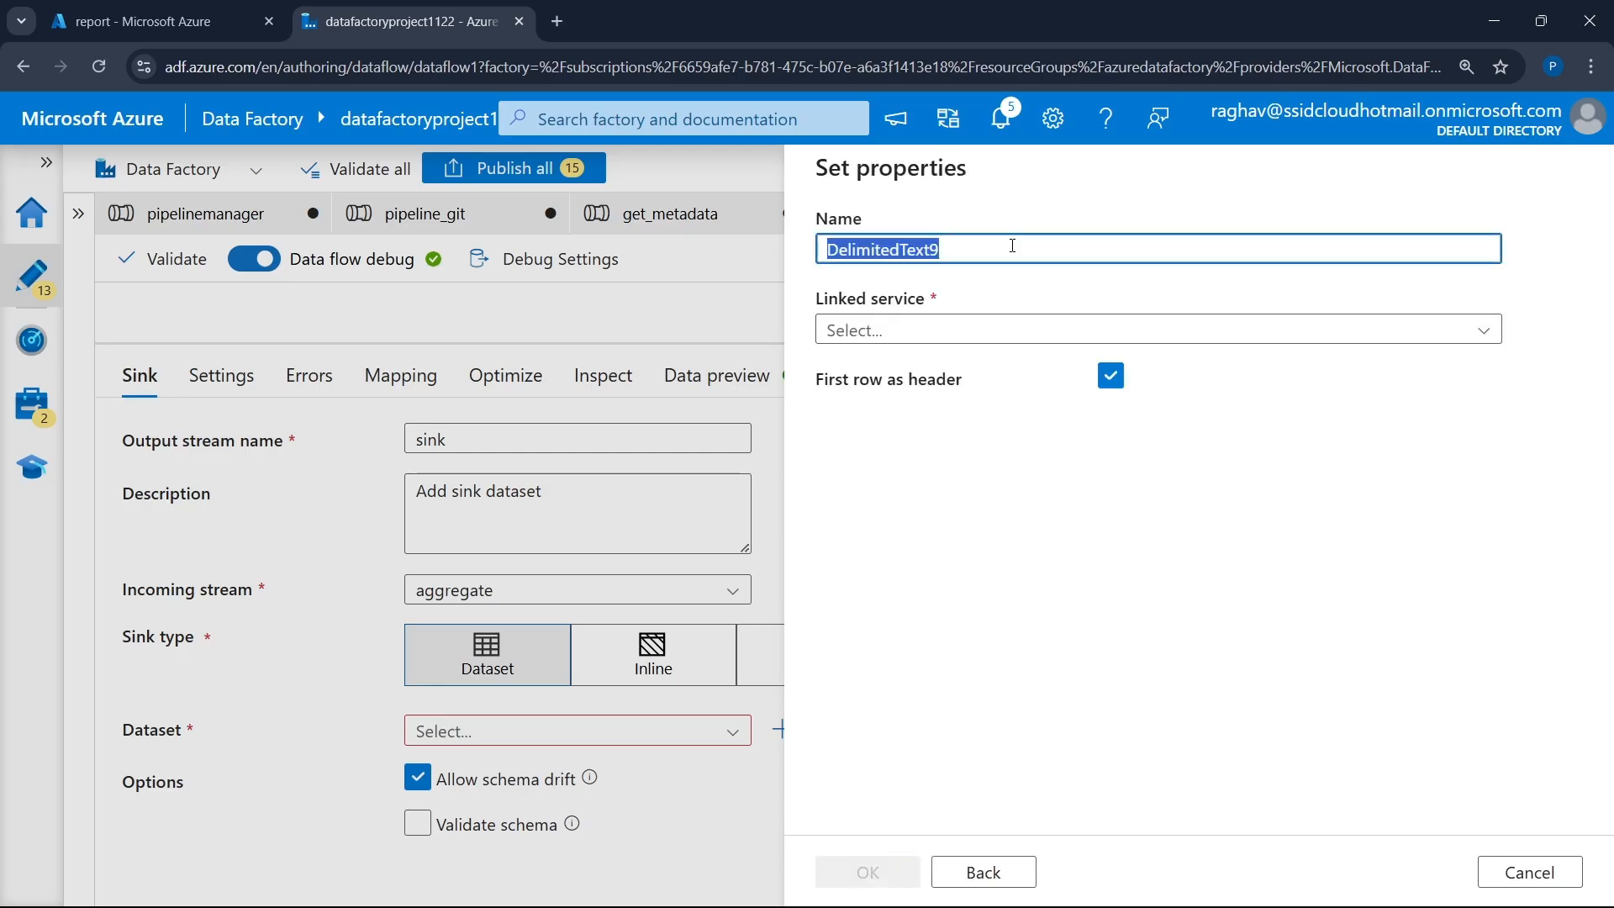
text(dataOut)
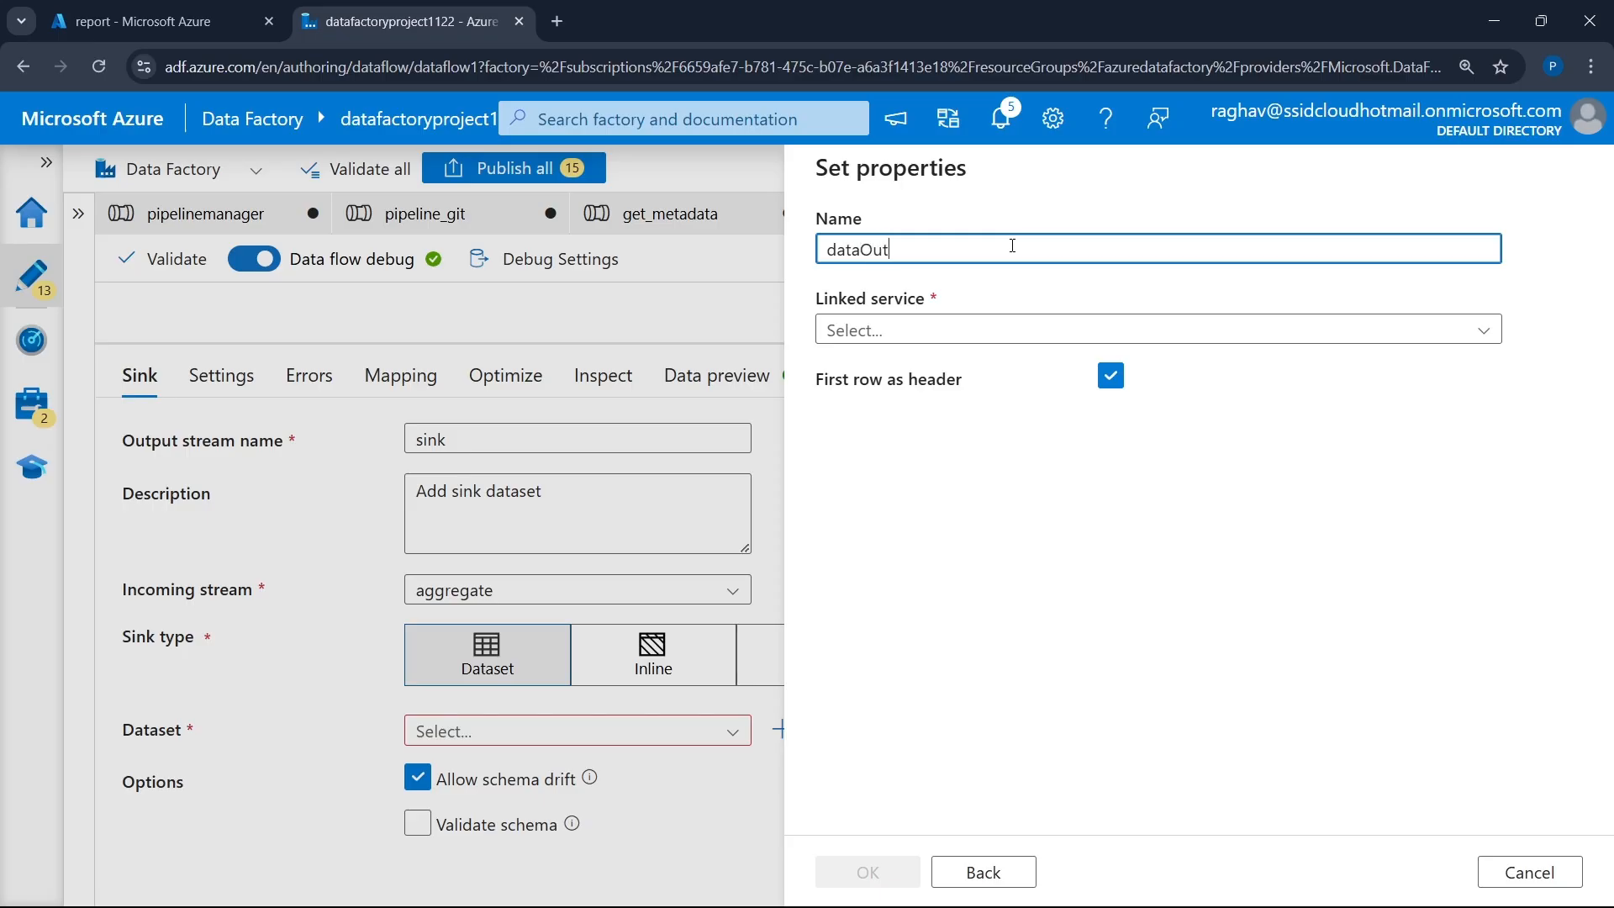
click(1039, 332)
click(1004, 450)
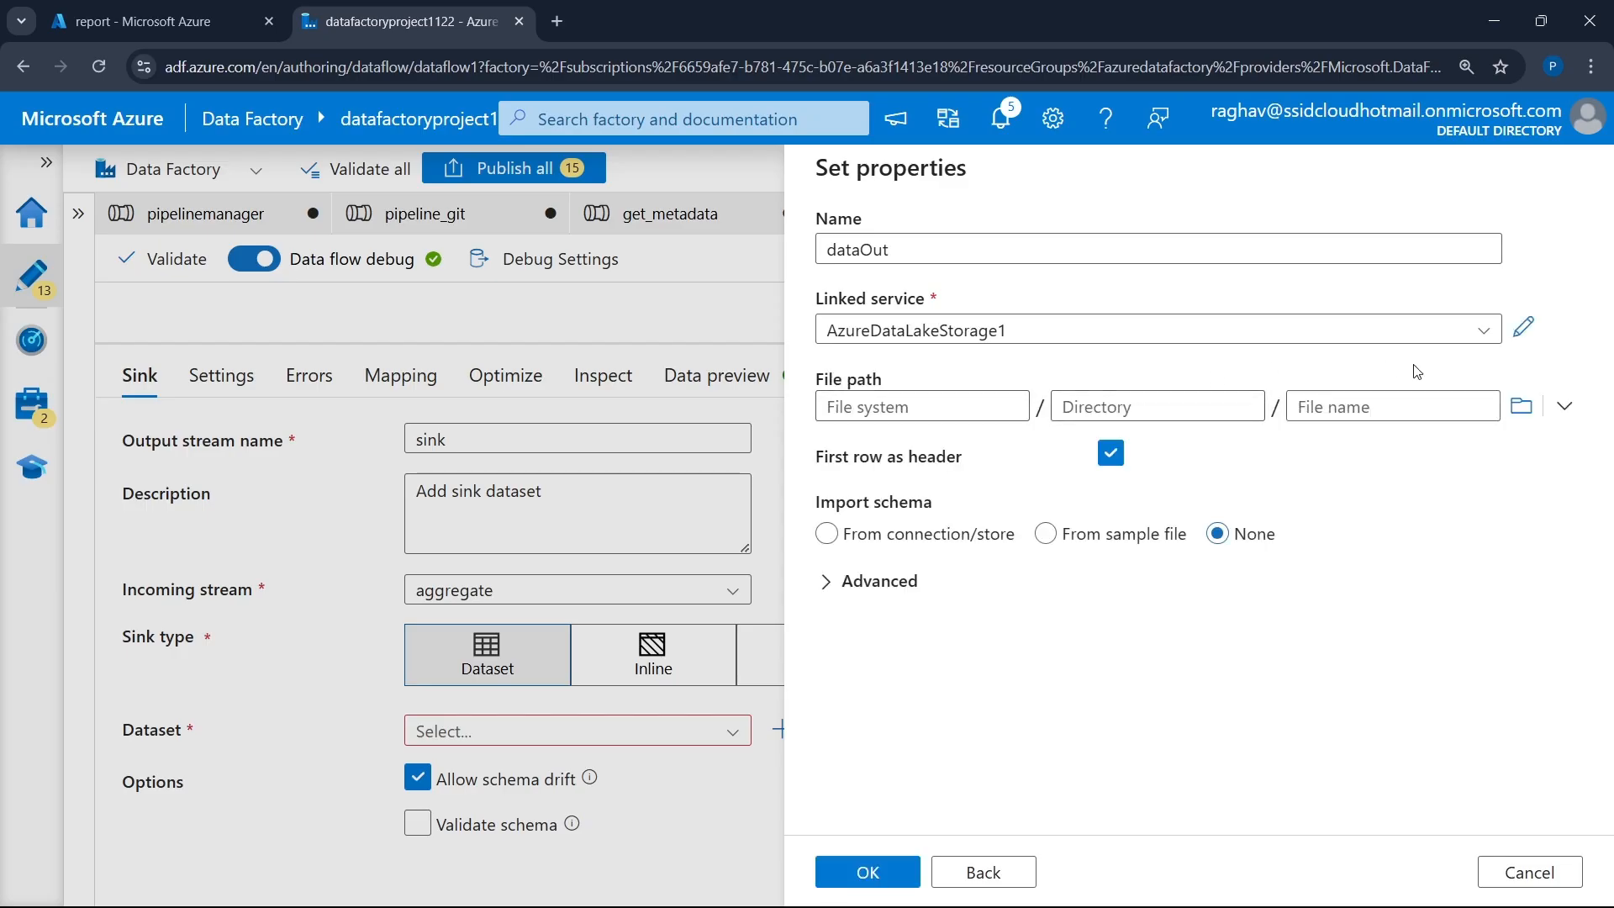
- Set the dataOut file path to the Out directory in the report file system, choose no schema import, and create the dataset
click(1524, 406)
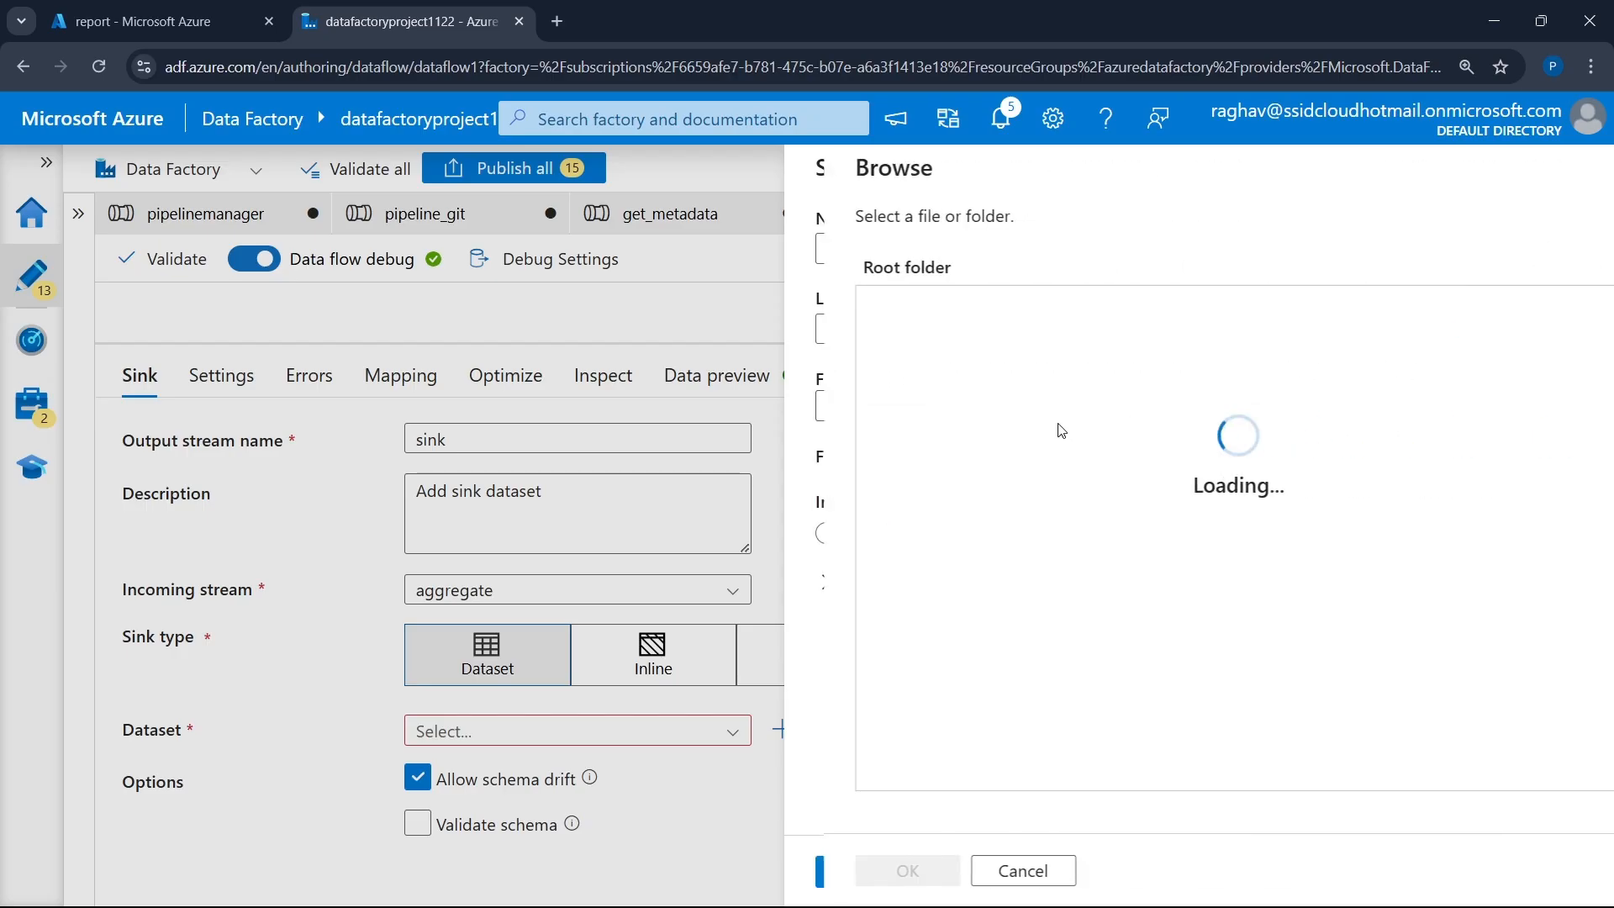
click(906, 358)
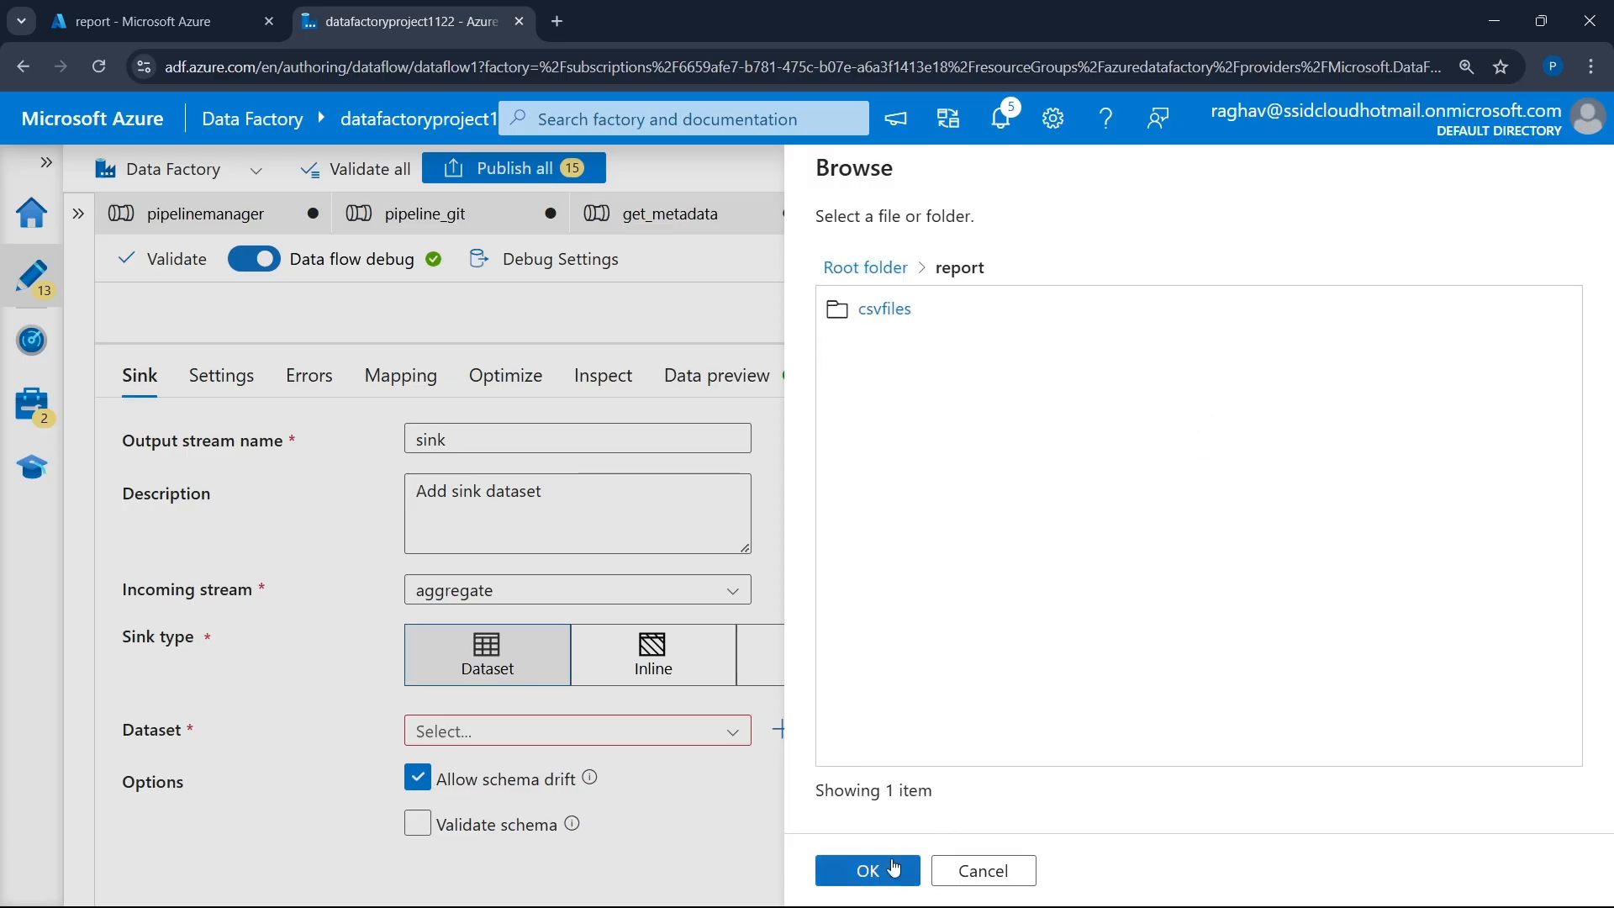
click(893, 867)
click(1135, 404)
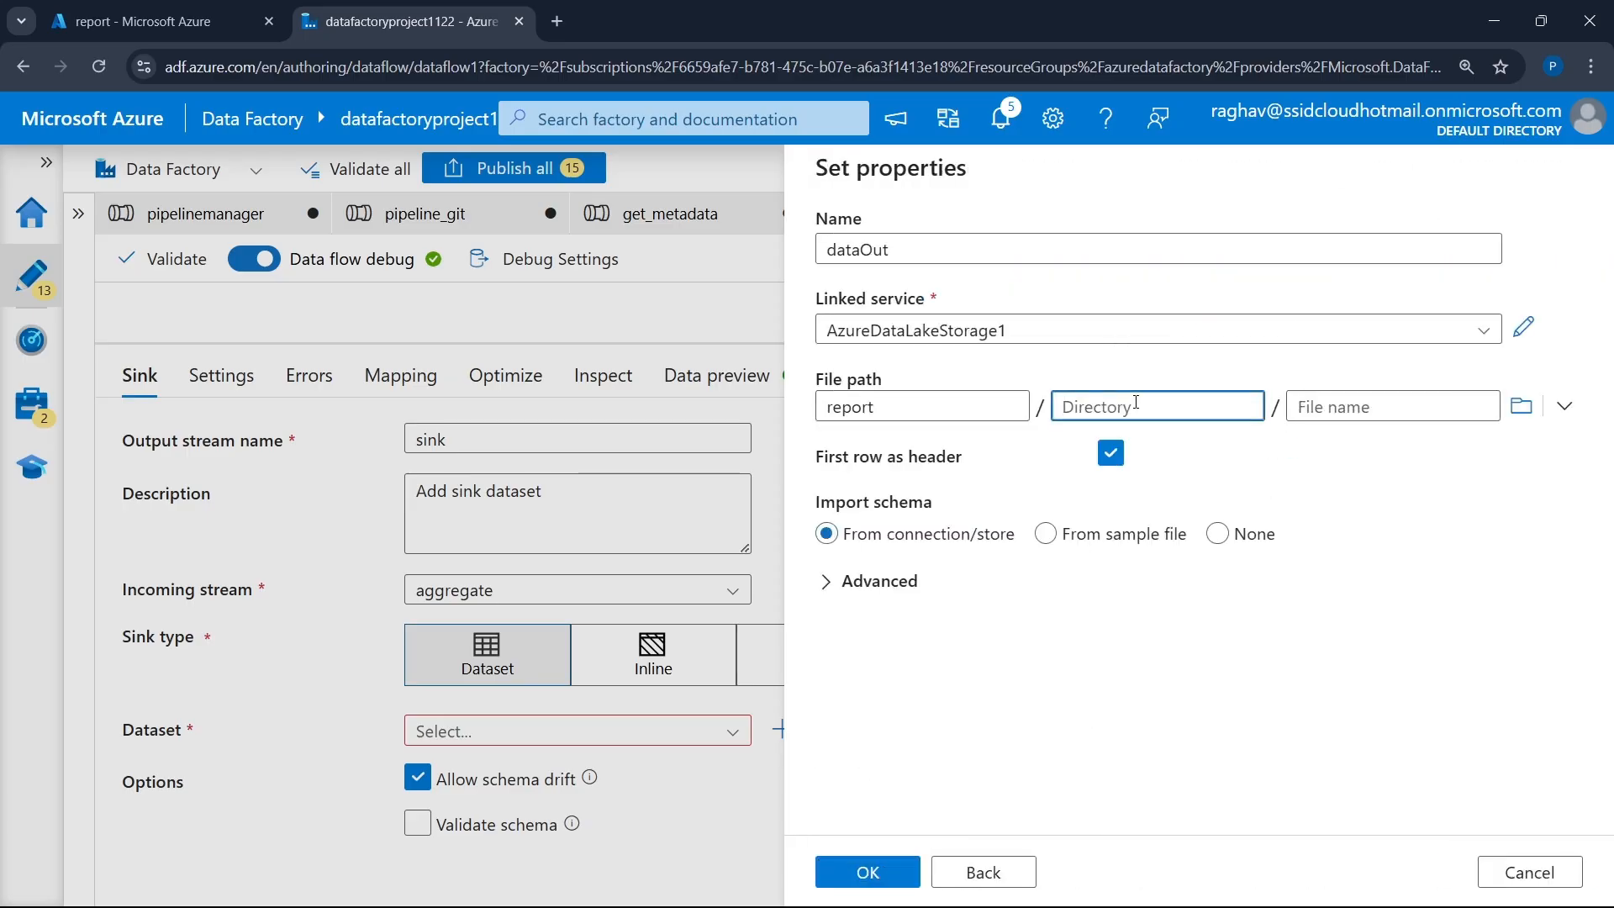
text(O)
click(1232, 536)
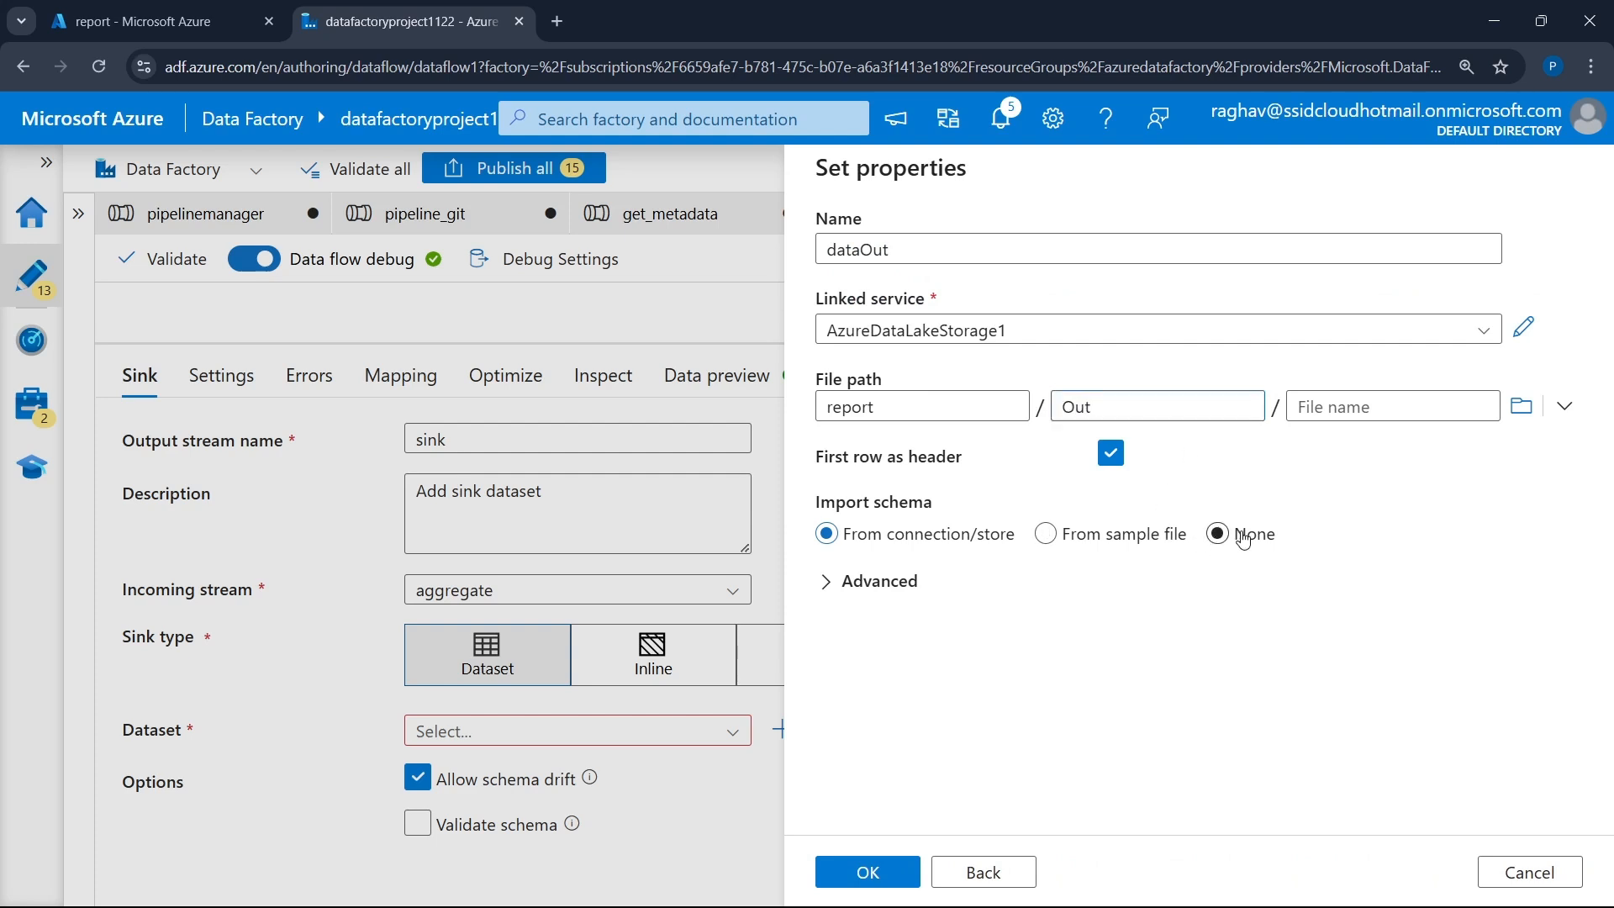
click(876, 585)
click(868, 868)
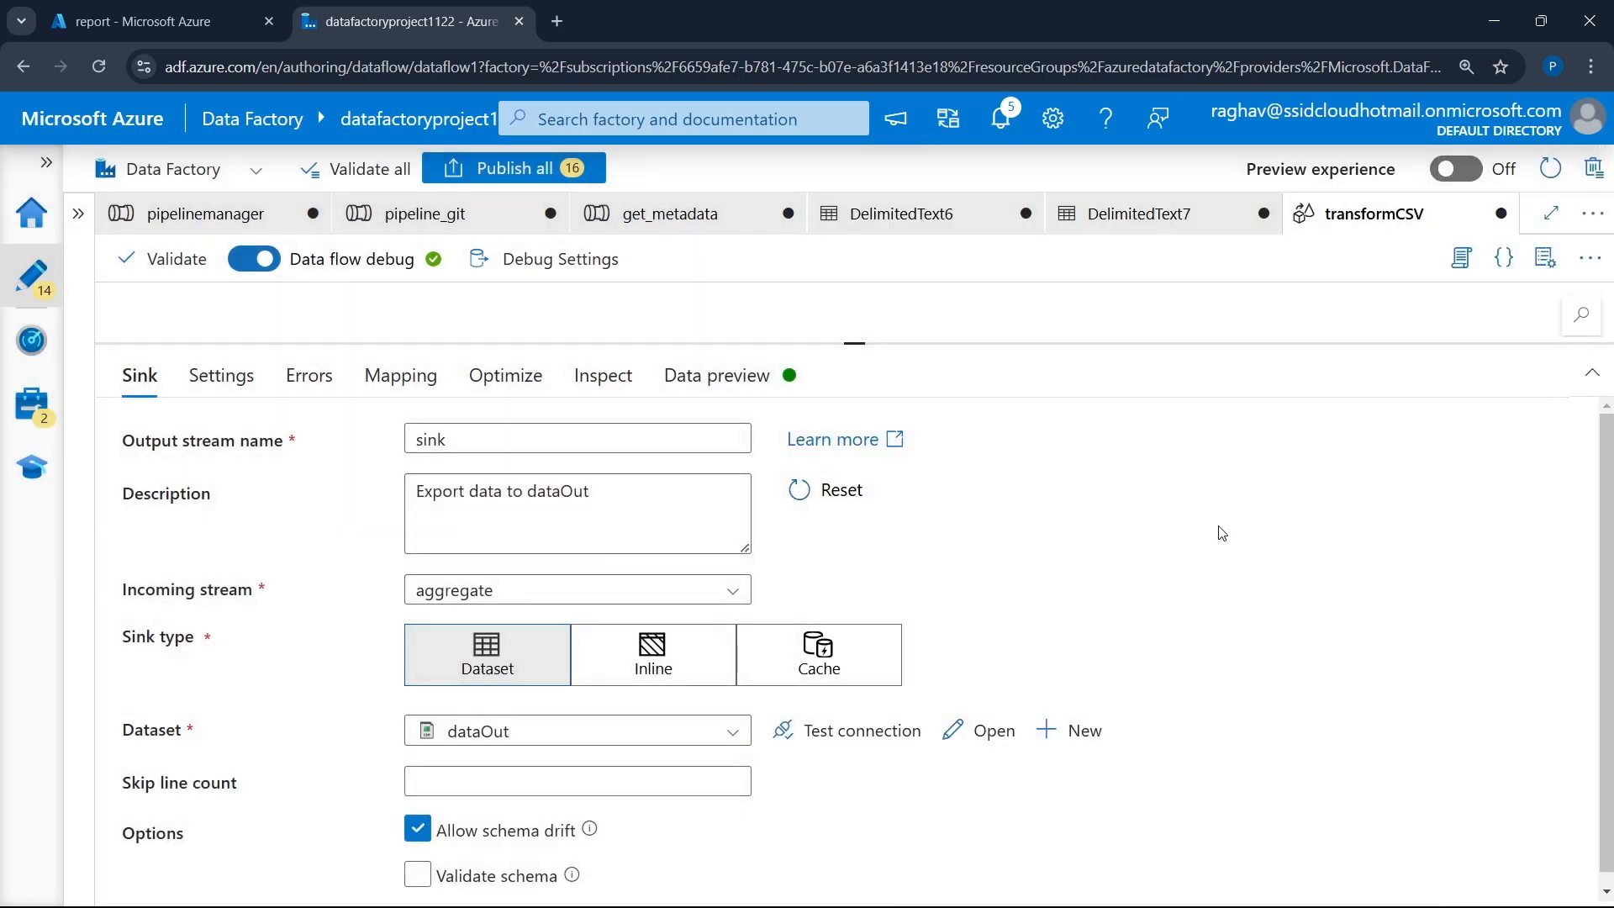
- Refresh the sink's data preview and examine the customer_id and product_id rows
scroll(604, 729, down, 1)
click(717, 375)
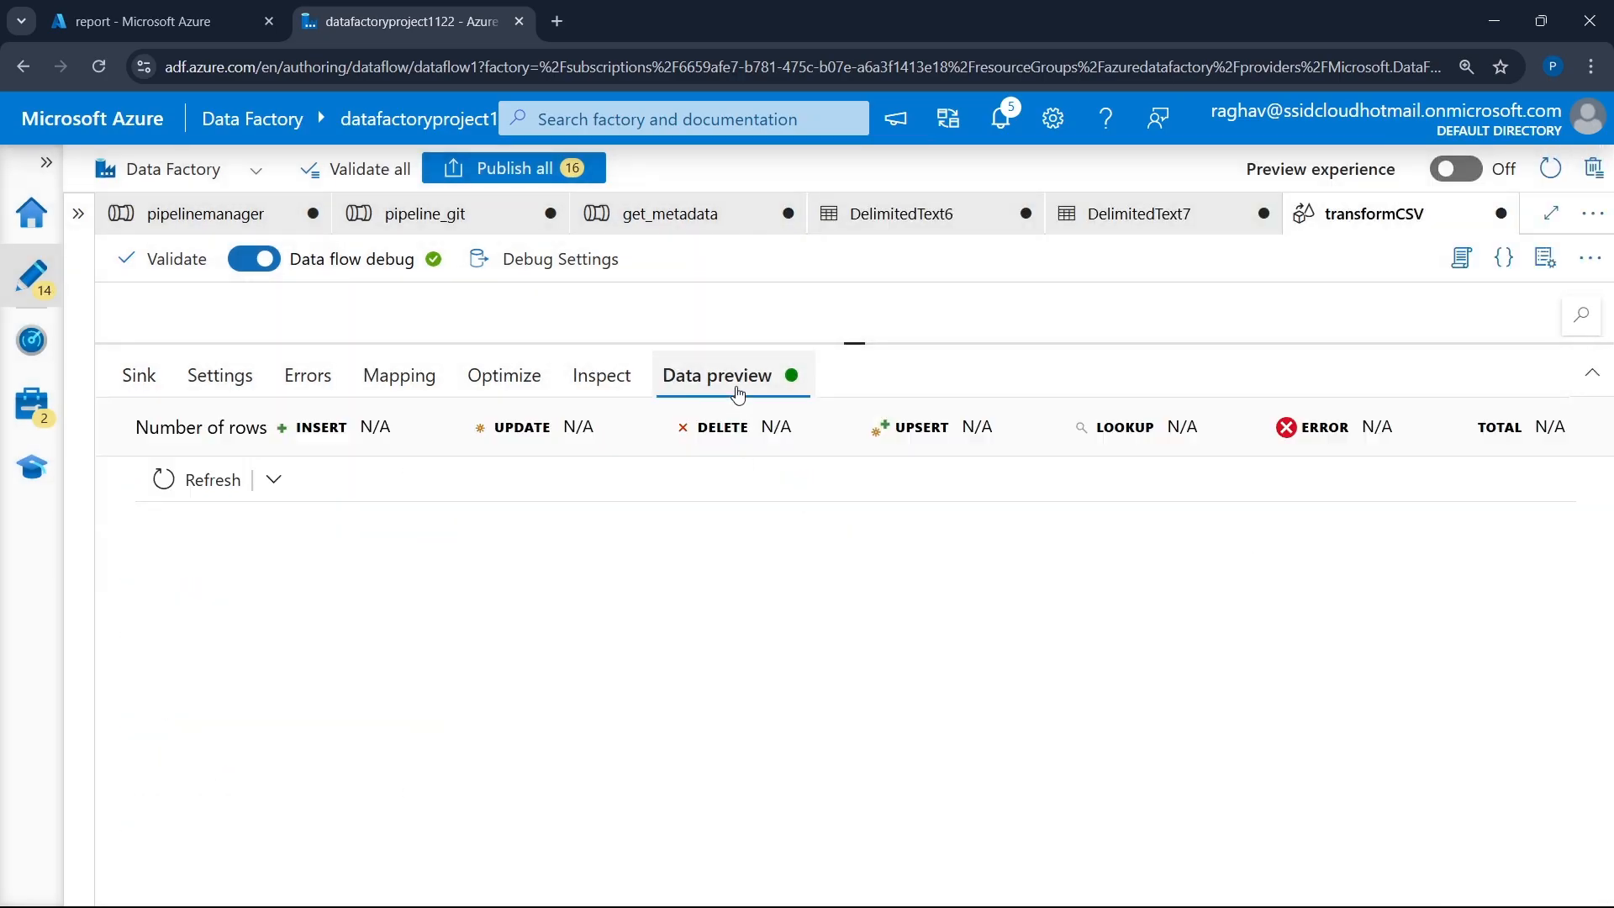
click(203, 485)
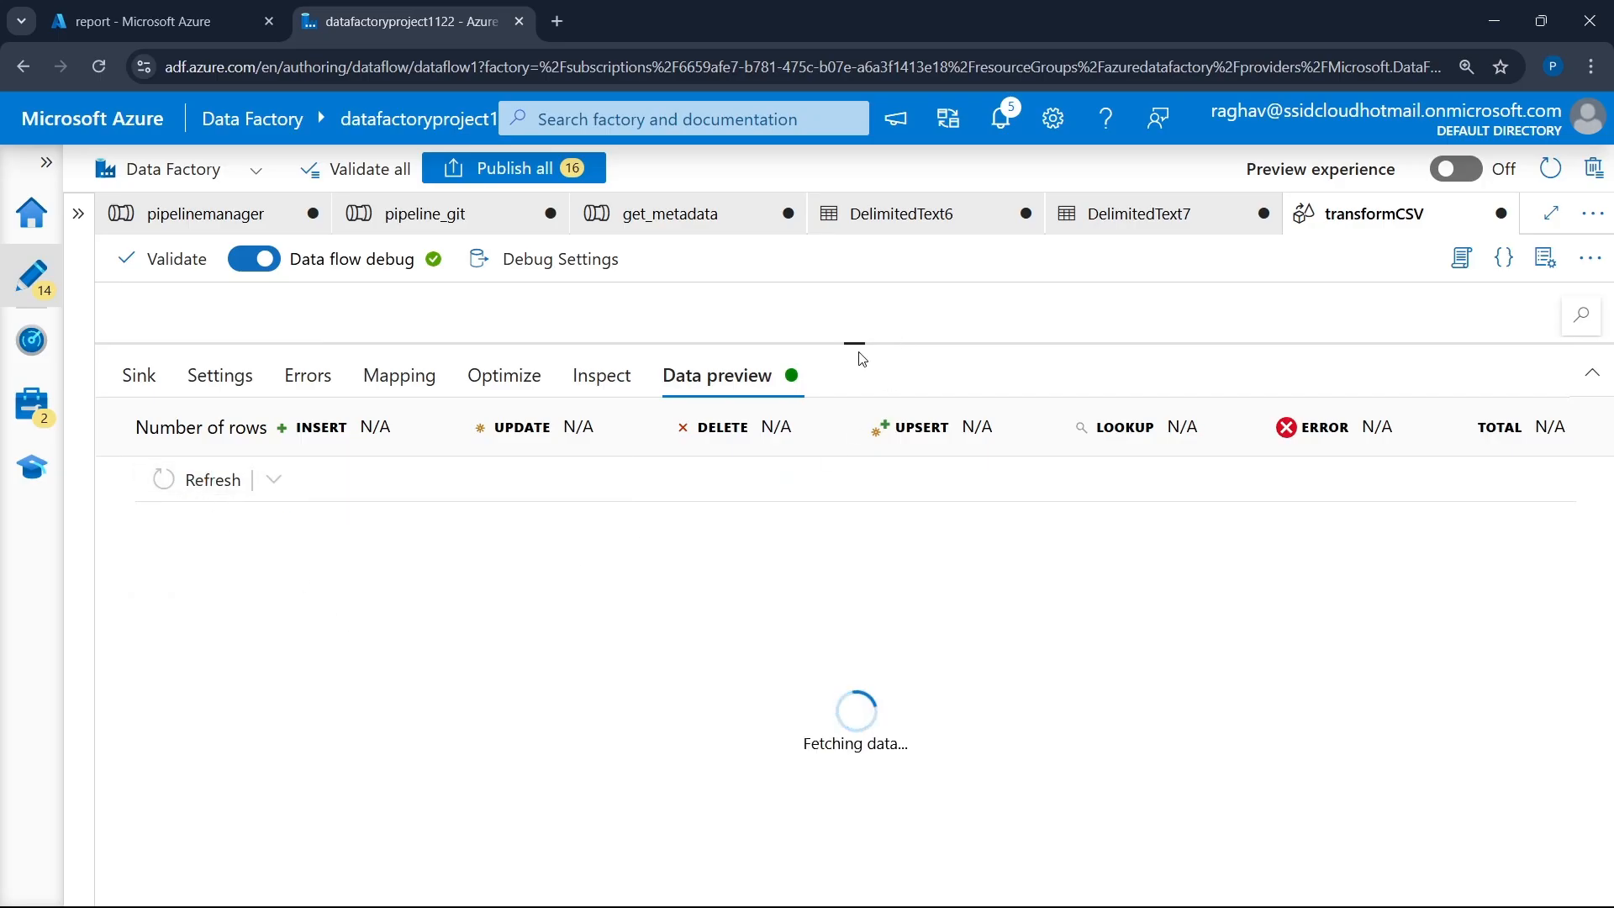
drag(864, 344, 868, 286)
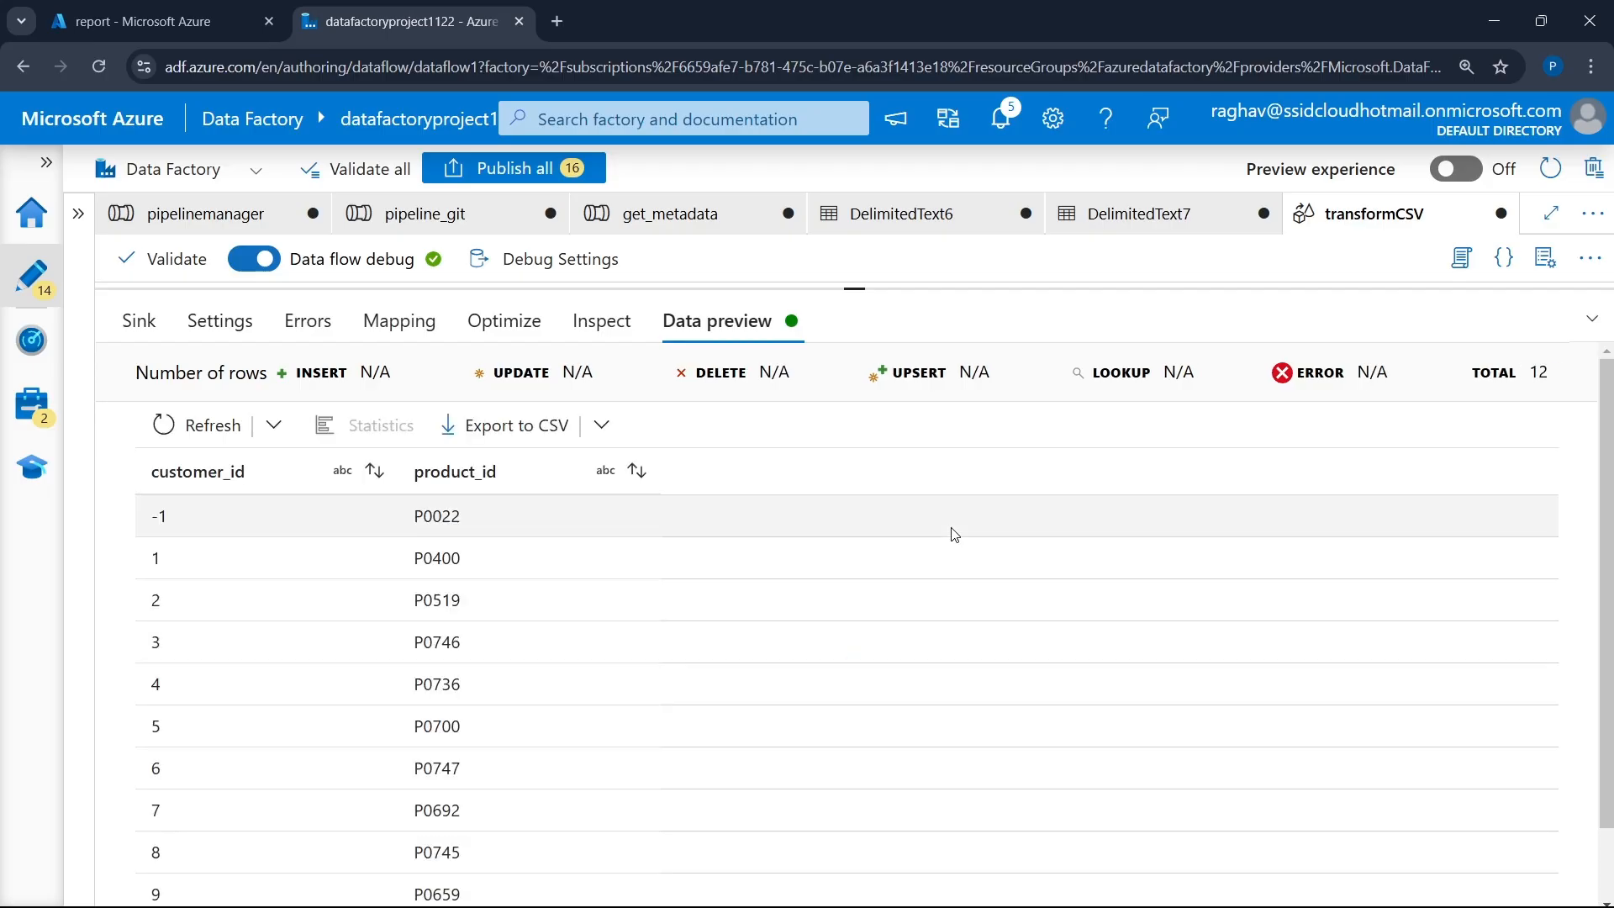
scroll(757, 540, down, 2)
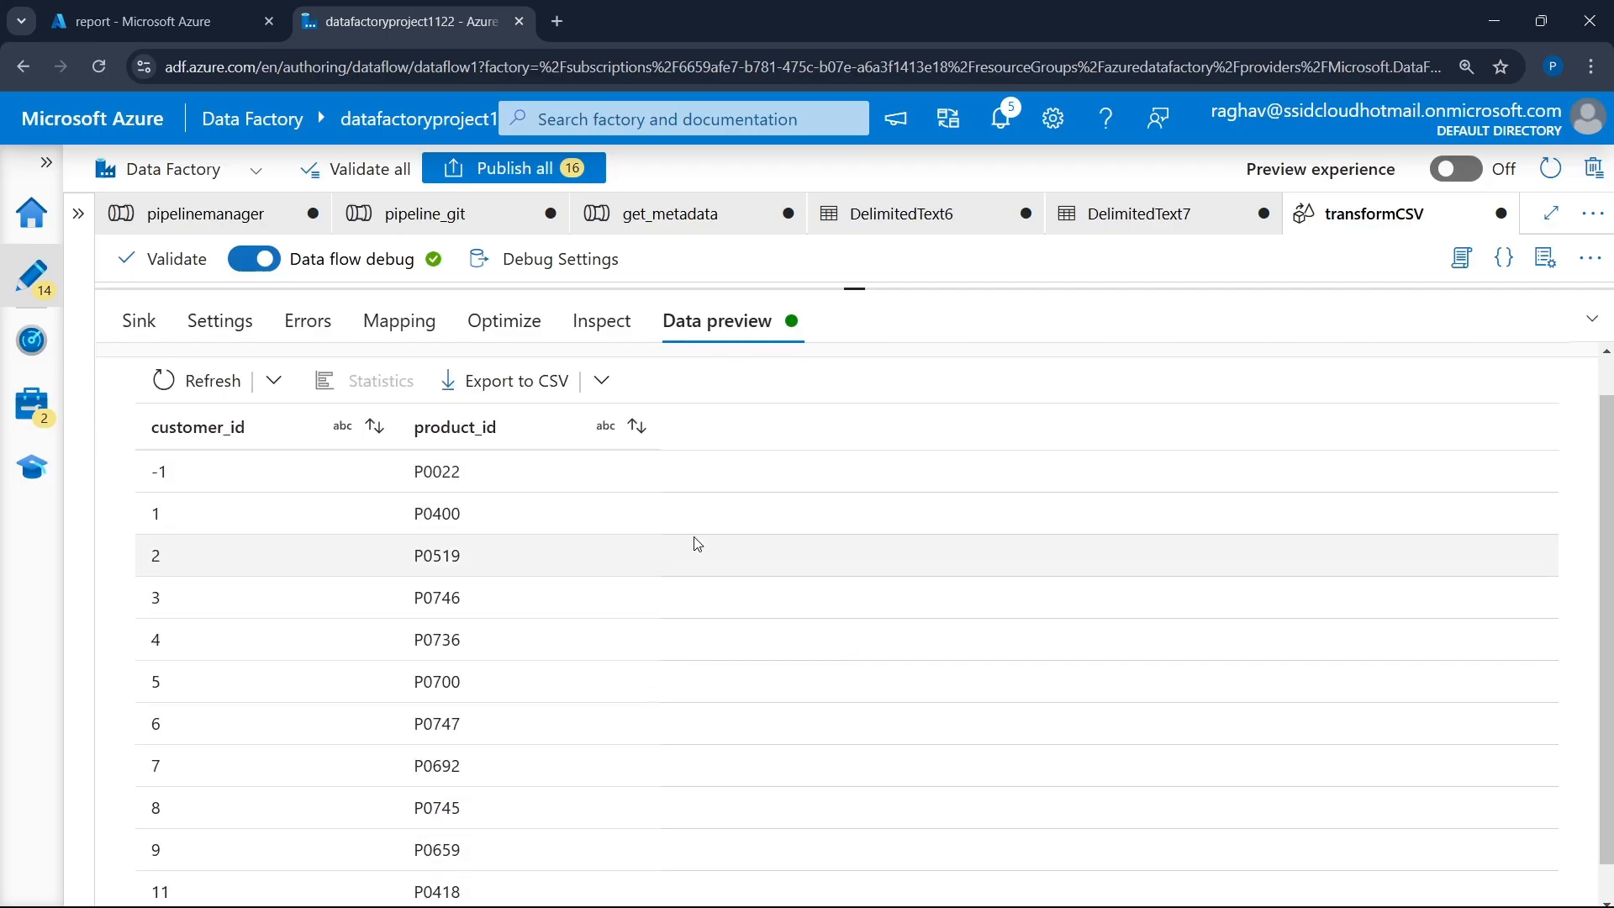
scroll(545, 622, up, 2)
scroll(542, 620, down, 2)
scroll(542, 620, up, 2)
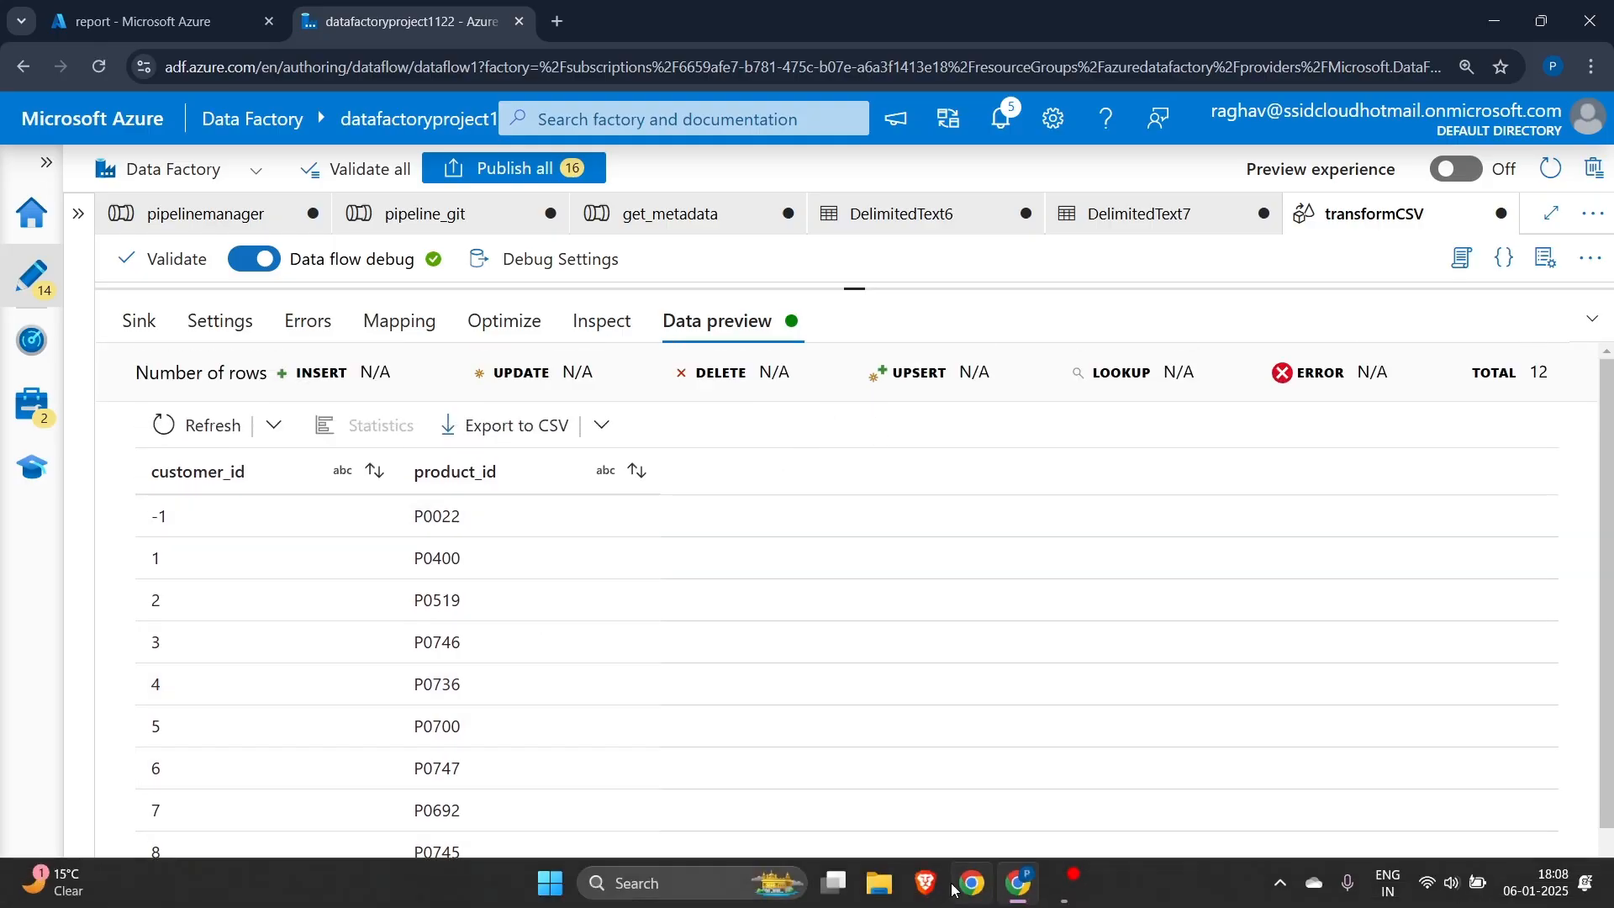
click(1067, 895)
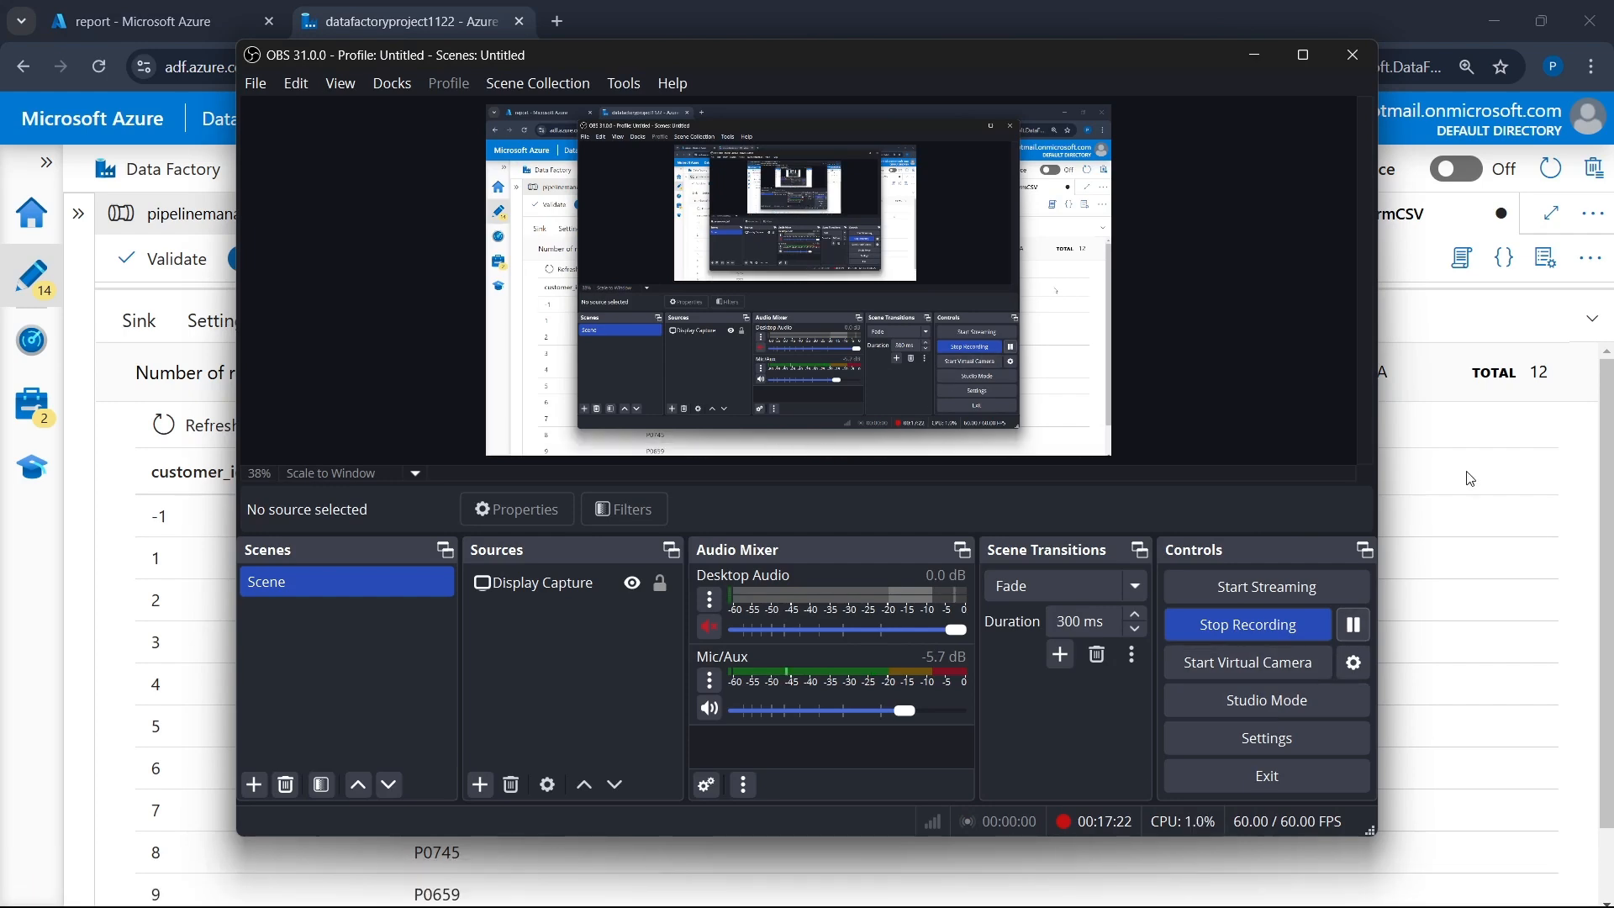
click(1470, 477)
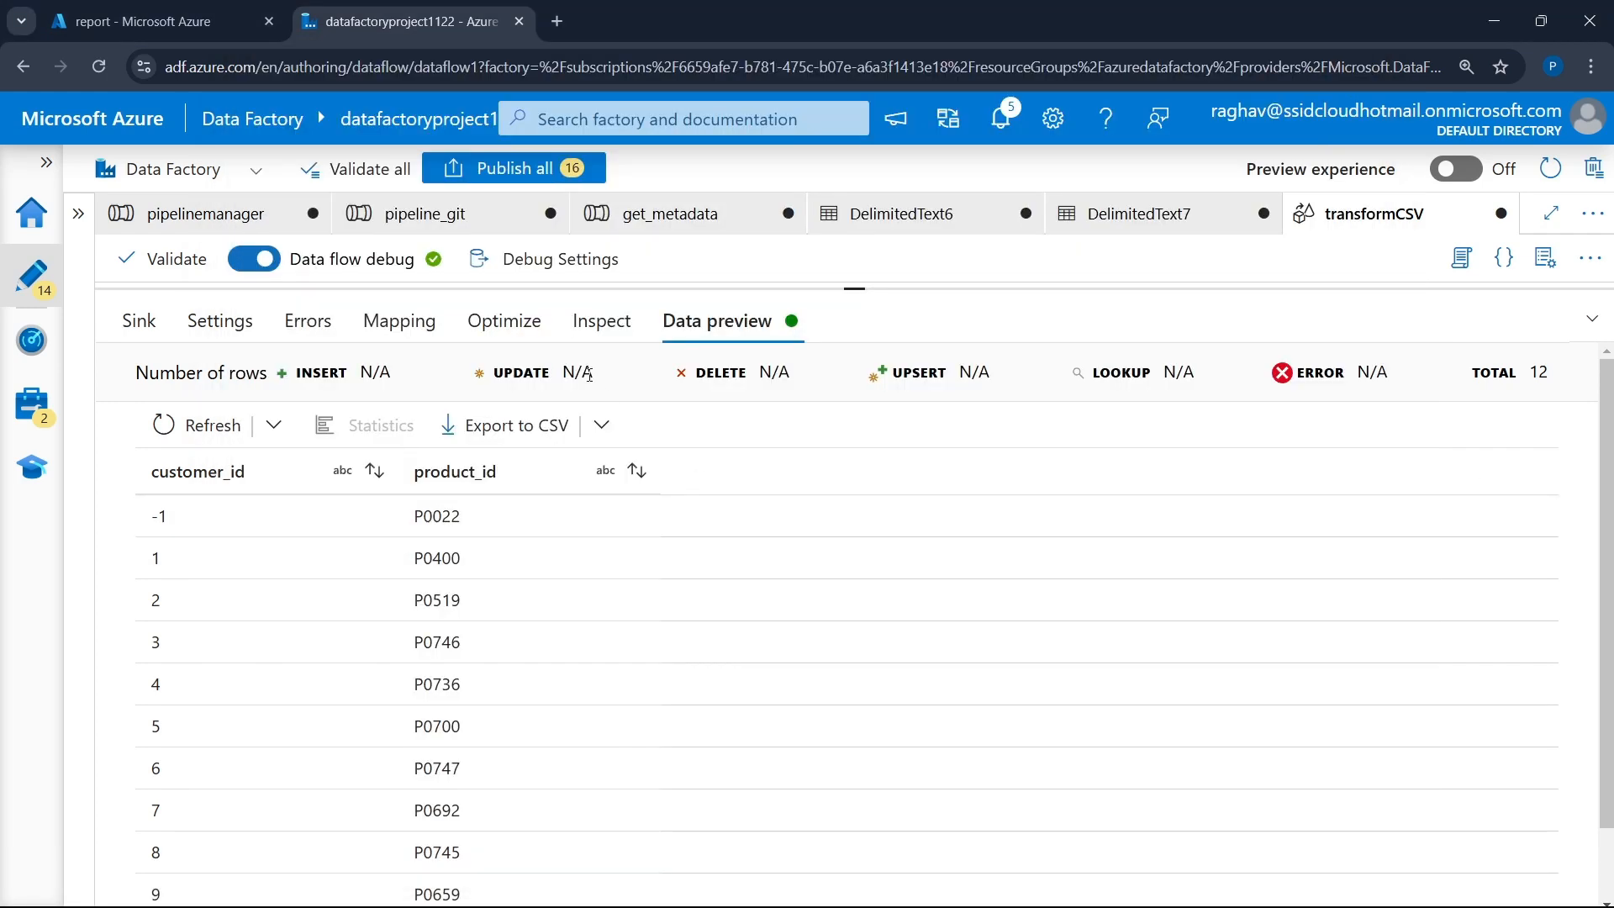
- Validate the transformCSV data flow and close the validation output
click(153, 15)
click(361, 16)
click(164, 259)
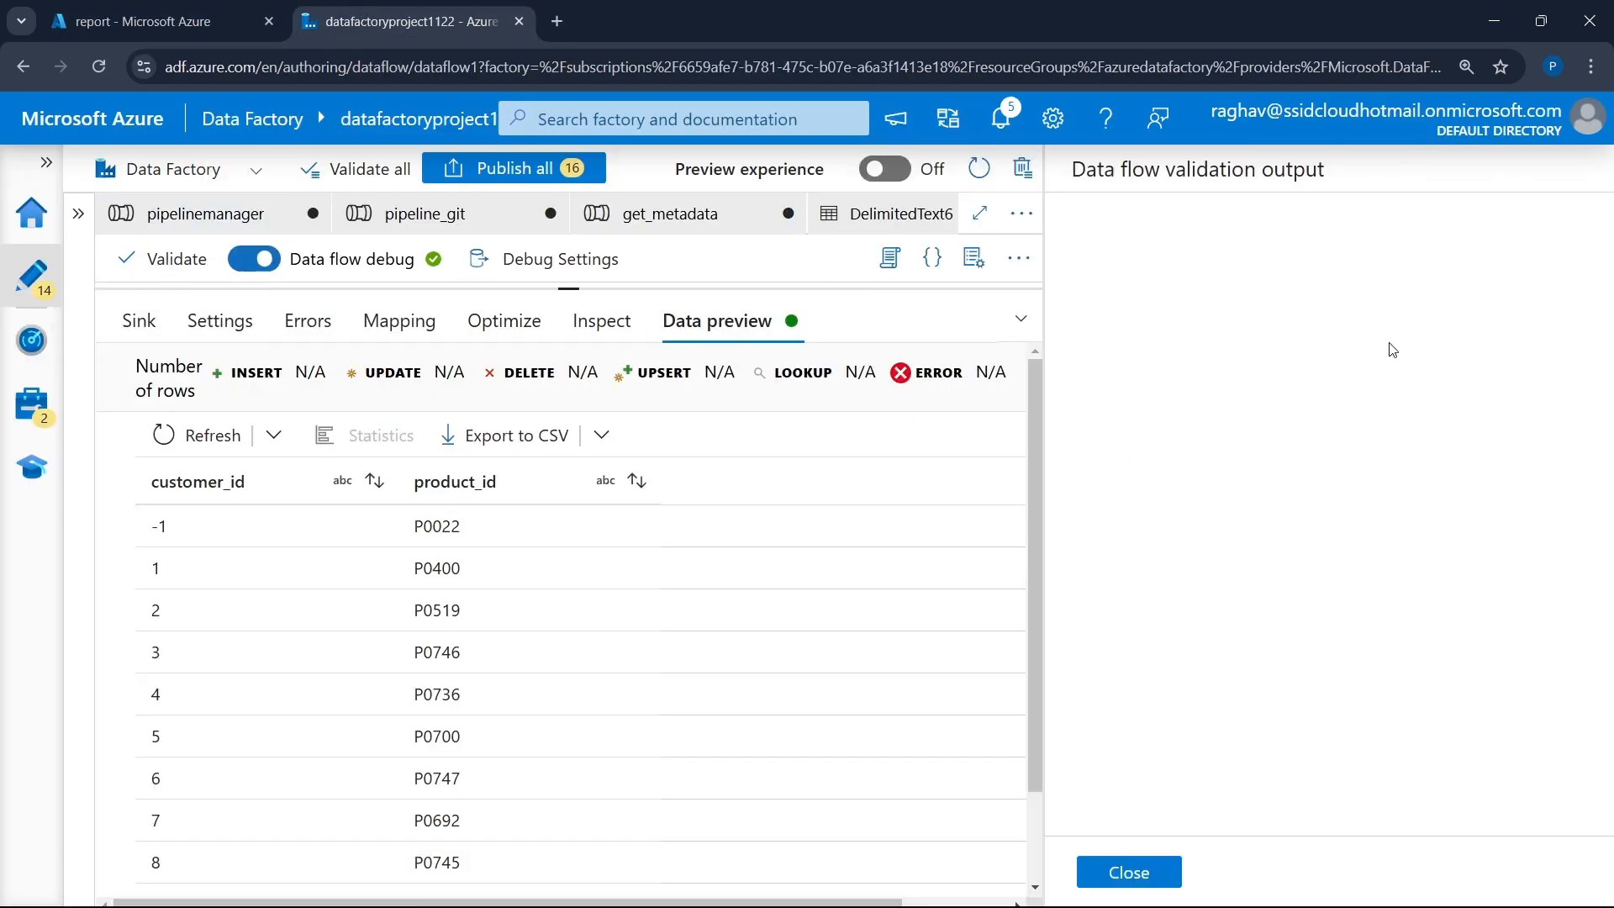
click(1136, 876)
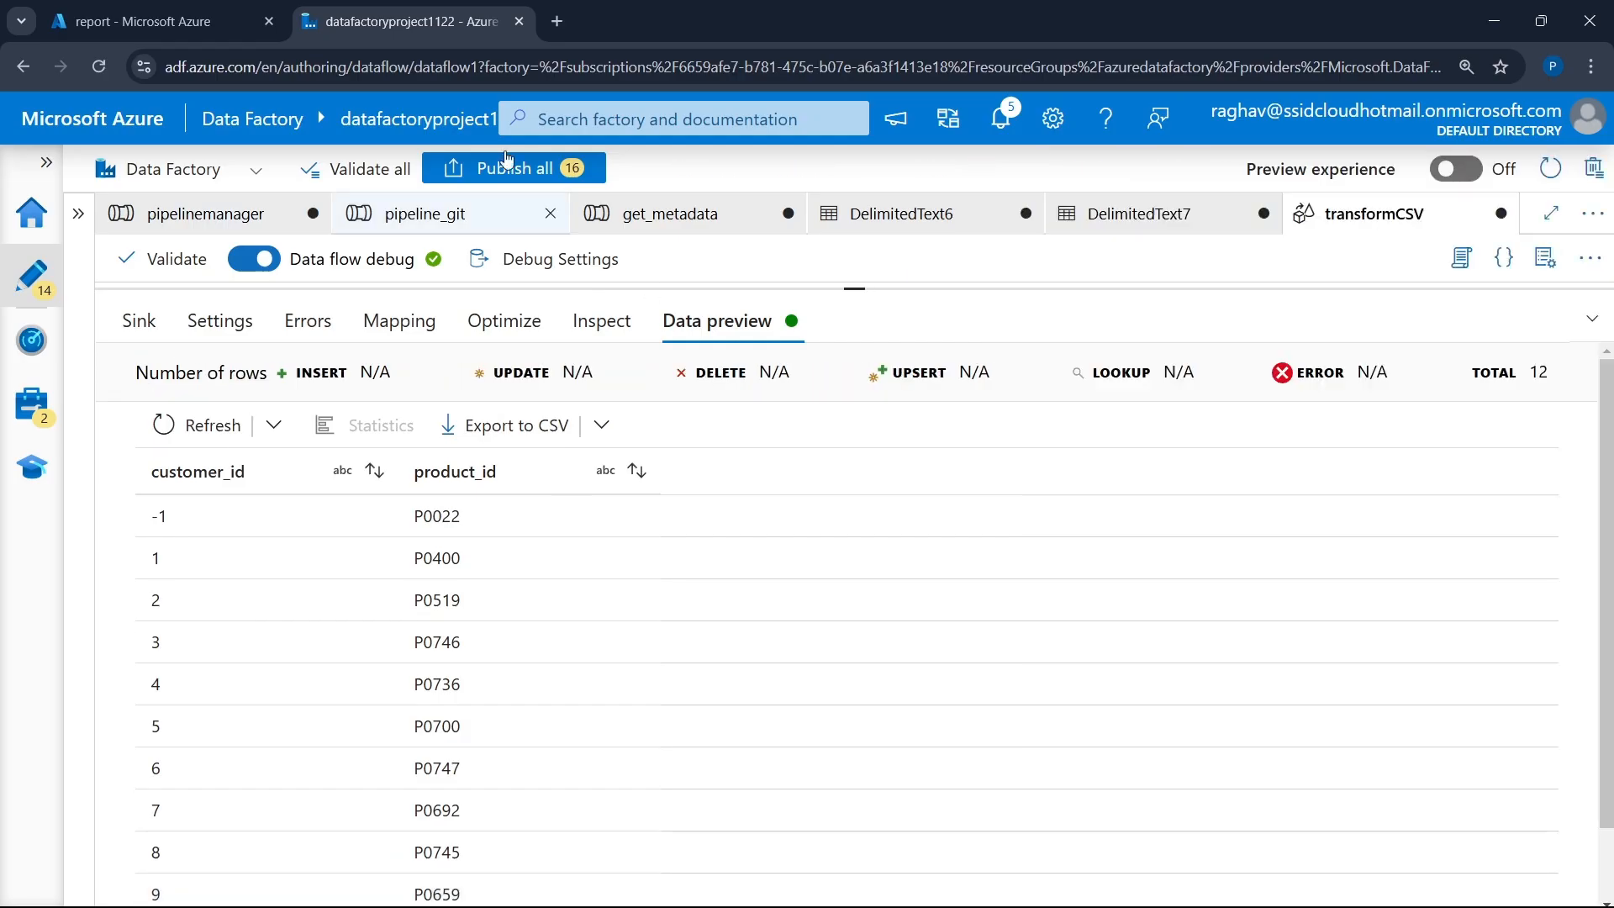
- Switch to the report container in the Azure portal and go up from csvfiles to its parent directory
click(153, 17)
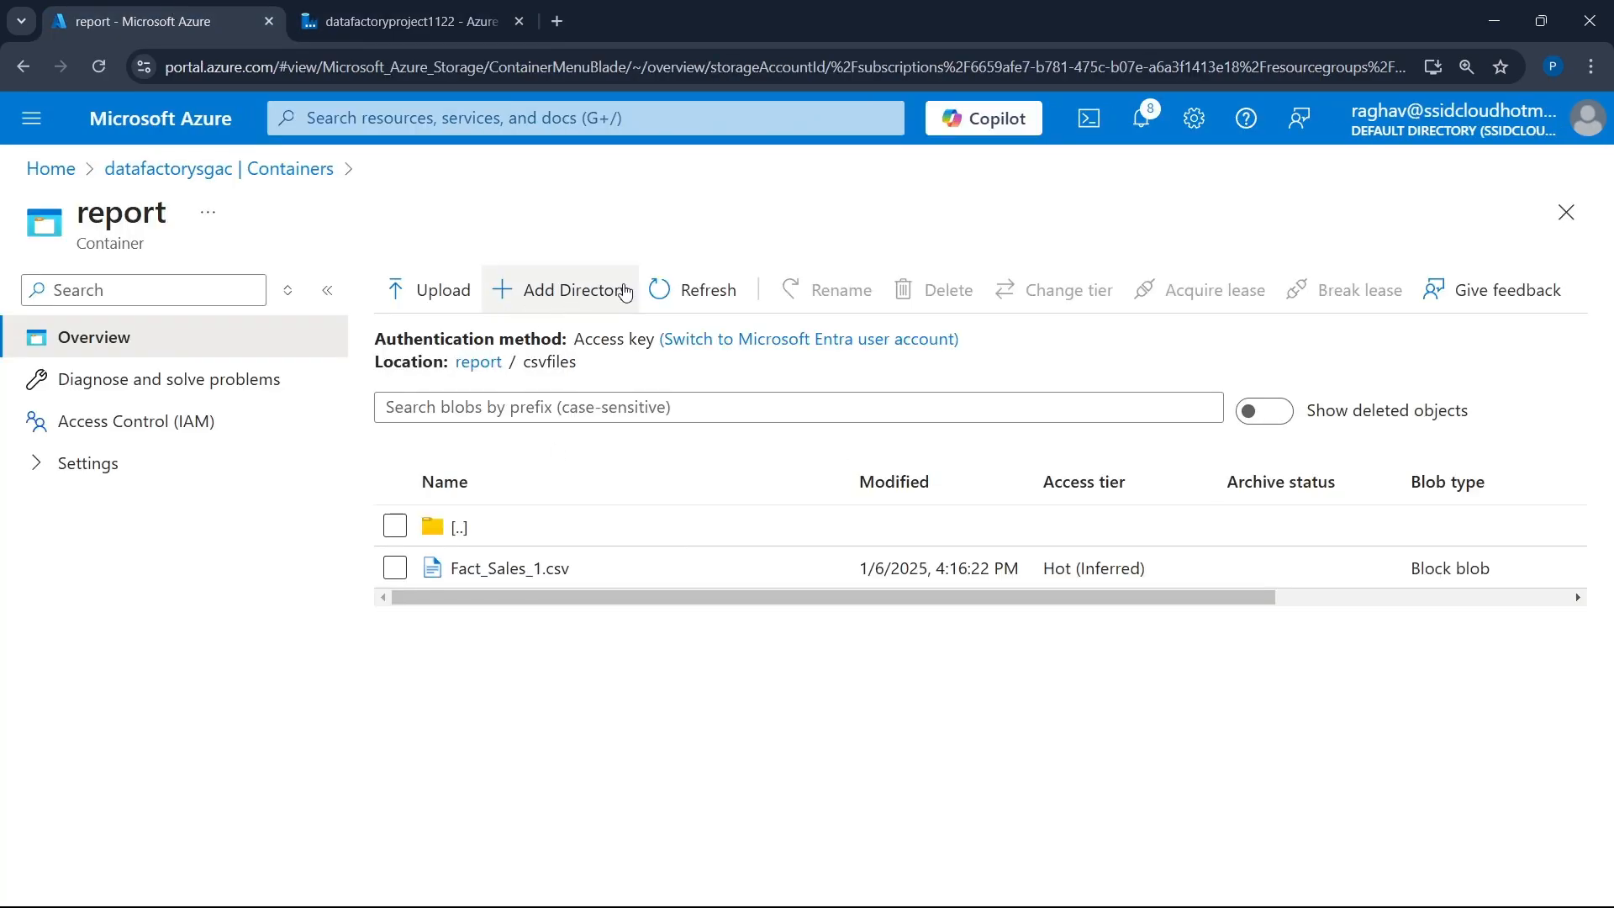
click(458, 531)
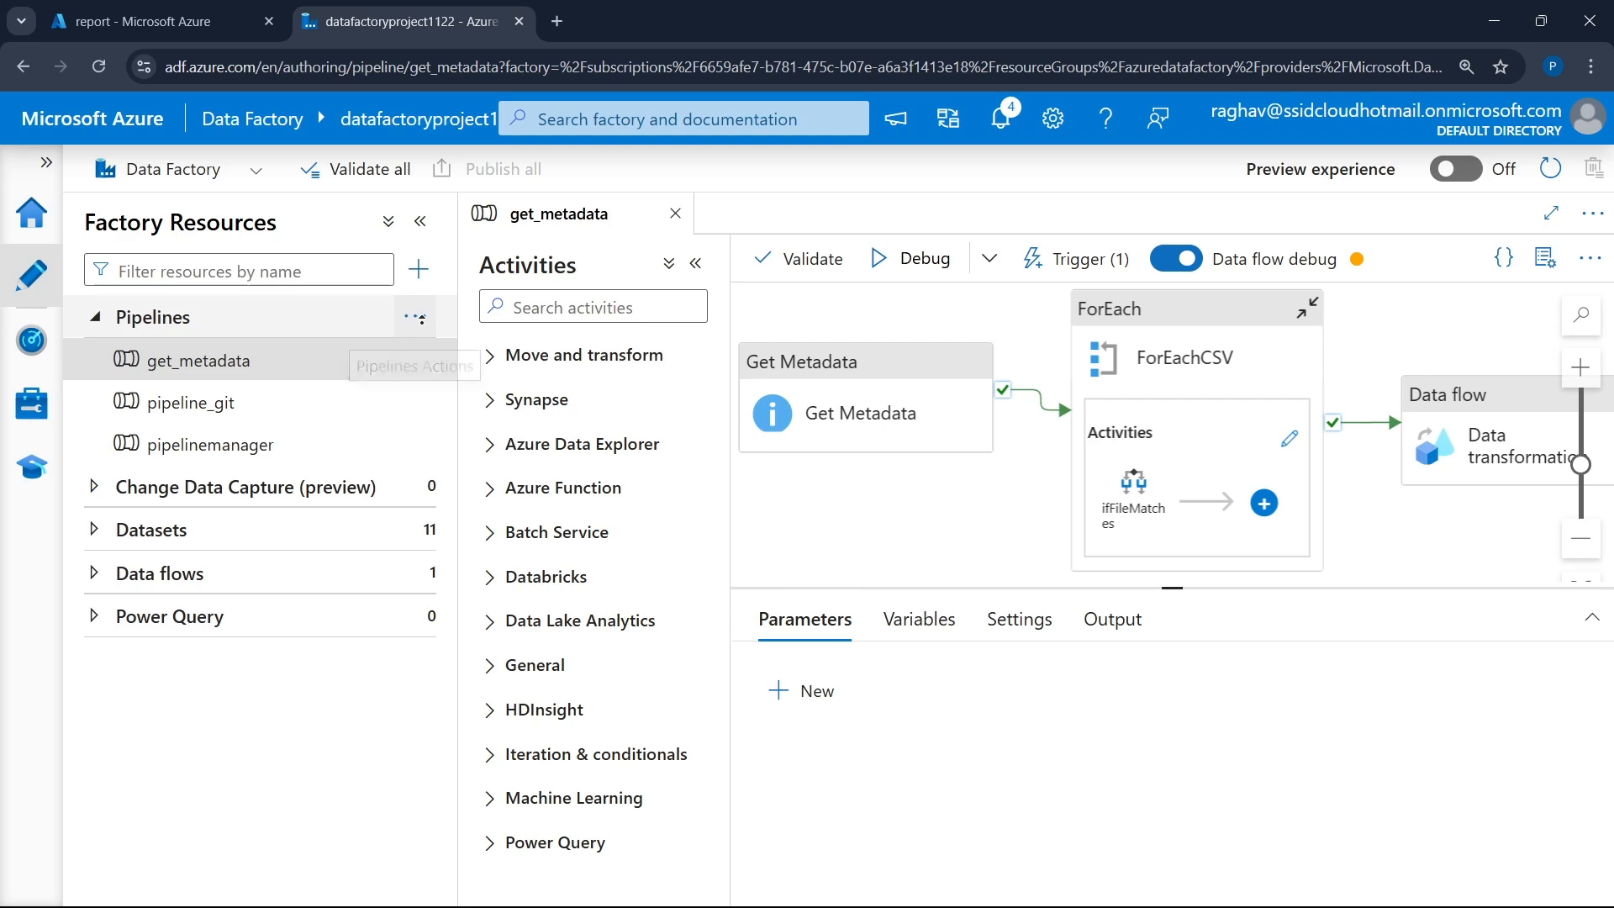
- Create a new pipeline in Data Factory and open the existing get_metadata pipeline
click(421, 318)
click(500, 360)
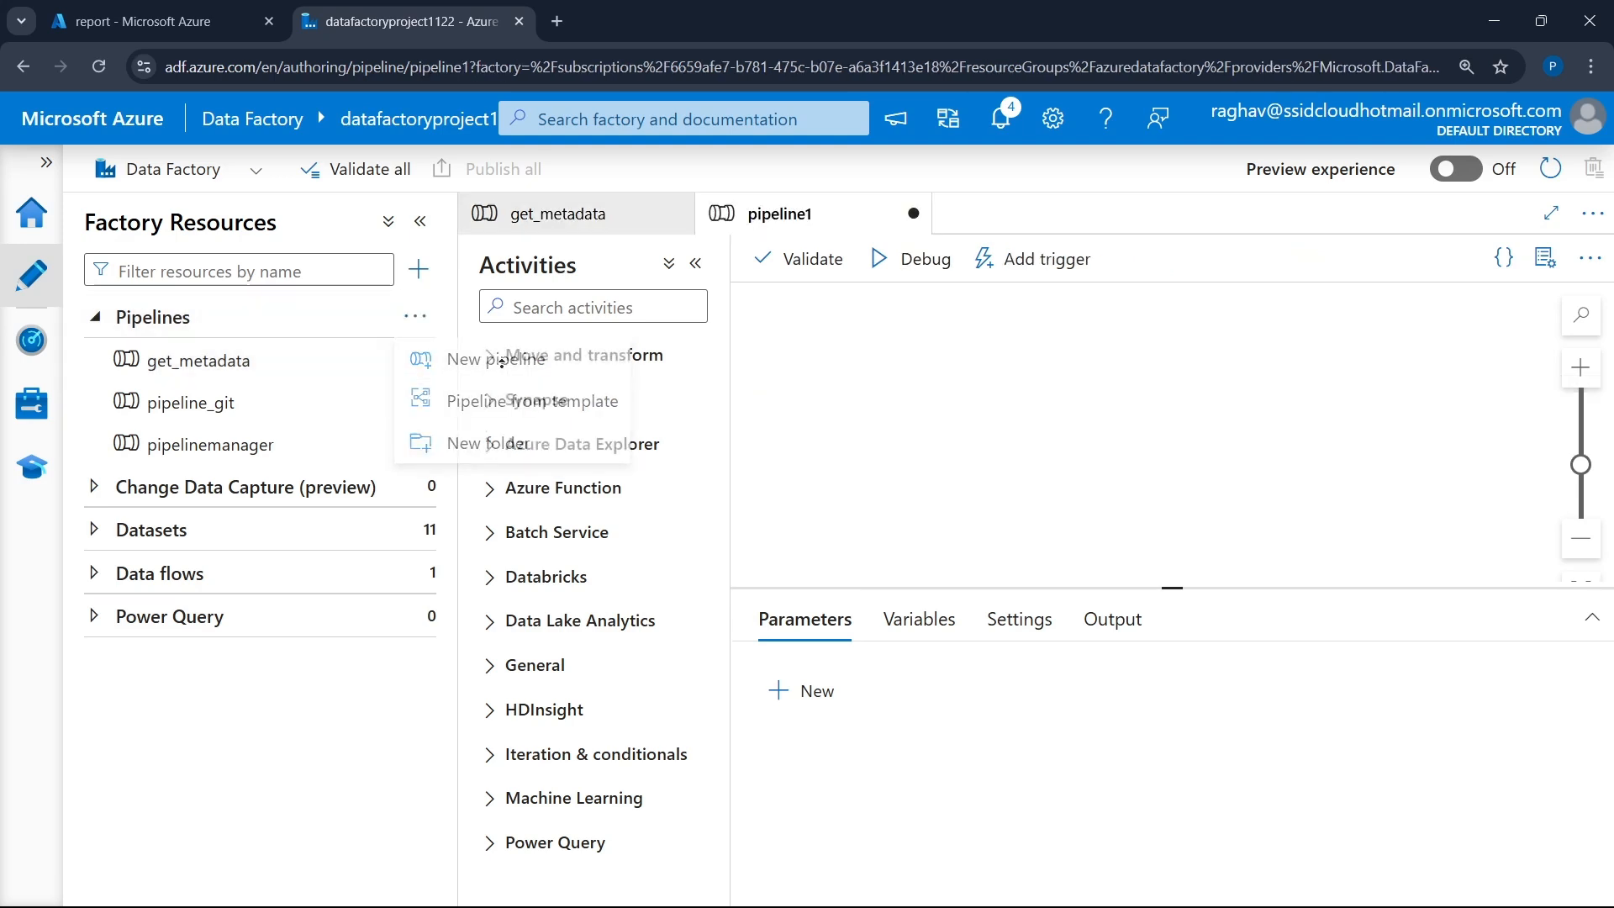
click(419, 221)
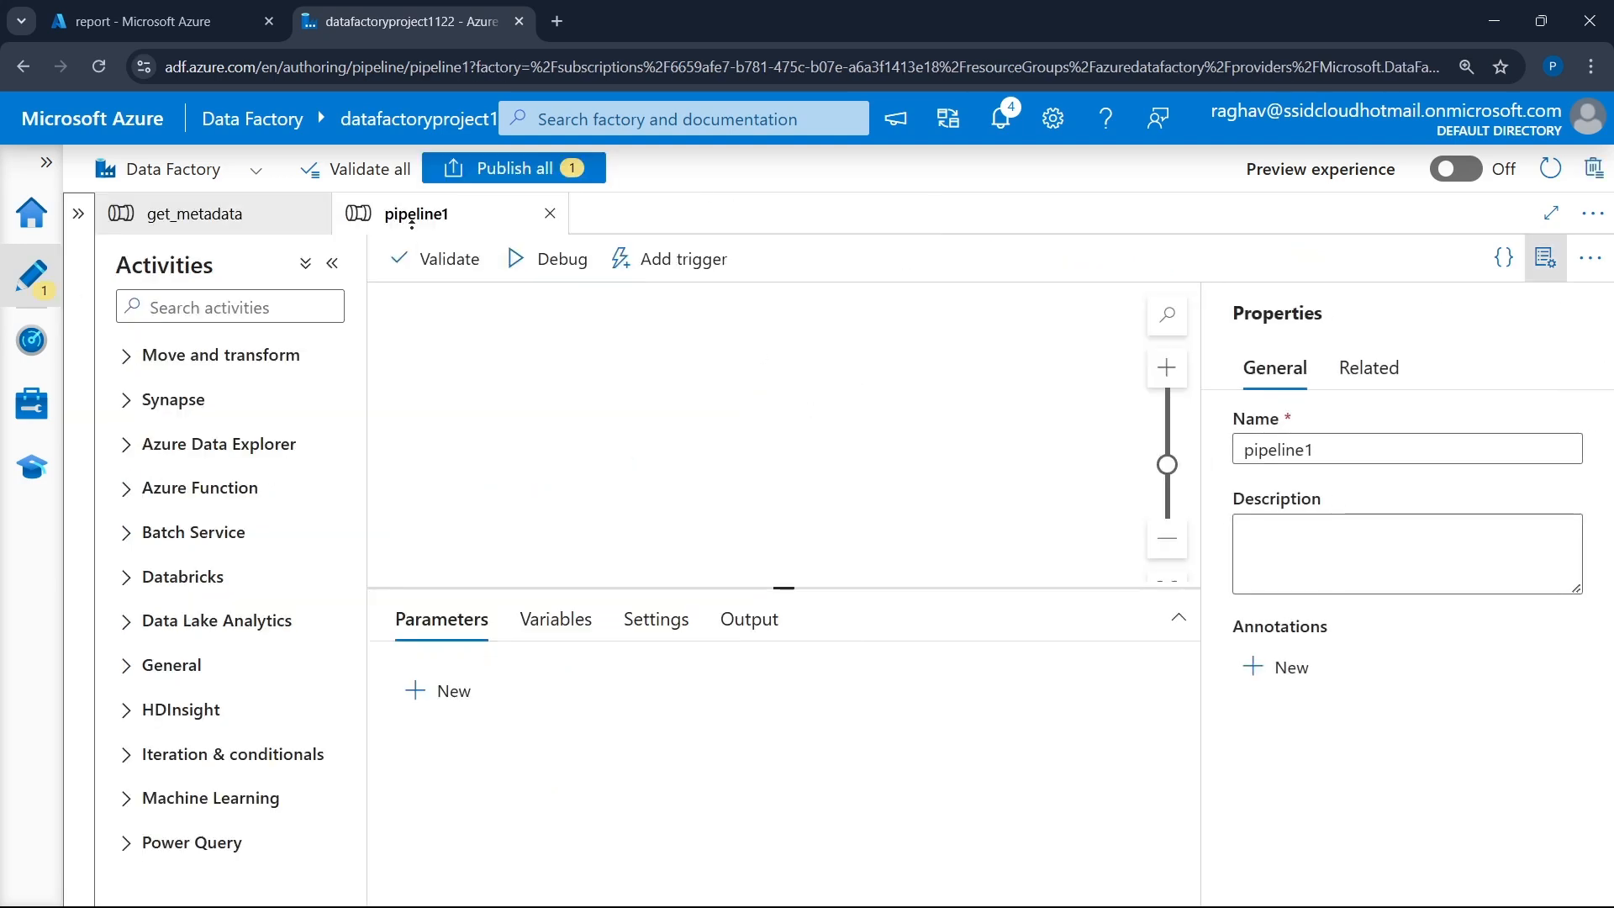
click(78, 212)
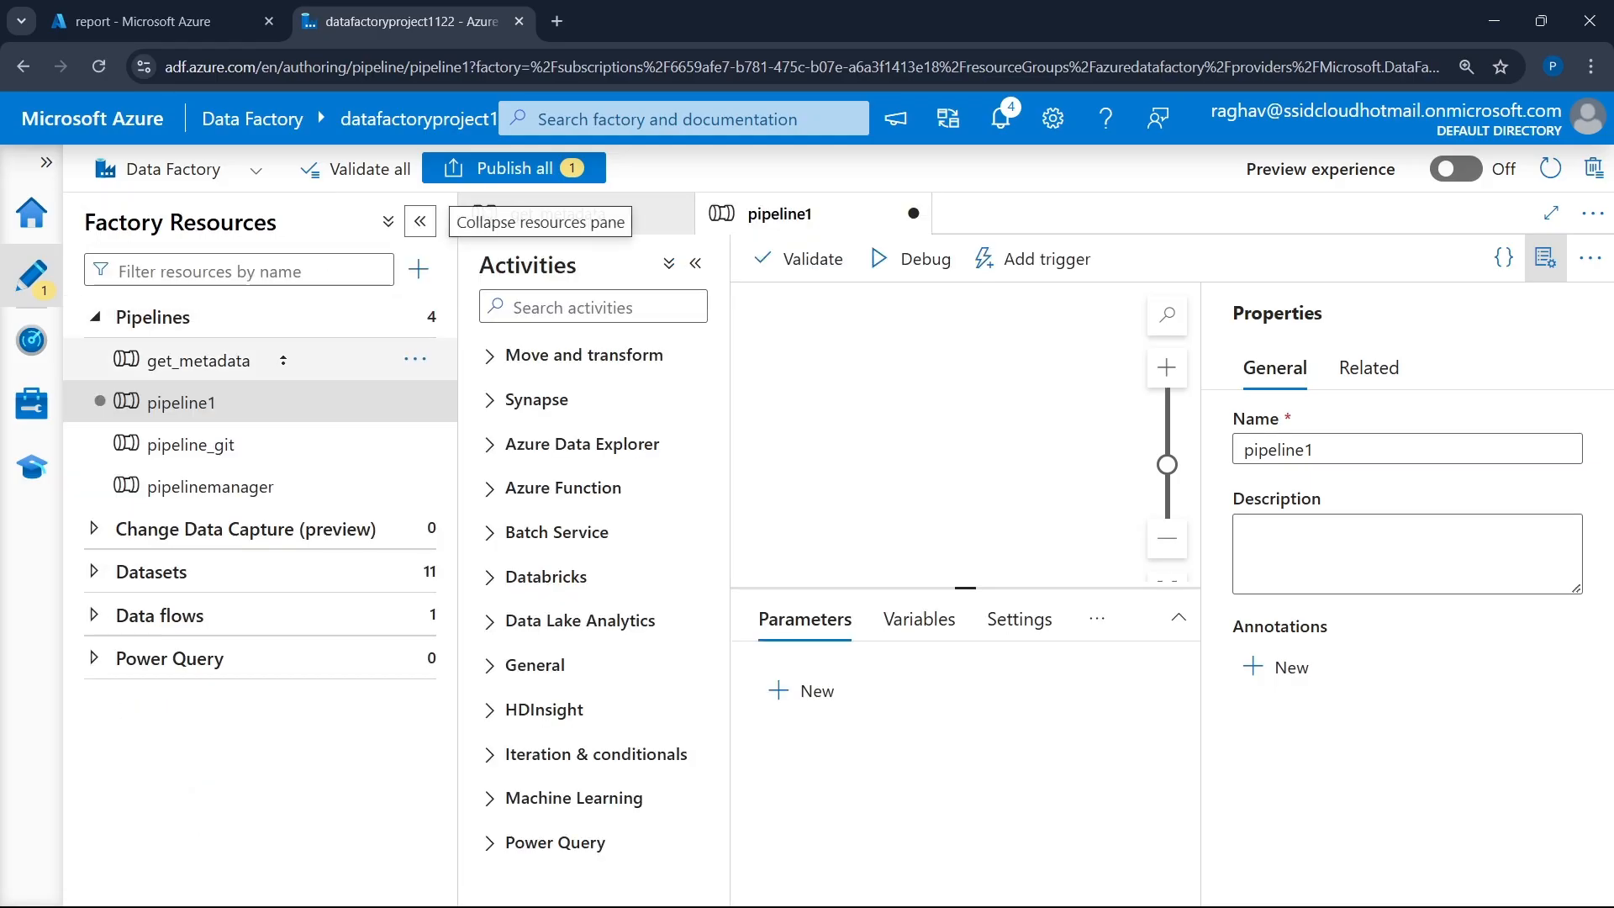
click(248, 363)
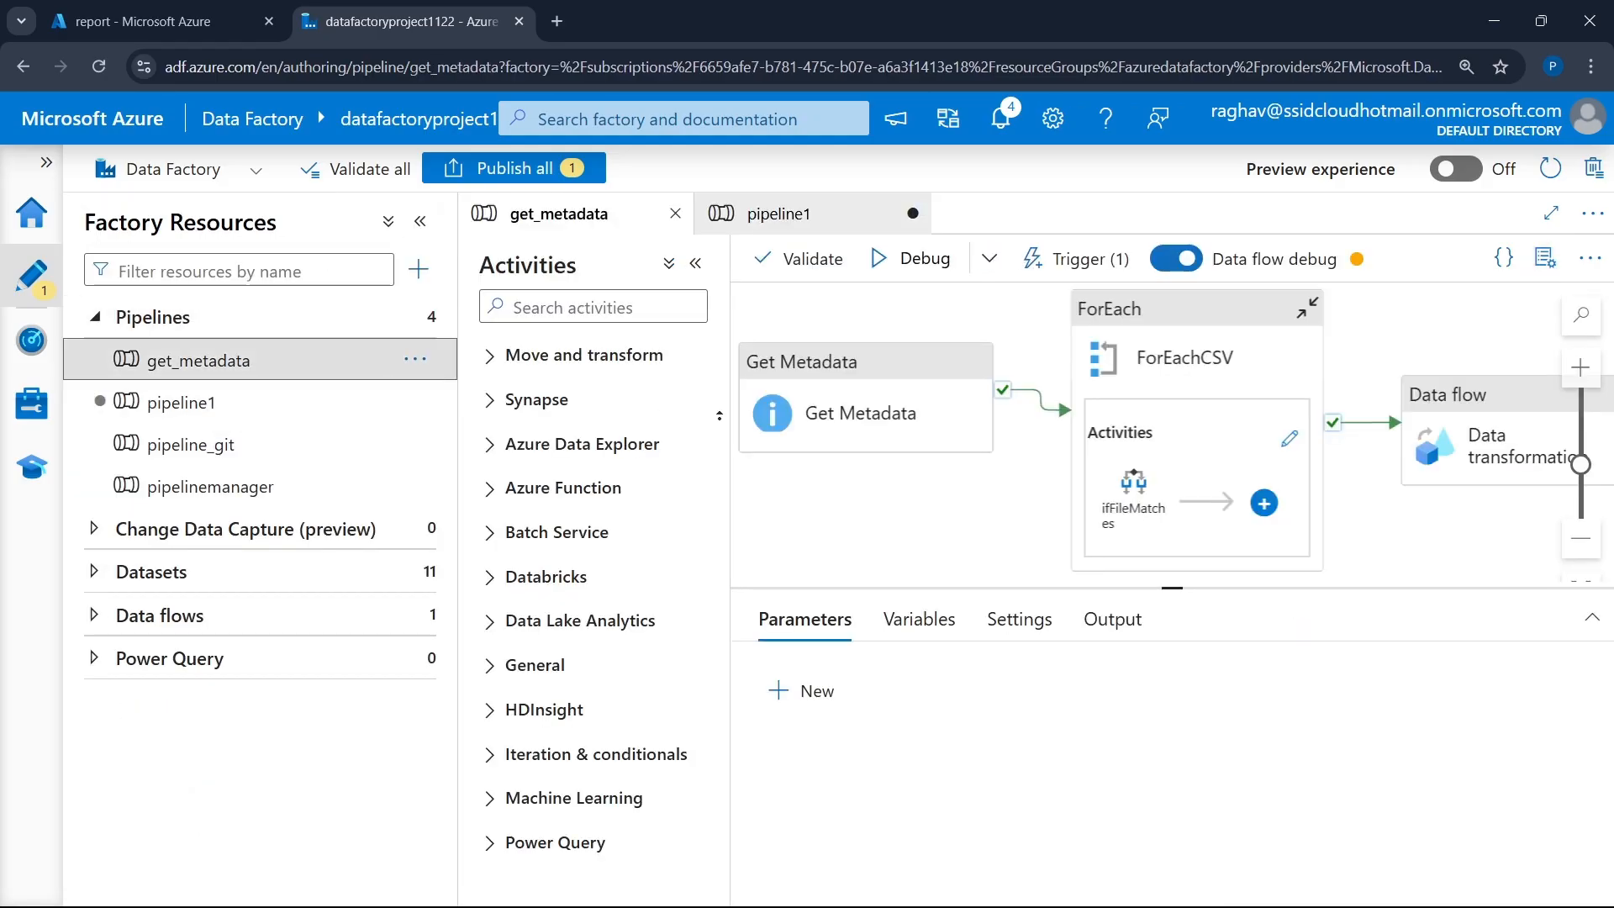
click(846, 412)
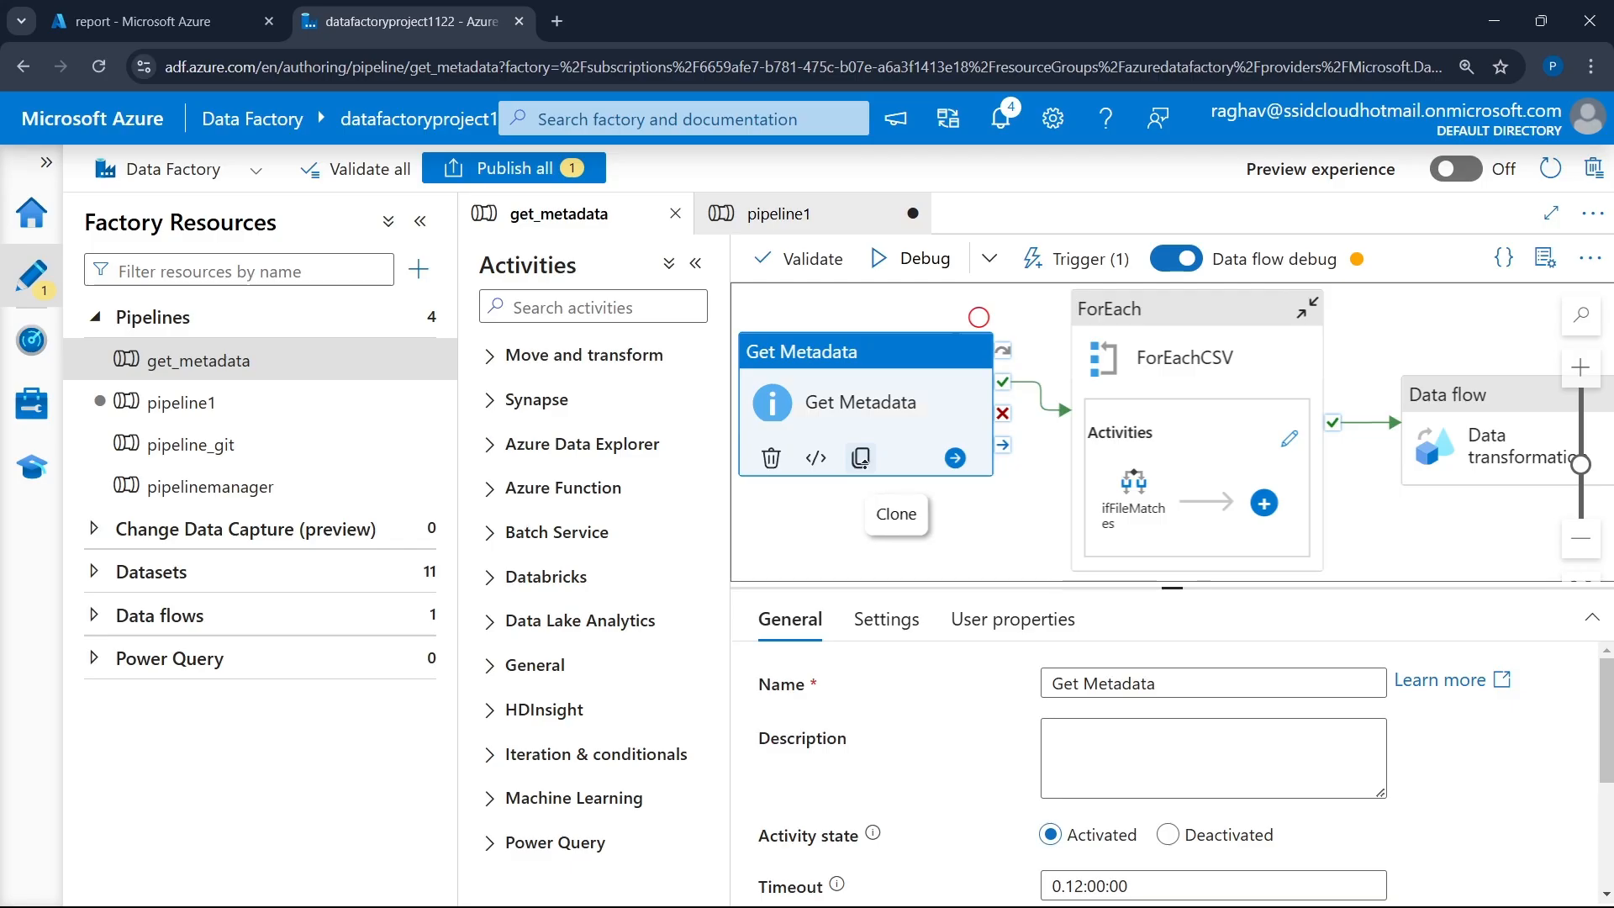
click(866, 459)
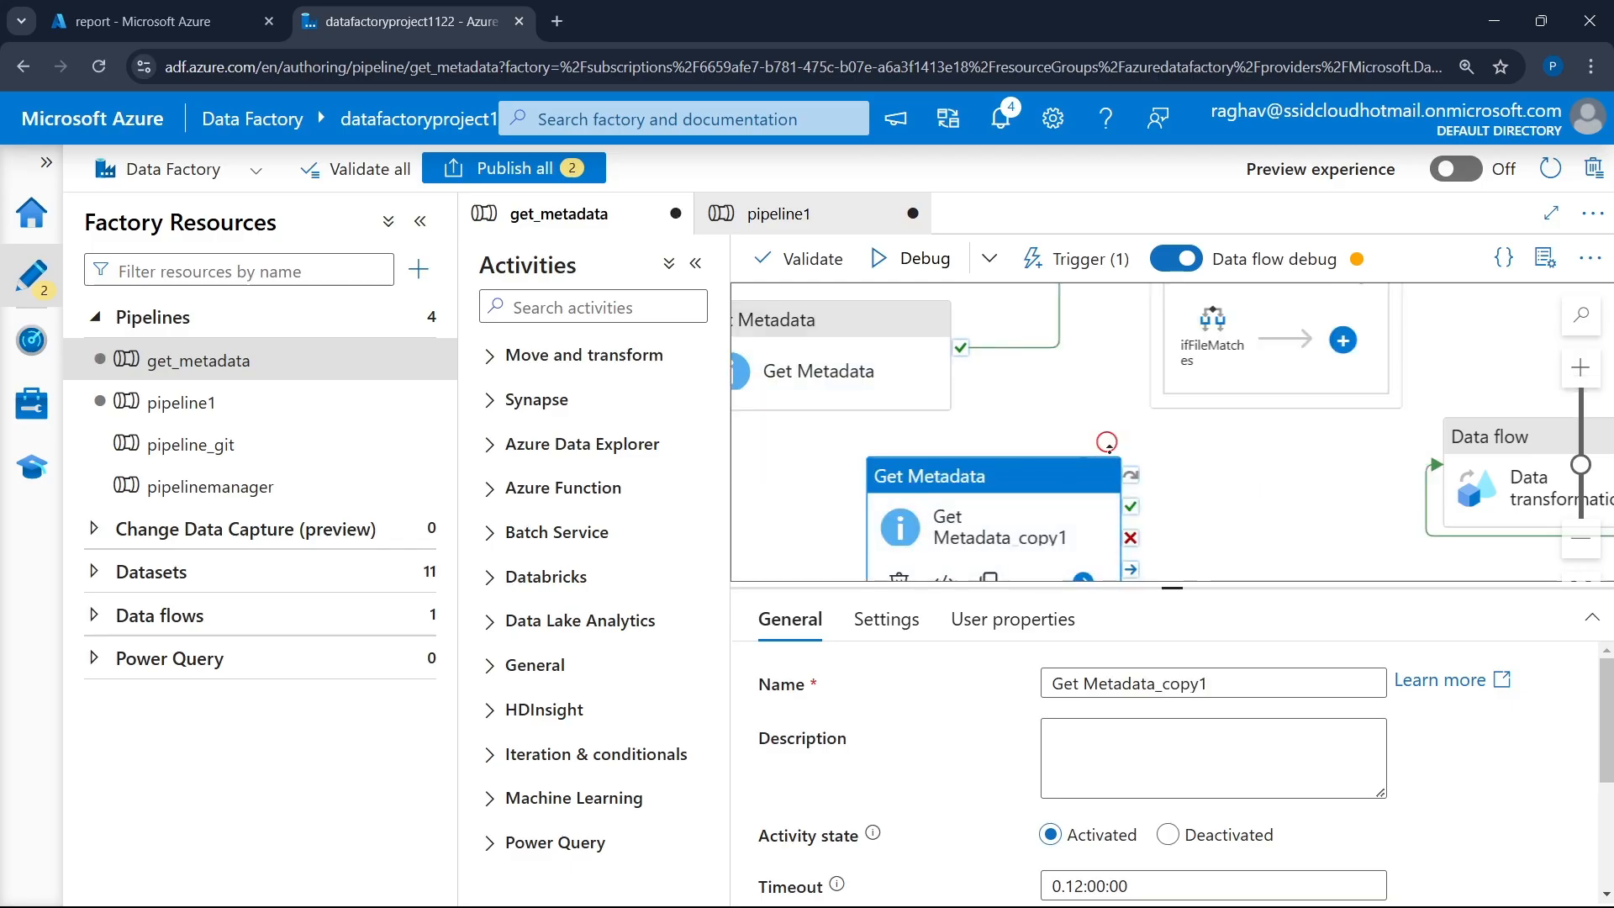
scroll(1084, 506, down, 3)
scroll(1084, 506, up, 3)
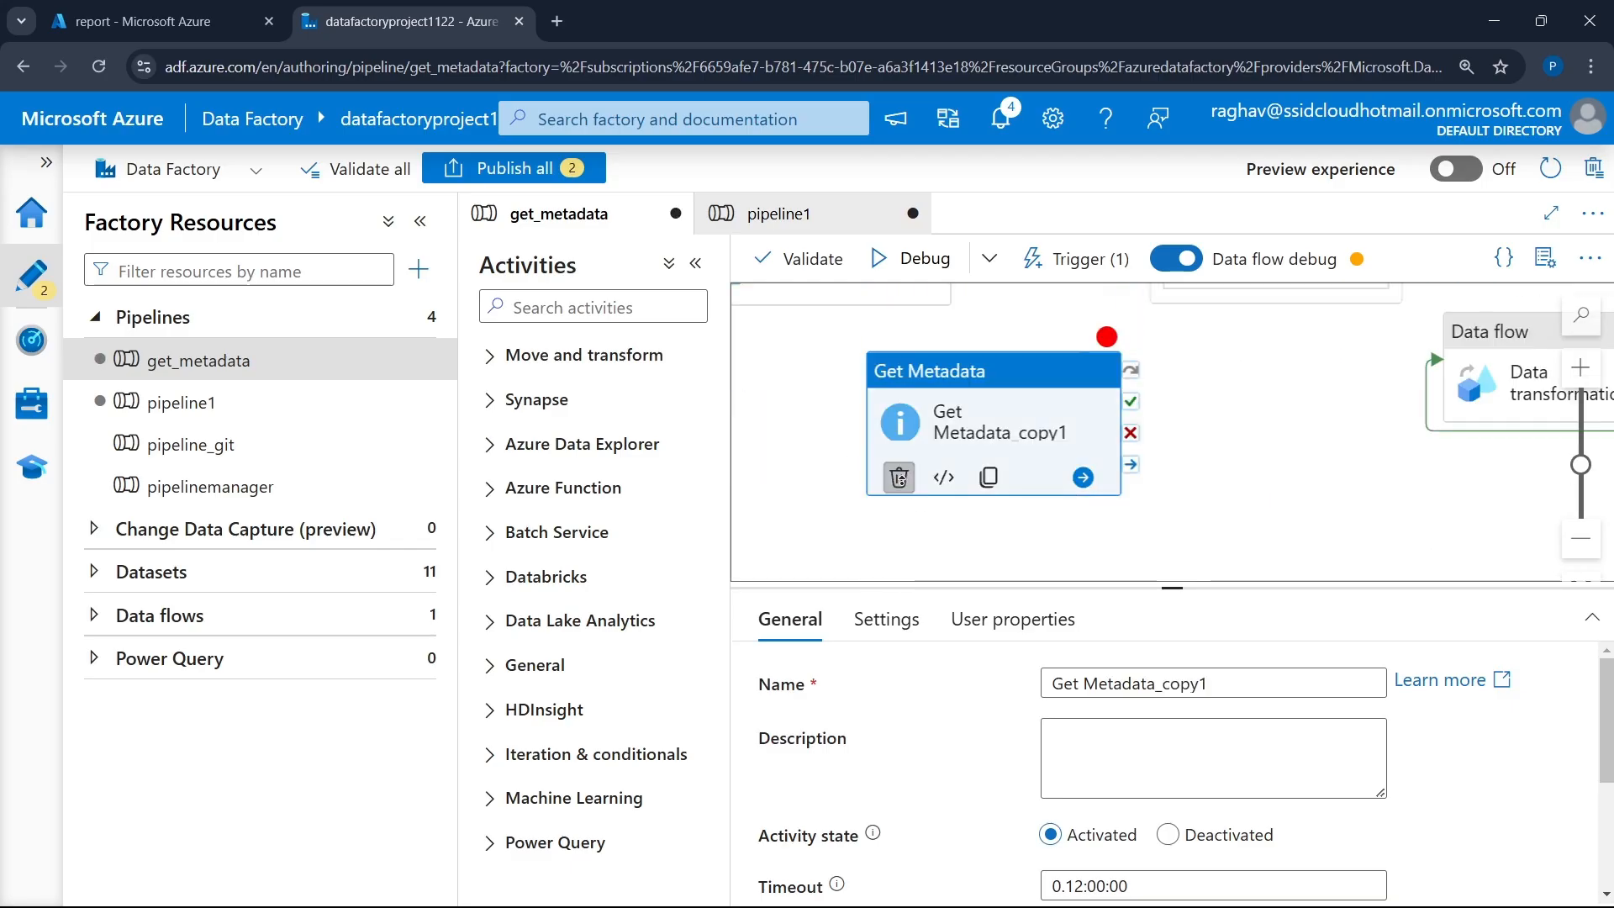
click(899, 475)
scroll(844, 501, up, 5)
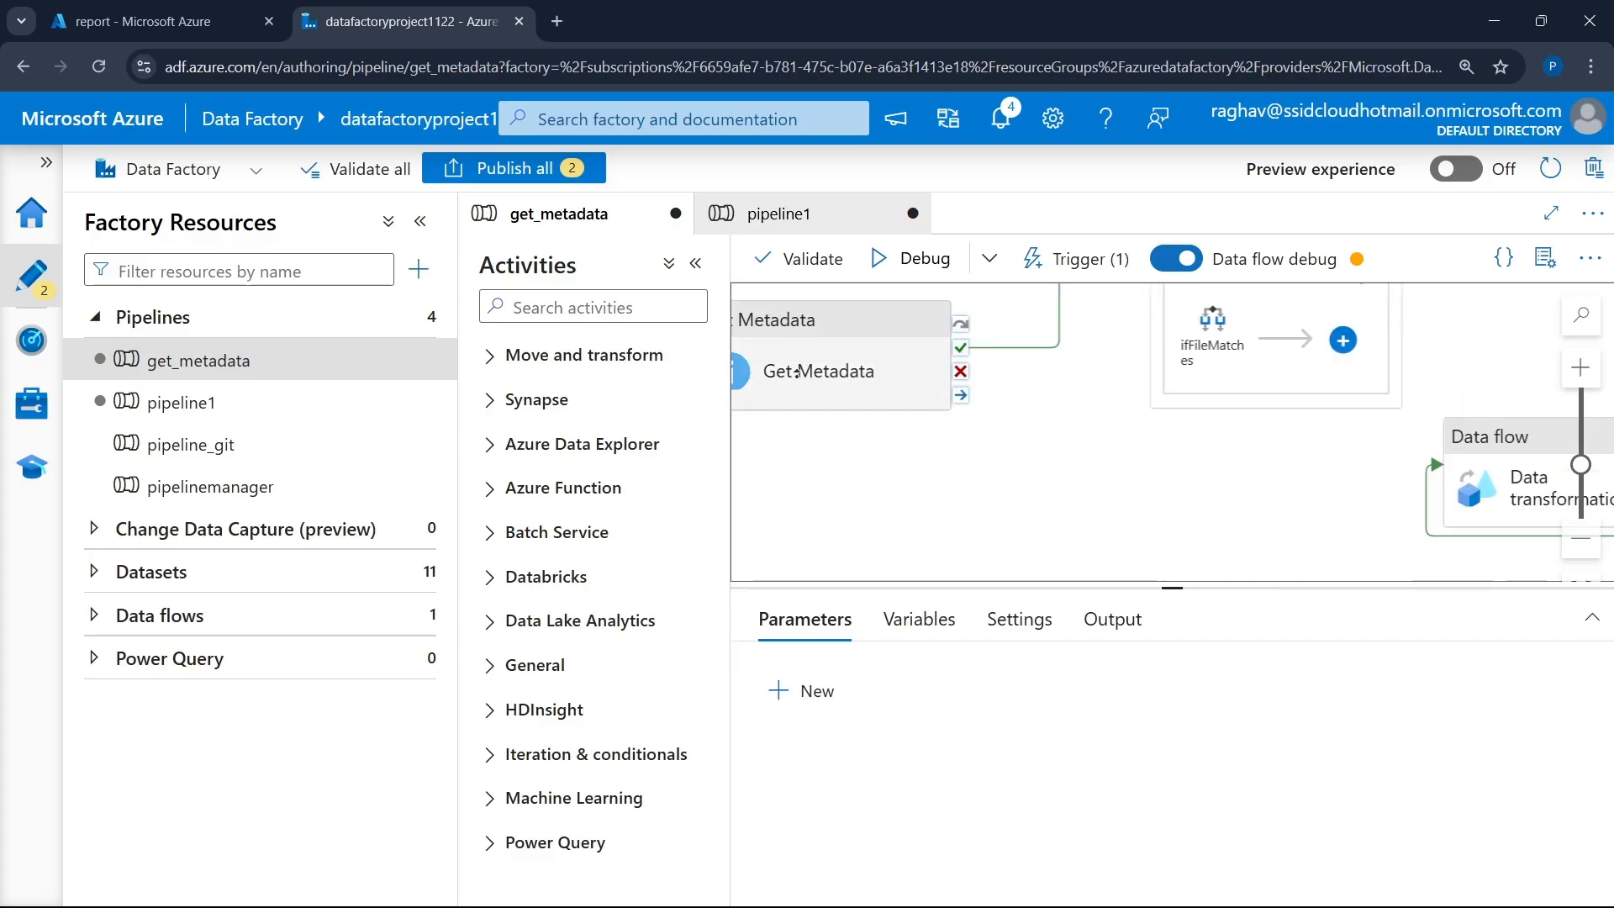
- Copy the Get Metadata activity from the get_metadata pipeline into pipeline1 and place it at the canvas's upper-left area
click(857, 361)
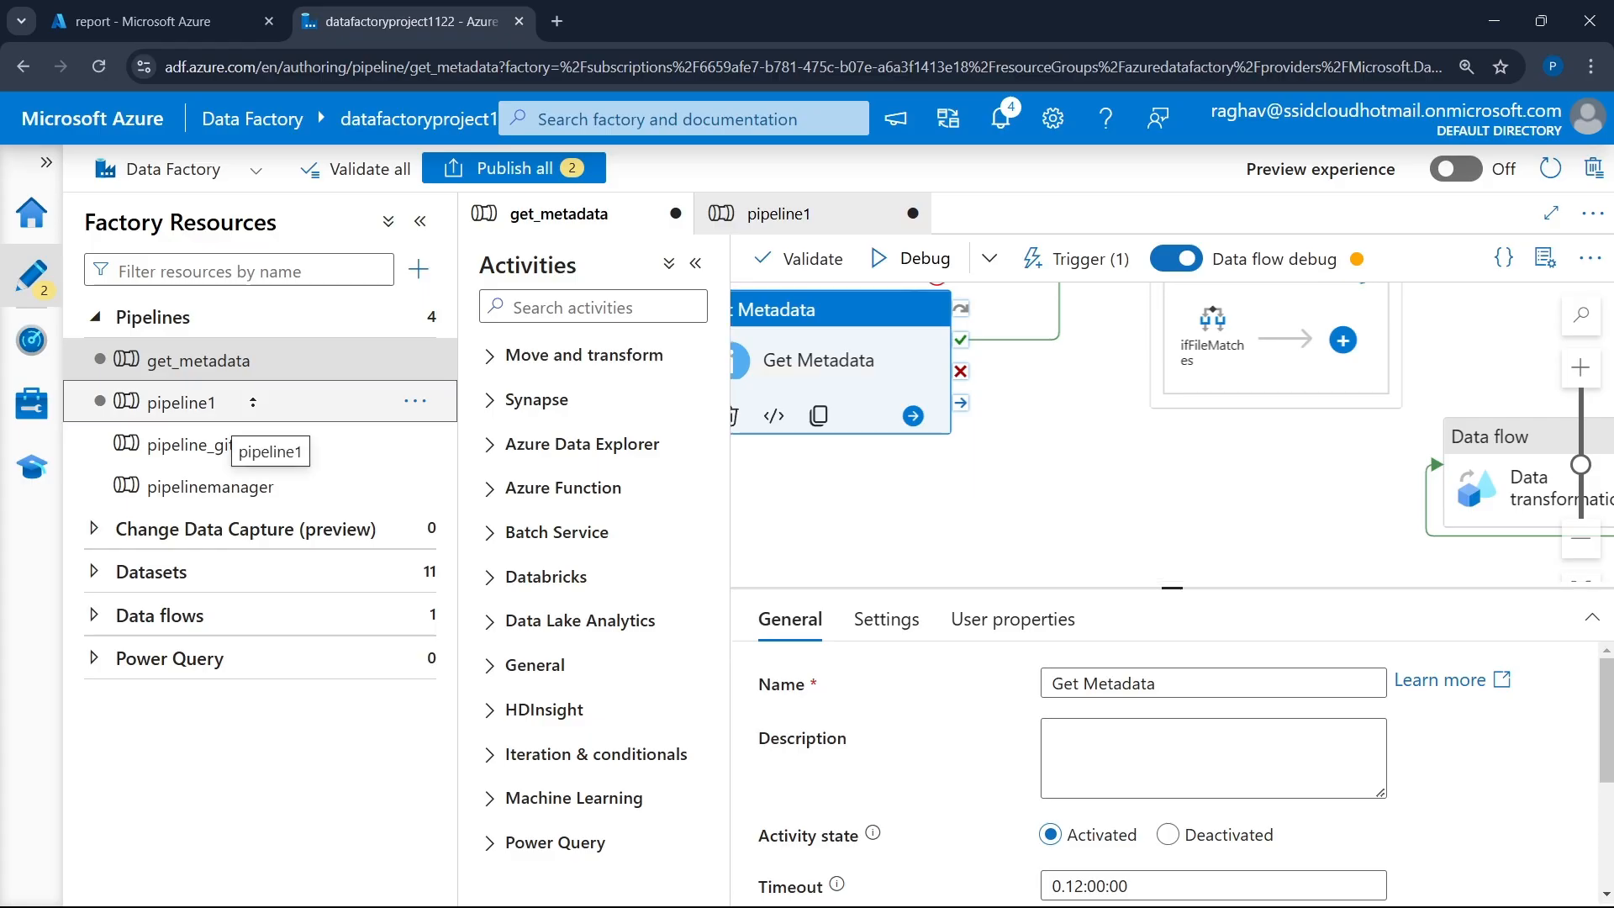
click(267, 400)
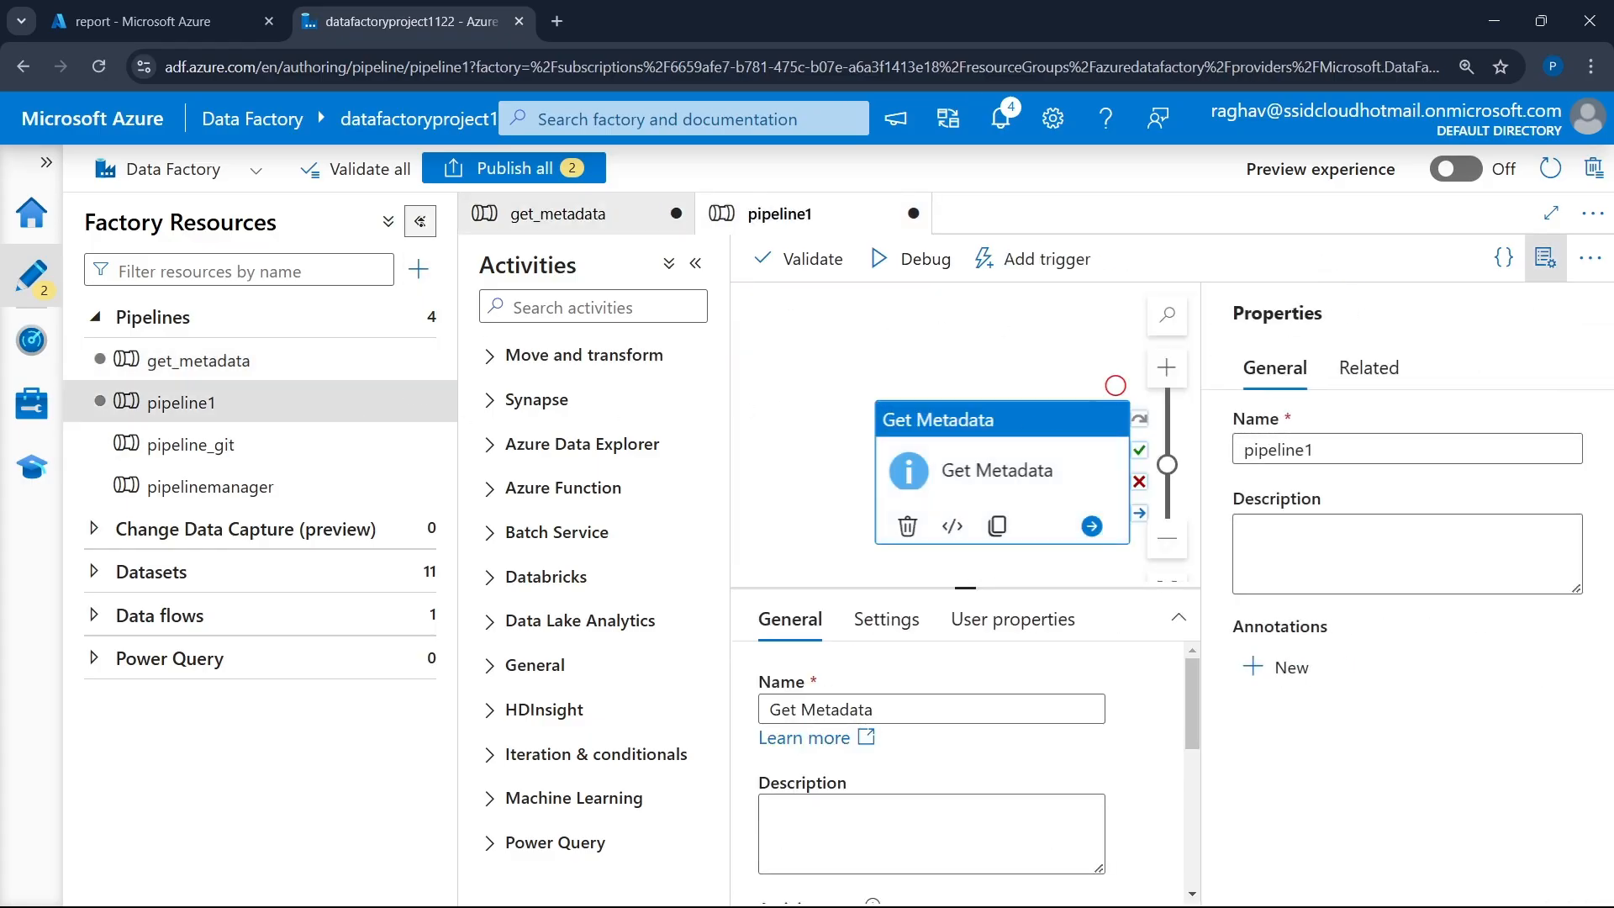
click(419, 221)
drag(618, 415, 549, 356)
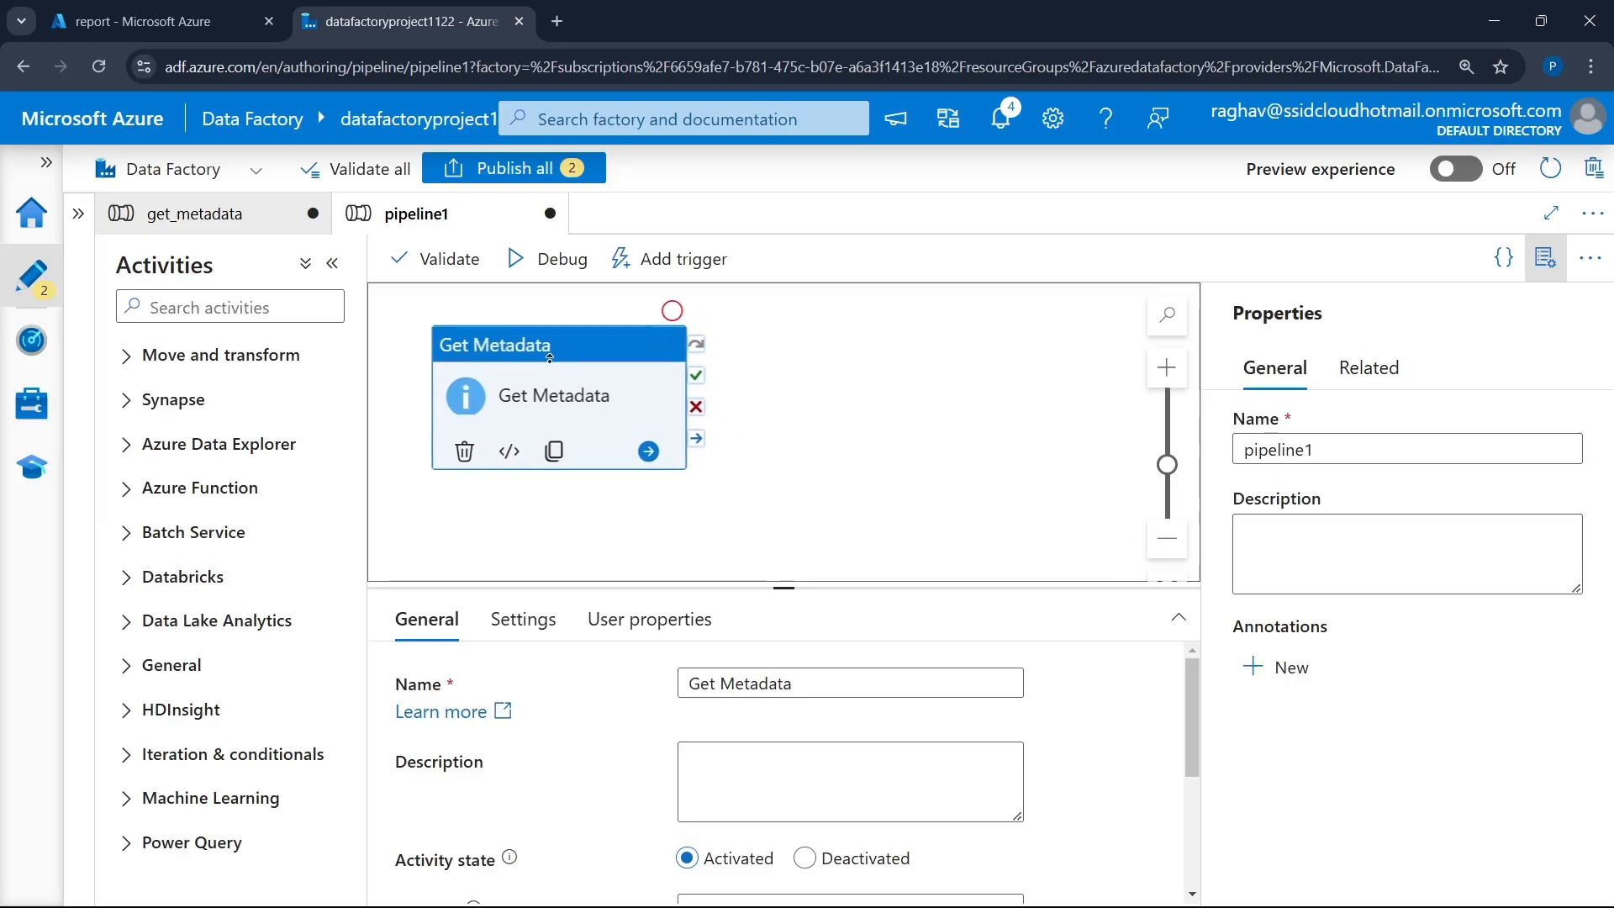
- Rename the new pipeline to var_pipeline and hide its properties
double_click(1345, 452)
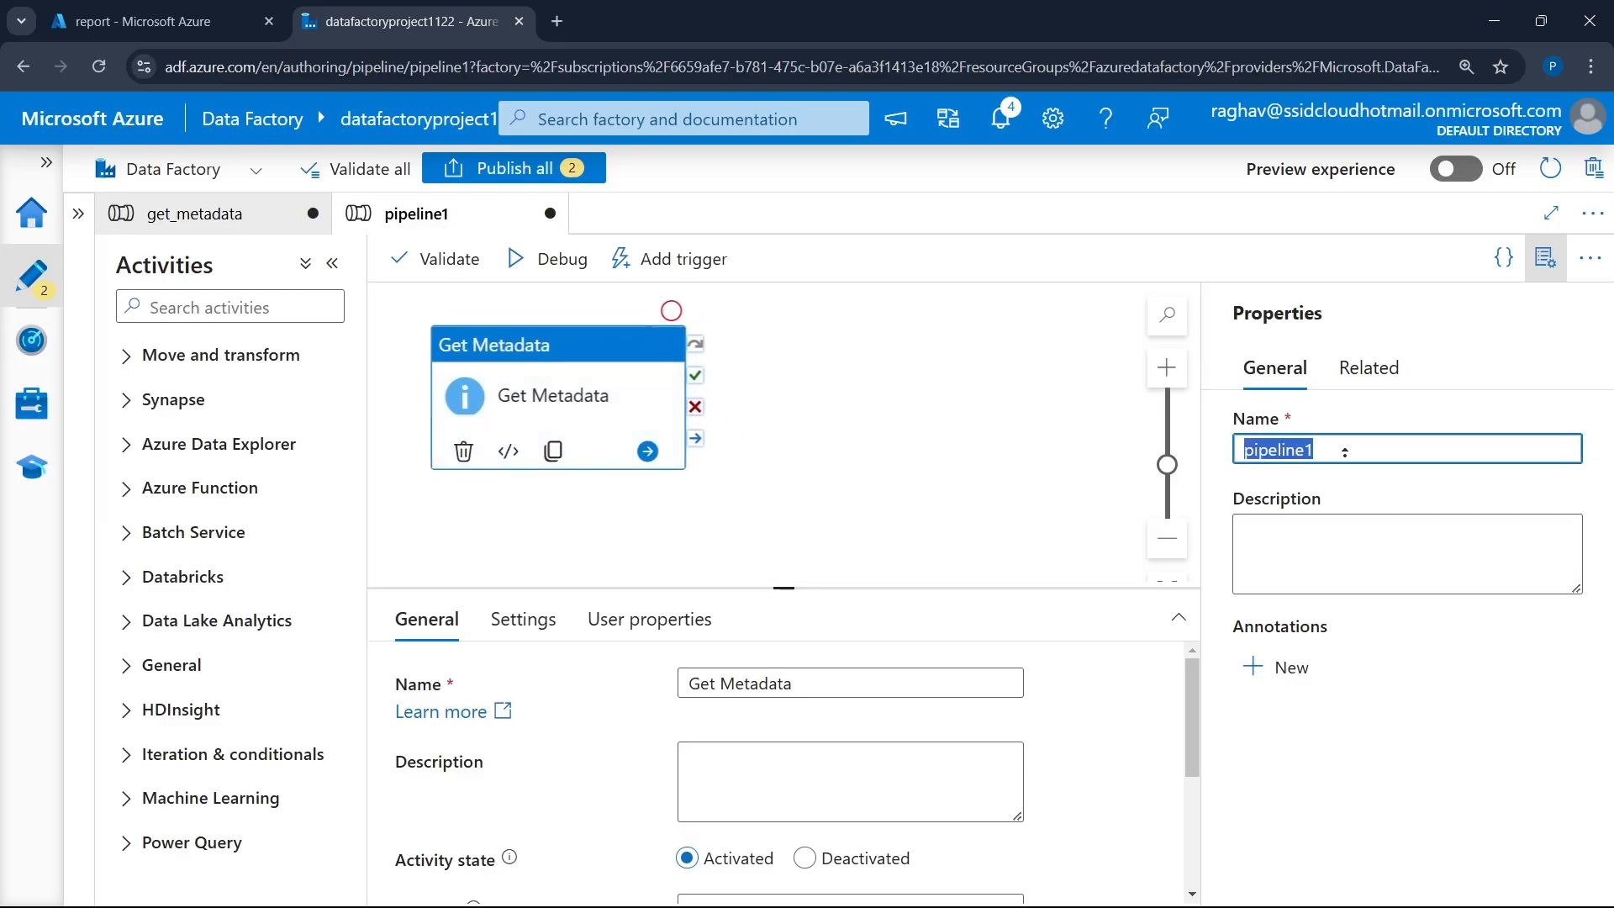
text(var)
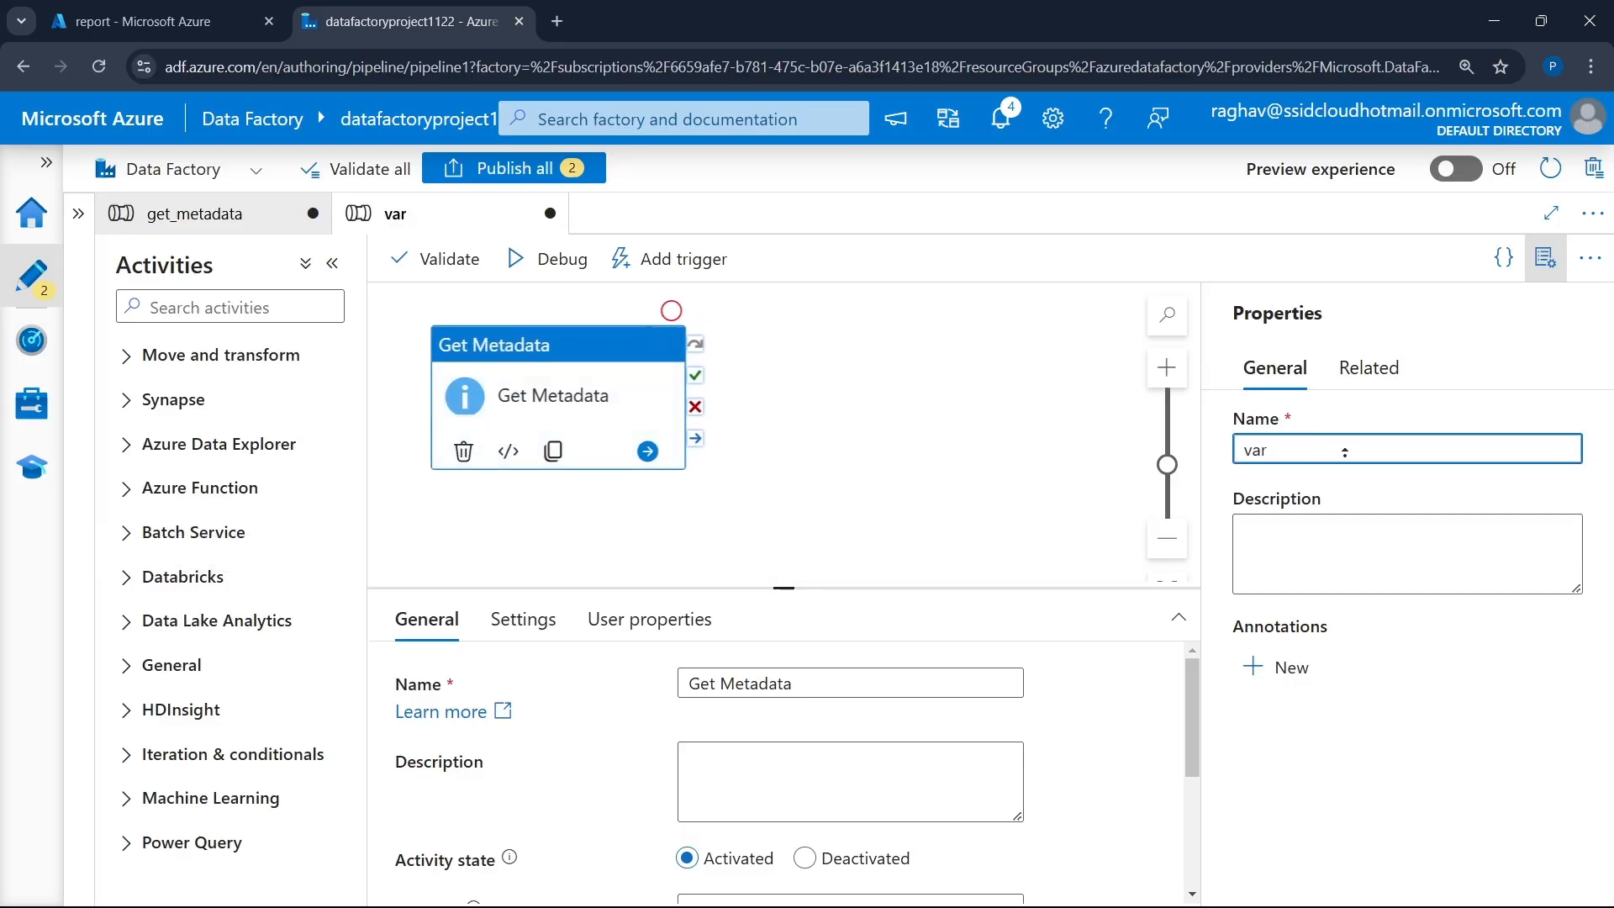
text(_pipeline)
click(1545, 258)
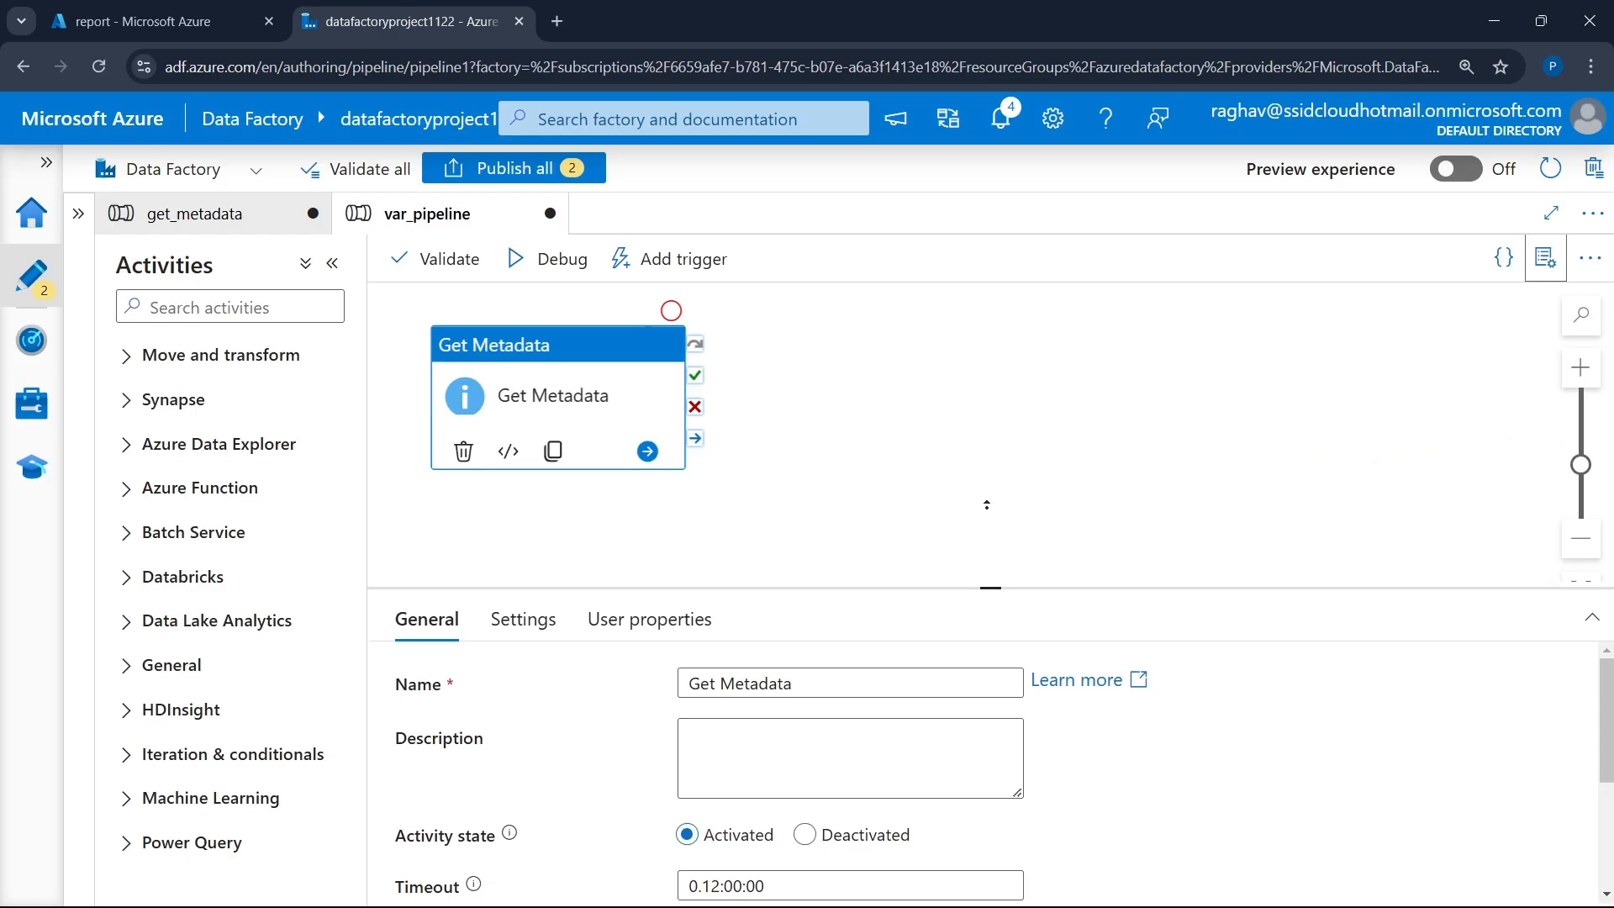
- Add a pipeline variable named var_files with the type Array to var_pipeline
click(886, 501)
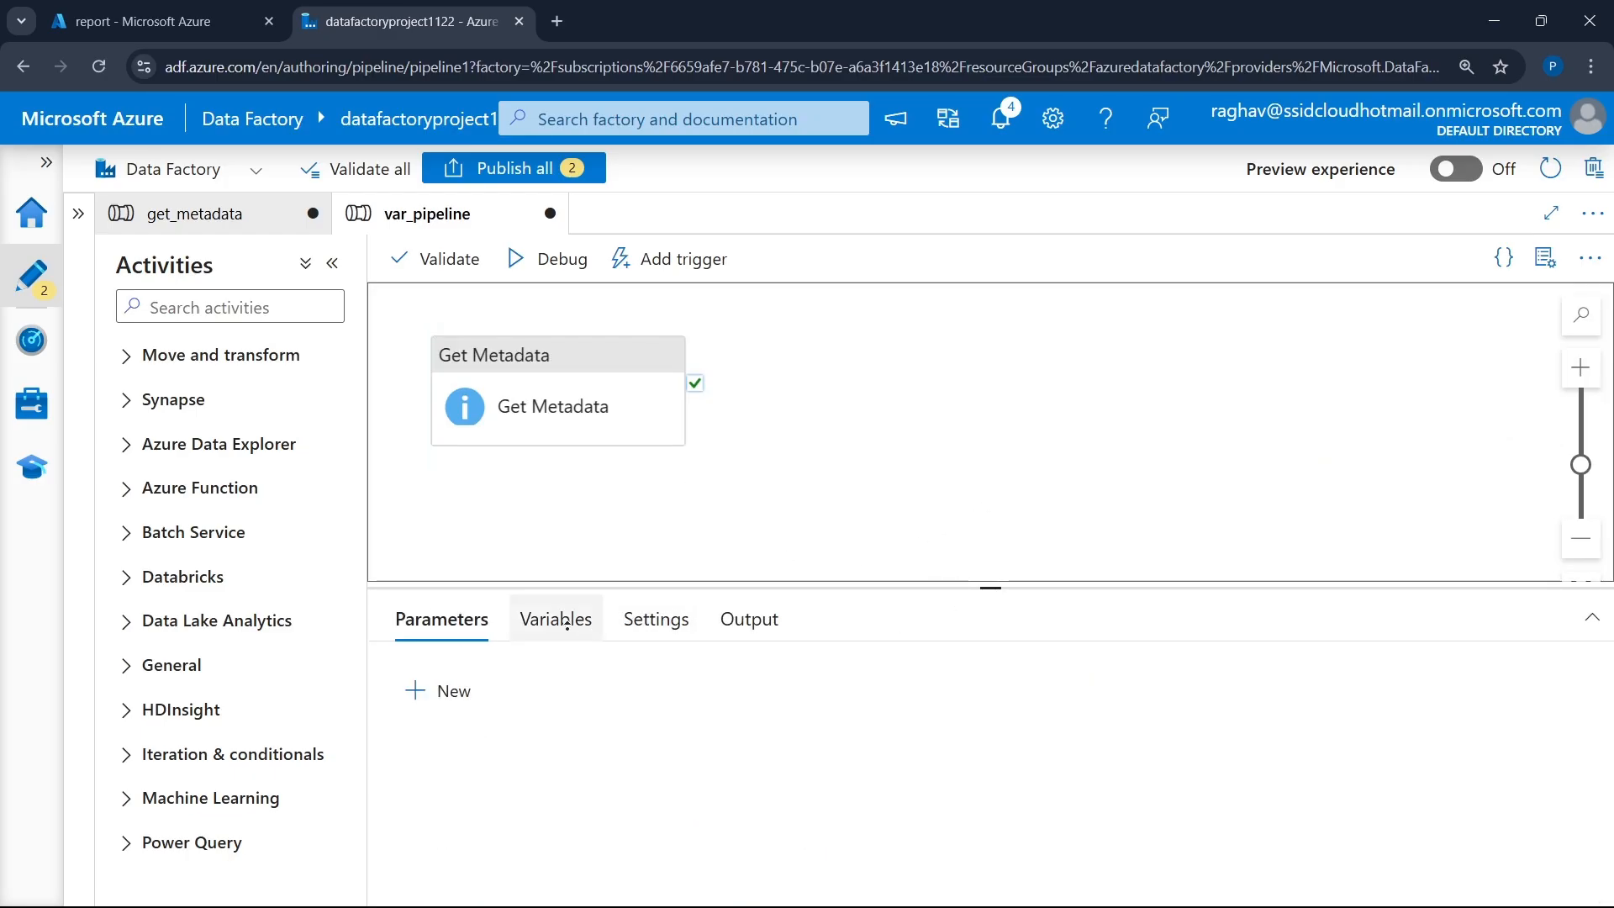
click(578, 616)
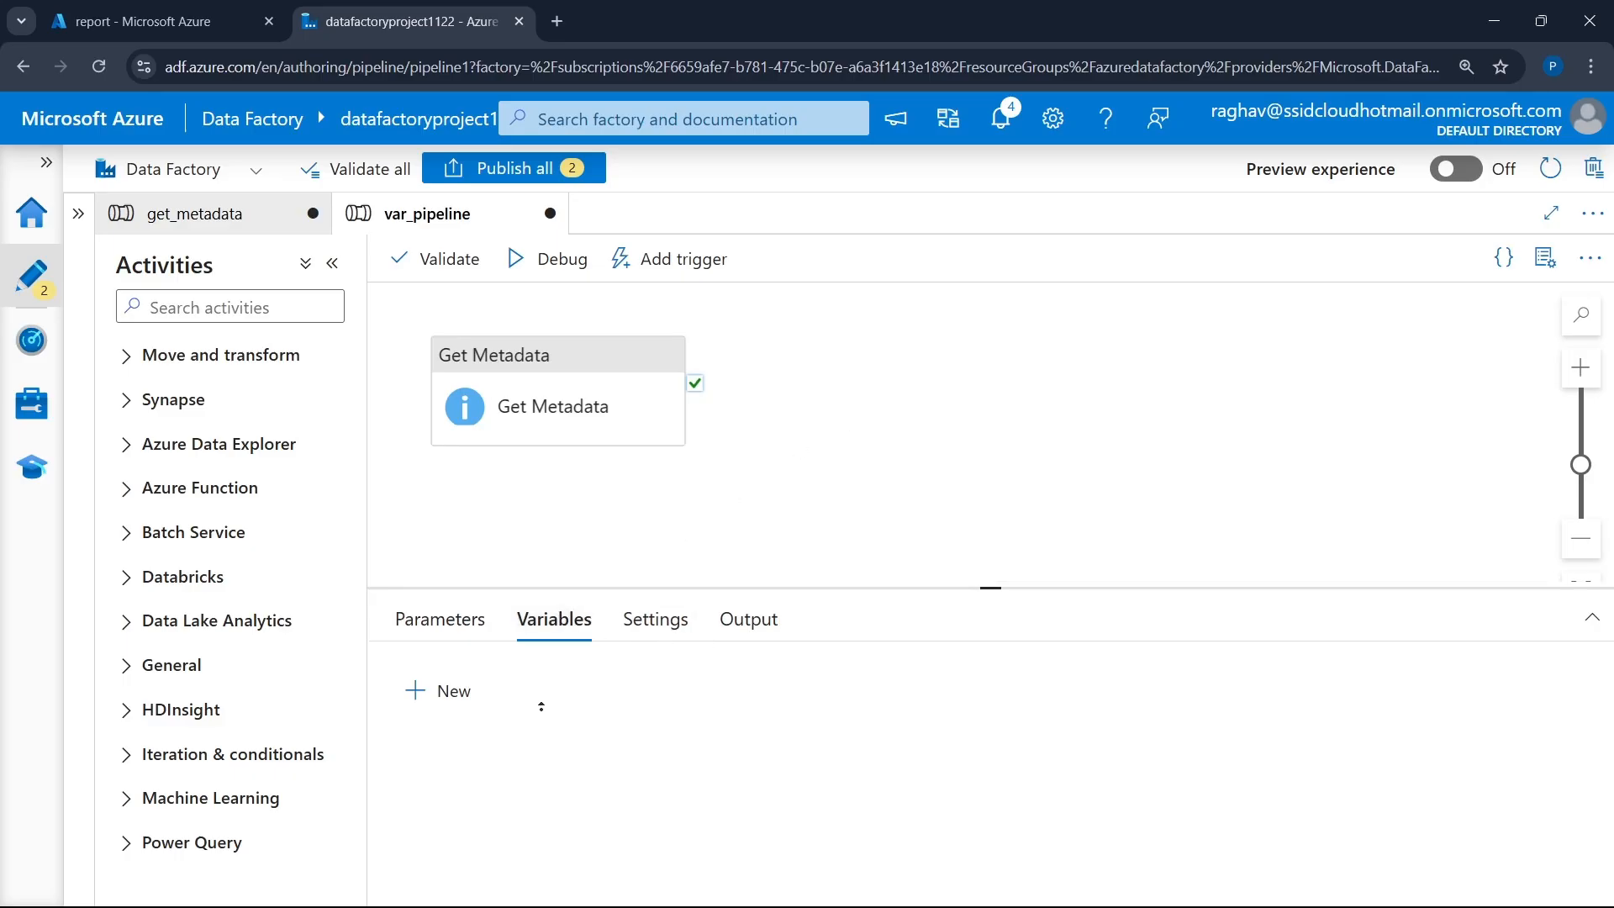
click(445, 690)
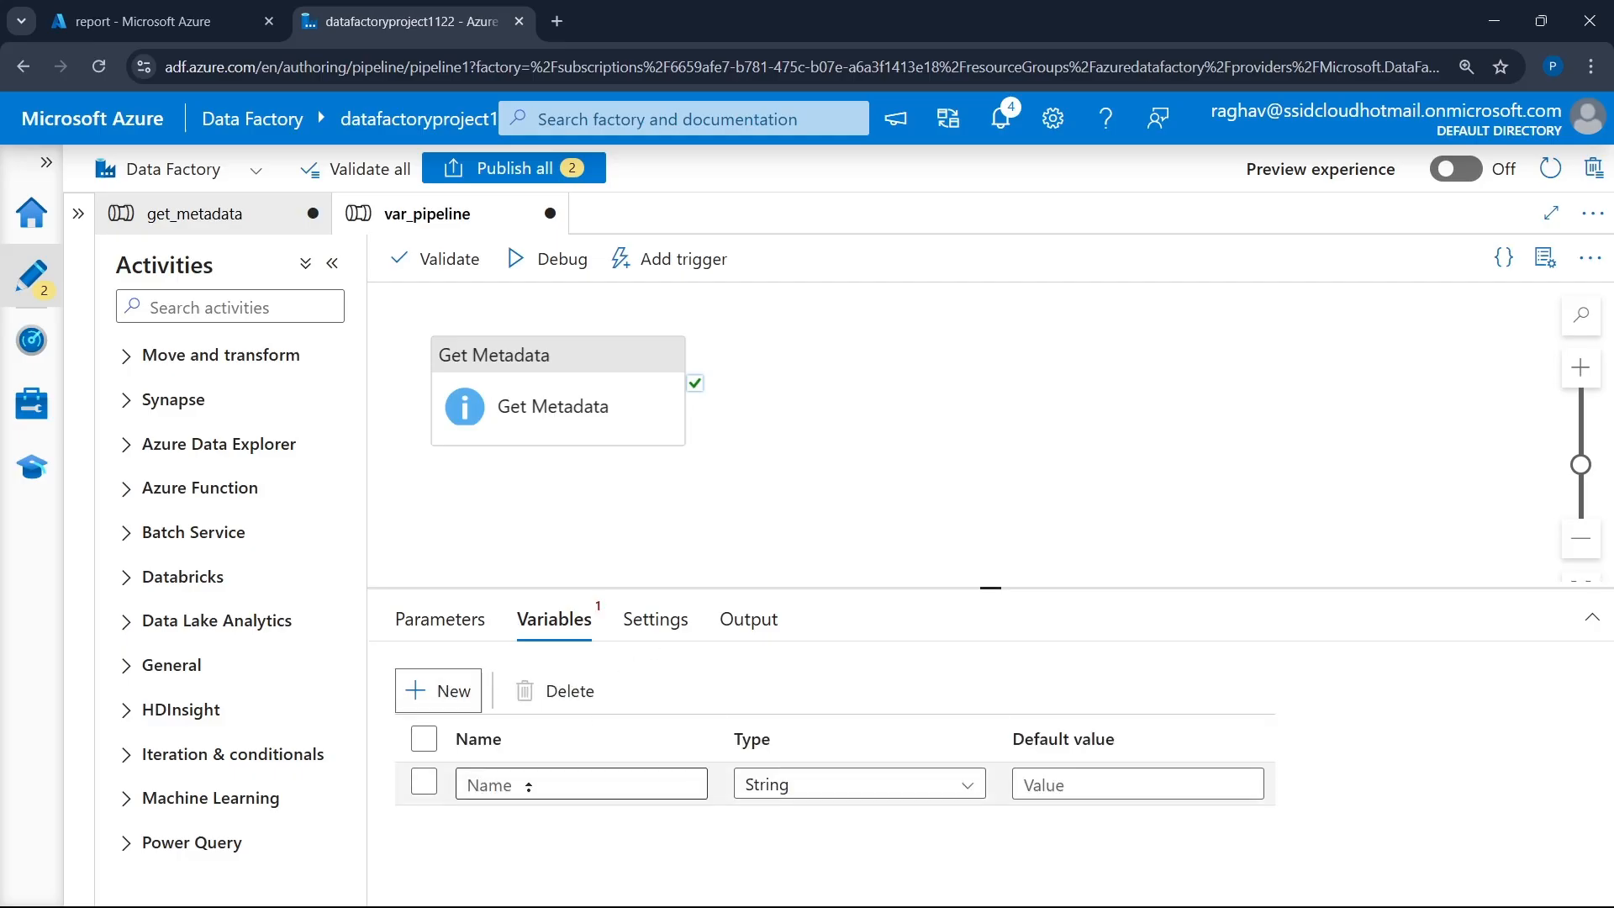
click(528, 786)
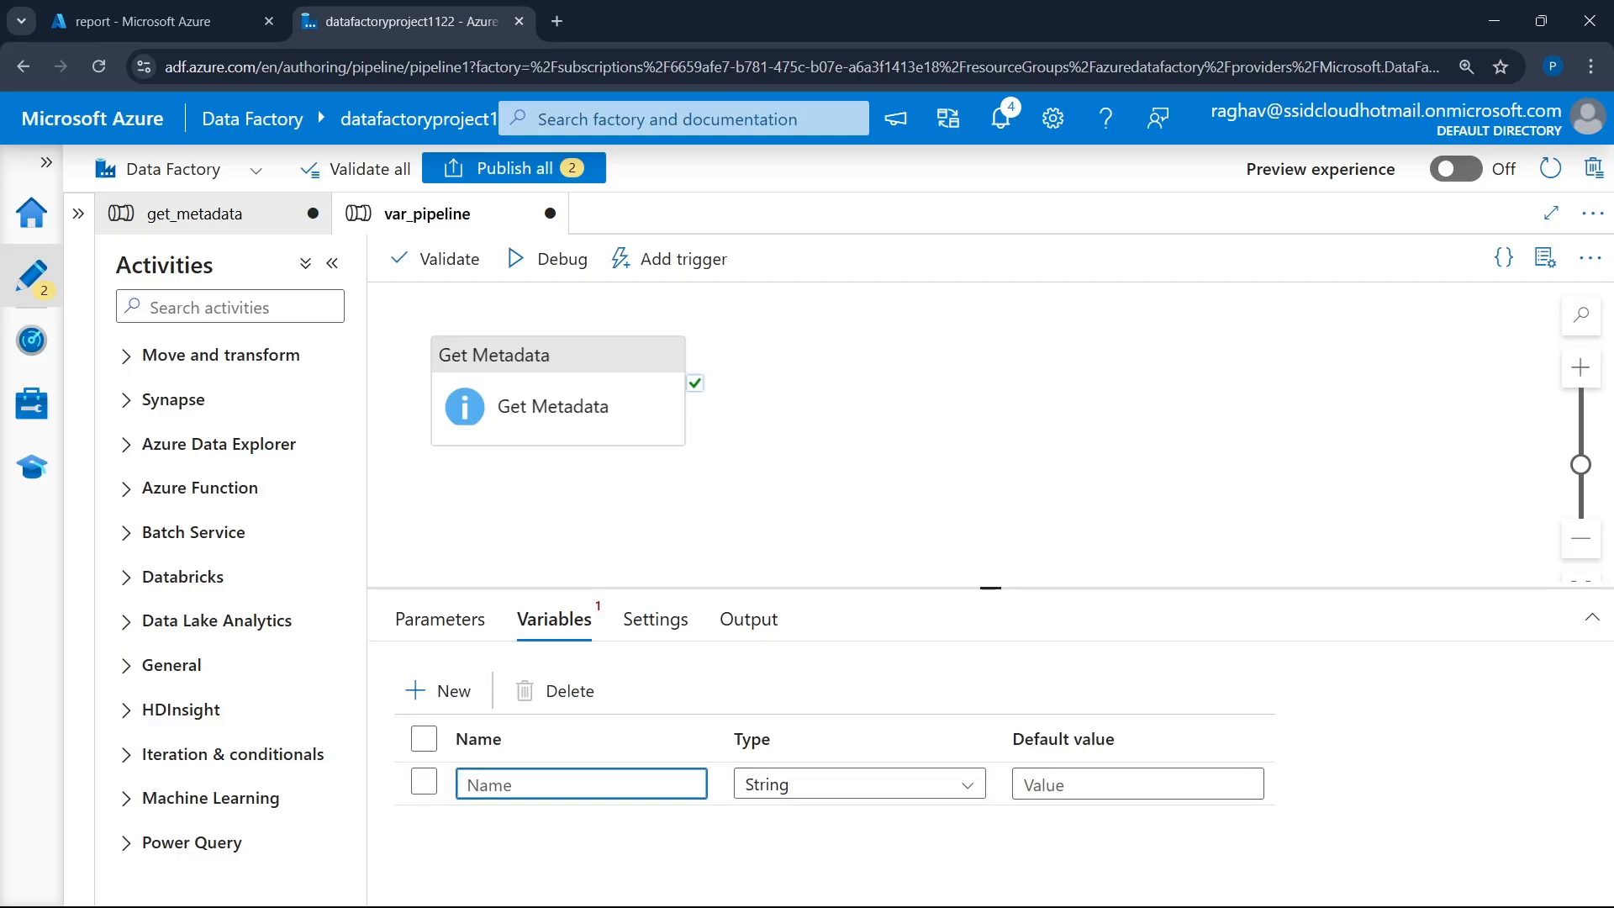
click(1017, 882)
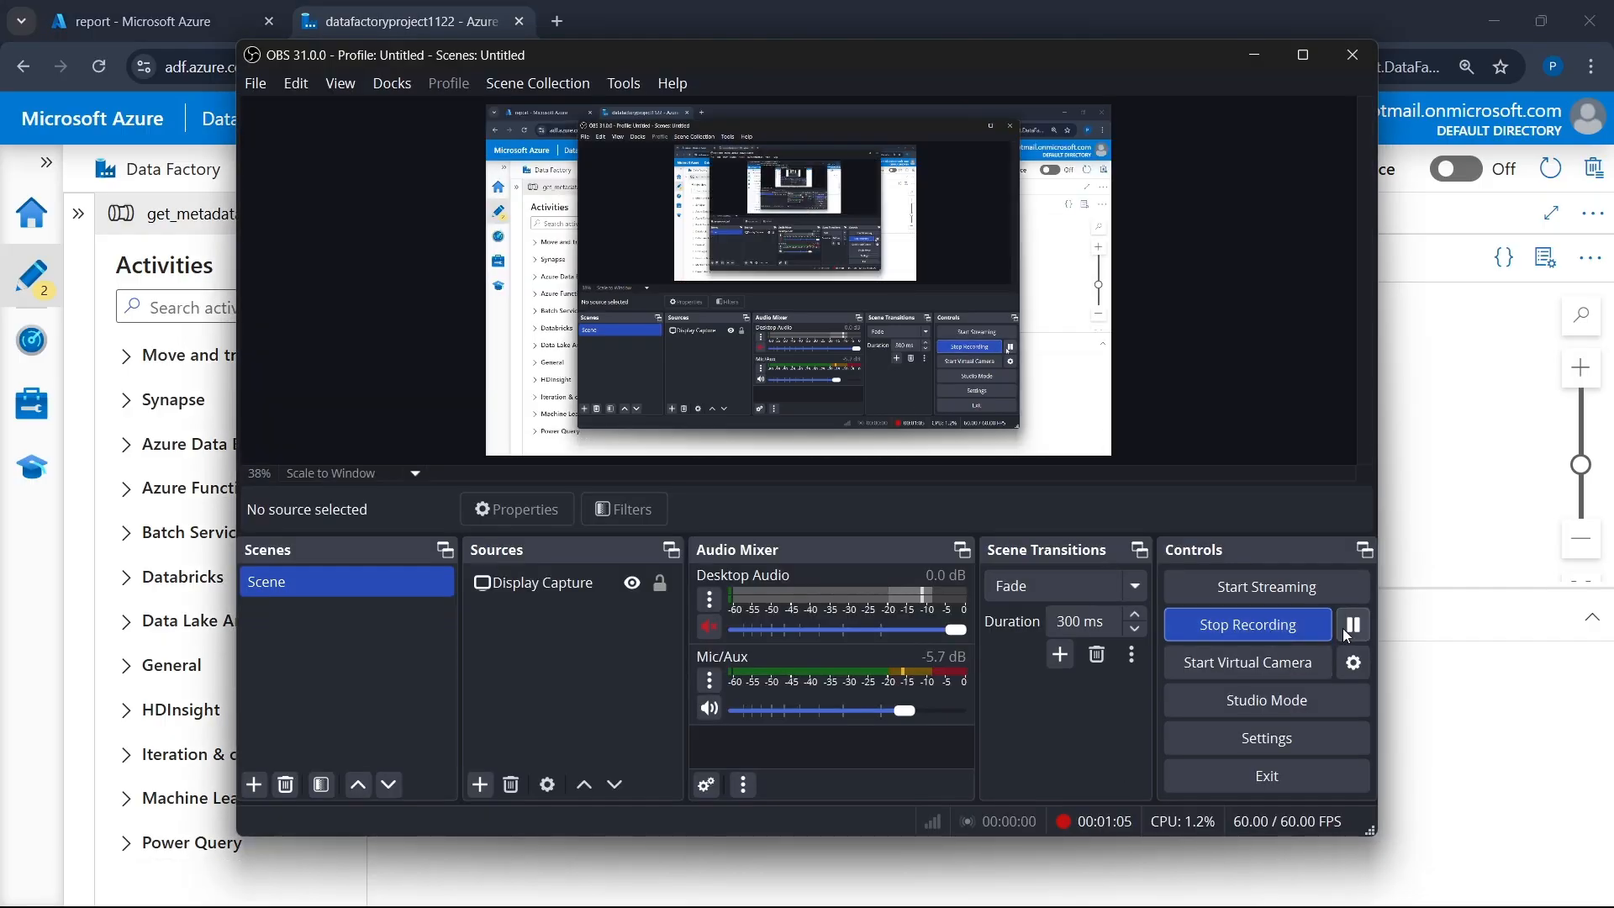
click(1444, 694)
click(596, 783)
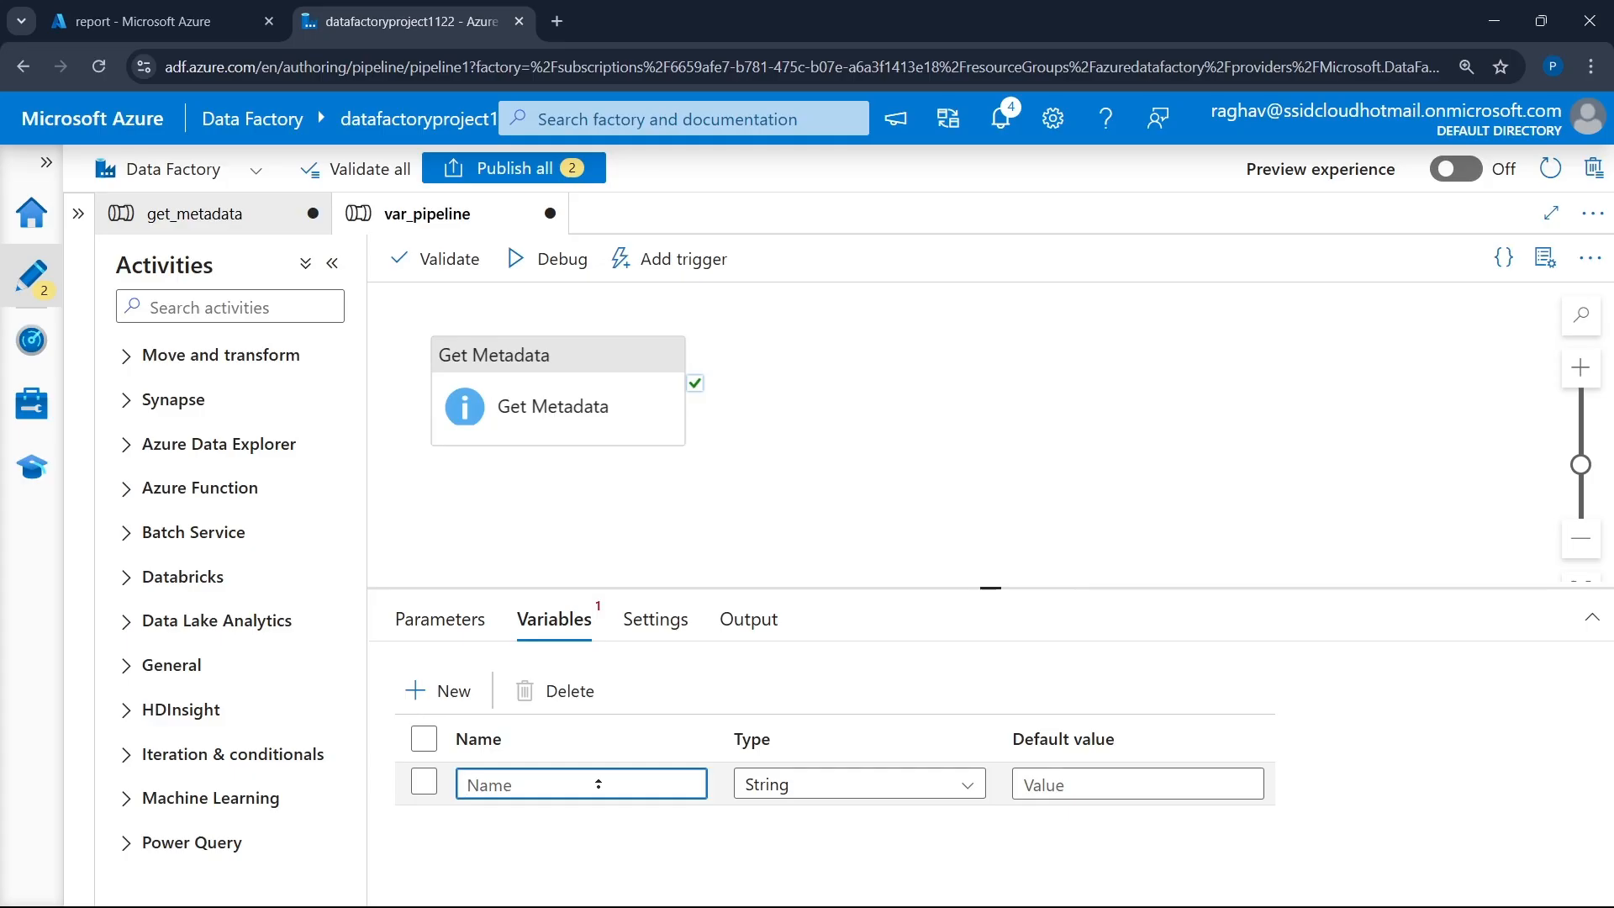
text(var_files)
click(773, 783)
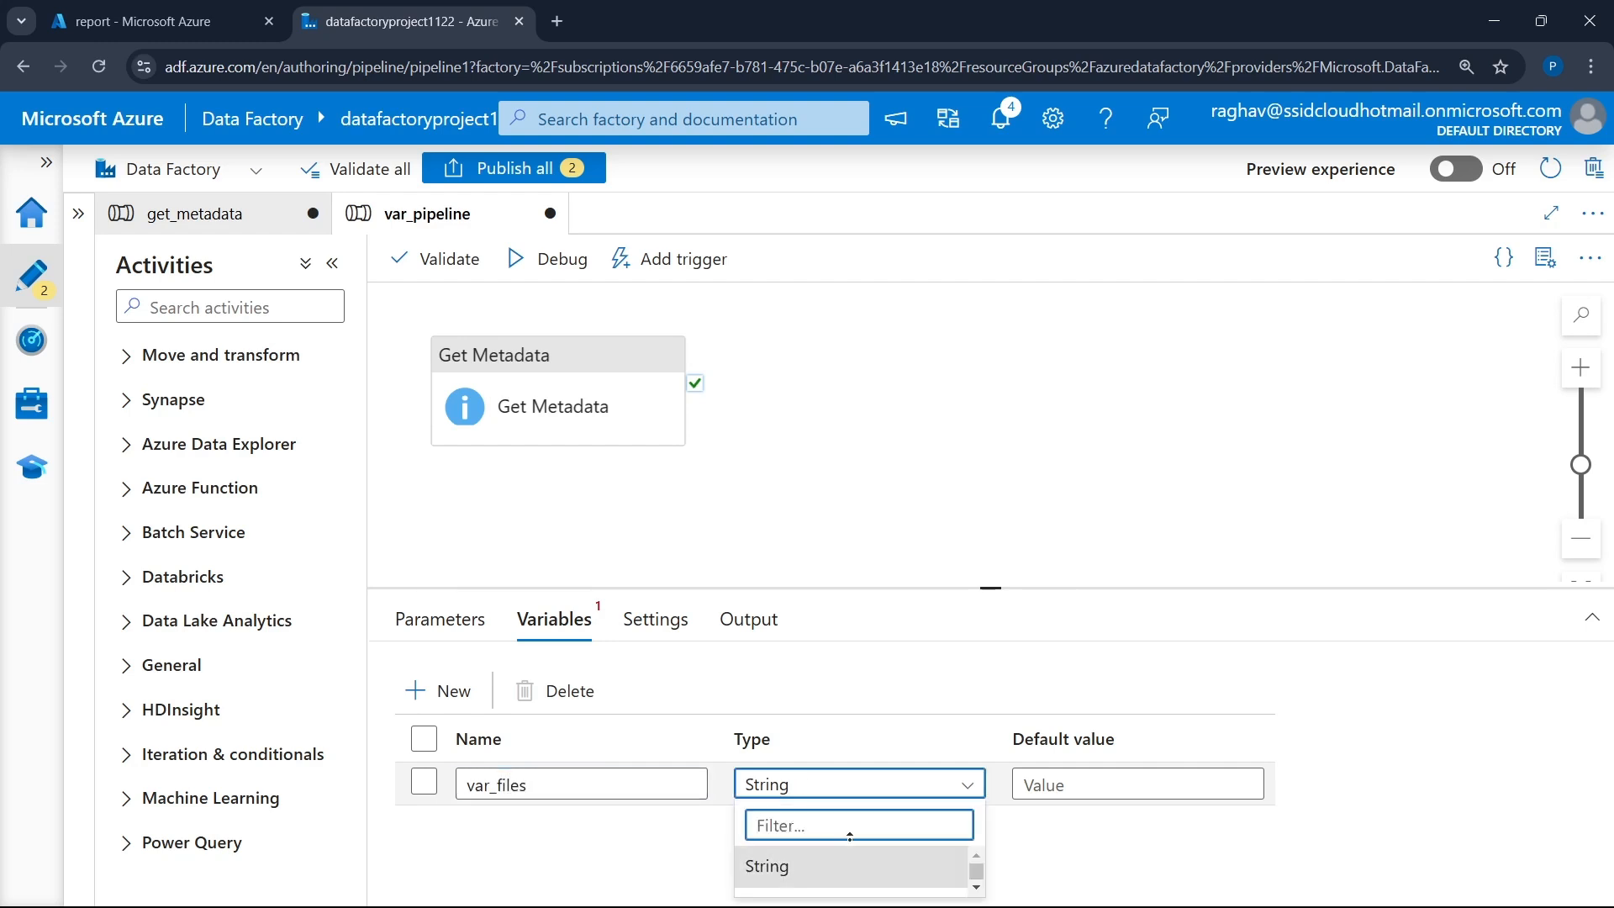
text(arr)
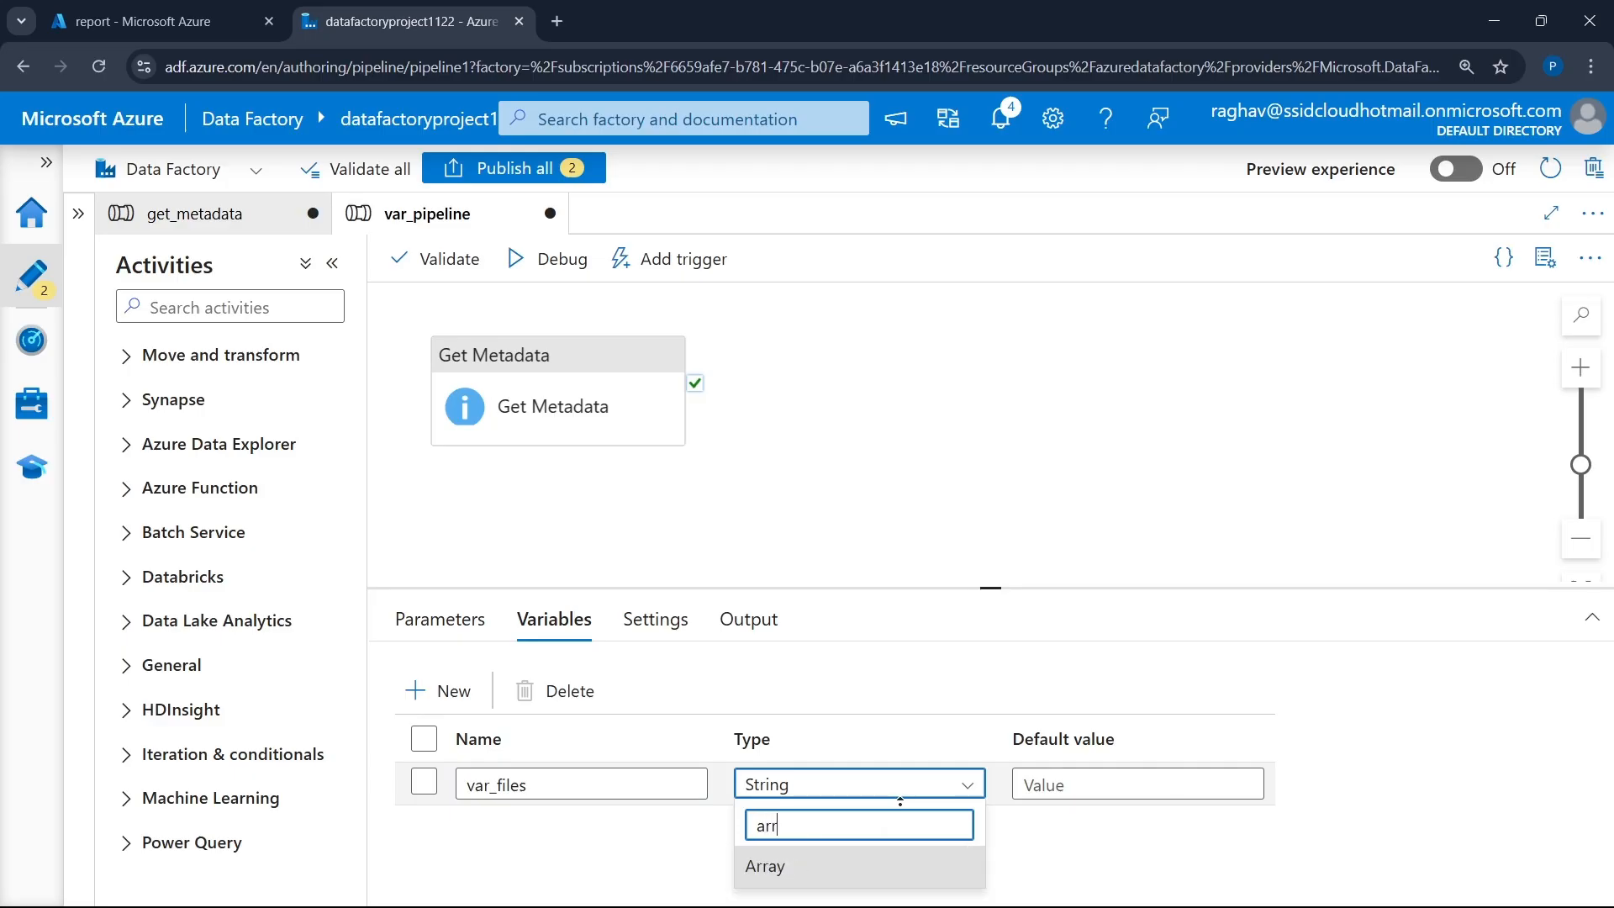
click(838, 867)
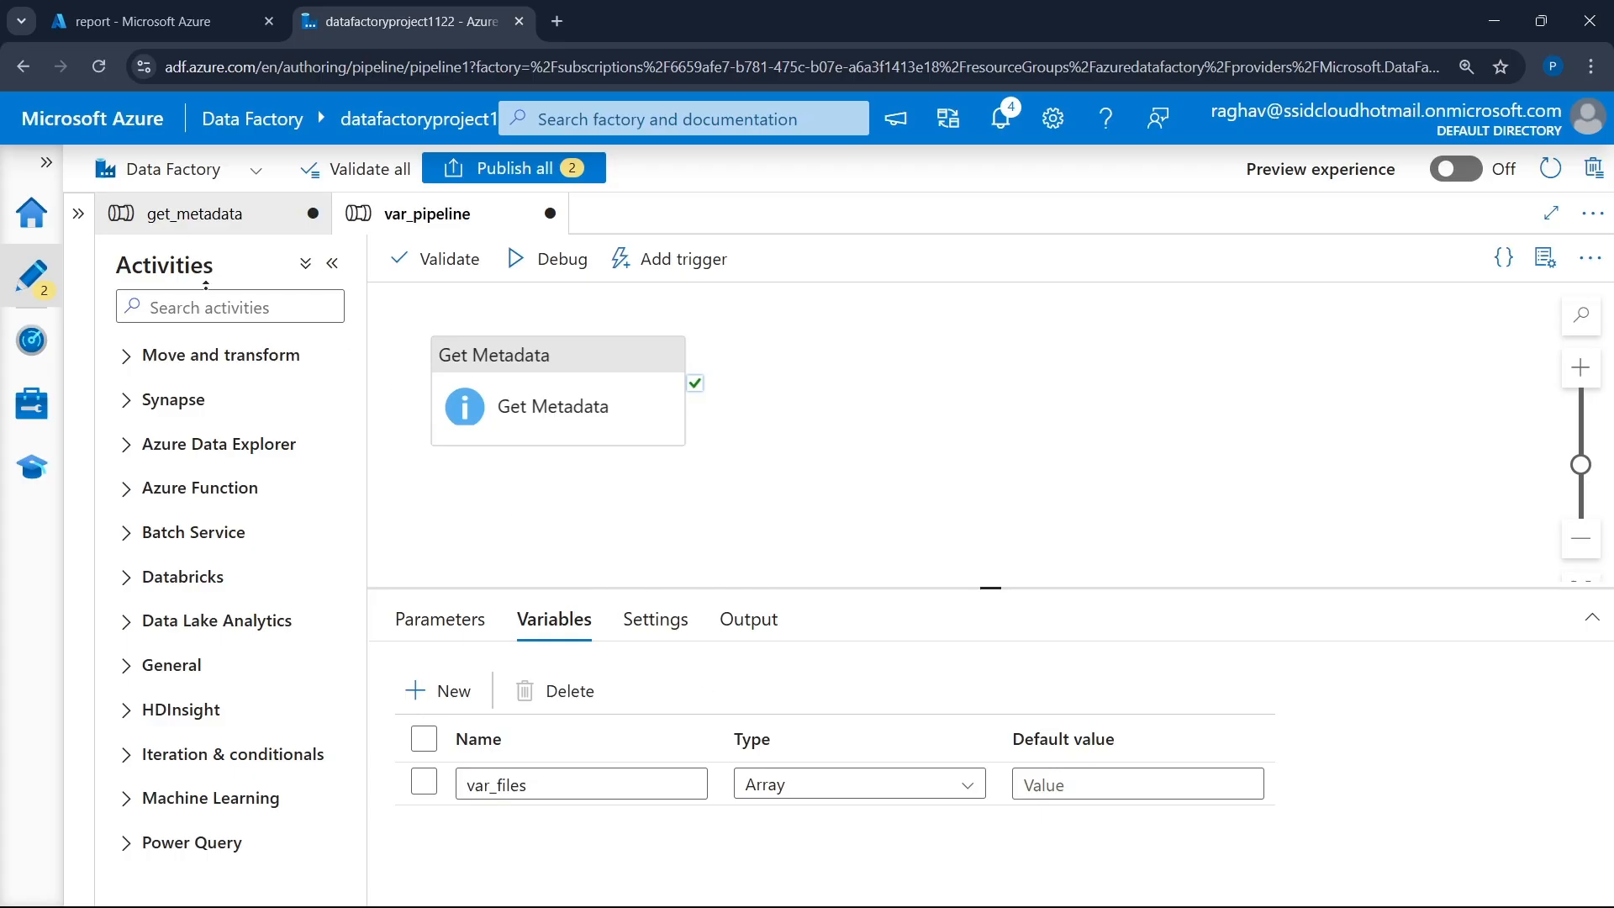
- Add a Set variable activity beside Get Metadata and connect it to Get Metadata's success output
click(211, 310)
text(set var)
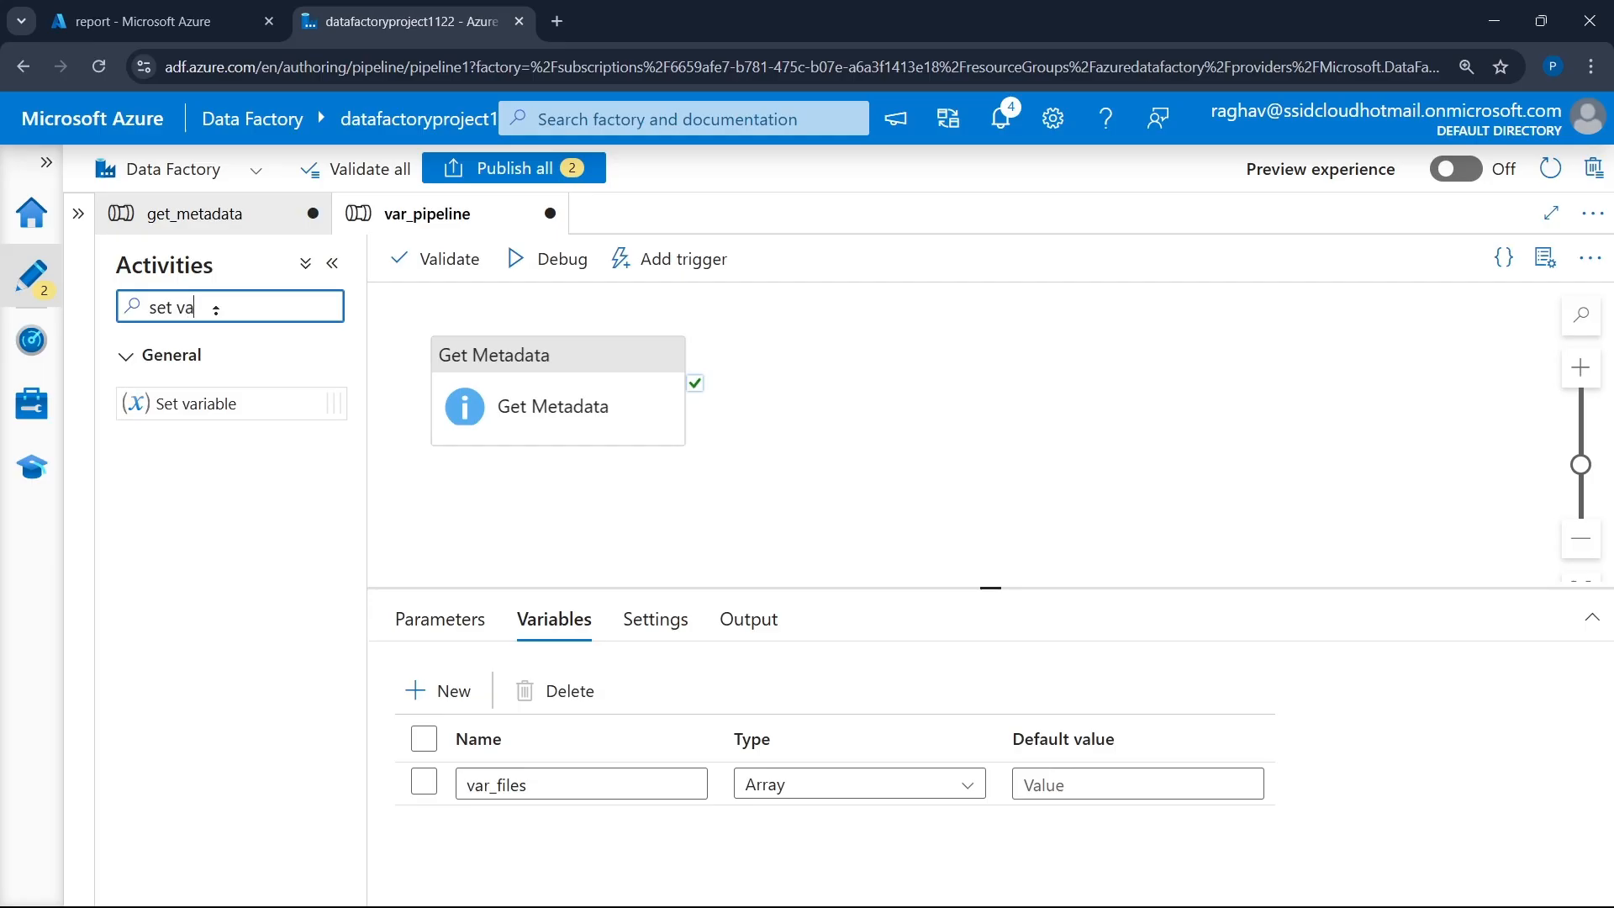
drag(155, 387, 1110, 420)
drag(702, 382, 961, 380)
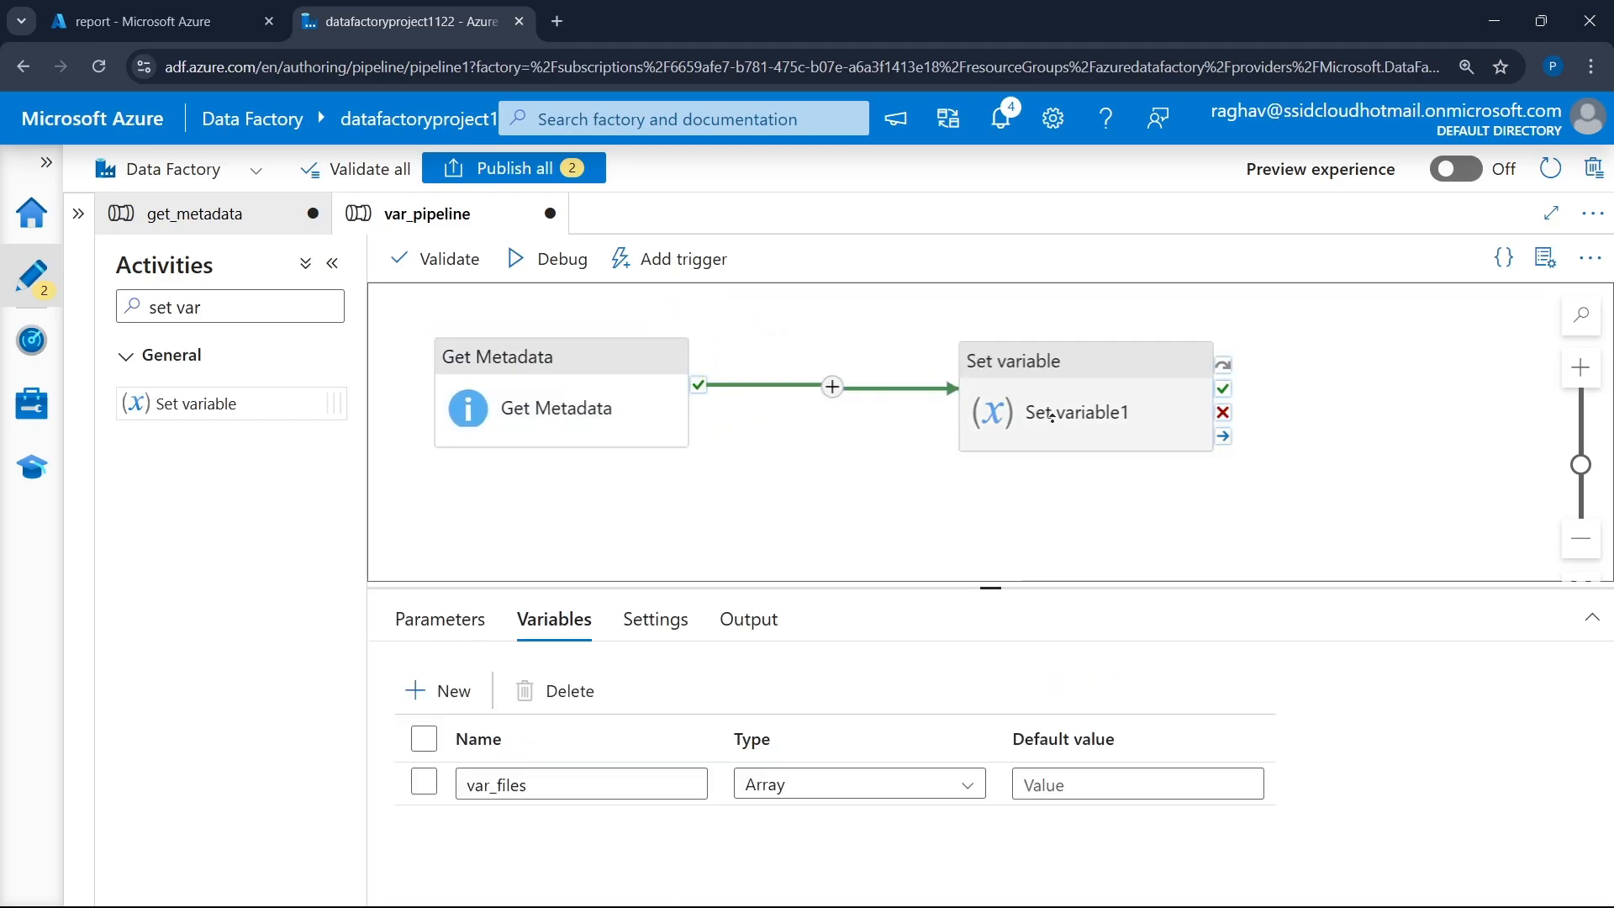
- Rename the Set variable activity to store files
click(1106, 386)
double_click(790, 683)
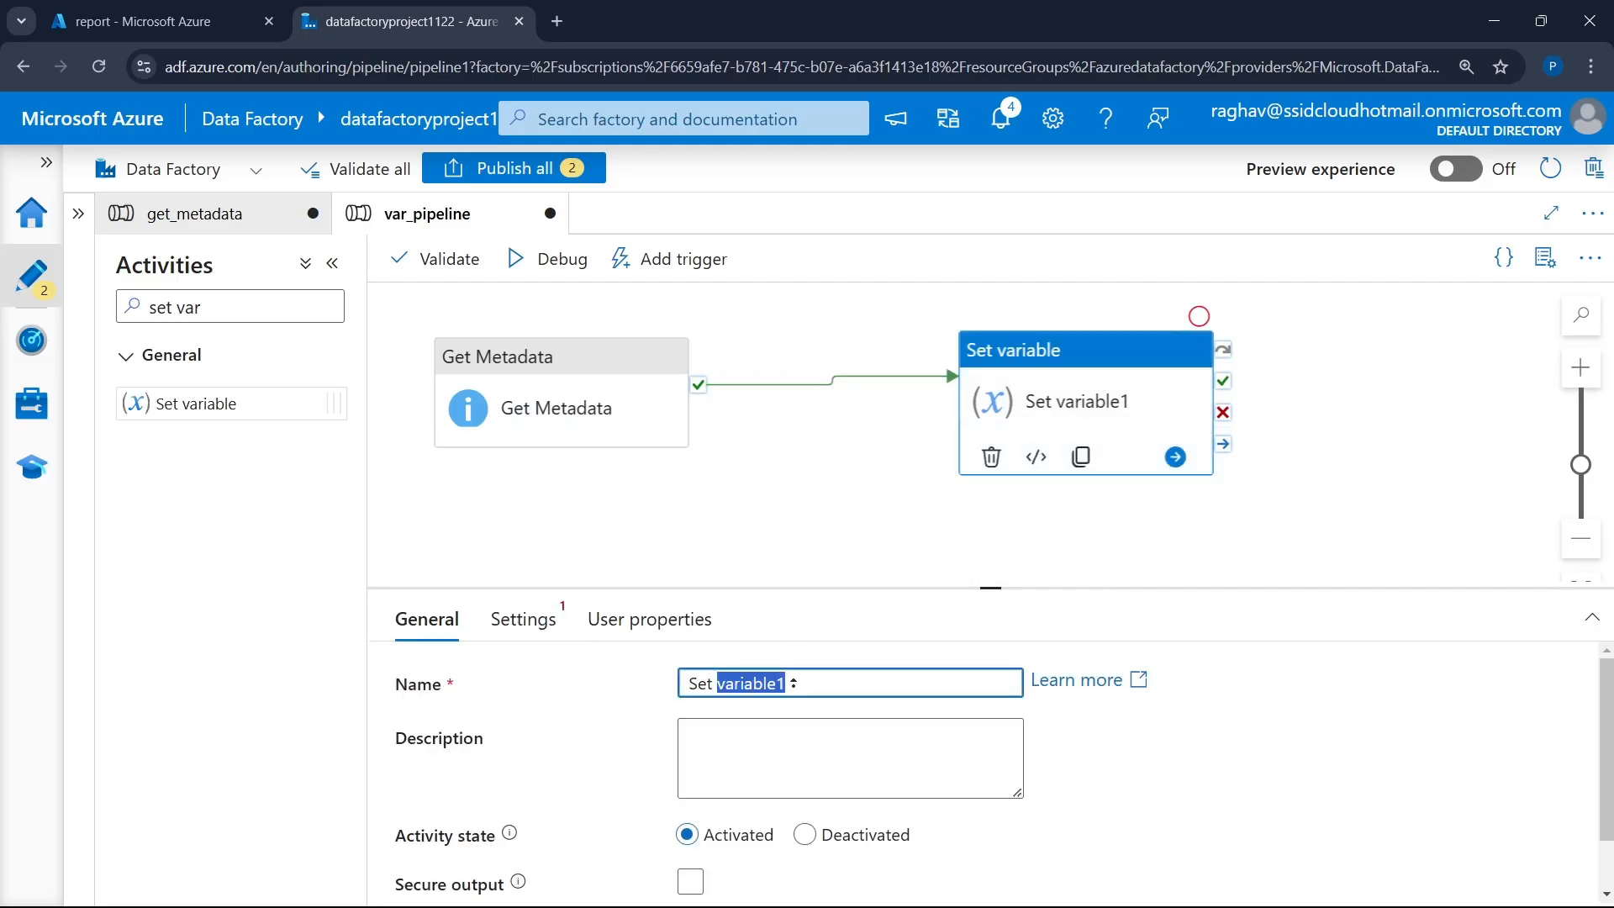
key(BackSpace)
key(BackSpace)
key(BackSpace)
key(BackSpace)
key(BackSpace)
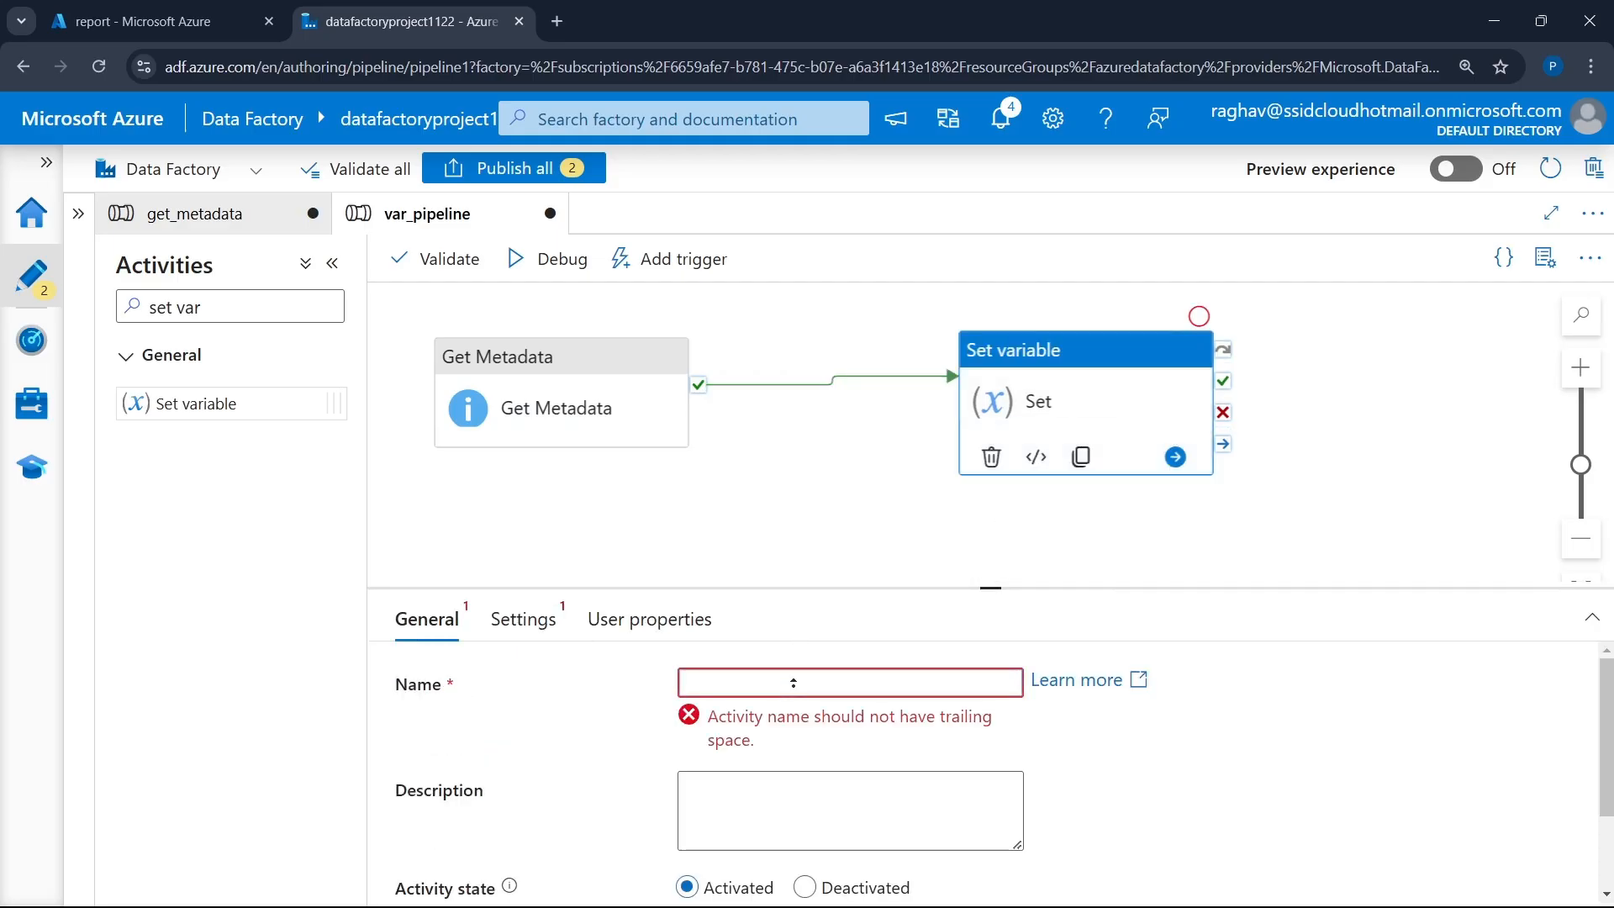
text(store)
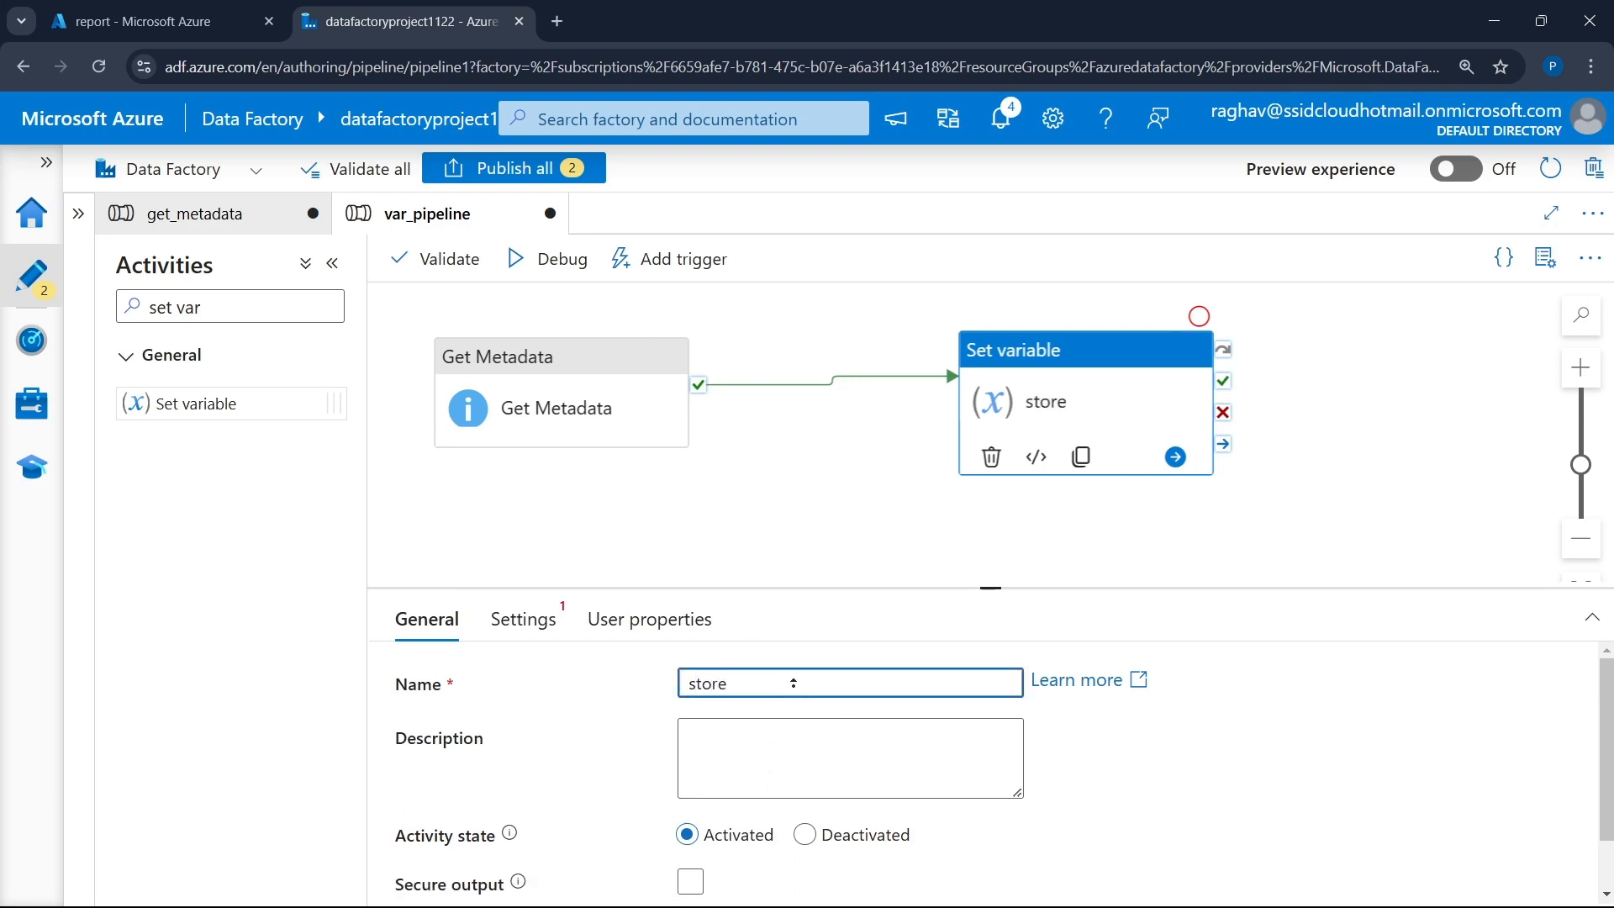
text( files)
drag(992, 587, 1018, 362)
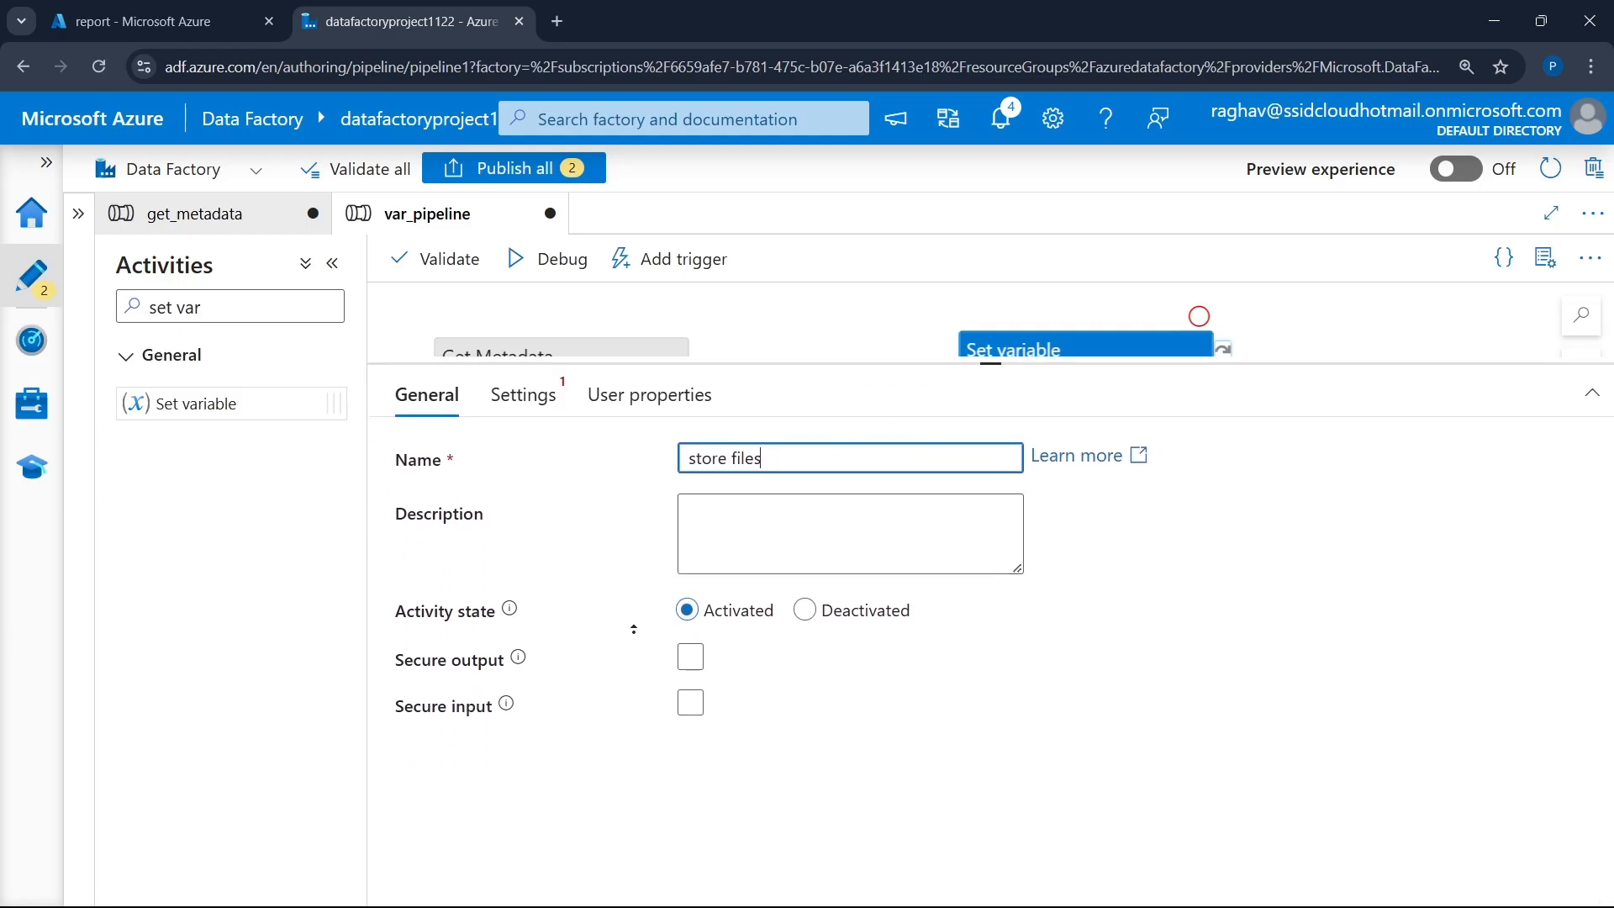
click(523, 395)
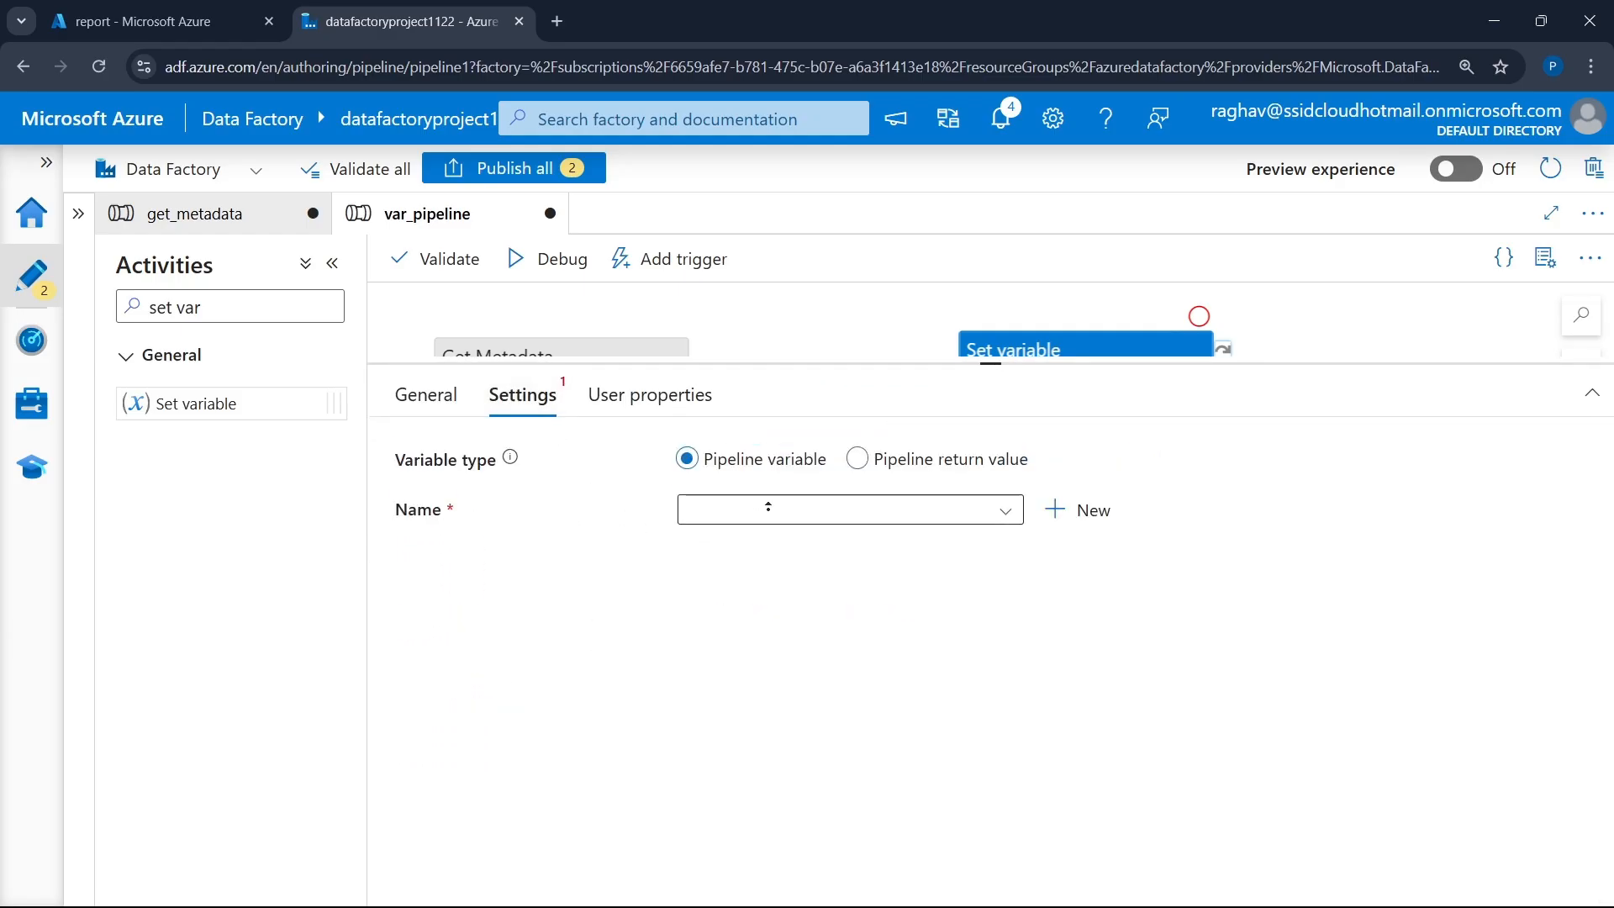
click(775, 508)
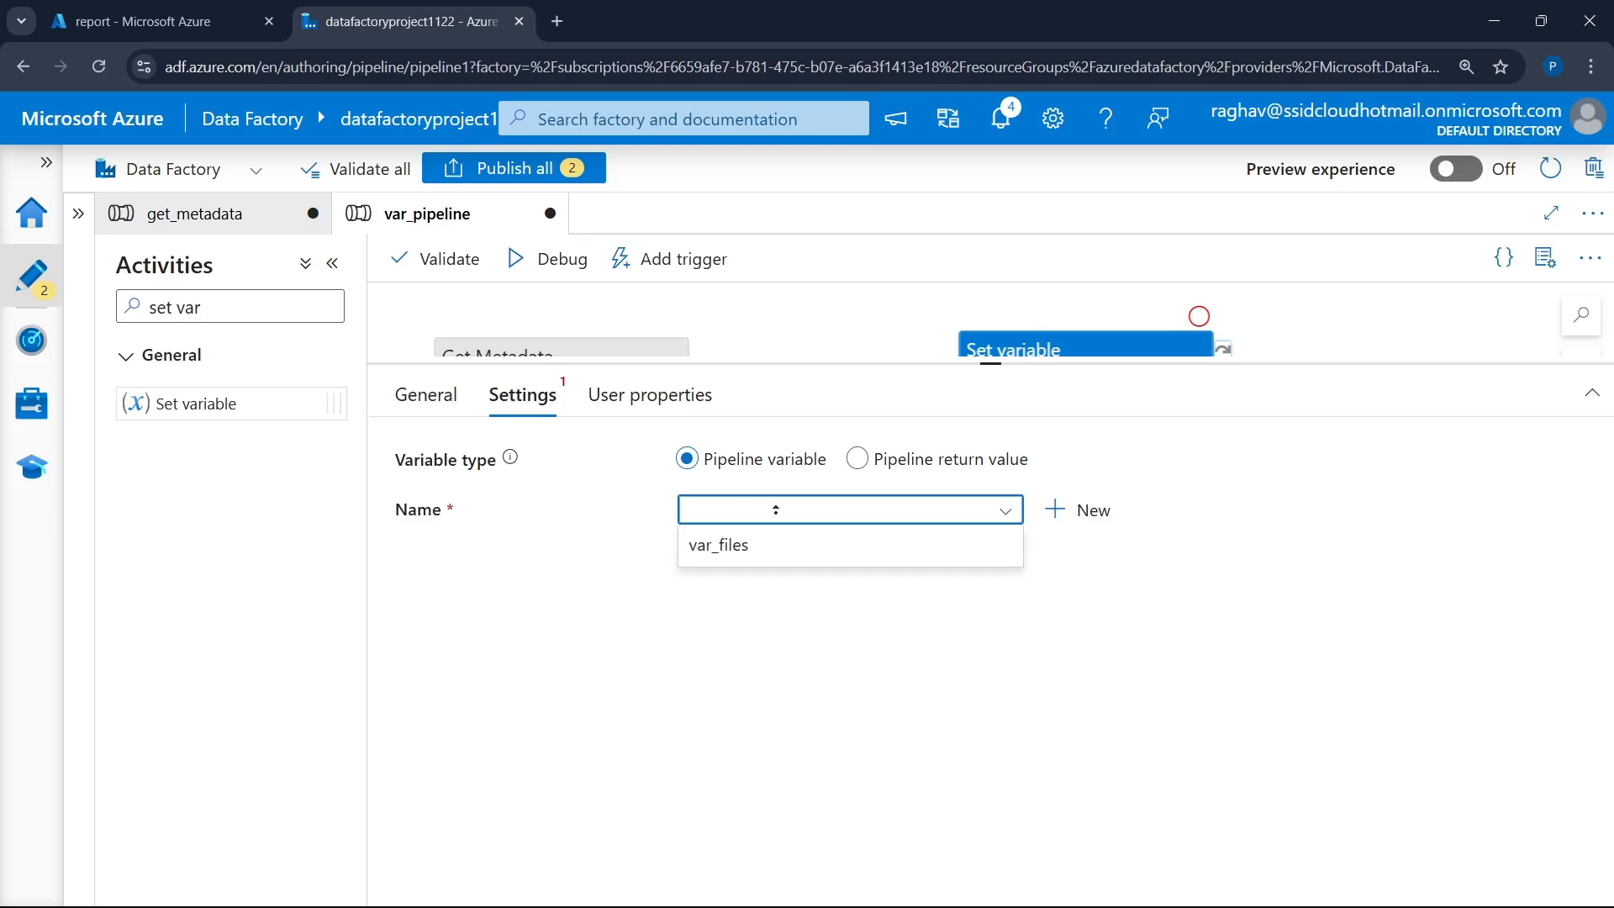
click(773, 546)
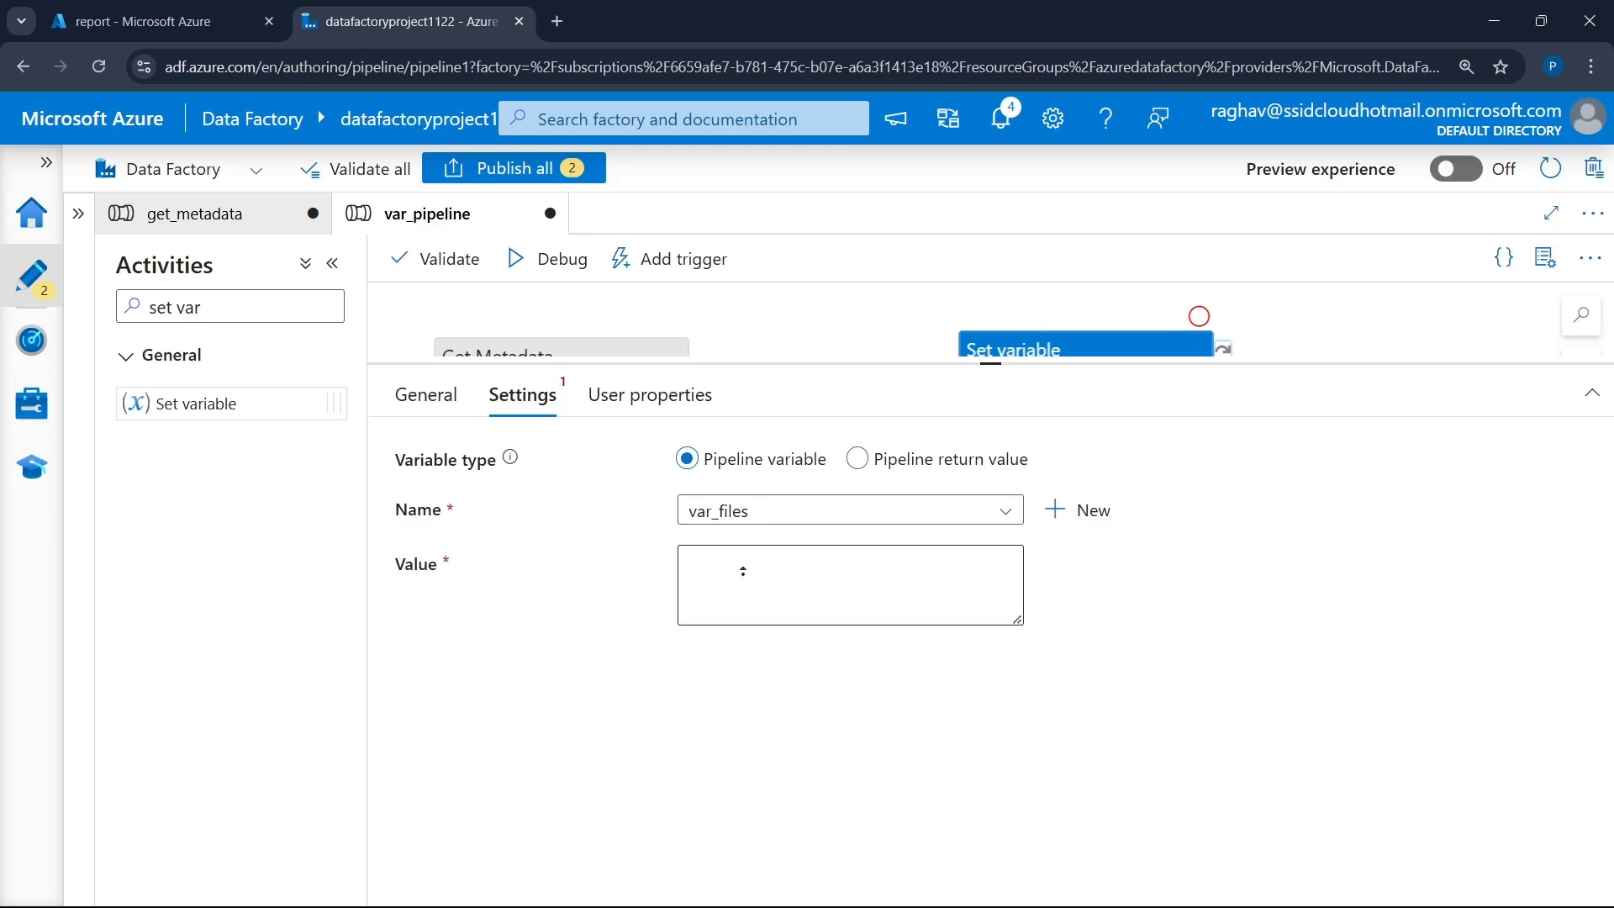
click(810, 592)
click(793, 643)
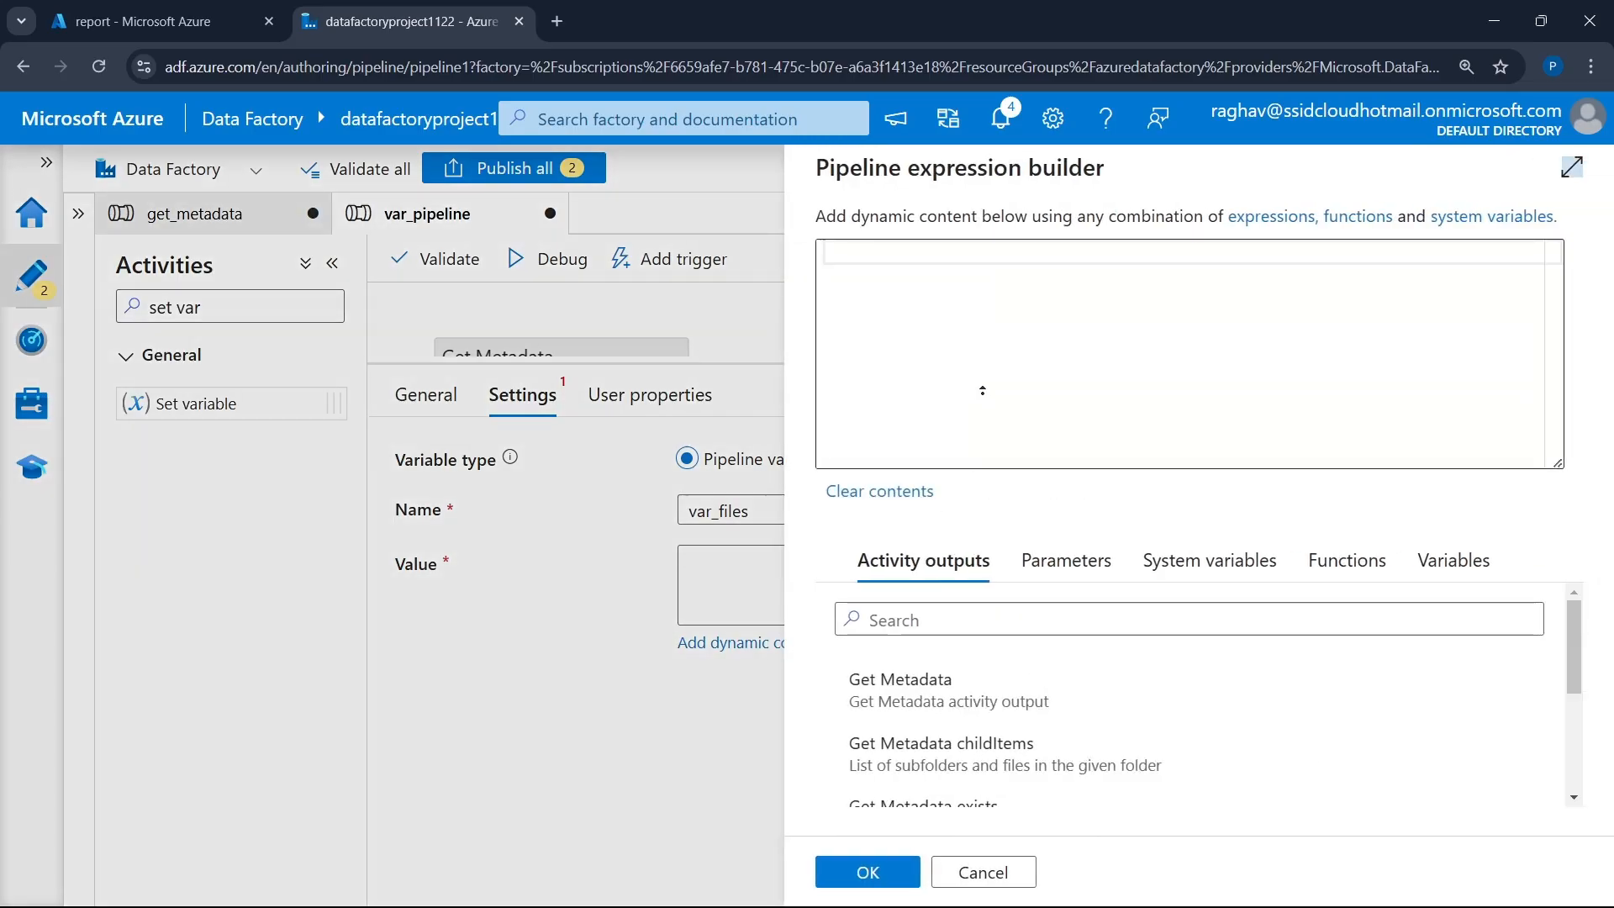
click(965, 682)
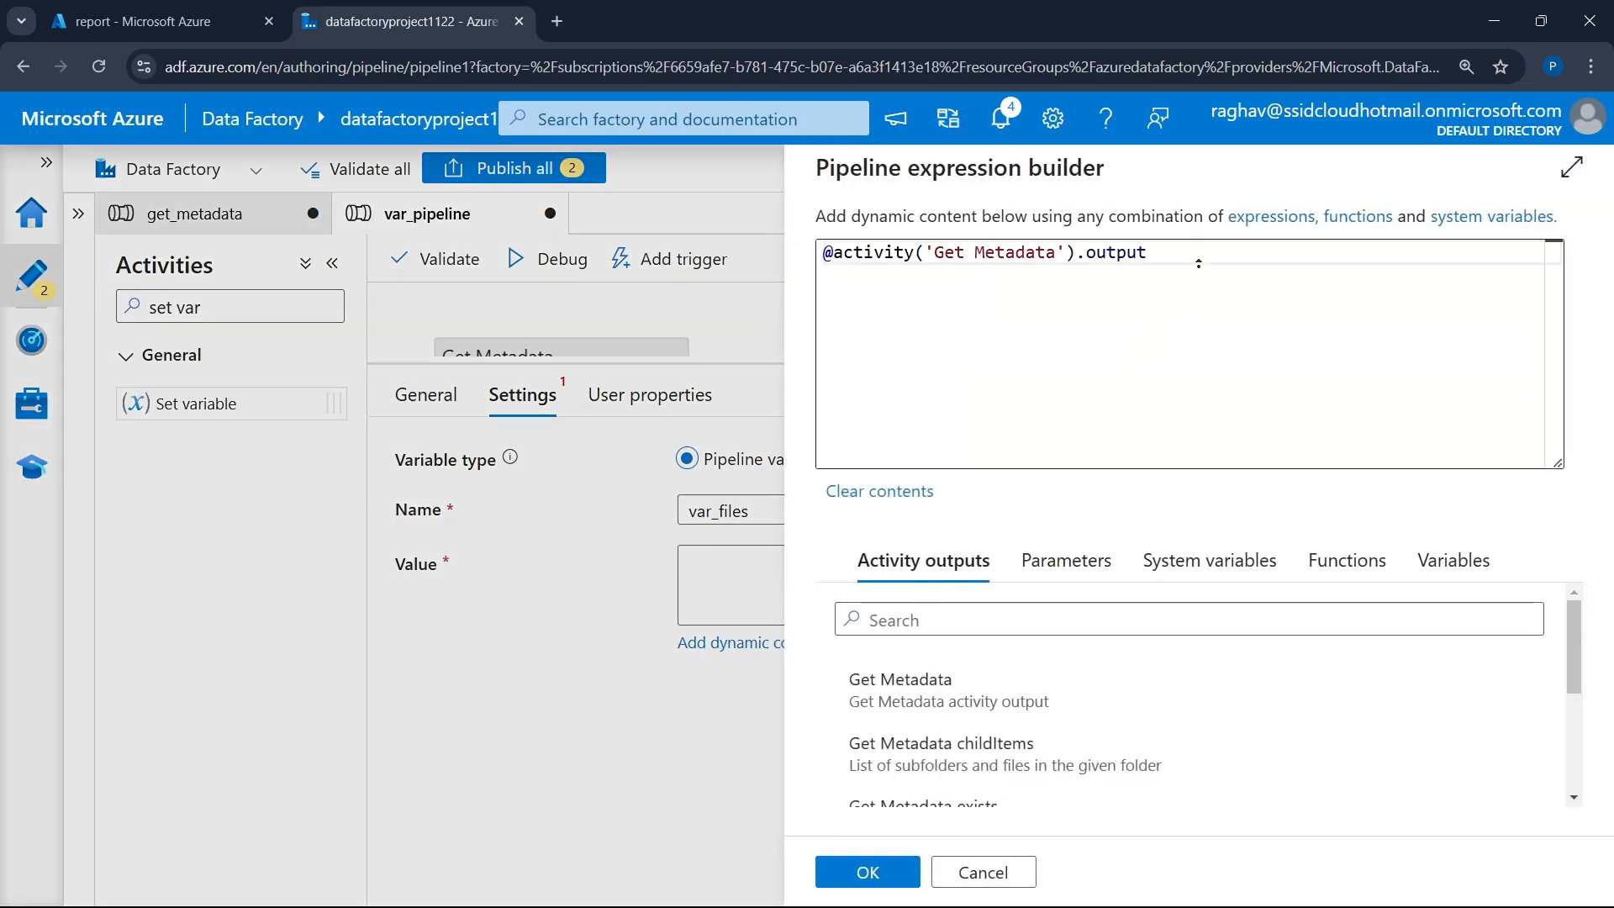
text(.ch)
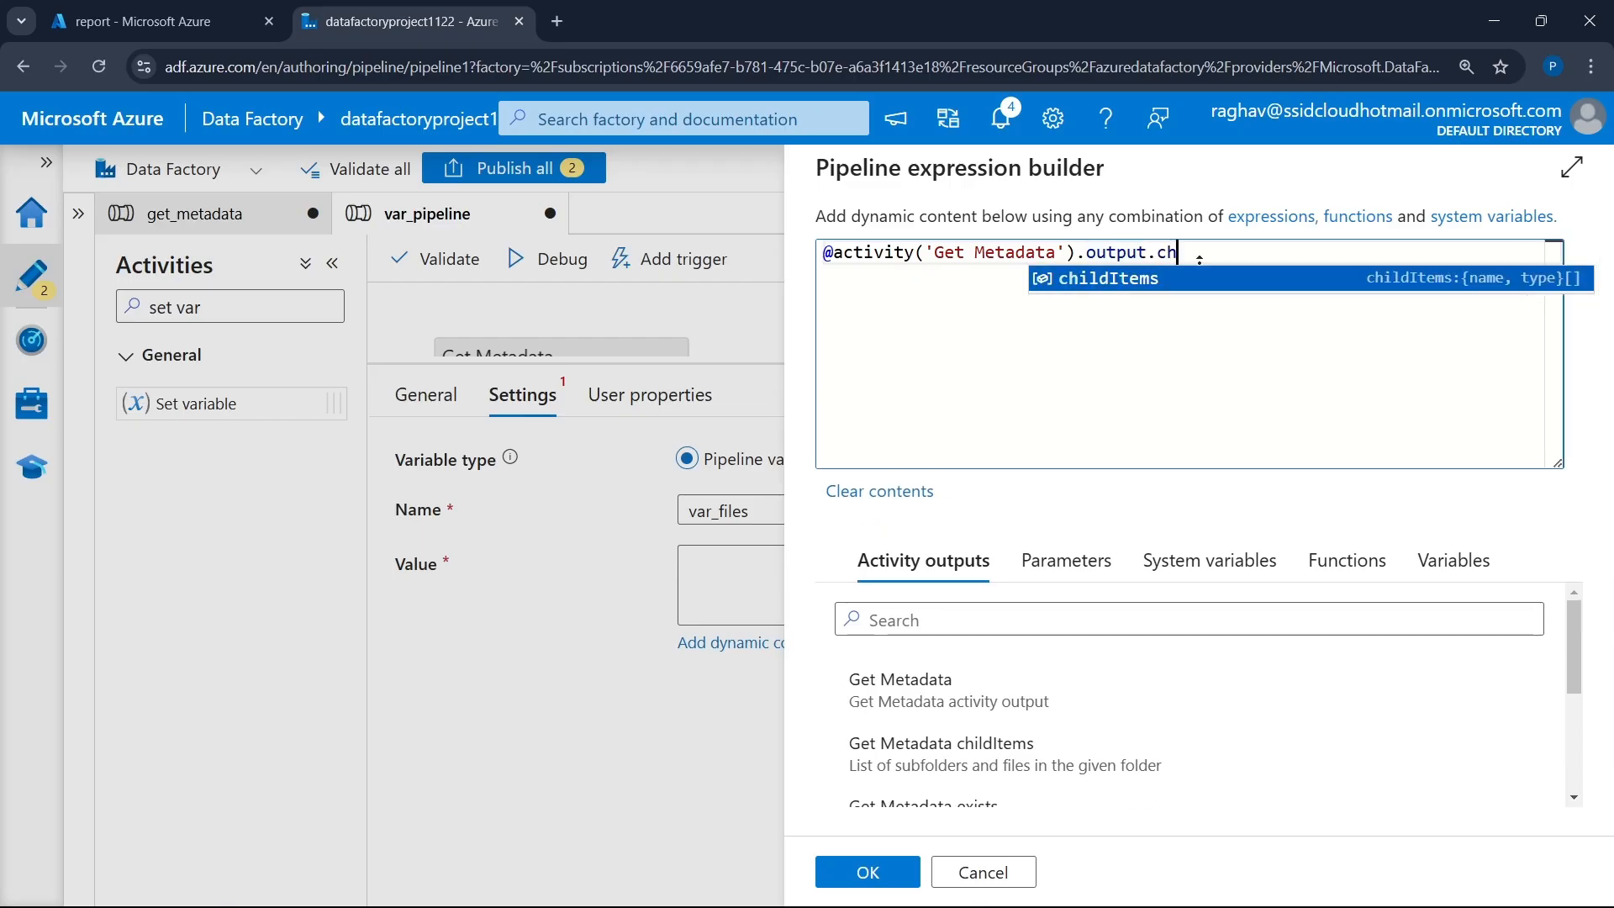
key(Return)
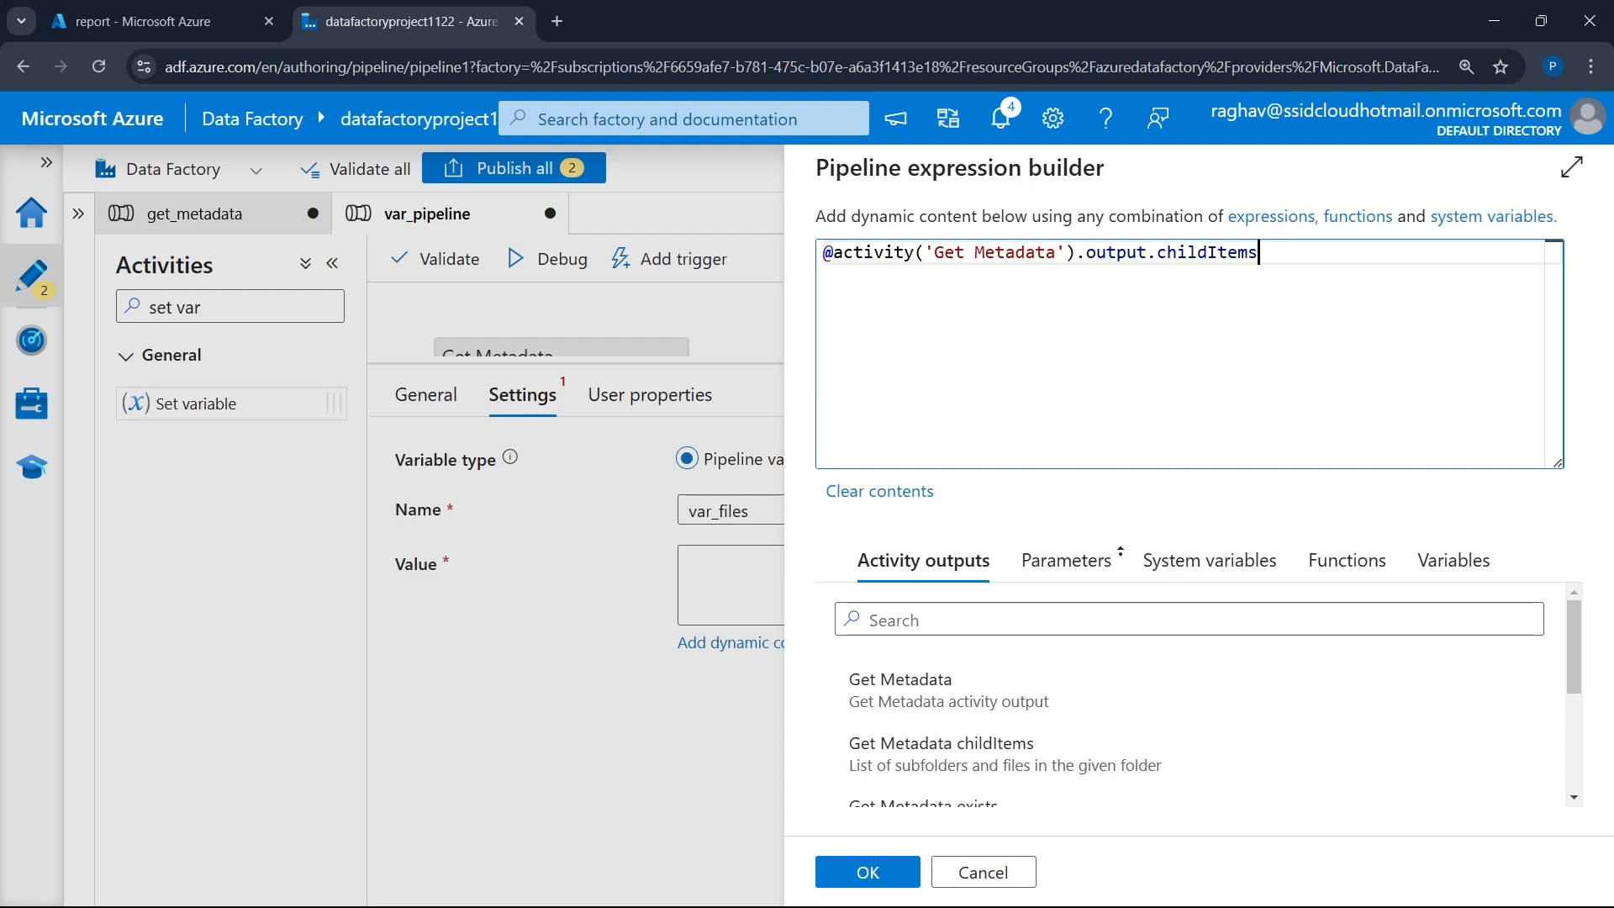
click(890, 860)
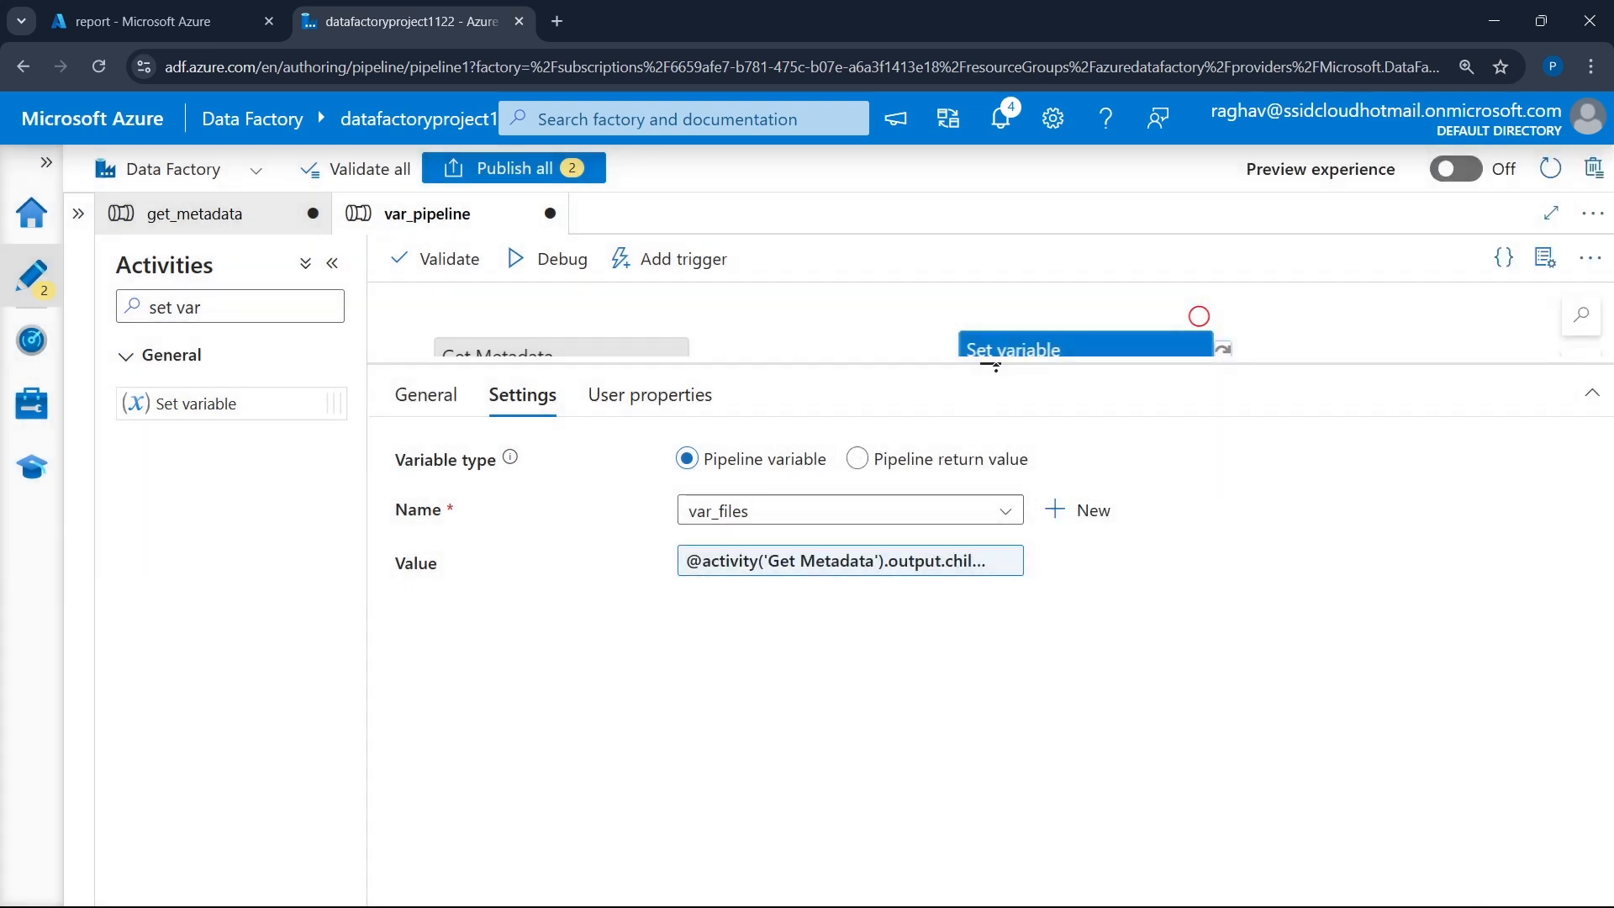
- Run var_pipeline in debug mode and examine the full output of the store files activity
drag(991, 380, 965, 503)
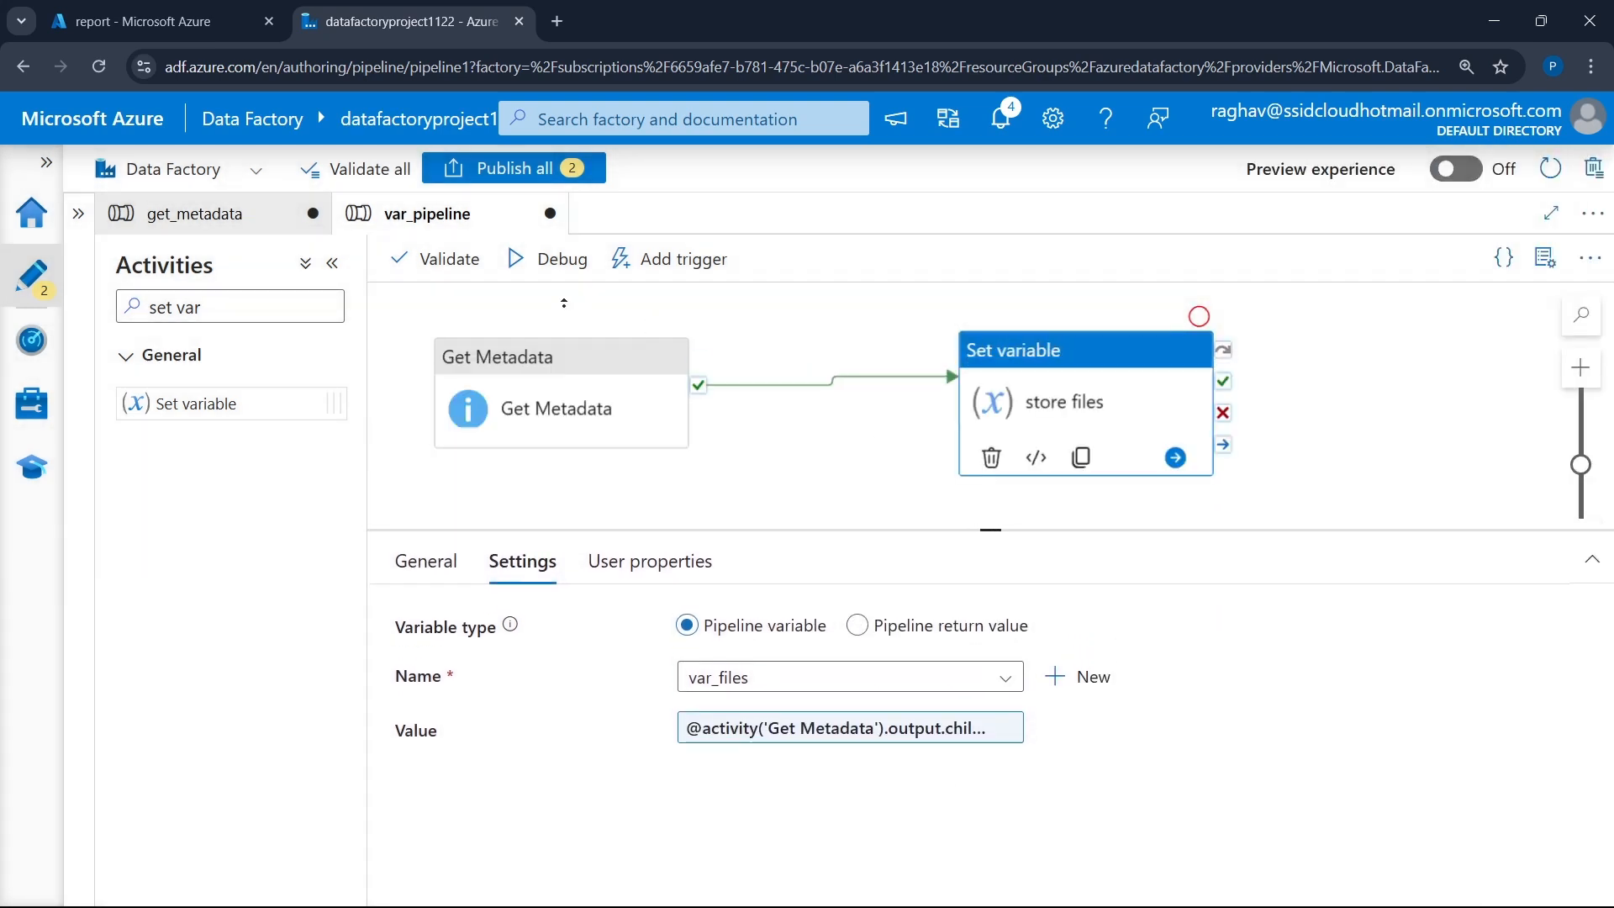
click(547, 262)
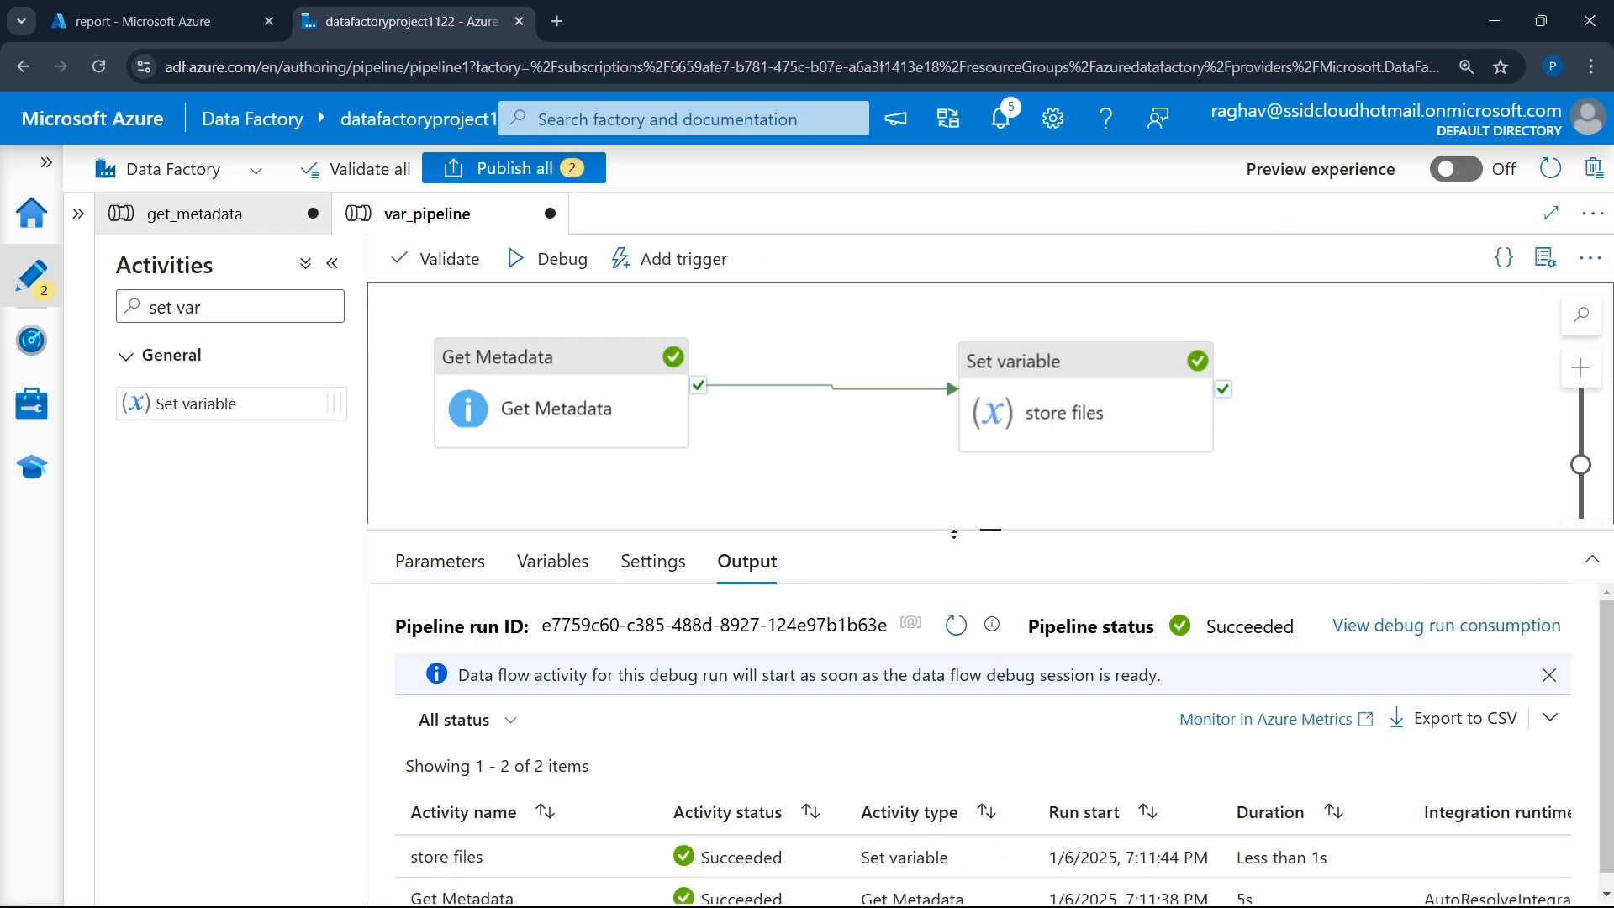
drag(994, 530, 1000, 405)
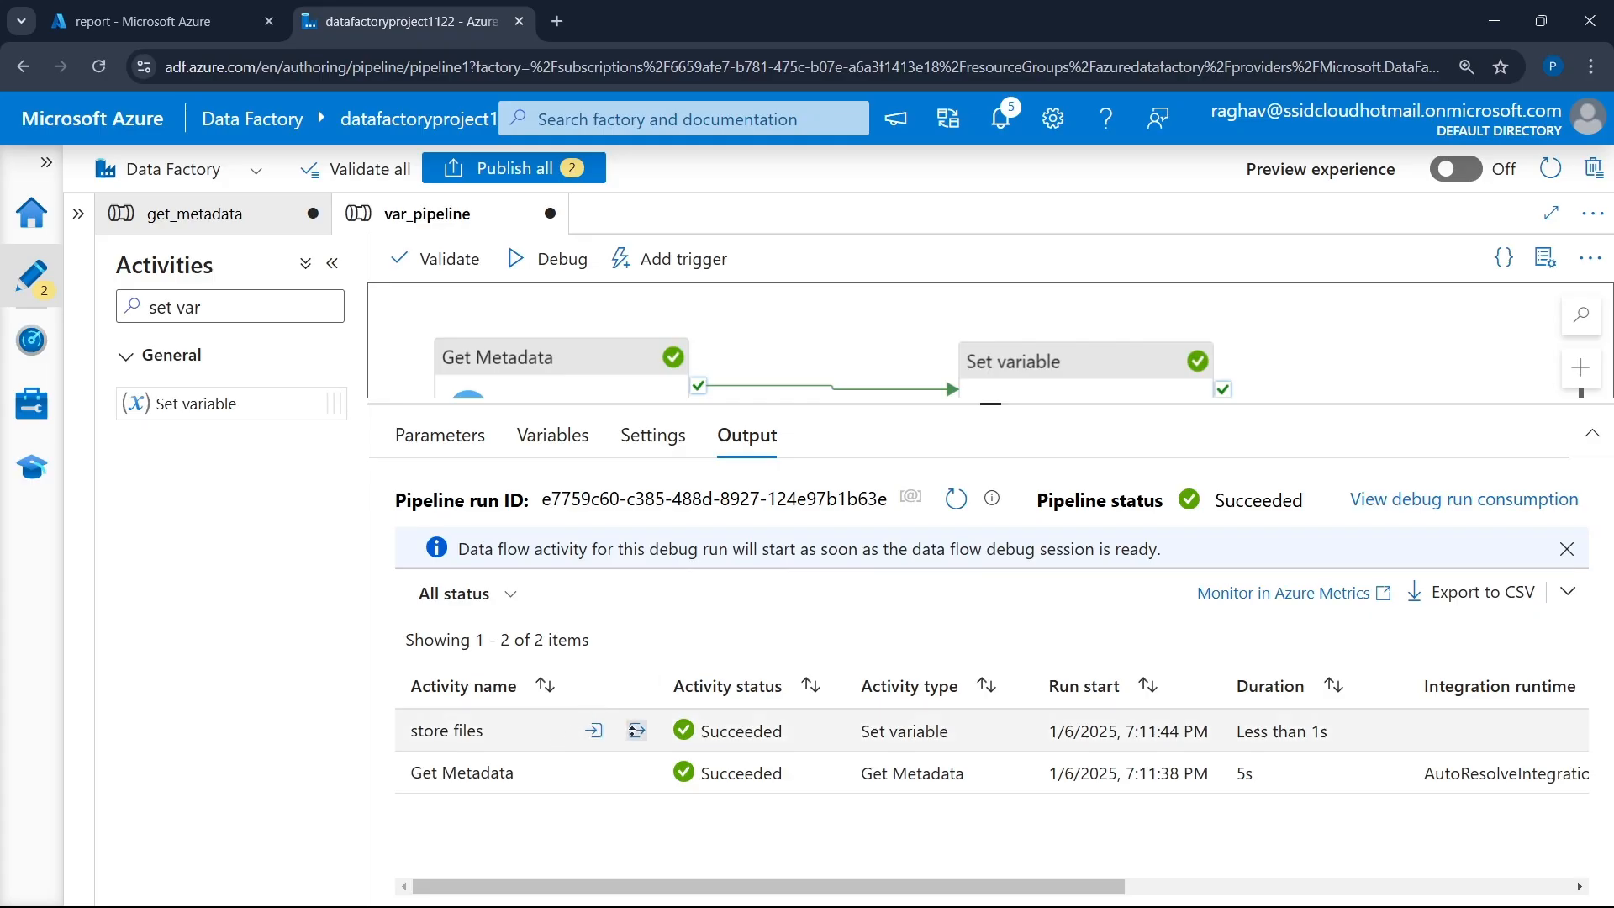
click(636, 731)
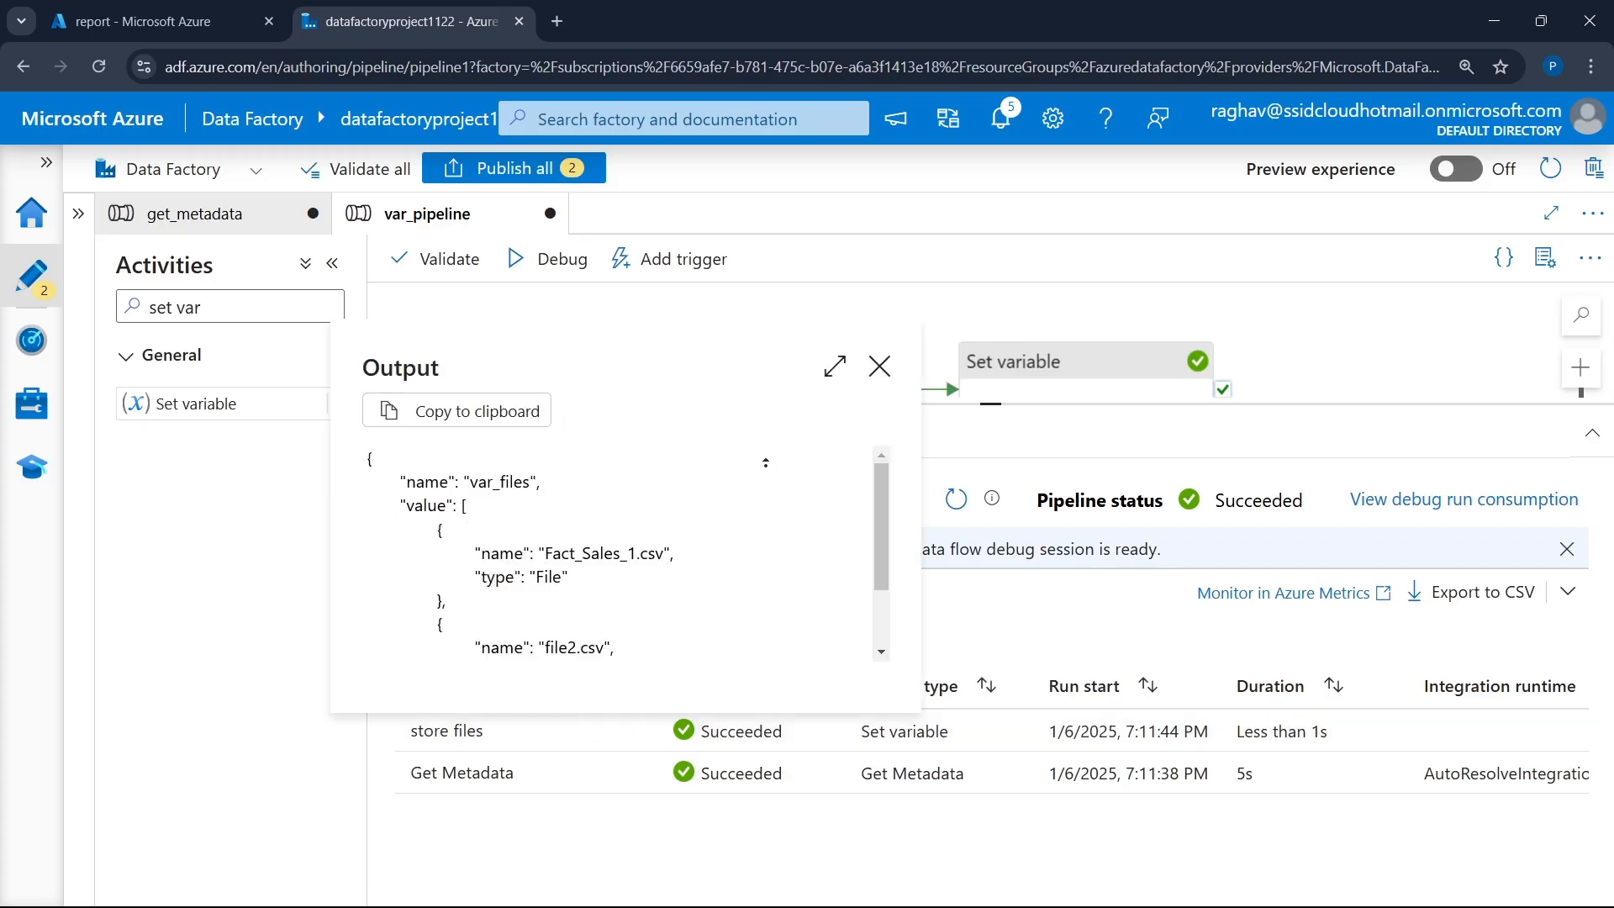
click(832, 368)
drag(131, 245, 440, 526)
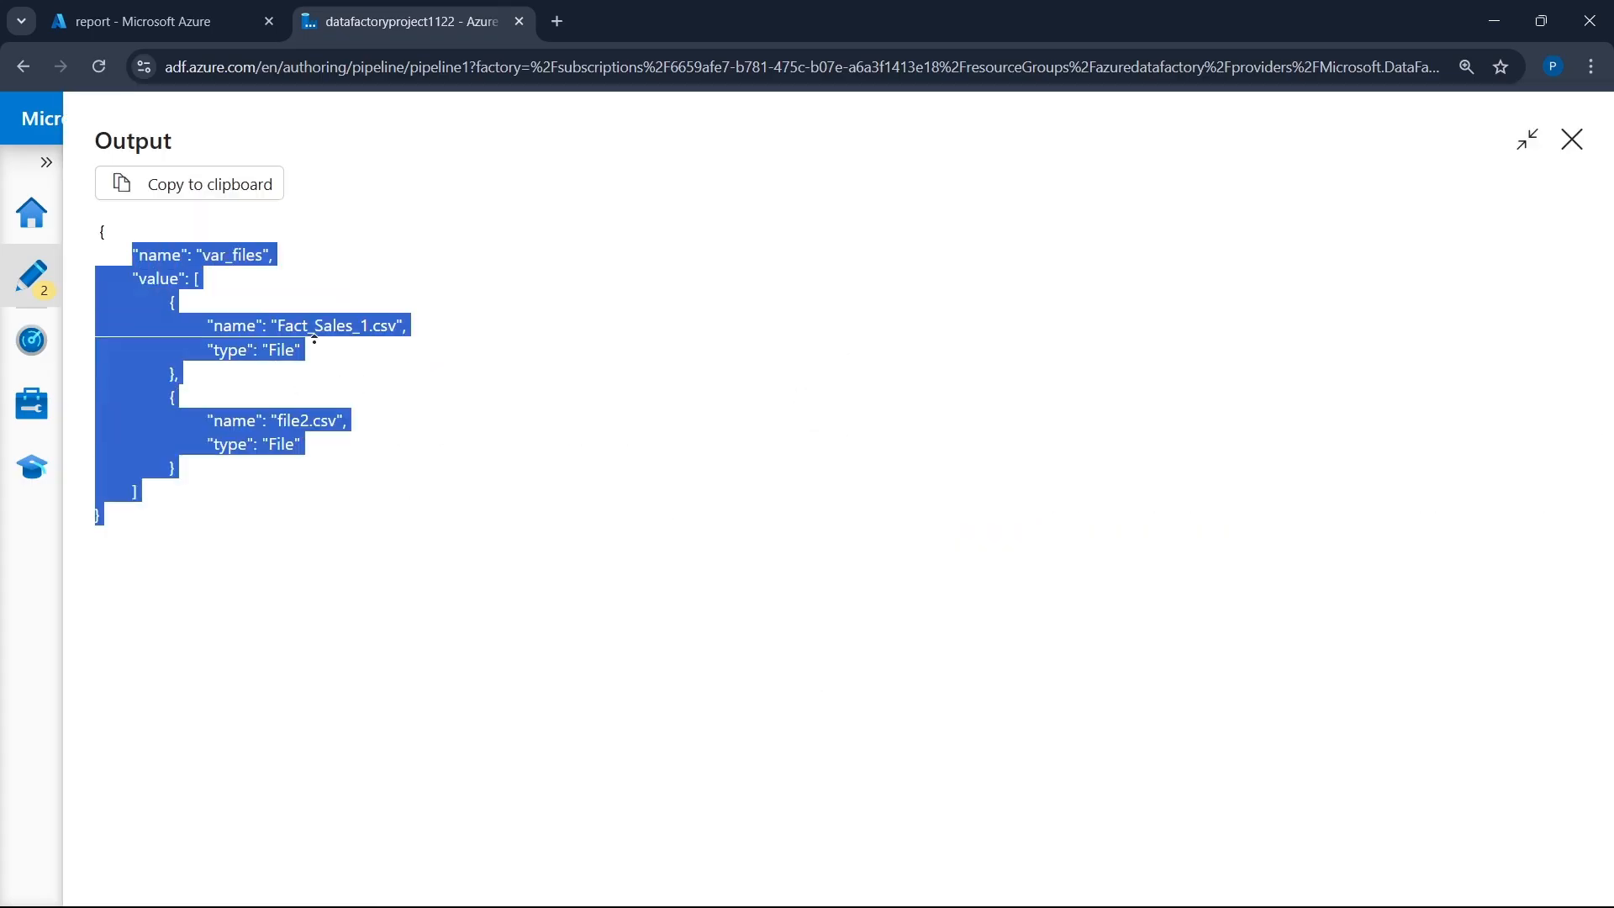
click(238, 311)
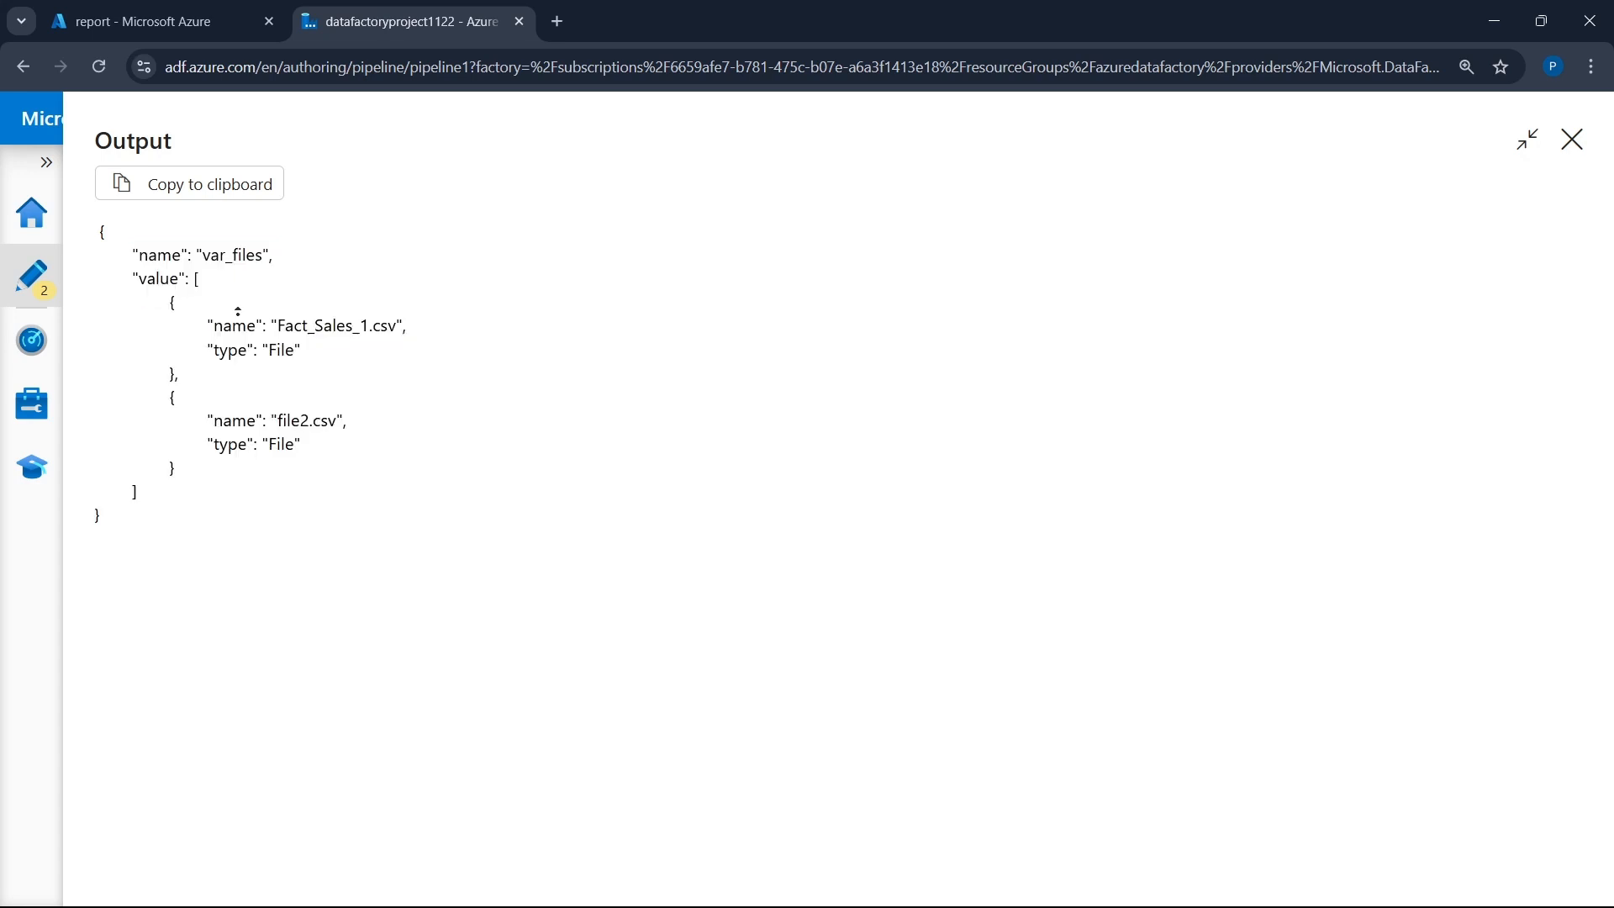
click(1570, 140)
click(1064, 882)
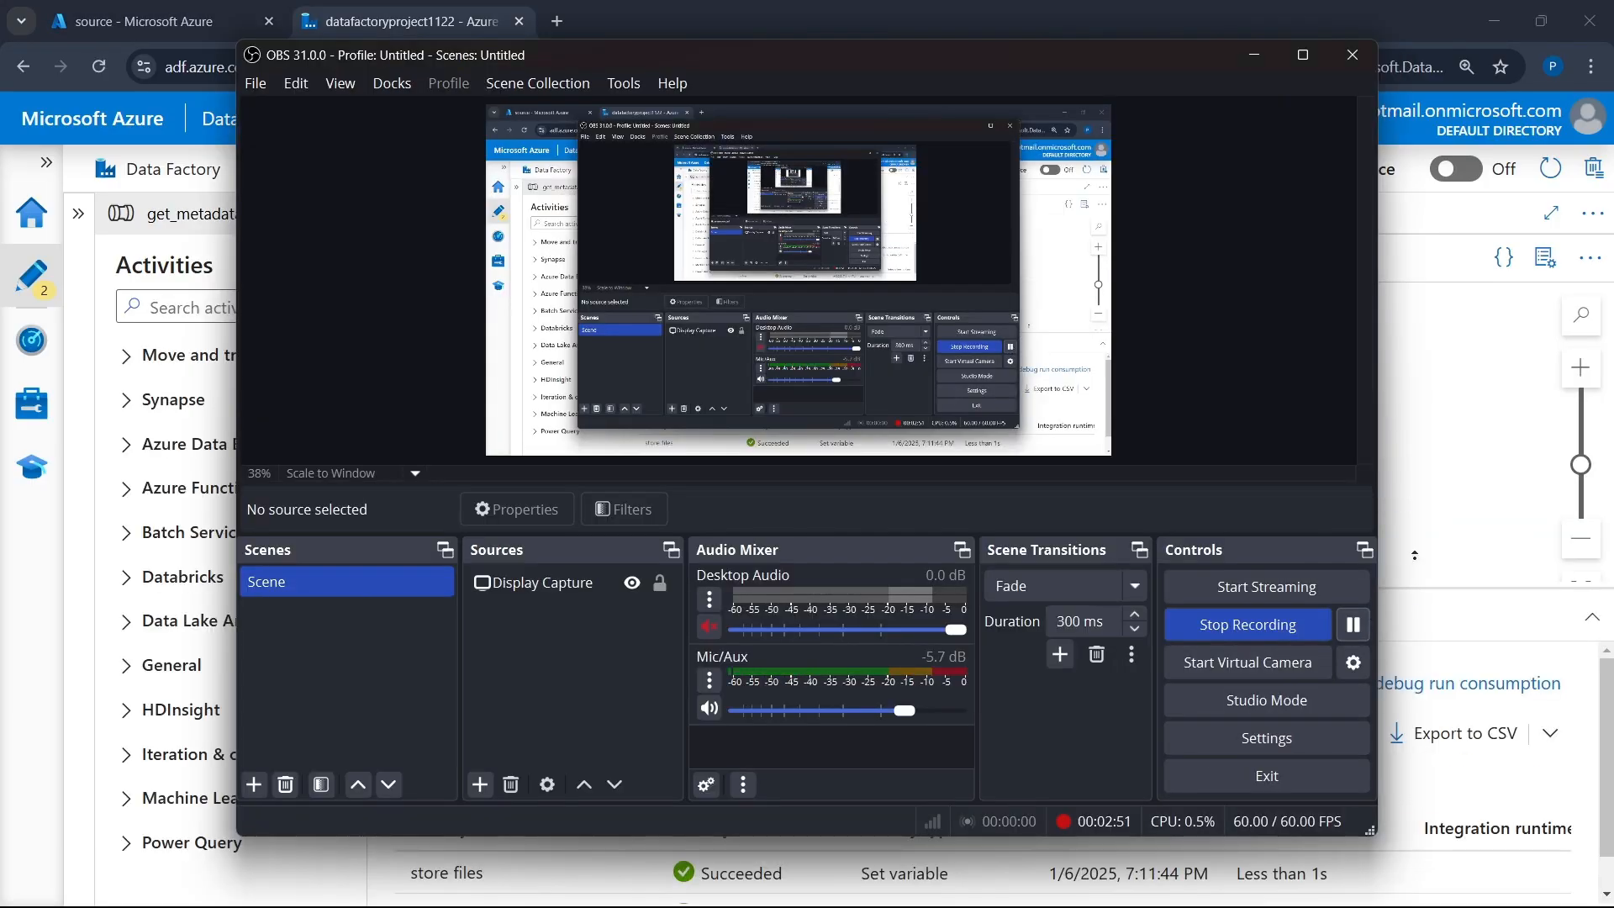
click(1415, 553)
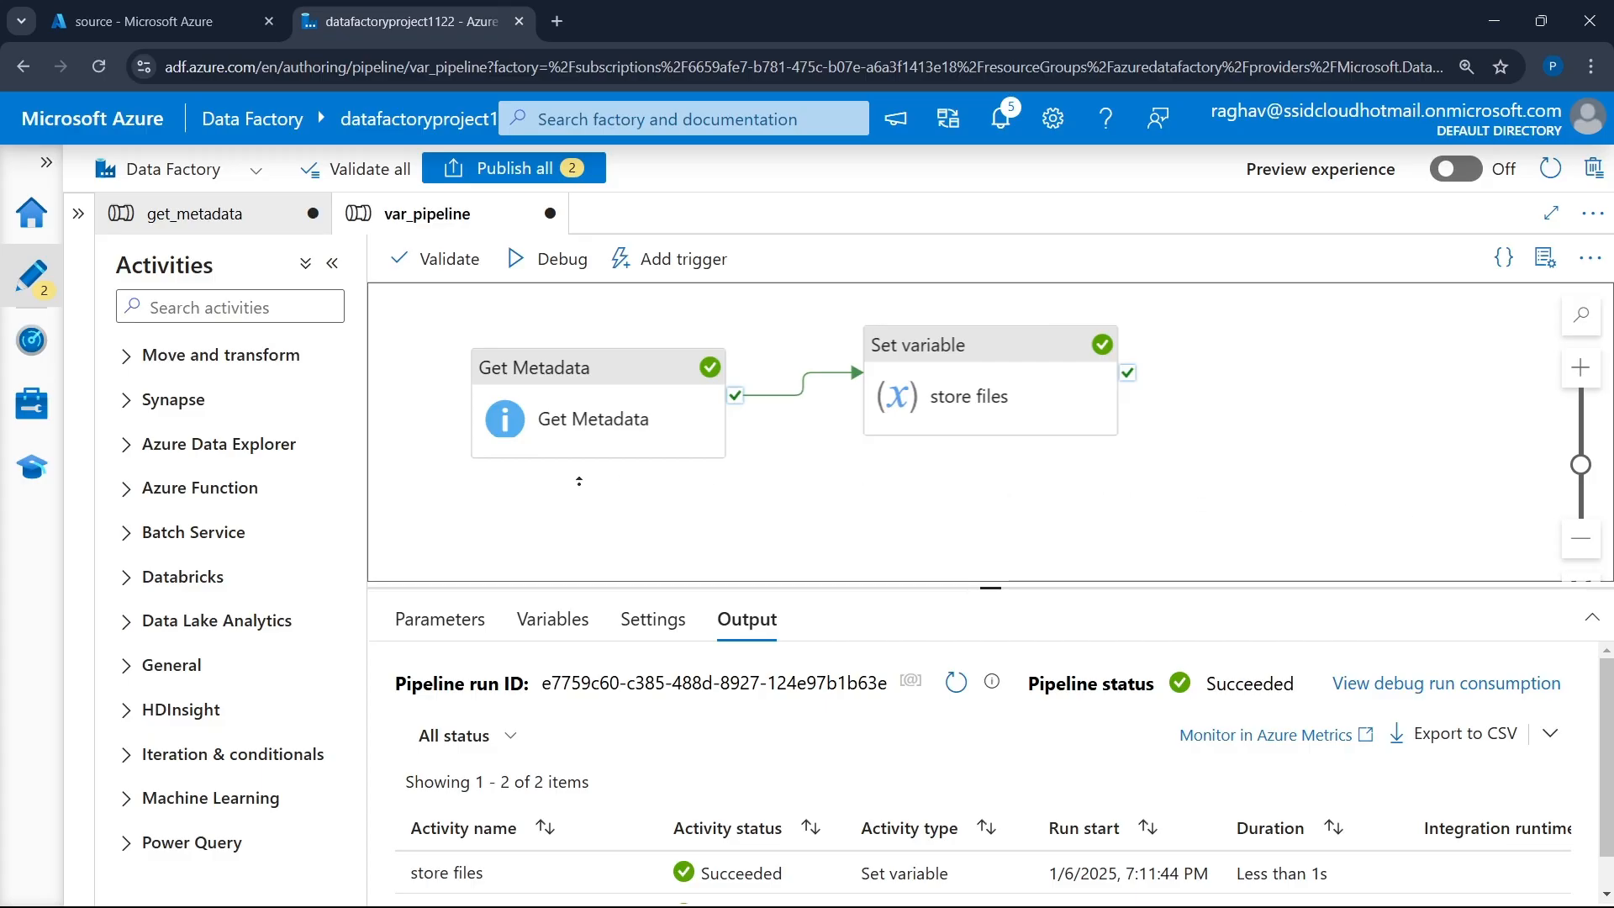
- Open the pipelinemanager pipeline, hide the factory resources, and move its Copy data activity to the canvas's upper-left area
click(80, 213)
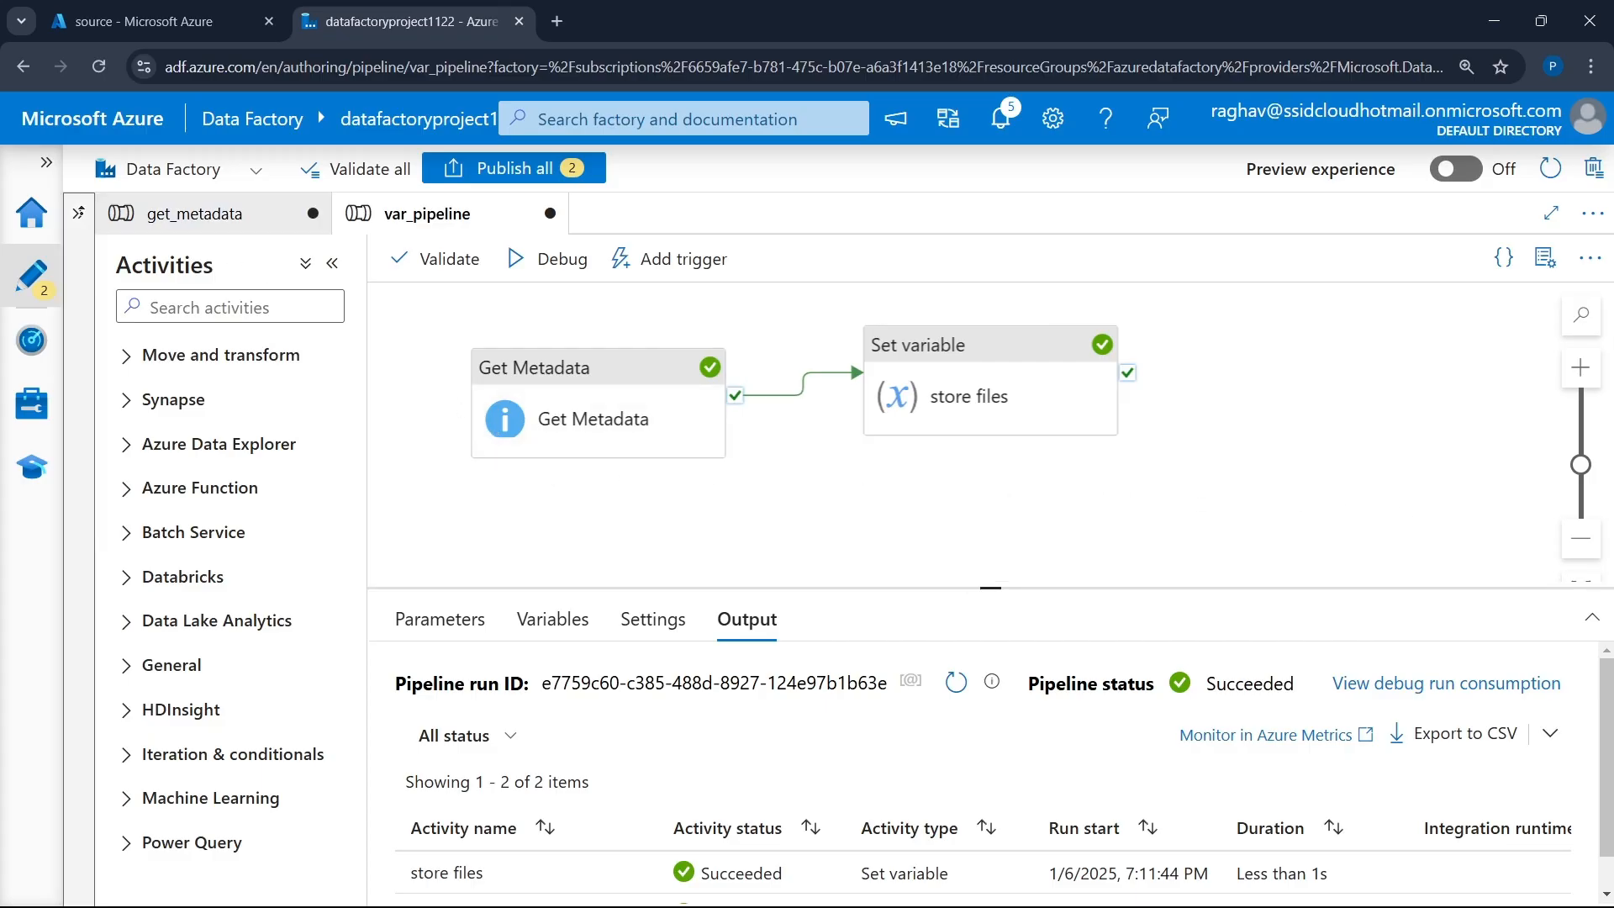
click(210, 486)
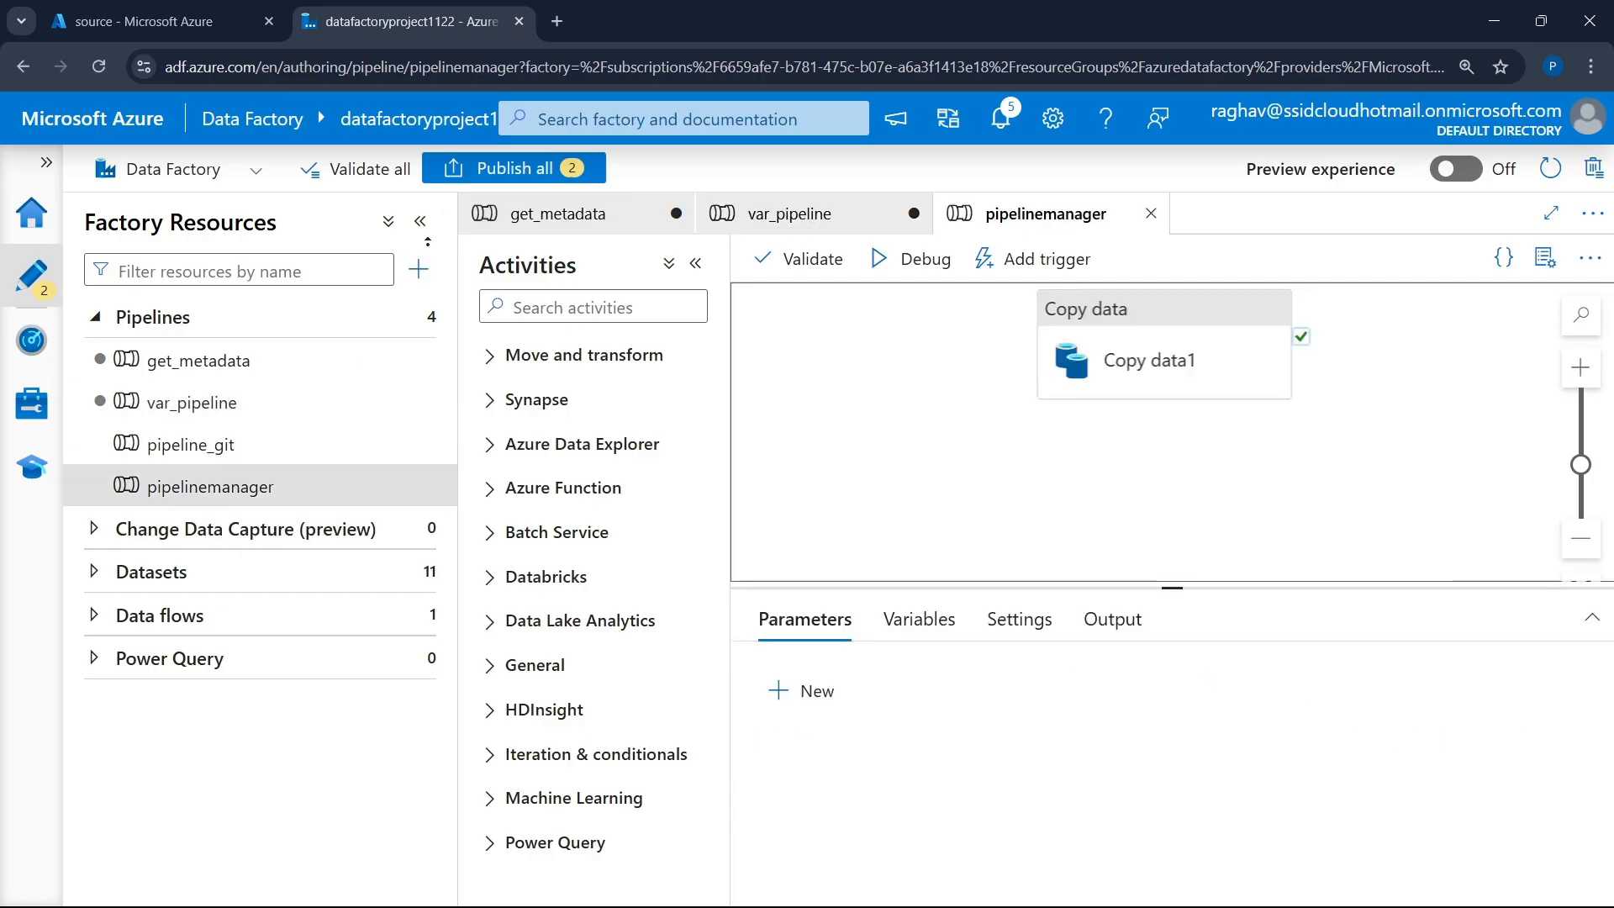
click(419, 221)
click(806, 355)
drag(806, 355, 619, 396)
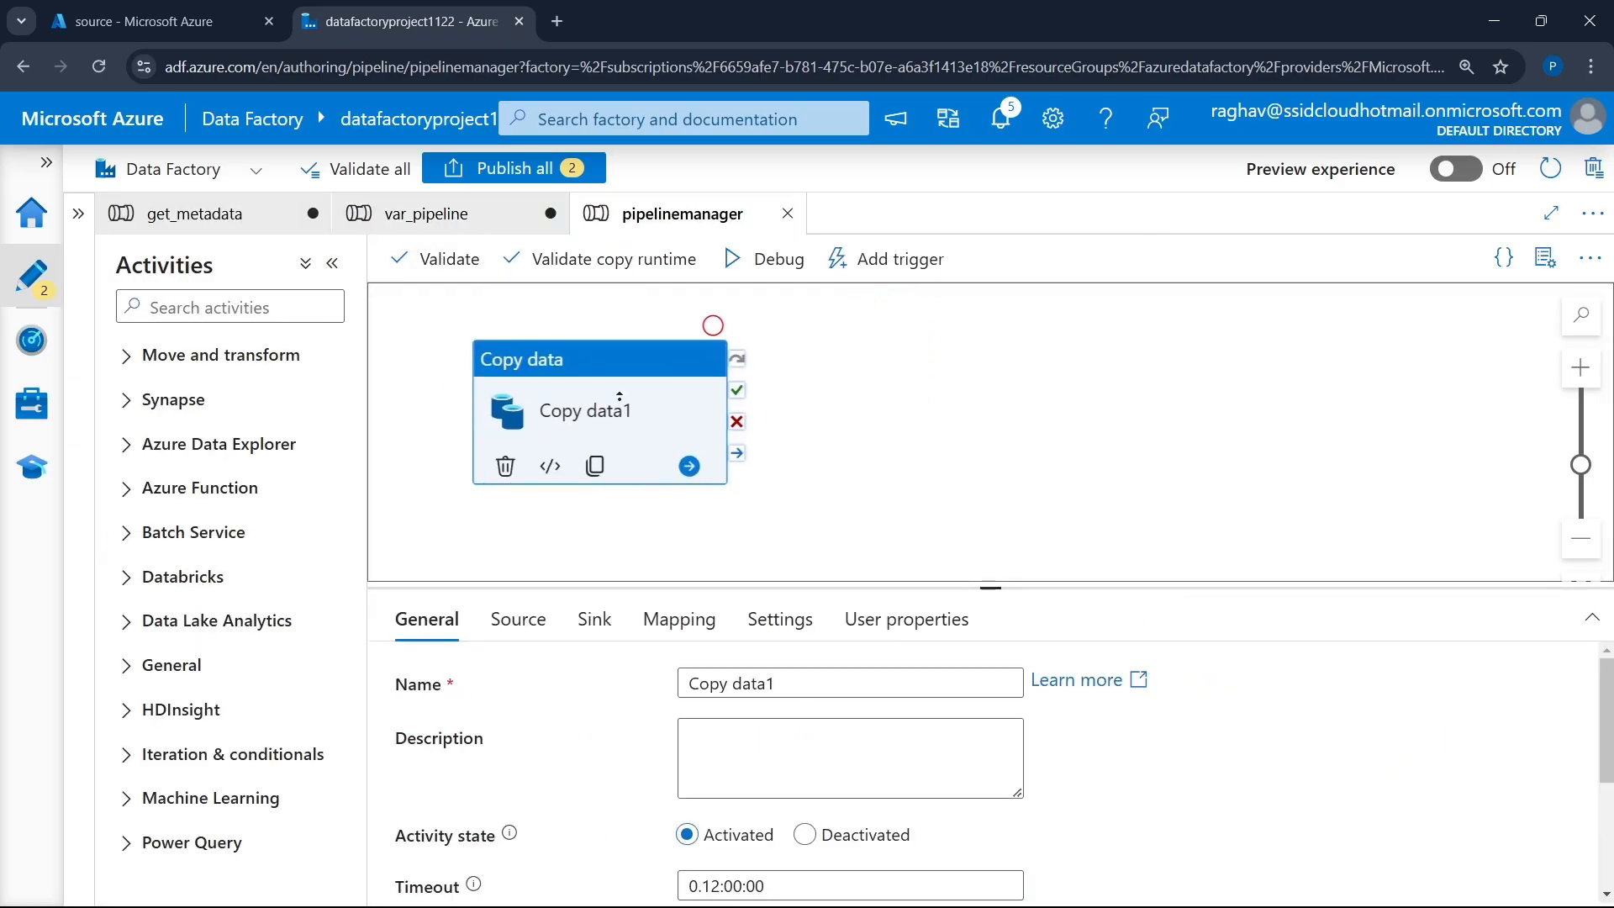
click(212, 300)
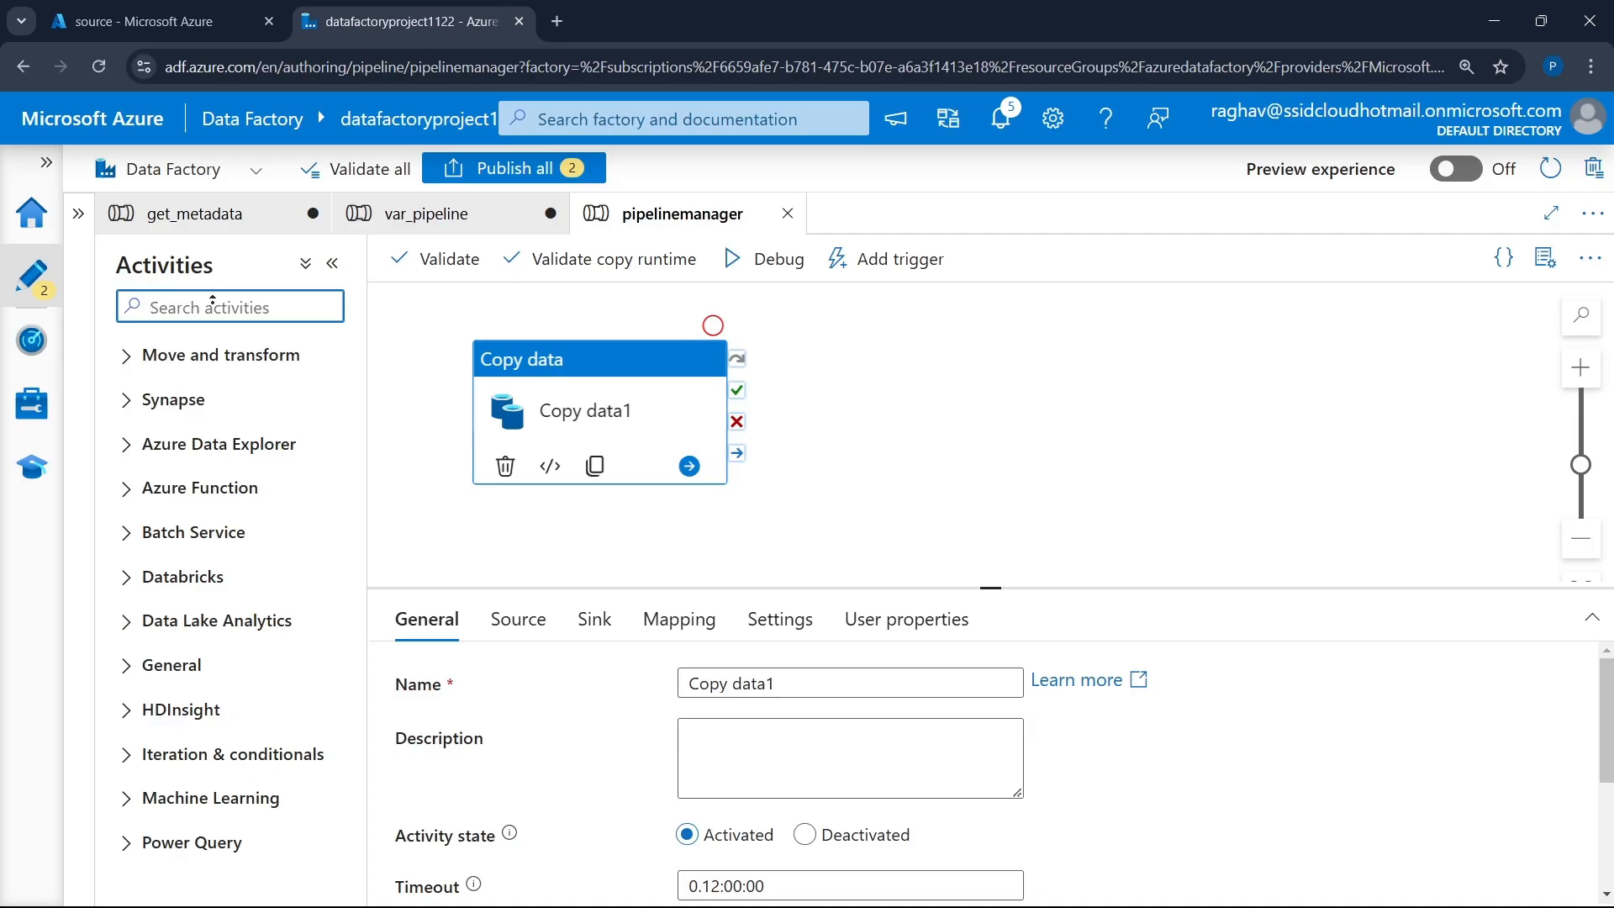
text(stor)
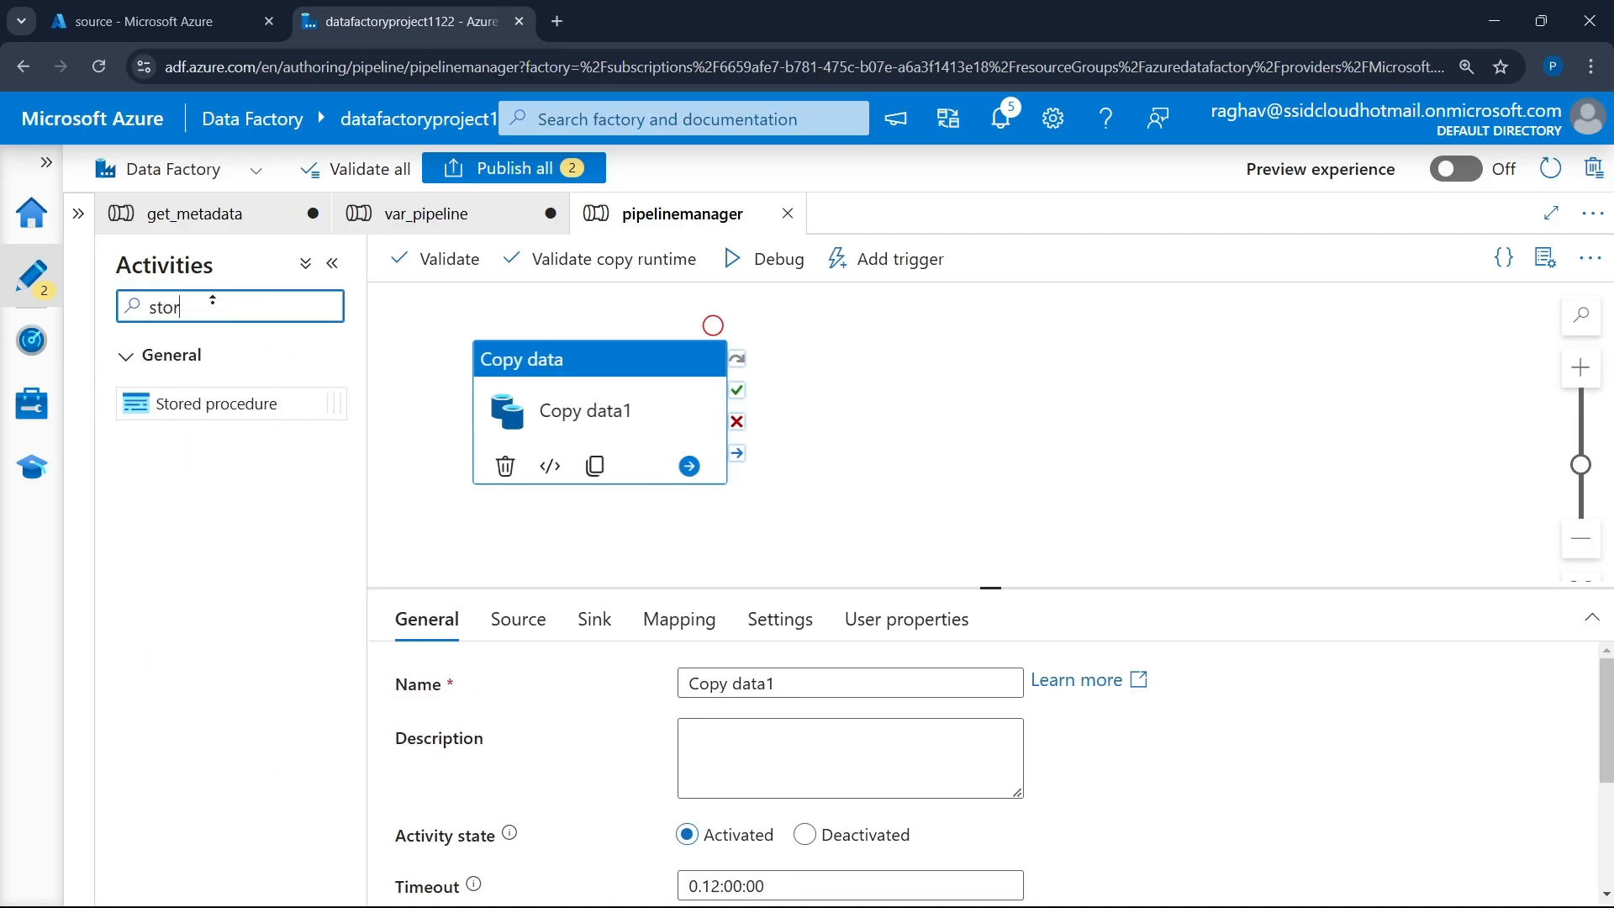
key(BackSpace)
key(BackSpace)
key(BackSpace)
key(BackSpace)
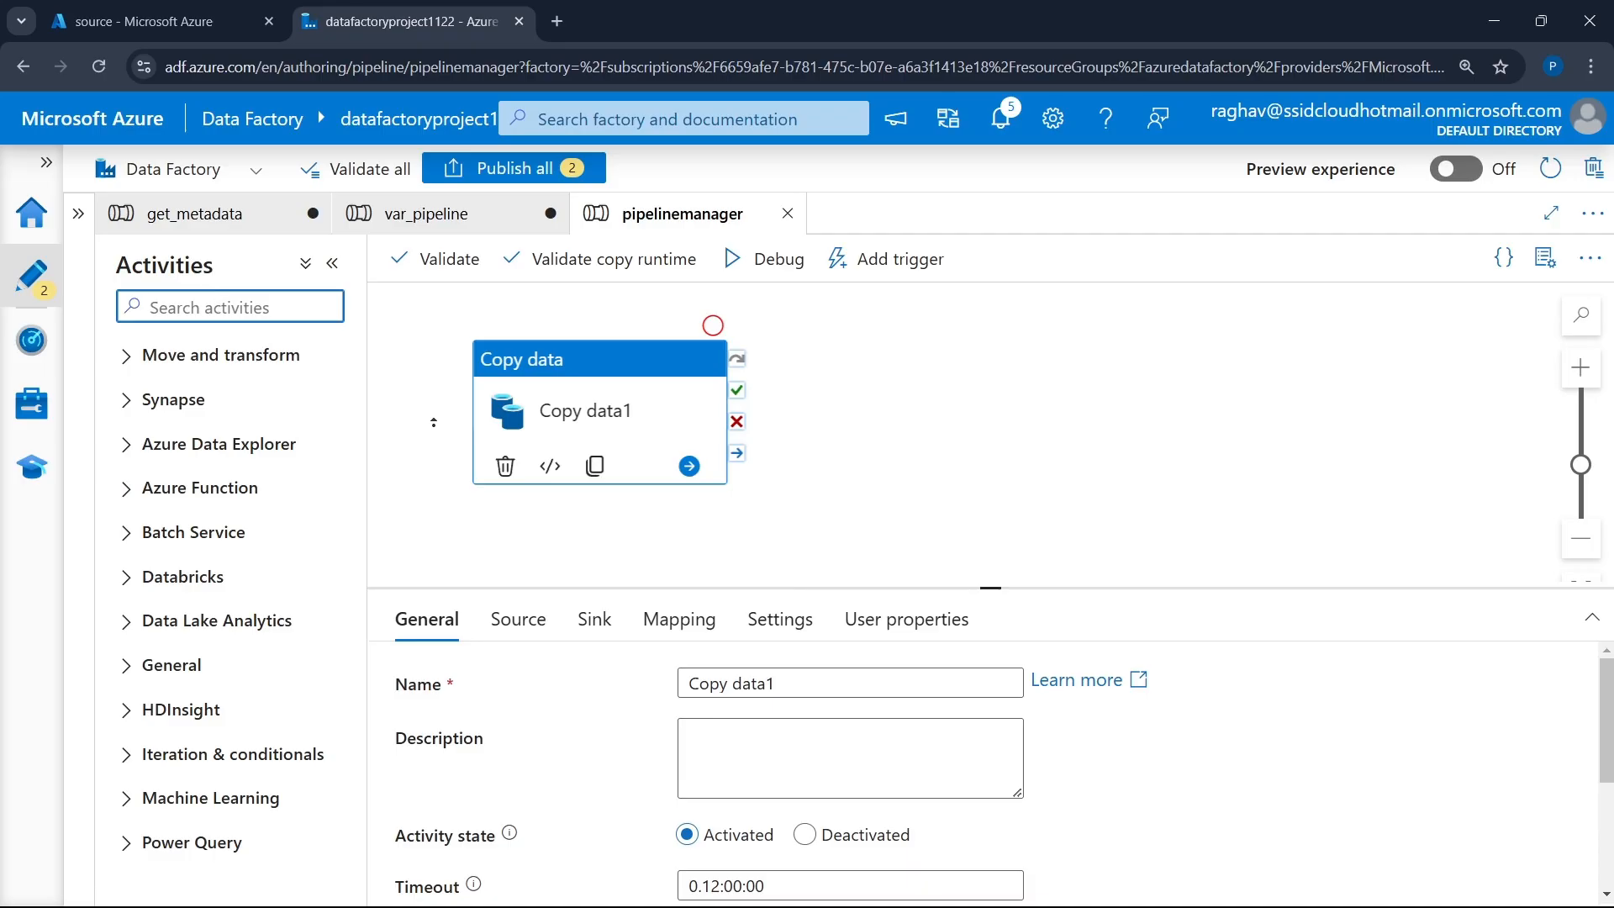
click(1068, 899)
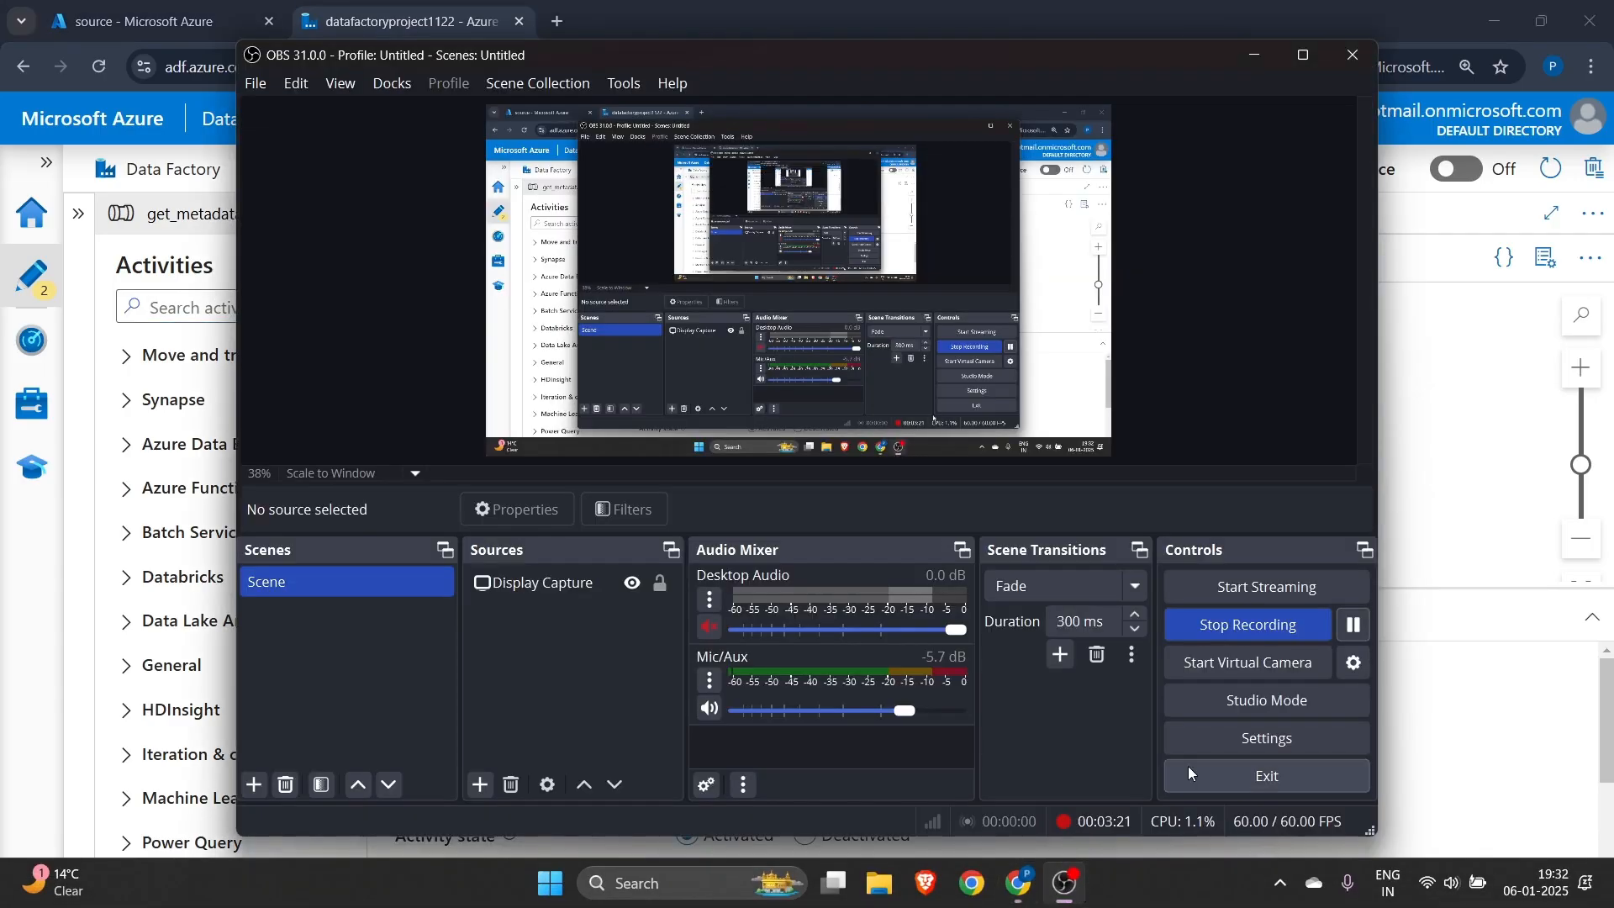
click(1353, 624)
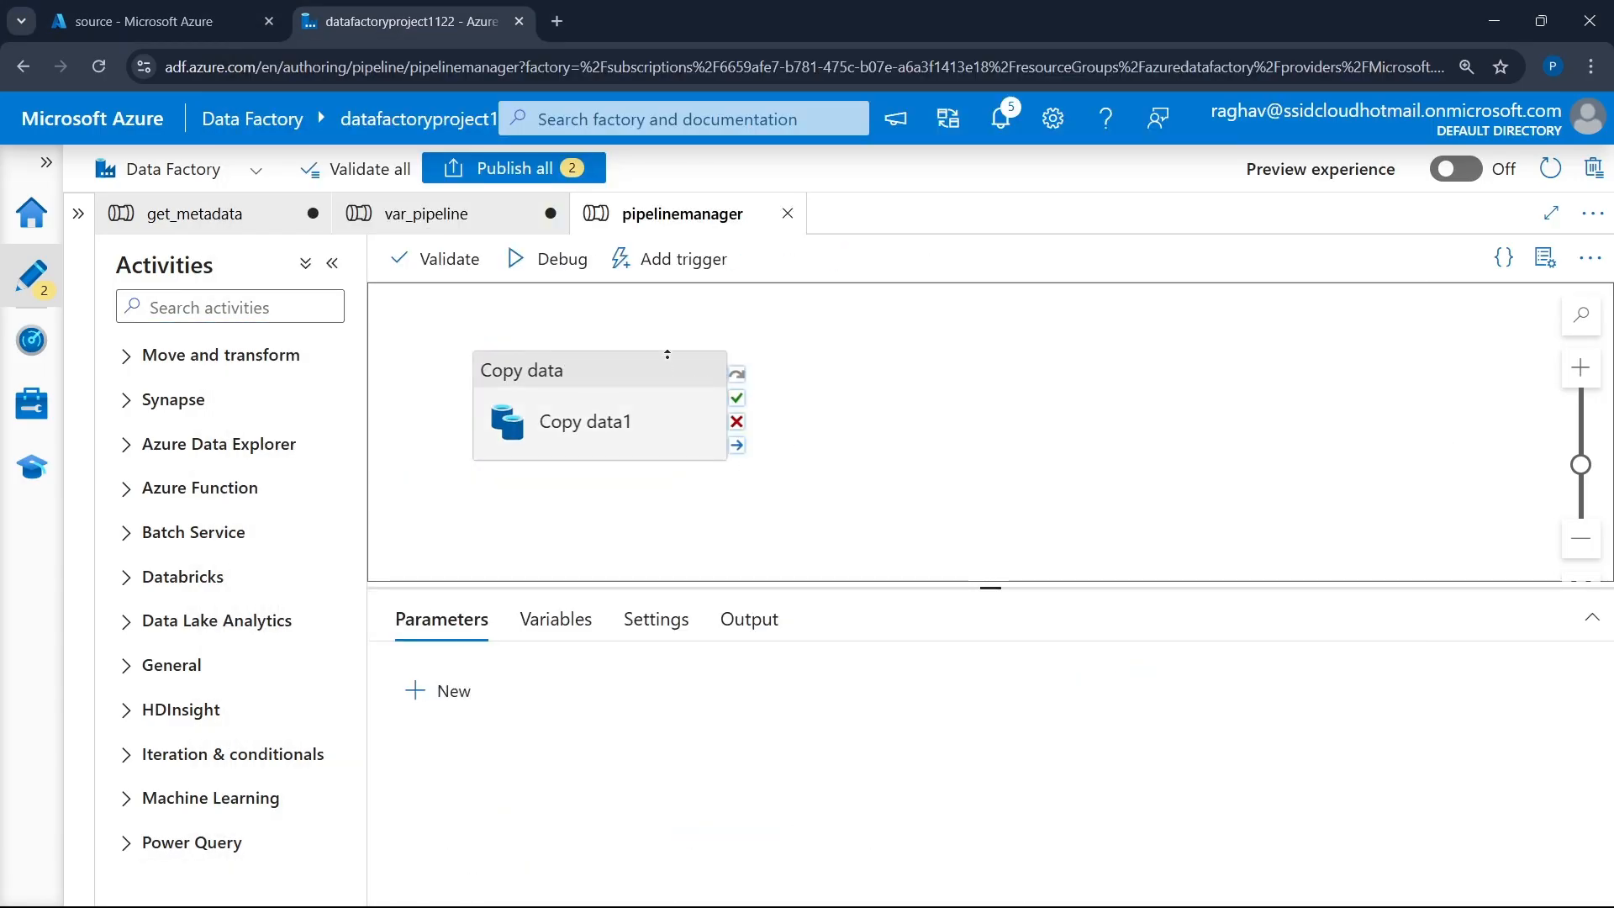
- Start a new trigger for the pipelinemanager pipeline and name it managerTrigger
click(681, 260)
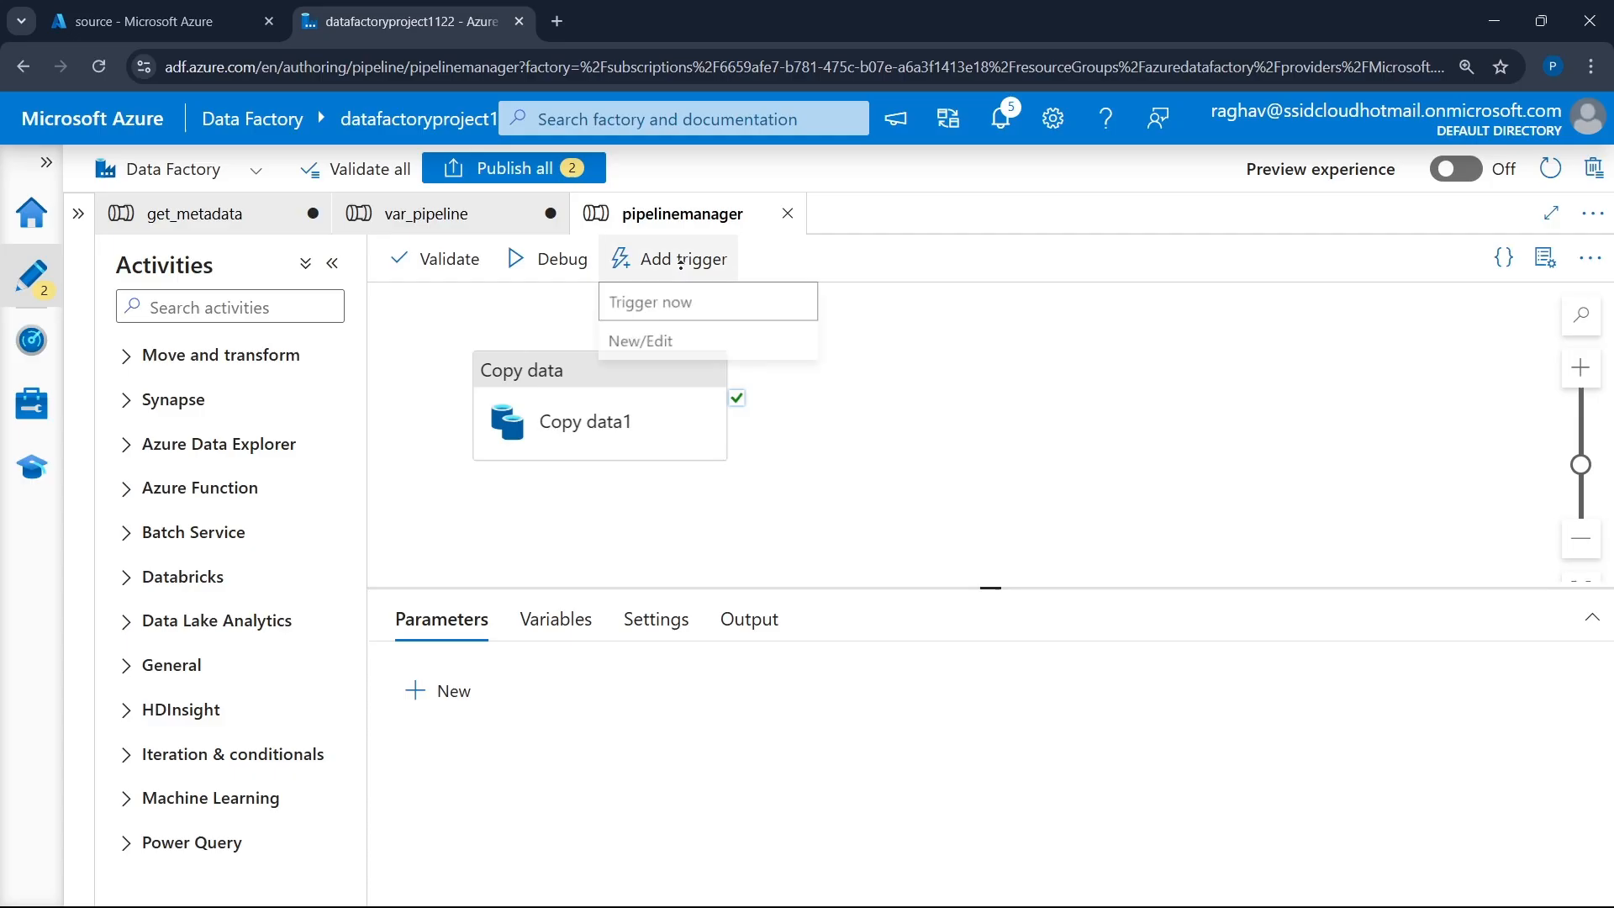
click(706, 348)
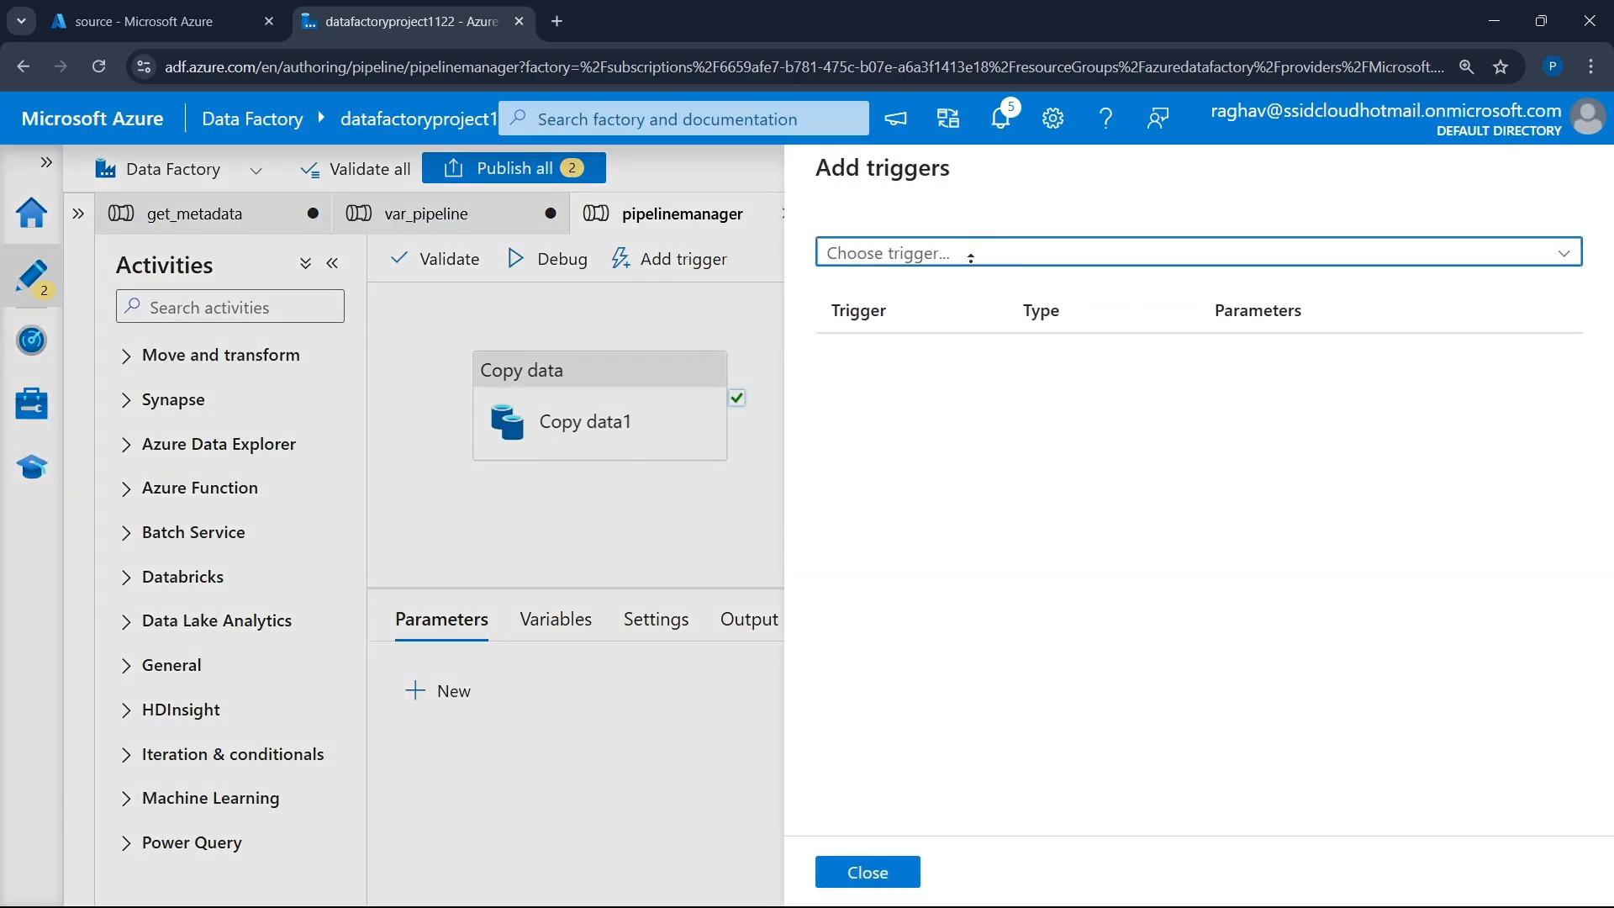
click(970, 256)
click(862, 334)
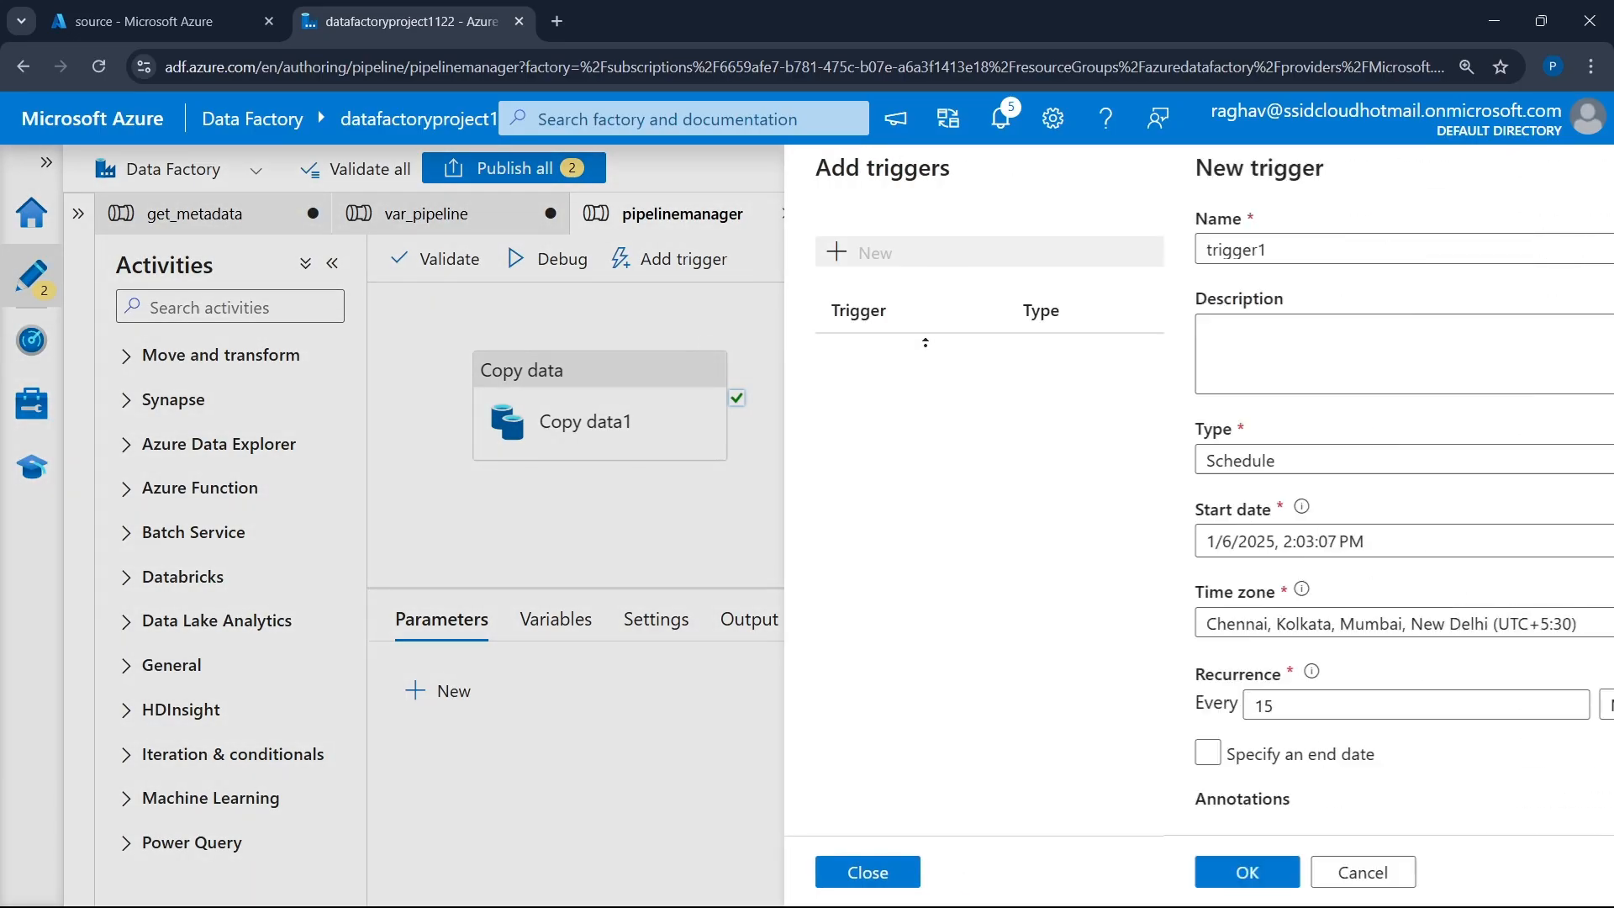
click(969, 246)
key(BackSpace)
key(BackSpace)
key(BackSpace)
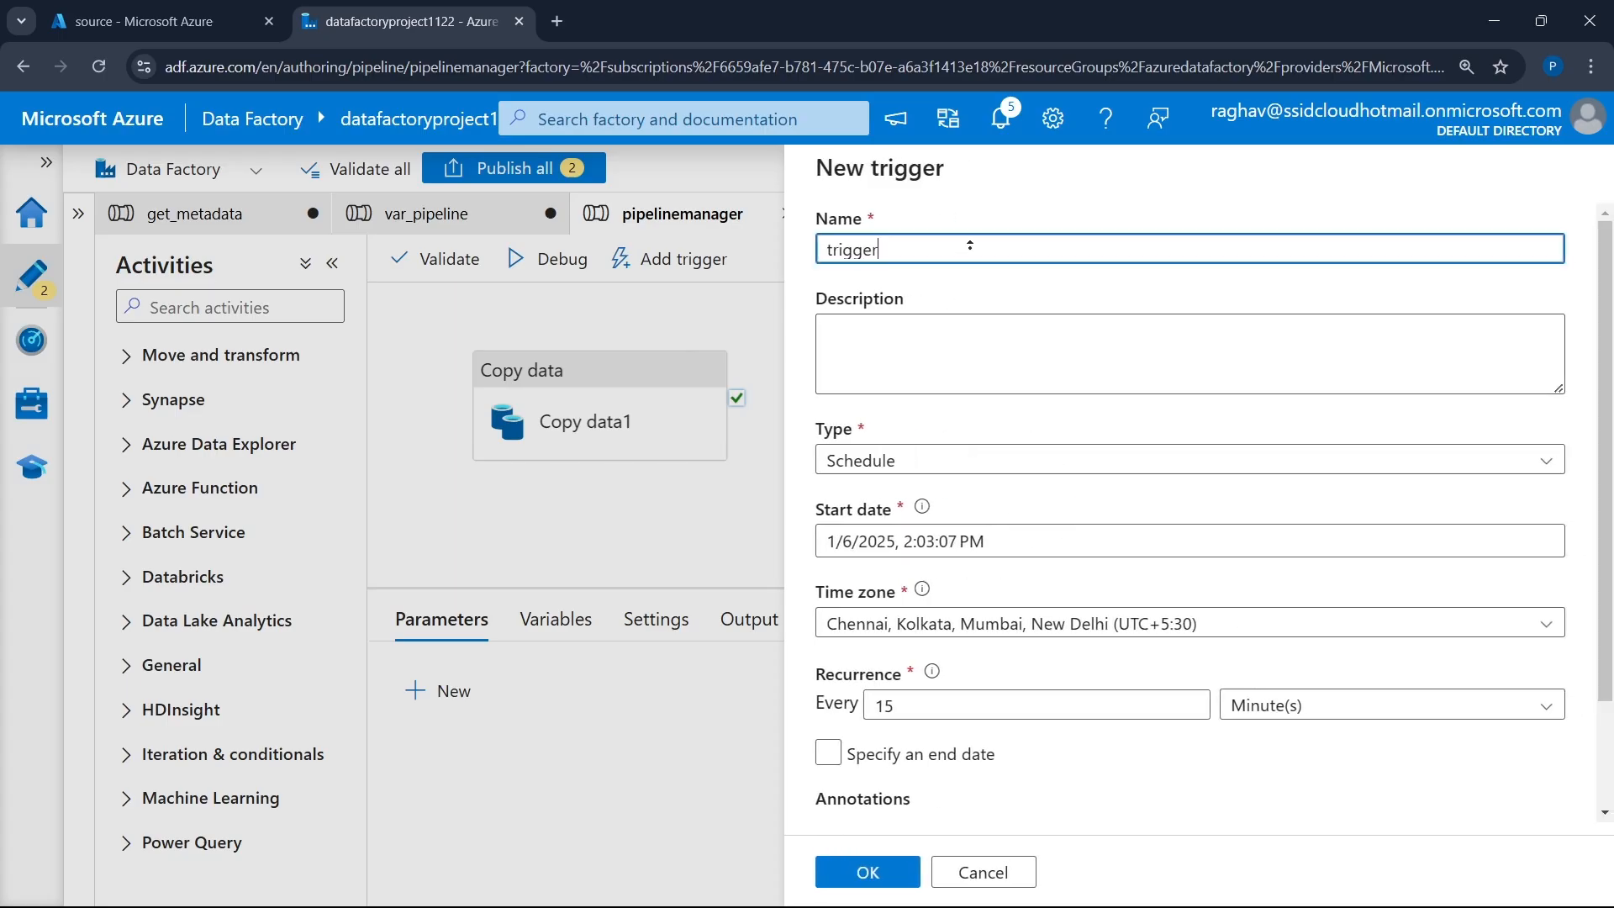
key(BackSpace)
key(BackSpace)
key(BackSpace)
key(BackSpace)
key(BackSpace)
text(managerTrigger)
- Set the trigger type to Storage events, with MSDN Platforms Subscription as the subscription and datafactorysgac as the storage account
click(958, 463)
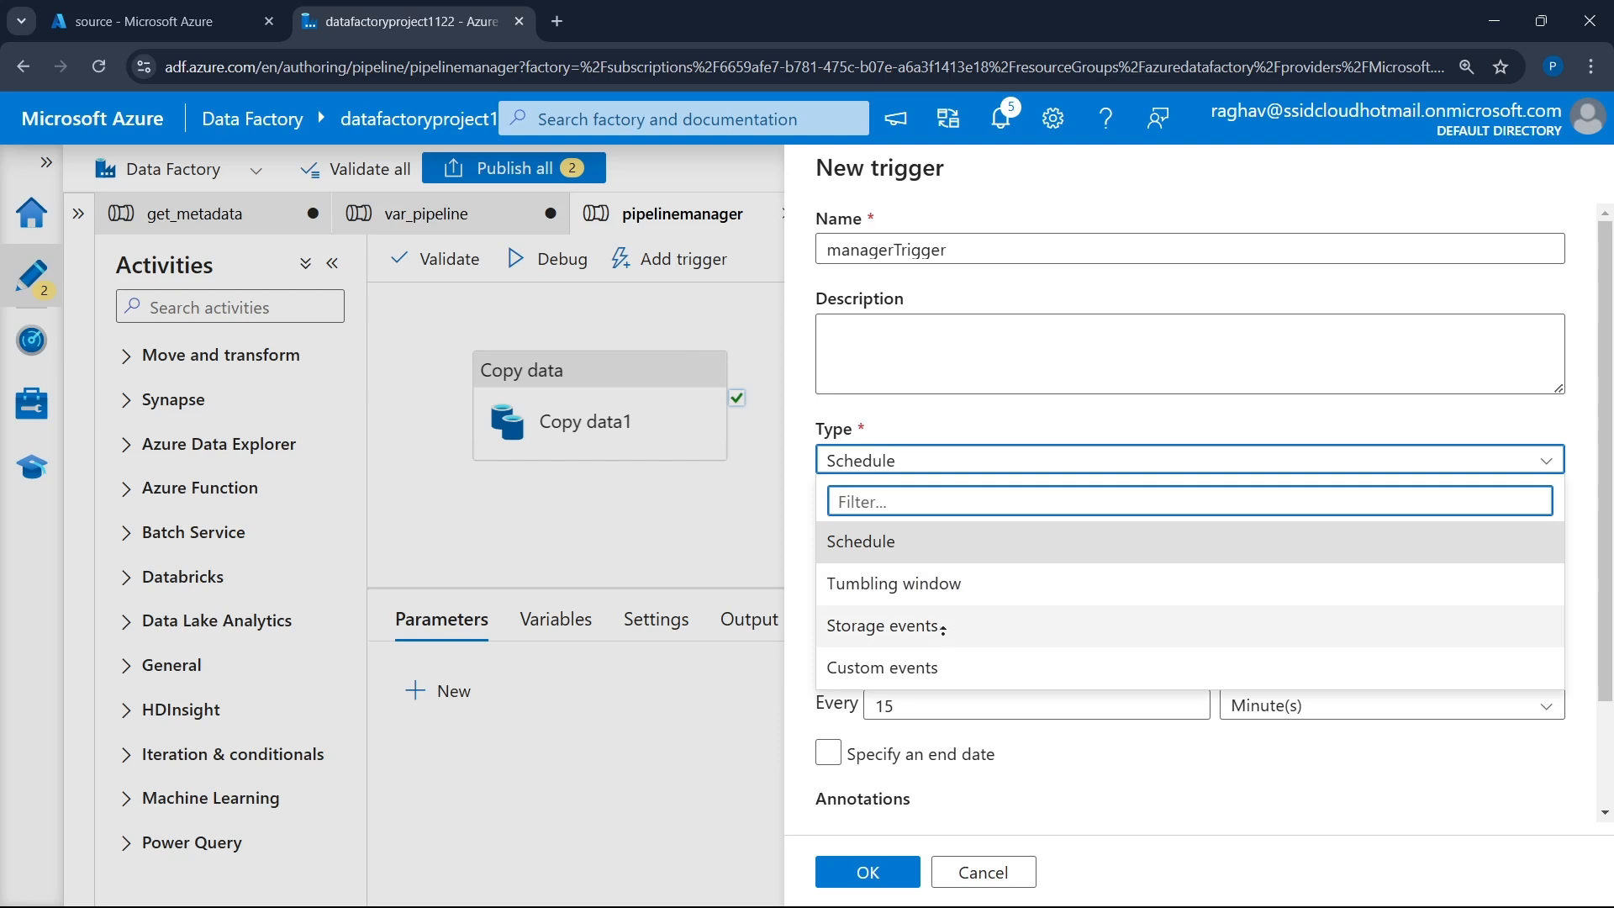
click(952, 627)
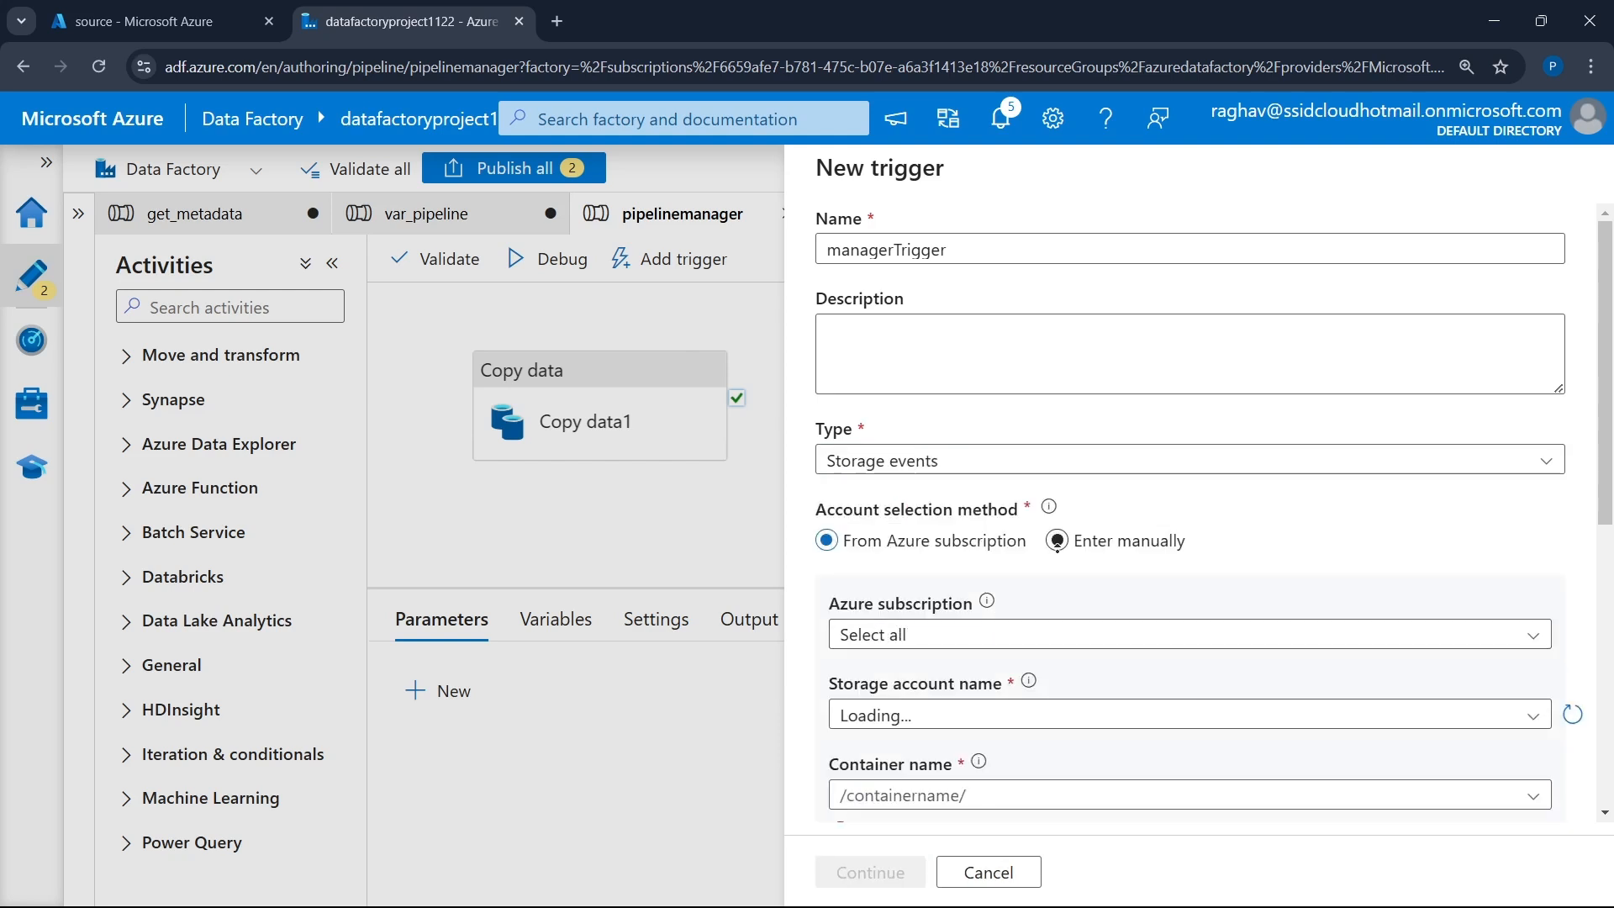
scroll(1002, 611, down, 4)
click(1000, 319)
click(1001, 399)
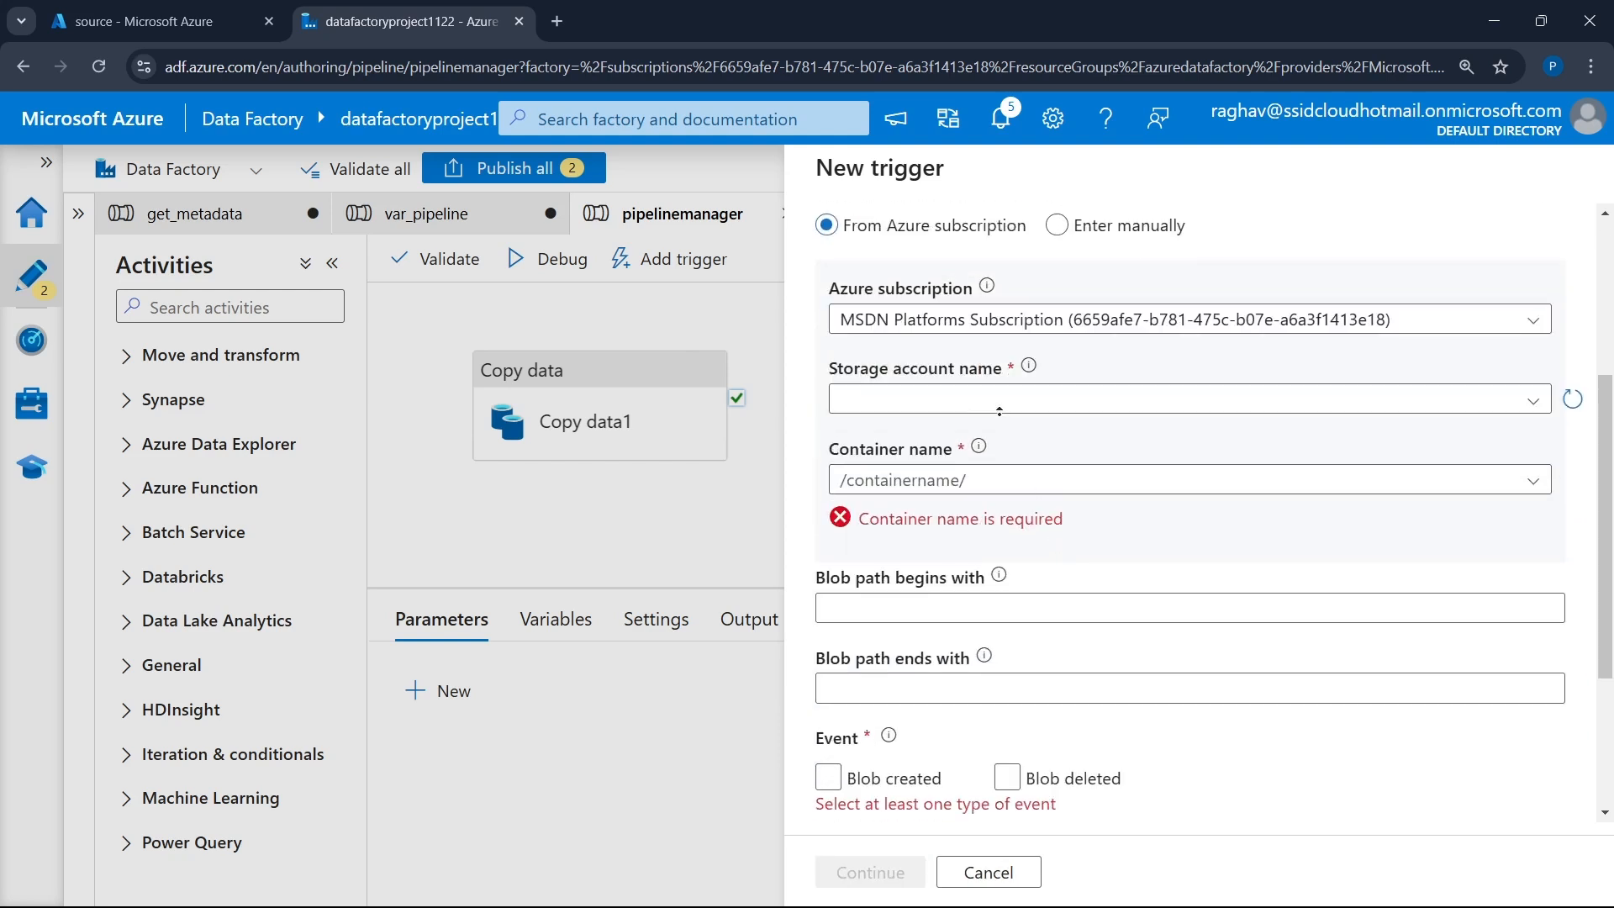
click(1000, 401)
click(1000, 448)
- Check the container in the Azure portal and set the trigger's container name to source
click(953, 480)
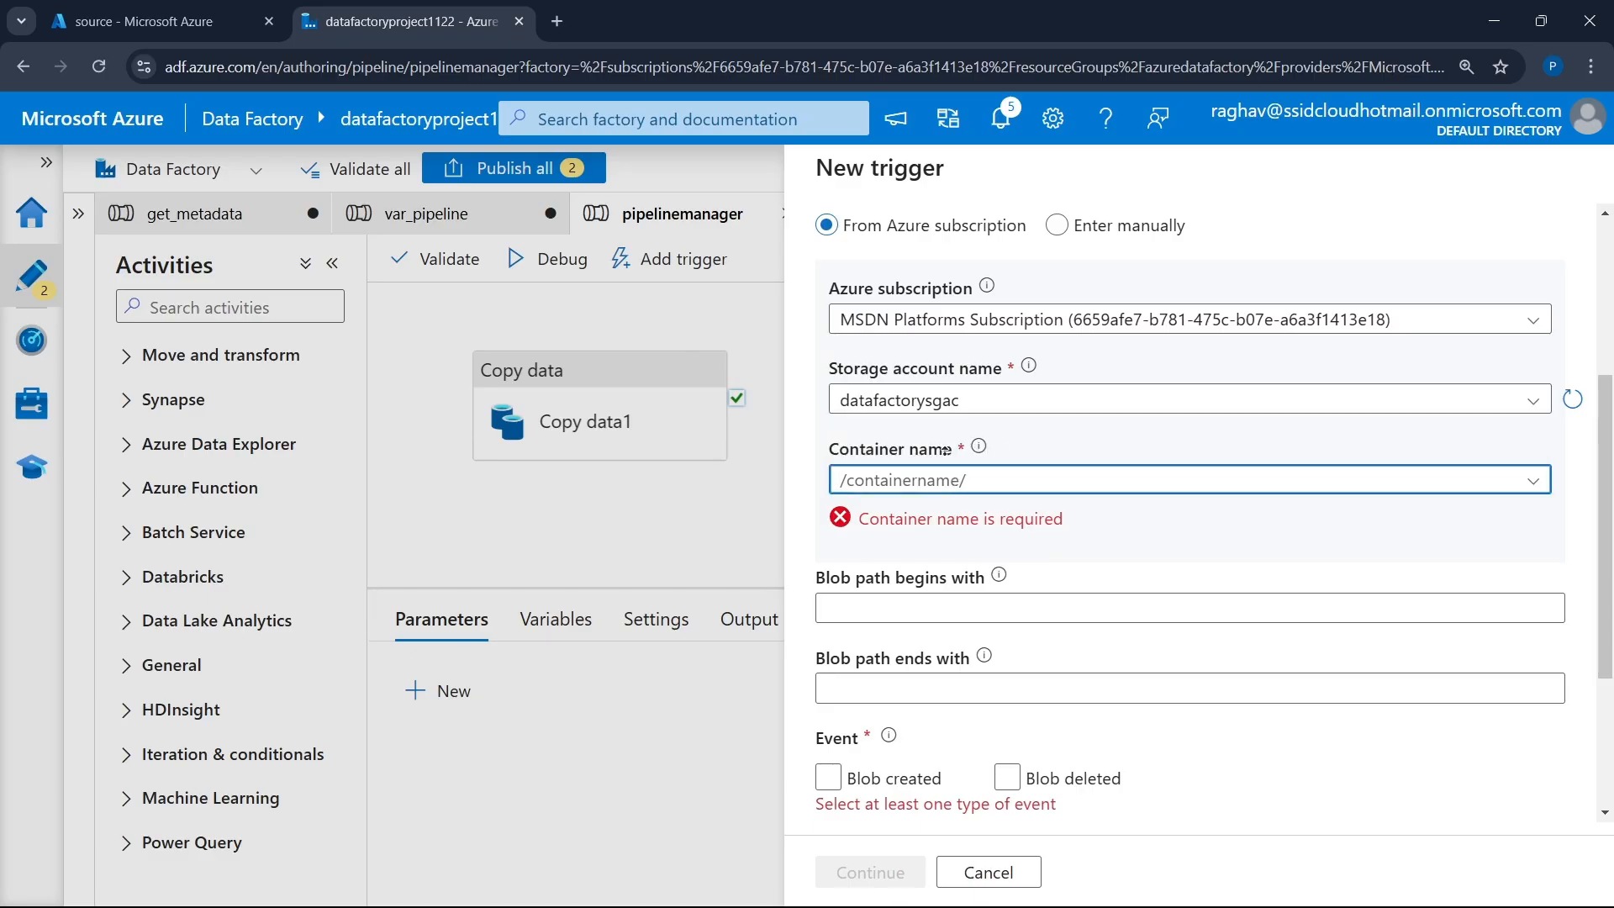
click(168, 21)
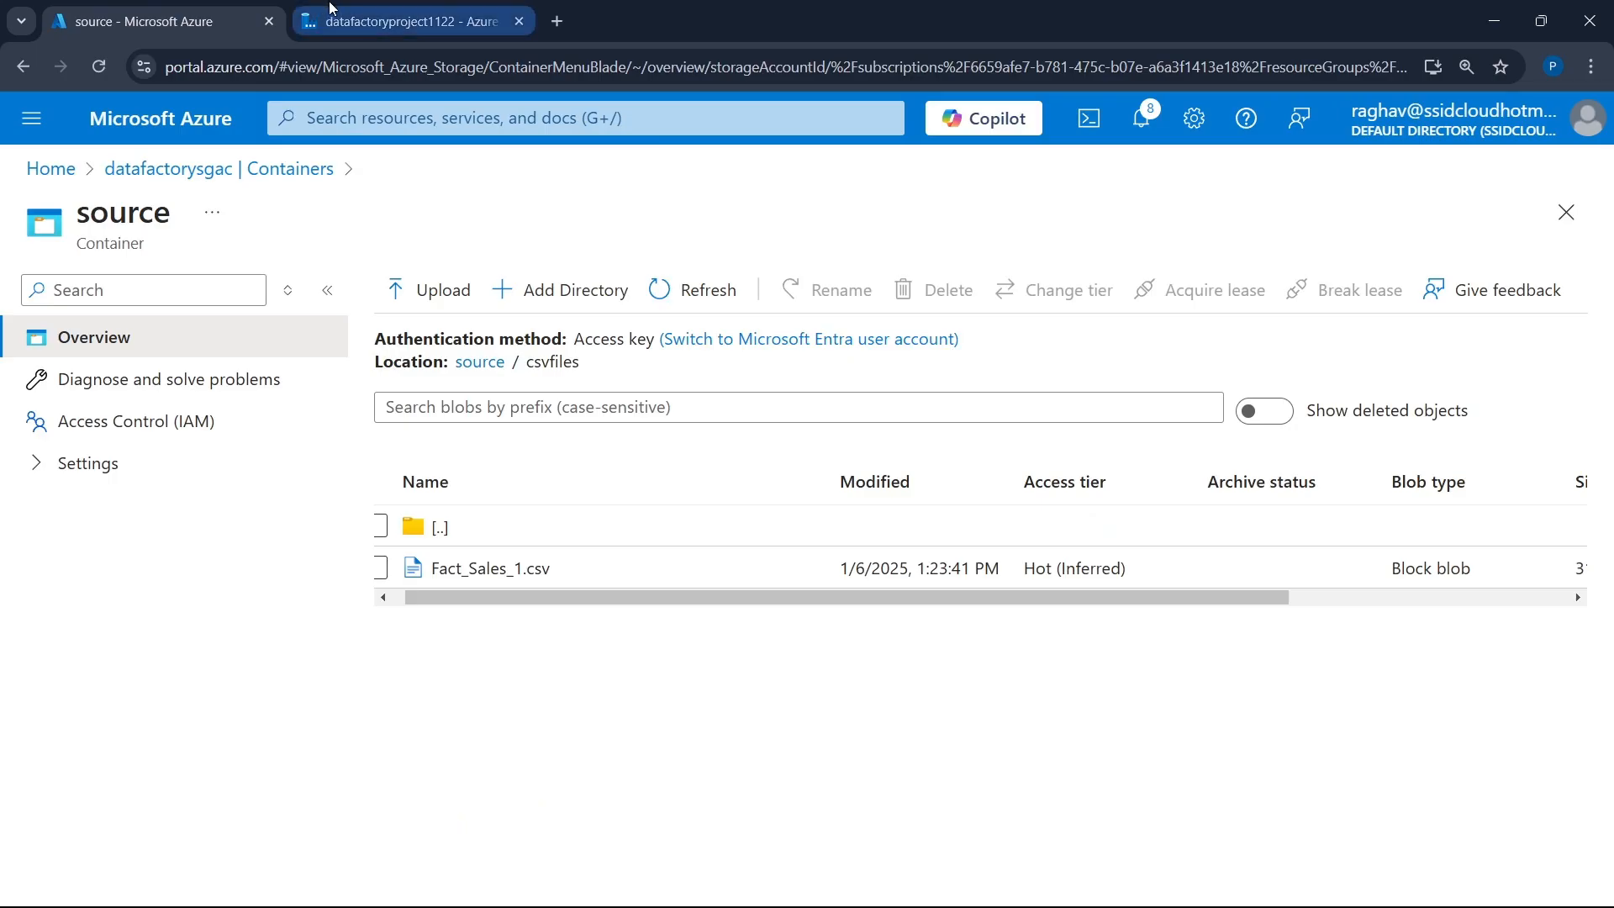
scroll(516, 599, left, 1)
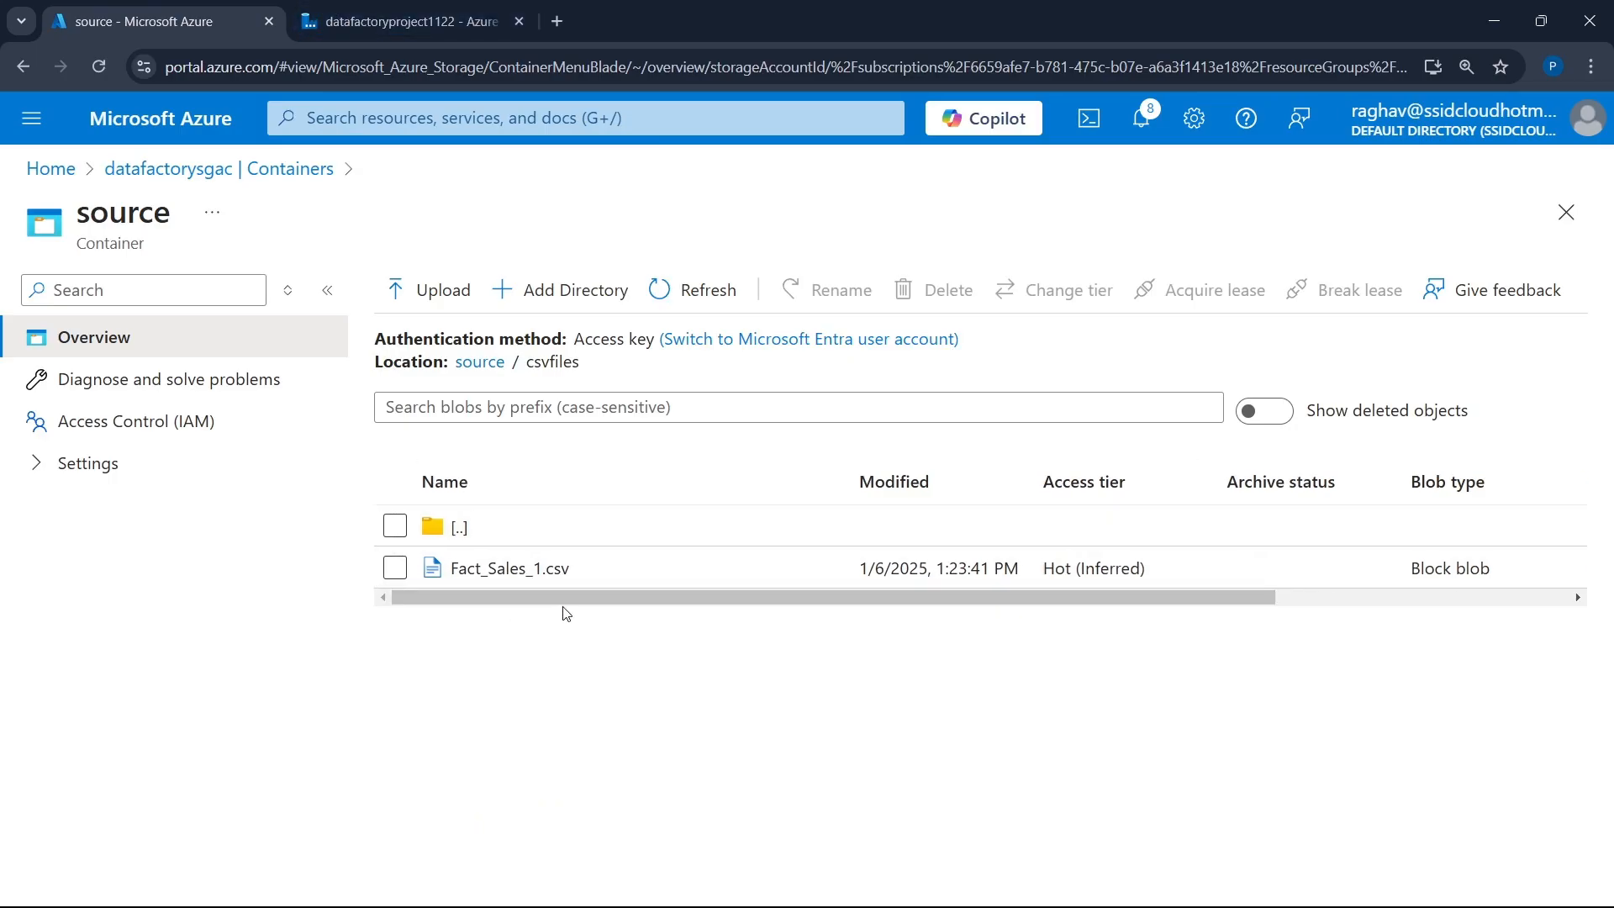
drag(452, 569, 485, 580)
click(355, 13)
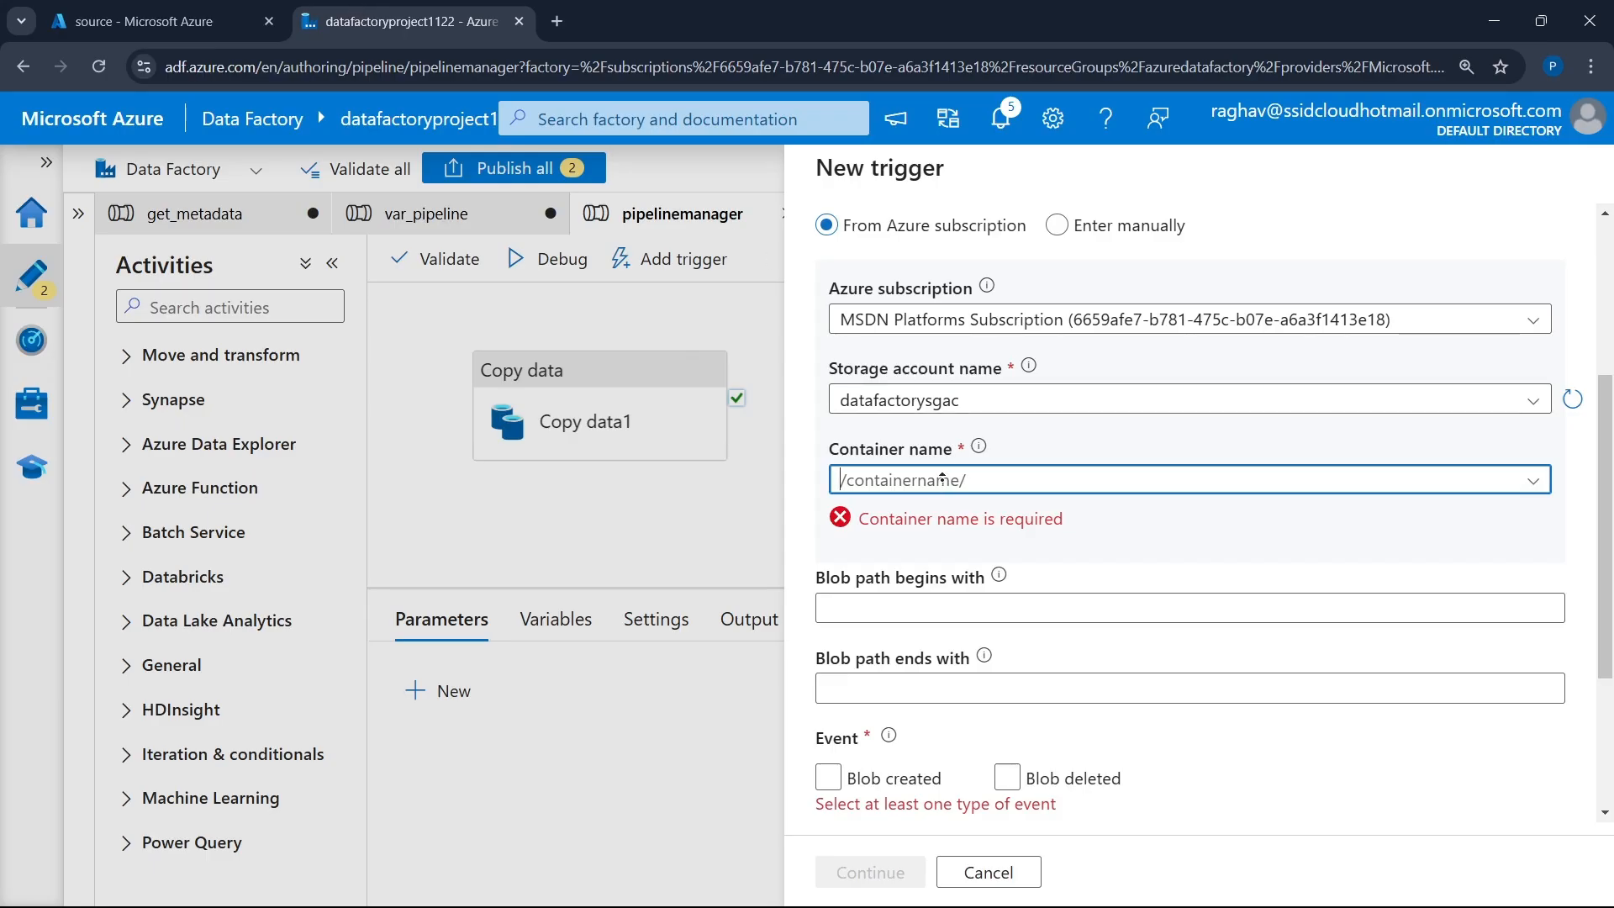
mouse_move(978, 447)
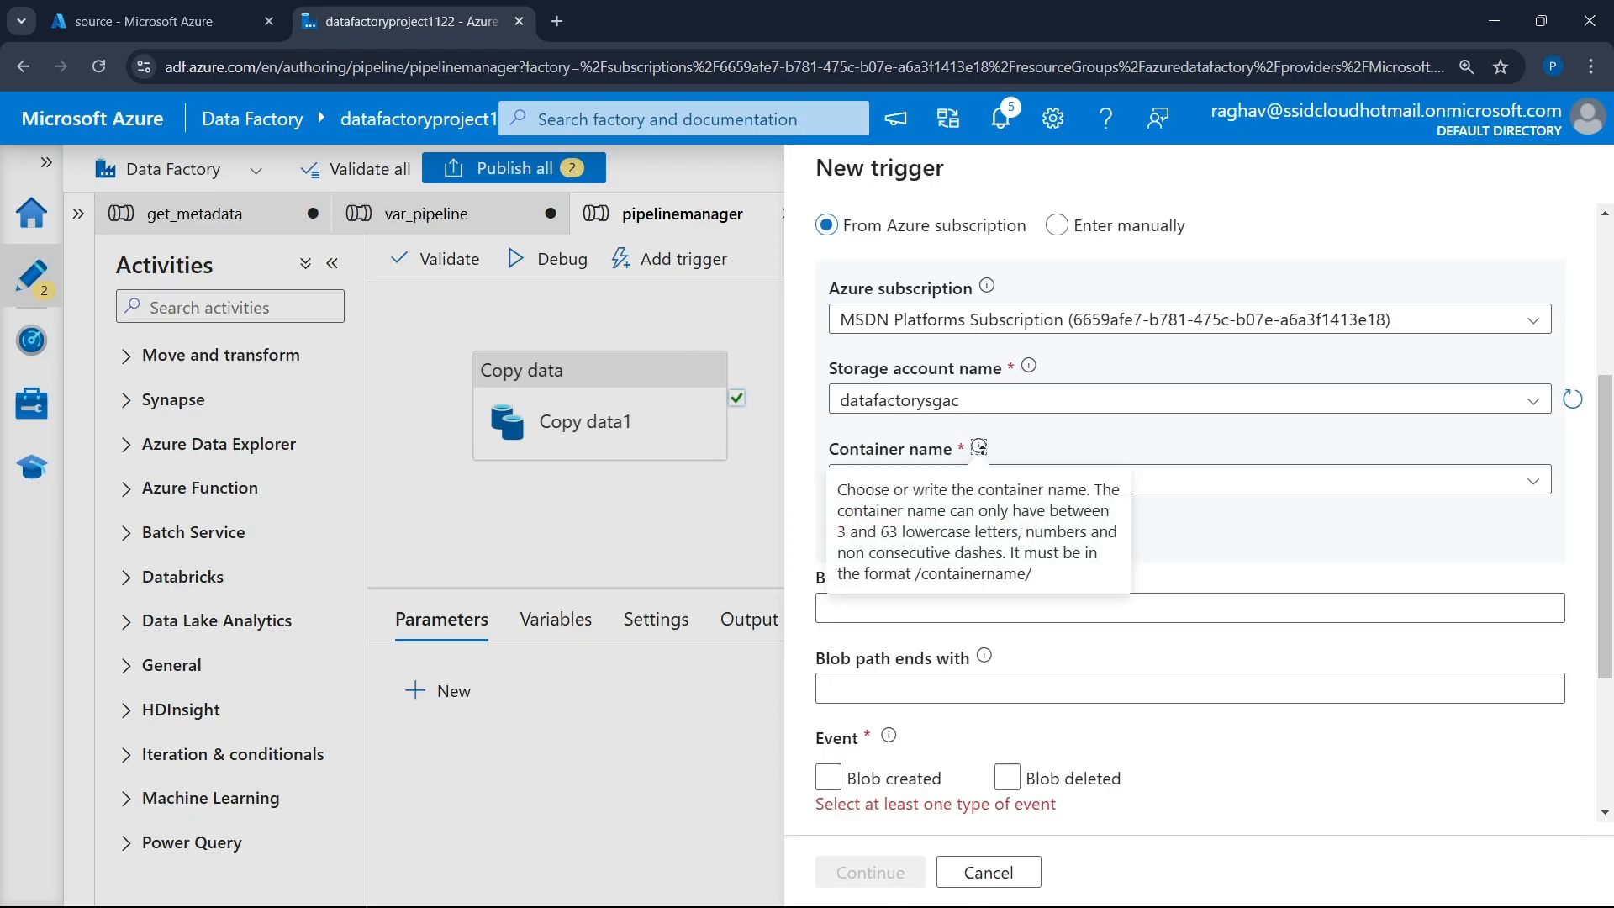
click(1164, 480)
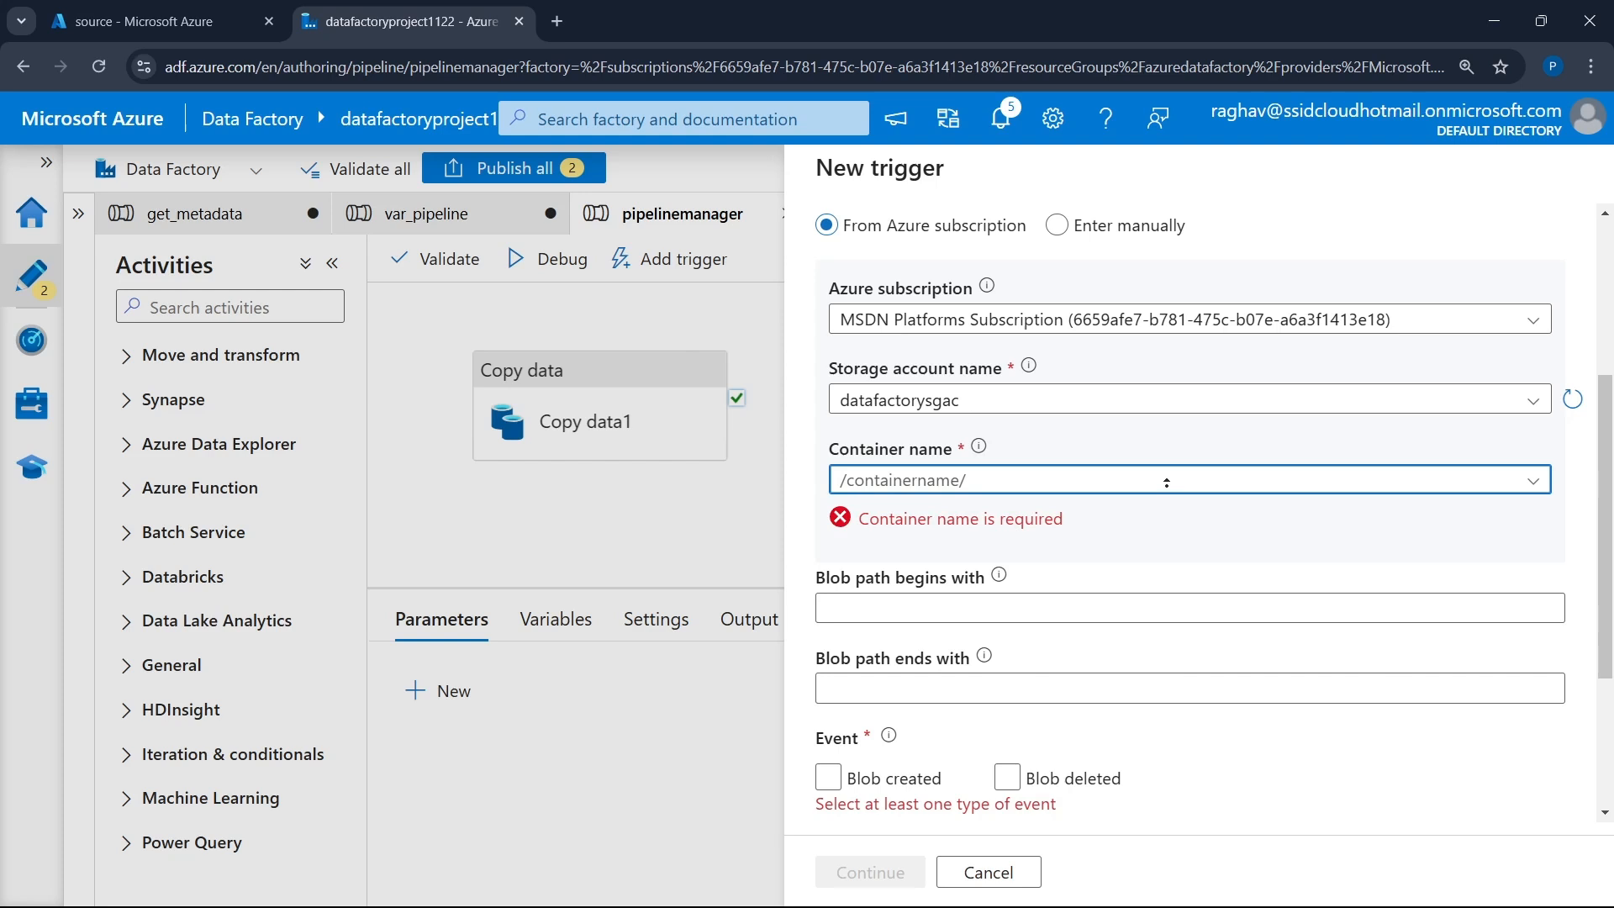
text(/sou)
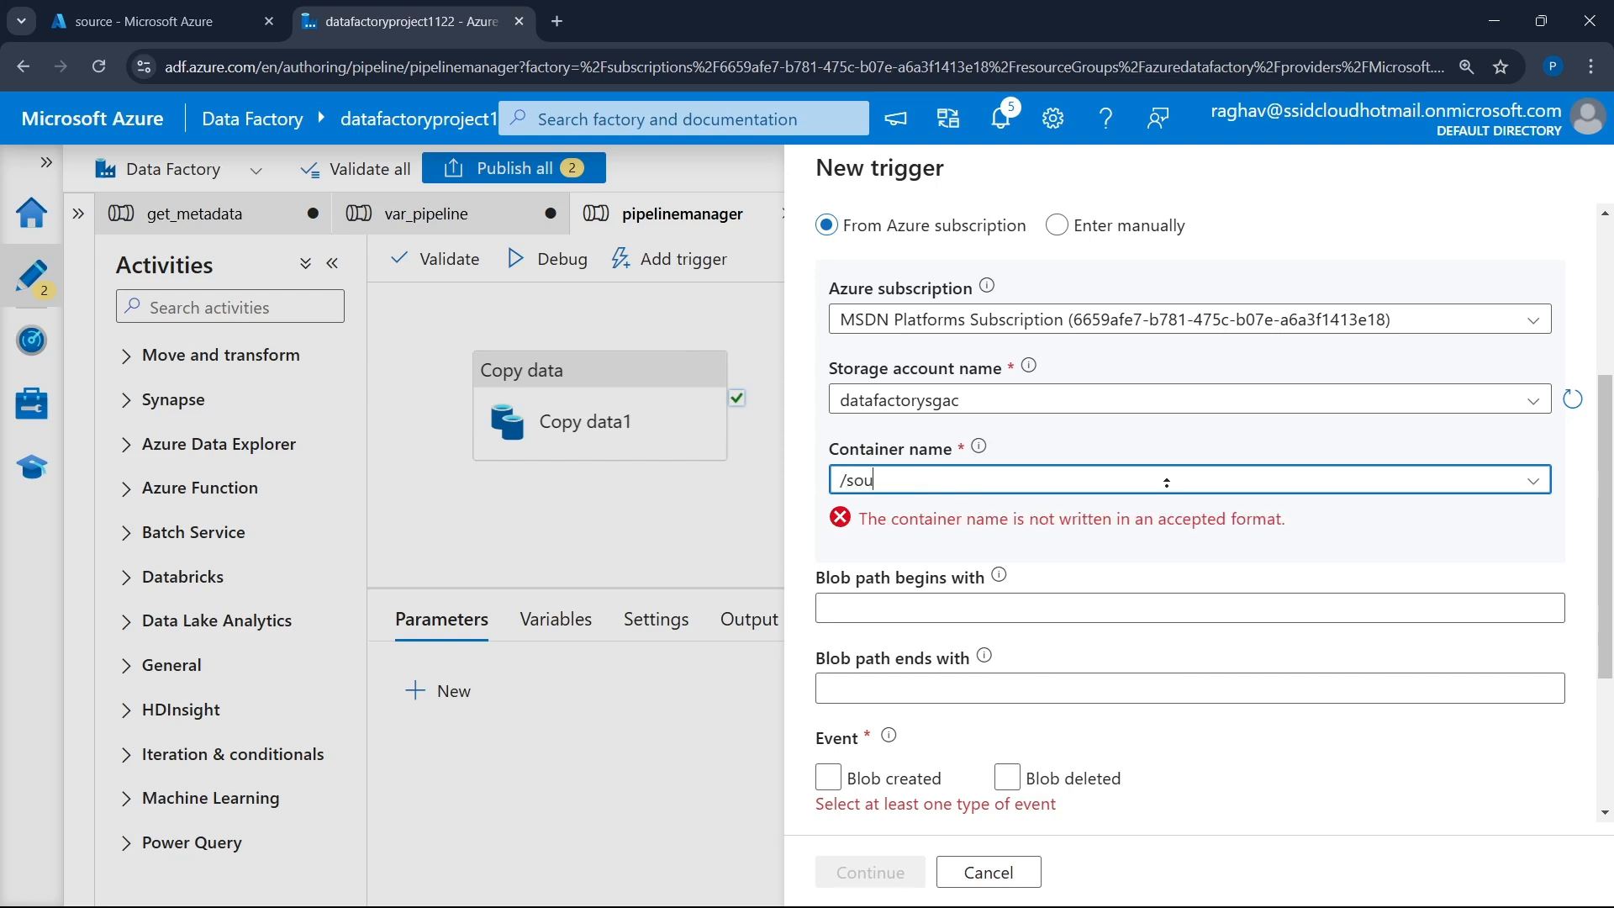
text(rce)
key(Home)
key(Delete)
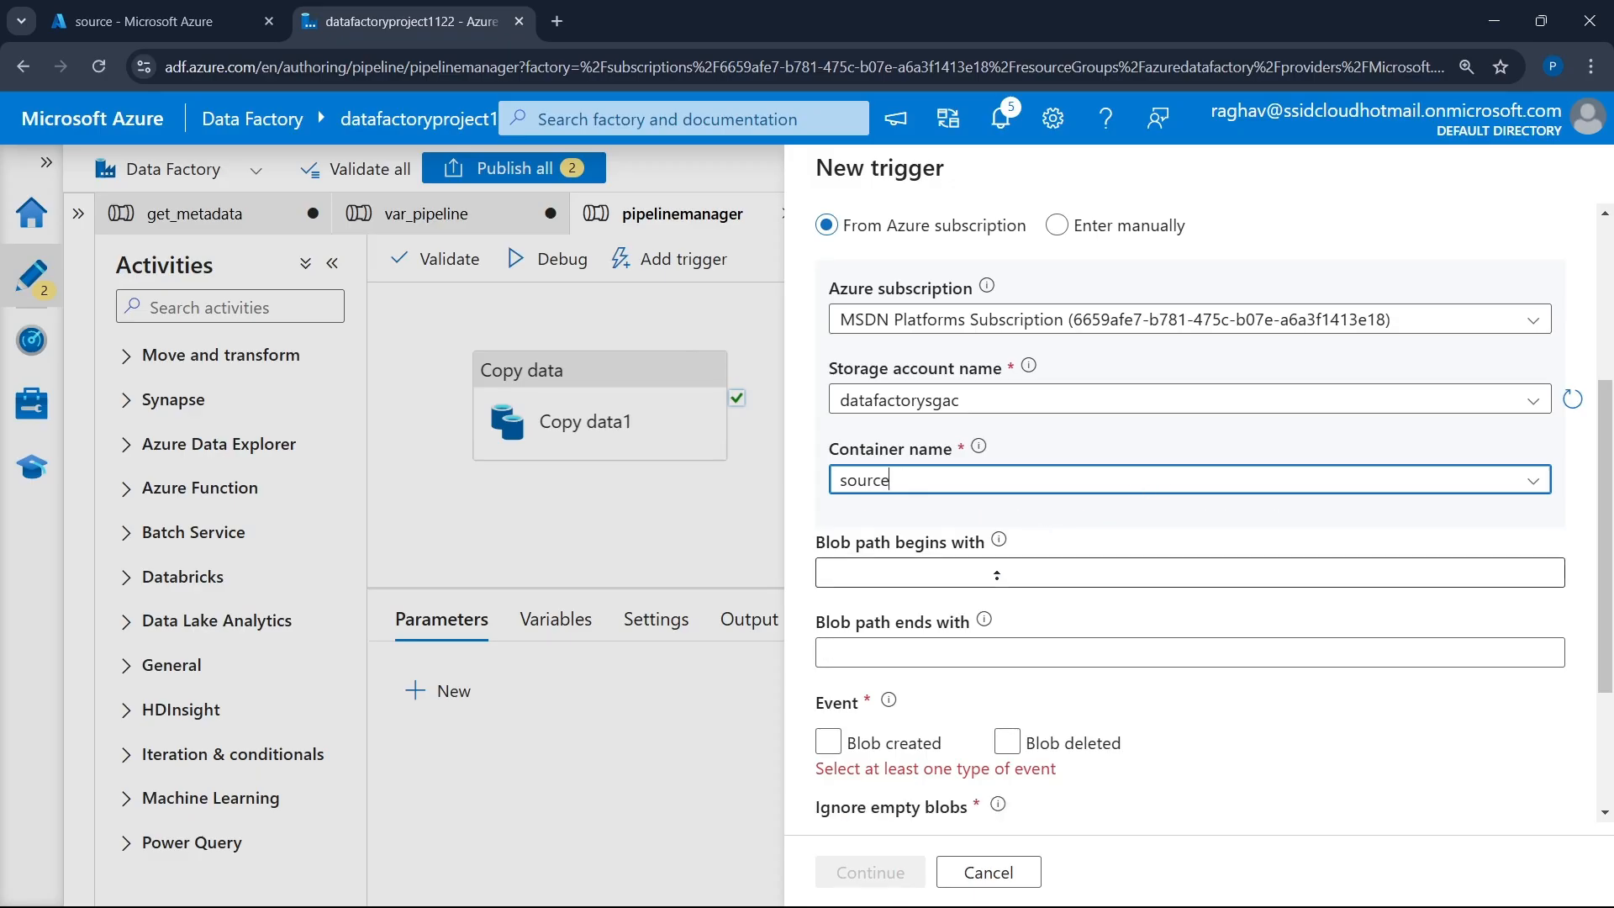
- Check the folder name in the source container and enter /csvfiles/ as the start of the trigger's blob path
click(996, 572)
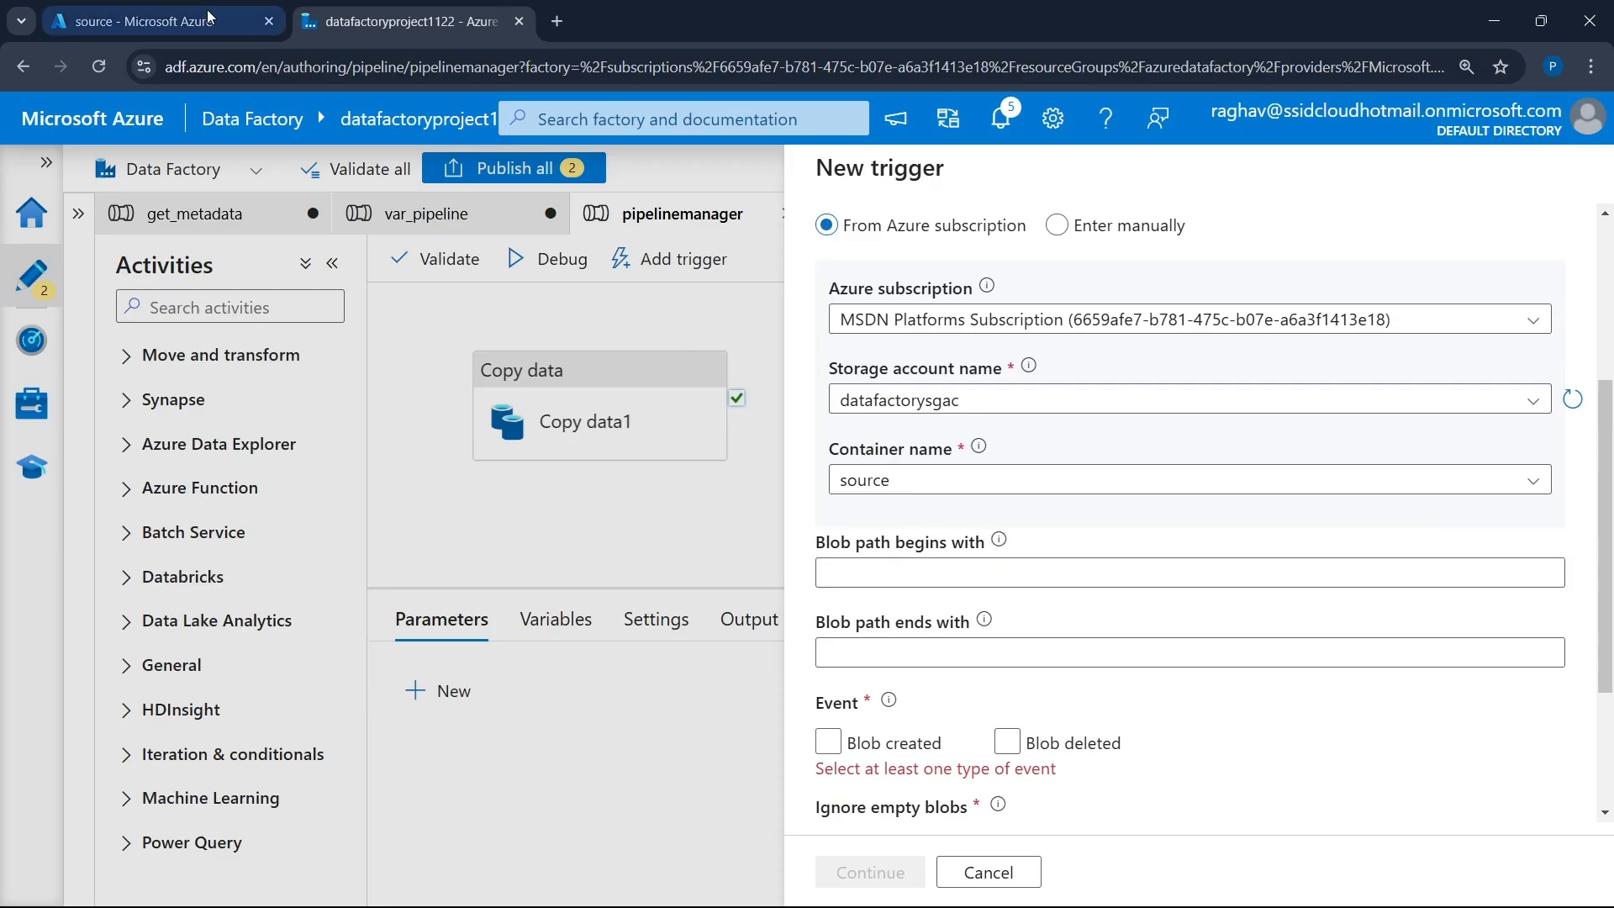
click(143, 21)
click(454, 531)
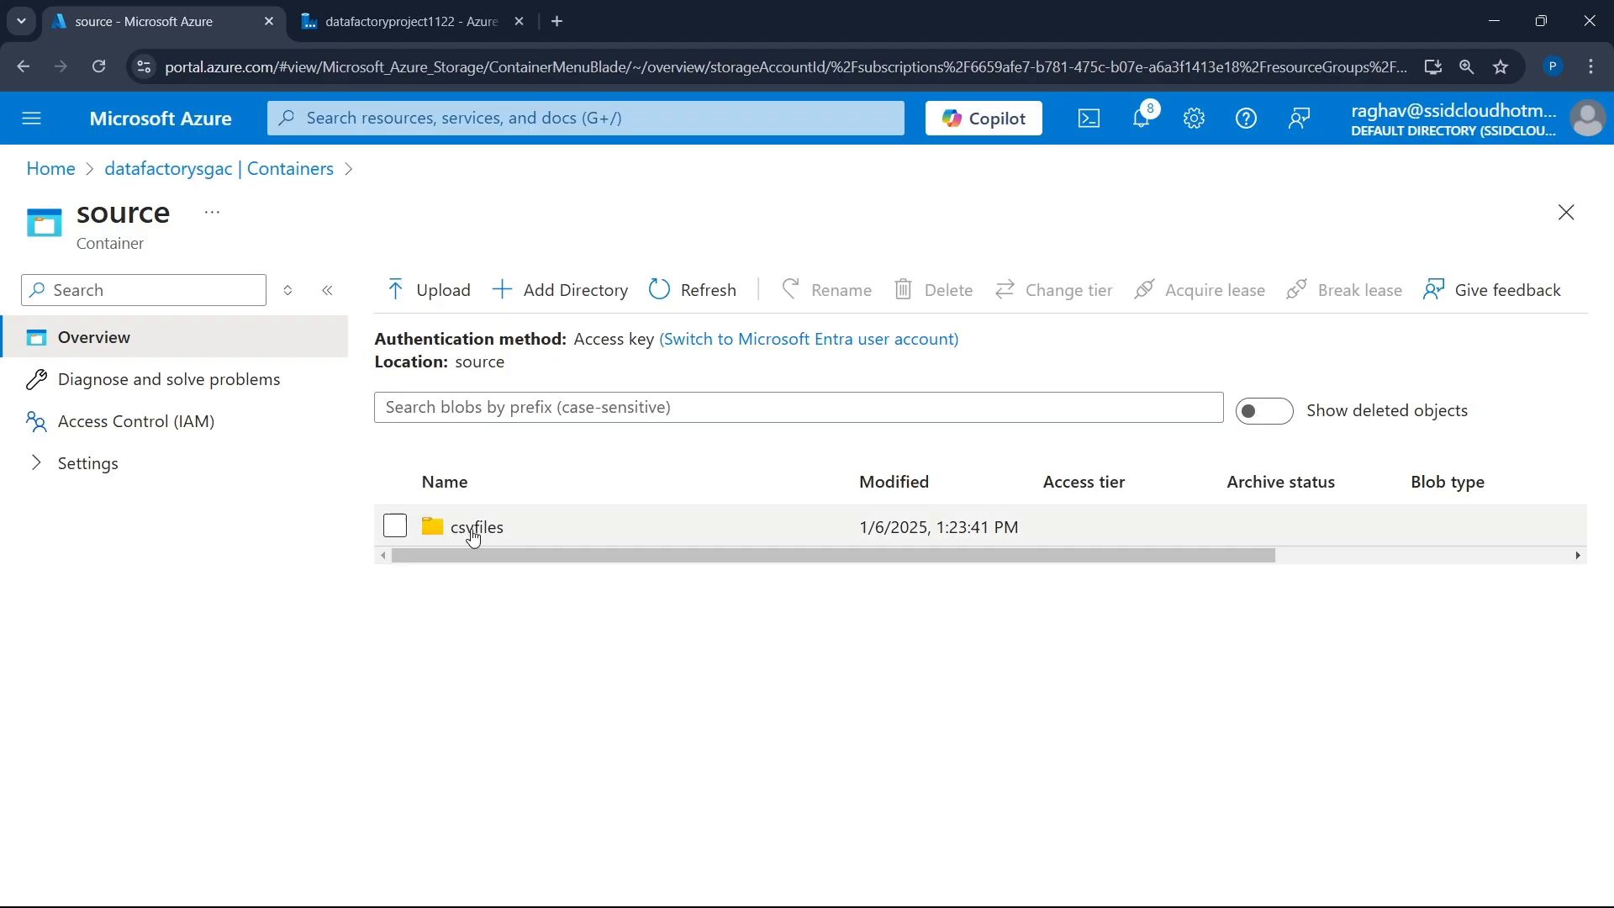
click(436, 29)
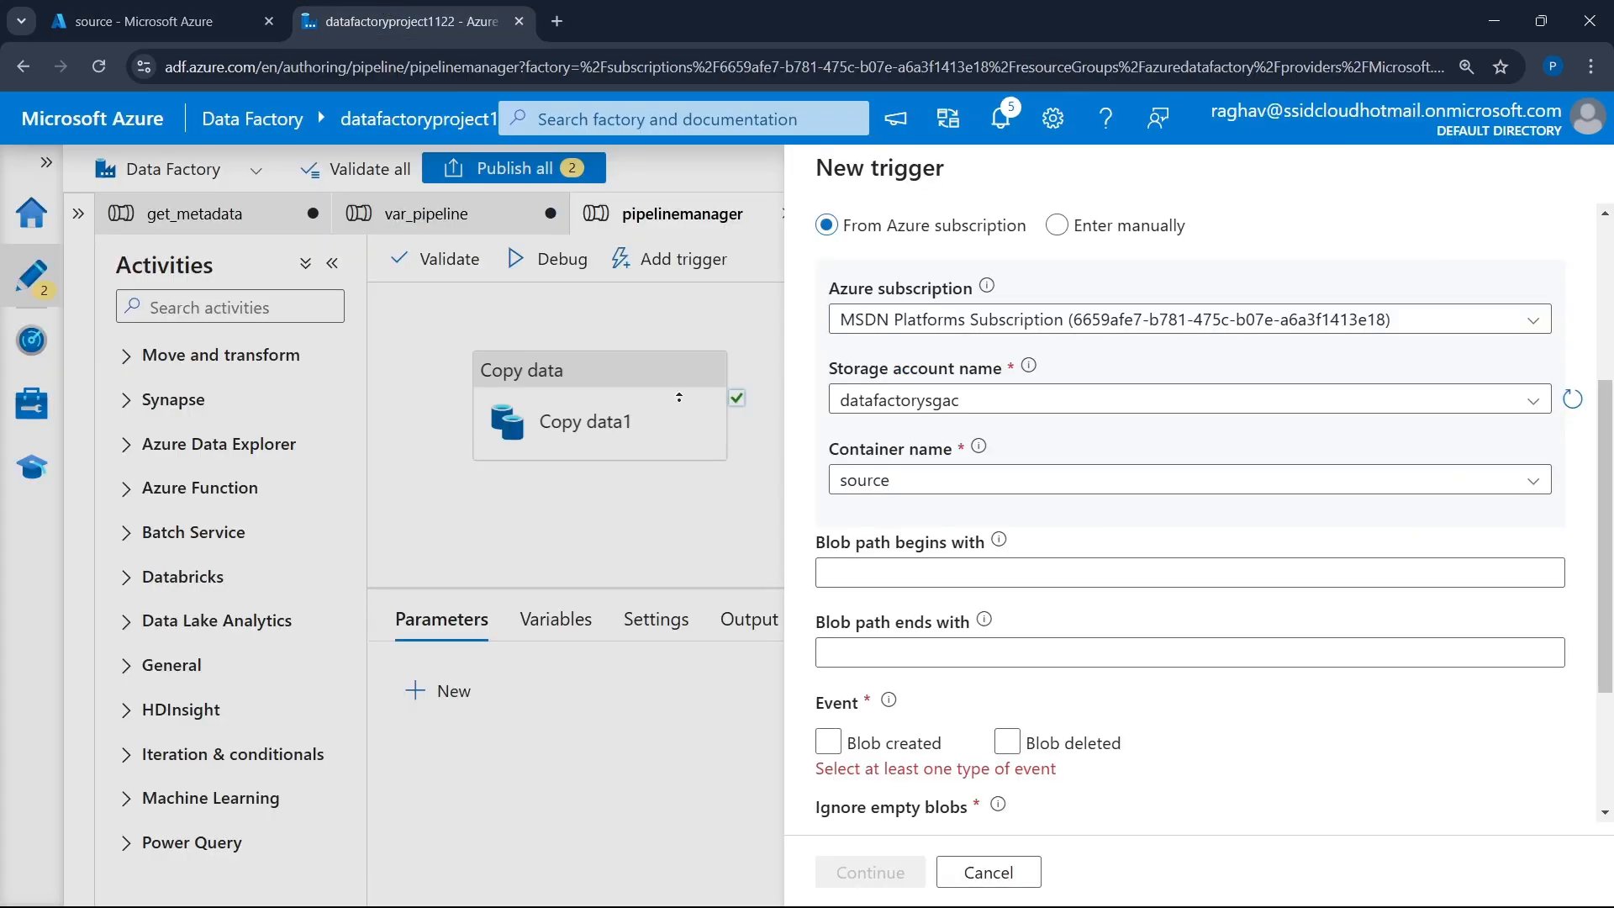
click(910, 573)
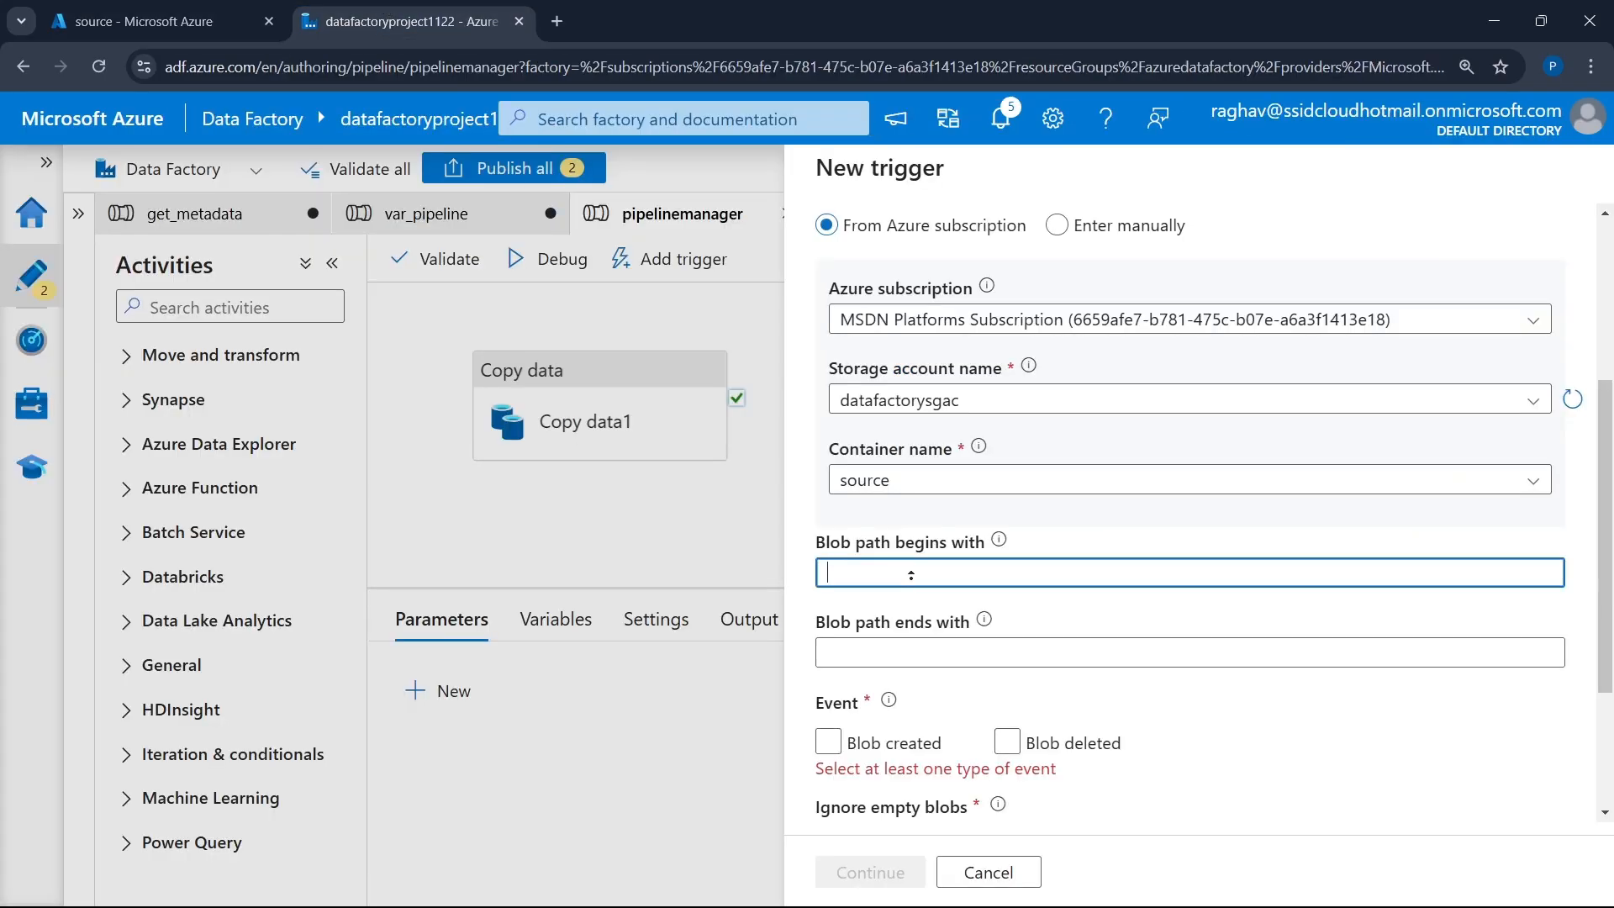
text(/cs)
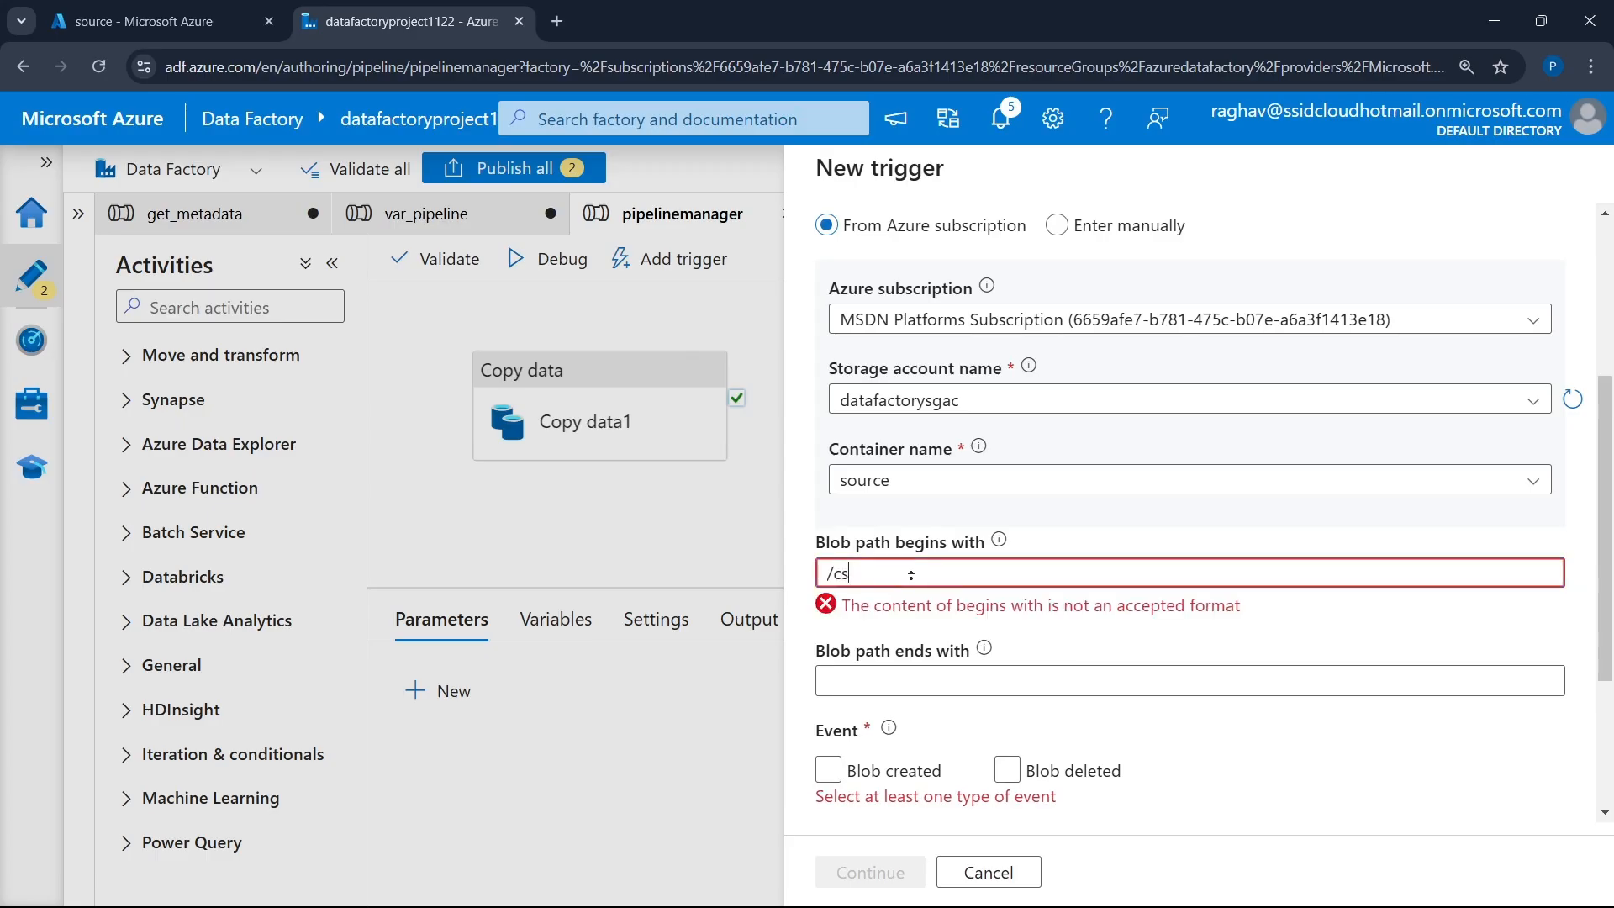
text(vfiles/)
- Copy the CSV file's name from the csvfiles folder and complete the trigger's beginning blob path as csvfiles/Fact_Sales_1.csv, without a leading slash
click(113, 19)
click(475, 538)
drag(573, 578, 452, 589)
key(ctrl+c)
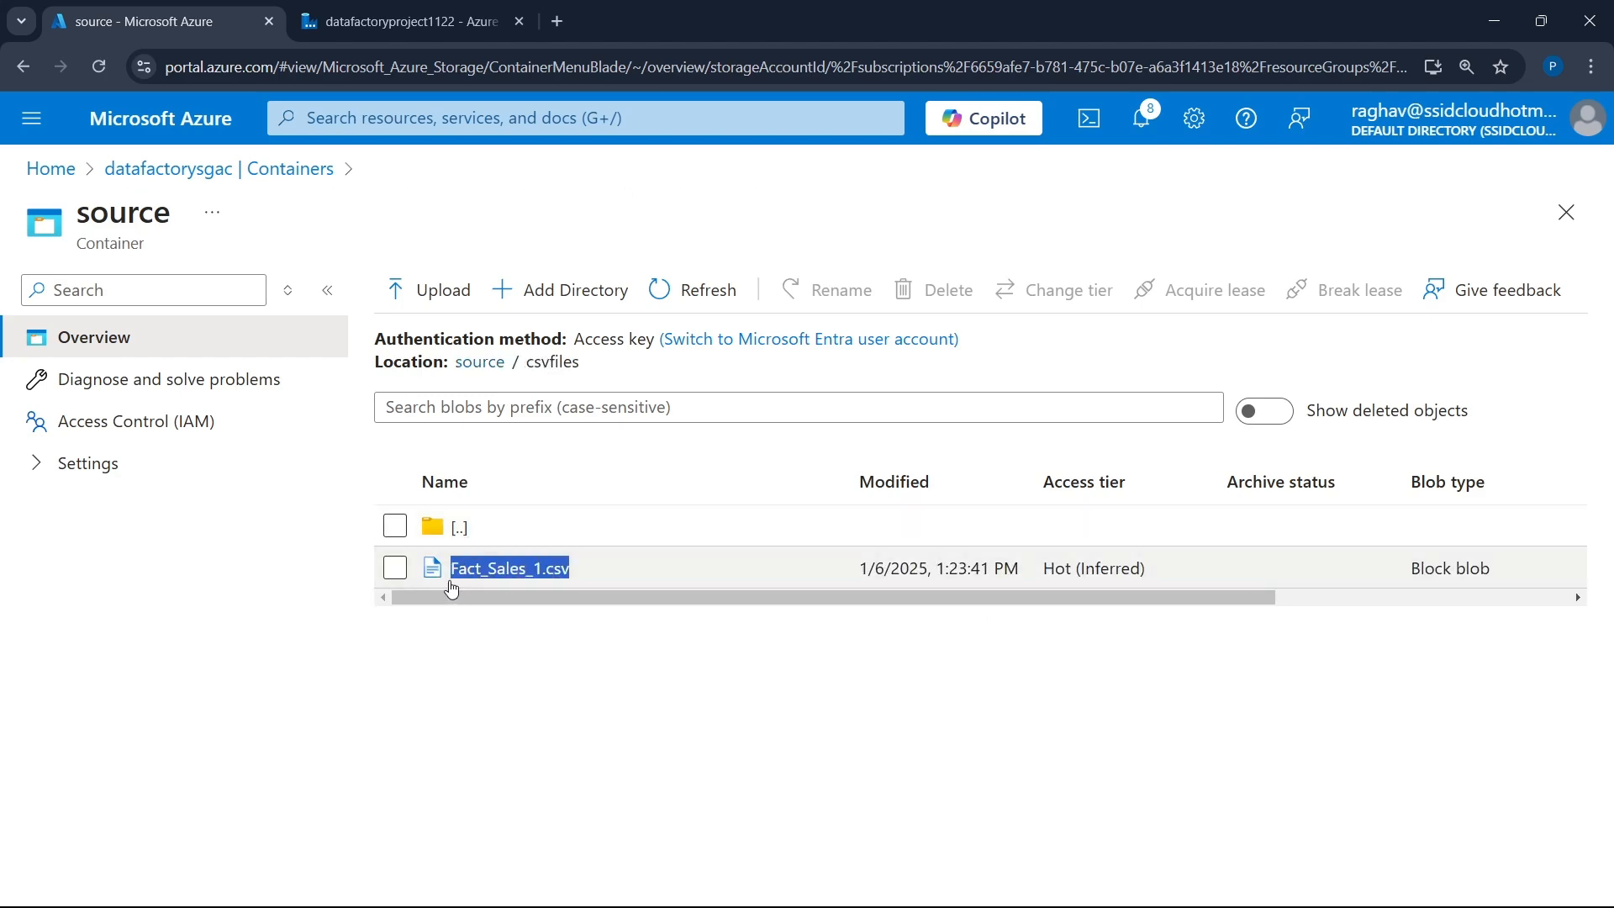
click(403, 21)
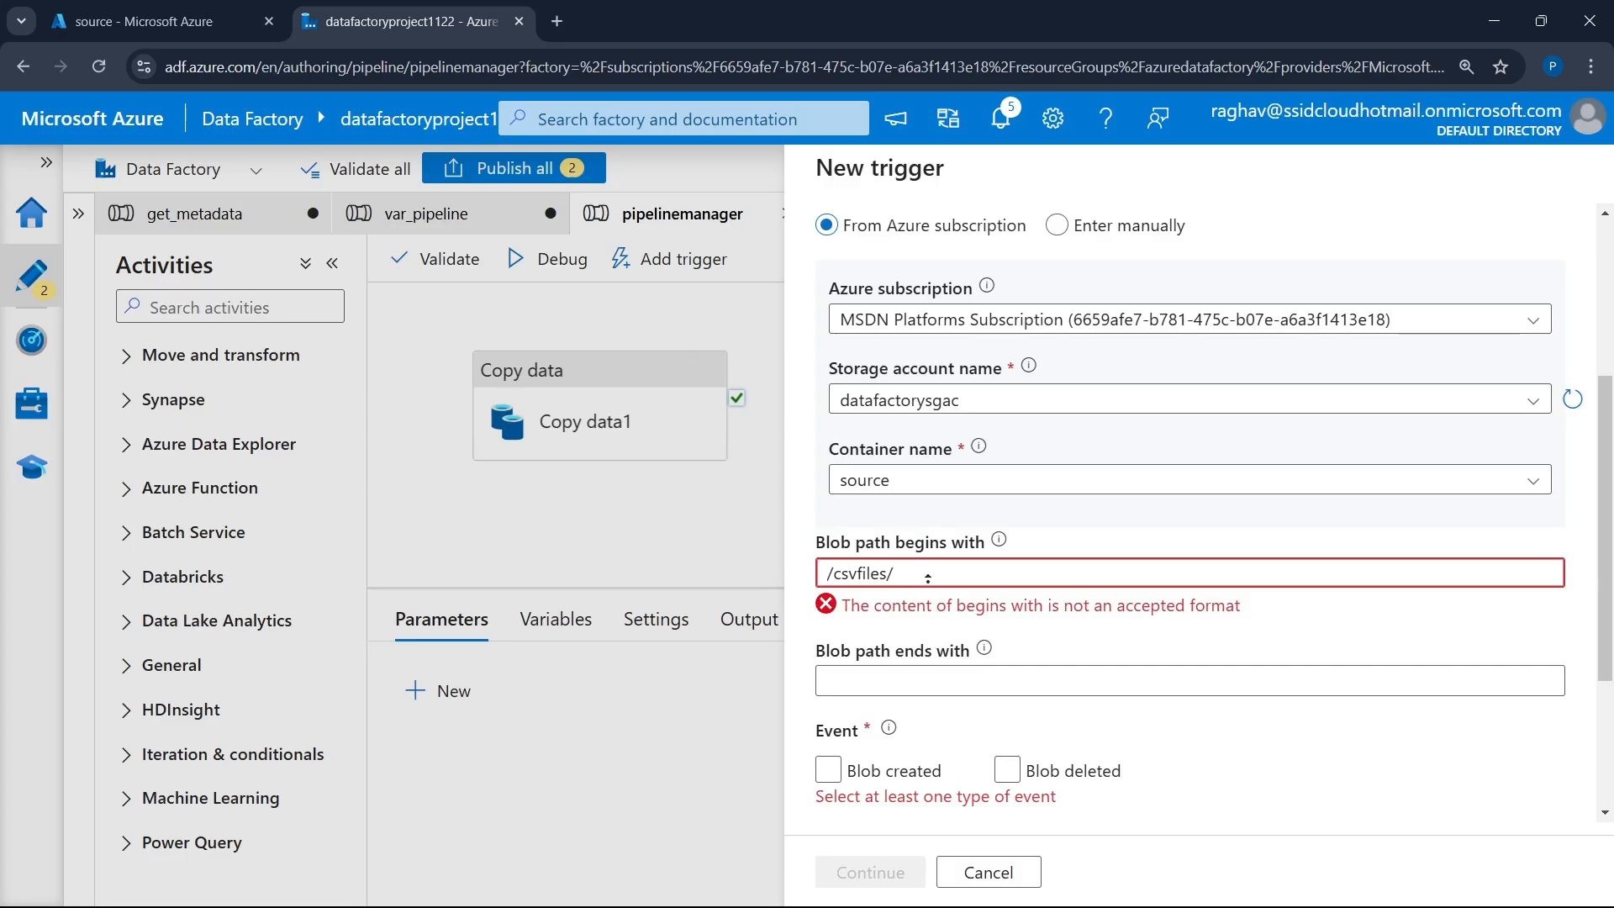
key(ctrl+v)
click(1000, 542)
click(837, 577)
key(BackSpace)
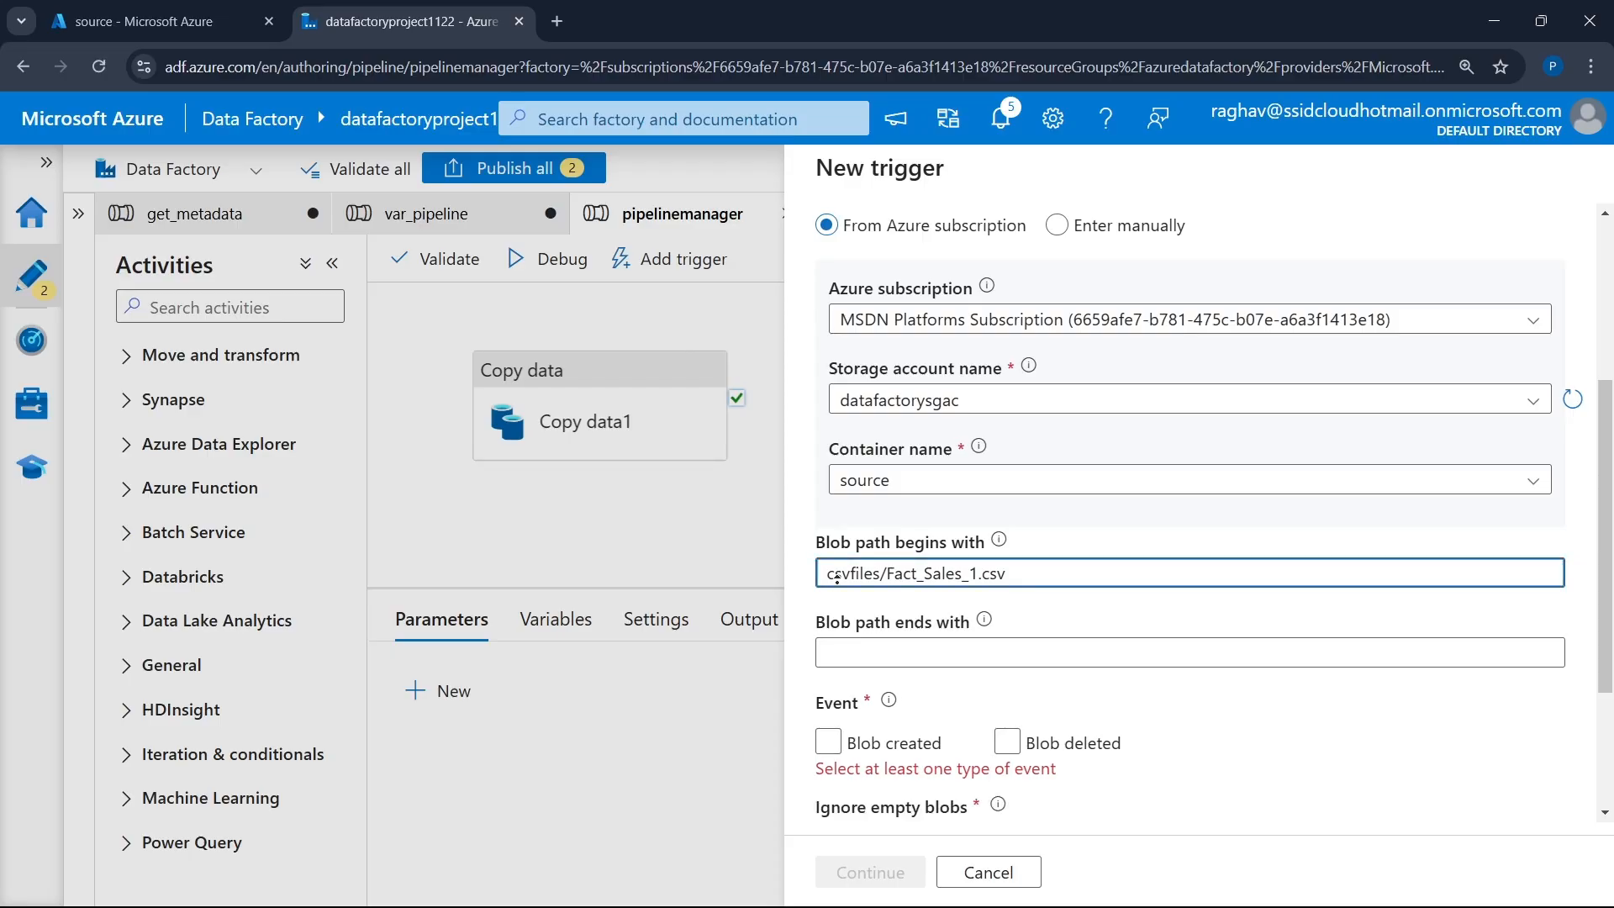
- Make the trigger fire on the Blob created event and finish creating it without run parameters
scroll(838, 577, down, 2)
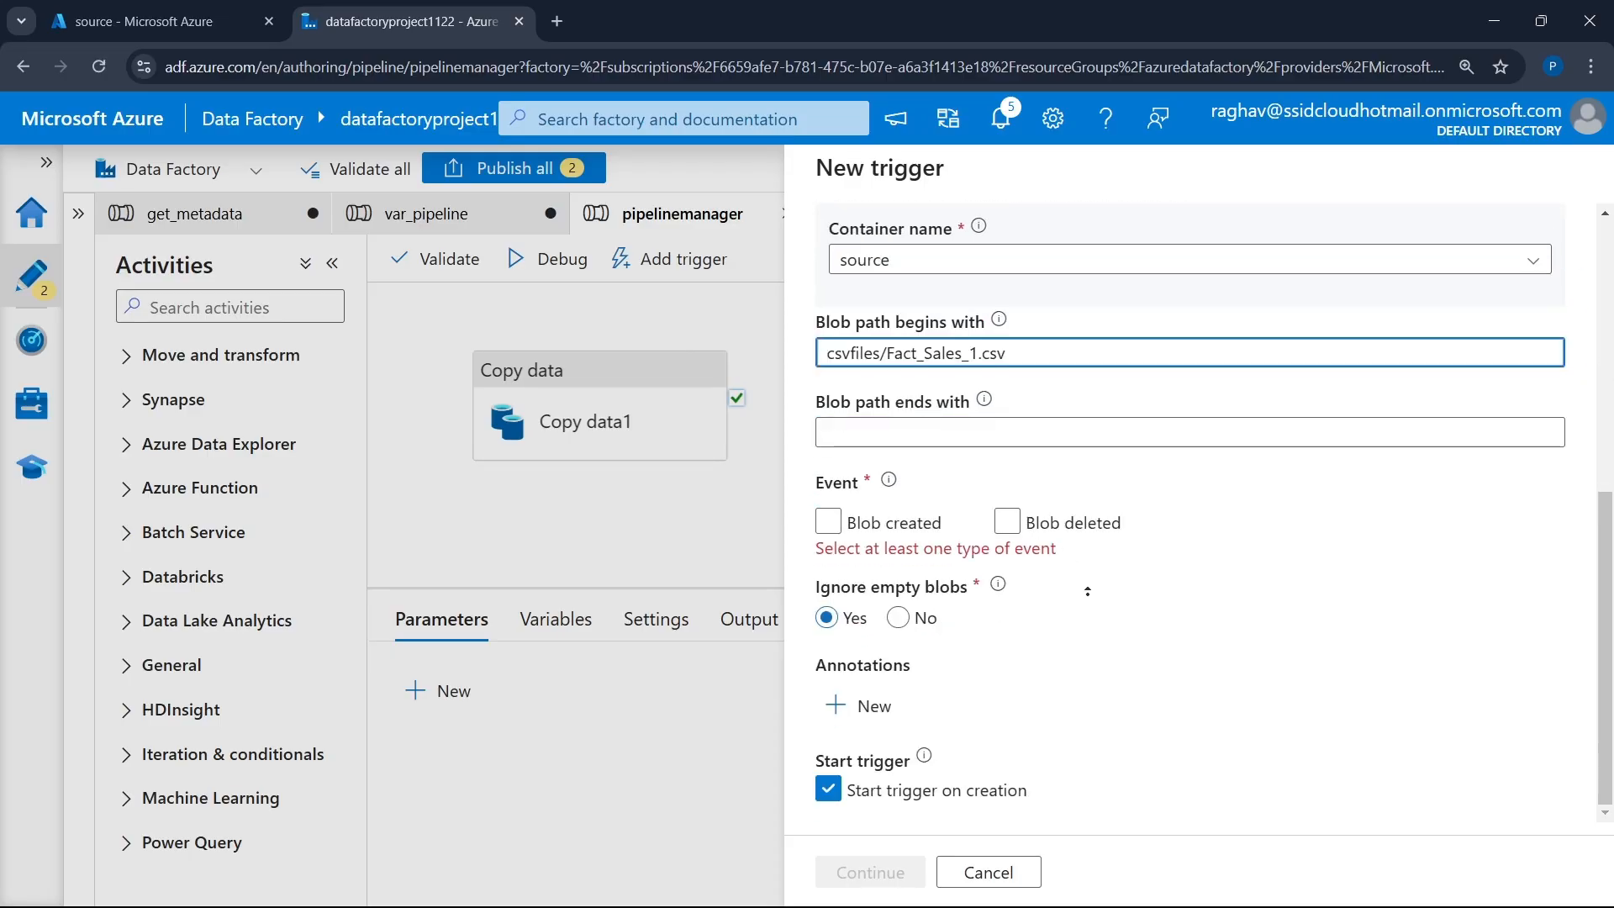
click(829, 521)
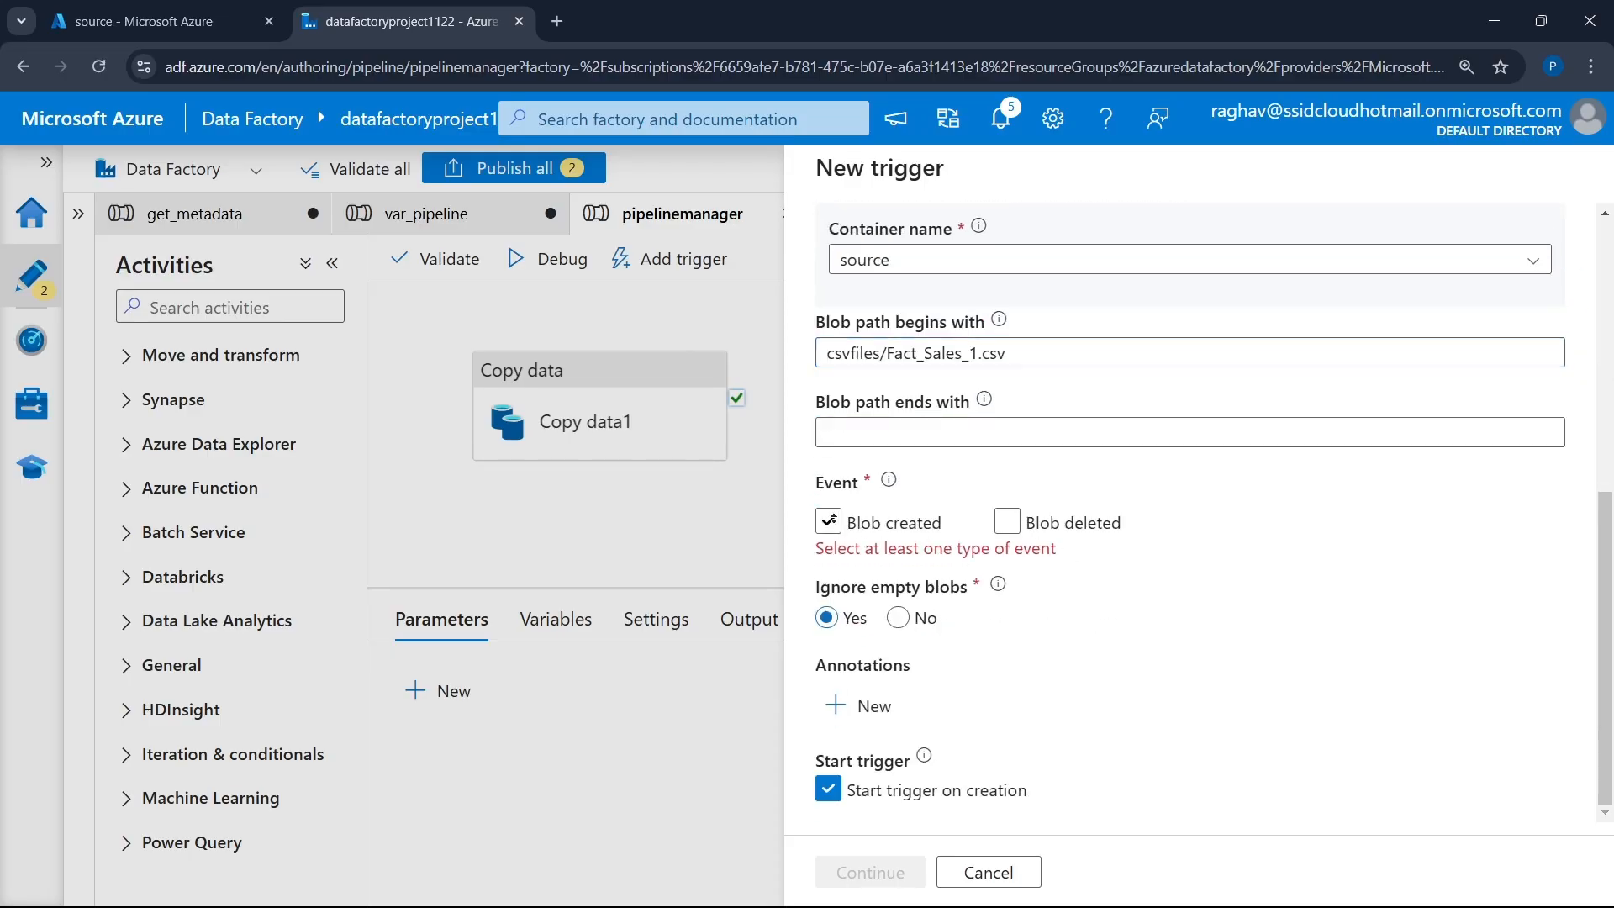
click(1022, 588)
click(874, 874)
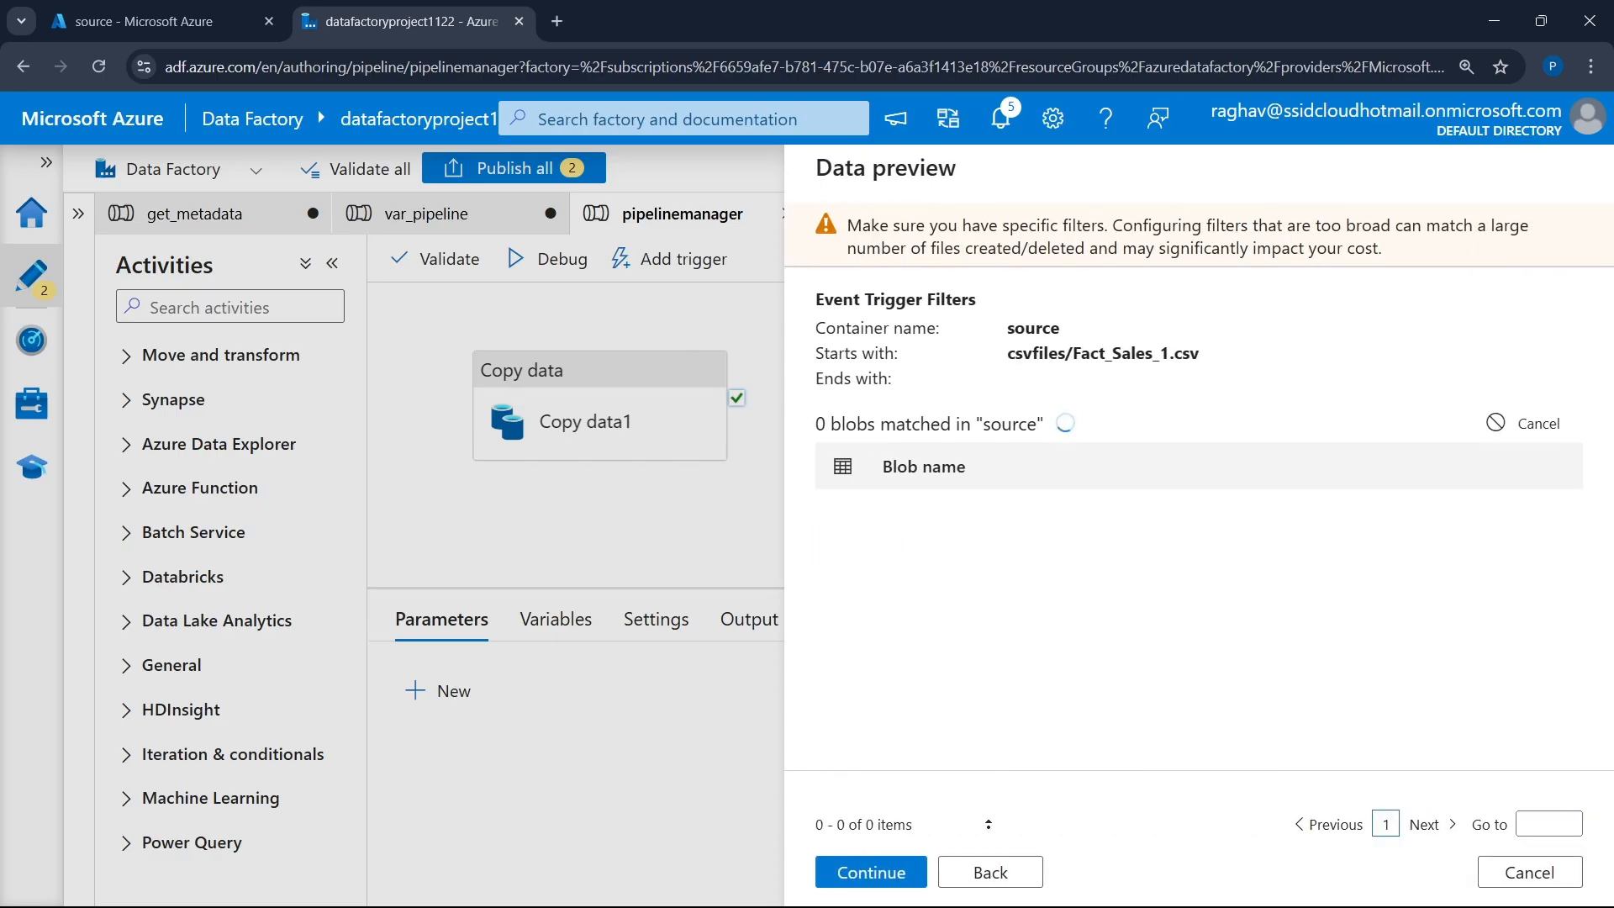
click(870, 872)
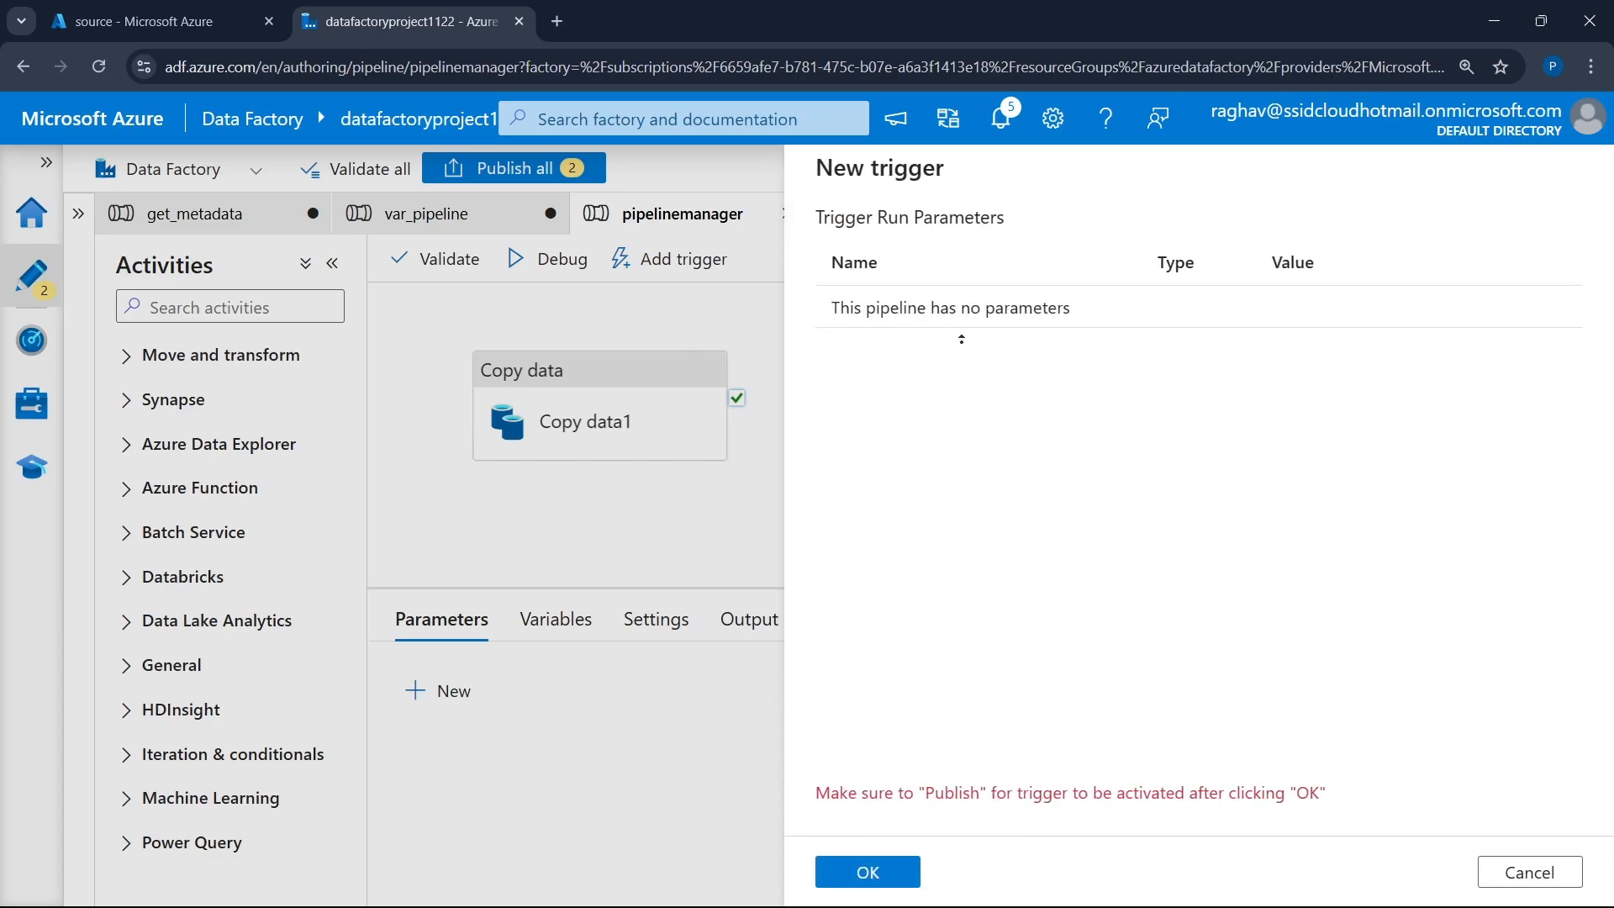
click(892, 866)
- Publish all pending pipeline and trigger changes and dismiss the resulting notifications
click(469, 168)
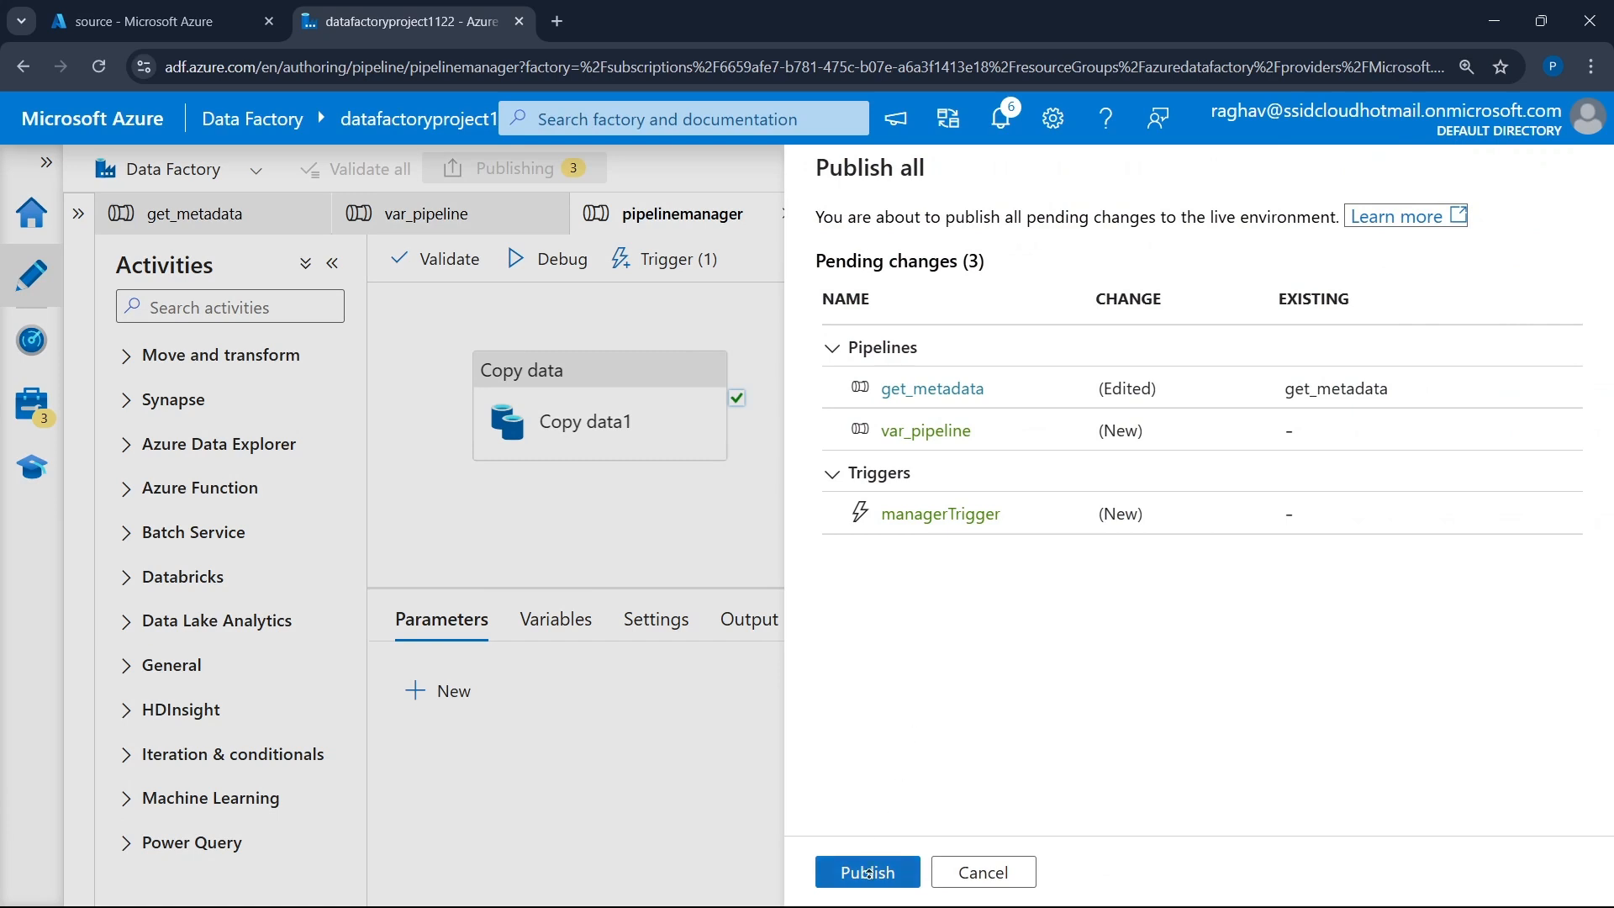
click(868, 874)
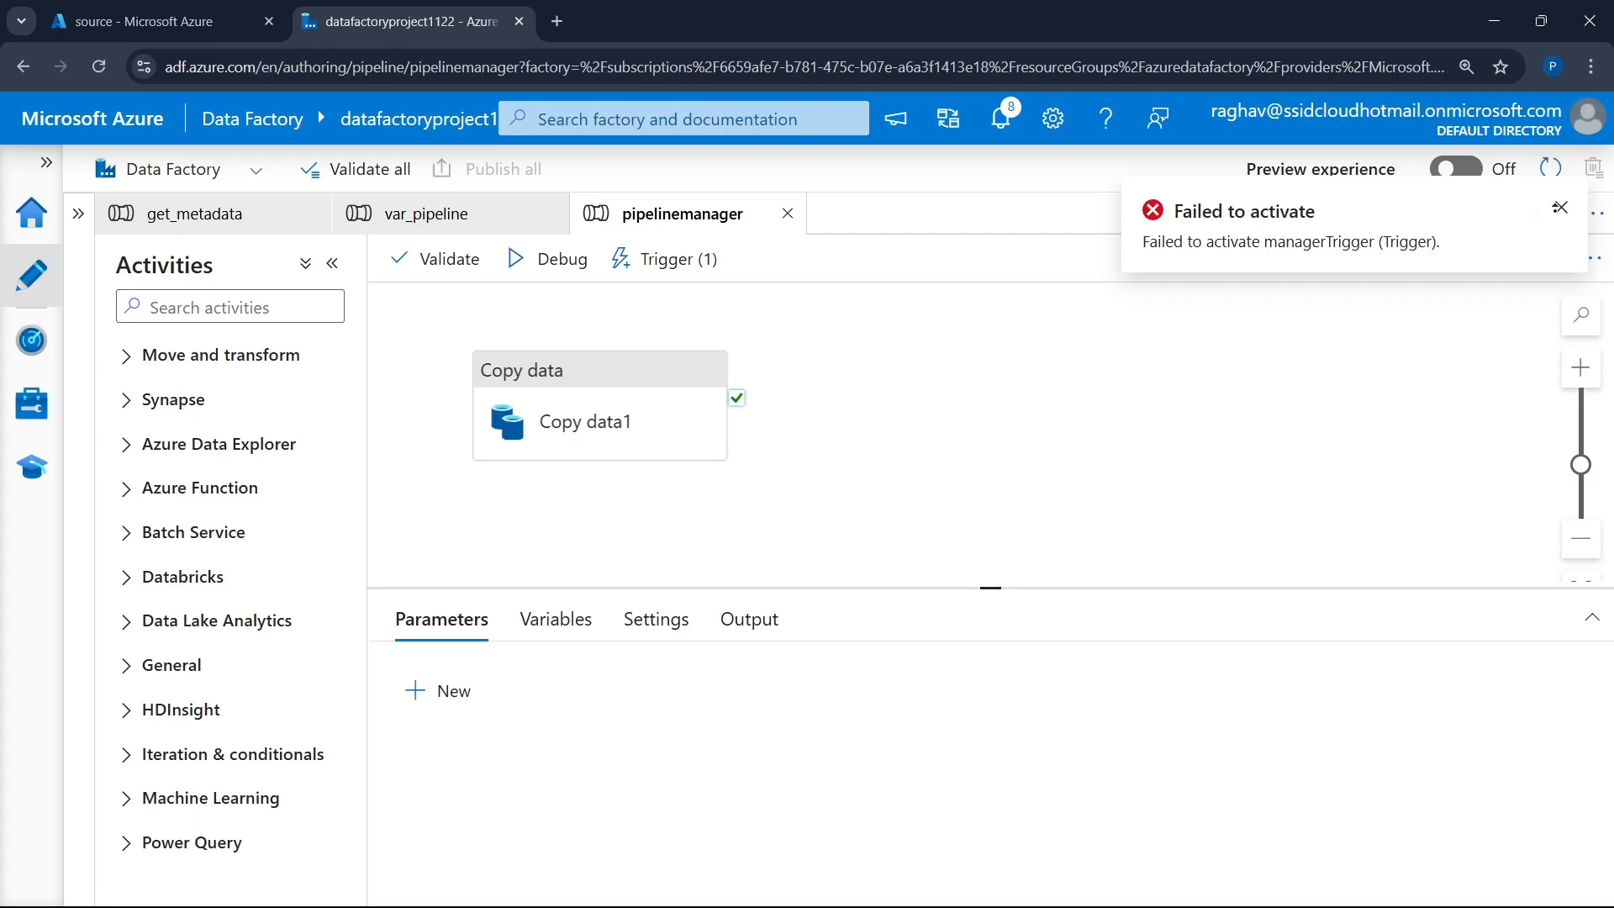
click(1559, 207)
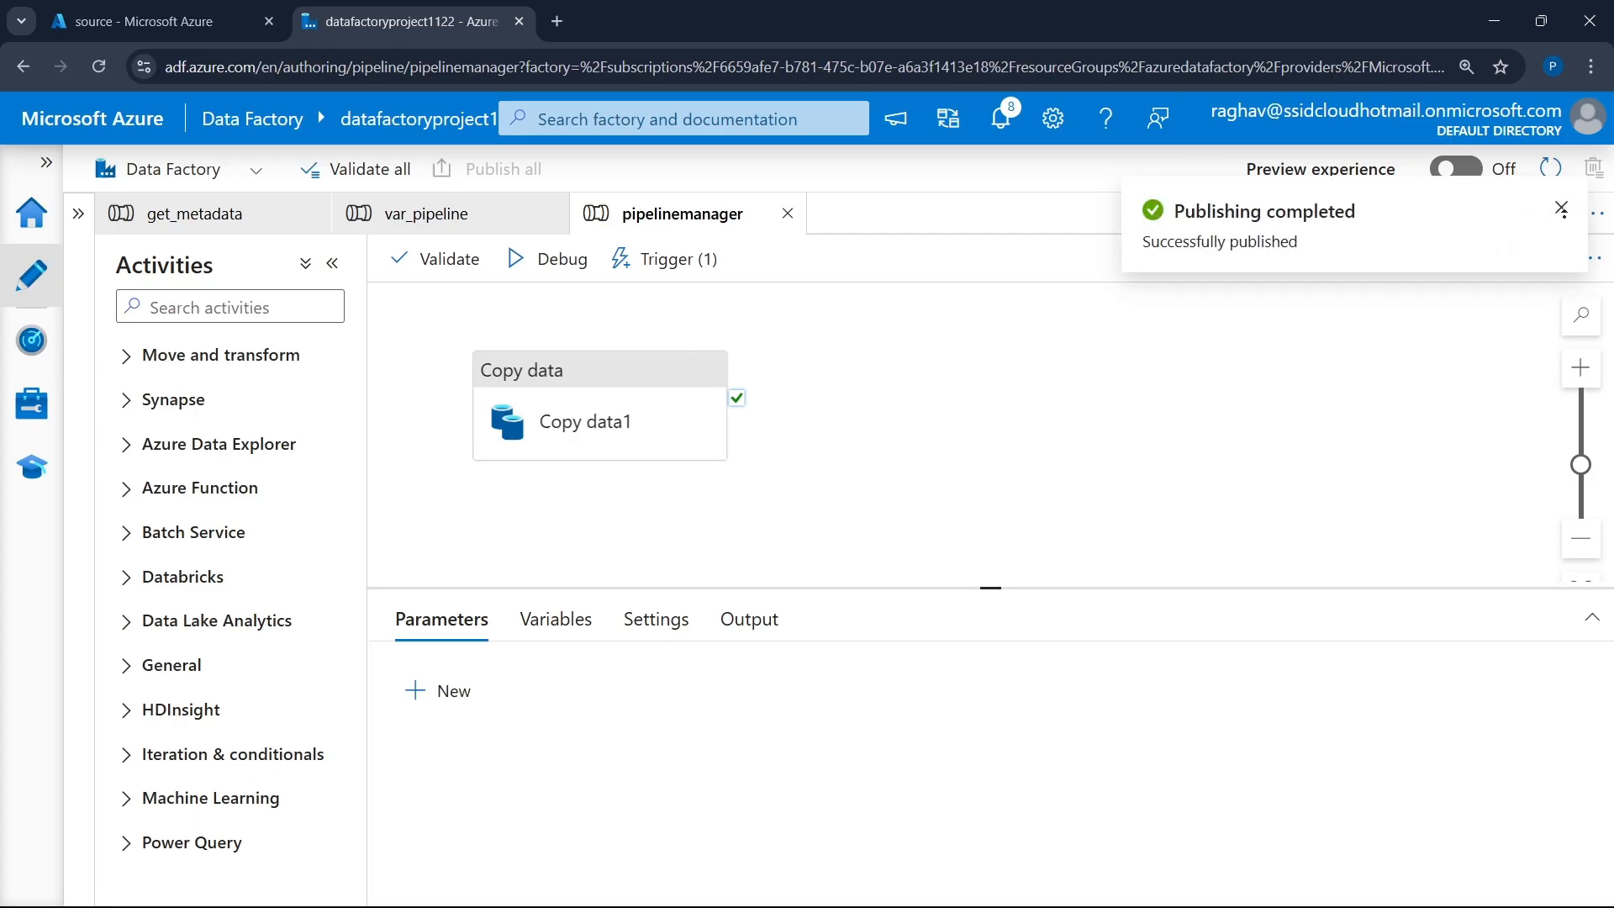
click(1561, 208)
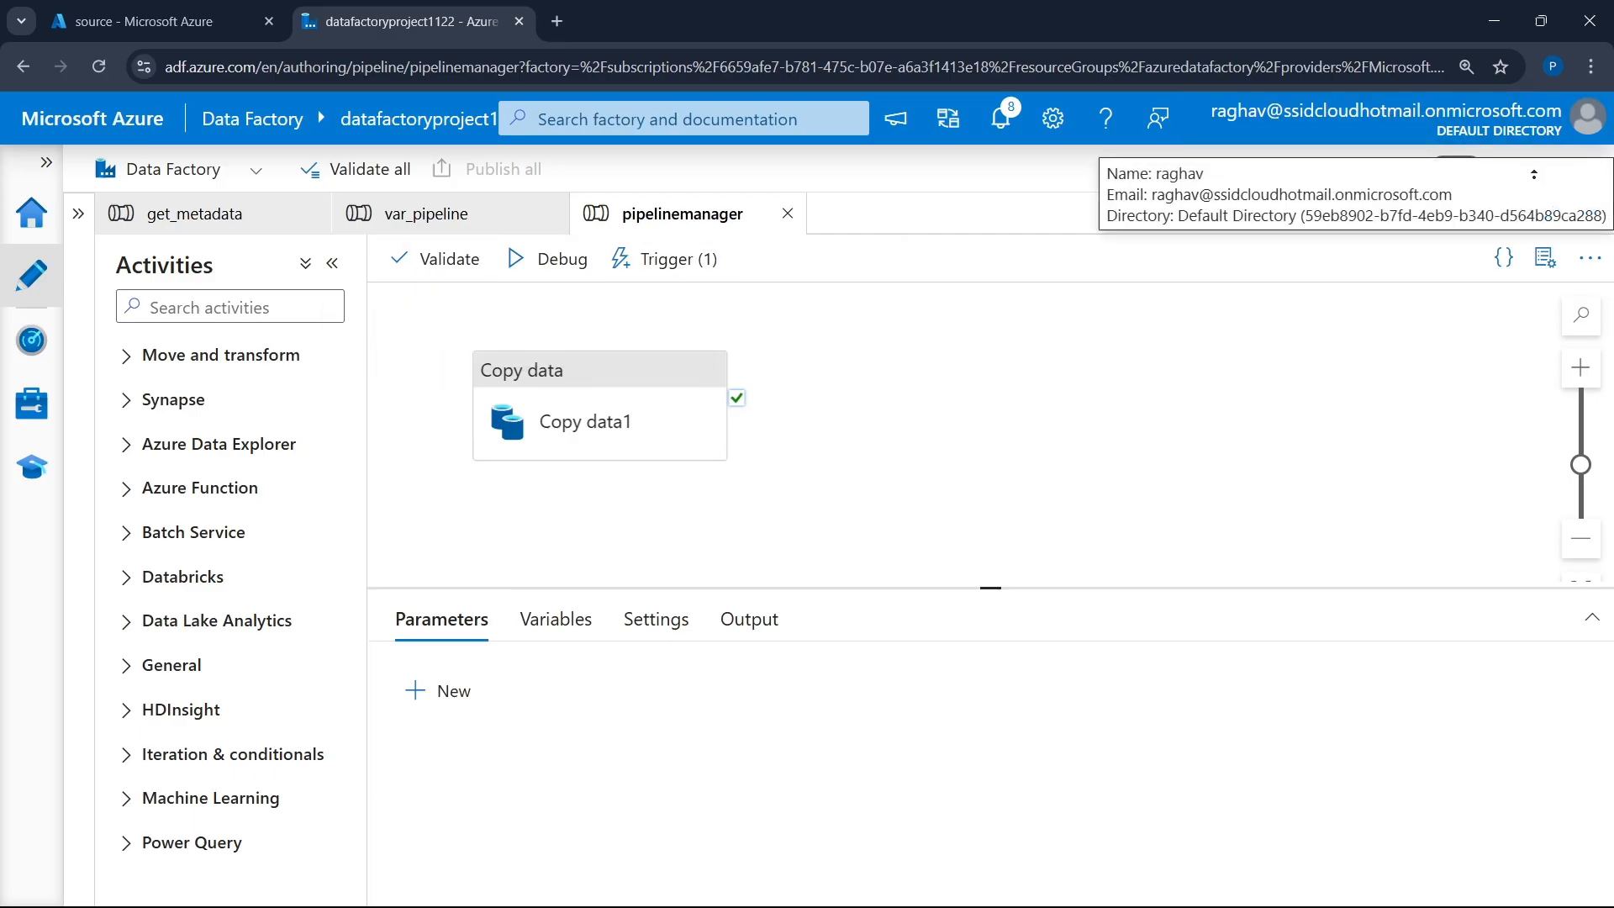
- Examine the notifications about managerTrigger's activation and its storage events subscription status
click(1000, 117)
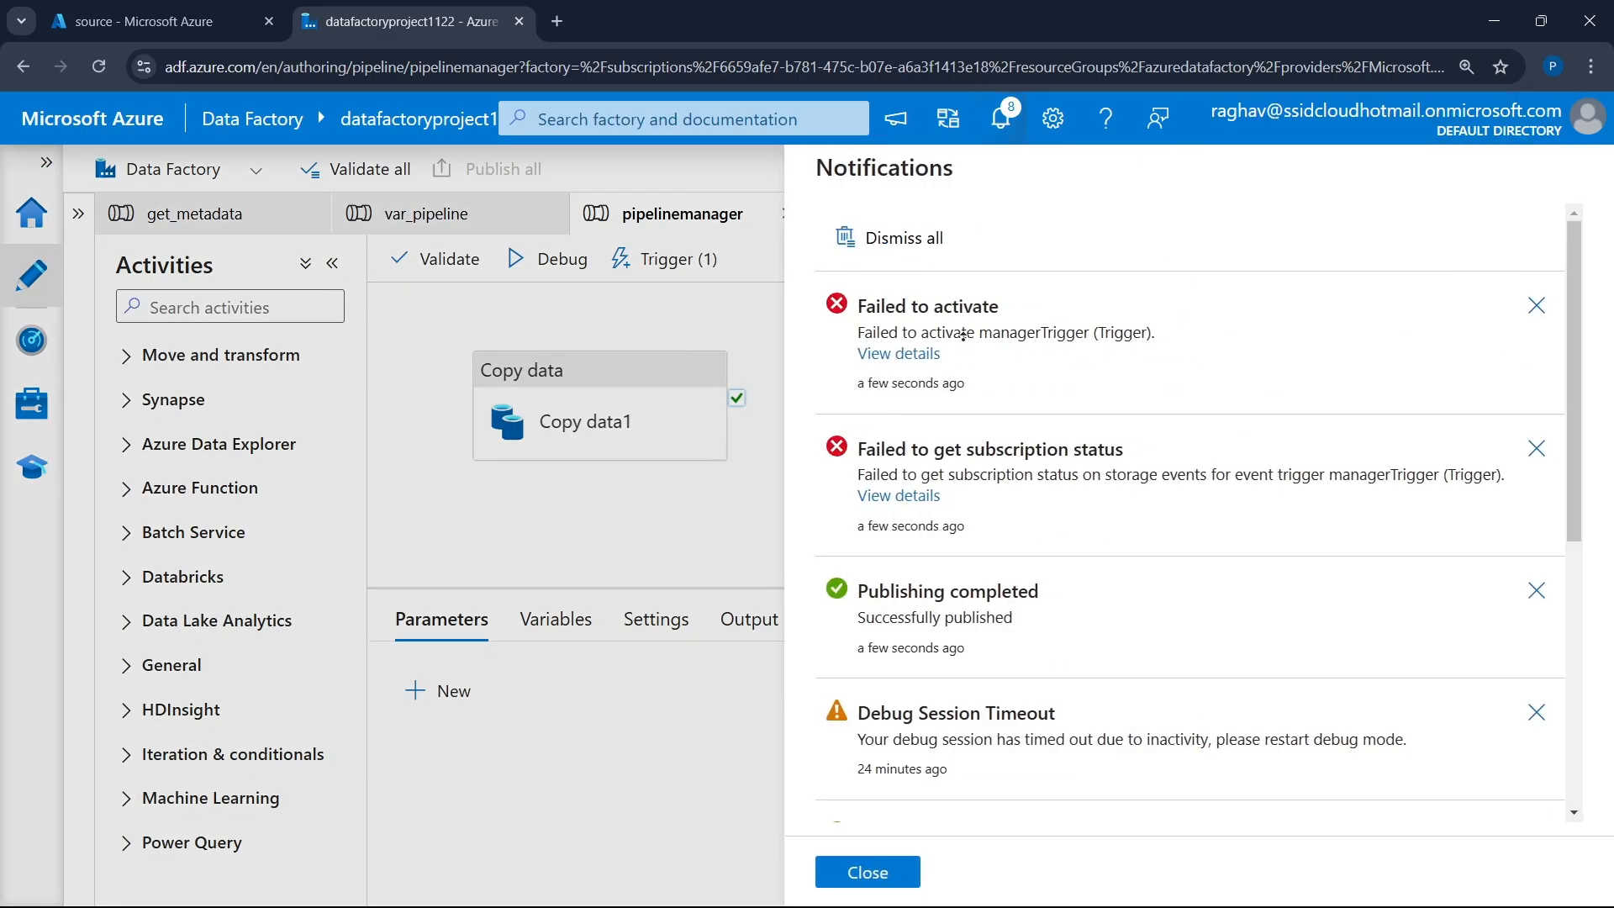
drag(968, 476, 1303, 467)
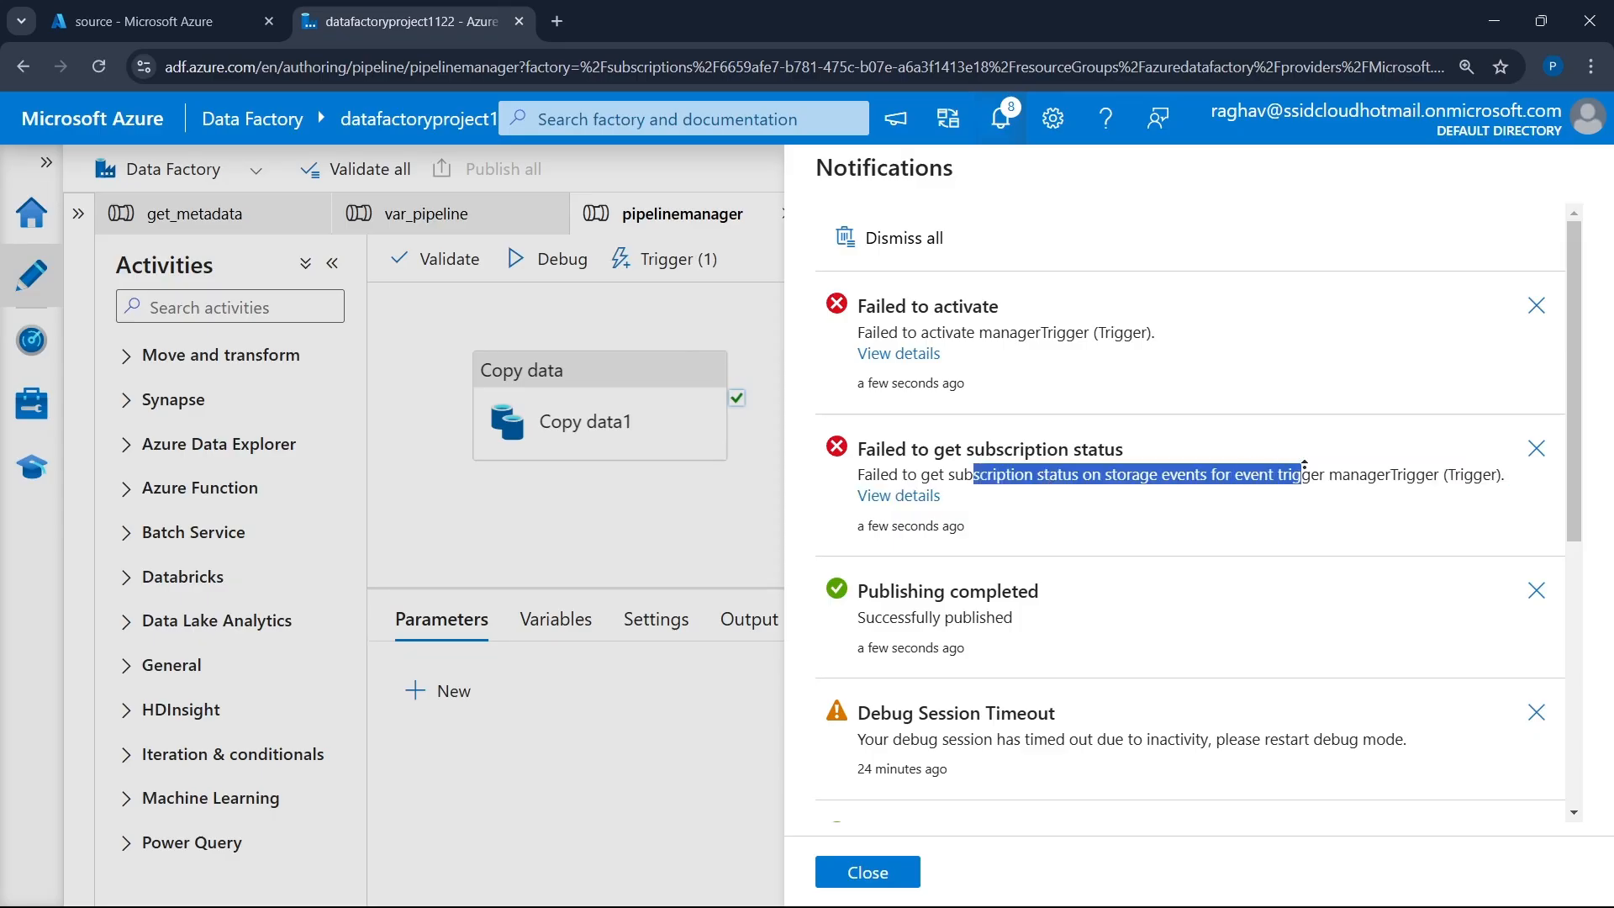
click(867, 872)
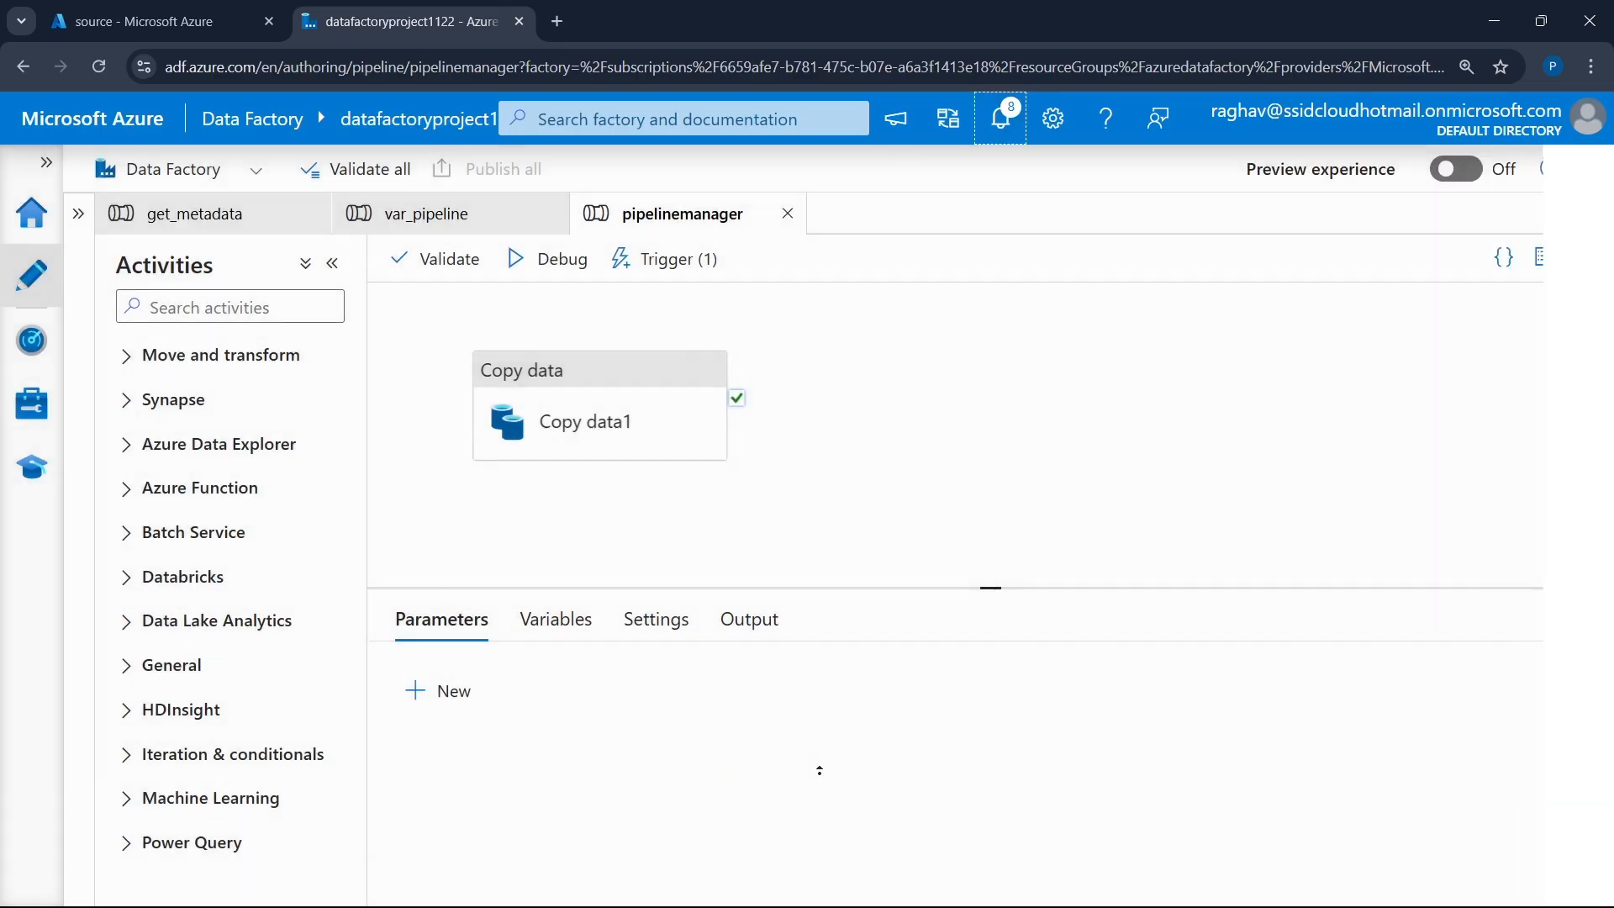
- Switch to the Azure portal, open its home page in a new browser tab, and move that tab to the front
click(130, 21)
right_click(128, 122)
click(198, 144)
drag(361, 21, 162, 19)
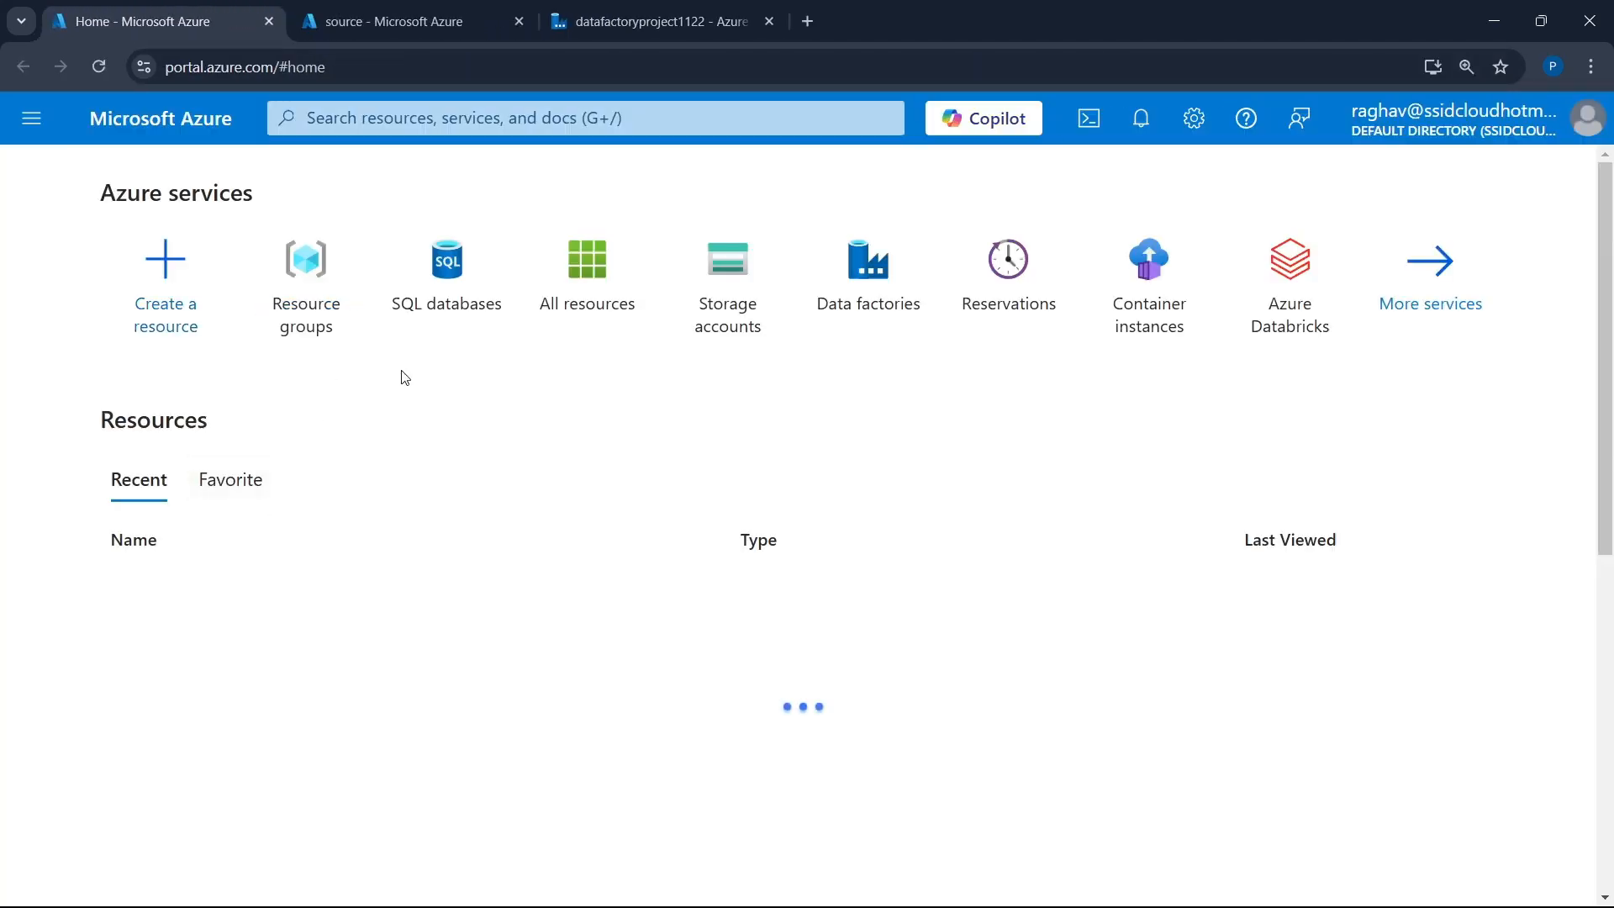
- Open the MSDN Platforms Subscription's resource providers and filter them by event
click(215, 667)
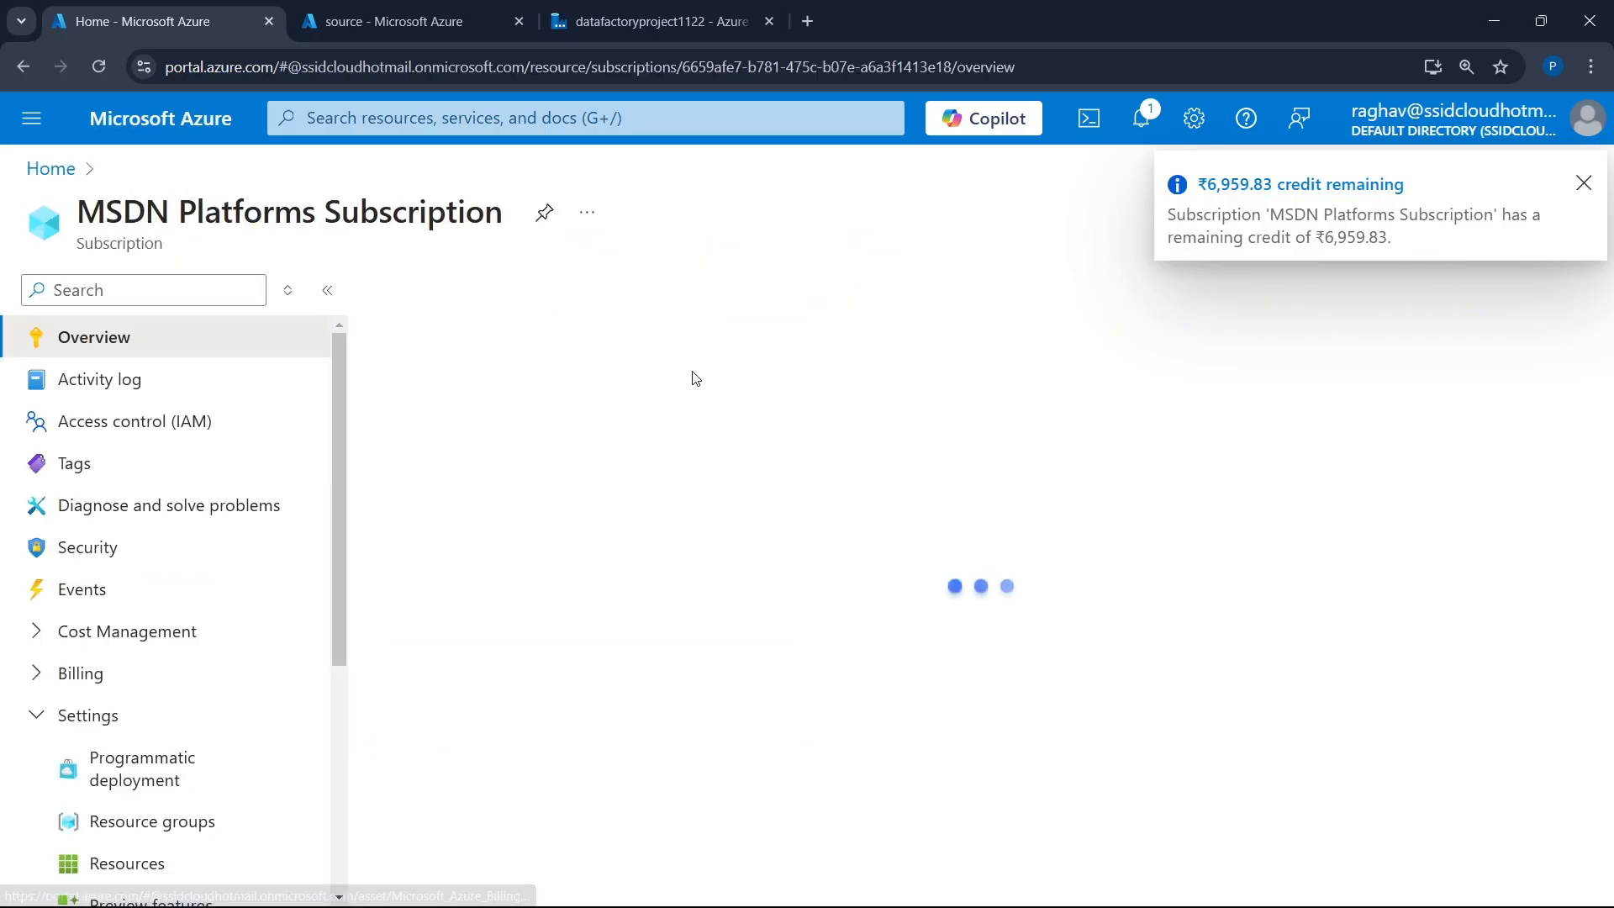
scroll(176, 638, down, 5)
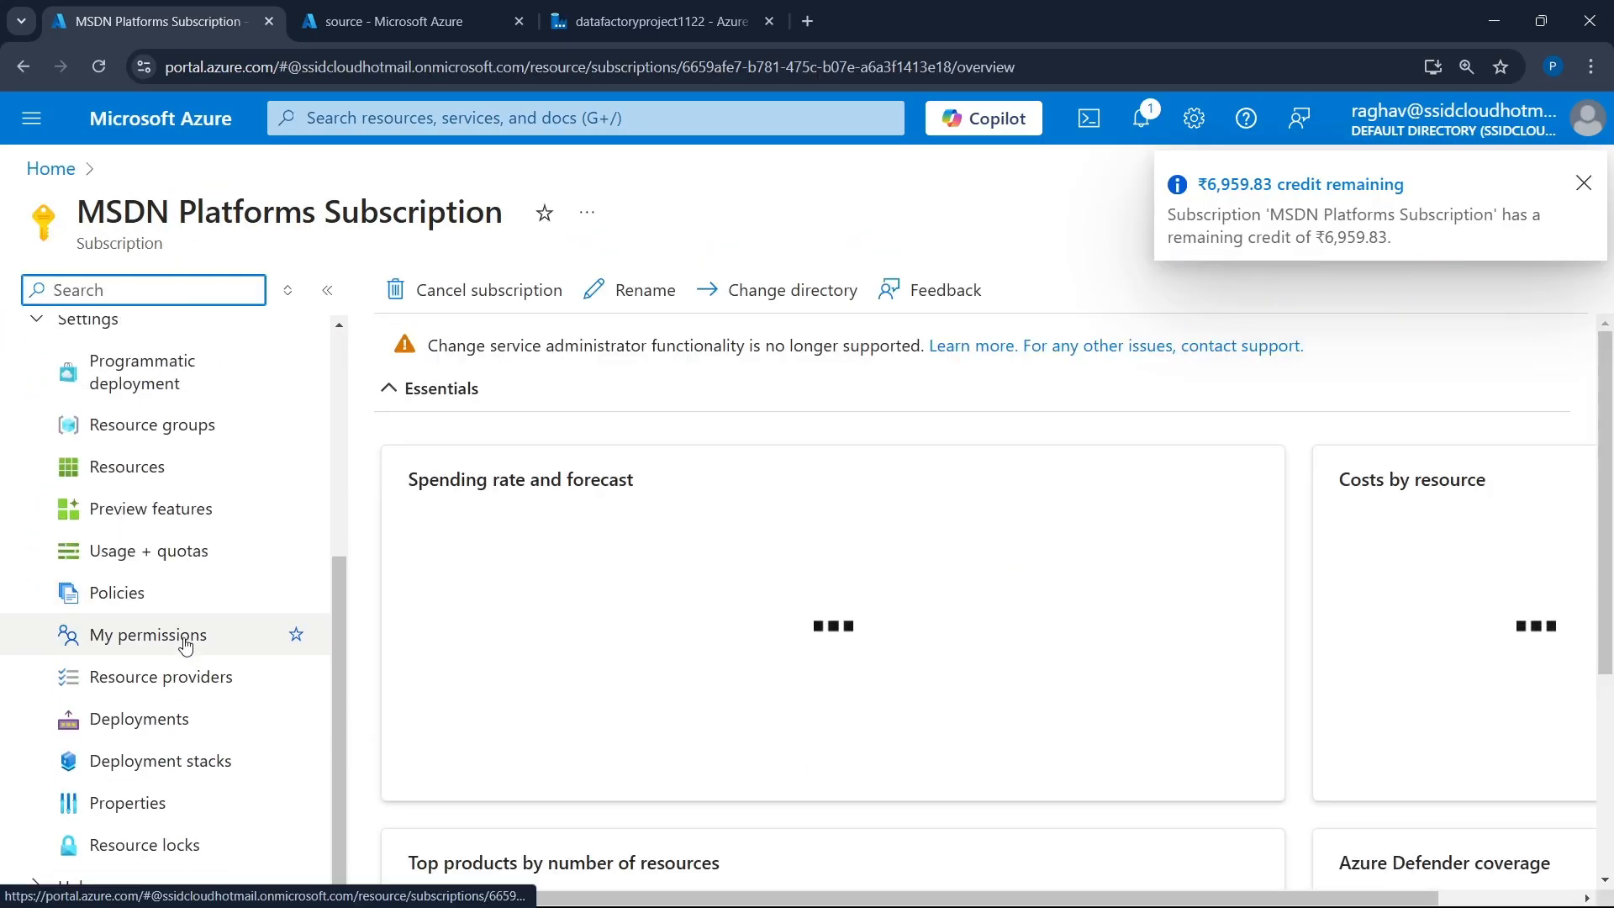
click(152, 685)
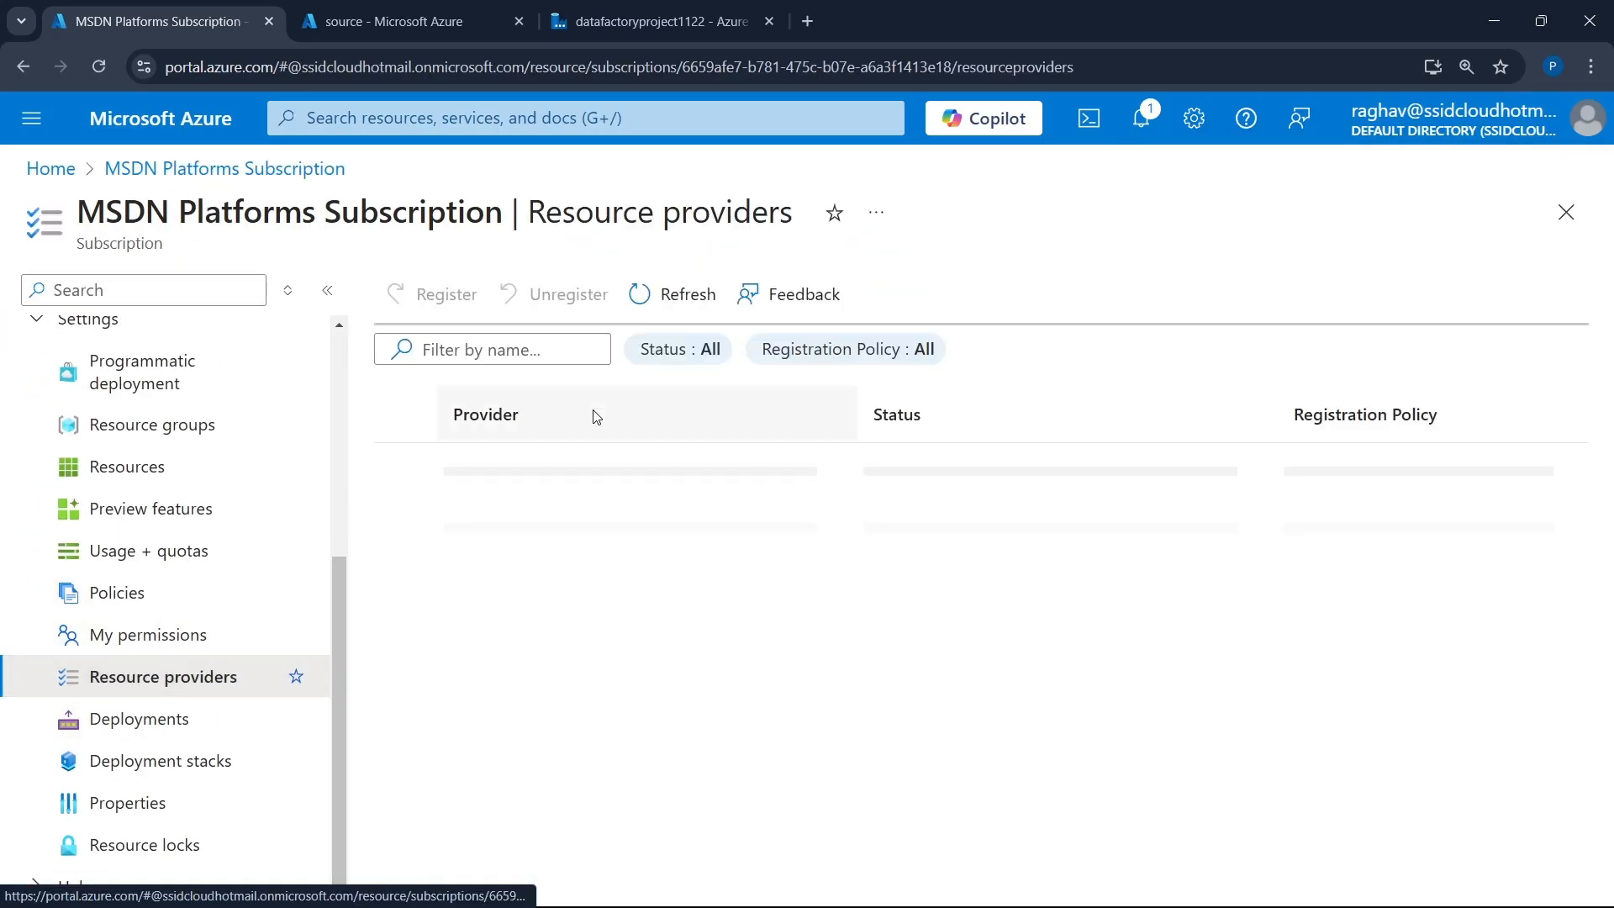
text(e)
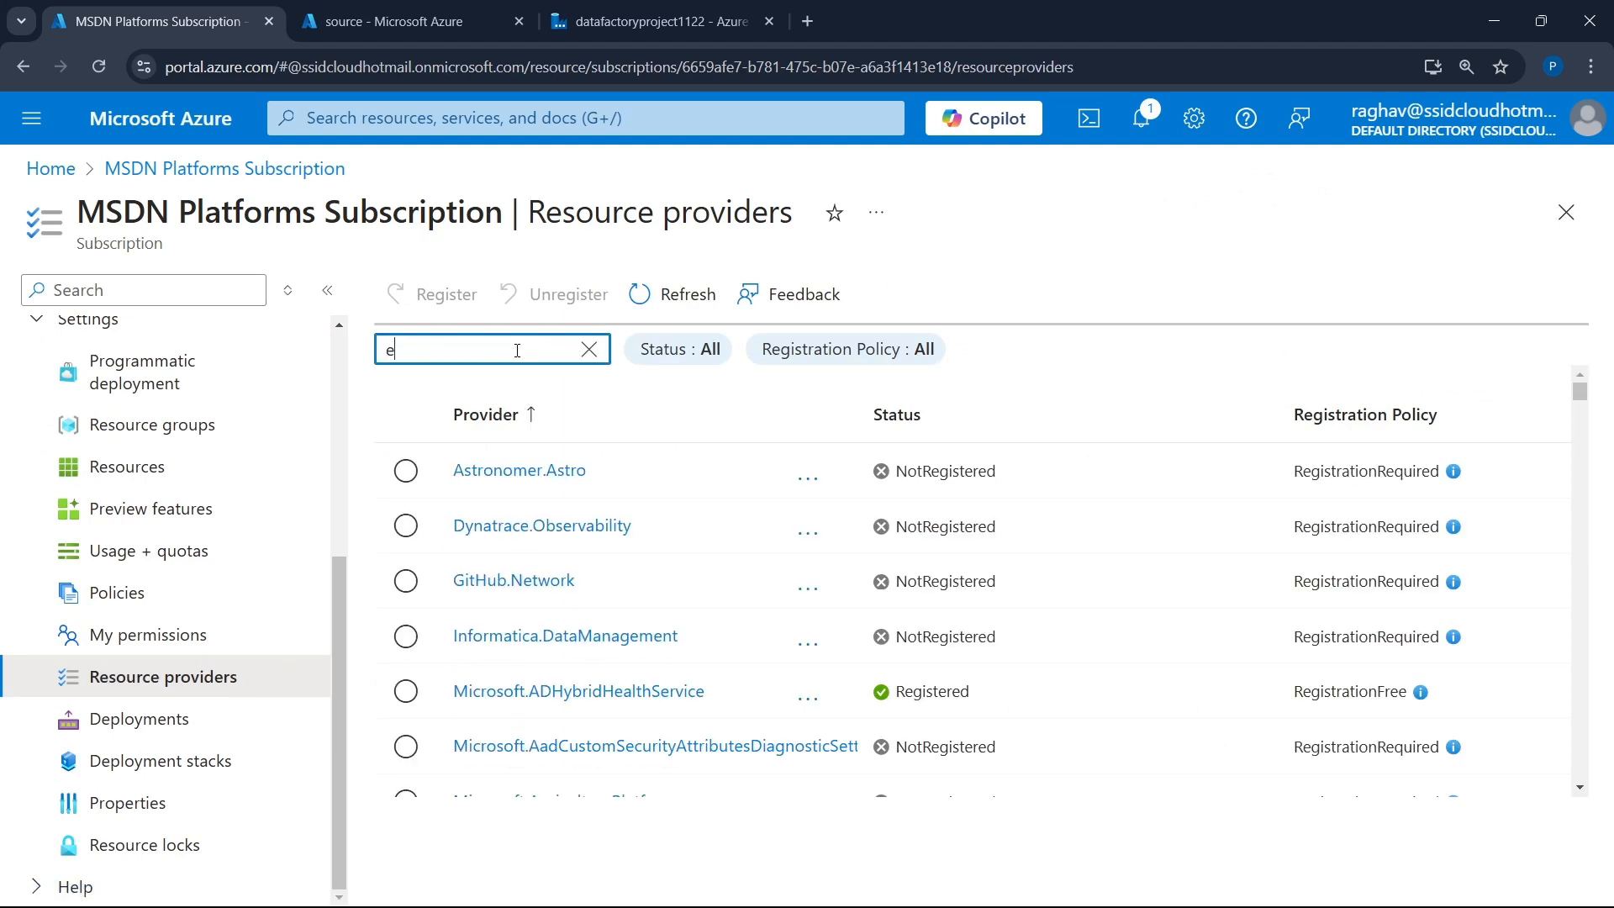
text(vent)
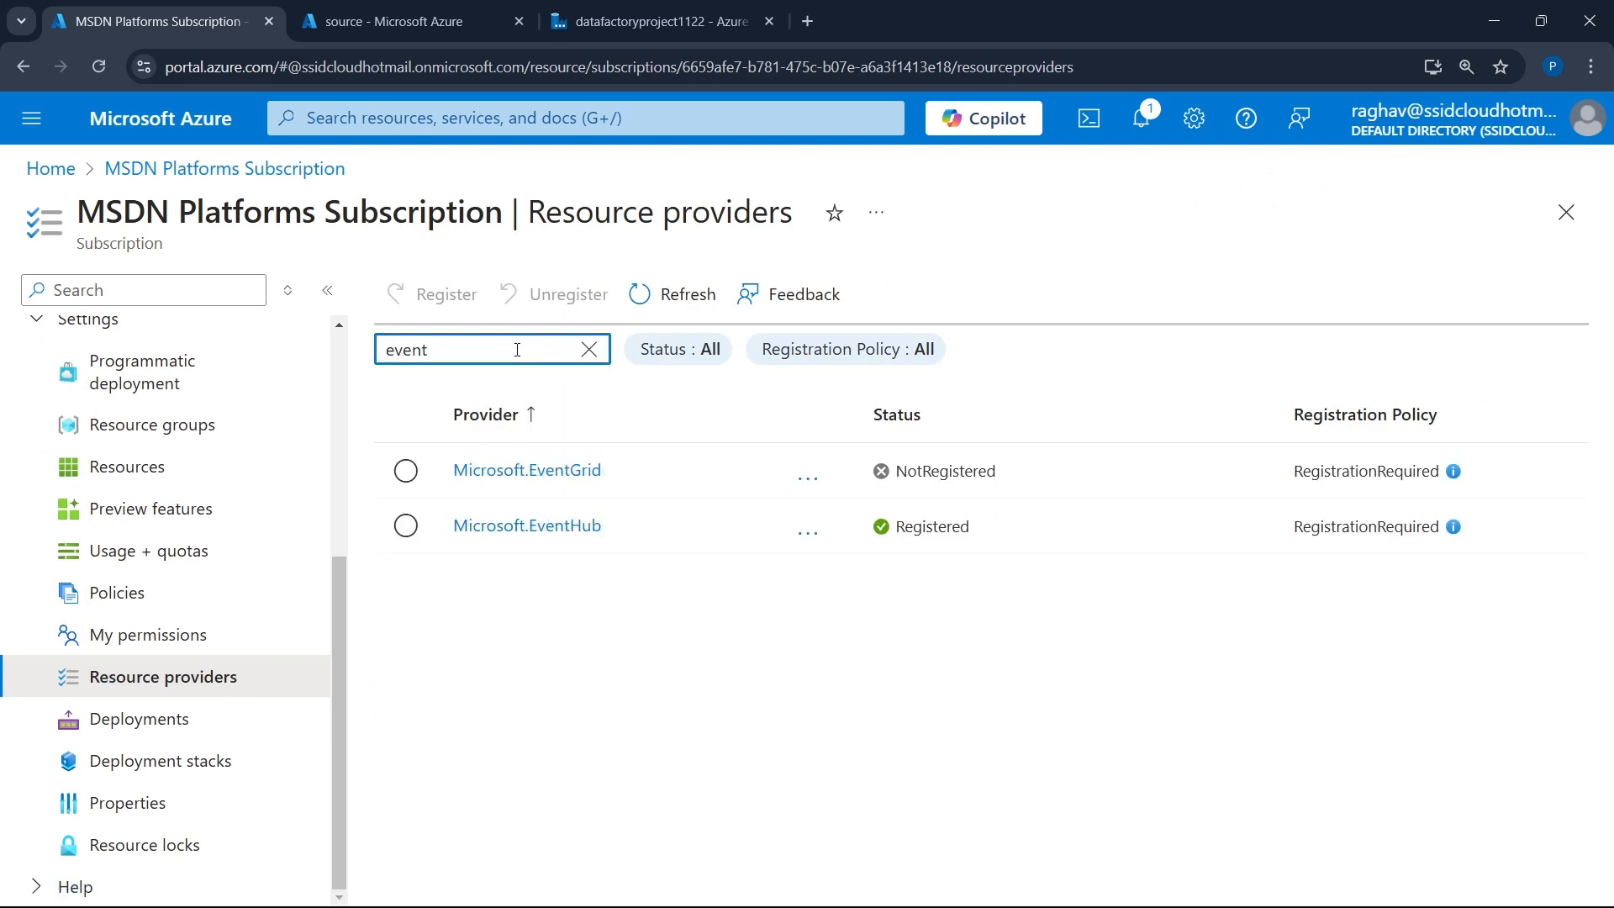
- Register the Microsoft.EventGrid resource provider for the subscription
click(409, 472)
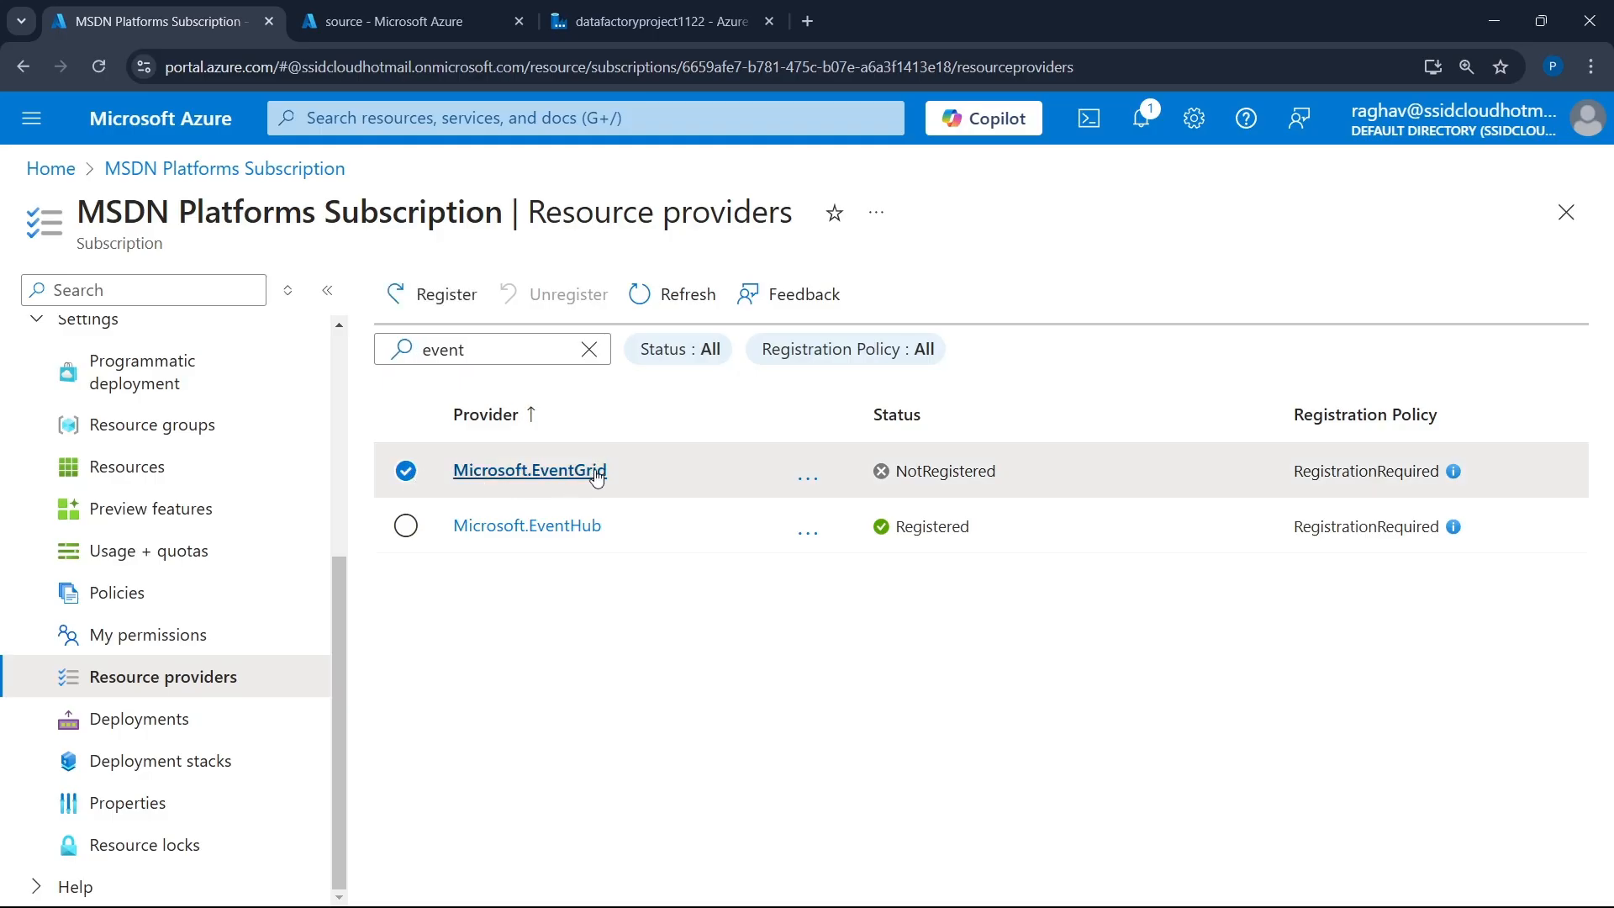
drag(884, 483, 997, 488)
click(809, 494)
click(828, 522)
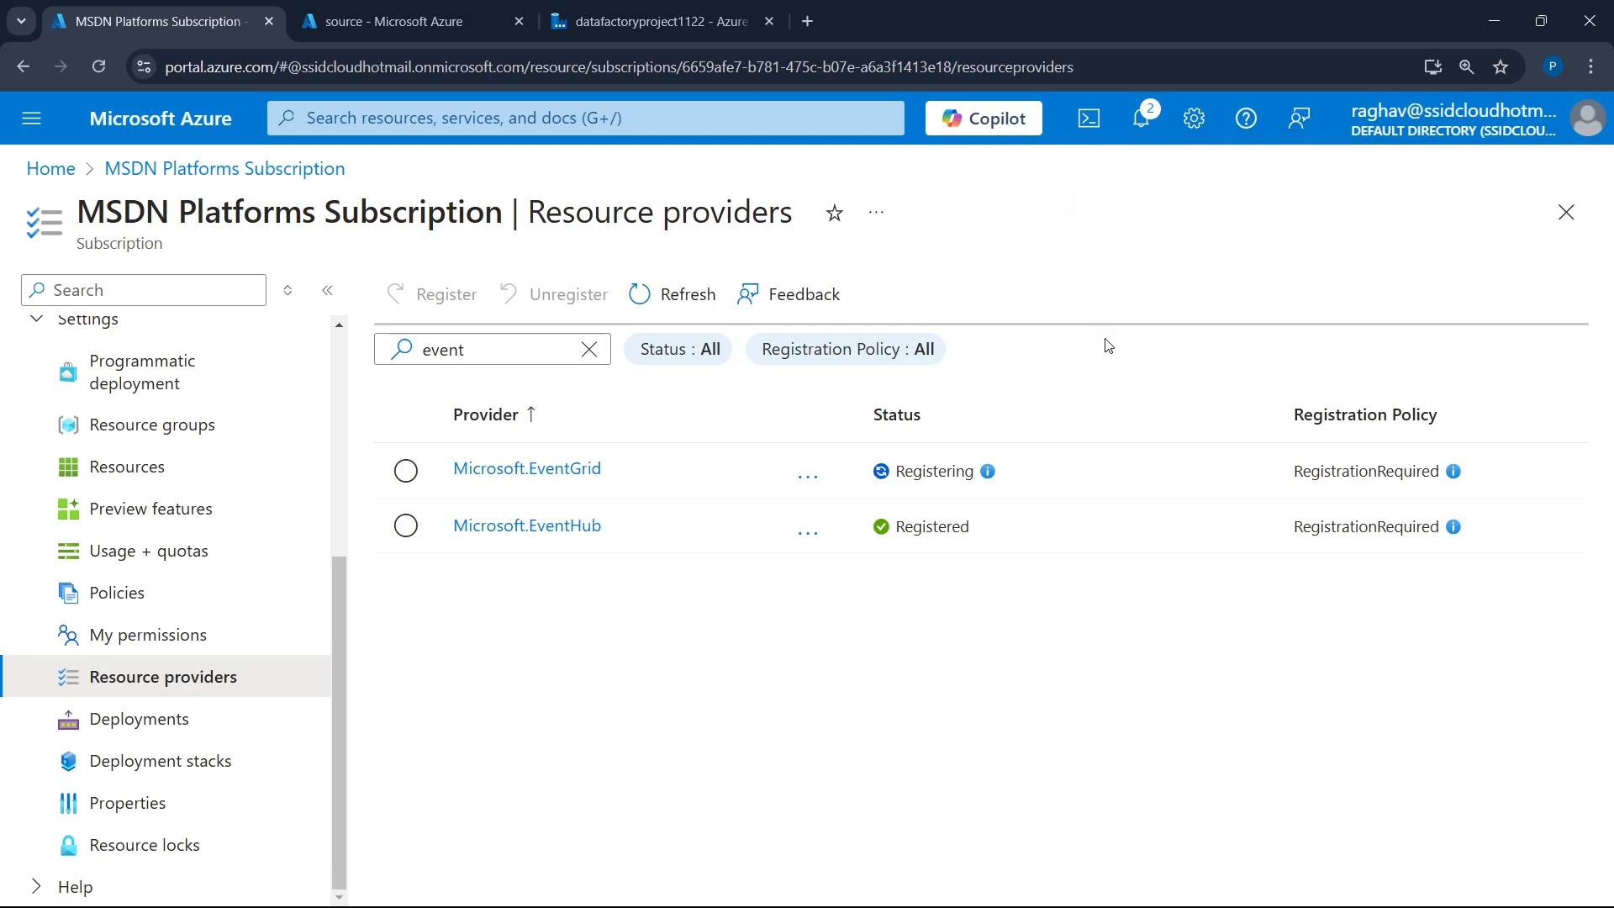
- Refresh the resource providers list repeatedly to check Microsoft.EventGrid's registration status
mouse_move(989, 471)
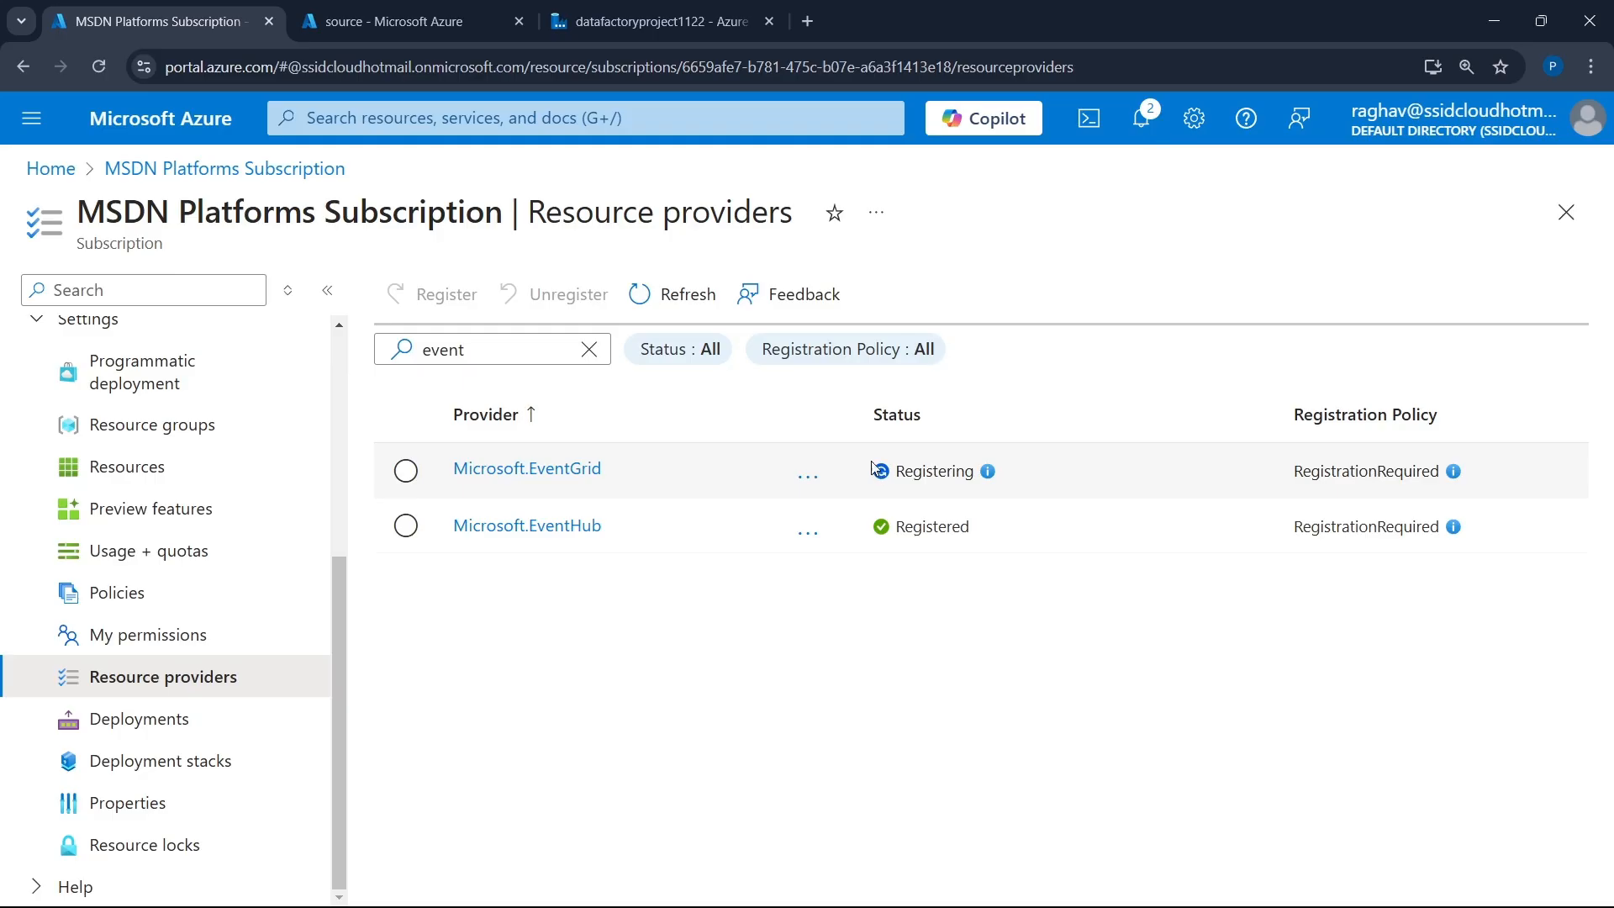
click(668, 295)
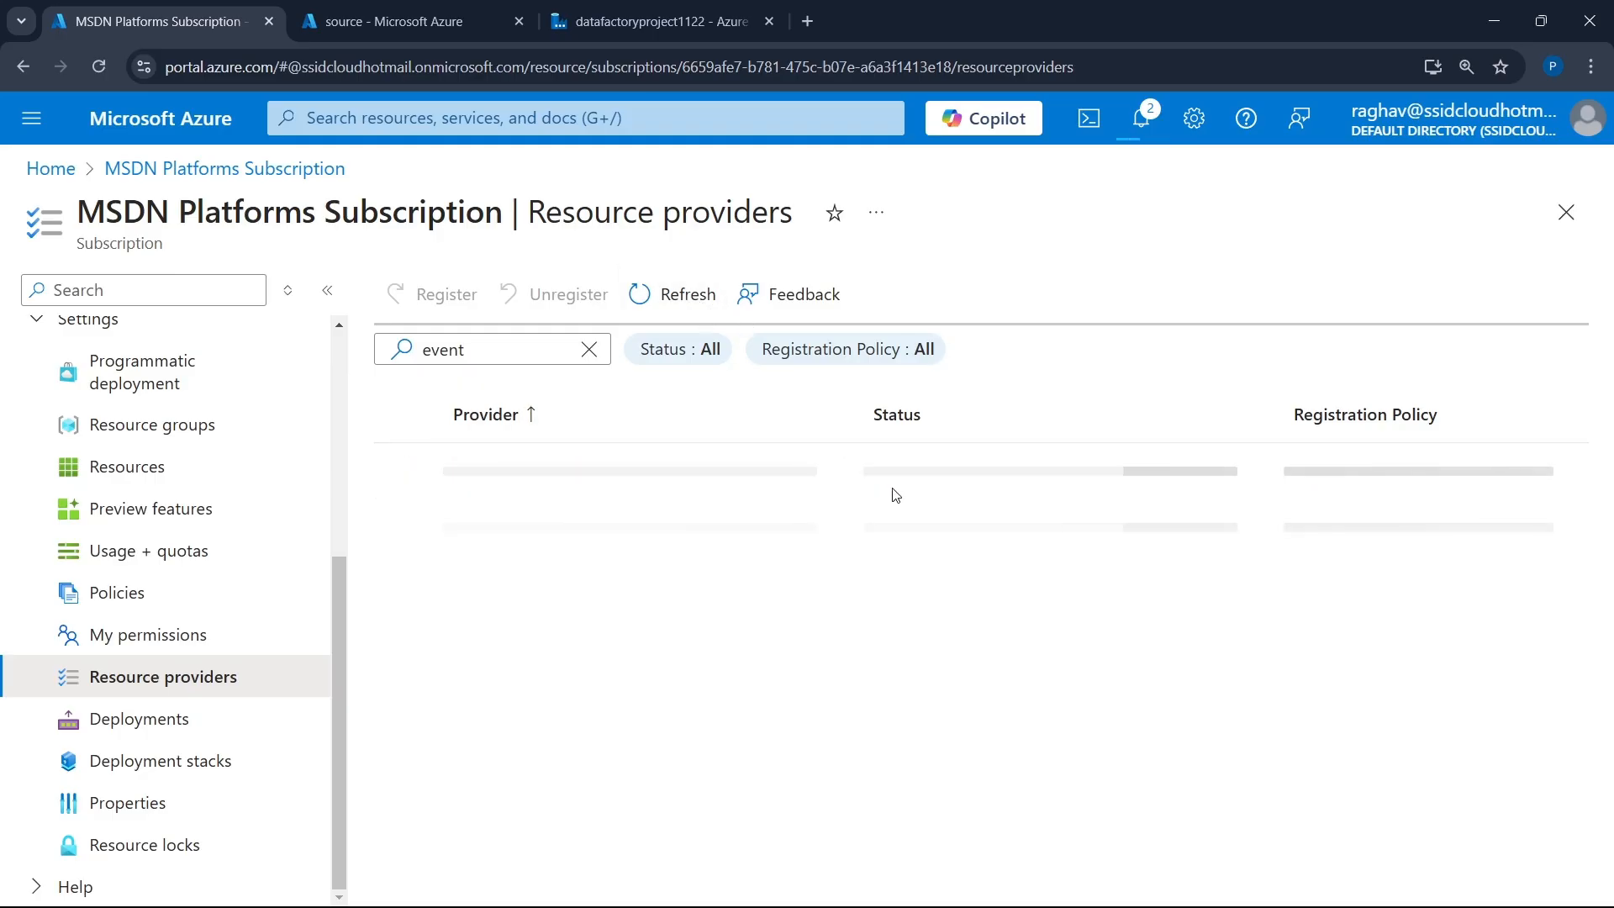
click(682, 296)
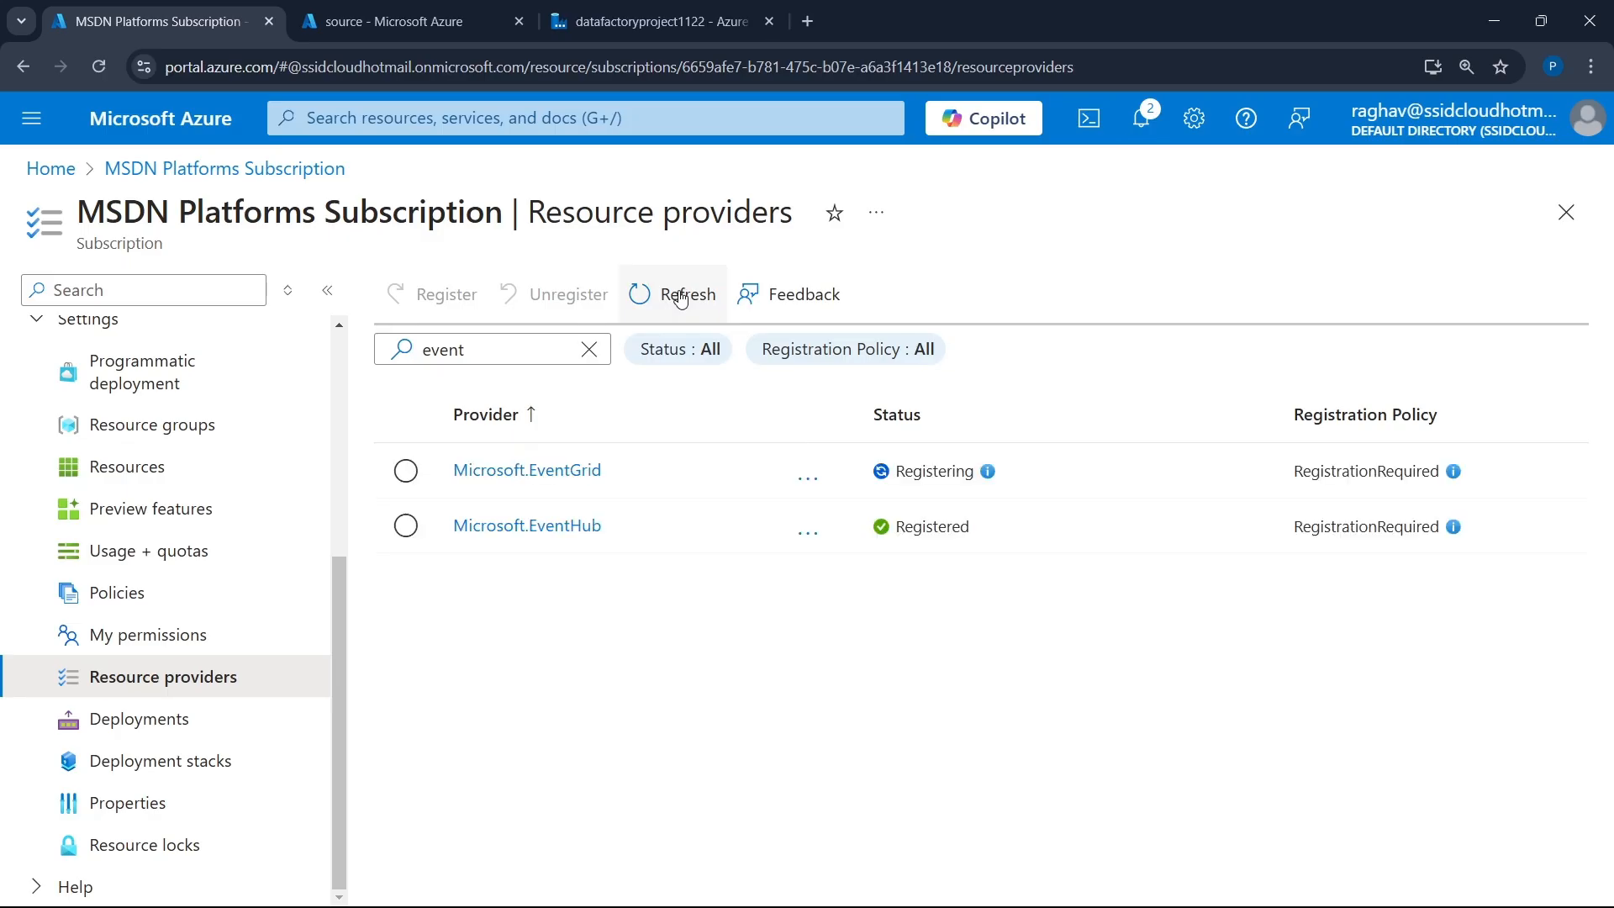
mouse_move(985, 470)
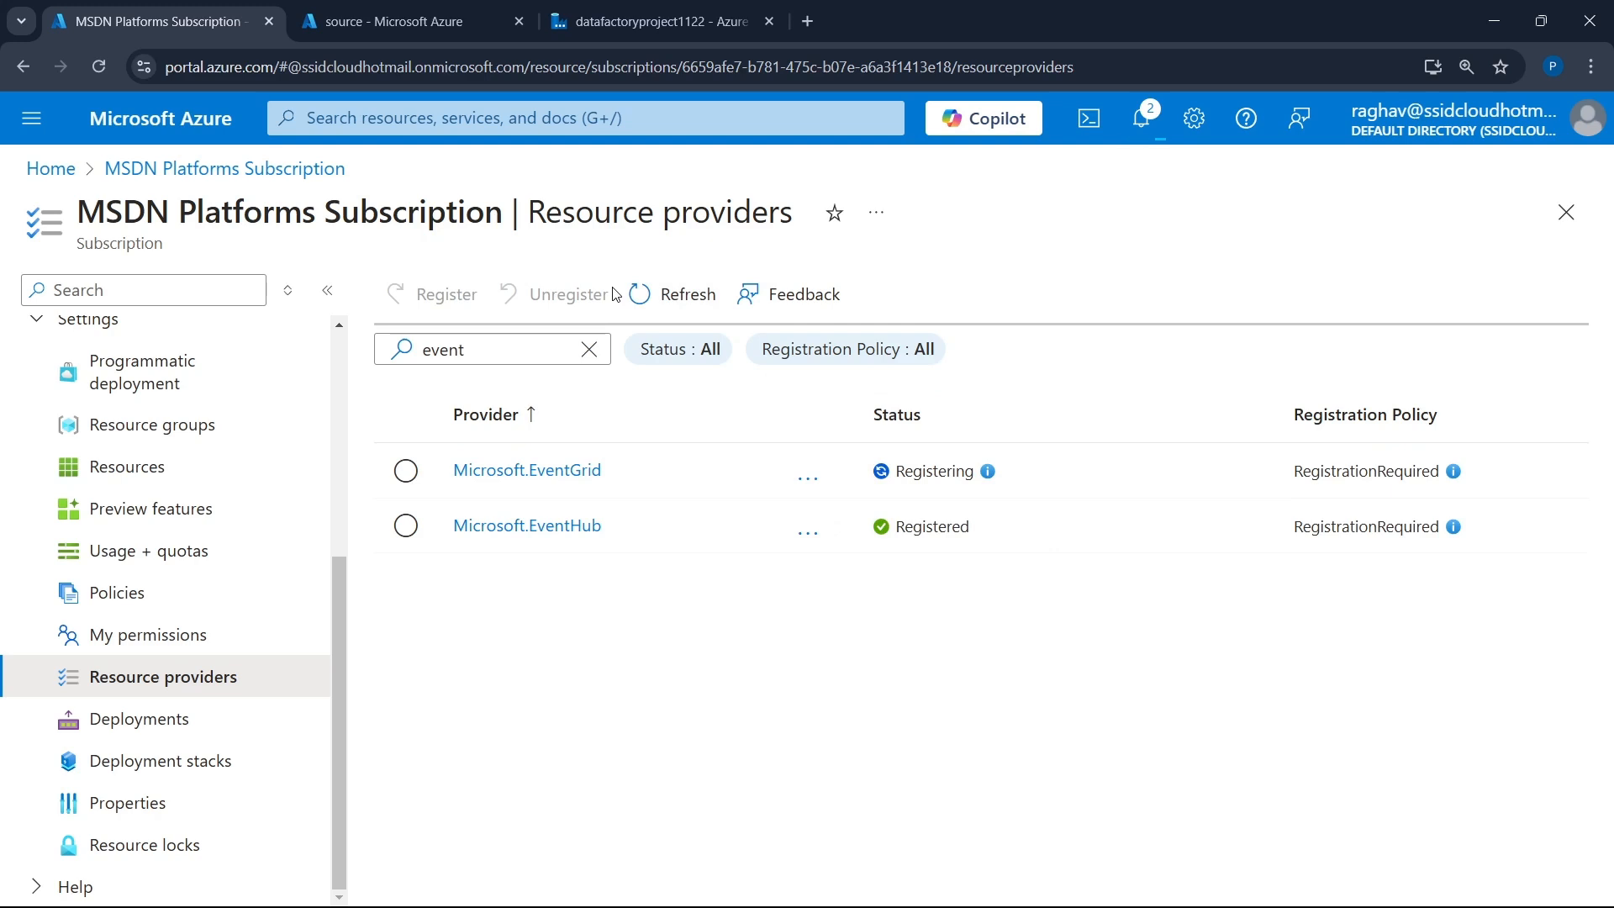
click(664, 293)
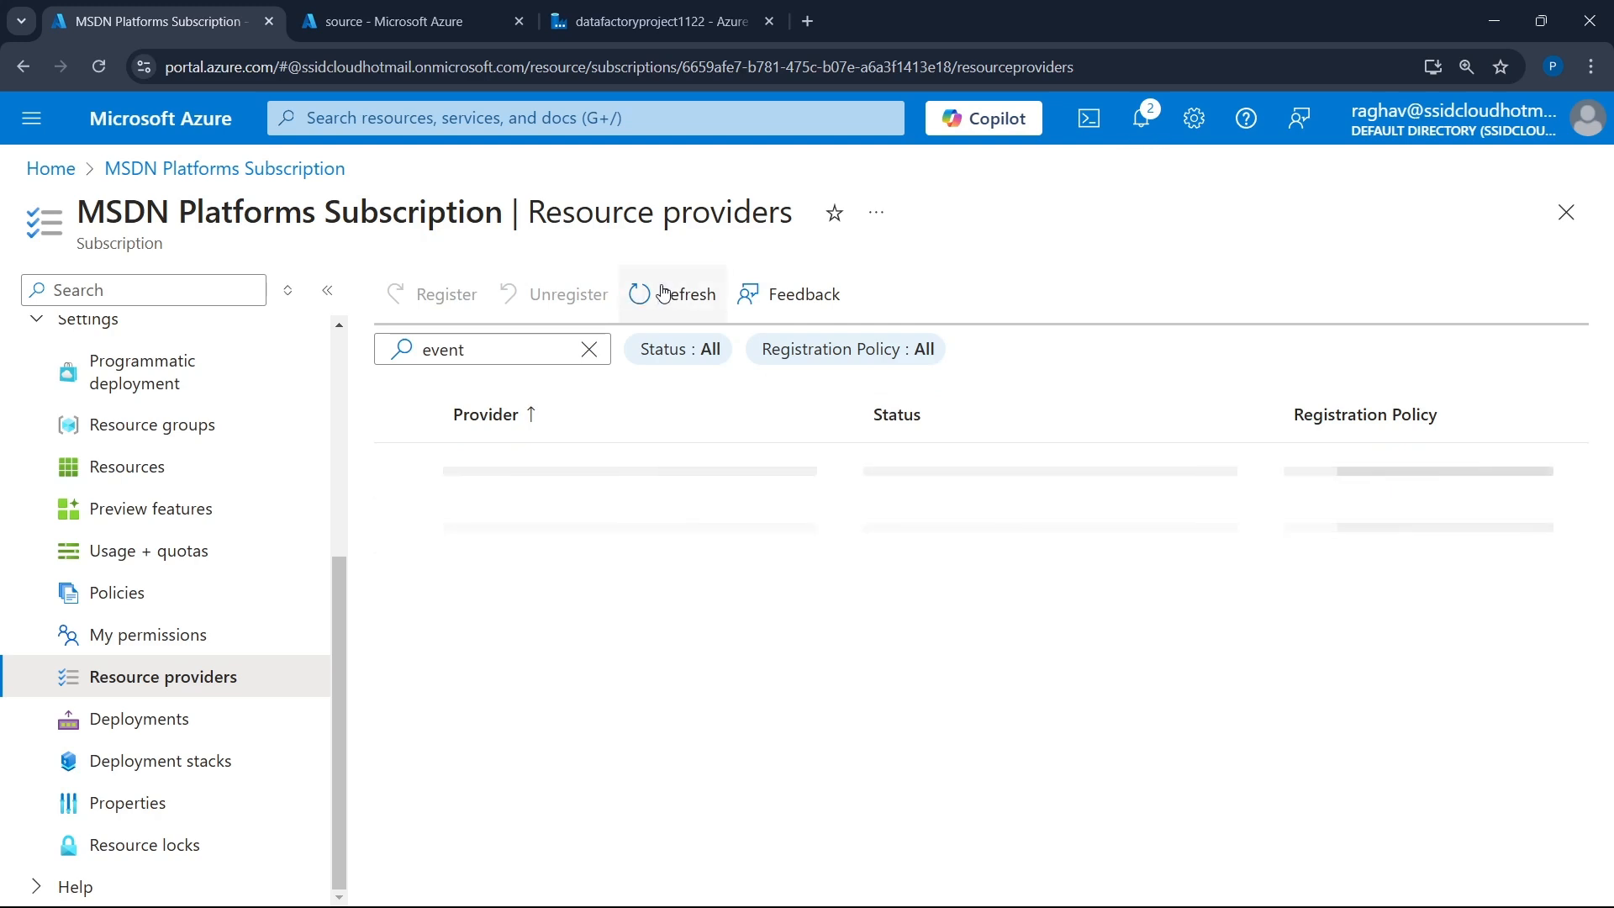
click(664, 293)
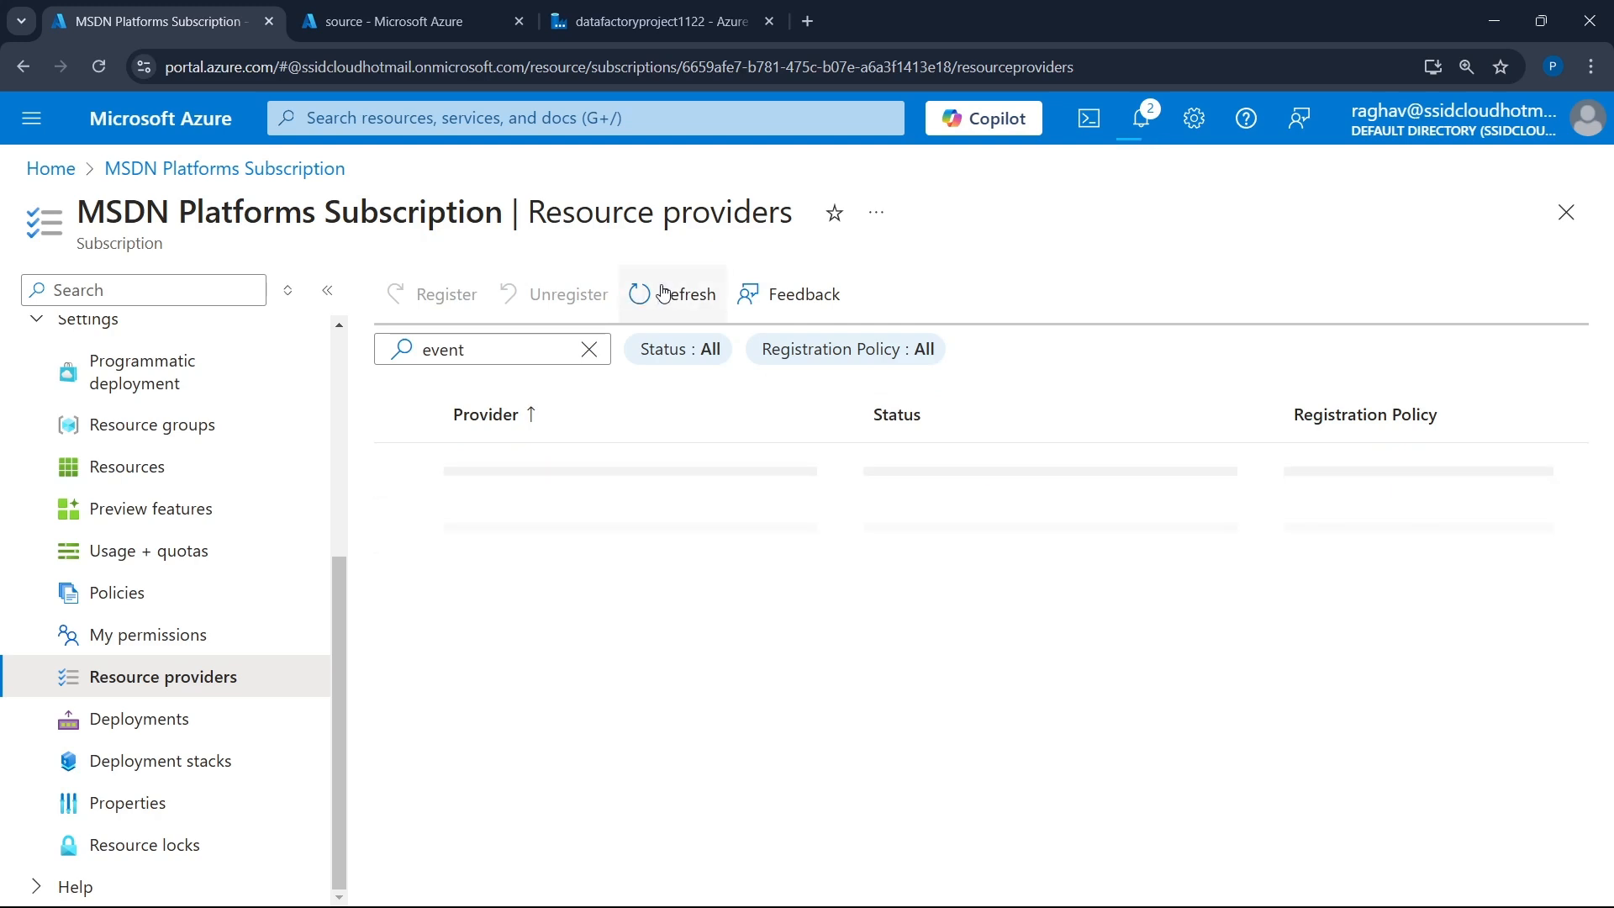
click(664, 293)
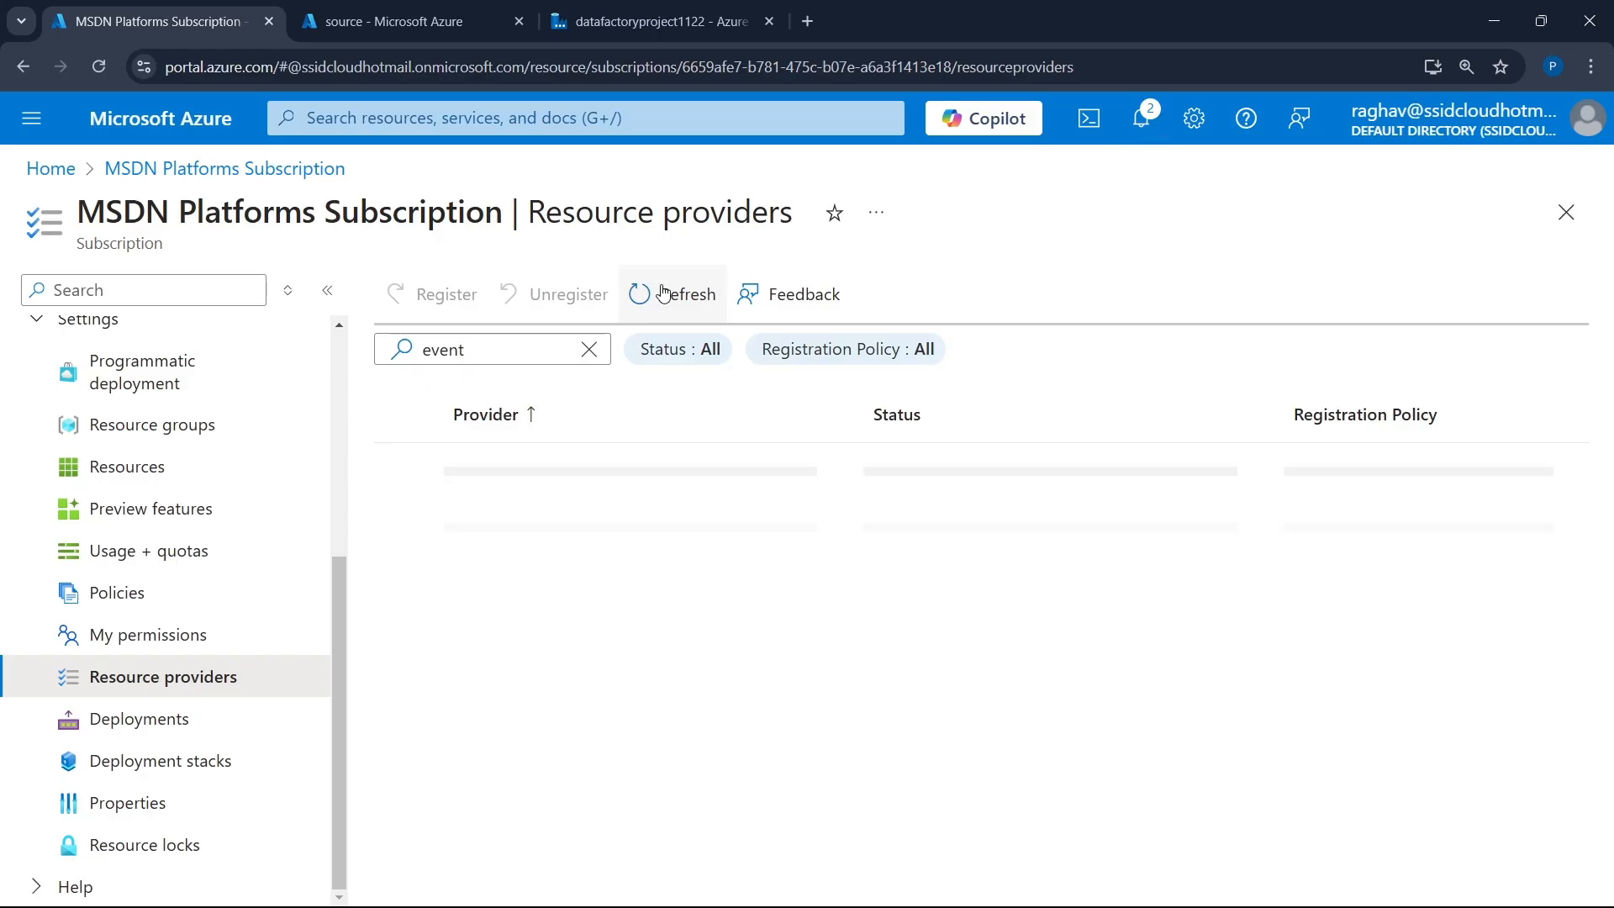
click(958, 477)
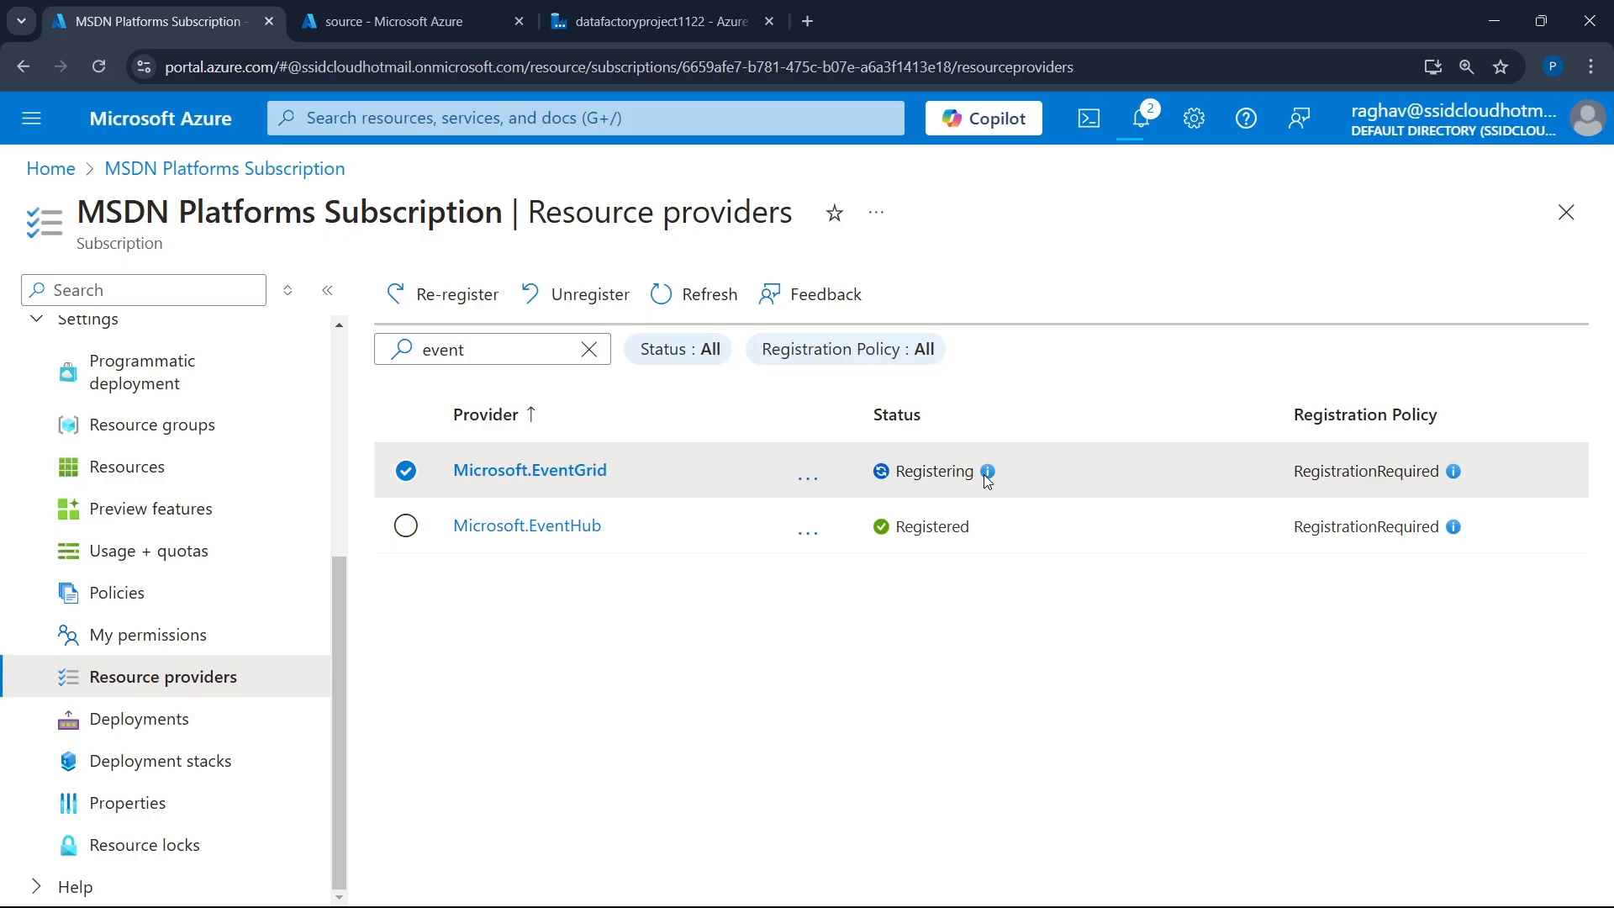
click(662, 296)
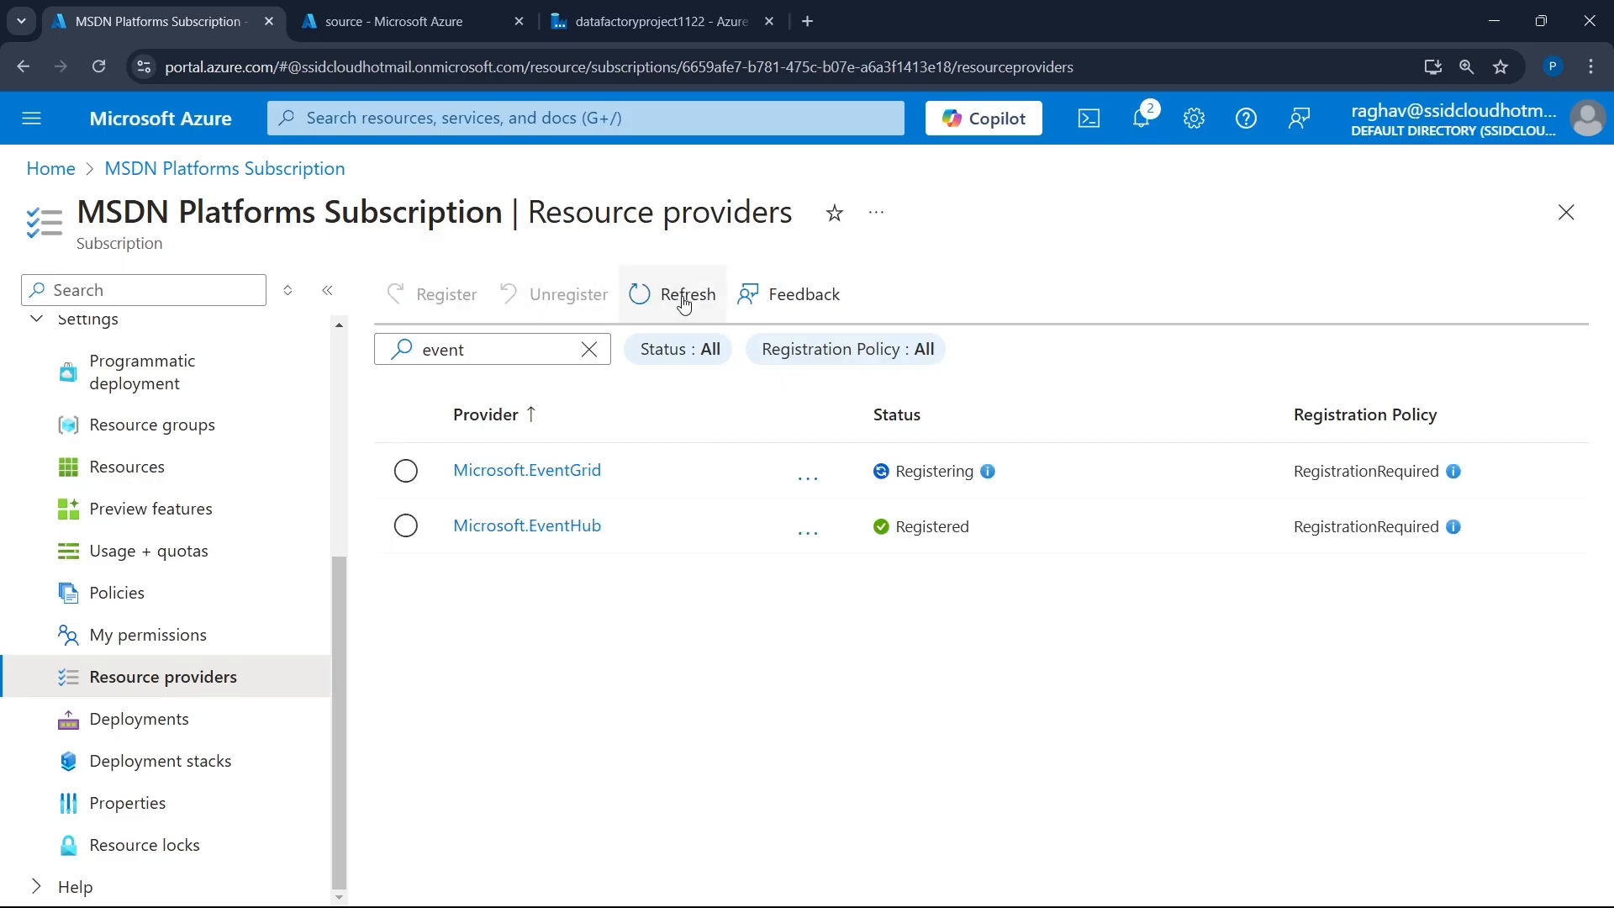
click(1069, 893)
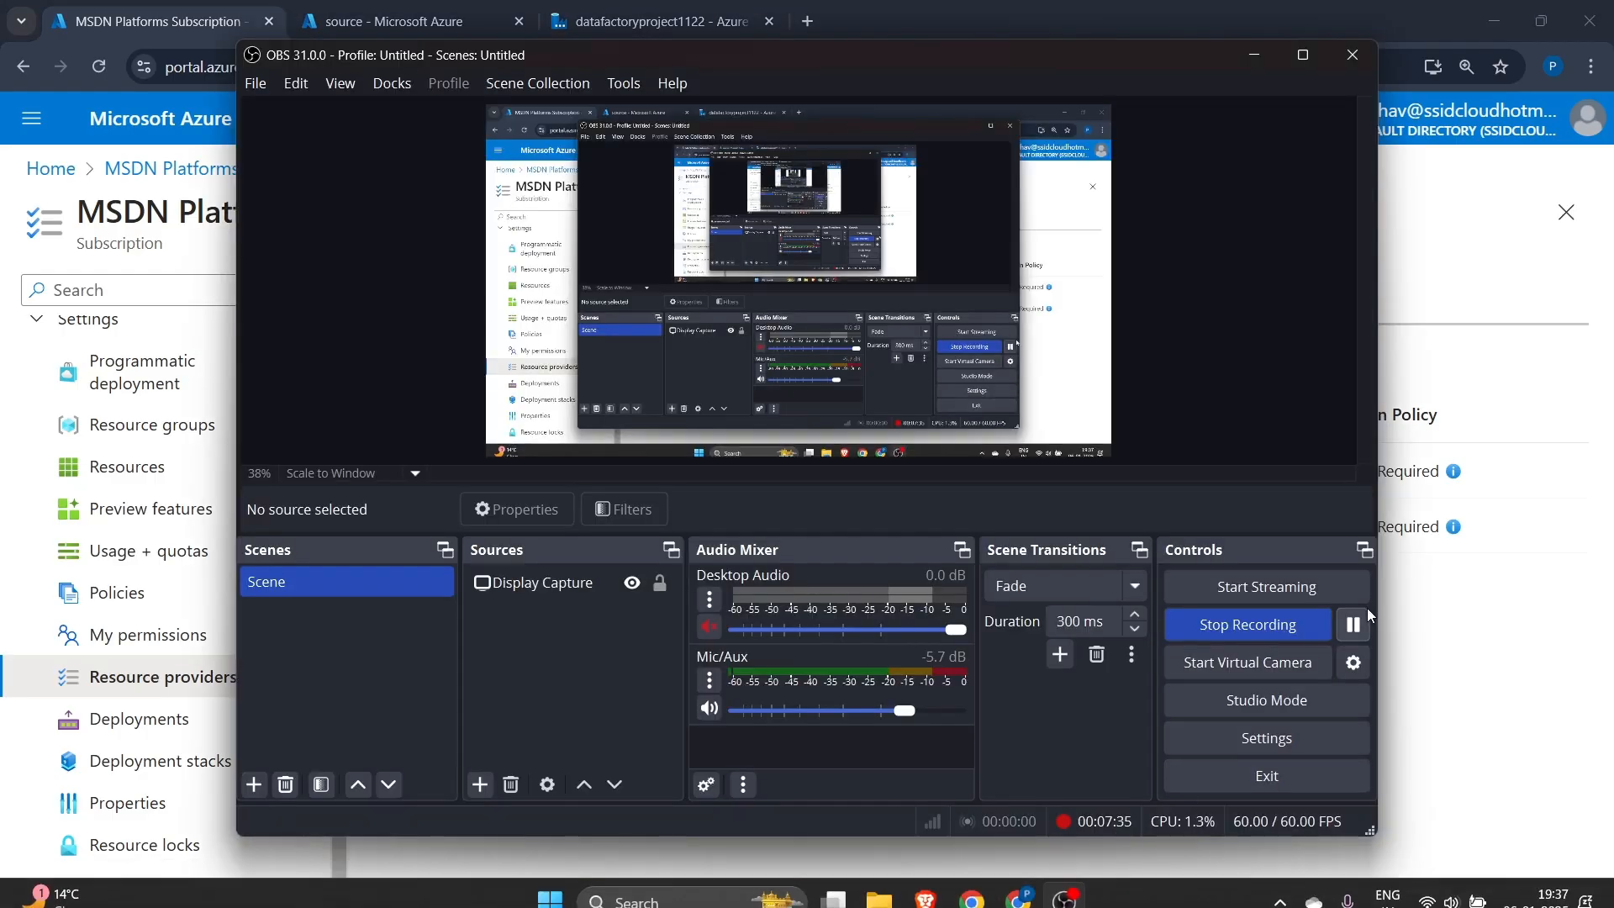
click(1354, 625)
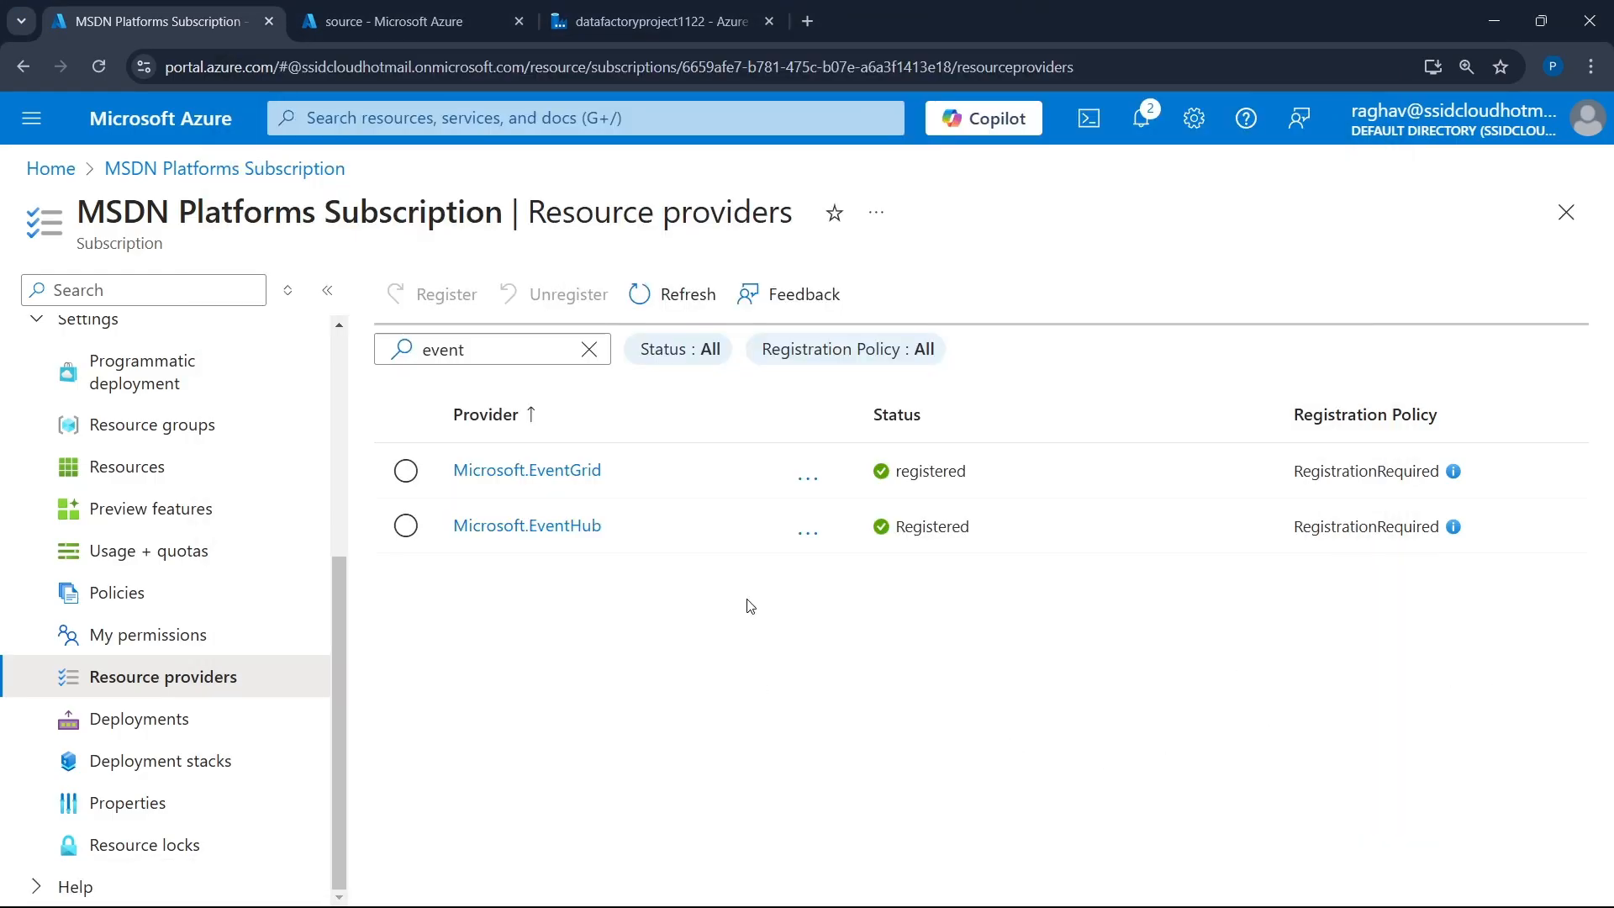
- Switch to the Data Factory browser tab, validate the pipelinemanager pipeline, and dismiss the validation output
click(602, 8)
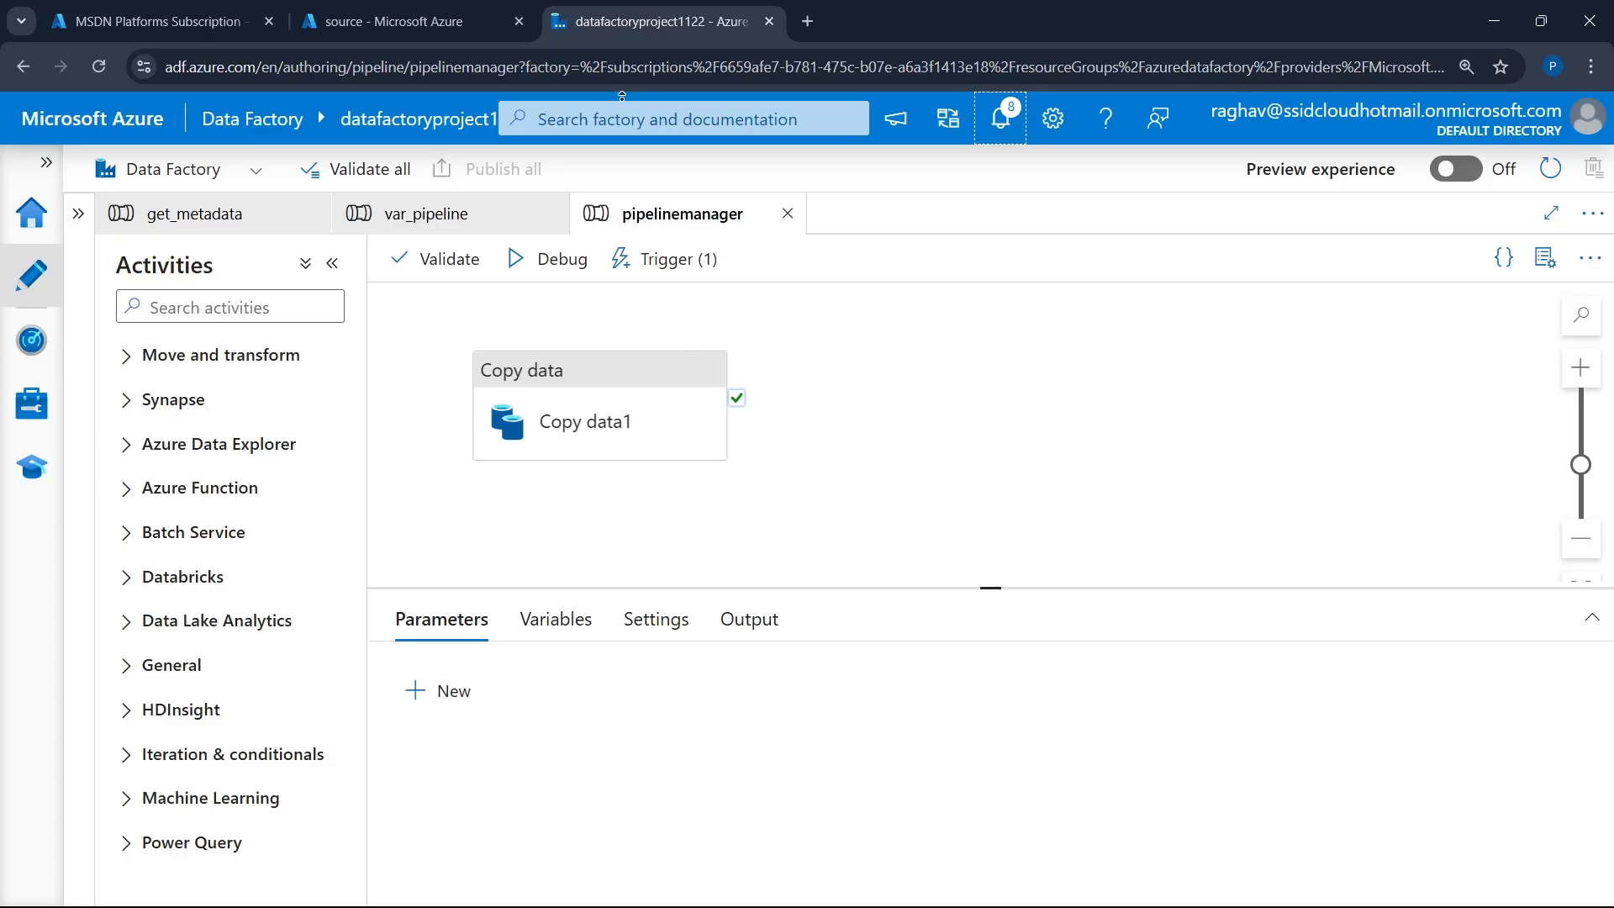
click(446, 261)
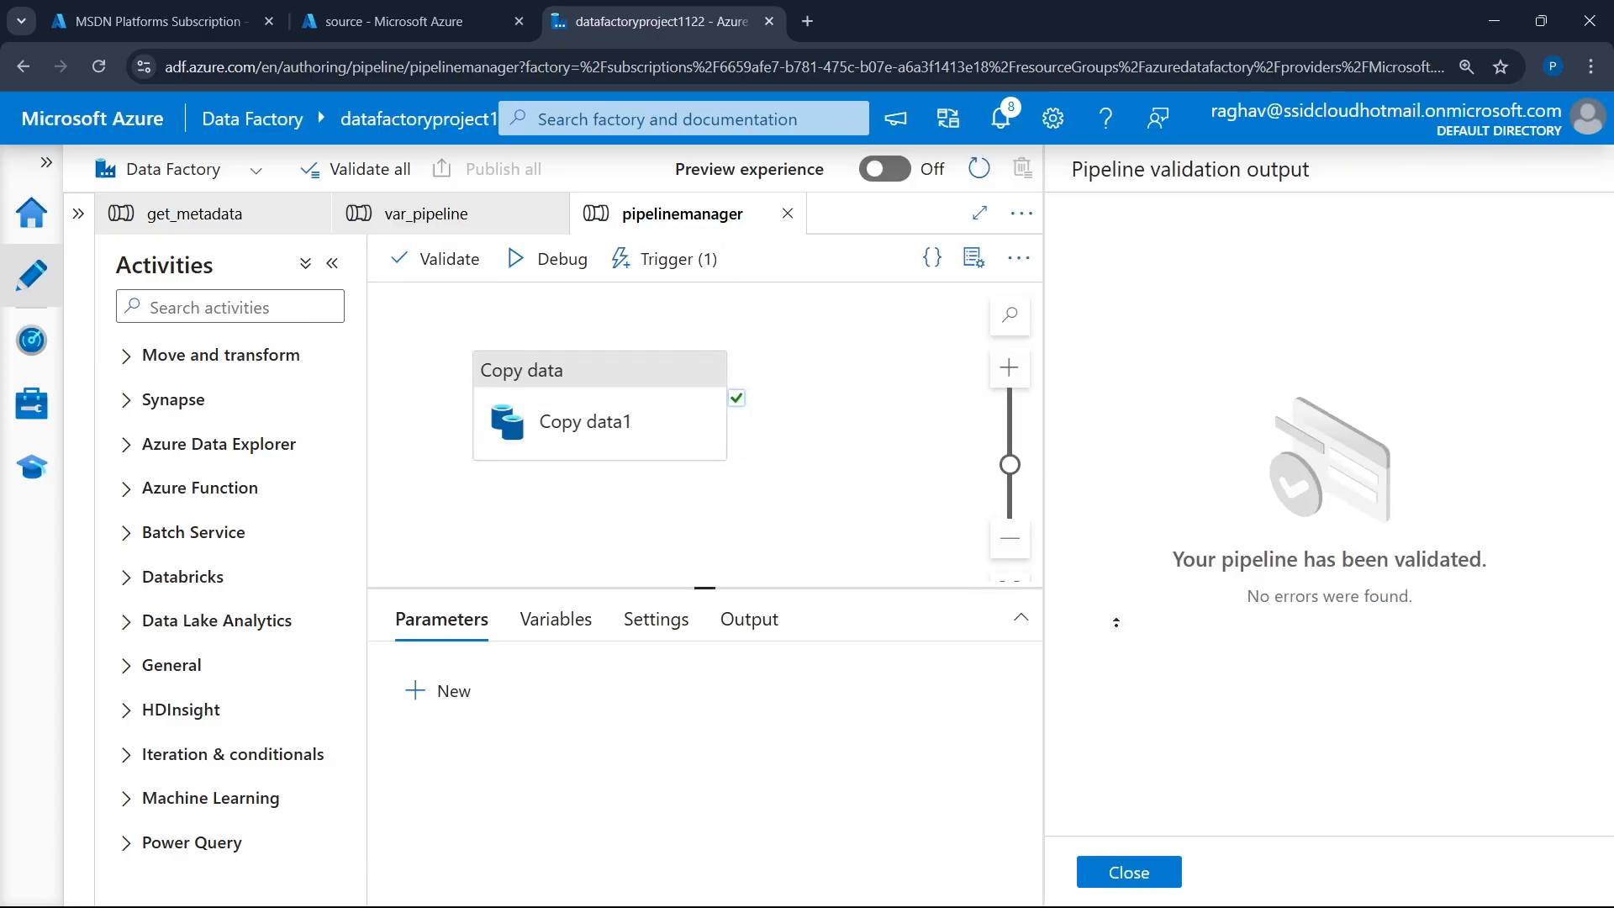
click(1130, 872)
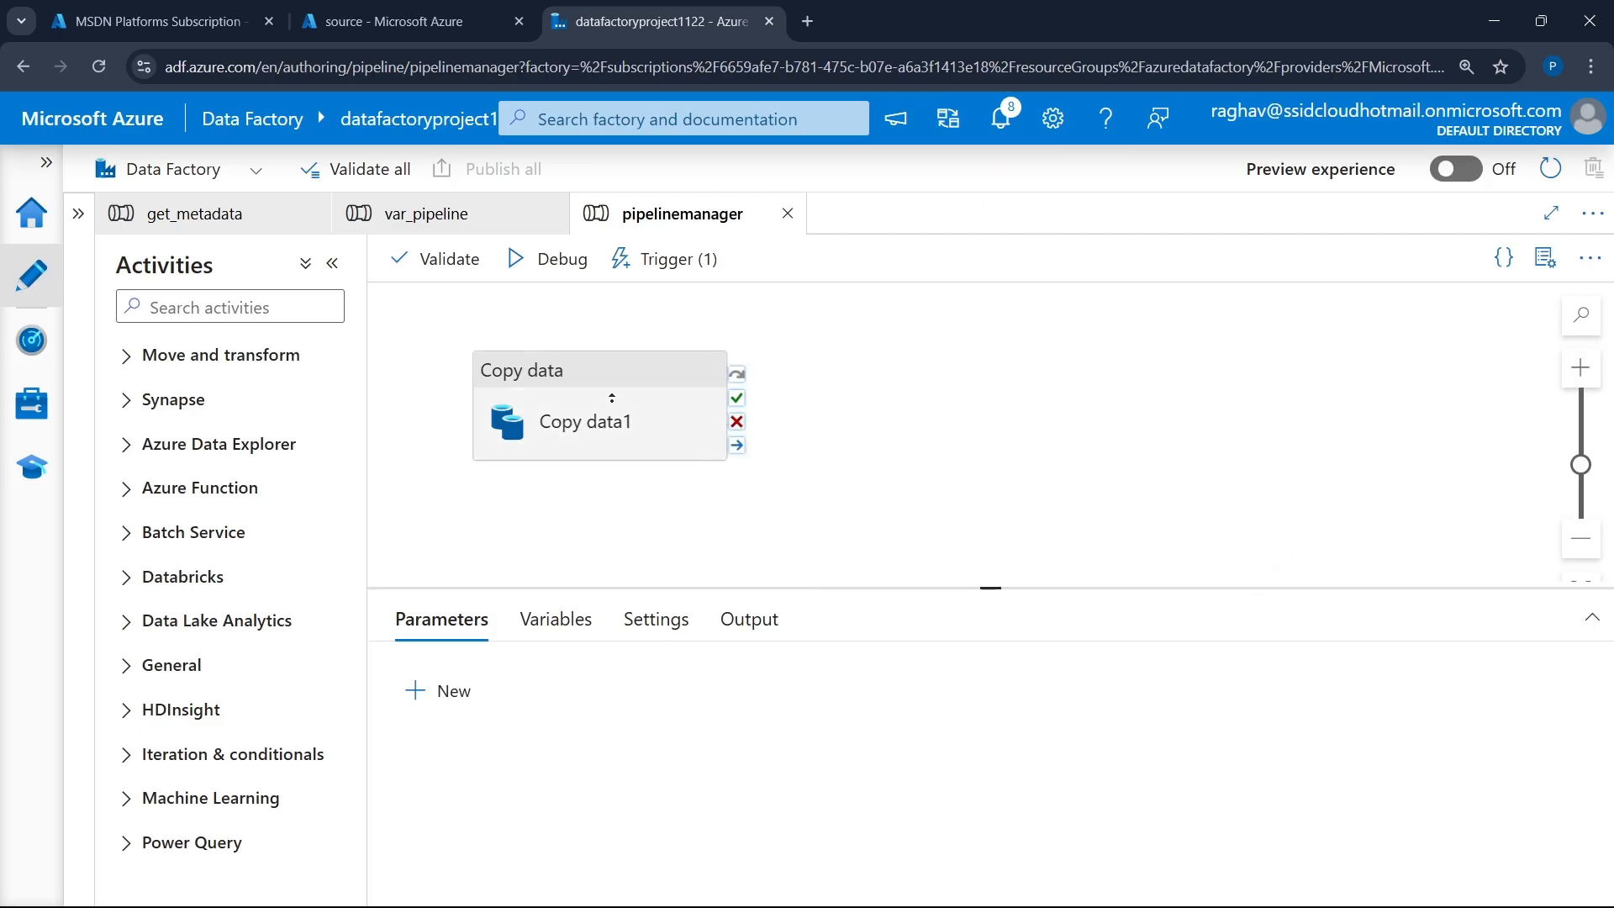
- Reload the Data Factory page and move the Copy data1 activity toward the canvas's left edge
click(101, 67)
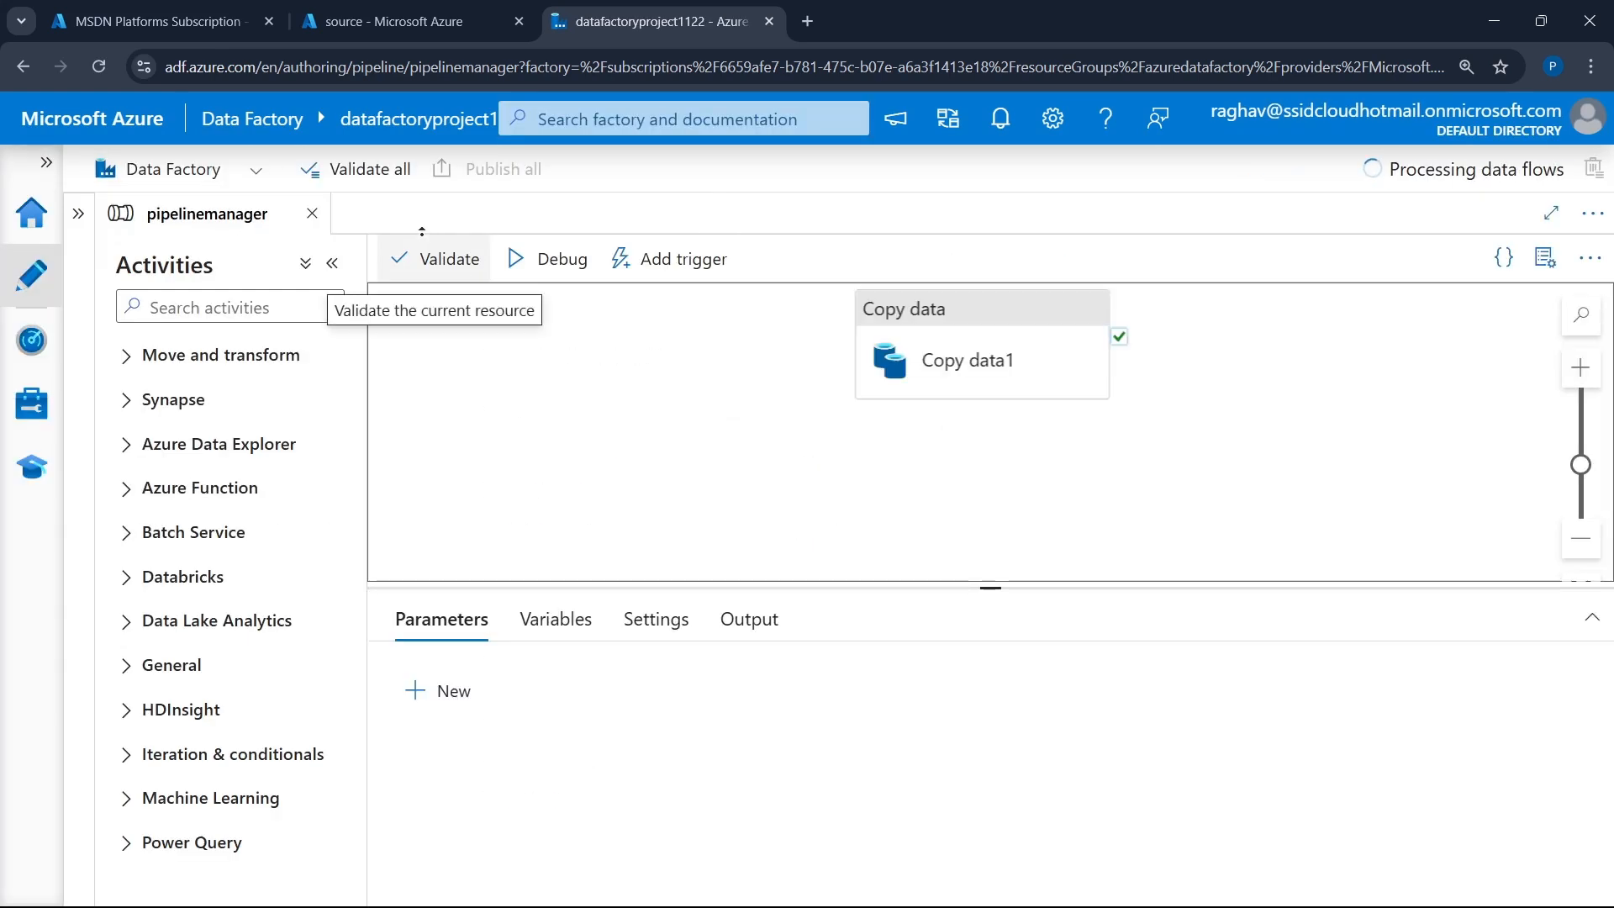
click(980, 322)
drag(980, 322, 550, 362)
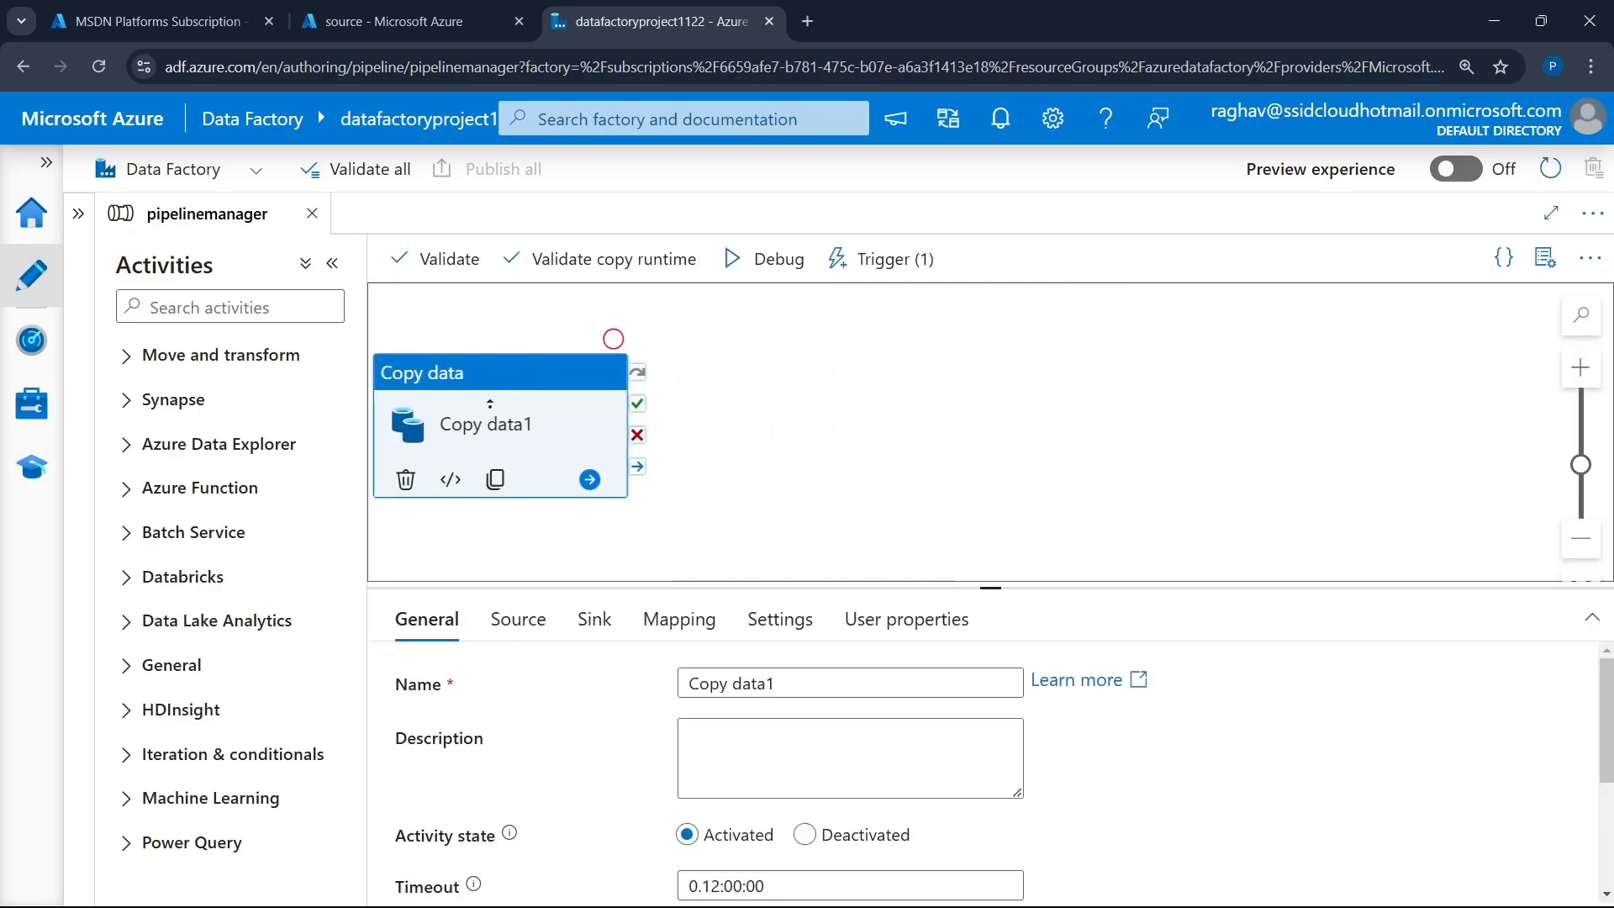
- Detach managerTrigger from the pipelinemanager pipeline and confirm the detachment
click(910, 258)
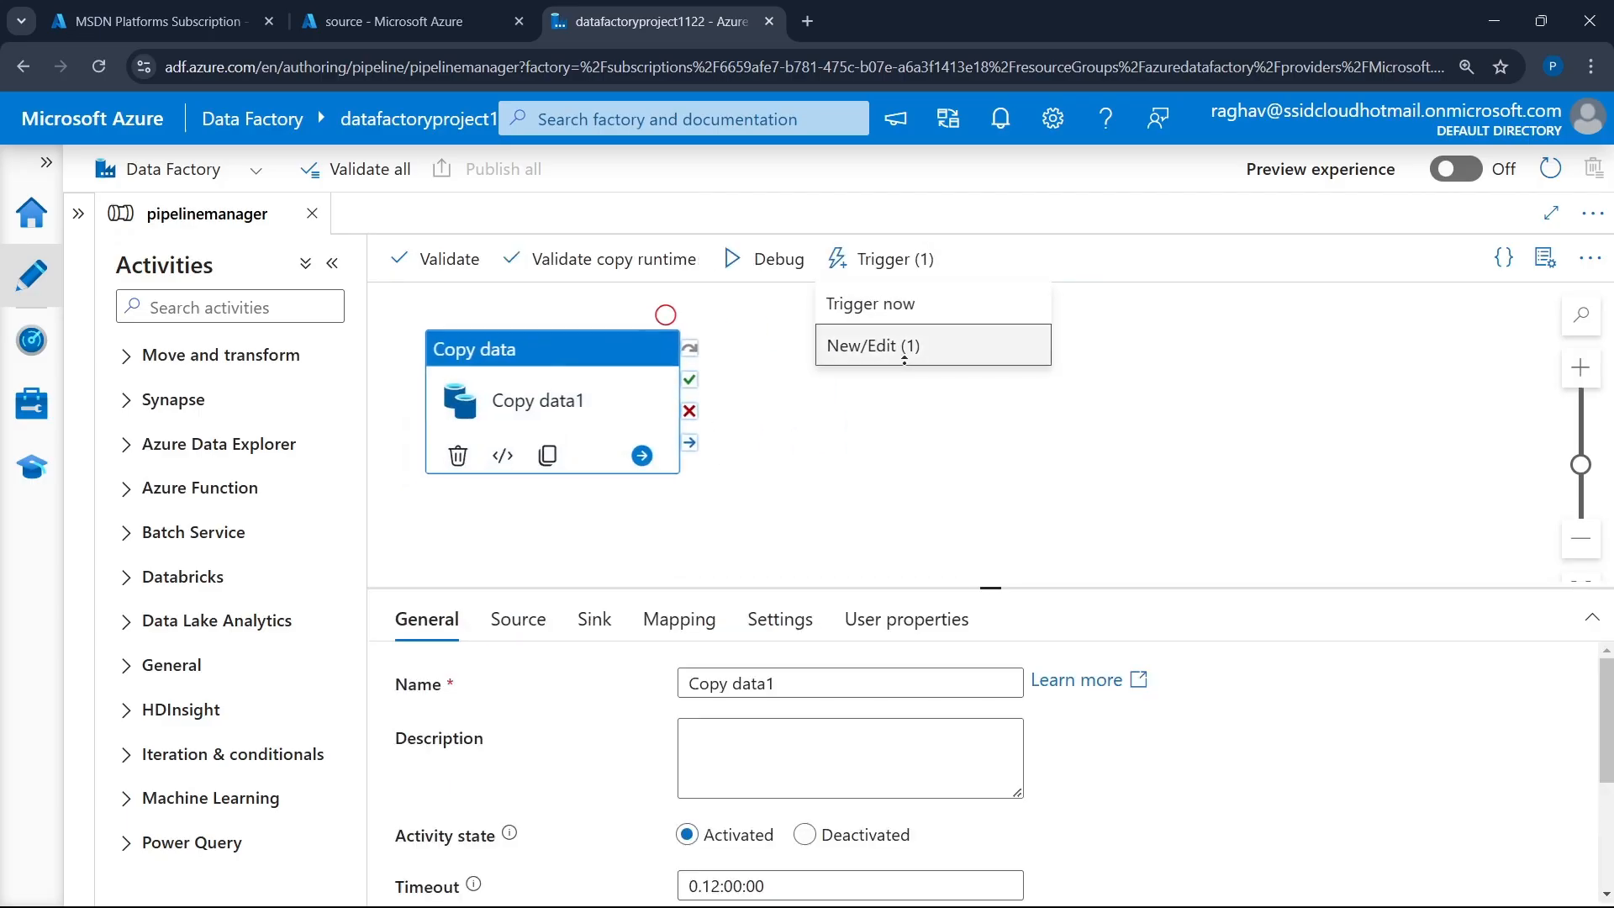
click(870, 391)
click(1416, 353)
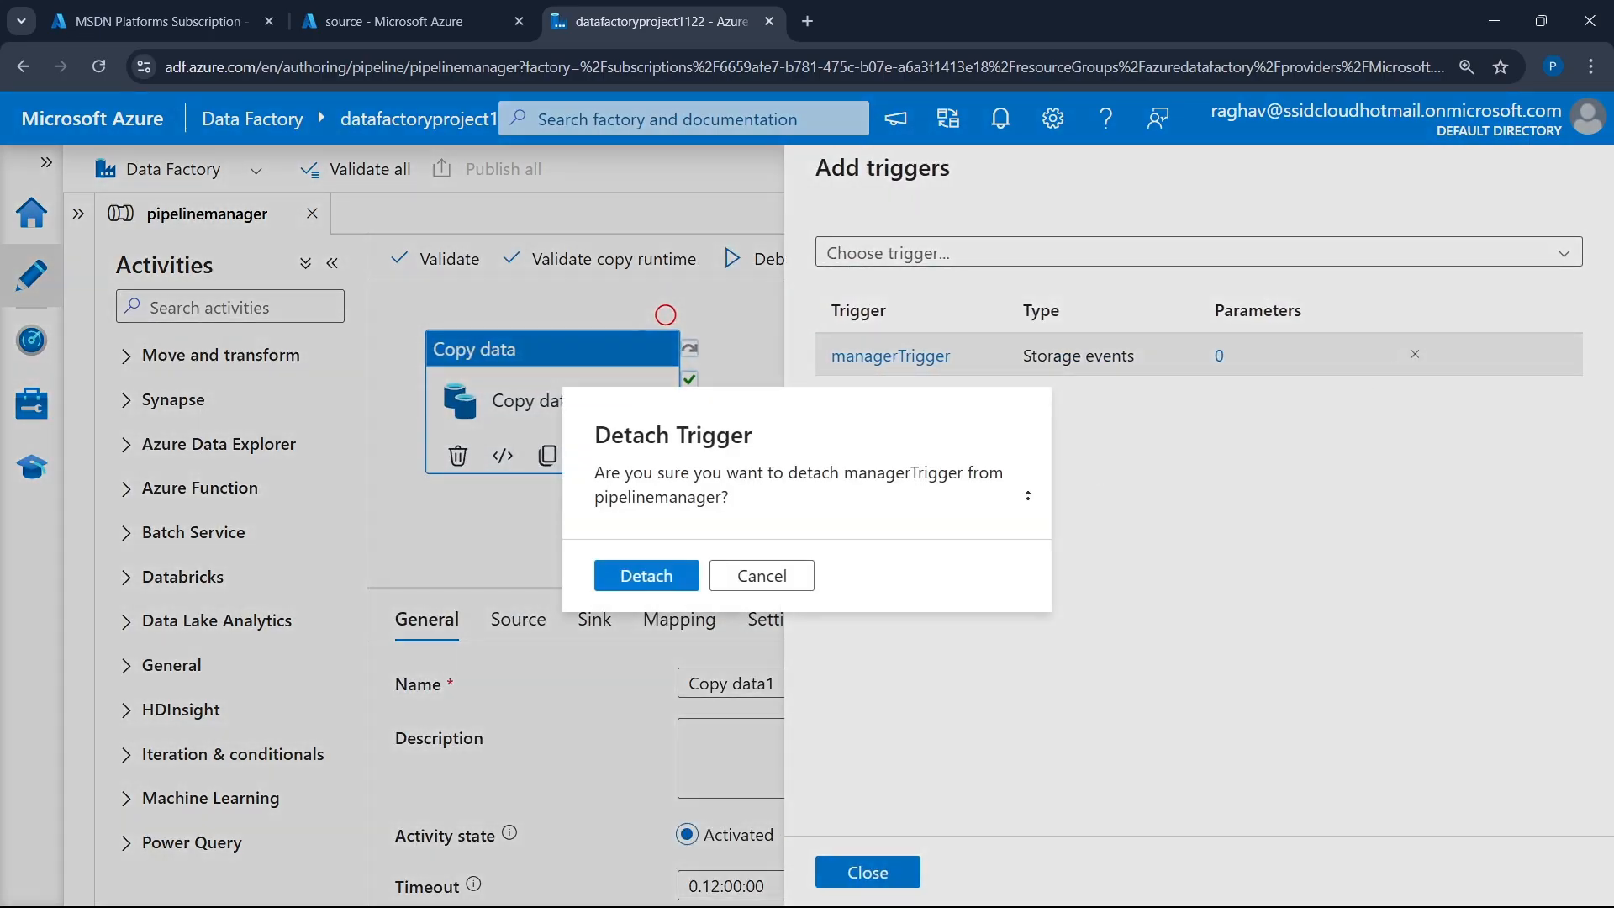
click(622, 578)
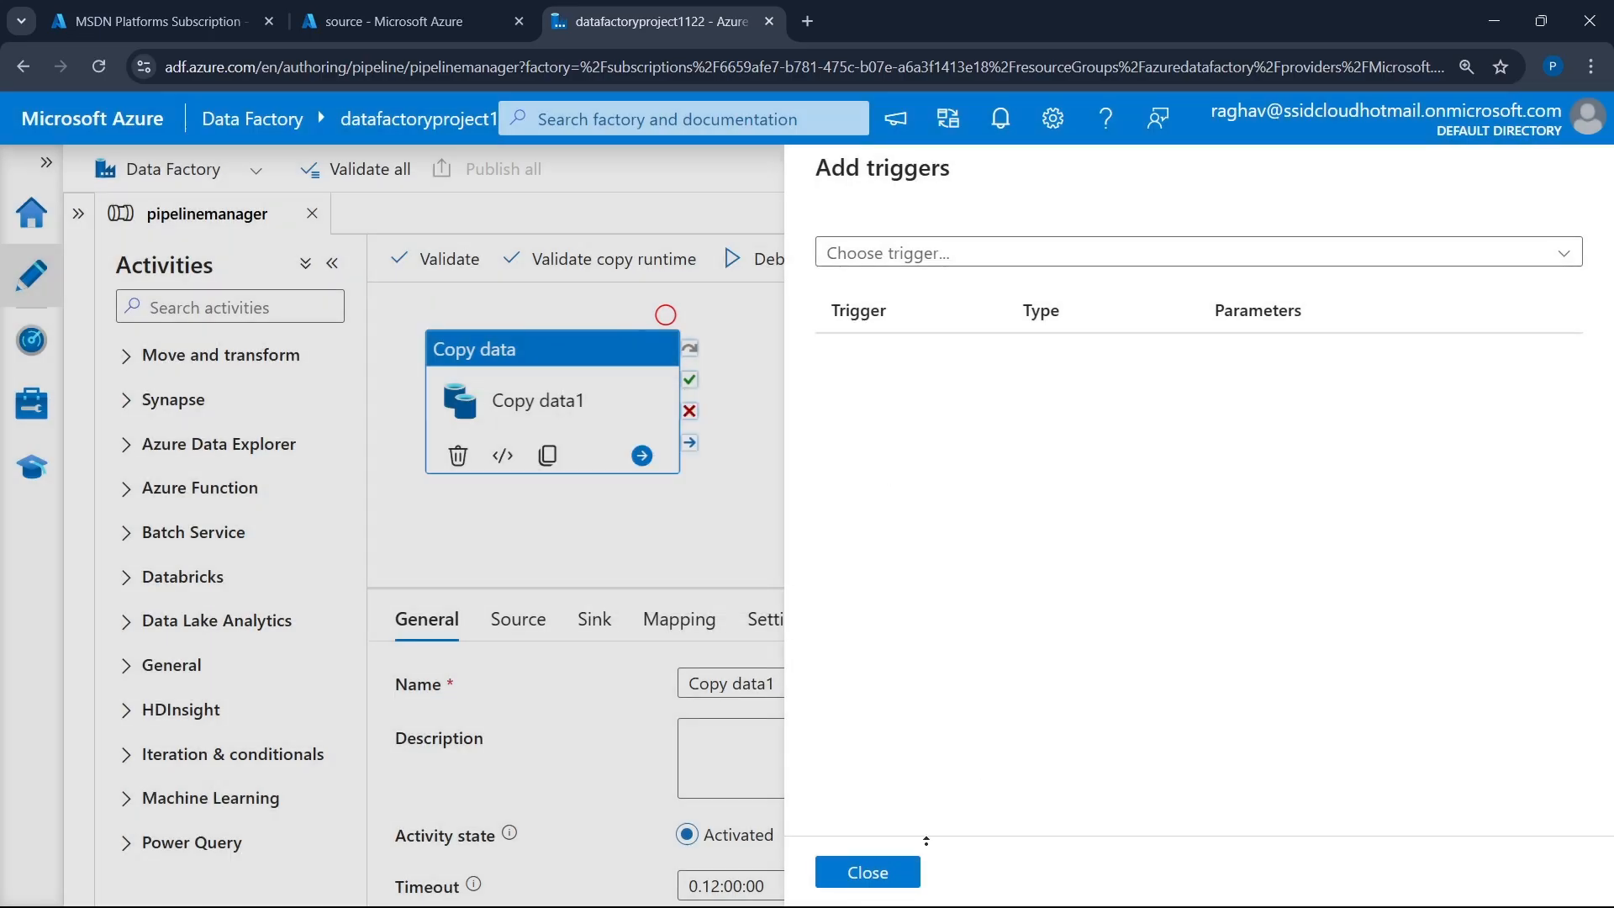
- Start a new trigger for pipelinemanager named managerTriggeri and set its type to Storage events
click(1000, 252)
click(1005, 331)
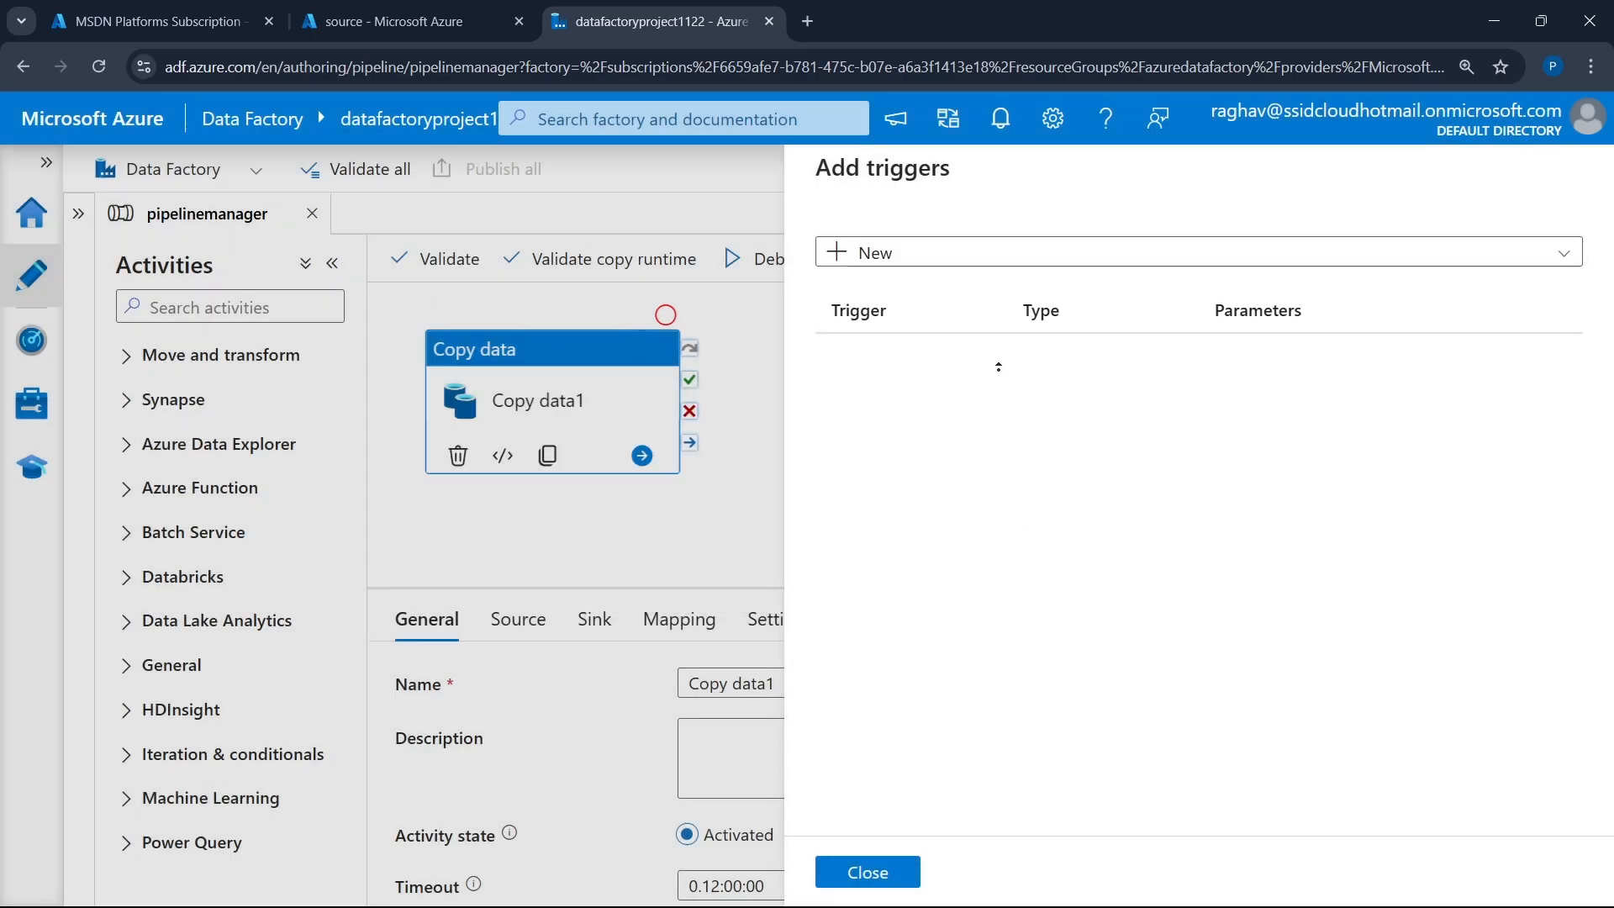
click(954, 247)
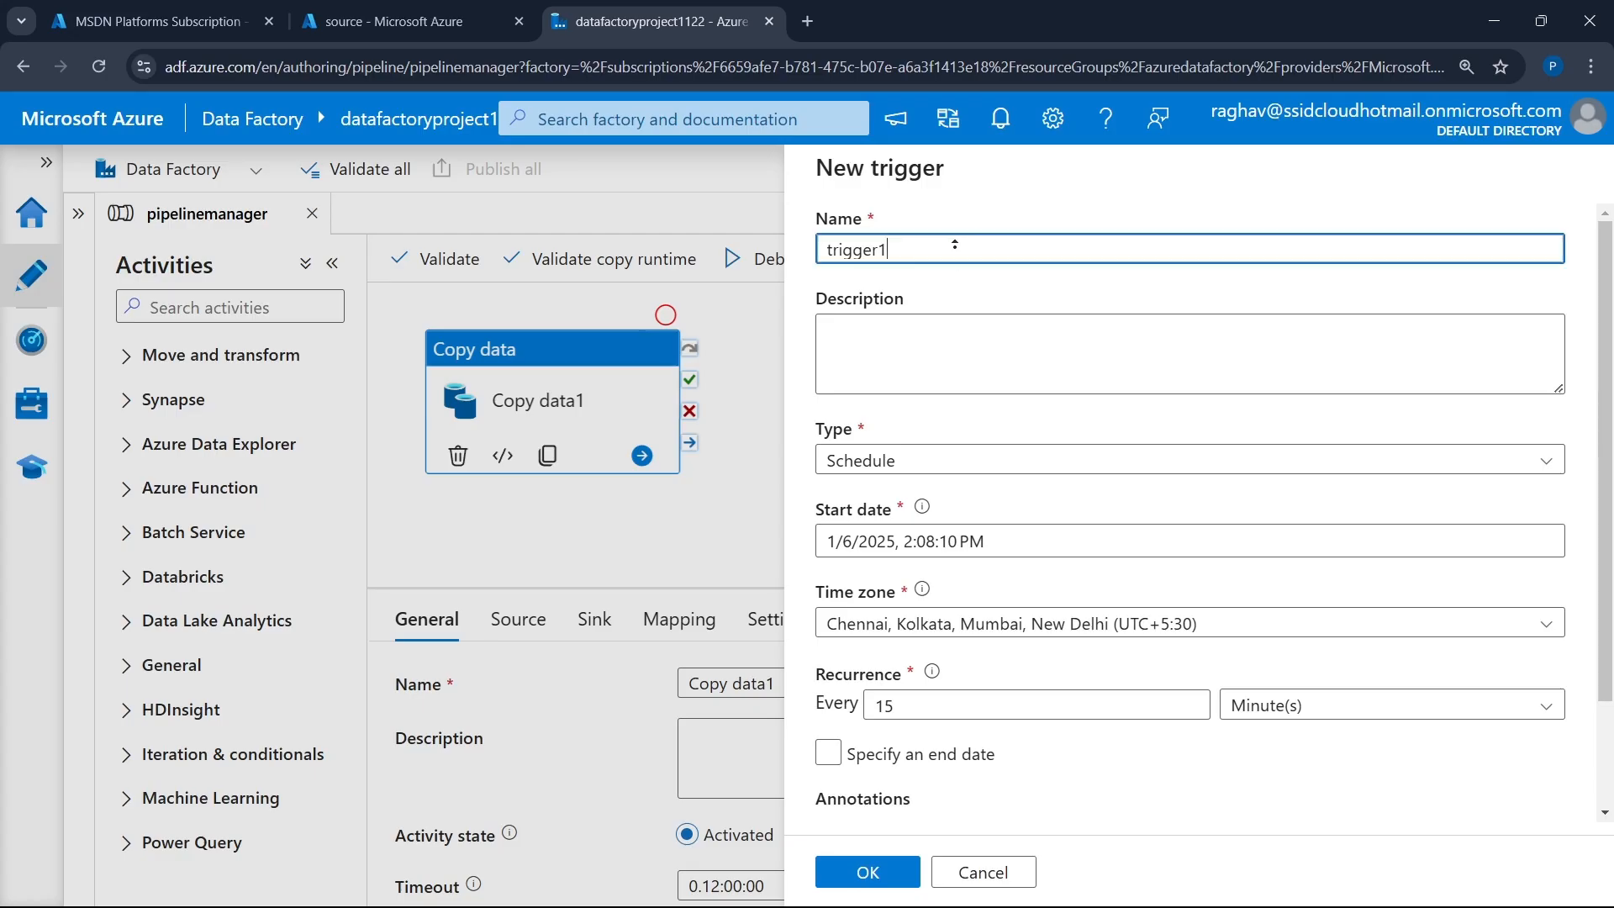
key(ctrl+a)
text(managerTrigg)
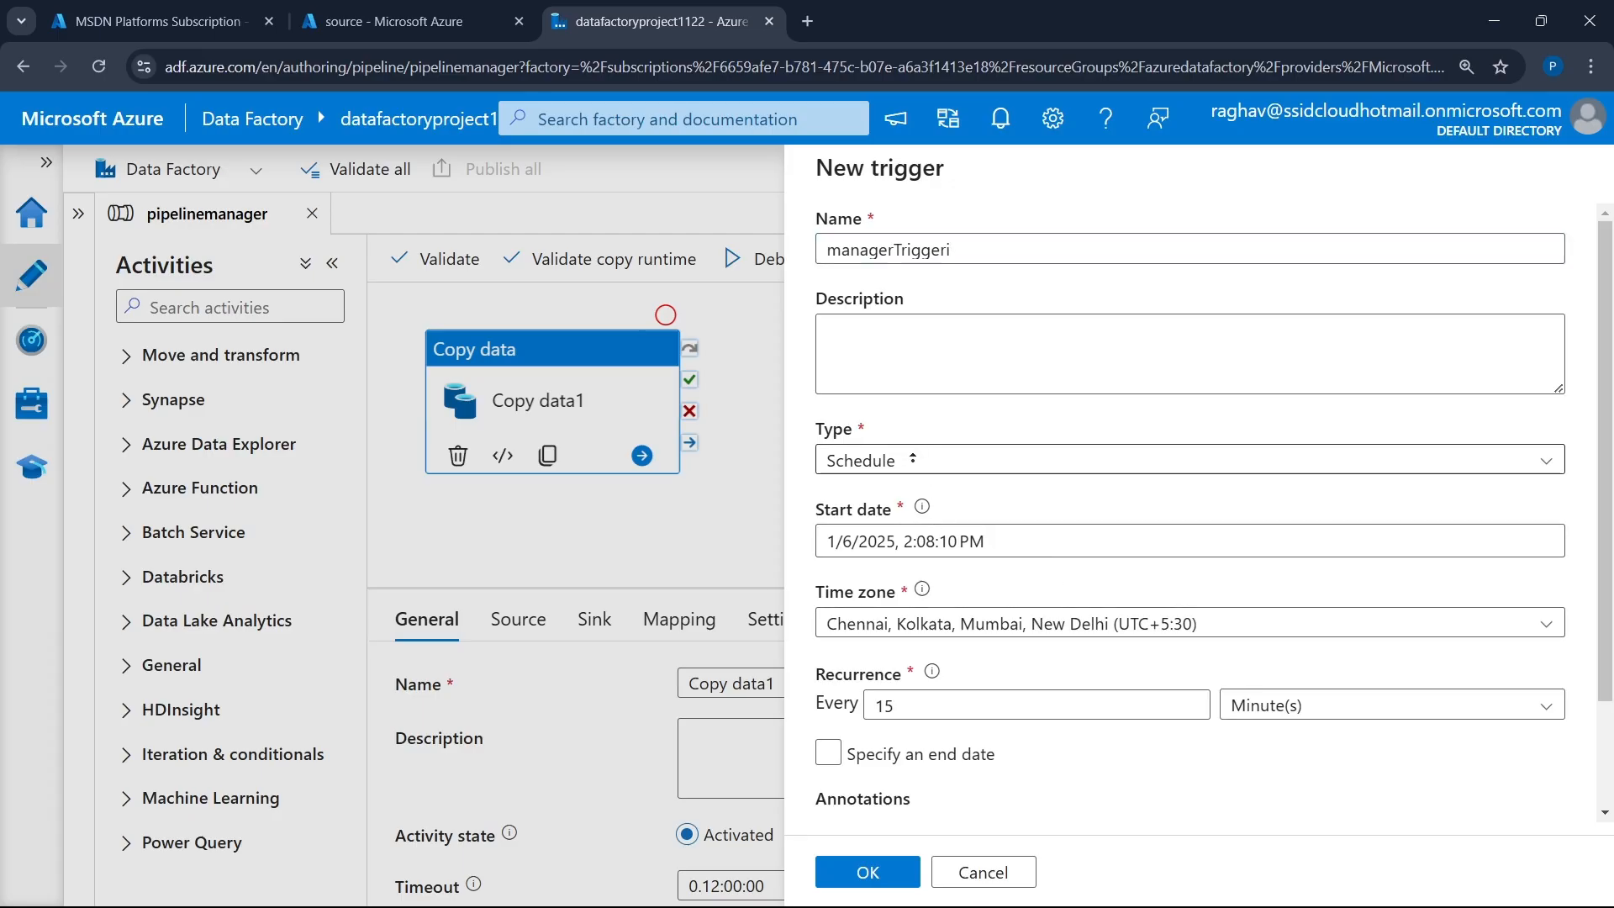
click(933, 460)
click(911, 634)
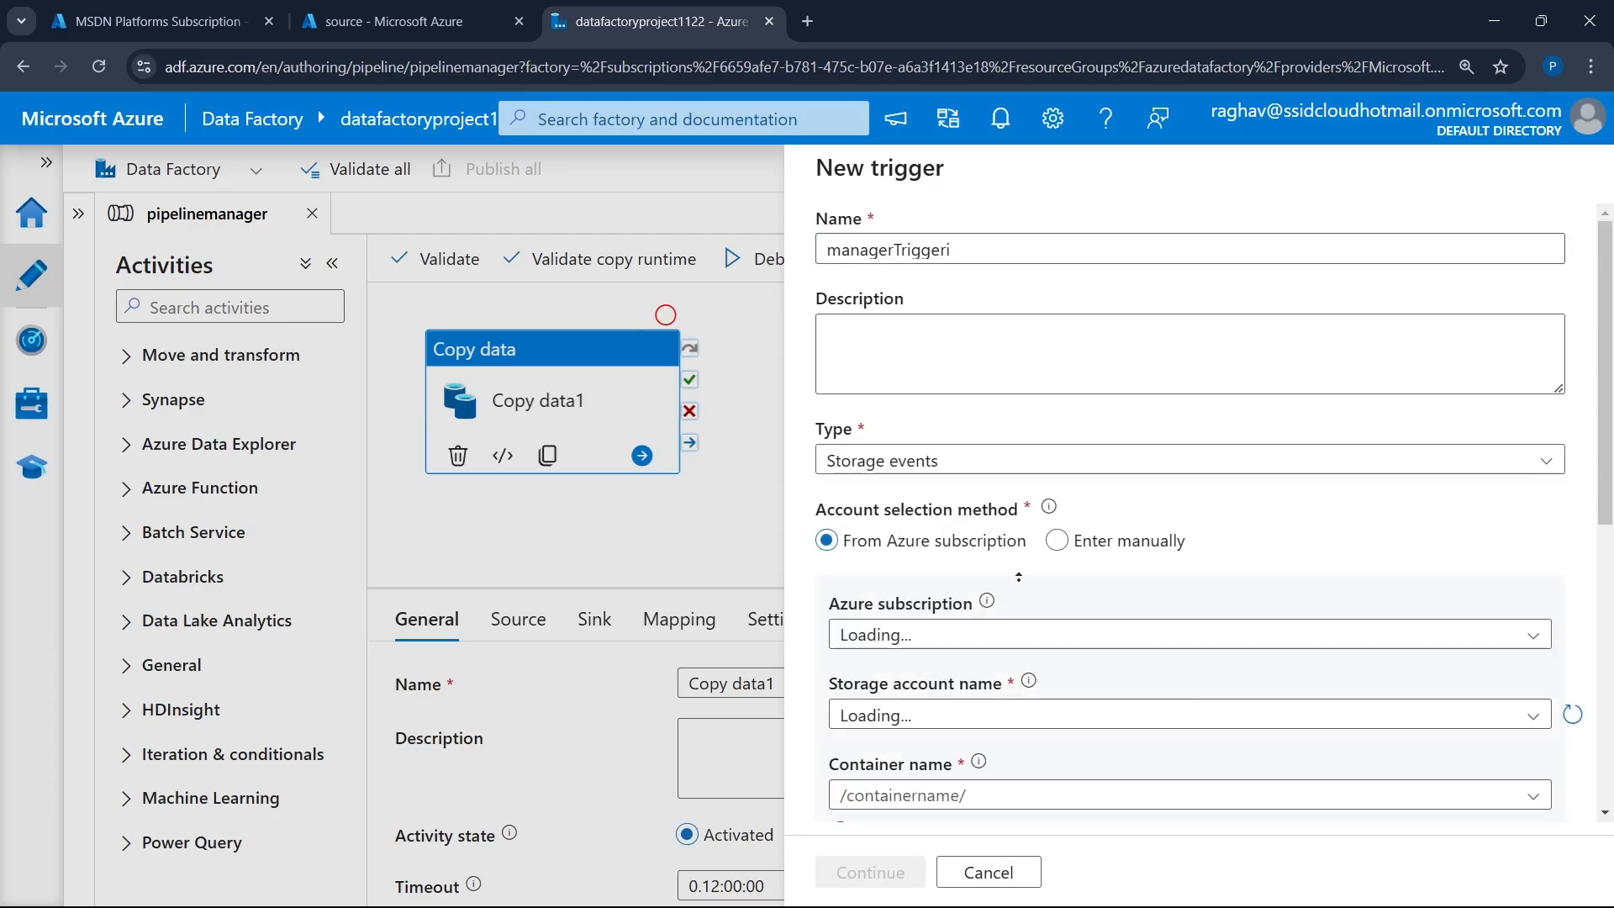
- Point the trigger at MSDN Platforms Subscription, storage account datafactorysgac and container source
click(977, 637)
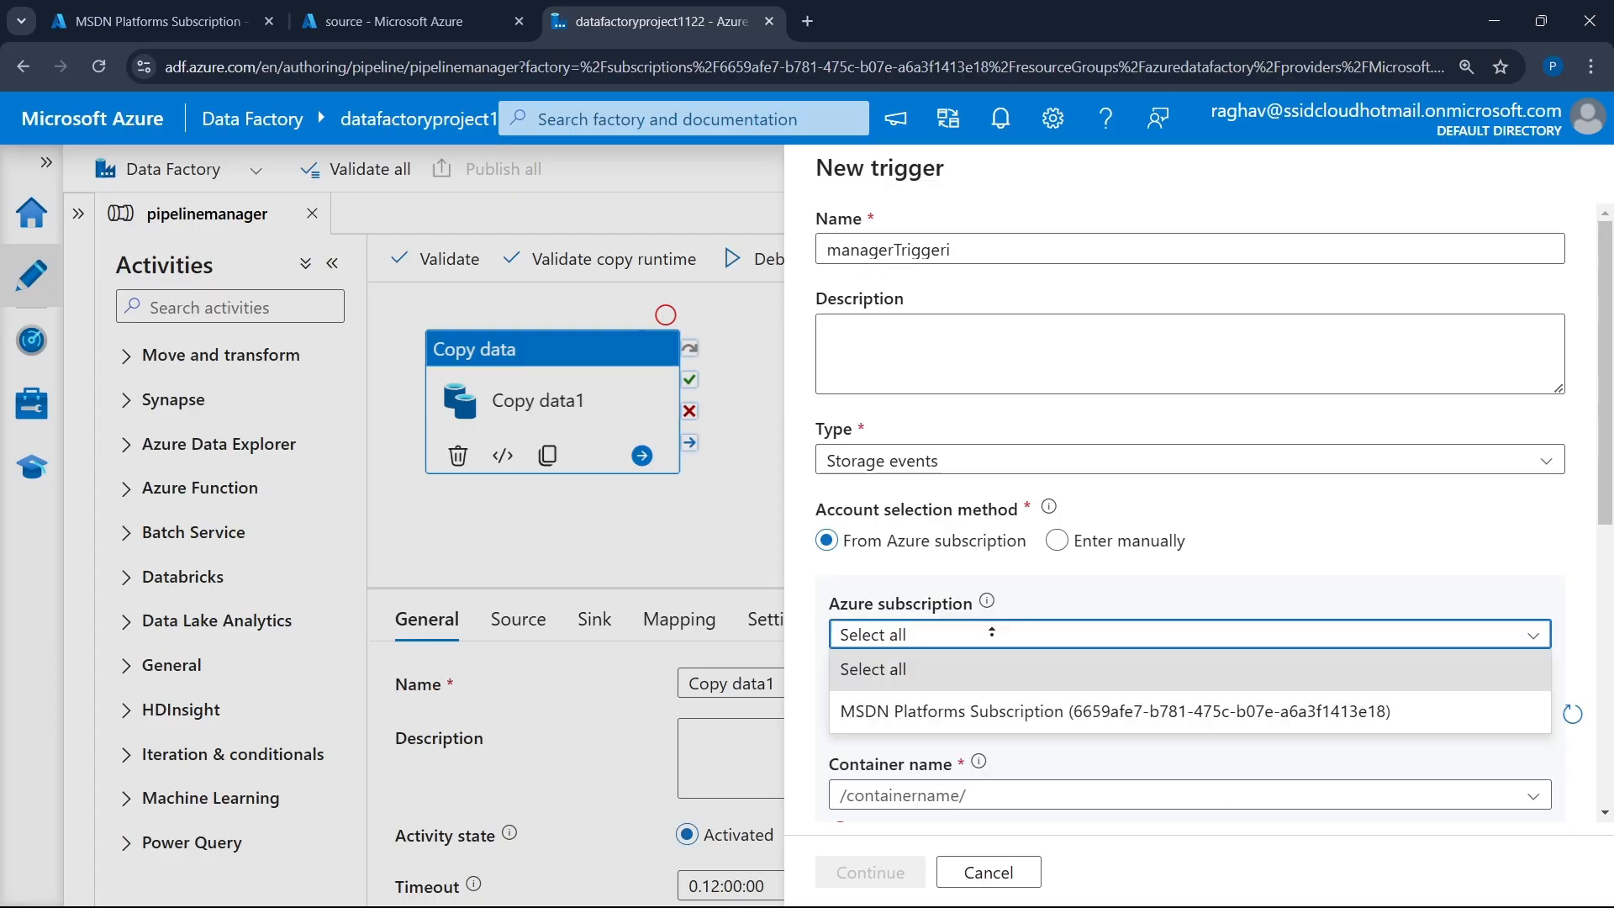
click(975, 709)
click(961, 715)
click(960, 751)
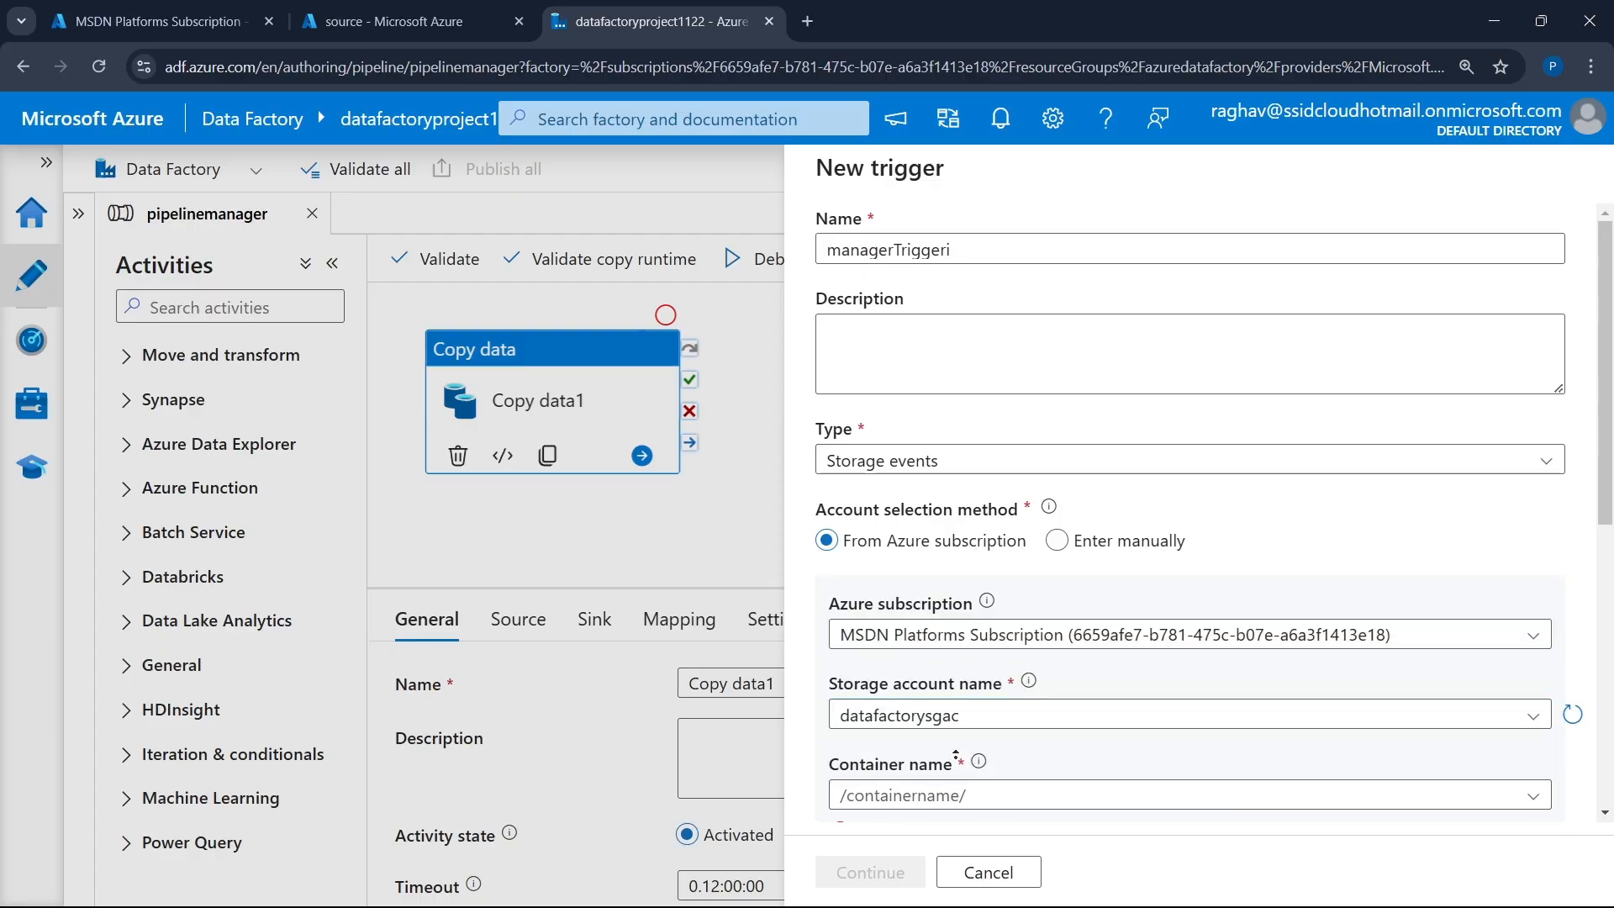
scroll(1023, 389, down, 5)
click(1023, 375)
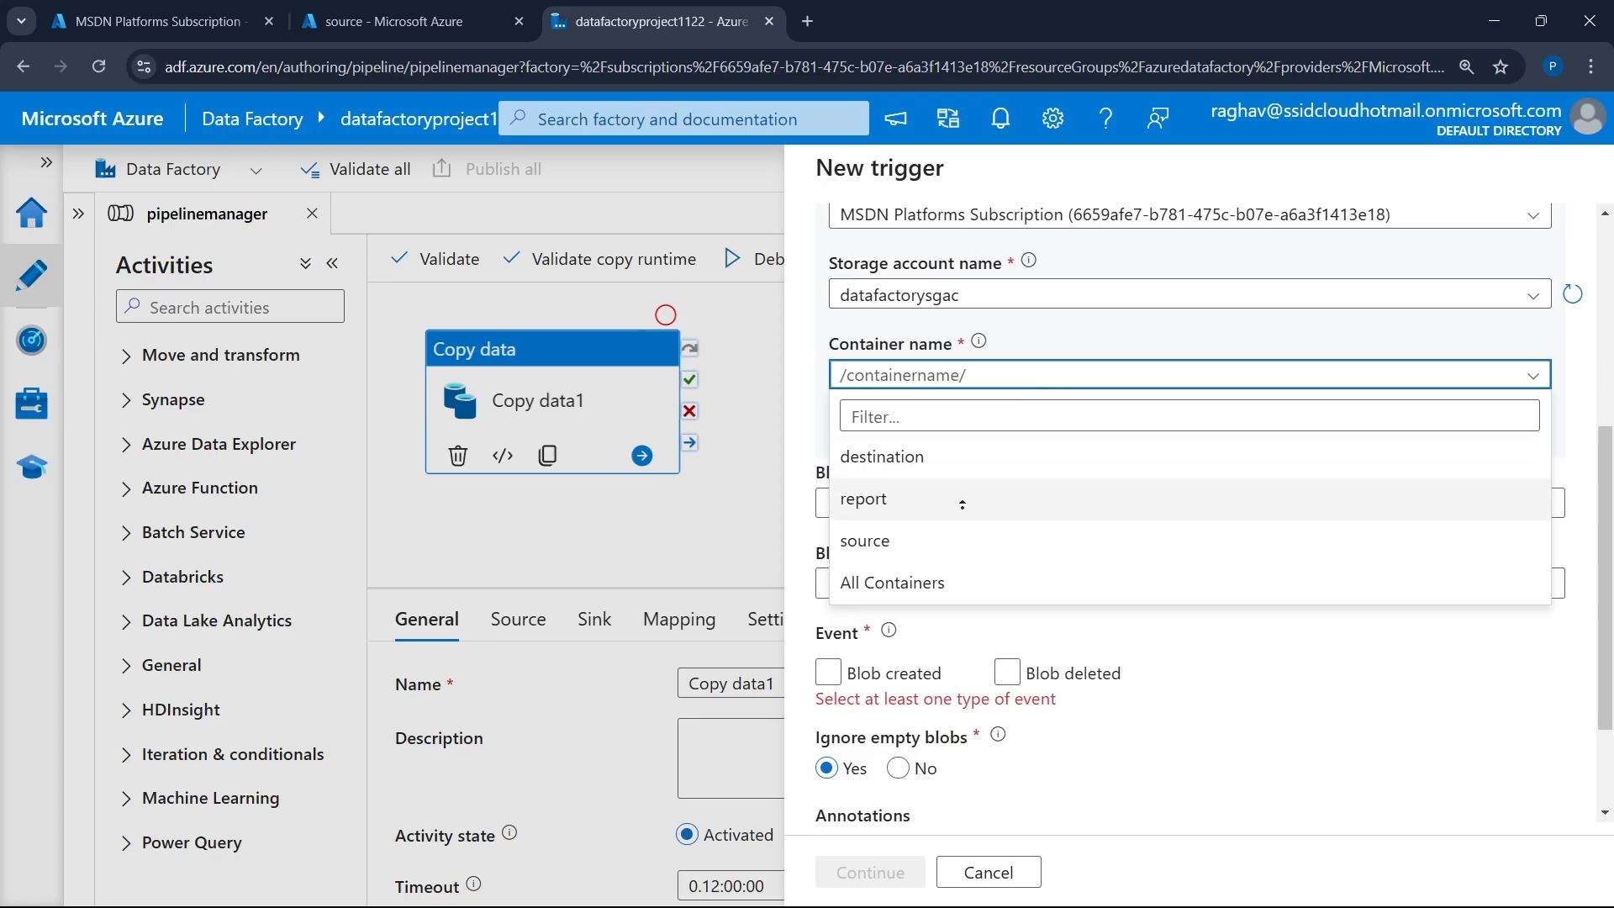
click(967, 540)
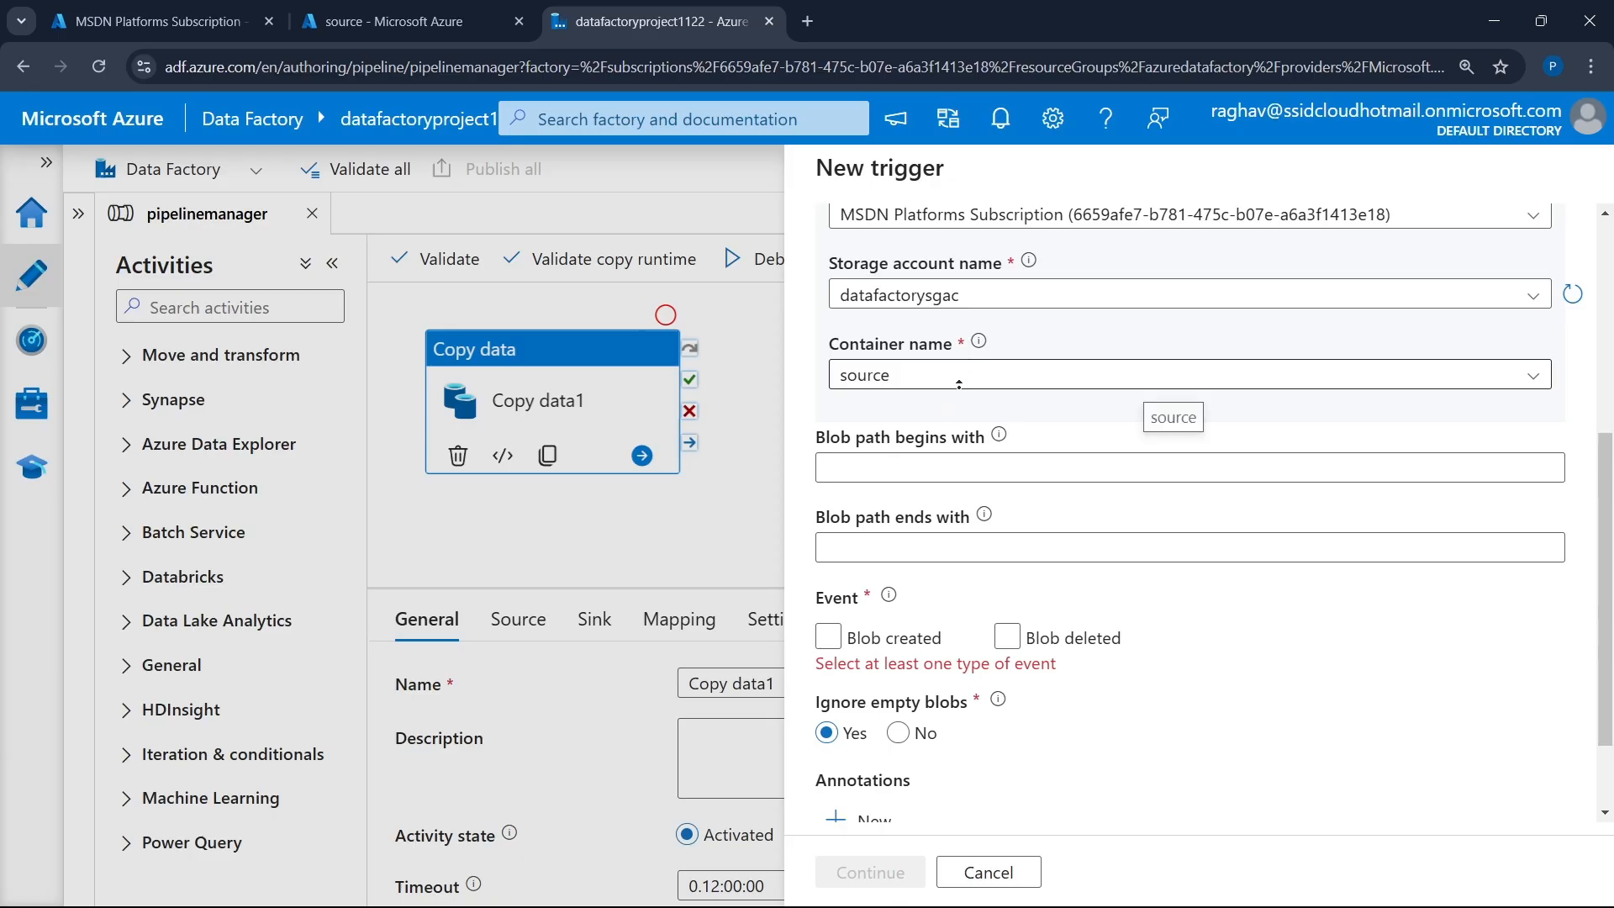
- Set the trigger's blob path to begin with csvfiles/Fact_Sales_1.csv and make it fire on the Blob created event
click(928, 468)
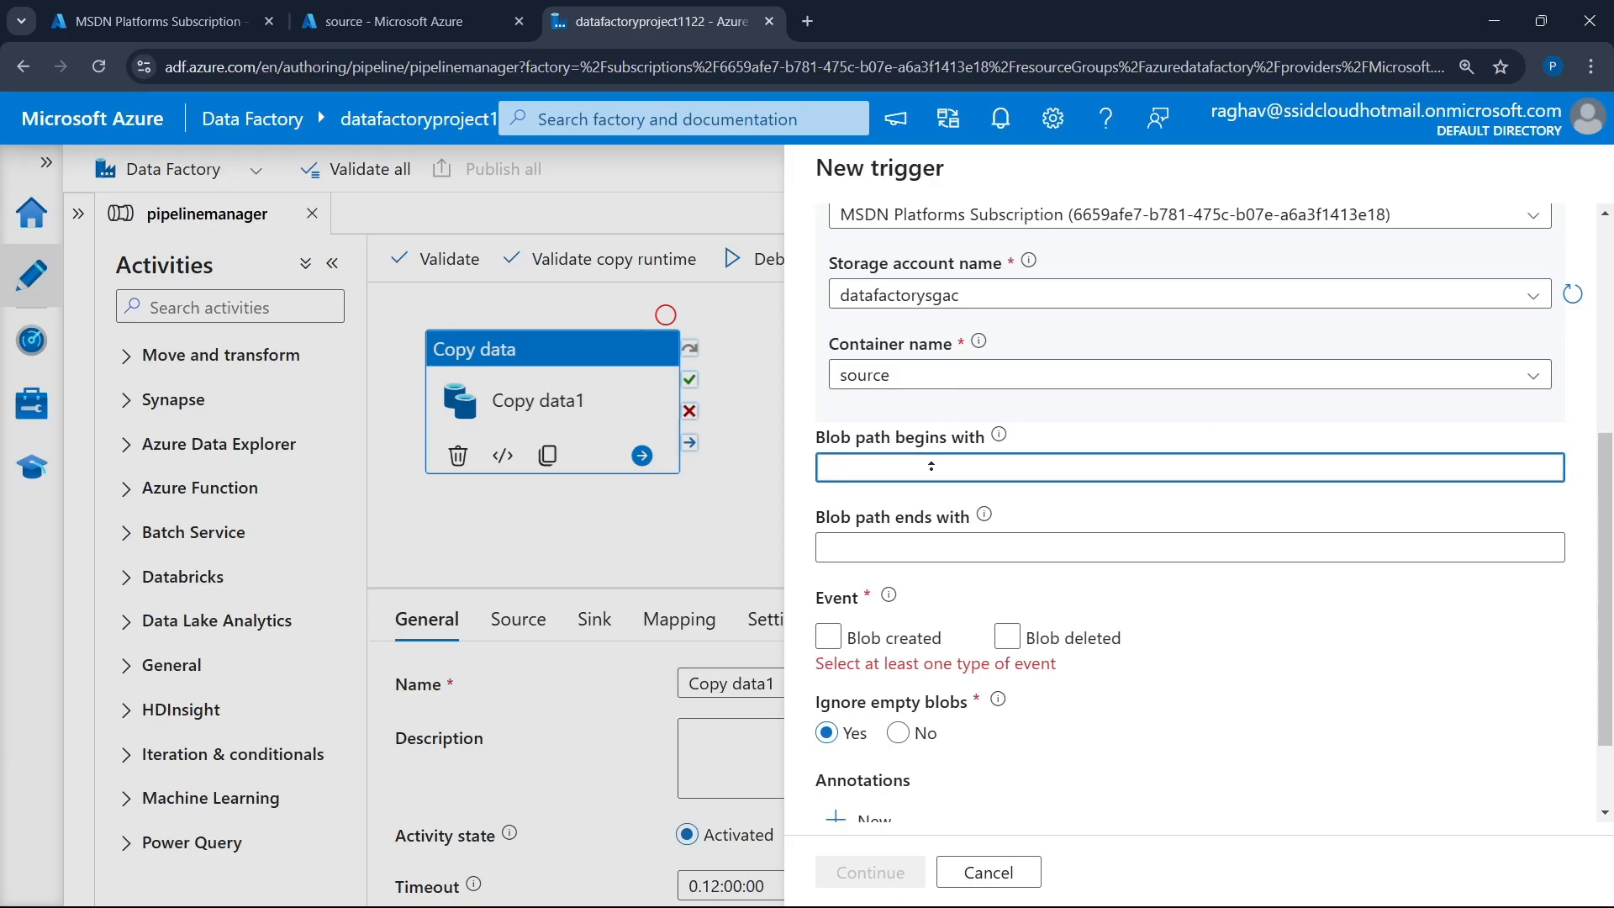
text(csvfiles/)
text(Fact_Sales_1.csv)
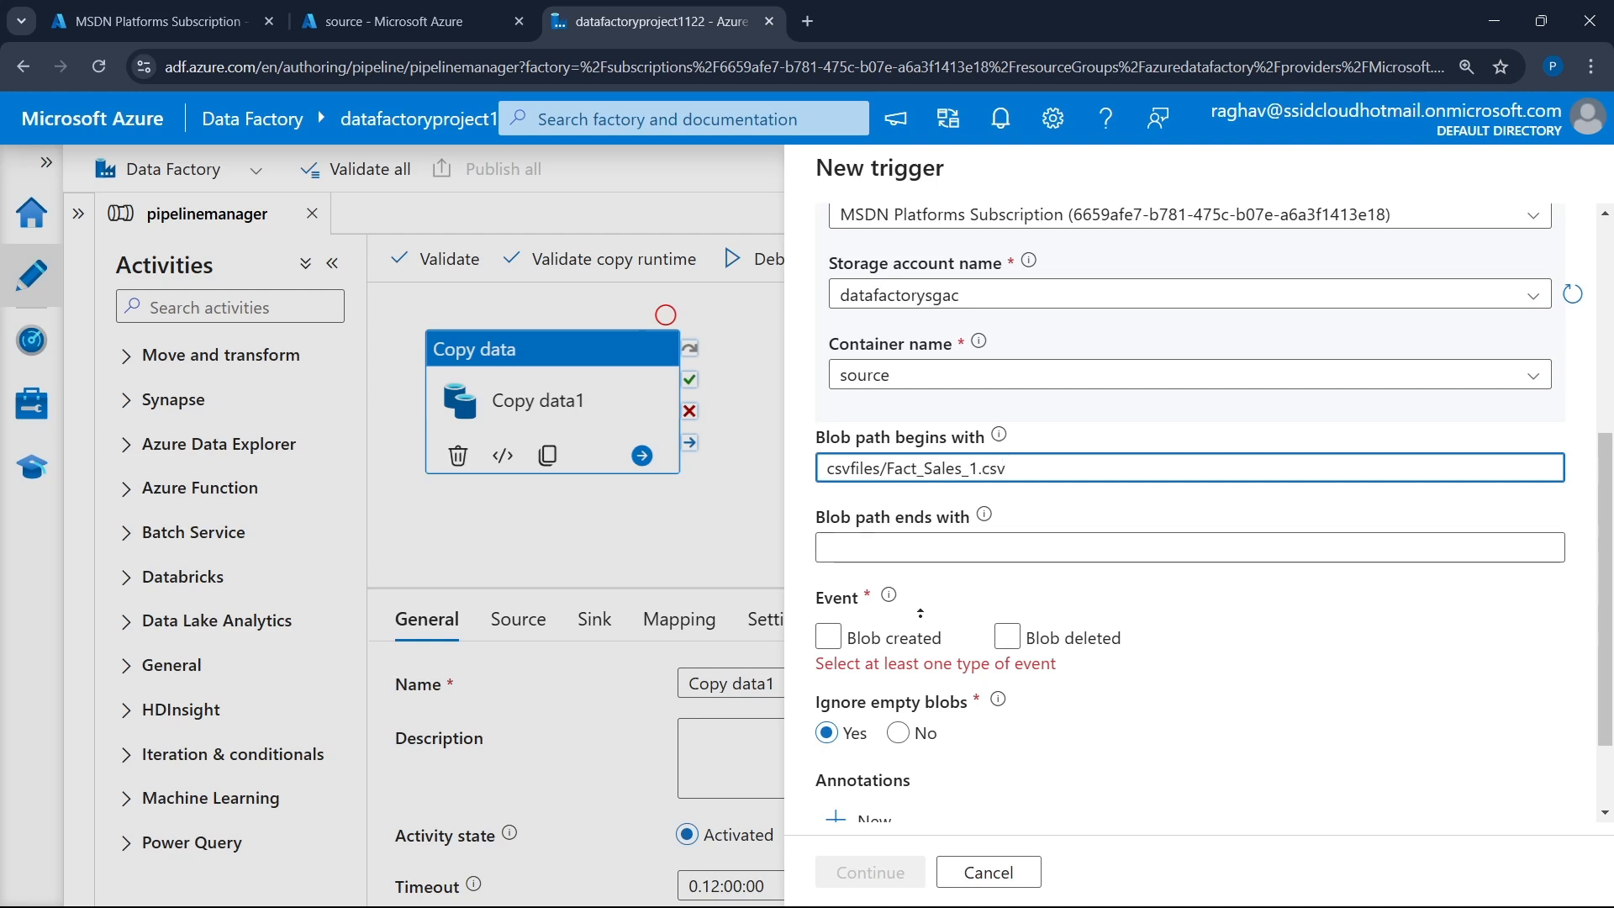
click(890, 640)
scroll(986, 640, down, 1)
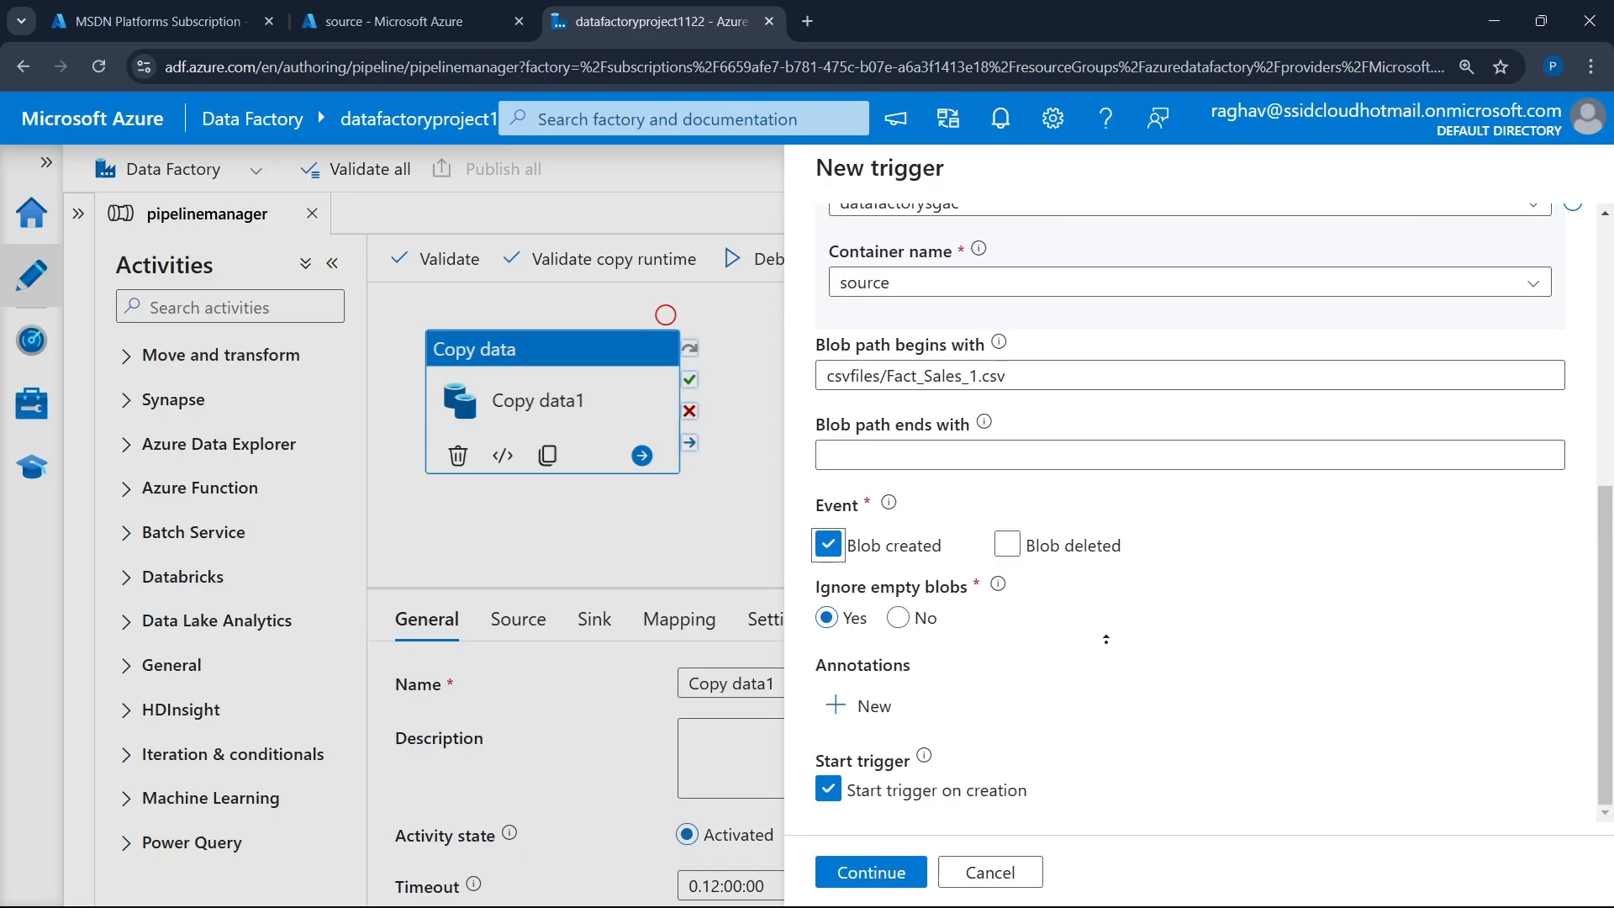
- Finish creating the trigger without run parameters and publish all pending changes
click(886, 872)
click(901, 874)
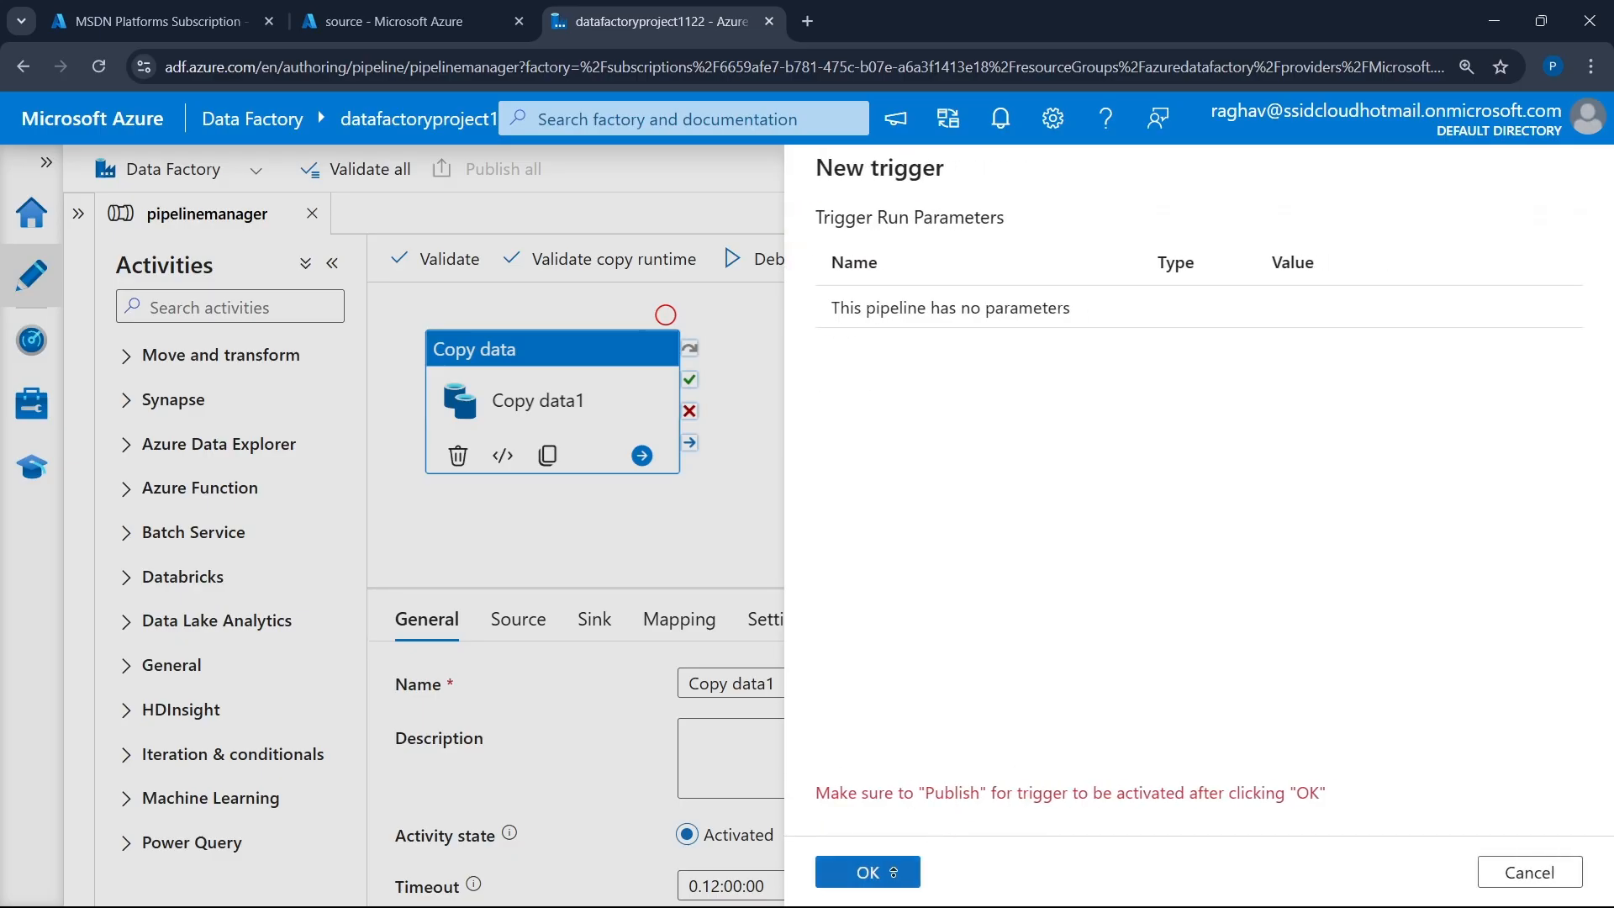
click(868, 872)
click(577, 172)
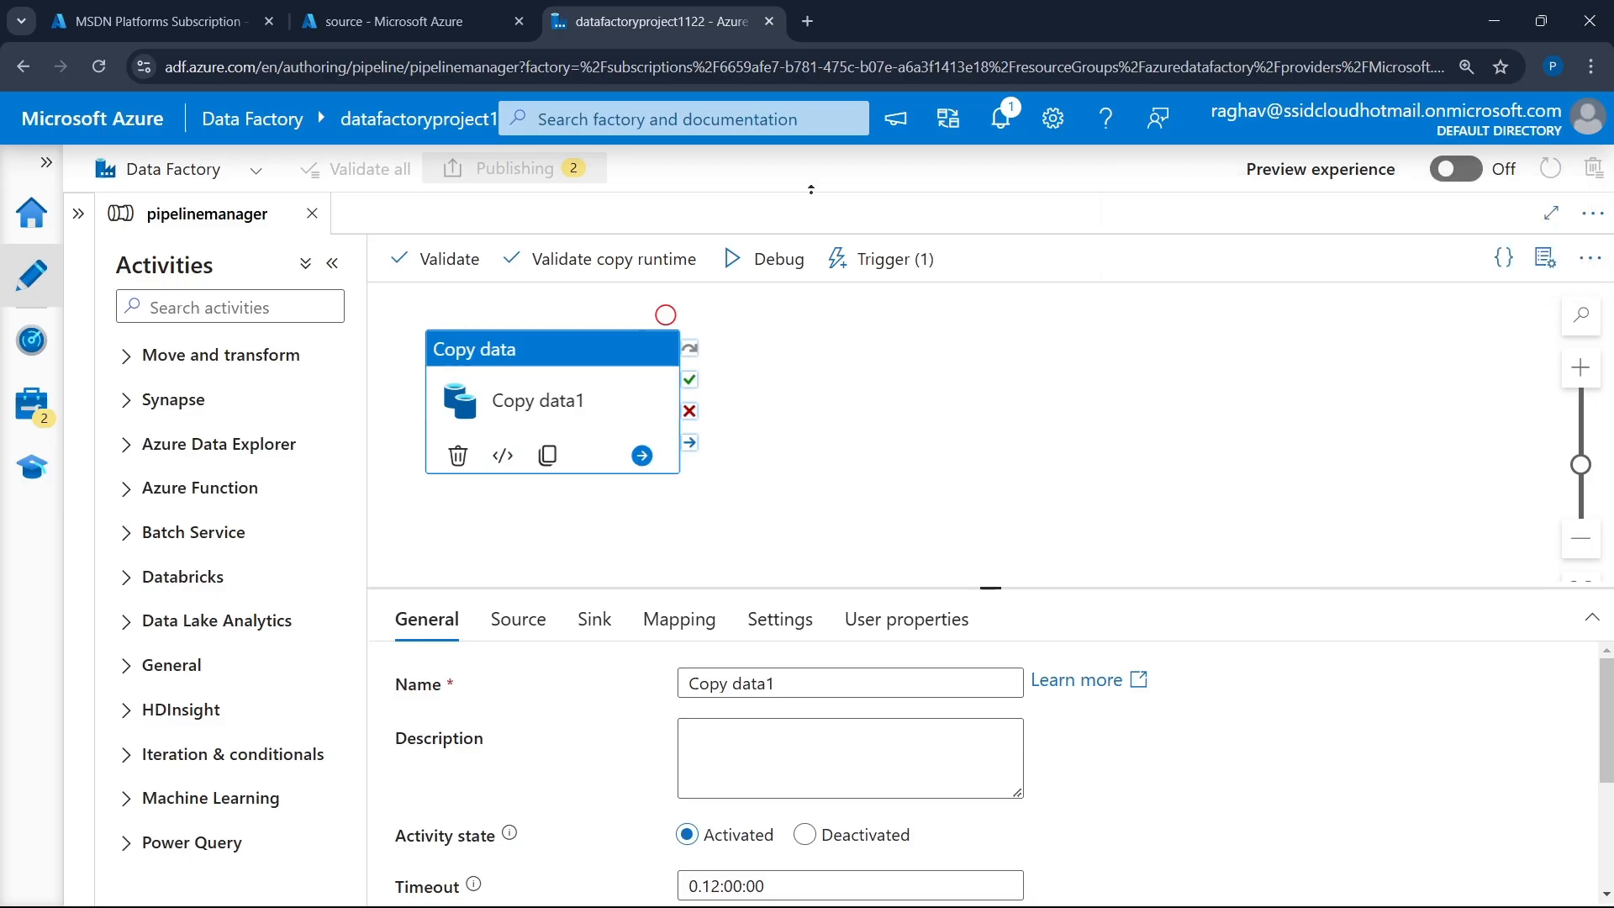
- Close the subscription page, switch to the Azure portal's source container and delete Fact_Sales_1.csv from its csvfiles folder
click(269, 20)
click(214, 31)
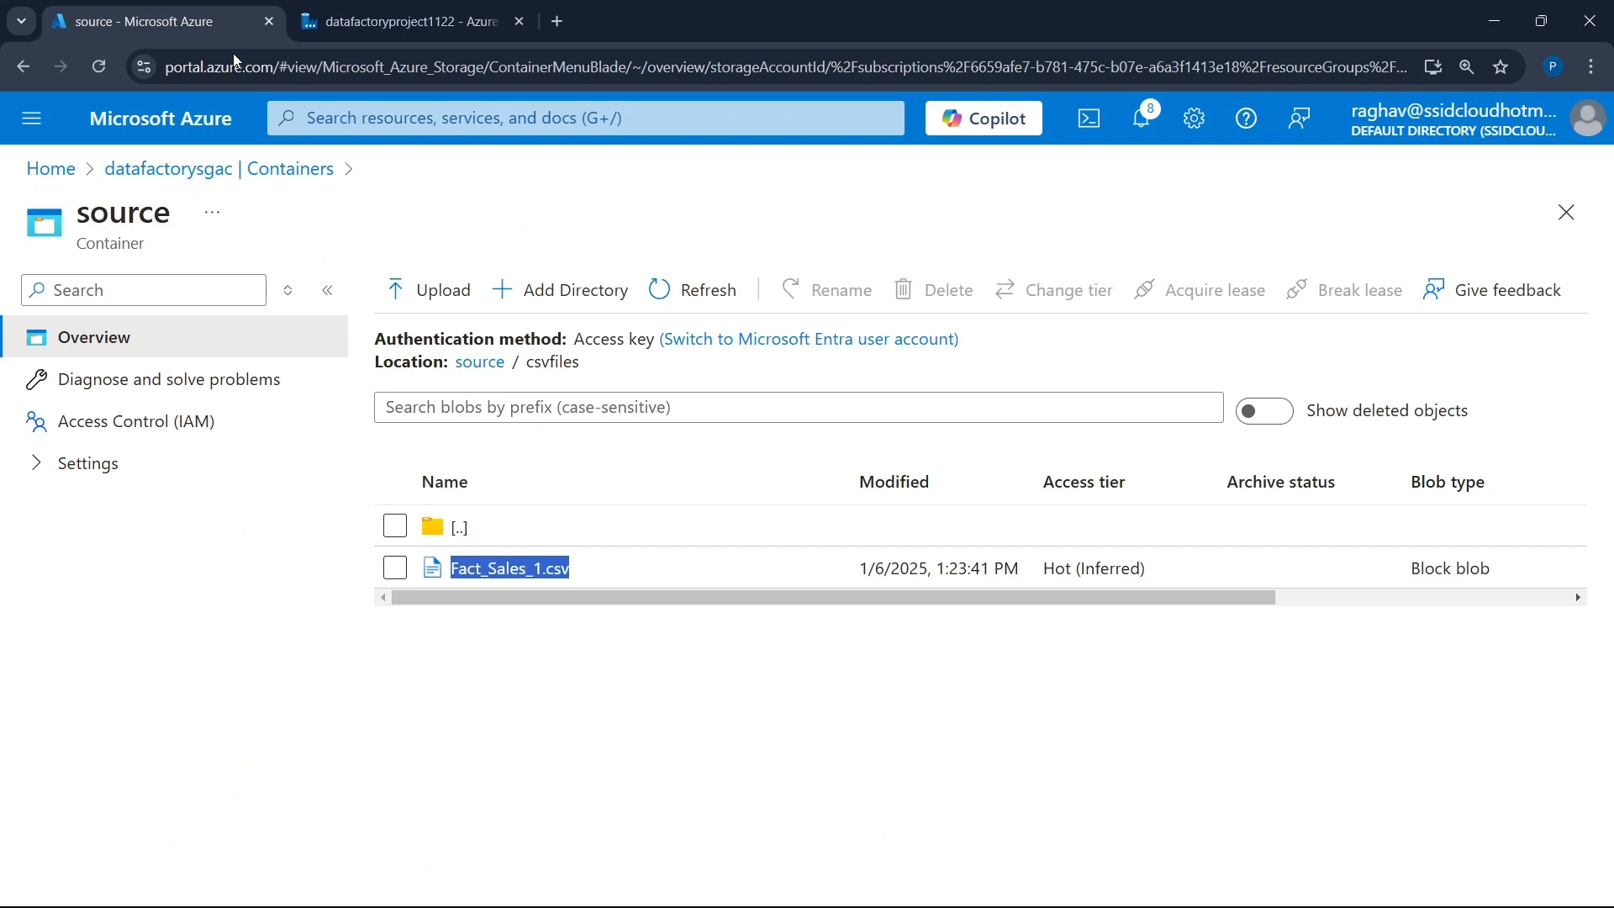
click(485, 646)
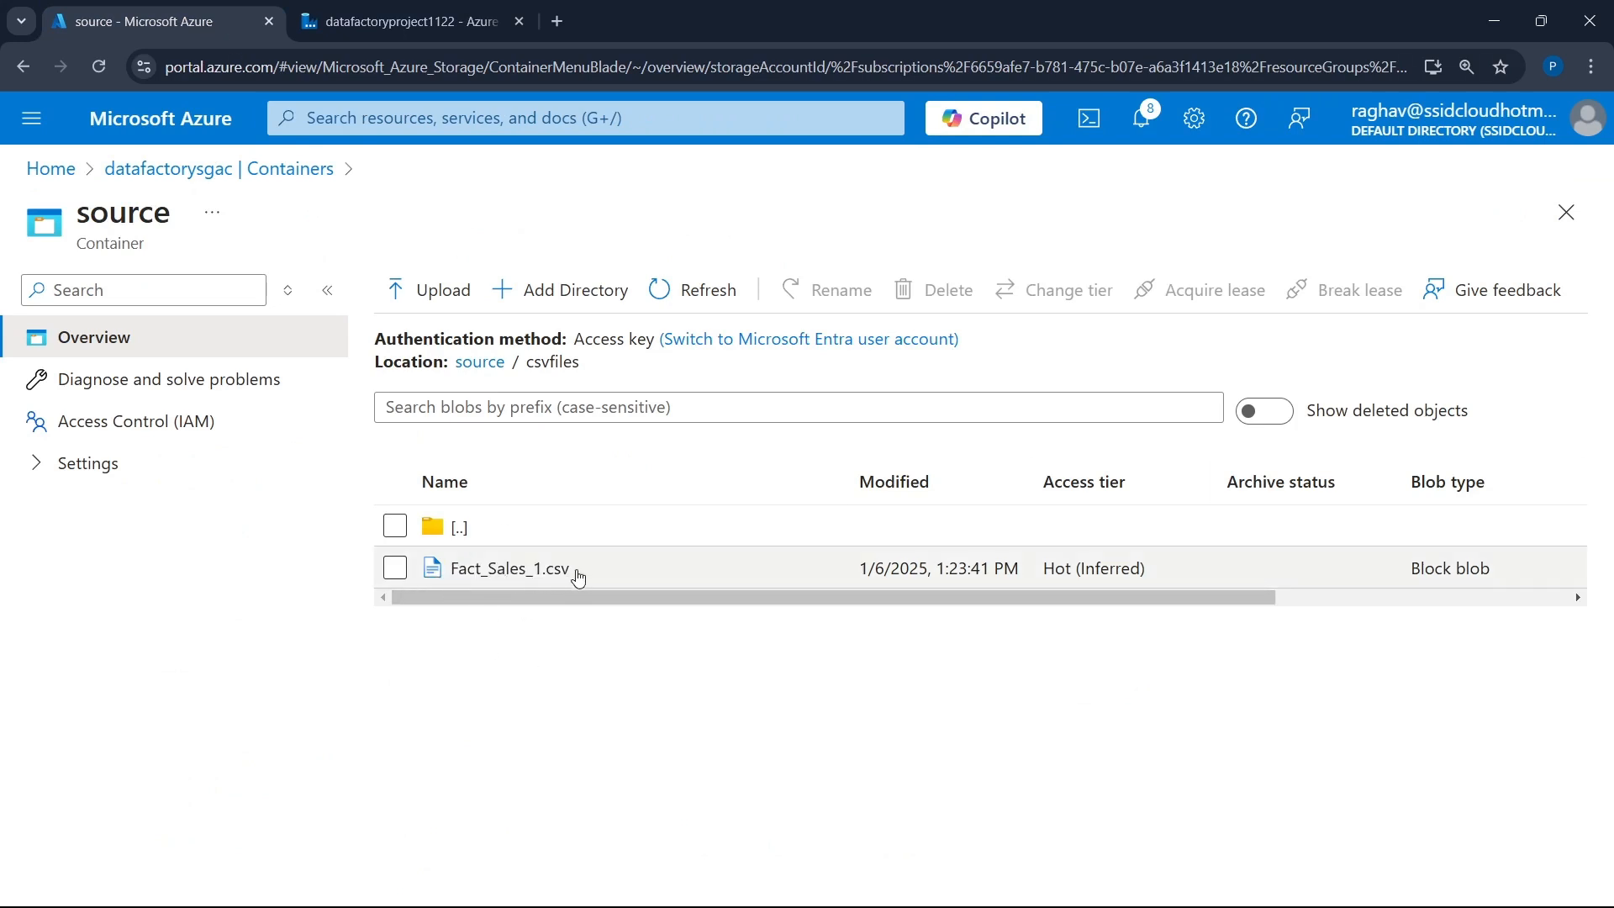
click(399, 21)
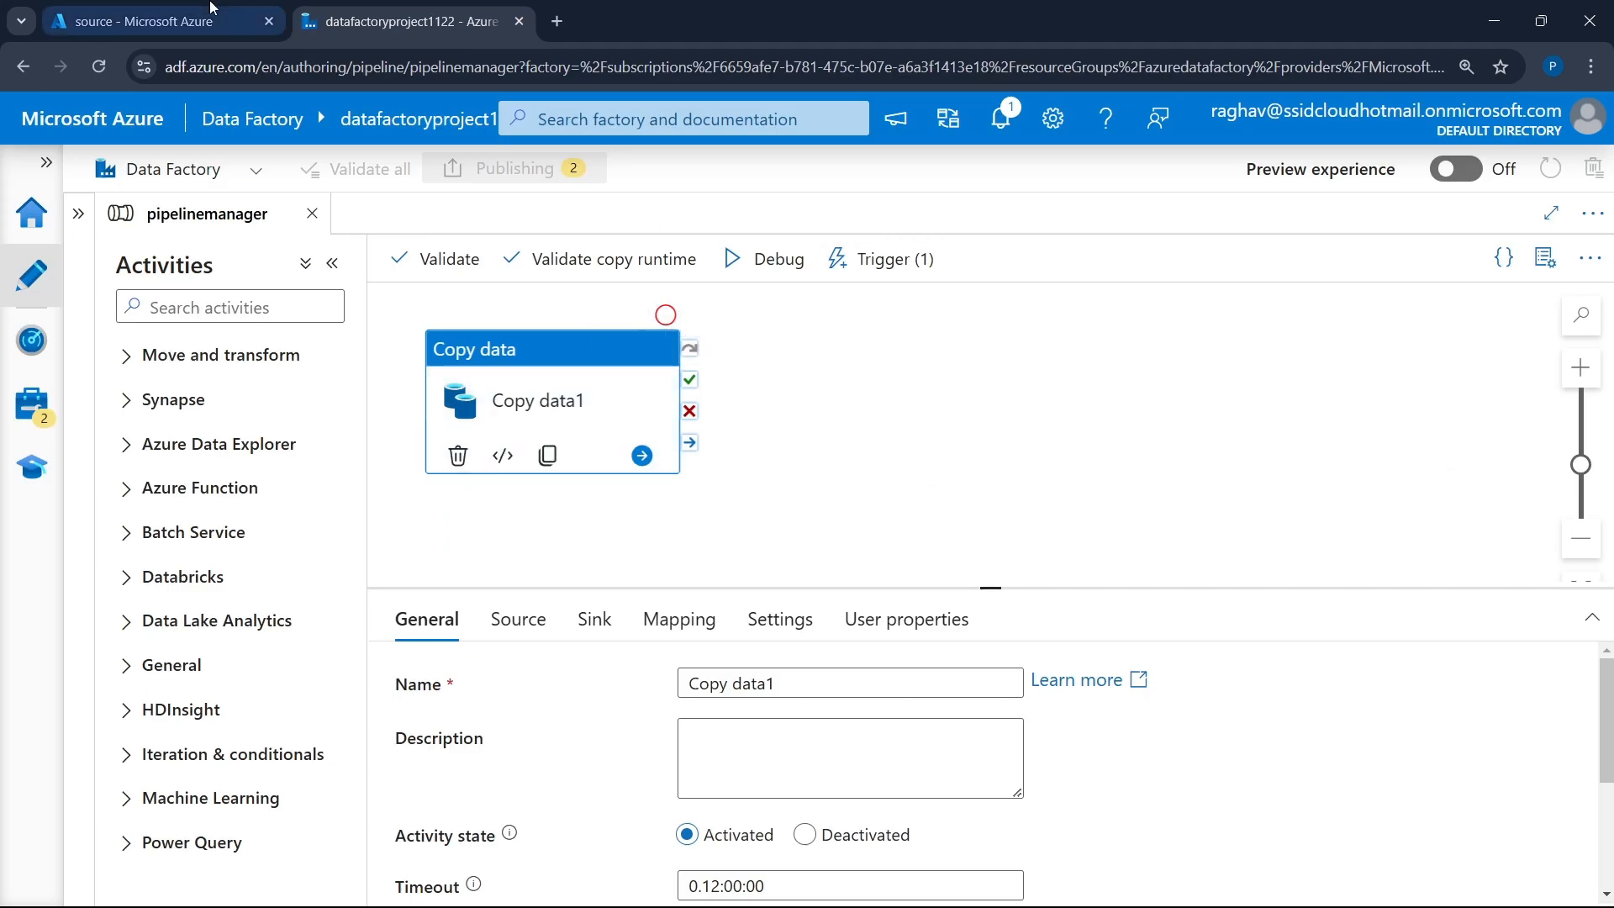
click(177, 17)
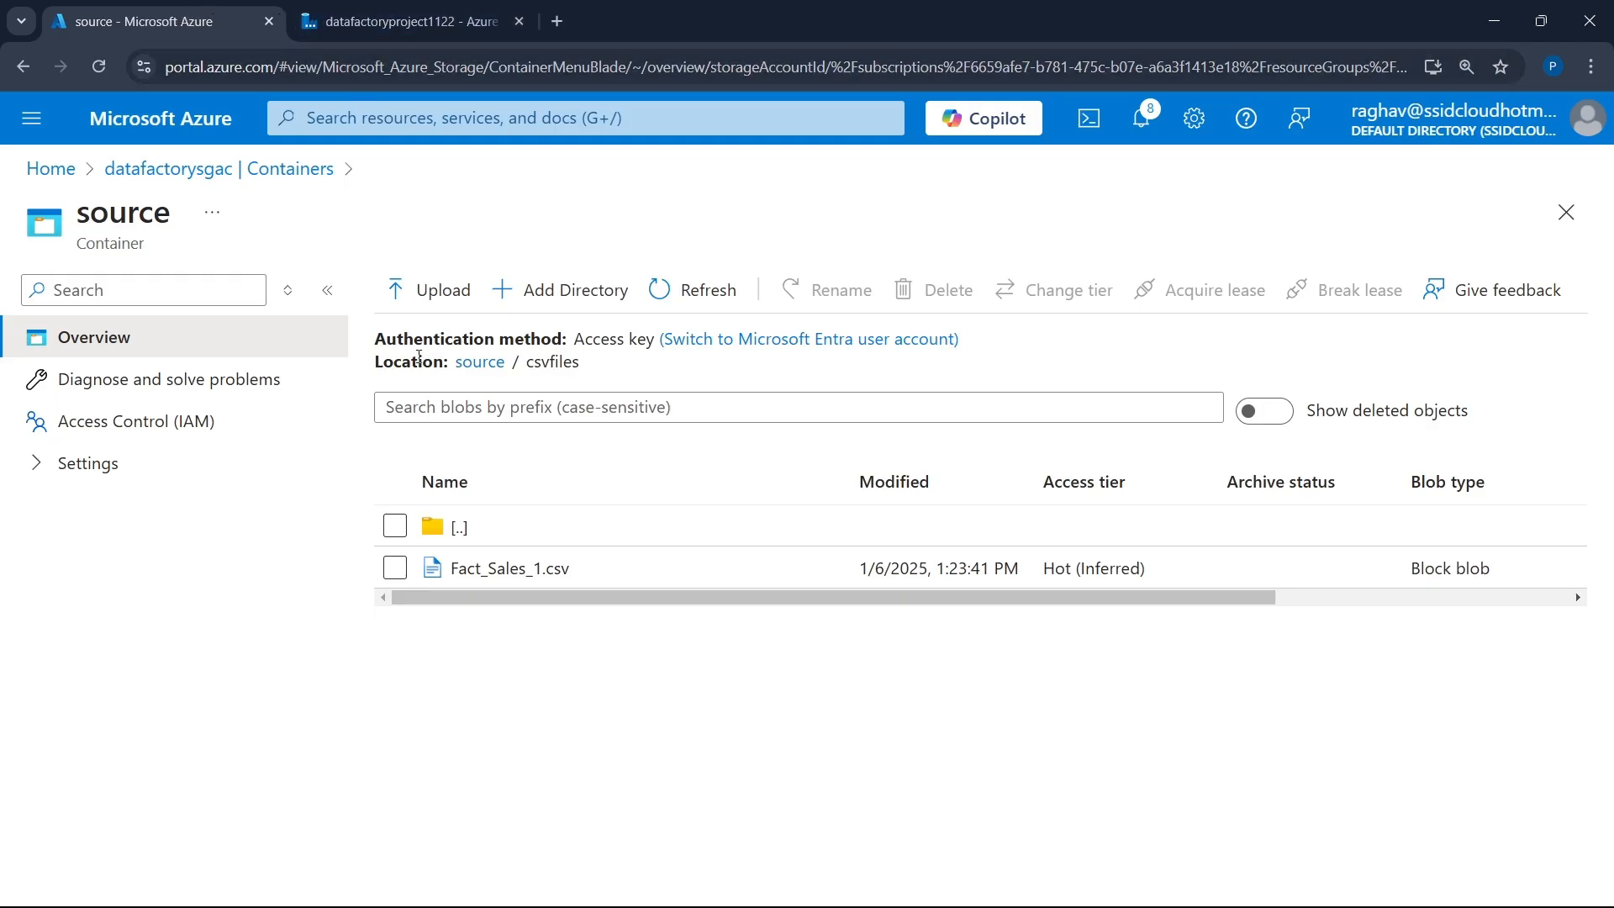
click(394, 567)
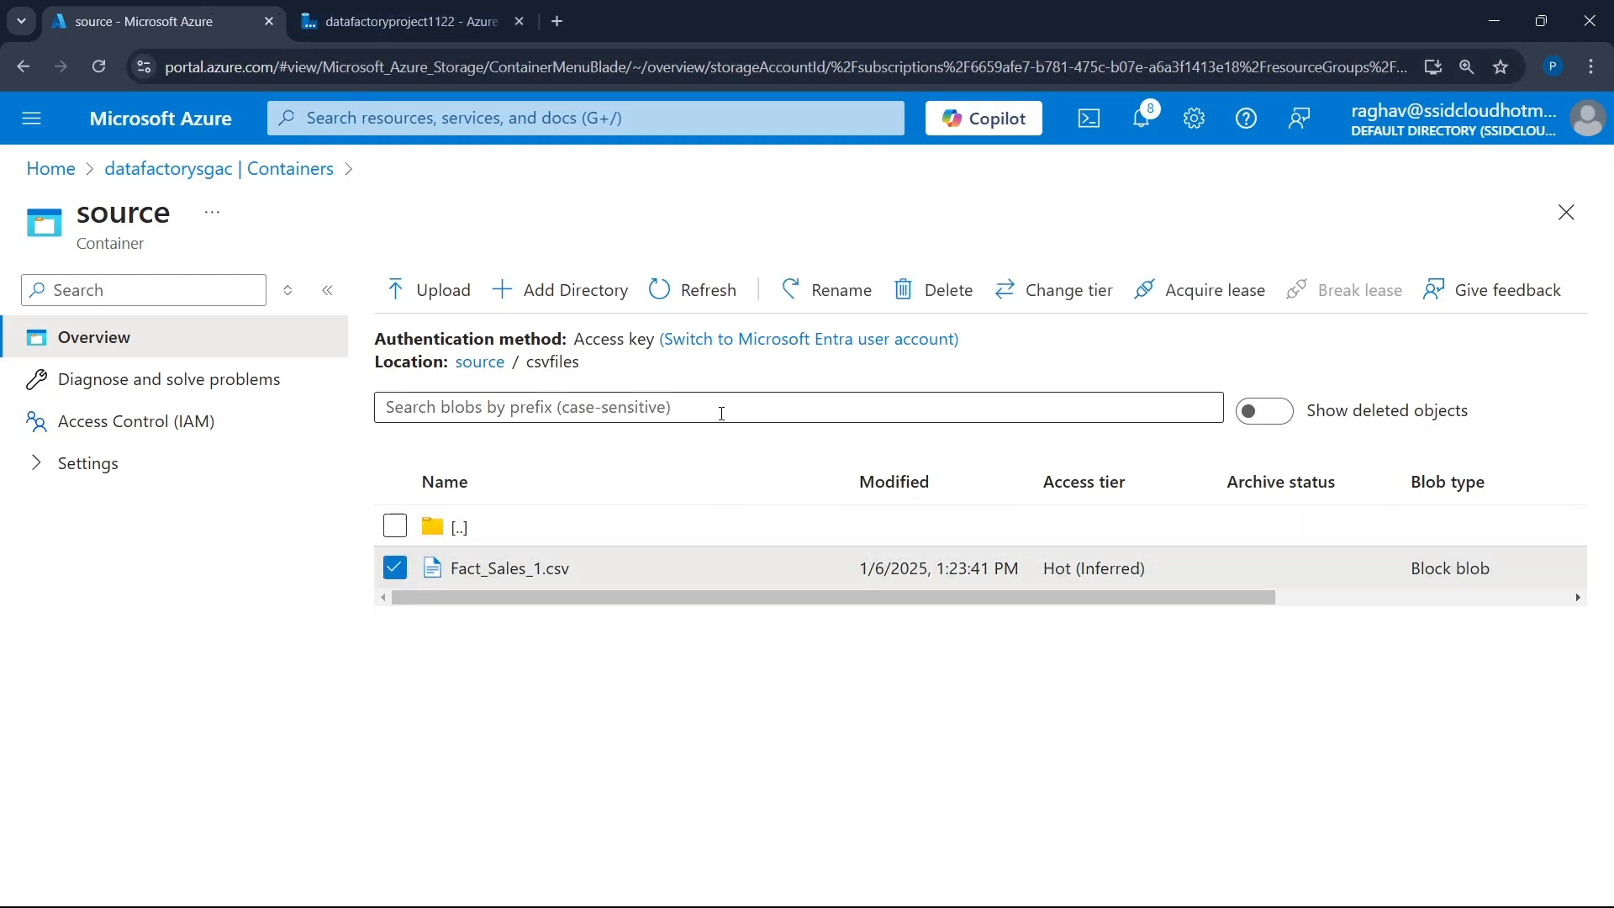
click(917, 294)
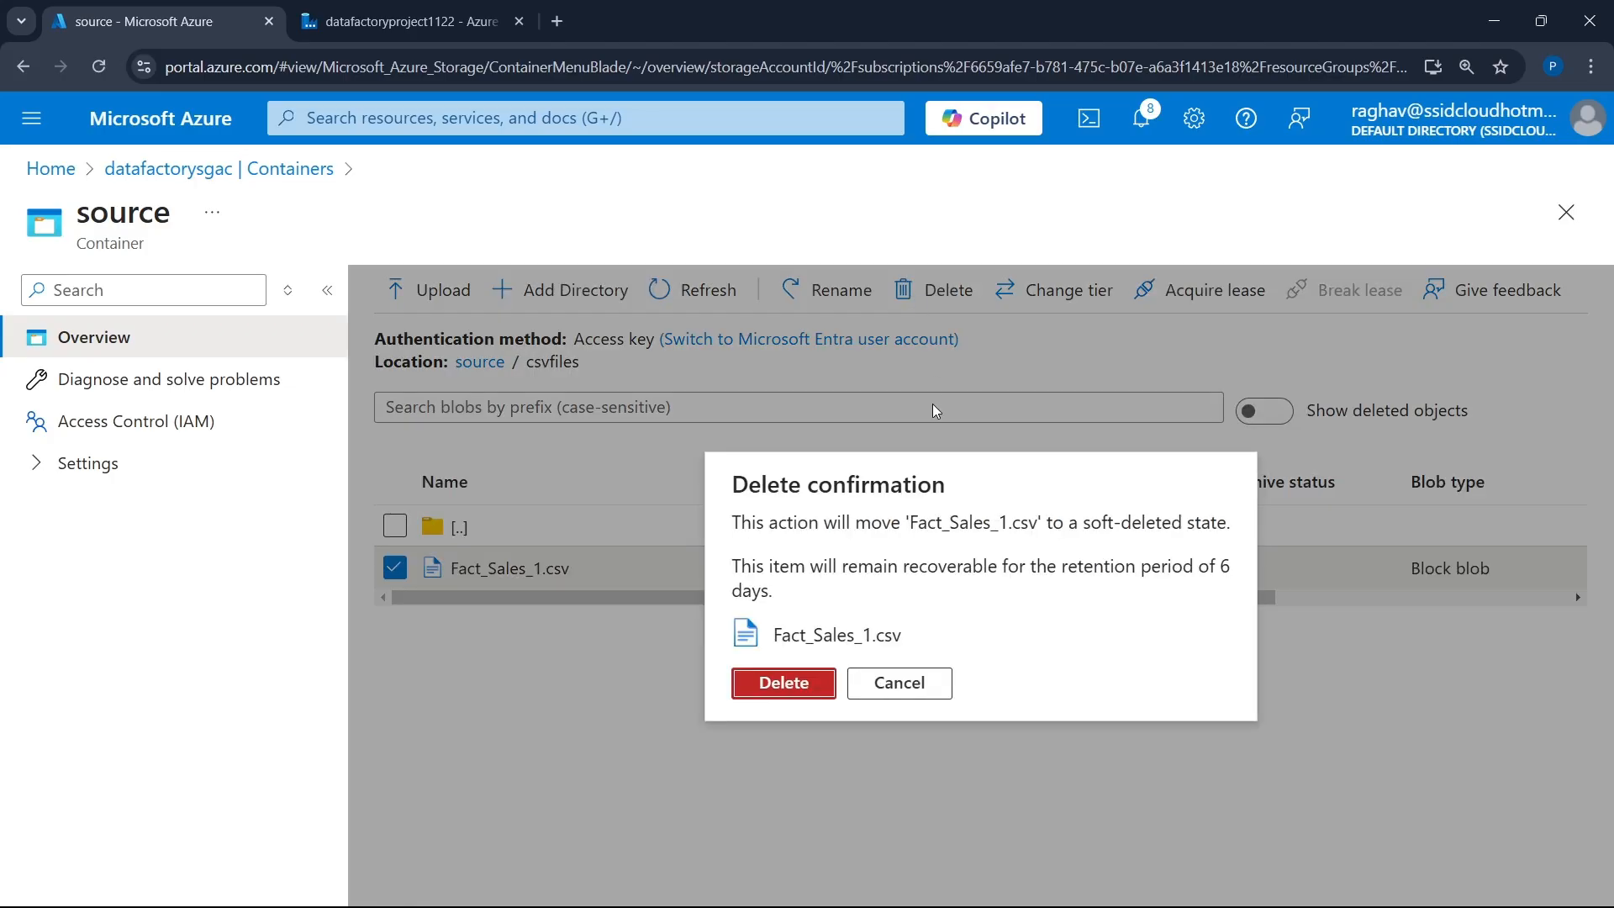
click(783, 684)
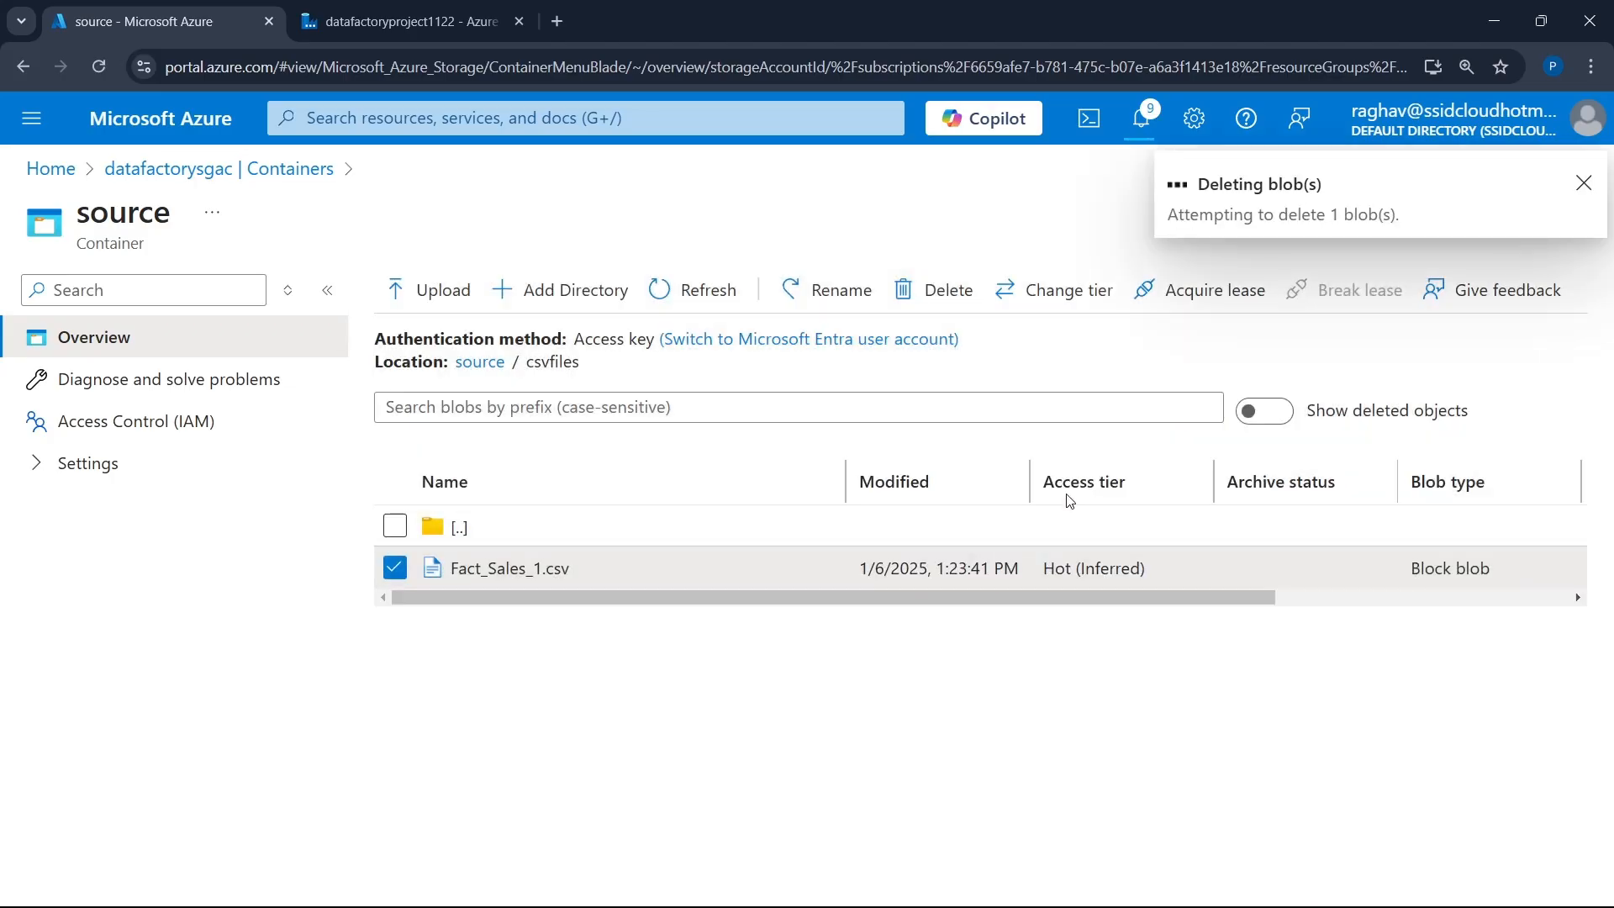
- Switch back to Data Factory, add a Delete activity to pipelinemanager and connect Copy data1's success output to it
click(405, 25)
click(198, 307)
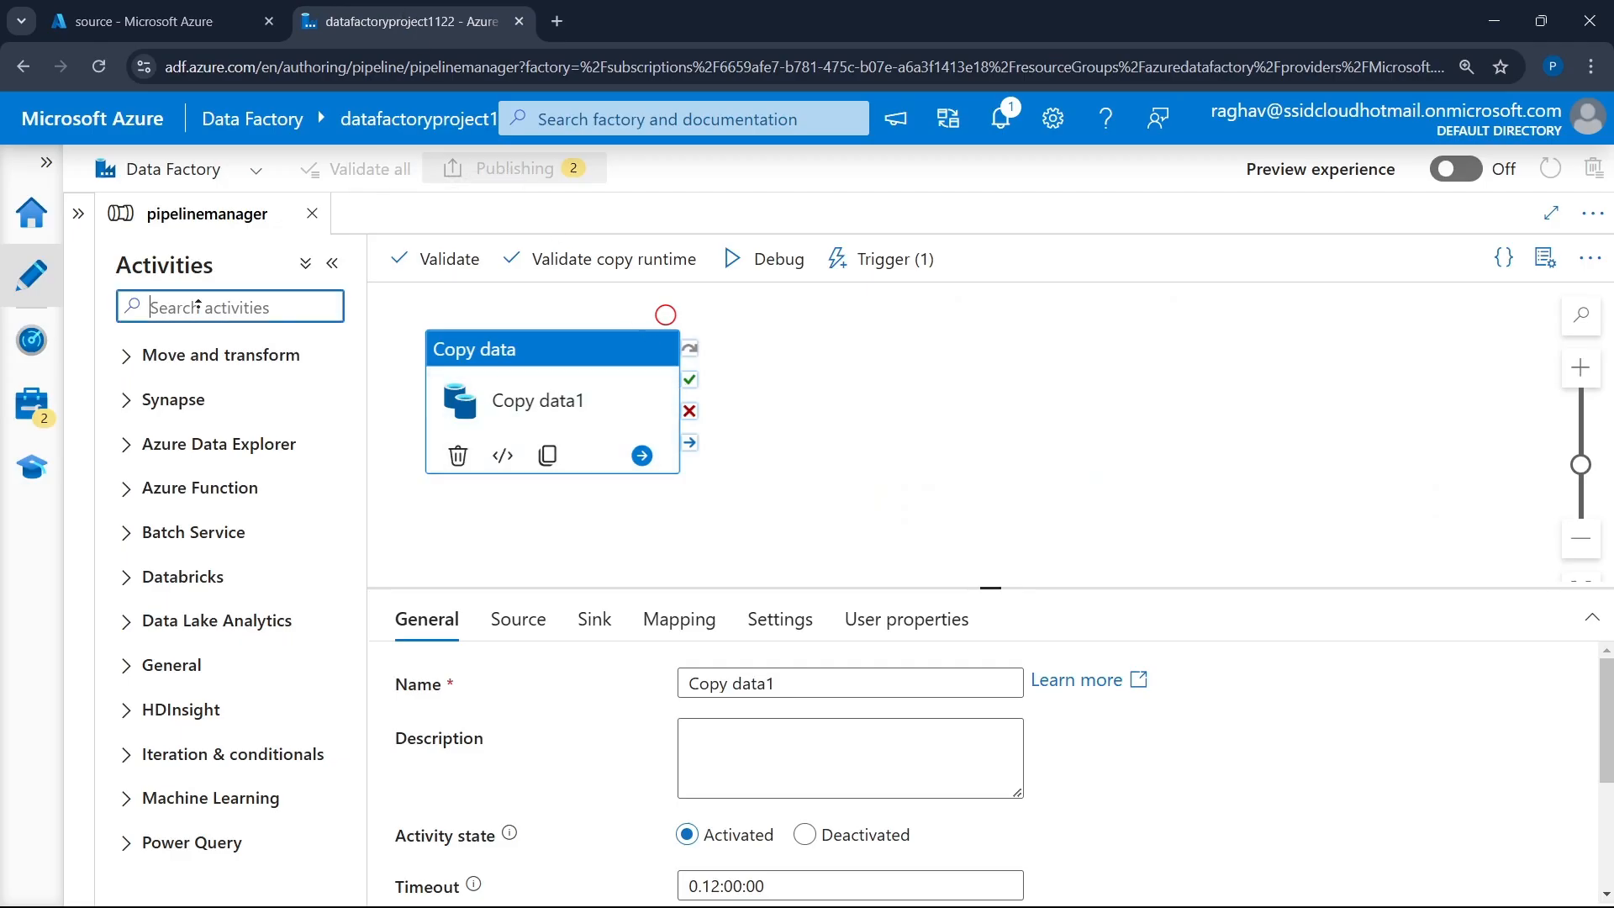
text(dele)
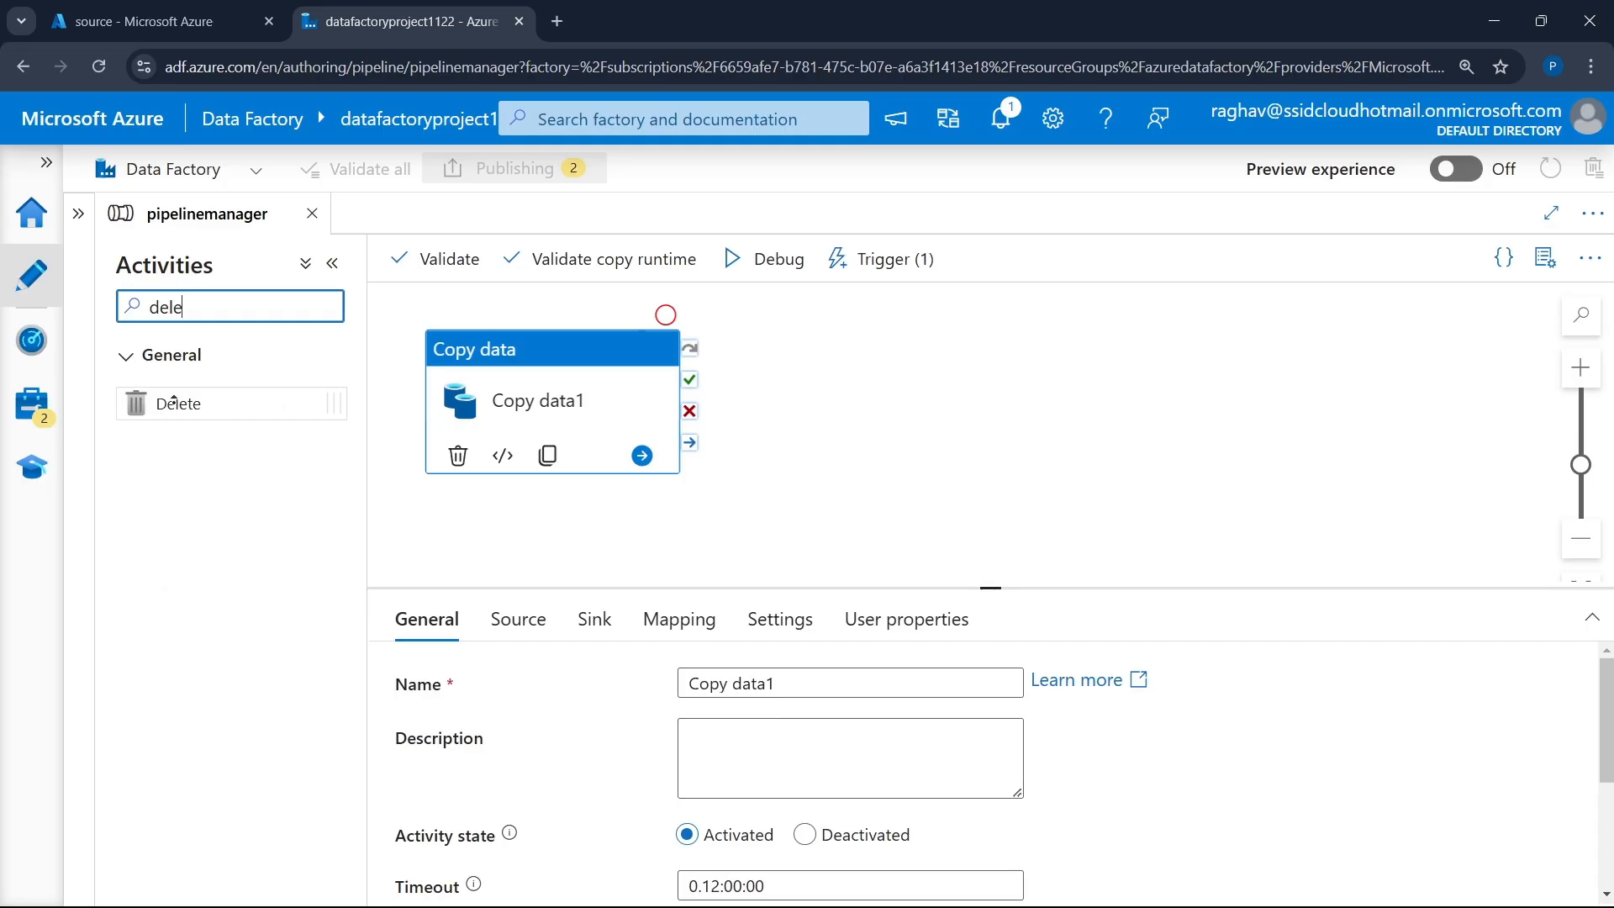
drag(172, 401, 946, 427)
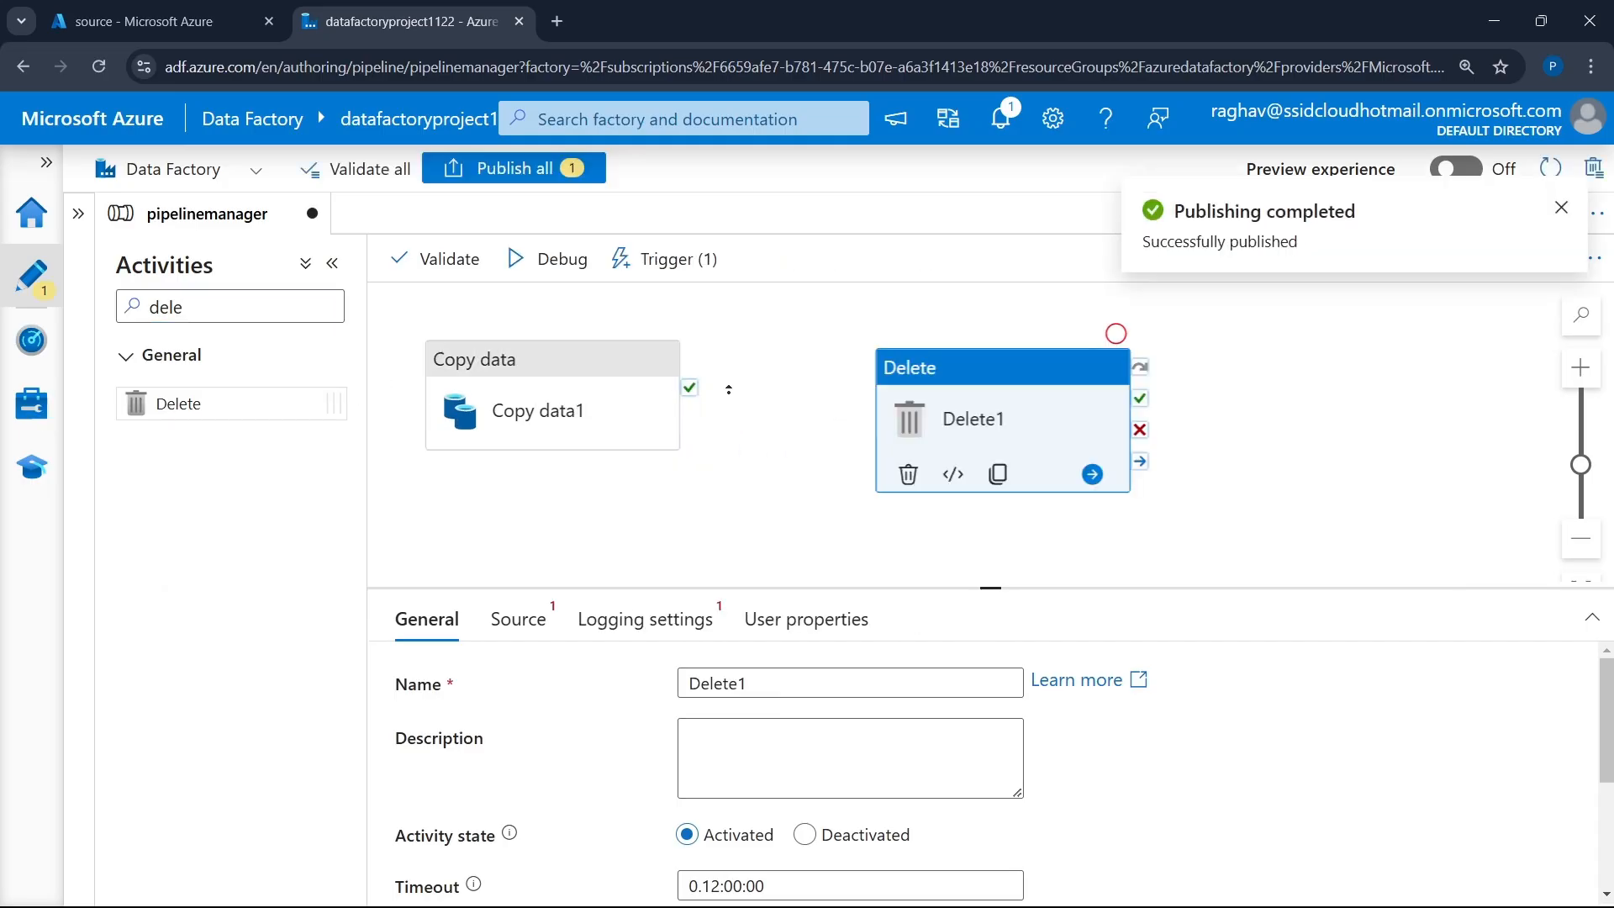
drag(689, 388, 878, 413)
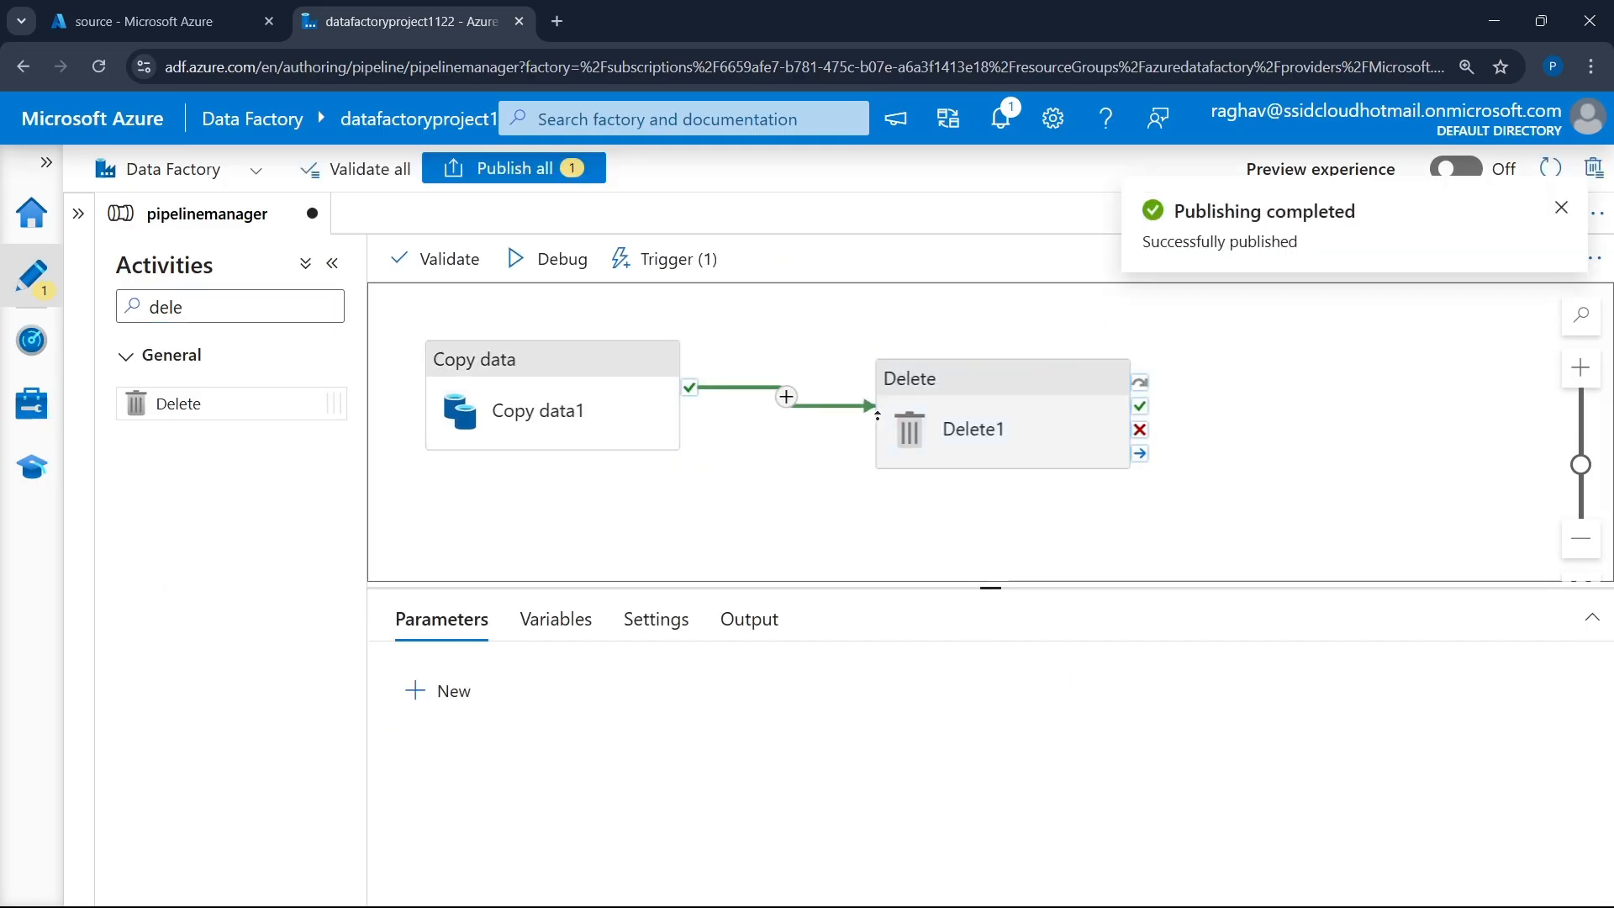
click(1063, 445)
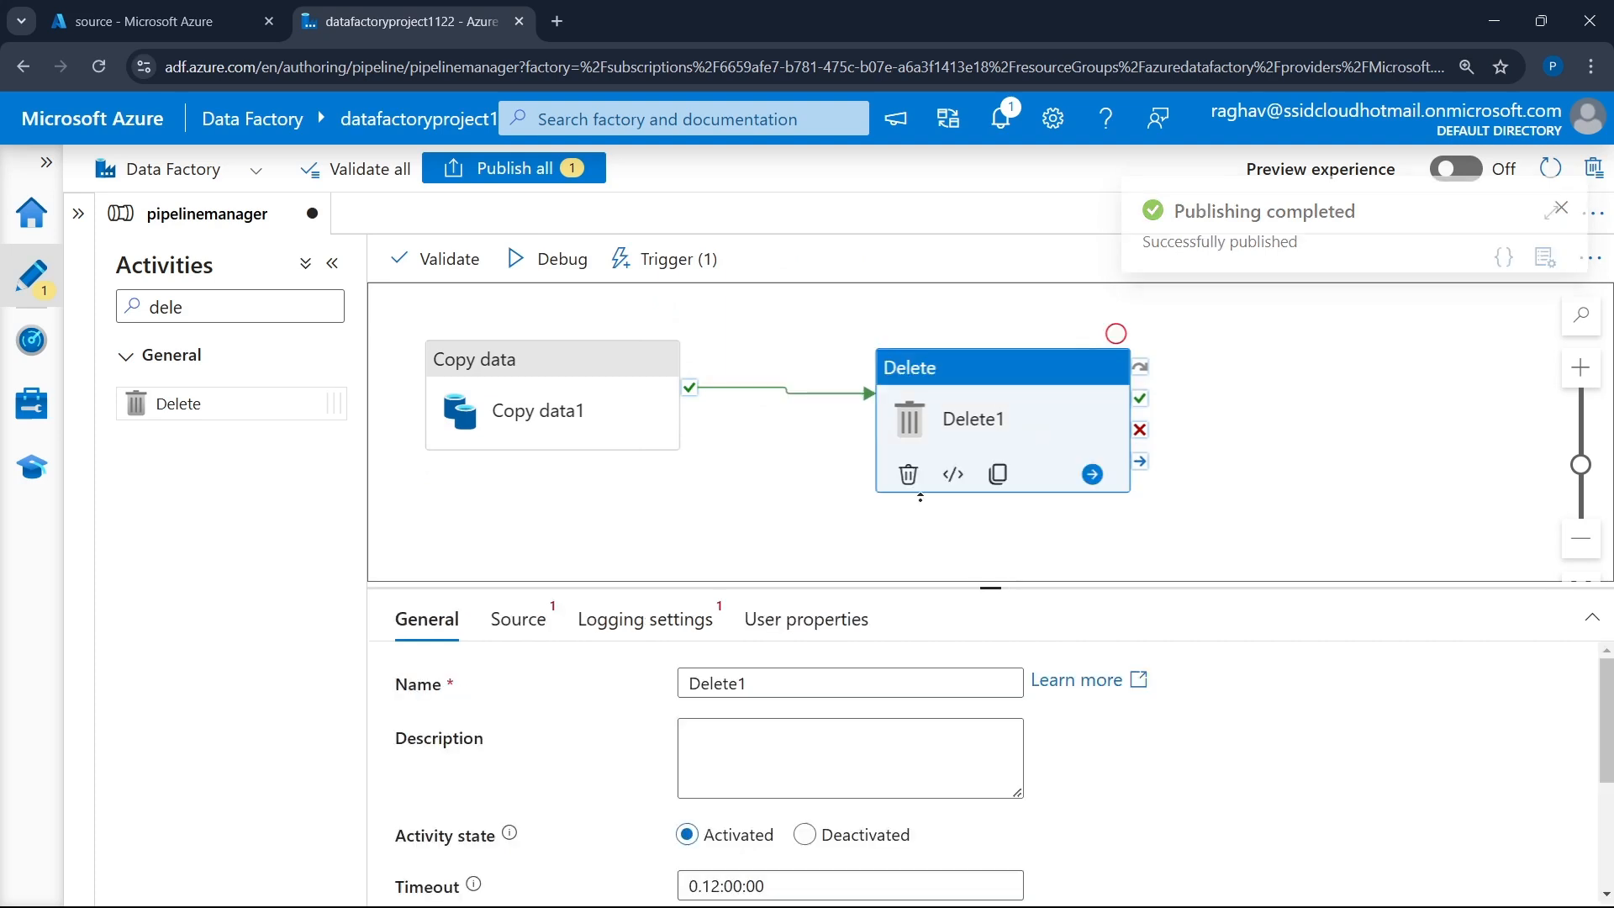
- Rename the Delete activity as DeleteFact
click(790, 687)
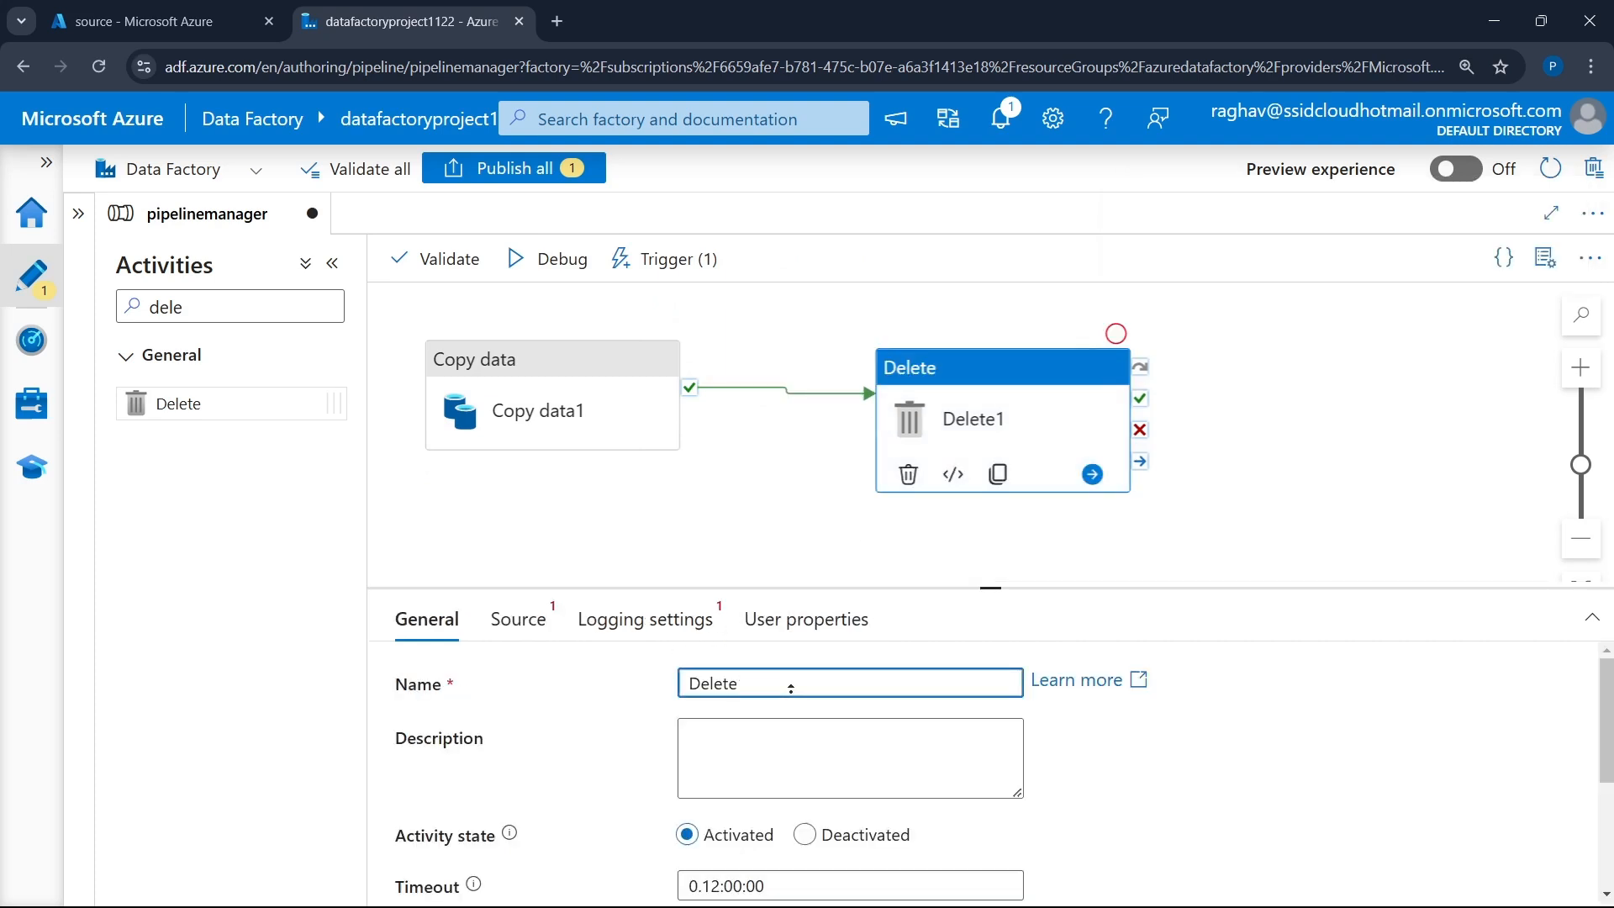
text(Fact_Sales_1.csv)
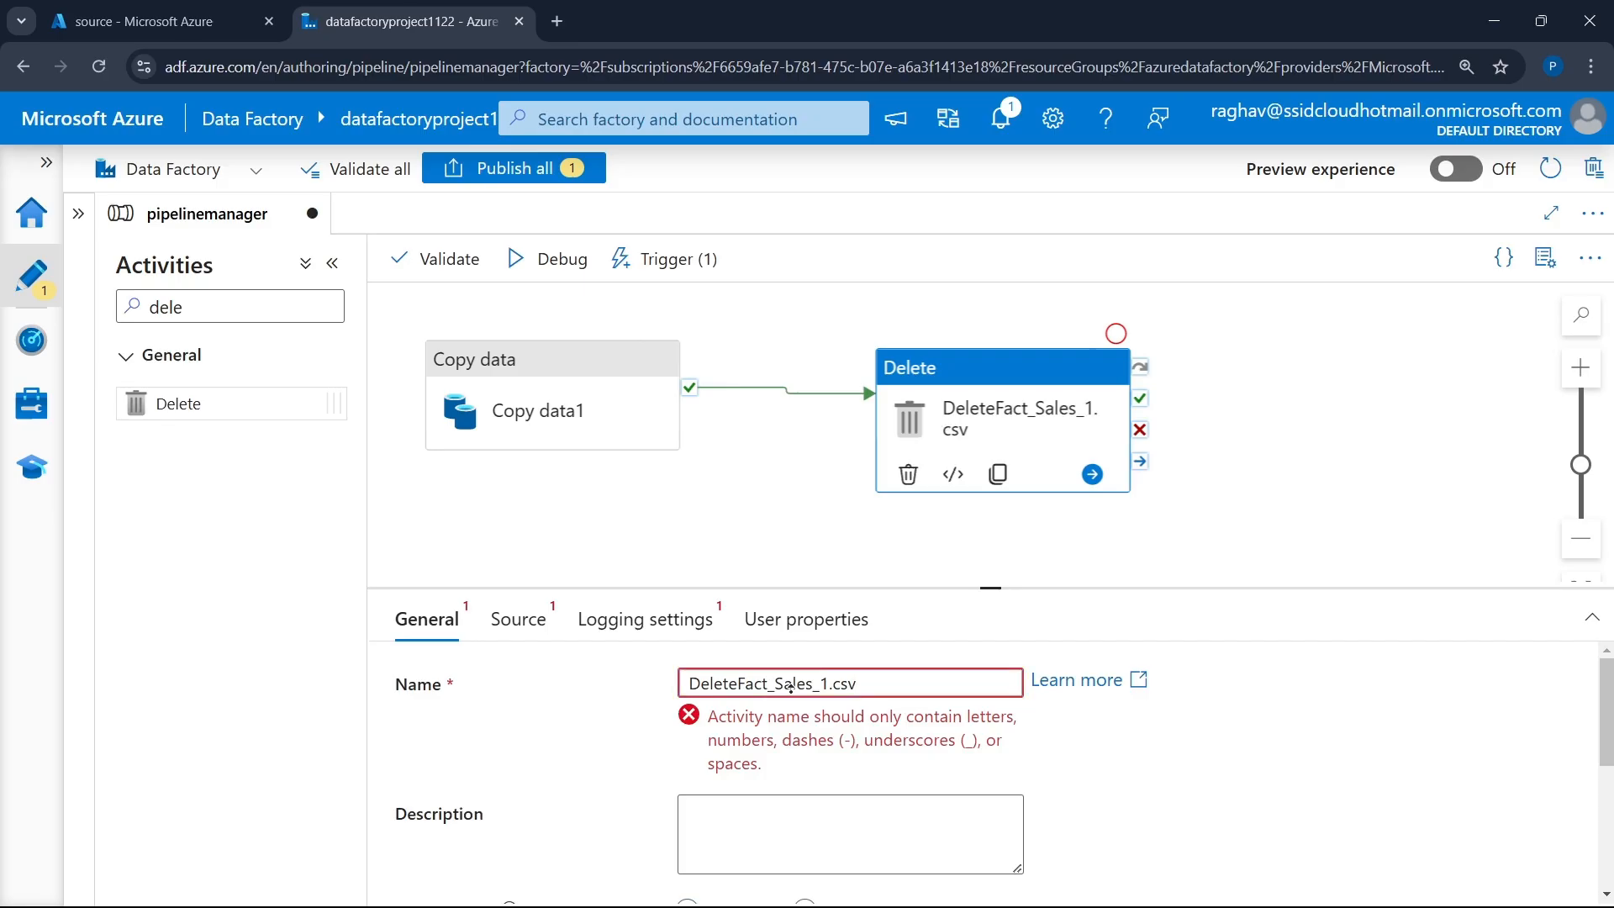
key(BackSpace)
key(BackSpace)
key(BackSpace)
key(BackSpace)
key(BackSpace)
key(BackSpace)
key(BackSpace)
key(BackSpace)
key(BackSpace)
key(BackSpace)
key(BackSpace)
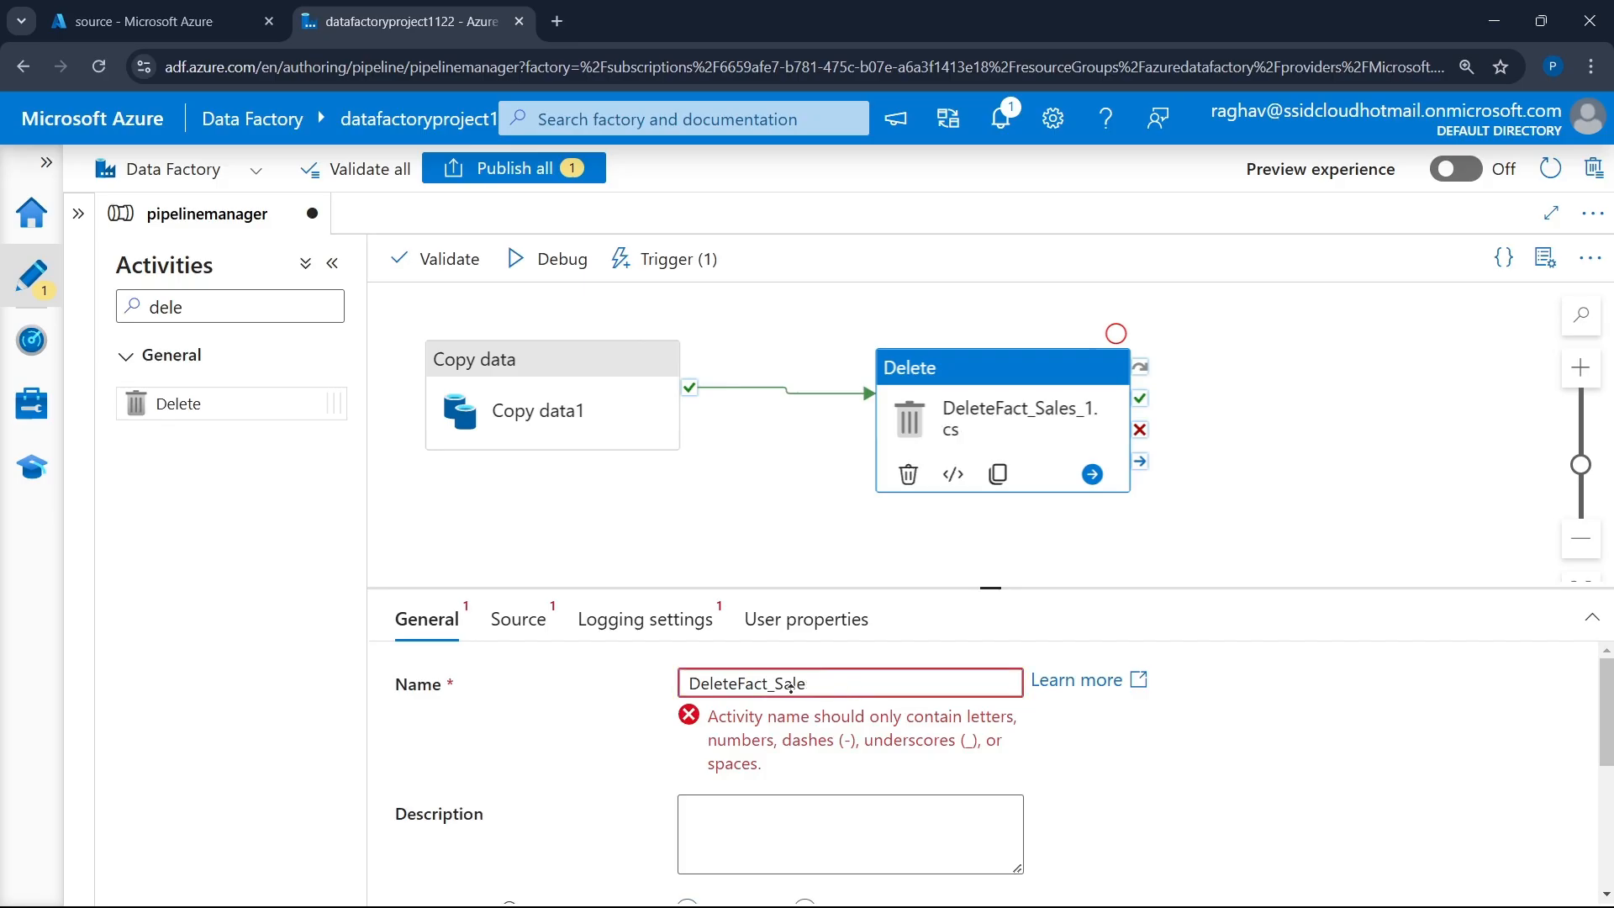
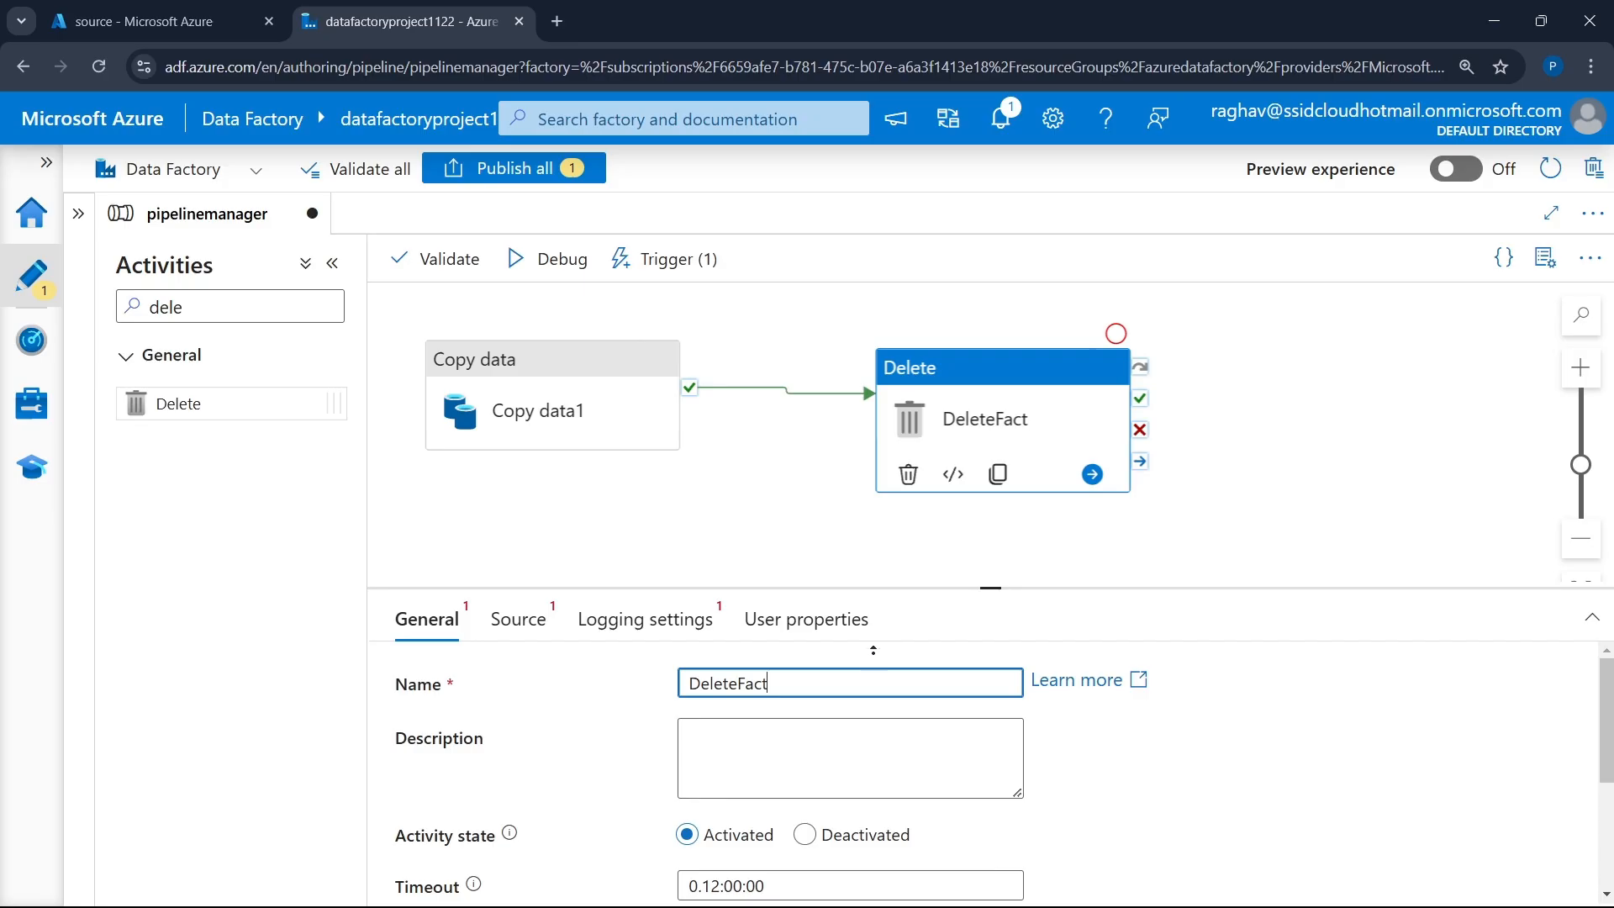
- Enlarge the activity settings area and review the datasets available as DeleteFact's source
drag(990, 584, 990, 376)
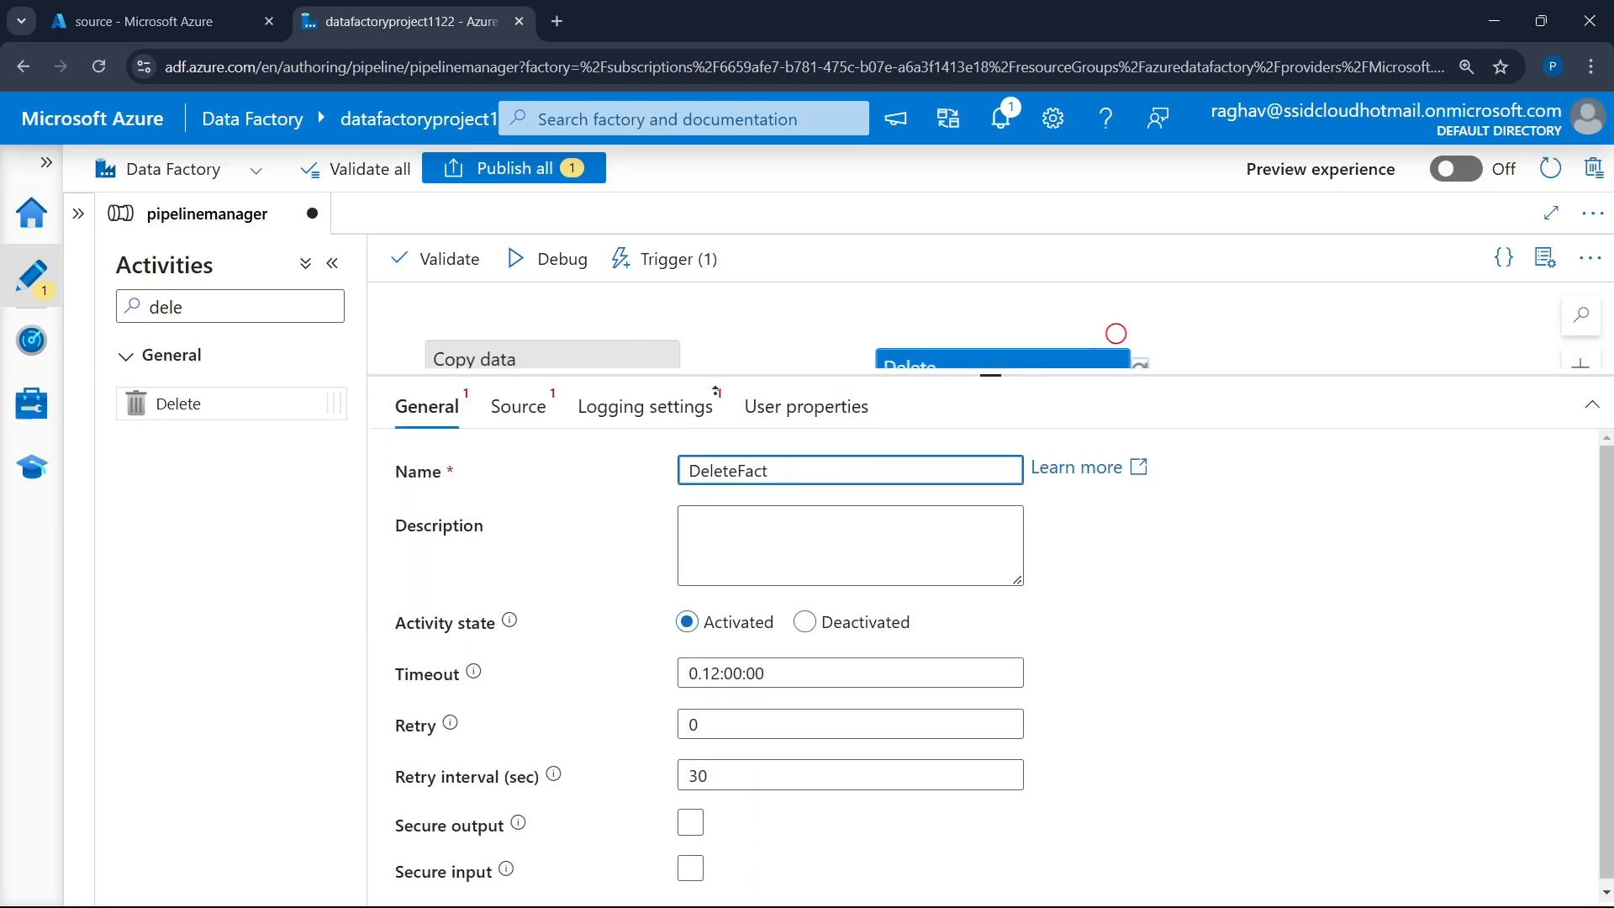
click(518, 406)
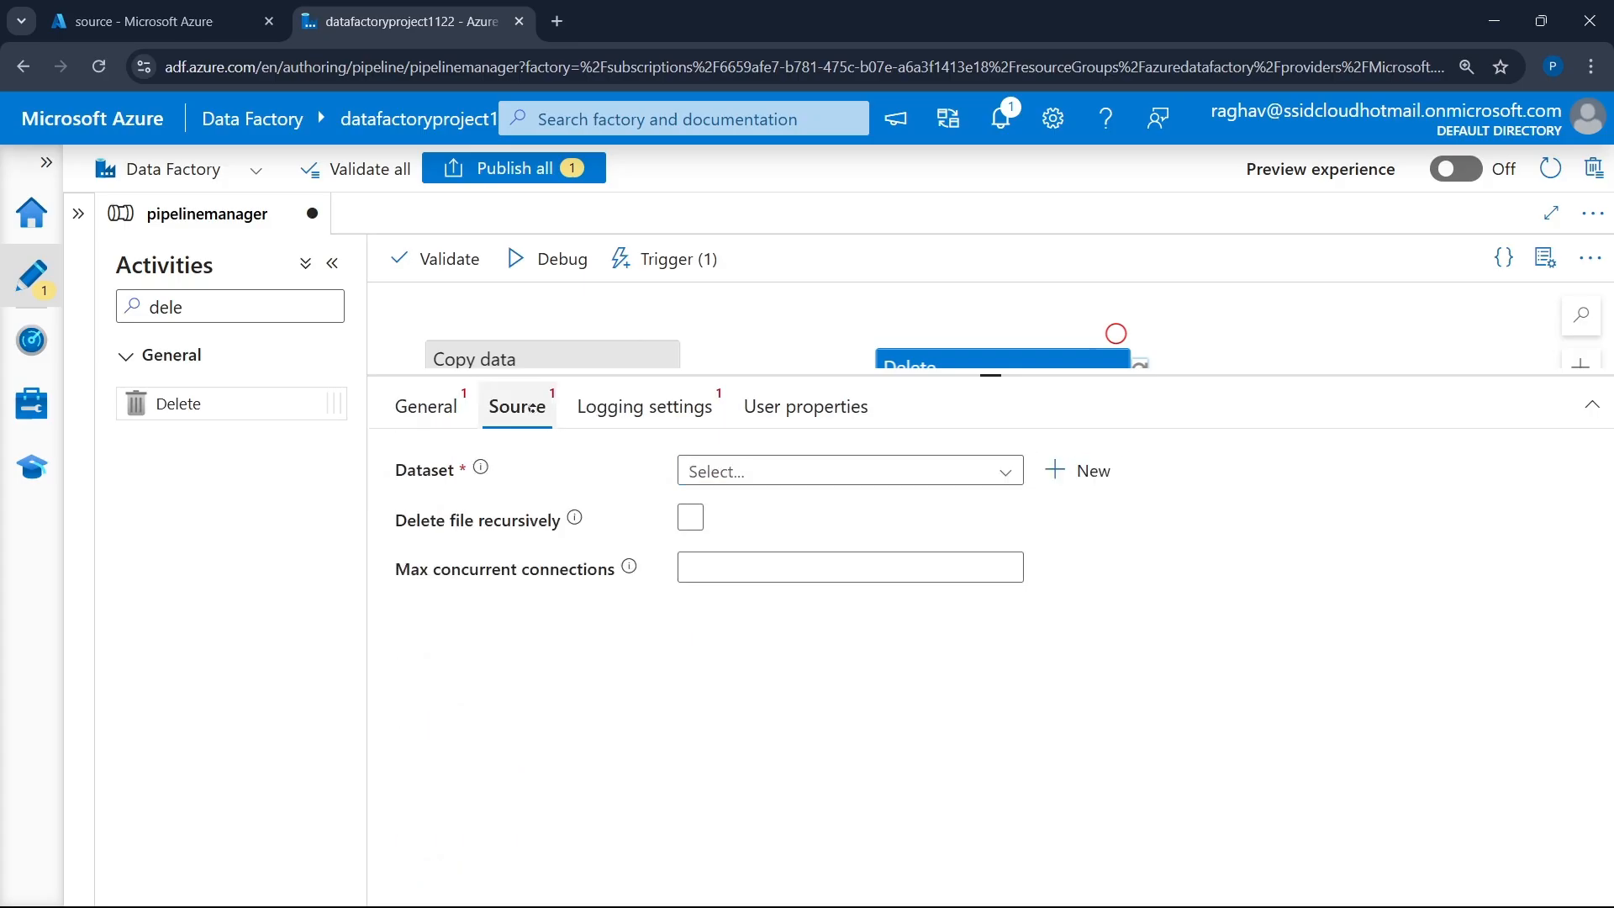
click(426, 406)
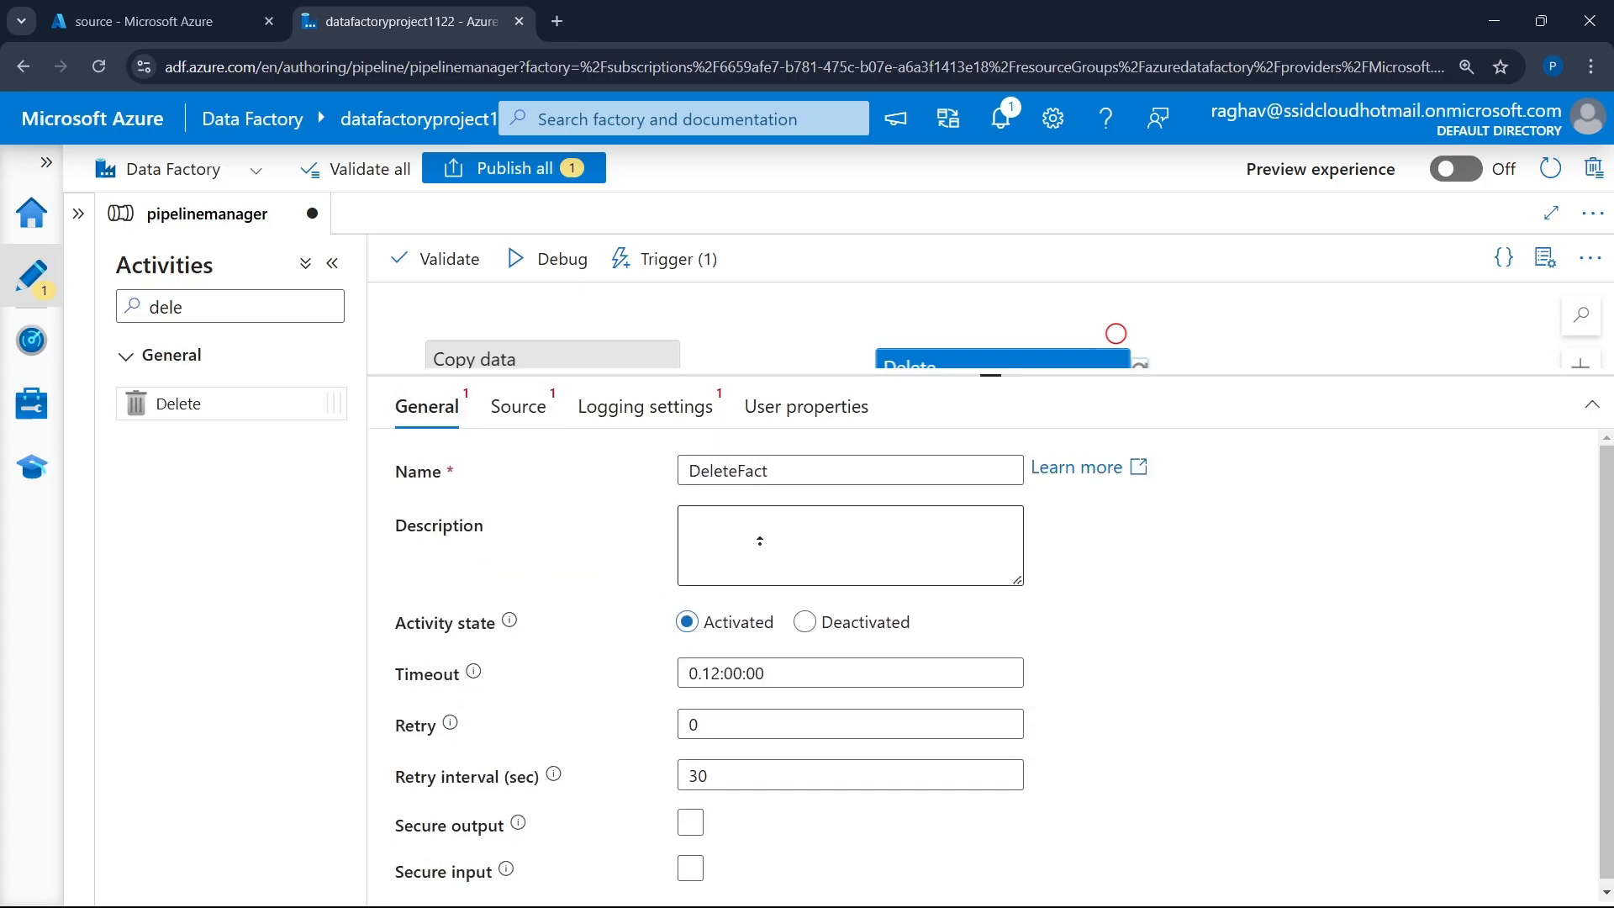
click(541, 407)
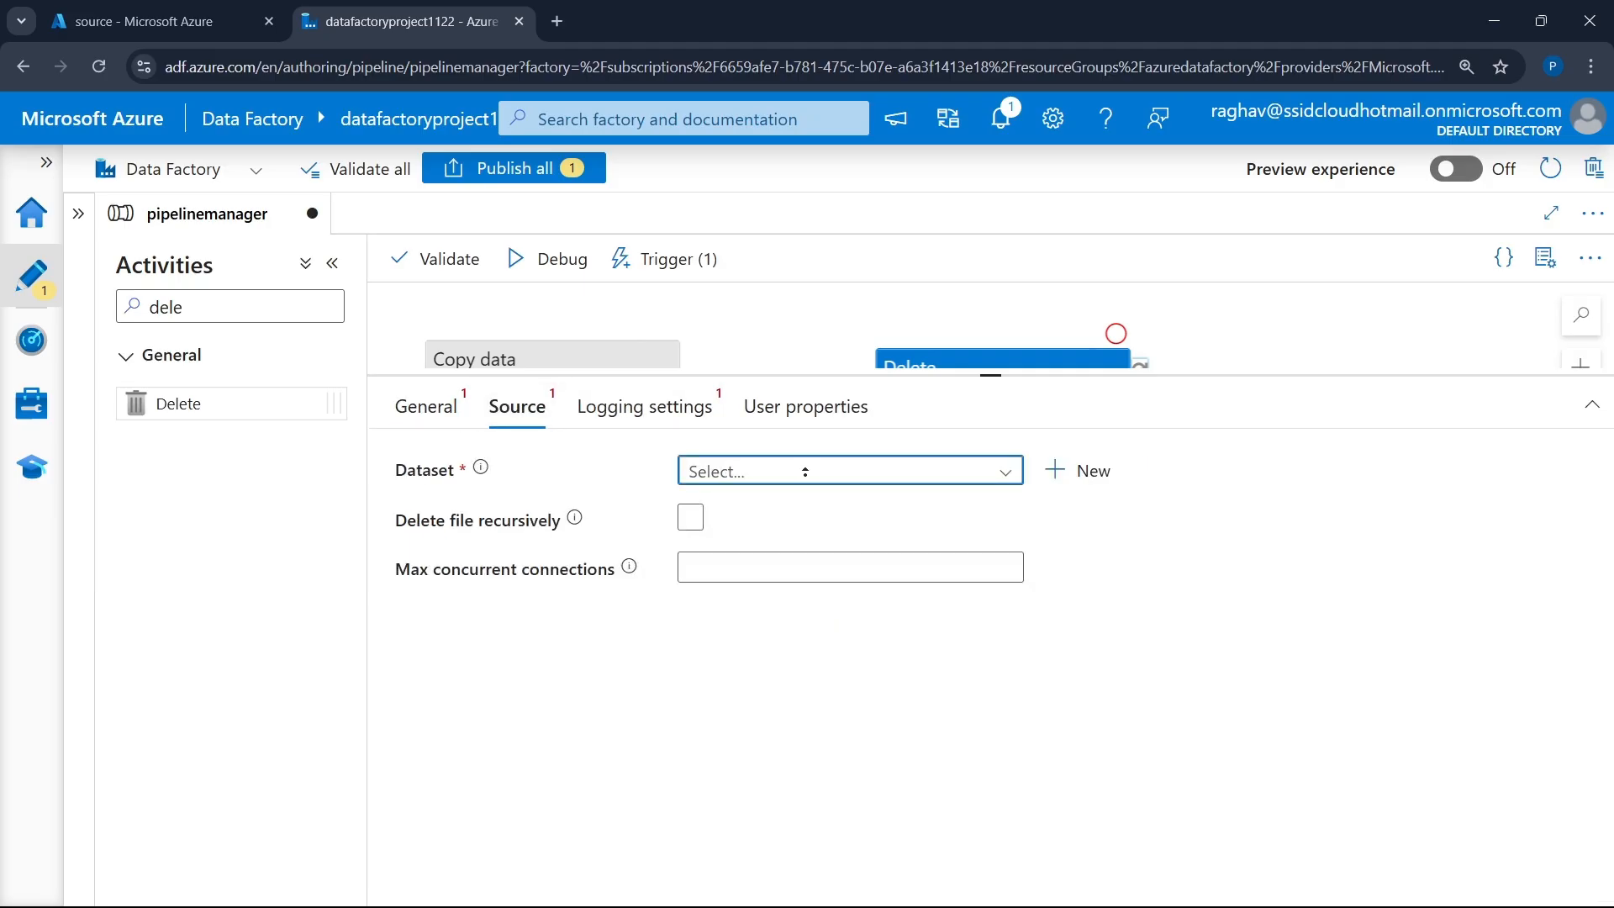
click(790, 471)
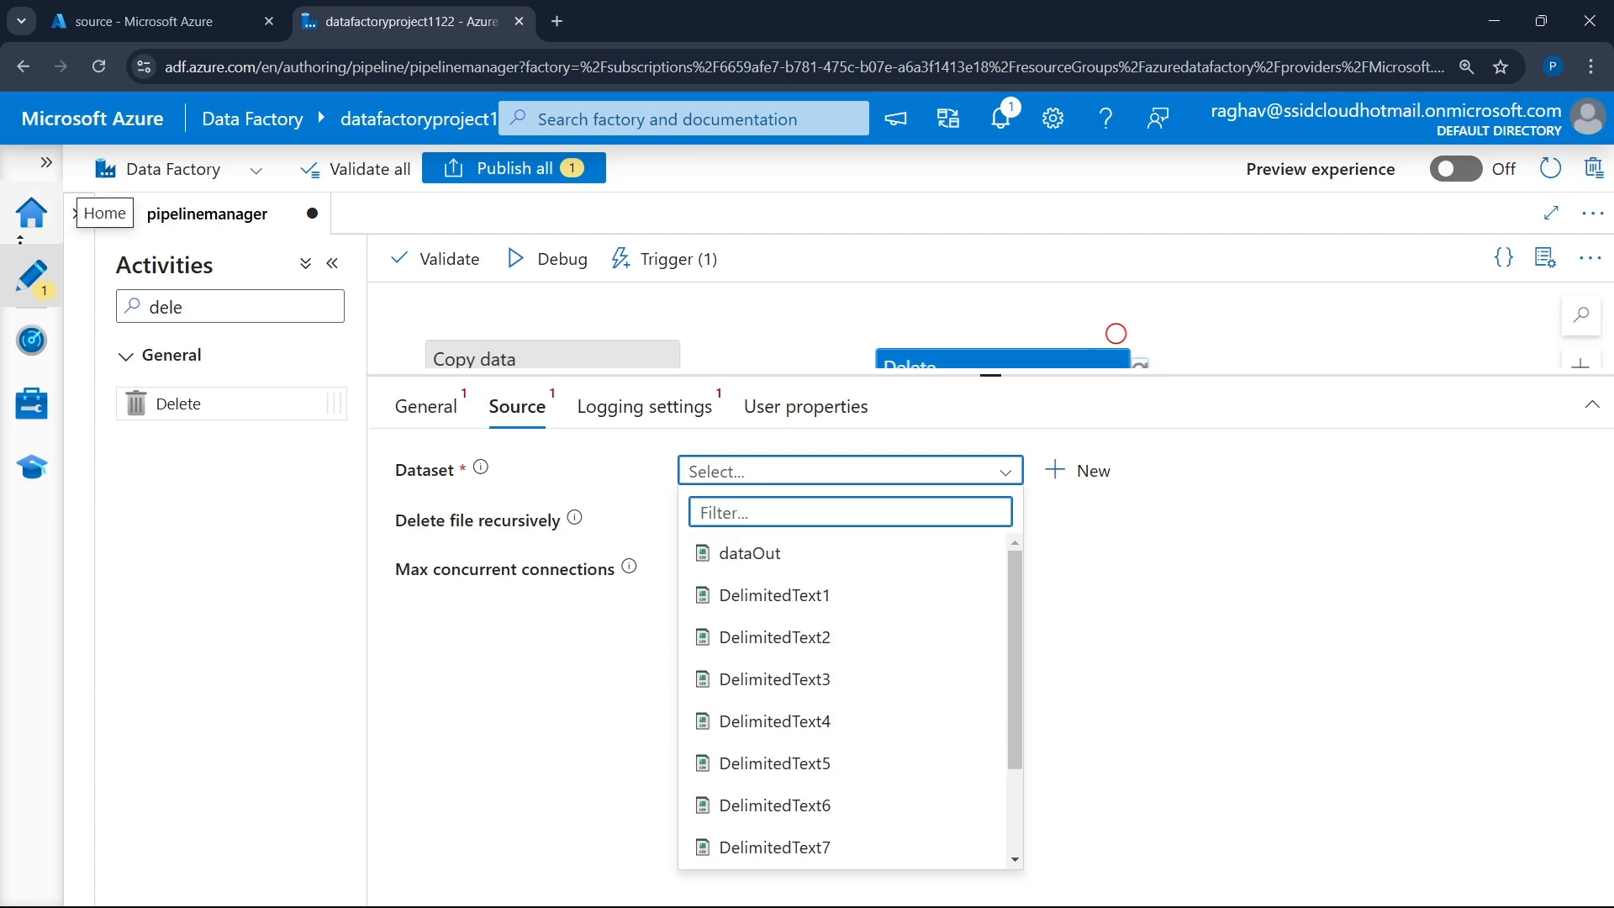
- Look through the get_metadata, pipeline_git and var_pipeline pipelines, then check which source dataset Copy data1 uses in pipelinemanager
click(79, 214)
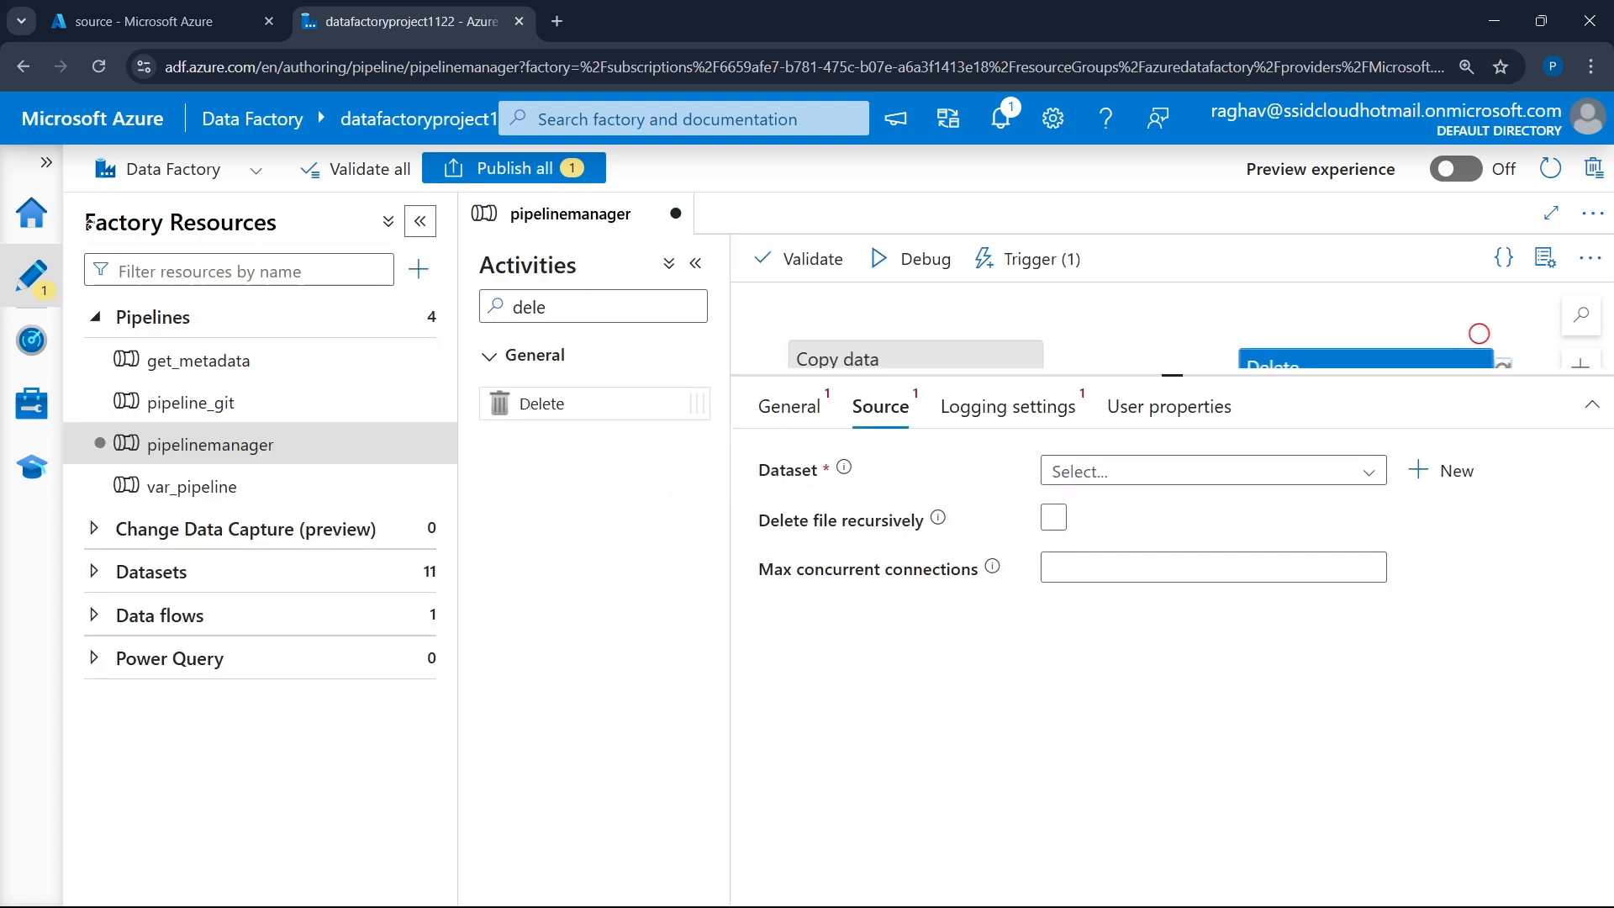
click(212, 361)
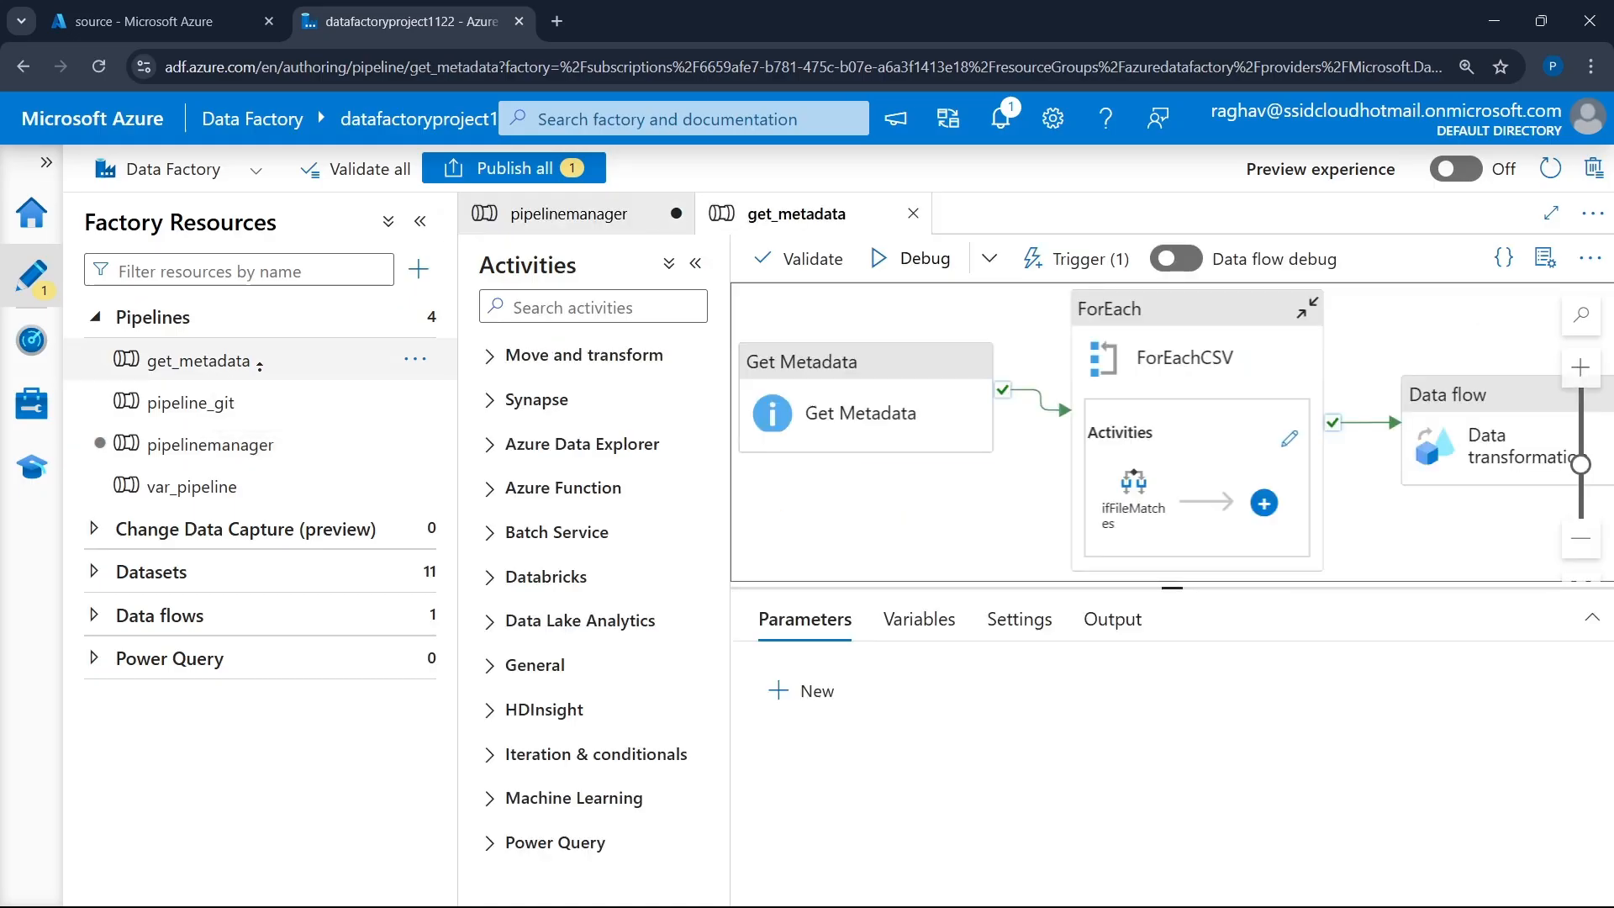
click(214, 403)
click(214, 486)
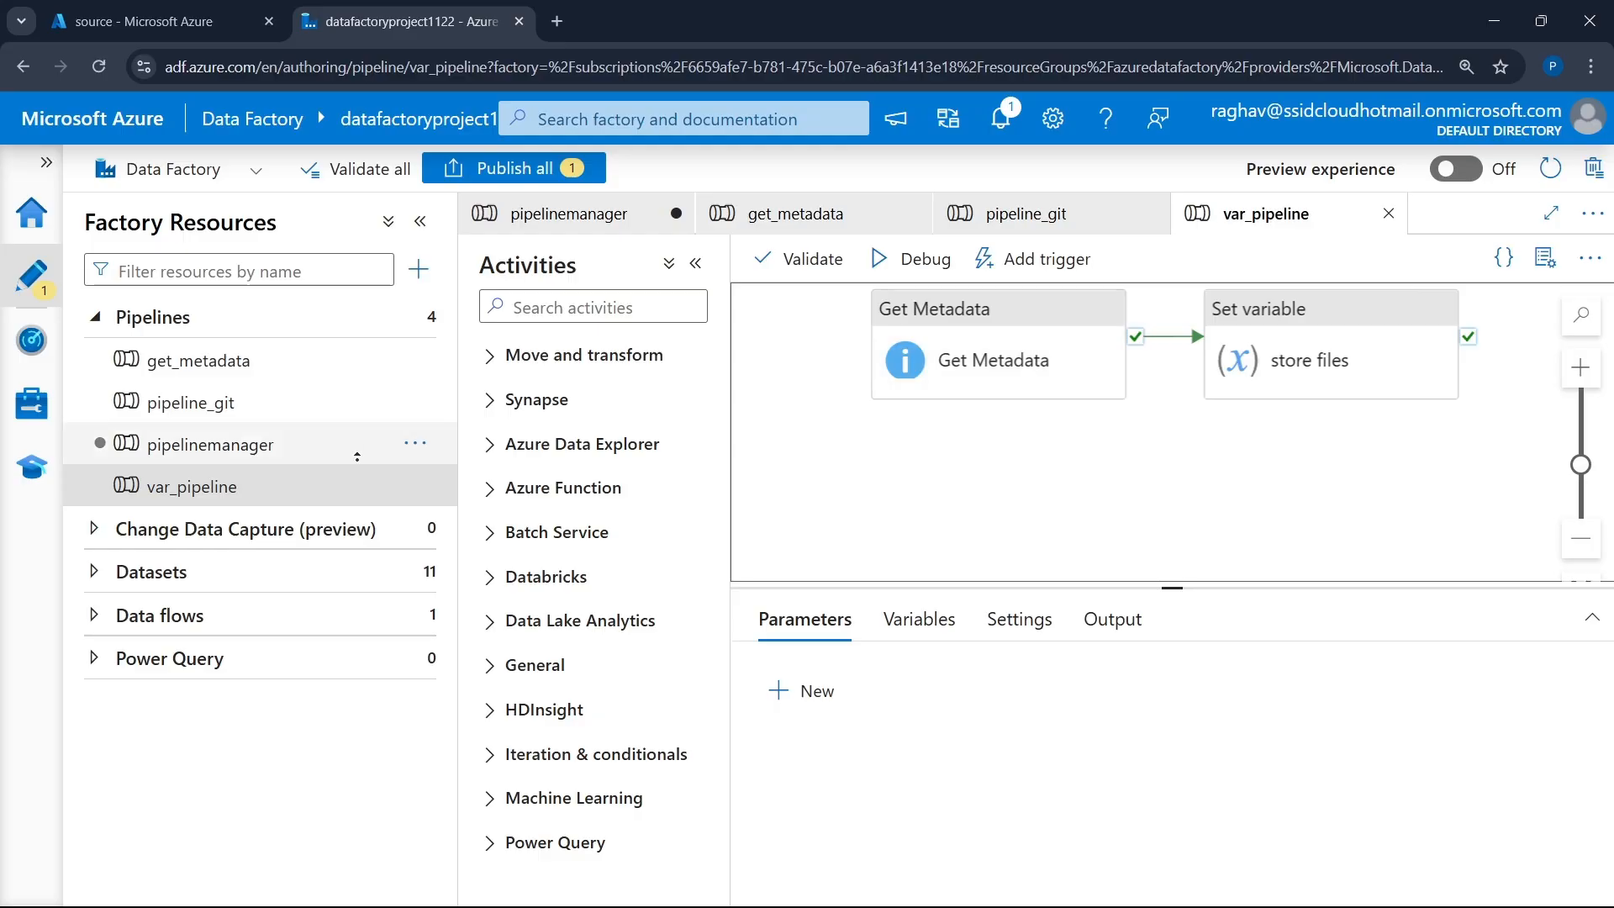
click(210, 444)
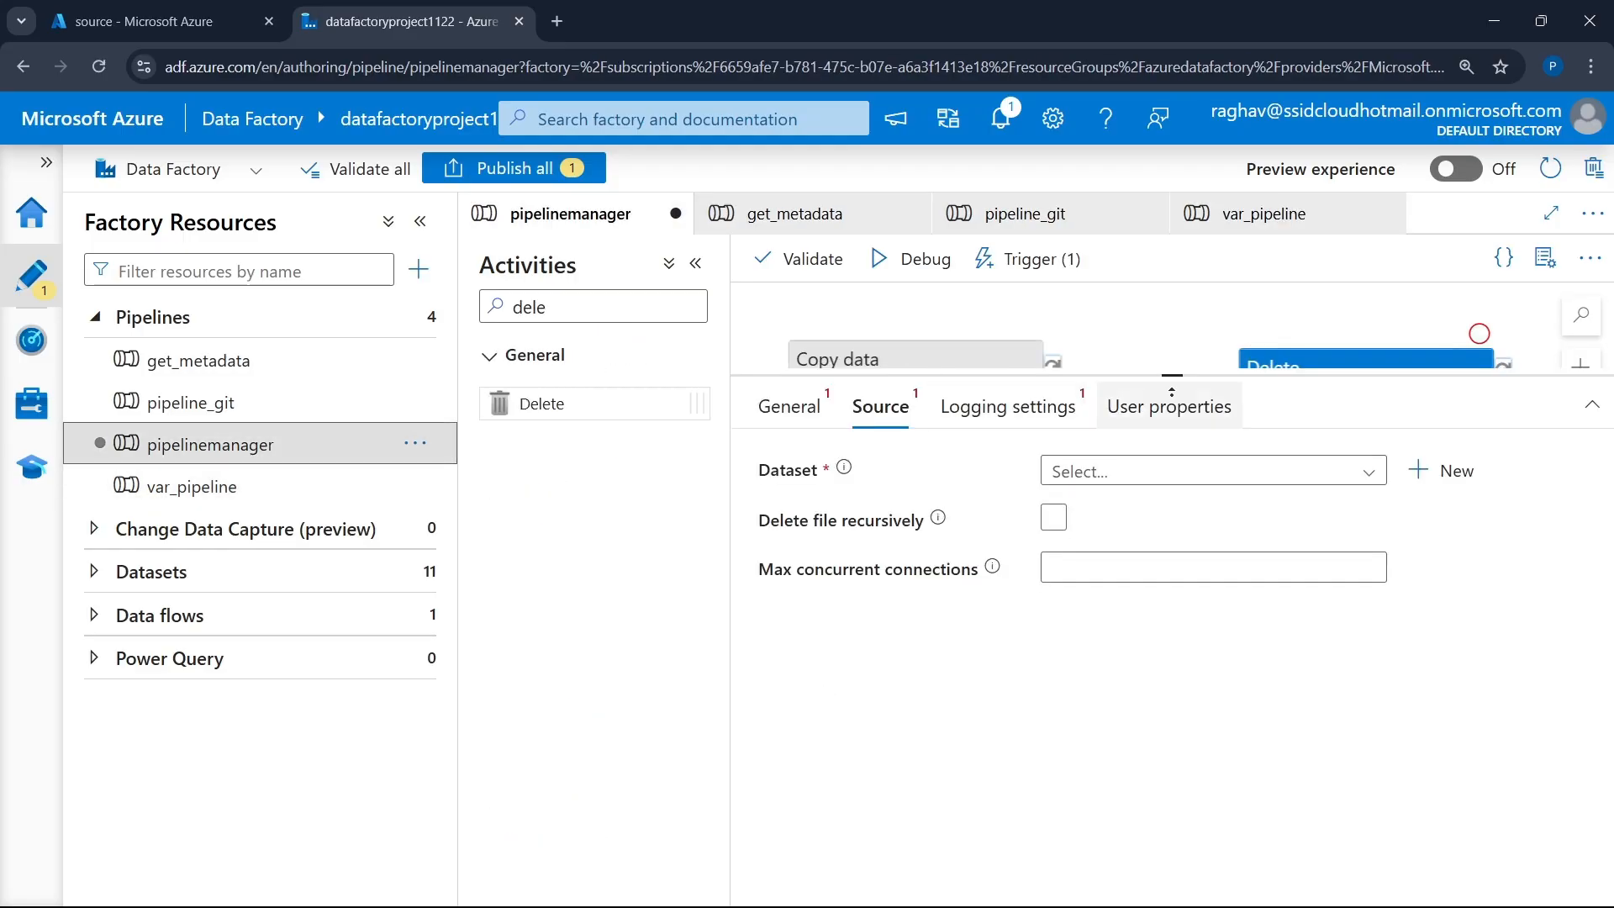
drag(1176, 373, 1175, 534)
click(897, 401)
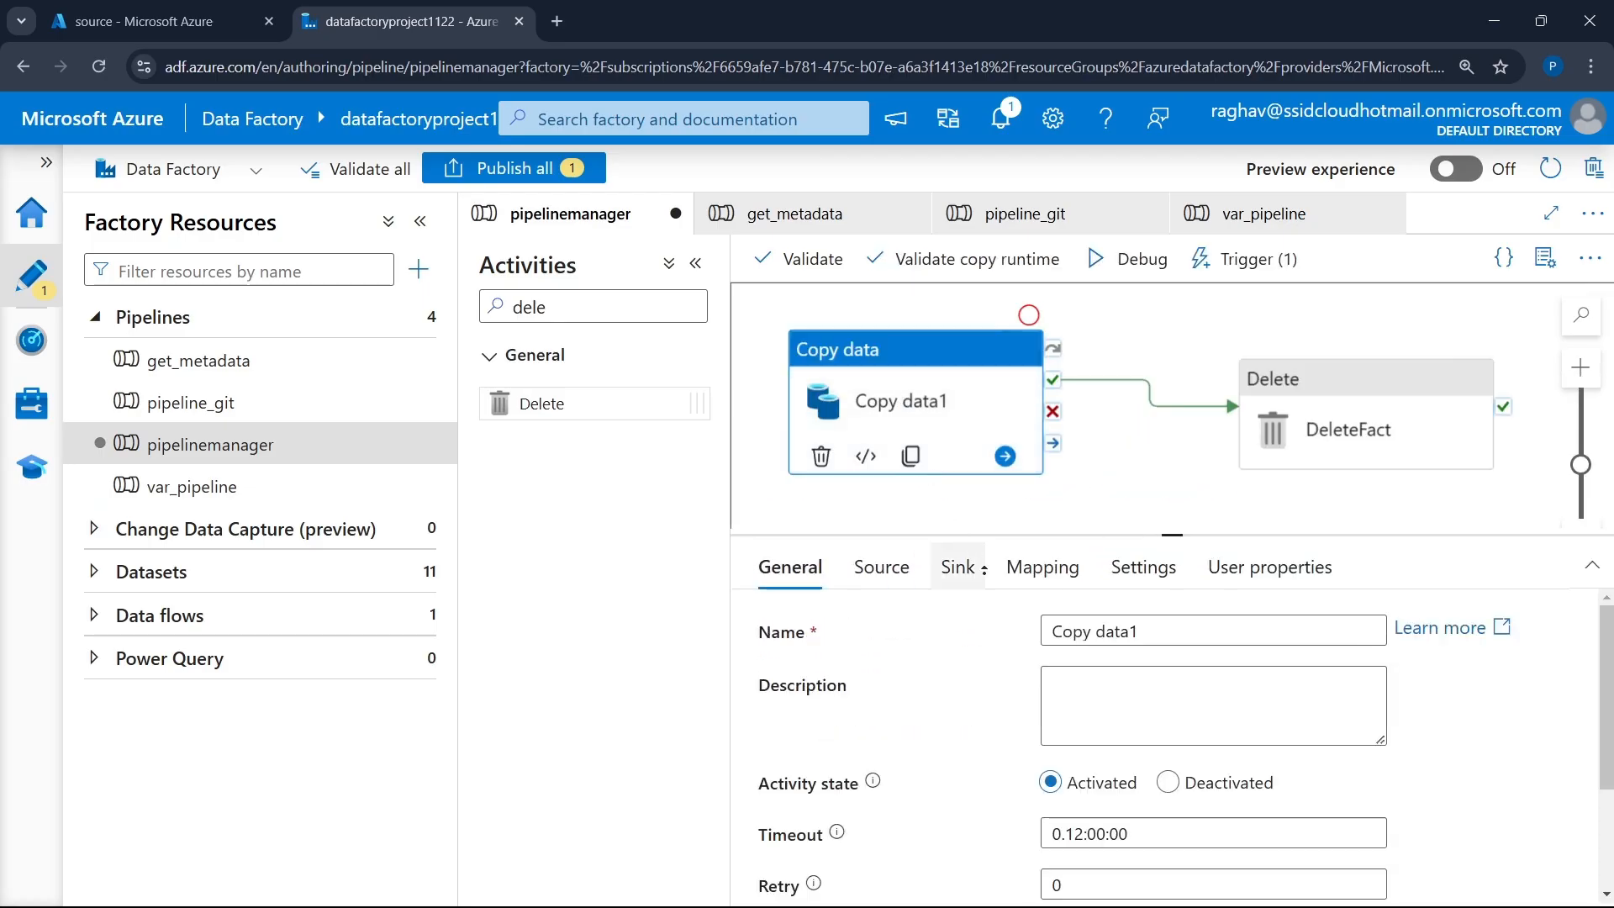
click(880, 567)
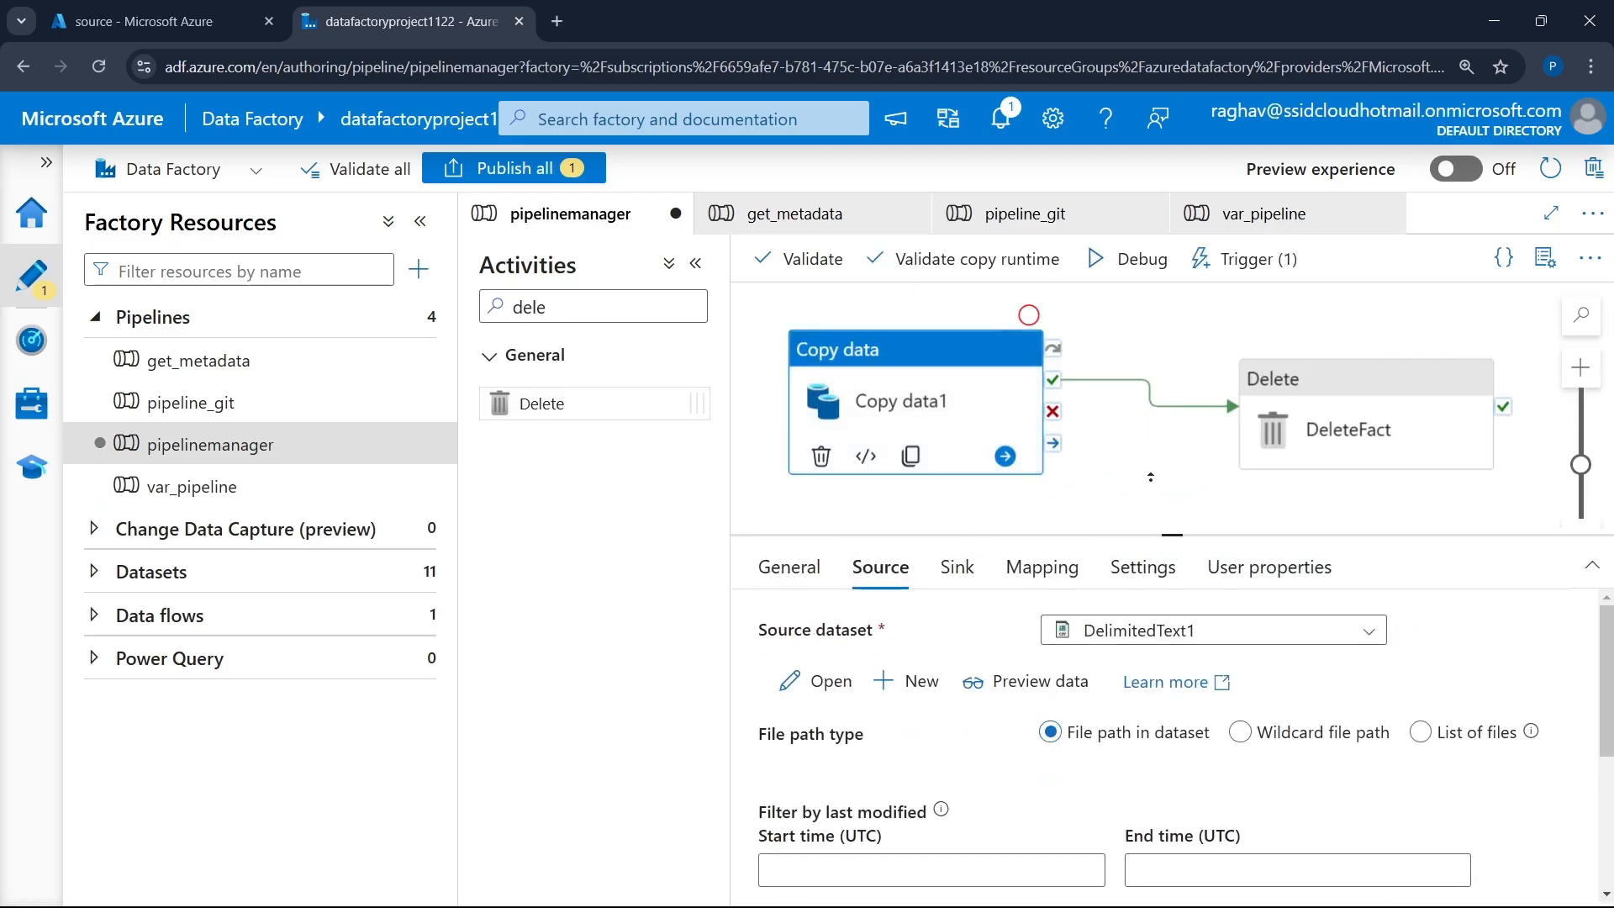
- Set DeleteFact's source dataset to DelimitedText1 and collapse the list of factory resources
click(1344, 425)
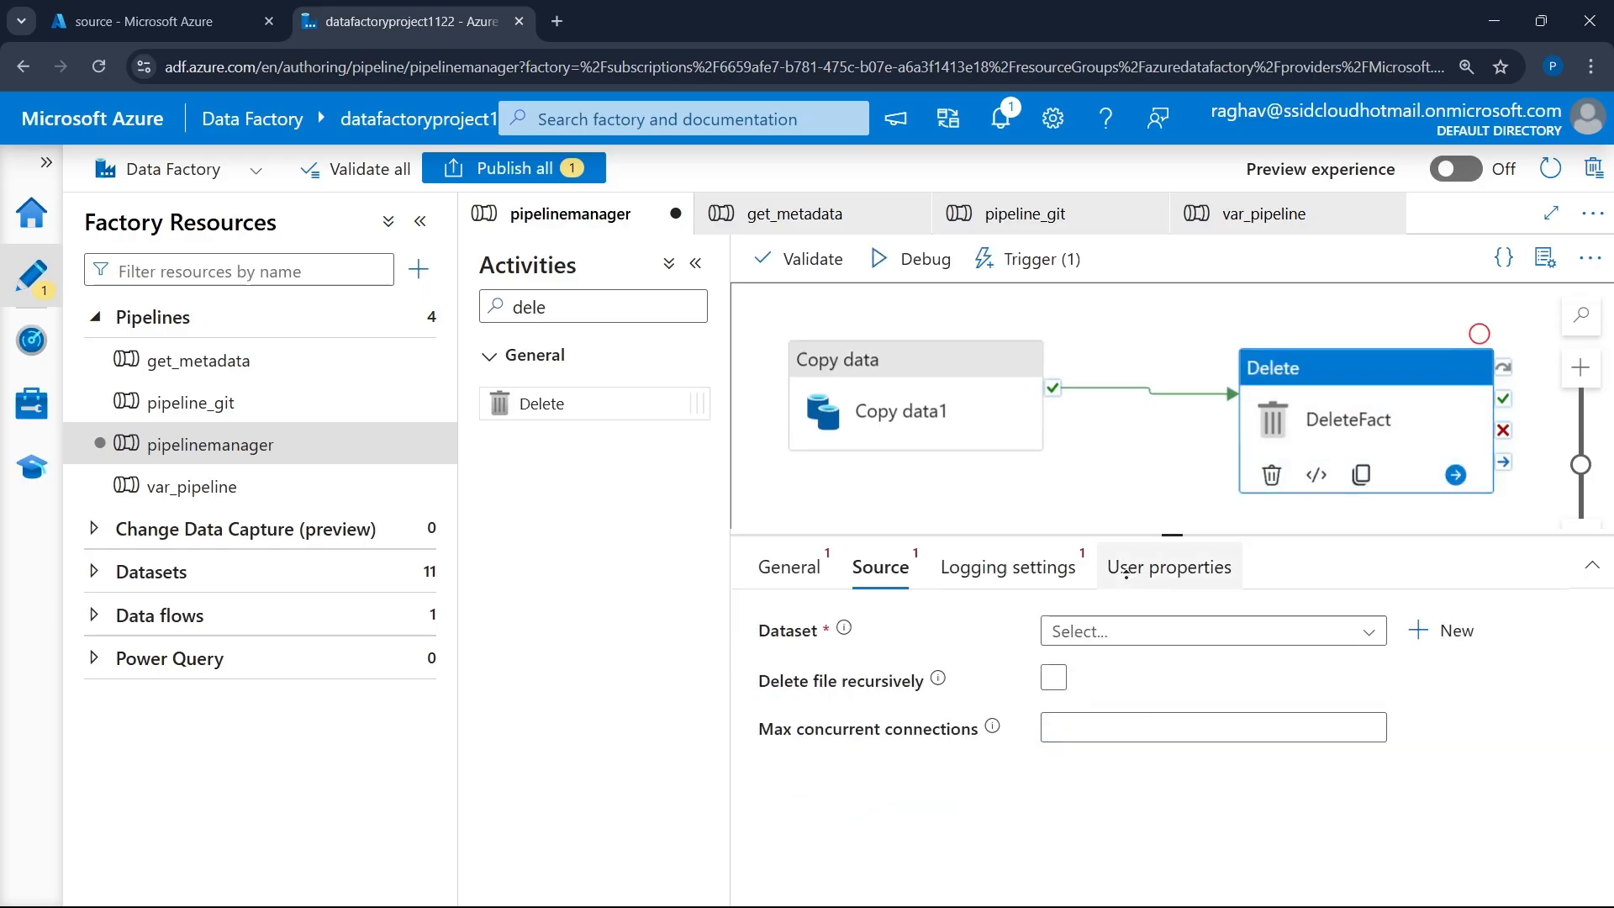
click(1211, 631)
click(1107, 741)
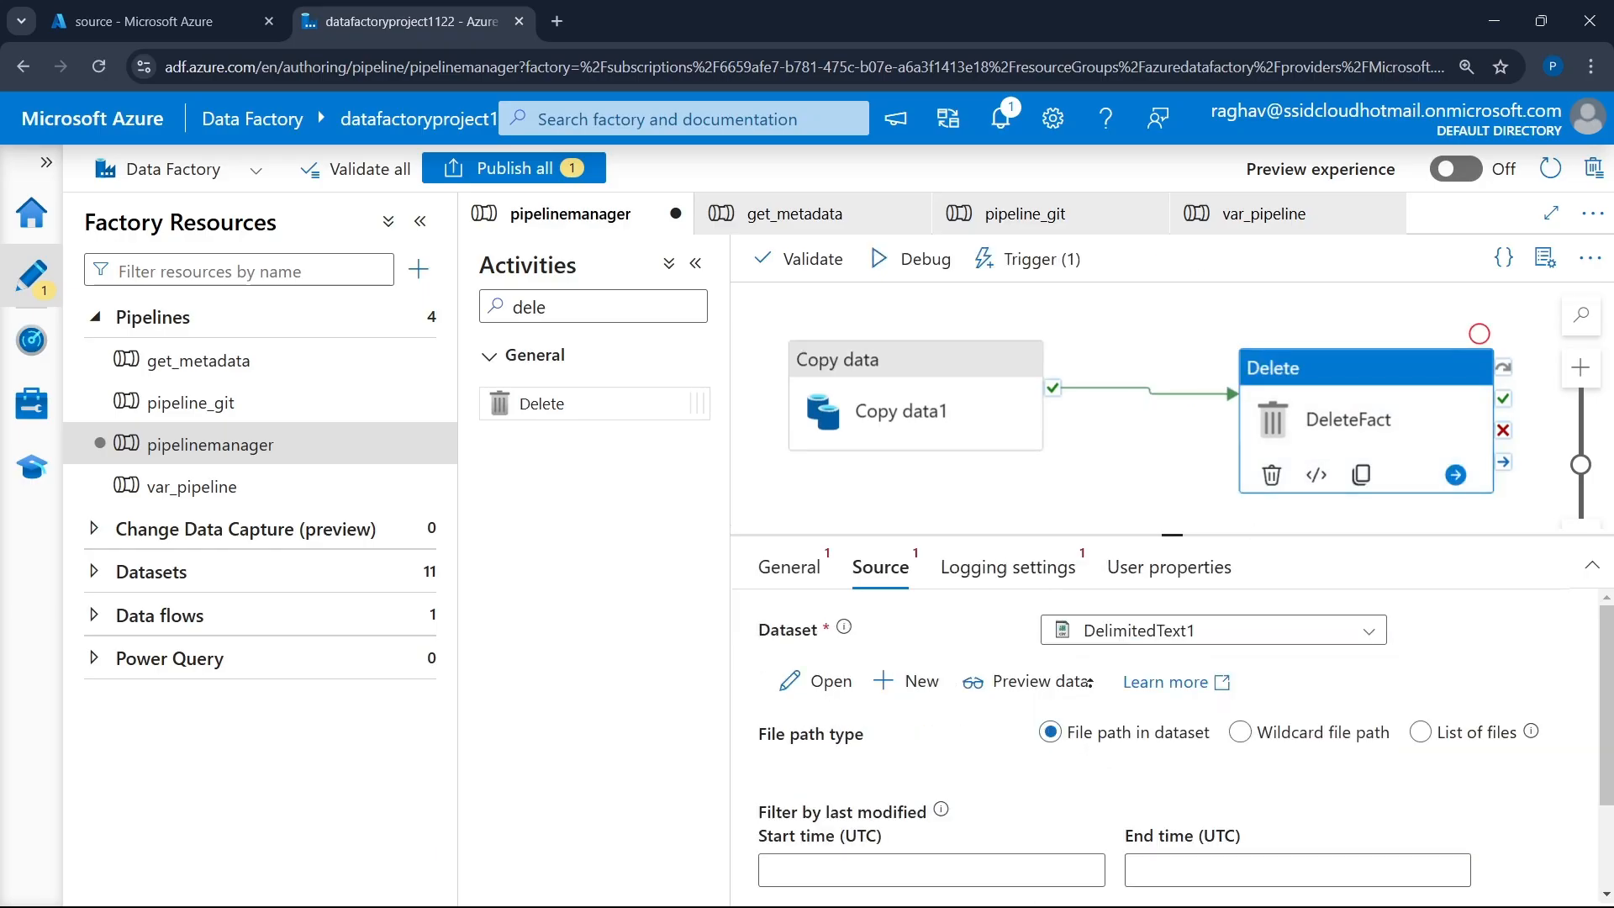
scroll(1117, 709, down, 1)
scroll(1111, 704, up, 1)
click(418, 221)
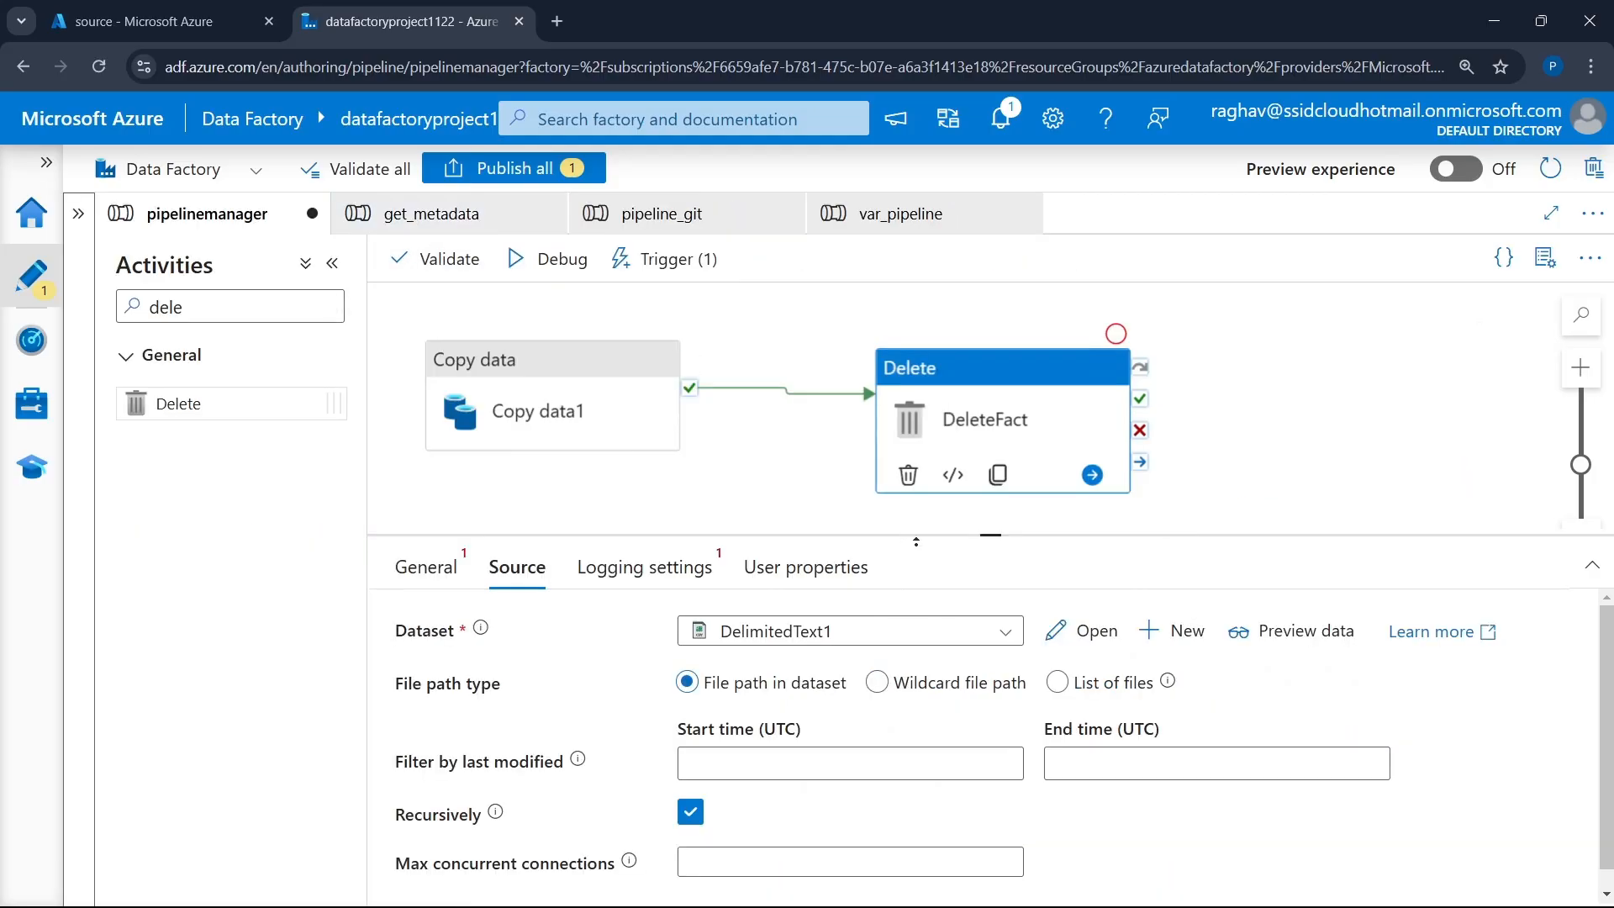
- Set DeleteFact's logging account linked service to AzureDataLakeStorage1 and test its connection
click(679, 489)
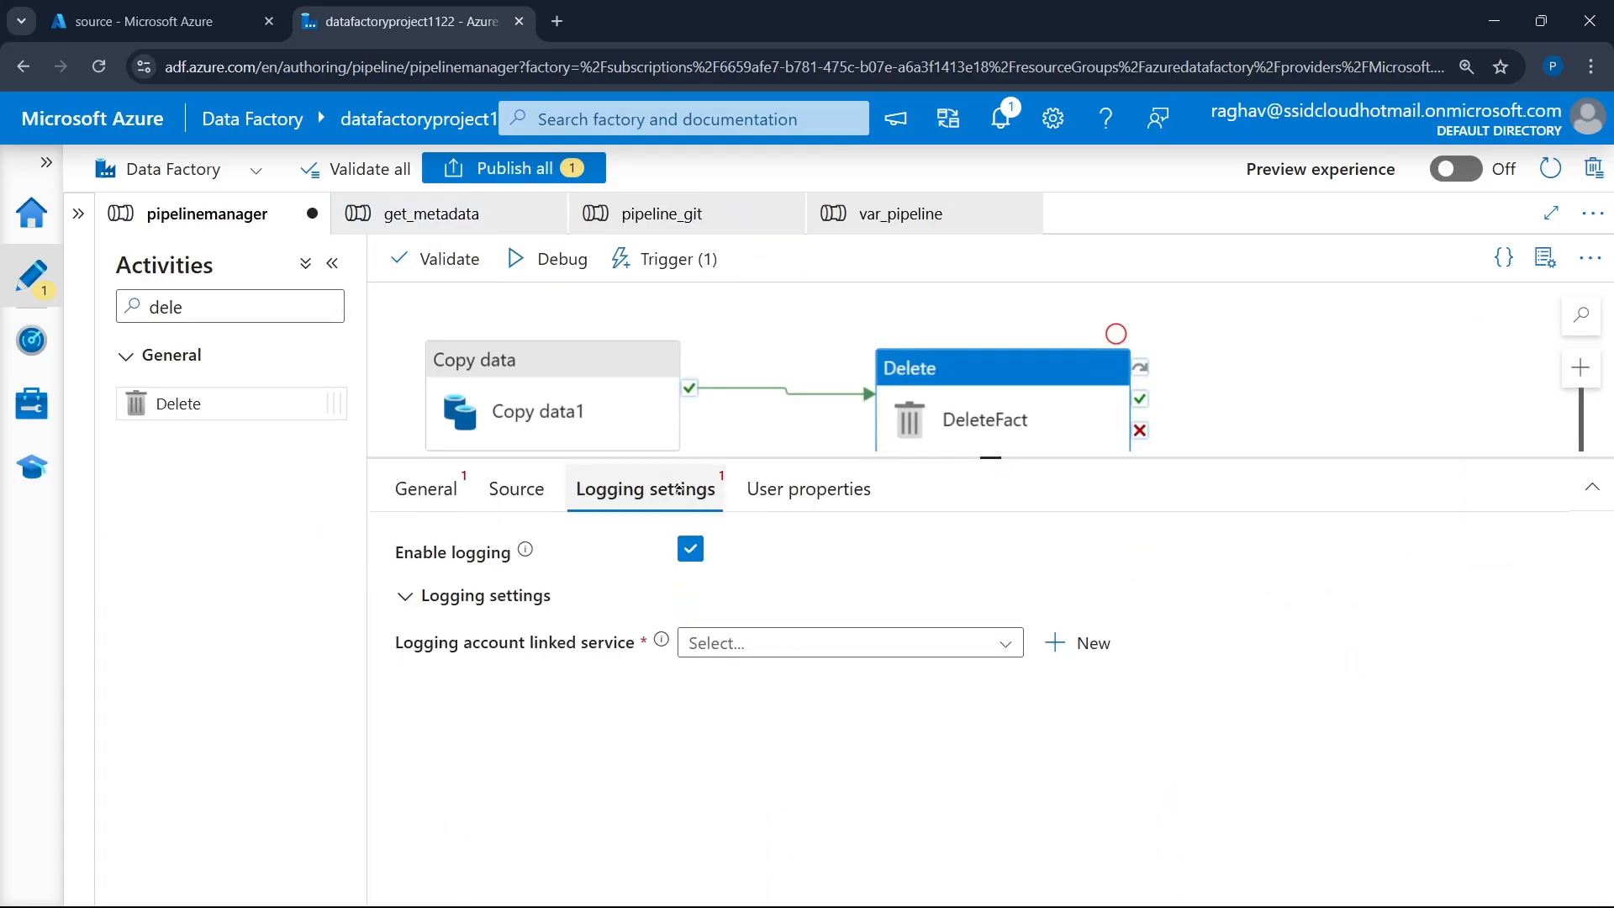
click(707, 643)
click(807, 728)
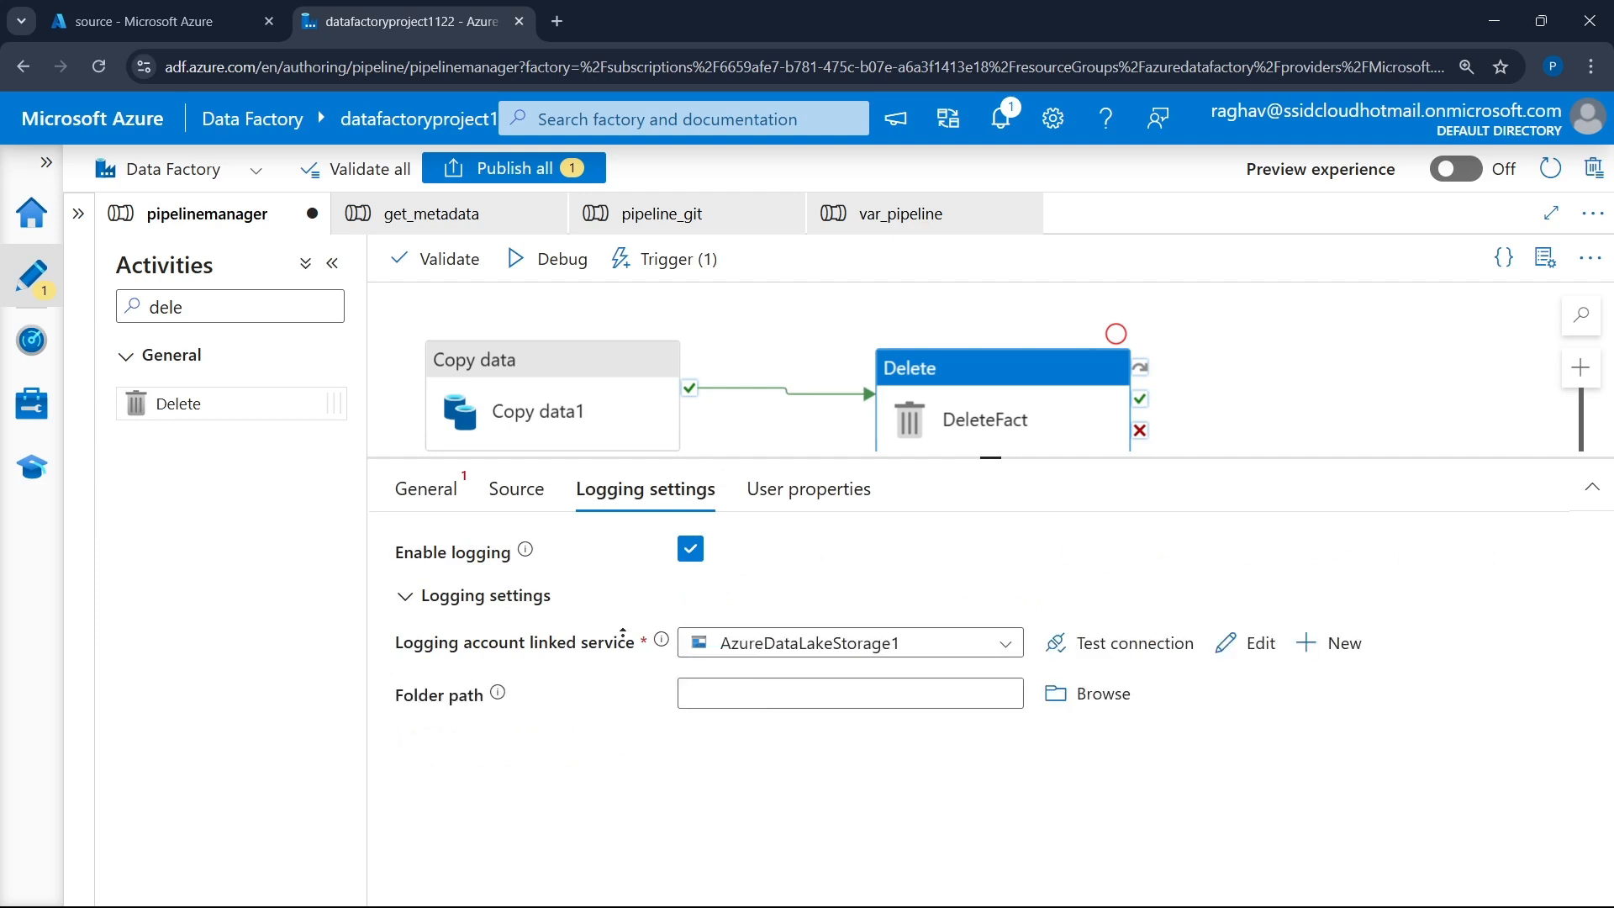
click(1158, 649)
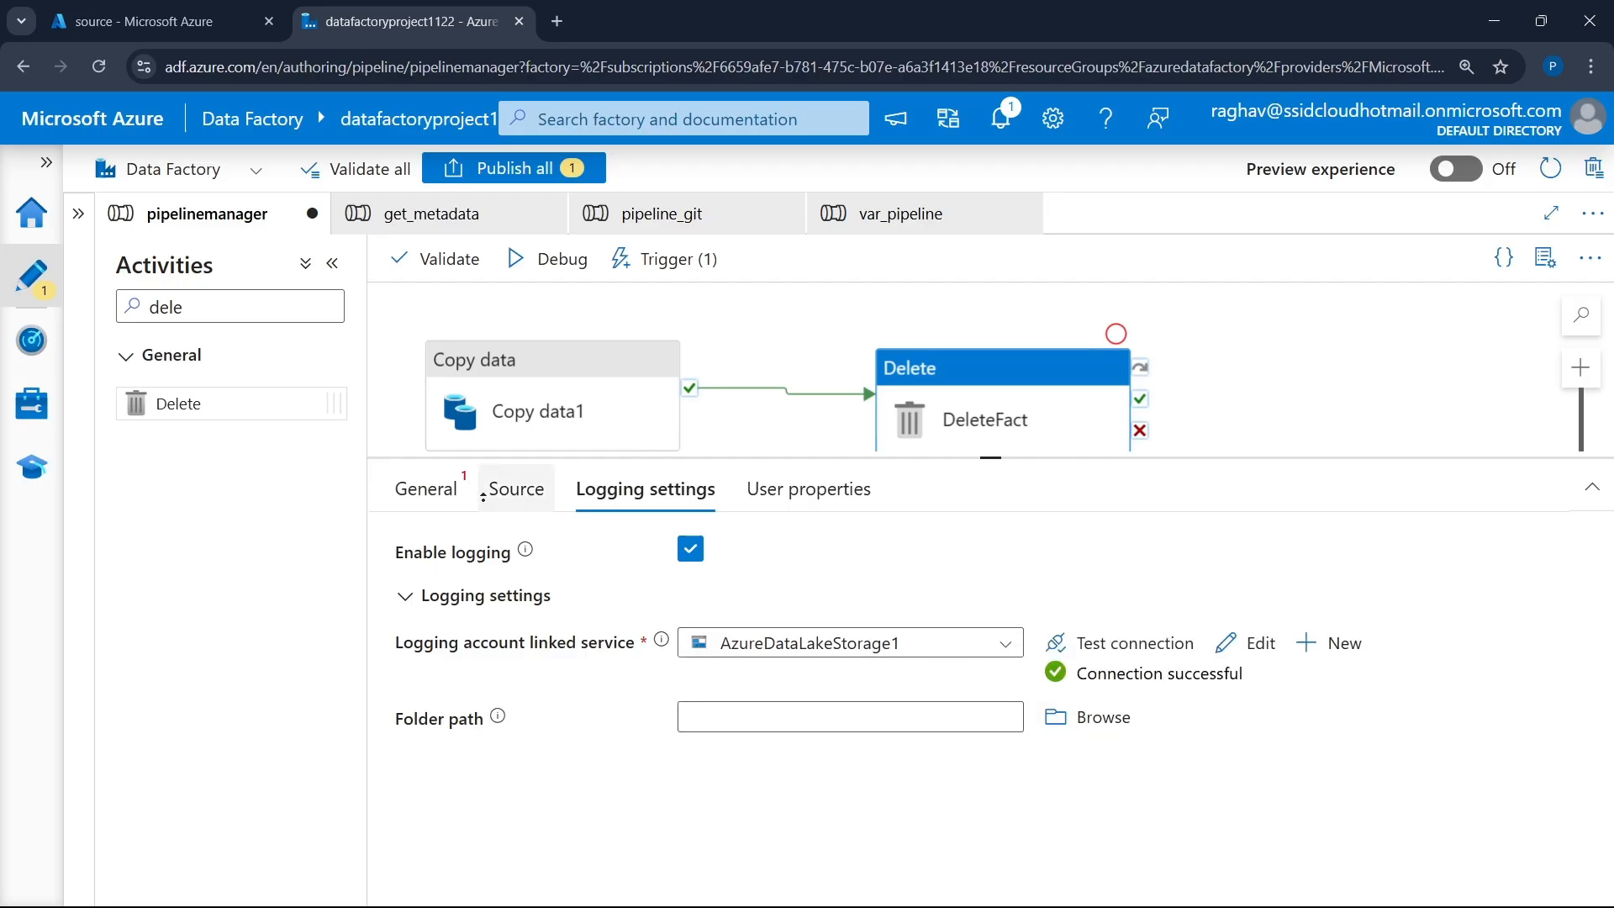
- Review DeleteFact's general settings, including activity state, timeout, retry options and secure input and output
click(425, 489)
scroll(819, 725, down, 2)
scroll(819, 724, up, 2)
scroll(662, 743, down, 1)
scroll(662, 743, down, 1)
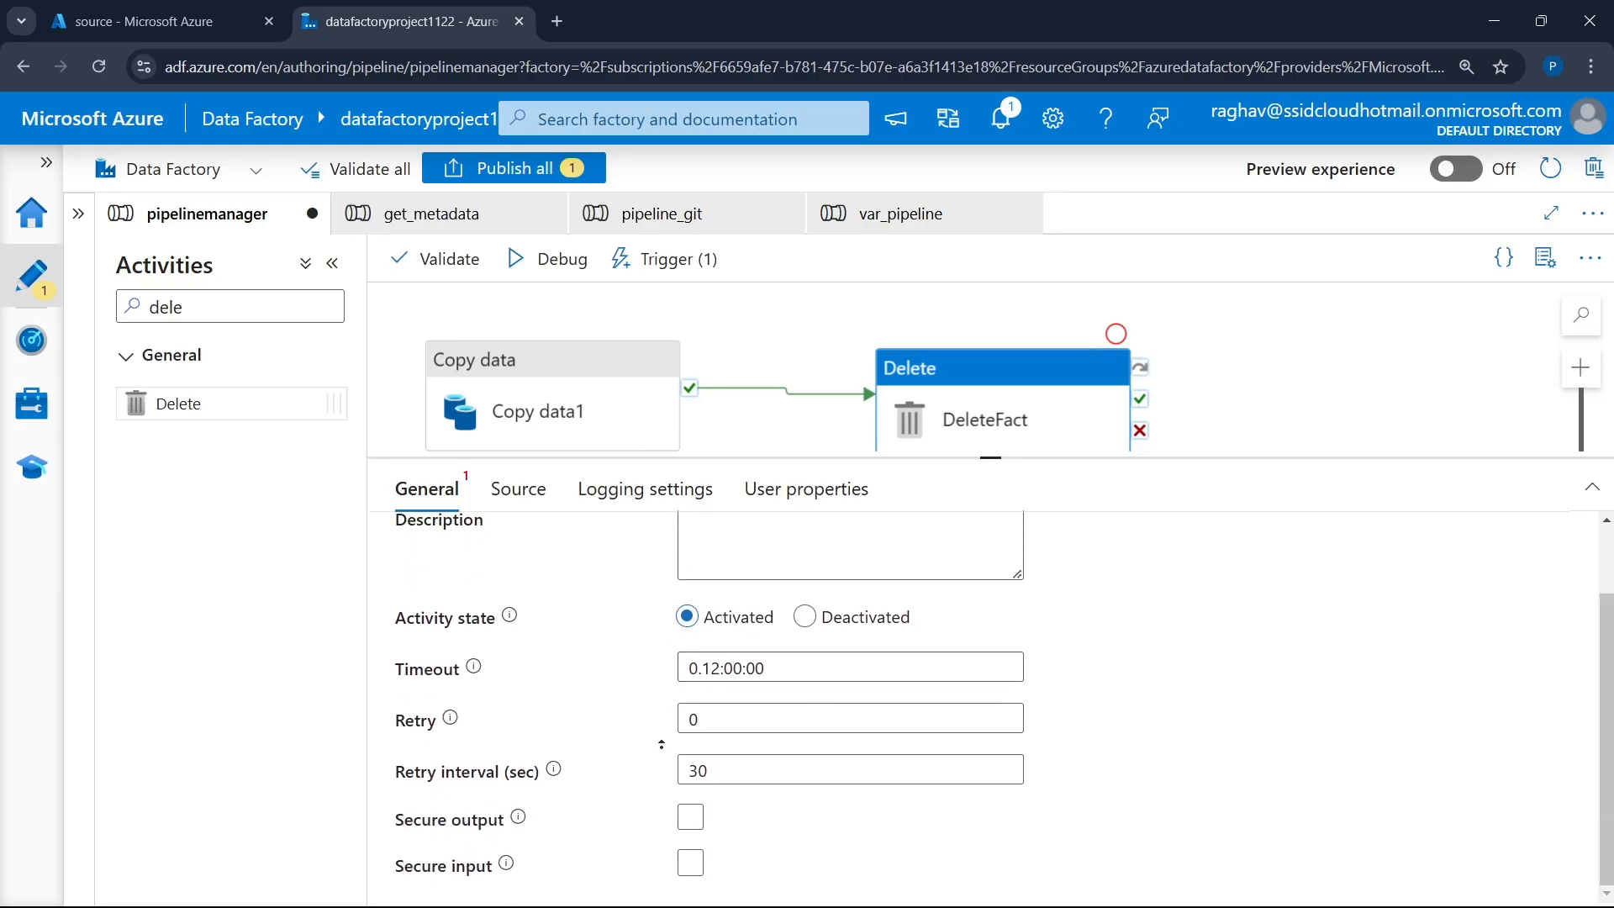
scroll(673, 748, up, 2)
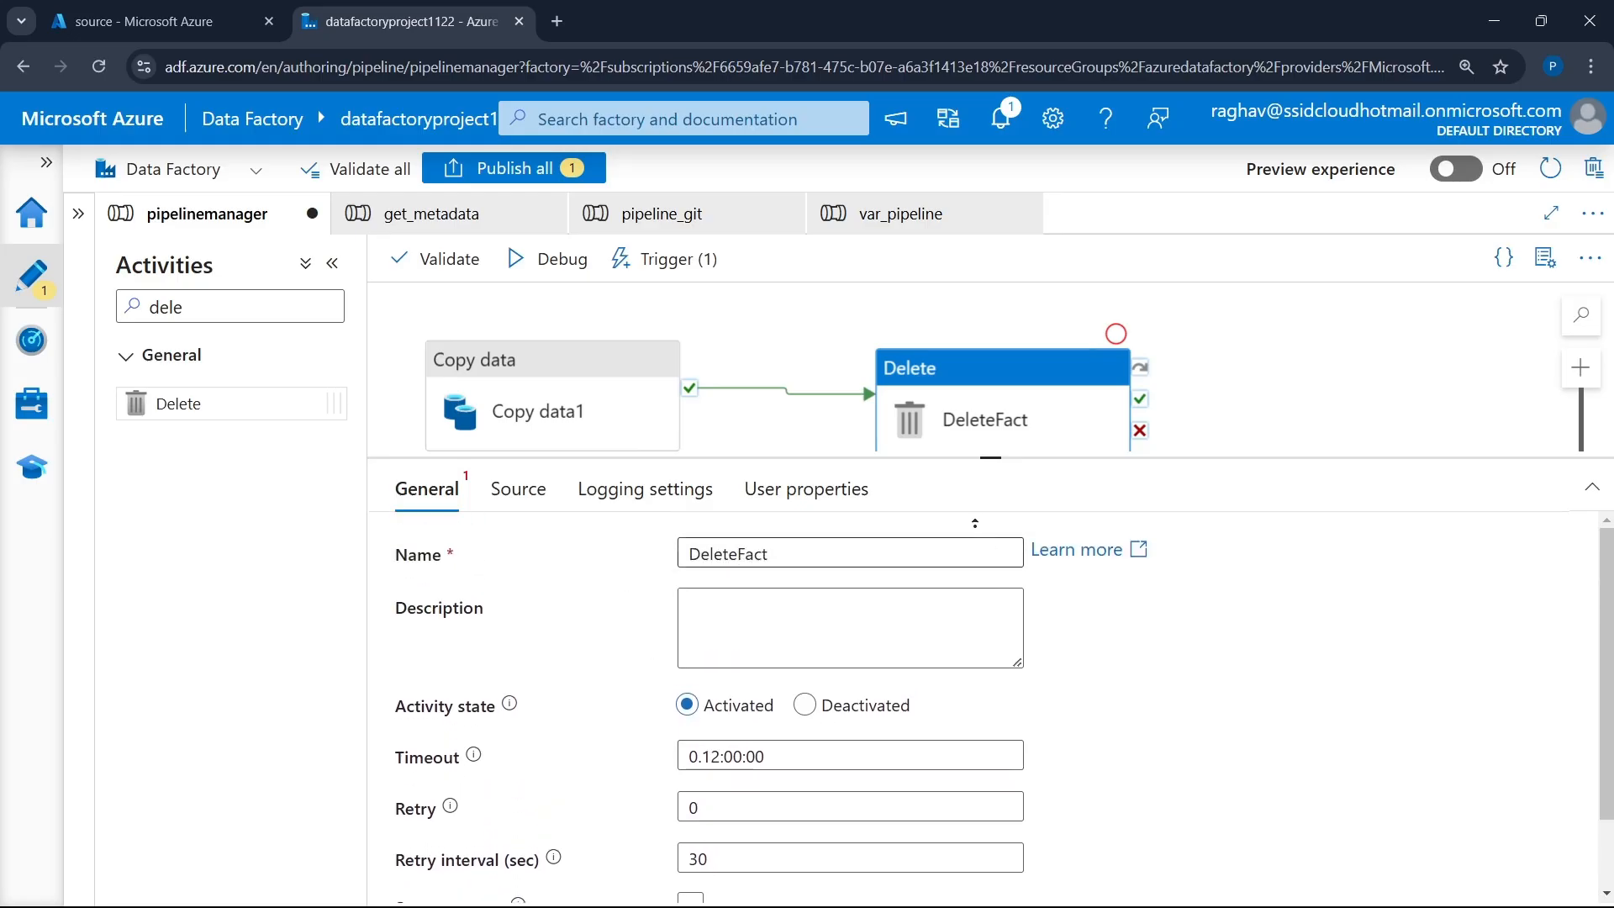
drag(990, 454, 1014, 378)
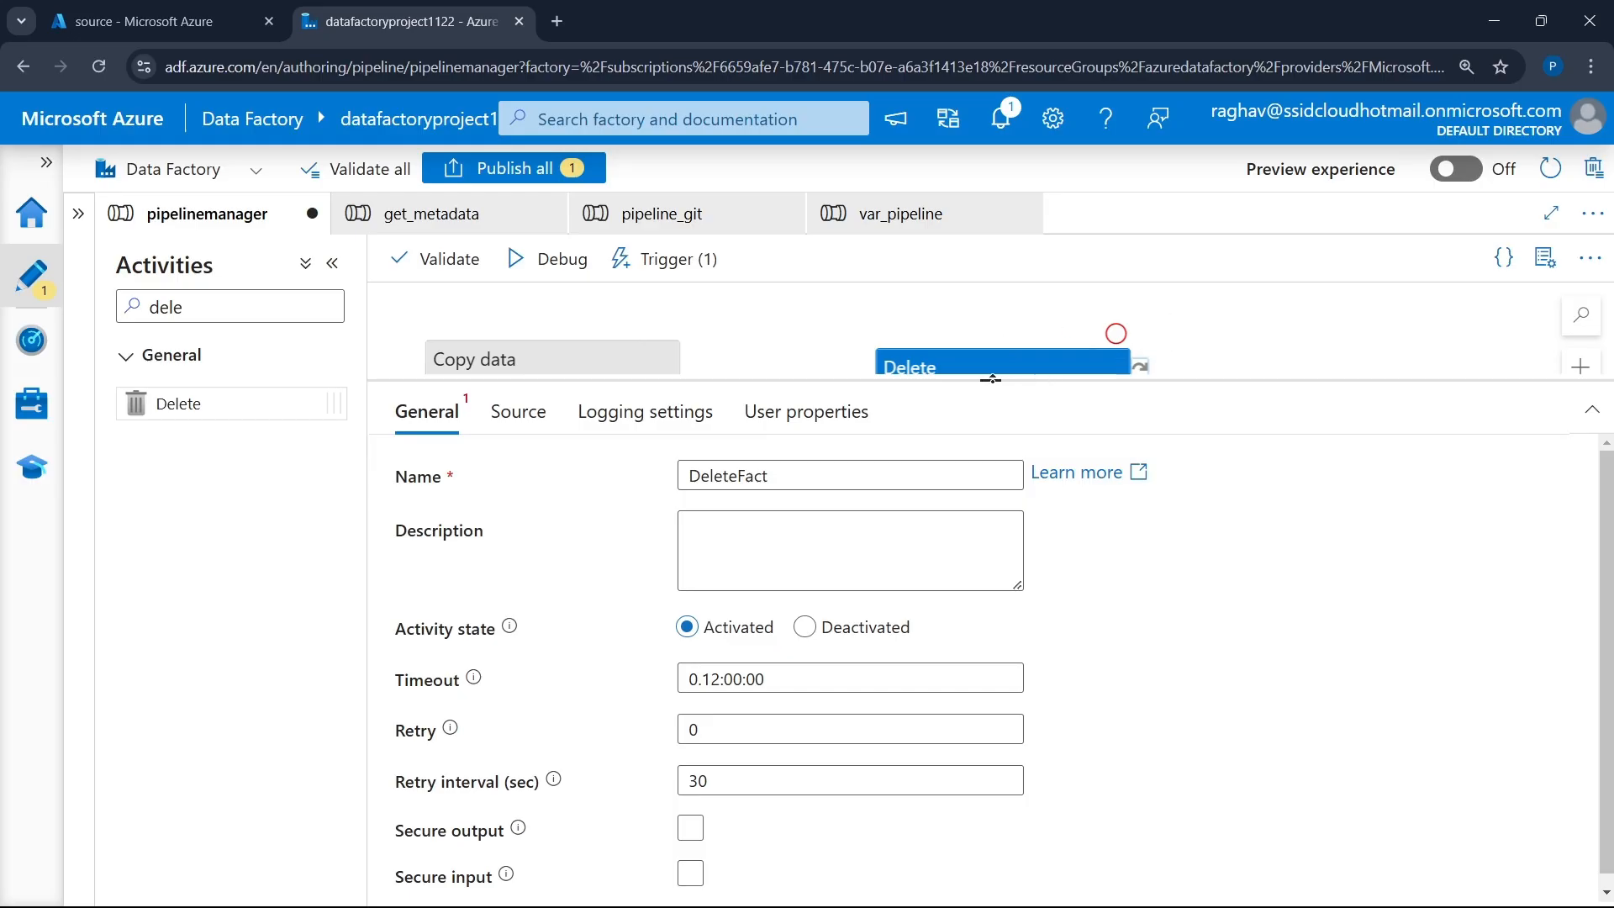
drag(990, 379, 990, 536)
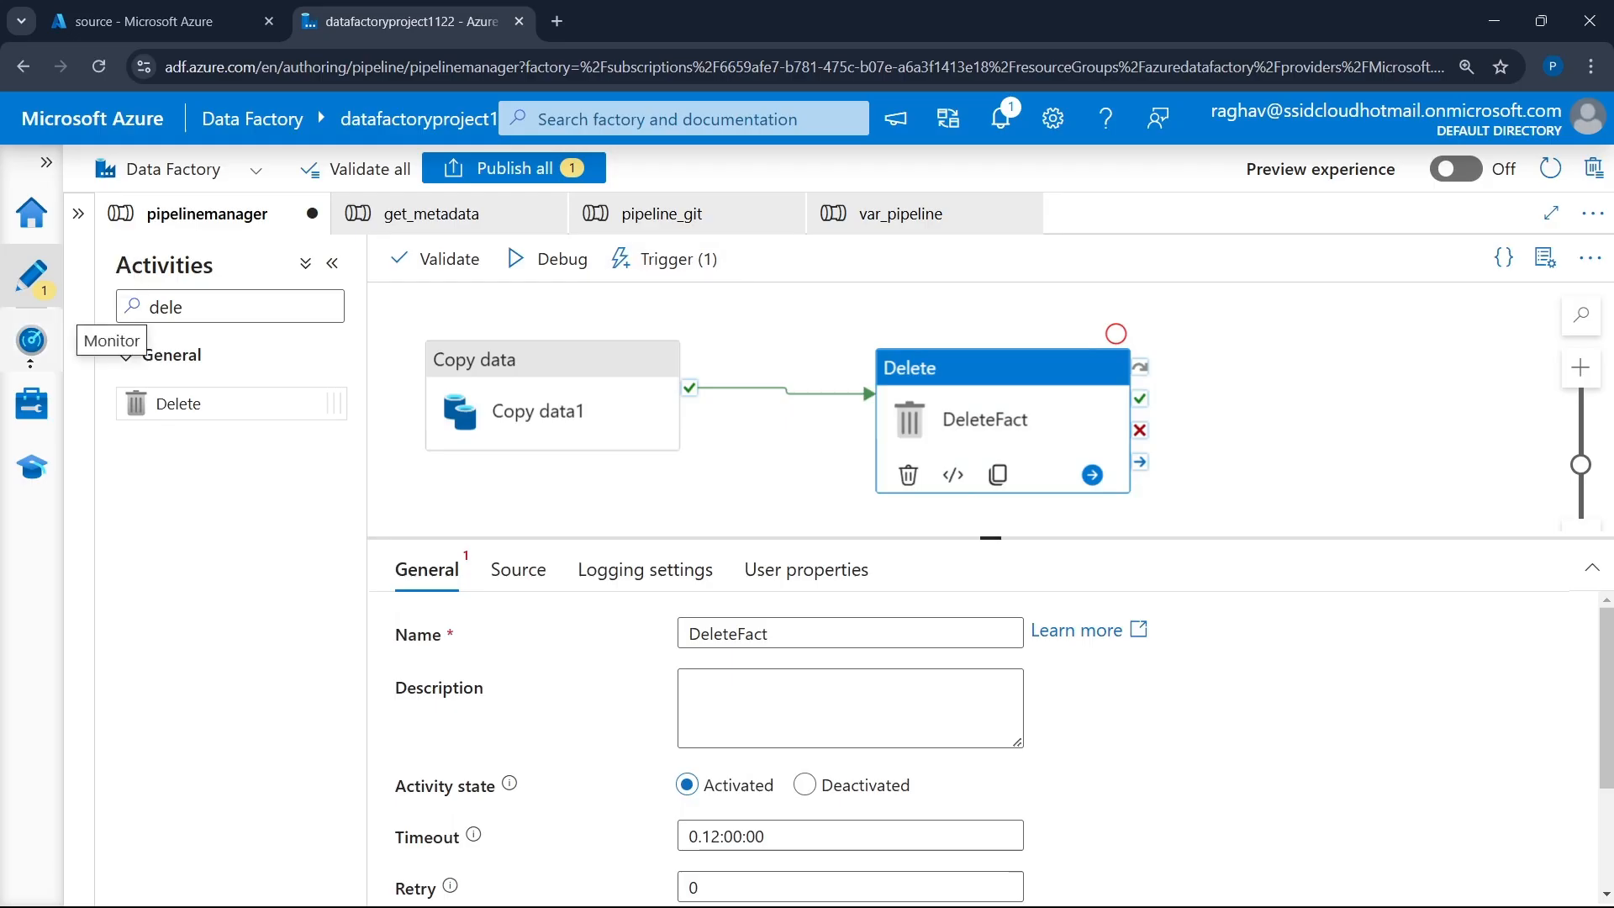
- Check the factory's trigger runs in monitoring and refresh the list
click(660, 261)
click(32, 340)
click(160, 332)
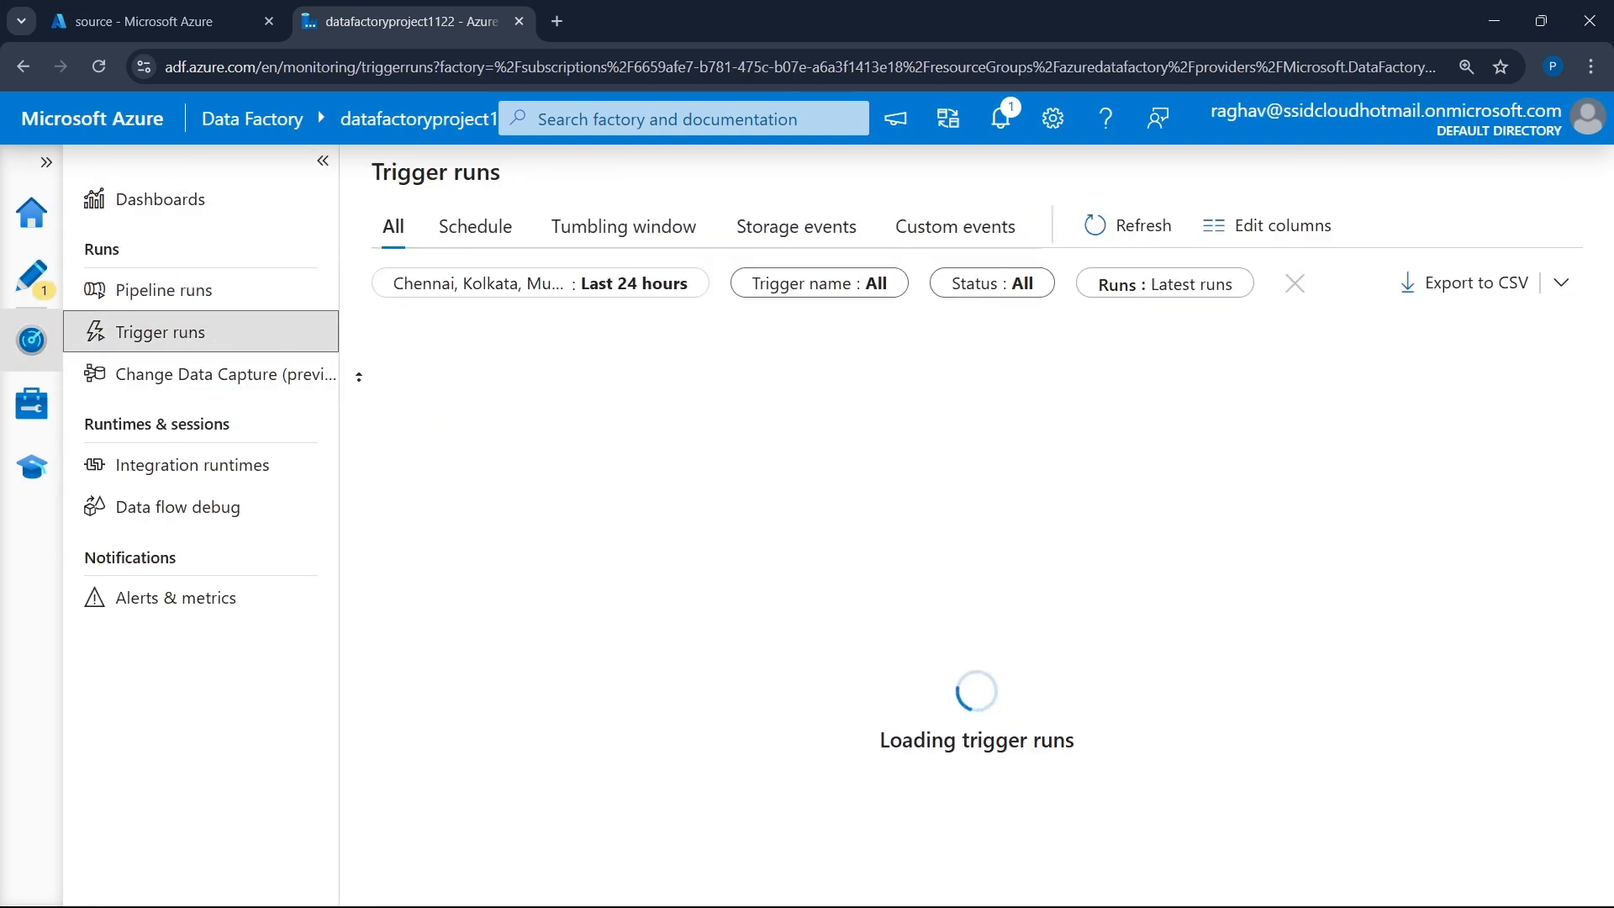
click(1116, 232)
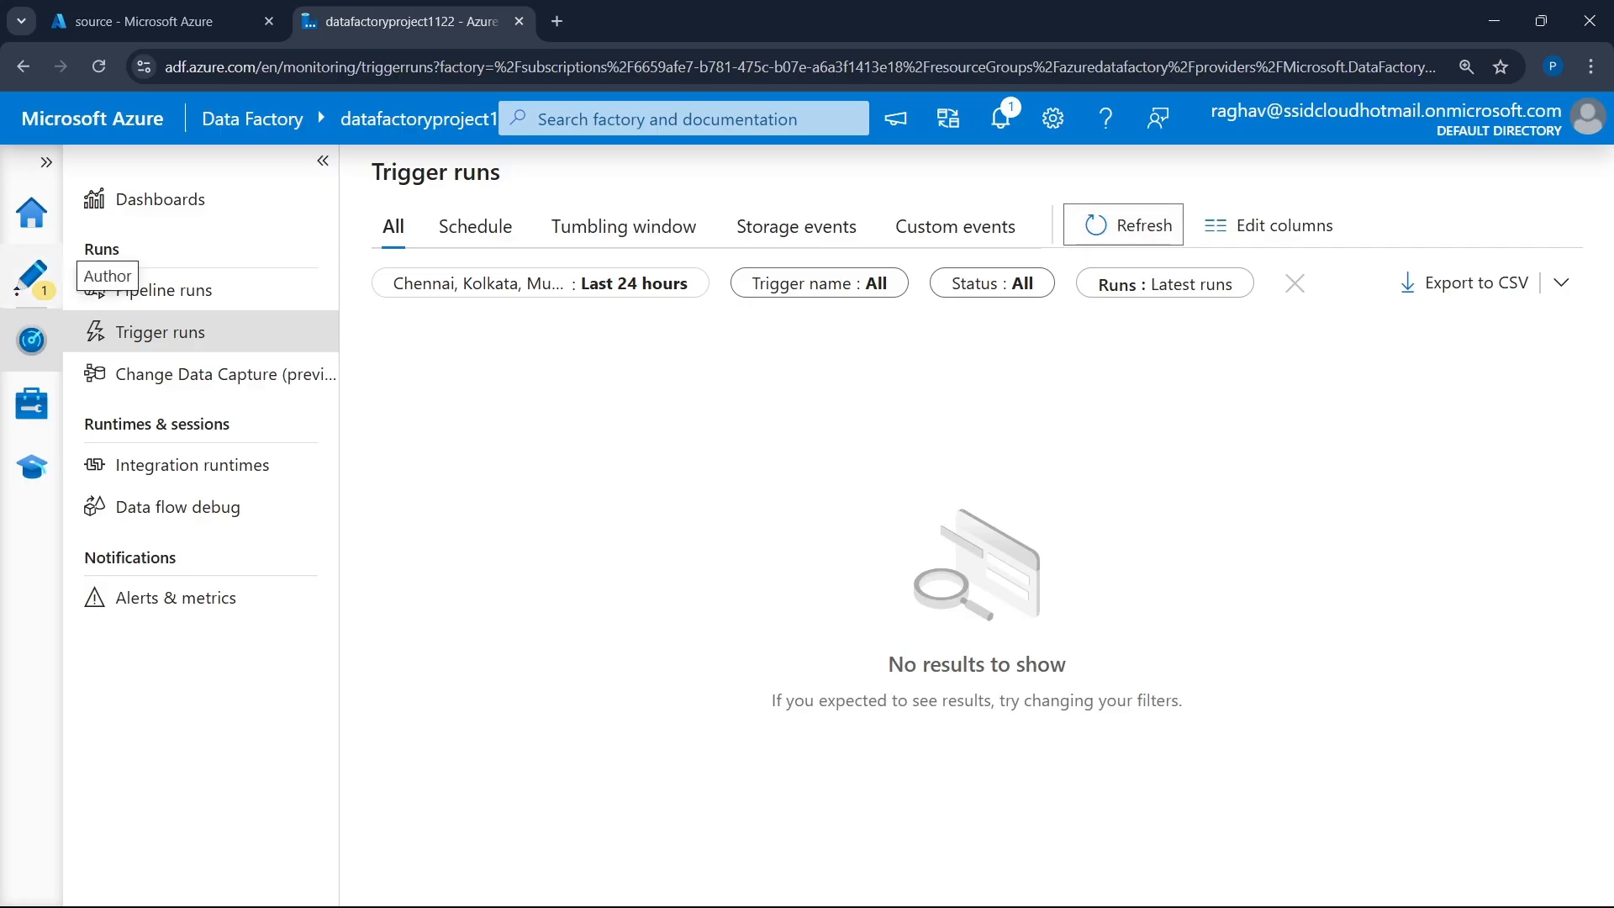
- Return to pipelinemanager and review managerTriggeri's storage account, container, blob path and event settings, leaving them without saving
click(31, 275)
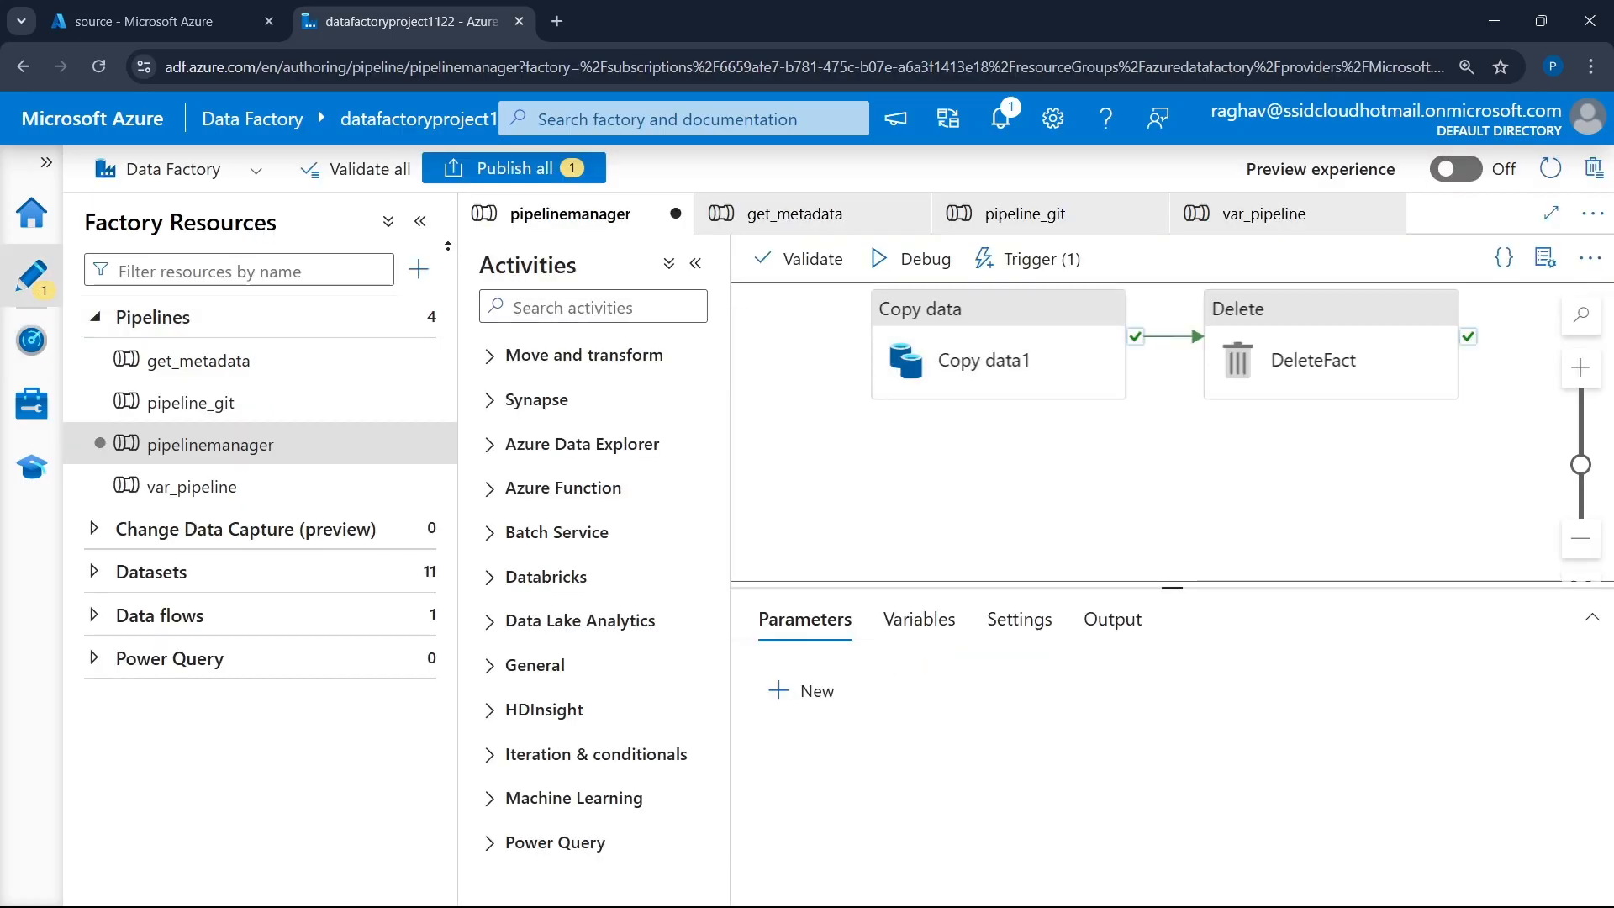
click(419, 221)
click(666, 259)
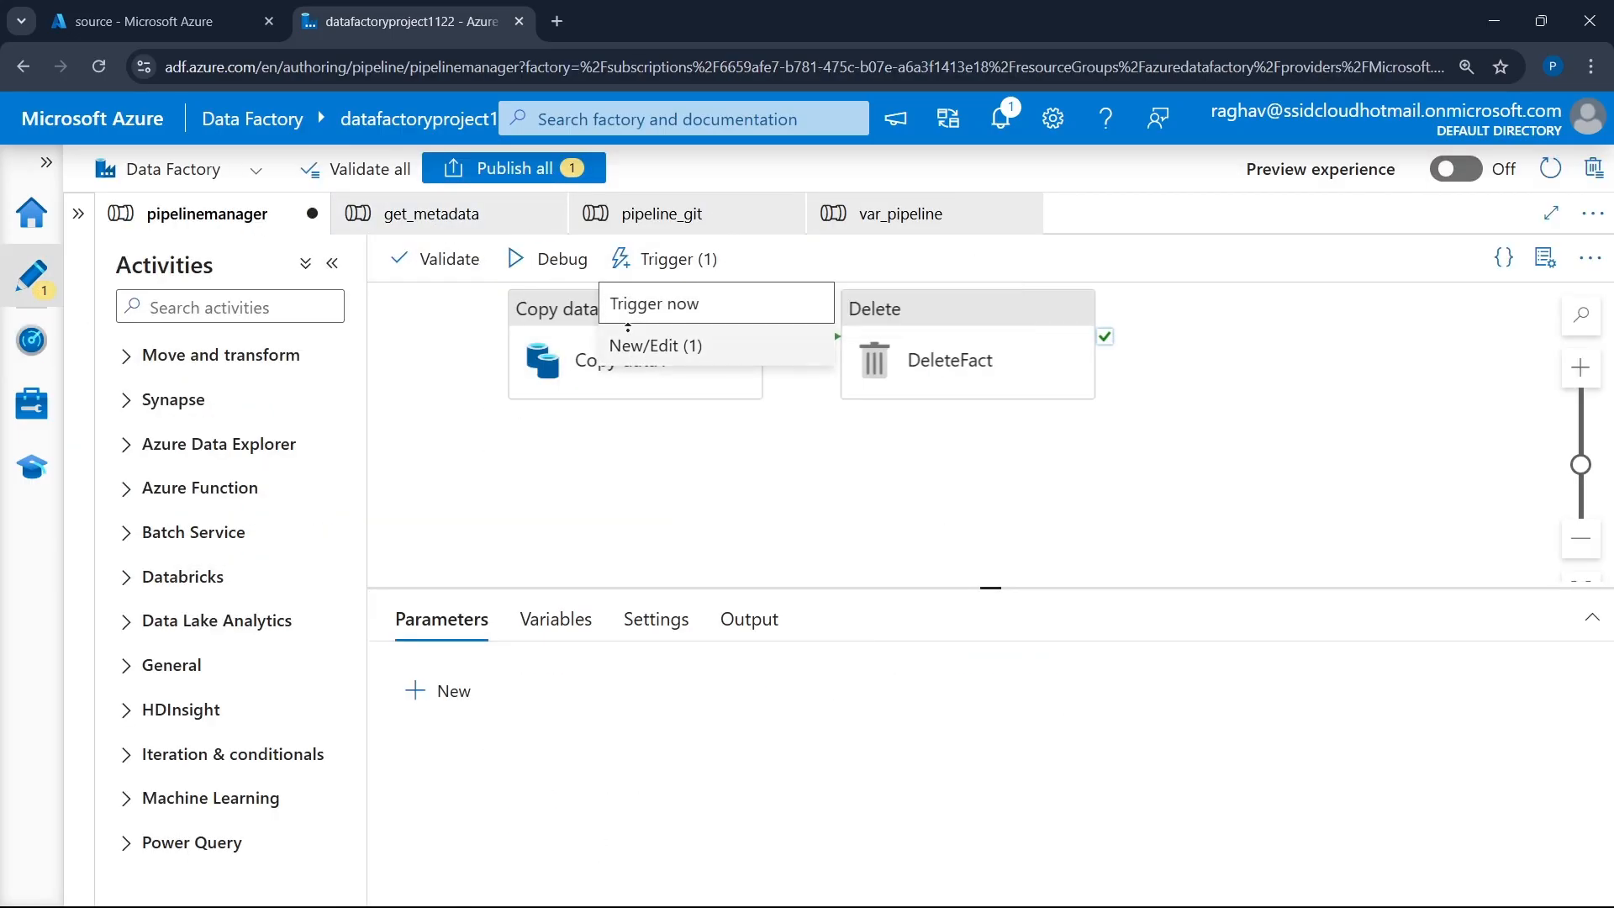
click(645, 345)
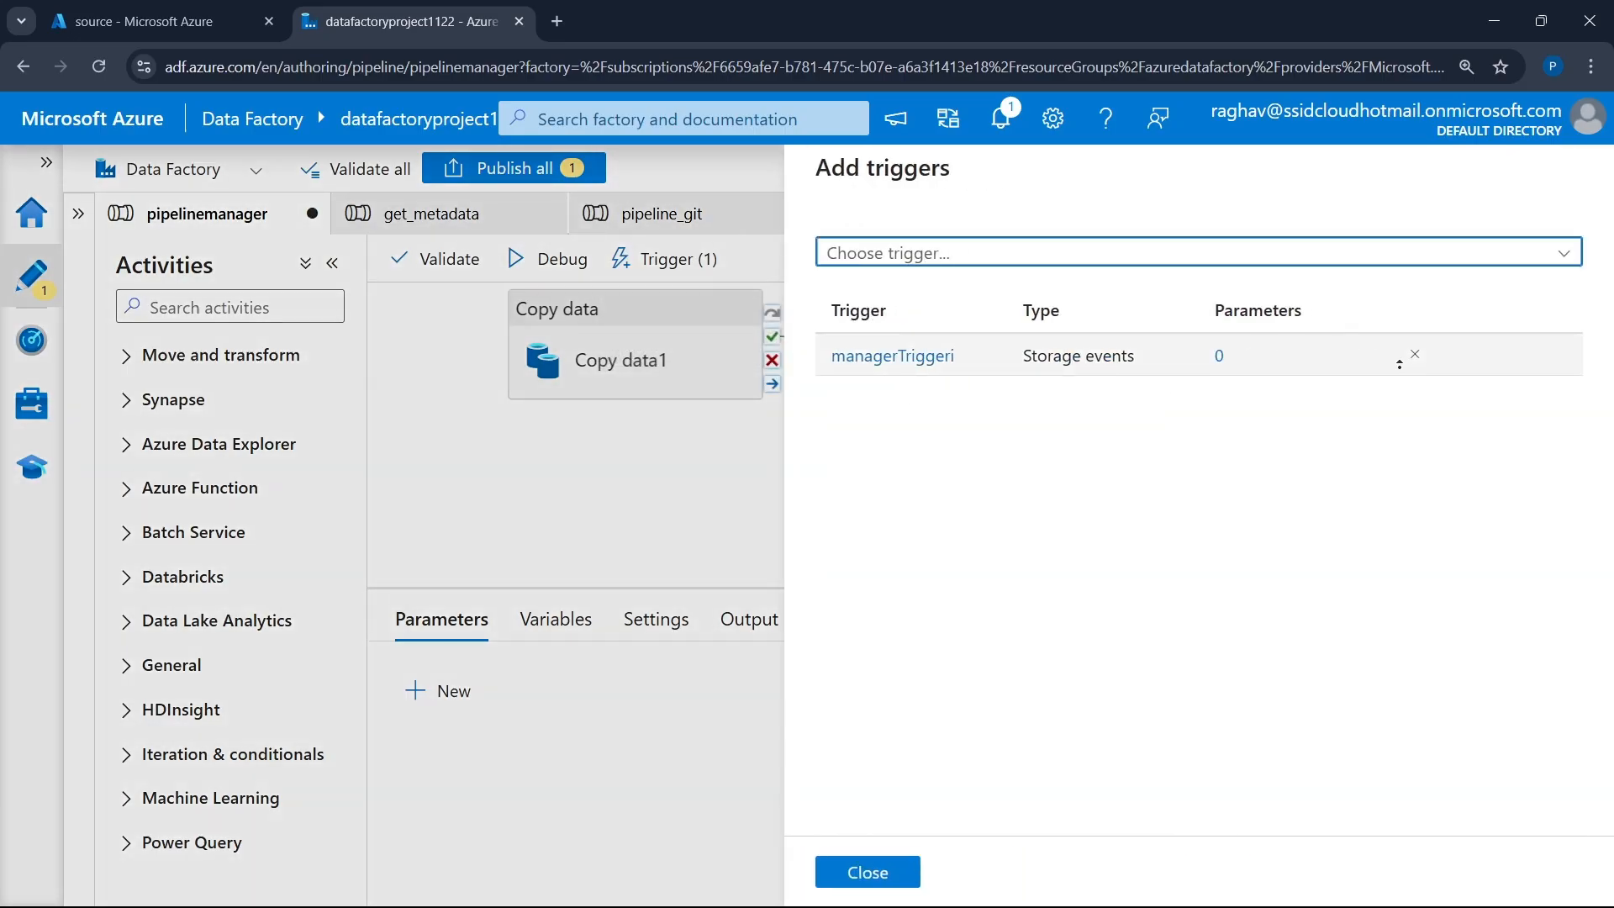
click(937, 358)
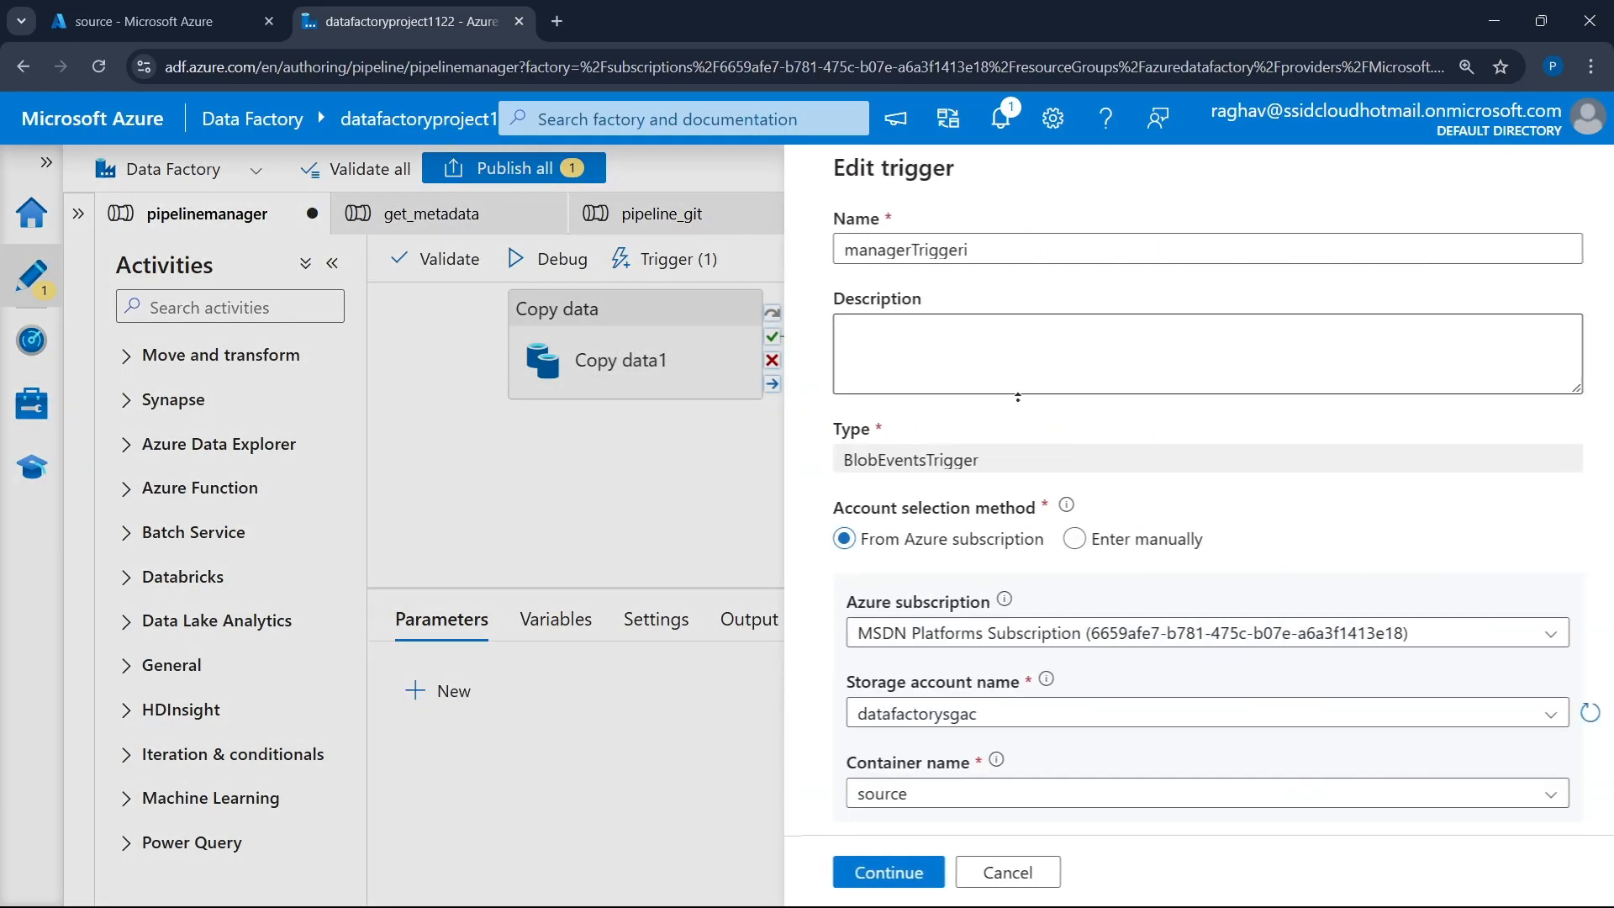
scroll(1091, 544, down, 5)
click(906, 372)
click(1063, 463)
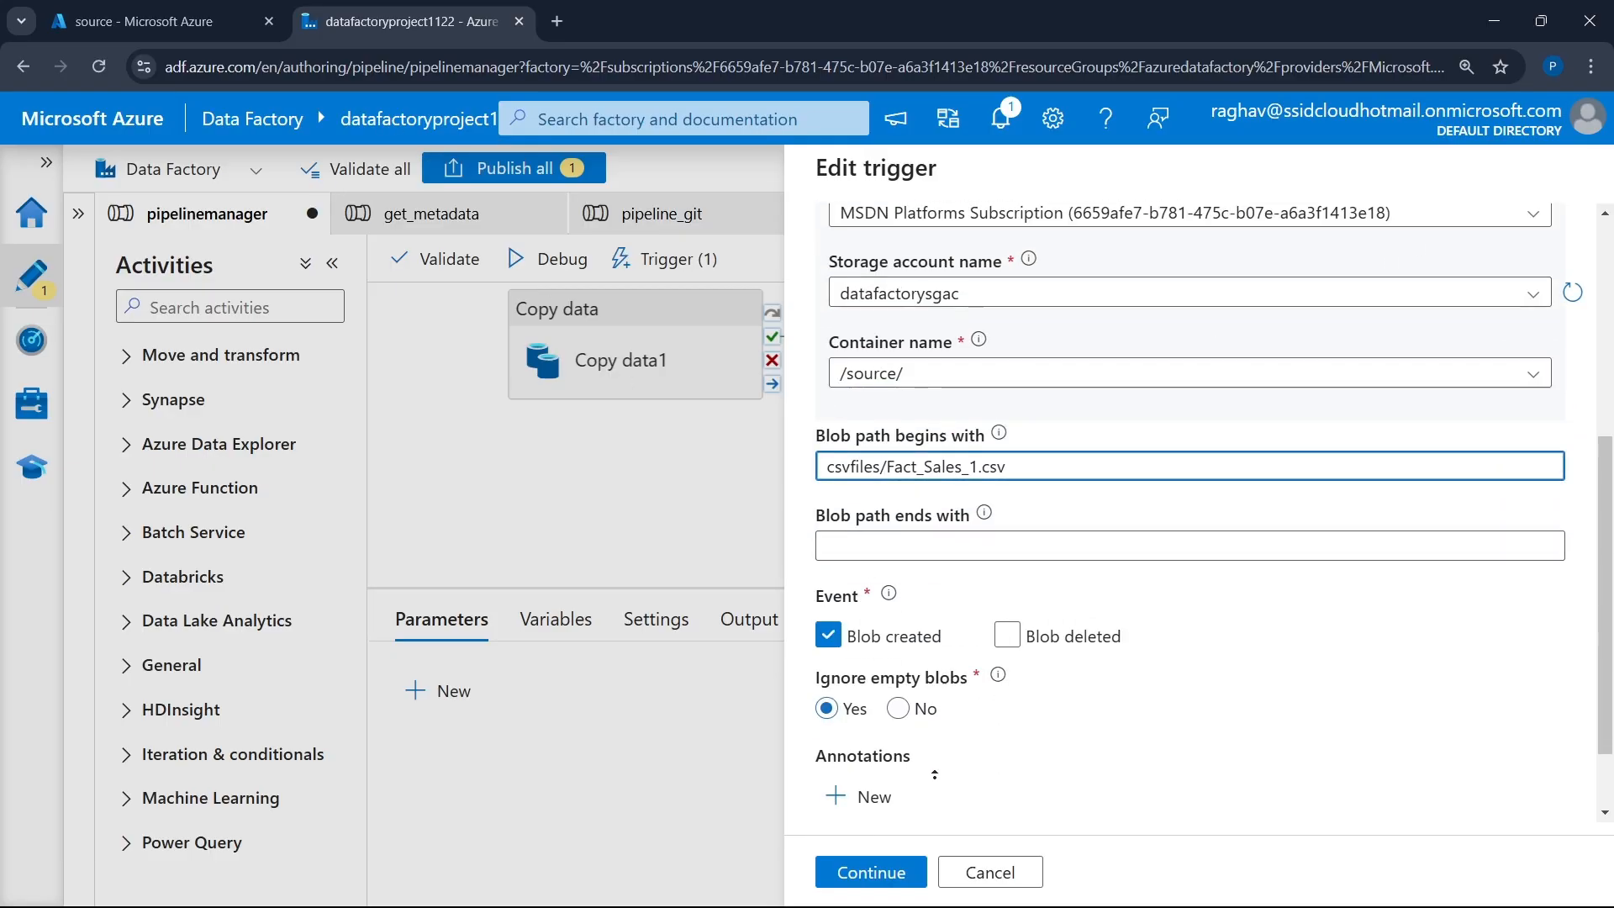
click(983, 871)
click(871, 874)
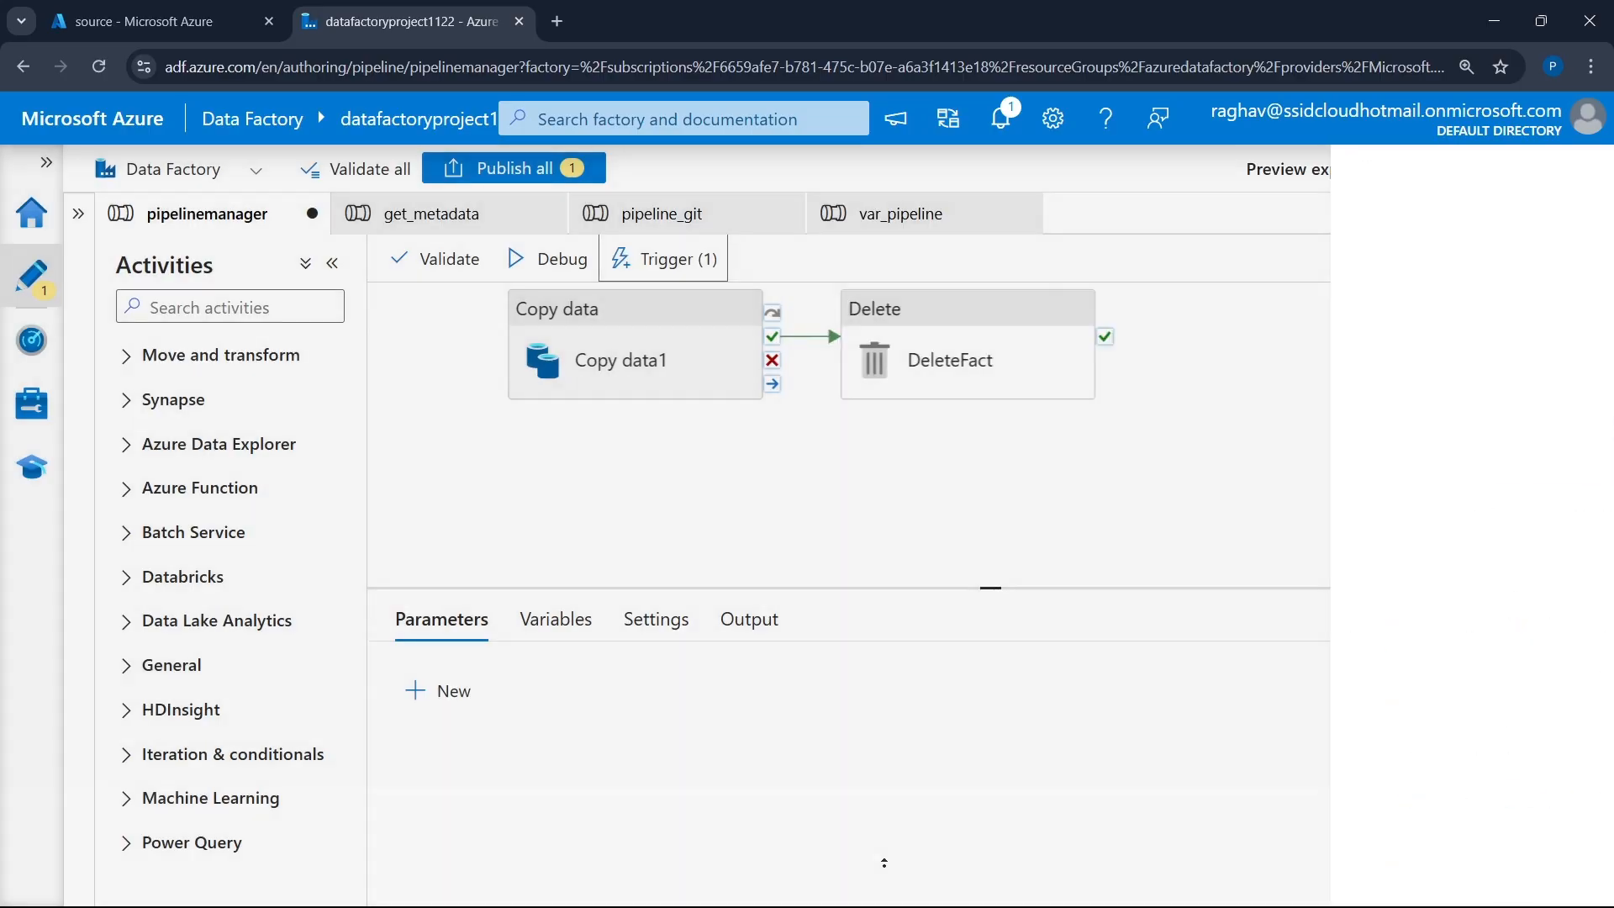
- Switch to the Azure portal and upload Fact_Sales_1.csv to the csvfiles folder of the source container
click(143, 21)
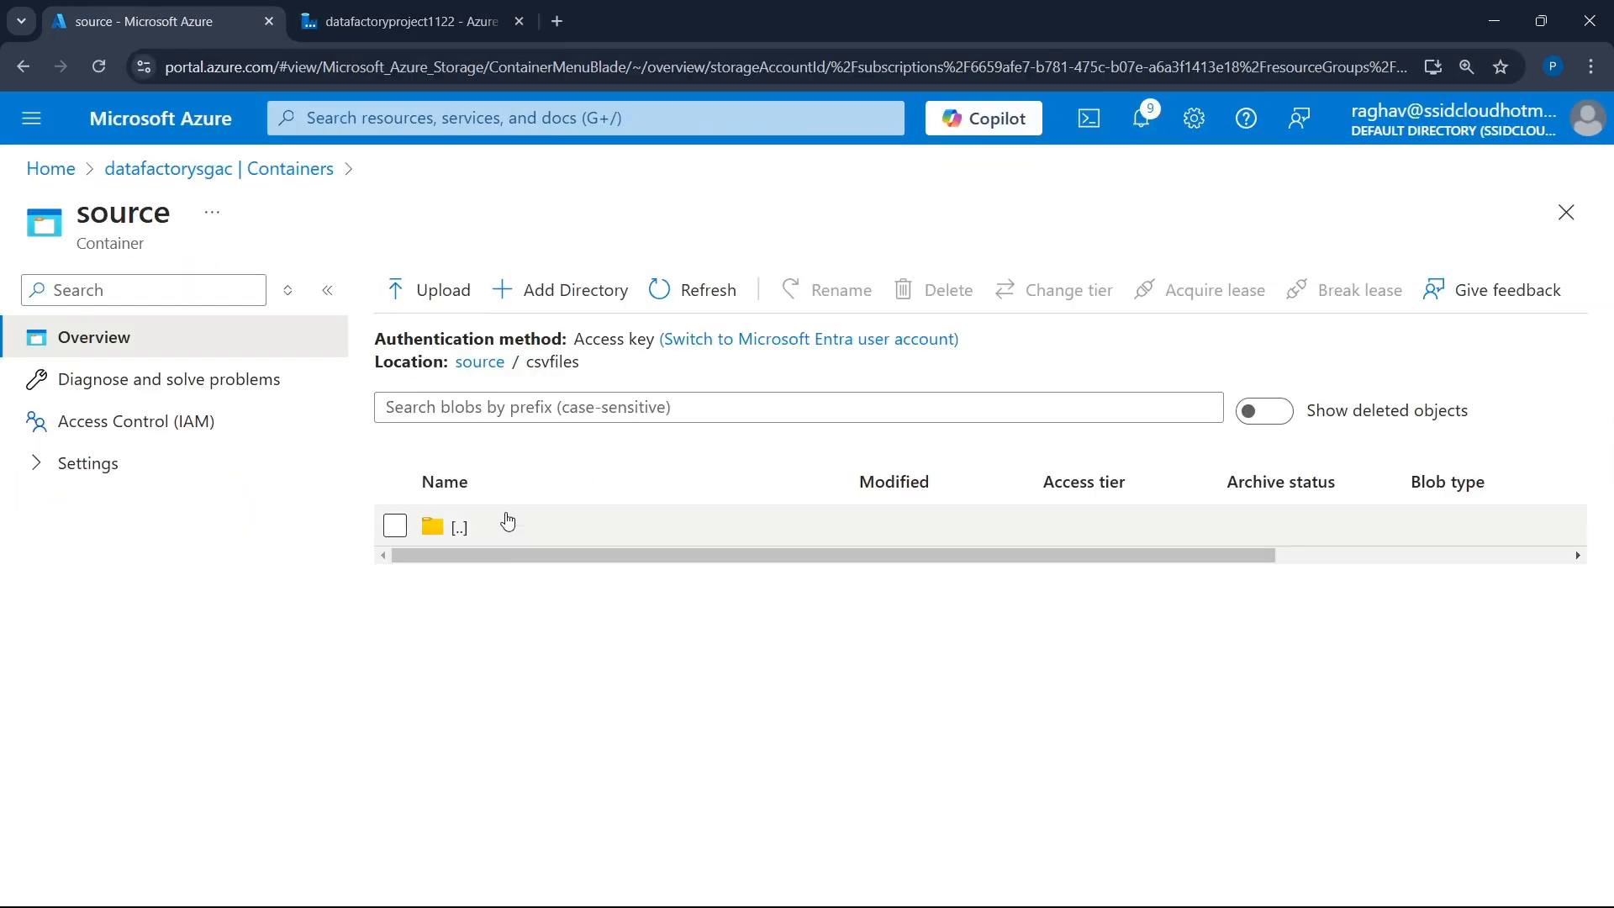
click(439, 294)
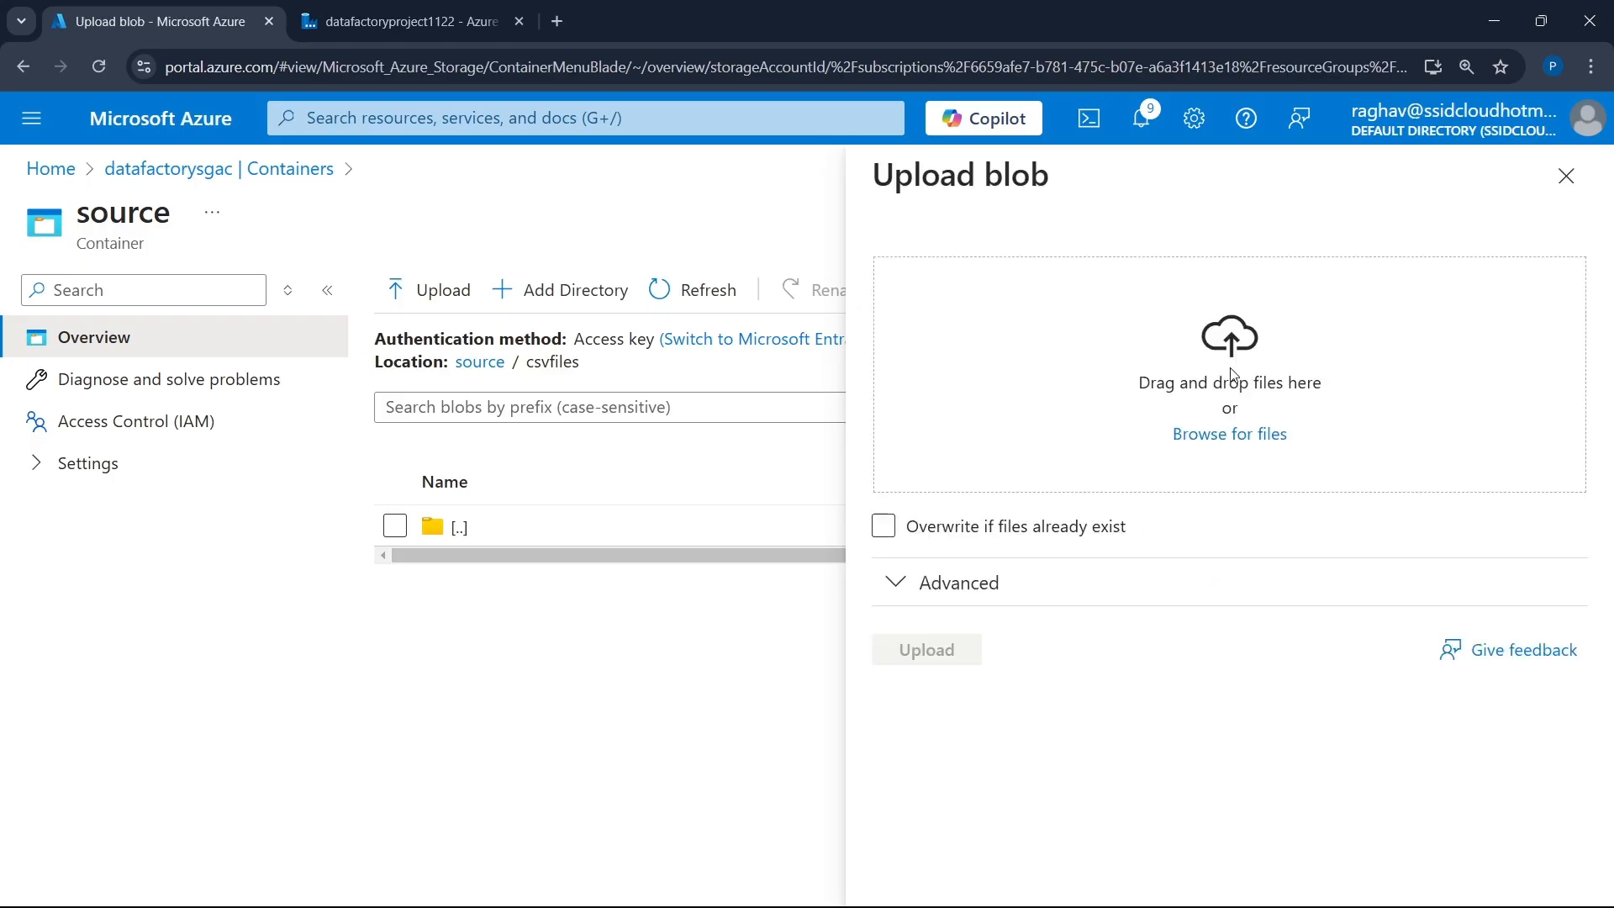
click(1225, 434)
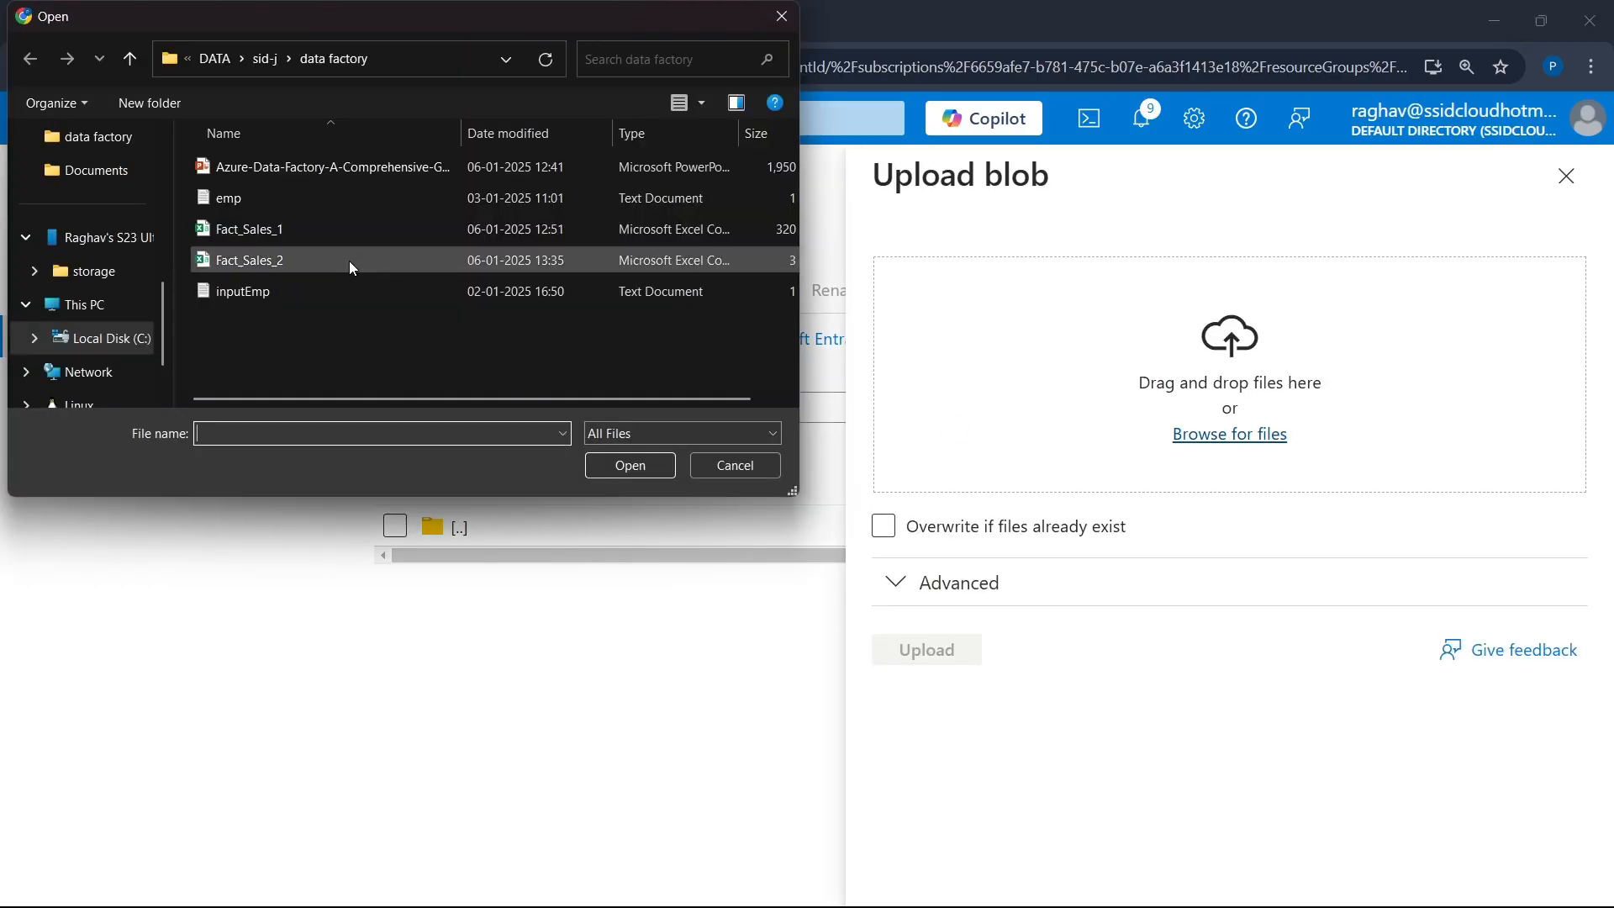
click(281, 237)
click(632, 468)
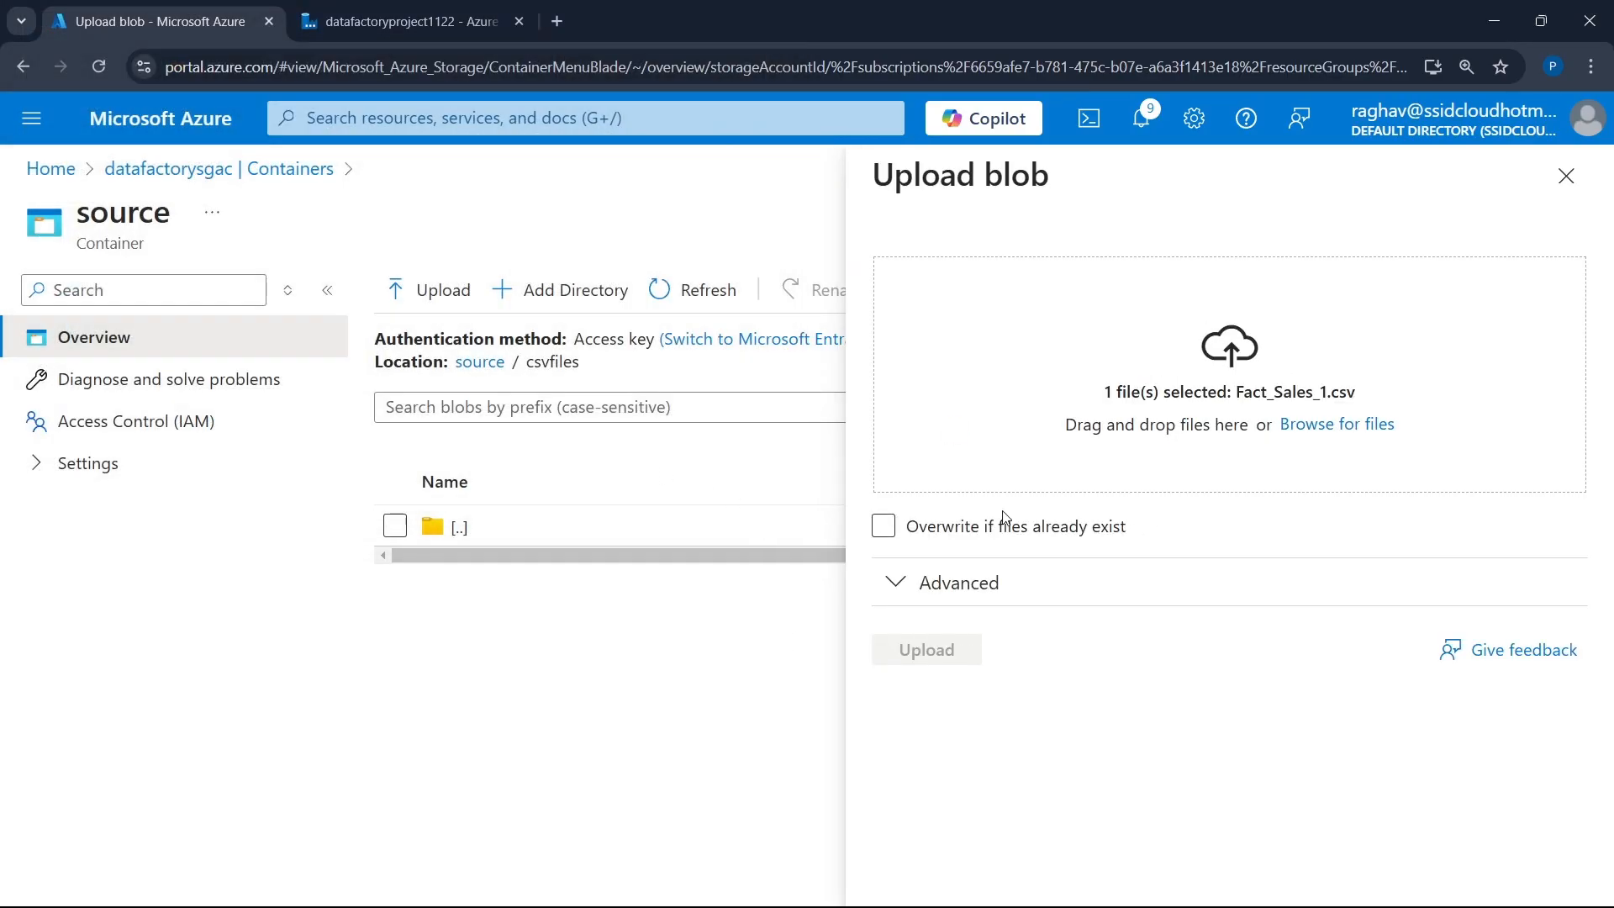
click(948, 650)
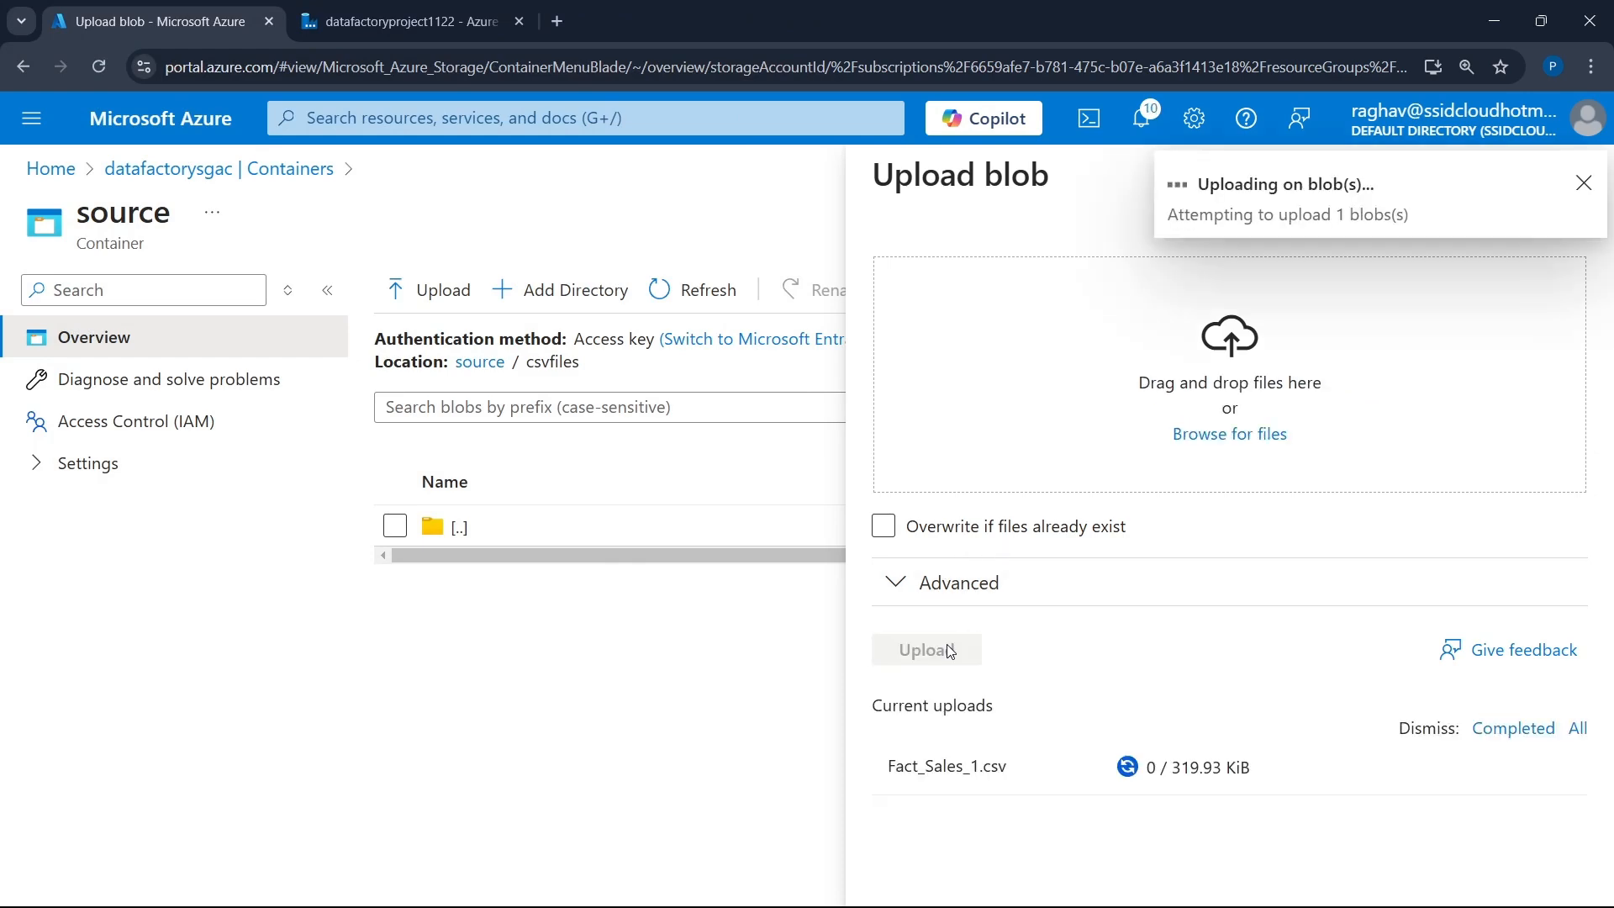
- Switch back to Data Factory and refresh the trigger runs to check for a managerTriggeri run
click(452, 28)
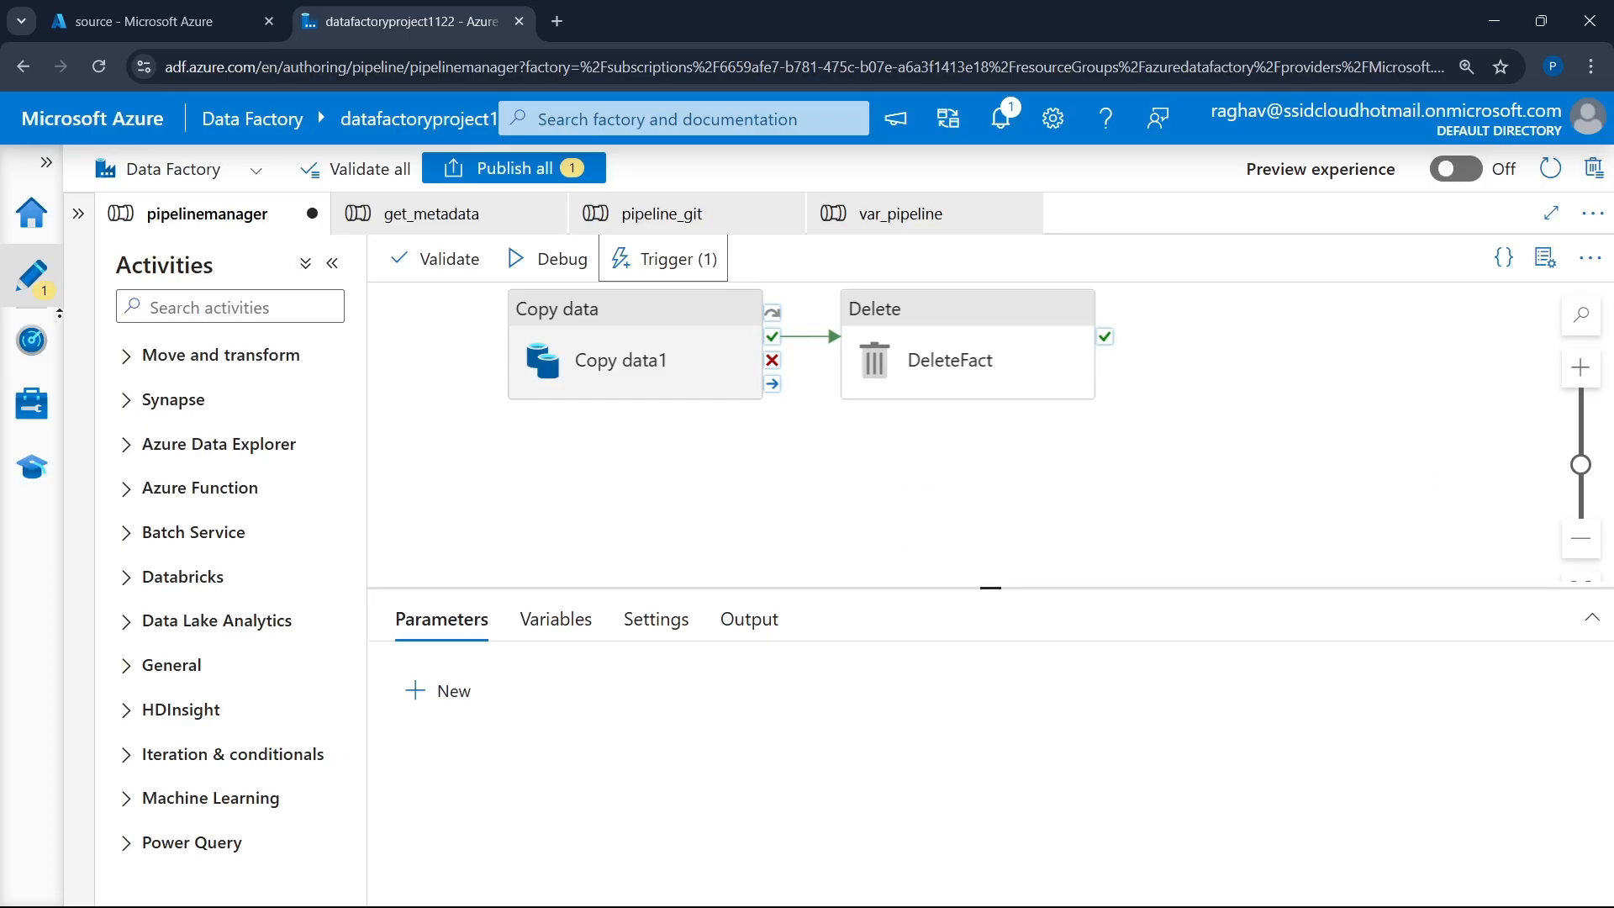
click(31, 340)
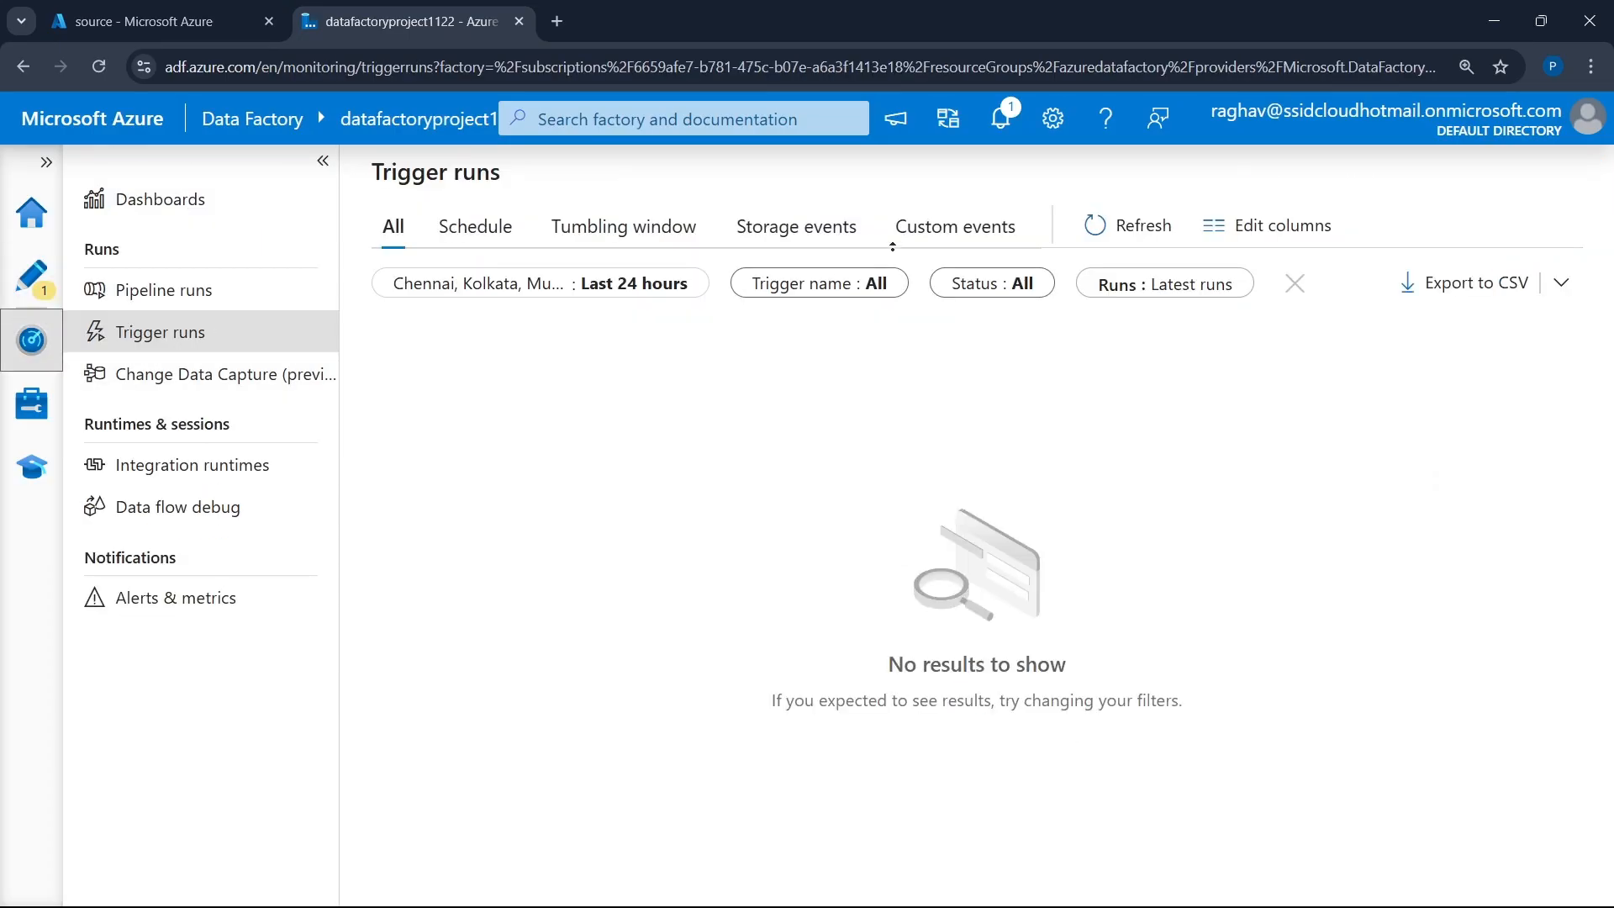
click(1121, 220)
click(1121, 220)
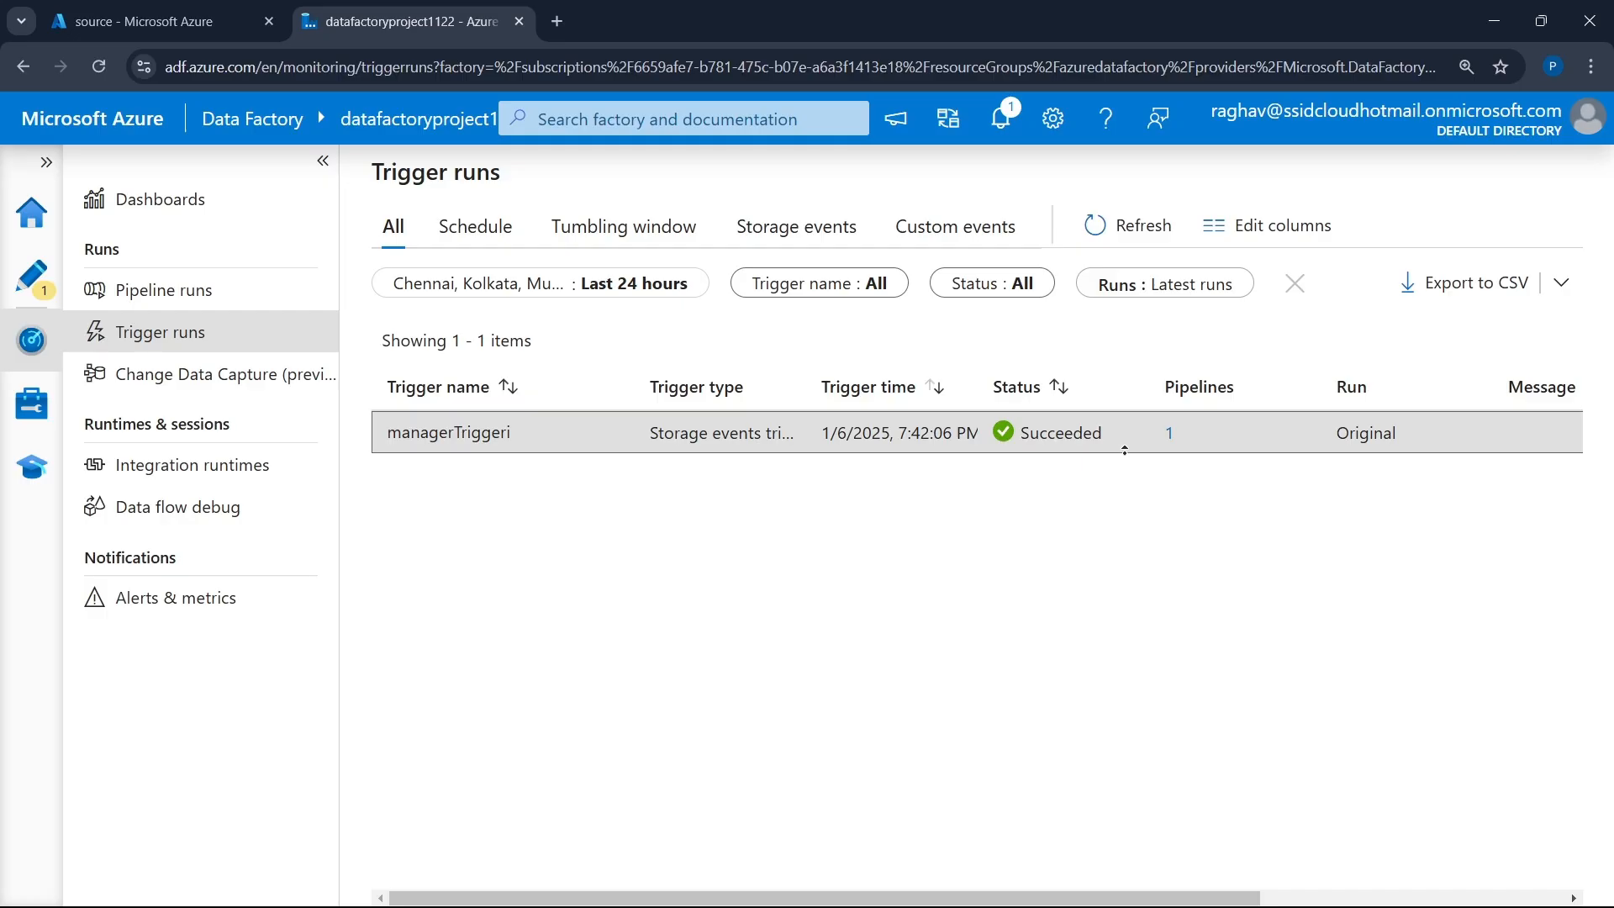
- In the Azure portal, refresh and reopen the source container's csvfiles folder to check whether Fact_Sales_1.csv was deleted
click(154, 27)
click(711, 294)
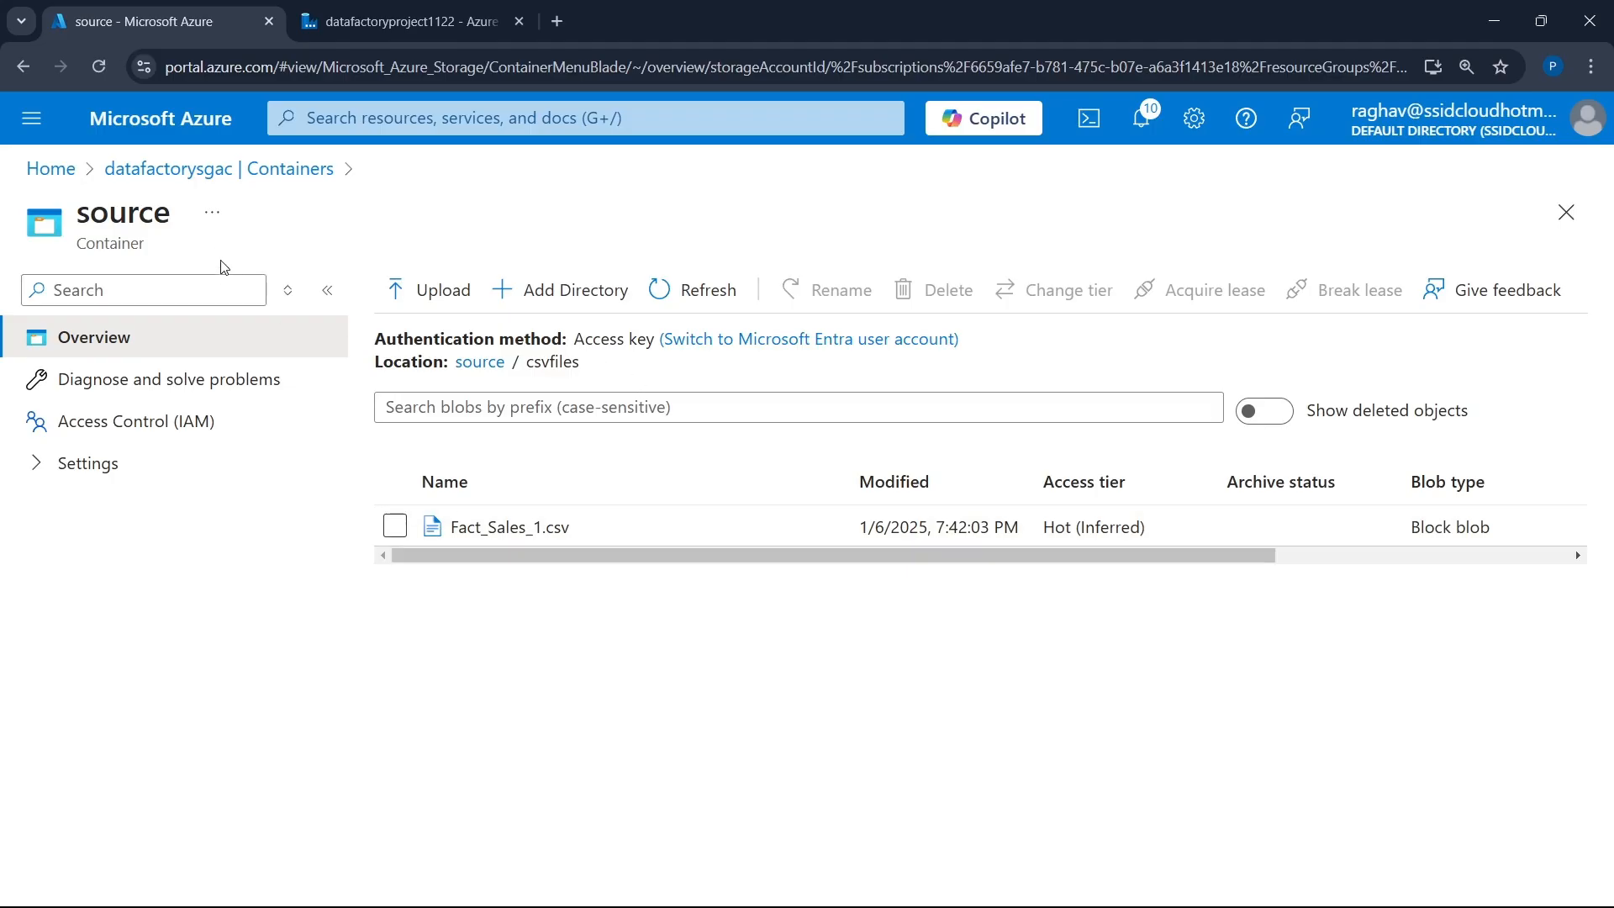
click(670, 309)
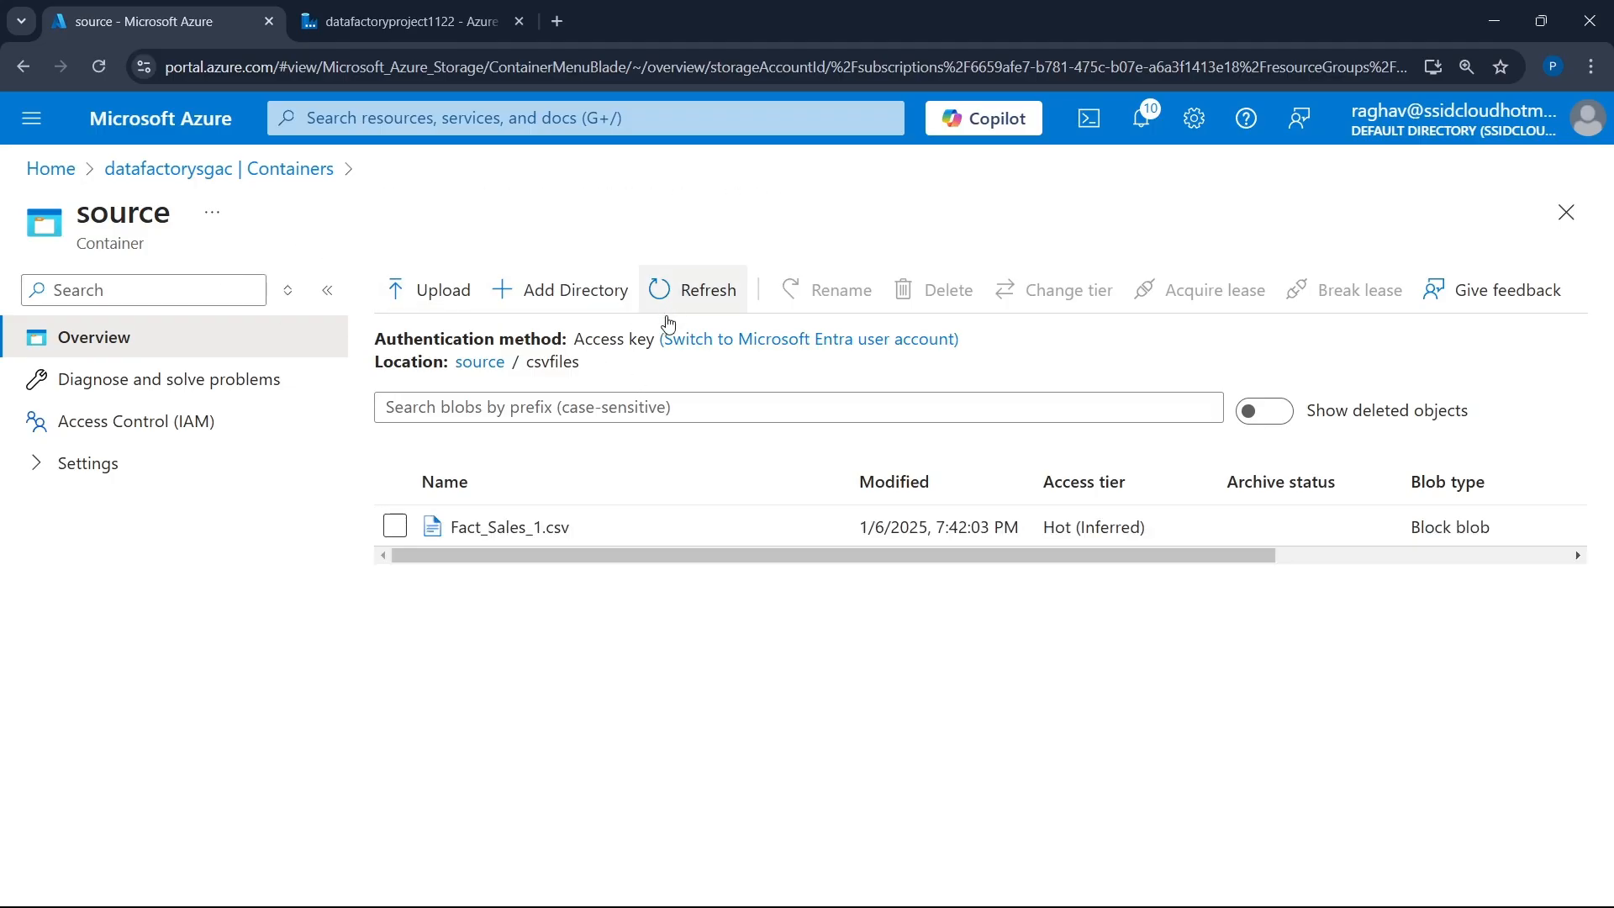
click(223, 168)
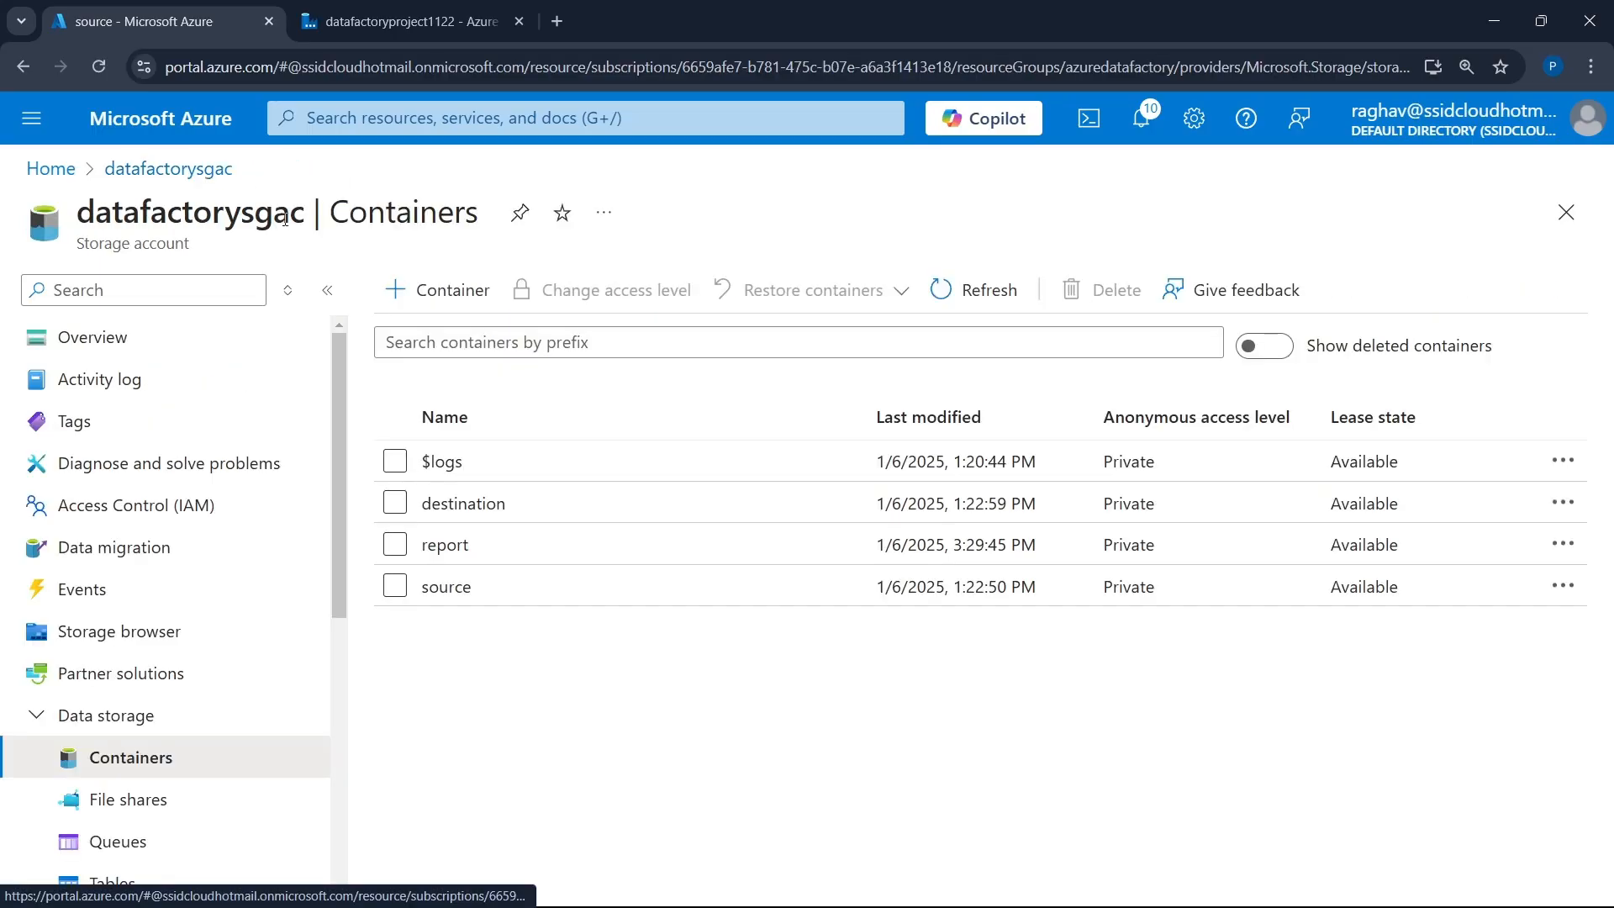
click(457, 582)
click(475, 529)
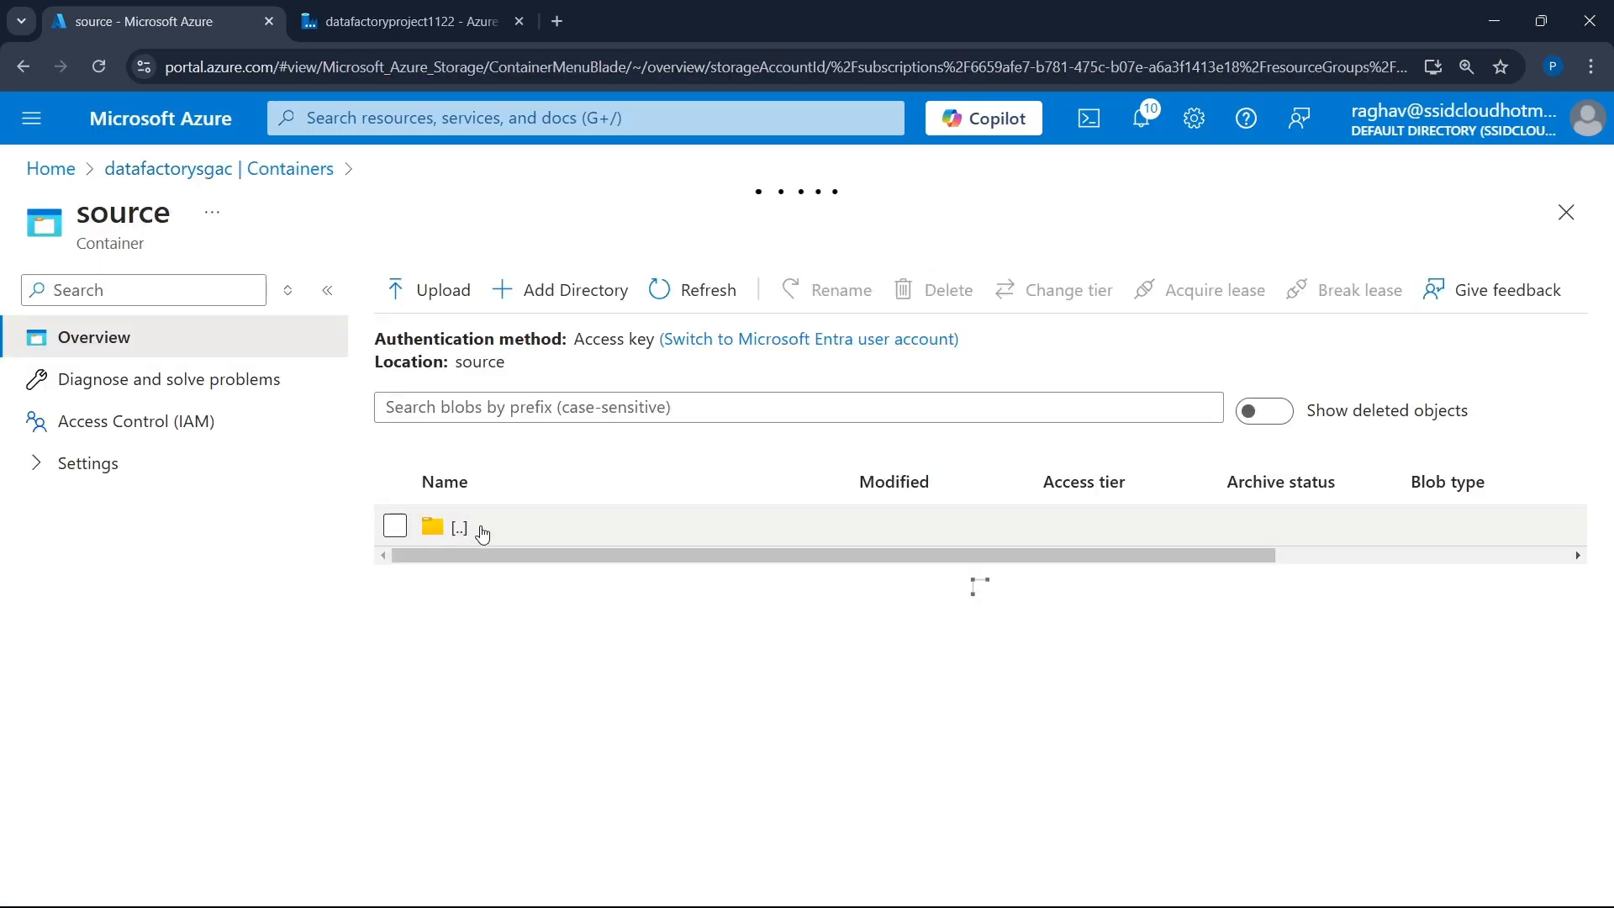
drag(456, 582, 568, 570)
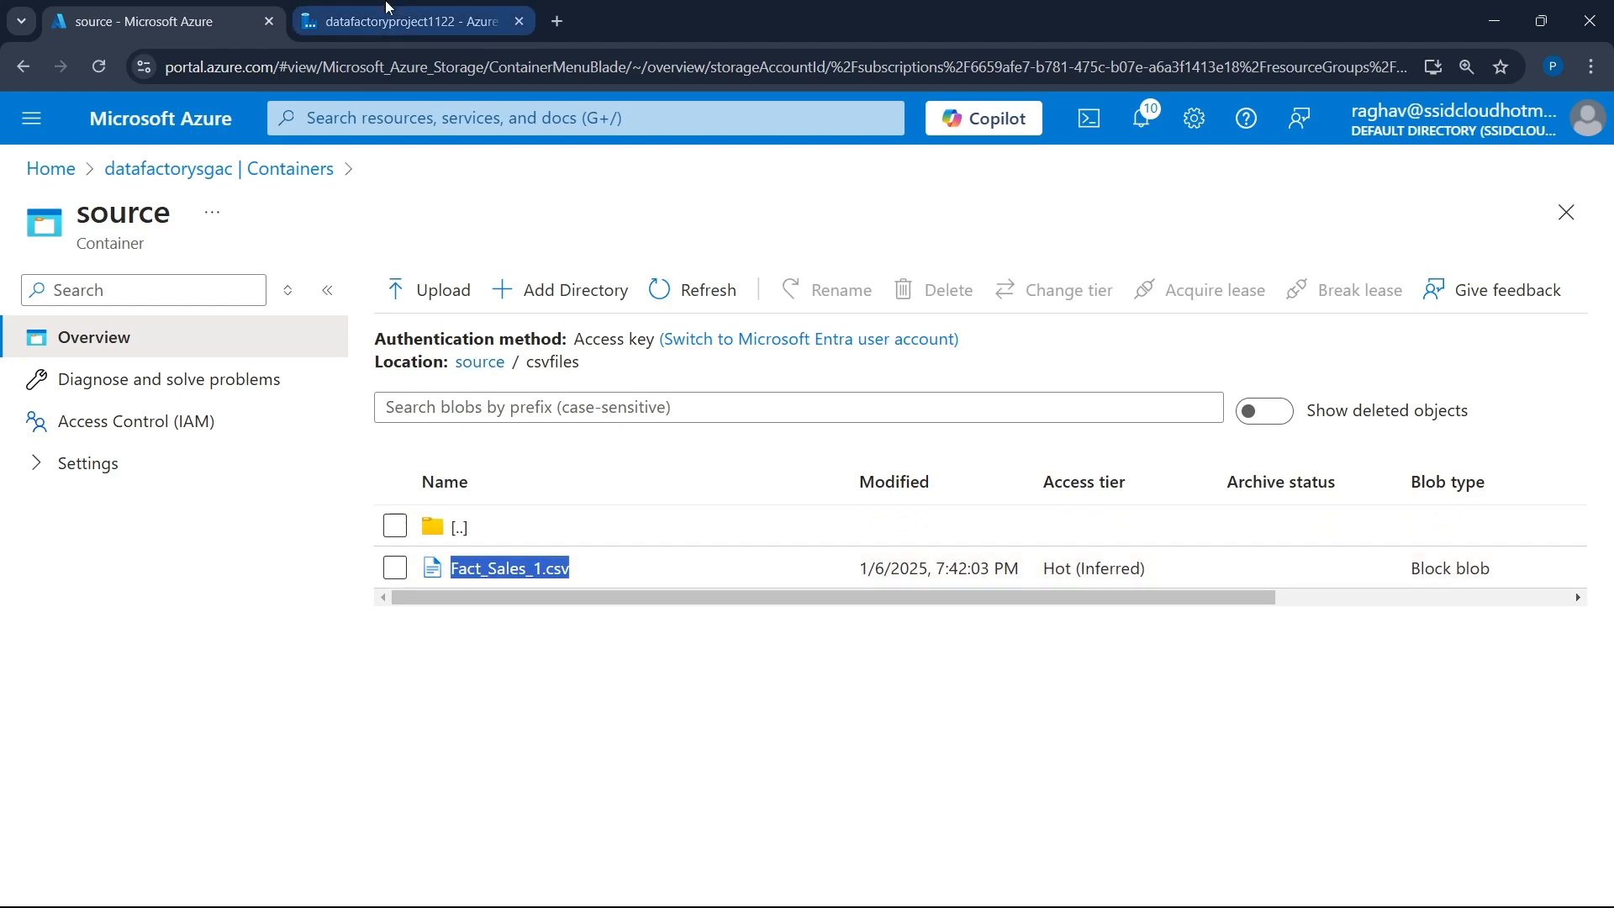
- Return to pipelinemanager in Data Factory and recheck DeleteFact's source, logging settings and user properties
click(404, 21)
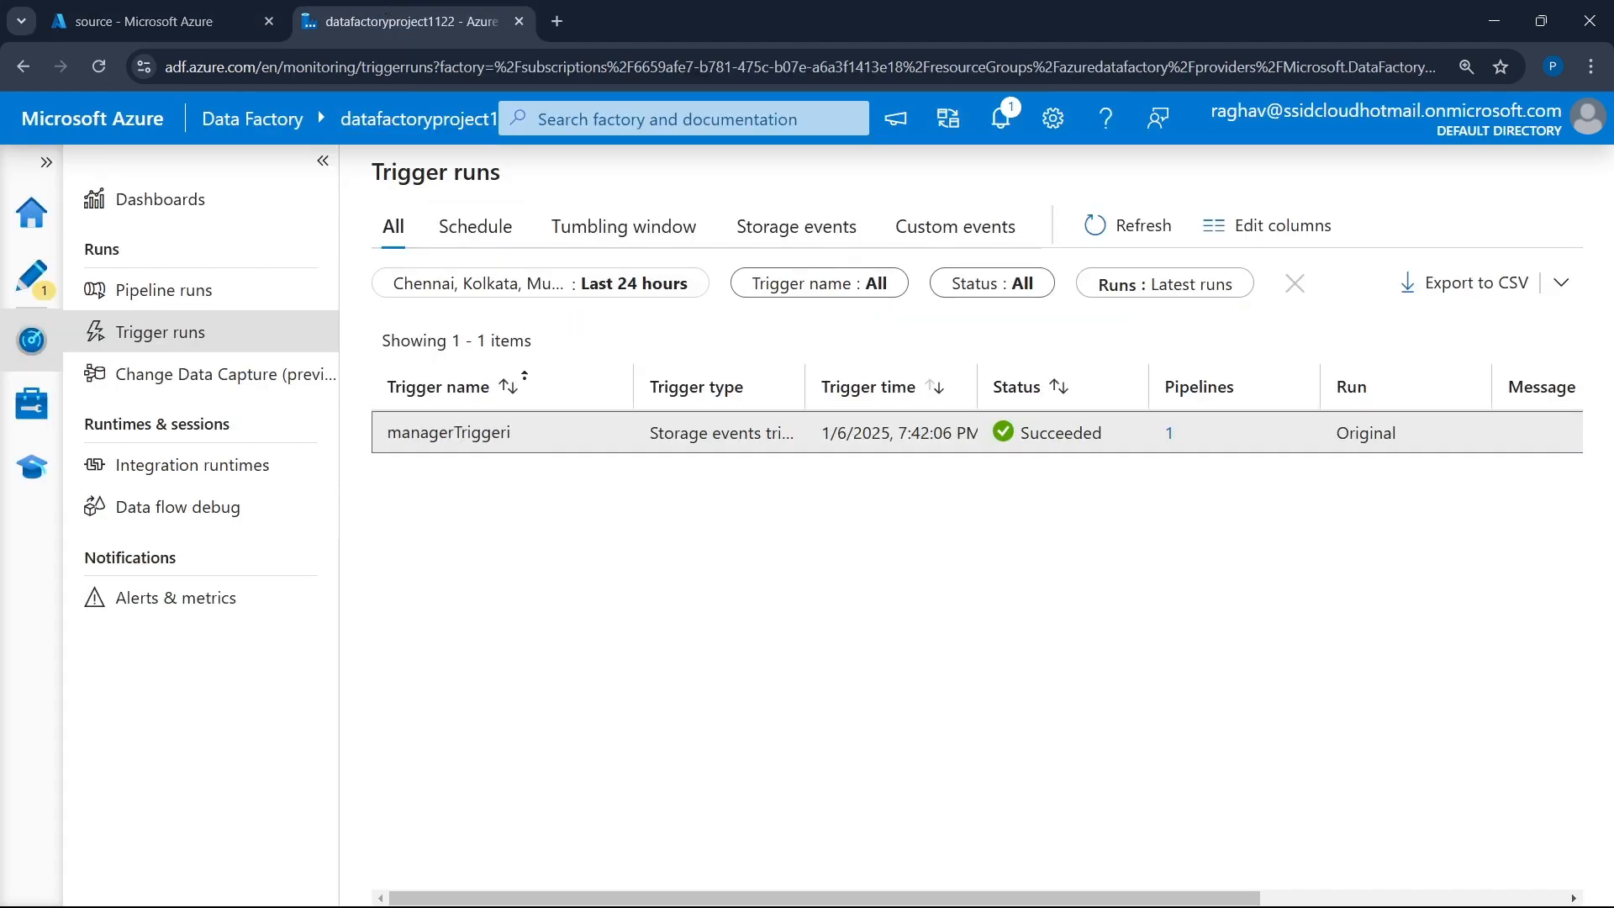
click(31, 275)
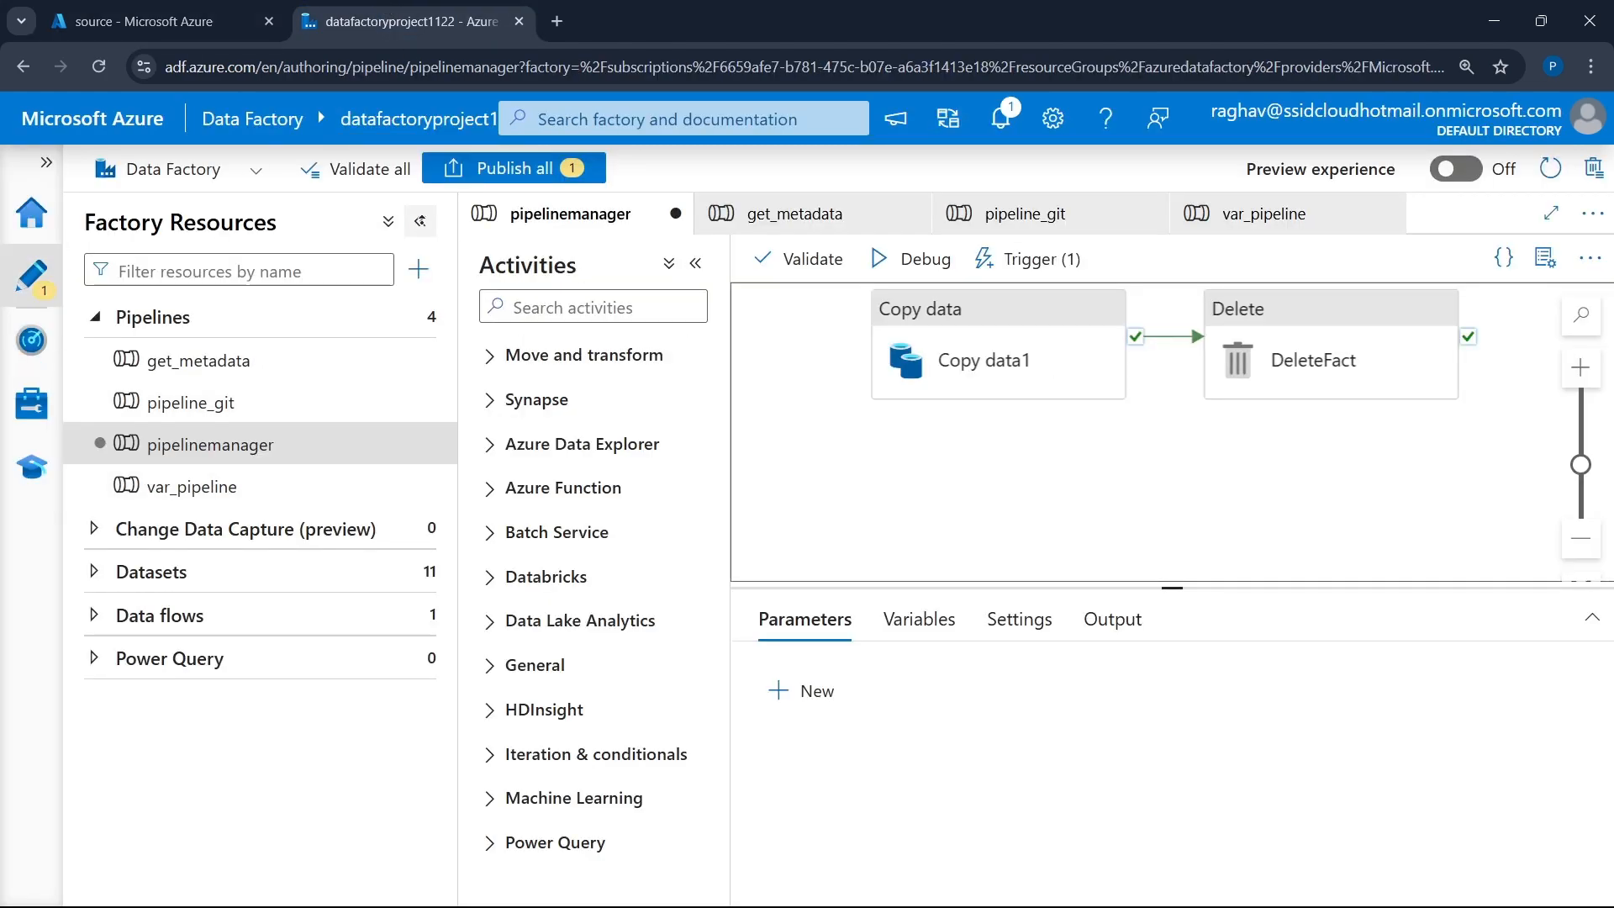
click(420, 221)
click(979, 387)
scroll(691, 666, down, 3)
scroll(691, 666, up, 3)
drag(992, 588, 992, 370)
click(517, 425)
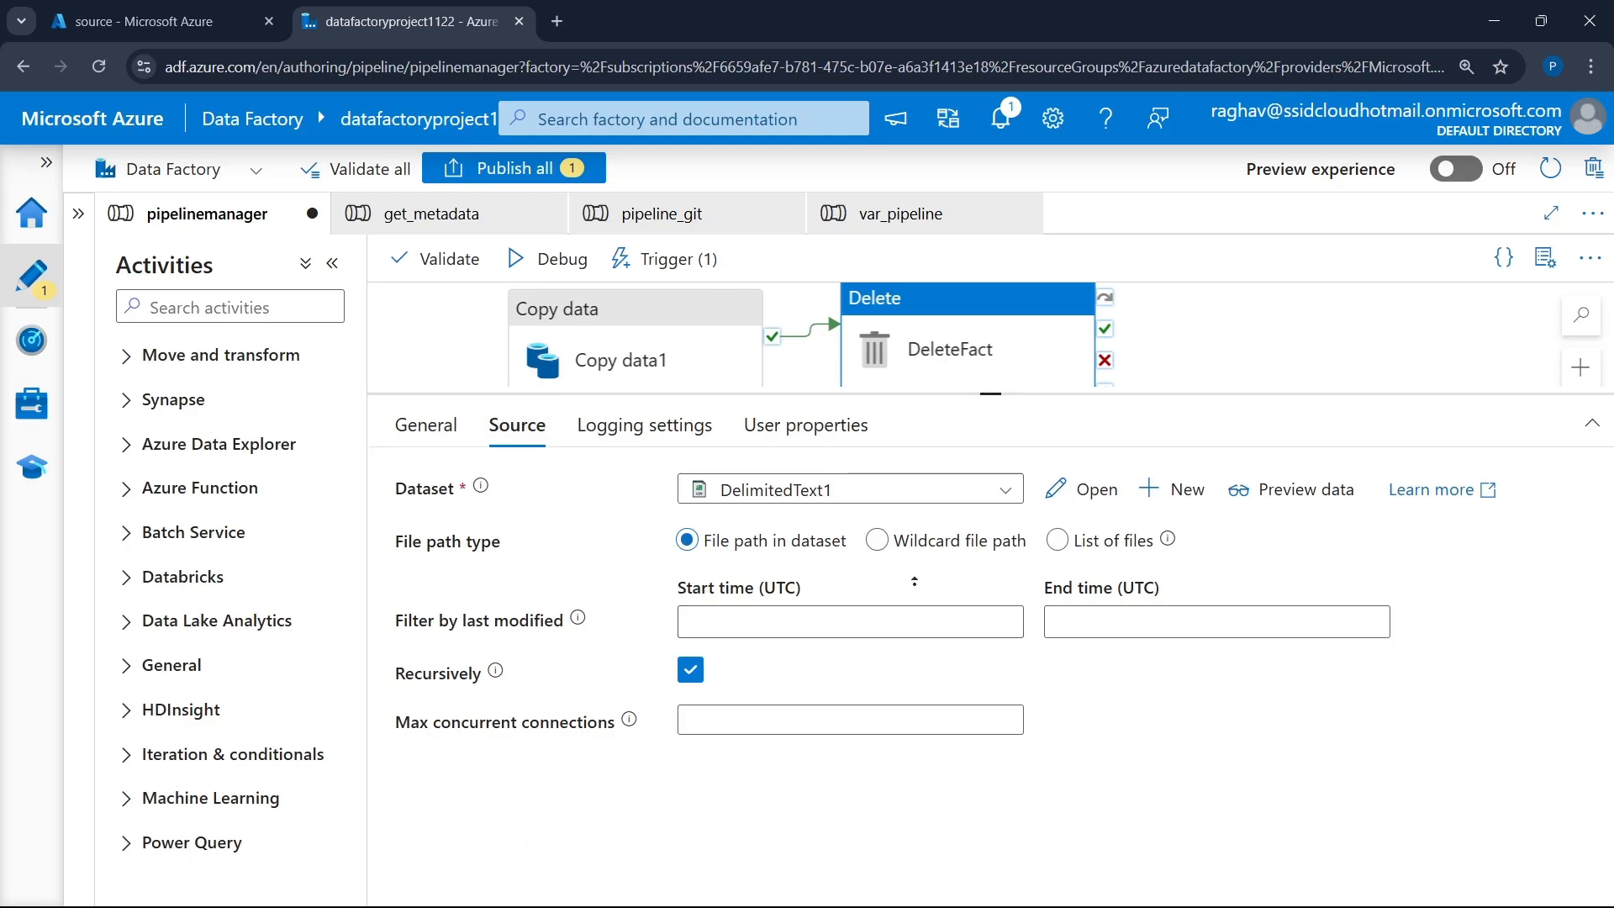
click(645, 424)
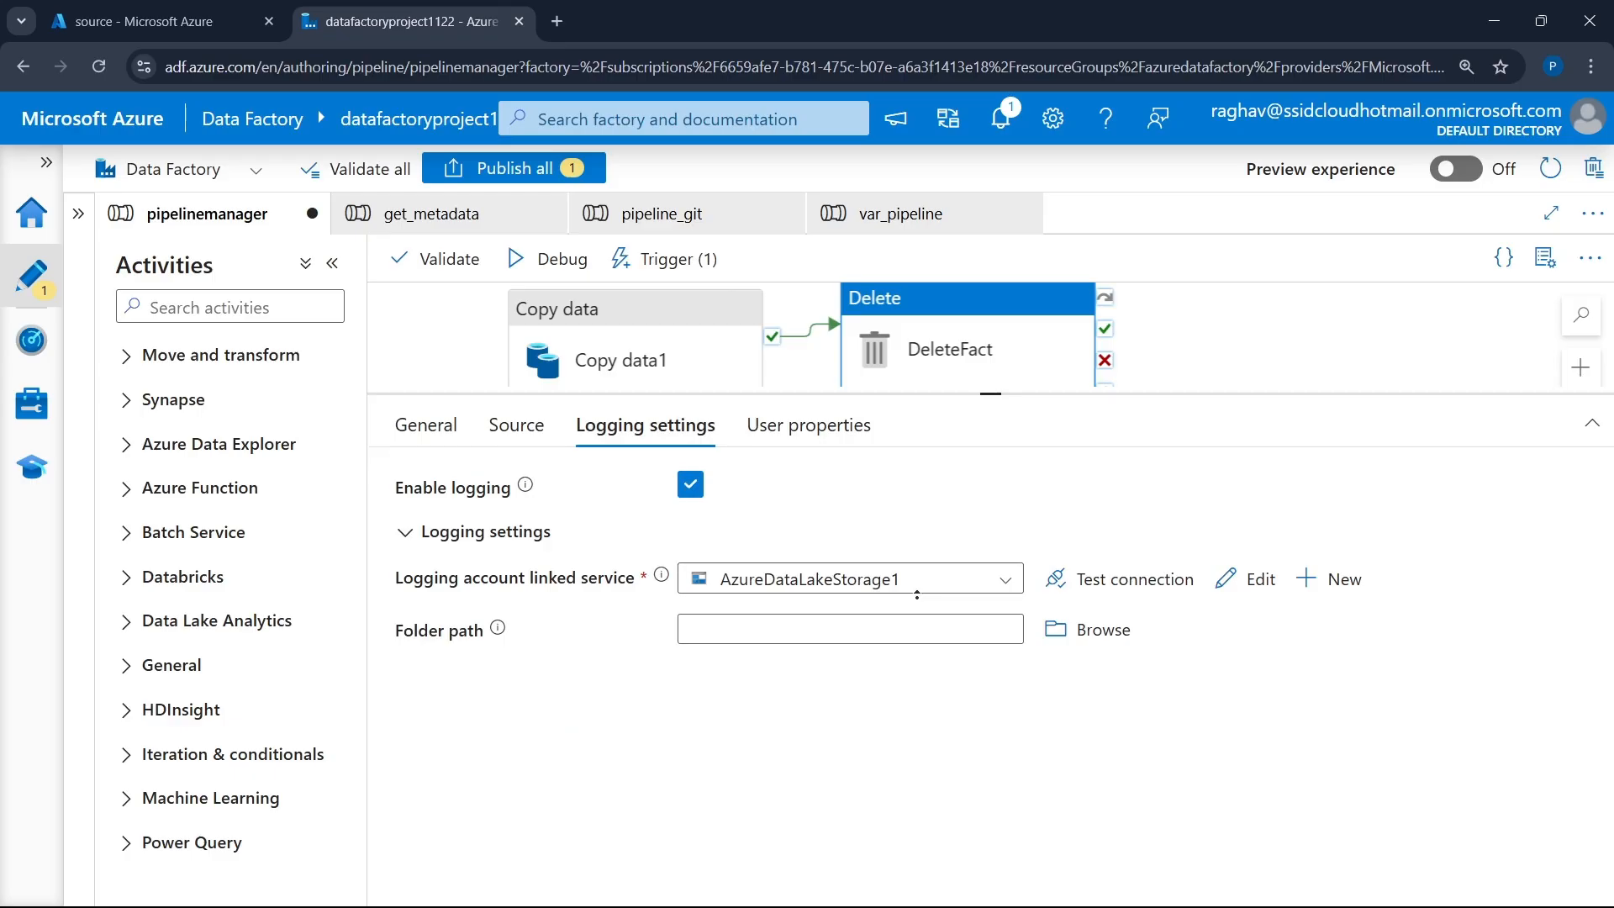
click(807, 424)
click(525, 425)
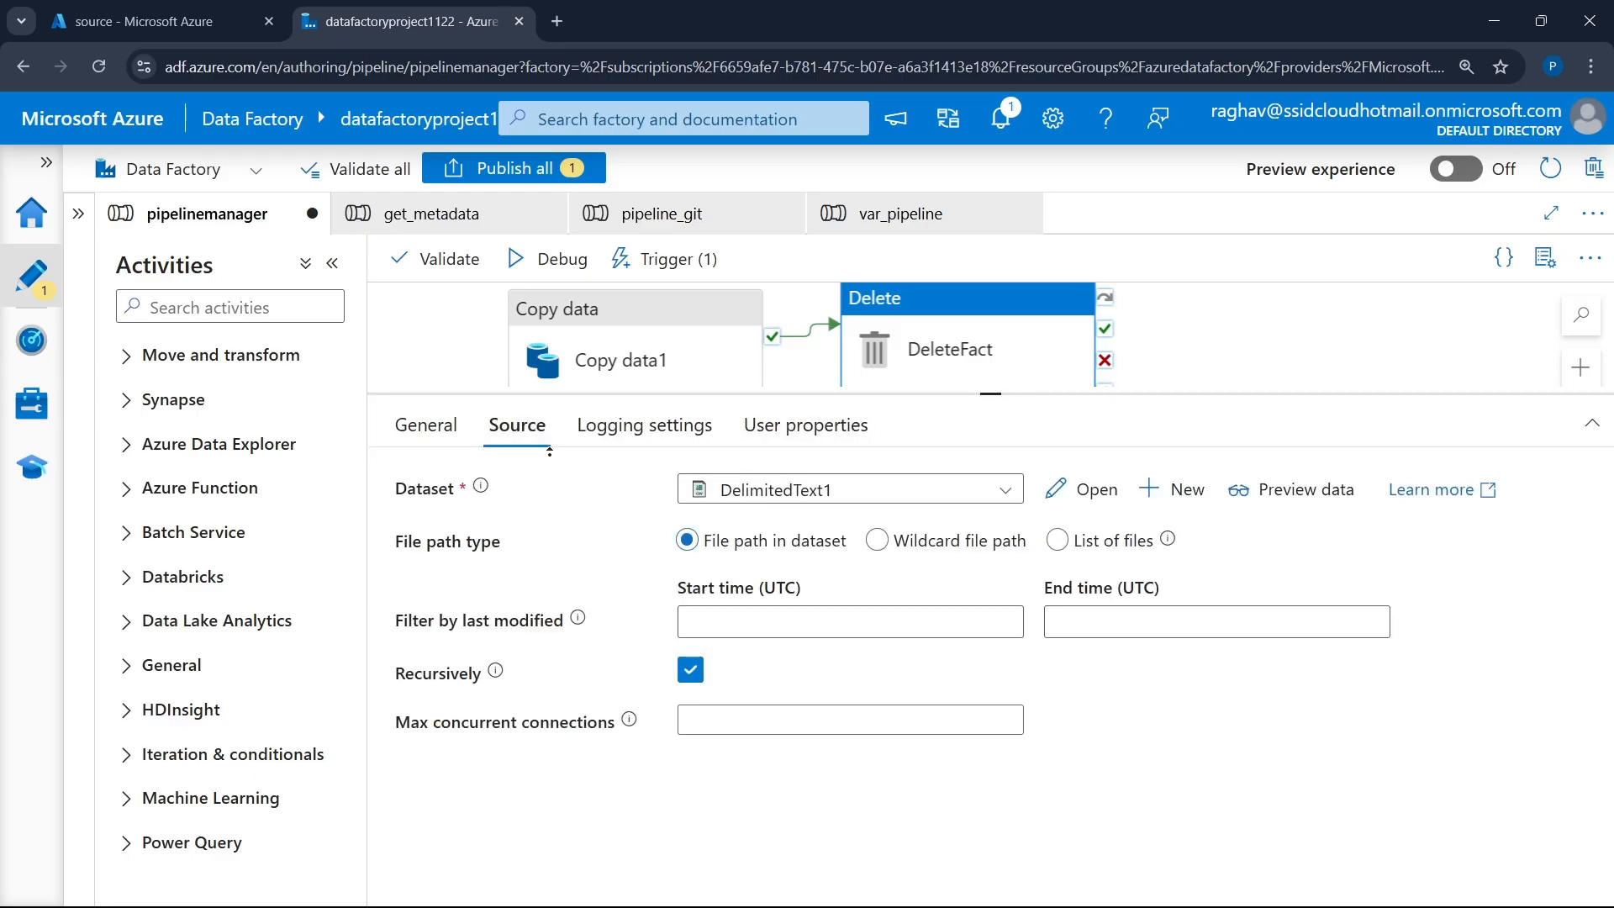
- Set DeleteFact's source dataset to source_git and review the available request methods
click(848, 492)
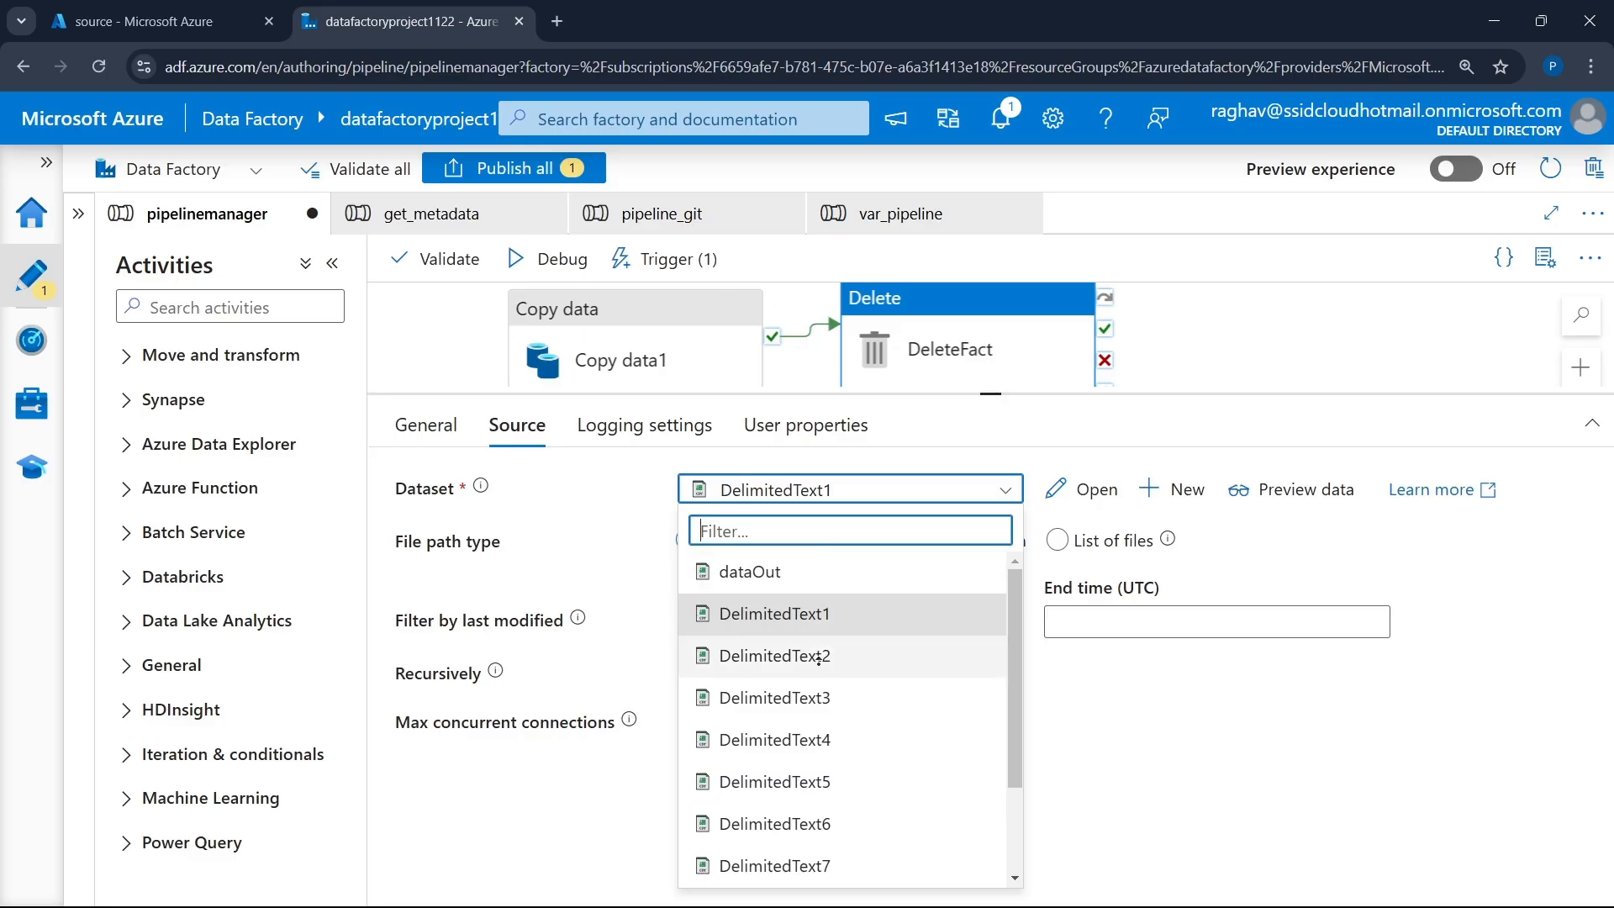
scroll(834, 668, down, 3)
scroll(835, 672, up, 3)
scroll(834, 673, down, 3)
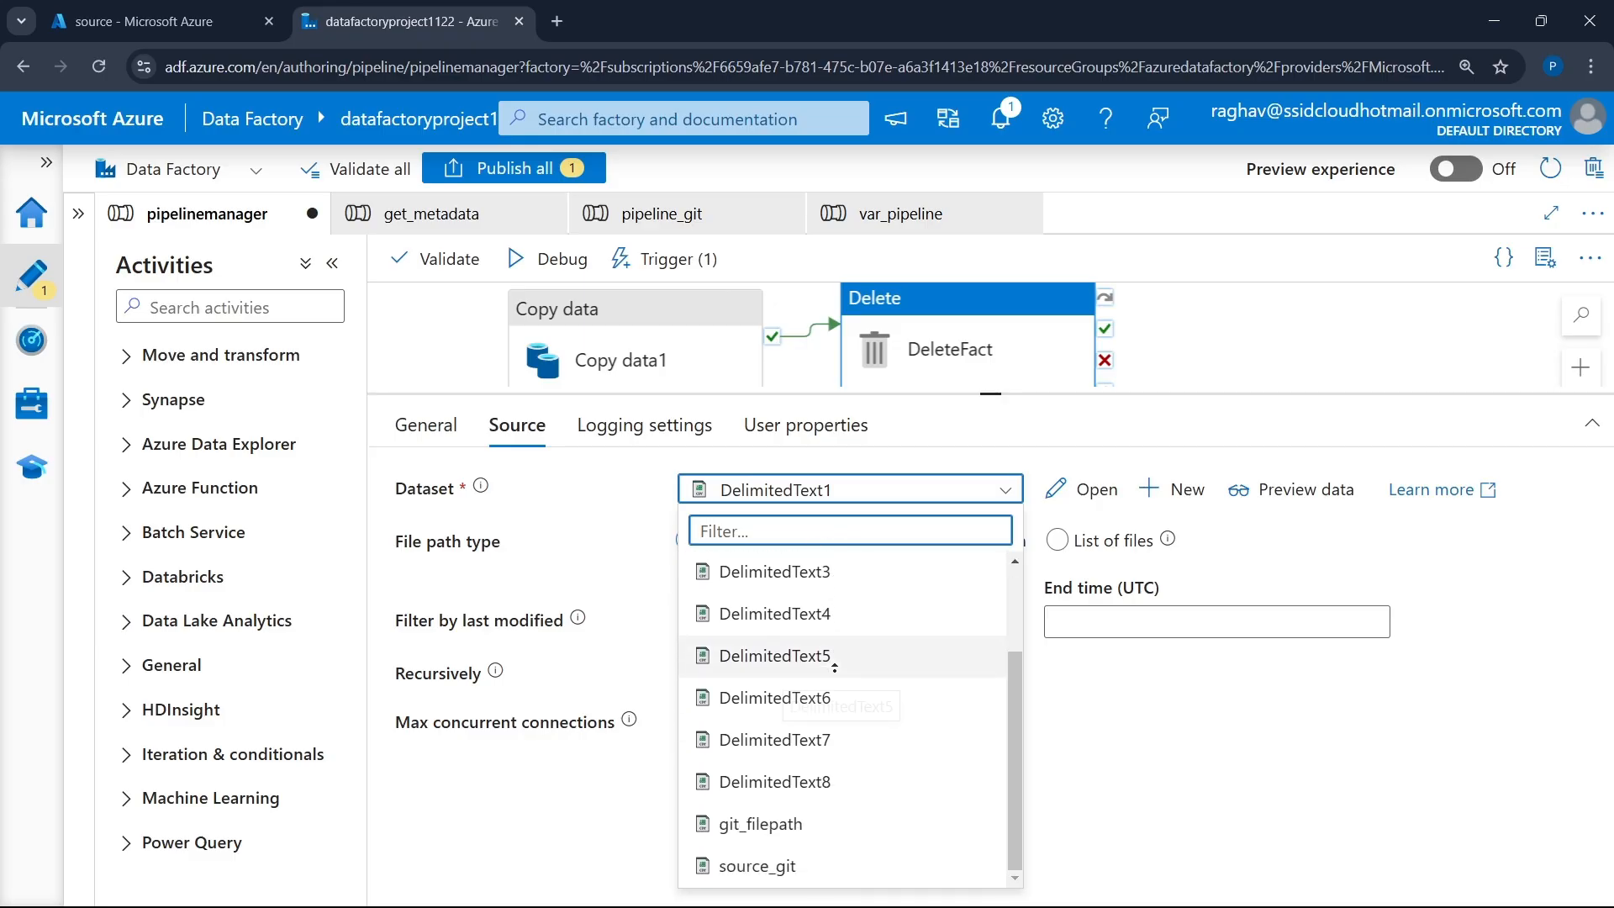
click(779, 868)
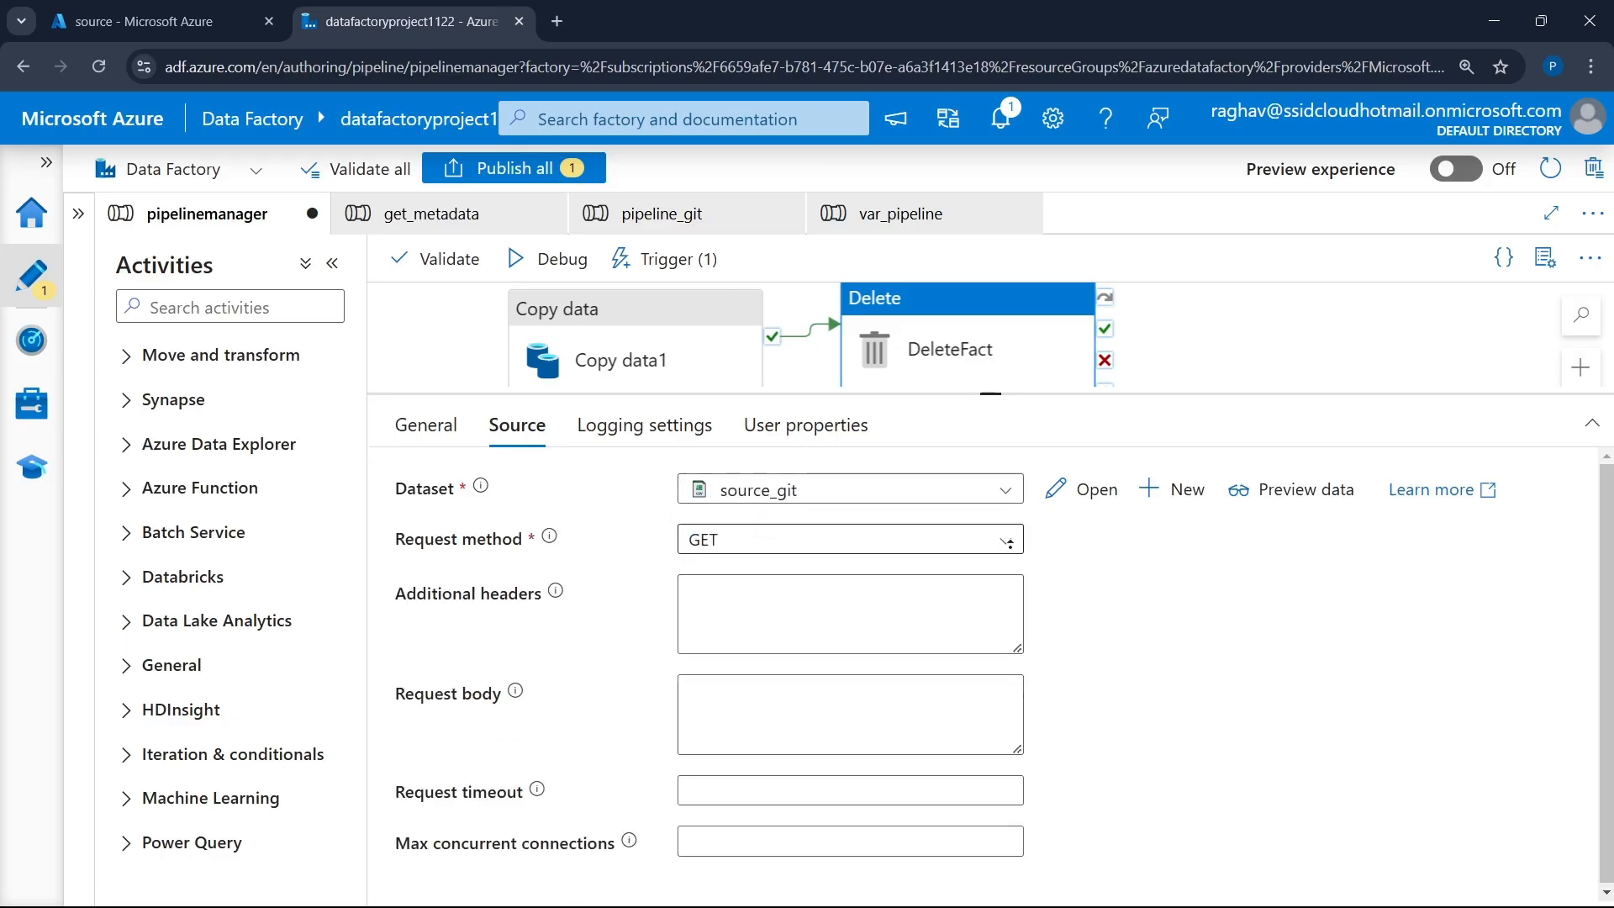
click(767, 539)
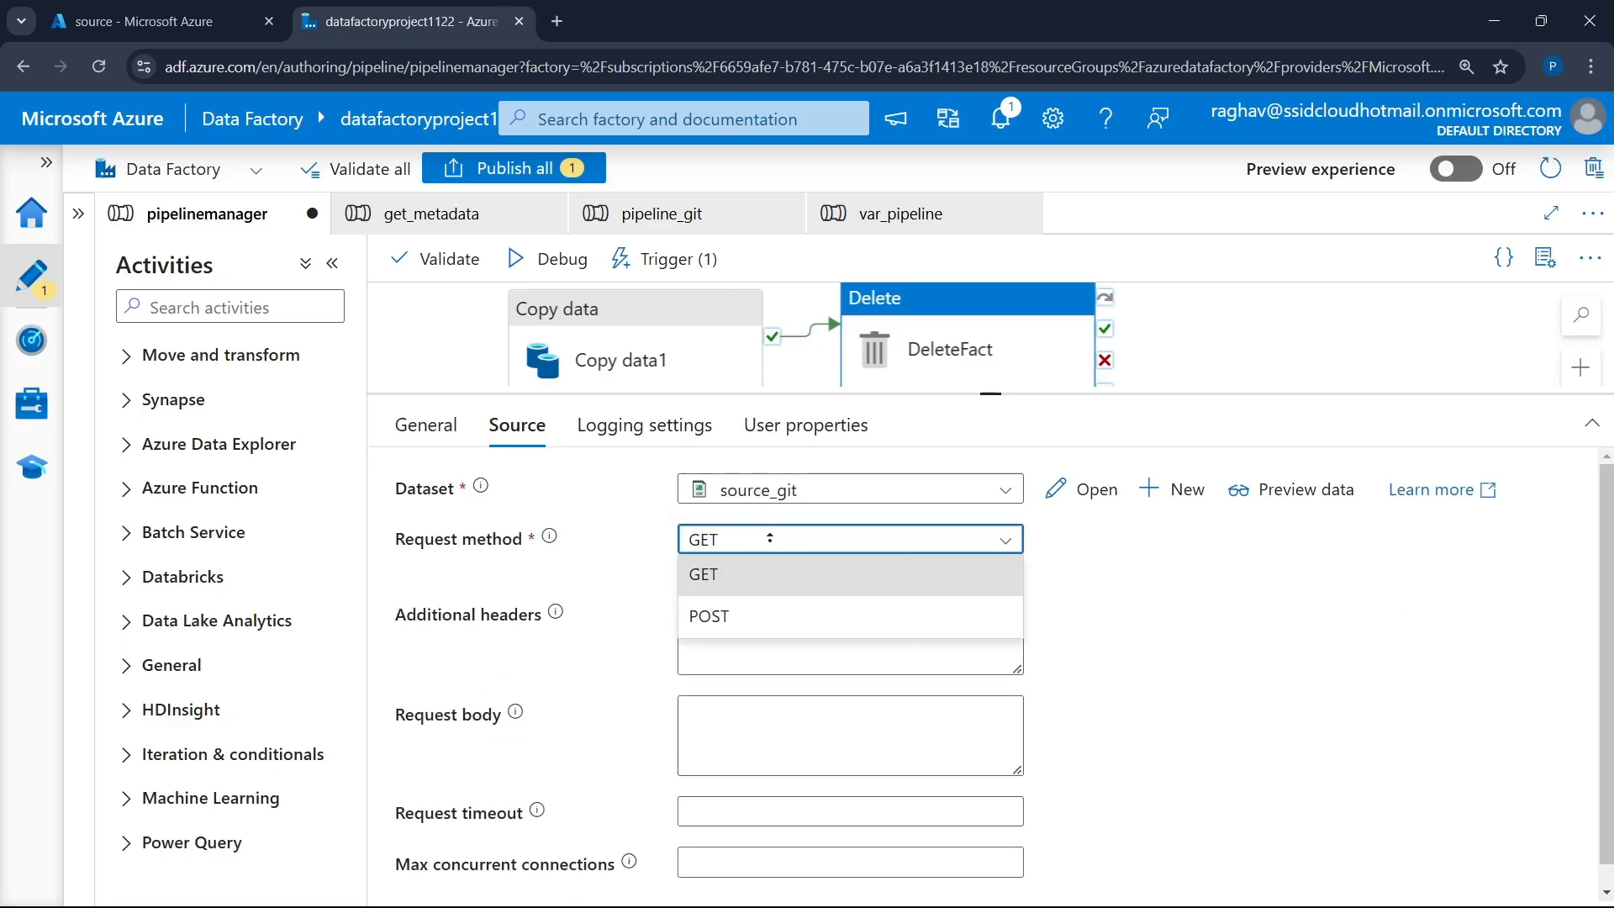
click(769, 538)
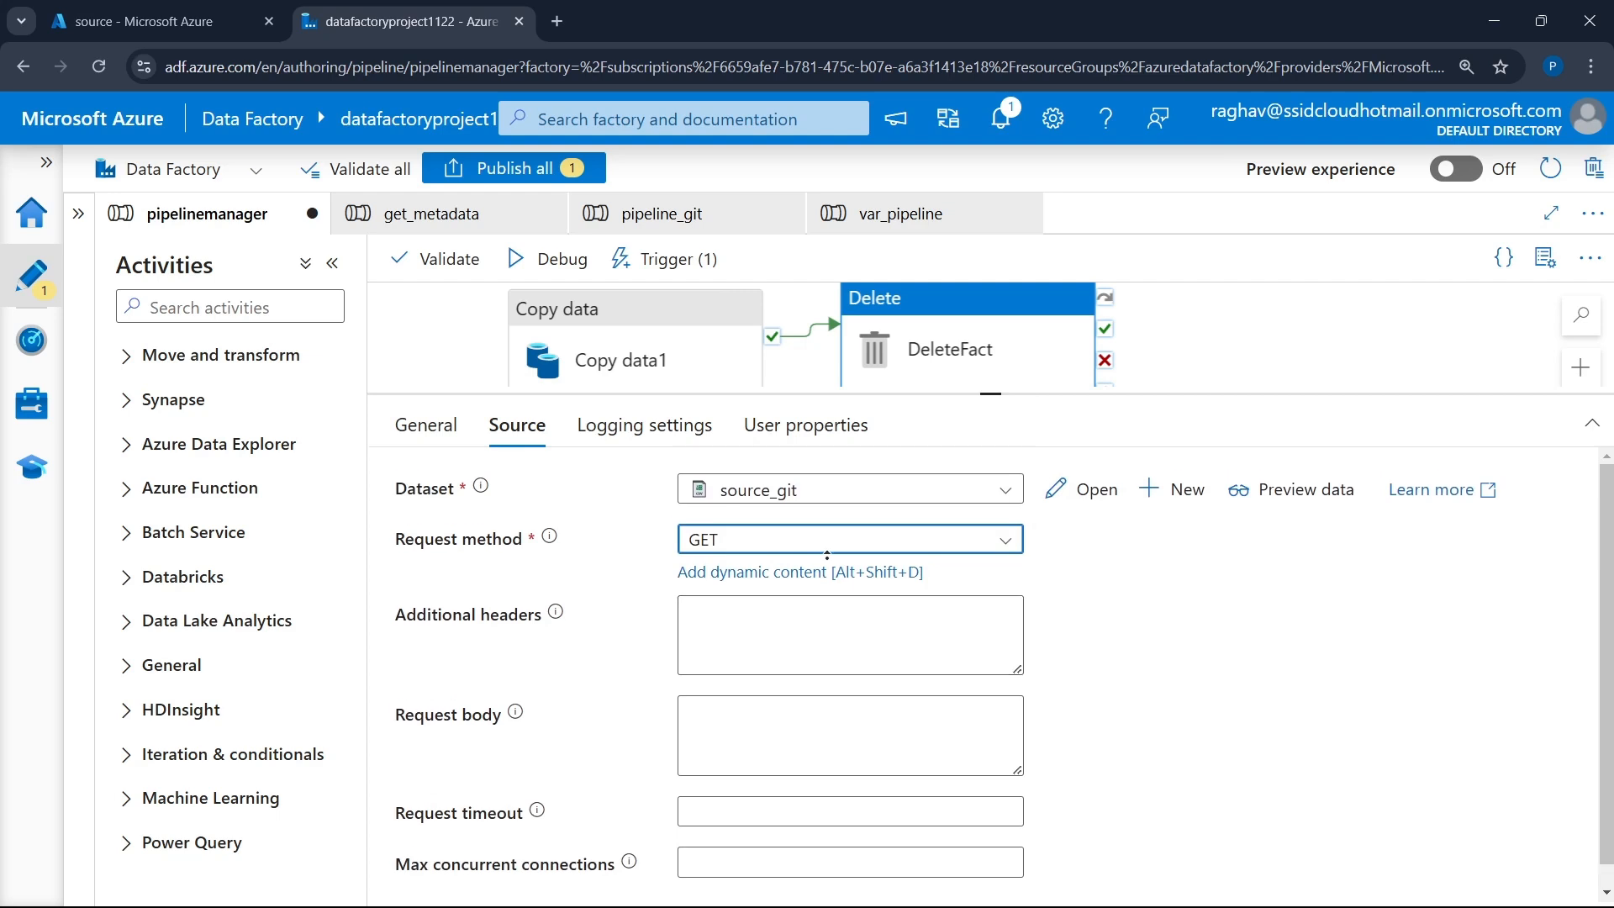
- Review DeleteFact's logging settings, user properties and general settings, and enlarge the pipeline canvas
click(671, 435)
click(791, 433)
click(450, 437)
scroll(884, 617, down, 1)
drag(992, 397, 965, 533)
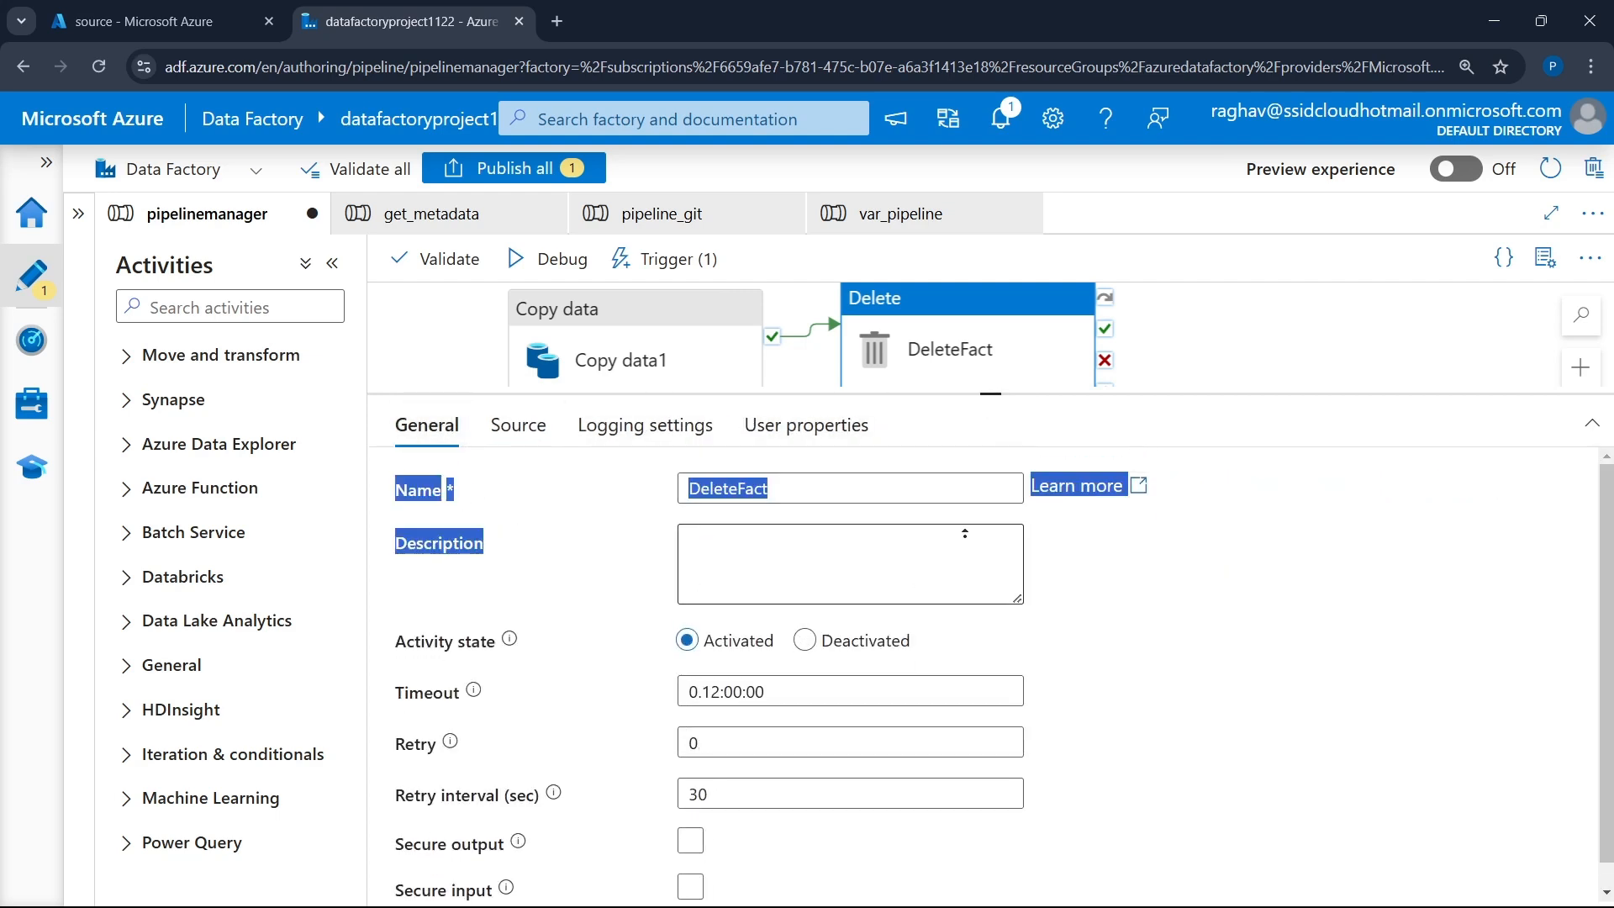
click(975, 427)
drag(995, 393, 951, 580)
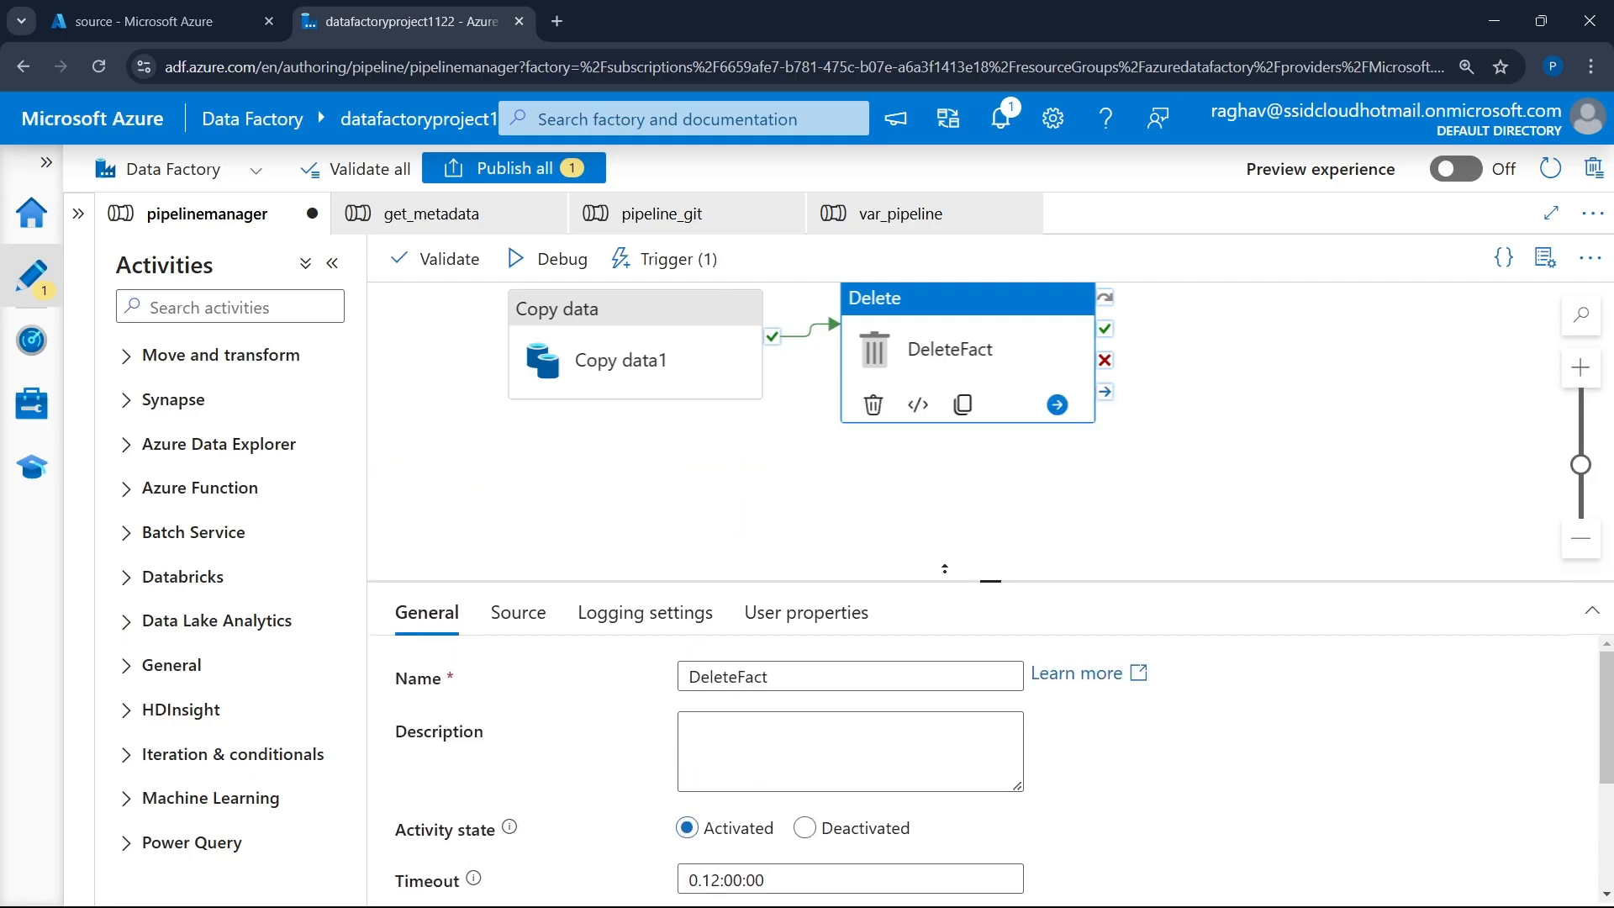
- Switch to the Azure portal and delete Fact_Sales_1.csv from the source container's csvfiles folder
click(178, 30)
click(438, 562)
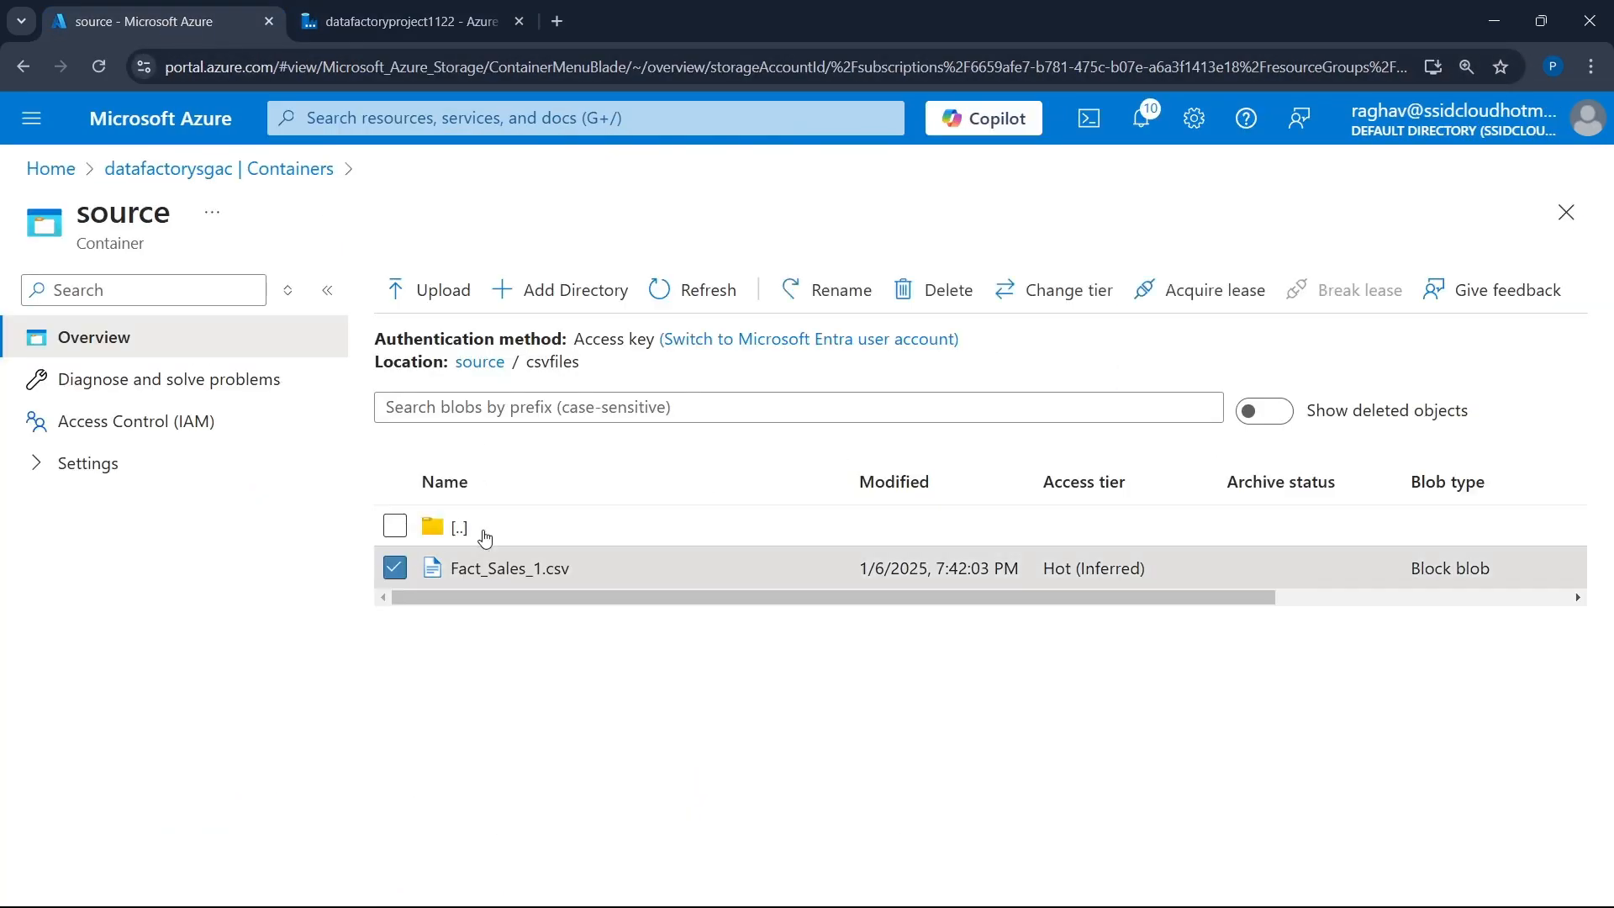
click(936, 290)
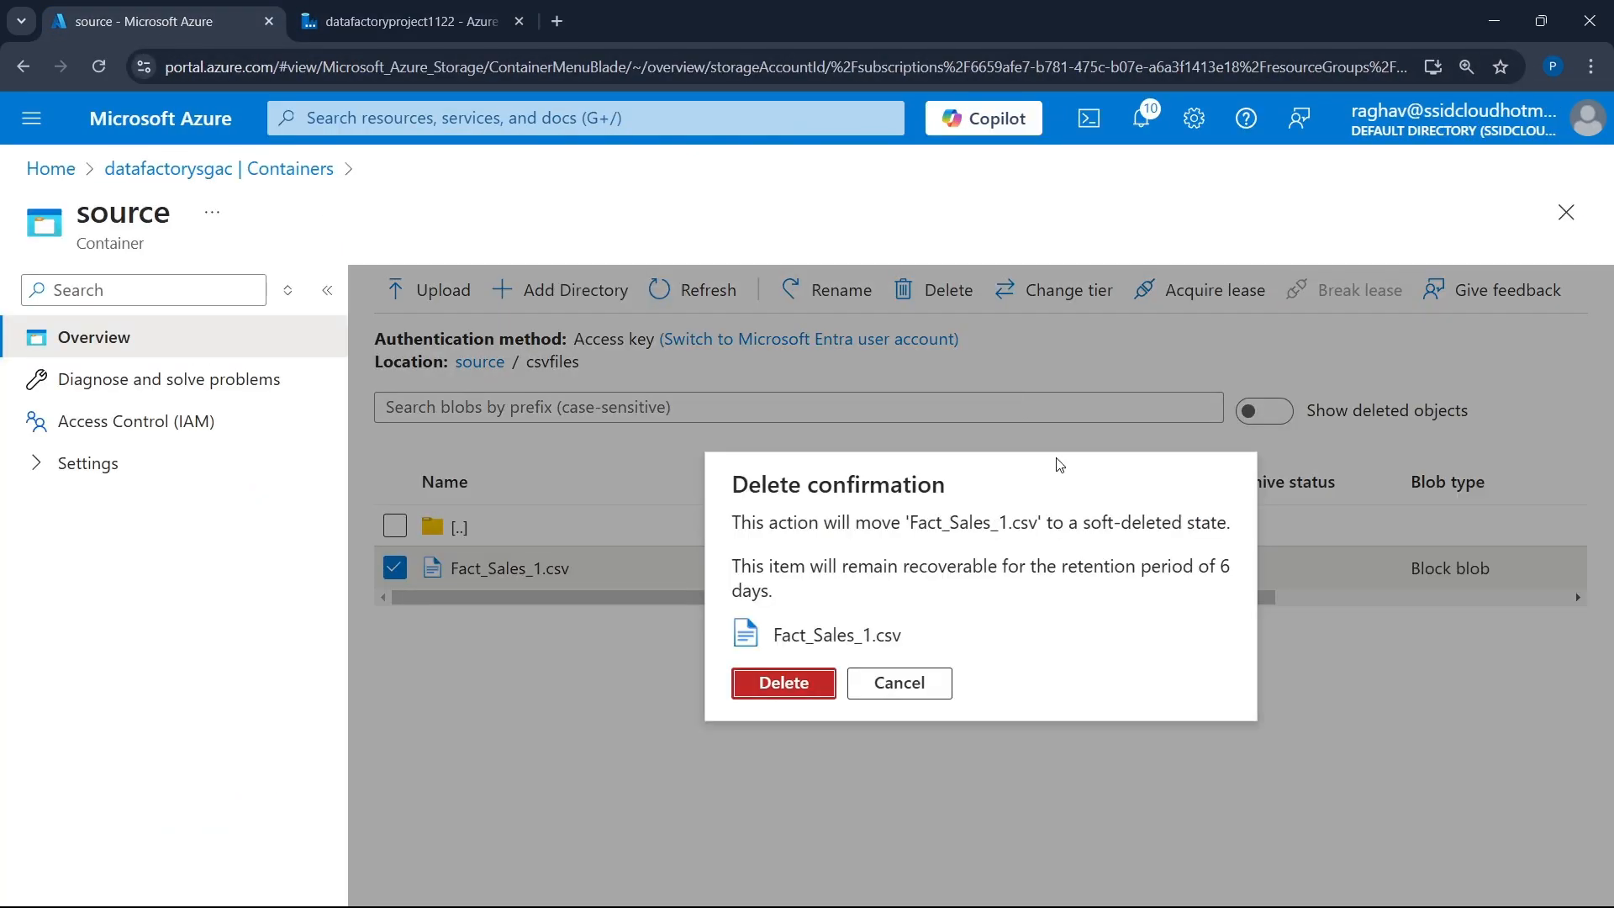
click(783, 683)
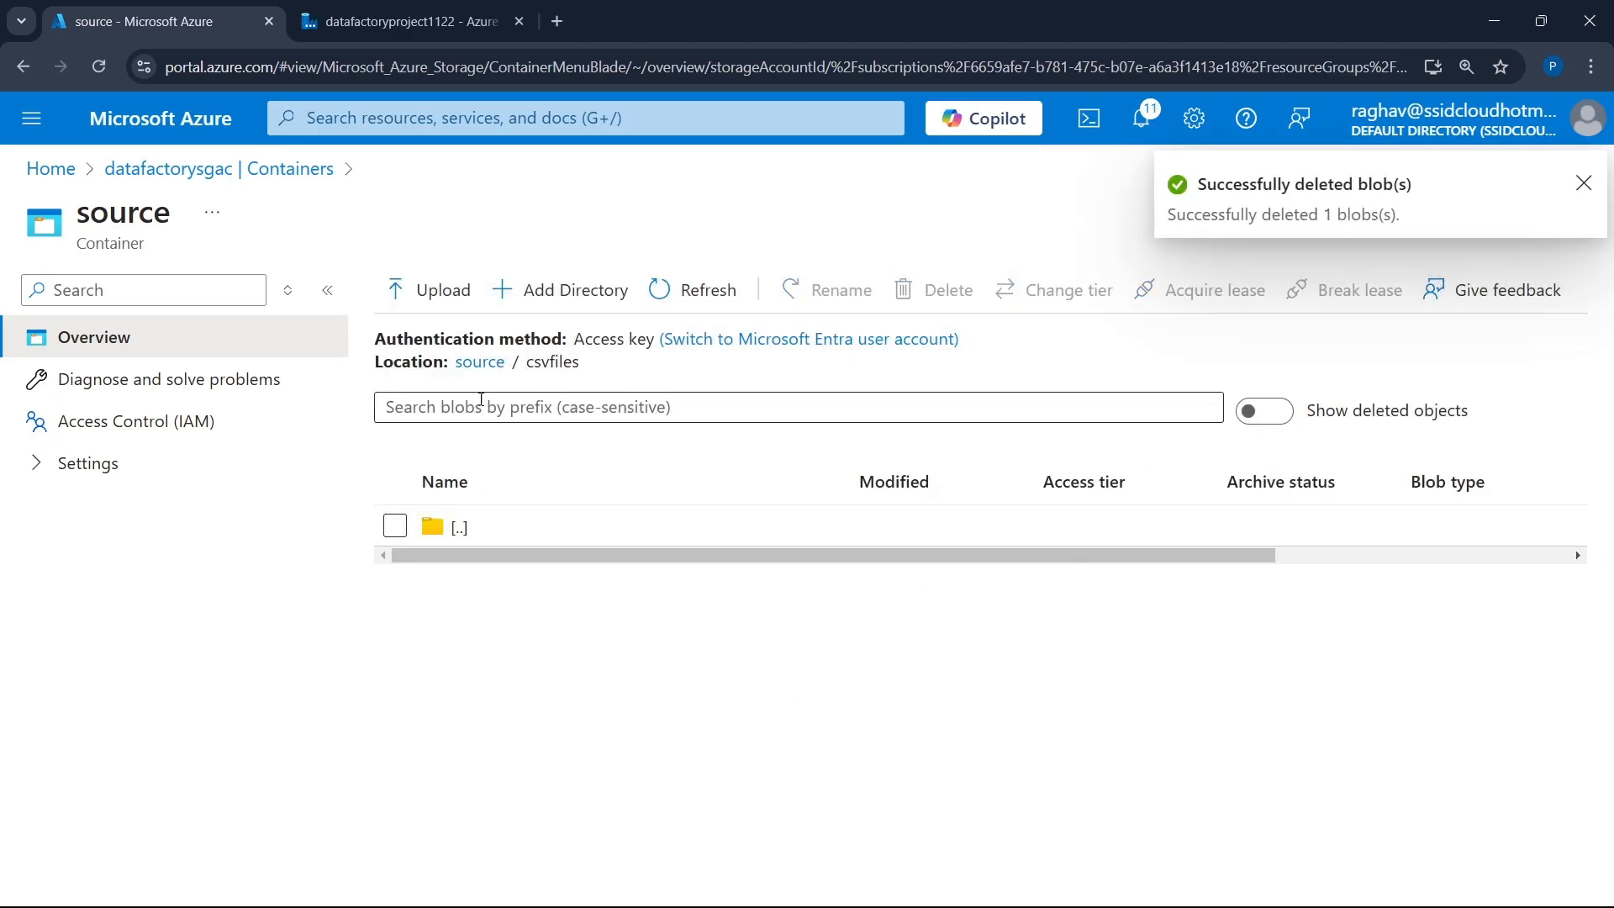
- Upload Fact_Sales_1.csv again from the local data factory folder into csvfiles
click(423, 290)
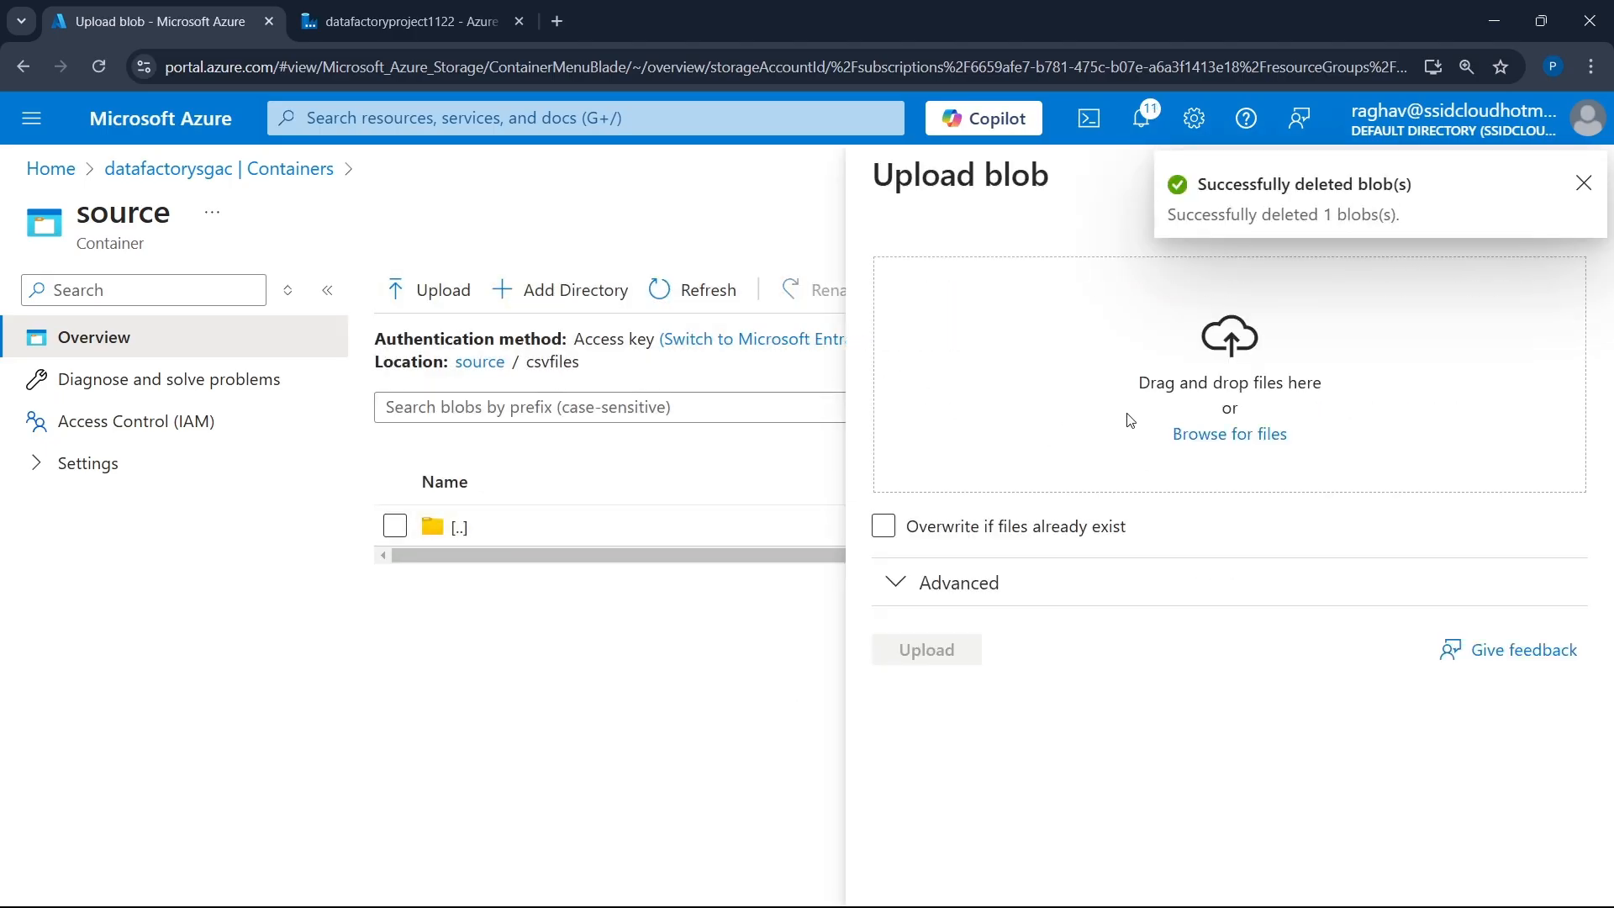
click(1205, 440)
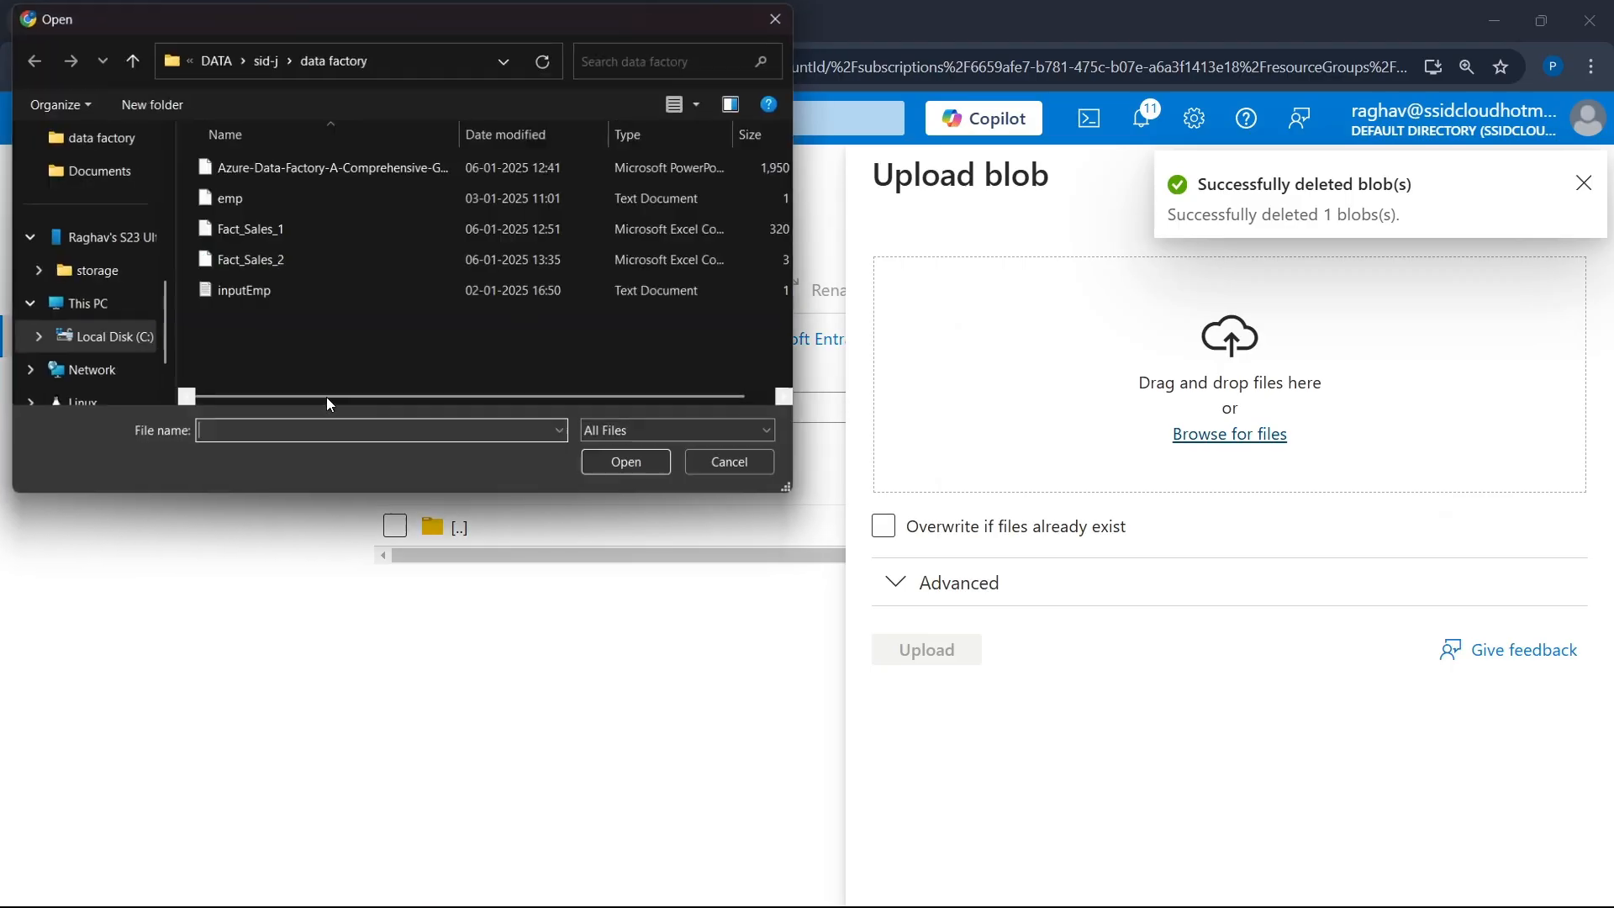
click(370, 231)
click(658, 462)
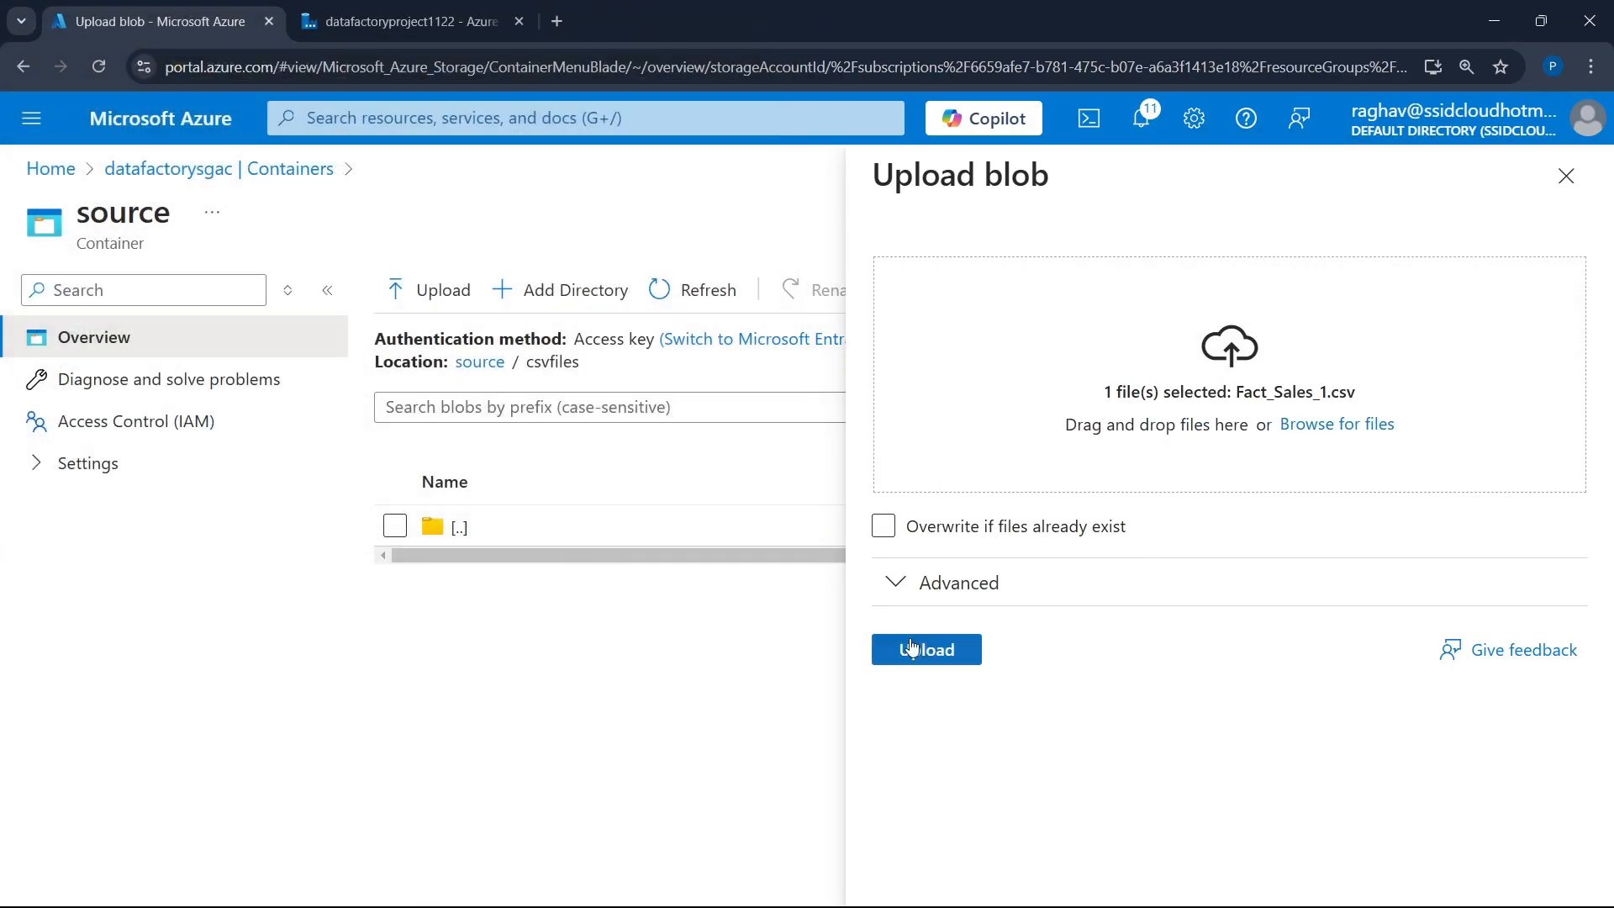
click(926, 652)
- Switch to Data Factory and refresh the monitored trigger runs to look for a new managerTriggeri run
click(401, 21)
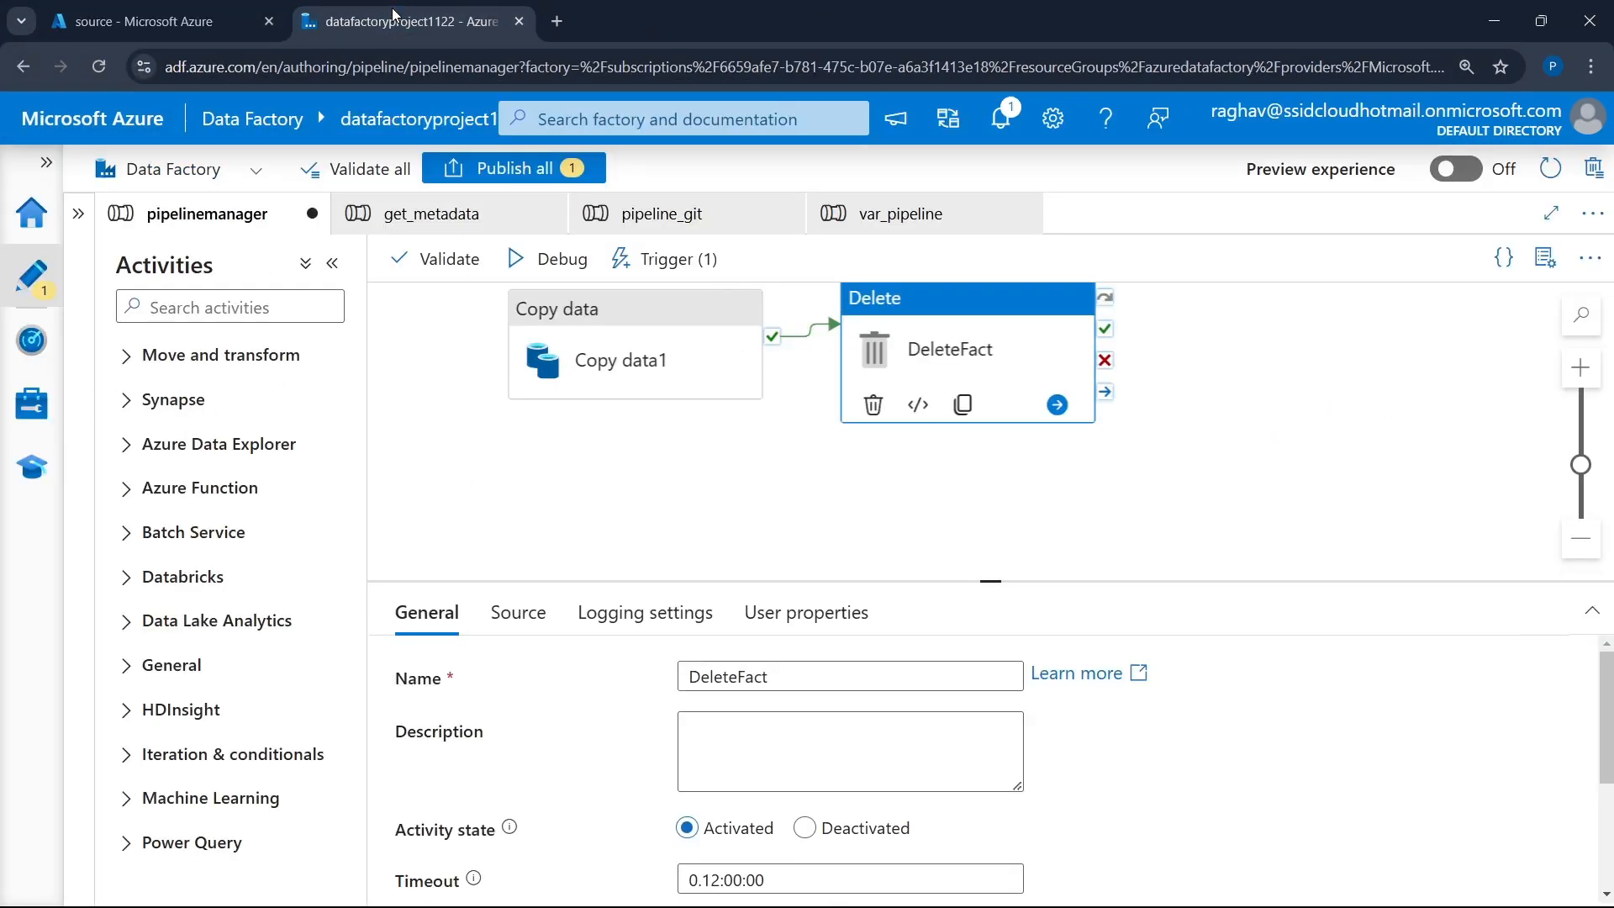
click(31, 340)
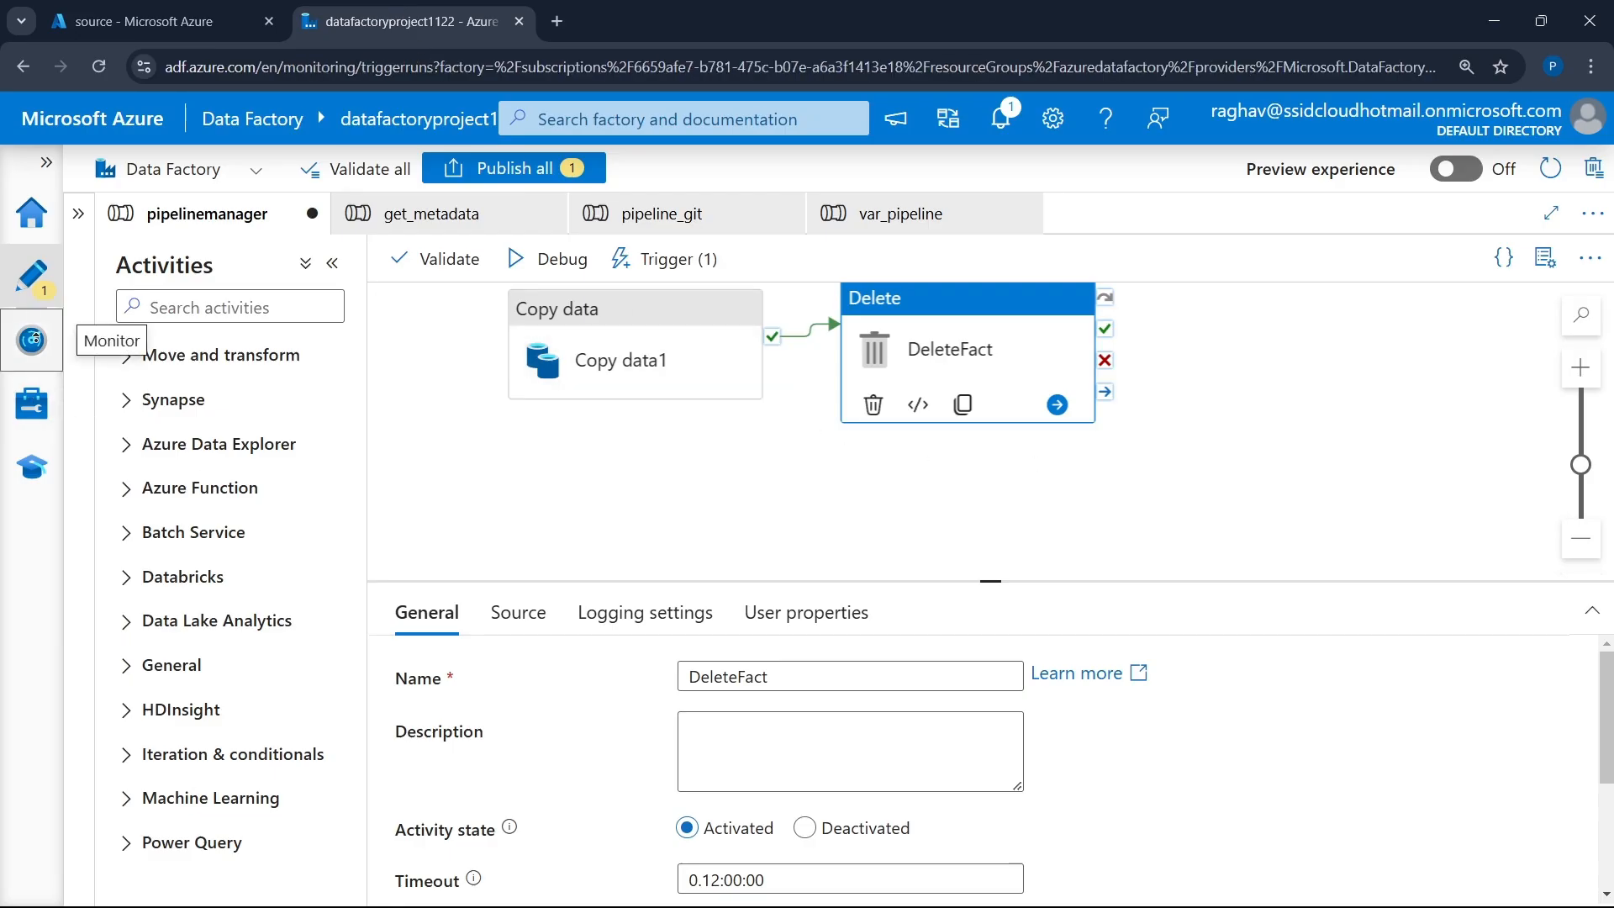
click(1126, 226)
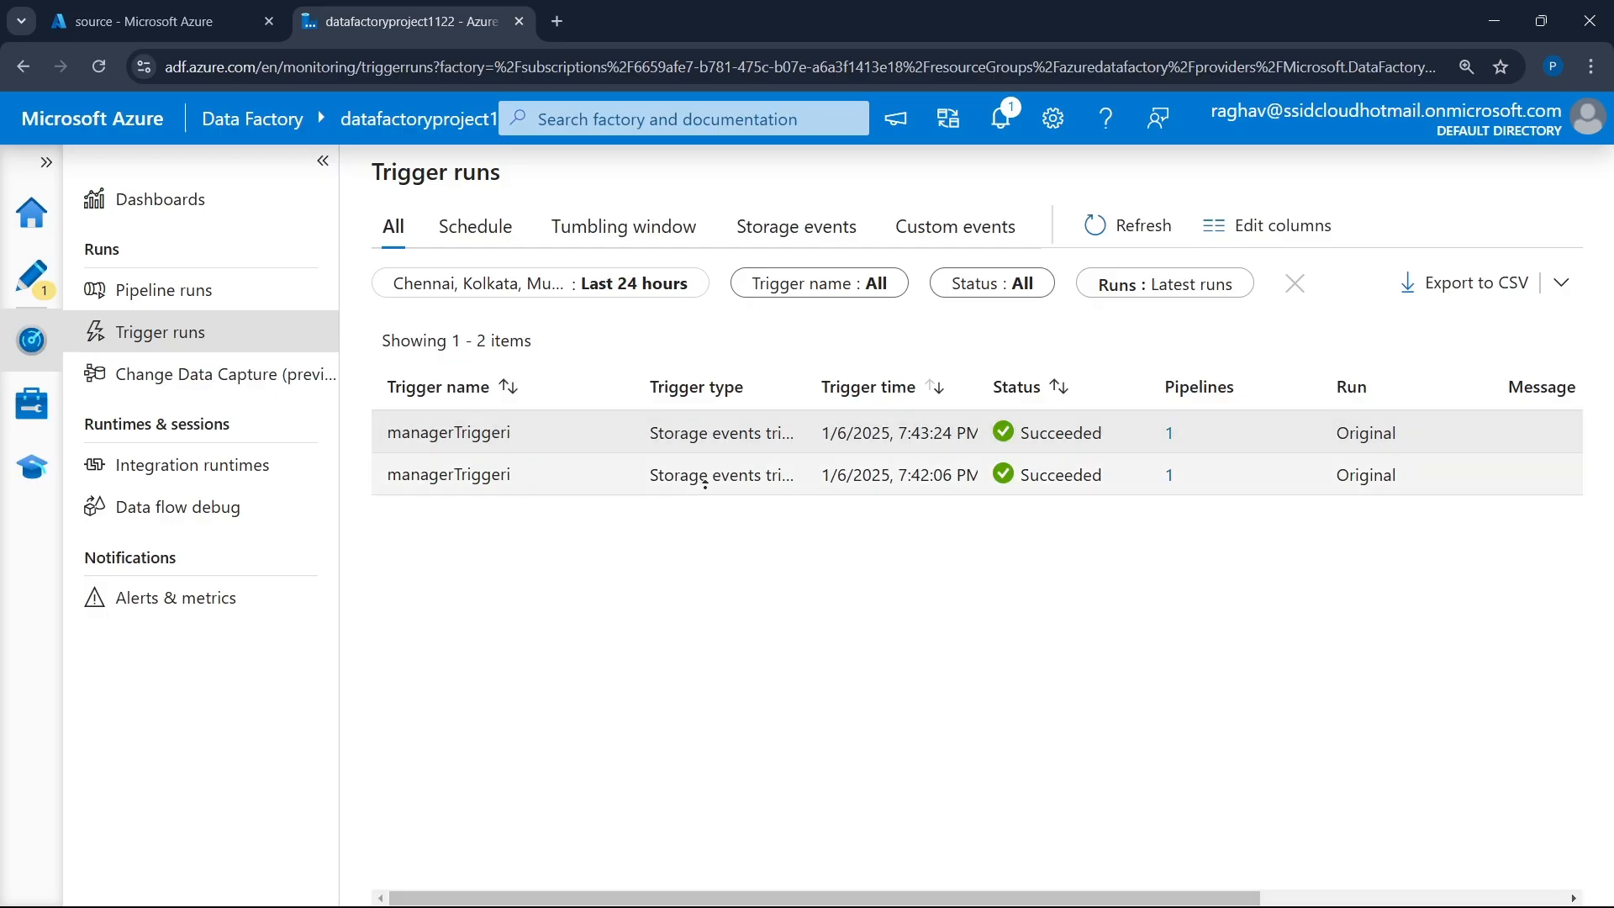
- Go back to the Azure portal, refresh the source container and reopen csvfiles to see whether Fact_Sales_1.csv still exists
click(192, 33)
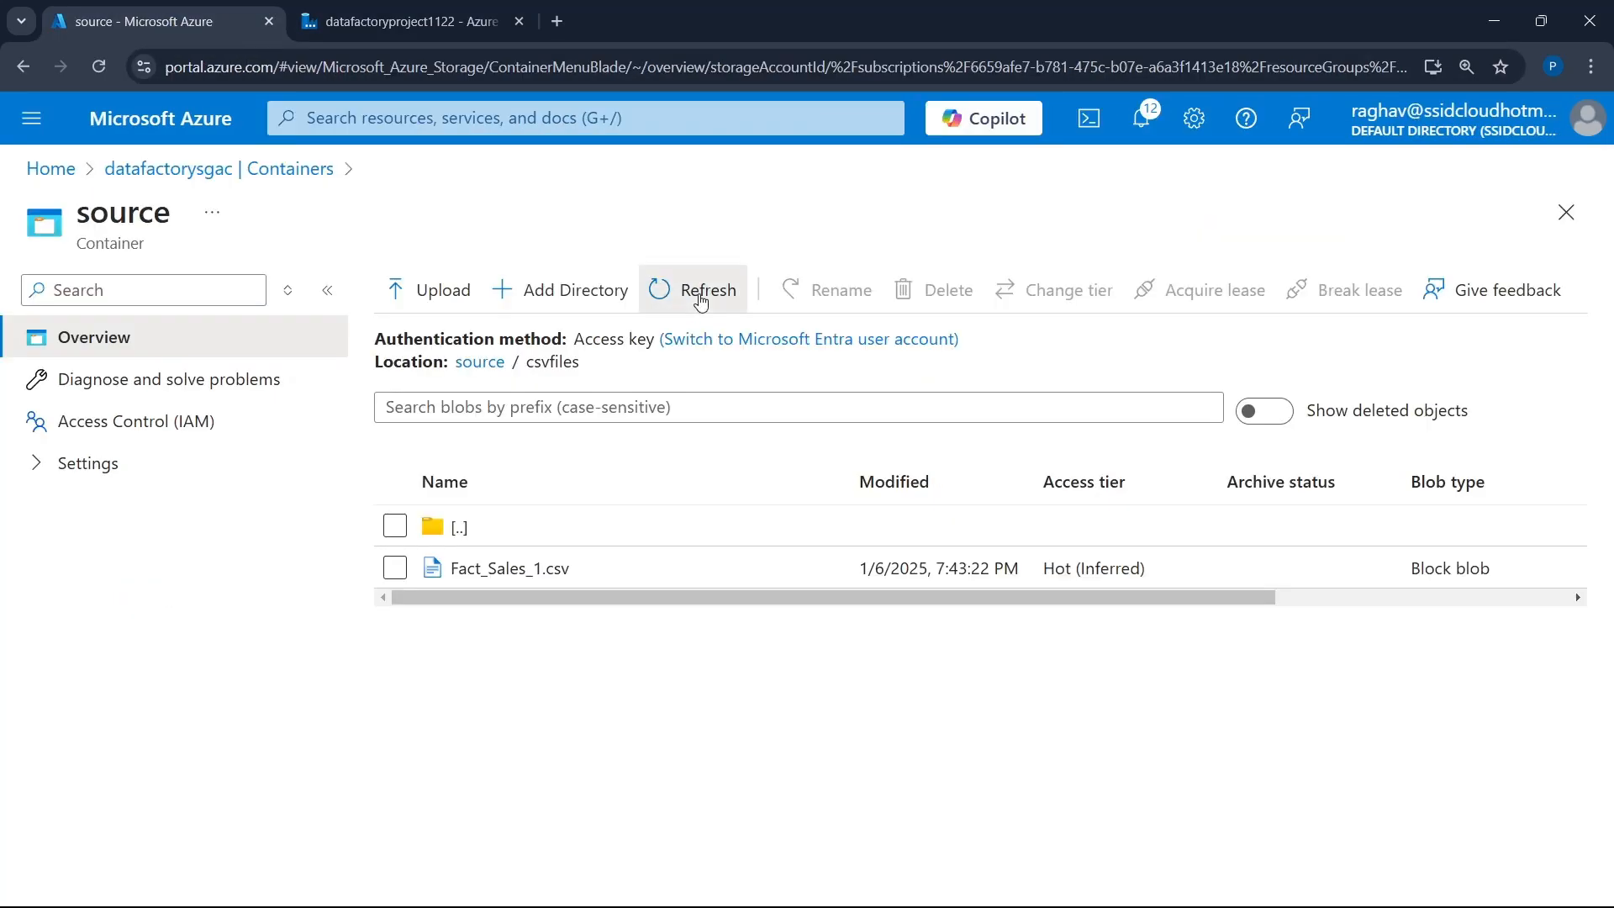
click(670, 288)
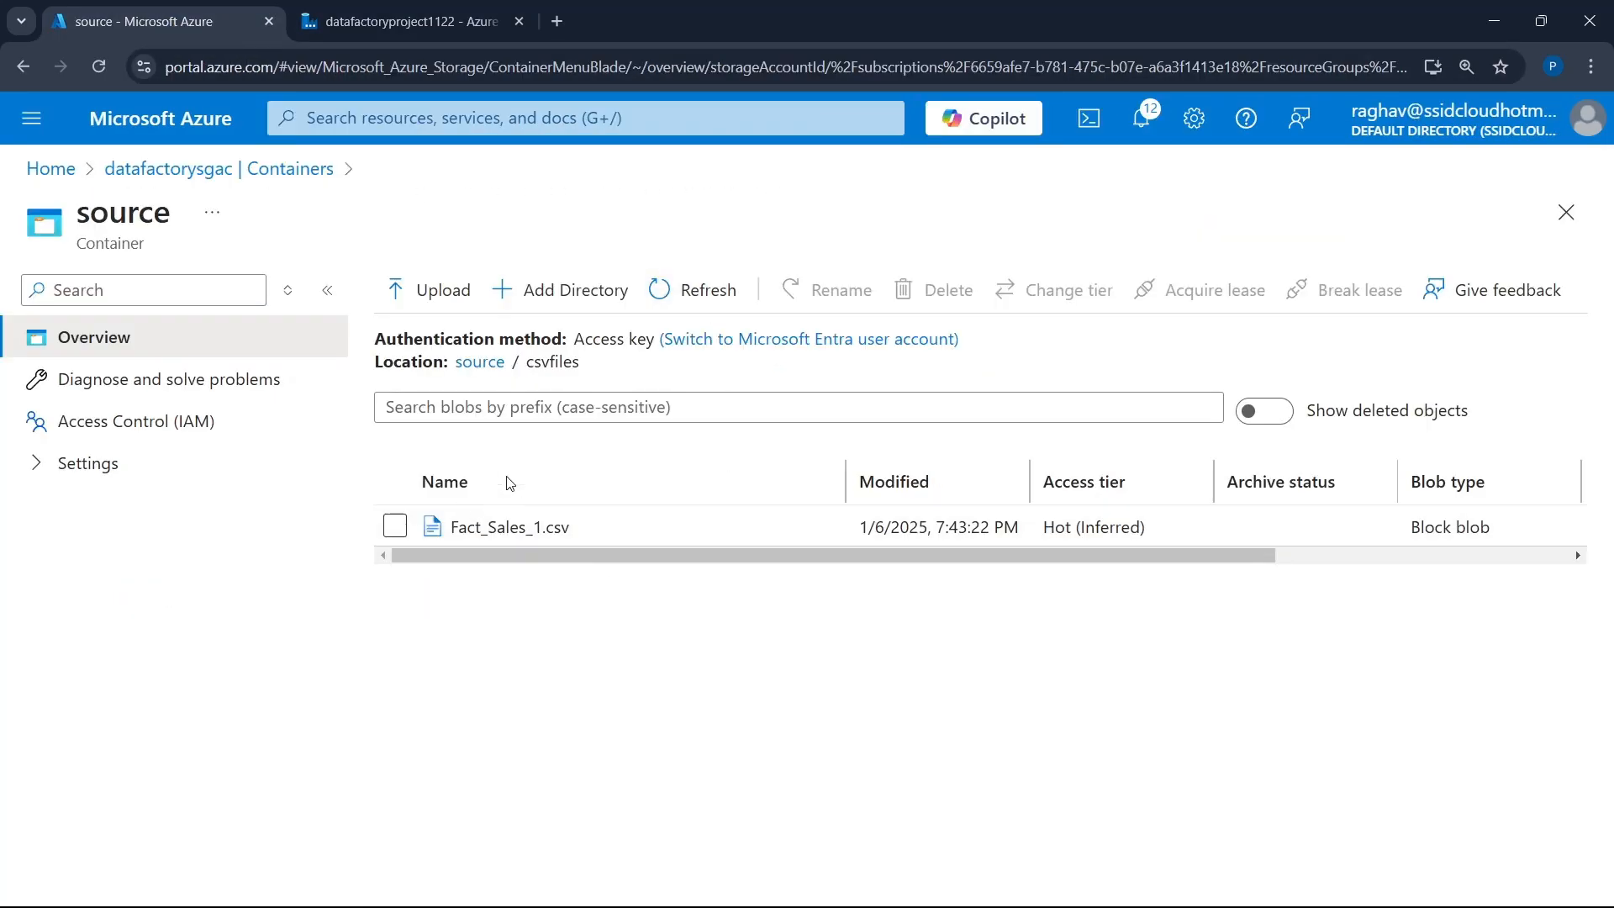
click(479, 362)
click(471, 528)
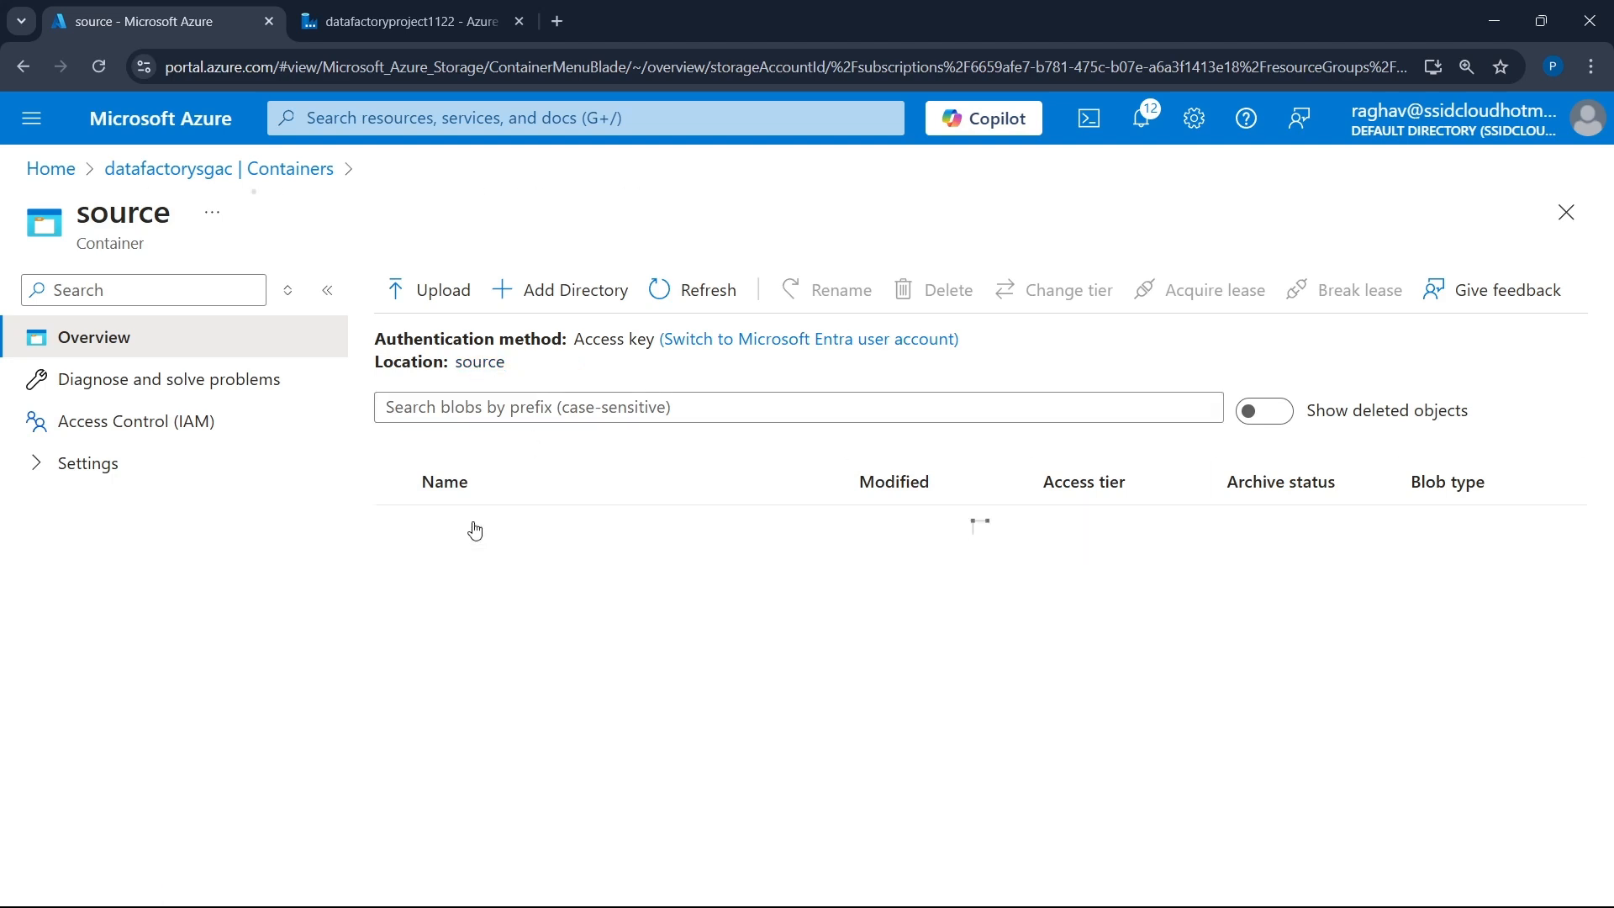
drag(571, 528, 451, 528)
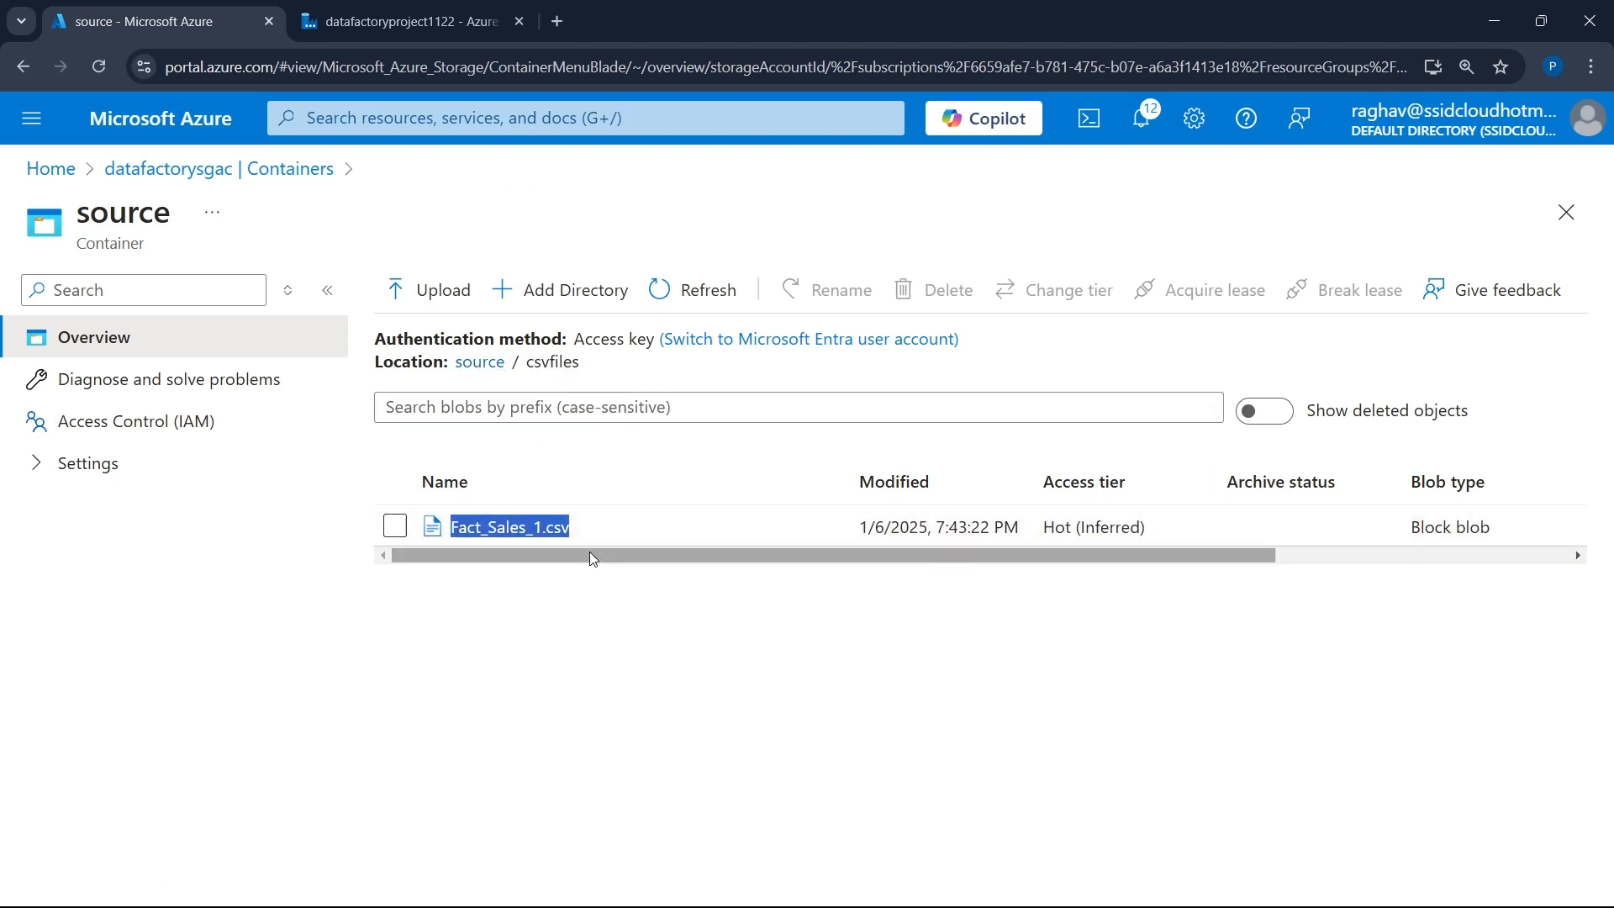
- Return to pipelinemanager in Data Factory, select the DeleteFact activity and enlarge its settings area
click(412, 10)
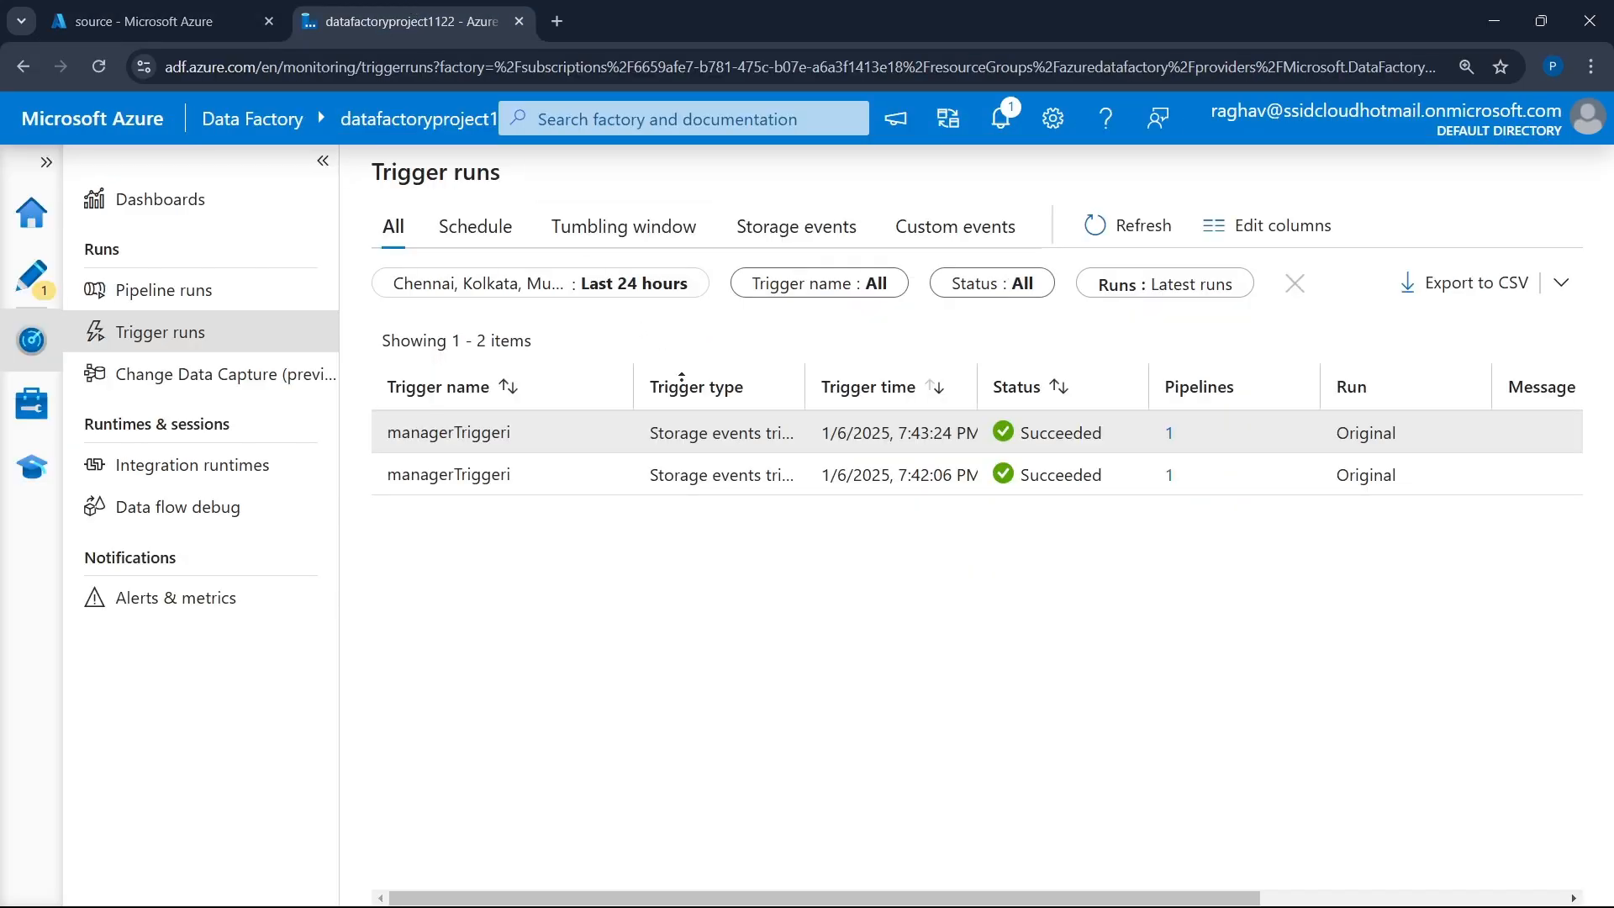
click(32, 277)
click(919, 463)
click(420, 222)
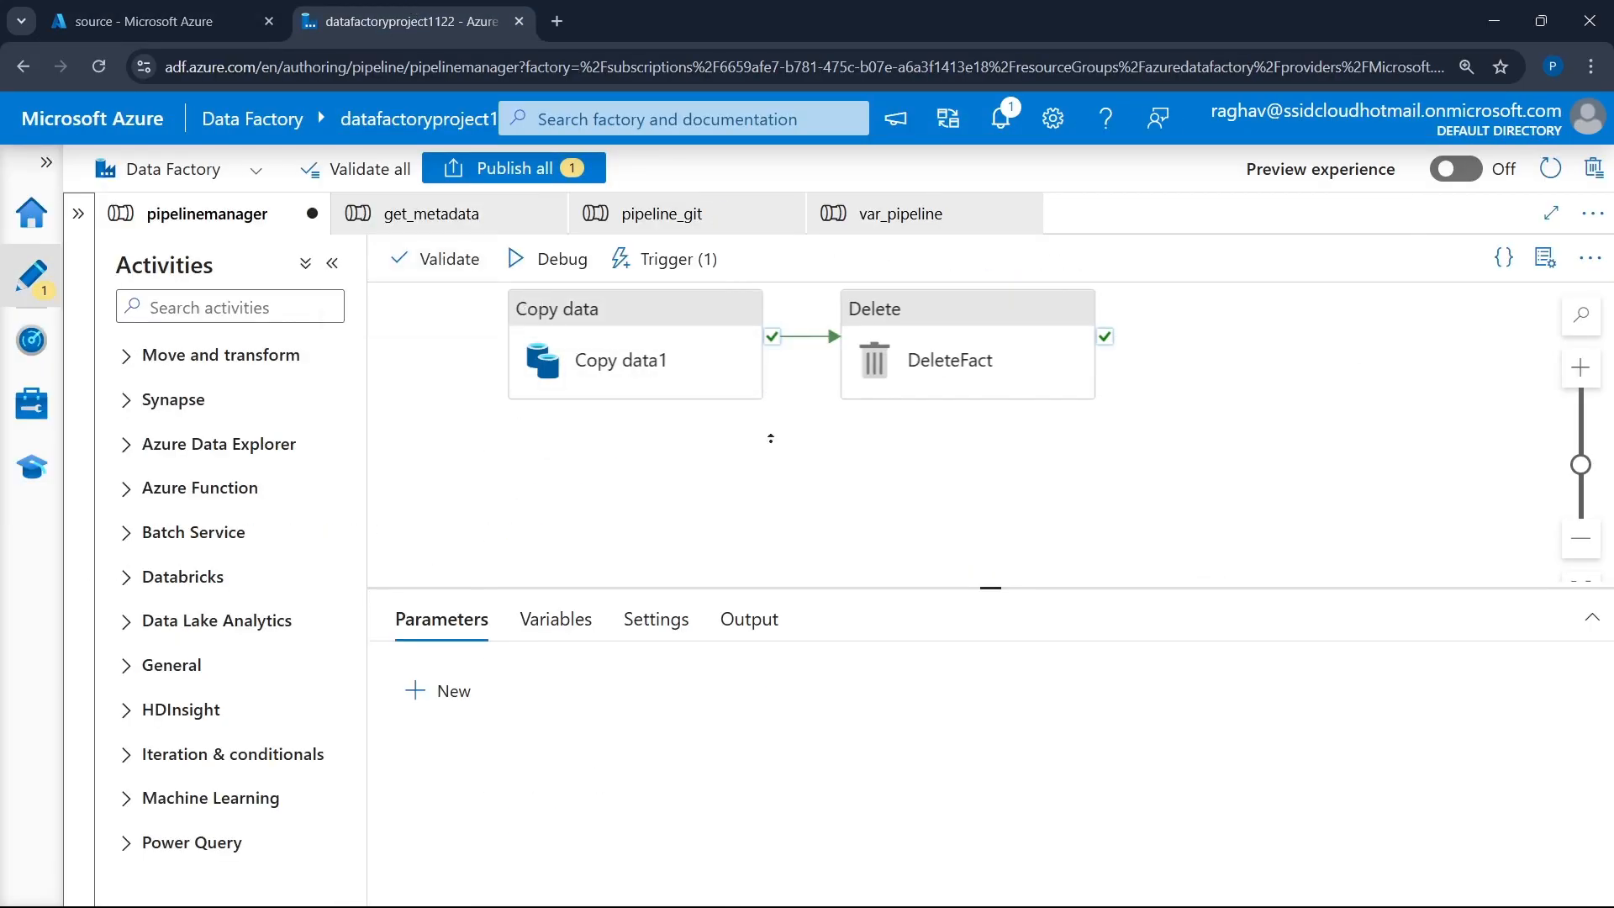
click(963, 378)
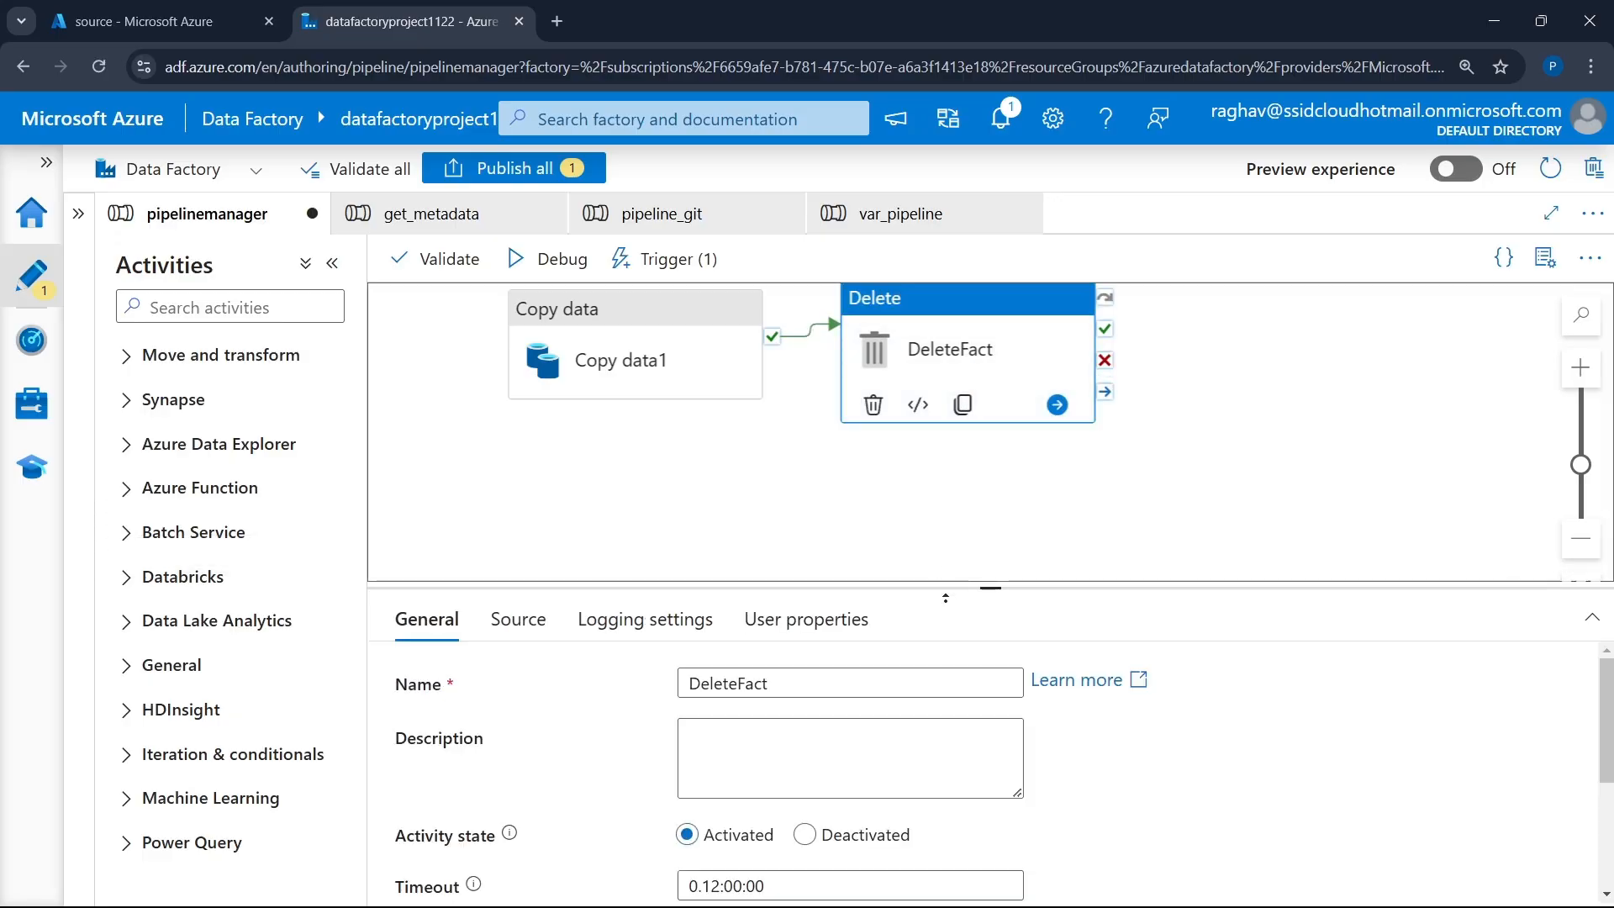
drag(990, 589, 990, 443)
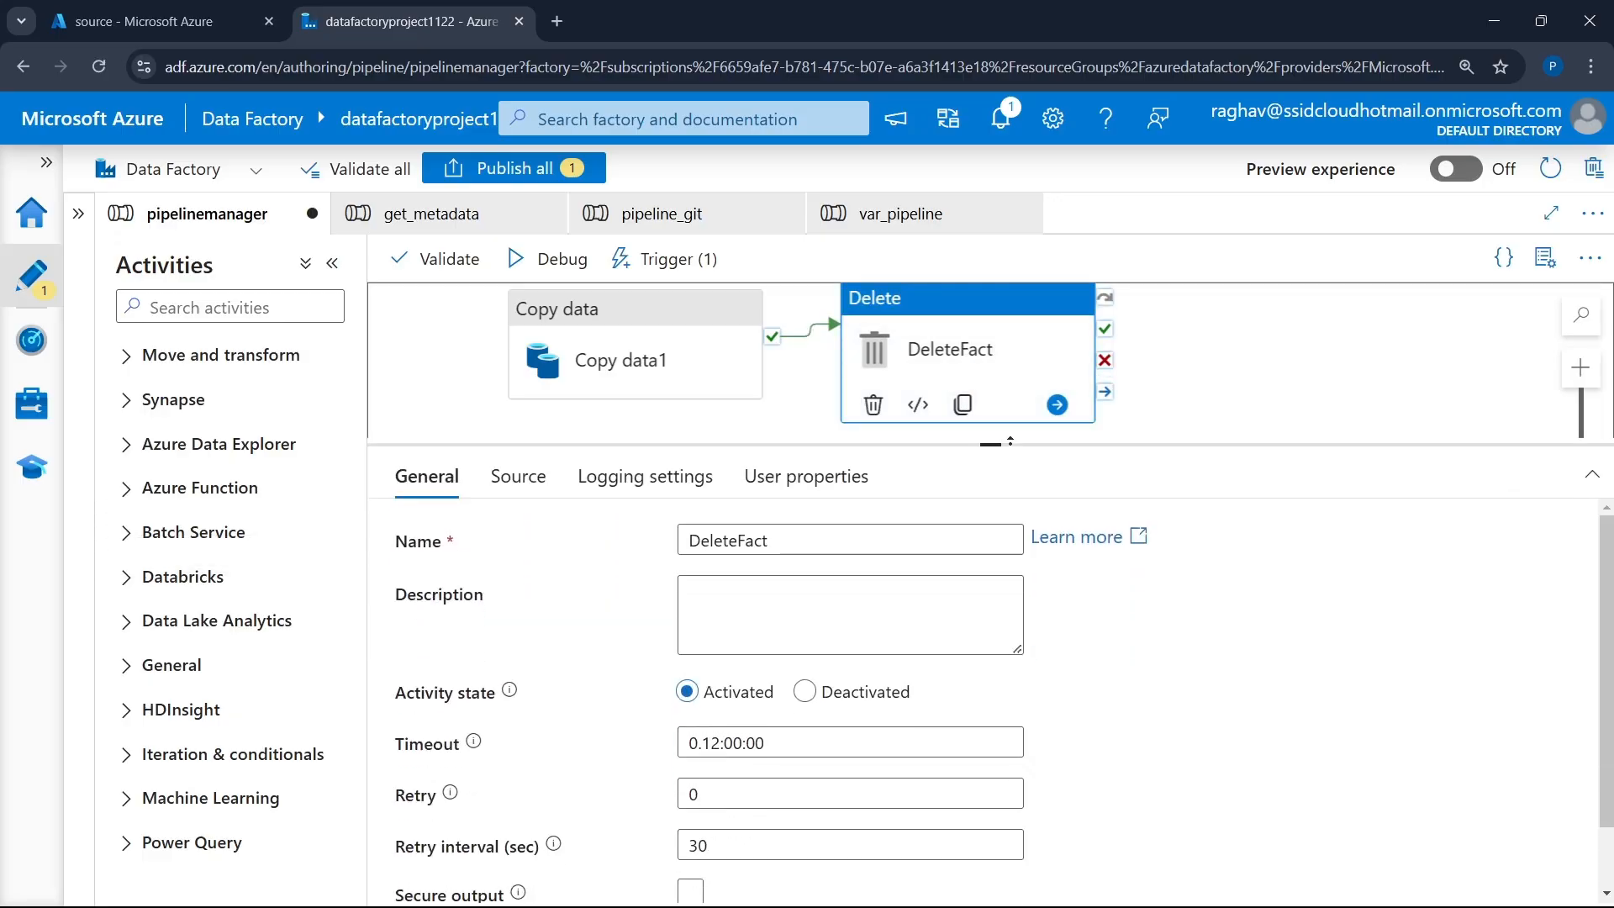
click(1071, 883)
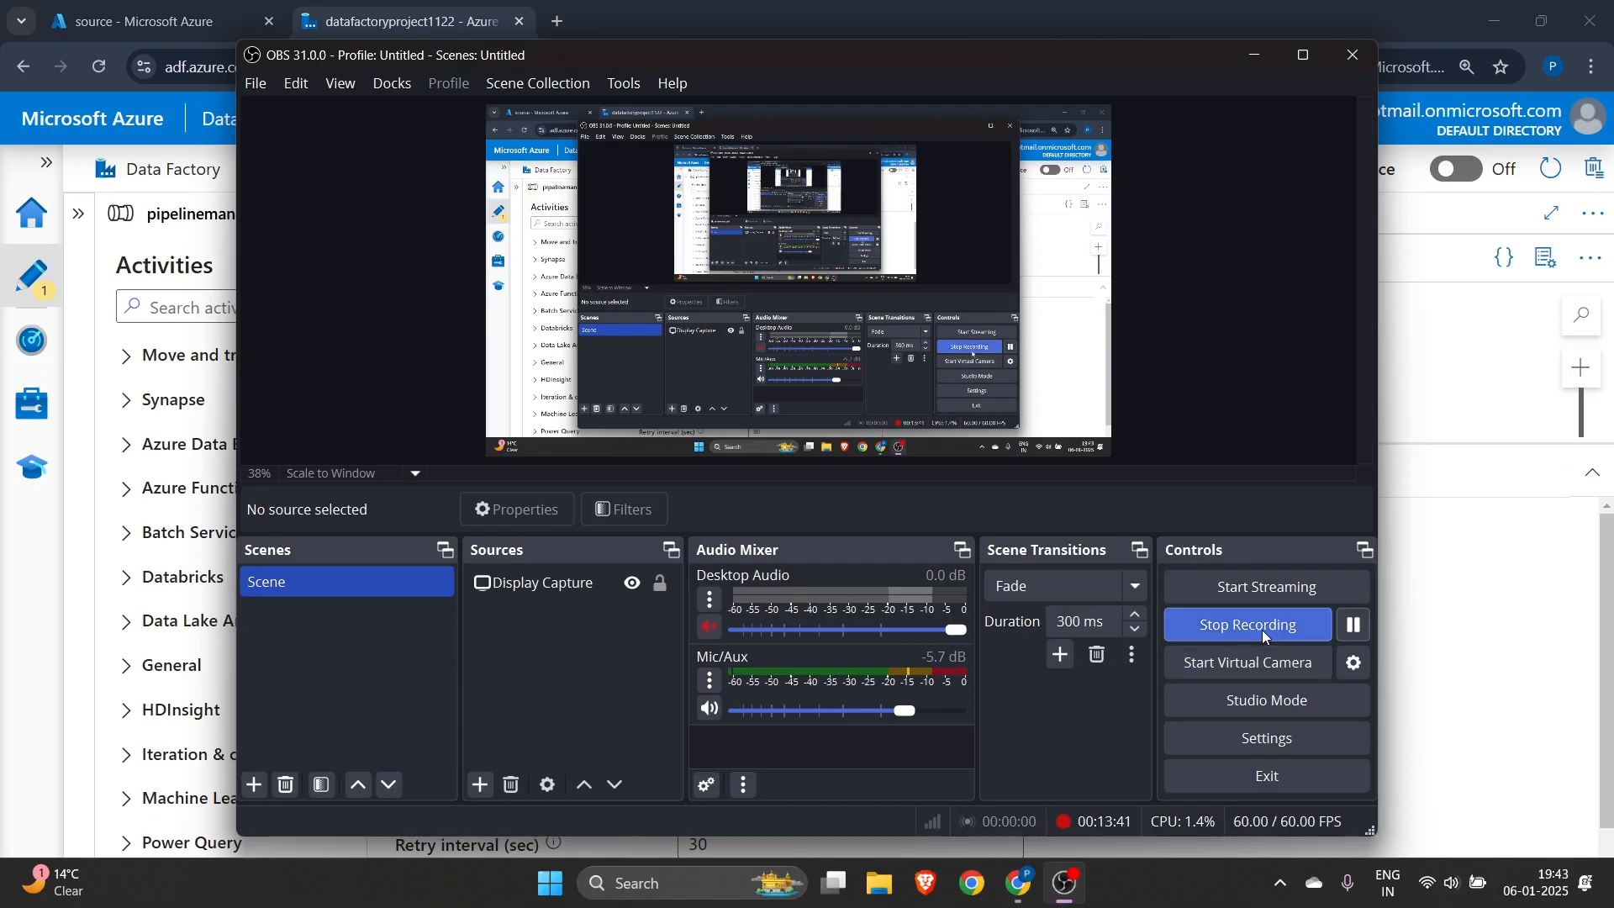
click(1355, 627)
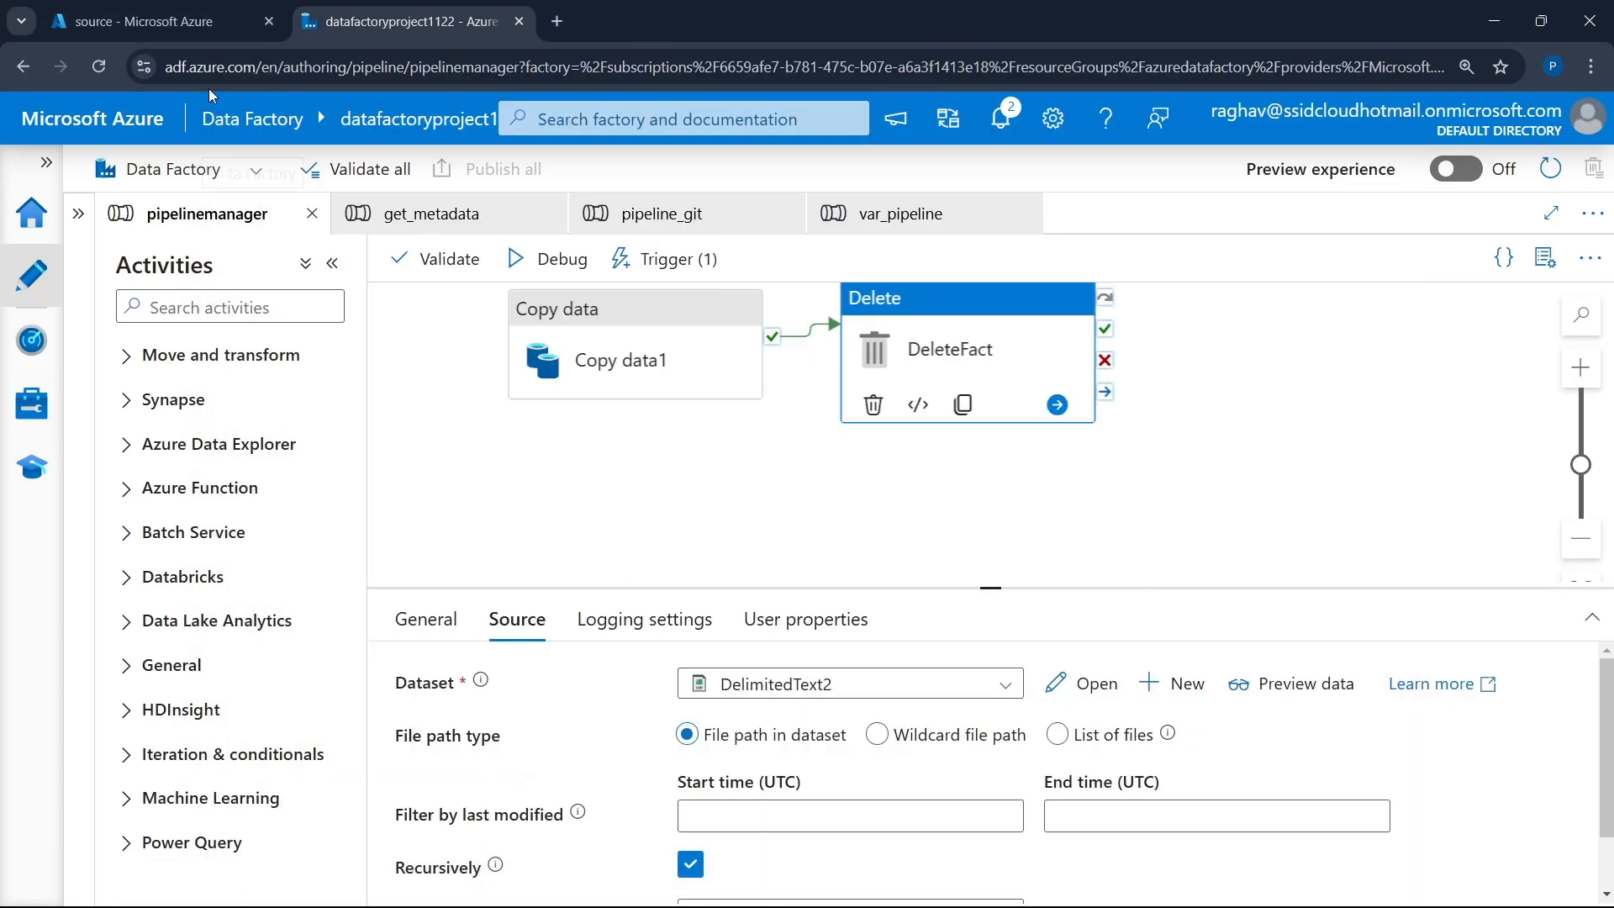
- Switch to the Azure portal, refresh the csvfiles folder of the source container and upload inputEmp.txt to it
click(189, 38)
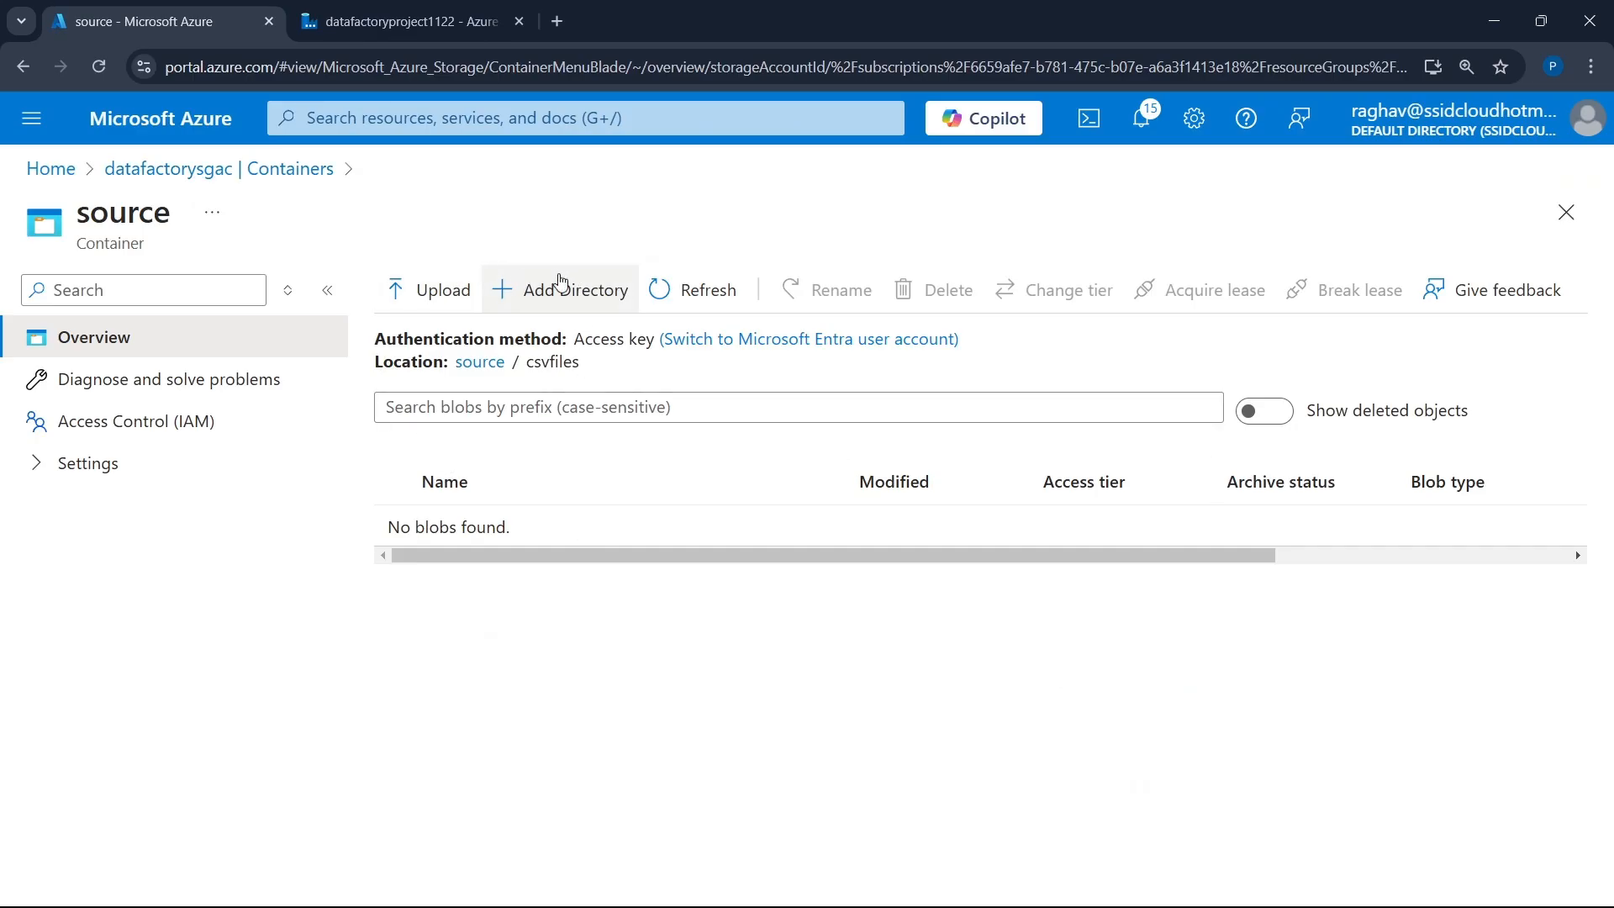
click(662, 289)
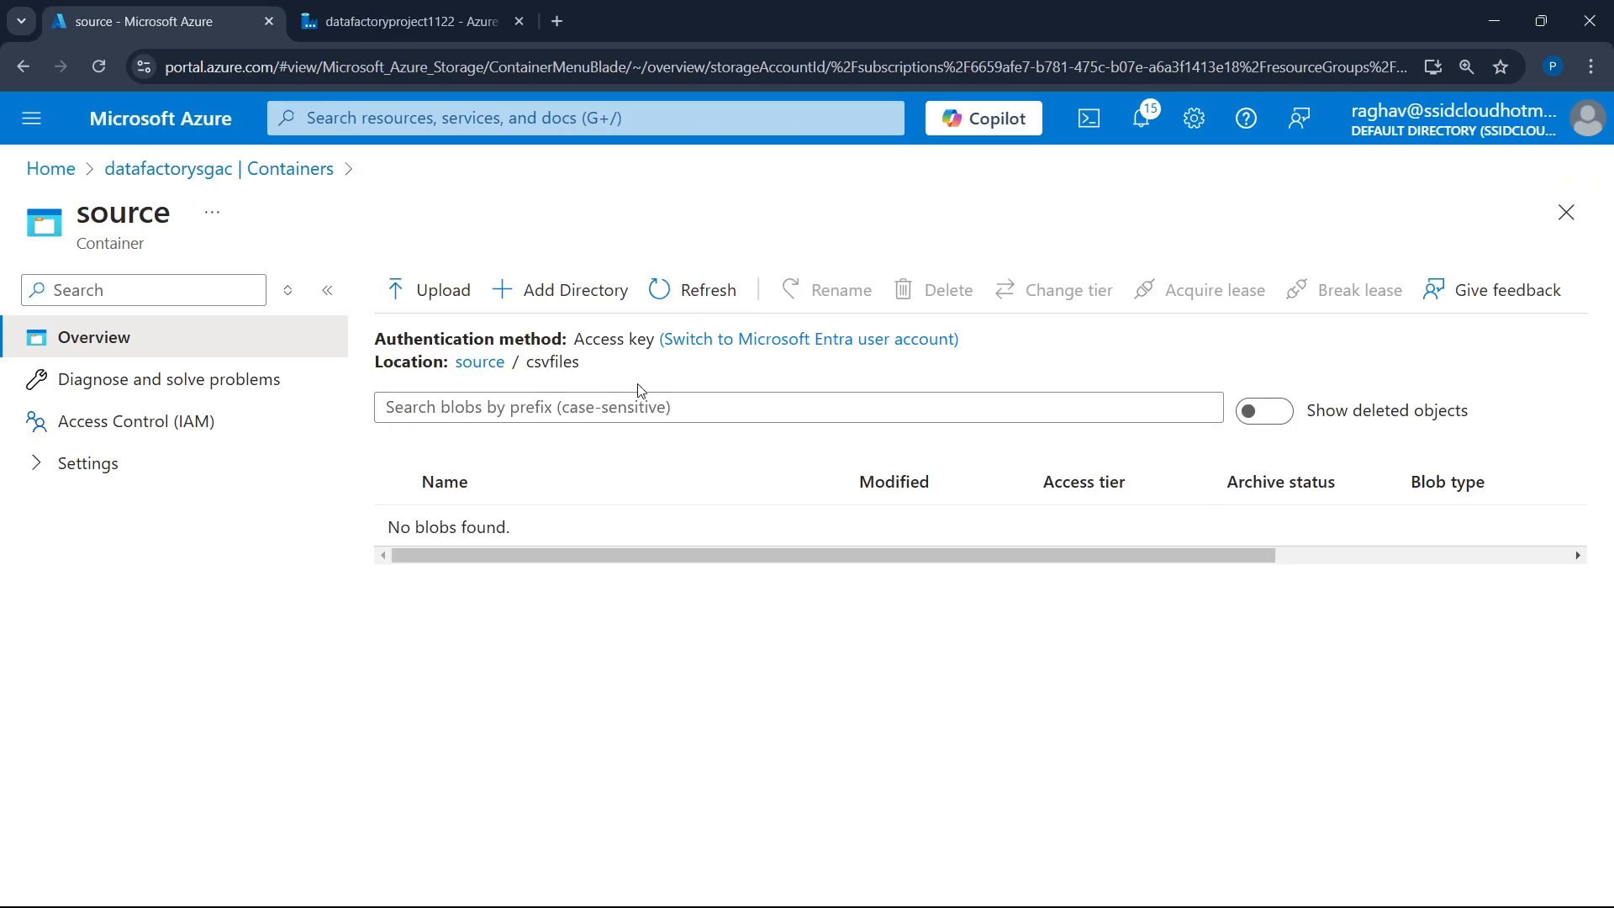
click(432, 298)
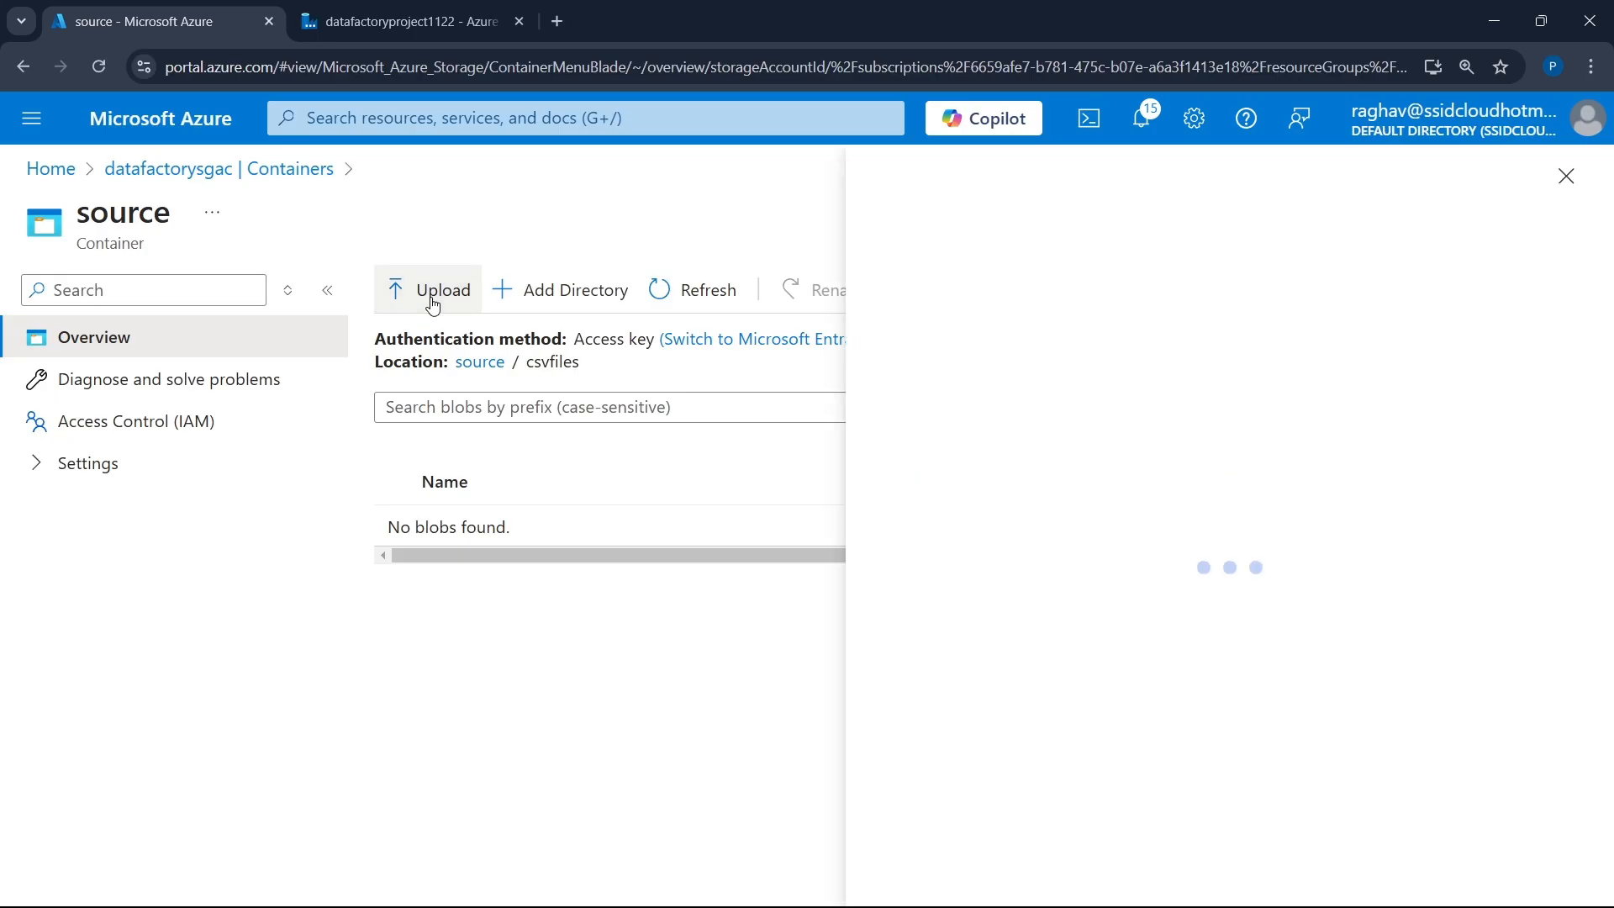
click(1240, 442)
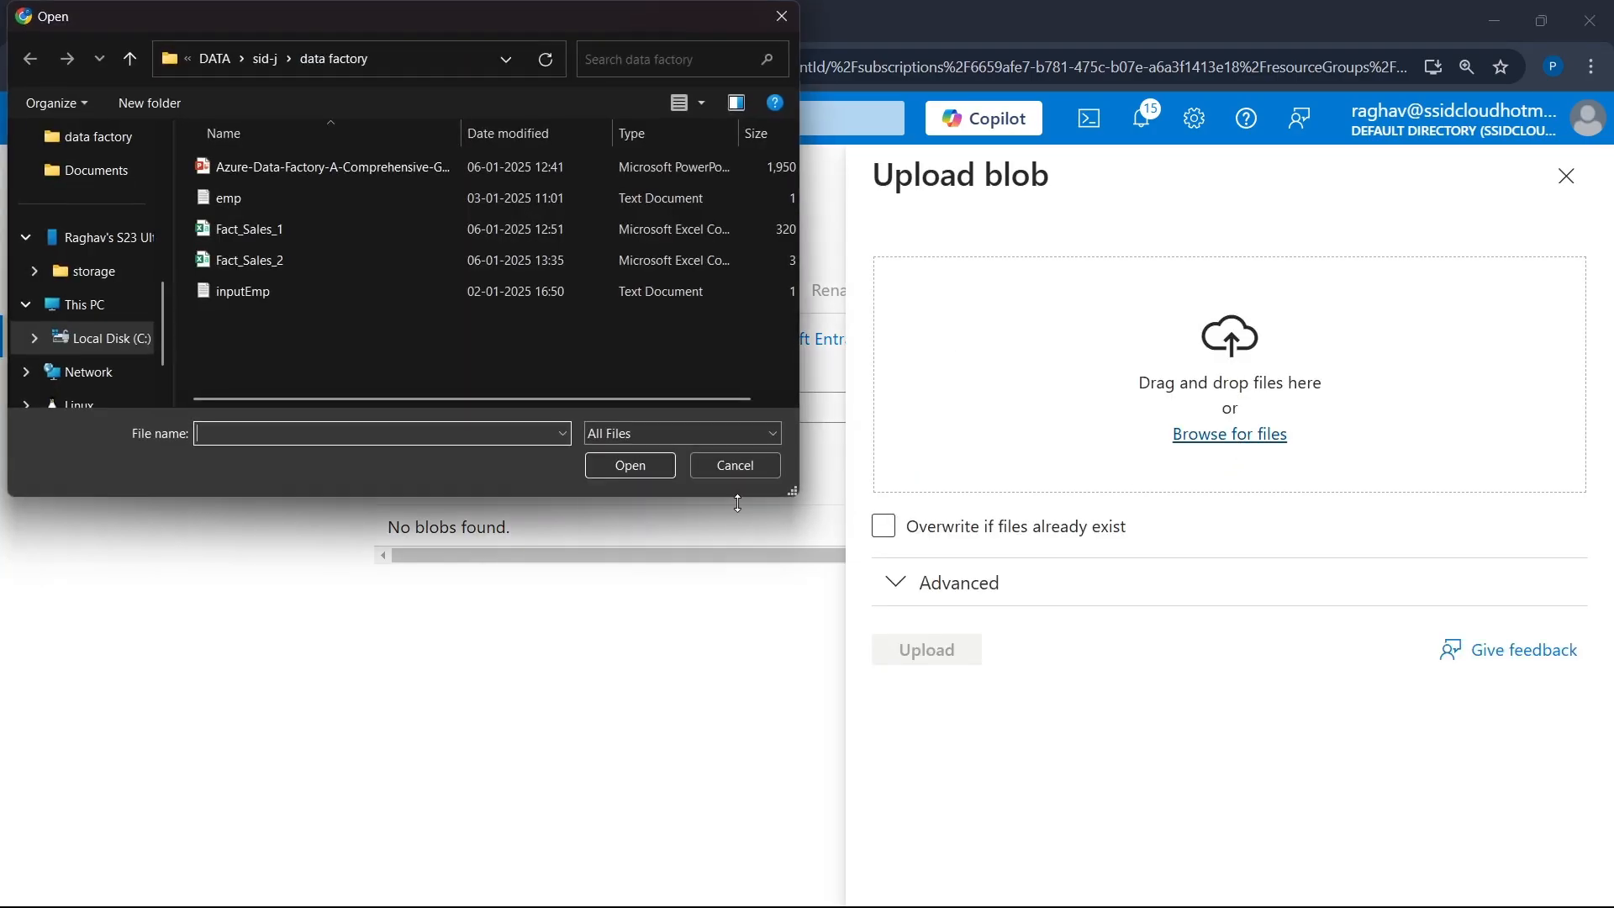
click(269, 292)
click(599, 467)
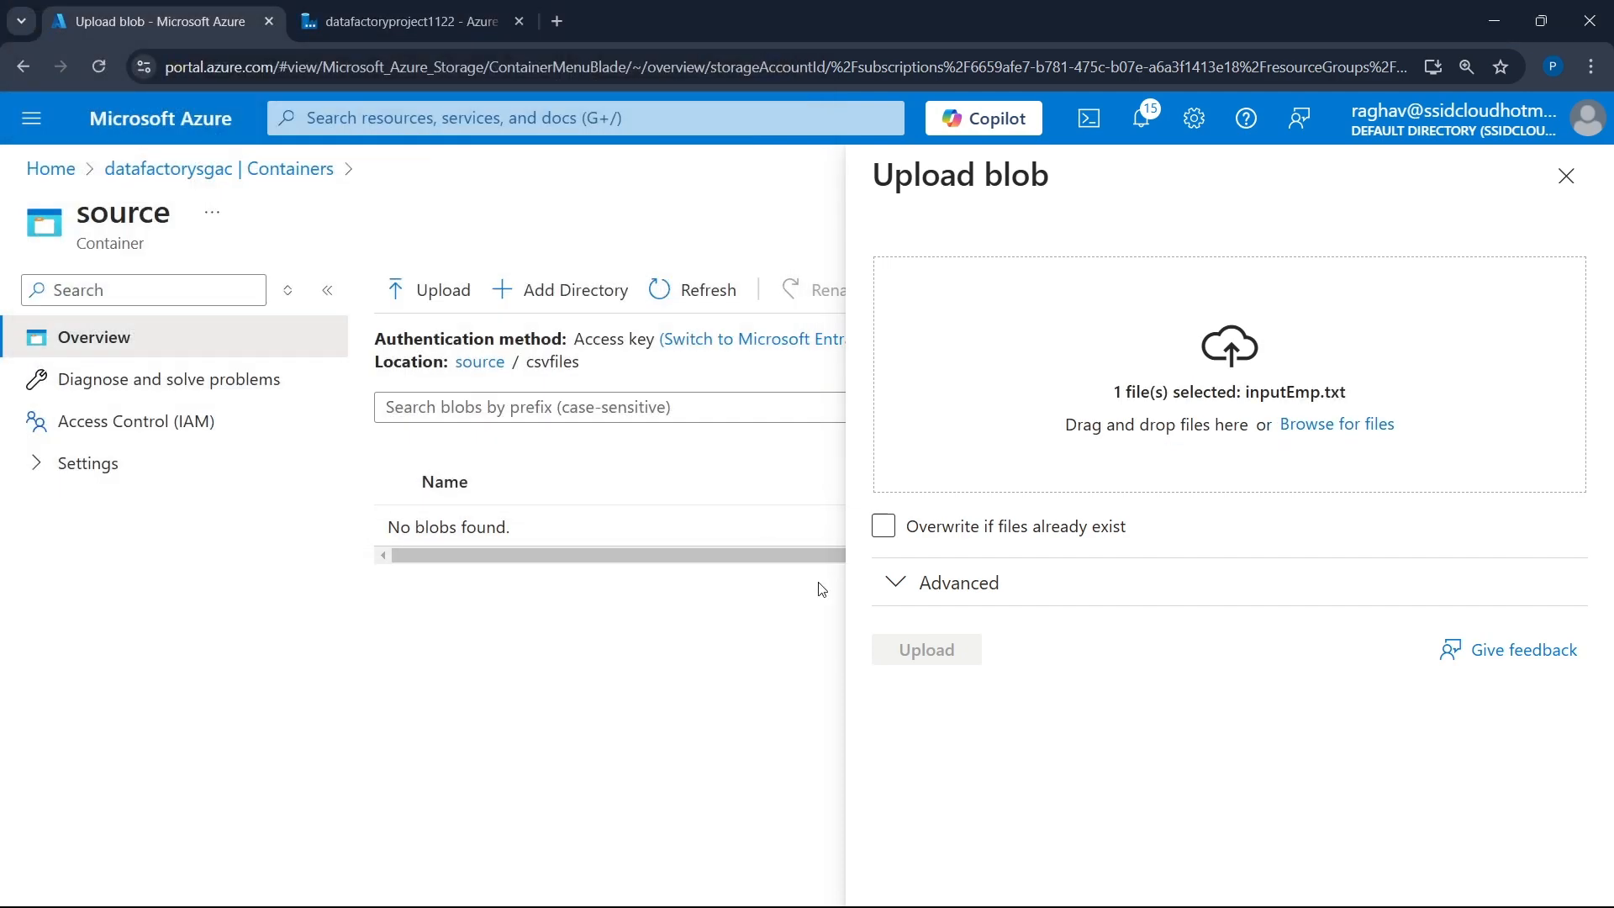
click(940, 651)
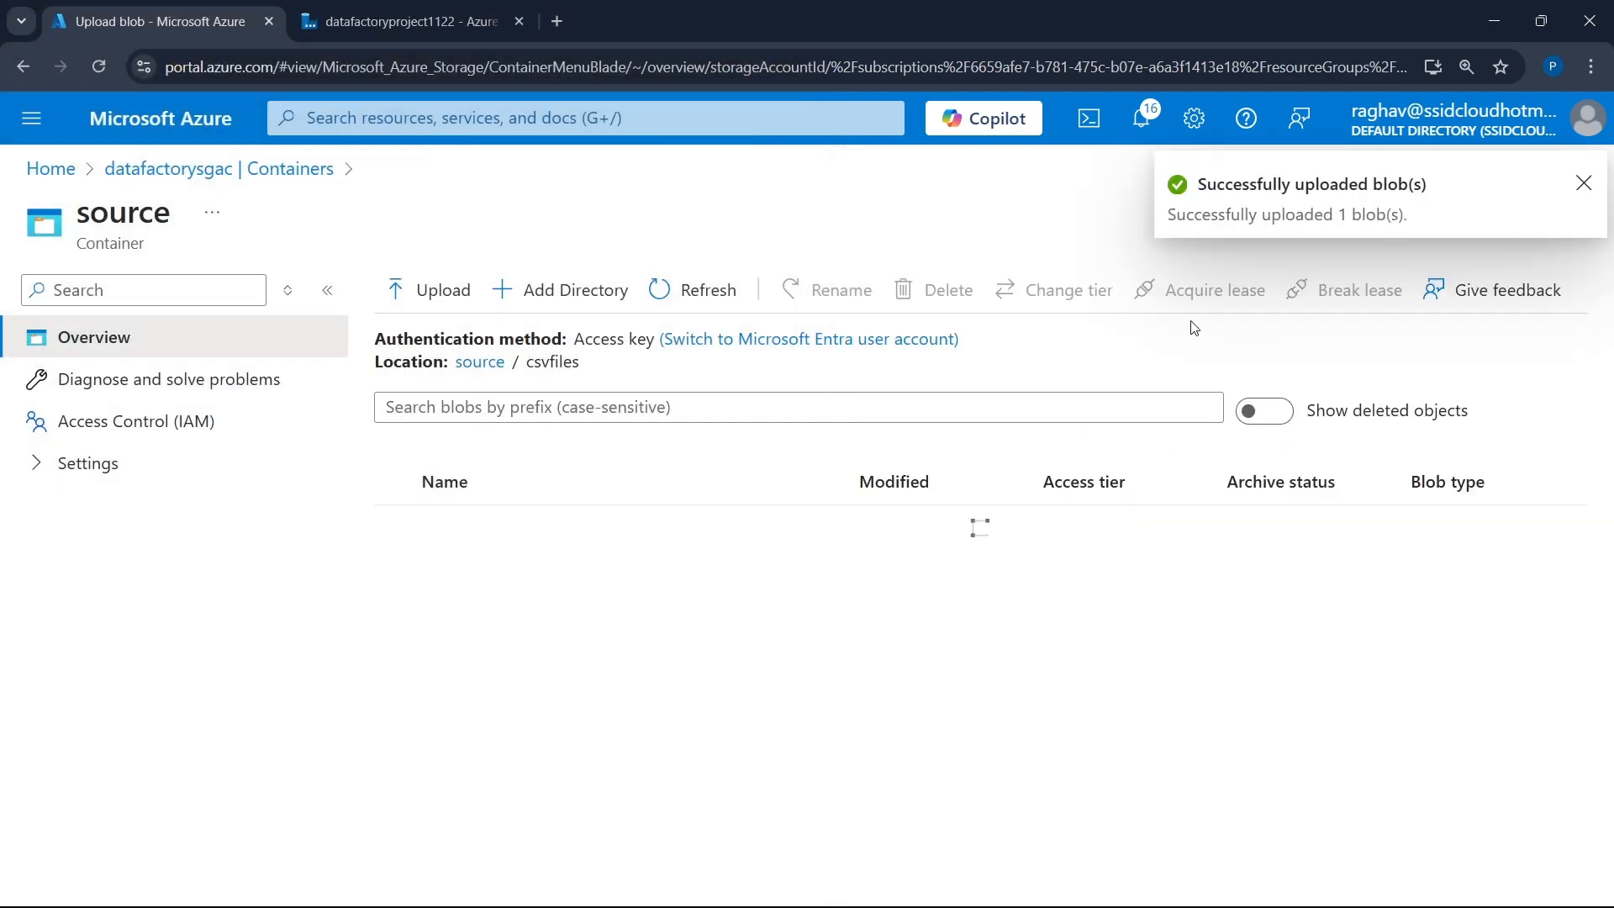
- Return to Data Factory monitoring and refresh the trigger runs to check whether the inputEmp.txt upload fired managerTriggeri
click(404, 21)
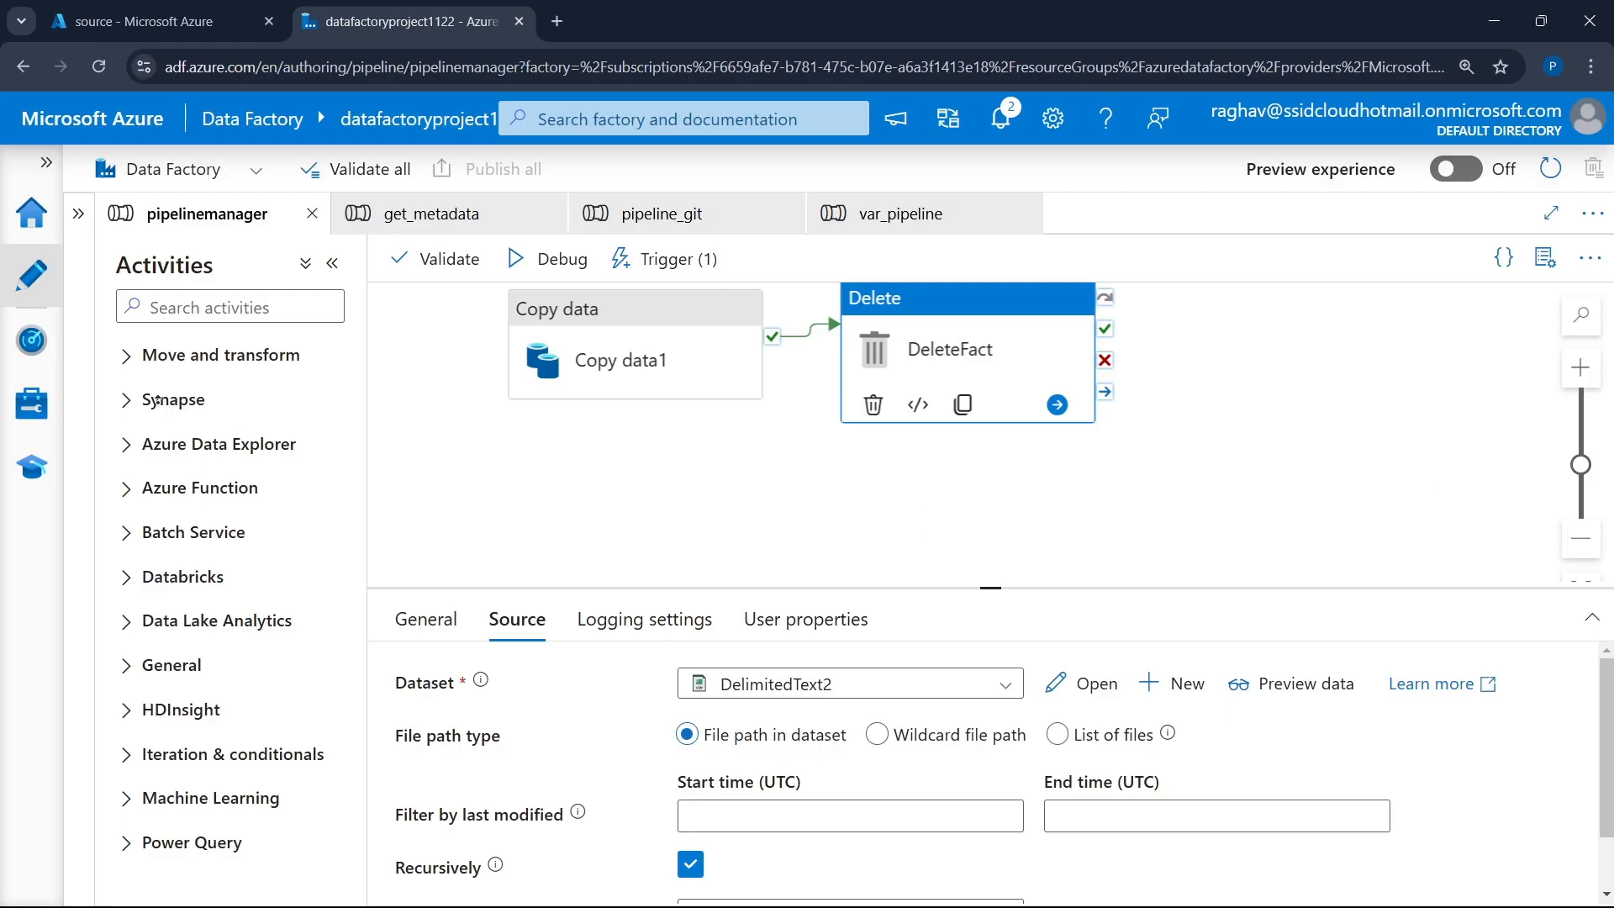
click(32, 340)
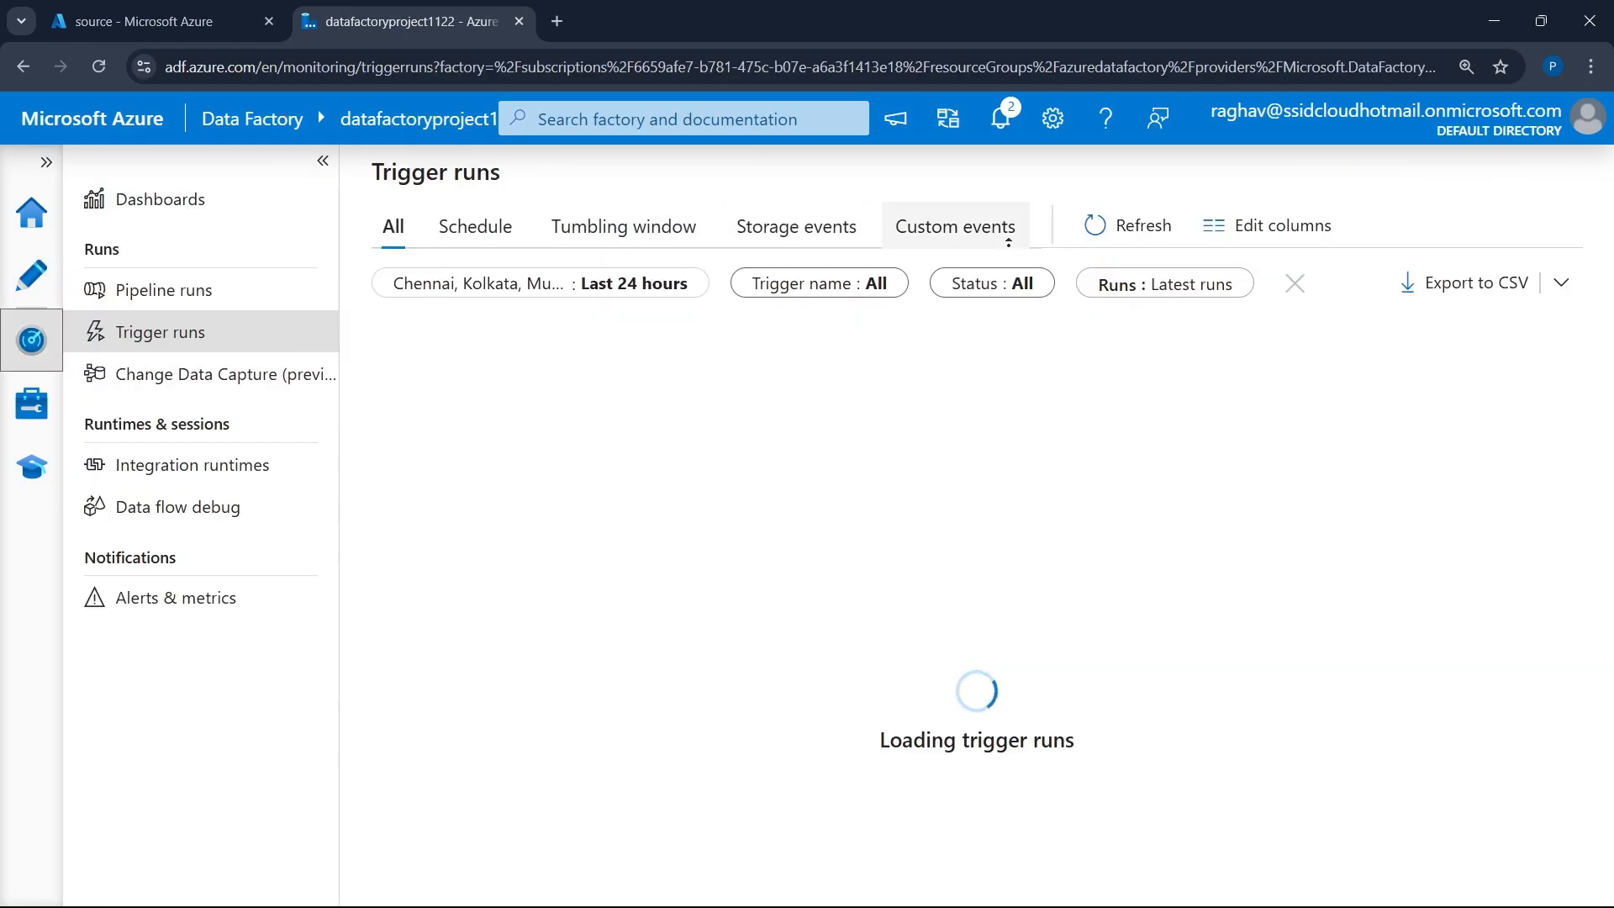
click(1091, 235)
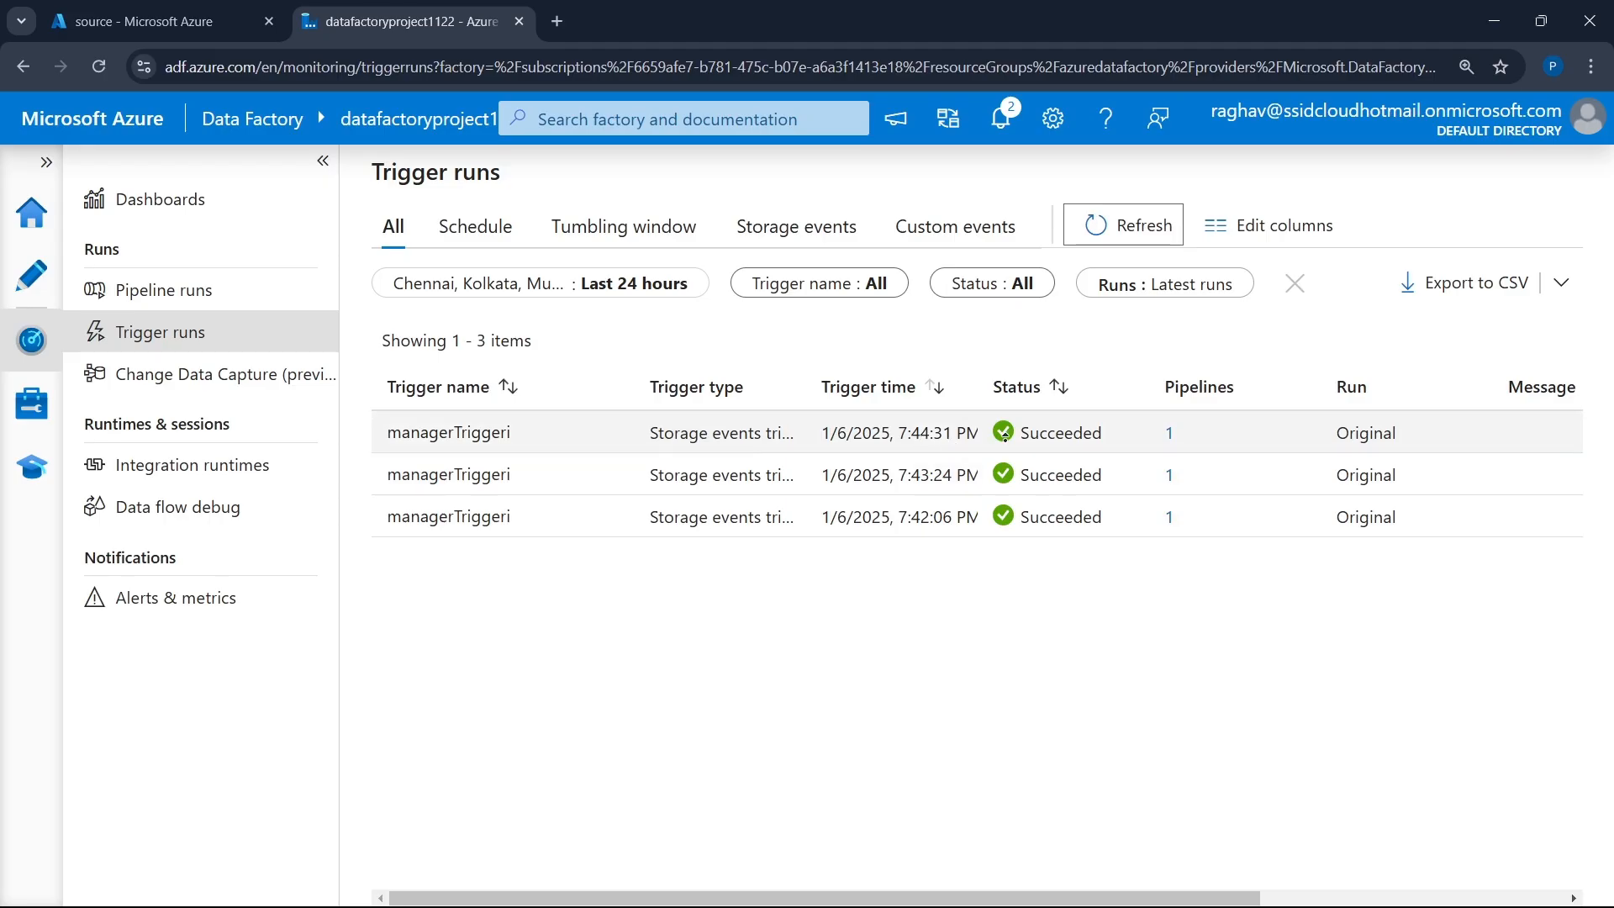
- Return to pipeline authoring and create a new pipeline named exec
mouse_move(1584, 896)
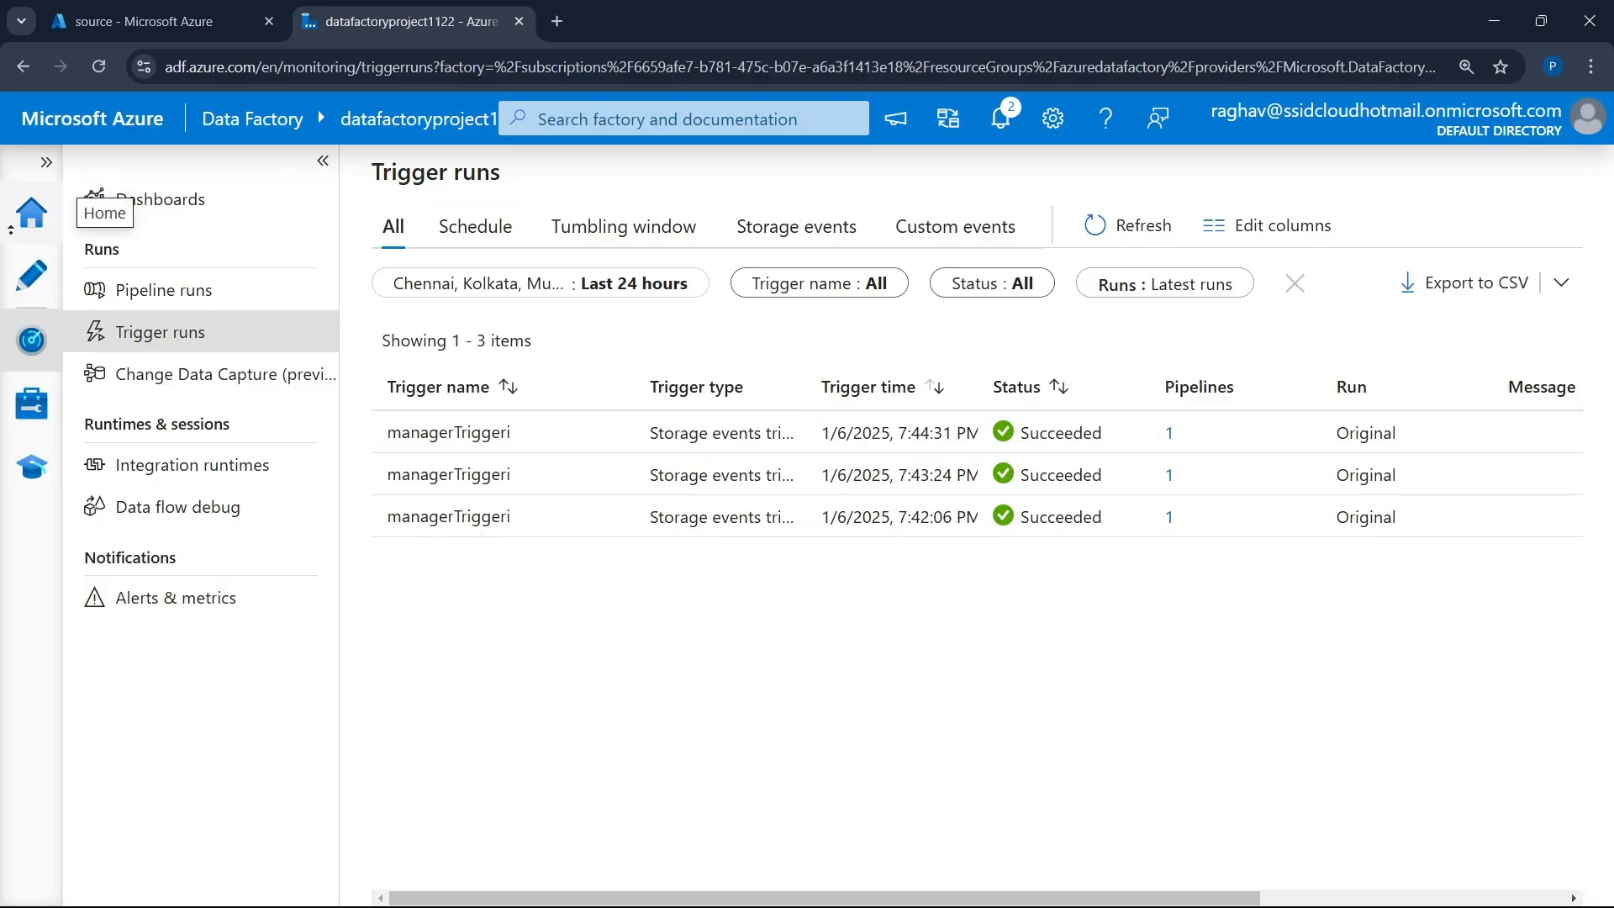
click(31, 275)
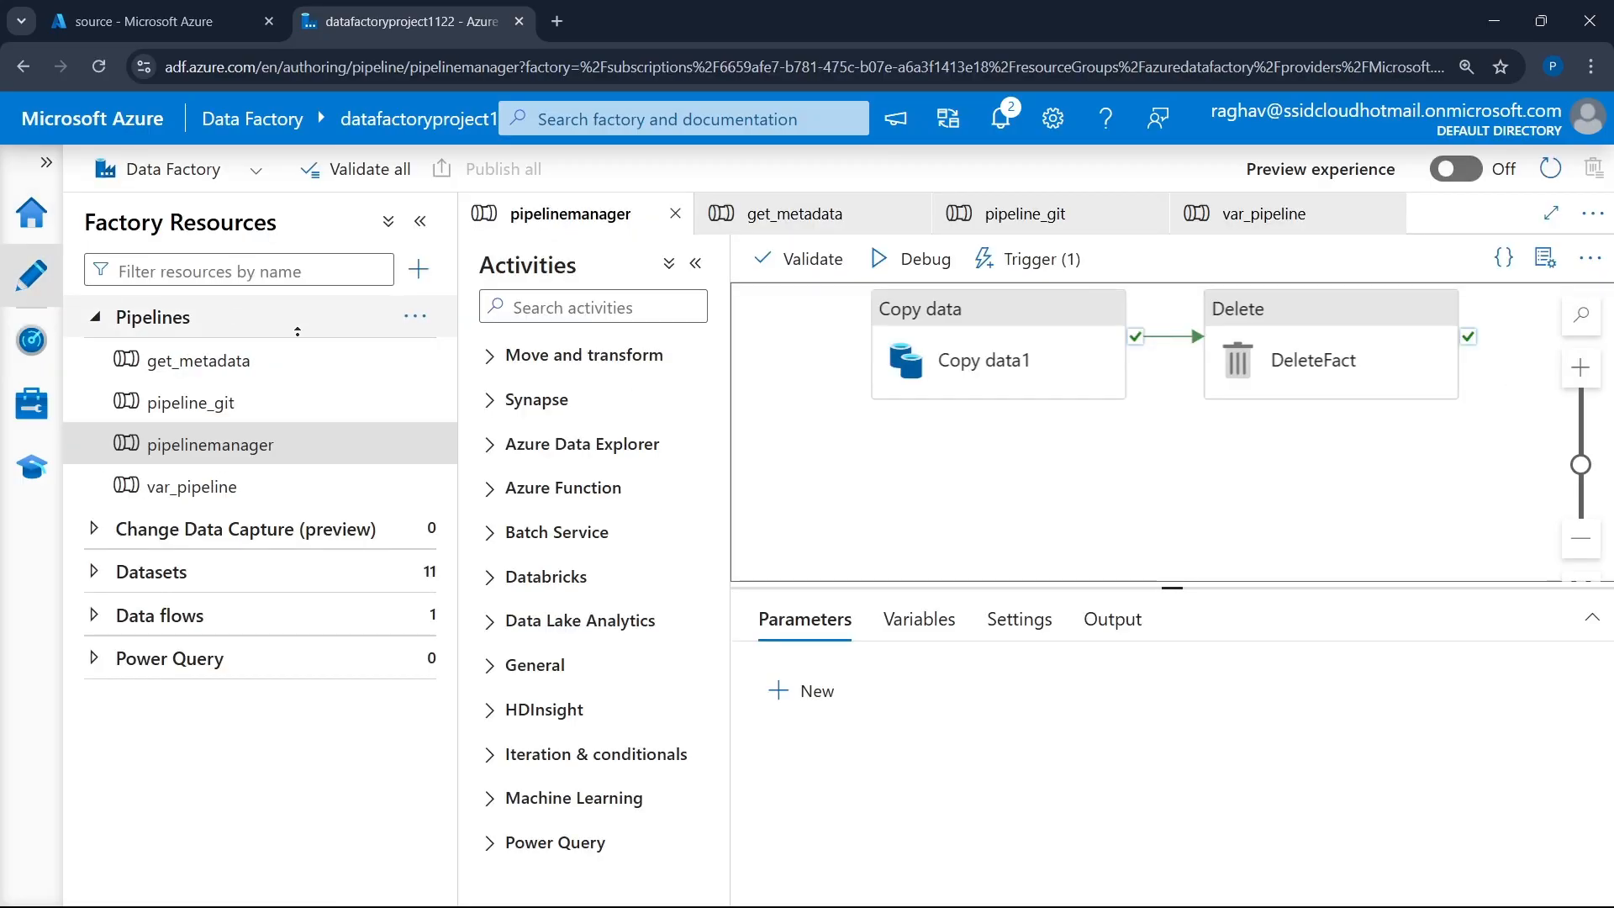
click(154, 30)
click(376, 26)
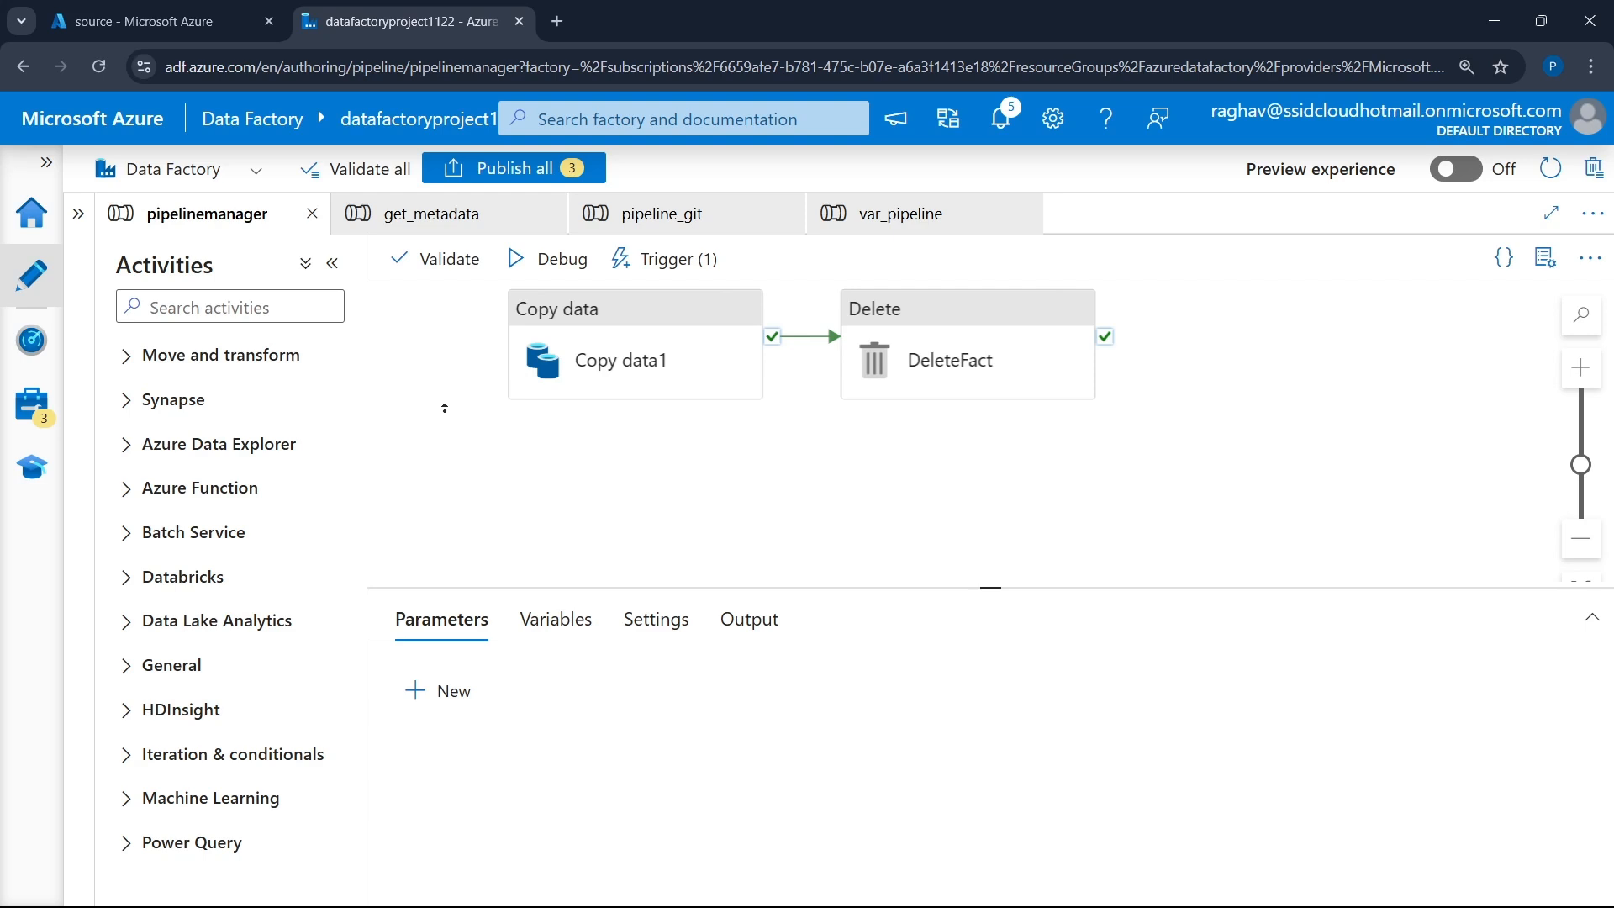
click(78, 403)
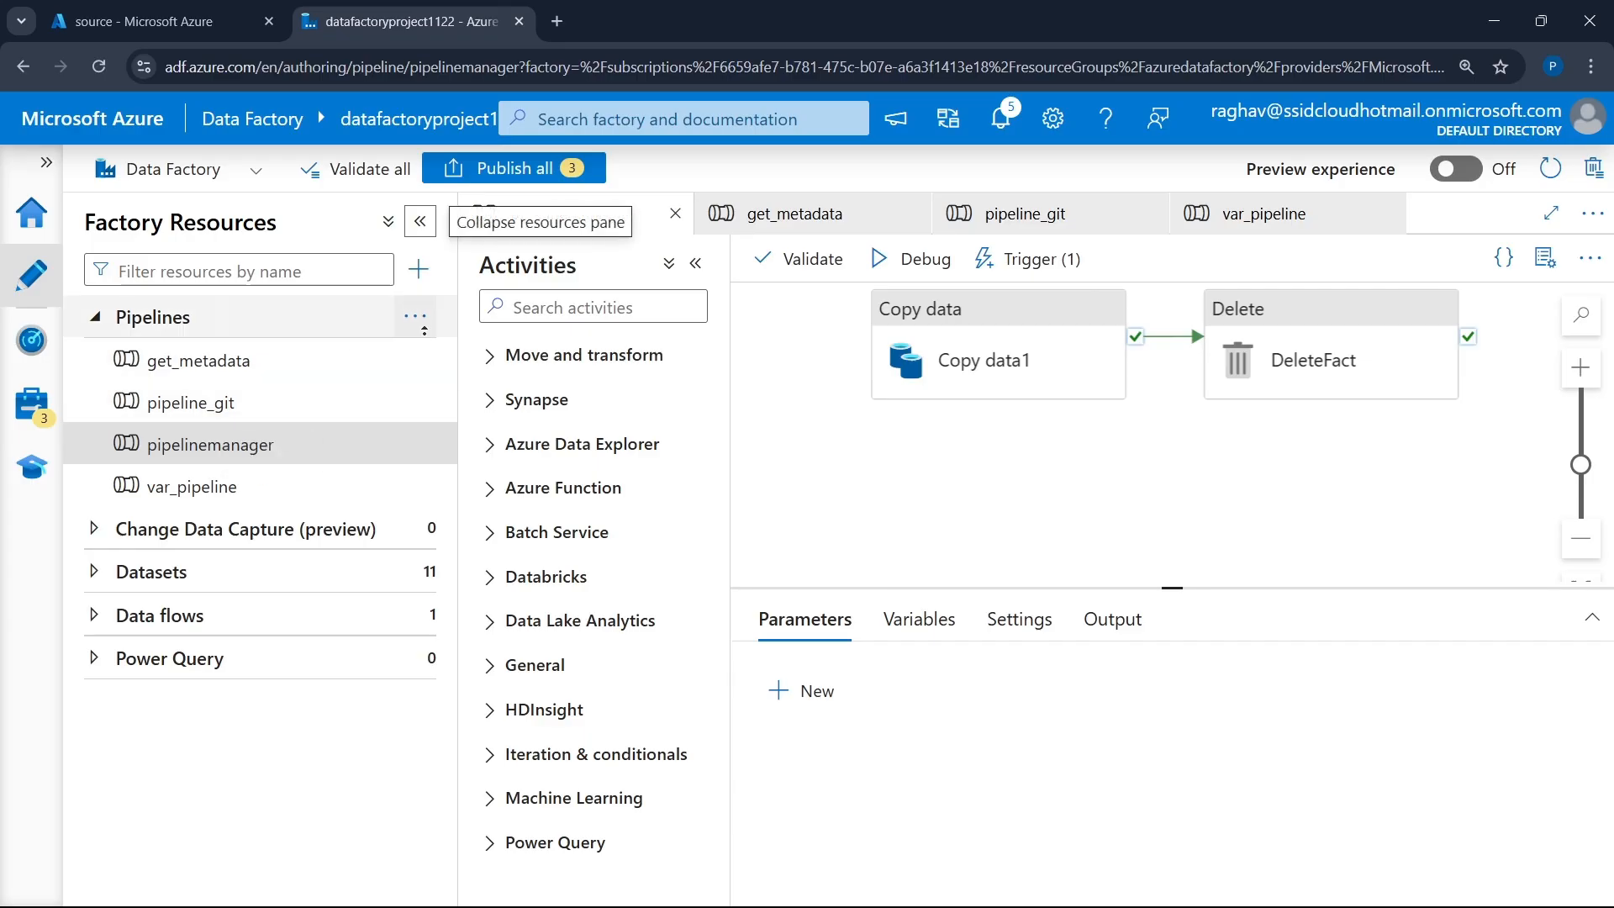
click(427, 330)
click(471, 359)
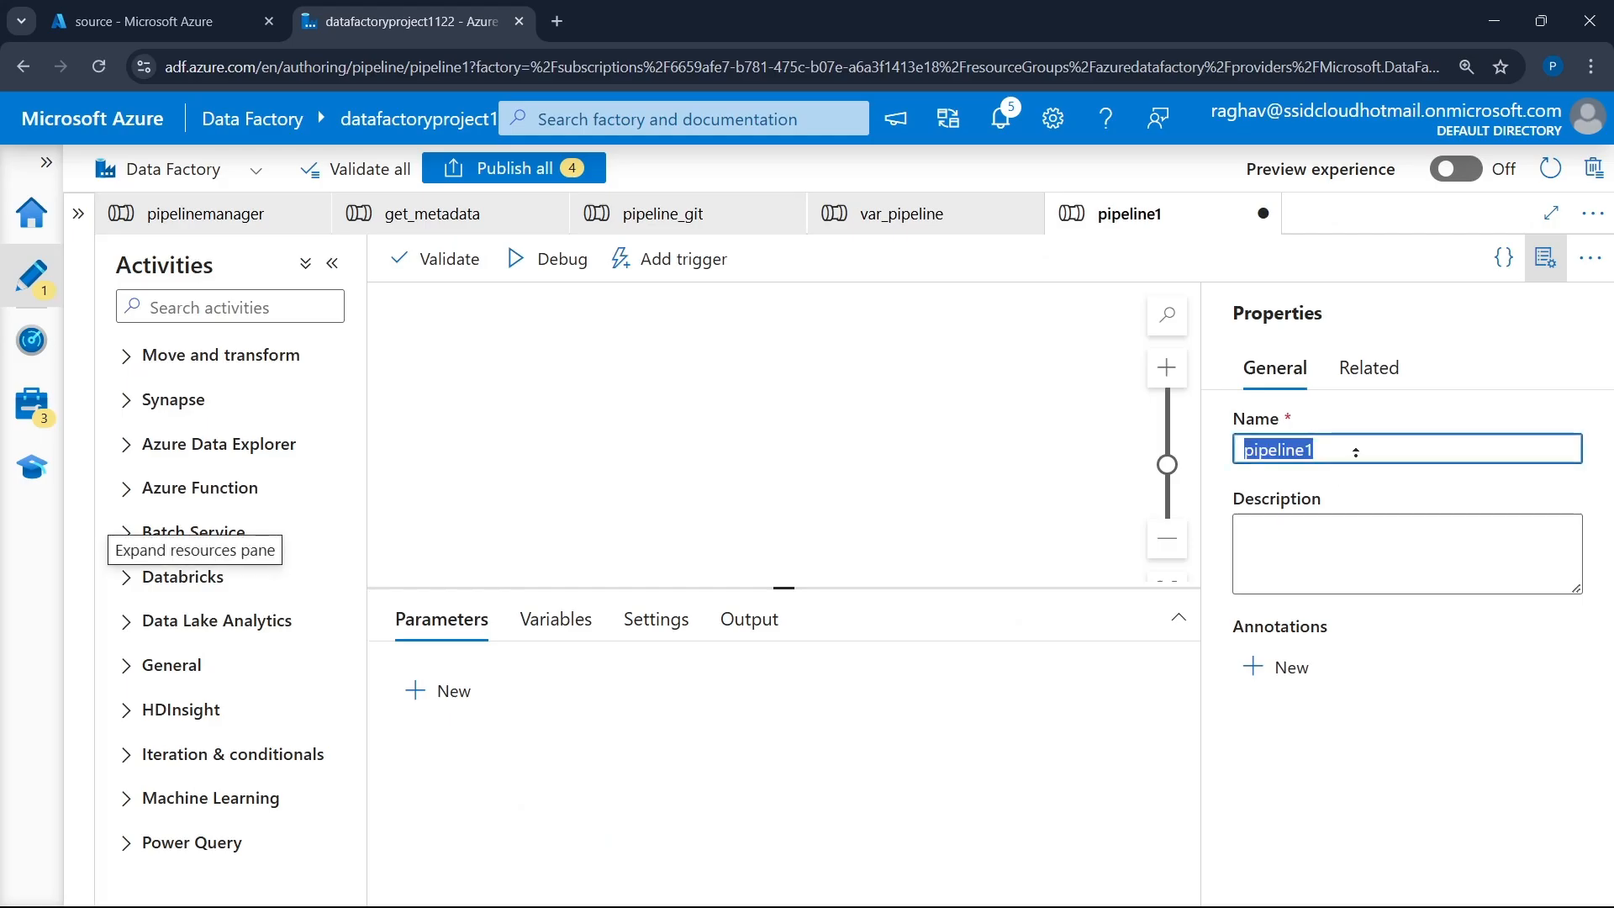
text(exec)
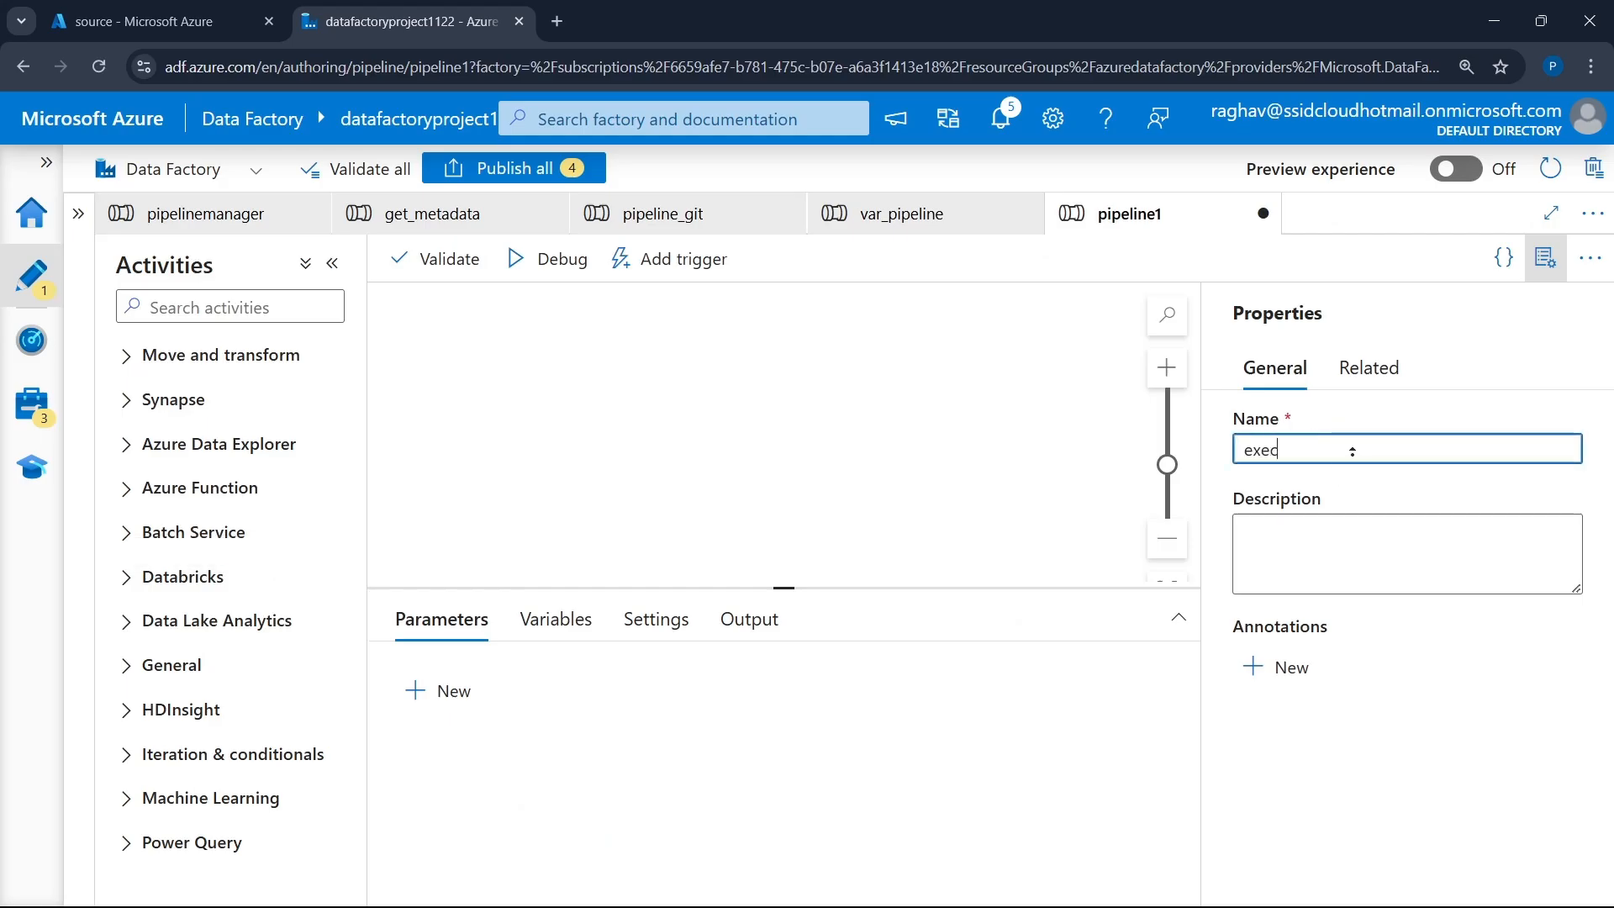
click(1544, 257)
- Find the Execute Pipeline activity, add it to the exec canvas and name it manager
click(225, 307)
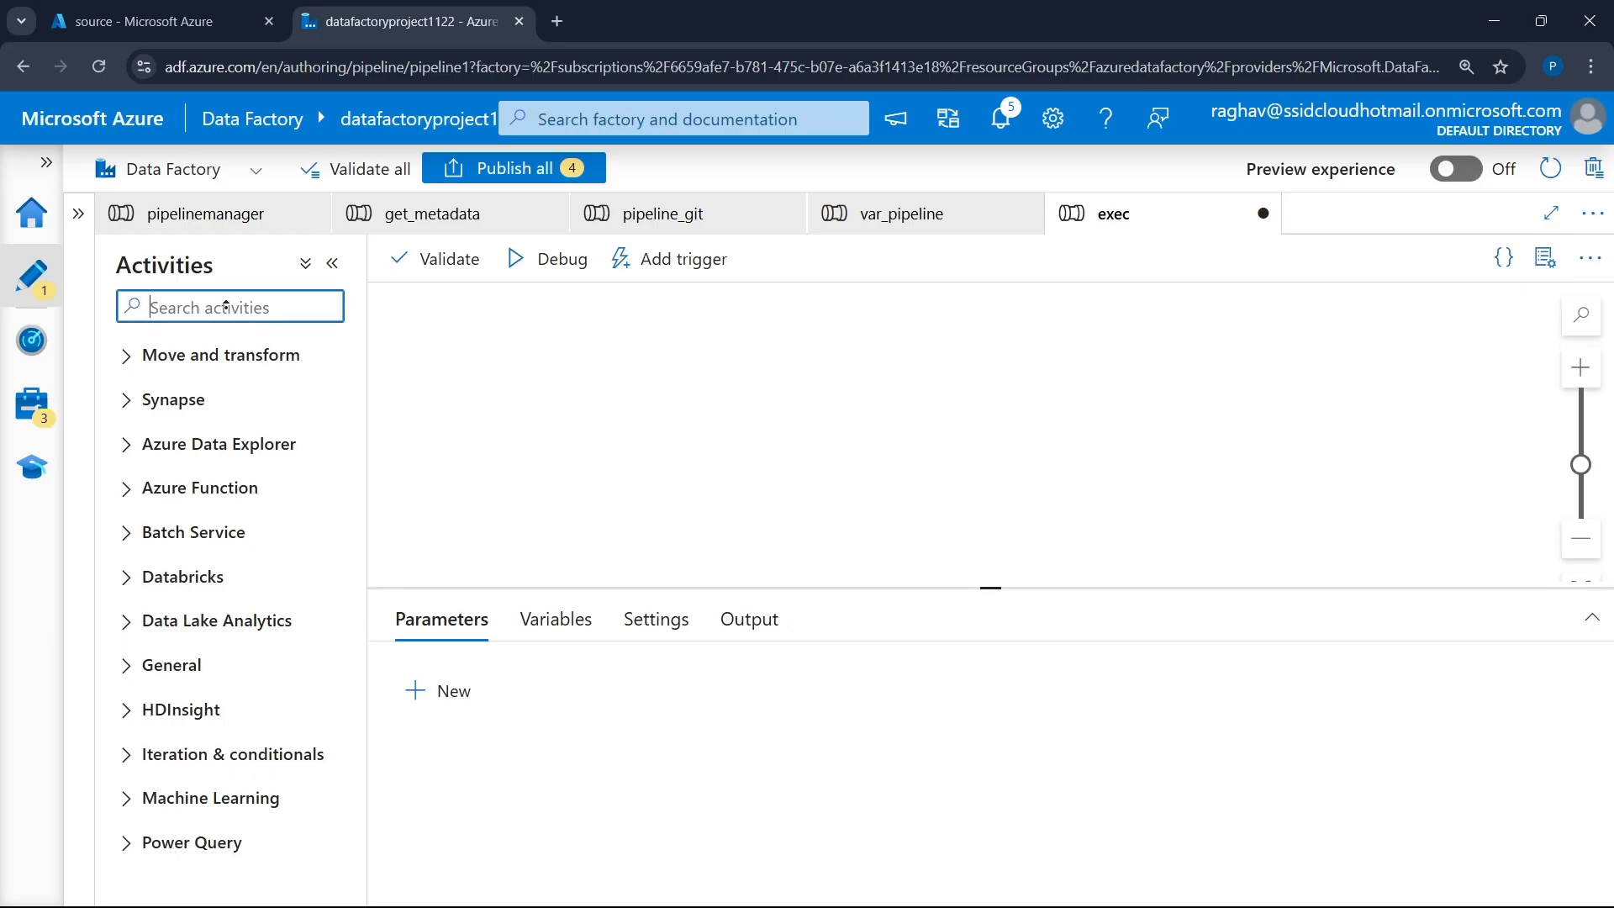
text(exec)
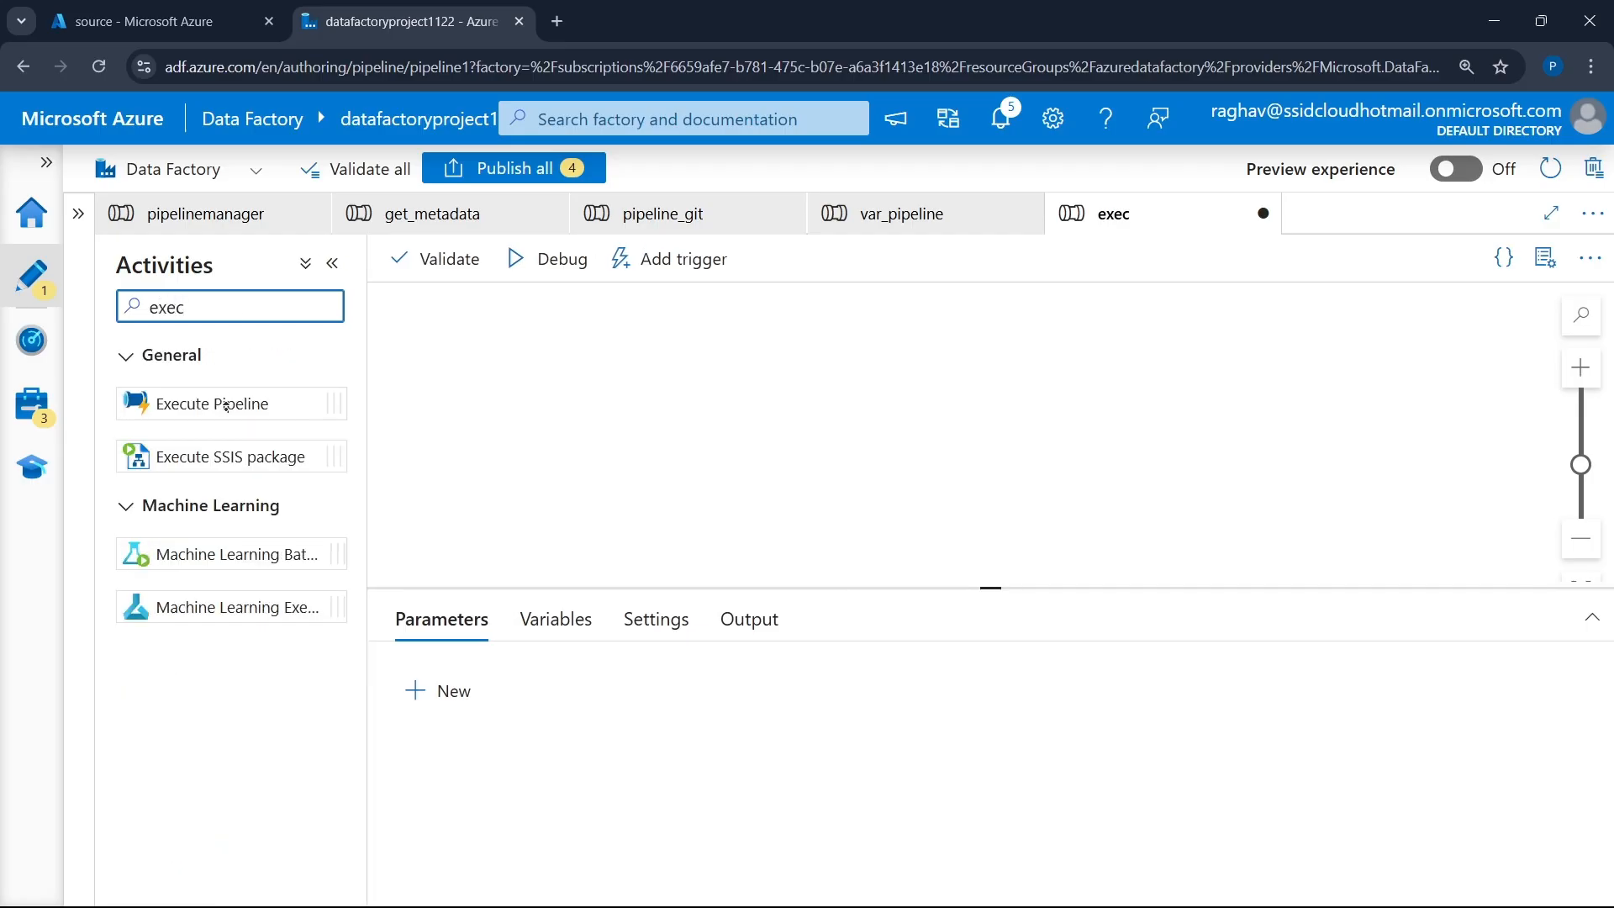
drag(225, 404, 555, 405)
double_click(811, 683)
triple_click(811, 683)
text(man)
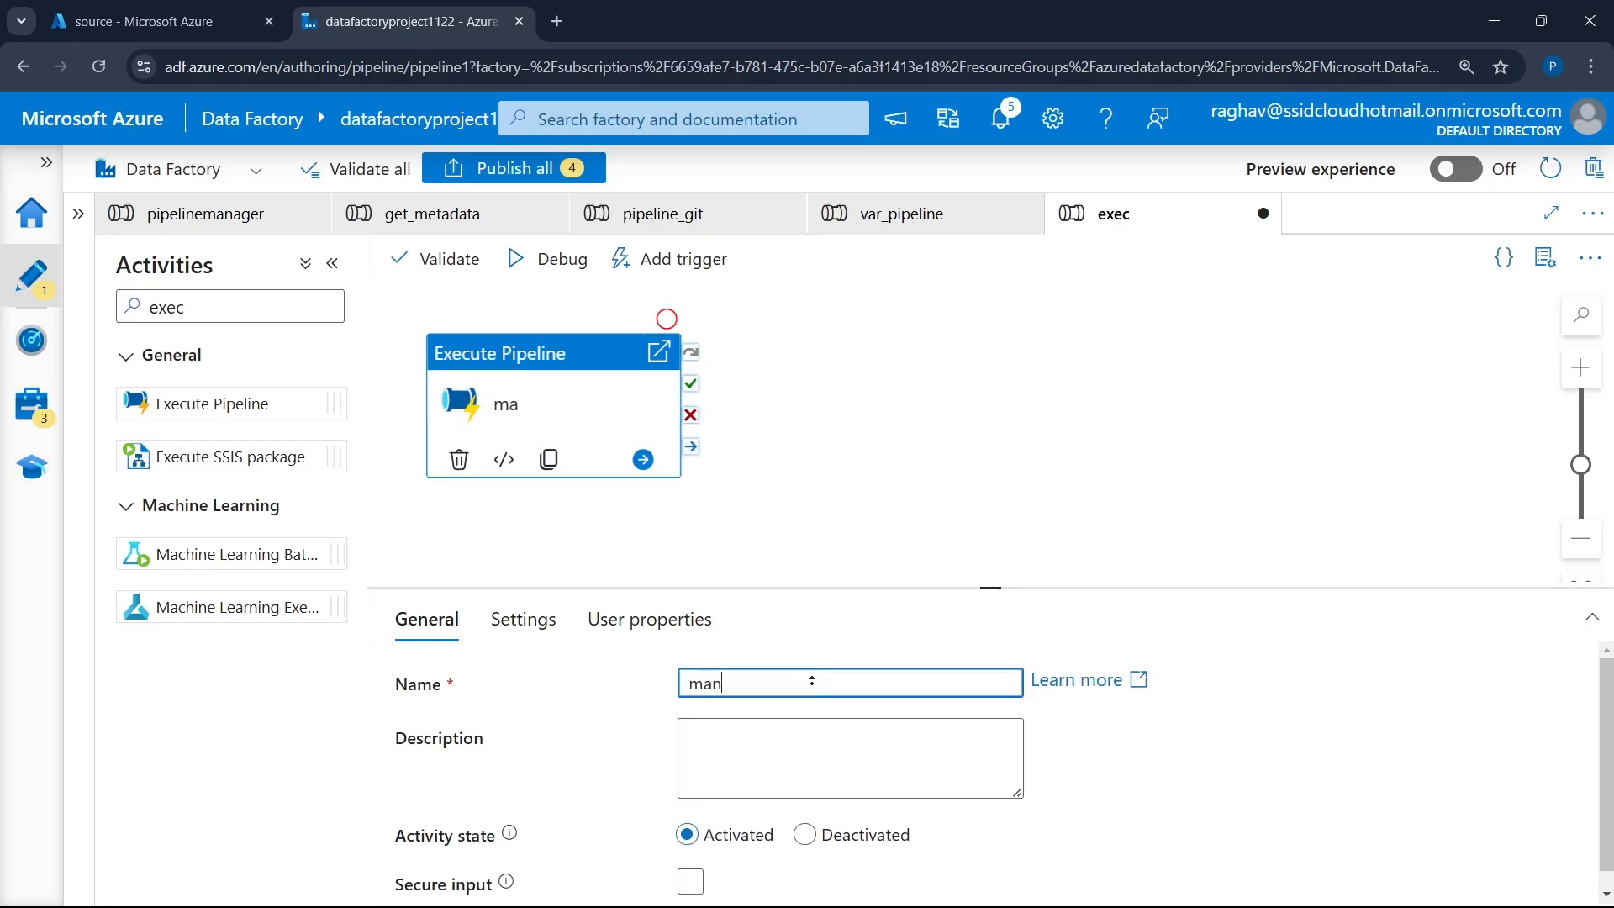
text(ager)
- Set pipelinemanager as the invoked pipeline of the manager activity
click(522, 618)
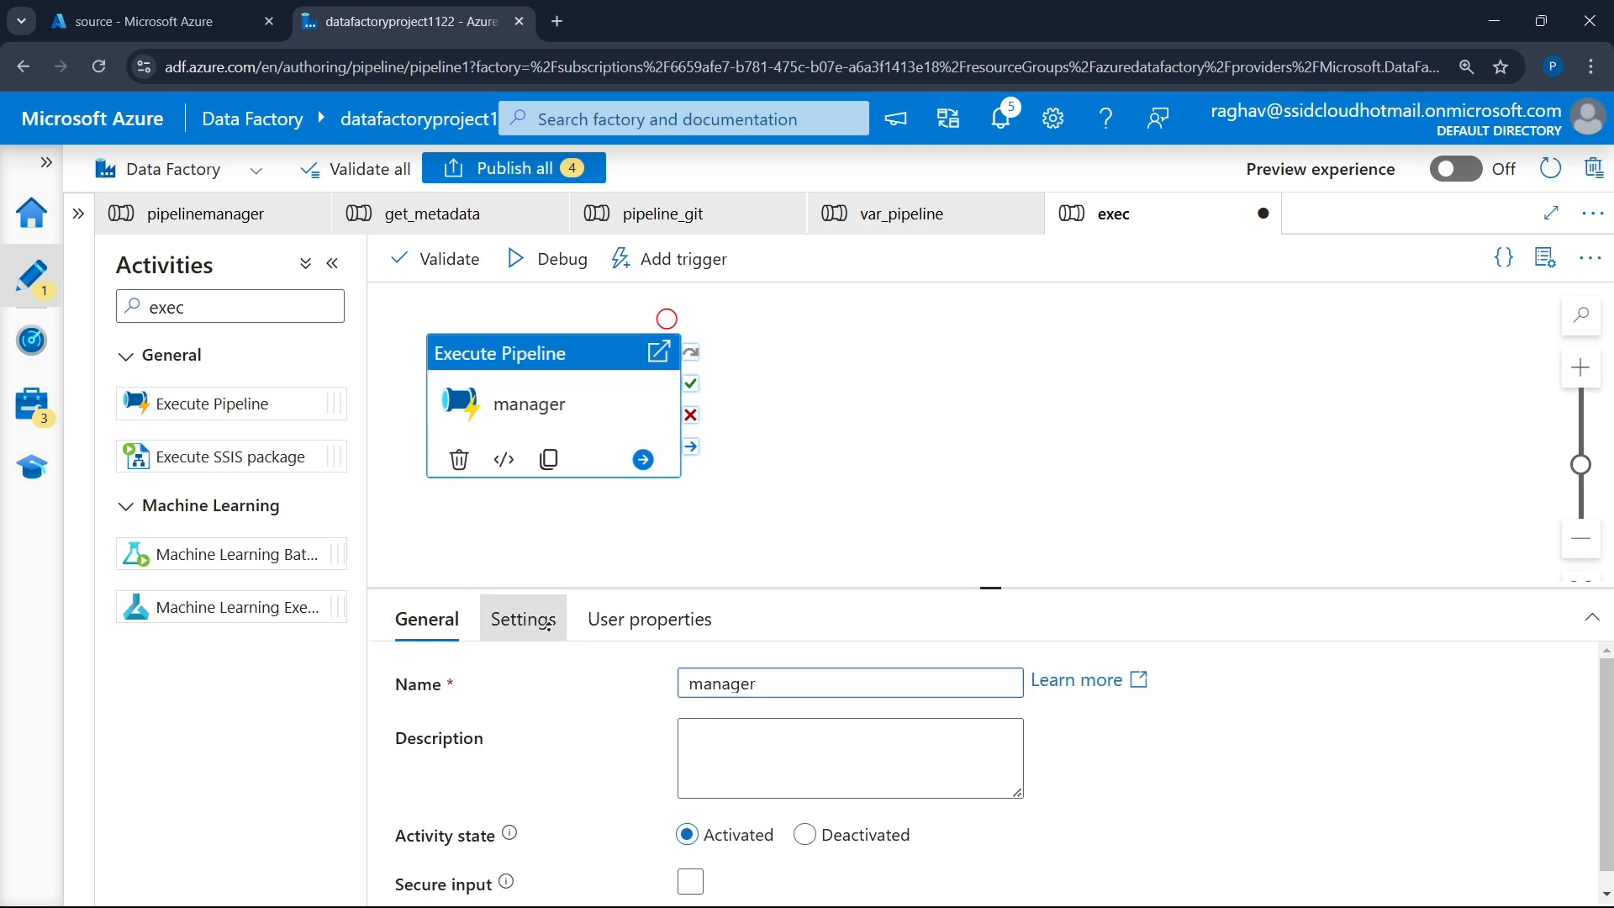
click(844, 682)
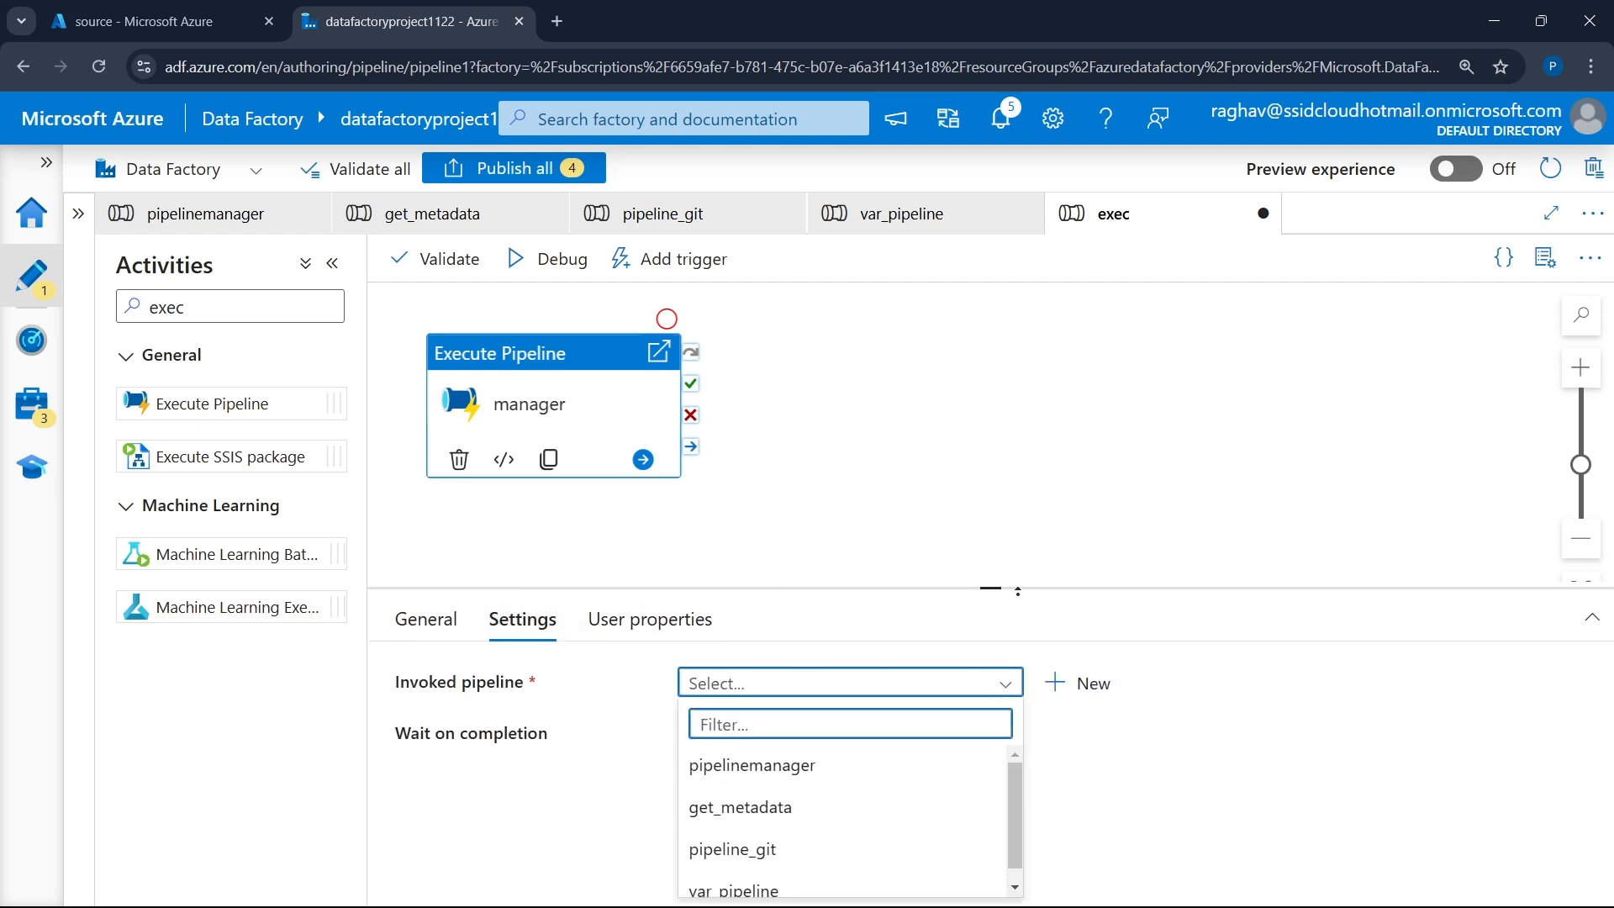
drag(1020, 592, 992, 465)
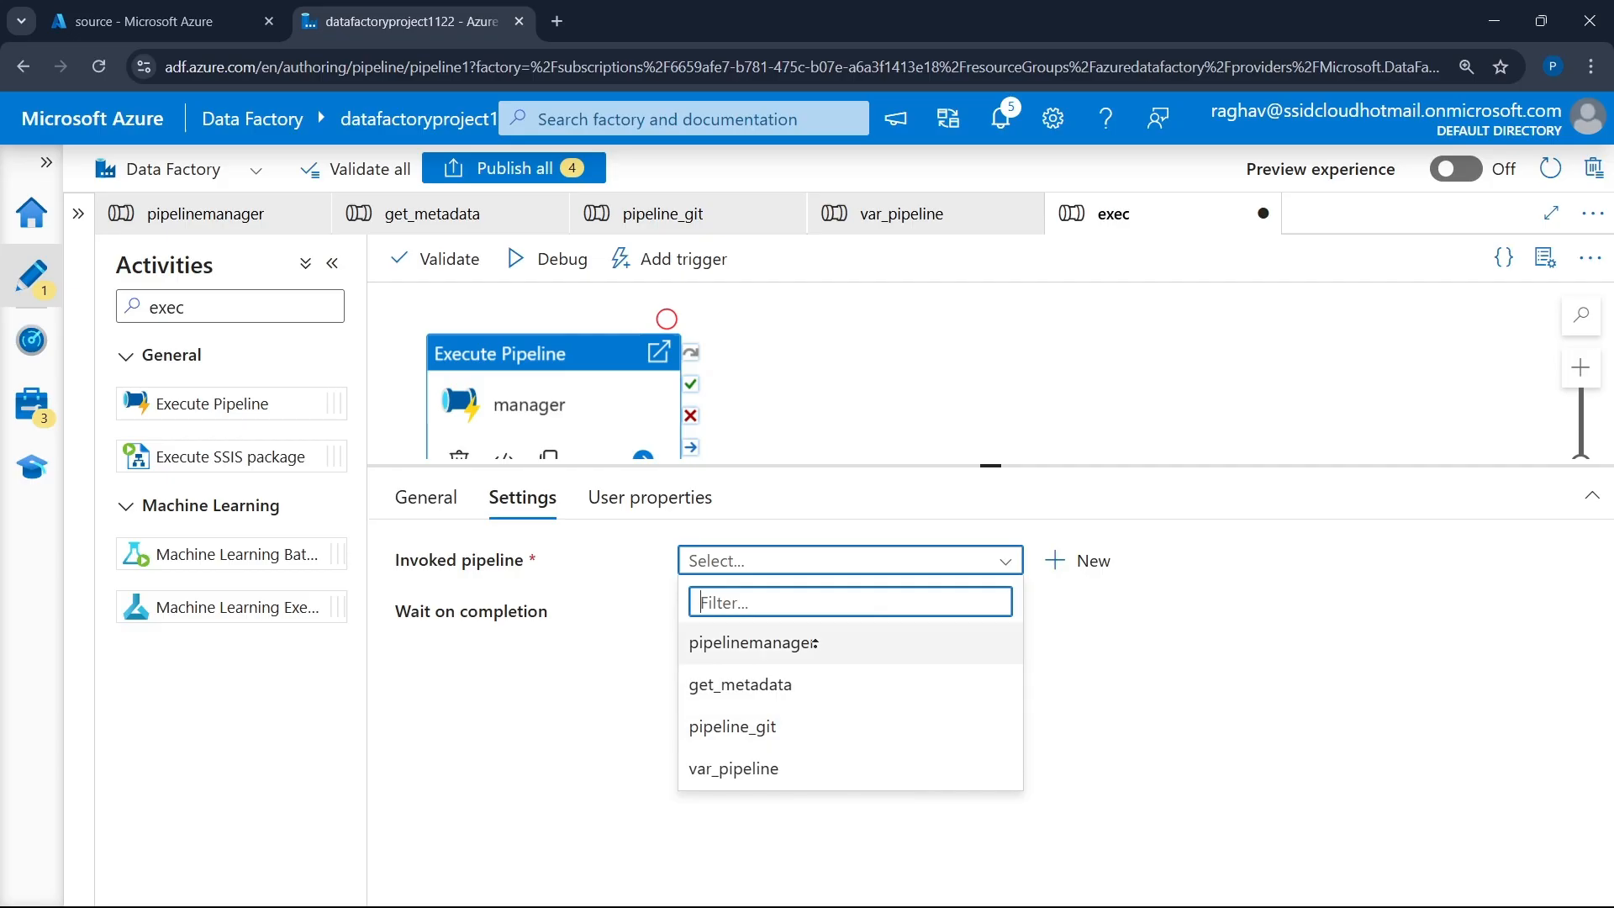
click(813, 643)
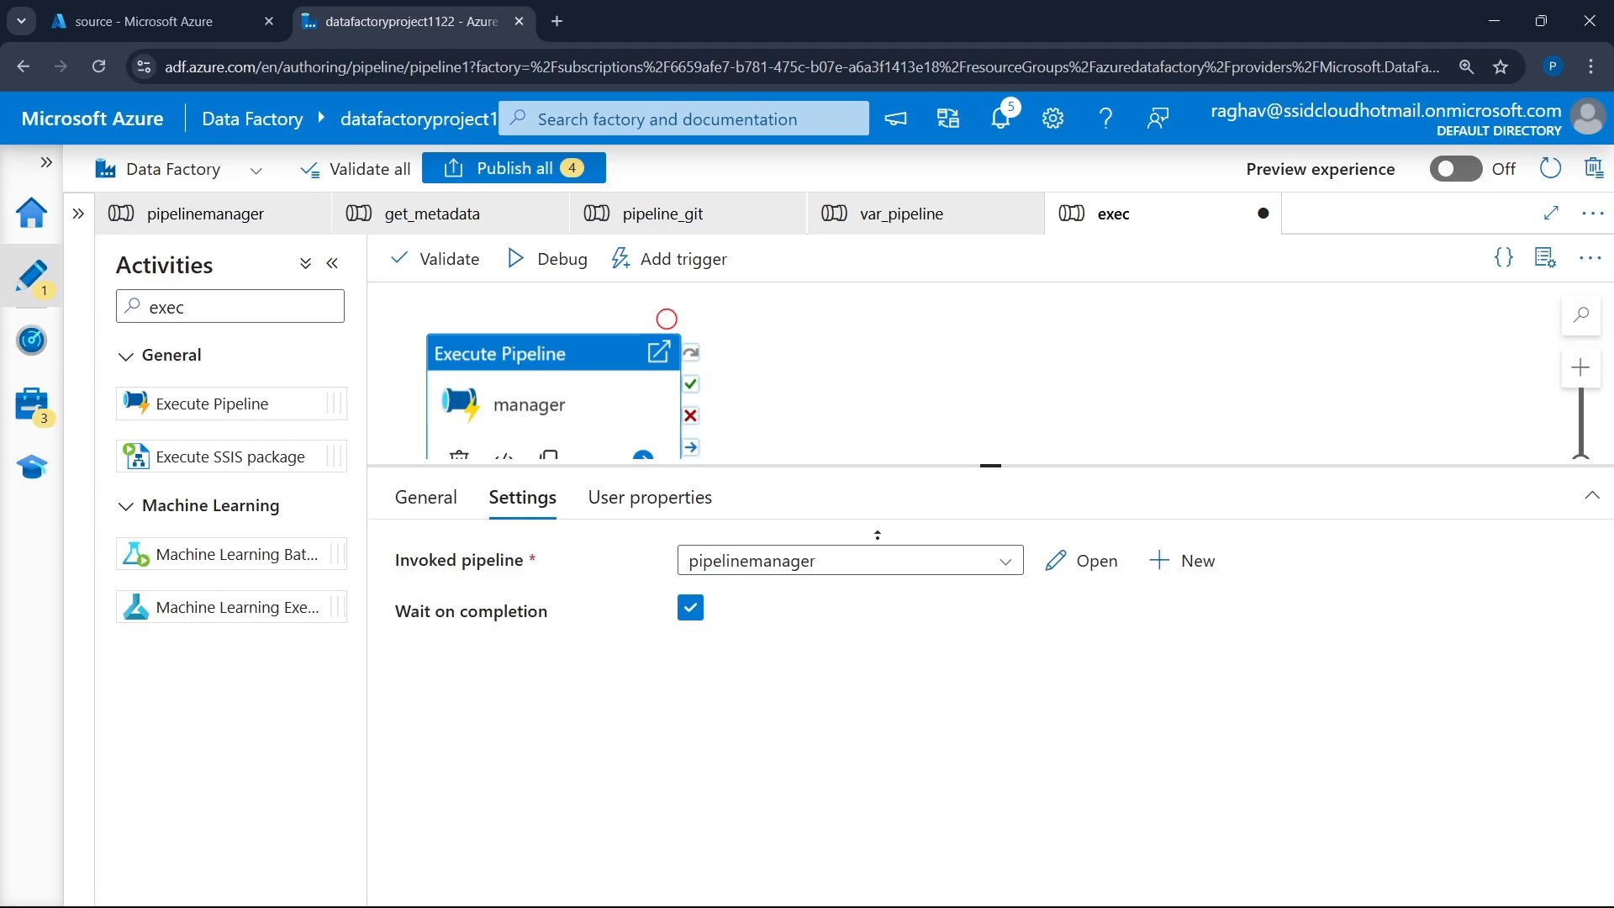
drag(989, 464, 966, 553)
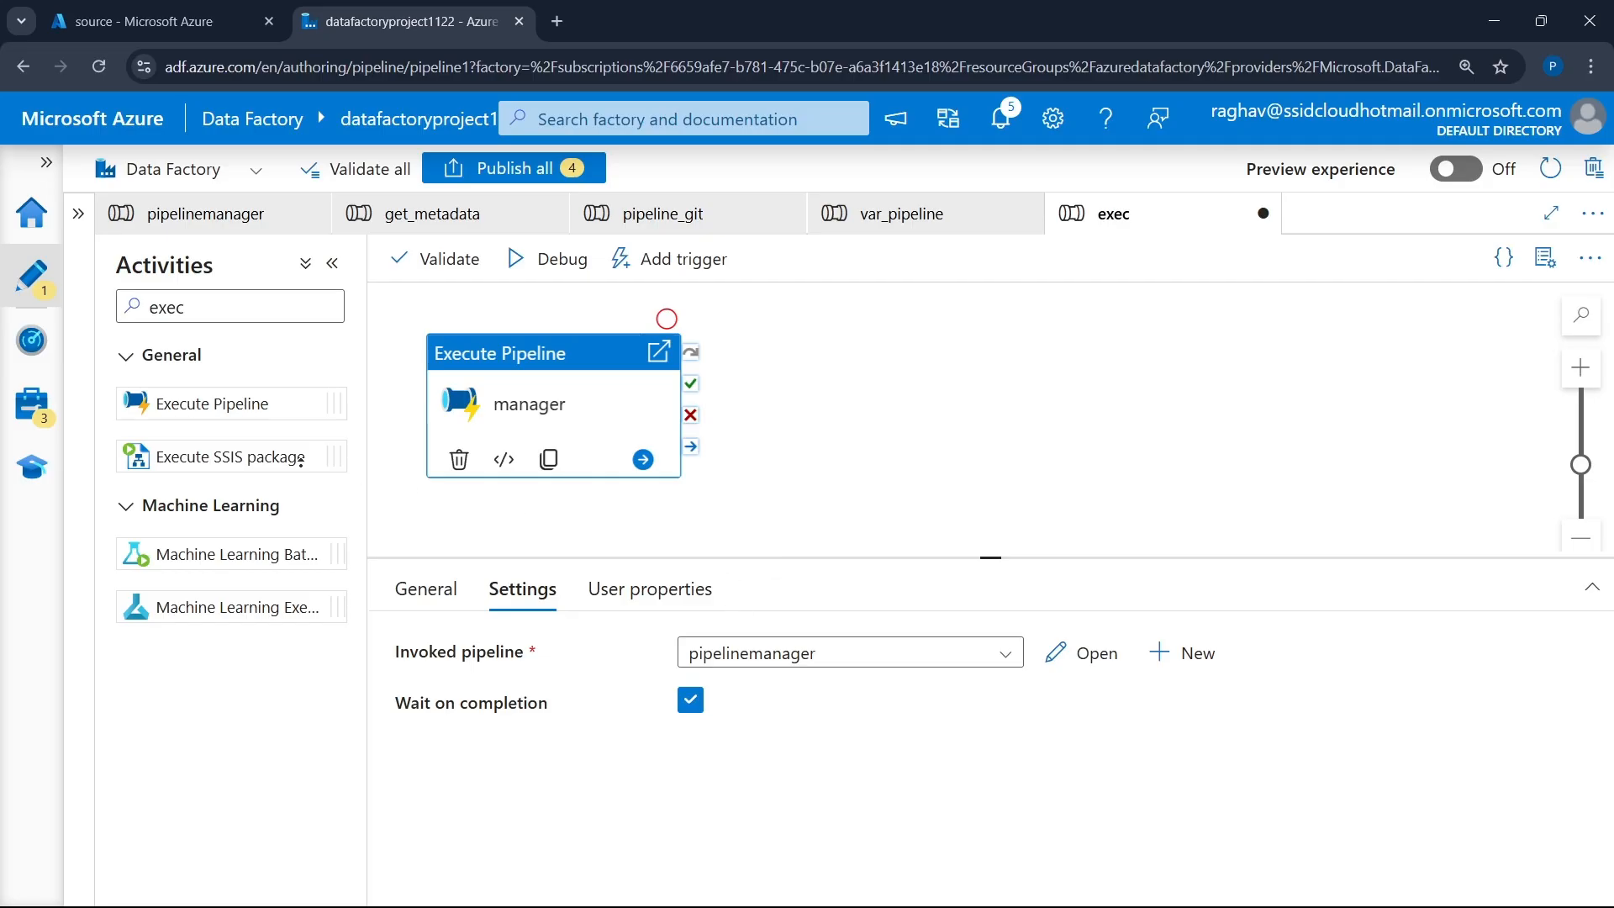
- Add a second Execute Pipeline activity beside manager and name it only-selected
drag(194, 410, 1048, 381)
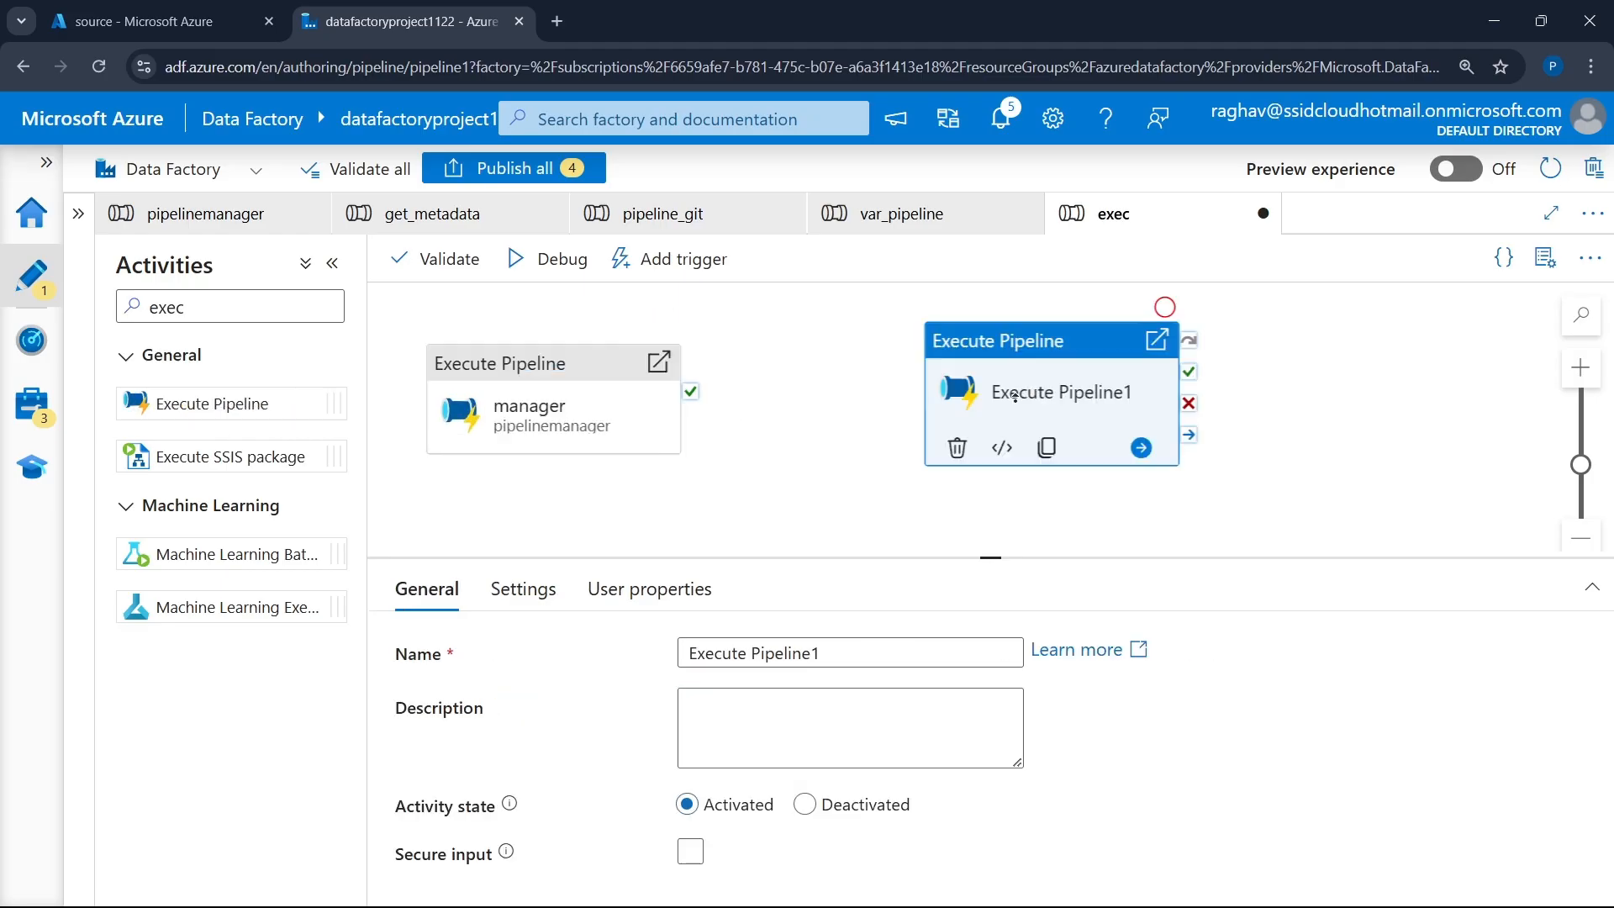
triple_click(836, 654)
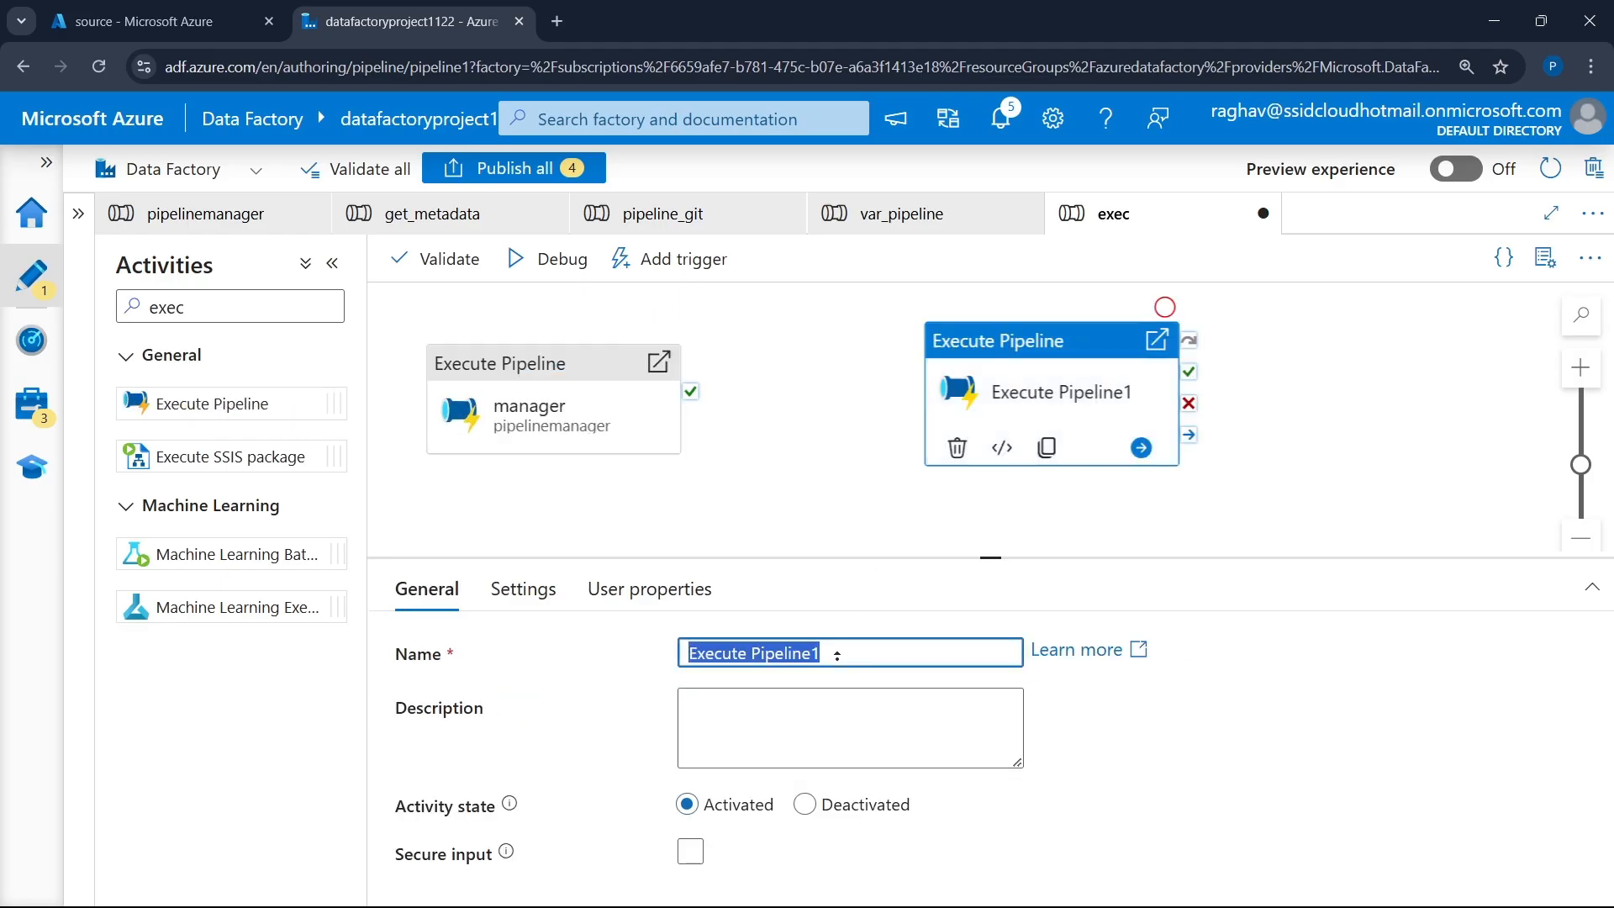
text(only)
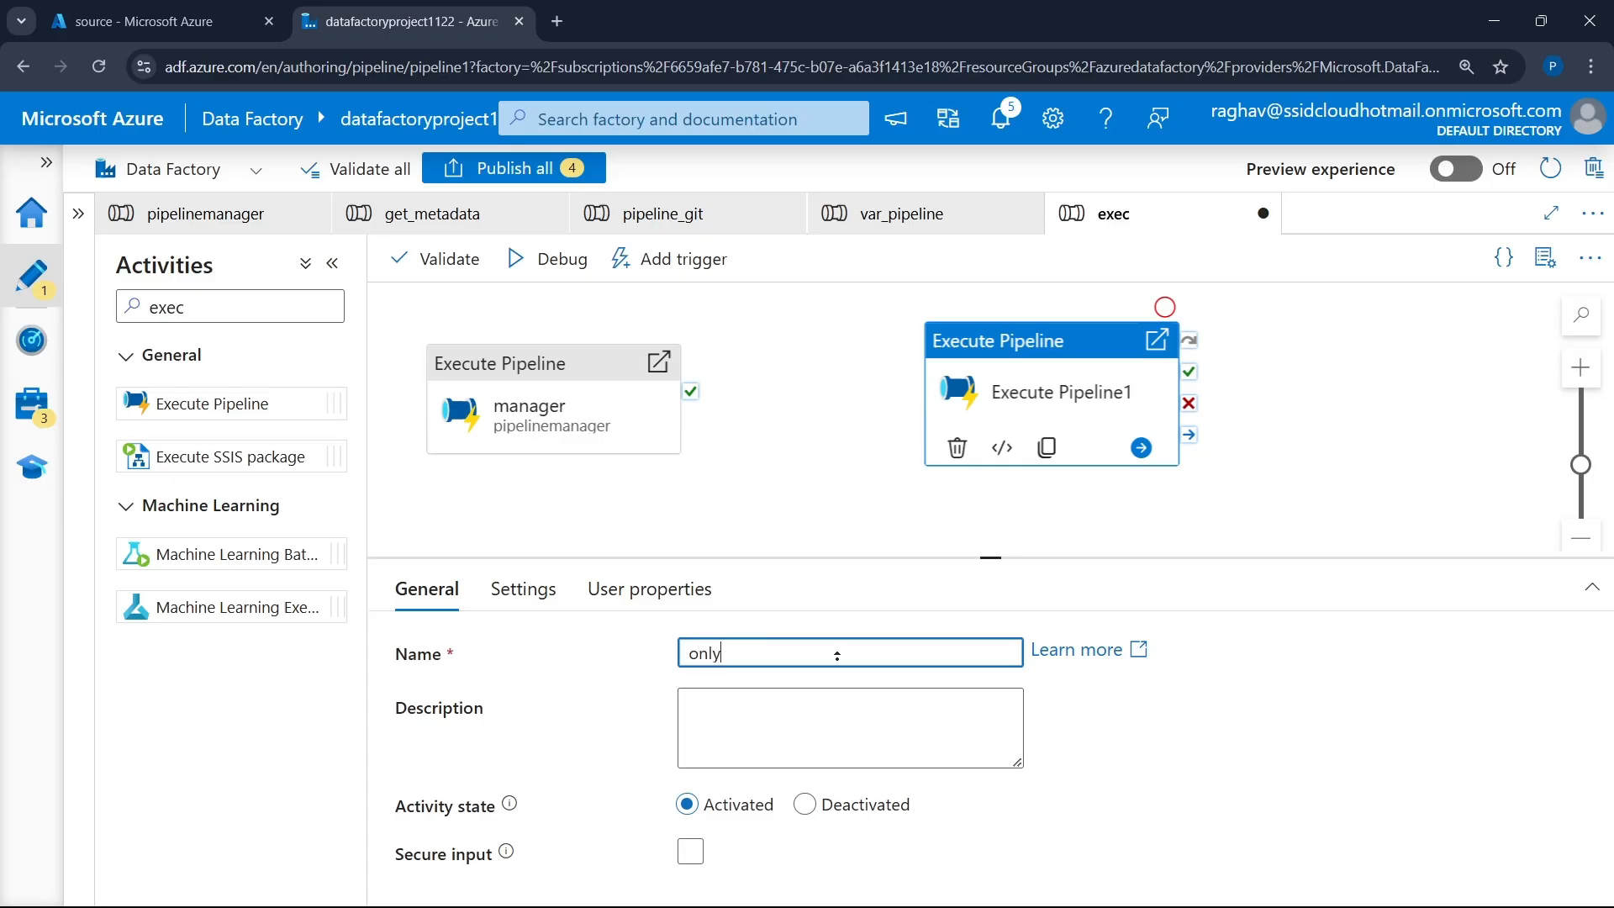
text(-sel)
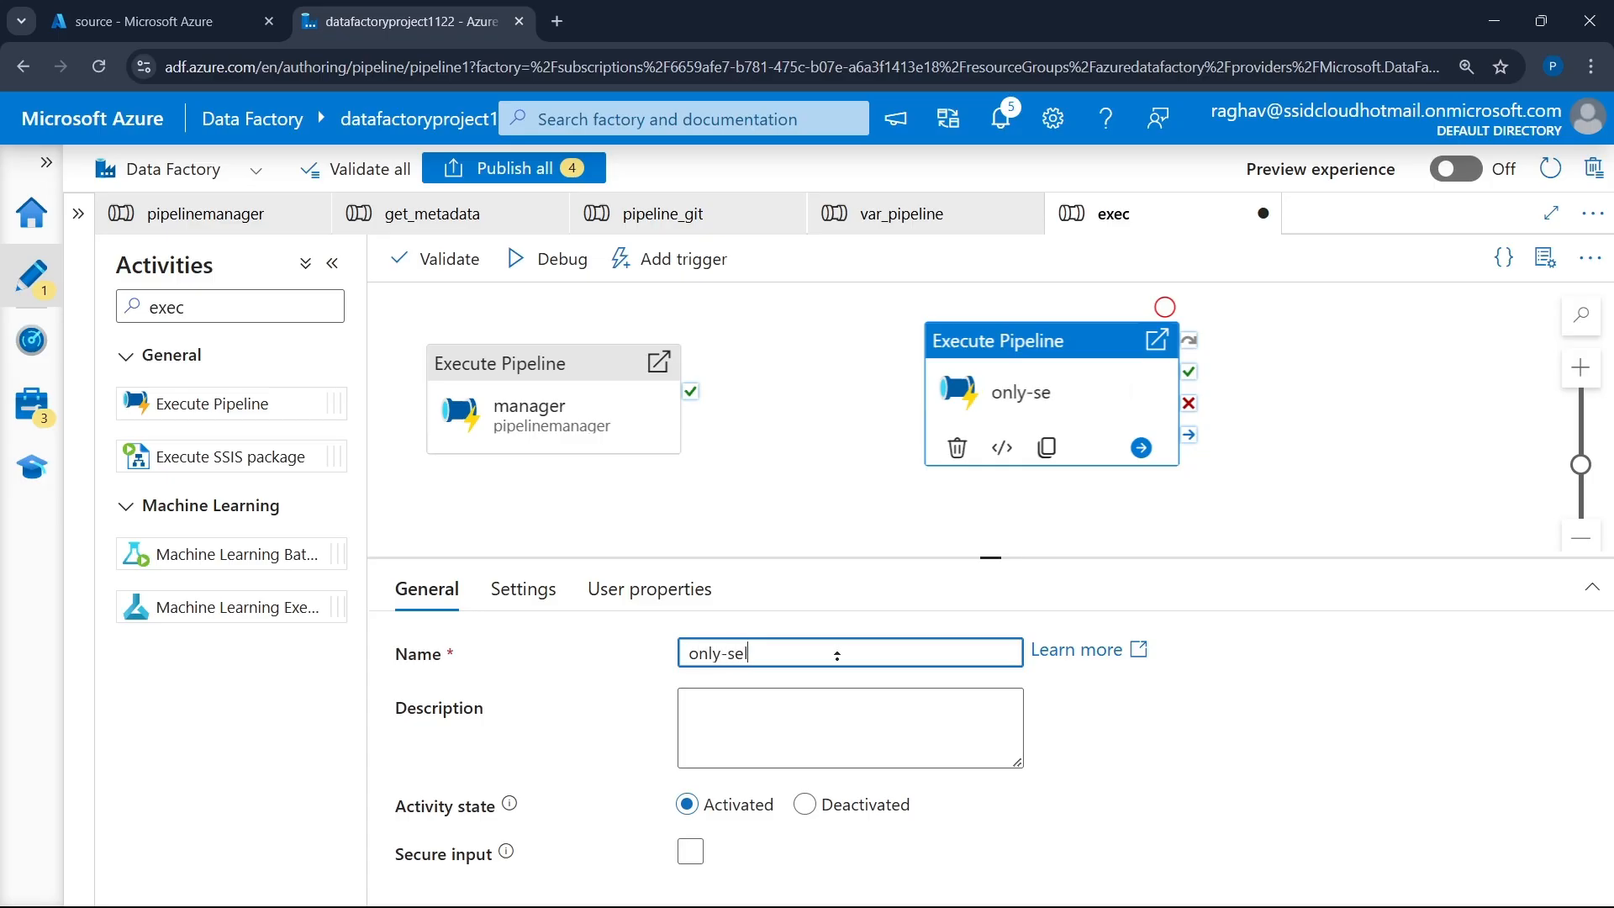
text(ected)
- Set get_metadata as the invoked pipeline of only-selected and connect manager's success output to it
click(523, 589)
click(745, 652)
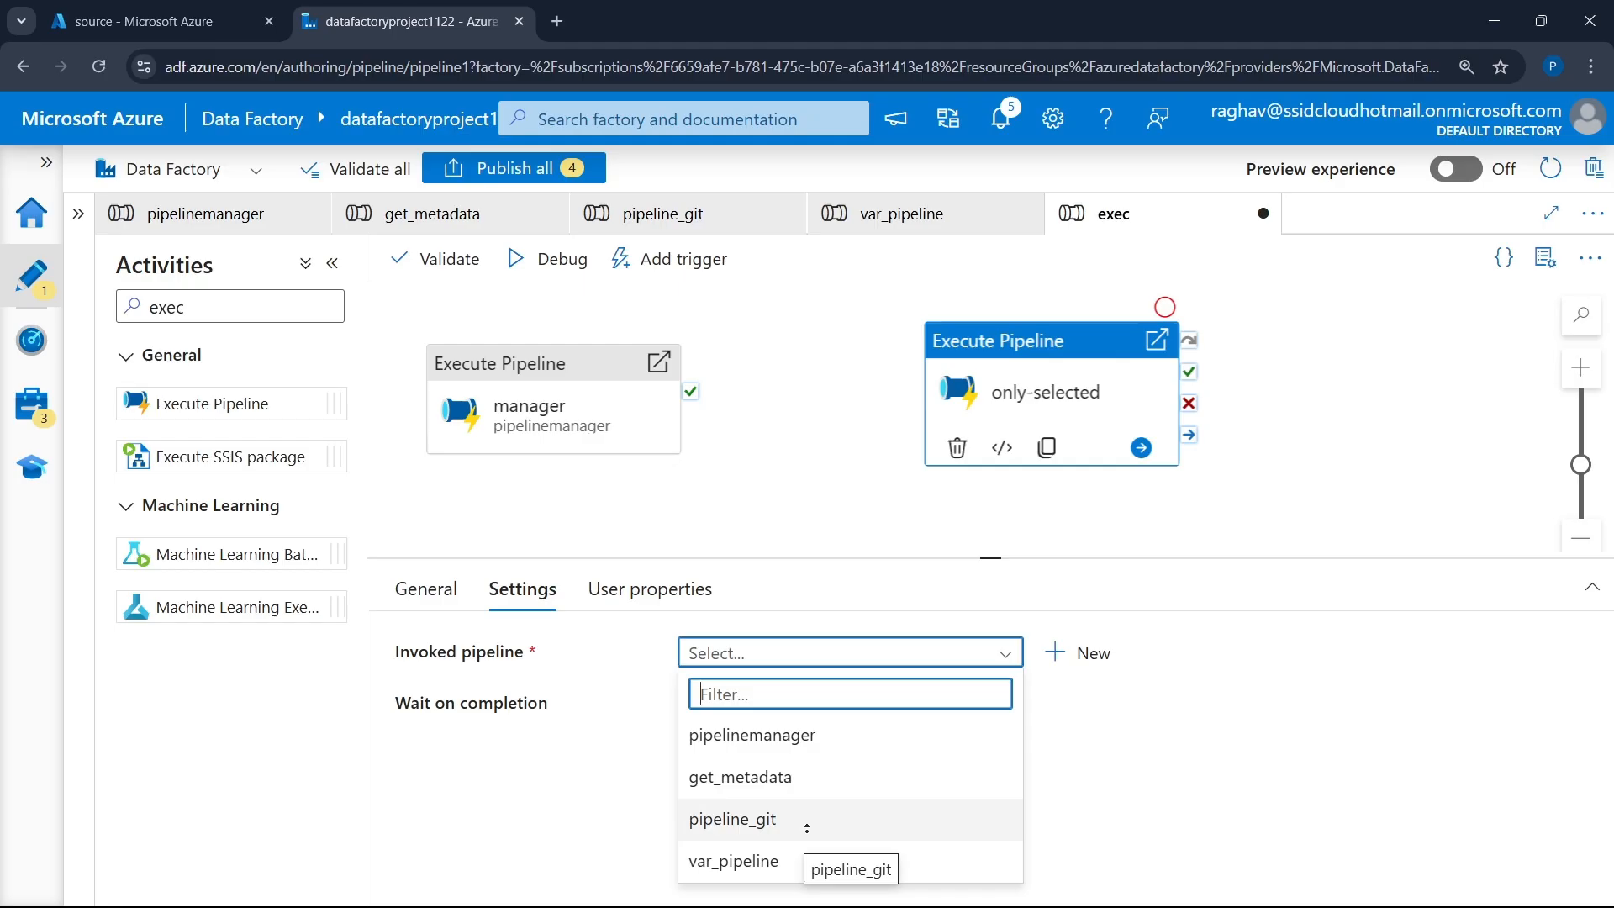
click(841, 777)
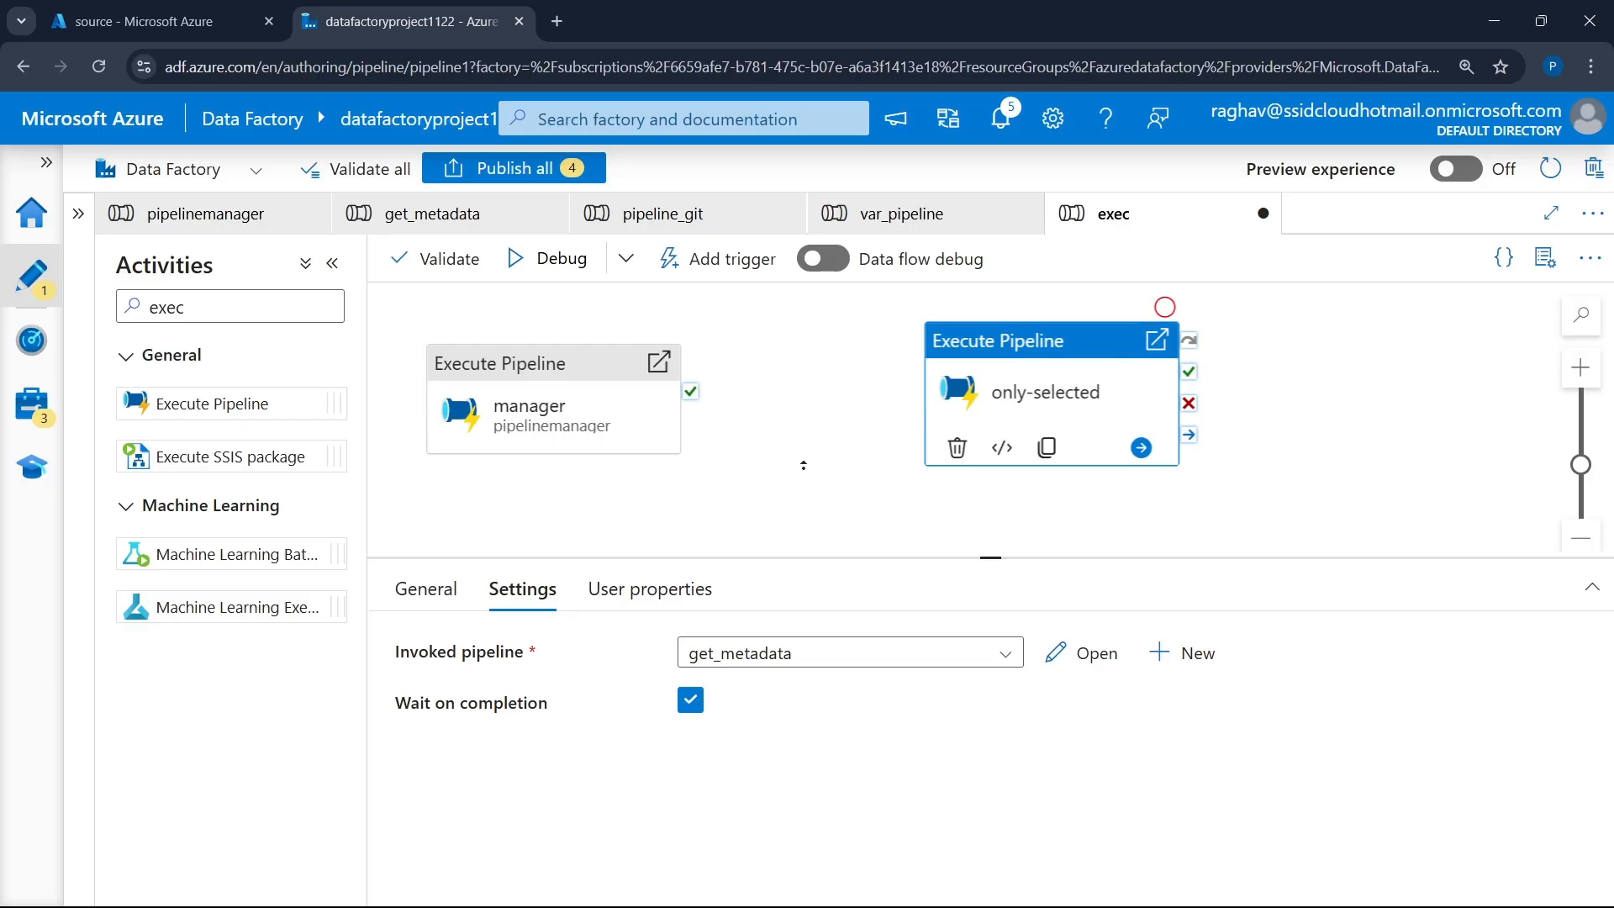
drag(701, 395, 975, 387)
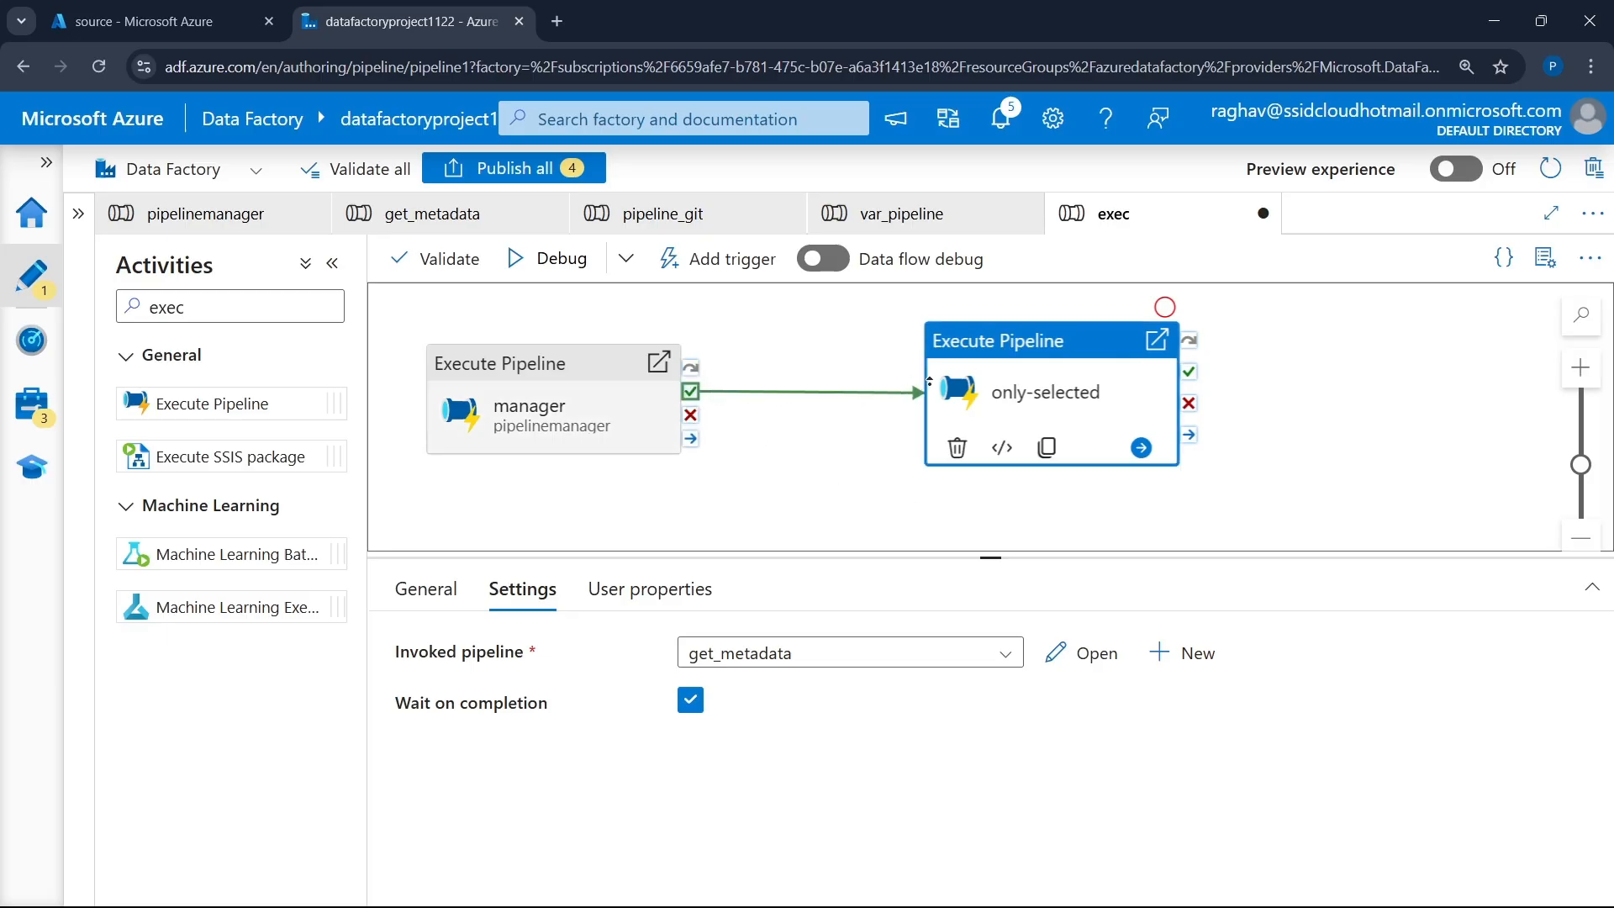
click(1039, 485)
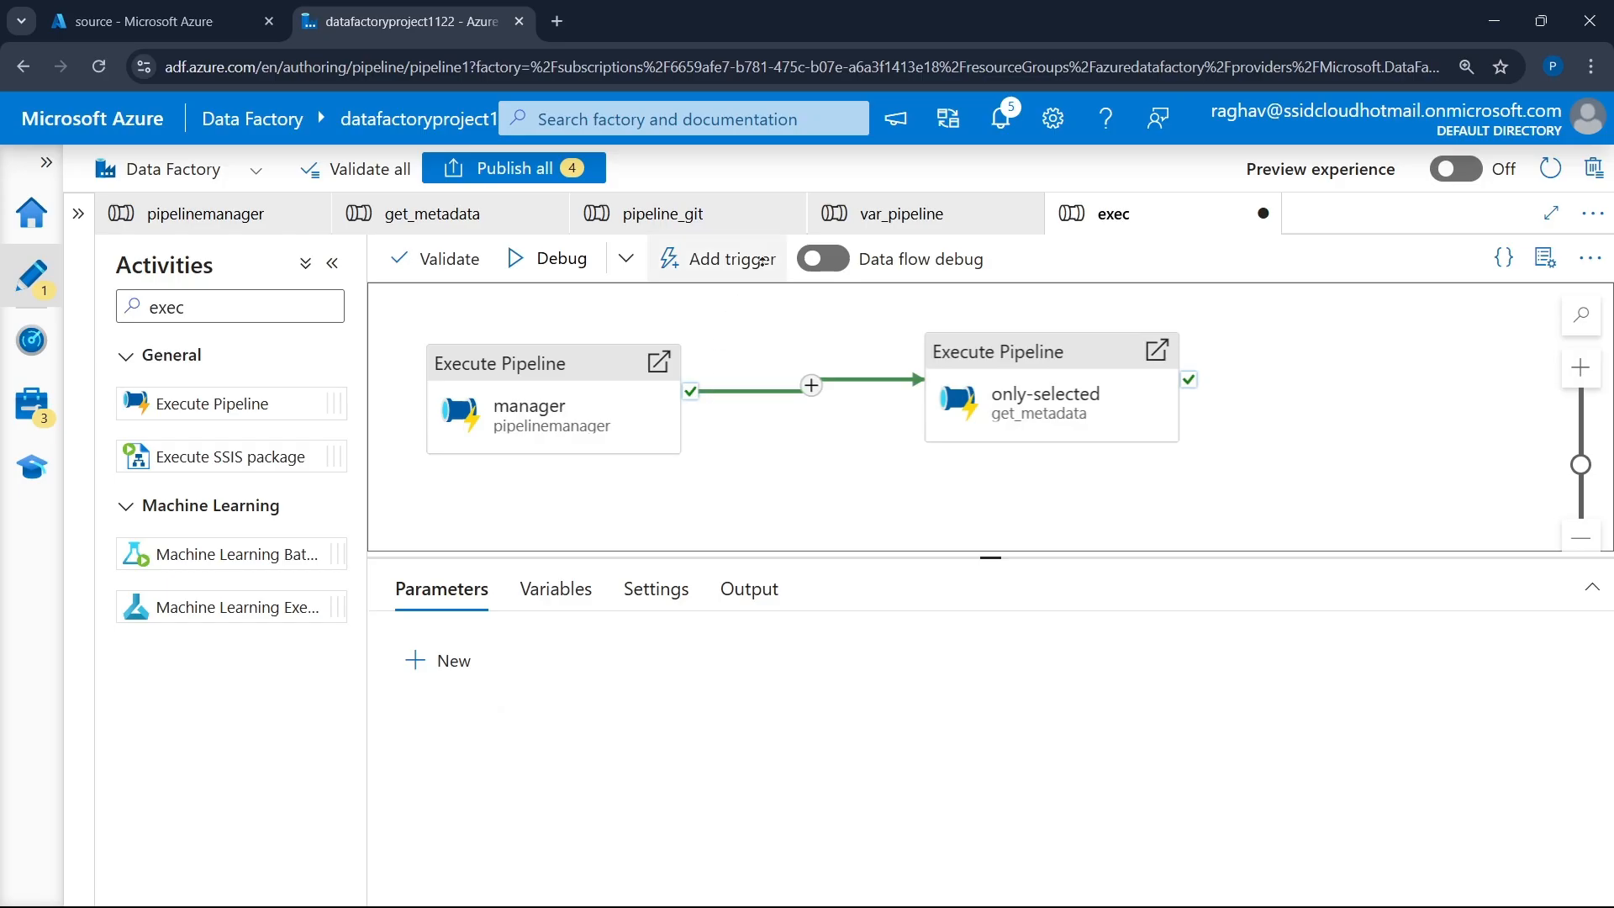
- Attach the existing managerTriggeri trigger to exec, keeping its csvfiles/Fact_Sales_1.csv filter, and publish all pending changes
click(721, 258)
click(736, 345)
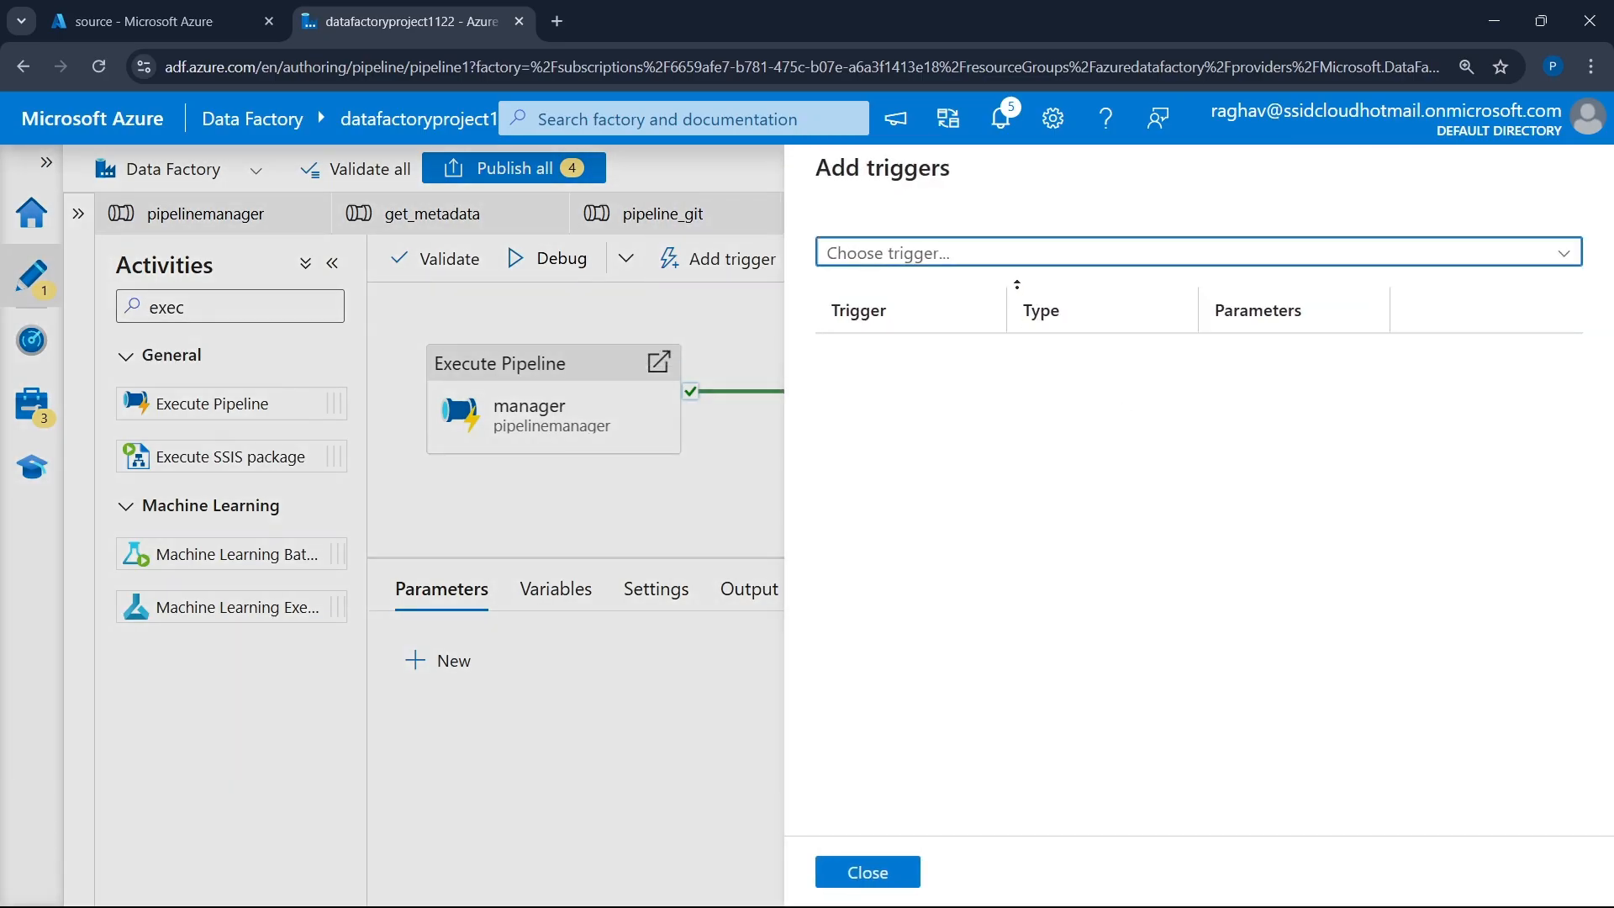
click(1048, 253)
click(962, 375)
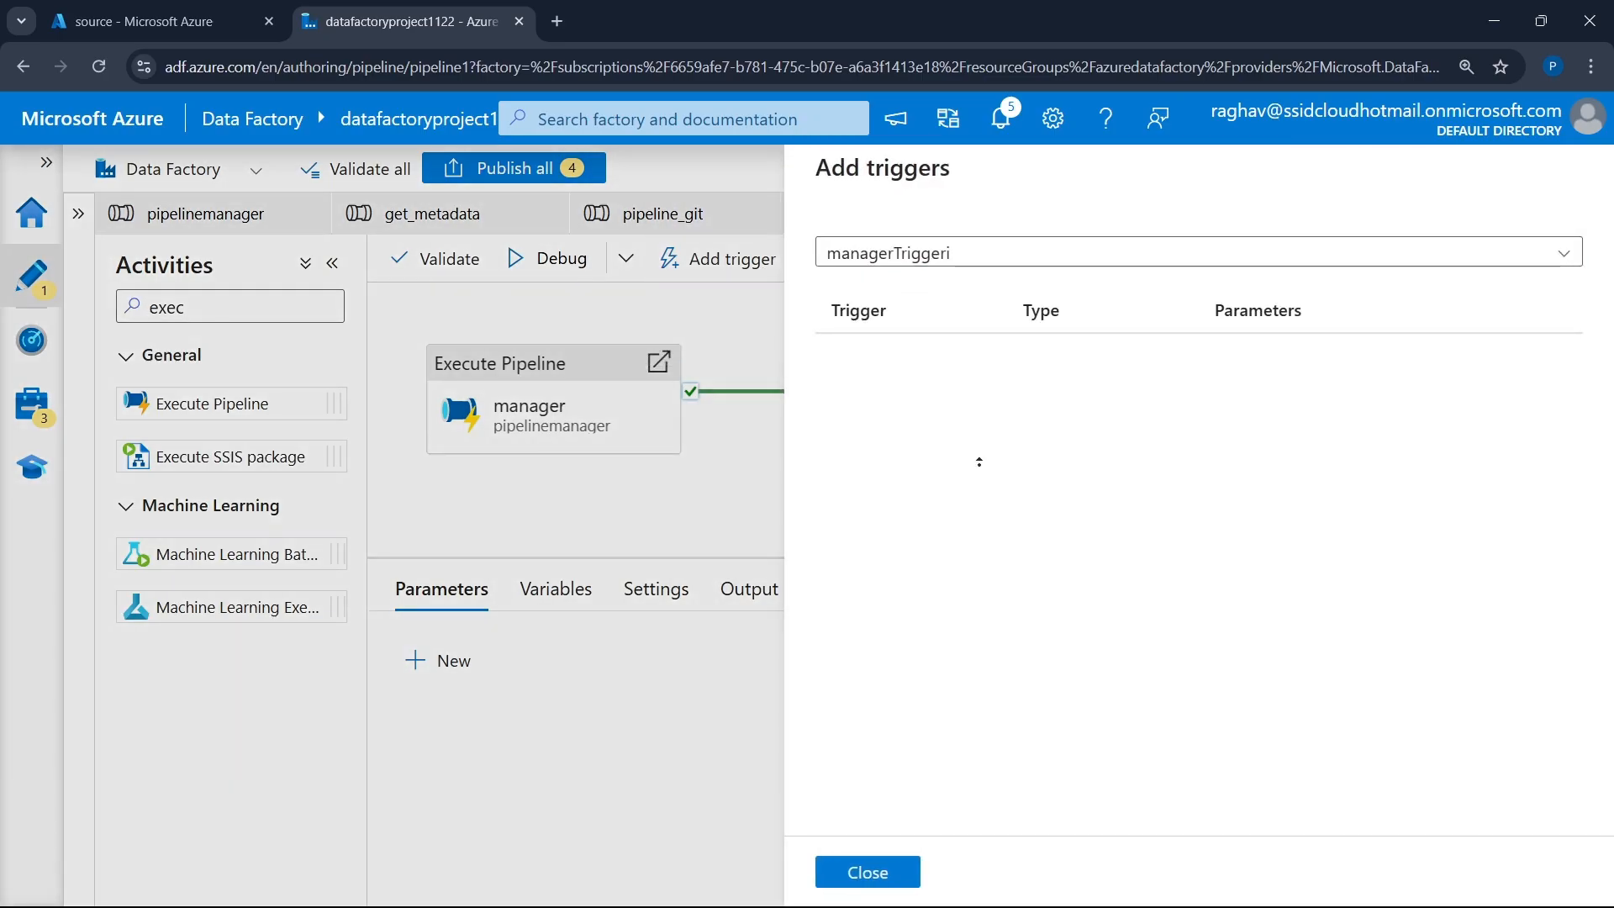
scroll(927, 371, down, 5)
scroll(926, 370, up, 5)
scroll(964, 706, down, 1)
scroll(964, 707, down, 4)
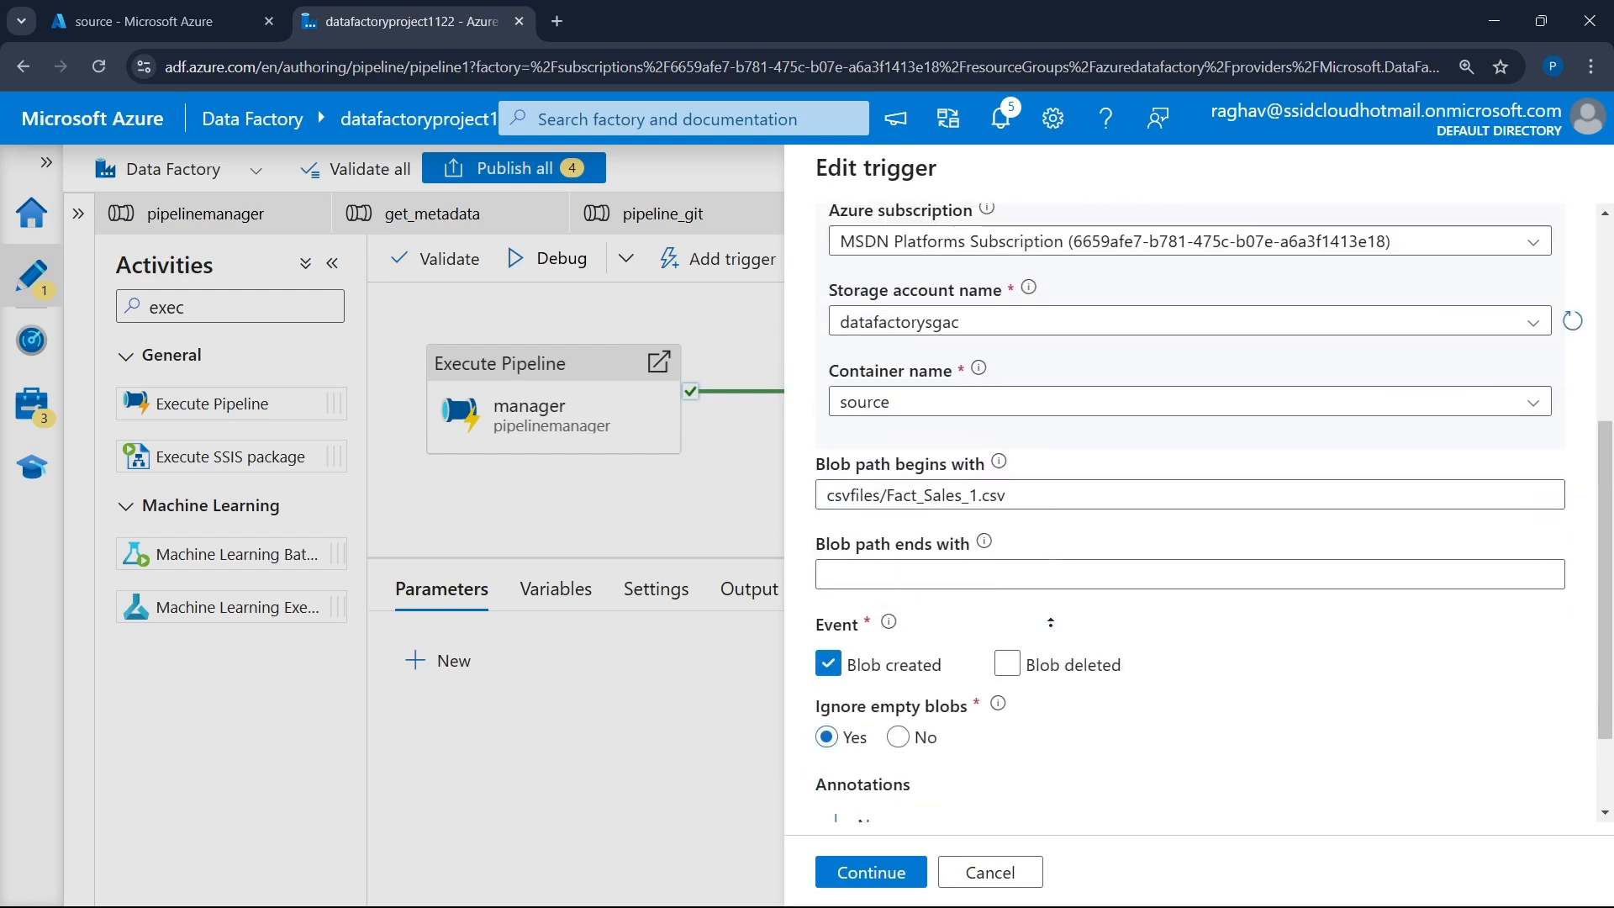
click(895, 861)
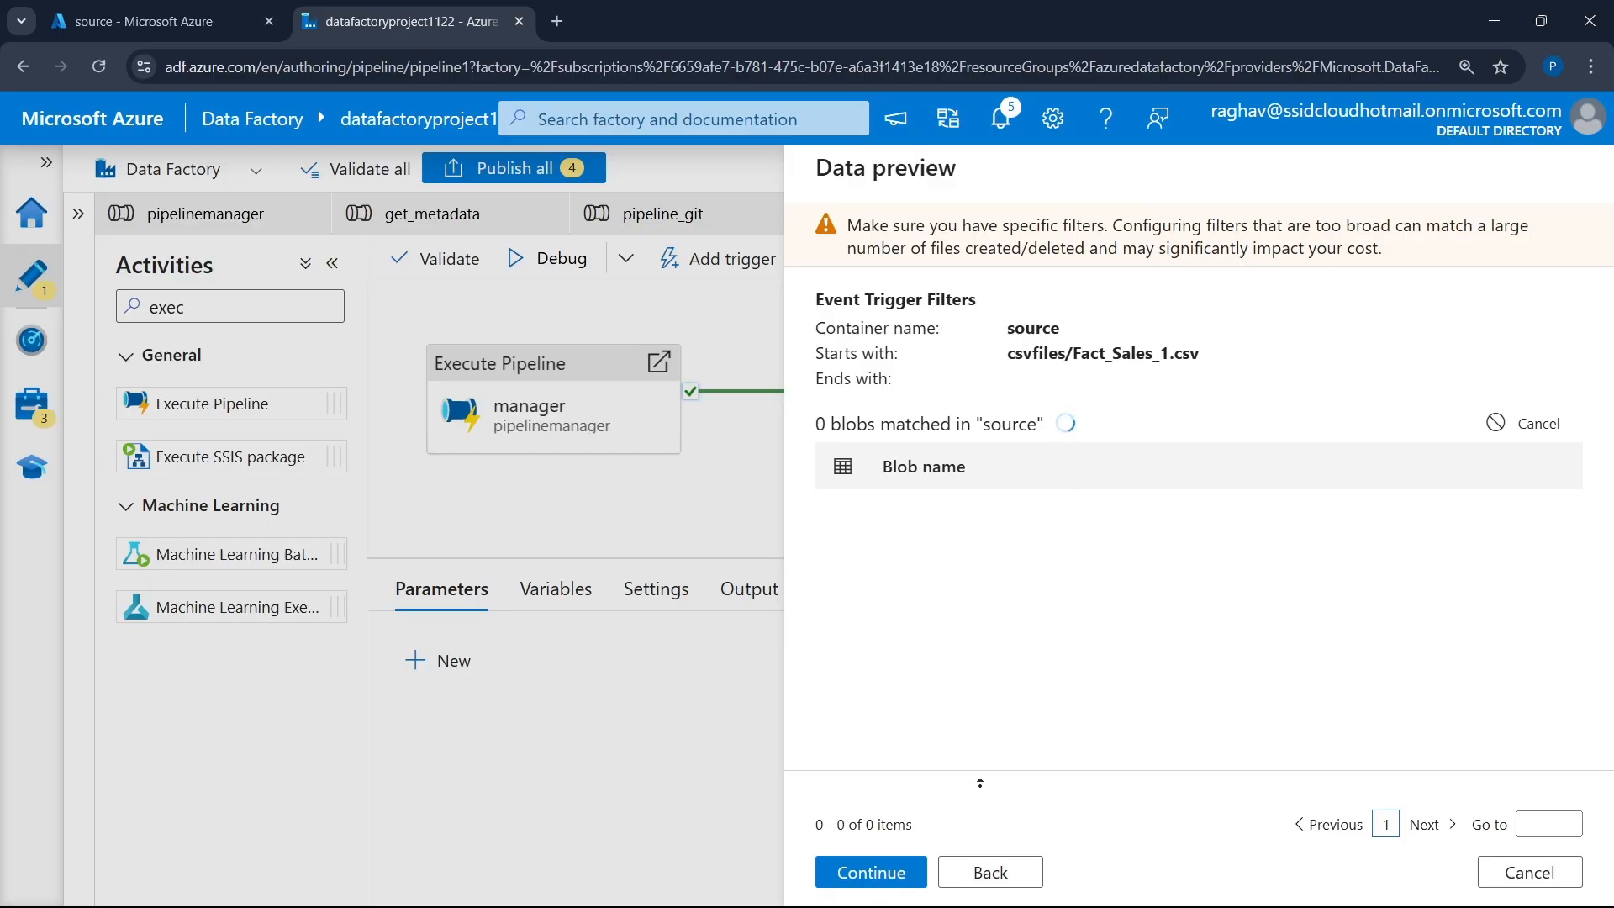
click(877, 870)
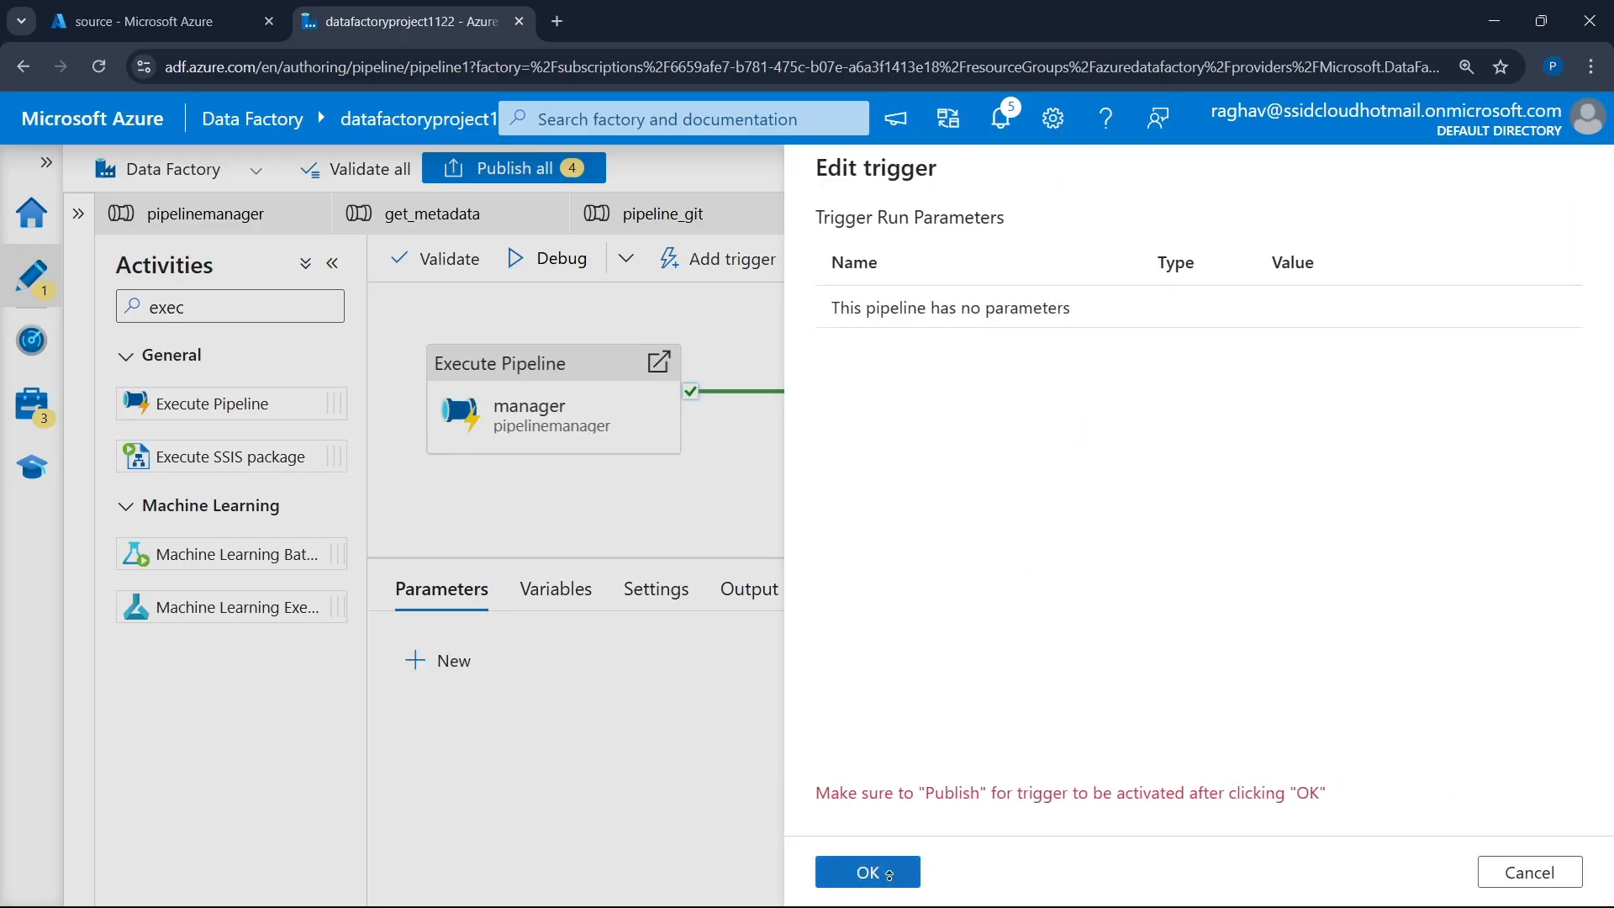
click(867, 871)
click(513, 168)
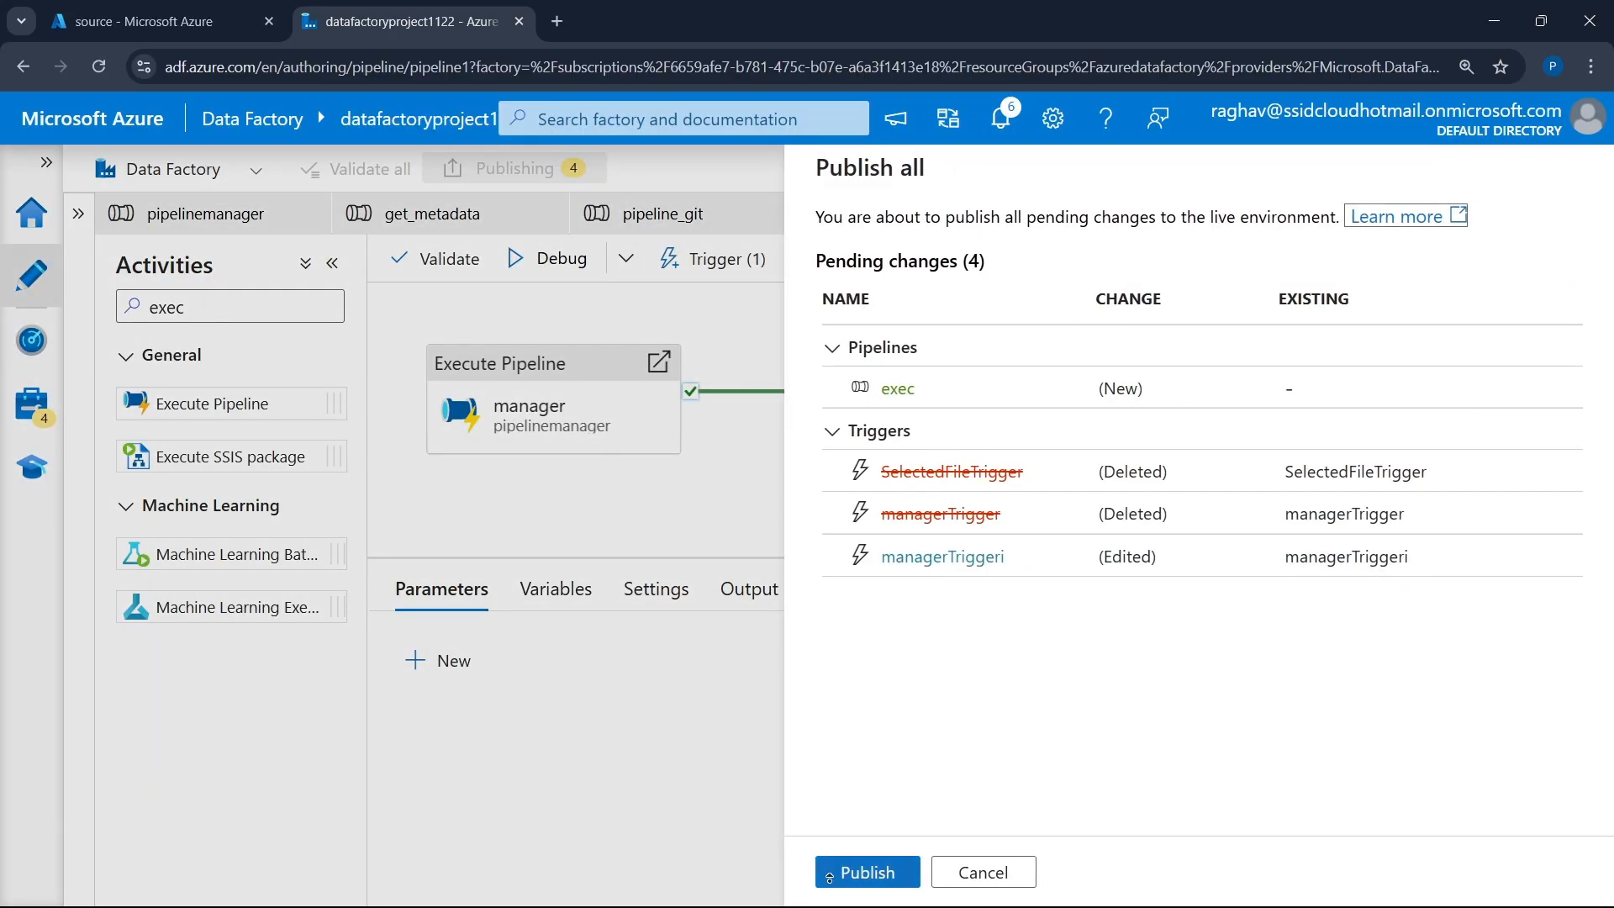
click(913, 867)
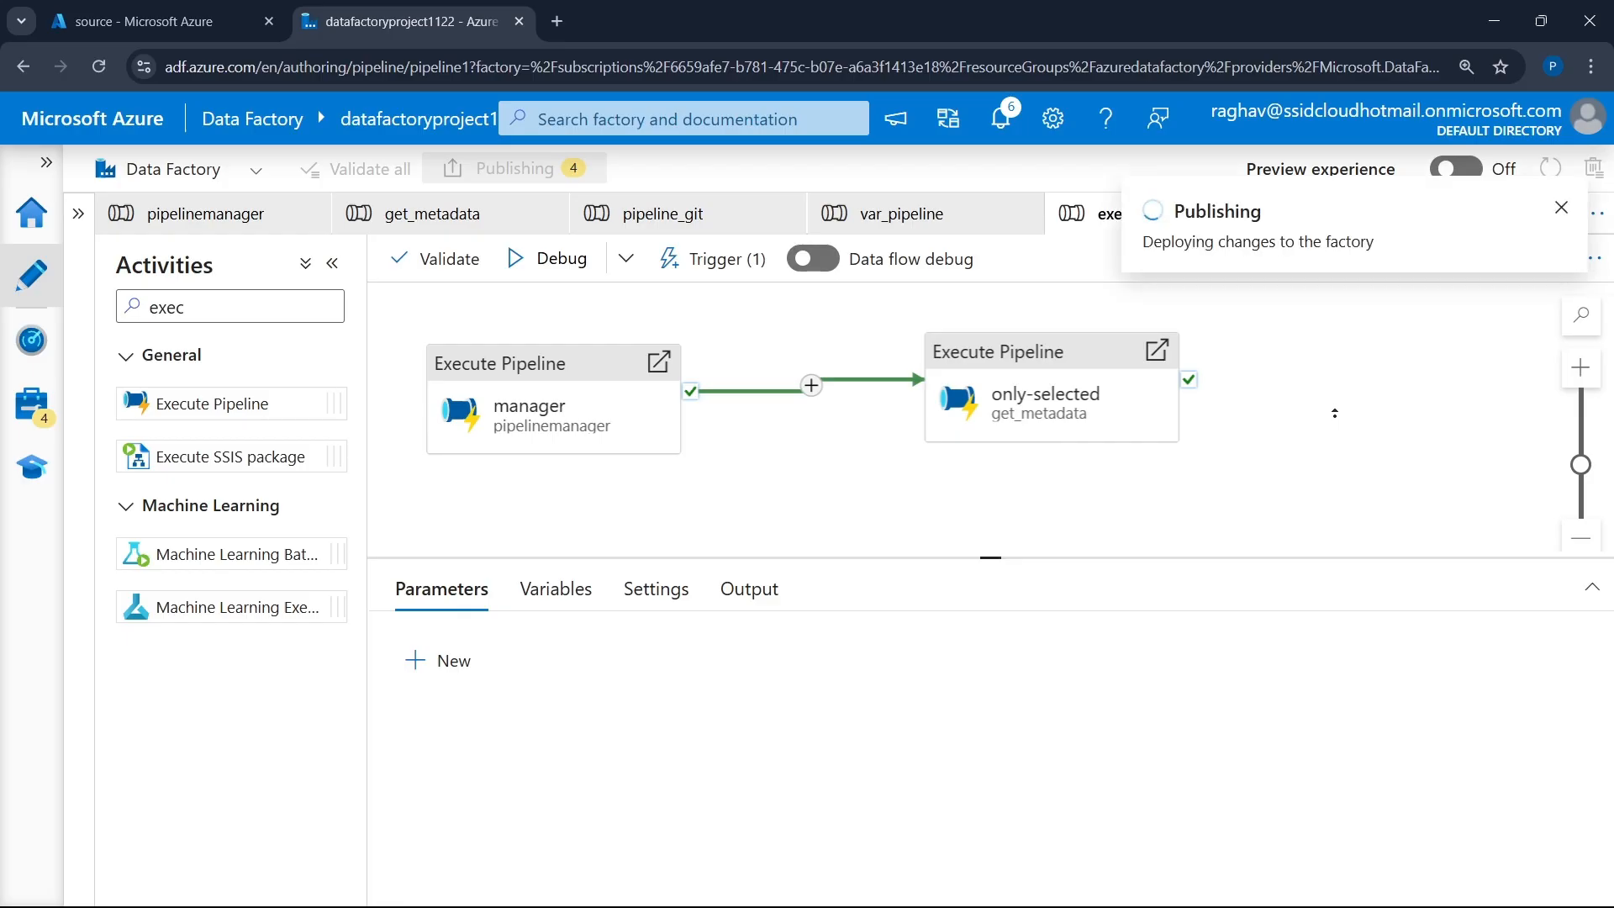
- Switch to the Azure portal and open the destination container of datafactorysgac to check its contents
click(185, 16)
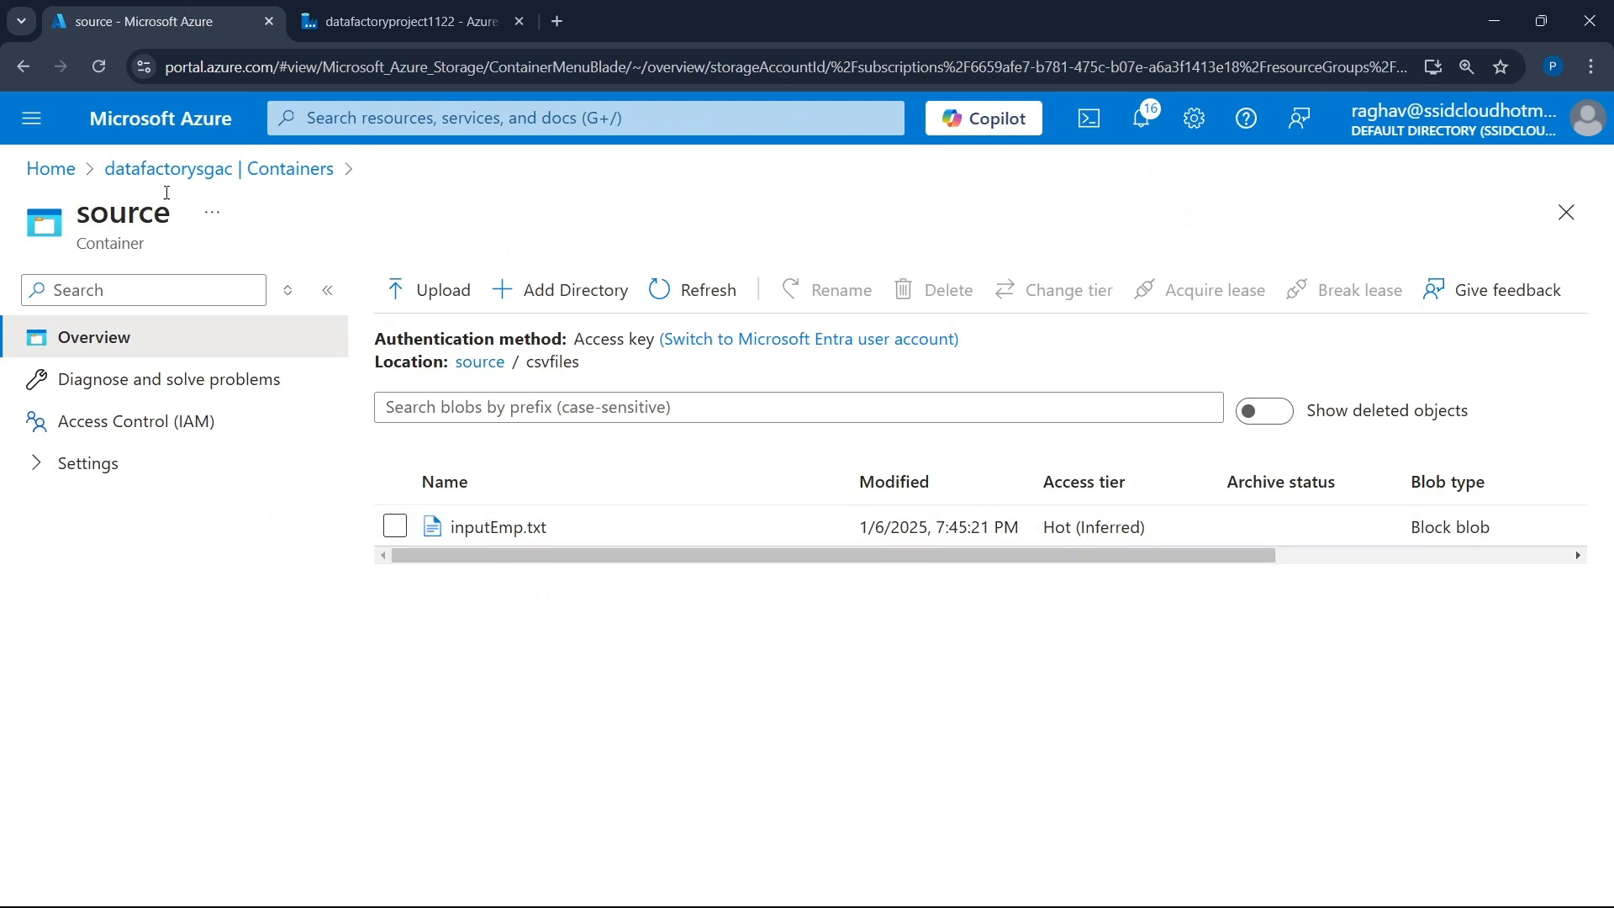
click(196, 172)
click(395, 503)
click(479, 503)
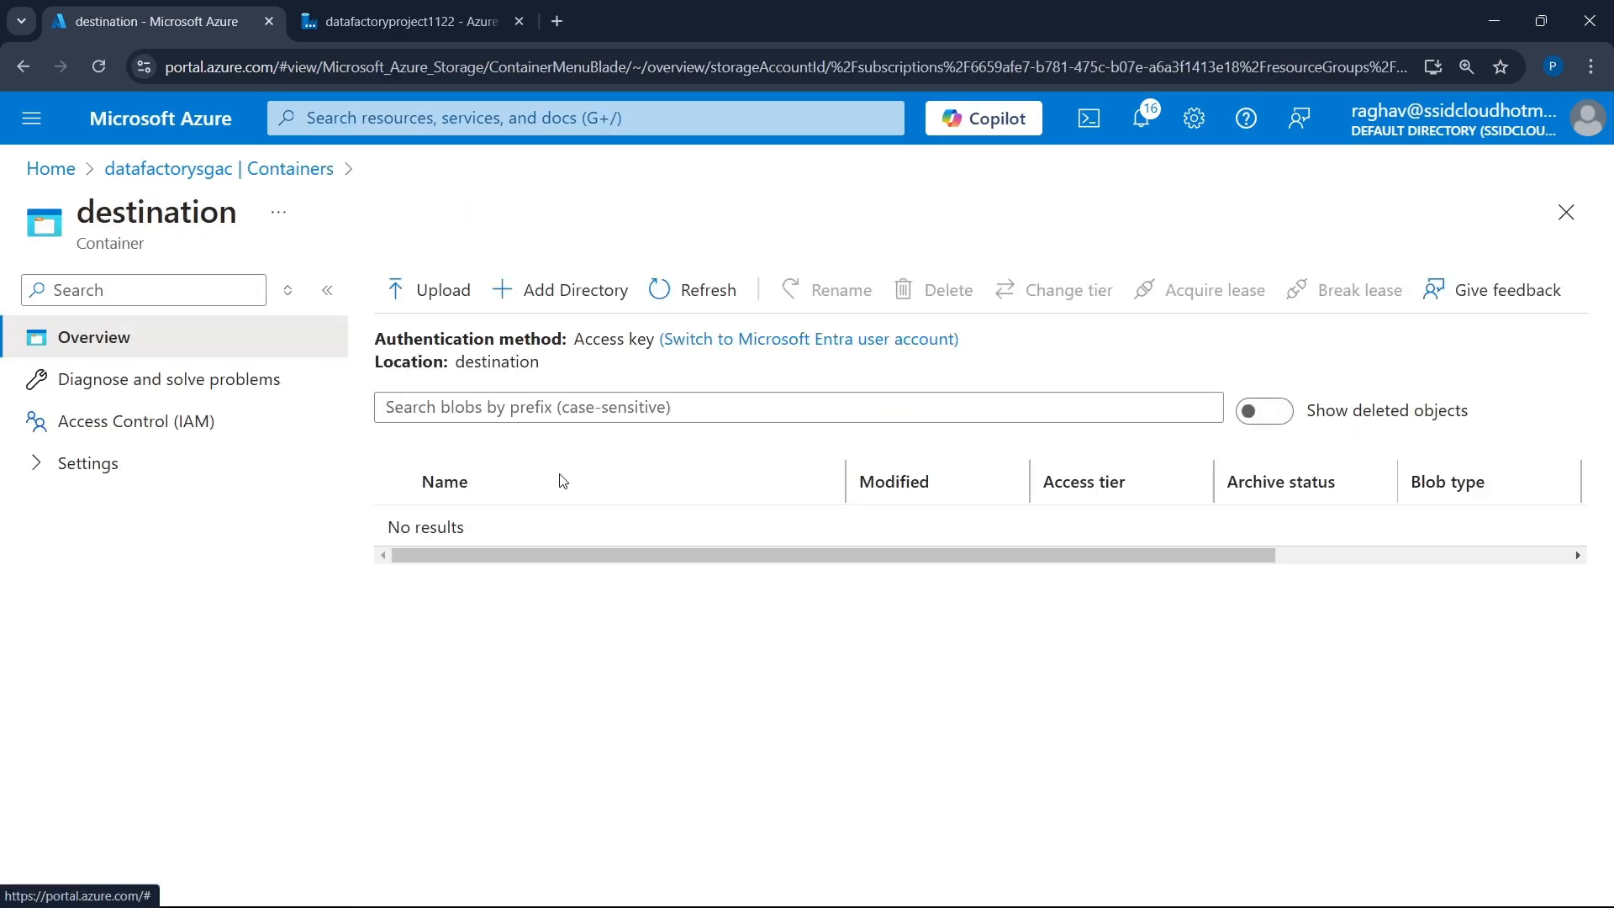
- Delete the csvfiles and Out folders with all their contents from the report container
click(268, 169)
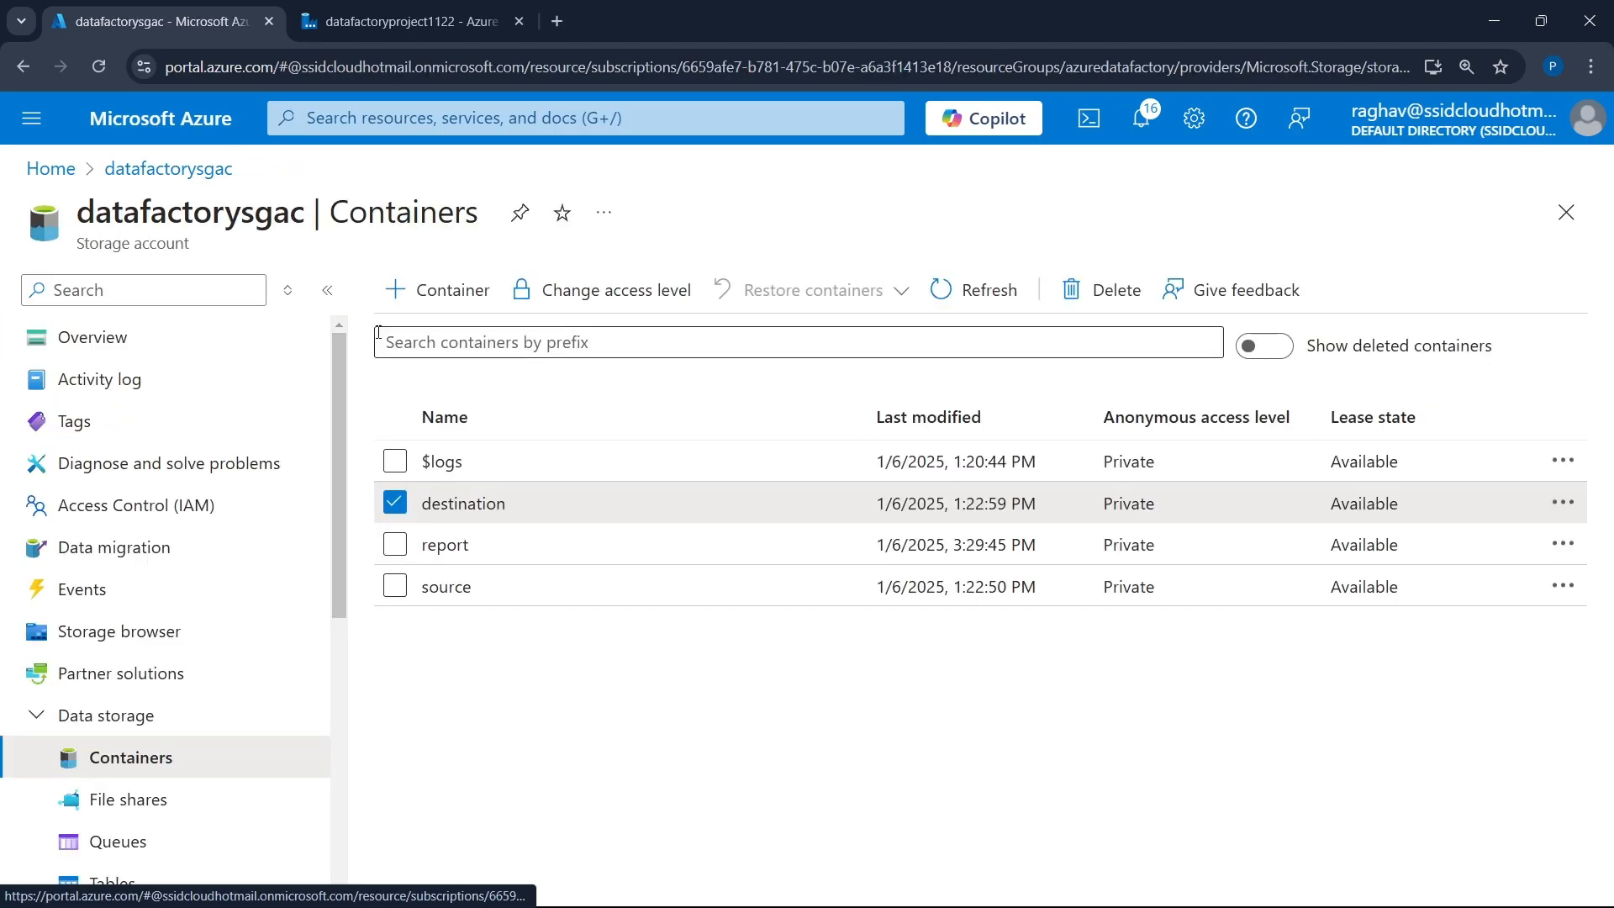
click(446, 545)
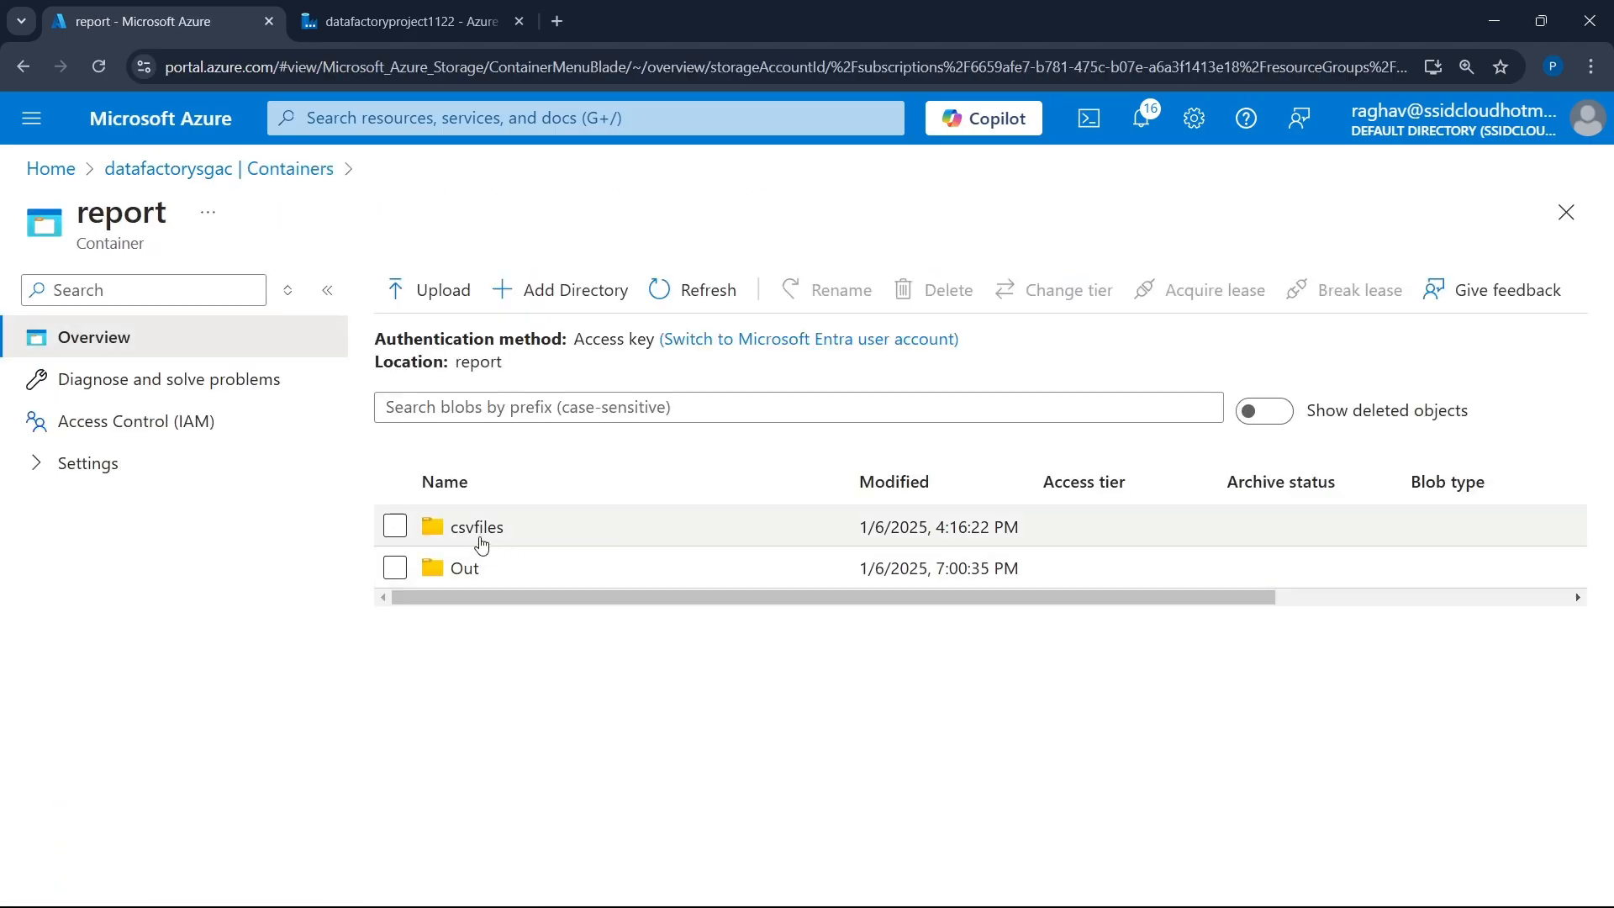
click(395, 527)
click(395, 567)
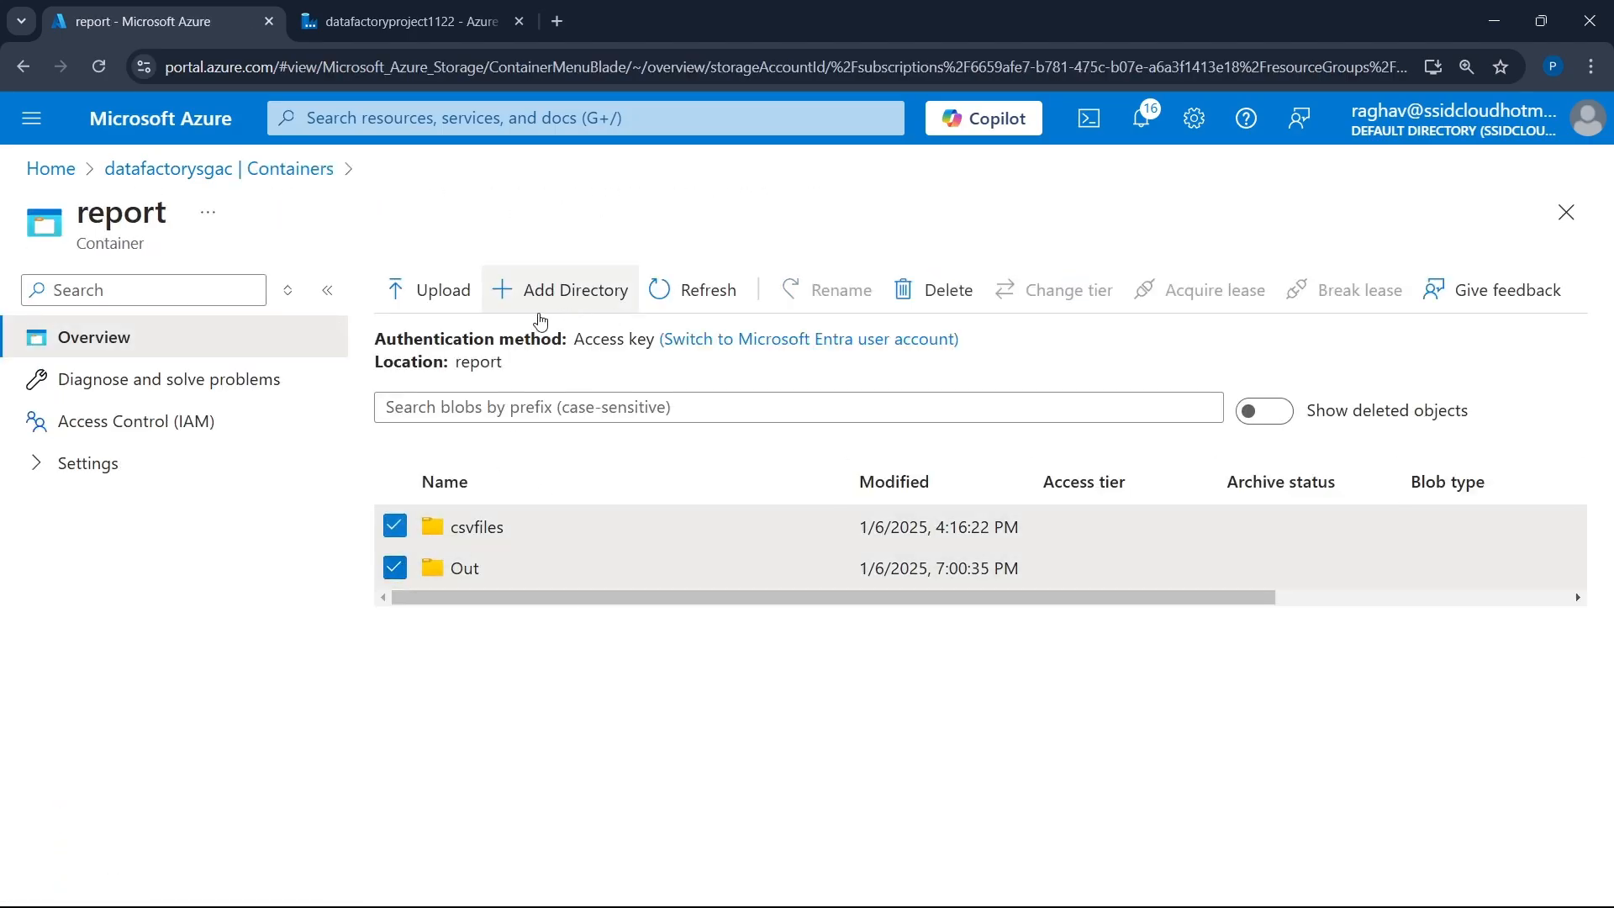
click(924, 289)
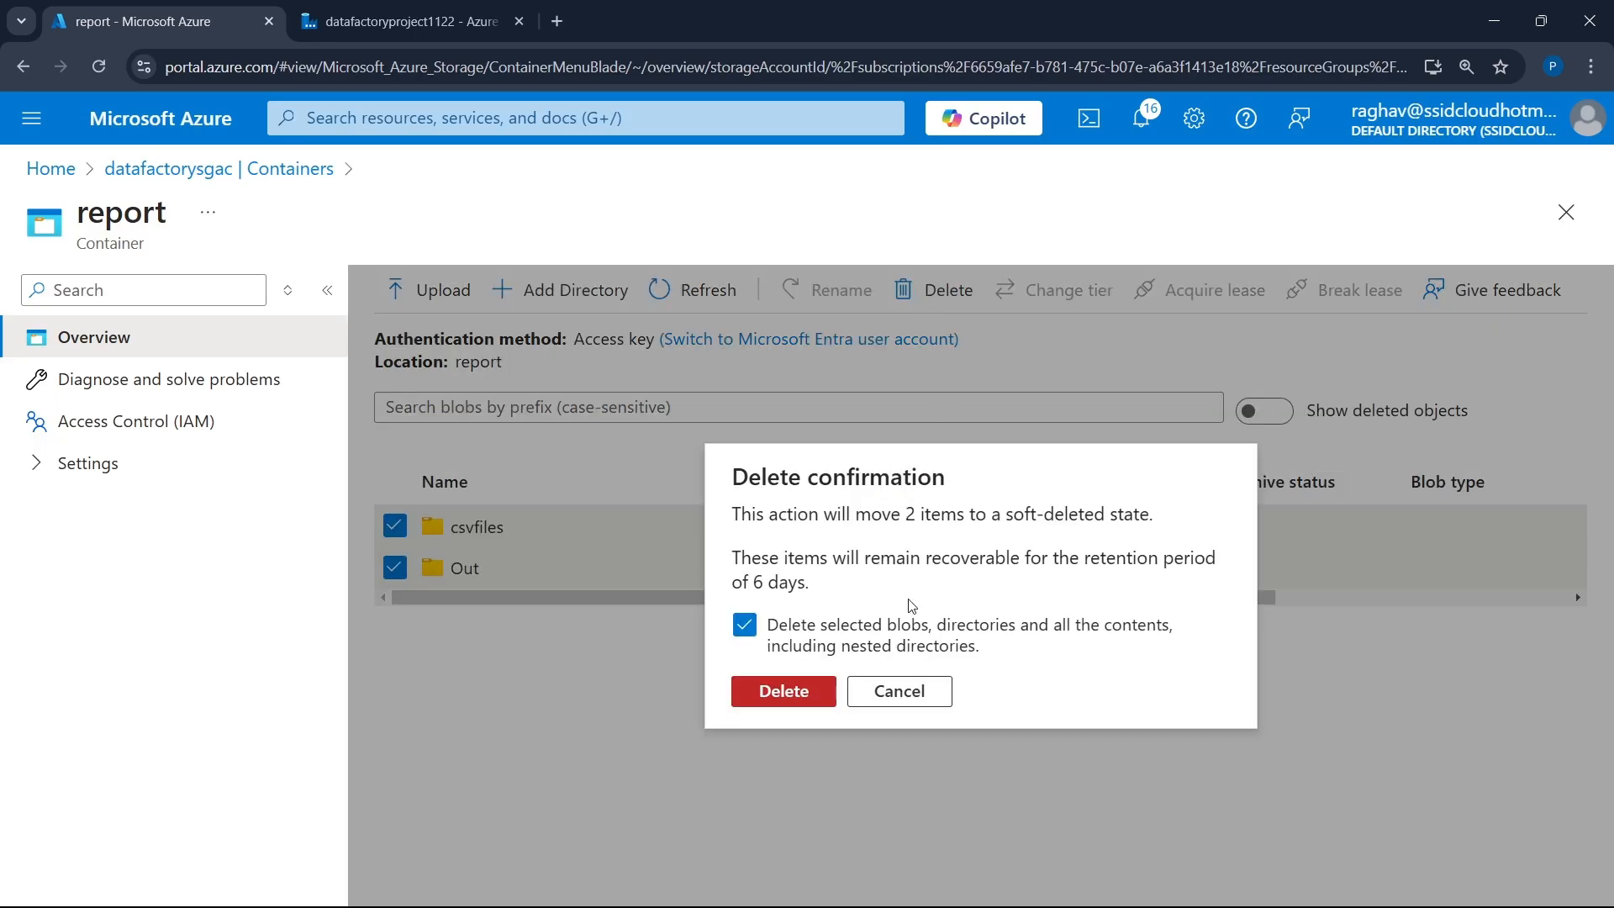
click(823, 693)
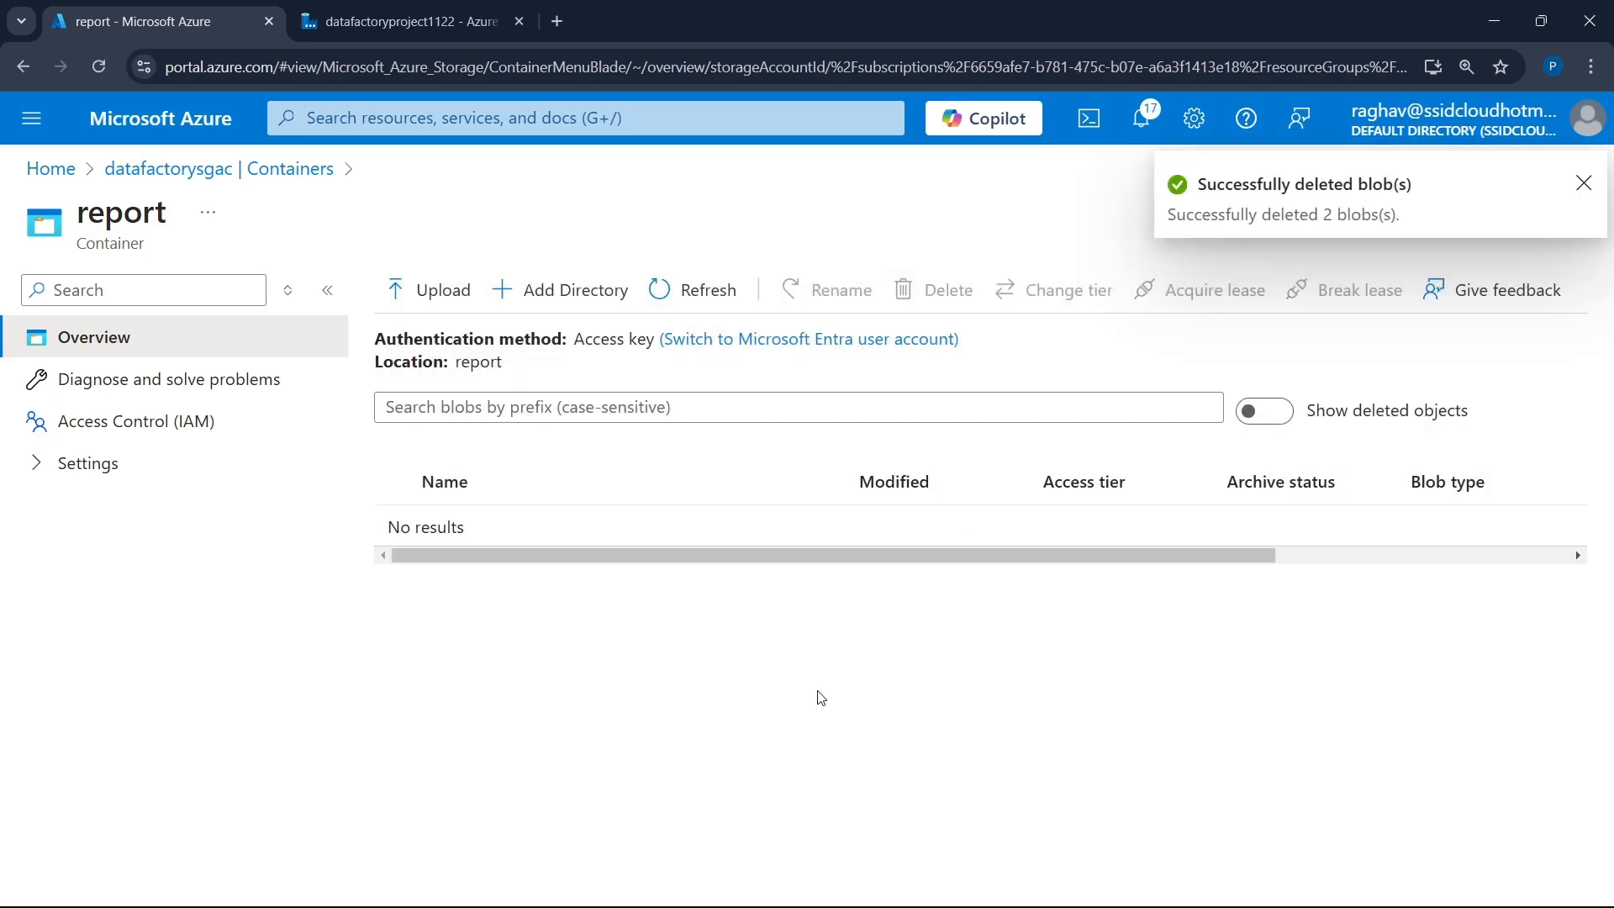
- Delete inputEmp.txt from the csvfiles folder of the source container
click(238, 171)
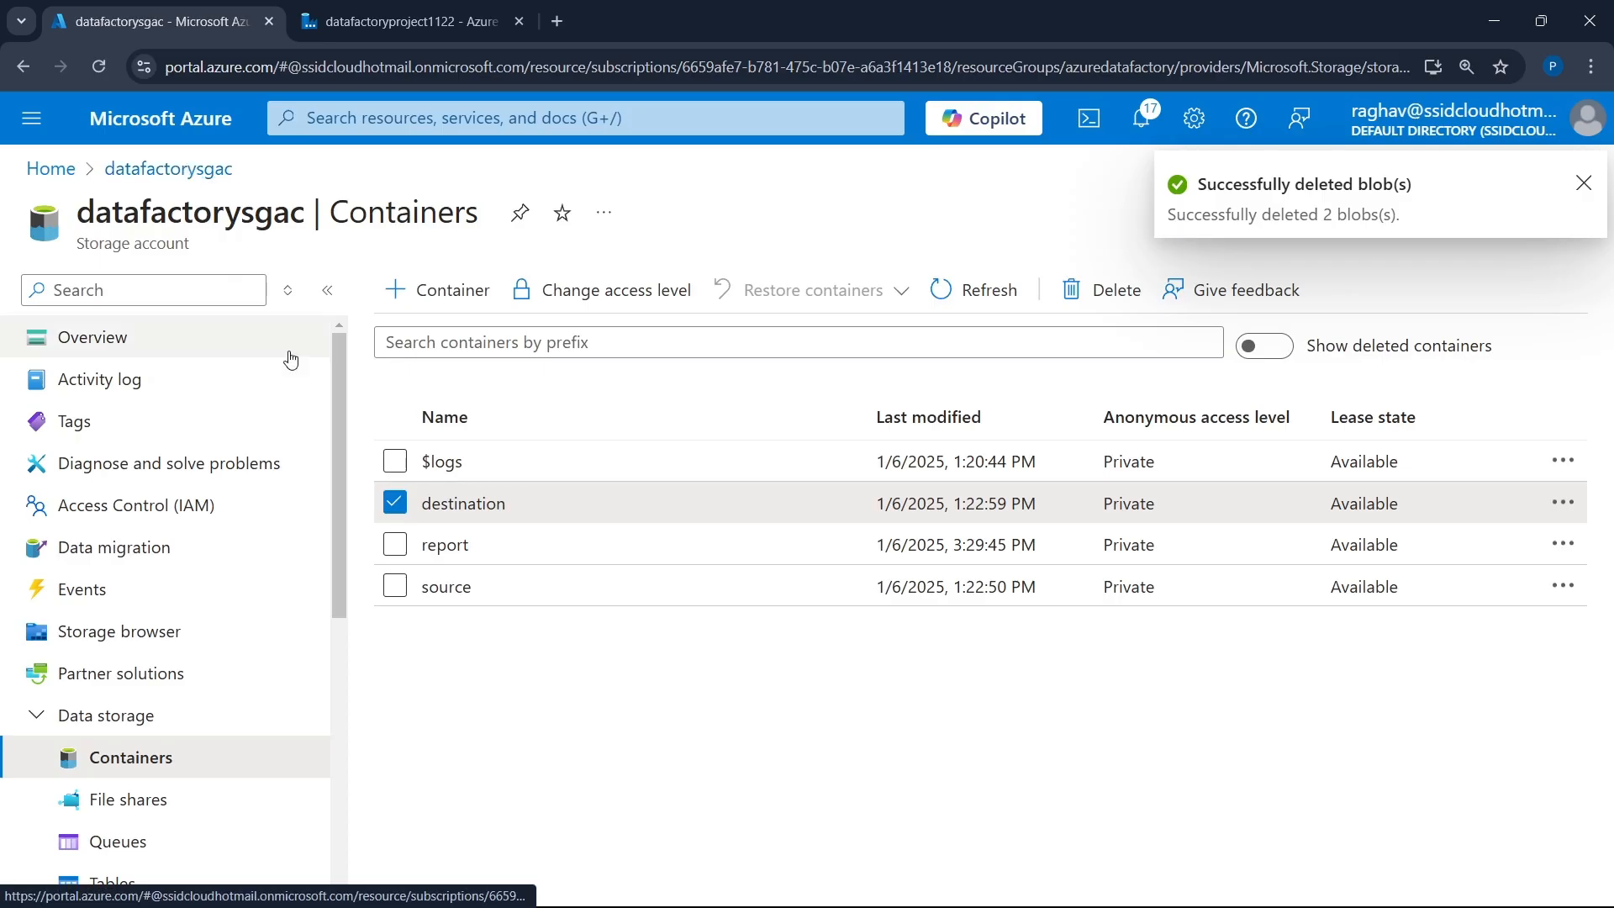
click(441, 586)
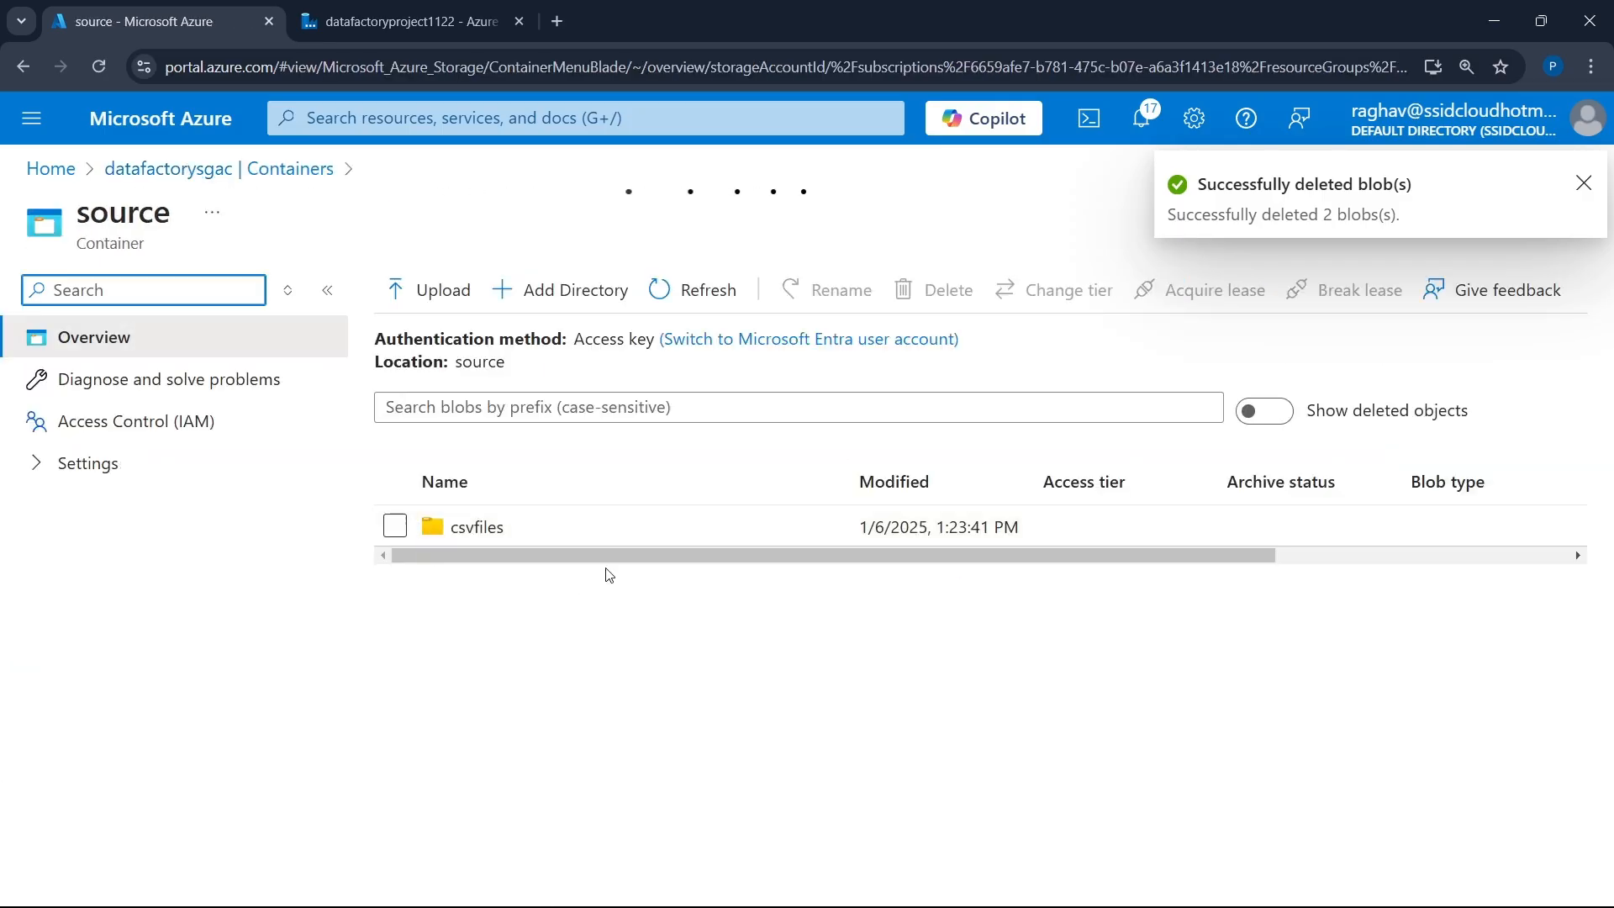
click(478, 529)
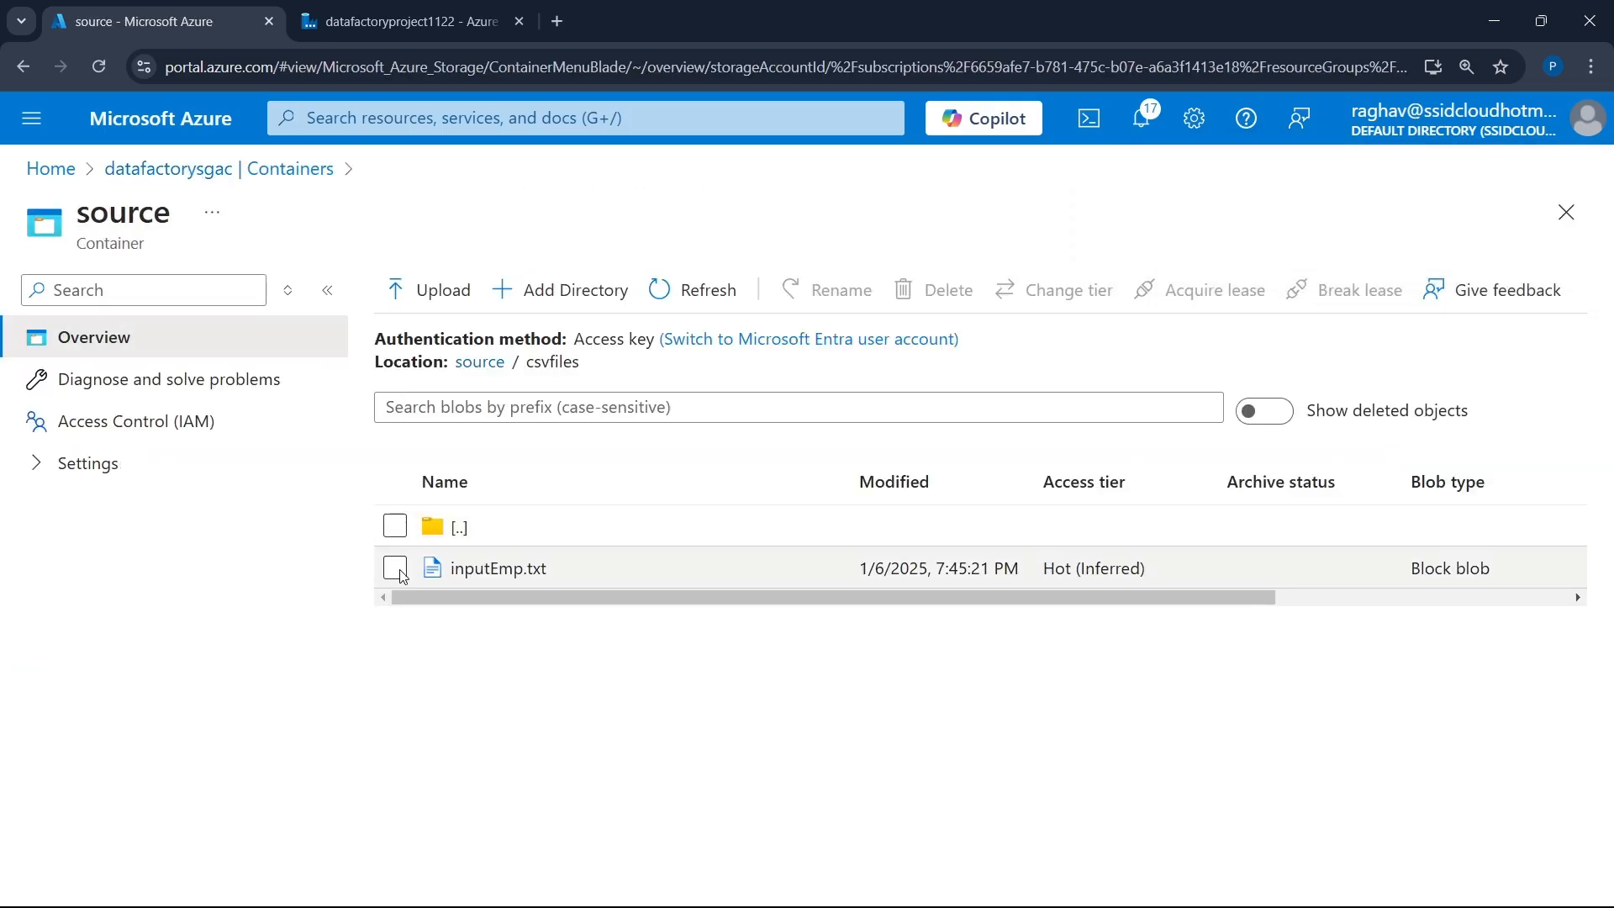
click(394, 568)
click(926, 294)
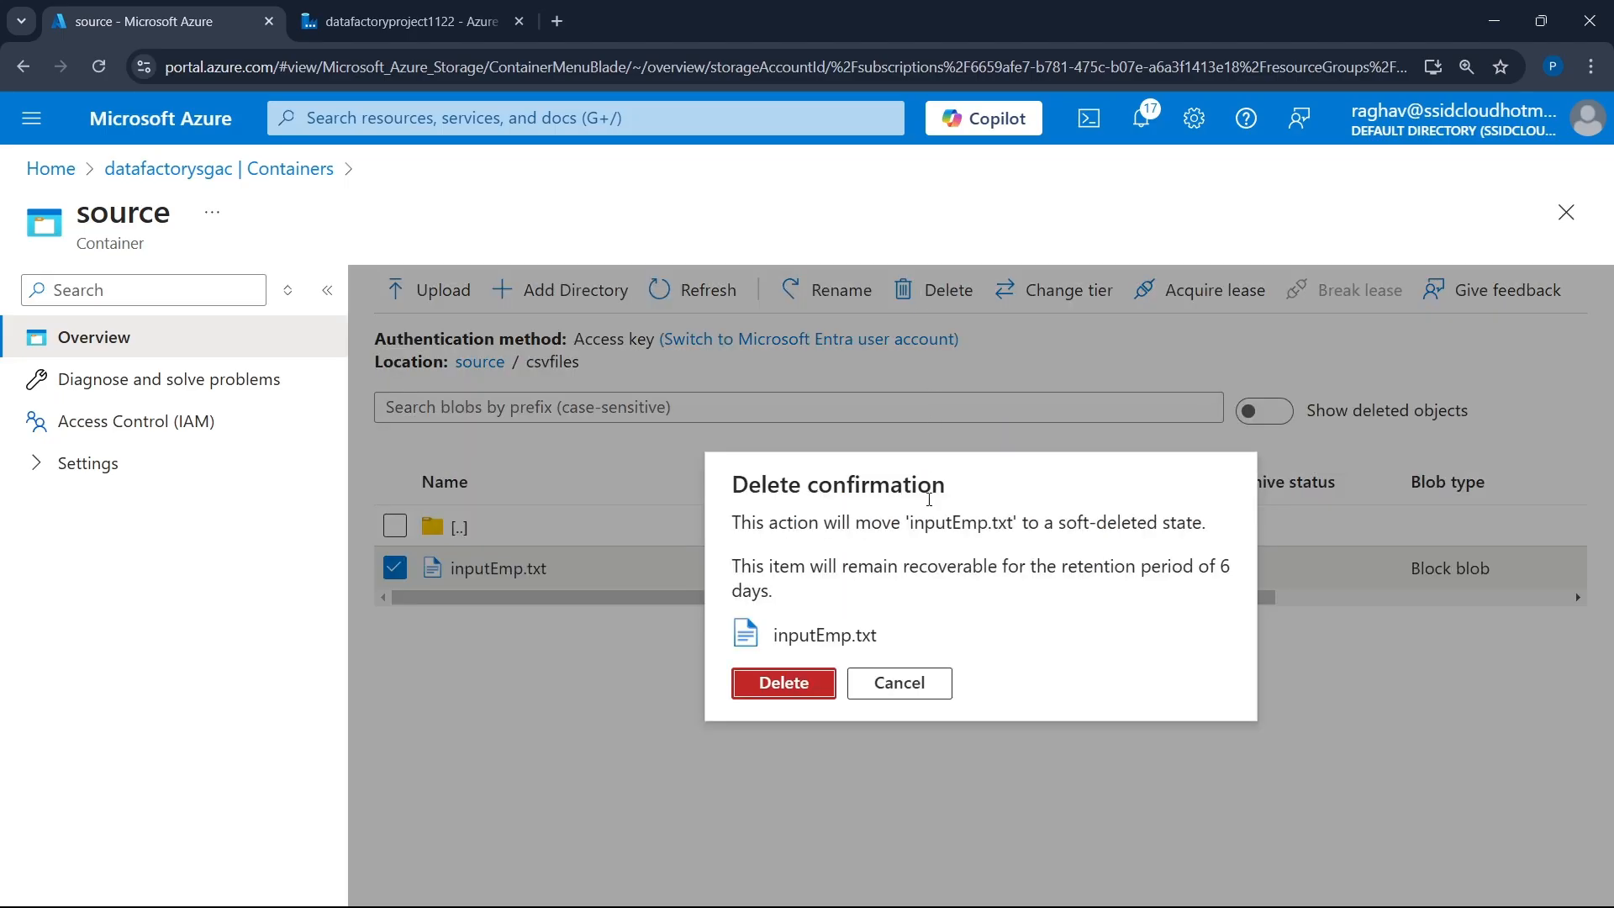
click(820, 696)
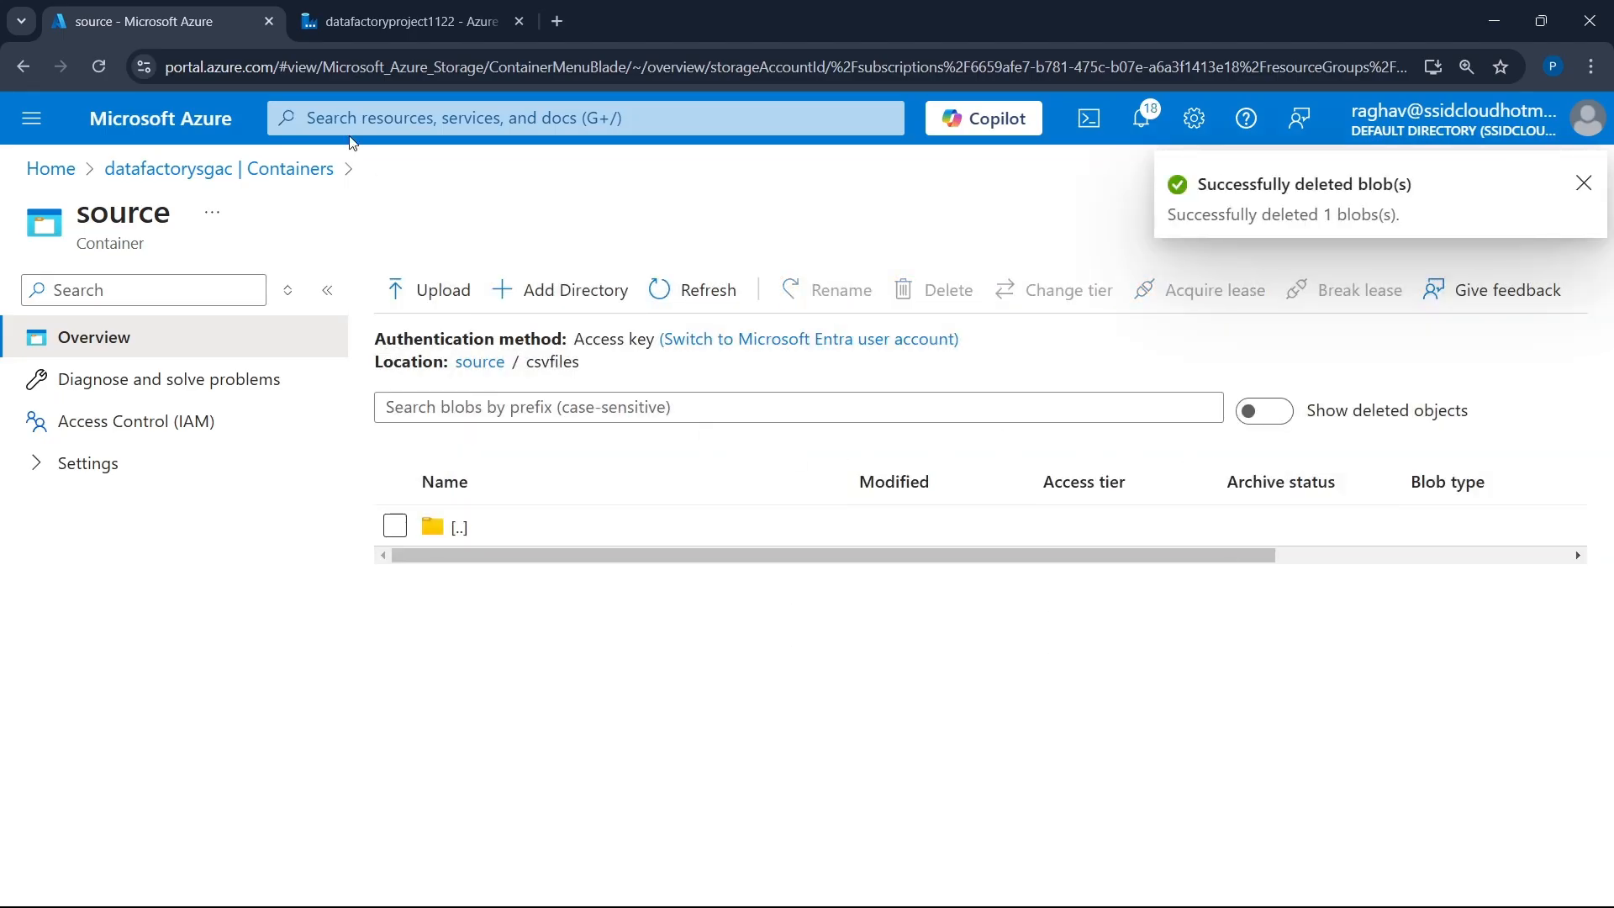
- Upload Fact_Sales_1.csv into the csvfiles folder of the source container to fire the storage event trigger
click(363, 12)
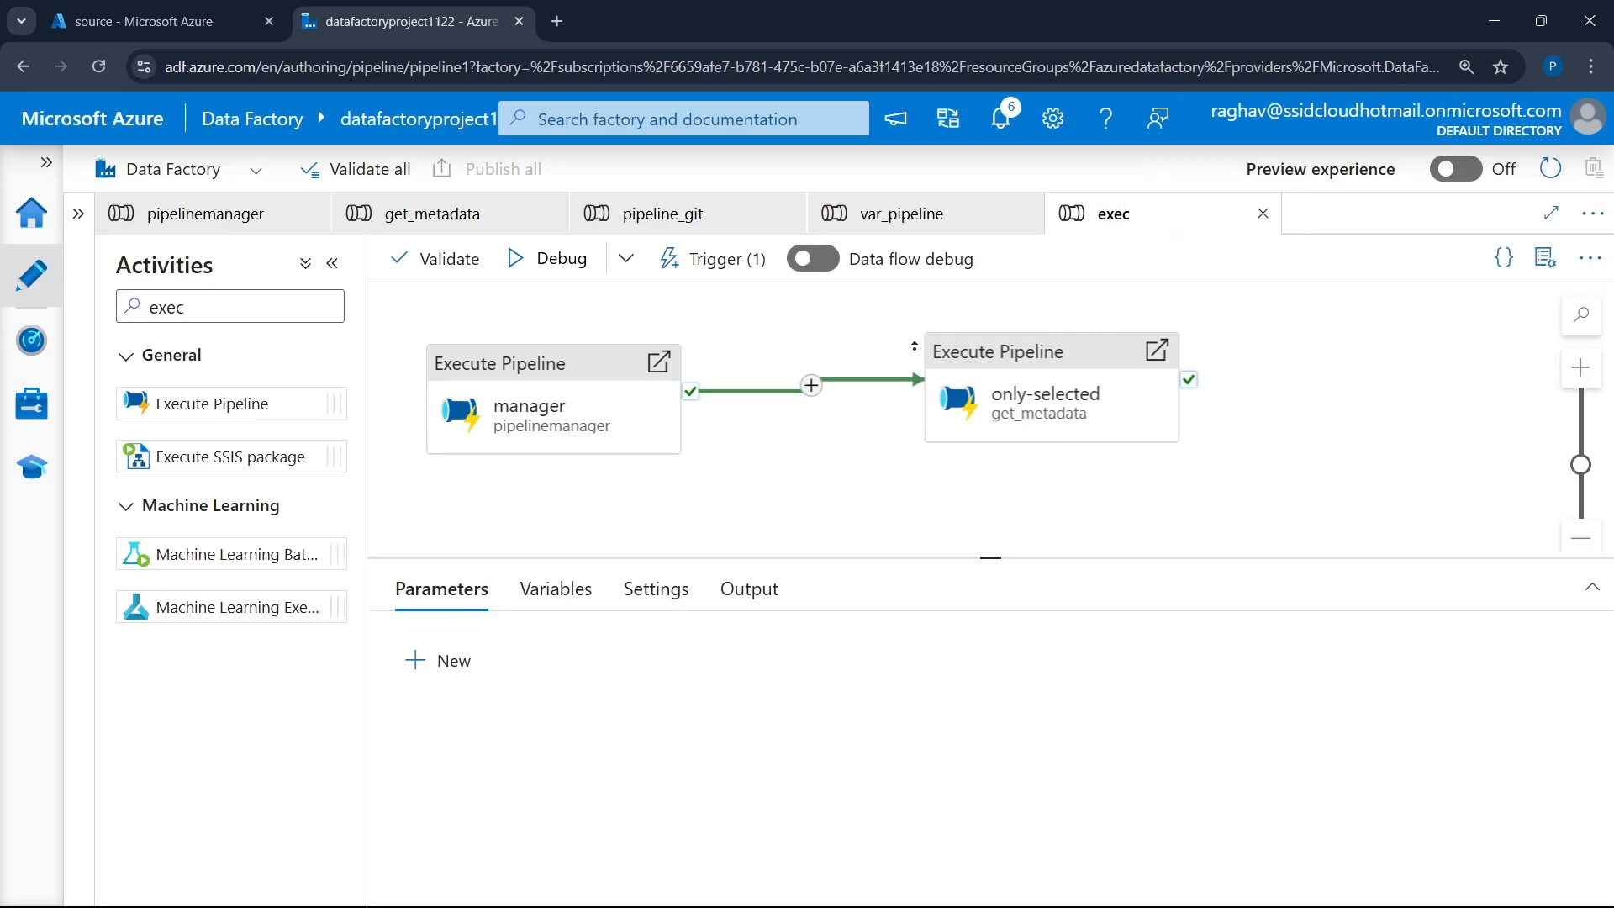
click(142, 21)
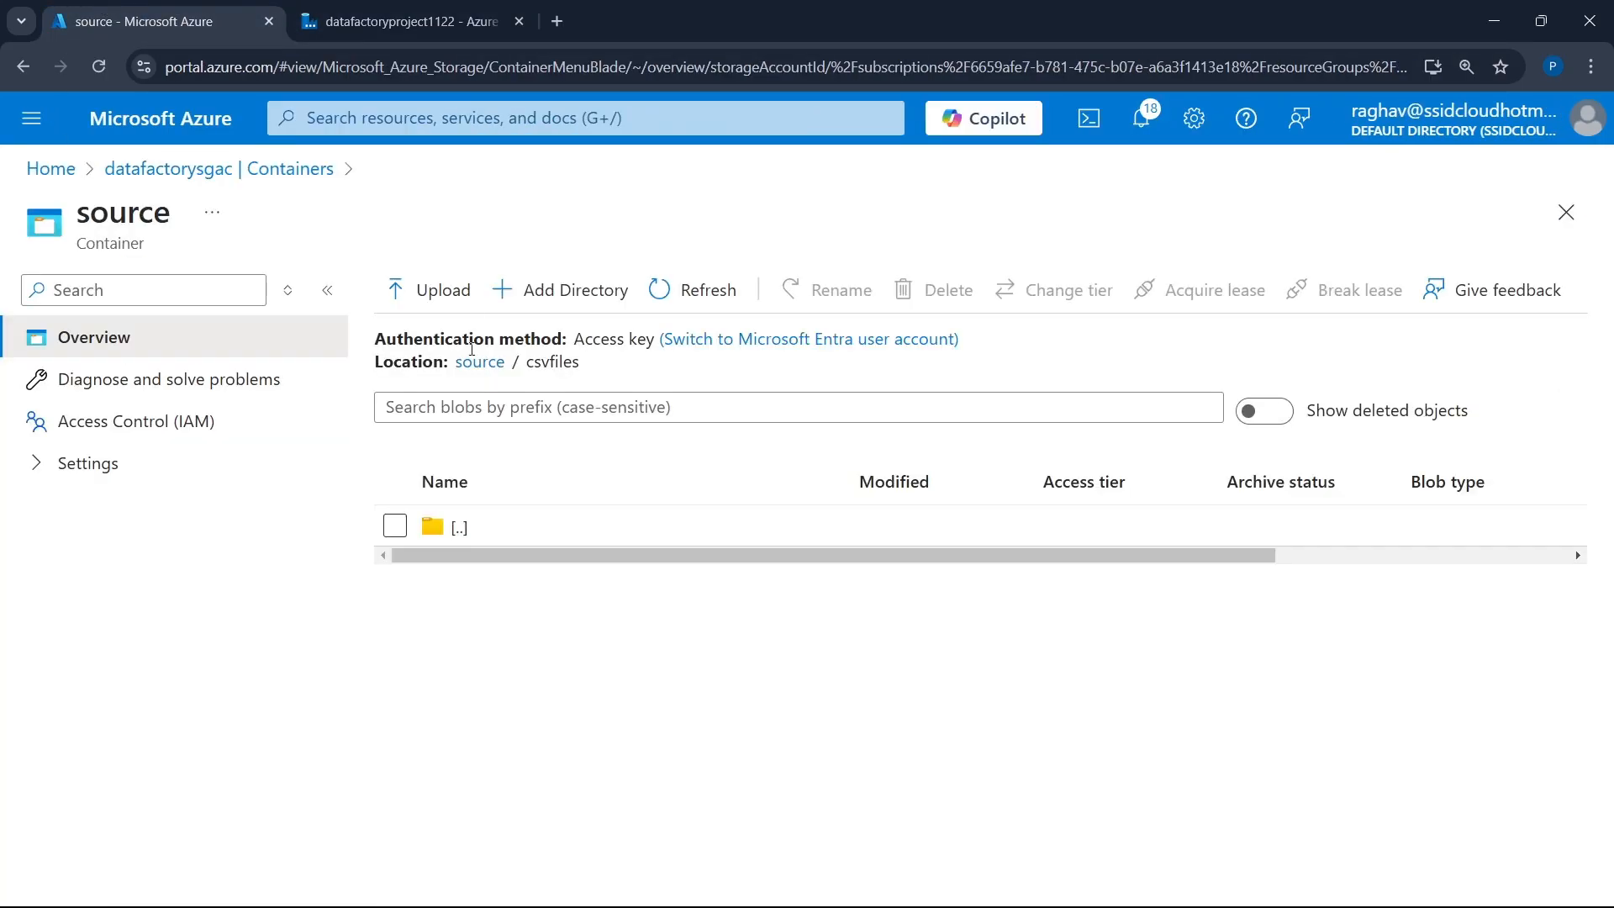
click(471, 294)
click(1229, 434)
click(311, 229)
click(657, 462)
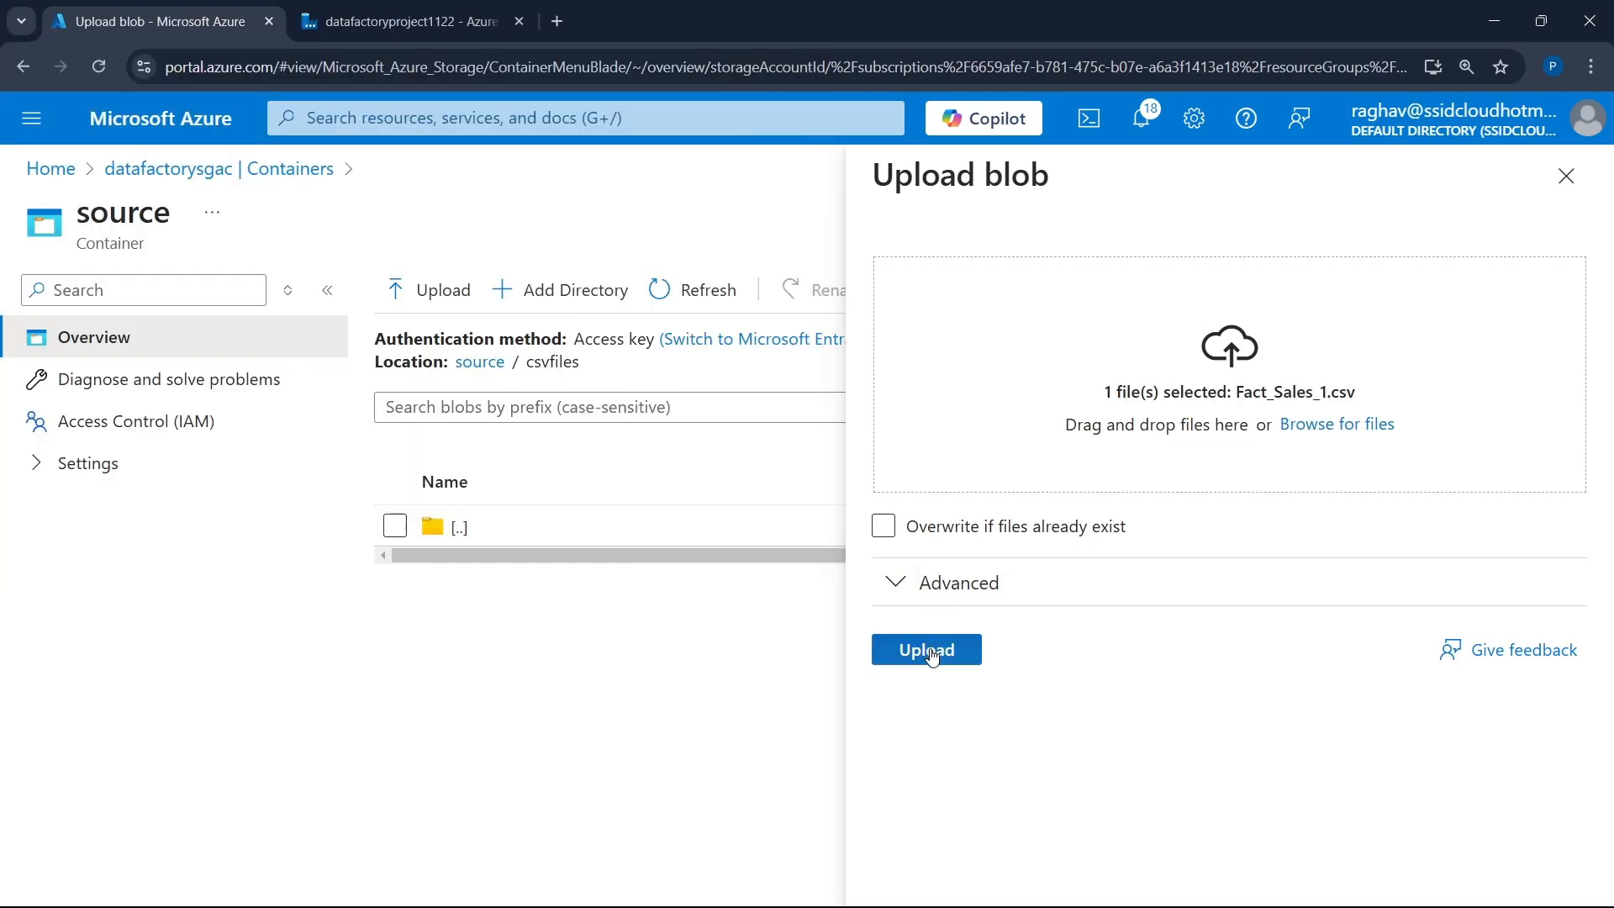
click(926, 649)
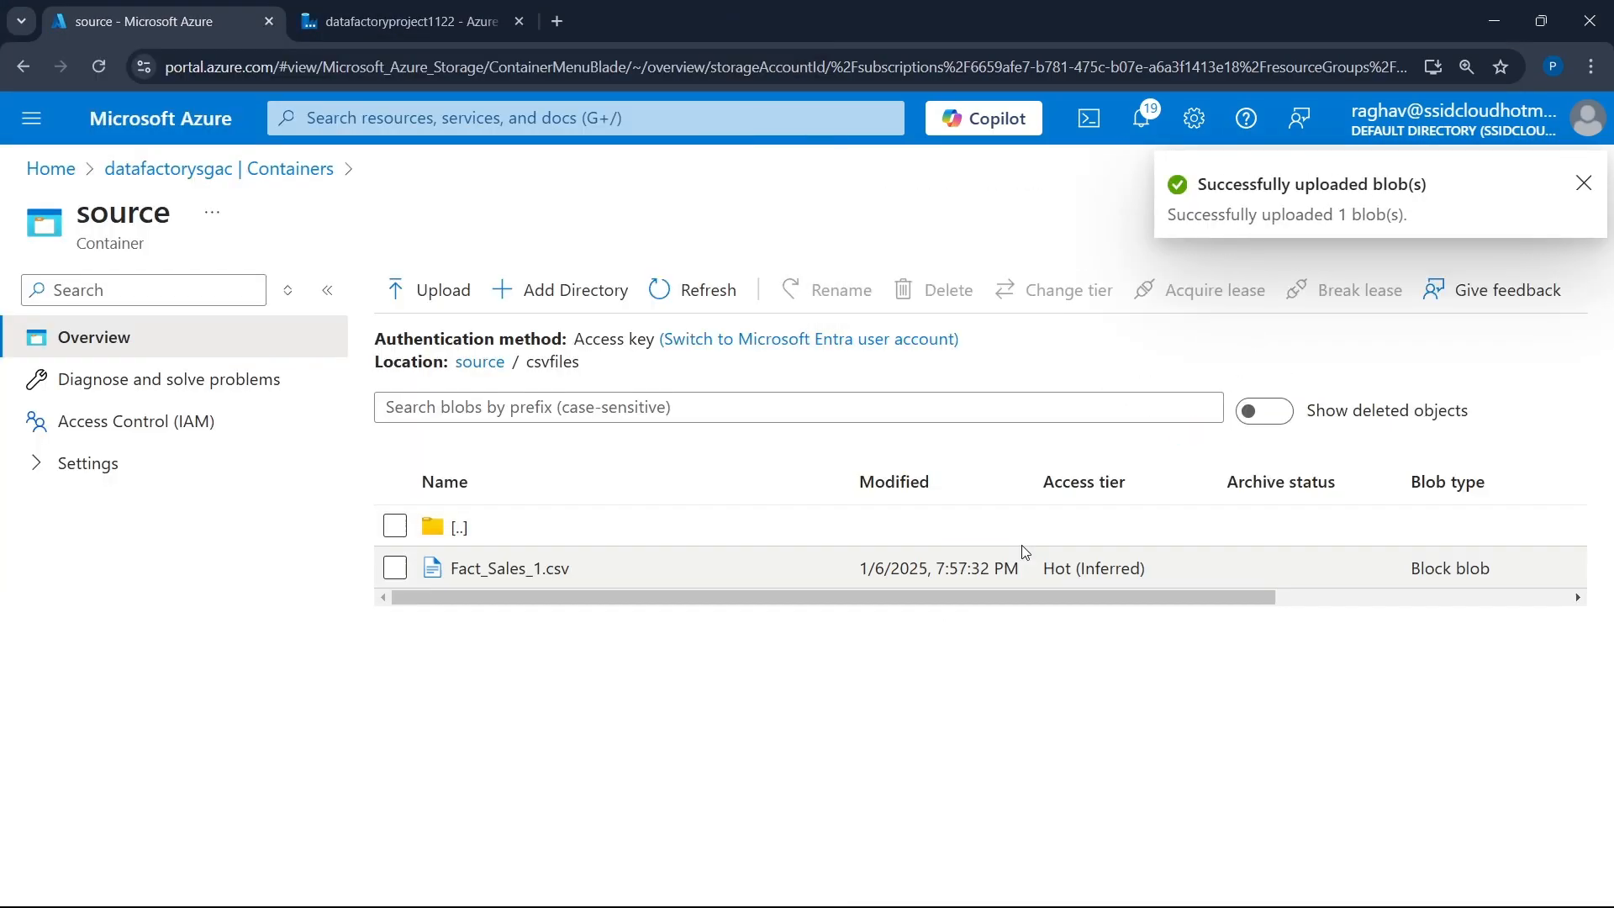
- Switch to Data Factory and refresh the trigger runs to check for a new managerTriggeri run
click(386, 18)
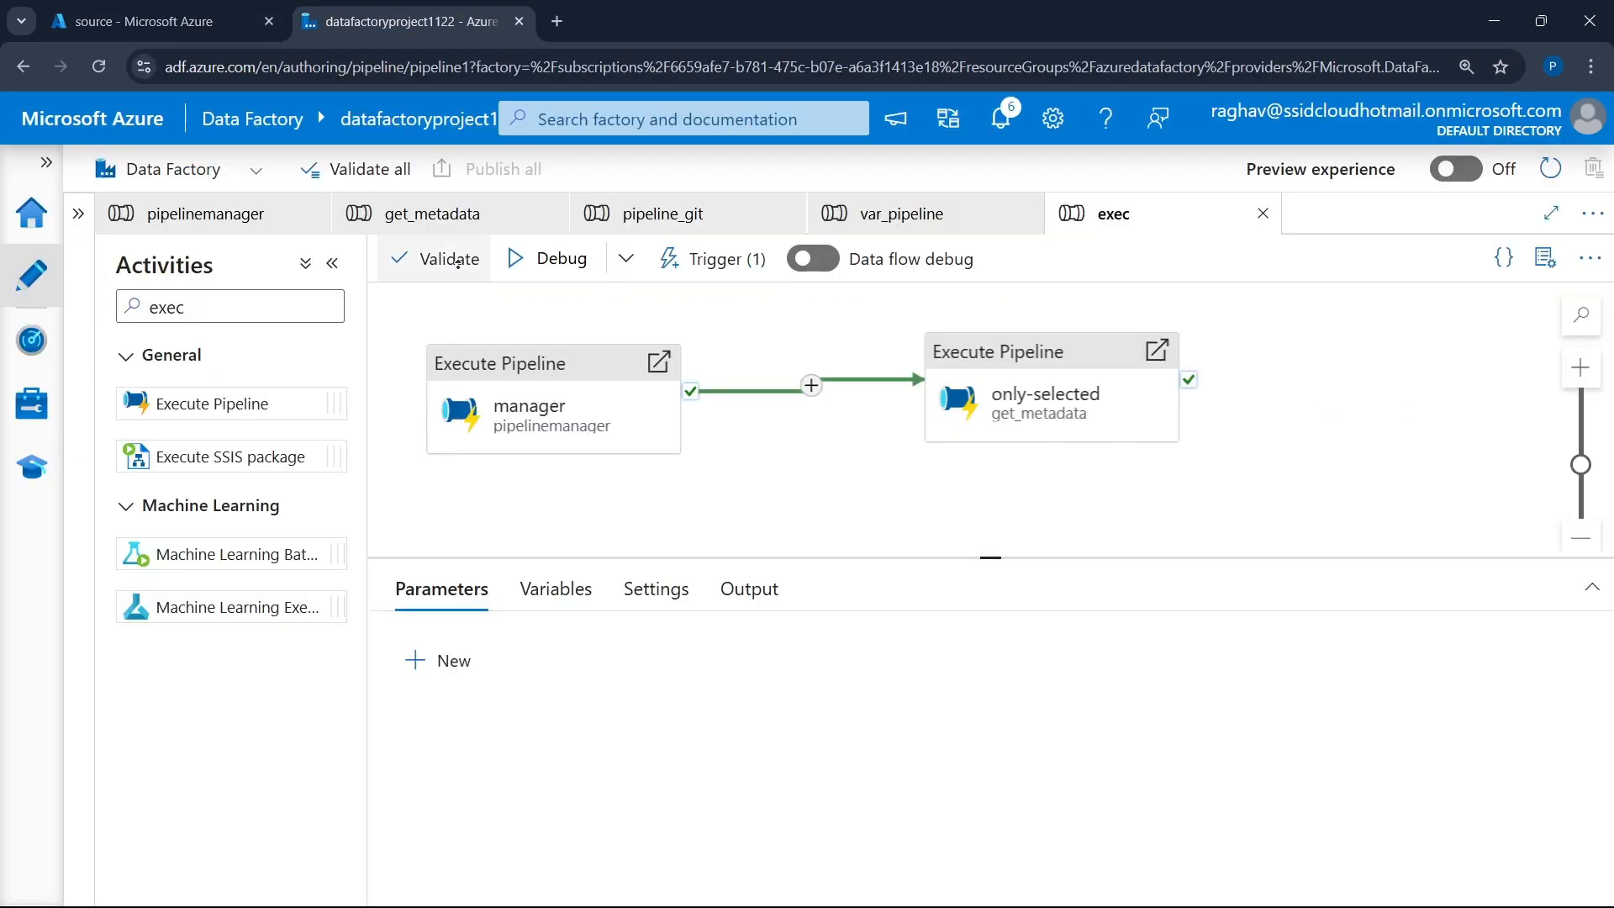
click(31, 413)
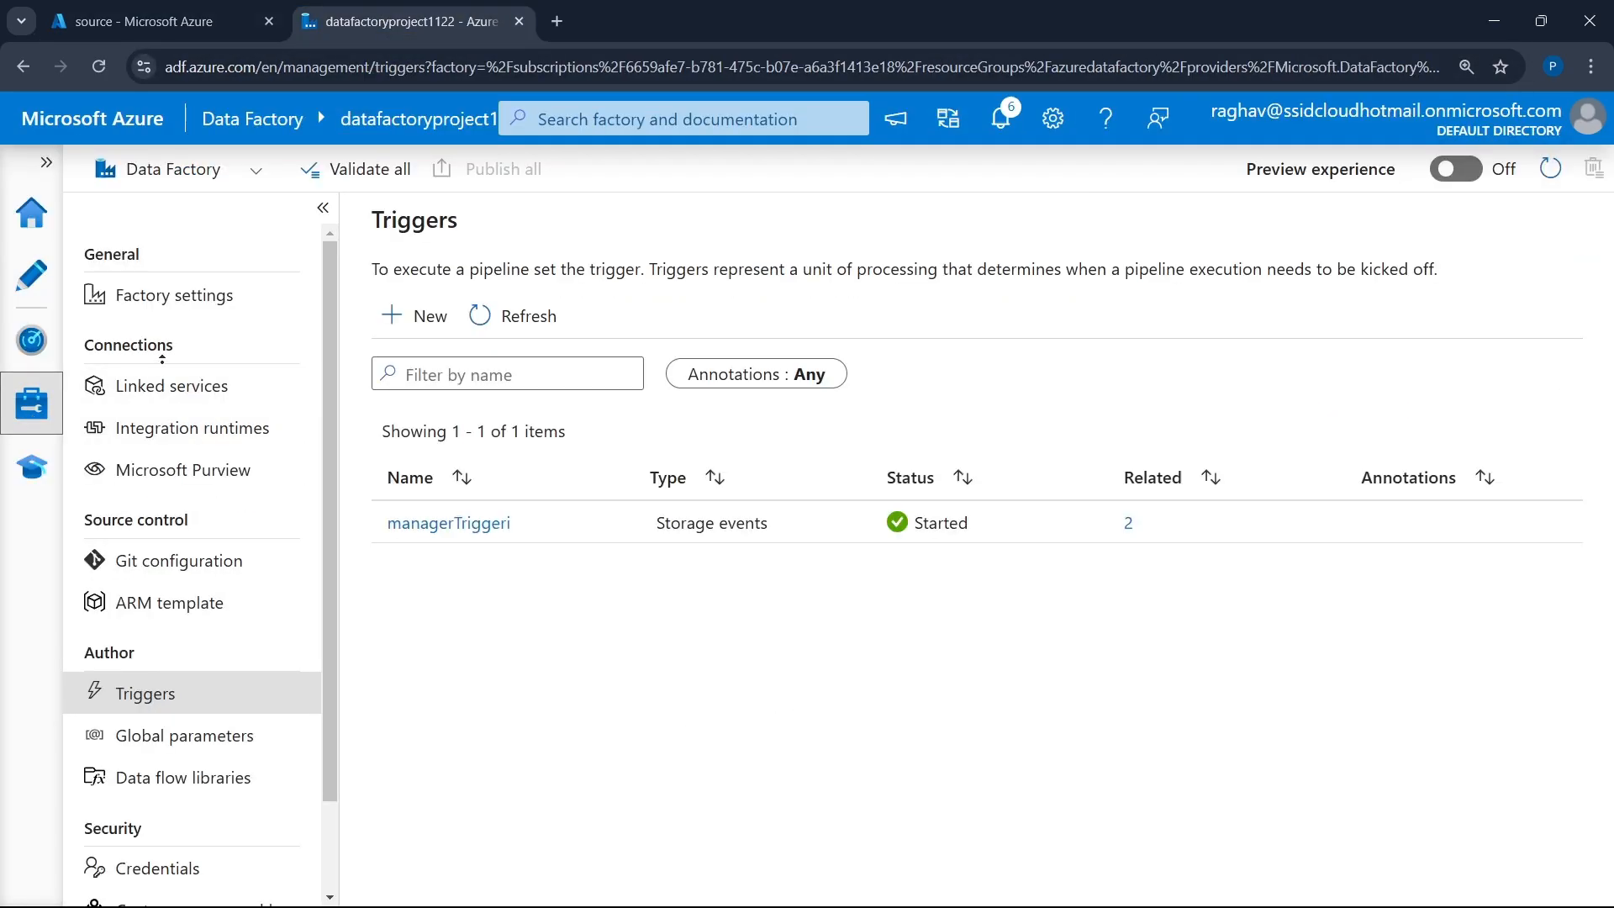
click(25, 343)
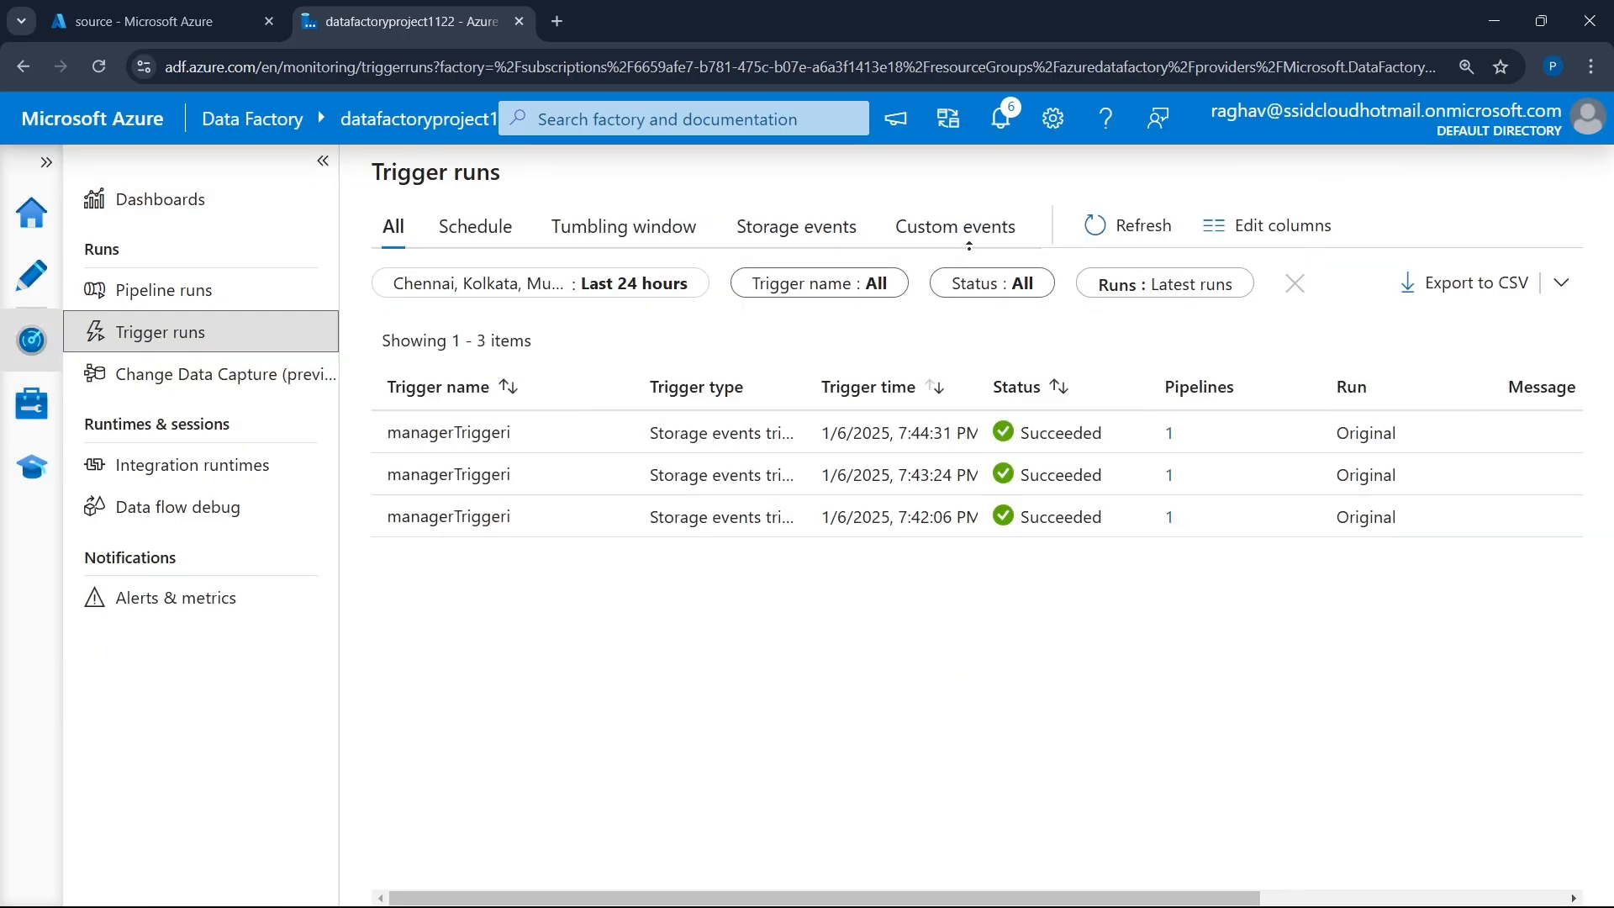
click(1129, 225)
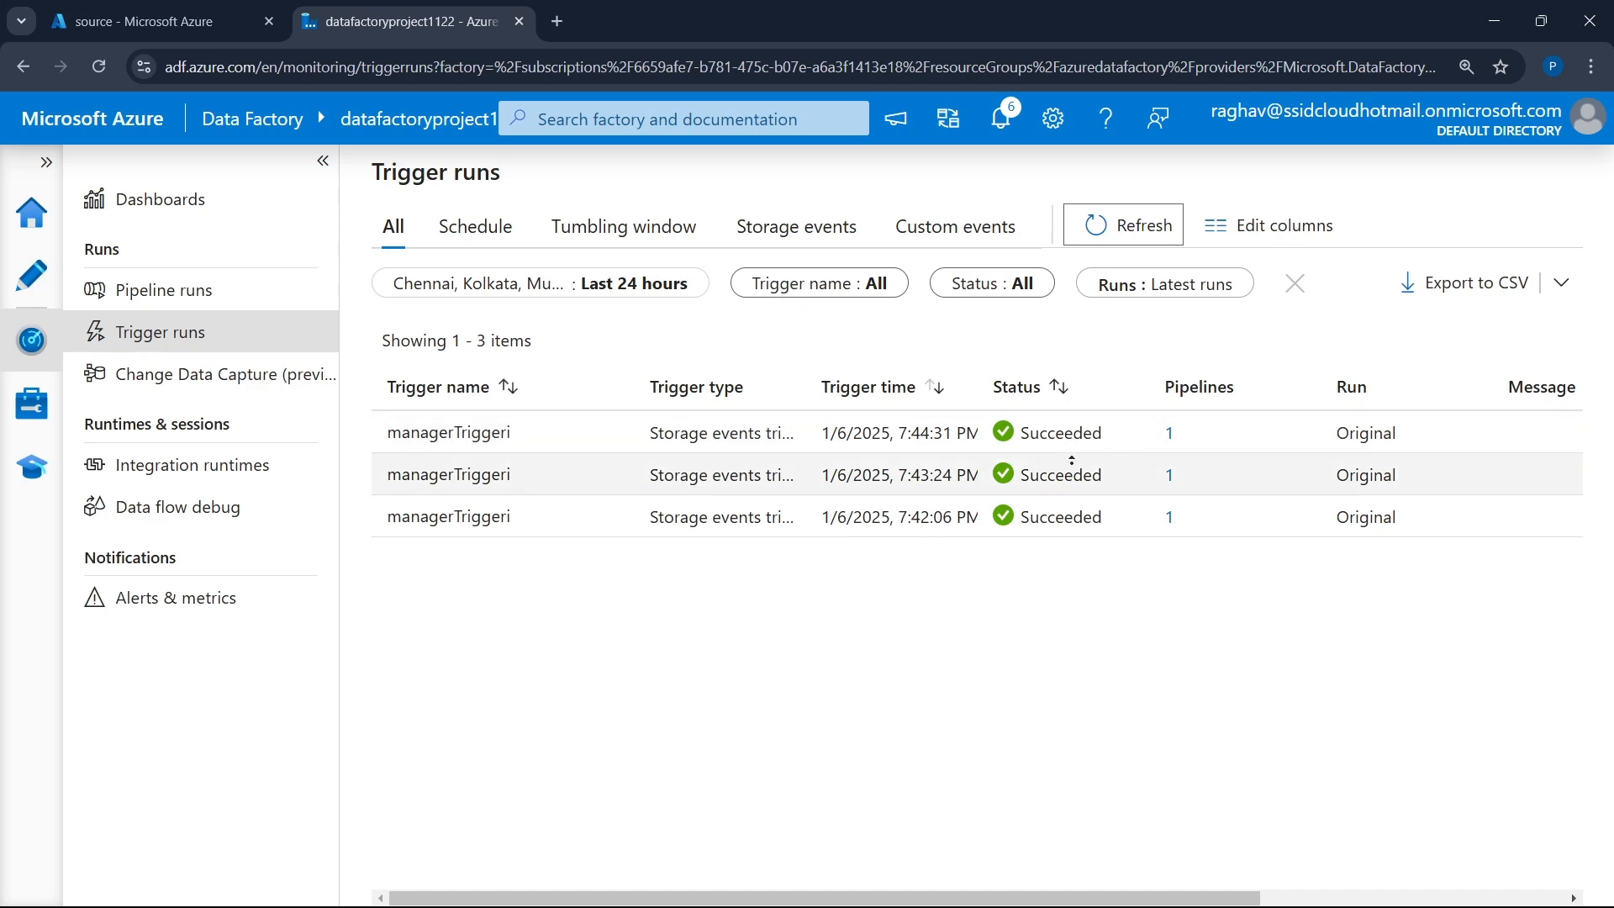
click(1125, 235)
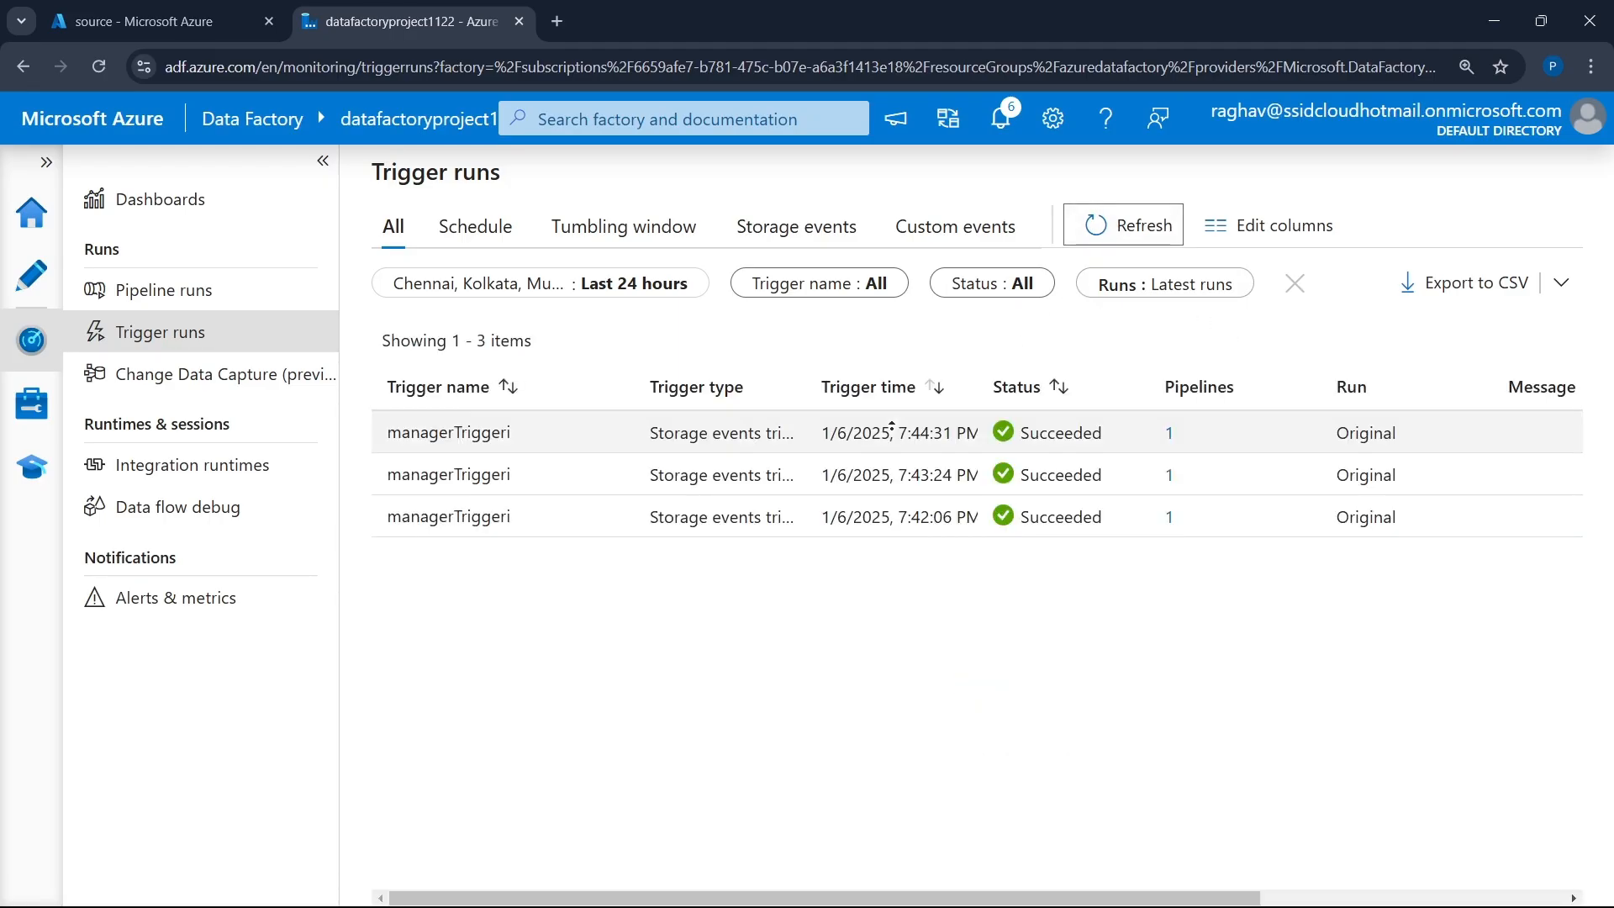
click(188, 302)
click(189, 334)
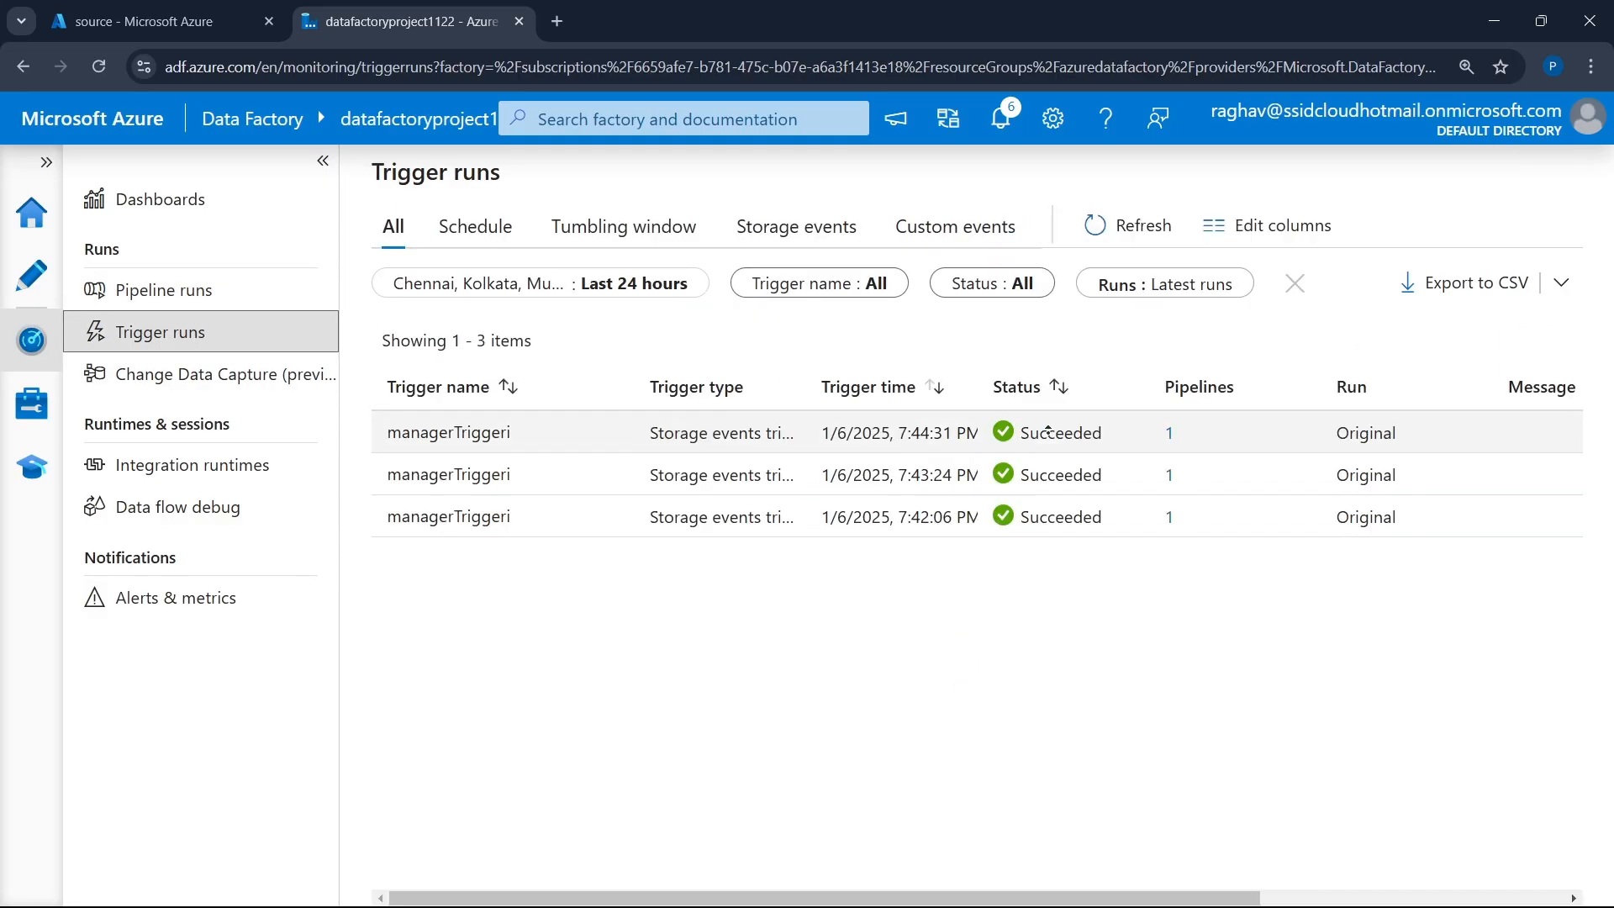
- Open the exec pipeline and review the invoked pipeline settings of the manager and only-selected activities
click(31, 275)
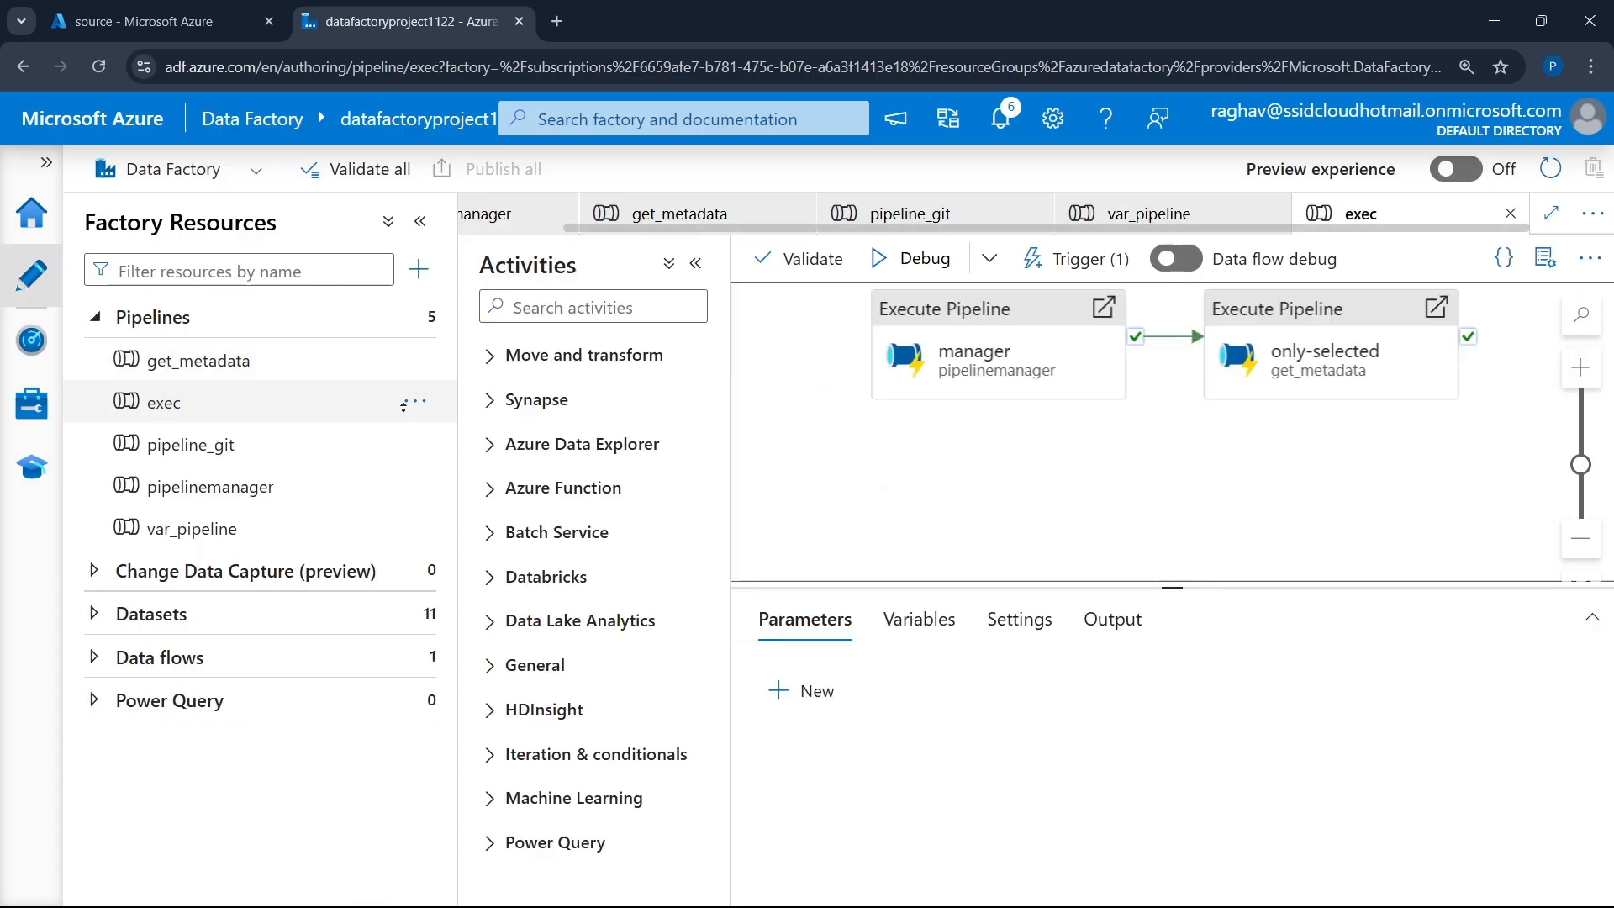
click(696, 262)
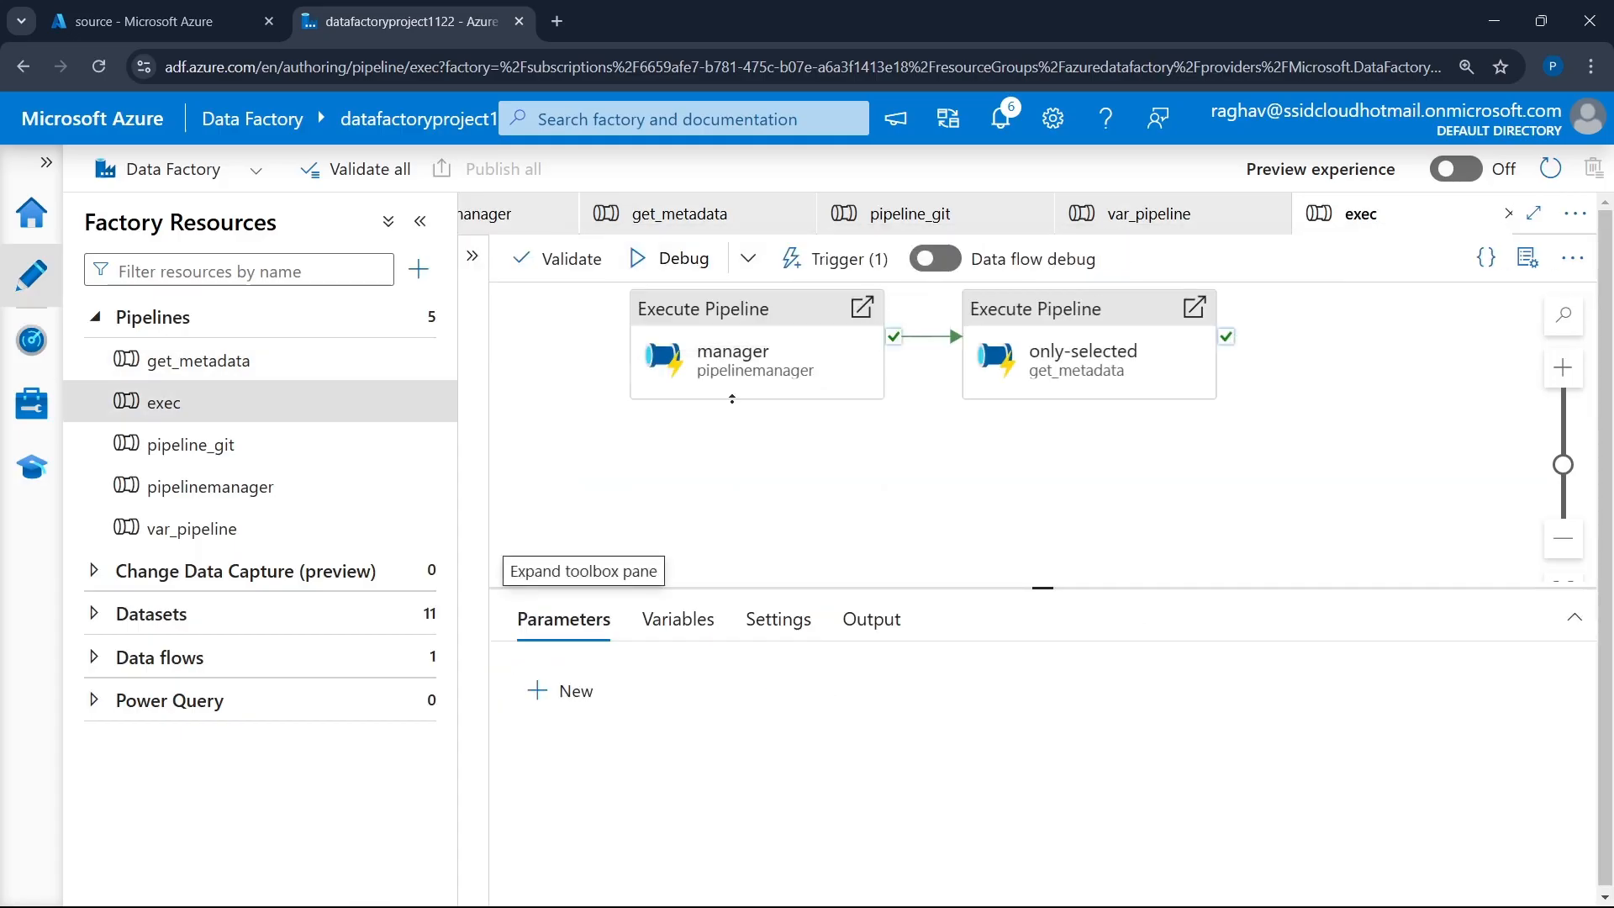
click(748, 353)
click(645, 618)
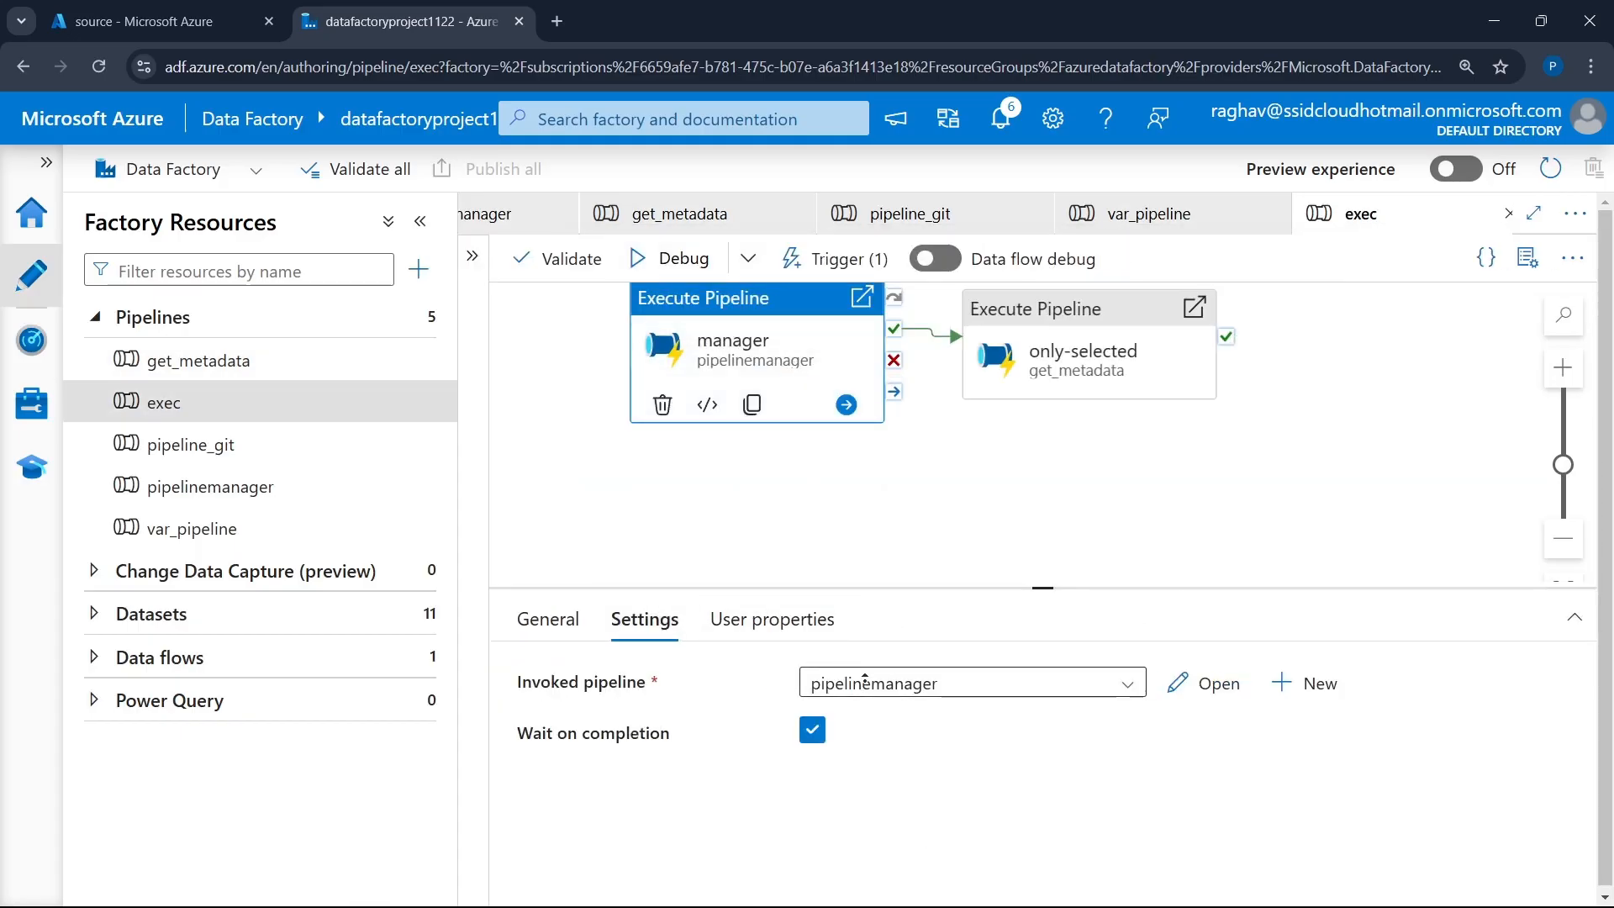
click(921, 694)
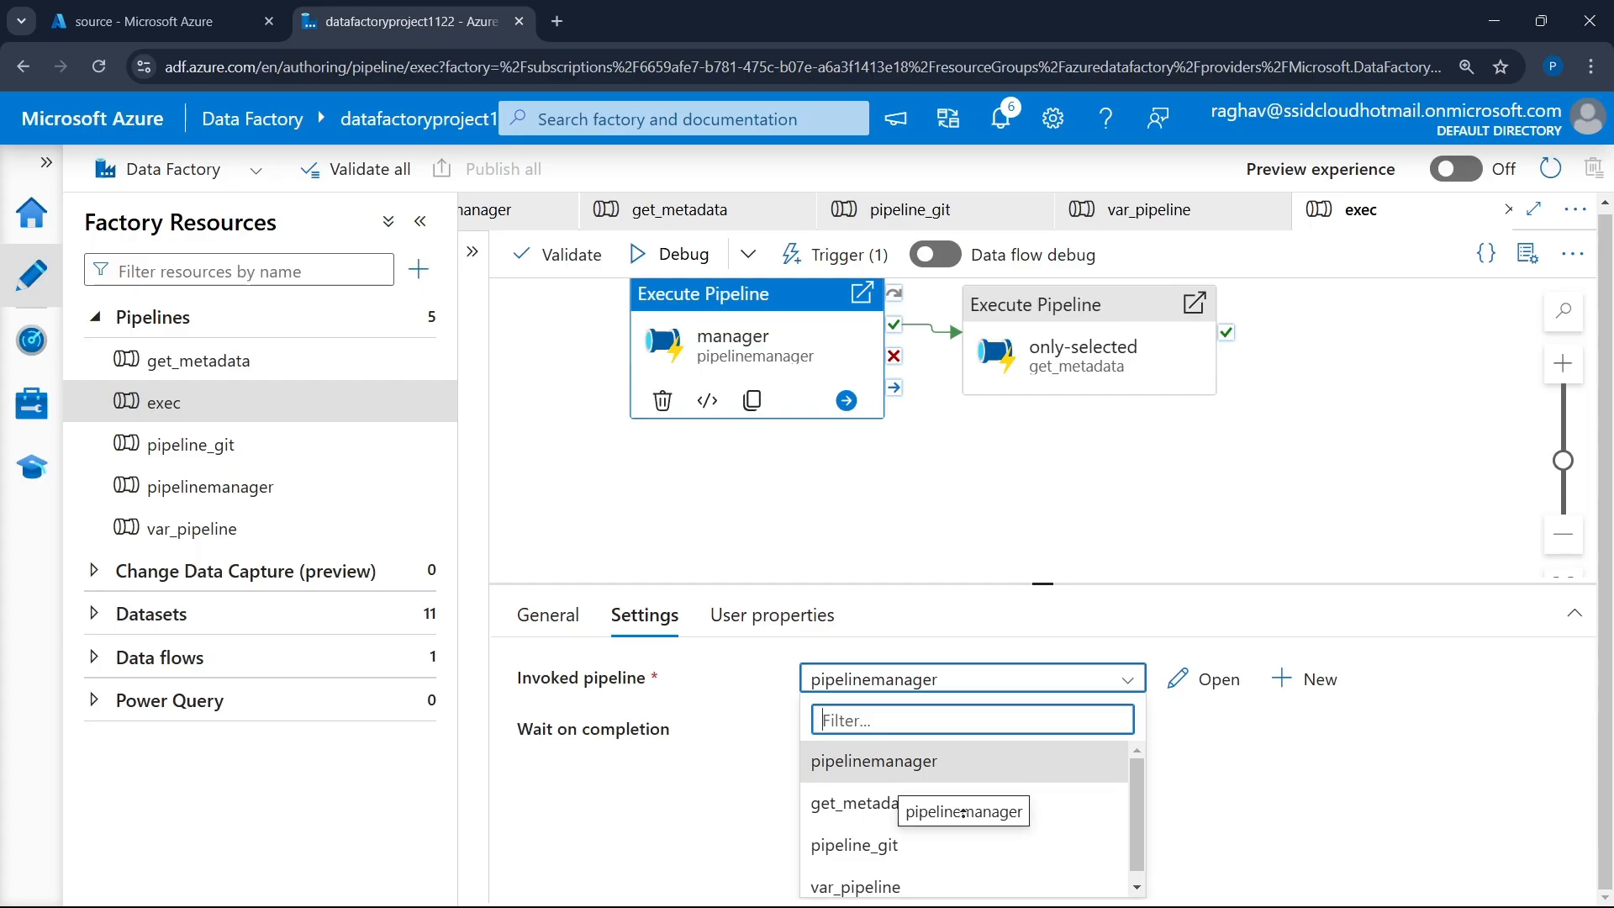
click(1083, 349)
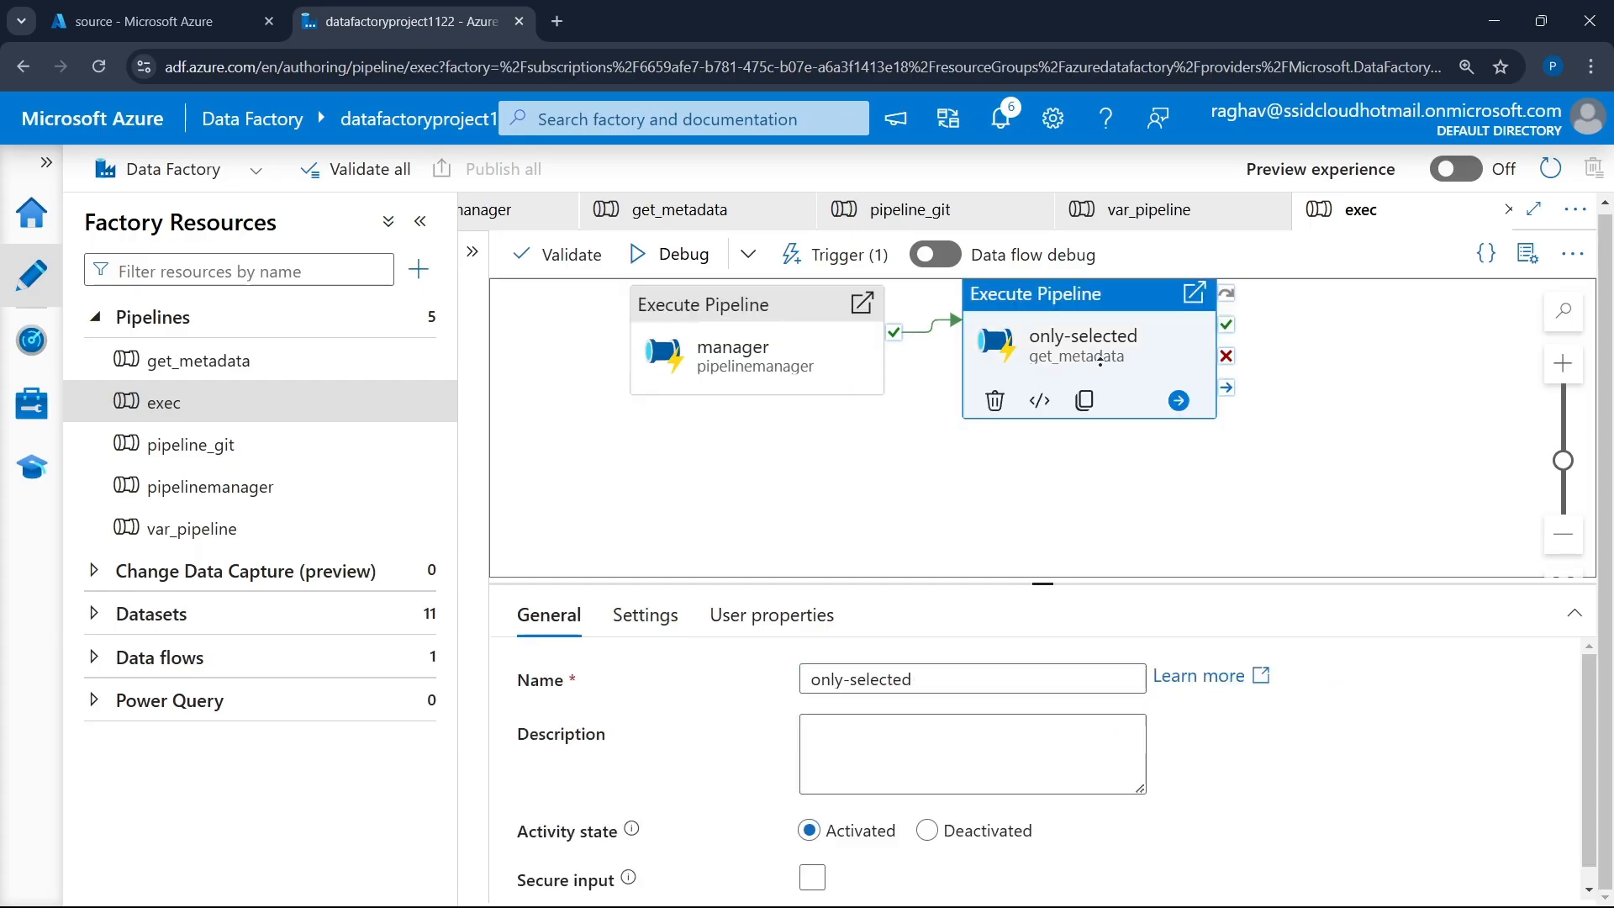
click(644, 615)
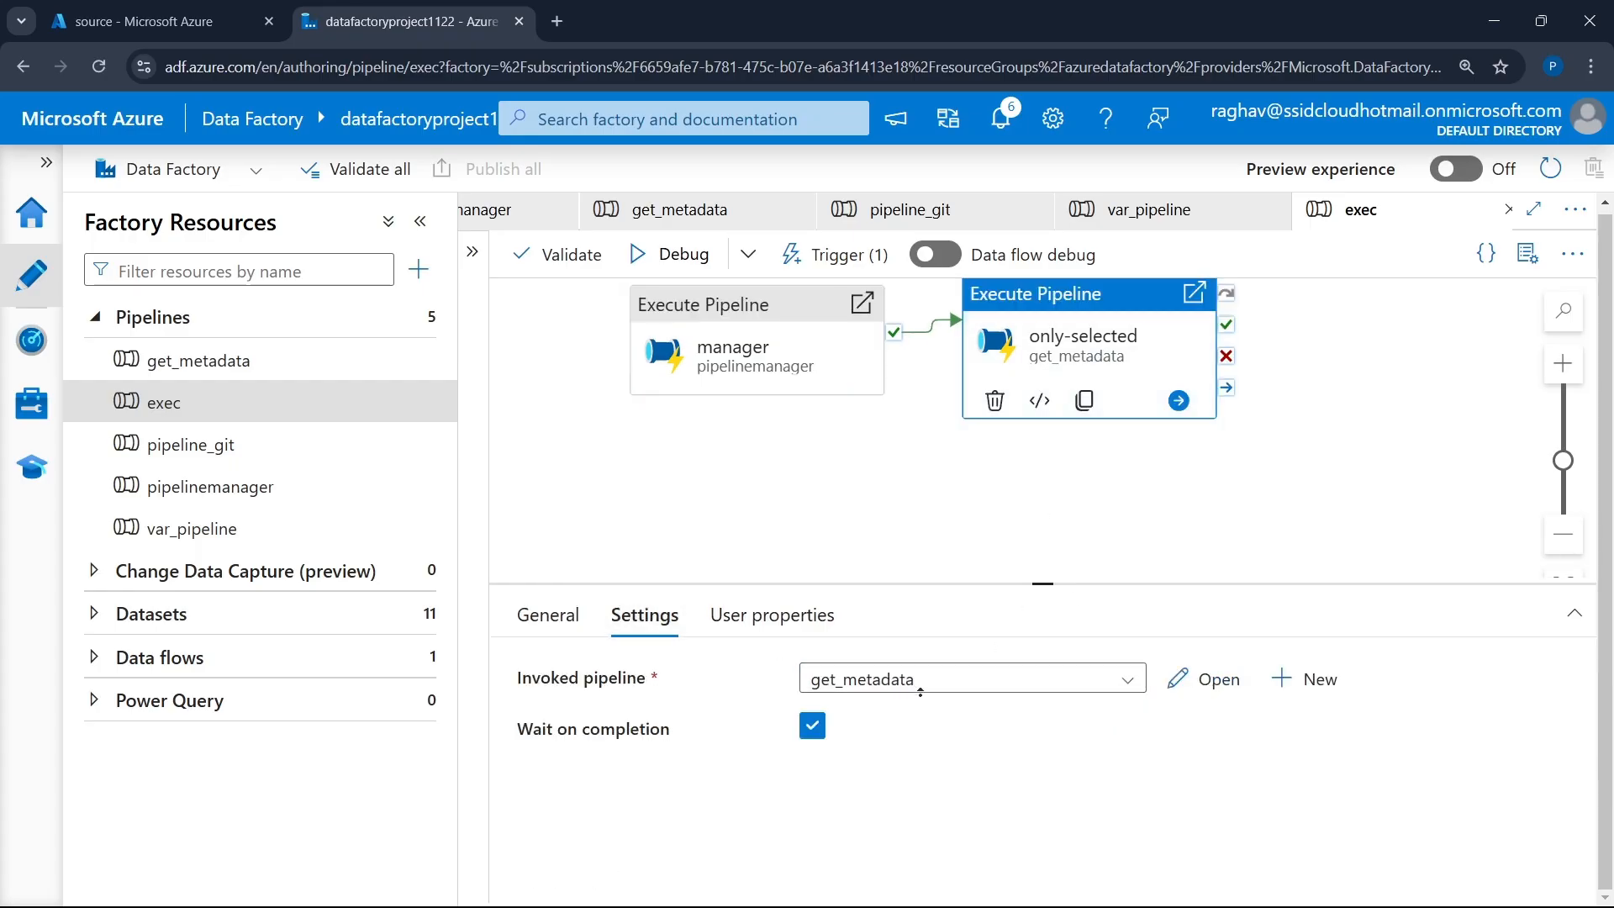
- Set var_pipeline as the invoked pipeline of only-selected and publish the edited exec pipeline
click(1088, 864)
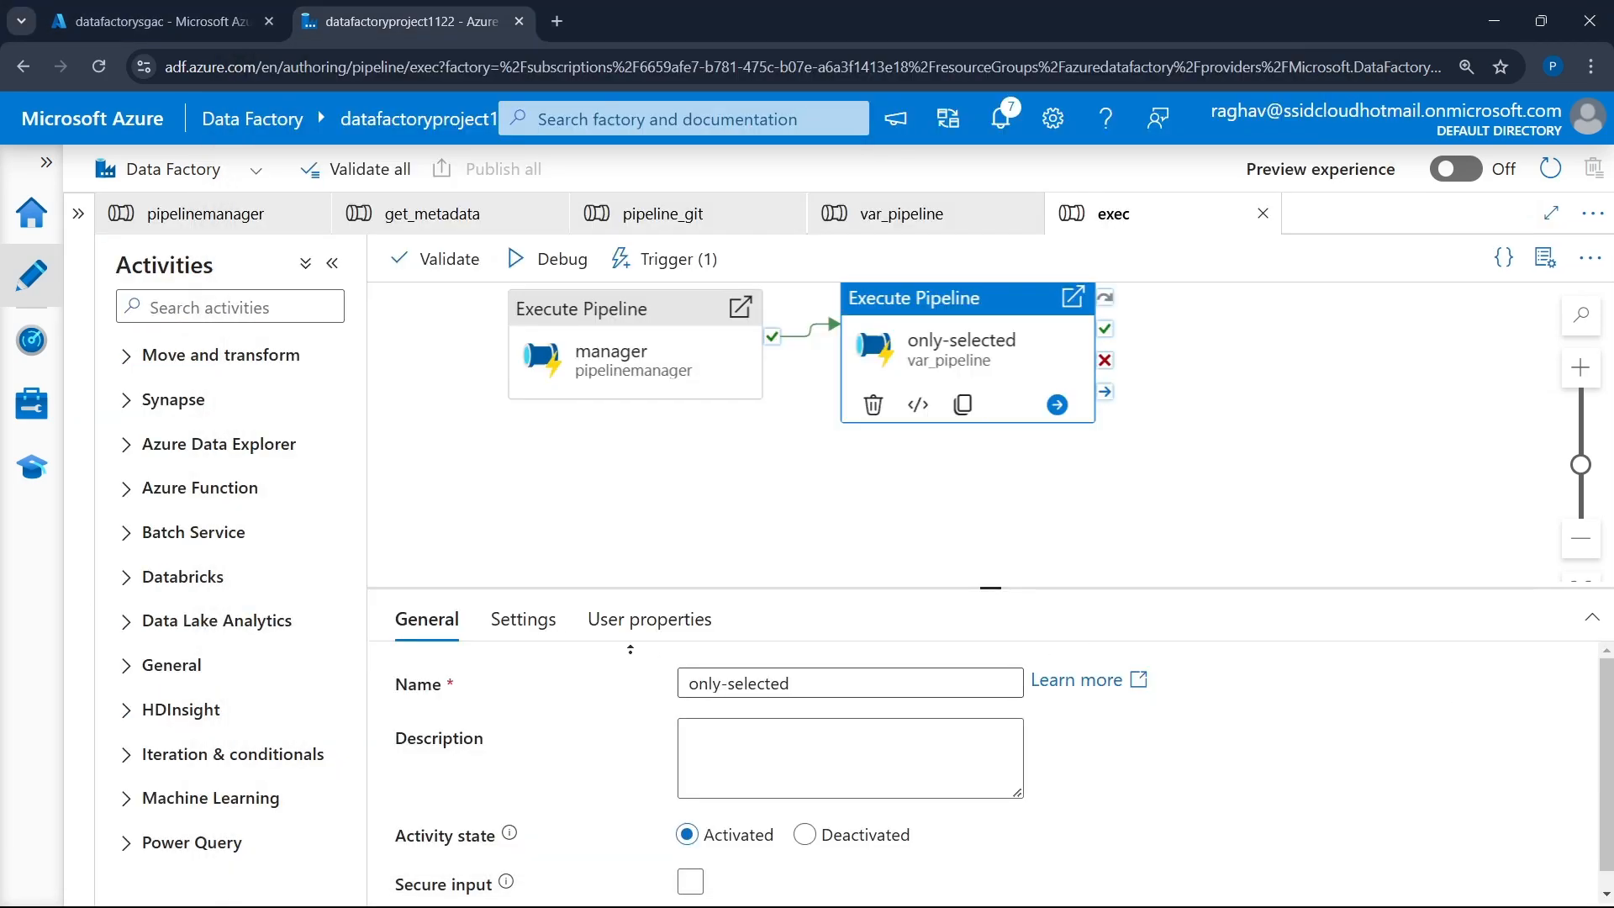
click(522, 618)
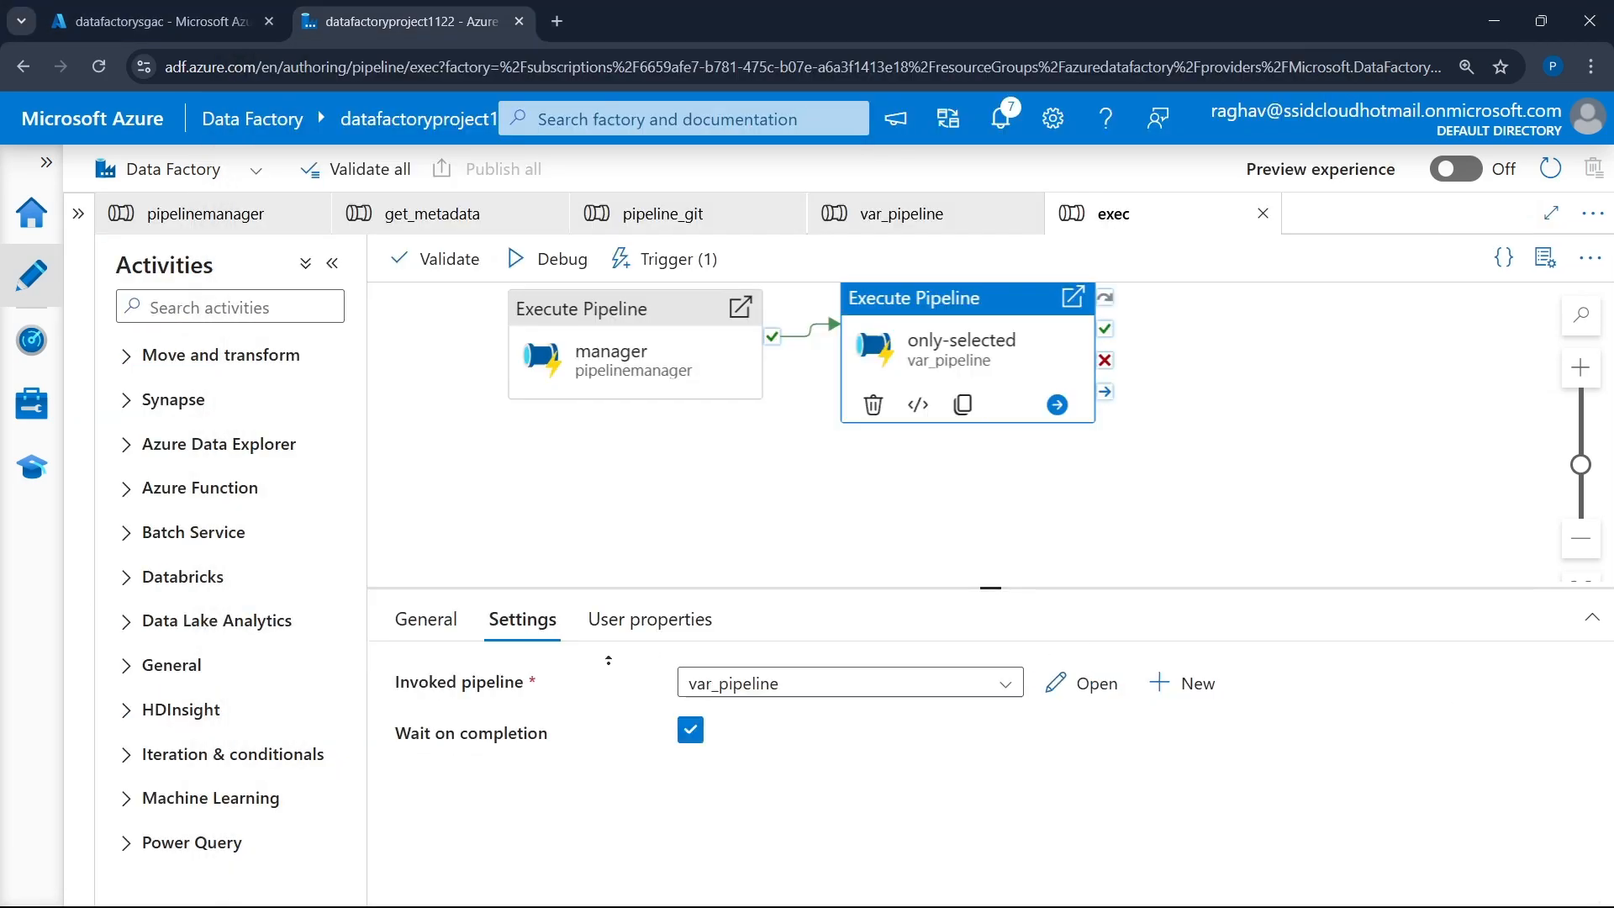
click(786, 685)
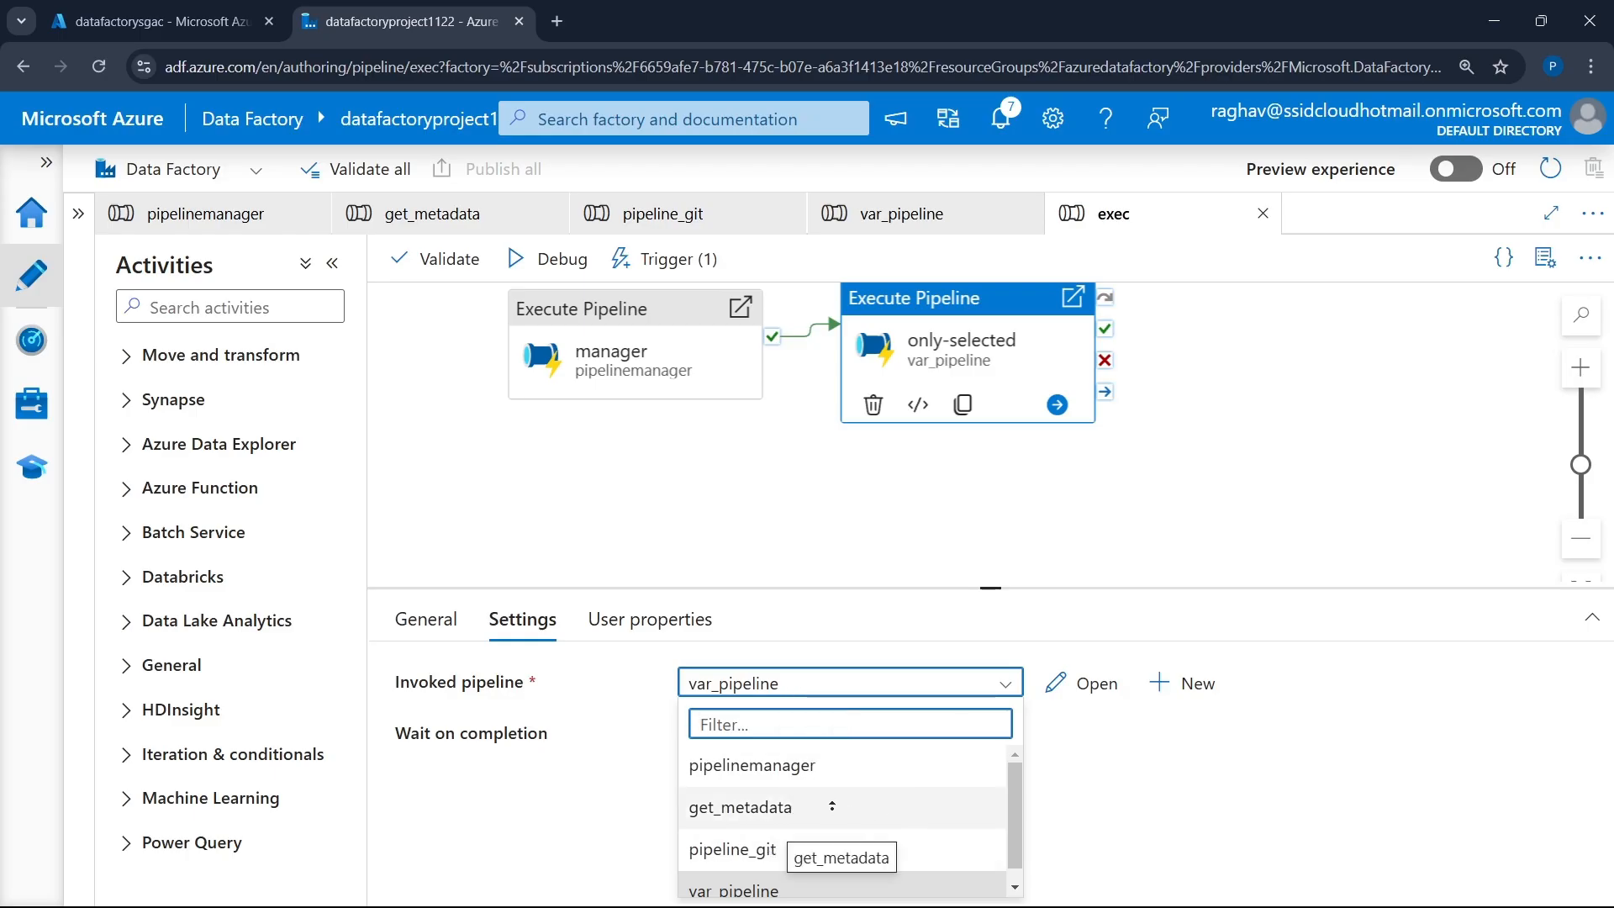
scroll(887, 841, down, 1)
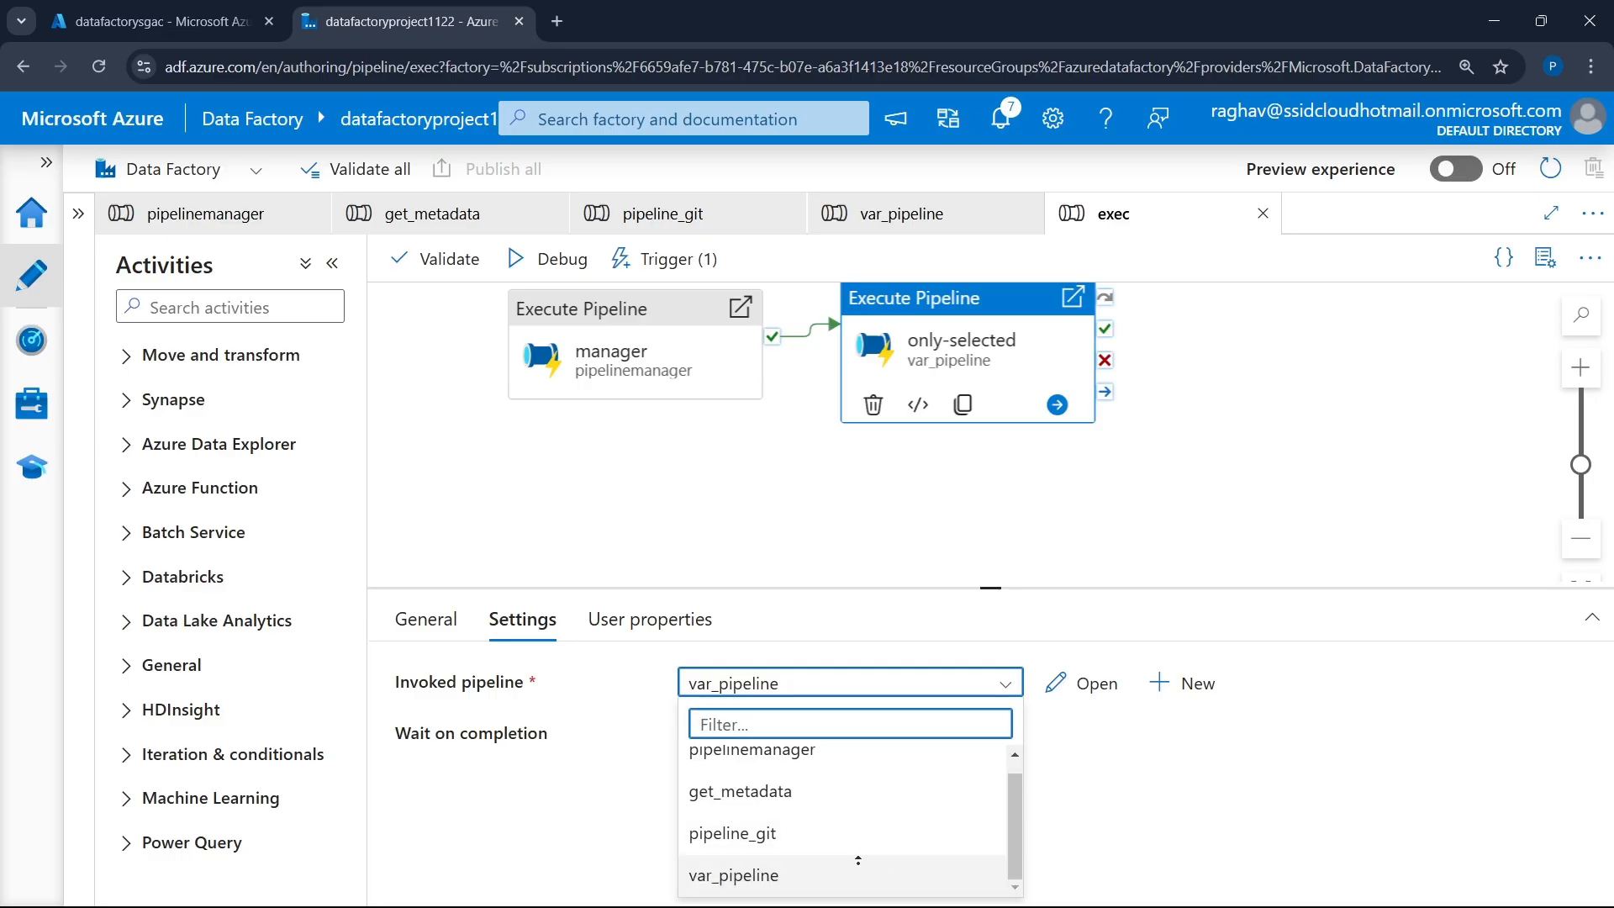
click(773, 874)
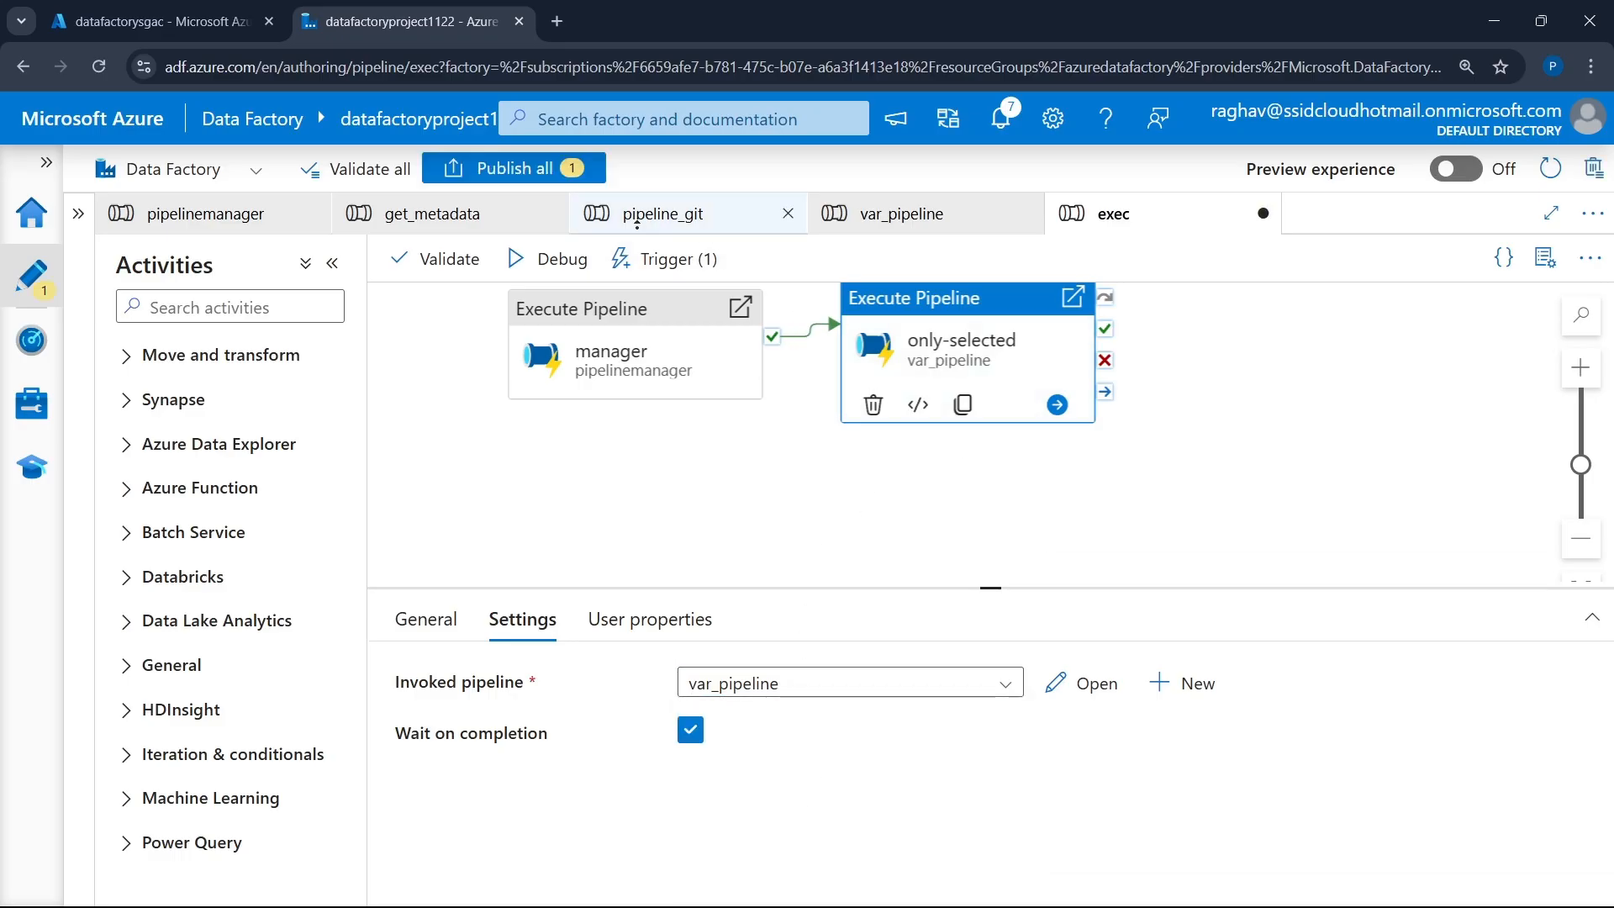
click(505, 169)
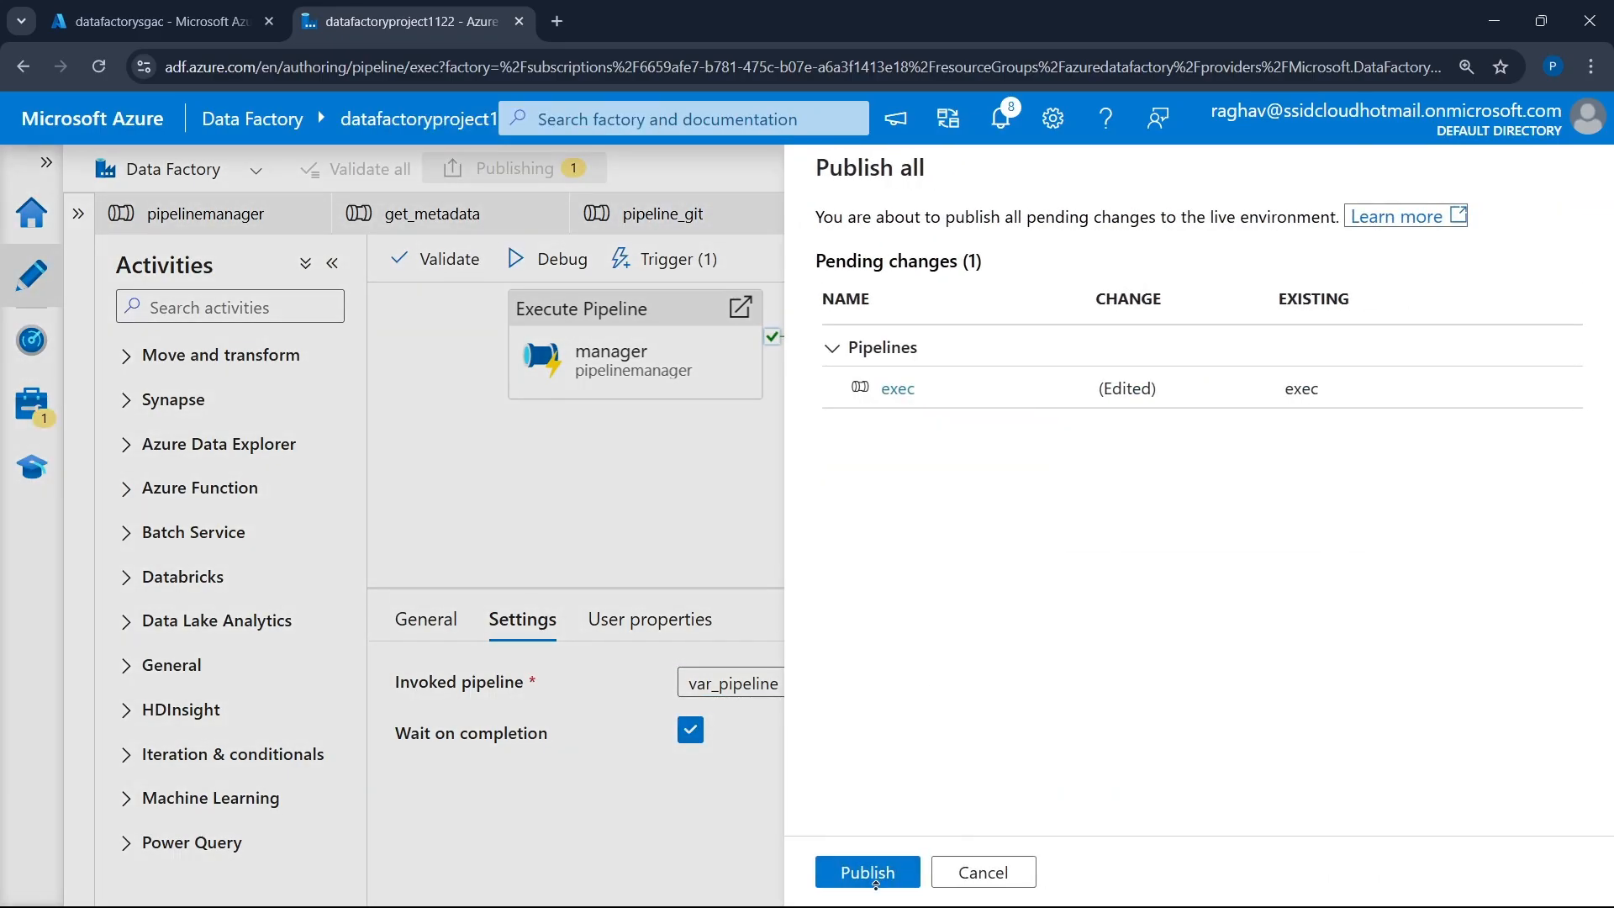
click(876, 882)
- Rearrange the manager and only-selected activities farther apart on the exec canvas while the publishing completes
drag(1034, 412, 1054, 404)
drag(620, 355, 595, 415)
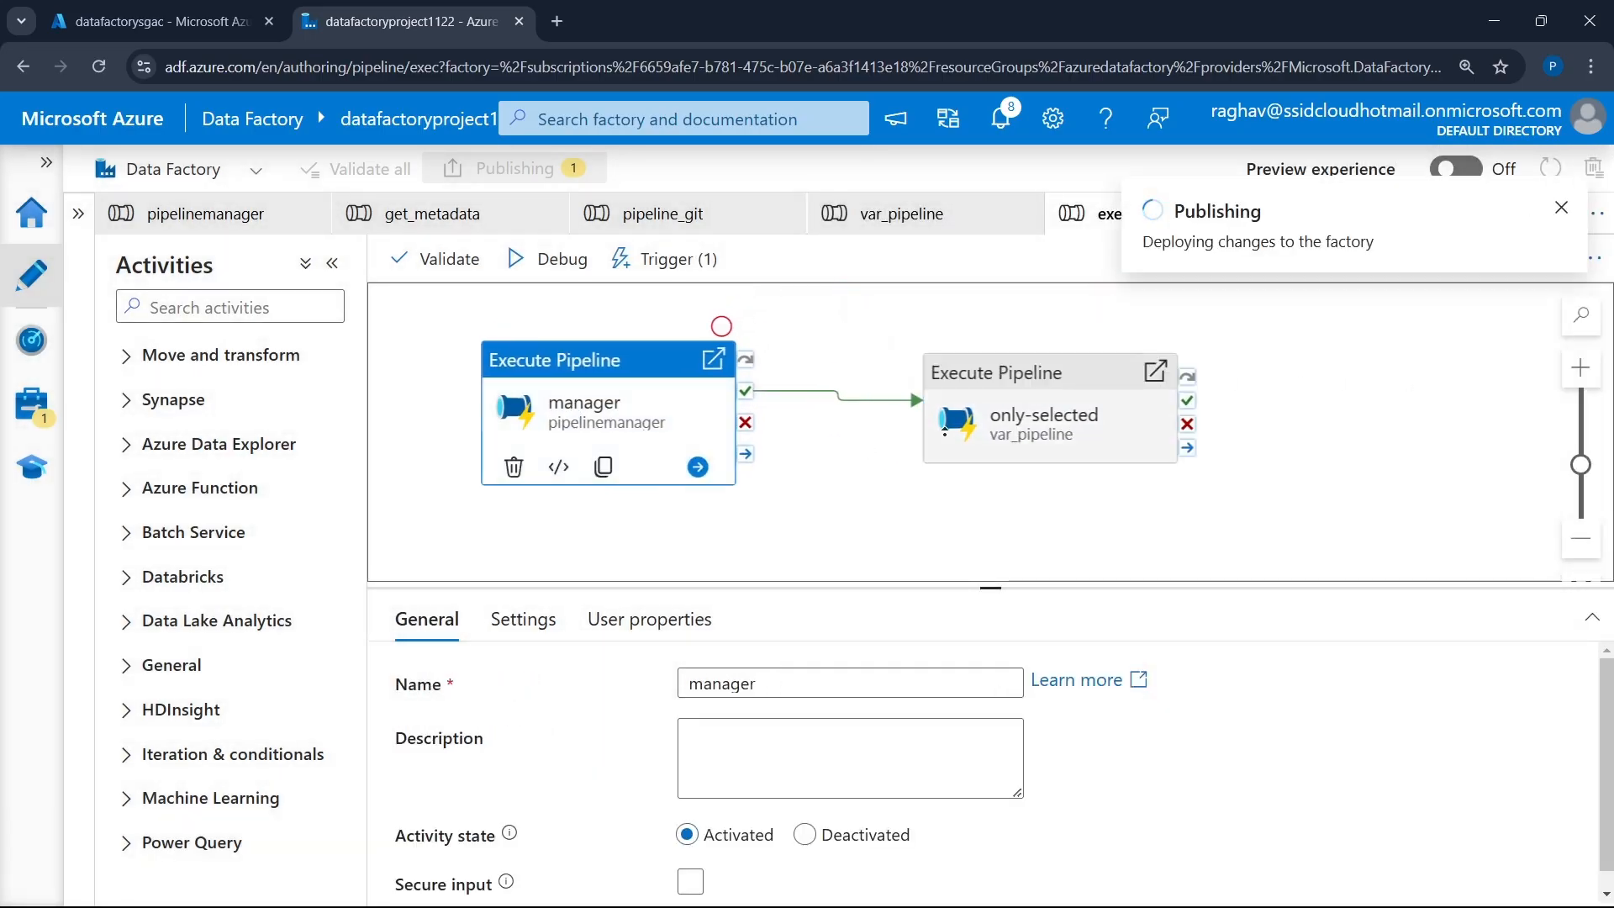
click(927, 443)
click(1359, 446)
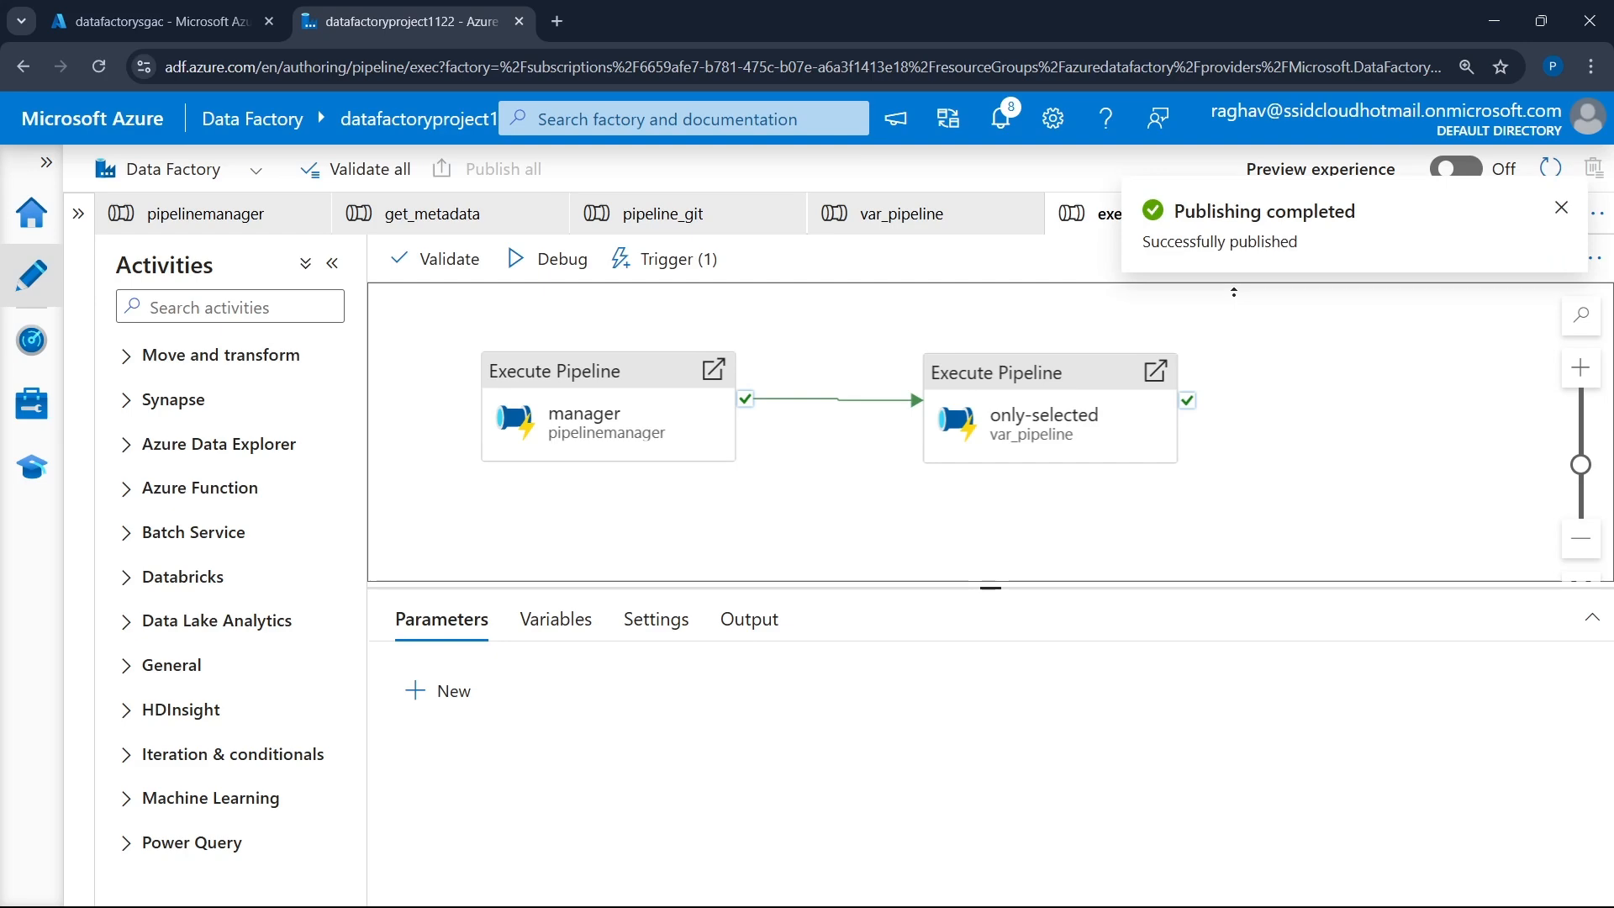
drag(1208, 213, 1304, 241)
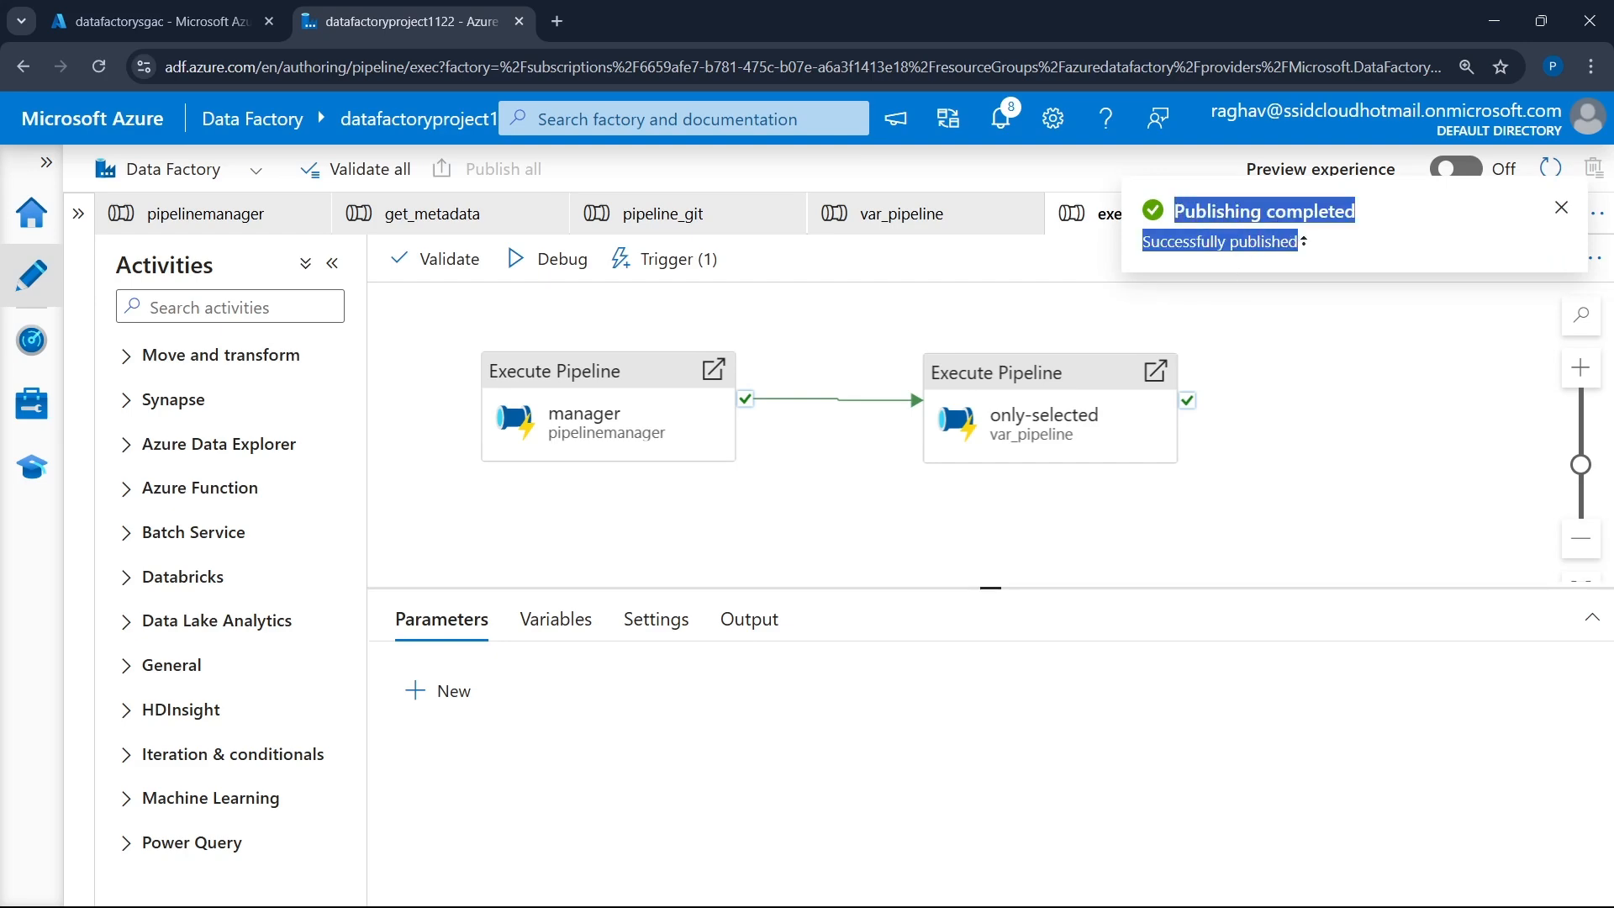
- Switch to the Azure portal and upload Fact_Sales_1.csv into the csvfiles folder of the source container
click(166, 21)
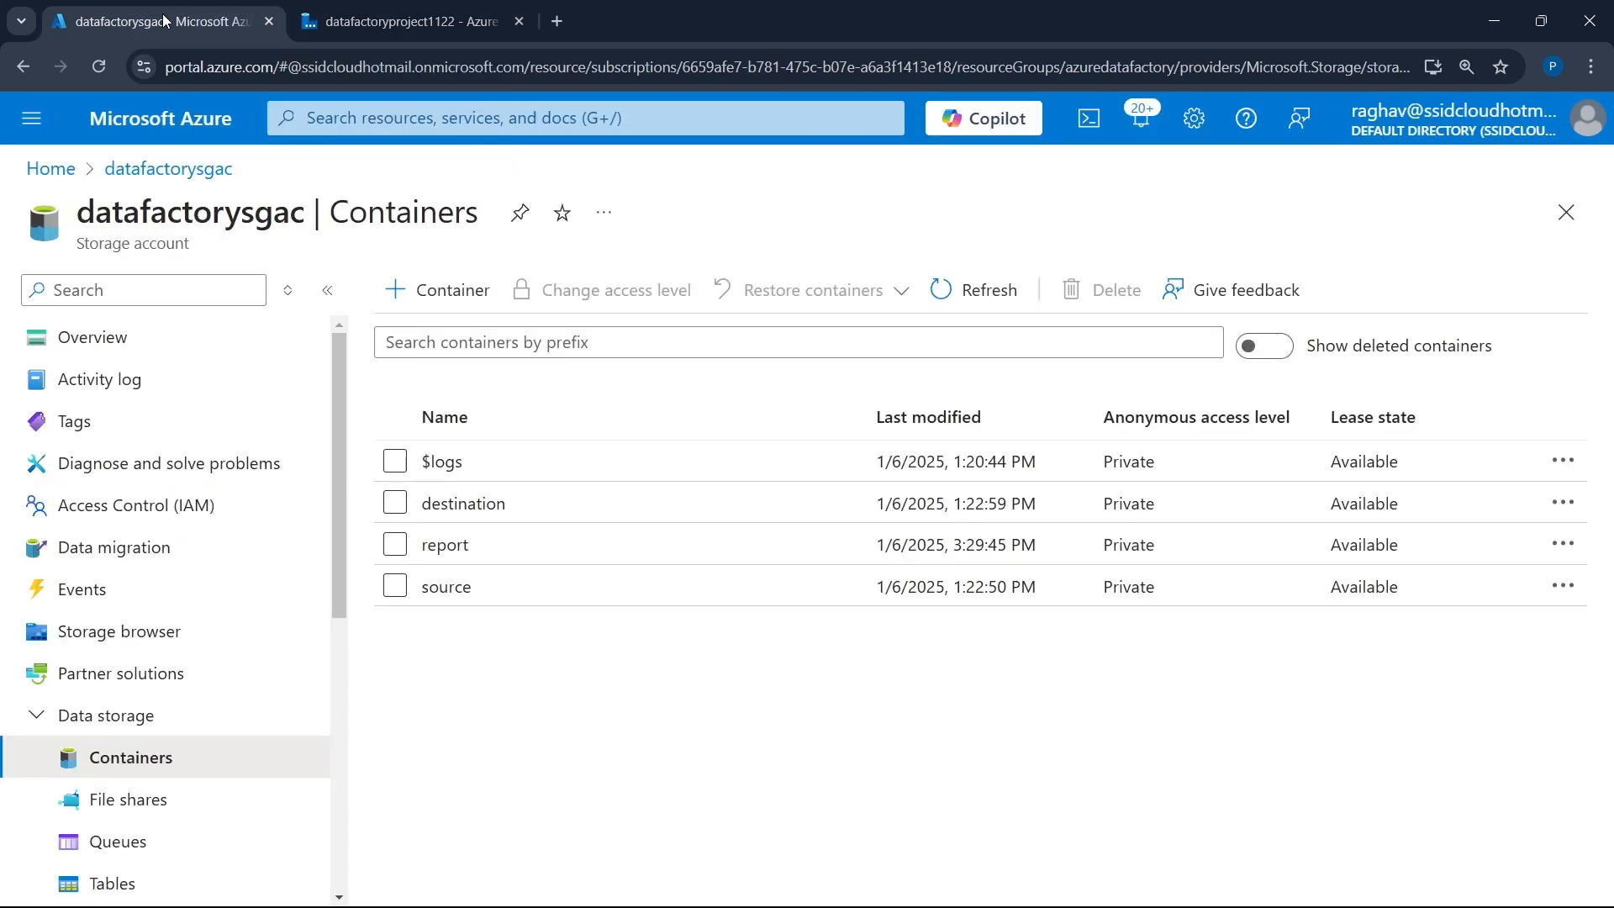
click(446, 588)
click(481, 529)
click(437, 293)
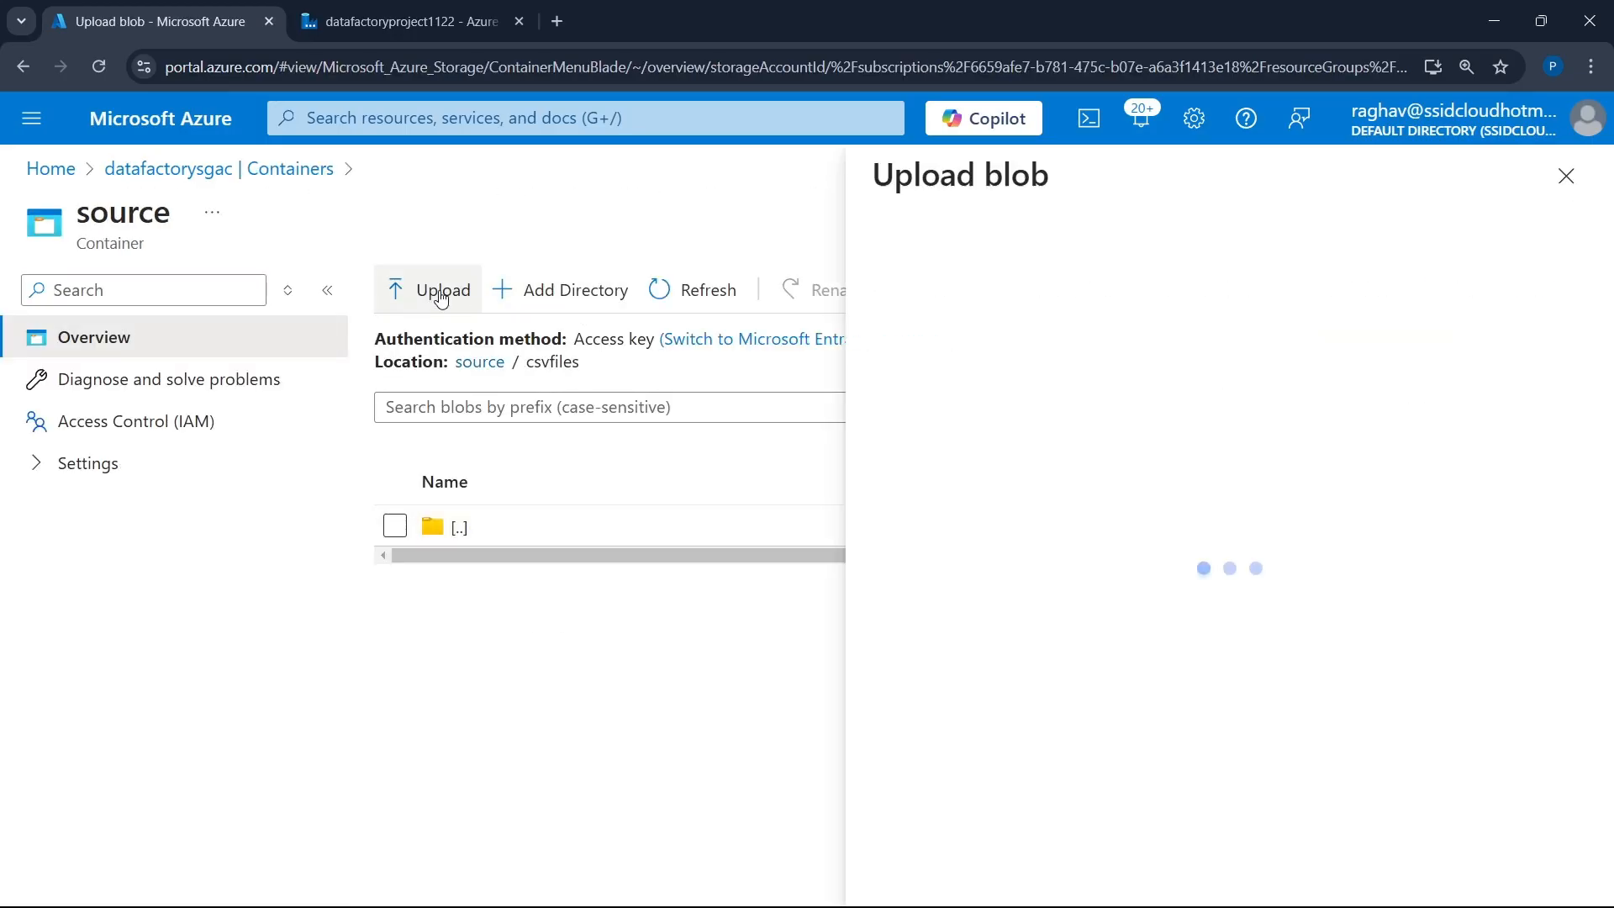
click(1227, 437)
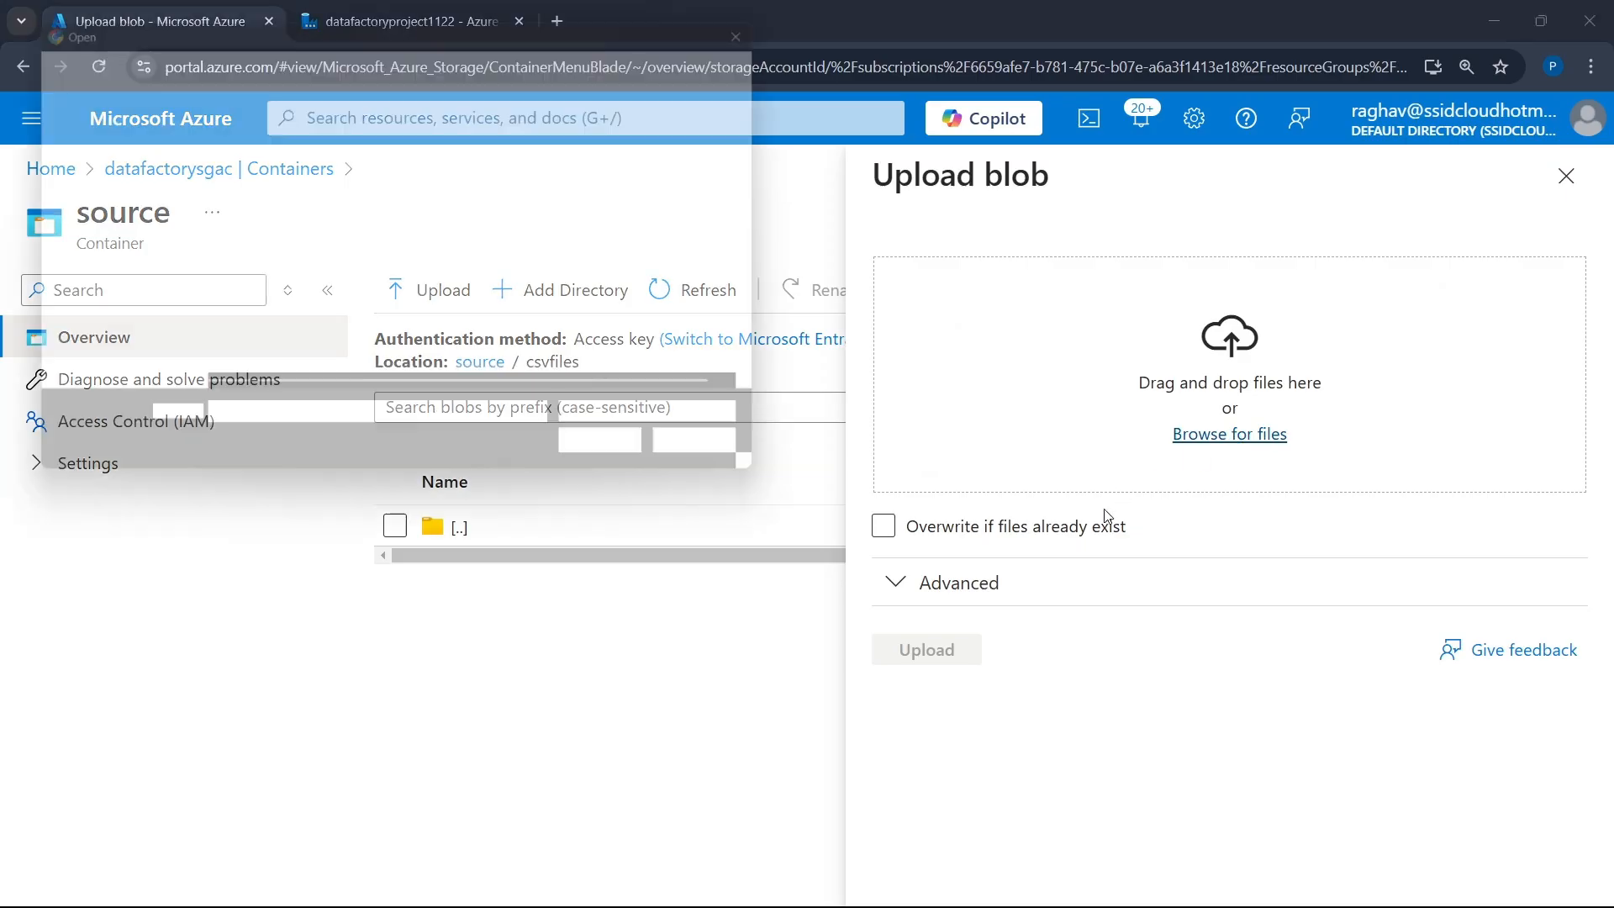
click(301, 233)
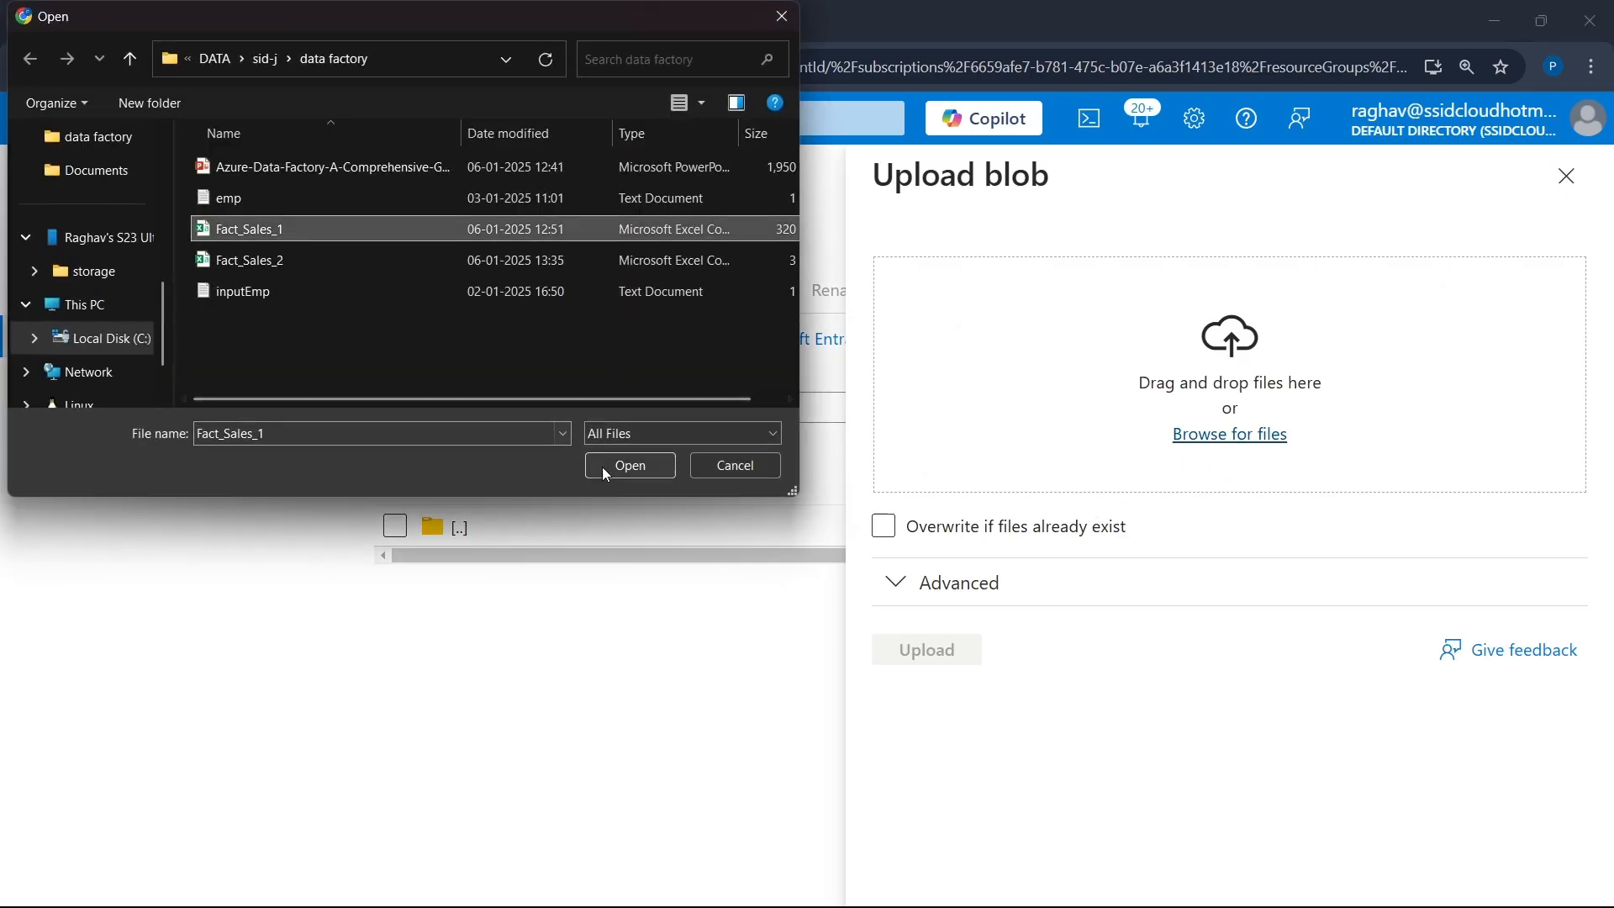
click(629, 464)
click(925, 649)
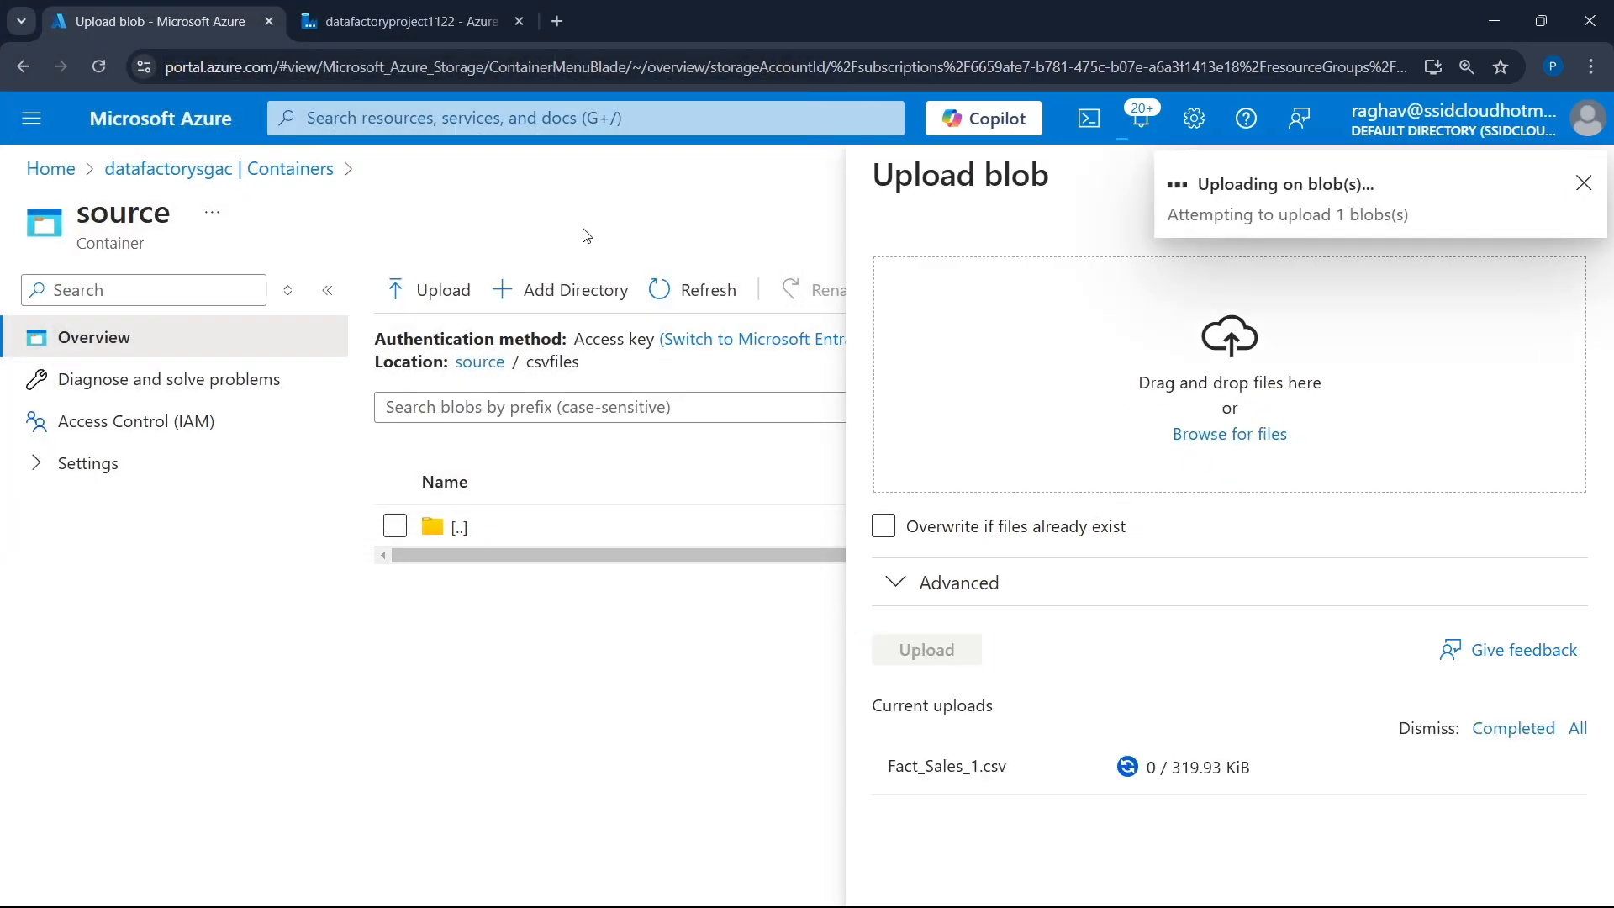
- Switch to Data Factory, refresh the trigger runs, and inspect which pipelines the newest managerTriggeri run started
click(422, 18)
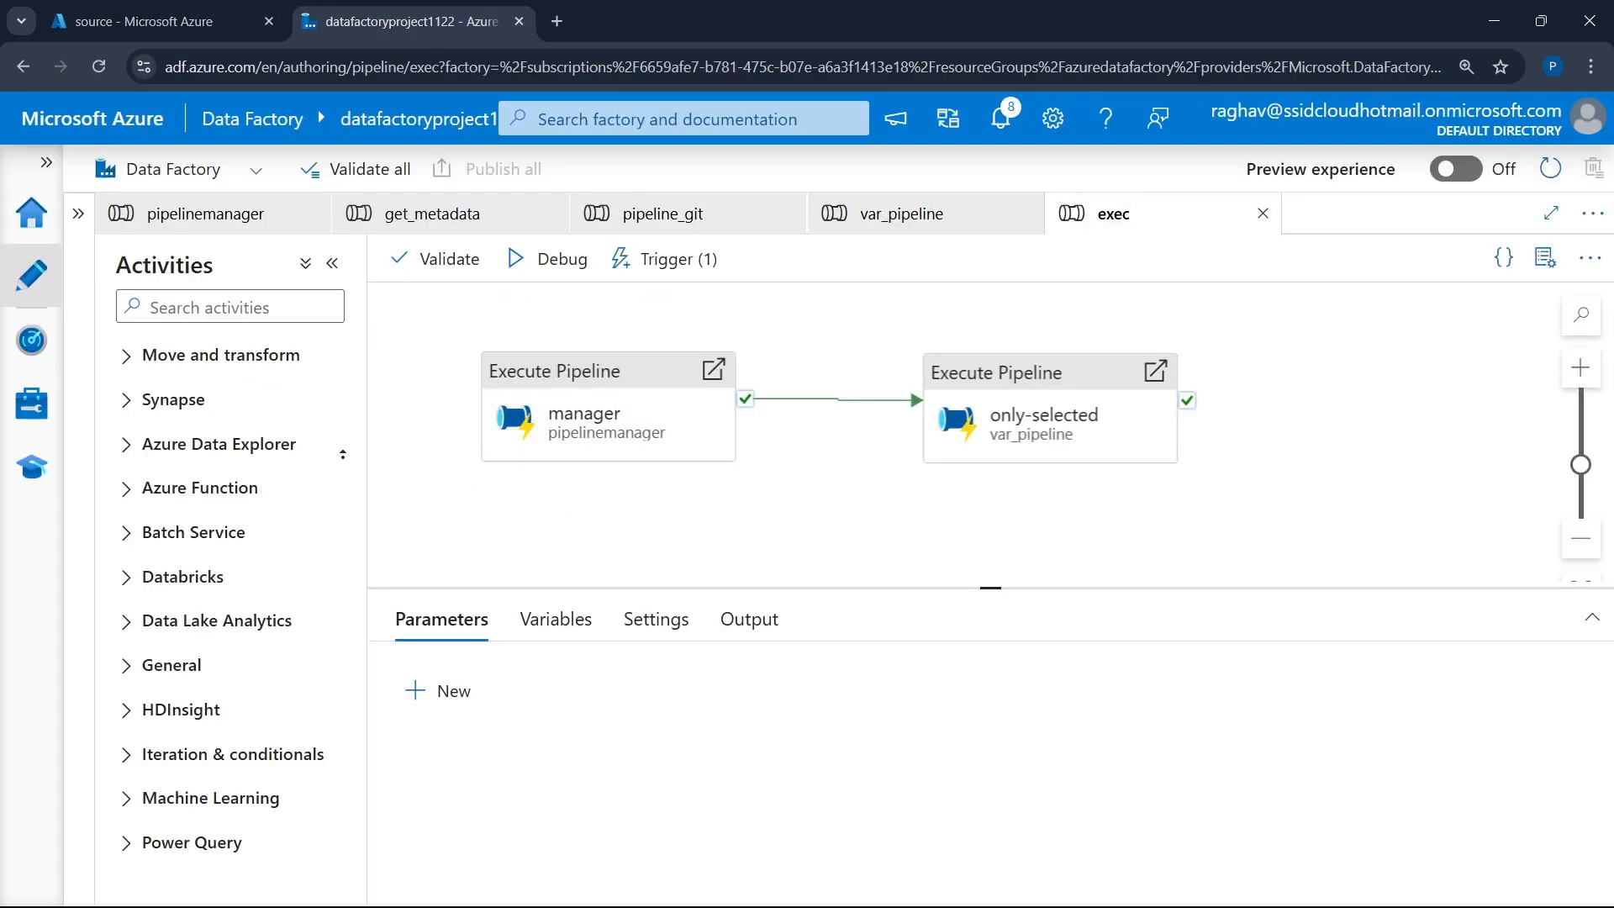
click(31, 339)
click(168, 332)
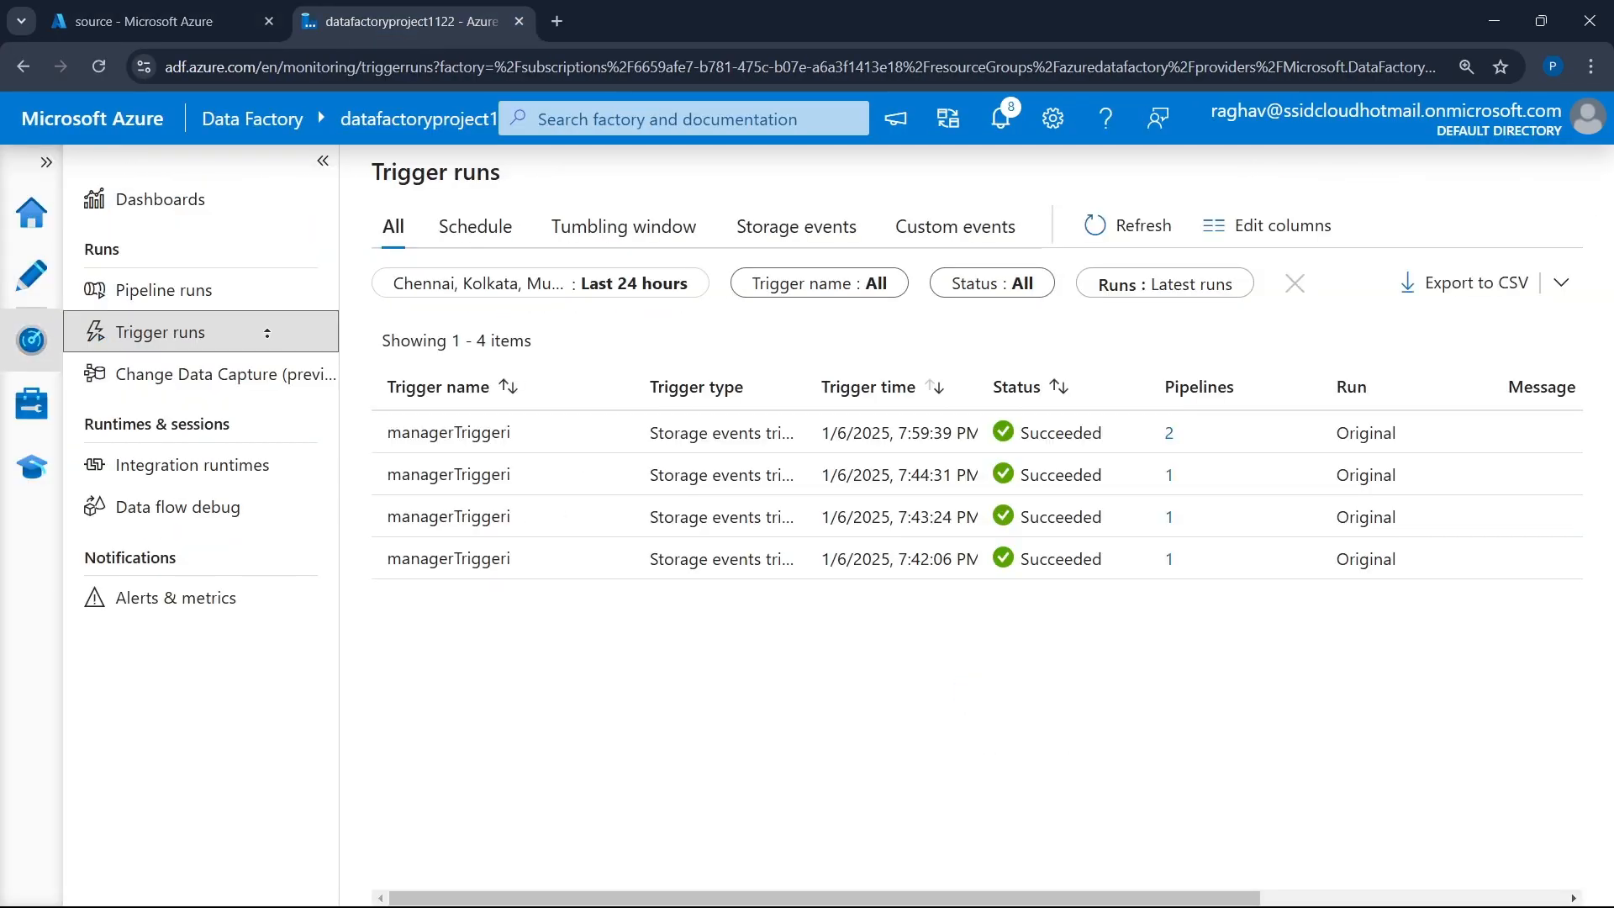
click(1129, 225)
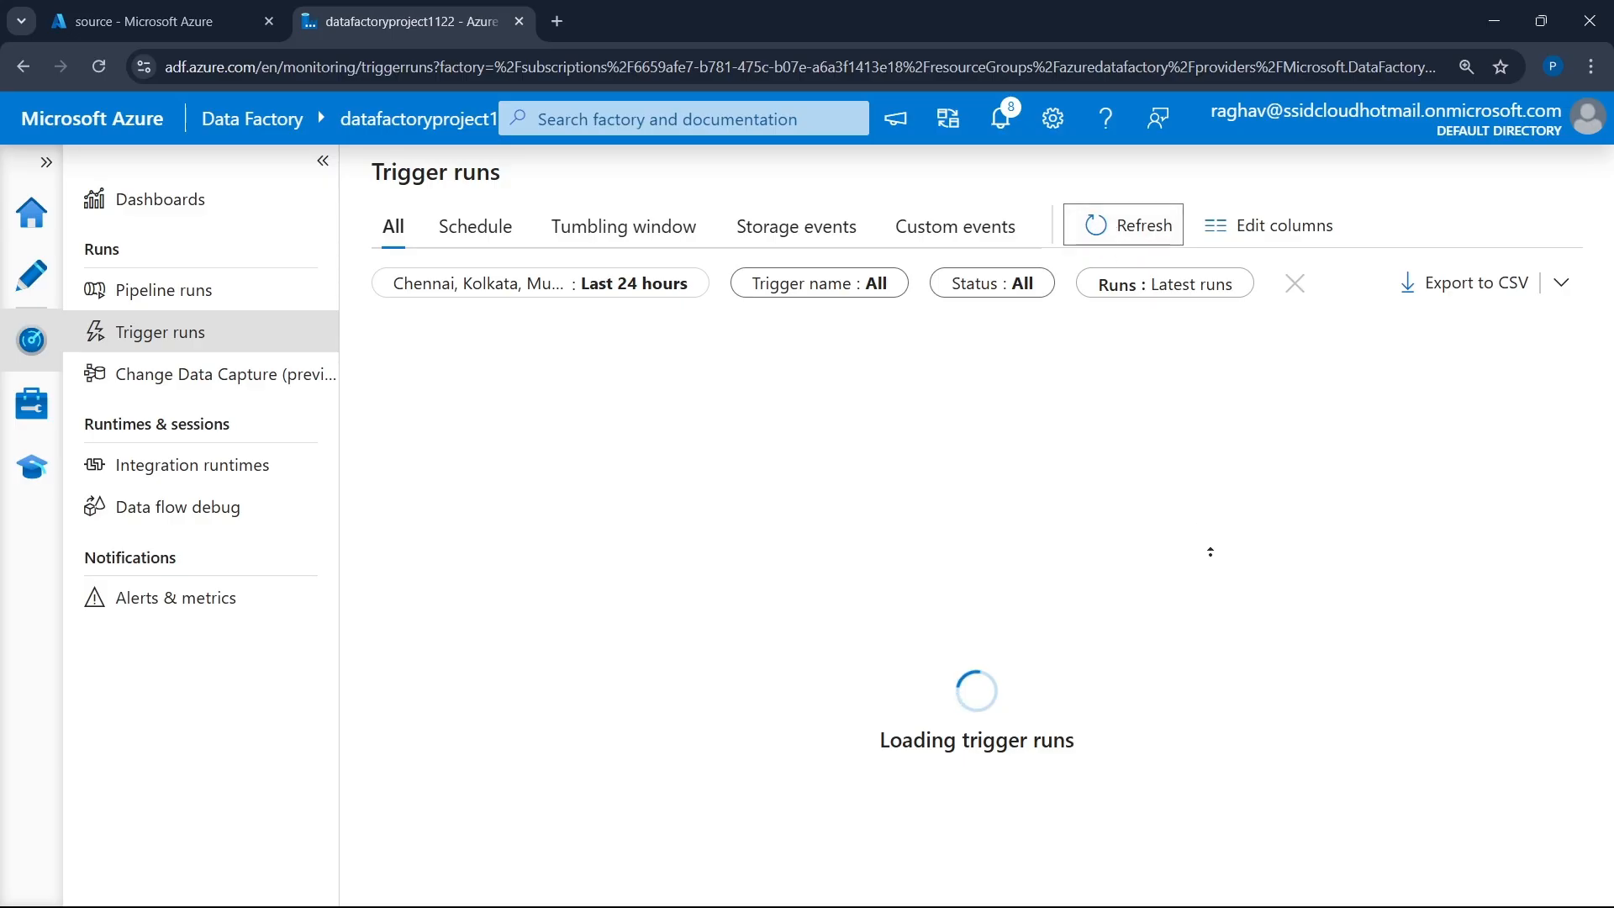
click(1134, 227)
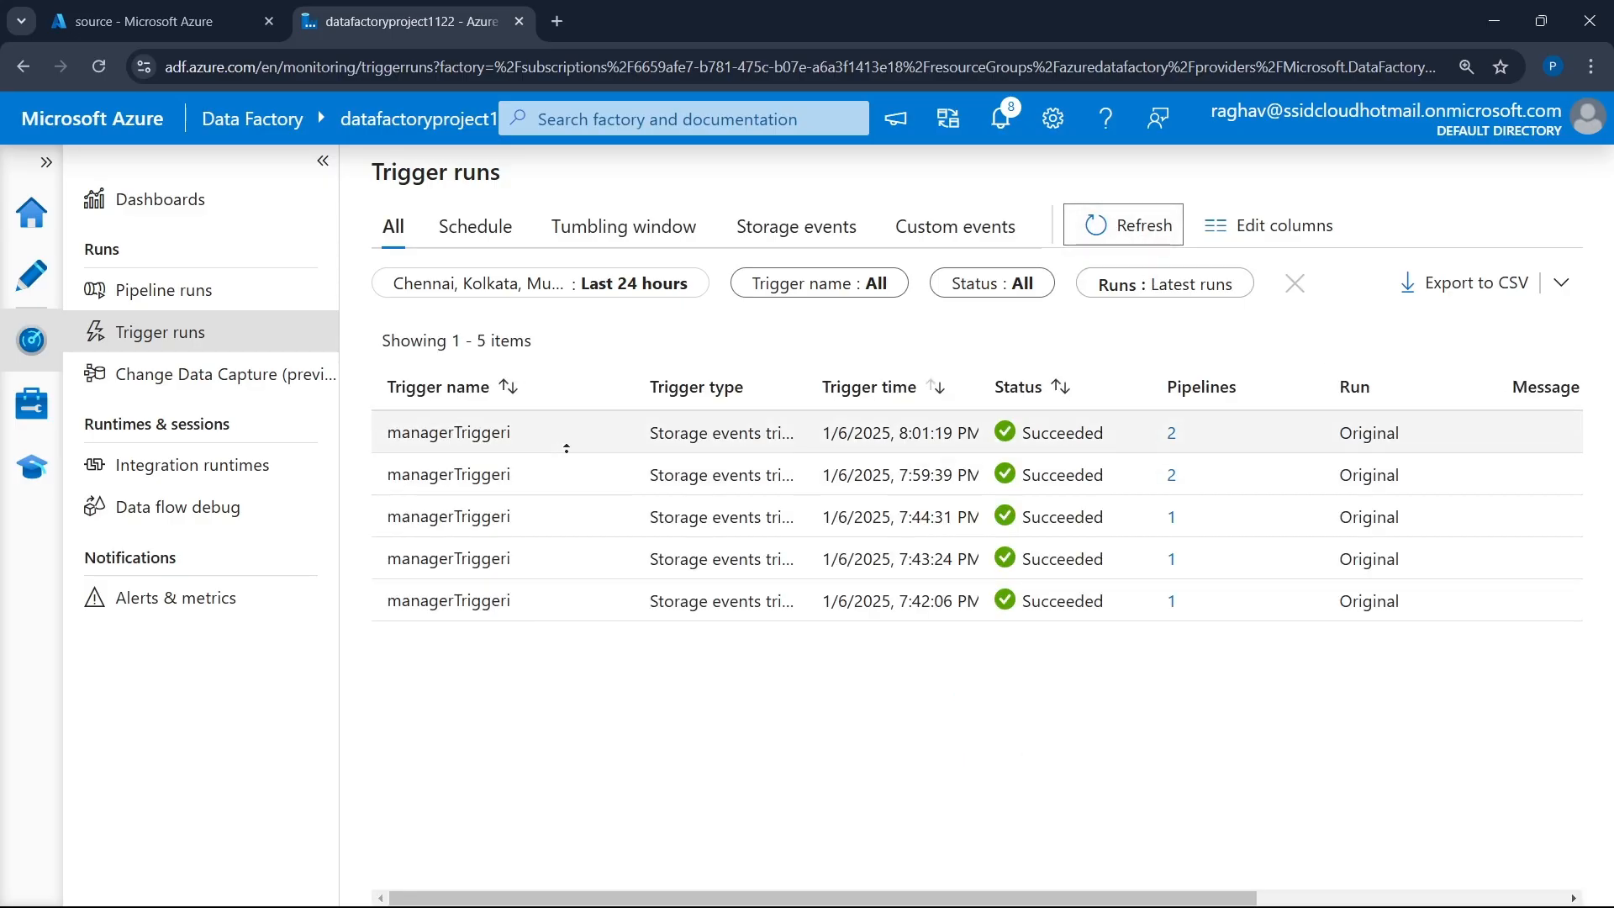
click(1169, 432)
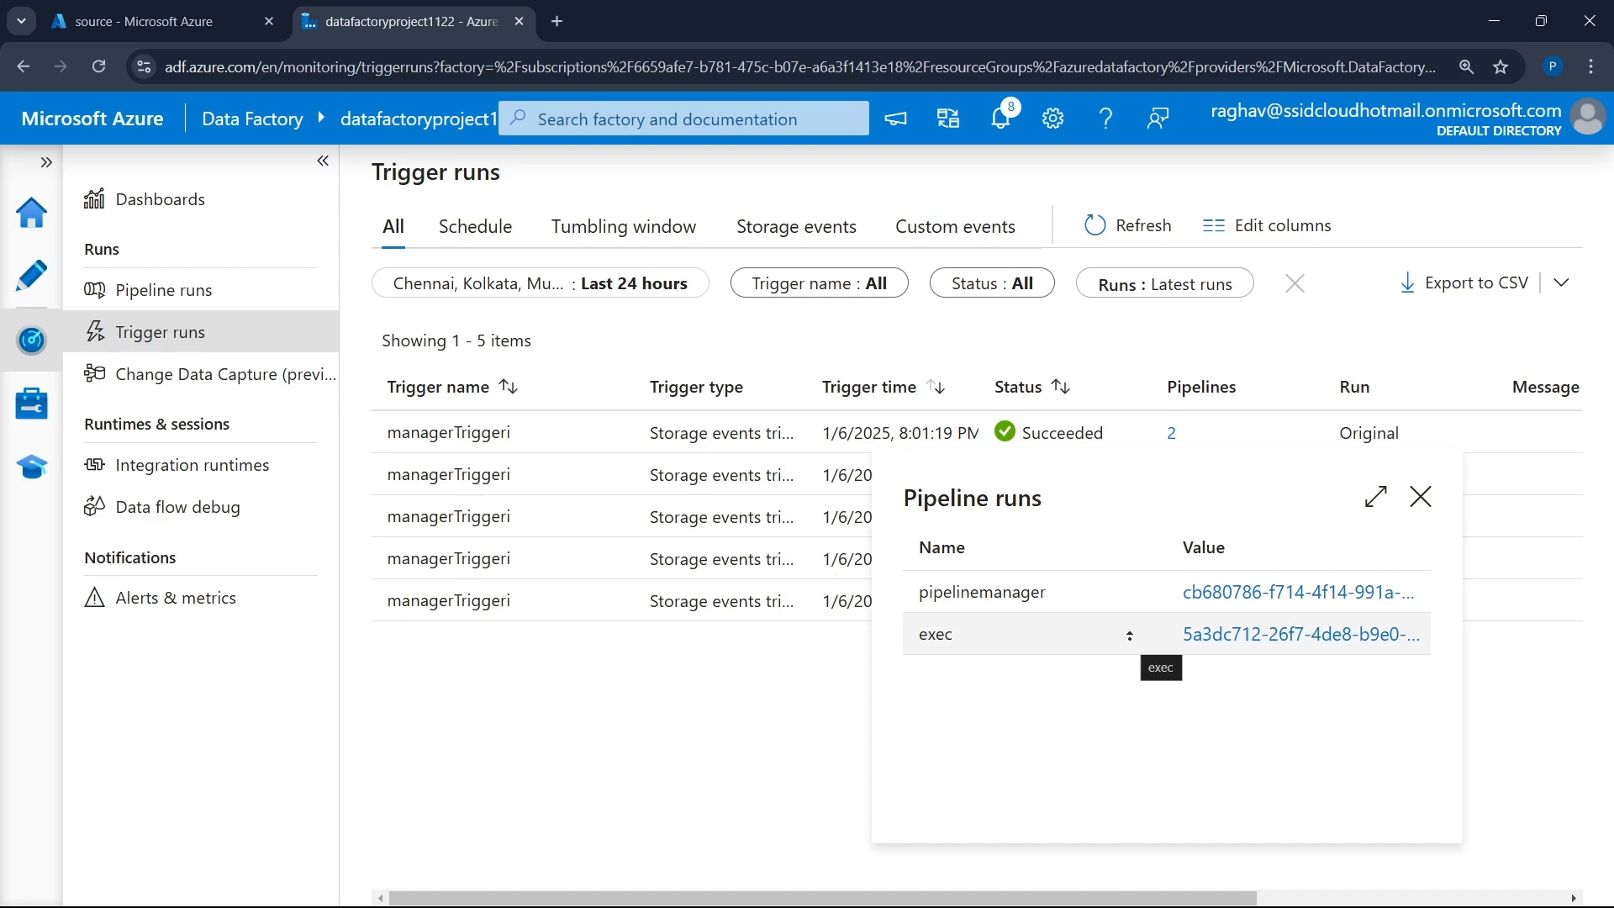
click(1420, 497)
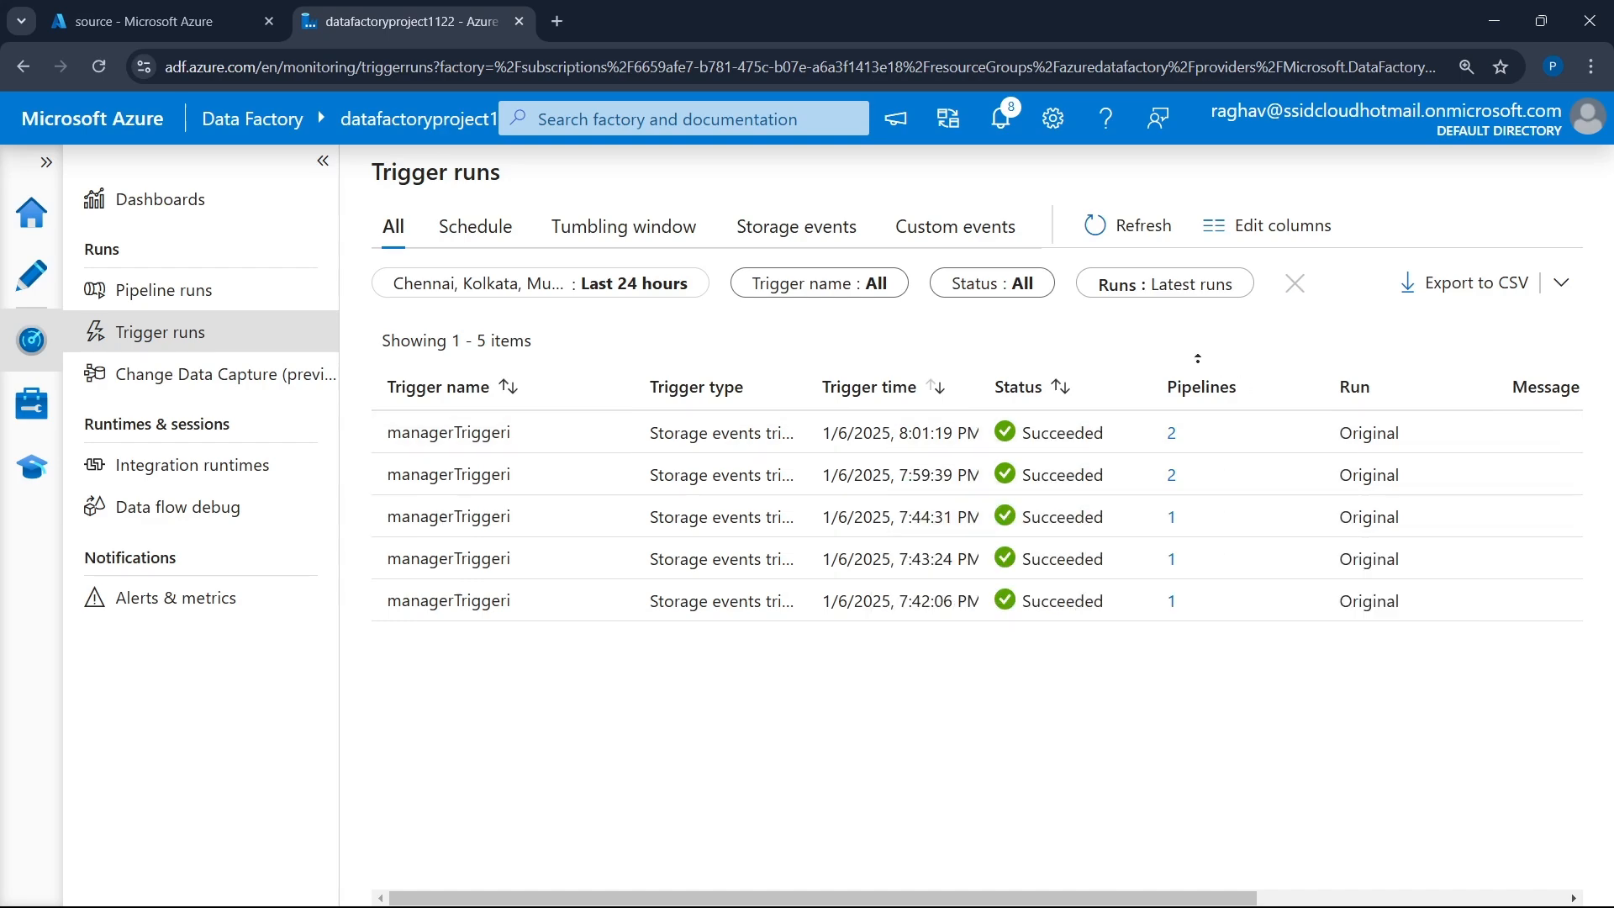